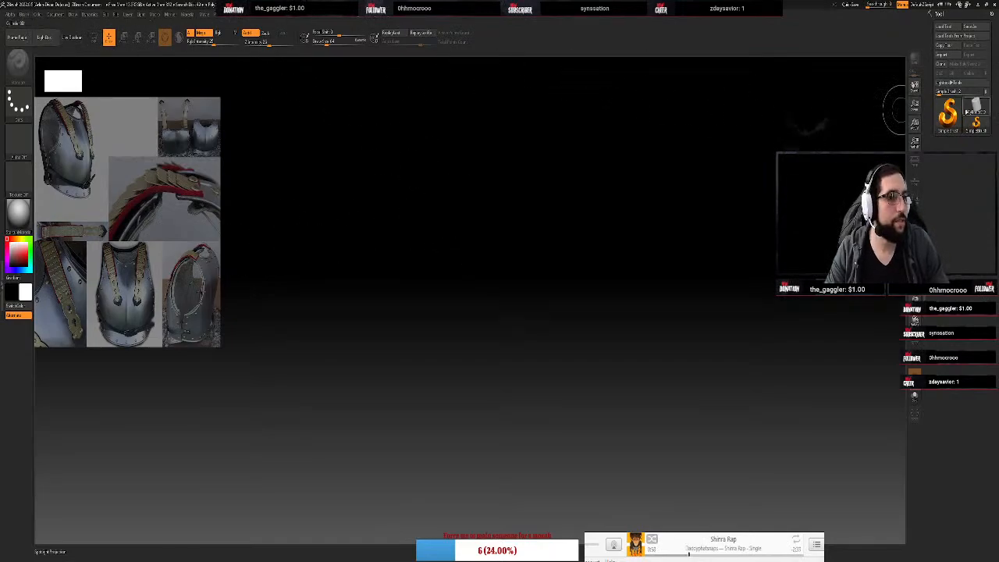
Choose the Sphere3D primitive, draw it on the empty canvas and enter Edit mode
click(948, 129)
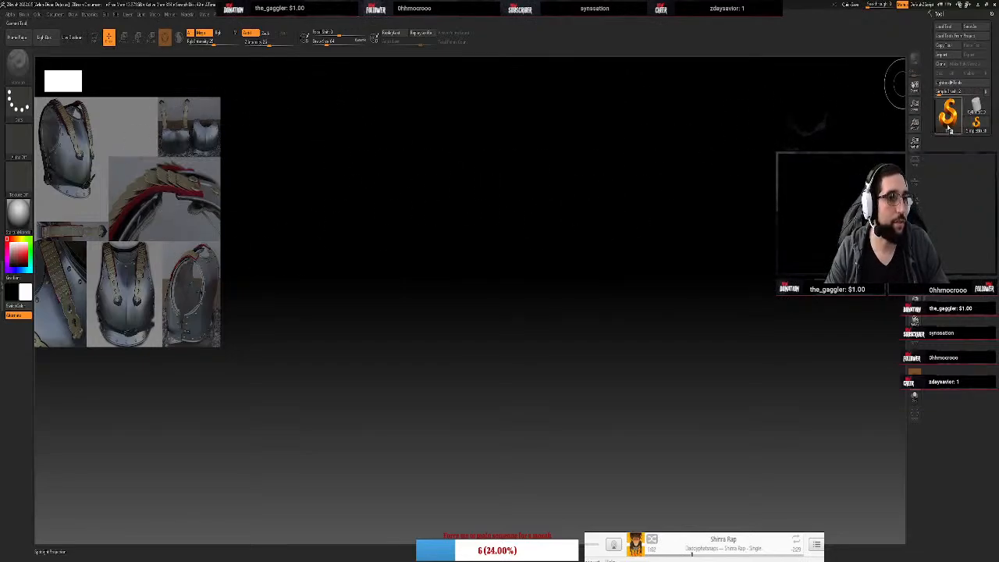
click(948, 129)
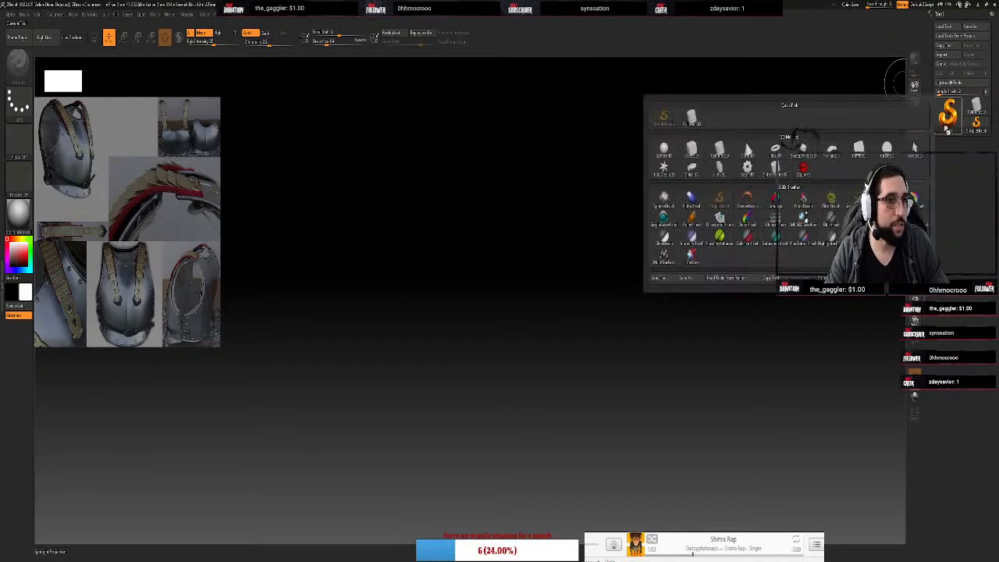
click(663, 150)
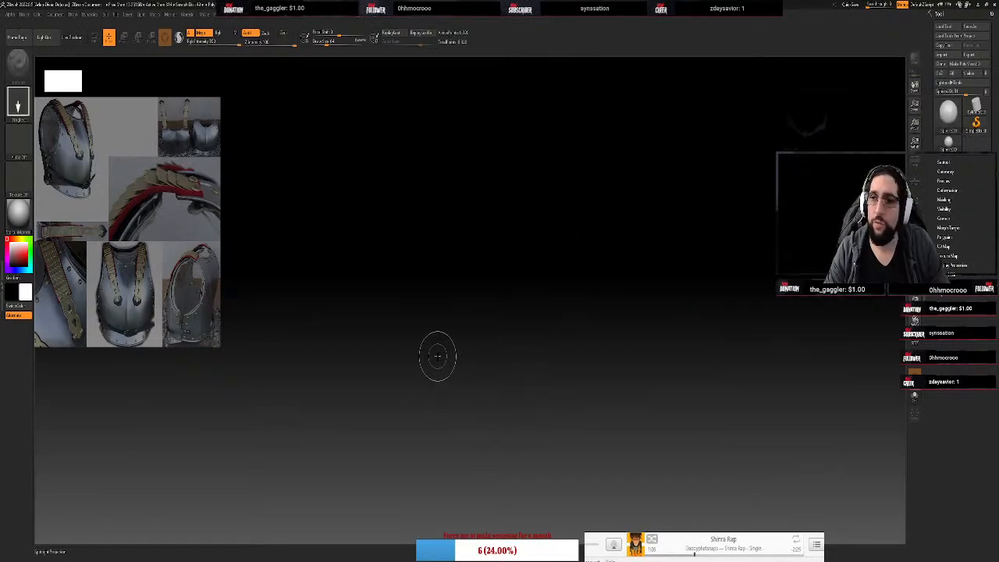
drag(437, 356, 573, 258)
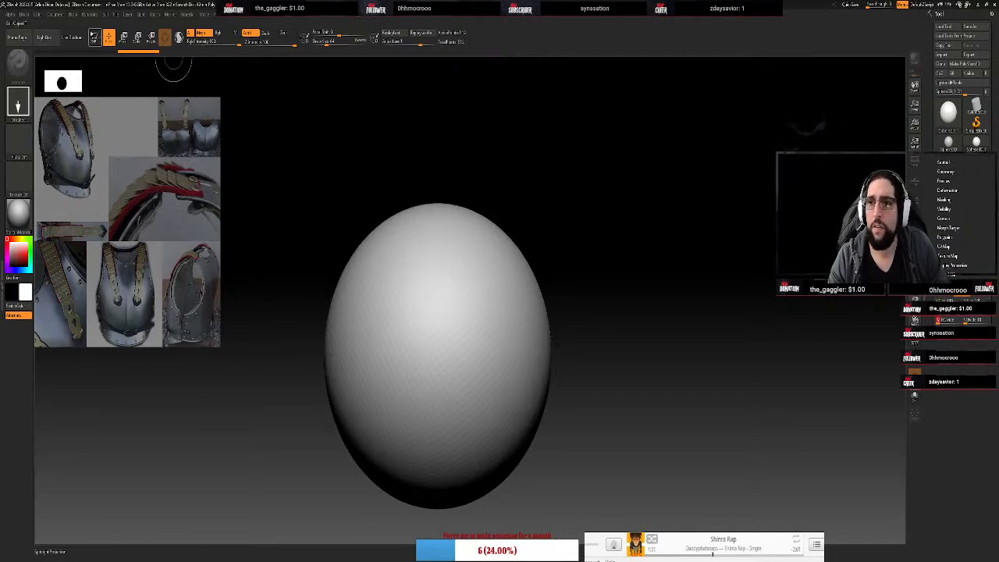
click(94, 36)
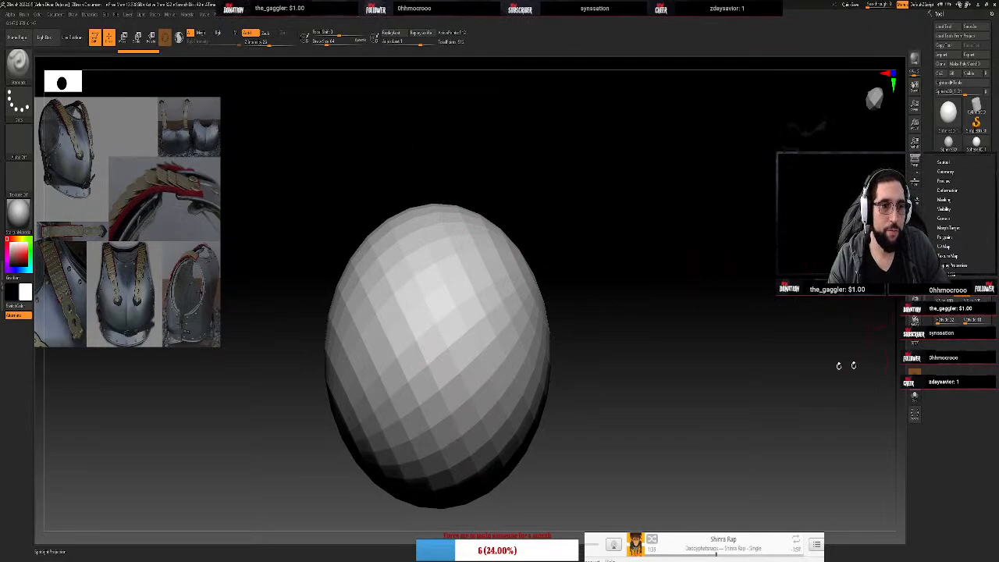
Reduce the sphere's initial mesh density to 32 horizontal and 20 vertical divisions
drag(622, 305, 500, 402)
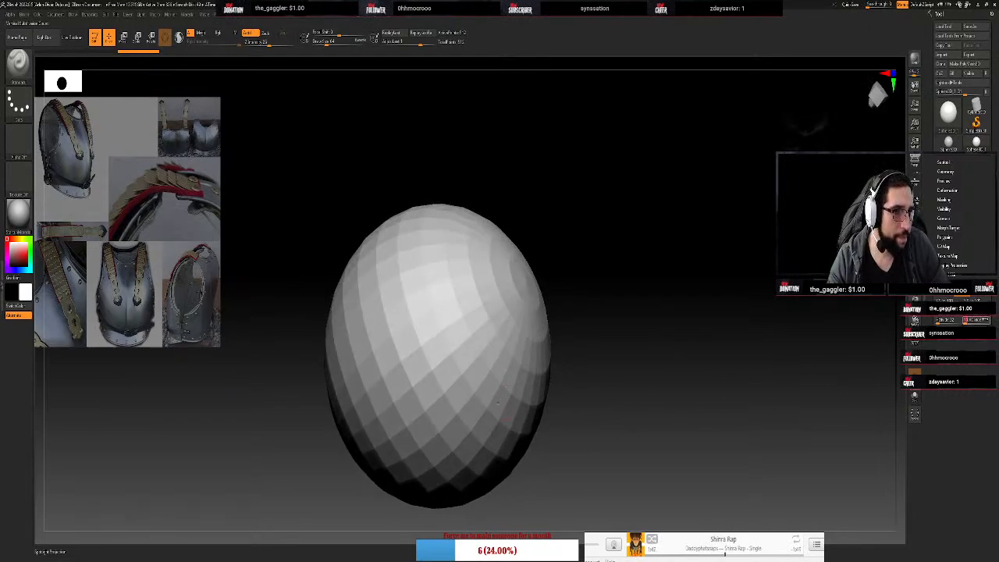
key(Return)
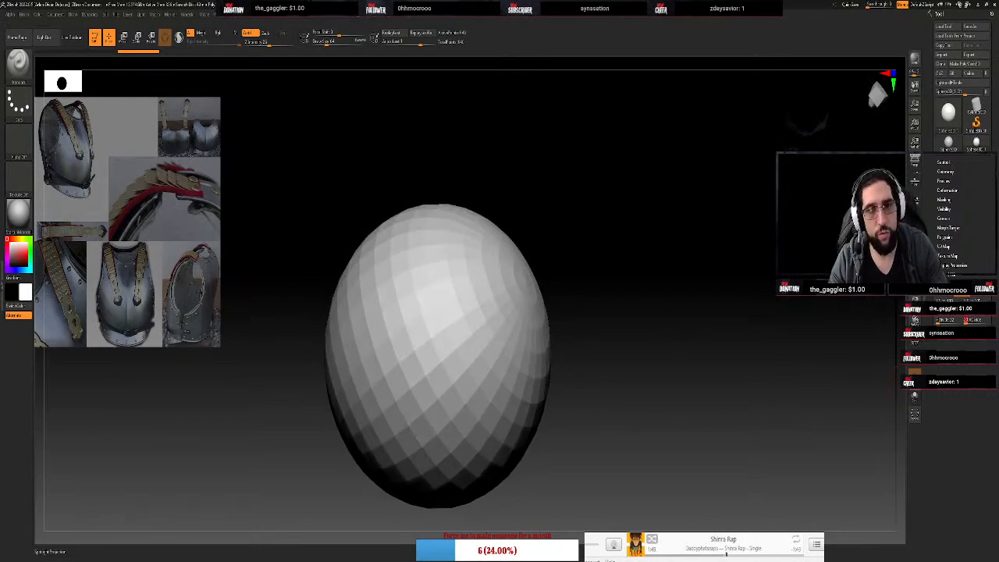
drag(692, 197, 666, 147)
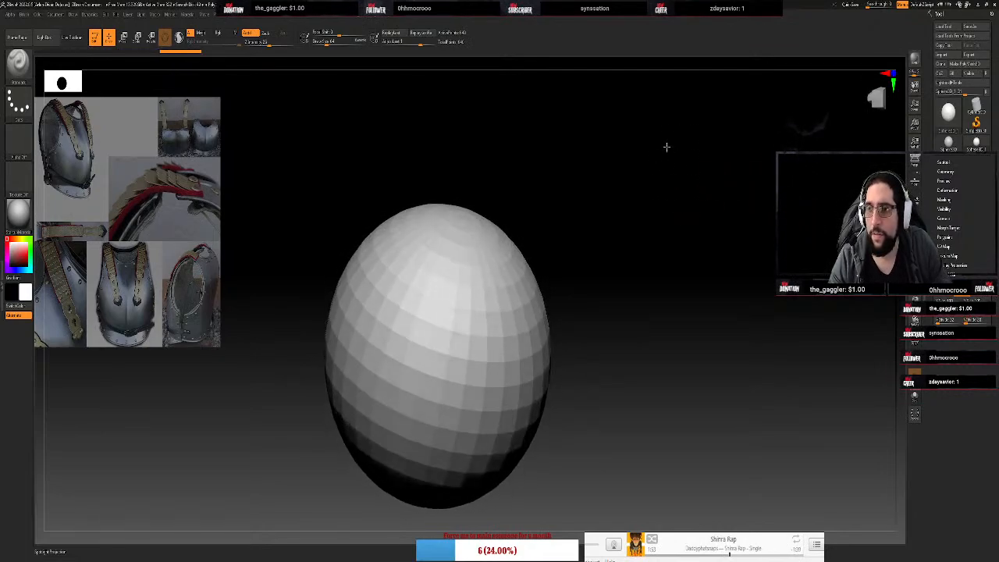
mouse_move(609, 277)
mouse_down()
mouse_move(591, 277)
mouse_move(600, 285)
mouse_up()
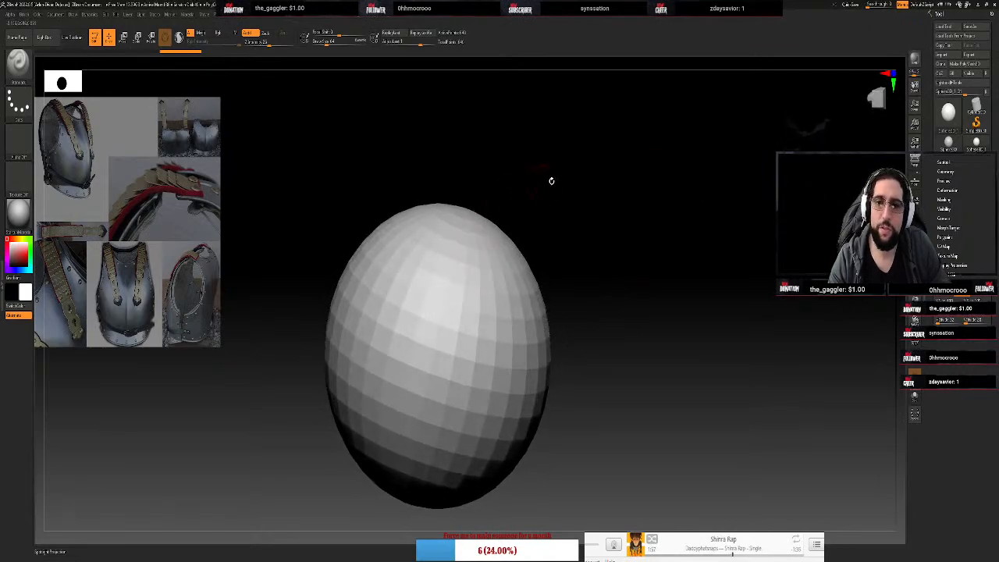
drag(552, 181, 540, 203)
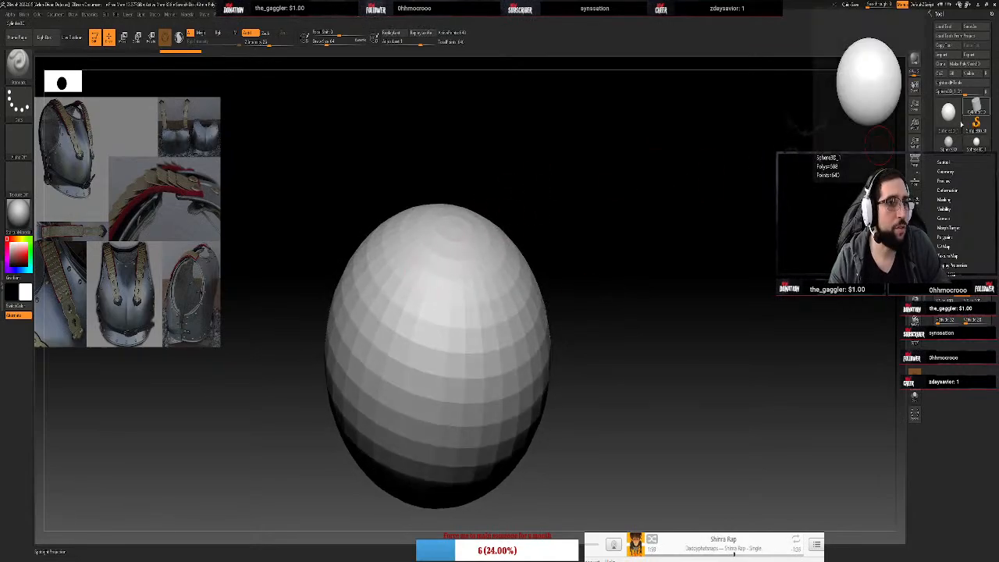
Convert the sphere into a PolyMesh3D and switch to the ZModeler brush
click(965, 69)
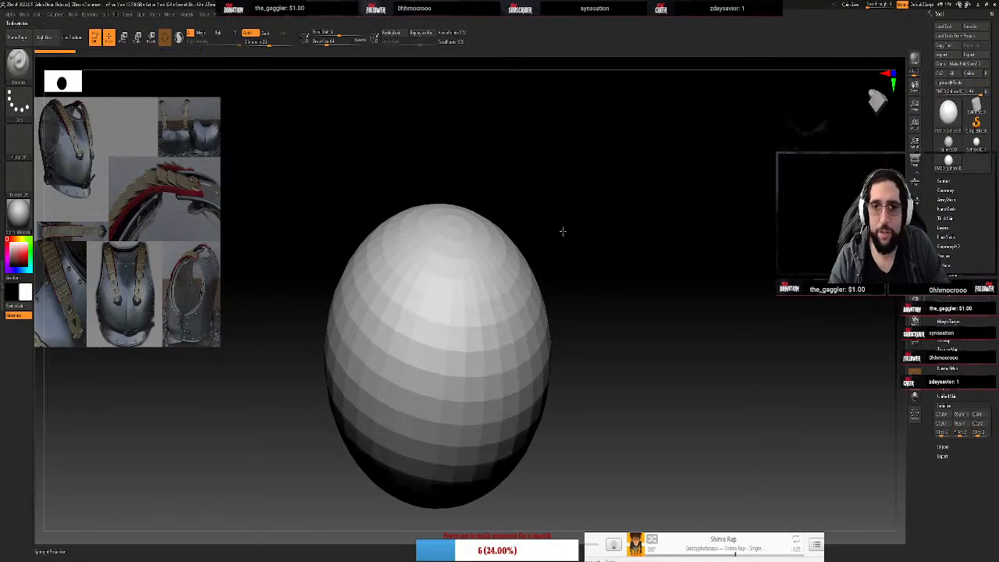
drag(562, 230, 566, 223)
key(space)
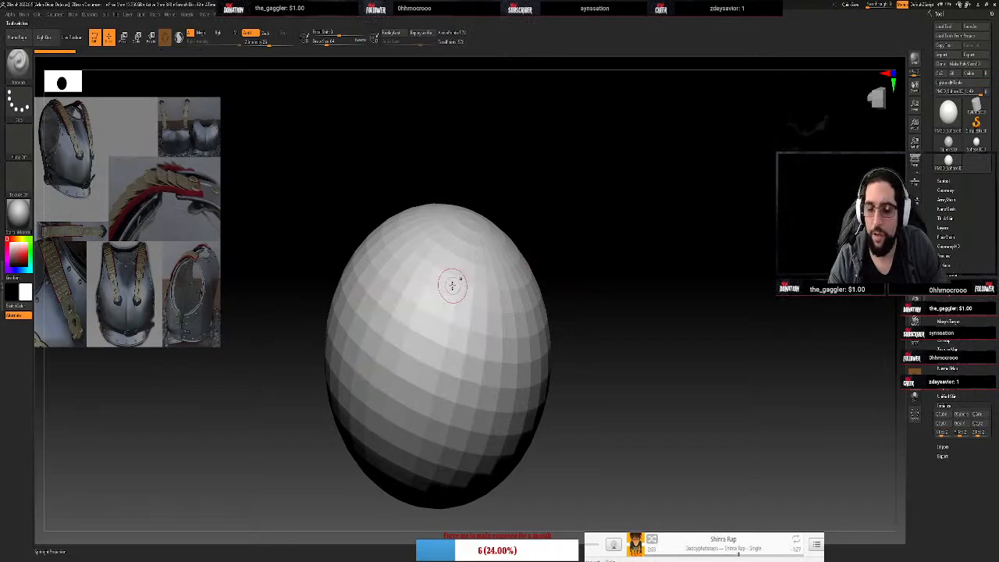
key(b)
key(c)
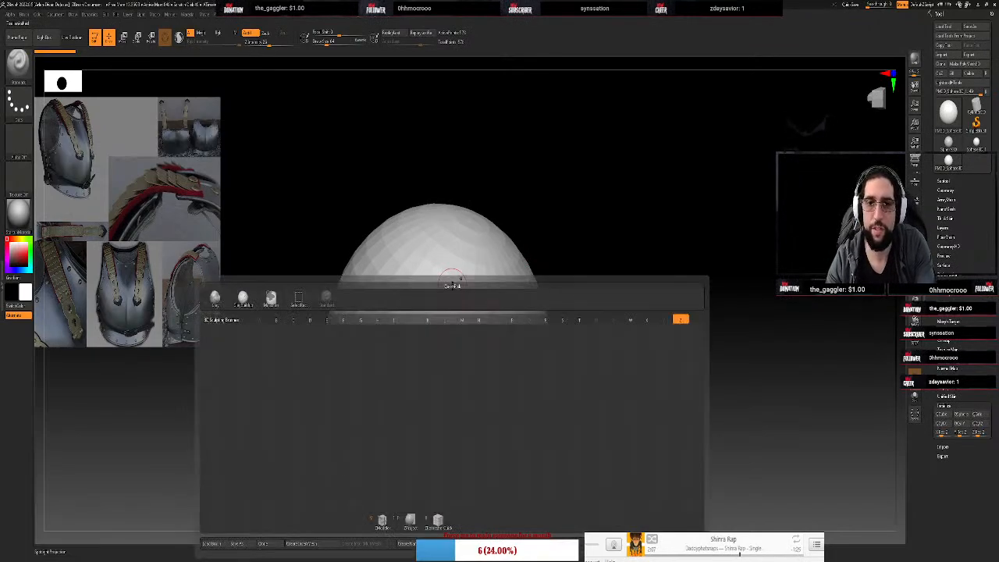
key(b)
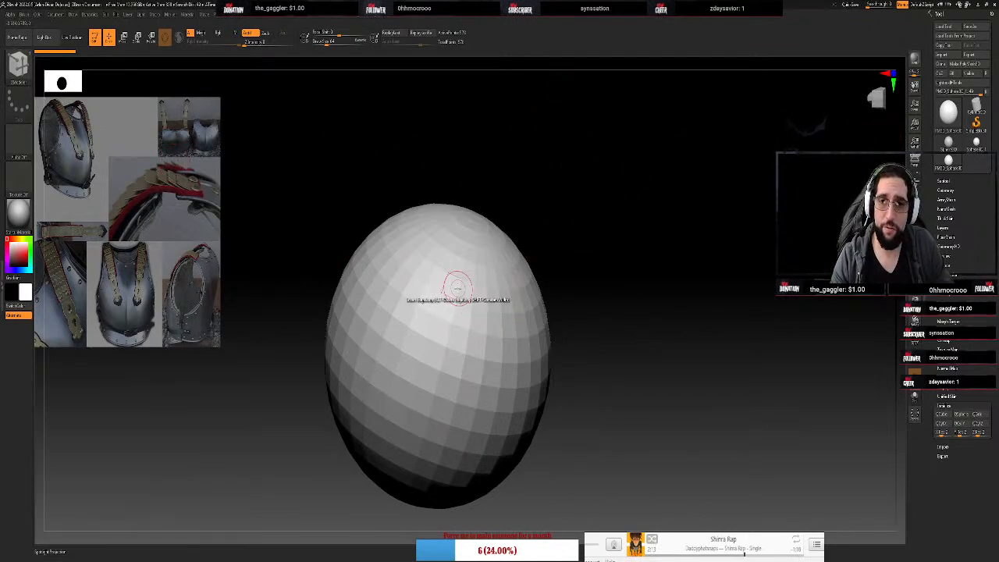
Set both the ZModeler point action and edge action to Do Nothing
drag(599, 215, 622, 203)
scroll(454, 206, up, 5)
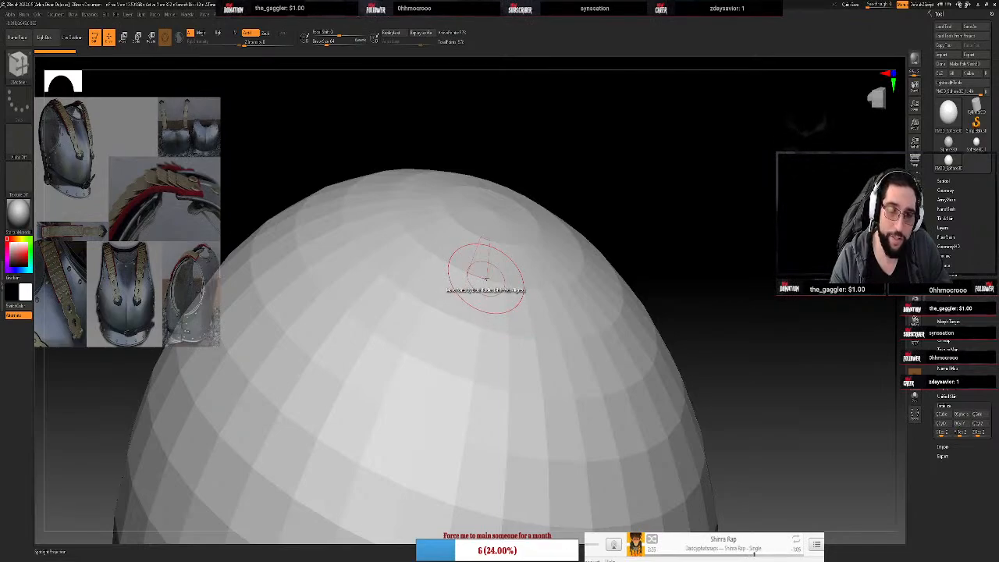
key(space)
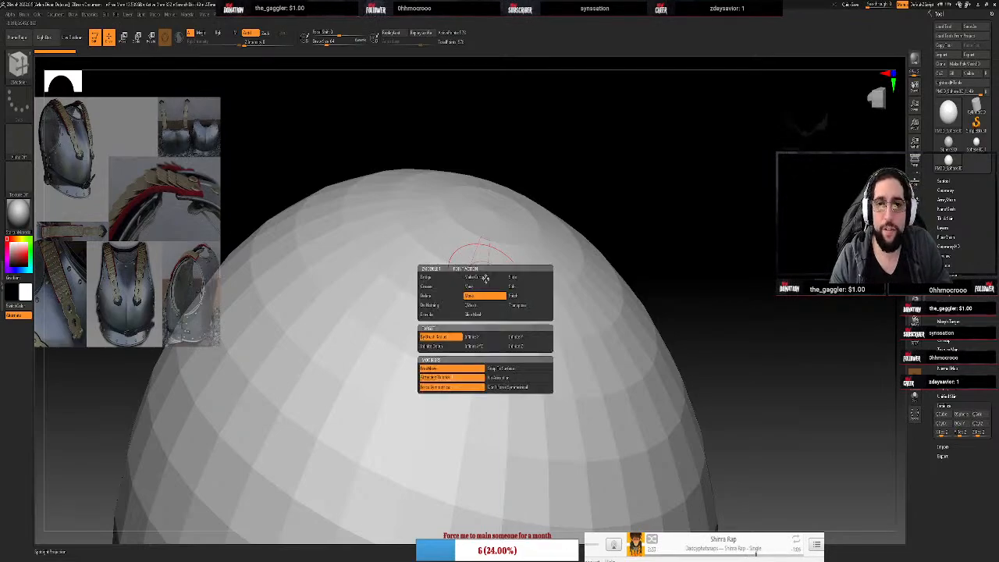
click(438, 306)
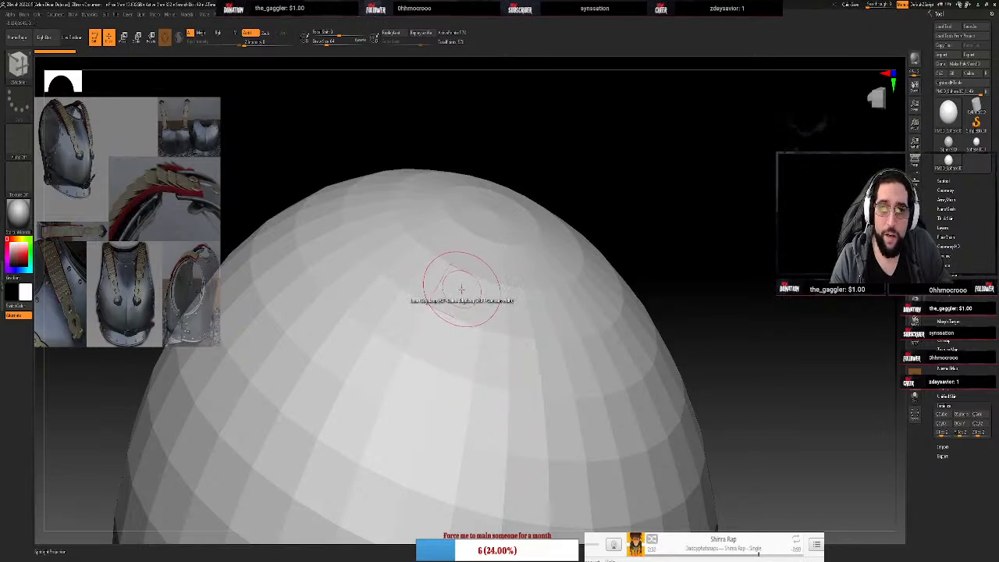
key(space)
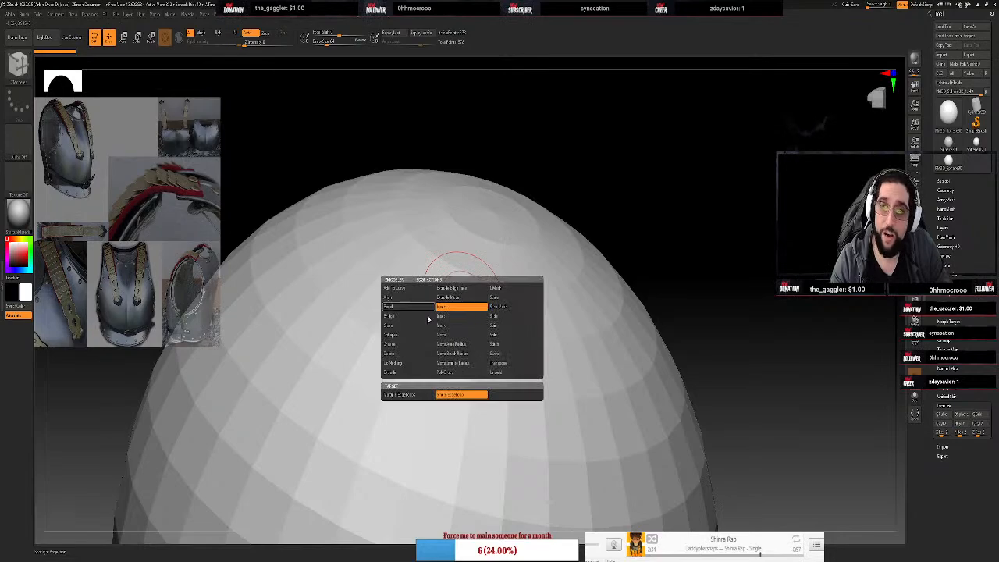
click(395, 363)
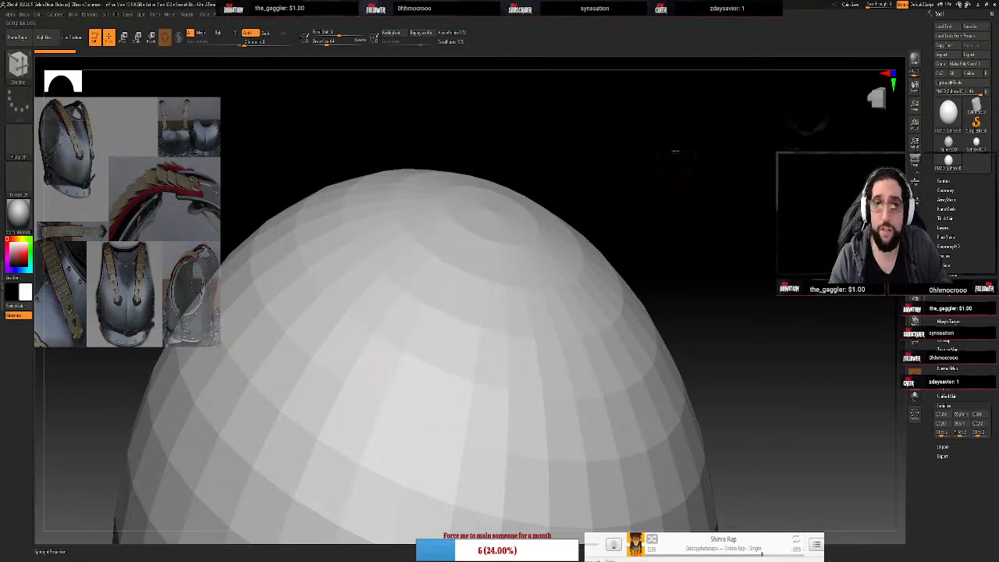
Set the ZModeler polygon action to Delete with PolyLoop as its target
mouse_move(669, 151)
mouse_down()
mouse_move(671, 181)
mouse_move(682, 161)
mouse_up()
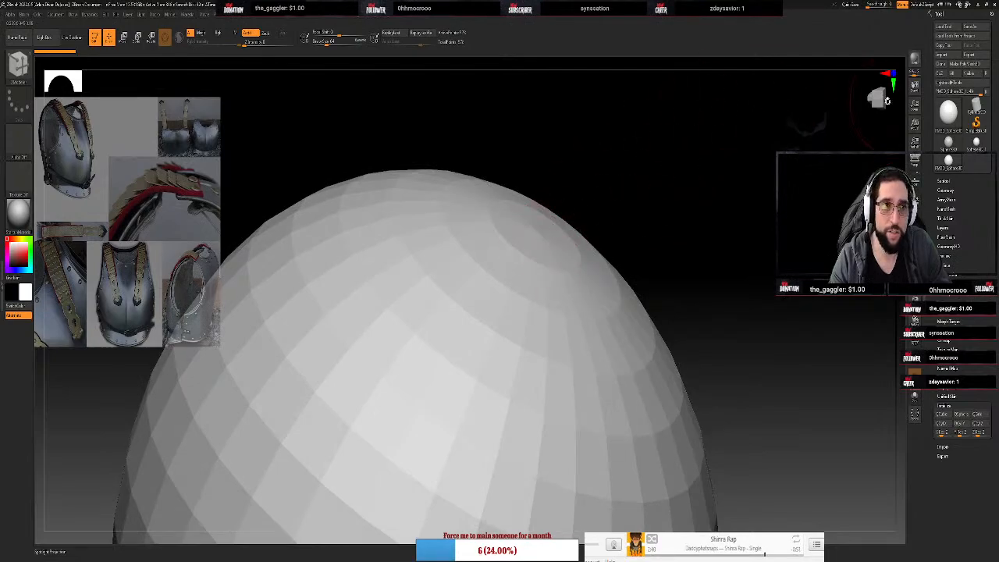
drag(878, 100, 872, 112)
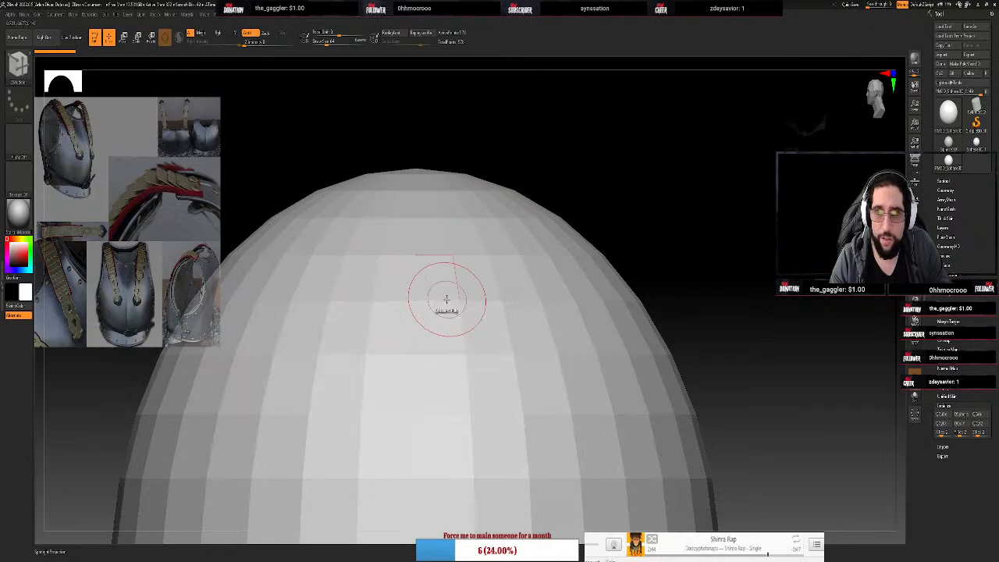
key(space)
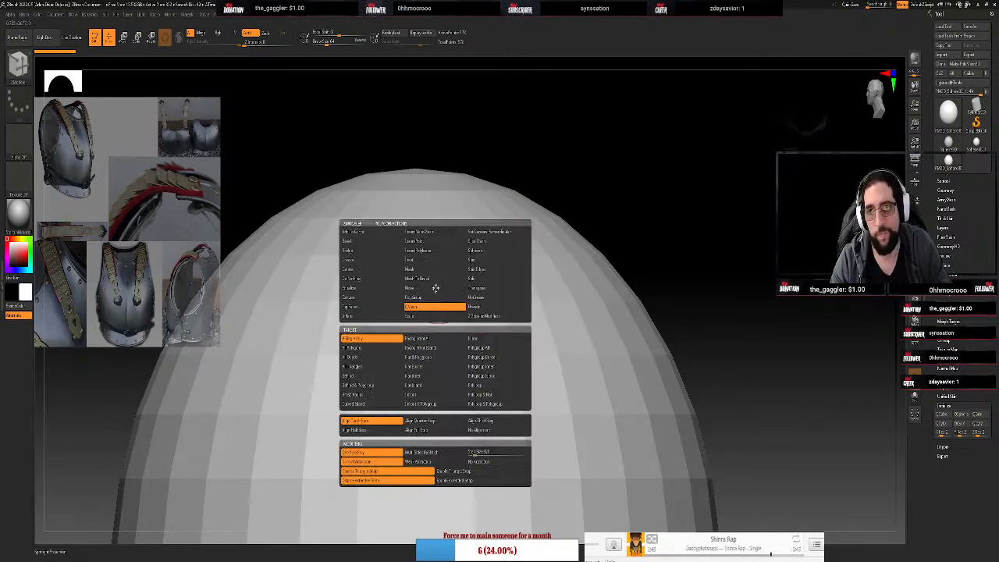
click(372, 269)
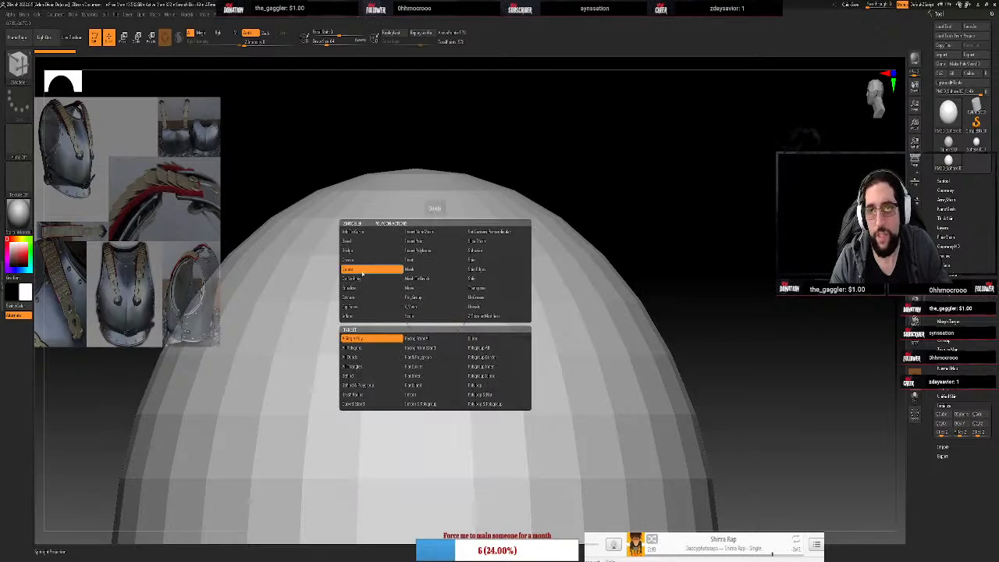
click(483, 387)
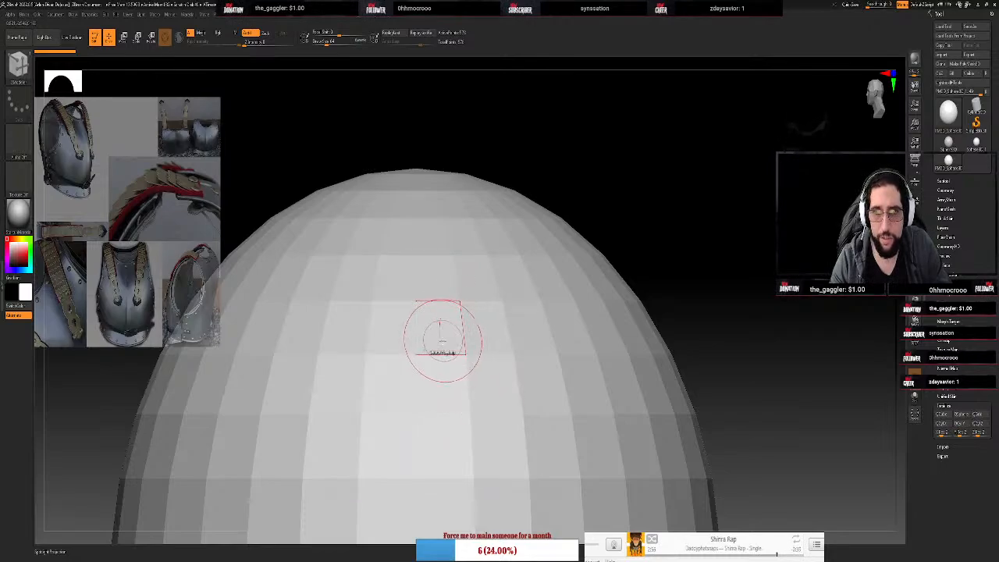
Delete two opposite polygon loops running from the sphere's pole so the mesh separates into two halves
drag(522, 103, 522, 134)
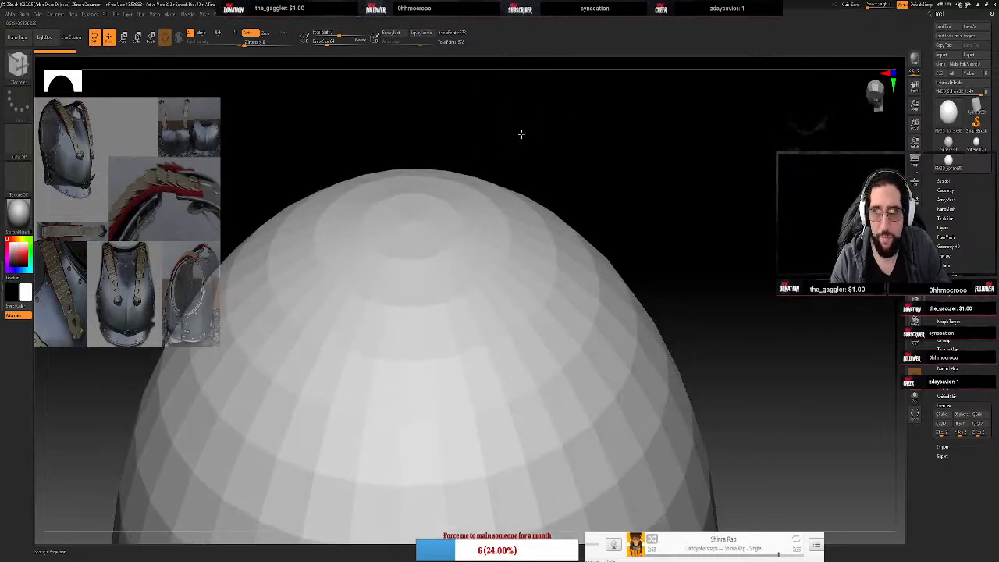
click(875, 90)
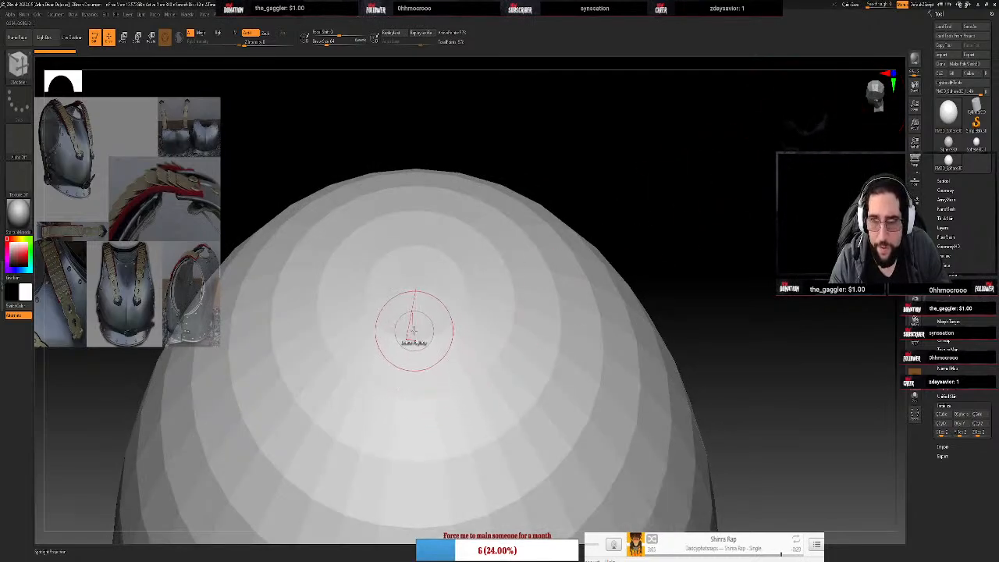
click(410, 326)
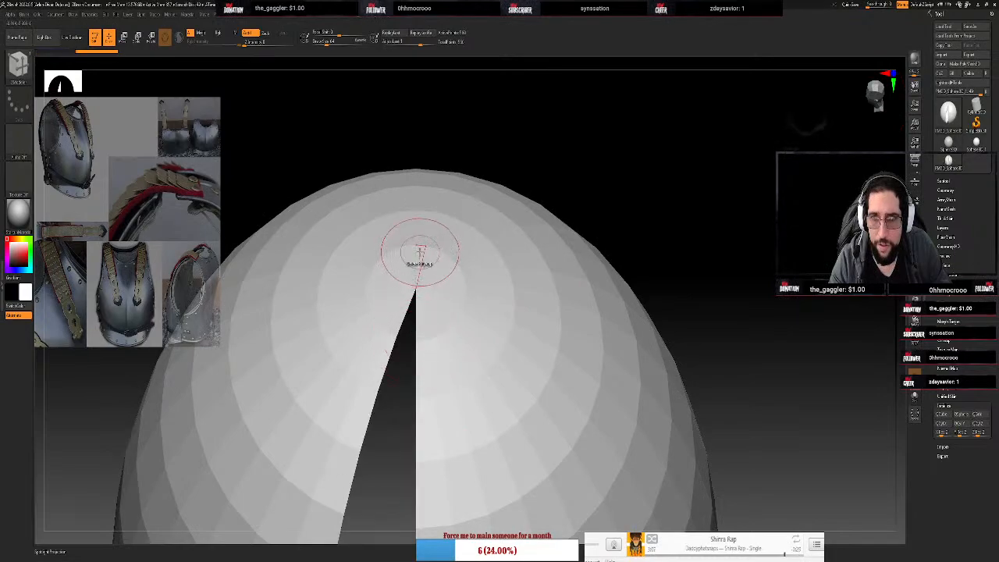
click(417, 265)
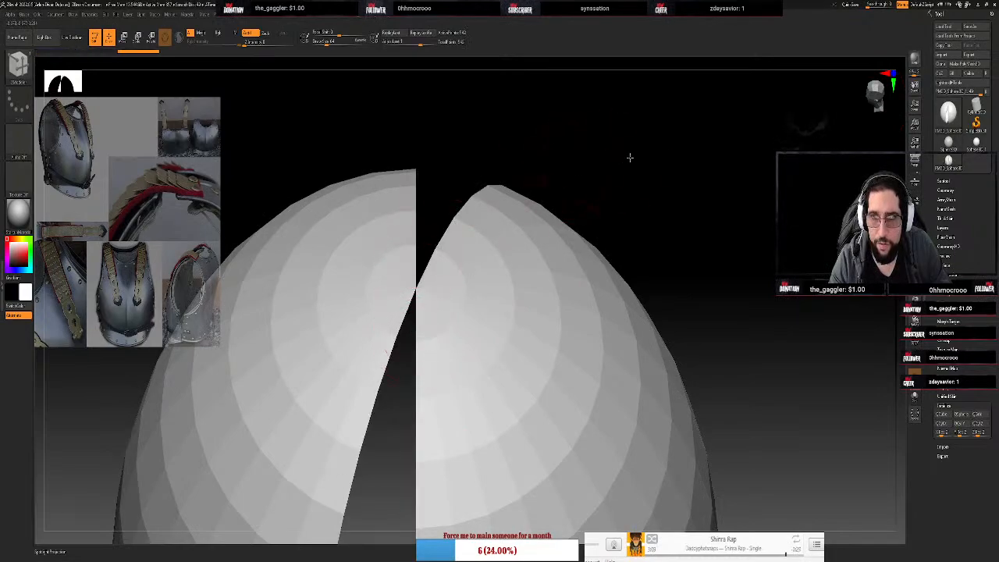
Enable double-sided display for the split sphere and frame it in the view
drag(630, 158, 732, 195)
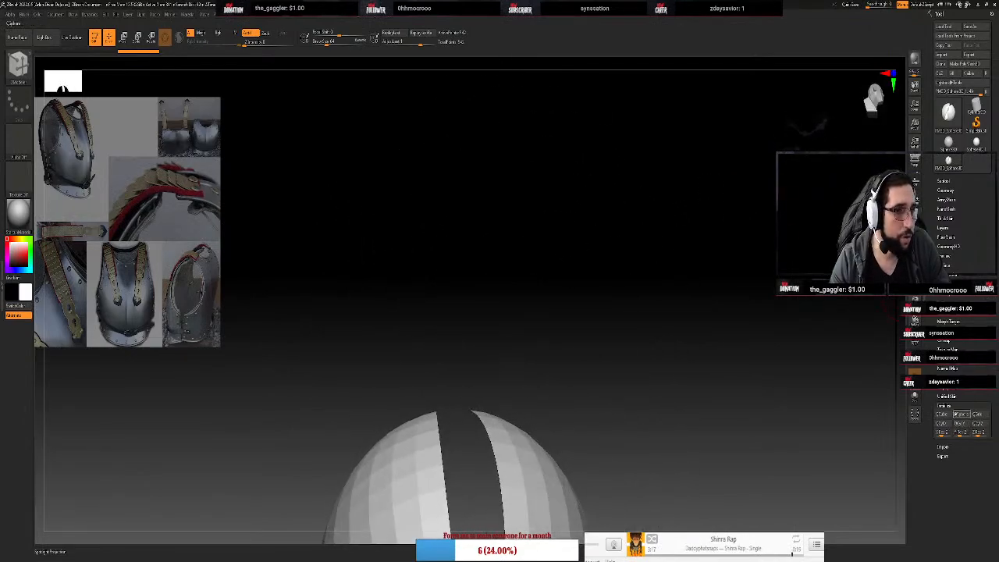
click(948, 387)
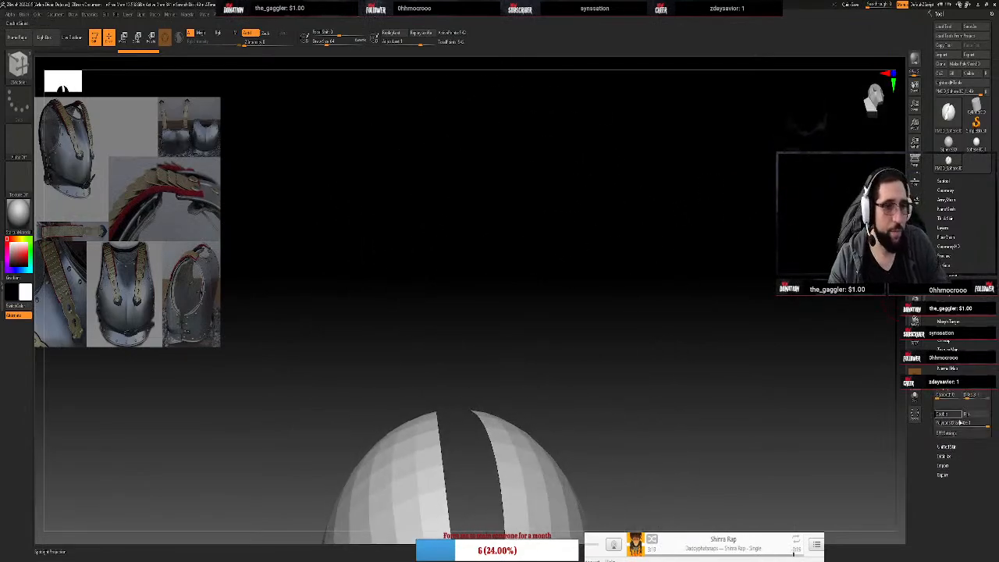
click(943, 417)
drag(669, 308, 644, 387)
click(869, 101)
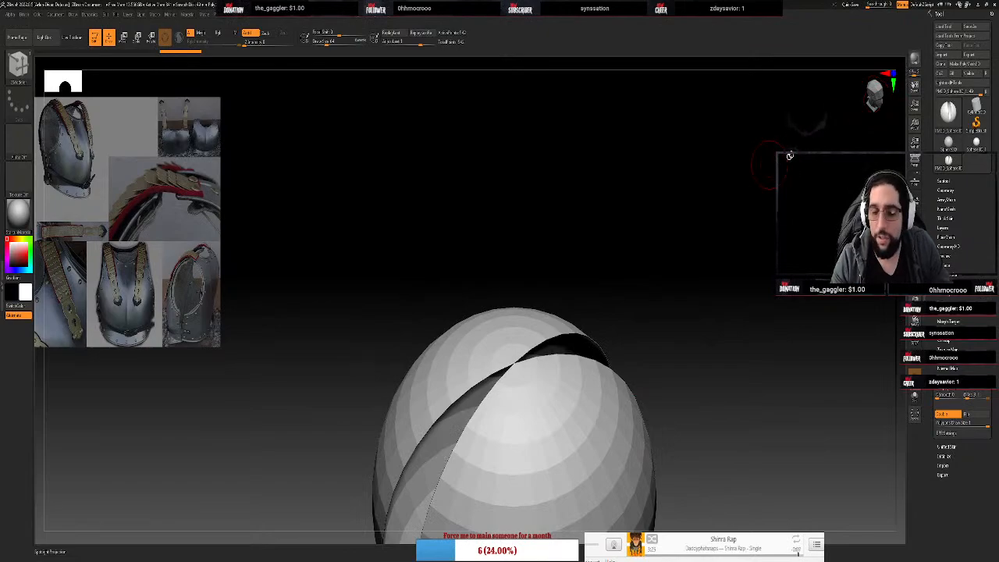
key(f)
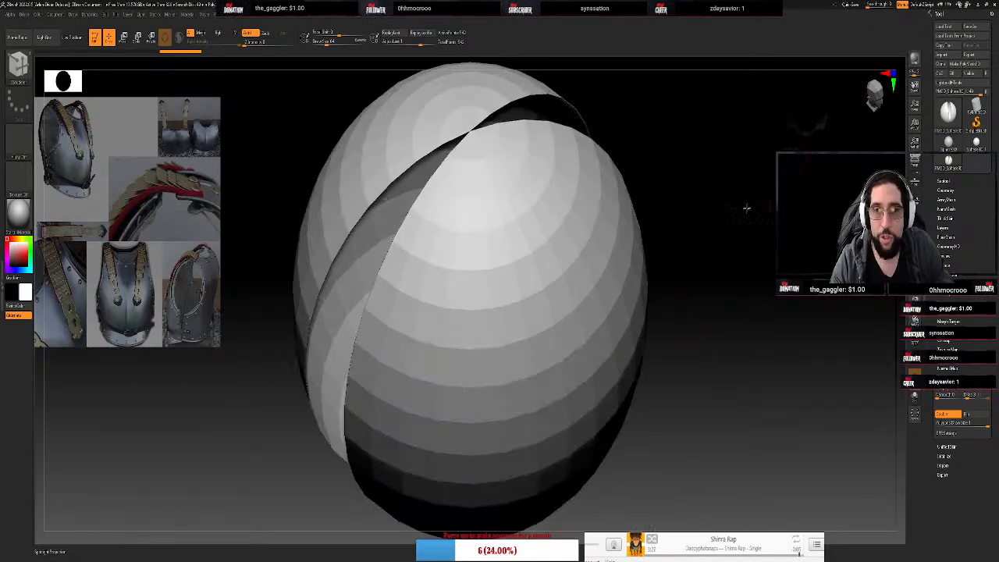
Activate the Move gizmo on the split sphere and reset its orientation
drag(747, 209, 711, 213)
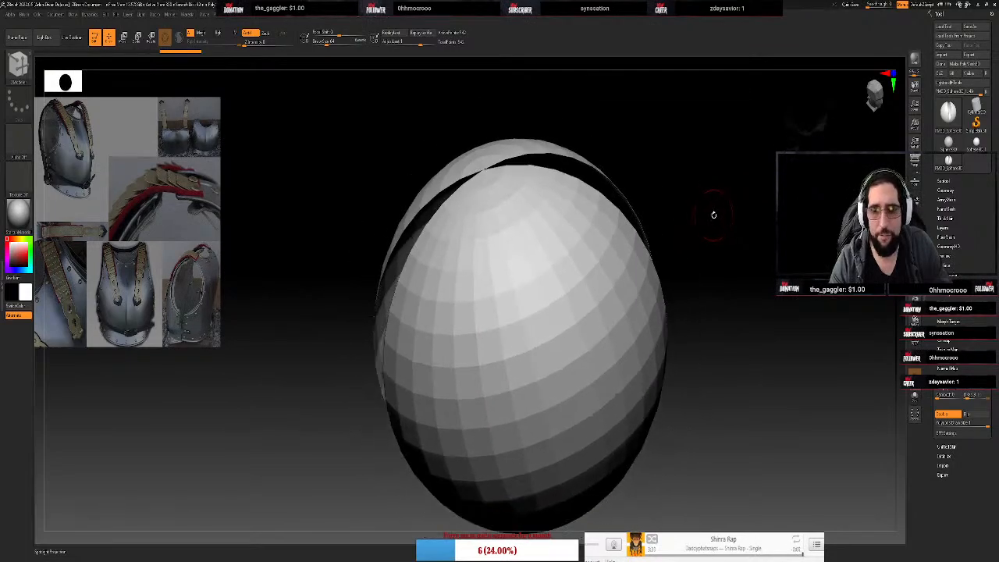
key(w)
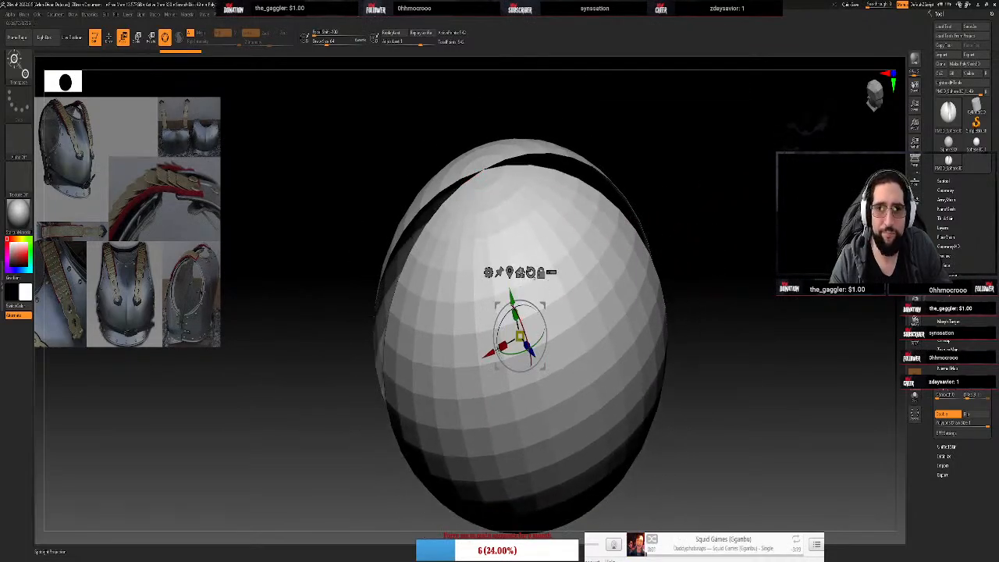
click(531, 272)
click(557, 319)
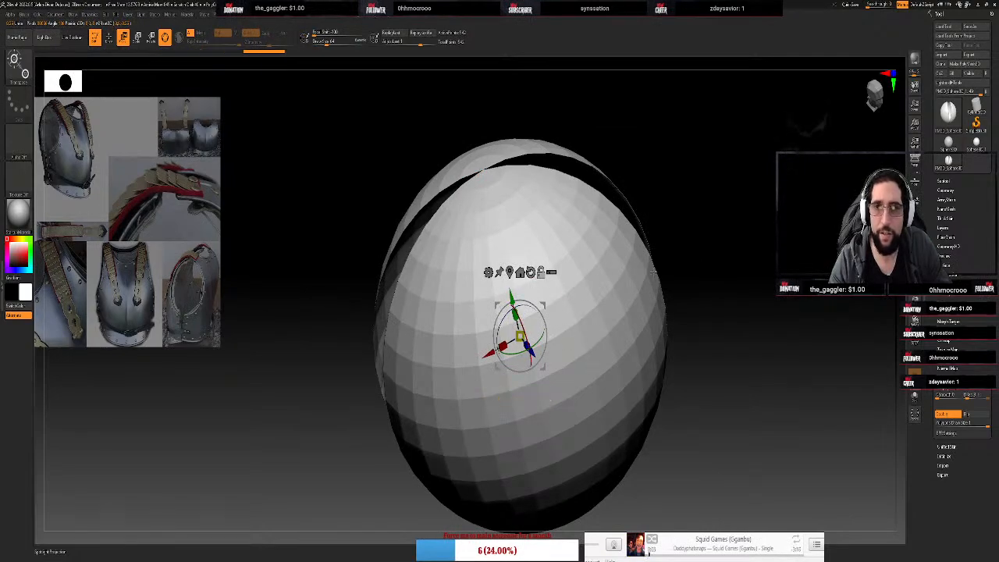
Examine the split sphere from the side, facing the gap between its two halves
key(q)
mouse_move(775, 228)
mouse_down()
mouse_move(793, 181)
mouse_move(701, 180)
mouse_move(758, 156)
mouse_move(731, 216)
mouse_move(676, 286)
mouse_move(640, 273)
mouse_move(664, 305)
mouse_move(656, 263)
mouse_move(676, 223)
mouse_up()
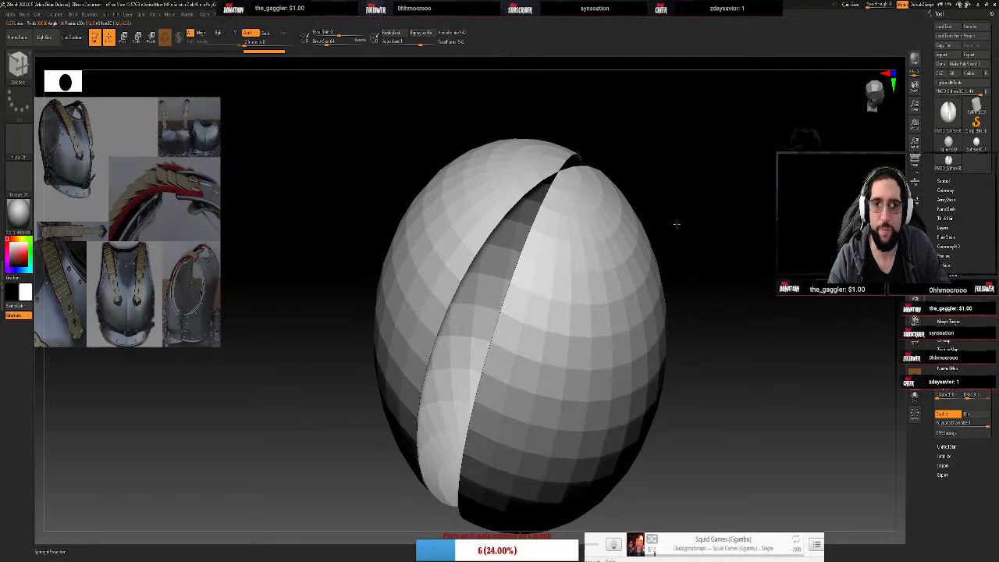
click(876, 99)
click(876, 99)
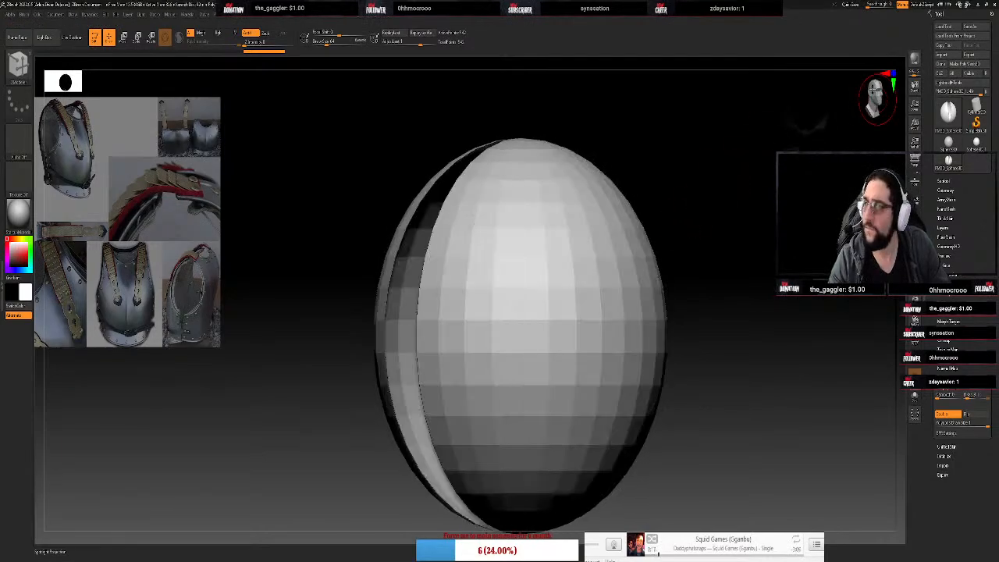
click(876, 95)
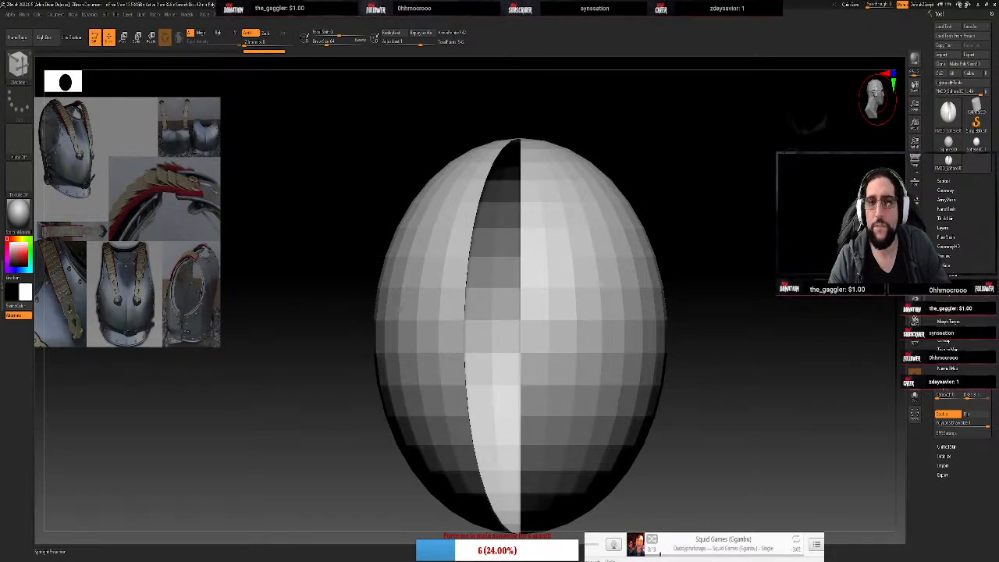
drag(879, 92, 877, 91)
click(880, 94)
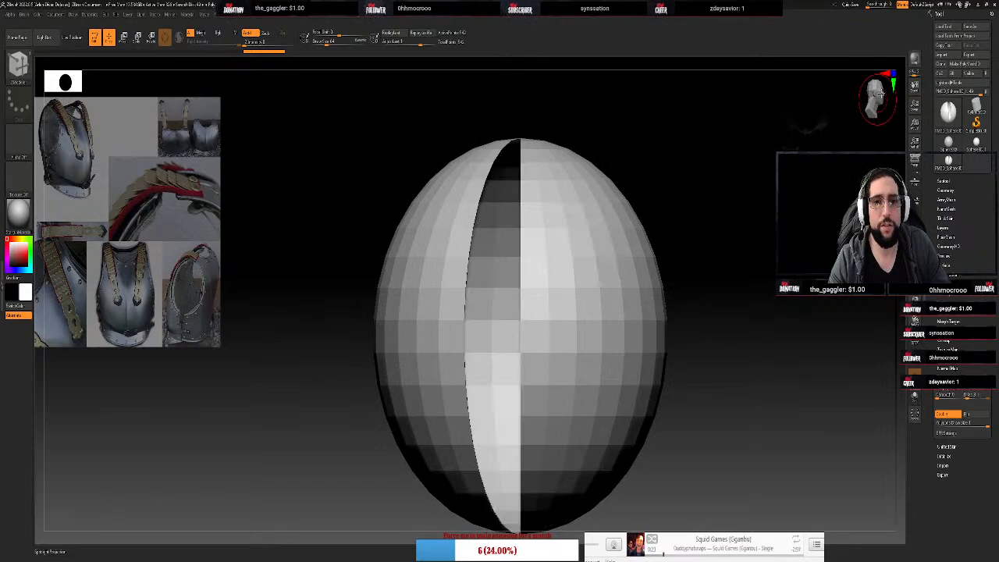
drag(769, 192, 772, 190)
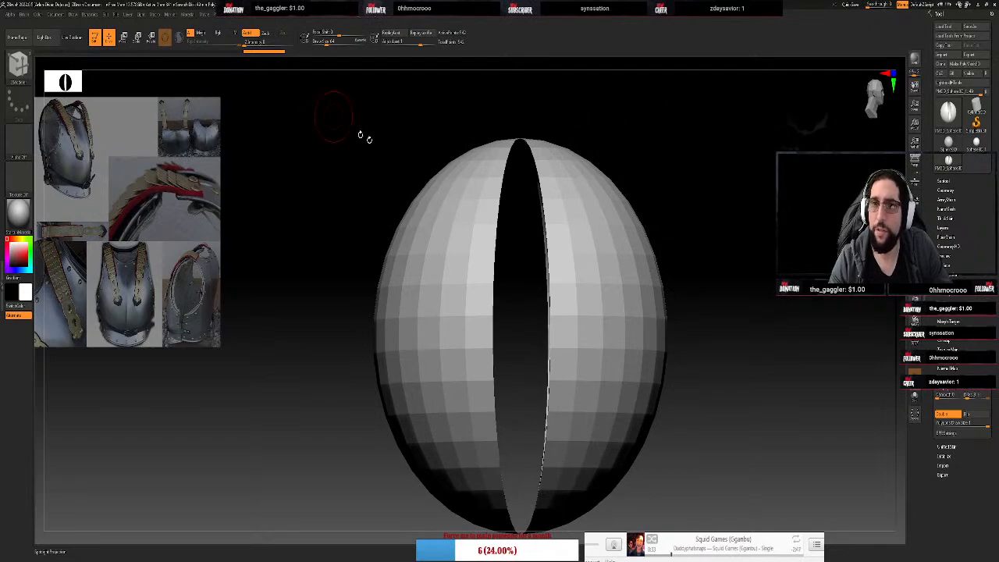
key(space)
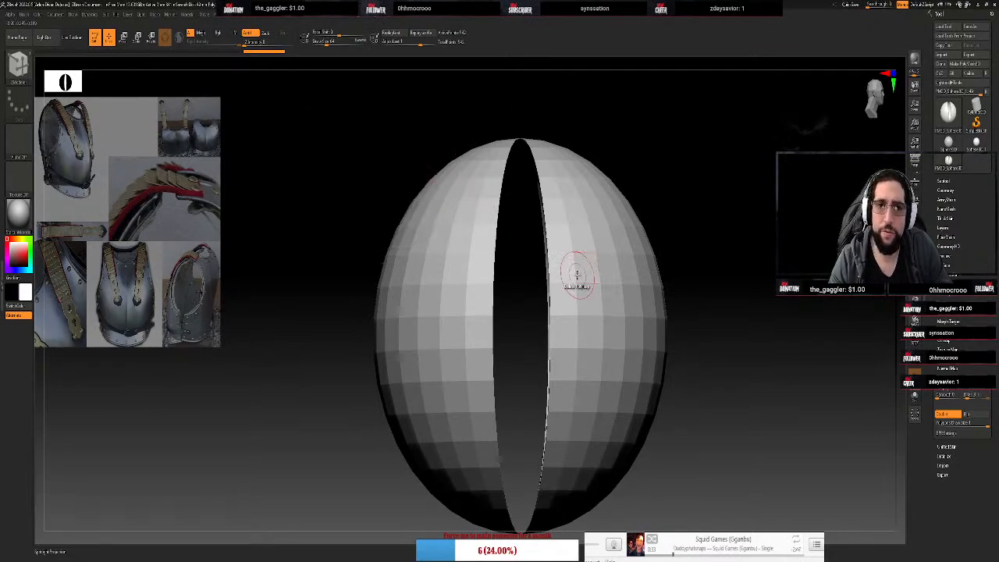
key(q)
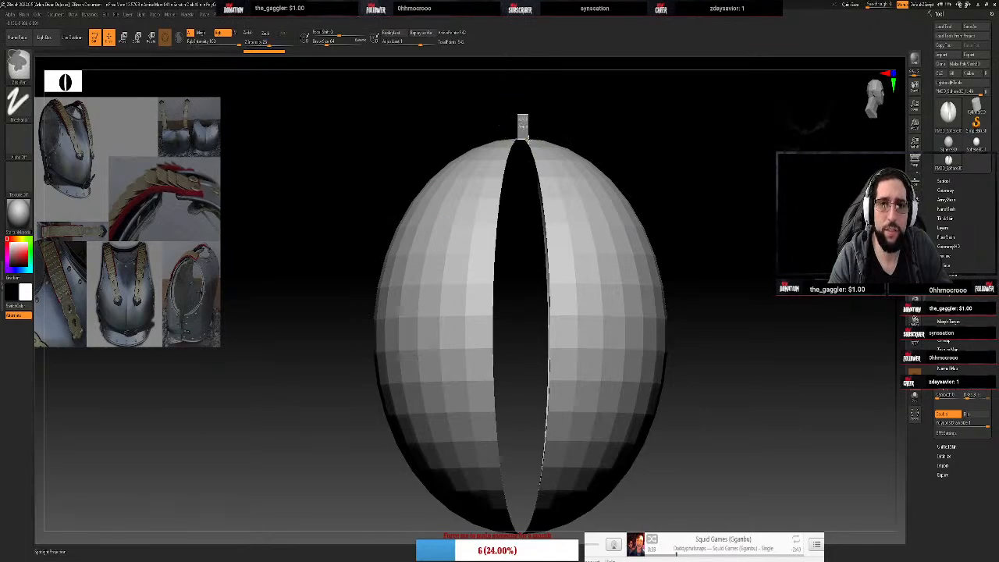
ctrl+click(518, 118)
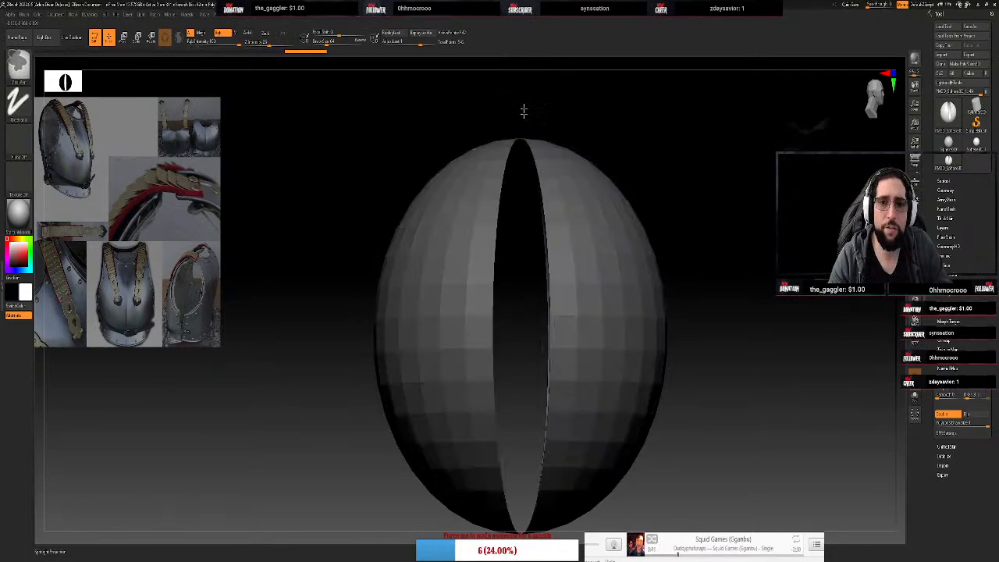
ctrl+click(524, 109)
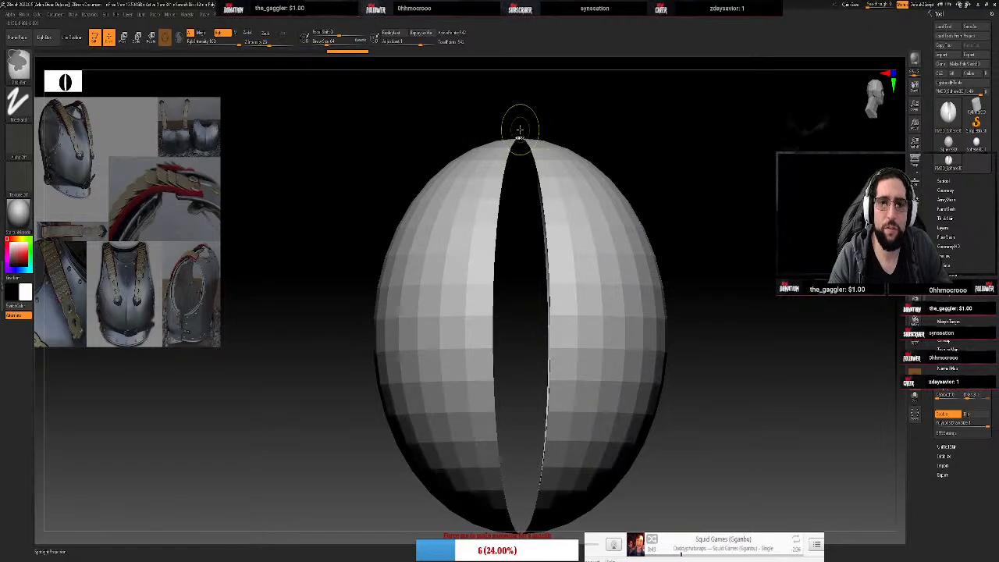
ctrl+shift+drag(519, 130, 692, 533)
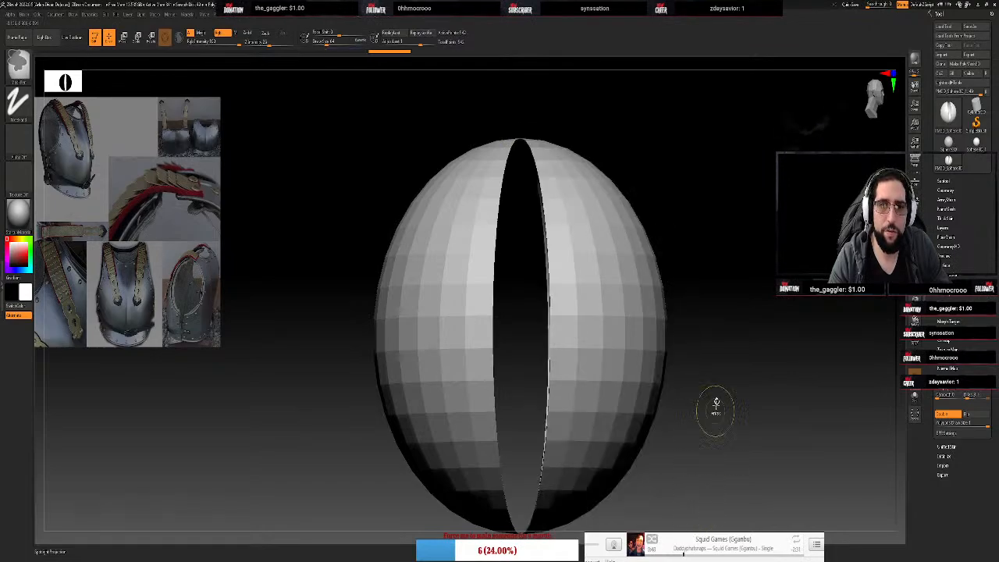
drag(738, 293, 749, 224)
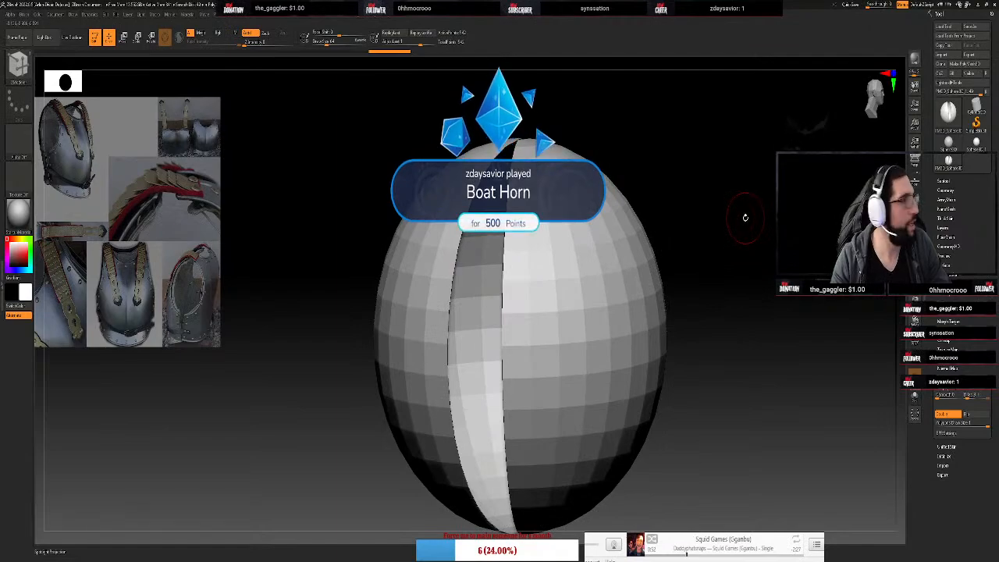
Try to move one half of the sphere outward with the other half masked, and clear the mask
key(w)
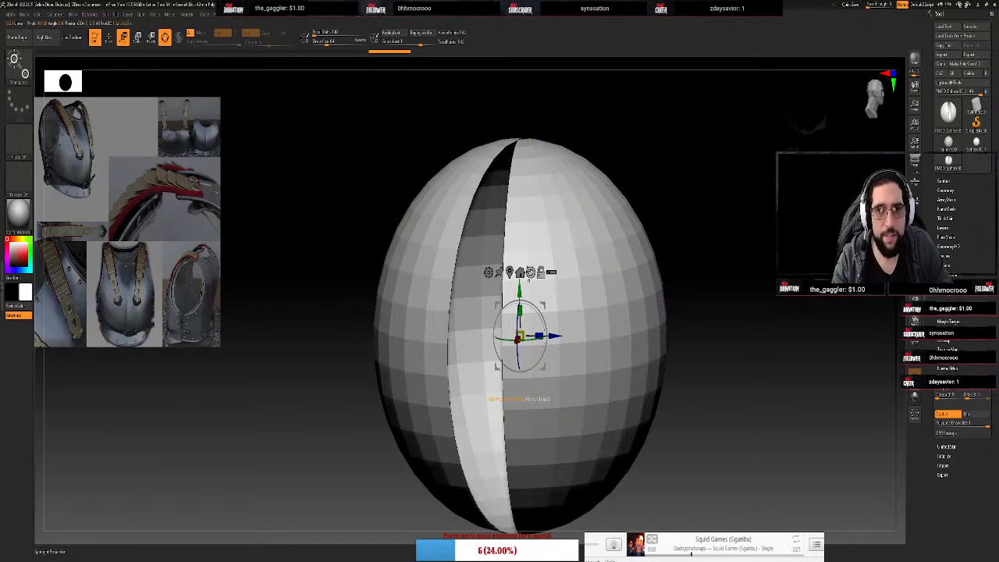
mouse_move(649, 209)
mouse_down()
mouse_move(692, 205)
mouse_move(692, 227)
mouse_move(689, 201)
mouse_move(710, 237)
mouse_move(704, 375)
mouse_up()
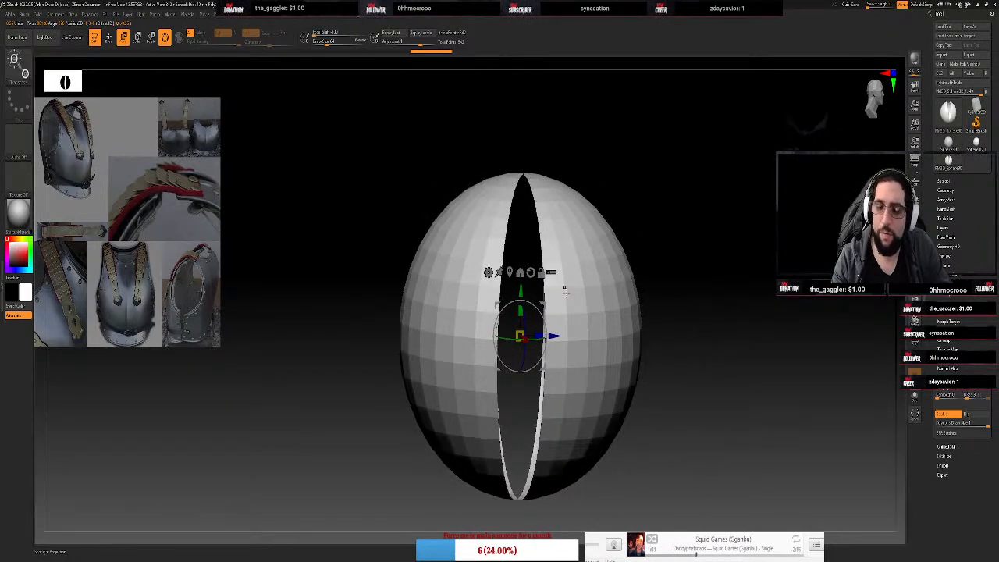
key(q)
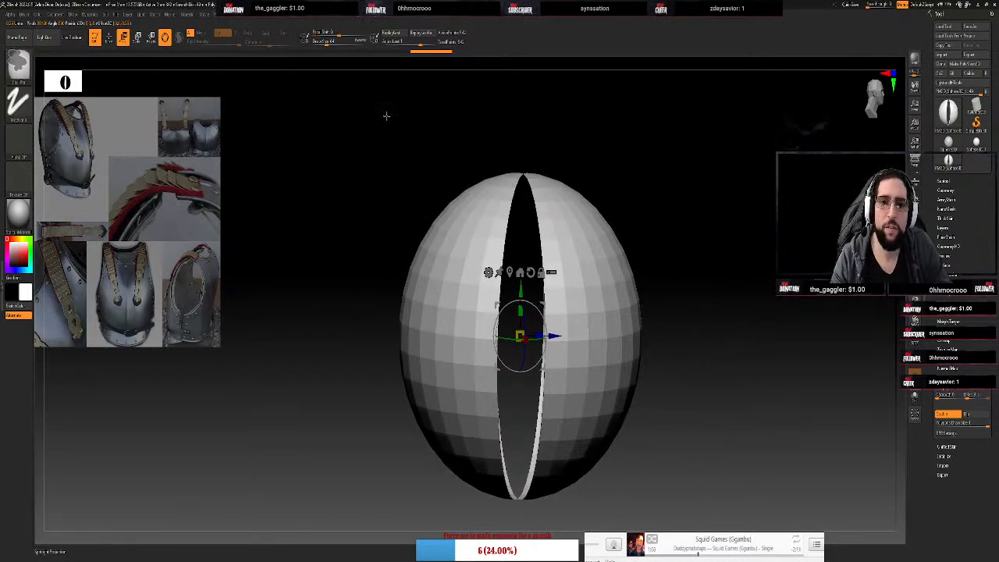
ctrl+drag(386, 115, 518, 544)
mouse_move(660, 286)
mouse_down()
mouse_move(656, 334)
mouse_move(643, 326)
mouse_move(656, 294)
mouse_move(647, 275)
mouse_move(657, 288)
mouse_up()
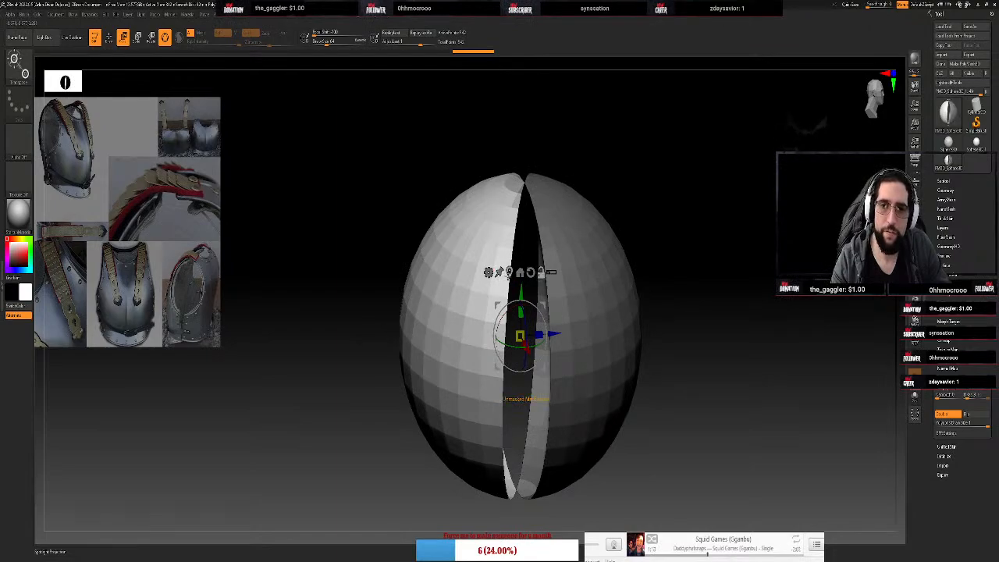
click(510, 272)
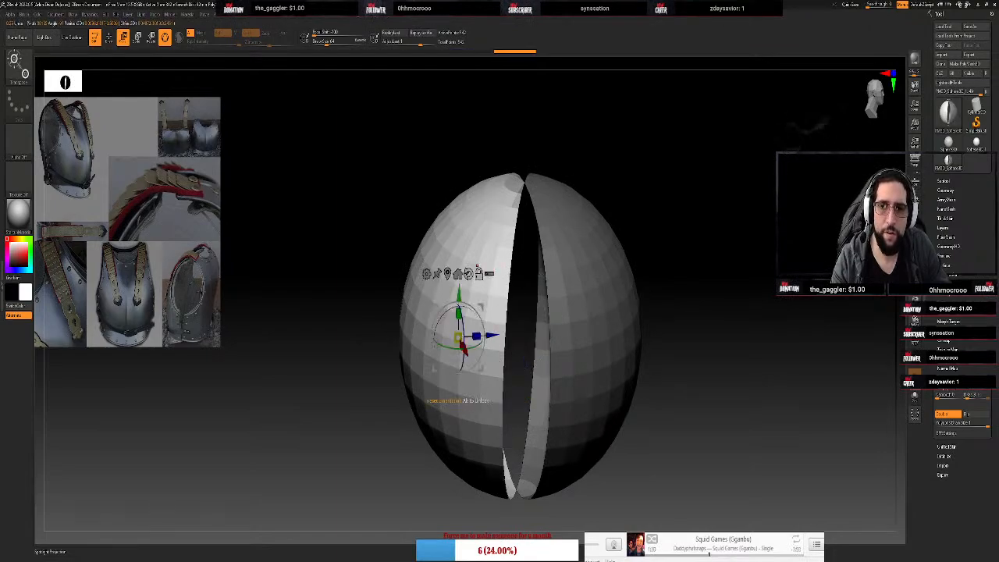
drag(491, 336, 470, 338)
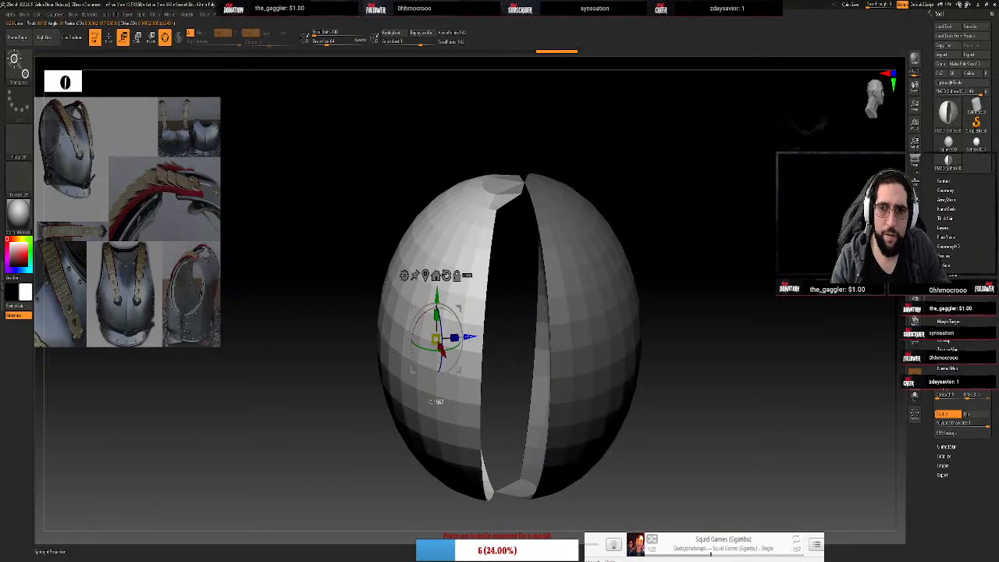
key(ctrl+z)
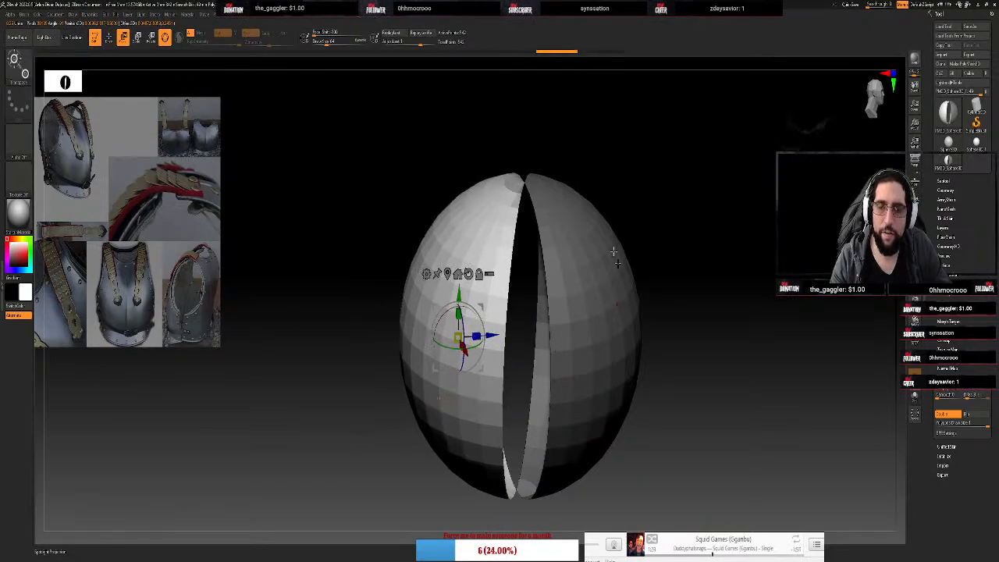
drag(640, 166, 638, 154)
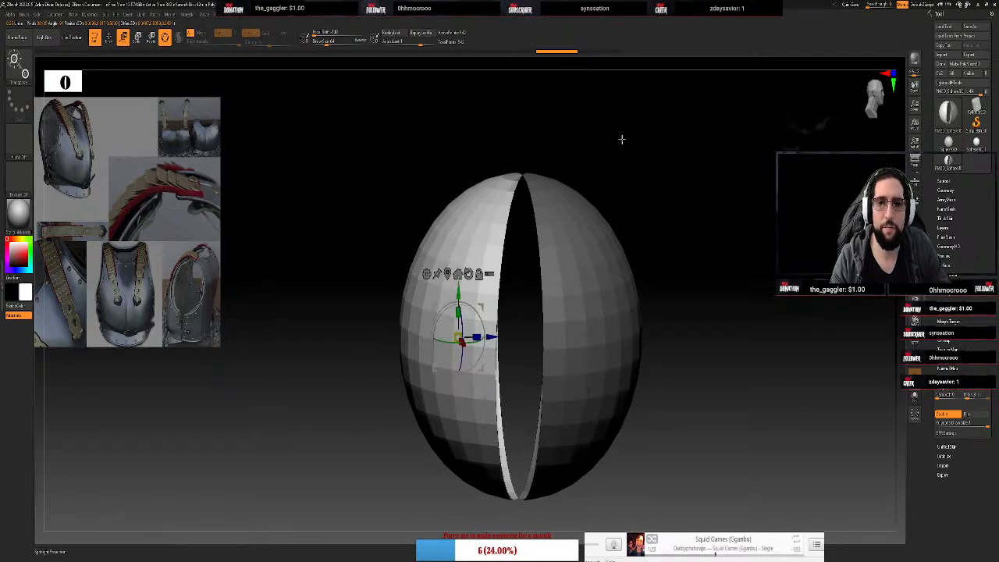
ctrl+drag(824, 122, 786, 218)
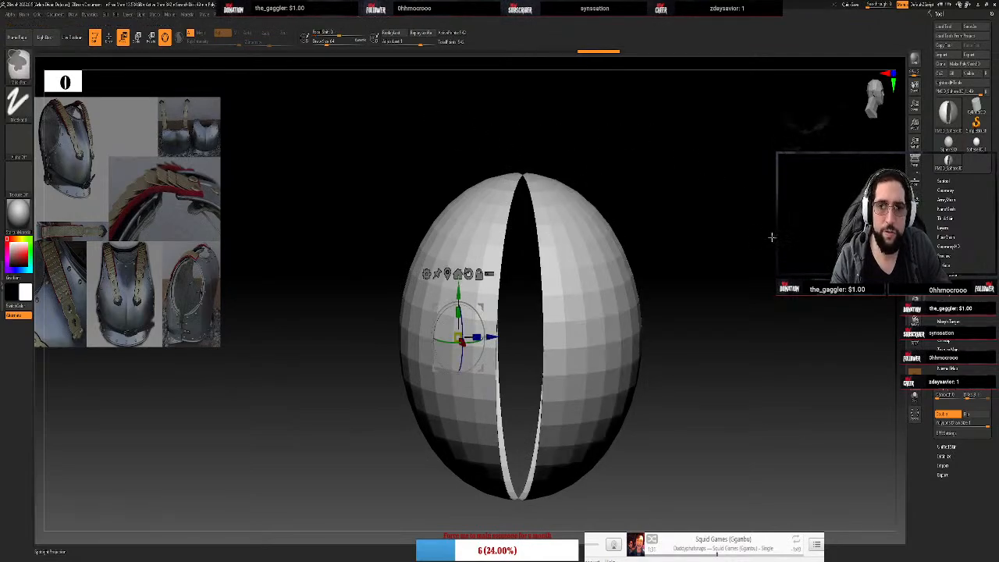
Enable the PolyFrame display and try masking everything except the blue polygroup half, clearing the mask again
key(shift+f)
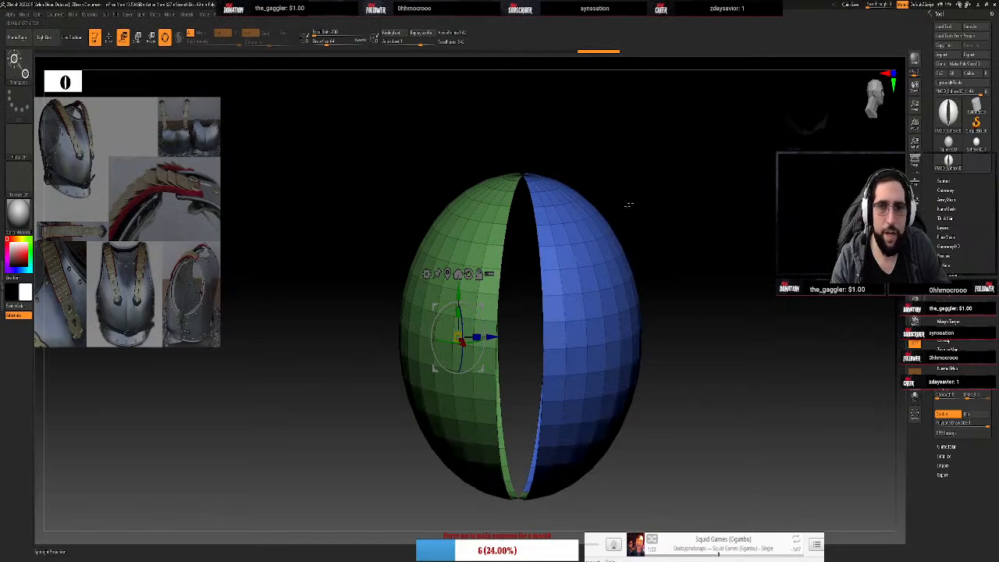
drag(627, 208, 598, 298)
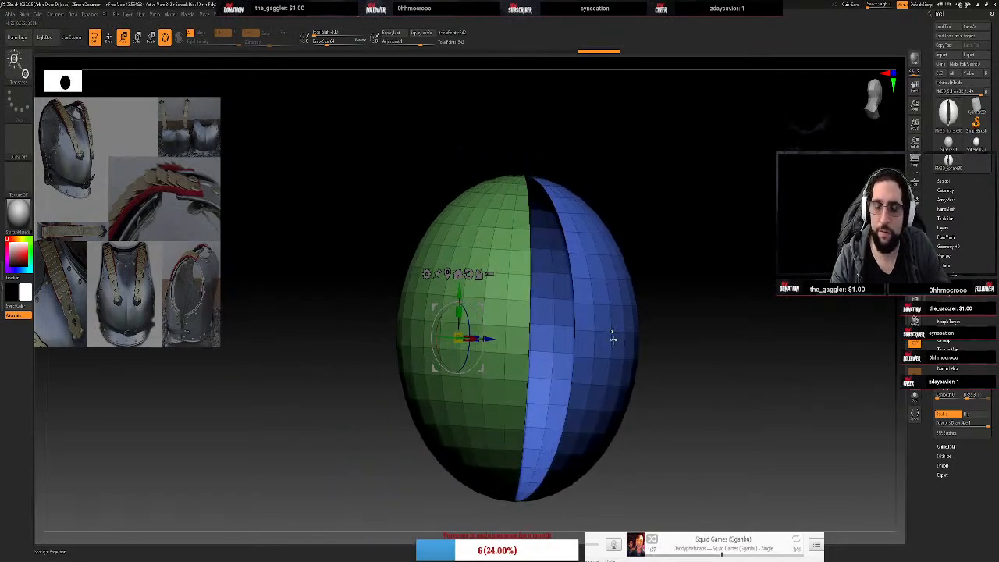
ctrl+click(612, 315)
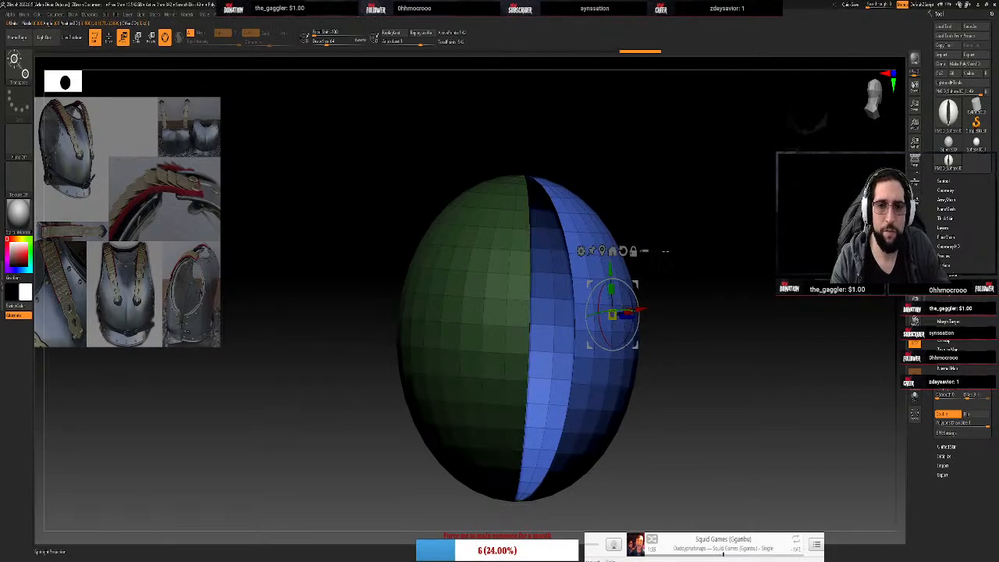
ctrl+drag(729, 179, 723, 356)
ctrl+drag(729, 226, 753, 261)
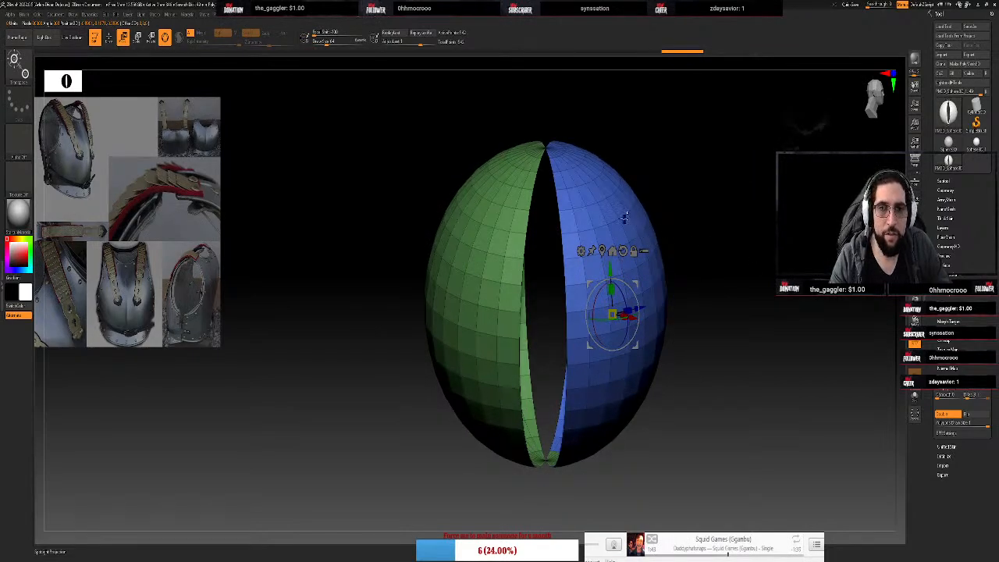
Isolate the blue polygroup half of the sphere and open the subtool list
key(q)
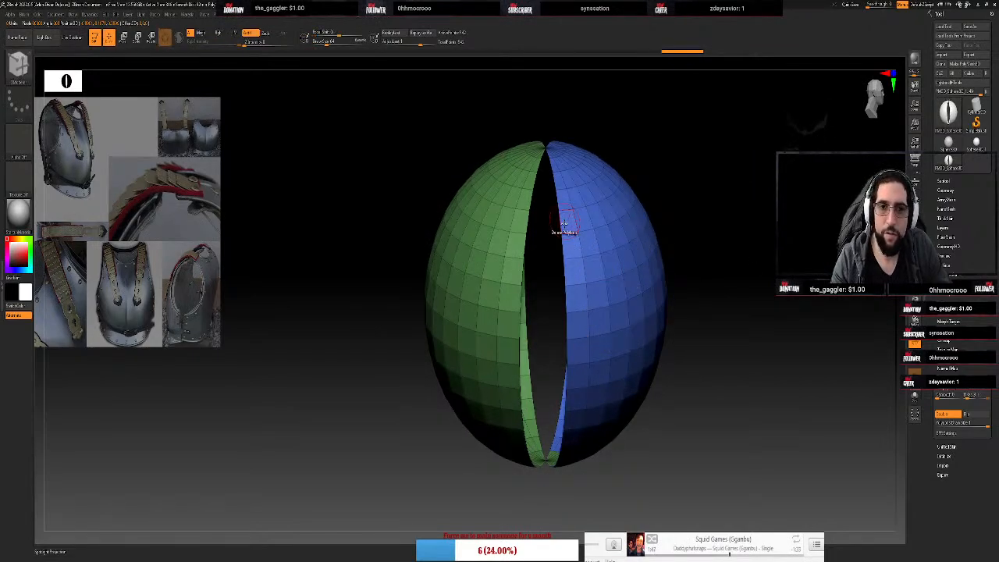
ctrl+shift+click(574, 249)
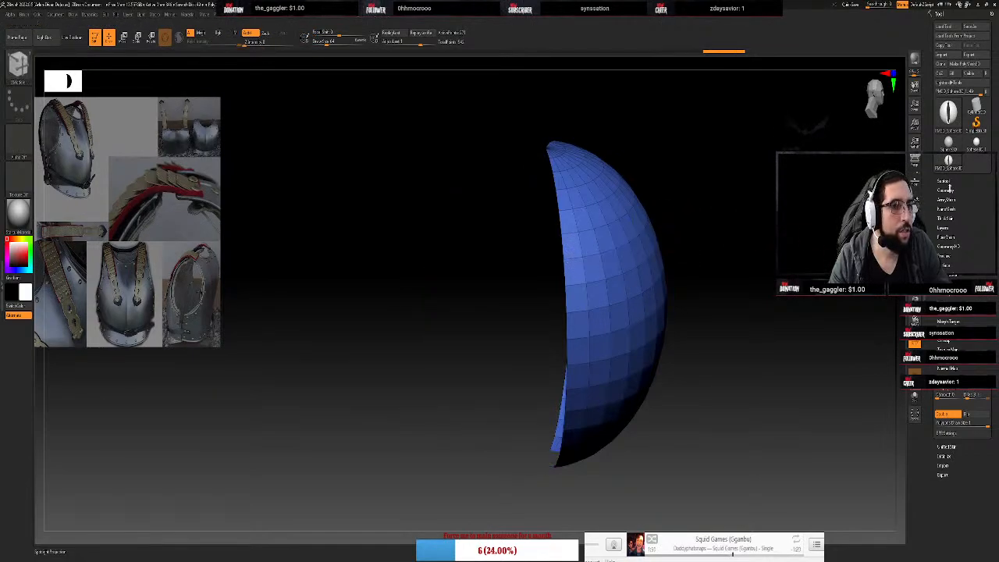
click(943, 181)
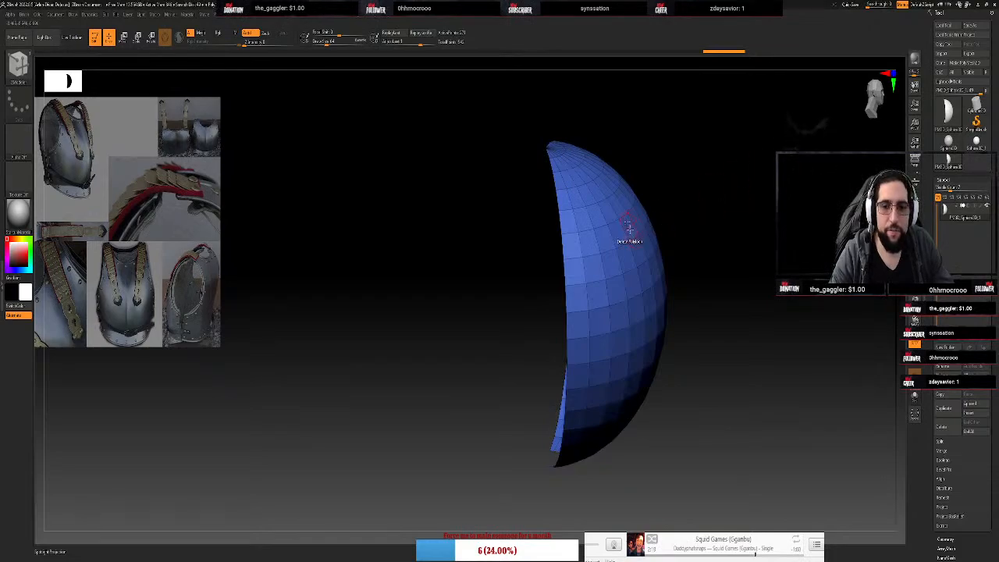
drag(535, 263, 497, 258)
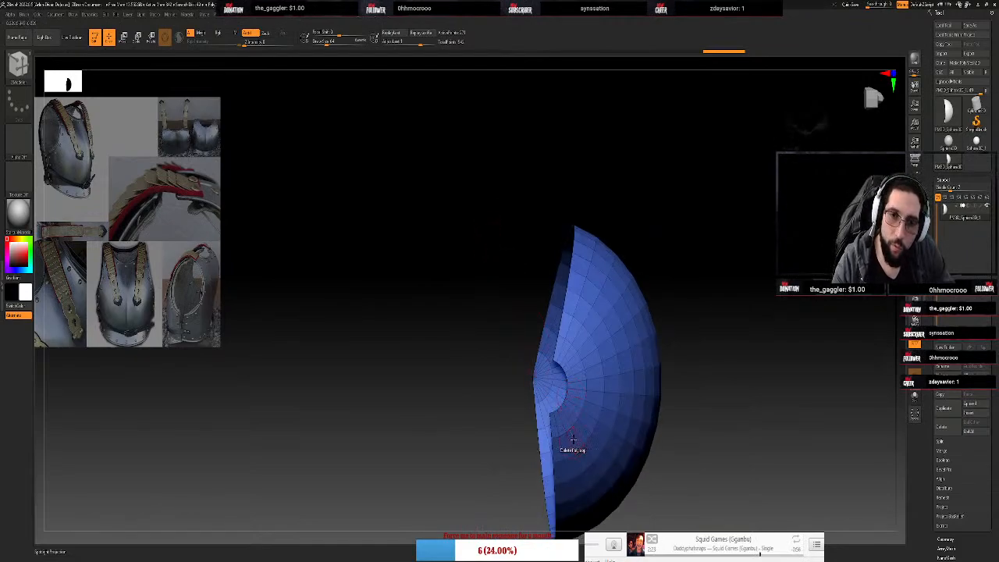
Invert the visibility, isolate the stray polygons at the pole to inspect them, and restore the full mesh
key(ctrl)
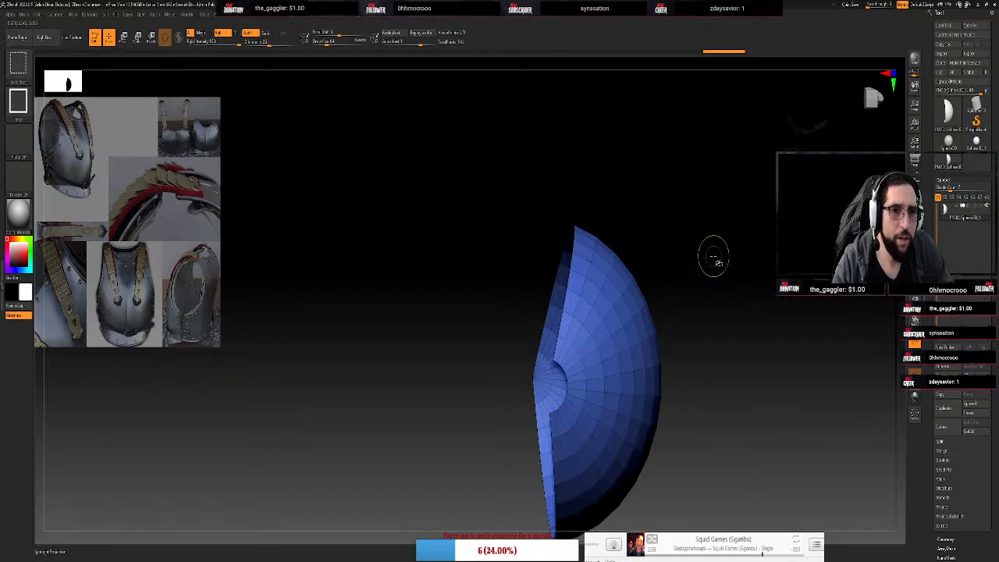
drag(709, 257, 691, 476)
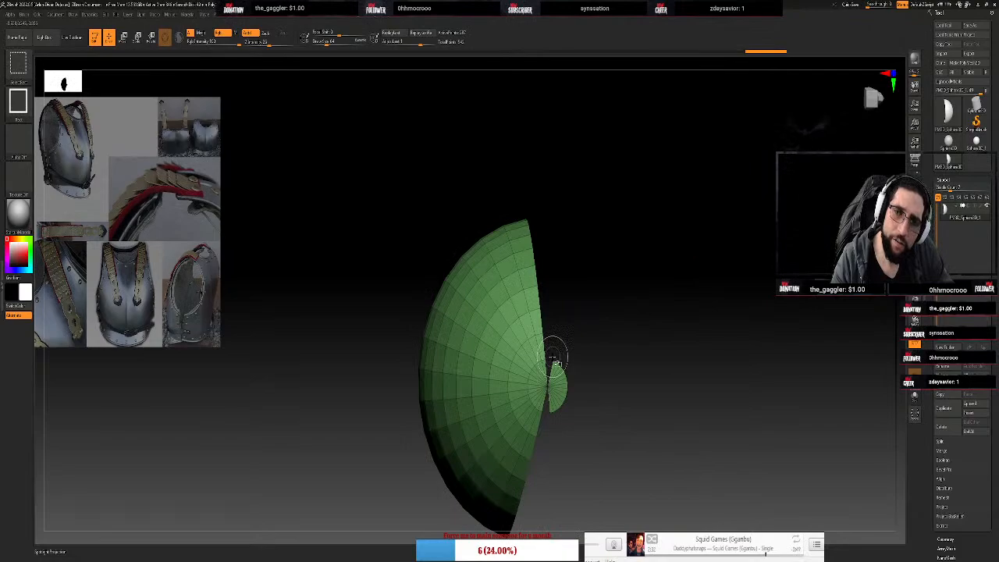
drag(555, 358, 565, 431)
ctrl+shift+click(565, 434)
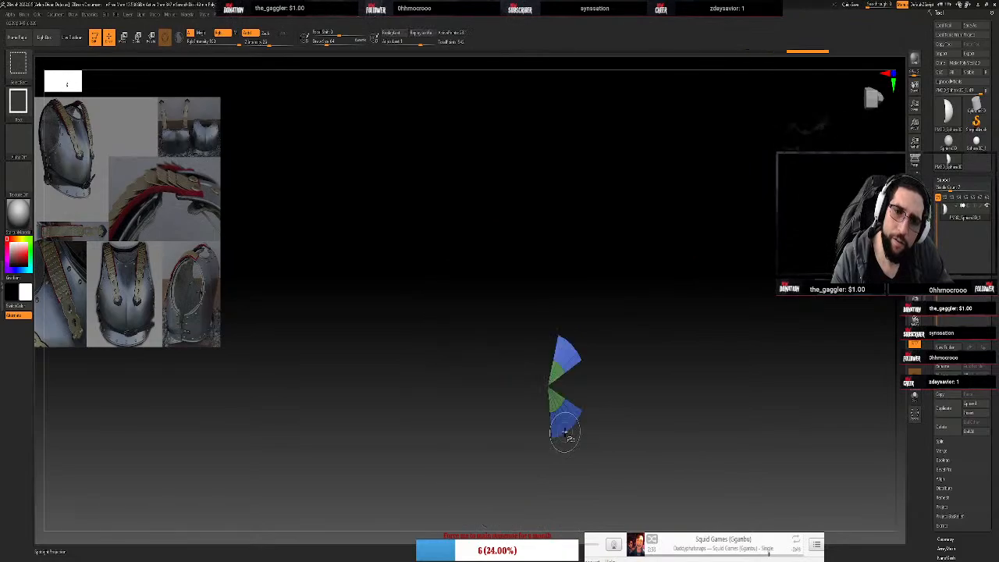
ctrl+shift+click(665, 367)
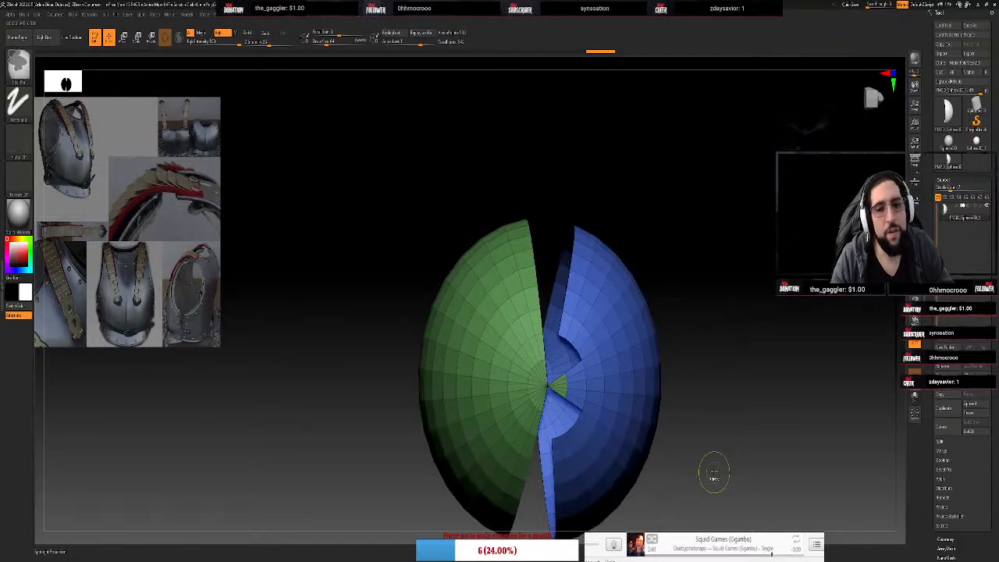
ctrl+shift+drag(726, 365, 721, 495)
ctrl+shift+click(723, 358)
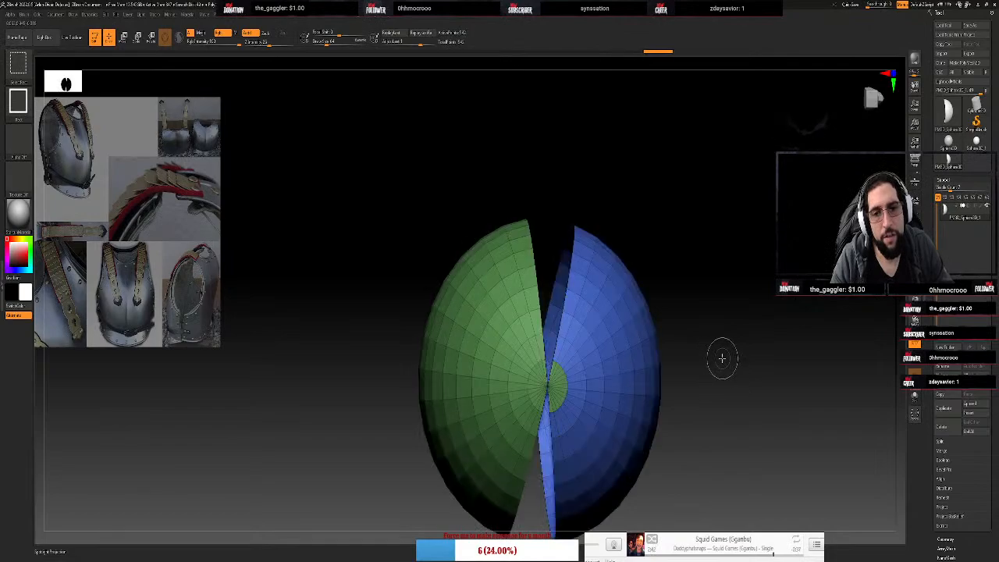
Centre the transform gizmo on the two-part sphere and reset its orientation to align with the world axes
drag(733, 348, 731, 349)
click(872, 95)
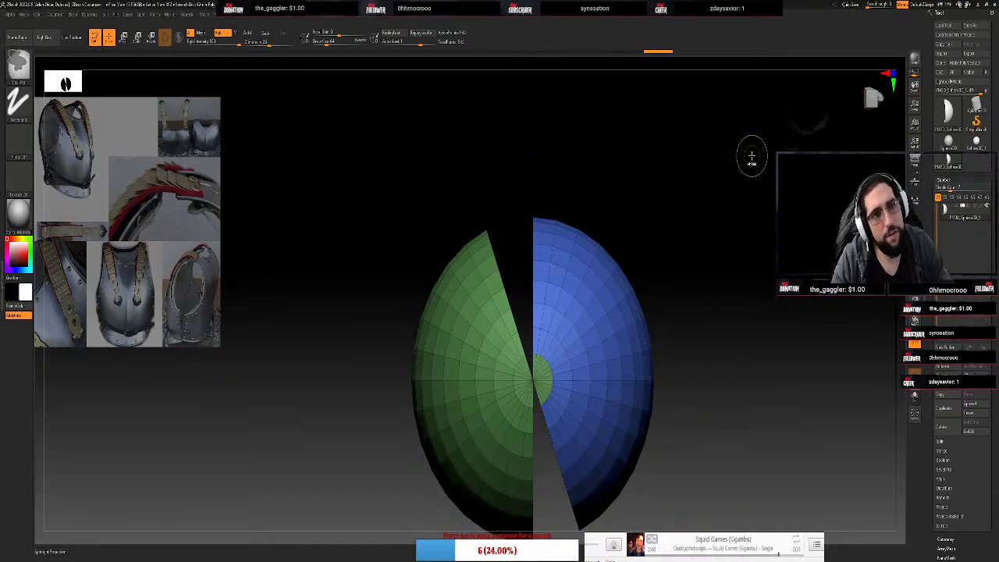
key(w)
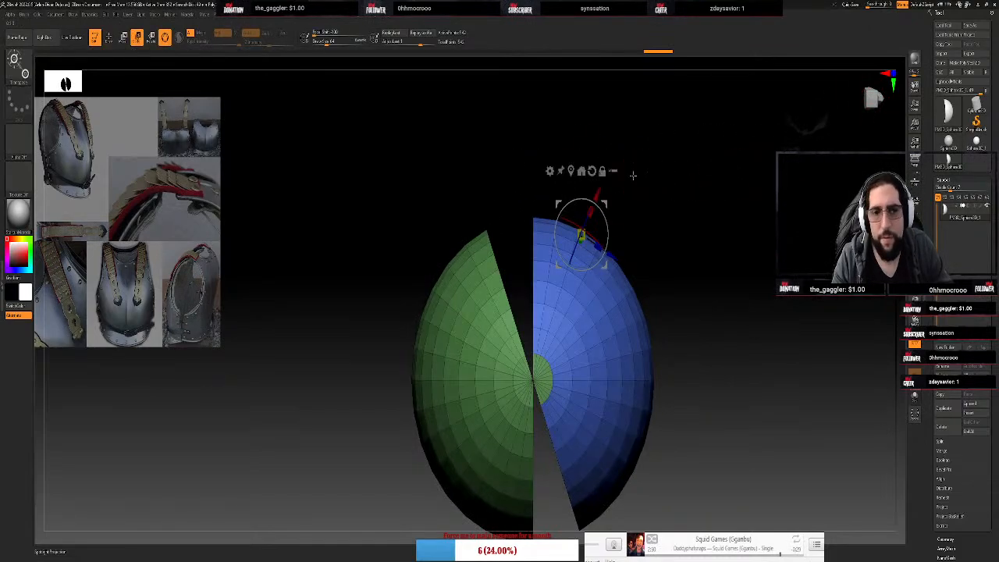
click(571, 171)
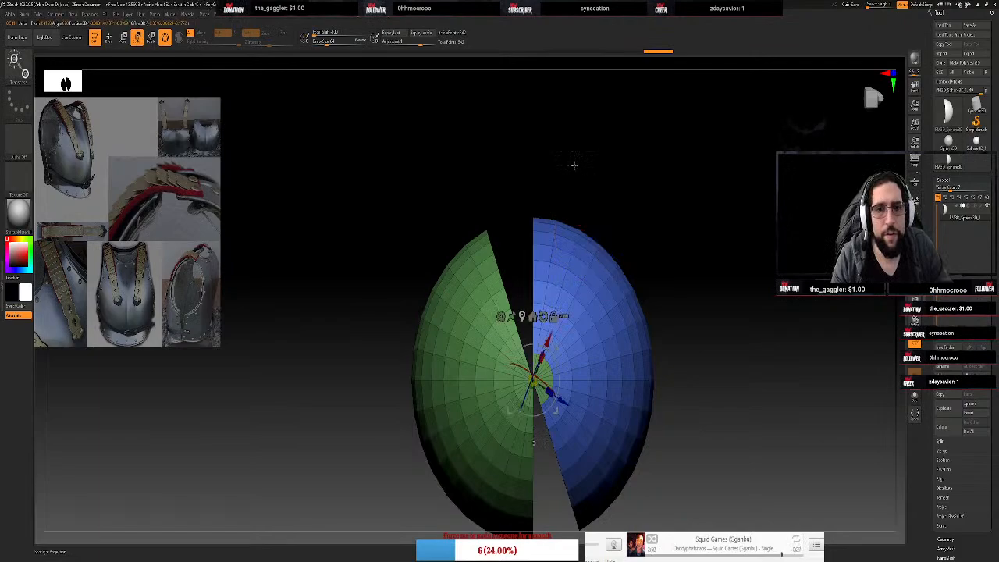
alt+click(544, 317)
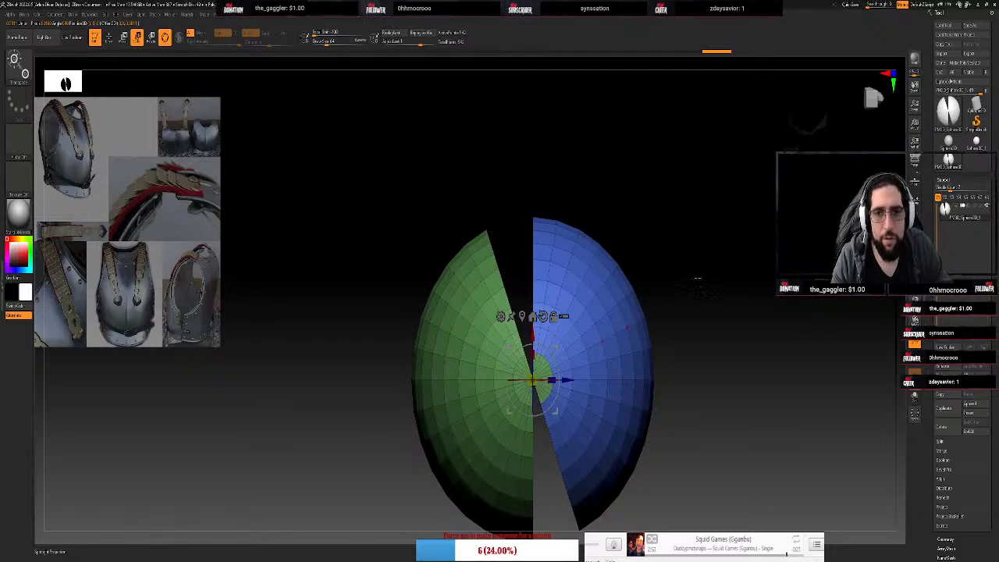
drag(697, 288, 686, 241)
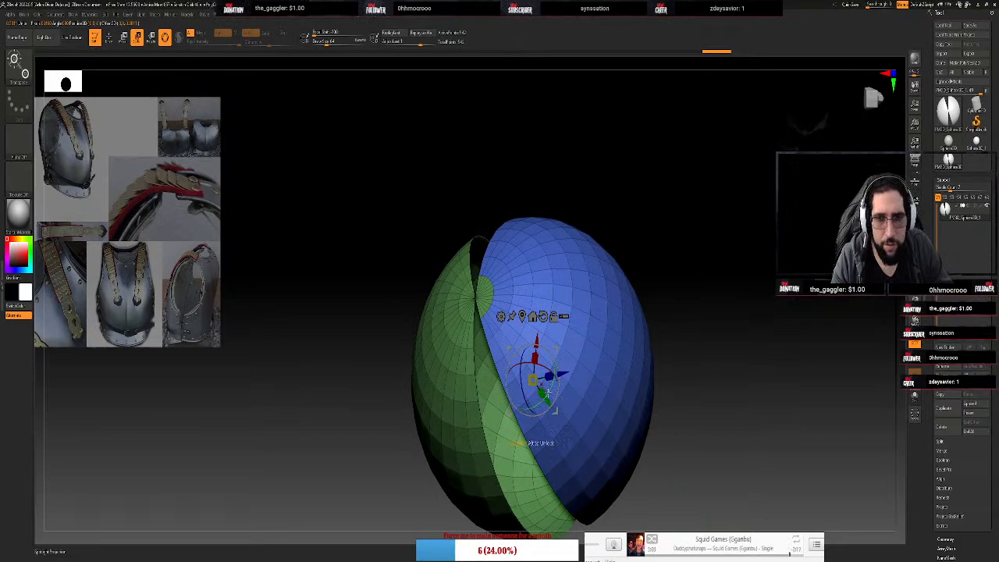
drag(691, 239, 724, 264)
key(ctrl)
key(ctrl+shift)
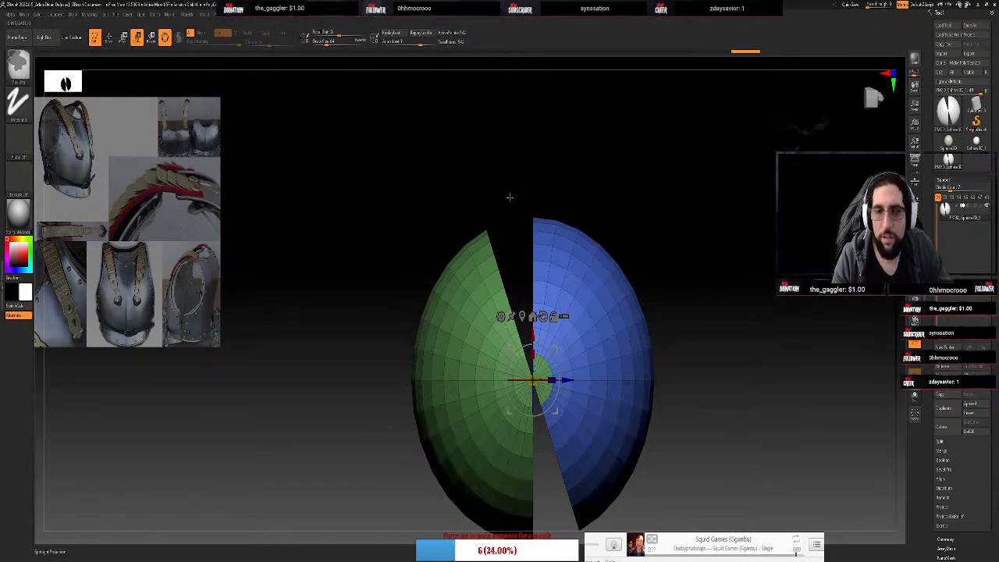
key(q)
key(ctrl+shift)
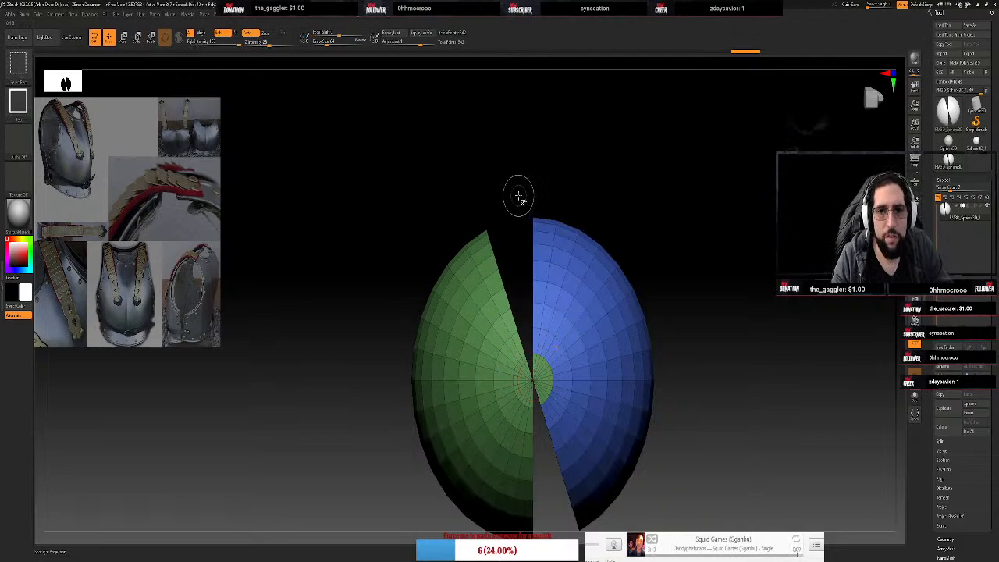
mouse_move(513, 198)
ctrl+shift+mouse_down()
mouse_move(531, 299)
mouse_move(517, 215)
mouse_move(600, 165)
ctrl+shift+mouse_up()
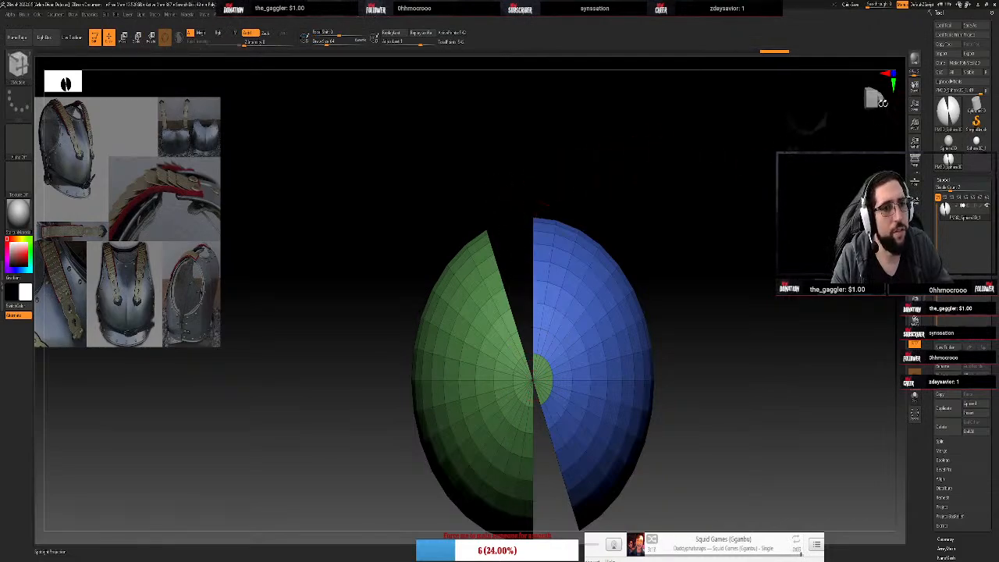
Rotate the sphere until the gap between its halves is vertical and symmetrical, and reset the gizmo's orientation
key(e)
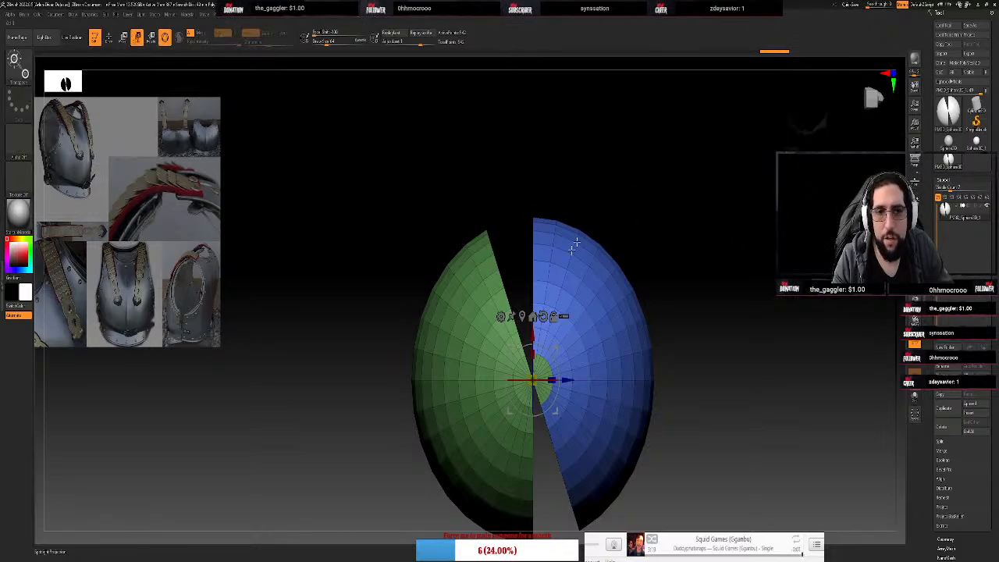
drag(551, 348, 554, 352)
drag(555, 349, 557, 348)
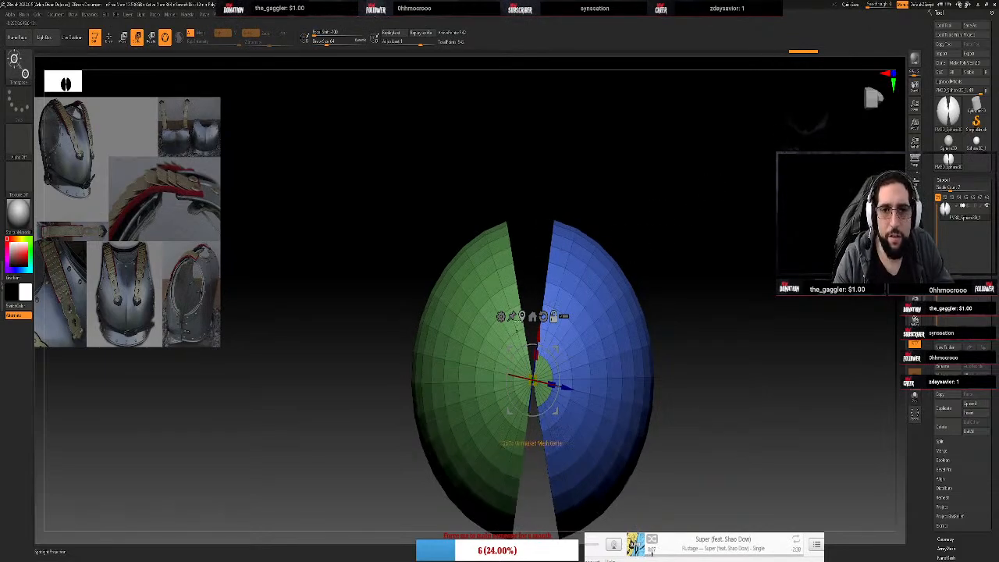
click(543, 316)
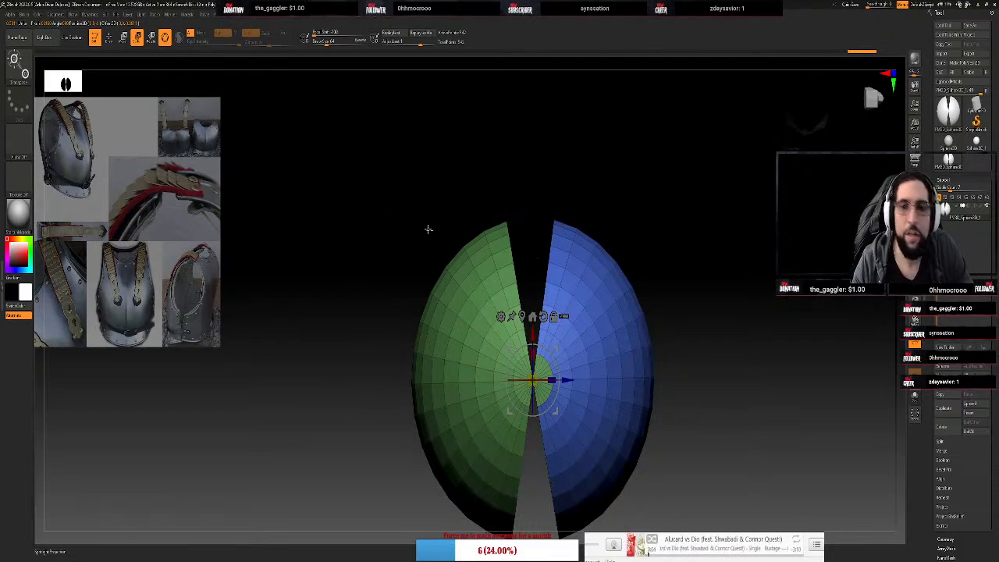
Try to isolate the blue half with a rectangular visibility selection, inspect its pole area, and undo the selection
key(q)
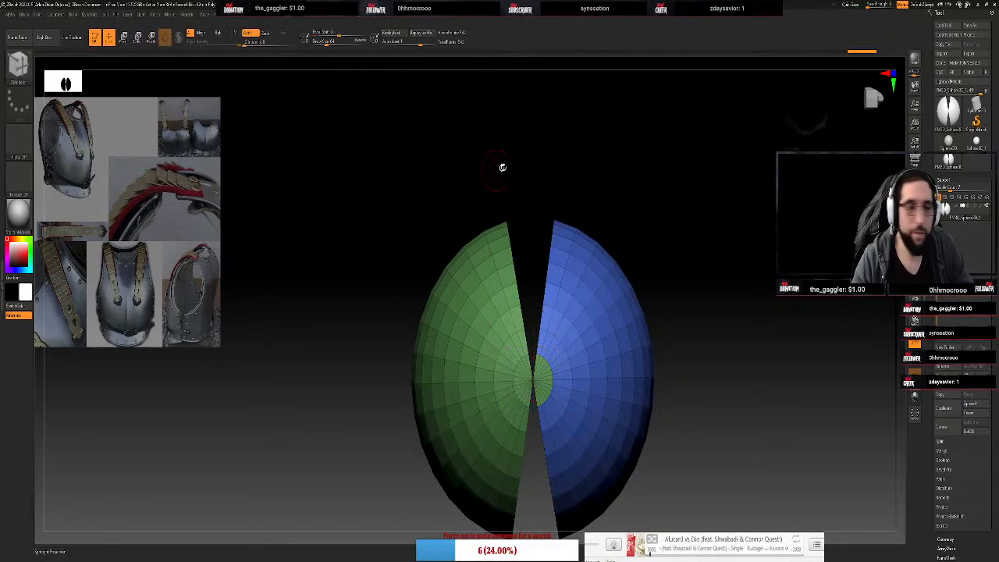
key(ctrl+shift)
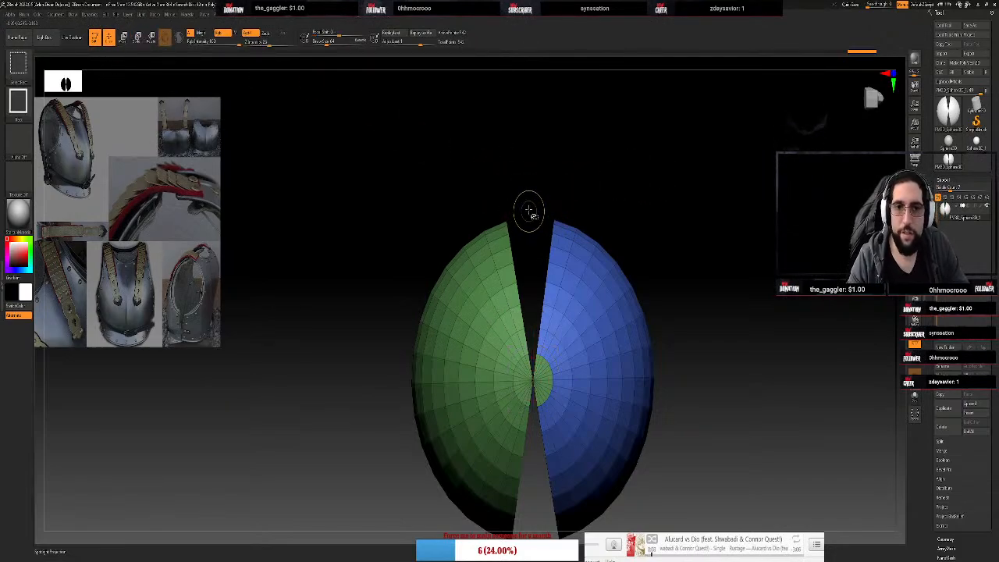
mouse_move(531, 198)
ctrl+shift+mouse_down()
mouse_move(562, 382)
mouse_move(530, 245)
mouse_move(535, 221)
ctrl+shift+mouse_up()
key(ctrl+shift)
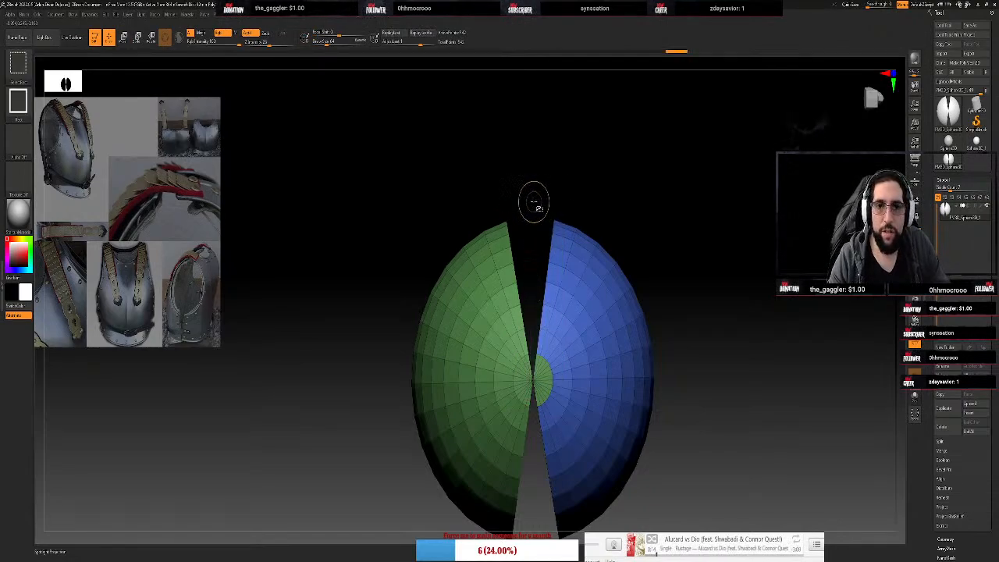
ctrl+shift+drag(533, 205, 688, 533)
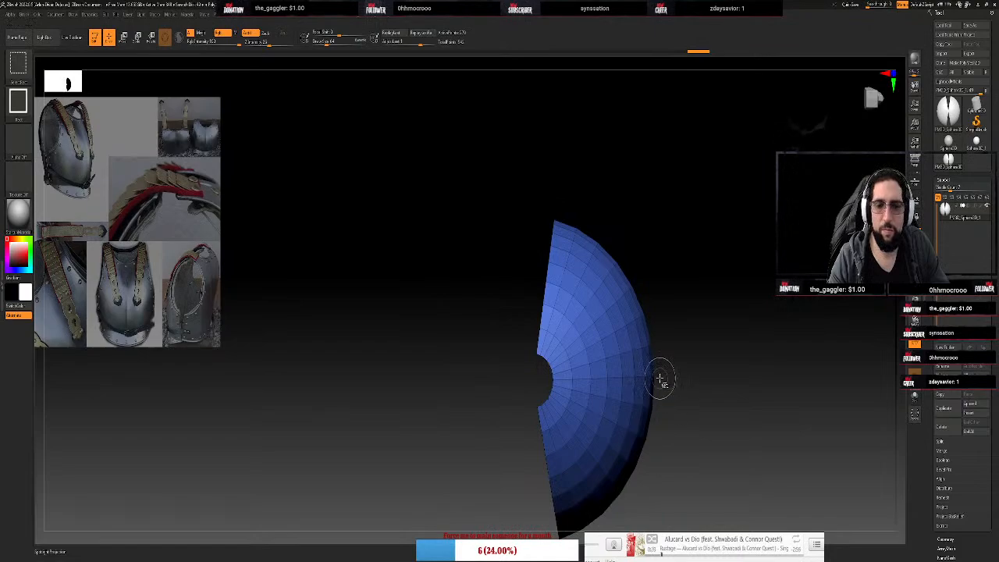
drag(679, 268, 708, 266)
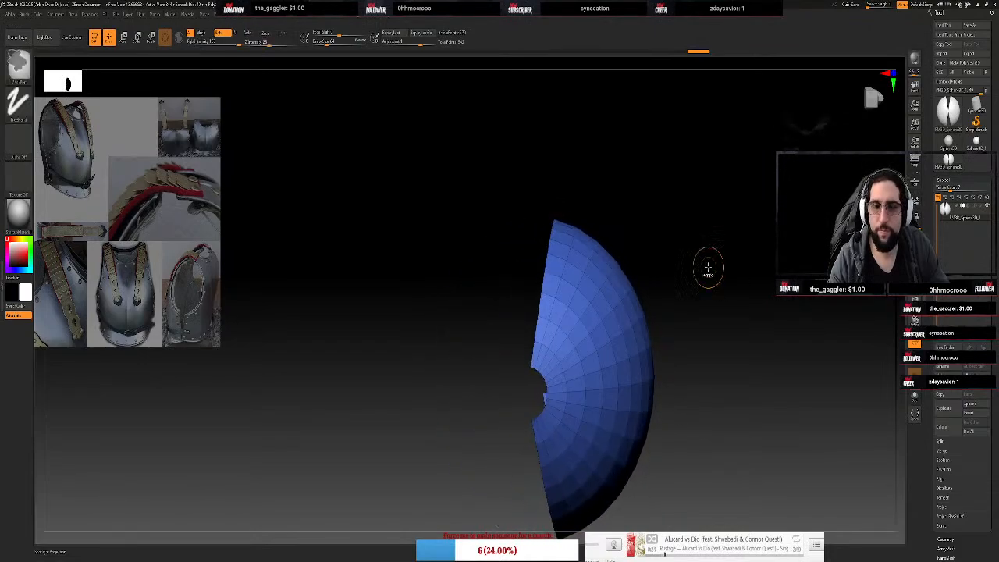
key(ctrl+z)
click(872, 99)
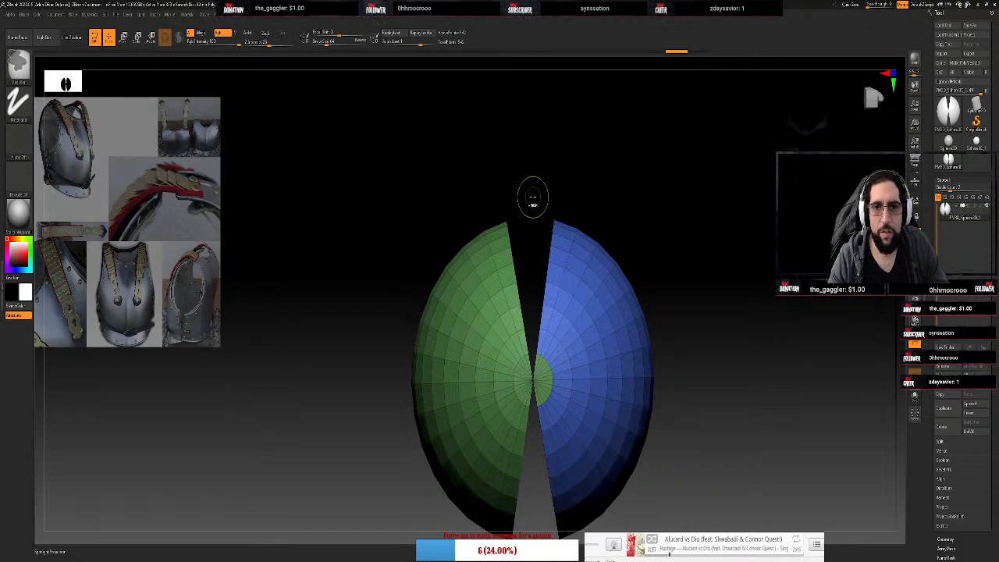
Turn the masked blue half into a new polygroup, and merge the whole sphere into a single polygroup
ctrl+drag(530, 197, 707, 534)
key(ctrl+w)
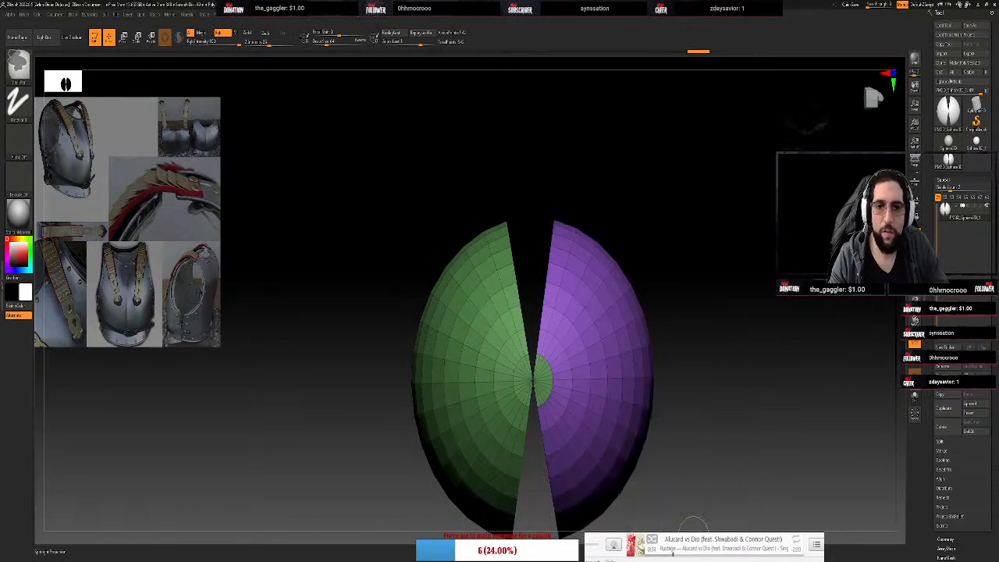
key(ctrl+w)
ctrl+click(535, 404)
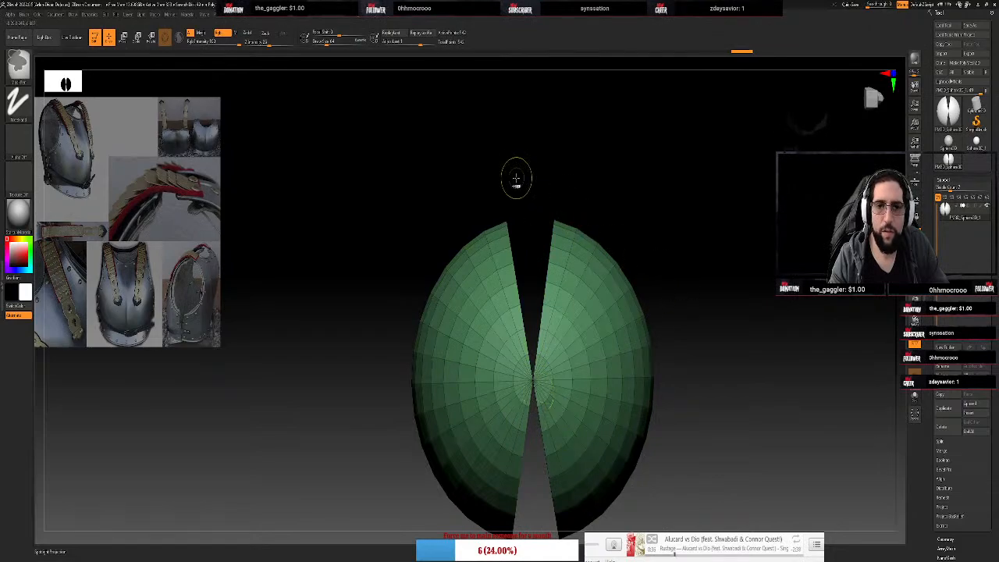
key(ctrl+w)
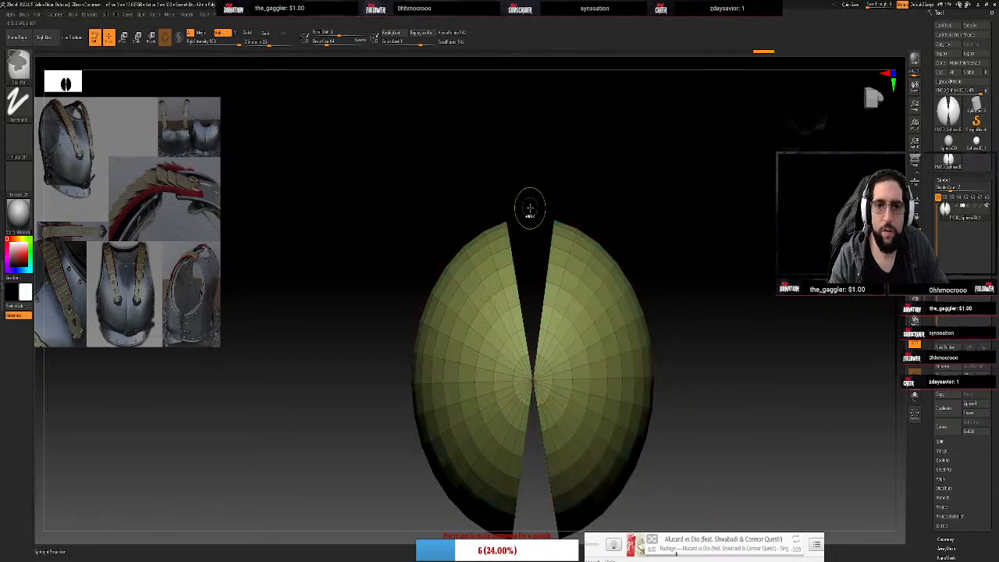
Mask the chest half of the sphere up to the gap, pole polygons included, and give it its own polygroup
ctrl+drag(530, 209, 729, 535)
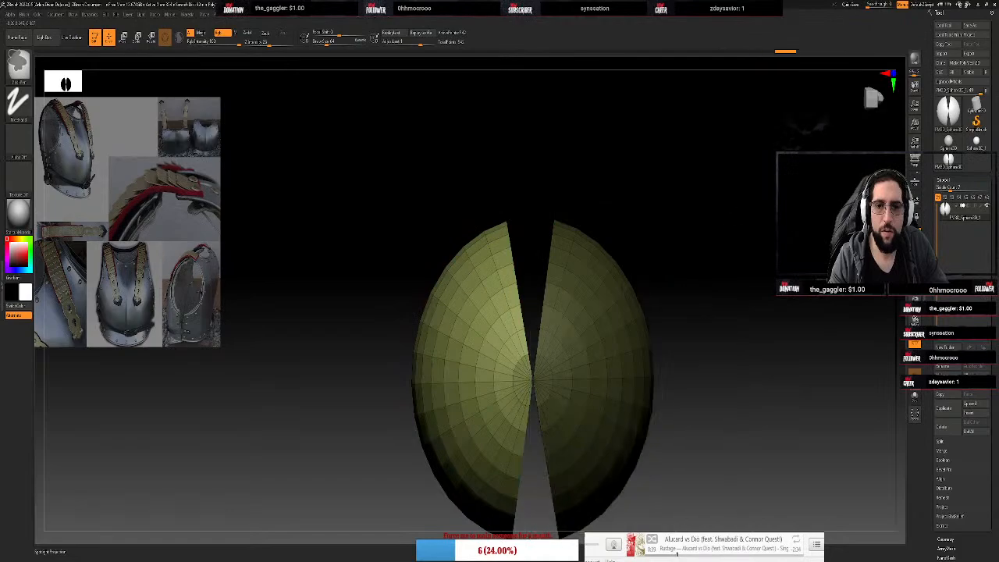
key(ctrl+w)
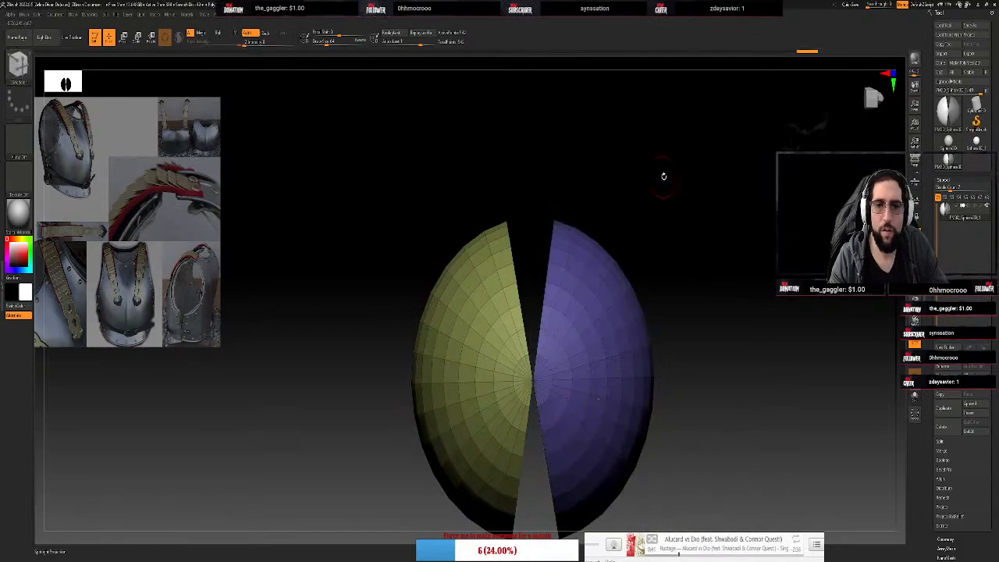
mouse_move(662, 174)
mouse_down()
mouse_move(674, 335)
mouse_move(645, 296)
mouse_move(669, 208)
mouse_move(652, 182)
mouse_move(666, 174)
mouse_up()
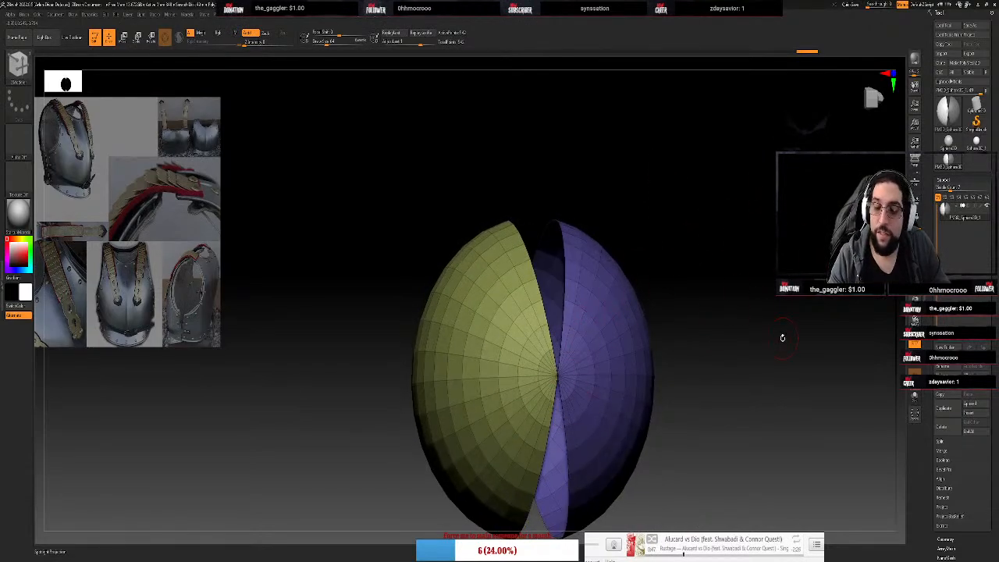
Isolate the purple polygroup half and split the hidden half off into a separate subtool
ctrl+shift+click(598, 332)
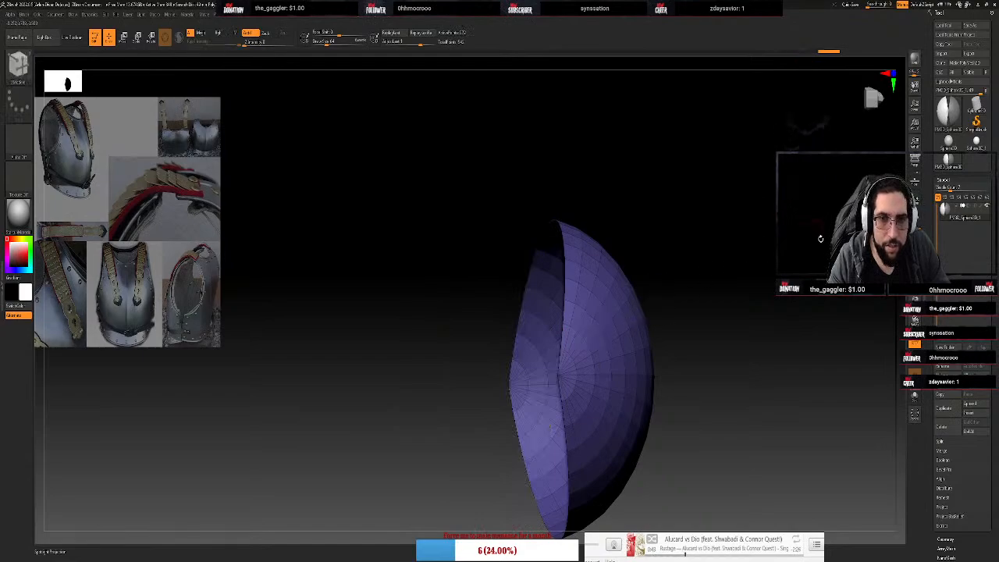
drag(820, 239, 814, 244)
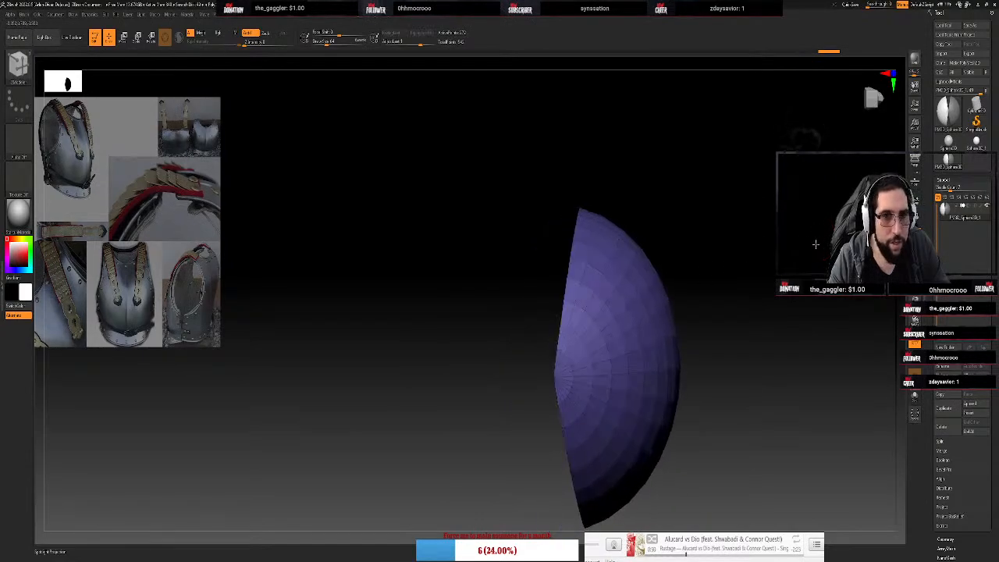
click(940, 442)
click(948, 452)
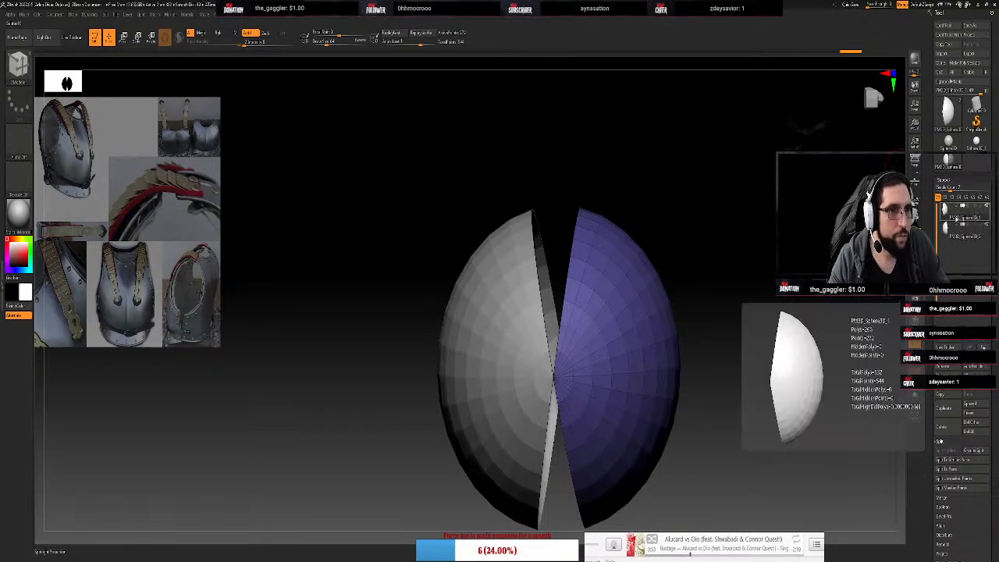
Rename the subtool of the yellow half as Backplate
click(951, 238)
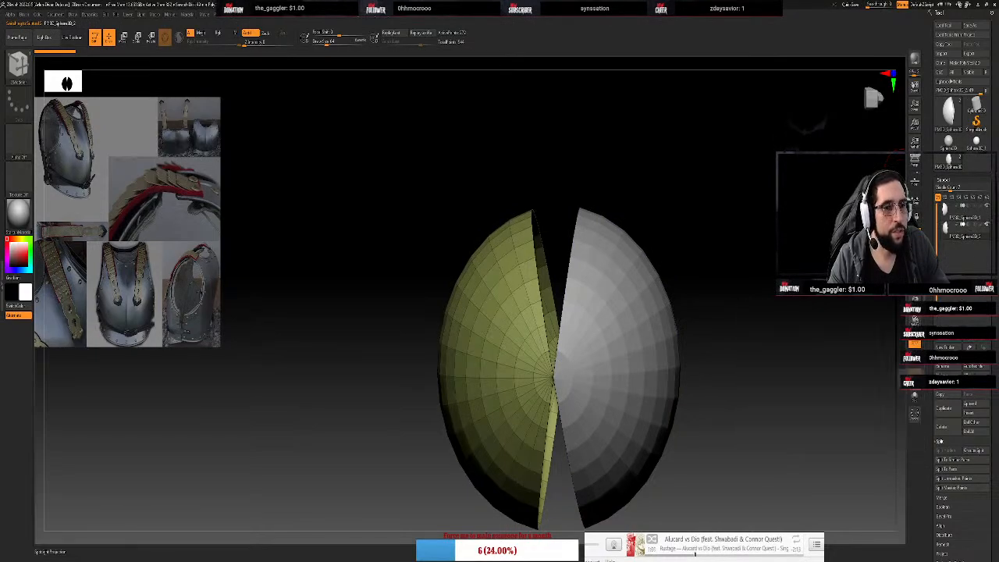
click(944, 367)
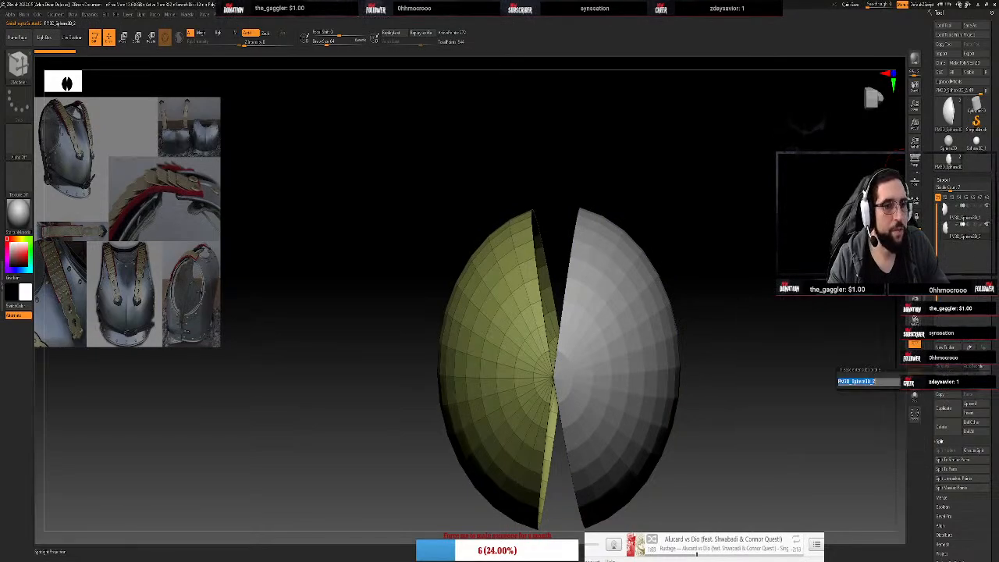
text(Backplate)
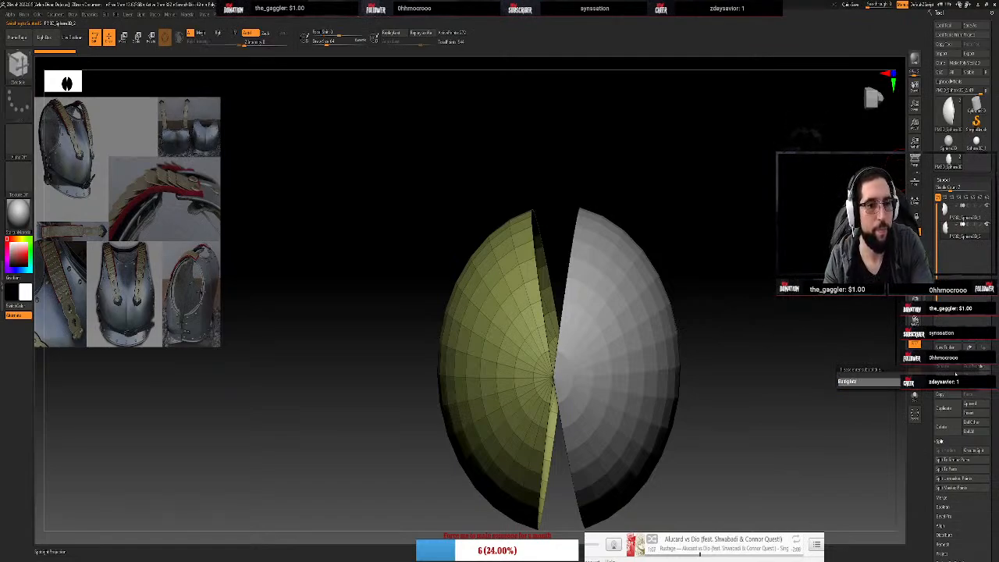
key(Return)
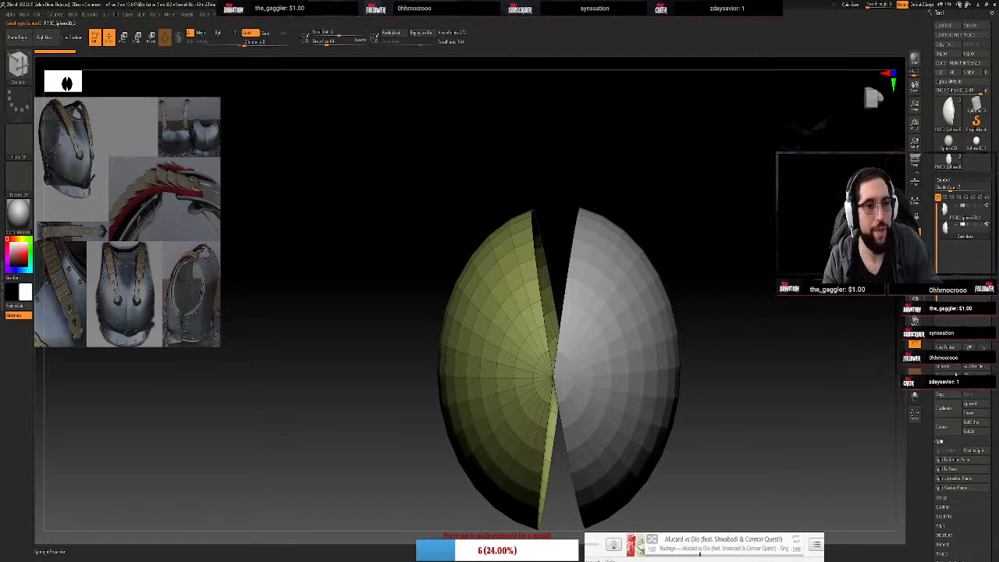
Rename the subtool of the purple half as ChestPlate, and make the Backplate subtool active again
click(982, 346)
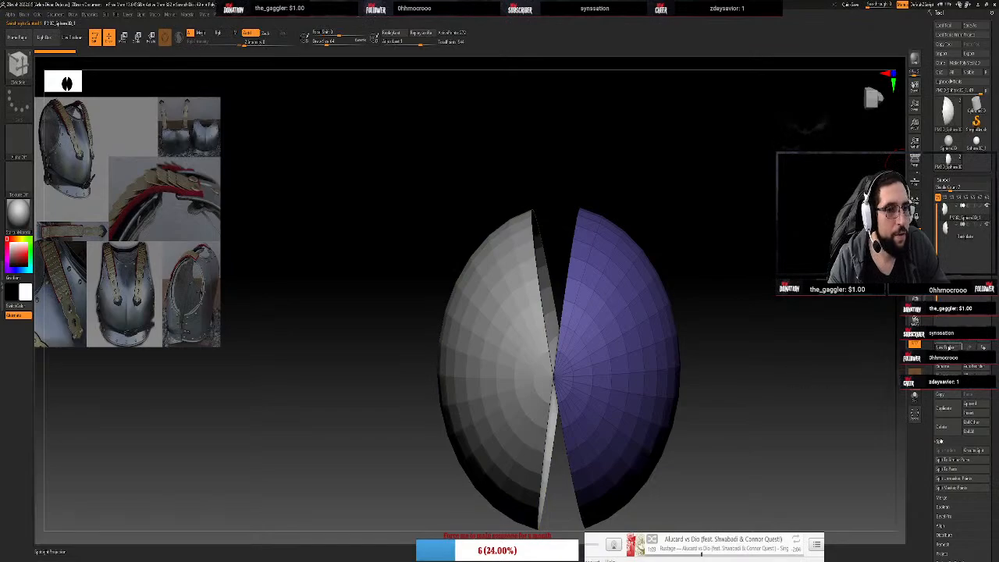
click(976, 369)
key(shift)
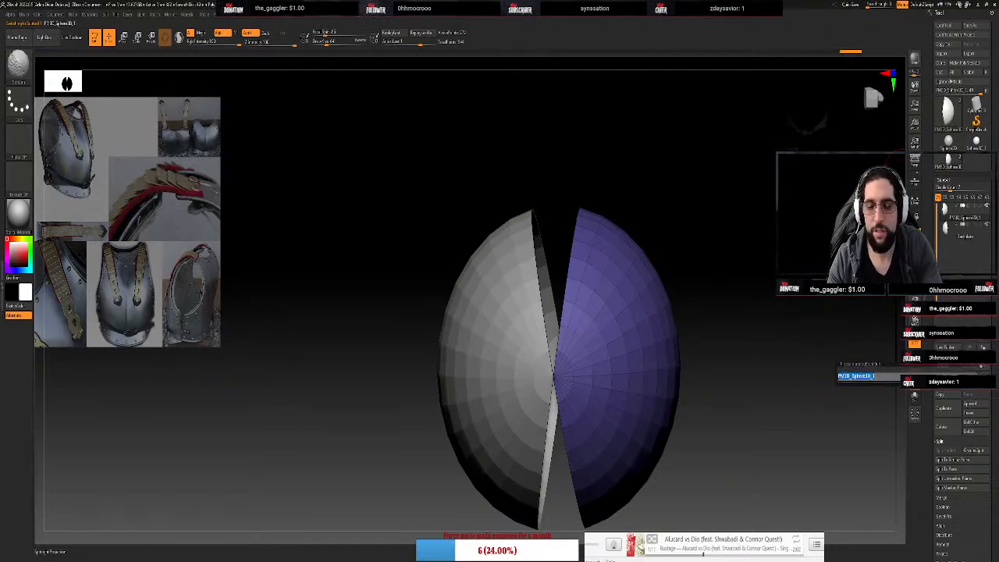
key(BackSpace)
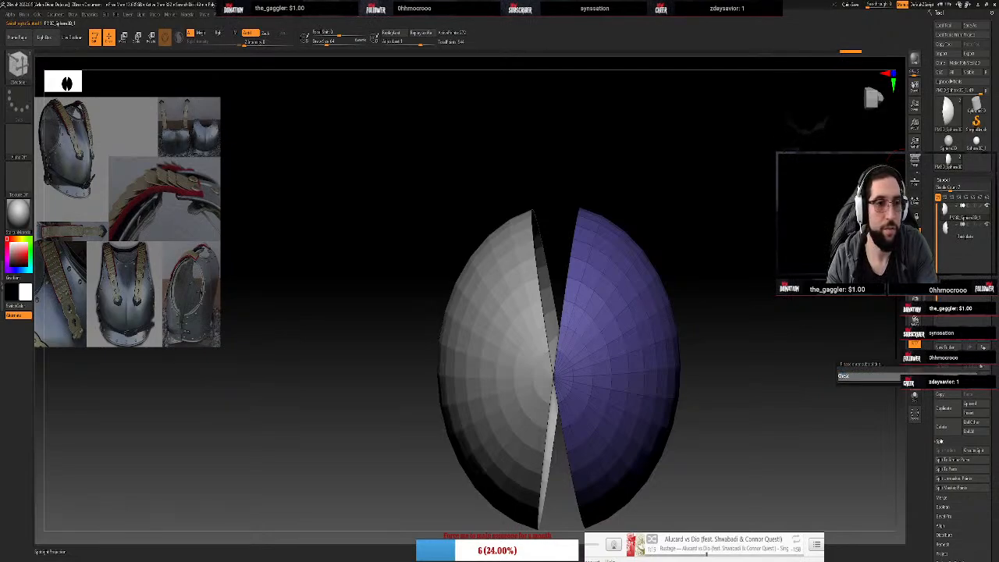
text(ChestPlate)
key(Return)
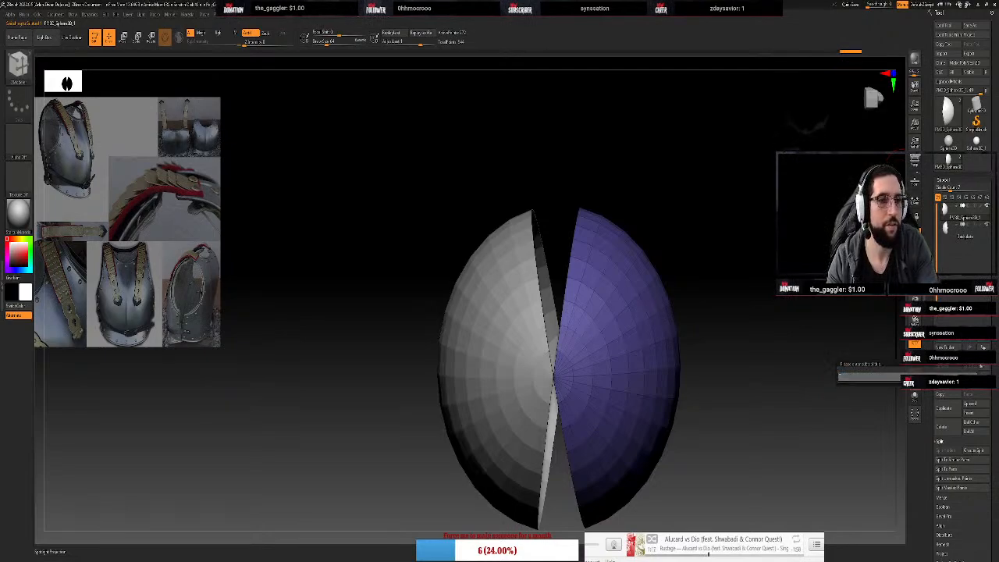
click(965, 230)
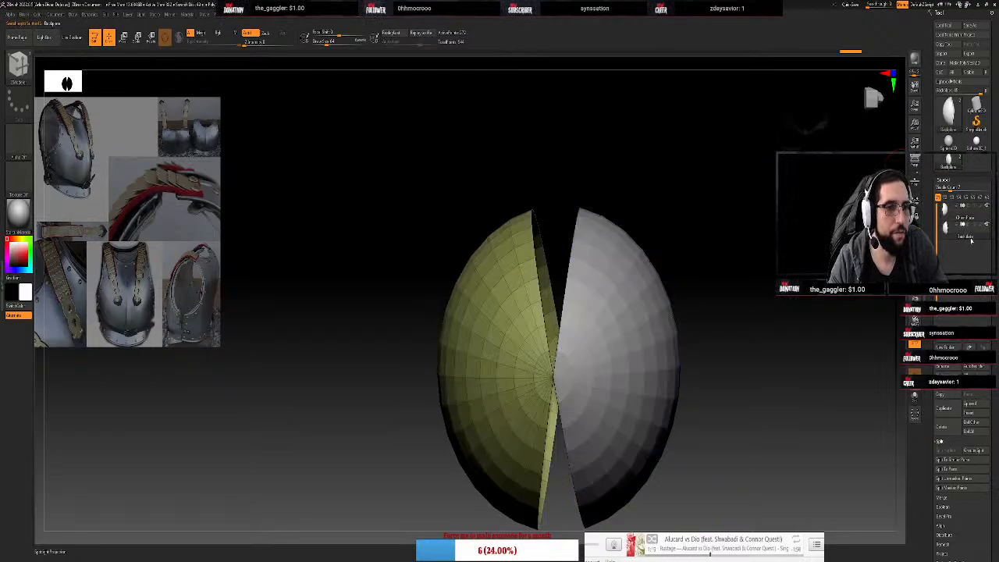
Rename the active backplate subtool as BackPlate
click(943, 367)
click(848, 377)
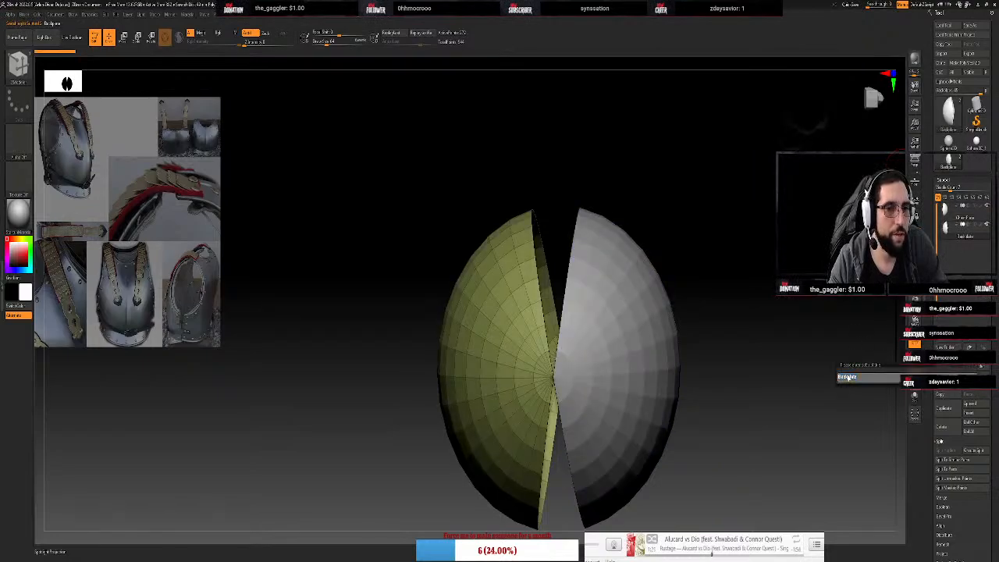
click(854, 382)
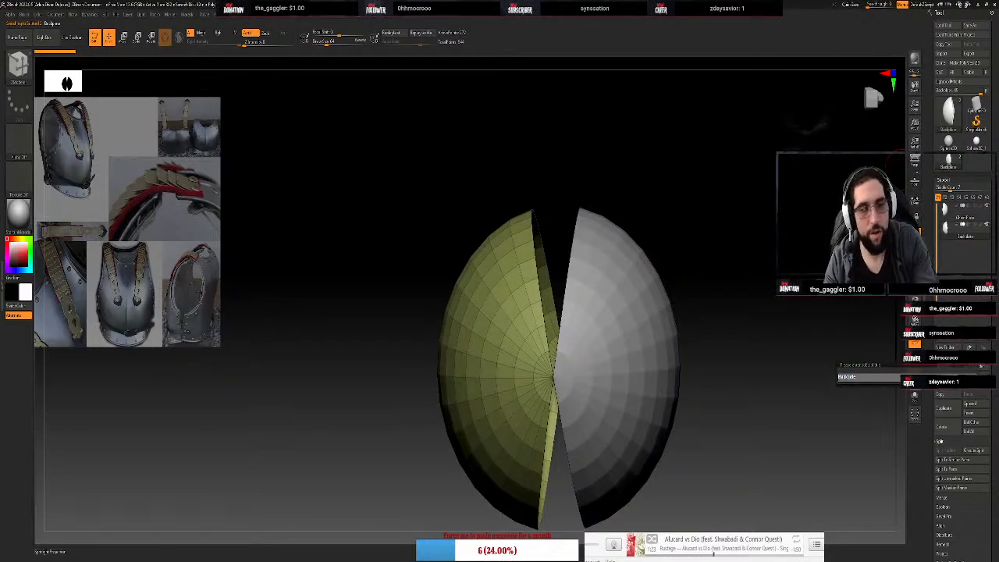
key(Return)
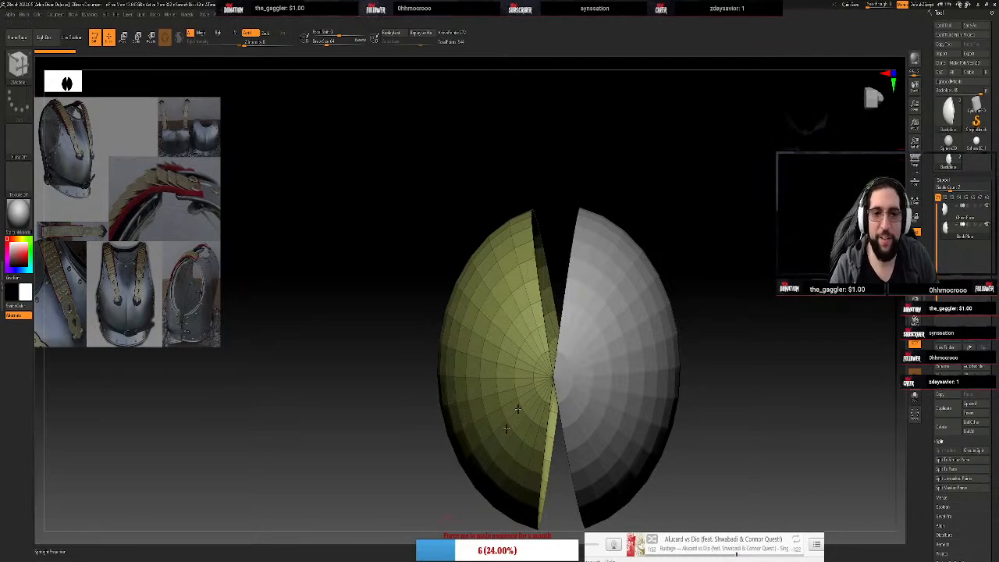
Hide the chest plate subtool so only the yellow backplate half is displayed
mouse_move(669, 78)
mouse_down()
mouse_move(679, 78)
mouse_move(657, 78)
mouse_move(677, 74)
mouse_up()
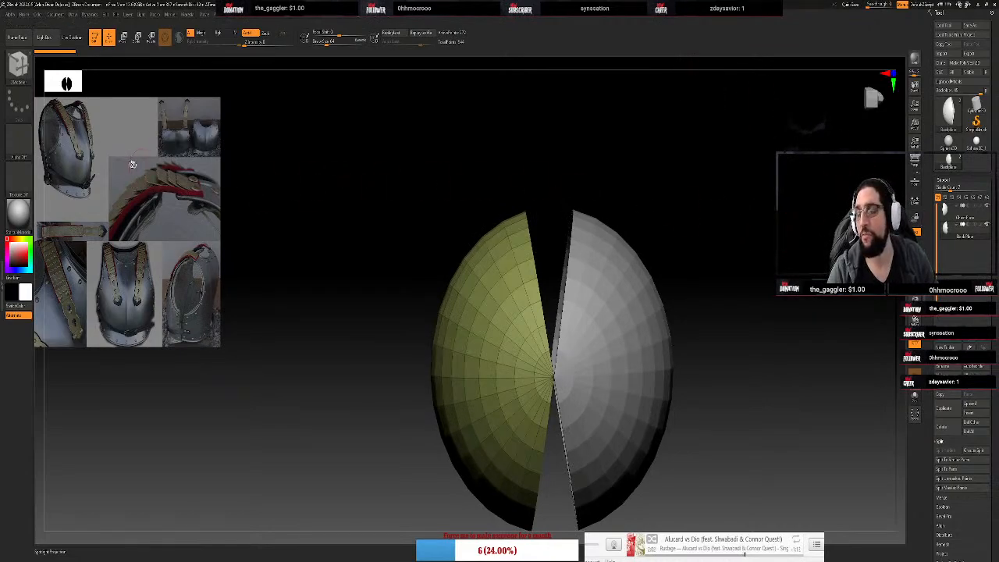
drag(264, 172, 271, 206)
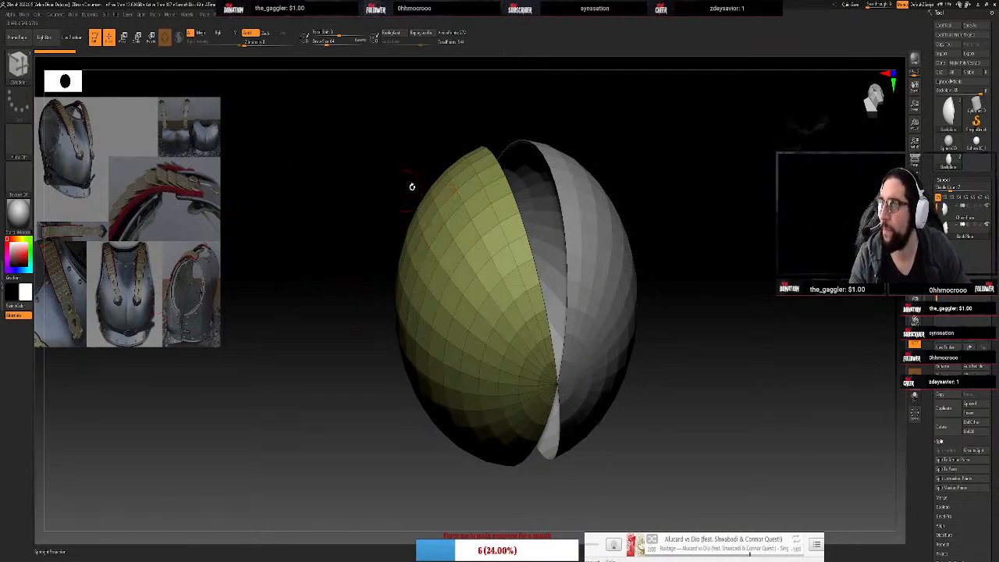
drag(443, 145, 854, 203)
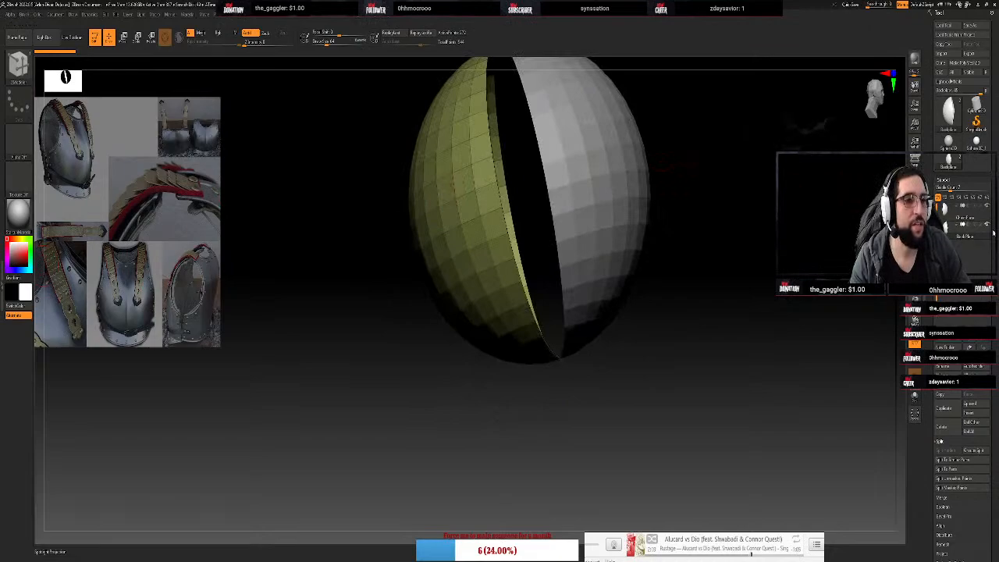
ctrl+shift+click(608, 124)
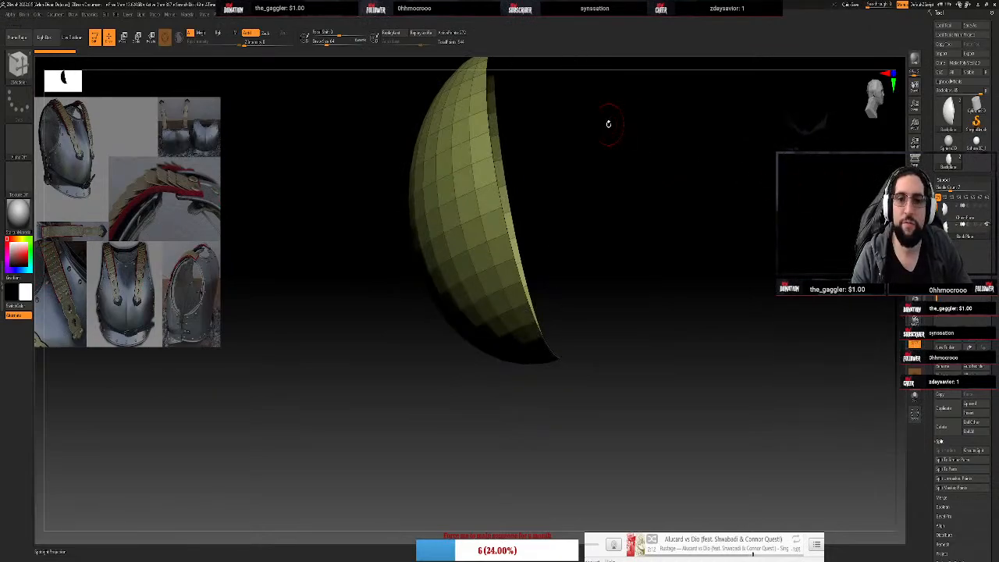
drag(608, 123, 658, 181)
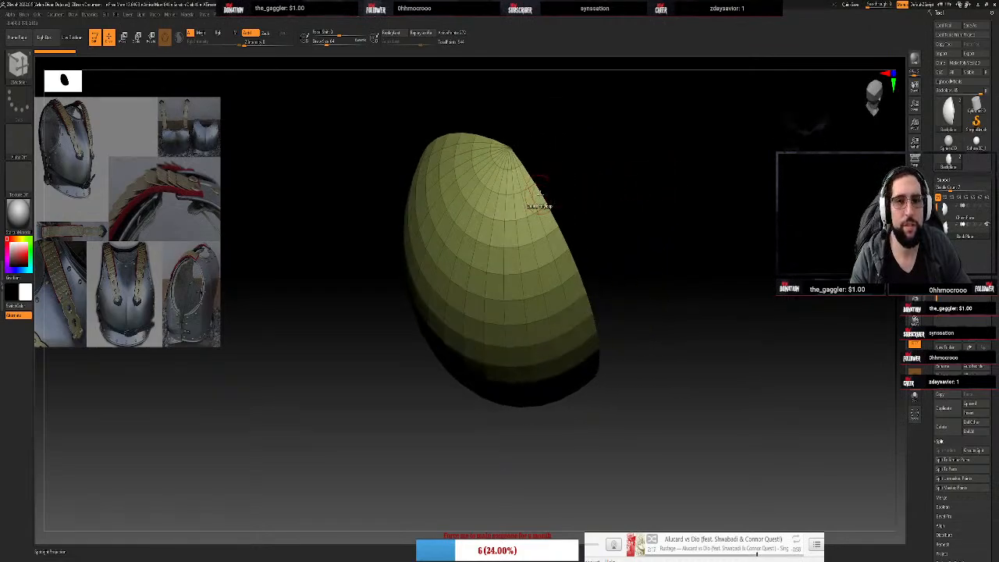
Try to scale the backplate's open border with the ZModeler Scale edge action targeting EdgeLoop Complete
key(space)
click(468, 241)
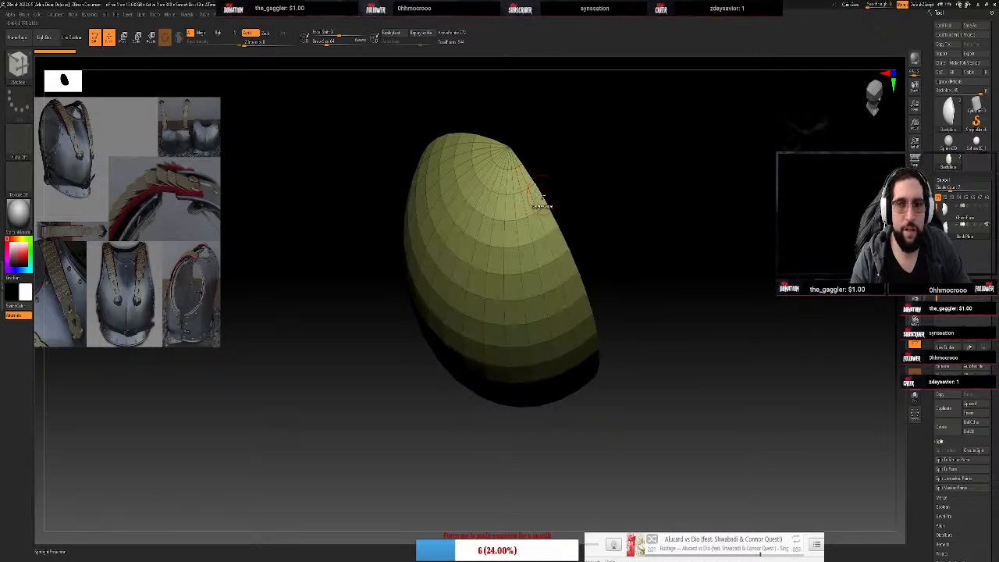
key(space)
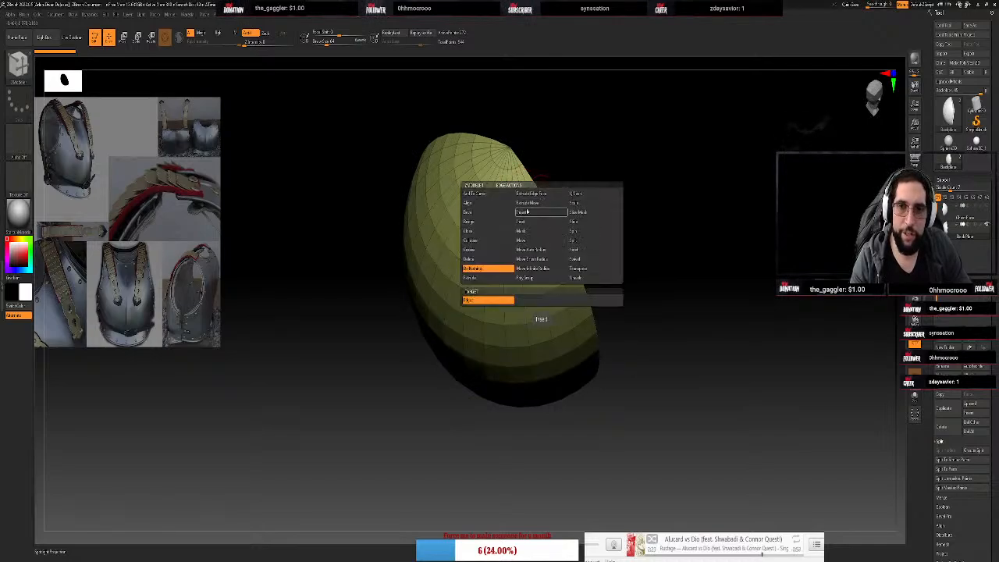
click(591, 204)
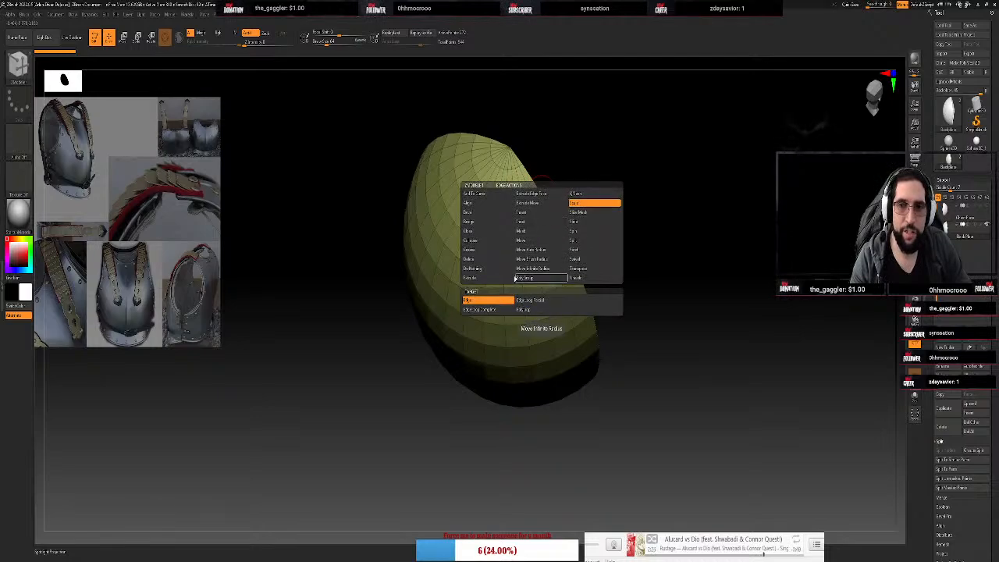
click(480, 309)
mouse_move(675, 185)
mouse_down()
mouse_move(648, 185)
mouse_move(675, 175)
mouse_up()
click(880, 95)
click(878, 90)
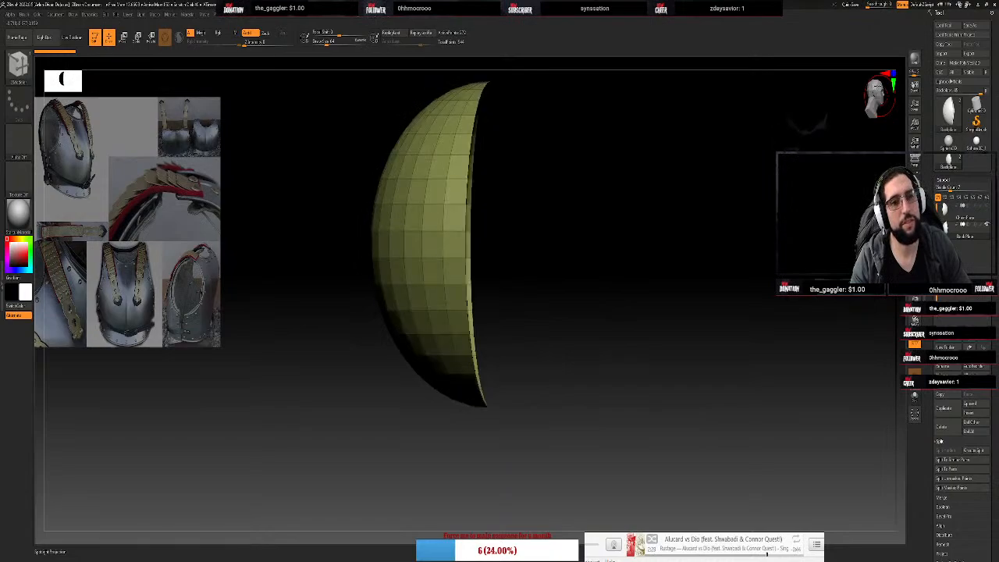
click(878, 90)
click(878, 89)
click(877, 90)
click(877, 89)
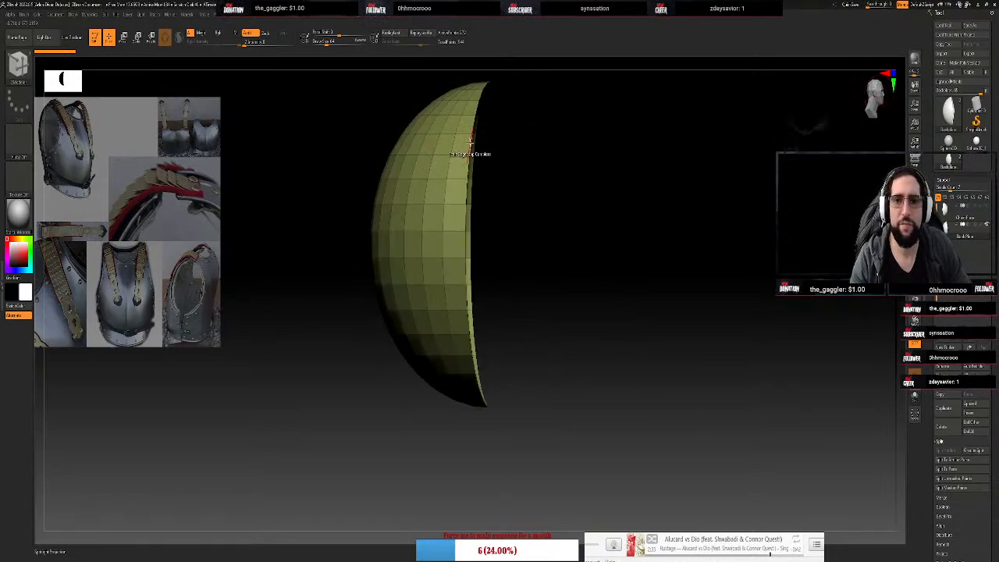
mouse_move(494, 145)
mouse_down()
mouse_move(536, 149)
mouse_move(387, 168)
mouse_move(787, 173)
mouse_move(310, 177)
mouse_up()
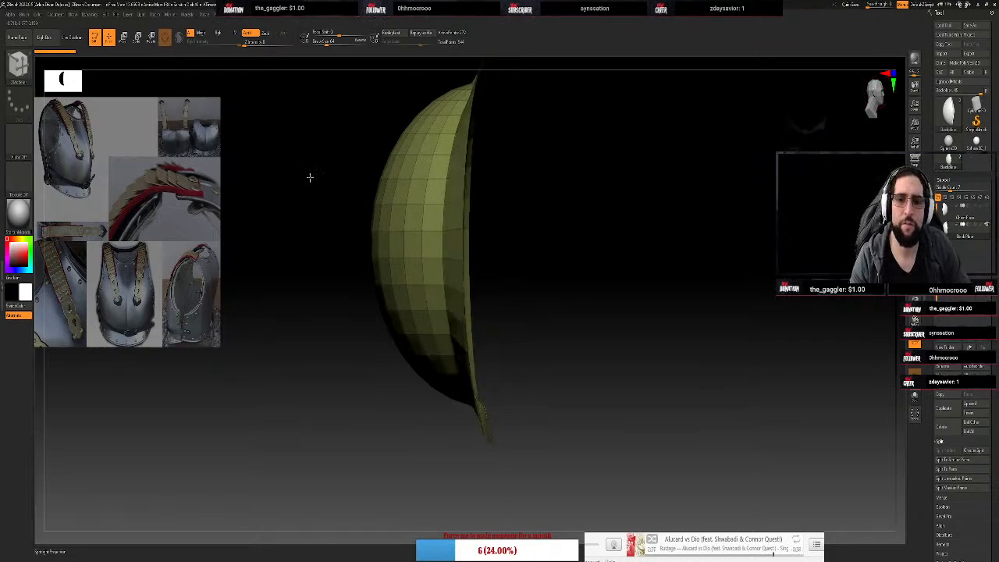
drag(626, 198, 525, 218)
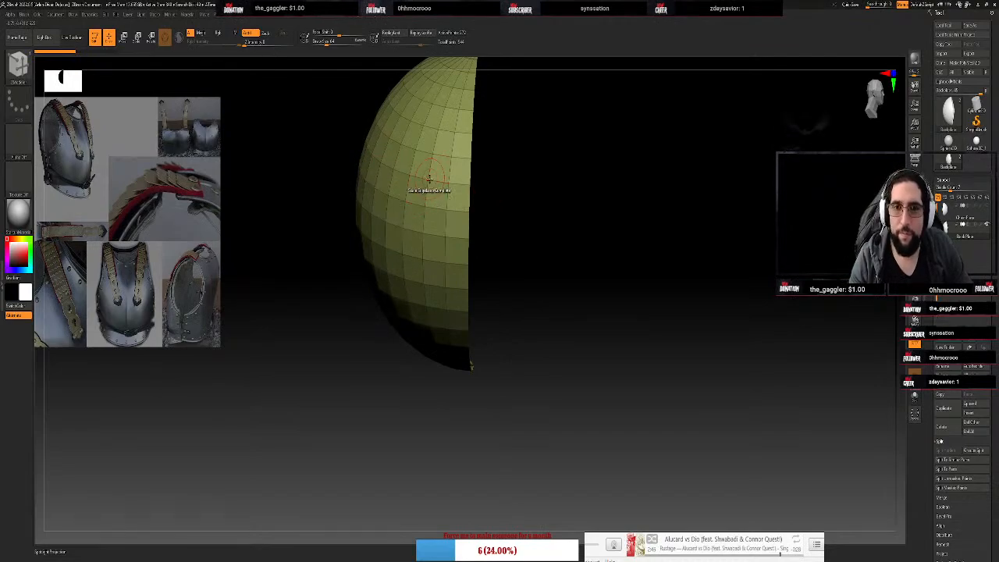
Switch to the Move brush and turn the backplate to a side view
key(b)
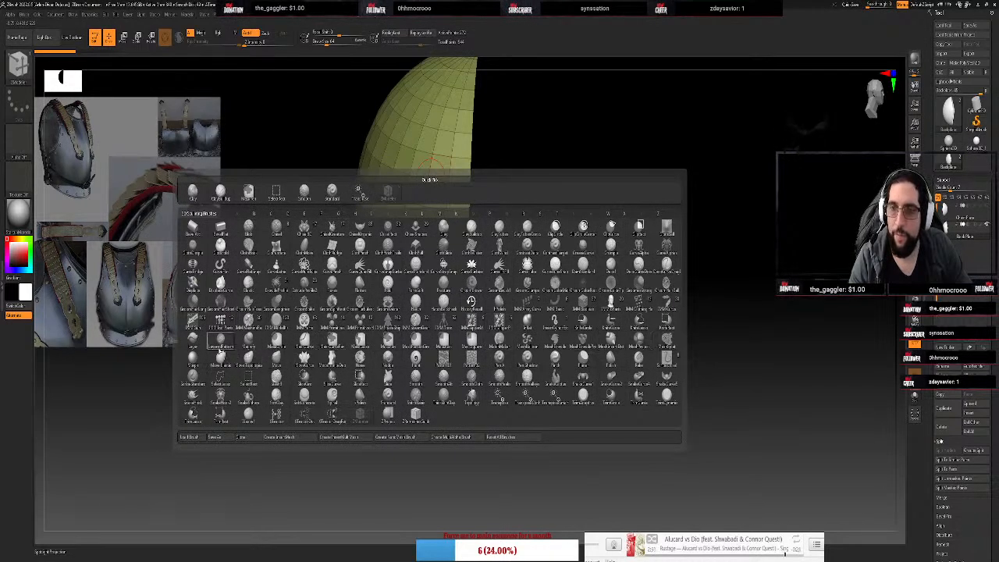
click(282, 358)
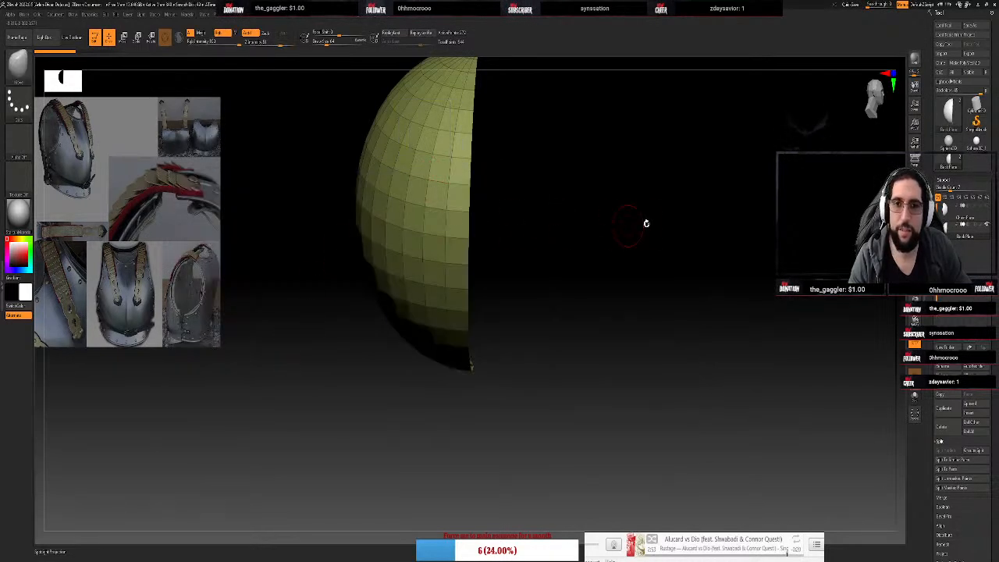
drag(604, 185, 660, 193)
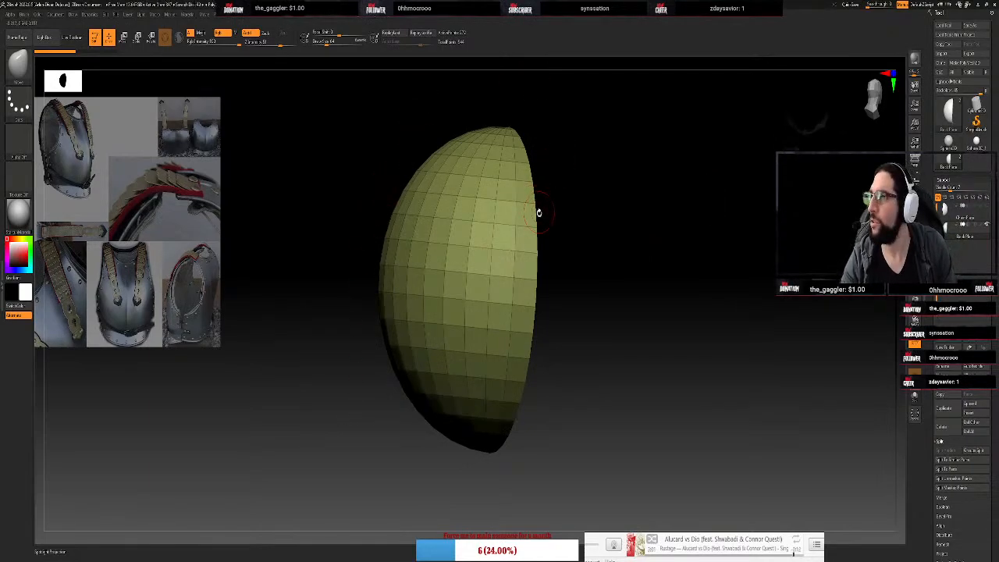
Try to pull the low-density backplate's side edge inward, enlarging the Move brush for the second stroke, and undo the strokes
mouse_move(539, 212)
mouse_down()
mouse_move(537, 232)
mouse_move(519, 216)
mouse_move(488, 225)
mouse_move(486, 256)
mouse_up()
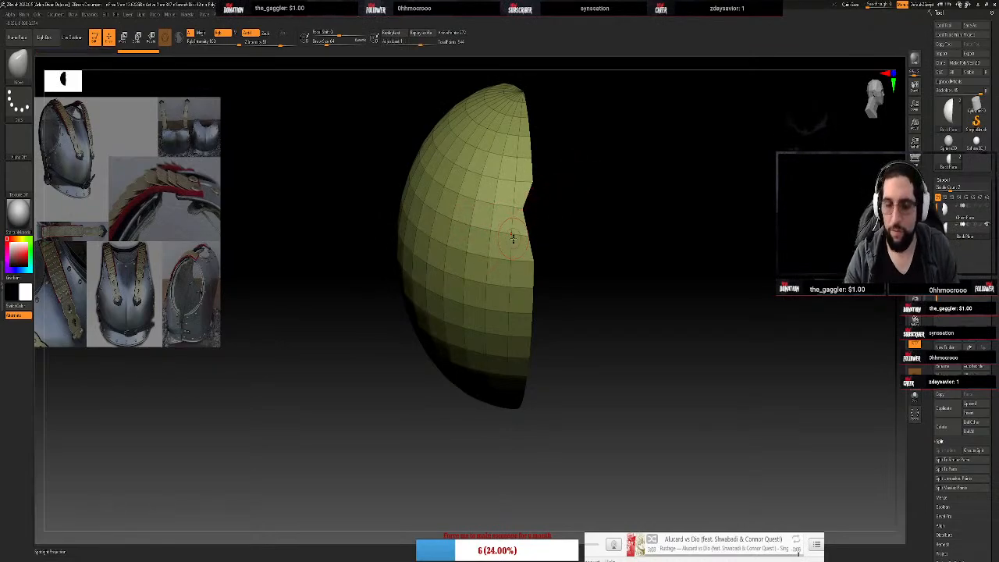
key(s)
mouse_move(520, 240)
mouse_down()
mouse_move(531, 240)
mouse_move(462, 241)
mouse_move(462, 201)
mouse_up()
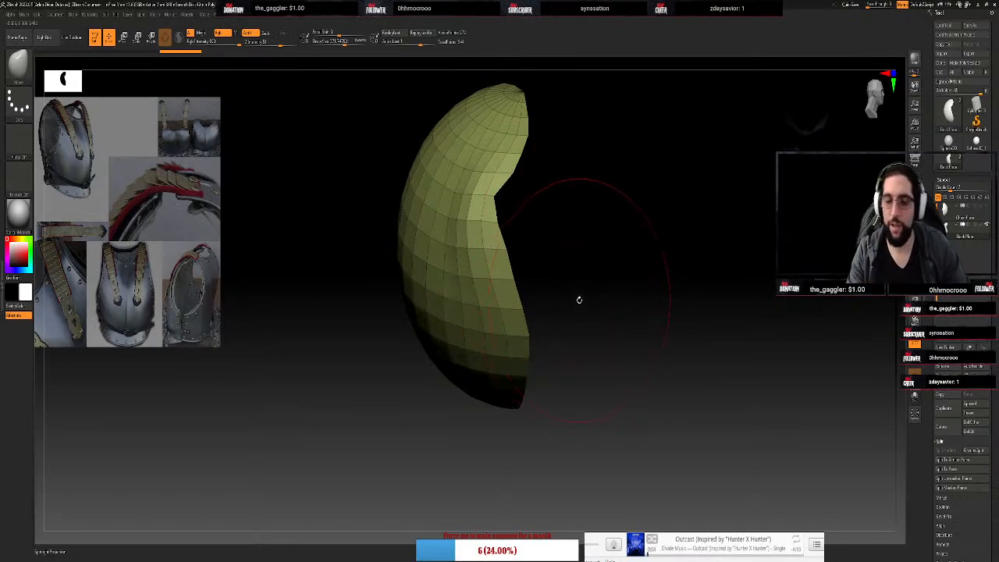
key(ctrl+z)
key(ctrl+z)
key(ctrl+z)
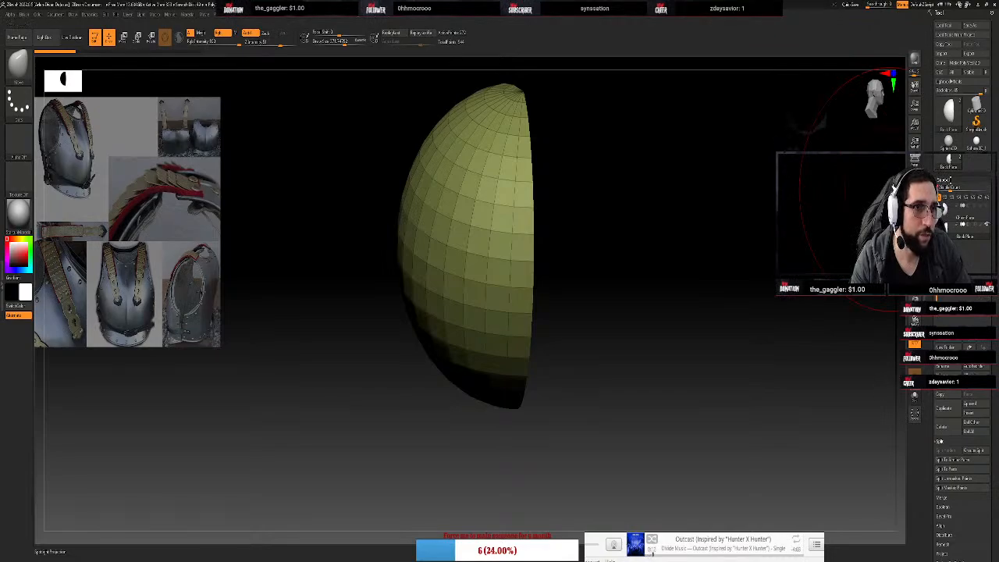
Remesh the backplate half into a dense mesh using DynaMesh
click(946, 180)
click(944, 189)
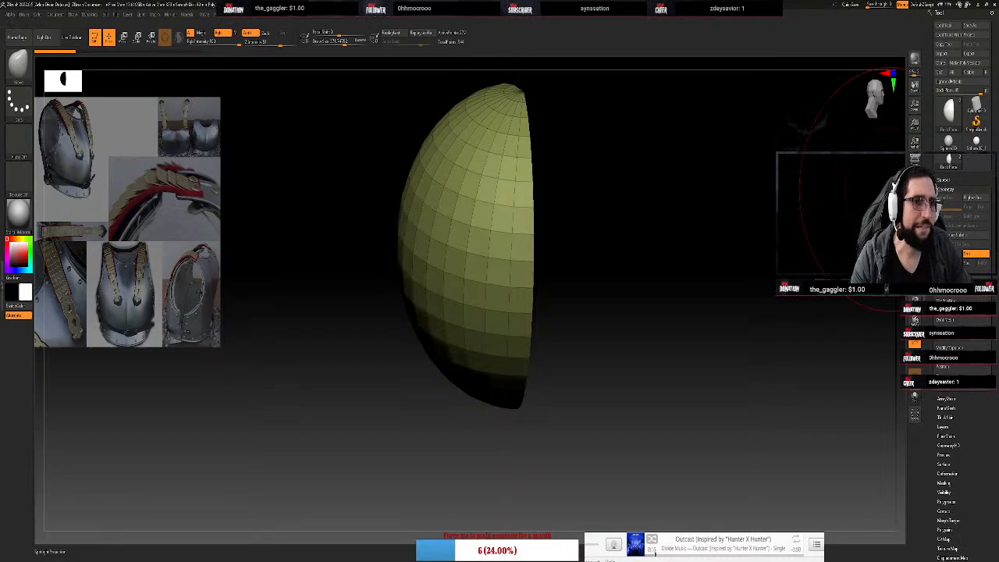
click(950, 272)
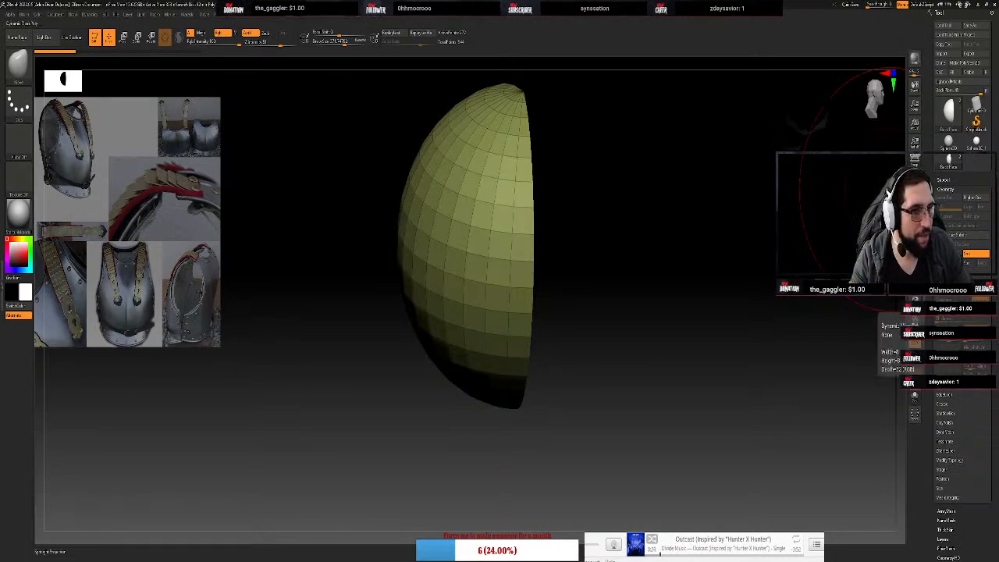
click(946, 433)
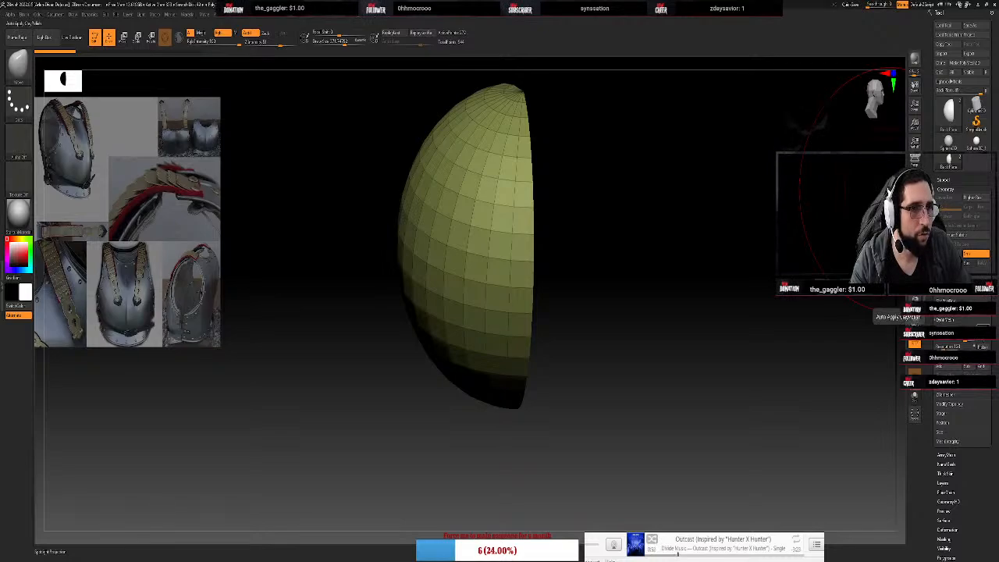
key(ctrl+d)
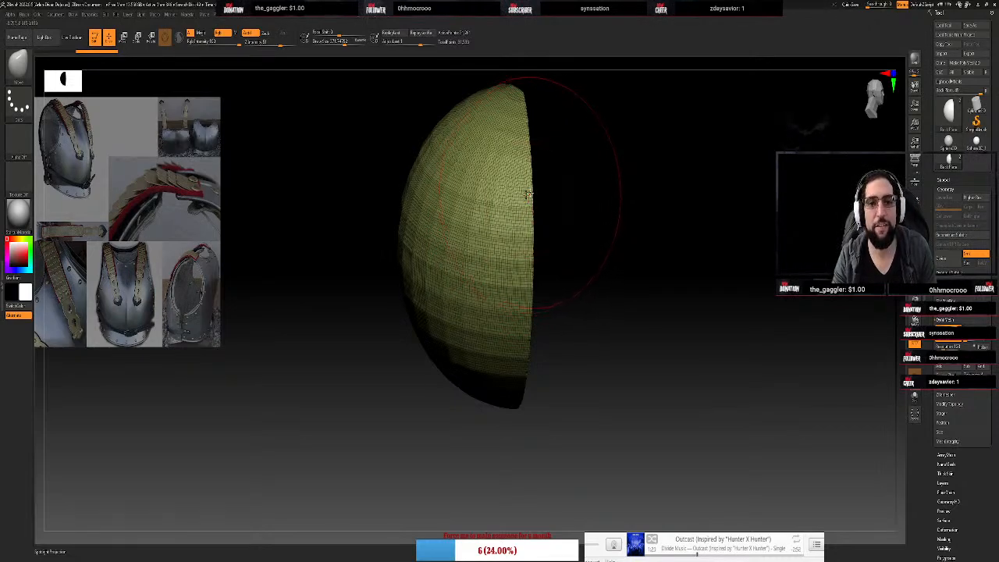
Try to pull the remeshed backplate's side edge inward with the Move brush, check the flat inner side, and undo the stroke
drag(528, 193, 499, 199)
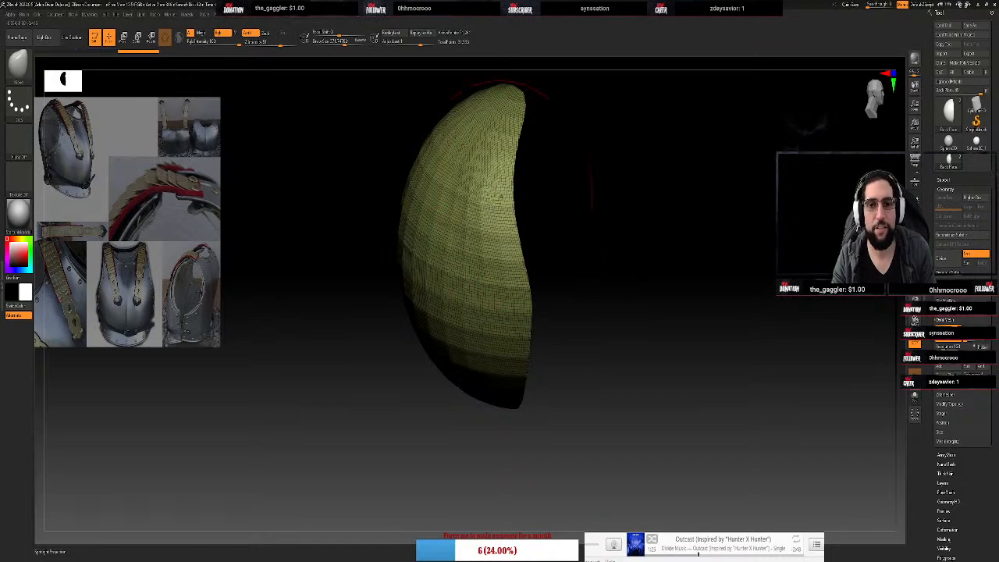
mouse_move(588, 185)
mouse_down()
mouse_move(607, 177)
mouse_move(603, 189)
mouse_up()
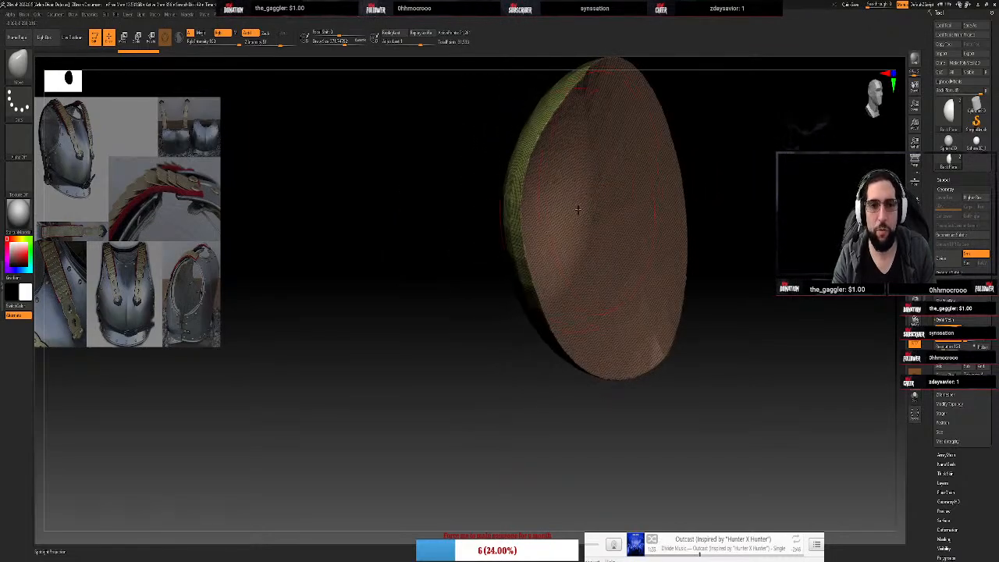
drag(705, 167, 682, 167)
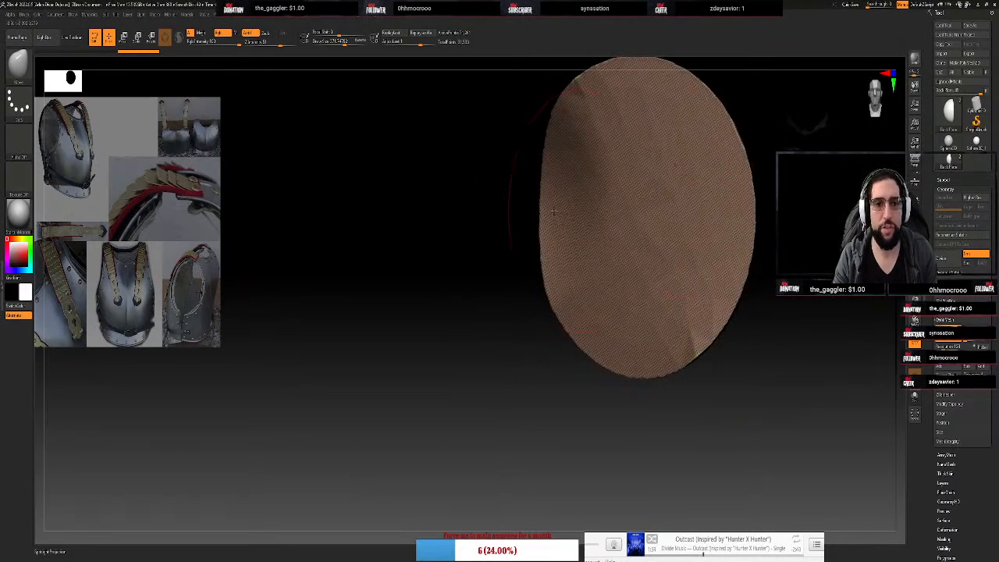
mouse_move(476, 227)
mouse_down()
mouse_move(513, 212)
mouse_move(517, 229)
mouse_move(505, 211)
mouse_up()
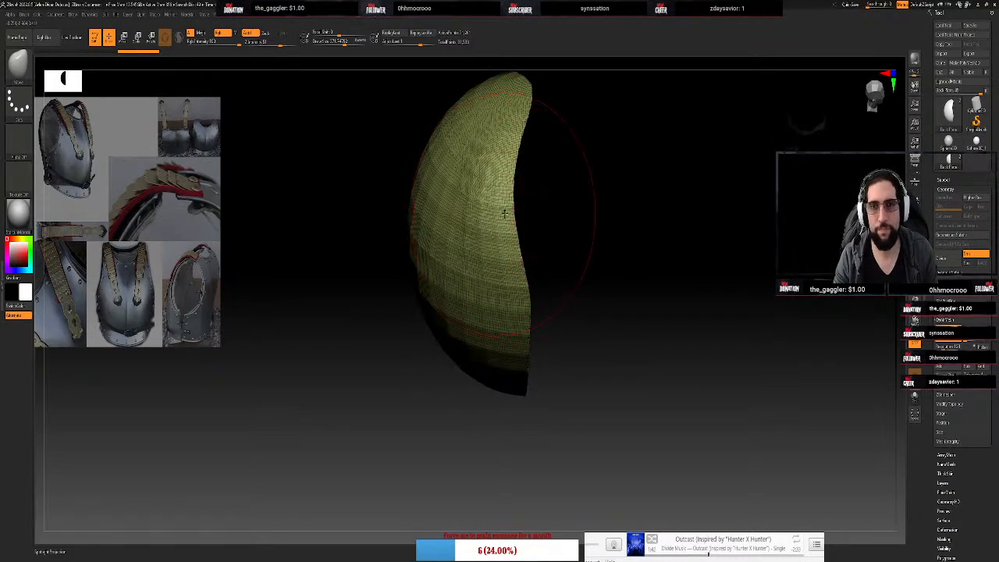
key(s)
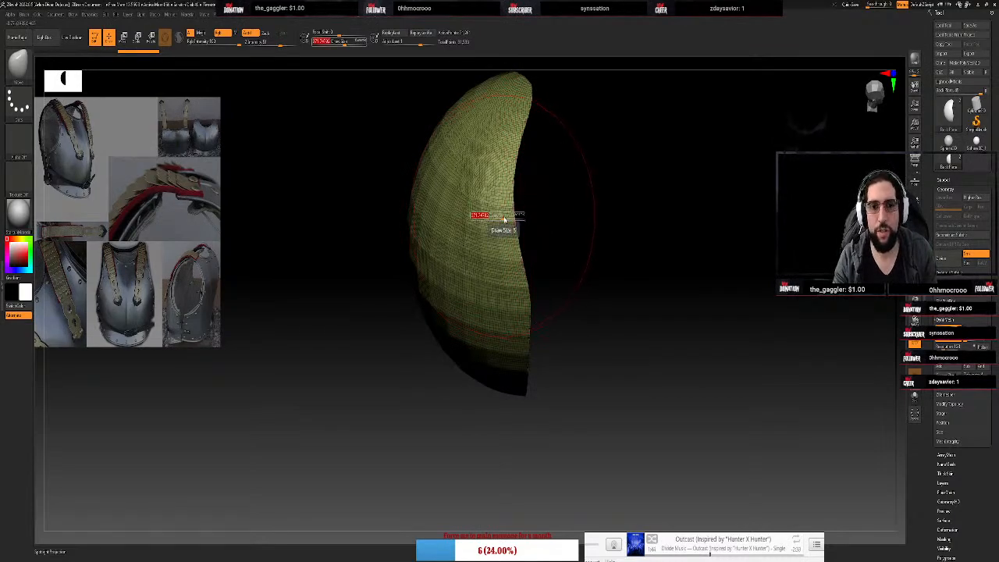
key(ctrl)
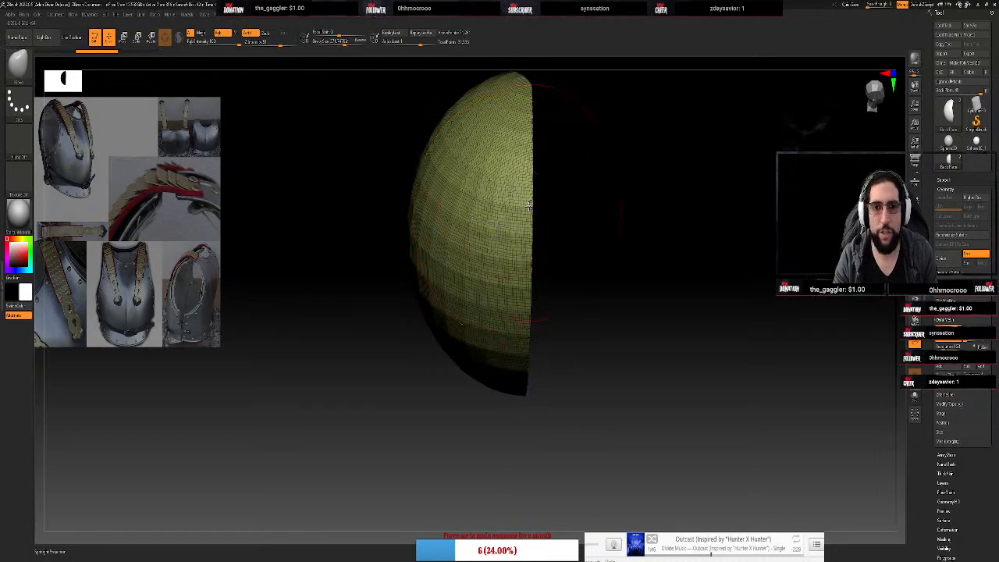
Return to the low-density backplate and remesh it densely with its flat inner side as a separate polygroup
key(s)
drag(525, 215, 509, 215)
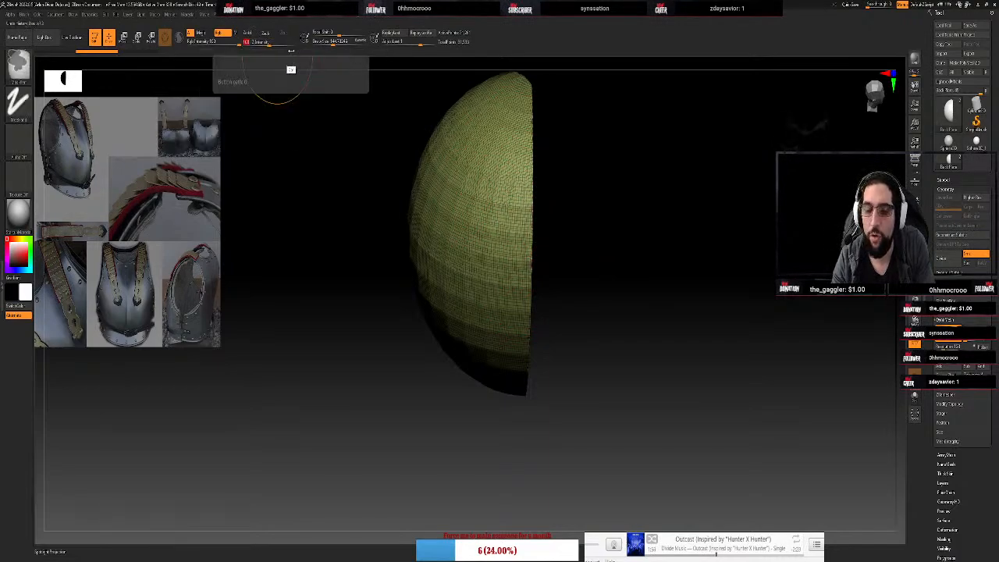
key(shift+d)
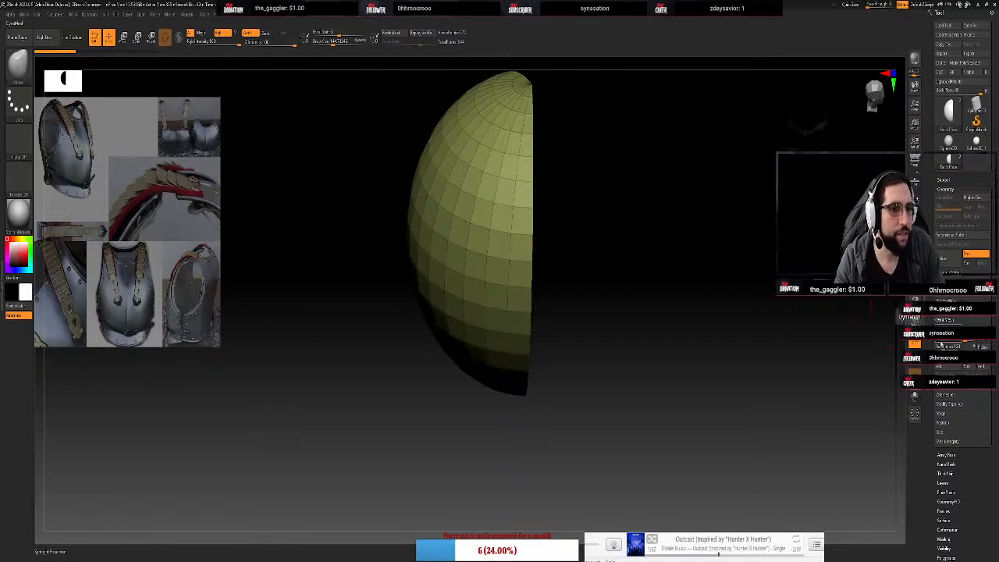
key(d)
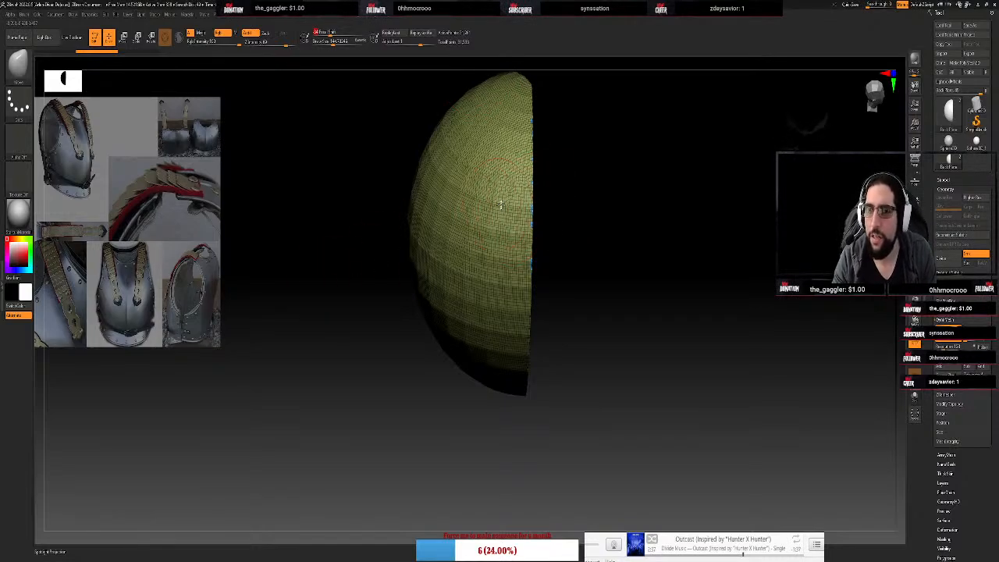
Pull the backplate's upper side edge inward with the Move brush, refreshing the DynaMesh between strokes
mouse_move(530, 185)
mouse_down()
mouse_move(521, 195)
mouse_move(484, 154)
mouse_up()
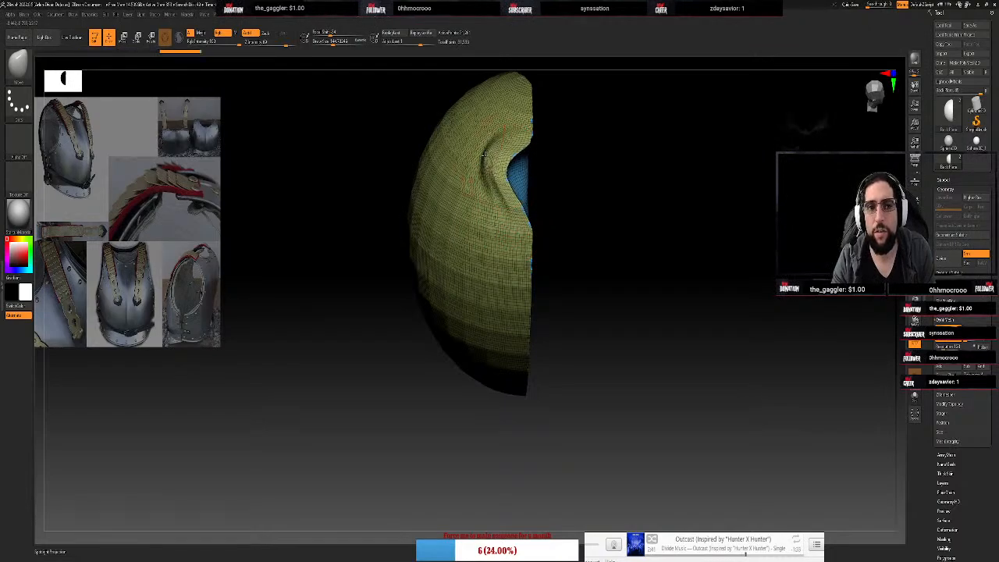
mouse_move(510, 220)
mouse_down()
mouse_move(476, 223)
mouse_move(470, 189)
mouse_up()
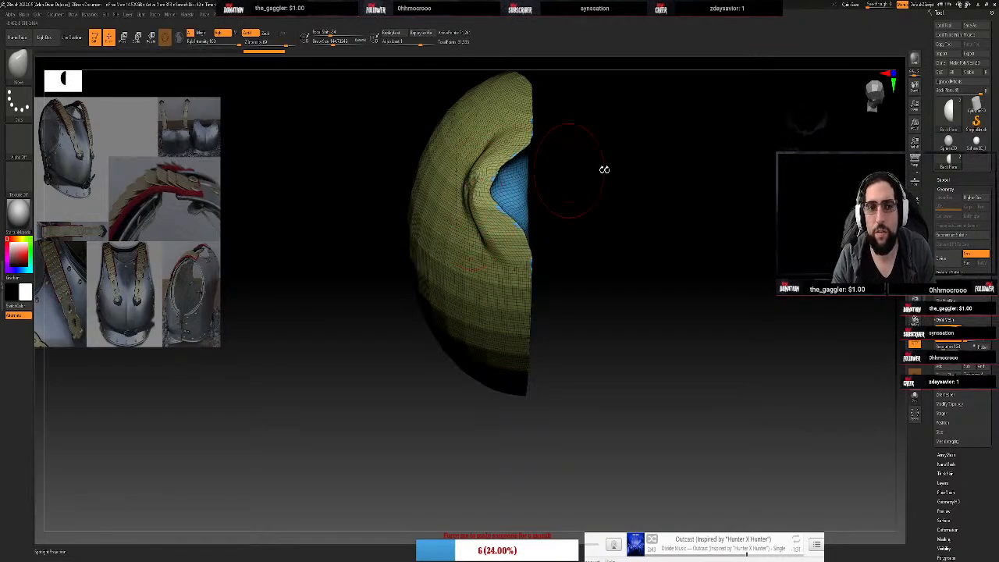
ctrl+drag(642, 170, 626, 305)
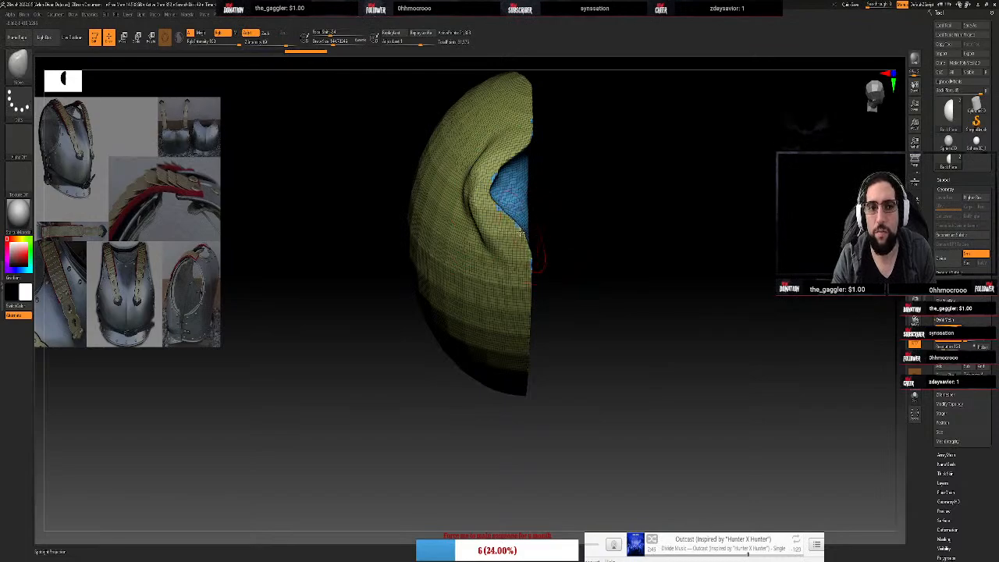
drag(522, 227, 501, 237)
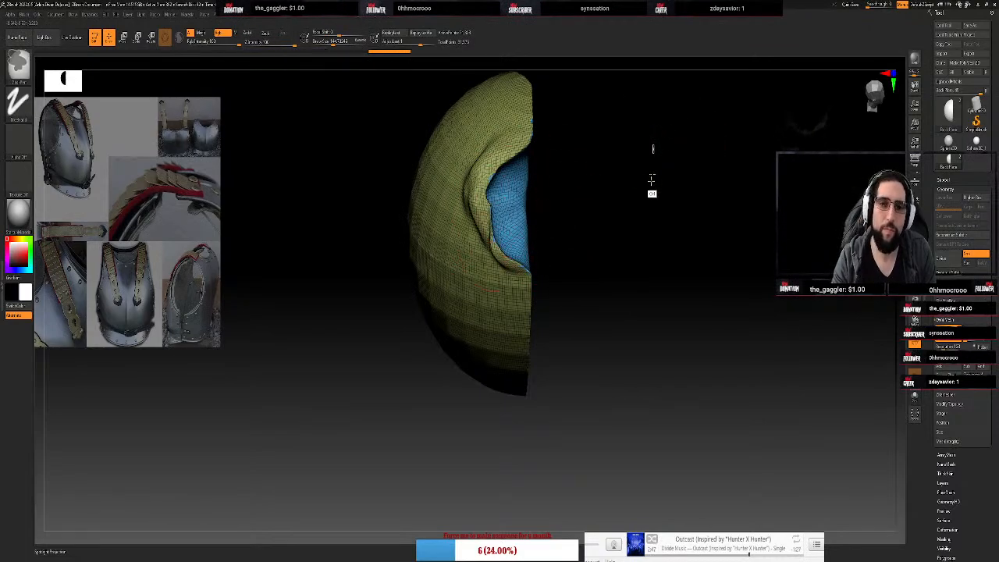
Smooth the backplate's inner surface around the dented side edge
drag(692, 140, 660, 165)
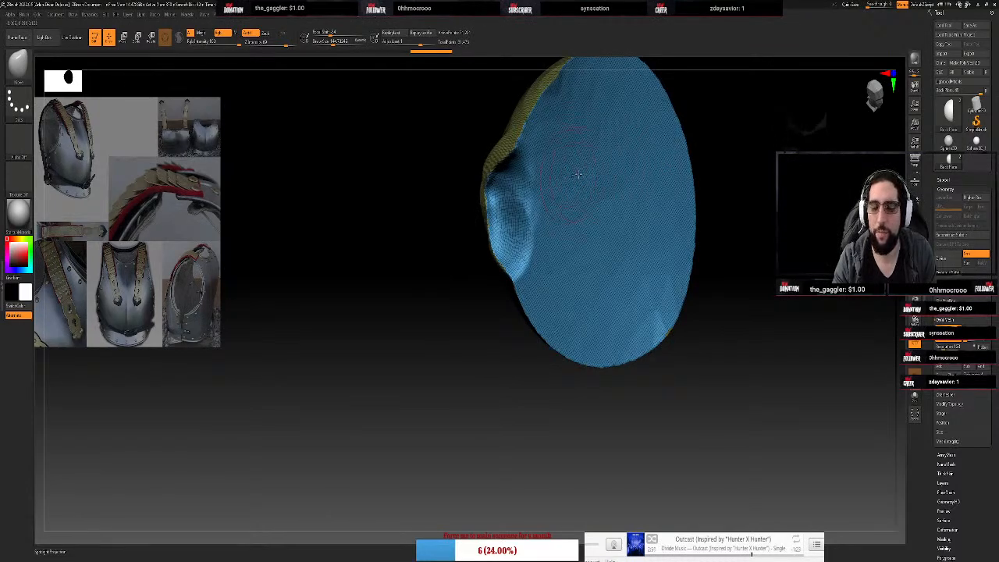
key(shift)
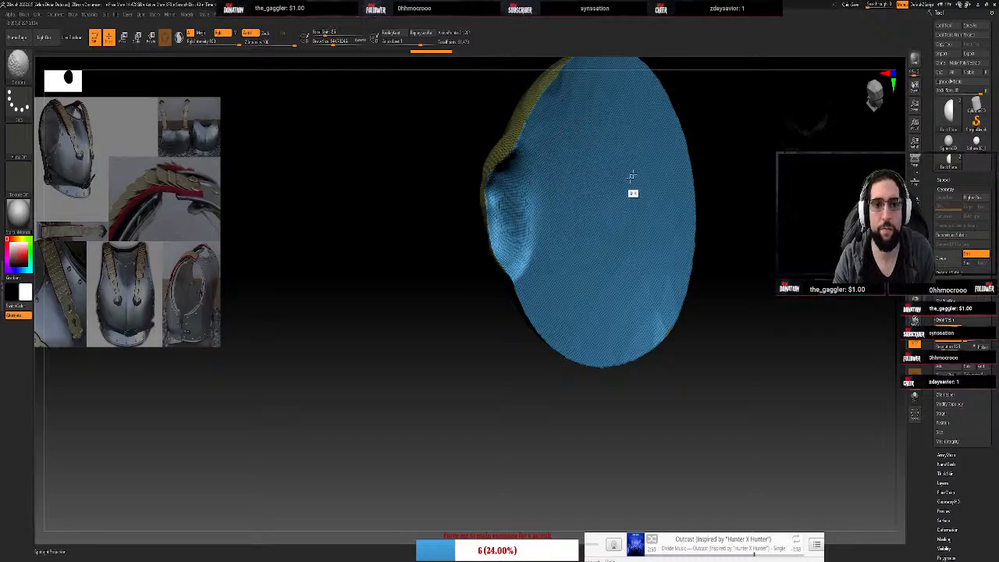
mouse_move(612, 185)
shift+mouse_down()
mouse_move(613, 226)
mouse_move(589, 229)
shift+mouse_up()
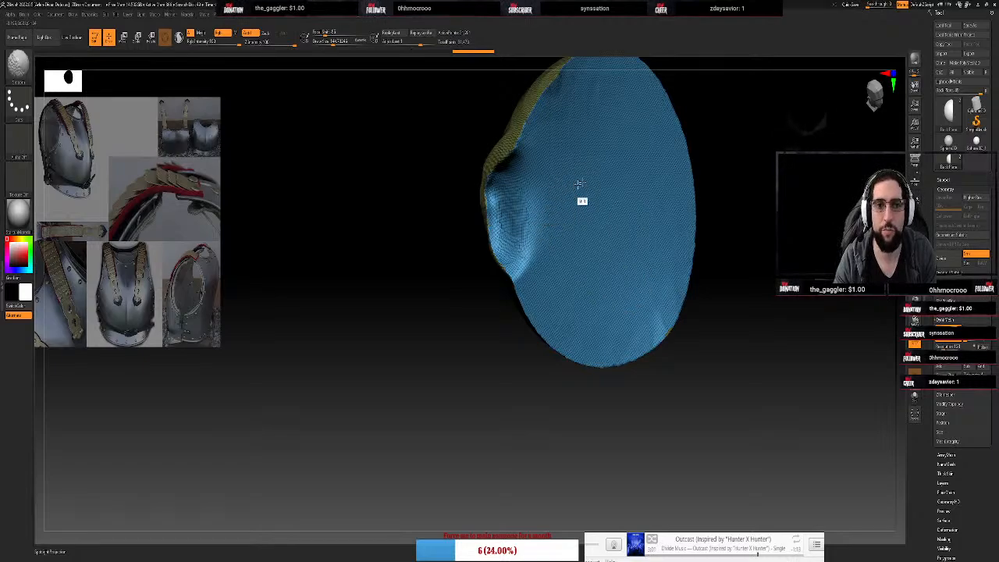
Extend the side opening toward the backplate's lower end with the Move brush, refresh the DynaMesh and smooth the opening's lower edge
drag(726, 168, 769, 164)
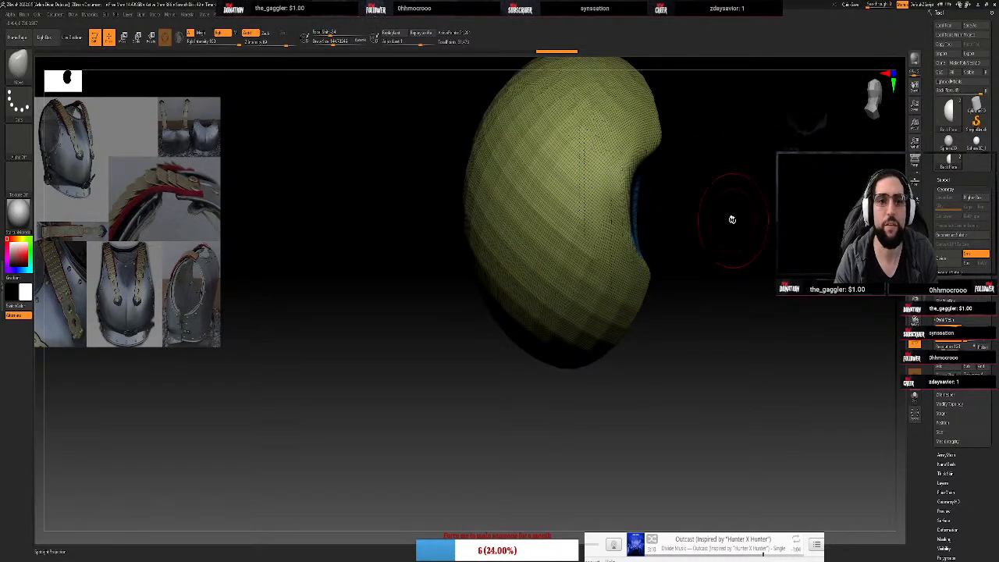
drag(732, 216, 718, 196)
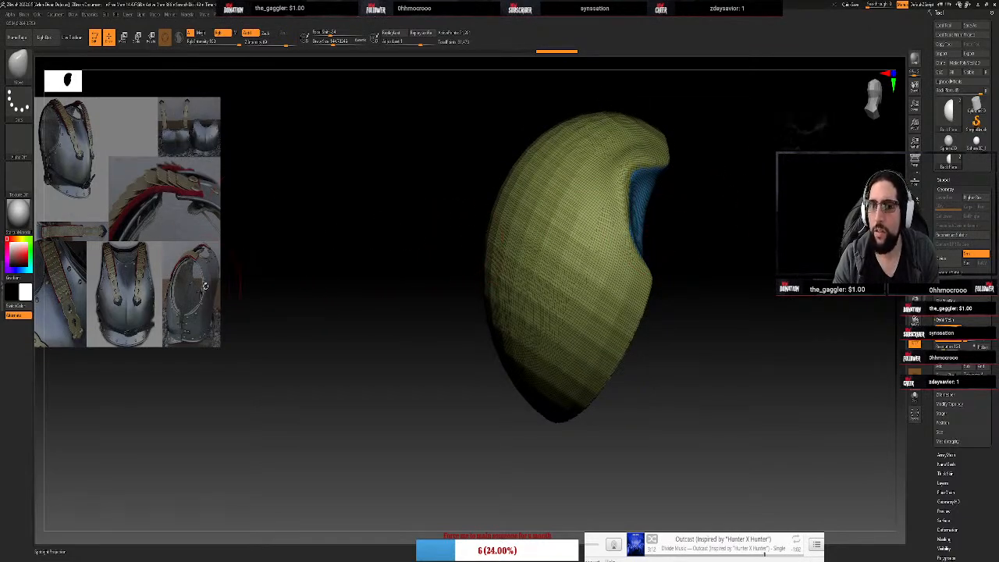
drag(732, 216, 722, 225)
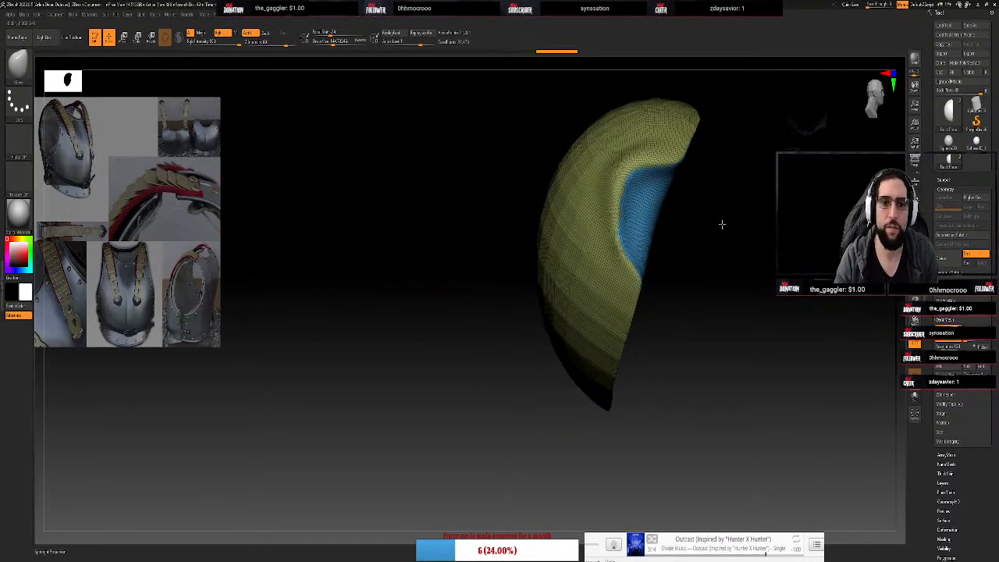
drag(621, 262, 606, 265)
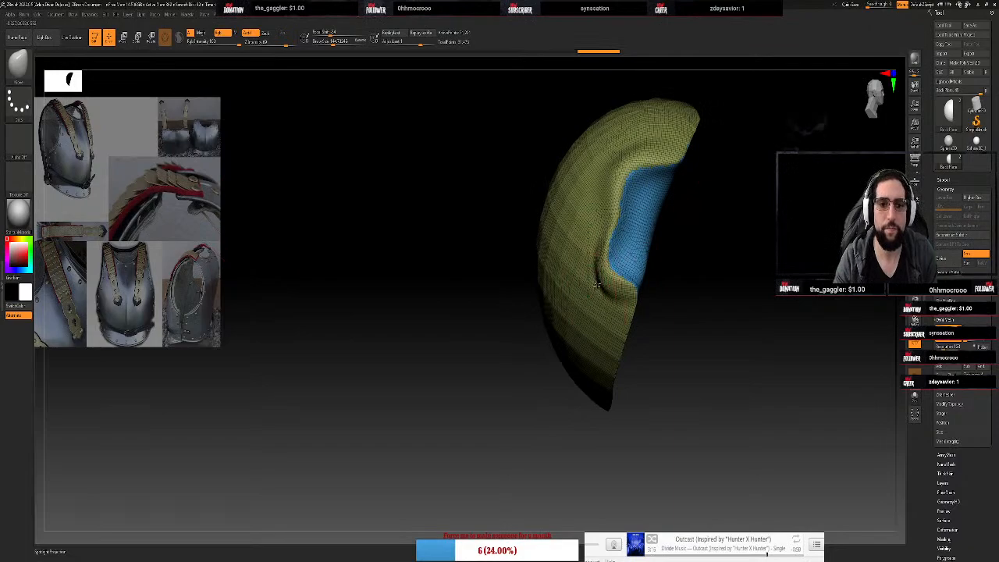
drag(622, 221, 609, 226)
drag(615, 299, 620, 323)
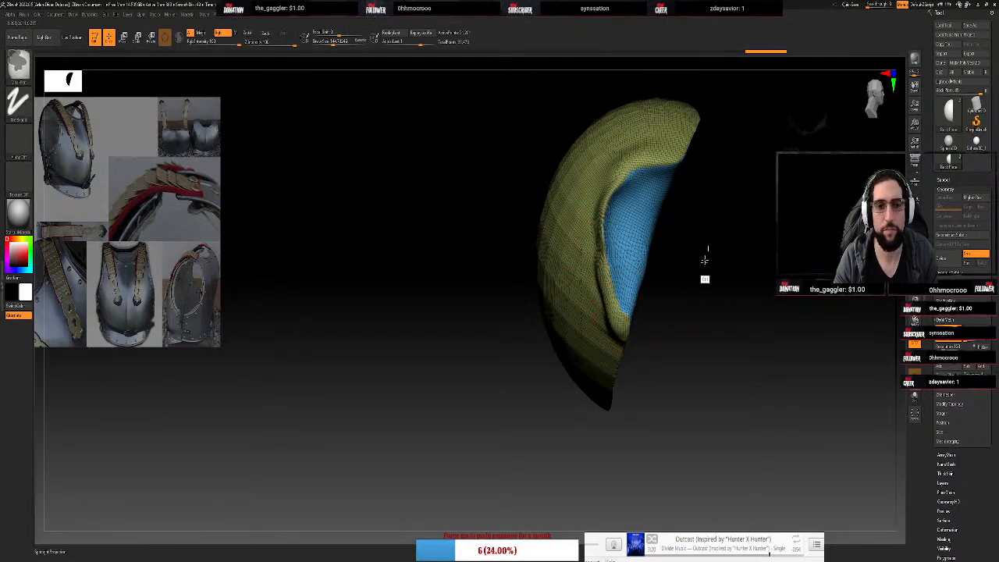
ctrl+drag(704, 260, 700, 279)
mouse_move(627, 314)
shift+mouse_down()
mouse_move(618, 335)
mouse_move(599, 223)
mouse_move(648, 156)
mouse_move(627, 334)
shift+mouse_up()
Check the side opening from the inner and outer sides and undo all shaping strokes on the backplate
drag(740, 226, 560, 264)
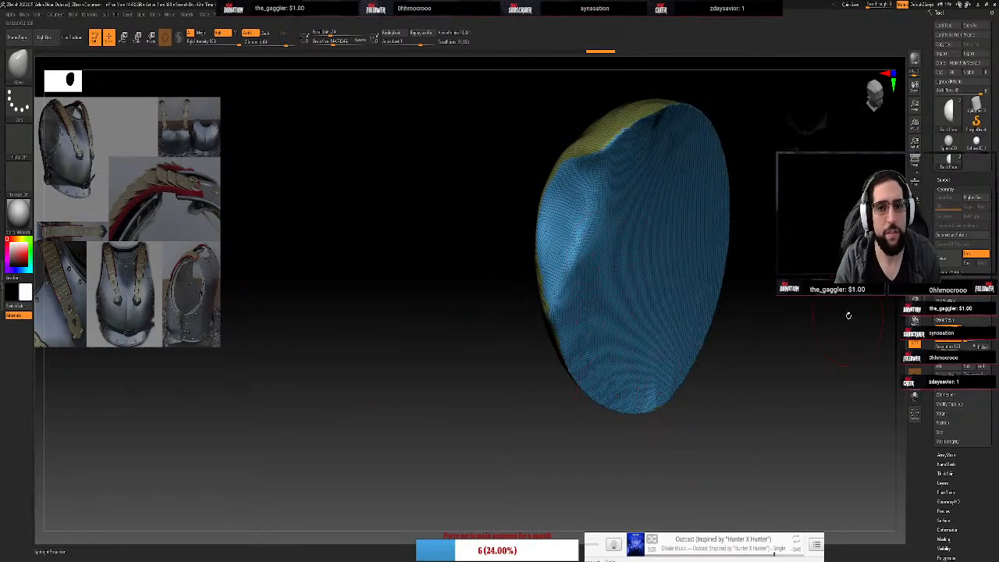
mouse_move(849, 315)
mouse_down()
mouse_move(724, 319)
mouse_move(769, 360)
mouse_move(711, 374)
mouse_move(720, 359)
mouse_up()
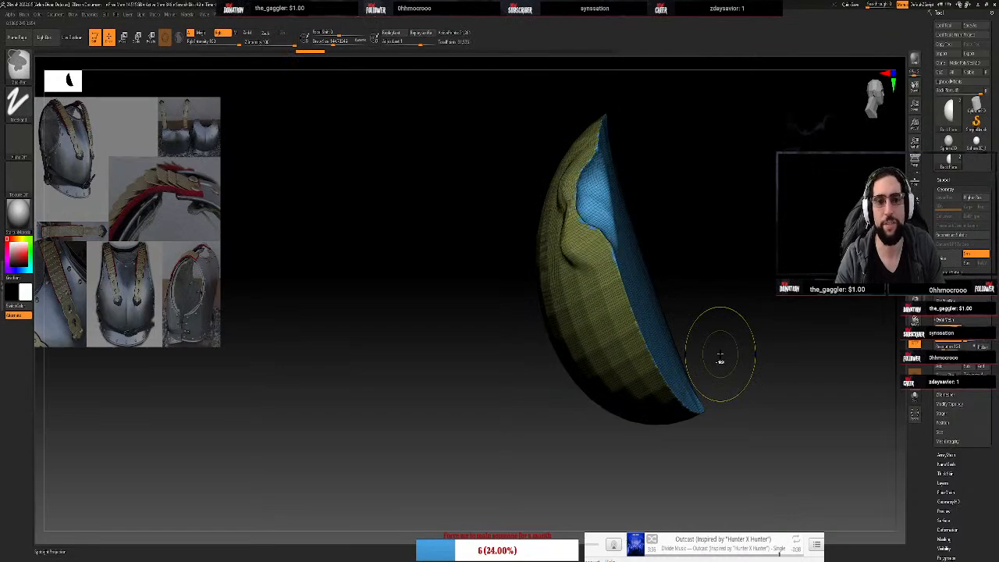
key(ctrl+z)
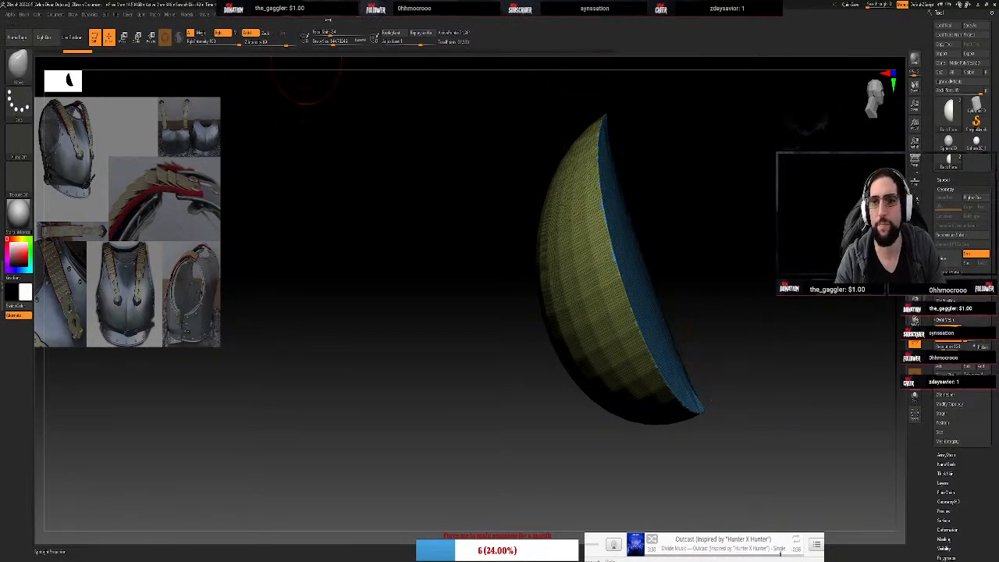
Activate symmetry for sculpting the backplate
drag(734, 344, 878, 299)
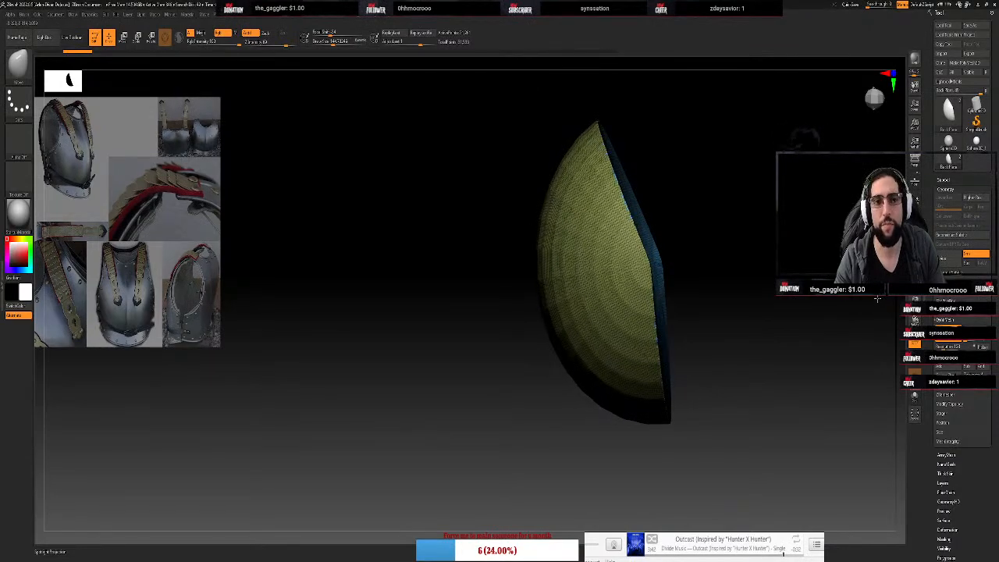
click(359, 19)
click(348, 19)
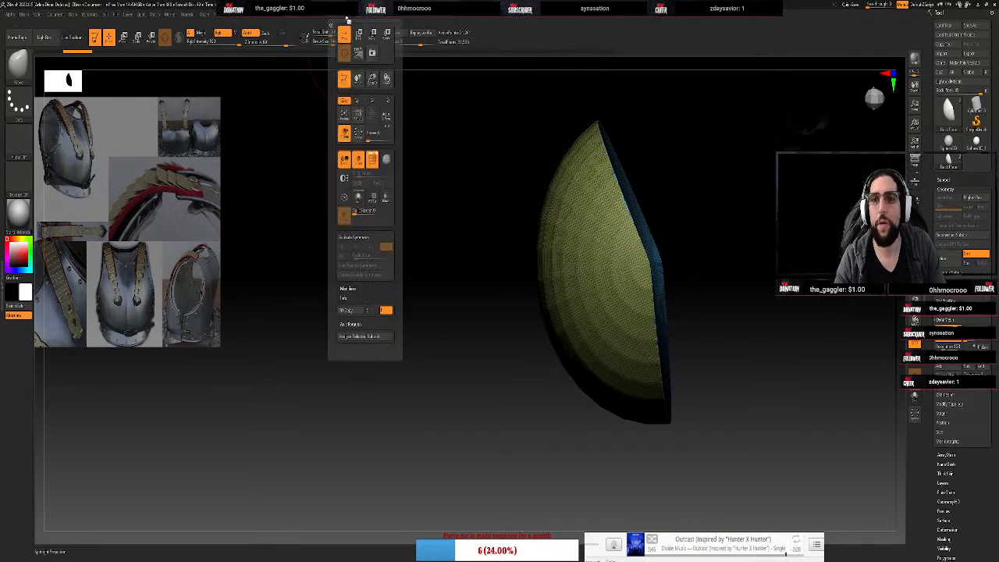
click(364, 236)
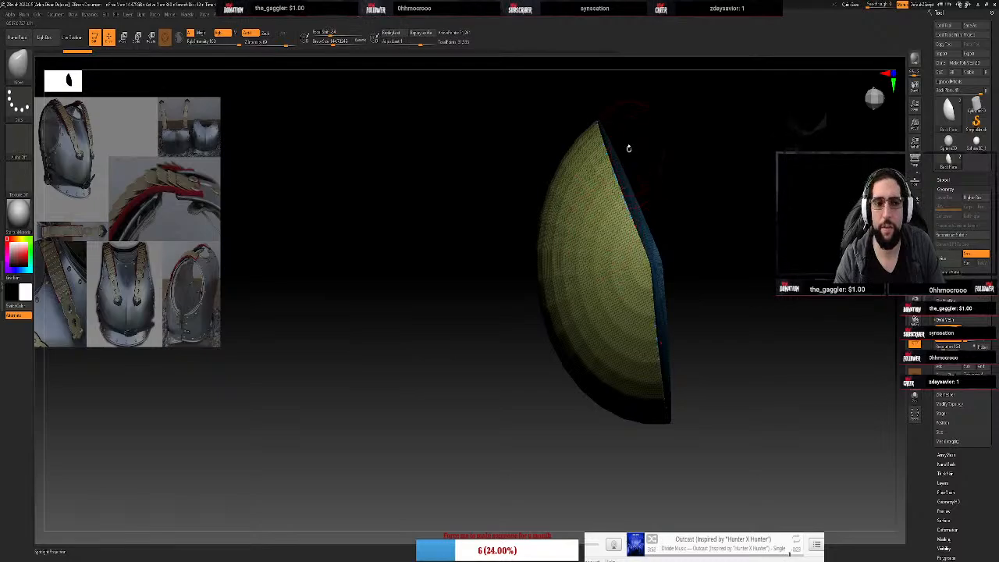
Turn to the backplate's flat inner side and switch to the Flatten brush
drag(779, 134, 754, 148)
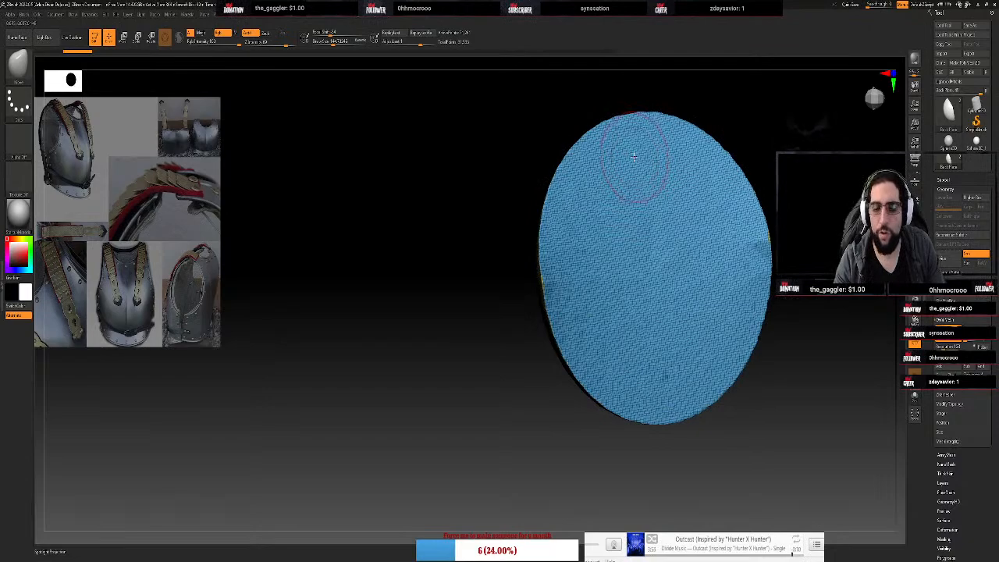
key(b)
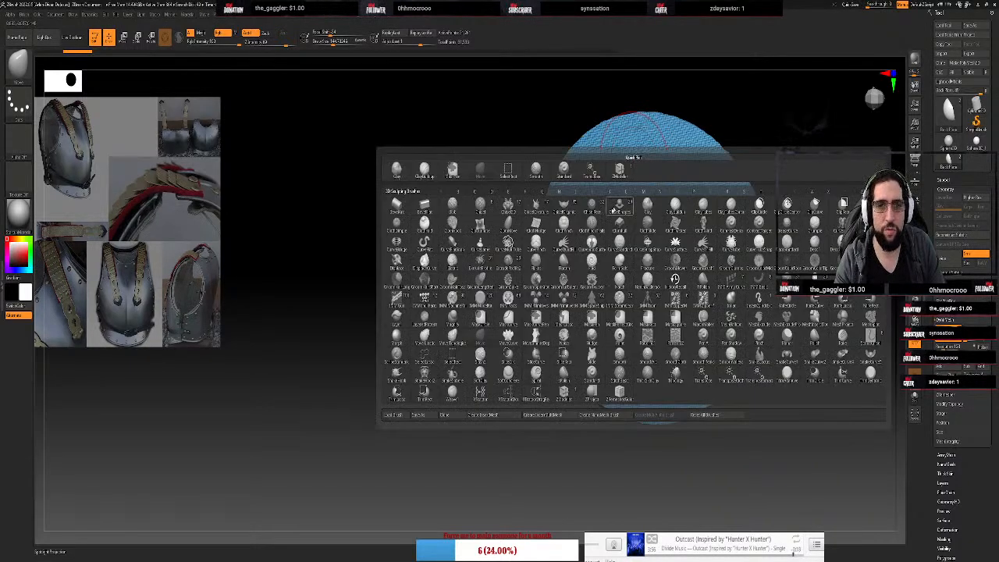
click(567, 266)
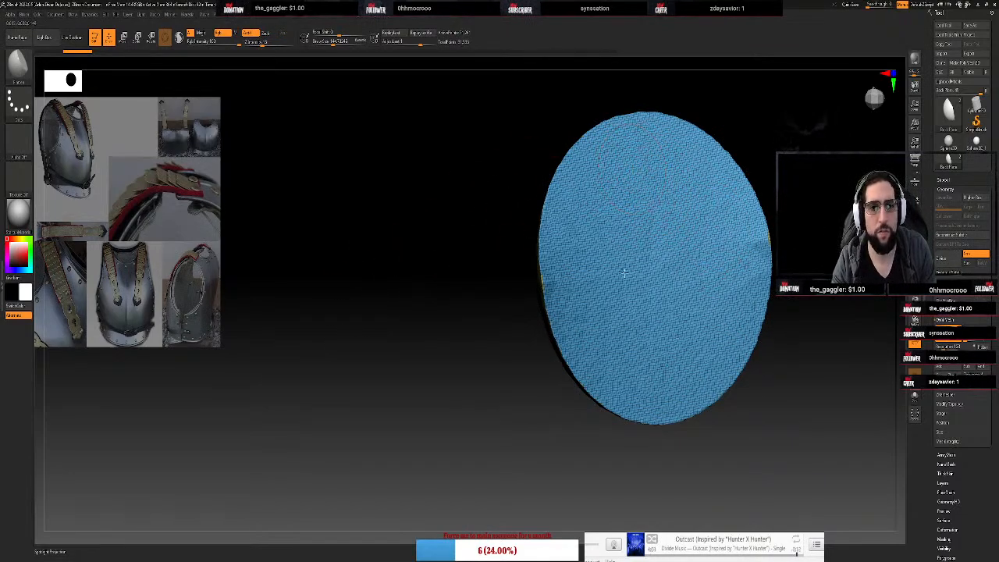
Try to cut into the backplate's side edges with the Flatten brush from the inner and side views, and undo the strokes
mouse_move(645, 288)
mouse_down()
mouse_move(672, 273)
mouse_move(650, 314)
mouse_move(601, 244)
mouse_move(558, 289)
mouse_move(641, 282)
mouse_up()
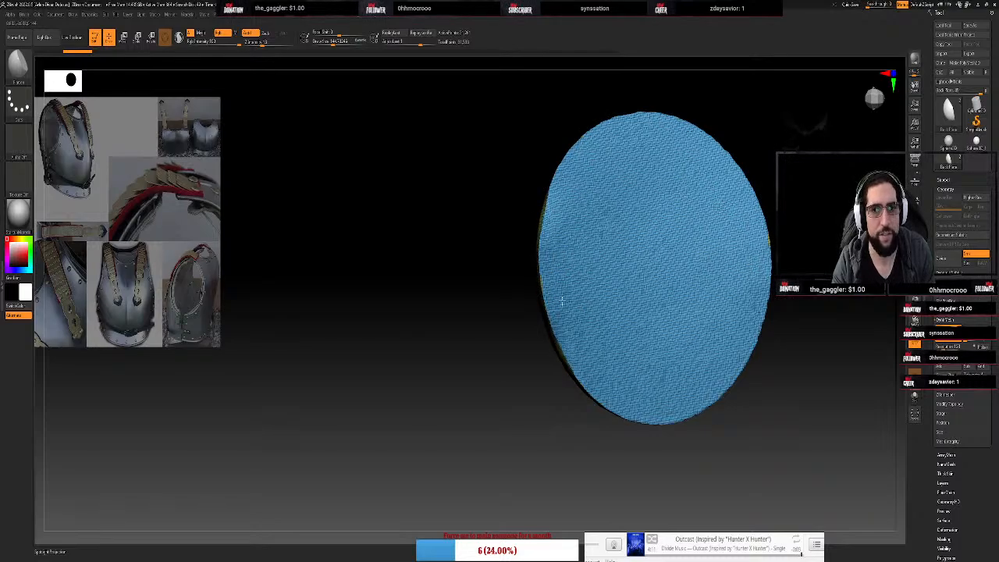
mouse_move(563, 302)
mouse_down()
mouse_move(563, 333)
mouse_move(626, 345)
mouse_move(617, 370)
mouse_move(715, 401)
mouse_move(590, 376)
mouse_move(610, 391)
mouse_up()
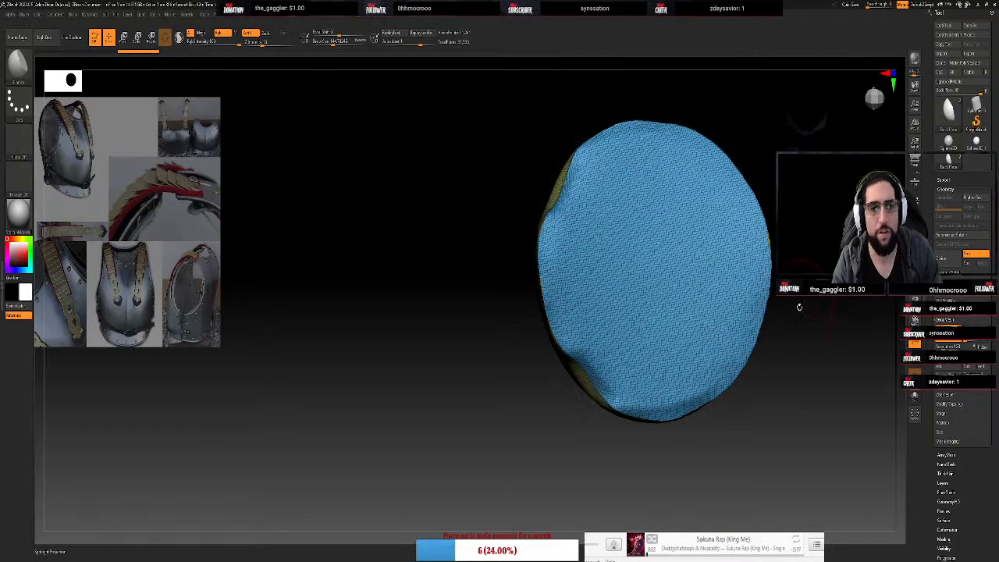
mouse_move(799, 307)
mouse_down()
mouse_move(880, 290)
mouse_move(847, 277)
mouse_move(874, 270)
mouse_up()
key(ctrl+z)
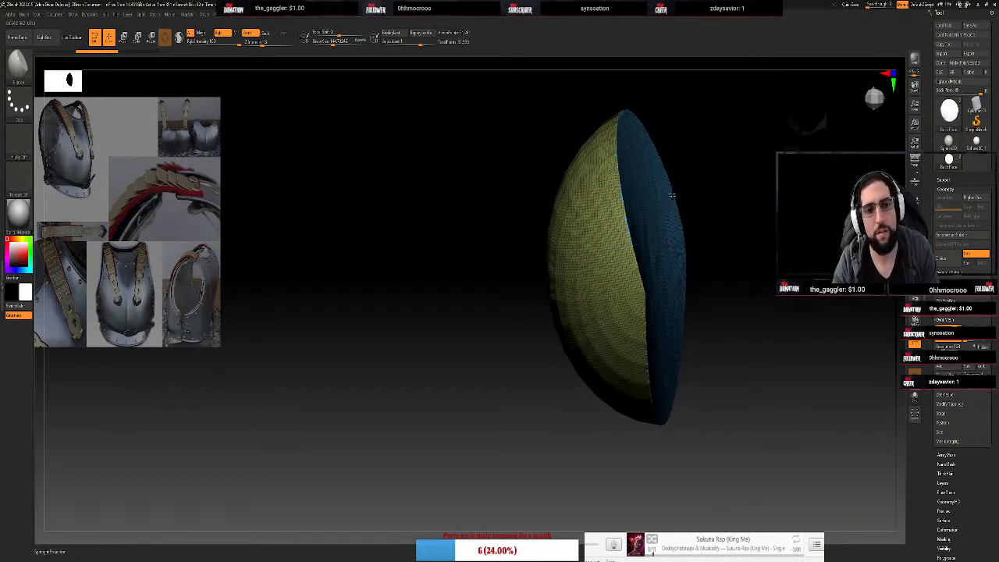
drag(671, 195, 684, 289)
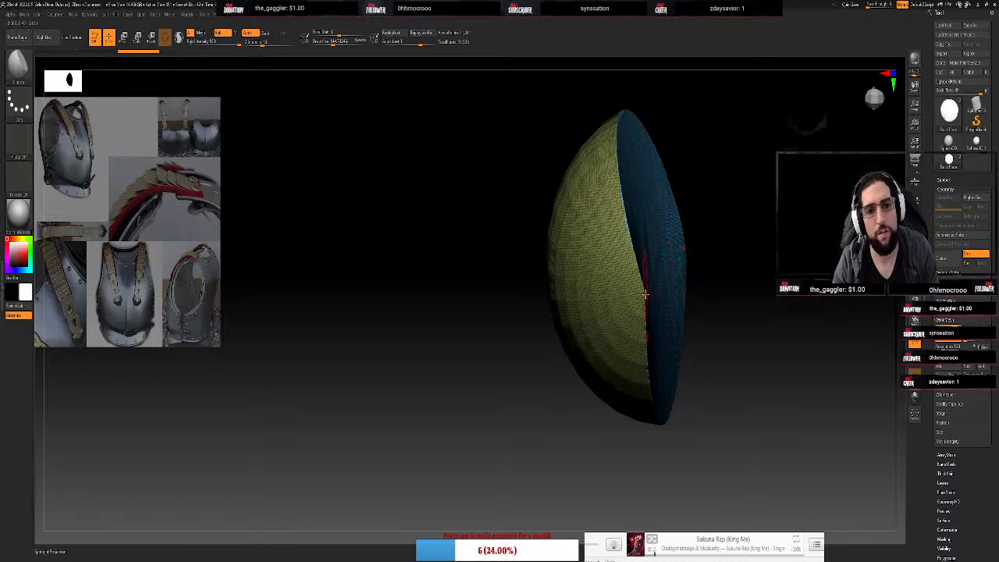
key(ctrl+z)
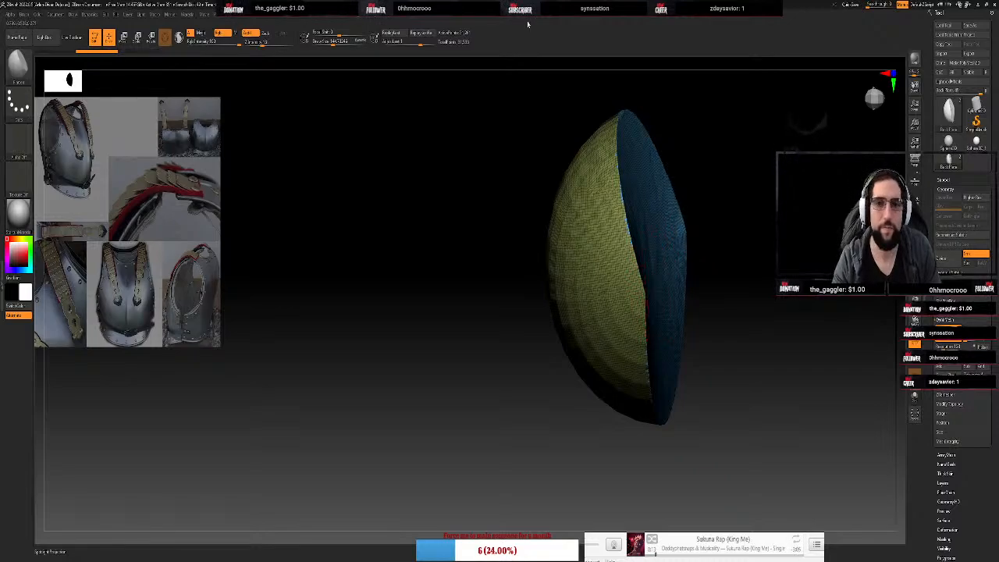
Go back to the low-density backplate and remesh it into a dense mesh with a separately grouped inner side
key(ctrl+z)
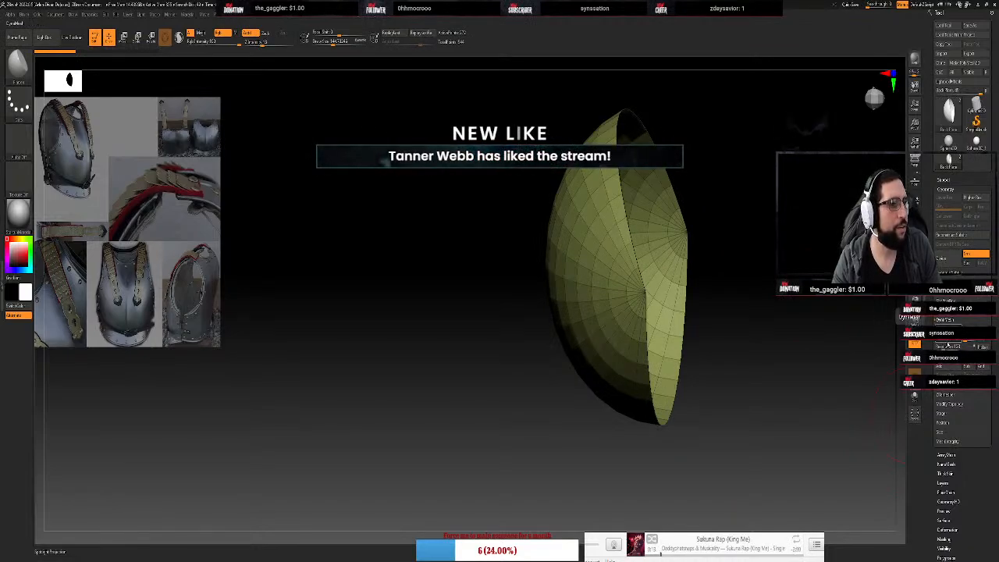
key(ctrl+shift+z)
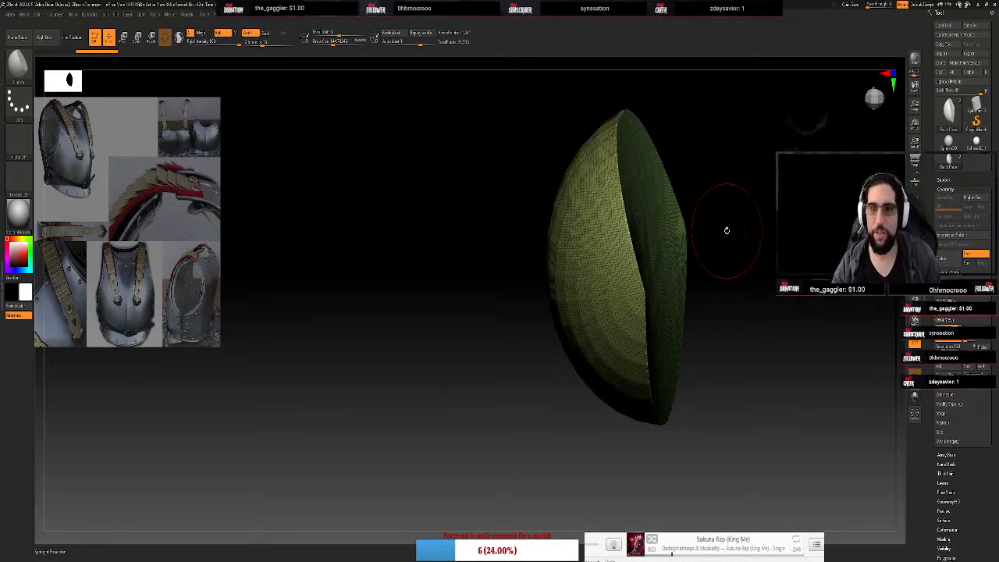
Try a symmetrical Flatten stroke along the newly remeshed backplate's side edge from the inner side, and undo it
click(338, 15)
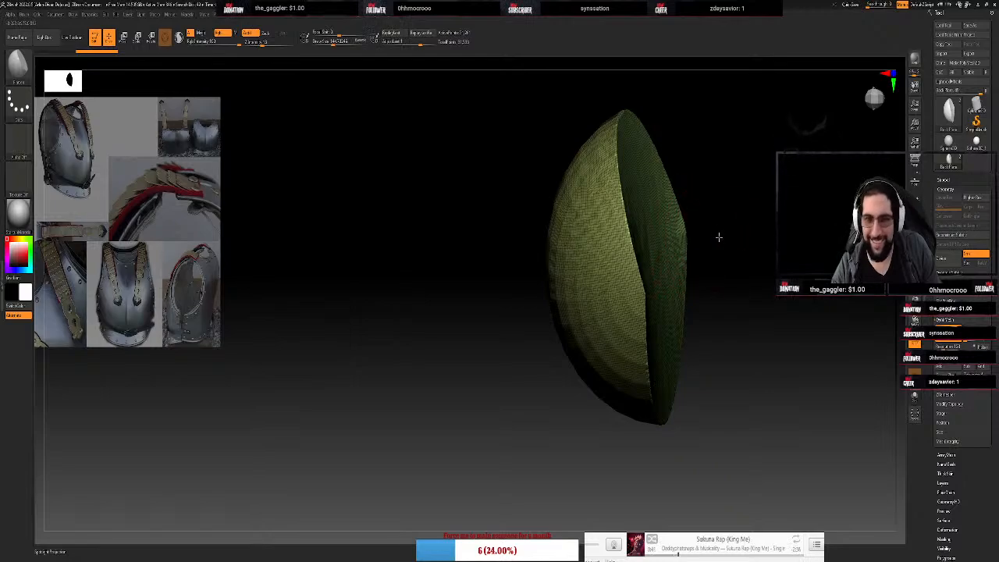
drag(719, 238, 709, 236)
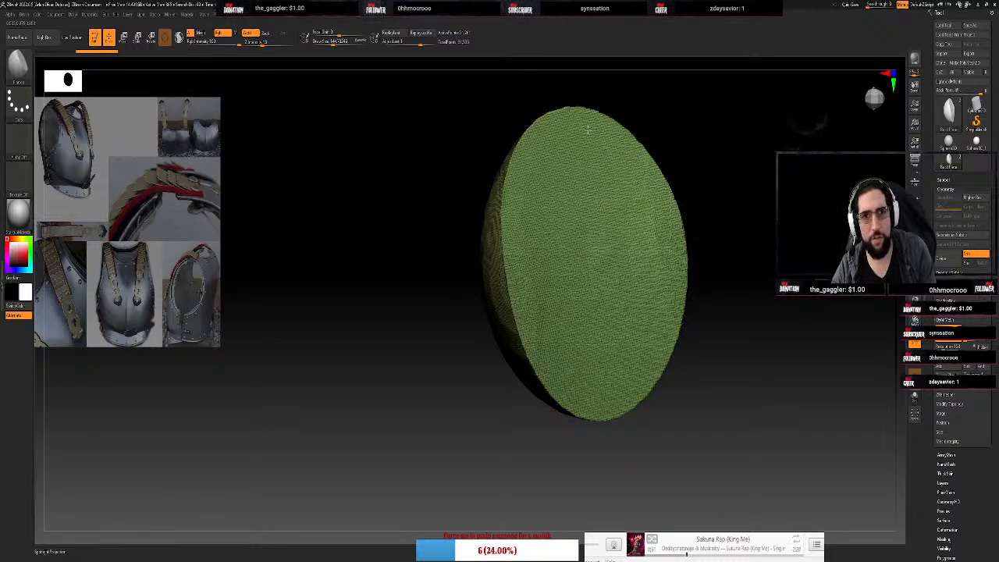
drag(510, 227, 519, 309)
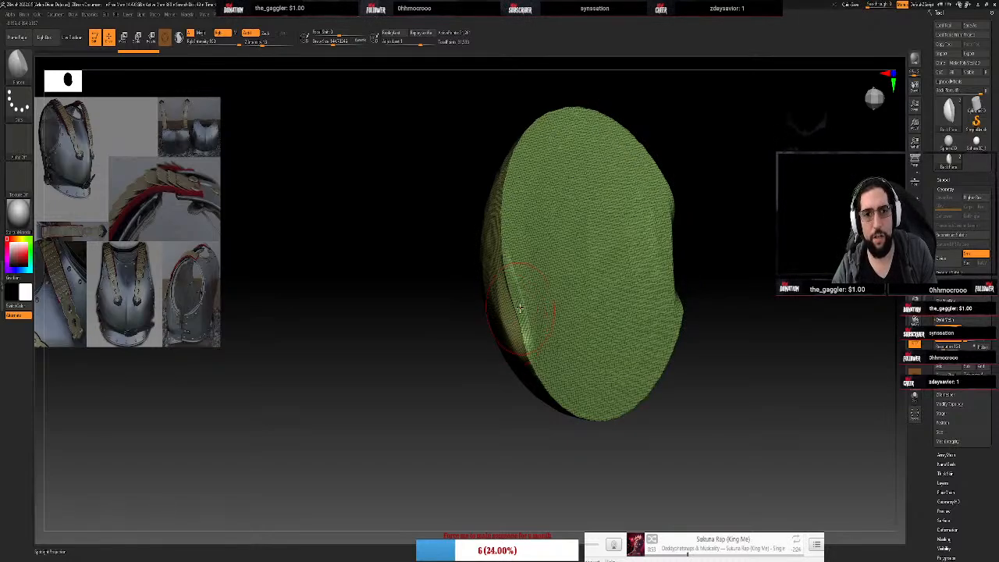
key(ctrl+z)
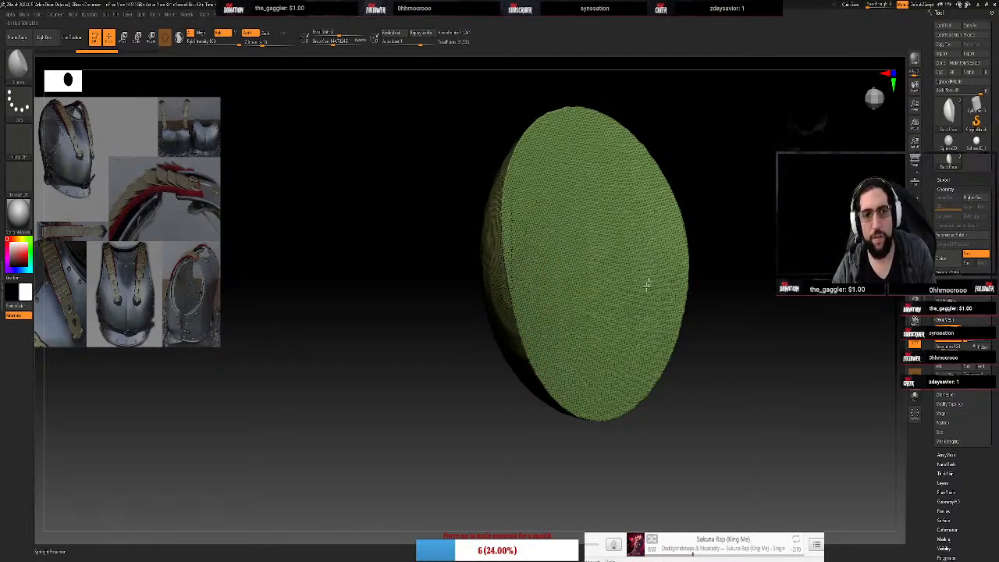
Examine the dense backplate mesh from its inner side, its side edge and its rounded outer side
drag(647, 285, 598, 297)
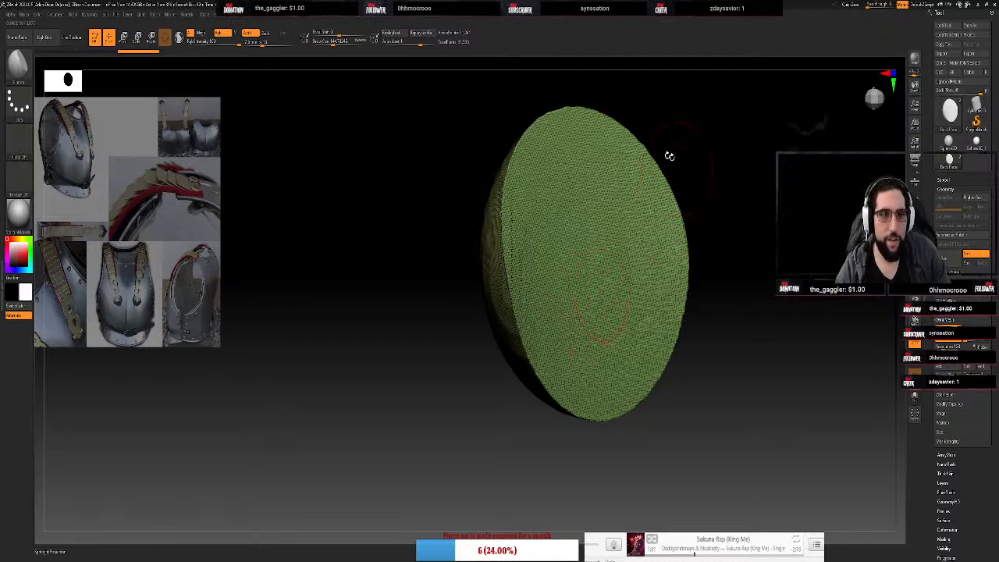
drag(669, 156, 470, 271)
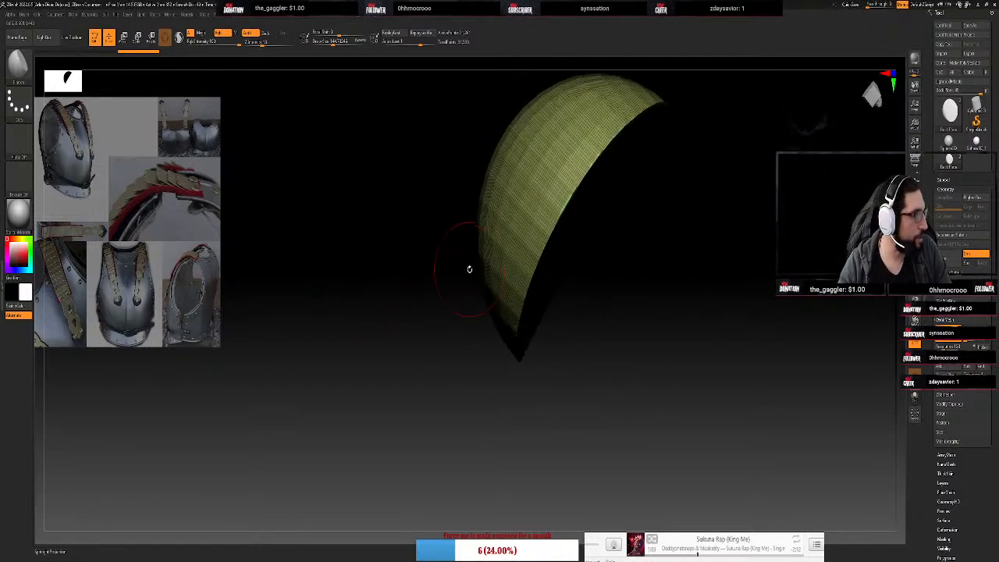
drag(774, 207, 759, 173)
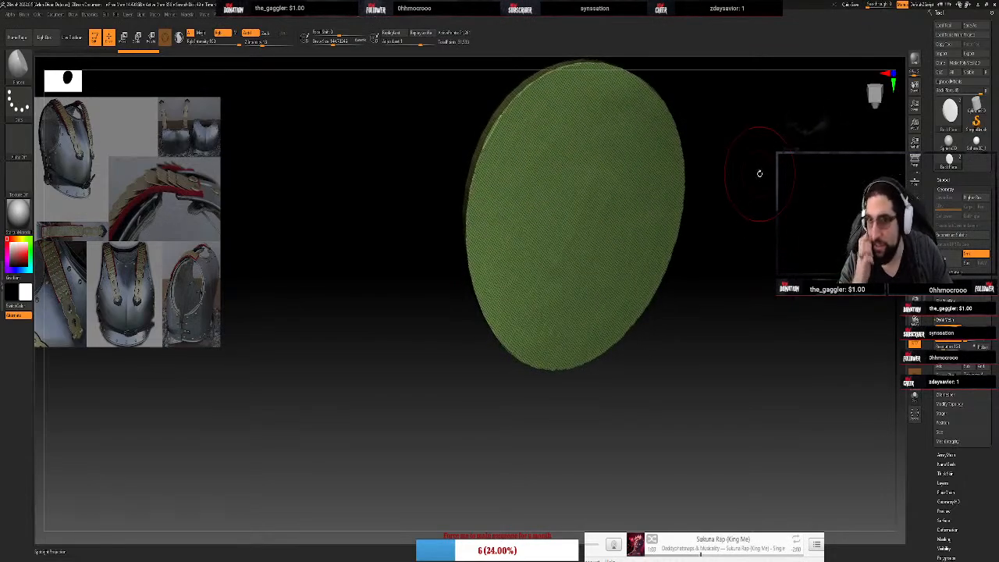
drag(741, 212, 767, 345)
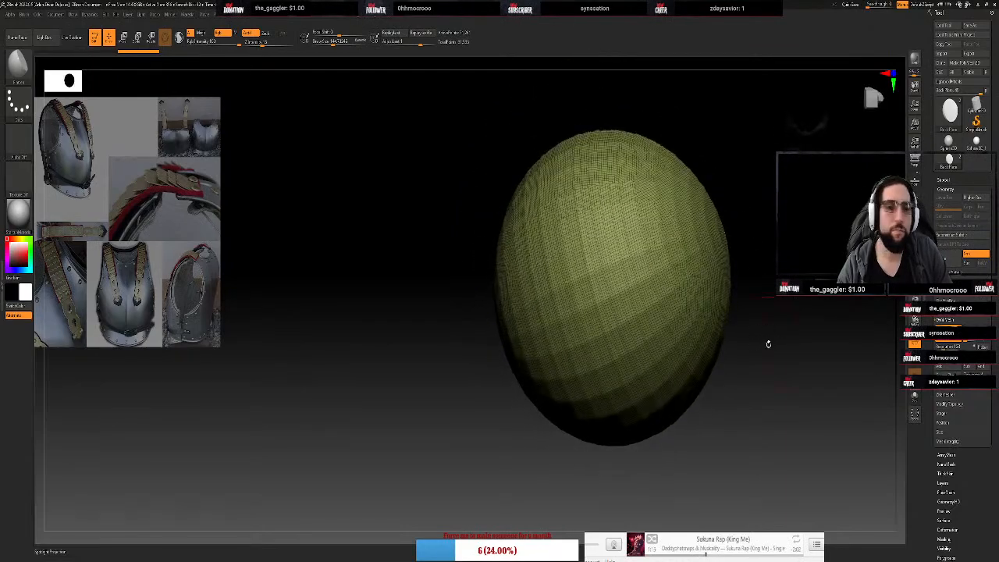
drag(794, 299, 779, 245)
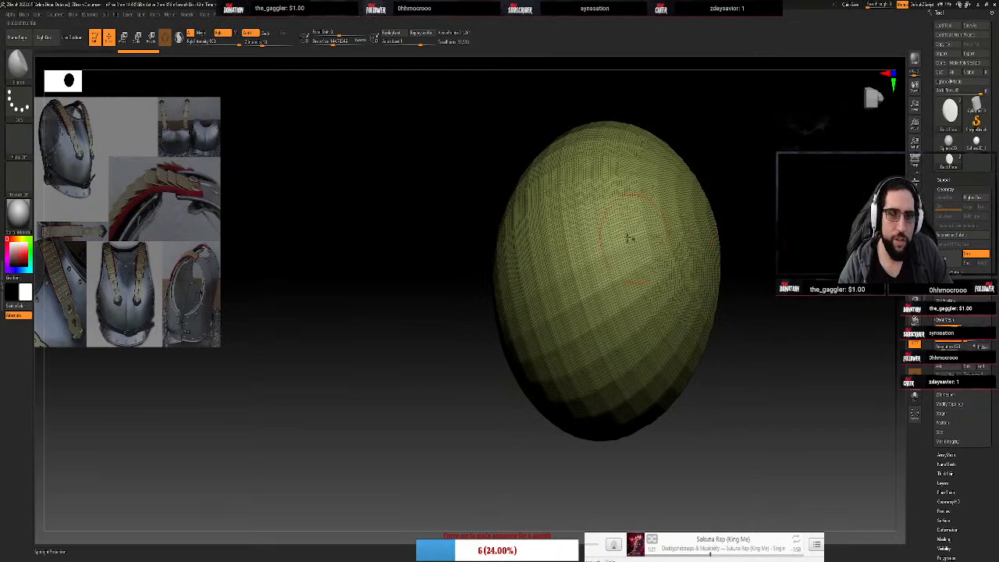
key(space)
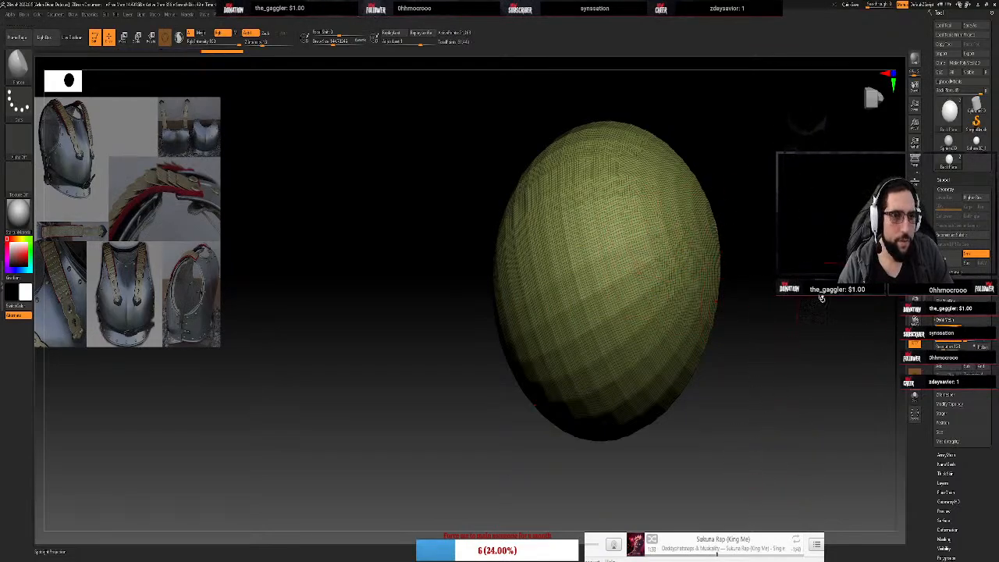
key(b)
key(c)
key(b)
mouse_move(770, 250)
mouse_down()
mouse_move(761, 238)
mouse_move(790, 238)
mouse_up()
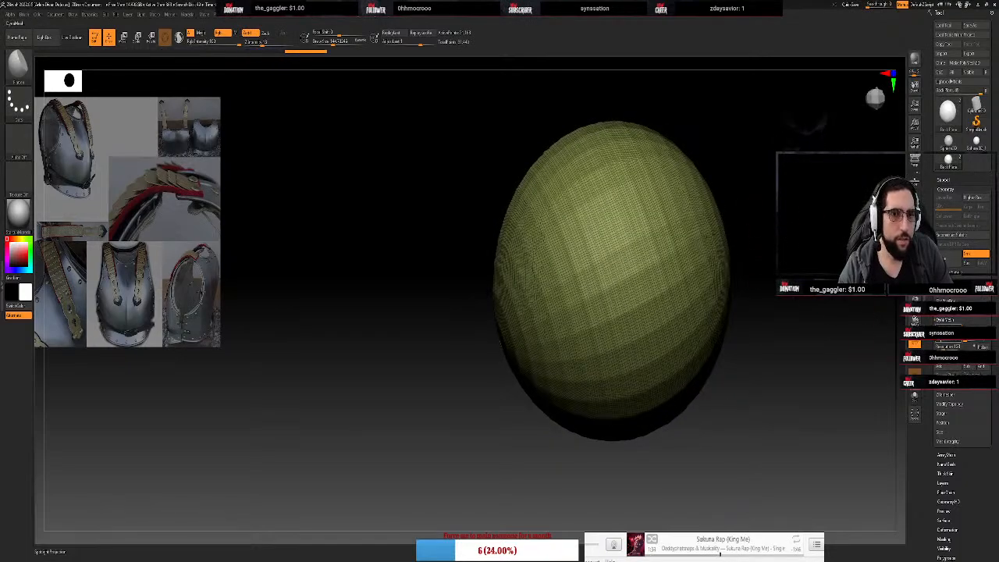
drag(828, 312, 846, 316)
key(space)
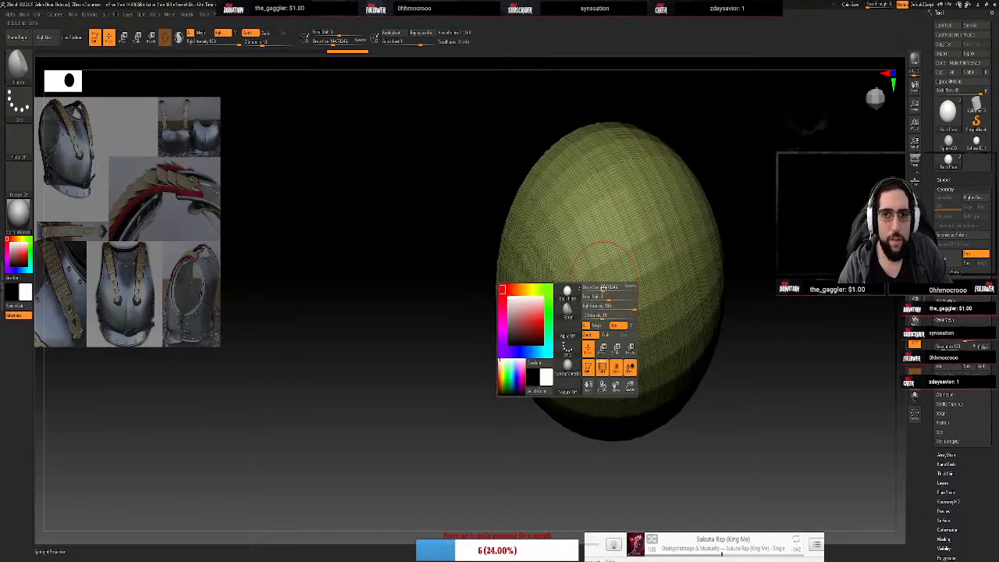
Retopologize the backplate repeatedly with ZRemesher at the Half setting into a coarse quad mesh, and check its inner side
scroll(599, 295, up, 5)
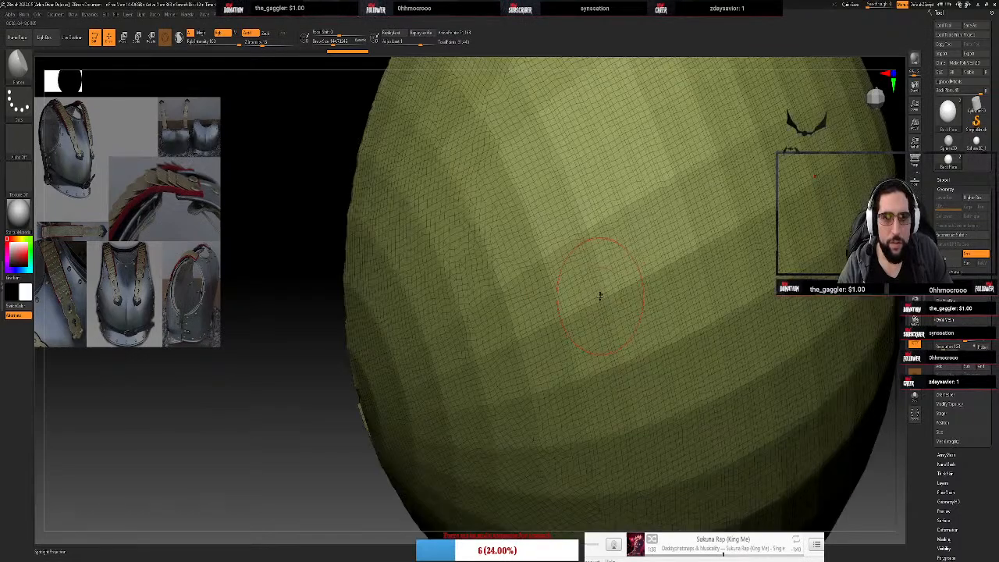
scroll(600, 295, up, 3)
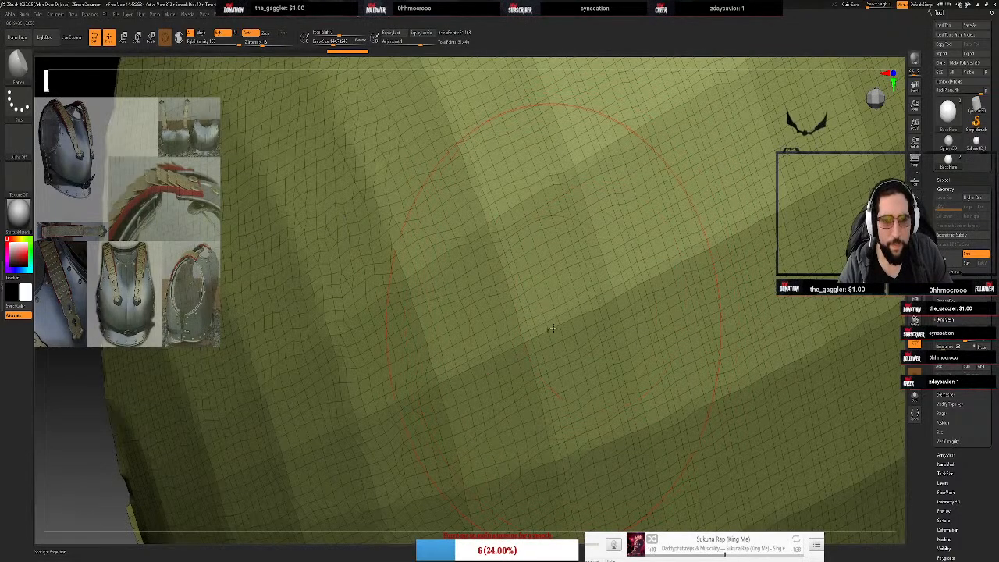
click(950, 394)
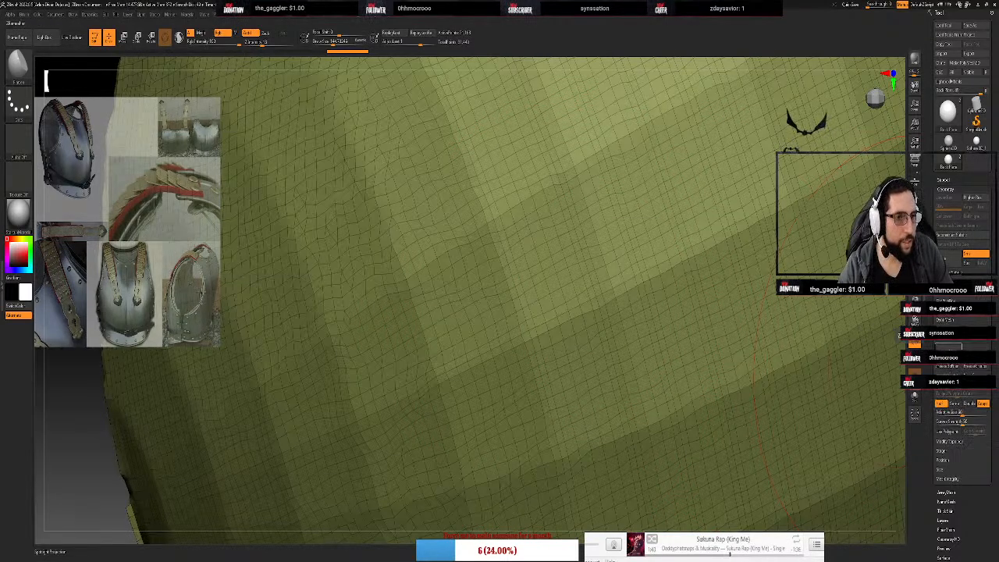
click(950, 349)
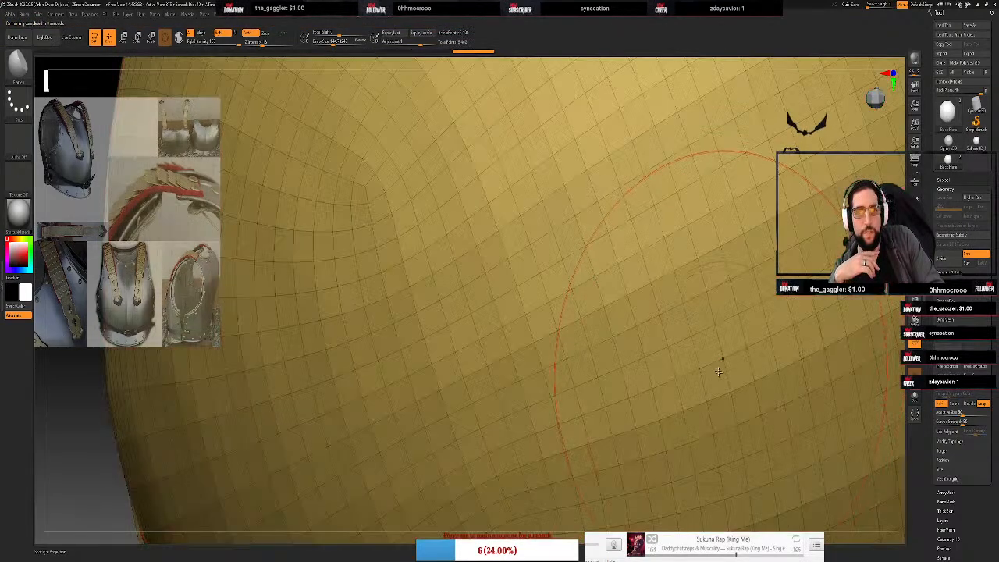
mouse_move(698, 334)
ctrl+right_down()
mouse_move(714, 369)
mouse_move(857, 390)
ctrl+right_up()
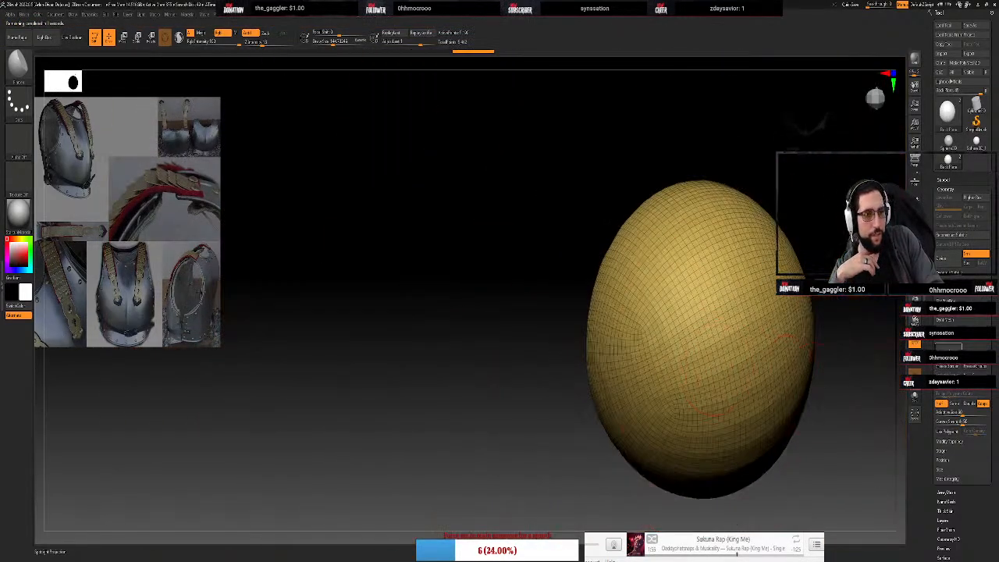
click(949, 346)
drag(501, 265, 522, 310)
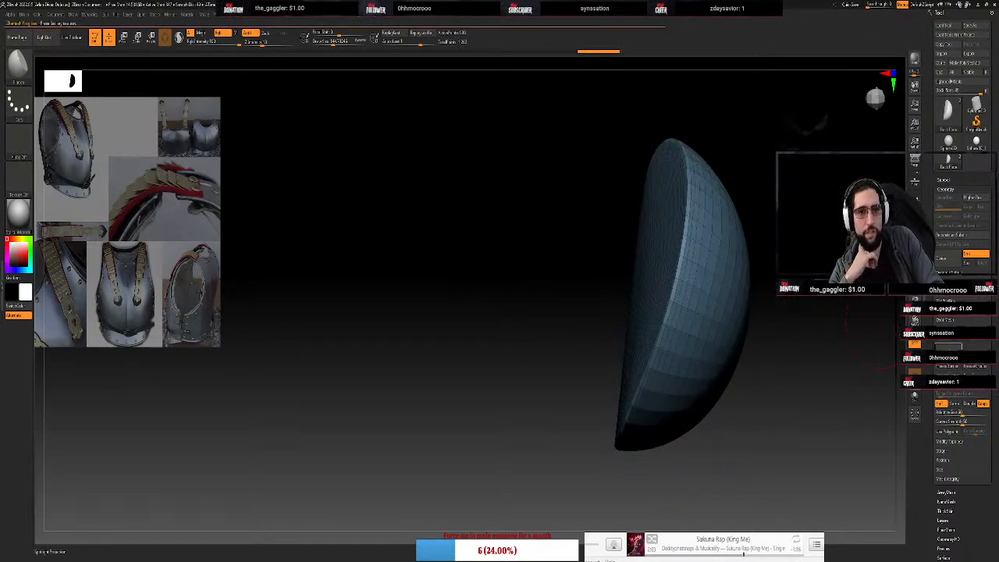
drag(826, 309, 830, 349)
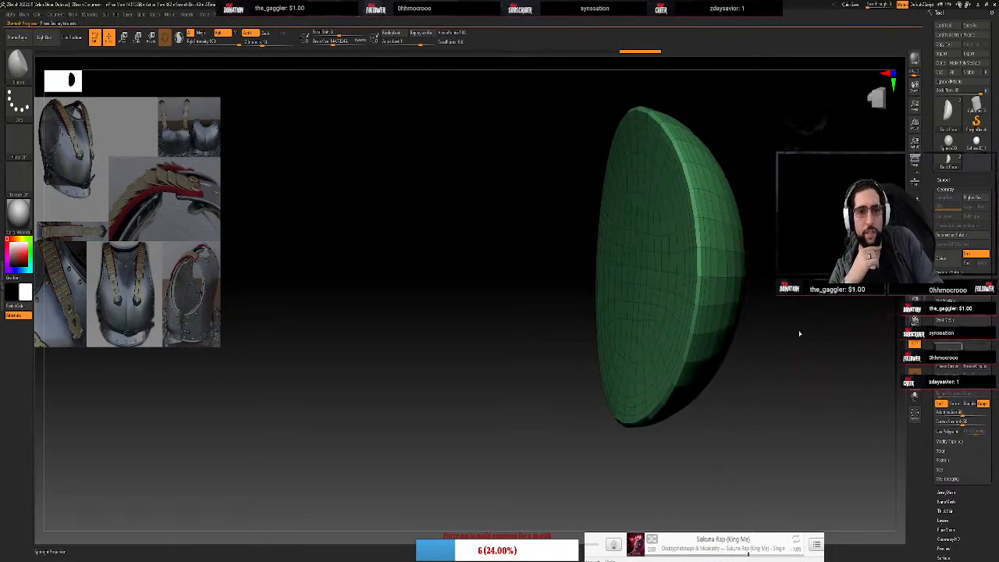
drag(843, 340, 836, 346)
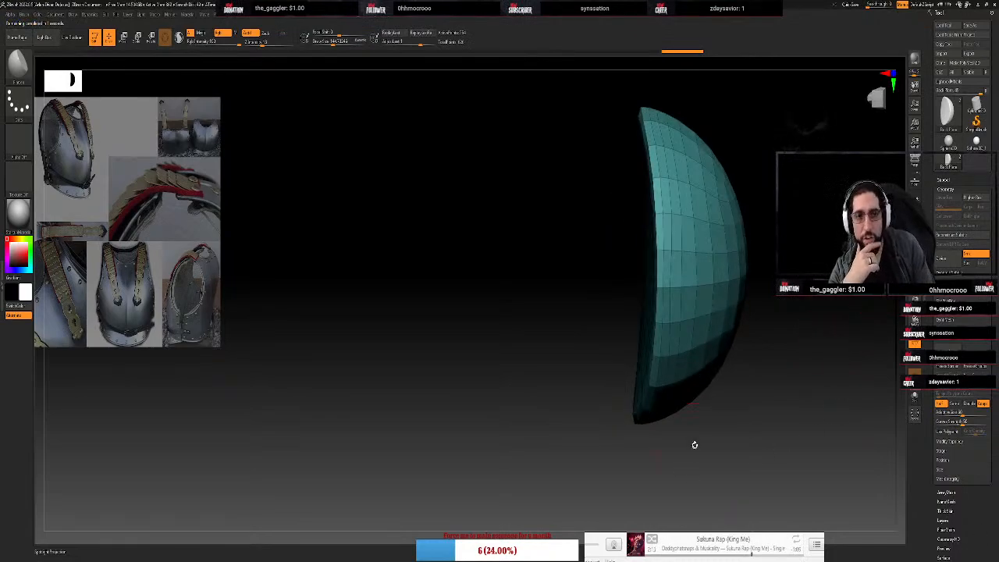
drag(695, 444, 658, 447)
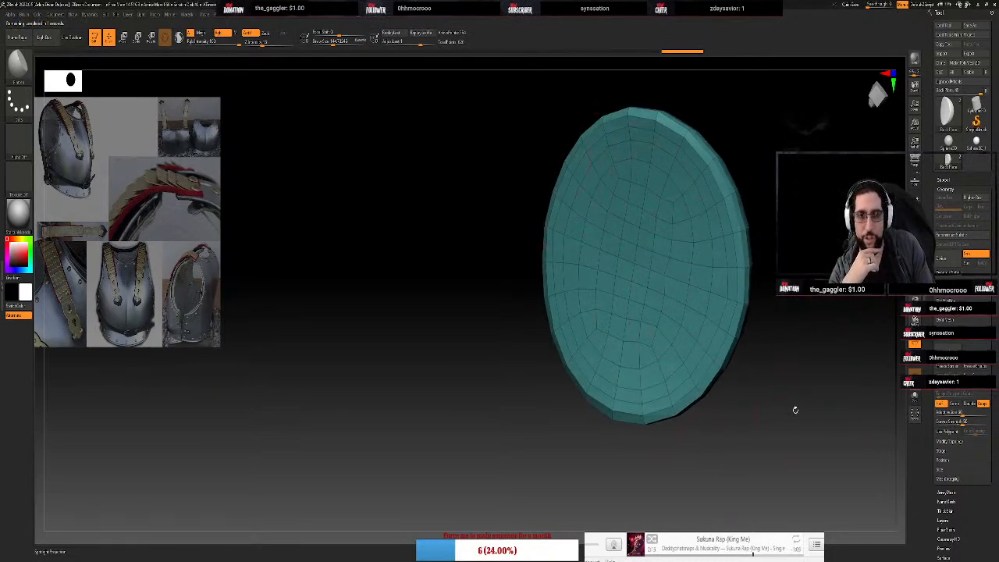
drag(795, 410, 780, 429)
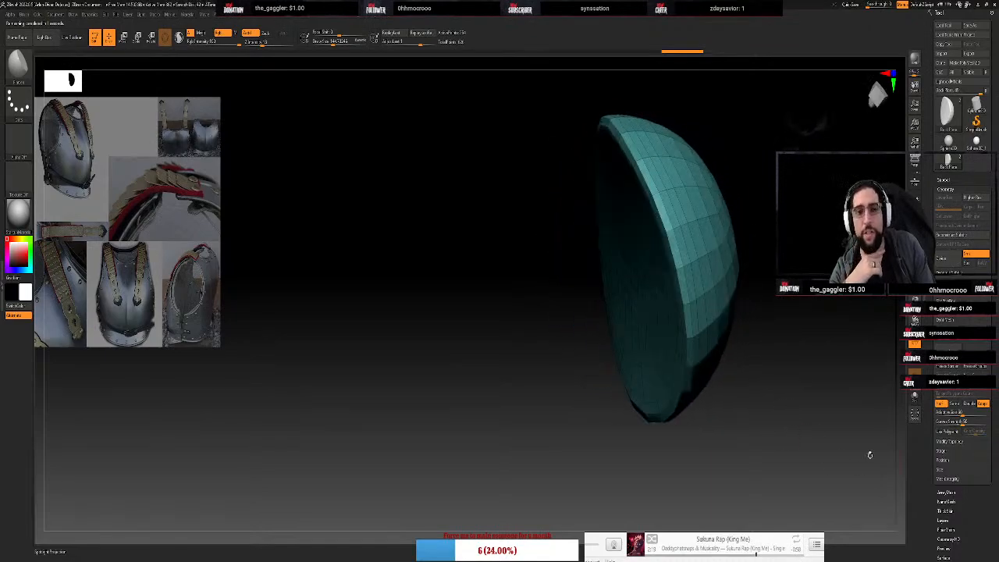
Try ClayTubes strokes in Zsub and Zadd modes along the backplate's inner edge, and undo them
click(27, 64)
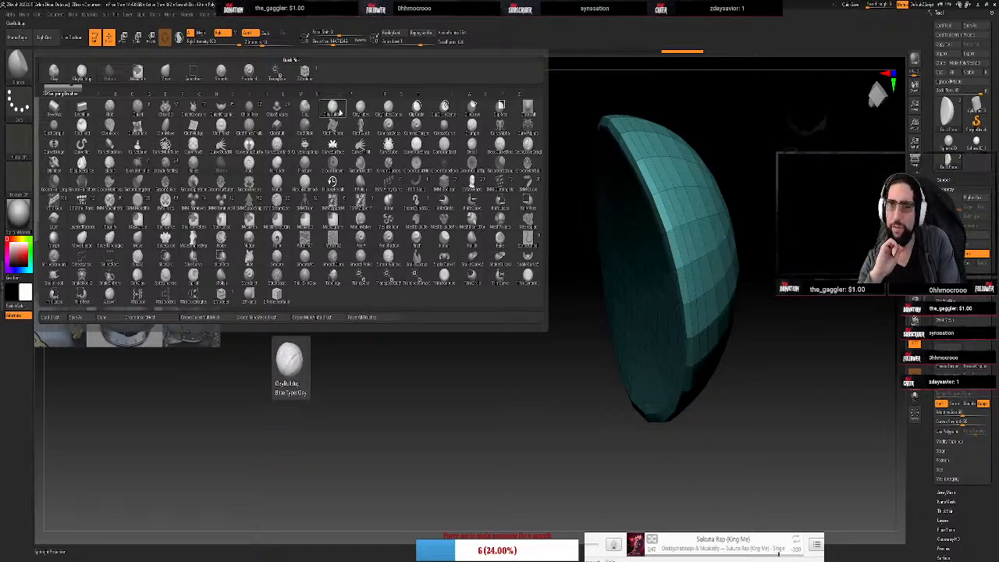
click(359, 111)
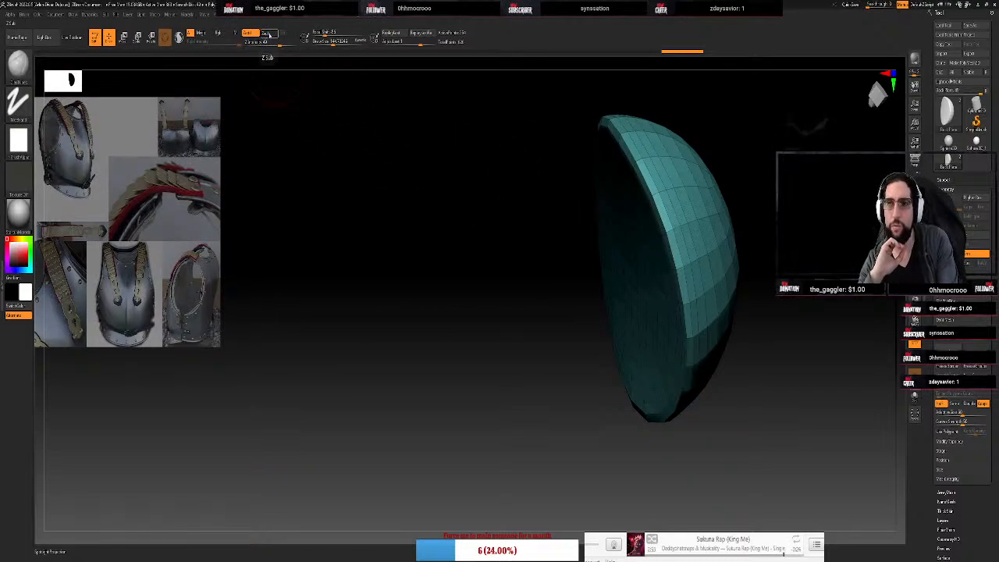
click(269, 34)
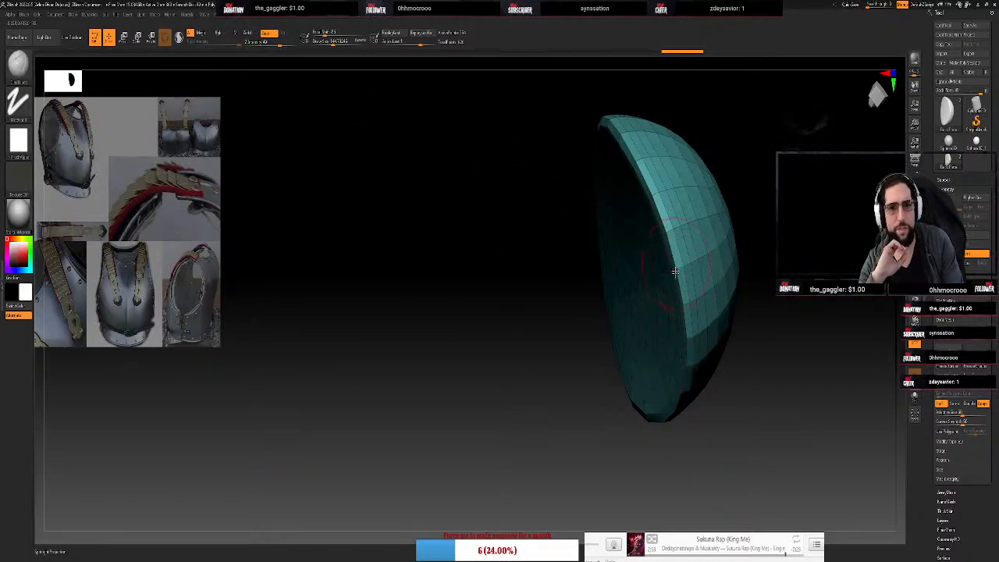
mouse_move(674, 270)
mouse_down()
mouse_move(680, 343)
mouse_move(669, 301)
mouse_up()
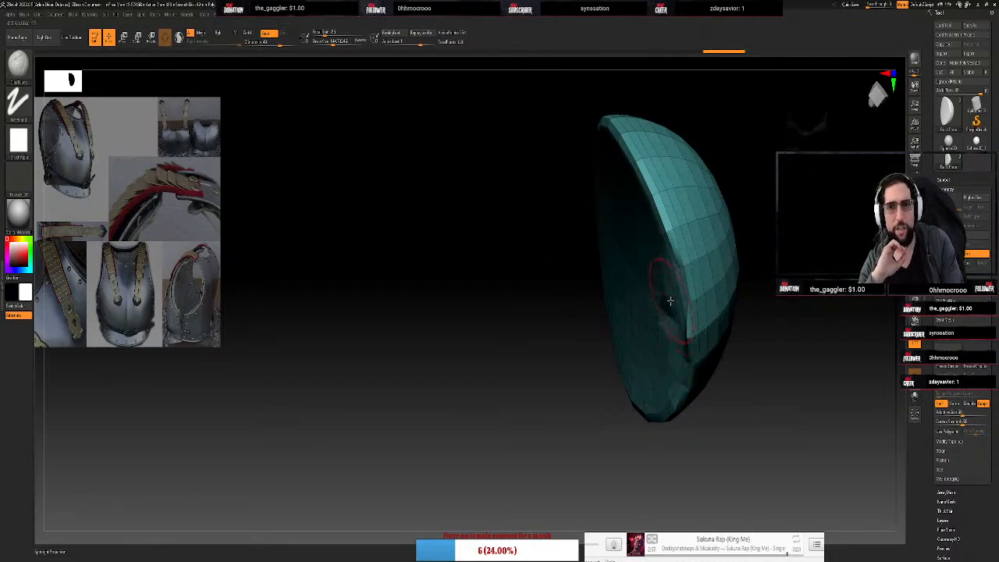
click(250, 33)
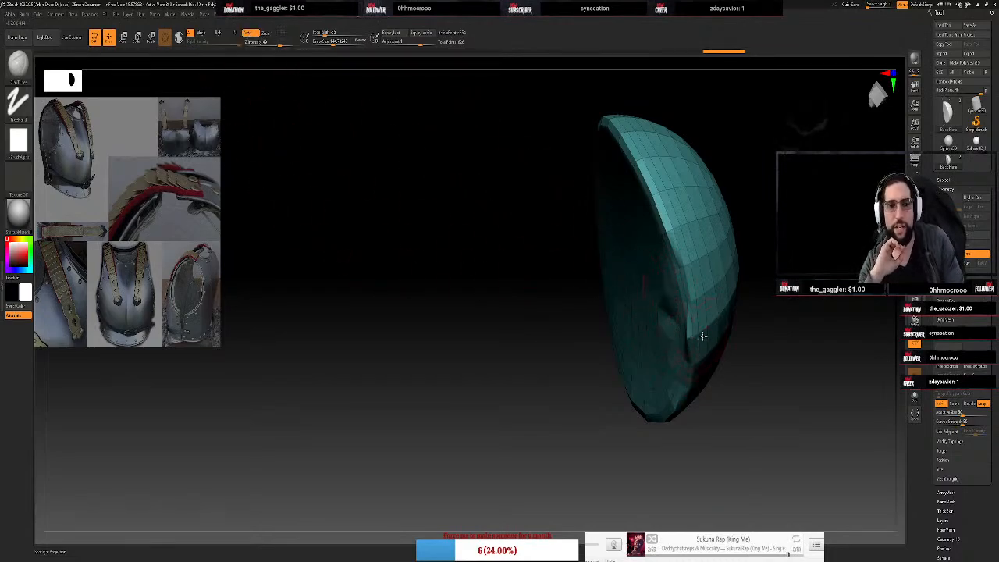
mouse_move(681, 299)
mouse_down()
mouse_move(687, 327)
mouse_move(657, 200)
mouse_up()
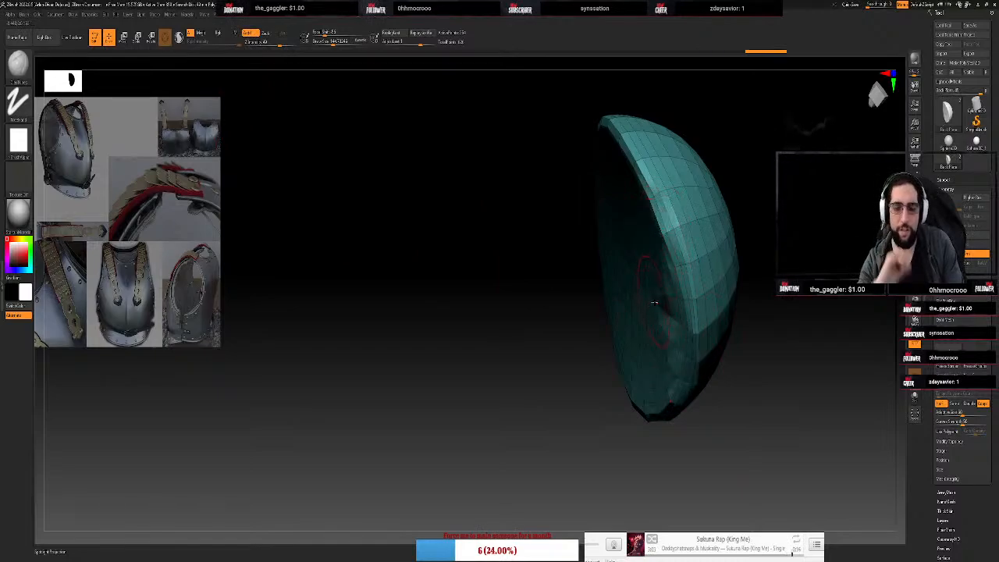
key(ctrl+z)
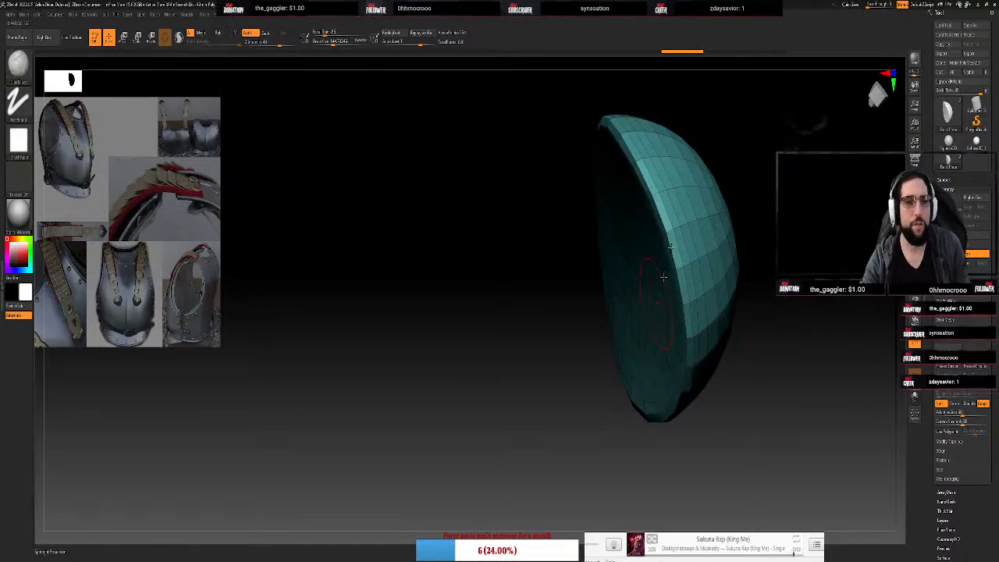
Pinch the backplate inward across its middle by scaling a complete edge loop with the ZModeler brush
drag(863, 246, 877, 340)
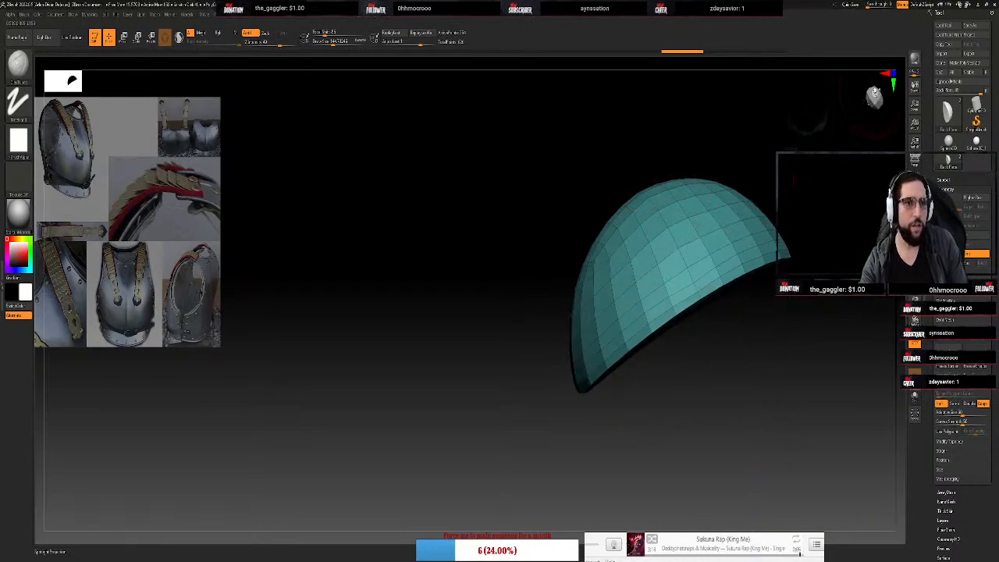
drag(875, 92, 874, 100)
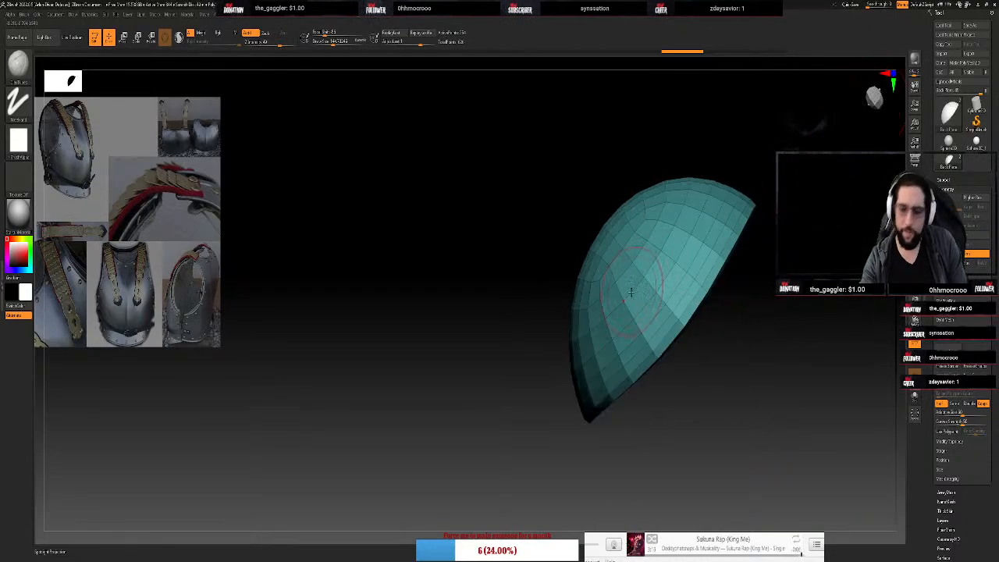
key(space)
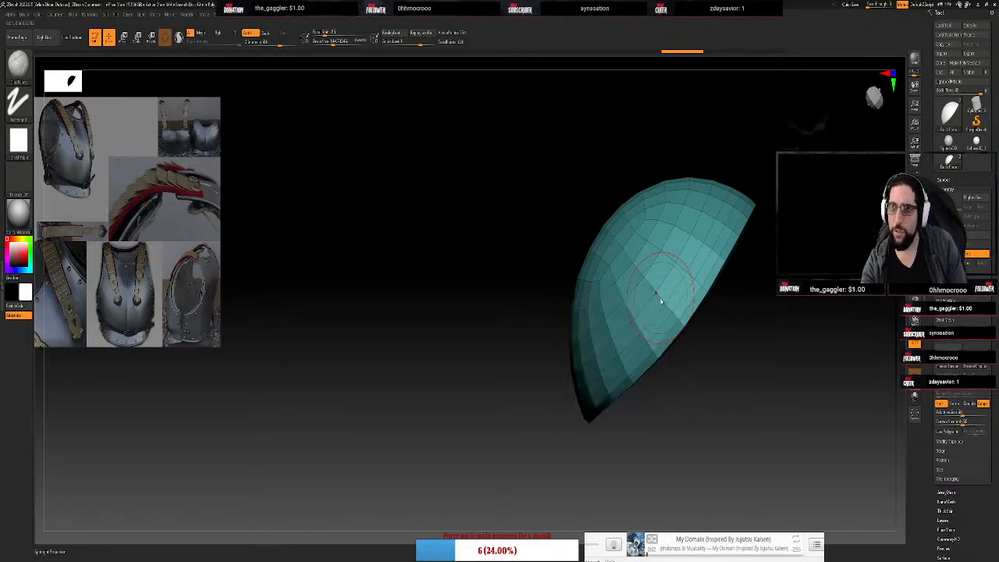
key(b)
key(z)
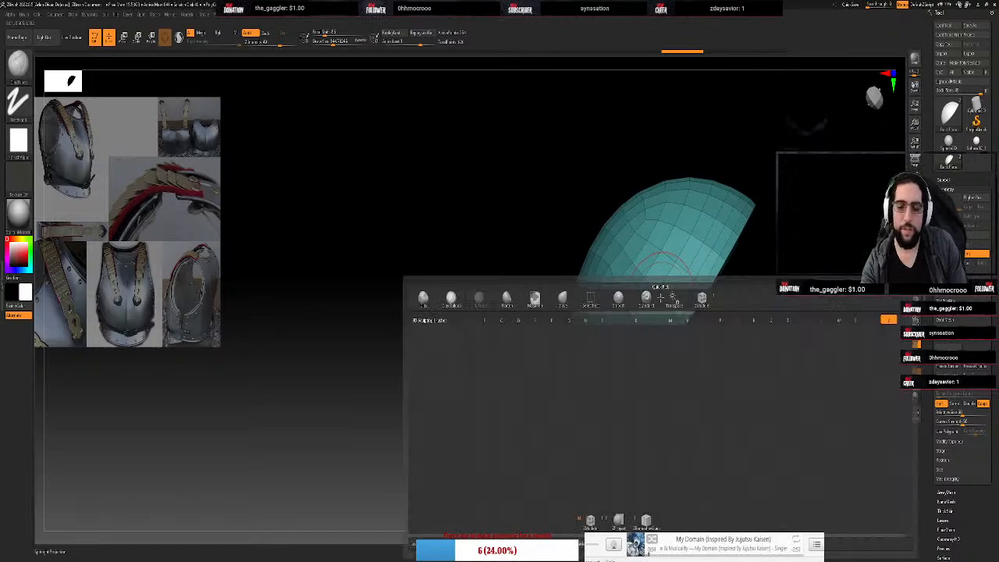
key(m)
key(space)
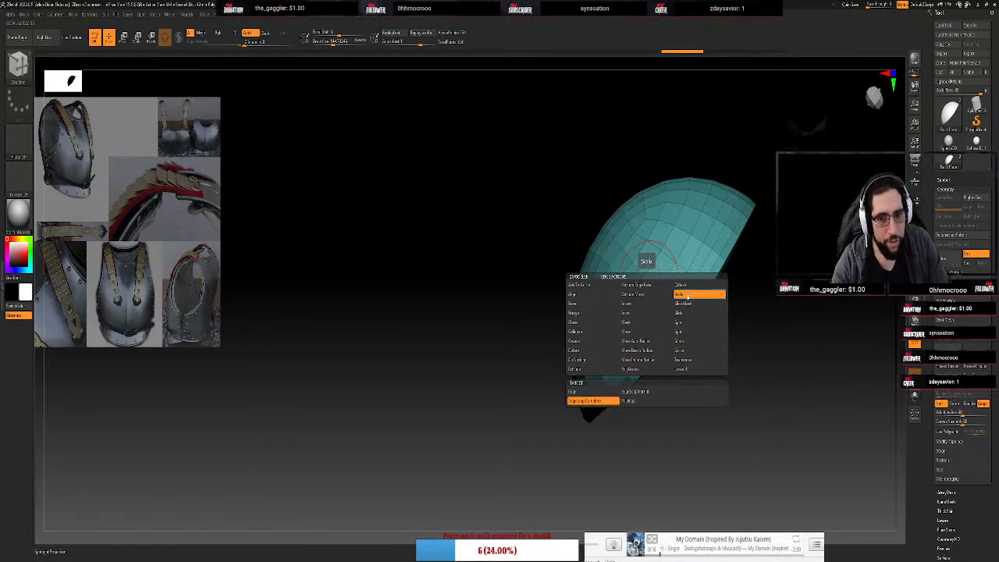
key(space)
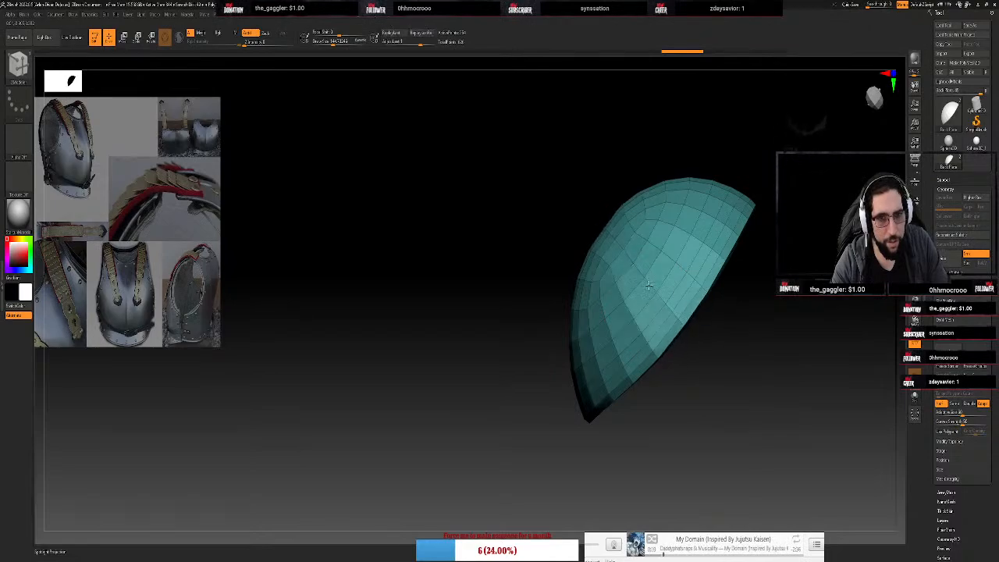
drag(649, 286, 645, 280)
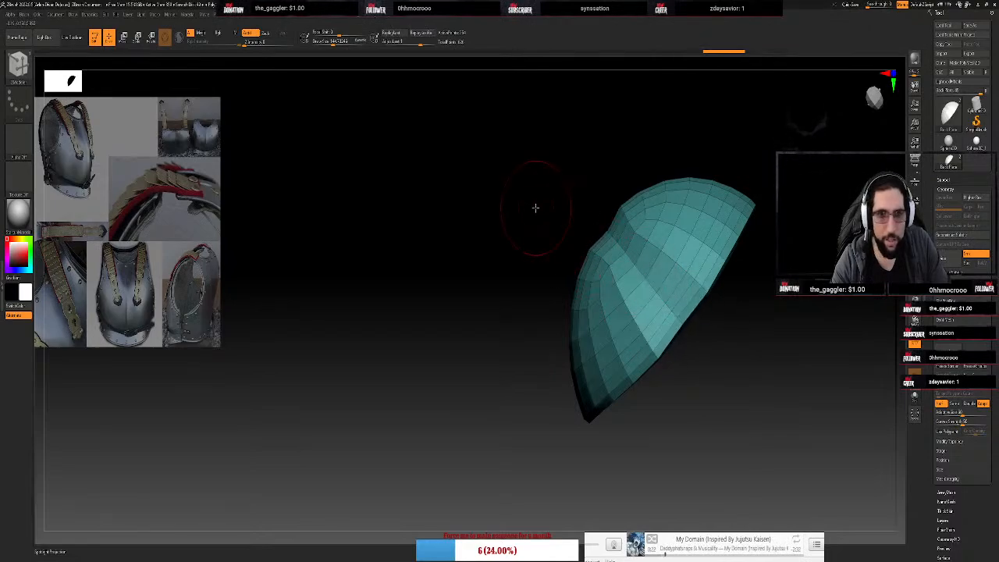
Crease the complete edge loop across the backplate's pinched middle with the ZModeler brush
mouse_move(535, 205)
mouse_down()
mouse_move(601, 249)
mouse_move(589, 250)
mouse_move(593, 258)
mouse_up()
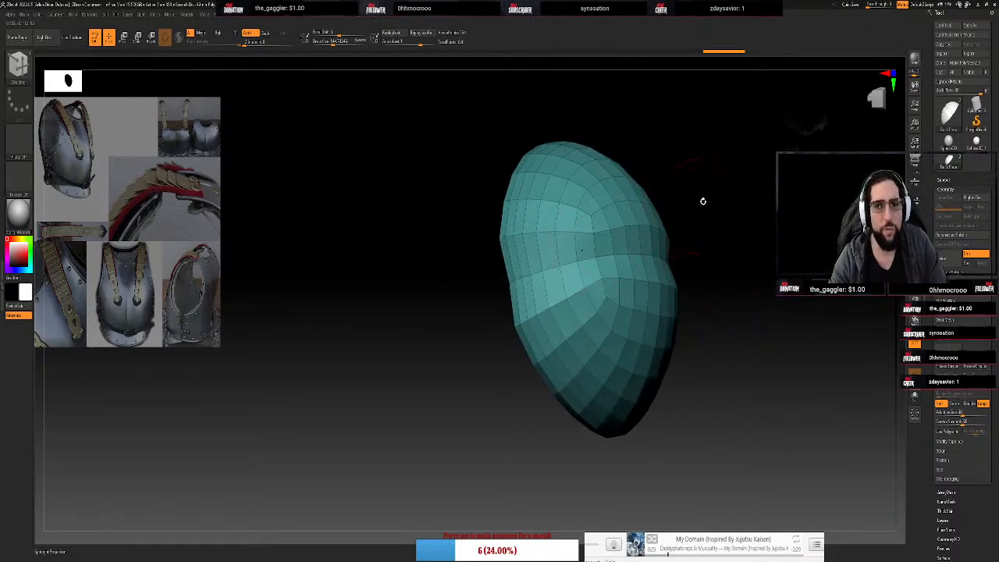
key(space)
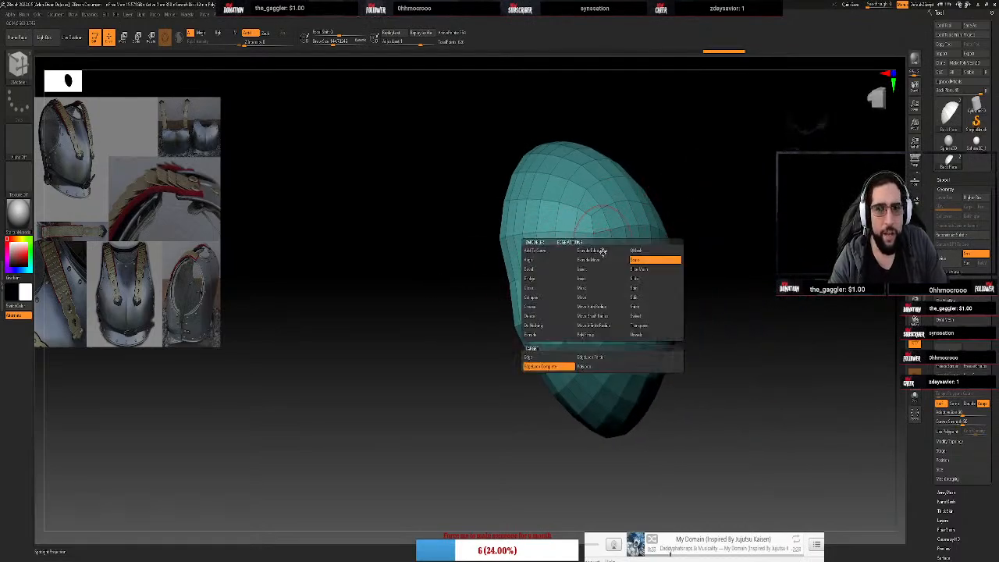
click(539, 306)
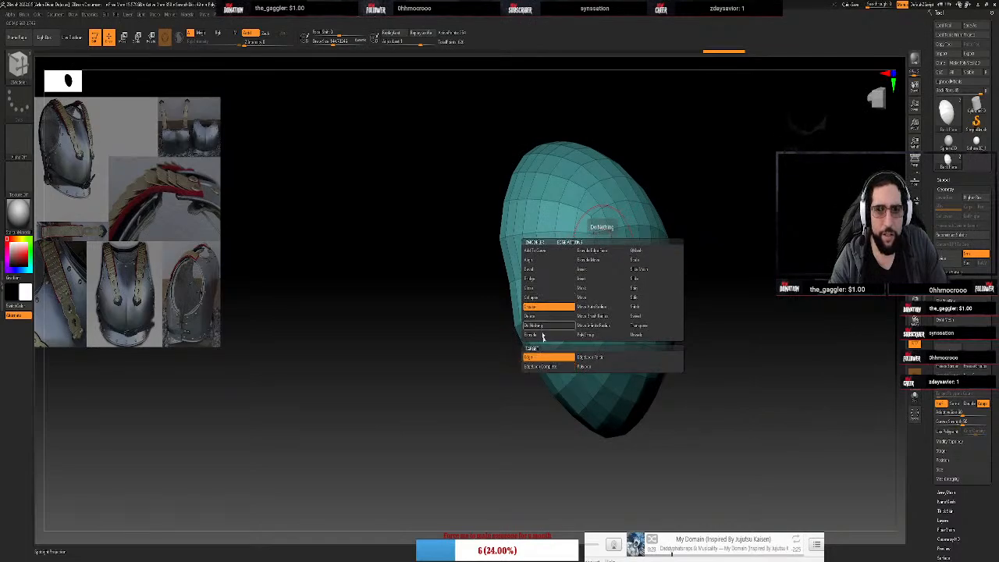
click(551, 367)
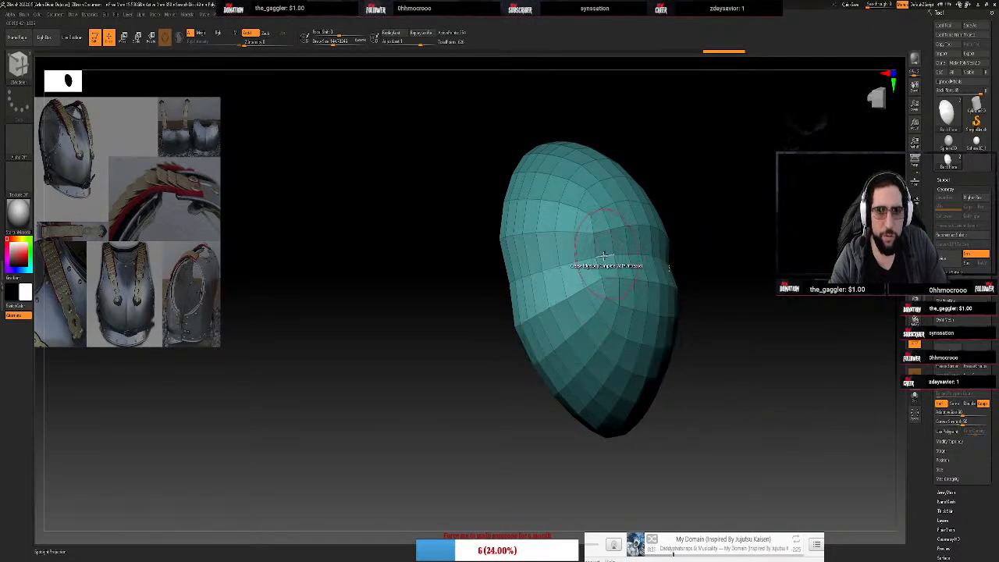
click(601, 260)
Turn on Dynamic Subdiv with automatic activation always allowed, and examine the smoothed backplate and its creased waist from the outside
drag(758, 234, 749, 252)
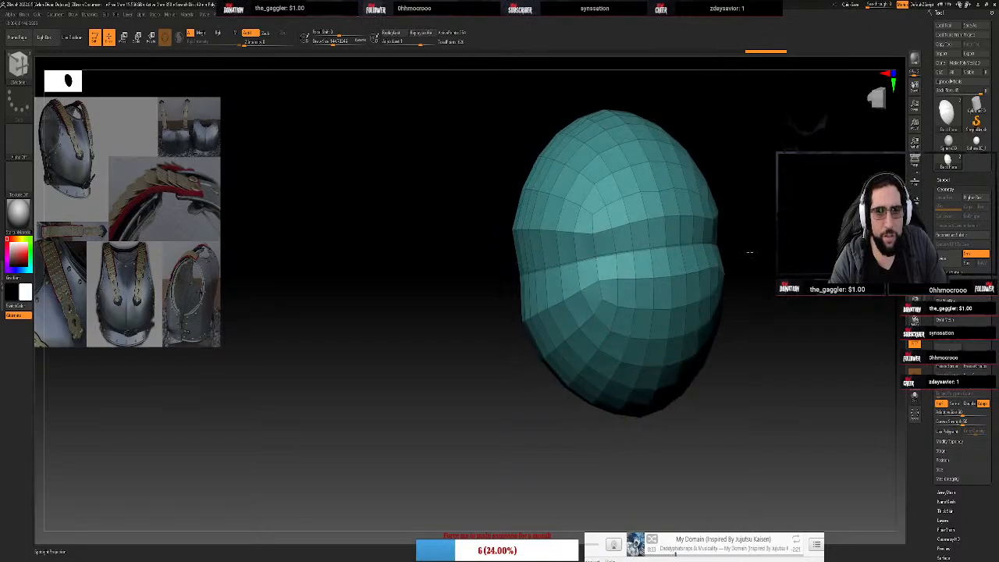
key(d)
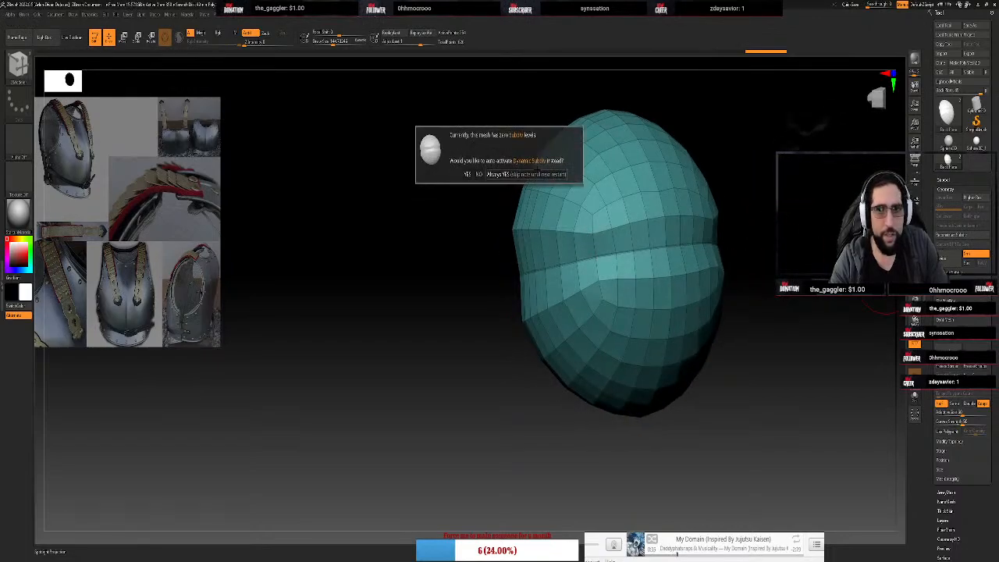
click(507, 175)
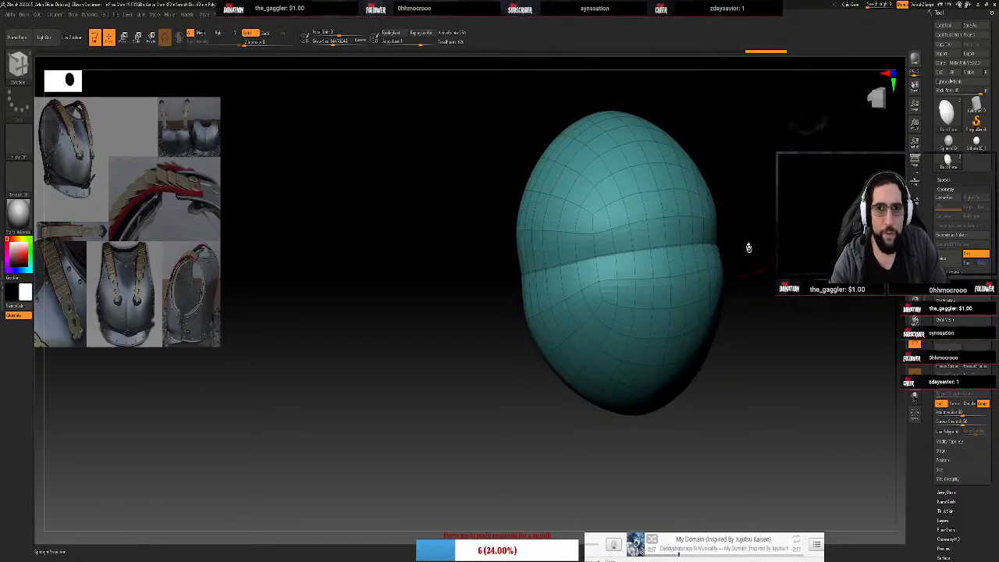
drag(768, 191, 727, 156)
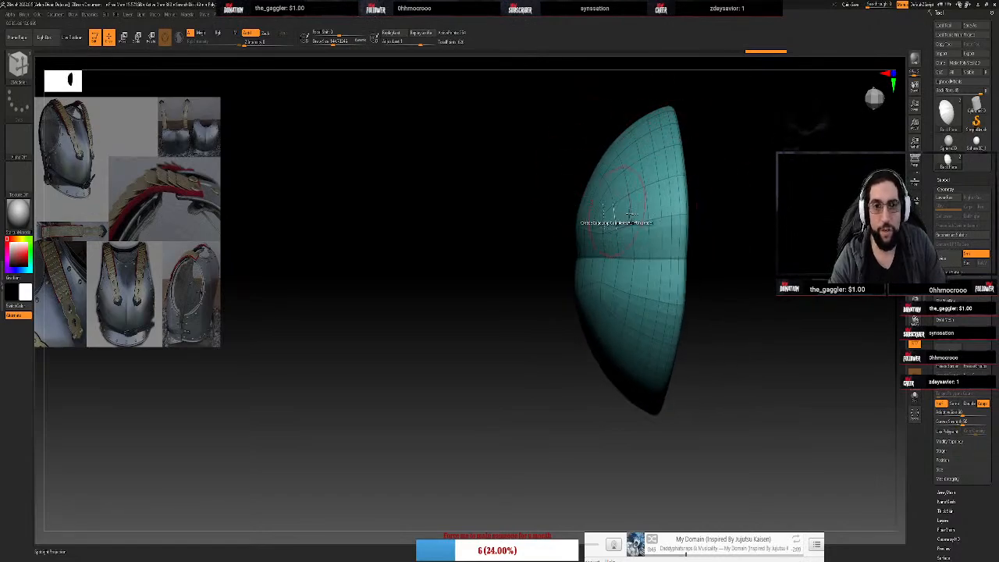
mouse_move(19, 210)
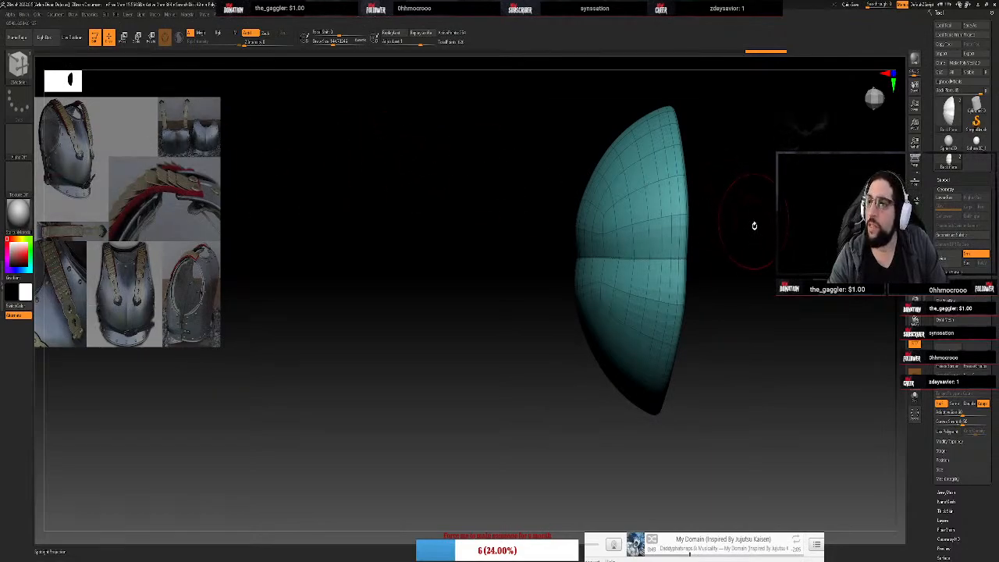
drag(747, 261, 773, 268)
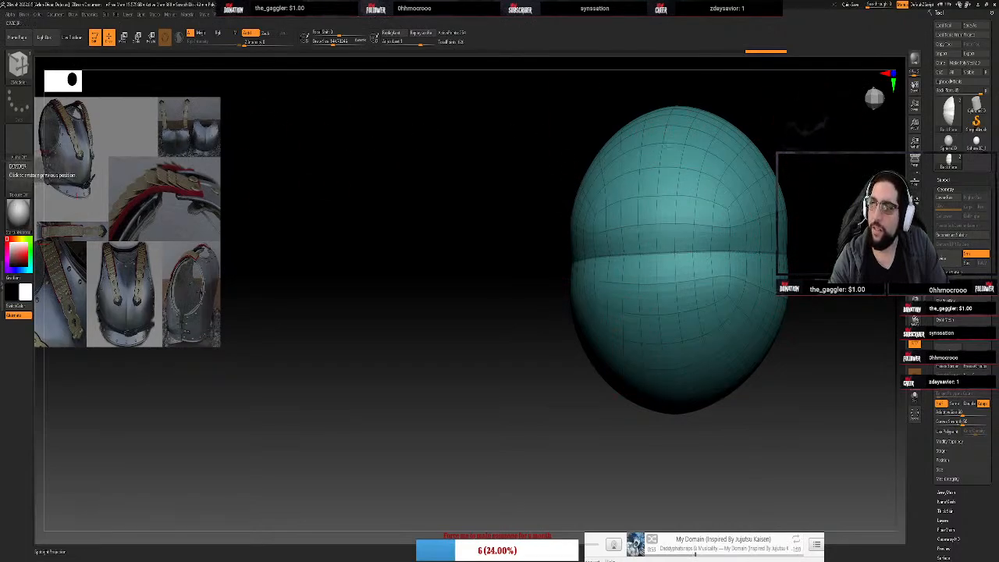
drag(762, 111, 790, 115)
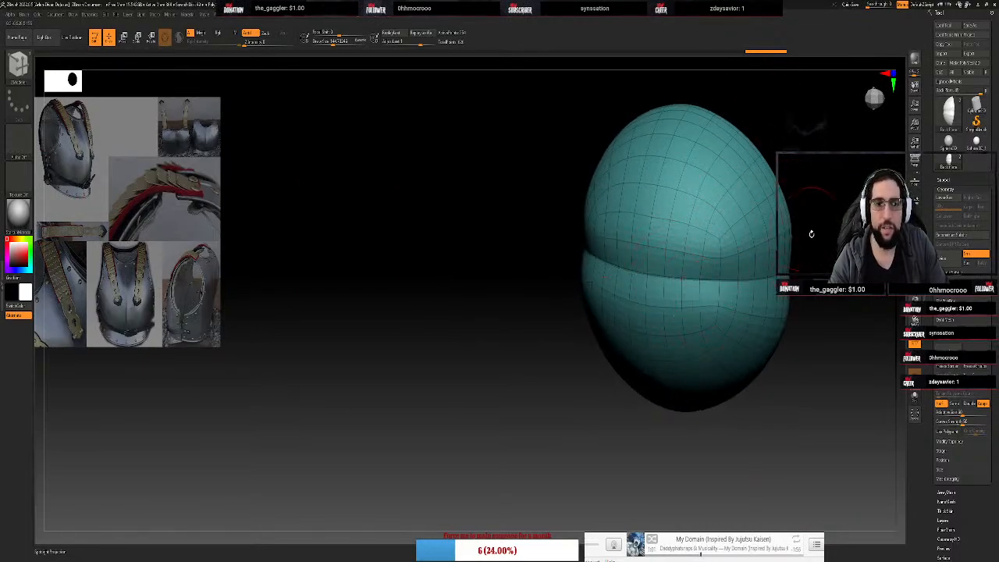
drag(810, 232, 824, 236)
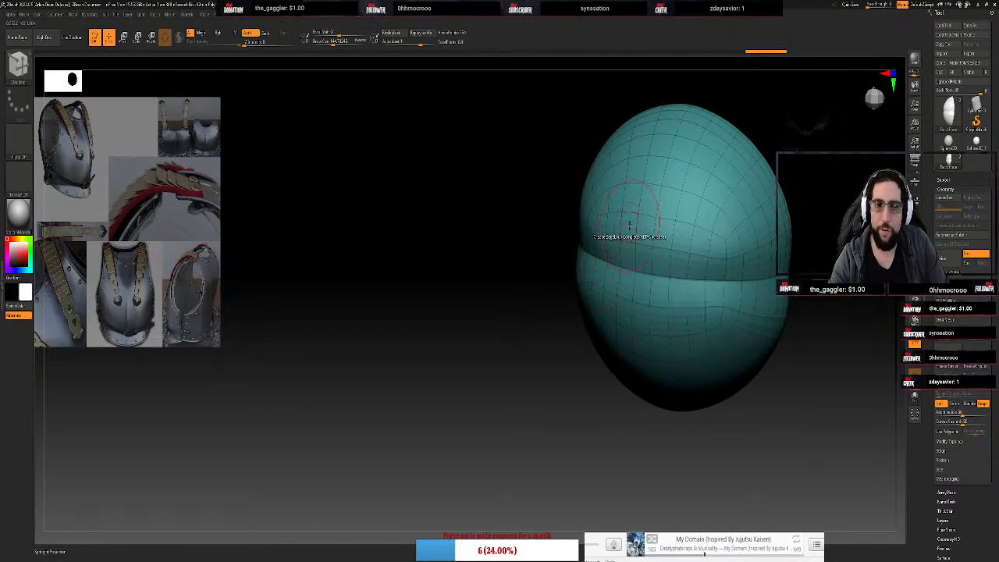
Try a ClayTubes stroke on the smoothed backplate's upper edge, and turn Dynamic Subdiv off
key(space)
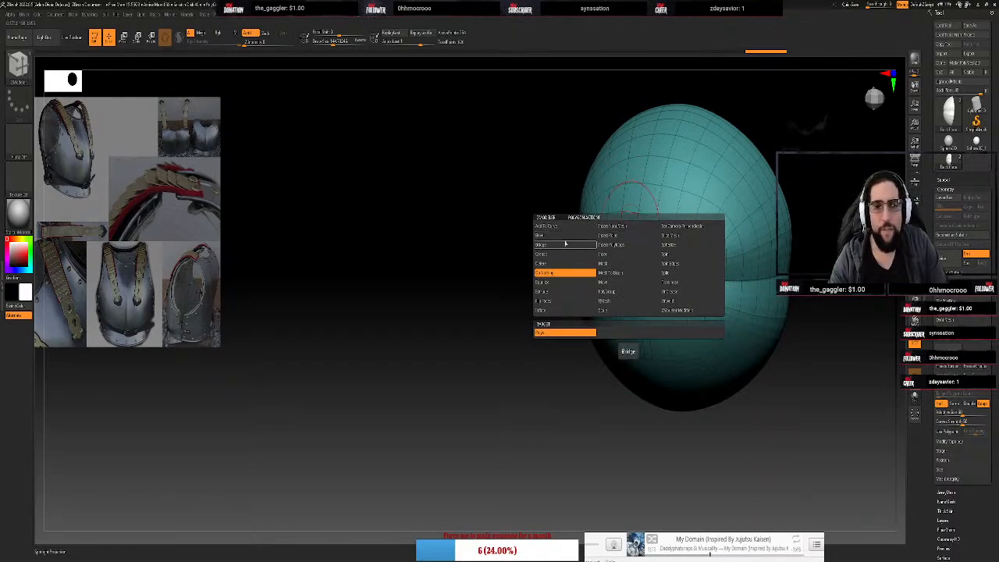
key(b)
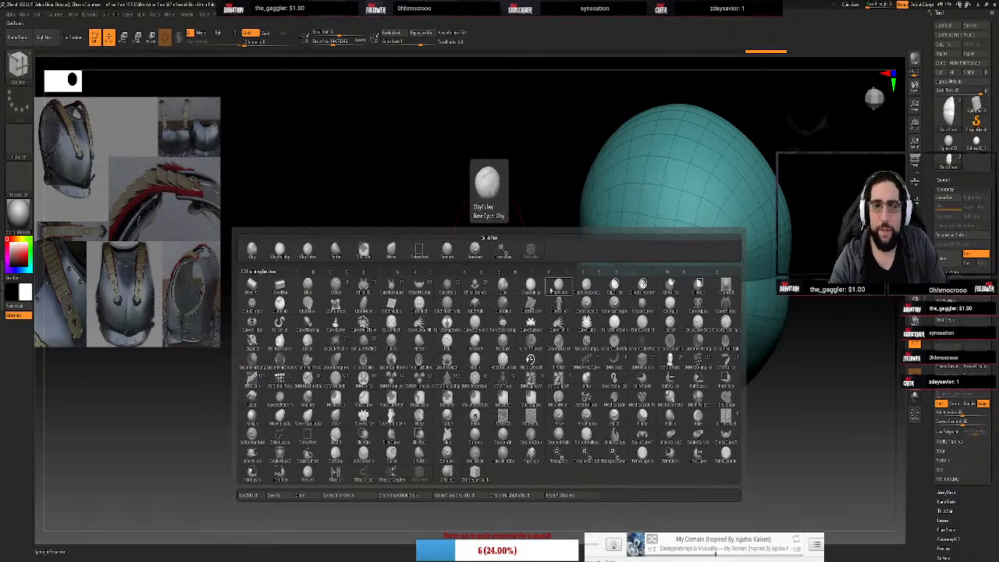
click(551, 288)
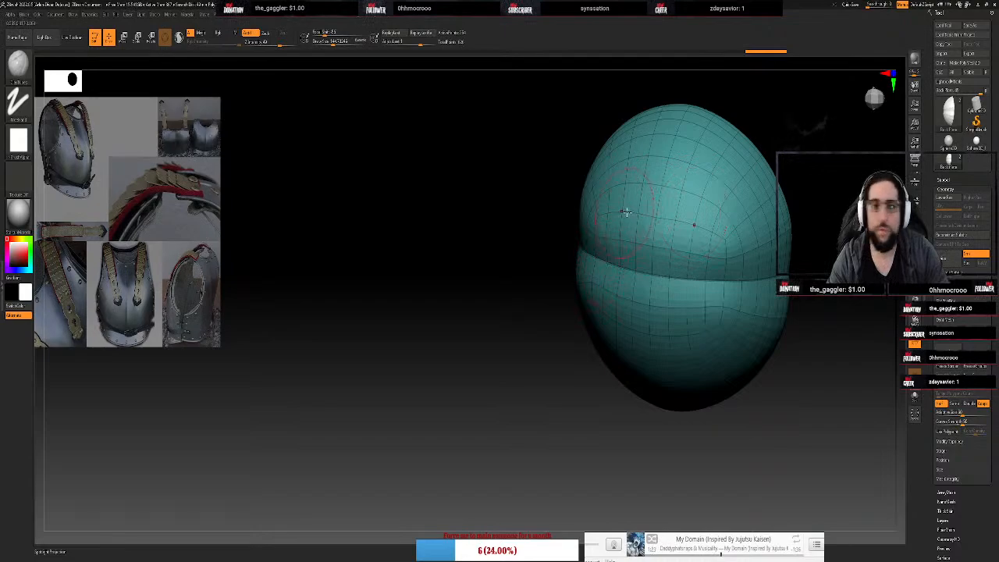
drag(808, 136, 808, 166)
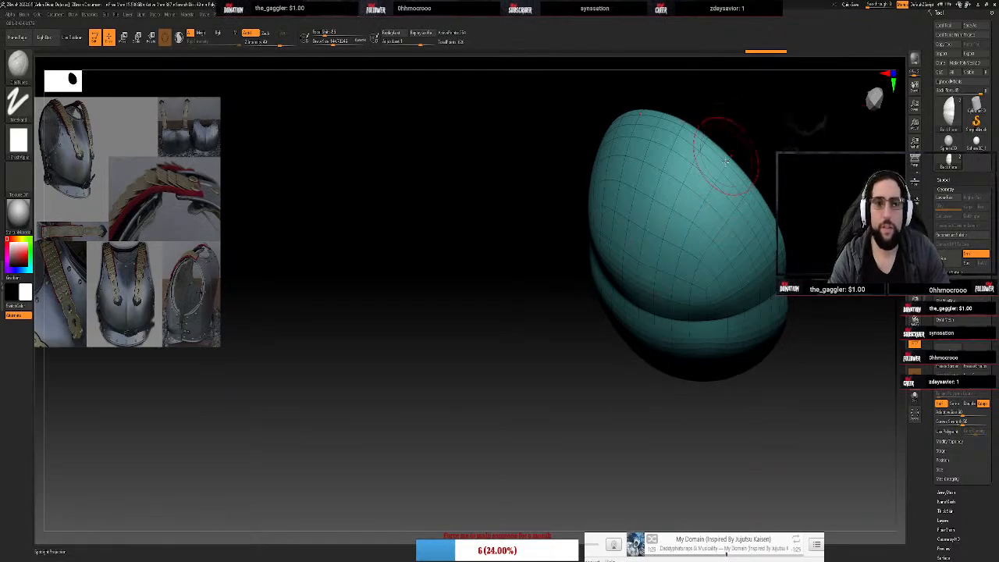
drag(725, 145, 729, 158)
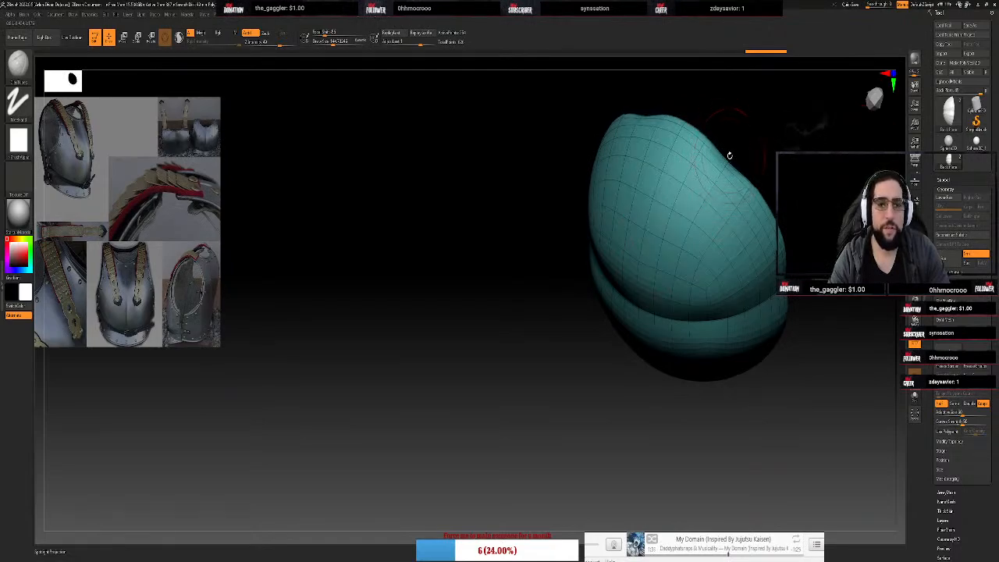
key(shift+d)
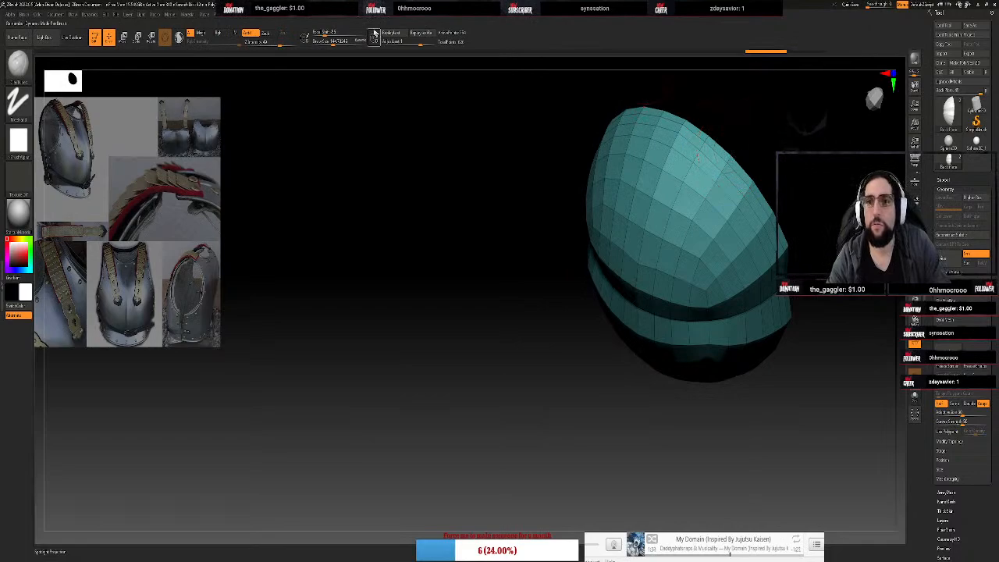
Change the active symmetry axis for sculpting the backplate
click(350, 21)
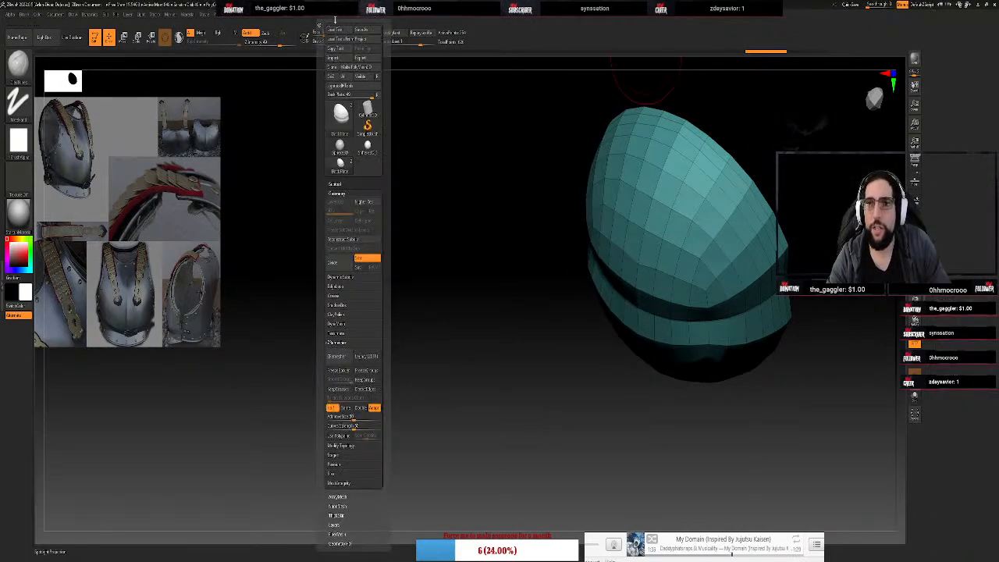
click(335, 20)
click(336, 21)
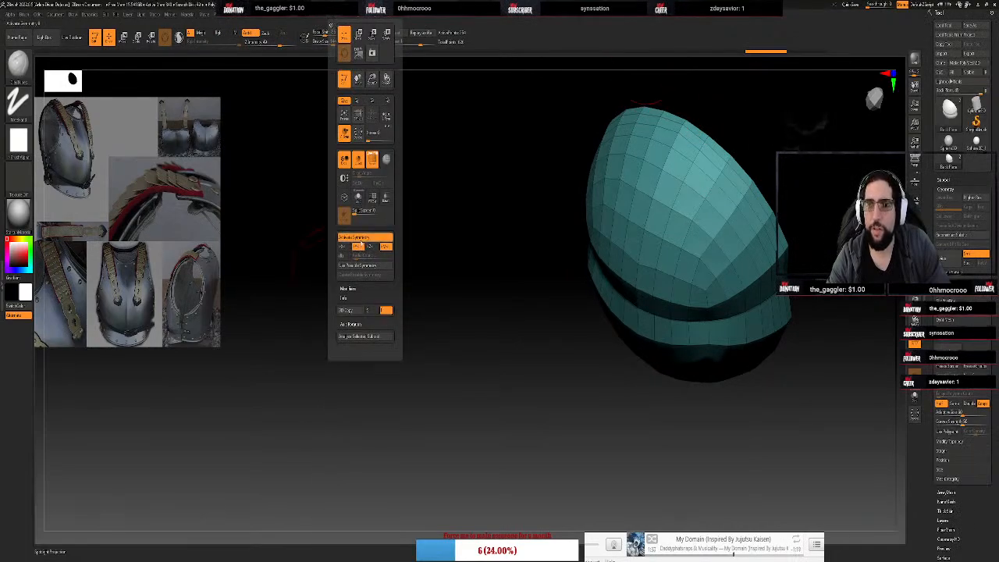
click(357, 245)
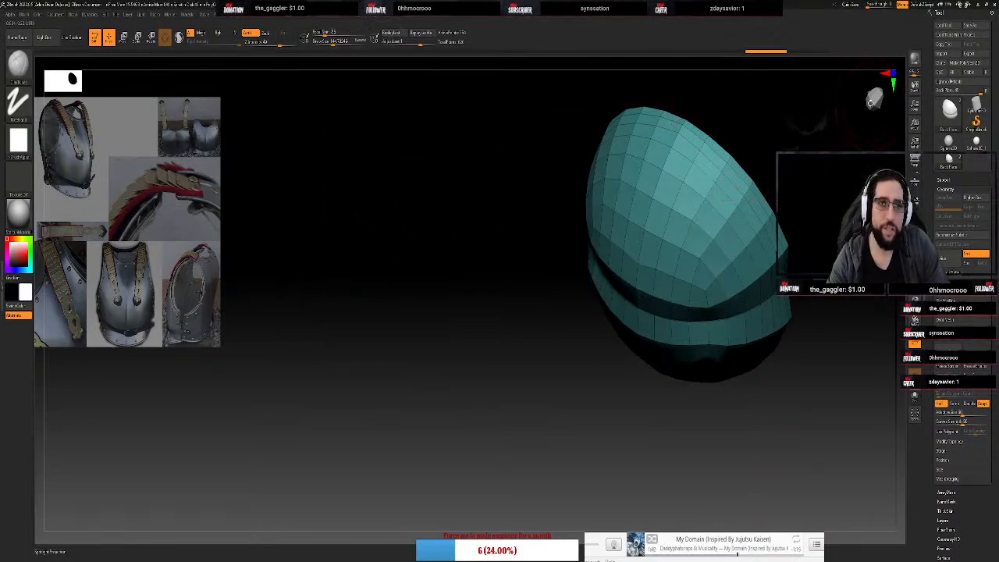
Carve matching dents into both side edges of the backplate with symmetrical ClayTubes strokes
drag(872, 103, 874, 98)
key(f)
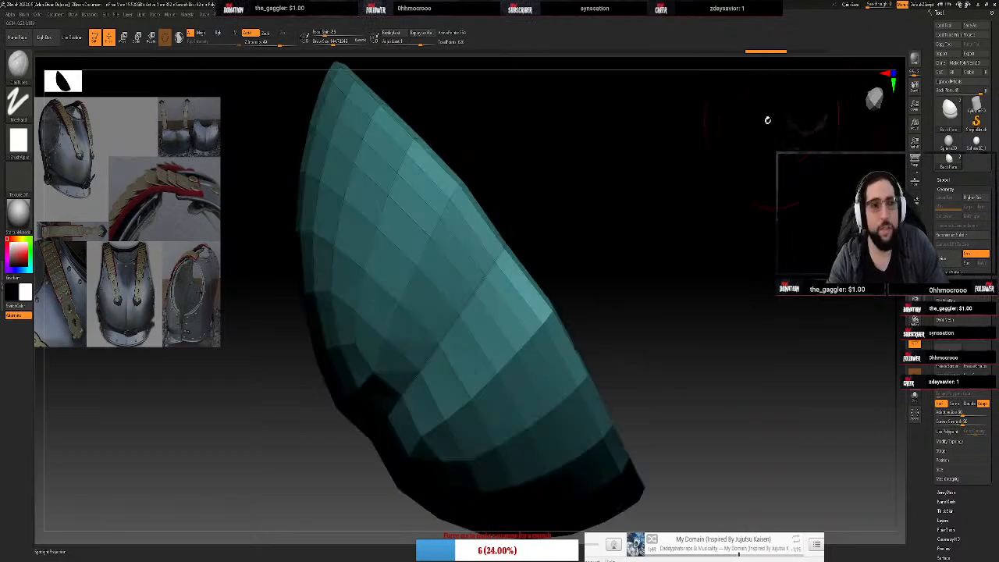
drag(582, 167, 606, 210)
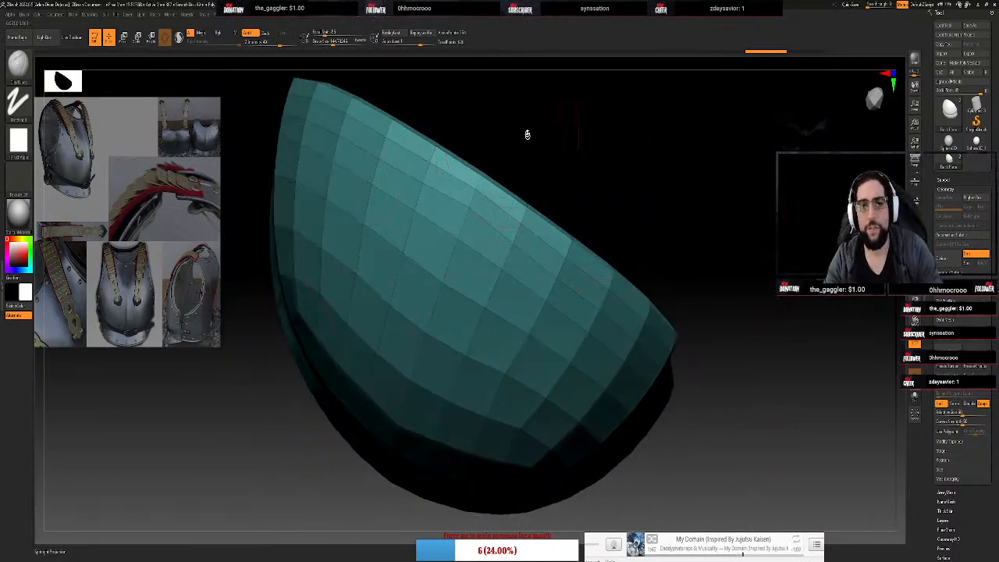
mouse_move(493, 173)
mouse_down()
mouse_move(489, 191)
mouse_move(552, 236)
mouse_move(491, 190)
mouse_move(519, 207)
mouse_move(519, 234)
mouse_up()
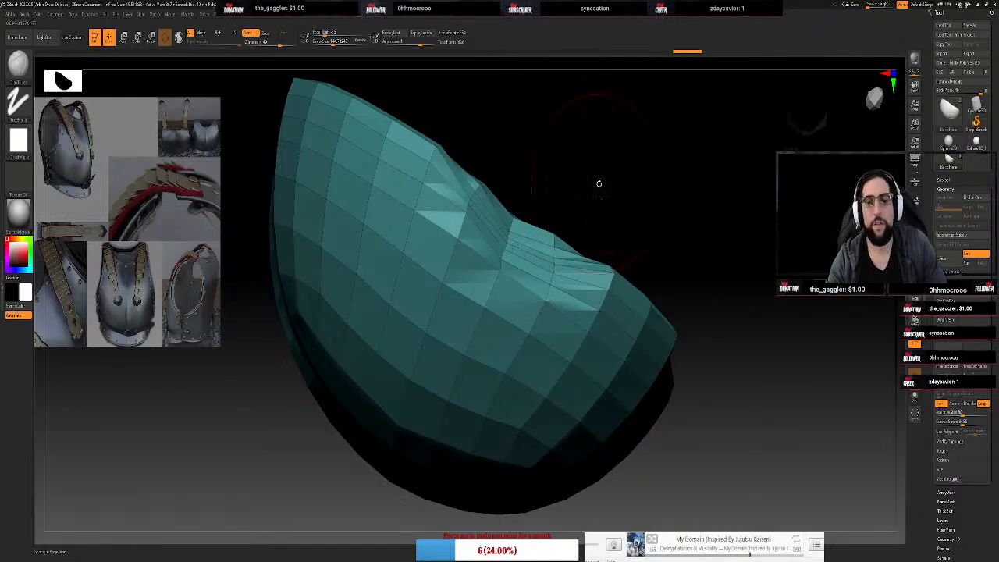
drag(659, 187, 629, 218)
ctrl+right_drag(629, 218, 603, 205)
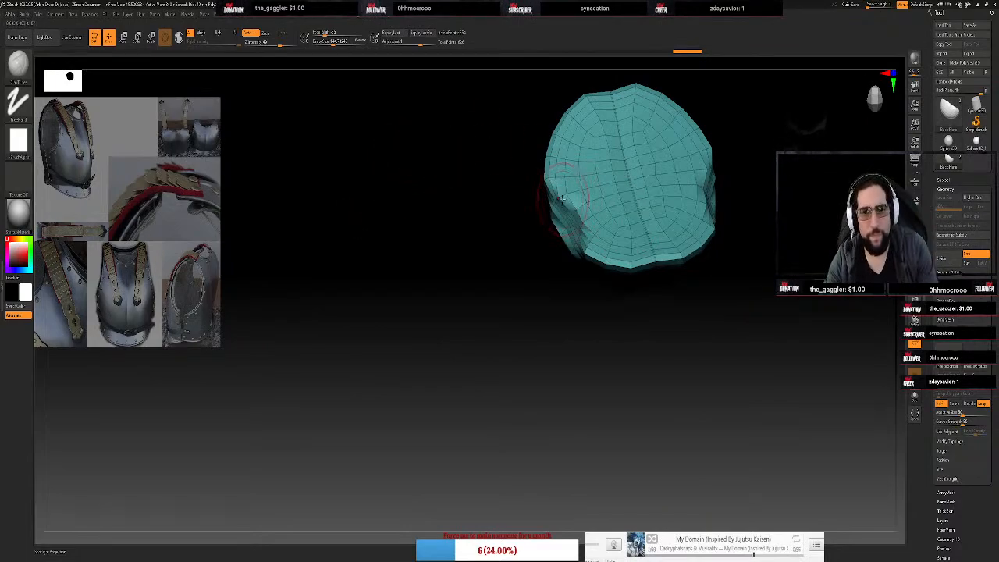
drag(561, 198, 578, 237)
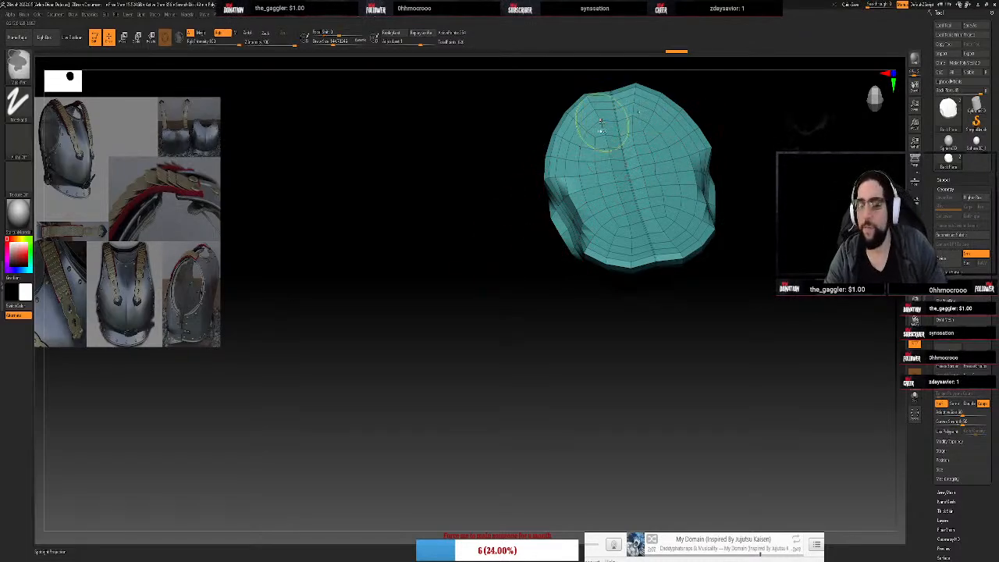
Undo the ClayTubes dents along the backplate's side edges
key(ctrl+z)
key(ctrl+z)
key(ctrl+z)
key(ctrl+z)
key(ctrl+z)
key(ctrl+z)
key(ctrl+z)
key(ctrl+z)
key(ctrl+z)
key(ctrl+z)
key(ctrl+z)
key(ctrl+z)
key(ctrl+z)
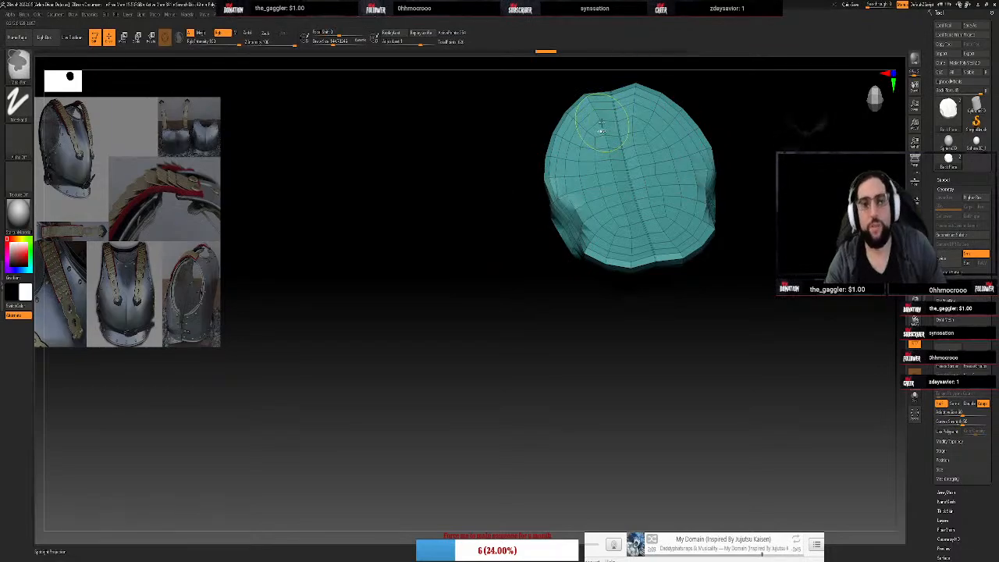
key(ctrl+z)
key(ctrl+z)
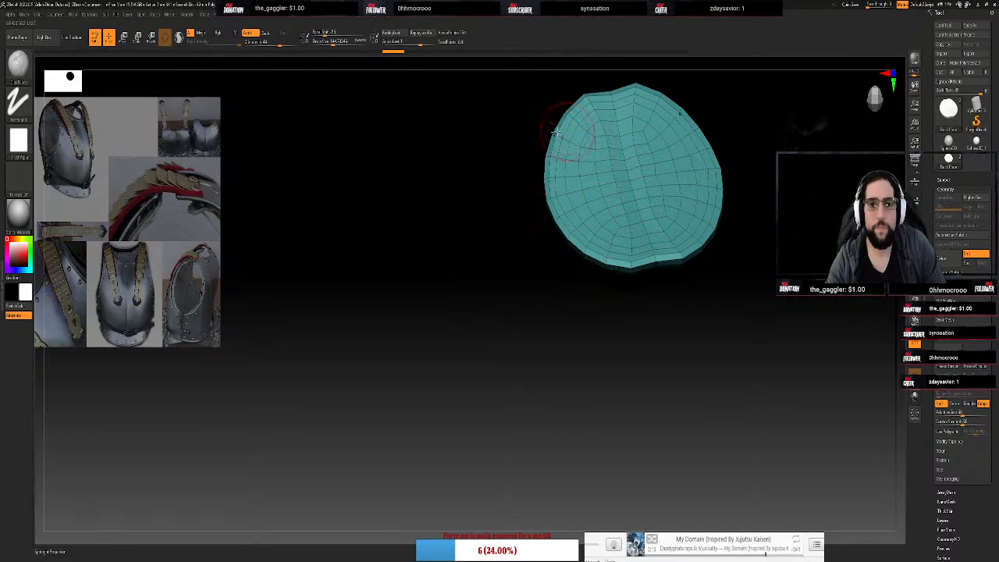
key(space)
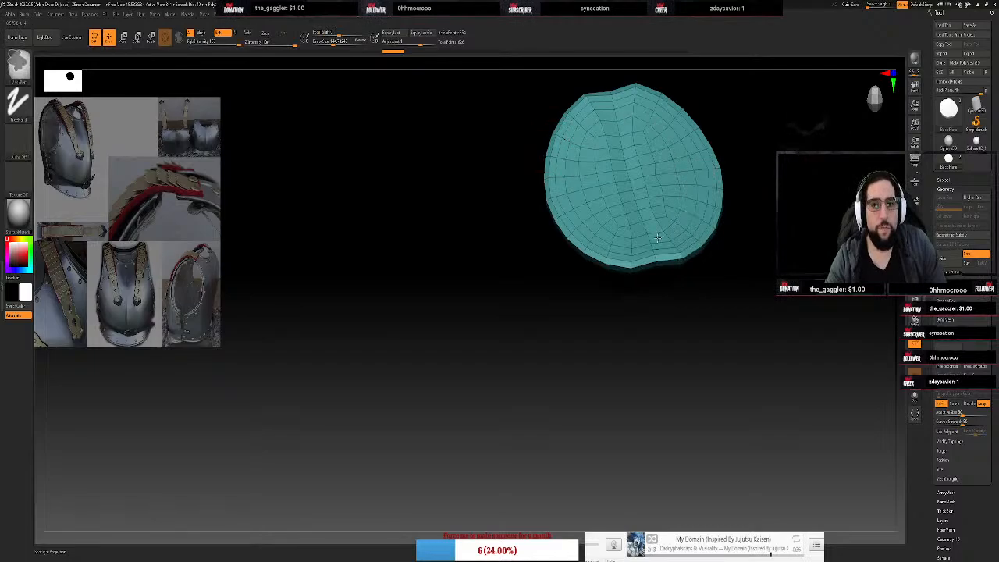
key(ctrl+z)
Frame the backplate's inner side and clear any masking on it
mouse_move(790, 105)
mouse_down()
mouse_move(803, 116)
mouse_move(838, 60)
mouse_move(791, 5)
mouse_move(785, 135)
mouse_up()
key(f)
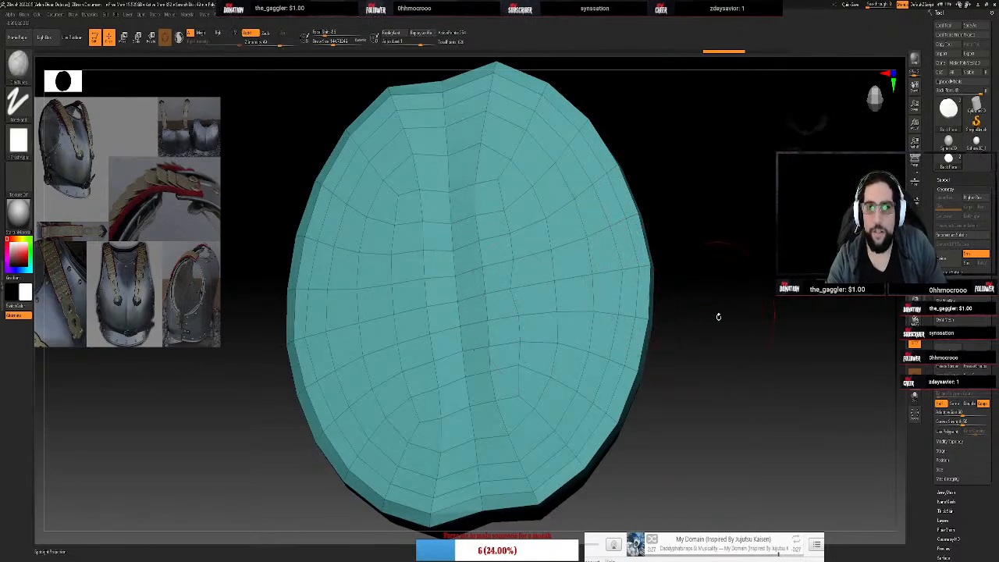
mouse_move(718, 315)
mouse_down()
mouse_move(722, 332)
mouse_move(703, 321)
mouse_up()
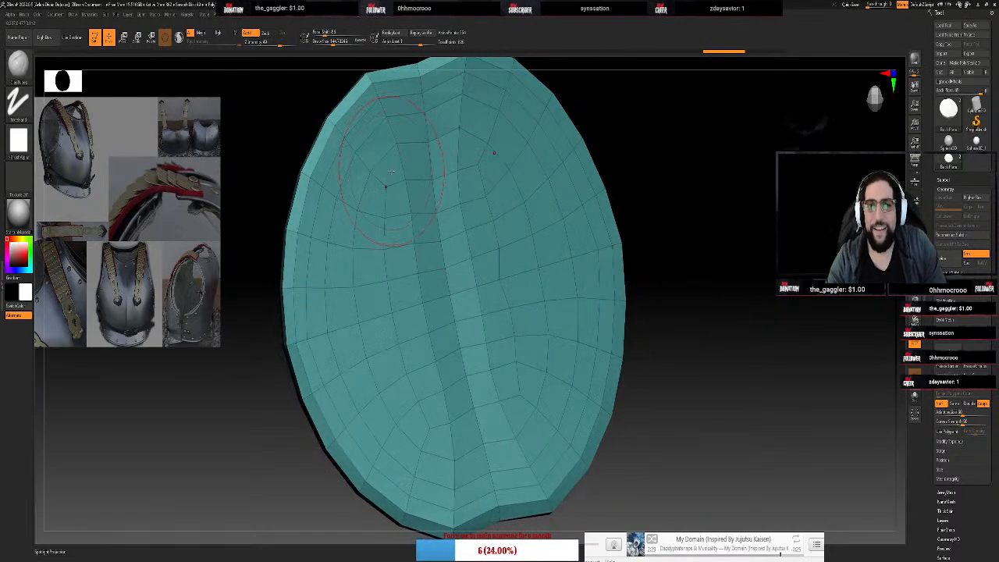
key(ctrl)
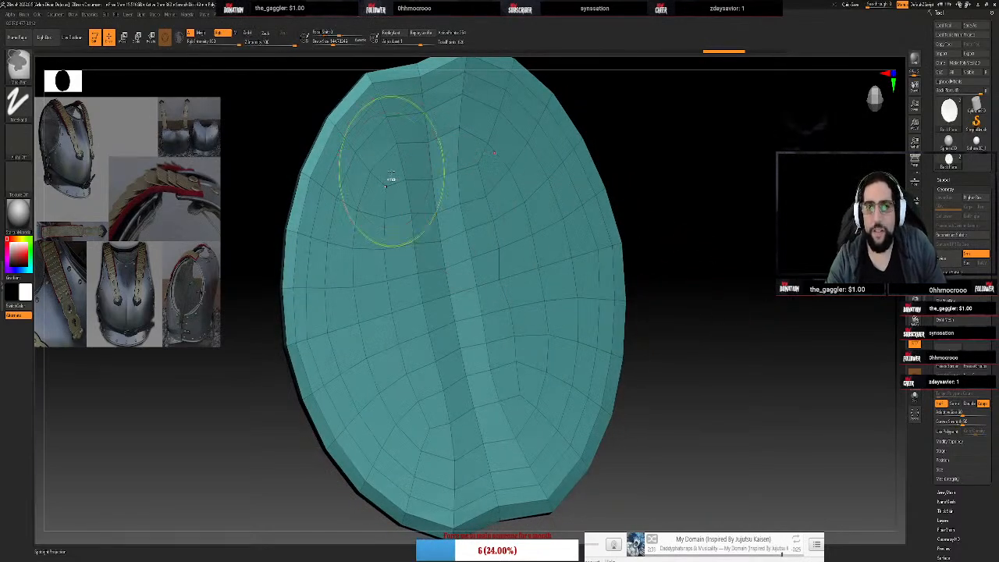
ctrl+drag(769, 168, 708, 290)
ctrl+drag(662, 114, 772, 196)
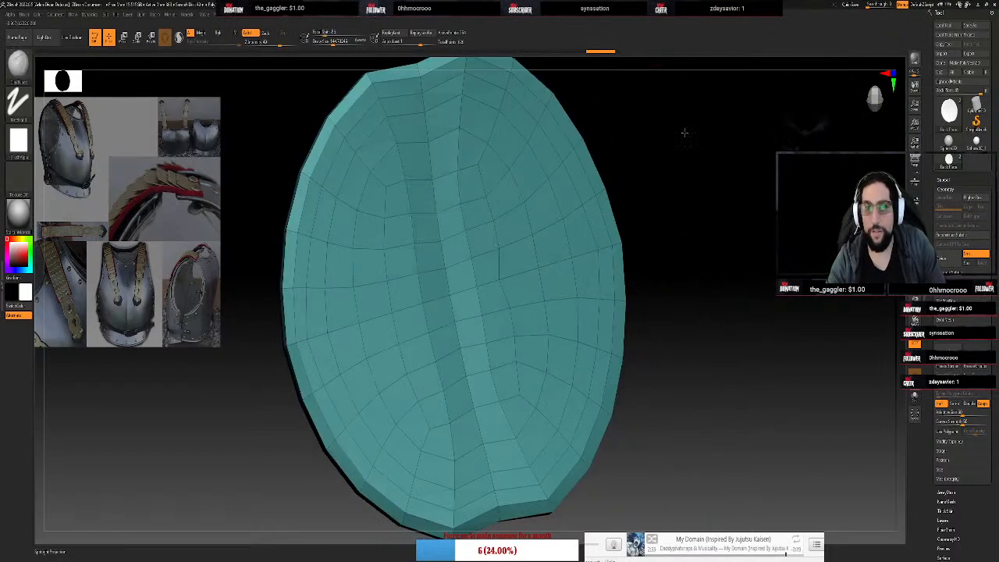
Set the ZModeler polygon action to Delete with the A Single Poly target and turn off symmetry
drag(684, 133, 676, 134)
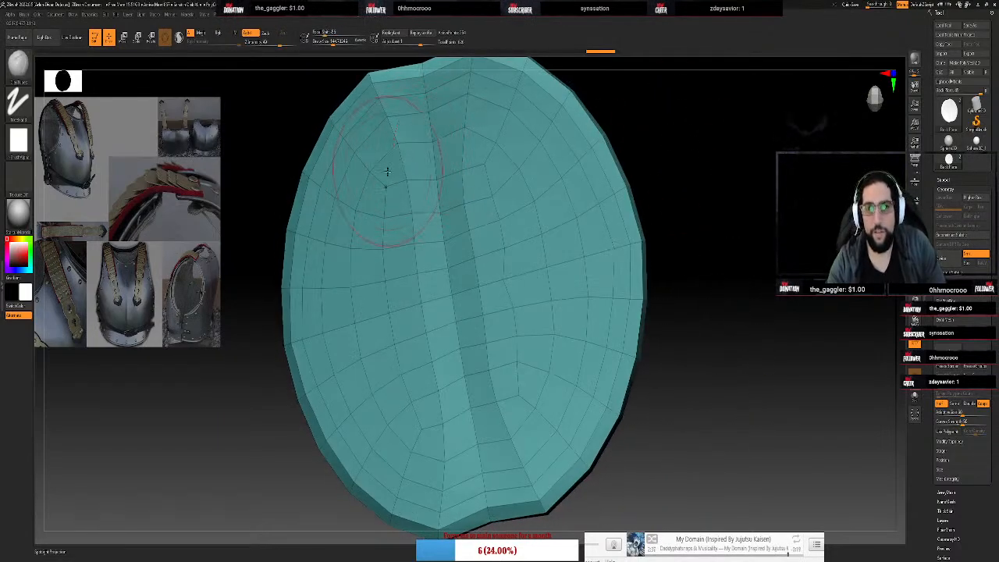
key(b)
key(z)
key(m)
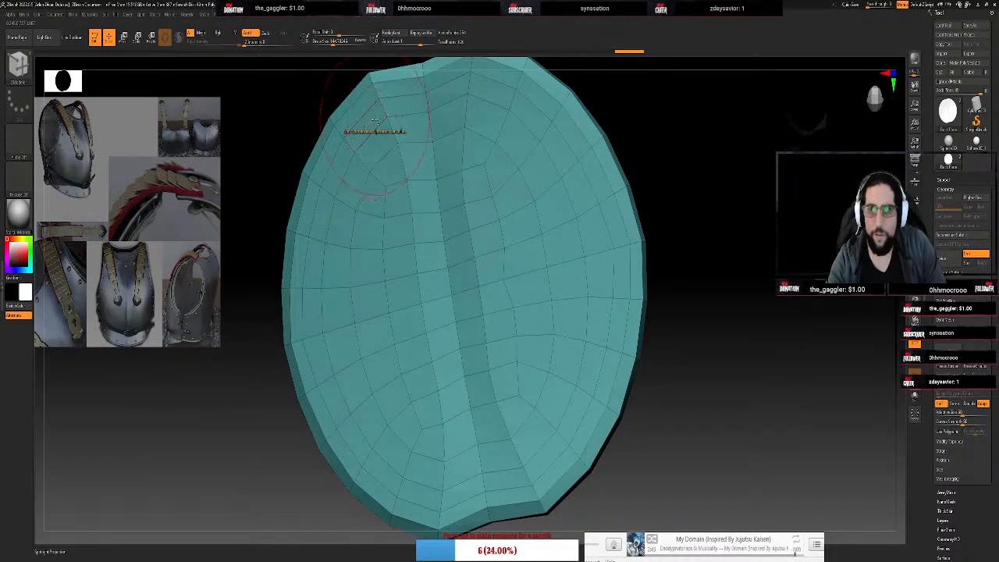
key(space)
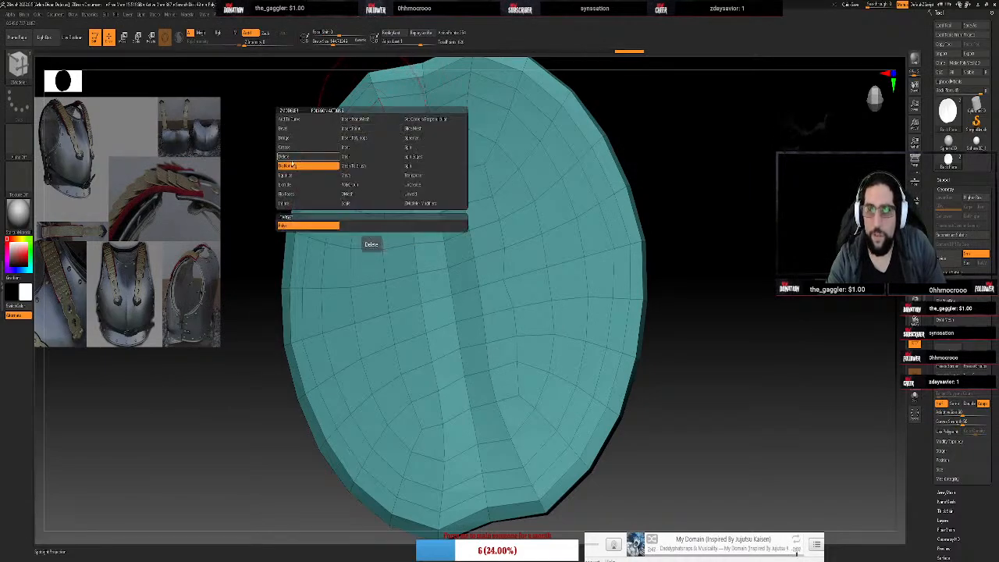
click(291, 158)
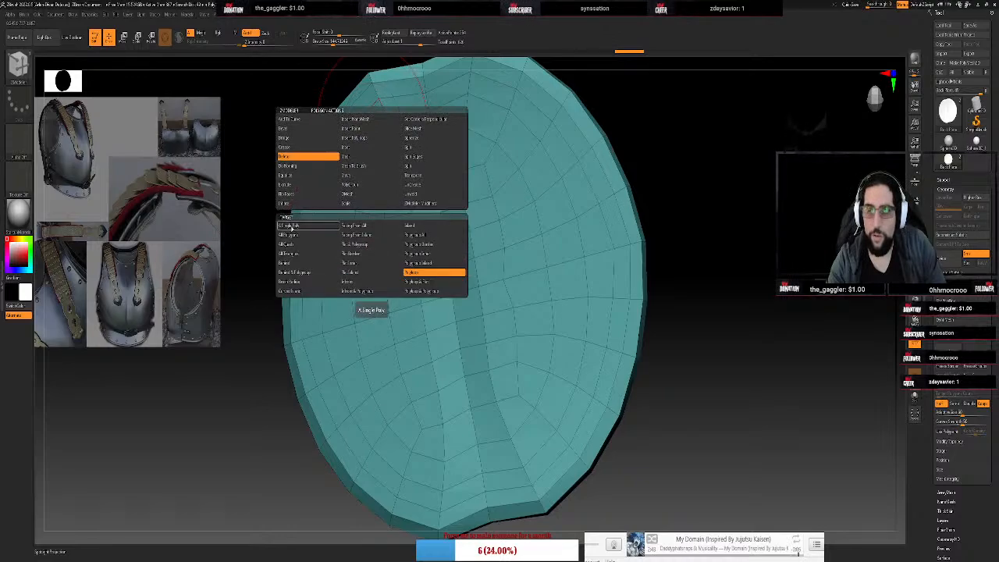
click(289, 225)
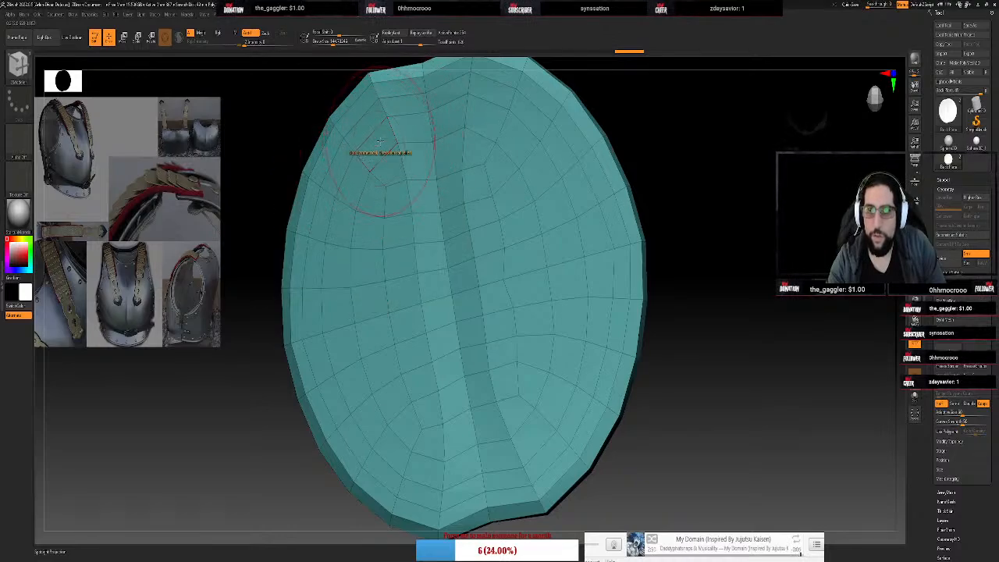
click(343, 18)
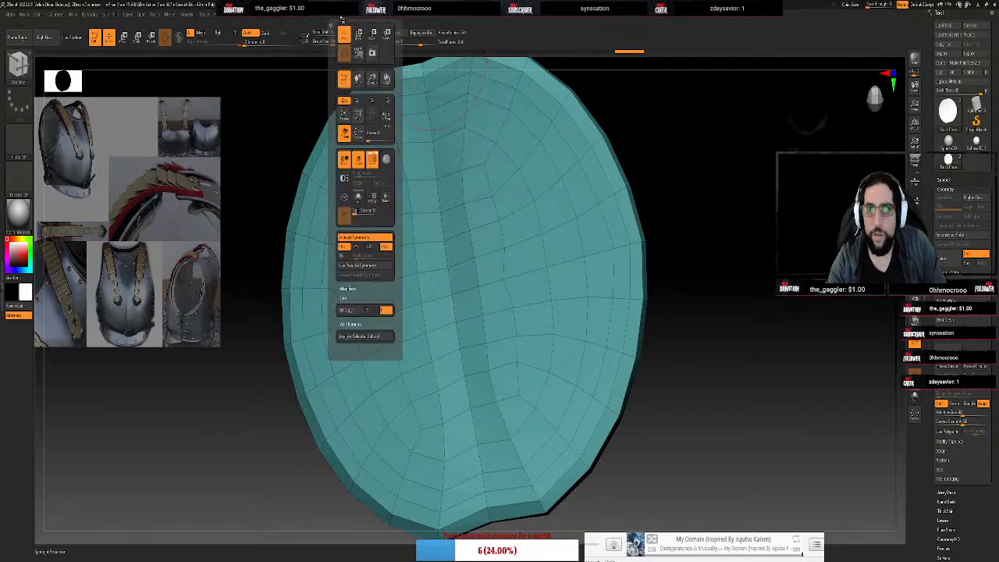
click(364, 238)
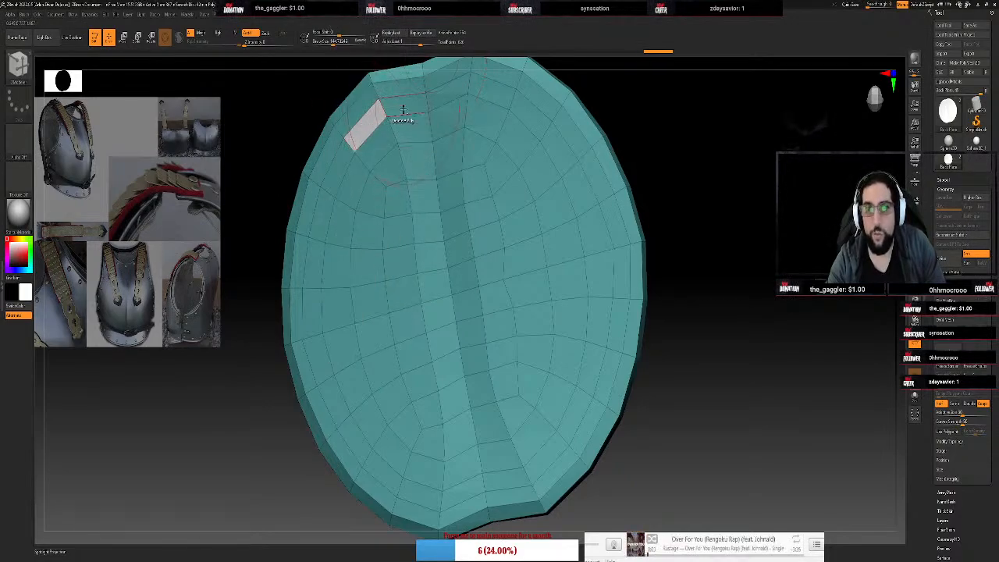
Delete the inner faces enclosed by the backplate's rim and inspect the hollowed shell from the inside and the side
mouse_move(431, 112)
mouse_down()
mouse_move(511, 93)
mouse_move(550, 137)
mouse_move(601, 301)
mouse_move(590, 390)
mouse_move(560, 434)
mouse_move(449, 485)
mouse_move(407, 482)
mouse_move(361, 425)
mouse_move(316, 312)
mouse_move(334, 204)
mouse_move(348, 160)
mouse_move(410, 141)
mouse_move(522, 163)
mouse_move(538, 417)
mouse_move(468, 430)
mouse_move(420, 414)
mouse_move(478, 402)
mouse_move(456, 370)
mouse_move(382, 346)
mouse_move(478, 328)
mouse_move(371, 300)
mouse_move(519, 317)
mouse_move(355, 261)
mouse_move(481, 292)
mouse_move(515, 252)
mouse_move(499, 227)
mouse_move(398, 226)
mouse_move(508, 233)
mouse_move(395, 248)
mouse_move(454, 140)
mouse_move(503, 184)
mouse_move(490, 181)
mouse_up()
key(9)
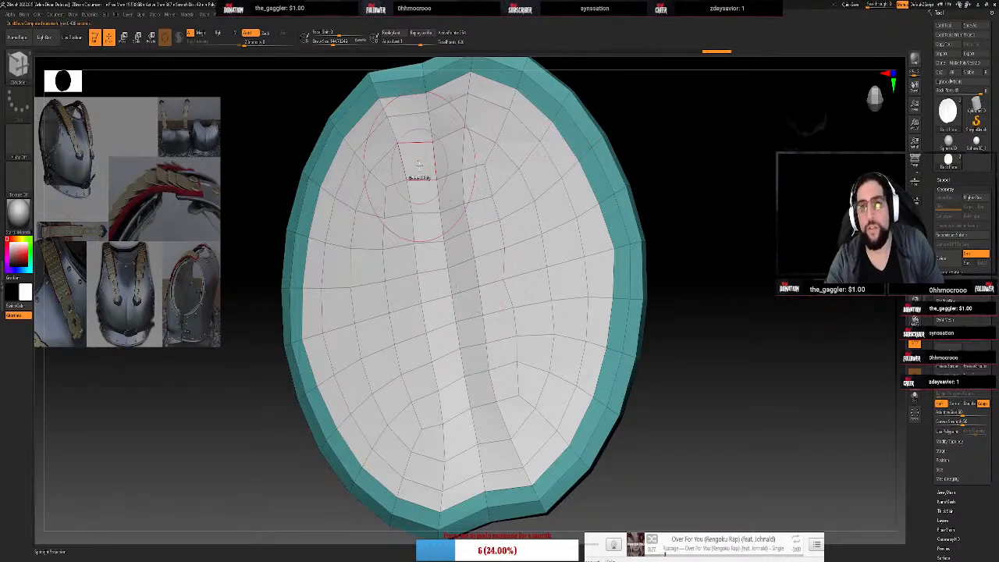
key(shift+f)
drag(736, 267, 309, 181)
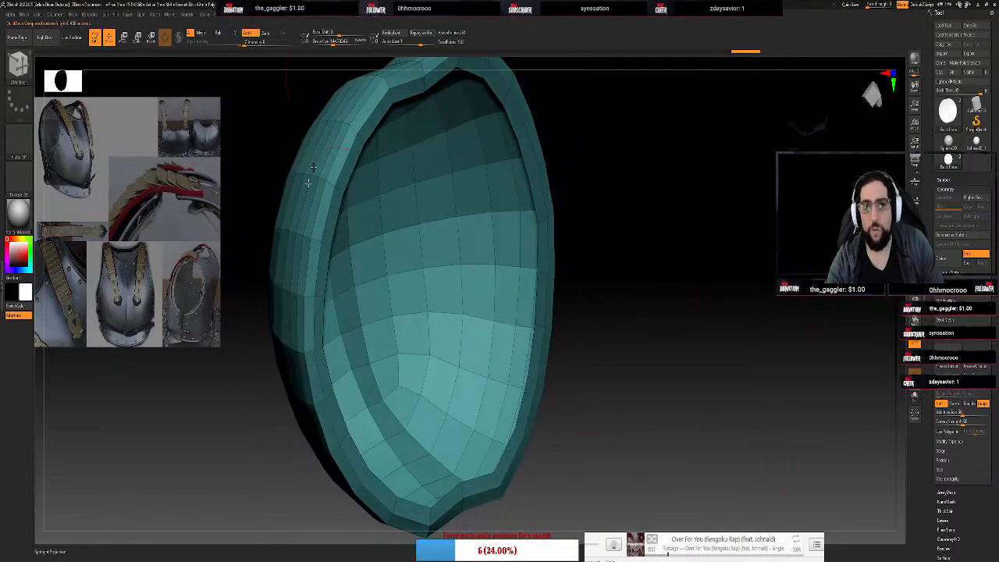
drag(654, 268, 702, 159)
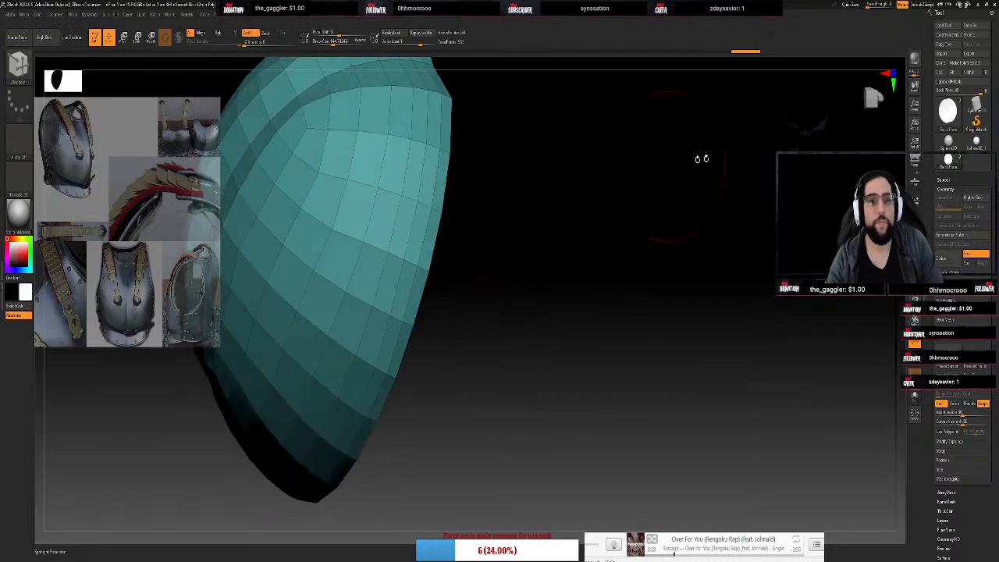
drag(875, 98, 875, 128)
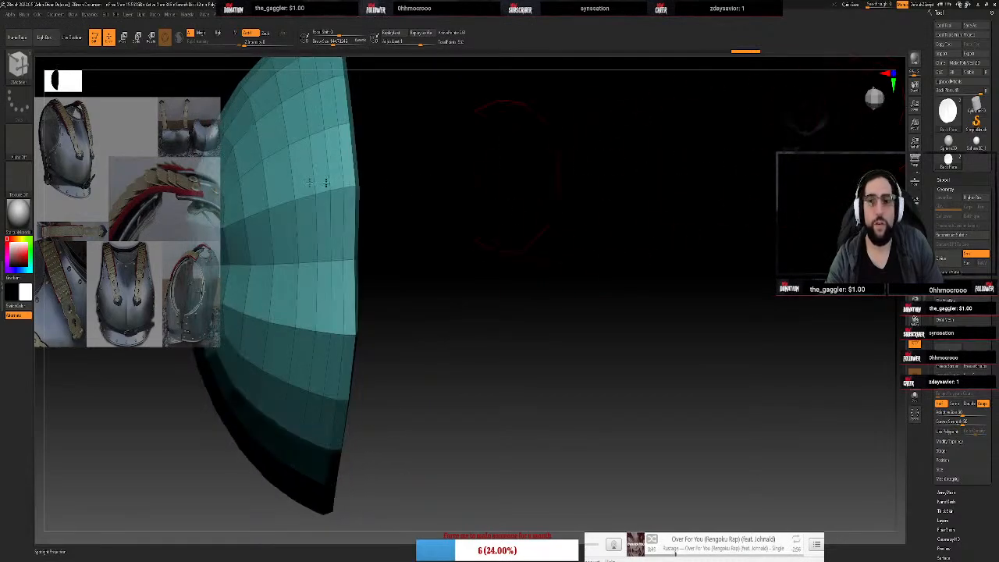
Pull the middle of the backplate's side edge inward with Move brush strokes to form a notch, undoing the last stroke
key(space)
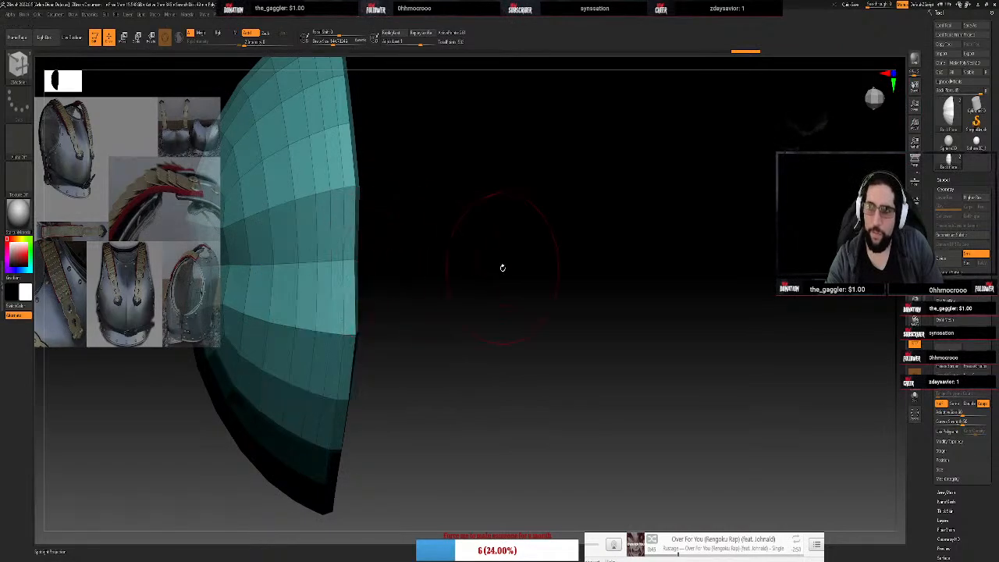
key(b)
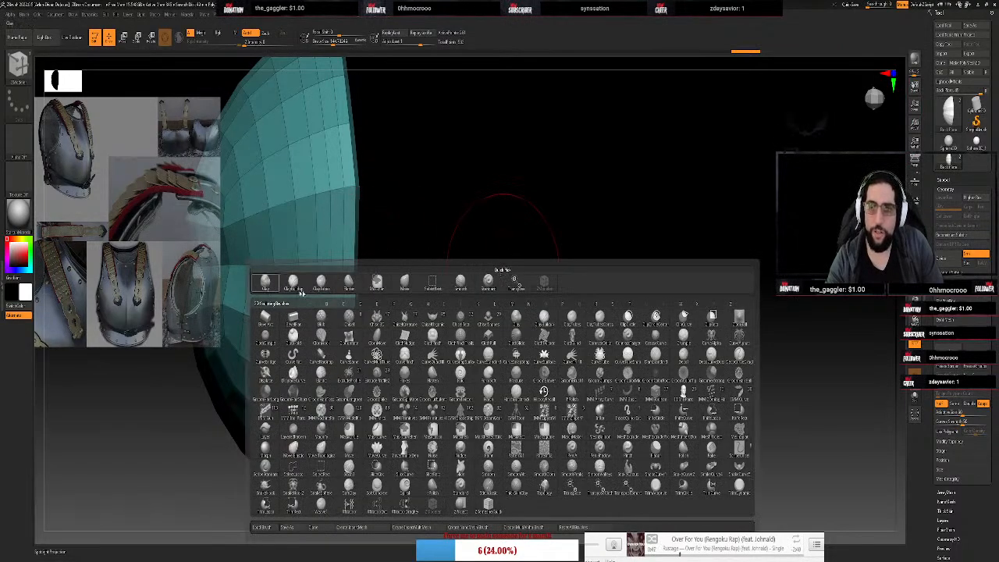
click(404, 284)
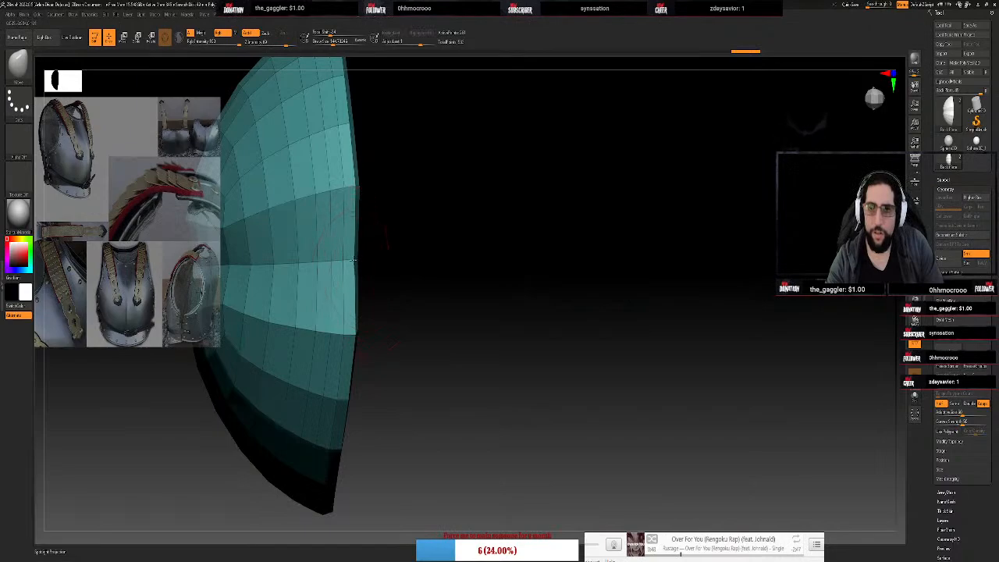
drag(354, 260, 310, 259)
drag(347, 189, 309, 189)
drag(284, 222, 255, 216)
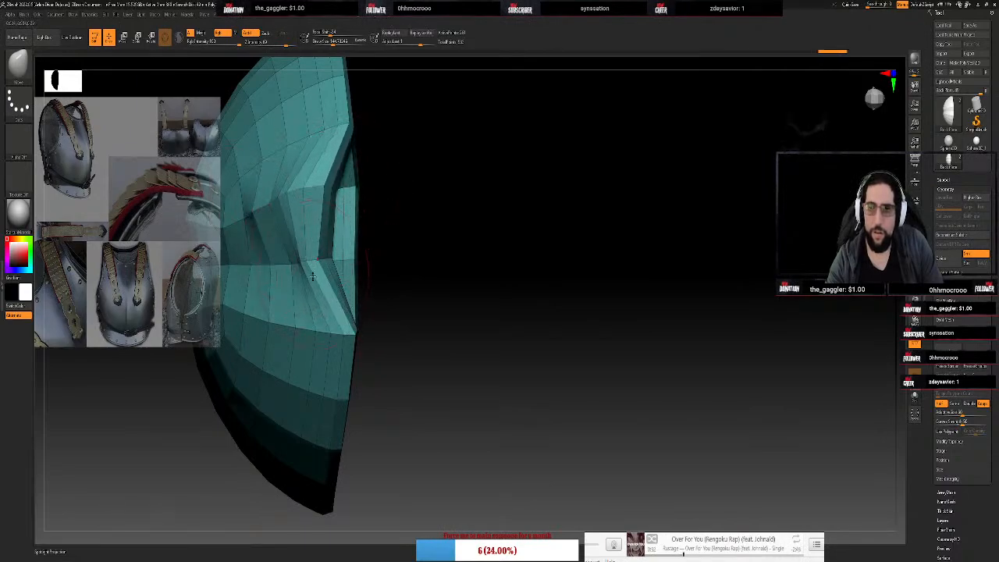
drag(313, 275, 256, 278)
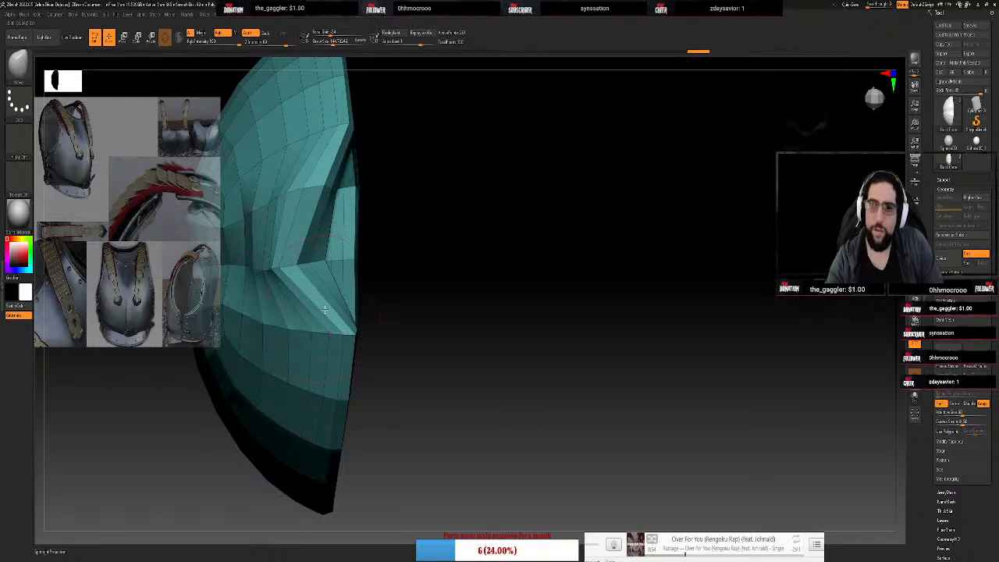
drag(351, 260, 336, 260)
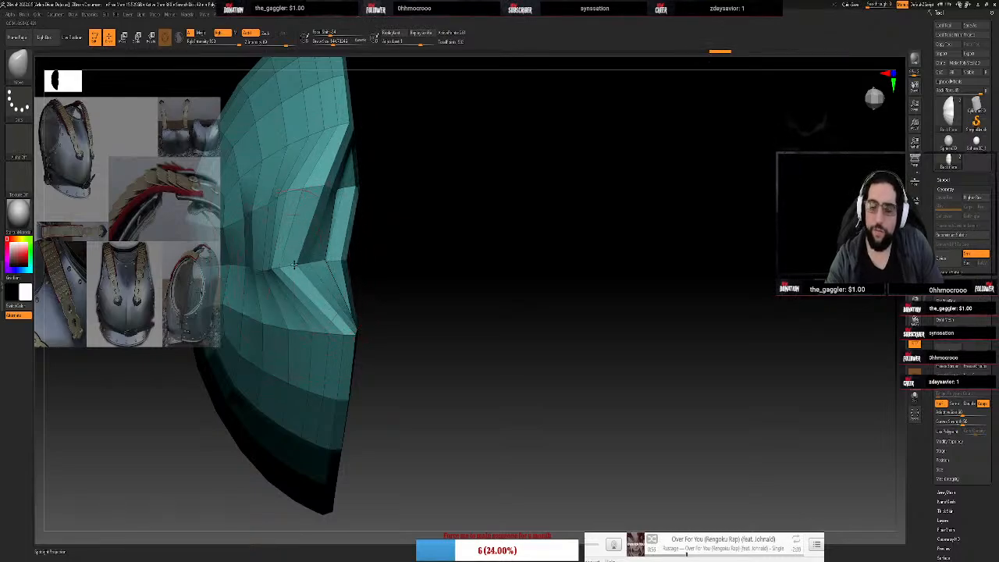
key(ctrl+z)
Deepen the side notch with the Move brush, drawing in its lower edge and pulling the corners above and below it outward
drag(464, 263, 470, 269)
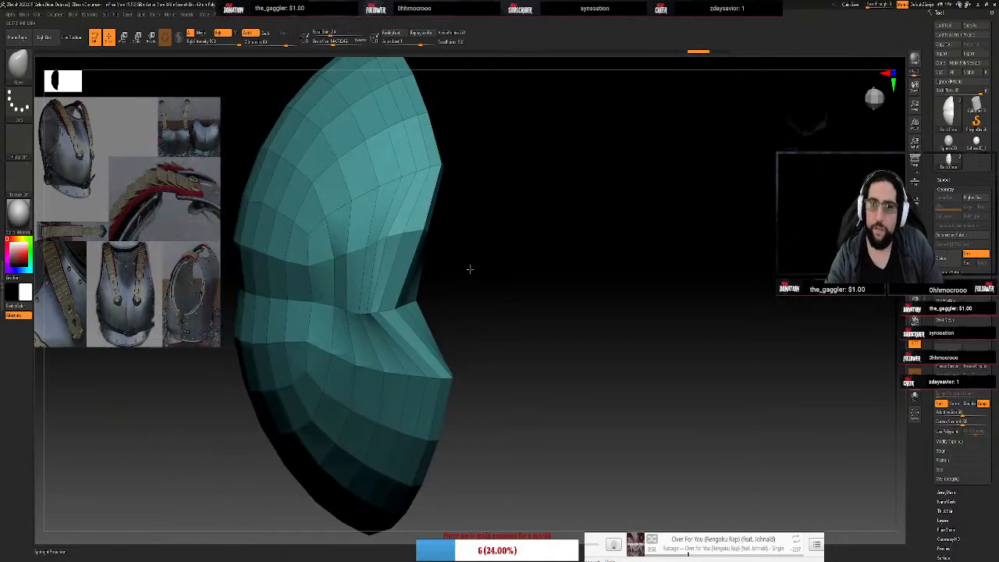
drag(416, 302, 386, 310)
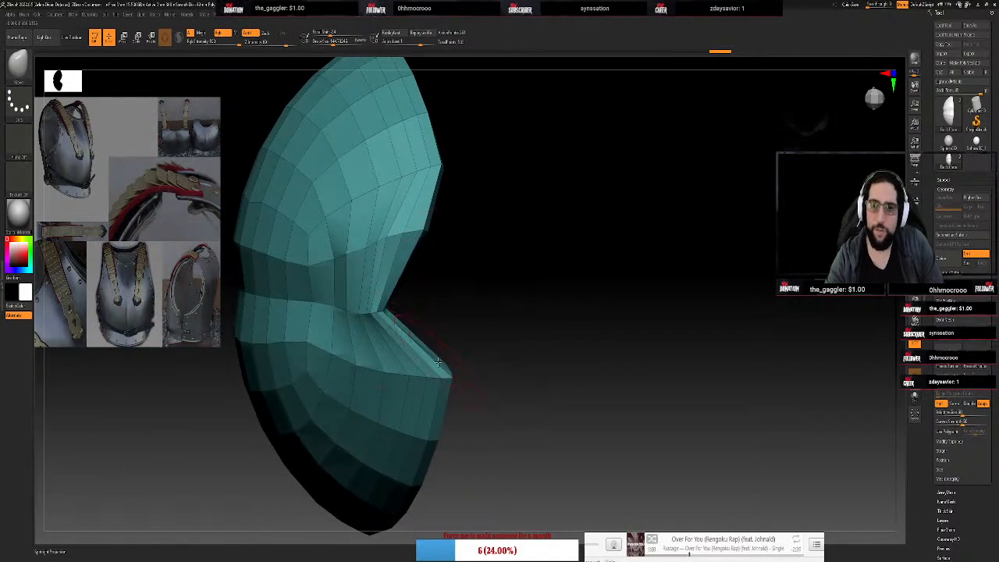
drag(445, 374, 413, 380)
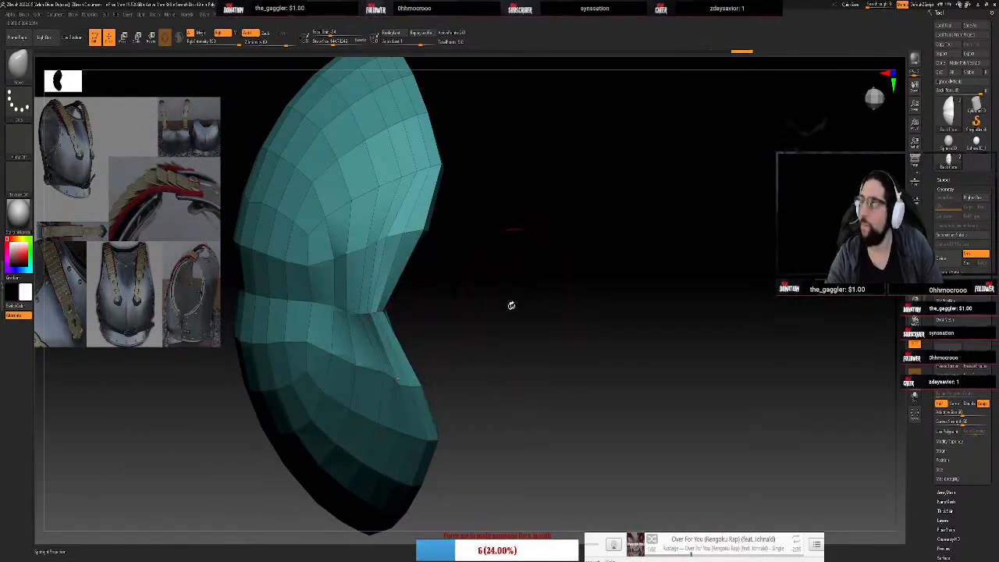
drag(433, 443, 450, 432)
drag(441, 171, 449, 179)
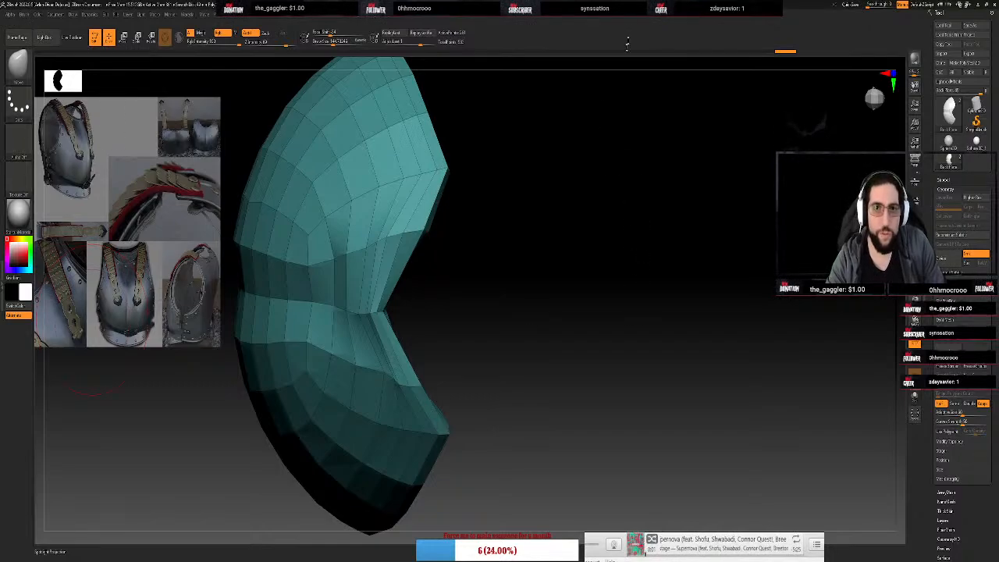
mouse_move(531, 207)
mouse_down()
mouse_move(554, 223)
mouse_move(540, 222)
mouse_up()
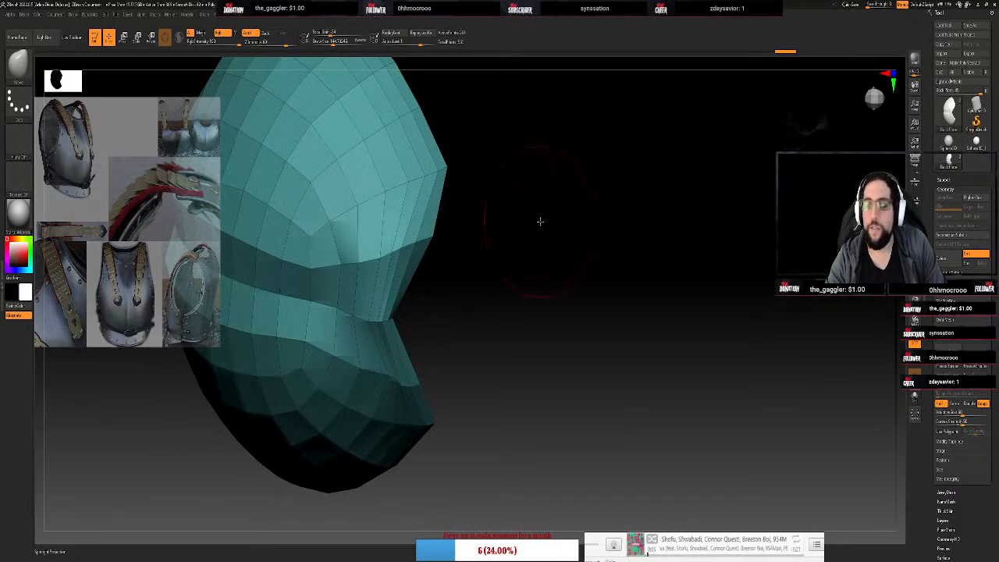
Smooth the notched side of the backplate and frame the mesh in front view to check its outline
mouse_move(405, 219)
shift+mouse_down()
mouse_move(367, 261)
mouse_move(318, 136)
shift+mouse_up()
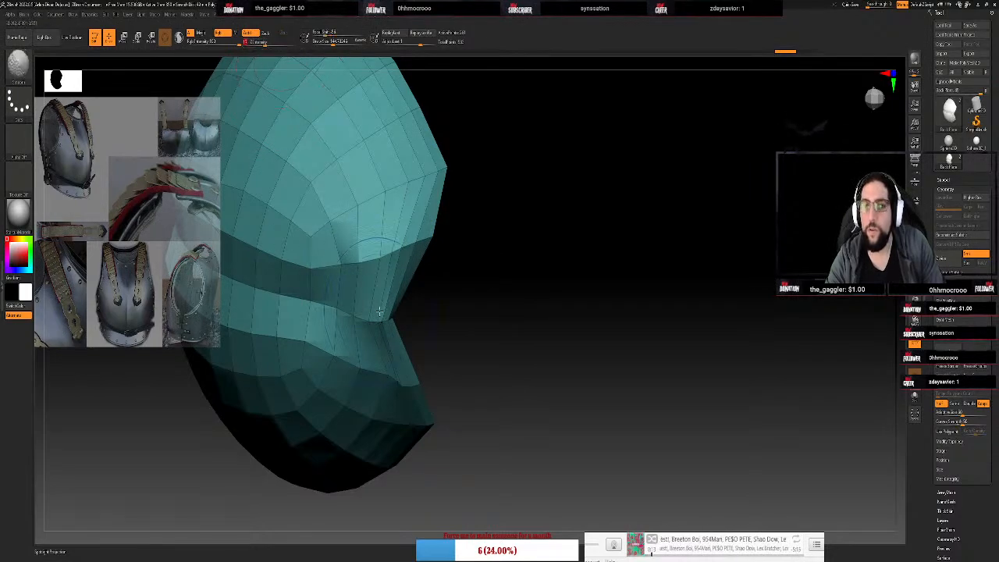
mouse_move(391, 195)
shift+mouse_down()
mouse_move(414, 234)
mouse_move(384, 290)
mouse_move(362, 376)
mouse_move(357, 241)
shift+mouse_up()
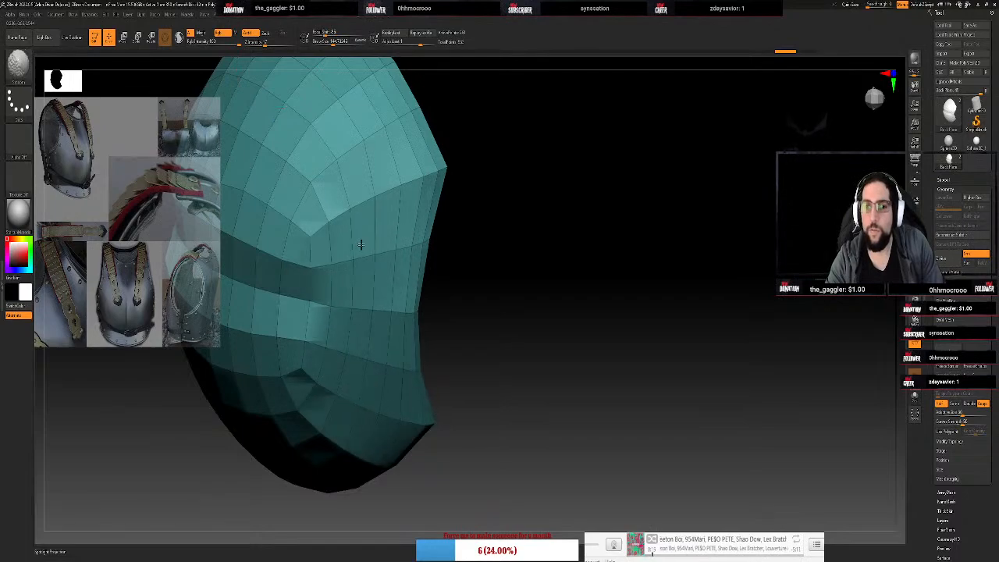
mouse_move(498, 308)
mouse_down()
mouse_move(582, 281)
mouse_move(622, 283)
mouse_move(289, 127)
mouse_move(234, 191)
mouse_move(250, 234)
mouse_move(195, 266)
mouse_move(188, 407)
mouse_move(250, 258)
mouse_move(180, 468)
mouse_move(227, 360)
mouse_move(133, 426)
mouse_move(85, 379)
mouse_up()
mouse_move(375, 327)
mouse_down()
mouse_move(439, 288)
mouse_move(429, 245)
mouse_up()
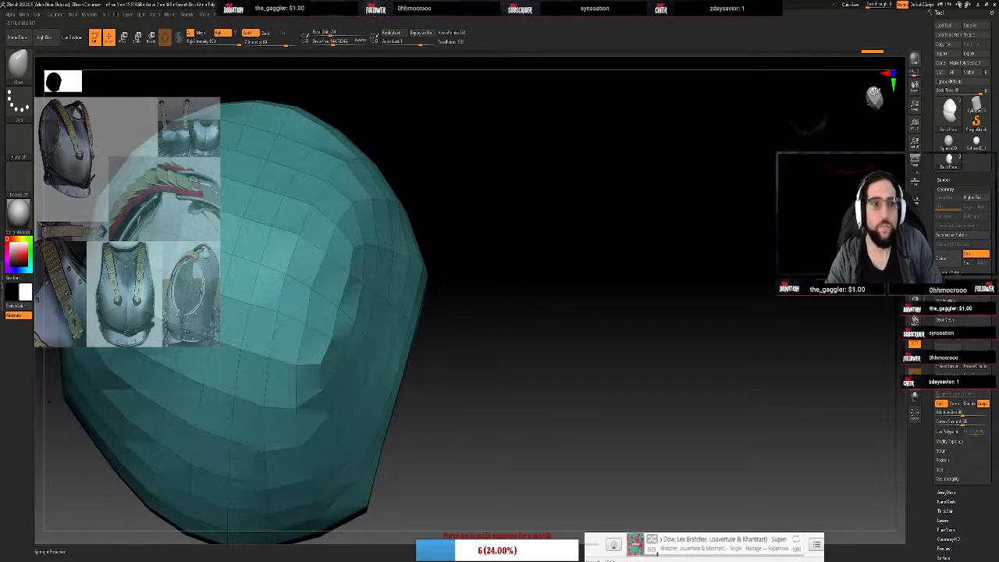
drag(859, 97, 888, 86)
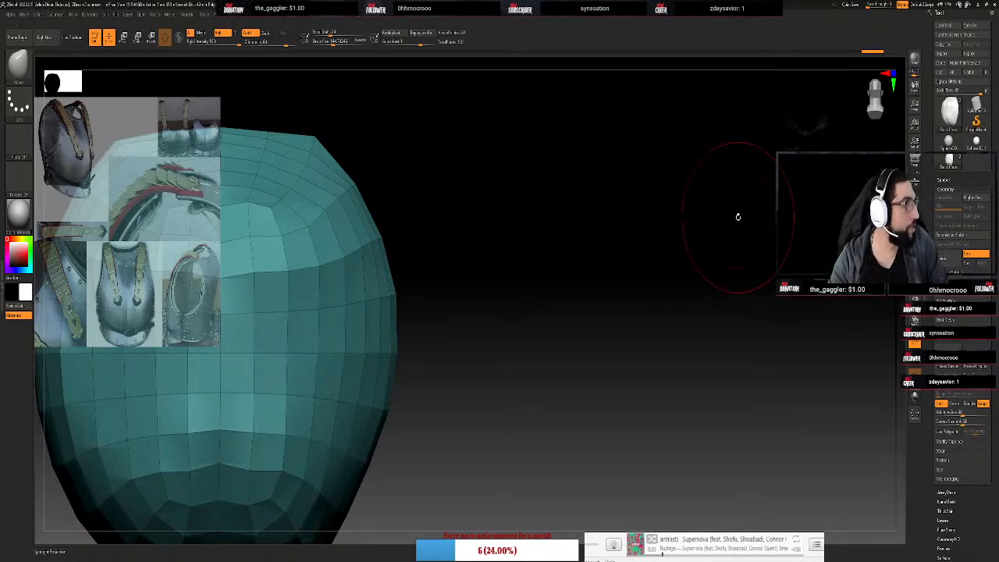
key(f)
drag(744, 229, 738, 226)
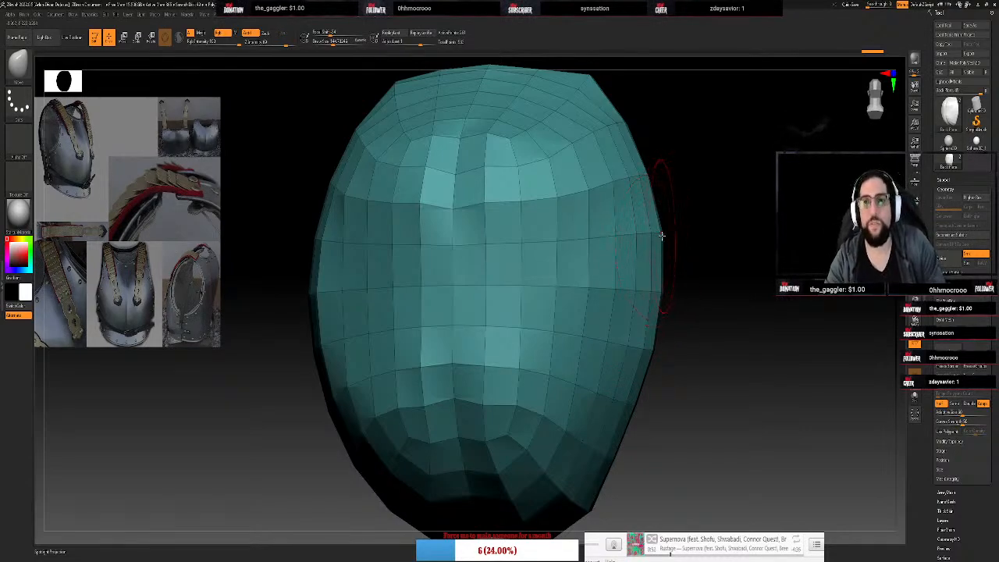
Reactivate symmetry and change its active axes for shaping the backplate
click(342, 19)
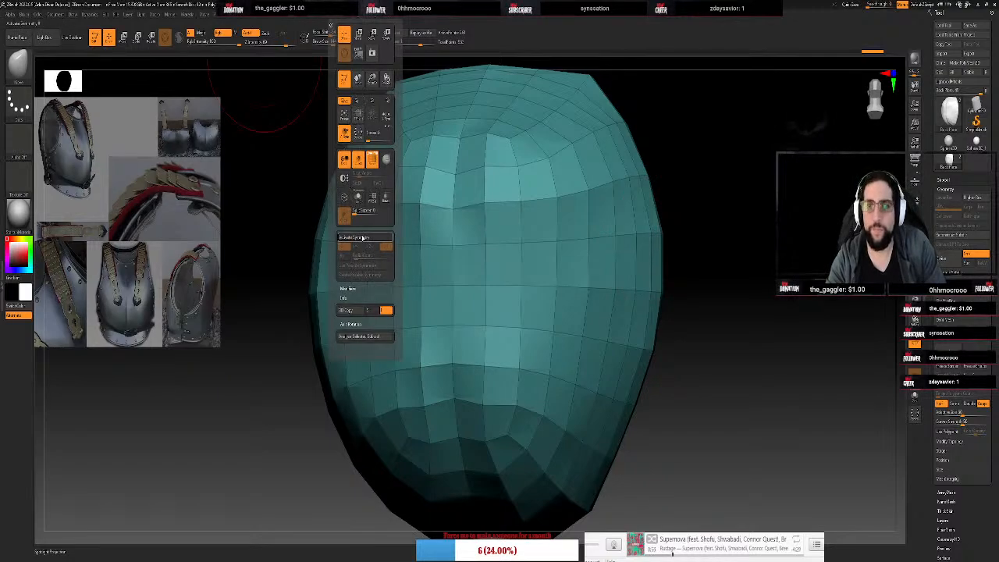
click(362, 238)
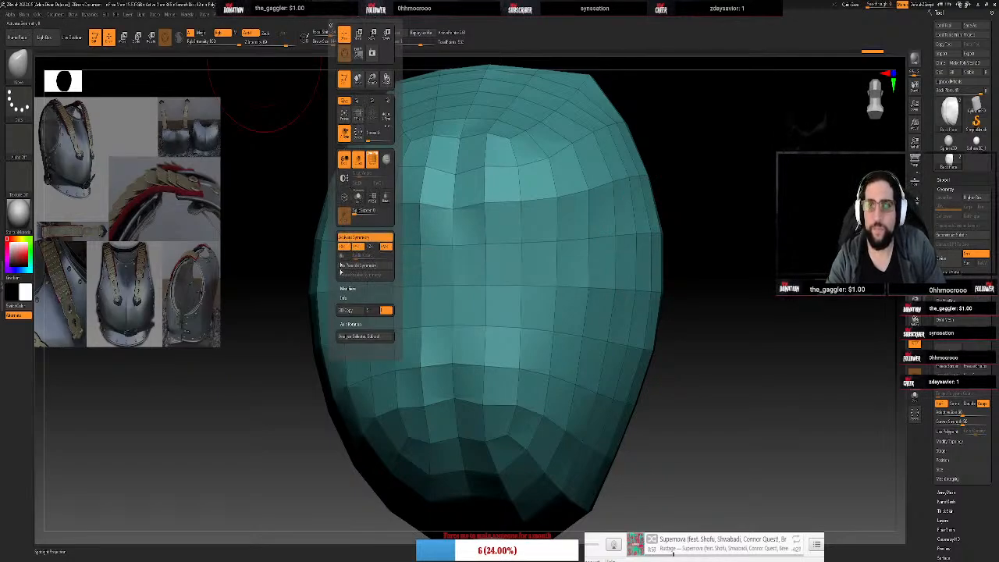
click(339, 247)
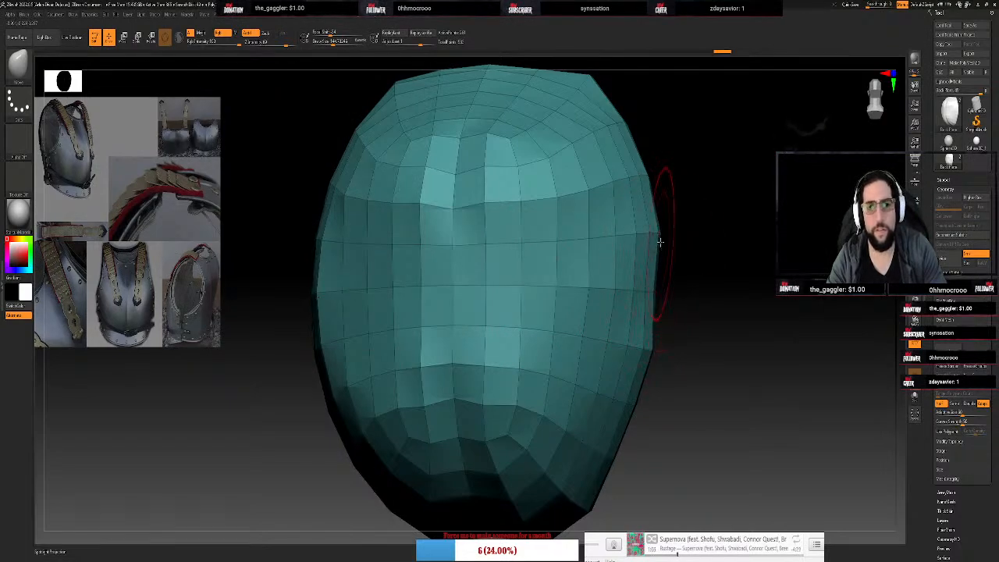
Draw in the backplate's side edge and reshape the lower contour with Move strokes
drag(659, 242, 651, 241)
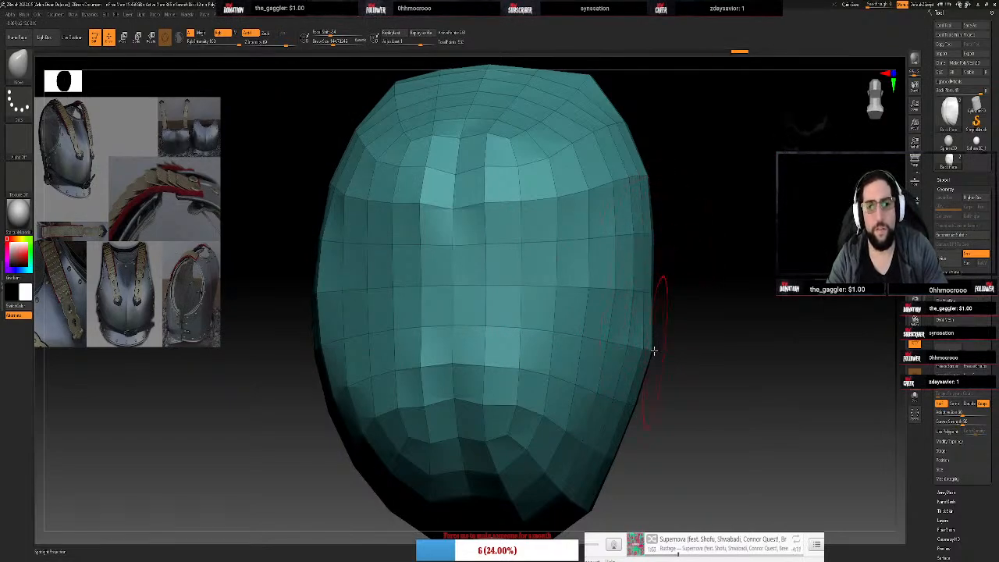
mouse_move(649, 350)
mouse_down()
mouse_move(629, 350)
mouse_move(671, 390)
mouse_move(618, 405)
mouse_move(596, 451)
mouse_up()
mouse_move(507, 409)
mouse_down()
mouse_move(518, 394)
mouse_move(517, 412)
mouse_move(528, 392)
mouse_move(516, 371)
mouse_move(500, 398)
mouse_up()
mouse_move(735, 238)
mouse_down()
mouse_move(707, 245)
mouse_move(745, 276)
mouse_up()
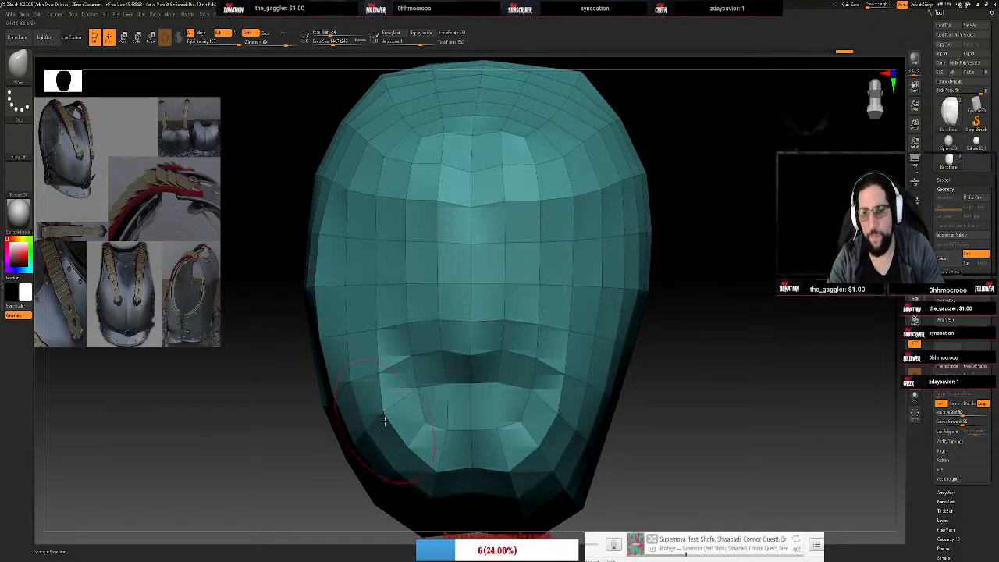
Pull the surface near the lower sides outward and adjust the middle of the side edge with Move strokes
mouse_move(384, 411)
mouse_down()
mouse_move(388, 399)
mouse_move(370, 449)
mouse_up()
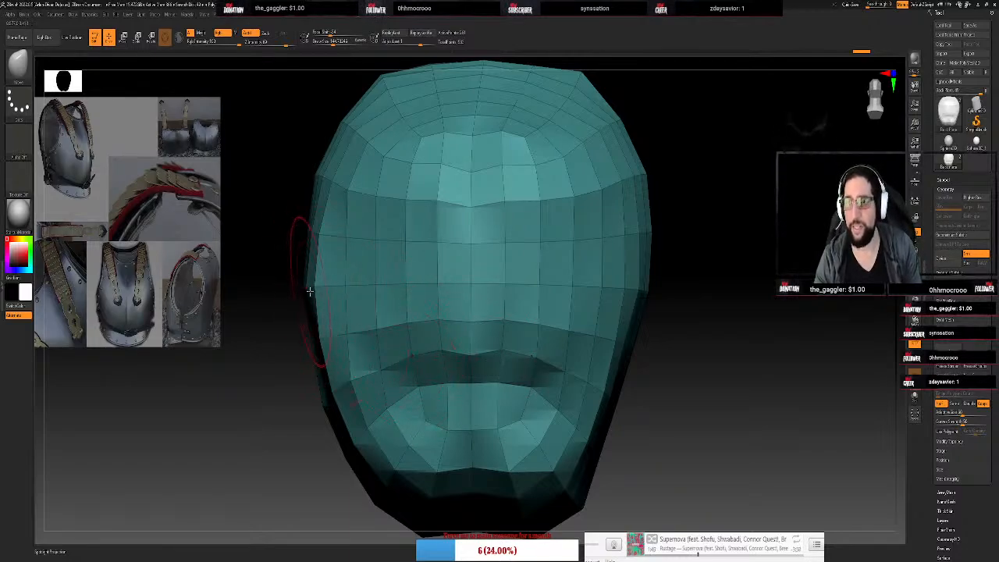
mouse_move(304, 289)
mouse_down()
mouse_move(319, 284)
mouse_move(281, 312)
mouse_move(289, 306)
mouse_up()
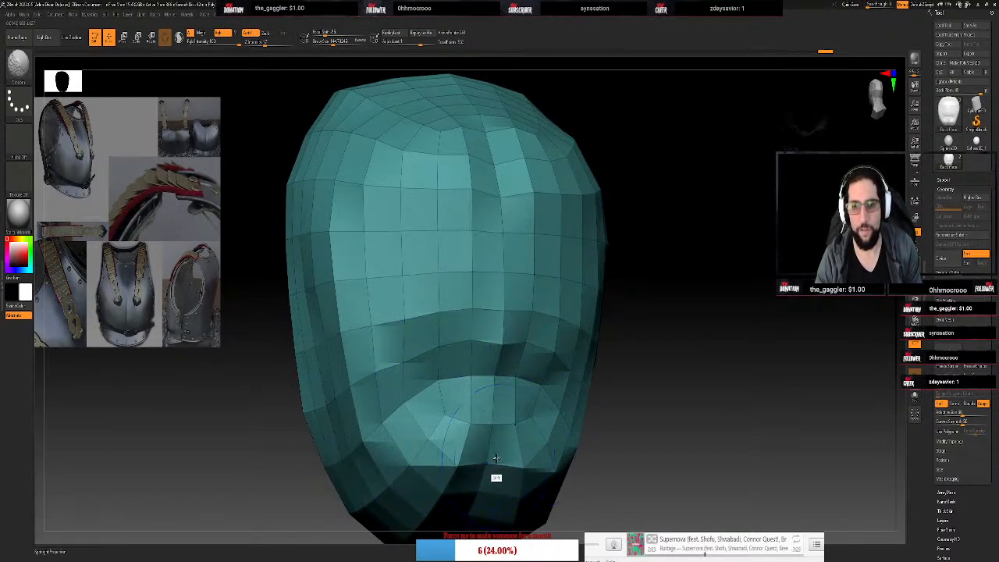
Examine the backplate's hollow inner side and surrounding rim from several angles
key(b)
key(m)
key(v)
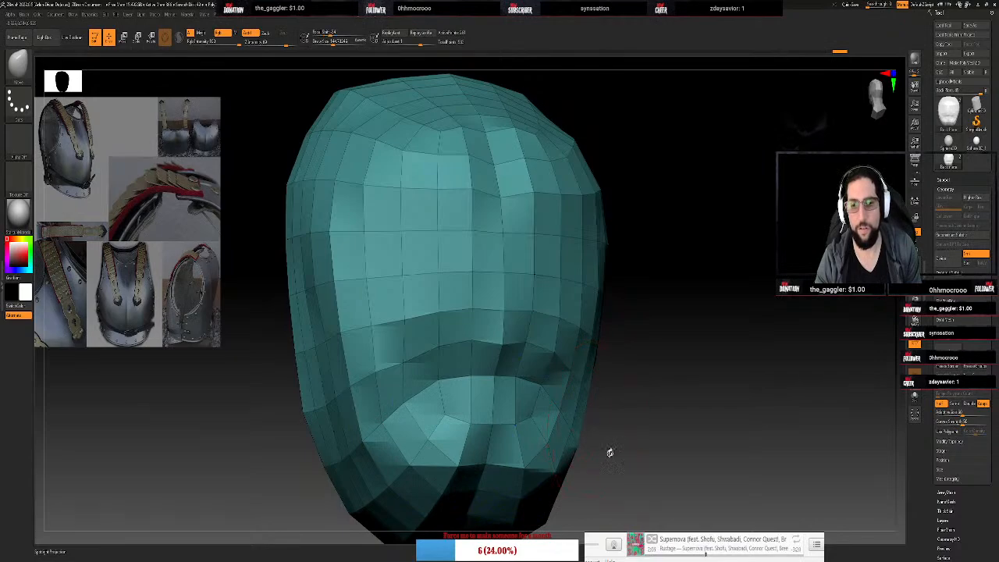
drag(610, 453, 632, 467)
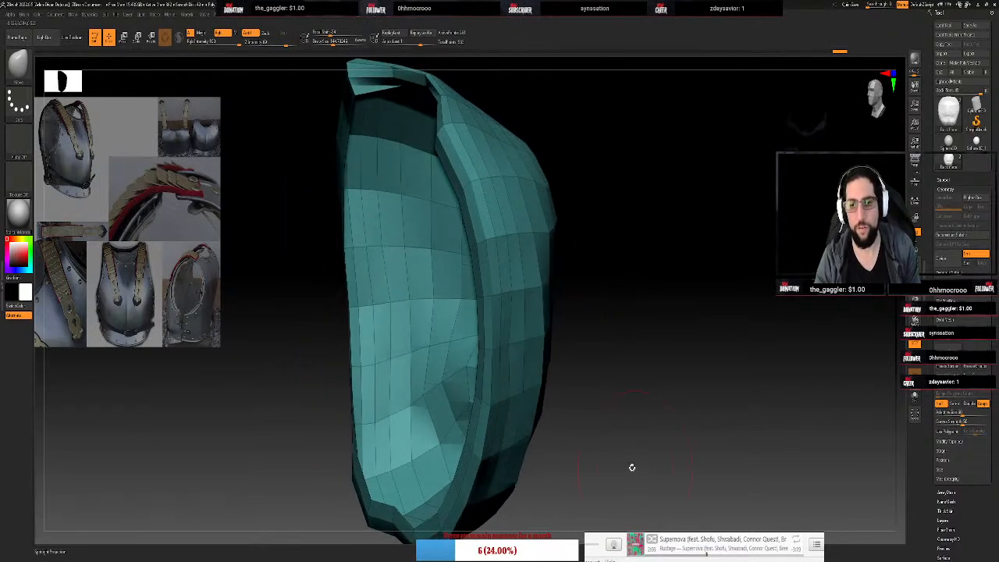
drag(591, 440, 578, 387)
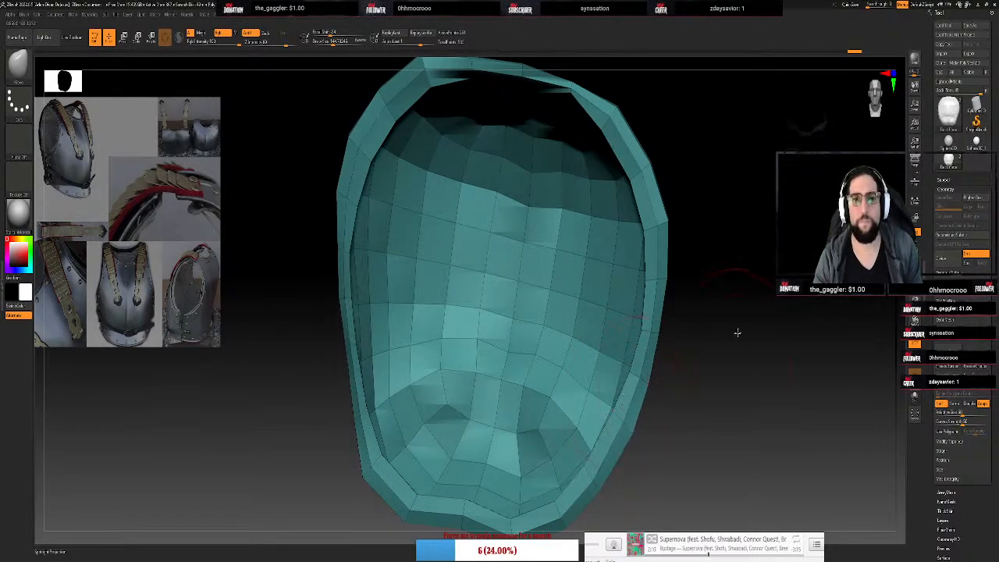
drag(736, 334, 739, 292)
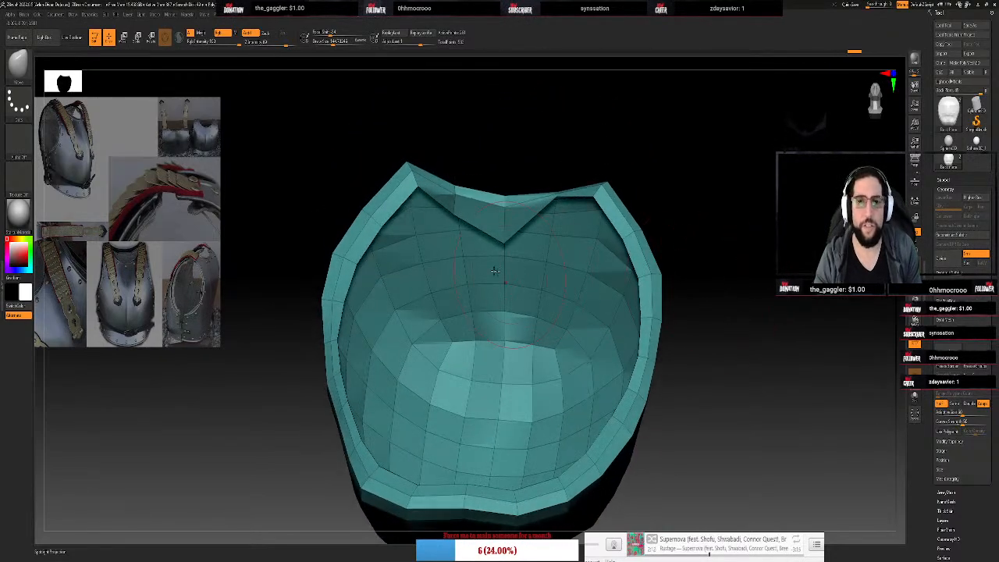
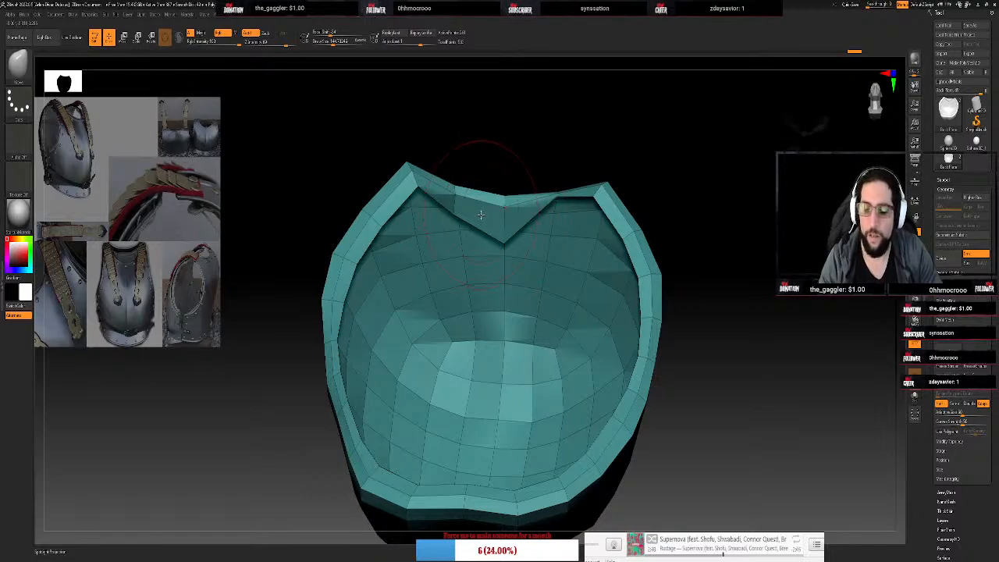
Delete the inner wall strip and thickness rim around the backplate opening with ZModeler's Delete action targeting Polyloop
key(b)
key(z)
key(m)
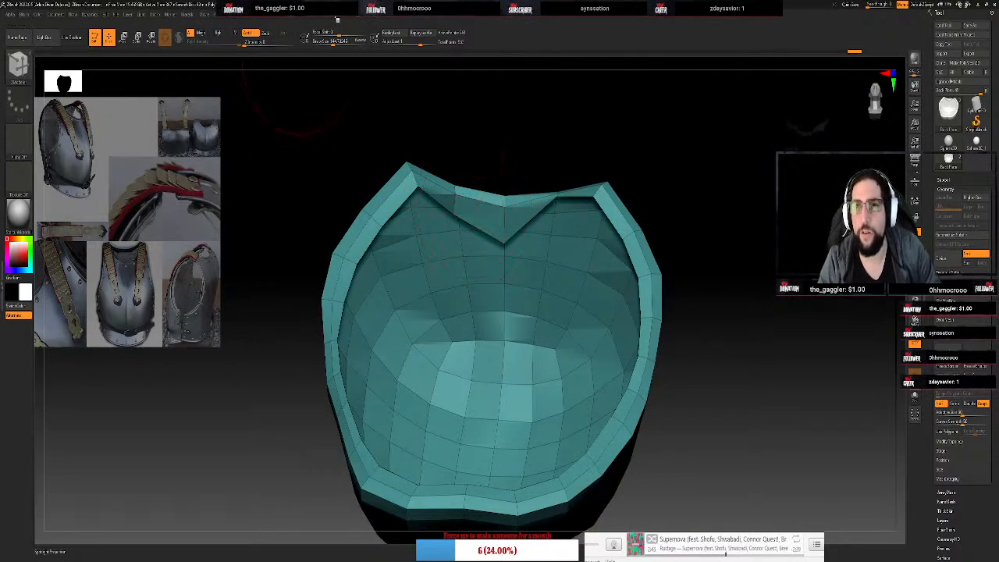
key(space)
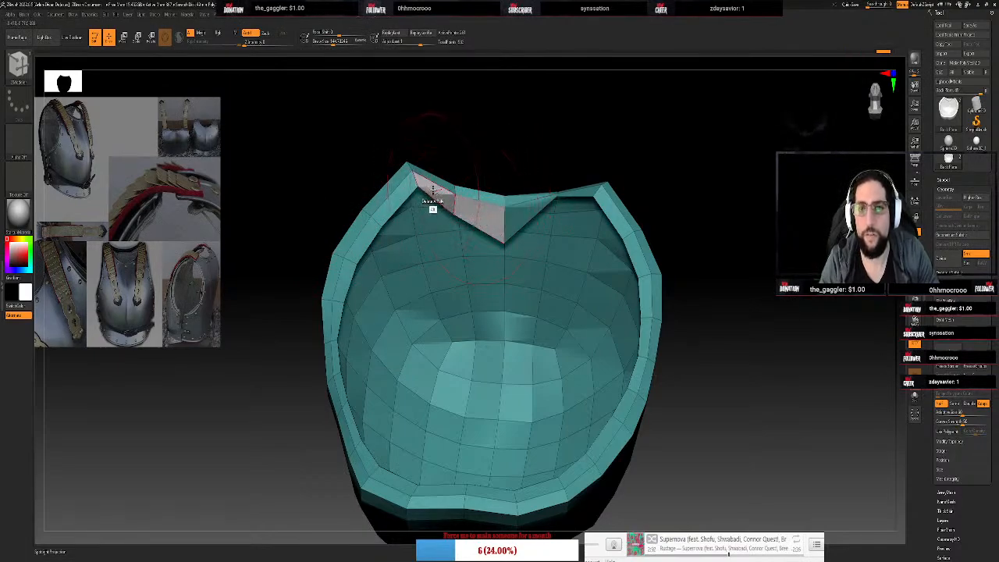
key(space)
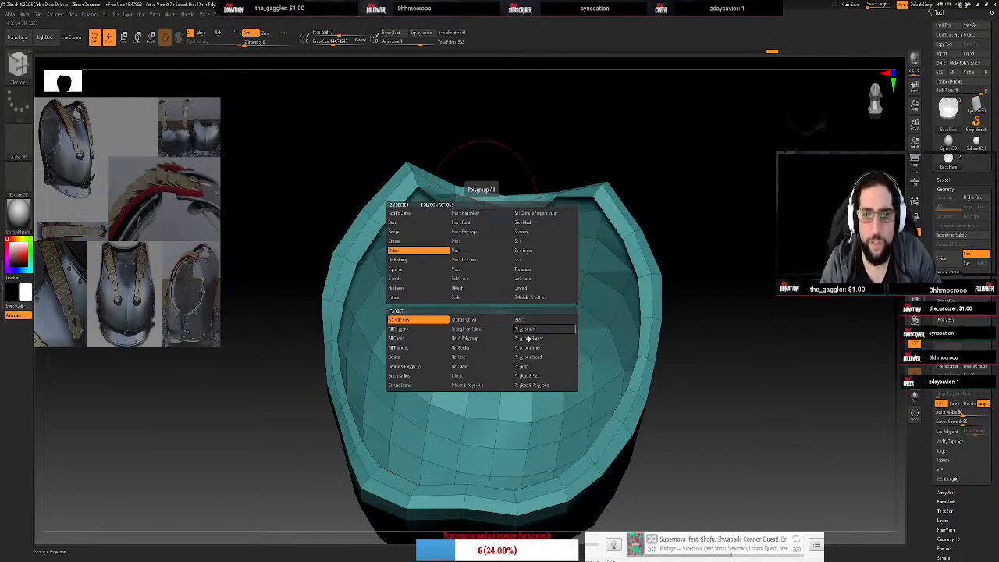
click(529, 367)
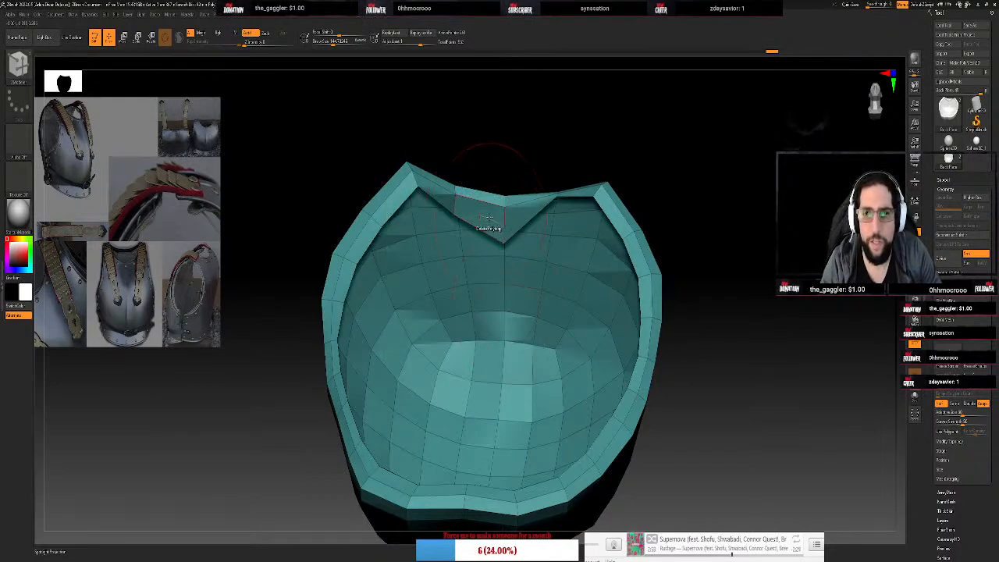
click(487, 222)
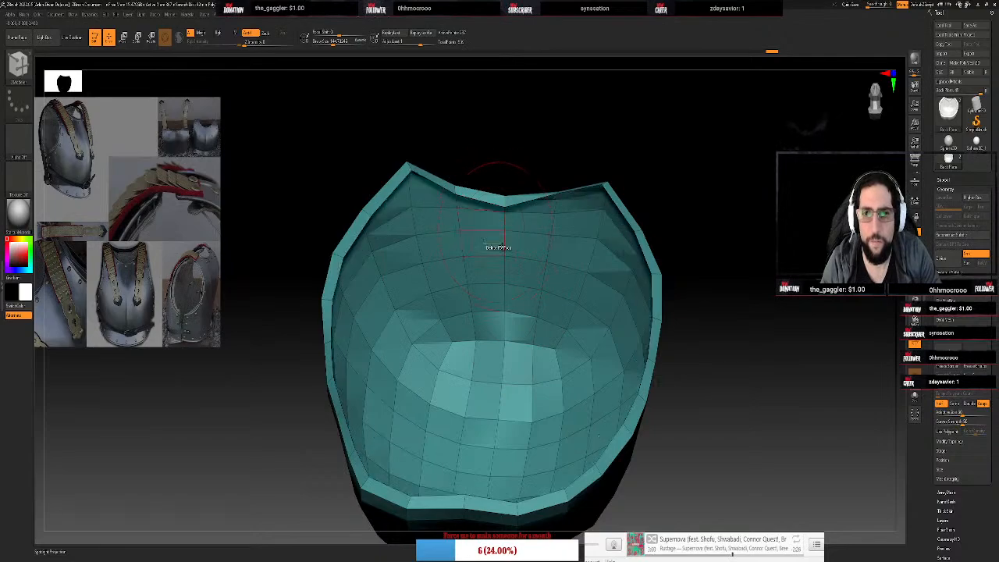
click(446, 189)
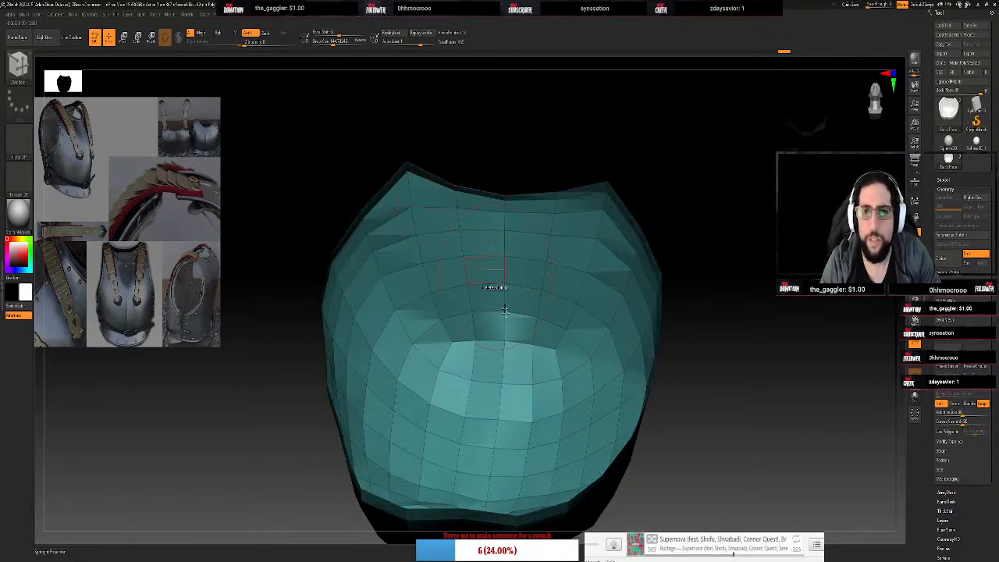
drag(545, 156, 596, 164)
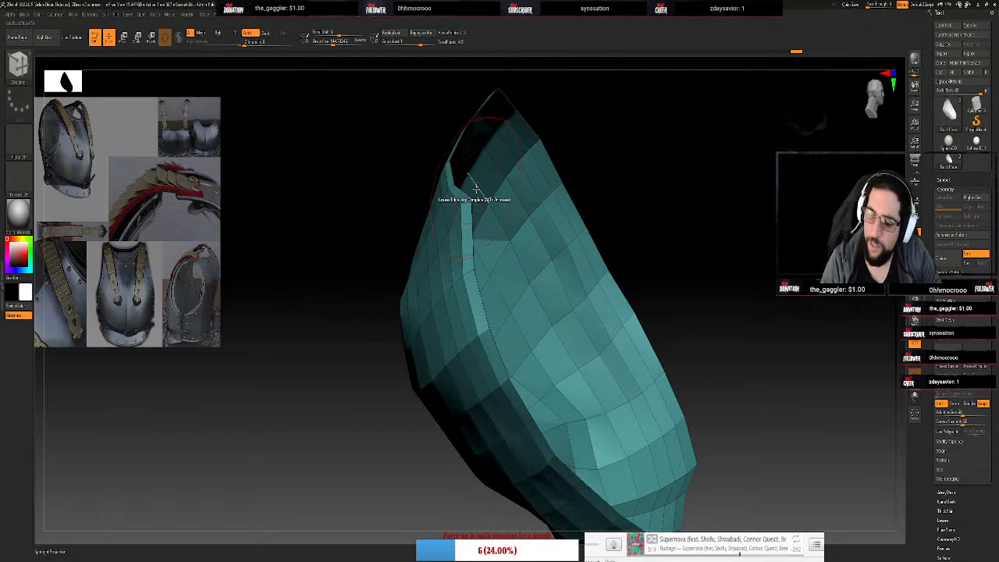
key(b)
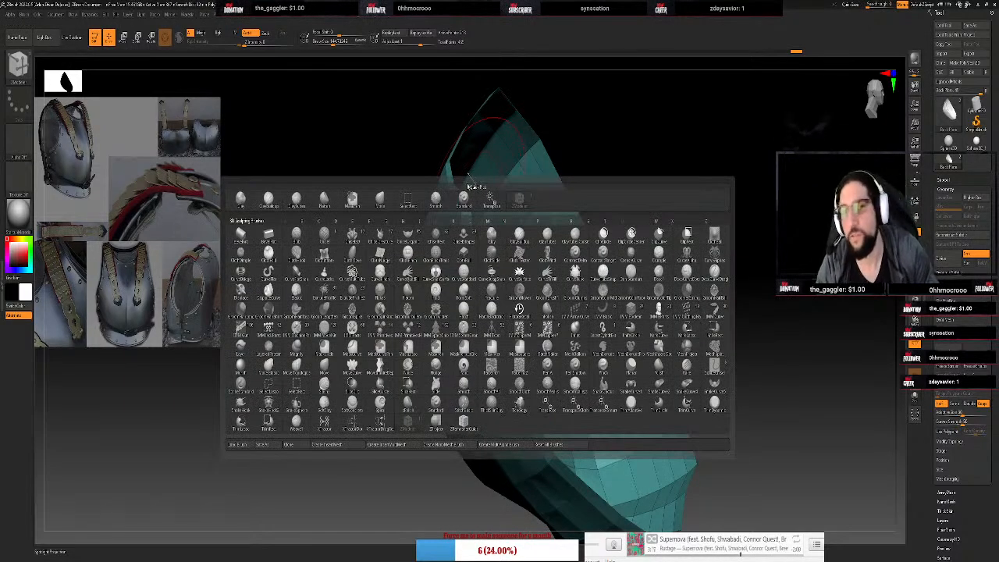
click(382, 201)
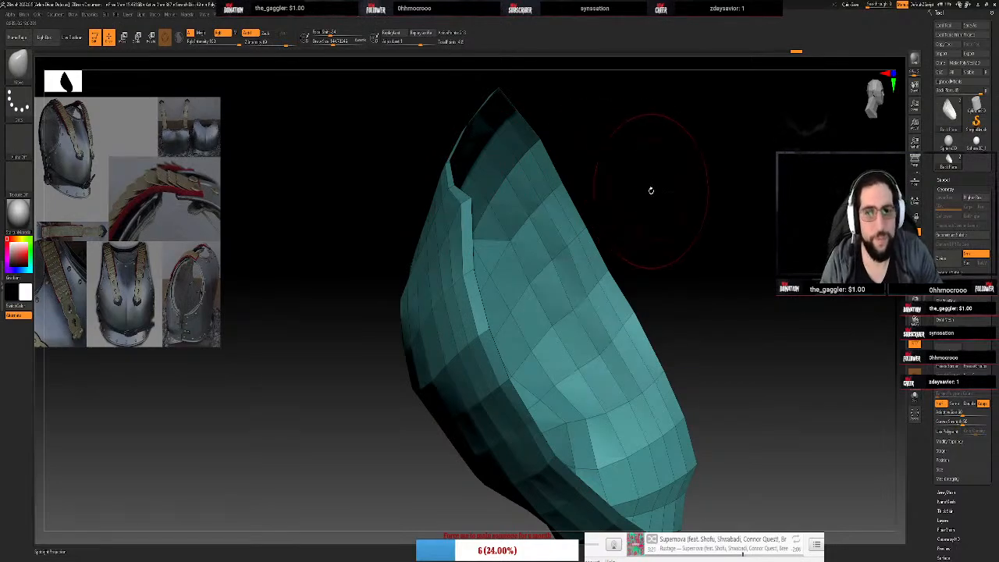
drag(651, 190, 618, 246)
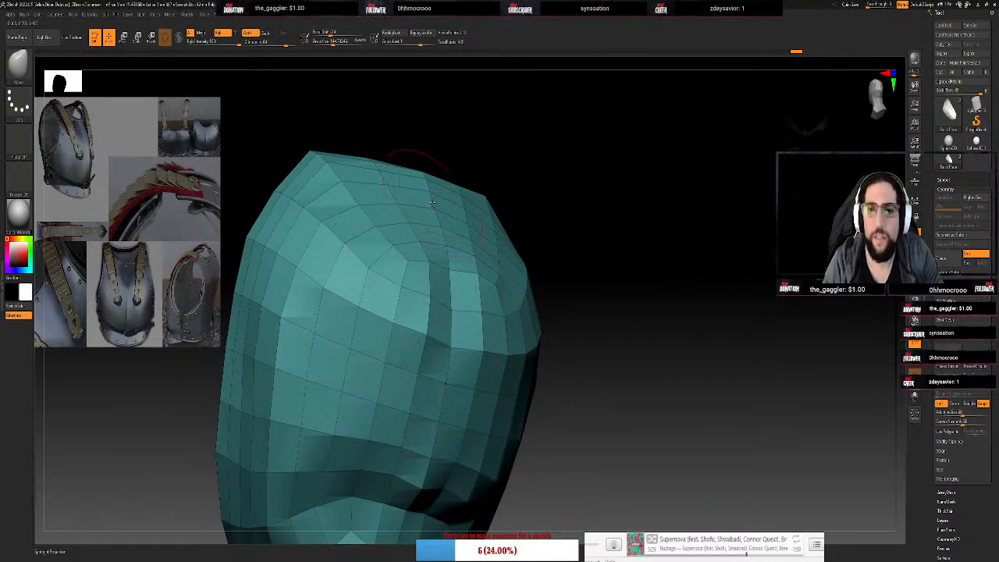
Scale an edge loop on the upper outer surface with ZModeler's Scale edge action targeting EdgeLoop Complete
key(space)
key(b)
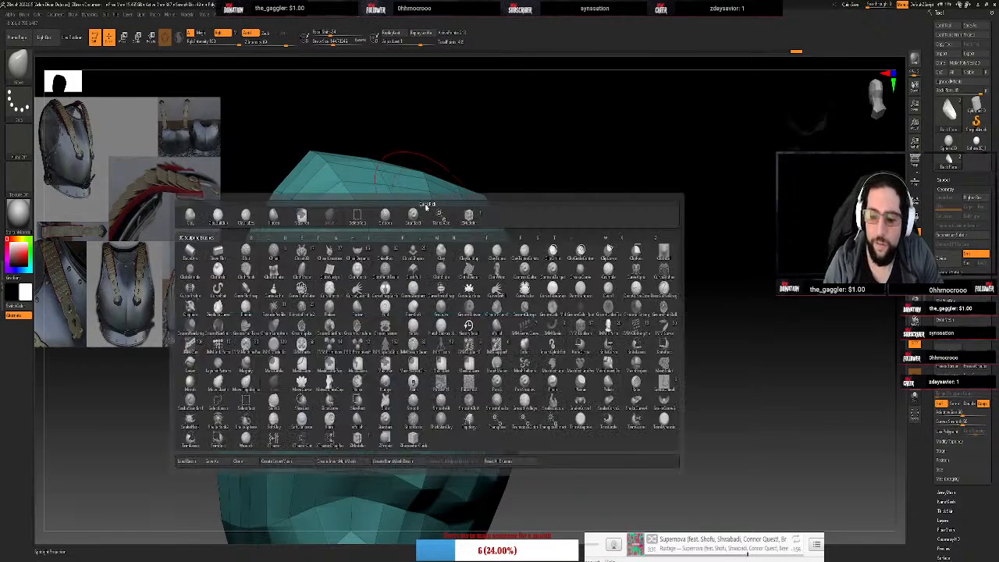
key(z)
key(m)
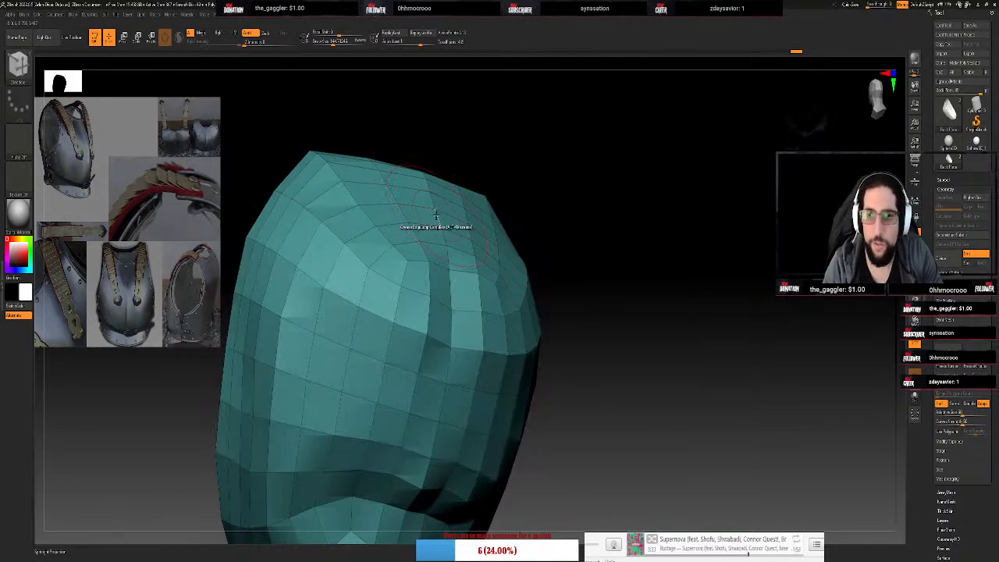
key(space)
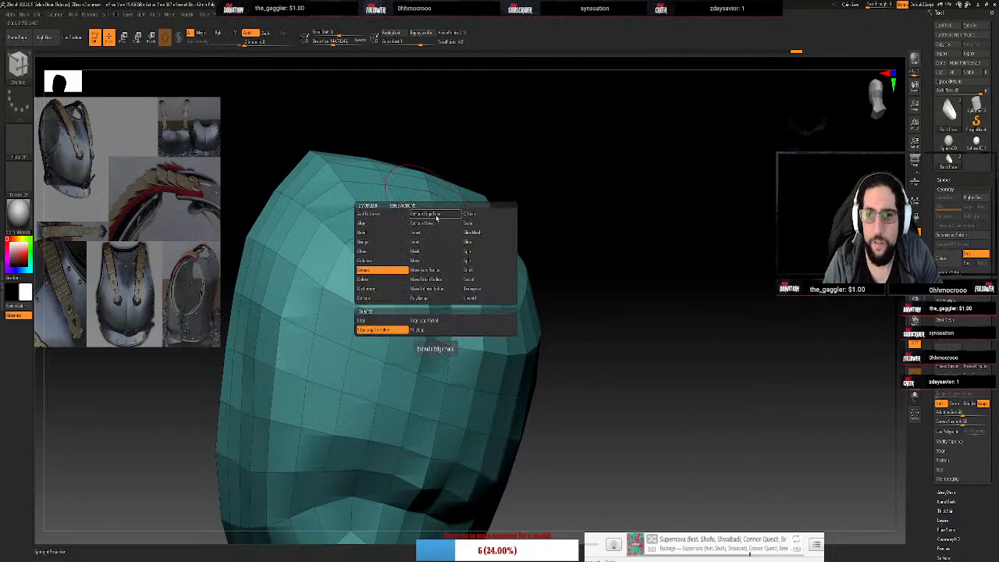
key(space)
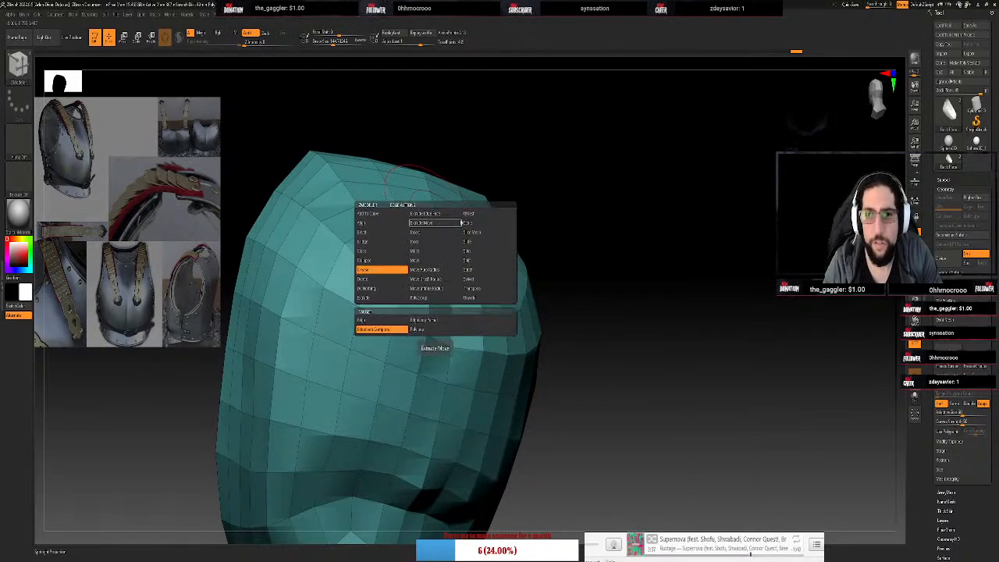
click(466, 226)
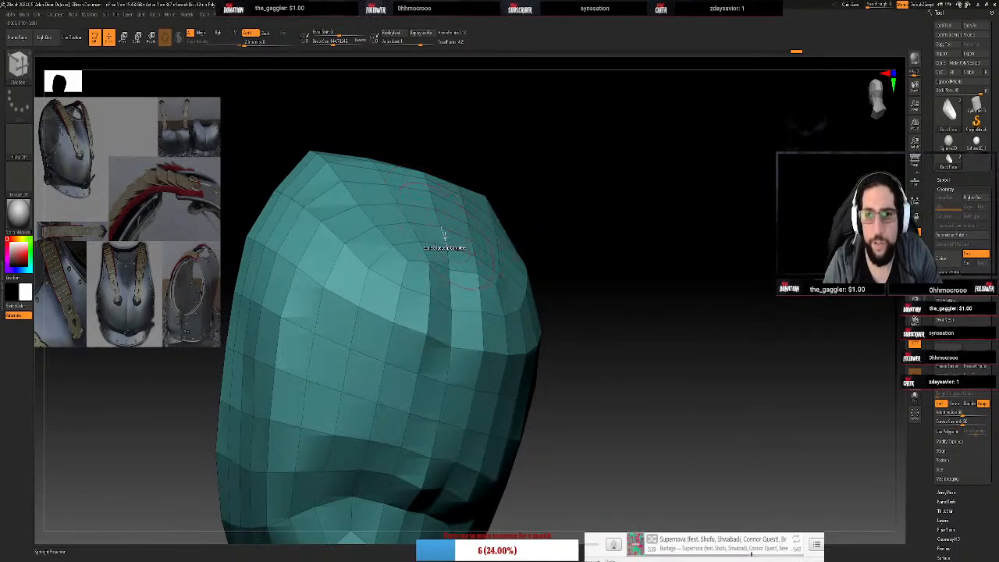
drag(443, 236, 557, 216)
drag(624, 206, 611, 162)
Set the ZModeler Scale target to single Edge, and change the edge action to Move for adjusting the creased area
key(space)
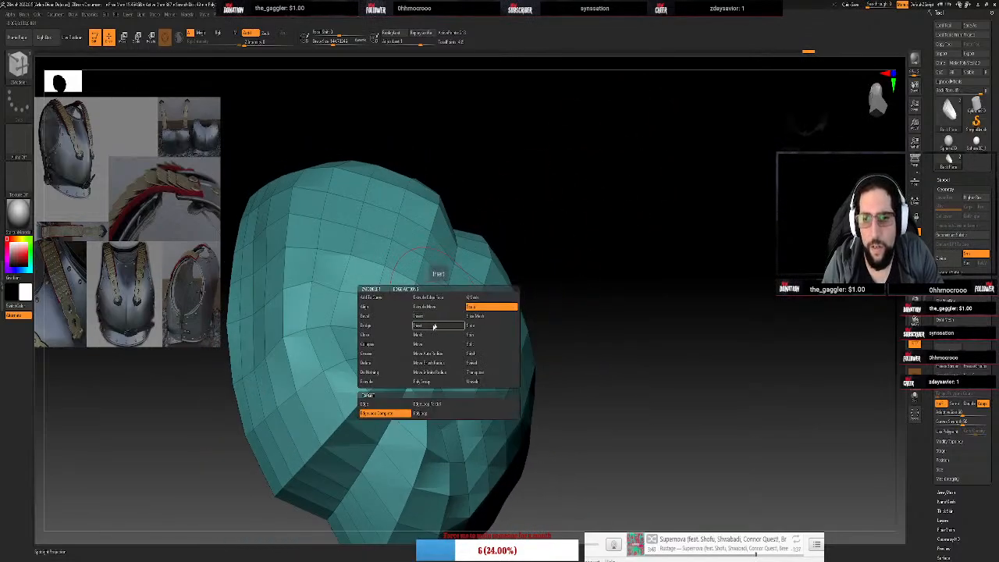
click(401, 398)
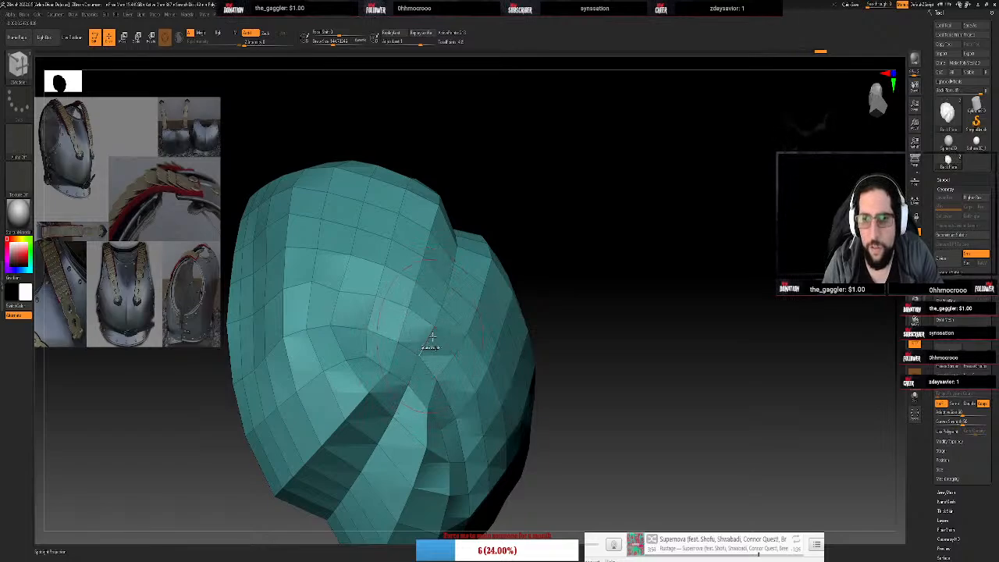
drag(715, 185, 687, 194)
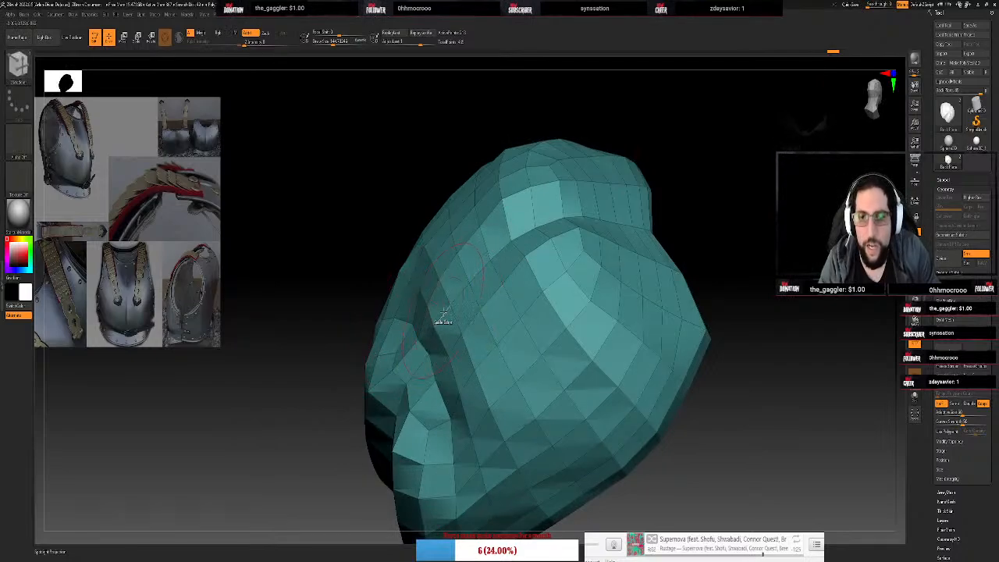
key(space)
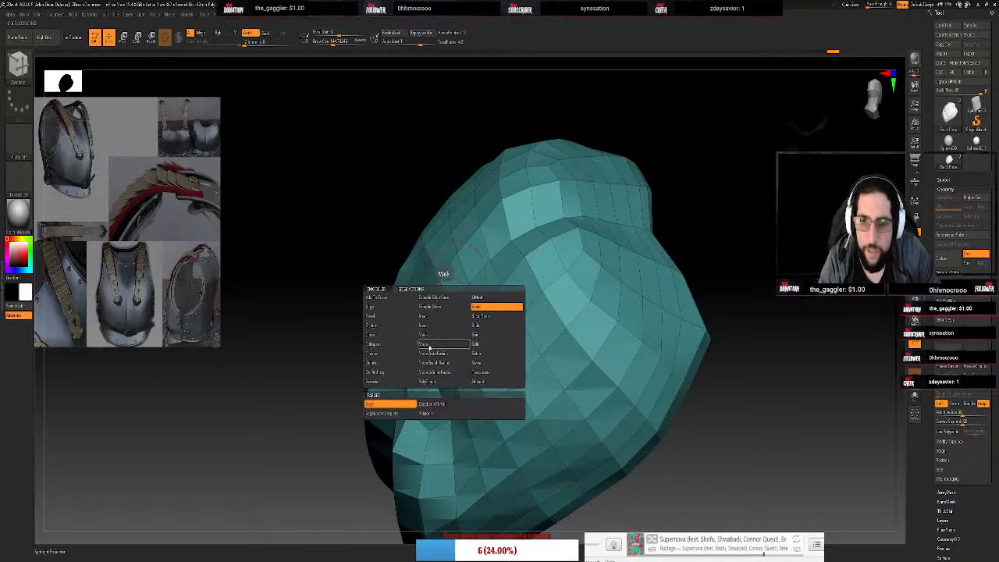
click(429, 345)
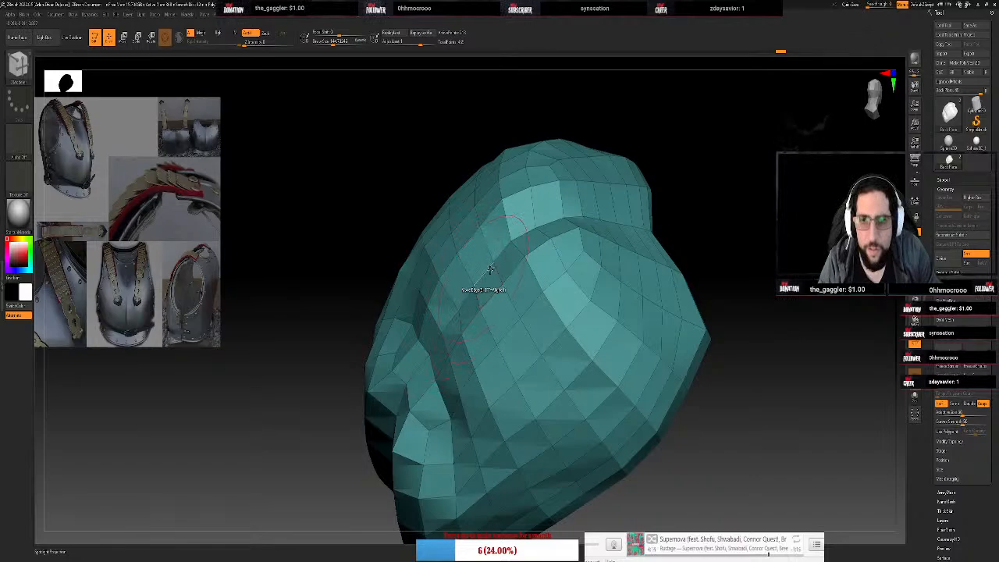
drag(733, 439, 461, 346)
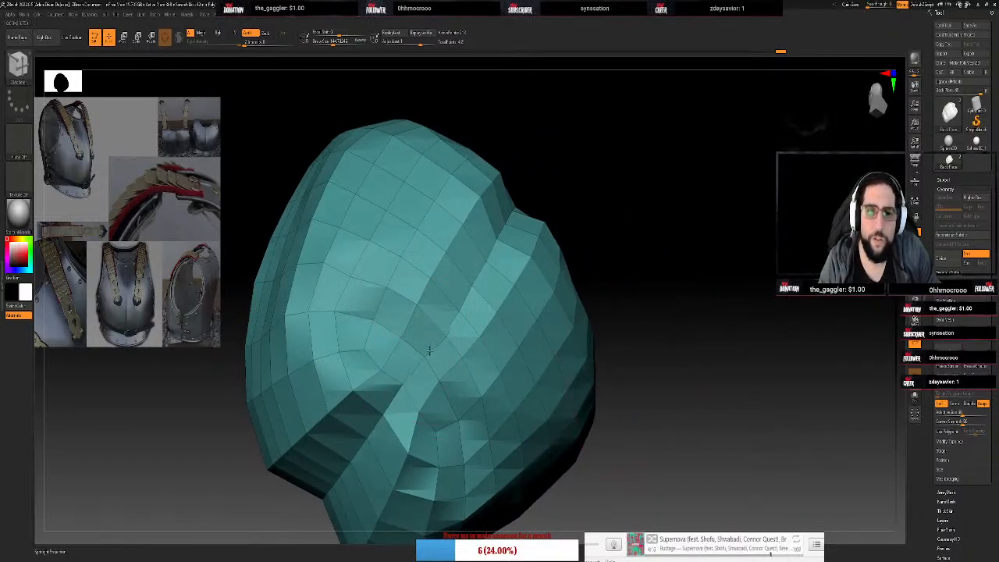
drag(671, 460, 471, 337)
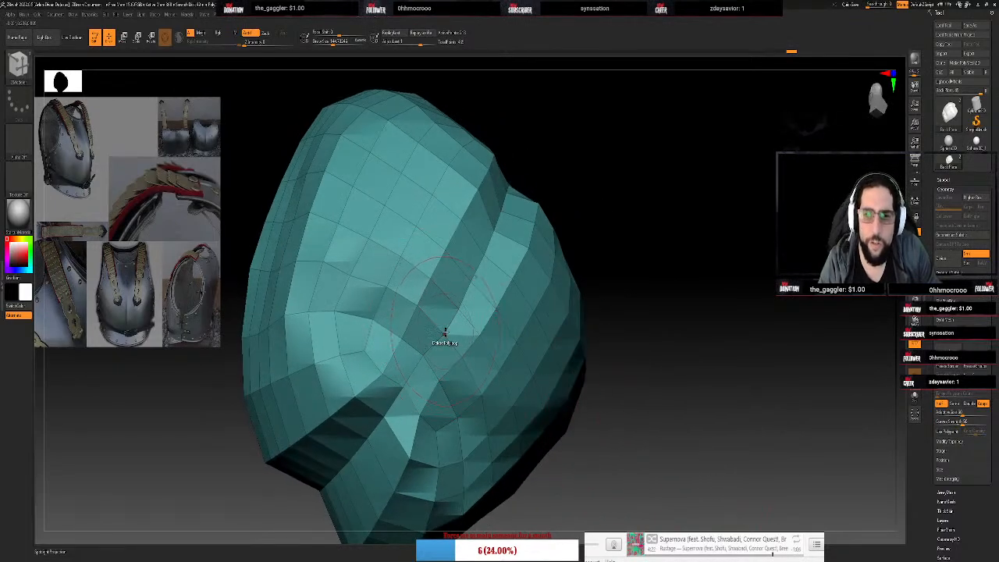
key(space)
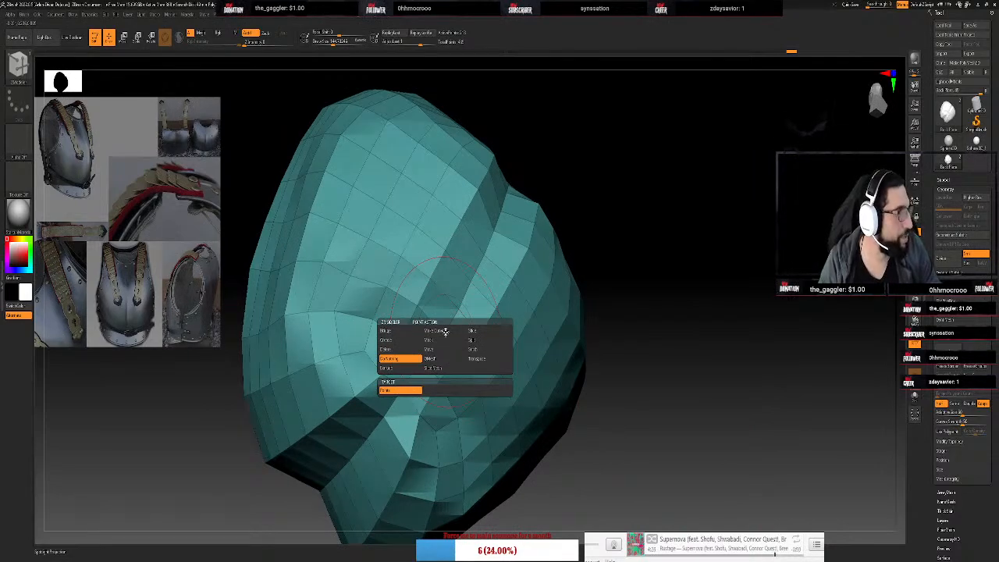
click(445, 332)
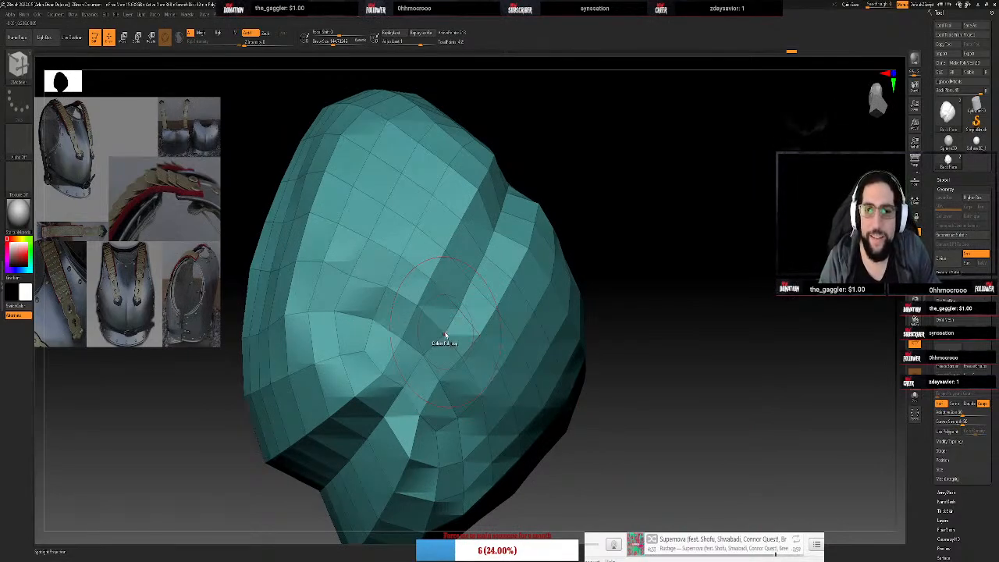
drag(631, 429, 644, 445)
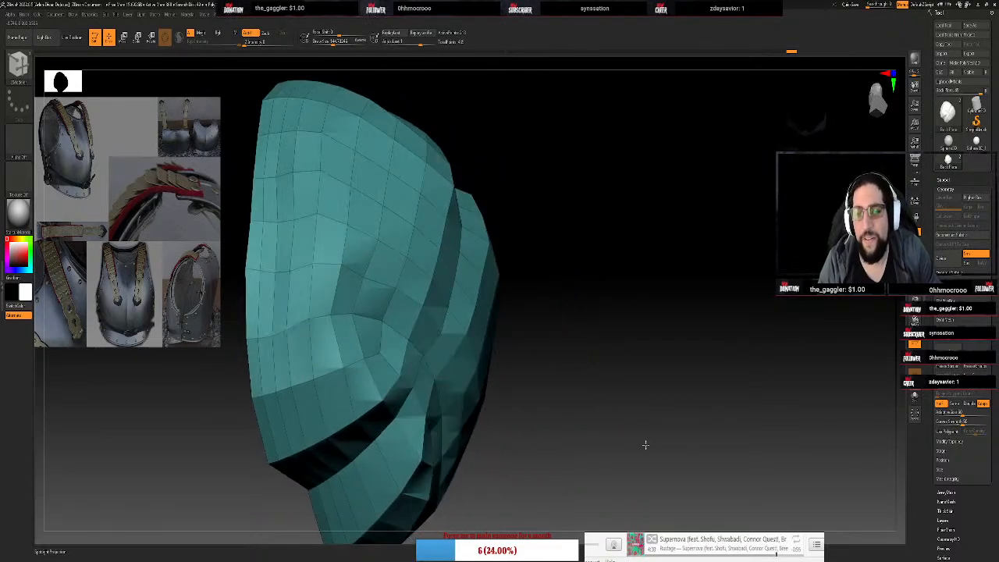
key(space)
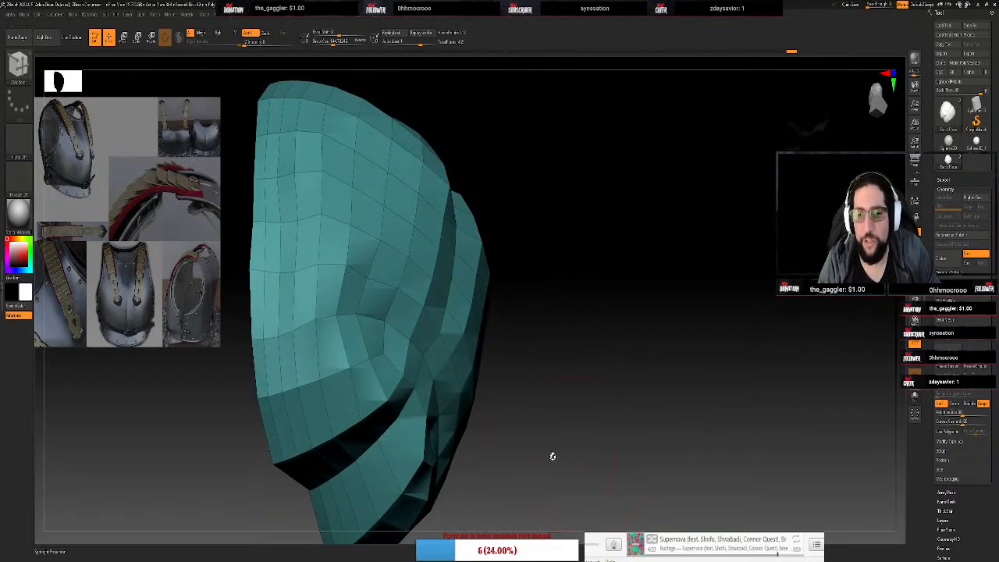
Pull the notched lower side edge of the backplate outward and down with the Move brush
drag(544, 462, 549, 319)
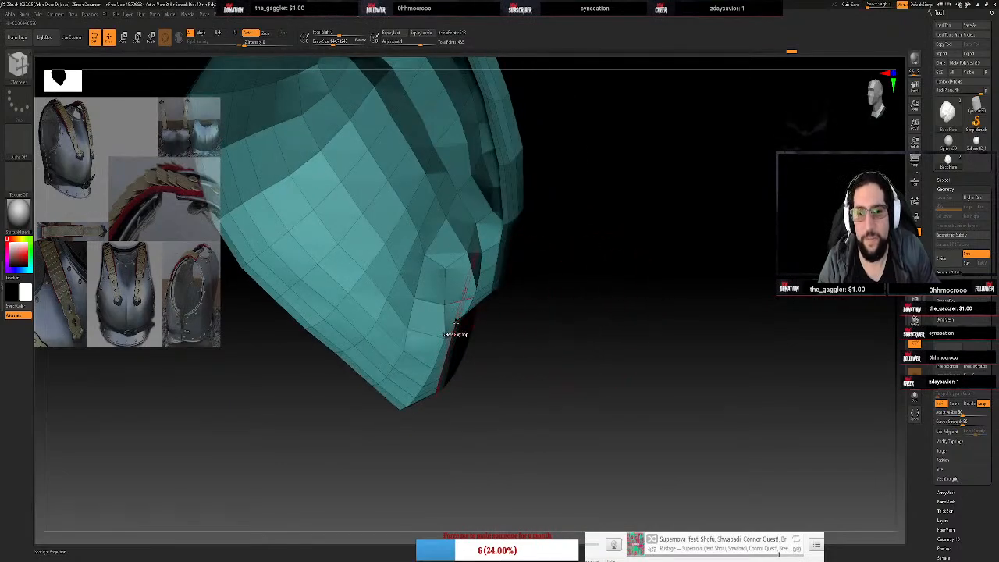
key(b)
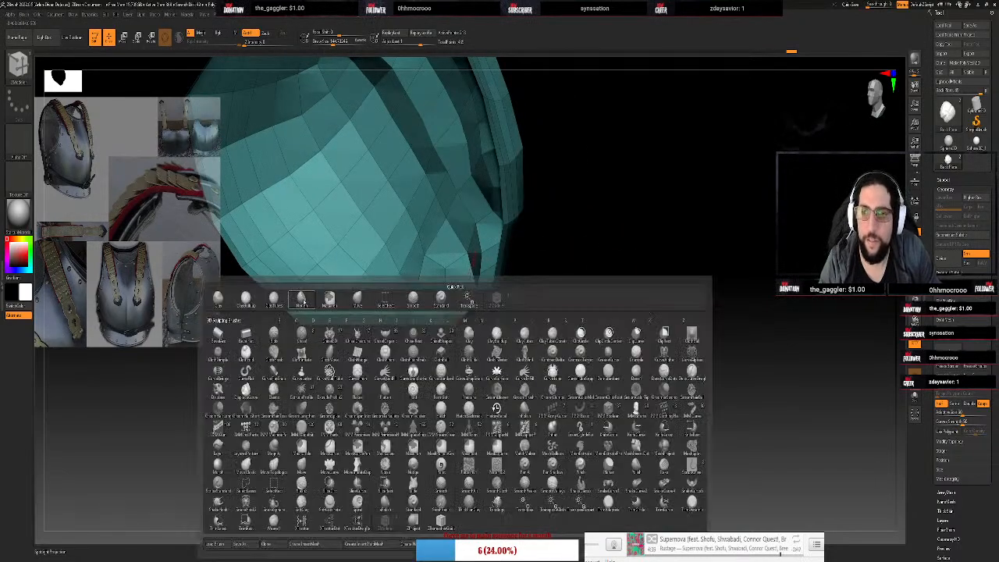
click(370, 299)
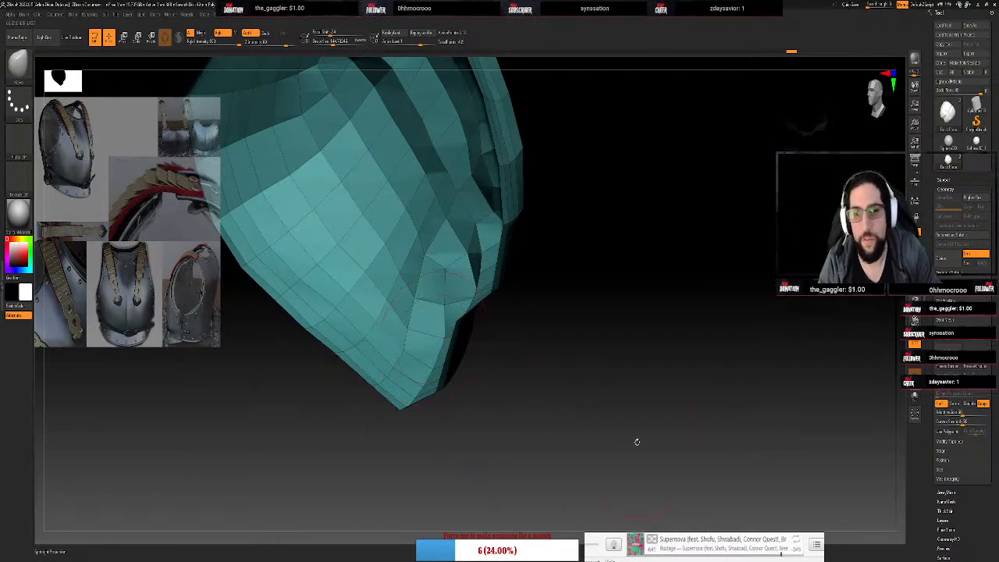
mouse_move(458, 321)
mouse_down()
mouse_move(475, 347)
mouse_move(527, 373)
mouse_up()
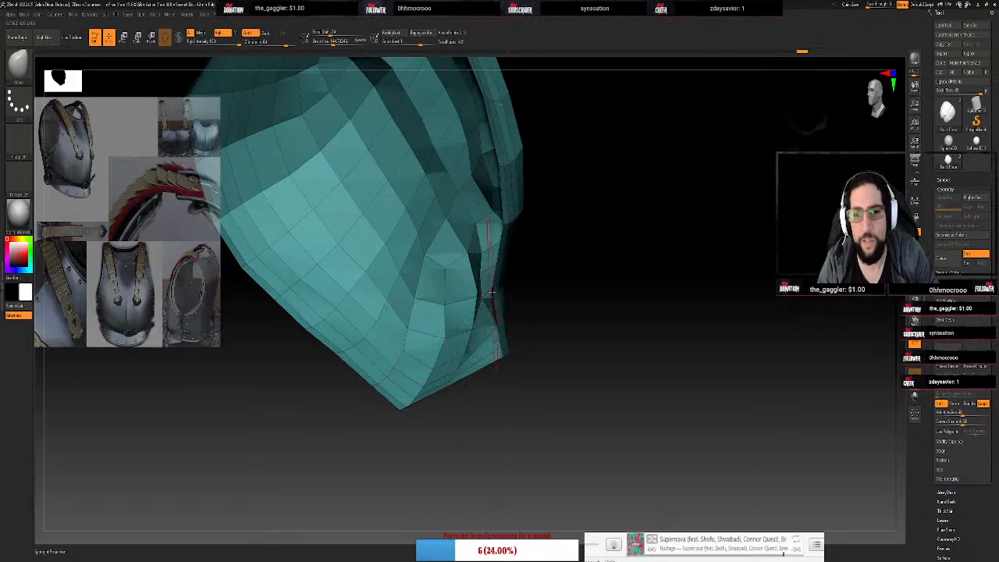
Pull the backplate's lower side edge and the rim just above it outward with the Move brush
drag(492, 290, 551, 312)
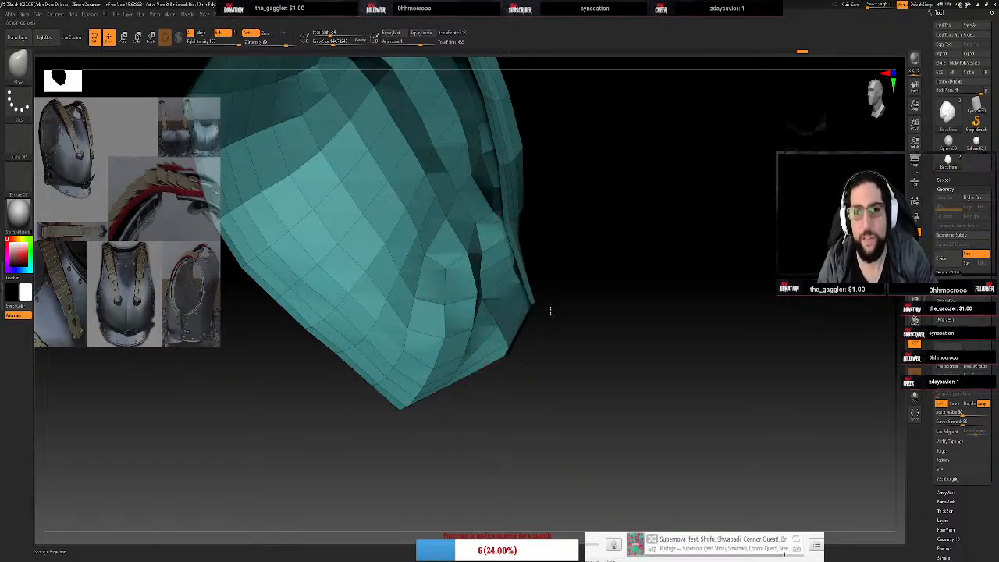
drag(505, 226, 549, 225)
drag(608, 246, 634, 269)
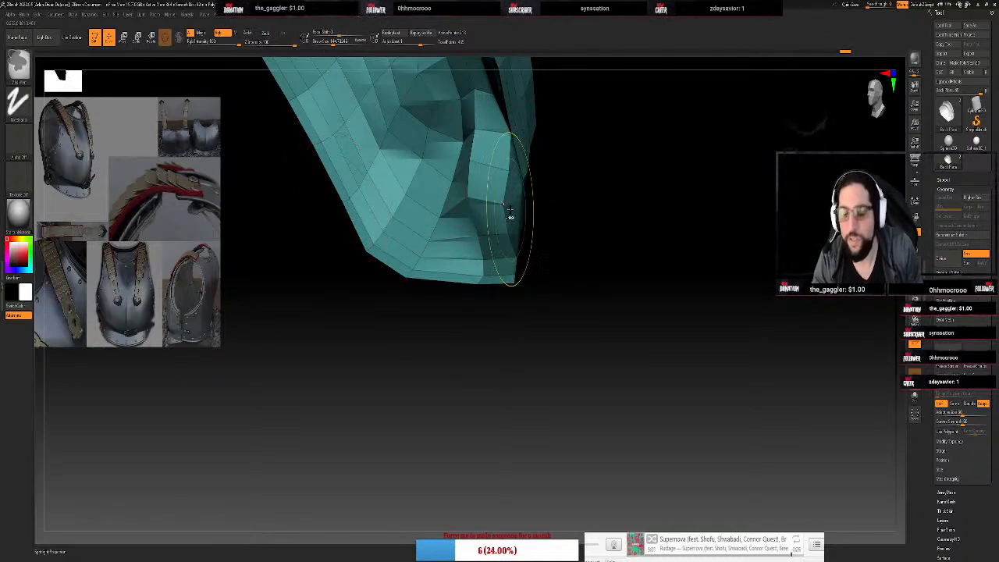
Undo the recent edits to the backplate's lower edge, going back to the notched shape
key(ctrl+z)
key(ctrl+z)
key(ctrl+z)
key(ctrl+z)
key(ctrl+z)
key(ctrl+z)
key(ctrl+z)
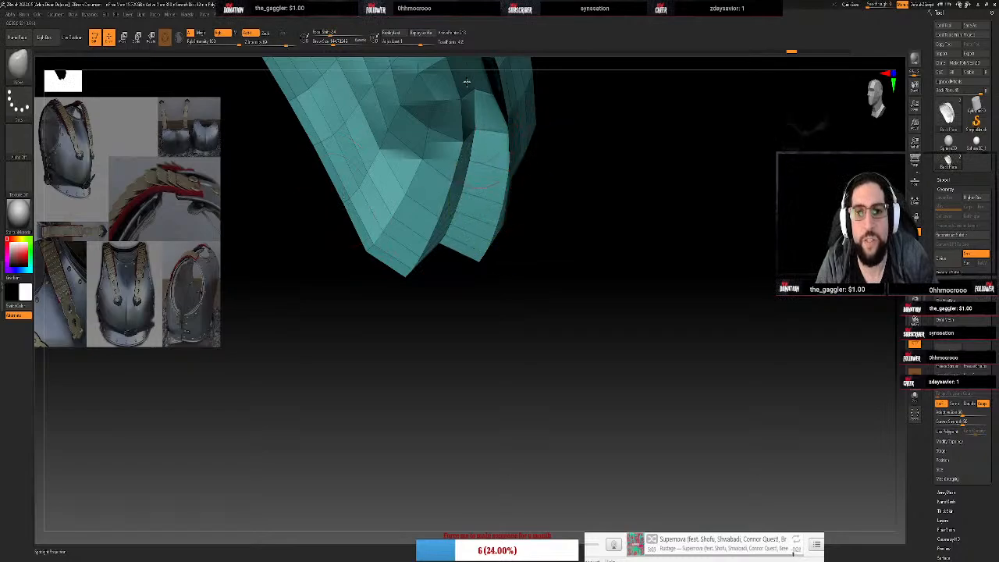
Activate symmetry for the backplate and switch back to the Move brush
click(339, 17)
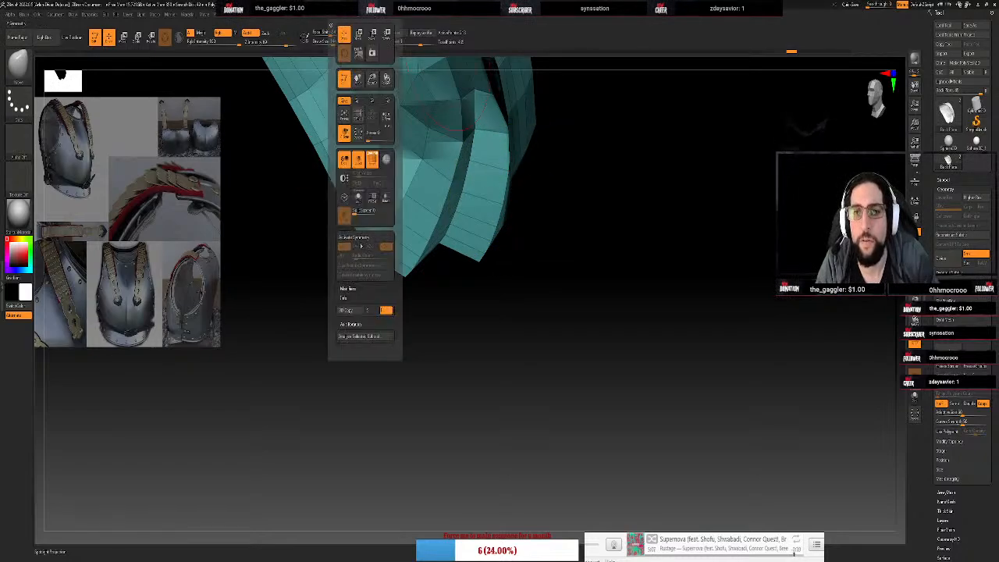
click(375, 237)
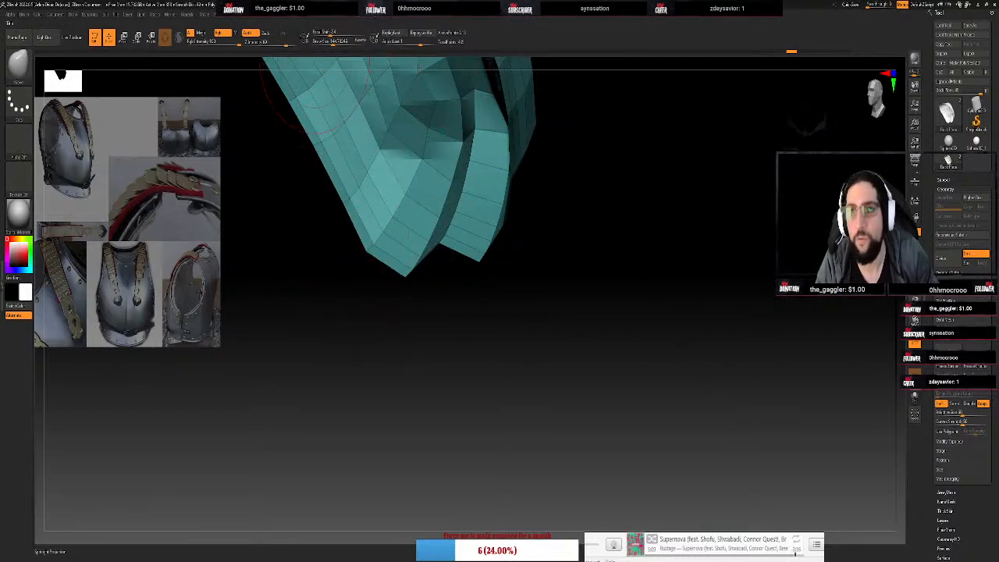
click(341, 20)
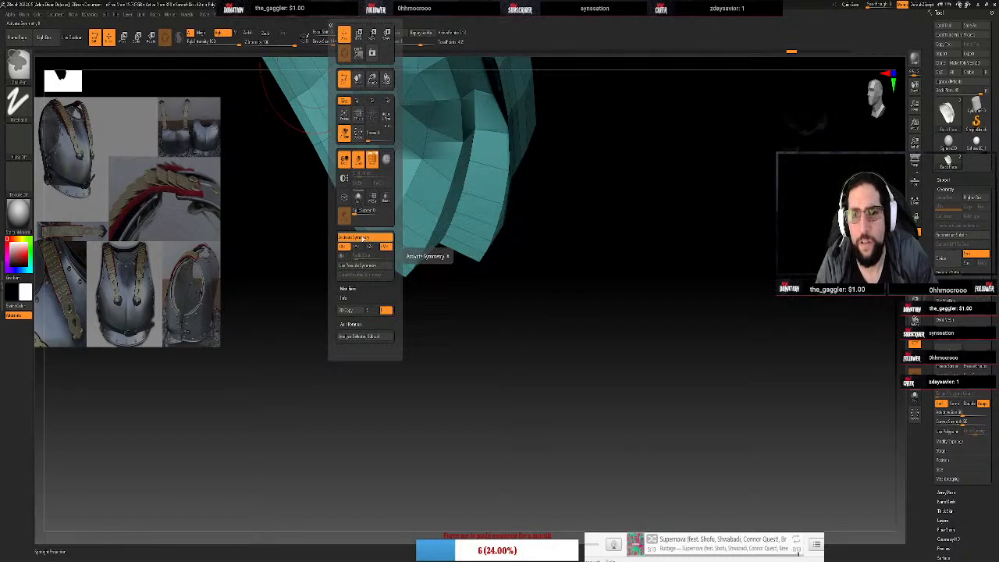
key(b)
key(m)
key(v)
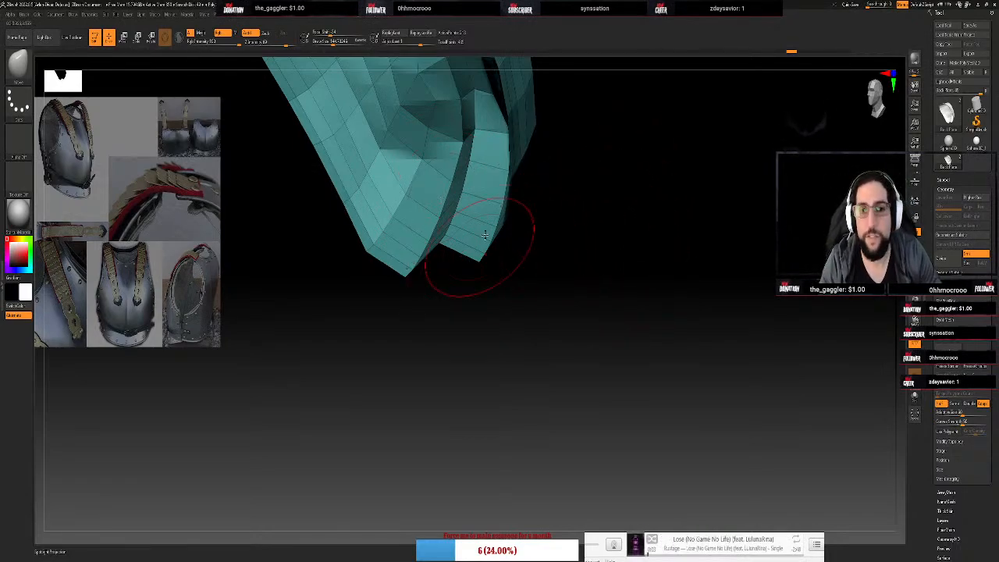
Pull the central notch in the backplate's bottom edge downward and outward with the Move brush to fill the gap
drag(538, 268, 605, 238)
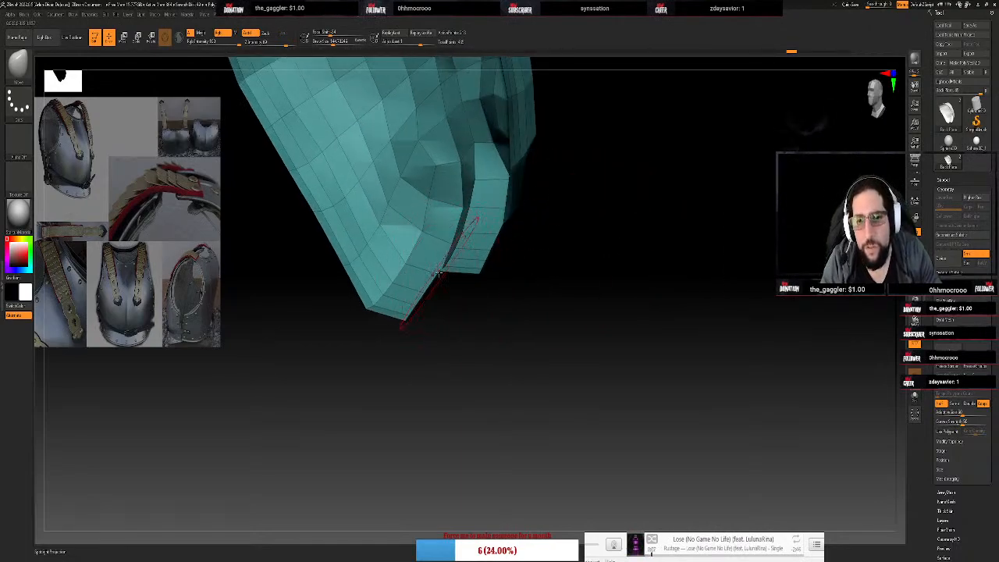
drag(491, 319, 488, 323)
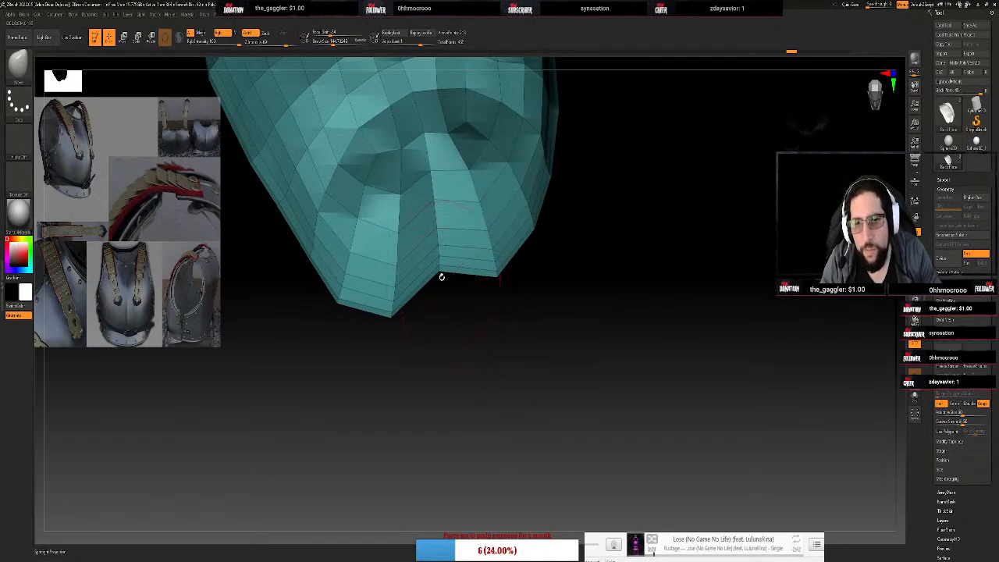
mouse_move(439, 269)
mouse_down()
mouse_move(457, 317)
mouse_move(473, 317)
mouse_up()
drag(630, 200, 479, 299)
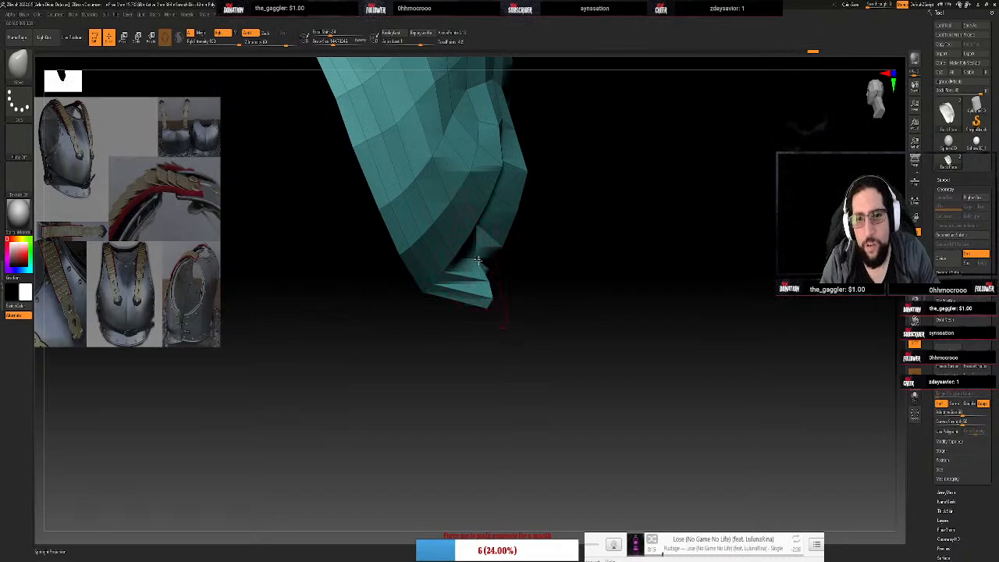
drag(502, 258, 511, 233)
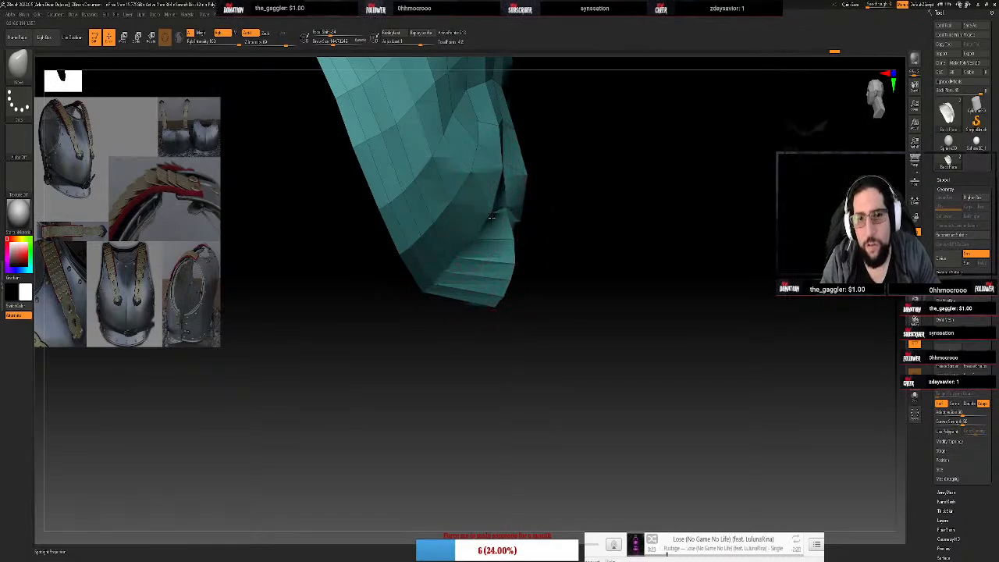
Reshape the folded area above the backplate's bottom edge from several angles with the Move brush
drag(653, 162, 589, 178)
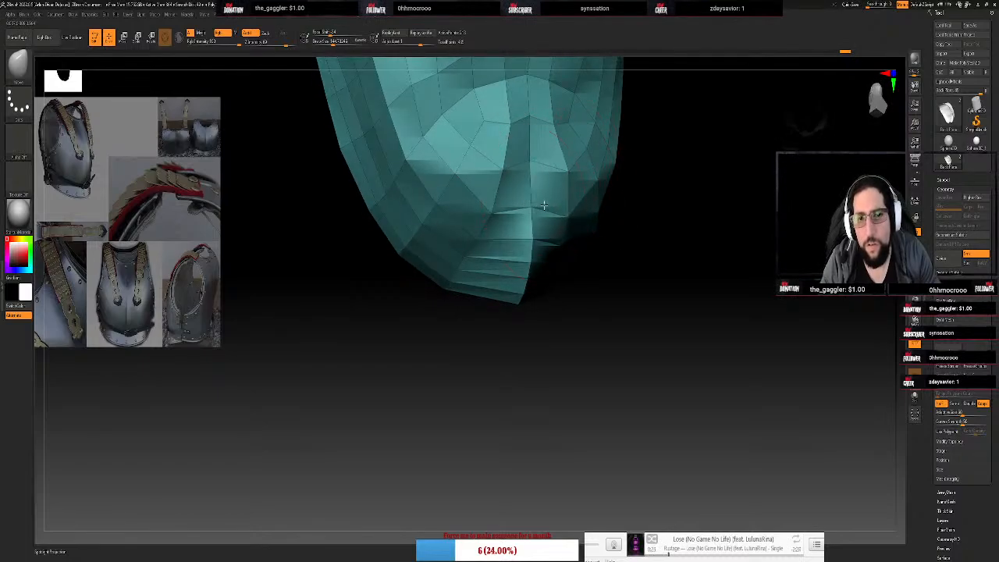
mouse_move(662, 171)
mouse_down()
mouse_move(688, 177)
mouse_move(676, 193)
mouse_up()
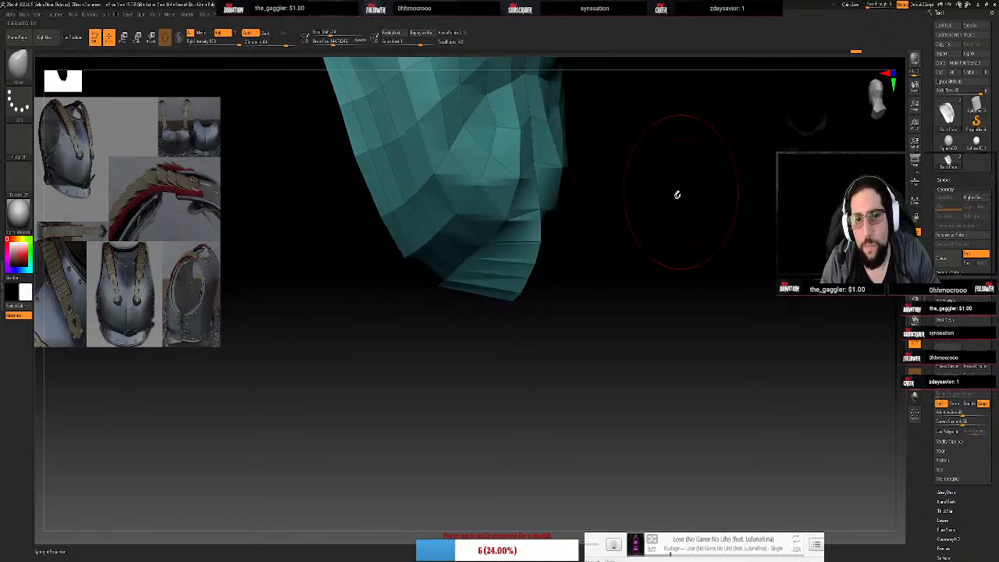
mouse_move(540, 162)
mouse_down()
mouse_move(620, 174)
mouse_move(638, 101)
mouse_move(649, 102)
mouse_move(668, 162)
mouse_move(704, 163)
mouse_move(695, 179)
mouse_up()
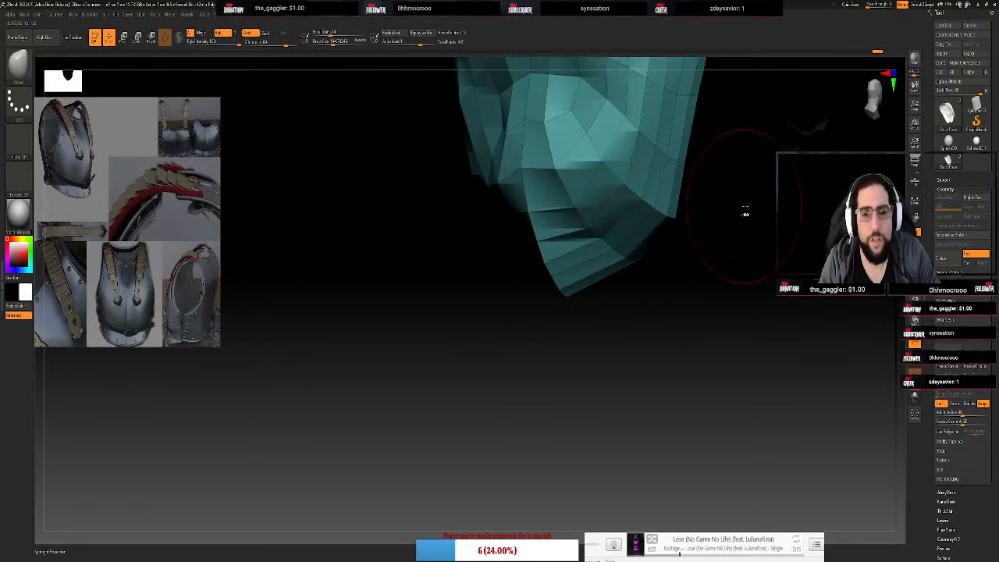
mouse_move(742, 206)
mouse_down()
mouse_move(630, 241)
mouse_move(578, 242)
mouse_up()
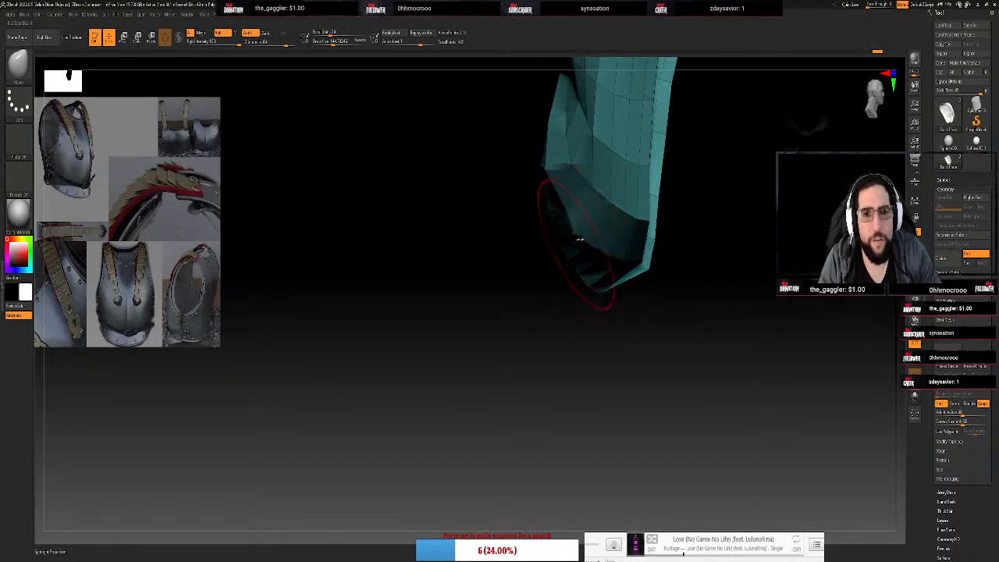
drag(707, 219, 738, 231)
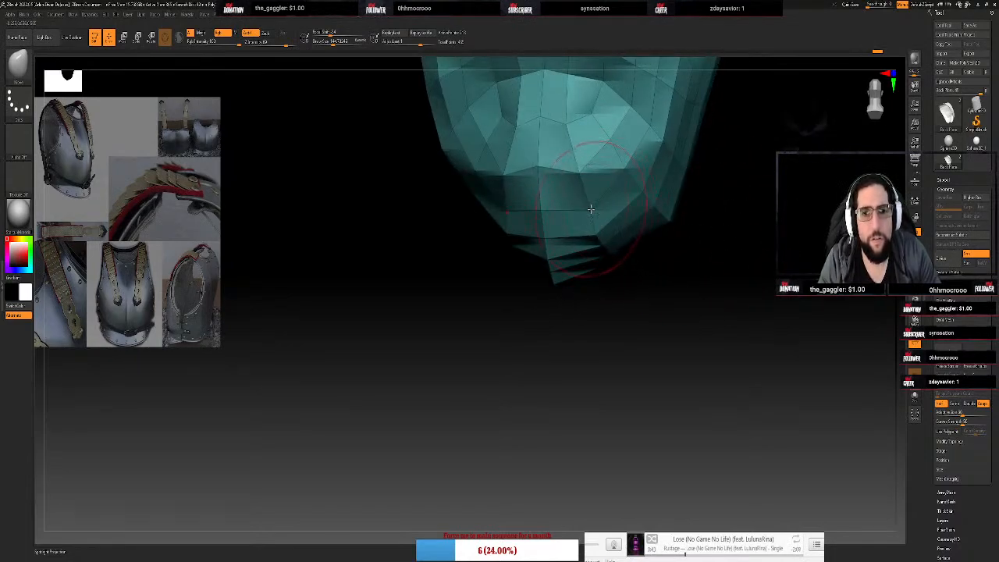
drag(591, 209, 810, 190)
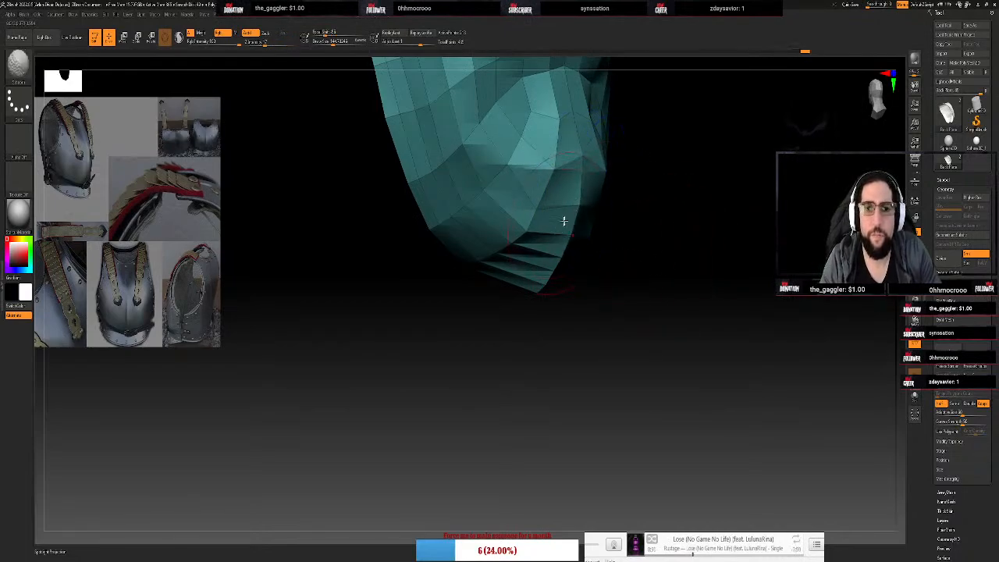
Smooth the faceted lower bulge and the bottom rim of the backplate
key(shift)
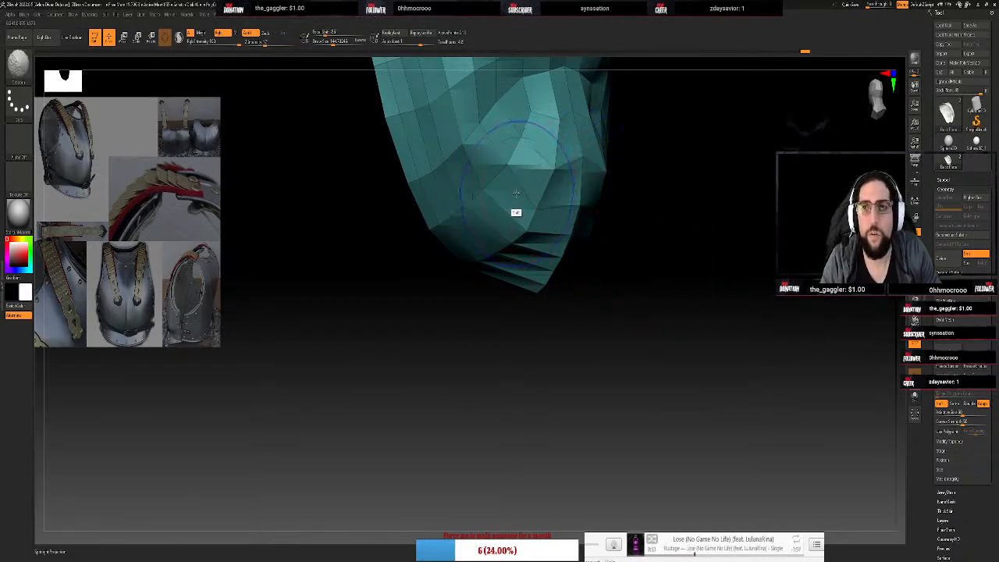
mouse_move(514, 196)
shift+mouse_down()
mouse_move(518, 179)
mouse_move(518, 224)
mouse_move(544, 183)
mouse_move(578, 192)
mouse_move(573, 201)
shift+mouse_up()
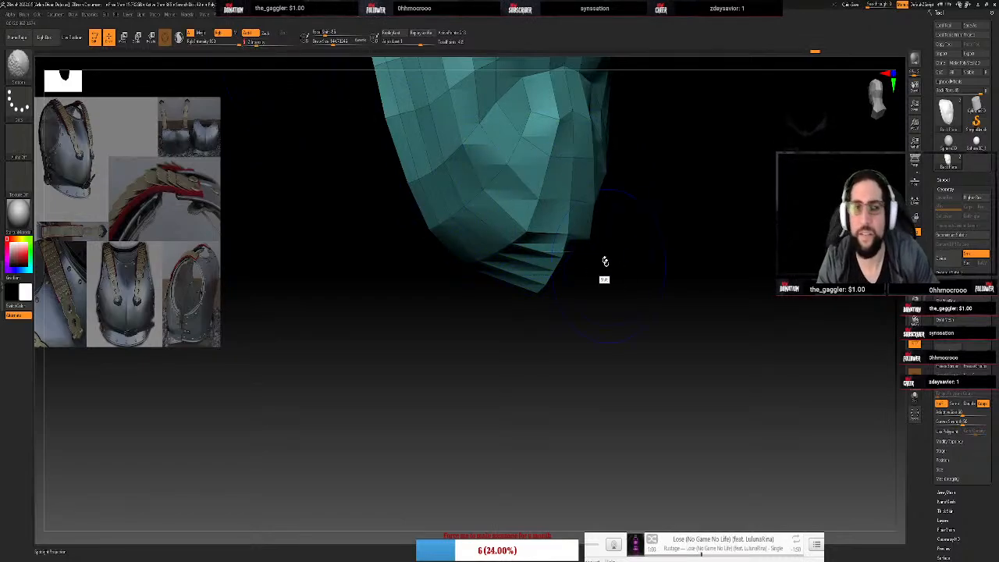
mouse_move(564, 217)
shift+mouse_down()
mouse_move(513, 263)
mouse_move(544, 255)
mouse_move(542, 285)
shift+mouse_up()
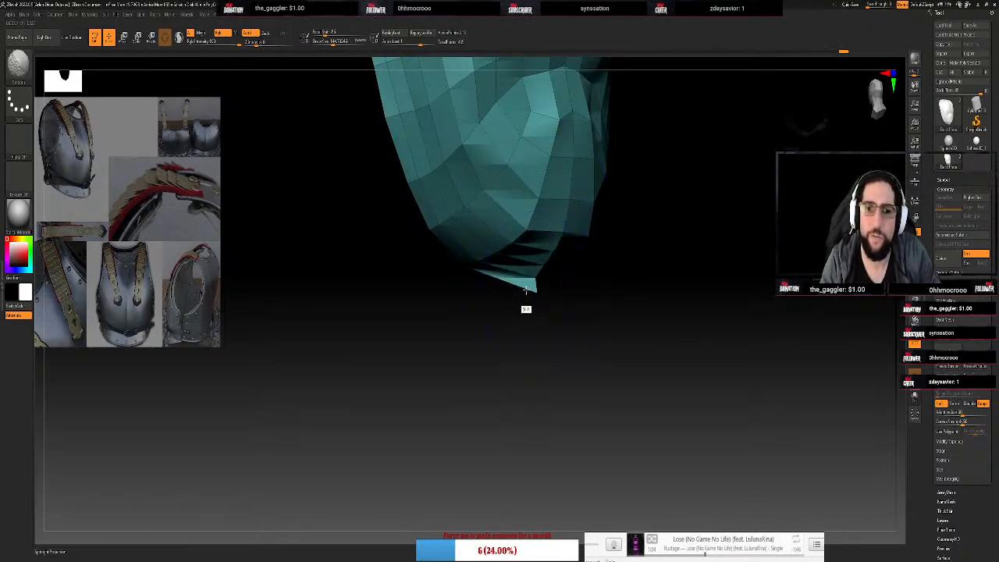
Push the protruding tip of the backplate's bottom edge upward with the Move brush to even out the rim
mouse_move(578, 339)
mouse_down()
mouse_move(596, 323)
mouse_move(521, 294)
mouse_move(520, 327)
mouse_up()
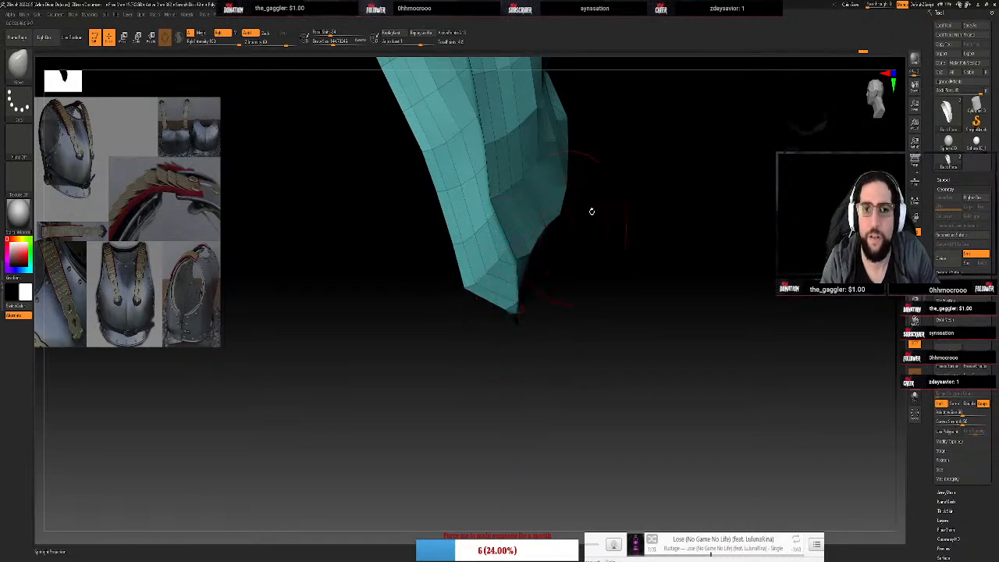
mouse_move(591, 211)
mouse_down()
mouse_move(695, 163)
mouse_move(718, 163)
mouse_move(575, 226)
mouse_move(538, 206)
mouse_move(545, 209)
mouse_up()
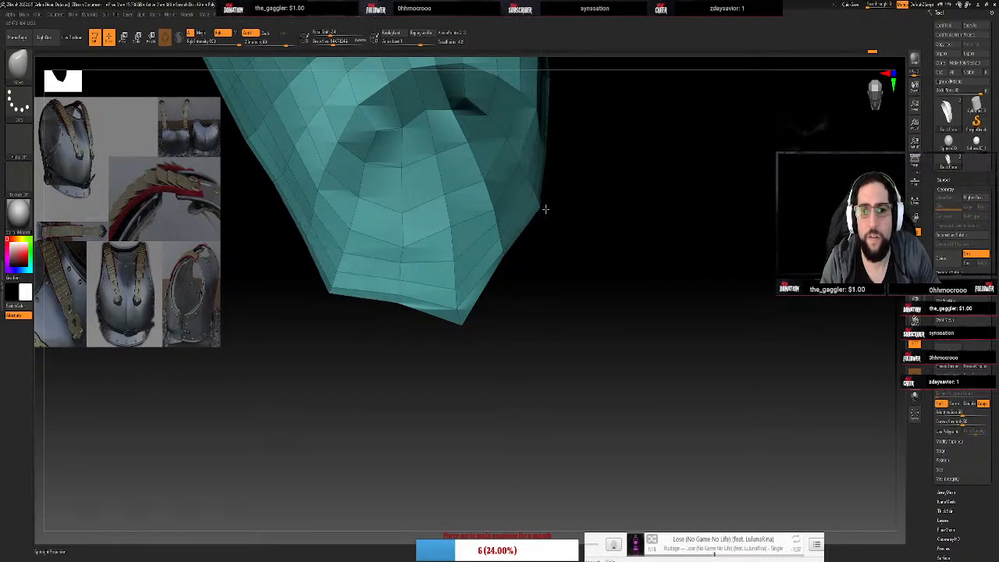
mouse_move(461, 321)
mouse_down()
mouse_move(451, 282)
mouse_move(461, 300)
mouse_move(449, 299)
mouse_up()
Reduce the Move brush size and pull the lower side corner of the backplate down and outward to round its outline
key(s)
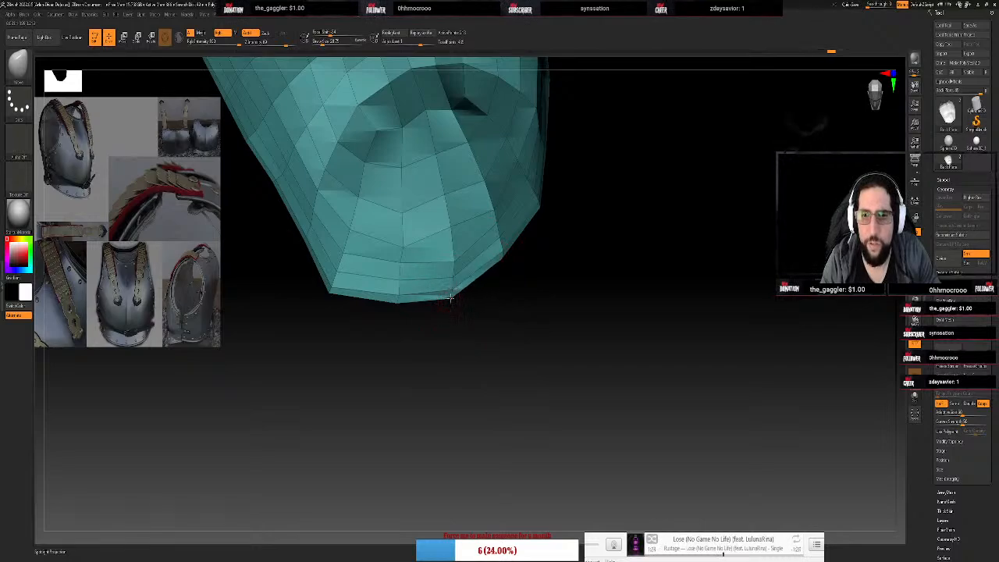
mouse_move(632, 210)
mouse_down()
mouse_move(581, 221)
mouse_move(592, 202)
mouse_move(584, 210)
mouse_up()
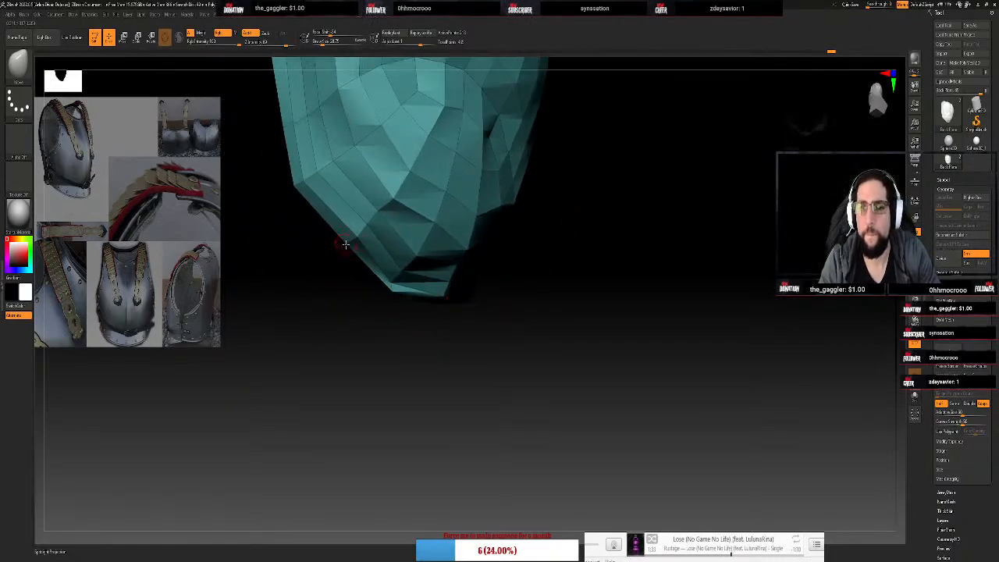
mouse_move(346, 244)
mouse_down()
mouse_move(337, 308)
mouse_move(371, 279)
mouse_move(386, 301)
mouse_move(393, 286)
mouse_move(404, 293)
mouse_move(413, 274)
mouse_up()
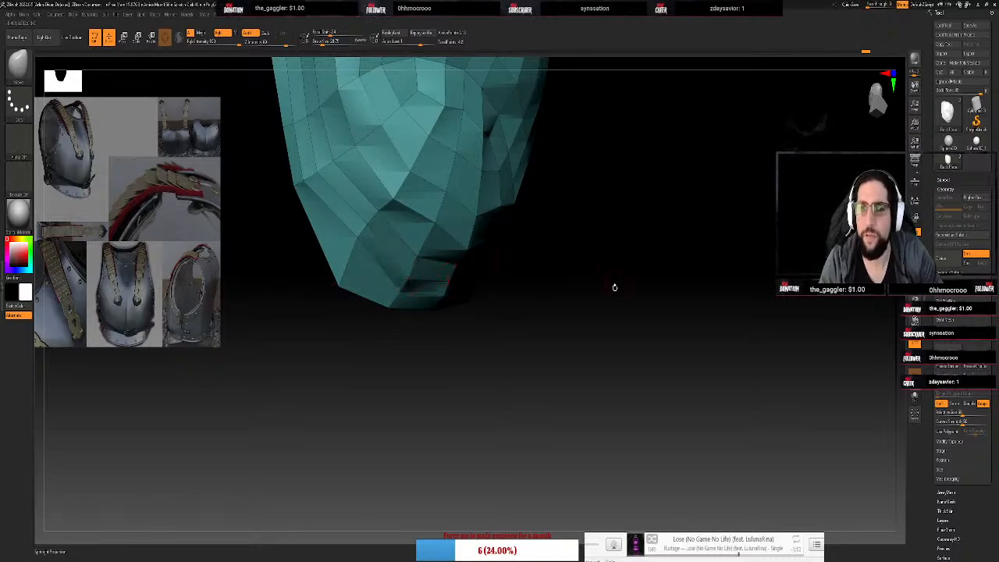
mouse_move(614, 286)
mouse_down()
mouse_move(591, 241)
mouse_move(620, 211)
mouse_move(630, 274)
mouse_move(644, 262)
mouse_up()
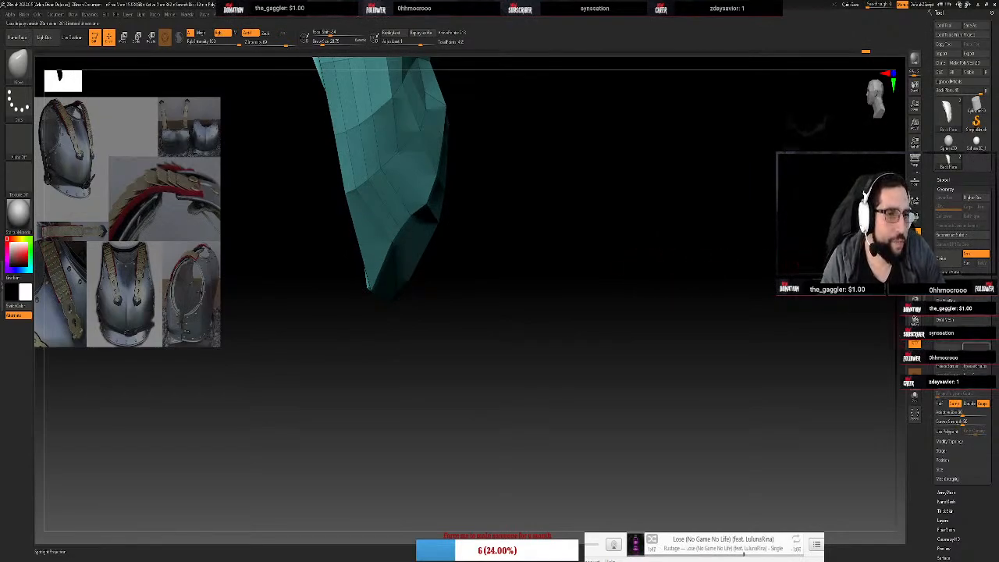
Remesh the backplate with ZRemesher using the Same polygon count option and inspect the whole shell
click(950, 345)
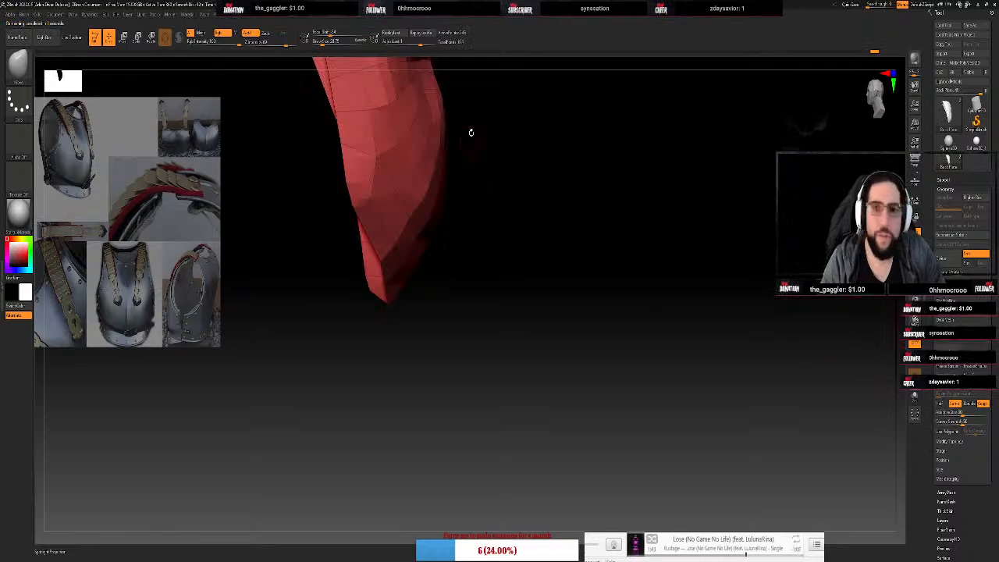
drag(471, 133, 458, 117)
alt+drag(575, 132, 557, 290)
drag(551, 231, 551, 255)
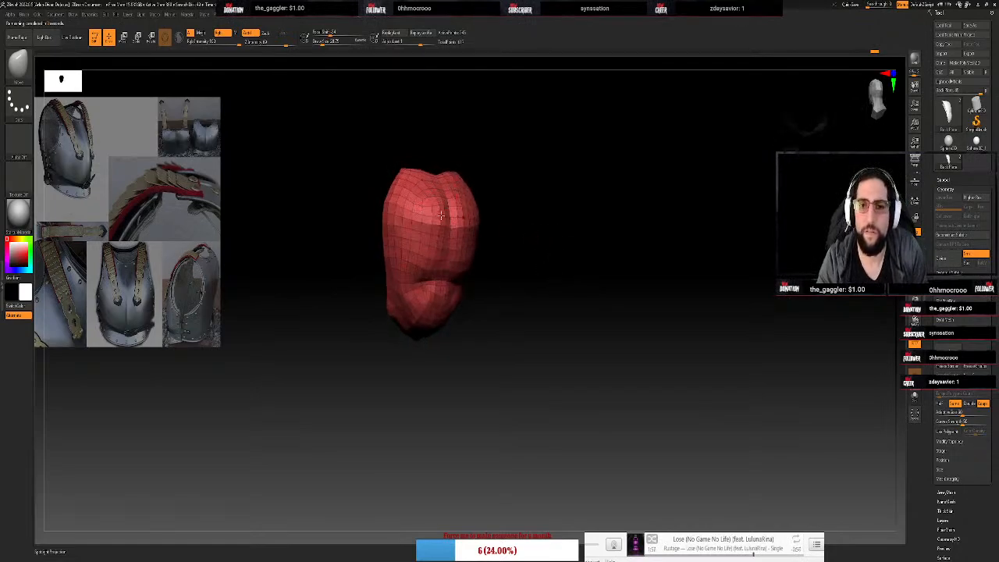
Assign the whole remeshed backplate to a single new polygroup
key(s)
key(s)
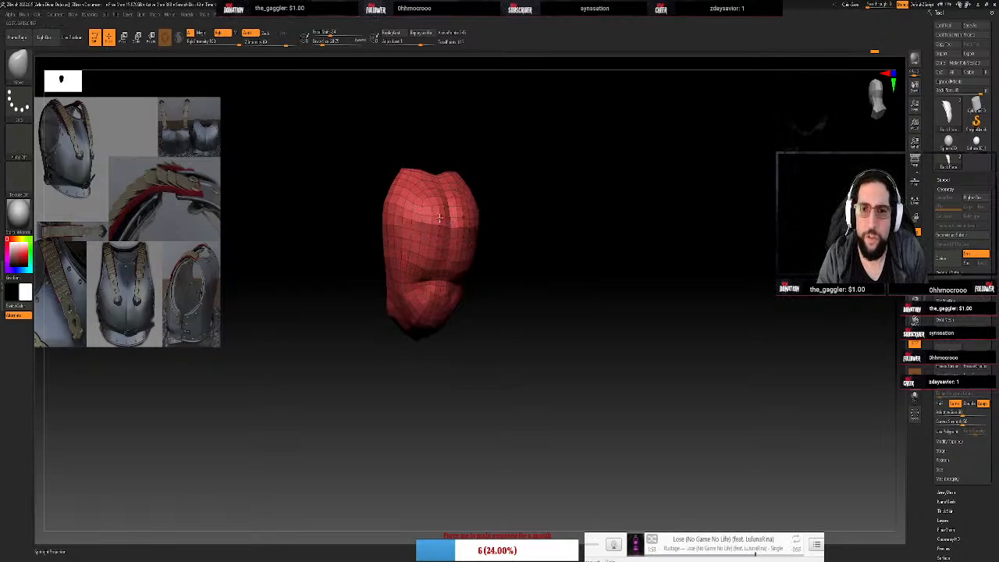
click(445, 218)
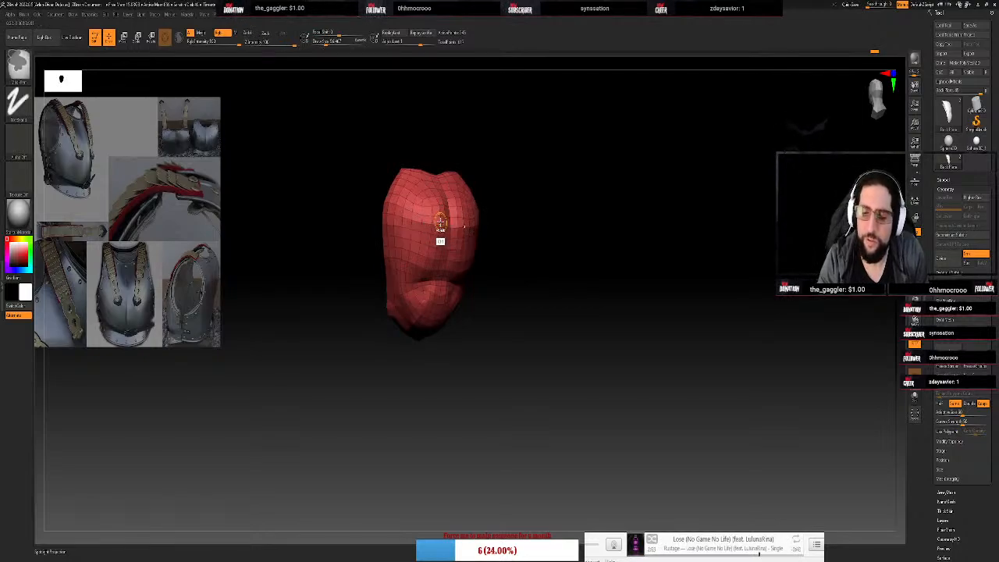
key(ctrl+w)
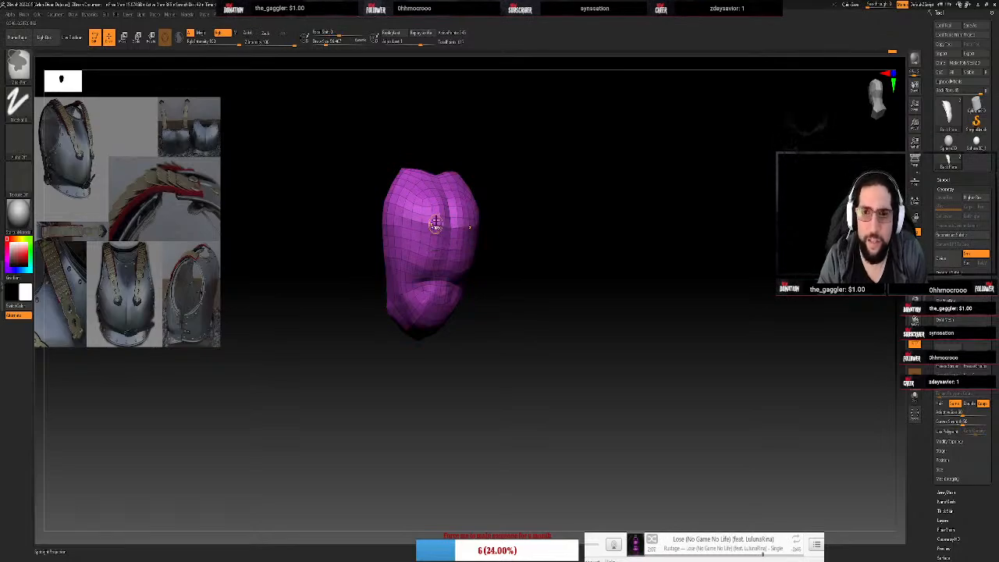
Adjust the Move brush's draw size and reshape the upper back groove and the lower bulge of the backplate
key(s)
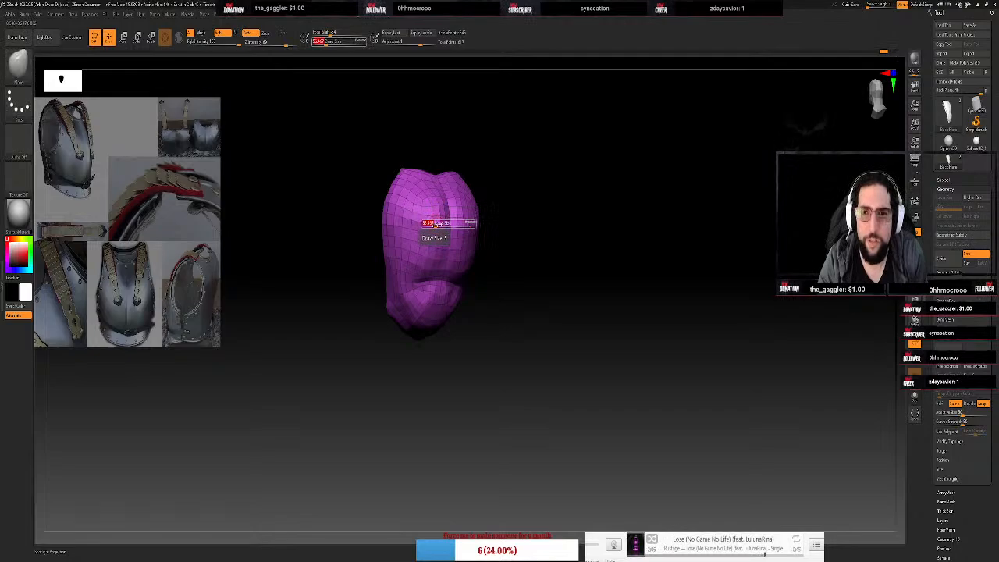
mouse_move(436, 224)
mouse_down()
mouse_move(452, 224)
mouse_move(426, 220)
mouse_up()
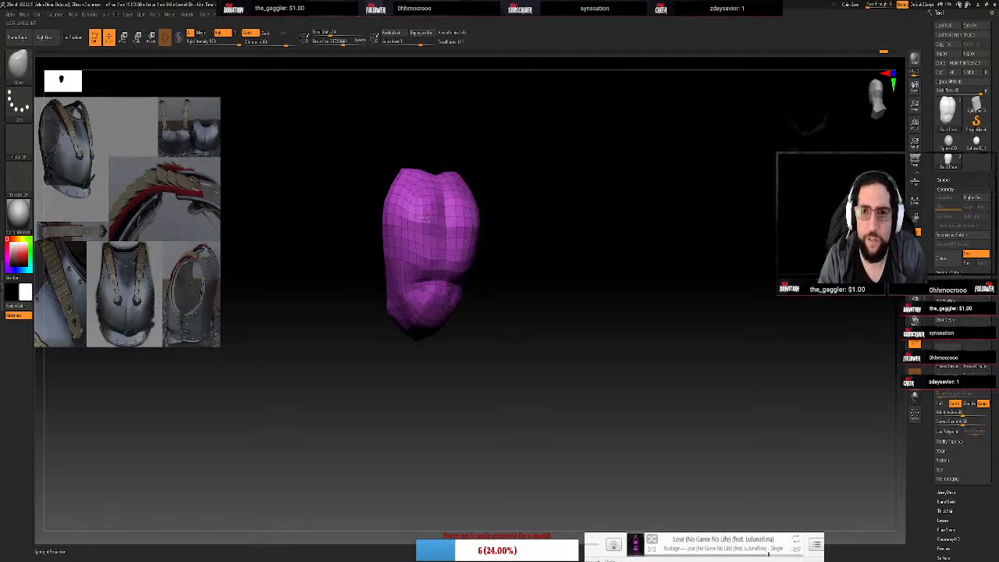
drag(554, 269, 441, 291)
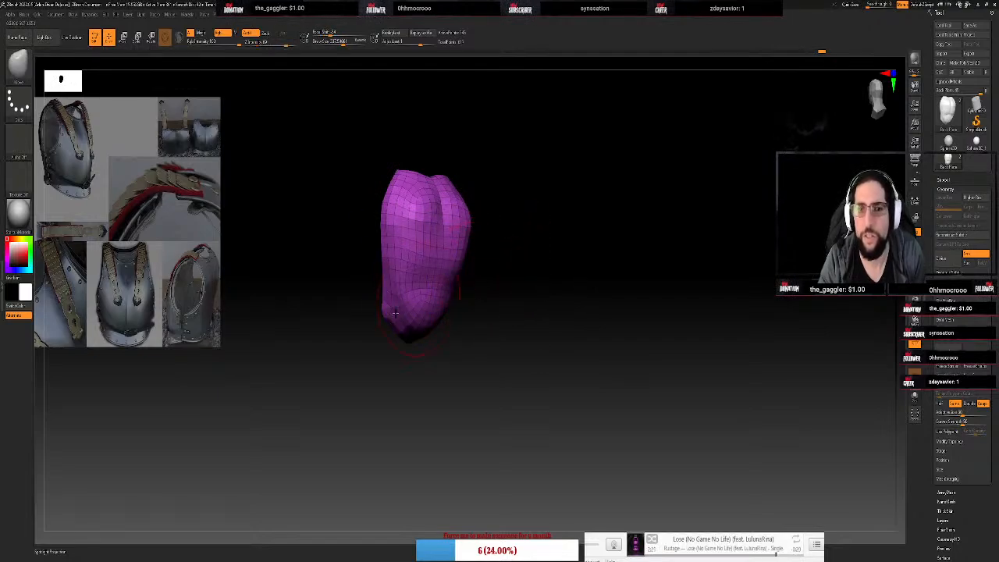
drag(534, 312, 543, 300)
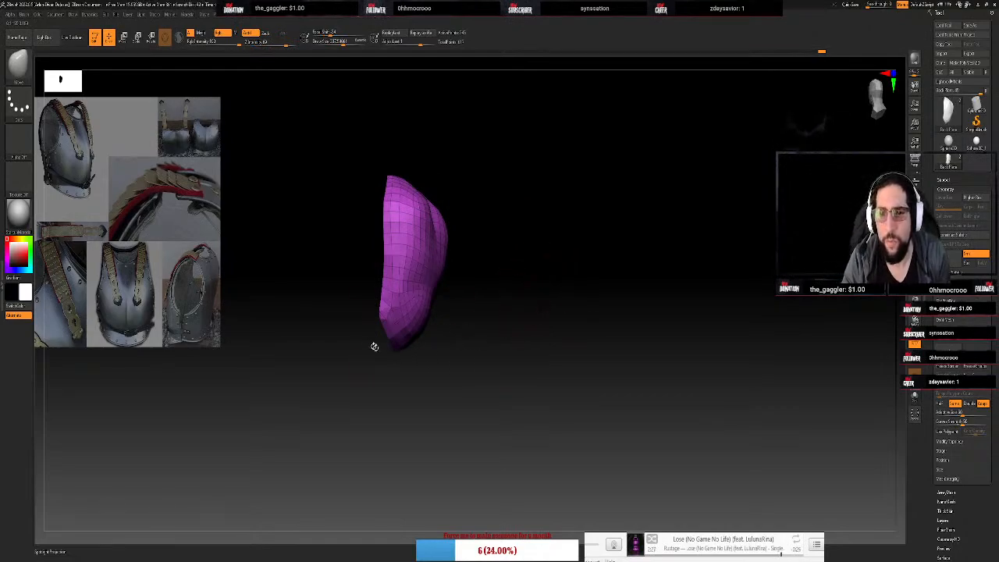
Reduce the Move brush's draw size and push in the lower side of the backplate to form a waist crease above its bottom edge
drag(549, 325, 506, 320)
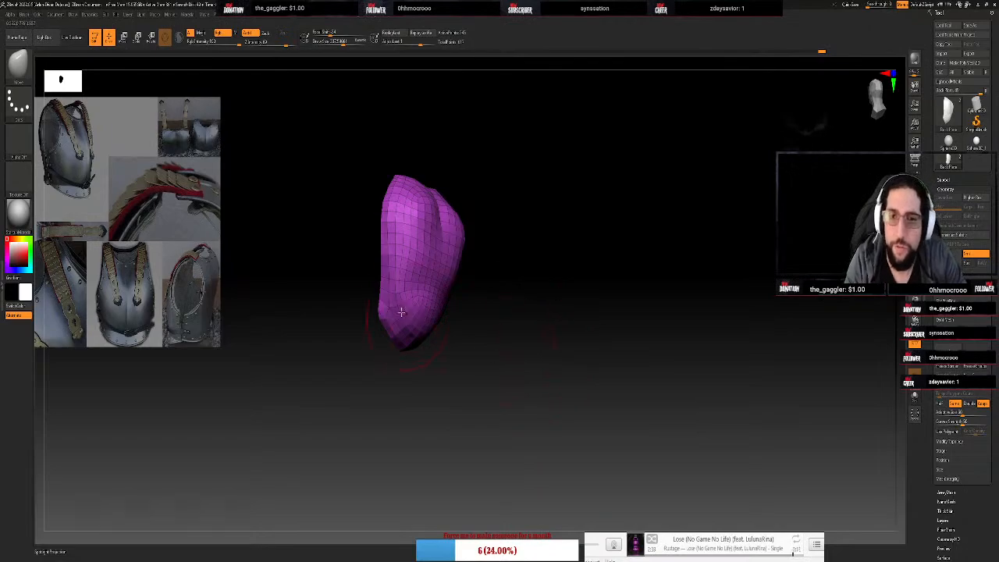
mouse_move(526, 292)
mouse_down()
mouse_move(511, 258)
mouse_move(532, 276)
mouse_up()
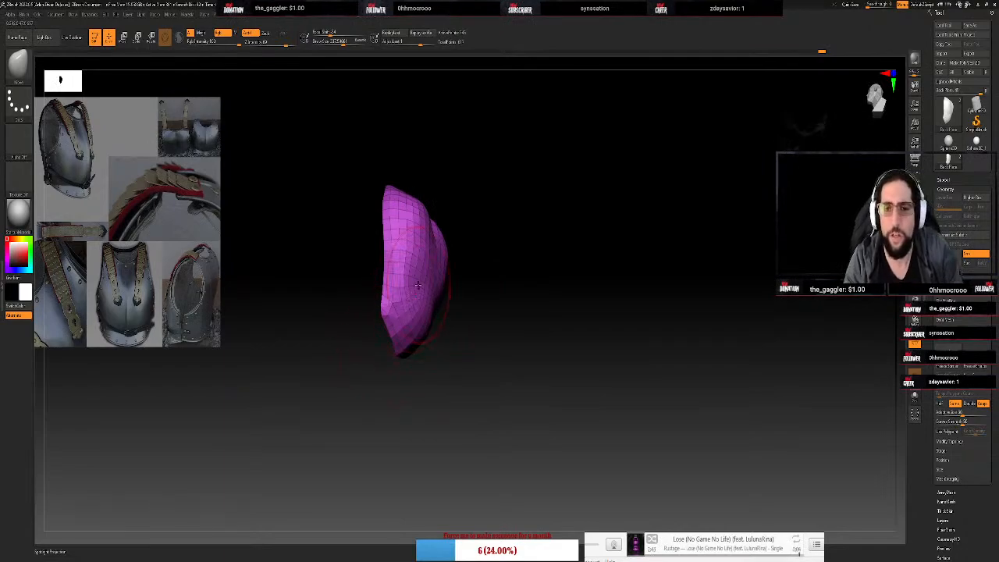
drag(451, 353, 459, 368)
drag(540, 388, 480, 352)
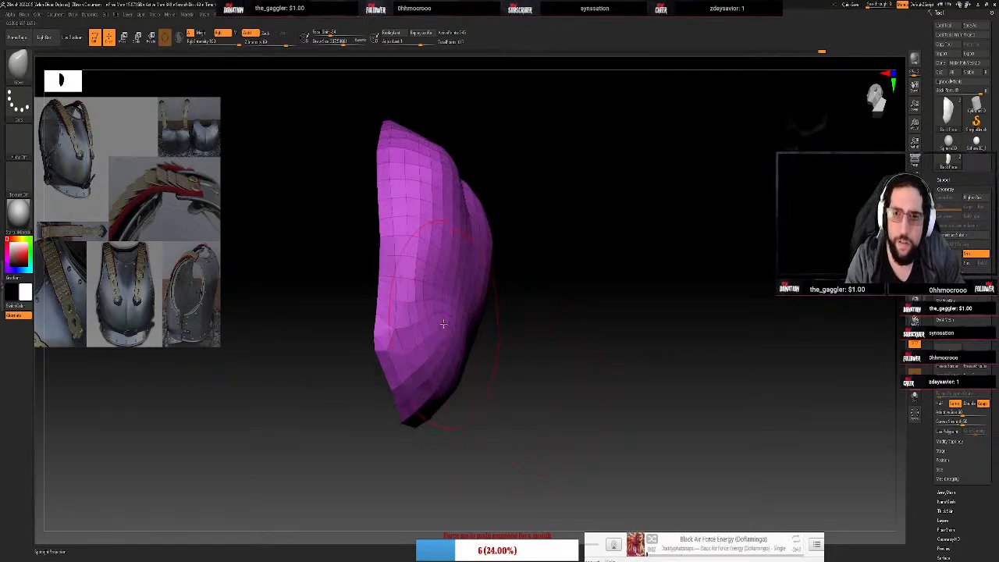
key(s)
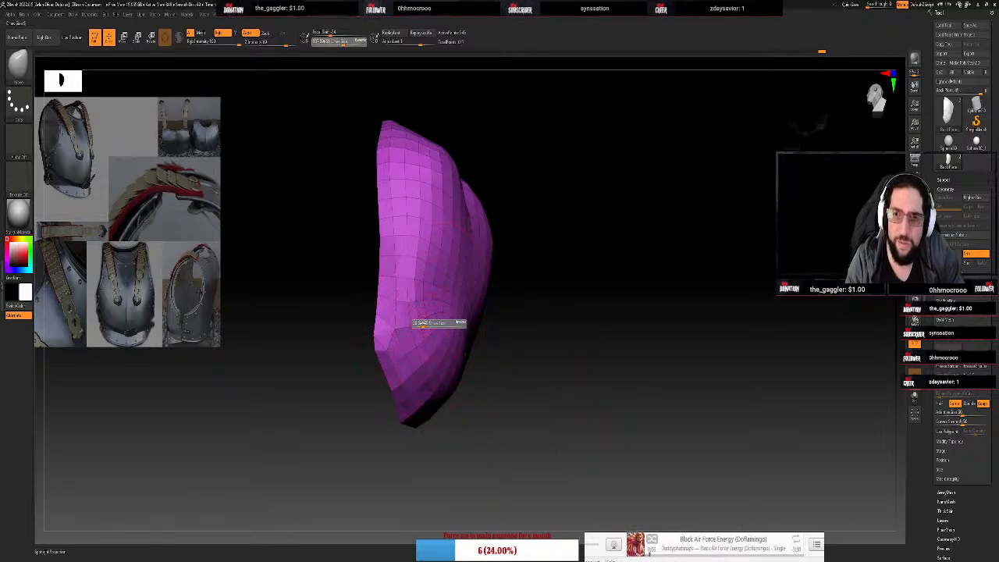
drag(420, 323, 421, 323)
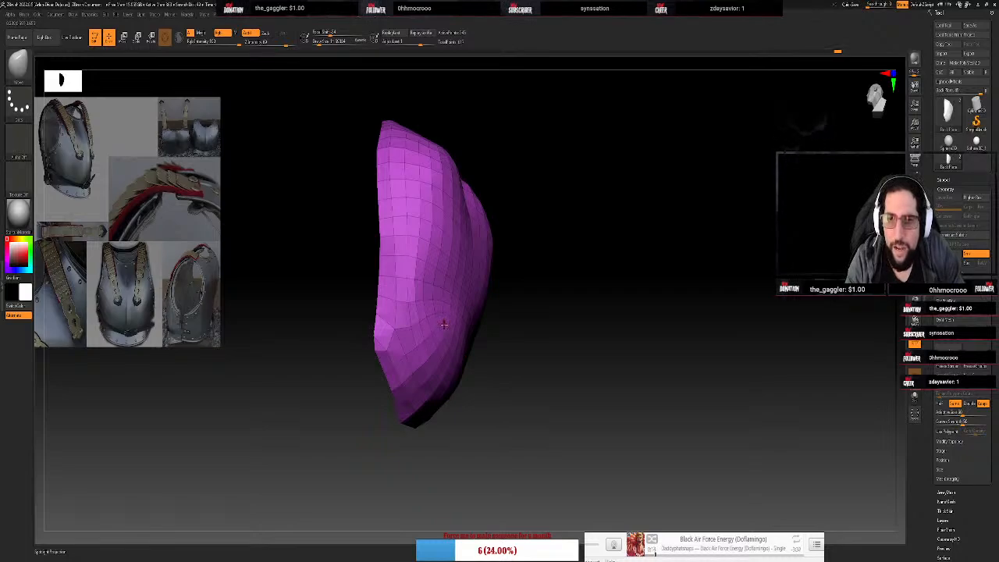
key(s)
drag(442, 325, 460, 334)
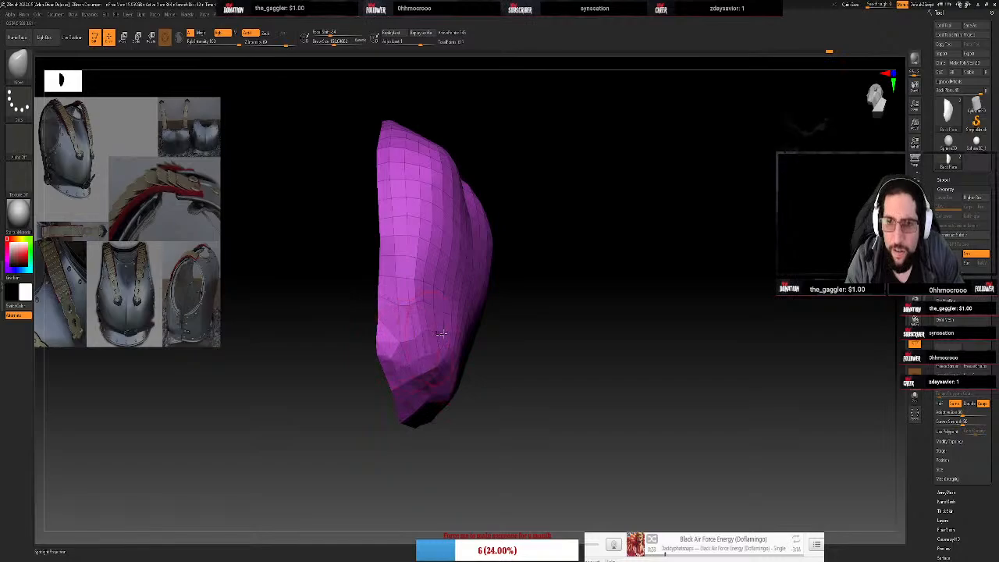
Scale a complete edge loop inward with ZModeler to pinch in the breastplate's waist
mouse_move(533, 350)
mouse_down()
mouse_move(520, 352)
mouse_move(525, 361)
mouse_up()
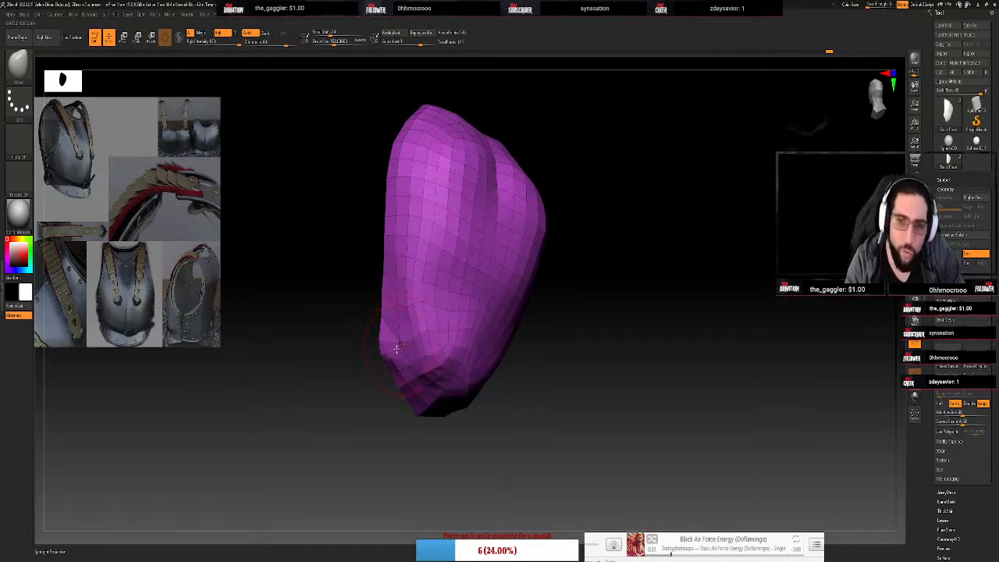
key(space)
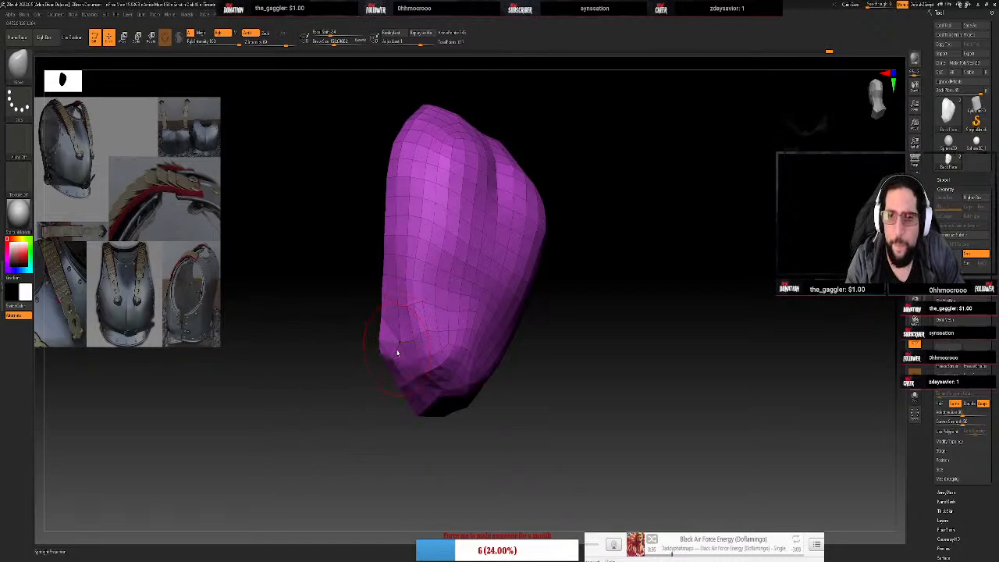
key(b)
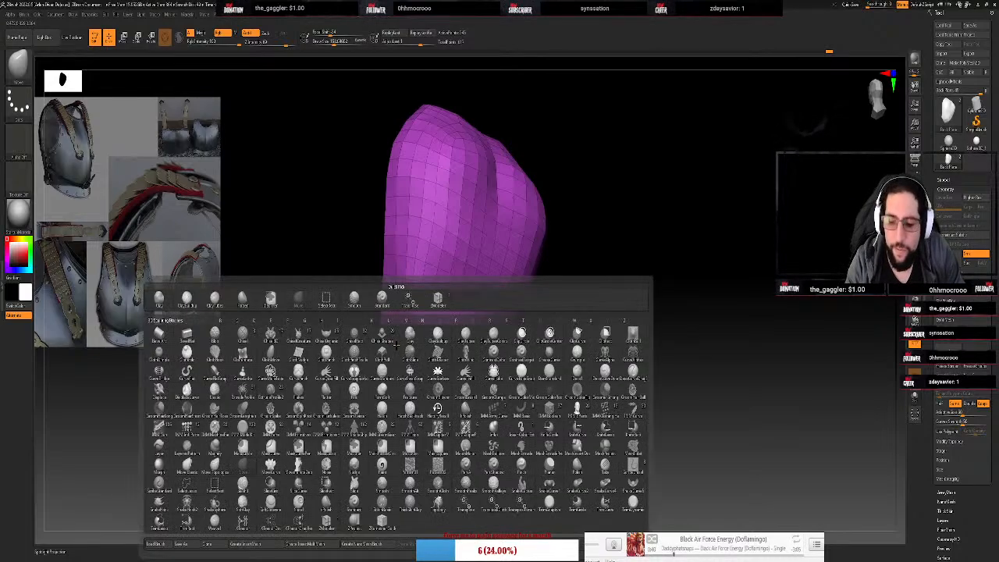
key(z)
key(m)
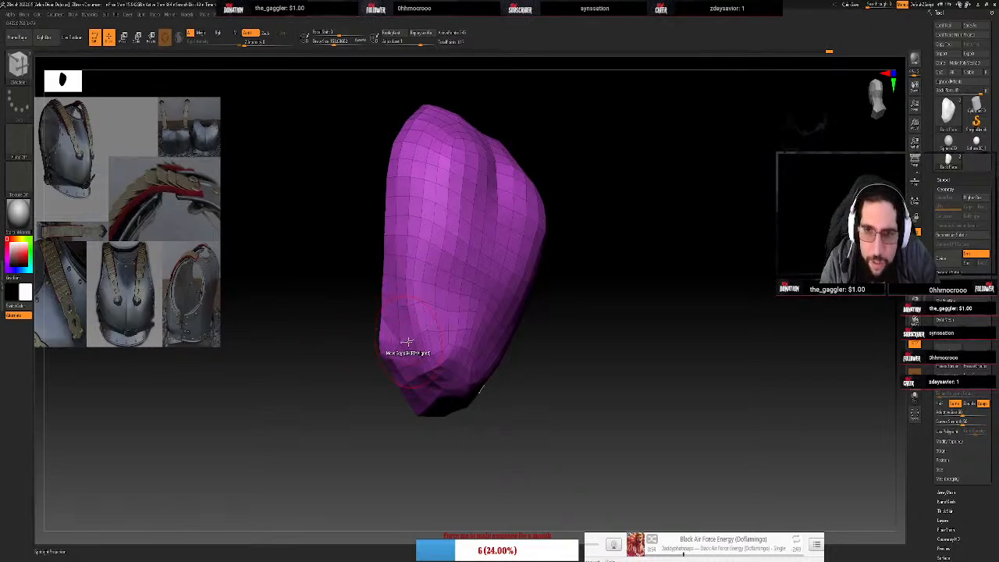
key(space)
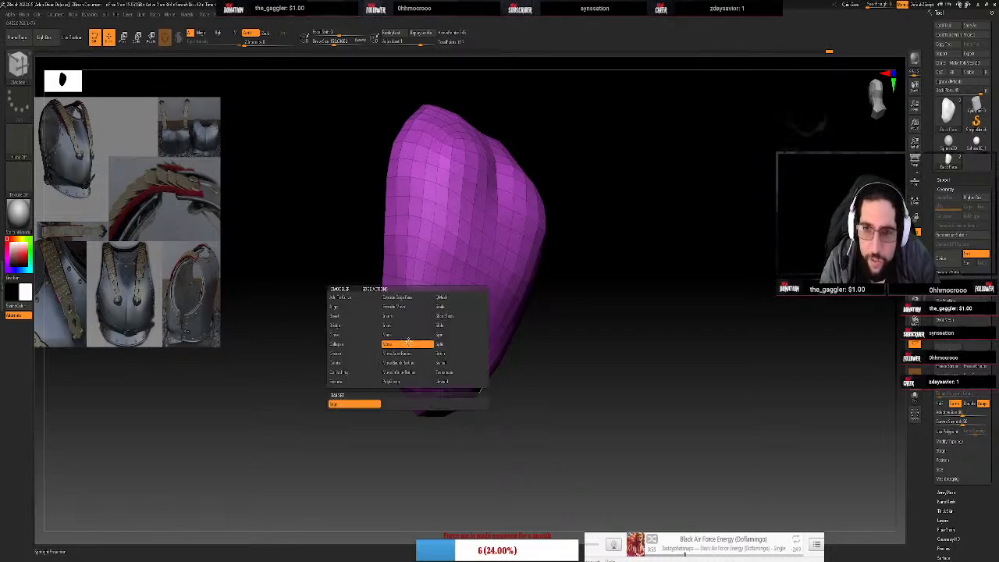
click(459, 306)
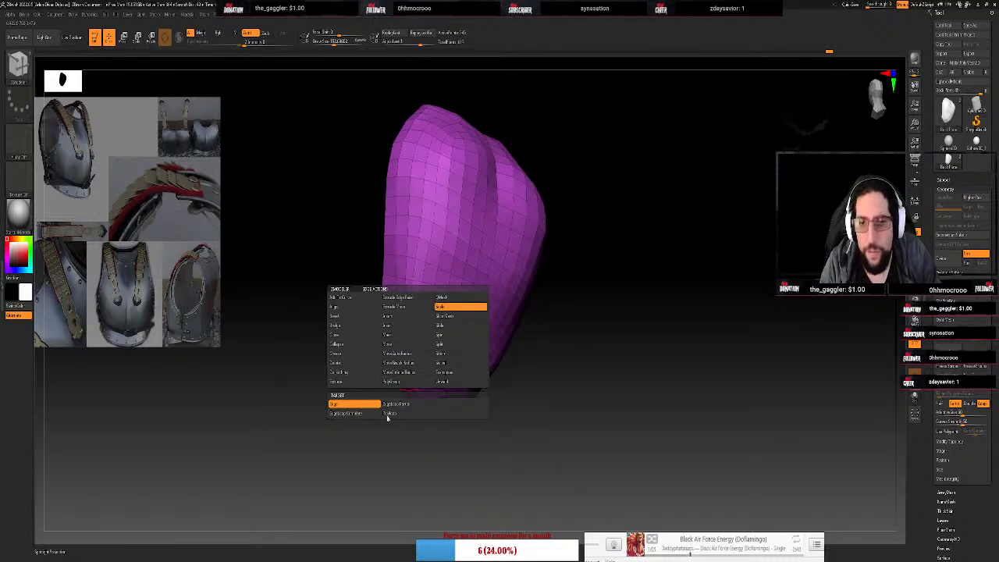
click(355, 415)
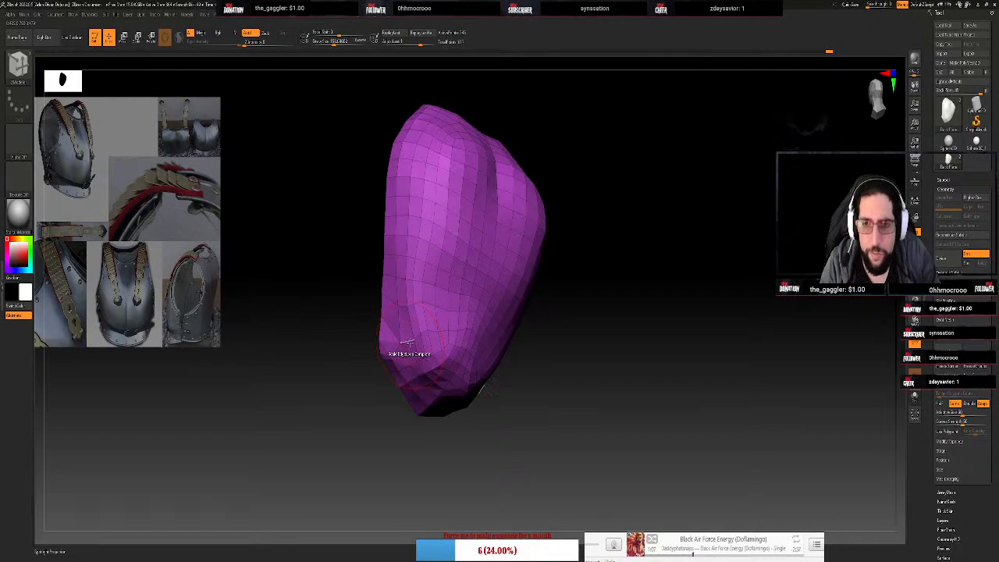
drag(407, 344, 399, 334)
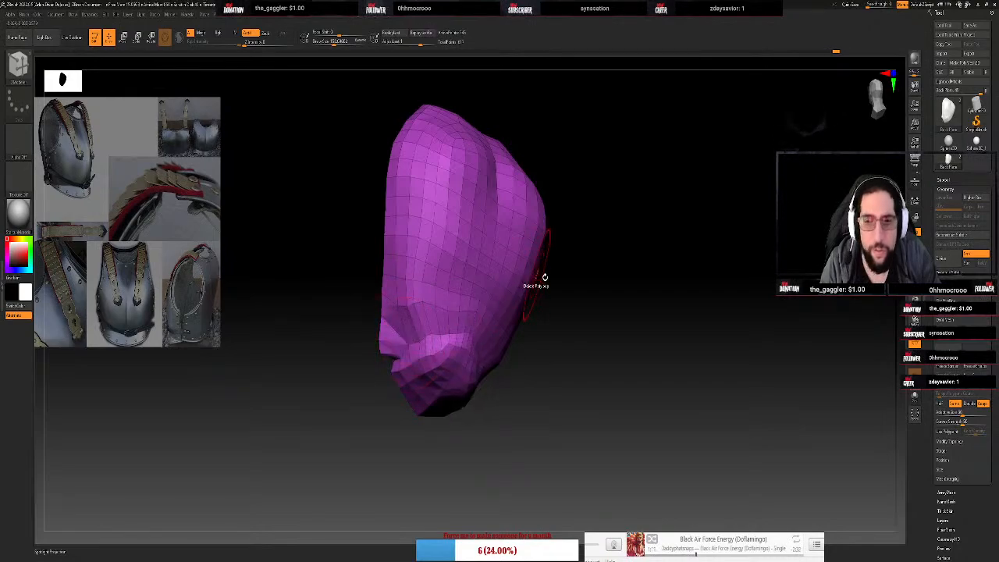
mouse_move(591, 375)
mouse_down()
mouse_move(594, 404)
mouse_move(580, 387)
mouse_move(588, 374)
mouse_up()
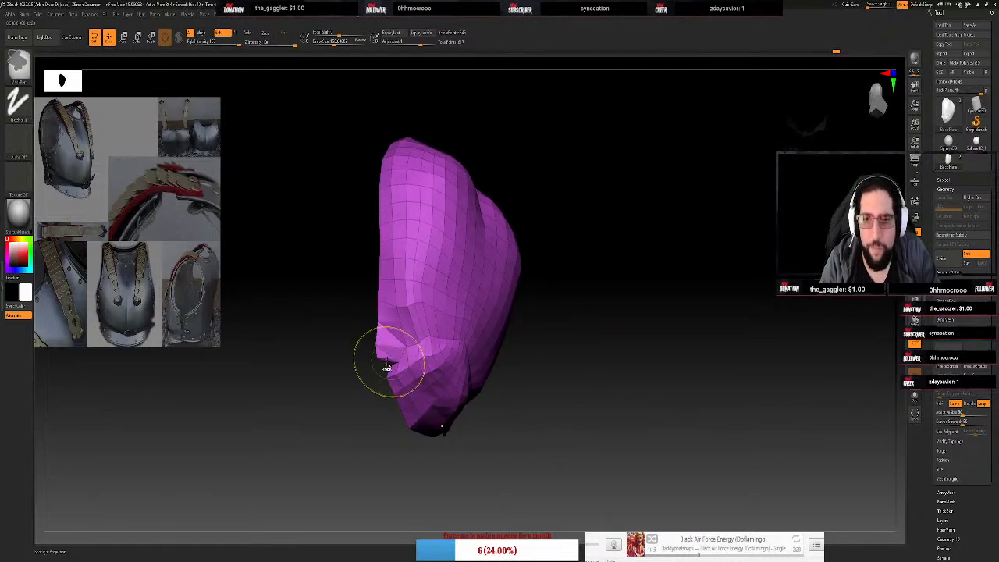
ctrl+drag(392, 365, 408, 355)
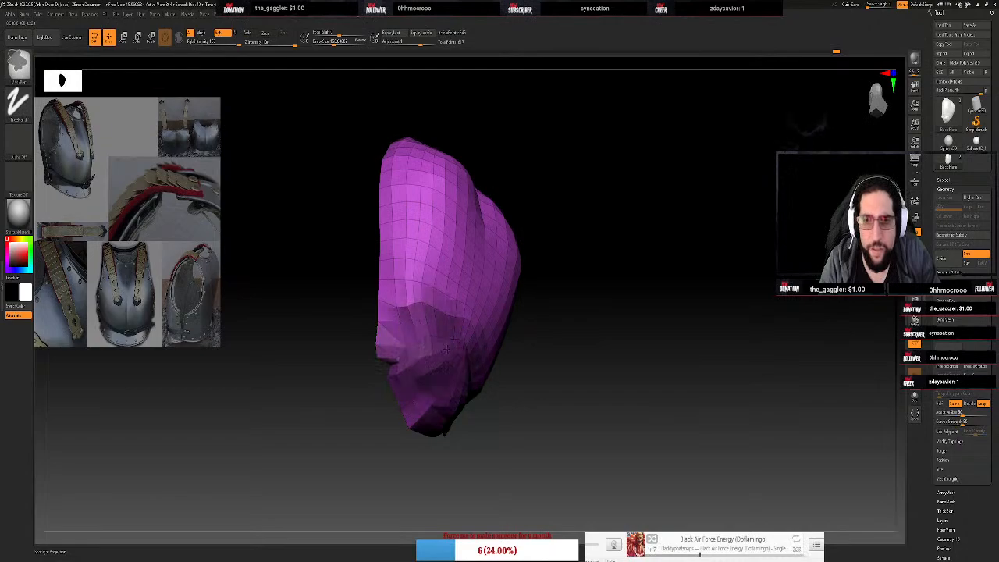
mouse_move(593, 435)
mouse_down()
mouse_move(640, 453)
mouse_move(598, 435)
mouse_move(670, 435)
mouse_move(619, 438)
mouse_up()
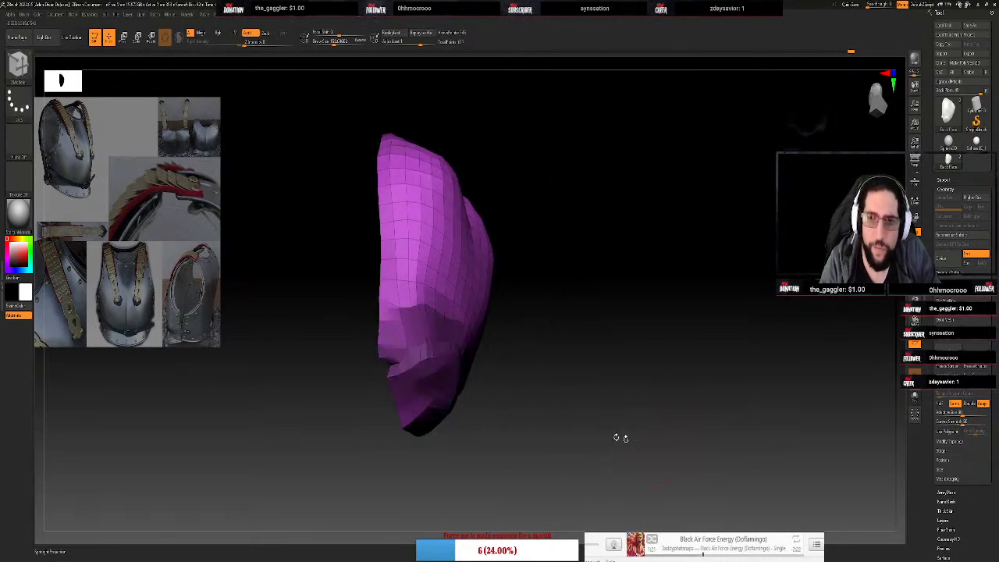
Mask a narrow band around the pinched waist of the breastplate using a smaller brush
drag(615, 352, 501, 399)
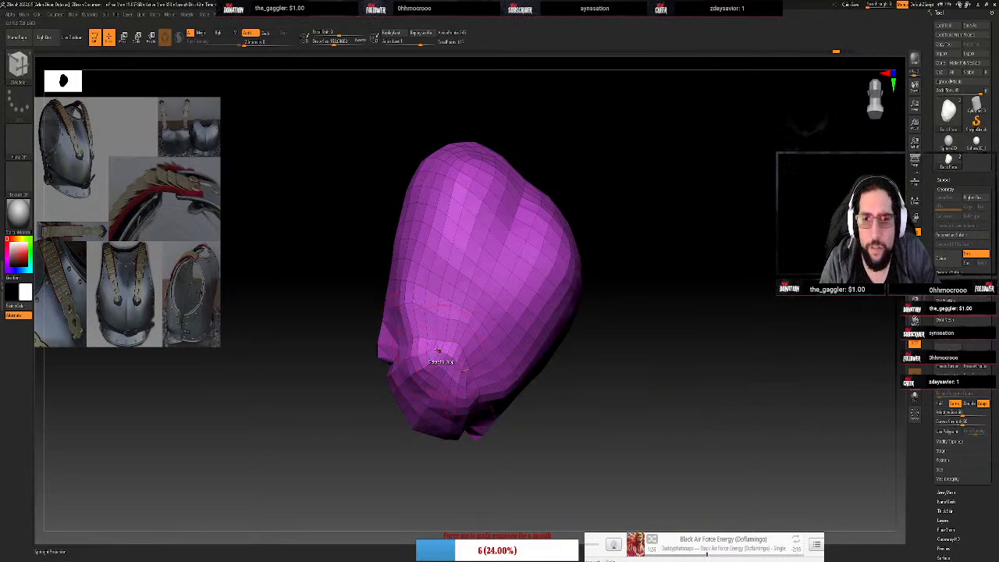
key(s)
drag(437, 351, 430, 349)
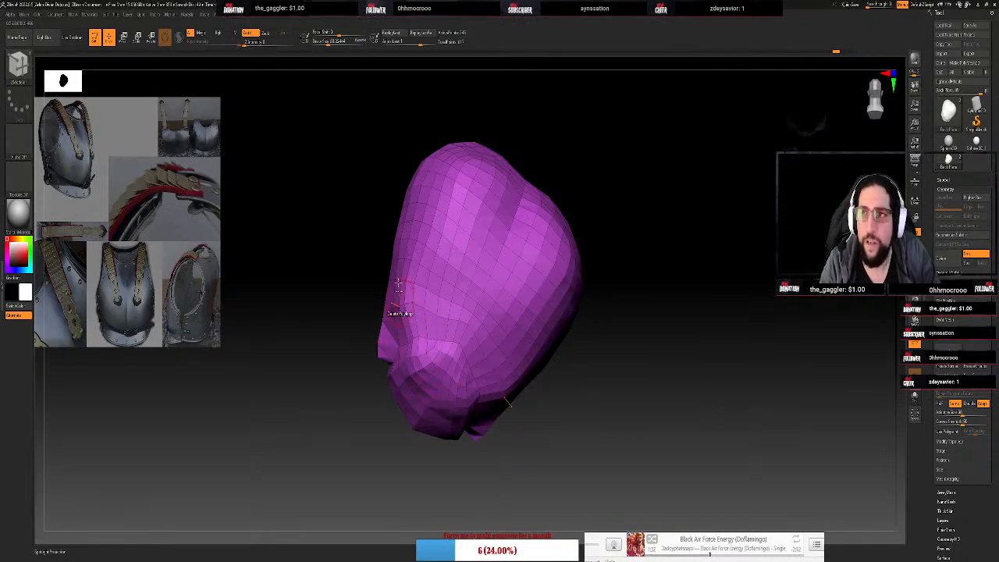
drag(319, 35, 309, 37)
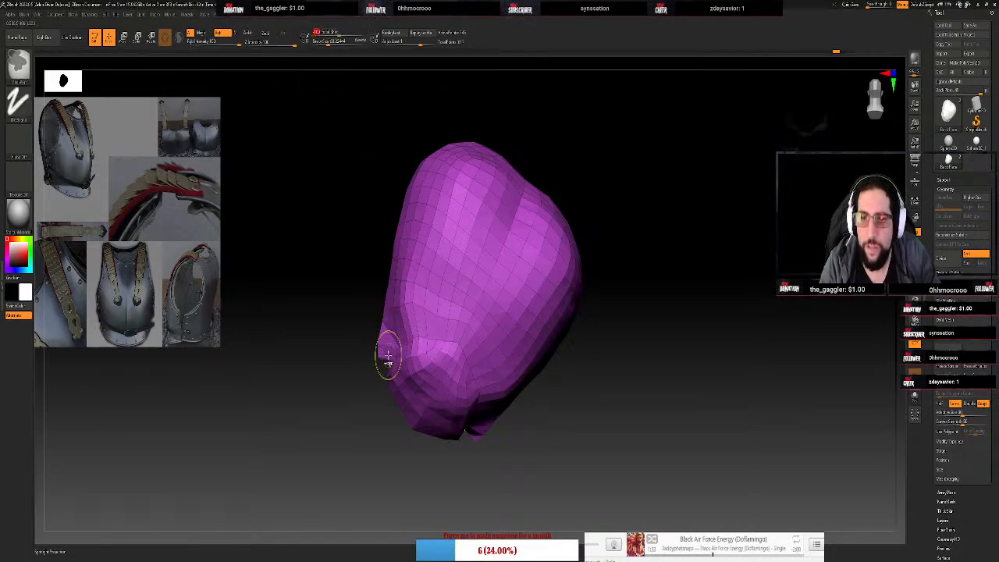
mouse_move(385, 361)
ctrl+mouse_down()
mouse_move(429, 340)
mouse_move(460, 358)
ctrl+mouse_up()
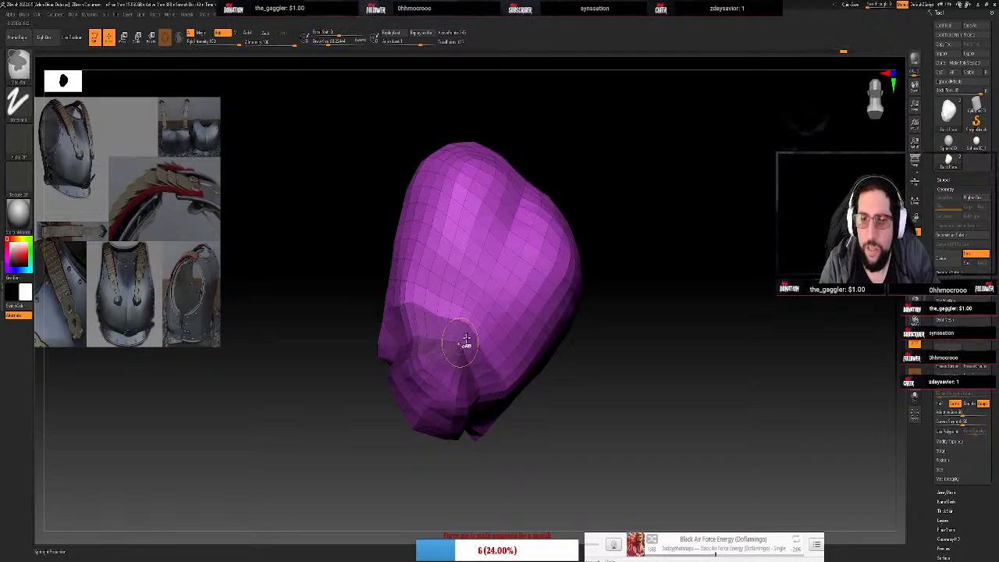
key(ctrl+w)
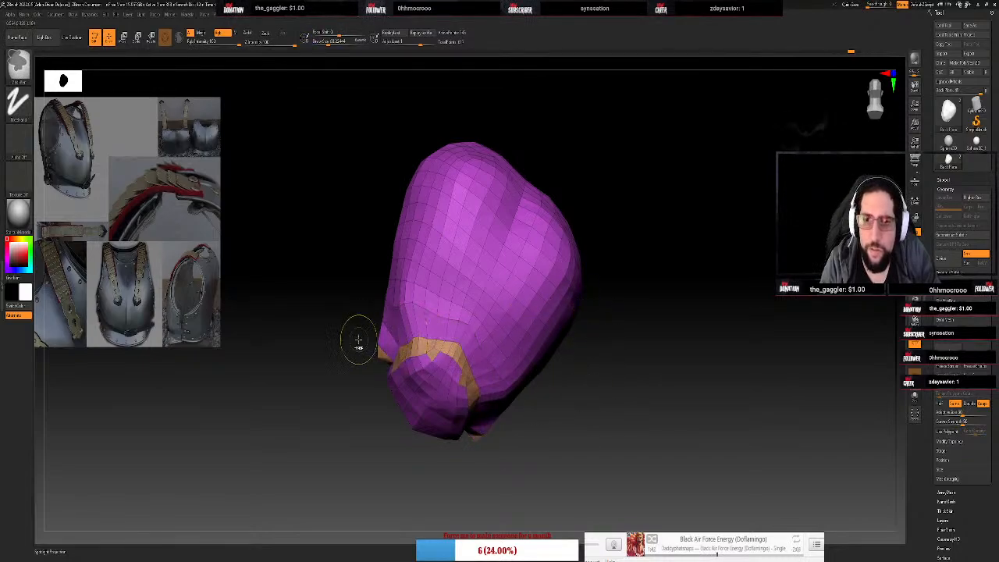
key(ctrl+z)
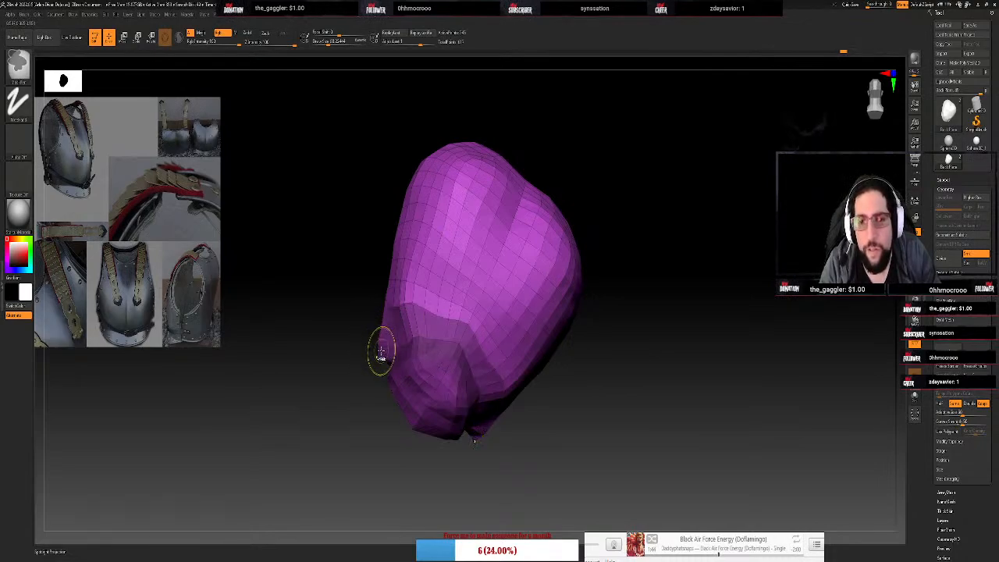
Extend the mask across the whole waist band and turn the masked area into its own polygroup
mouse_move(381, 355)
ctrl+mouse_down()
mouse_move(418, 312)
mouse_move(446, 330)
mouse_move(472, 370)
mouse_move(443, 345)
ctrl+mouse_up()
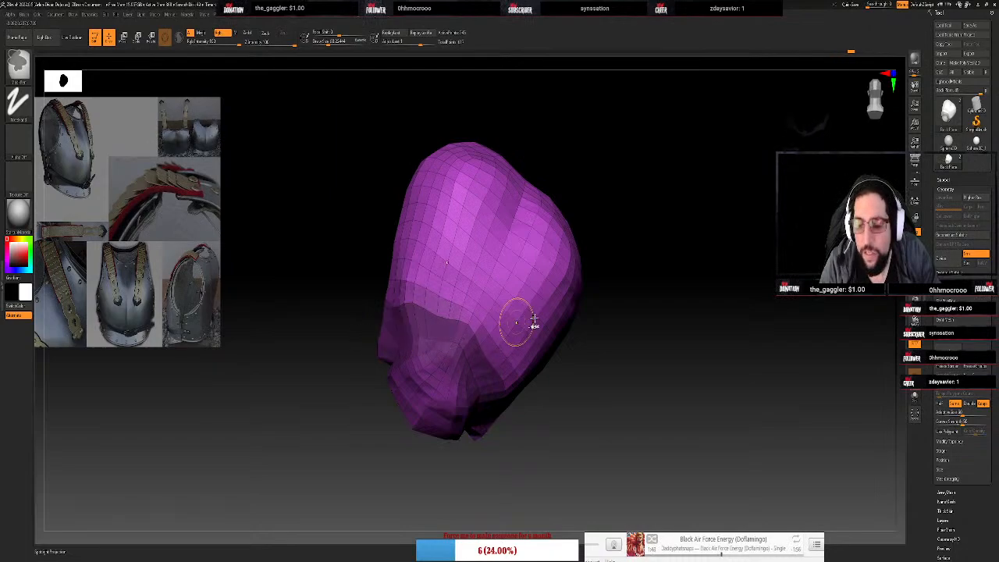
key(ctrl+w)
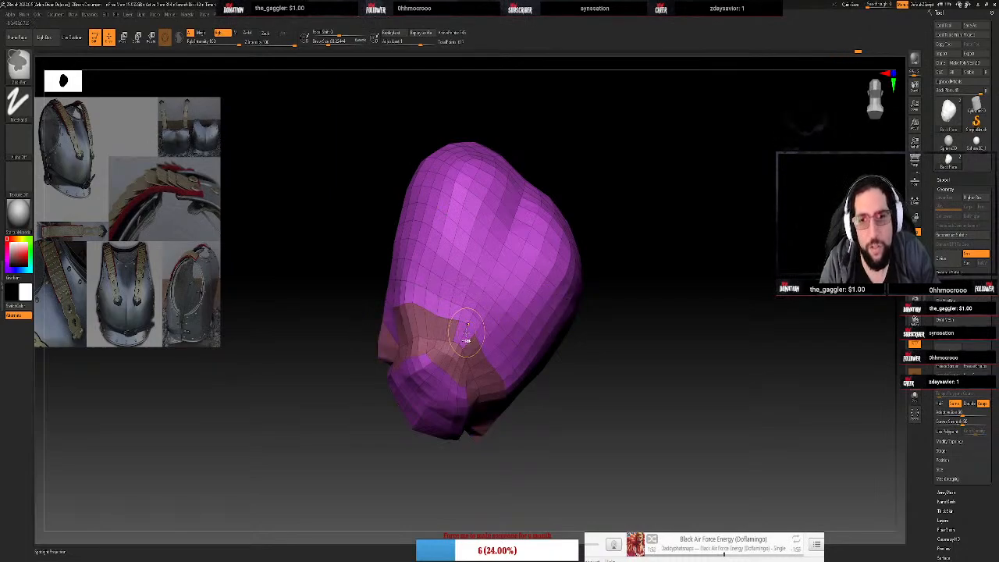
key(ctrl+shift)
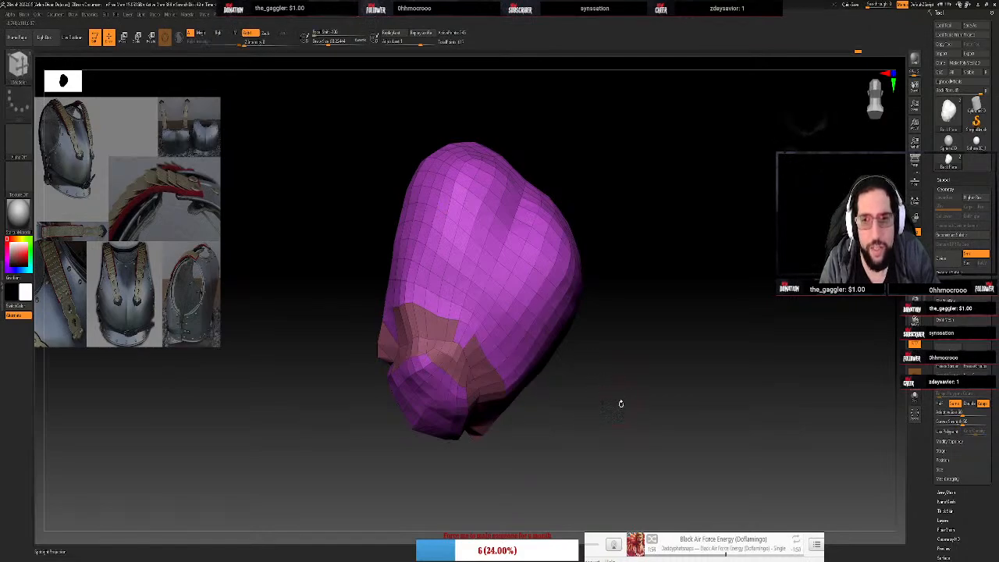
mouse_move(608, 415)
mouse_down()
mouse_move(629, 408)
mouse_move(622, 413)
mouse_up()
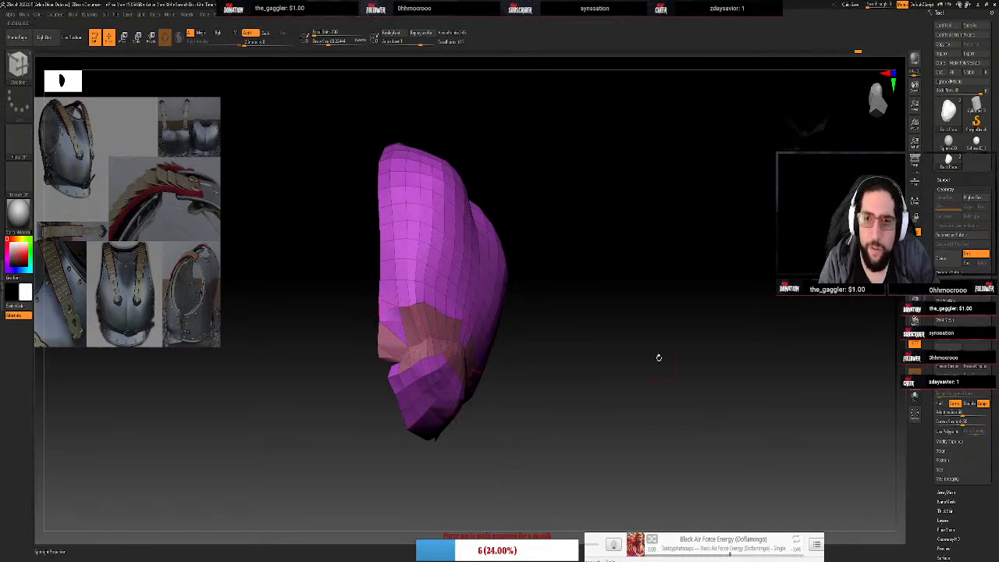
drag(658, 357, 637, 357)
key(ctrl+z)
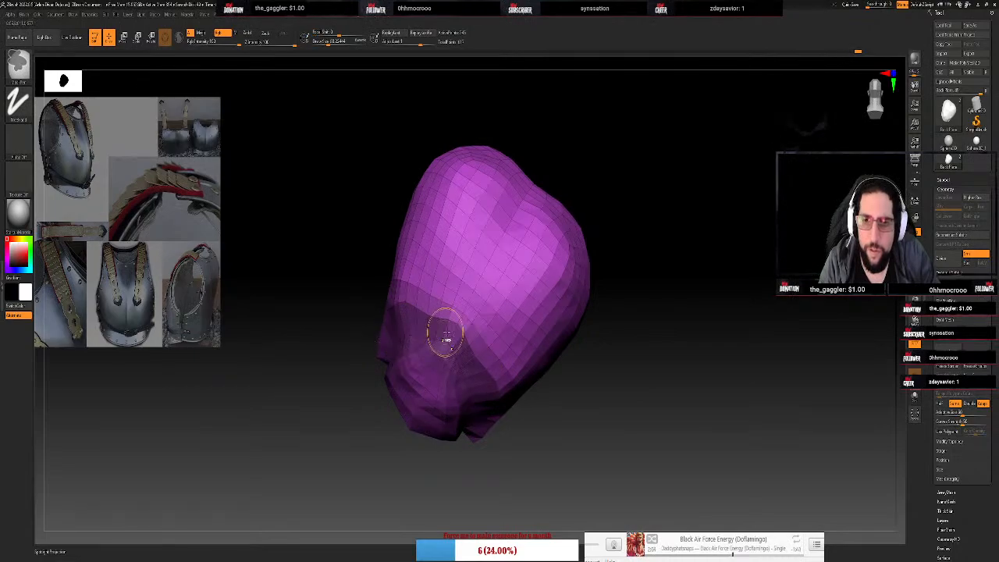
drag(444, 335, 439, 352)
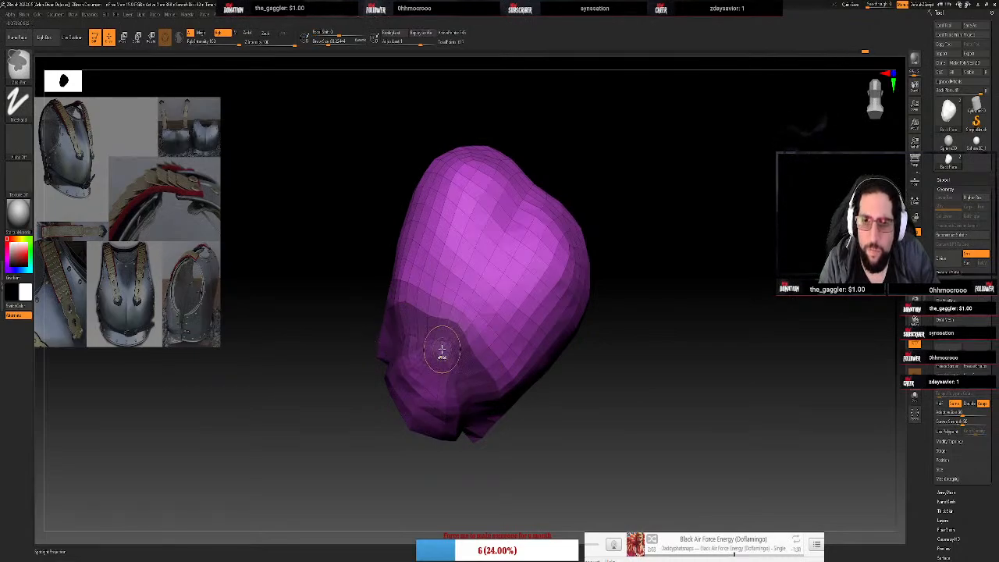
key(ctrl+w)
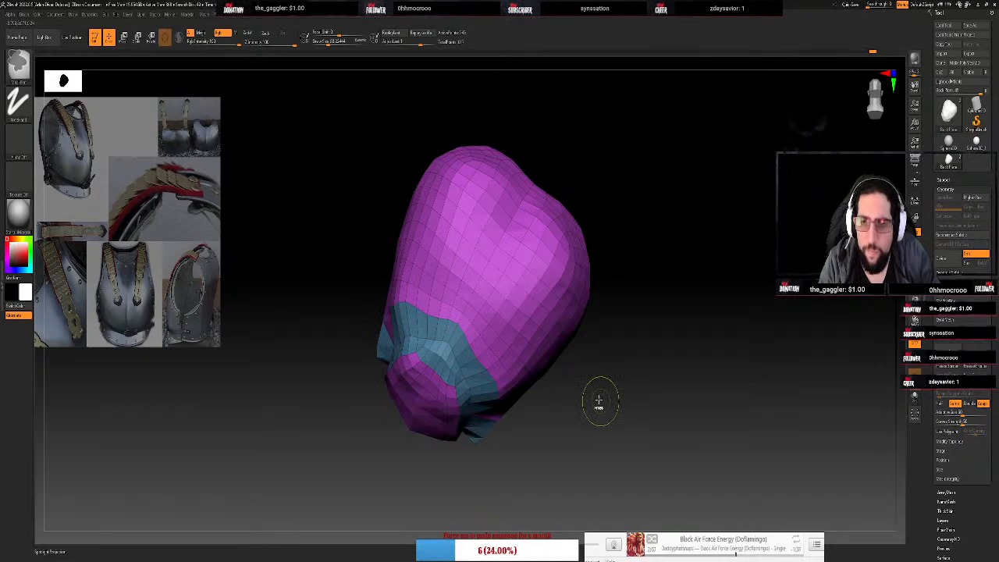
key(ctrl+z)
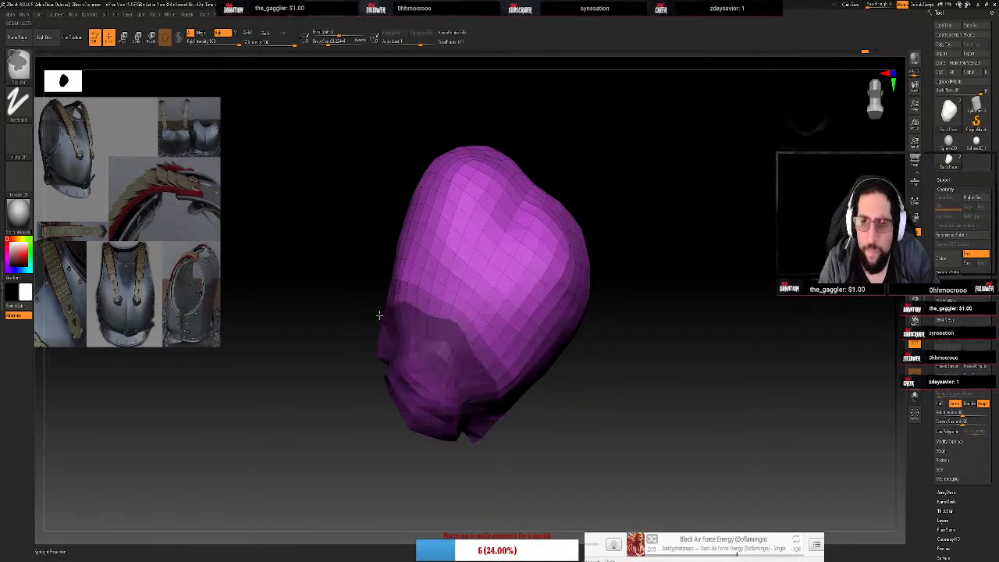
key(ctrl+w)
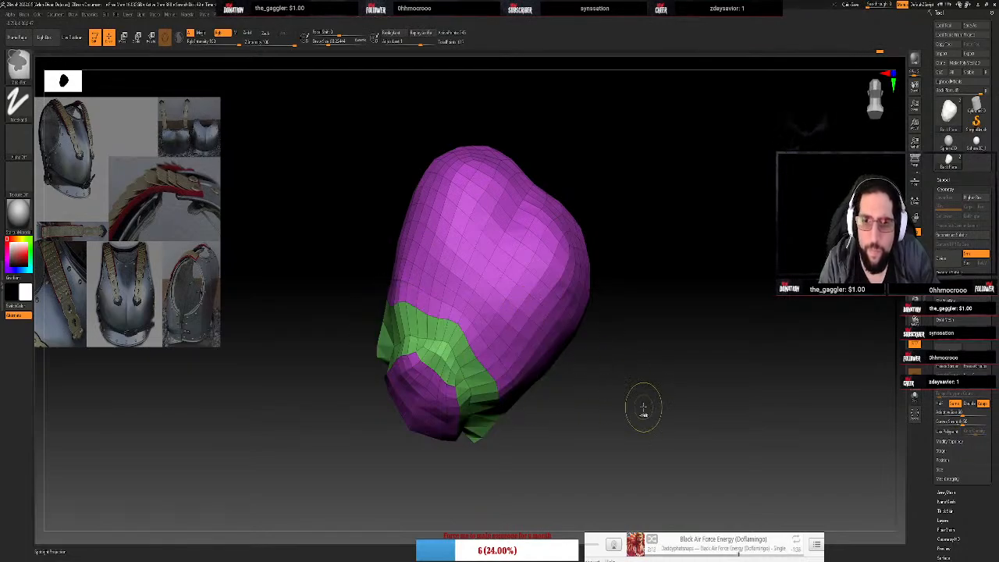
Remesh the breastplate with ZRemesher, keeping the waist band as a separate polygroup
drag(643, 408, 633, 469)
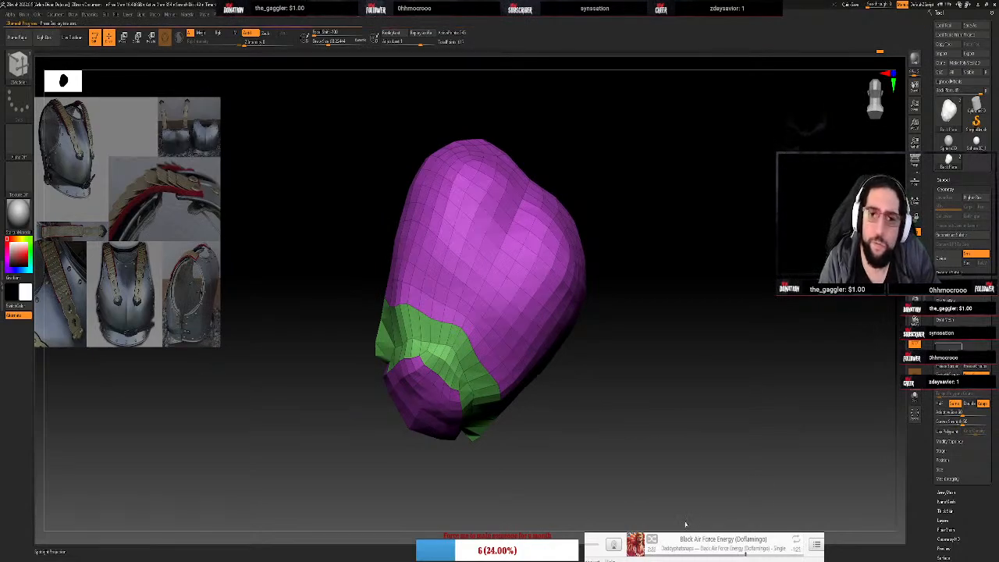
drag(606, 467, 596, 433)
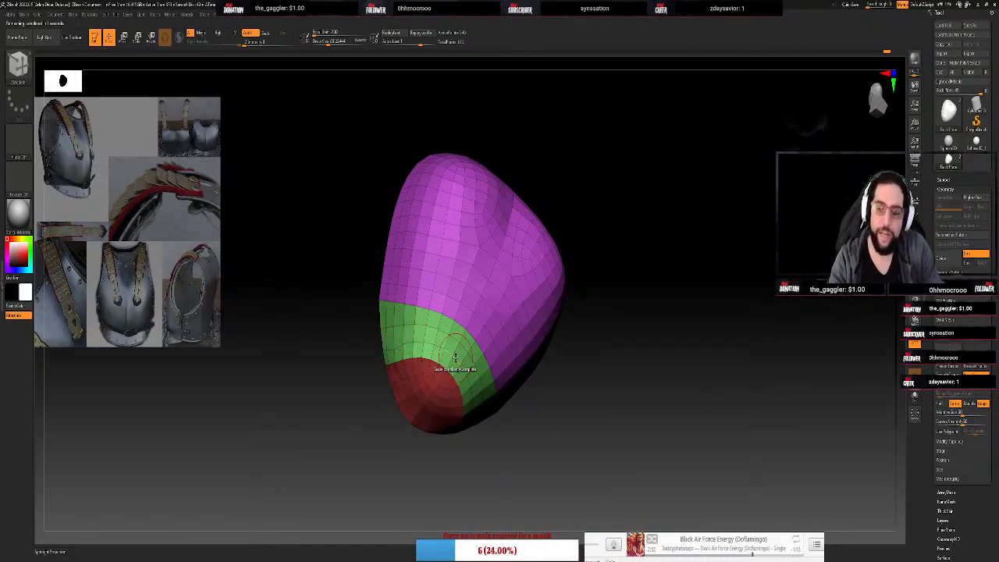
Scale a complete edge loop within the waist band inward and flare the loop below it outward
mouse_move(662, 301)
mouse_down()
mouse_move(675, 308)
mouse_move(668, 320)
mouse_up()
drag(544, 366, 493, 380)
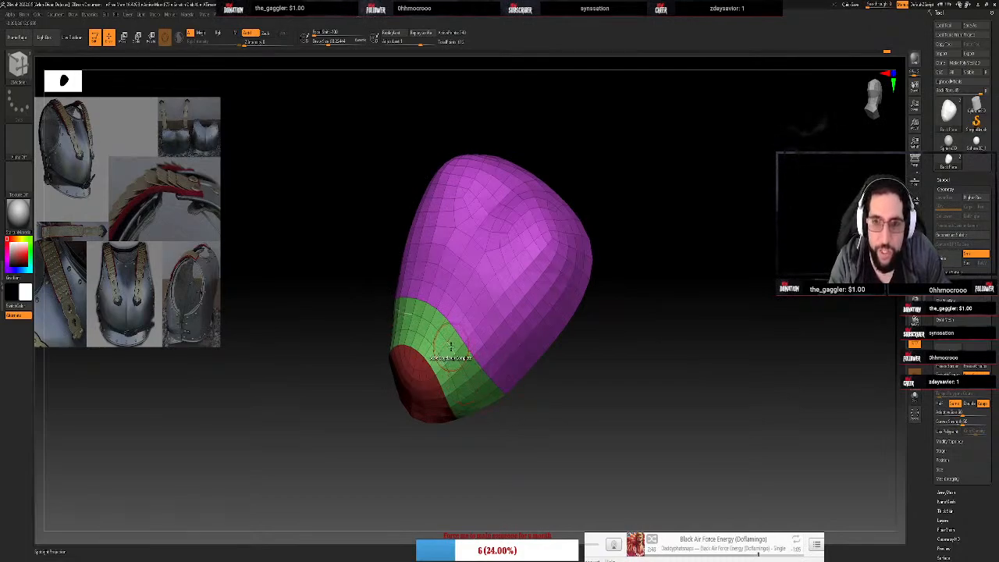
drag(451, 347, 432, 336)
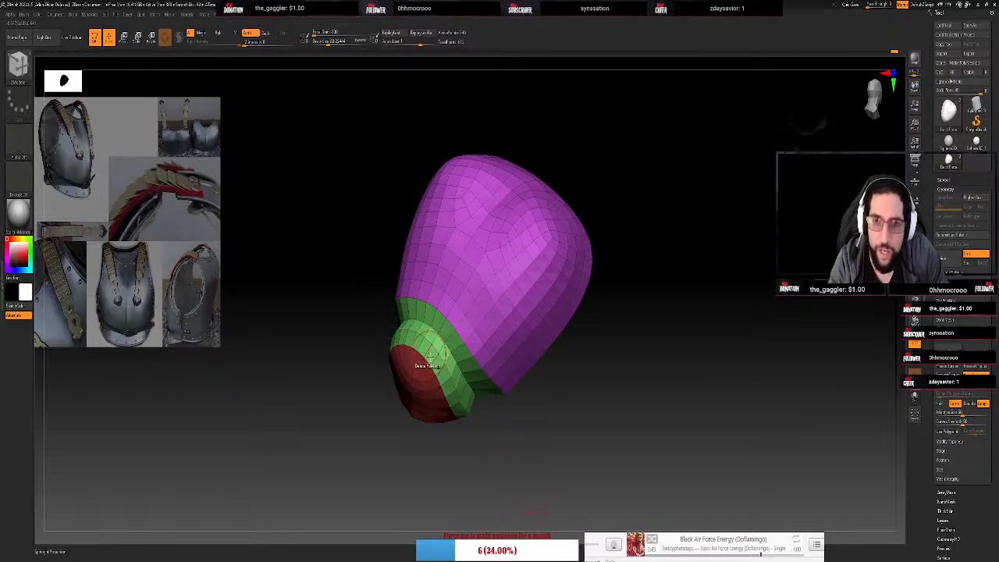
drag(443, 362, 465, 368)
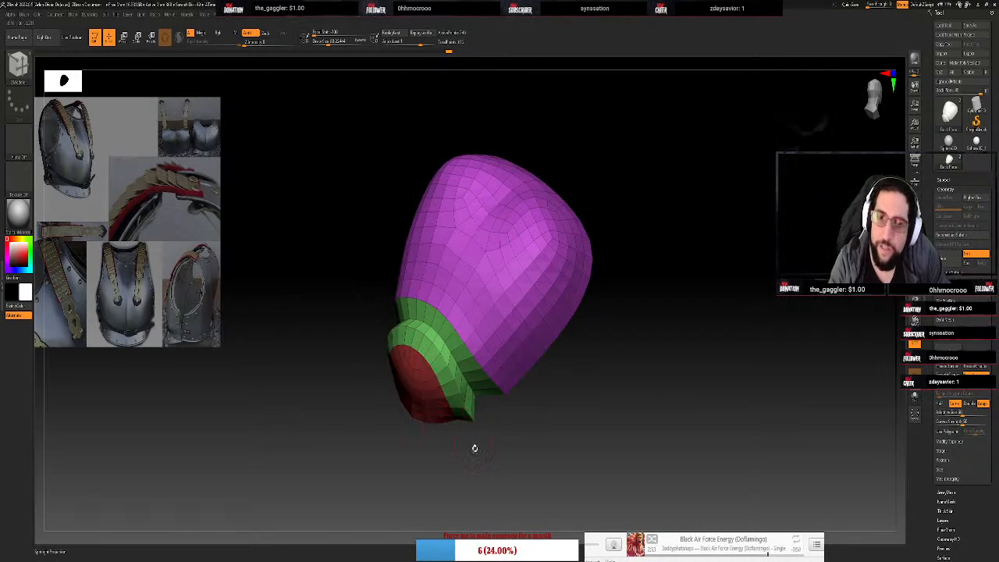
drag(475, 448, 478, 473)
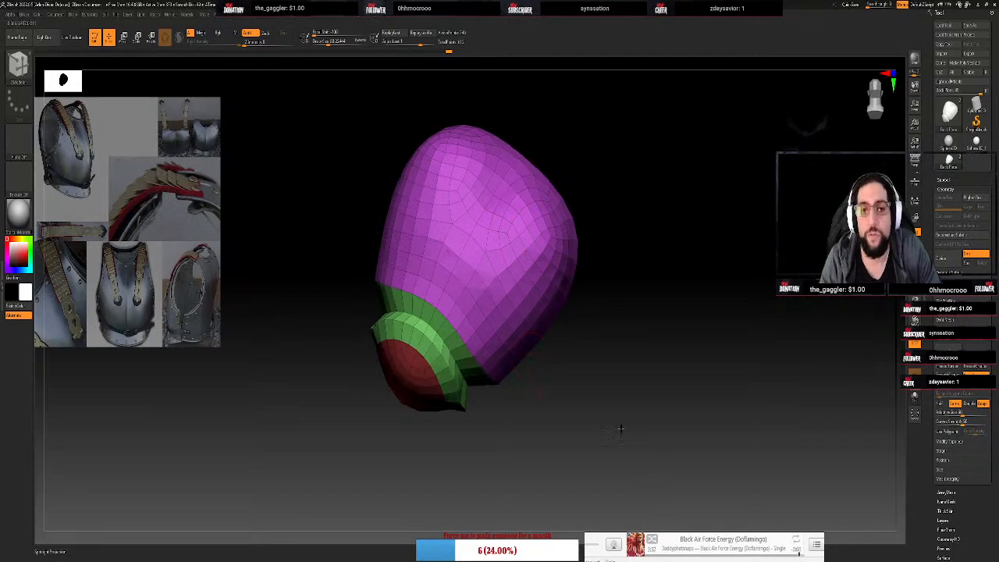
mouse_move(625, 436)
mouse_down()
mouse_move(676, 460)
mouse_move(635, 442)
mouse_up()
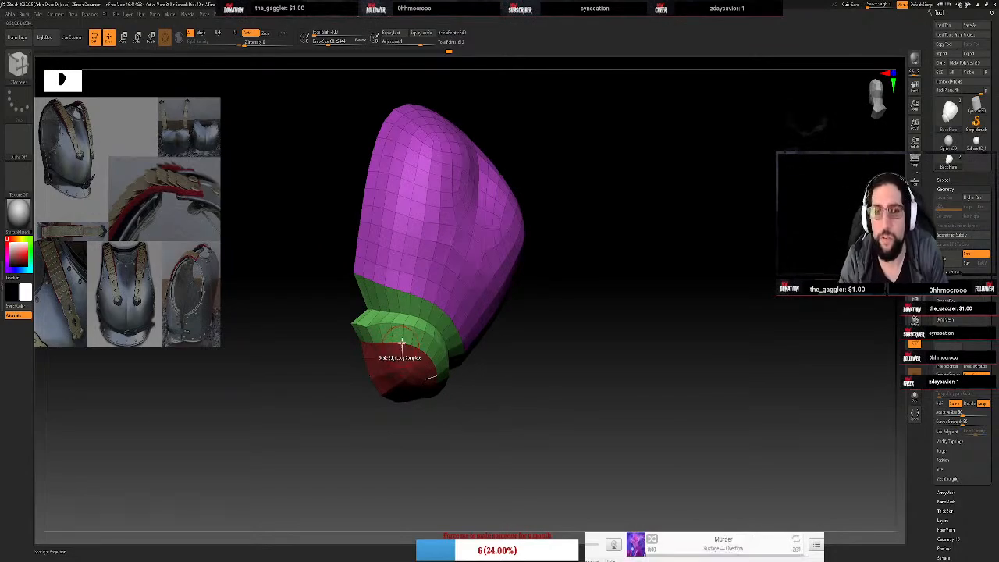
key(space)
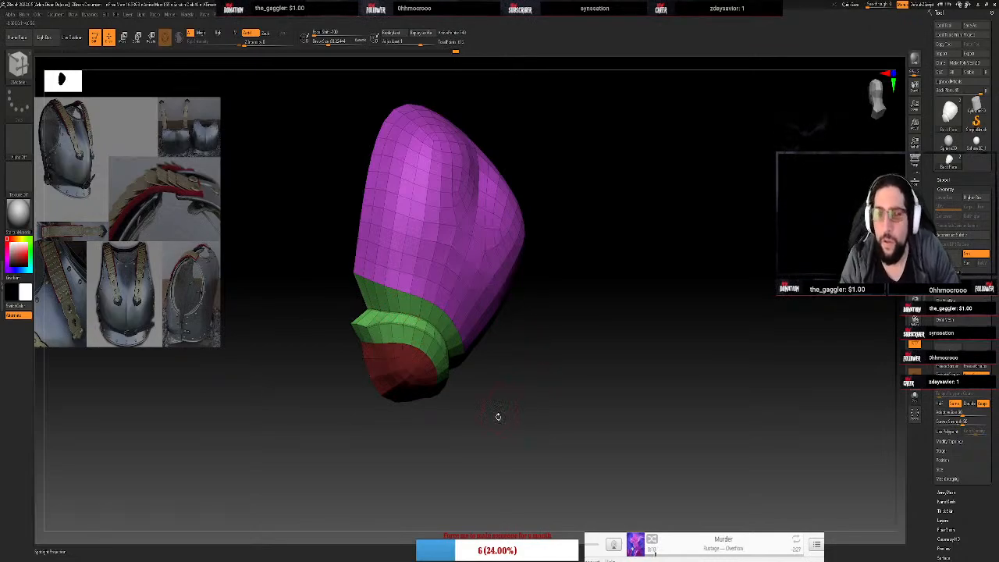
drag(506, 423, 479, 434)
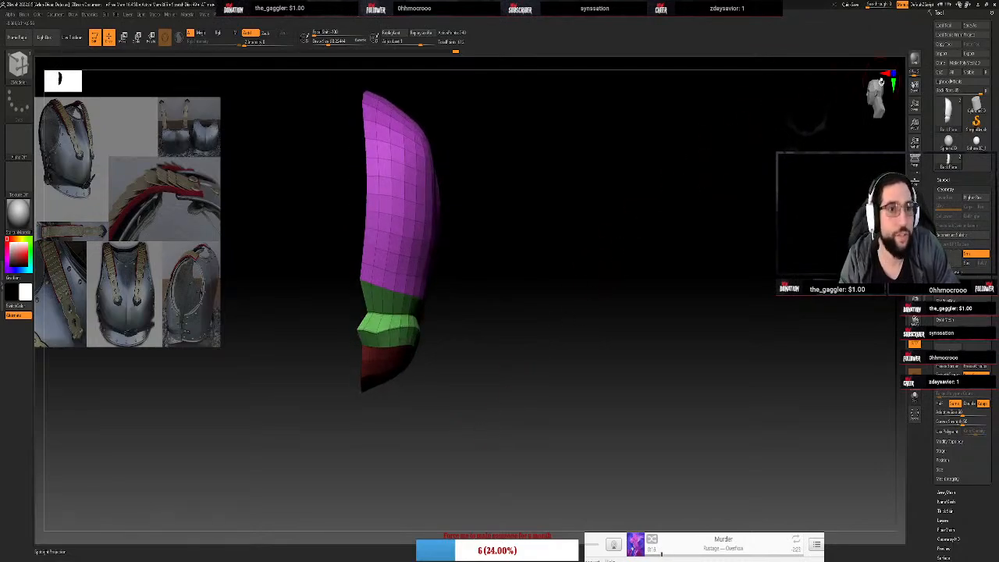
Turn on the floor grid and remesh the back plate with ZRemesher
drag(882, 100, 878, 95)
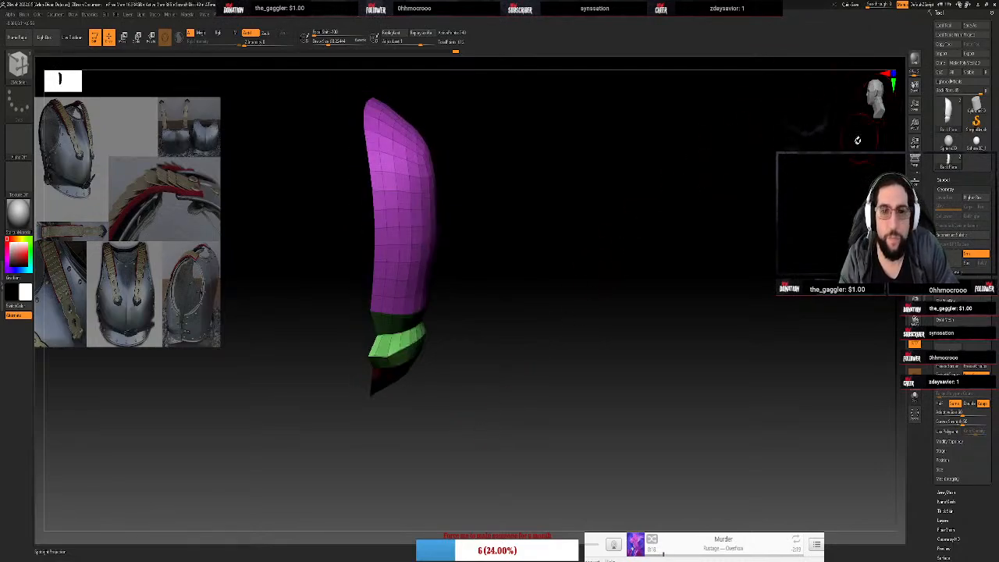
alt+drag(539, 330, 594, 198)
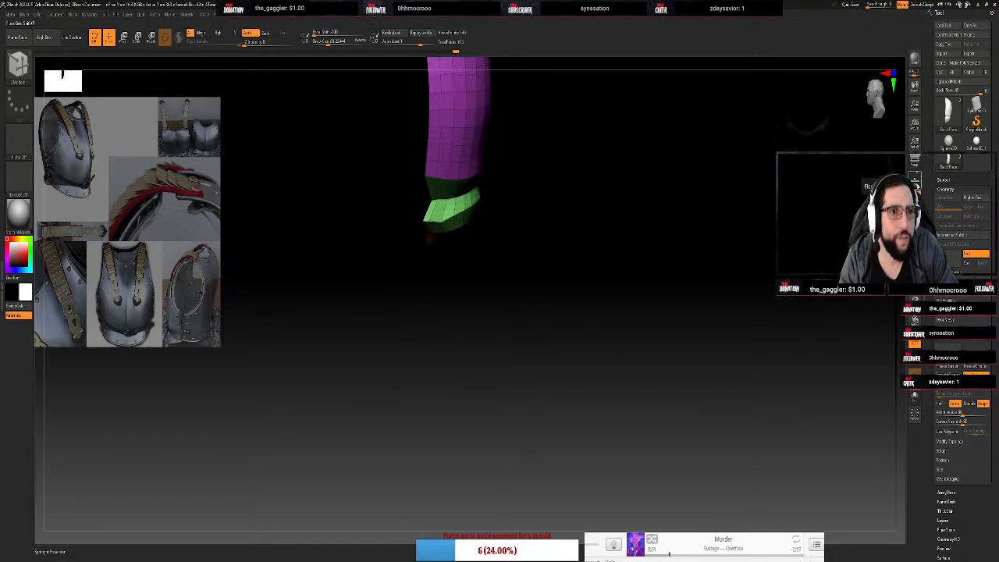
click(915, 180)
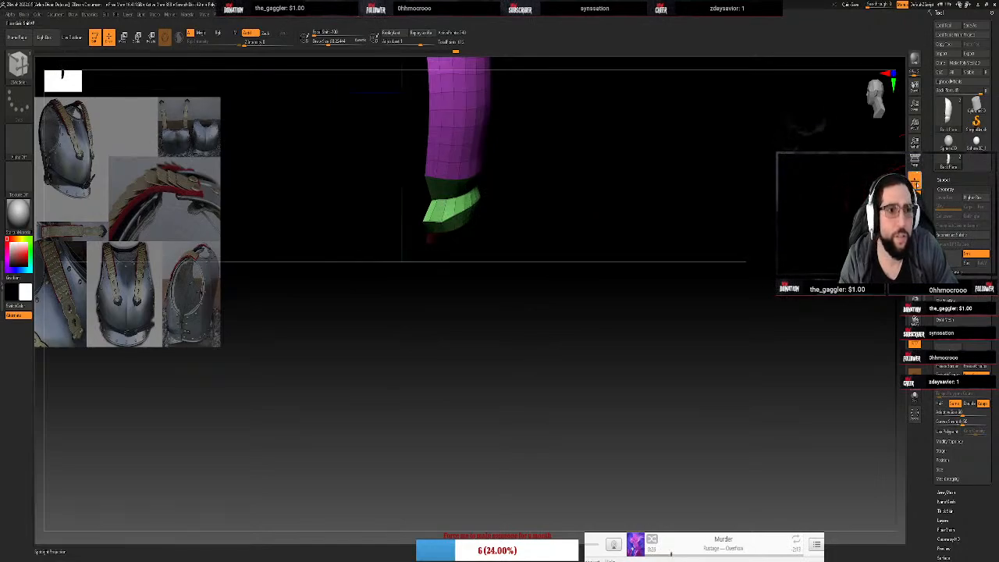
key(ctrl)
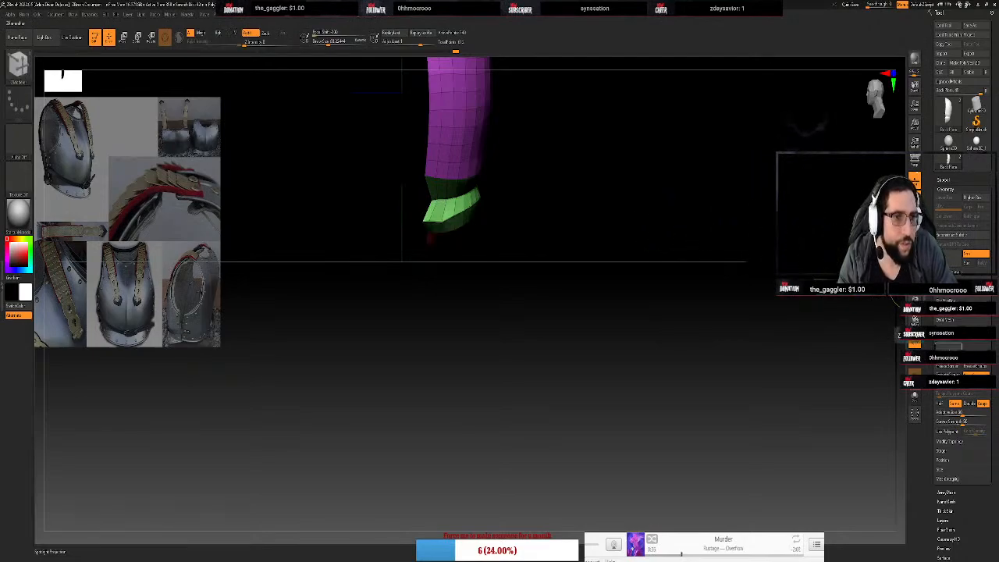
click(950, 347)
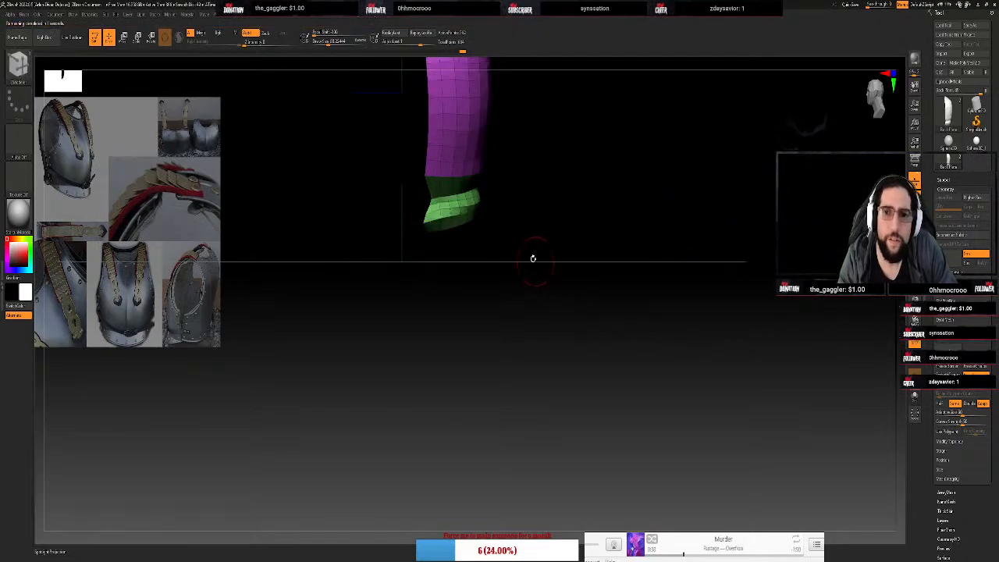
mouse_move(529, 253)
mouse_down()
mouse_move(511, 211)
mouse_move(526, 201)
mouse_move(526, 253)
mouse_move(532, 249)
mouse_up()
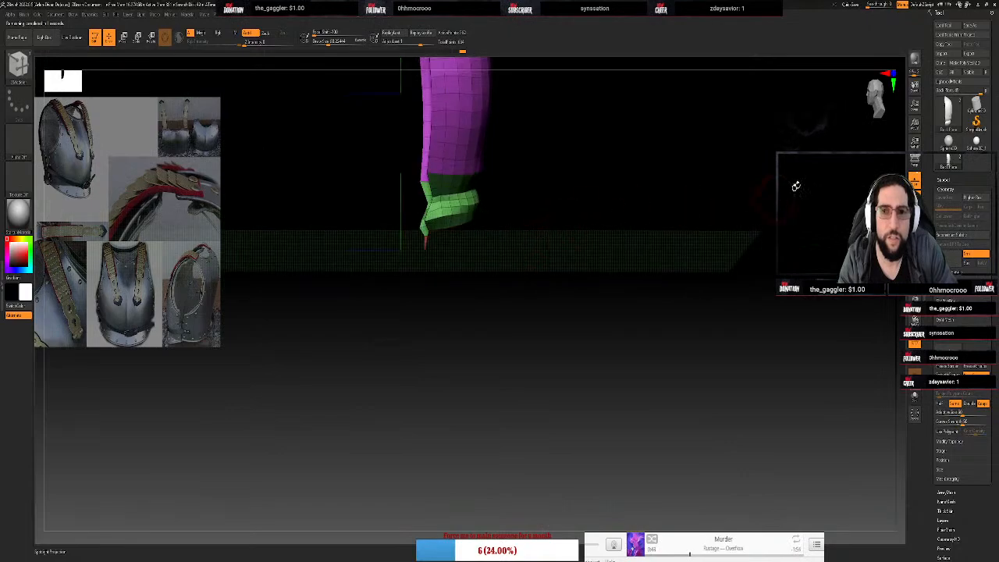
click(876, 99)
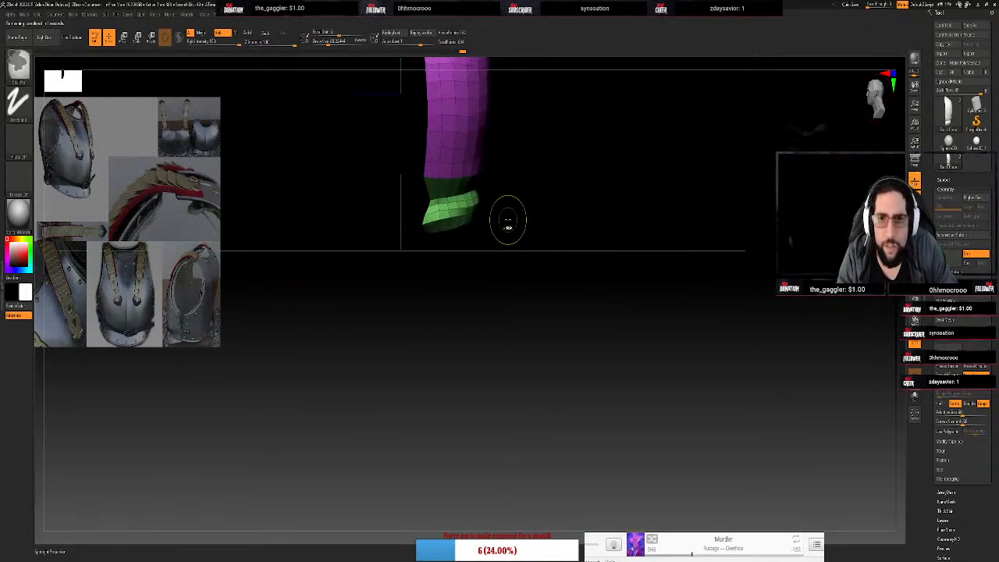
Hide the dark red polygroup below the waist band and delete the hidden geometry from the back plate
ctrl+shift+click(456, 202)
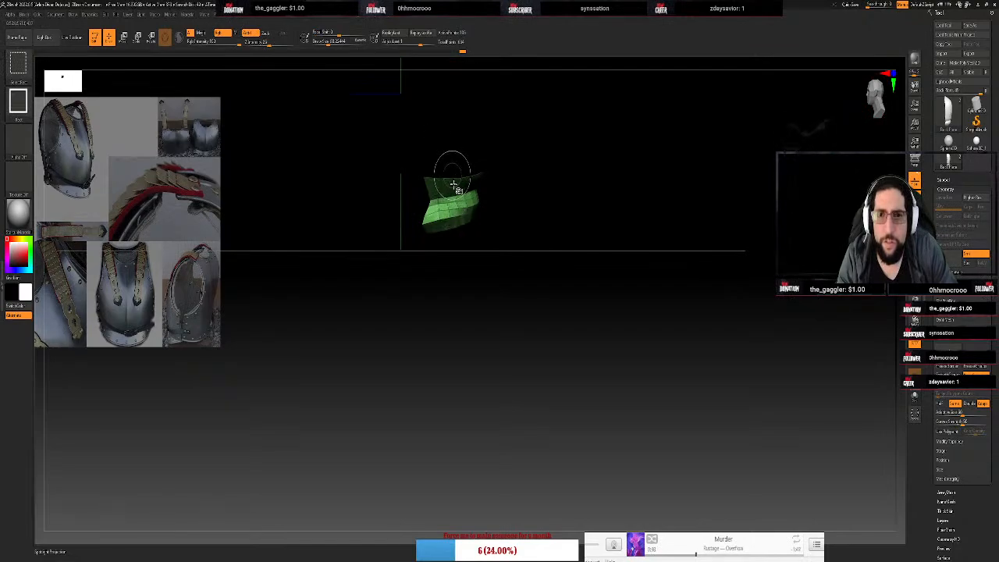
ctrl+shift+drag(562, 178, 568, 289)
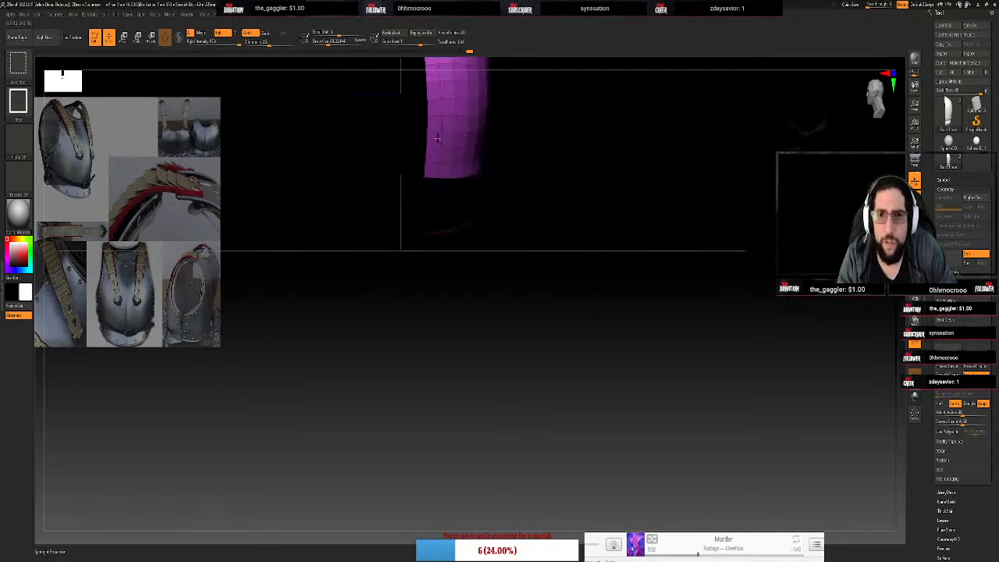
ctrl+shift+click(435, 138)
mouse_move(551, 191)
mouse_down()
mouse_move(491, 182)
mouse_move(564, 198)
mouse_move(552, 196)
mouse_move(549, 207)
mouse_move(553, 196)
mouse_move(582, 278)
mouse_up()
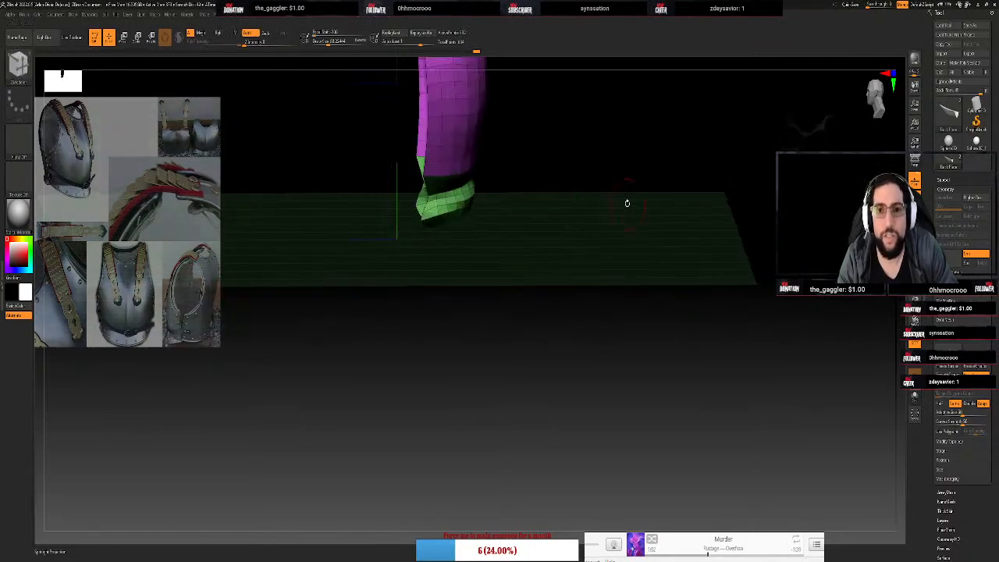
mouse_move(627, 203)
mouse_down()
mouse_move(607, 193)
mouse_move(636, 205)
mouse_move(622, 211)
mouse_move(627, 202)
mouse_up()
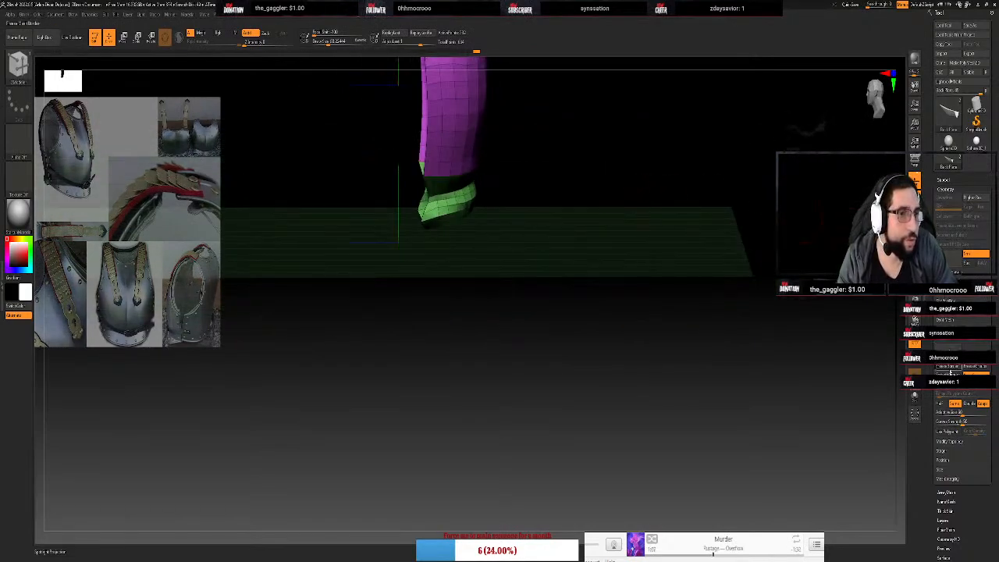
click(950, 442)
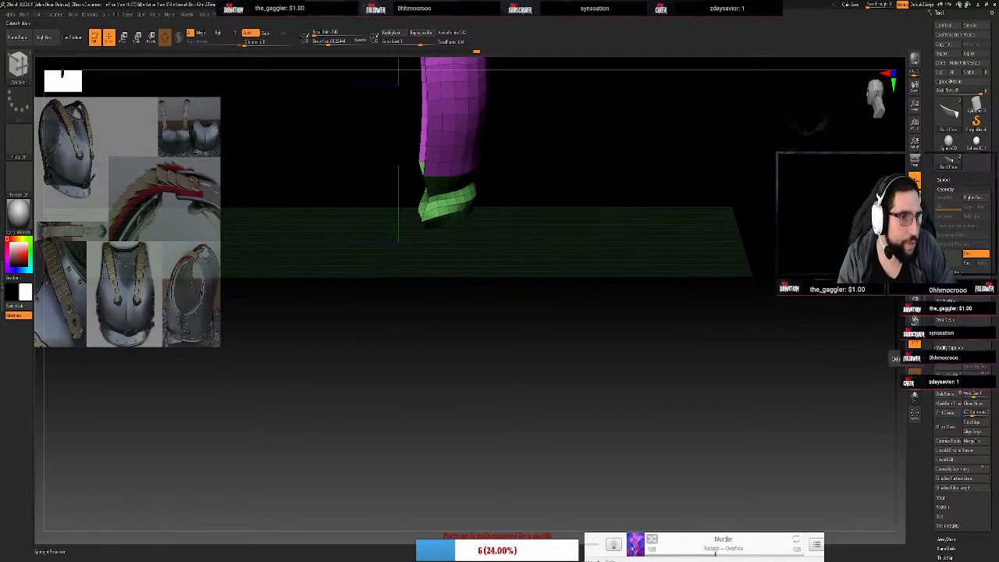
click(948, 358)
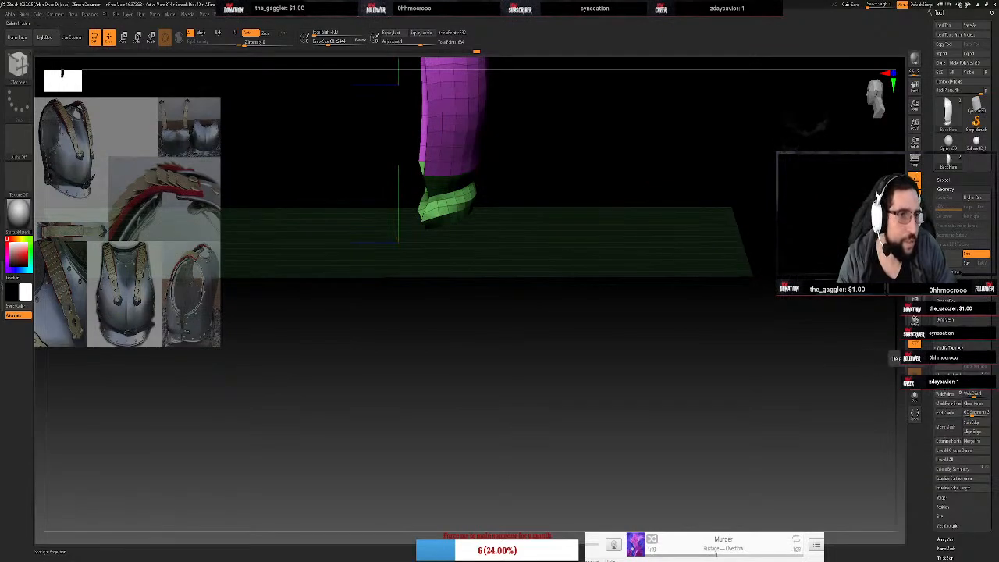
Compare the Chest Plate and Back Plate subtools and inspect the trimmed back plate from several sides
click(945, 181)
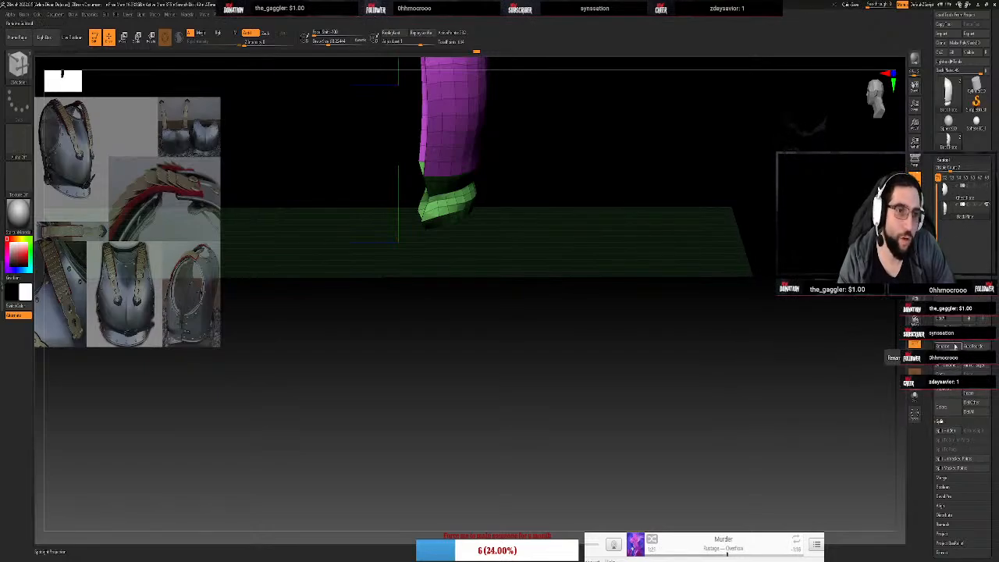
scroll(955, 365, down, 3)
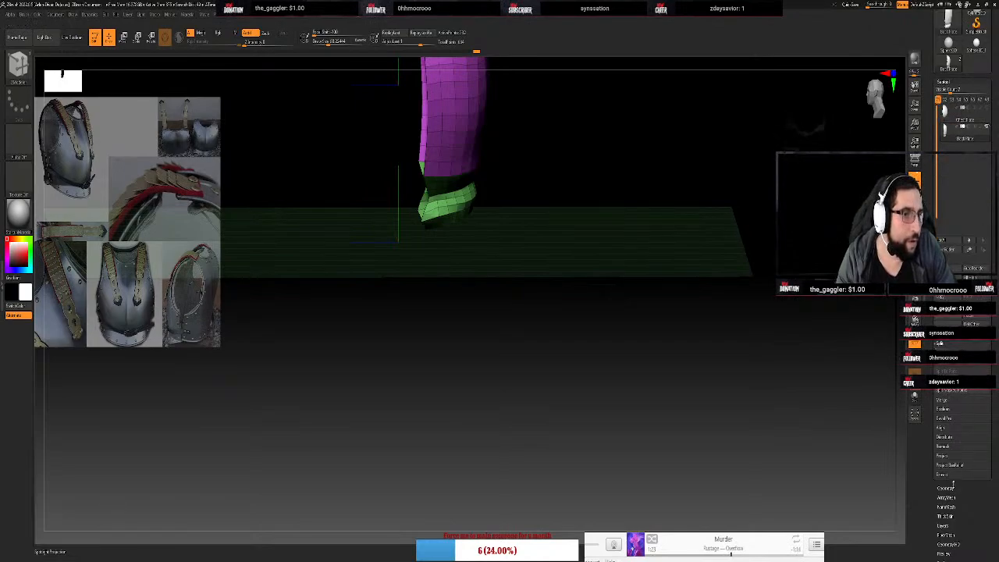
scroll(953, 483, down, 2)
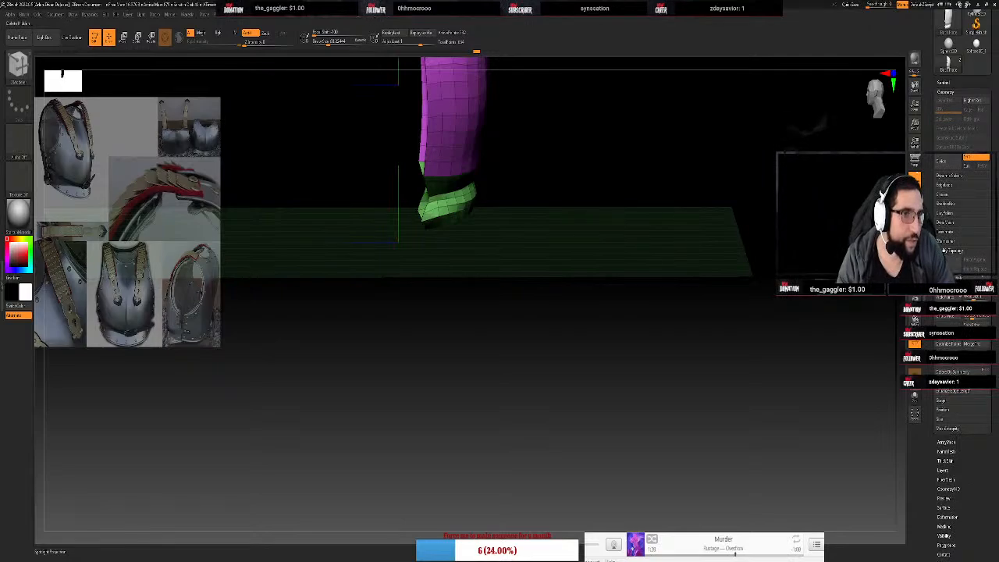
scroll(960, 220, up, 2)
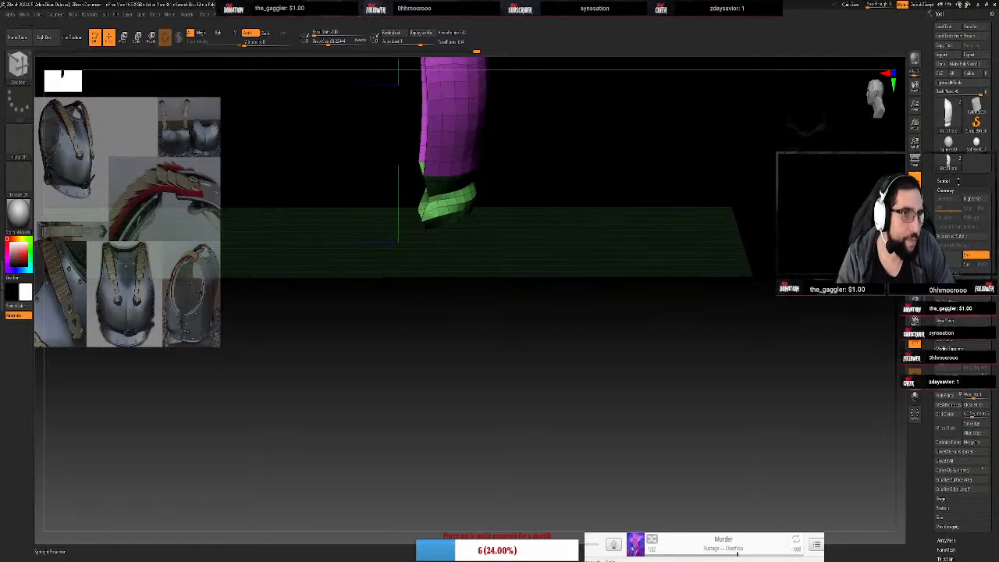
click(946, 181)
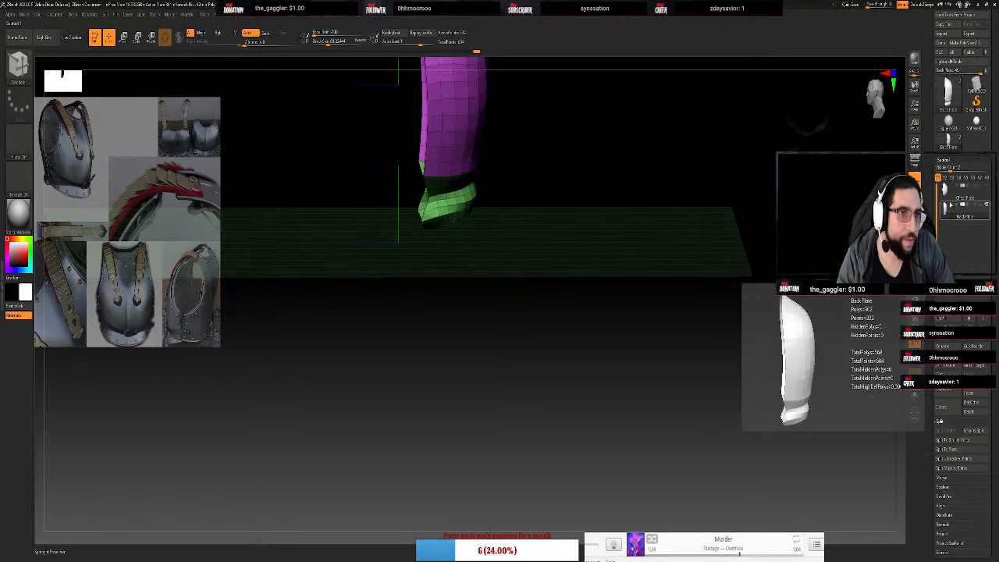
click(949, 193)
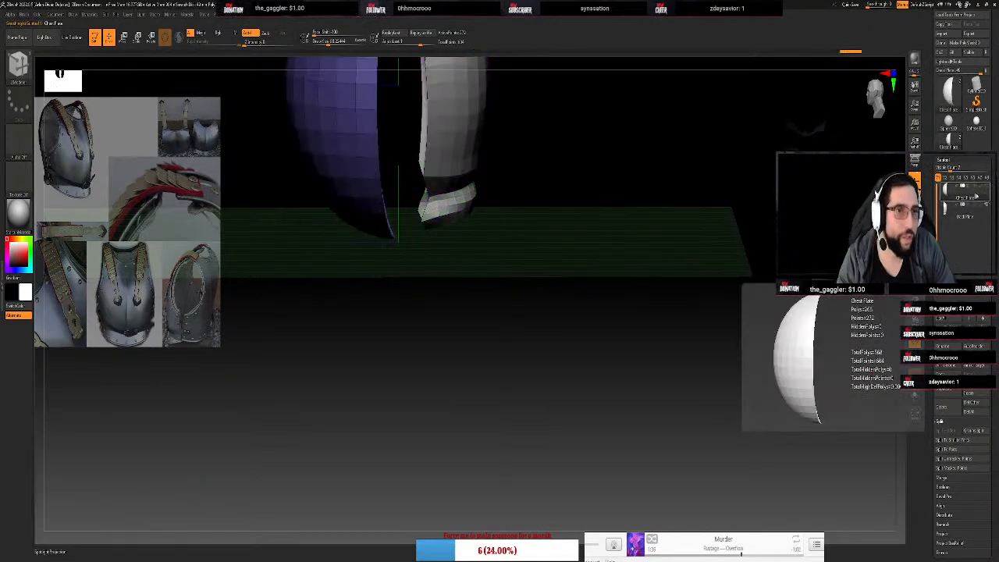
click(974, 204)
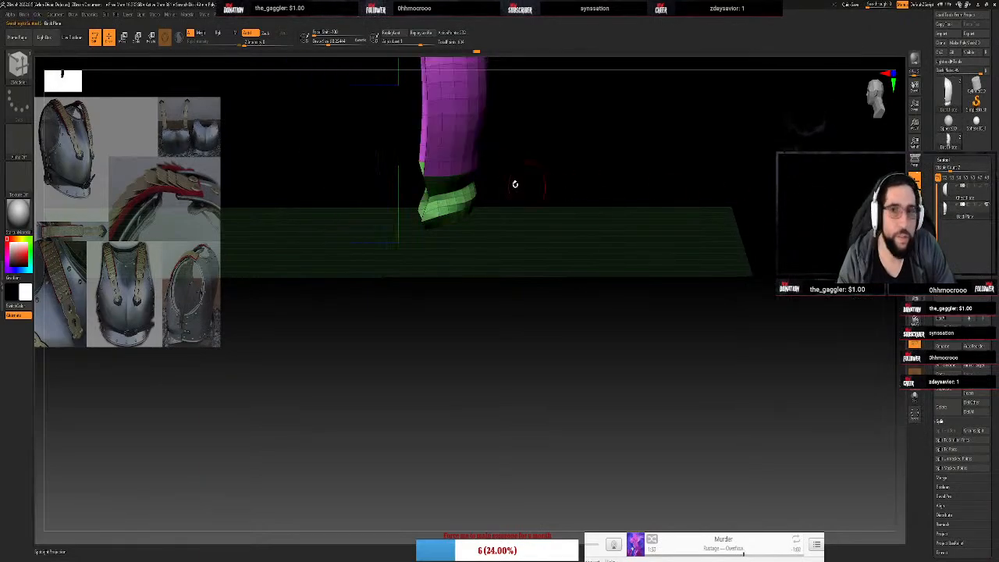
drag(515, 185, 581, 149)
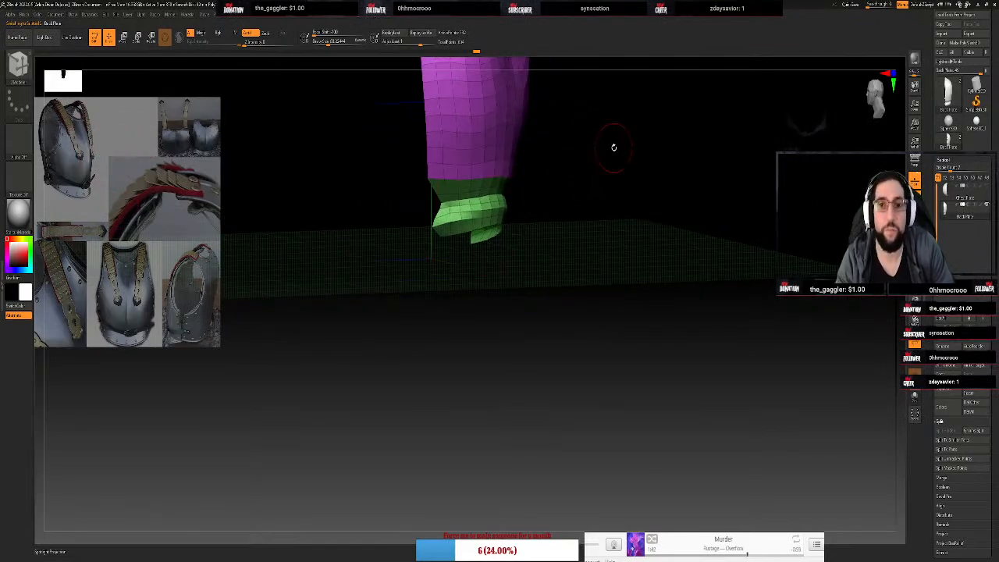
drag(613, 147, 644, 286)
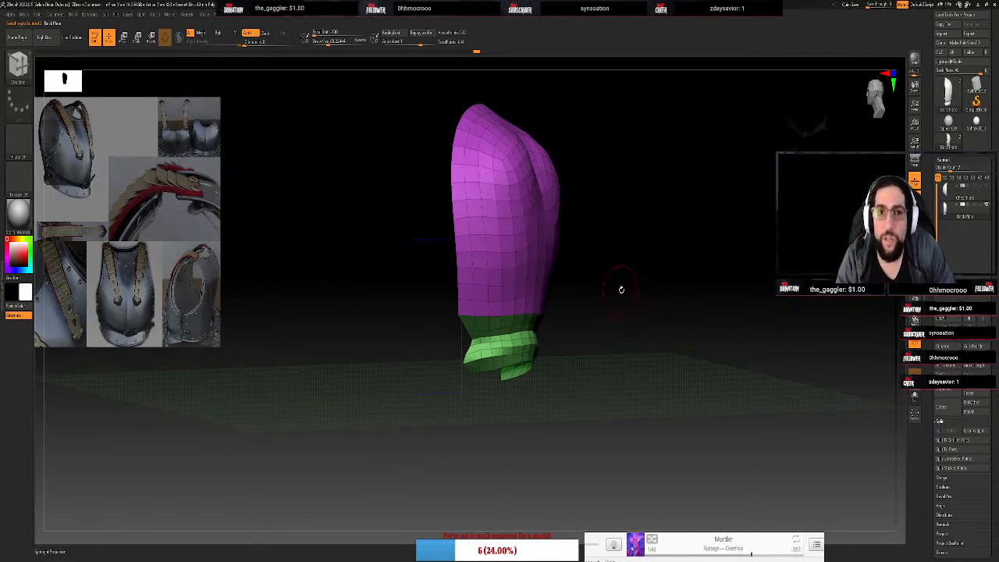
drag(622, 289, 648, 349)
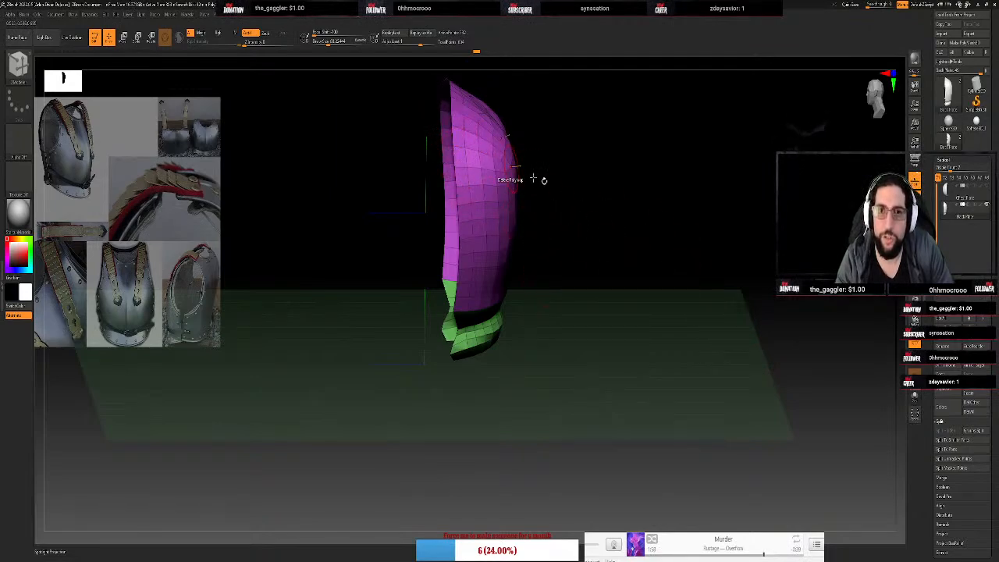
drag(686, 234, 649, 232)
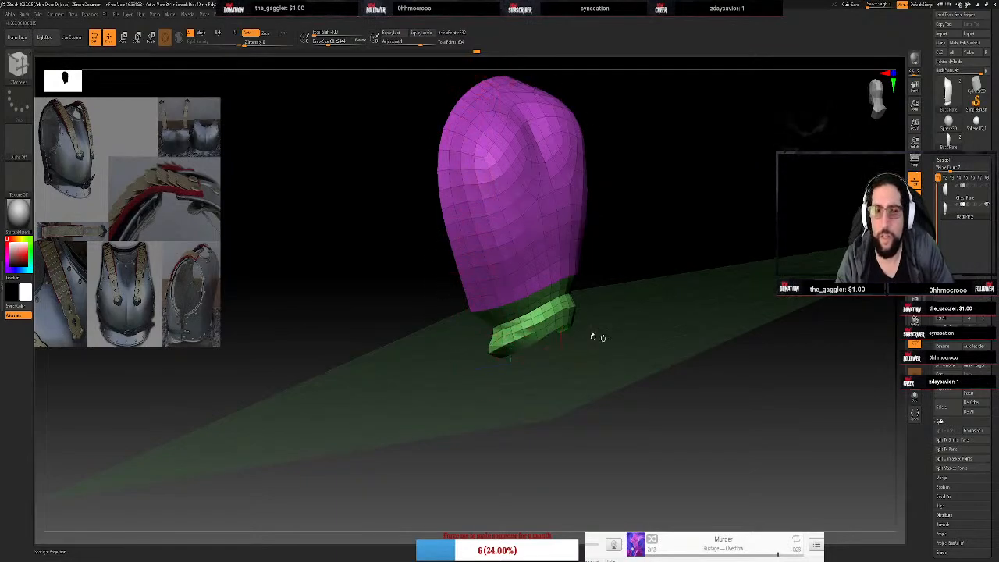
drag(597, 337, 614, 174)
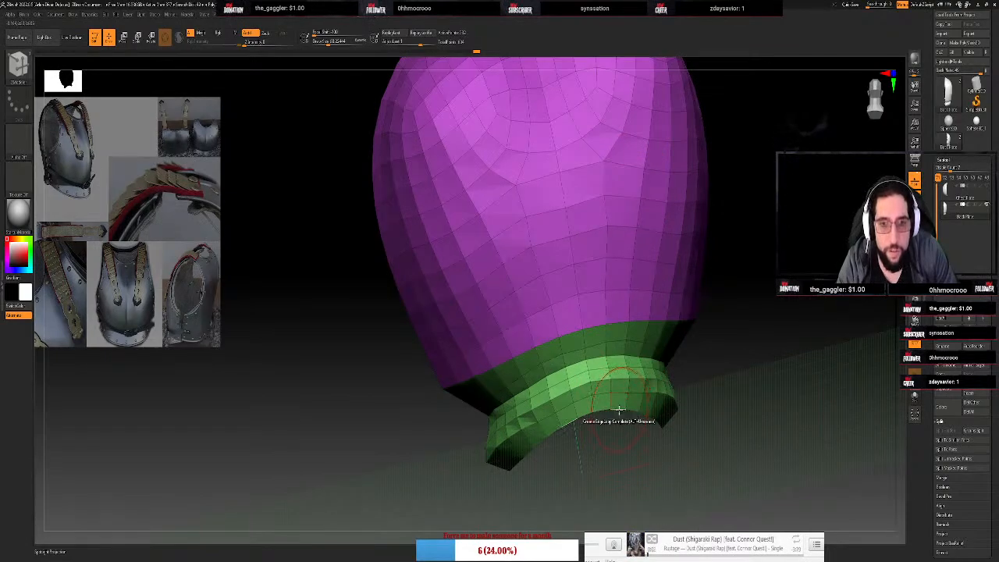
key(space)
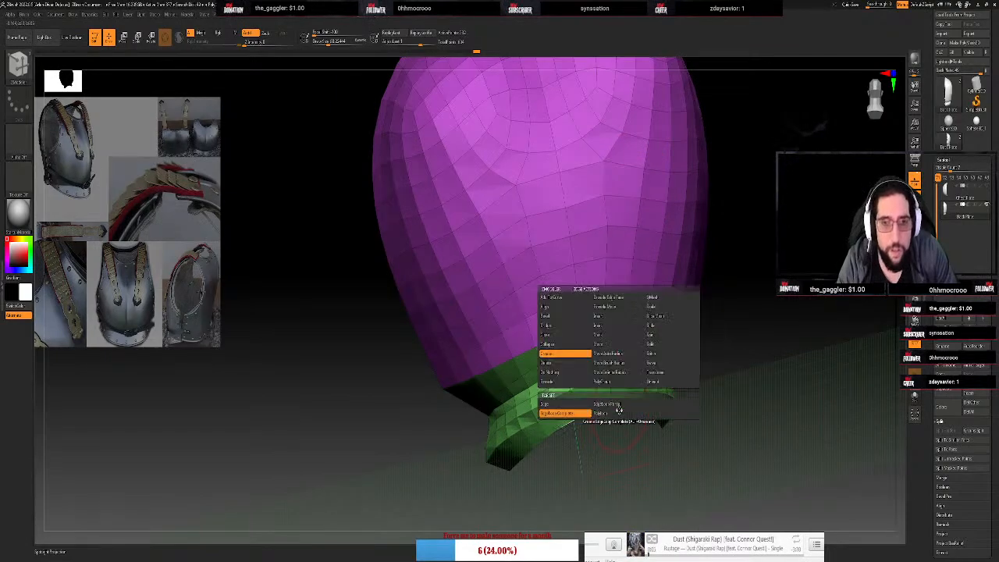
click(662, 313)
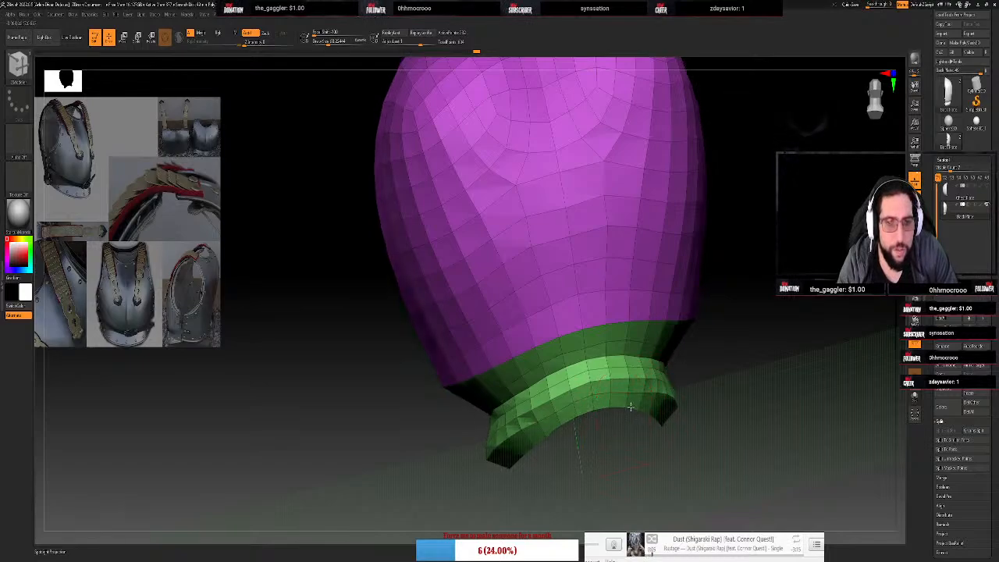
drag(630, 407, 626, 407)
key(ctrl)
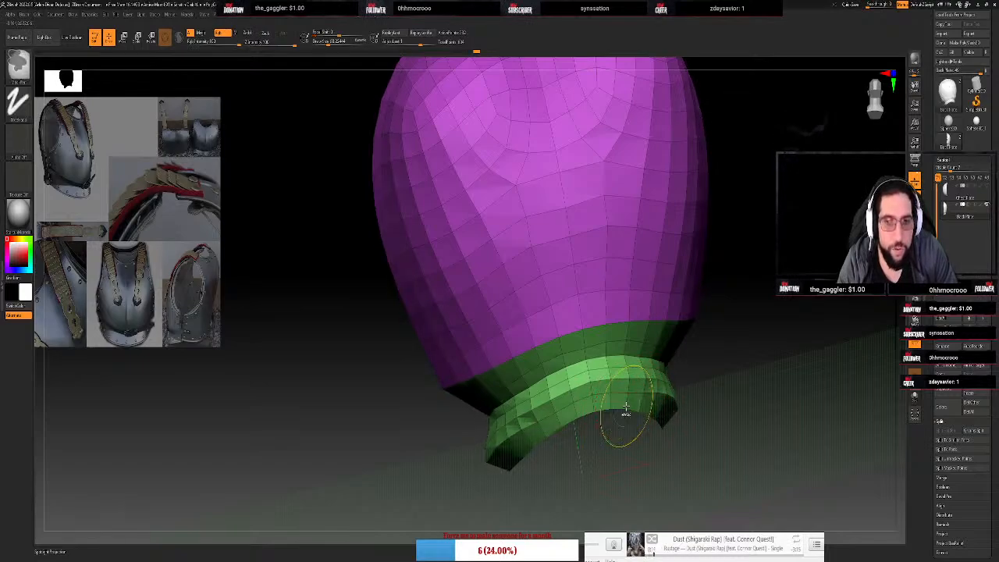
Pull the side corners of the back plate's green lower band outward and down with the Move brush to extend the flare
mouse_move(776, 383)
mouse_down()
mouse_move(809, 383)
mouse_move(840, 346)
mouse_move(794, 377)
mouse_up()
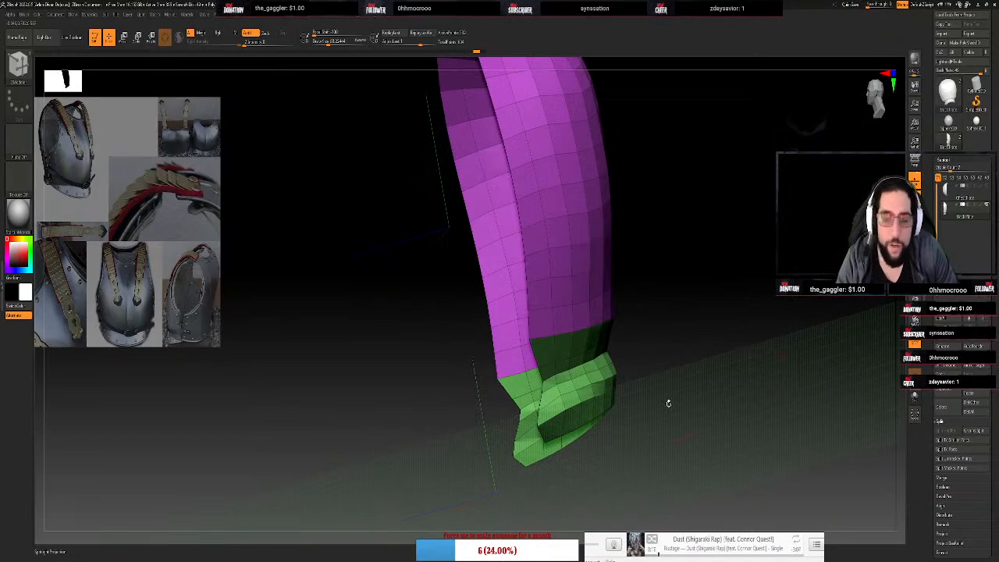
key(b)
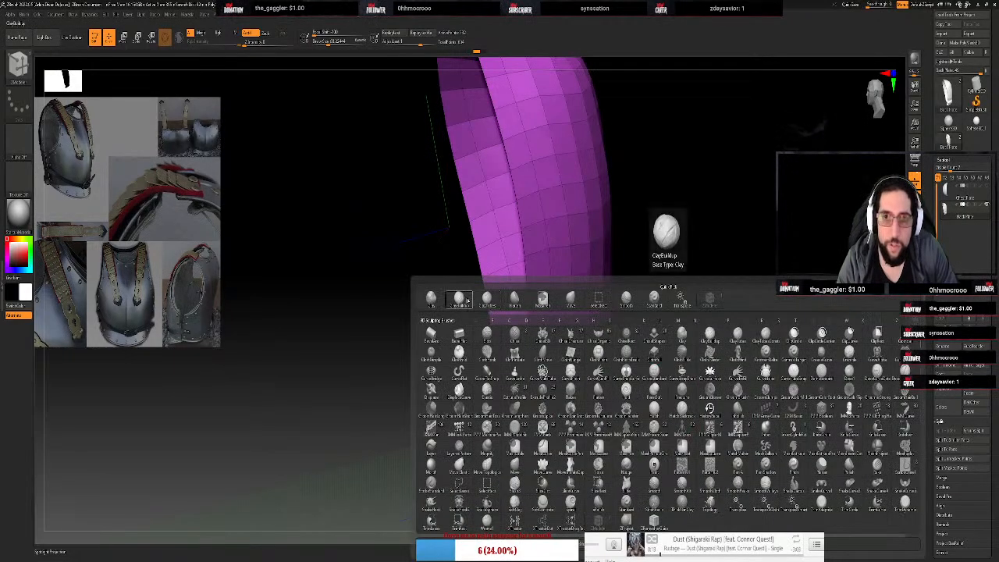
click(580, 303)
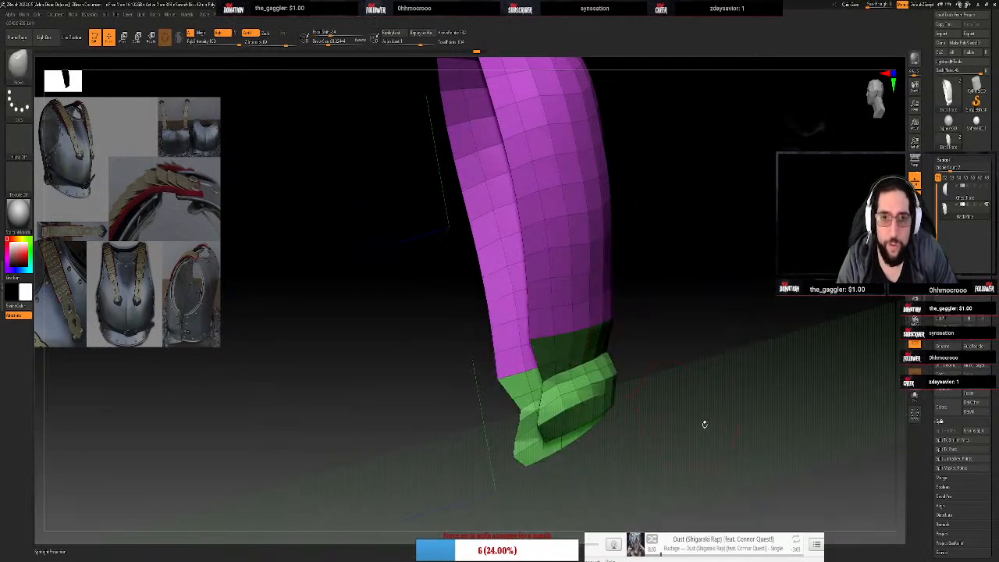
mouse_move(678, 299)
mouse_down()
mouse_move(701, 314)
mouse_move(697, 305)
mouse_up()
mouse_move(518, 483)
mouse_down()
mouse_move(497, 471)
mouse_move(514, 453)
mouse_move(560, 464)
mouse_move(522, 489)
mouse_up()
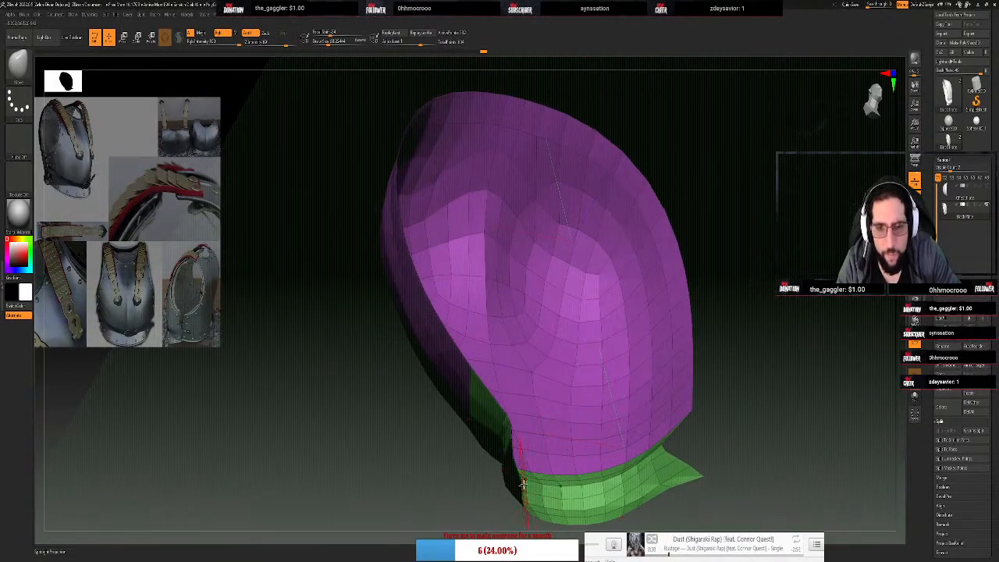
mouse_move(523, 483)
mouse_down()
mouse_move(505, 497)
mouse_move(484, 471)
mouse_move(498, 459)
mouse_up()
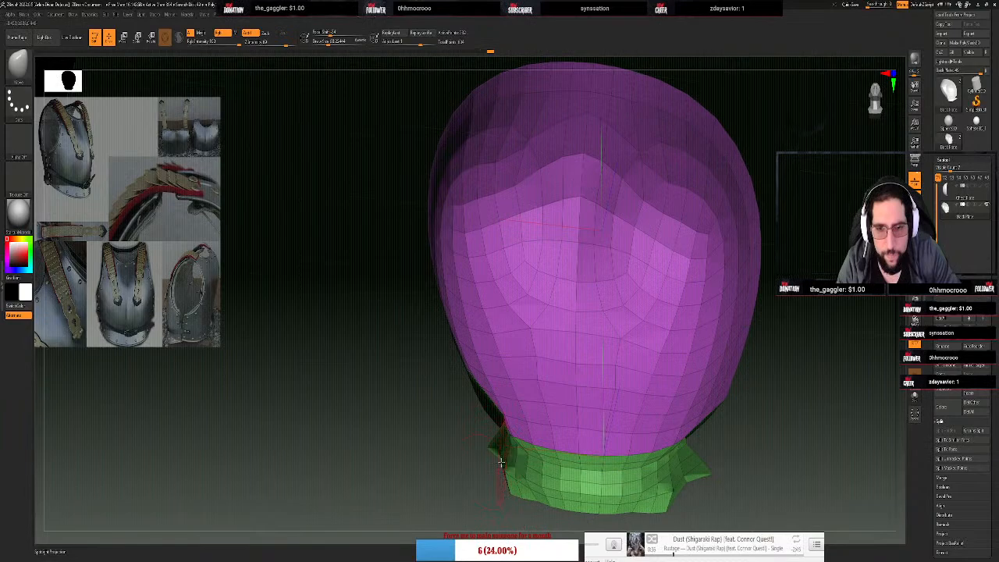
mouse_move(501, 460)
mouse_down()
mouse_move(479, 475)
mouse_move(507, 496)
mouse_move(494, 500)
mouse_move(518, 520)
mouse_move(583, 535)
mouse_up()
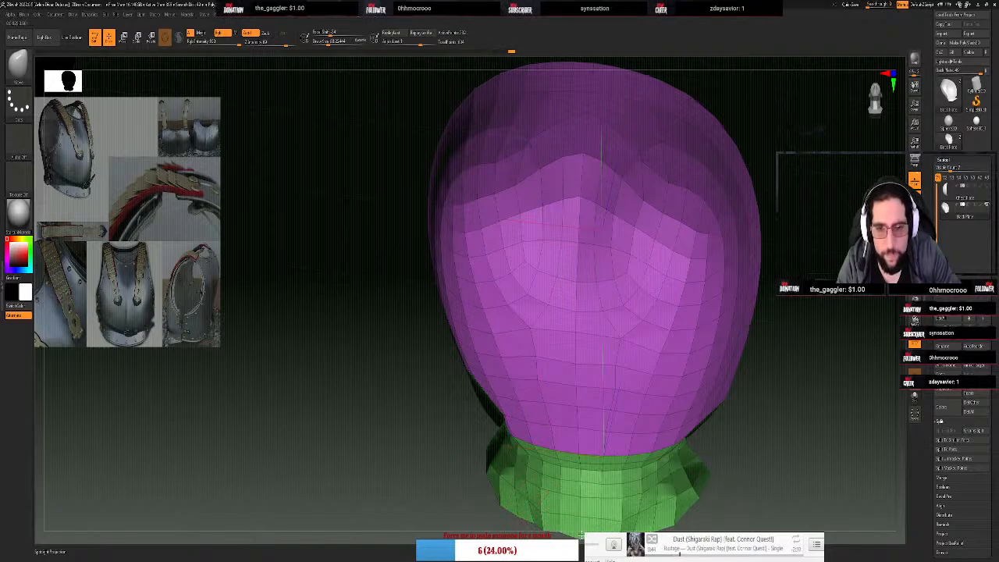
drag(463, 513, 519, 463)
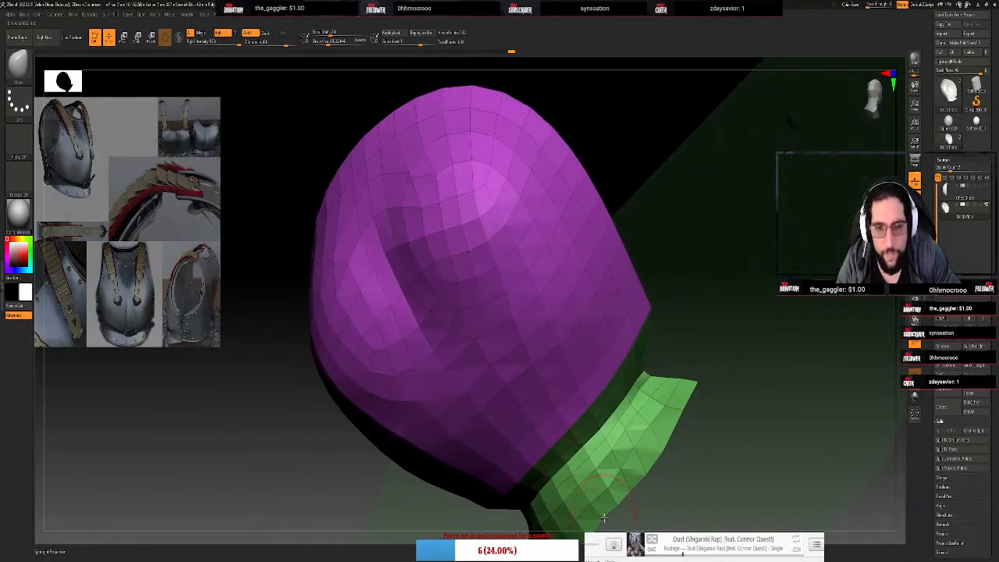
drag(605, 519, 611, 526)
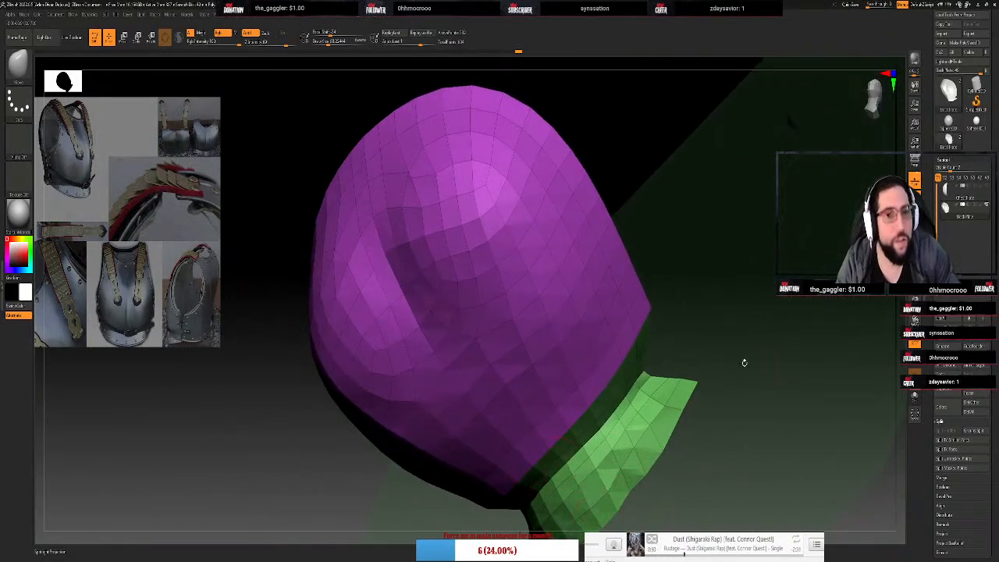
In side view, mask everything except the back plate's bottom edge, flatten that edge vertically and clear the mask
drag(744, 363, 780, 317)
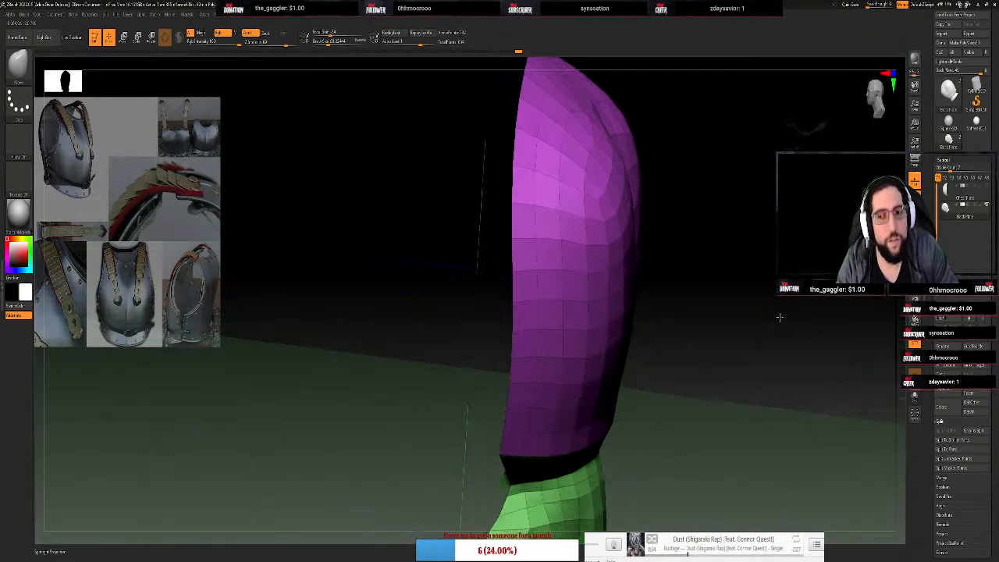
alt+drag(718, 480, 725, 407)
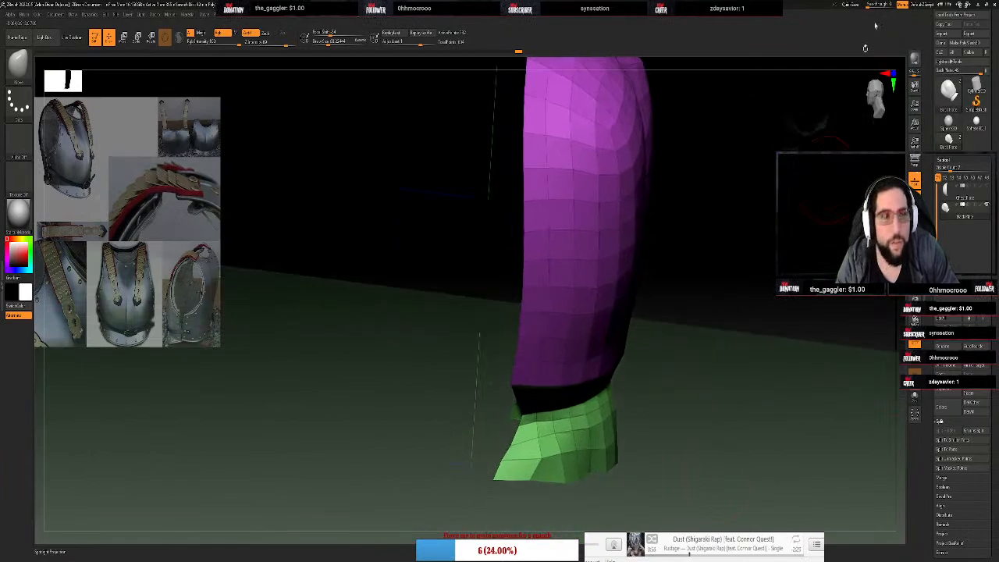
click(882, 92)
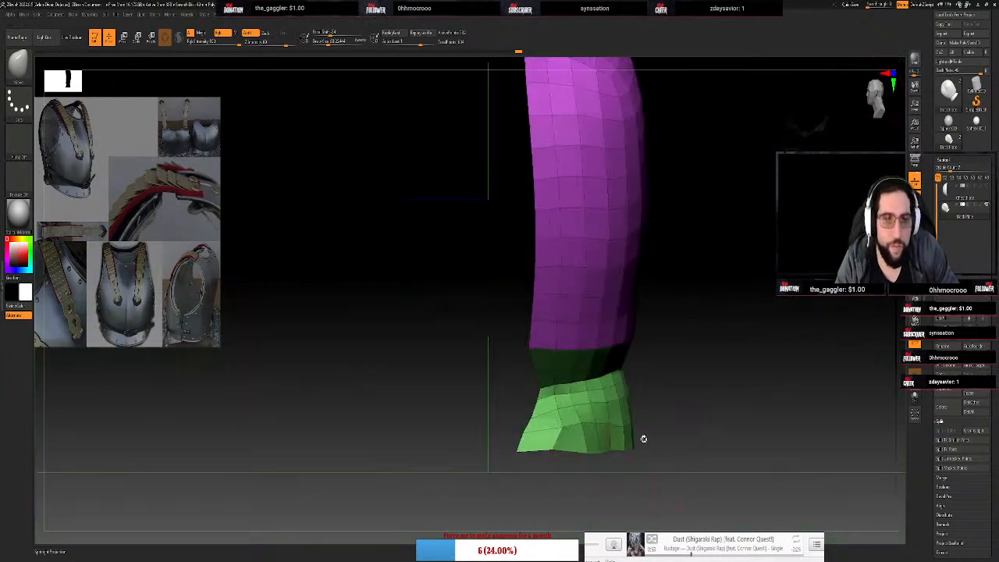
ctrl+shift+drag(669, 433, 449, 480)
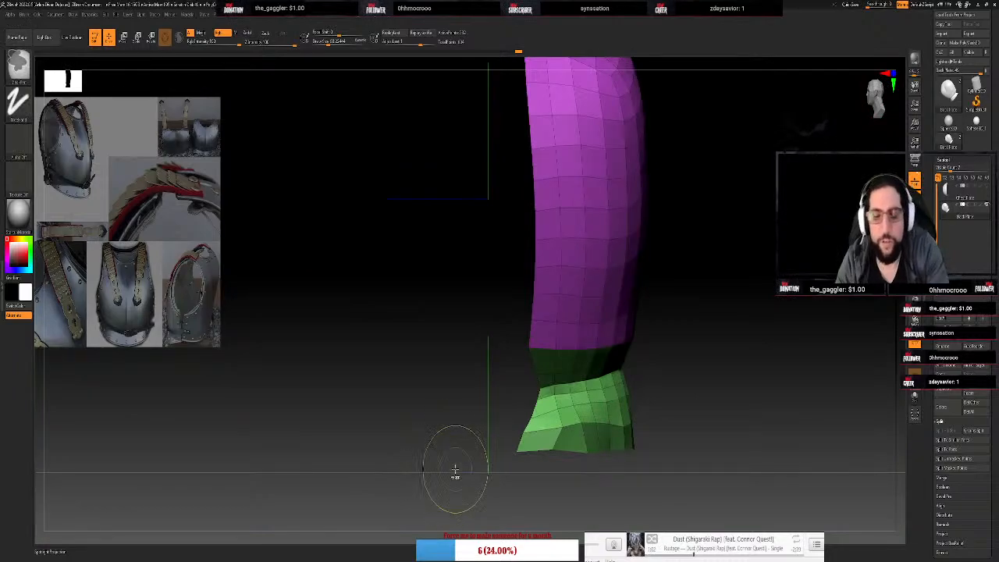
ctrl+click(455, 470)
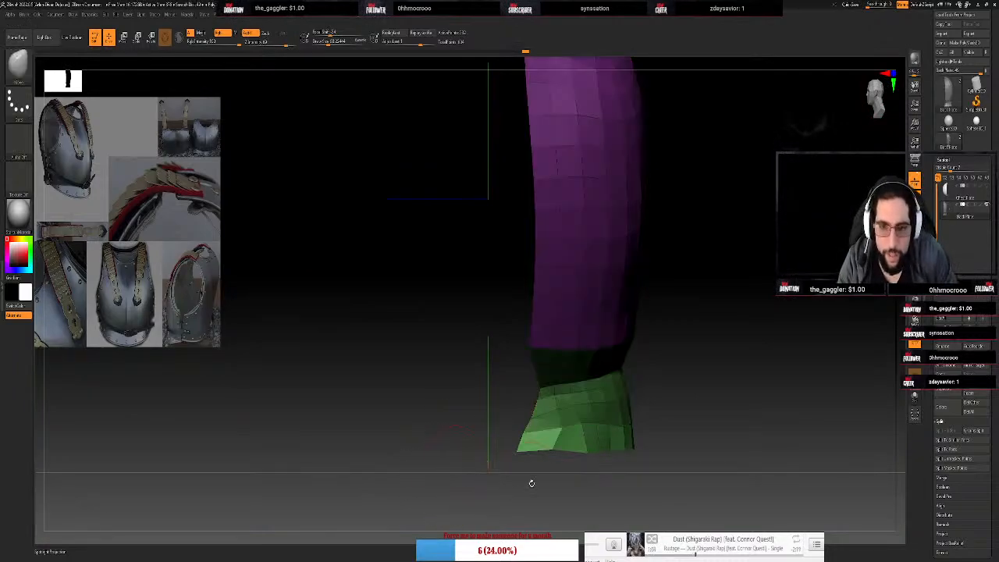
key(f)
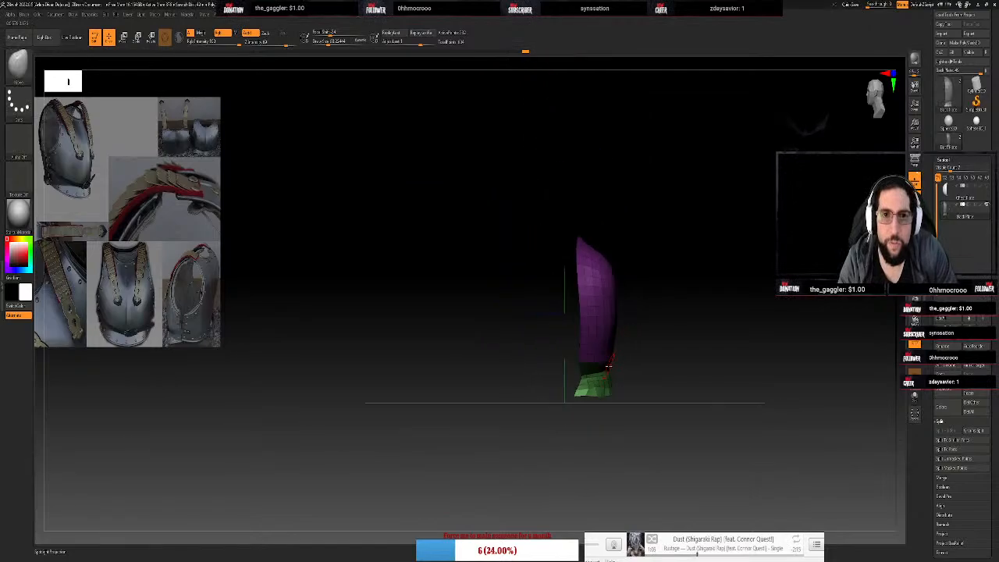
key(w)
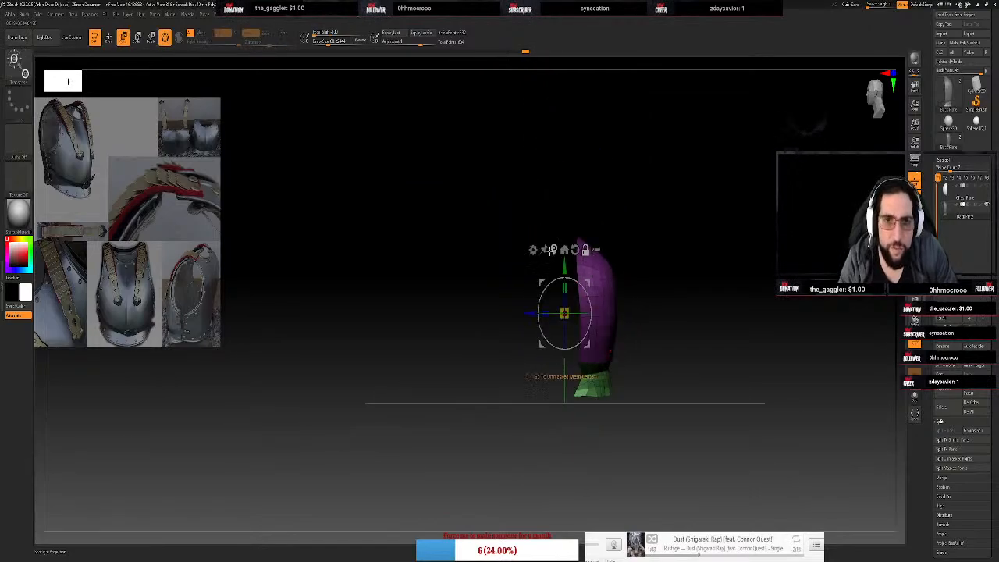
click(596, 394)
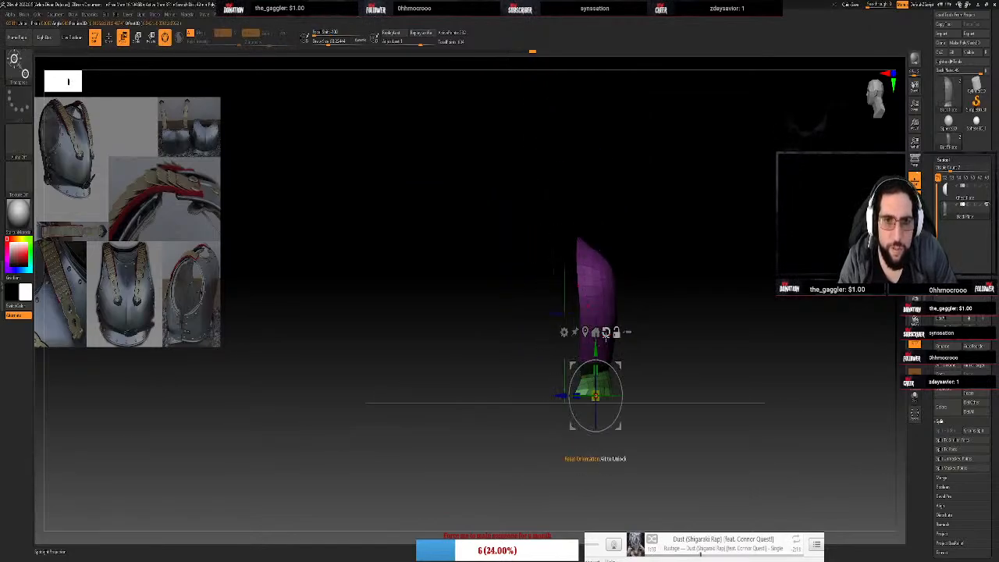
ctrl+right_drag(605, 335, 656, 439)
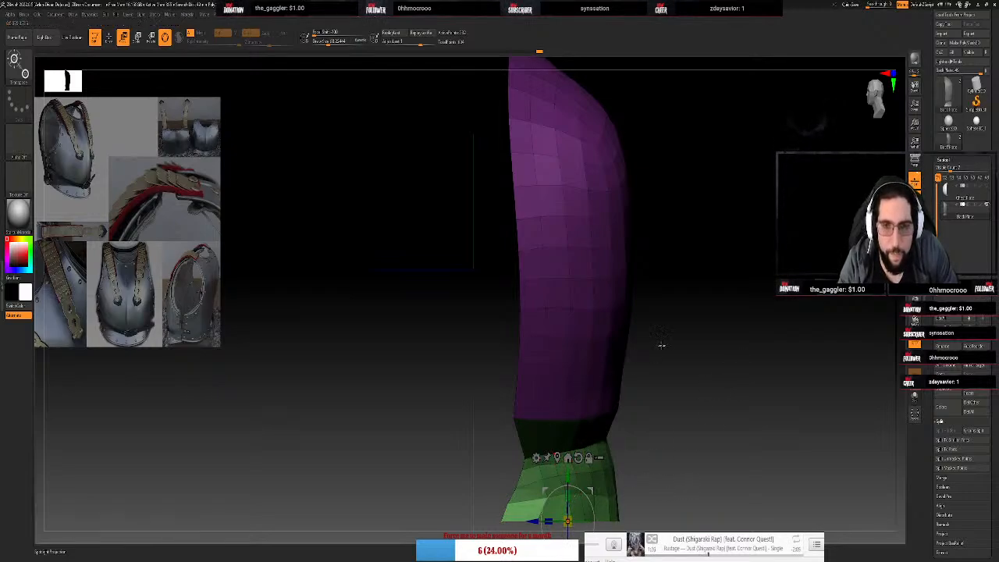
ctrl+drag(733, 326, 713, 468)
click(571, 271)
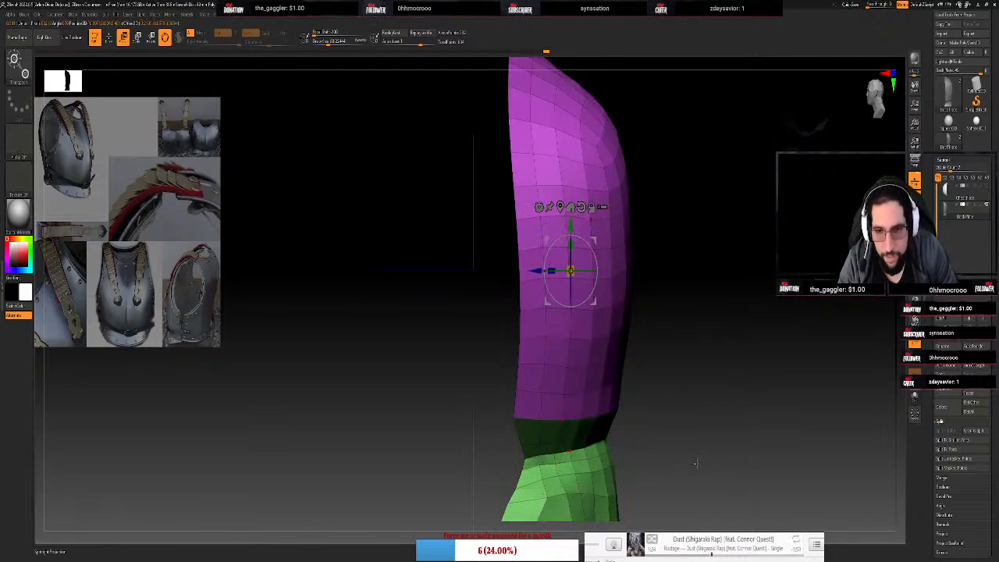
Pull the front corner of the back plate's bottom edge inward with the Move brush in side view
drag(696, 464, 817, 510)
click(876, 104)
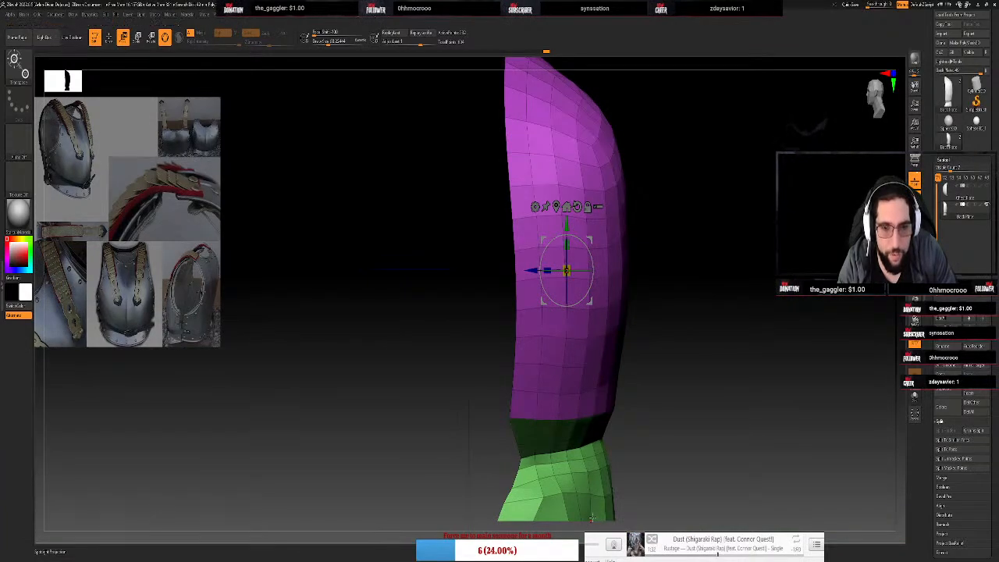
key(q)
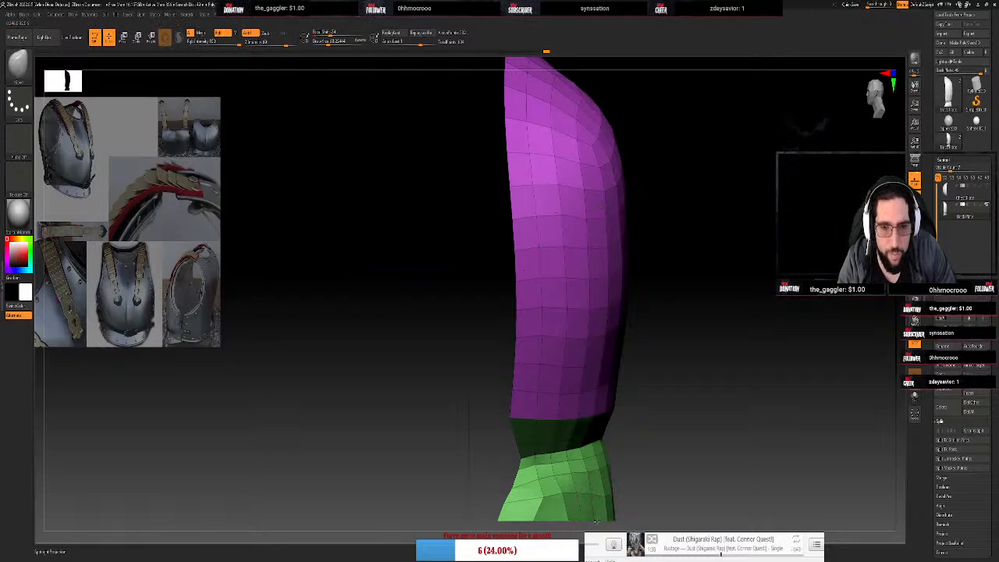
drag(599, 521, 600, 521)
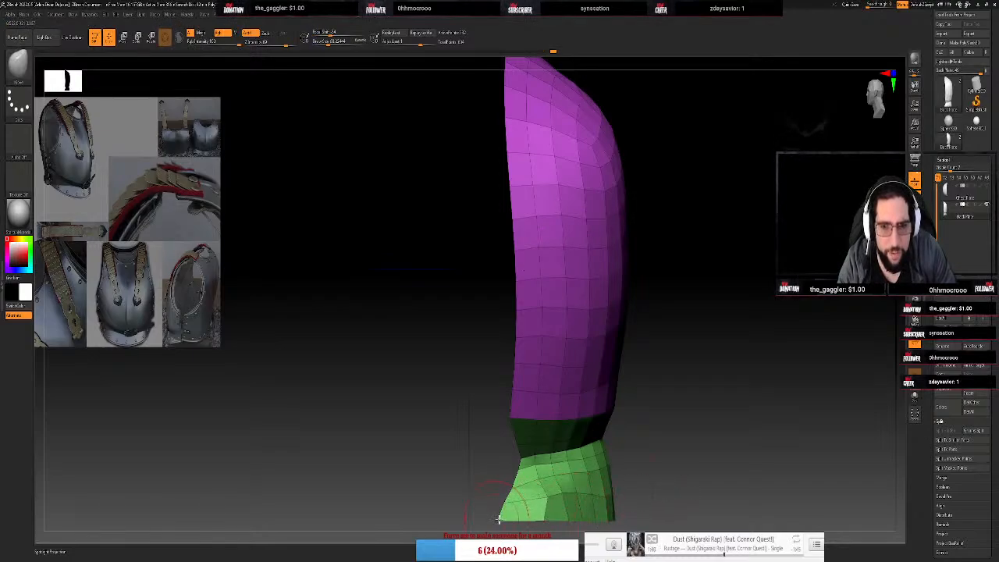
drag(497, 519, 510, 523)
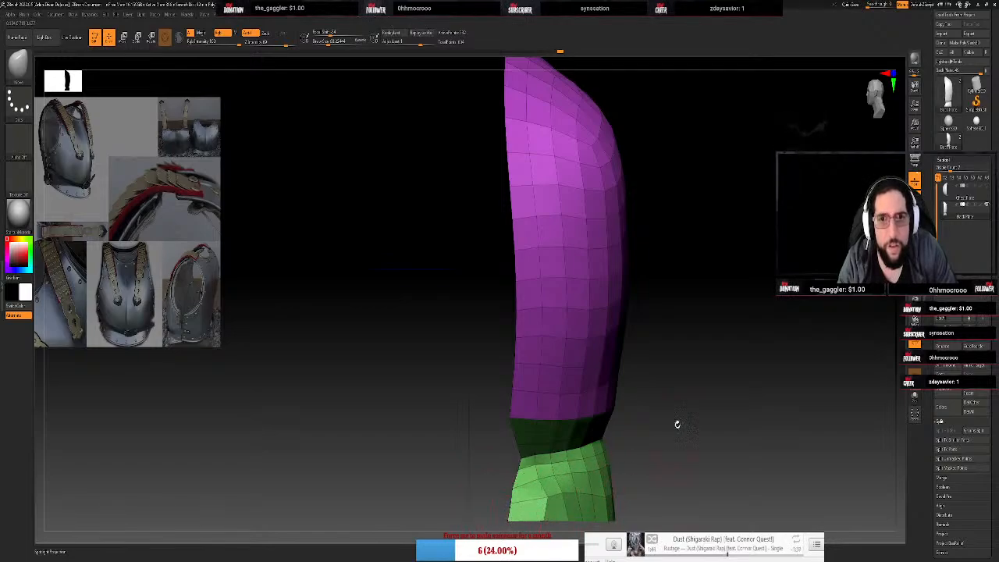
Mask the back plate in side view, leaving only the narrow strip along its open front edge unmasked
drag(676, 424, 685, 423)
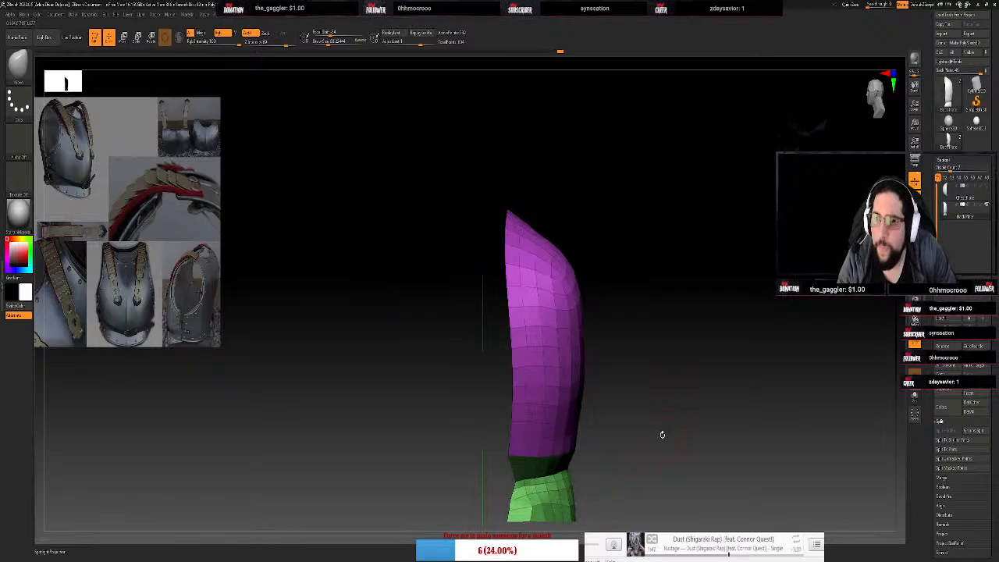
key(space)
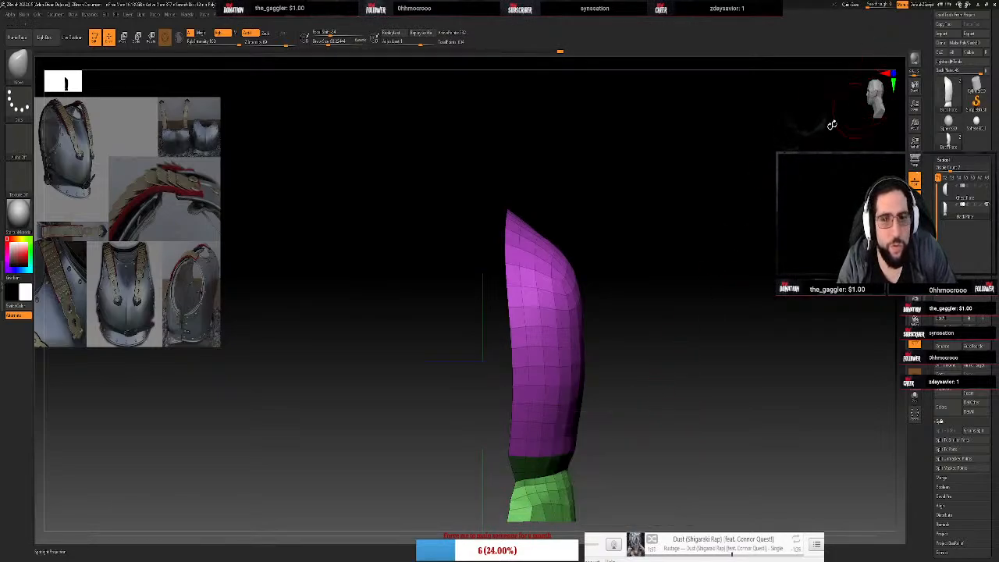
key(f)
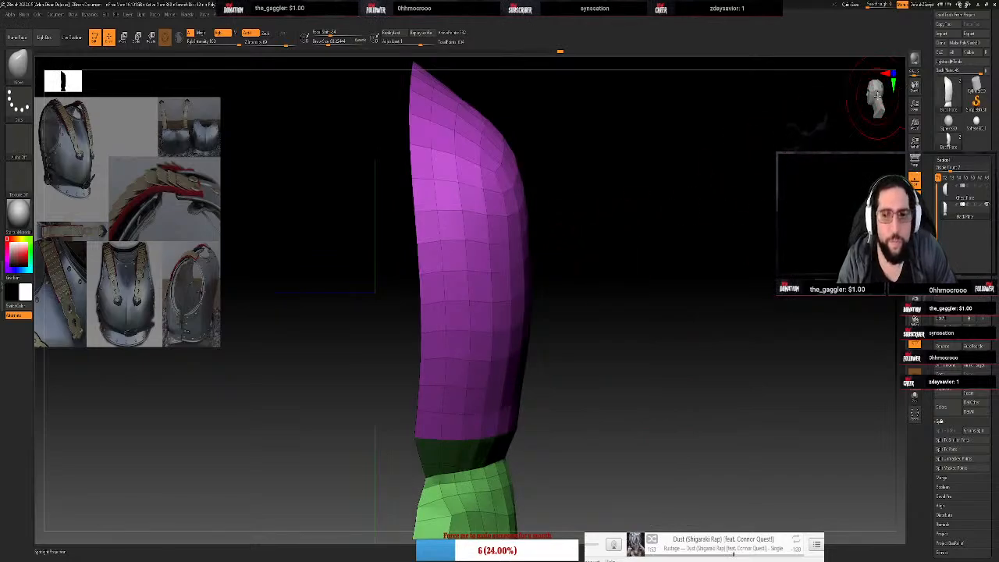
alt+drag(324, 119, 349, 200)
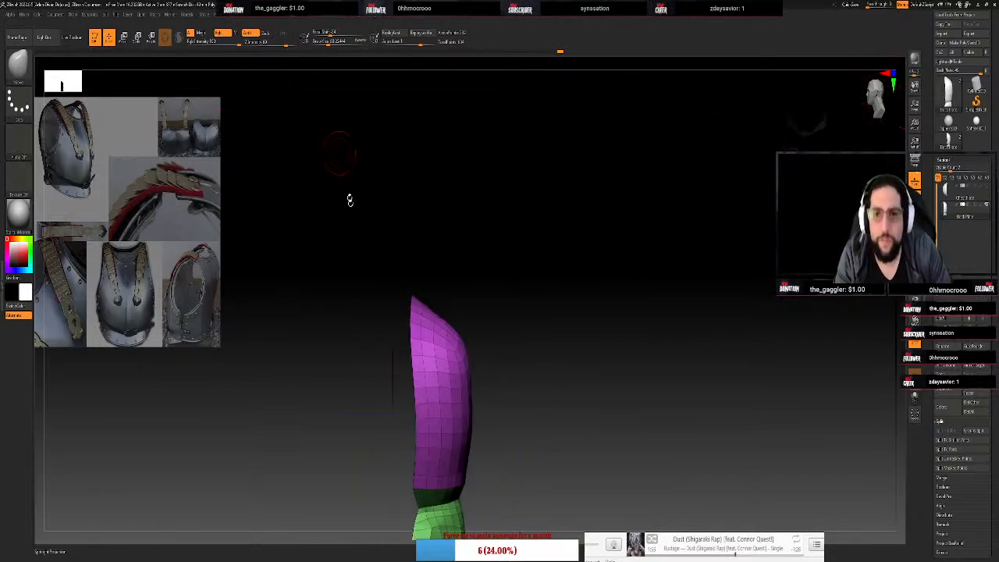
mouse_move(520, 363)
alt+mouse_down()
mouse_move(553, 247)
mouse_move(572, 240)
alt+mouse_up()
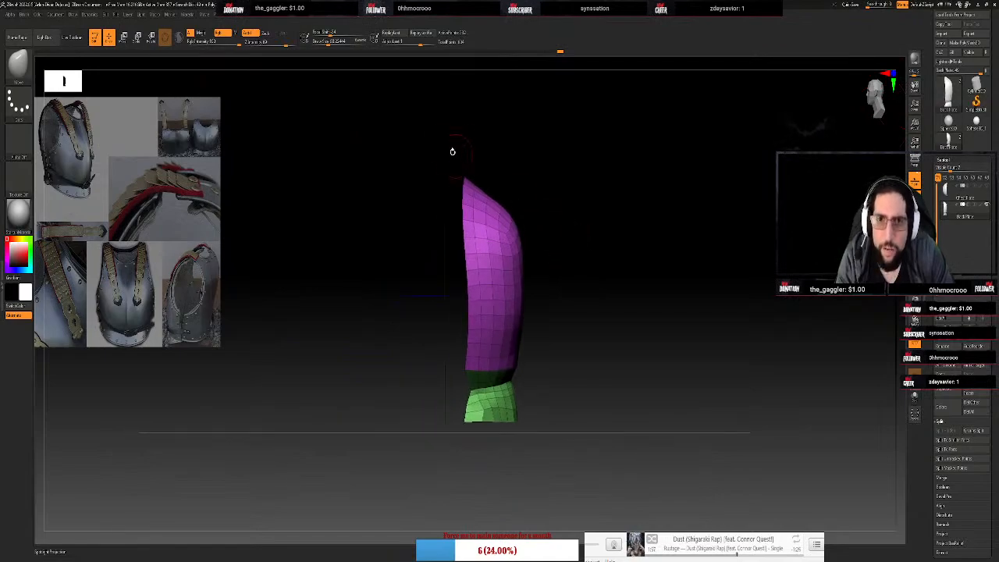
ctrl+shift+drag(437, 148, 468, 401)
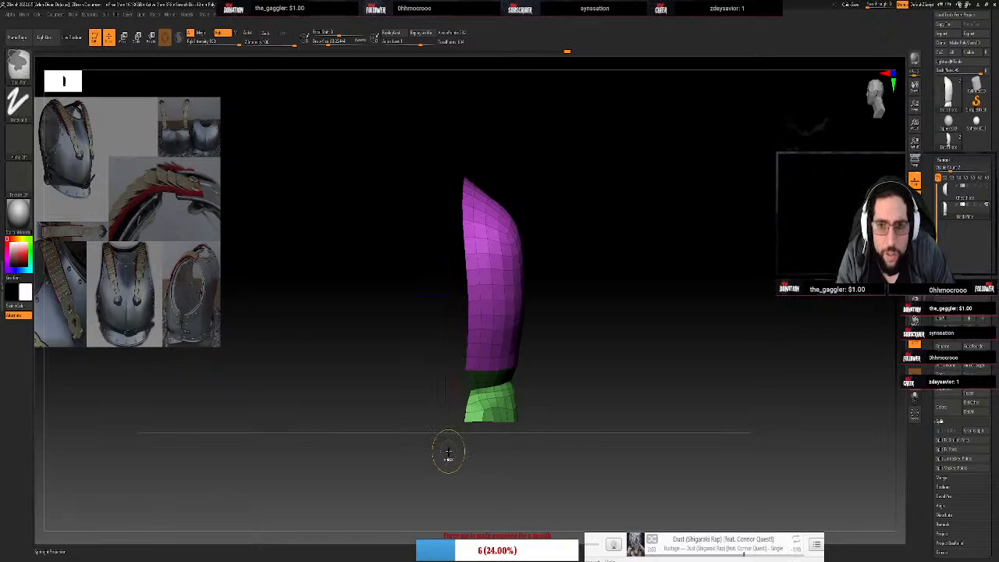
mouse_move(451, 451)
ctrl+shift+mouse_down()
mouse_move(478, 260)
mouse_move(473, 136)
ctrl+shift+mouse_up()
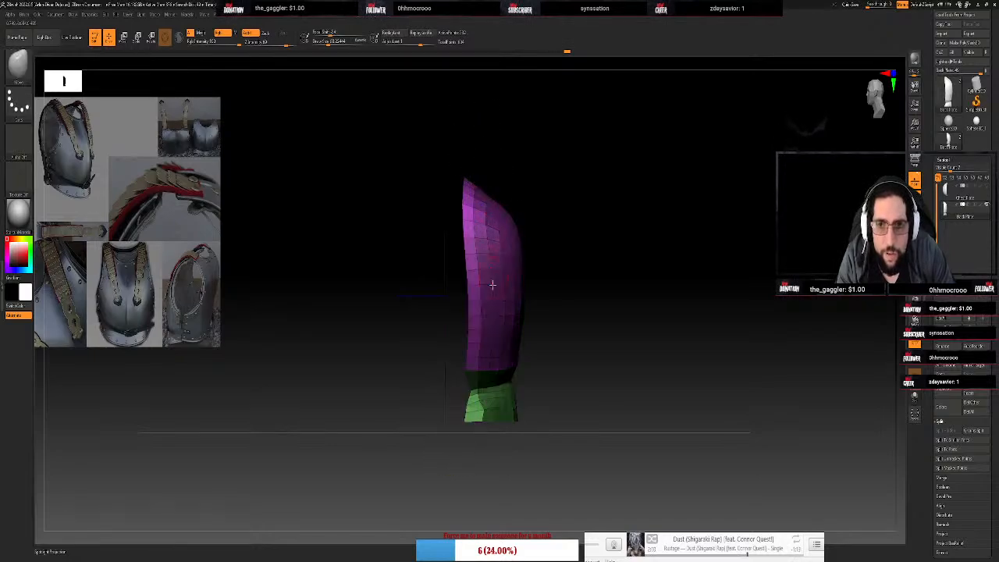
Centre the gizmo on the unmasked front edge and scale that edge flat along the Z axis
key(w)
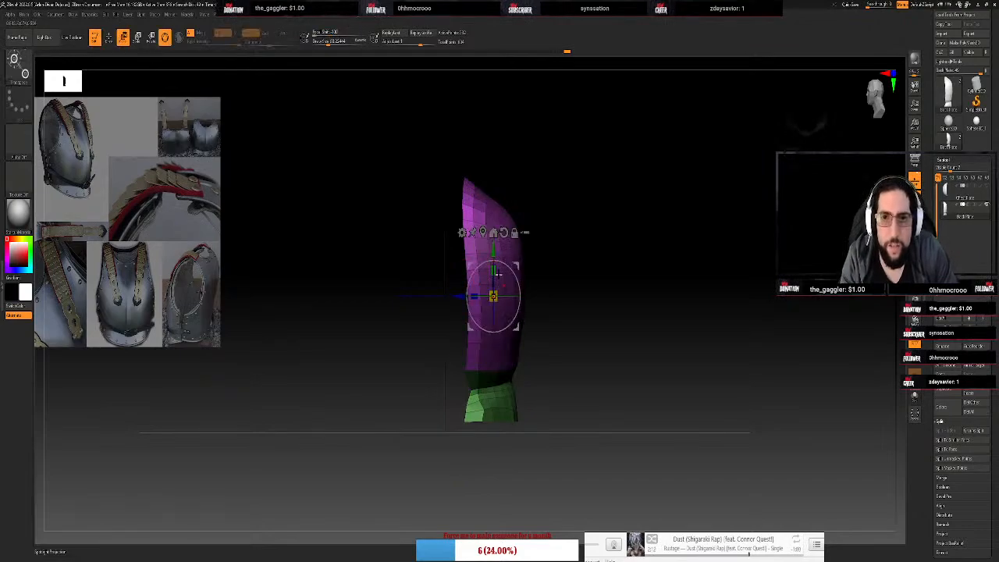
click(484, 230)
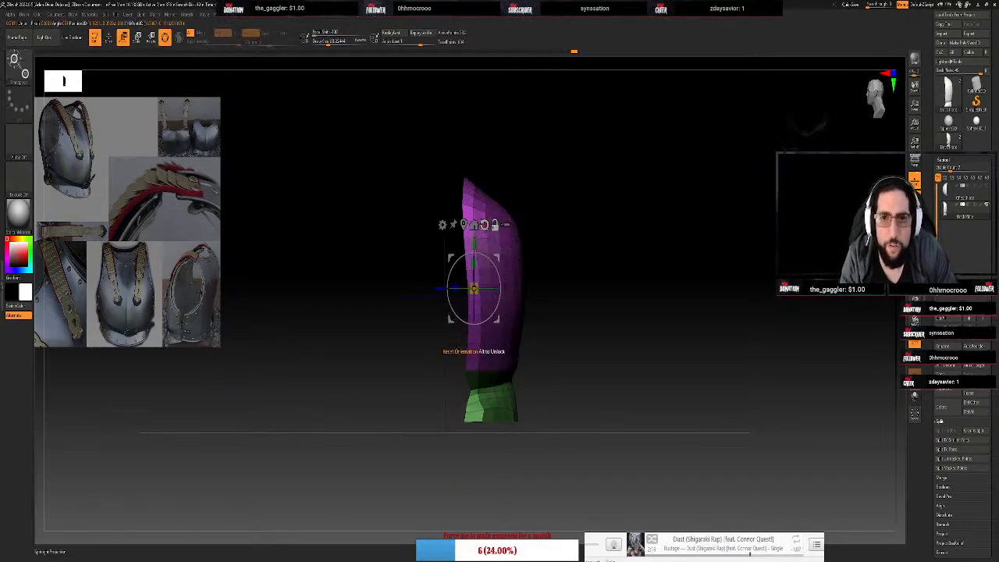
drag(455, 288, 605, 288)
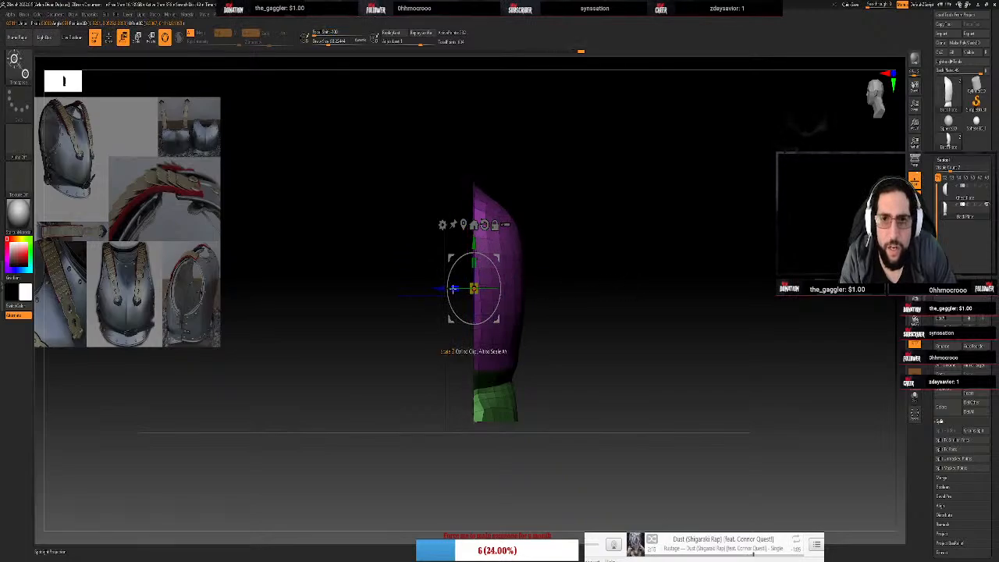
drag(455, 289, 539, 298)
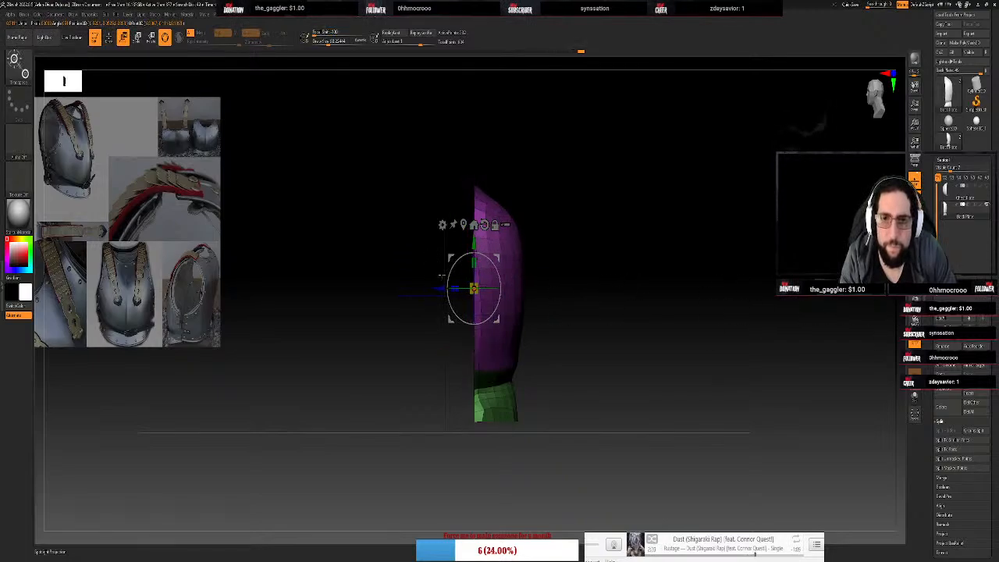
drag(441, 287, 438, 285)
drag(573, 207, 571, 245)
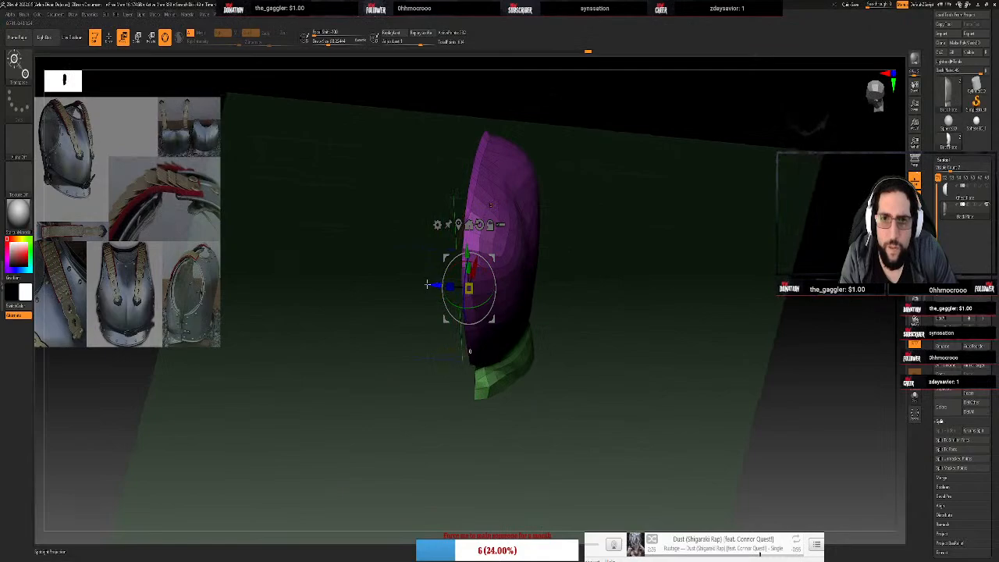
drag(427, 284, 427, 285)
key(ctrl+z)
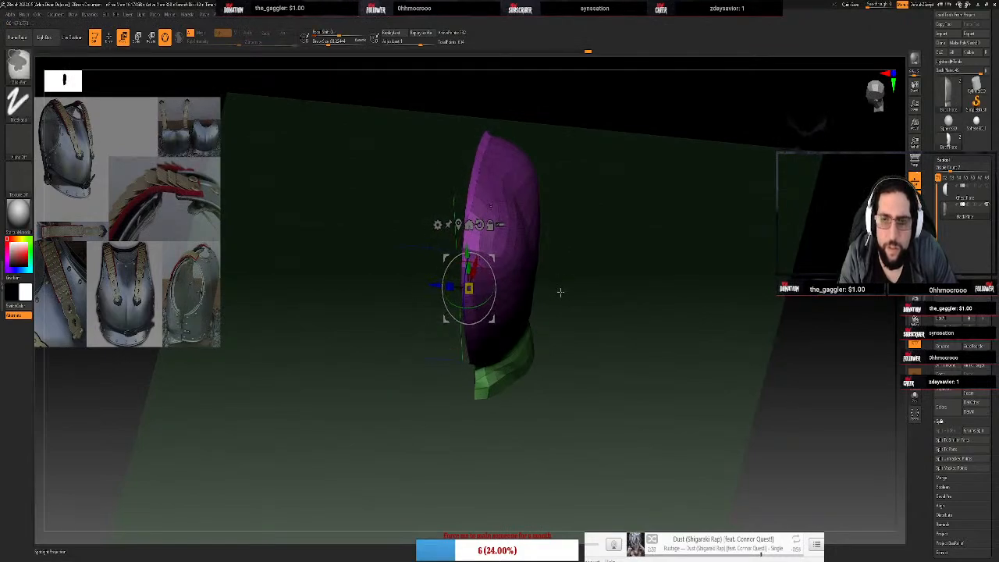
Viewed from below, mask the back plate except for the narrow strip along its open front edge
drag(561, 303, 605, 296)
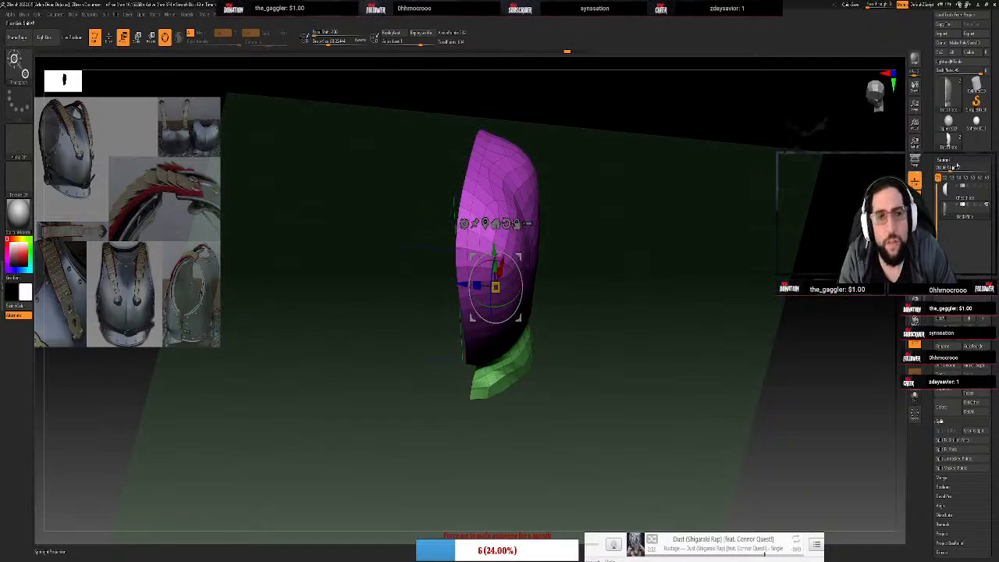
click(878, 97)
click(880, 77)
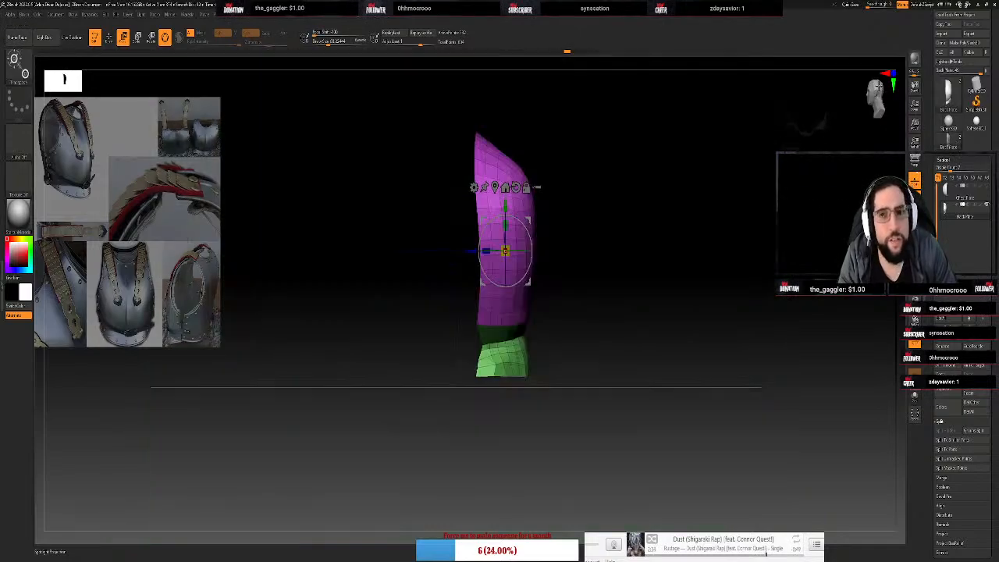
click(880, 75)
click(880, 74)
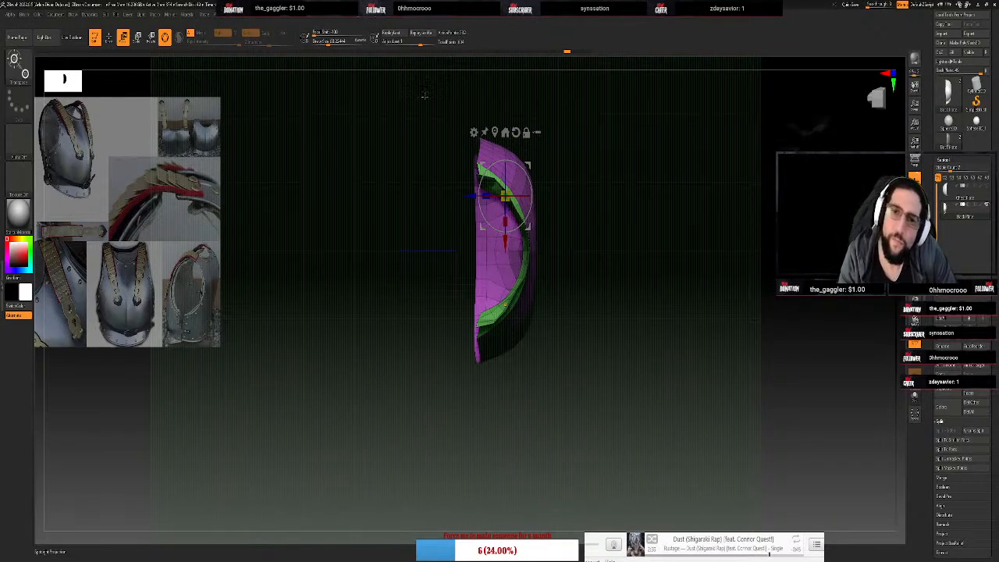
key(ctrl)
ctrl+drag(430, 104, 483, 423)
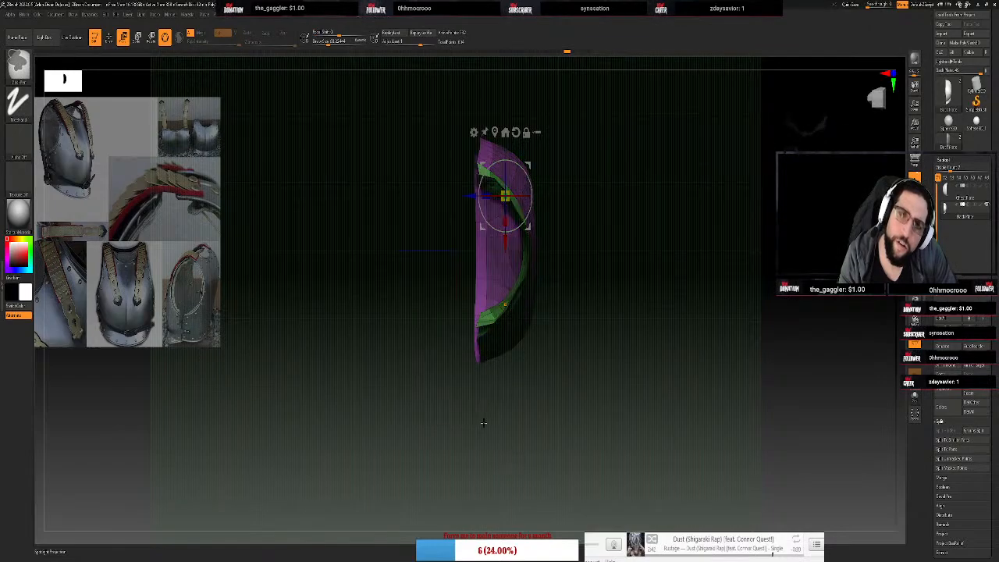
Centre the gizmo on the unmasked front edge, flatten it along the Z axis and shift it slightly outward, clearing the mask
click(505, 132)
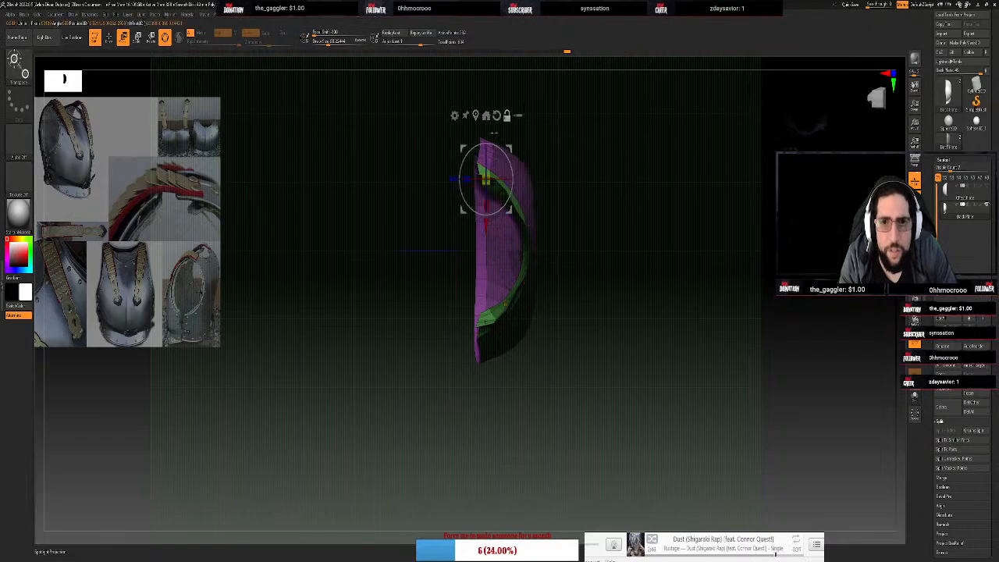
drag(468, 166, 670, 216)
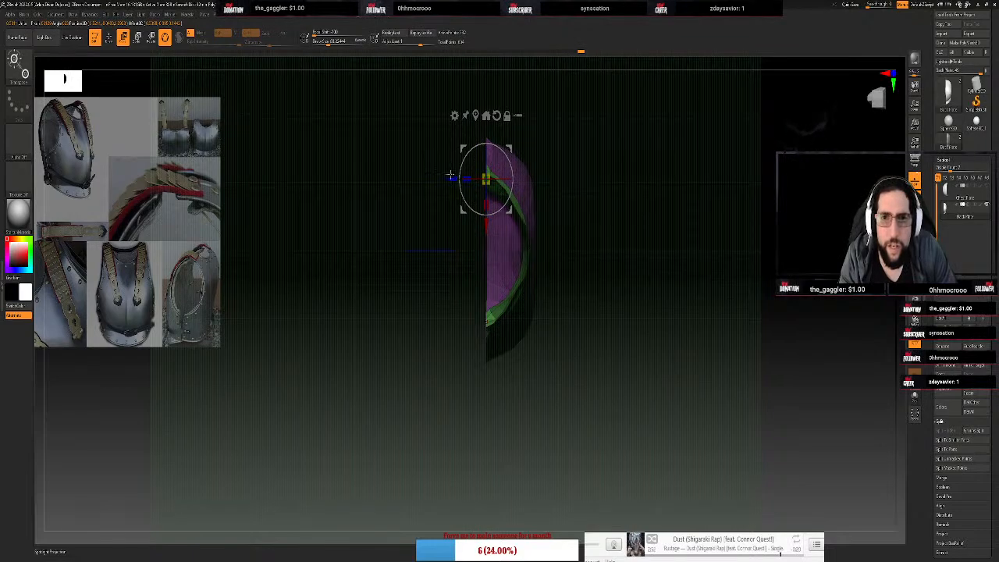
drag(450, 173, 444, 176)
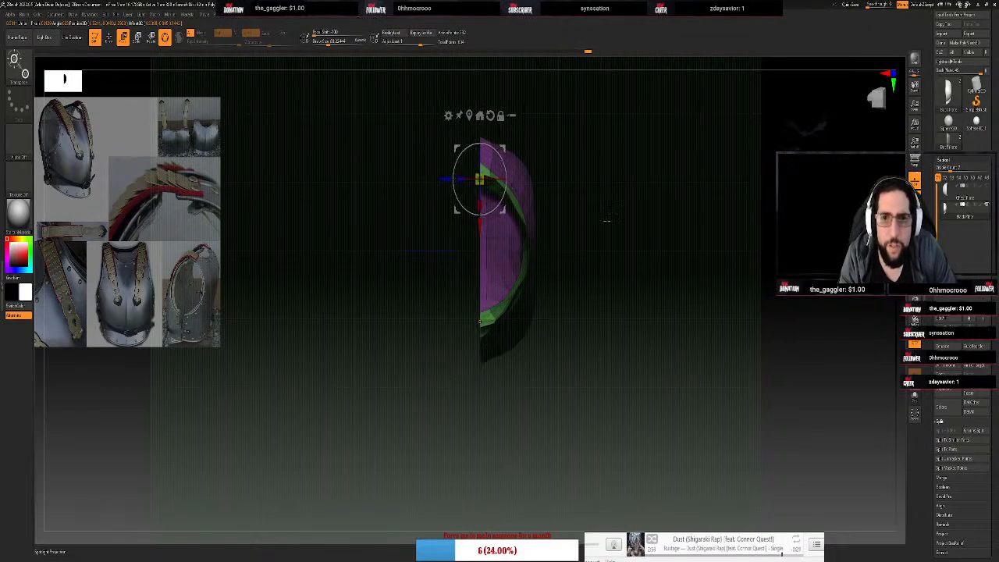
drag(607, 221, 815, 172)
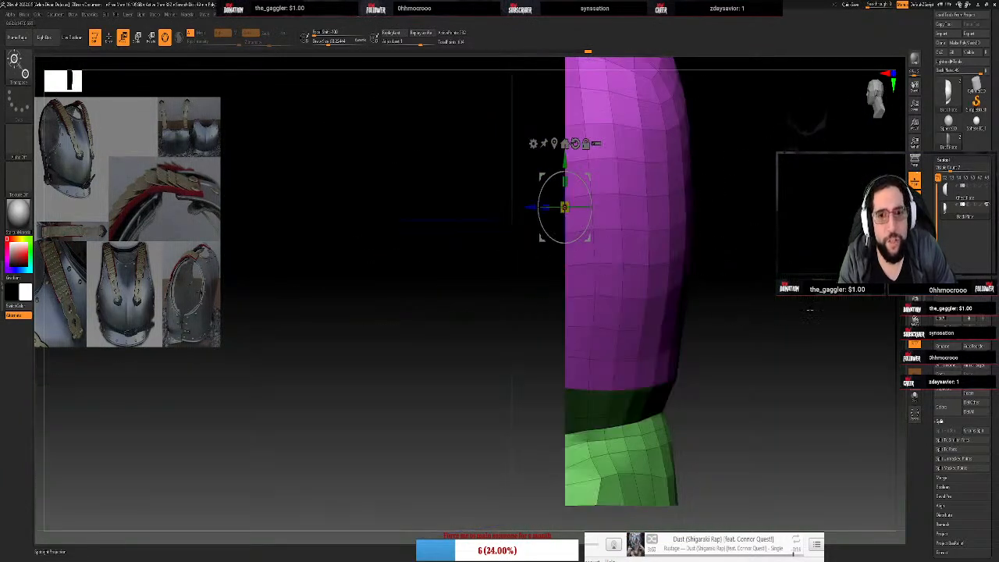
Nudge the corner of the back plate's flared bottom edge into line with the Move brush
drag(810, 310, 782, 343)
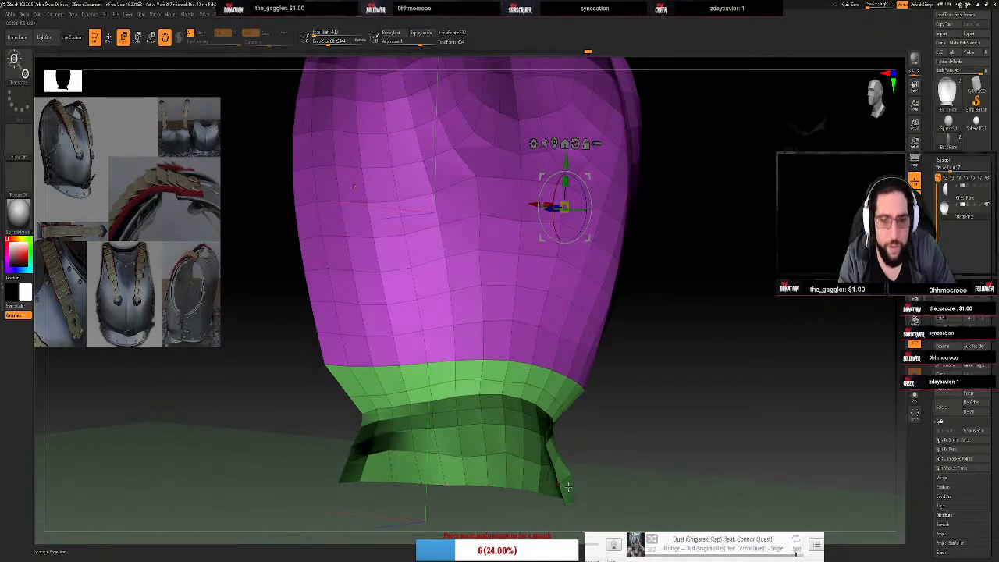
key(q)
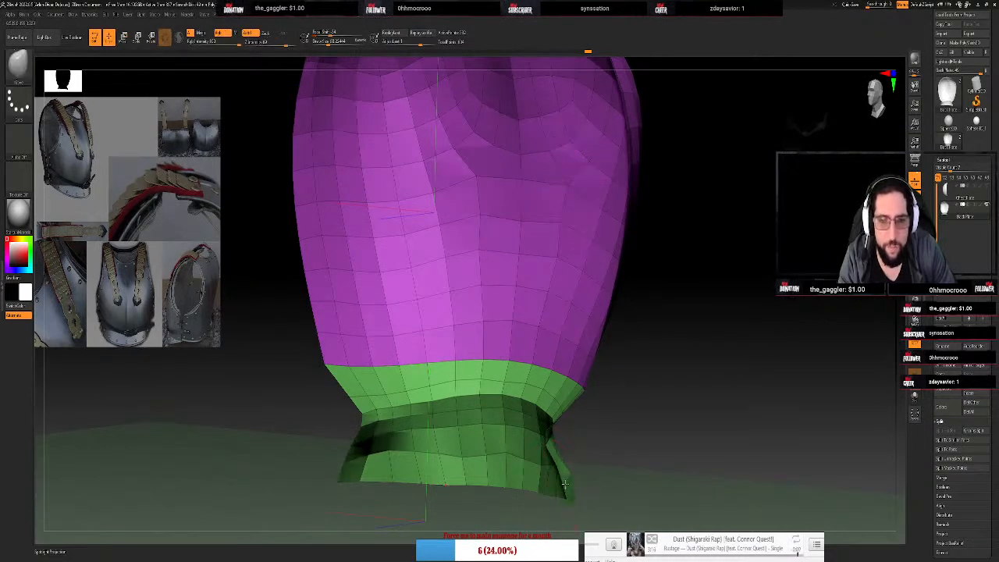
drag(572, 475, 567, 478)
mouse_move(652, 462)
mouse_down()
mouse_move(608, 457)
mouse_move(648, 450)
mouse_up()
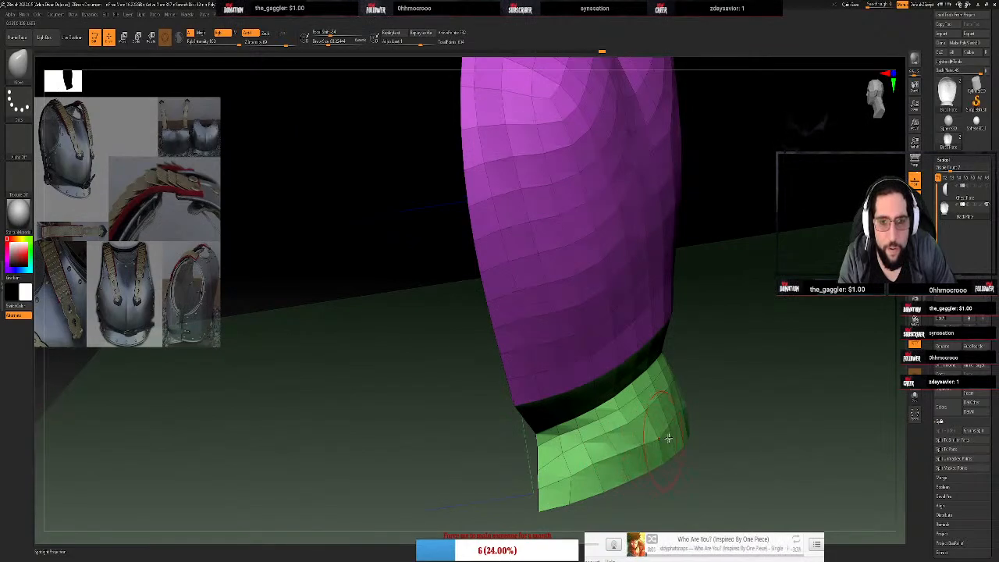
mouse_move(771, 395)
mouse_down()
mouse_move(755, 401)
mouse_move(761, 417)
mouse_move(768, 407)
mouse_move(760, 393)
mouse_move(770, 383)
mouse_move(783, 390)
mouse_up()
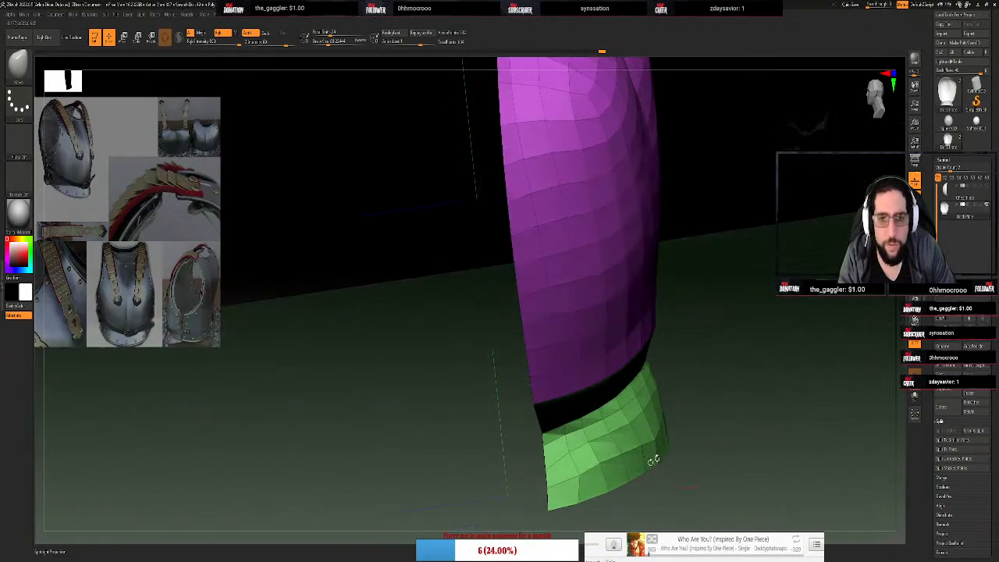
Mask the lower band of the waist flare all the way around and turn it into its own polygroup
key(ctrl)
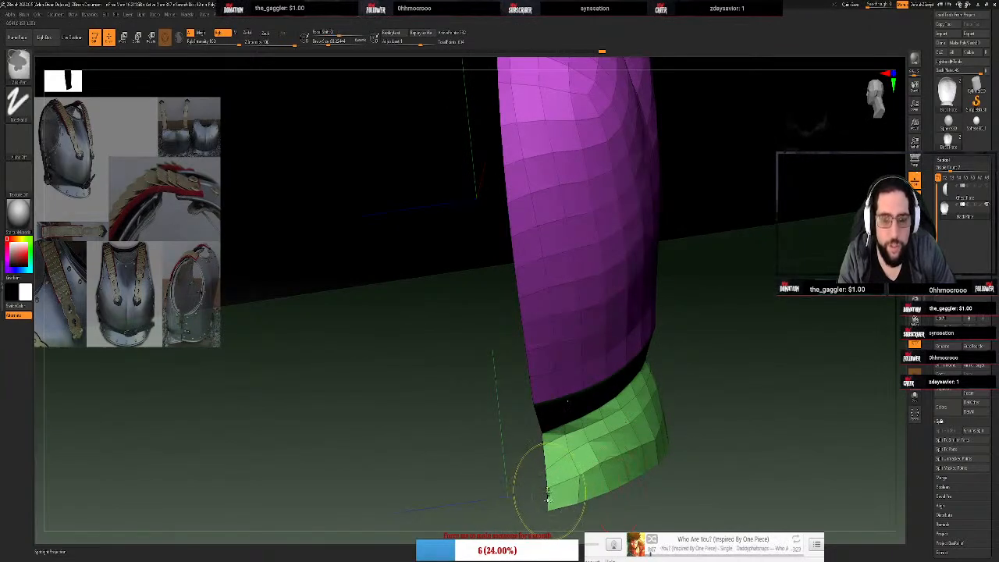
ctrl+drag(552, 490, 676, 437)
mouse_move(745, 399)
mouse_down()
mouse_move(792, 379)
mouse_move(747, 403)
mouse_up()
ctrl+drag(633, 453, 700, 414)
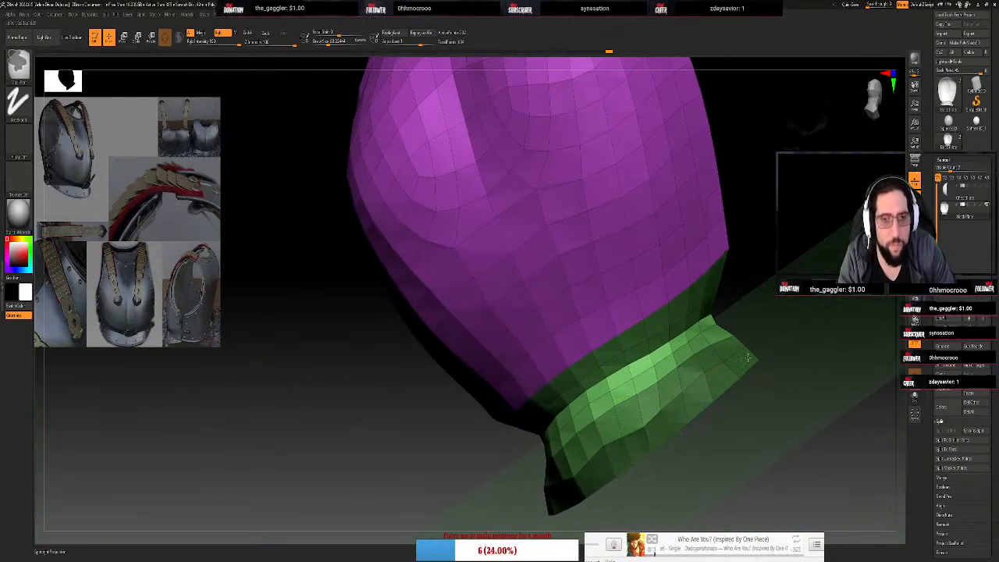
ctrl+drag(728, 366, 612, 454)
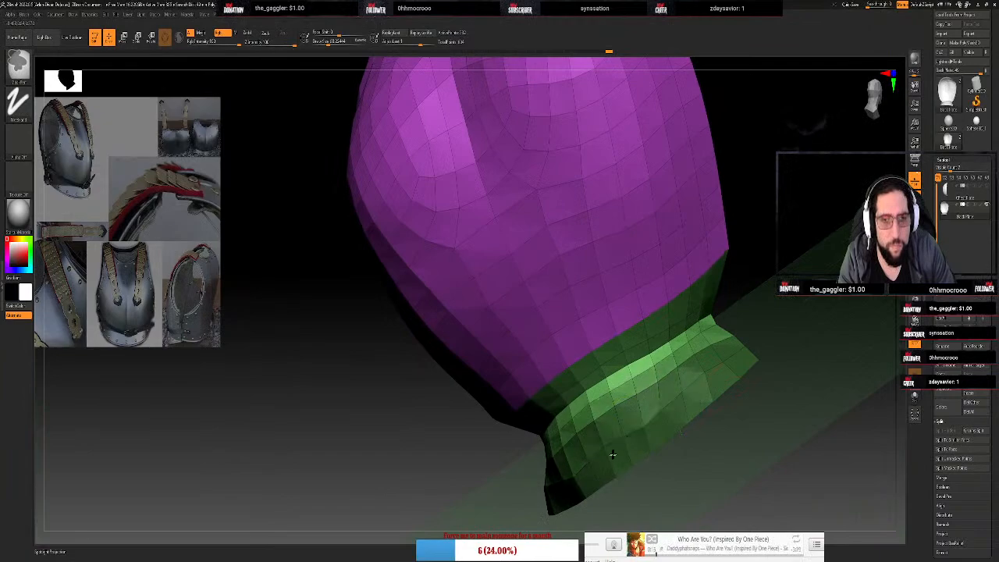
key(ctrl+w)
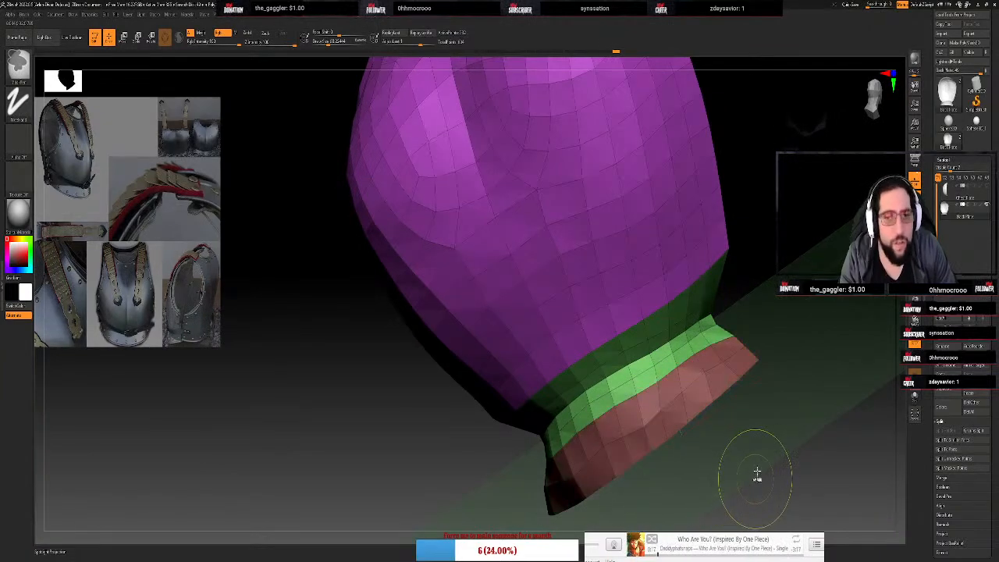
Paint a mask across the middle of the upper back and turn the masked area into a separate polygroup
mouse_move(758, 473)
mouse_down()
mouse_move(748, 469)
mouse_move(765, 461)
mouse_move(758, 417)
mouse_move(762, 492)
mouse_up()
key(ctrl)
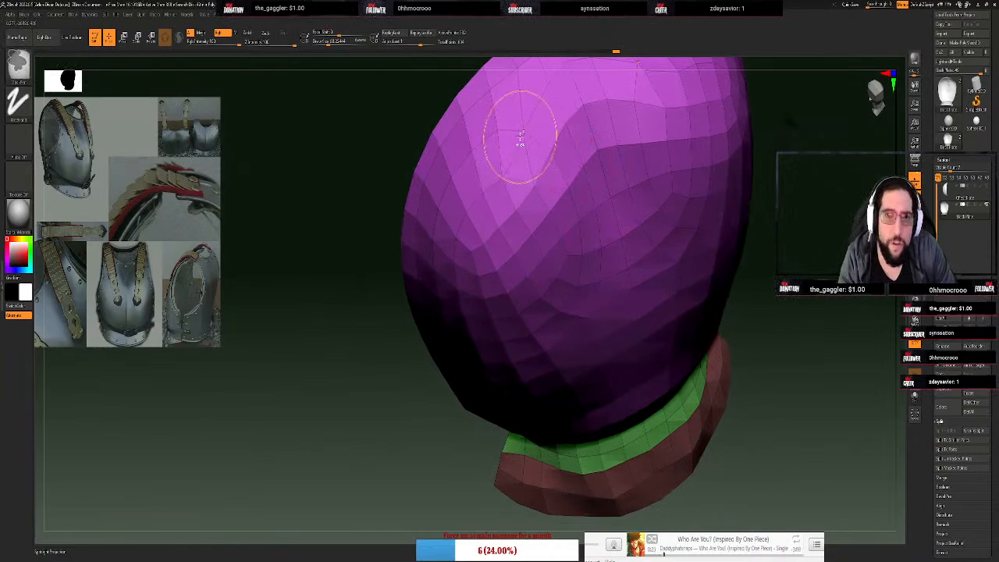
mouse_move(508, 112)
ctrl+mouse_down()
mouse_move(565, 206)
mouse_move(570, 304)
mouse_move(490, 362)
ctrl+mouse_up()
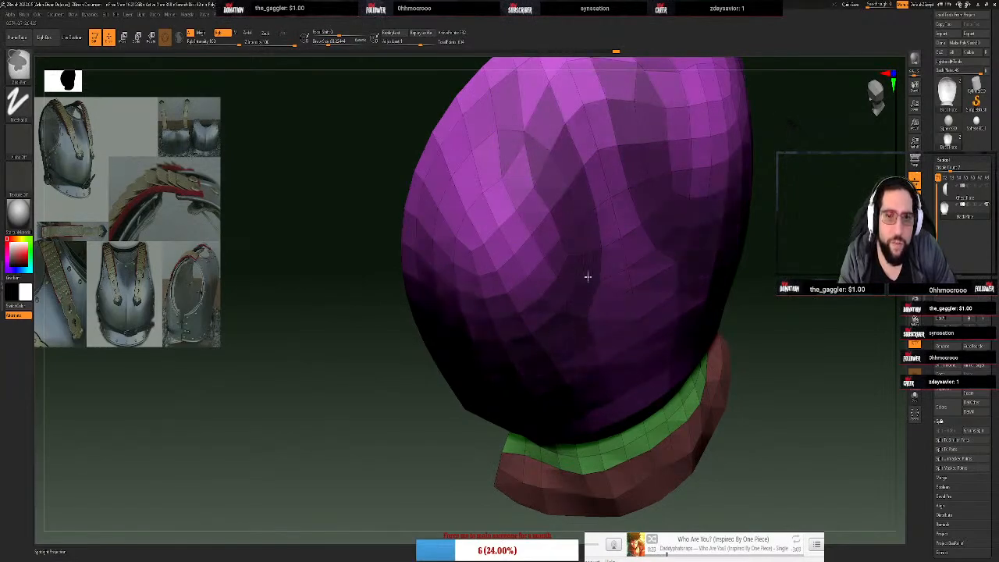
mouse_move(588, 276)
ctrl+mouse_down()
mouse_move(597, 110)
mouse_move(527, 86)
mouse_move(474, 125)
ctrl+mouse_up()
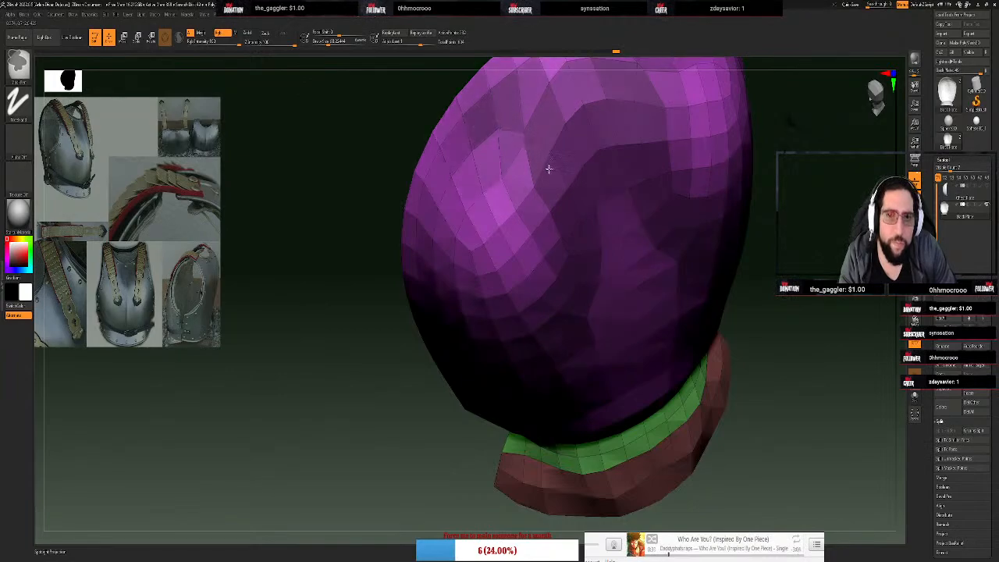
ctrl+drag(588, 199, 605, 294)
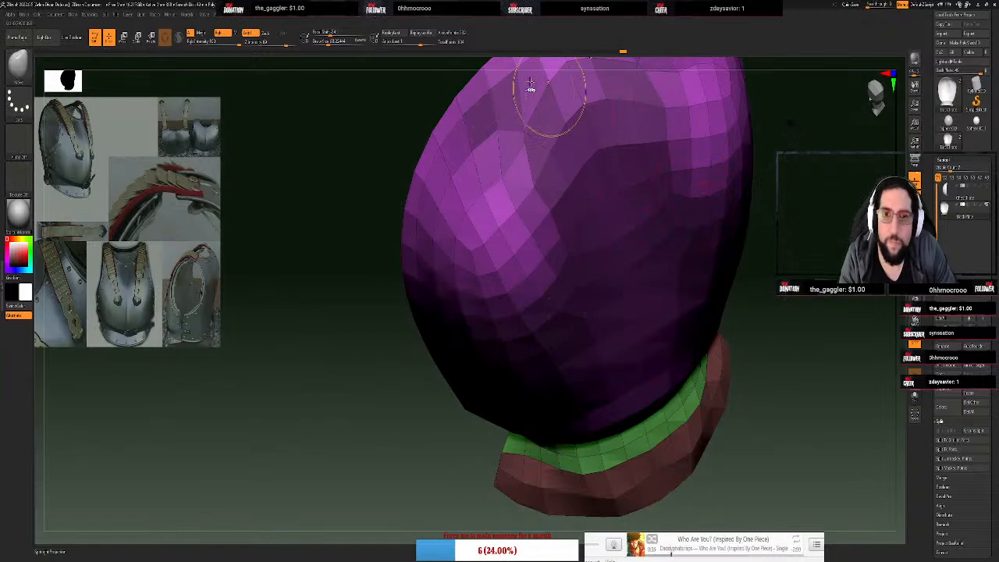
key(ctrl)
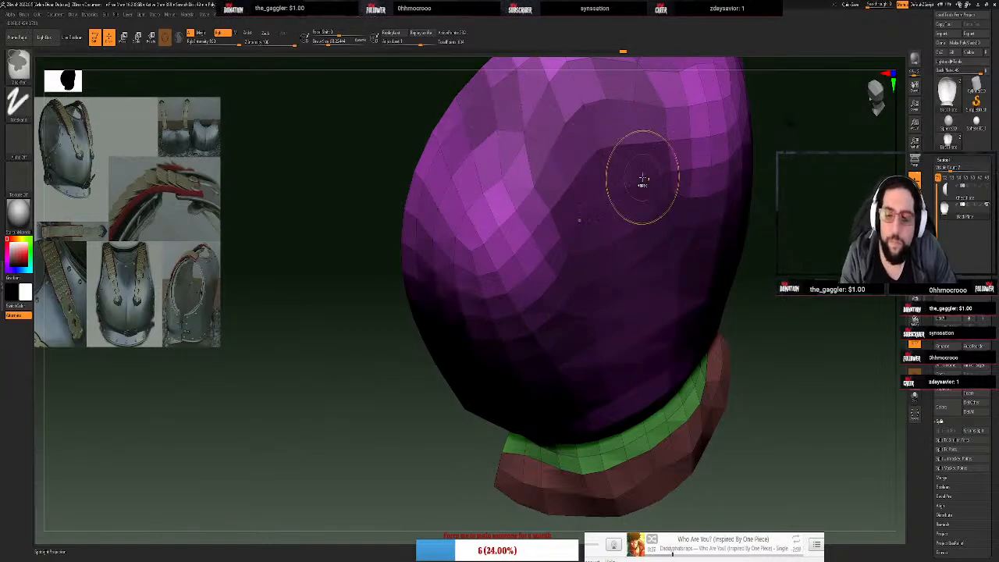
ctrl+drag(642, 179, 718, 217)
mouse_move(825, 244)
mouse_down()
mouse_move(807, 217)
mouse_move(792, 225)
mouse_move(816, 256)
mouse_up()
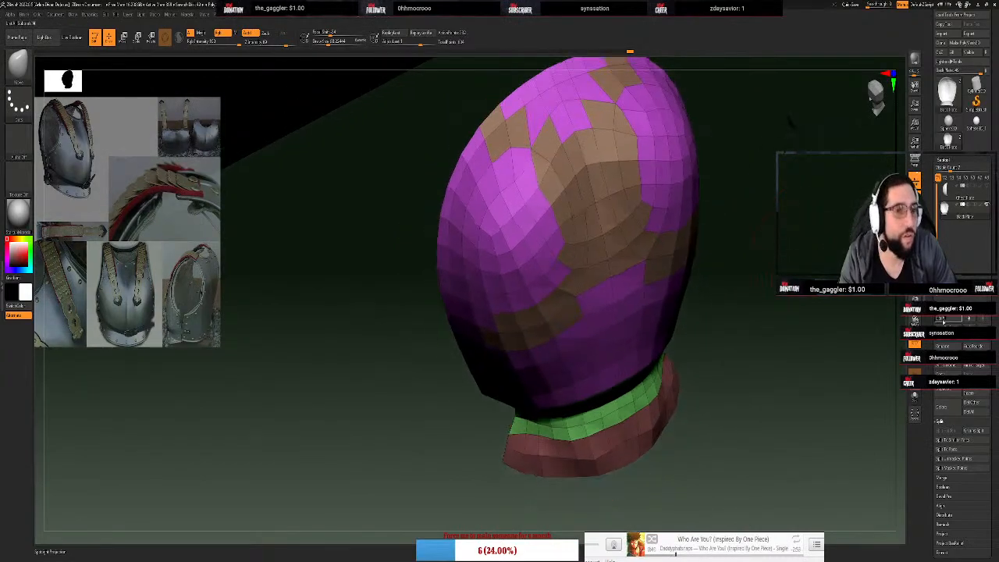
Remesh the back plate with ZRemesher from the geometry settings
click(941, 161)
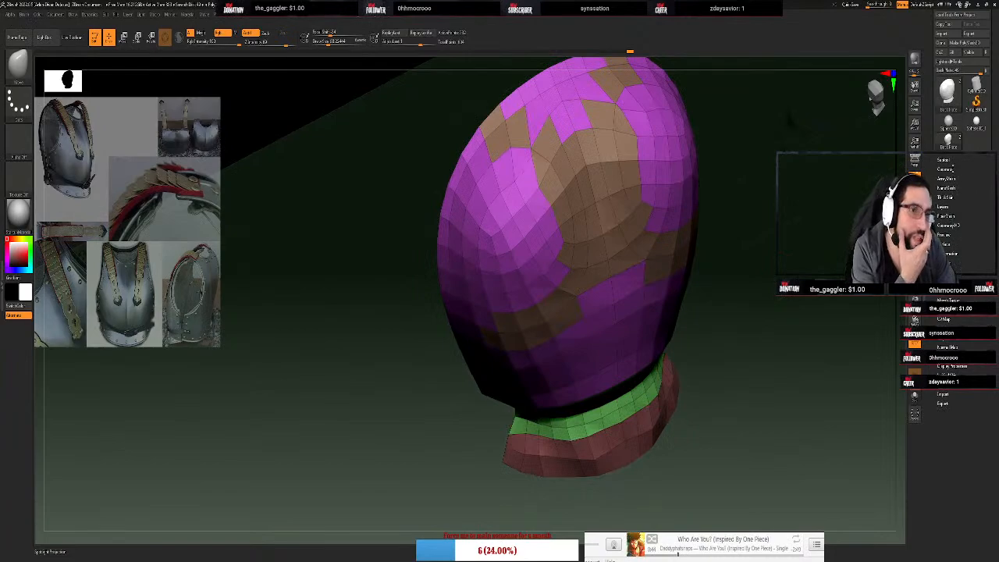
click(948, 170)
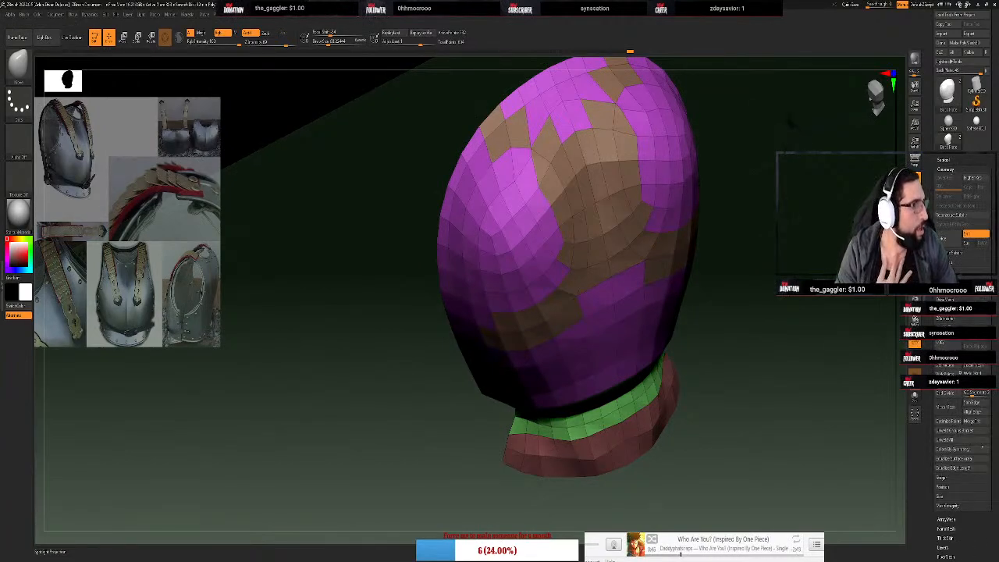
click(960, 393)
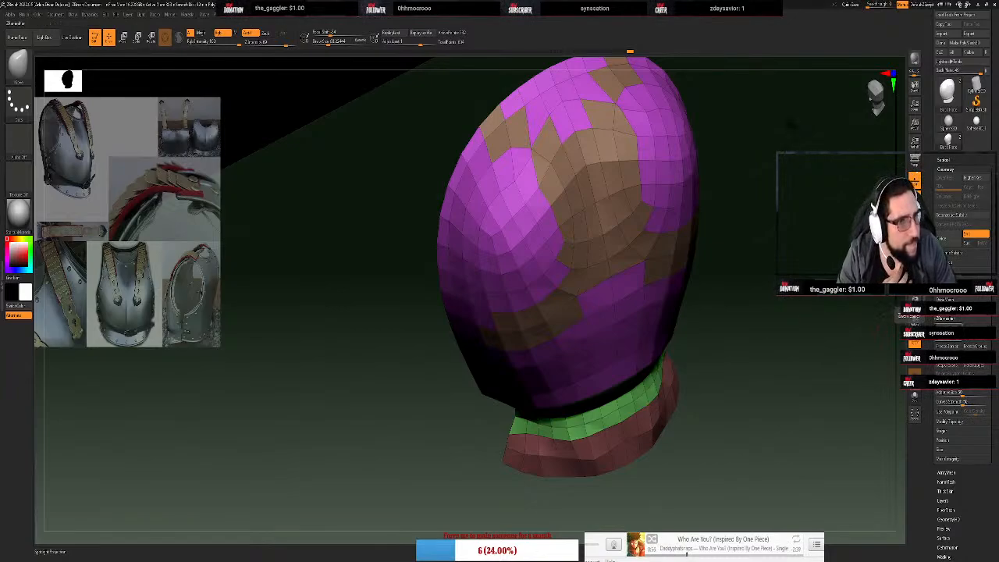
click(948, 331)
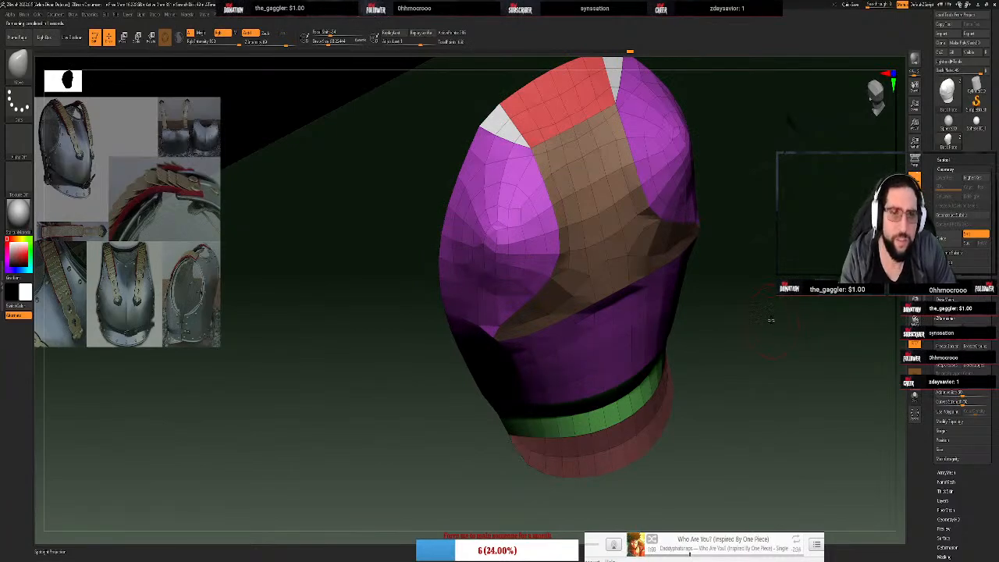
drag(771, 320, 721, 311)
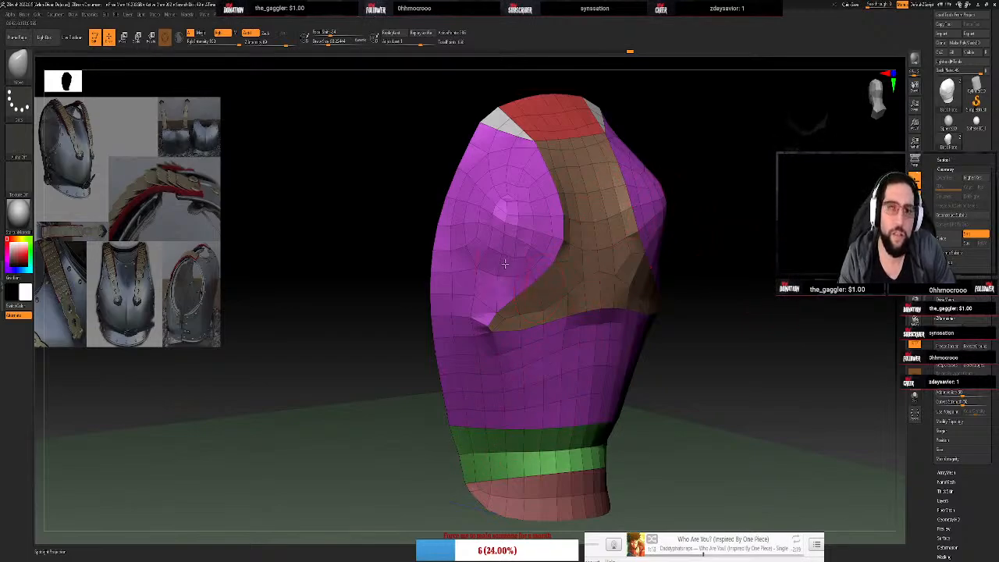
Merge the masked upper body above the waist into one polygroup and smooth the pinched spot on its side
key(ctrl)
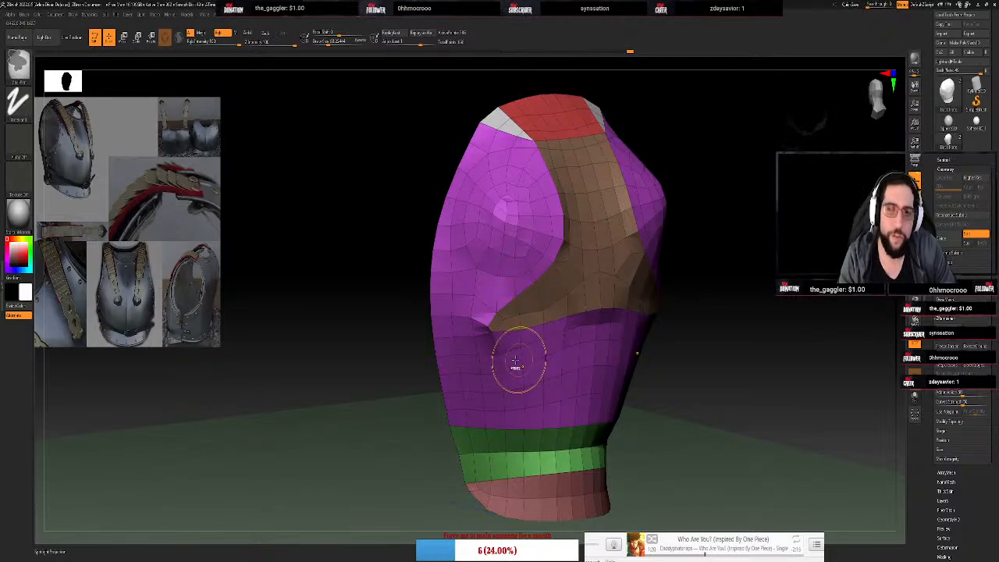
mouse_move(349, 78)
ctrl+mouse_down()
mouse_move(780, 417)
mouse_move(787, 411)
ctrl+mouse_up()
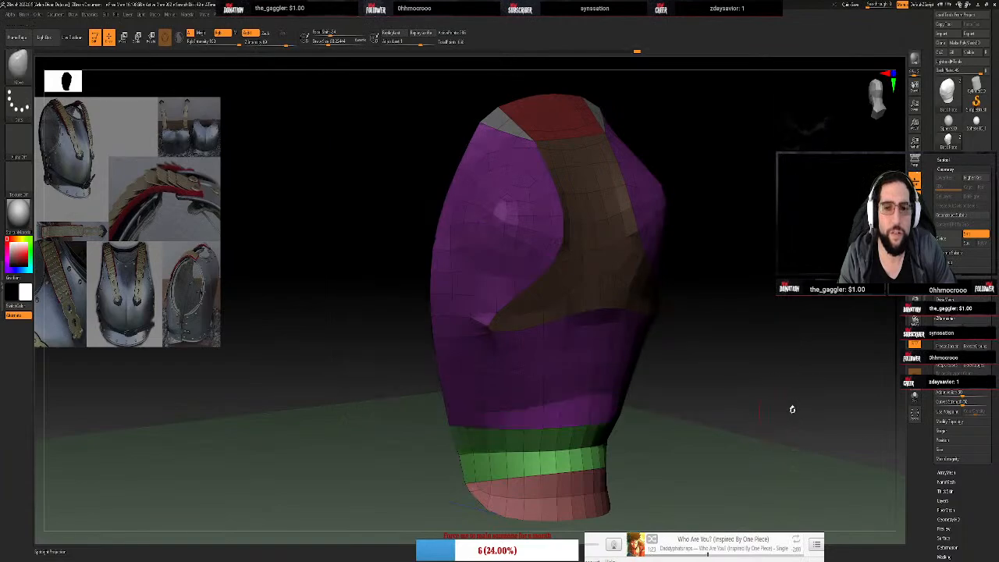
key(ctrl+w)
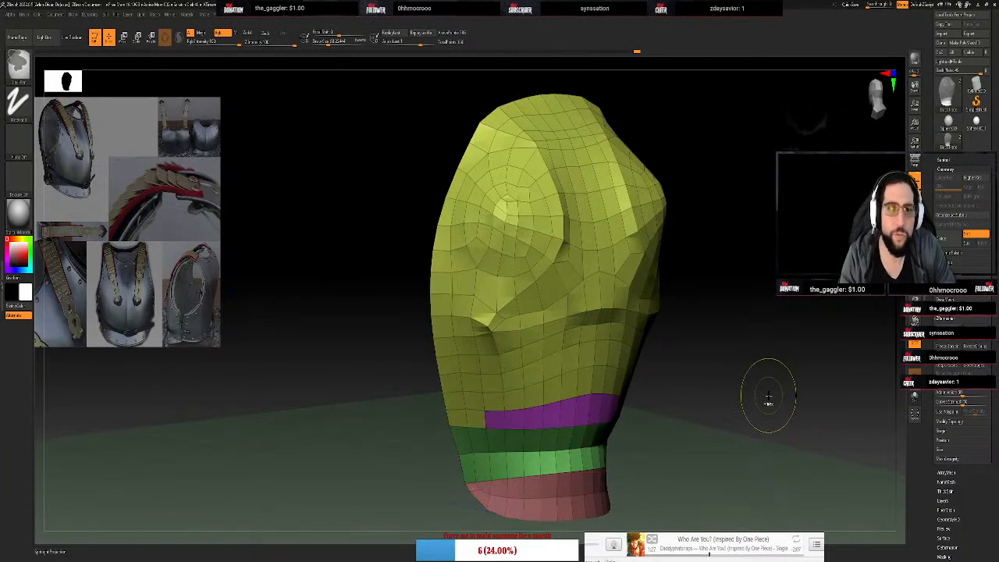
mouse_move(767, 391)
mouse_down()
mouse_move(754, 390)
mouse_move(764, 380)
mouse_move(765, 392)
mouse_up()
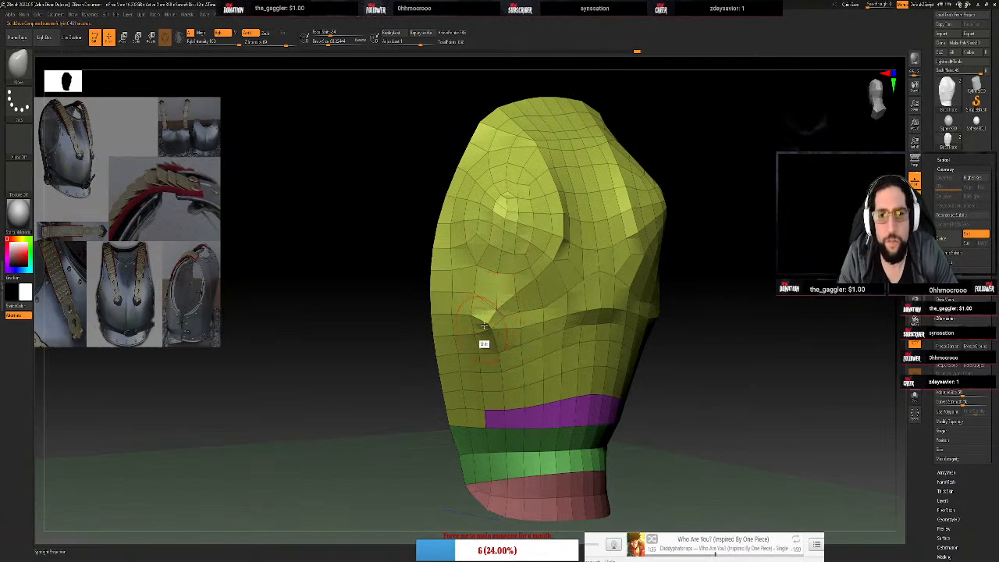
mouse_move(484, 324)
shift+mouse_down()
mouse_move(504, 336)
mouse_move(536, 322)
mouse_move(491, 326)
mouse_move(506, 324)
shift+mouse_up()
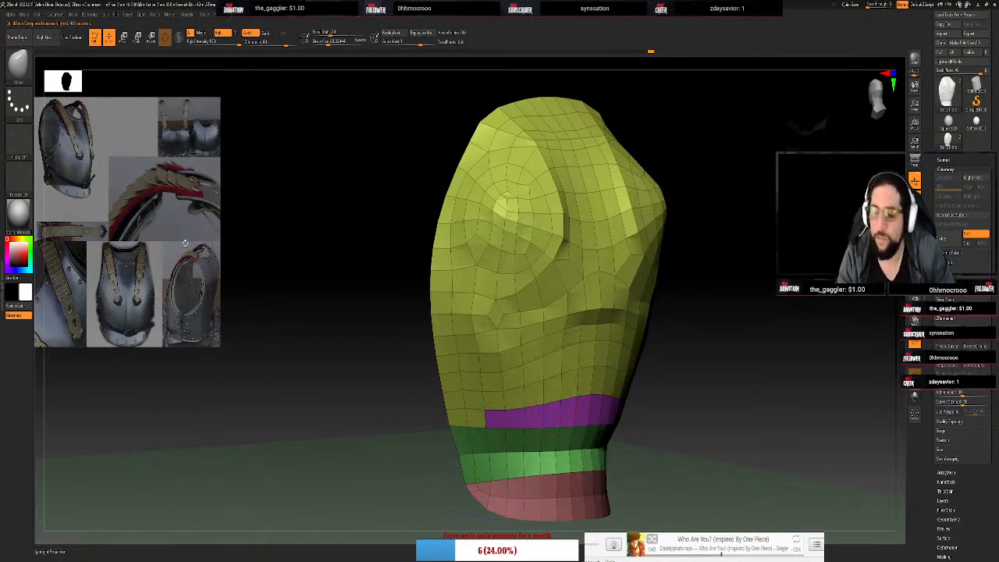
Raise the opacity of the Spotlight reference images and leave Spotlight editing
key(z)
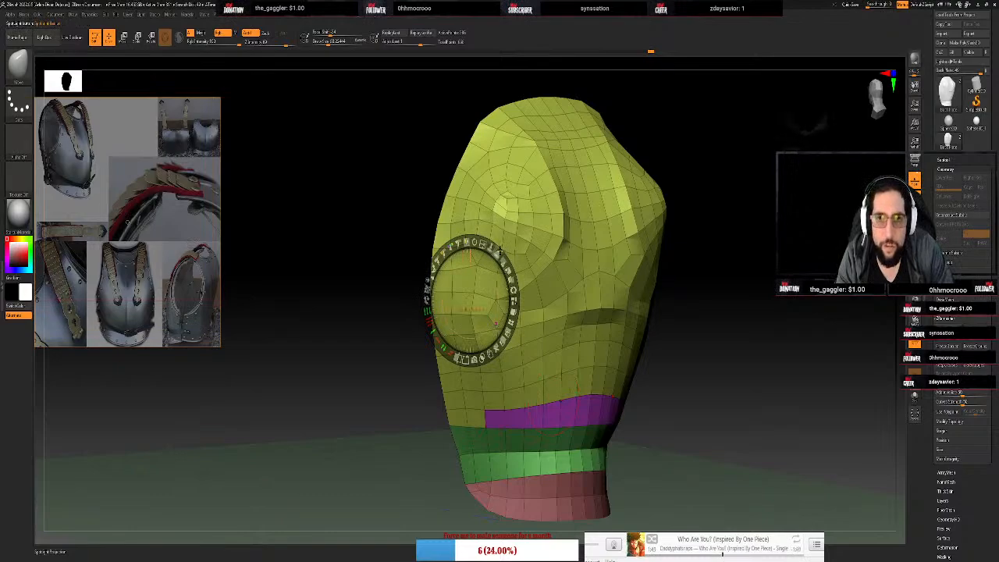
drag(504, 261, 513, 290)
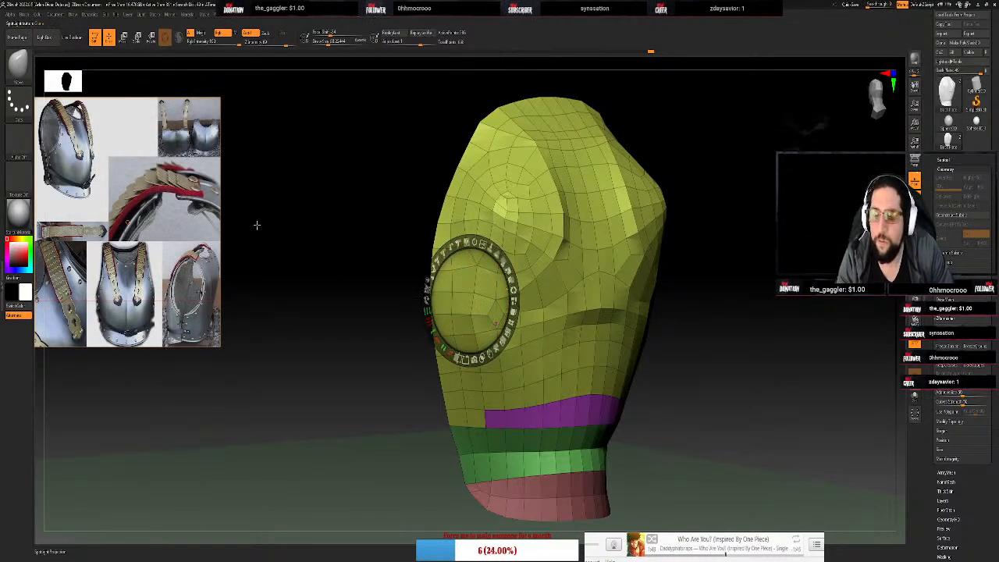
key(z)
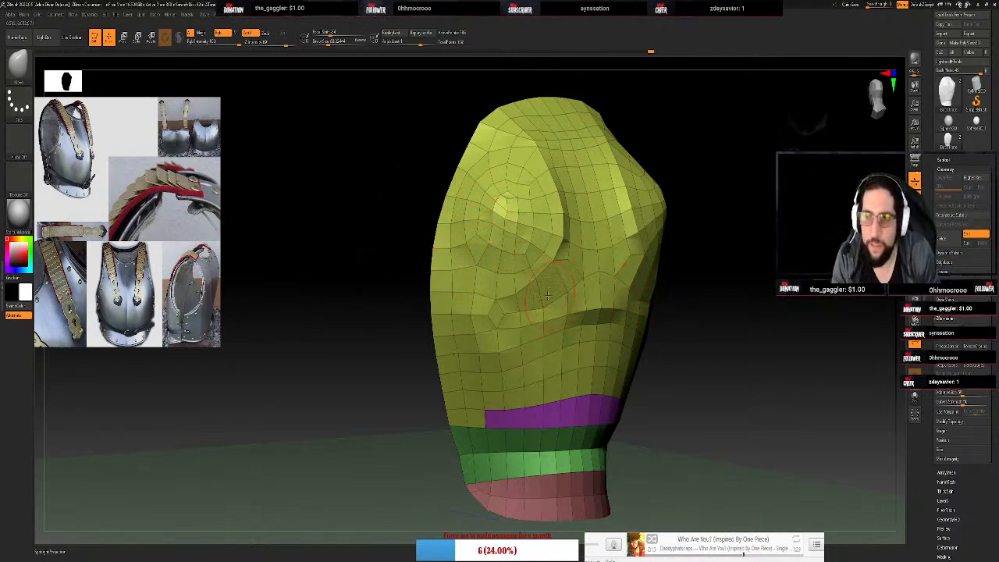
Smooth the pinched polygons around the shoulder blade and side of the back plate
mouse_move(608, 311)
shift+mouse_down()
mouse_move(590, 312)
mouse_move(577, 263)
shift+mouse_up()
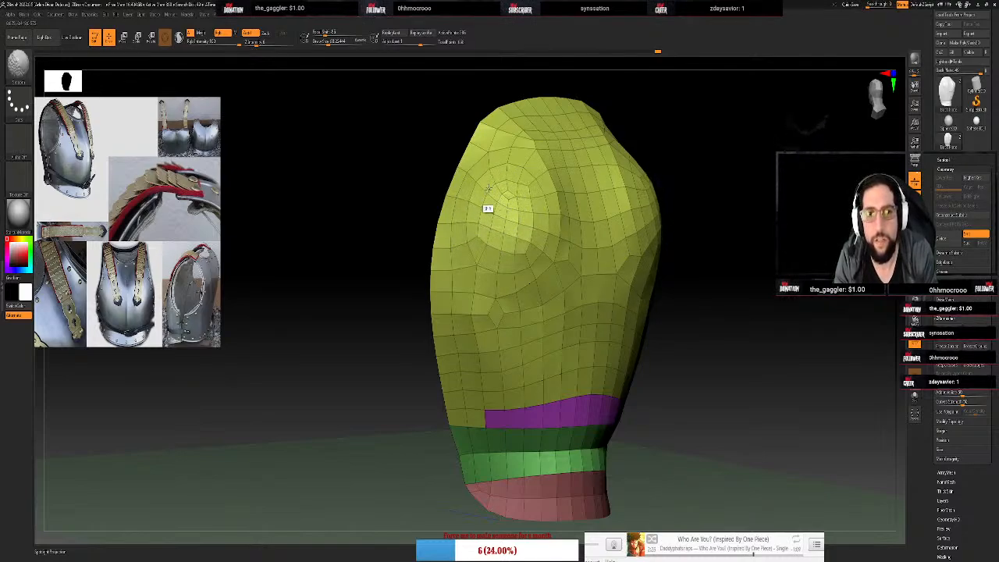
mouse_move(489, 189)
shift+mouse_down()
mouse_move(469, 219)
mouse_move(521, 238)
mouse_move(534, 185)
shift+mouse_up()
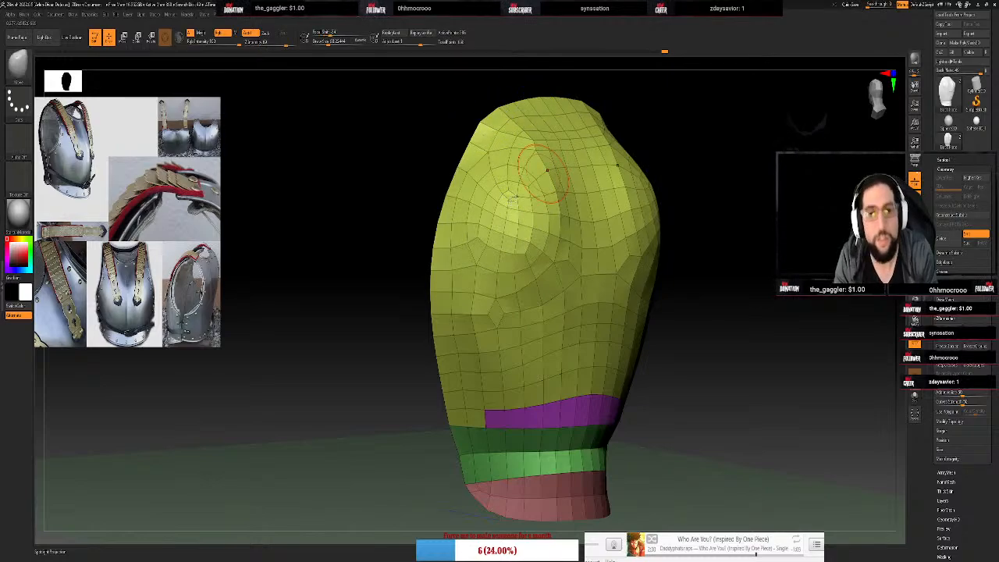
drag(365, 293, 364, 281)
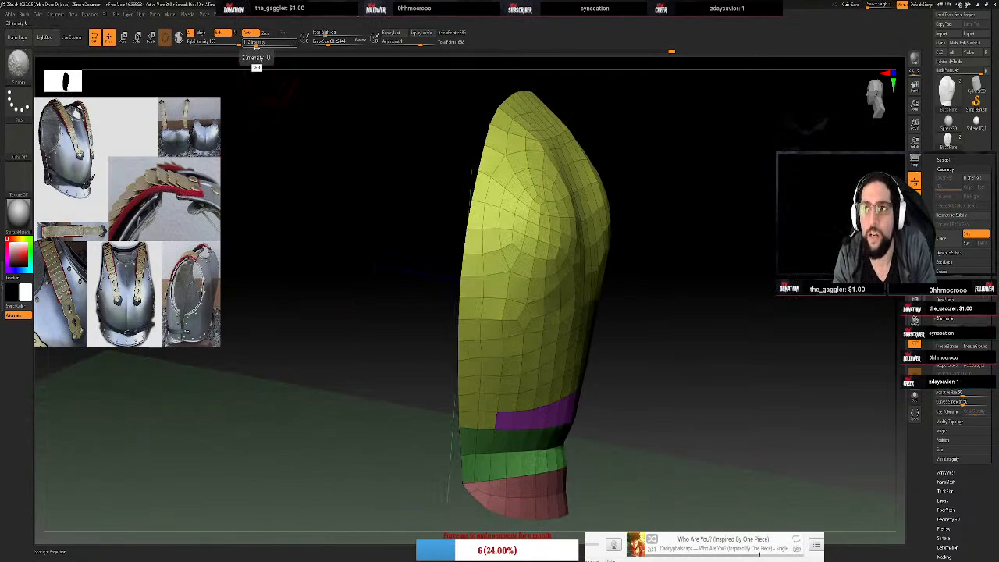
Adjust the Z Intensity of the Smooth brush and smooth the side border of the back plate
shift+drag(257, 44, 264, 45)
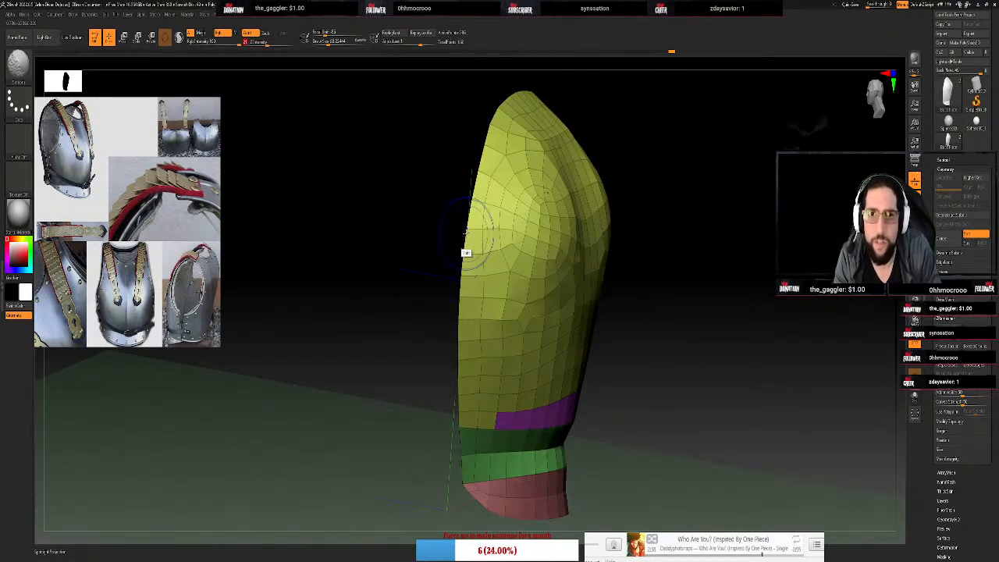
drag(699, 244, 494, 257)
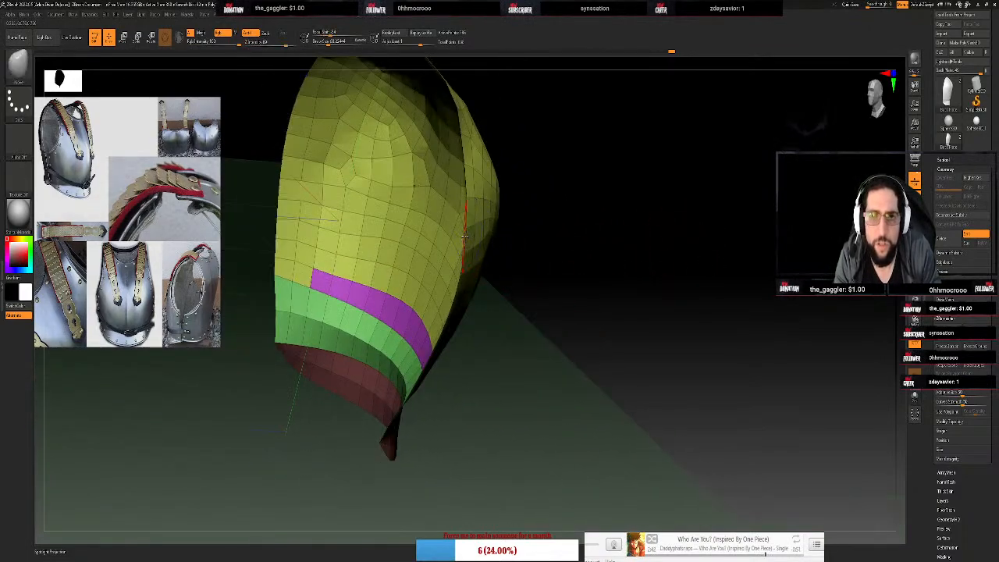
key(shift)
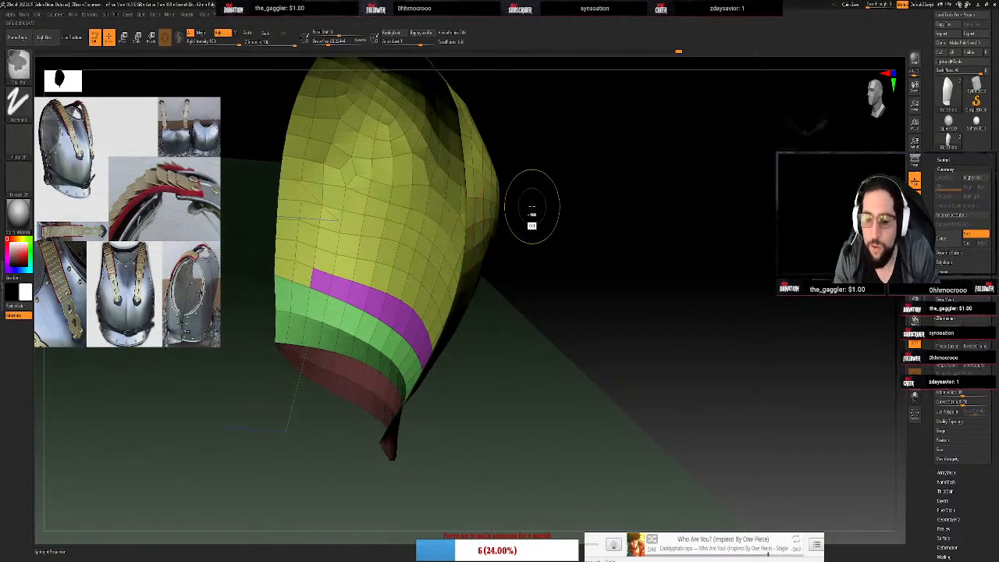
drag(575, 205, 611, 227)
key(shift)
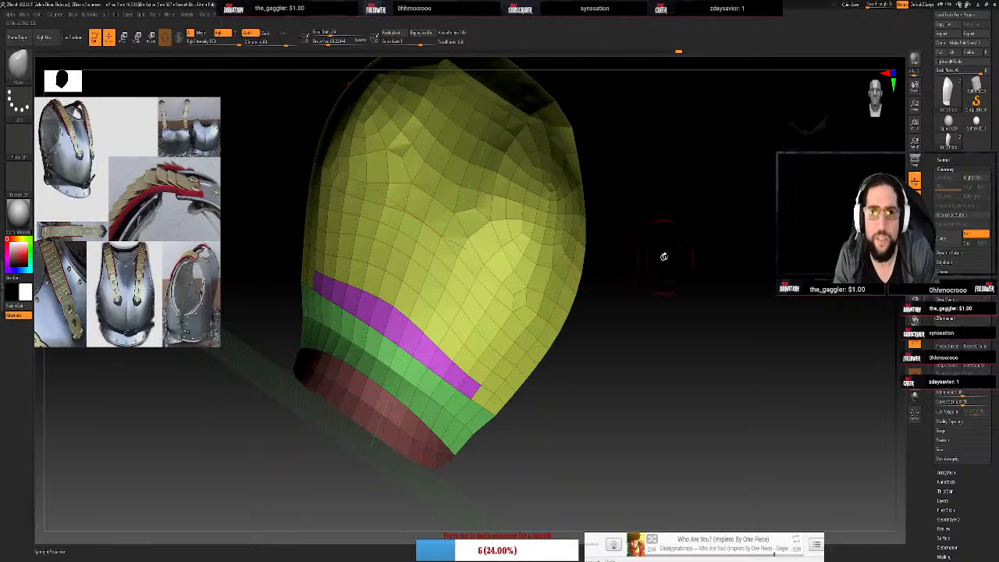
mouse_move(662, 254)
mouse_down()
mouse_move(629, 251)
mouse_move(617, 235)
mouse_up()
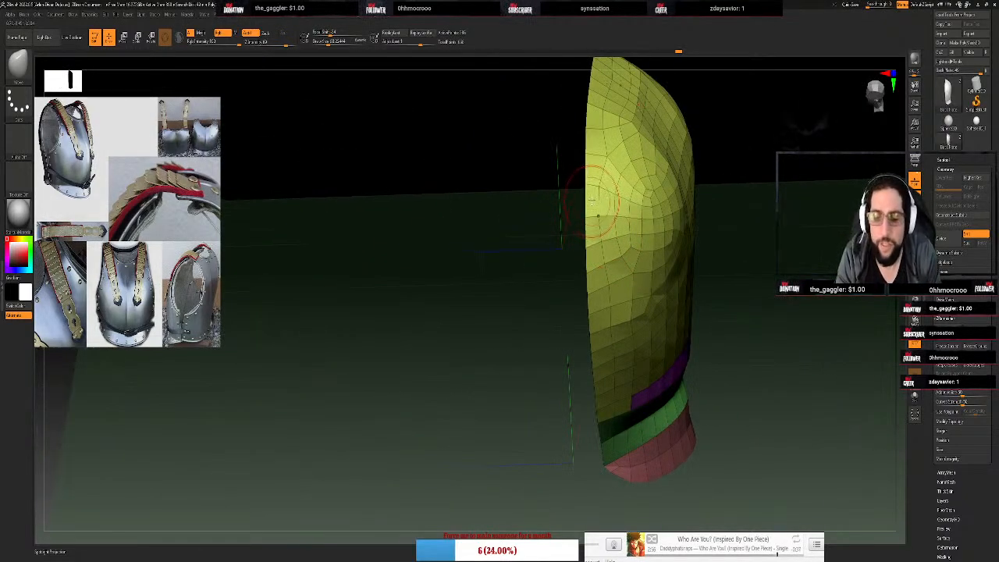
Switch to the ZModeler brush, set its Delete action to target A Single Poly and its edge action to Do Nothing
key(b)
key(z)
key(m)
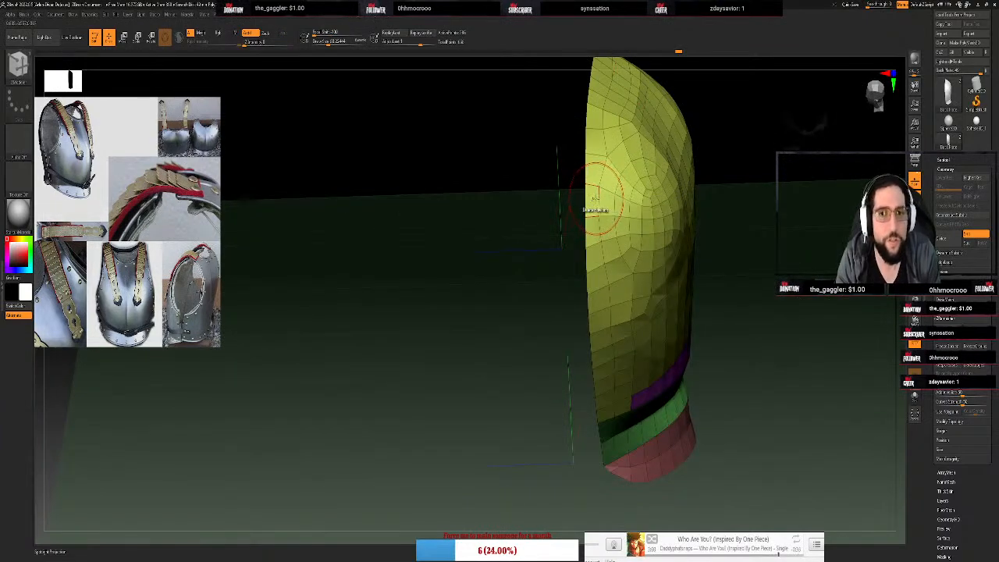
click(592, 202)
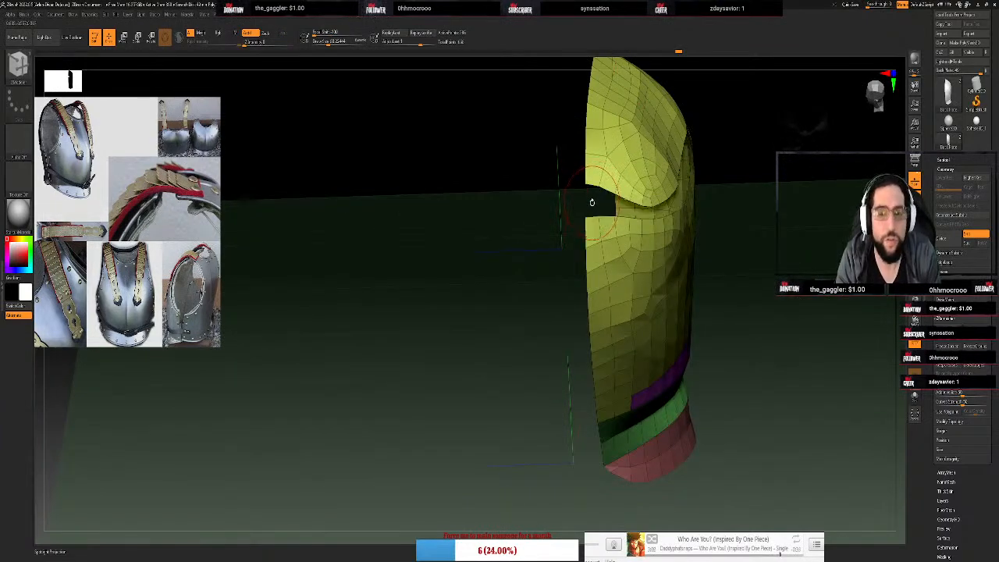
key(ctrl+z)
key(space)
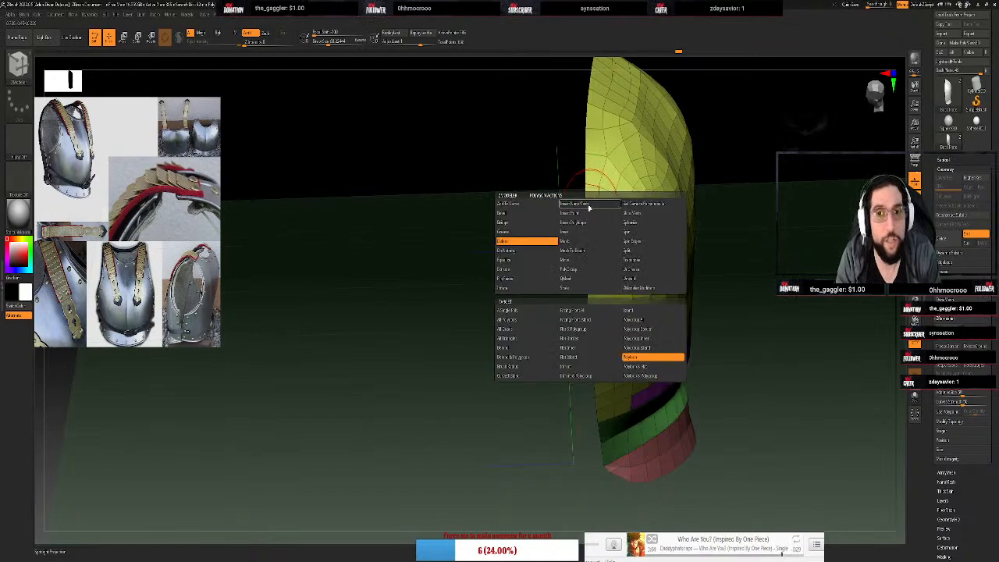
click(512, 311)
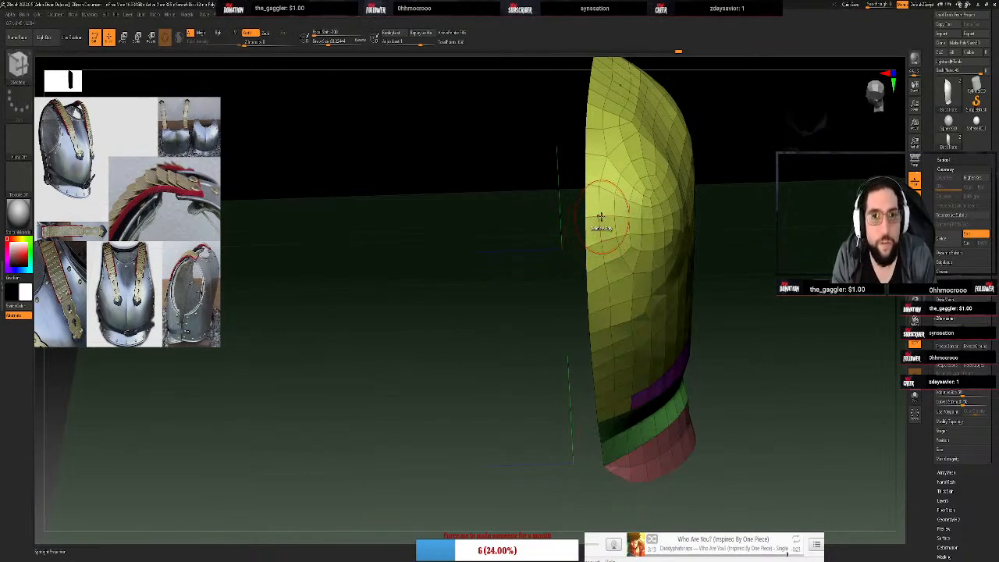
key(space)
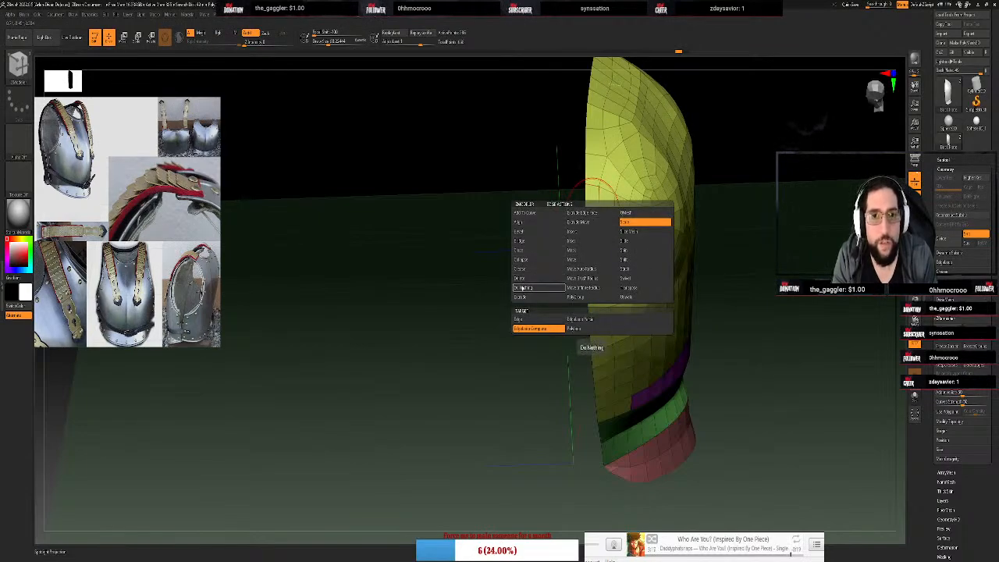
click(522, 288)
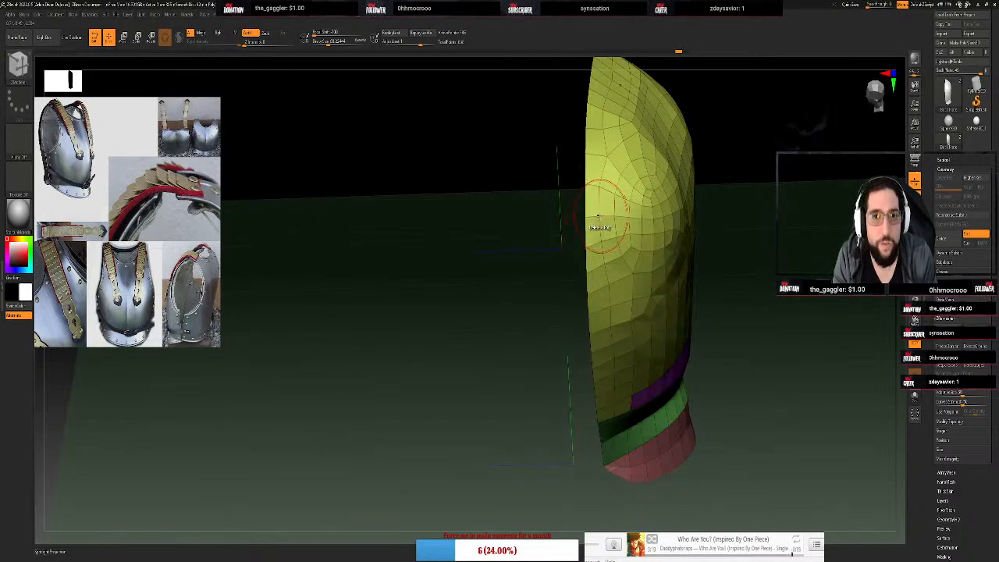
Delete individual polygons along the side border of the back plate, below the shoulder, to carve a stepped armhole
key(space)
click(598, 219)
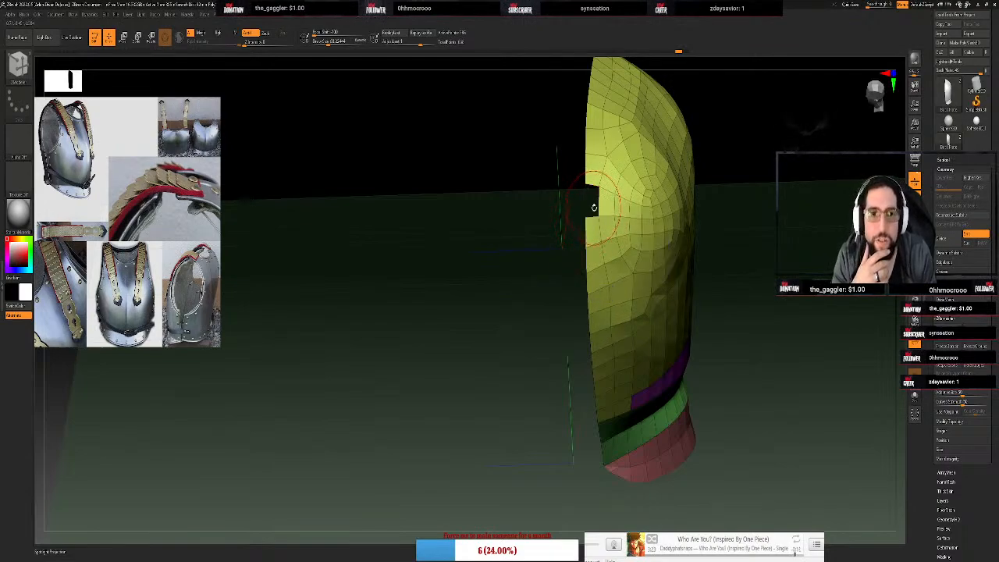
click(604, 209)
click(606, 230)
click(590, 235)
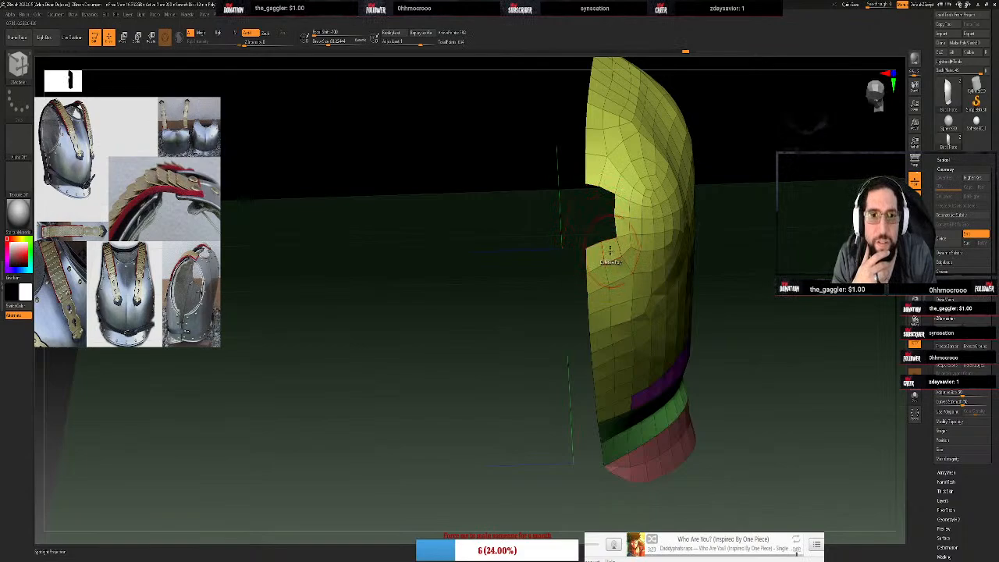
click(608, 249)
click(591, 260)
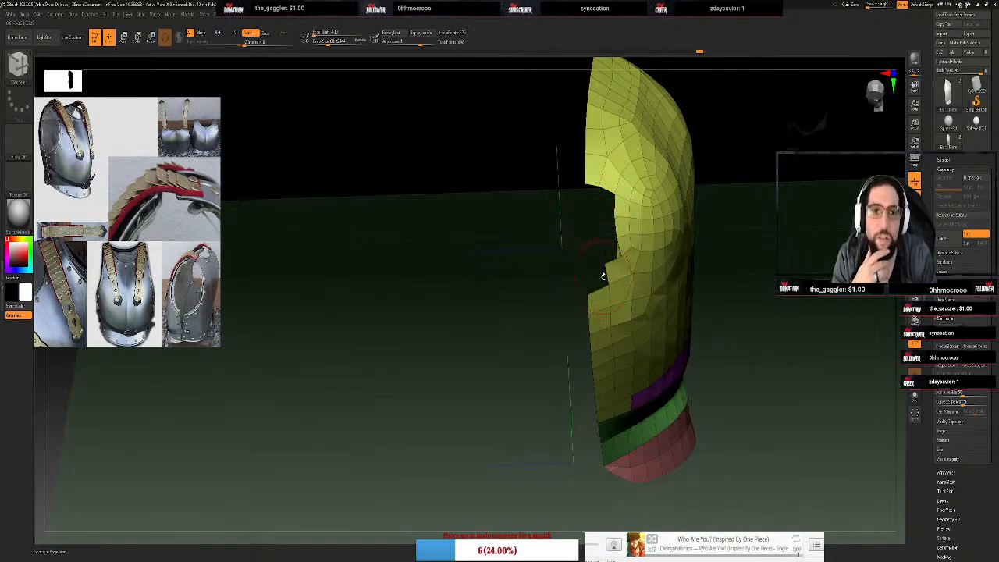
click(608, 272)
click(599, 297)
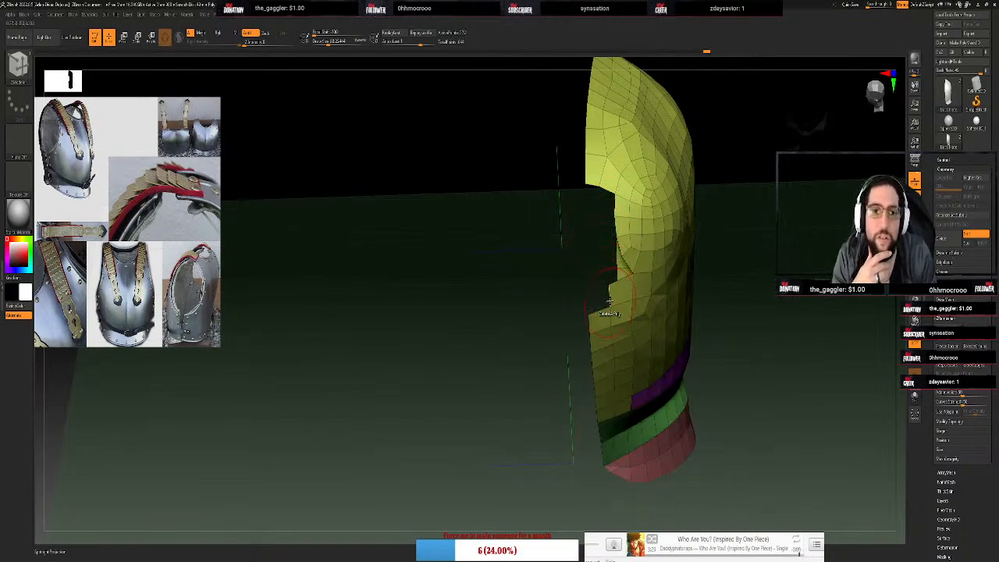
click(611, 294)
click(596, 321)
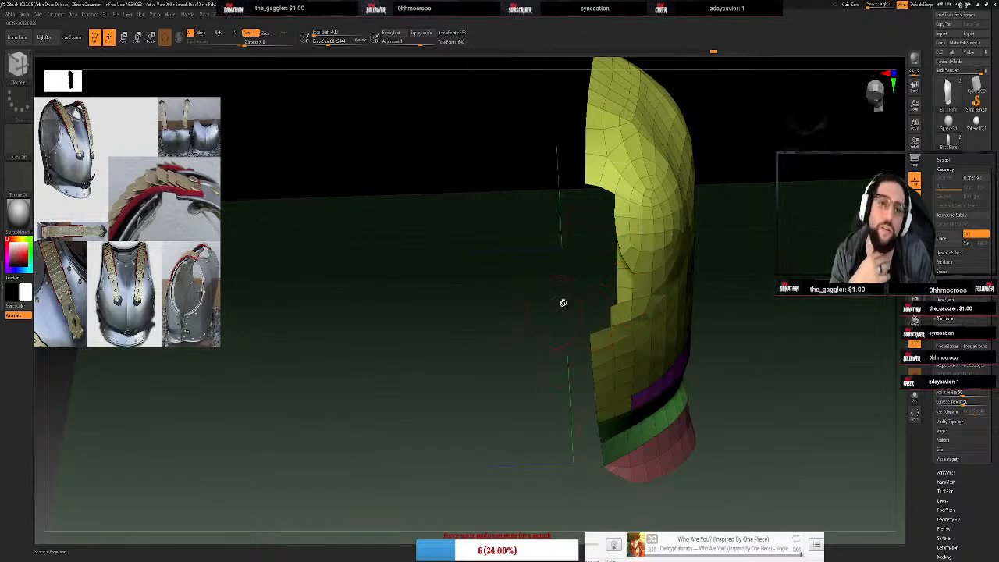
Delete the polygons along the upper border between the shoulders to cut a neck opening
drag(721, 138, 762, 190)
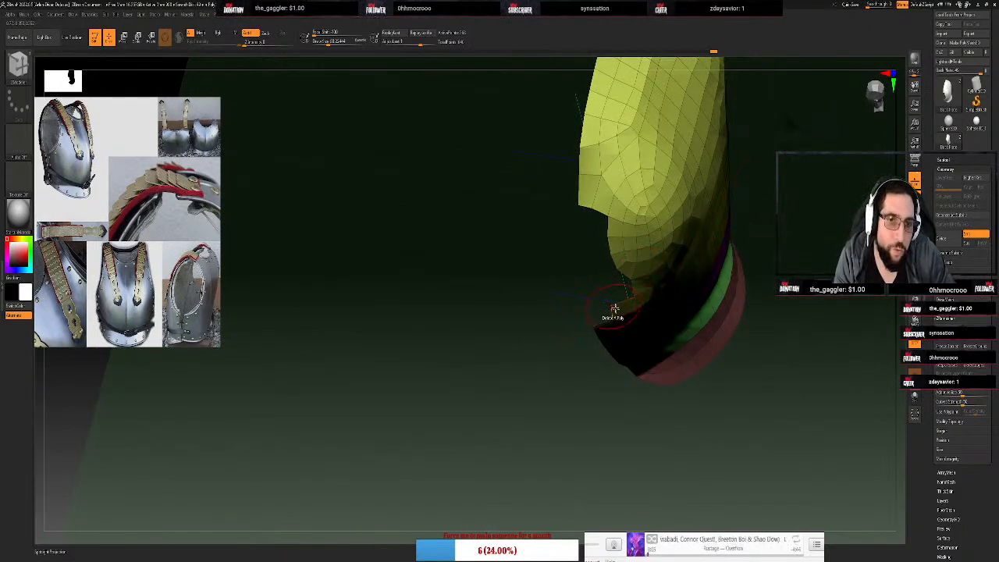
drag(804, 214, 796, 387)
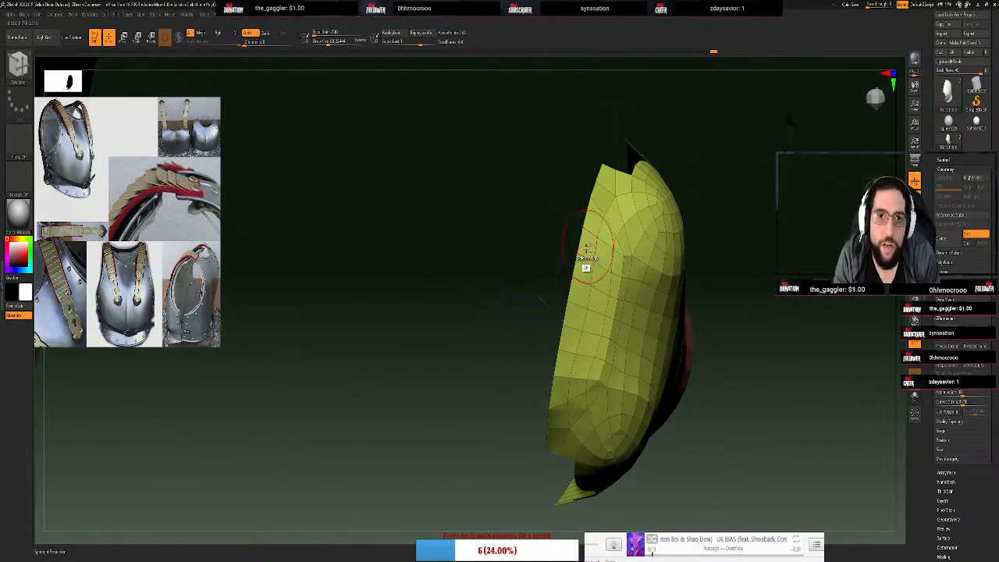
mouse_move(587, 246)
mouse_down()
mouse_move(597, 262)
mouse_move(575, 328)
mouse_move(583, 281)
mouse_up()
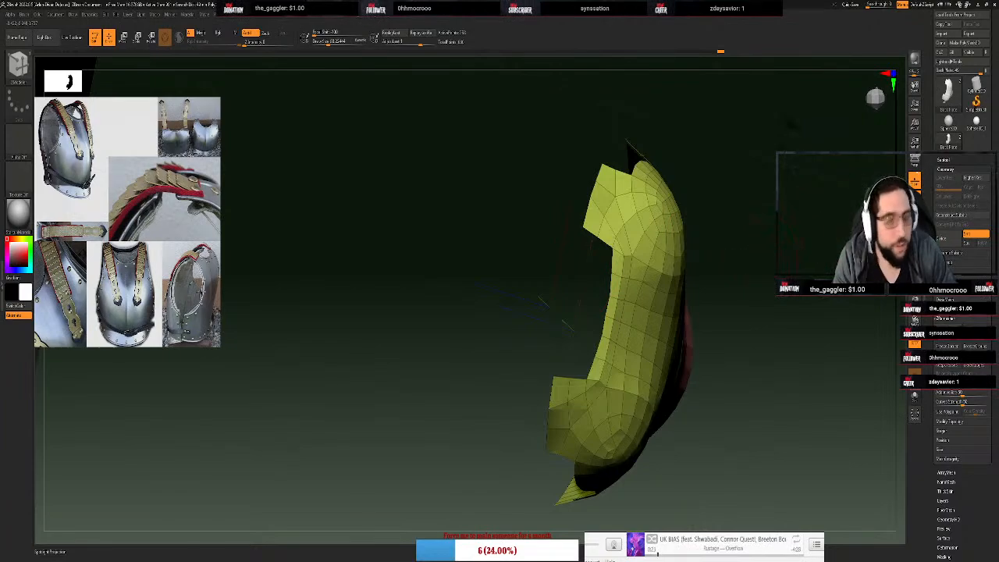
Try subdividing the back plate to inspect the neck and arm openings
key(ctrl+d)
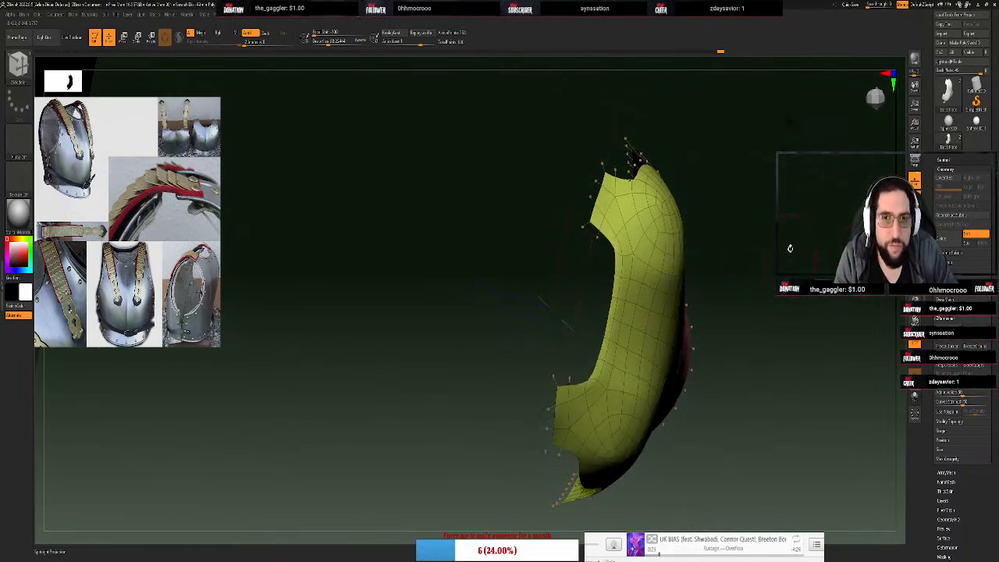
drag(790, 248, 723, 276)
drag(741, 311, 736, 347)
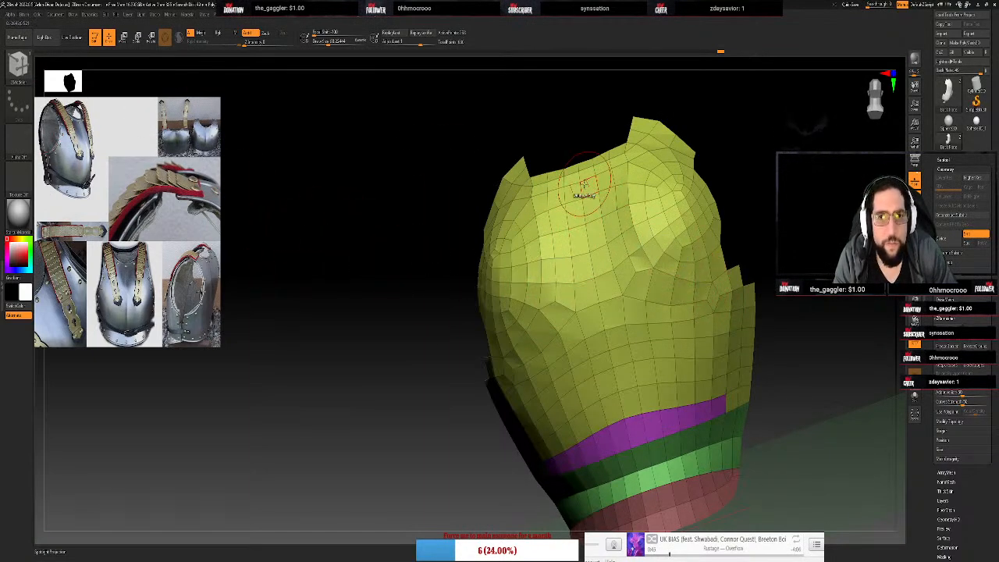
key(b)
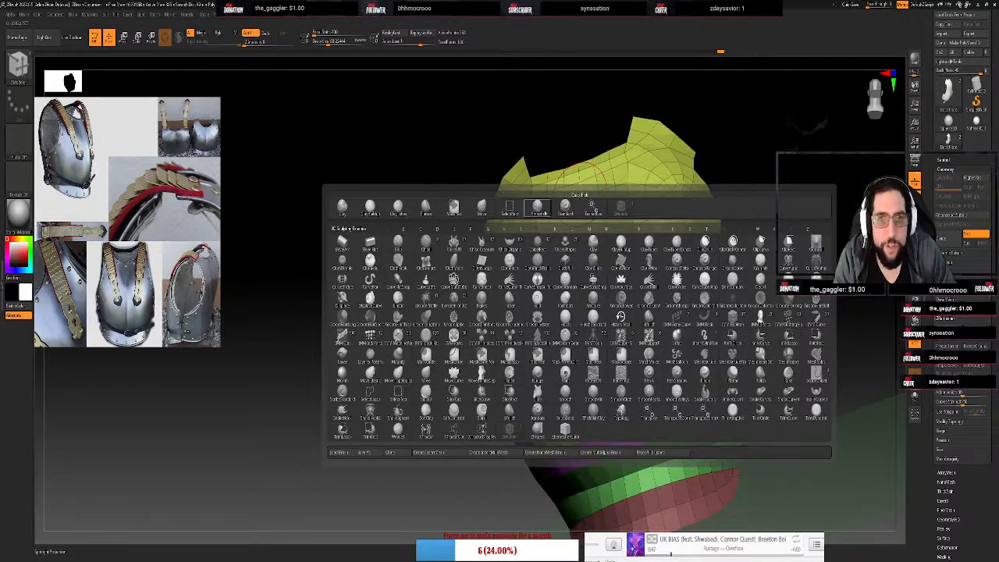
click(578, 201)
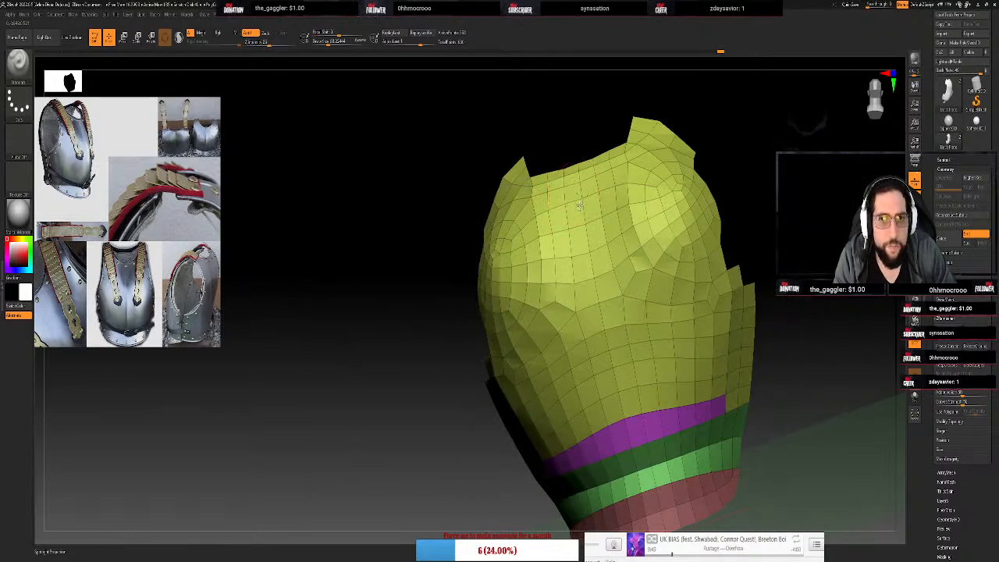
drag(575, 193, 593, 274)
key(ctrl+z)
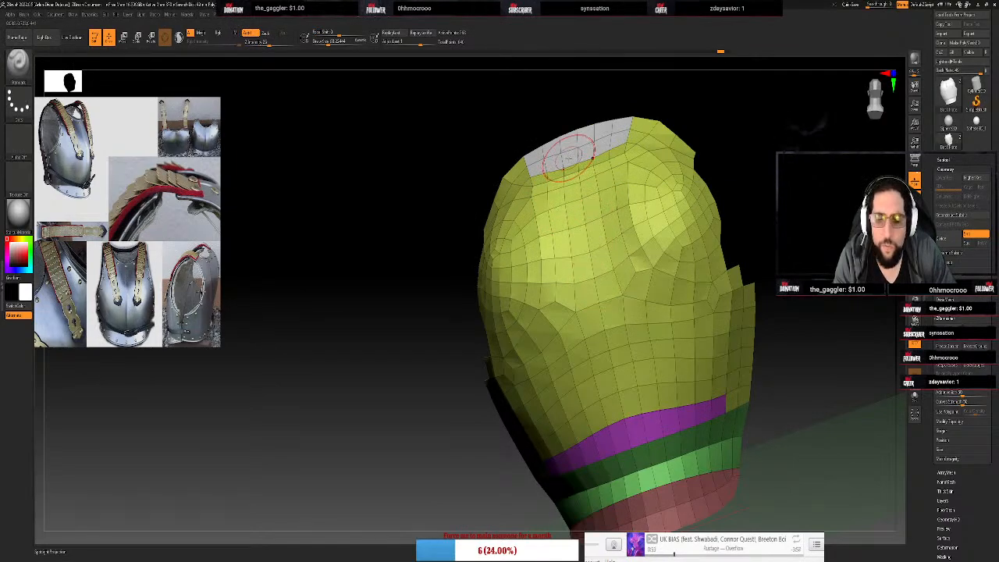
Return to the ZModeler brush and delete the marked strip of polygons at the neckline
key(b)
key(z)
key(m)
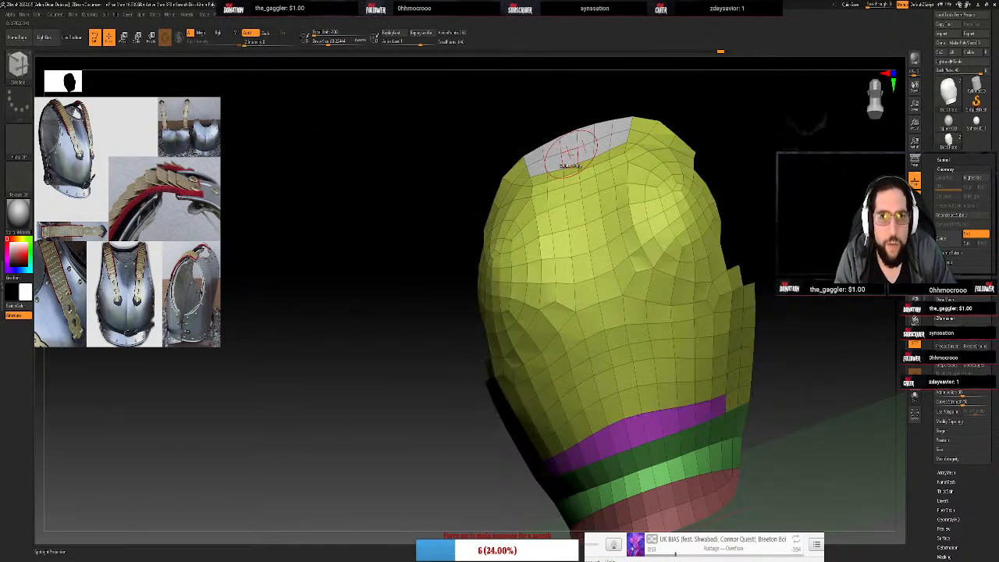
click(574, 153)
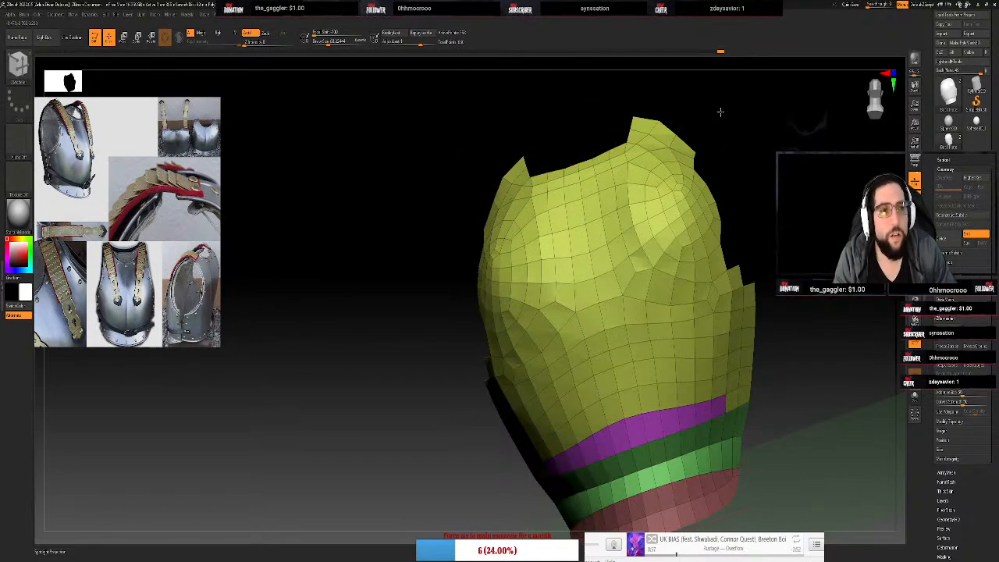
Set the ZModeler edge action to Scale with the PolyLoop target and the polygon action to Do Nothing
drag(720, 112, 453, 133)
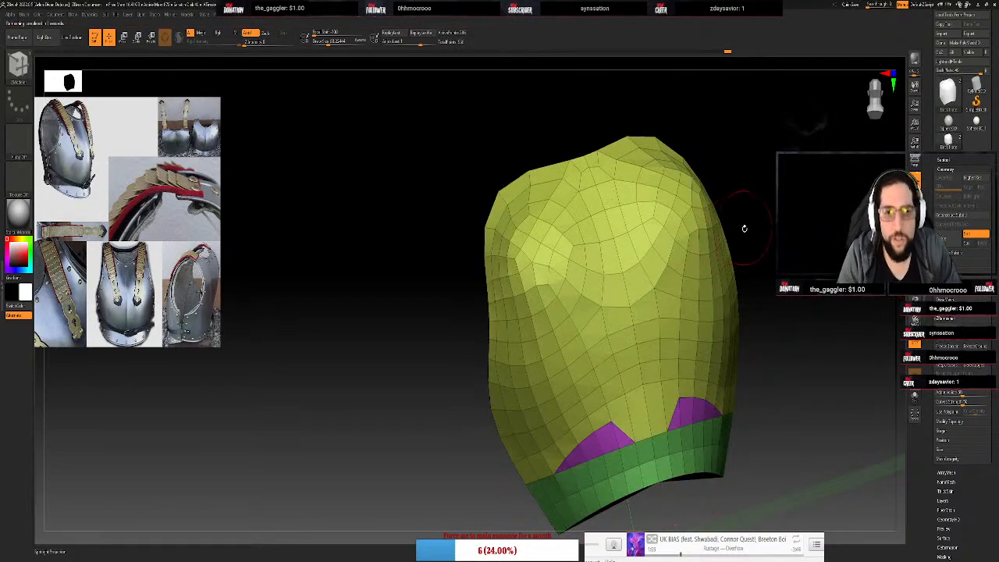
drag(744, 254, 834, 320)
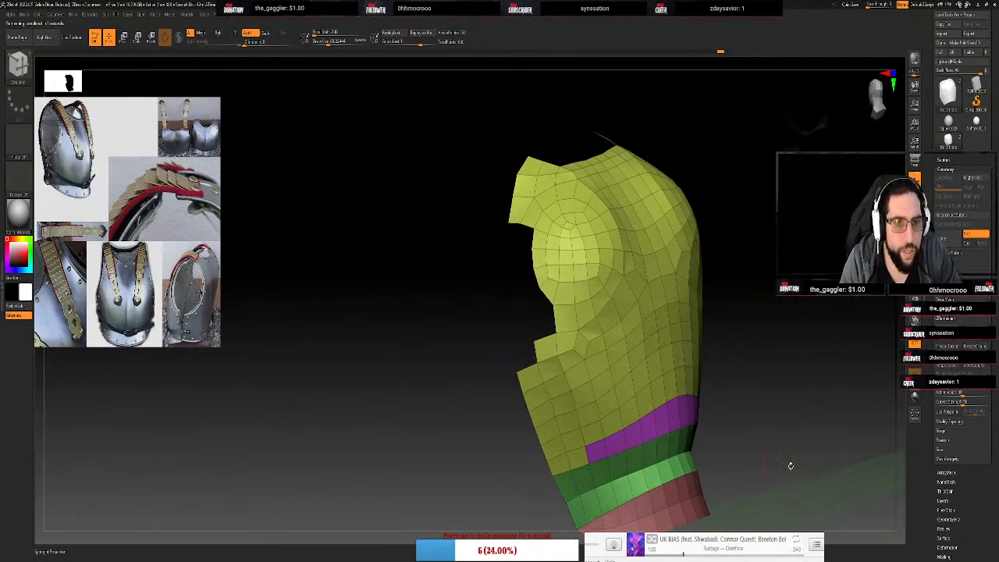
drag(791, 465, 703, 367)
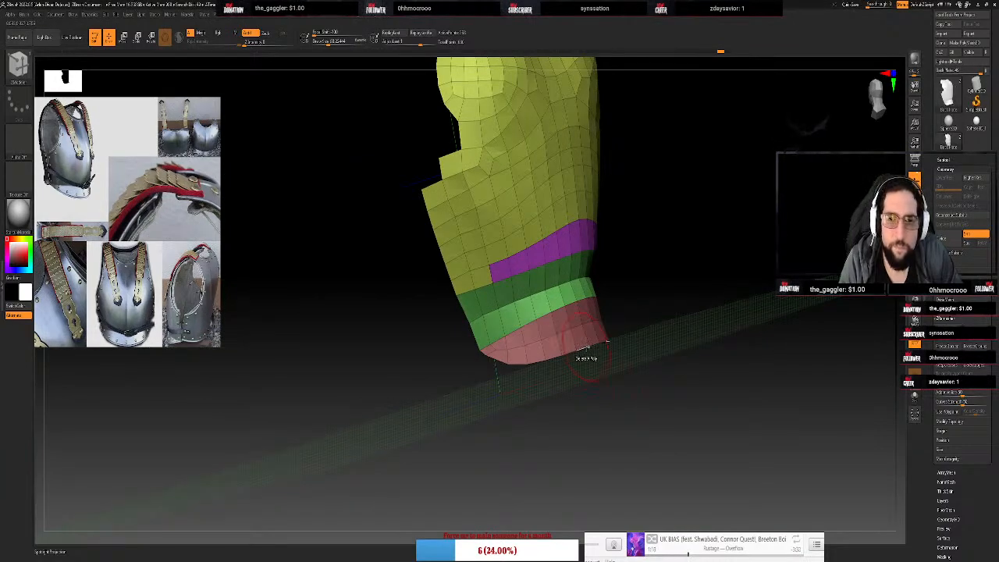
key(space)
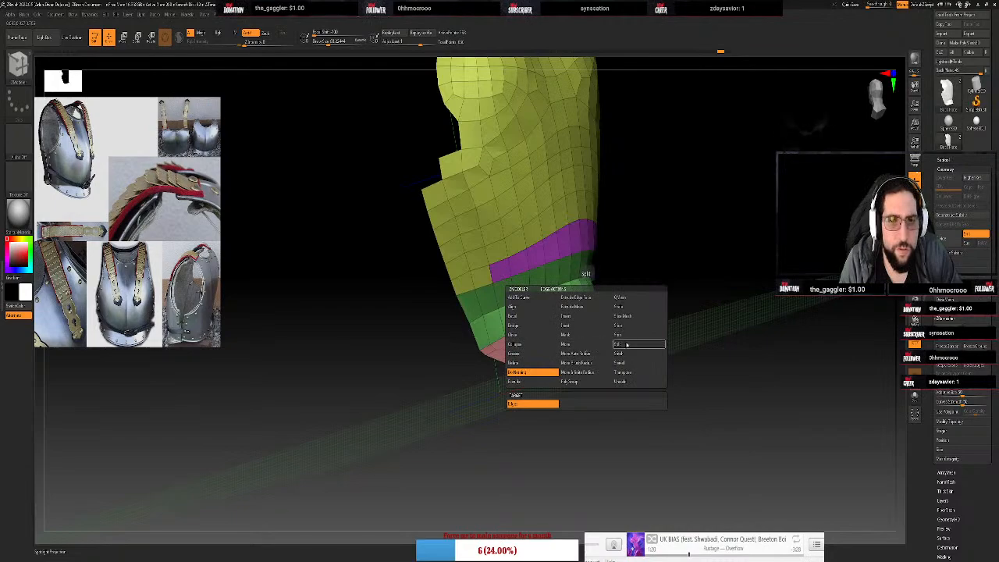
click(633, 312)
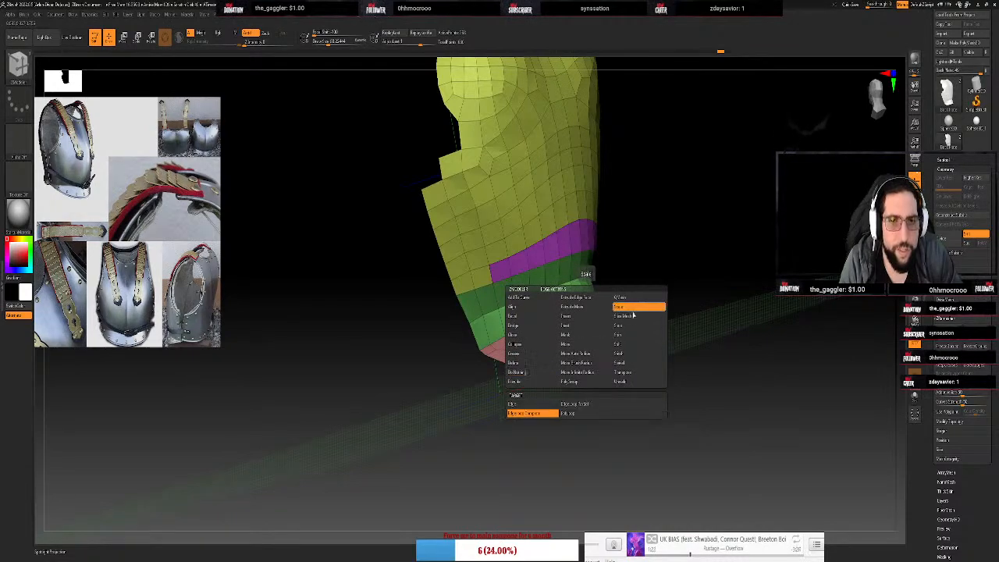
click(572, 414)
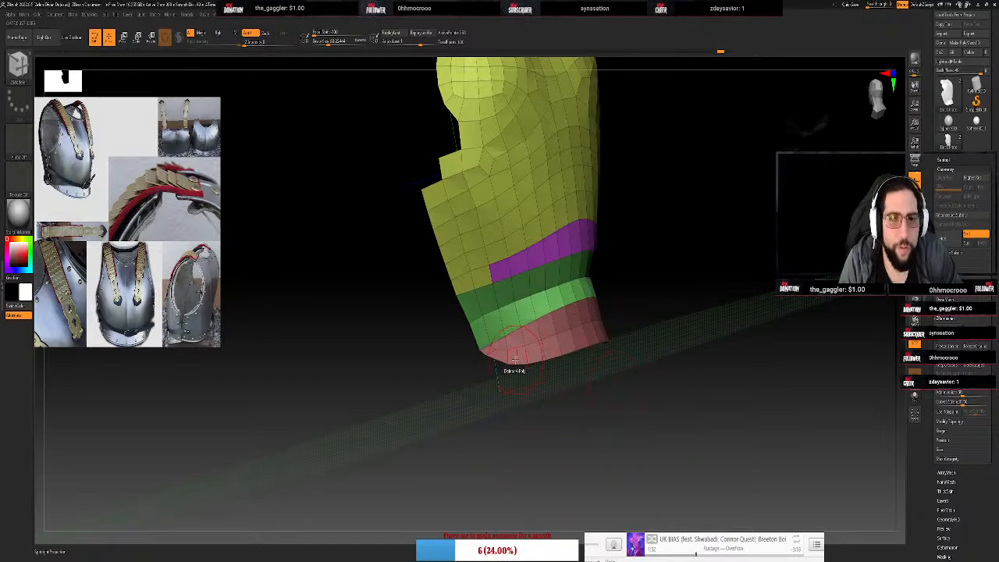
key(space)
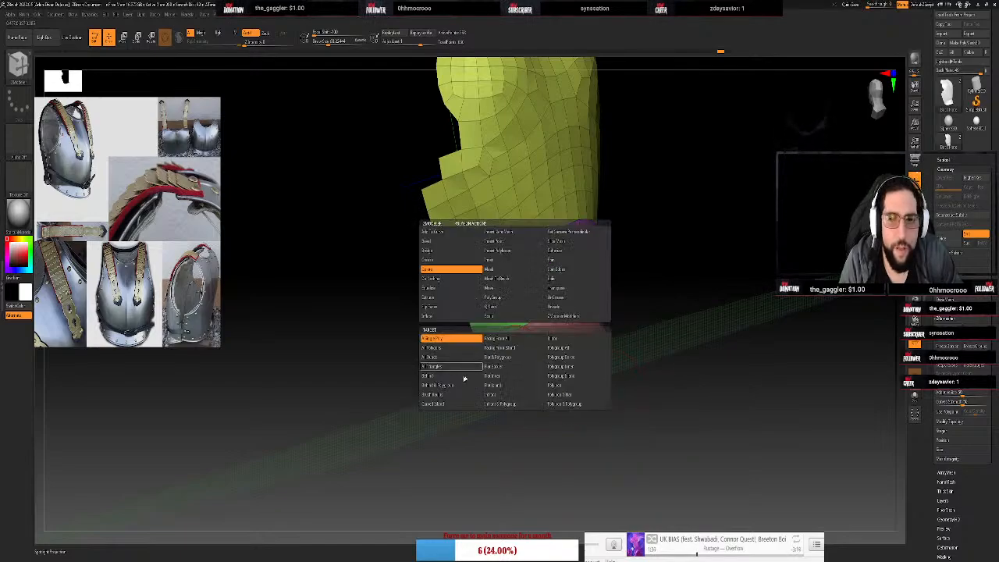
click(441, 279)
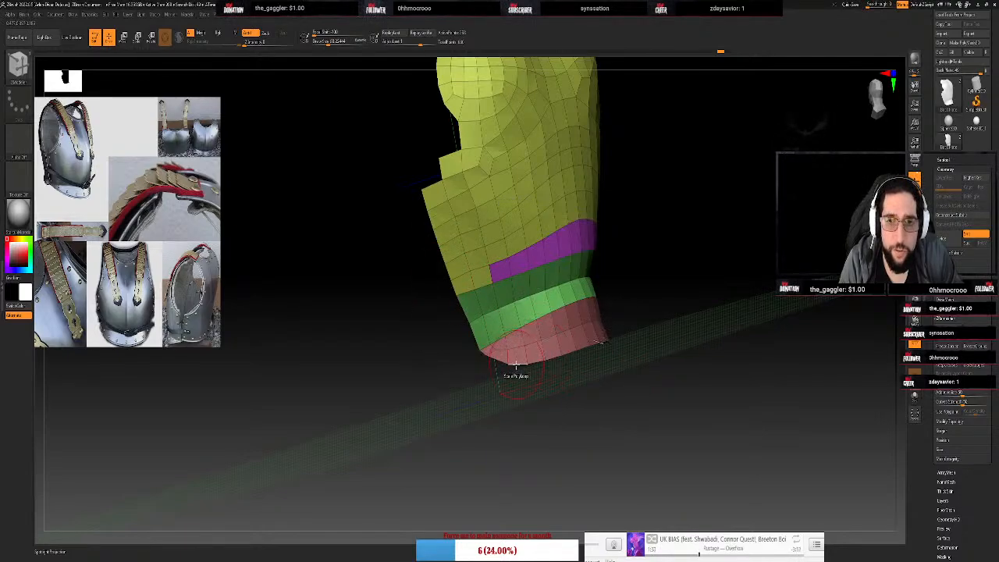
Try to scale the polygon loop along the bottom edge of the back plate's lower flange
drag(515, 365, 515, 360)
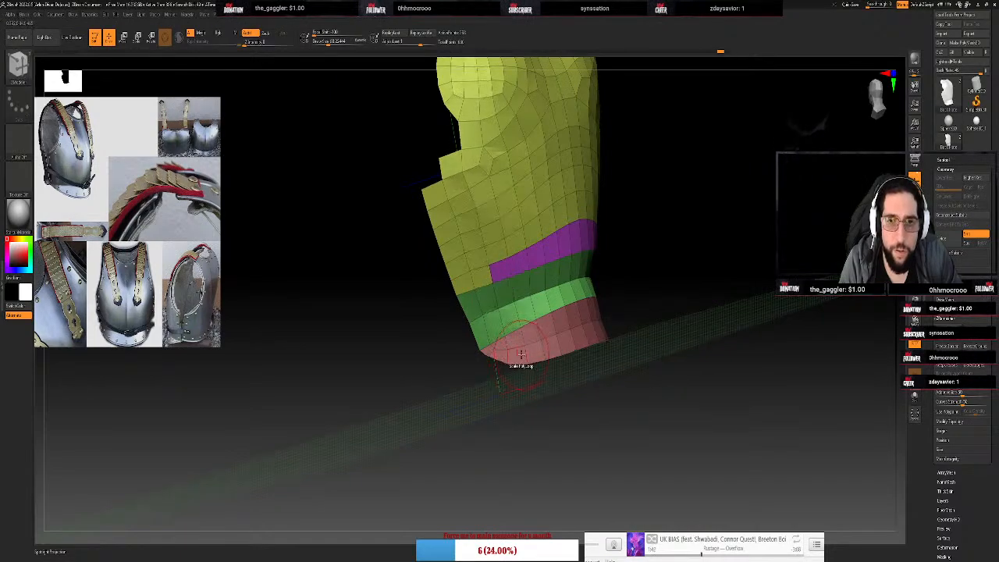
drag(521, 355, 630, 370)
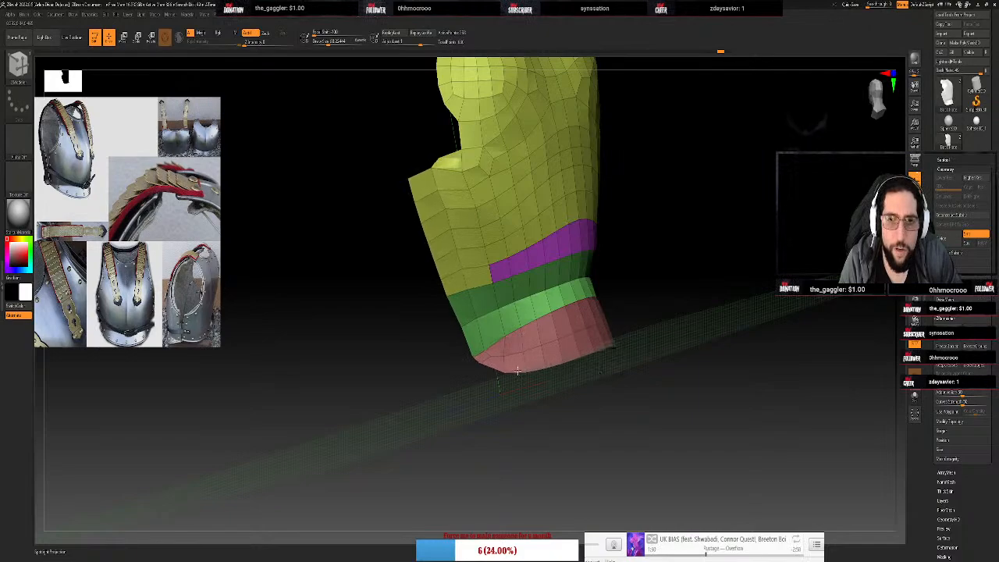
key(ctrl+z)
Switch to the Move brush and try nudging the stepped corner of the back plate's armhole
drag(587, 361, 544, 278)
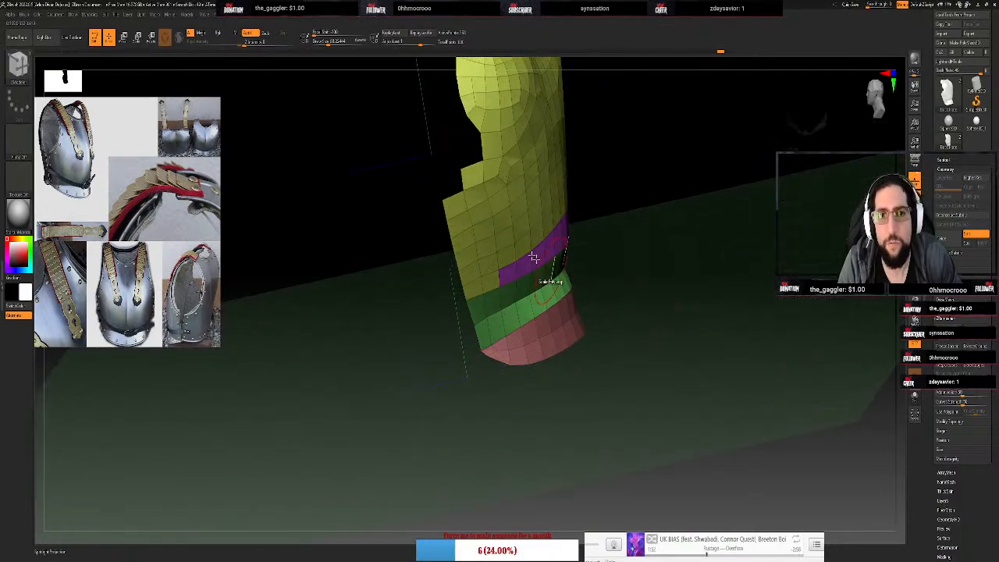
key(b)
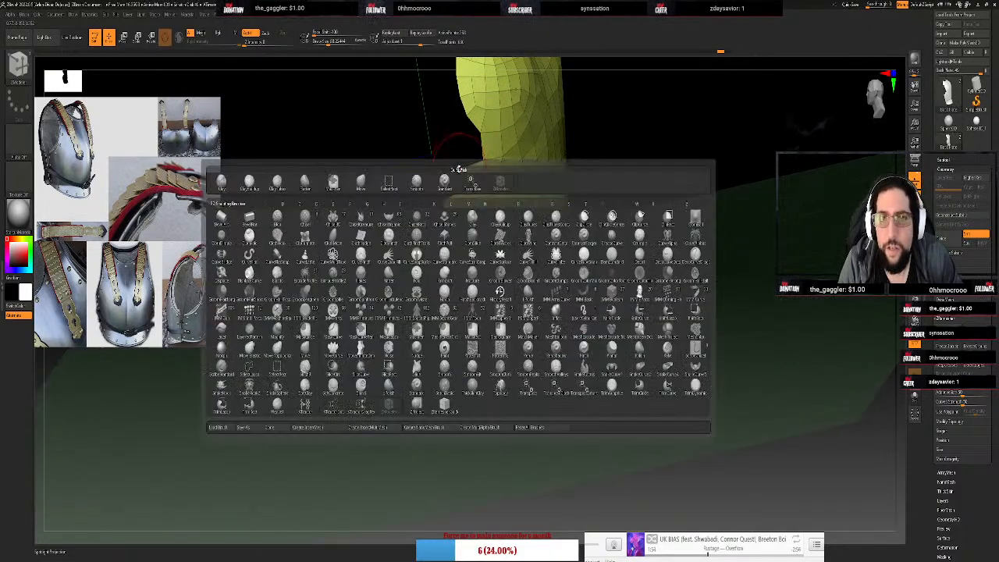
click(359, 191)
key(b)
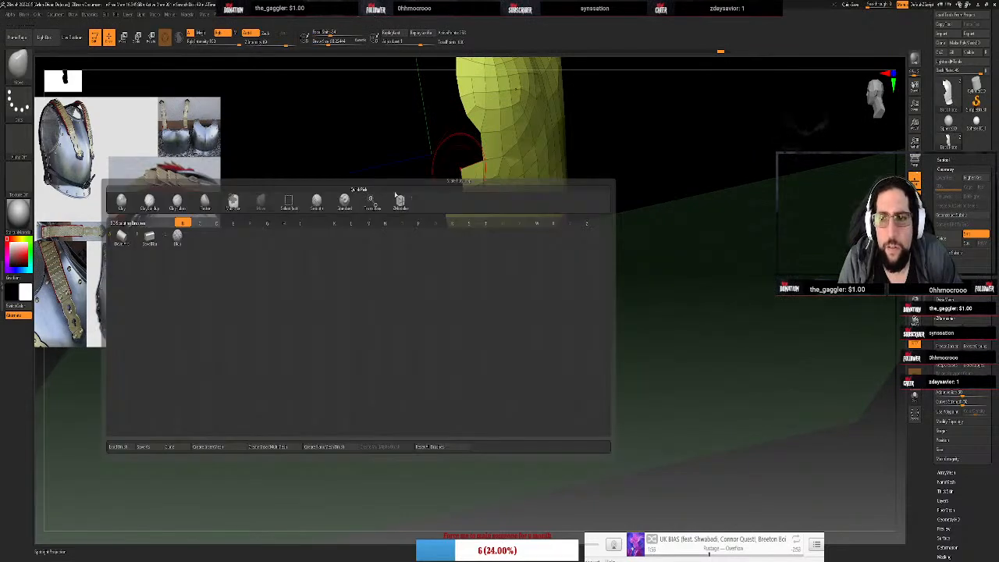
key(Escape)
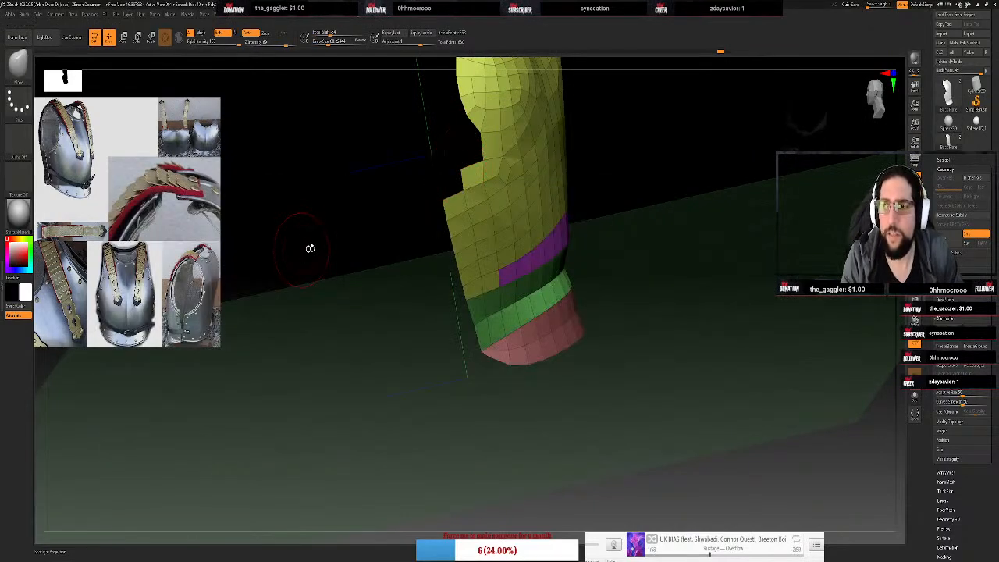
key(b)
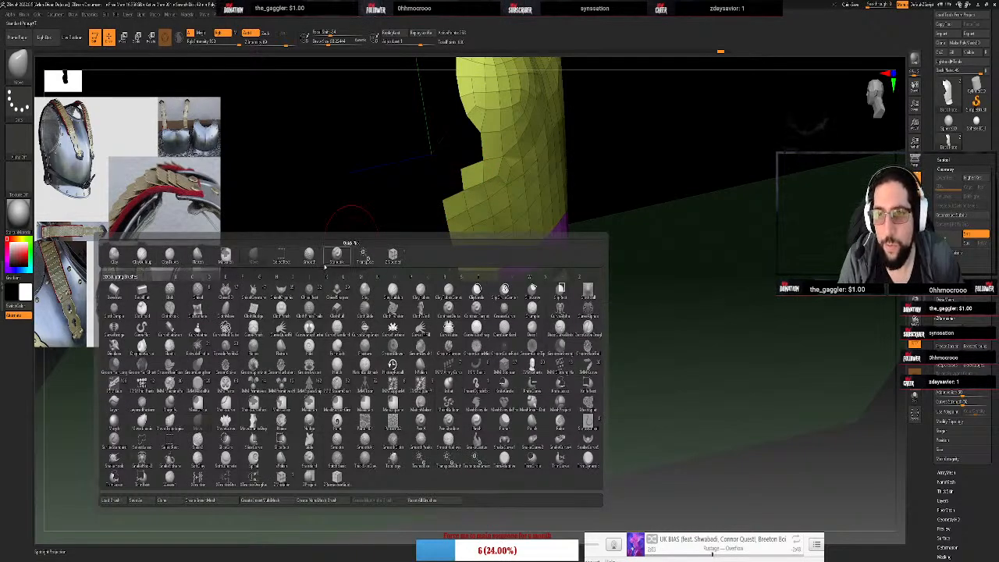
click(256, 257)
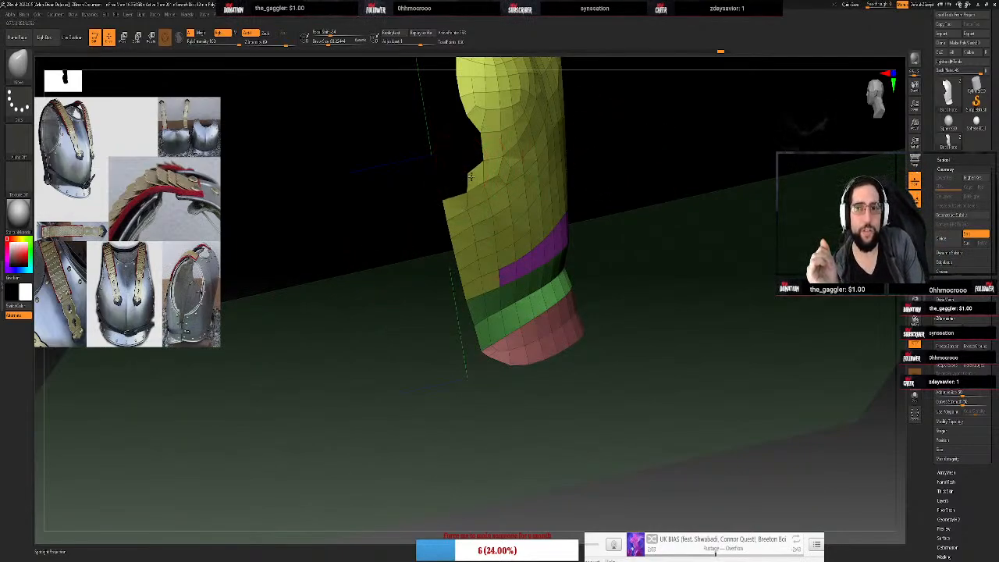
key(ctrl+z)
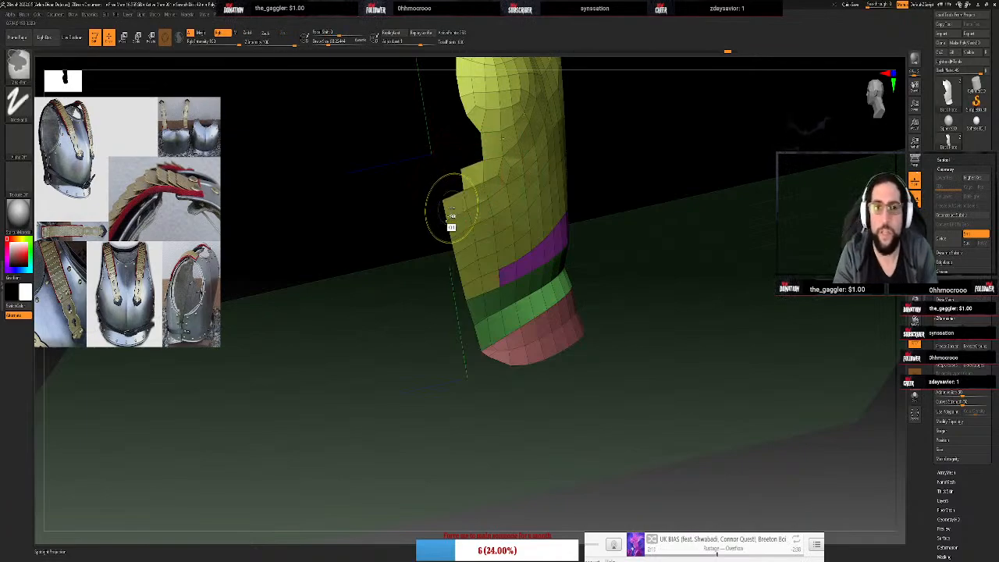
Reduce the Move brush's draw size and shift the armhole's border vertices to even the steps into a smoother curve
key(s)
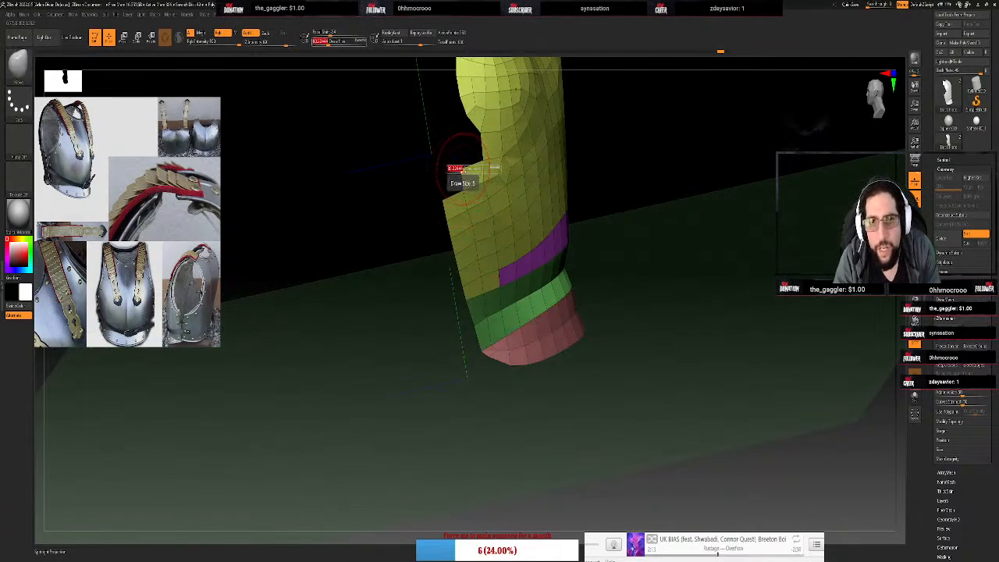
key(s)
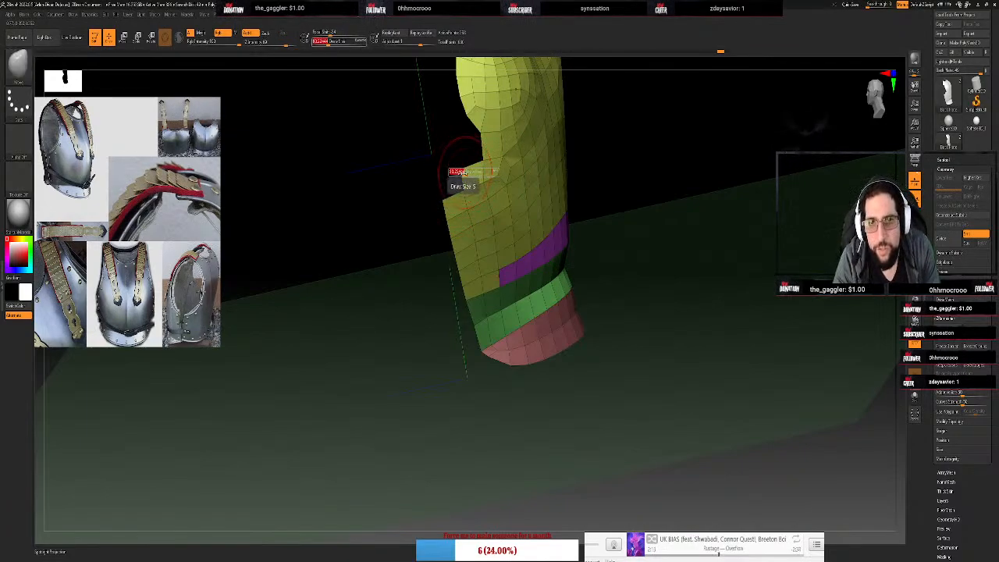
drag(460, 171, 483, 148)
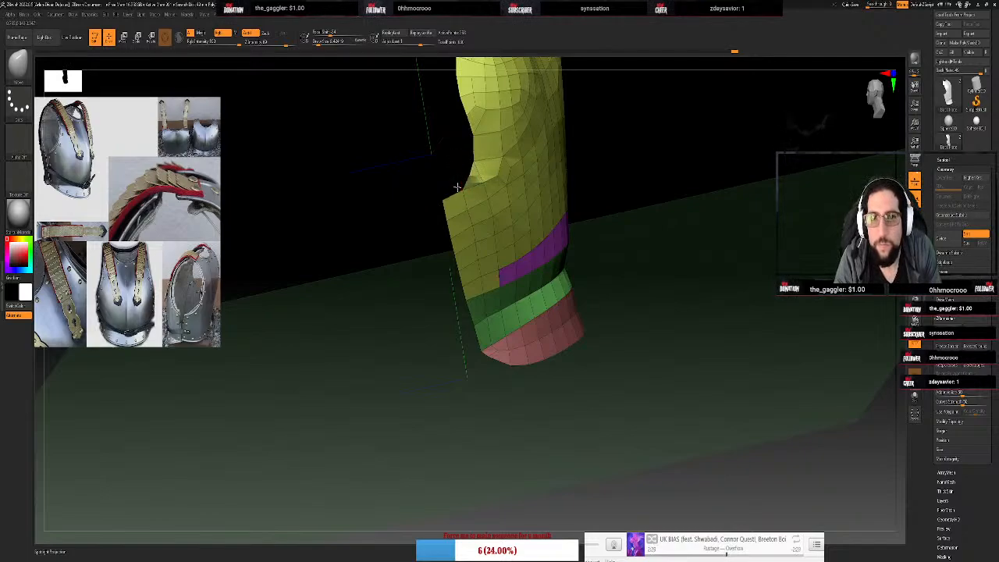
drag(617, 164, 622, 325)
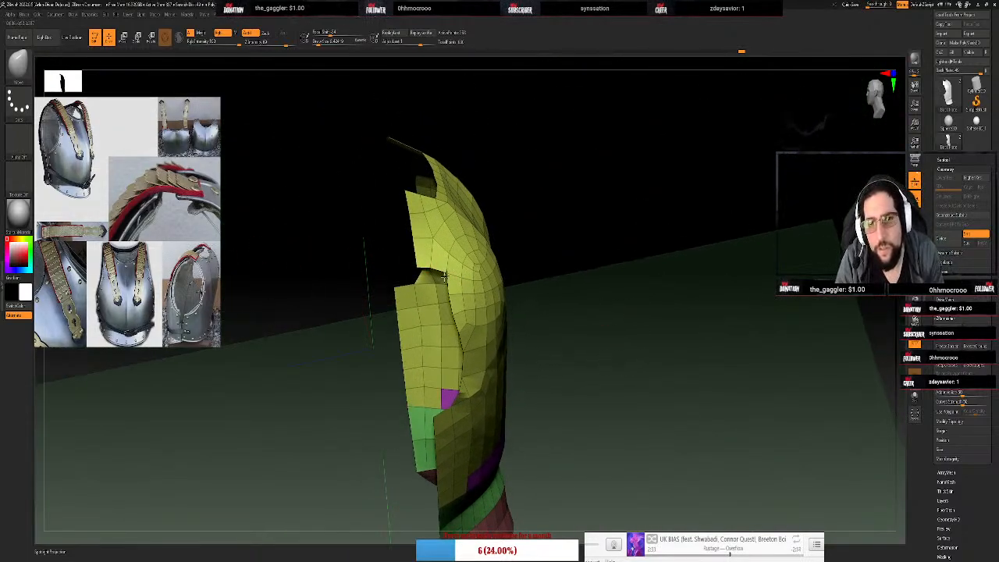
drag(602, 264, 580, 260)
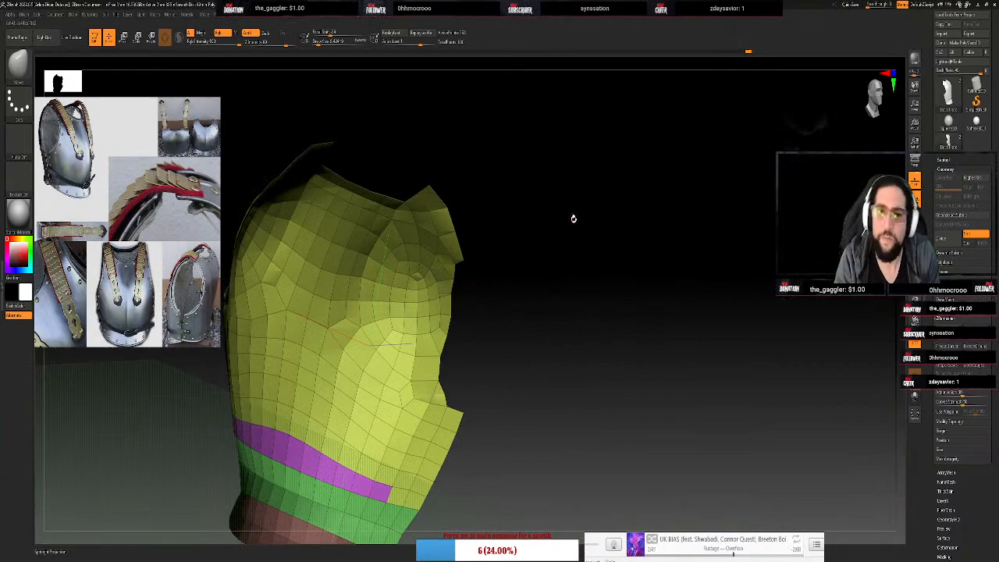
drag(573, 219, 435, 288)
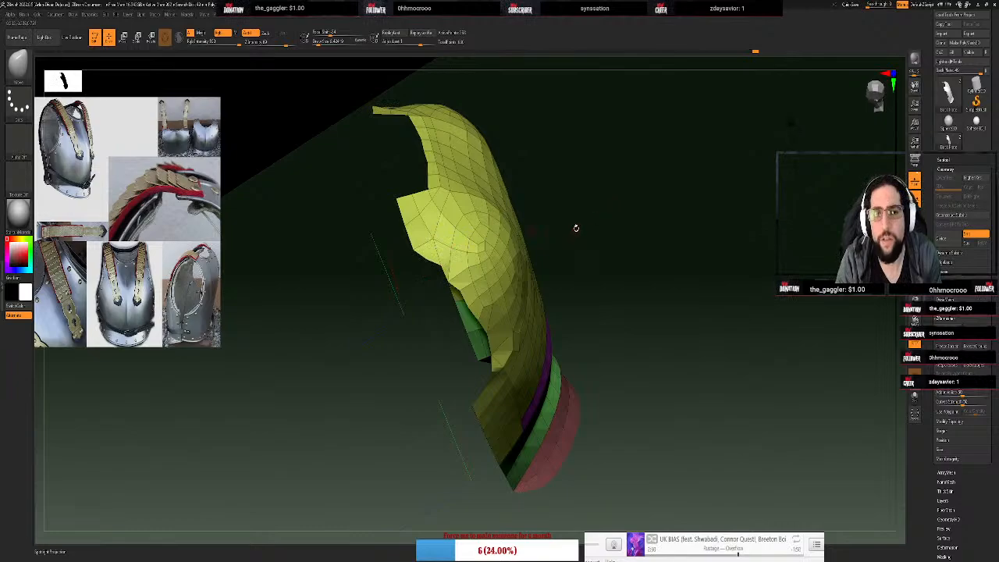
drag(576, 228, 412, 348)
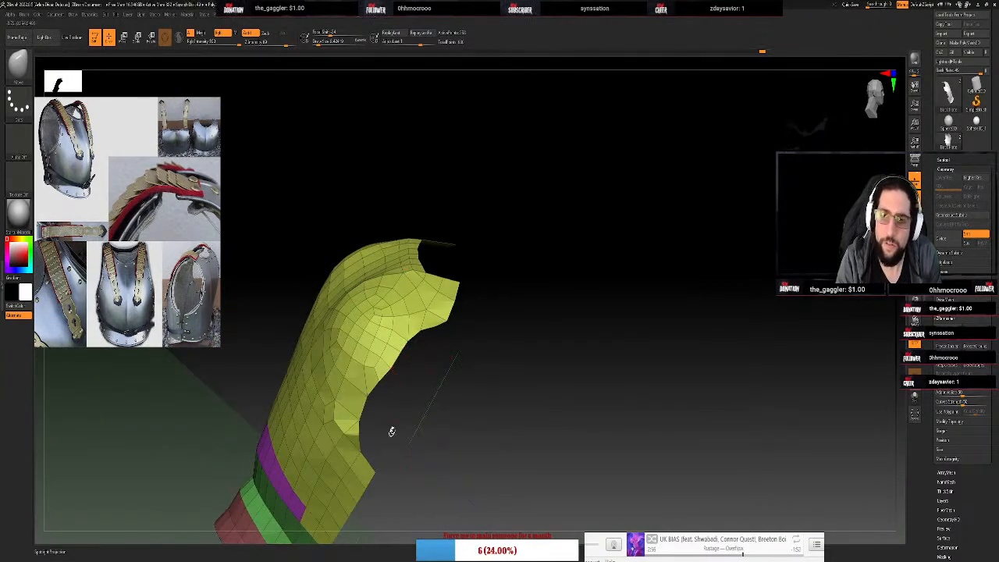
drag(416, 403, 442, 434)
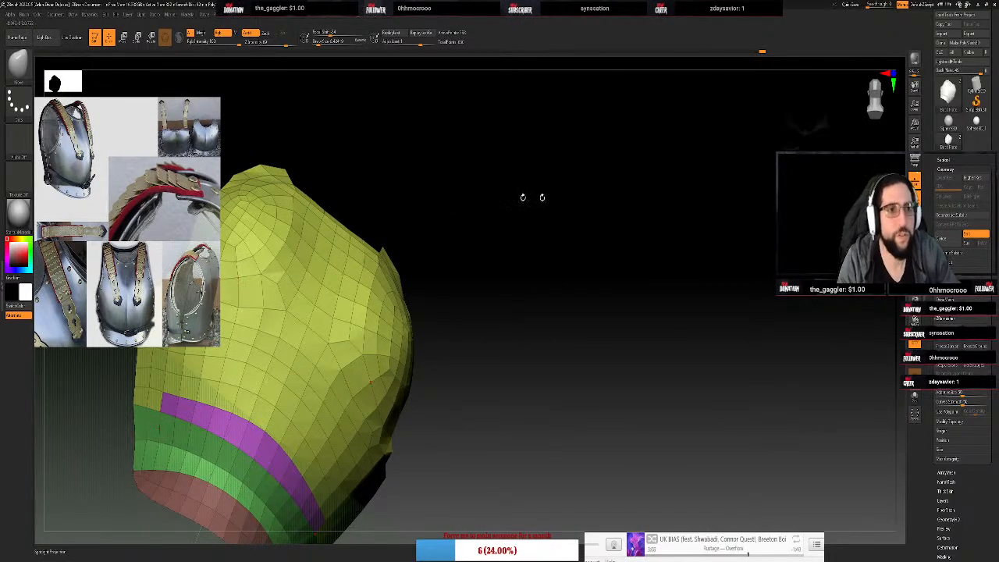
View the back plate straight on and hide the green and red polygroups of the lower flange
click(879, 101)
key(f)
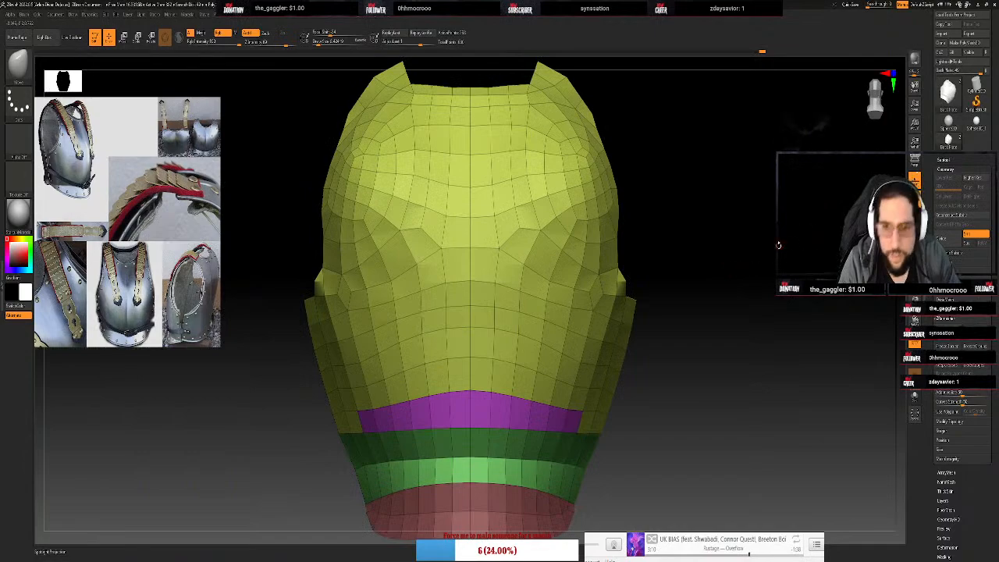
key(ctrl+shift)
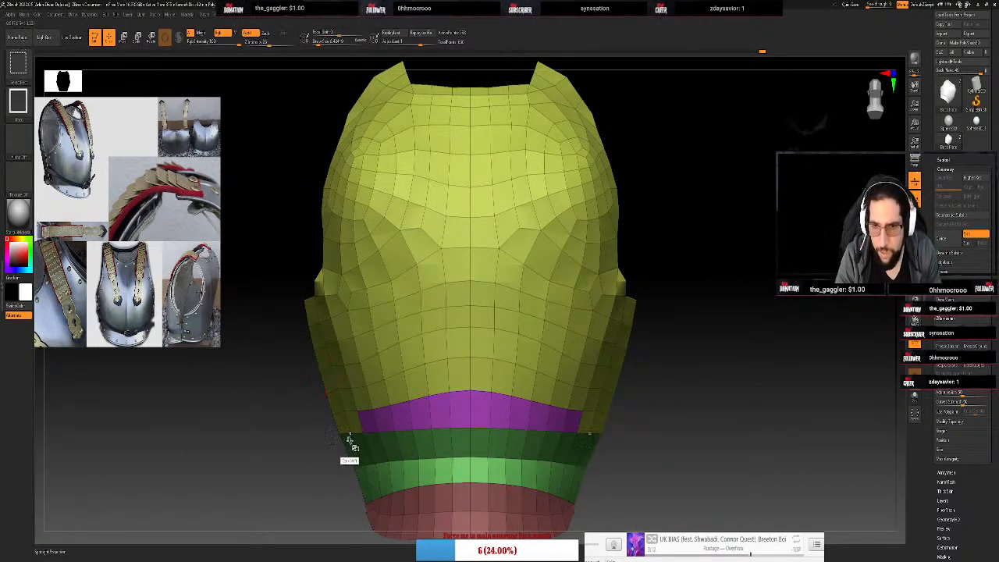
ctrl+shift+click(355, 459)
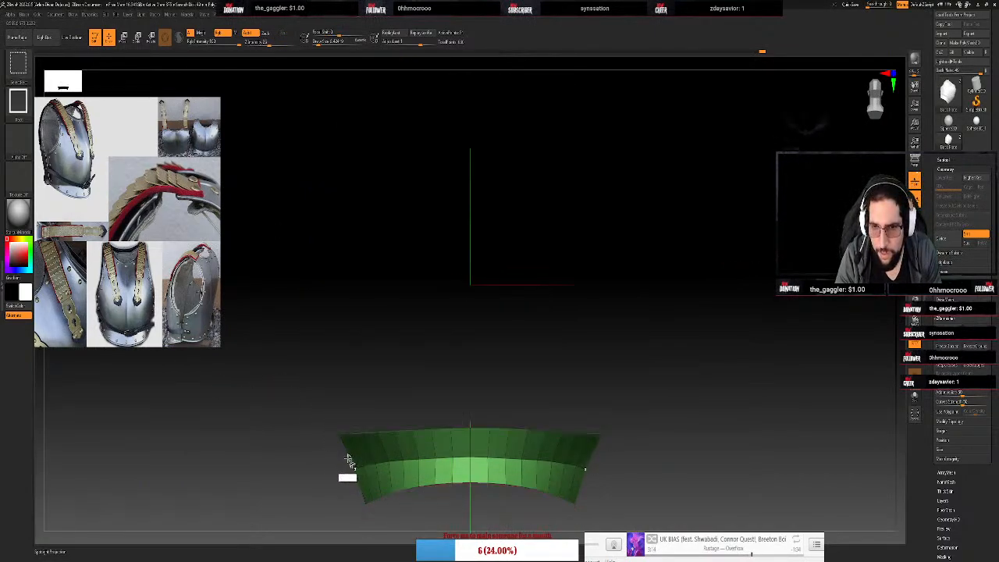
ctrl+shift+click(313, 460)
ctrl+alt+shift+click(414, 509)
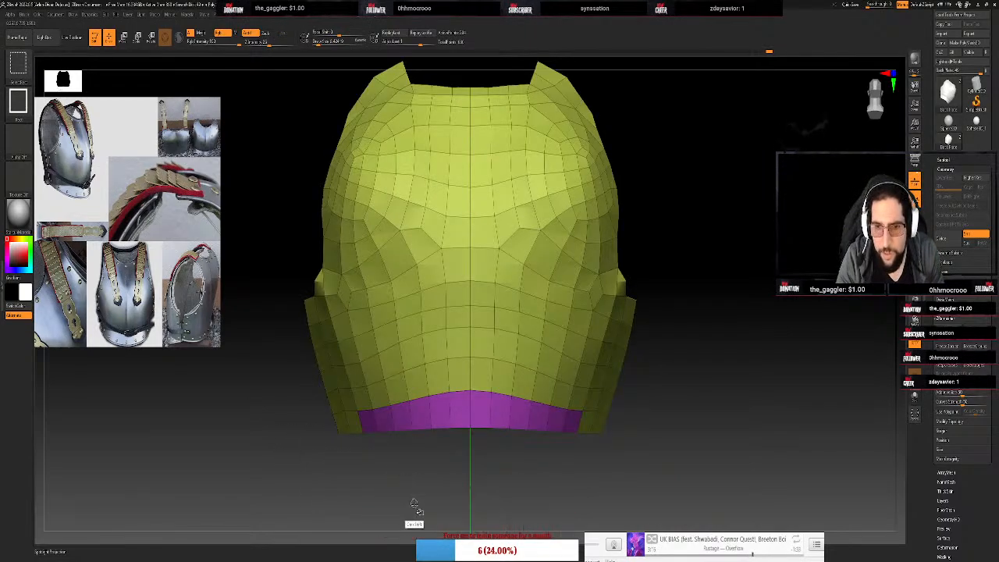
Merge the visible yellow and purple areas of the back plate into one polygroup and unhide the lower flange
key(shift+f)
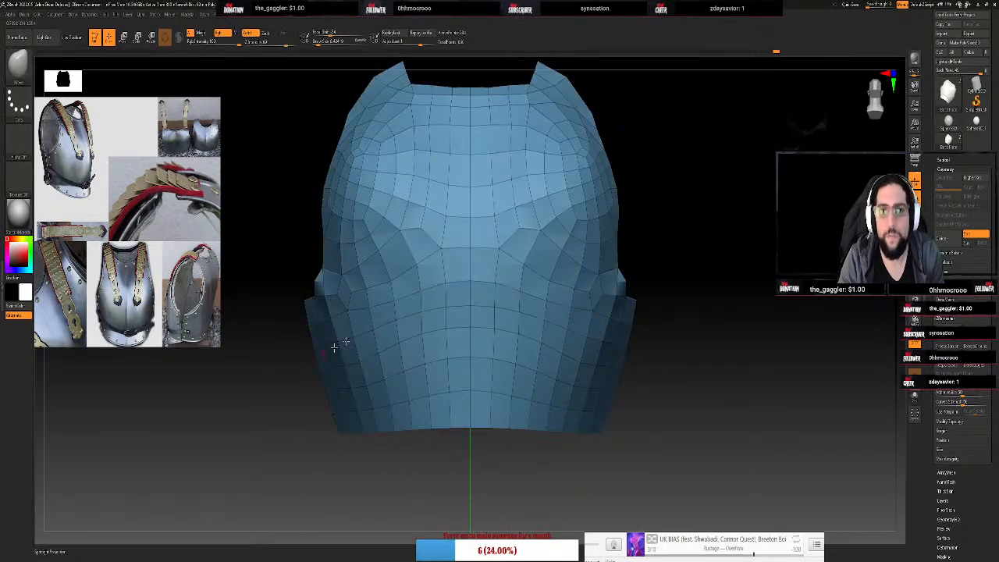
ctrl+shift+click(691, 274)
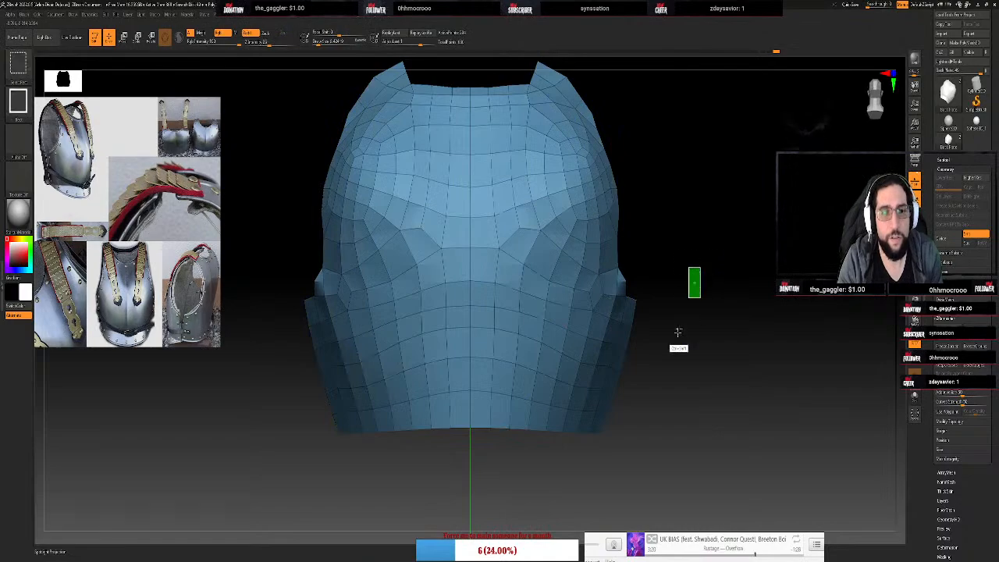
ctrl+shift+click(698, 227)
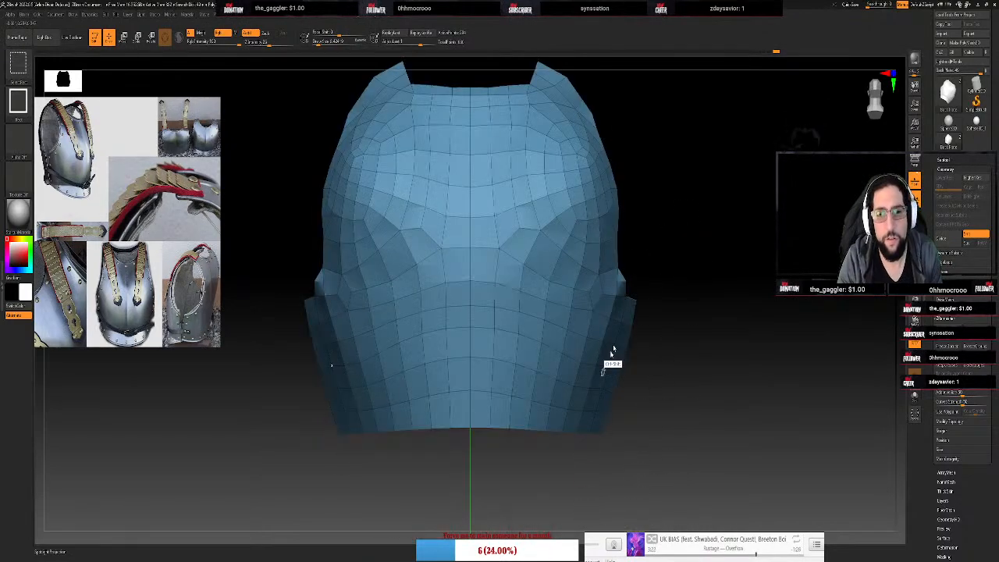
ctrl+shift+click(734, 228)
ctrl+shift+click(691, 275)
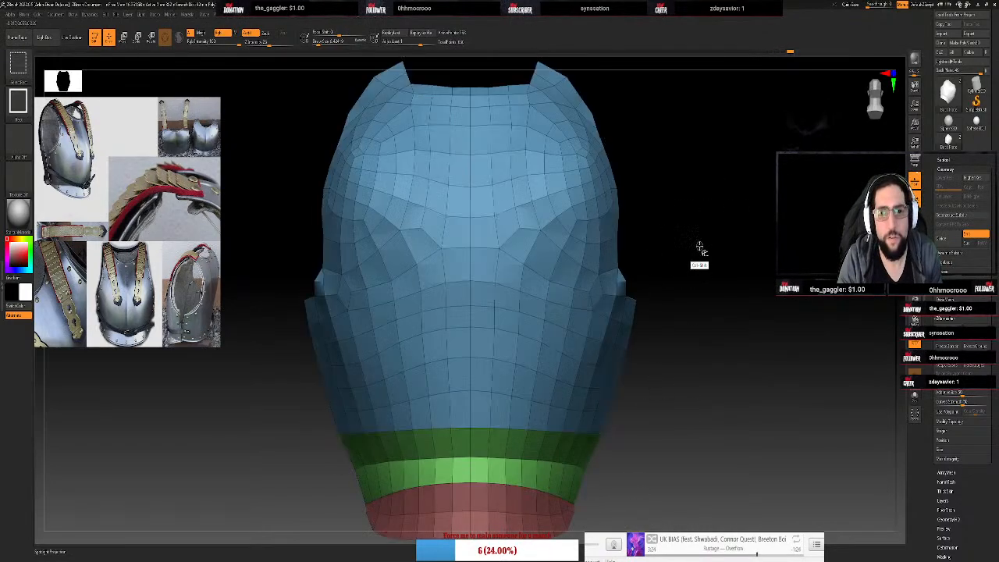
Switch to the ClayBuildup brush and build up a vertical ridge along the back plate's centre line, from the neckline to the green band
drag(758, 241, 722, 245)
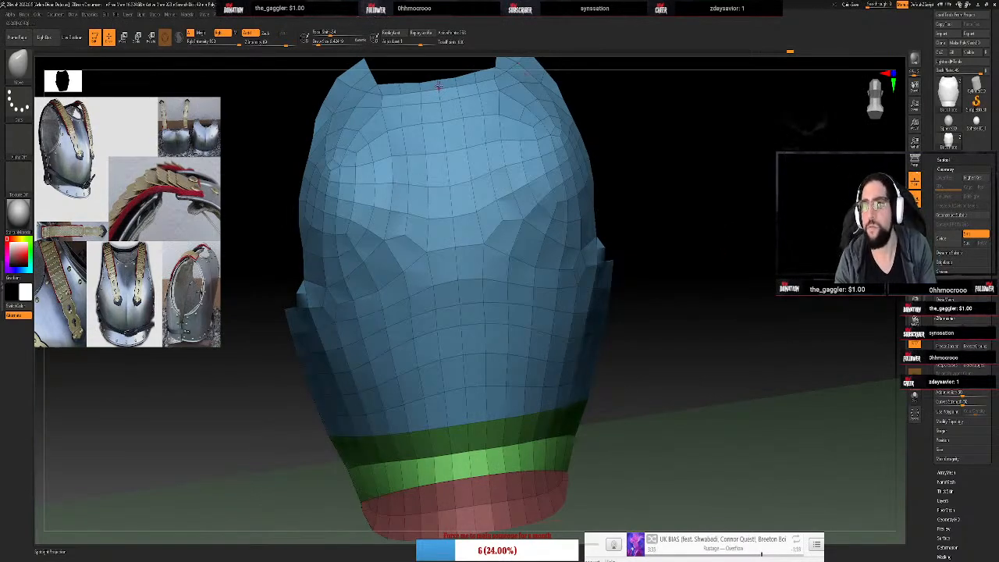
key(b)
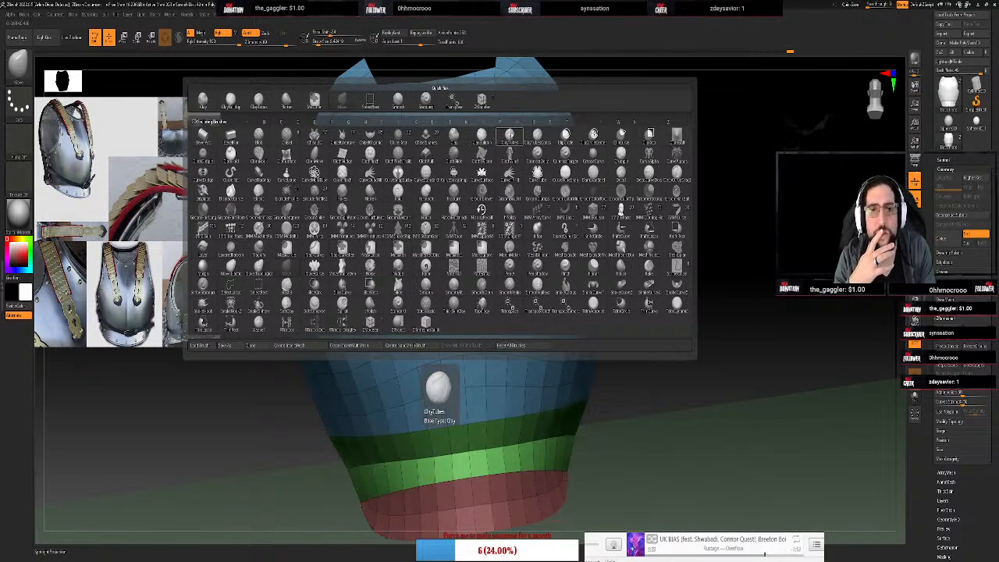
click(508, 136)
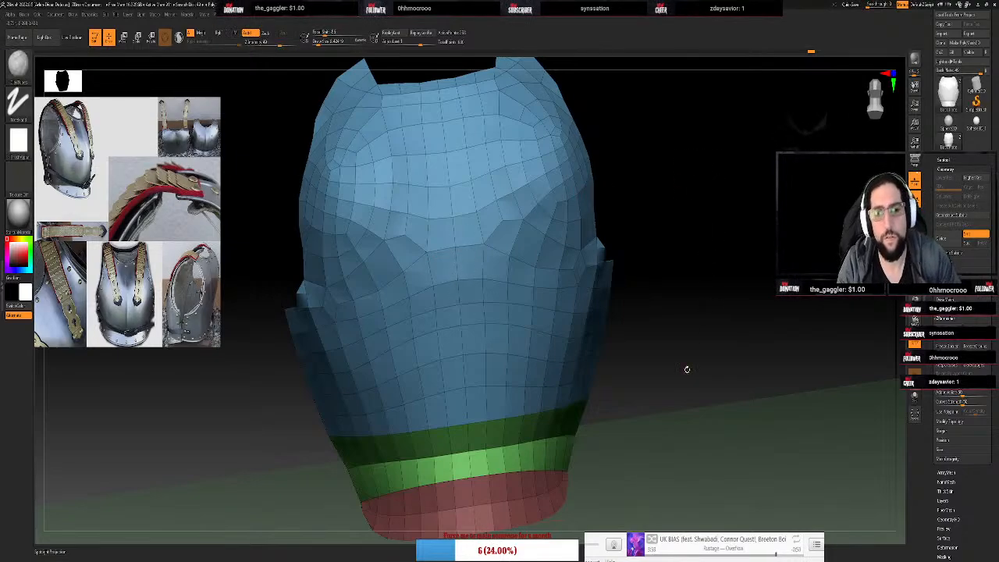
mouse_move(812, 180)
mouse_down()
mouse_move(878, 184)
mouse_move(807, 179)
mouse_up()
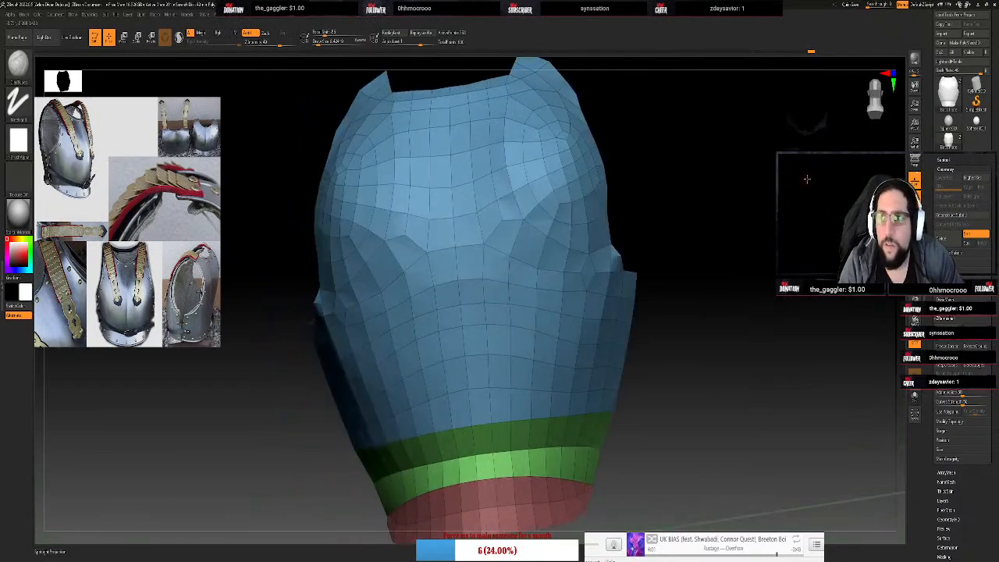
key(b)
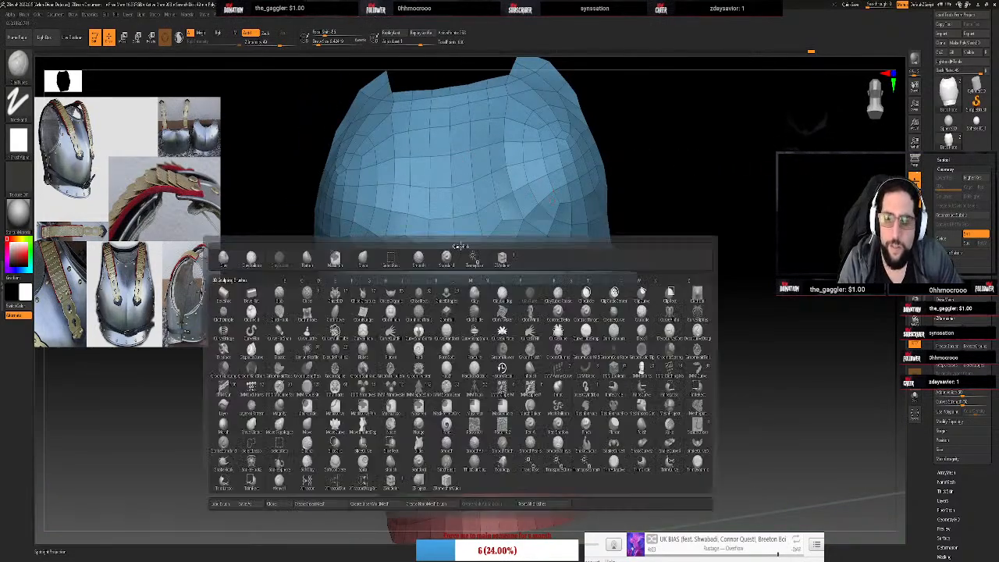
click(504, 299)
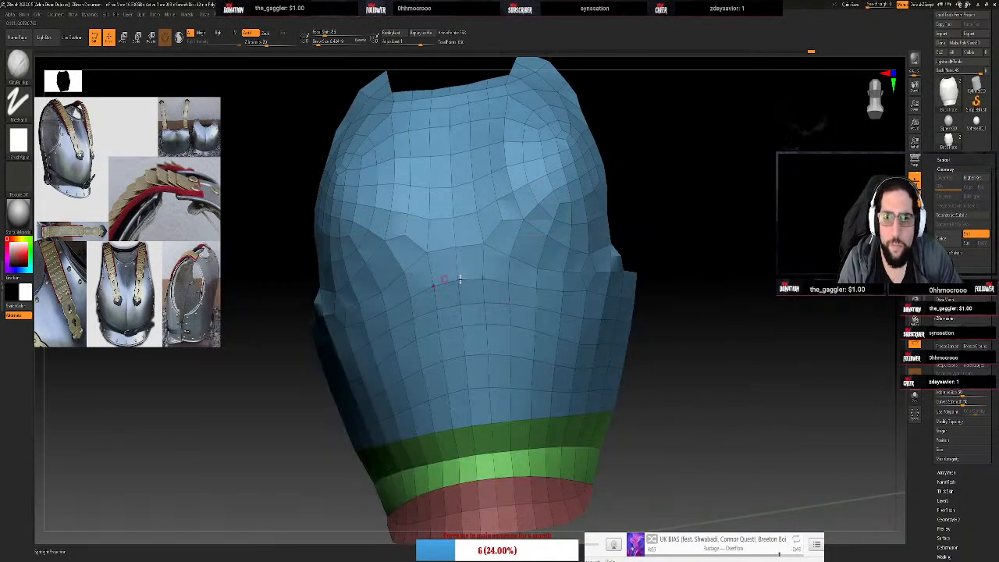
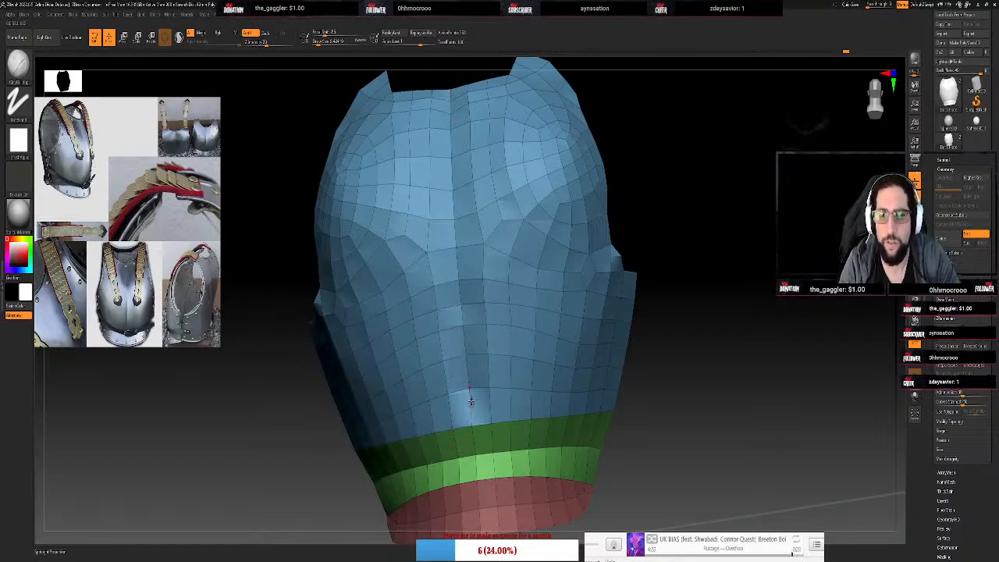
Switch to the Move brush, pull the neckline's centre into a shallow point and round its inner corners towards the shoulder tips
drag(616, 94, 620, 168)
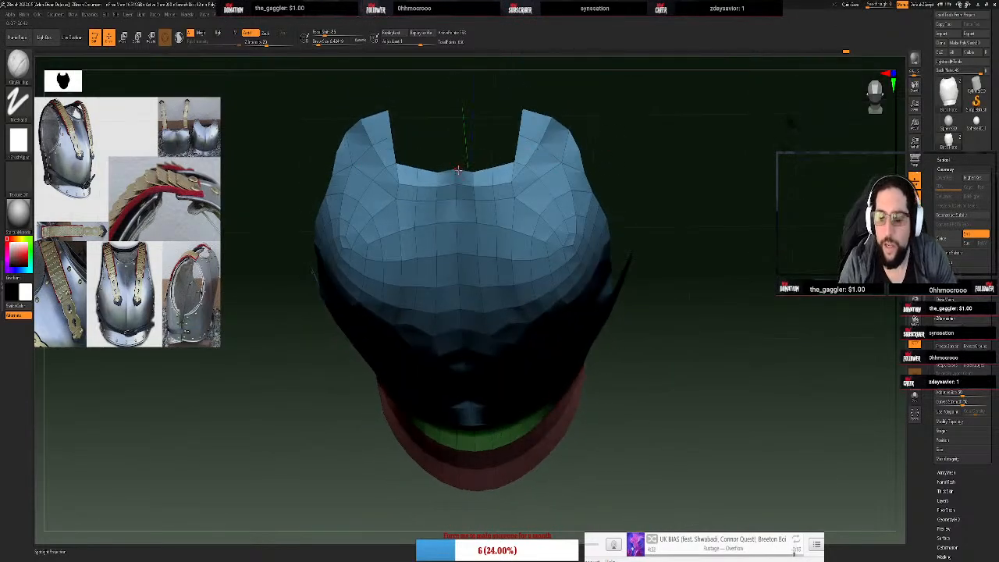
key(b)
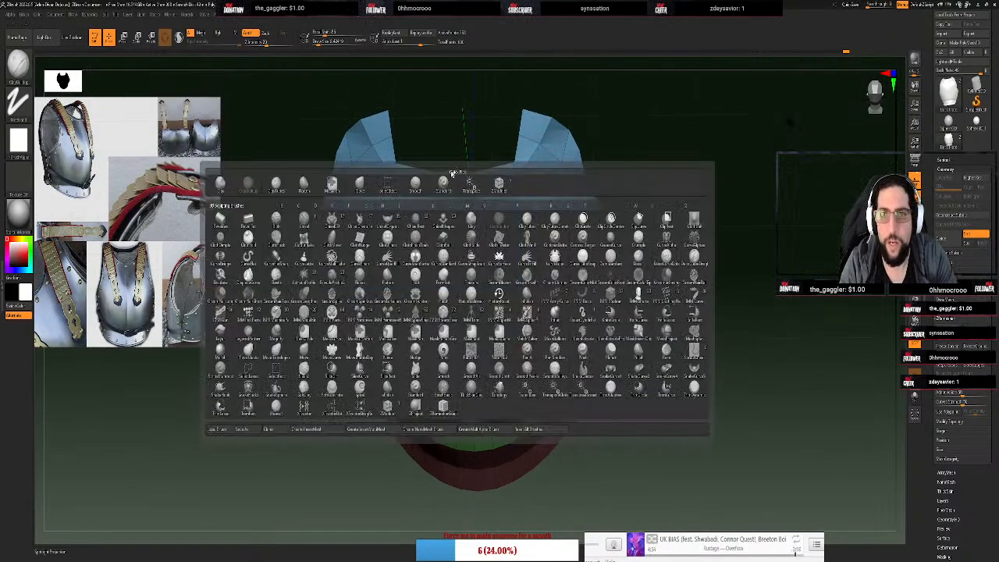
click(361, 187)
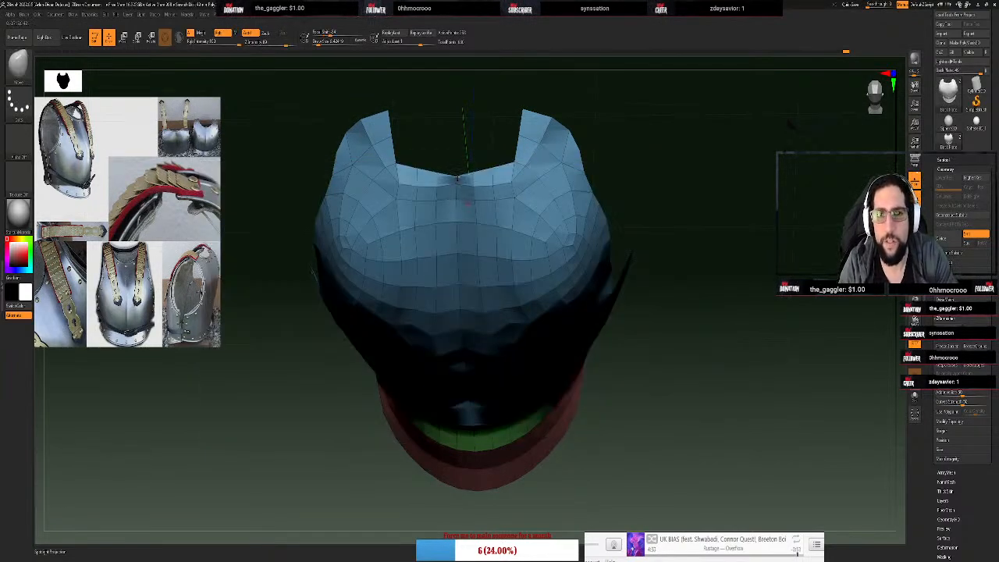
drag(456, 185, 456, 184)
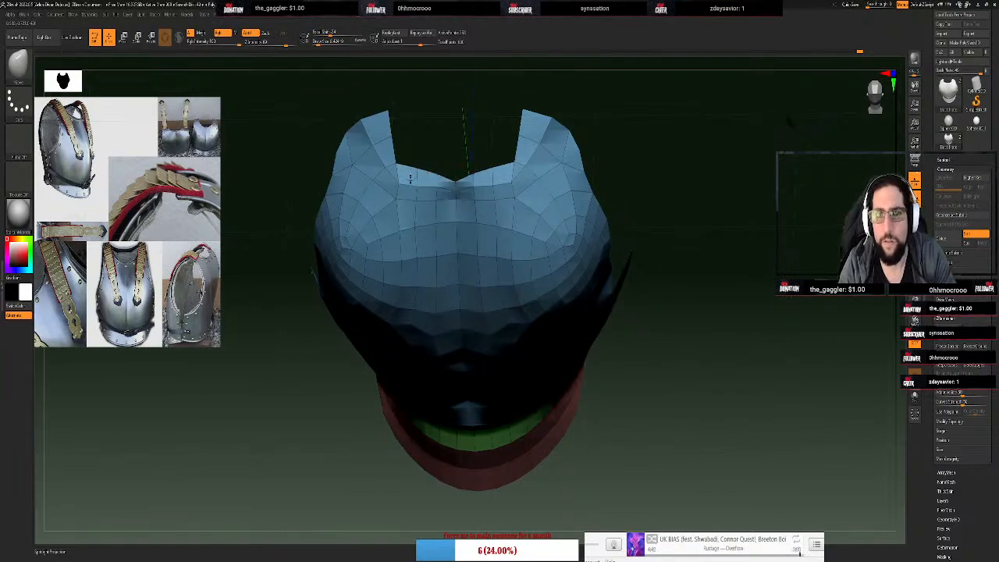
drag(416, 168, 411, 177)
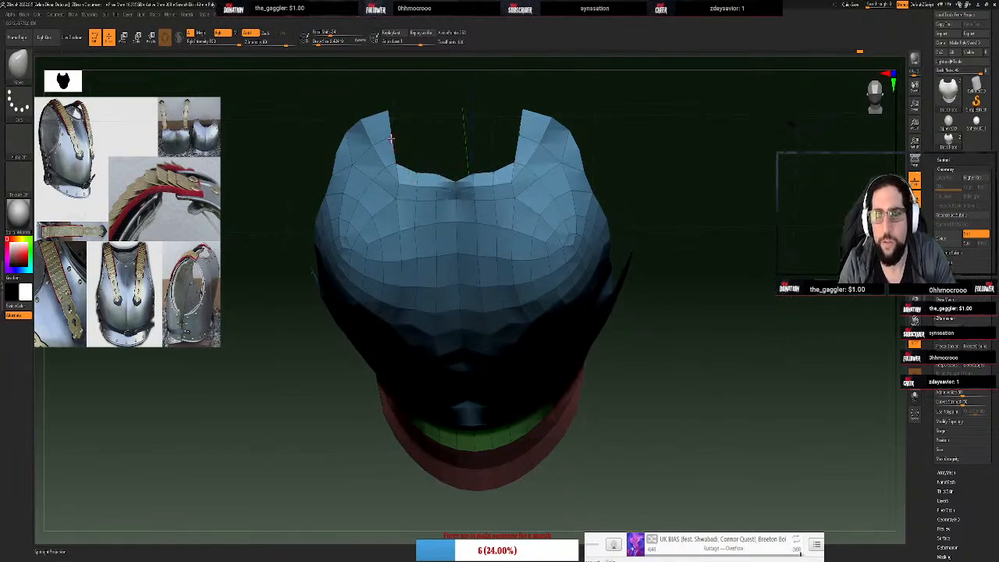
mouse_move(389, 138)
mouse_down()
mouse_move(381, 142)
mouse_move(402, 157)
mouse_up()
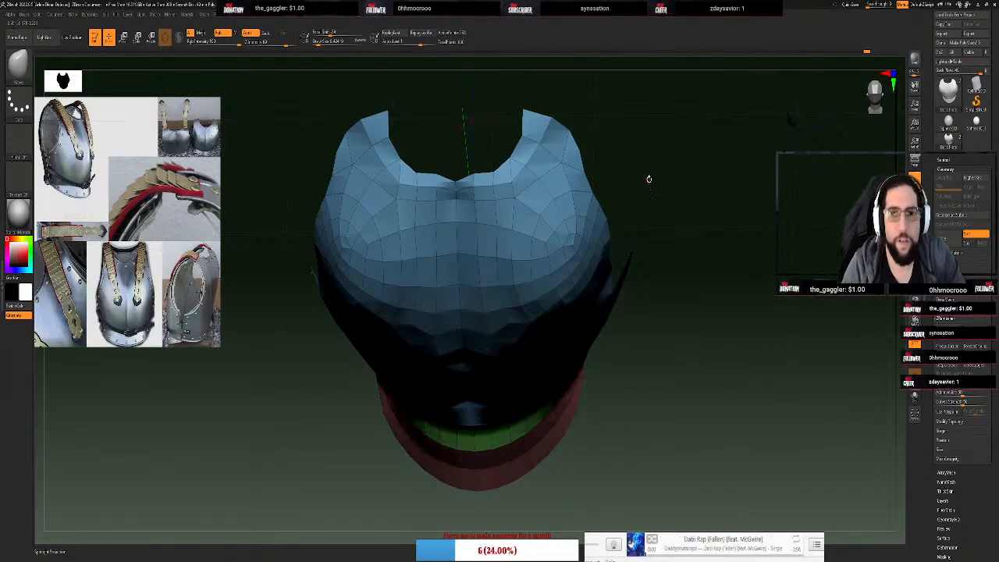
Enlarge the brush, make the back plate's central ridge strip down to the green band its own polygroup, and undo the remesh
drag(687, 176, 680, 225)
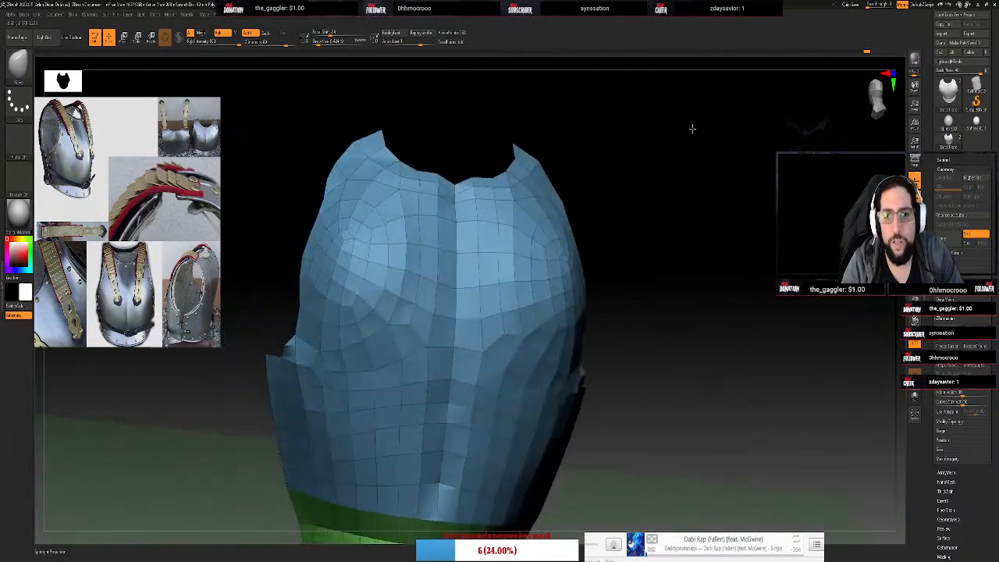
drag(679, 339, 663, 226)
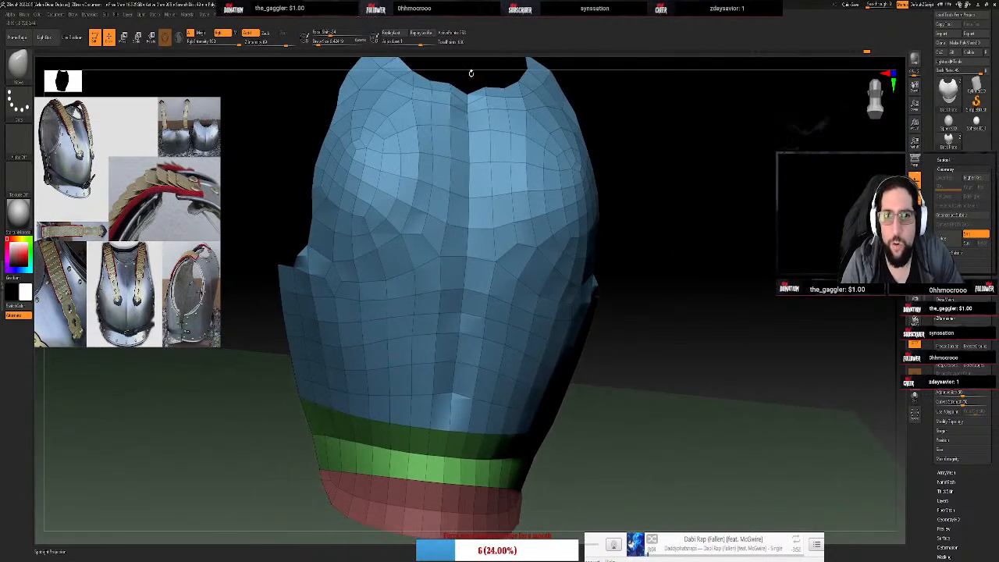
drag(468, 94, 464, 161)
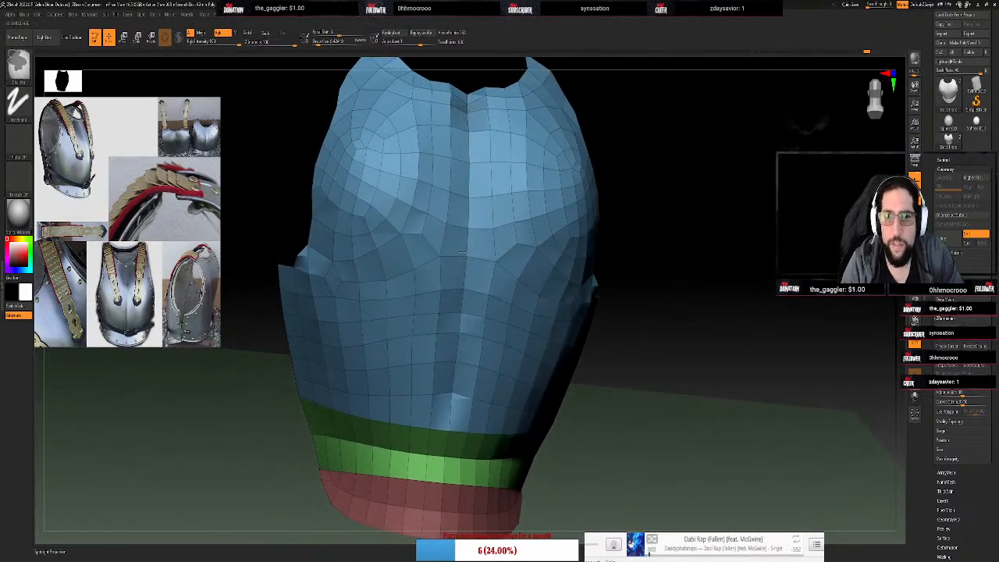
key(ctrl+z)
key(s)
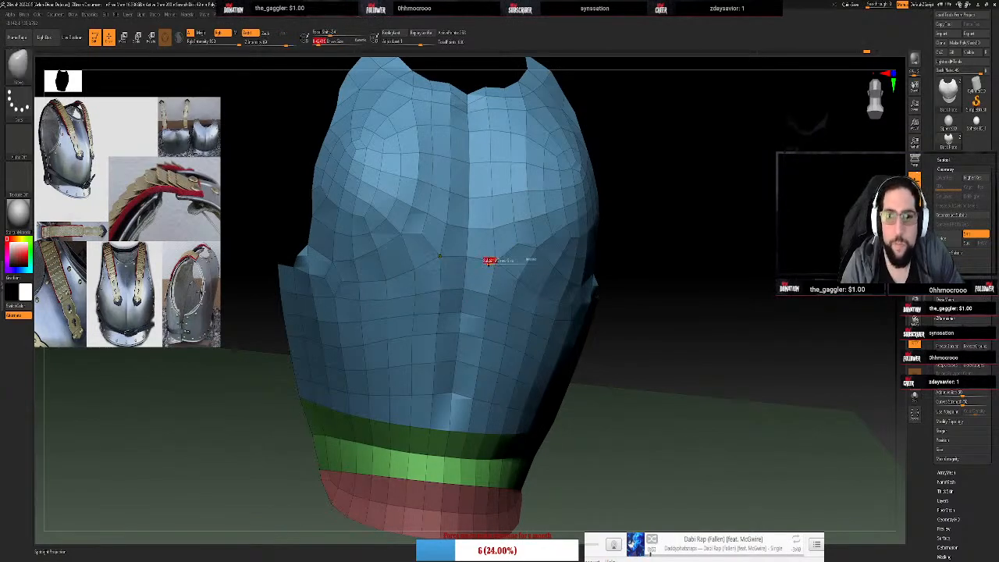
drag(489, 264, 498, 263)
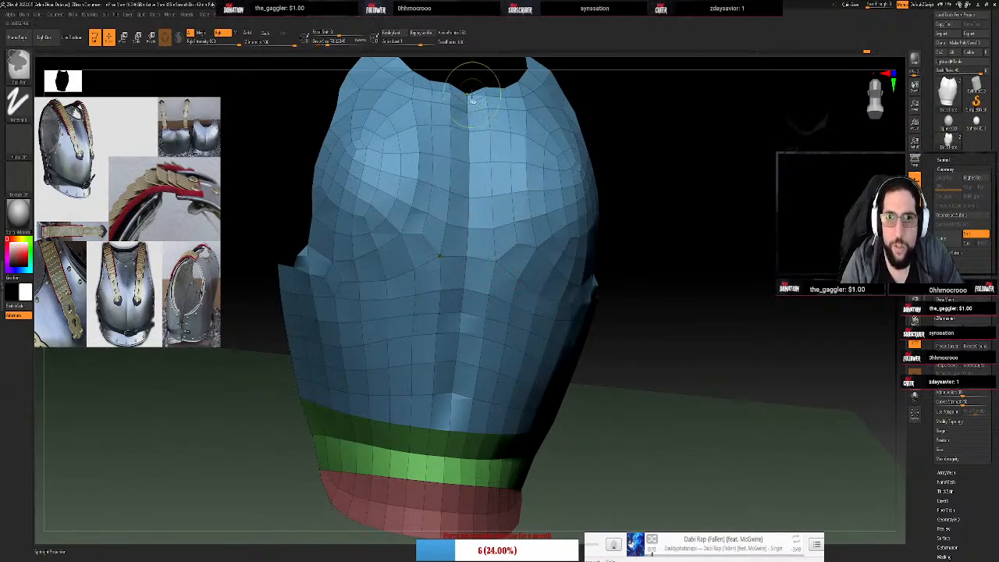
mouse_move(469, 87)
ctrl+mouse_down()
mouse_move(462, 190)
mouse_move(471, 288)
mouse_move(451, 395)
ctrl+mouse_up()
key(ctrl+w)
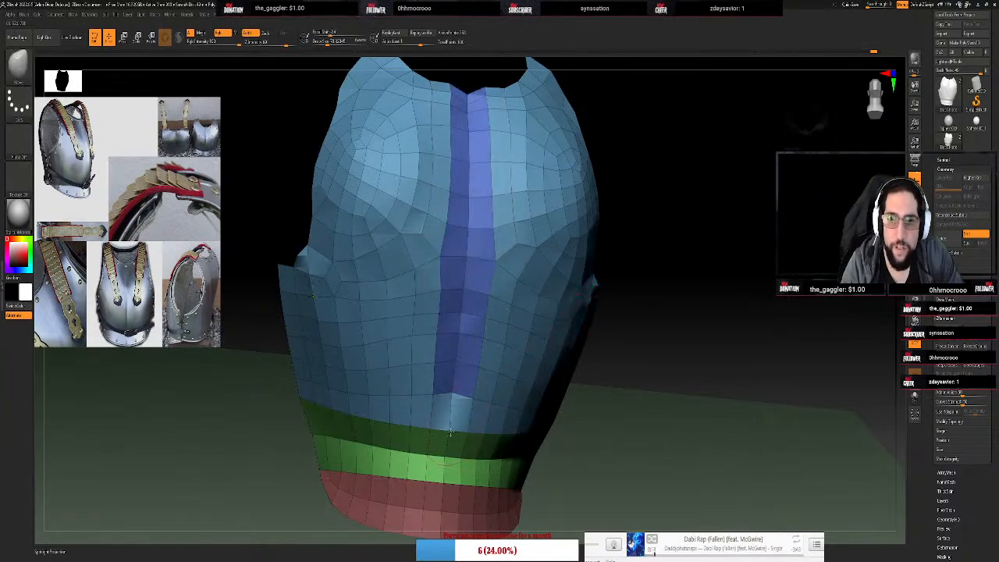
key(ctrl+z)
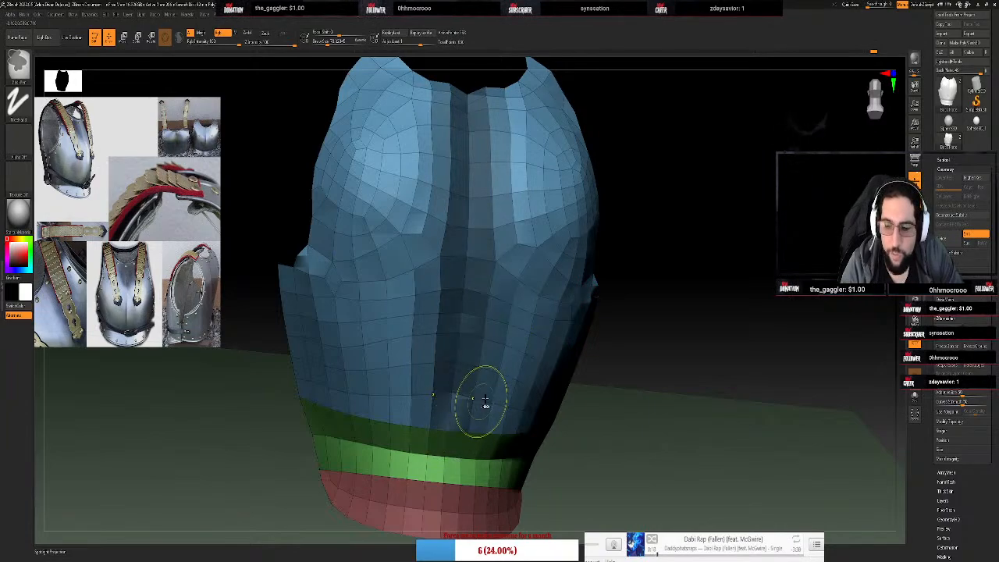
key(ctrl+w)
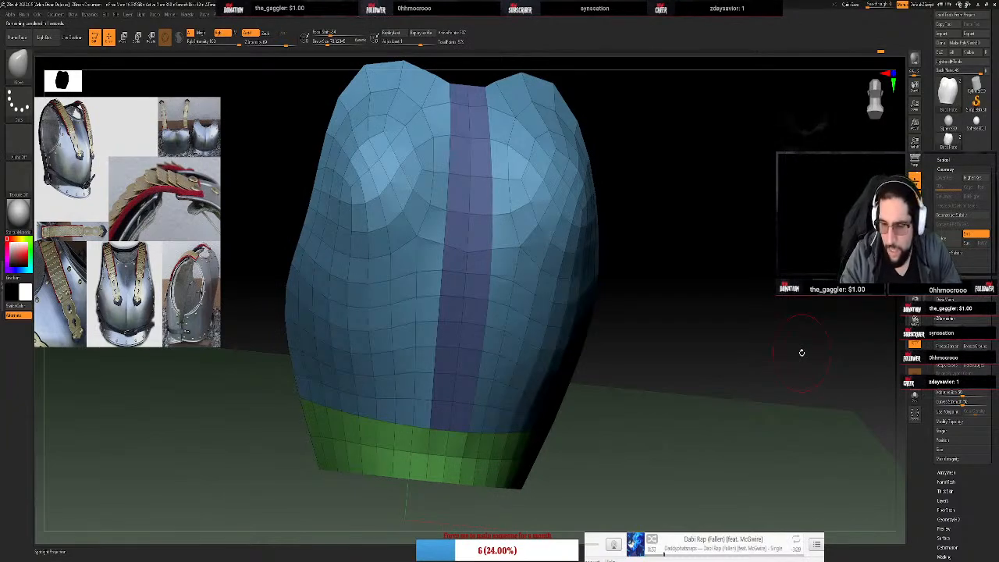
key(ctrl+z)
Try to mask part of the neckline's border and turn it into its own polygroup
drag(707, 214, 568, 206)
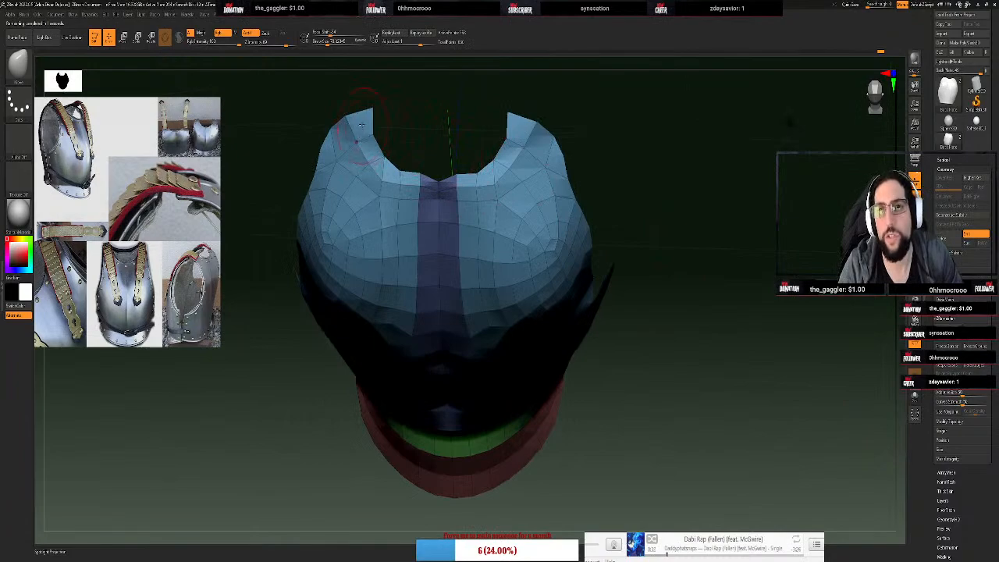
key(ctrl)
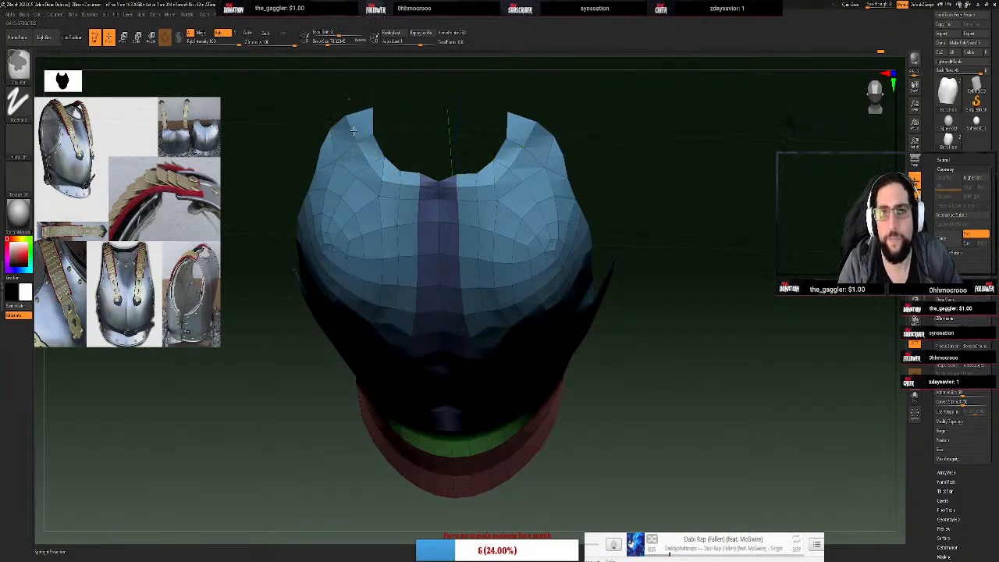
mouse_move(353, 130)
ctrl+mouse_down()
mouse_move(369, 168)
mouse_move(403, 181)
mouse_move(446, 173)
ctrl+mouse_up()
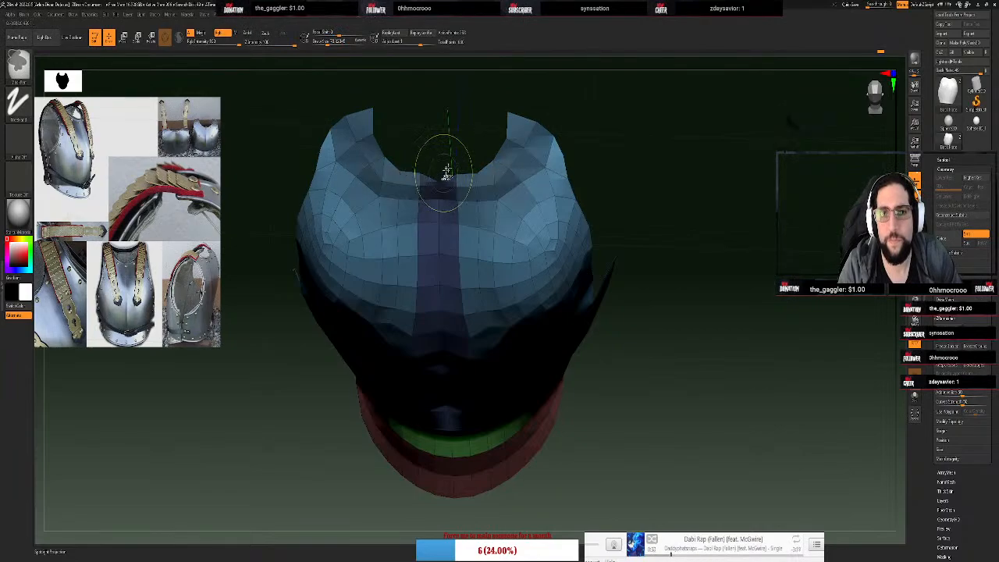
key(ctrl+w)
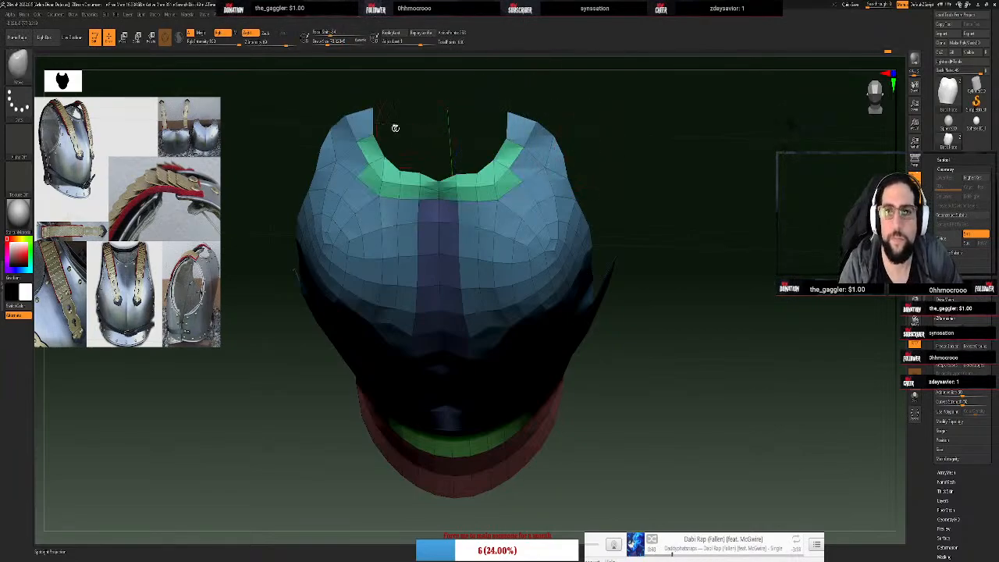
ctrl+drag(368, 124, 344, 129)
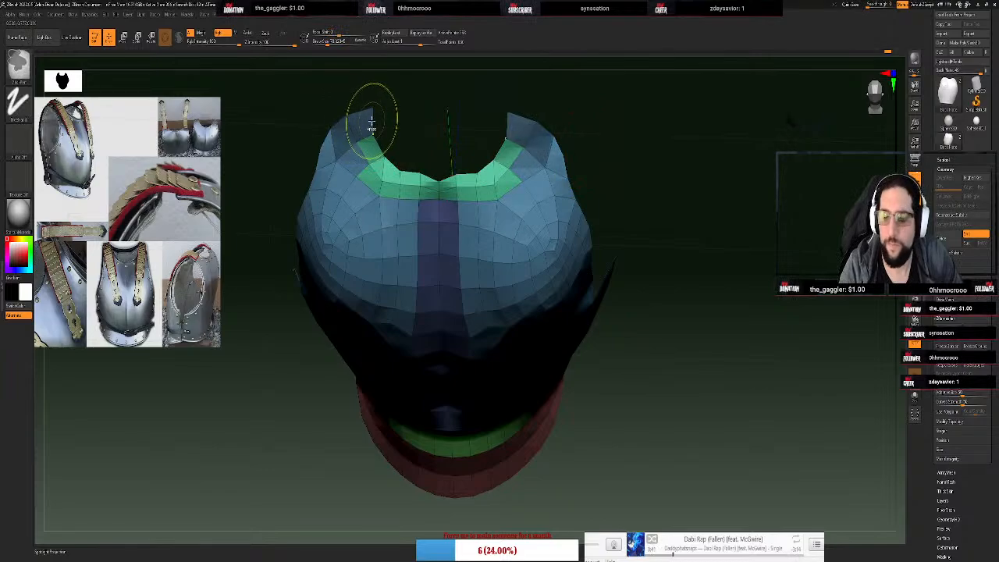
key(ctrl+w)
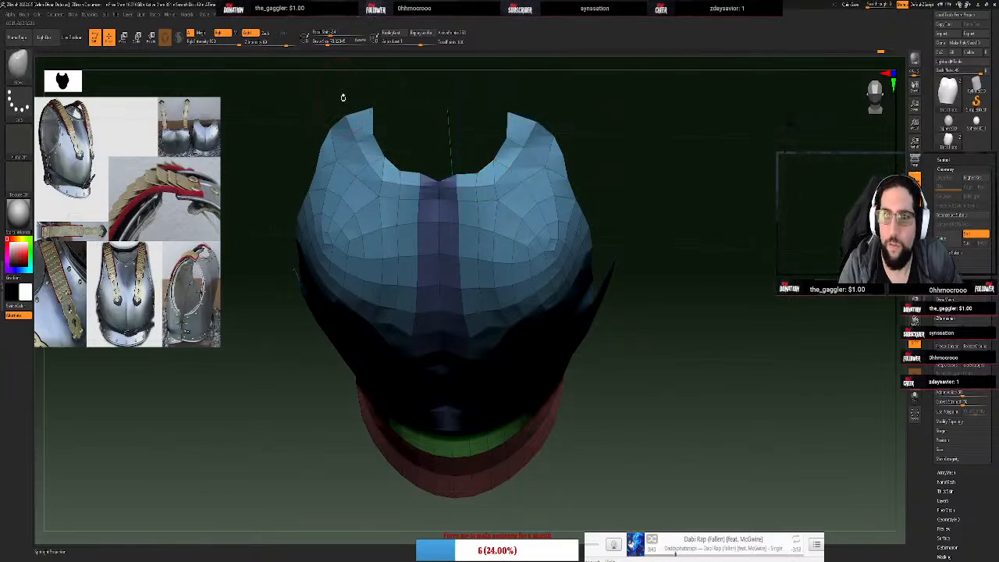
Mask the whole neckline border, including both shoulder tips, and make it a separate polygroup
mouse_move(342, 96)
ctrl+mouse_down()
mouse_move(388, 170)
mouse_move(429, 180)
ctrl+mouse_up()
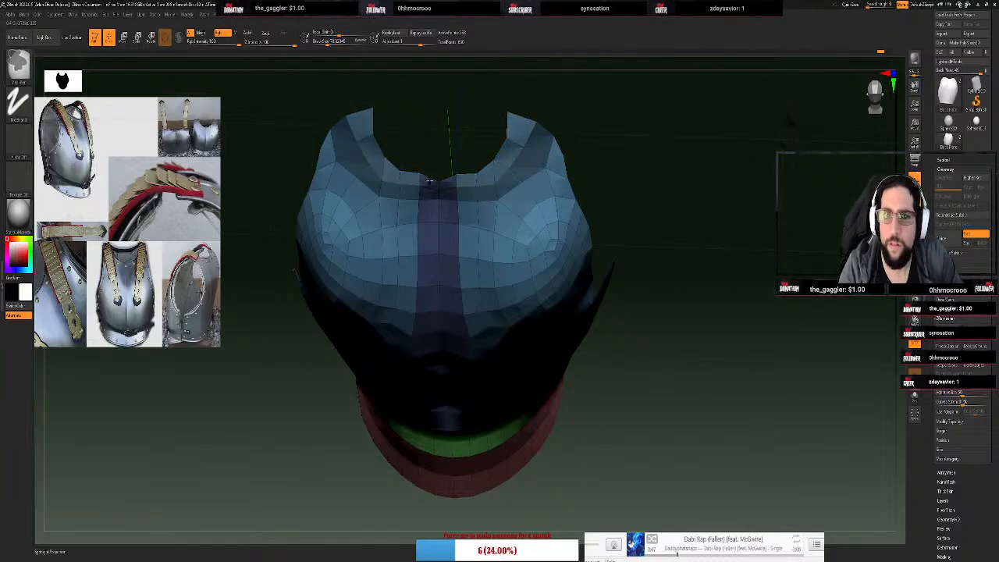
key(ctrl+w)
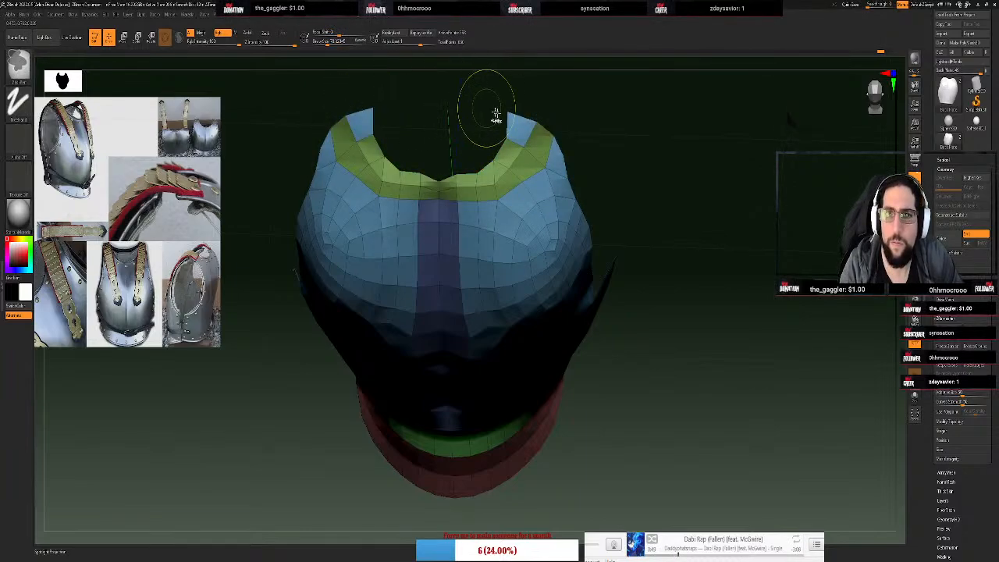
key(ctrl+z)
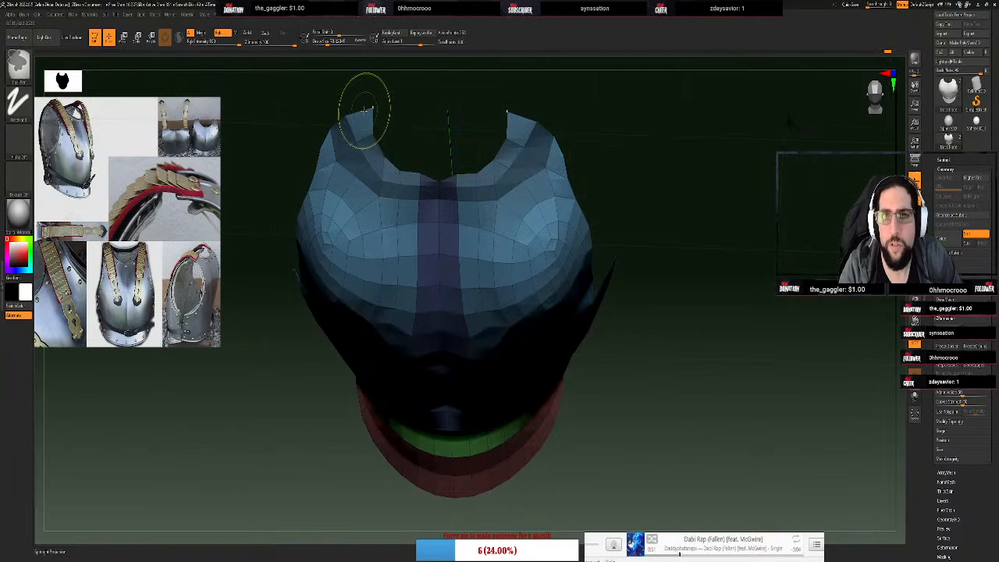
mouse_move(364, 111)
ctrl+mouse_down()
mouse_move(370, 123)
mouse_move(375, 115)
ctrl+mouse_up()
key(ctrl+w)
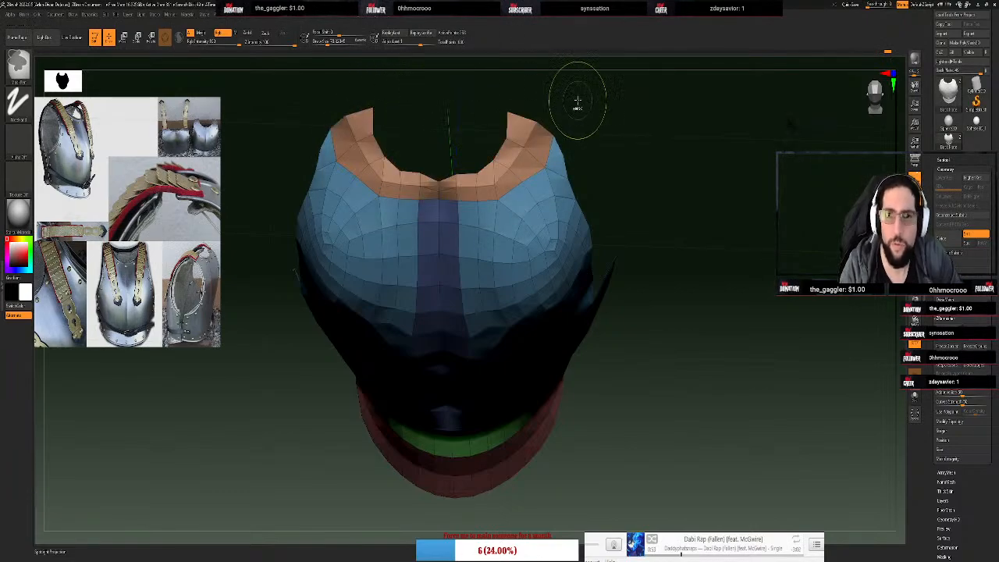
View the back plate from the side and adjust the Move brush's Mask By Polygroups auto-masking setting
drag(688, 290, 612, 258)
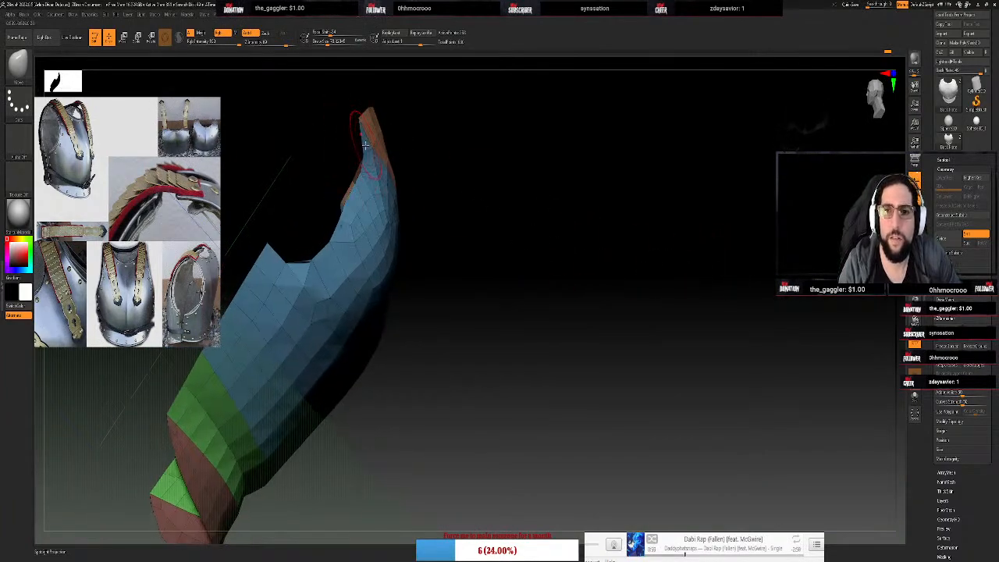
click(25, 17)
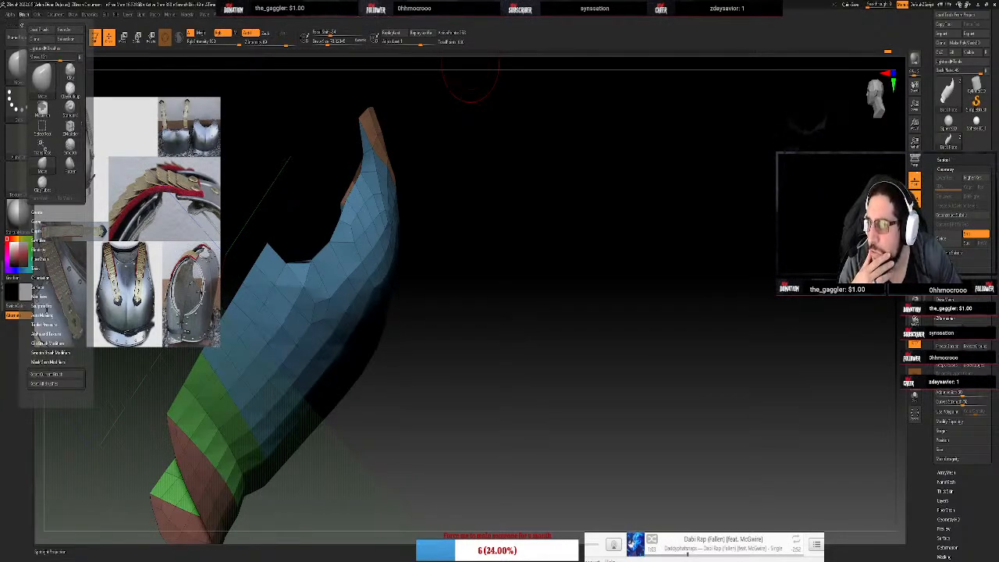
click(45, 315)
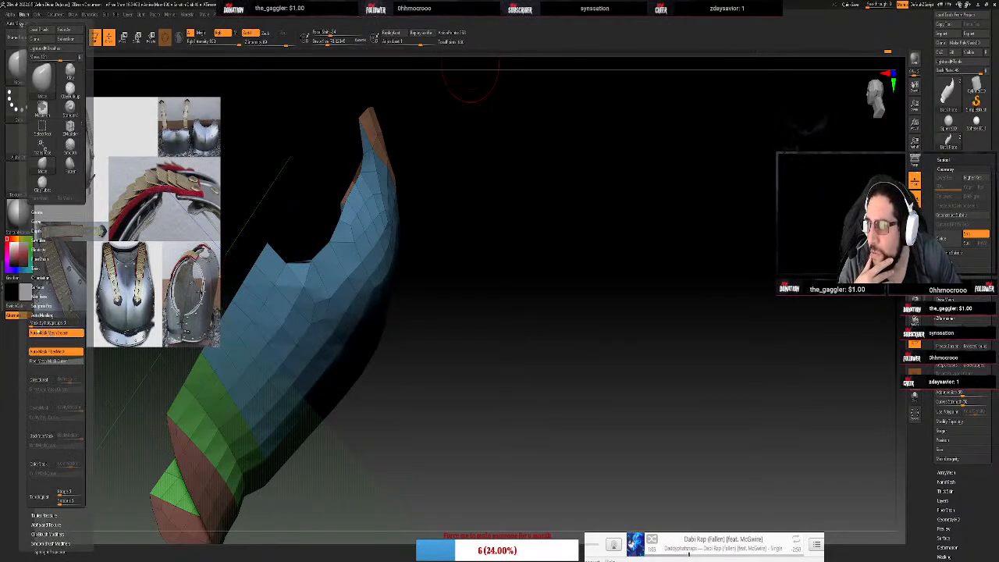
click(30, 323)
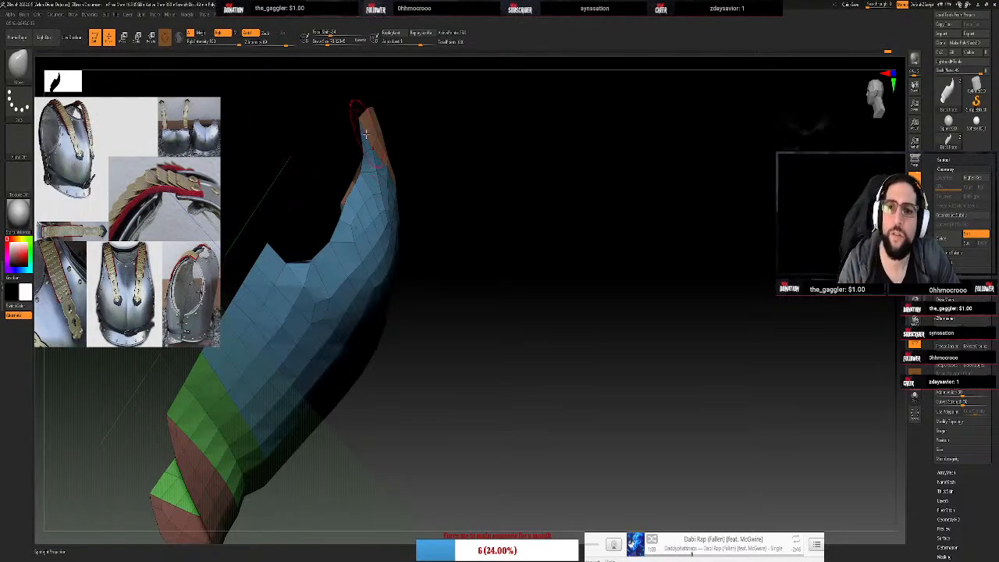
Mask the back plate's armhole border from the shoulder tip down and make it a separate polygroup
key(shift)
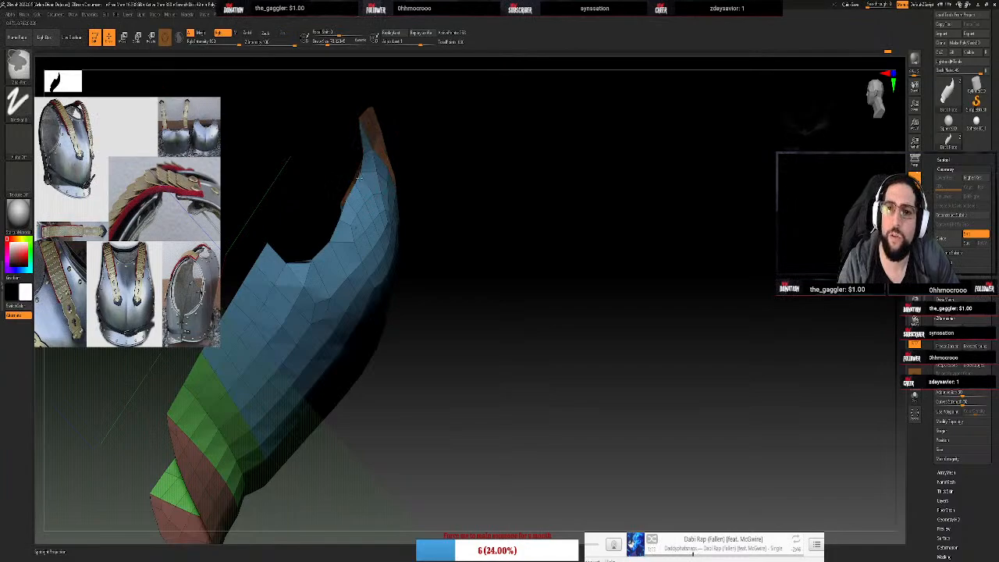
mouse_move(350, 201)
shift+mouse_down()
mouse_move(350, 153)
mouse_move(363, 140)
mouse_move(356, 200)
mouse_move(316, 250)
mouse_move(265, 259)
mouse_move(263, 234)
shift+mouse_up()
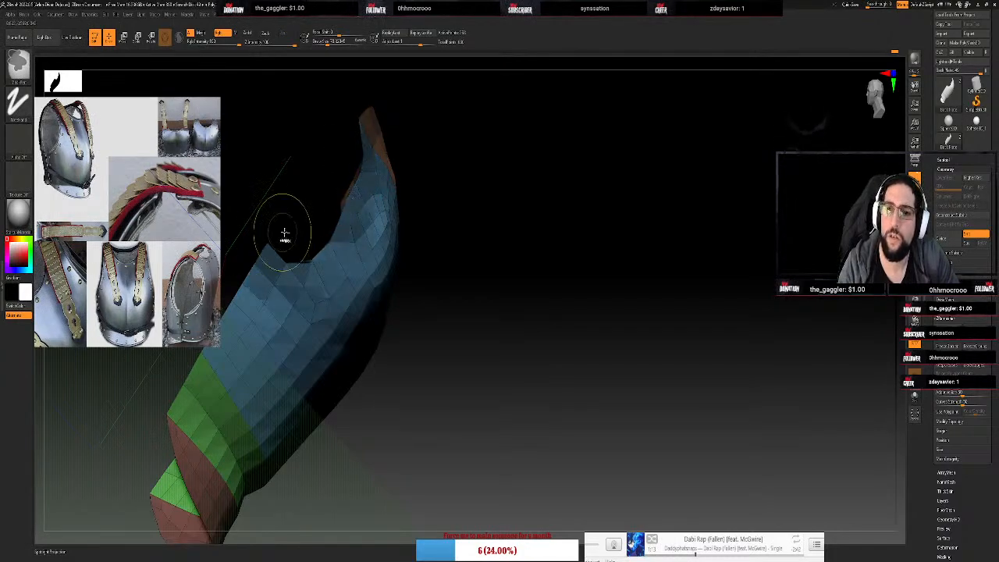
mouse_move(326, 248)
shift+mouse_down()
mouse_move(322, 258)
mouse_move(337, 248)
shift+mouse_up()
key(ctrl+w)
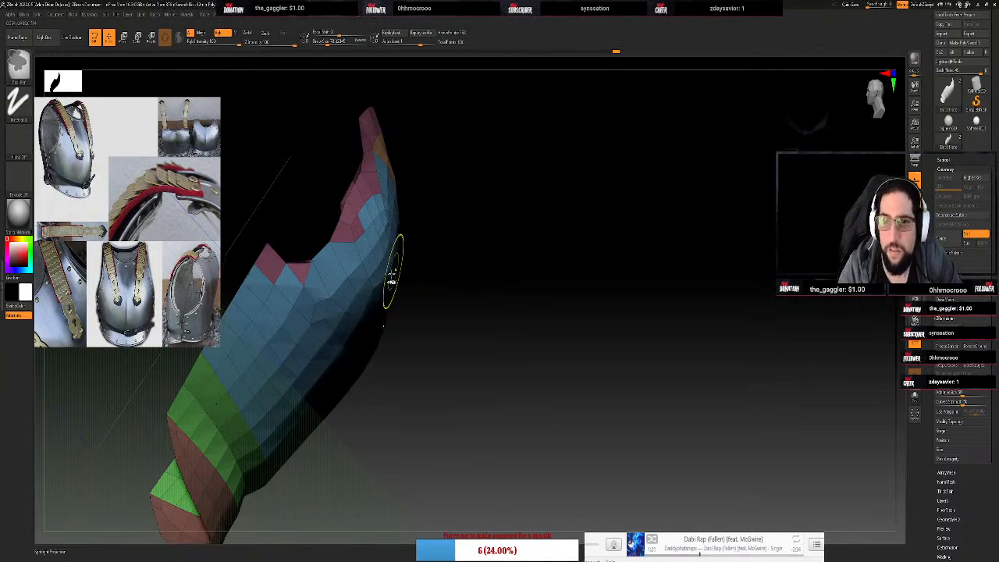
mouse_move(512, 169)
mouse_down()
mouse_move(484, 187)
mouse_move(493, 190)
mouse_up()
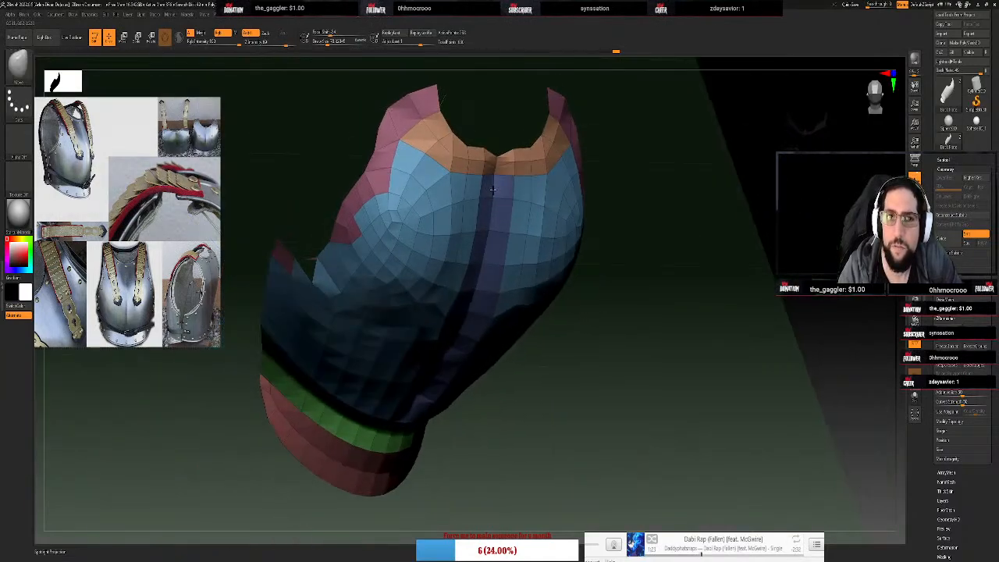
Undo the armhole polygroup, touch up the mask from a side view, and regroup the masked border
key(b)
key(s)
key(t)
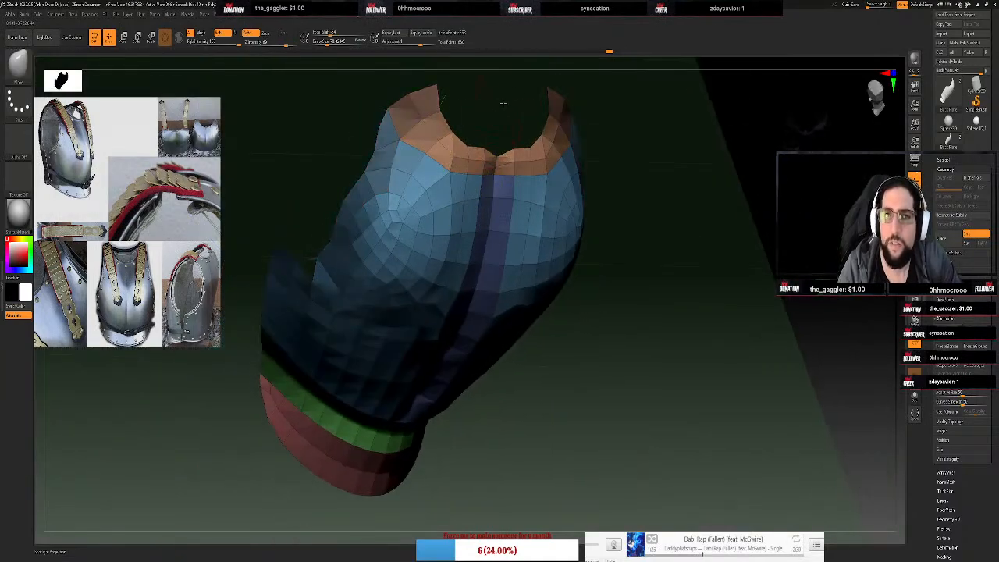
drag(499, 112, 513, 92)
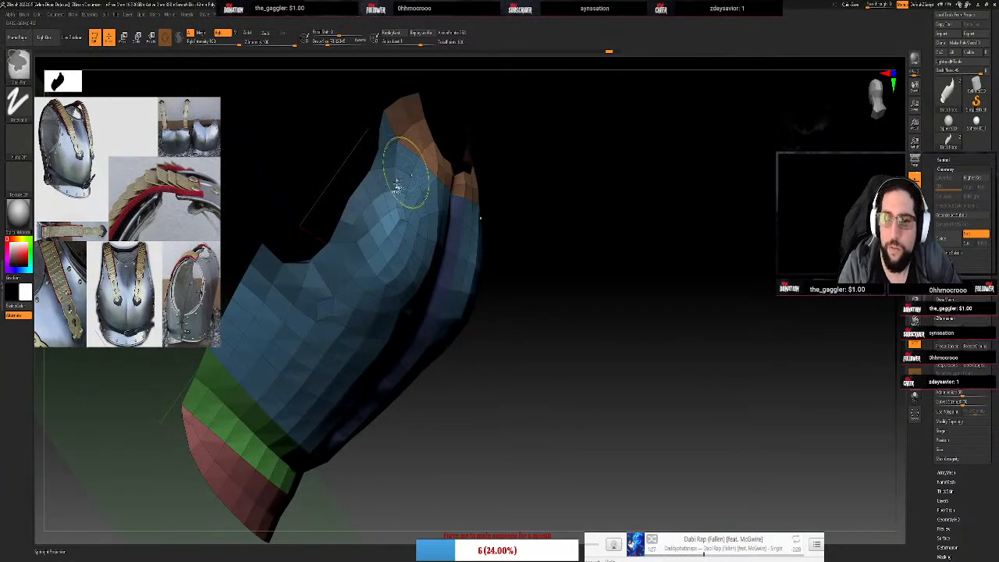
key(ctrl+w)
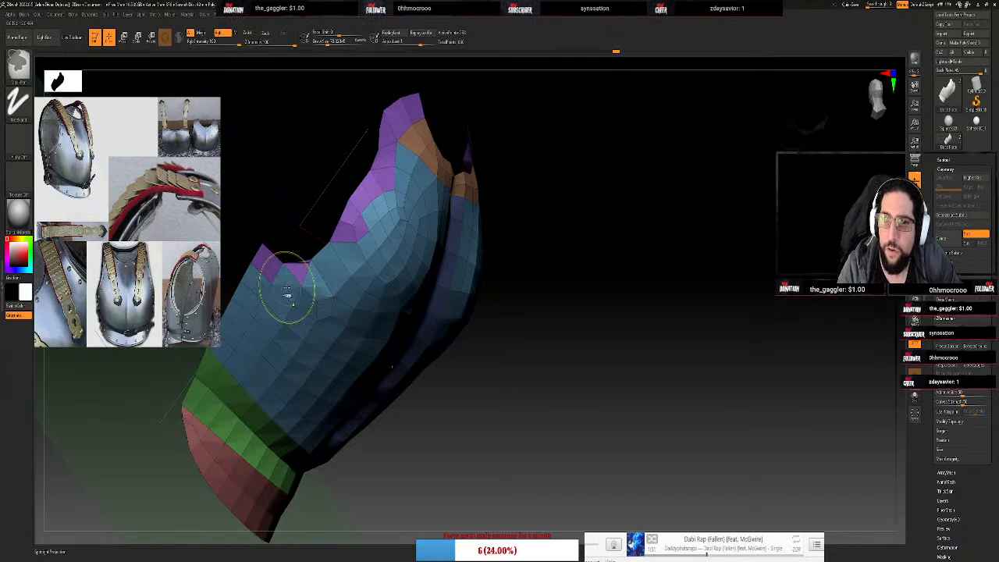
Extend the armhole mask across the lower curve, checking its coverage with trial polygroups and undoing each one
key(ctrl+z)
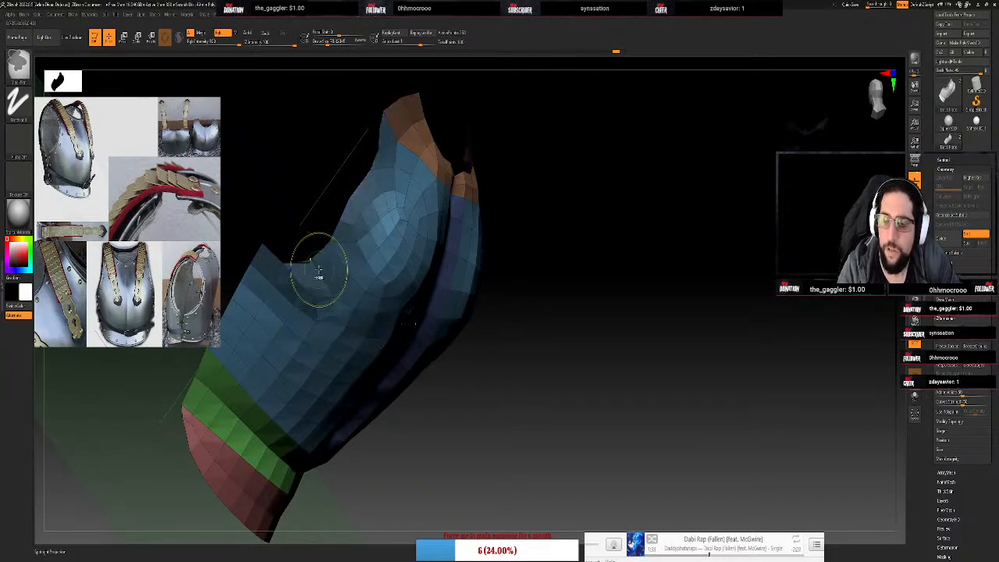
key(ctrl+shift+z)
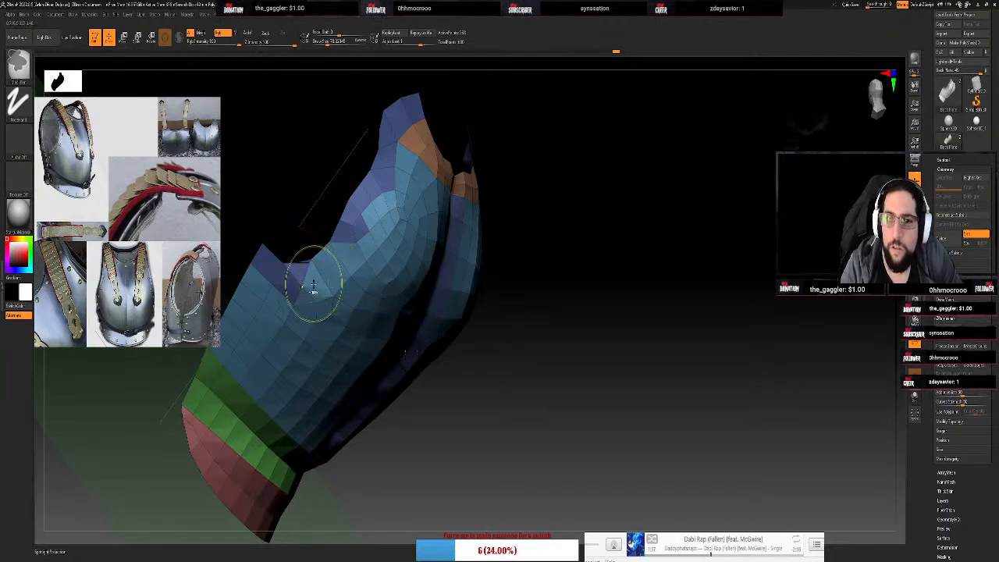
key(ctrl+z)
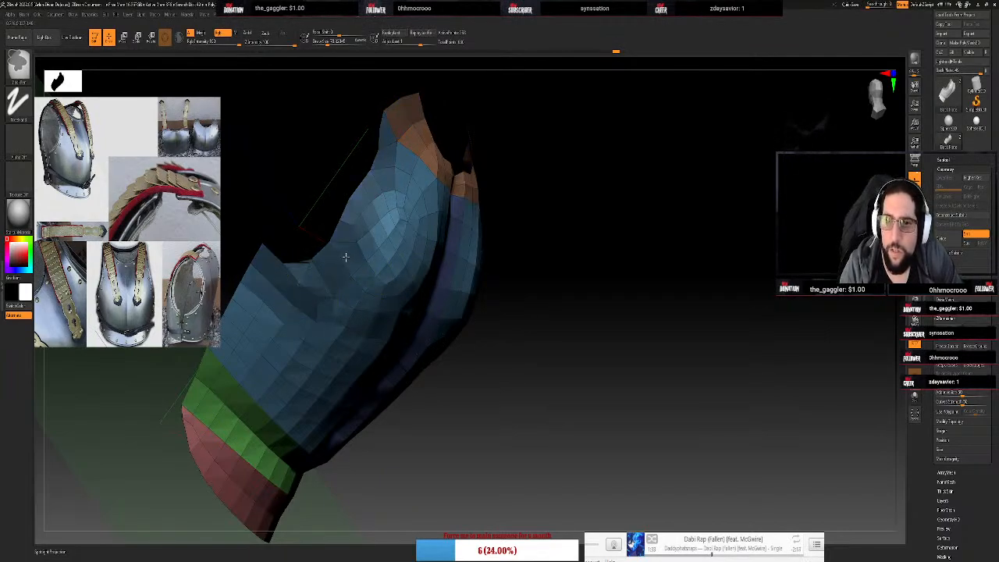
key(ctrl+shift+z)
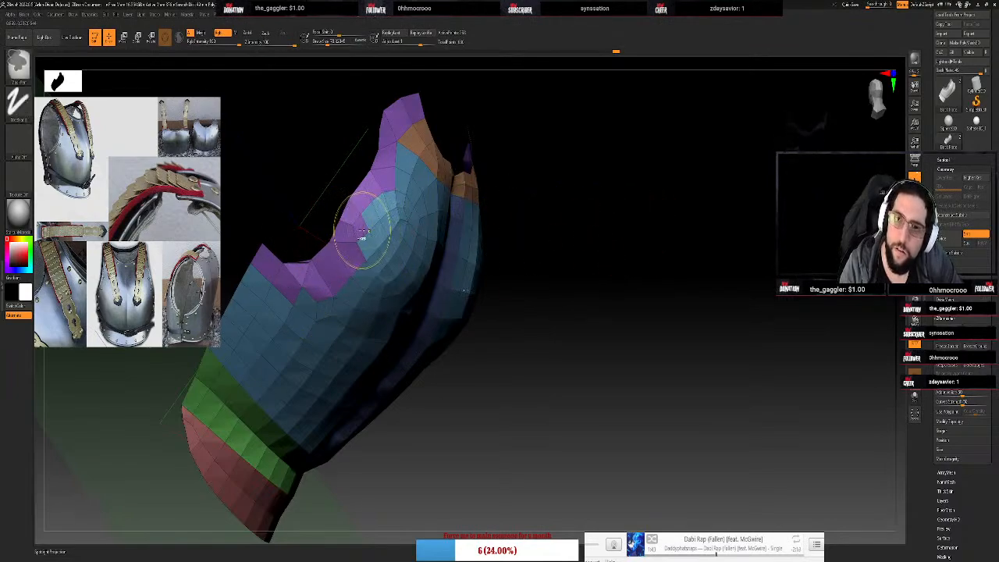
key(ctrl+z)
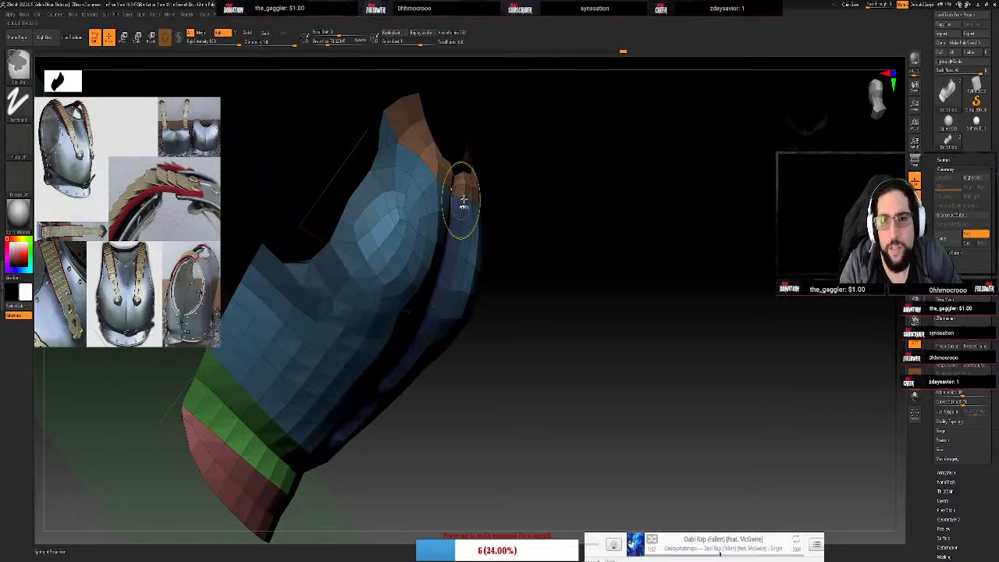
key(ctrl+w)
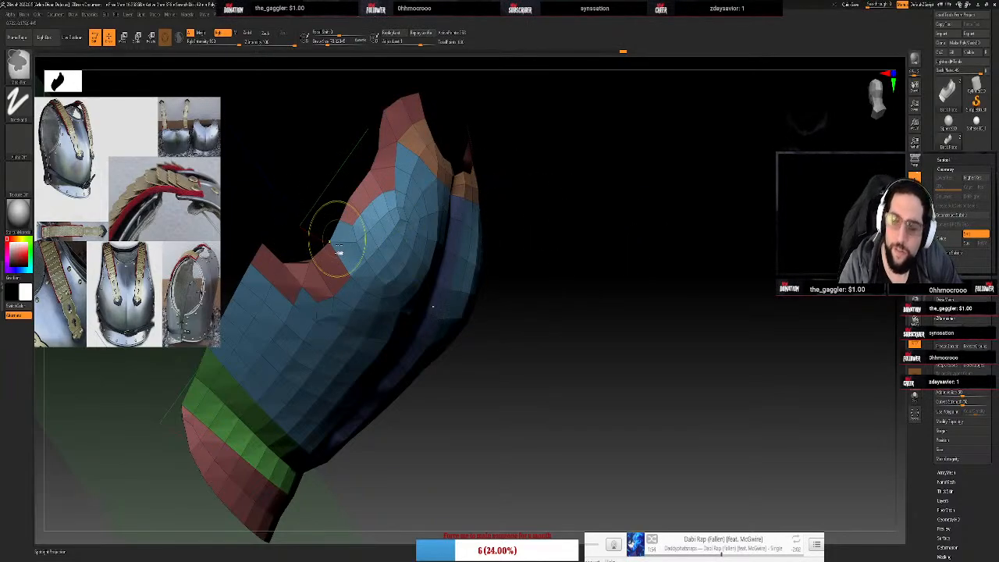
key(ctrl+z)
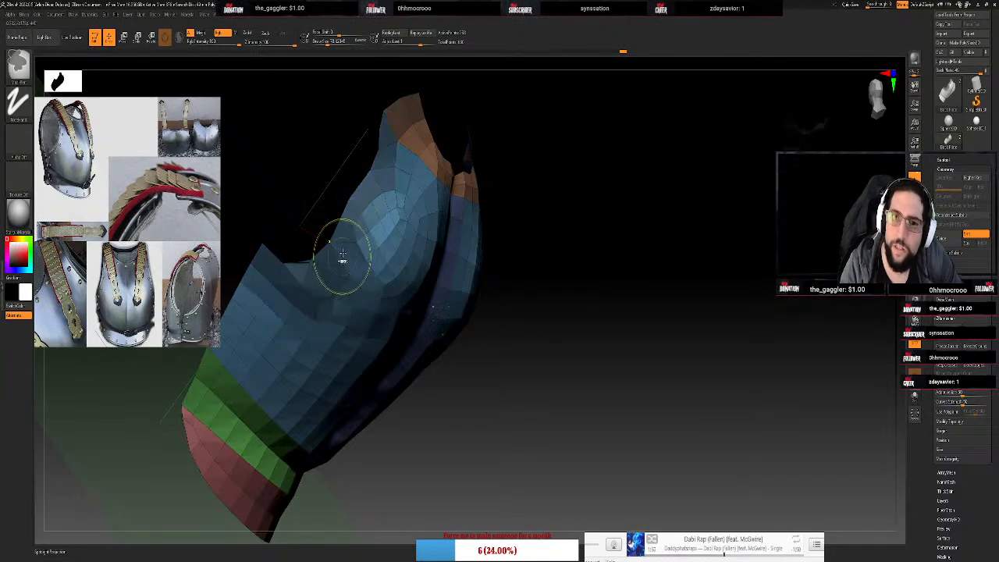
Fill the remaining gap in the armhole mask and make the whole border from shoulder tip to side corner one polygroup
key(ctrl+z)
key(ctrl+shift+z)
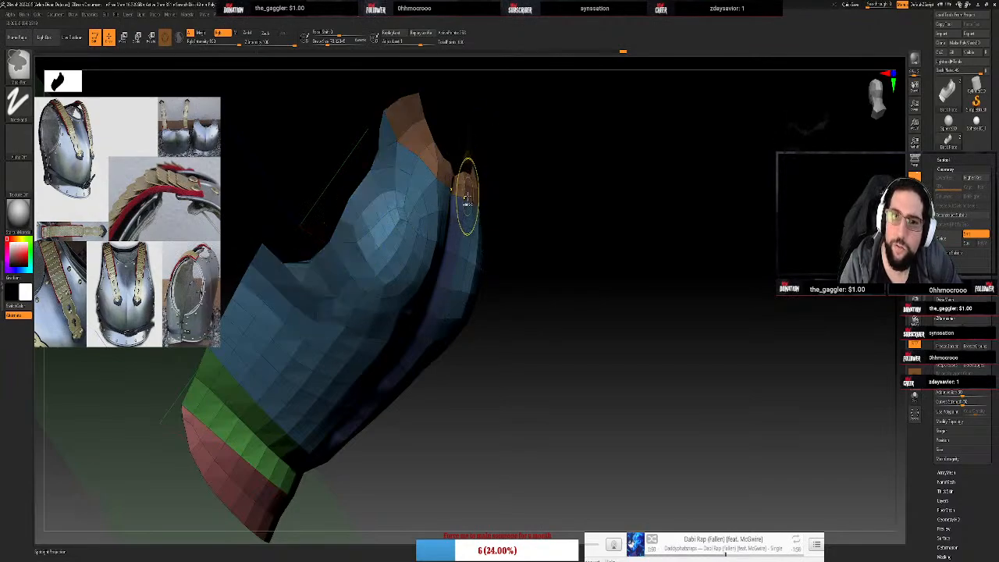
key(ctrl+w)
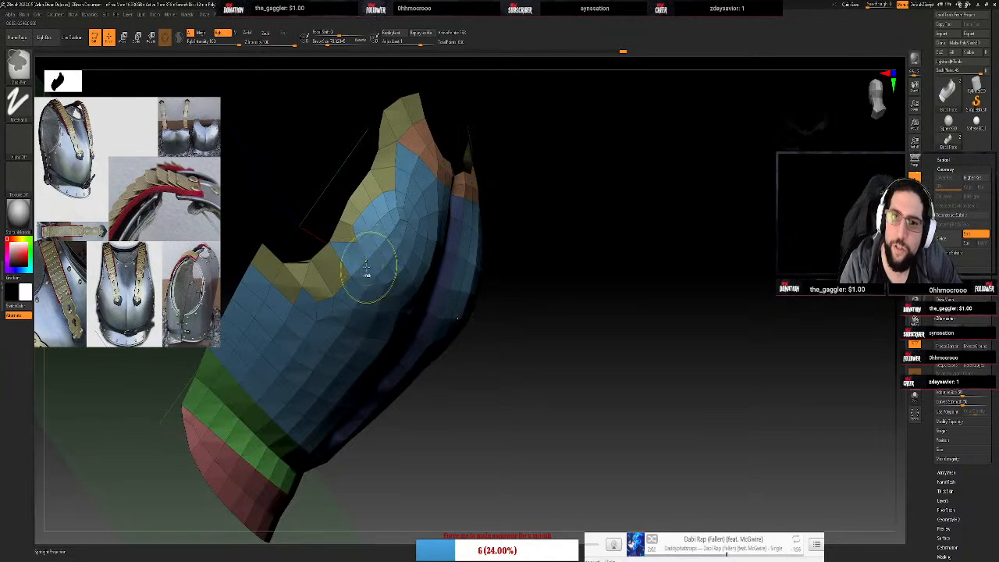
key(ctrl+z)
key(ctrl+z)
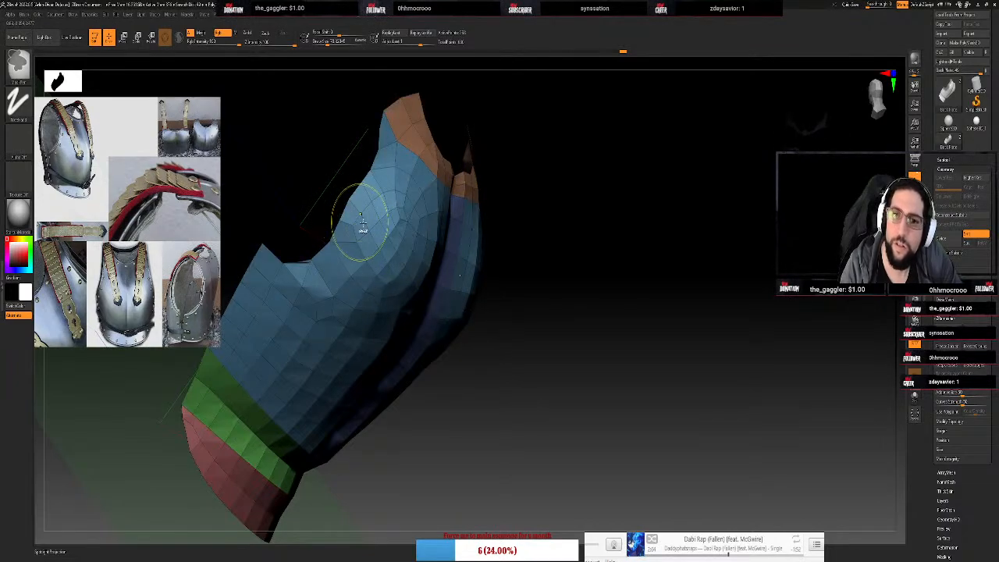
key(ctrl+shift+z)
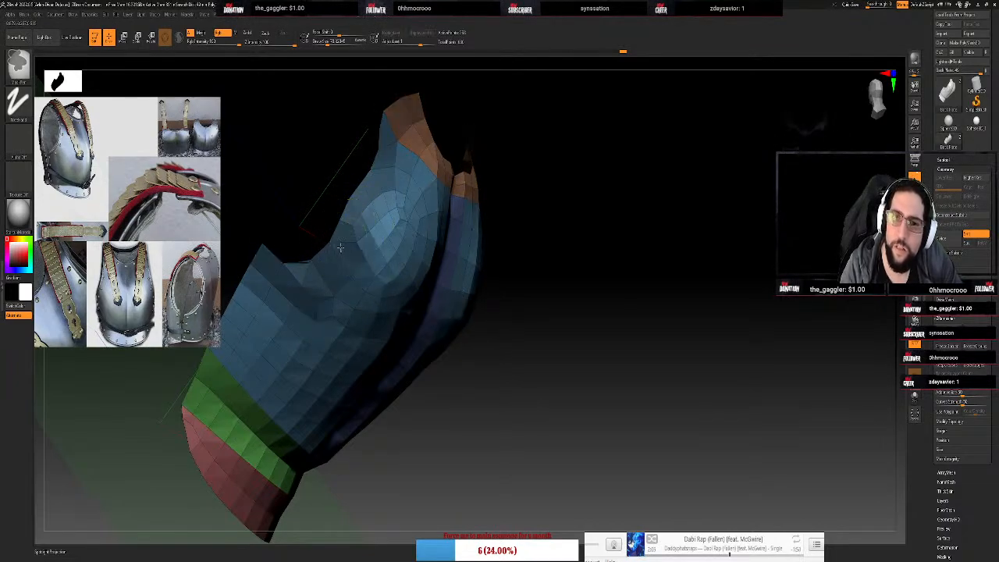
key(ctrl+w)
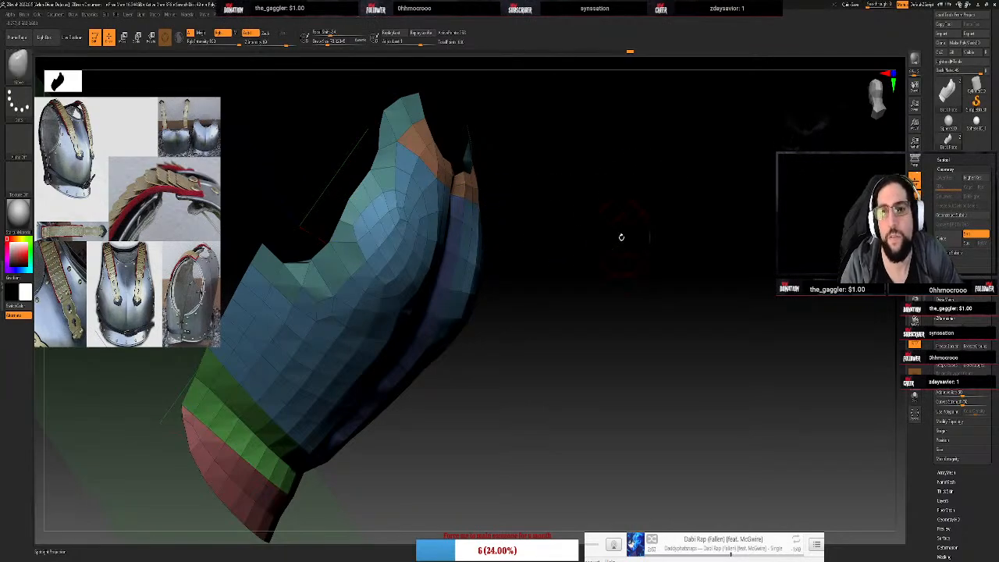
drag(620, 236, 540, 222)
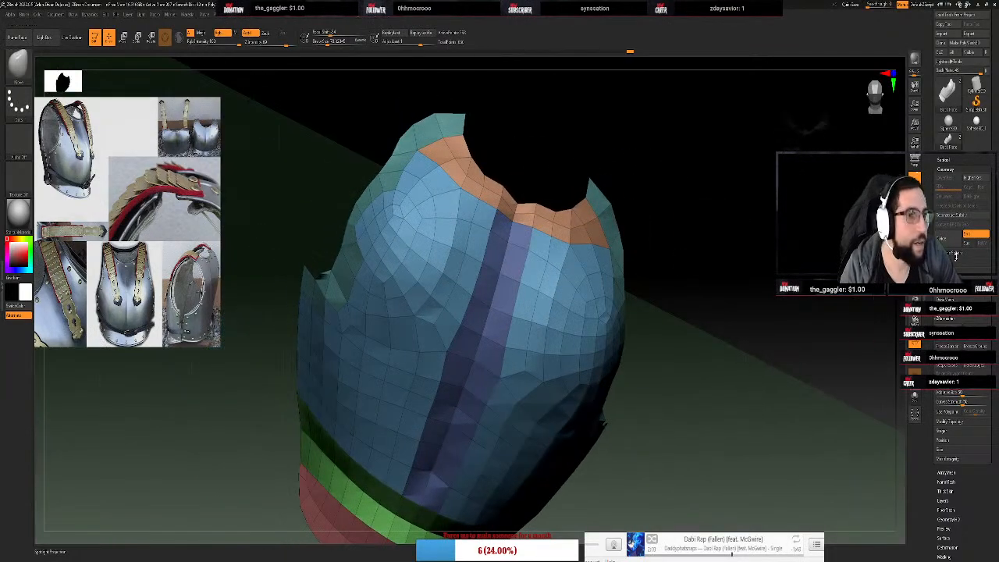
Remesh the back plate with ZRemesher, undo that result, and remesh it again
click(946, 319)
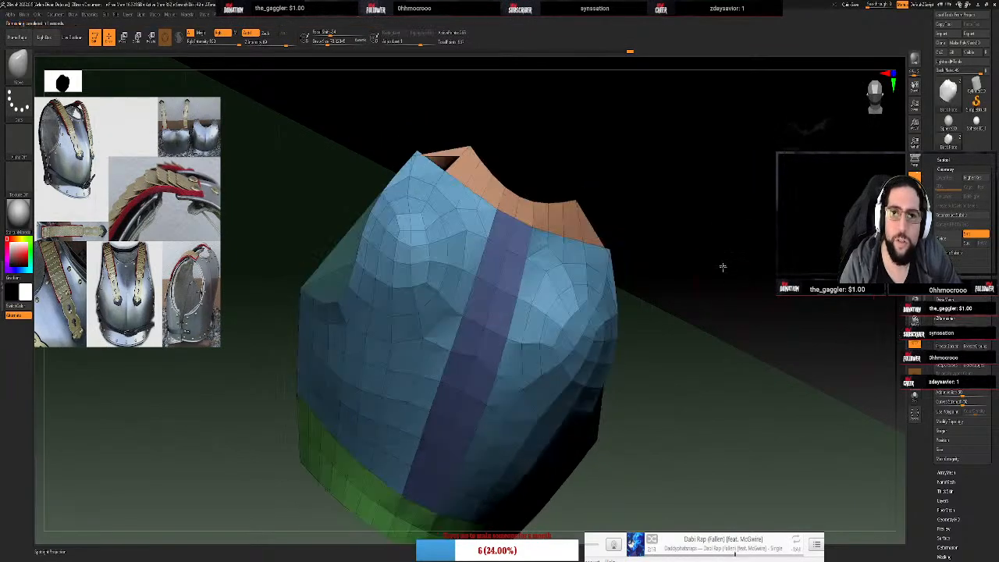
drag(722, 267, 739, 280)
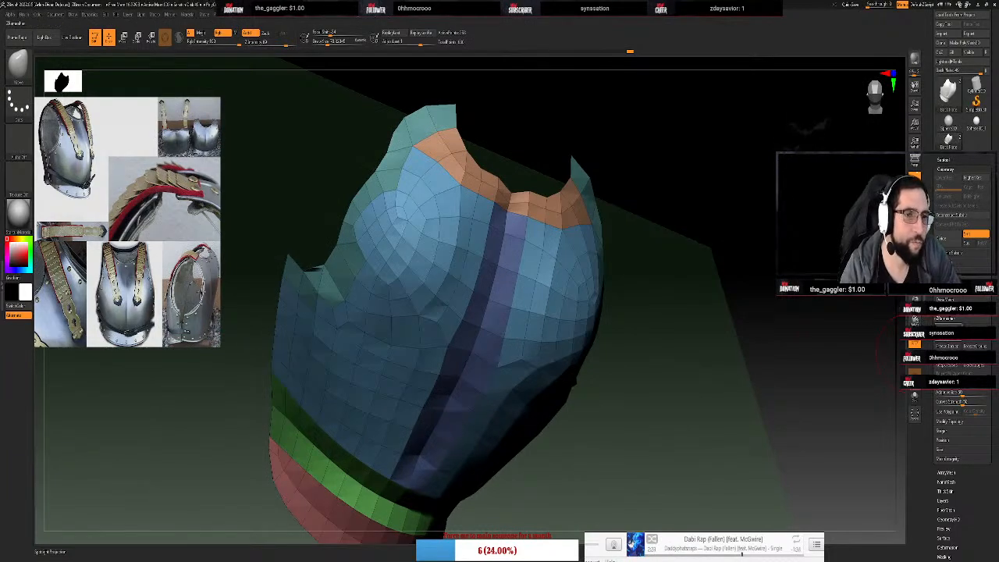
drag(654, 290, 772, 320)
drag(694, 276, 686, 325)
alt+drag(603, 258, 862, 216)
alt+drag(648, 80, 680, 190)
Set ZModeler's polygon action to Delete, remove the stray teal face behind the shoulder, and inspect the armhole faces
key(space)
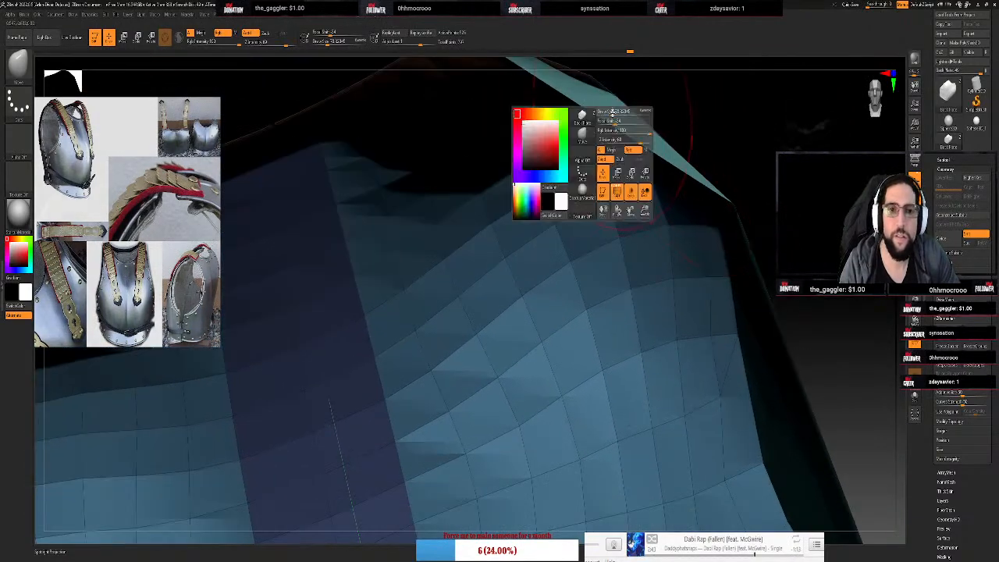
key(b)
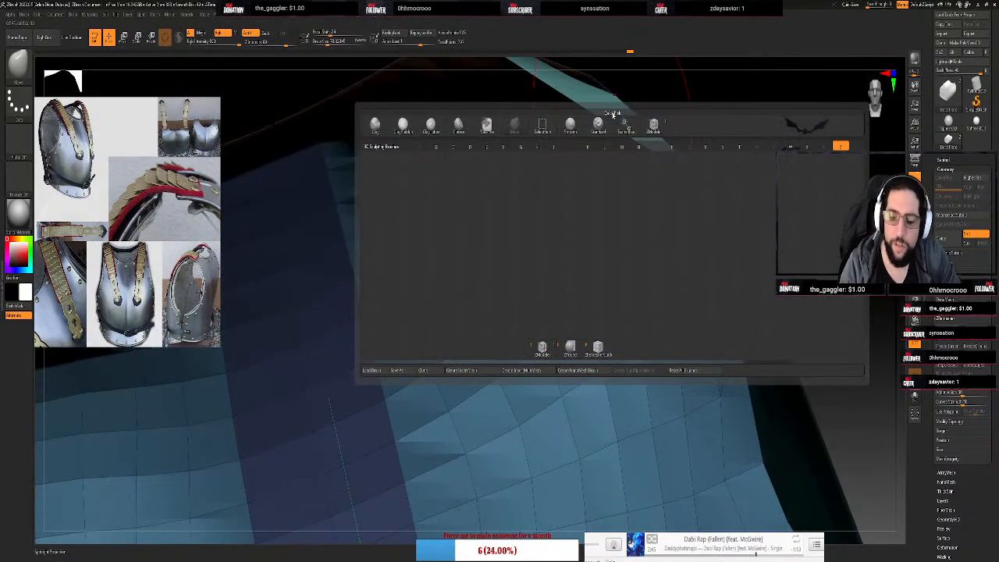
key(m)
key(v)
key(space)
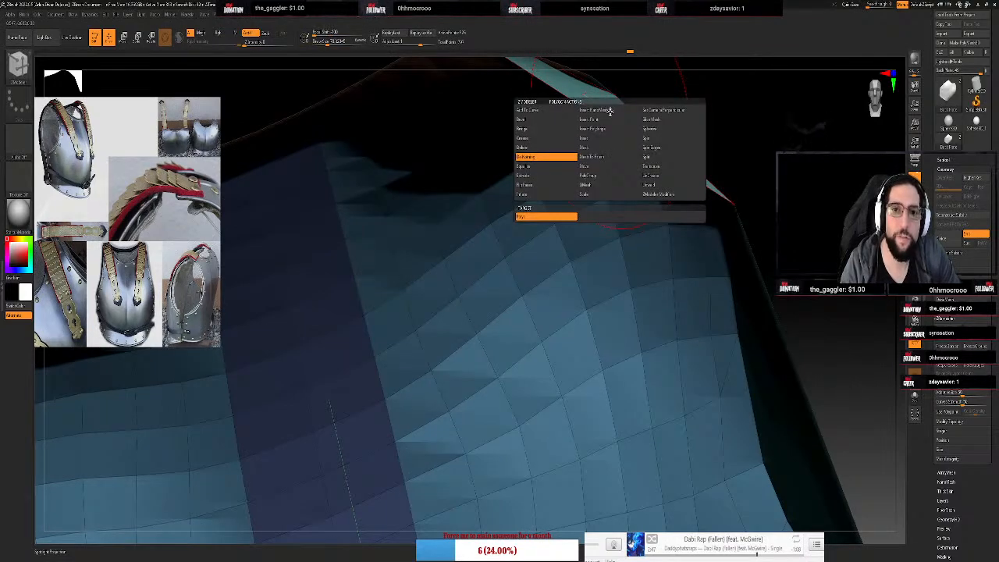
click(549, 148)
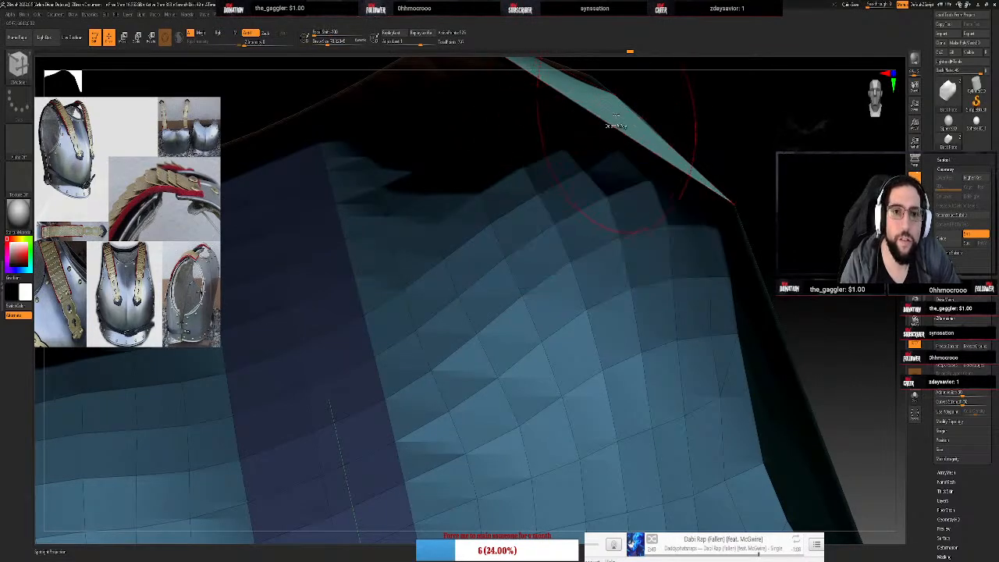
key(f)
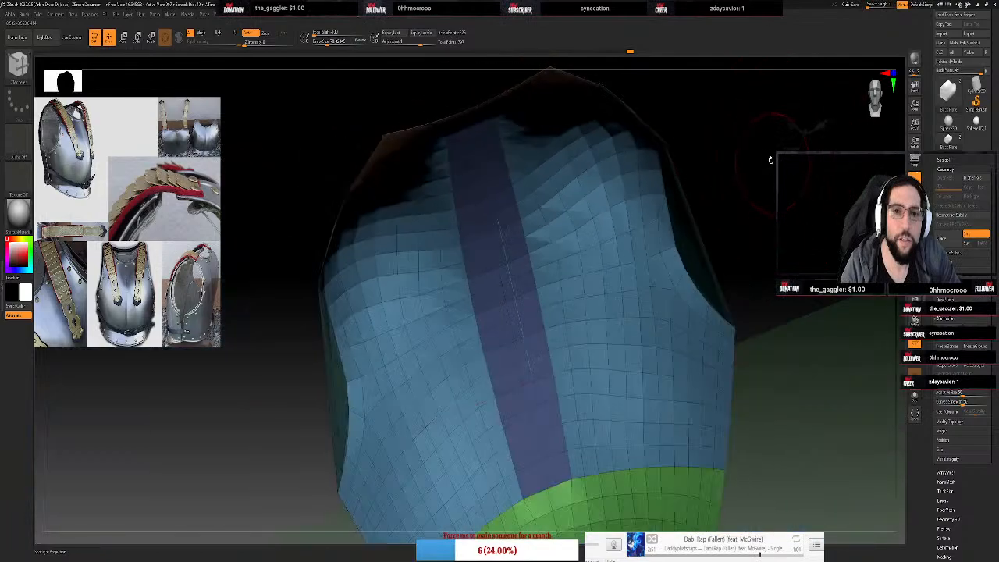
drag(770, 160, 784, 143)
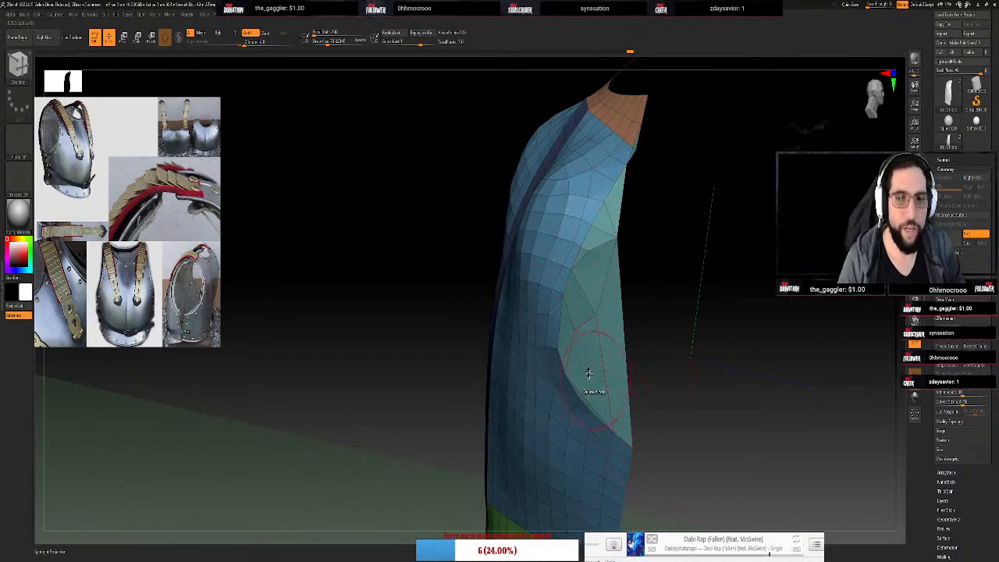
mouse_move(696, 237)
mouse_down()
mouse_move(729, 250)
mouse_move(698, 230)
mouse_move(714, 236)
mouse_move(725, 263)
mouse_up()
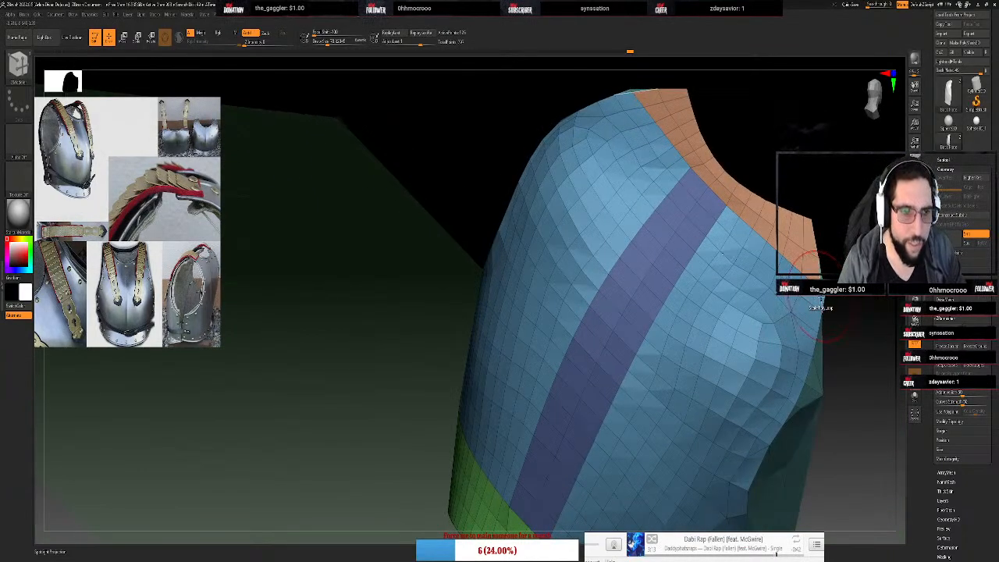
Switch to the Move brush and pull the outer shoulder corner below the orange neckline border outward
key(space)
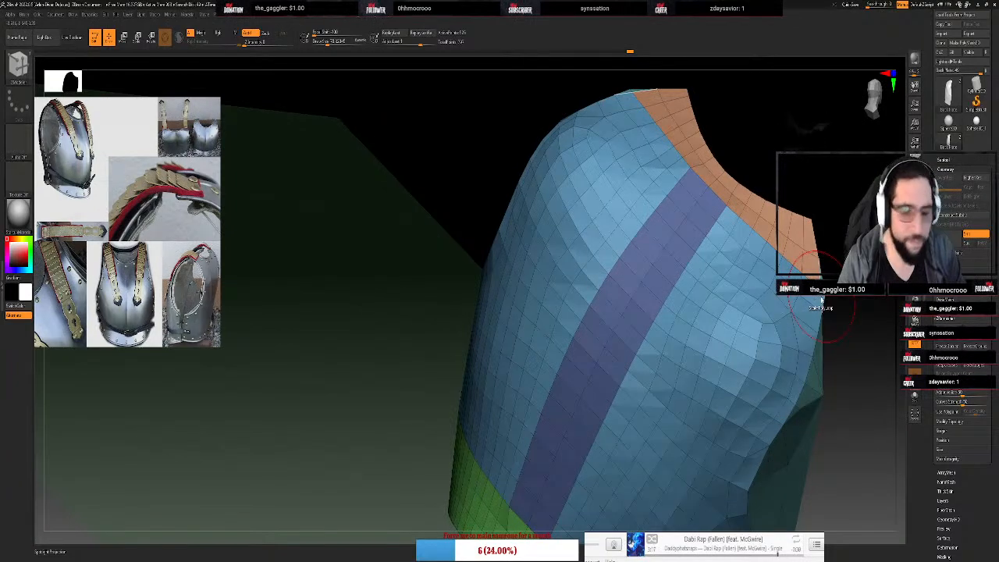
key(F1)
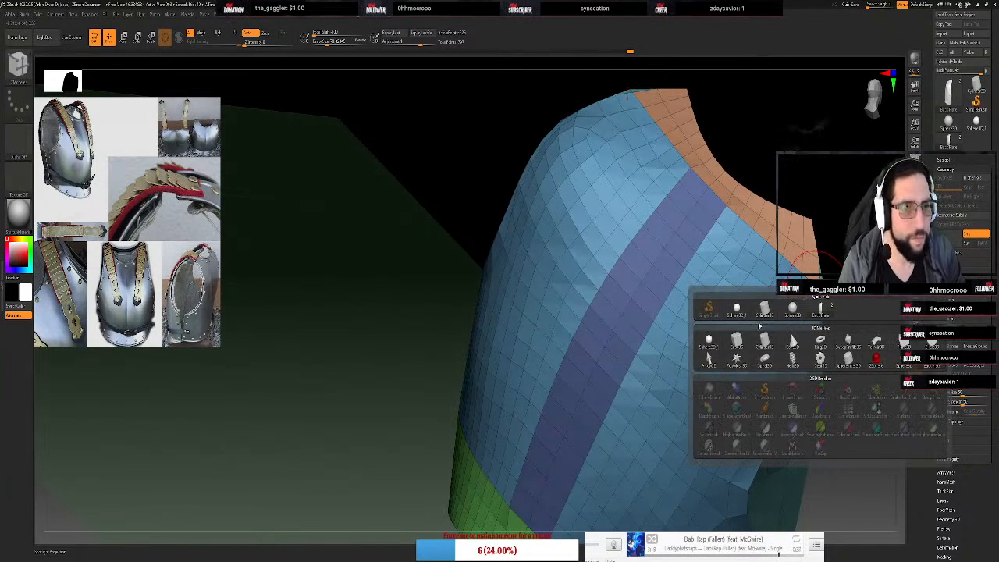
key(b)
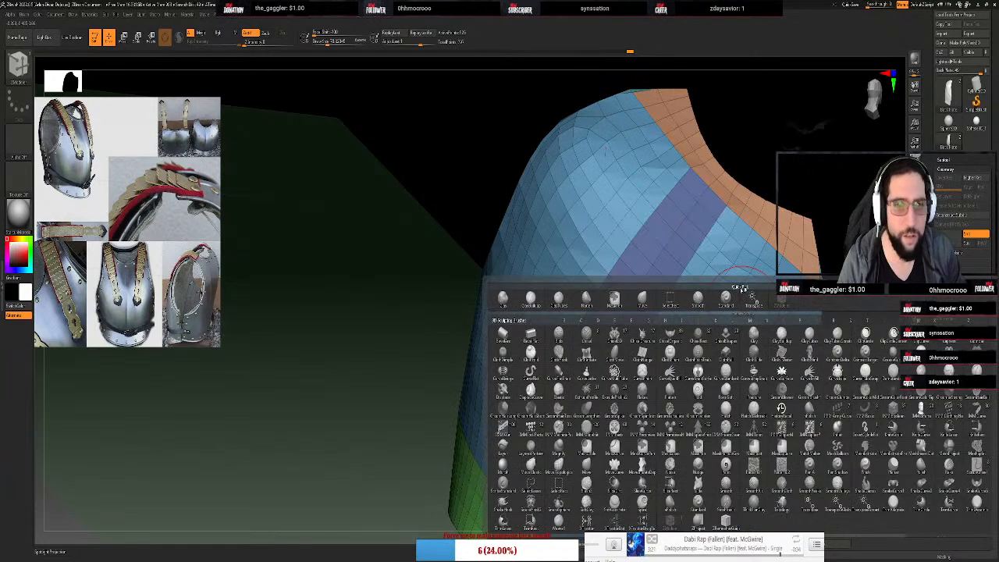
click(643, 299)
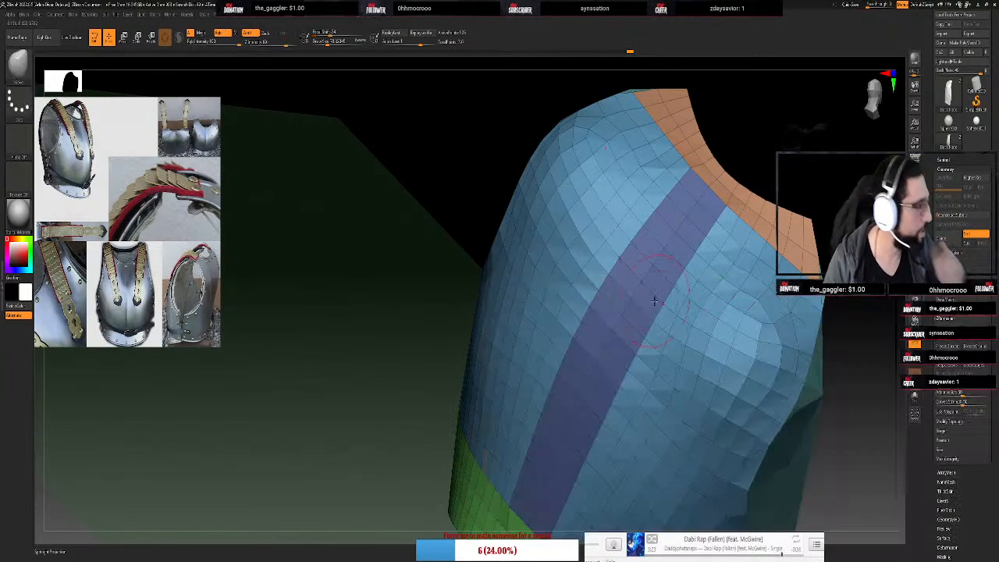
drag(839, 314, 588, 290)
alt+drag(588, 216, 796, 245)
mouse_move(768, 305)
alt+mouse_down()
mouse_move(723, 375)
mouse_move(631, 435)
alt+mouse_up()
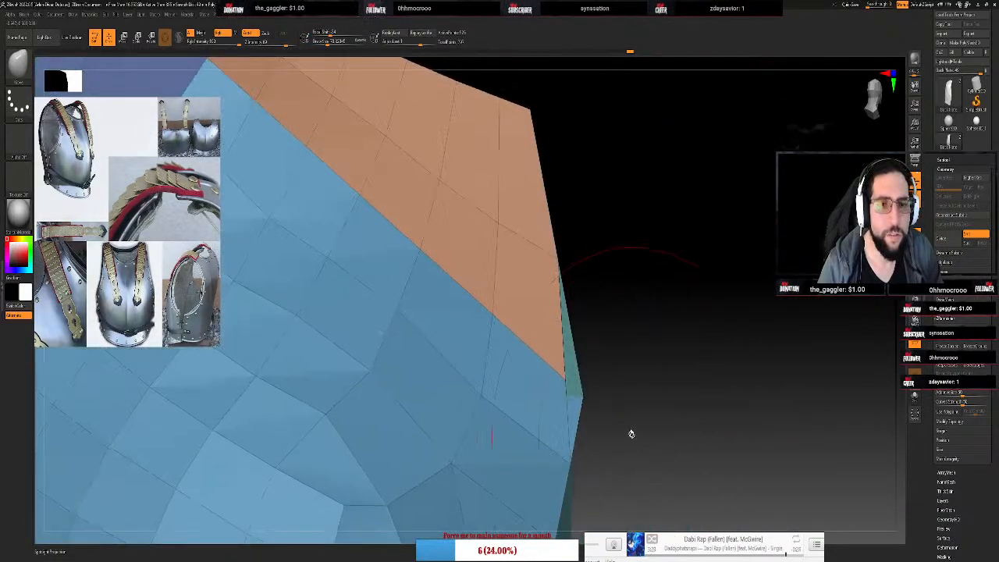
mouse_move(576, 397)
mouse_down()
mouse_move(540, 408)
mouse_move(578, 421)
mouse_move(684, 409)
mouse_move(673, 407)
mouse_up()
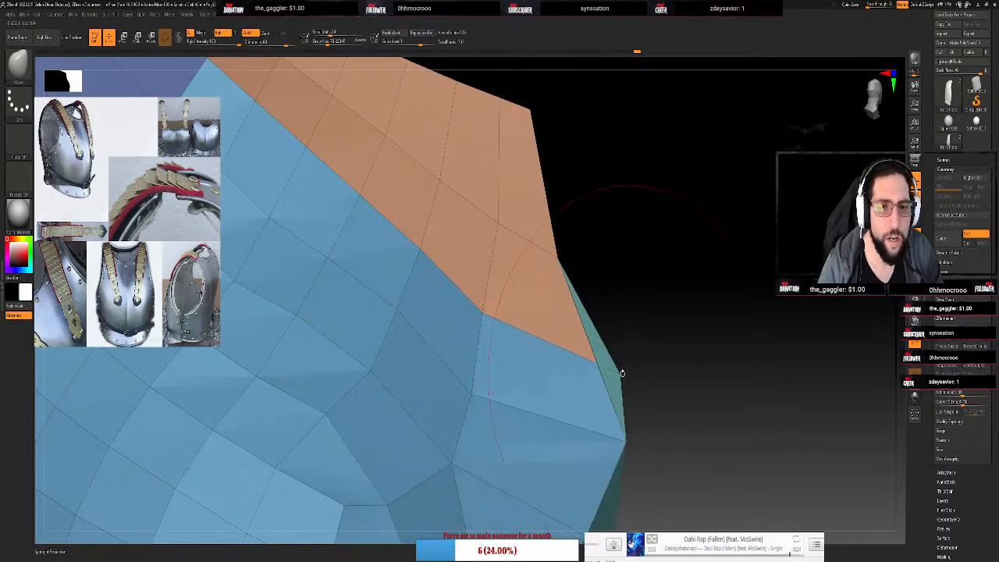
Pull the stray vertices along the armhole border below the shoulder corner into an even edge with the Move brush
drag(619, 373, 522, 364)
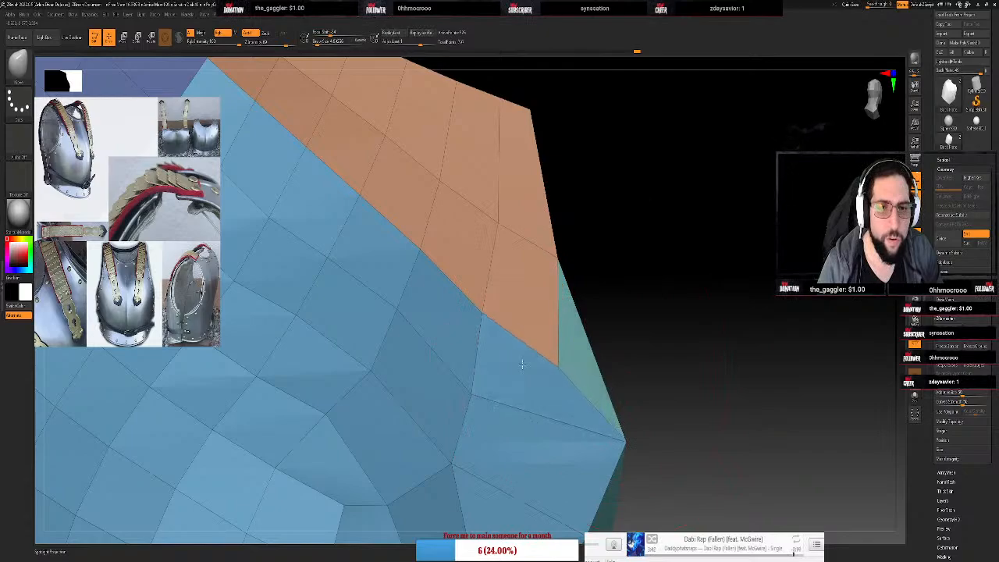
drag(649, 284, 709, 227)
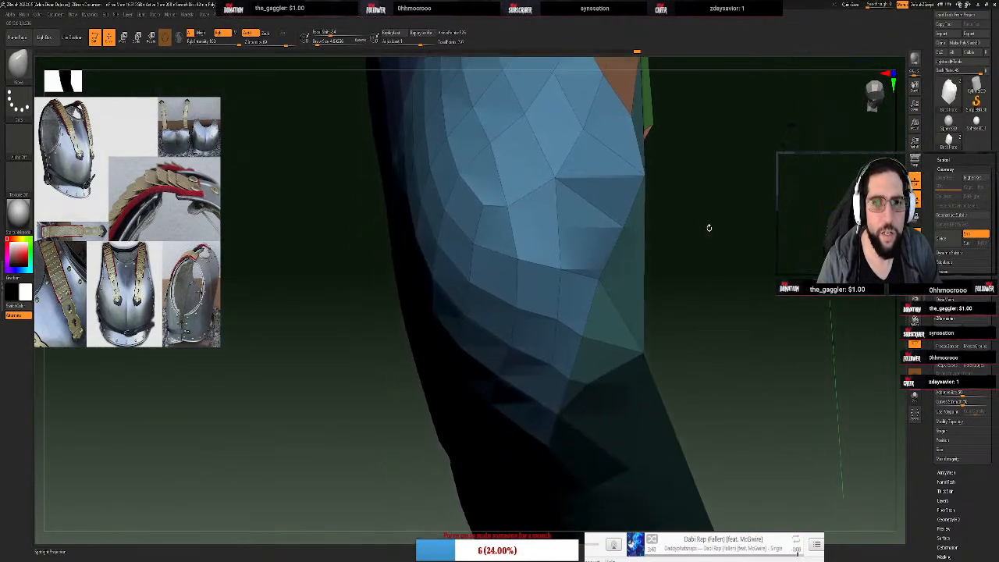
mouse_move(642, 177)
mouse_down()
mouse_move(591, 166)
mouse_move(644, 163)
mouse_move(426, 96)
mouse_move(314, 103)
mouse_move(504, 164)
mouse_move(632, 181)
mouse_move(532, 146)
mouse_move(619, 165)
mouse_move(508, 138)
mouse_move(761, 206)
mouse_move(793, 133)
mouse_up()
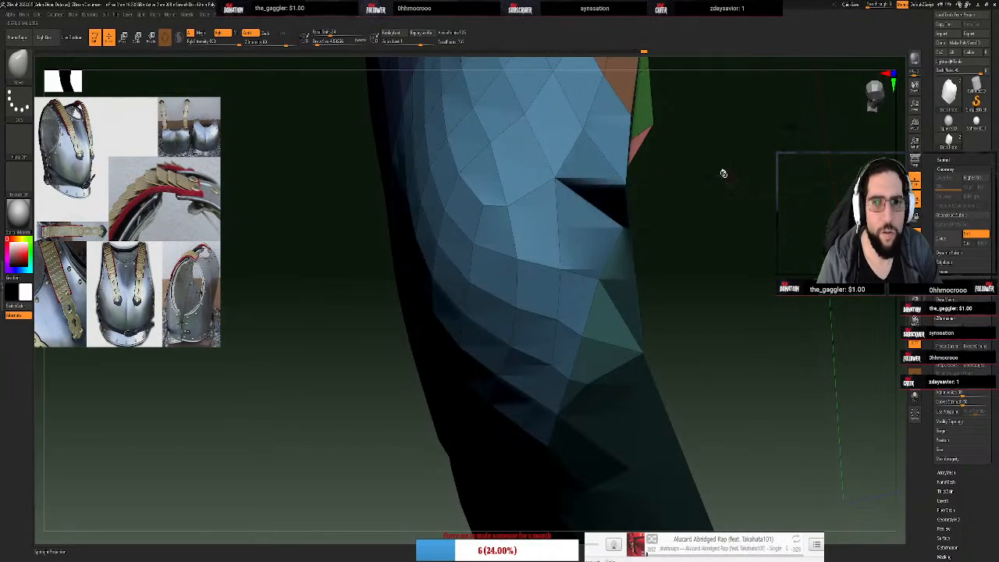
mouse_move(724, 173)
mouse_down()
mouse_move(709, 163)
mouse_move(747, 187)
mouse_move(680, 203)
mouse_up()
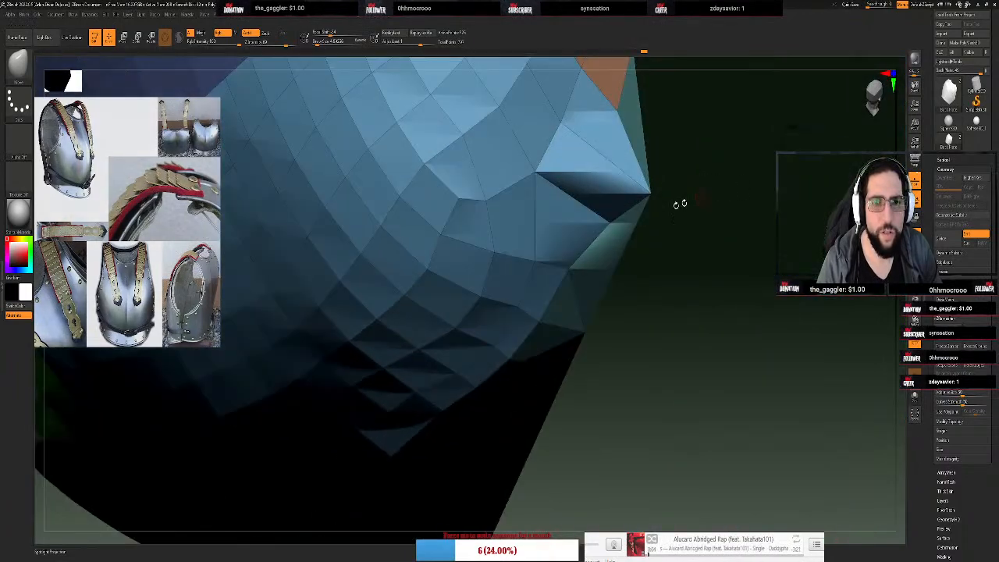
drag(795, 220, 574, 229)
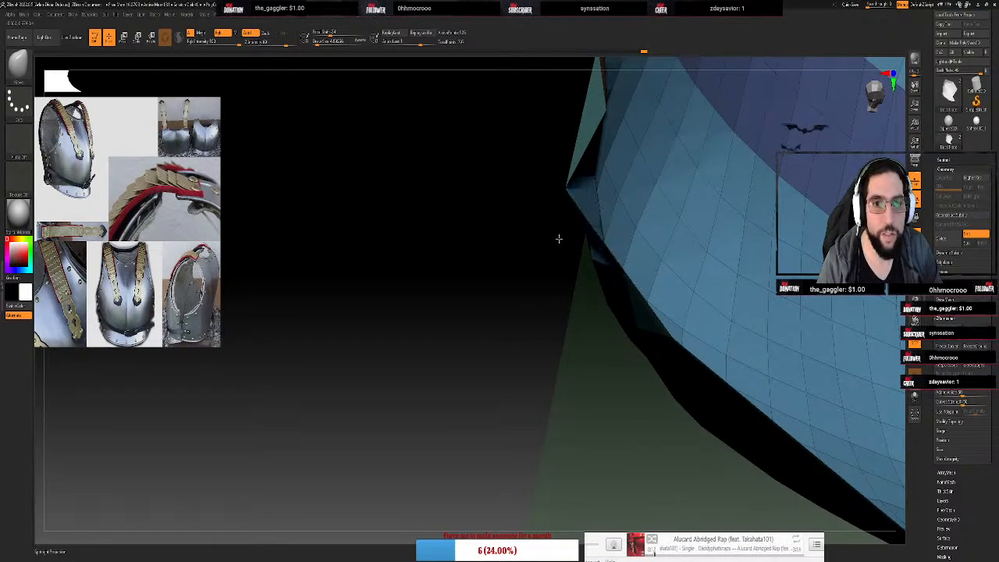
drag(558, 237, 587, 265)
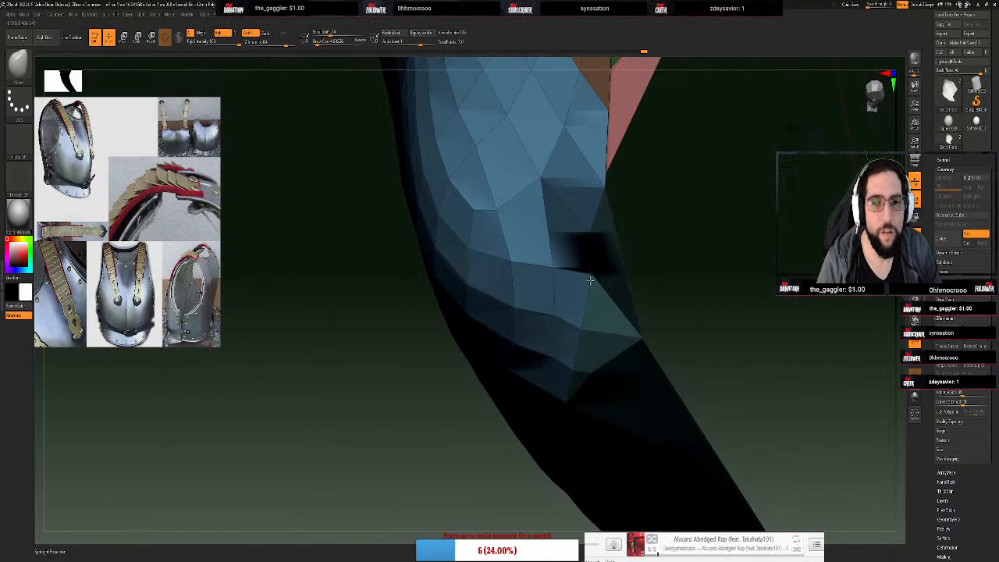
drag(729, 256, 598, 267)
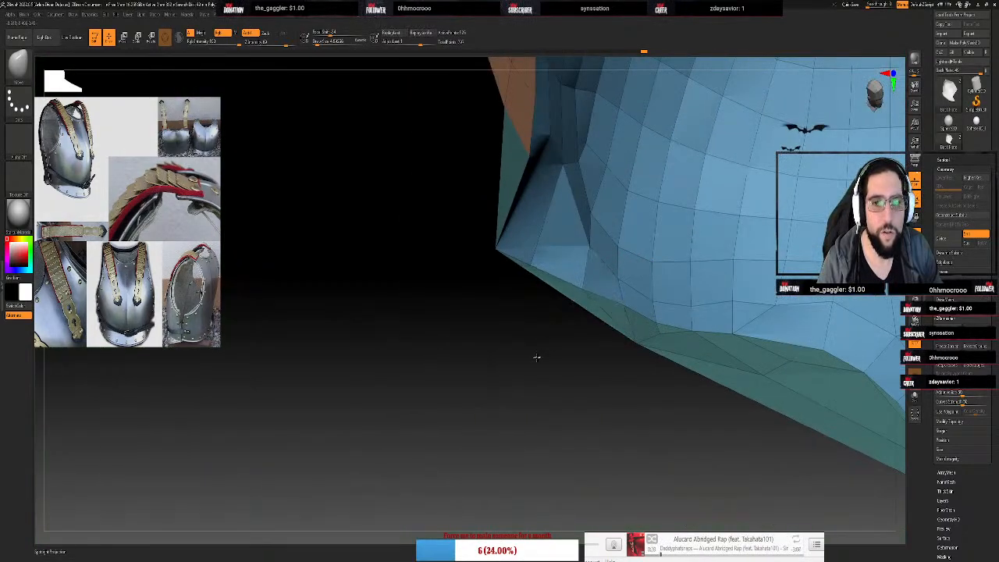
mouse_move(535, 357)
mouse_down()
mouse_move(488, 369)
mouse_move(535, 351)
mouse_move(515, 297)
mouse_move(596, 262)
mouse_move(669, 289)
mouse_move(601, 231)
mouse_up()
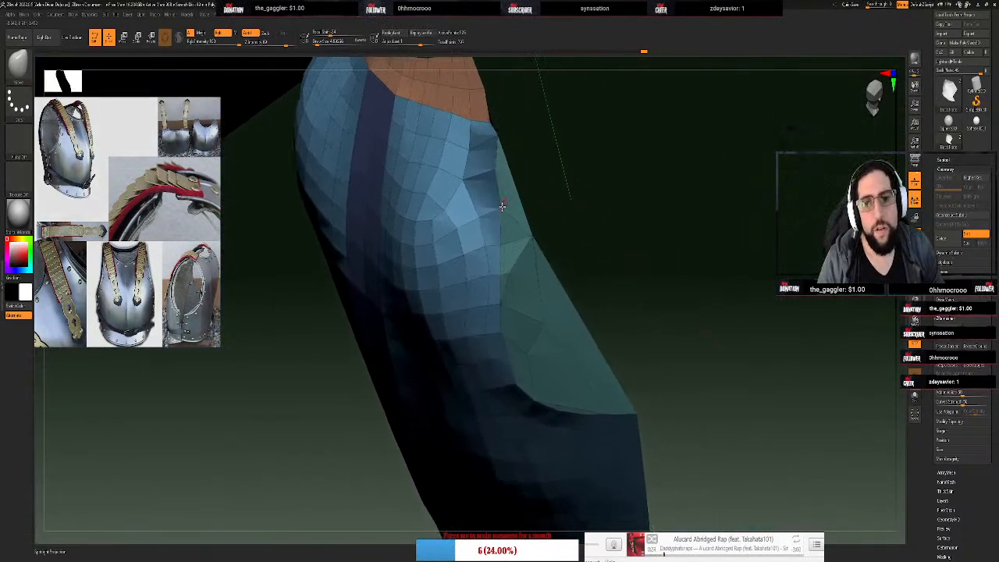
drag(660, 203, 488, 196)
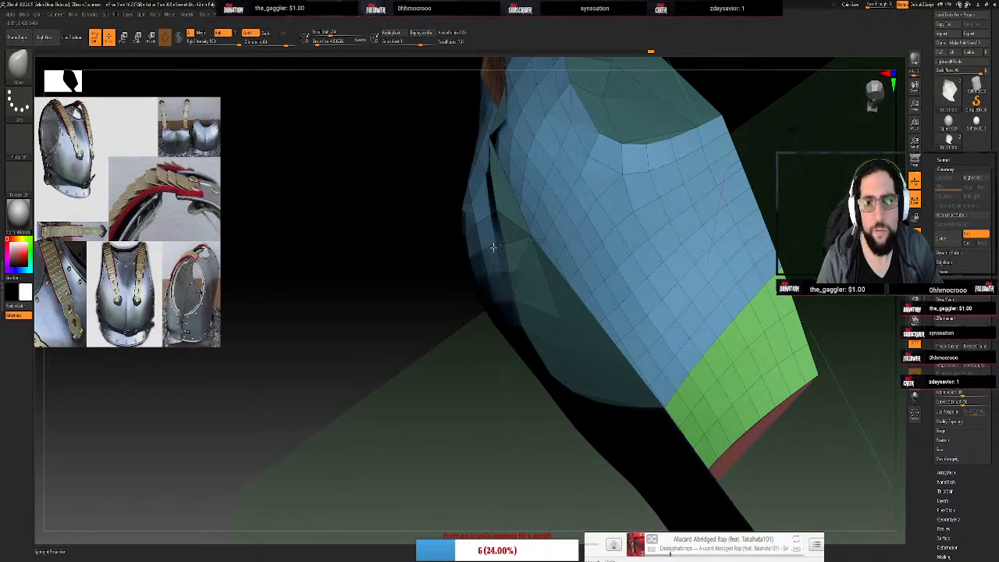
drag(791, 189, 814, 180)
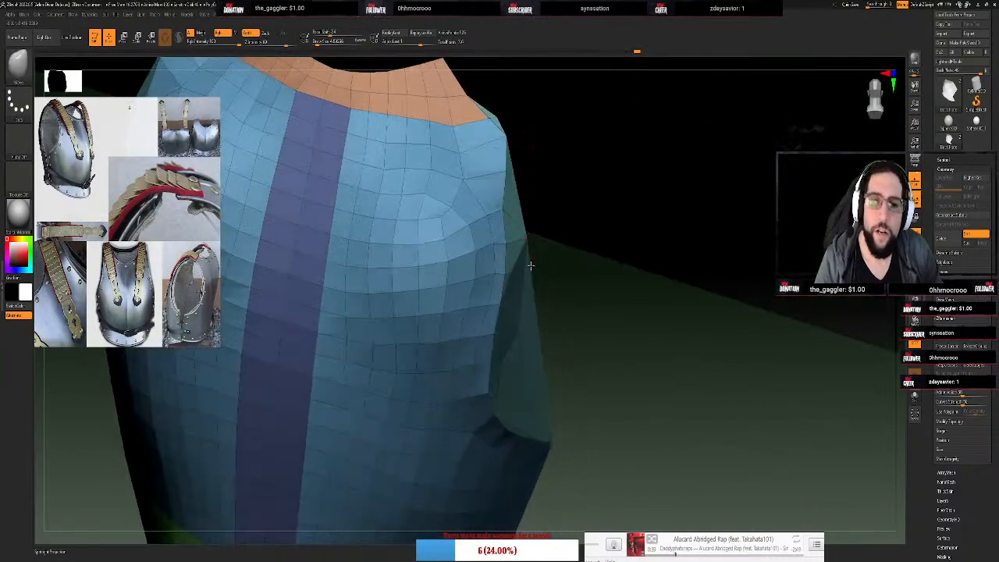
Hide the teal armhole border polygroup and delete the hidden faces from the back plate
key(ctrl)
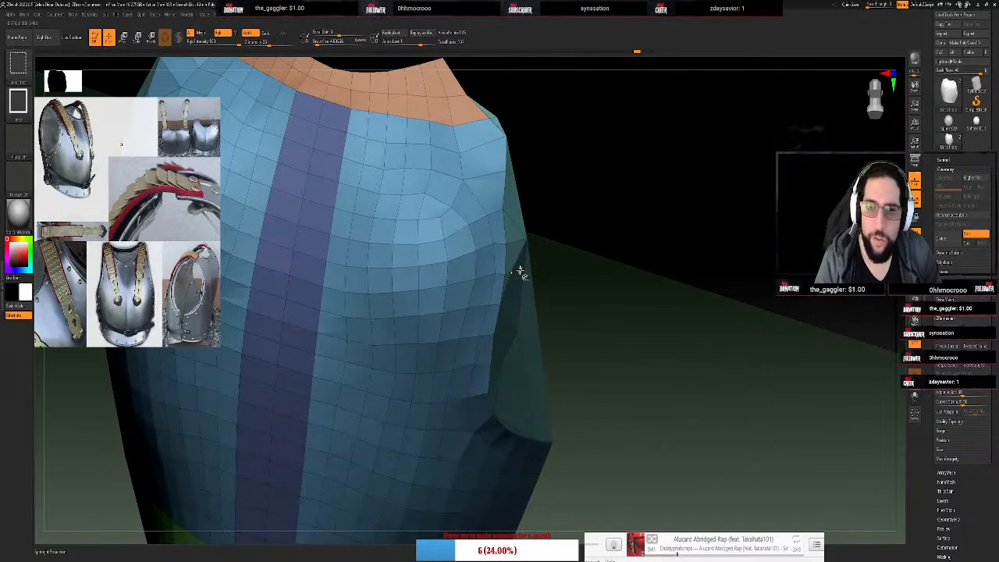
ctrl+shift+click(519, 271)
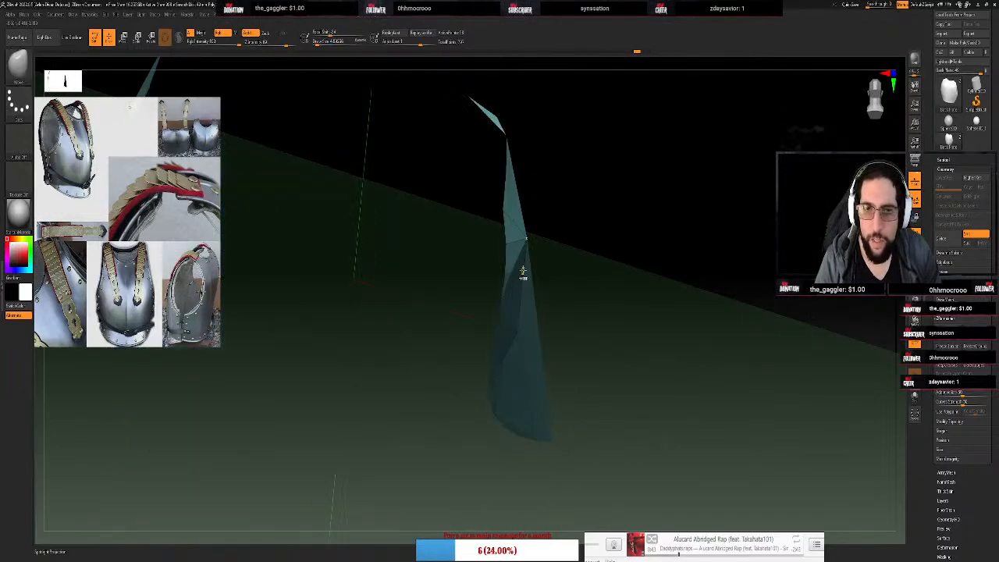
ctrl+shift+click(792, 388)
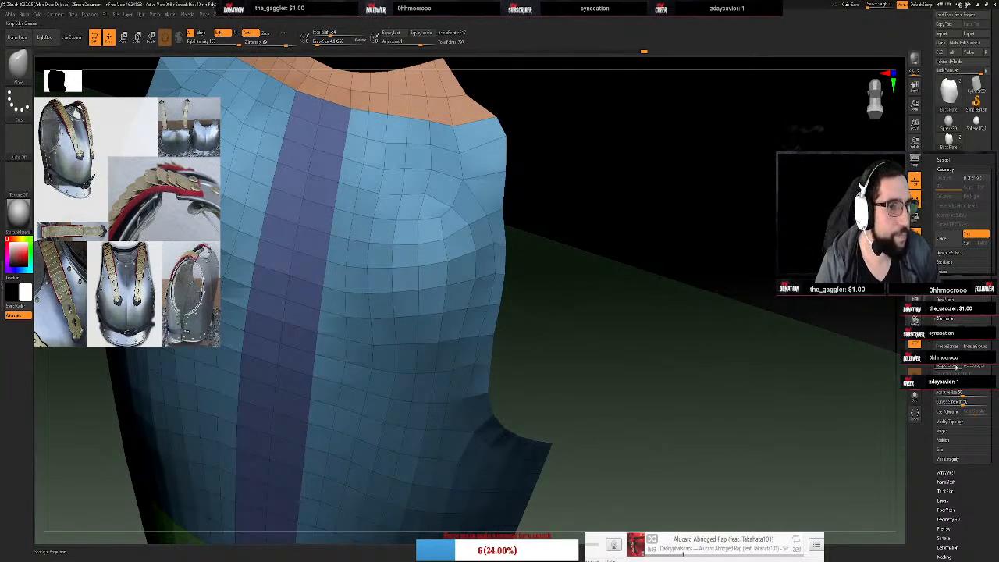
click(951, 319)
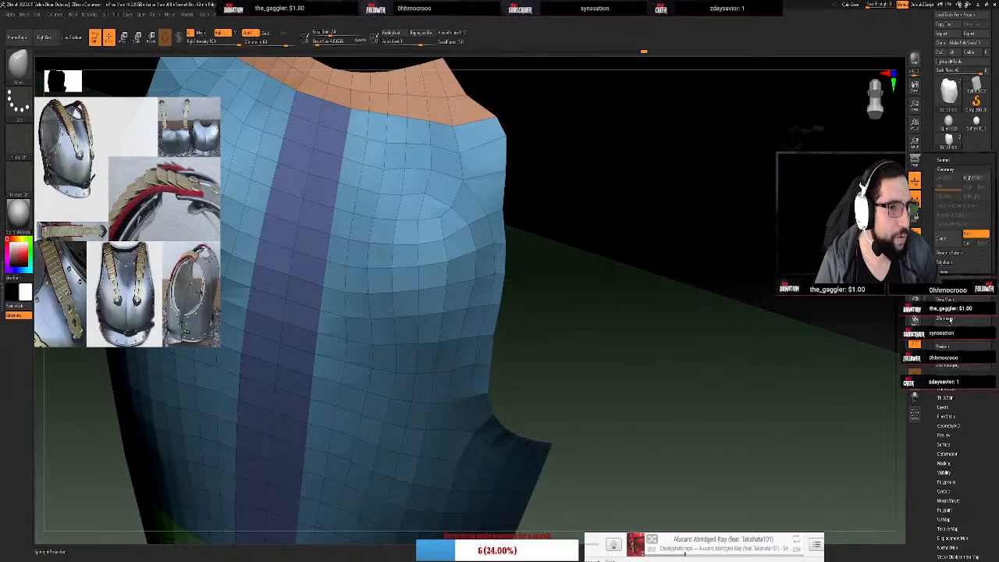
click(950, 347)
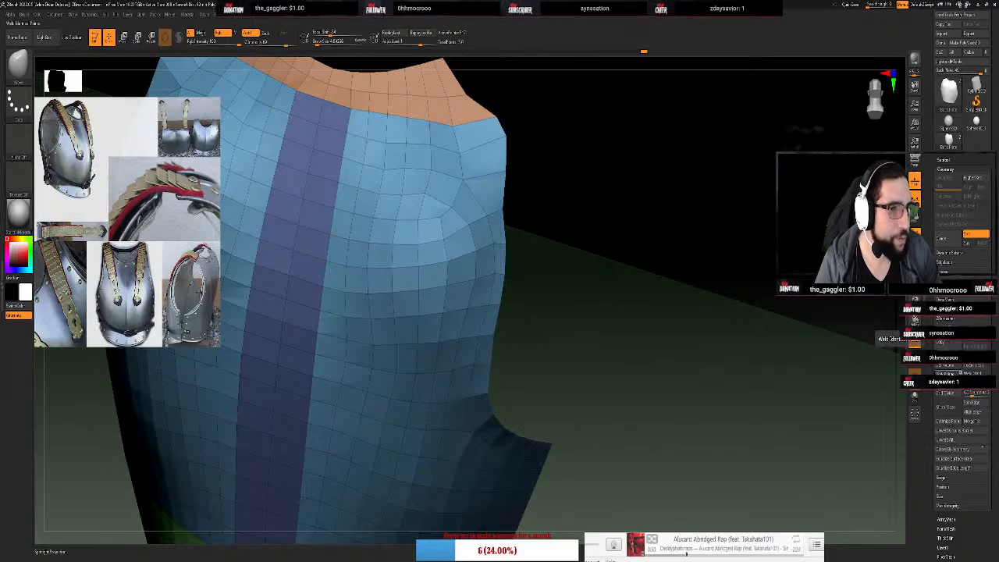
Adjust the brush size and smooth the back plate's surface along the purple ridge, side panels and armhole edges
drag(640, 348, 700, 254)
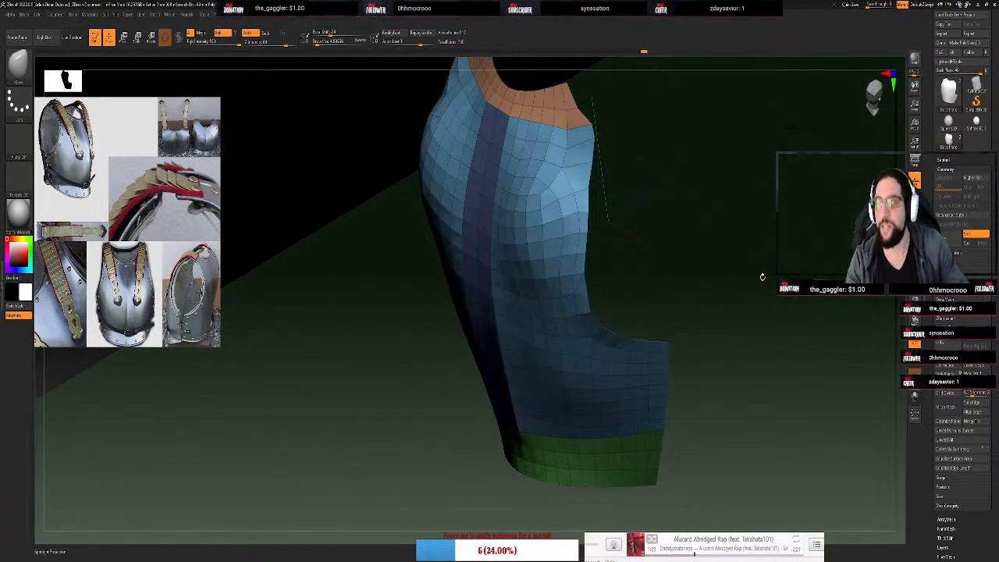
drag(726, 249, 751, 243)
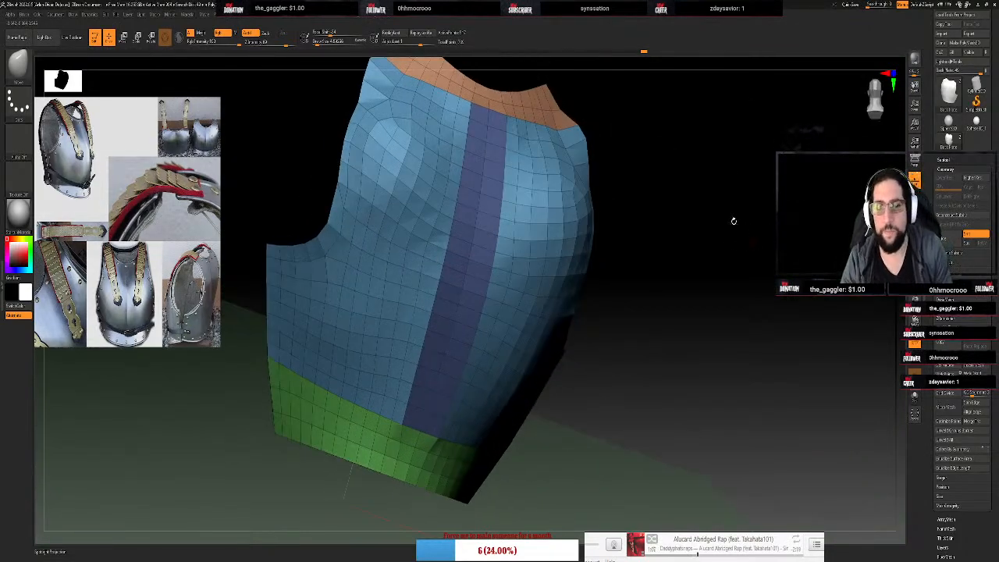
key(s)
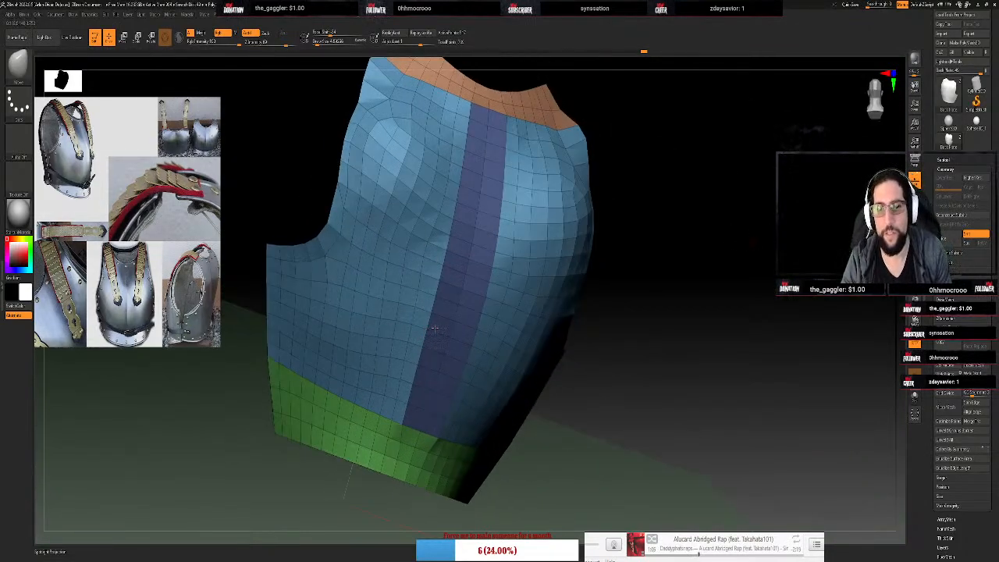
drag(435, 328, 441, 329)
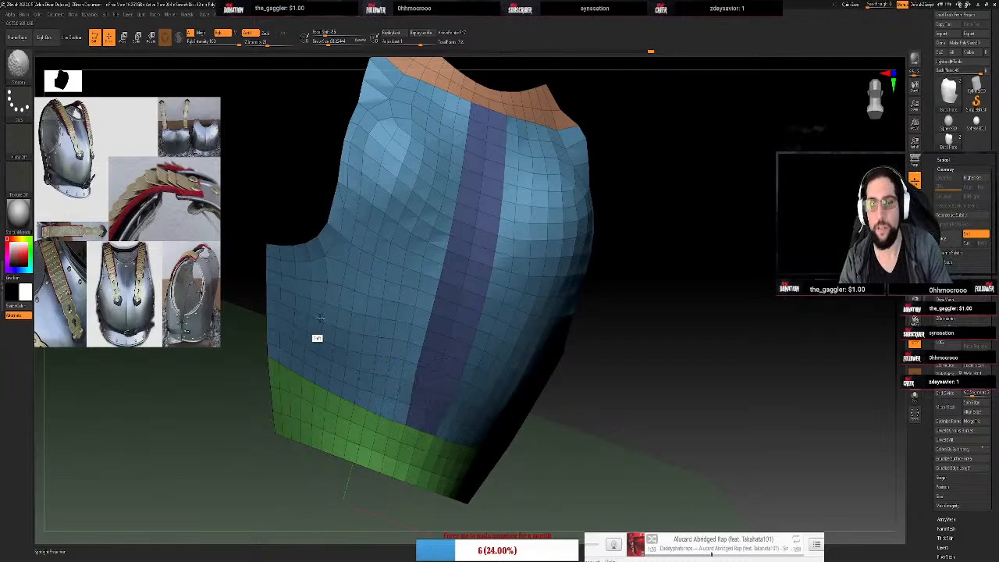
drag(218, 402, 231, 417)
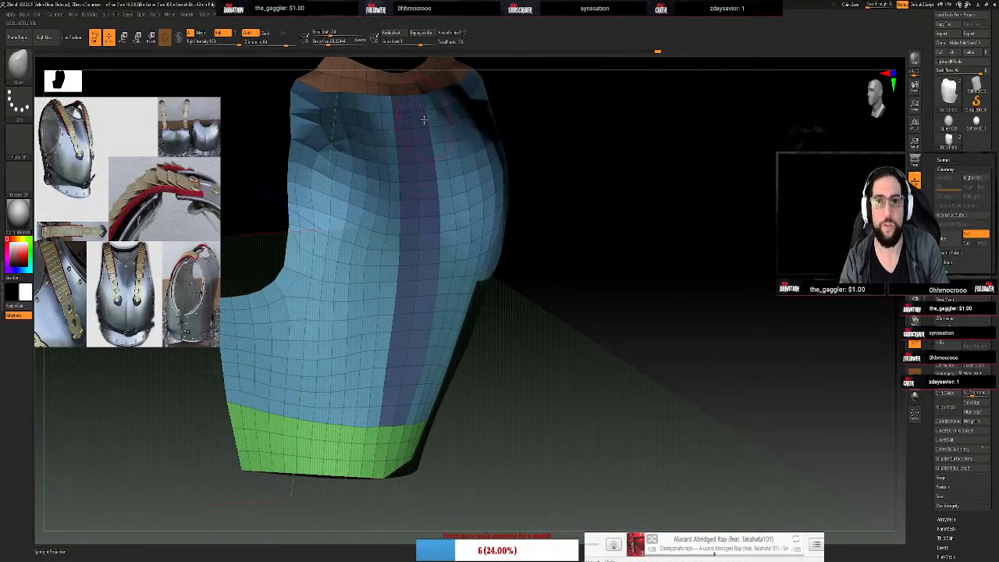
drag(621, 146, 495, 196)
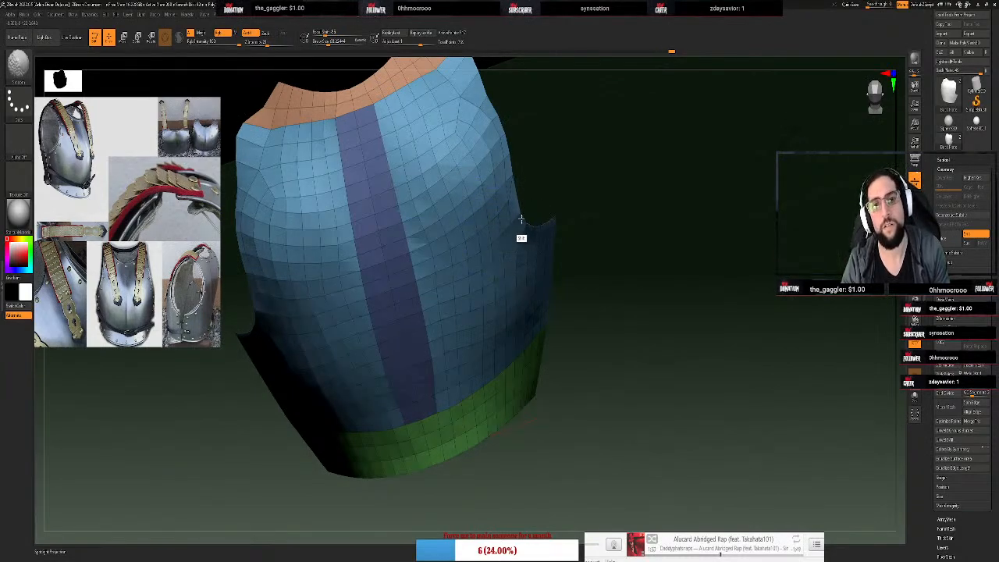
Smooth the area beside the armhole and turn on the dynamic subdivision preview of the back plate
drag(575, 174, 565, 123)
key(d)
drag(602, 174, 572, 228)
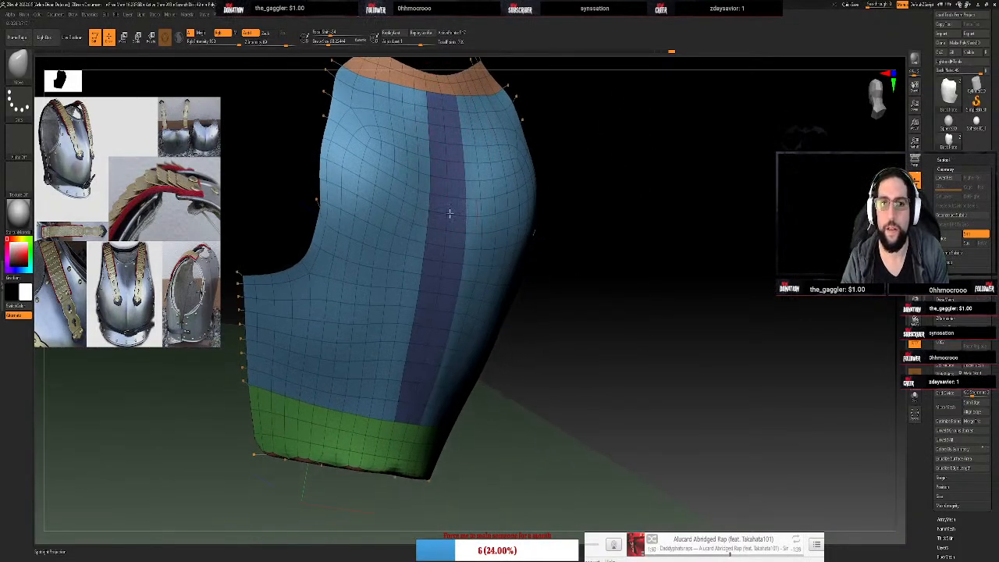
Switch to the Standard brush with a smaller draw size and compare the back plate with and without dynamic subdivision
key(s)
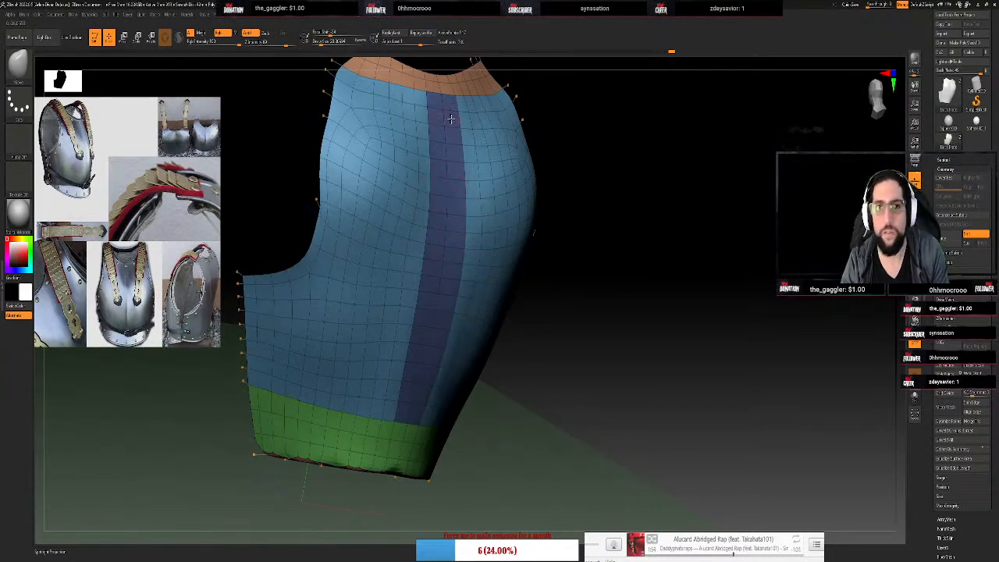
key(b)
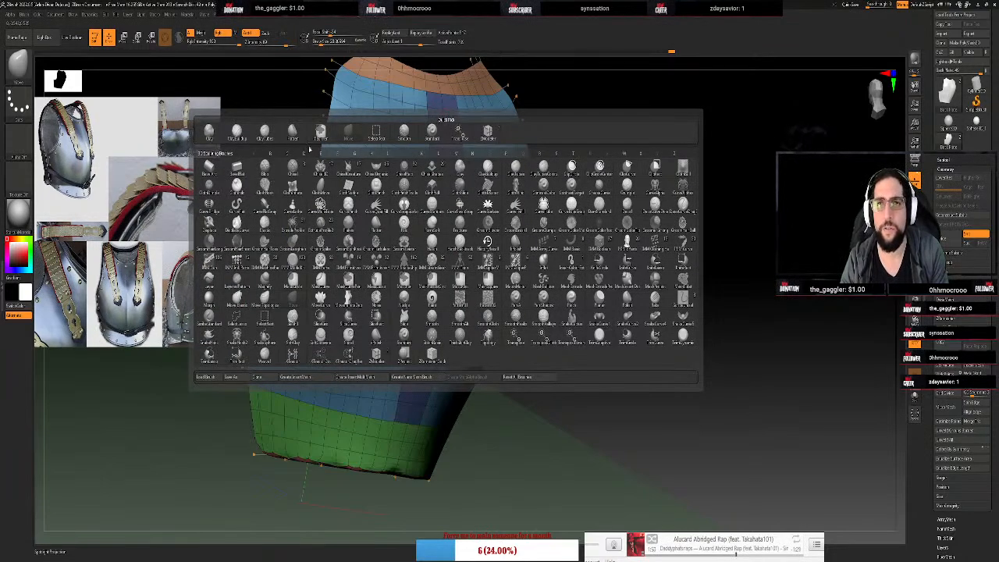
click(431, 133)
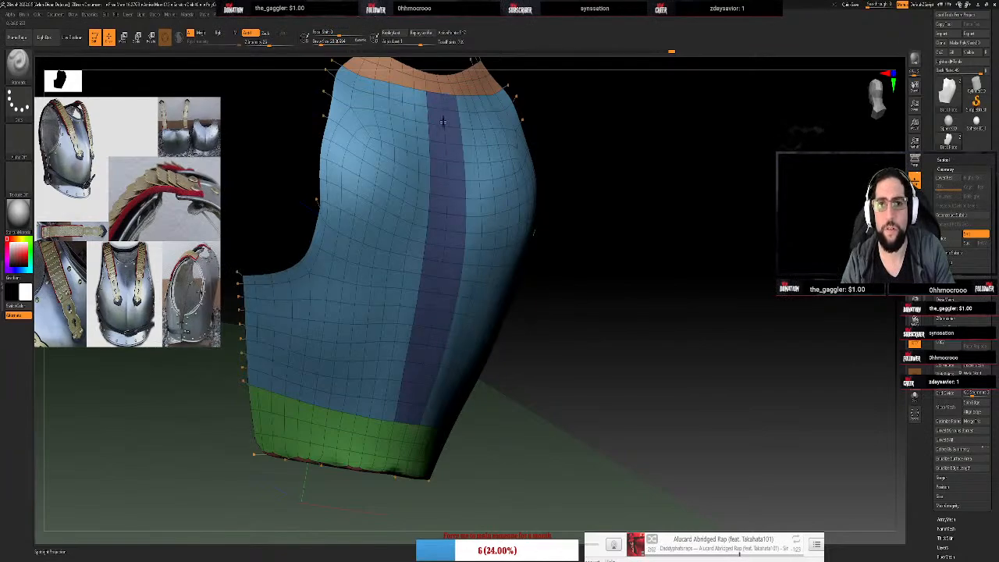
drag(446, 127, 441, 121)
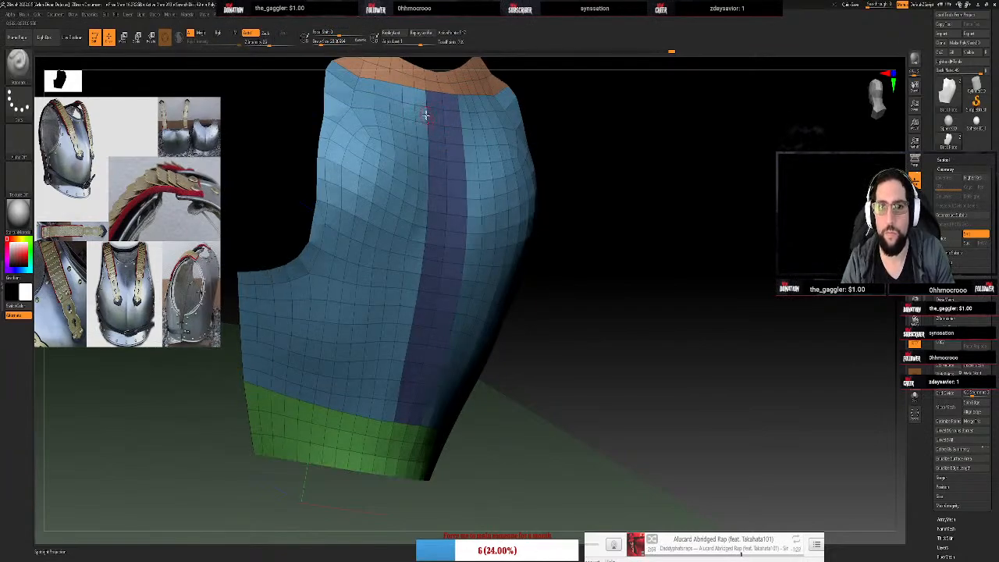
key(d)
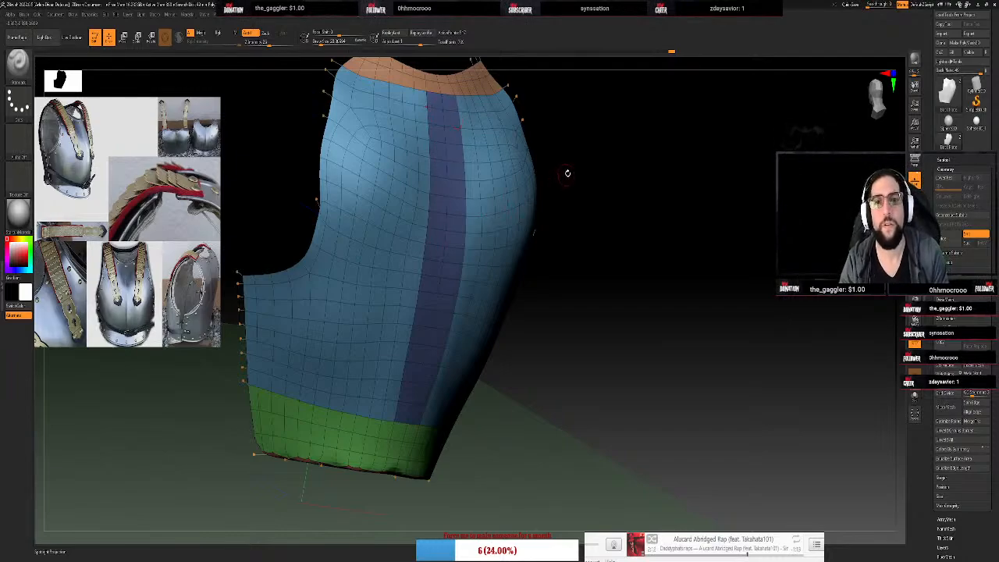
key(shift+d)
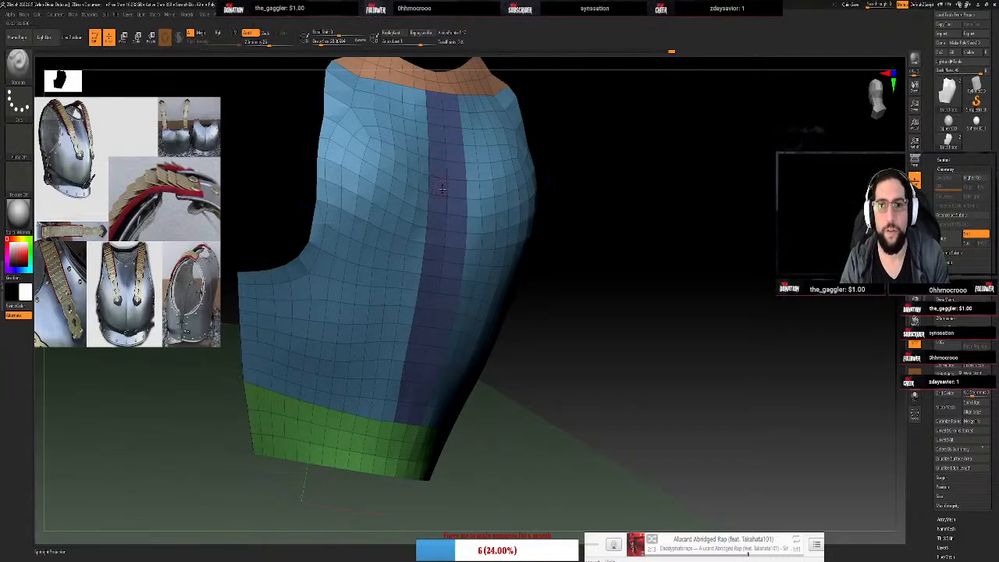
Enlarge the brush, build up the back plate's form, and smooth the shoulders, sides and armhole areas
key(s)
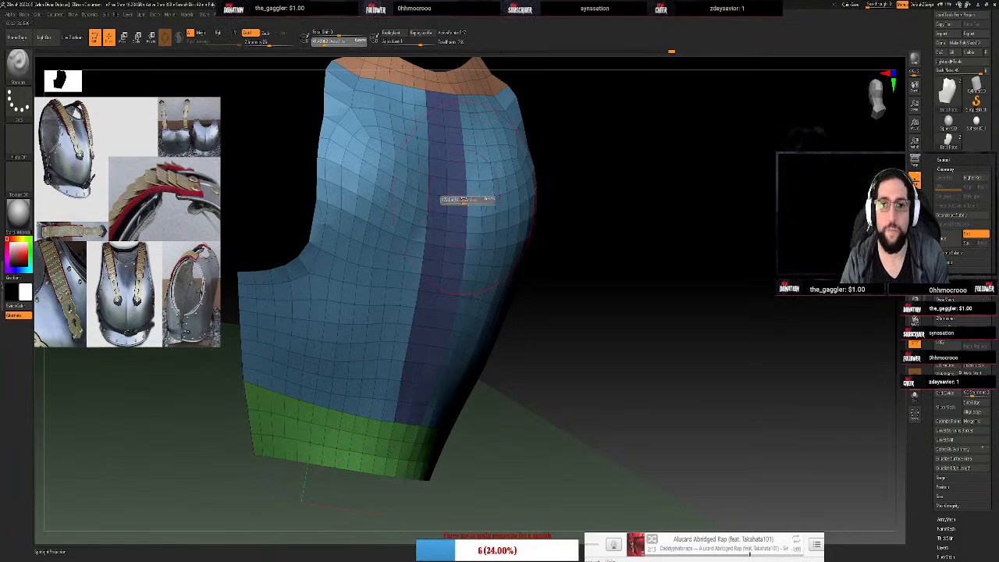
mouse_move(459, 200)
mouse_down()
mouse_move(355, 181)
mouse_move(365, 119)
mouse_move(374, 165)
mouse_move(350, 110)
mouse_move(339, 196)
mouse_move(357, 216)
mouse_move(397, 163)
mouse_move(369, 151)
mouse_move(357, 117)
mouse_move(339, 153)
mouse_move(320, 163)
mouse_move(317, 152)
mouse_move(391, 190)
mouse_move(397, 252)
mouse_move(342, 330)
mouse_move(349, 340)
mouse_move(317, 327)
mouse_move(362, 361)
mouse_move(474, 388)
mouse_up()
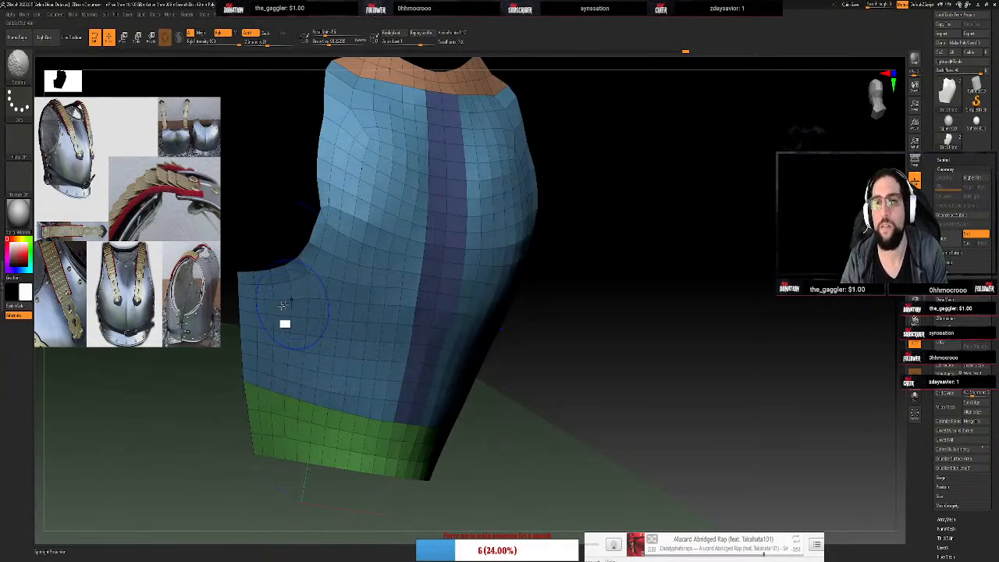
mouse_move(577, 341)
mouse_down()
mouse_move(591, 352)
mouse_move(543, 358)
mouse_move(386, 268)
mouse_up()
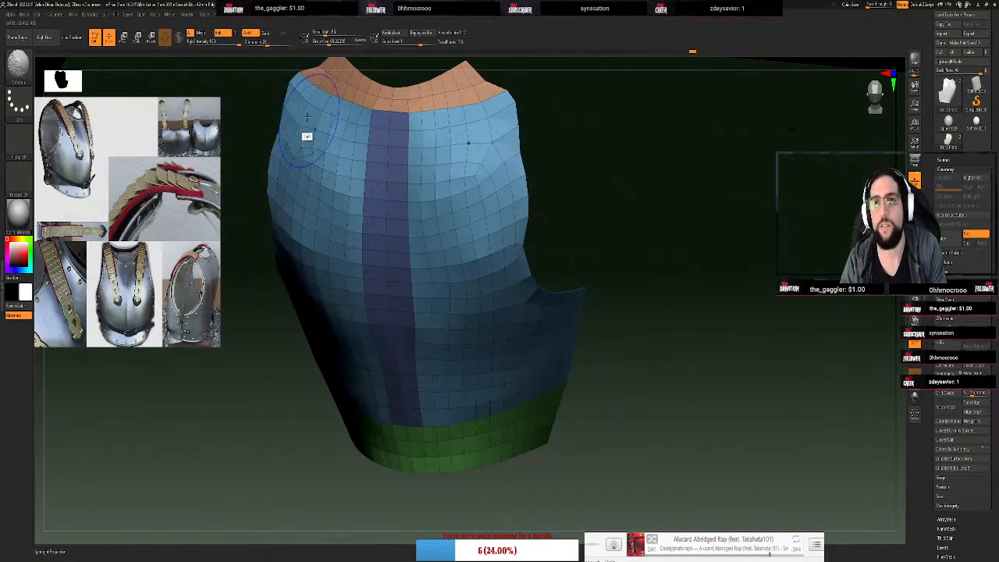
drag(586, 283, 698, 239)
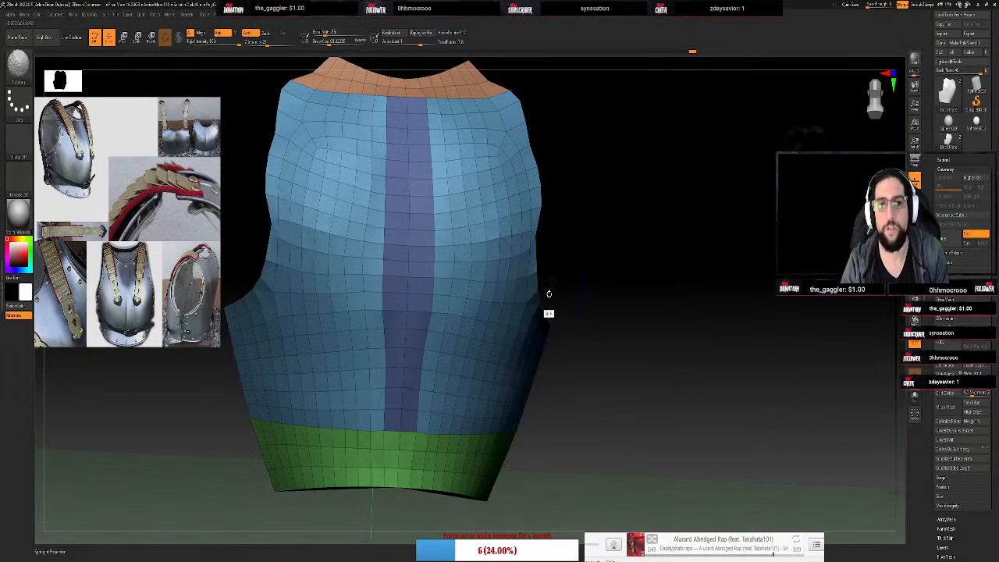
shift+drag(548, 294, 548, 303)
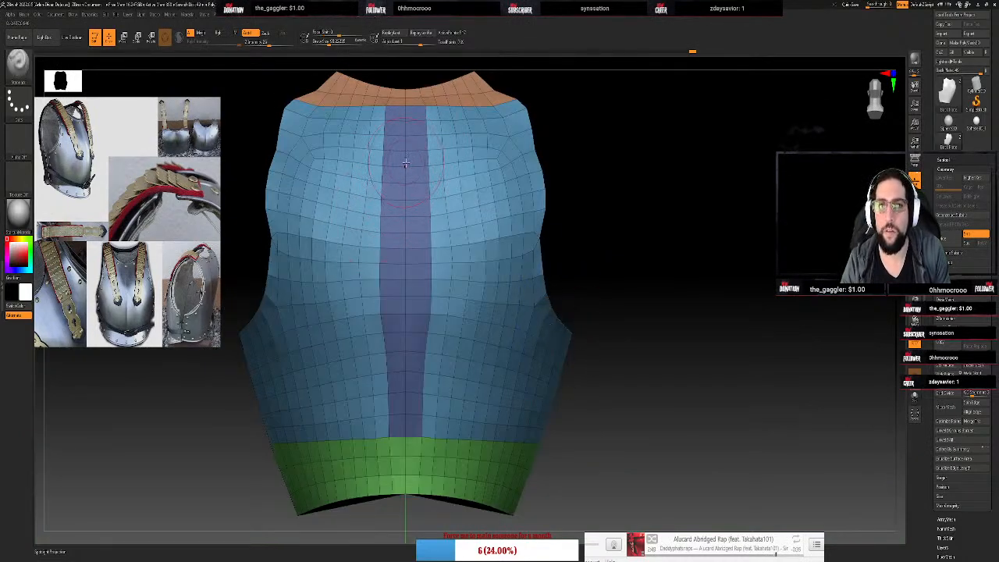
Reduce the brush size and sculpt a sharper central ridge down the purple strip from the neckline to the green border
key(s)
drag(414, 180, 406, 180)
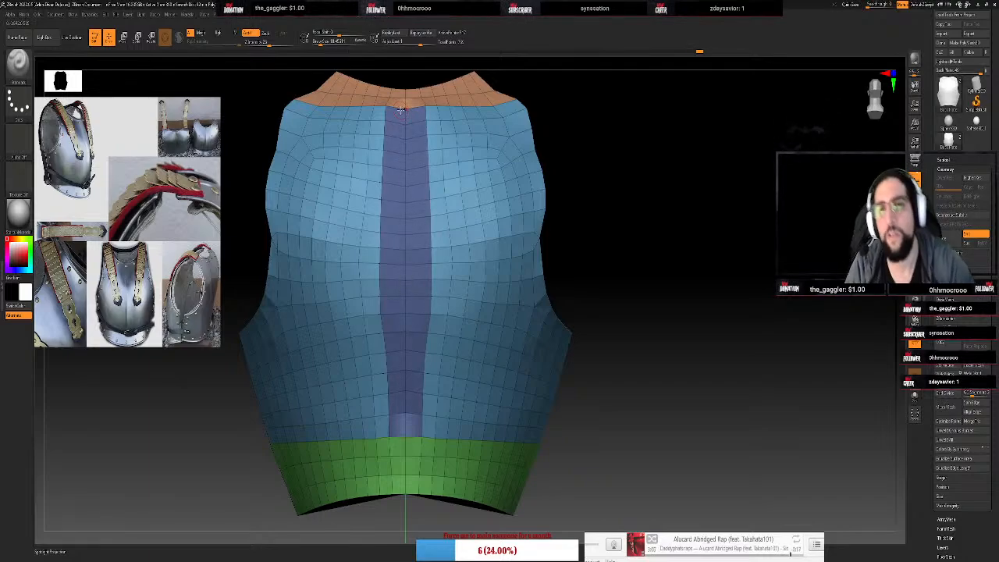
drag(692, 265, 676, 282)
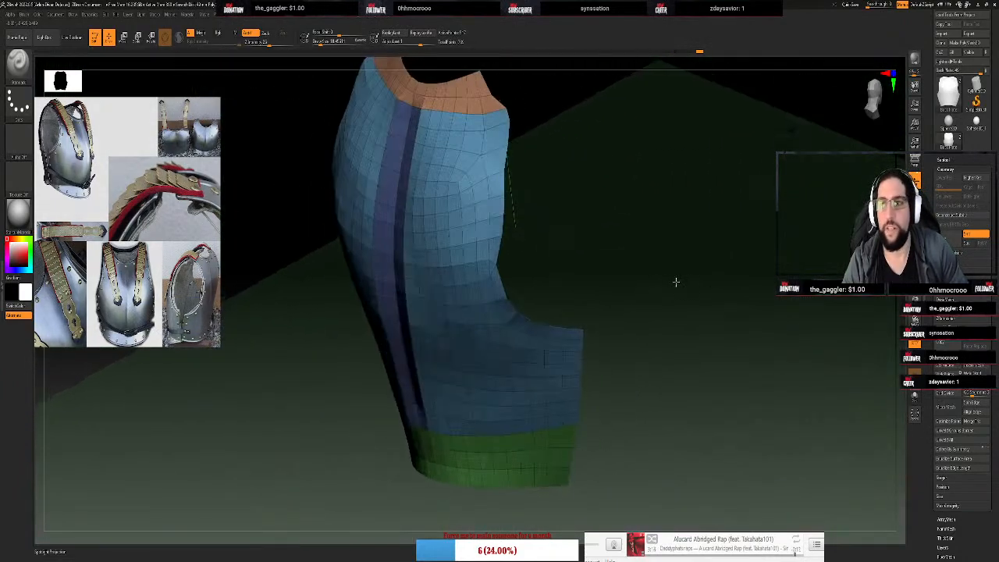
Inspect the back plate's profile and isolate its green lower border before showing the whole mesh again
drag(562, 256, 431, 234)
key(space)
drag(635, 208, 617, 223)
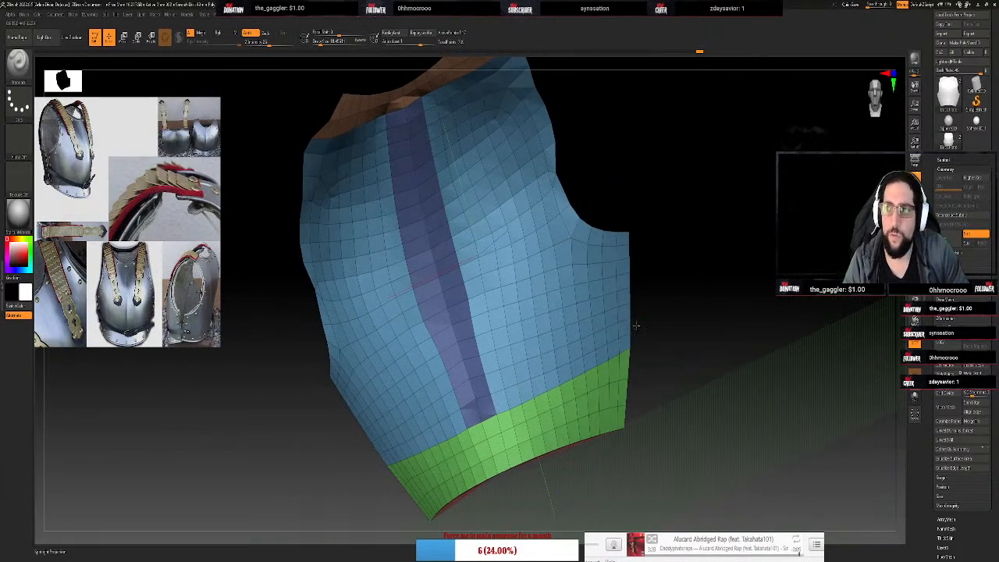
drag(668, 286, 601, 348)
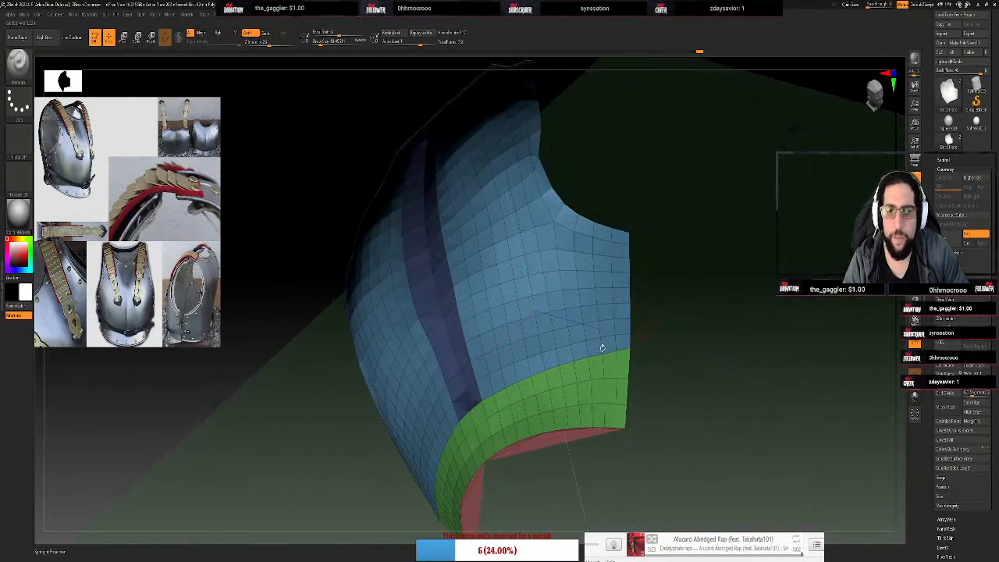
ctrl+shift+click(547, 442)
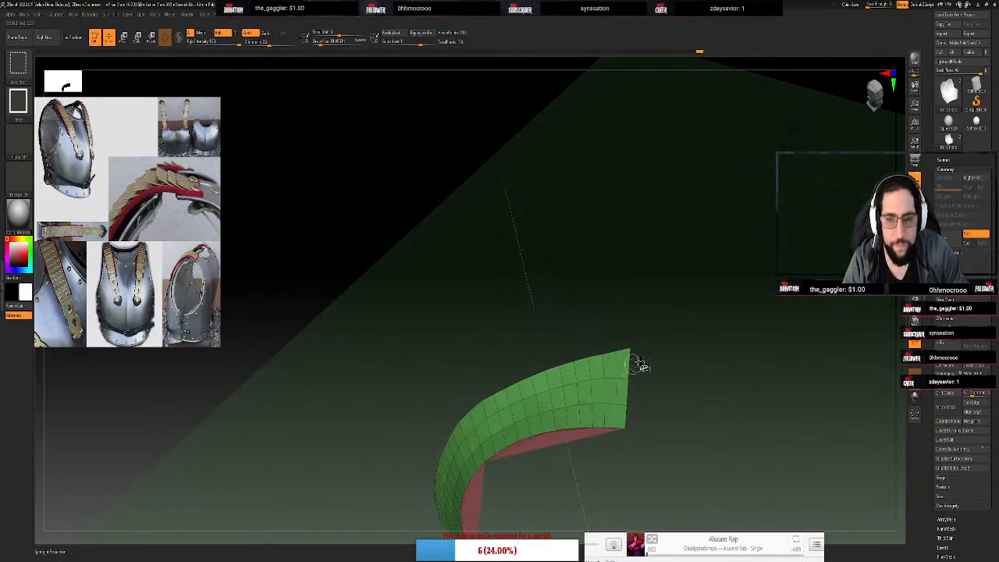
ctrl+shift+drag(660, 344, 666, 428)
ctrl+shift+drag(669, 381, 666, 456)
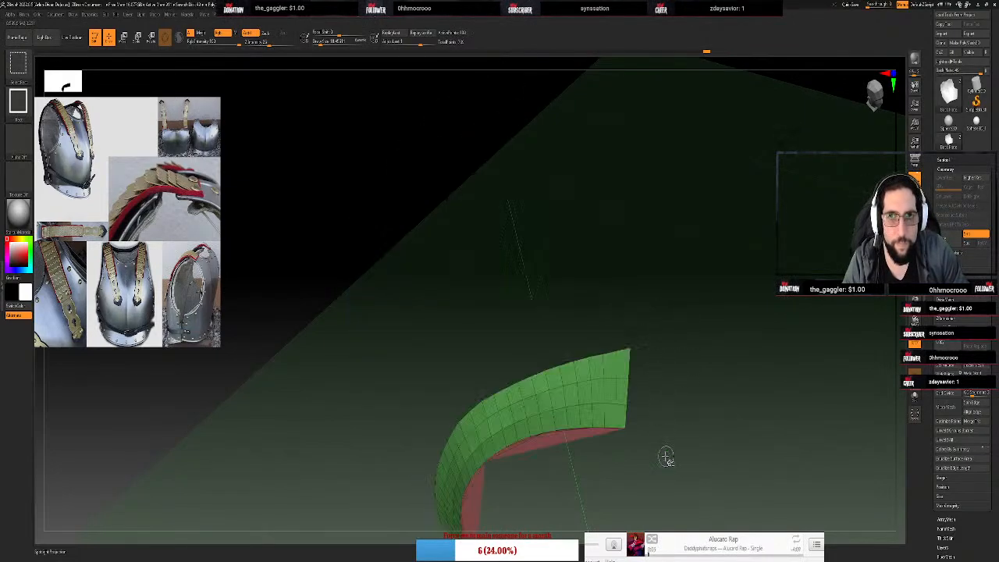
ctrl+alt+shift+click(607, 395)
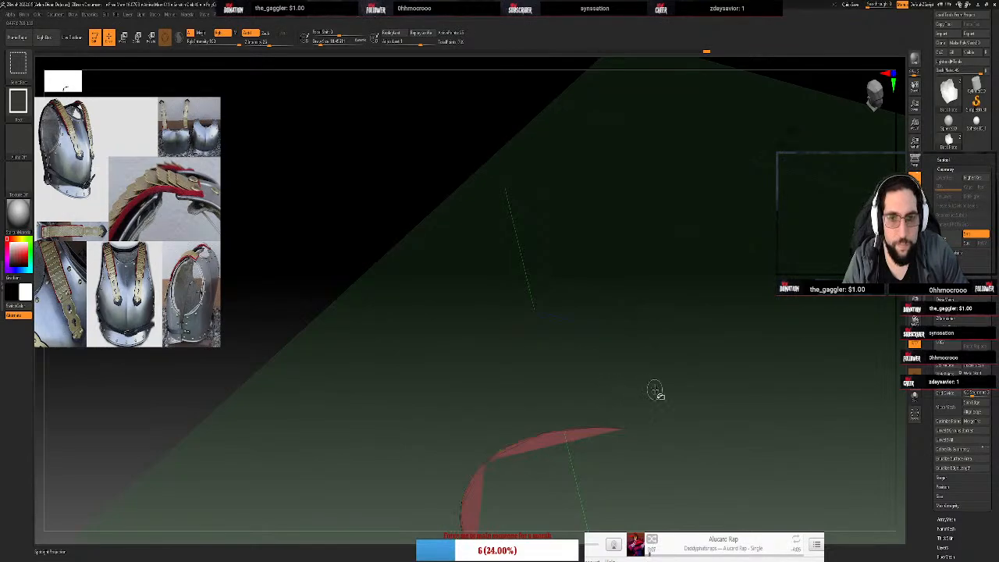
ctrl+shift+drag(689, 375, 687, 490)
Switch to the ZModeler brush for editing the edges of the back plate's green lower border
drag(695, 368, 734, 379)
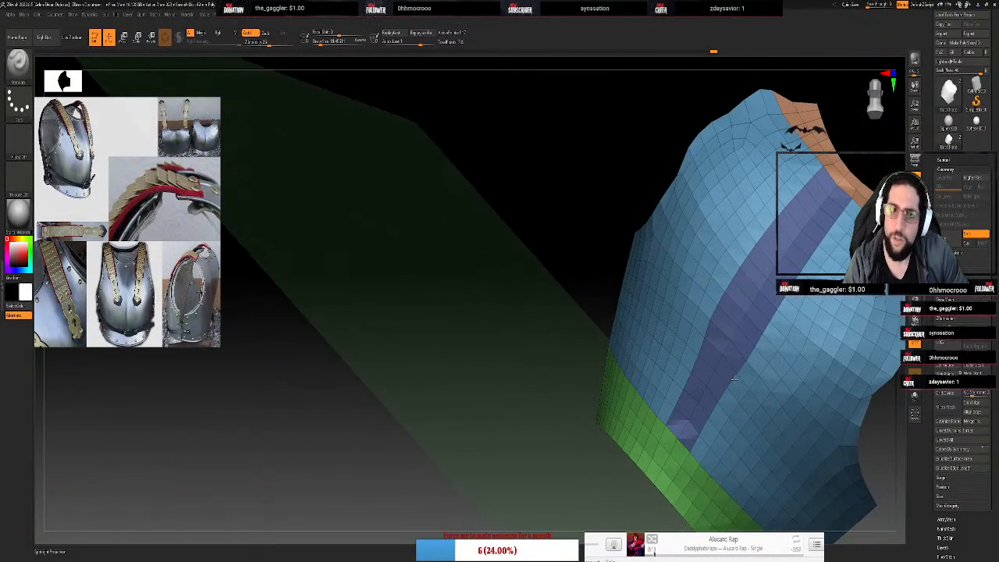
drag(734, 380, 737, 385)
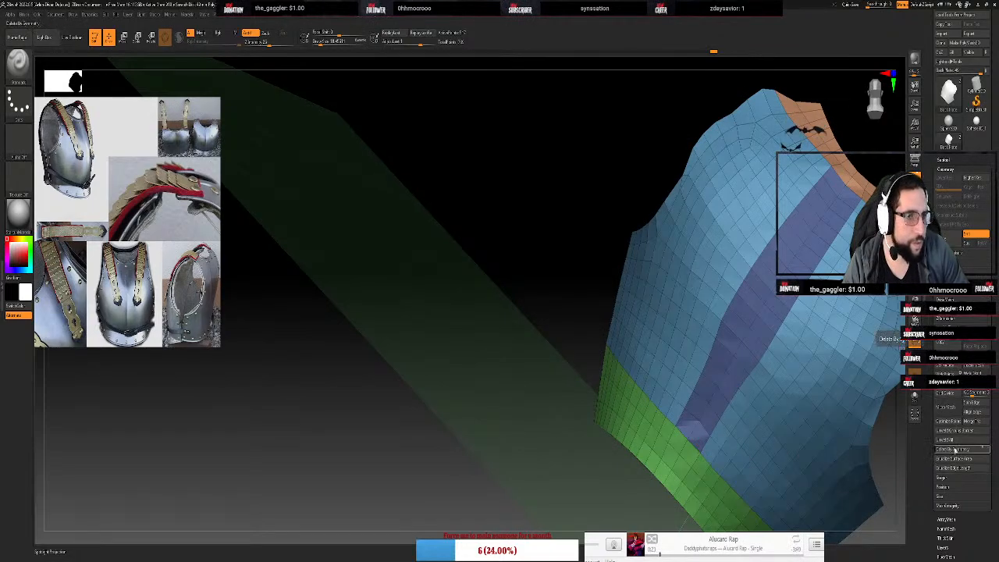
drag(555, 352, 545, 341)
key(space)
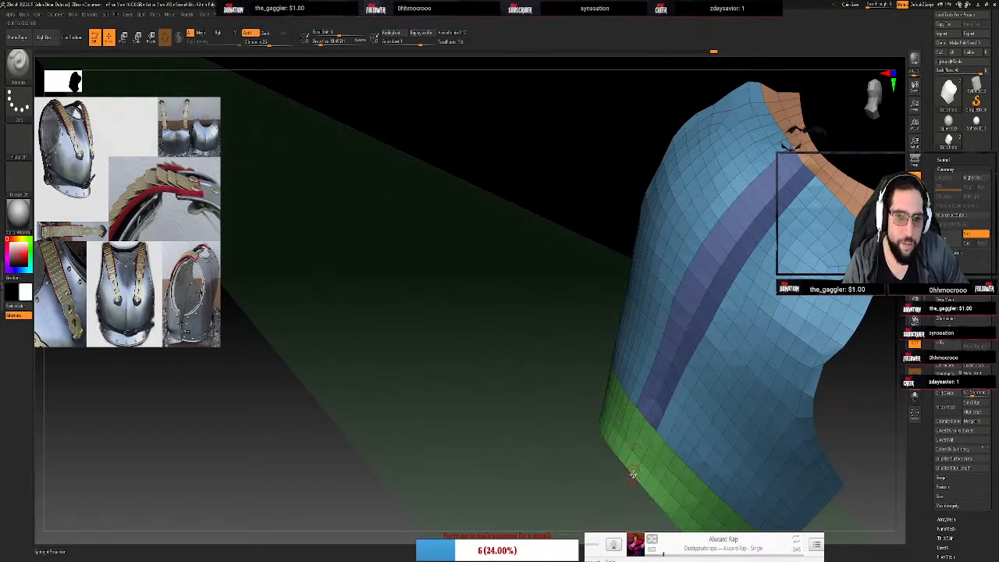
key(space)
key(b)
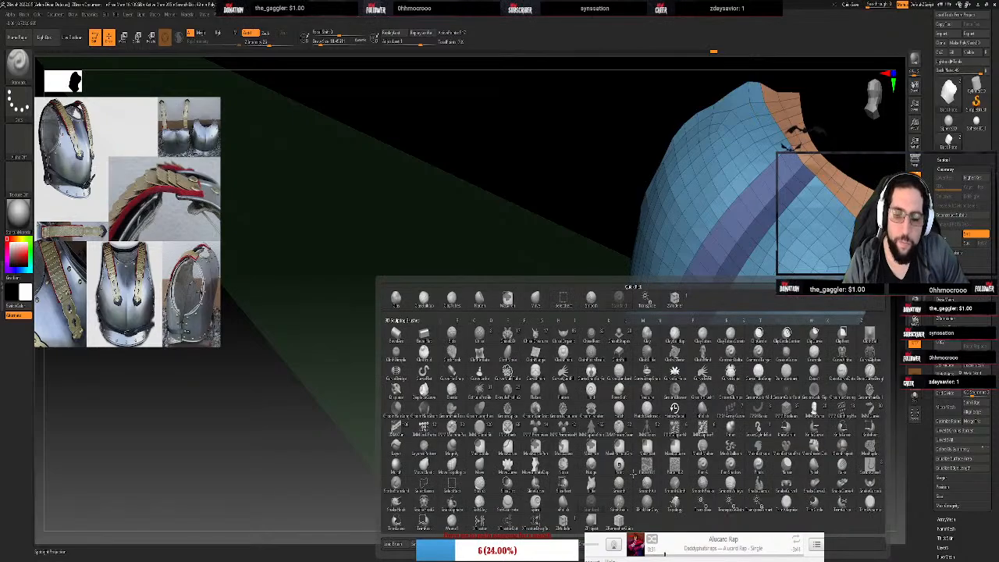
key(z)
key(m)
key(space)
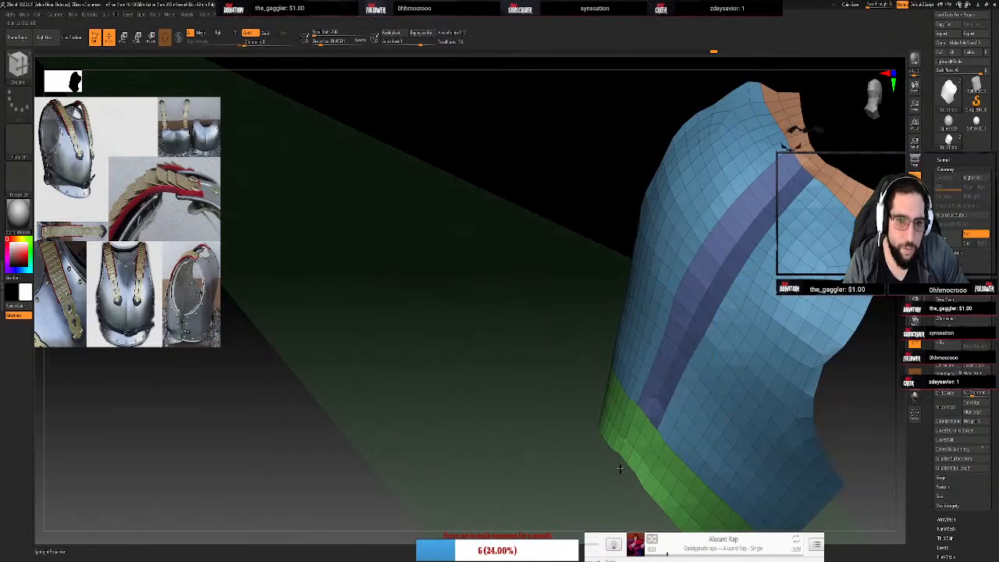
Set the ZModeler edge action to Extrude with EdgeLoop as its target over the green border's bottom edge
drag(544, 351, 566, 402)
key(space)
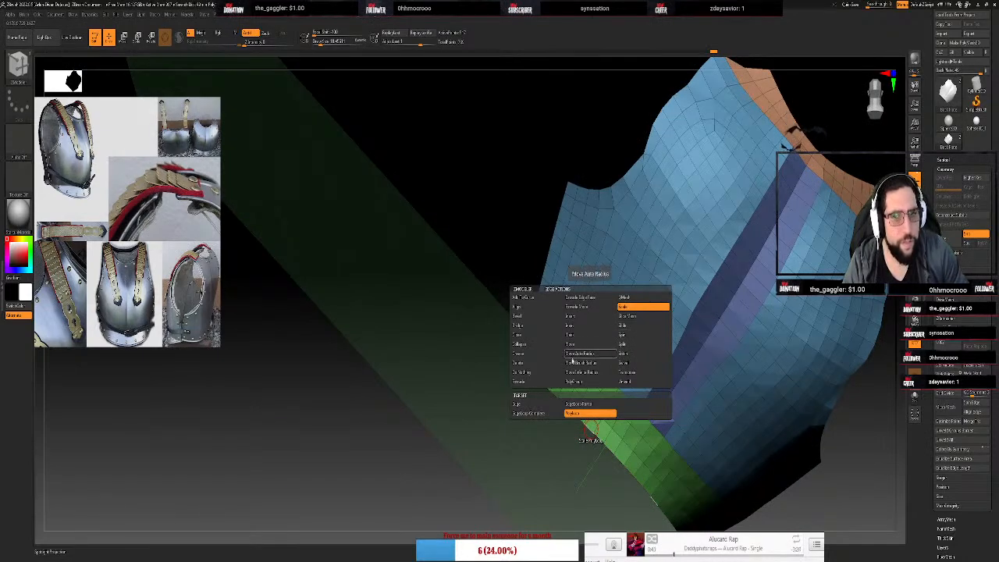
click(593, 436)
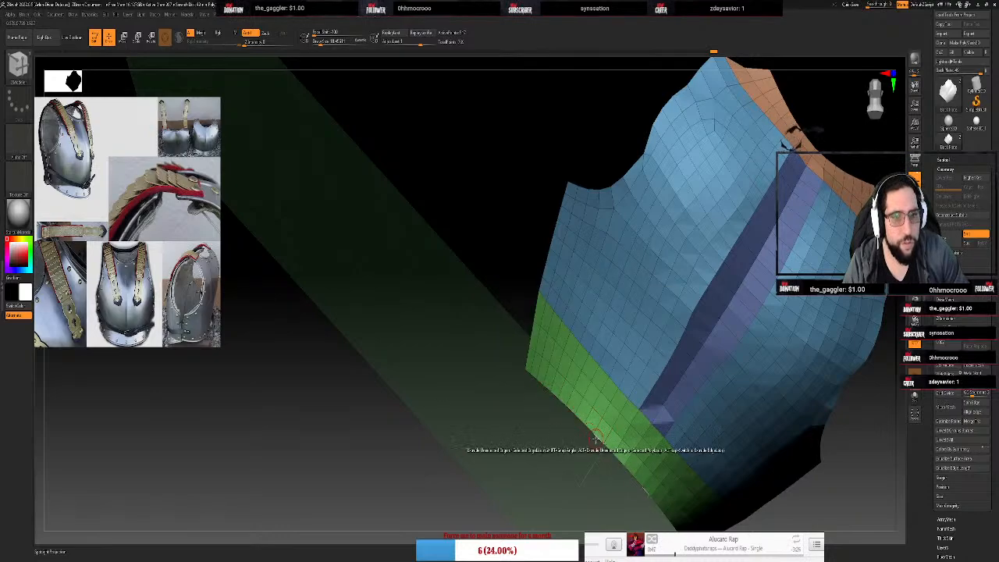
click(594, 435)
key(ctrl)
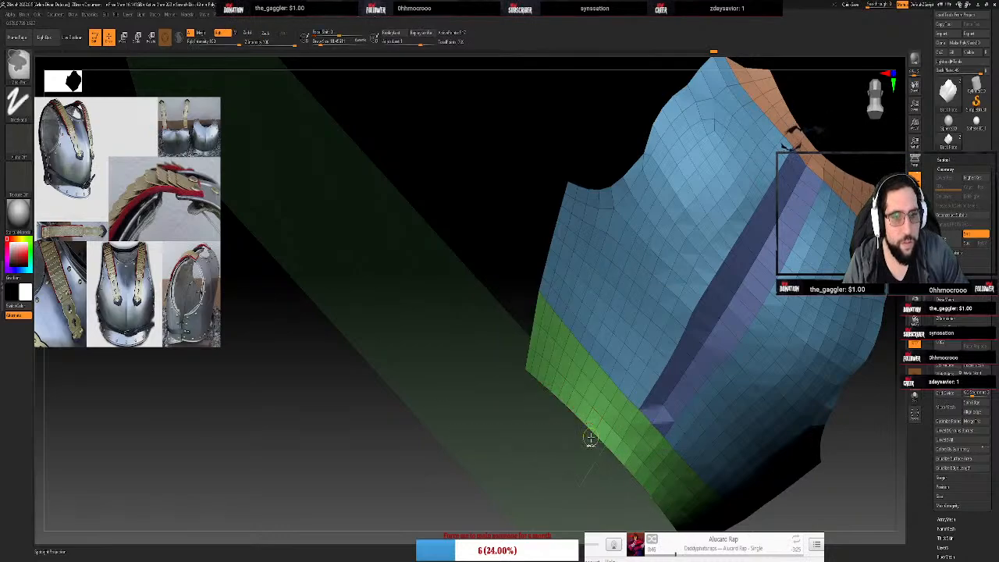
key(space)
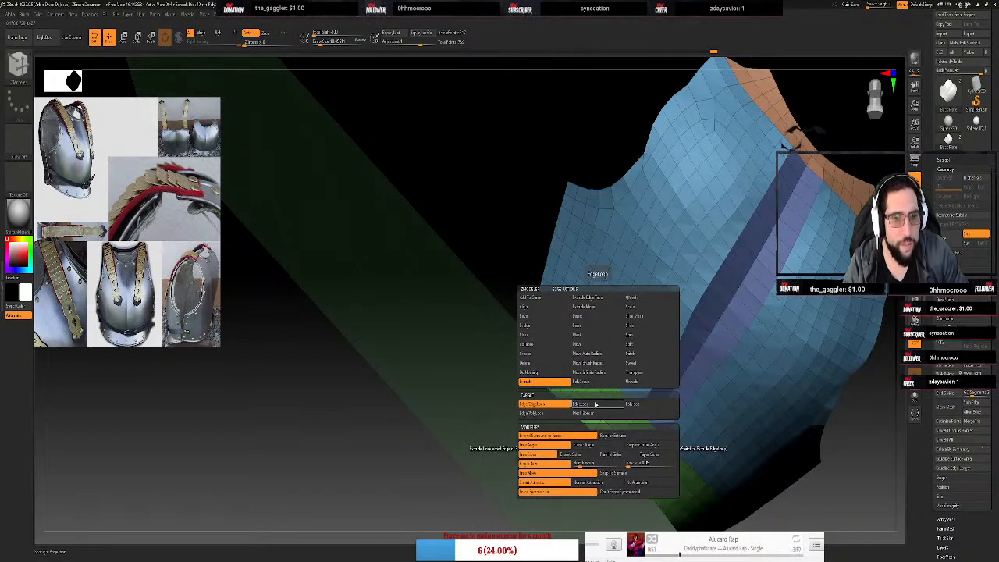
click(595, 403)
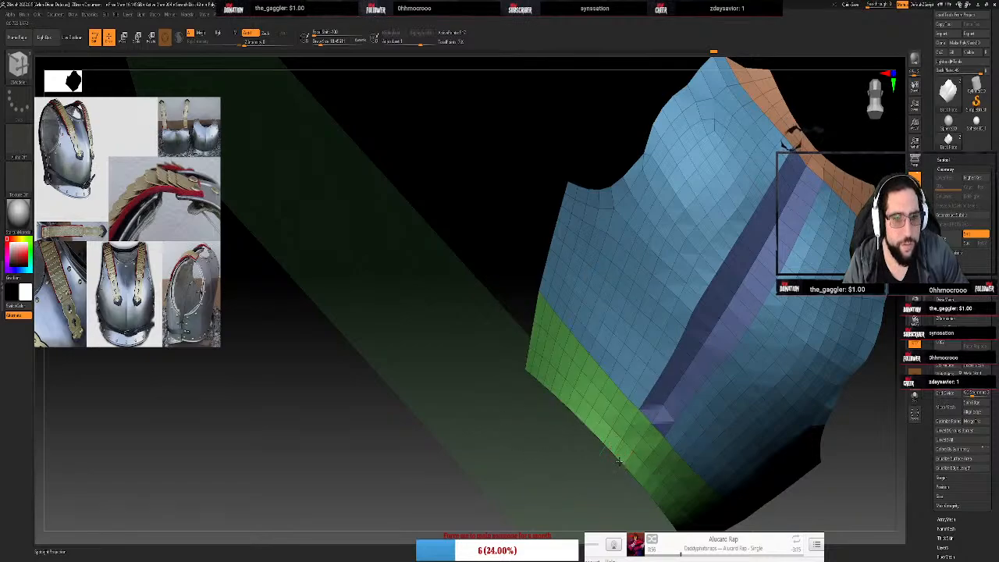
Undo the trial extrusion and, from a straight side view, extrude the green border's bottom edge loop outward and down into a flared flange
mouse_move(618, 461)
mouse_down()
mouse_move(595, 461)
mouse_move(581, 417)
mouse_move(607, 462)
mouse_up()
key(ctrl+z)
drag(444, 343, 471, 391)
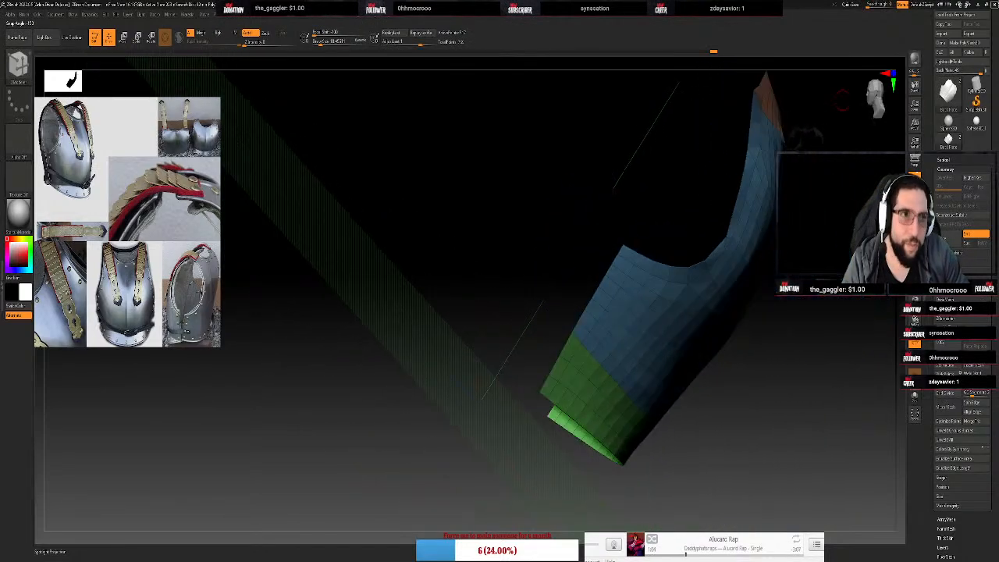
click(877, 95)
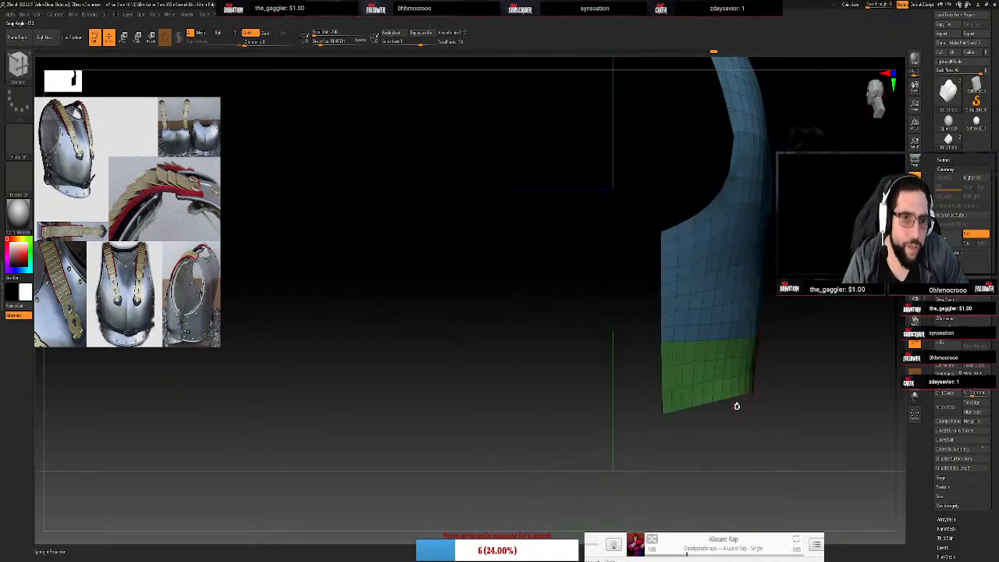
drag(719, 404, 745, 422)
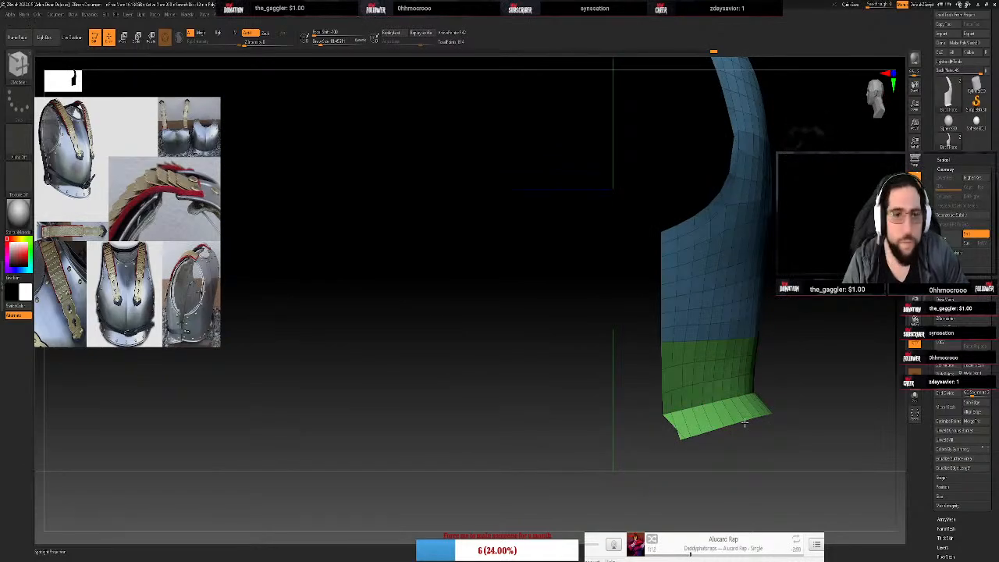
drag(745, 422, 748, 428)
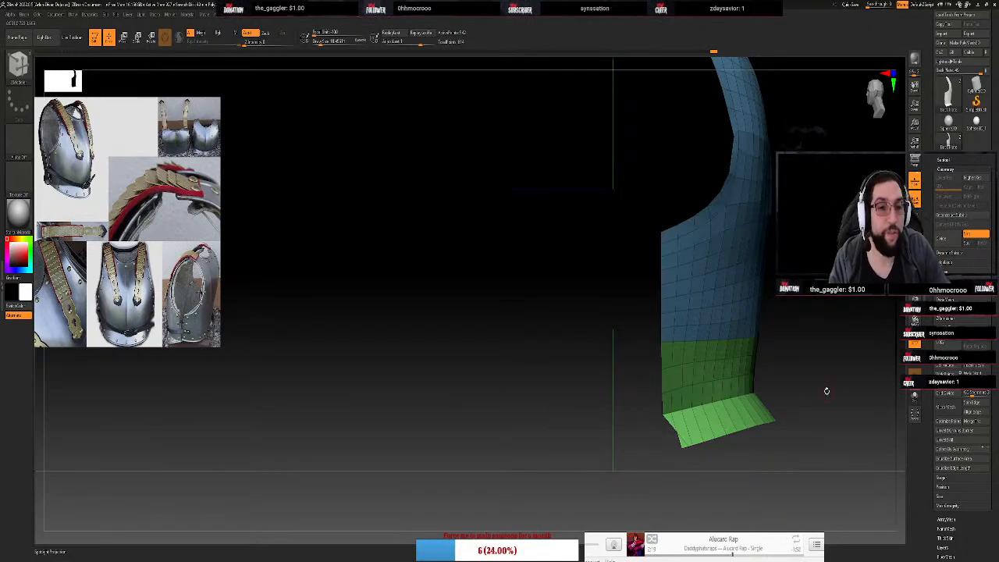
Crease the complete edge loop where the new flange meets the green border
mouse_move(826, 372)
mouse_down()
mouse_move(792, 370)
mouse_move(782, 402)
mouse_move(834, 391)
mouse_move(820, 393)
mouse_up()
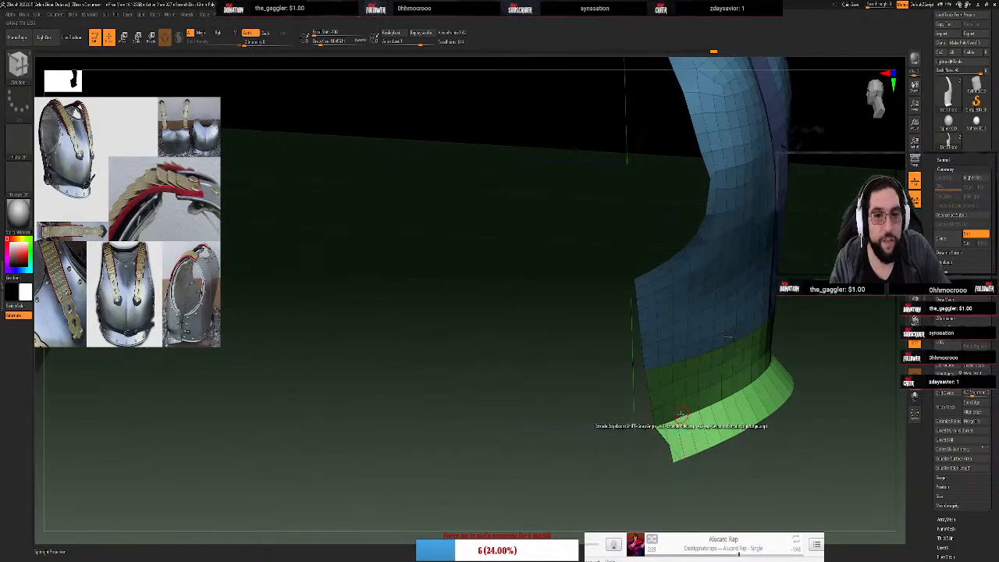
key(space)
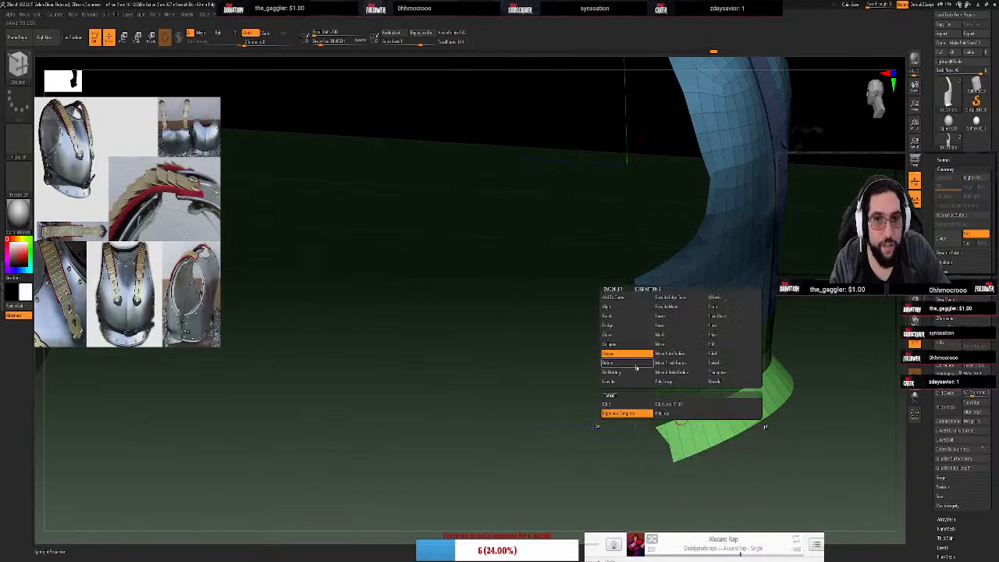
click(636, 365)
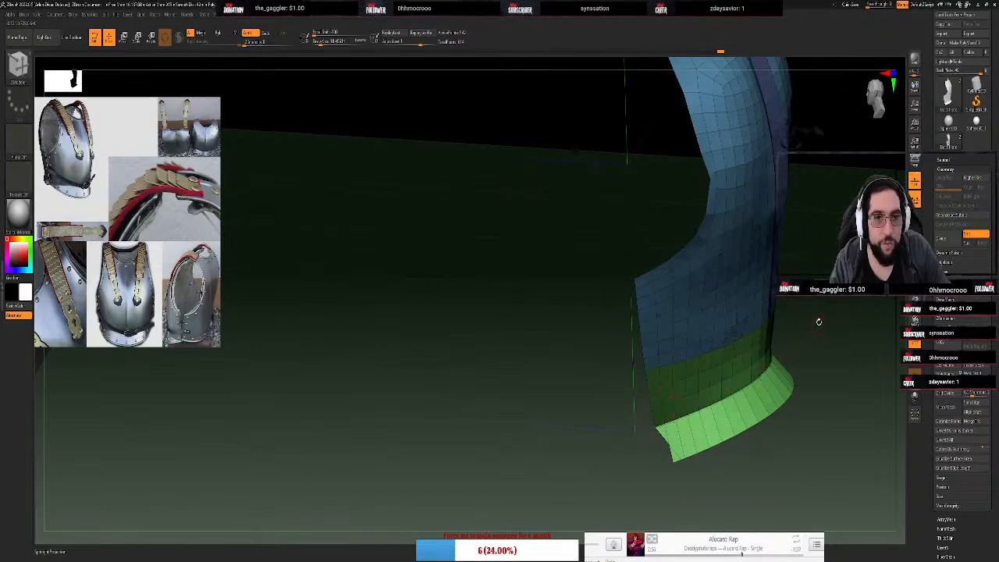
drag(819, 320, 719, 406)
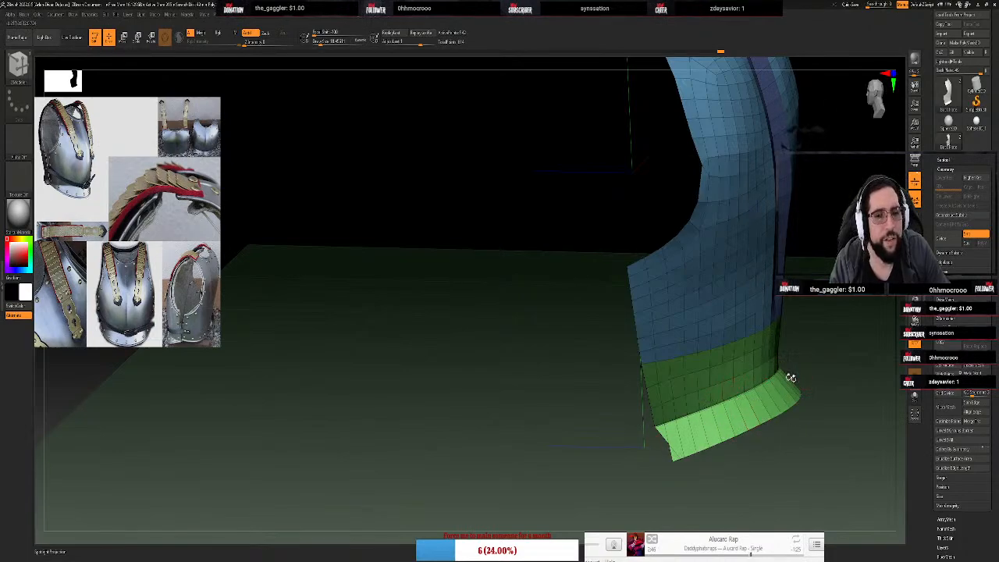
Try scaling a complete edge loop within the green border using the ZModeler edge Scale action
key(space)
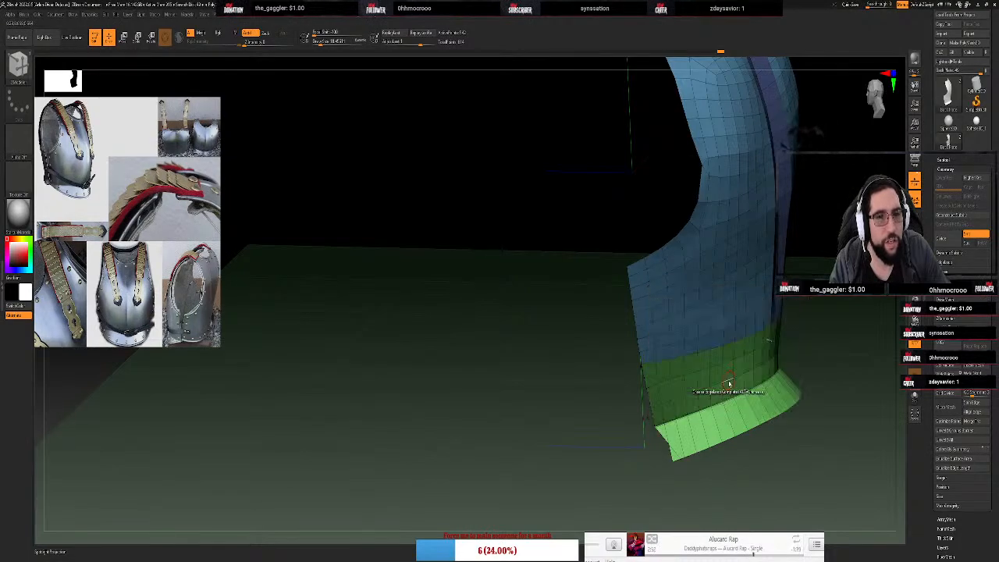
key(space)
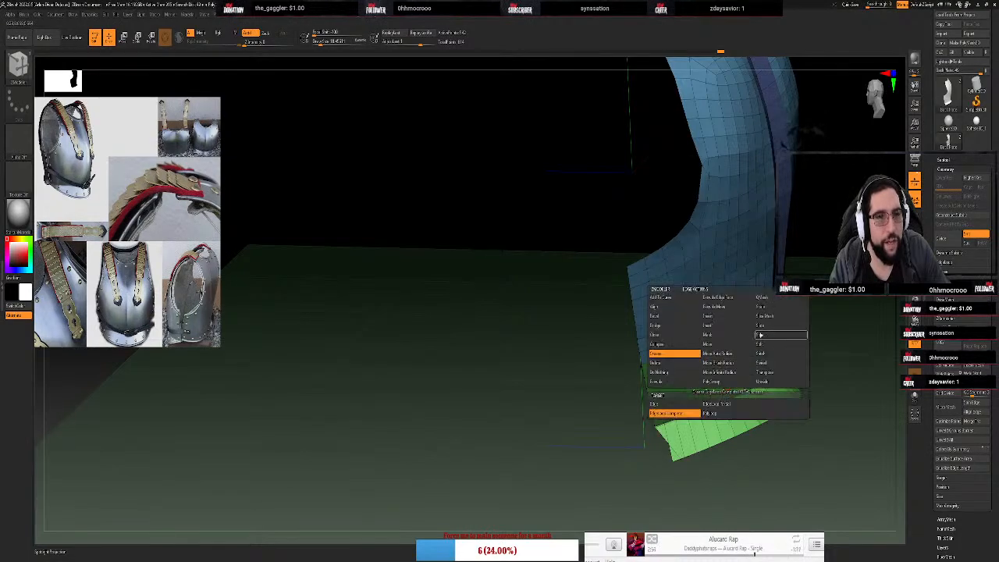
click(772, 306)
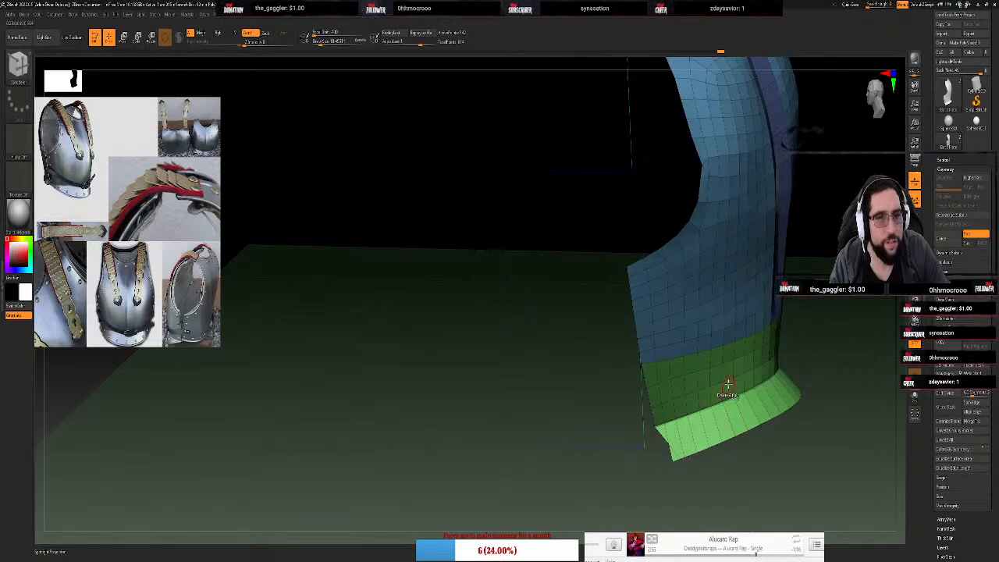
drag(727, 379, 722, 378)
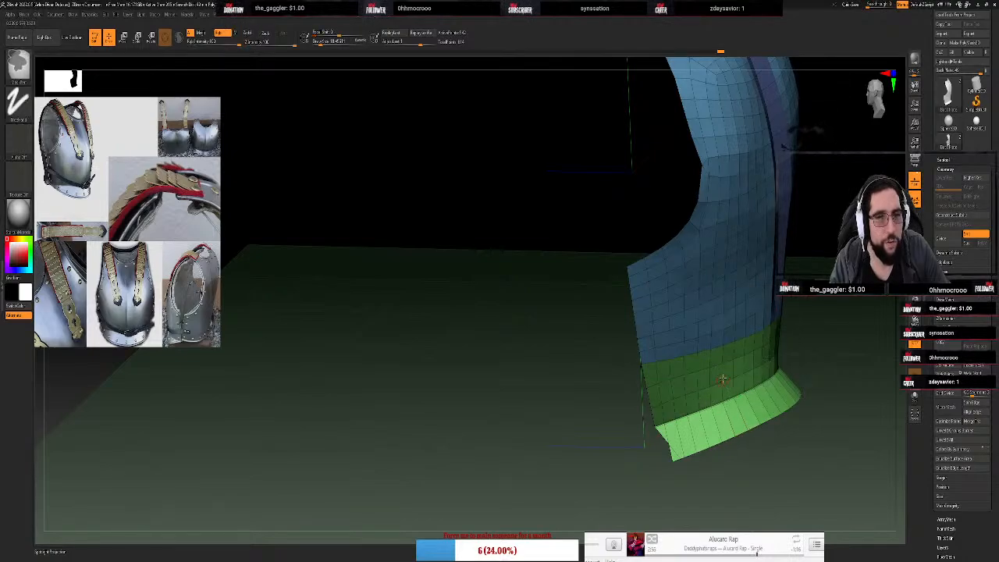
key(space)
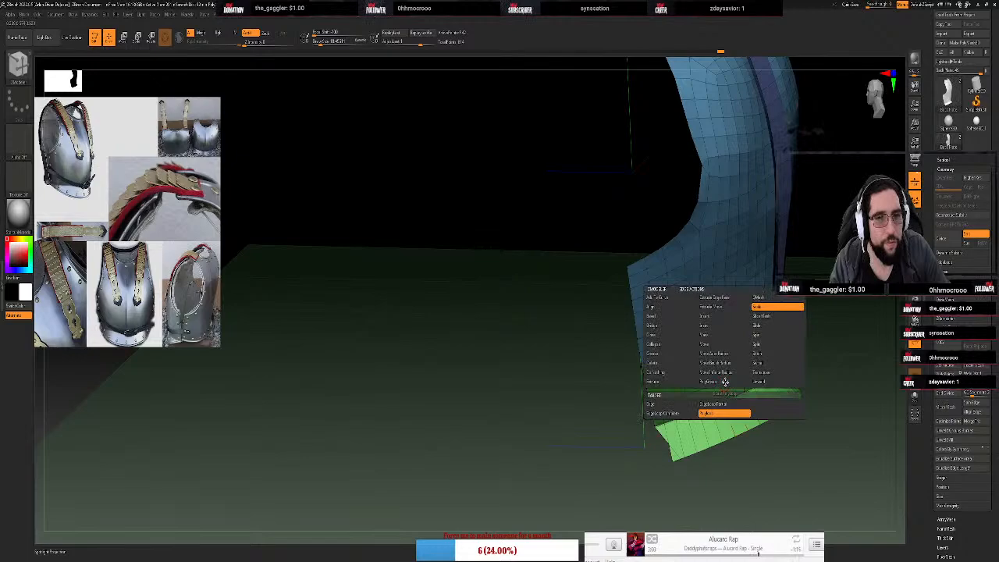
click(665, 413)
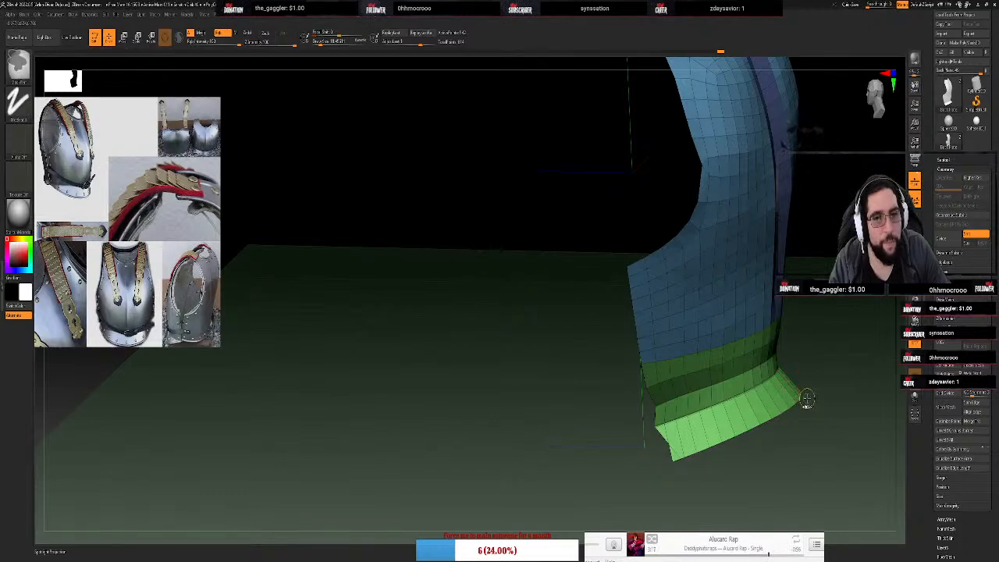
key(ctrl+z)
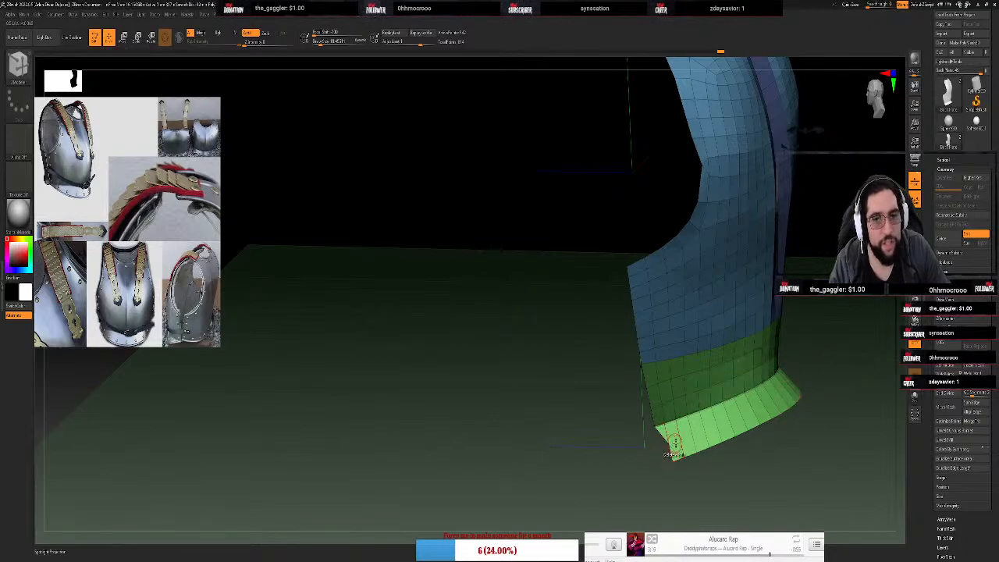
Set the ZModeler point action to Move and reposition the flange's end points to straighten its kinked side edge
drag(708, 487, 712, 525)
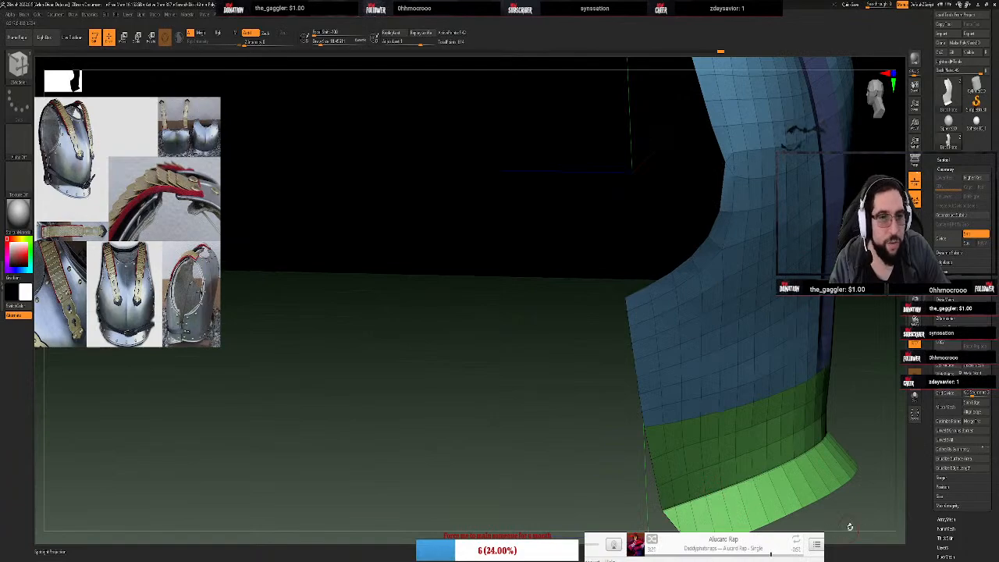
alt+drag(855, 508, 818, 286)
alt+drag(723, 337, 687, 417)
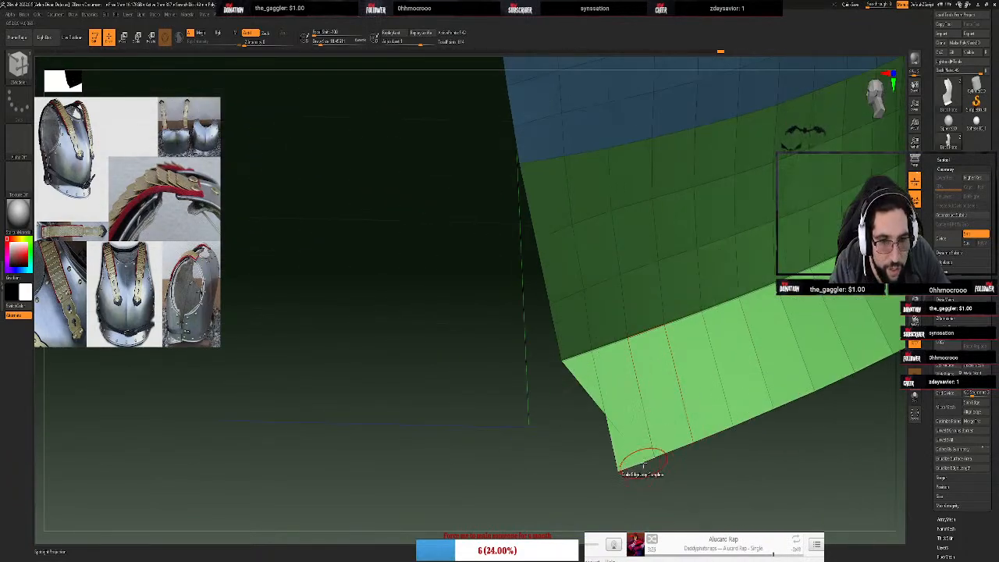
key(space)
drag(711, 489, 702, 437)
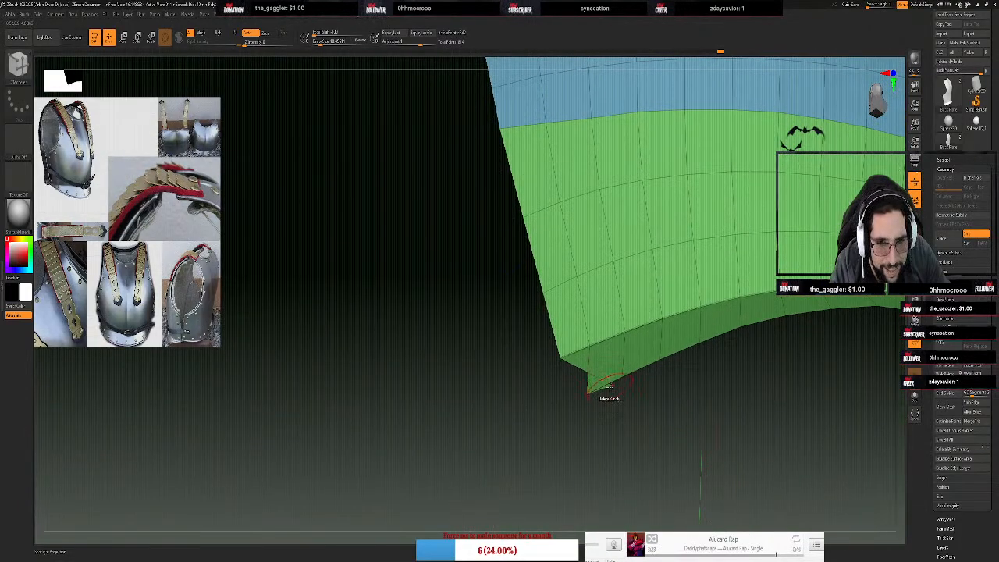
key(space)
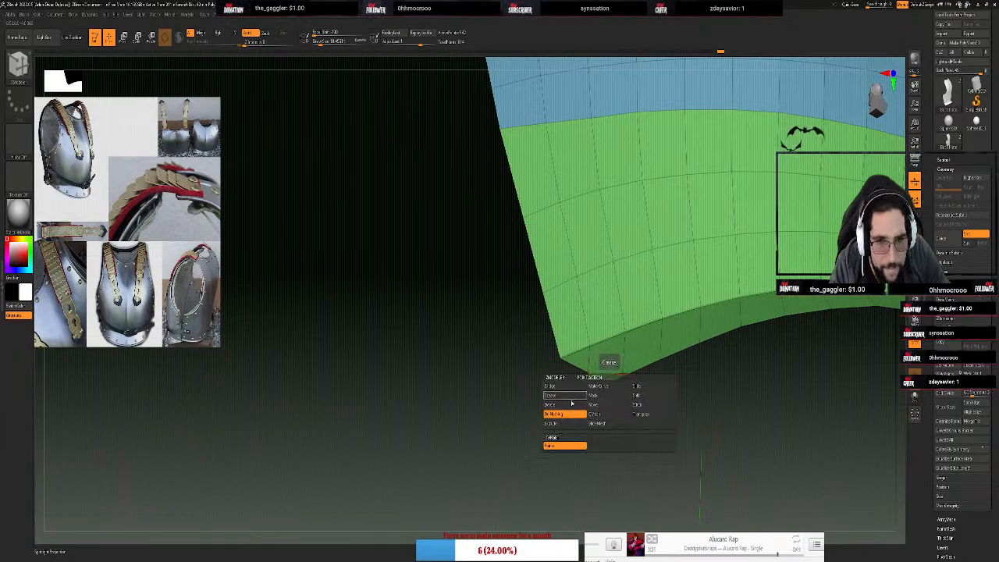
click(595, 406)
drag(607, 381, 637, 444)
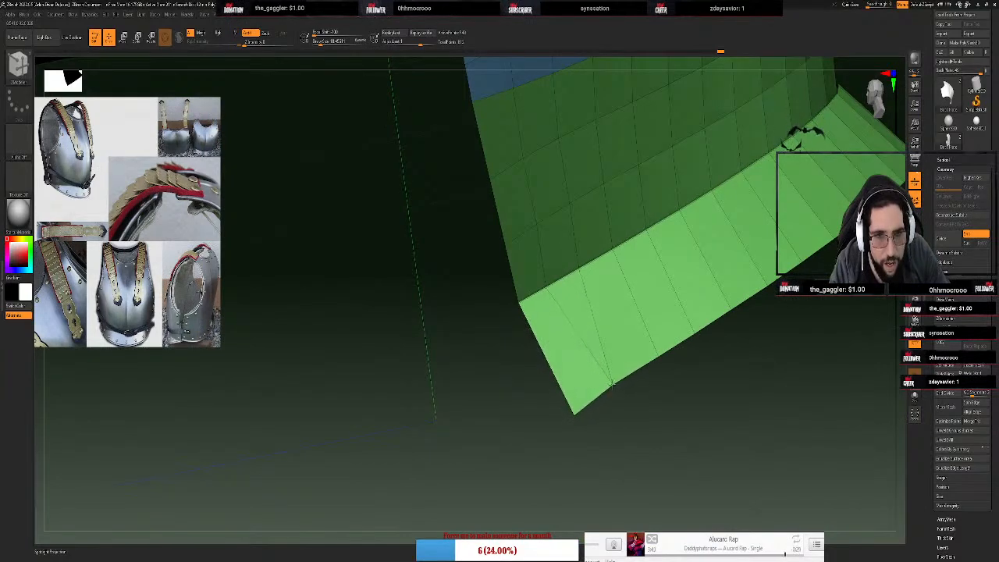
Switch to the Move Topological brush, enlarge it, and pull the dented upper part of the back plate's armhole edge outward
drag(767, 420, 791, 260)
mouse_move(870, 95)
mouse_down()
mouse_move(898, 104)
mouse_move(871, 94)
mouse_up()
drag(789, 164, 771, 168)
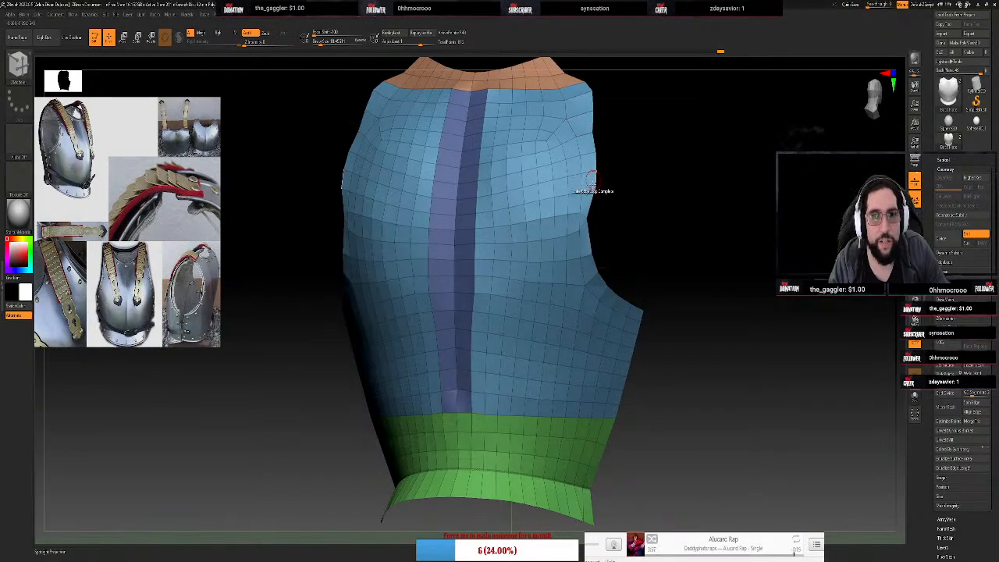
drag(692, 169, 682, 202)
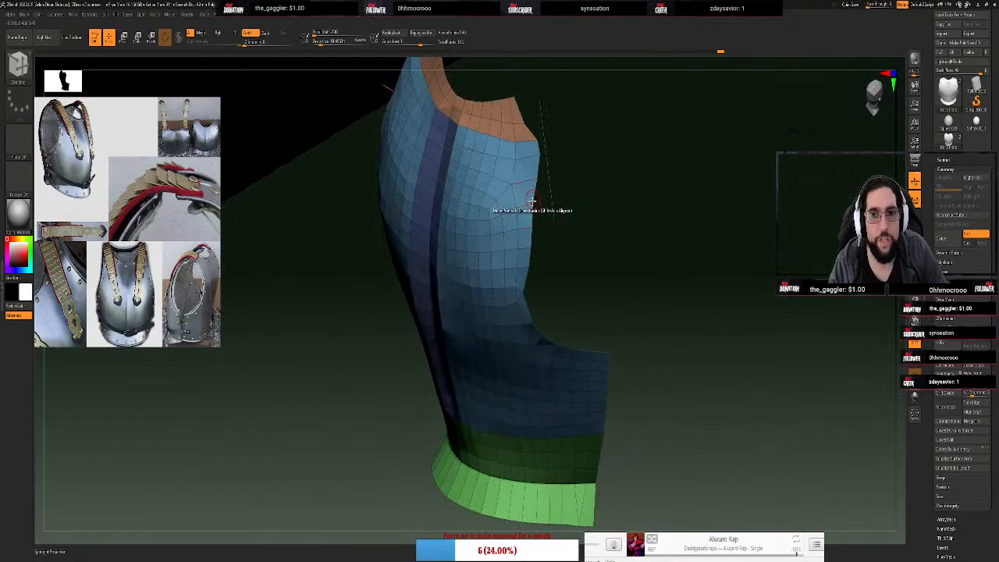
key(space)
key(b)
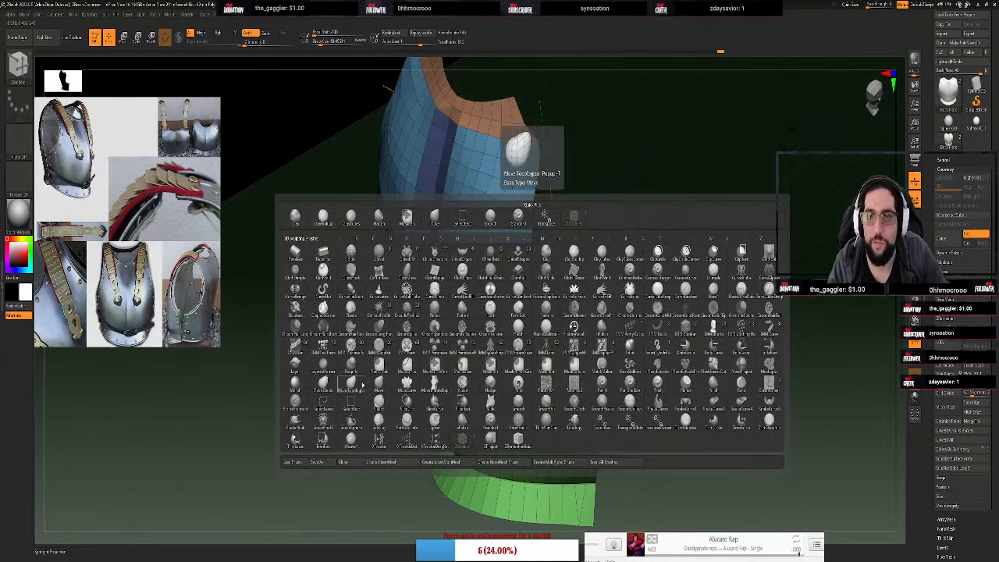
click(539, 212)
drag(532, 205, 567, 203)
key(space)
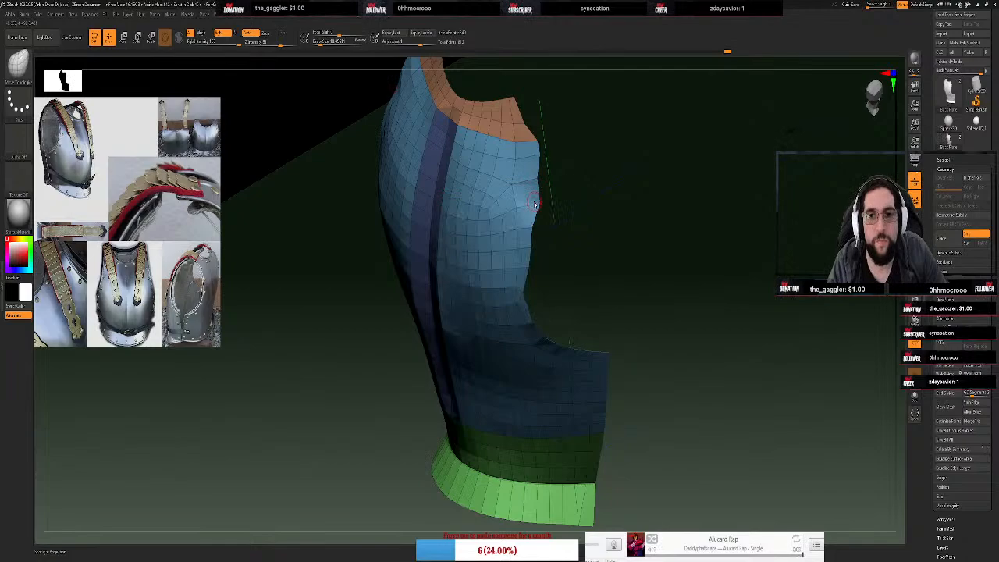
key(s)
drag(535, 204, 547, 228)
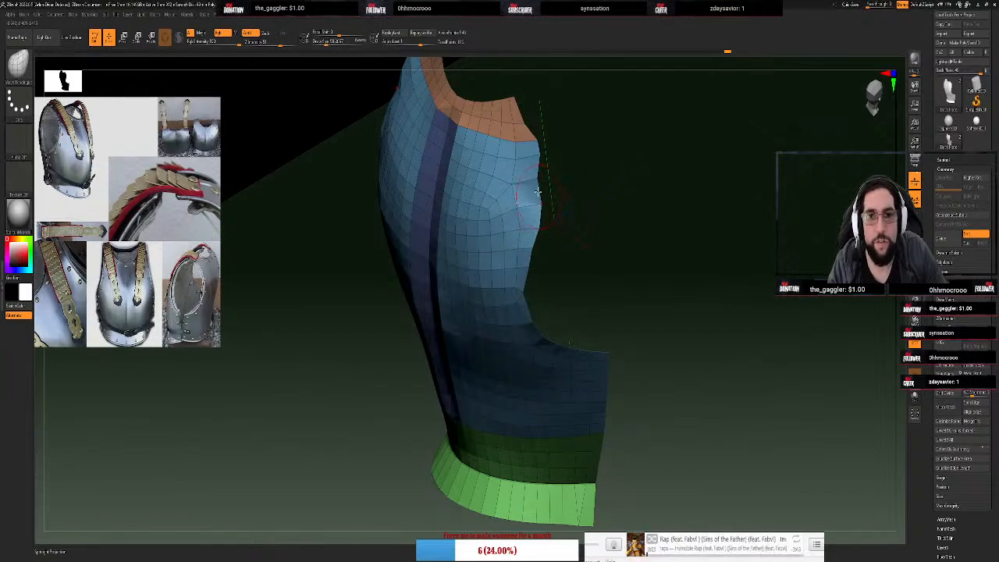
drag(537, 191, 546, 164)
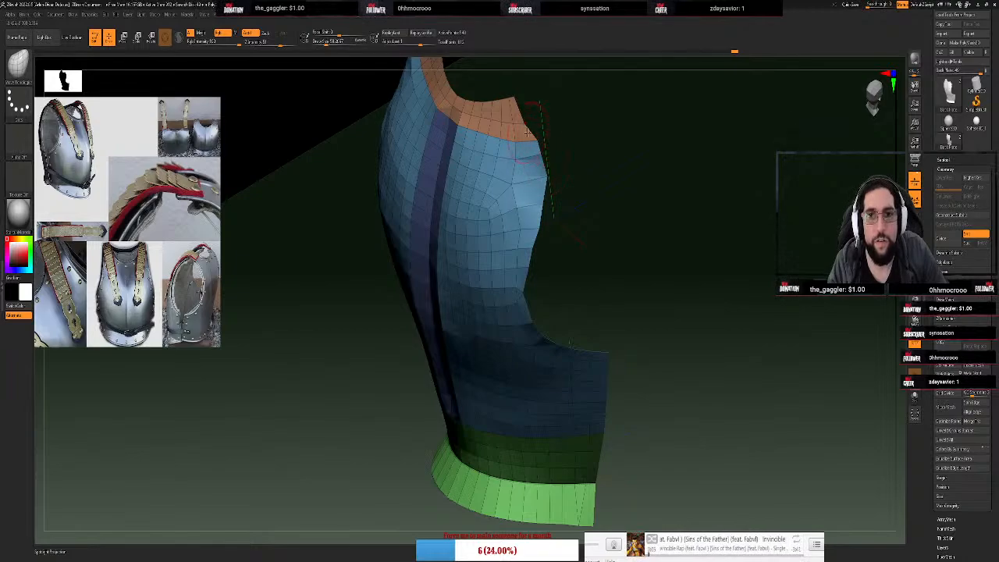
Pull the back plate's outer shoulder corner, including the end of the orange neck border, outward and upward
mouse_move(556, 123)
mouse_down()
mouse_move(558, 138)
mouse_move(519, 104)
mouse_move(539, 58)
mouse_up()
mouse_move(528, 116)
mouse_down()
mouse_move(551, 67)
mouse_move(547, 85)
mouse_up()
mouse_move(548, 135)
mouse_down()
mouse_move(564, 96)
mouse_move(598, 116)
mouse_move(586, 133)
mouse_move(609, 151)
mouse_move(624, 118)
mouse_move(562, 133)
mouse_up()
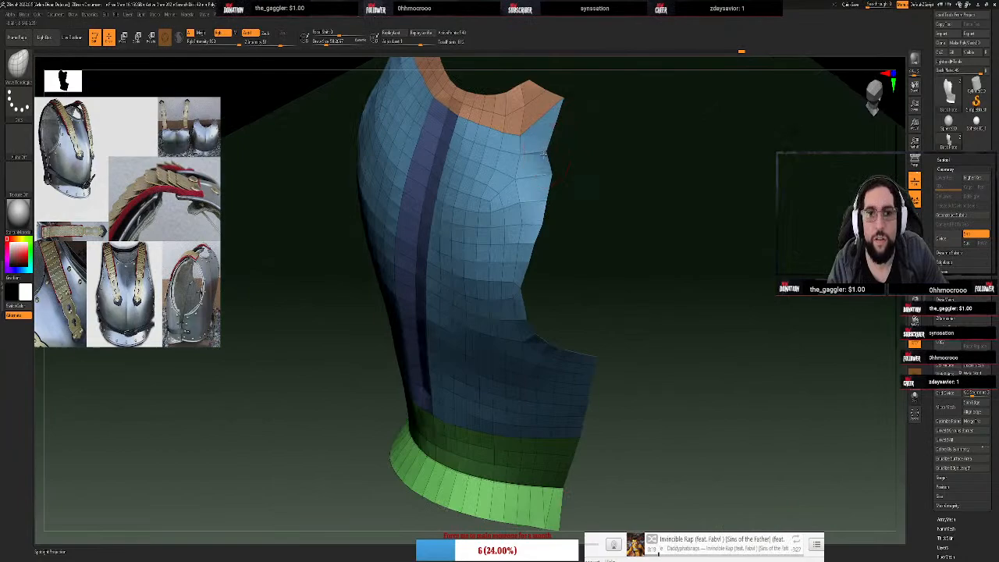
Reshape the armhole edge below the shoulder into an even inward curve running down to the side of the plate
mouse_move(549, 171)
mouse_down()
mouse_move(540, 197)
mouse_move(546, 172)
mouse_move(535, 175)
mouse_up()
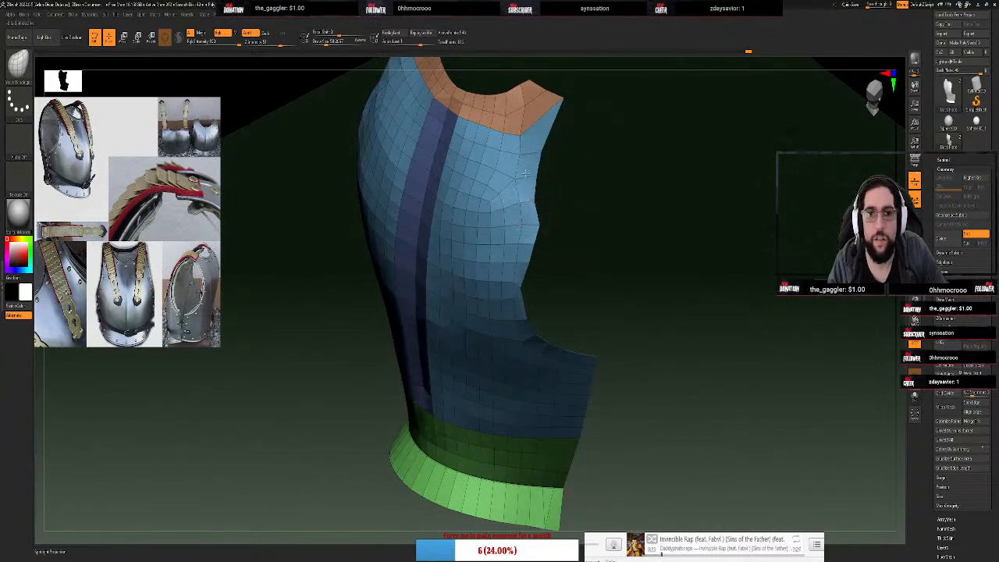
mouse_move(539, 229)
mouse_down()
mouse_move(531, 225)
mouse_move(536, 310)
mouse_move(549, 301)
mouse_up()
drag(537, 336, 559, 314)
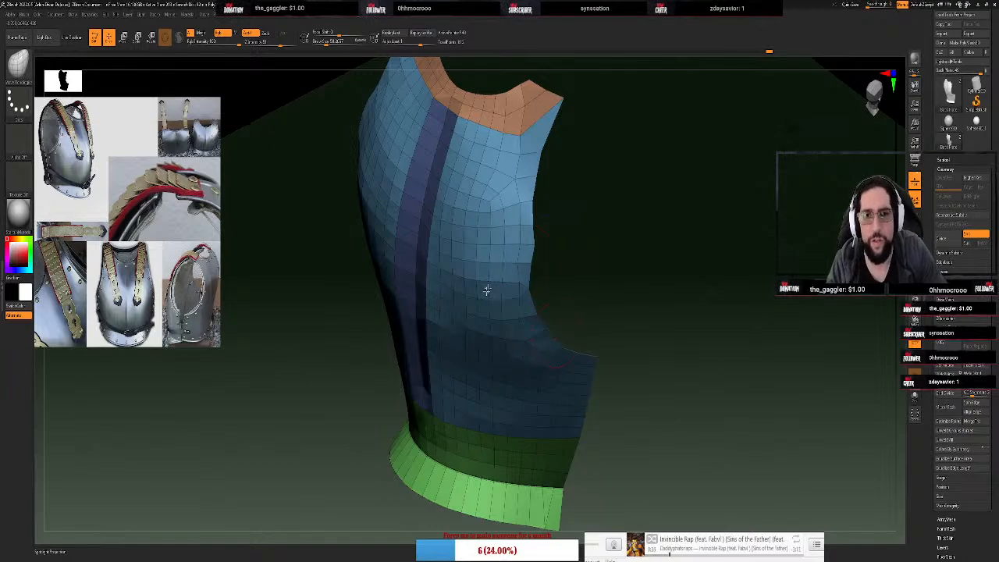
Examine the back plate's mesh from several angles and compare it with the chest plate subtool
right_drag(543, 316, 544, 312)
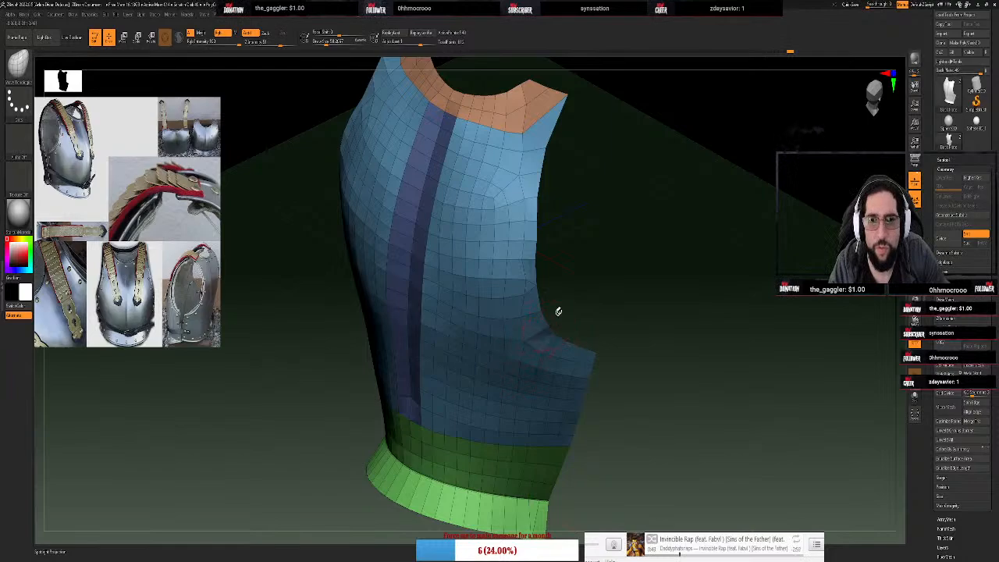
drag(558, 311, 653, 271)
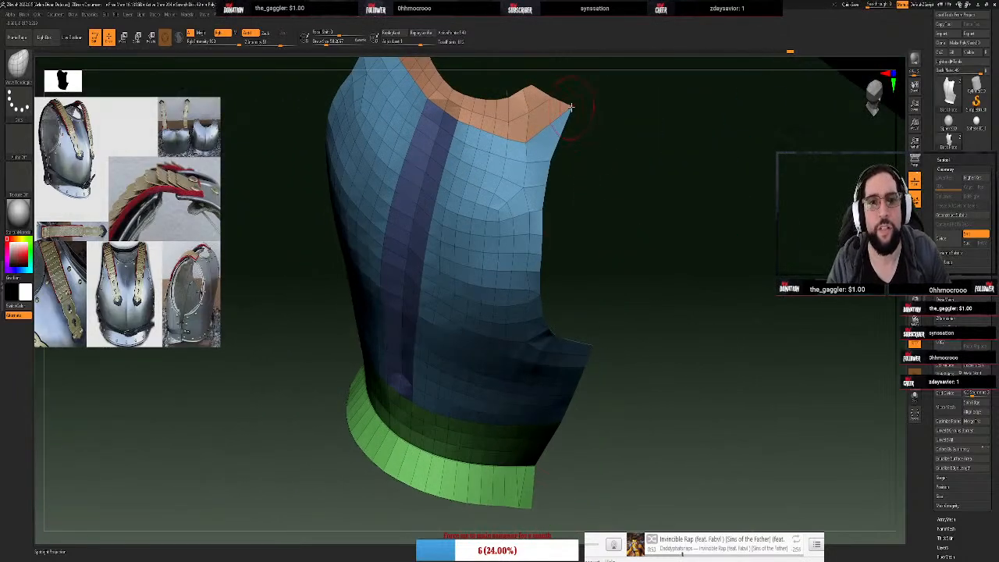
drag(627, 129, 691, 374)
click(875, 100)
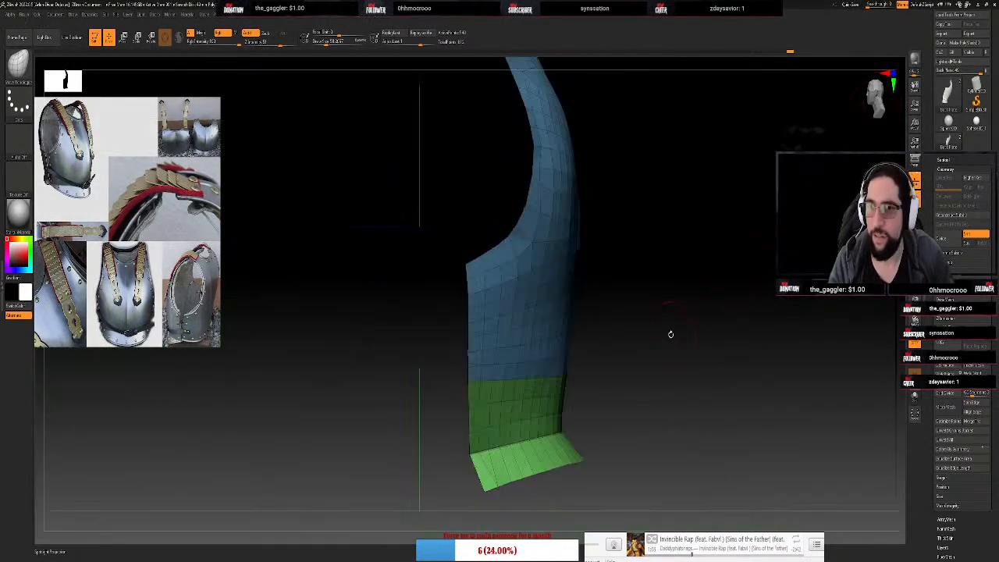
alt+drag(671, 334, 682, 289)
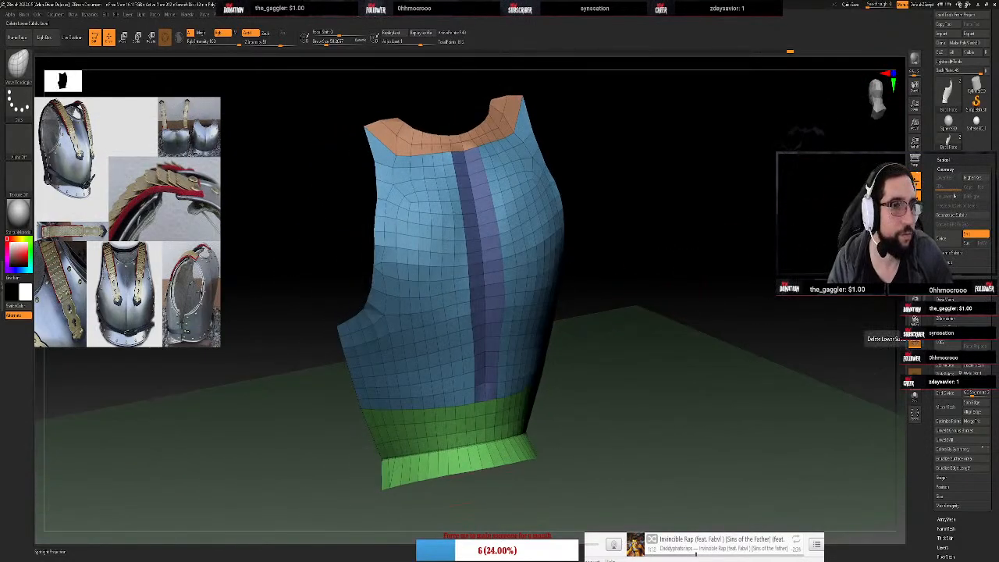
mouse_move(951, 114)
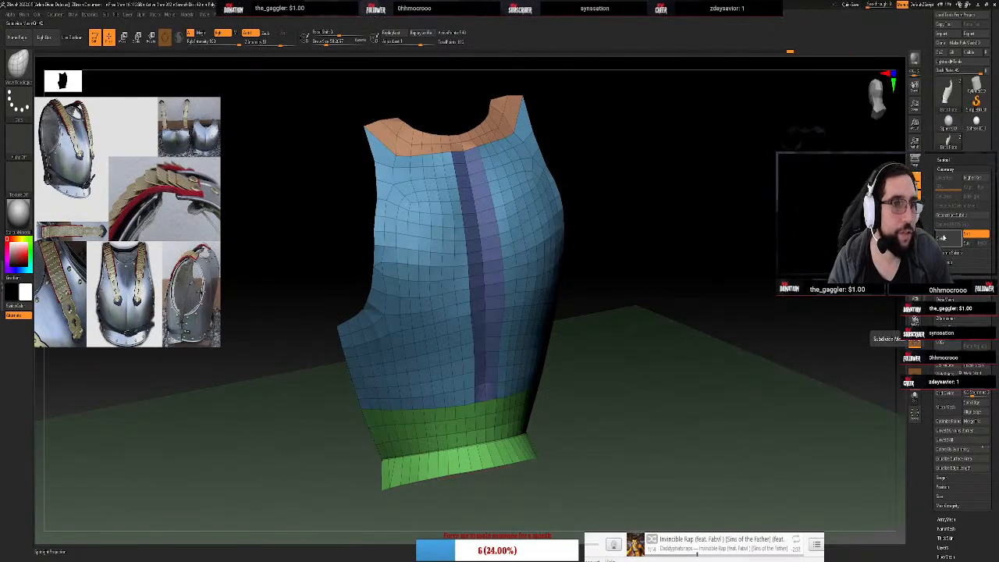
click(945, 159)
click(954, 198)
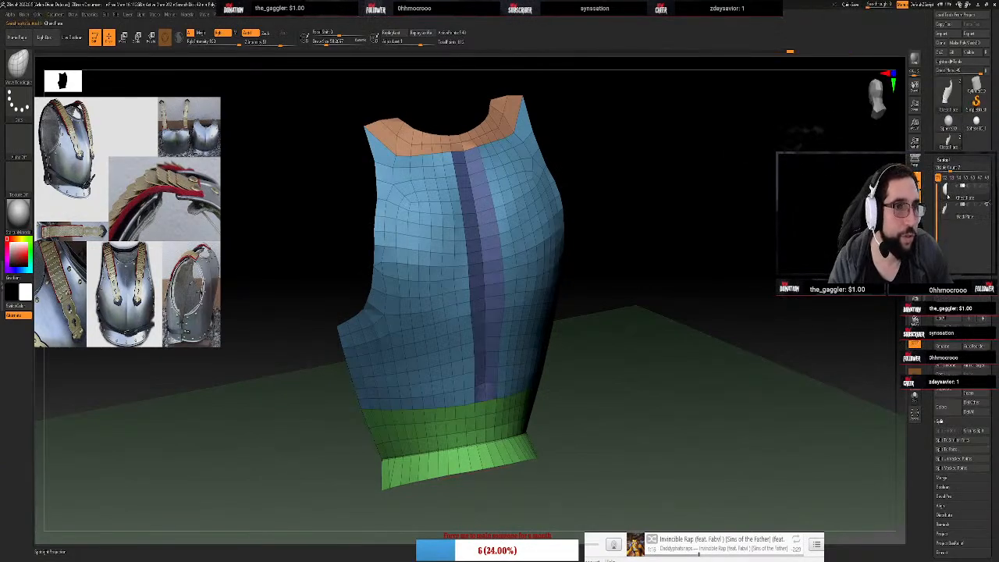
drag(683, 313, 919, 210)
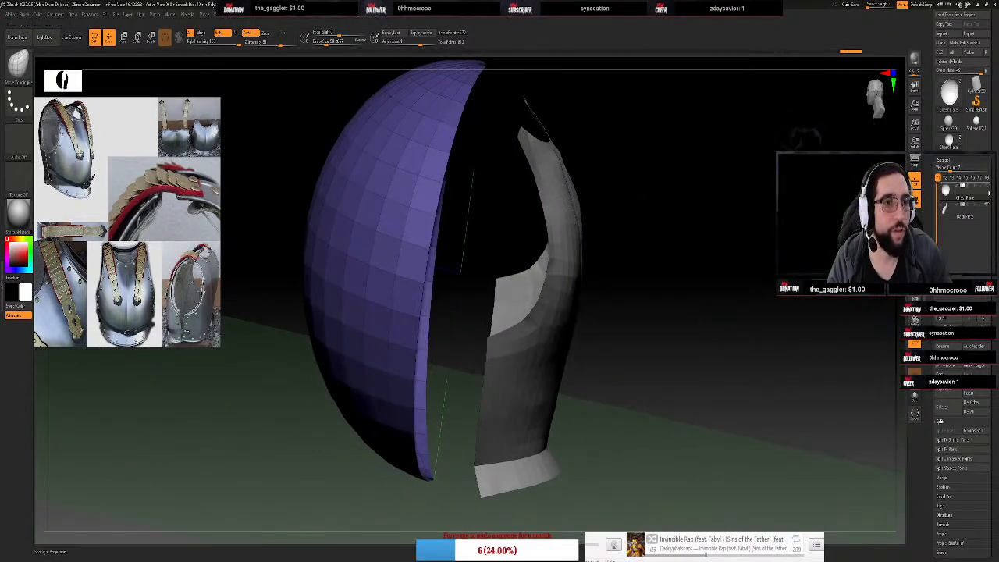
click(953, 210)
drag(847, 316, 710, 341)
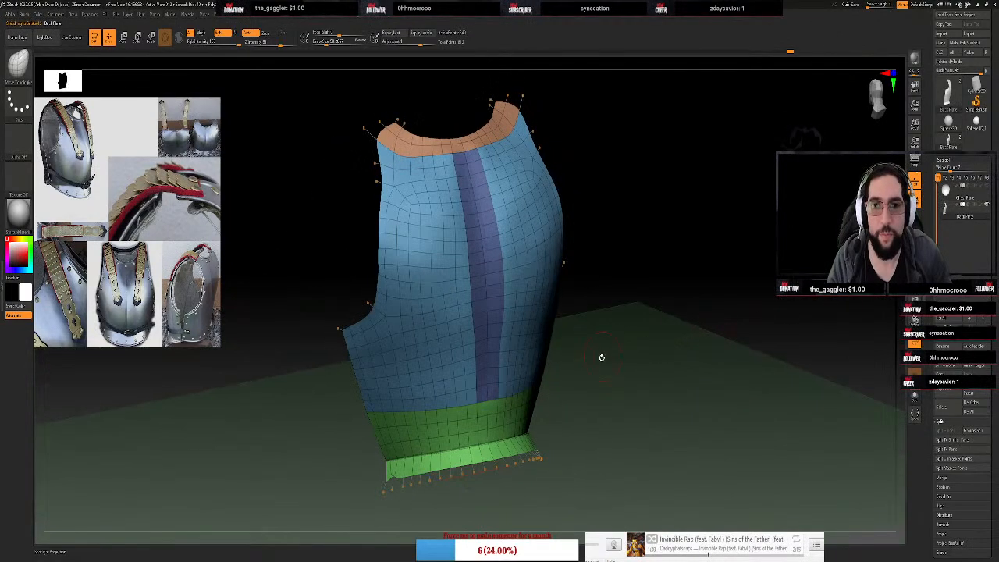
drag(646, 312, 659, 338)
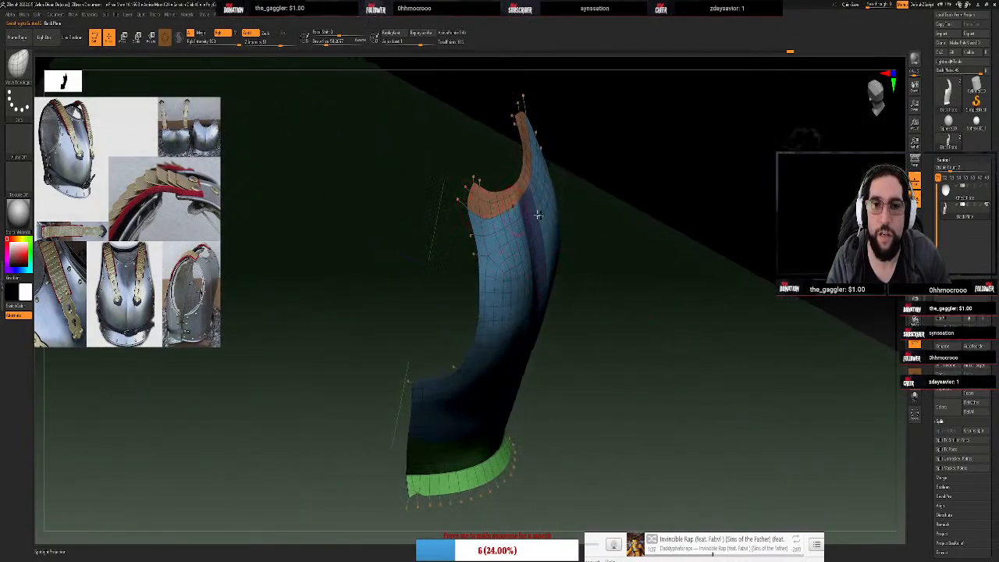
Turn off the back plate's smooth subdivision preview and set ZModeler's edge action to Crease with the EdgeLoop Complete target
key(shift+d)
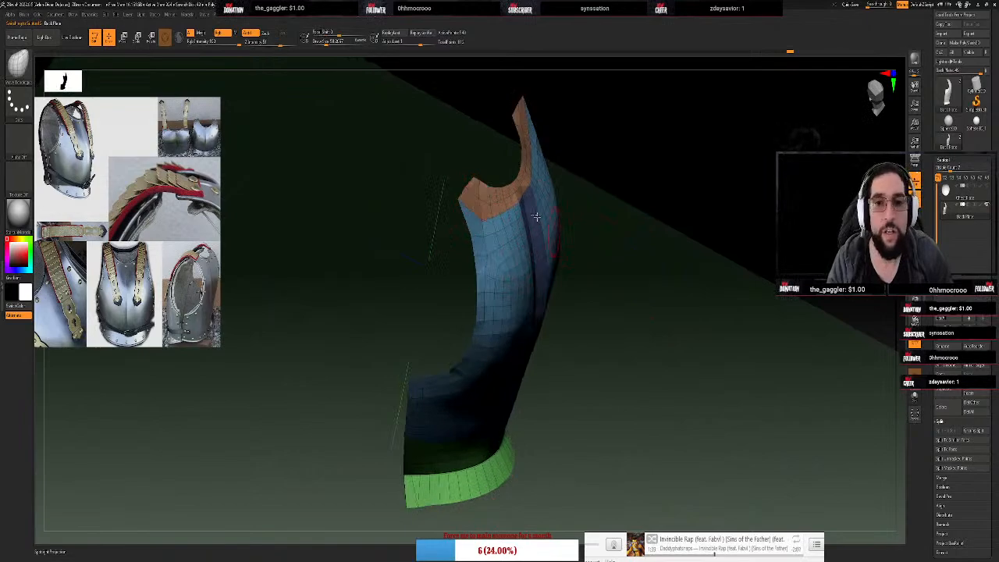
ctrl+right_drag(469, 192, 607, 160)
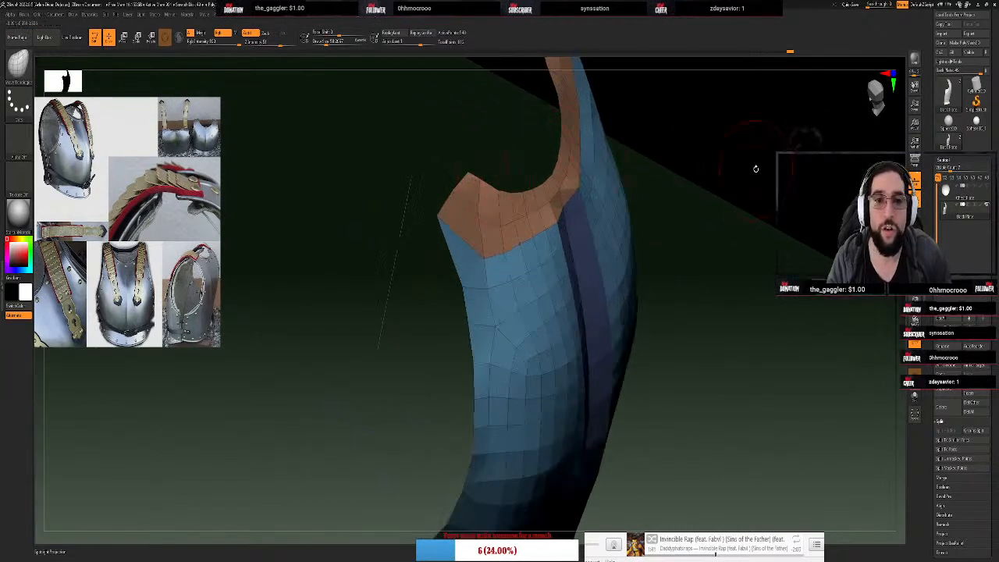
right_drag(755, 168, 709, 272)
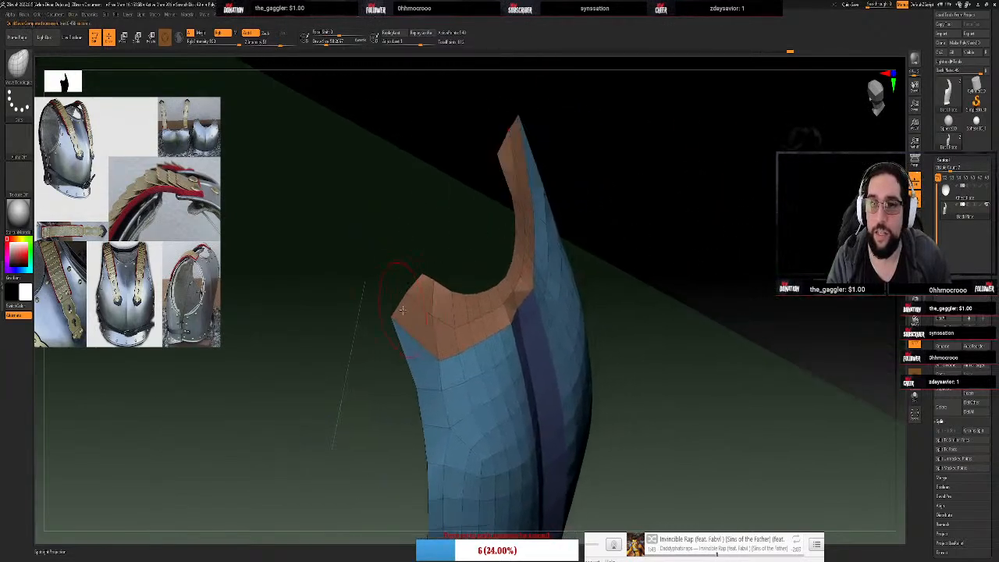
key(space)
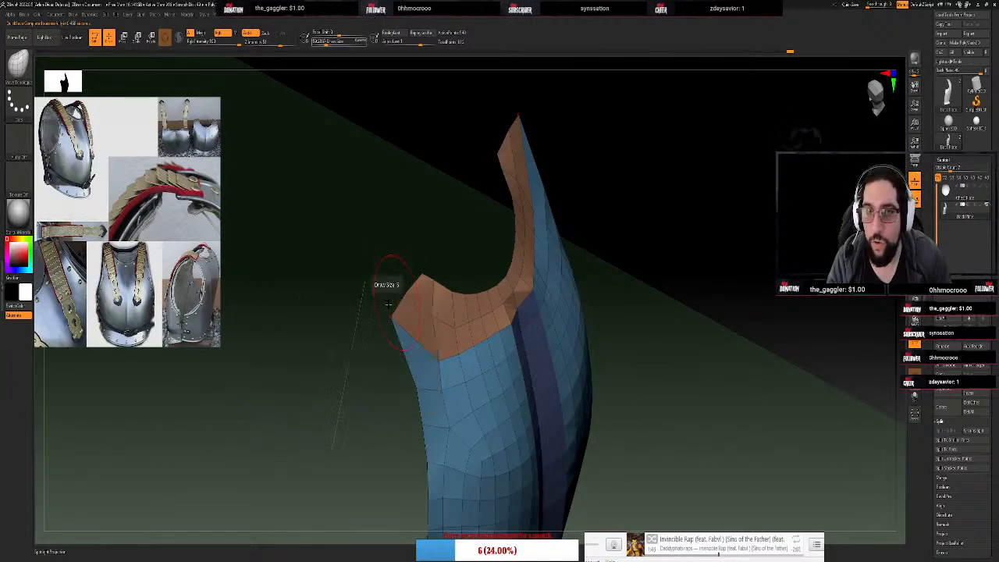
key(b)
key(z)
key(m)
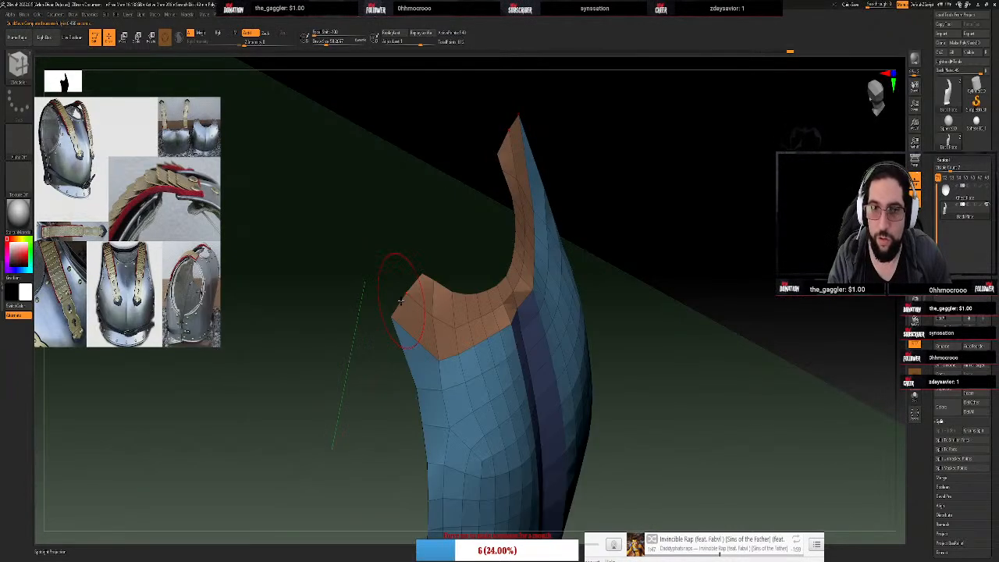
key(space)
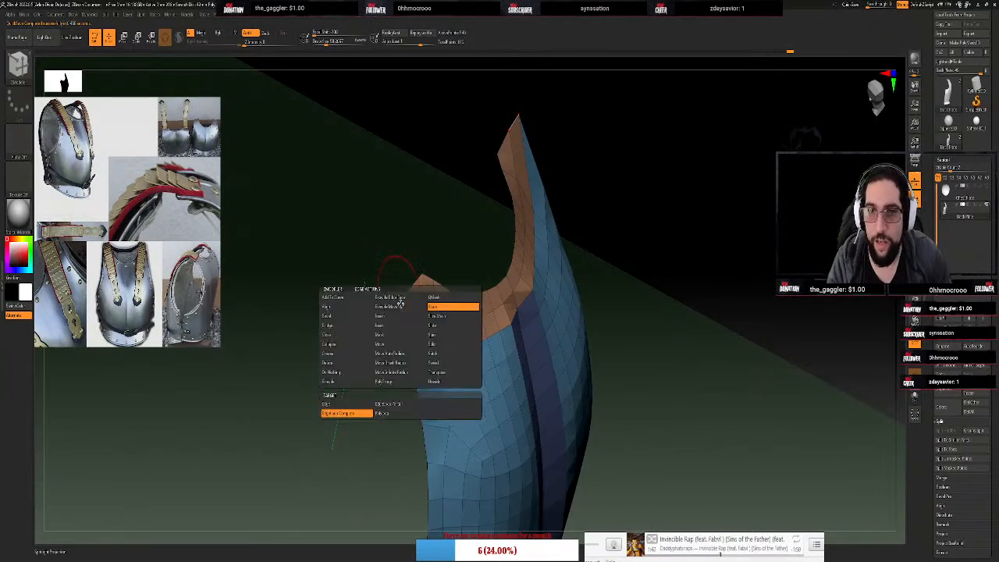
click(338, 354)
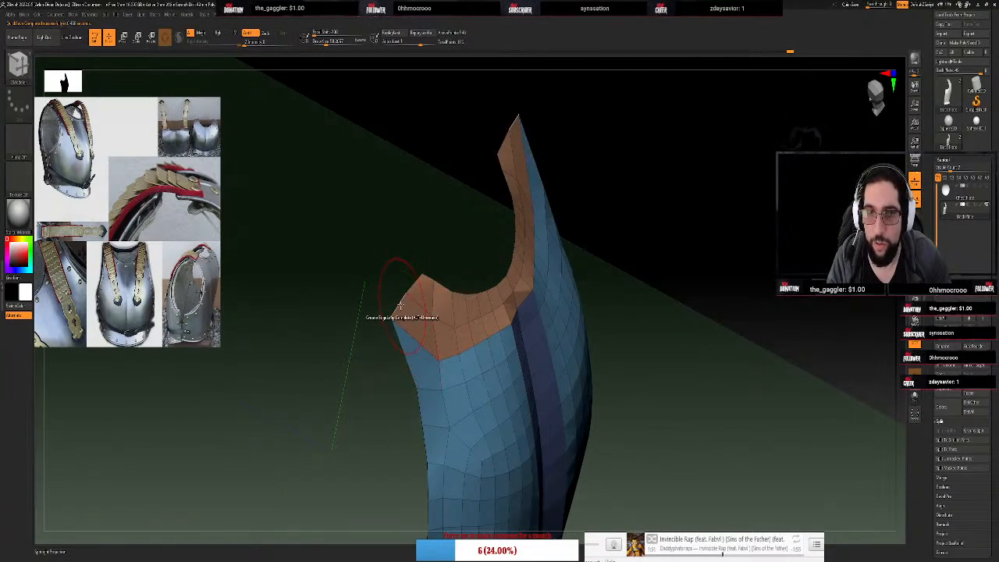
Examine the back plate's flared lower rim near its side corner with and without the smooth subdivision preview
ctrl+right_drag(435, 383, 507, 371)
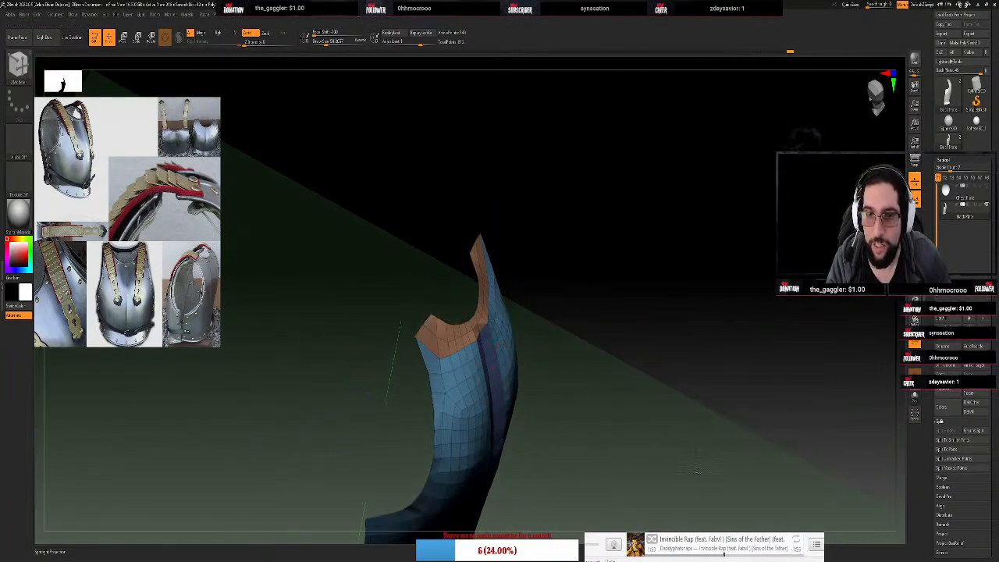
alt+right_drag(709, 467, 647, 218)
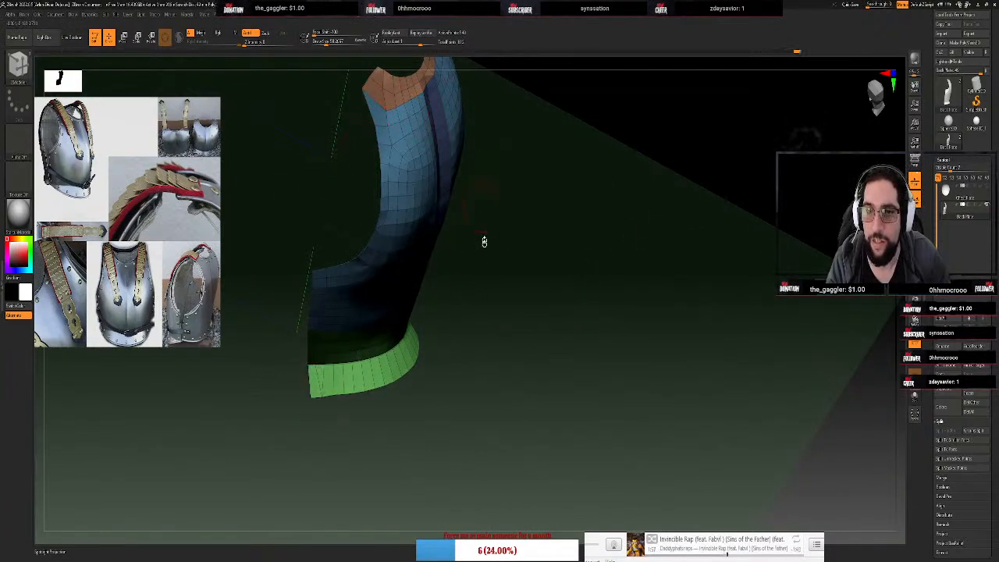
right_drag(452, 357, 494, 374)
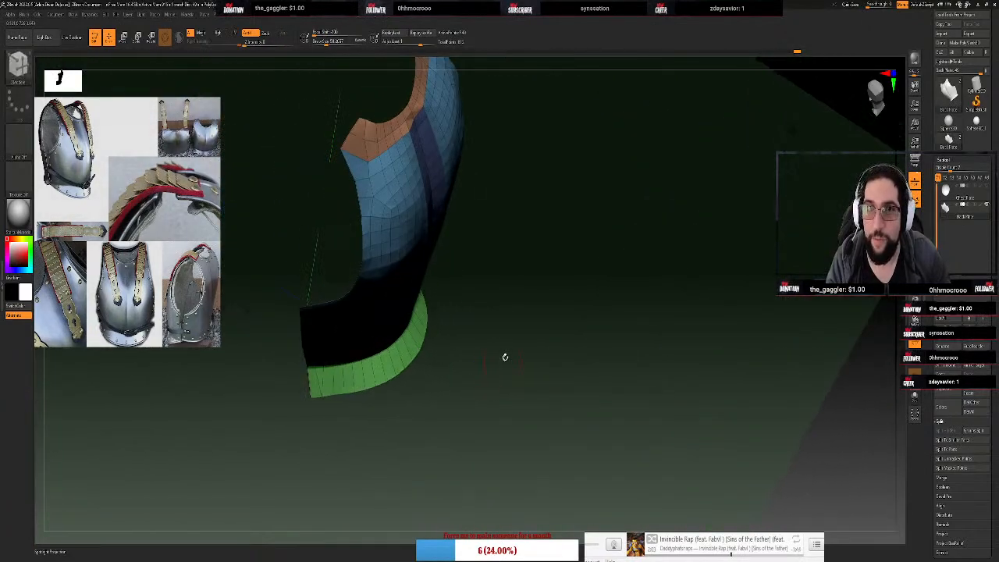
right_drag(507, 273, 344, 213)
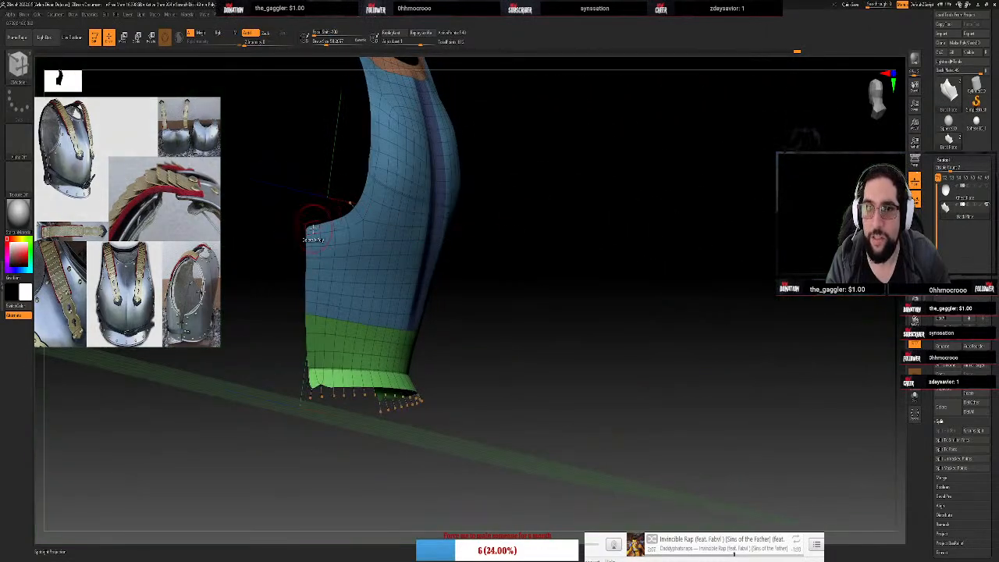
scroll(382, 398, up, 4)
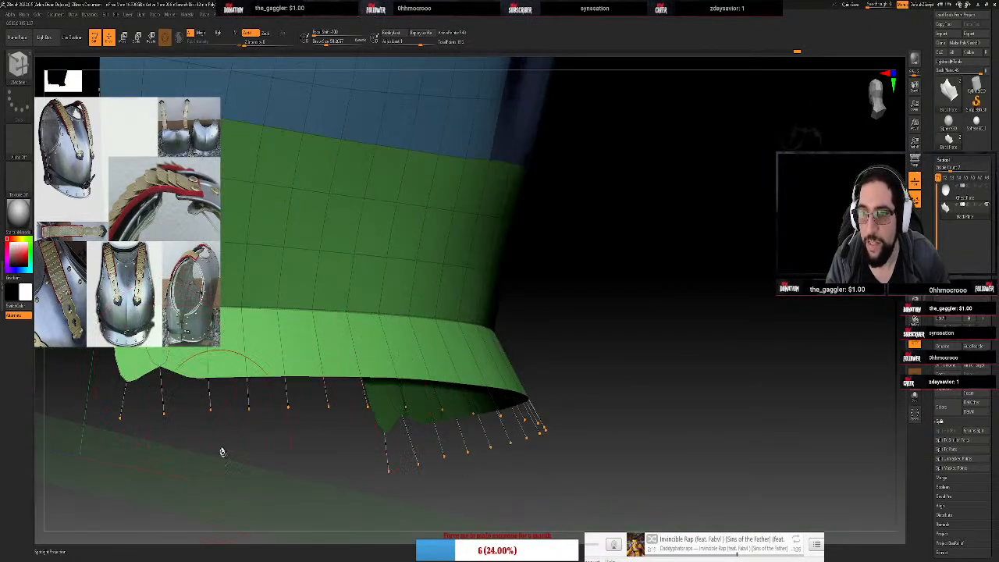
mouse_move(223, 456)
right_down()
mouse_move(386, 461)
mouse_move(515, 437)
right_up()
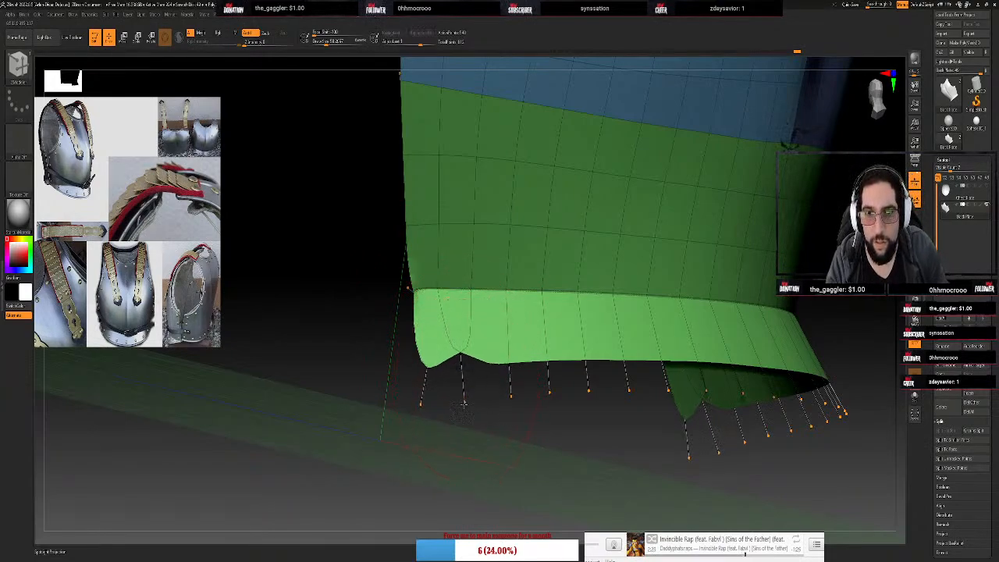
key(shift+d)
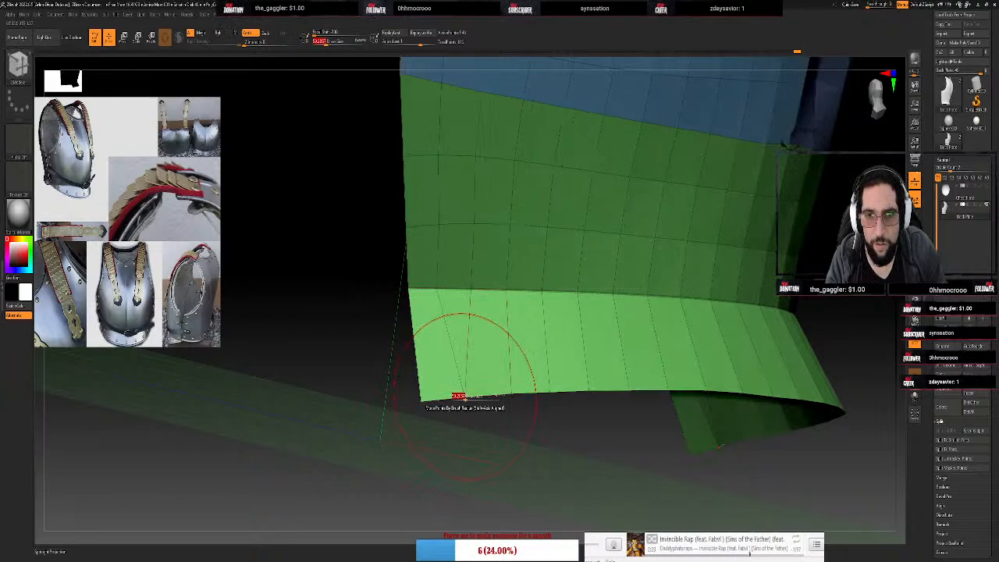
Try pulling down the rim point beside the side corner with a smaller brush radius, and undo the move
drag(465, 398, 459, 397)
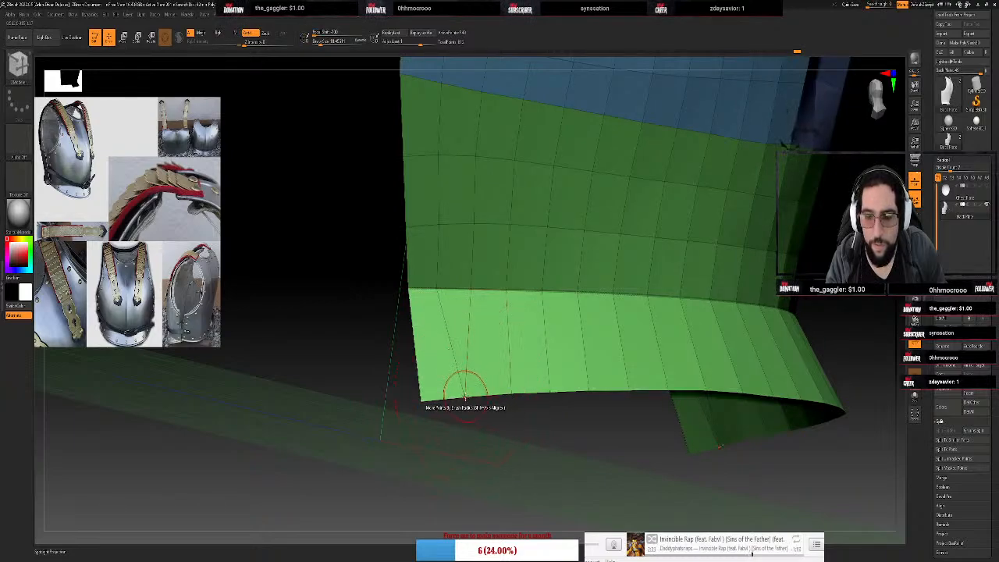
key(d)
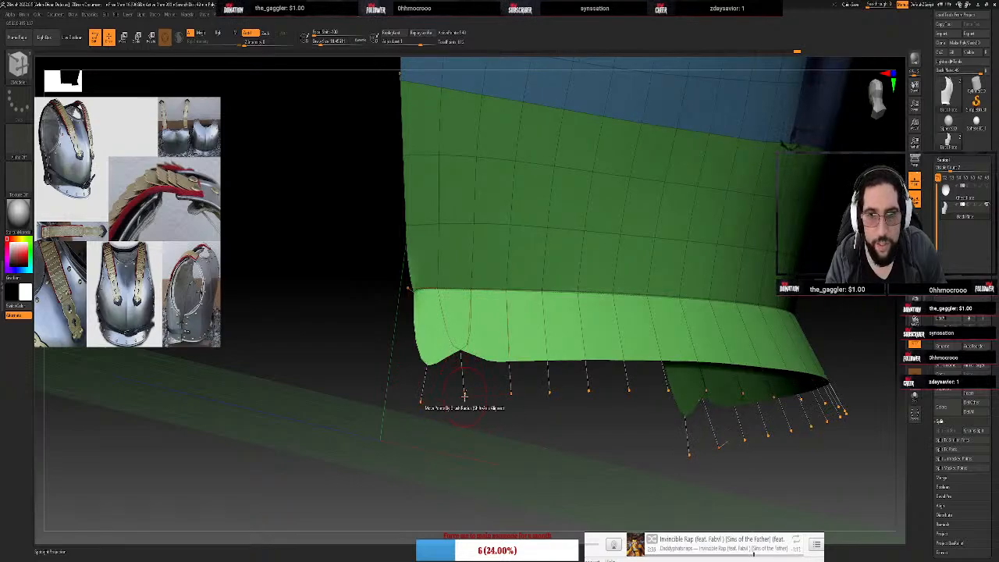
drag(464, 395, 463, 458)
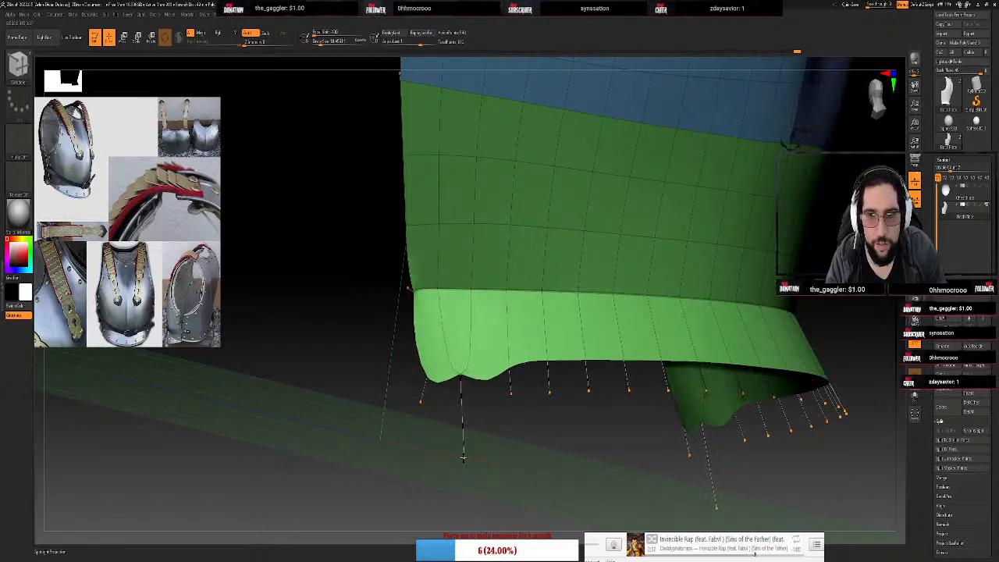
key(ctrl+z)
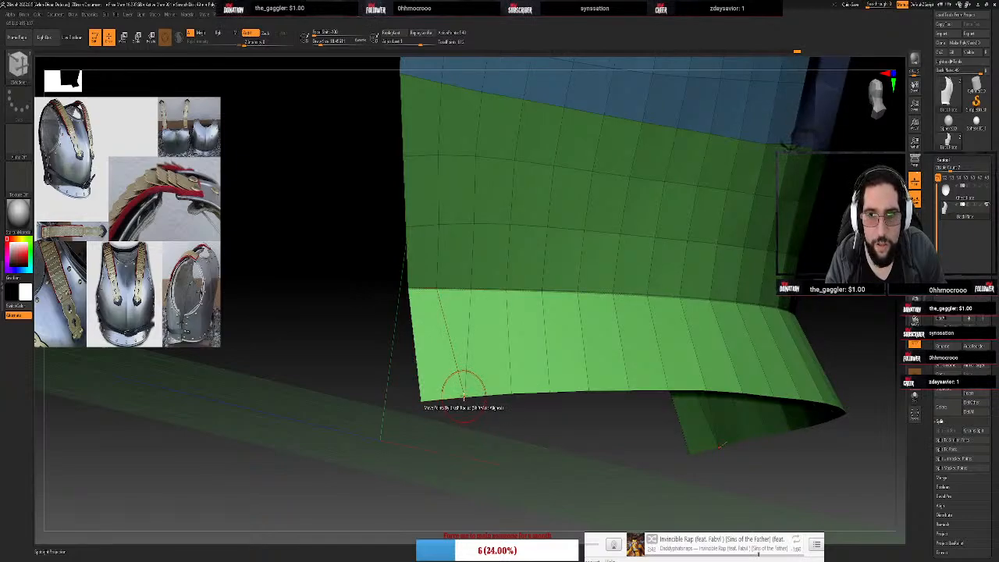
Try deleting the lower rim point beside the side corner with ZModeler's Delete point action, and undo the deletion
key(space)
click(432, 415)
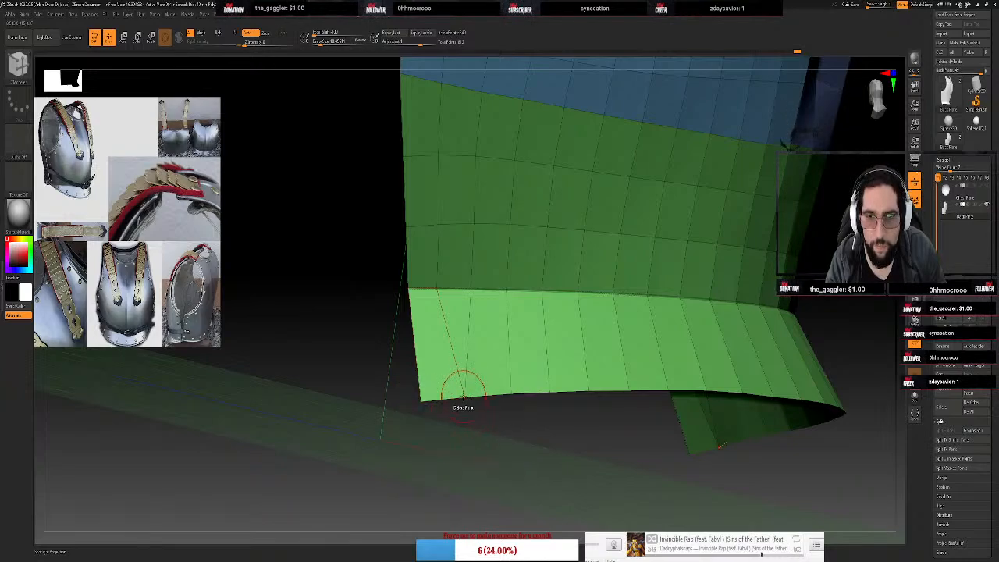
click(463, 397)
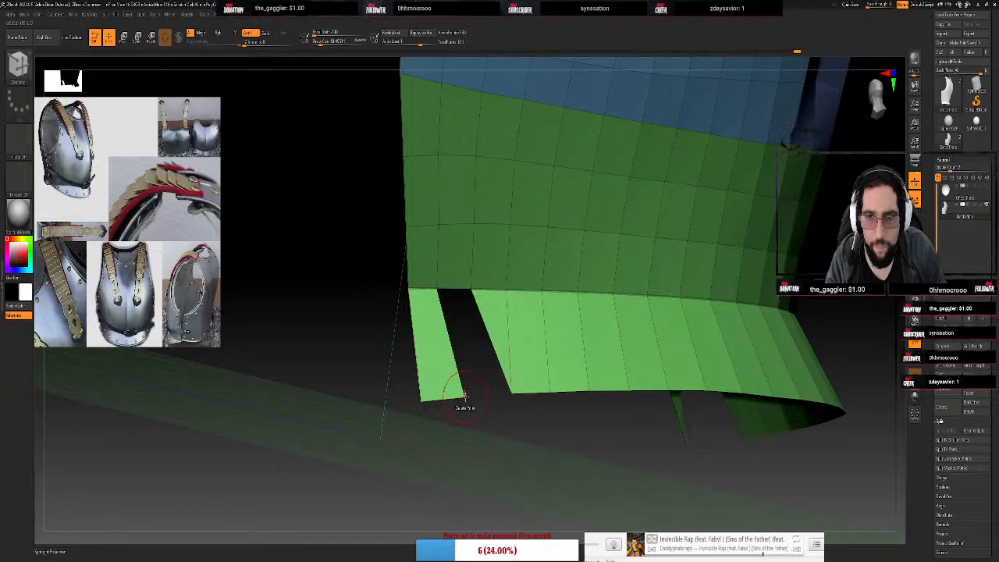
key(ctrl+z)
Set both the edge action and the polygon action of ZModeler to Do Nothing
key(space)
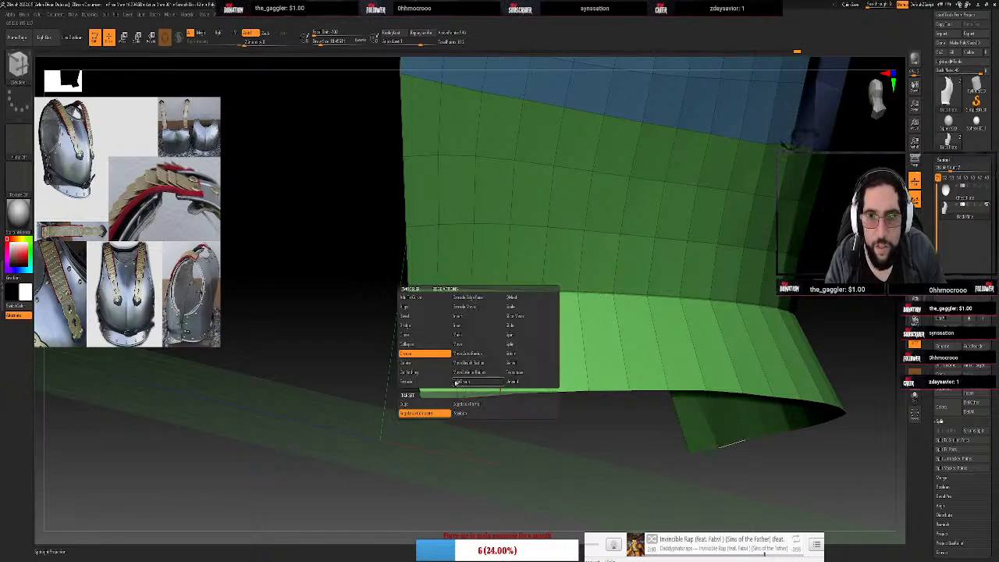
click(422, 374)
key(space)
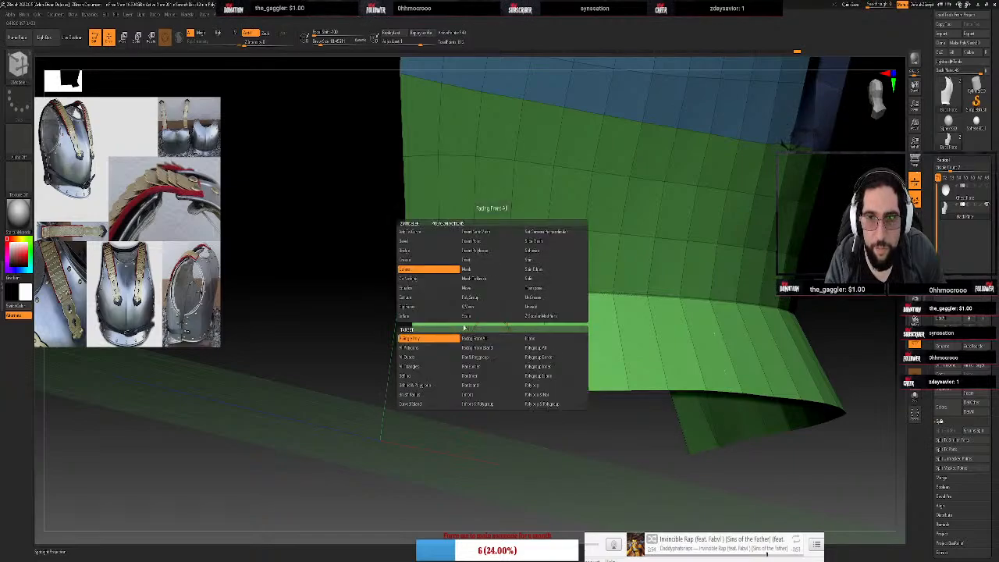
click(428, 279)
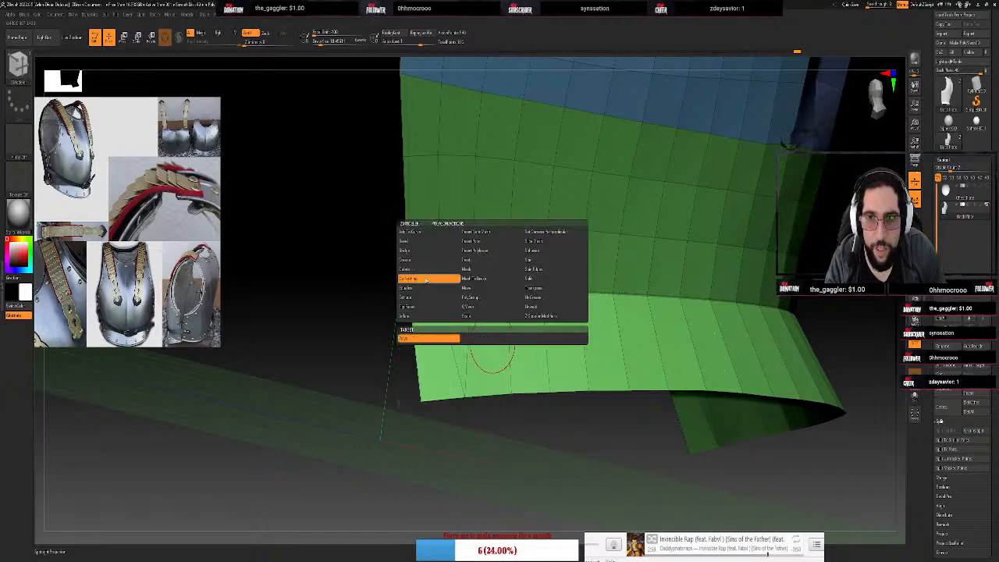
Try deleting the lower rim point beside the side corner, and undo the deletion
click(463, 398)
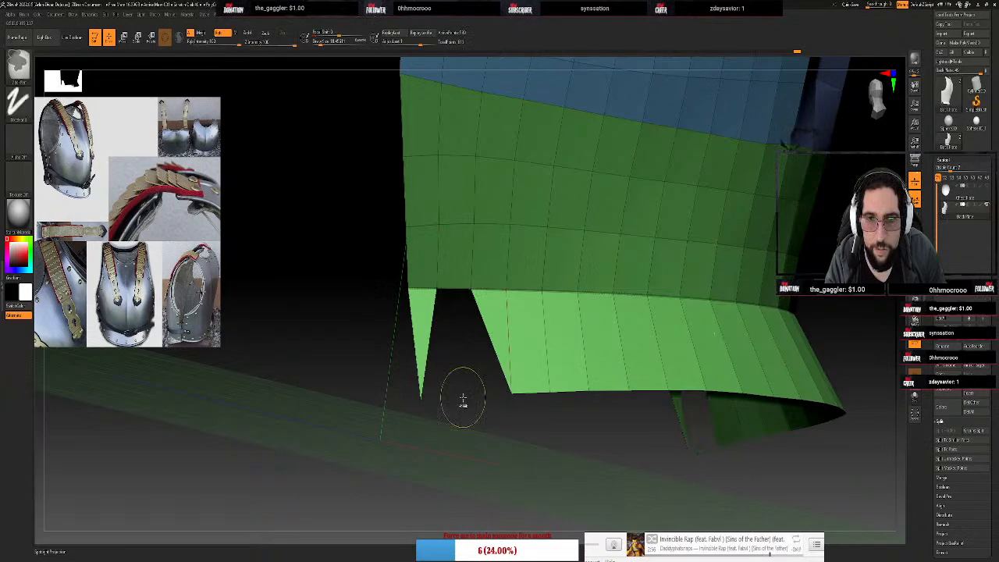
key(ctrl+z)
Set ZModeler's edge action to Delete, try deleting the rim edge near the side corner, and undo the deletion
key(space)
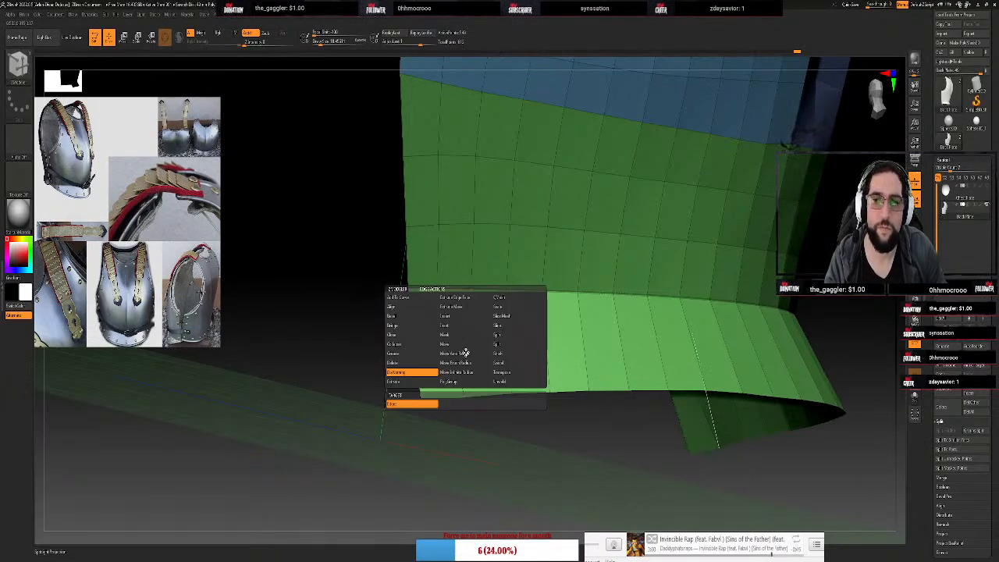
click(408, 376)
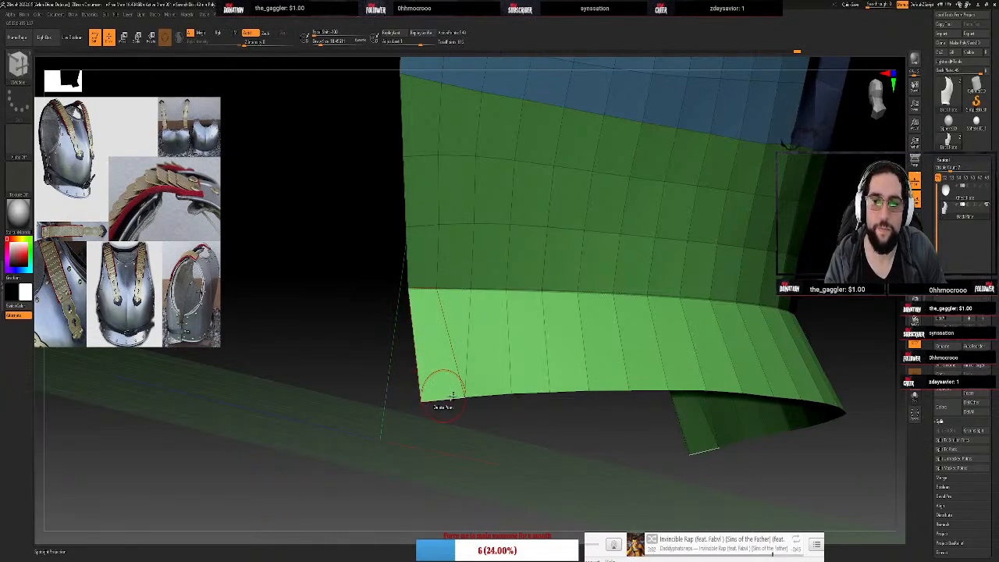
key(space)
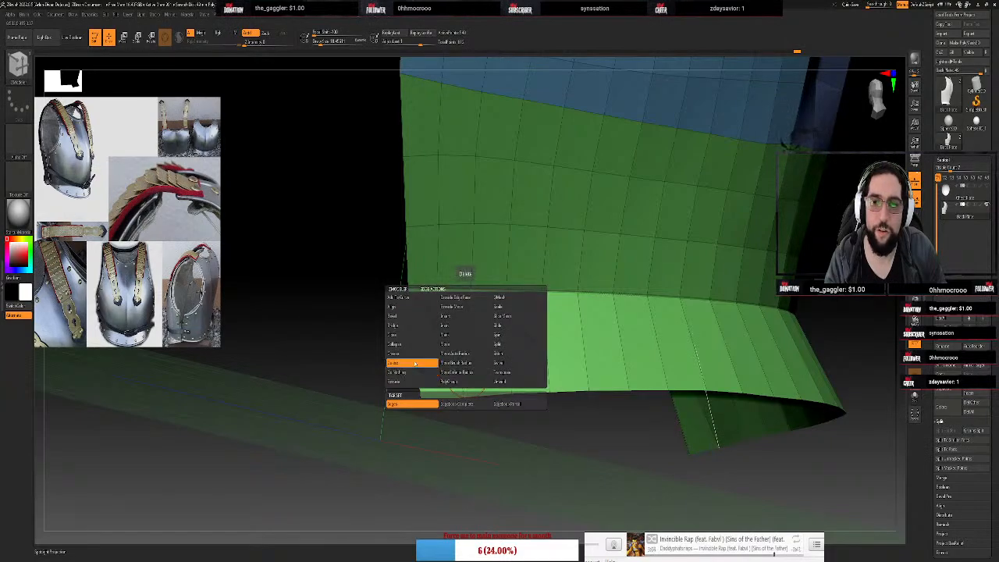
key(space)
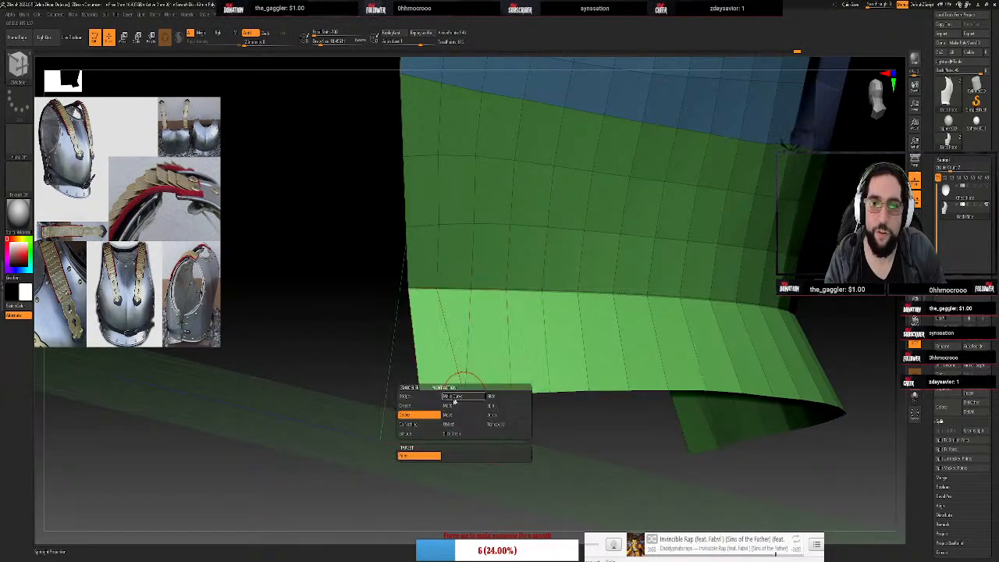
click(461, 357)
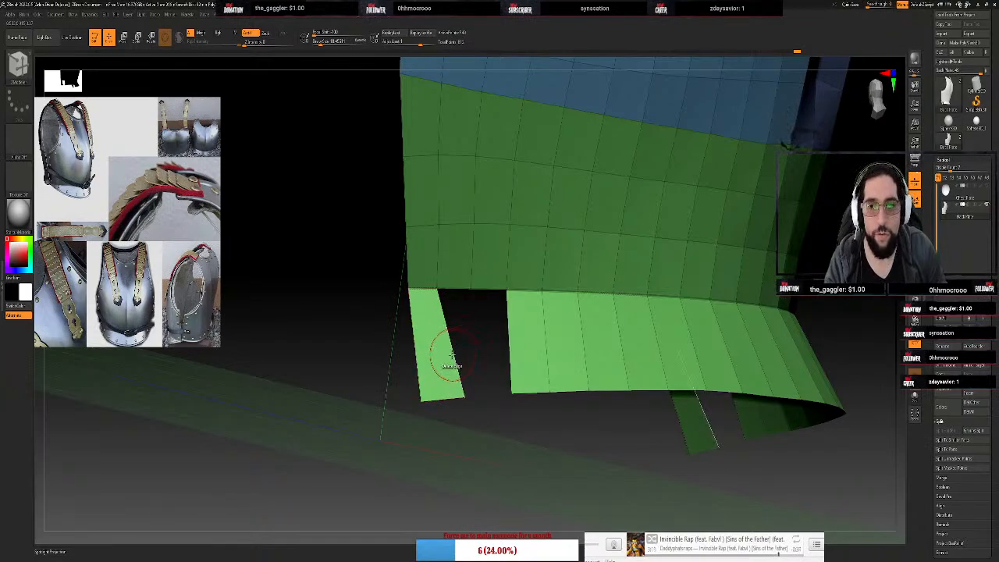
click(451, 355)
key(b)
key(s)
key(t)
key(ctrl+z)
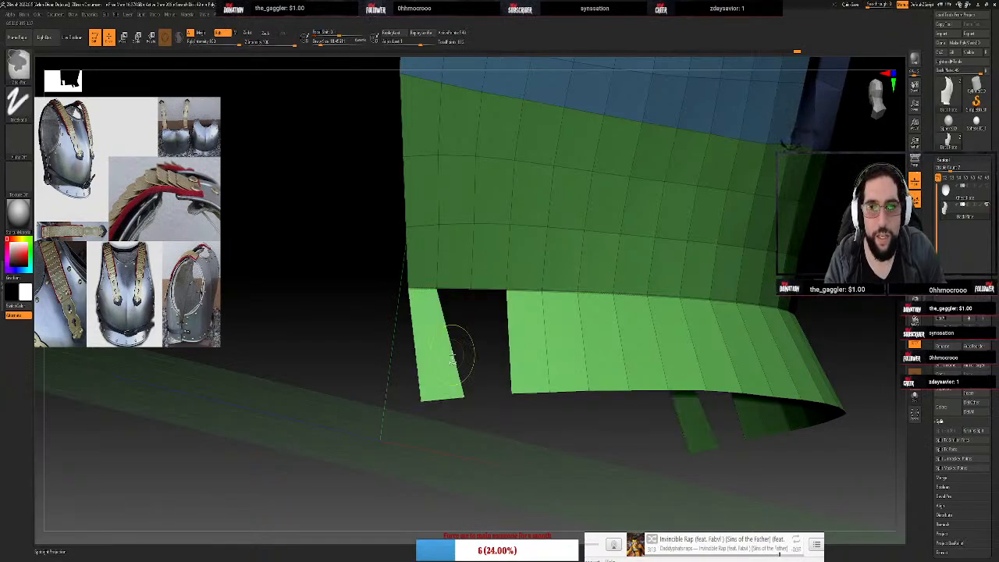
key(ctrl+z)
key(shift)
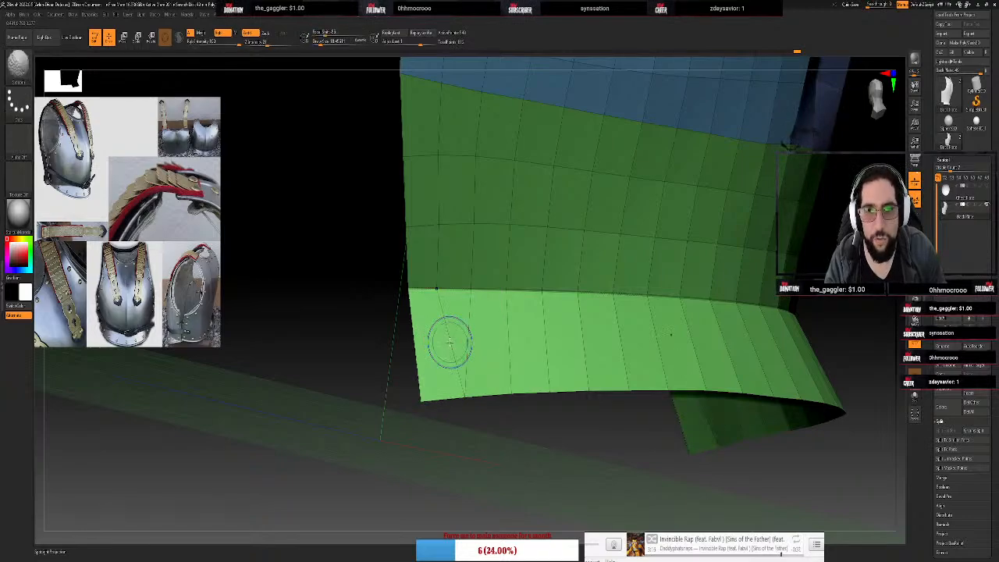
key(shift)
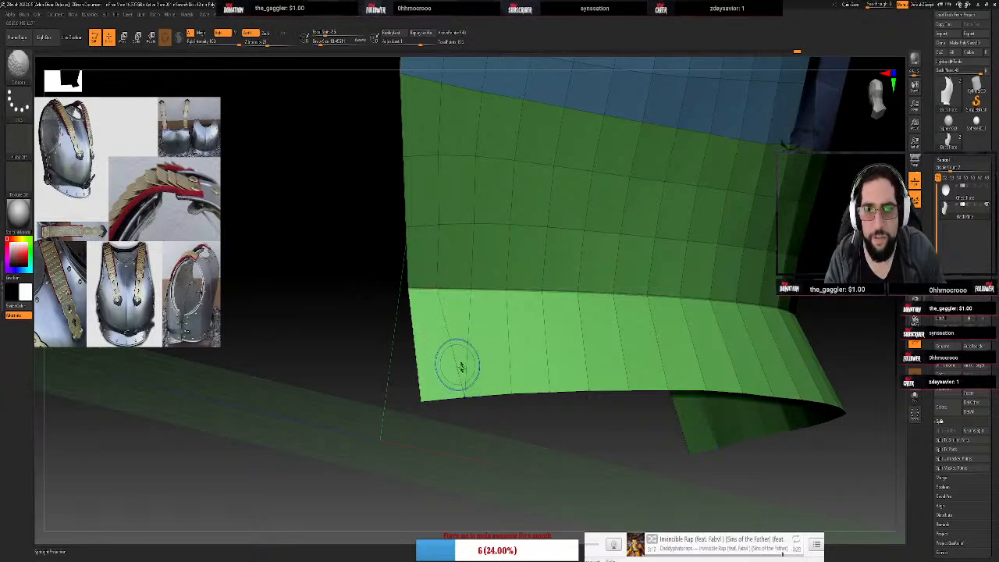
Examine the back plate's lower rim and side corner from below, with and without the smooth subdivision preview
key(b)
key(z)
key(m)
drag(504, 433, 504, 459)
drag(498, 407, 494, 398)
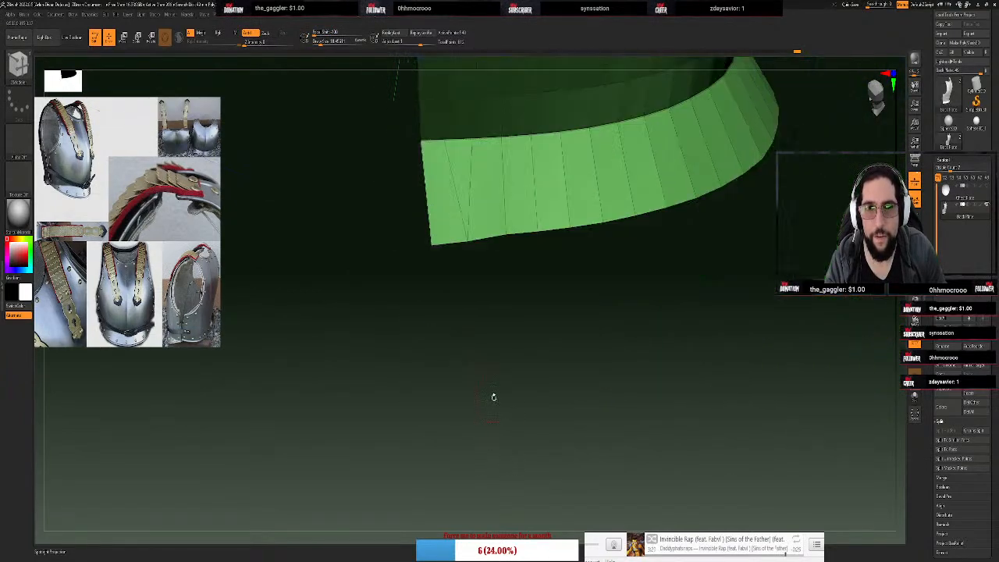
alt+drag(661, 312, 532, 517)
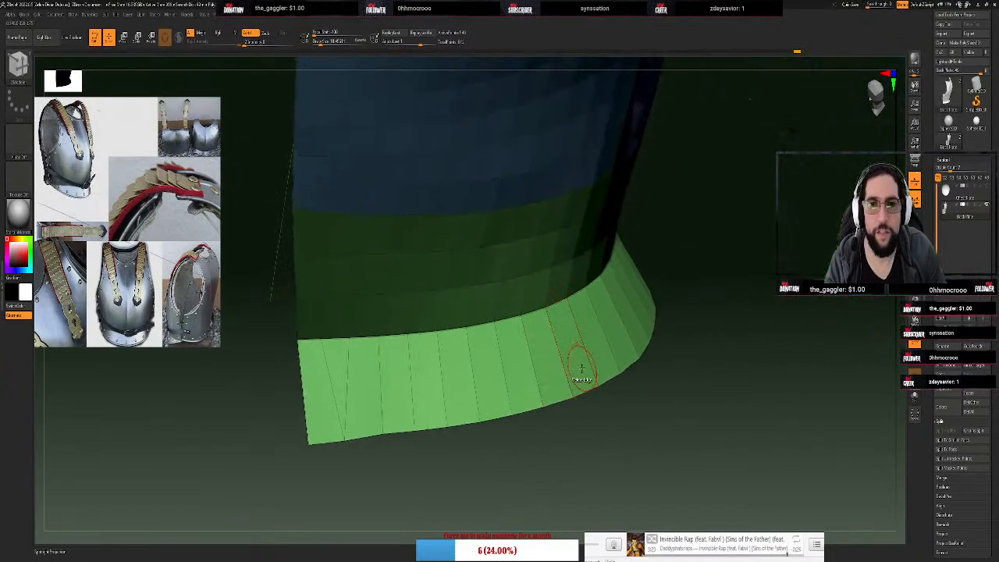
scroll(580, 366, down, 5)
drag(628, 347, 655, 307)
key(d)
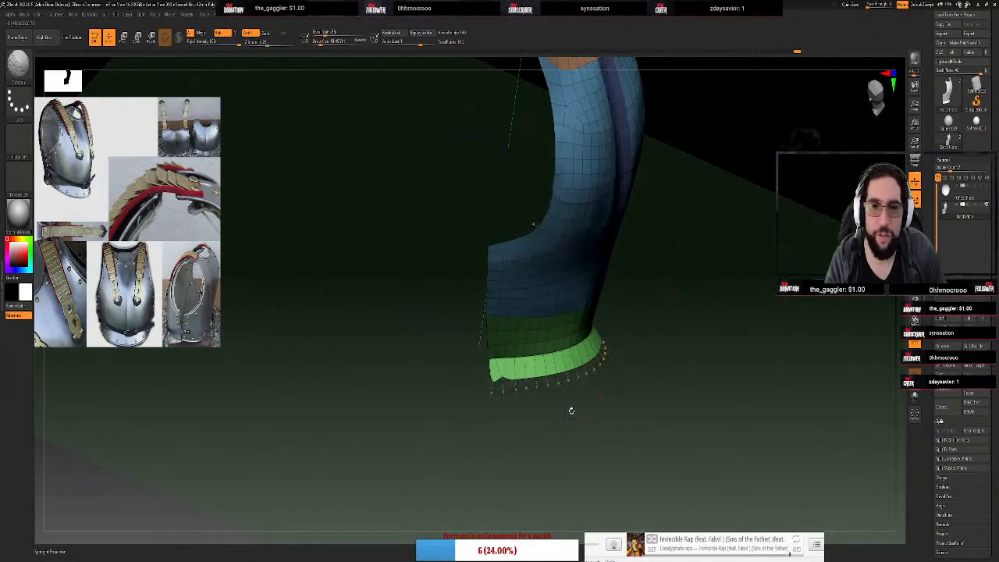
key(shift+d)
scroll(546, 414, up, 10)
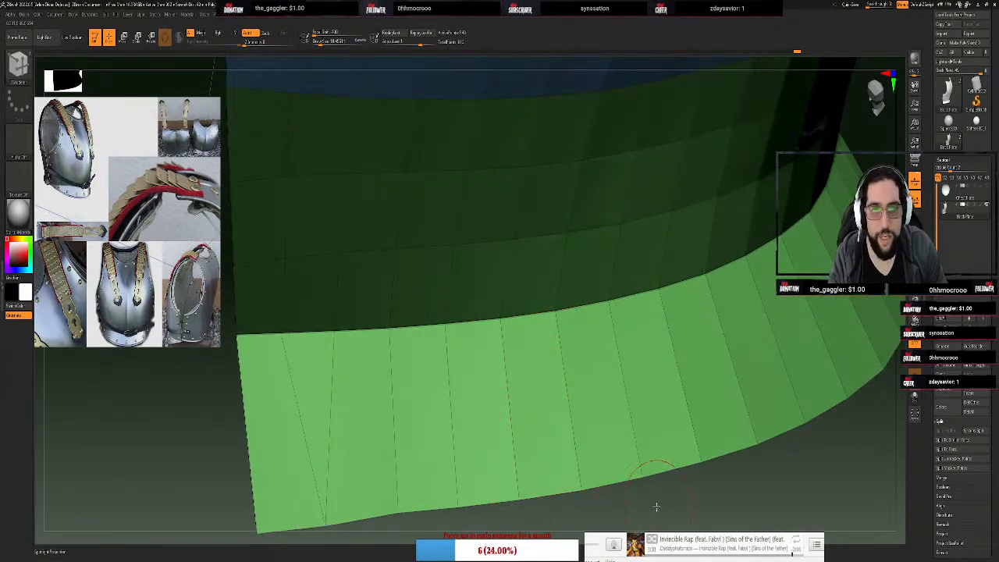
drag(656, 508, 357, 357)
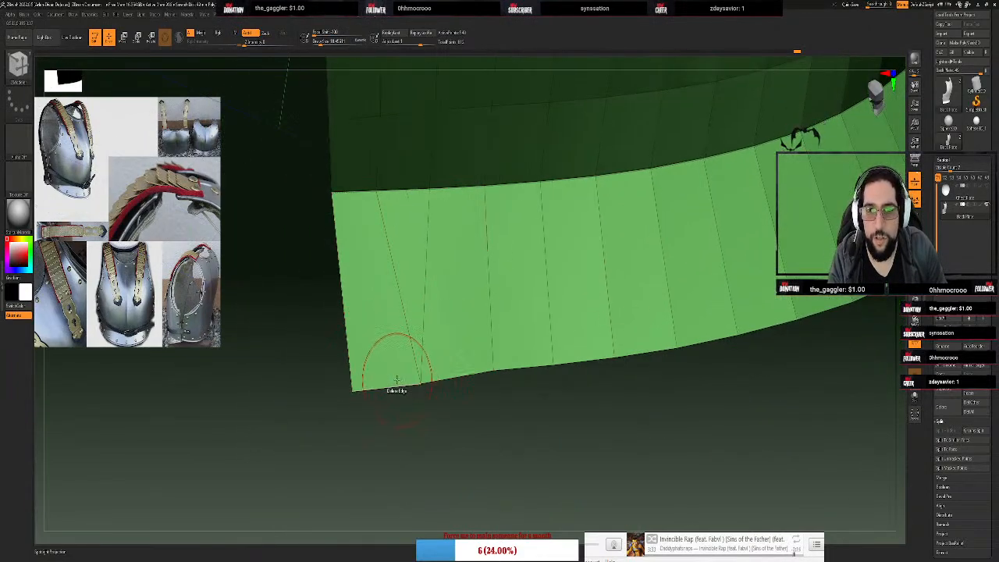
Set ZModeler's edge action to Delete and its point action to Split with Do Not Crease and Do Not Regroup
key(space)
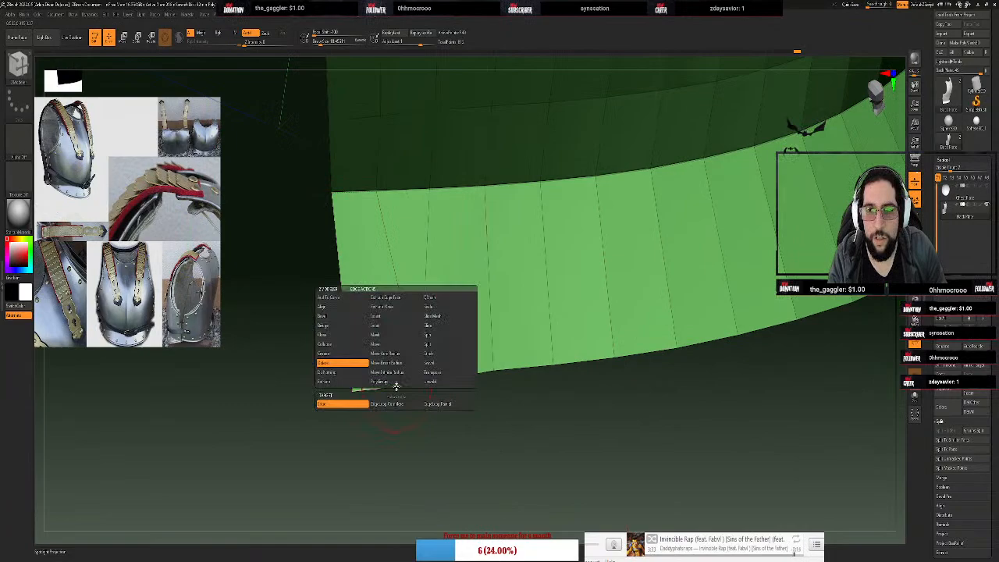
click(340, 363)
key(space)
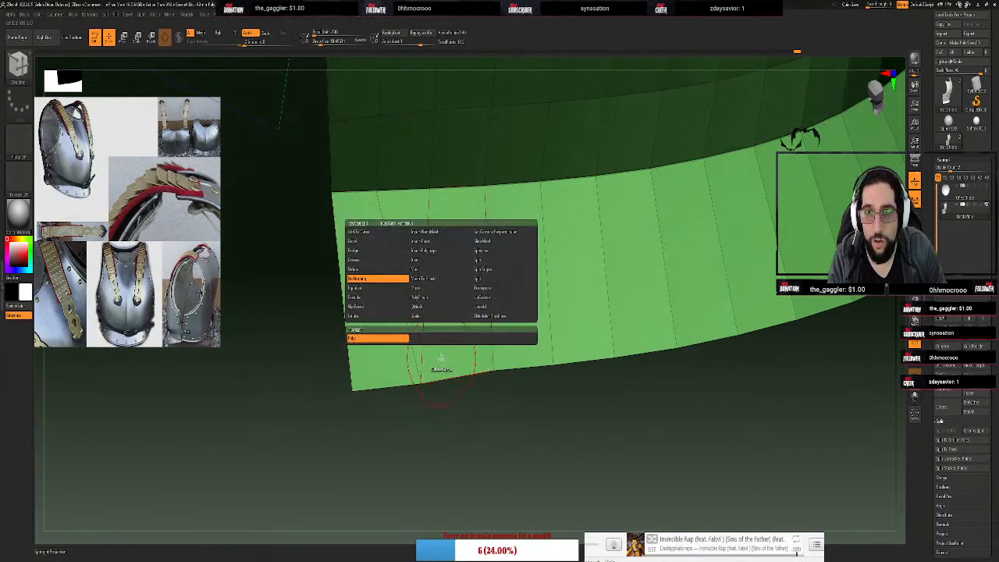
key(space)
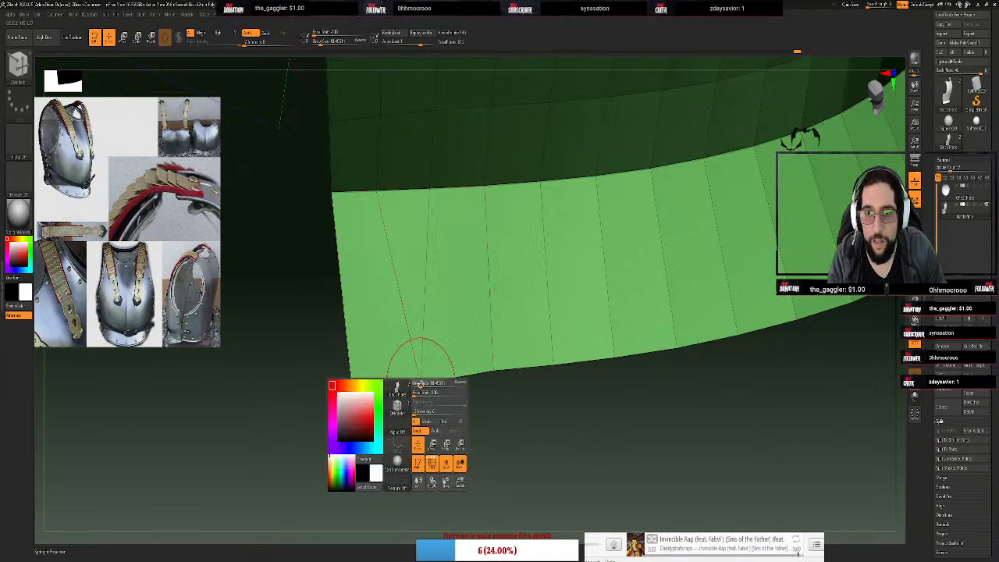
key(space)
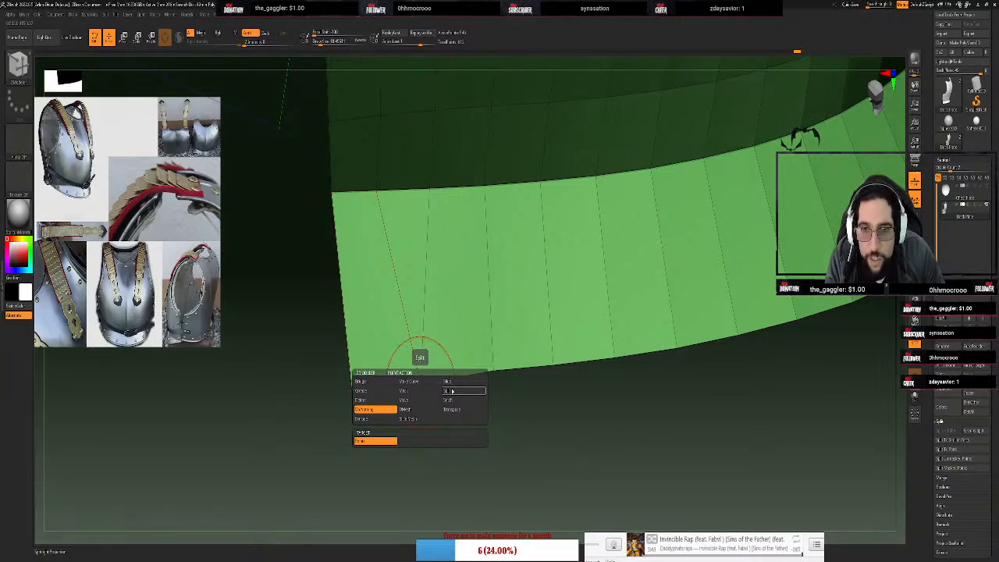
click(452, 390)
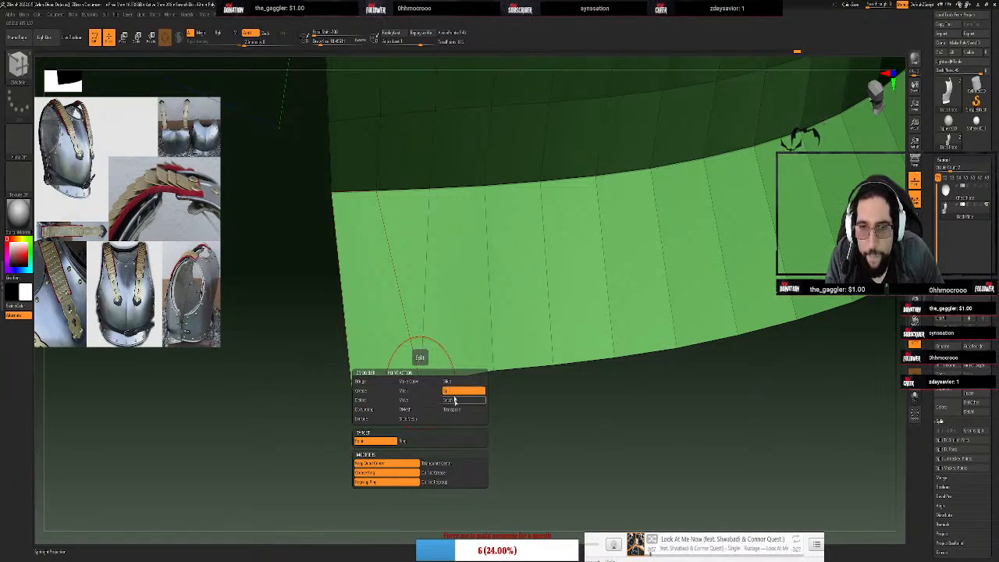
click(452, 474)
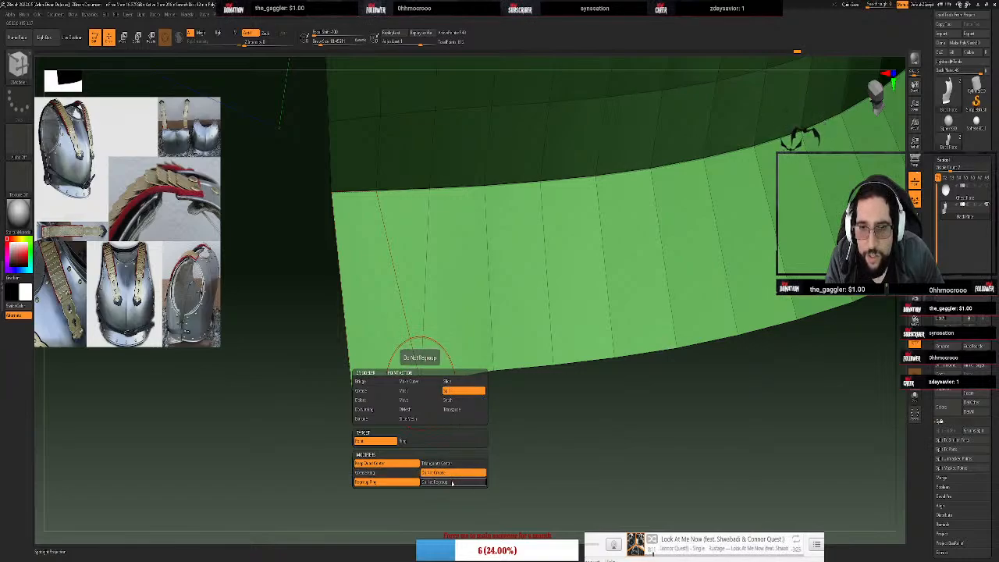
click(452, 483)
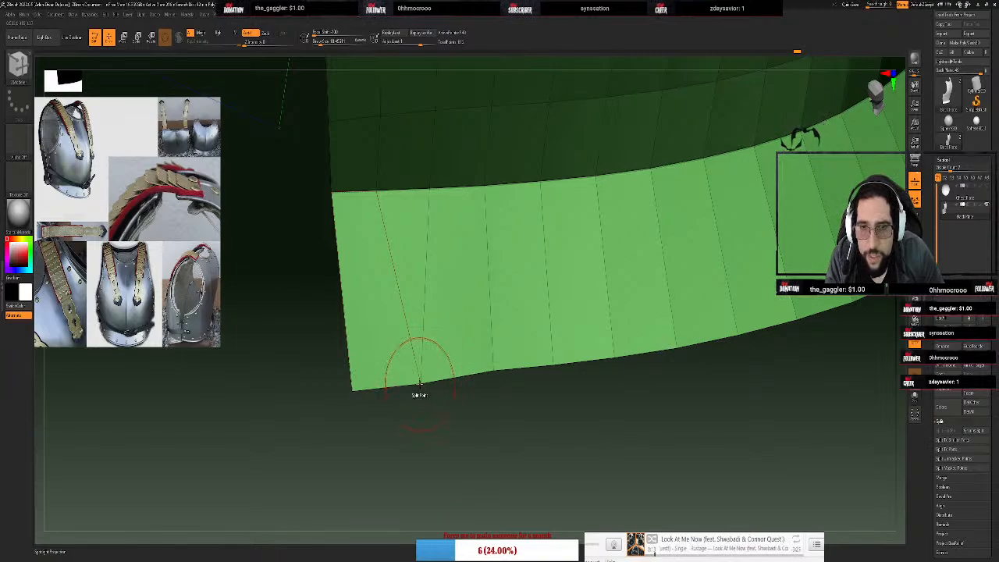
Try splitting the lower rim point where the two converging edges meet, and undo the split
click(406, 384)
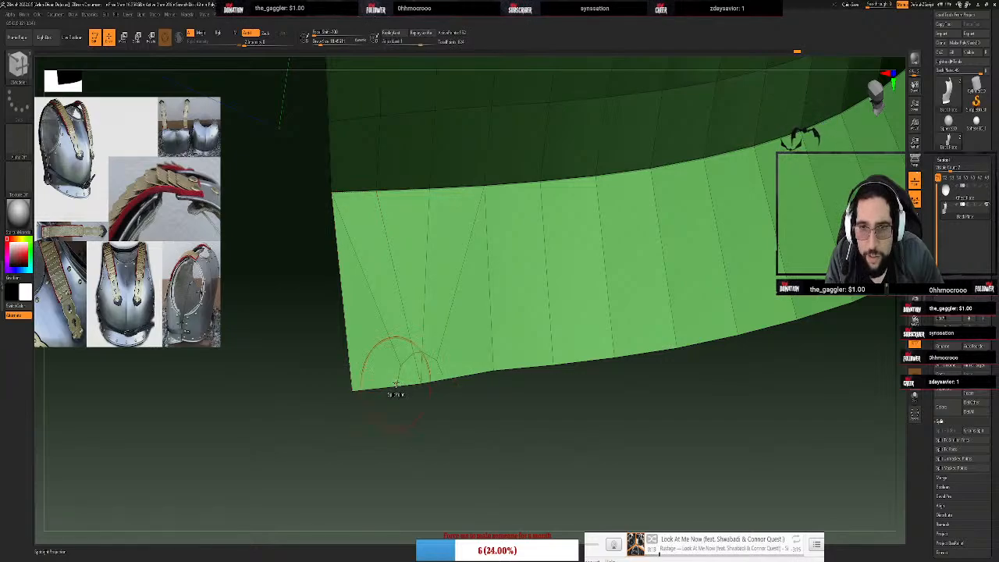
key(ctrl)
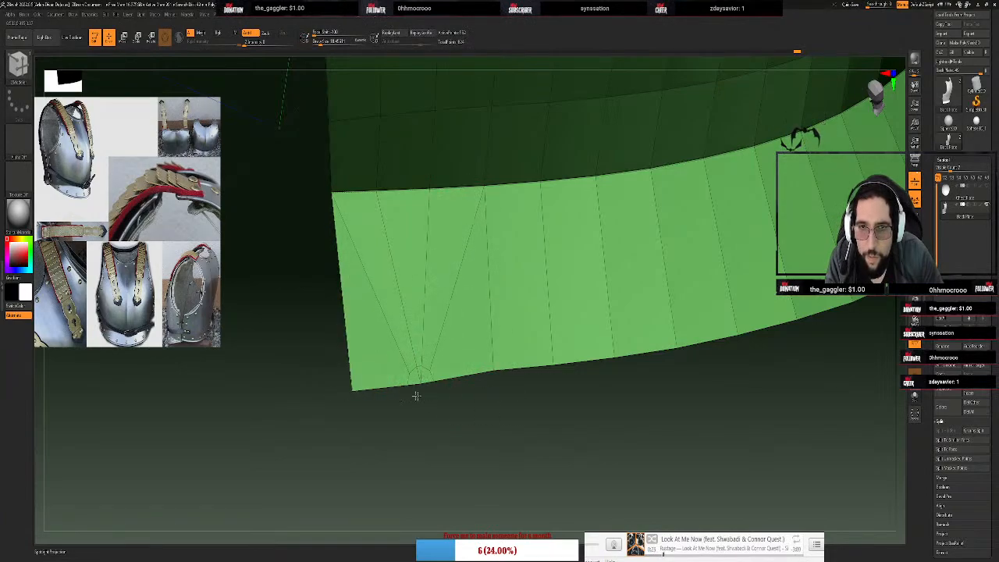
key(ctrl)
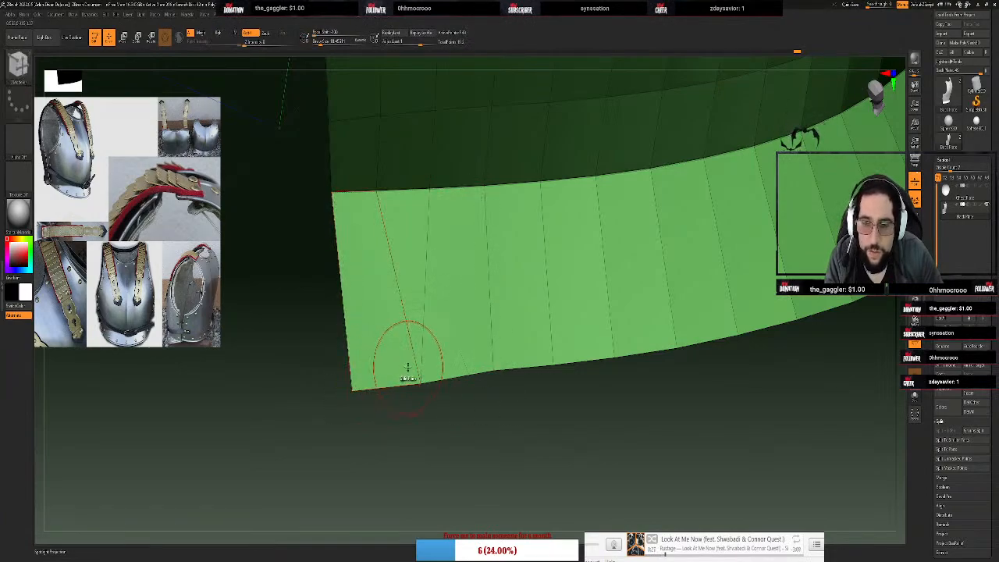
key(b)
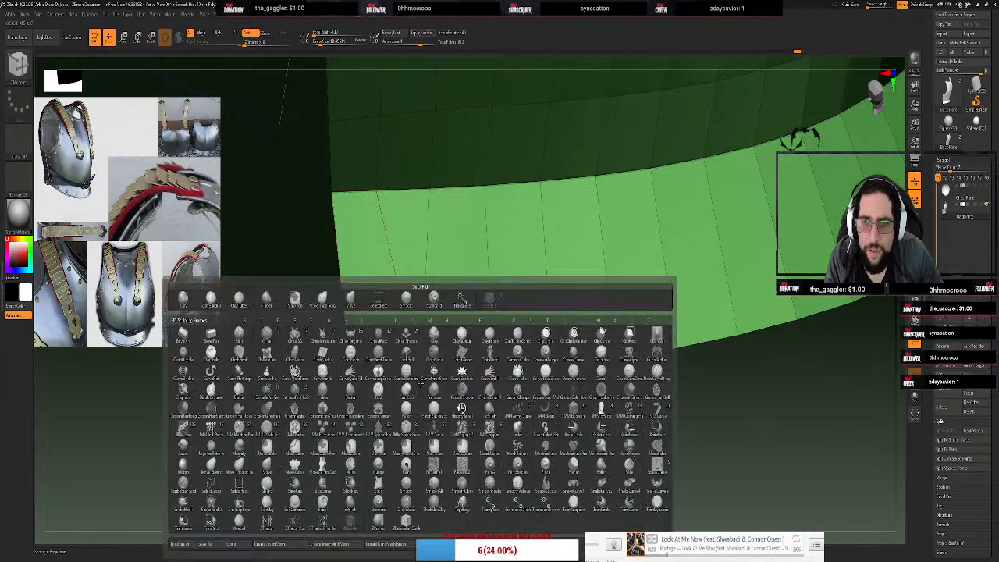
key(Escape)
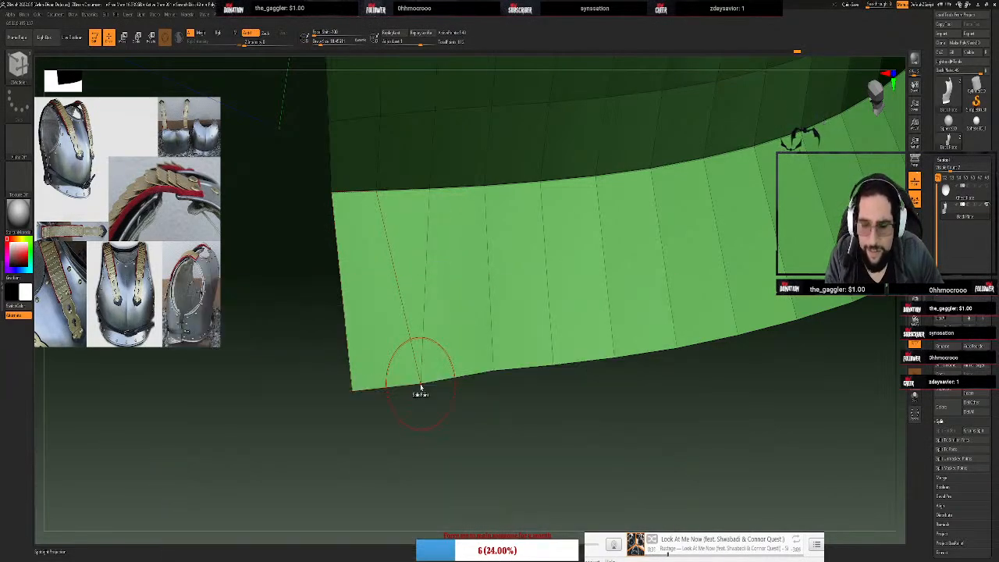
Set the point action to Extrude, try extruding the rim point beside the side corner twice, and undo both extrusions
key(space)
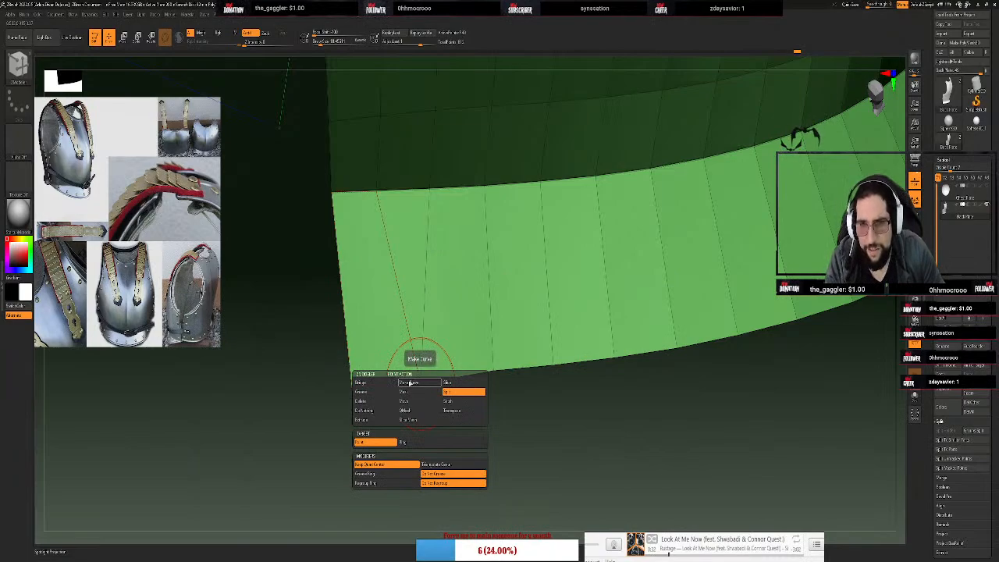
click(382, 420)
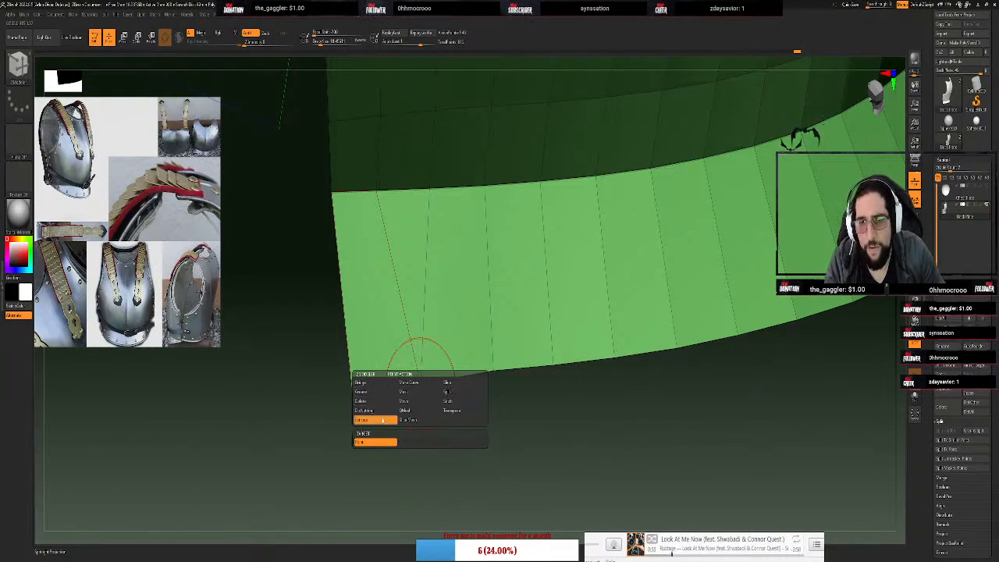
drag(420, 383, 414, 387)
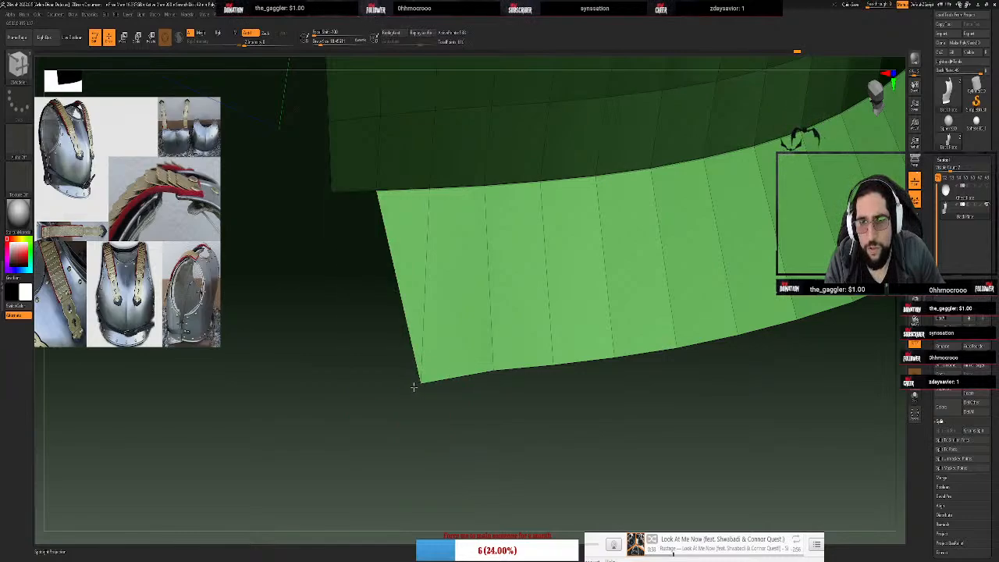
key(ctrl+z)
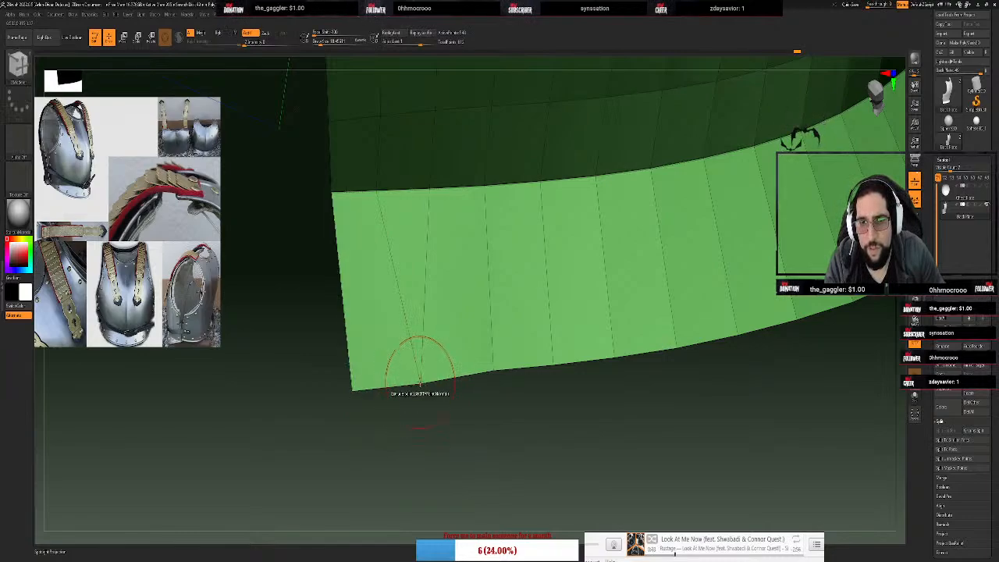
key(shift)
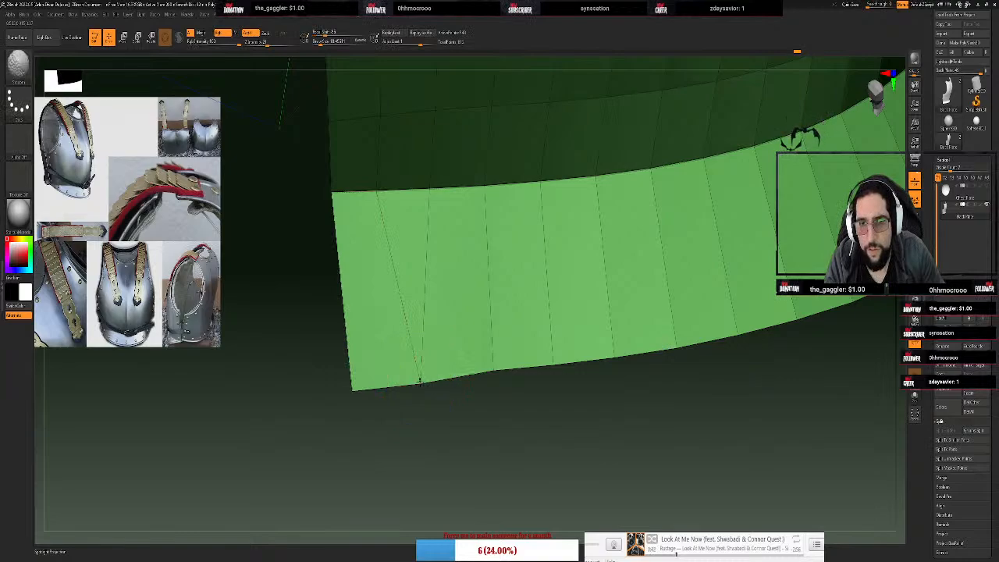
click(419, 382)
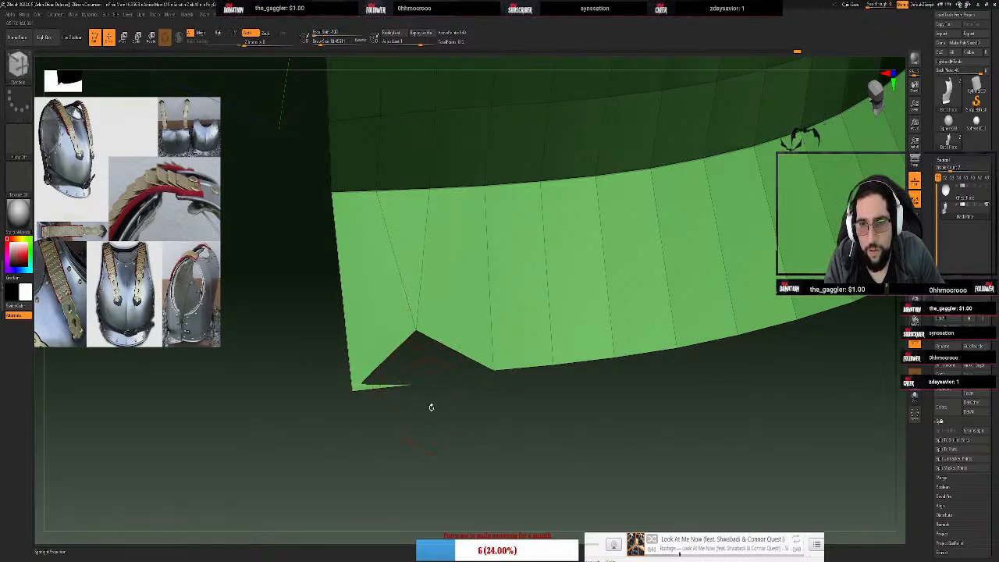
key(ctrl+z)
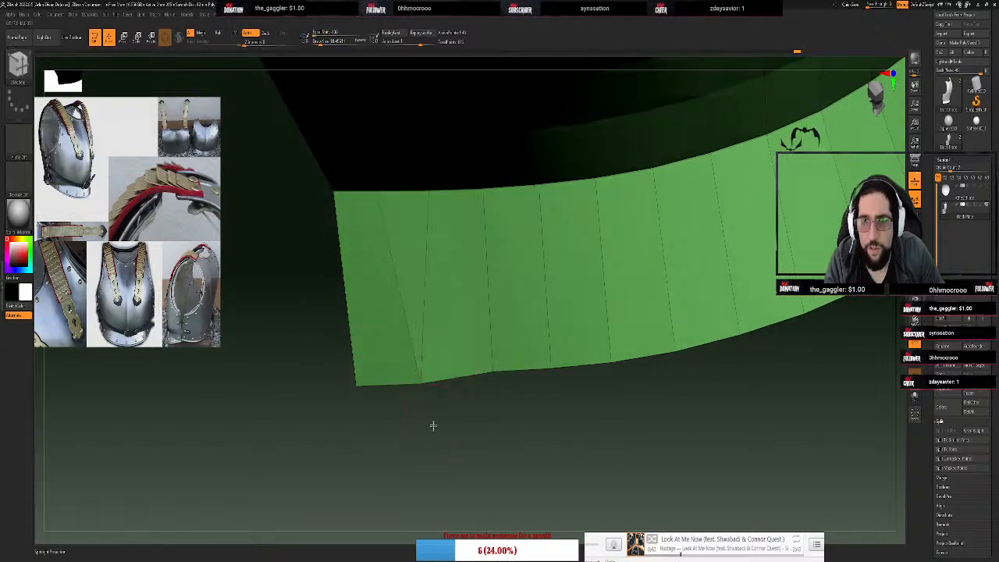
Try QMesh as the point action on the lower rim point, and Split with the Ring and Point targets
drag(433, 425, 421, 378)
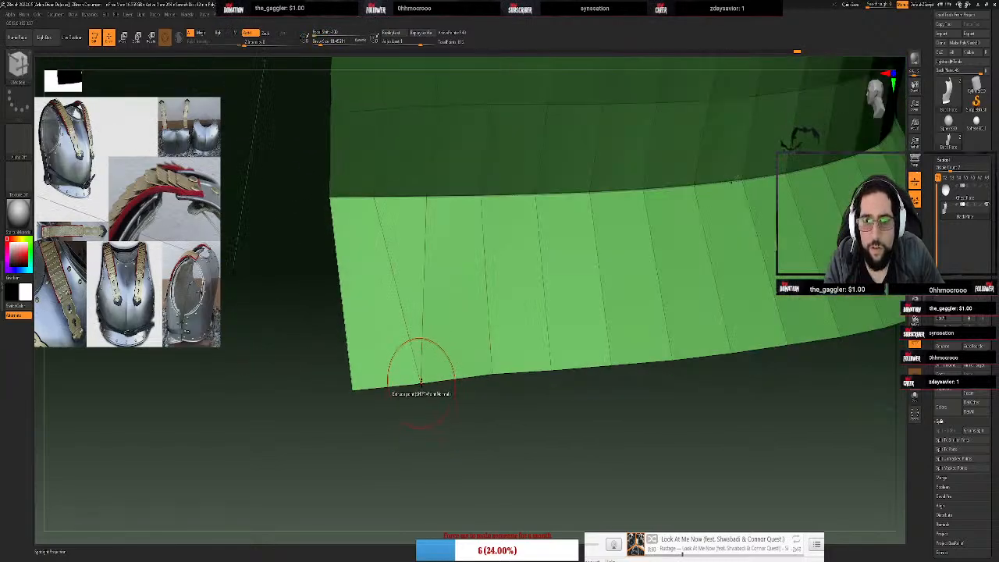
key(space)
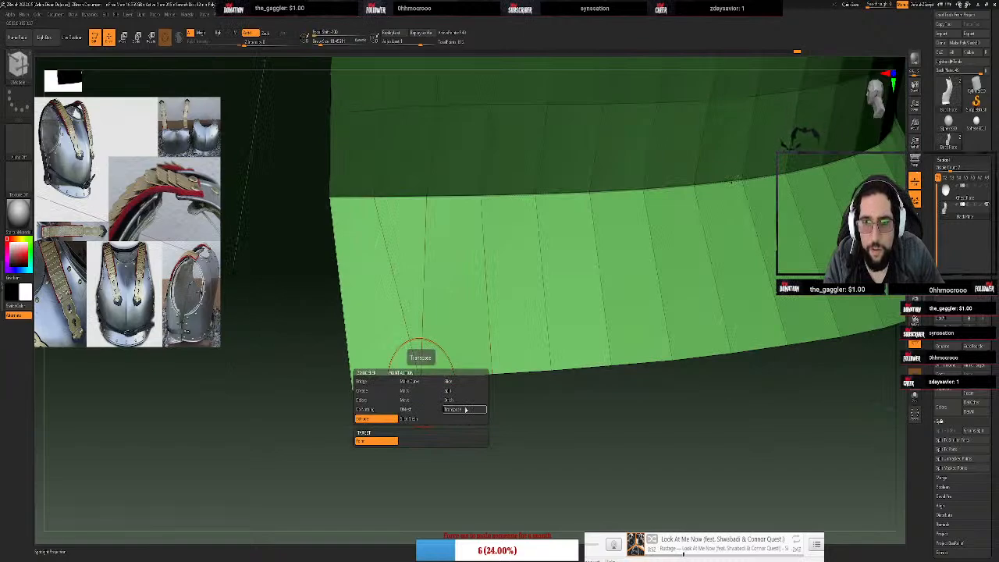
click(422, 410)
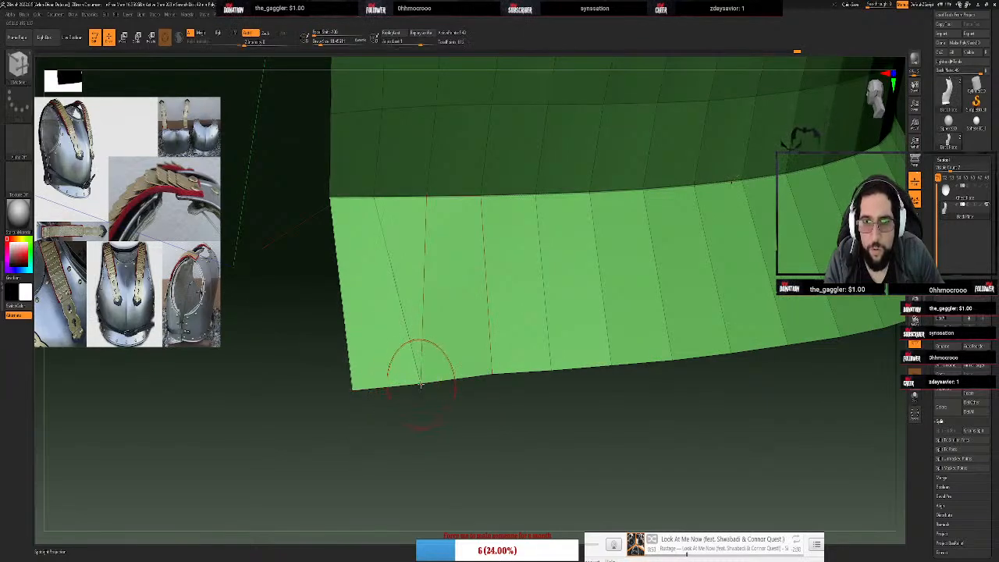
key(space)
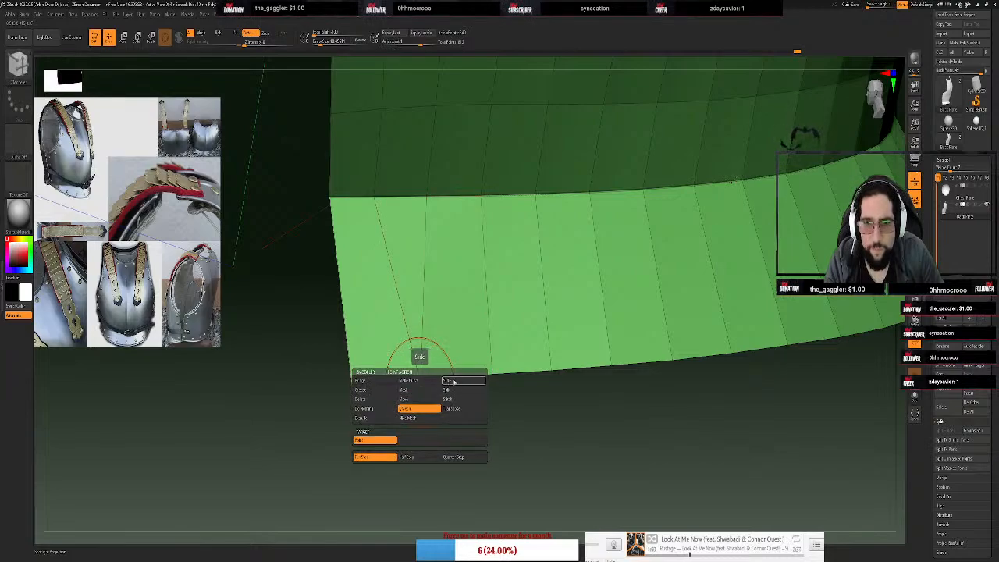
click(456, 390)
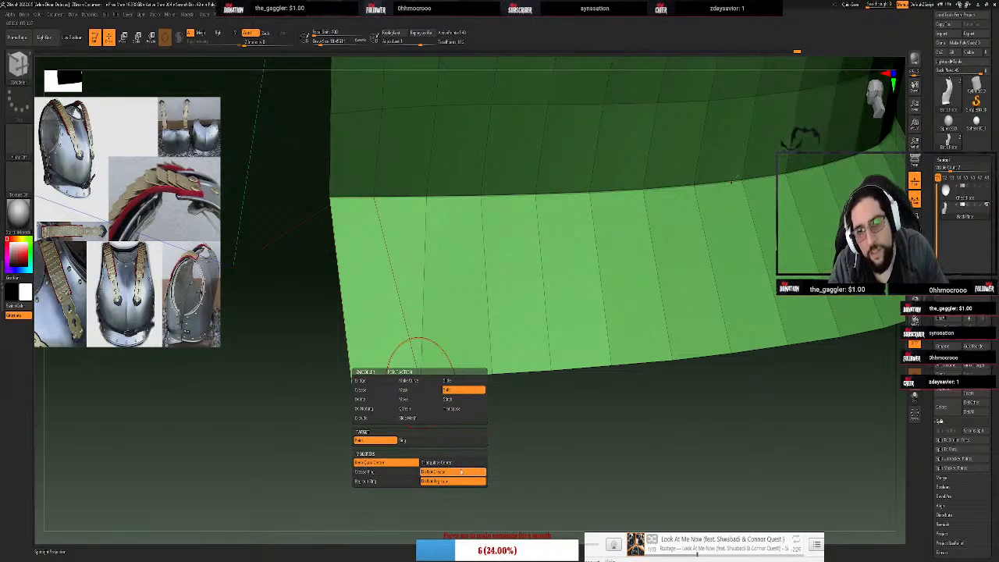
click(403, 441)
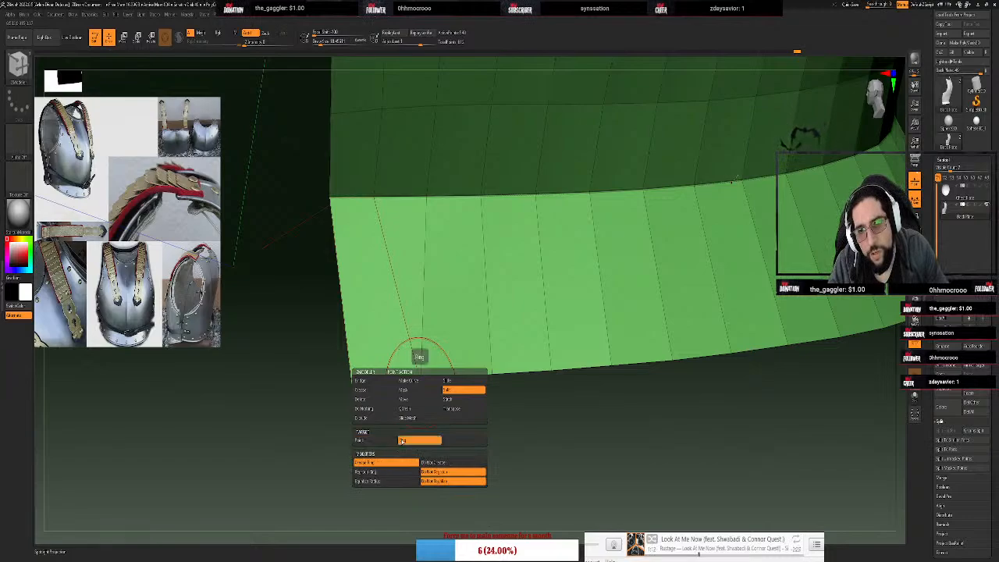
click(368, 442)
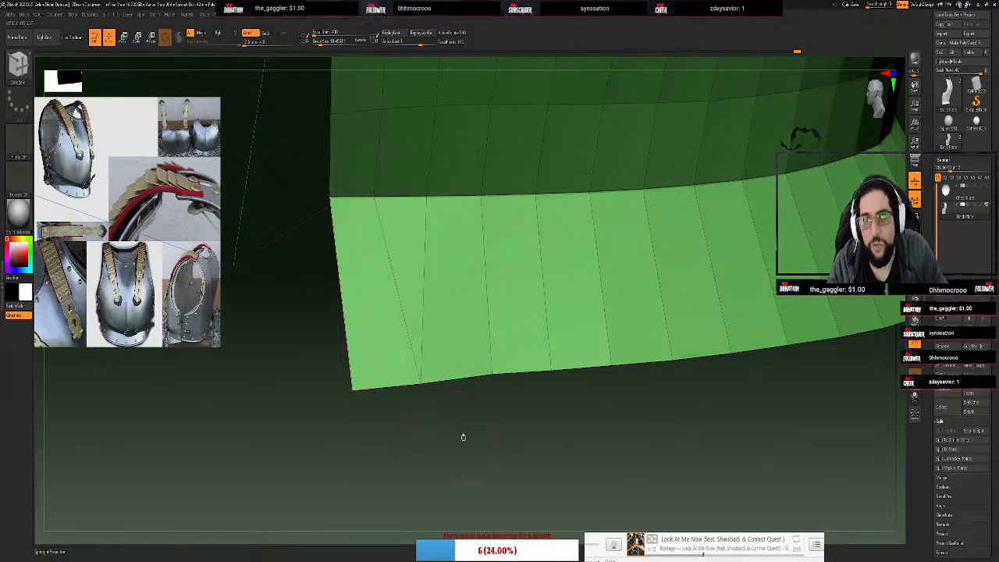
Set ZModeler's point action to Move at the rim point where the two edges converge
drag(462, 435, 435, 437)
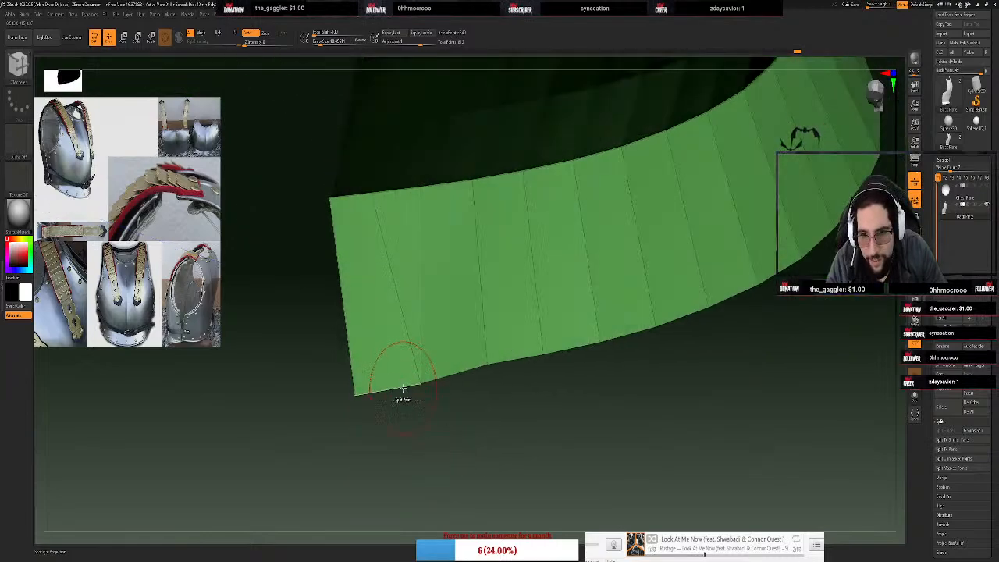
key(space)
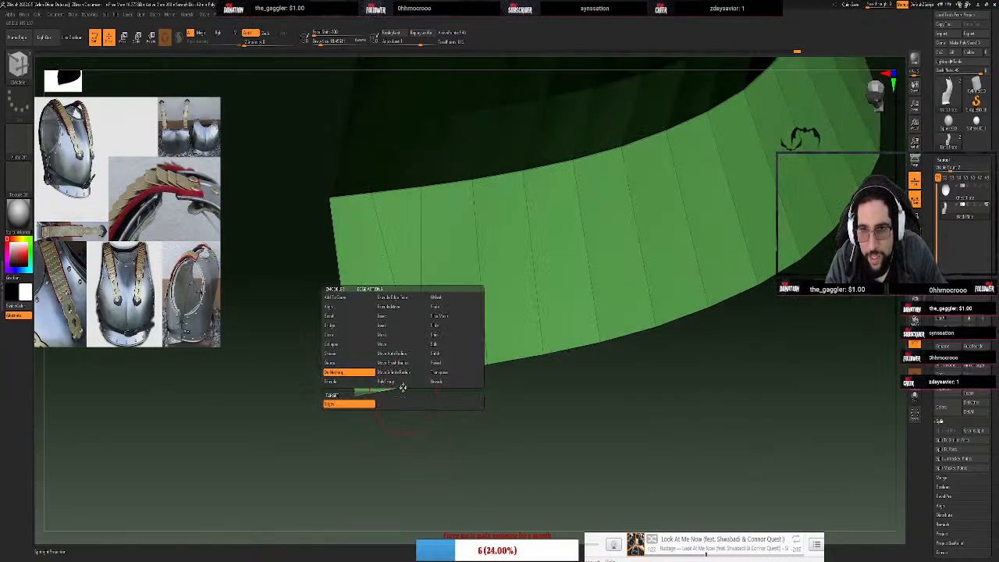
key(space)
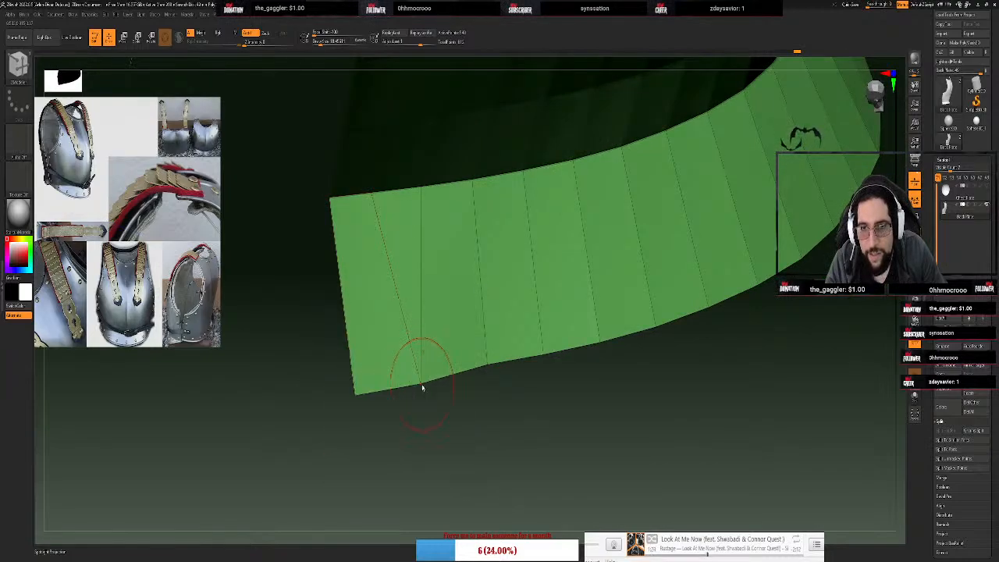
key(space)
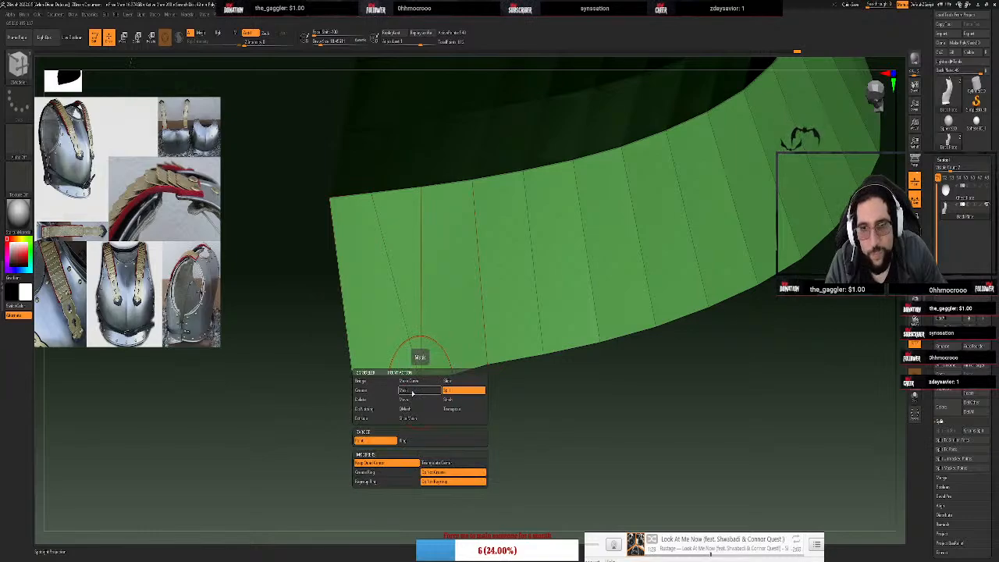
click(414, 401)
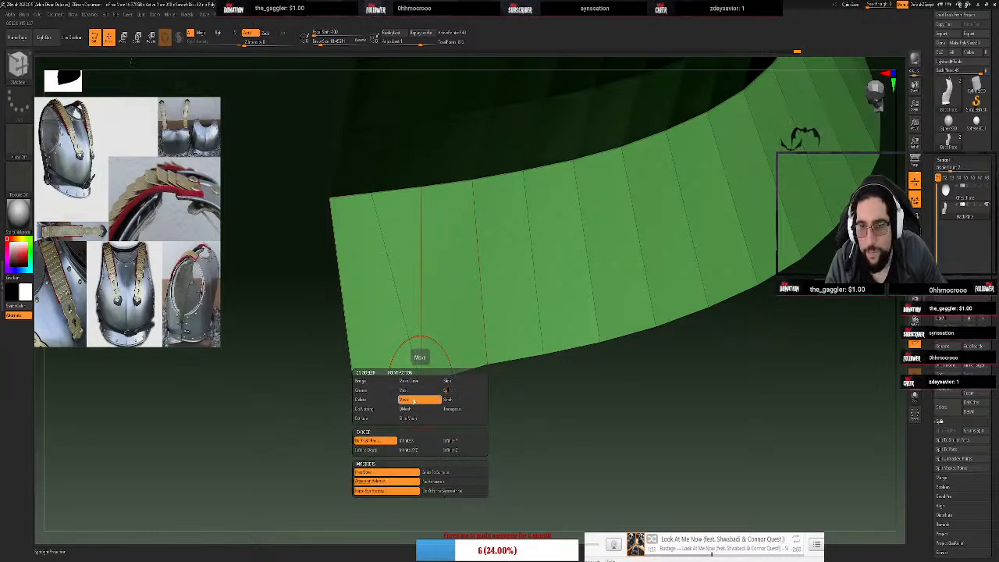
Compare the lower rim and side corner with and without the smooth subdivision preview
drag(462, 419, 456, 423)
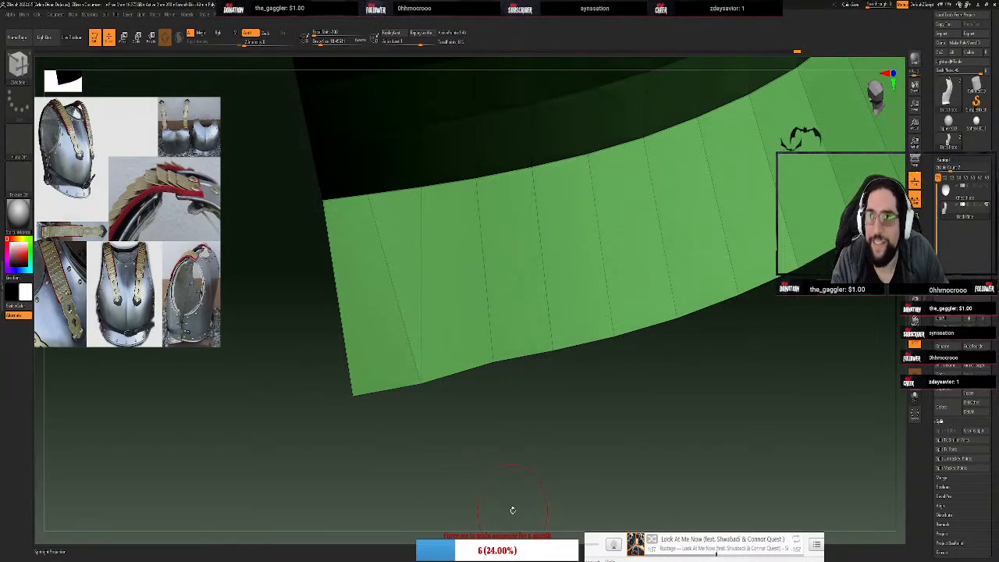
key(d)
key(shift+d)
key(d)
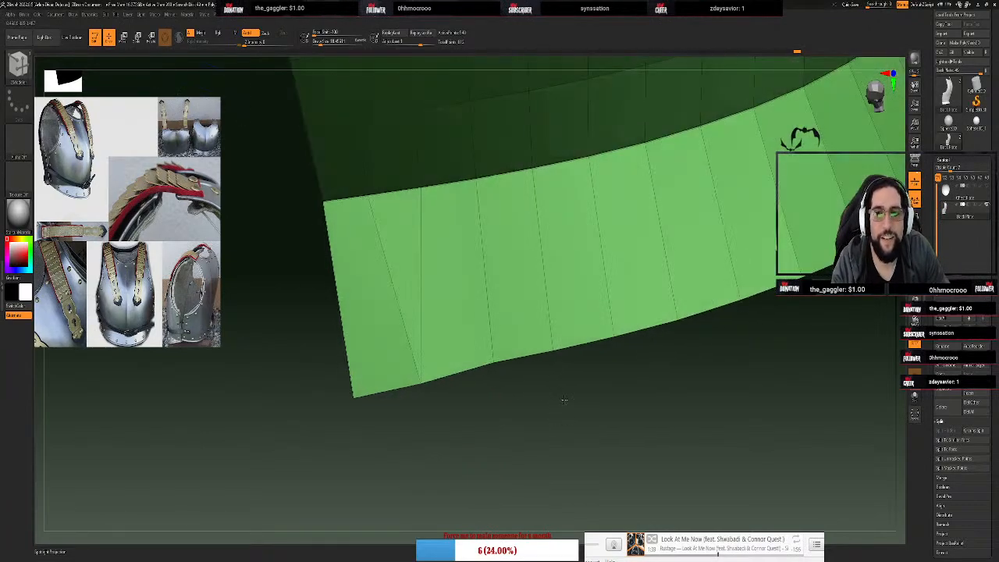
key(ctrl+z)
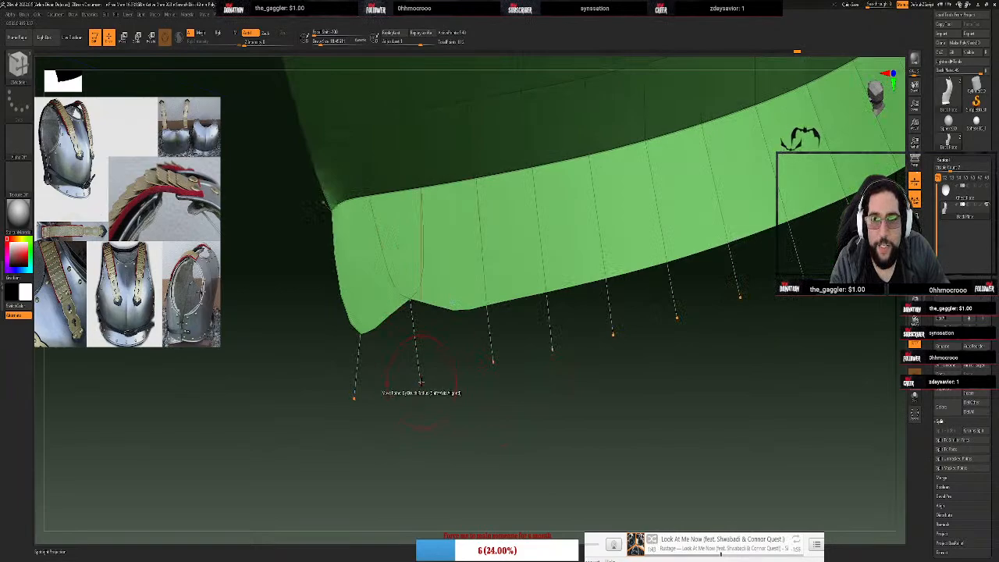
key(space)
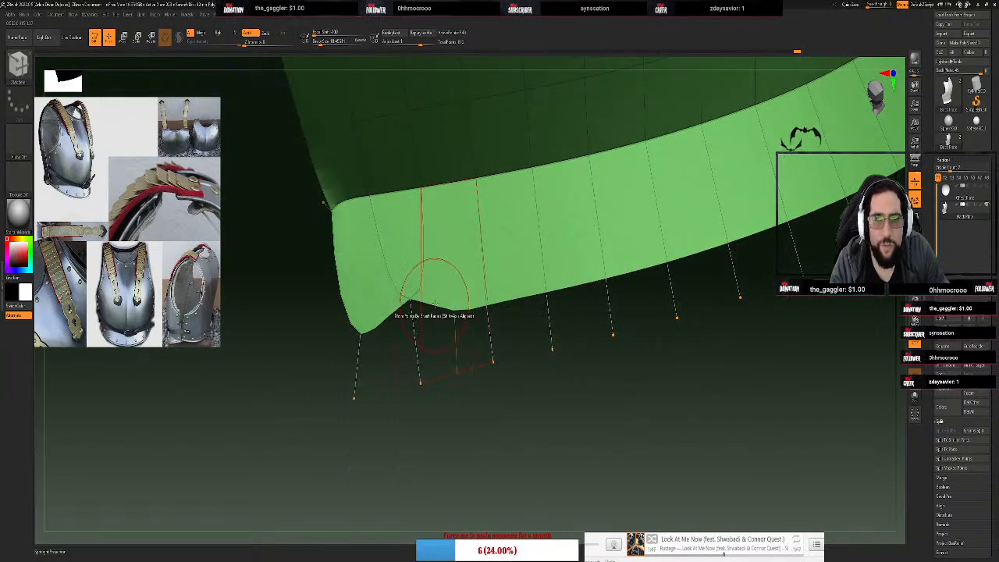
key(space)
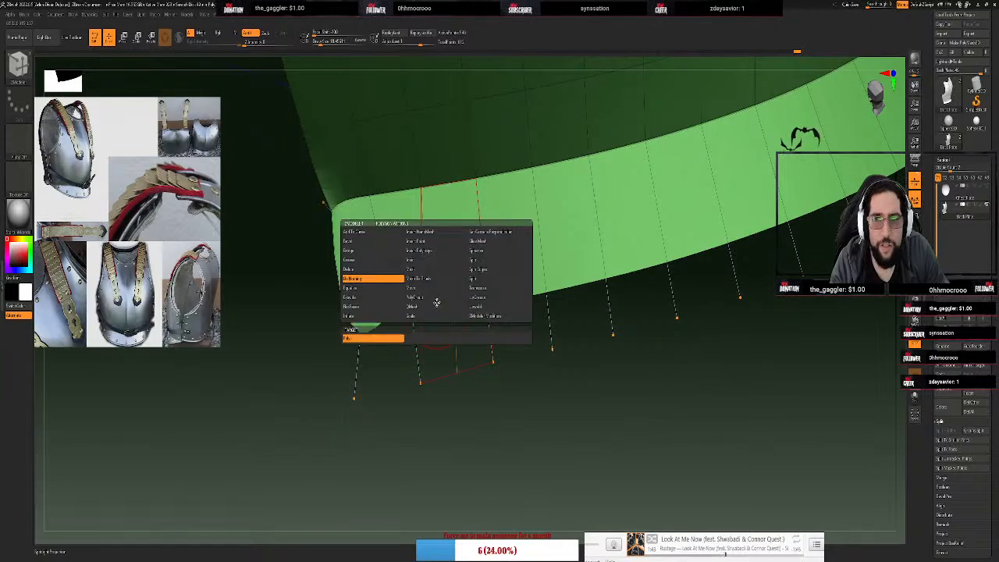
click(373, 259)
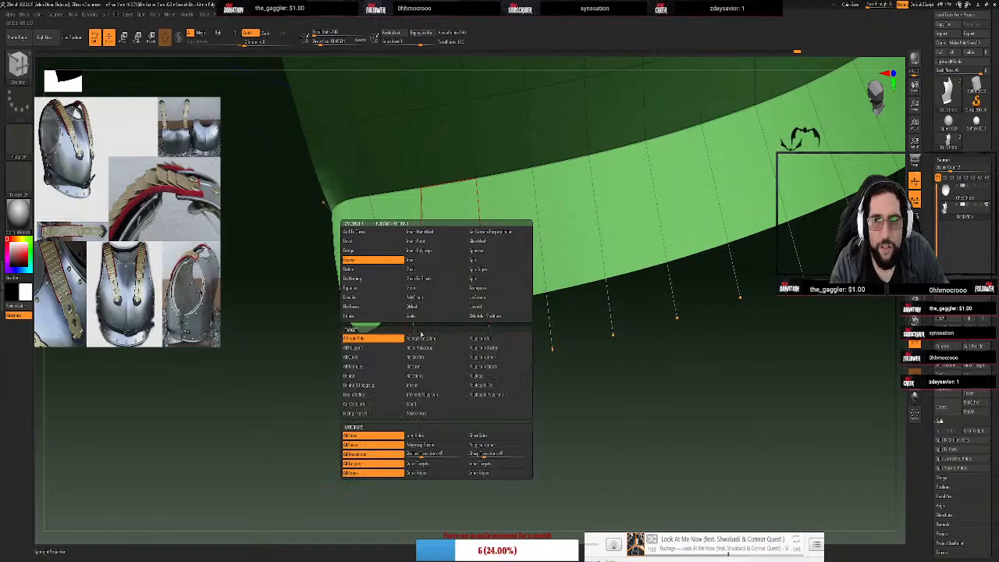
click(365, 280)
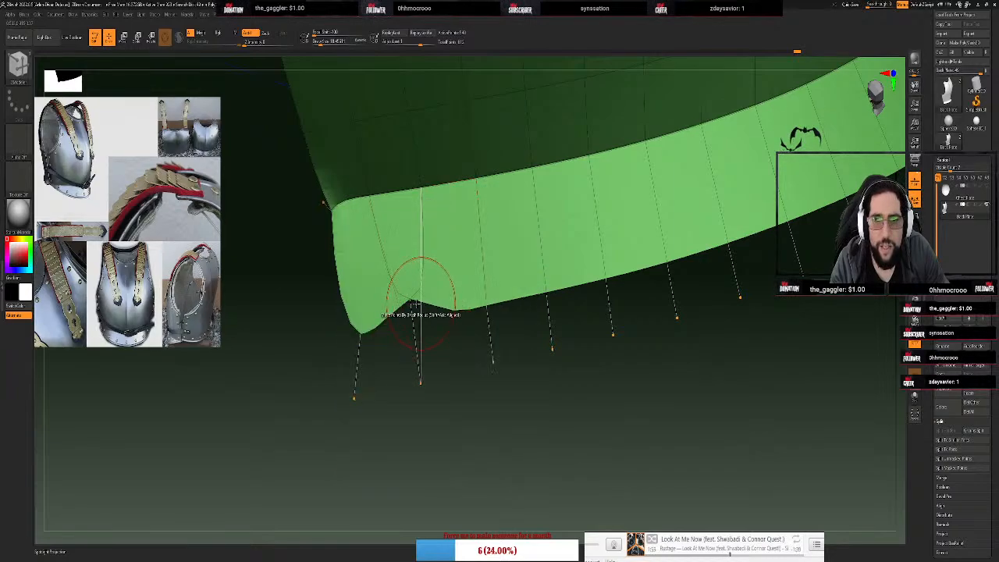
Turn off the smooth subdivision preview and set the edge action to Crease with the EdgeLoop Complete target
key(shift+d)
key(space)
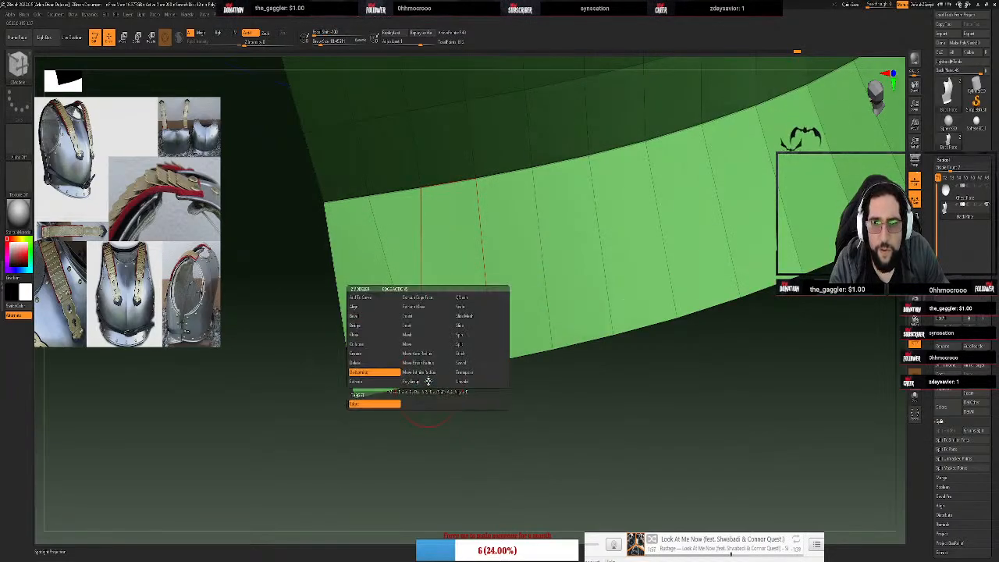
click(367, 353)
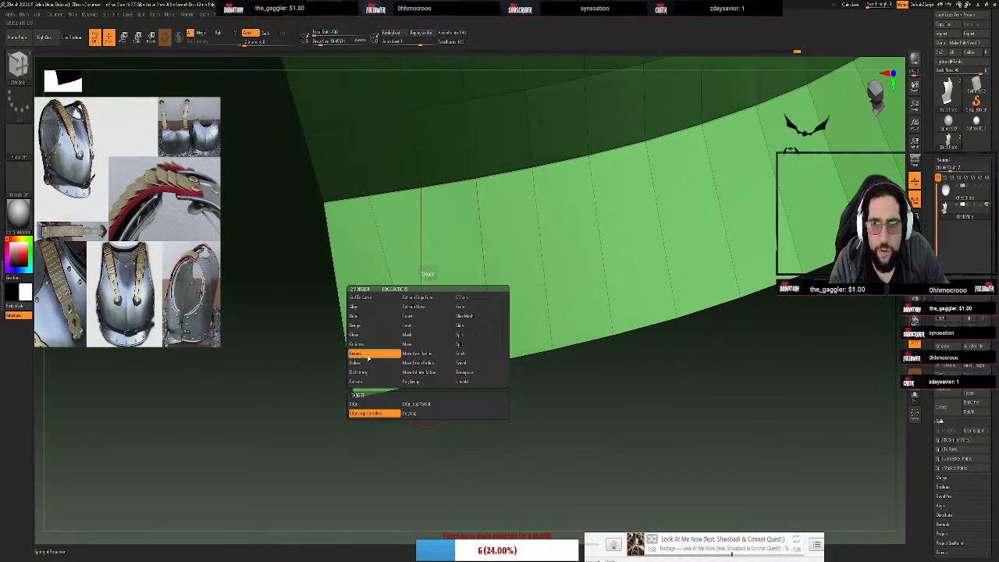
click(379, 413)
Crease the edge loops along the back plate's lower rim, including the section beside the side corner
click(439, 379)
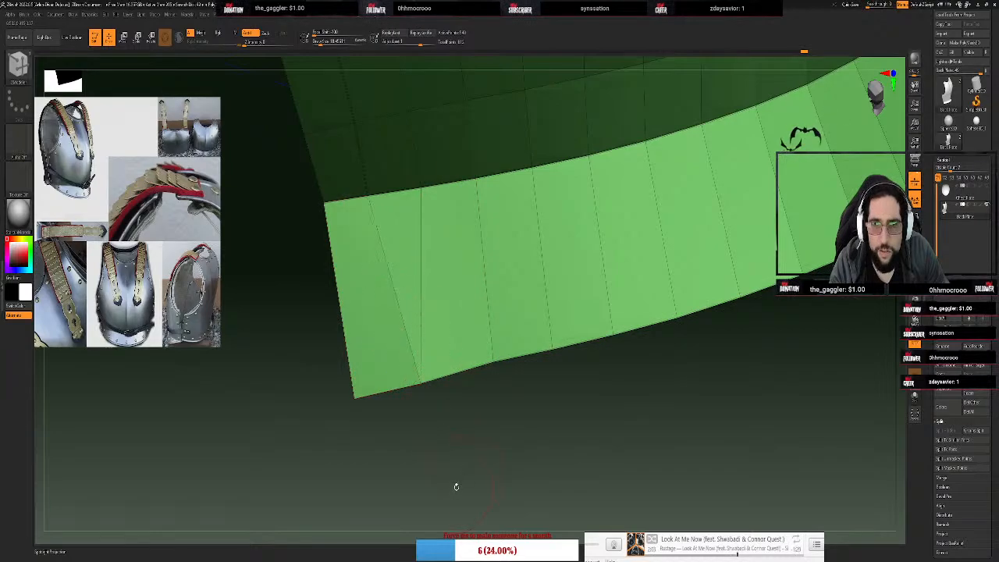
mouse_move(457, 484)
mouse_down()
mouse_move(446, 476)
mouse_move(446, 444)
mouse_move(468, 471)
mouse_up()
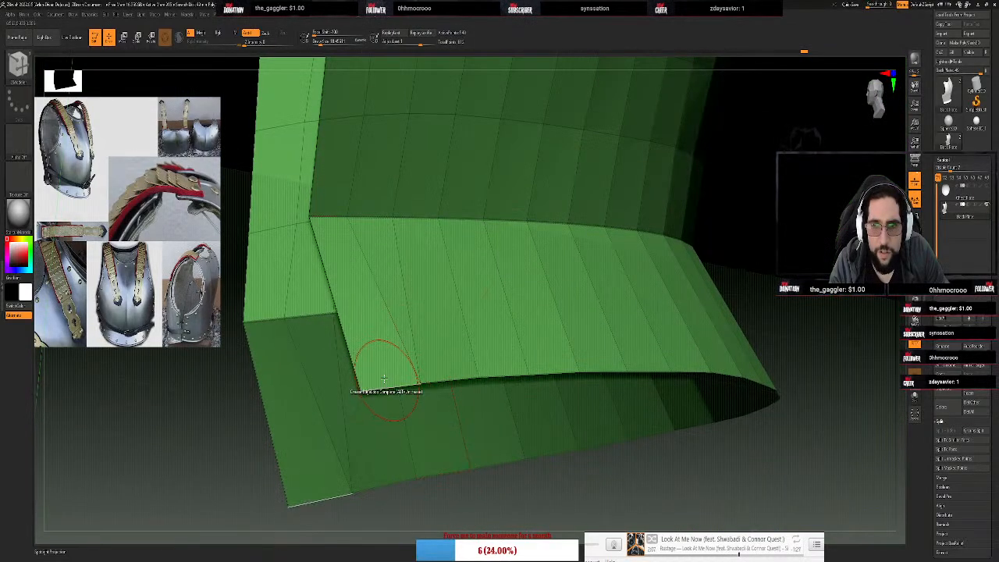
key(shift)
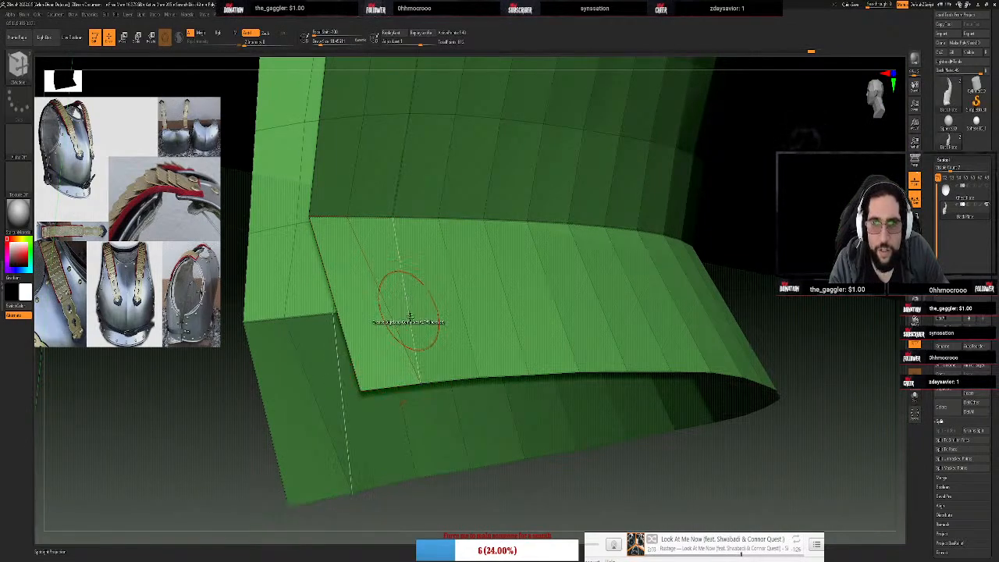
drag(528, 517, 446, 343)
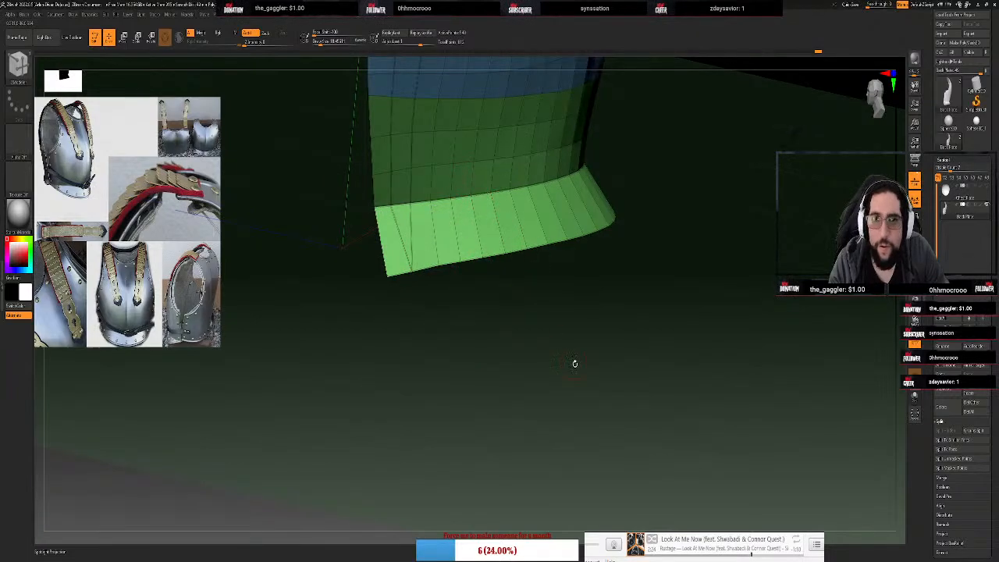
Examine the smoothed back plate's lower rim, side edges, armholes and neckline from several angles
drag(630, 320, 522, 259)
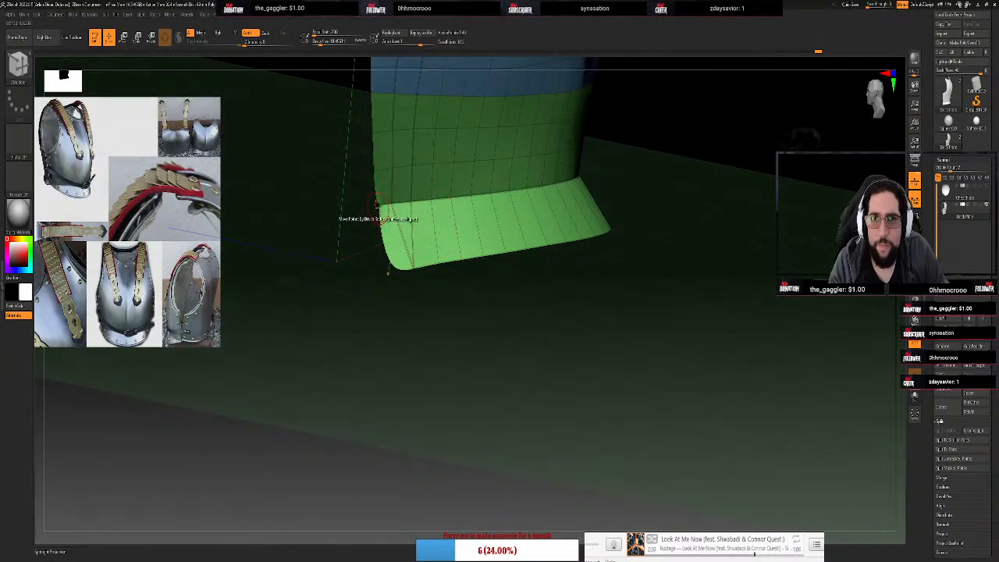
drag(703, 261, 696, 373)
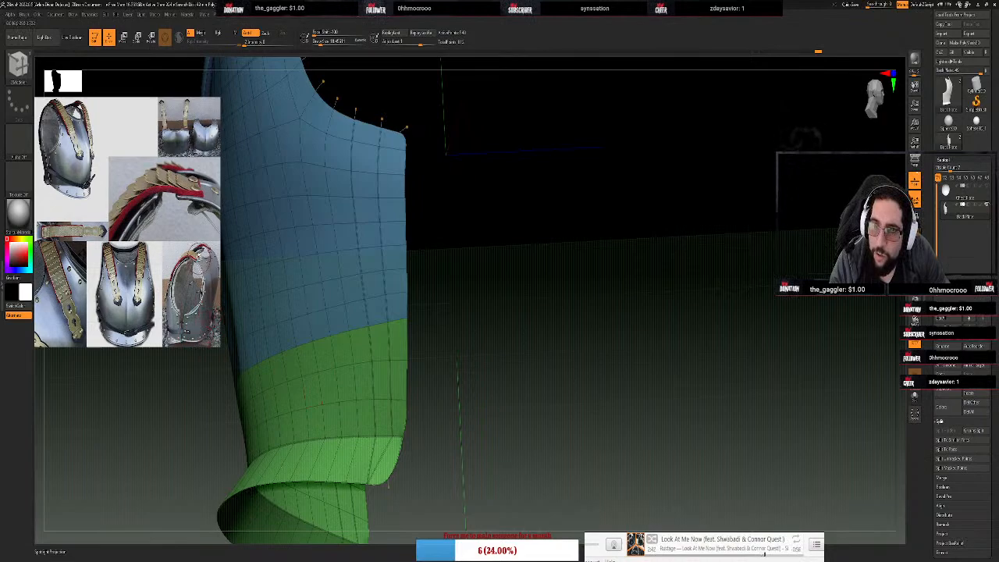
drag(263, 286, 535, 368)
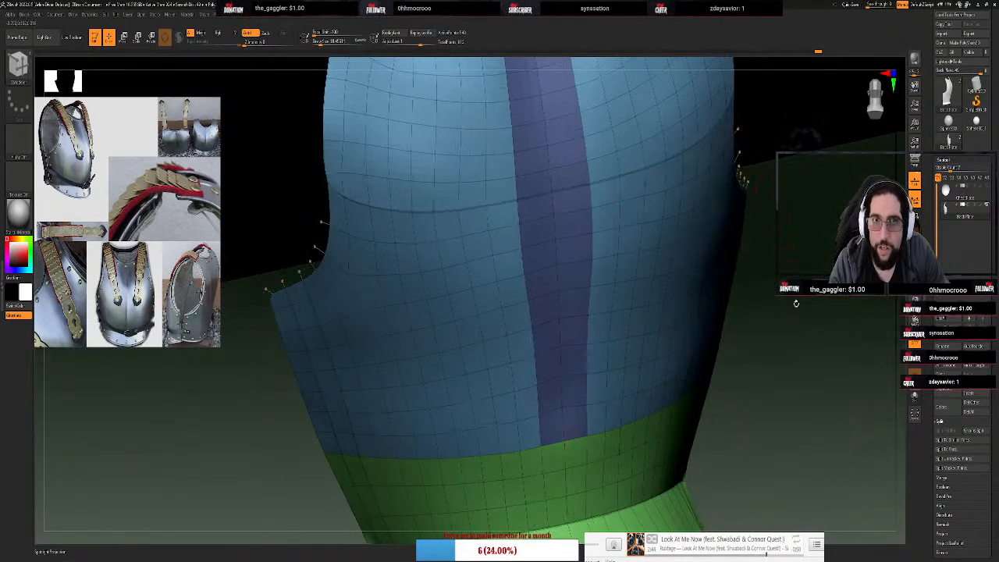
drag(796, 304, 789, 346)
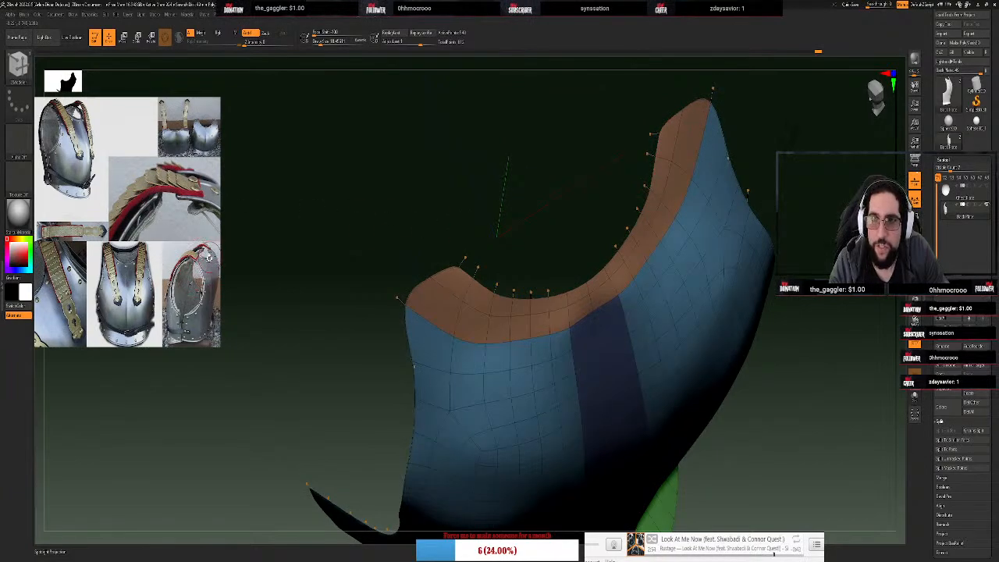
drag(775, 421, 814, 431)
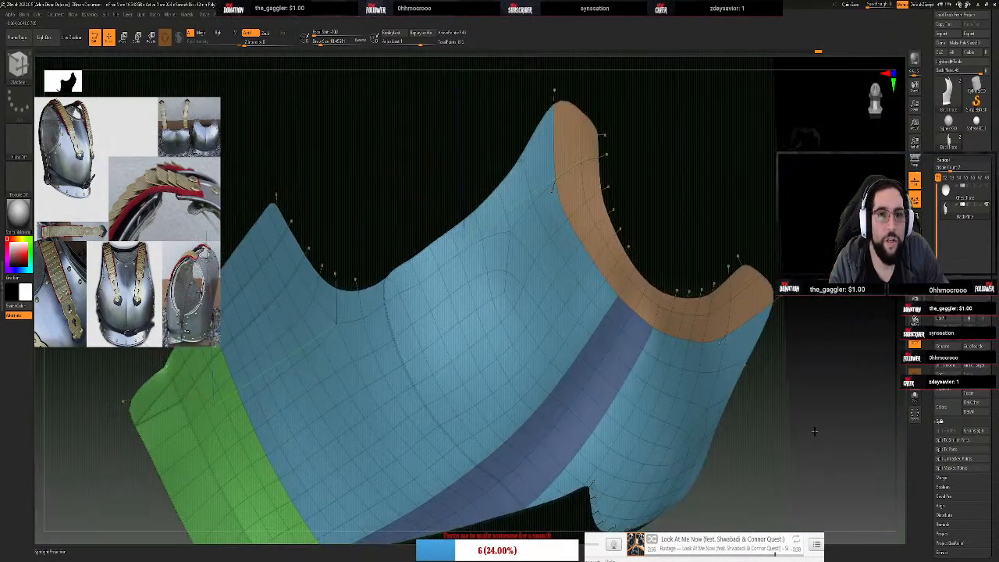
Turn off the smooth subdivision preview and set the ZModeler actions to Do Nothing for edges and QMesh for polygons
key(space)
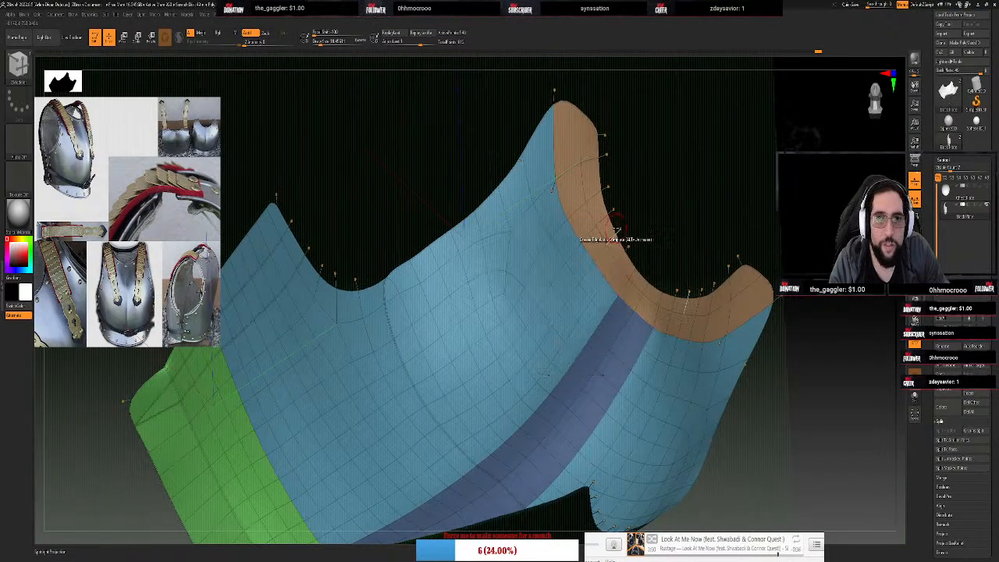
key(space)
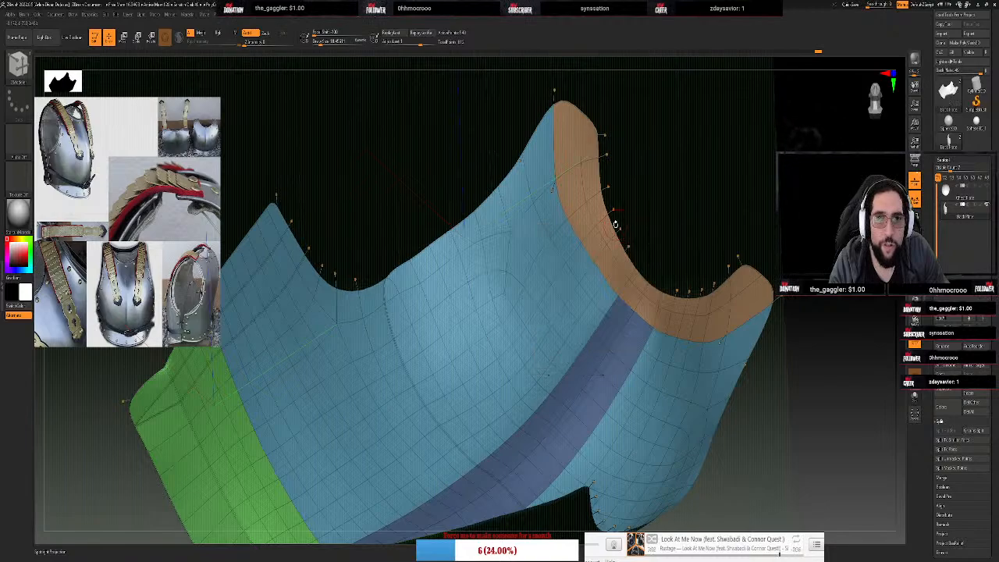
key(space)
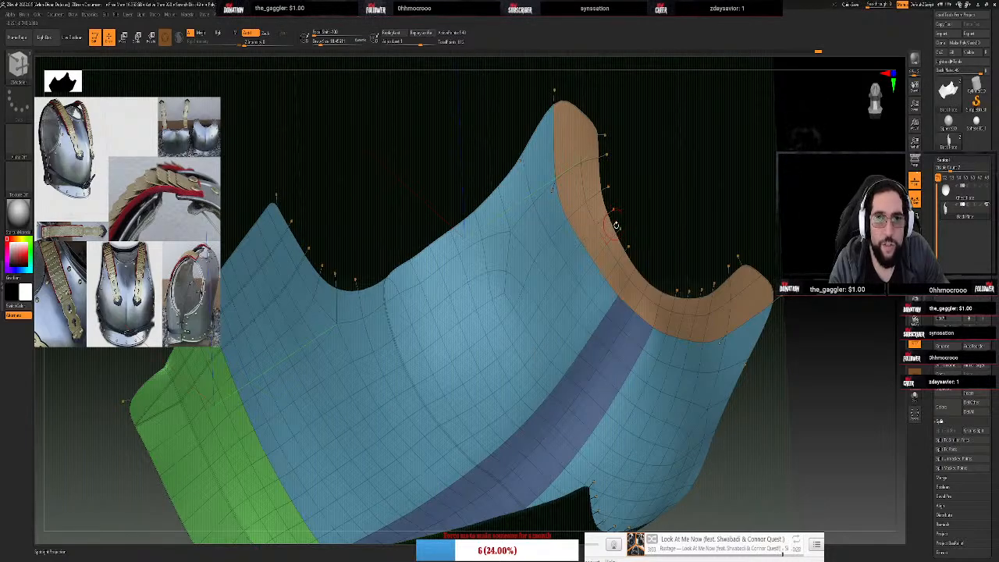
key(space)
key(shift+d)
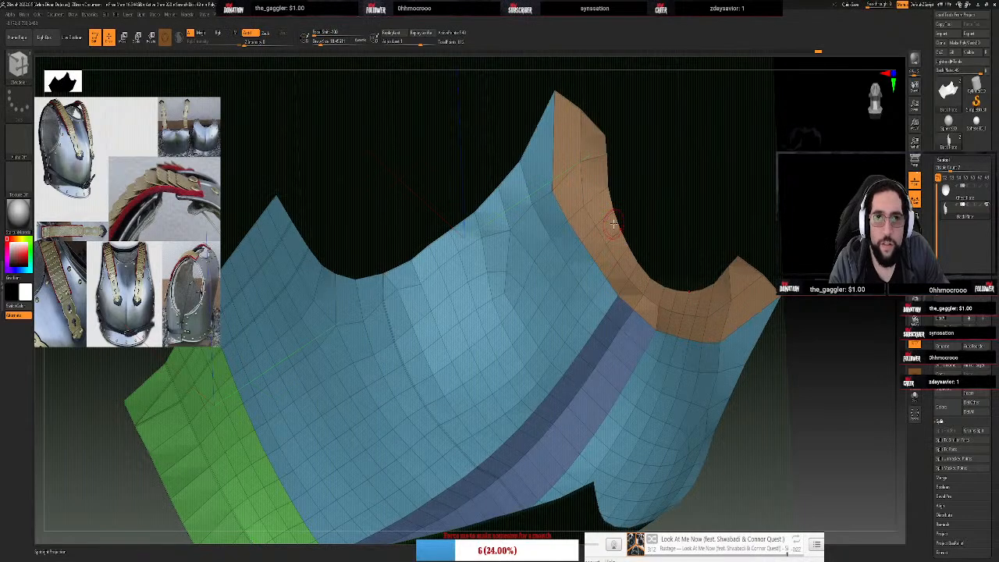
key(space)
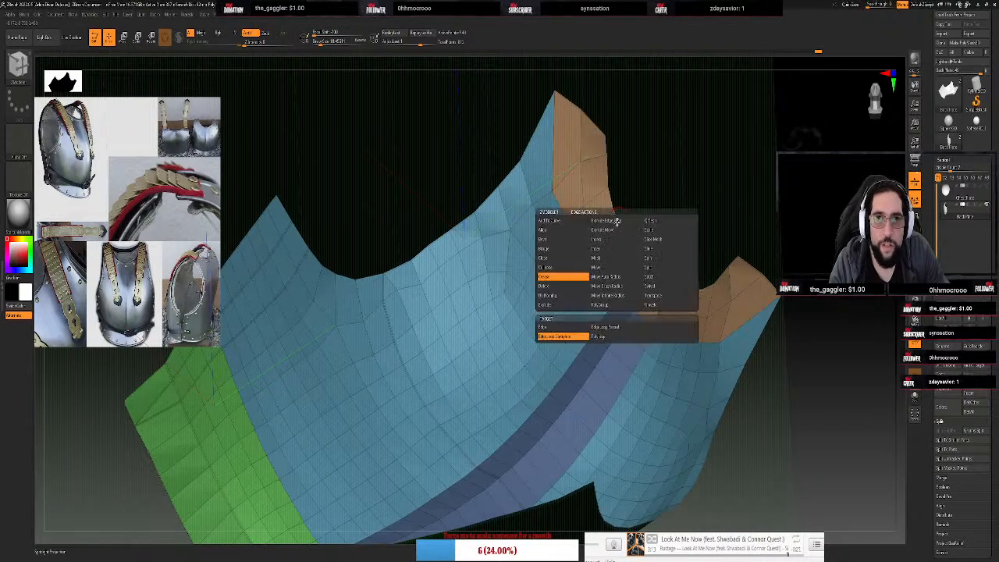
click(549, 295)
key(space)
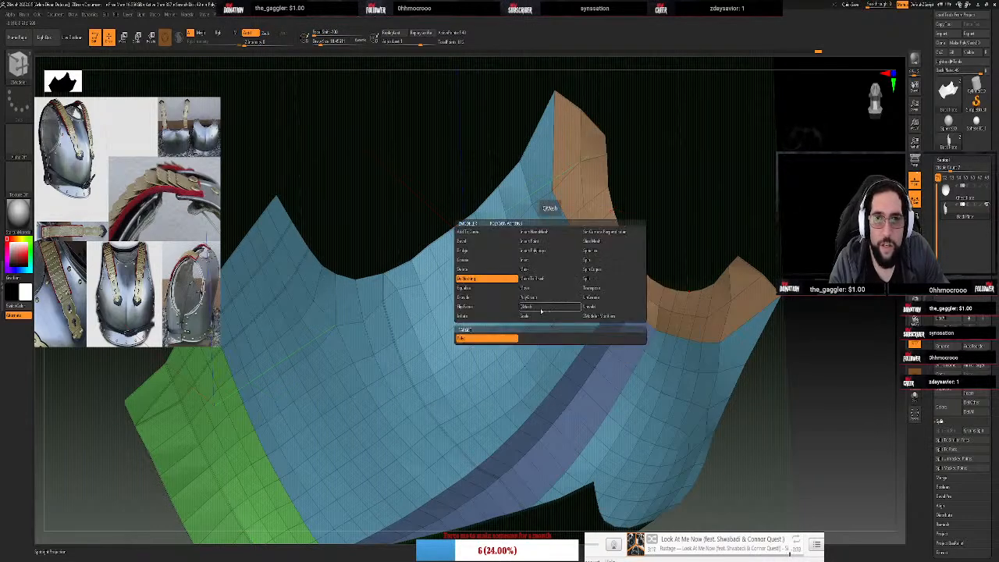
click(549, 306)
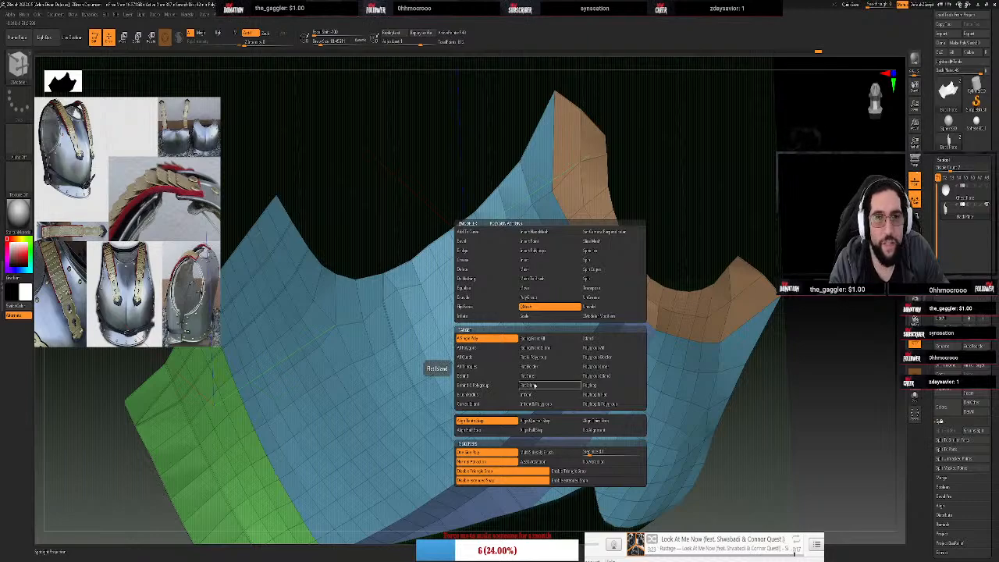
Try a QMesh extrusion with the Flat Island target on the central ridge strip and undo it
click(535, 386)
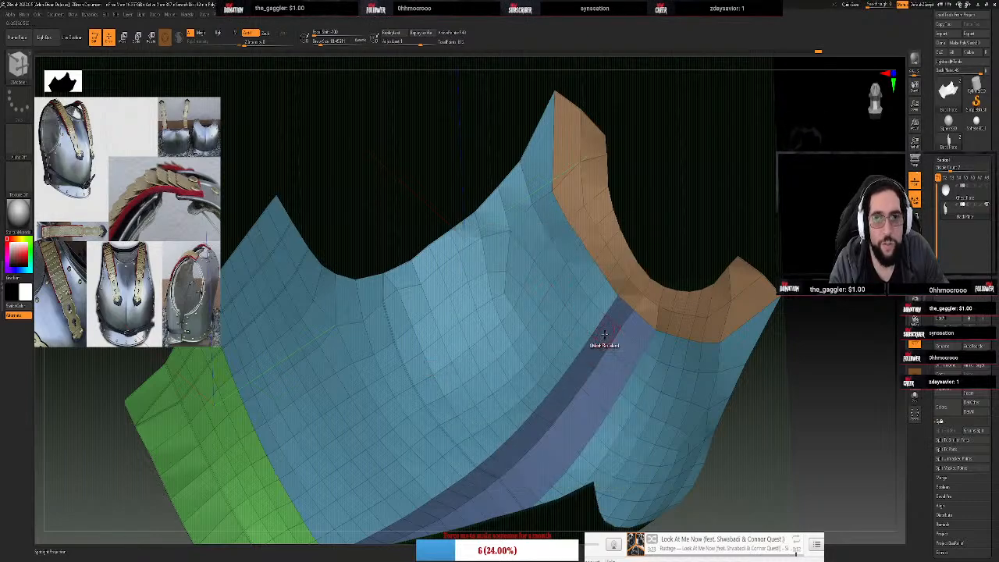
drag(604, 335, 600, 331)
key(ctrl+z)
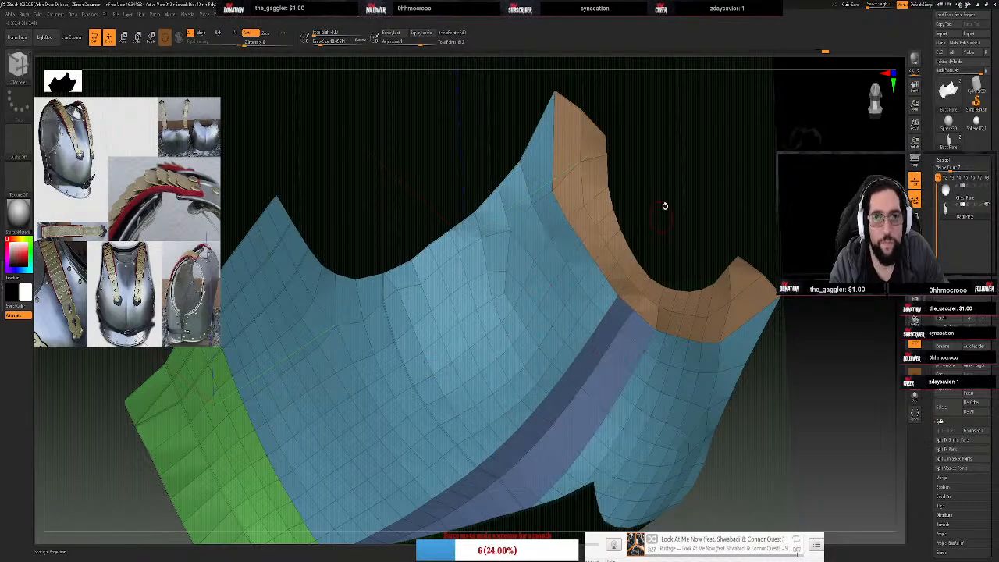
Thicken the whole back plate into a shell using QMesh with the All Polygons target
drag(665, 205, 769, 96)
key(f)
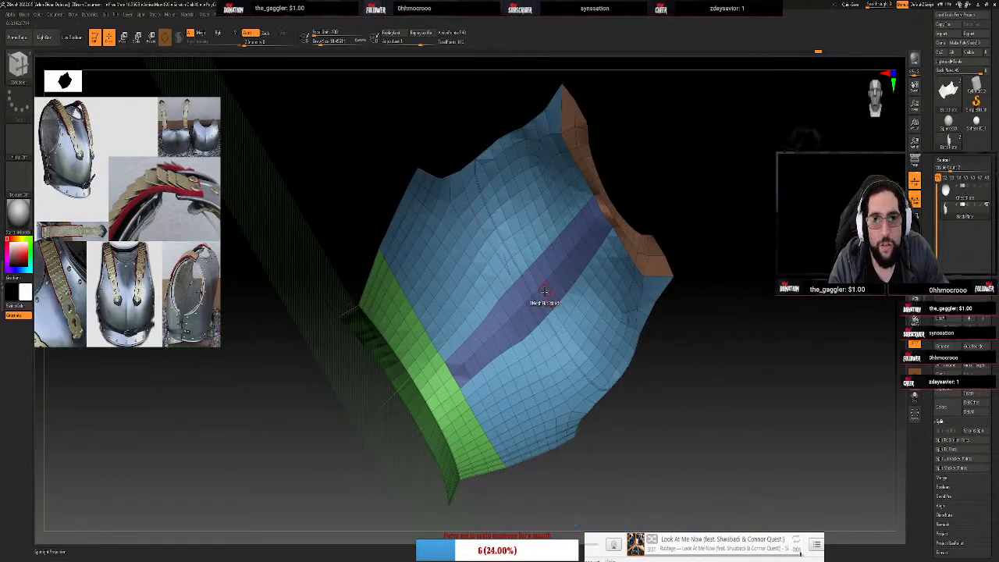
key(space)
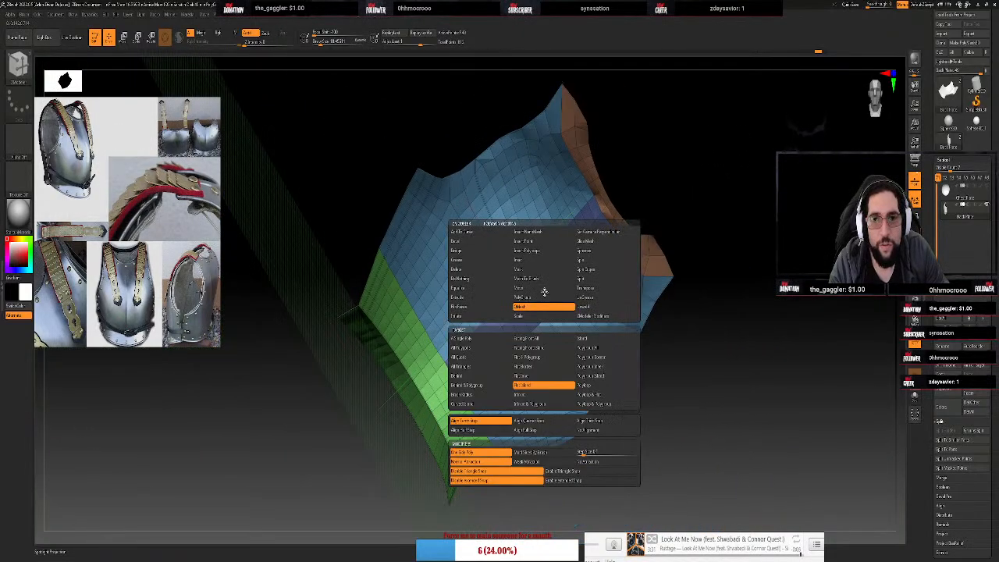
click(493, 345)
click(552, 298)
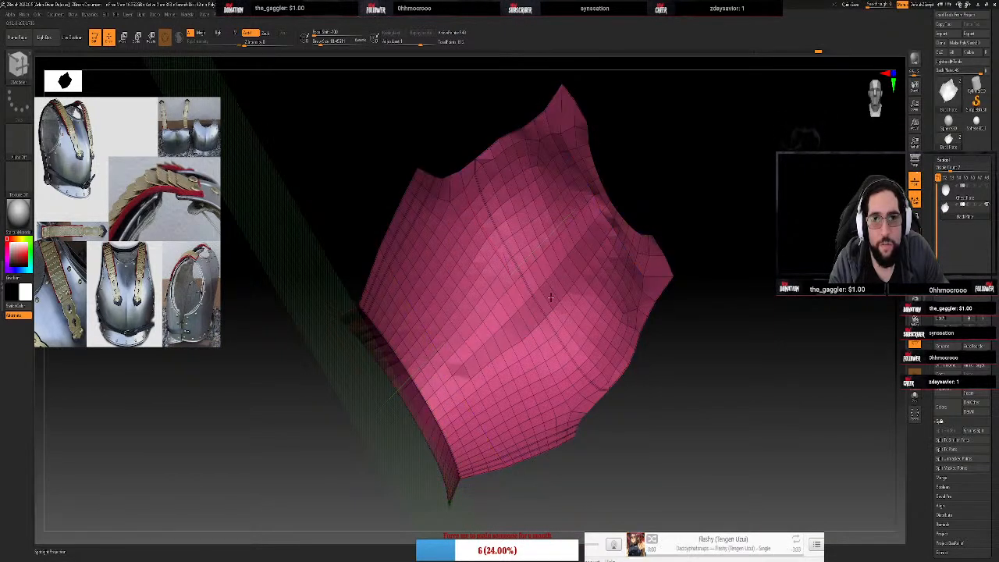
click(459, 291)
mouse_move(292, 198)
mouse_down()
mouse_move(335, 240)
mouse_move(419, 248)
mouse_up()
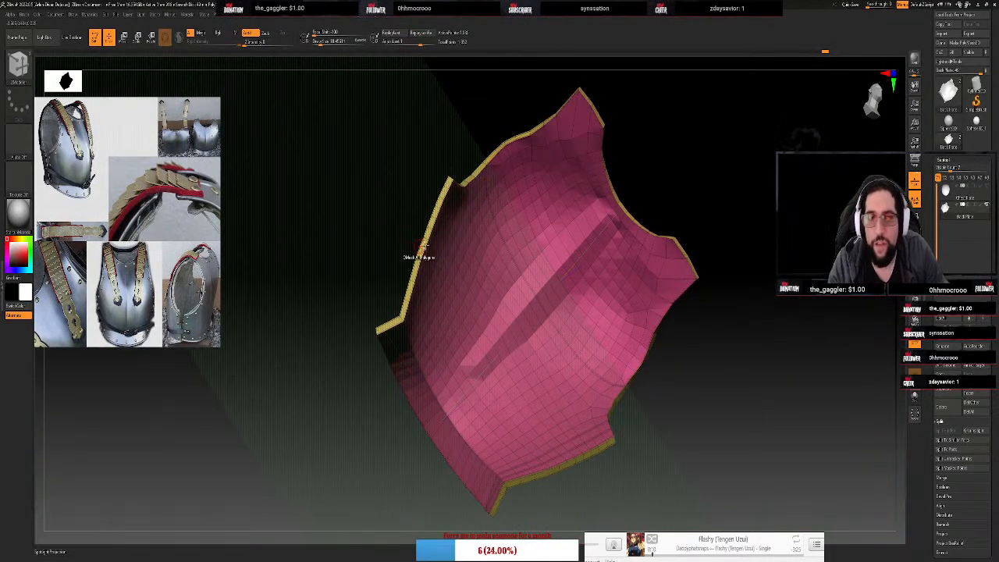
Examine the thickened back plate's rim and inner surface in the smooth subdivision preview from several angles
key(d)
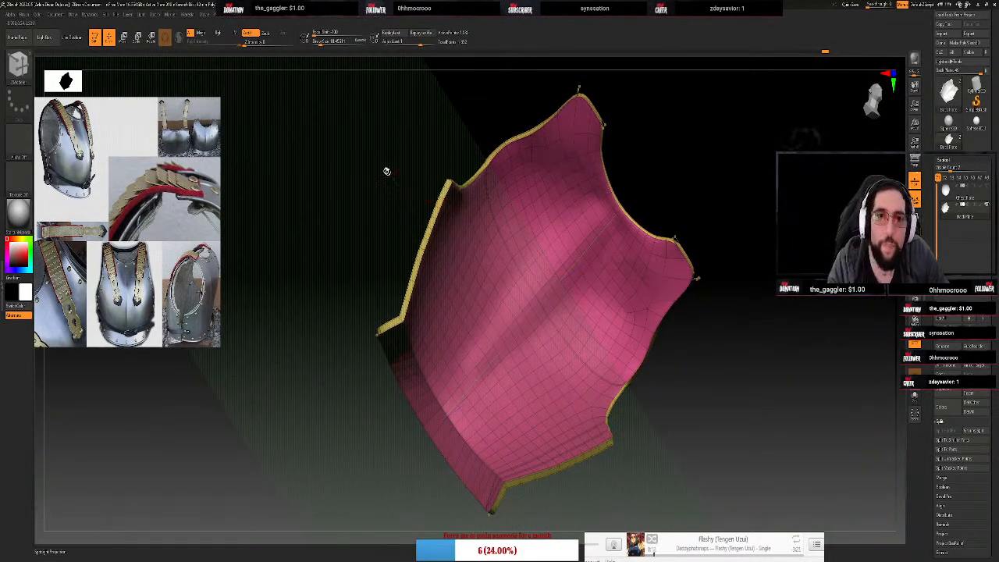
mouse_move(386, 171)
mouse_down()
mouse_move(388, 195)
mouse_move(375, 192)
mouse_move(375, 167)
mouse_up()
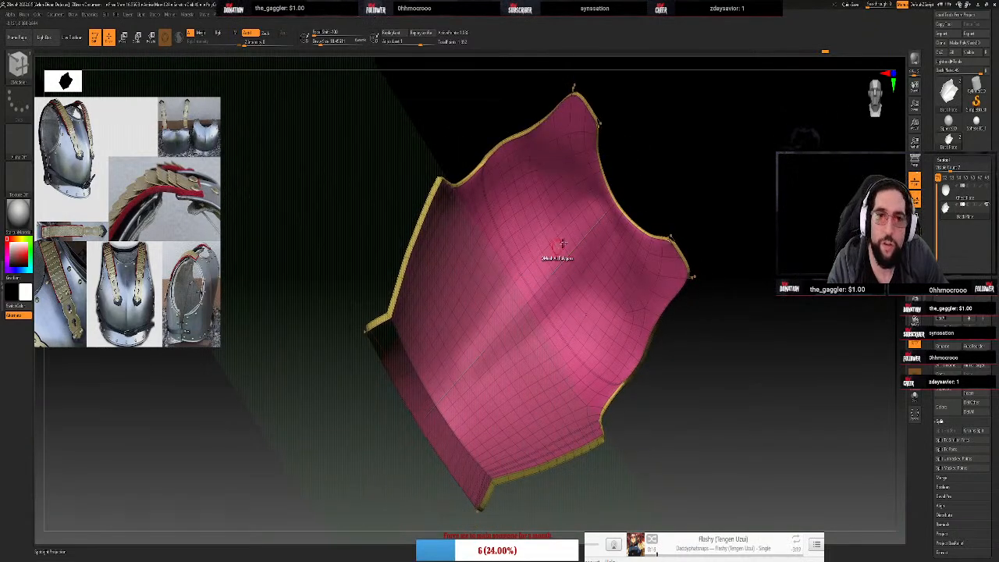
mouse_move(661, 149)
mouse_down()
mouse_move(666, 188)
mouse_move(633, 205)
mouse_move(640, 171)
mouse_up()
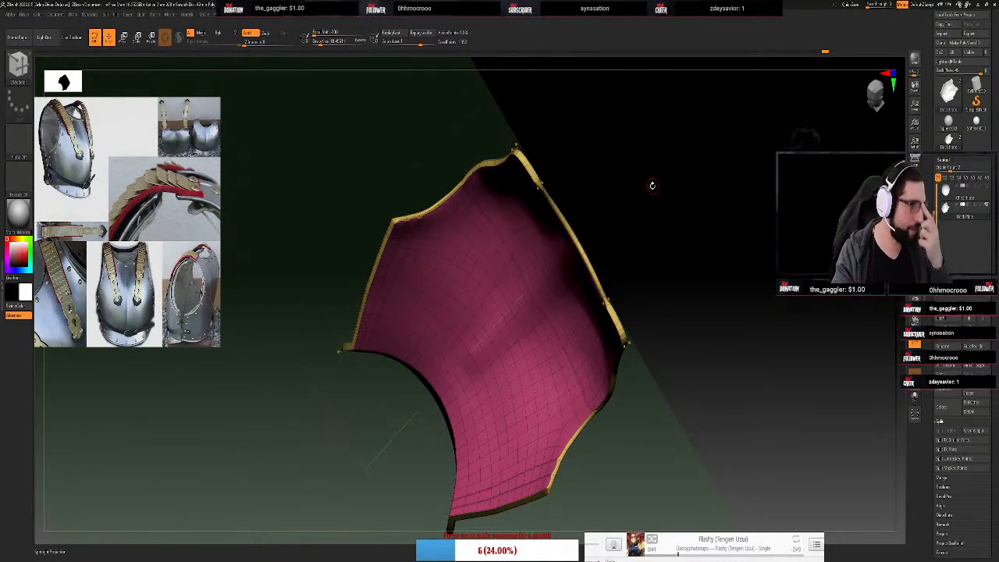
mouse_move(964, 192)
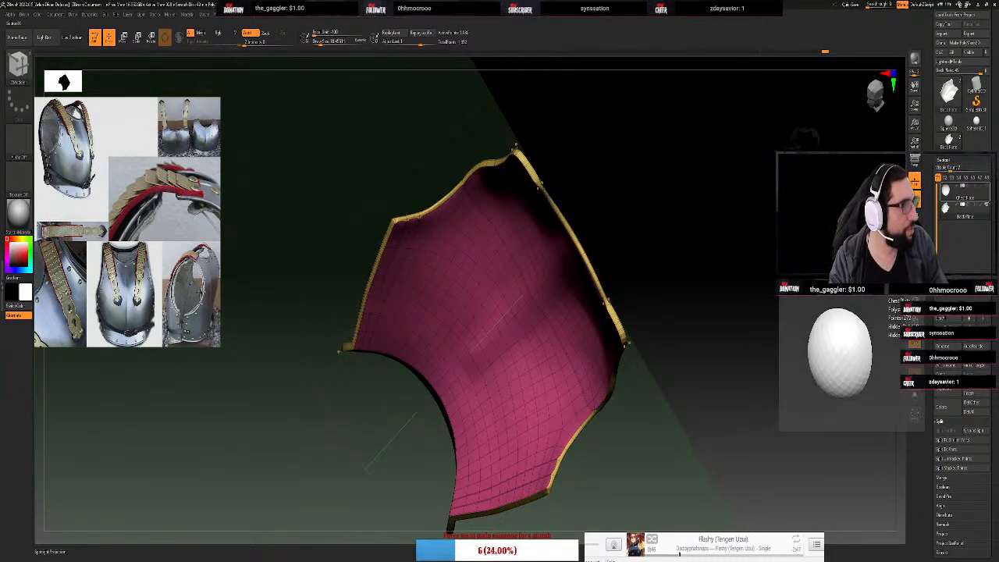
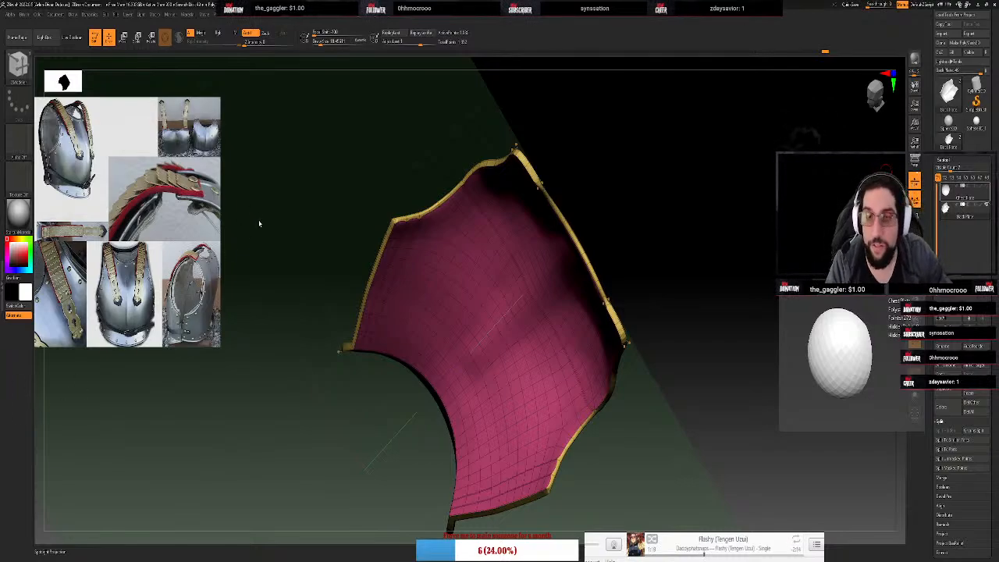
drag(399, 138, 536, 163)
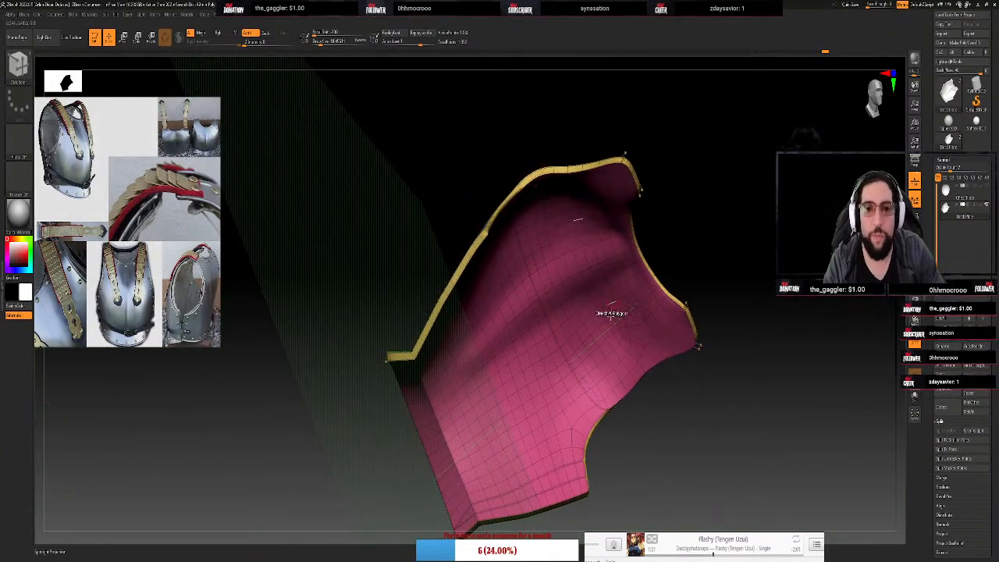
Switch to the Move brush with an adjusted draw size and undo the thickening, keeping the single-sided plate in smooth preview
key(b)
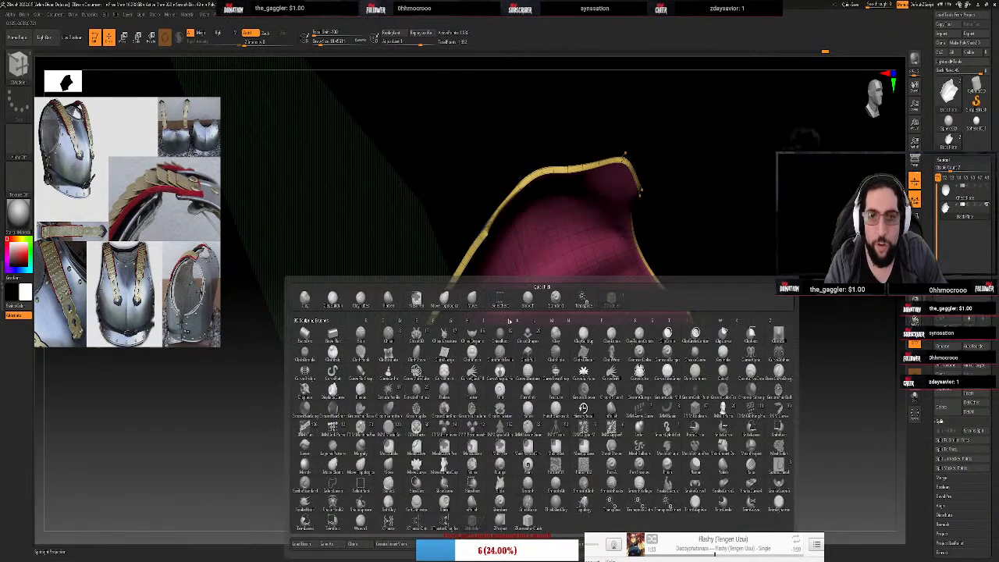
click(472, 299)
key(s)
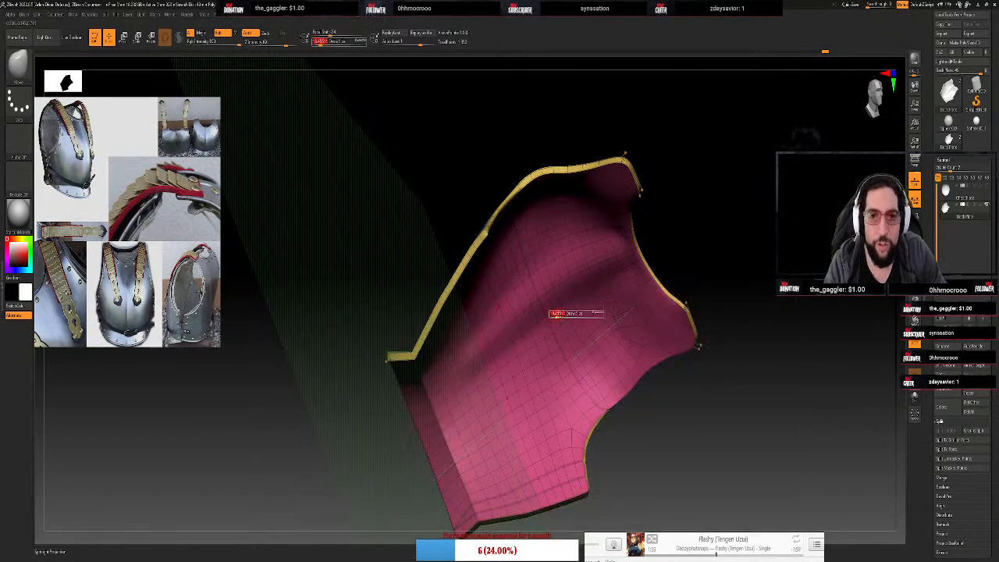
drag(569, 313, 573, 314)
key(shift)
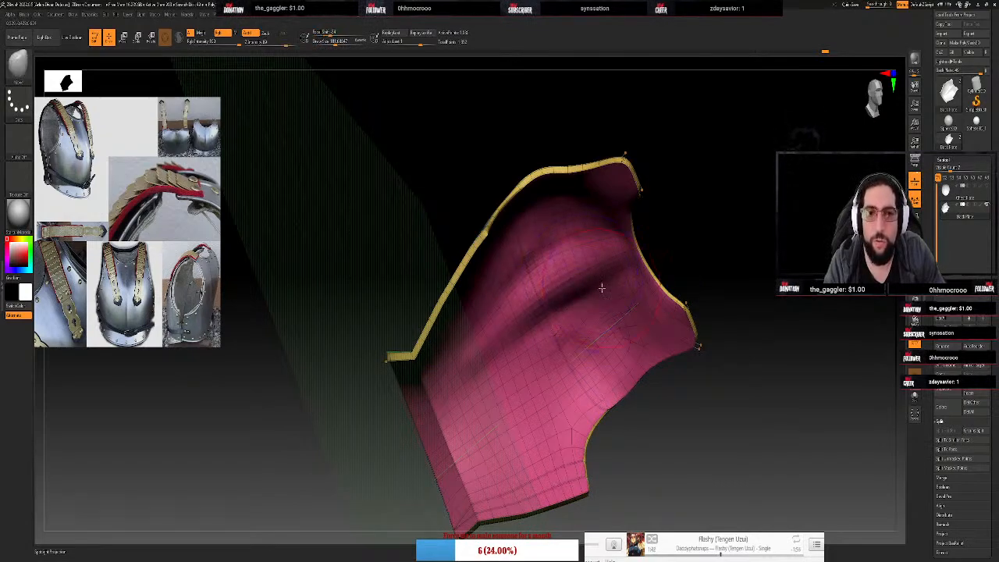
key(shift+f)
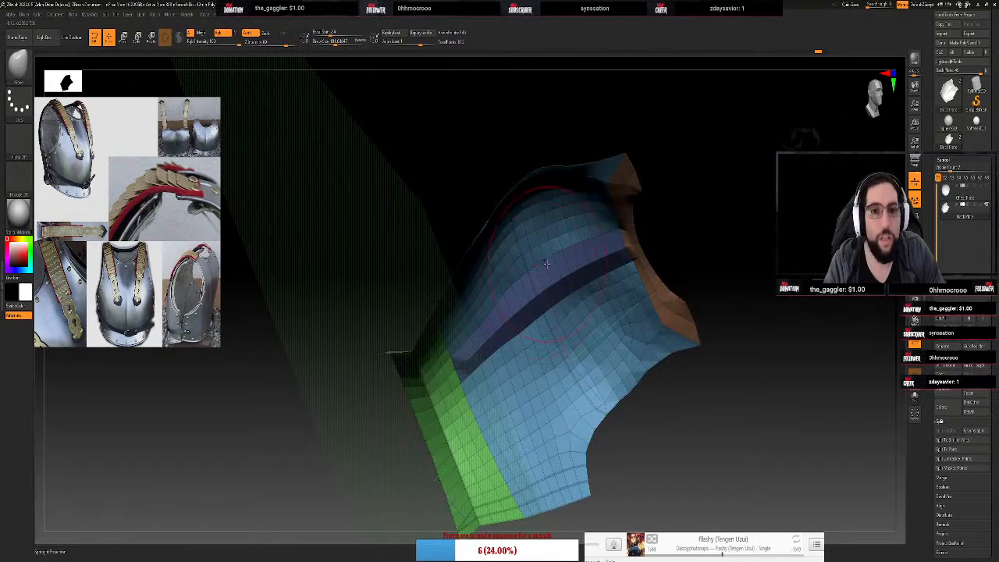
key(d)
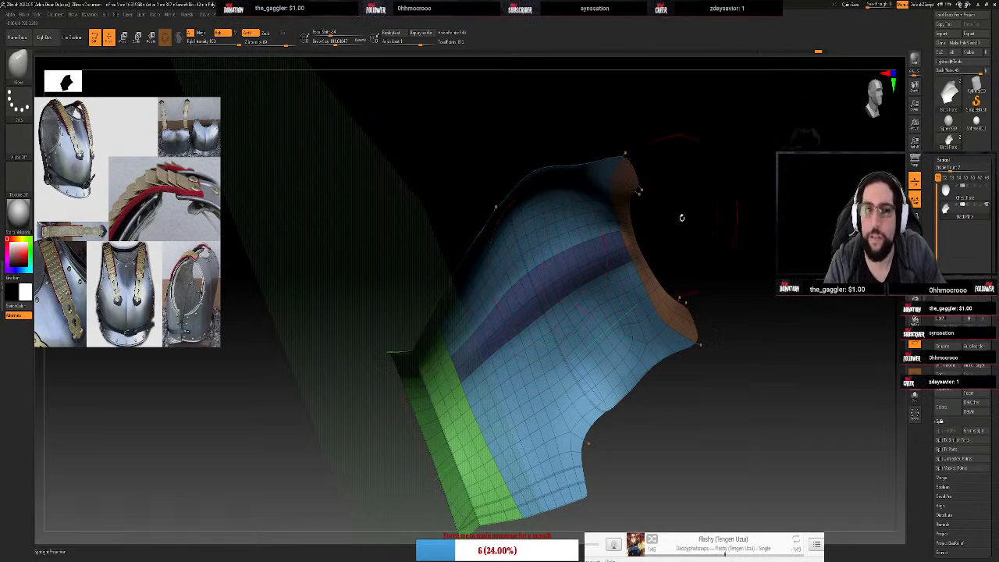
Reshape the back plate's surface around the central ridge with the Move and Smooth brushes, comparing it with and without smooth preview
drag(761, 188, 752, 167)
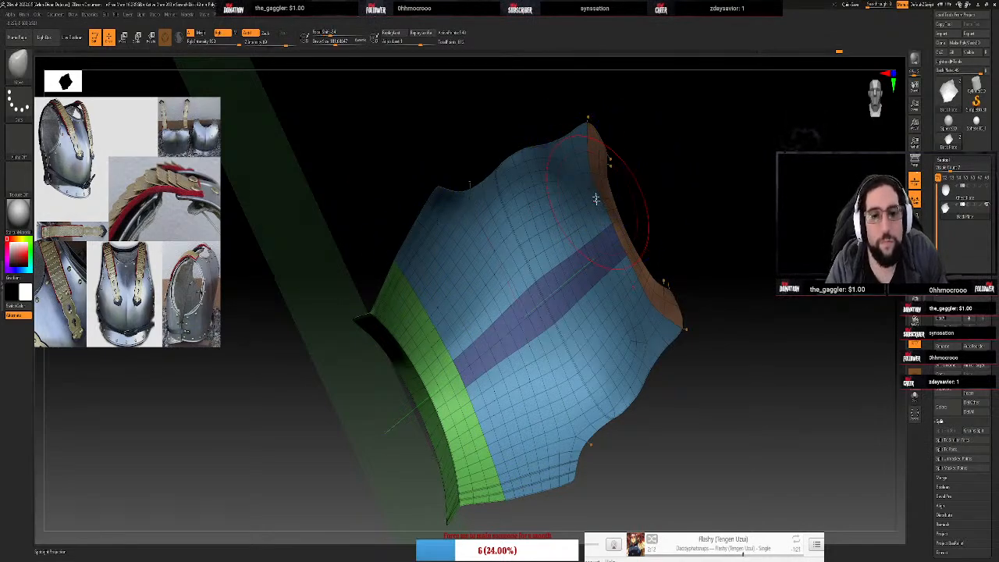
drag(695, 172, 751, 160)
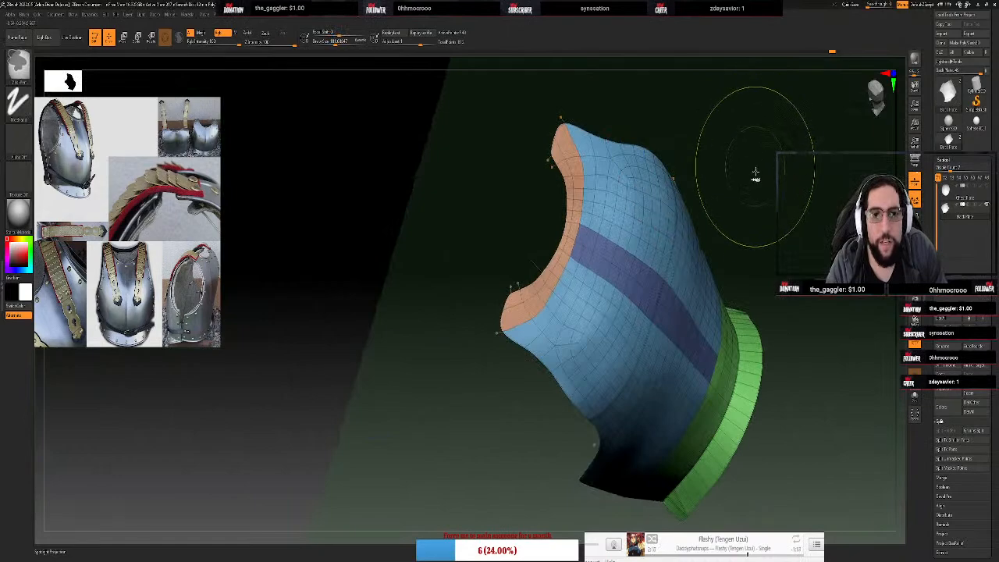
drag(767, 245, 795, 237)
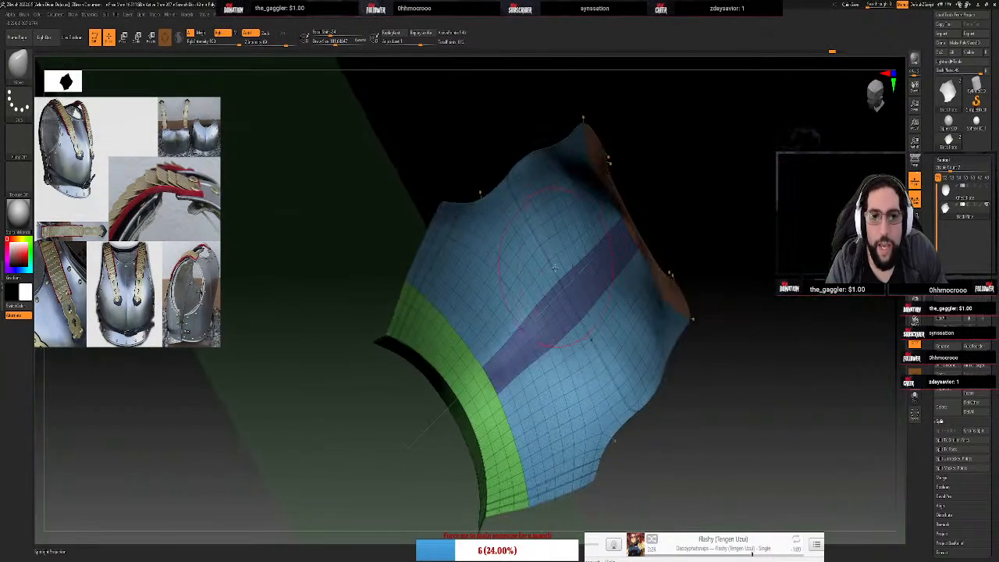
key(shift+d)
key(d)
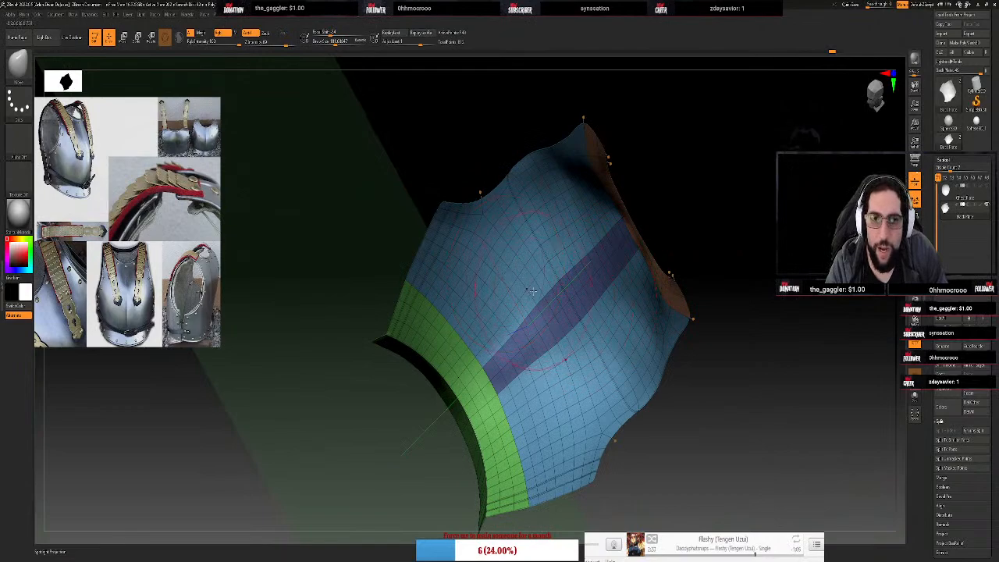
Return to the ZModeler brush and extrude the reshaped back plate into a thick shell using QMesh on All Polygons
key(space)
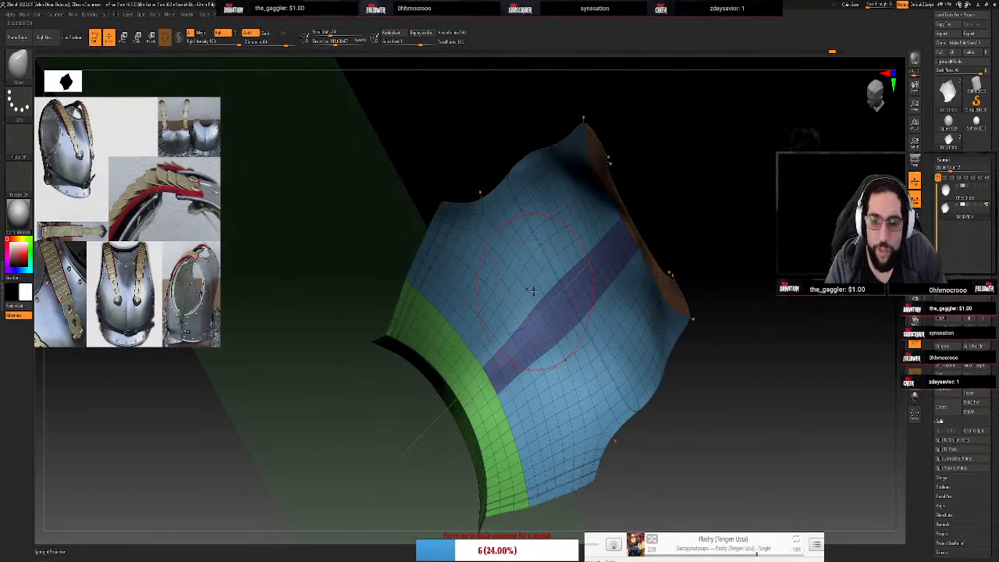
key(b)
key(z)
key(m)
key(space)
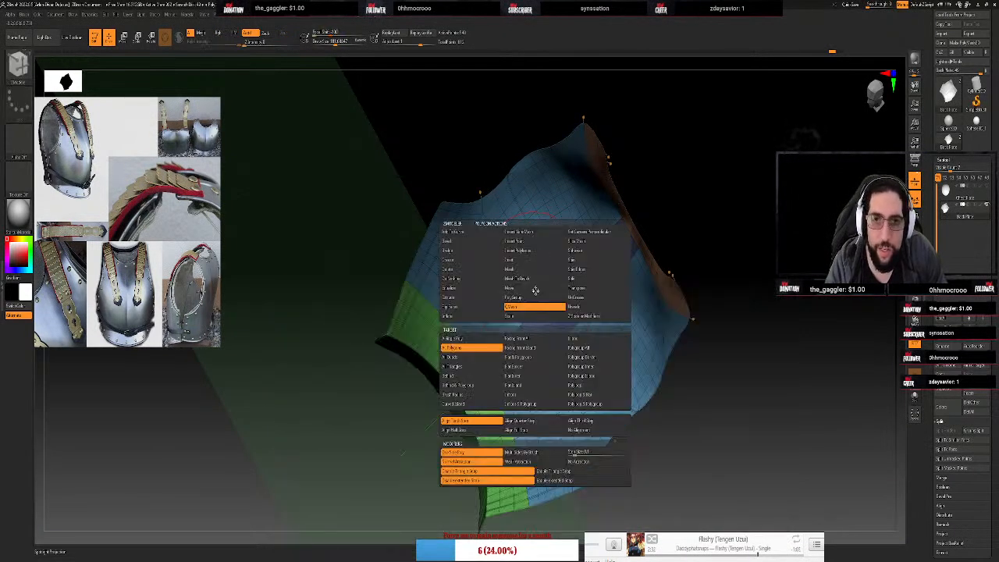
click(535, 297)
click(528, 293)
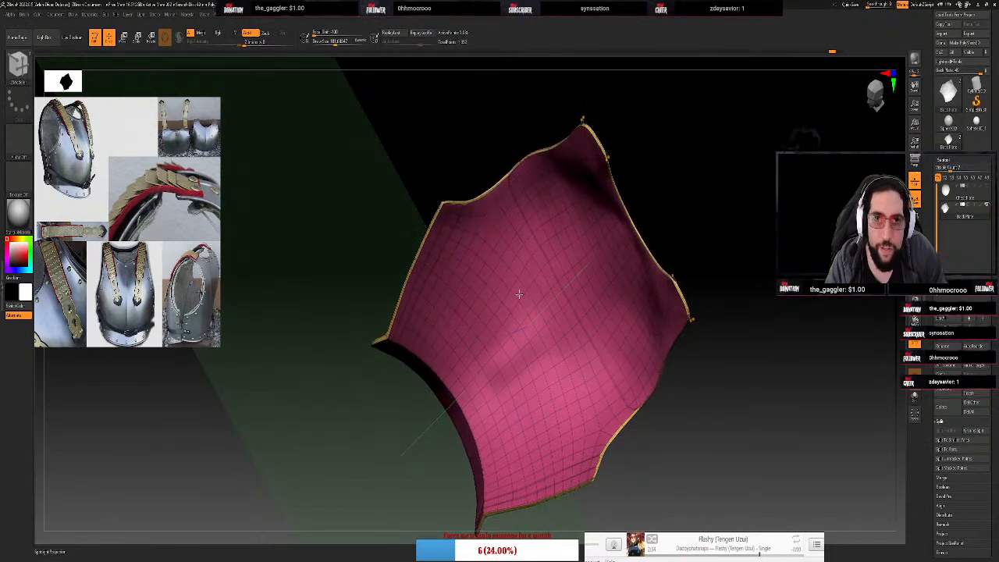
drag(519, 294, 502, 298)
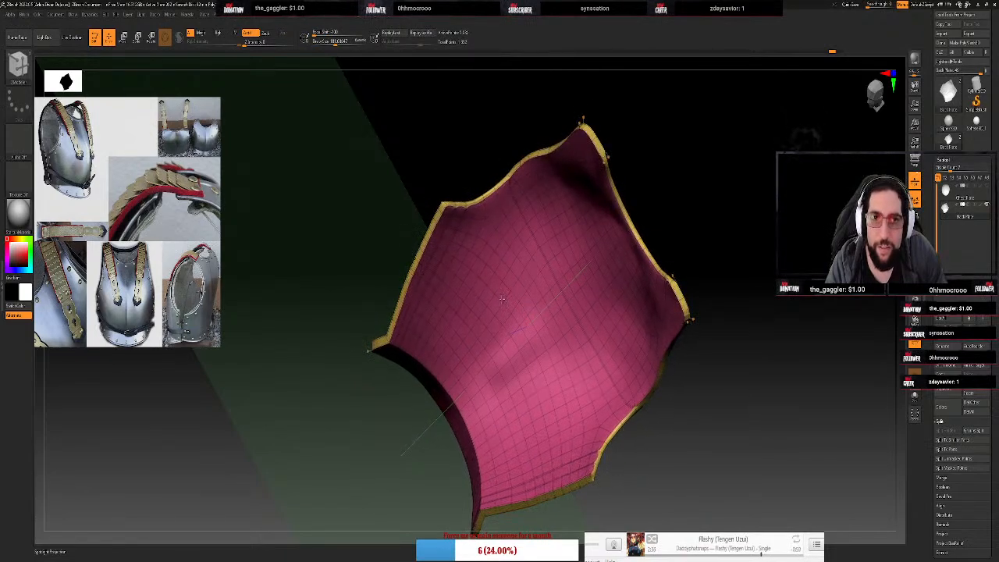
drag(325, 223, 367, 309)
key(space)
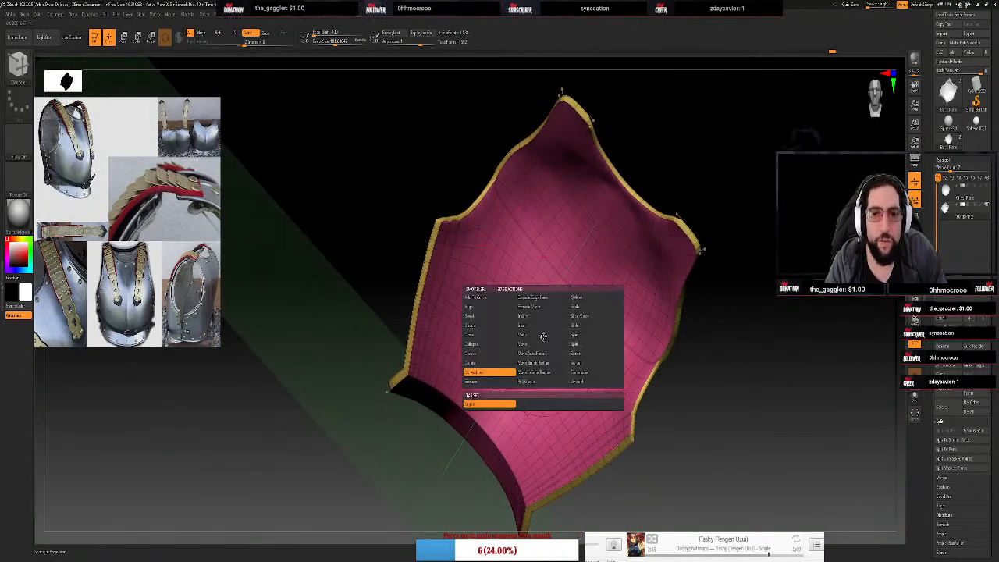
click(480, 364)
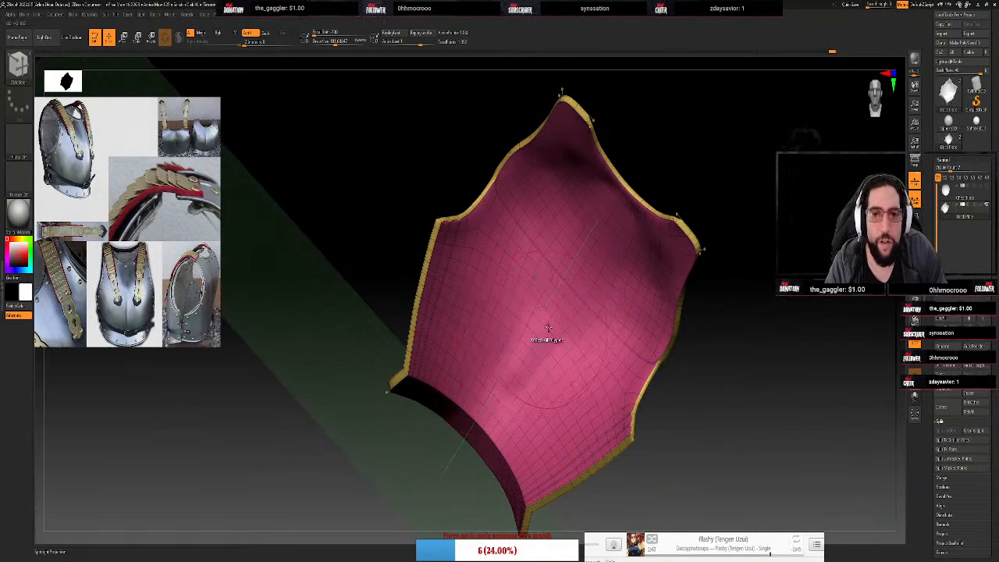
key(space)
click(476, 288)
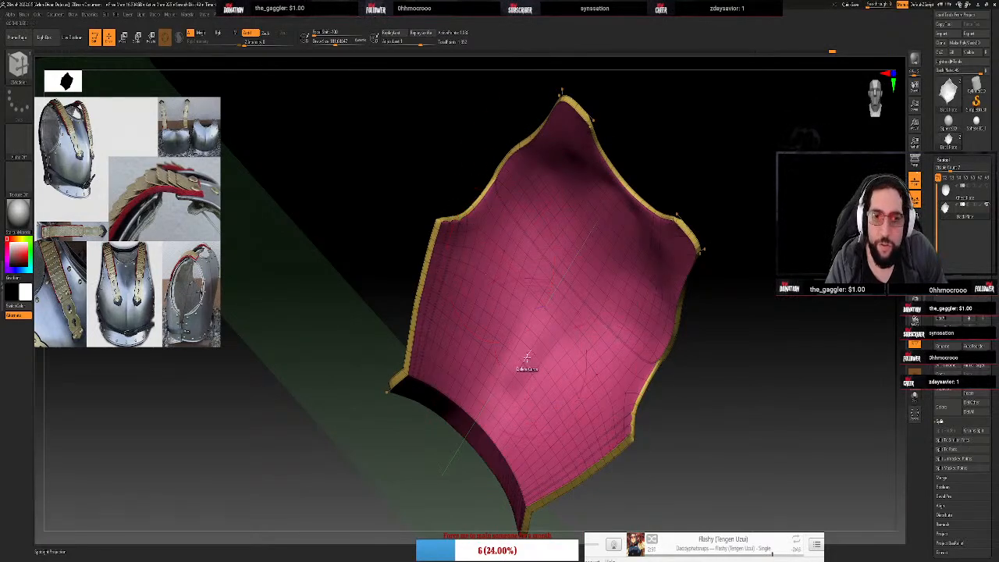
Switch to the Move brush and even out the thickened back plate's inner surface with Smooth brush strokes from the waist up to the neckline
key(b)
click(457, 300)
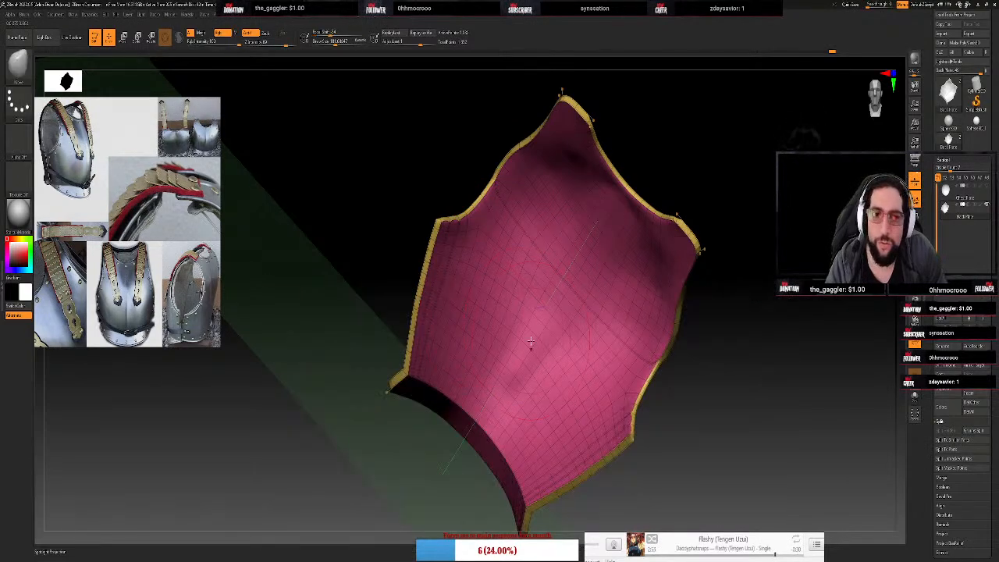
shift+drag(552, 348, 534, 334)
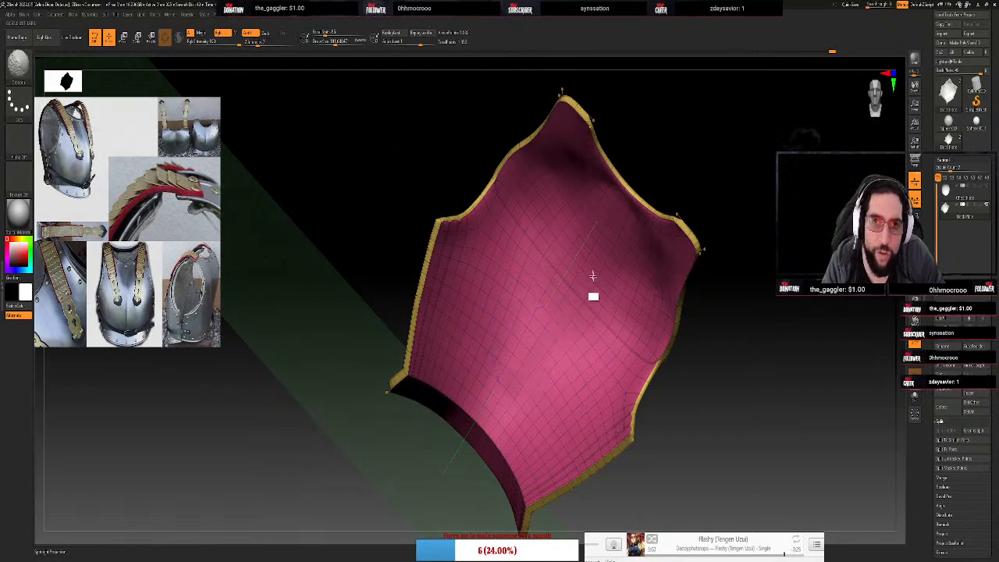
mouse_move(593, 276)
shift+mouse_down()
mouse_move(600, 242)
mouse_move(572, 169)
mouse_move(556, 177)
mouse_move(570, 150)
mouse_move(488, 235)
mouse_move(443, 259)
mouse_move(558, 357)
mouse_move(658, 269)
mouse_move(641, 249)
mouse_move(542, 436)
mouse_move(545, 451)
shift+mouse_up()
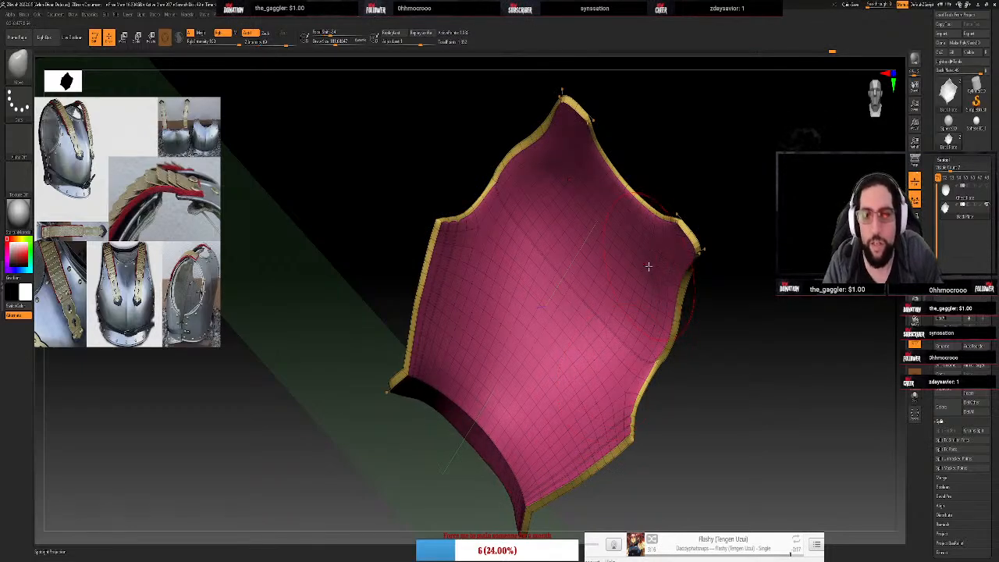
key(ctrl)
key(shift)
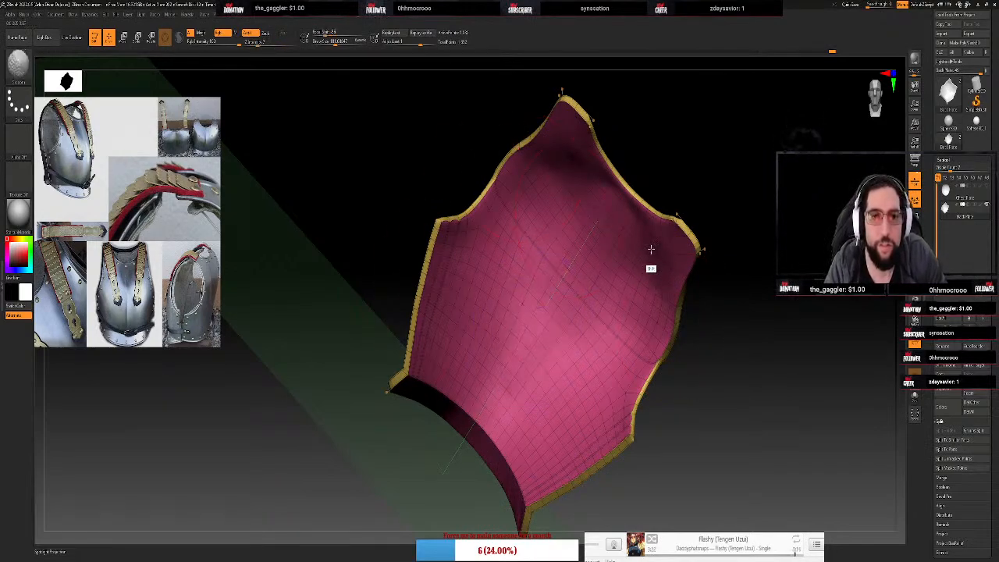
mouse_move(555, 180)
shift+mouse_down()
mouse_move(549, 171)
mouse_move(499, 214)
shift+mouse_up()
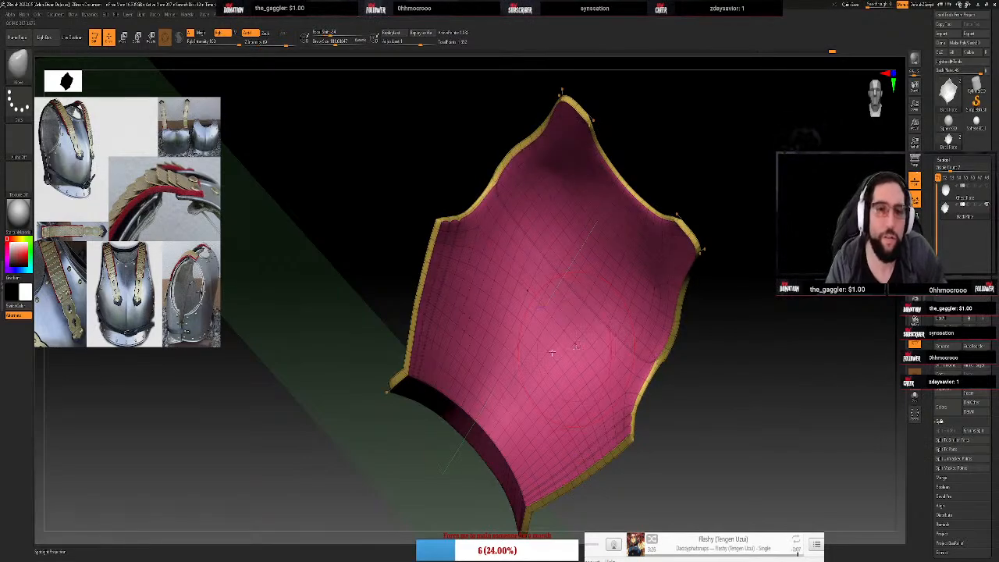
Reduce the draw size and refine the curve of the back plate's armhole edge with the Move and Smooth brushes
mouse_move(730, 370)
mouse_down()
mouse_move(754, 417)
mouse_move(758, 473)
mouse_move(779, 495)
mouse_move(896, 535)
mouse_move(900, 553)
mouse_move(923, 552)
mouse_up()
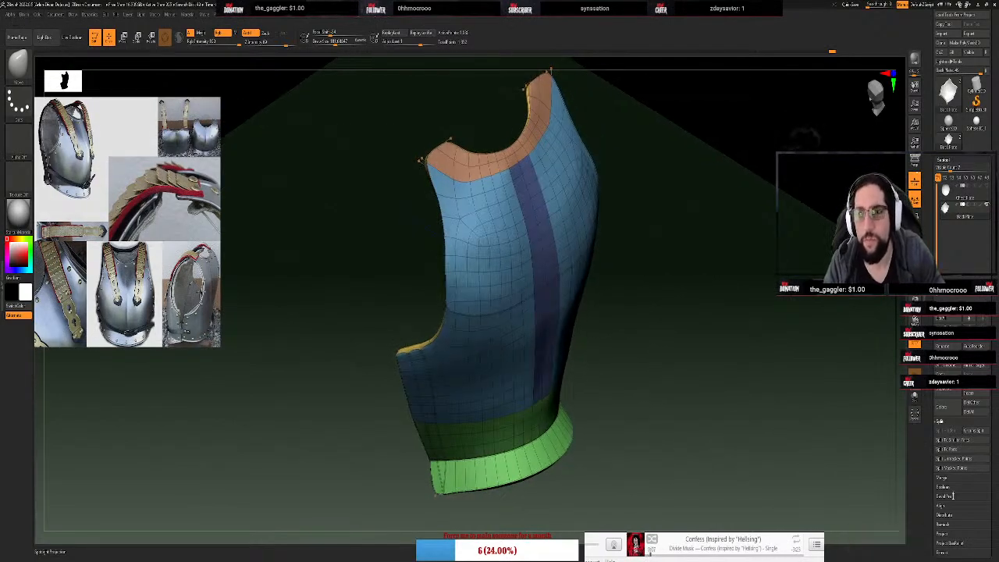
key(s)
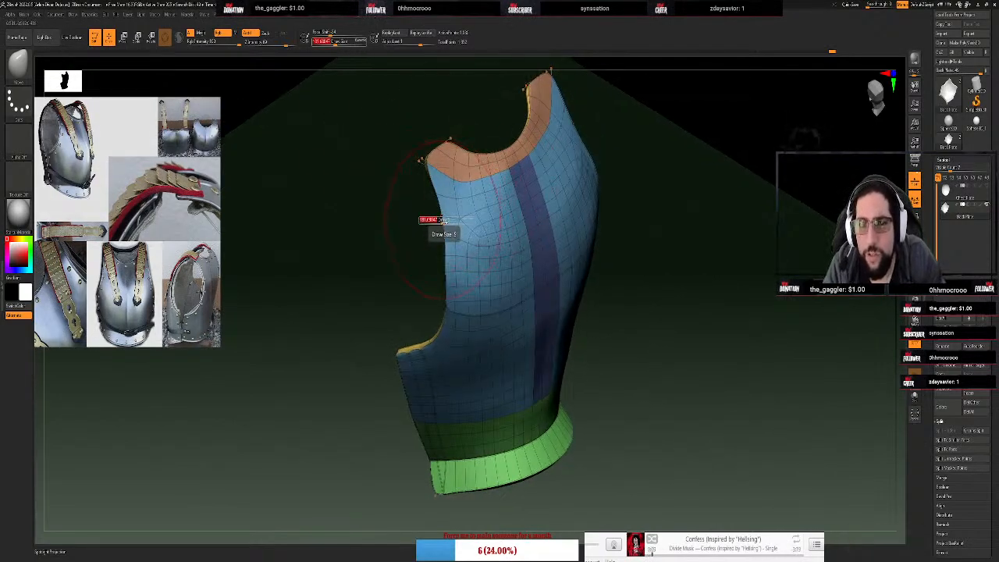
drag(444, 223, 431, 221)
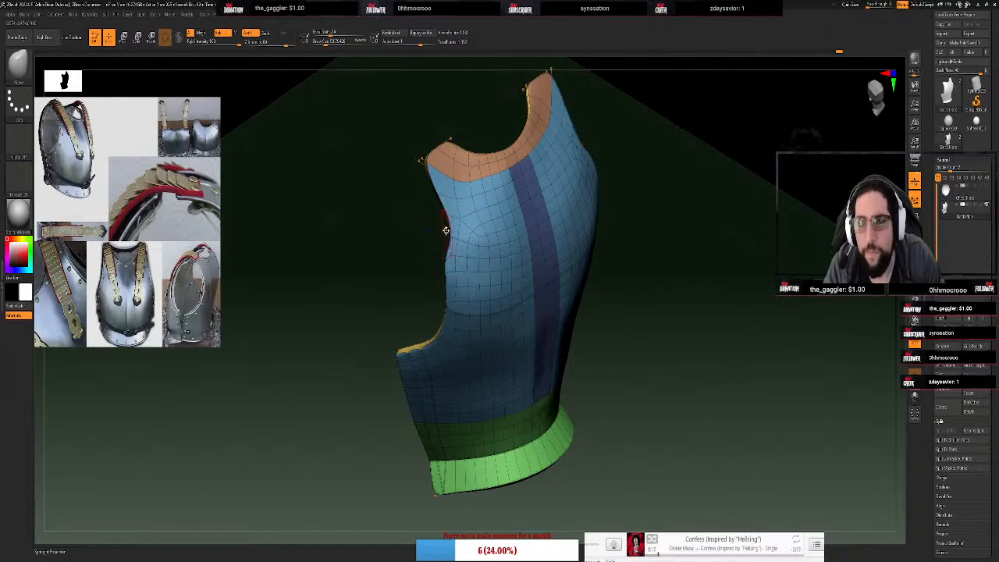
drag(680, 245, 671, 268)
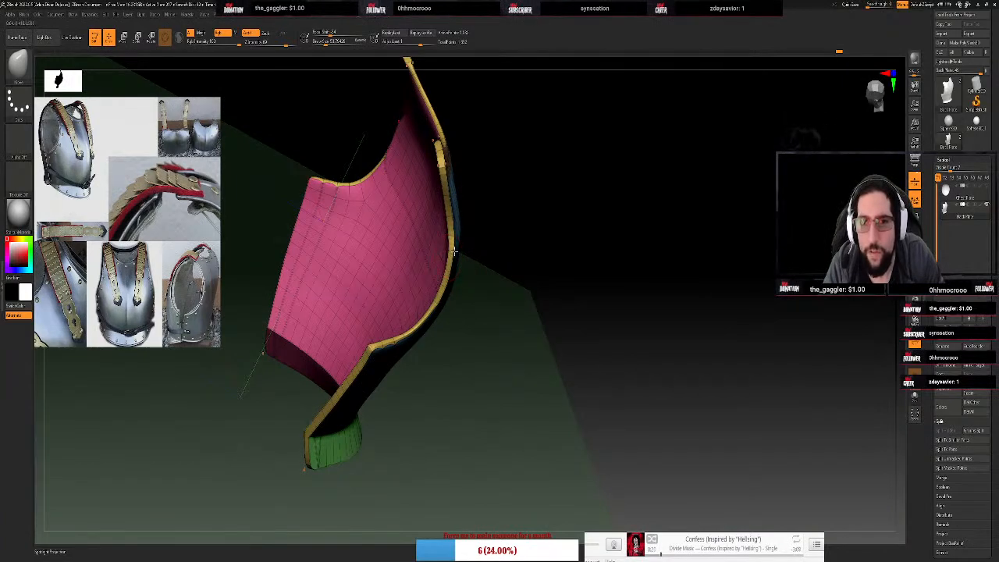
drag(507, 233, 609, 231)
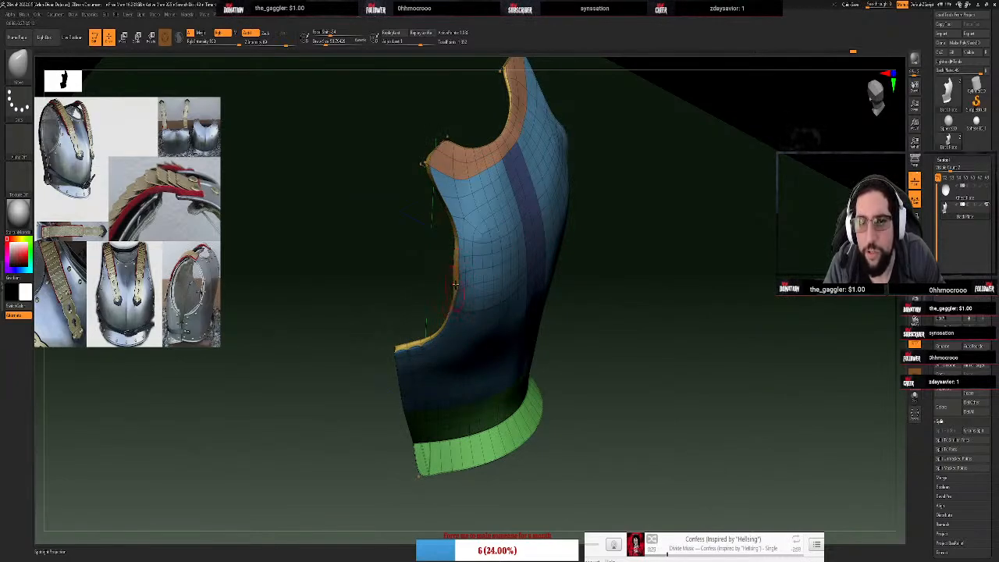
mouse_move(457, 283)
shift+mouse_down()
mouse_move(445, 300)
mouse_move(453, 306)
mouse_move(465, 278)
shift+mouse_up()
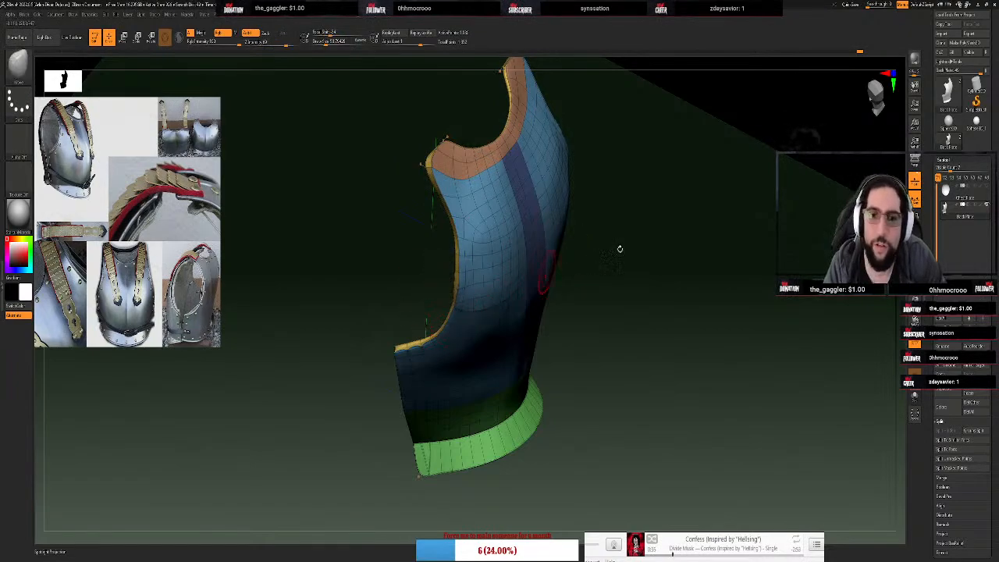
Turn off the smooth preview and insert edge loops in the back plate using ZModeler's Insert edge action
drag(617, 248, 633, 289)
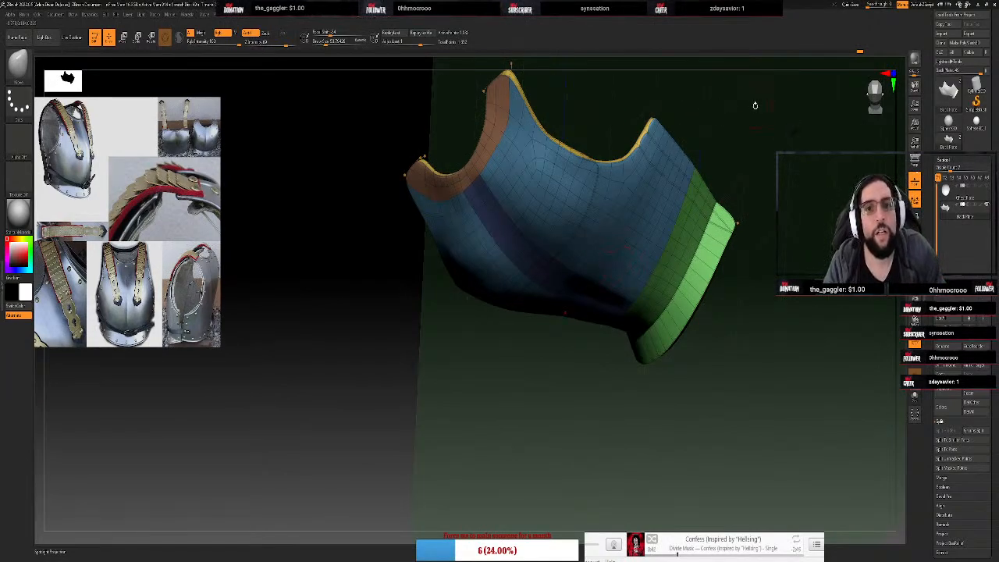
drag(754, 102, 604, 352)
drag(523, 287, 538, 265)
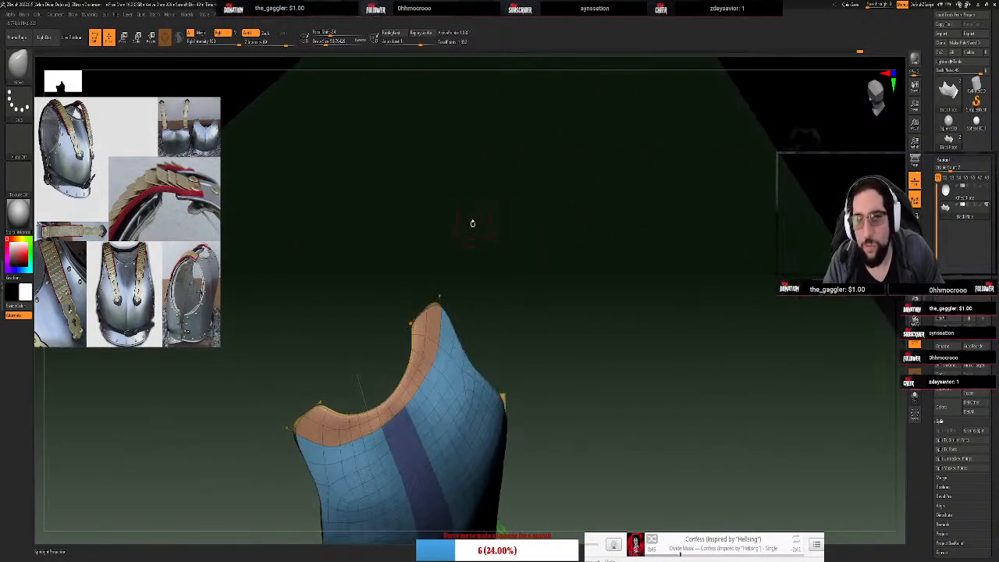
drag(497, 232, 505, 264)
drag(534, 180, 511, 234)
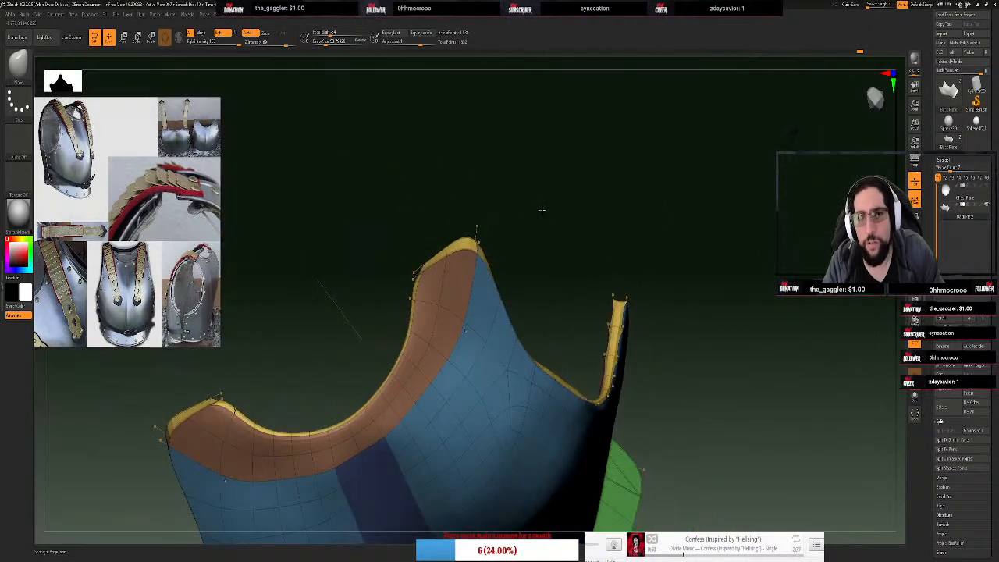
key(space)
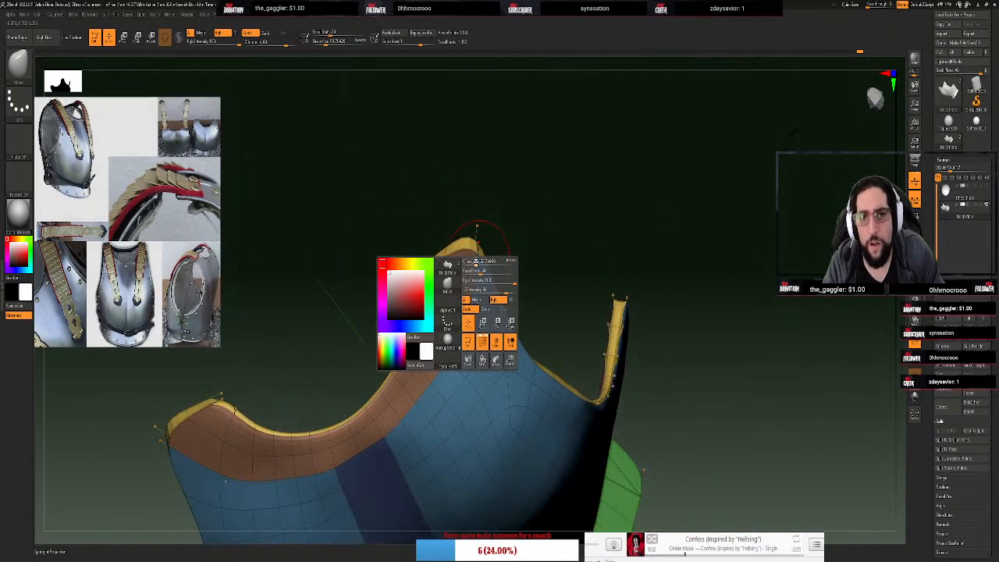
key(shift+d)
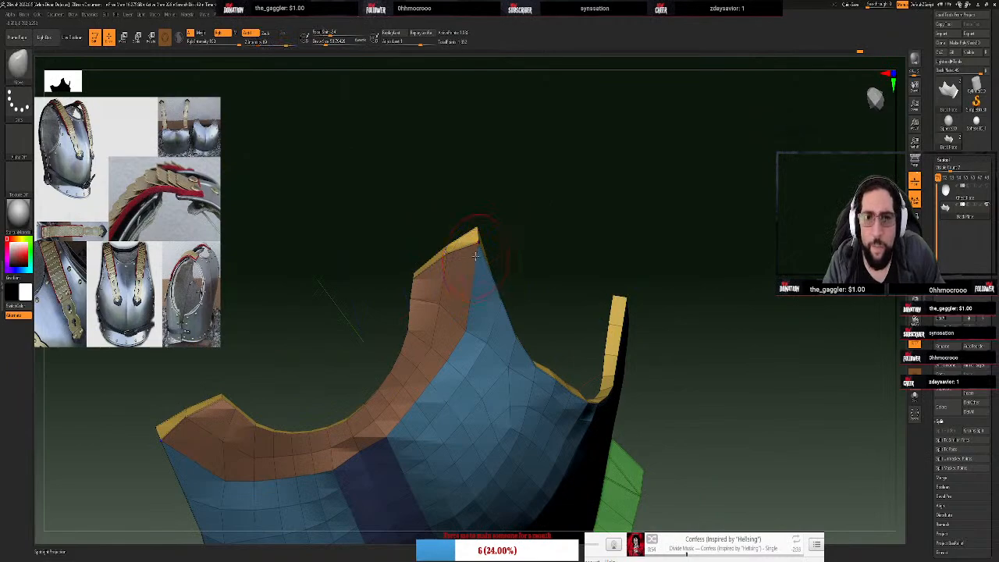
key(space)
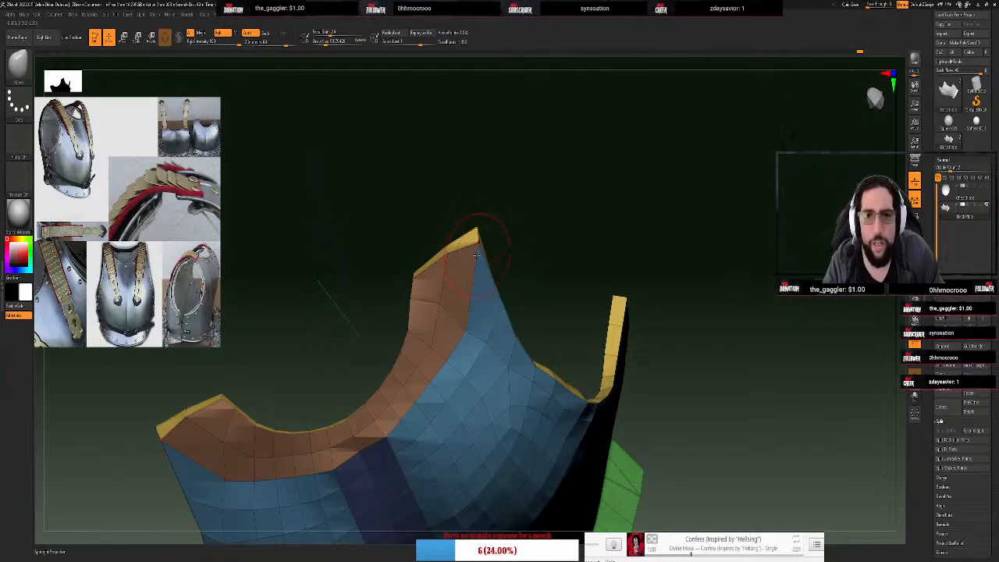
key(b)
key(z)
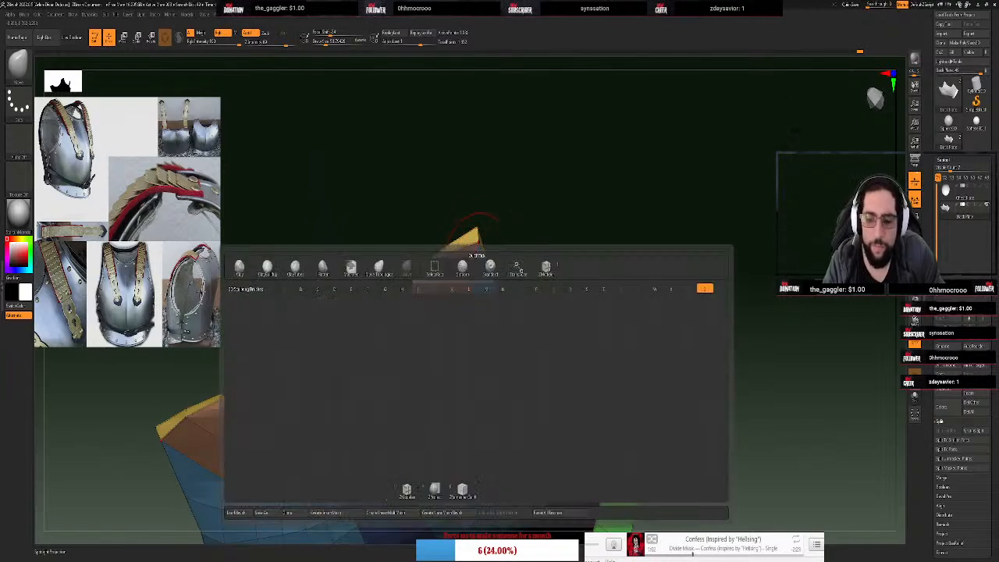
key(m)
key(space)
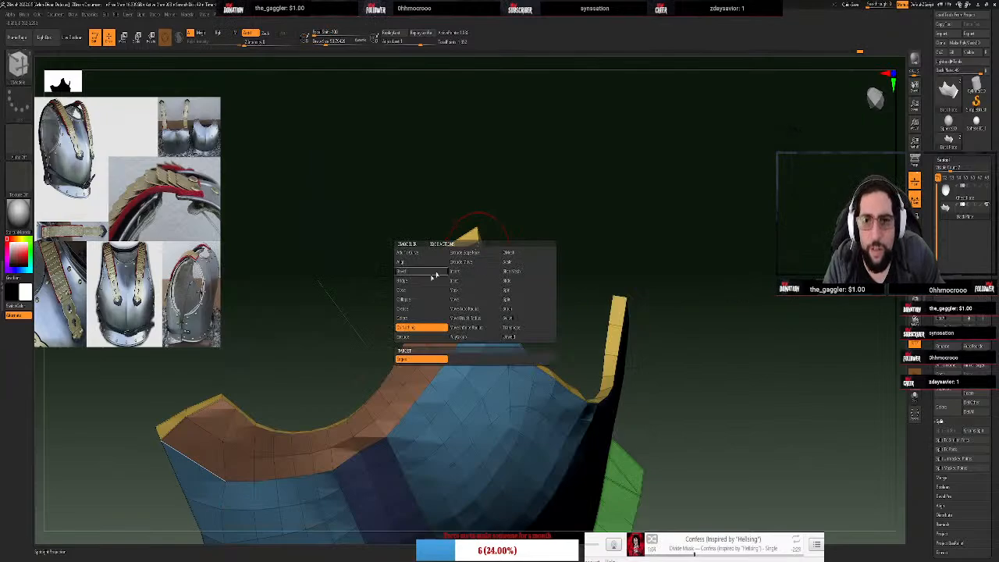
click(461, 271)
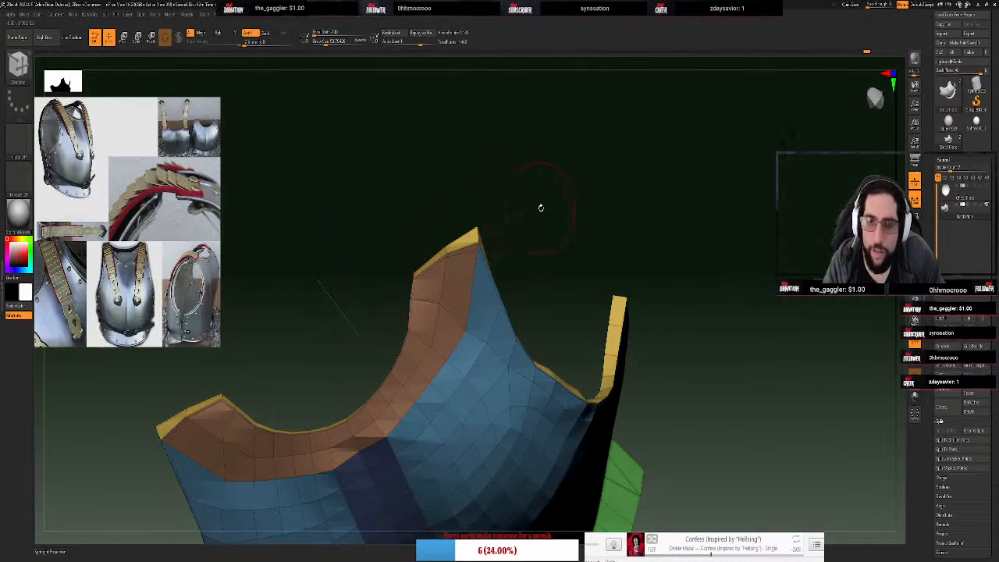
Restore the smooth subdivision preview and examine the back plate's corners and armhole rim from the side
key(d)
drag(617, 225, 588, 106)
drag(591, 310, 562, 308)
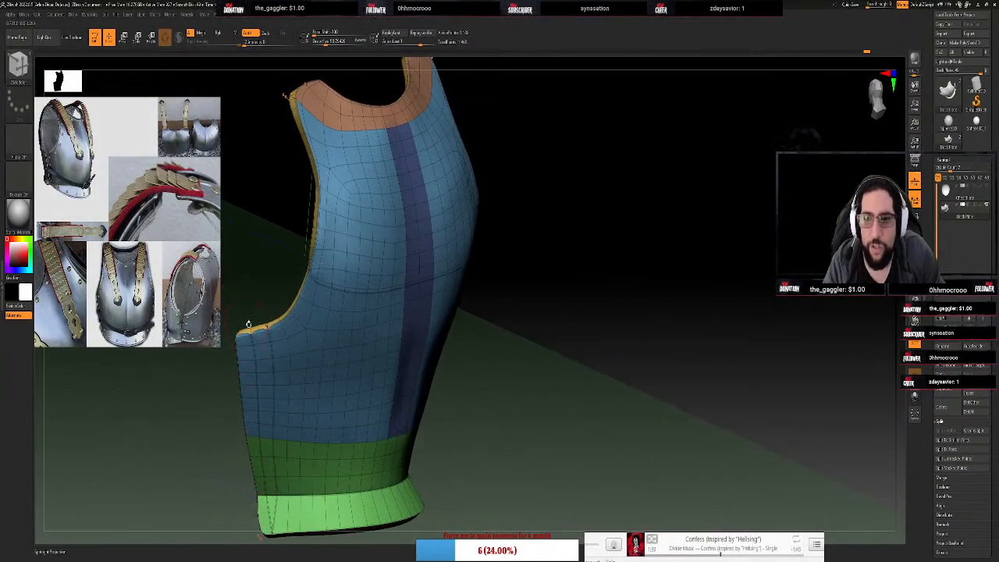
mouse_move(573, 167)
mouse_down()
mouse_move(577, 183)
mouse_move(585, 174)
mouse_up()
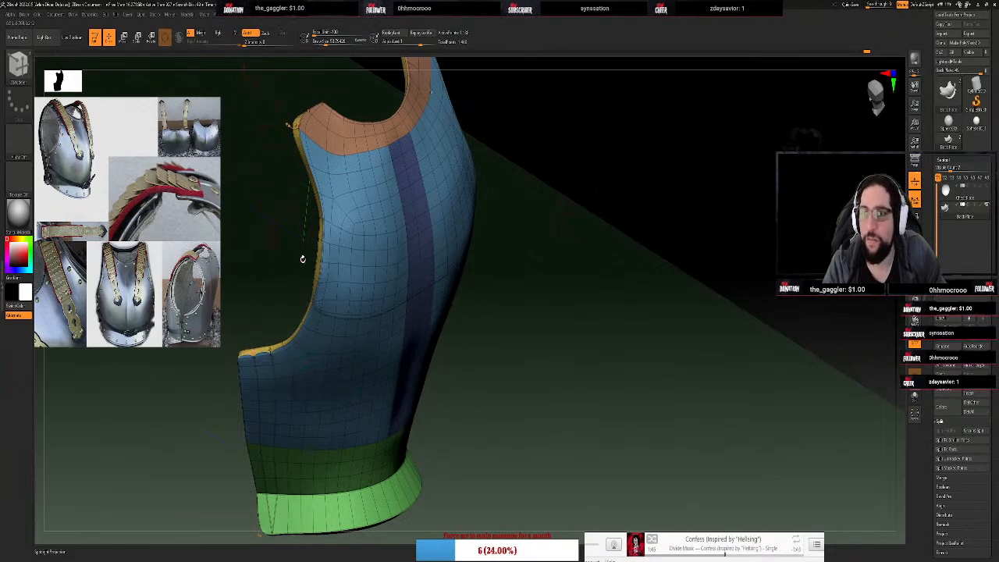
drag(558, 261, 609, 276)
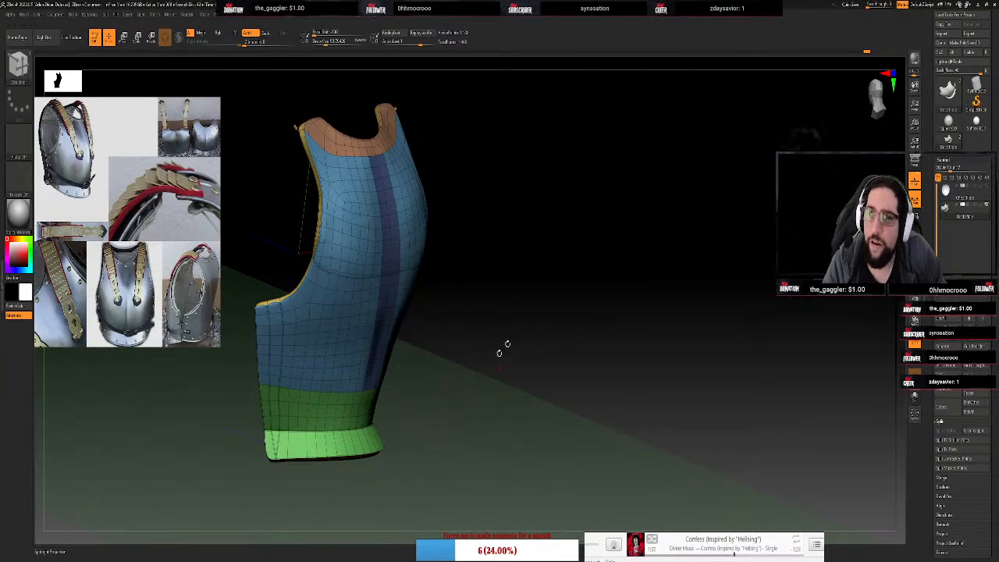
Select the old Chest Plate subtool and delete it
click(947, 193)
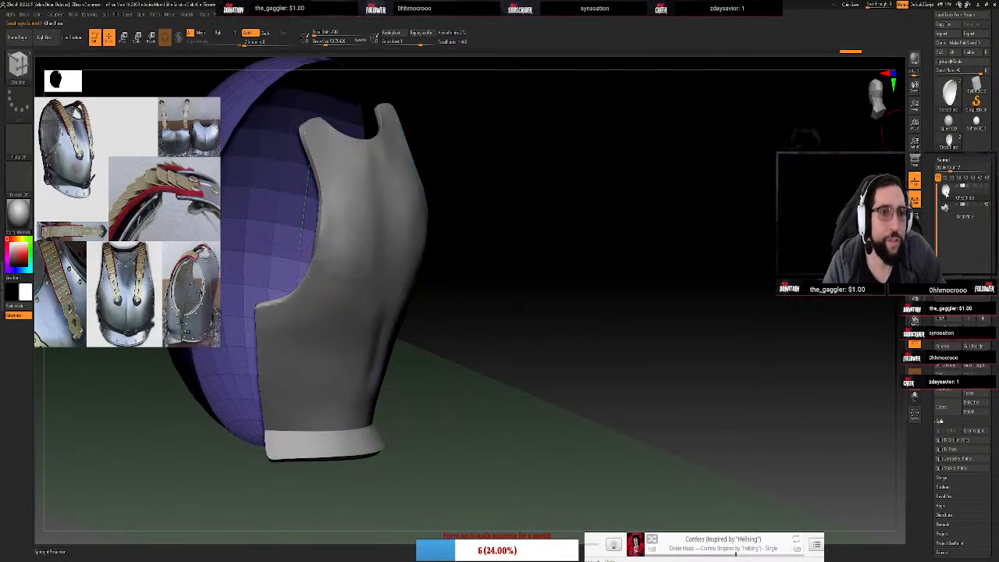
mouse_move(956, 195)
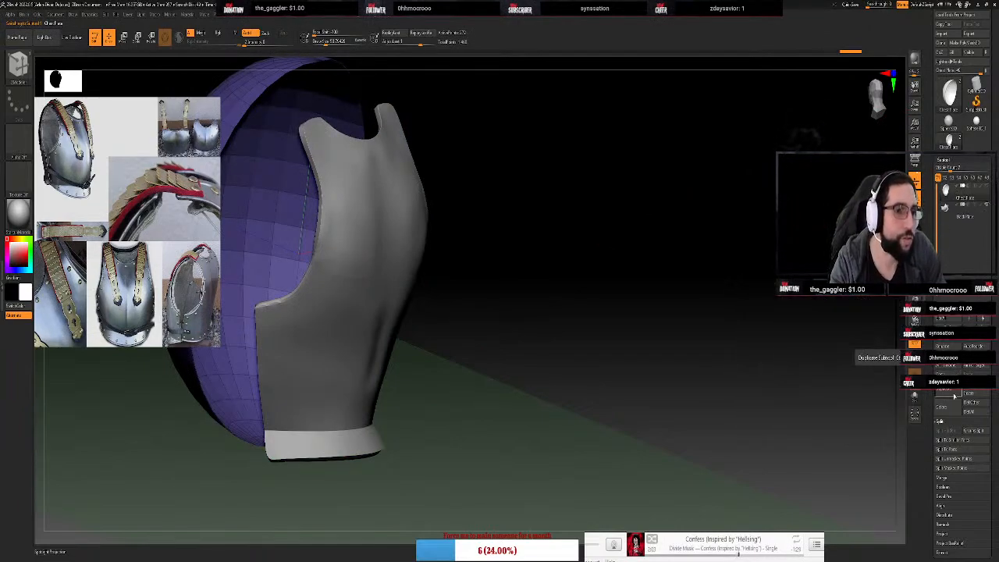
click(955, 406)
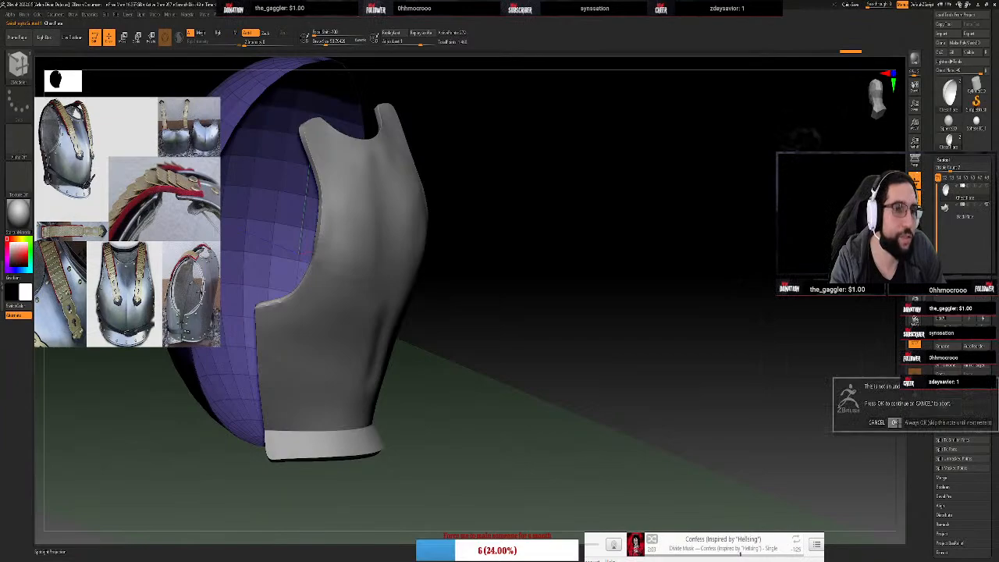
click(894, 423)
Duplicate the Back Plate subtool and rename the copy Chest Plate
mouse_move(967, 198)
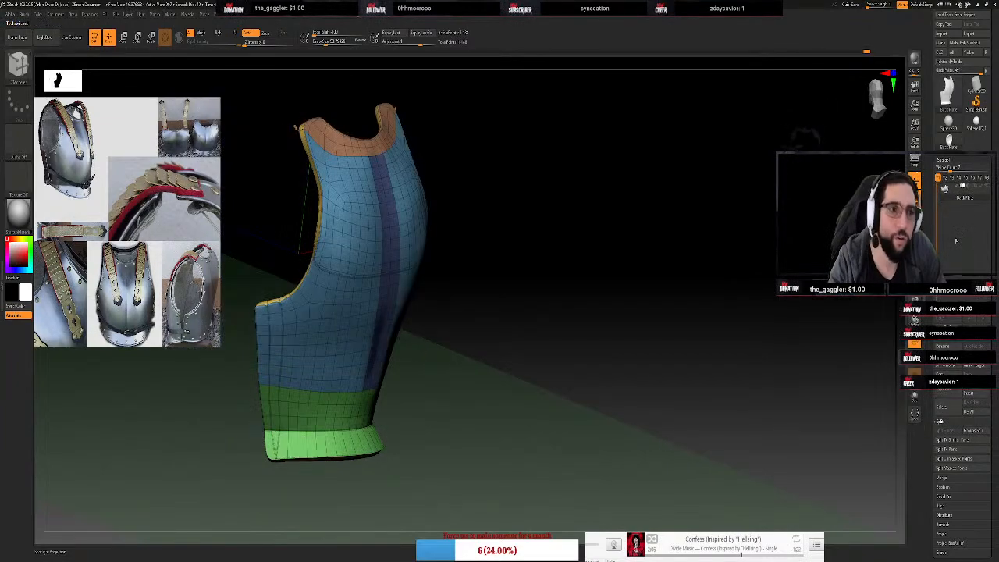
click(949, 391)
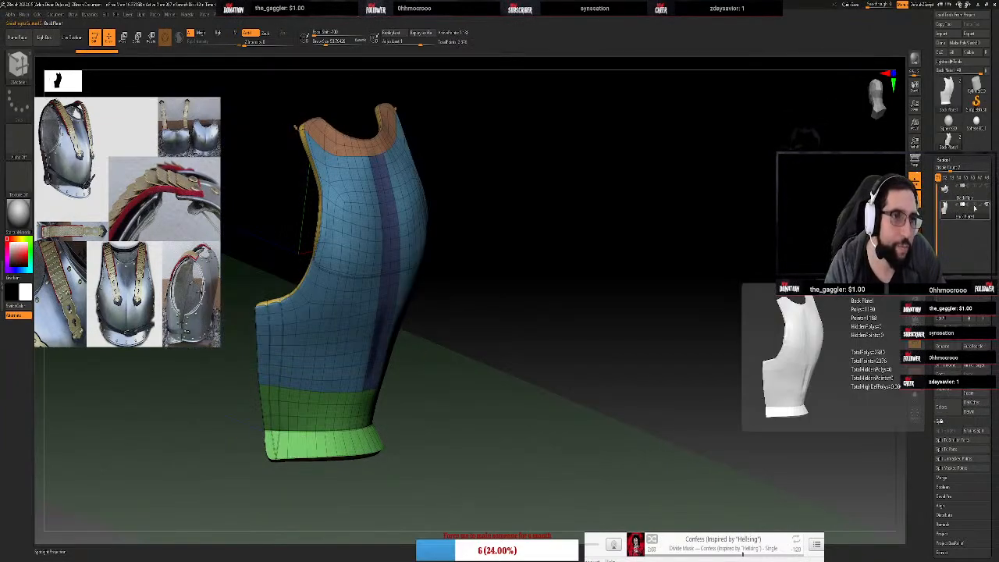
click(943, 346)
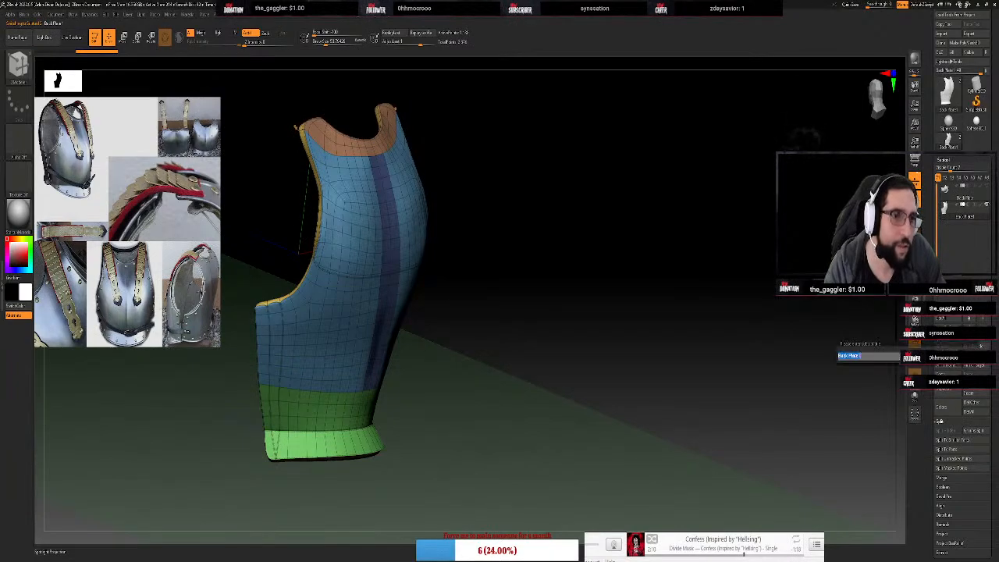
text(Ches)
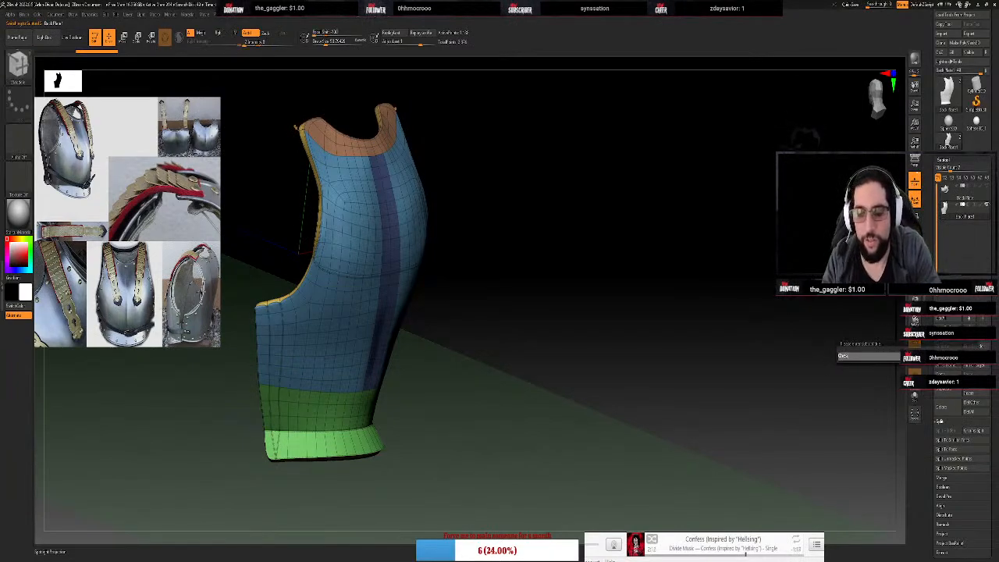
text(t Plate)
key(Return)
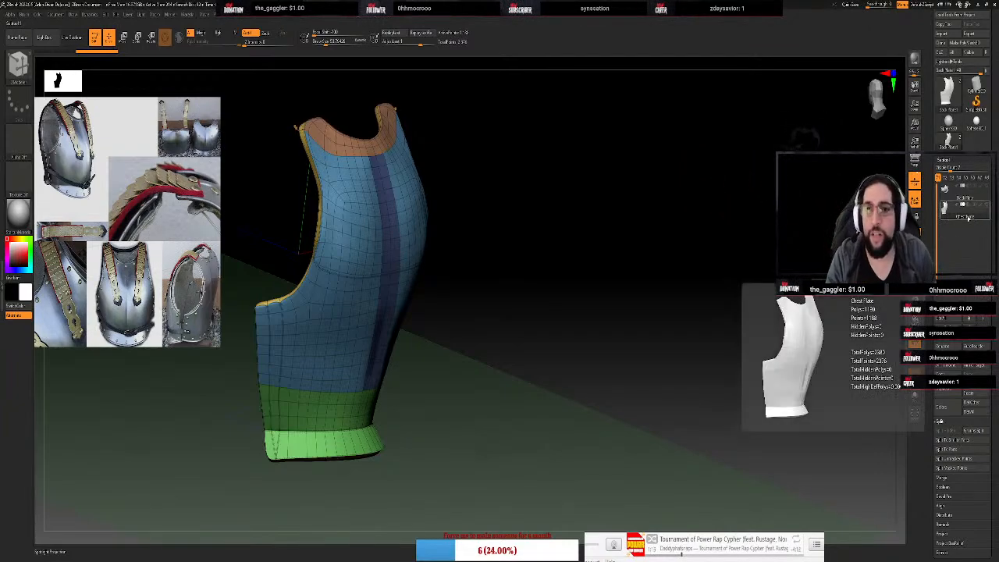
drag(551, 236, 540, 236)
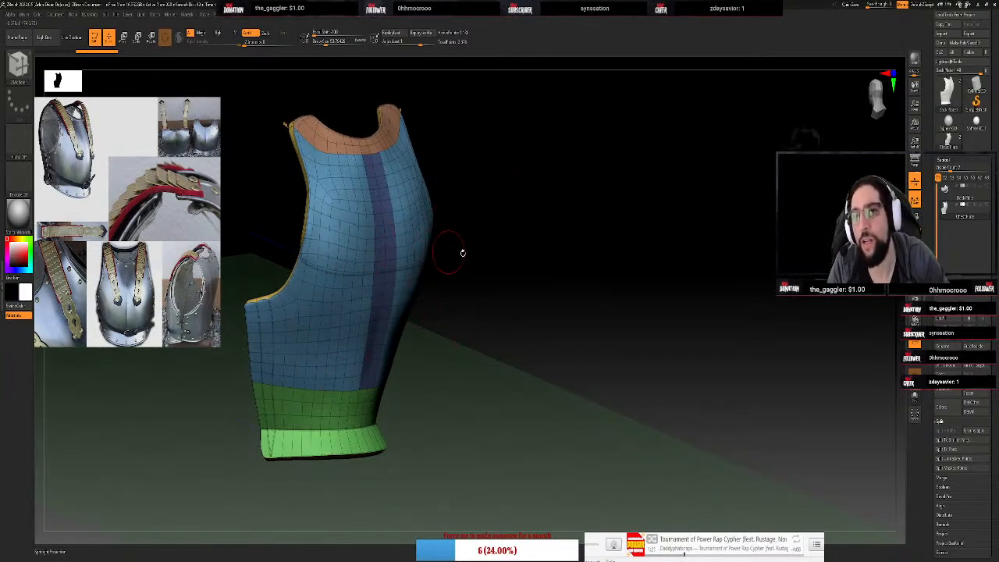
Set ZModeler's edge action to Do Nothing and its polygon action to QMesh with A Single Poly as the target
drag(592, 307, 562, 302)
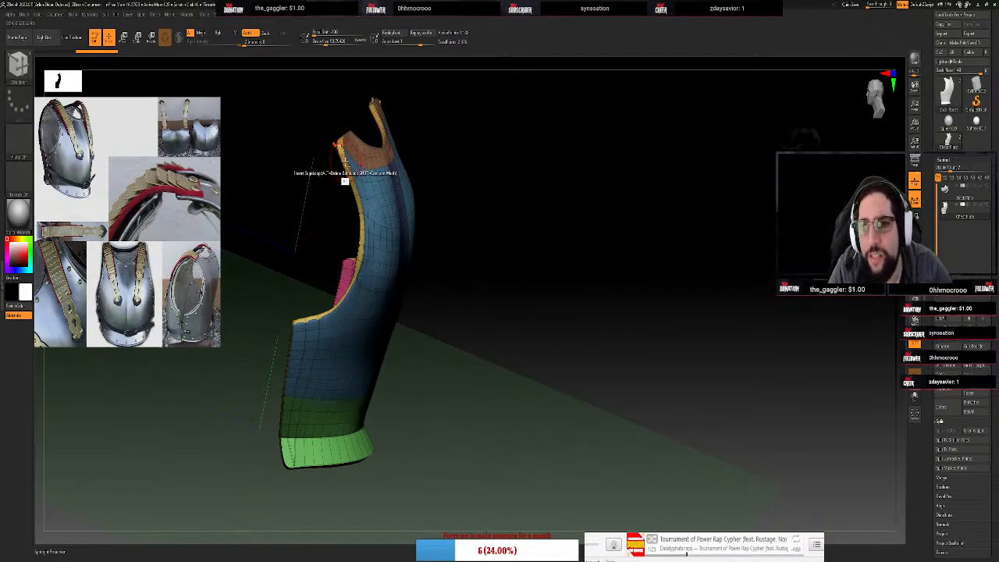
key(space)
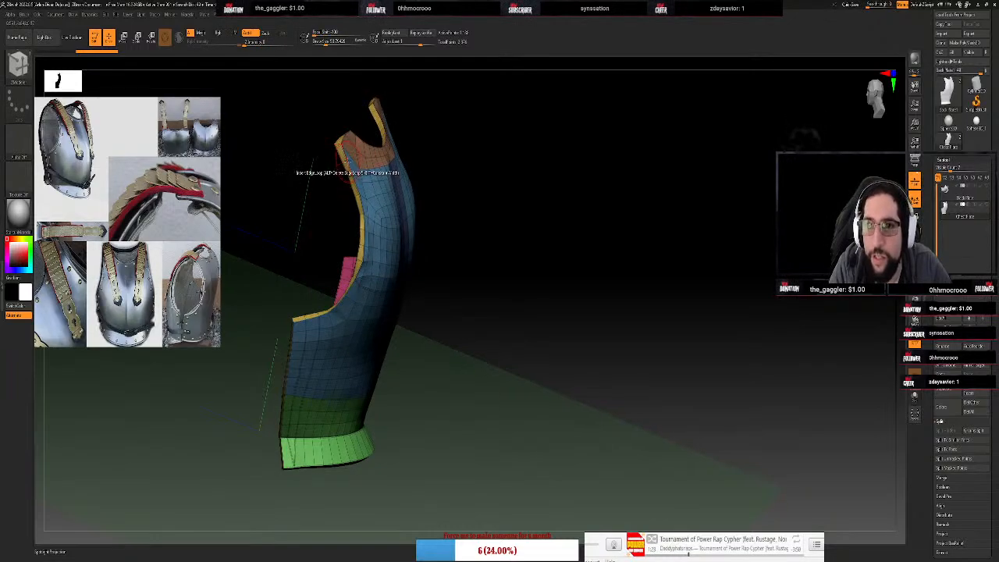
key(space)
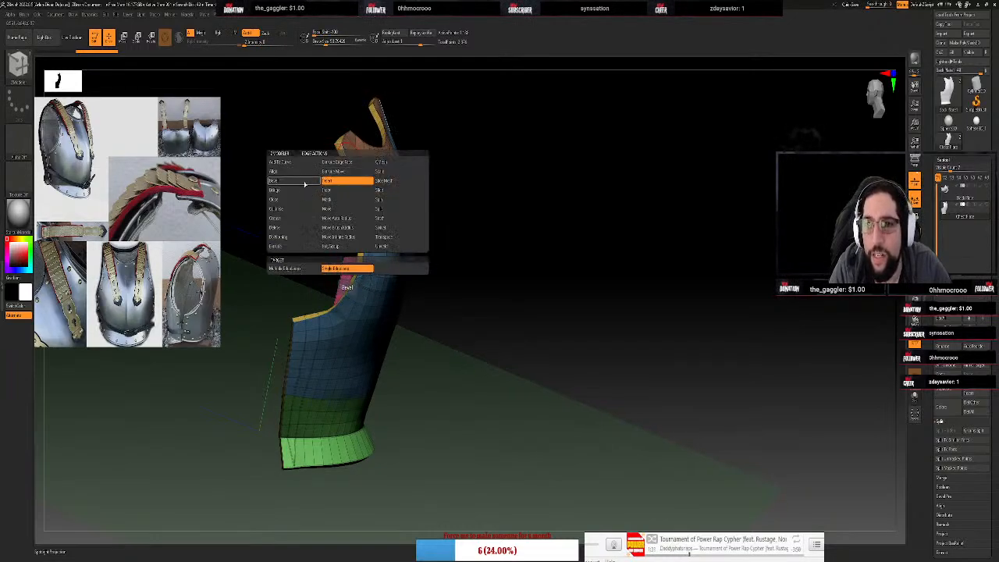
click(295, 237)
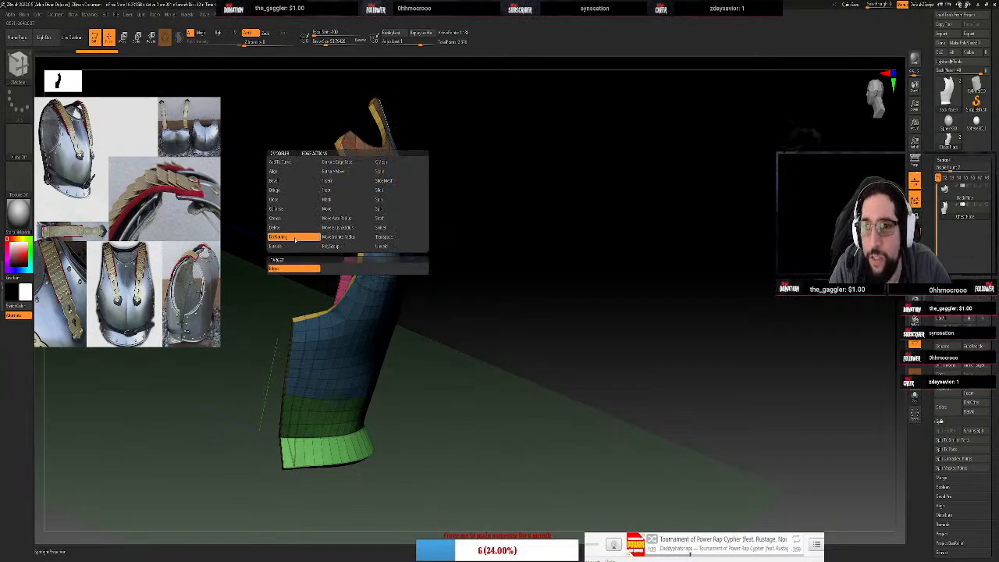
key(space)
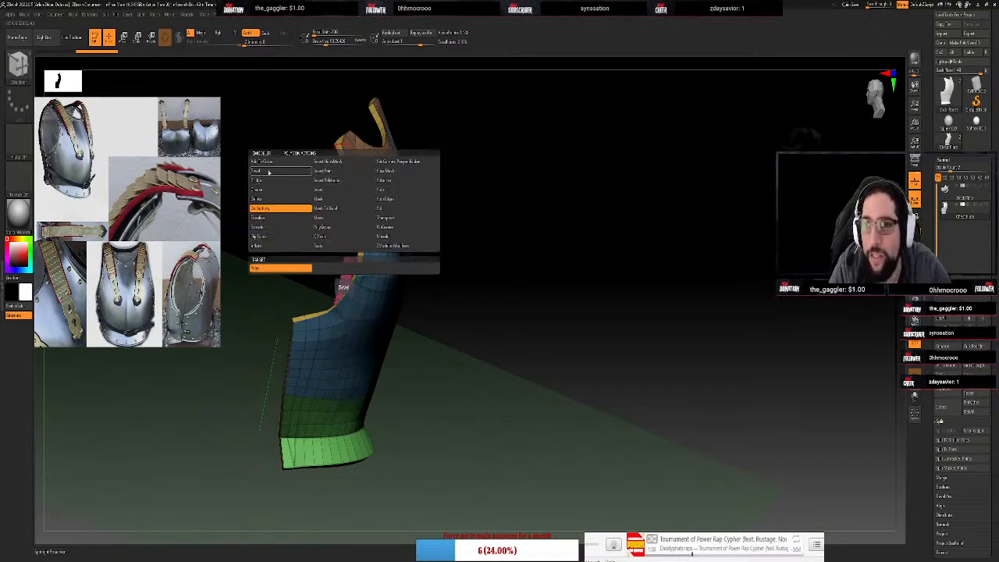
click(351, 236)
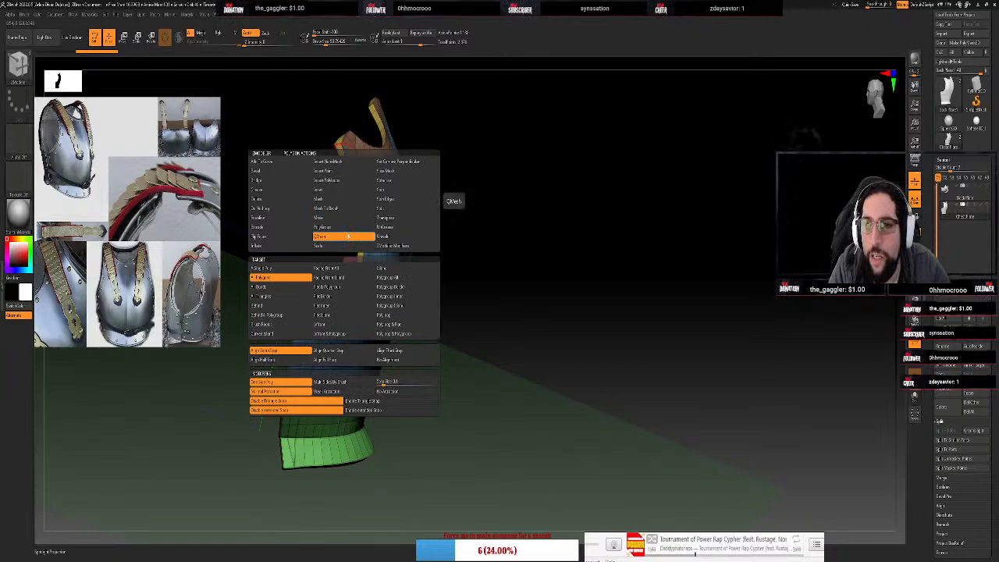
click(269, 269)
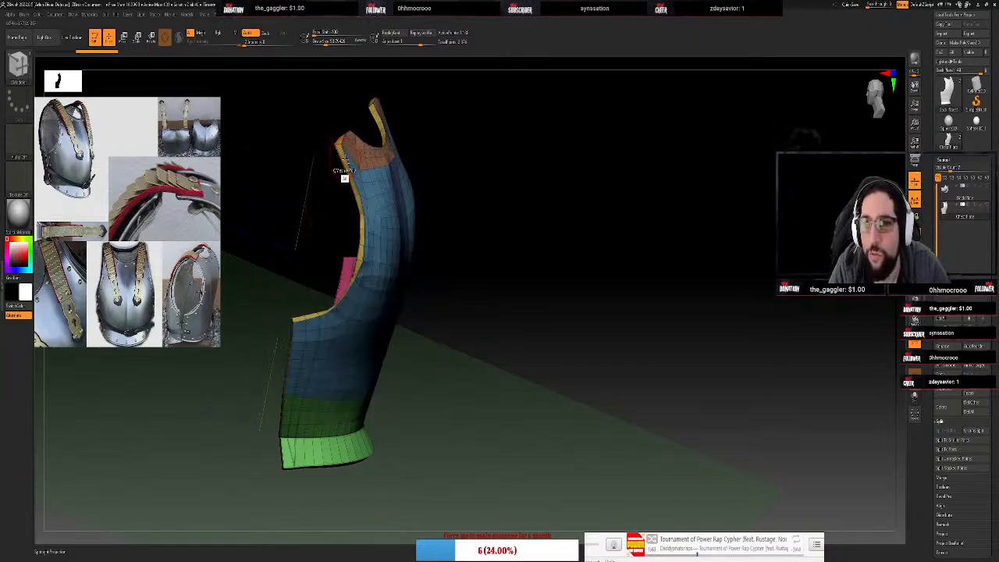
Mark the rim polygons around the chest plate's armholes and extrude them with QMesh to narrow the openings
mouse_move(344, 159)
alt+mouse_down()
mouse_move(361, 219)
mouse_move(358, 267)
alt+mouse_up()
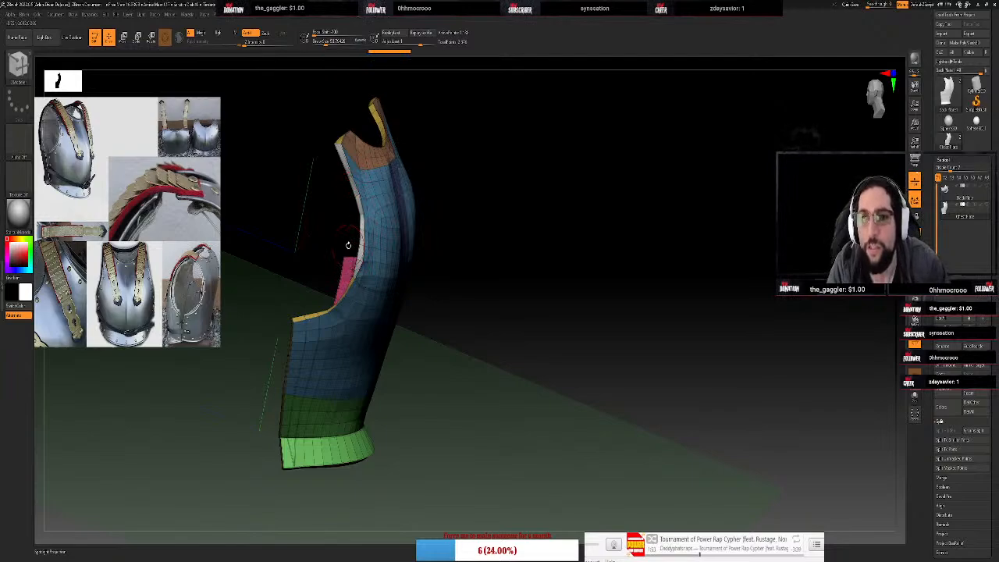
drag(488, 350, 468, 343)
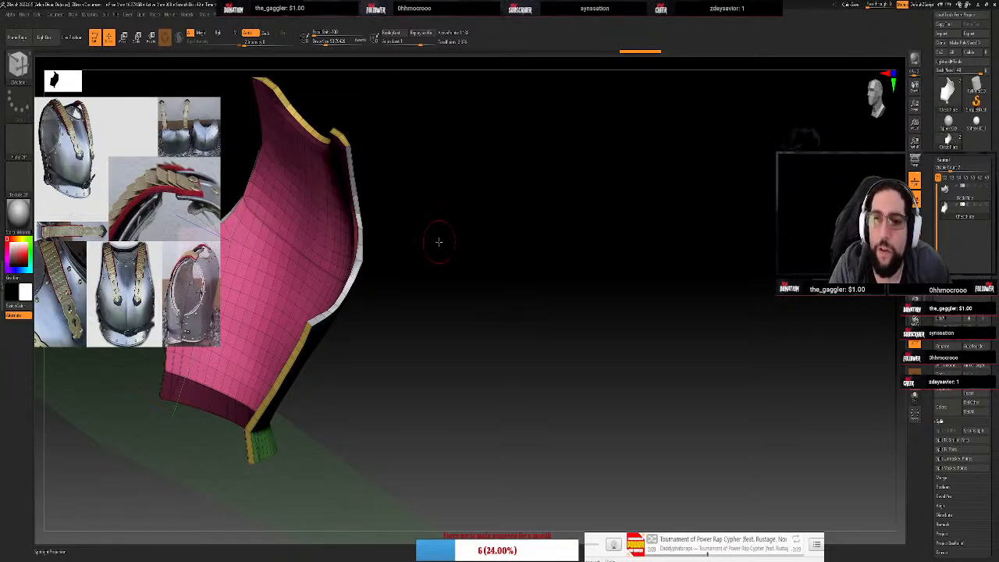
drag(439, 242, 426, 236)
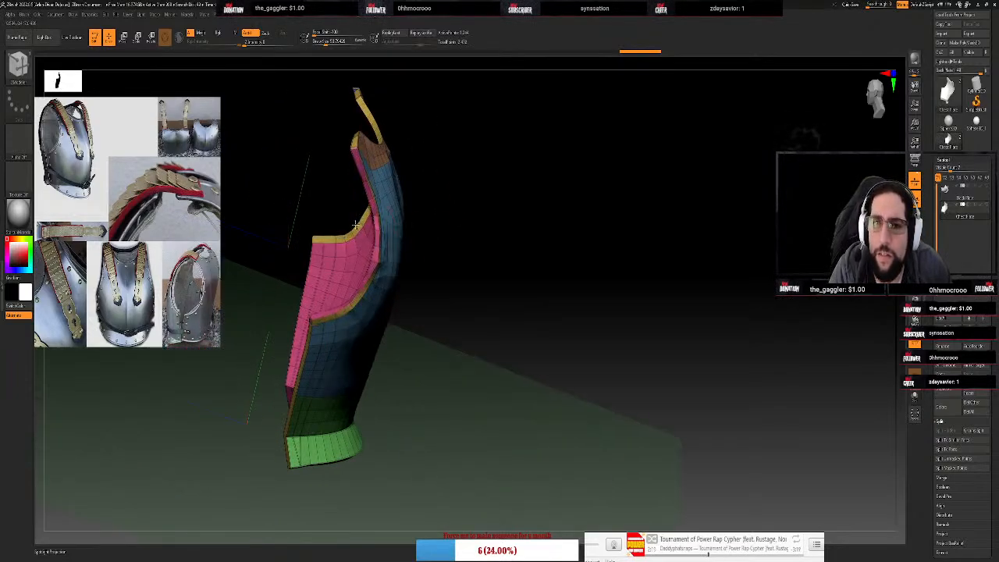
drag(356, 225, 249, 225)
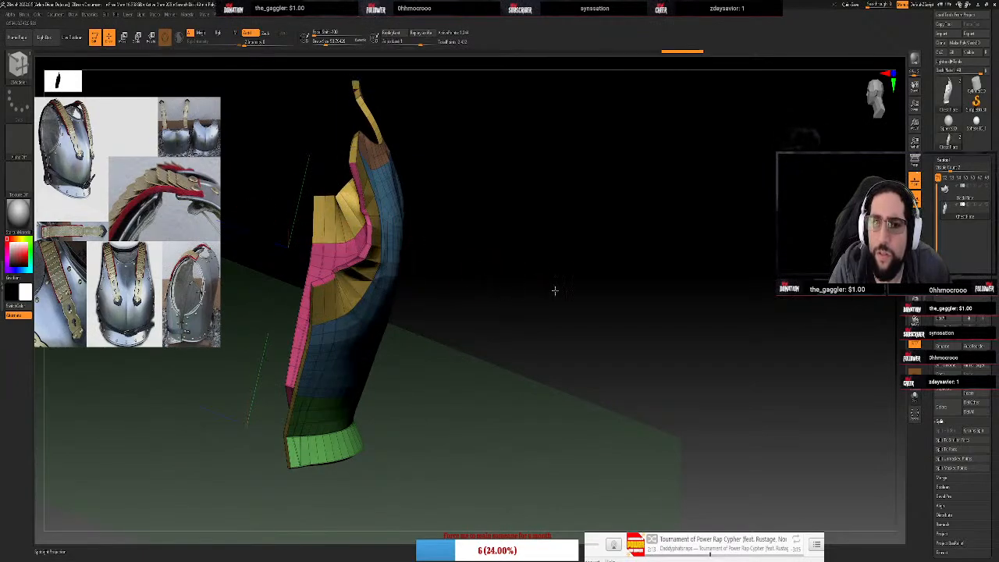
drag(555, 290, 647, 432)
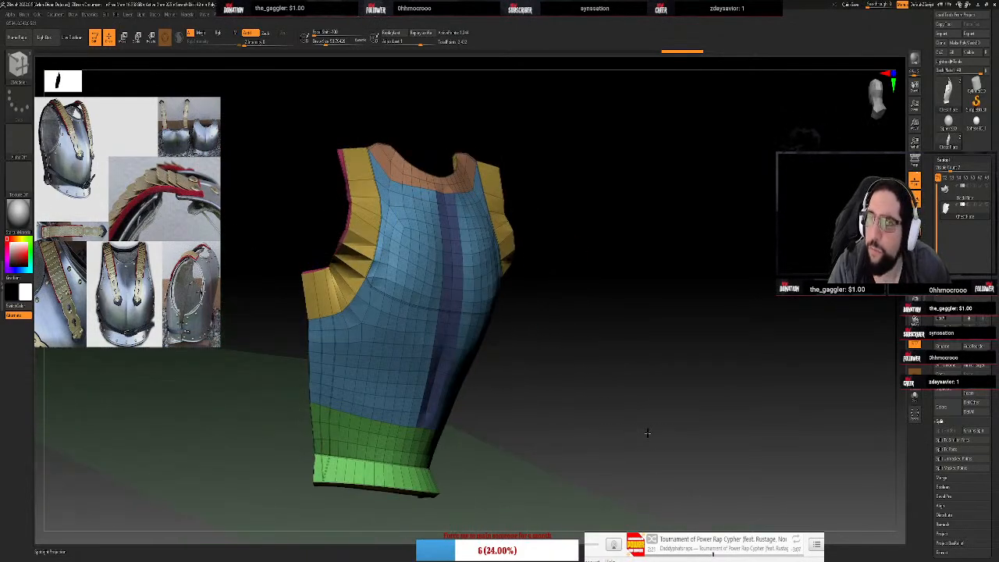
drag(611, 386, 581, 399)
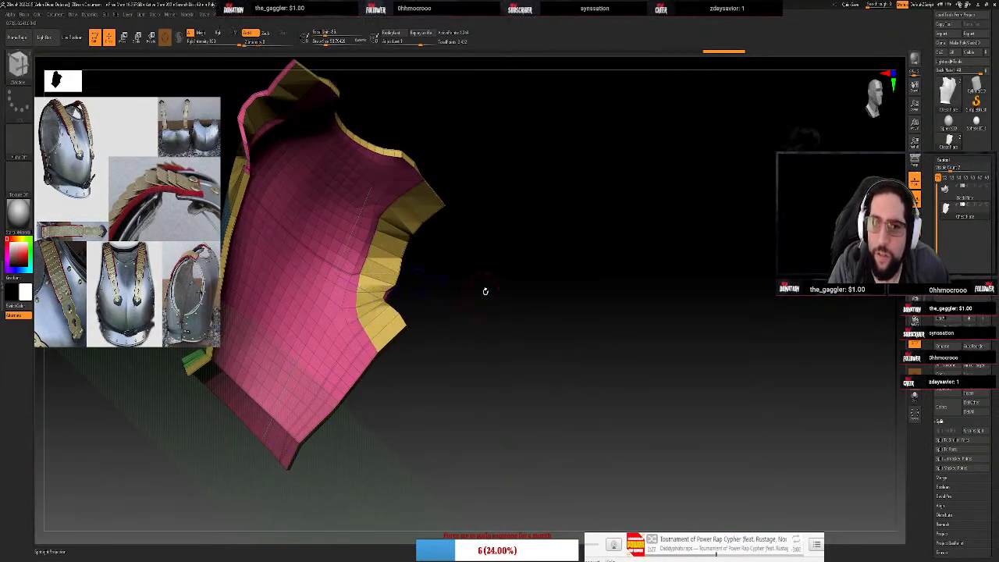
mouse_move(484, 290)
mouse_down()
mouse_move(415, 290)
mouse_move(418, 258)
mouse_move(407, 307)
mouse_up()
Undo the most recent operations on the chest plate, keeping the armhole extrusion
drag(575, 319, 588, 324)
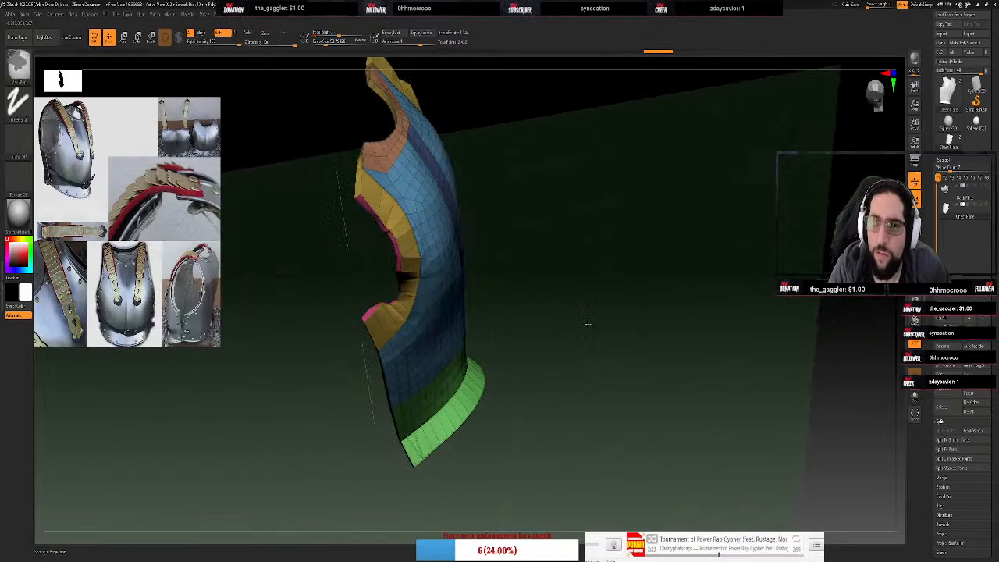
key(ctrl+z)
key(ctrl+z)
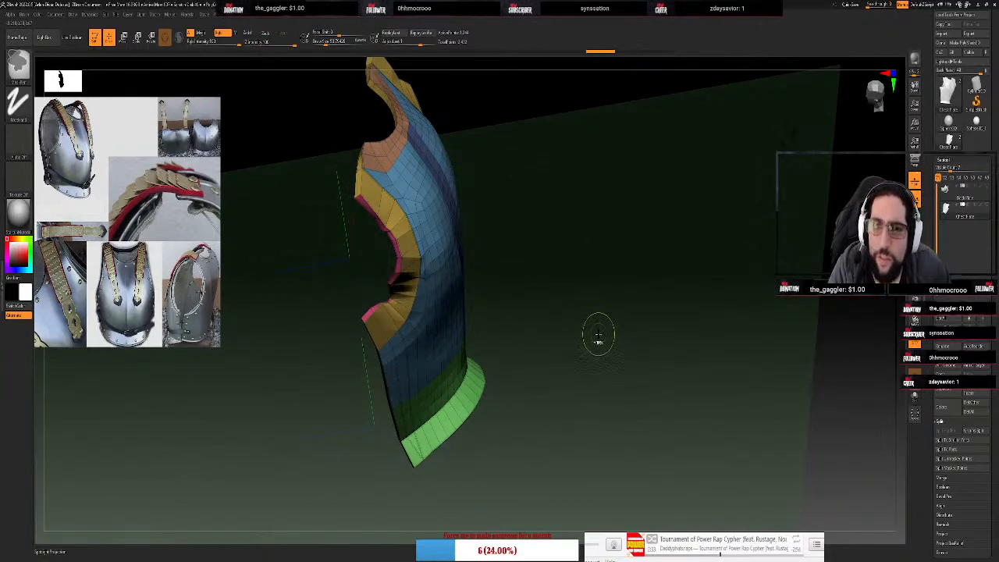
key(ctrl+z)
key(ctrl+z)
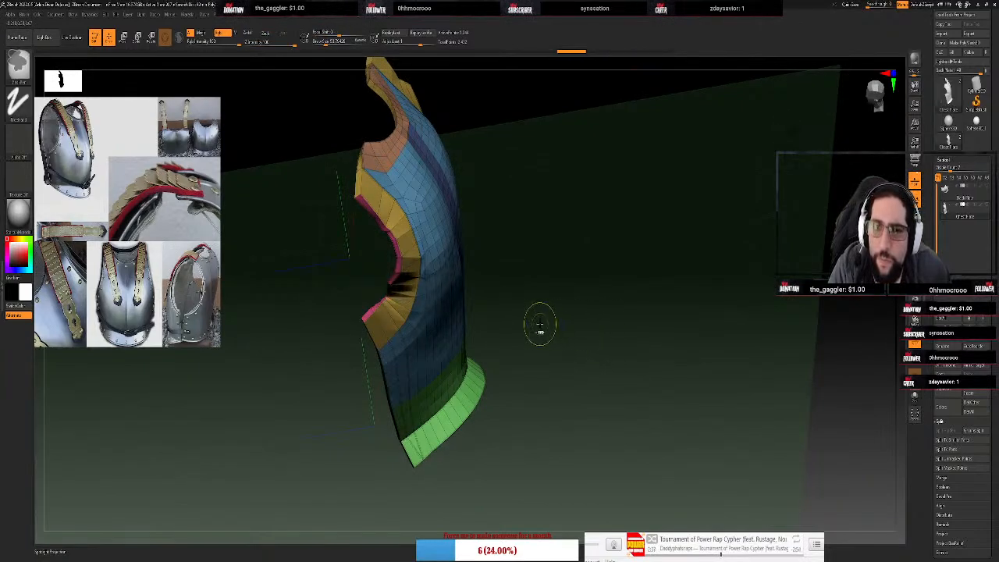
key(ctrl+z)
mouse_move(587, 299)
mouse_down()
mouse_move(591, 278)
mouse_move(553, 277)
mouse_move(585, 301)
mouse_move(609, 283)
mouse_up()
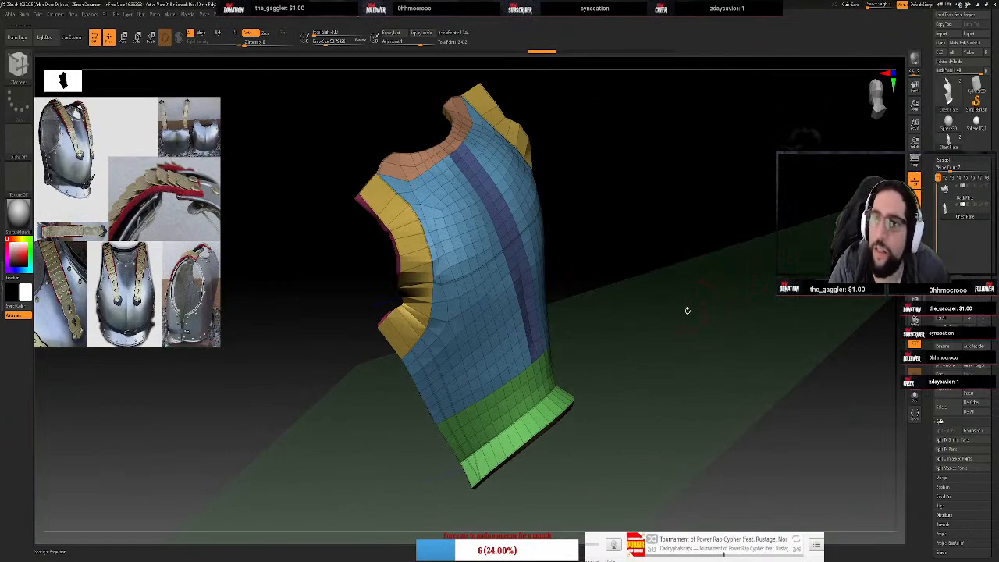
Try isolating the green waist section by its polygroup, inverting the visibility, and bring the whole chest plate back
key(b)
key(m)
key(v)
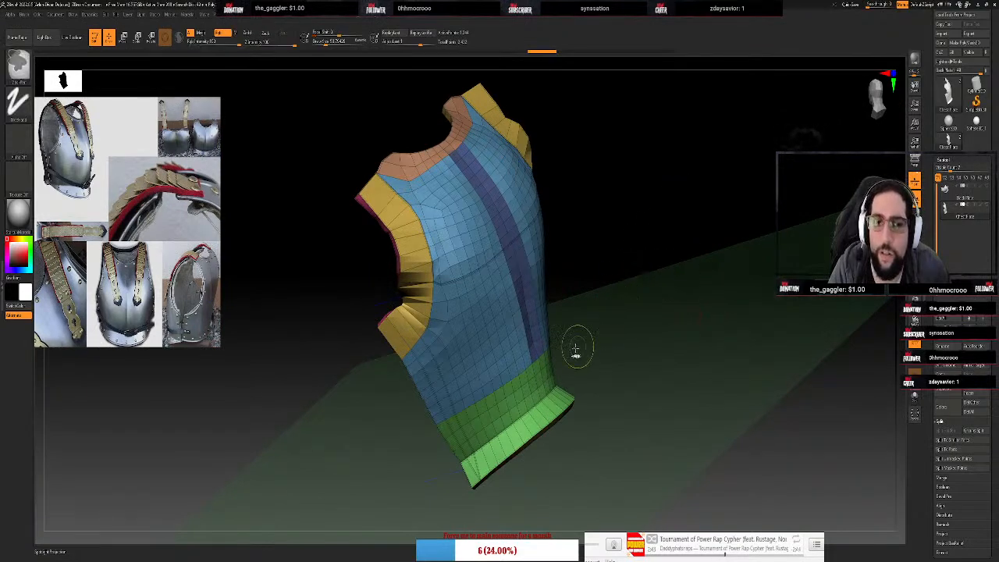
ctrl+shift+click(484, 408)
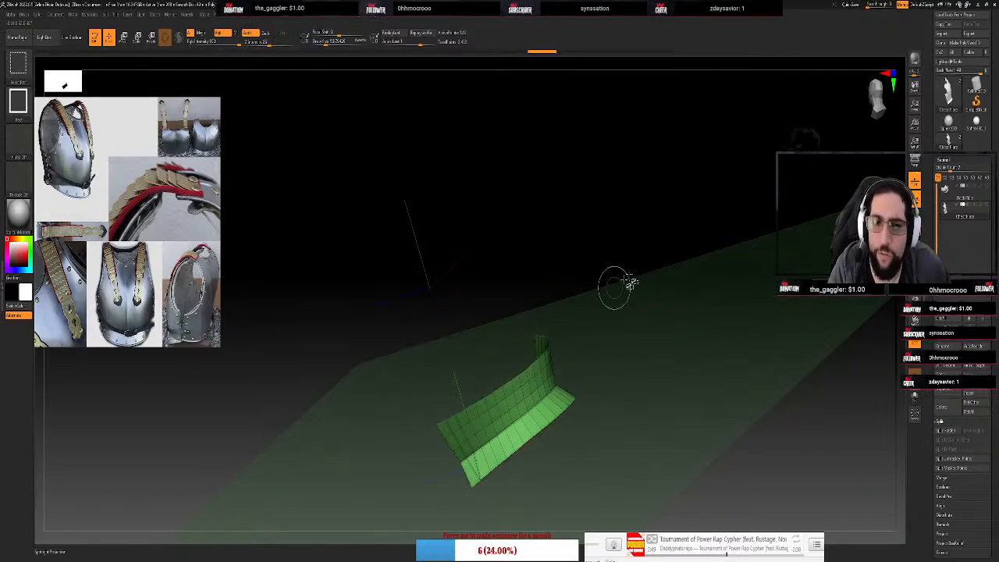
ctrl+shift+click(652, 245)
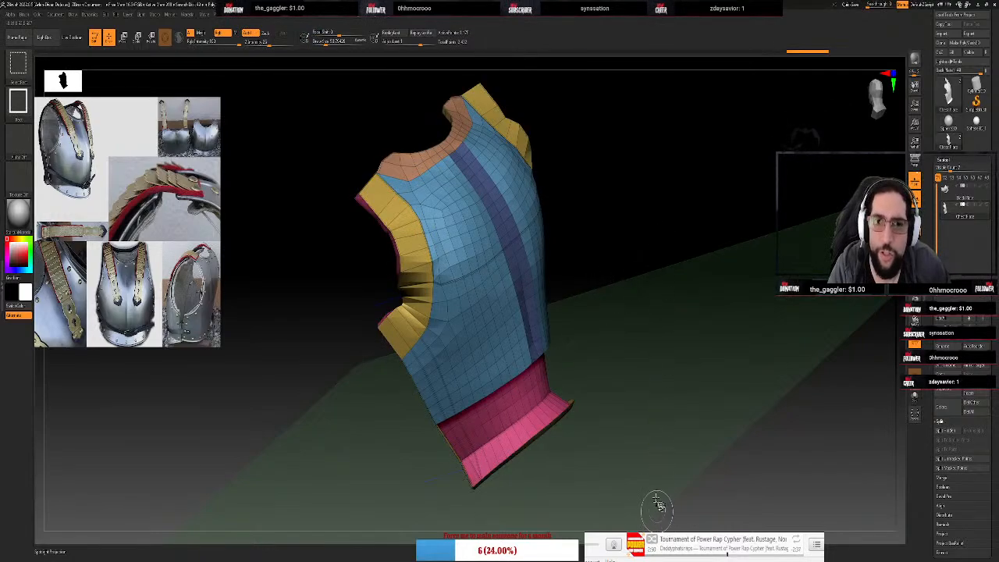
mouse_move(650, 451)
mouse_down()
mouse_move(674, 422)
mouse_move(666, 458)
mouse_move(682, 459)
mouse_move(660, 437)
mouse_move(676, 431)
mouse_move(661, 423)
mouse_move(649, 442)
mouse_up()
ctrl+shift+click(649, 442)
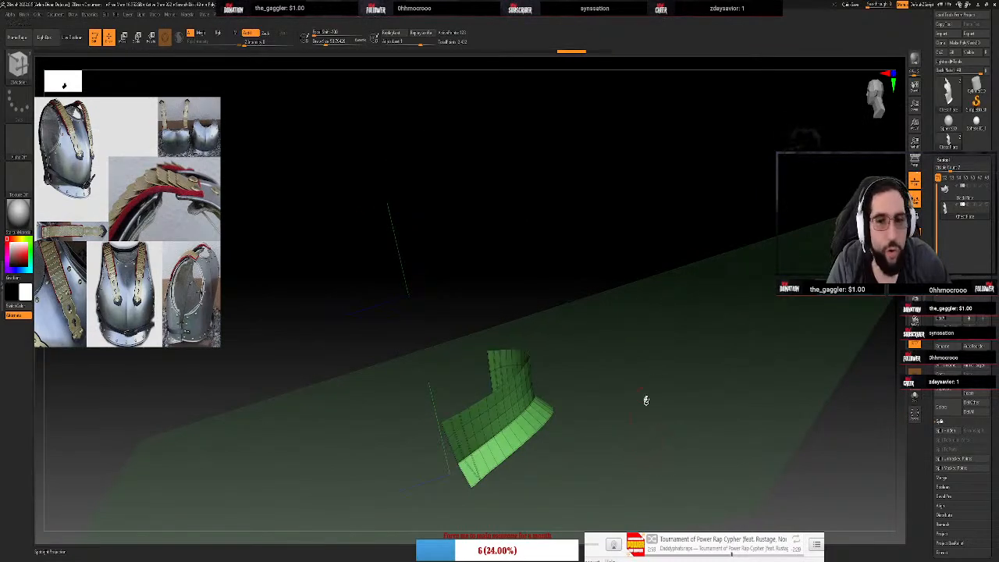
key(ctrl+shift)
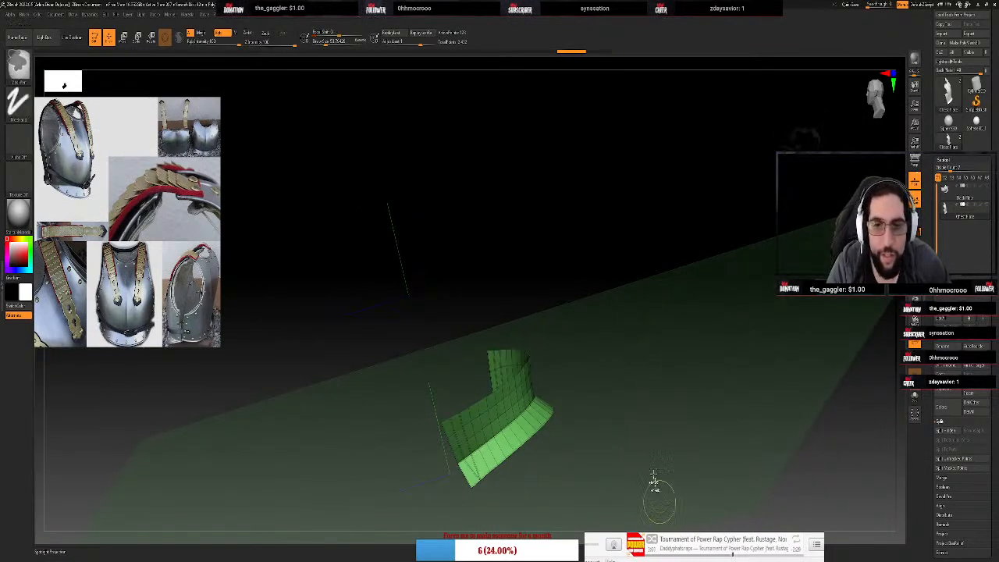
ctrl+shift+click(662, 355)
ctrl+shift+click(676, 458)
ctrl+shift+click(656, 424)
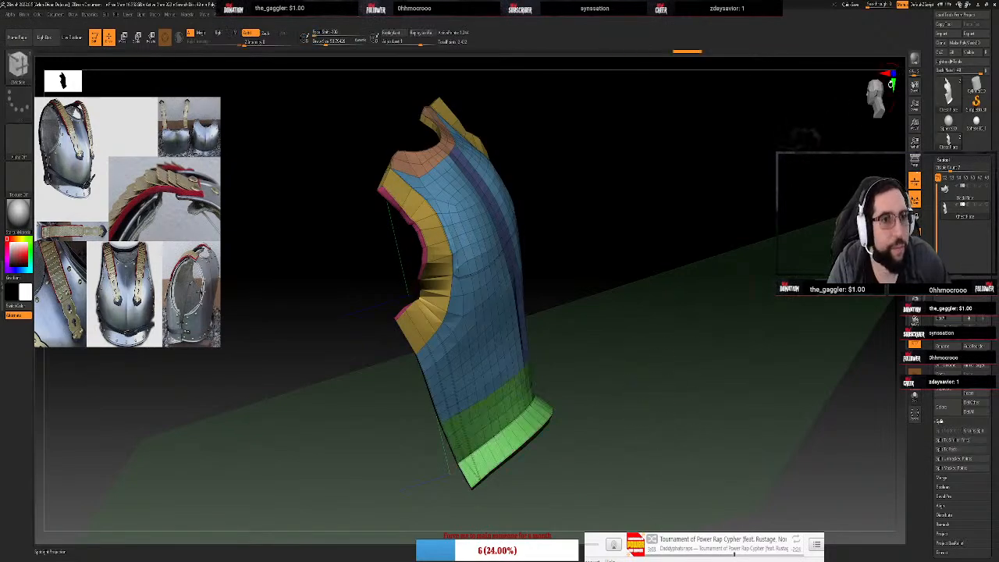
Isolate the plate's lower waist area from the side to view its faces, and unhide the rest of the mesh
drag(593, 469, 500, 456)
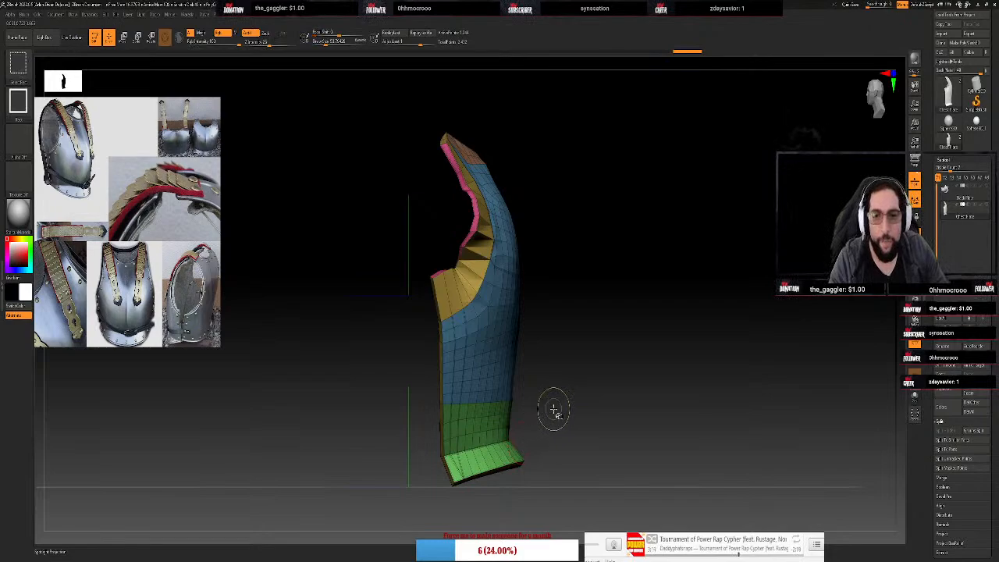
mouse_move(554, 409)
ctrl+shift+mouse_down()
mouse_move(422, 478)
mouse_move(413, 506)
ctrl+shift+mouse_up()
mouse_move(547, 462)
mouse_down()
mouse_move(596, 447)
mouse_move(613, 453)
mouse_up()
key(ctrl)
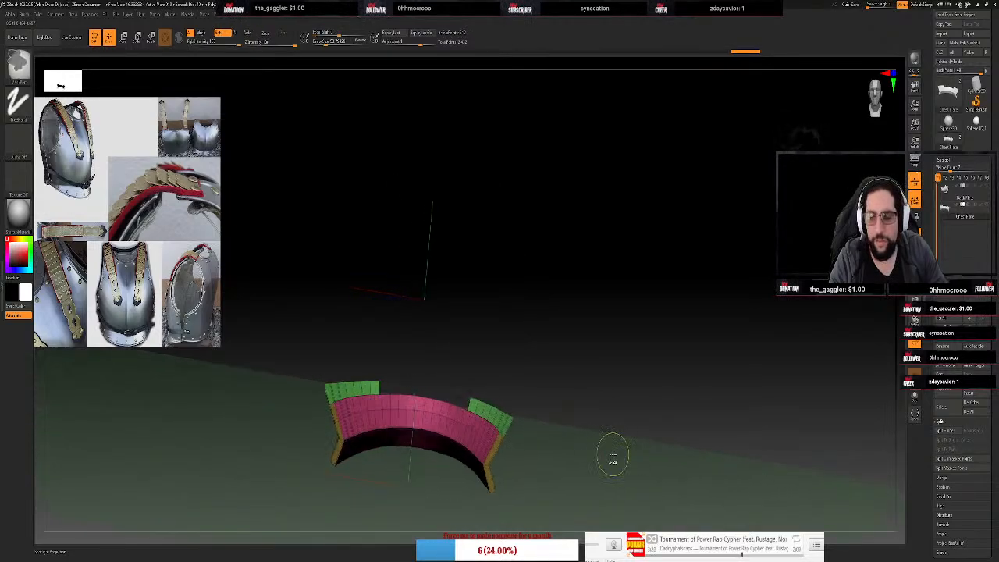
ctrl+shift+click(612, 459)
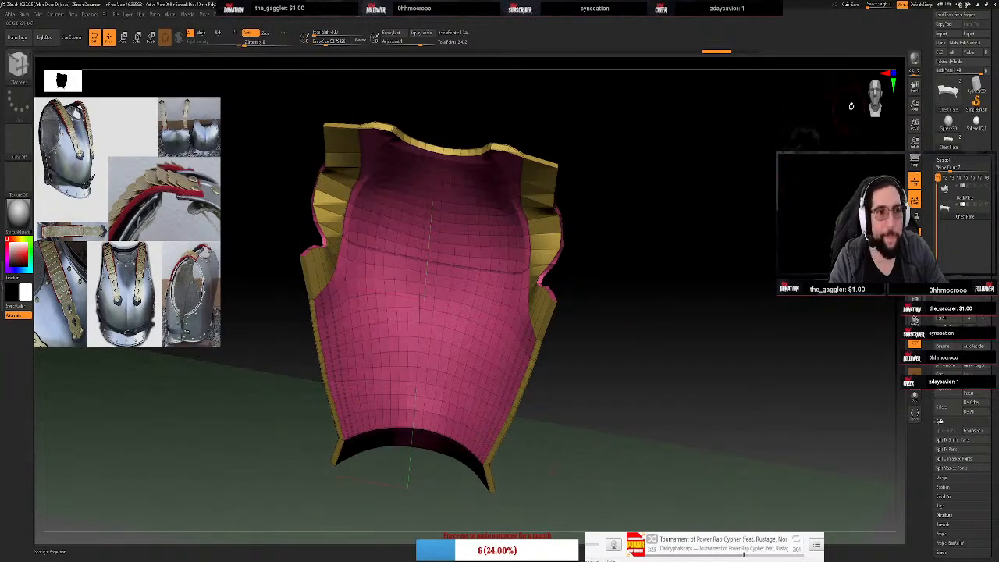
click(877, 90)
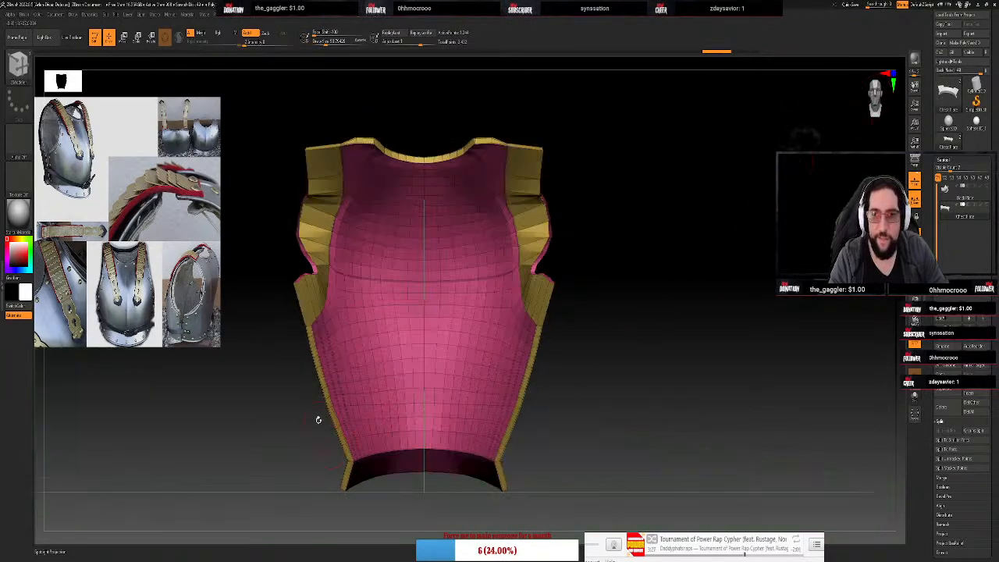
mouse_move(577, 448)
mouse_down()
mouse_move(600, 439)
mouse_move(580, 439)
mouse_move(591, 441)
mouse_up()
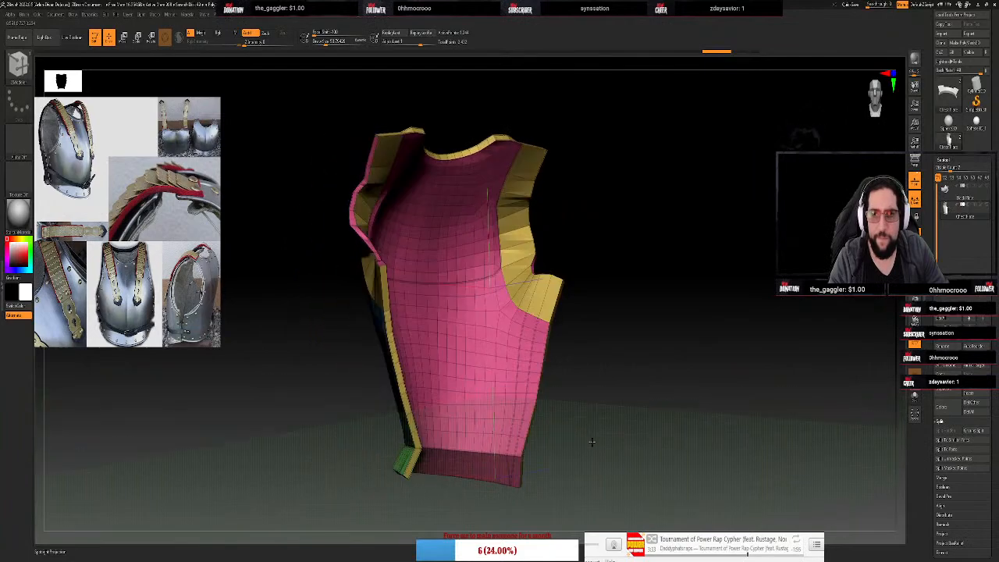
key(space)
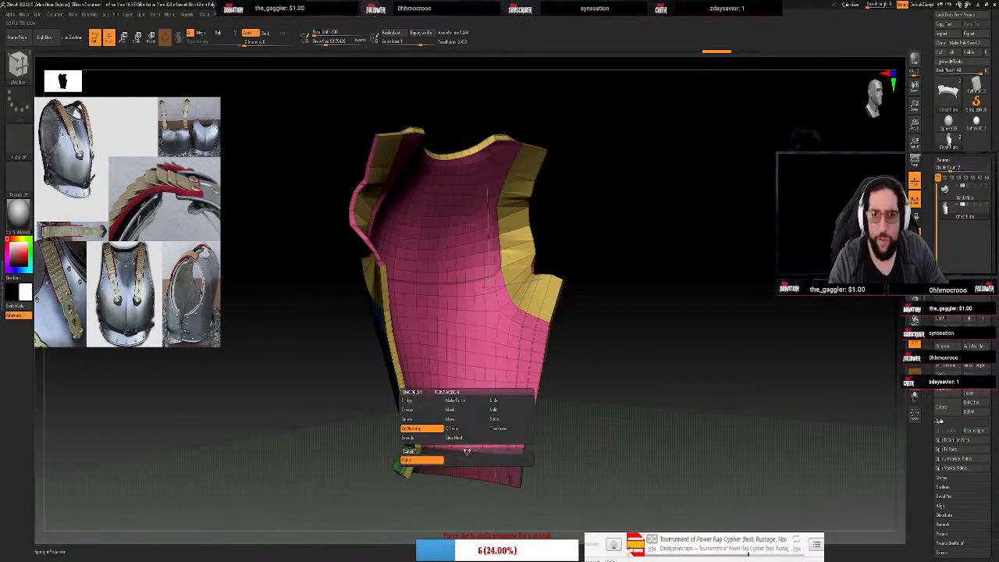
click(432, 407)
key(space)
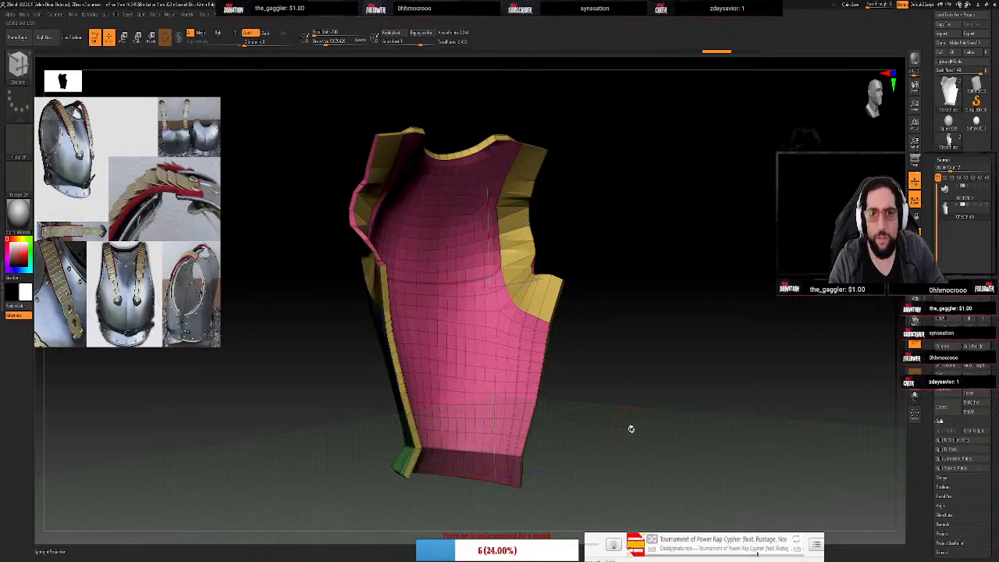
drag(631, 428, 782, 138)
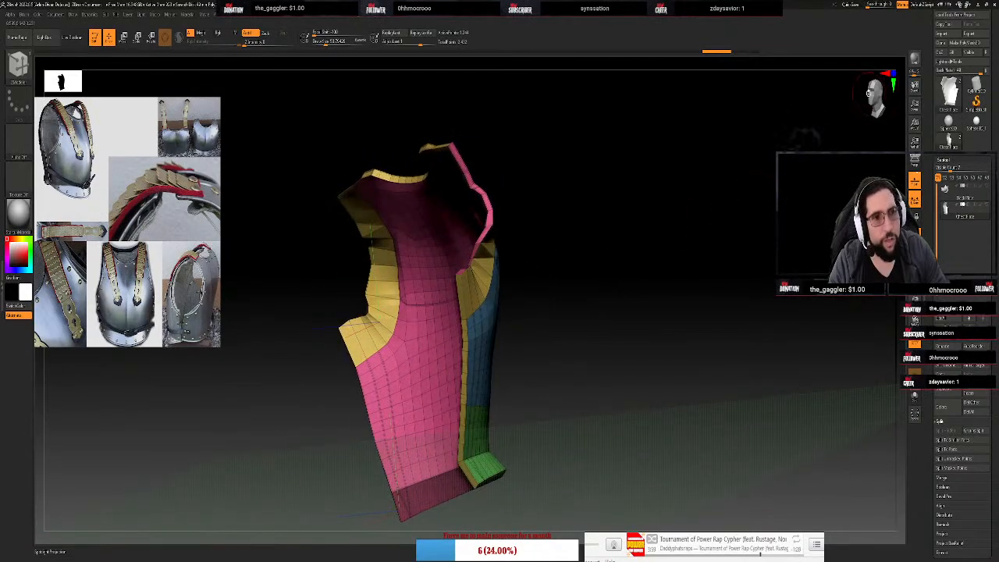
From a straight side view, mask everything above the green waist section and turn the masked area into one polygroup
drag(875, 95, 865, 94)
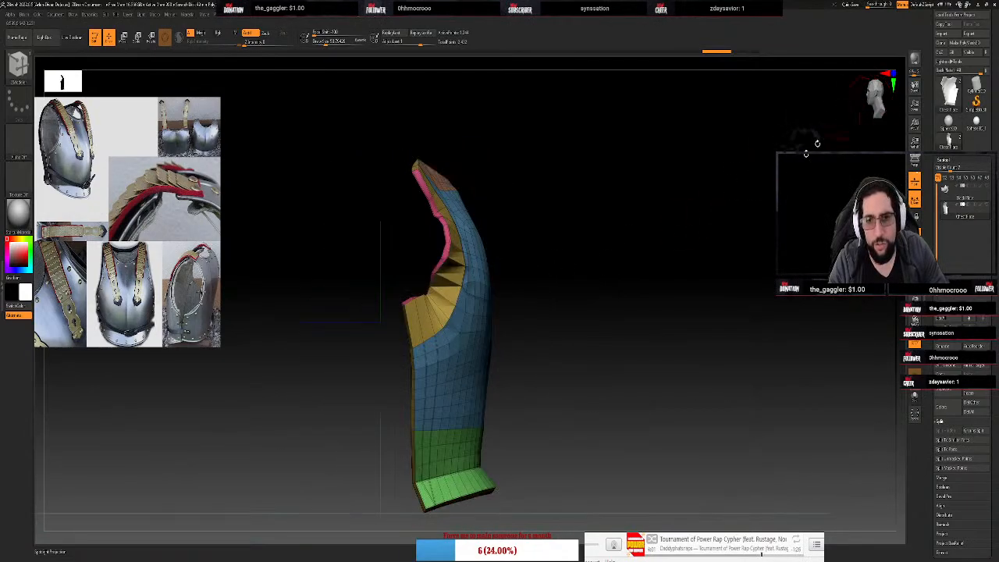
key(ctrl)
key(ctrl+shift)
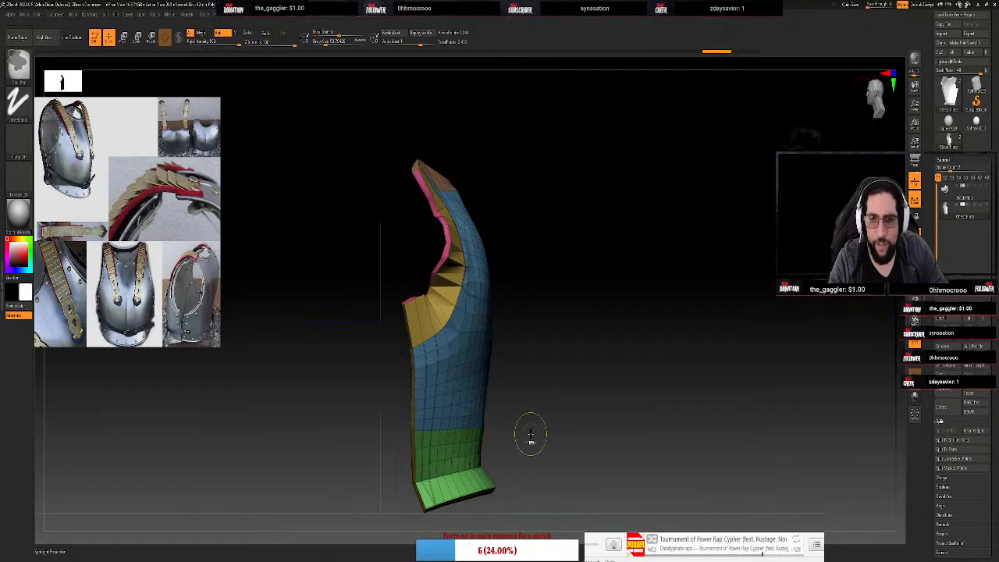
mouse_move(528, 439)
ctrl+mouse_down()
mouse_move(473, 460)
mouse_move(334, 554)
ctrl+mouse_up()
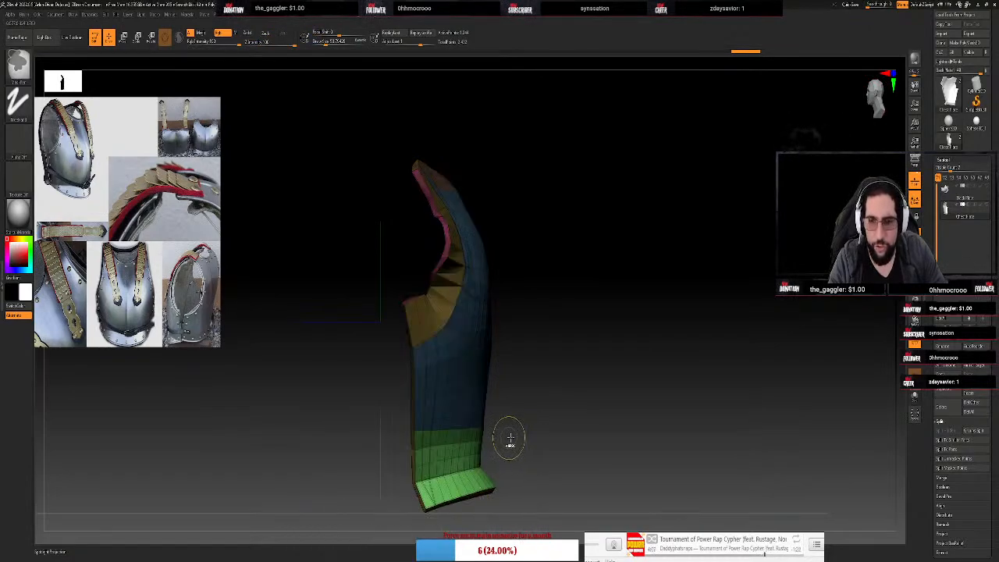
key(ctrl+w)
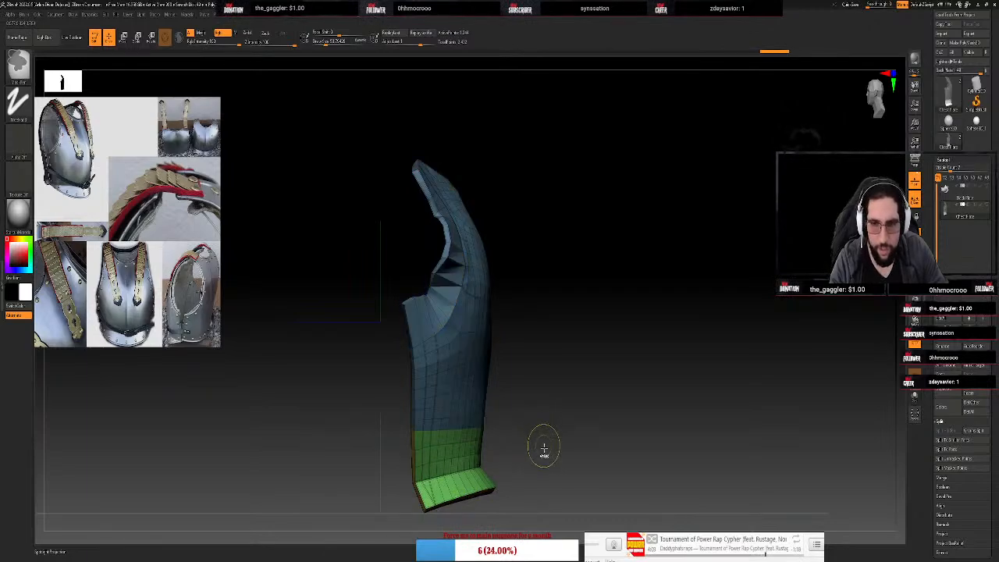
Try merging the whole chest plate into a single polygroup
drag(549, 446, 585, 461)
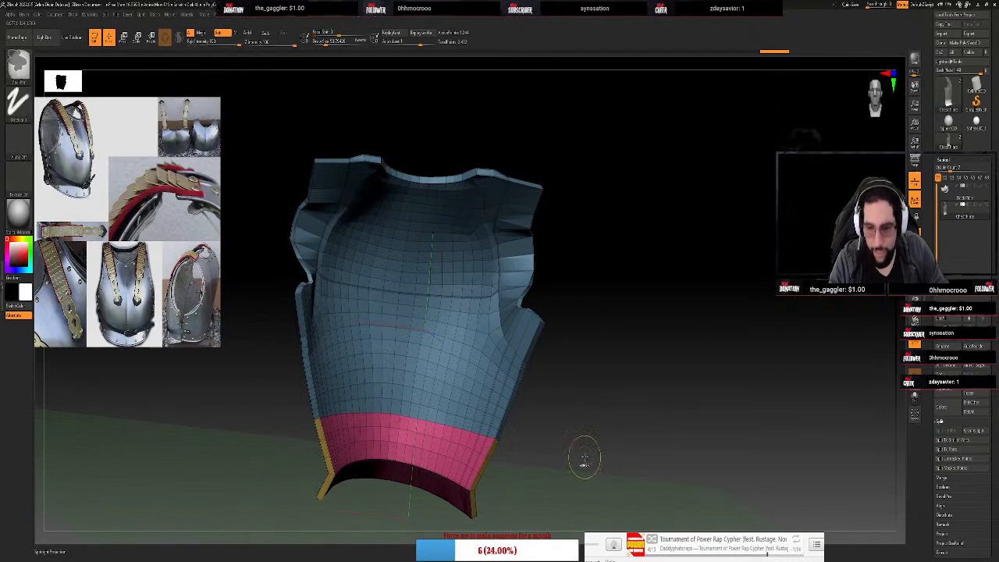
ctrl+click(620, 474)
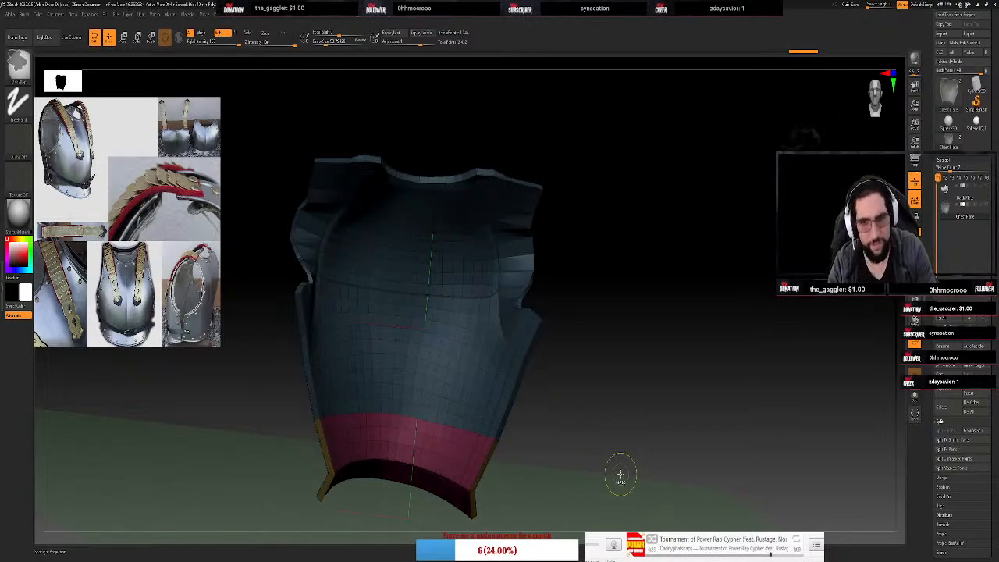
ctrl+click(621, 475)
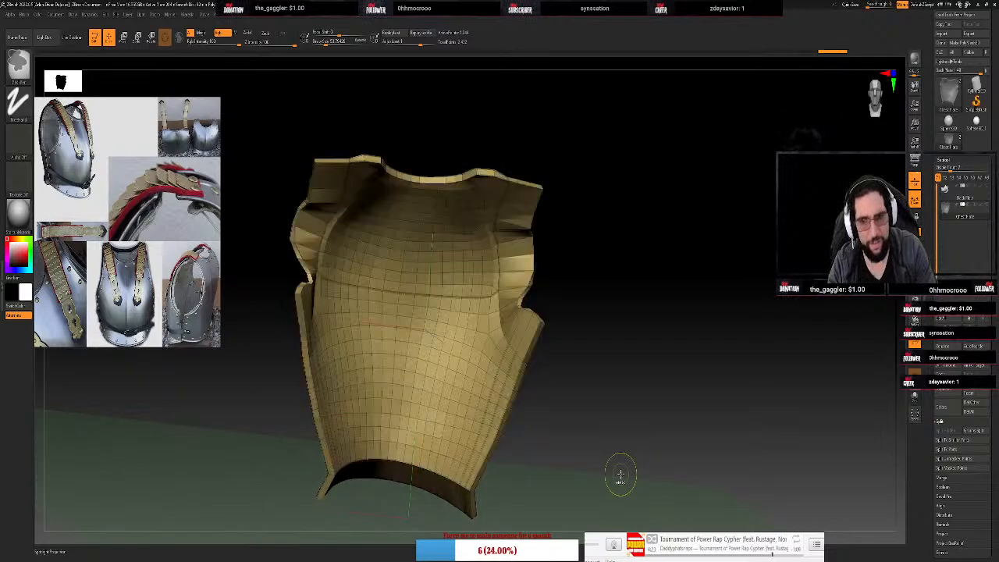
ctrl+click(621, 475)
ctrl+click(621, 474)
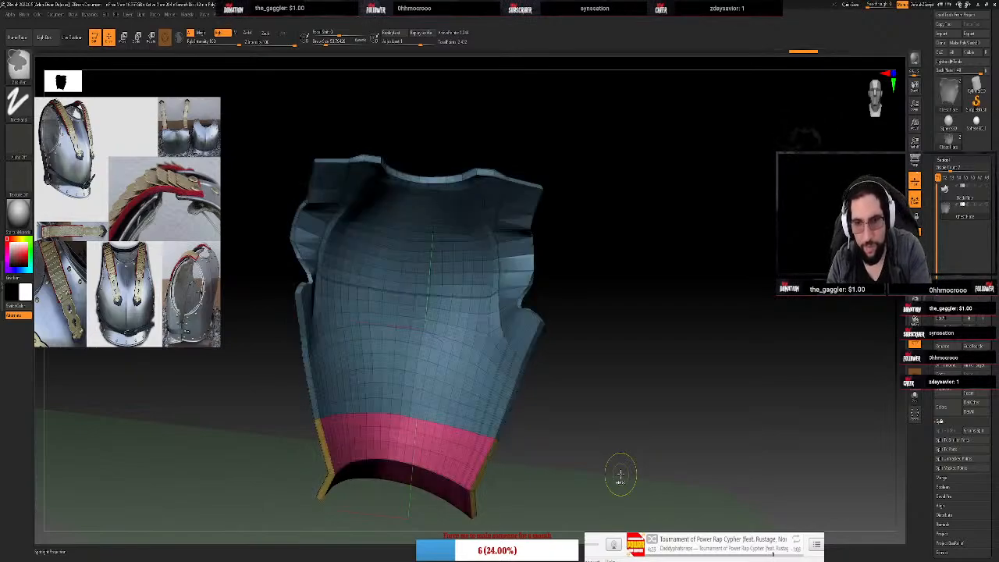
ctrl+click(621, 475)
ctrl+click(621, 475)
key(w)
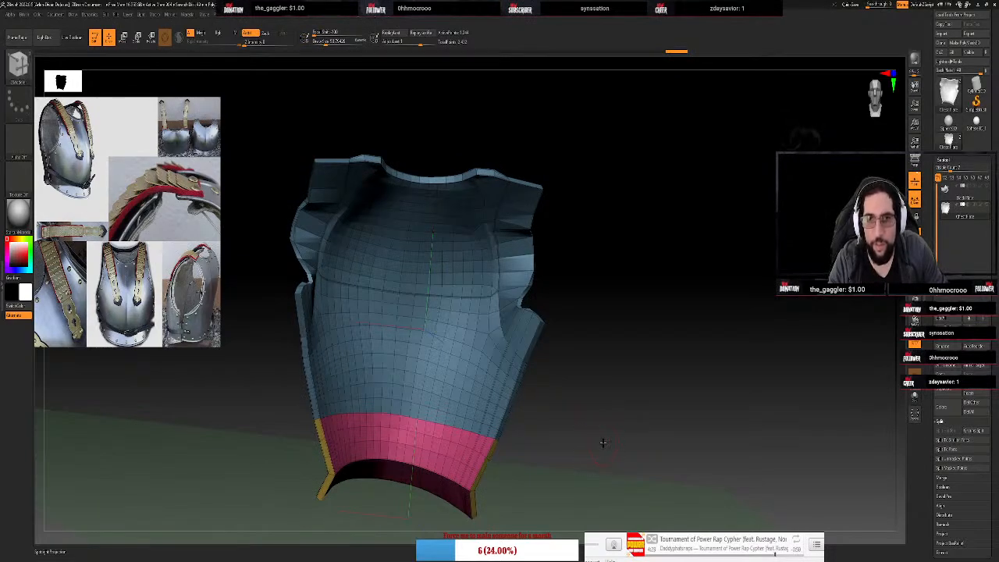
Isolate the pink waist section with its yellow side edges, make it one polygroup, and unhide the rest of the plate
drag(598, 439, 555, 429)
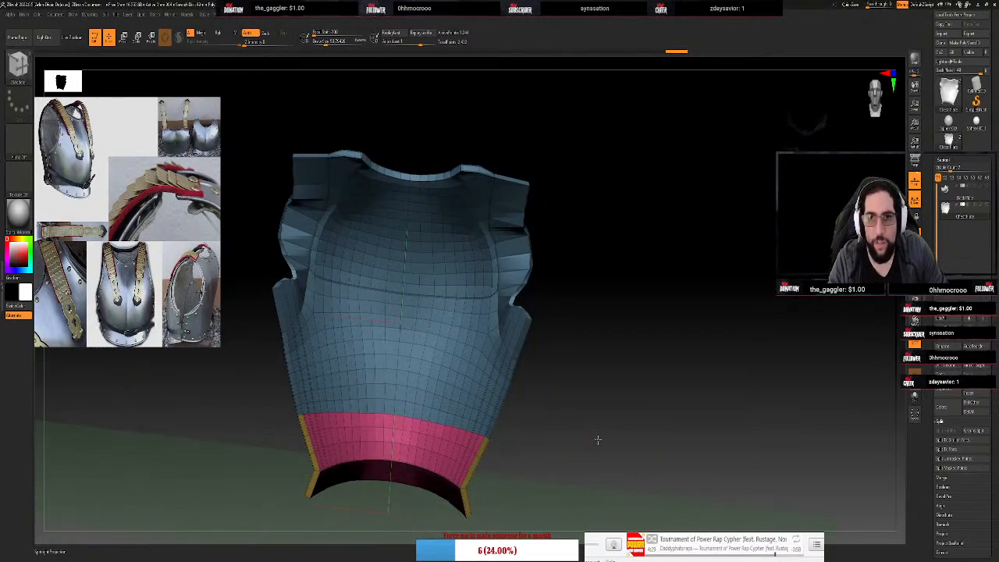
ctrl+shift+click(457, 360)
ctrl+shift+click(457, 360)
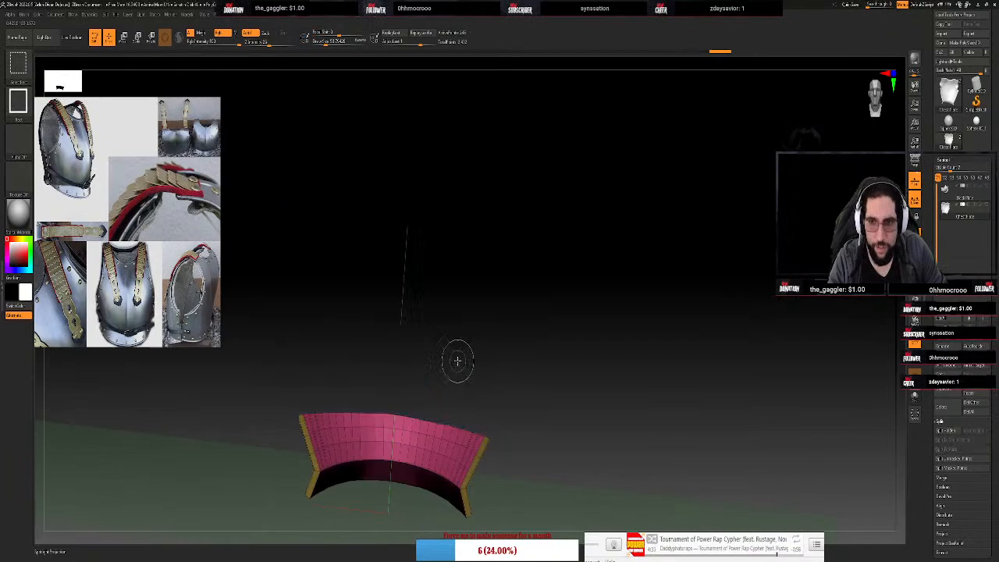
key(shift+f)
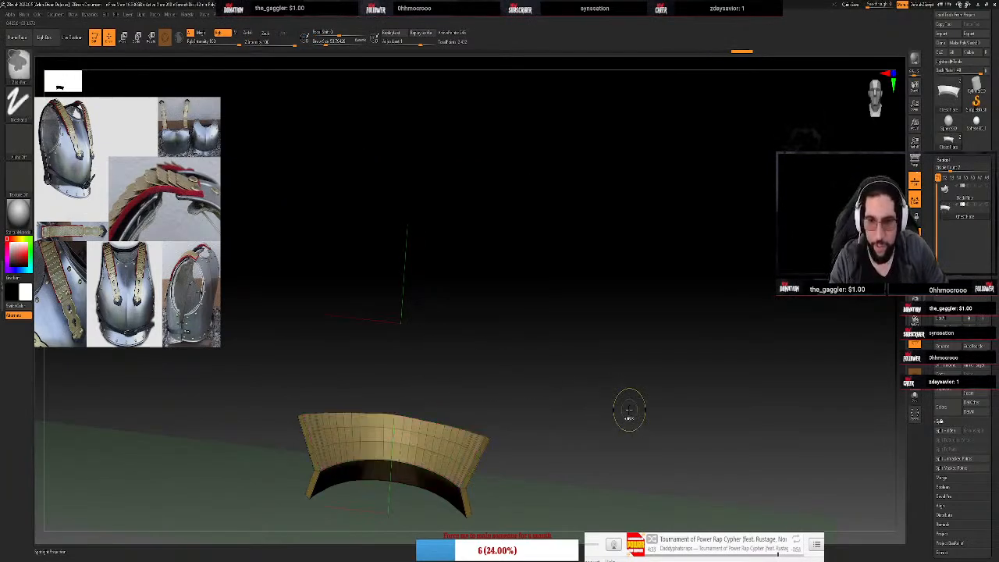
mouse_move(524, 308)
mouse_down()
mouse_move(569, 335)
mouse_move(605, 408)
mouse_move(580, 404)
mouse_up()
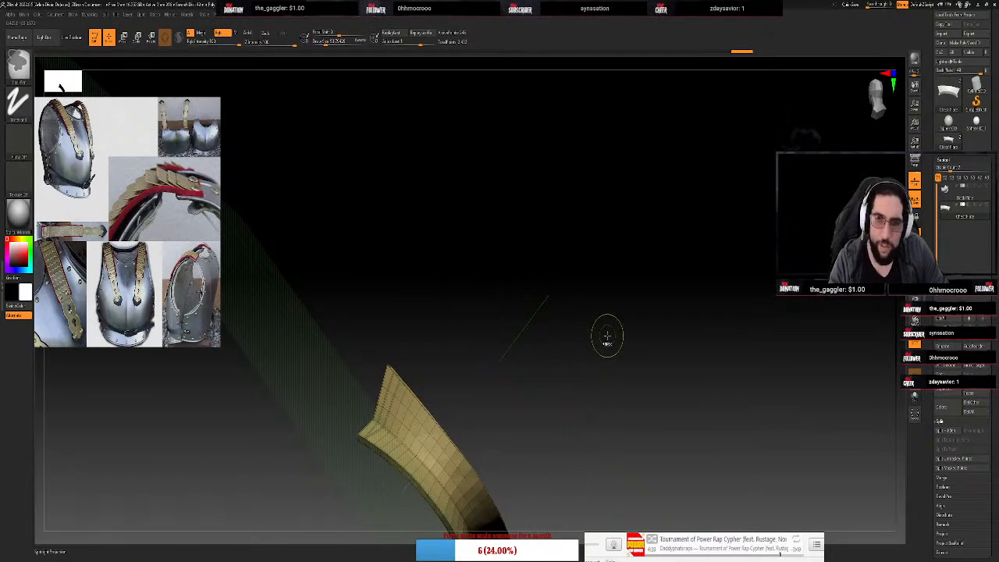
ctrl+shift+click(606, 340)
Smooth the surface beside the chest plate's armhole edge
mouse_move(669, 304)
mouse_down()
mouse_move(695, 257)
mouse_move(712, 305)
mouse_move(752, 348)
mouse_move(689, 270)
mouse_move(615, 277)
mouse_move(702, 342)
mouse_up()
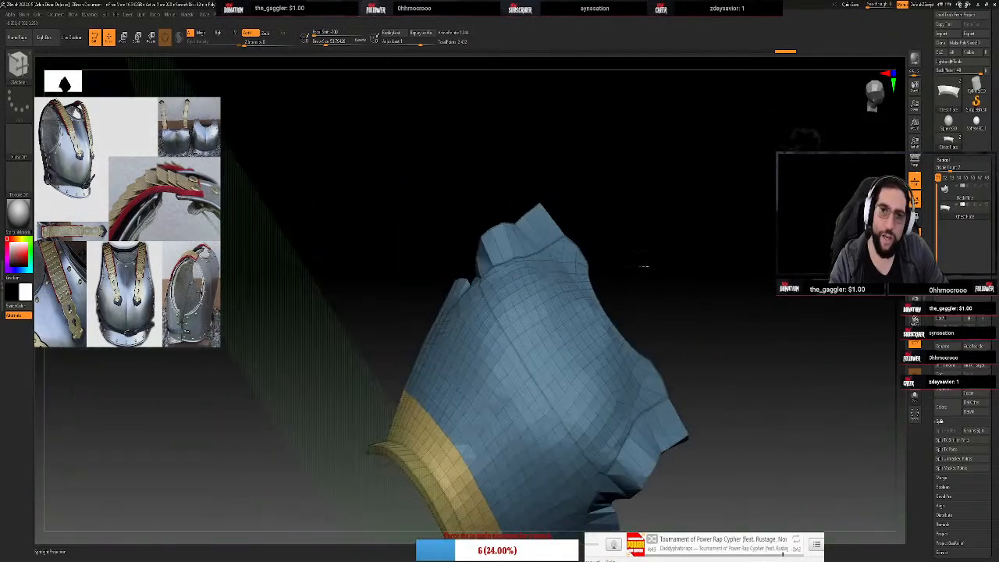
drag(815, 392, 817, 351)
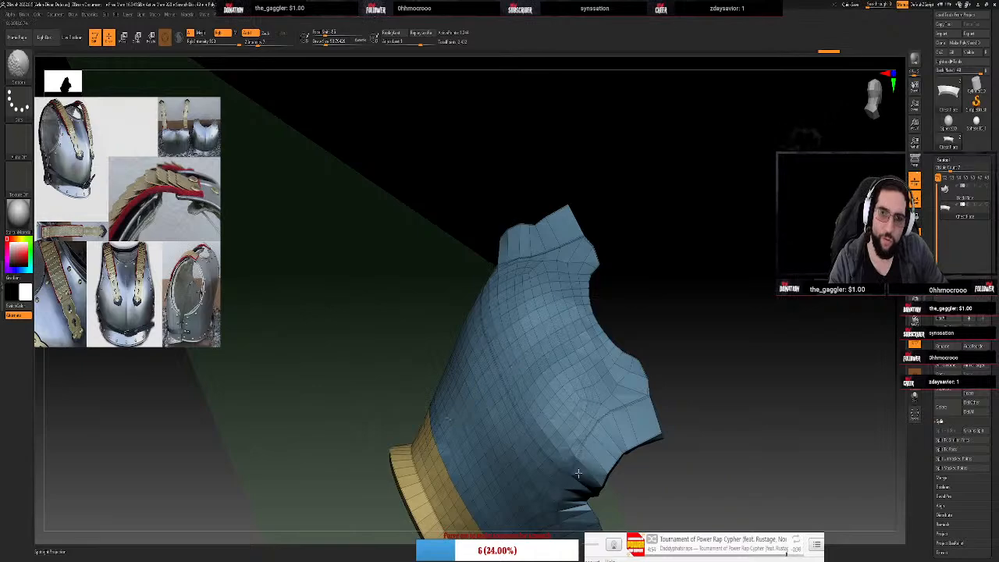
shift+drag(578, 473, 593, 455)
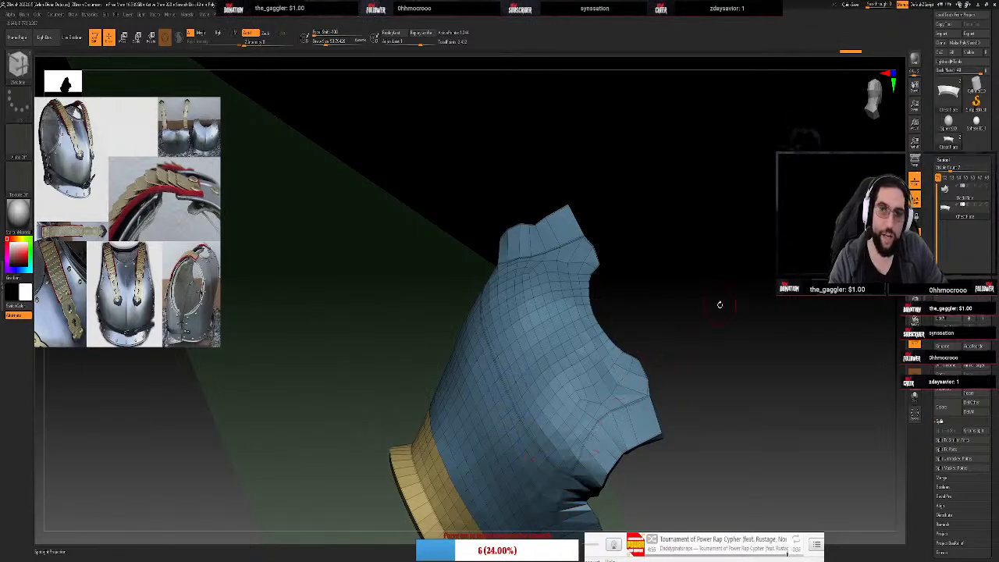
drag(709, 292, 636, 412)
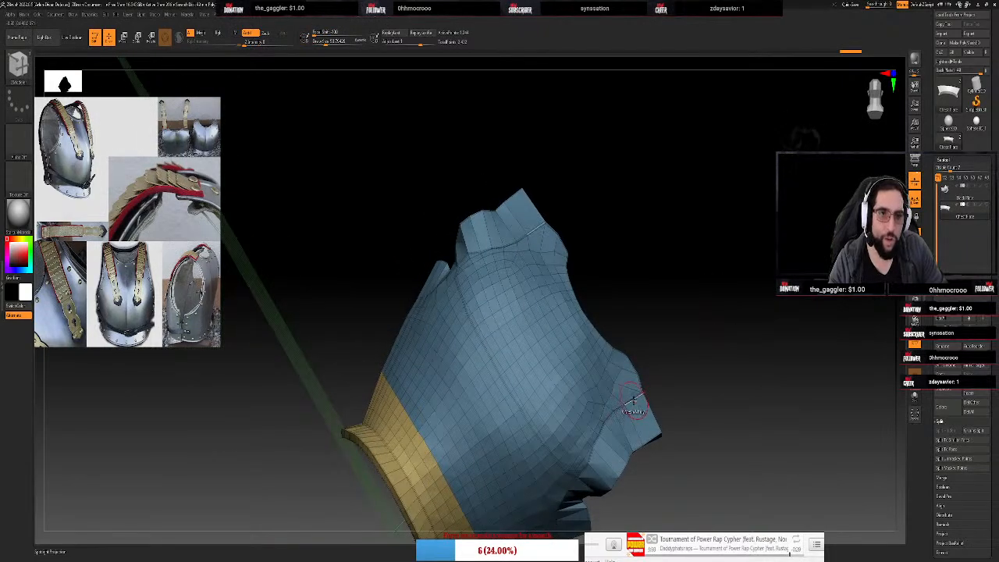
Remesh the chest plate with ZRemesher
key(space)
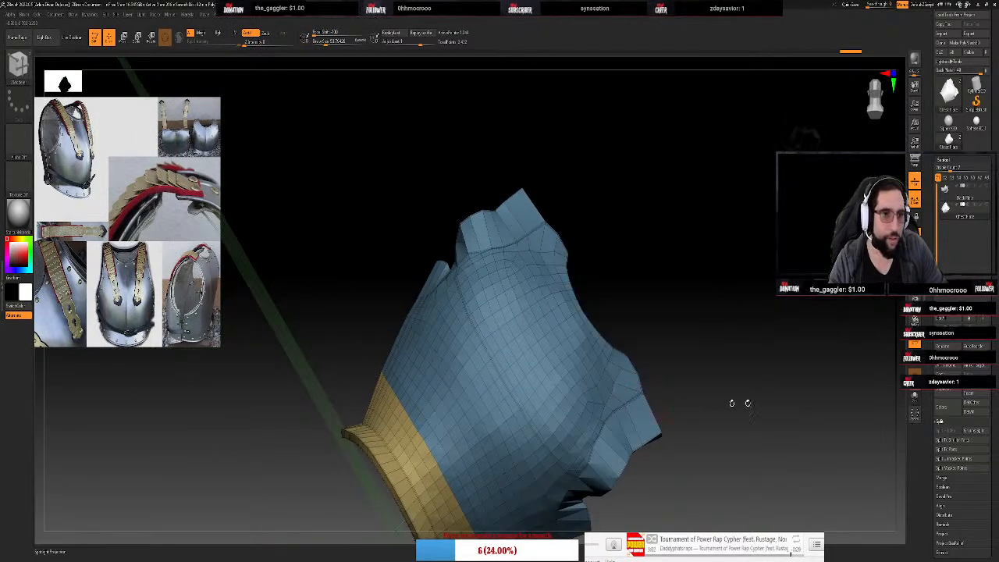
click(945, 160)
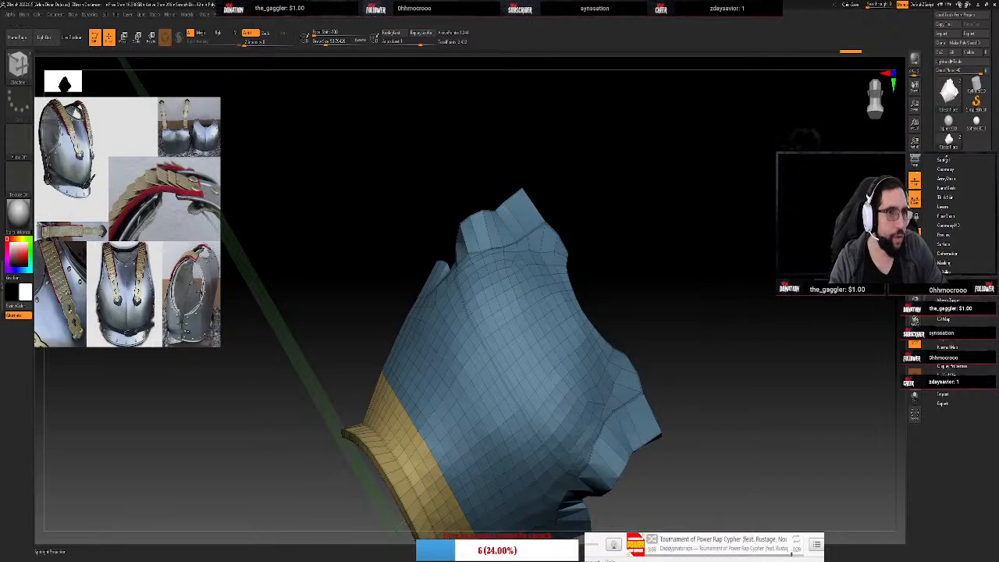
click(946, 169)
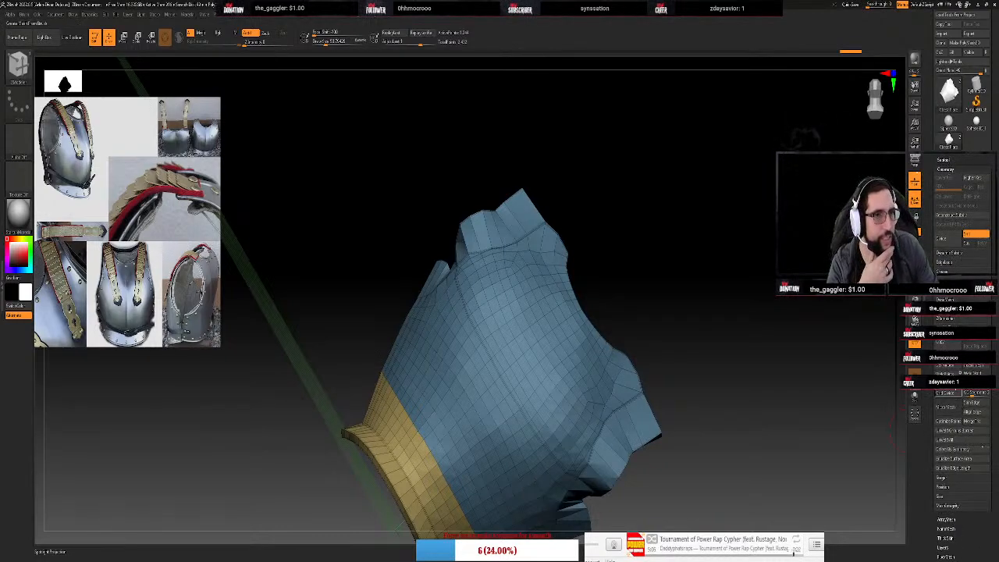
click(955, 272)
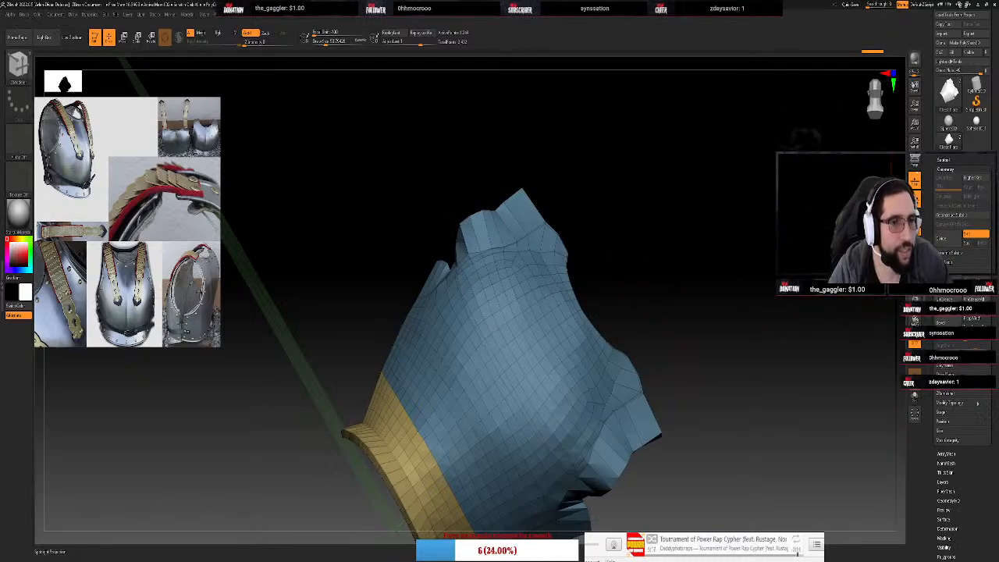
click(949, 394)
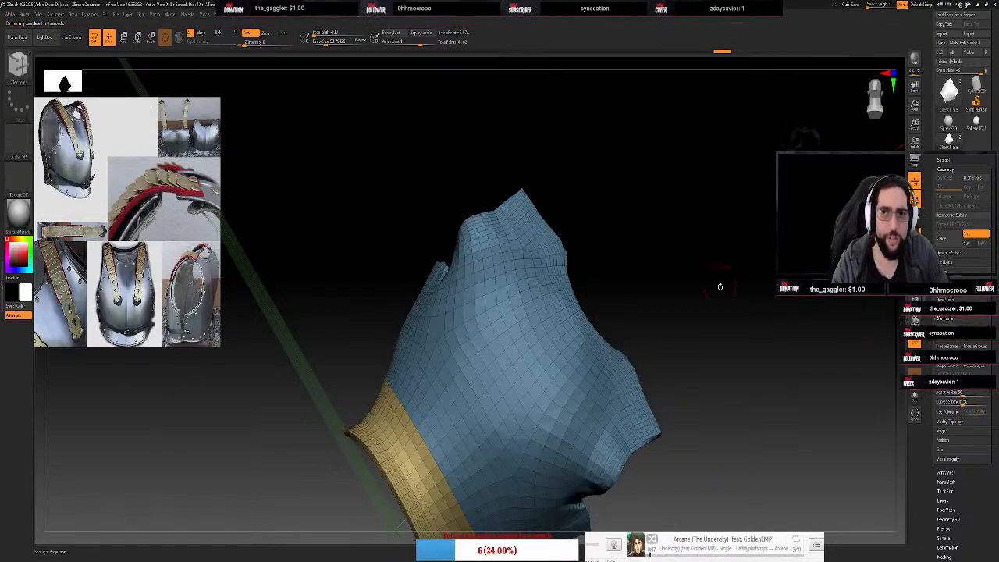
Check the remeshed chest plate from several angles and convert it to a denser mesh with DynaMesh
drag(720, 286, 575, 359)
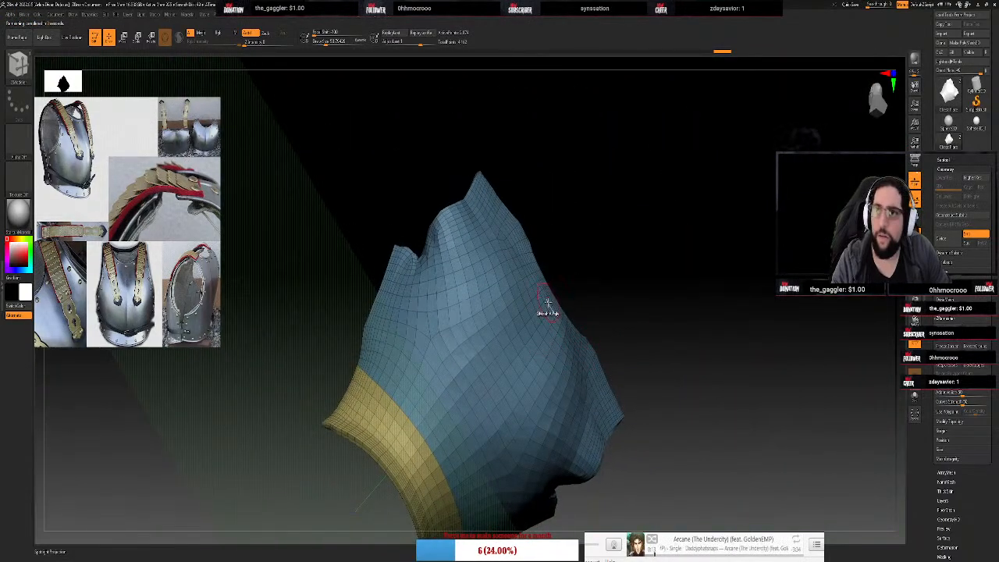
drag(553, 310, 618, 270)
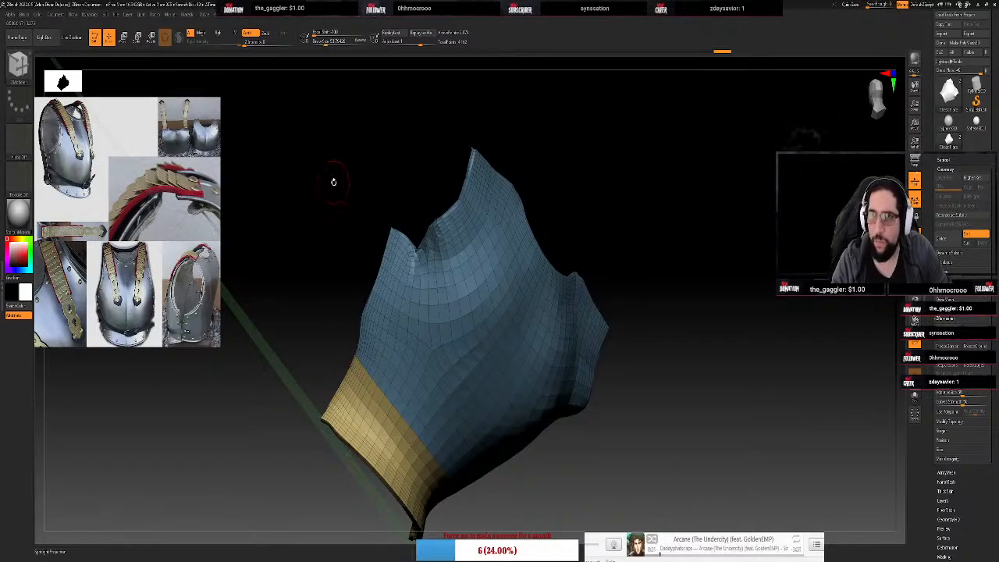
drag(571, 181, 534, 94)
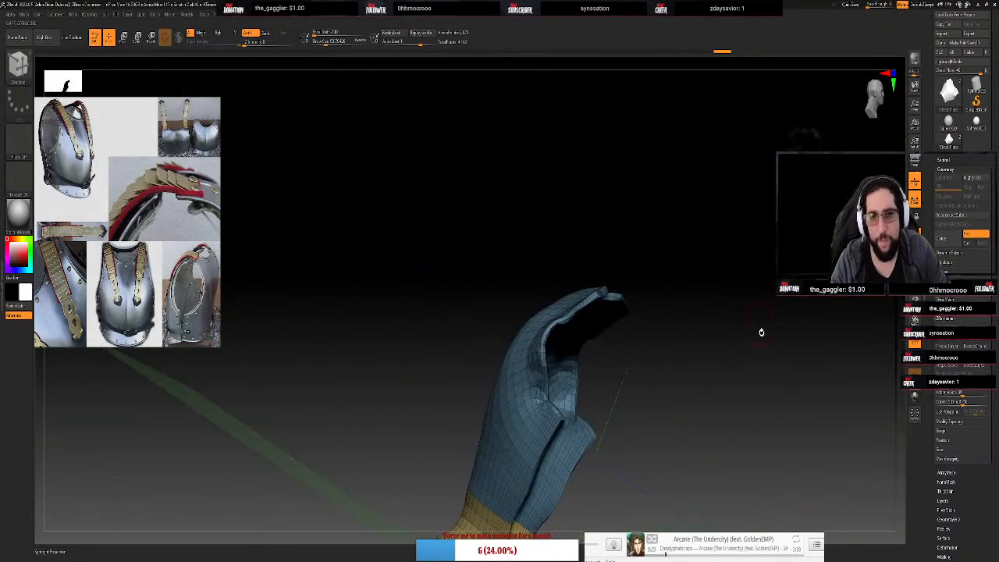
drag(760, 330, 723, 400)
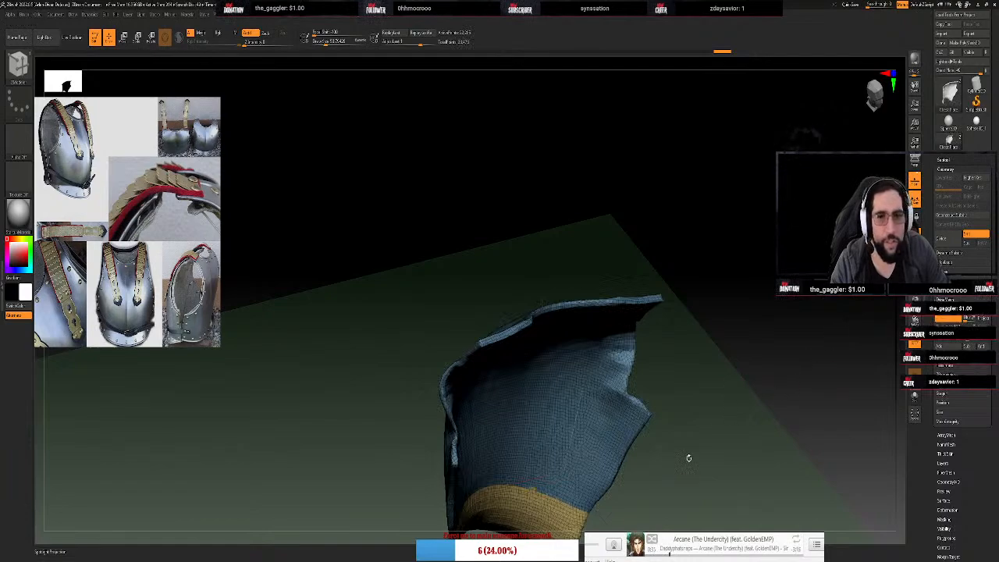
drag(688, 458, 702, 438)
Set a larger brush size and choose the Move brush for reshaping the armhole edges seen from inside the plate
mouse_move(562, 389)
mouse_down()
mouse_move(546, 405)
mouse_move(603, 376)
mouse_up()
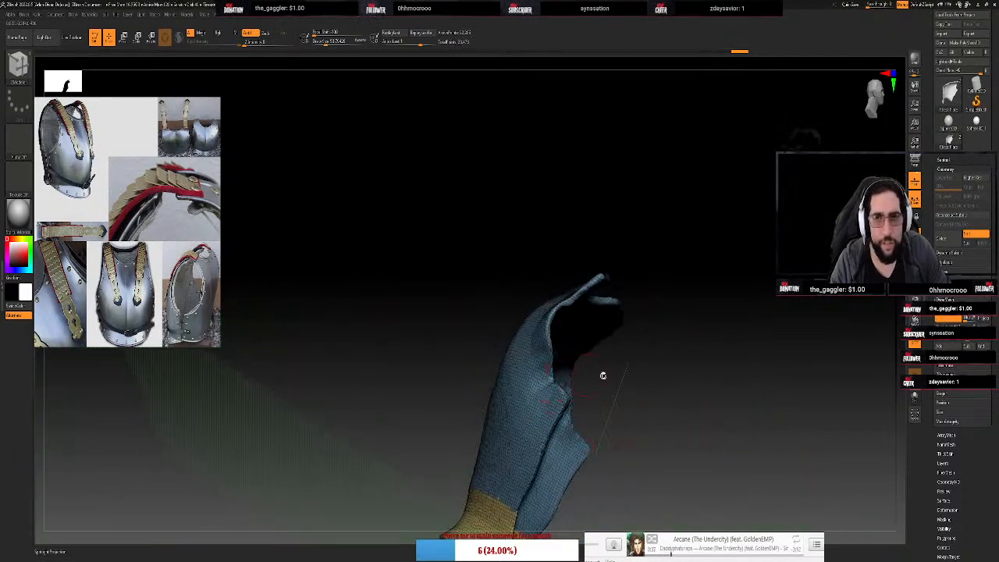
drag(728, 381, 773, 331)
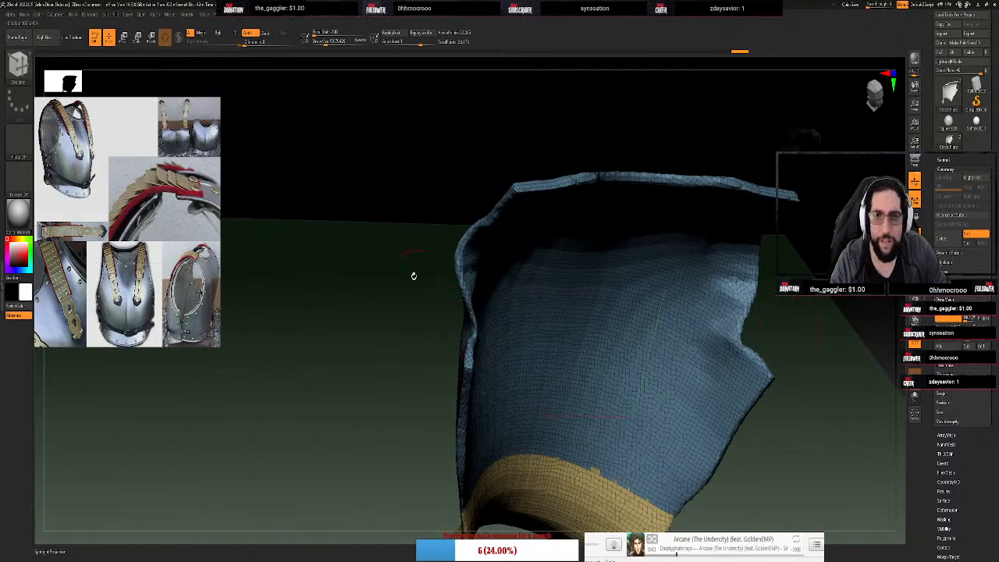
drag(415, 281, 411, 280)
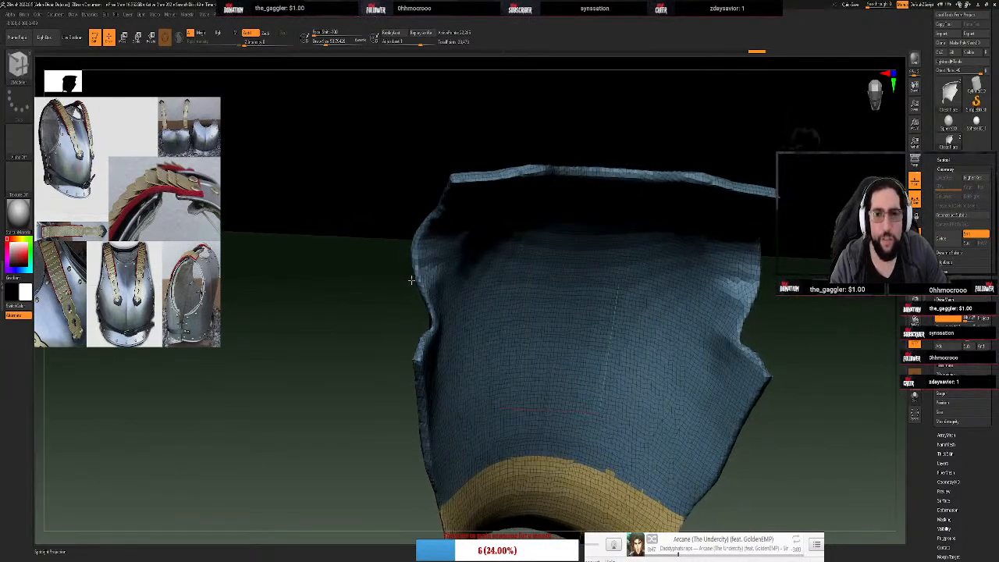
key(space)
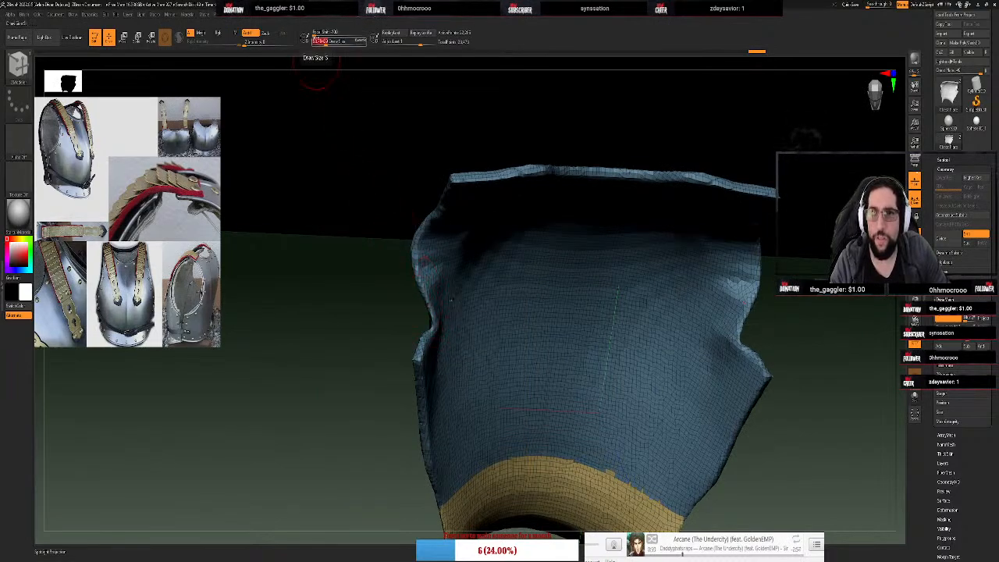
drag(317, 35, 334, 38)
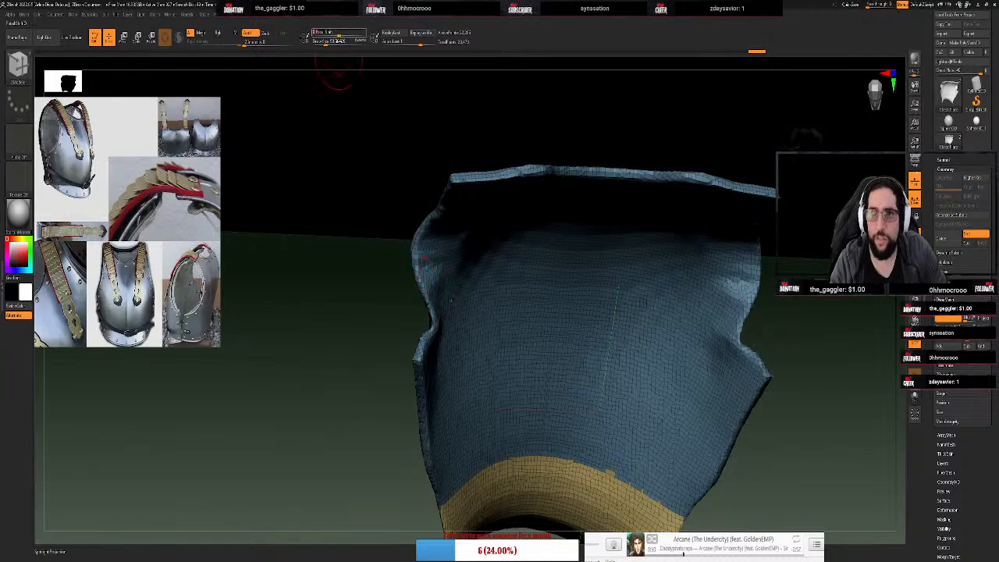
key(s)
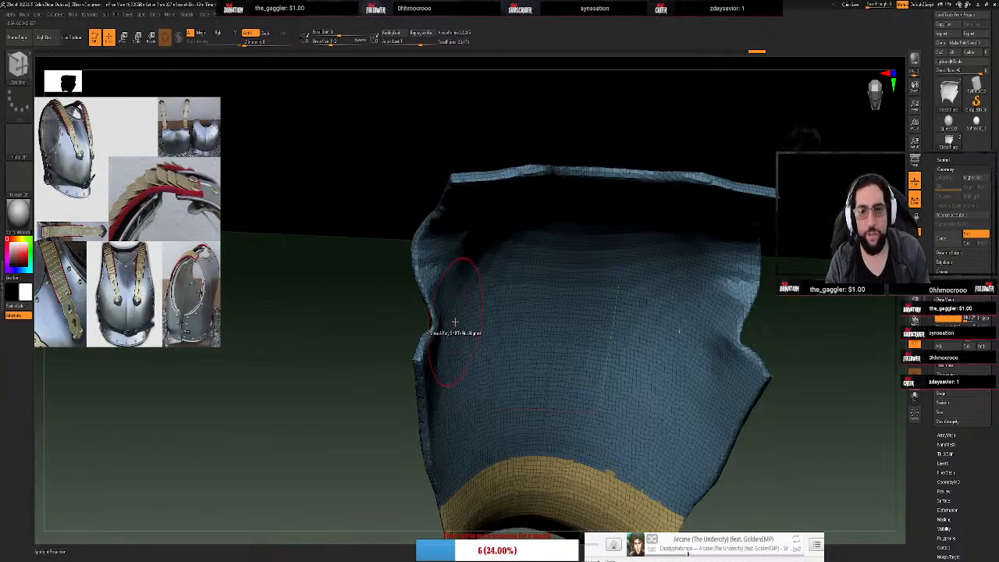
mouse_move(454, 322)
mouse_down()
mouse_move(424, 320)
mouse_move(416, 330)
mouse_up()
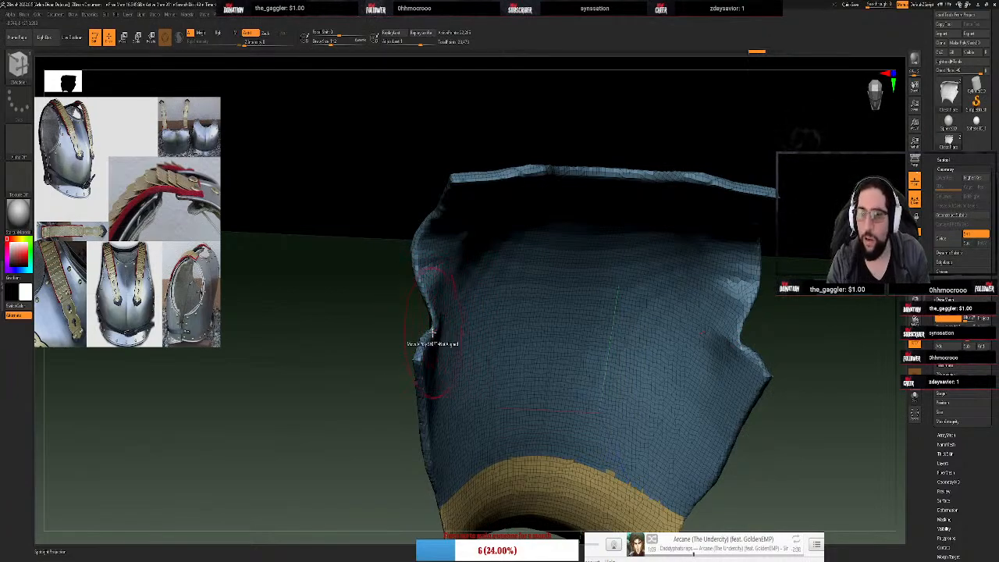
key(b)
click(363, 300)
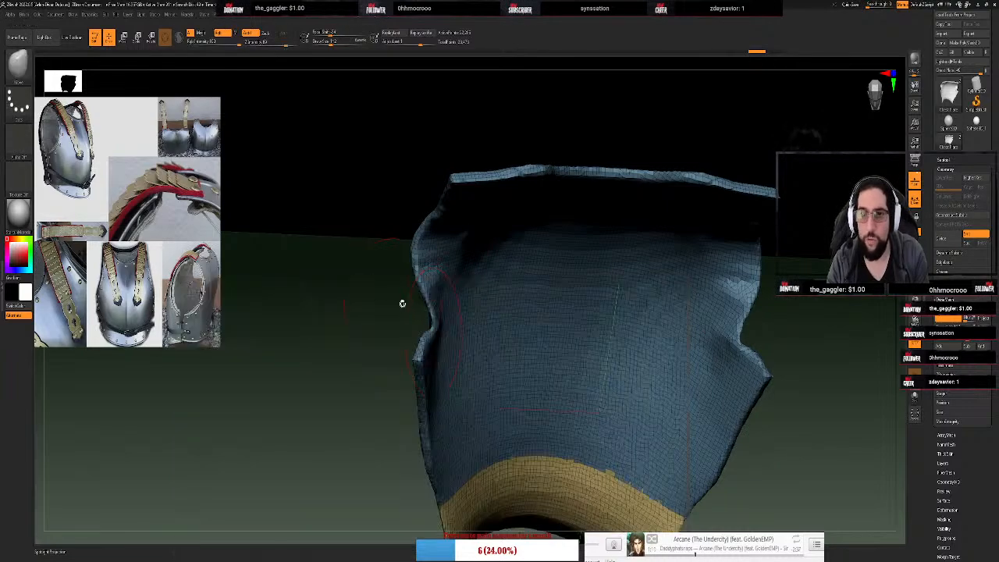
Push the indented armhole edges outward on both sides to even out their contour, and adjust the adjoining inner surface
drag(435, 322, 420, 322)
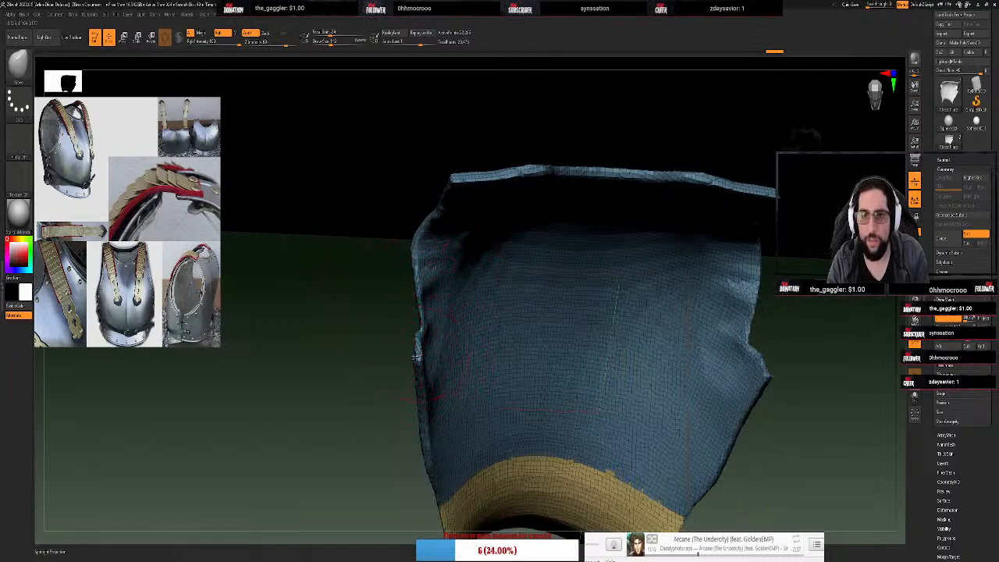
drag(417, 356, 413, 358)
mouse_move(425, 294)
mouse_down()
mouse_move(414, 291)
mouse_move(415, 312)
mouse_up()
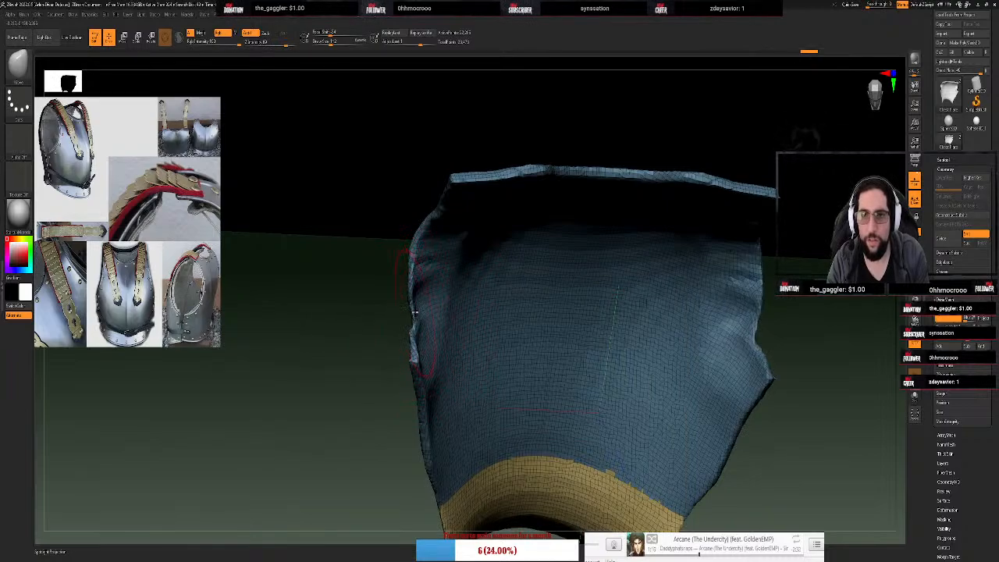
drag(462, 263, 435, 375)
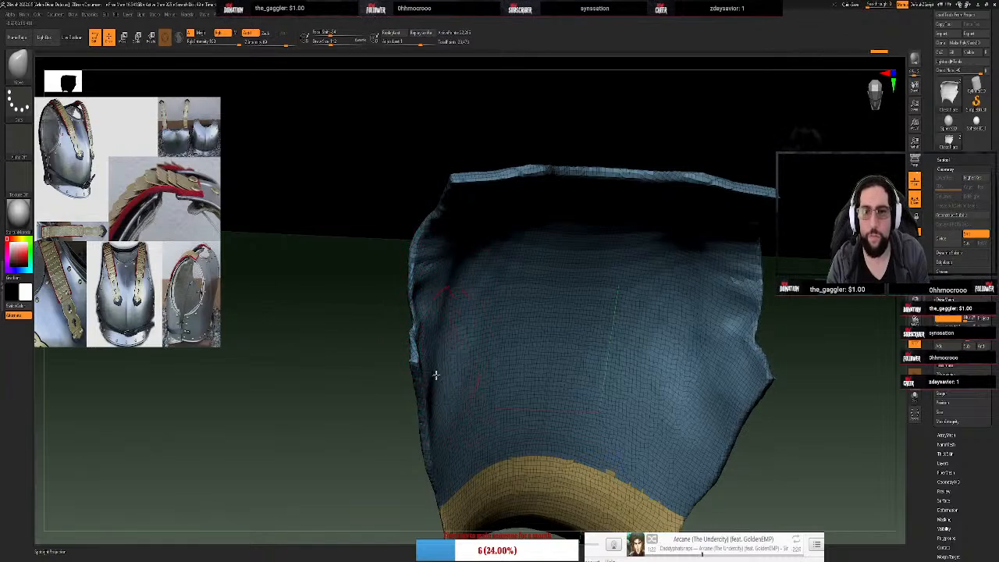
drag(734, 316, 737, 316)
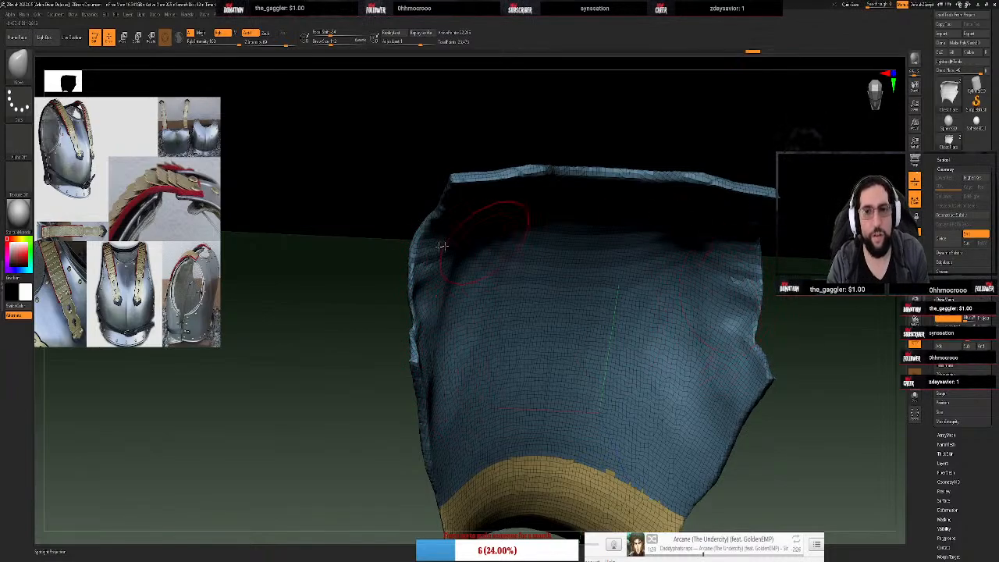
mouse_move(379, 216)
mouse_down()
mouse_move(385, 230)
mouse_move(552, 270)
mouse_up()
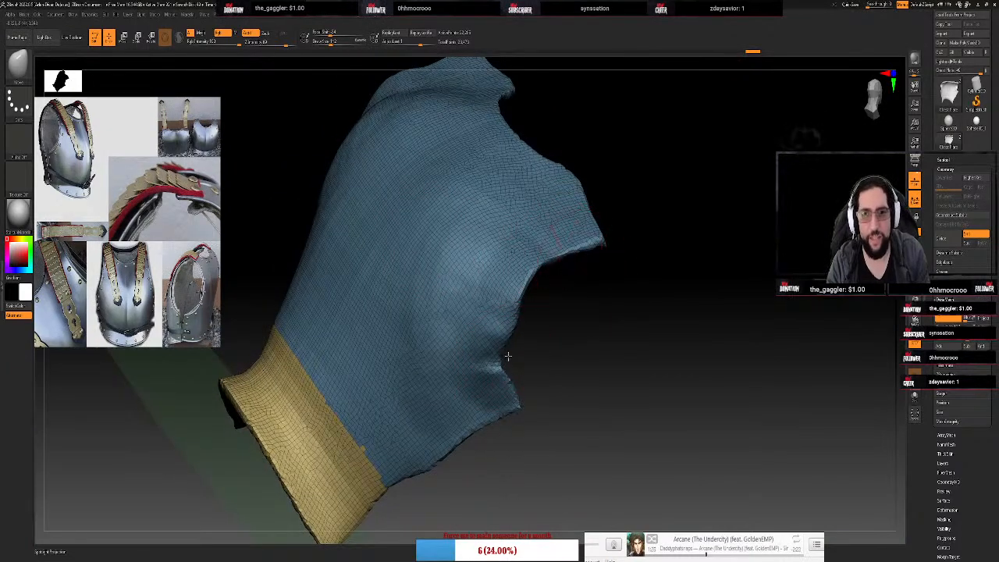
Even out the lower armhole contour, refresh the DynaMesh, and pull the upper armhole corner into shape with the Move brush
drag(509, 356, 512, 357)
drag(520, 319, 509, 317)
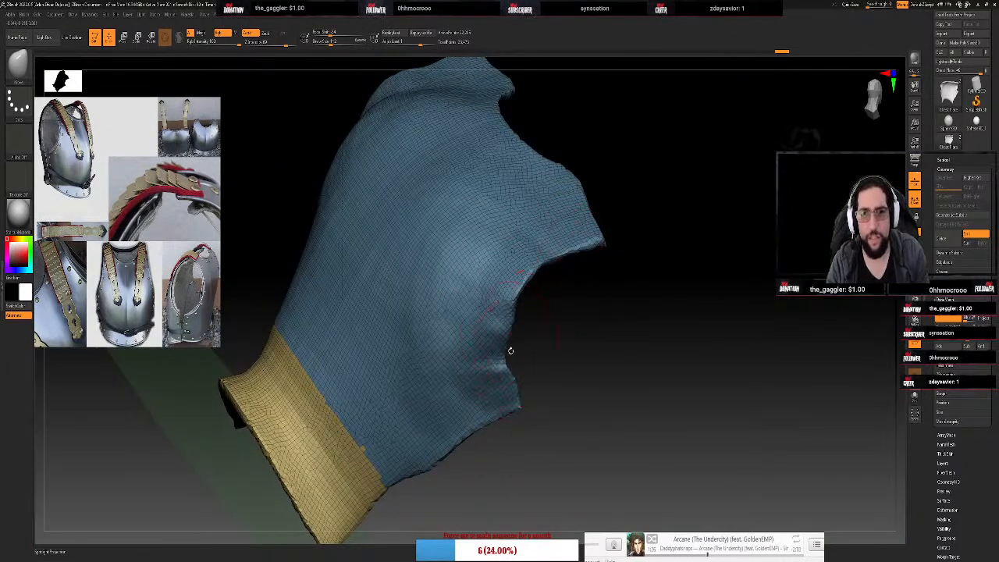
drag(510, 362, 504, 353)
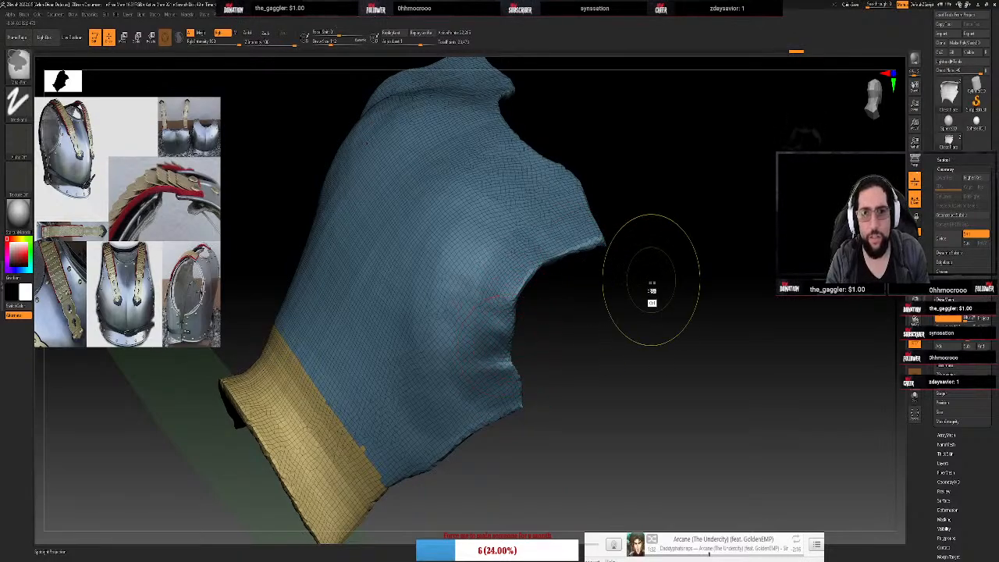
ctrl+drag(651, 291, 605, 411)
mouse_move(544, 262)
mouse_down()
mouse_move(551, 267)
mouse_move(605, 244)
mouse_up()
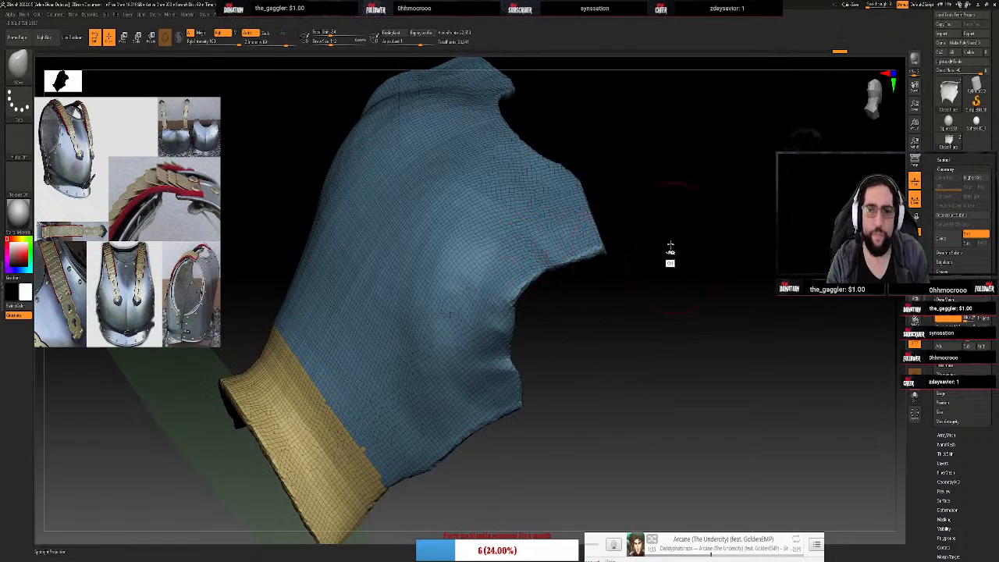
drag(665, 259, 647, 270)
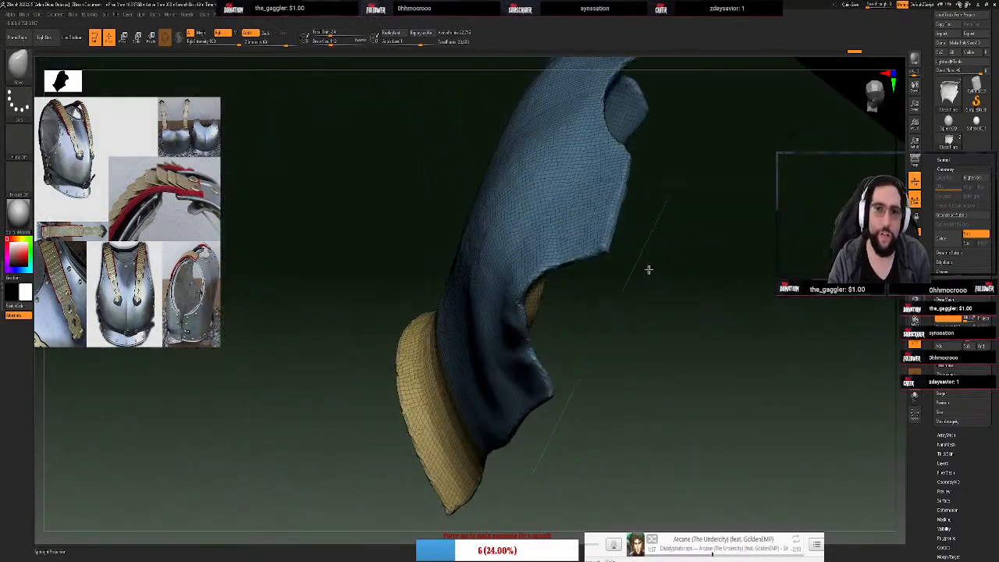
Hide the floor grid and frame the chest plate to check its armholes and shoulders from straight on and from the side
key(ctrl)
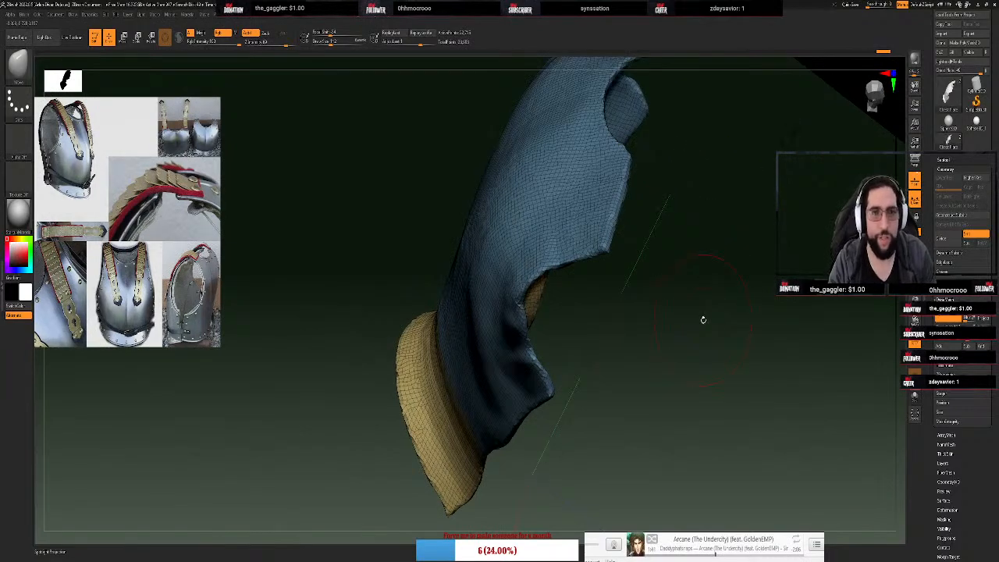
drag(699, 253, 589, 443)
right_drag(600, 477, 665, 451)
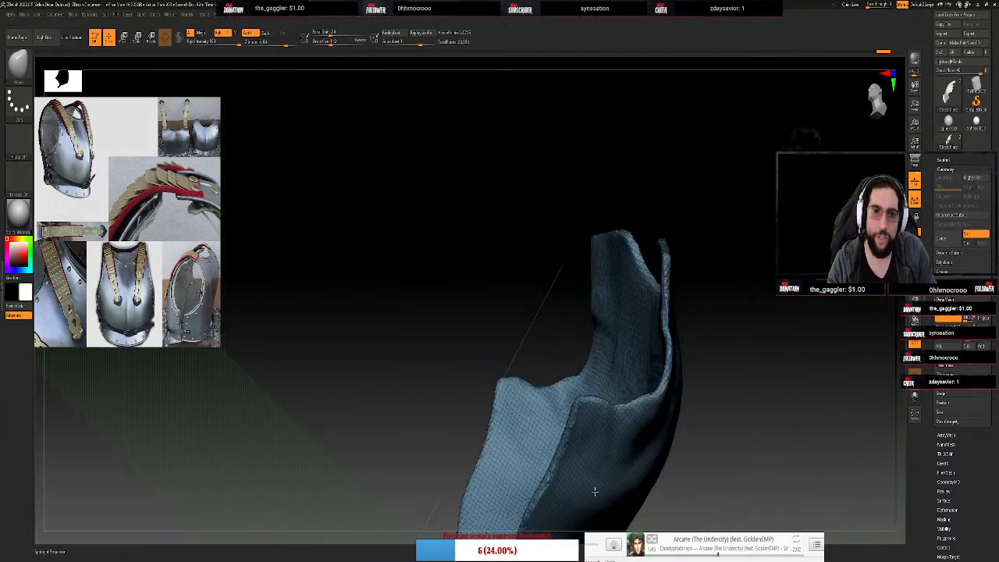
click(916, 188)
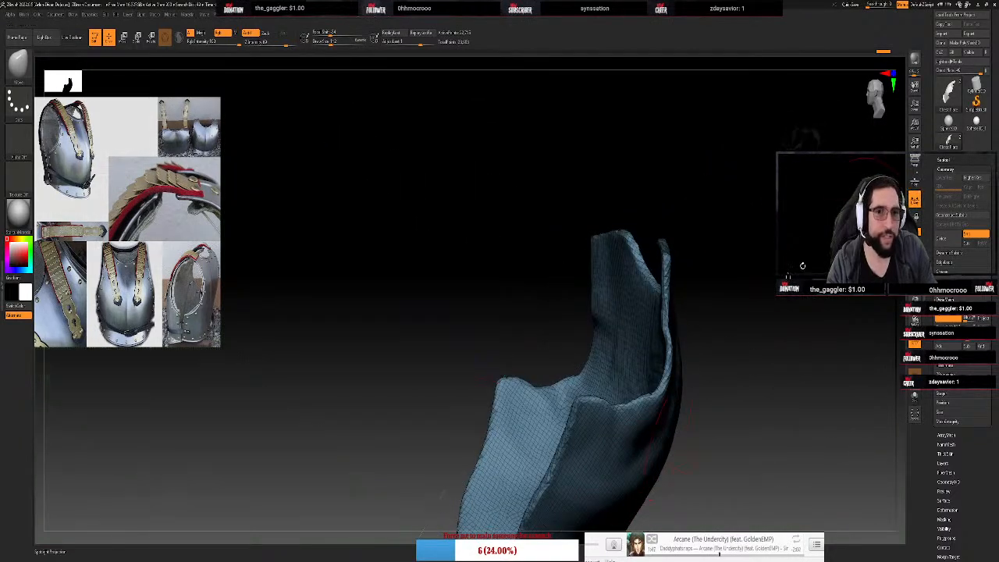
key(f)
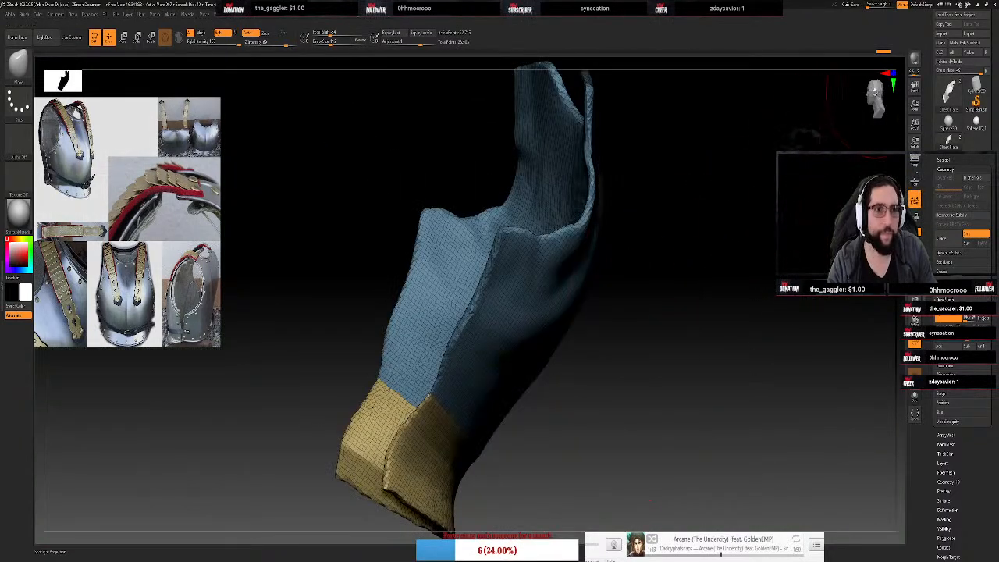
click(875, 92)
click(876, 91)
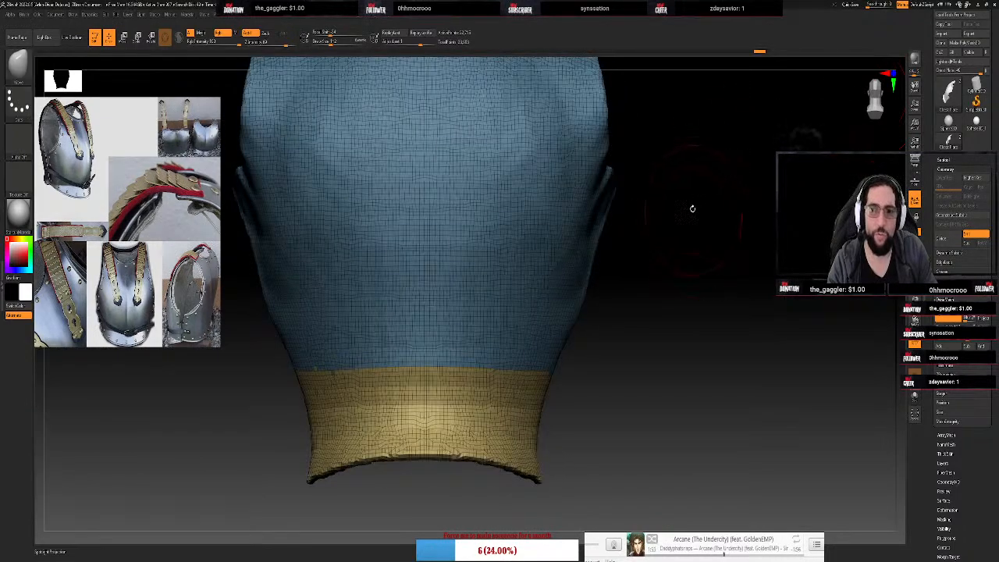
alt+drag(693, 209, 792, 357)
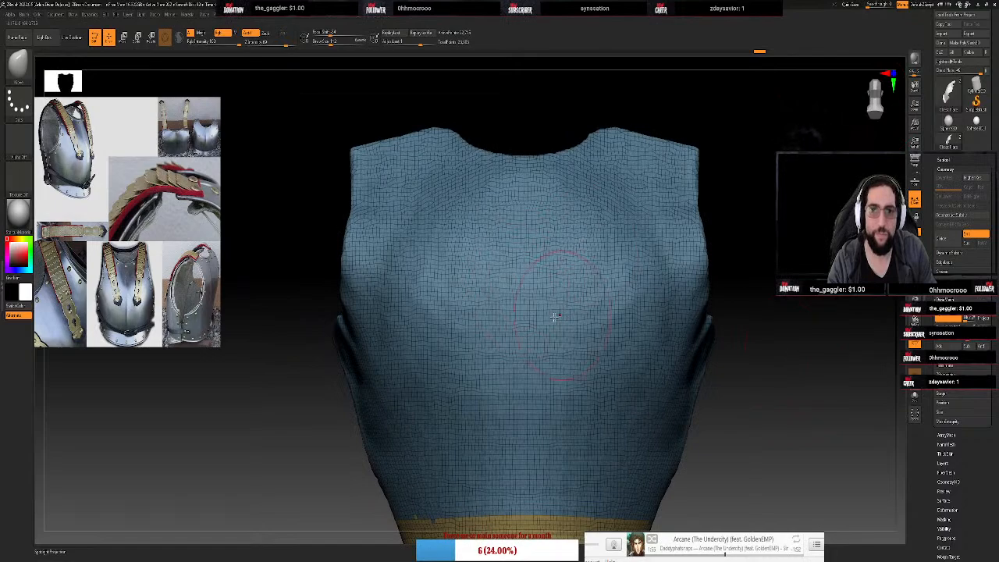
drag(738, 196, 767, 231)
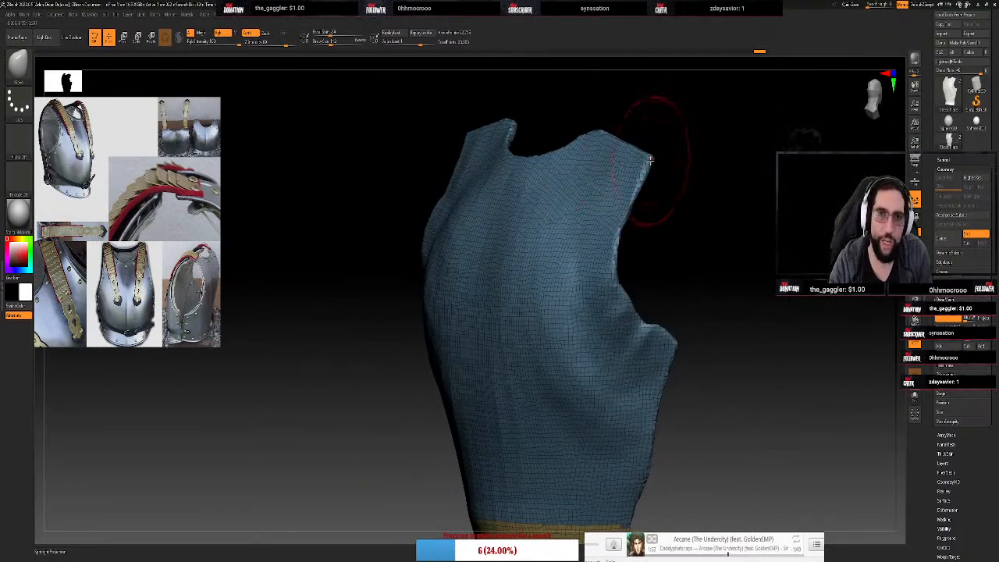
Pull the outer shoulder corner slightly outward and push the neckline edge down with the Move brush
drag(651, 160, 658, 158)
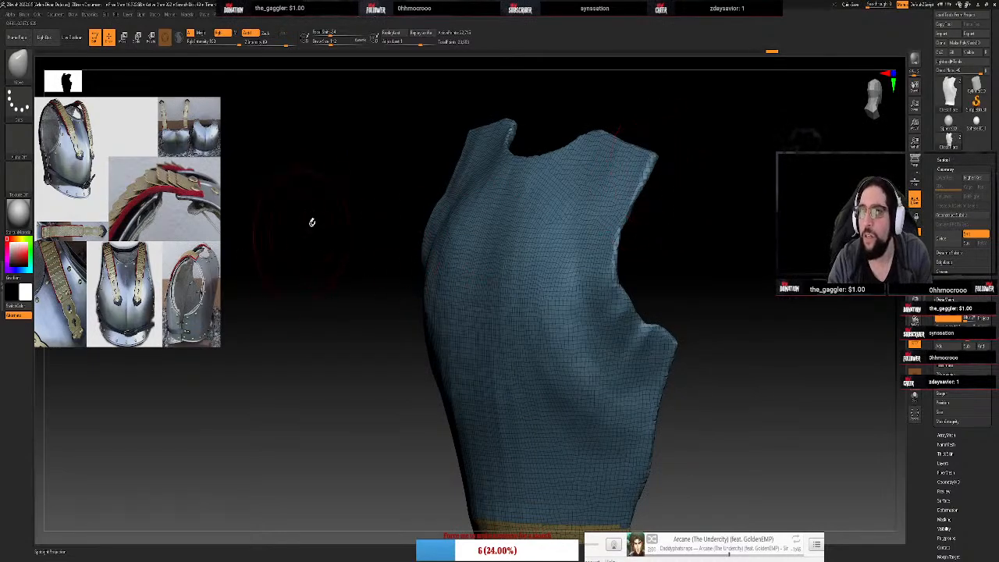
mouse_move(567, 124)
mouse_down()
mouse_move(575, 138)
mouse_move(565, 121)
mouse_up()
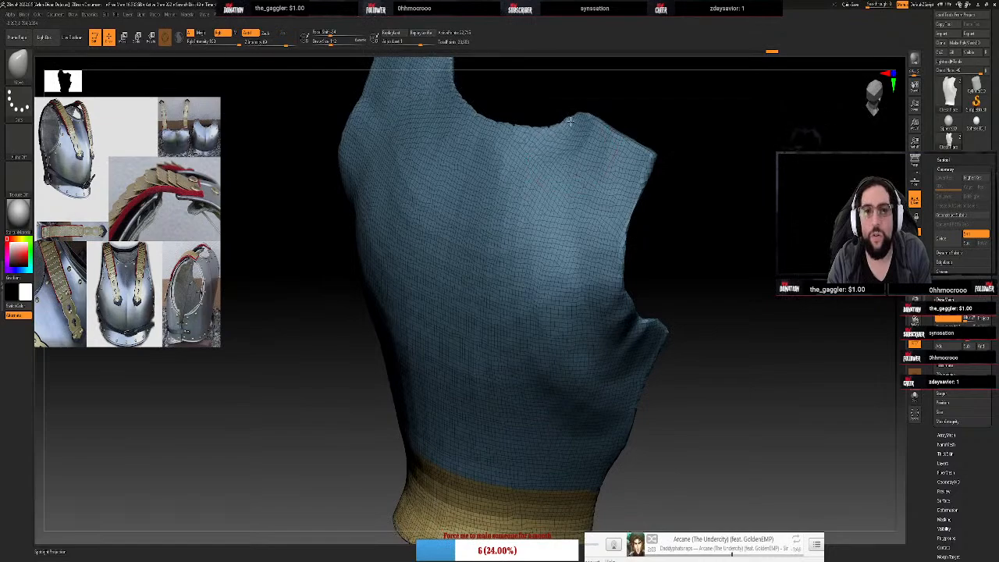
mouse_move(652, 106)
mouse_down()
mouse_move(640, 123)
mouse_move(544, 123)
mouse_move(576, 141)
mouse_move(533, 114)
mouse_move(555, 147)
mouse_move(564, 129)
mouse_move(562, 136)
mouse_move(601, 134)
mouse_move(598, 148)
mouse_move(518, 128)
mouse_move(531, 131)
mouse_up()
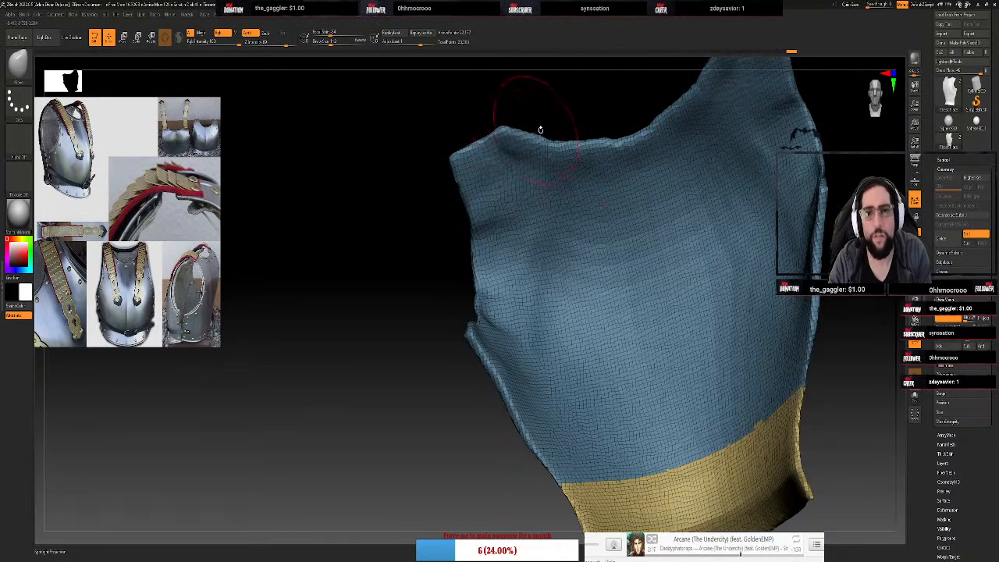
drag(602, 134, 595, 169)
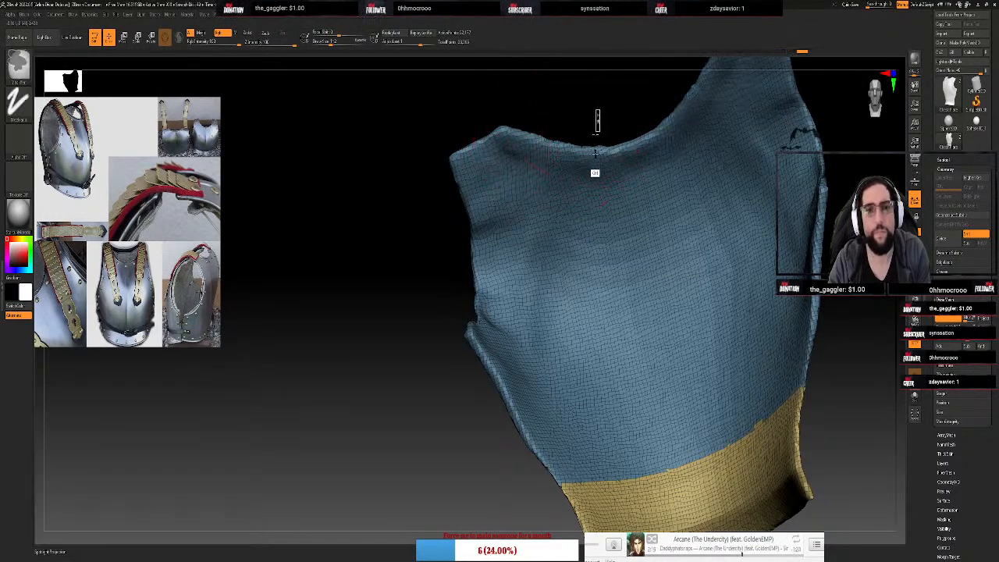
mouse_move(396, 233)
mouse_down()
mouse_move(426, 253)
mouse_move(466, 241)
mouse_move(436, 249)
mouse_up()
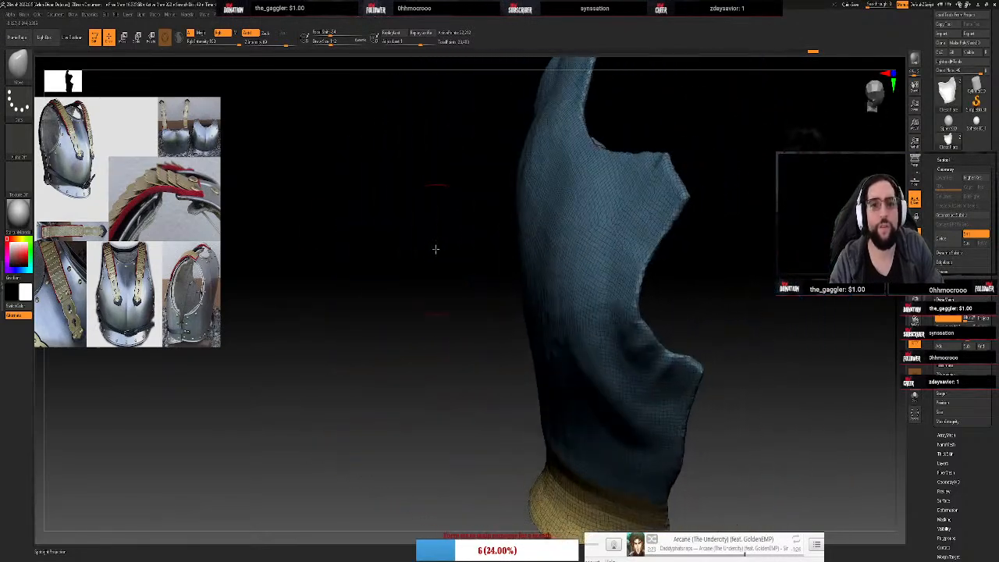
drag(742, 279, 766, 278)
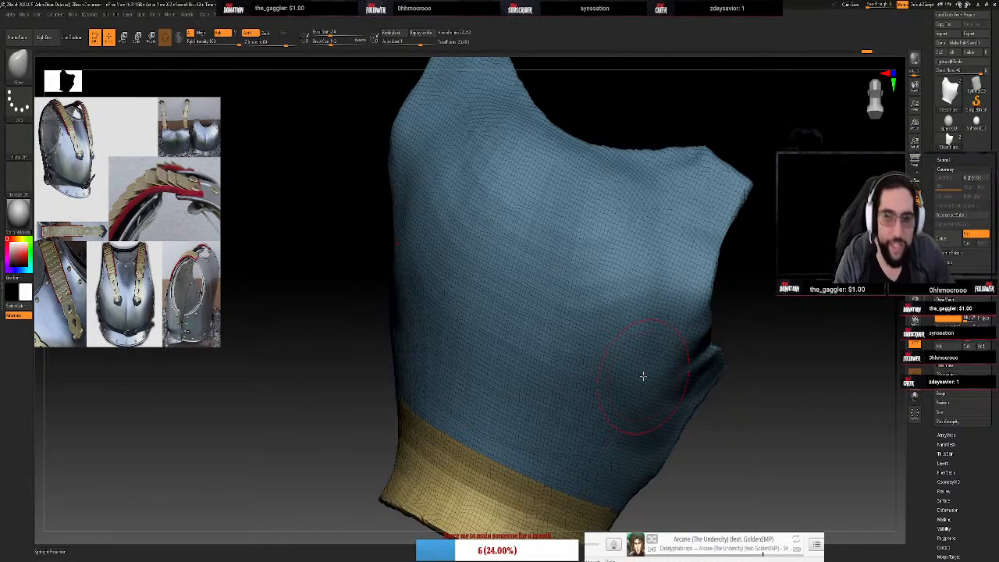
Try to crease an edge loop on the yellow waist band with the ZModeler brush's Crease action
mouse_move(461, 463)
ctrl+right_down()
mouse_move(456, 474)
mouse_move(468, 449)
ctrl+right_up()
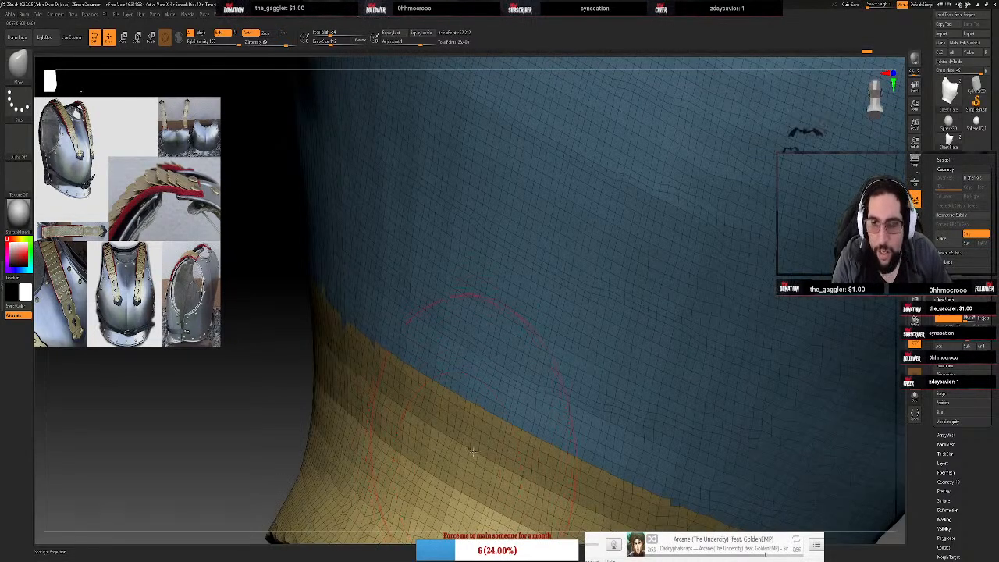
key(b)
key(z)
key(m)
key(space)
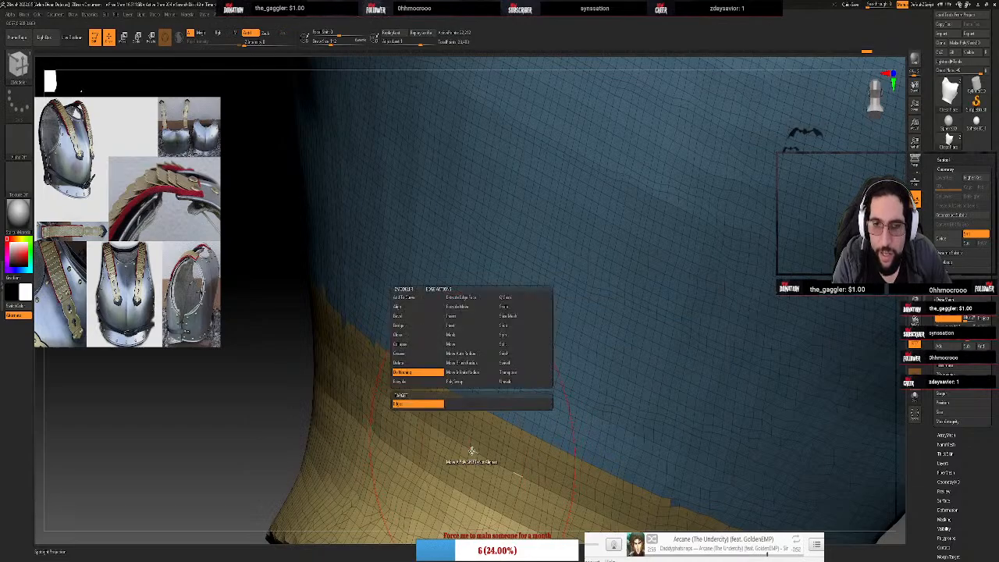
click(414, 355)
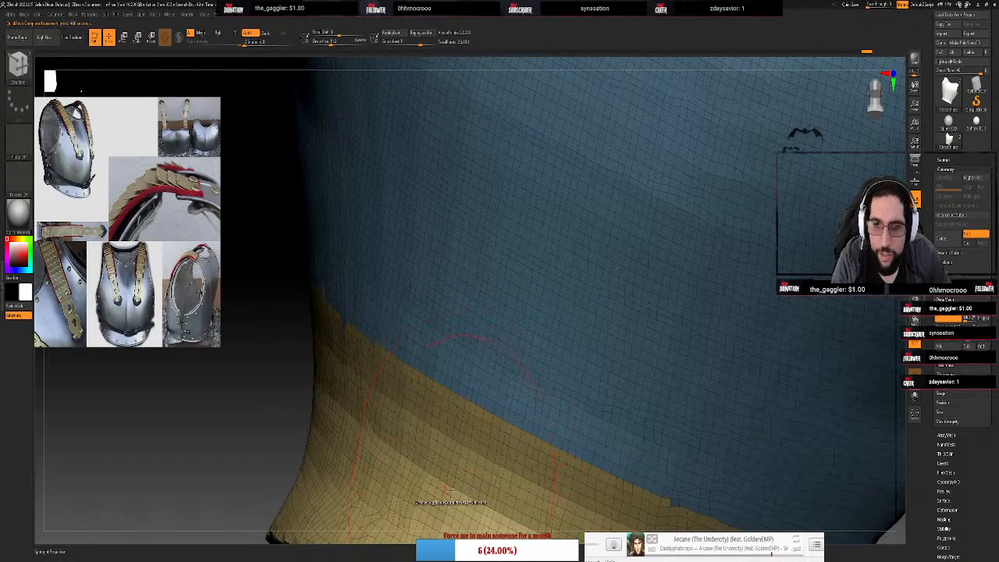
click(452, 487)
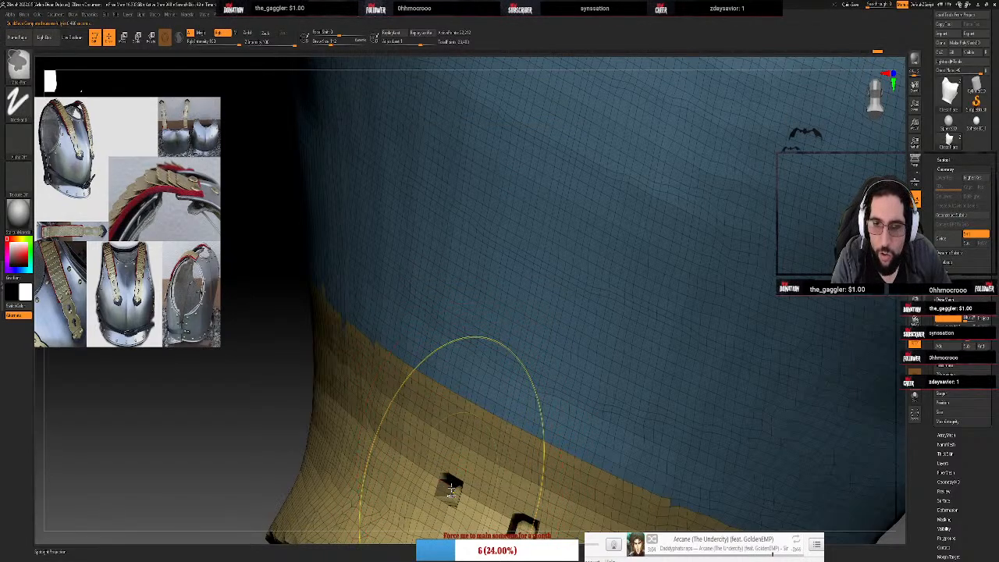
key(ctrl+z)
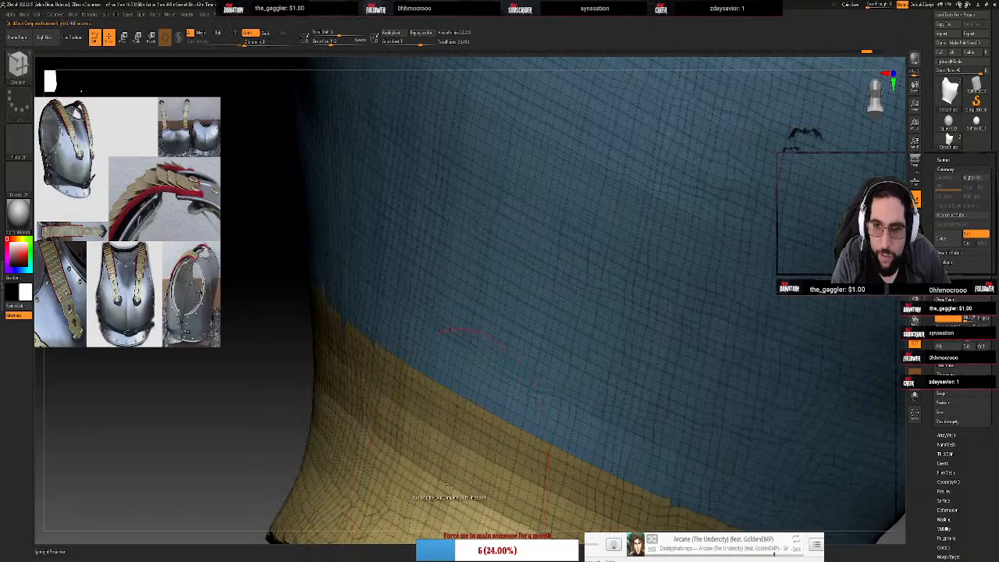
key(ctrl+z)
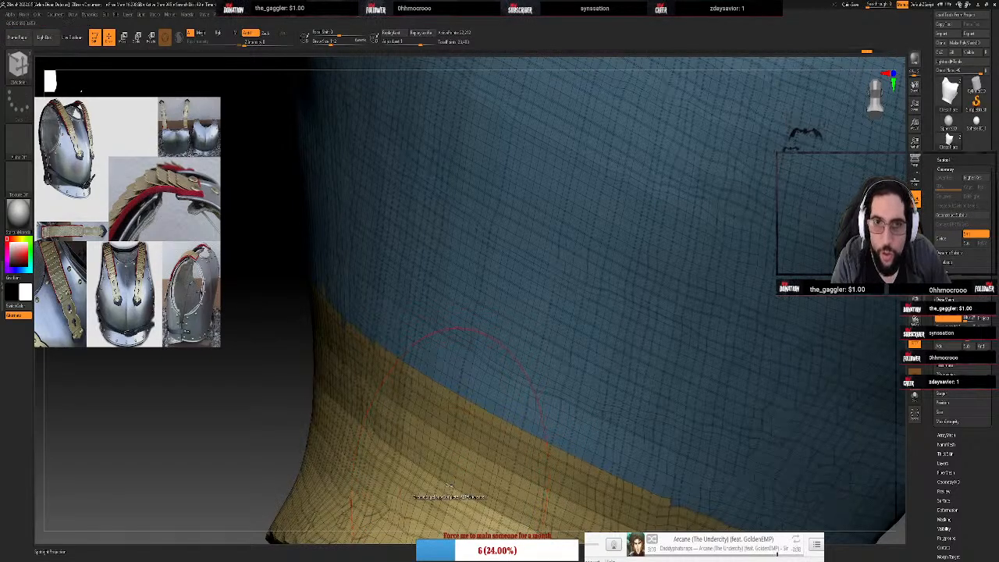
key(ctrl+z)
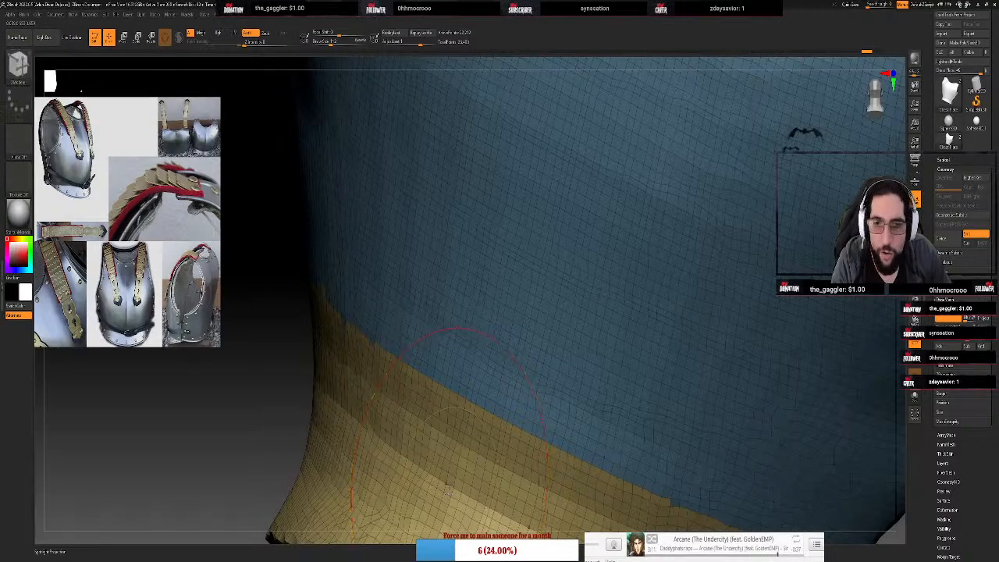
Switch back to the Move brush and nudge the inner shoulder corners toward the neck opening
drag(245, 420, 254, 425)
scroll(255, 426, down, 8)
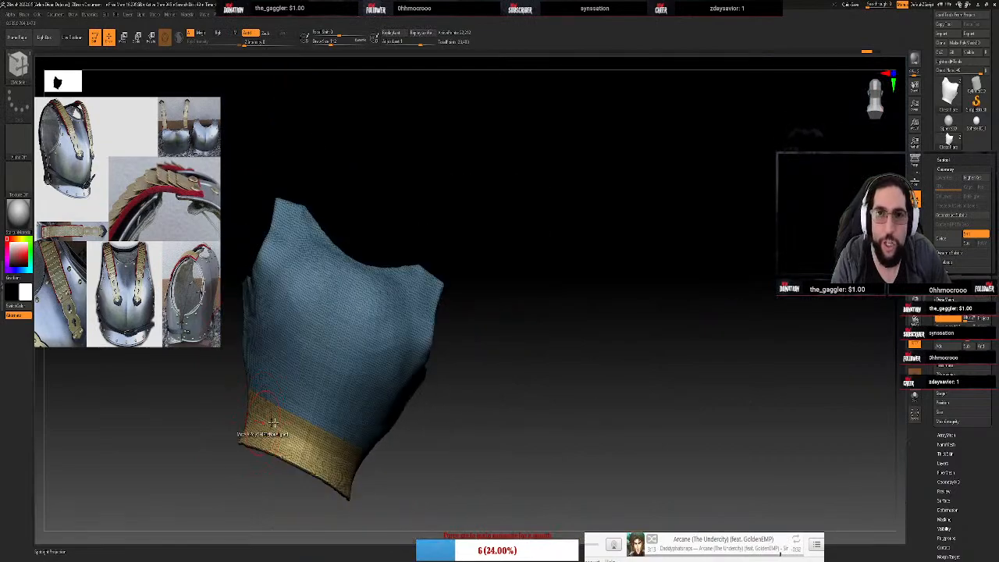
drag(504, 481, 491, 465)
drag(439, 196, 450, 229)
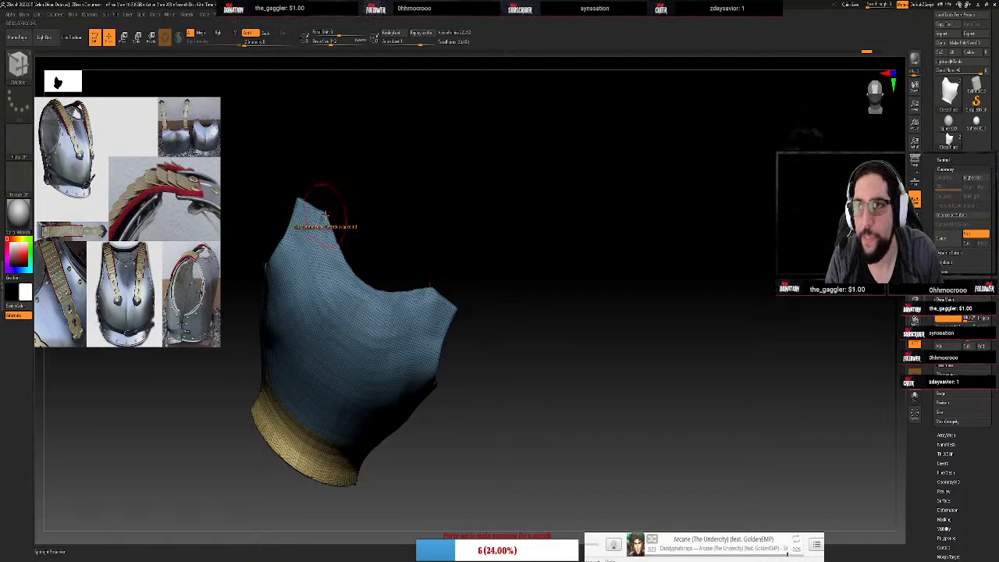
key(b)
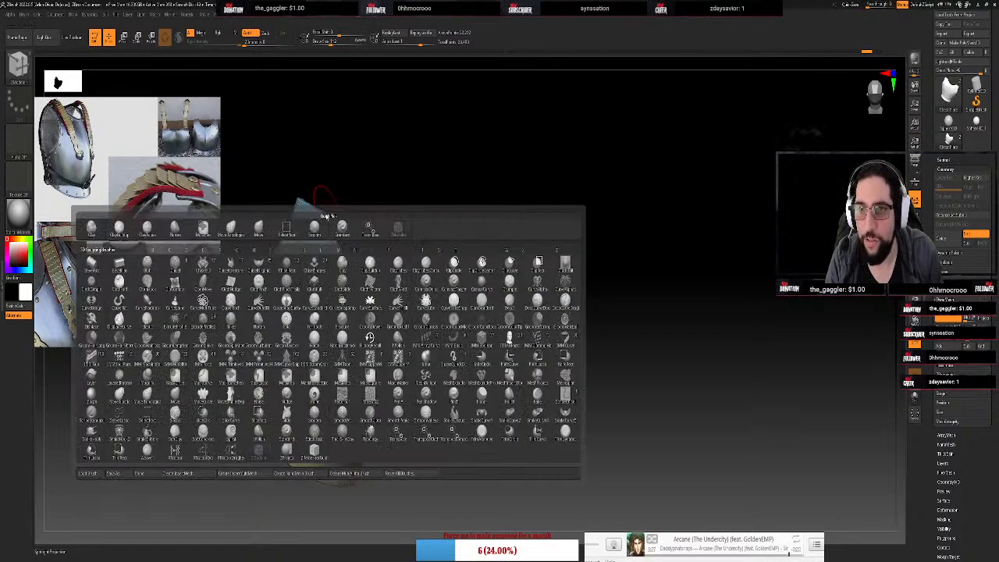
key(b)
click(256, 210)
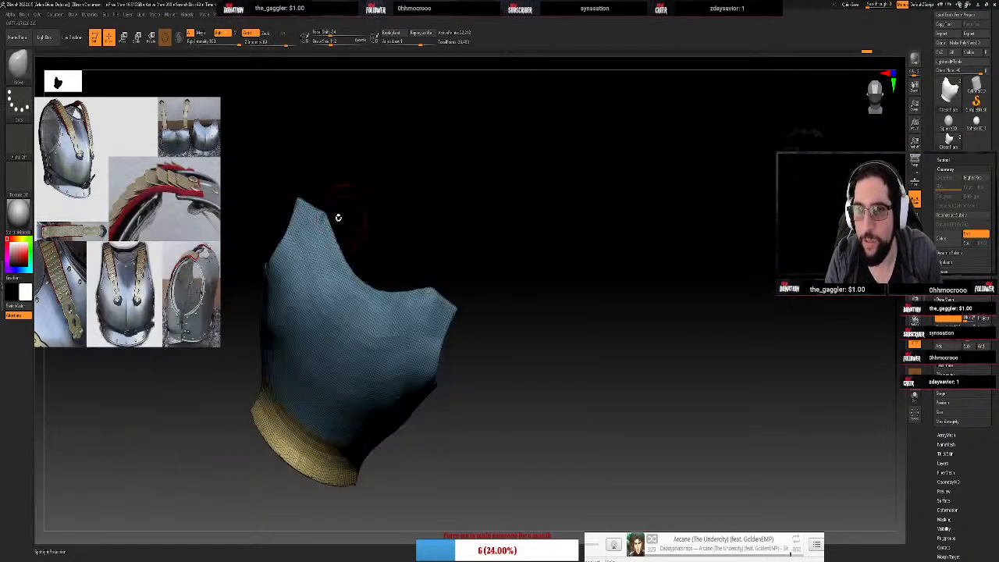
drag(323, 214, 331, 214)
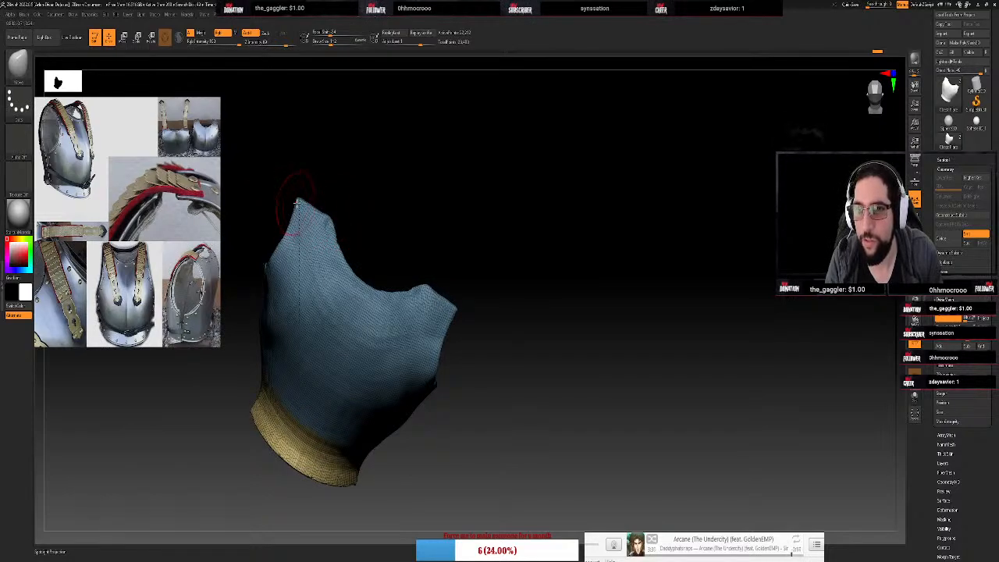
key(ctrl+z)
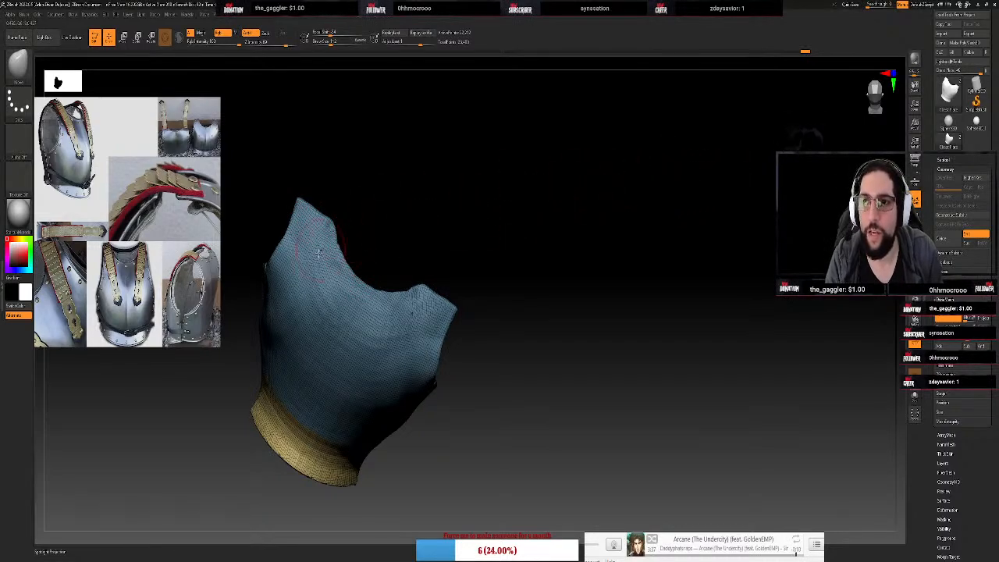
Deepen the neckline into a rounder curve between the shoulders with the Move brush and refresh the DynaMesh
mouse_move(348, 257)
mouse_down()
mouse_move(339, 266)
mouse_move(364, 289)
mouse_up()
right_drag(364, 289, 356, 289)
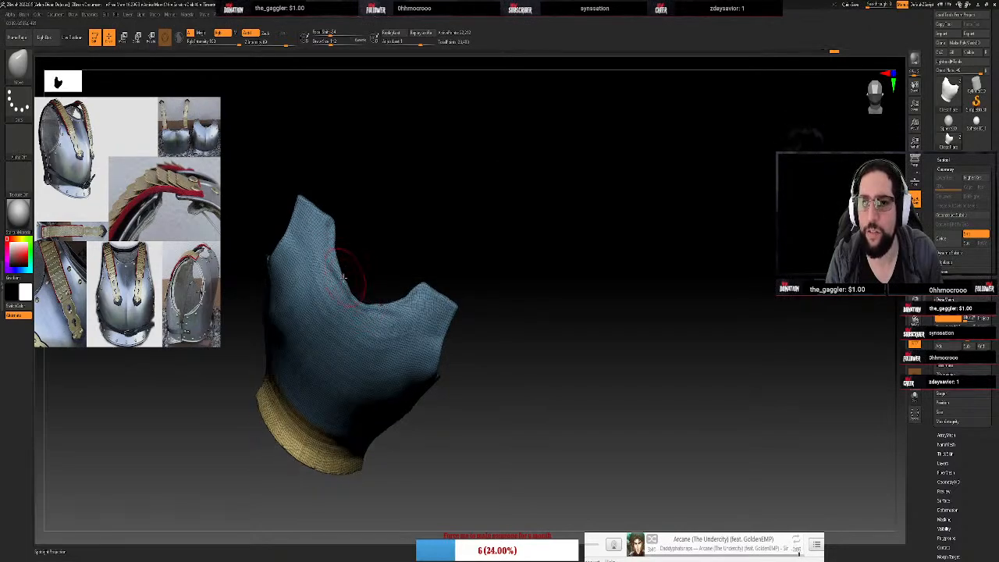
mouse_move(337, 267)
mouse_down()
mouse_move(348, 263)
mouse_move(340, 242)
mouse_move(335, 261)
mouse_move(350, 290)
mouse_up()
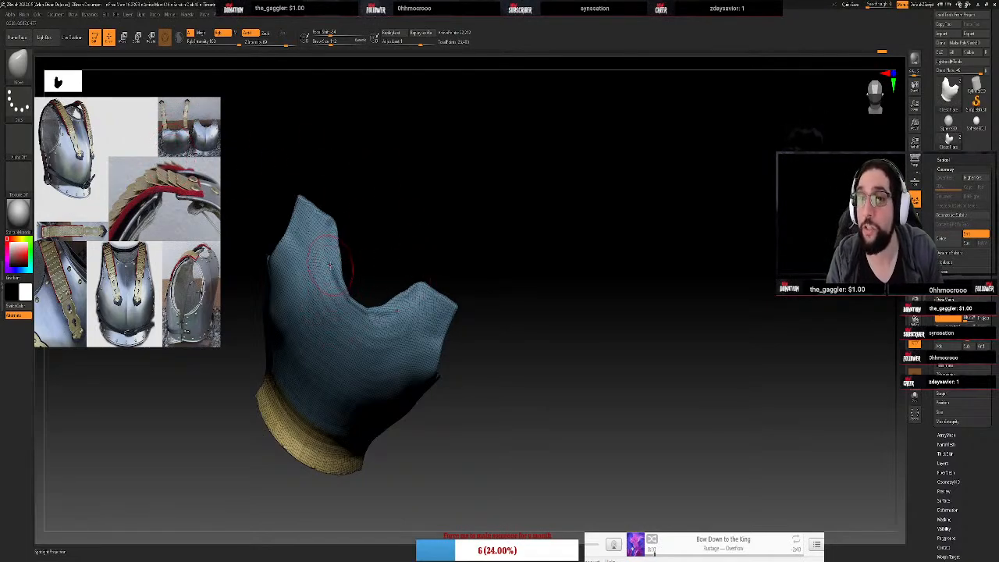
key(b)
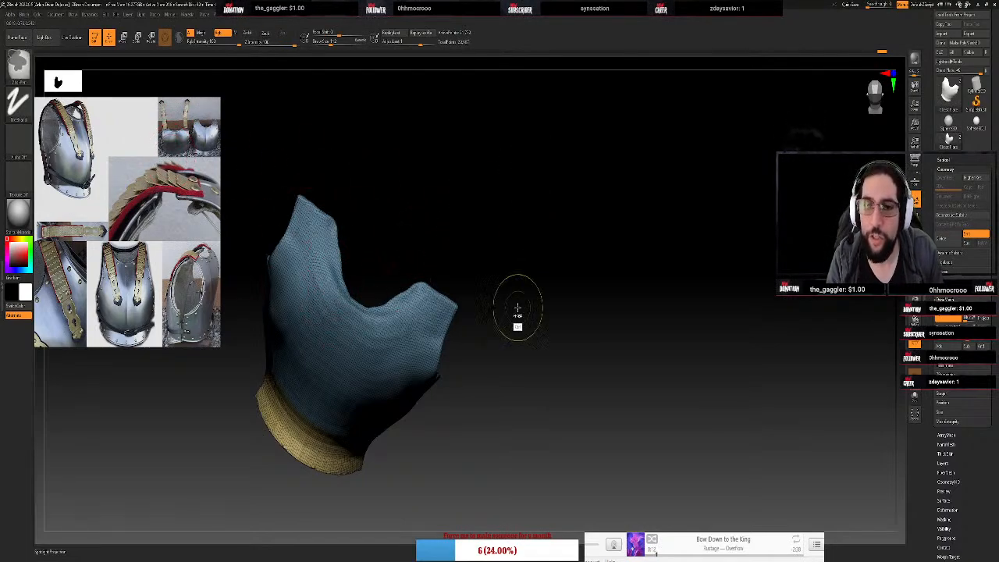
key(m)
key(v)
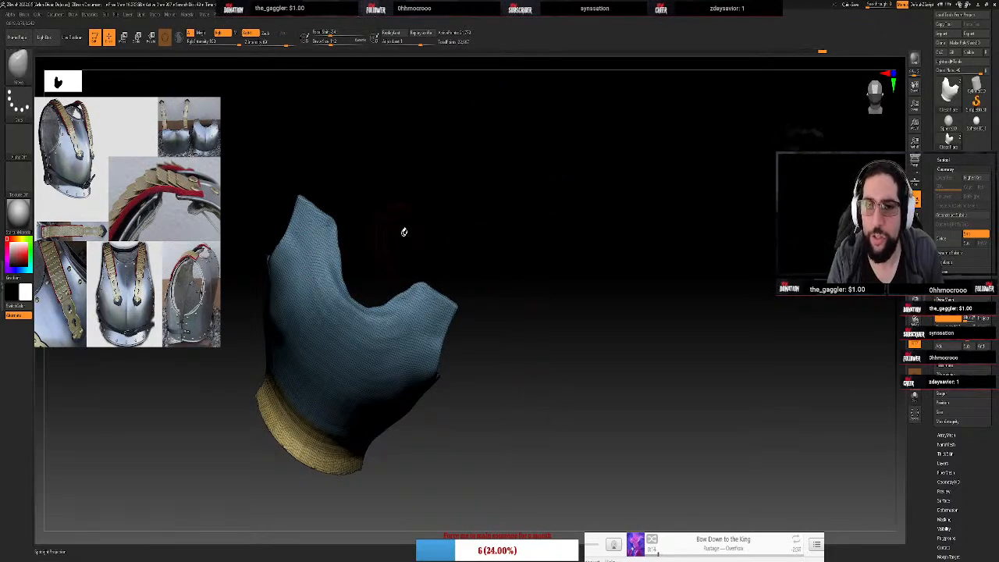
mouse_move(570, 228)
mouse_down()
mouse_move(541, 235)
mouse_move(515, 260)
mouse_up()
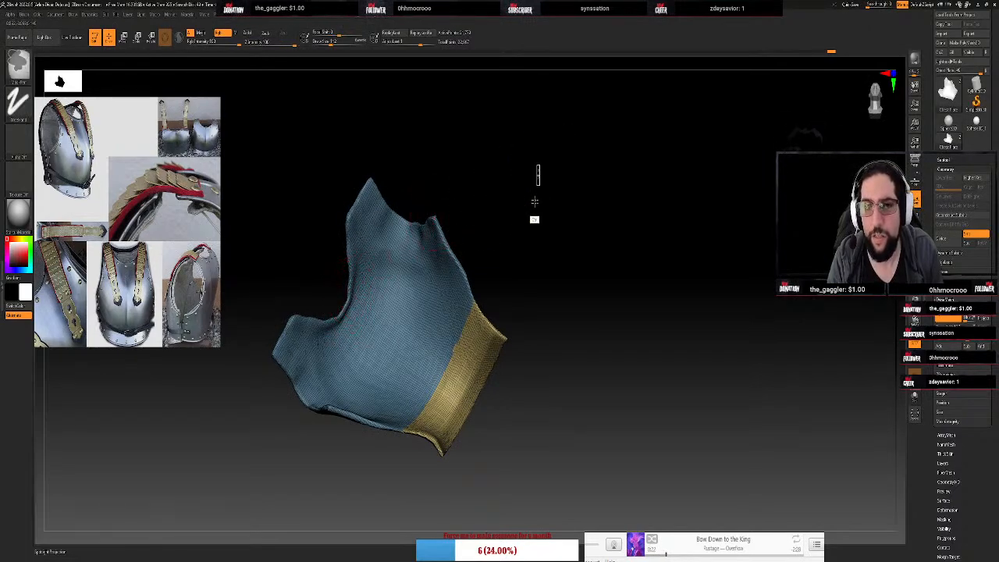
Round off the uneven middle of the neckline with the Move brush and adjust the brush size for closer edge work
drag(606, 285, 639, 226)
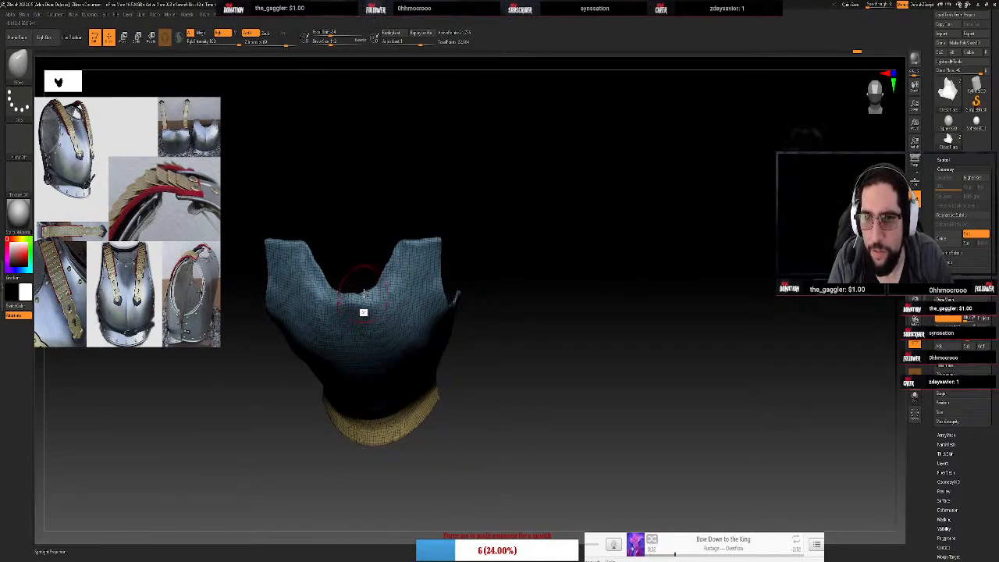
mouse_move(364, 292)
mouse_down()
mouse_move(368, 301)
mouse_move(379, 269)
mouse_up()
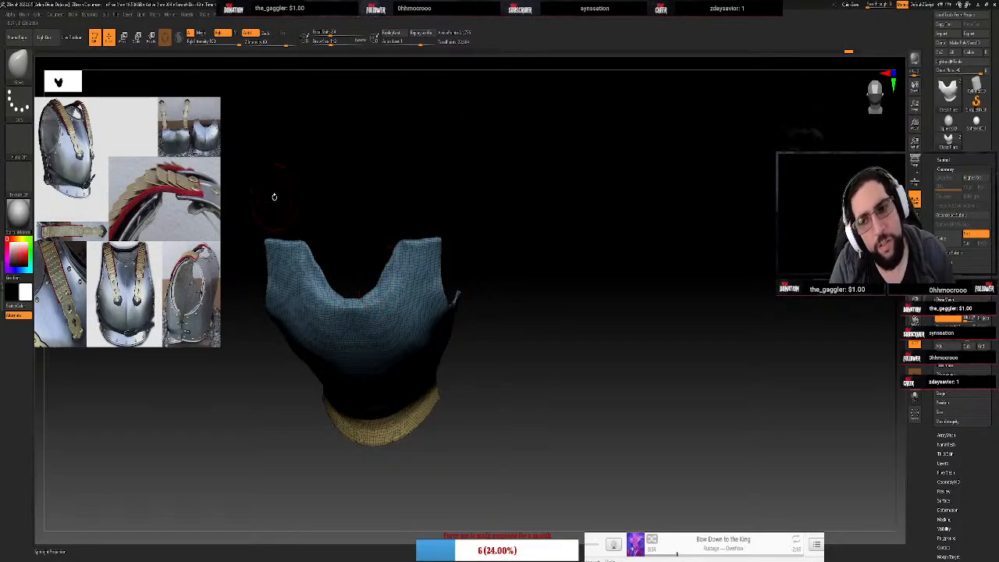
scroll(346, 286, up, 5)
scroll(336, 328, up, 4)
key(s)
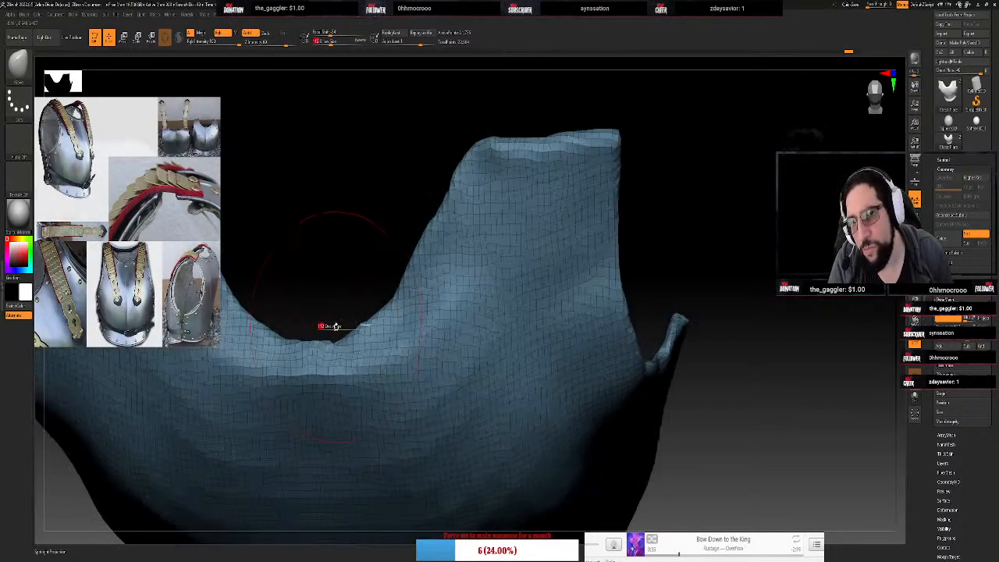
mouse_move(335, 326)
mouse_down()
mouse_move(326, 326)
mouse_move(347, 312)
mouse_up()
Try to reshape the bottom of the neckline edge with smaller Move brush strokes, and undo them
mouse_move(364, 396)
alt+mouse_down()
mouse_move(346, 358)
mouse_move(356, 364)
mouse_move(301, 394)
mouse_move(383, 373)
mouse_move(405, 337)
mouse_move(370, 286)
mouse_move(297, 268)
mouse_move(305, 285)
mouse_move(387, 289)
alt+mouse_up()
key(ctrl+z)
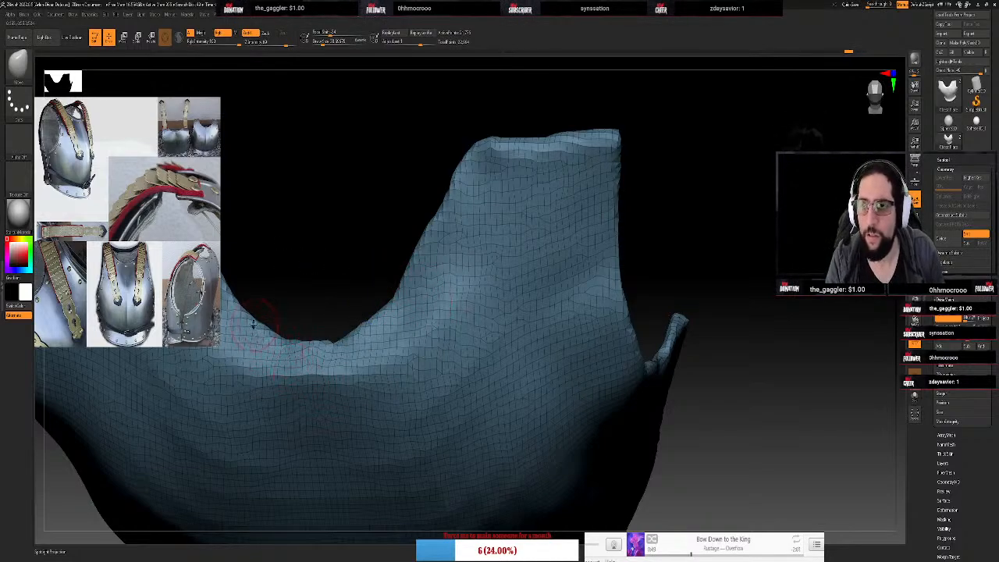
mouse_move(253, 323)
mouse_down()
mouse_move(250, 334)
mouse_move(302, 353)
mouse_move(310, 324)
mouse_move(281, 328)
mouse_up()
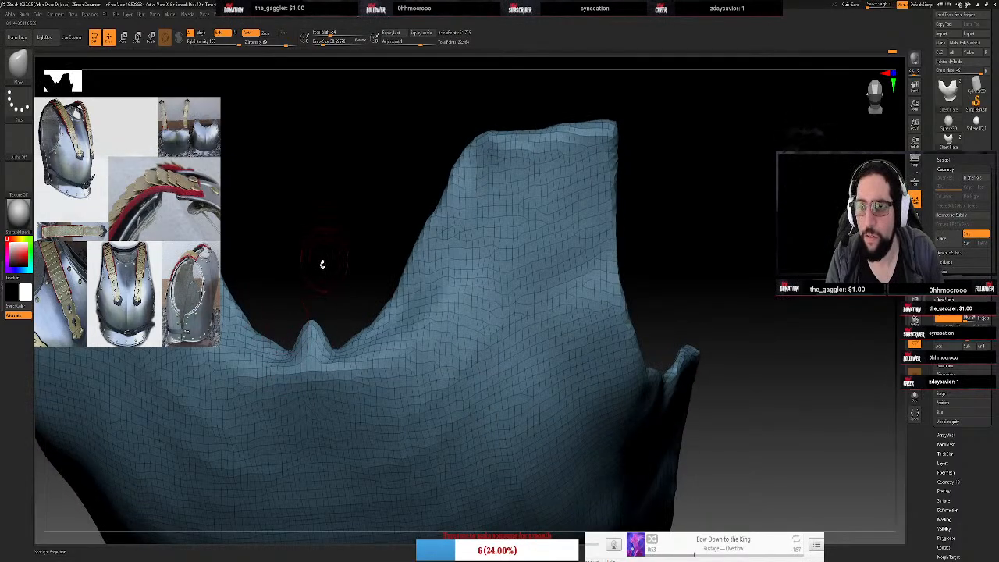
mouse_move(322, 264)
mouse_down()
mouse_move(301, 315)
mouse_move(291, 238)
mouse_move(284, 243)
mouse_up()
key(ctrl+z)
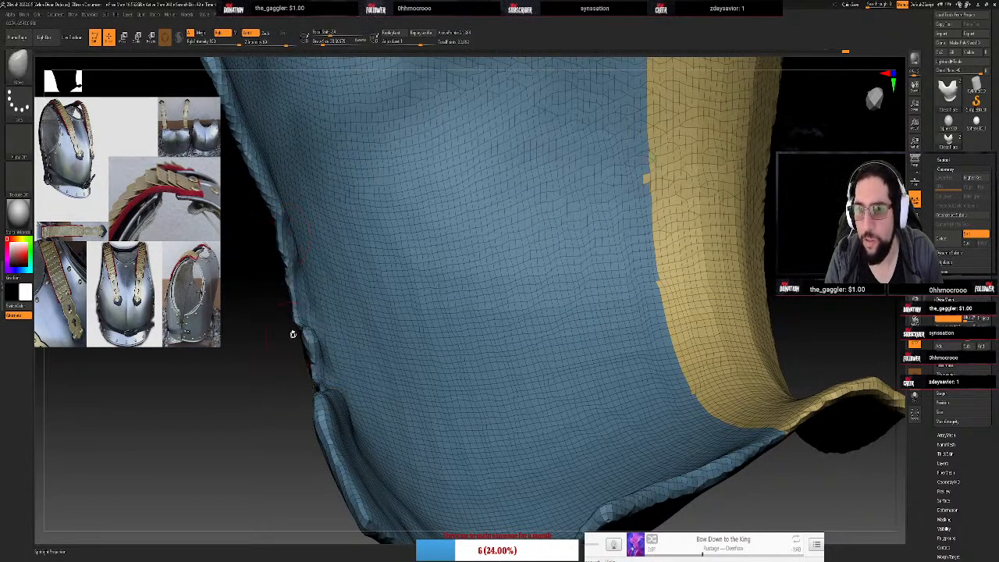
Nudge the ragged neckline edge into a cleaner curve with the Move brush and refresh the DynaMesh
mouse_move(307, 333)
mouse_down()
mouse_move(299, 348)
mouse_move(401, 310)
mouse_move(496, 253)
mouse_move(292, 360)
mouse_up()
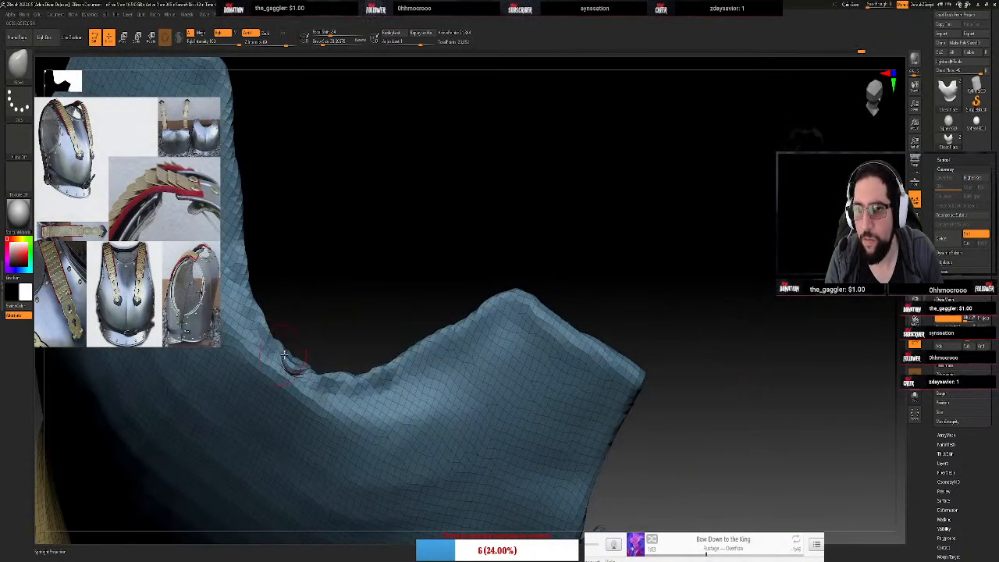
ctrl+drag(351, 237, 338, 298)
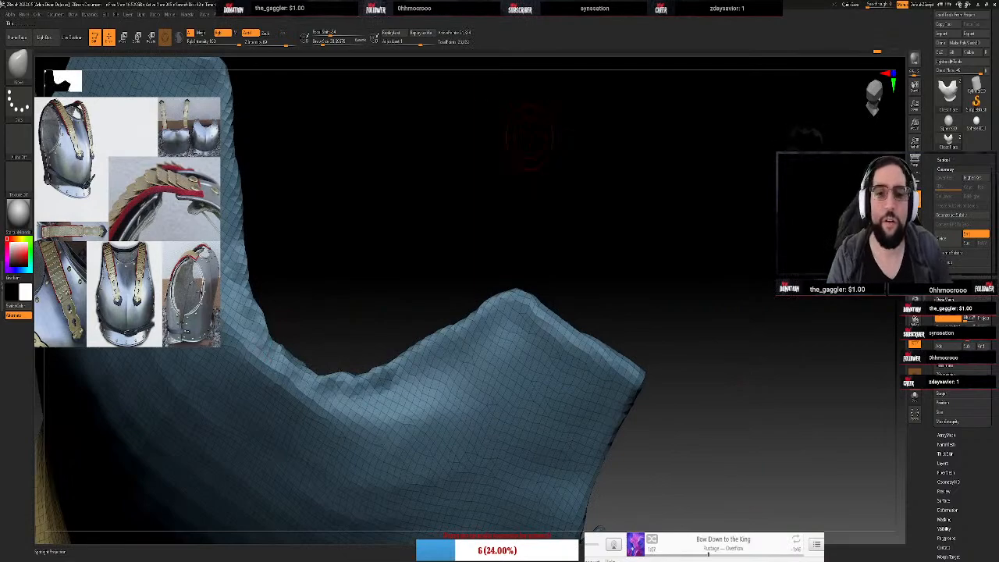
Examine the whole chest plate from the front and back, comparing its outline with the references
drag(645, 165, 546, 374)
drag(873, 94, 874, 101)
click(873, 95)
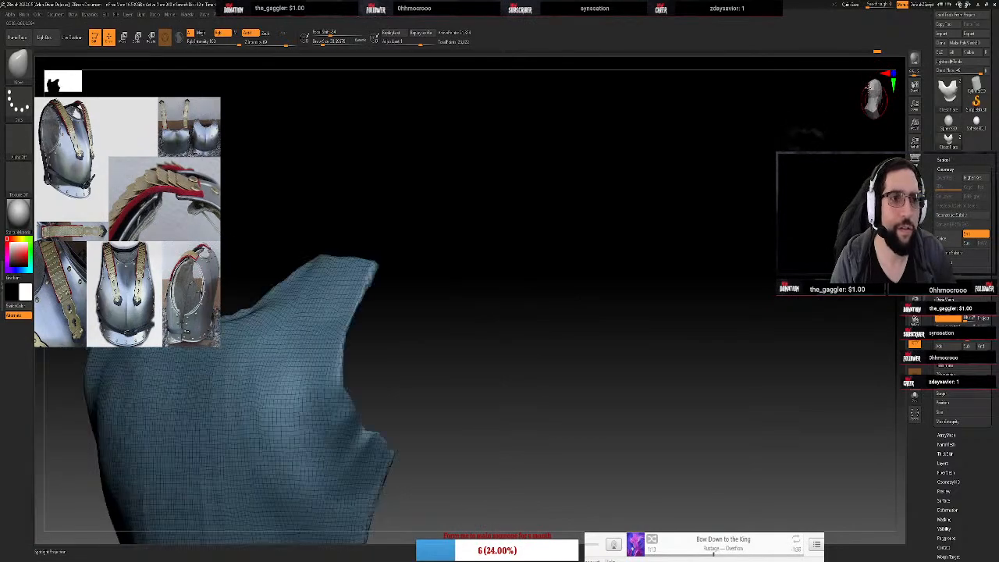
click(872, 93)
click(871, 95)
click(871, 95)
key(f)
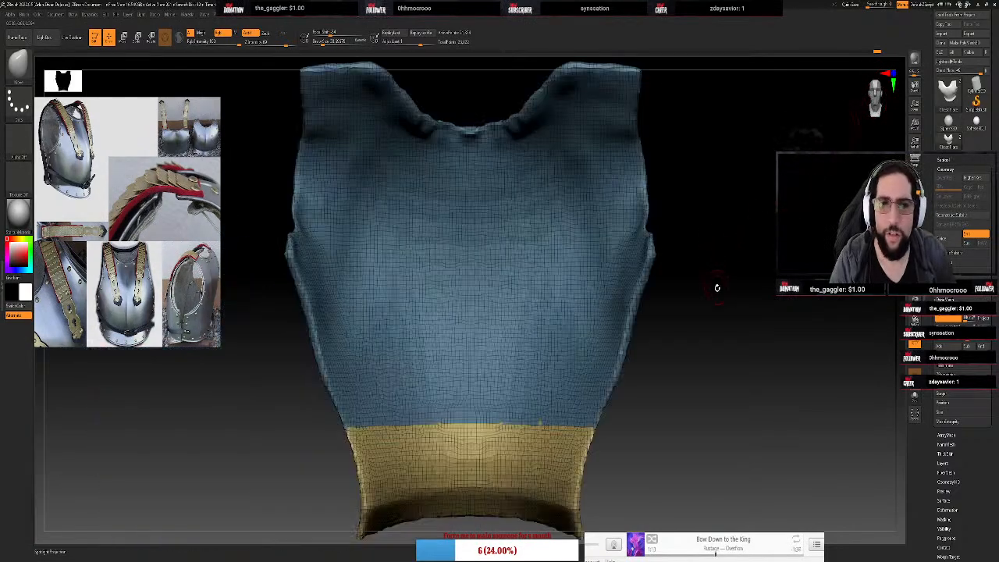
drag(717, 288, 792, 291)
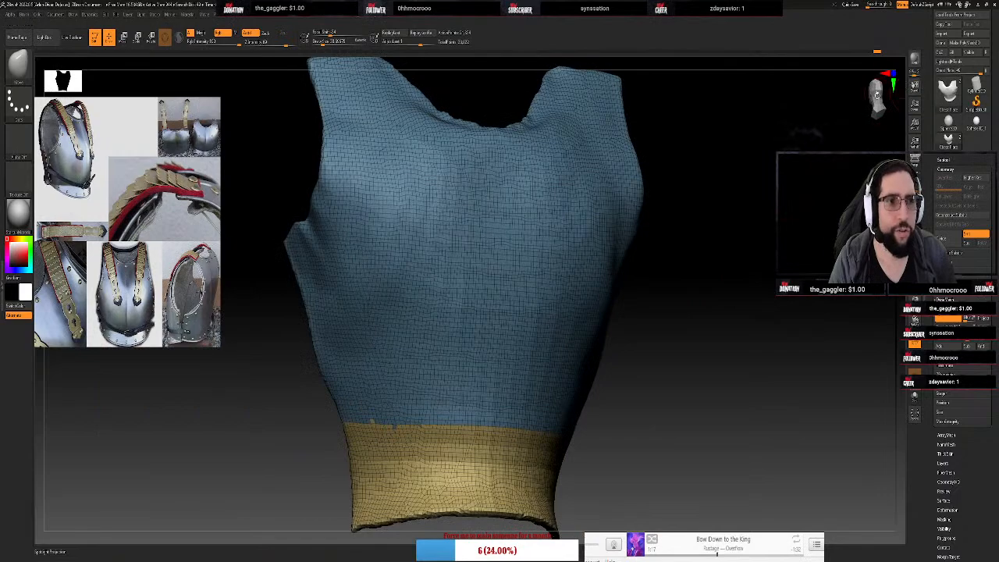
drag(882, 85, 877, 94)
click(876, 92)
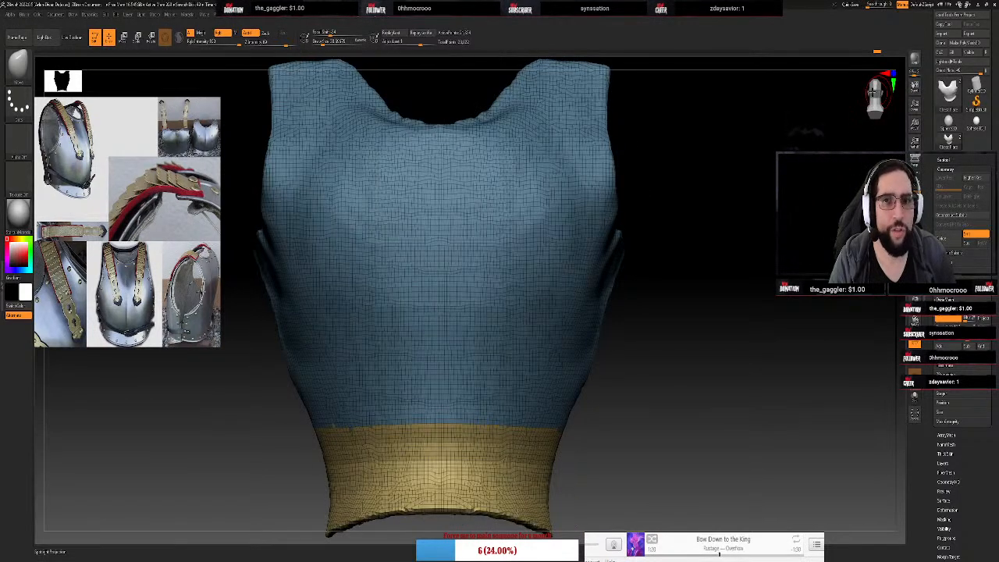
key(f)
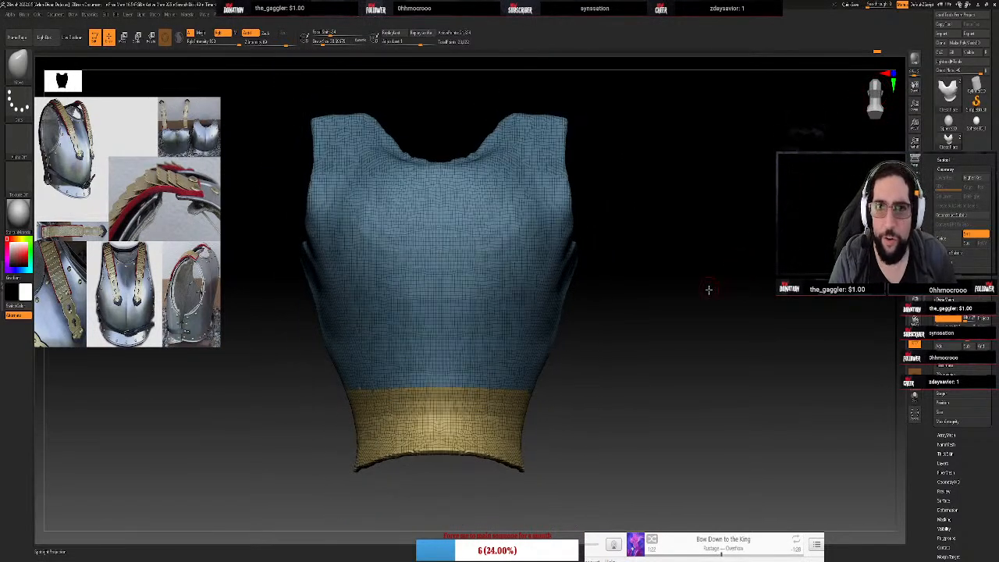
drag(718, 286, 716, 315)
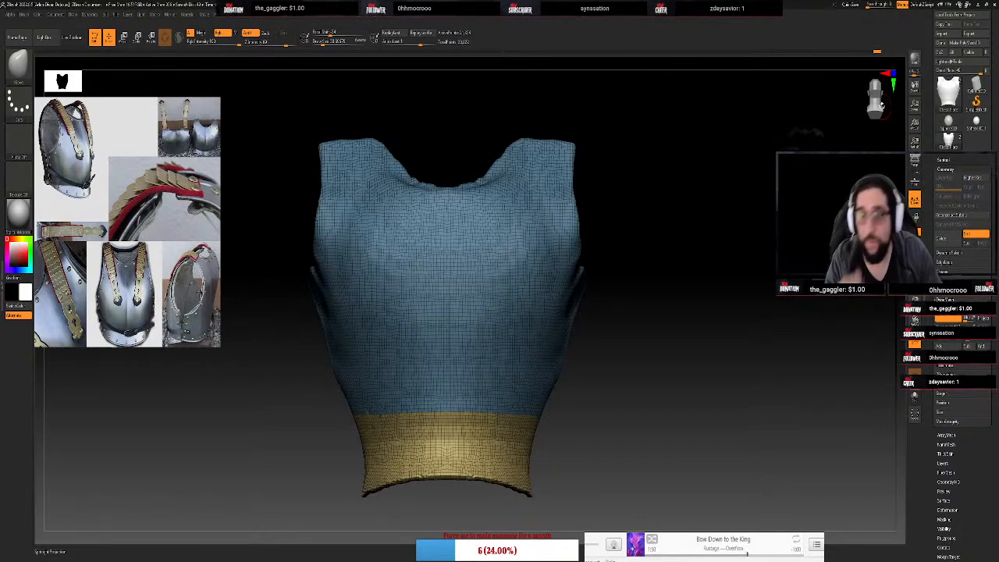
drag(702, 289, 719, 316)
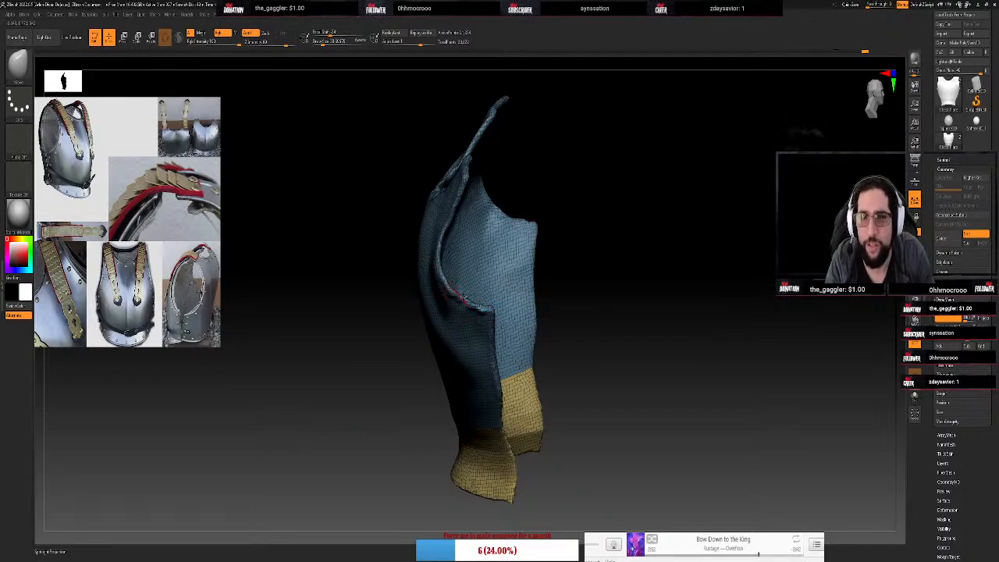
Examine the armholes, side edges and inner surface of the chest plate from several angles
drag(595, 227, 600, 268)
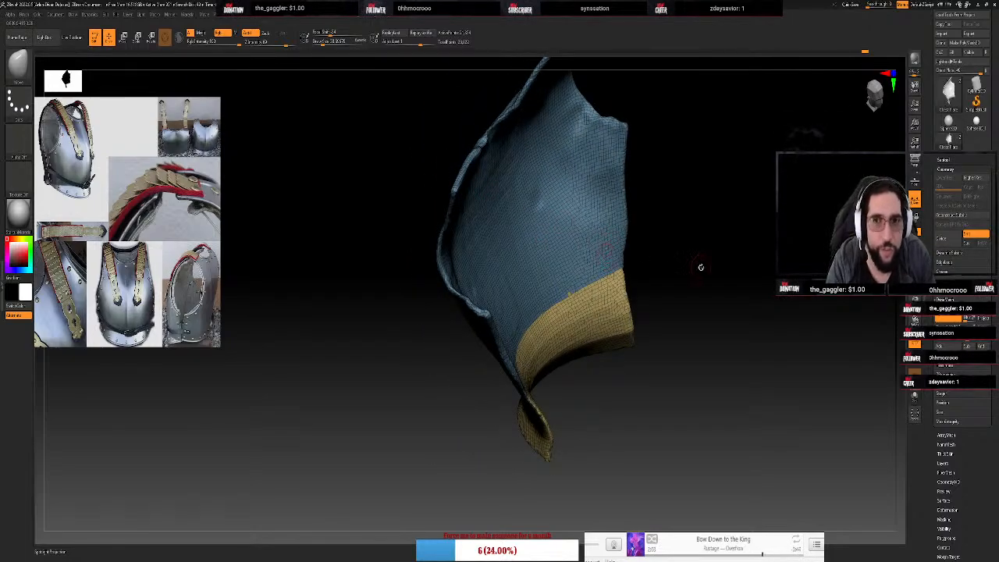
mouse_move(701, 268)
mouse_down()
mouse_move(741, 236)
mouse_move(658, 255)
mouse_move(644, 231)
mouse_move(637, 238)
mouse_up()
key(shift)
mouse_move(780, 308)
mouse_down()
mouse_move(832, 314)
mouse_move(864, 304)
mouse_move(687, 180)
mouse_up()
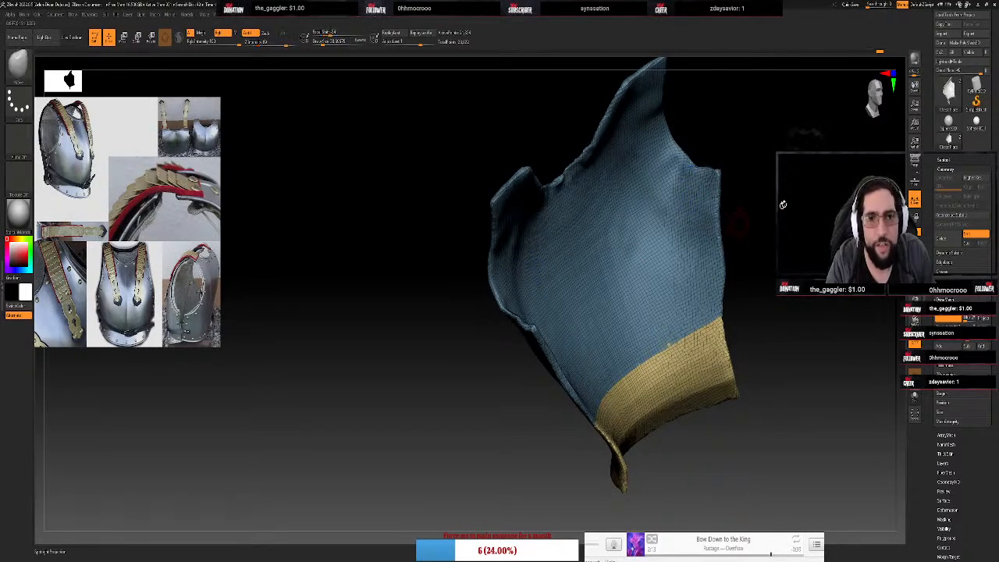
shift+drag(498, 296, 494, 218)
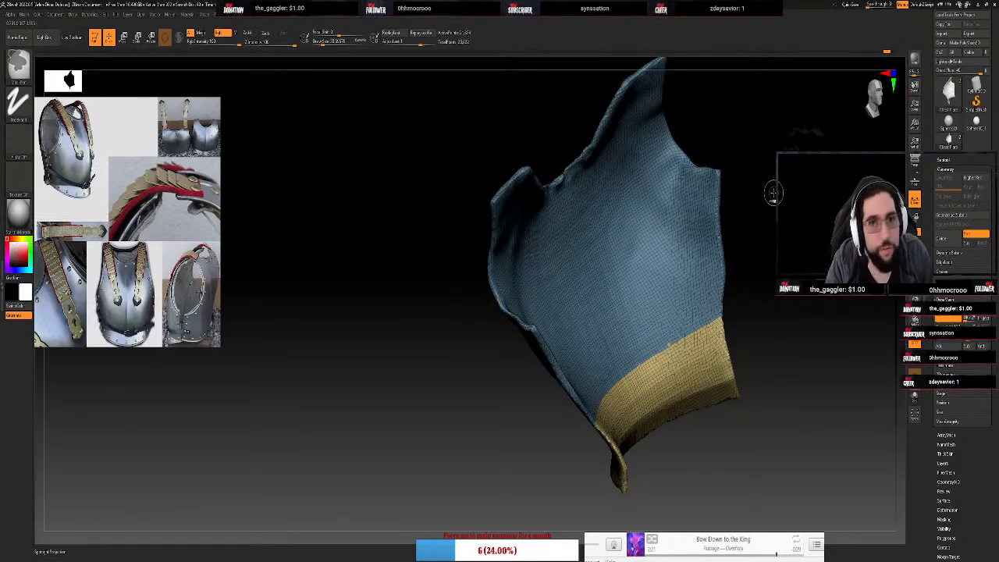
mouse_move(767, 195)
mouse_down()
mouse_move(765, 239)
mouse_move(748, 267)
mouse_move(597, 203)
mouse_move(457, 208)
mouse_move(547, 201)
mouse_up()
drag(704, 199, 690, 177)
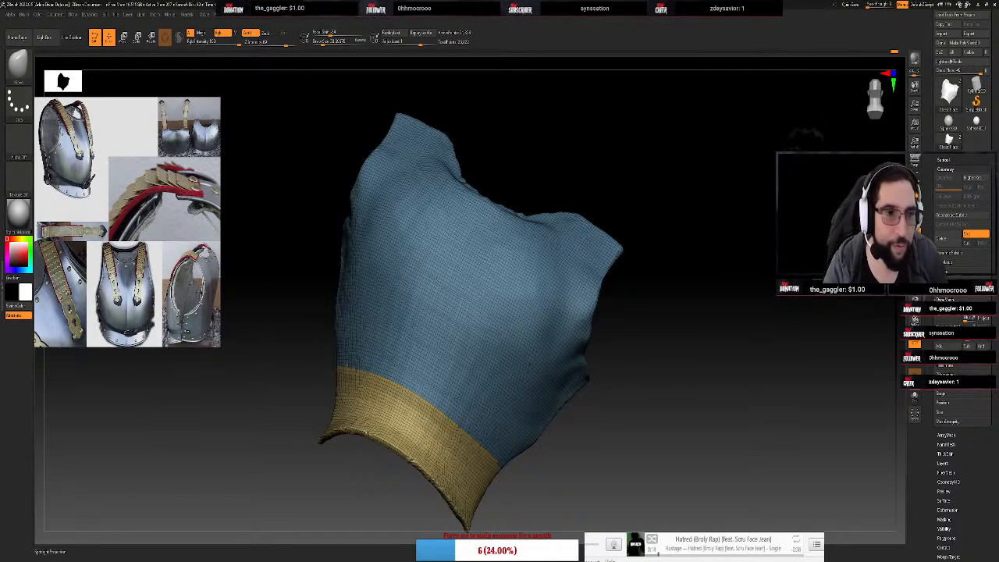
drag(699, 268, 711, 294)
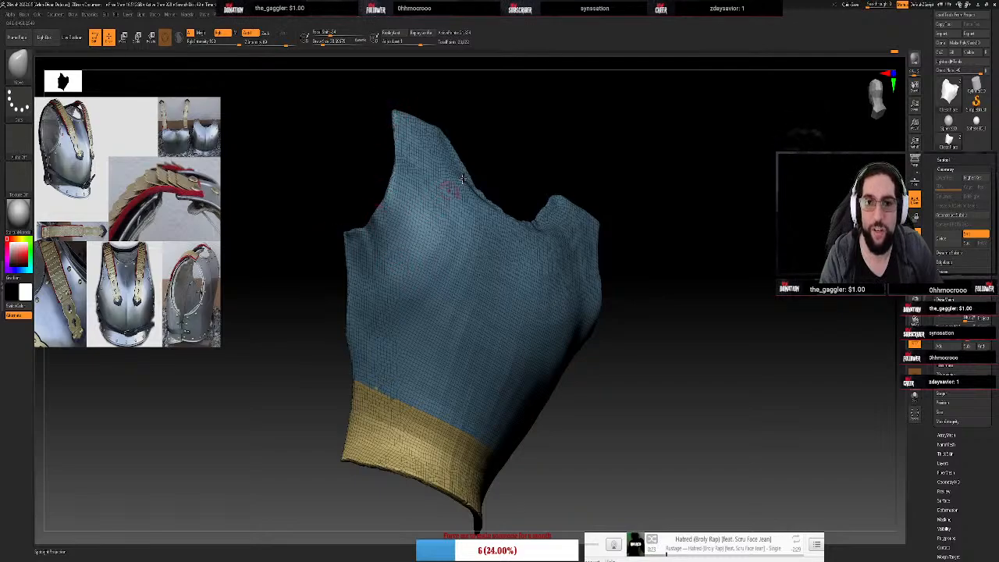
mouse_move(464, 179)
mouse_down()
mouse_move(515, 129)
mouse_move(502, 103)
mouse_move(511, 116)
mouse_up()
mouse_move(664, 434)
mouse_down()
mouse_move(710, 429)
mouse_move(721, 331)
mouse_move(680, 331)
mouse_move(712, 413)
mouse_move(707, 448)
mouse_up()
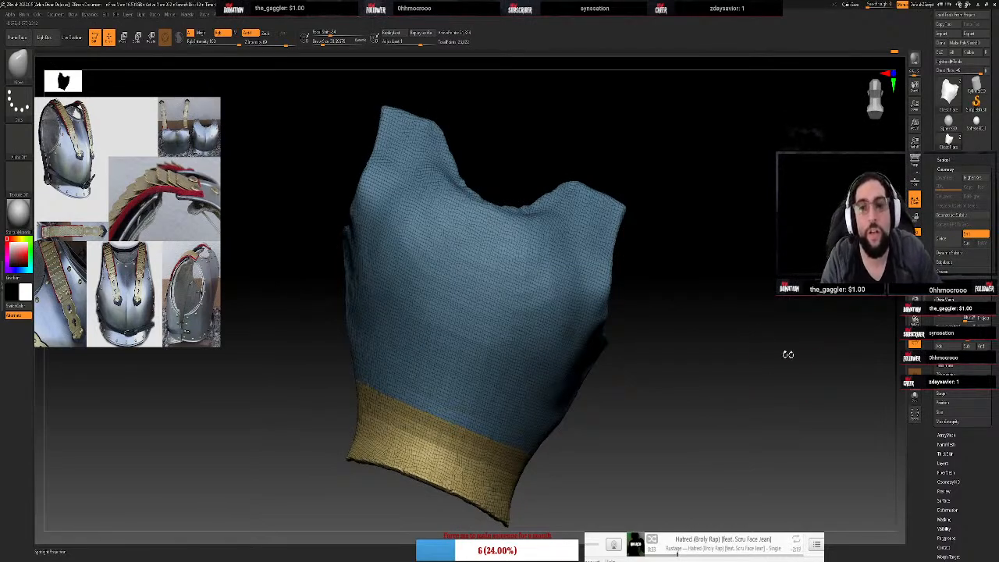
drag(752, 355, 770, 370)
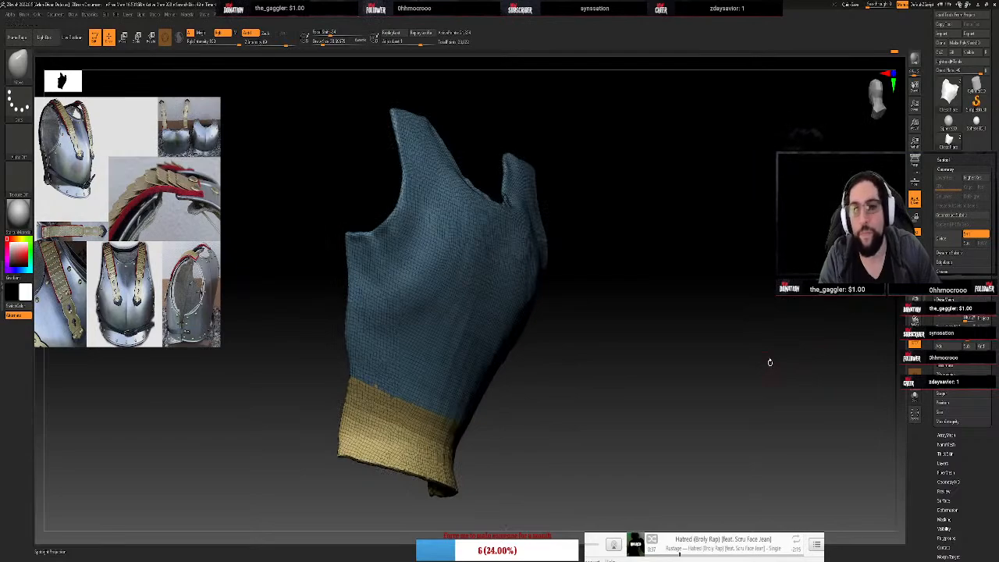
Resize the brush, mask a narrow border along the neckline, shoulders, armholes and sides, and turn it into its own polygroup
key(shift)
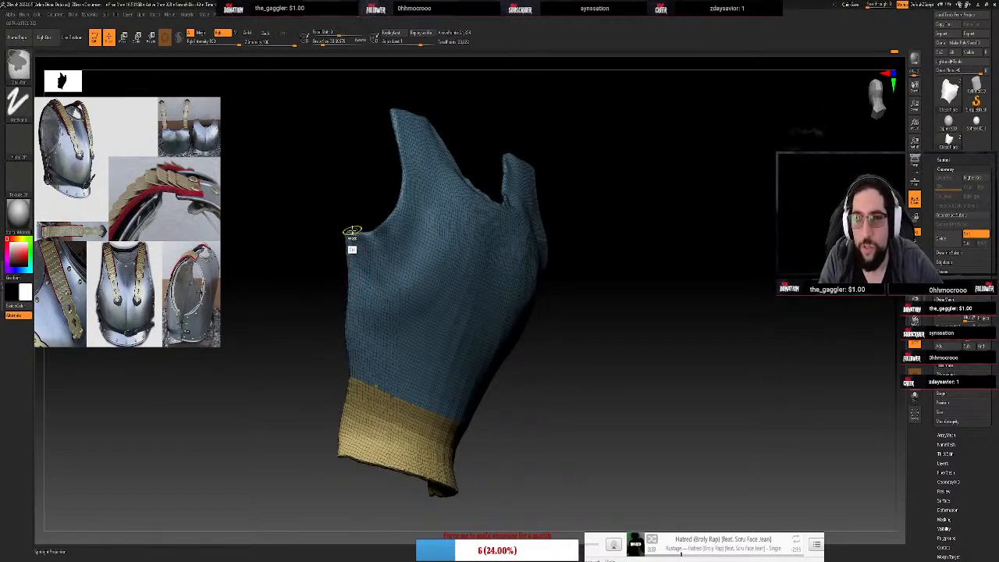
key(shift)
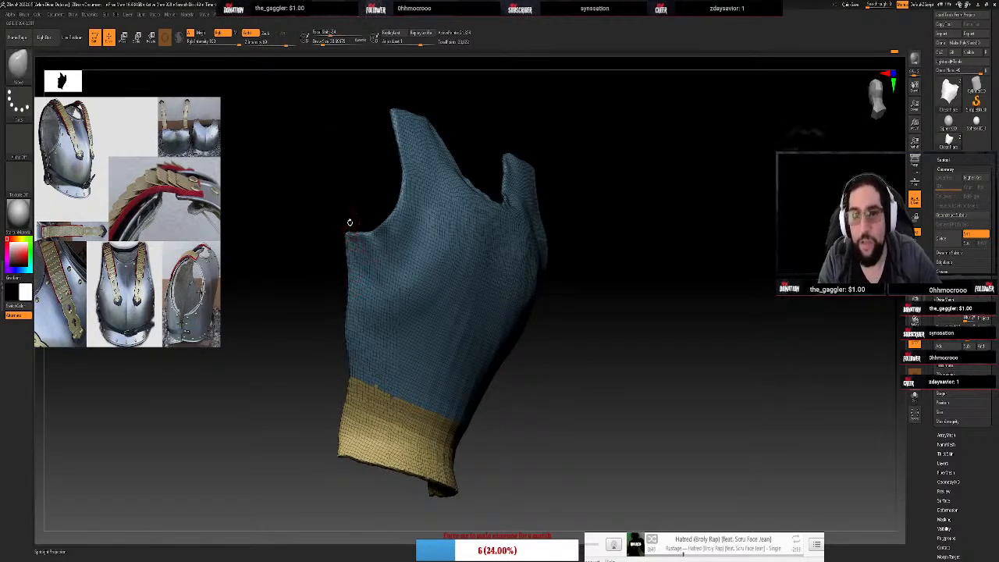
key(s)
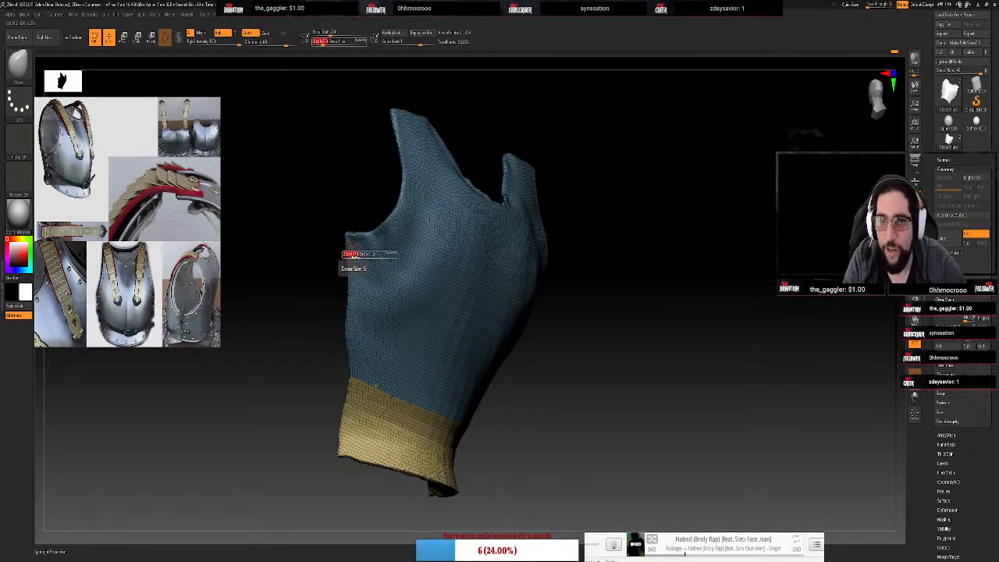
drag(361, 256, 357, 257)
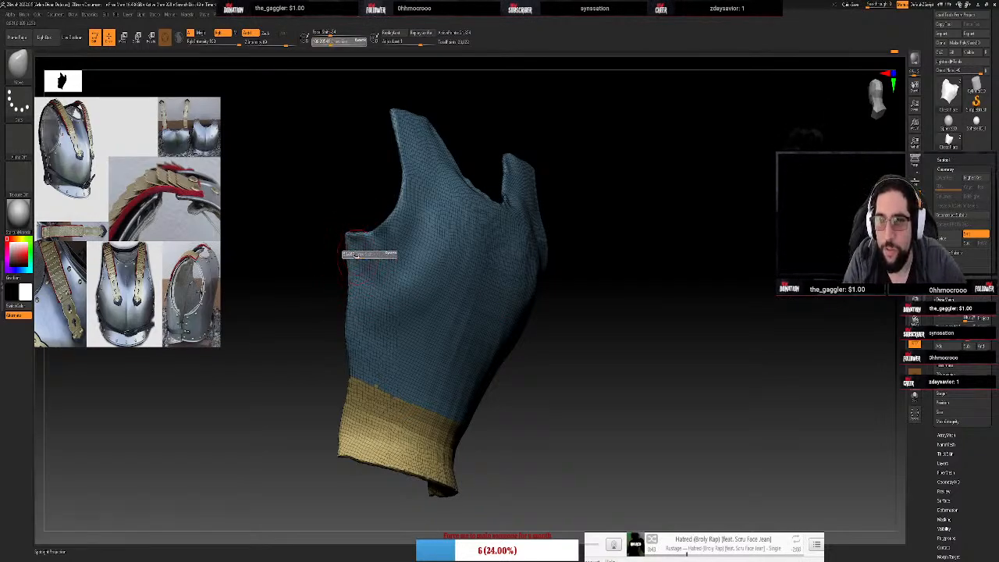
key(ctrl)
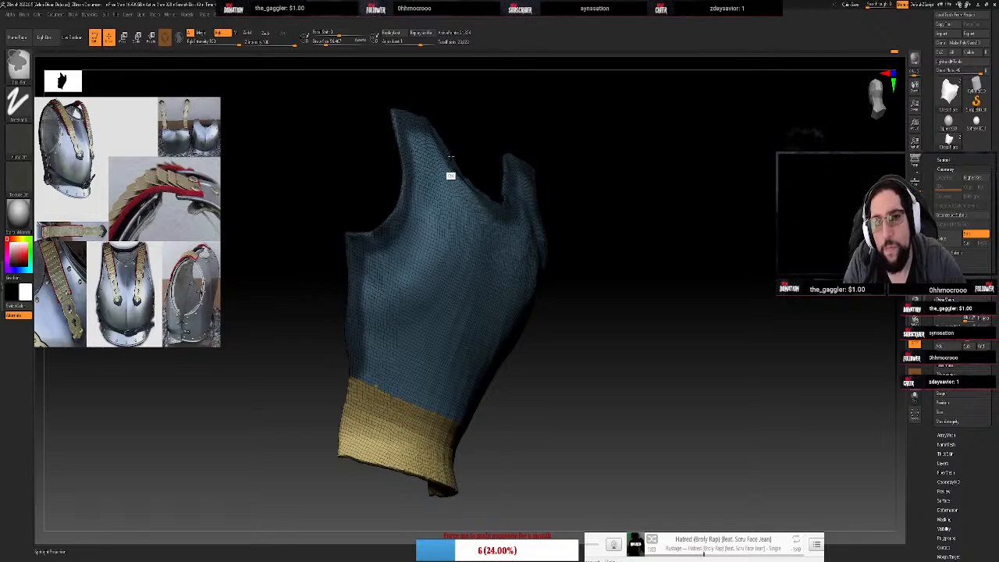
drag(549, 116, 518, 114)
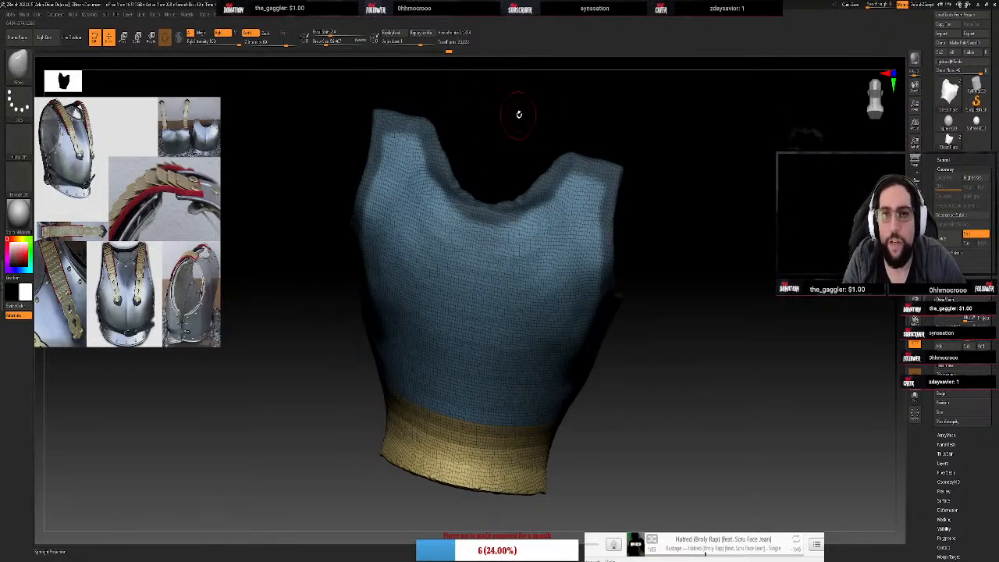
key(ctrl+w)
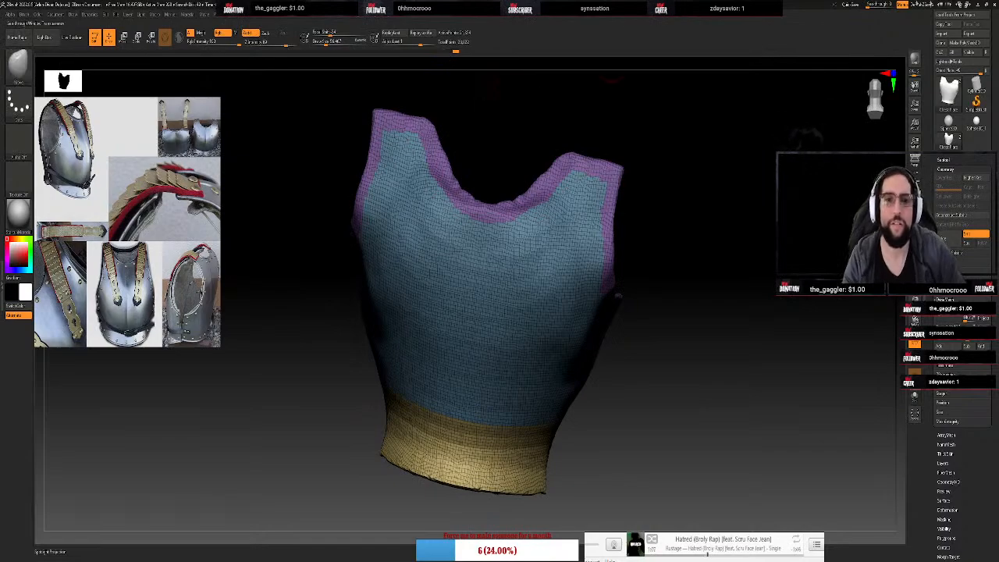
Switch to the Standard brush and sculpt a vertical ridge down the plate's centre from the neckline into the yellow waist band
mouse_move(655, 226)
mouse_down()
mouse_move(660, 208)
mouse_move(643, 195)
mouse_move(662, 209)
mouse_move(684, 203)
mouse_move(667, 219)
mouse_move(673, 232)
mouse_move(675, 210)
mouse_move(684, 223)
mouse_move(679, 216)
mouse_move(670, 228)
mouse_up()
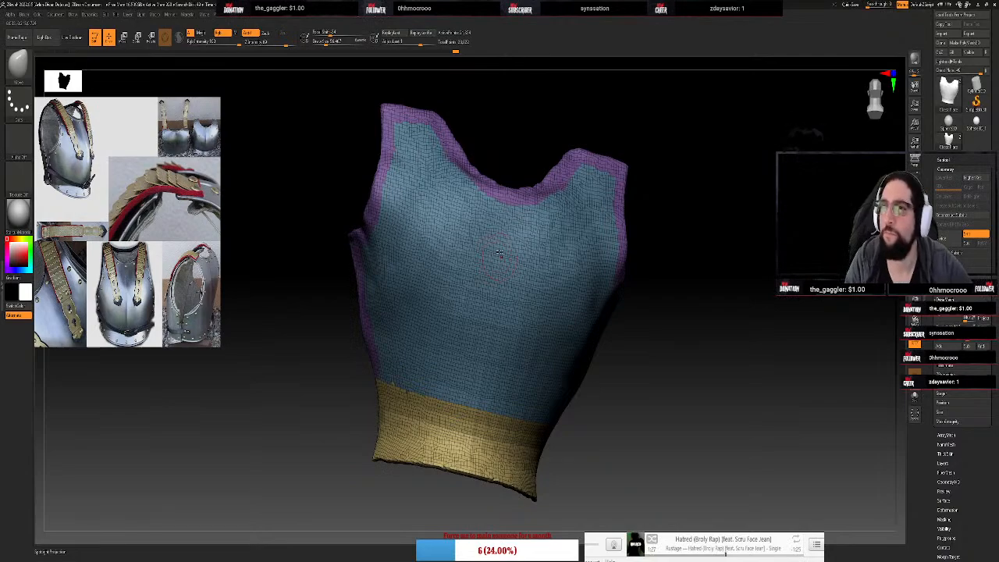
key(b)
key(Escape)
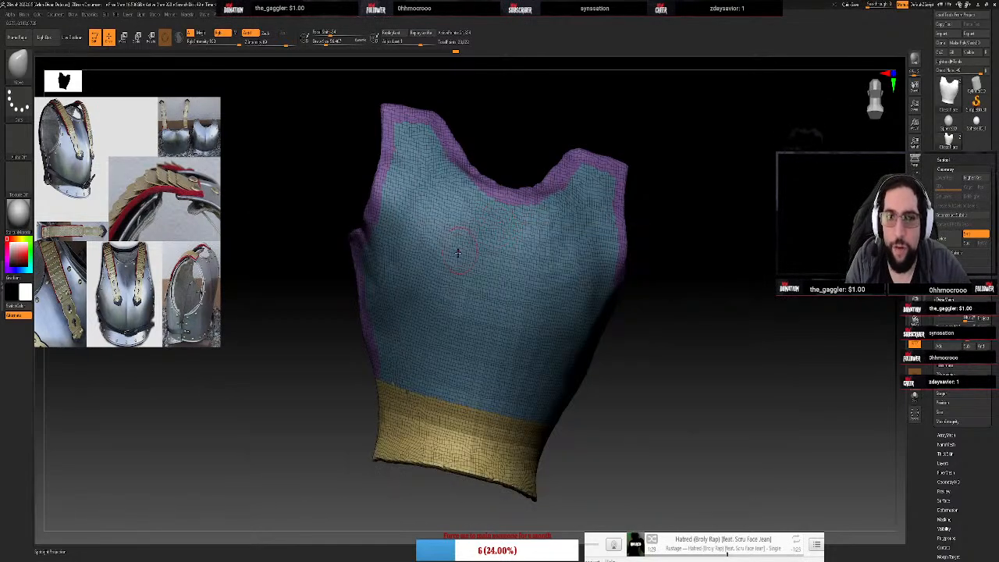
key(b)
key(b)
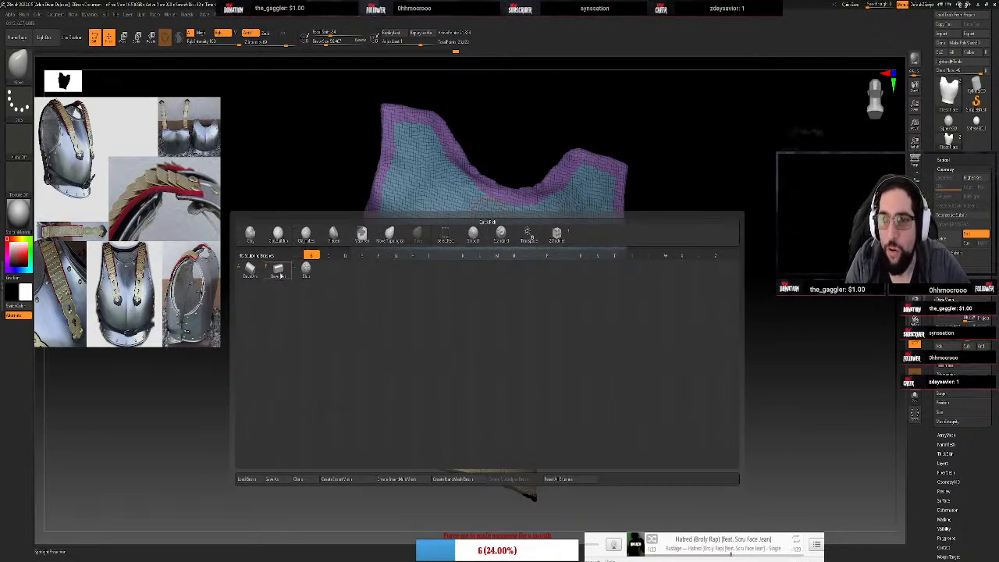
click(506, 234)
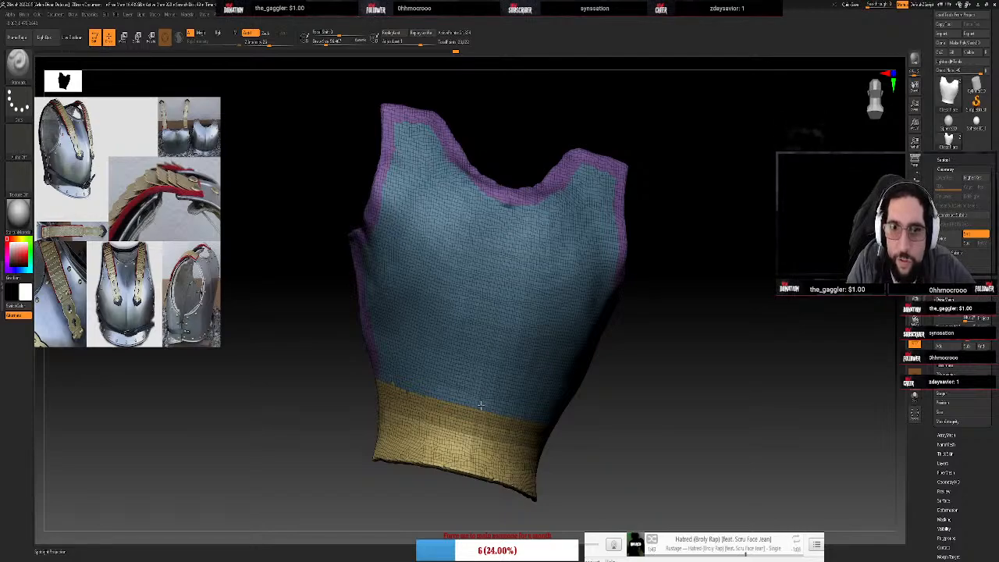
drag(476, 408, 505, 234)
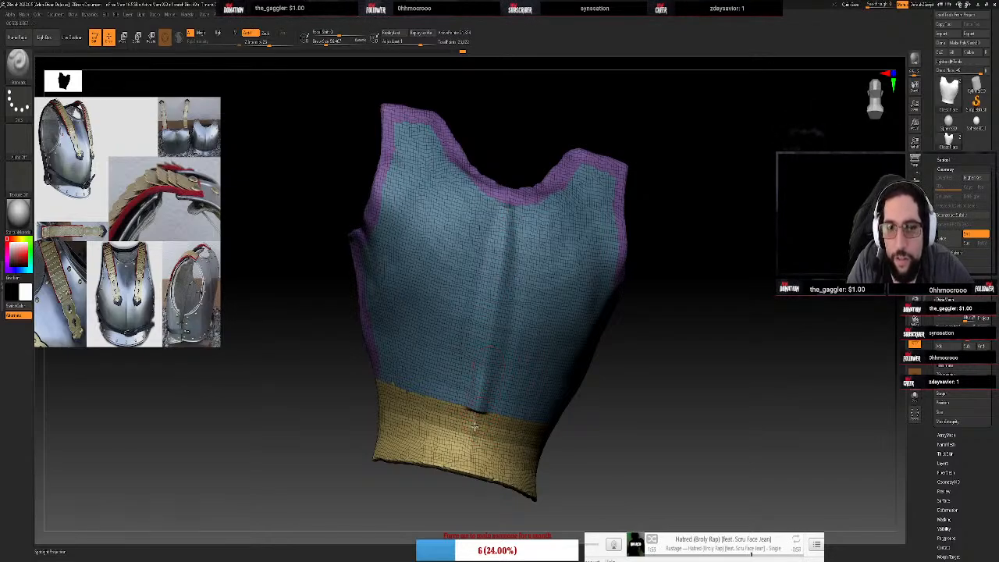
mouse_move(474, 413)
mouse_down()
mouse_move(473, 464)
mouse_move(475, 413)
mouse_up()
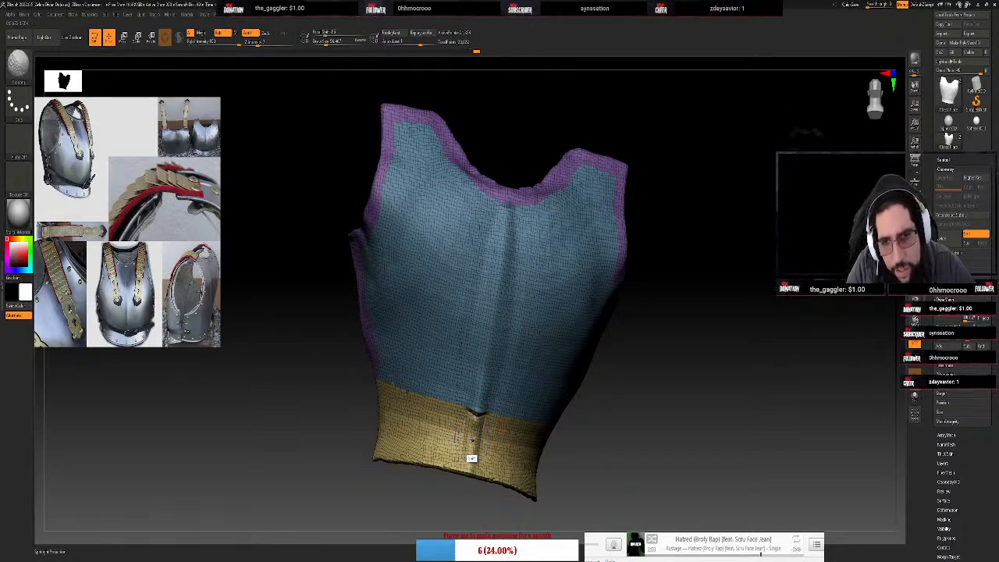
Smooth the lower end of the central ridge where it runs into the yellow waist band and check the profile from the side
mouse_move(471, 442)
shift+mouse_down()
mouse_move(461, 465)
mouse_move(474, 424)
mouse_move(486, 431)
shift+mouse_up()
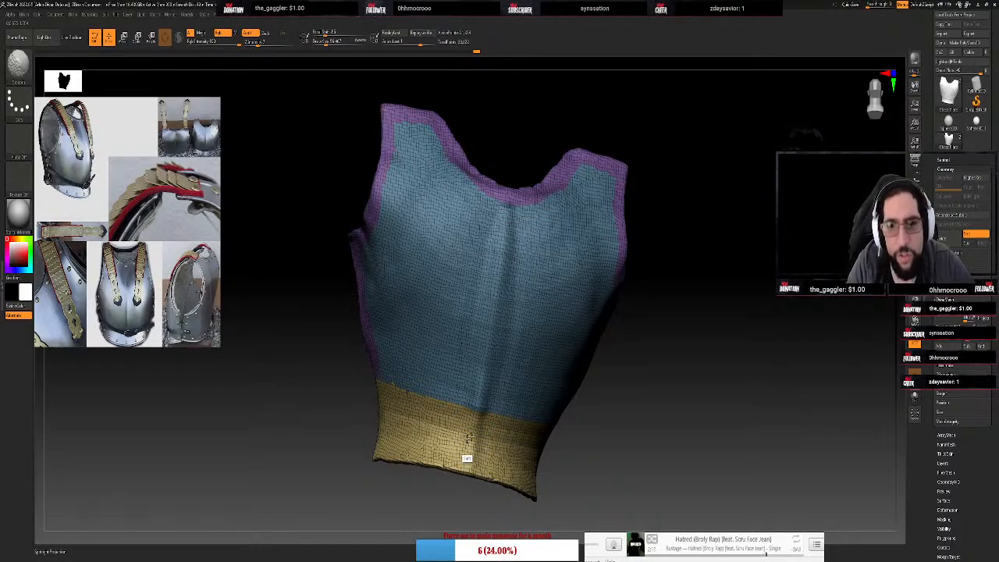
mouse_move(647, 379)
mouse_down()
mouse_move(682, 341)
mouse_move(666, 362)
mouse_move(475, 448)
mouse_move(468, 457)
mouse_move(485, 443)
mouse_move(475, 459)
mouse_move(482, 448)
mouse_move(466, 419)
mouse_move(479, 413)
mouse_up()
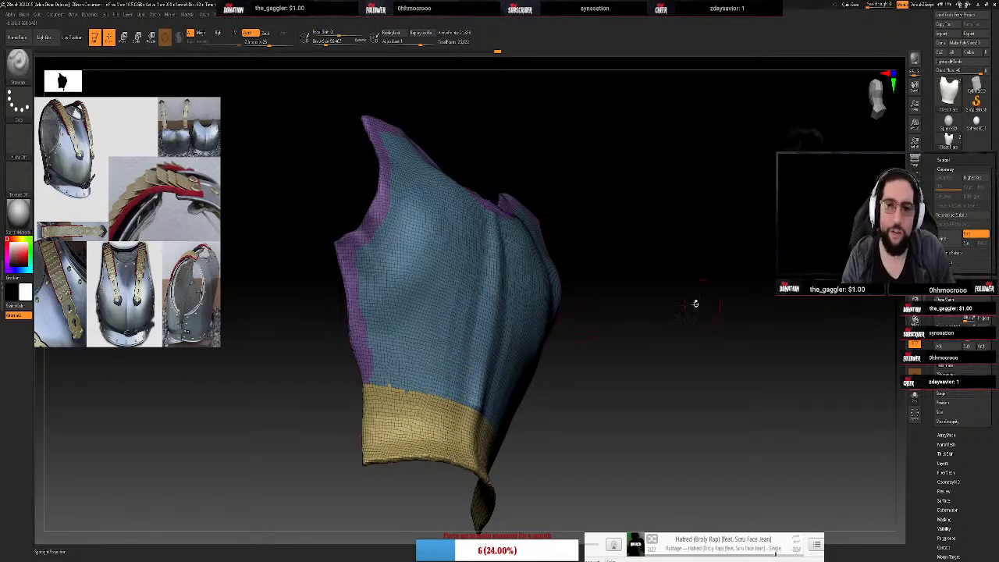
drag(694, 301, 674, 310)
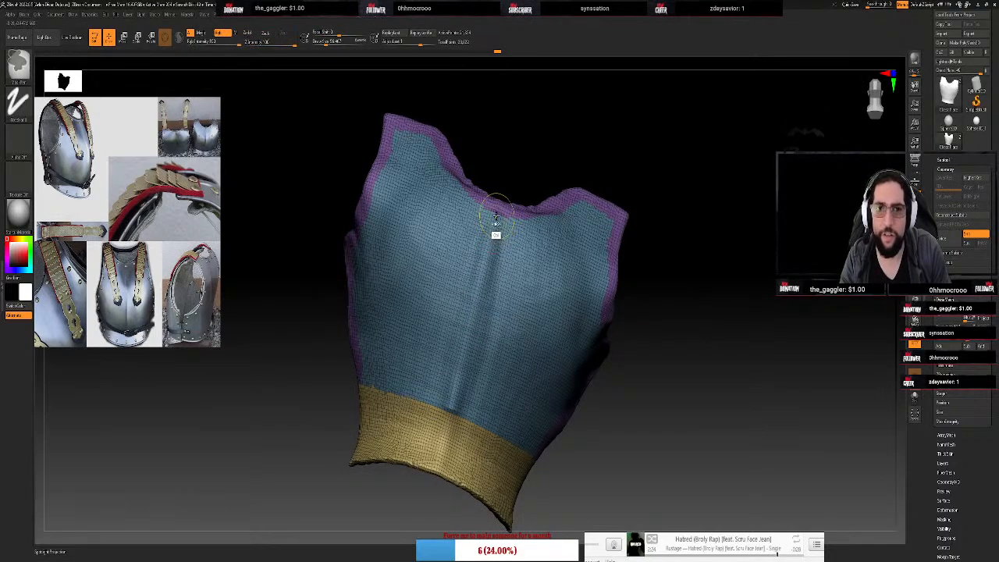
drag(491, 210, 477, 300)
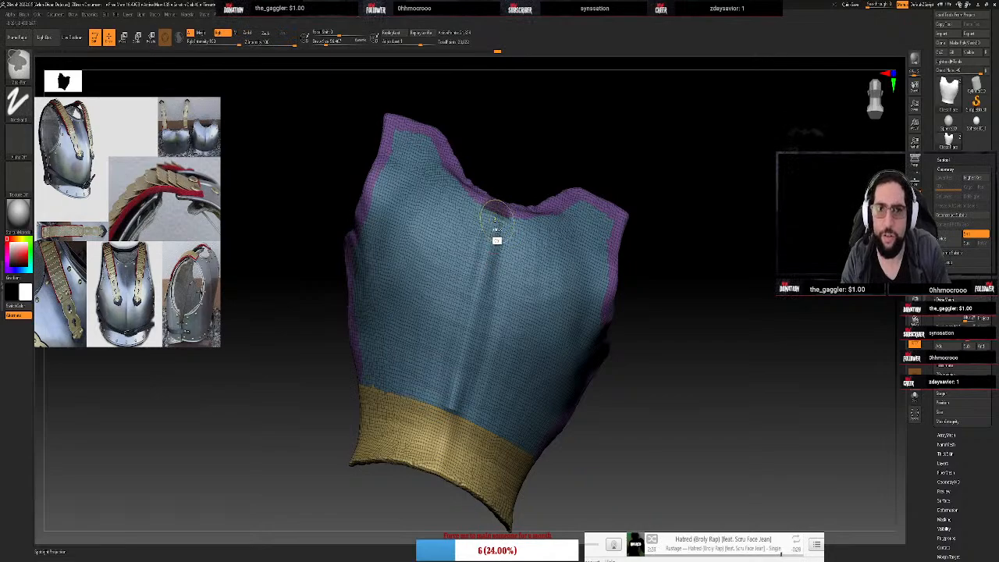
mouse_move(495, 219)
mouse_down()
mouse_move(461, 412)
mouse_move(498, 215)
mouse_up()
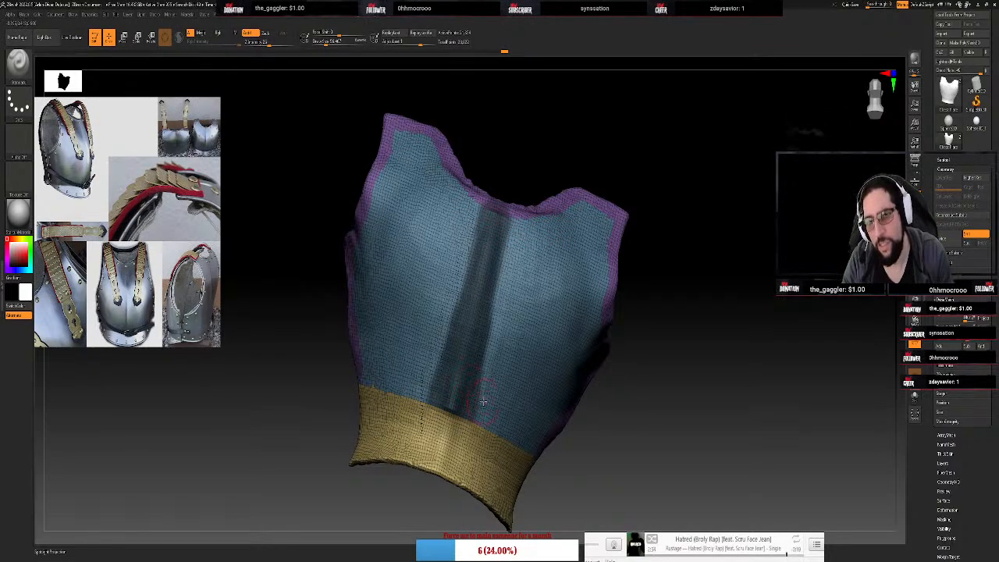
key(ctrl+z)
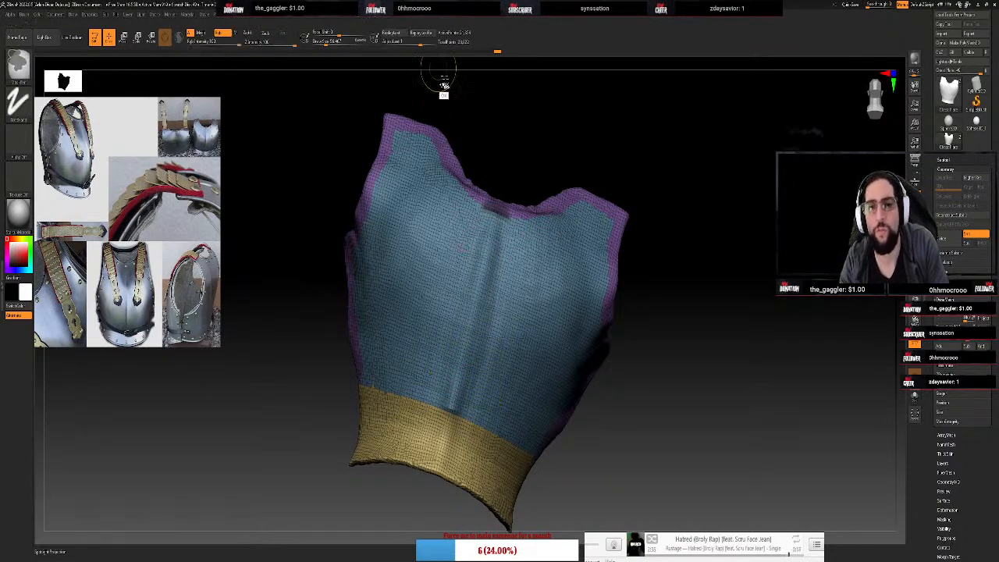
key(ctrl+z)
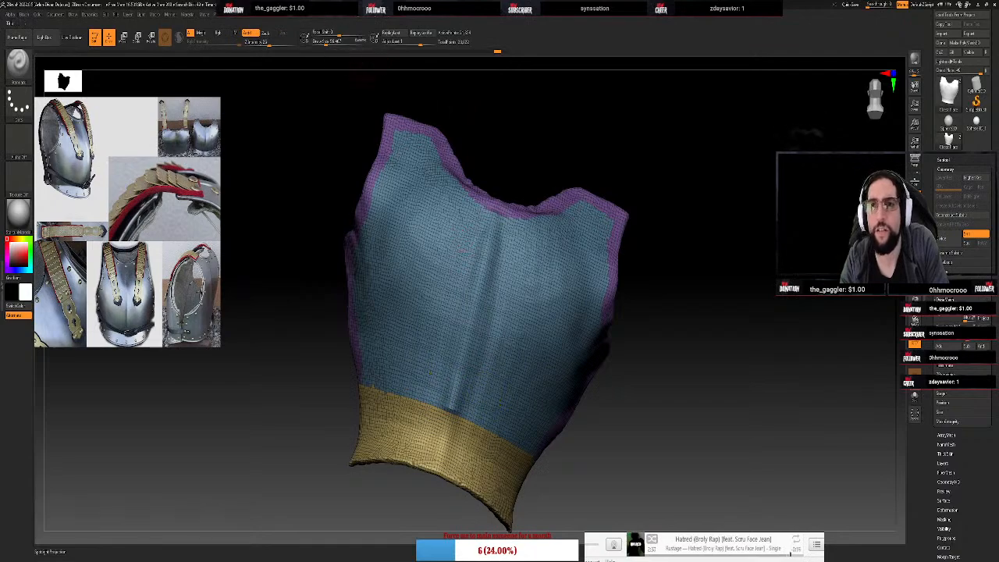
Mask a narrow vertical strip along the central ridge from the neckline to the waist band and turn it into its own polygroup
mouse_move(339, 16)
click(363, 238)
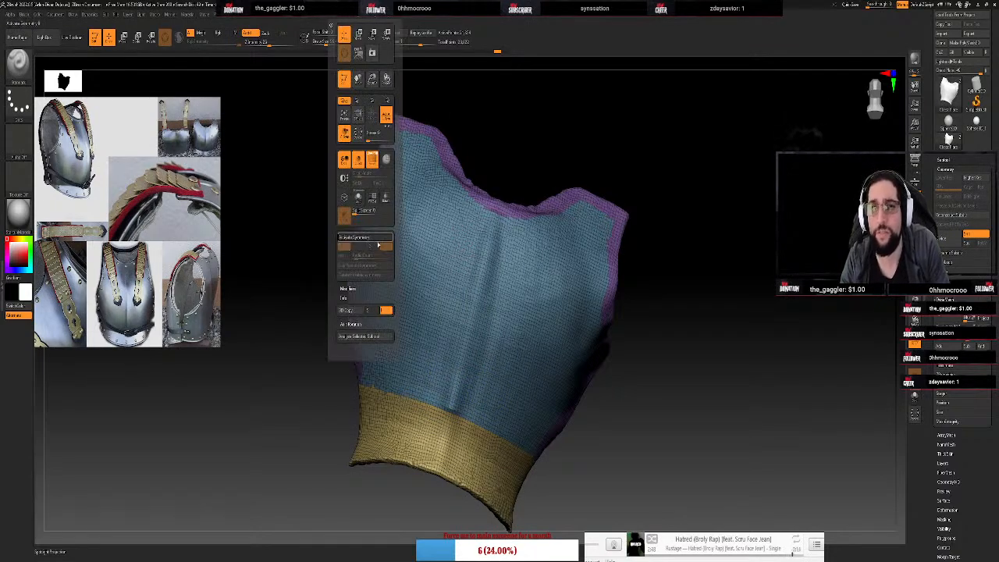
mouse_move(508, 220)
mouse_down()
mouse_move(495, 232)
mouse_move(456, 423)
mouse_up()
key(ctrl+z)
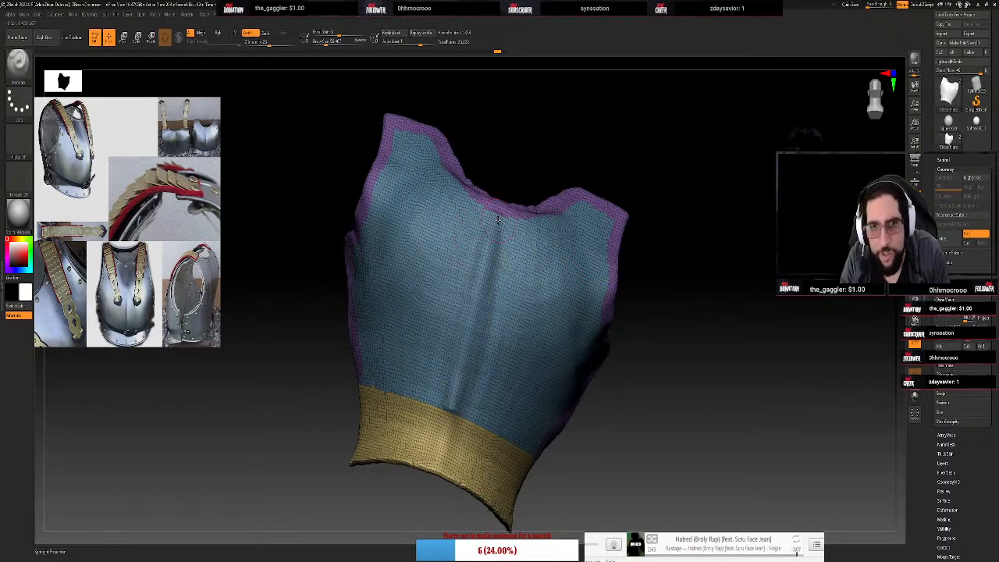
click(875, 101)
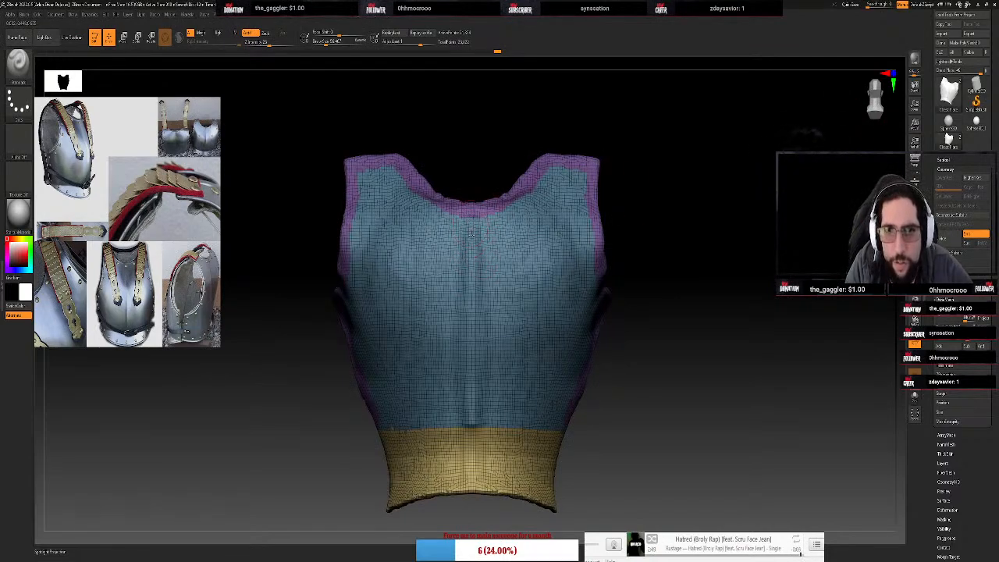
drag(472, 234, 472, 319)
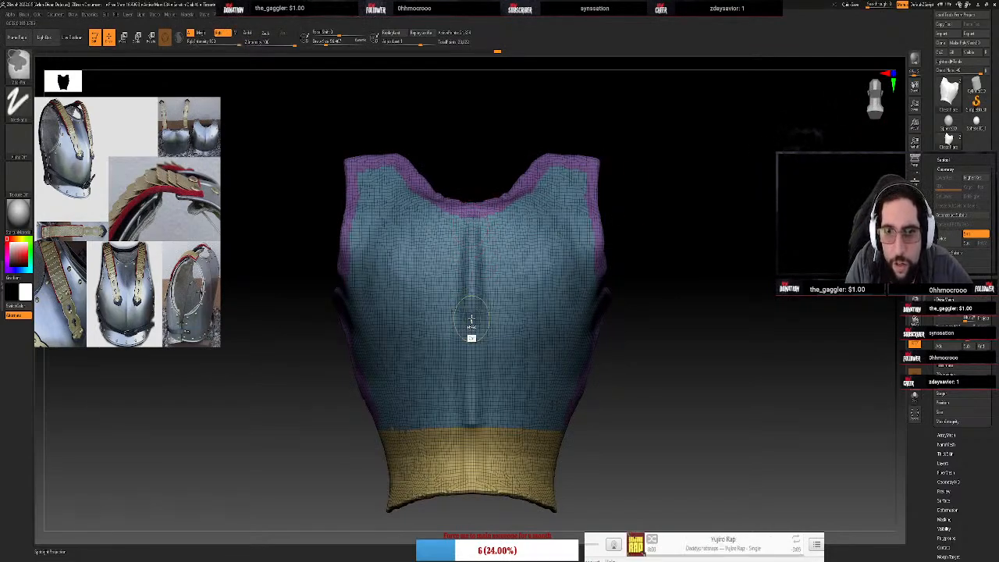
key(ctrl+z)
ctrl+drag(473, 227, 473, 417)
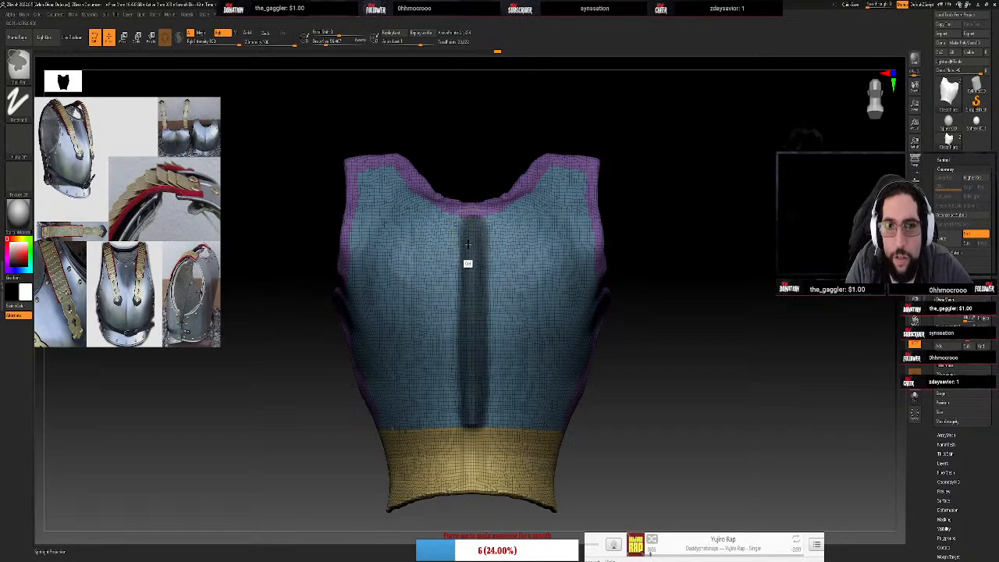
key(ctrl+w)
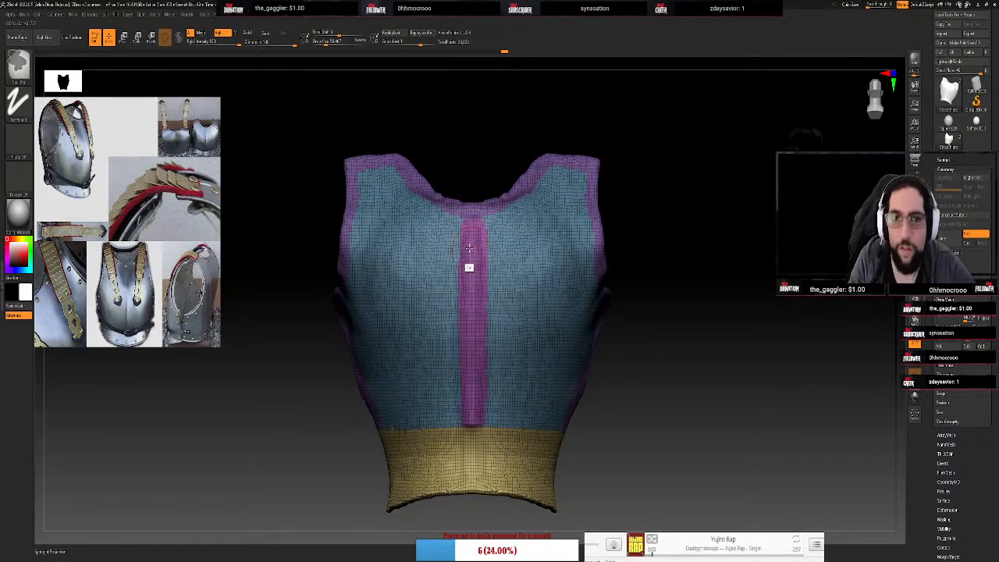
Remesh the chest plate with ZRemesher along its polygroups and inspect the new topology from several angles
drag(672, 322, 685, 338)
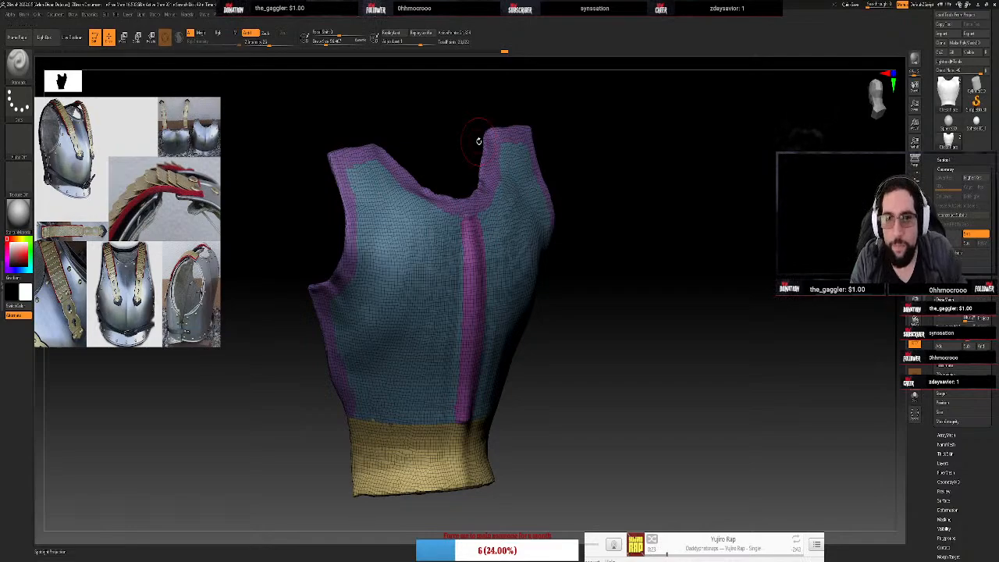
drag(616, 122, 751, 281)
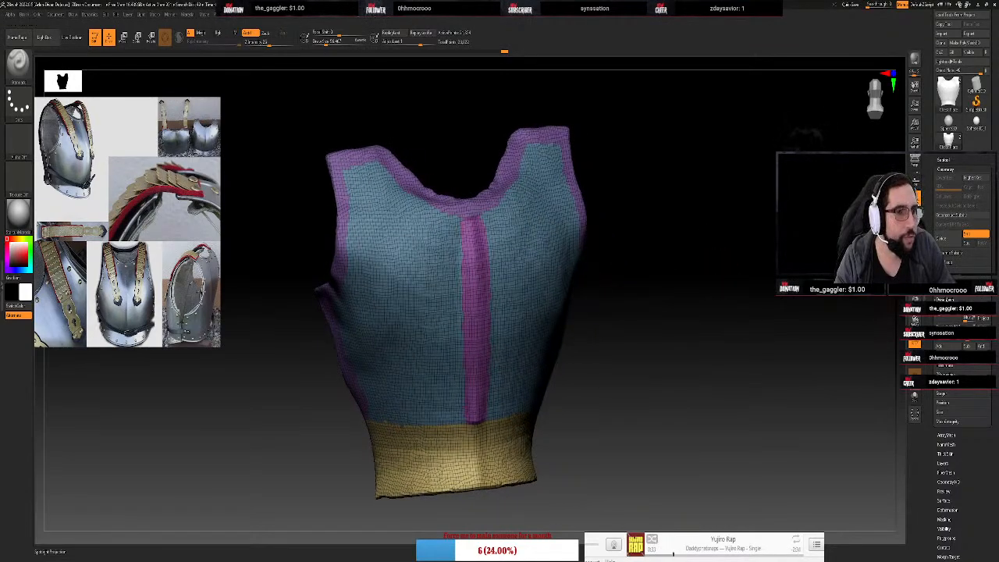
click(945, 300)
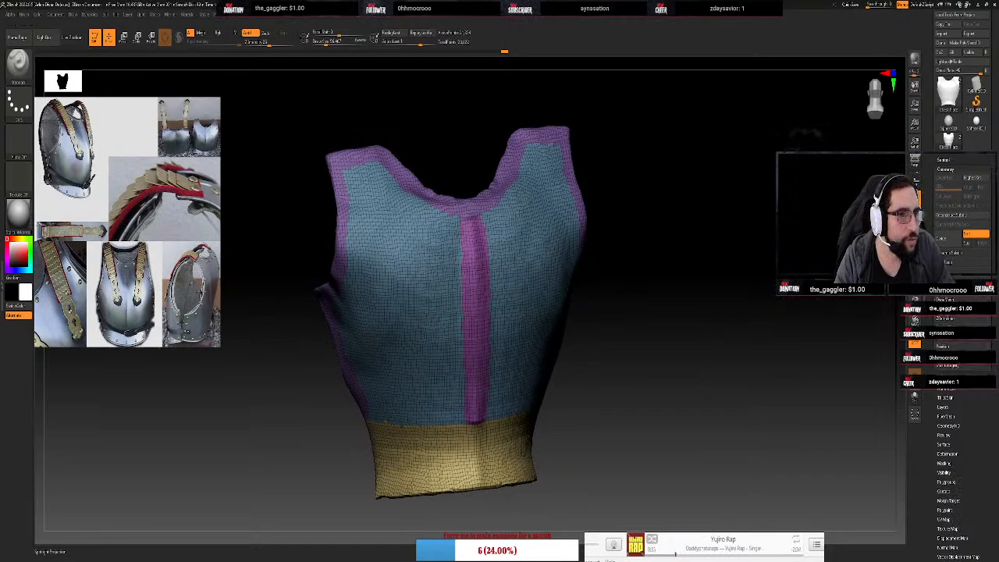
click(948, 320)
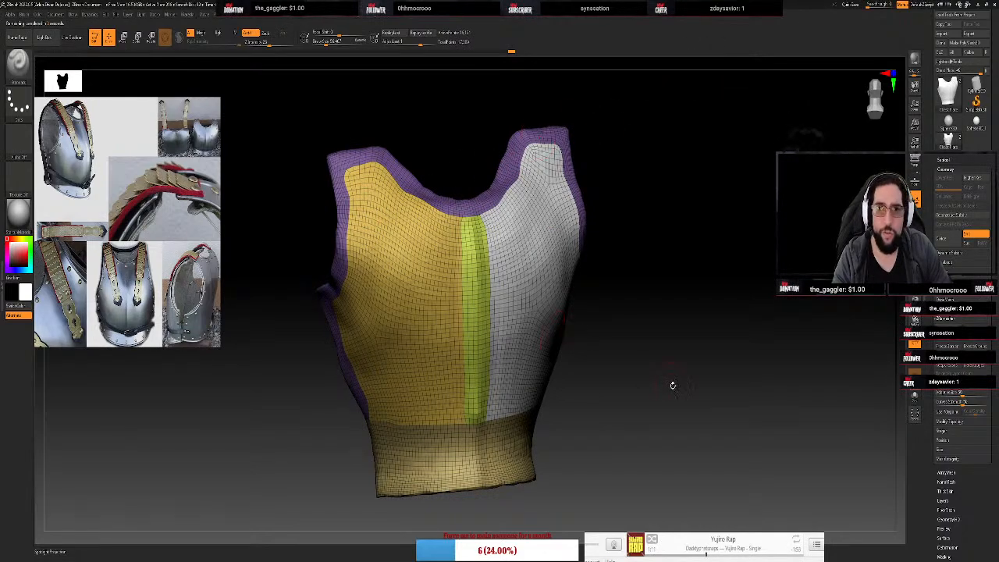
drag(688, 364, 676, 333)
drag(682, 223, 693, 232)
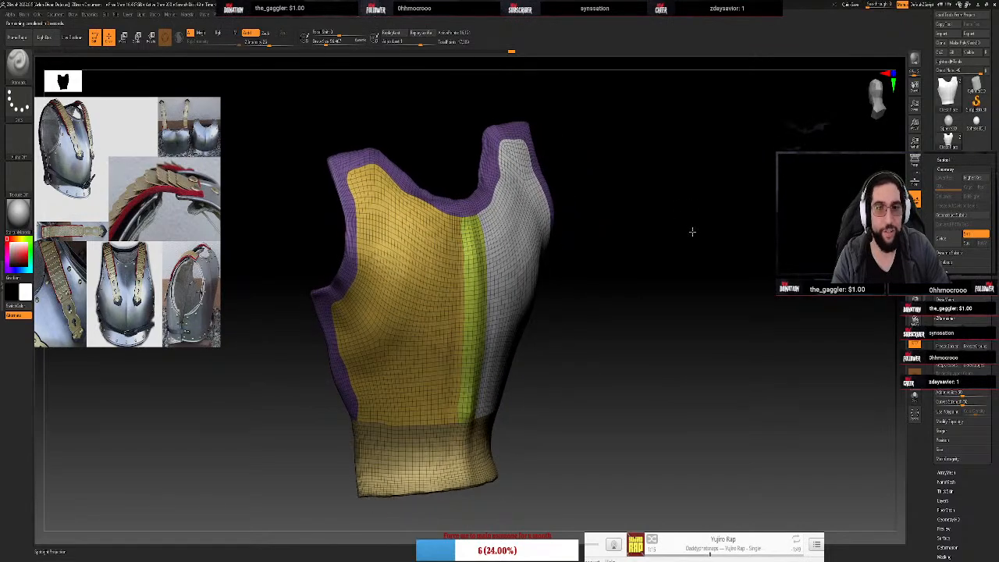
Switch to the back plate subtool to compare its topology with the chest plate, and return to the chest plate
click(945, 160)
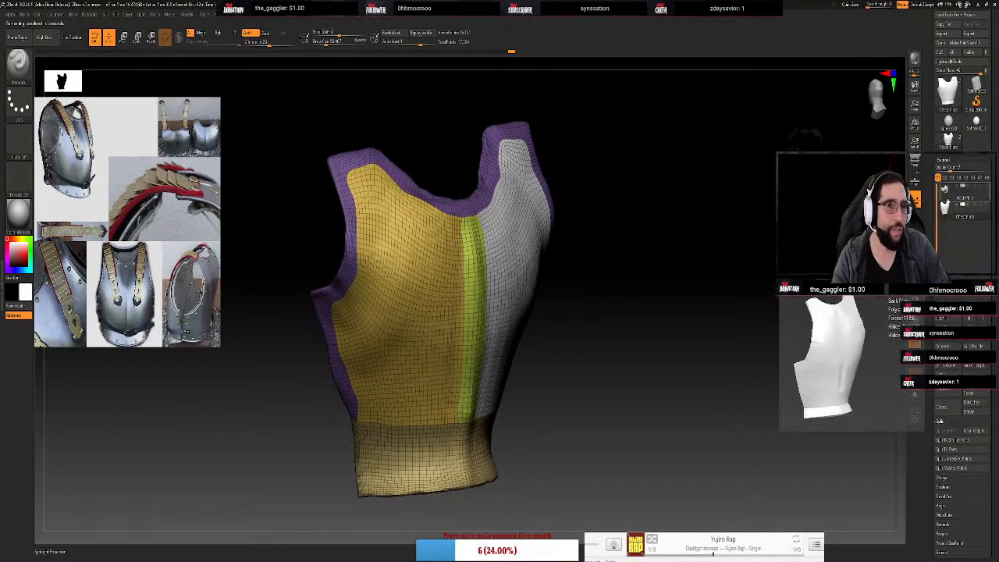
click(949, 195)
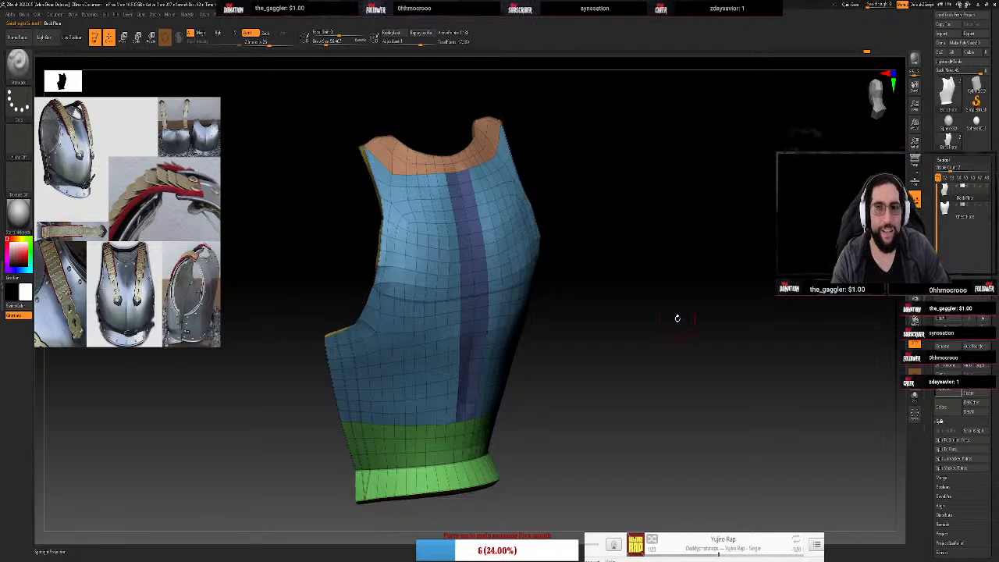
drag(678, 318, 651, 292)
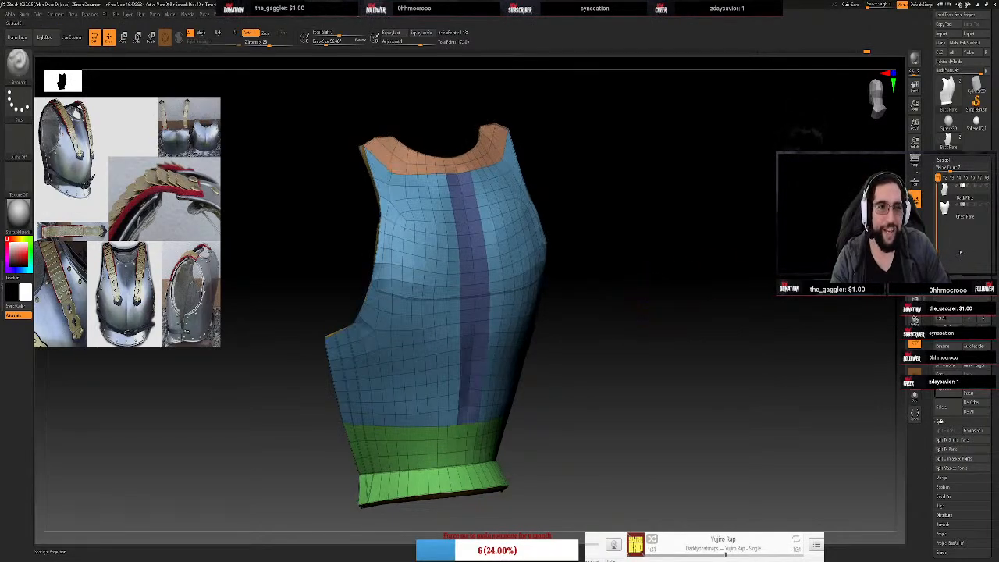
mouse_move(965, 210)
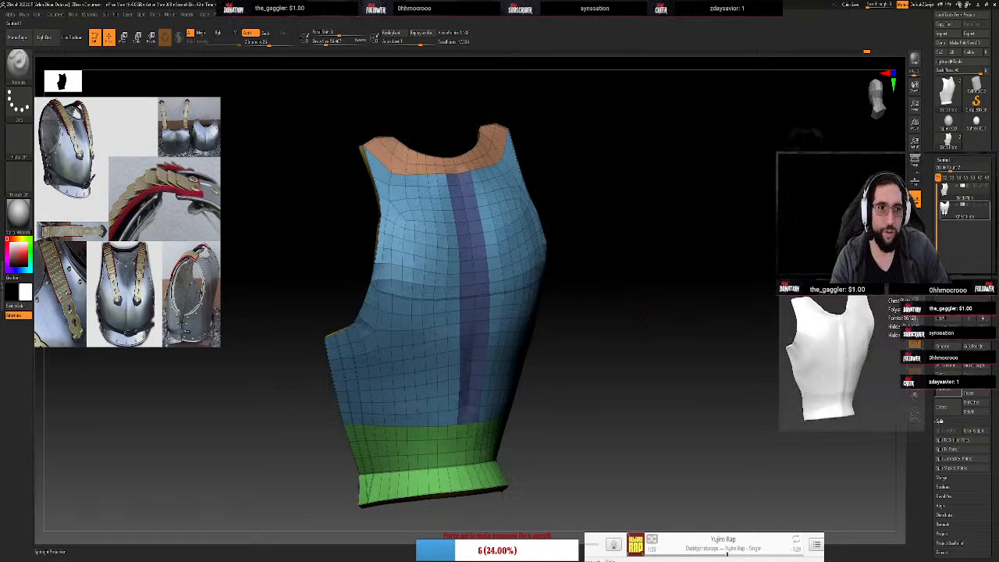
click(965, 210)
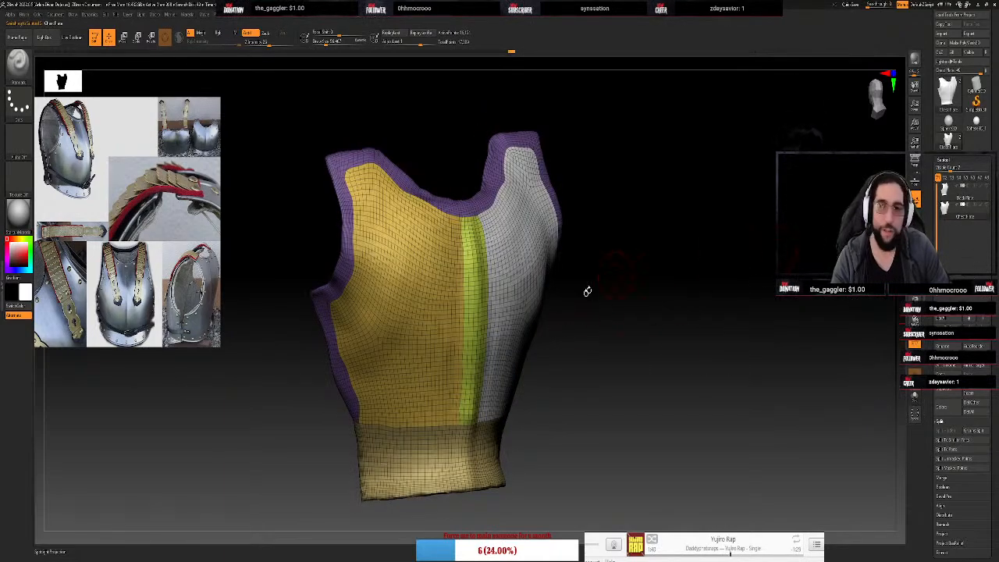
drag(587, 292, 646, 327)
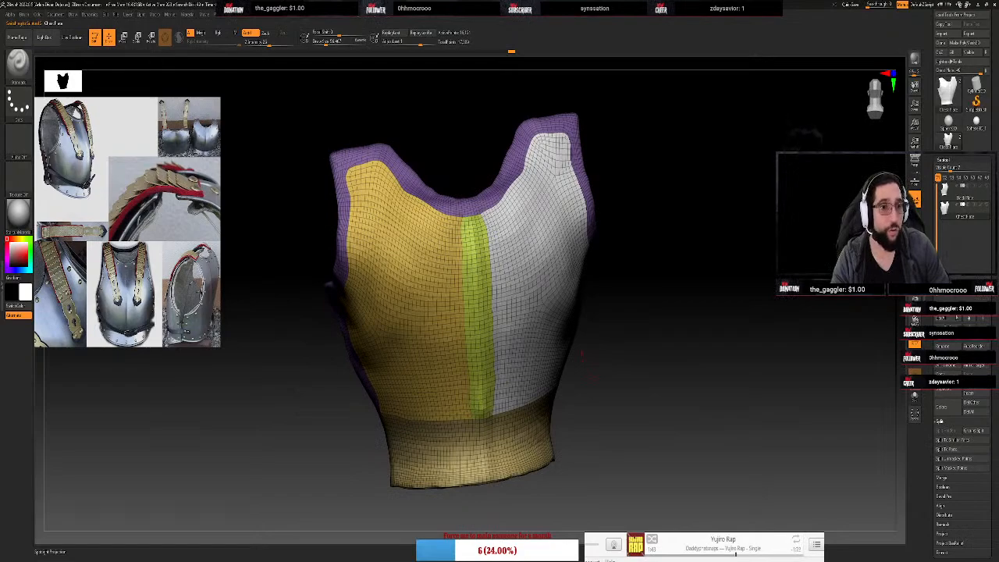
Remesh the chest plate again with ZRemesher at a lower polygon density and inspect its curvature and edge flow
scroll(951, 488, down, 2)
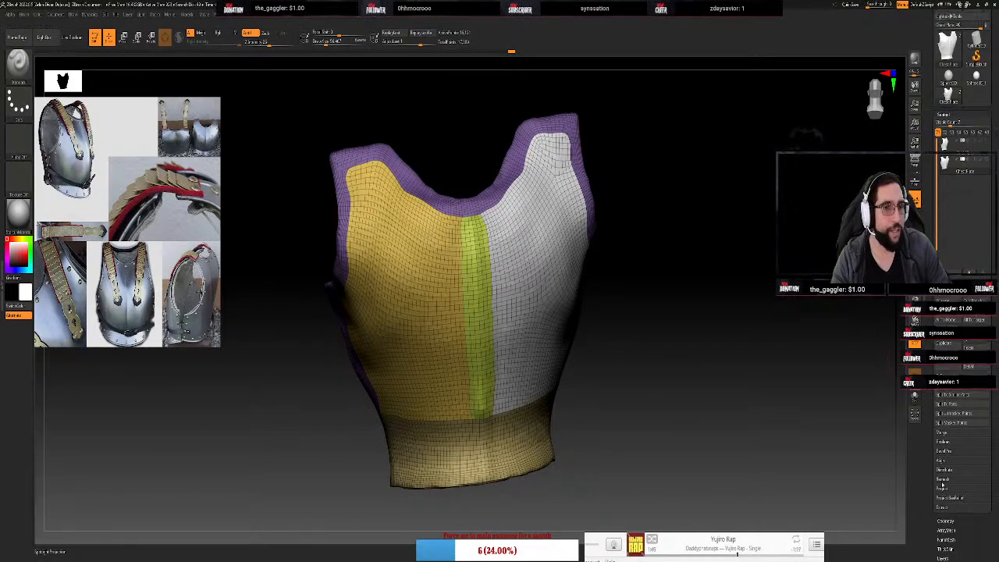
click(943, 520)
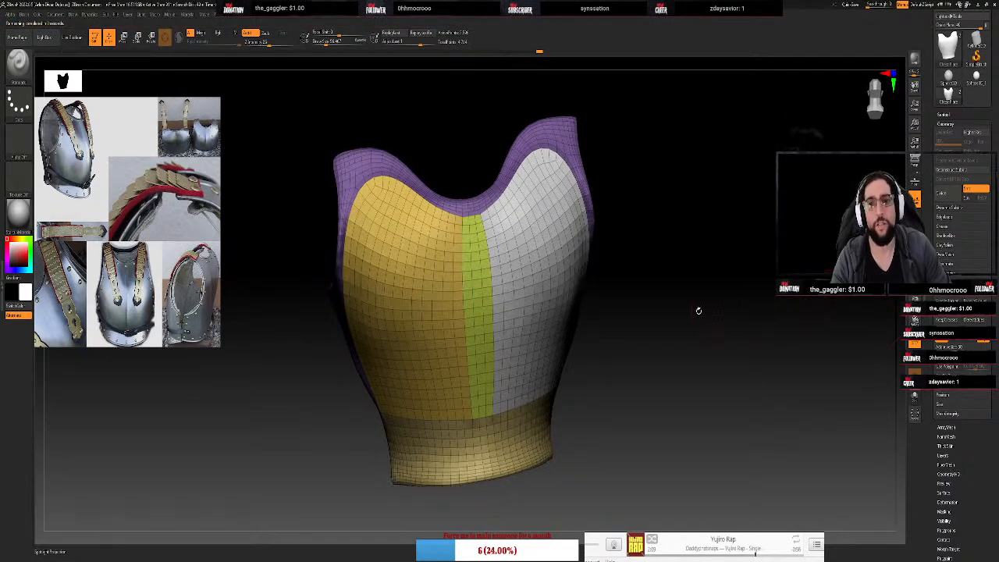
mouse_move(699, 311)
mouse_down()
mouse_move(714, 278)
mouse_move(716, 299)
mouse_move(715, 289)
mouse_move(752, 314)
mouse_move(711, 313)
mouse_up()
drag(748, 309, 685, 310)
drag(729, 276, 737, 276)
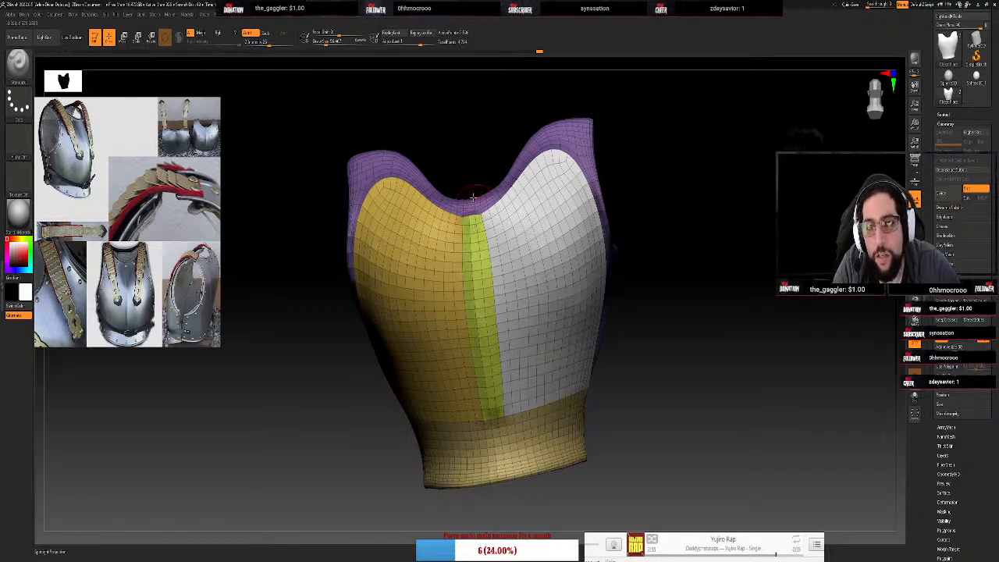
Try masking the green central strip in front view, undo the attempts, and step back and forth over the last remesh
key(ctrl+z)
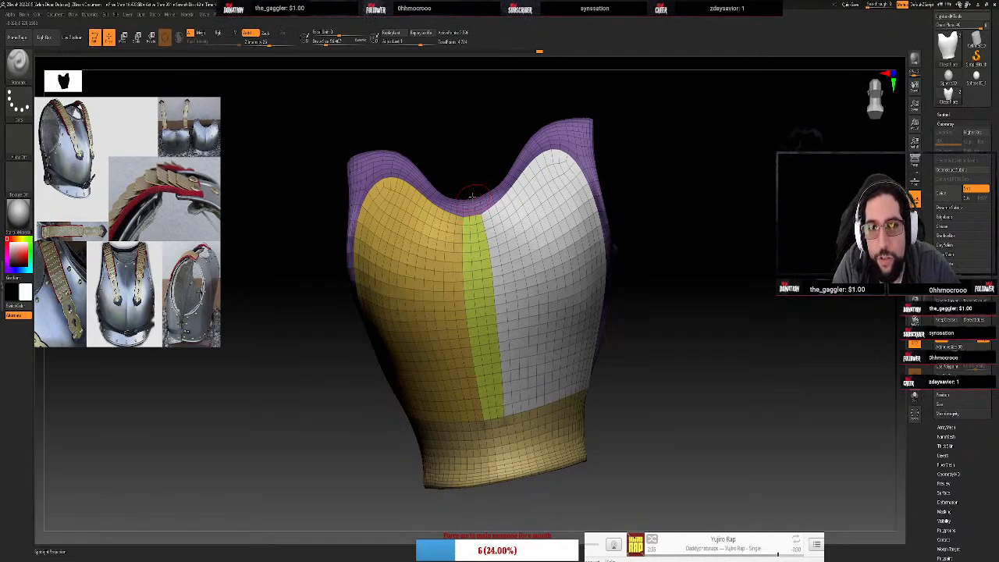
click(875, 96)
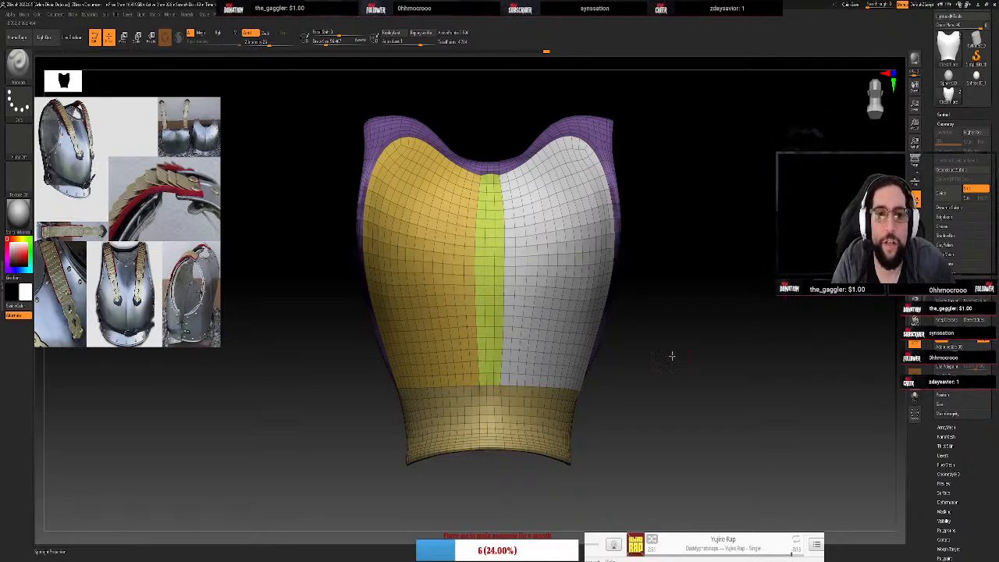
mouse_move(672, 356)
mouse_down()
mouse_move(691, 356)
mouse_move(670, 354)
mouse_up()
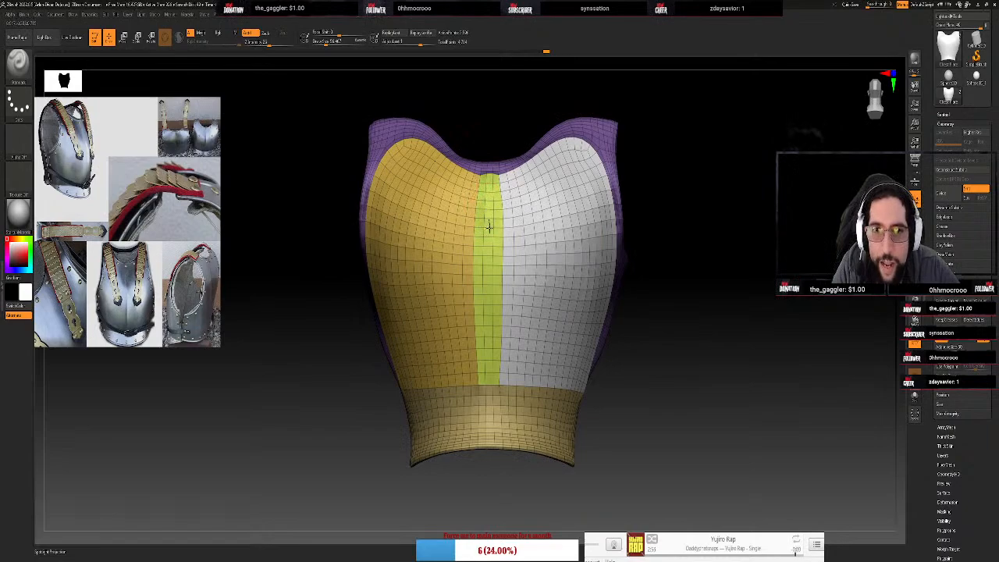
mouse_move(489, 227)
mouse_down()
mouse_move(487, 386)
mouse_move(484, 362)
mouse_up()
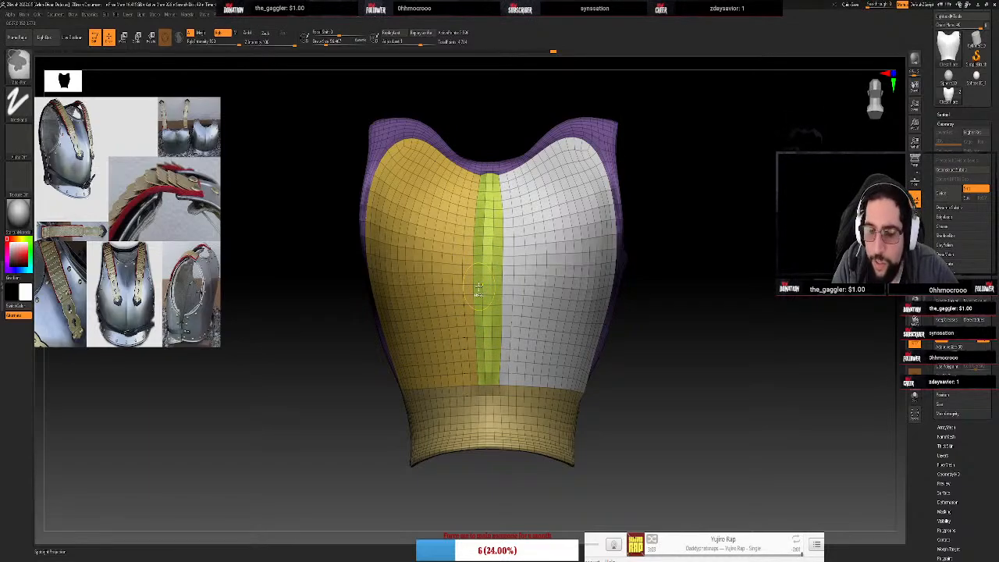
key(ctrl+z)
key(ctrl+z)
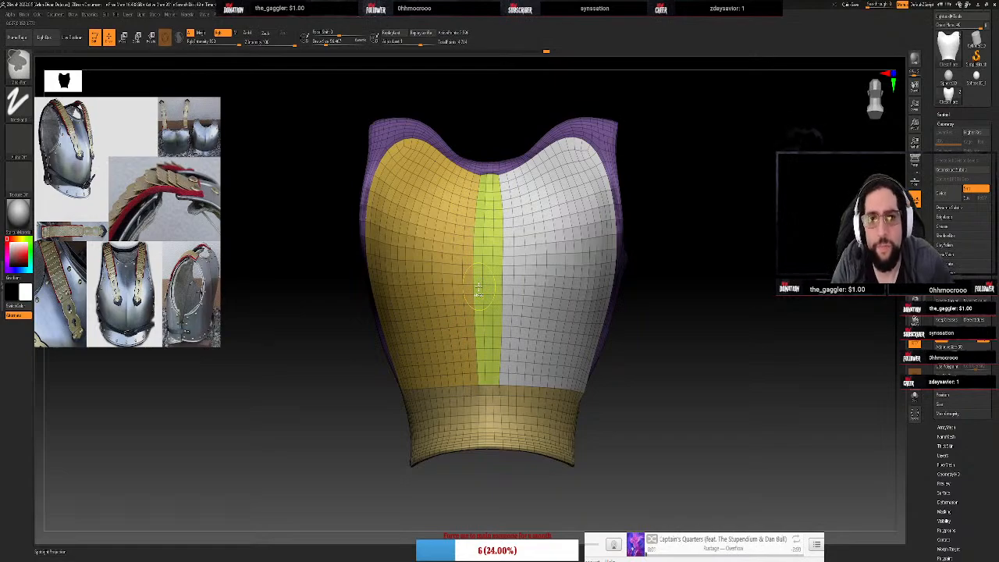
key(ctrl+z)
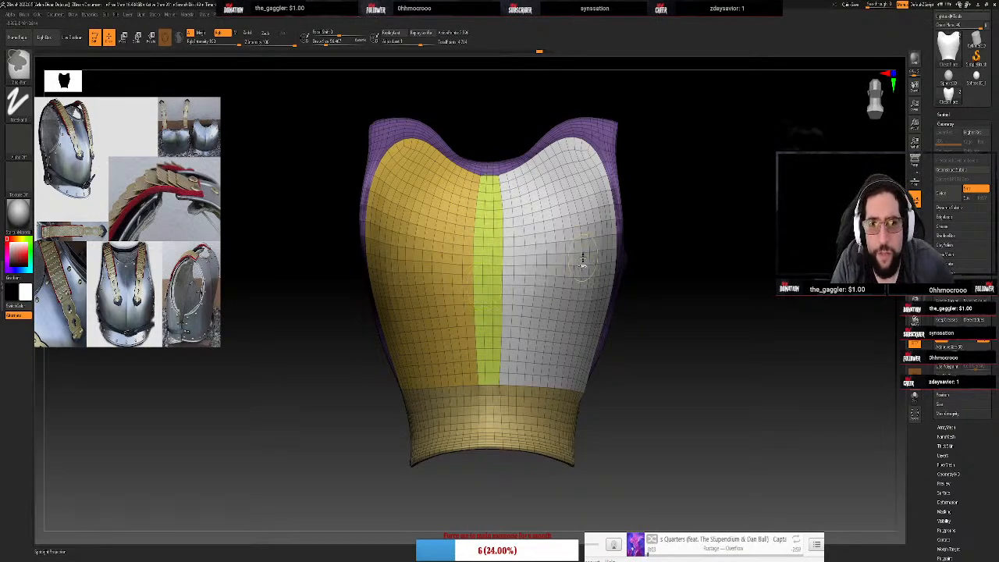
key(ctrl+z)
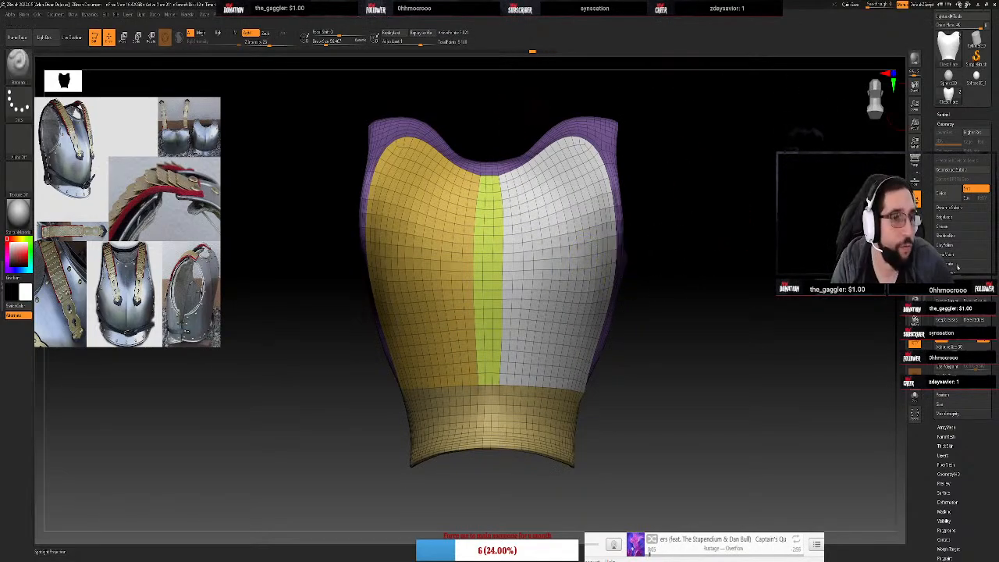
key(ctrl+shift+z)
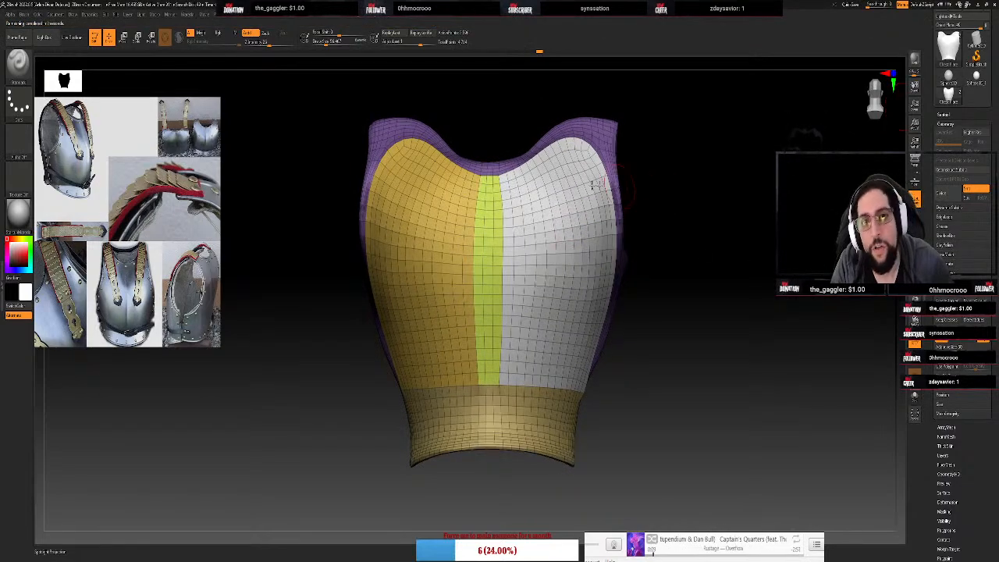
With the ZModeler brush, insert a single edge loop down the middle of the chest plate's green central strip
key(b)
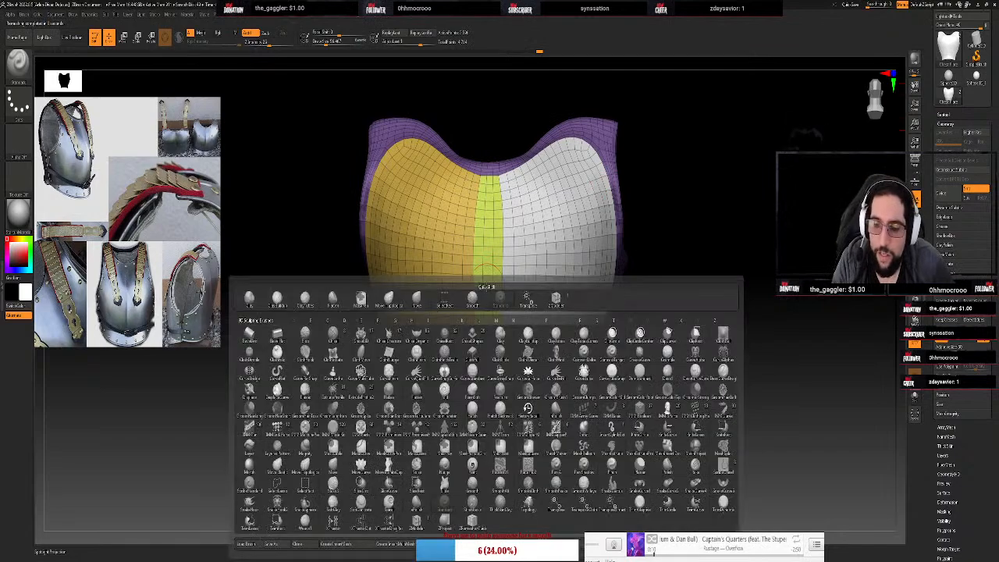
key(z)
key(m)
key(space)
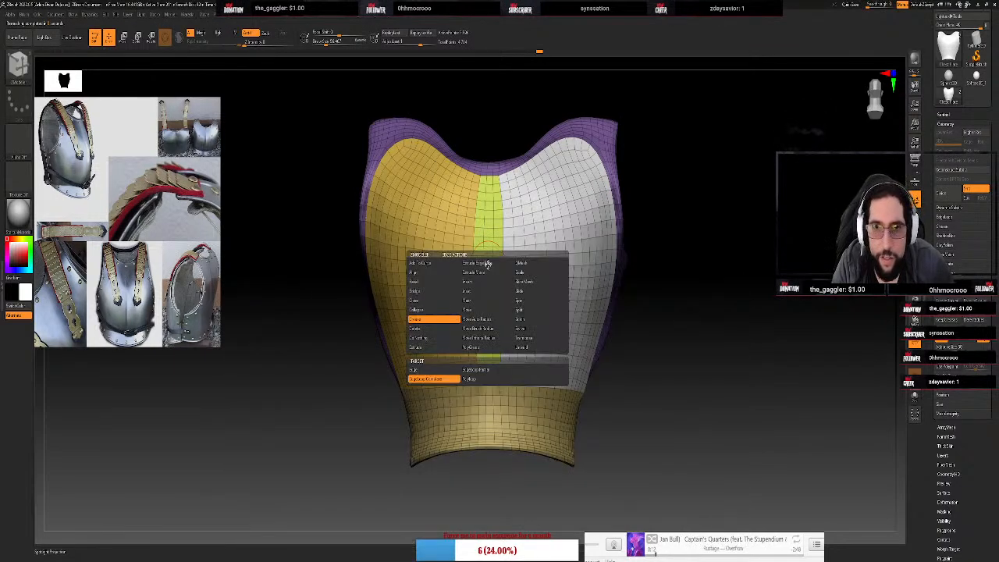
click(487, 281)
click(477, 369)
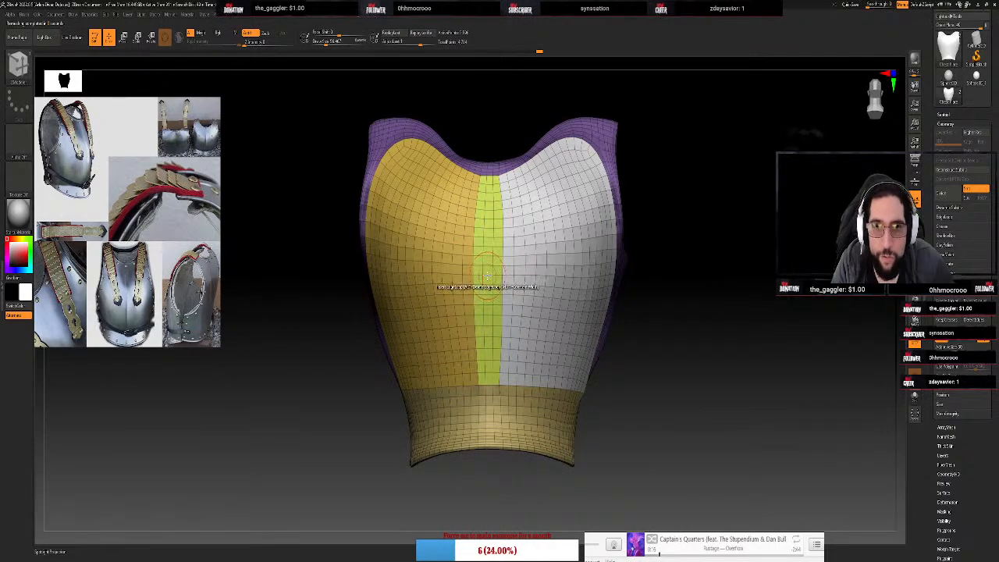
click(487, 274)
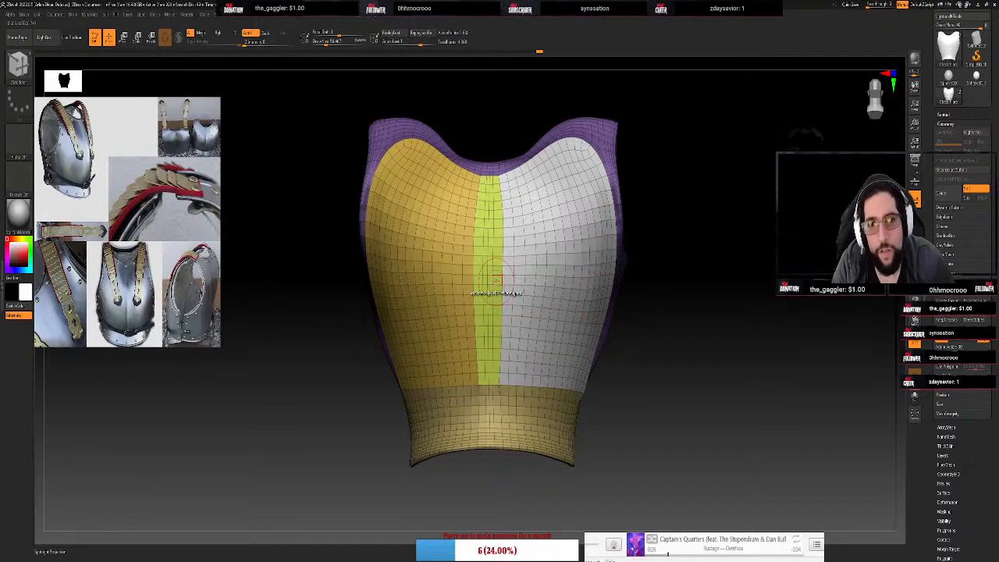
Apply the QMesh edge action to the complete central edge loop to raise a thin vertical ridge along the chest plate
key(space)
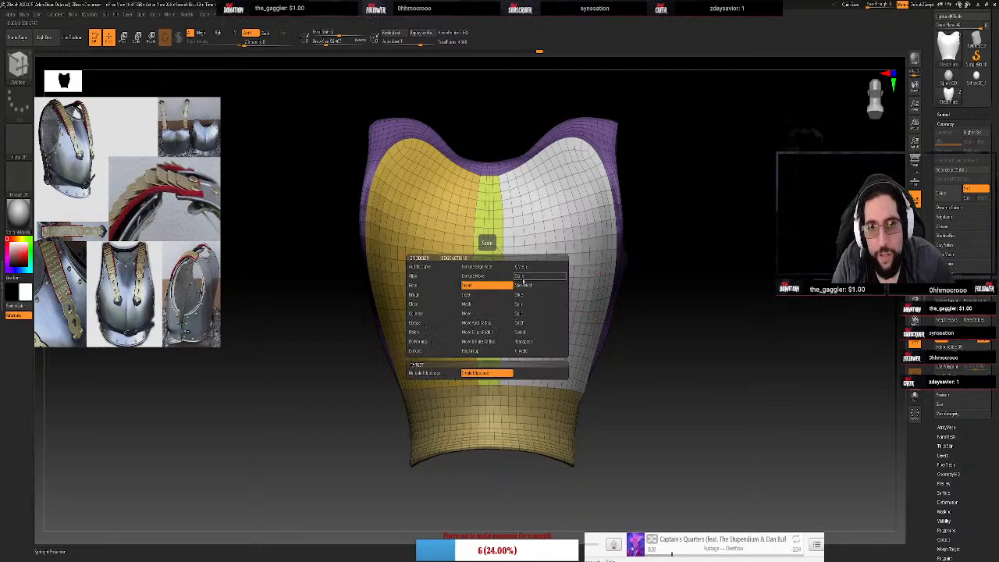
click(521, 267)
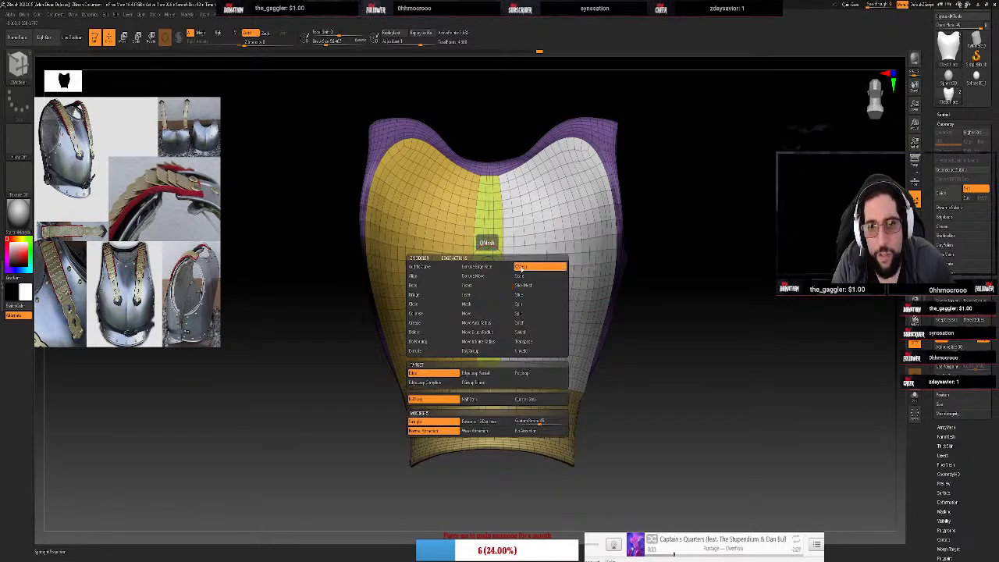
click(437, 382)
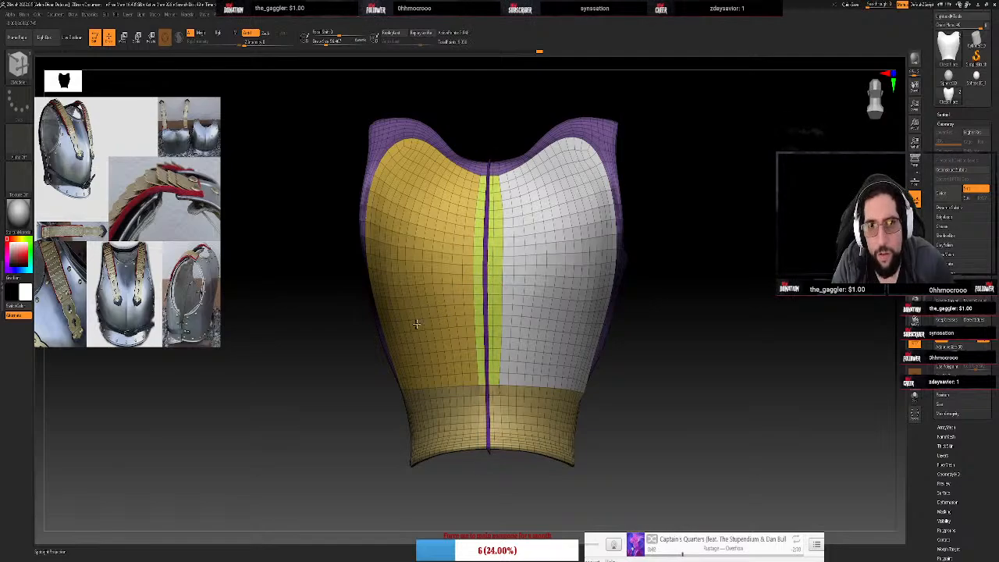
mouse_move(330, 335)
mouse_down()
mouse_move(339, 339)
mouse_move(316, 338)
mouse_move(331, 346)
mouse_up()
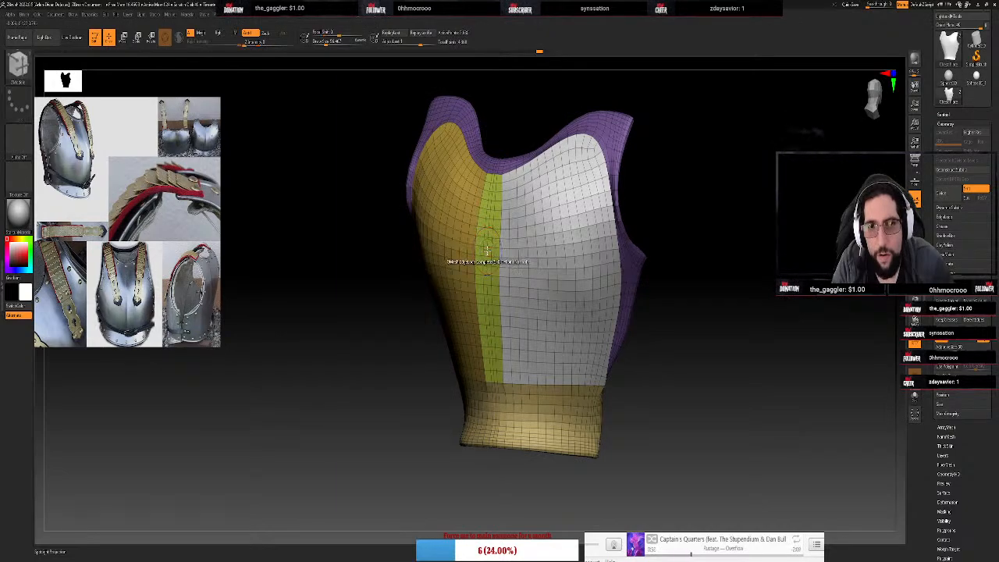
click(484, 252)
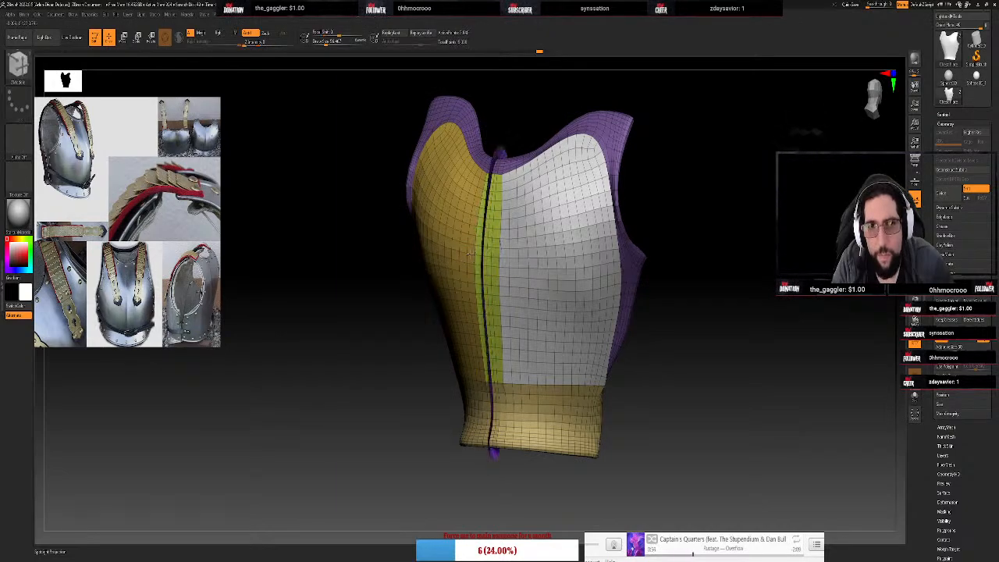
key(ctrl+z)
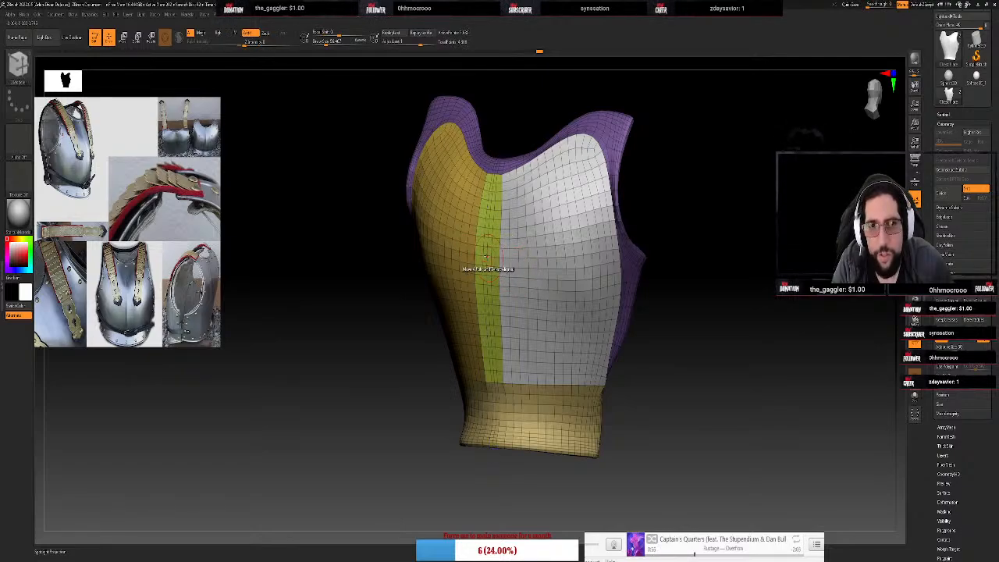
Set the ZModeler edge action to Scale and try scaling the complete edge loop down the breastplate's center
key(space)
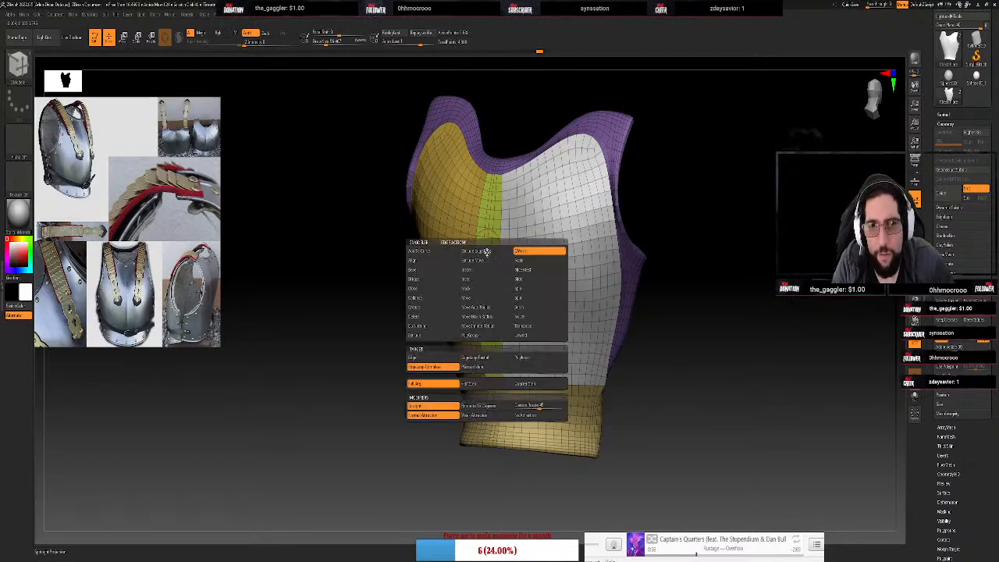
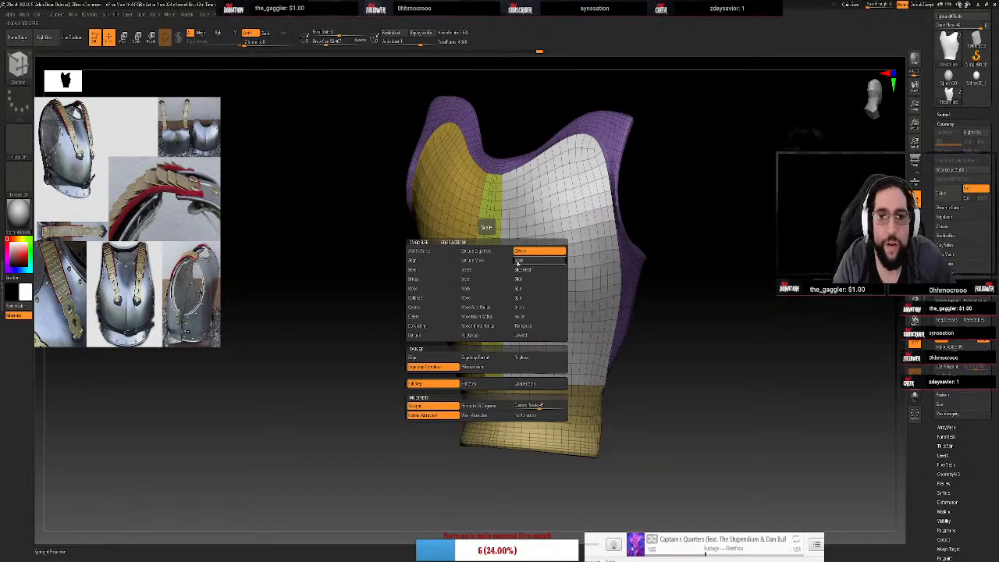
click(519, 261)
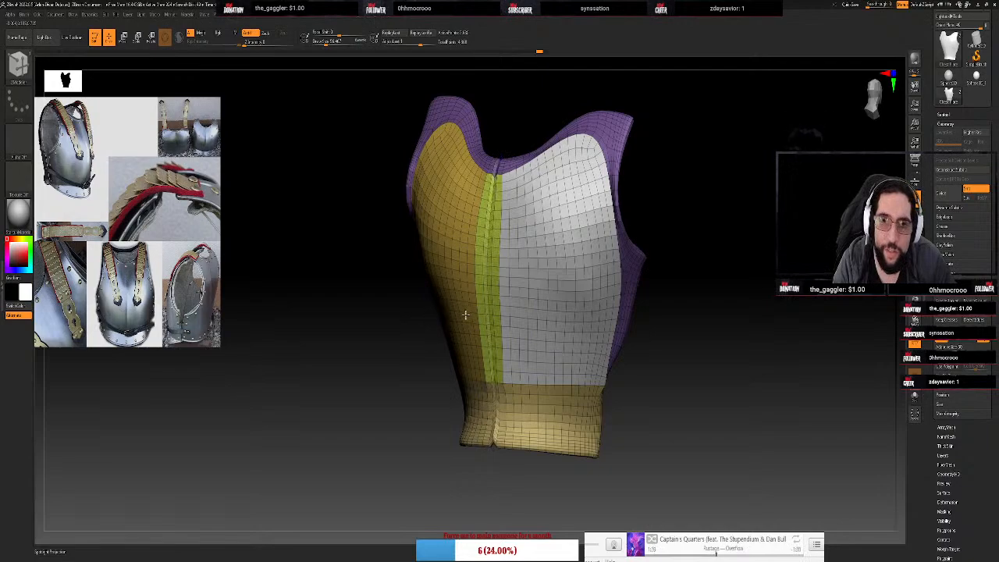
drag(465, 314, 442, 335)
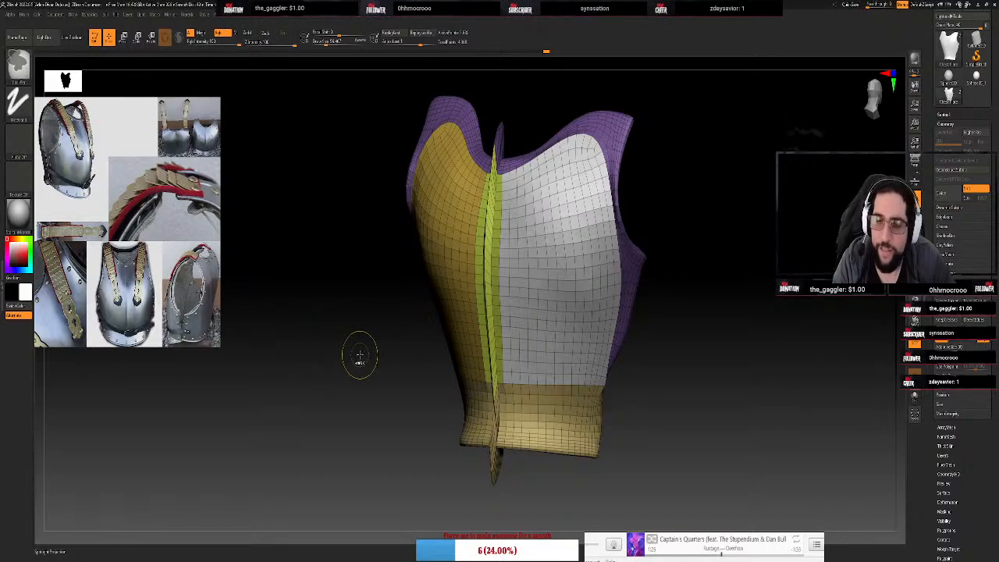
key(ctrl+z)
key(space)
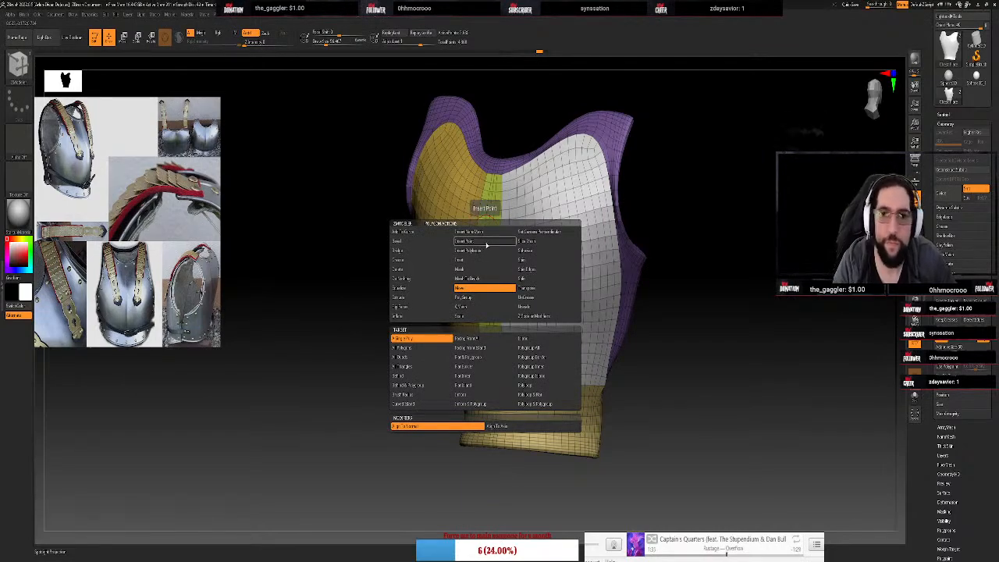
click(485, 244)
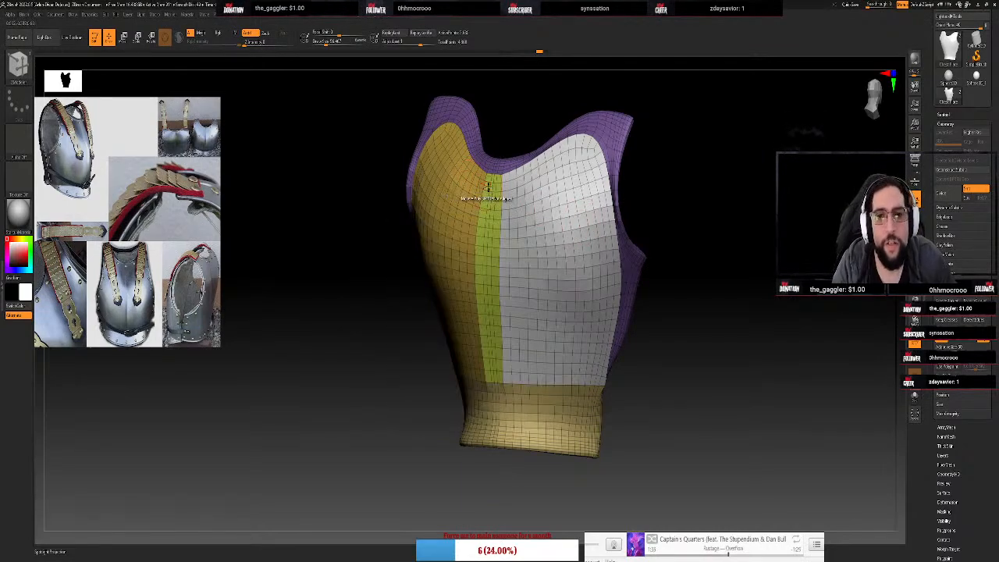
Switch the edge target to EdgeLoop Partial and scale the center edge loop to raise a narrow vertical ridge down the chest
key(space)
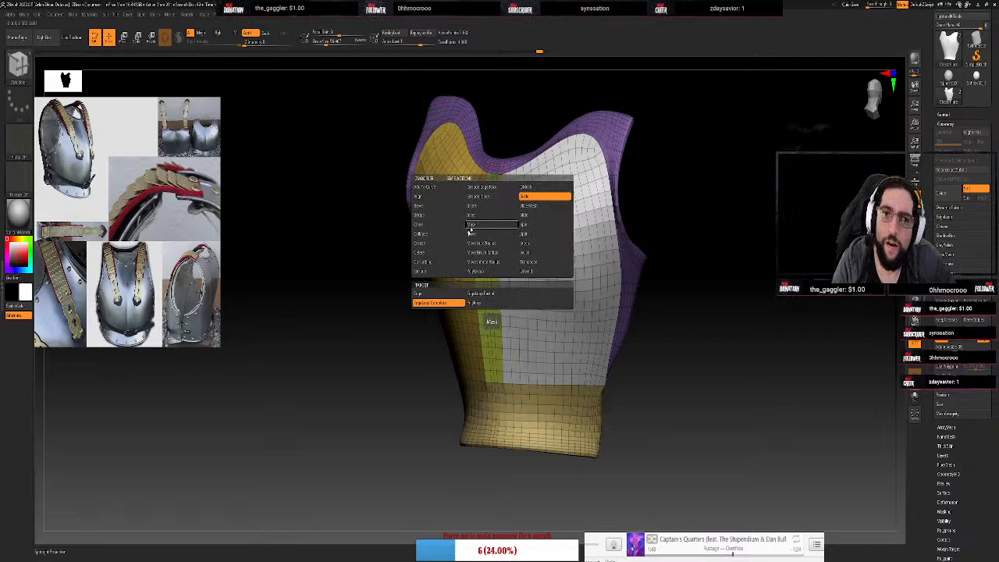
click(438, 295)
scroll(532, 217, up, 3)
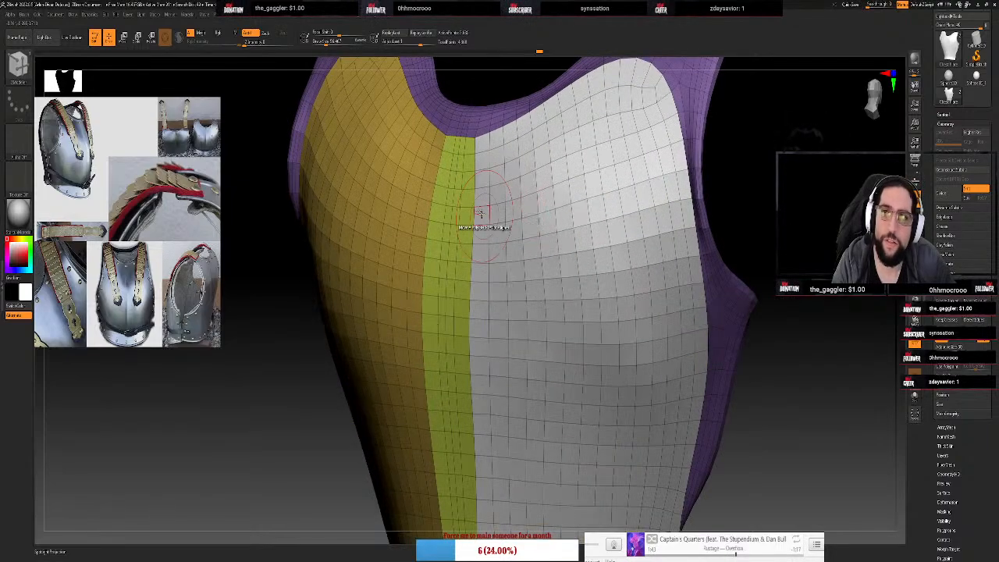
key(shift)
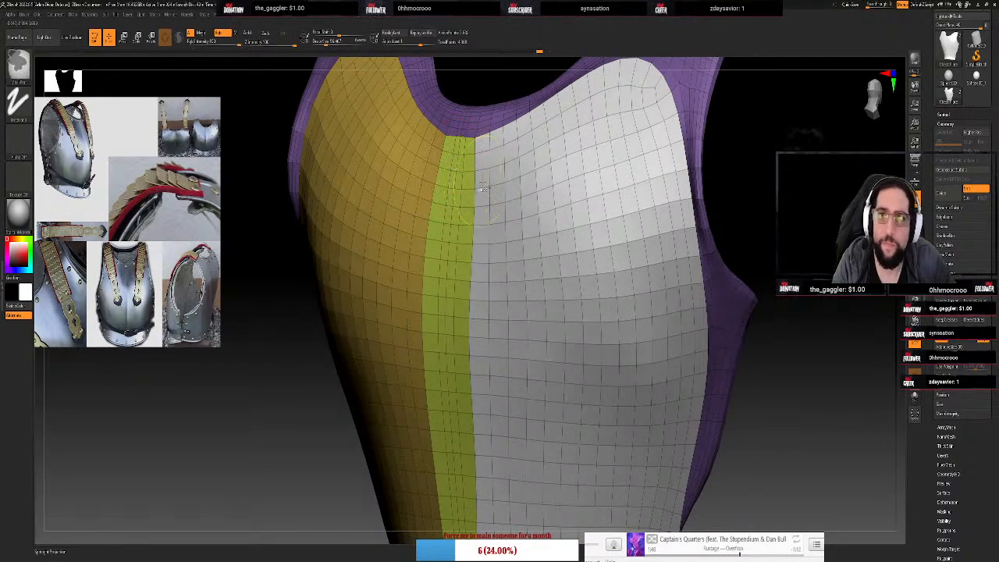
key(space)
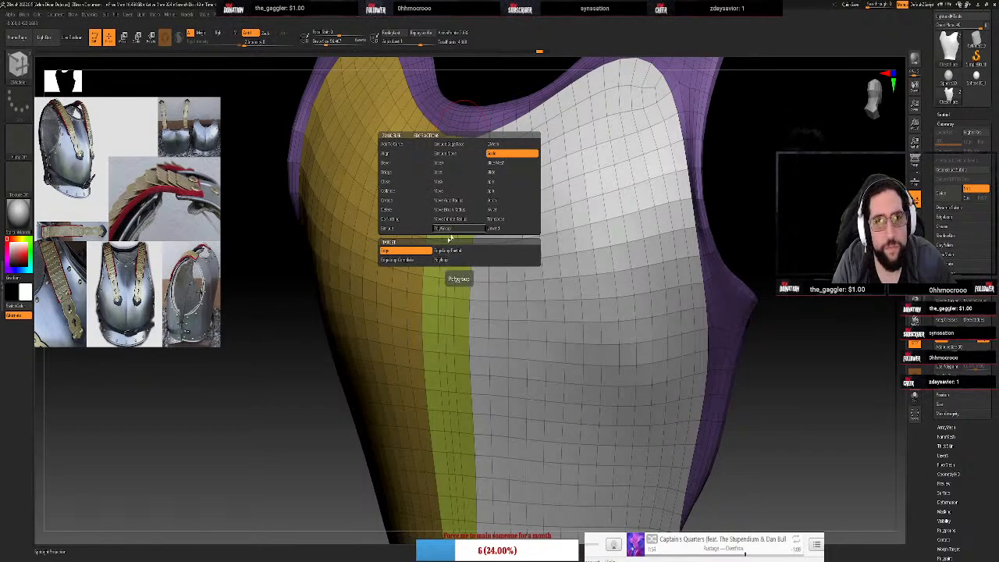
click(407, 261)
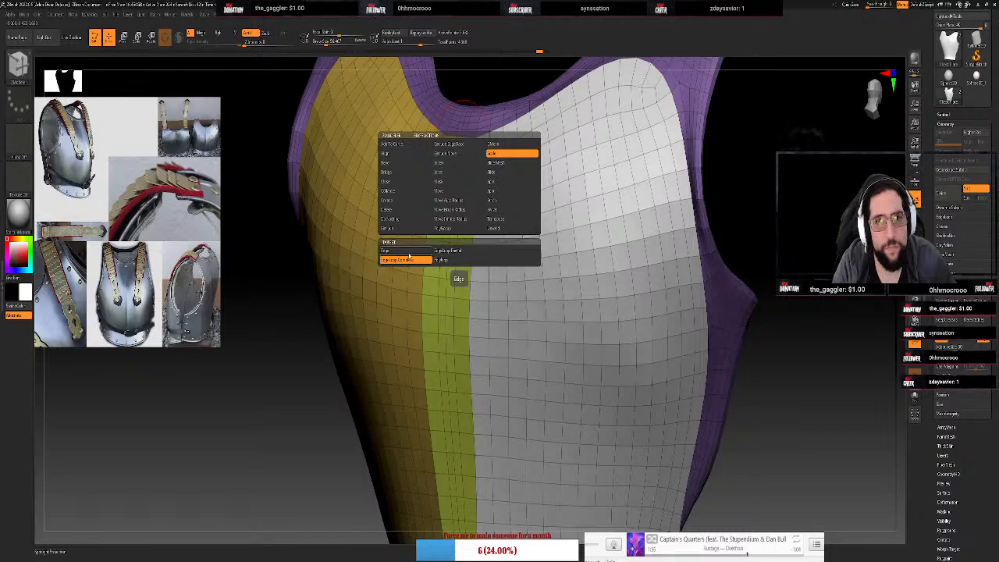
click(448, 251)
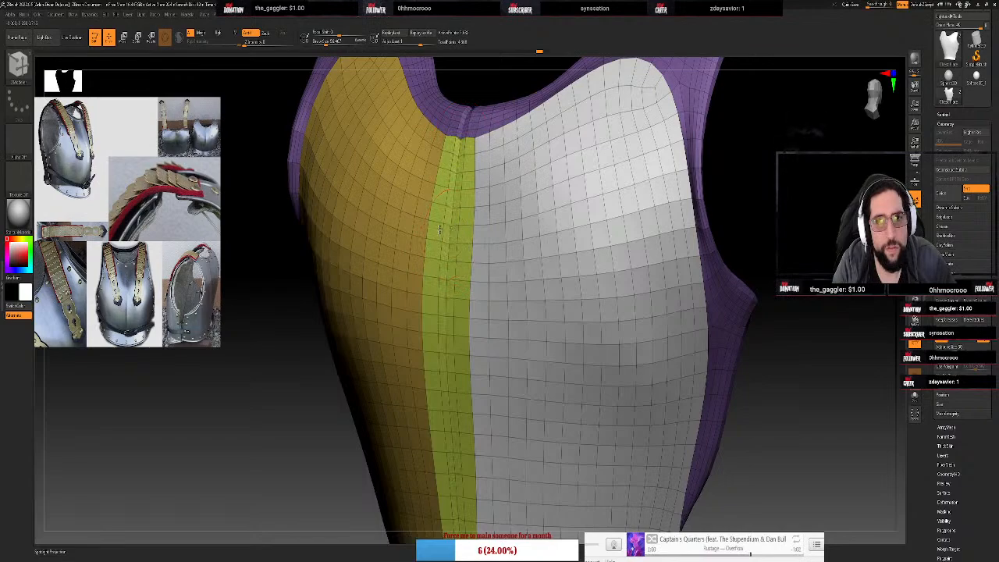
drag(440, 230, 457, 239)
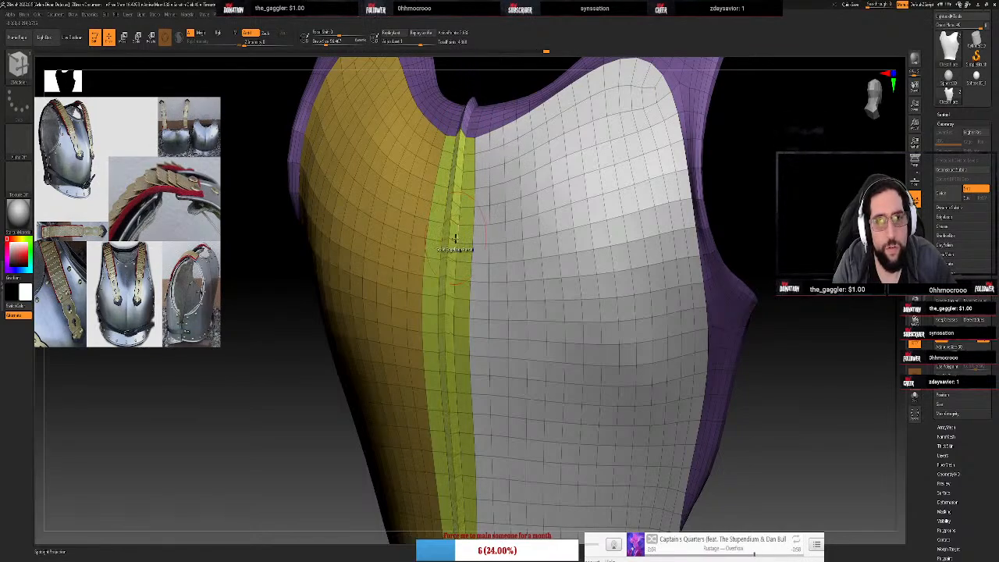
Smooth the end of the central ridge where it crosses the neckline rim
drag(801, 419, 841, 347)
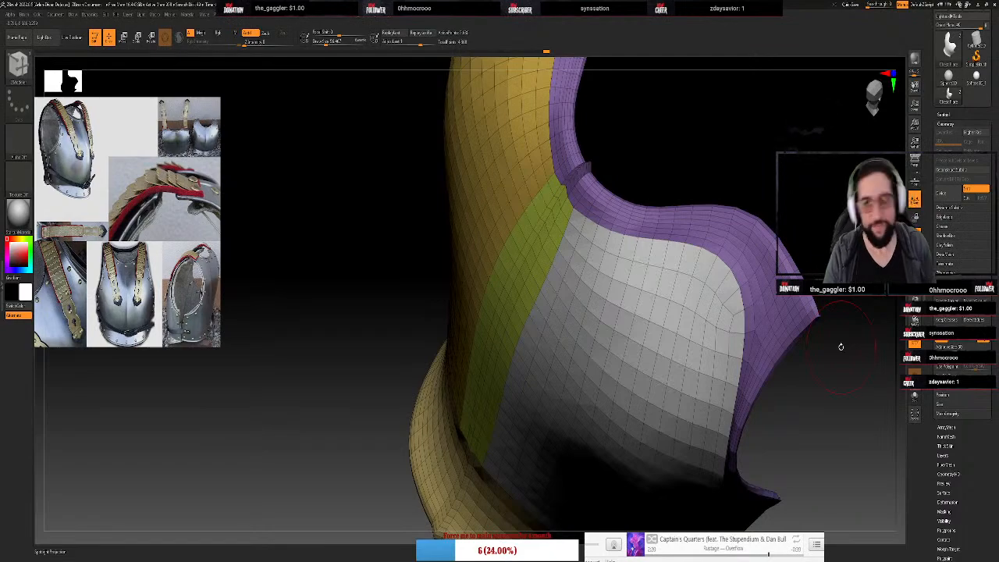
drag(774, 221, 792, 192)
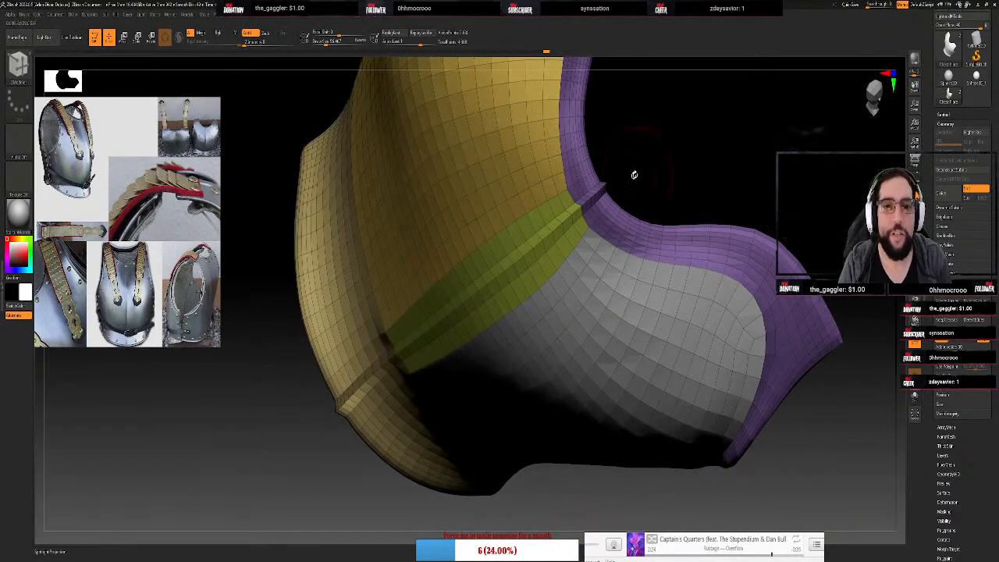
key(shift)
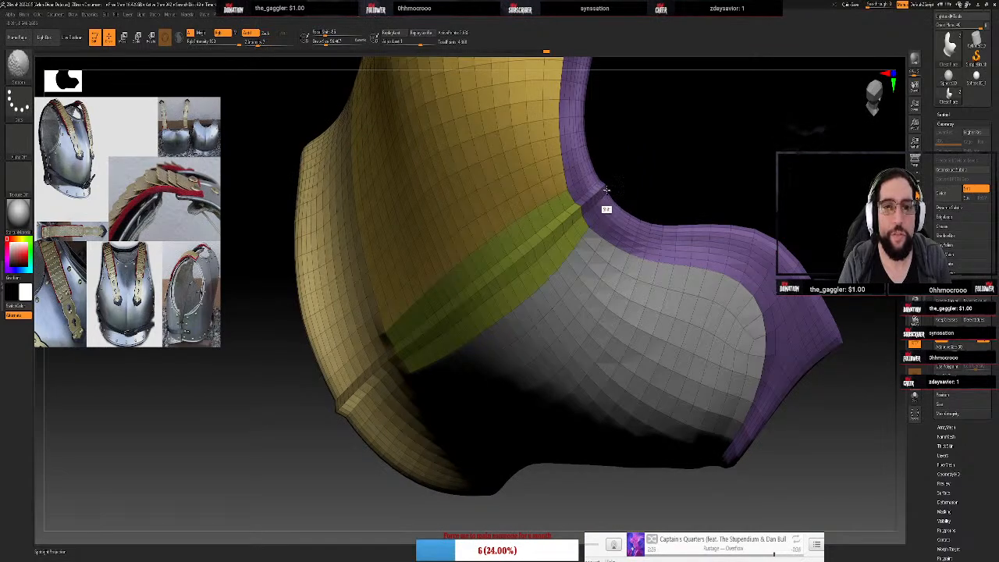
drag(627, 170, 643, 196)
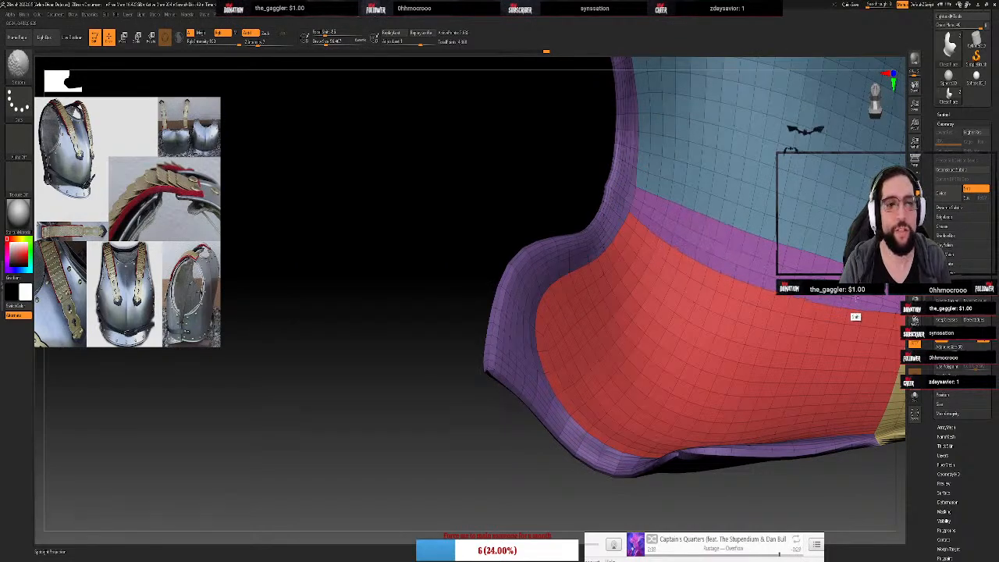
drag(359, 104, 722, 210)
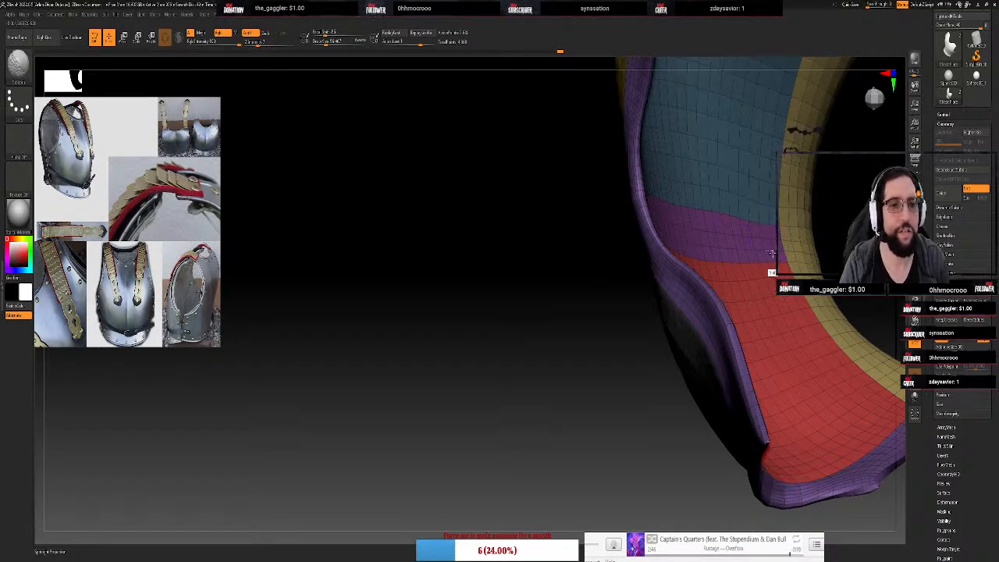
Smooth the ridge's lower end around the inner side of the waist hem
mouse_move(770, 252)
shift+mouse_down()
mouse_move(785, 243)
mouse_move(783, 256)
shift+mouse_up()
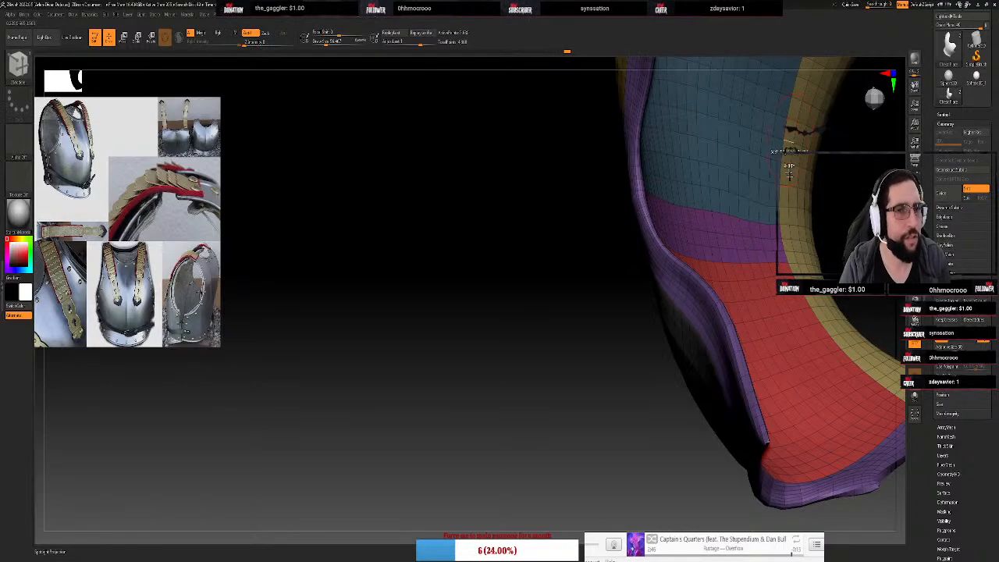
right_drag(827, 218, 812, 268)
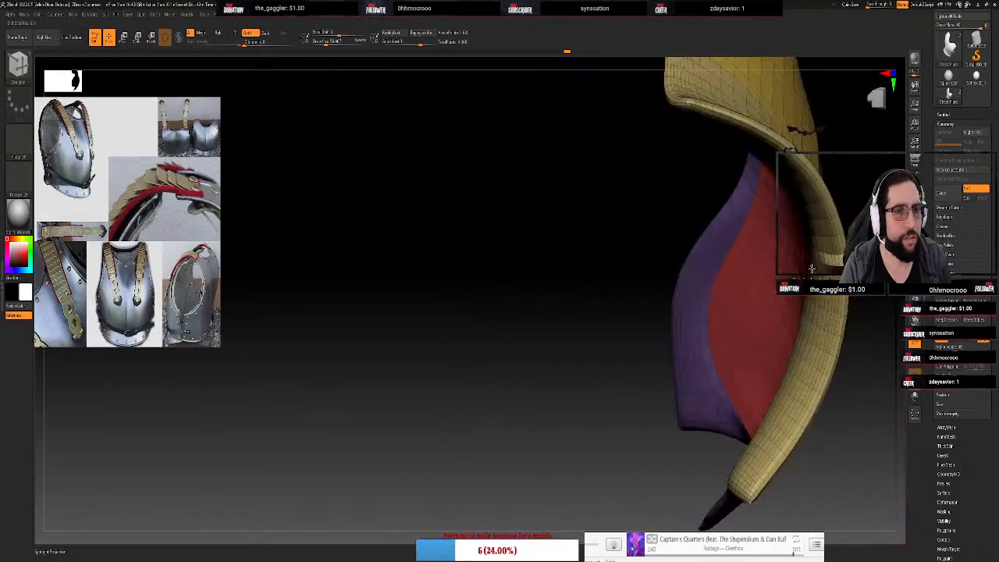
key(shift)
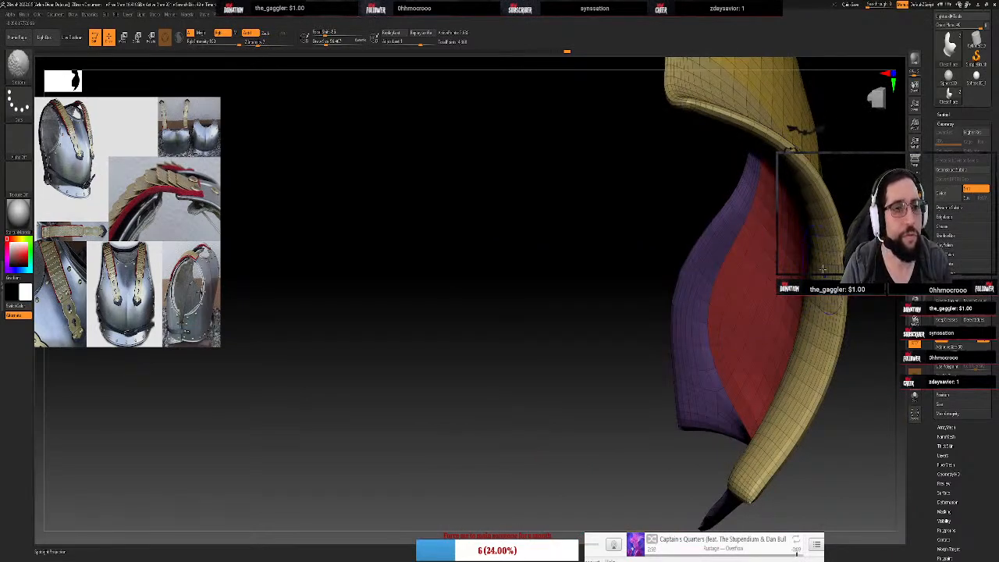
drag(616, 214, 692, 379)
Smooth the lower front of the breastplate around the central ridge near the waist
click(876, 102)
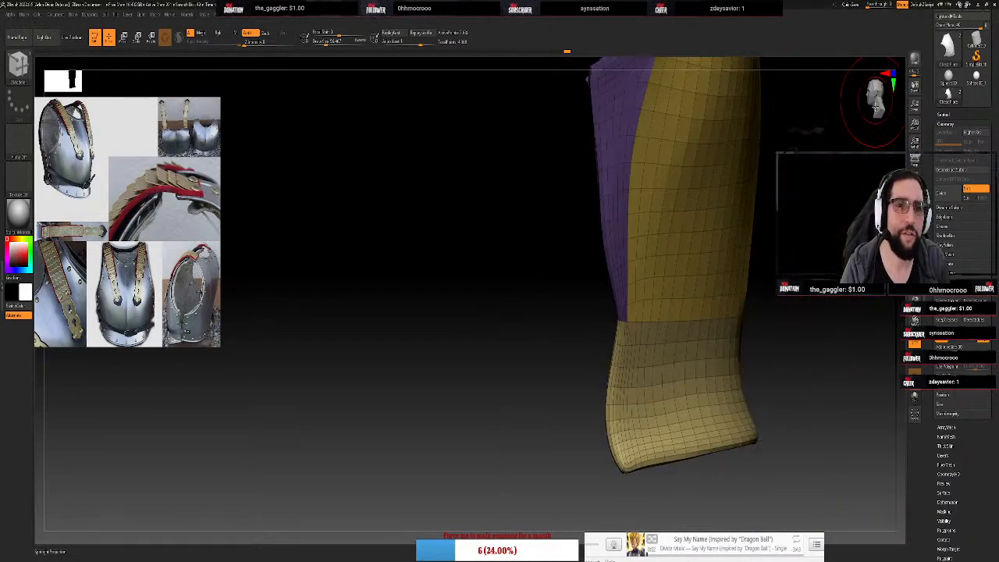
click(873, 105)
click(872, 105)
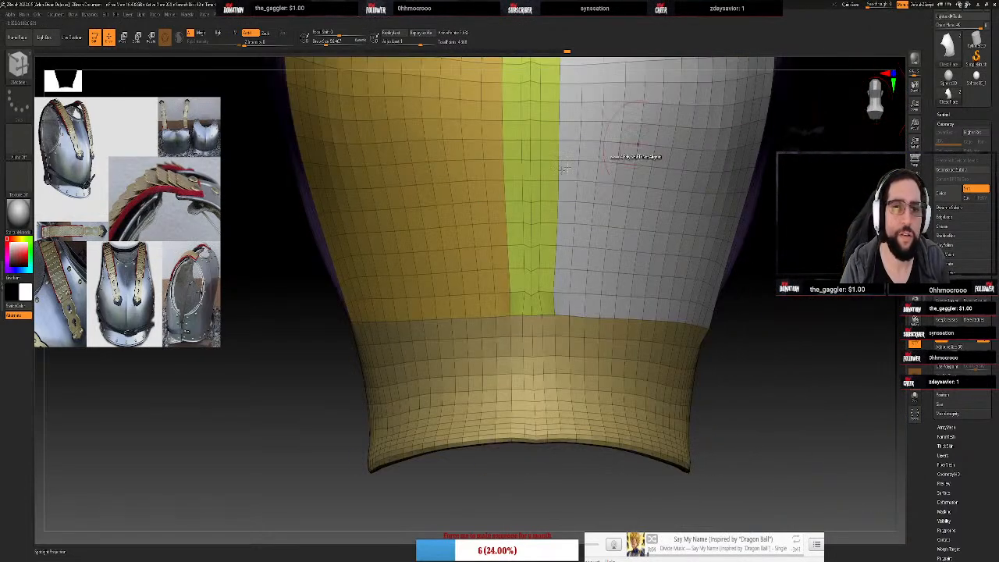
mouse_move(881, 303)
mouse_down()
mouse_move(832, 299)
mouse_move(877, 297)
mouse_up()
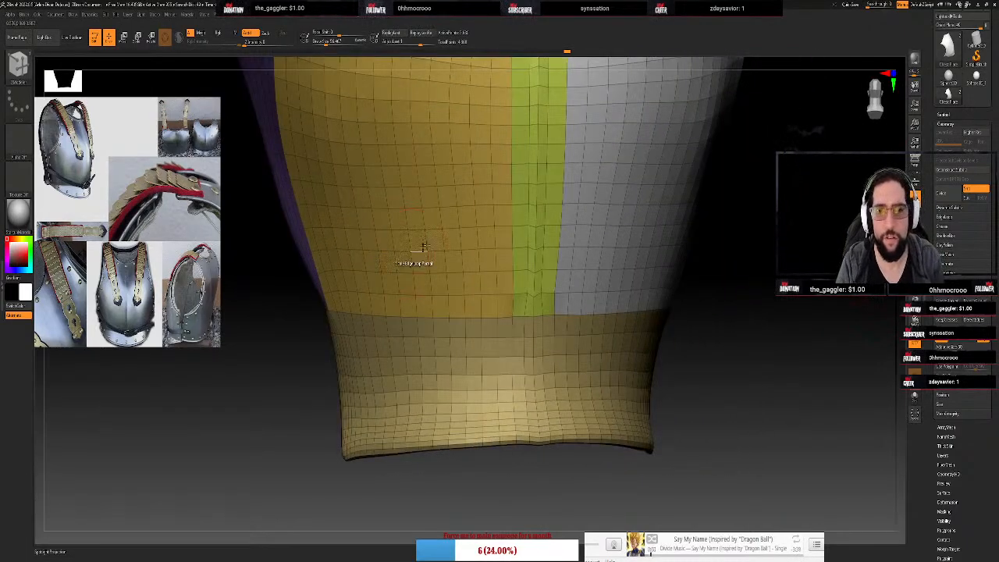
key(shift)
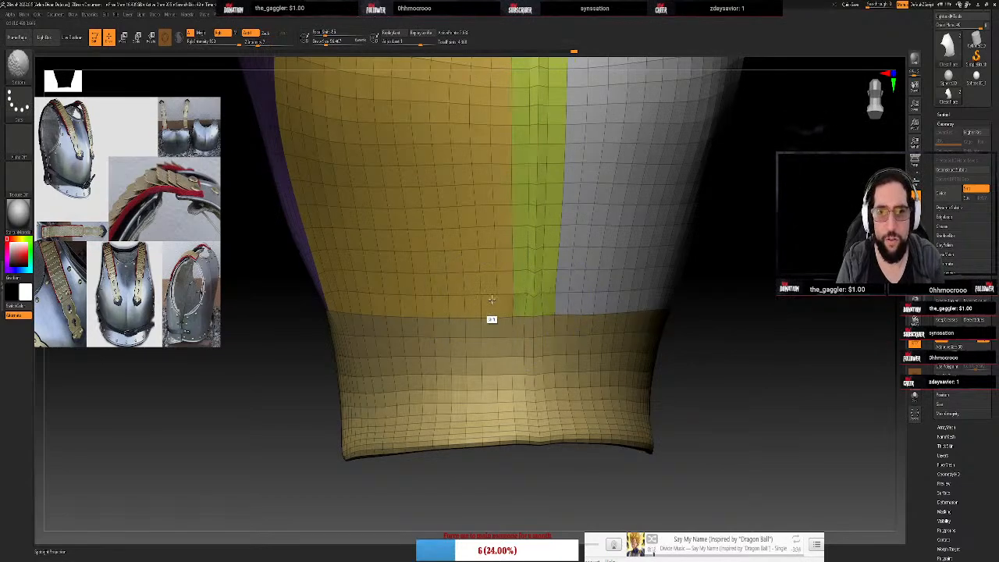
drag(765, 254, 744, 462)
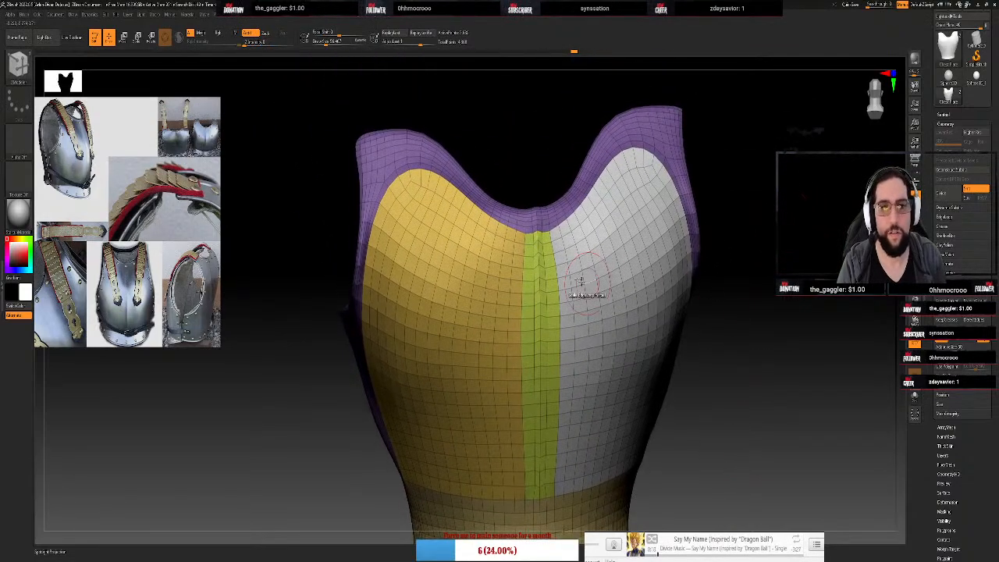
Reduce the draw size and raise stepped horizontal bands across the chest from the top of the central ridge
scroll(539, 242, up, 3)
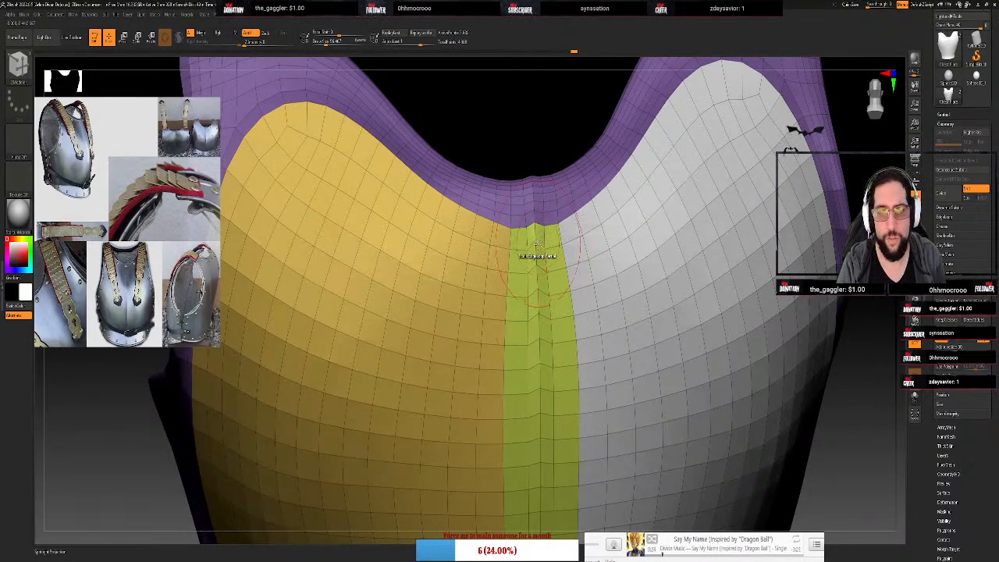
key(s)
drag(538, 244, 531, 244)
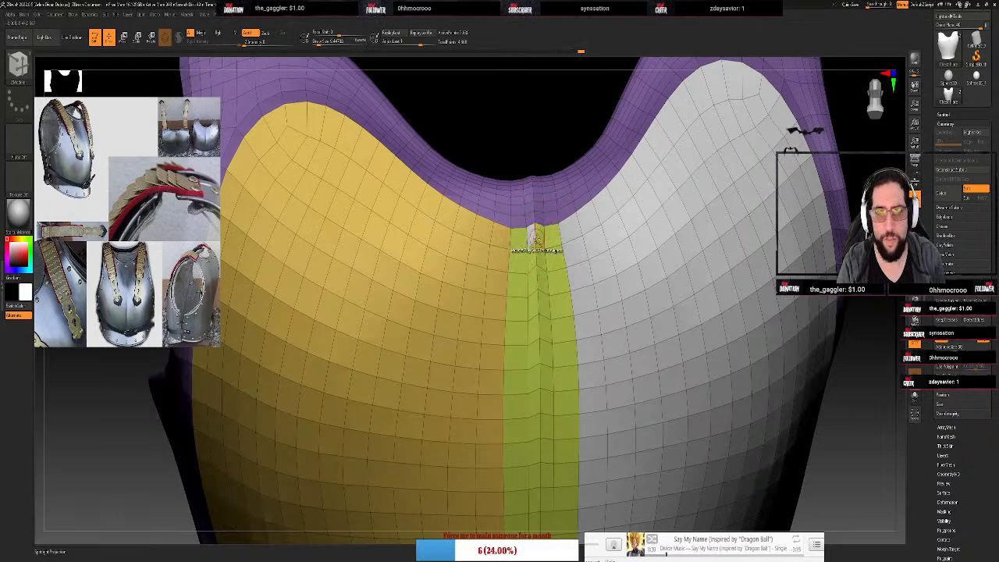
drag(537, 235, 541, 288)
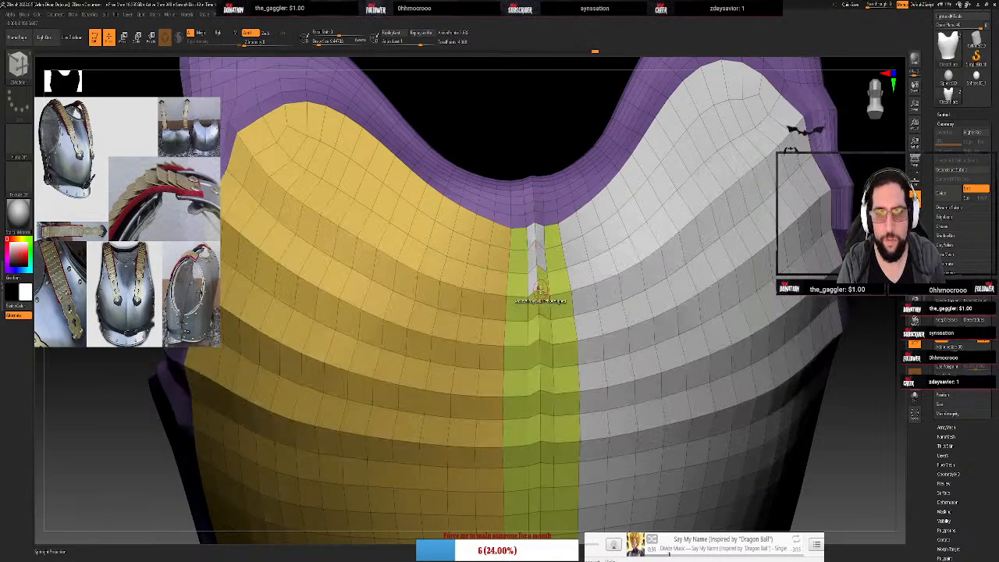
Preview the banded chest with smoothed subdivision and return to the unsmoothed mesh
key(q)
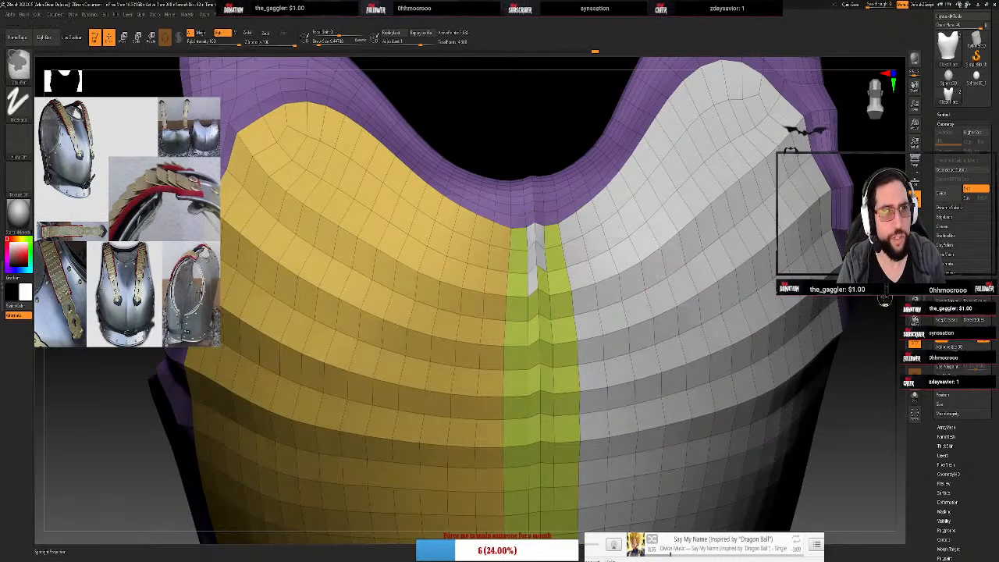
key(w)
key(ctrl+z)
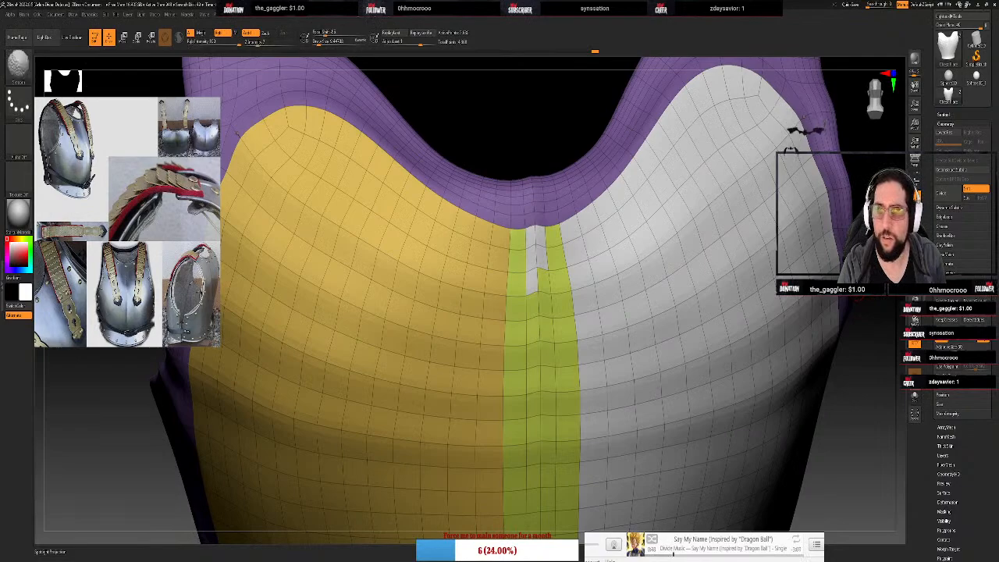
key(ctrl+shift+z)
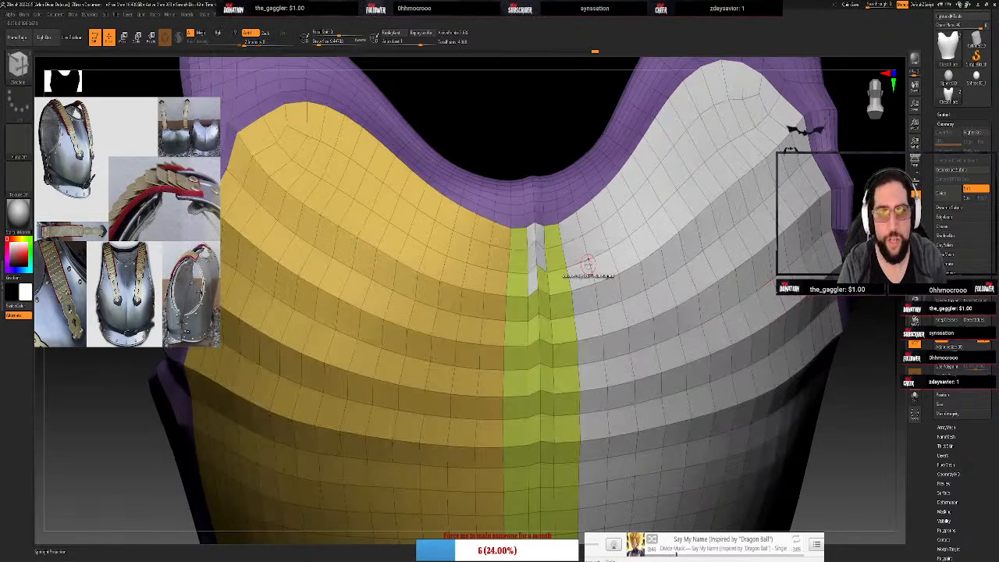
Undo the stepped chest bands and pick polygons along the upper central ridge as a temporary selection
key(ctrl+z)
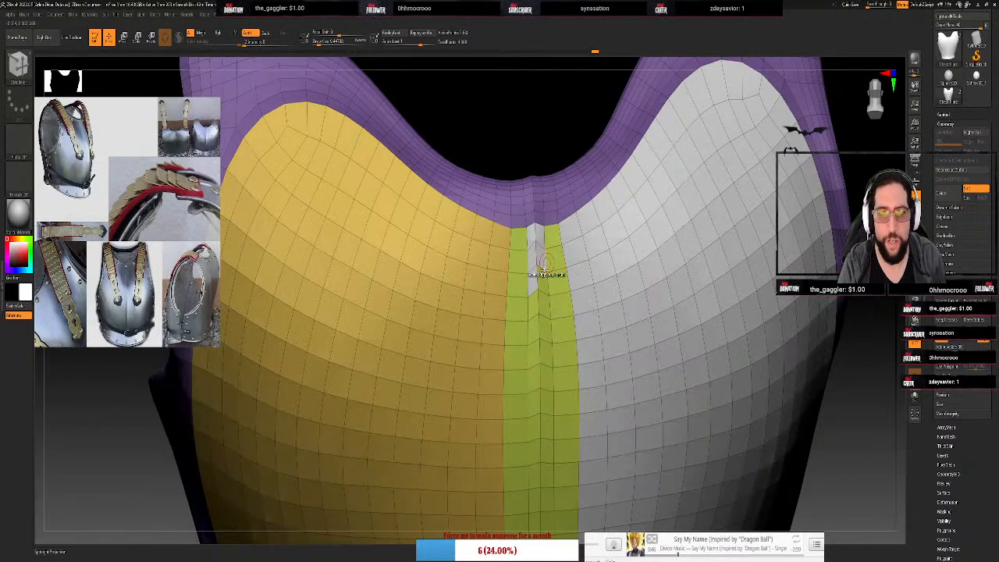
key(shift)
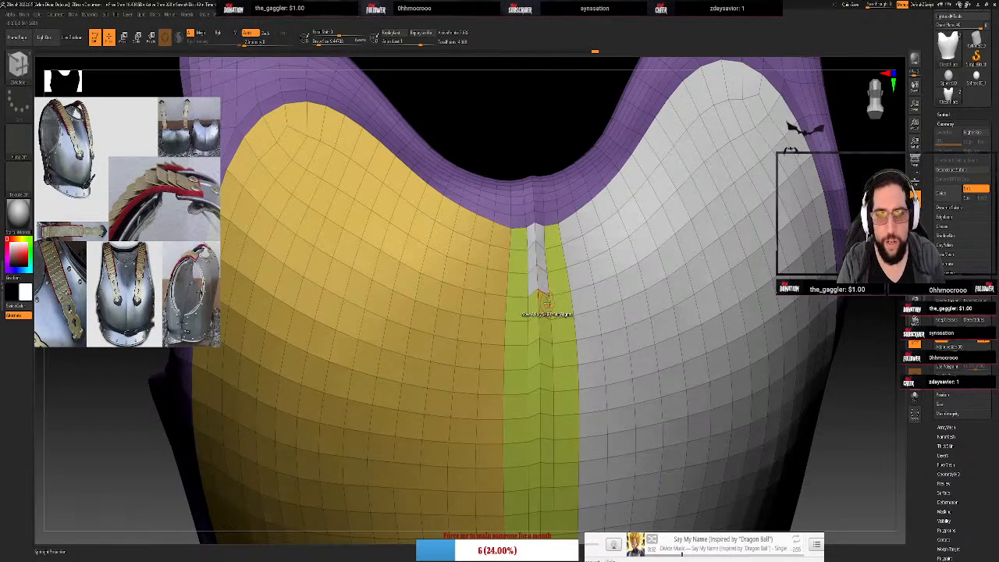
click(540, 302)
click(537, 331)
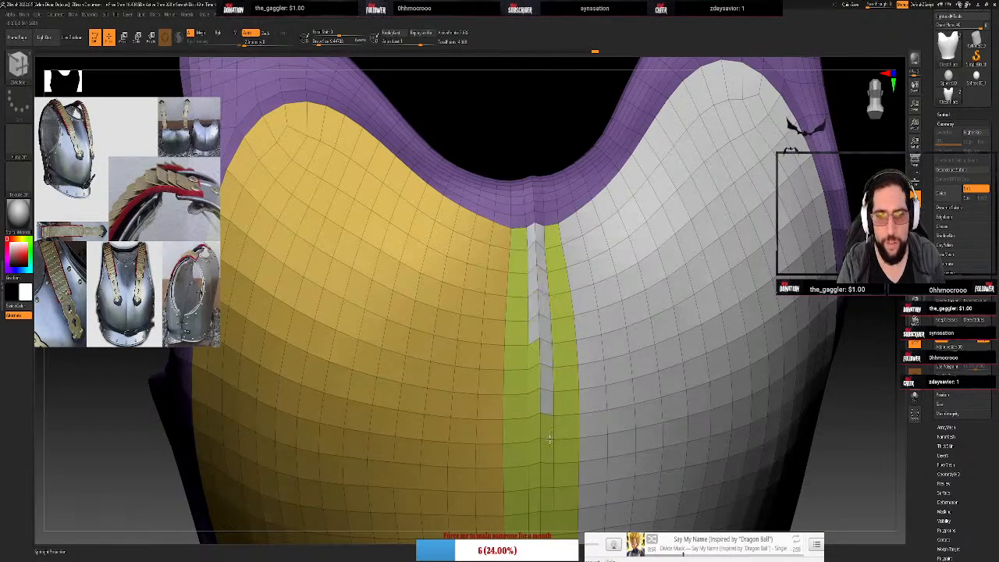
drag(549, 439, 548, 504)
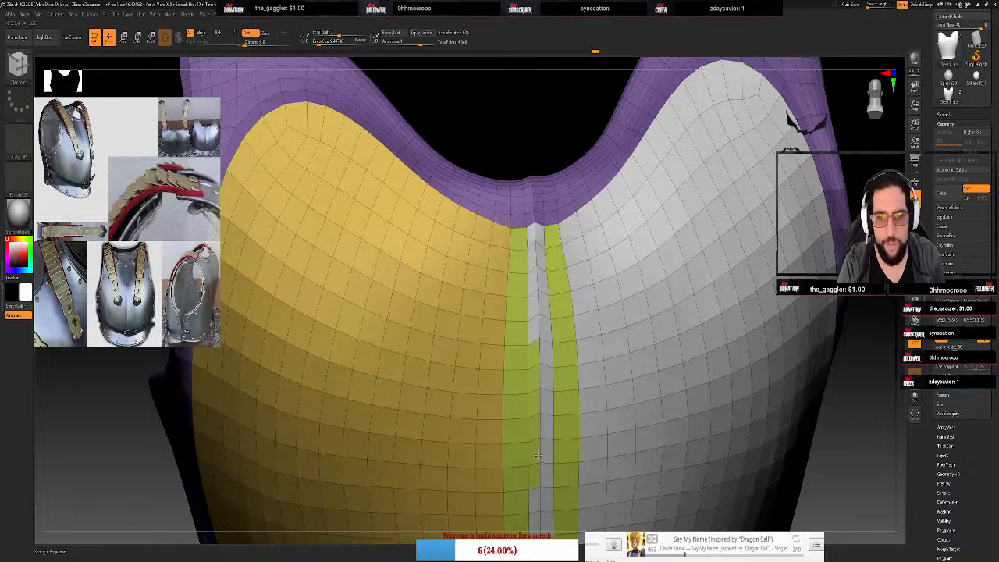
drag(535, 399, 533, 428)
ctrl+right_drag(542, 420, 545, 307)
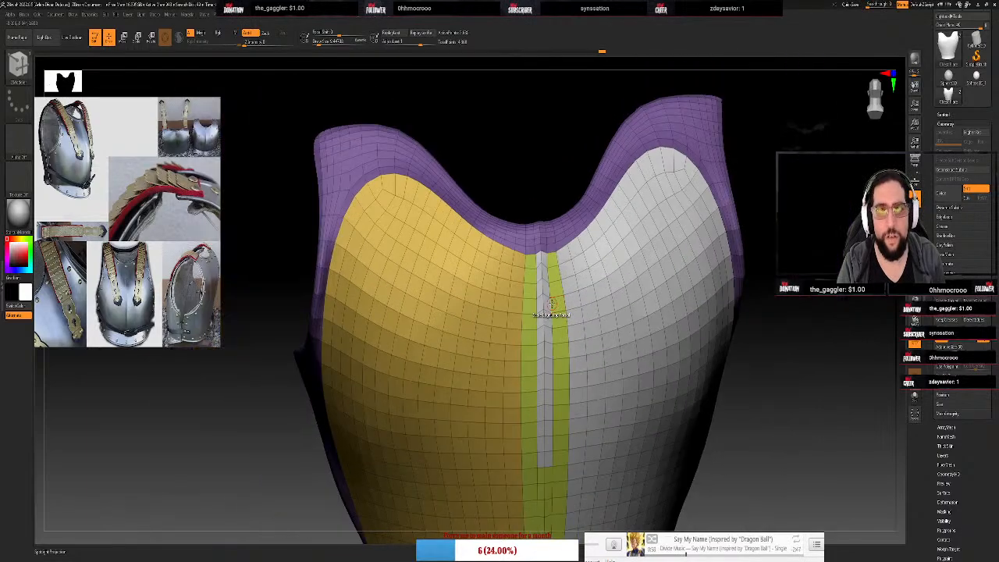
Extend the temporary polygon selection down the central ridge strip to the waist hem
alt+drag(764, 324, 754, 126)
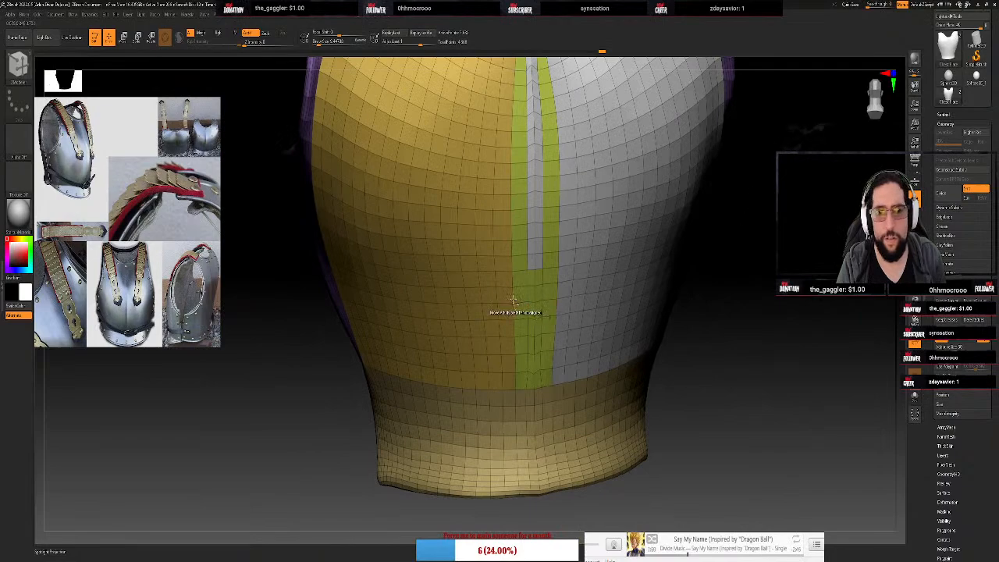
ctrl+right_drag(526, 295, 531, 250)
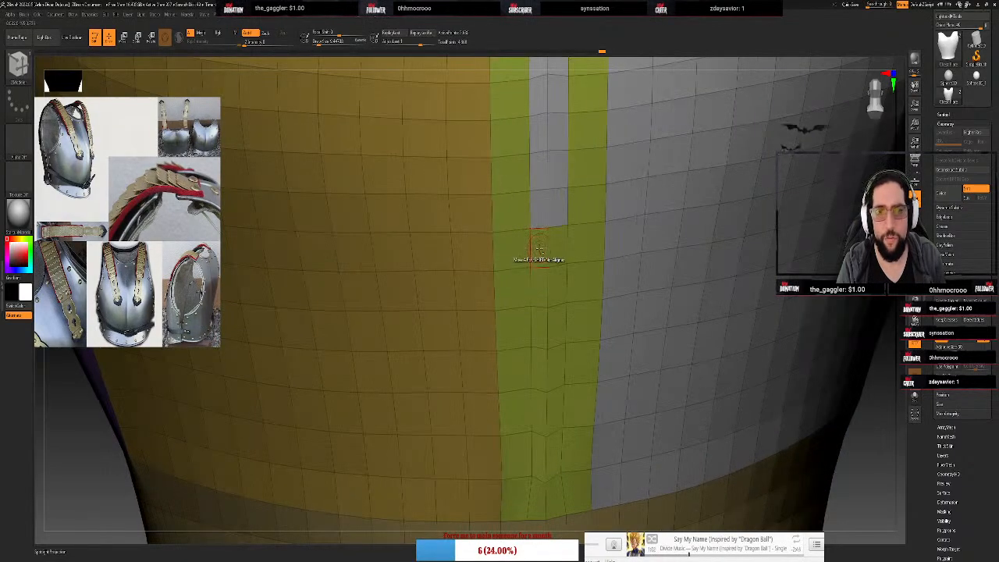
click(539, 248)
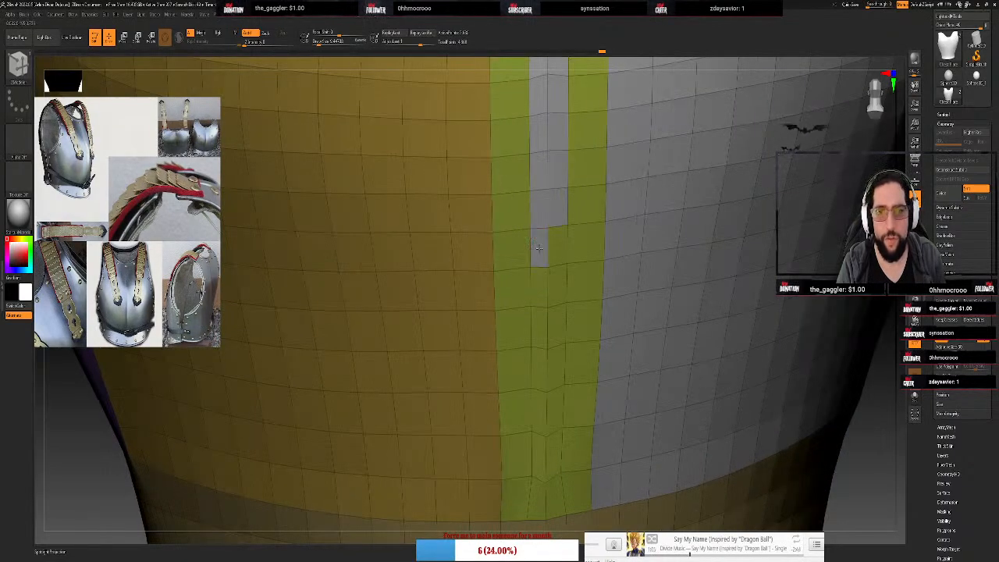
click(552, 290)
click(541, 295)
click(541, 319)
click(555, 329)
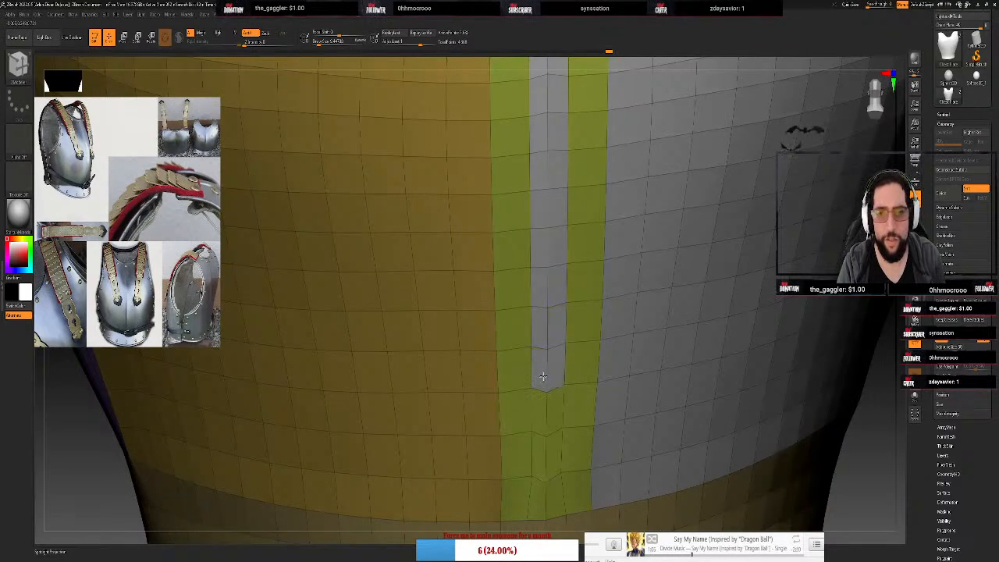
click(548, 468)
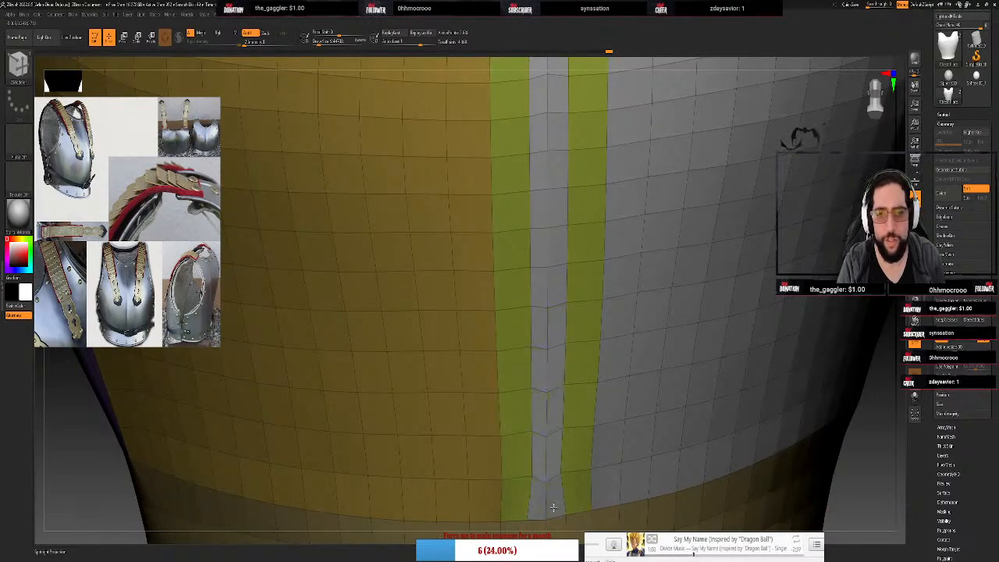
ctrl+right_drag(559, 407, 576, 370)
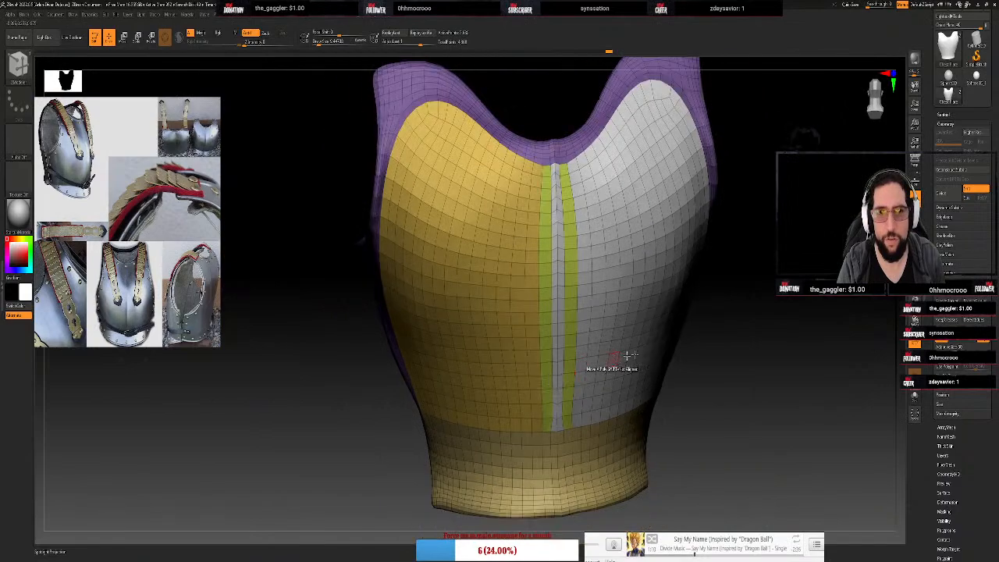
Try to extrude the selected central strip with the QMesh polygon action
drag(760, 329, 624, 300)
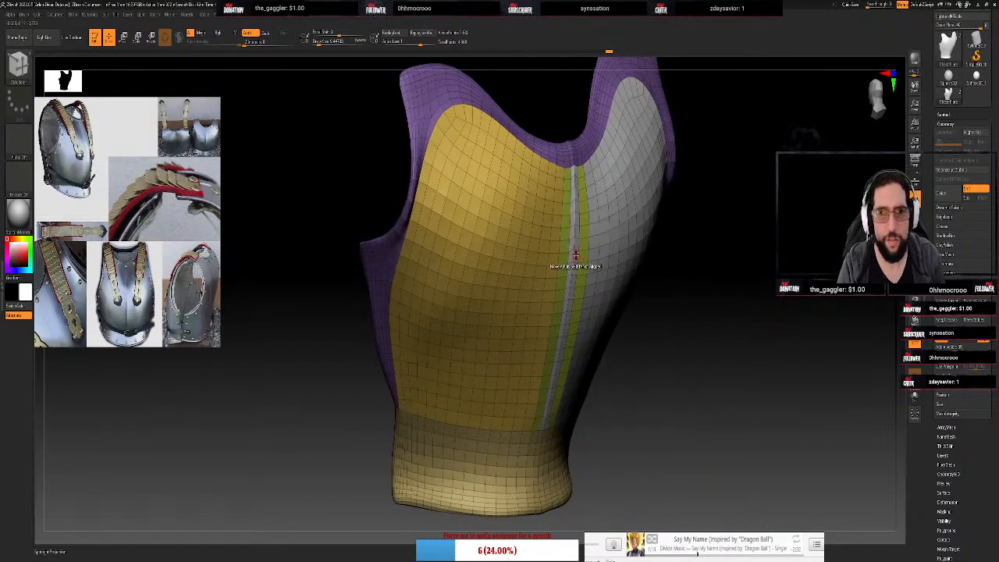
key(space)
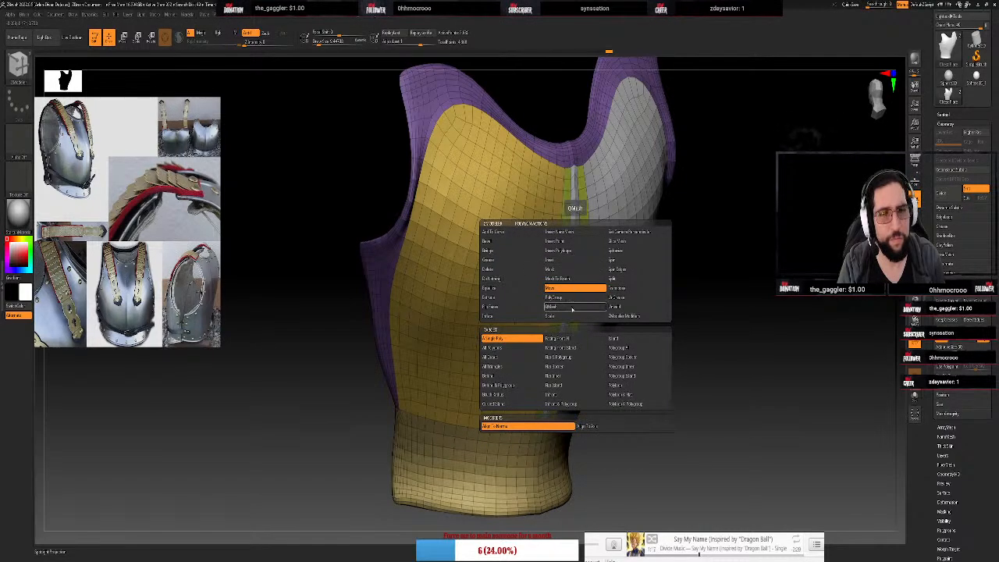
click(575, 289)
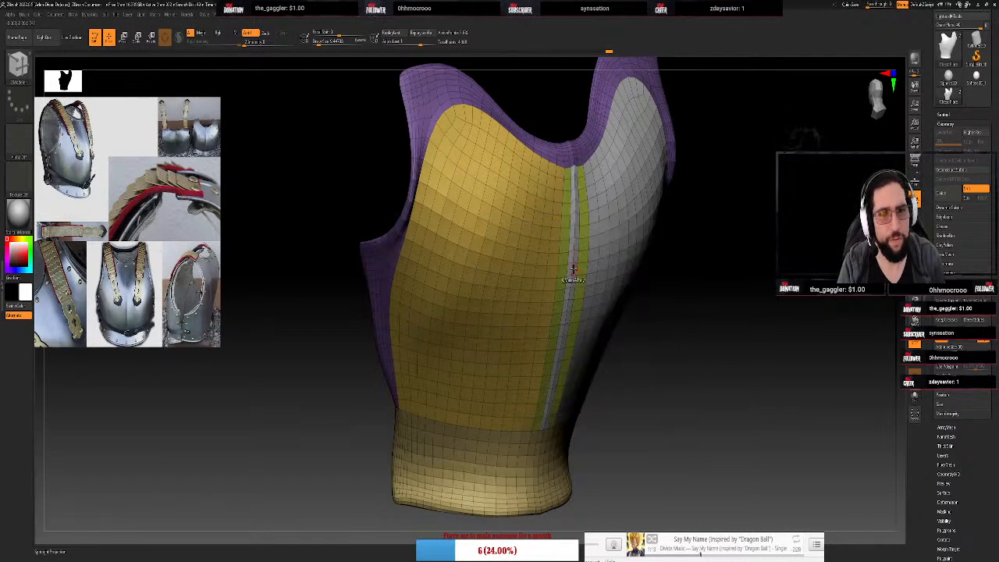
key(shift)
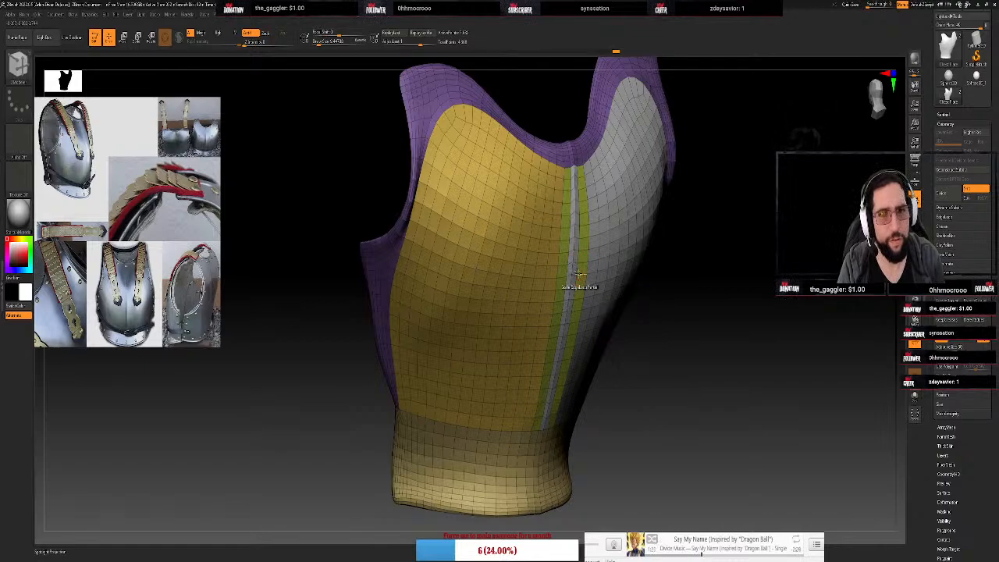
mouse_move(570, 269)
mouse_down()
mouse_move(593, 287)
mouse_move(563, 277)
mouse_move(570, 281)
mouse_move(603, 285)
mouse_move(581, 263)
mouse_up()
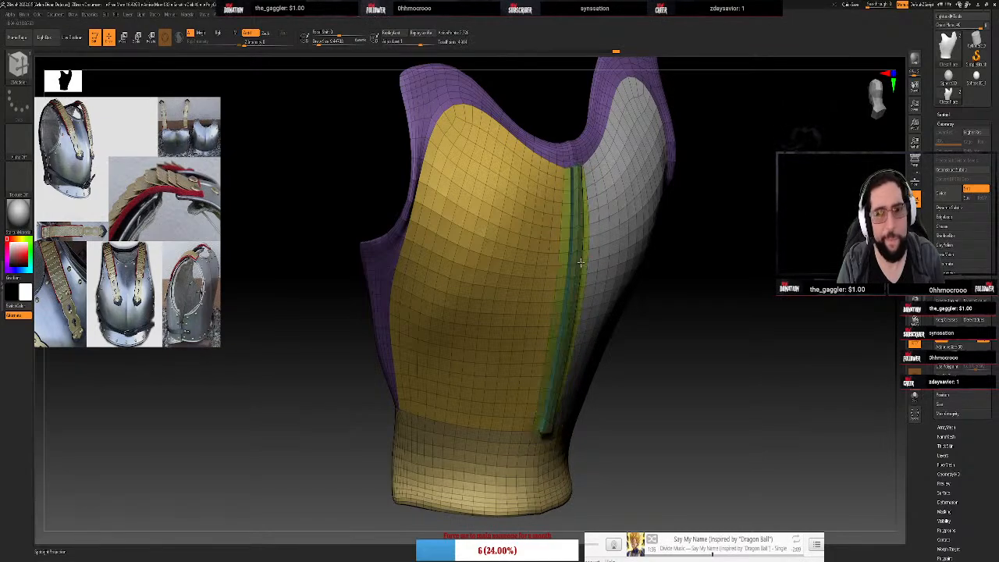
key(ctrl+z)
Deselect the central strip's polygons, then paint a trial mask along the ridge and clear it
drag(710, 330, 646, 326)
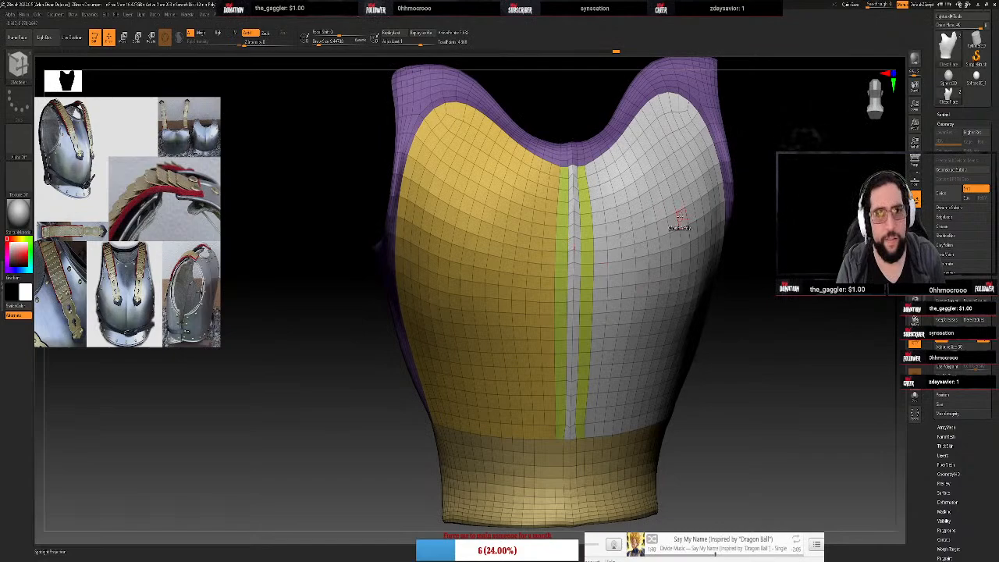
key(shift)
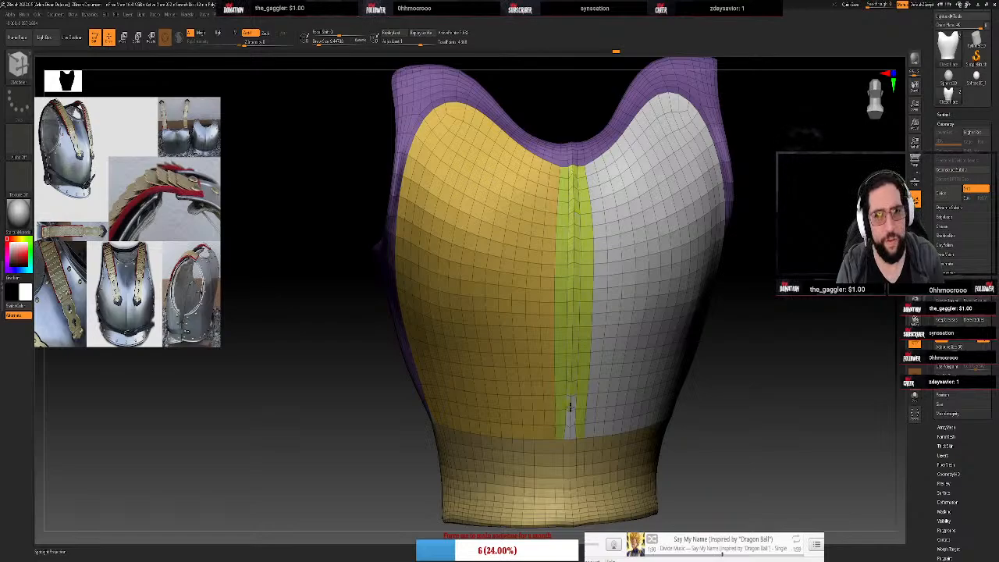
key(shift)
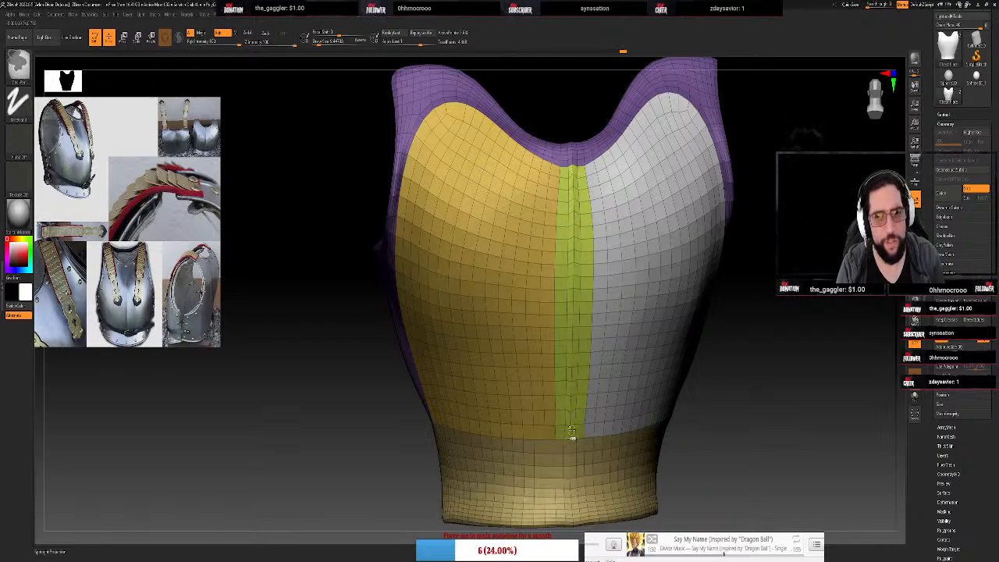
drag(571, 432, 573, 168)
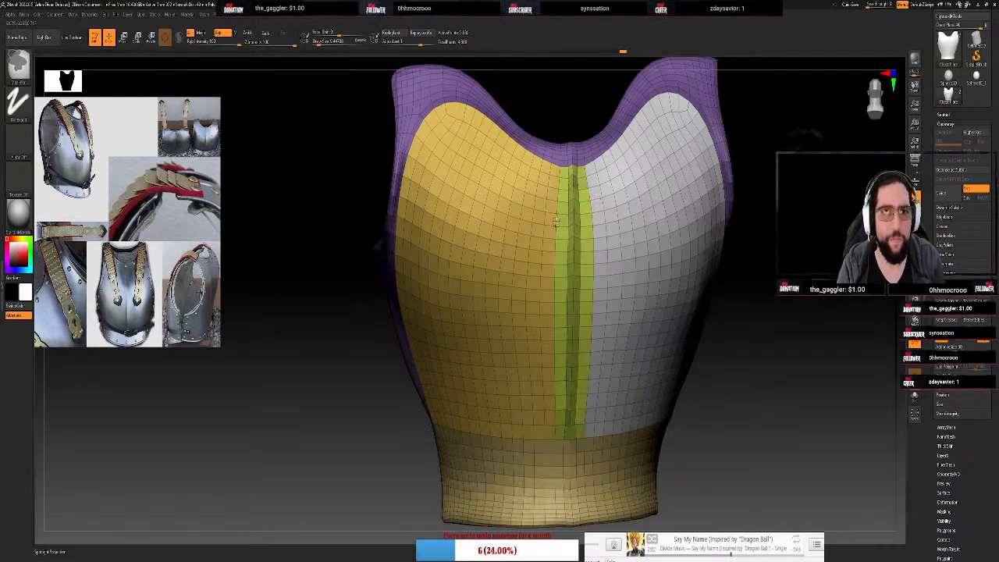
key(ctrl+shift)
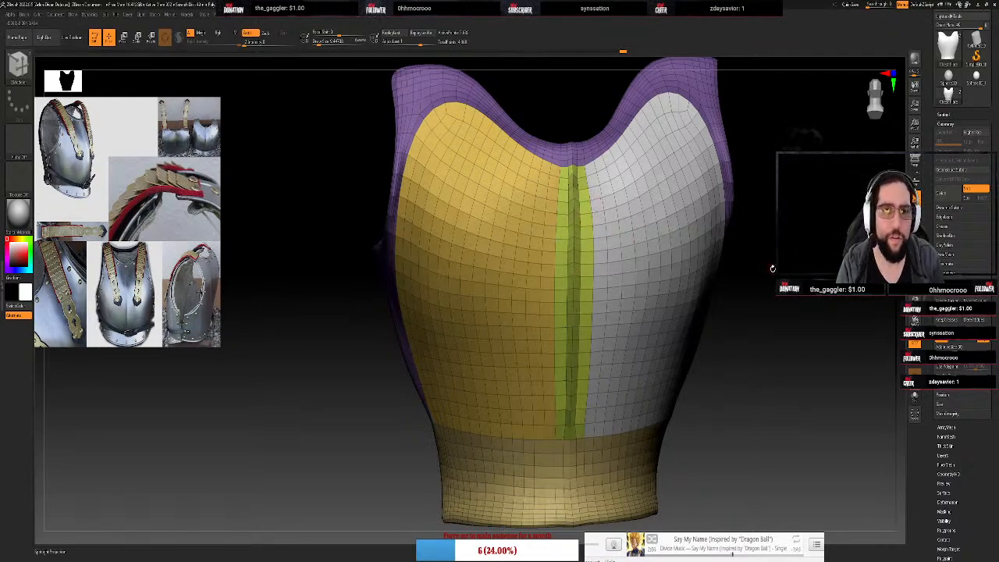
ctrl+drag(812, 247, 818, 353)
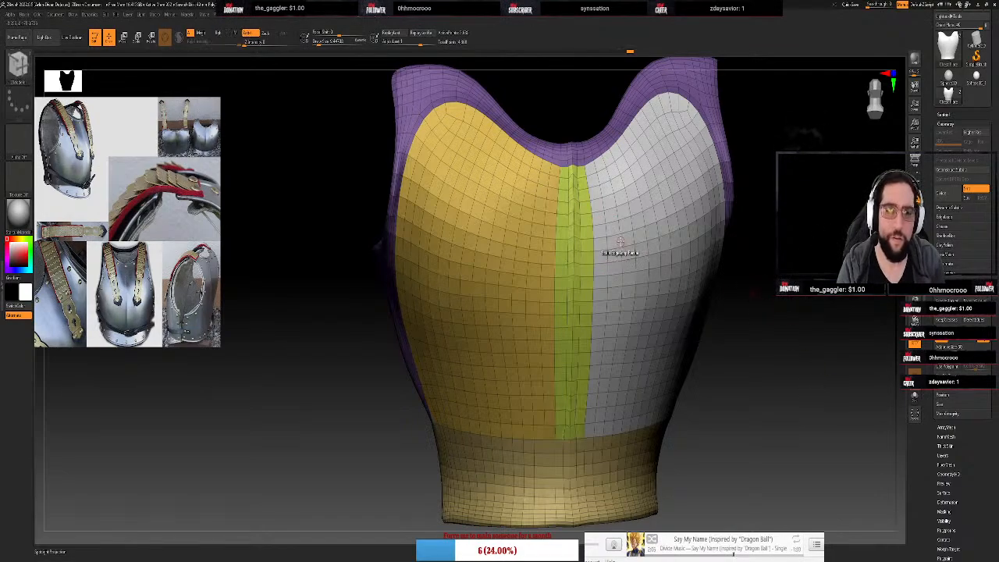
Mask the central ridge strip from the waist hem up to the neckline and choose the Move brush
key(ctrl)
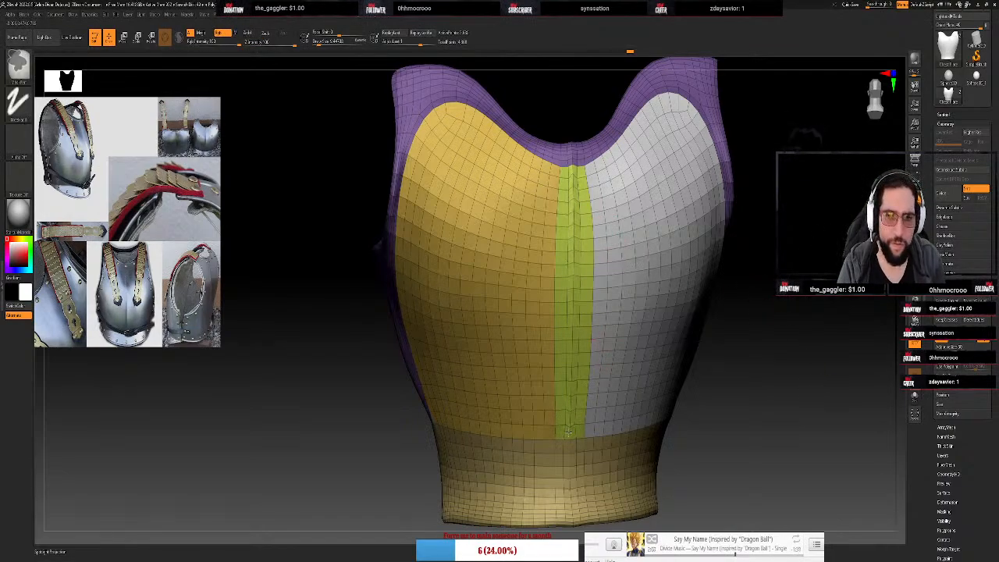
ctrl+drag(568, 432, 573, 172)
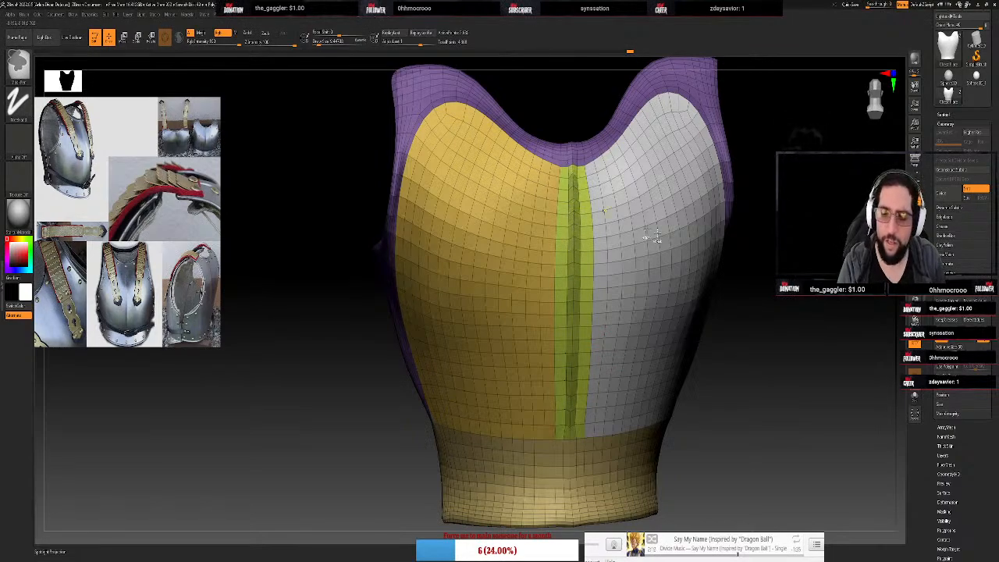
ctrl+click(576, 243)
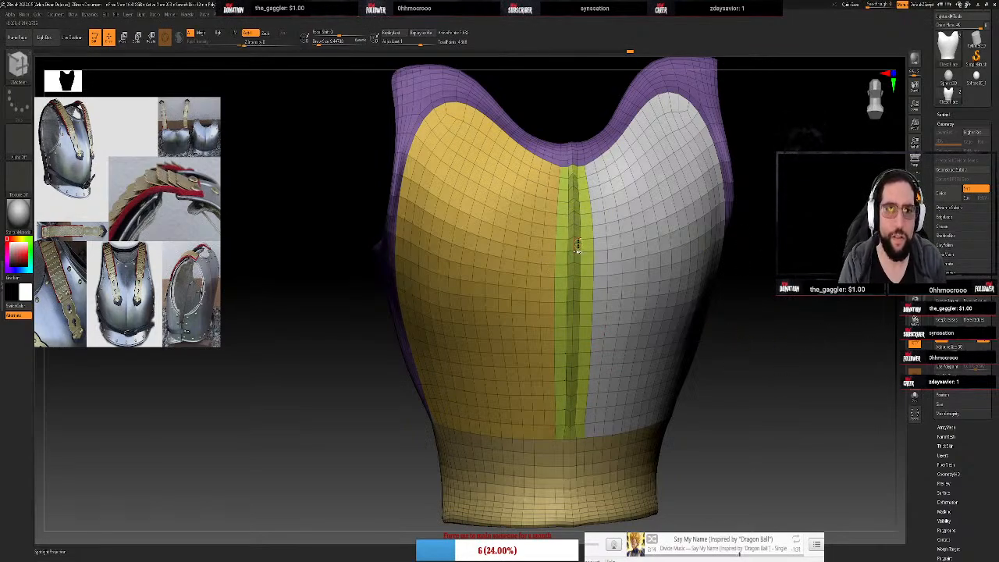
key(ctrl)
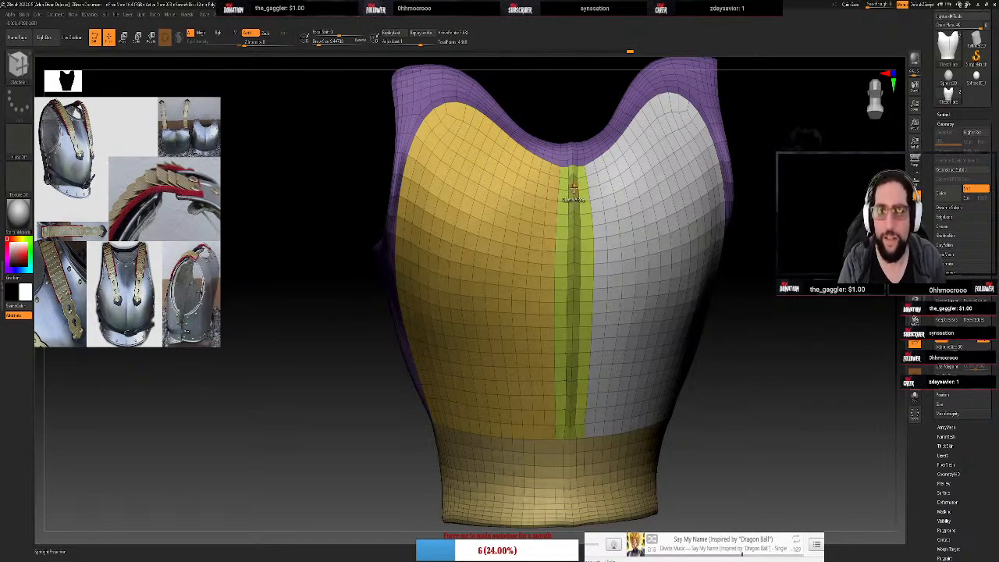
key(b)
click(500, 207)
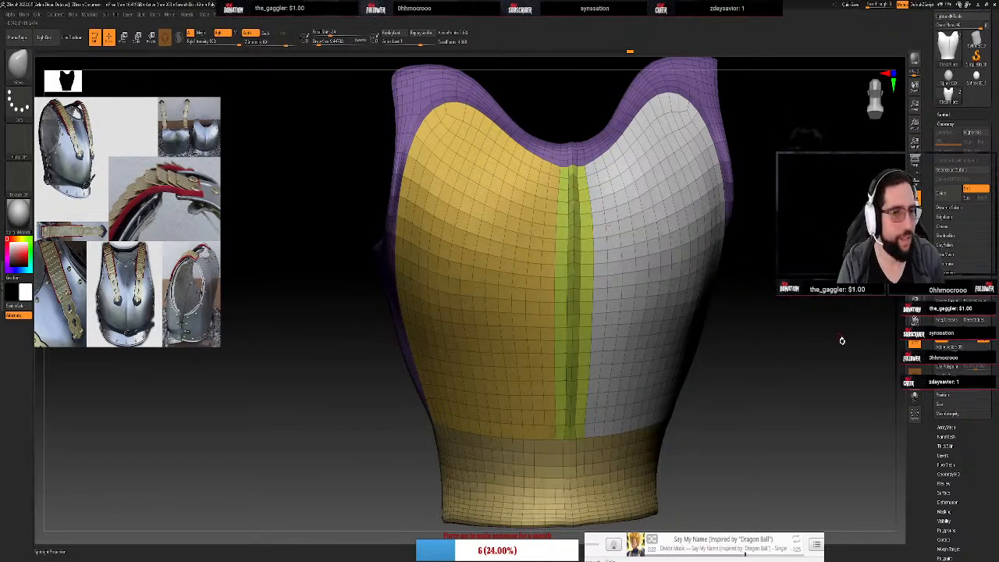
Open the Polygroups settings of the breastplate
scroll(932, 411, down, 5)
mouse_move(867, 409)
mouse_down()
mouse_move(843, 403)
mouse_move(881, 411)
mouse_up()
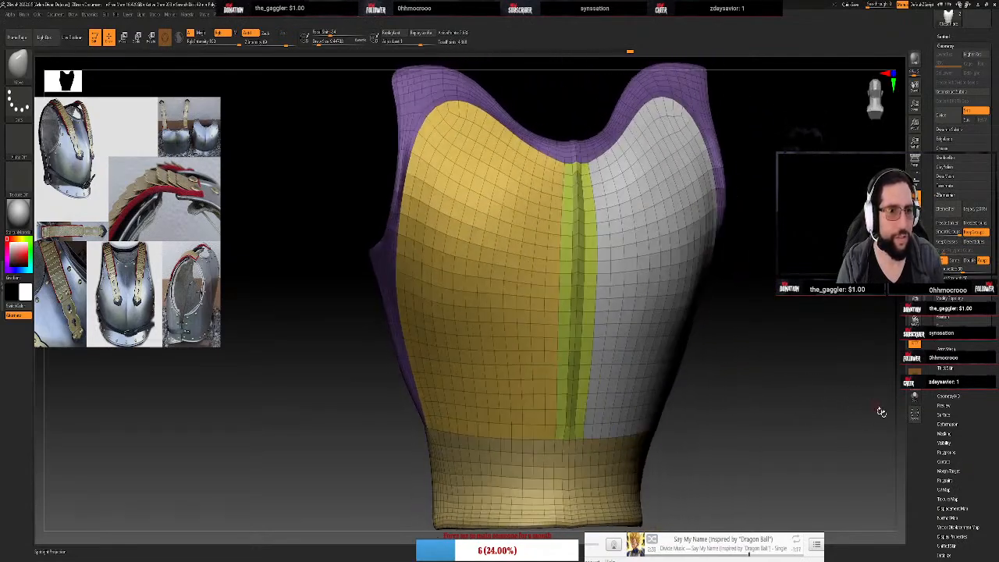
scroll(940, 418, down, 5)
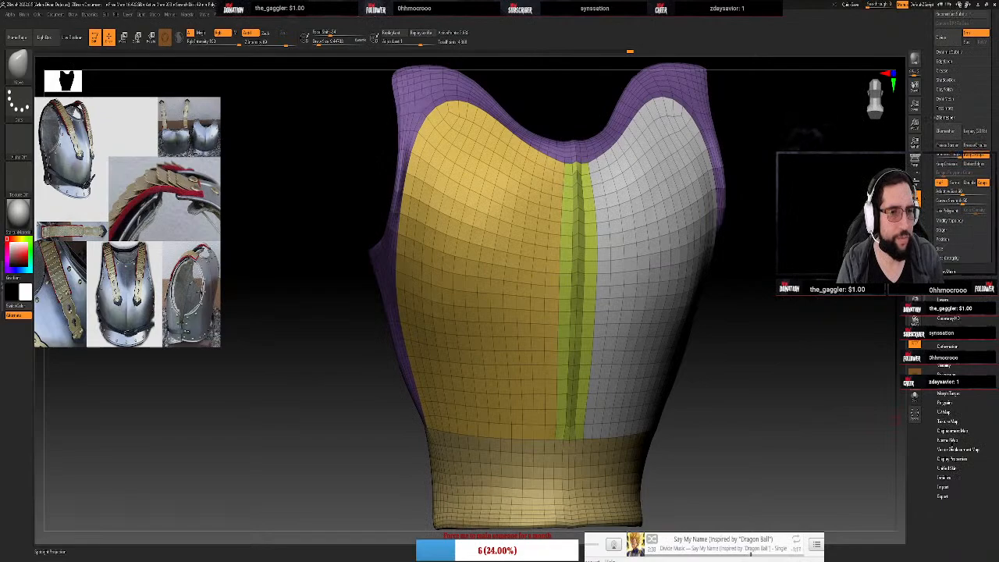
key(ctrl)
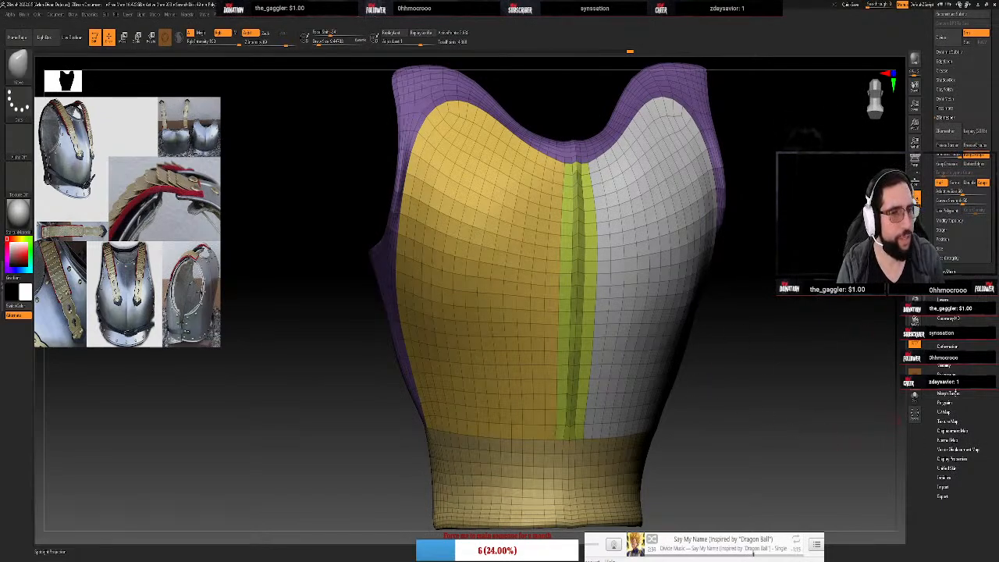
click(953, 371)
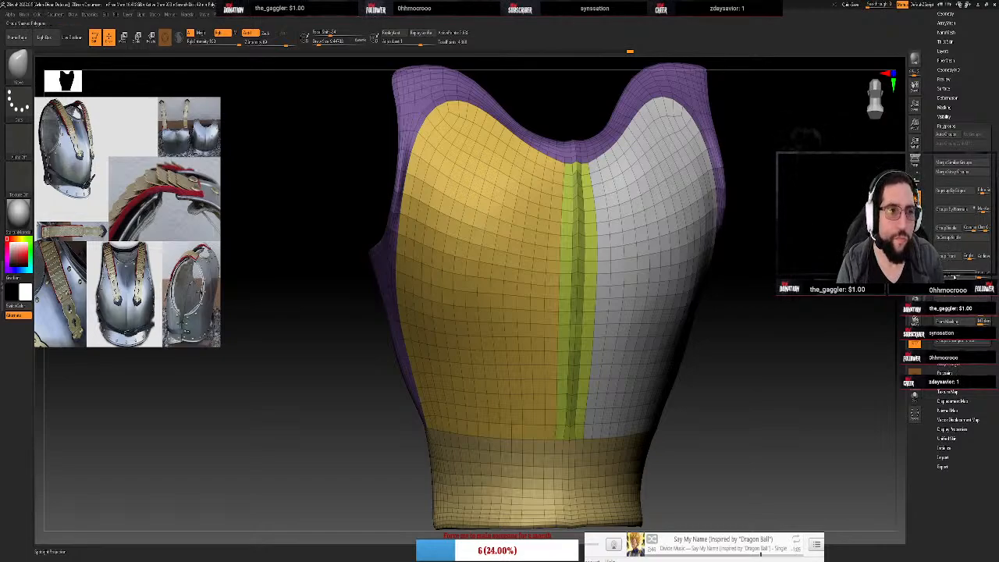
Strengthen the mask down the full central ridge strip and assign the masked polygons to their own polygroup
key(ctrl)
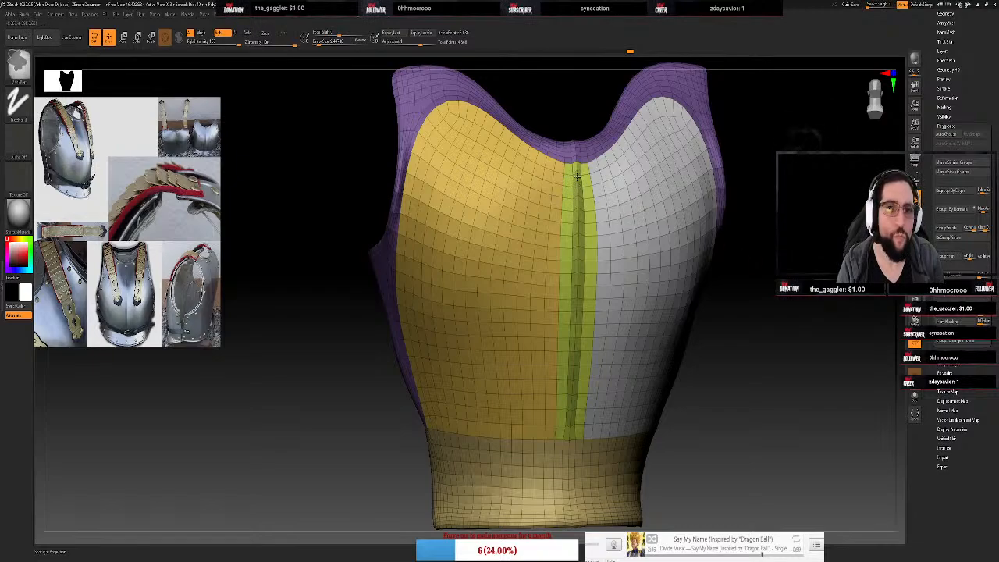
mouse_move(578, 176)
ctrl+mouse_down()
mouse_move(586, 201)
mouse_move(574, 195)
ctrl+mouse_up()
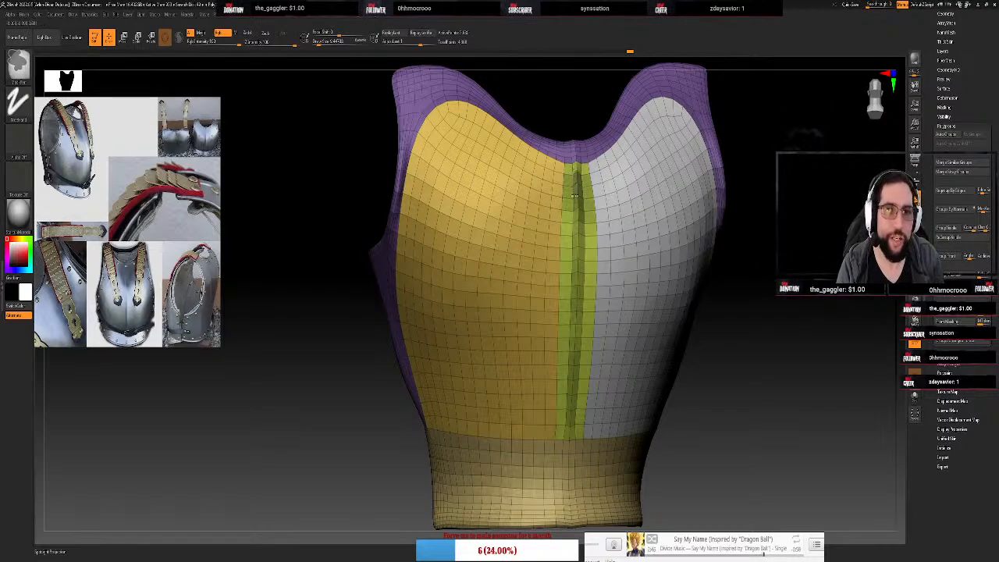
ctrl+drag(578, 245, 573, 219)
drag(580, 221, 574, 363)
mouse_move(576, 266)
mouse_down()
mouse_move(566, 418)
mouse_move(573, 320)
mouse_move(575, 432)
mouse_up()
mouse_move(576, 356)
ctrl+mouse_down()
mouse_move(582, 311)
mouse_move(564, 421)
ctrl+mouse_up()
ctrl+drag(578, 272, 573, 300)
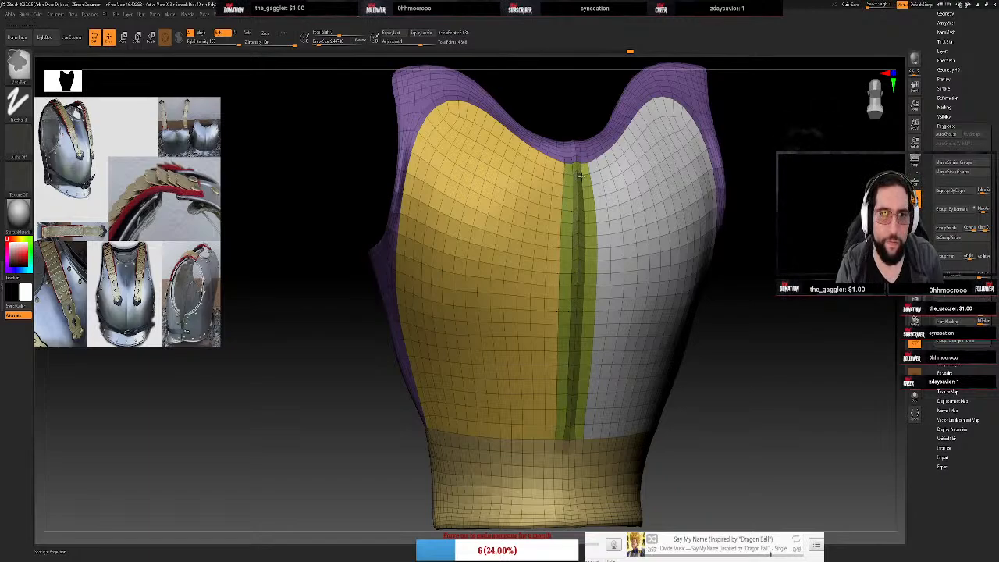
key(ctrl+w)
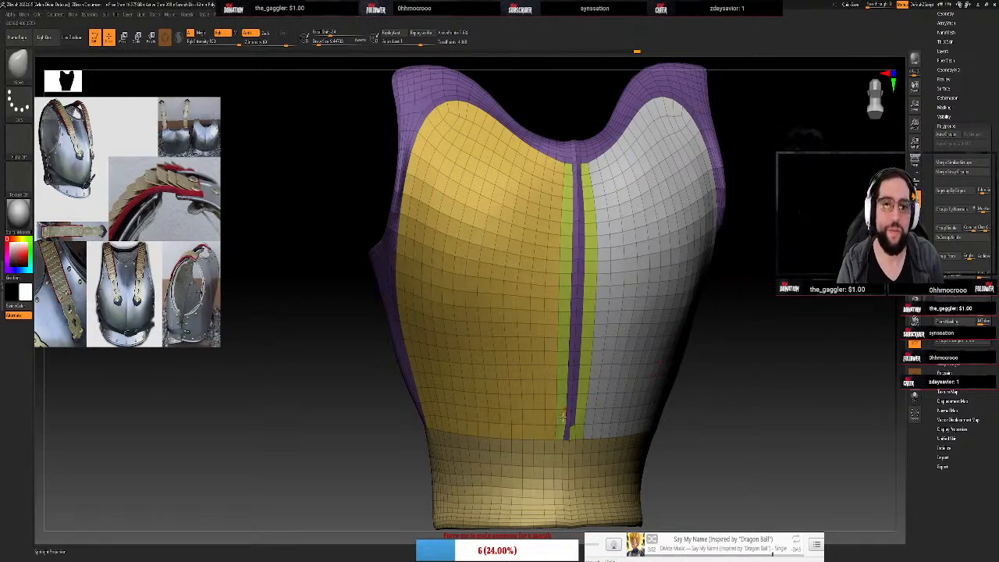
Undo the strip's incomplete polygroup, regroup the full masked central ridge strip as its own polygroup, and clear the mask
key(ctrl+shift)
key(ctrl+z)
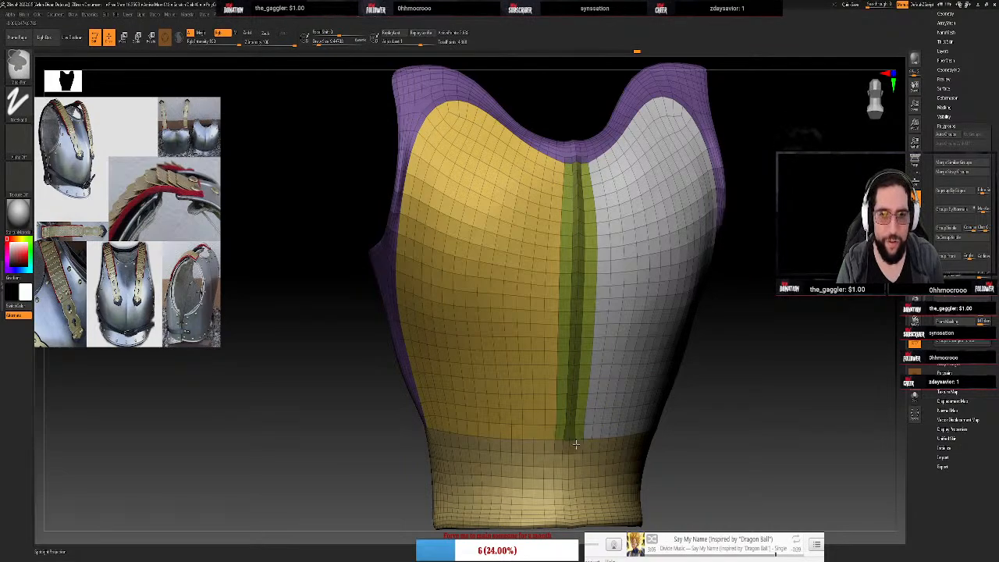
ctrl+click(811, 387)
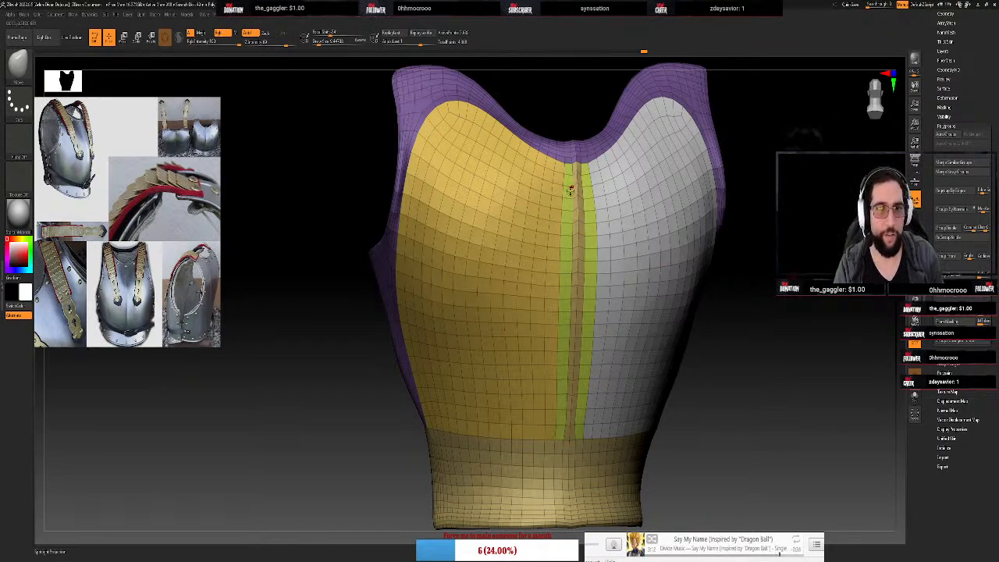
key(ctrl)
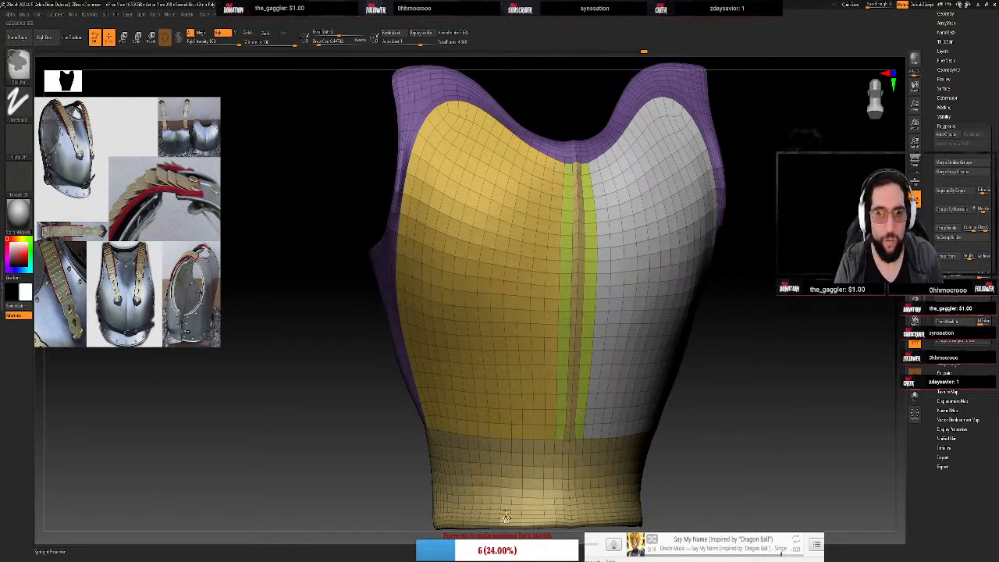
Check the polygroups by hiding the waist band and central ridge strip, then show the whole breastplate again without polygroup colours
key(ctrl+shift)
ctrl+shift+click(508, 495)
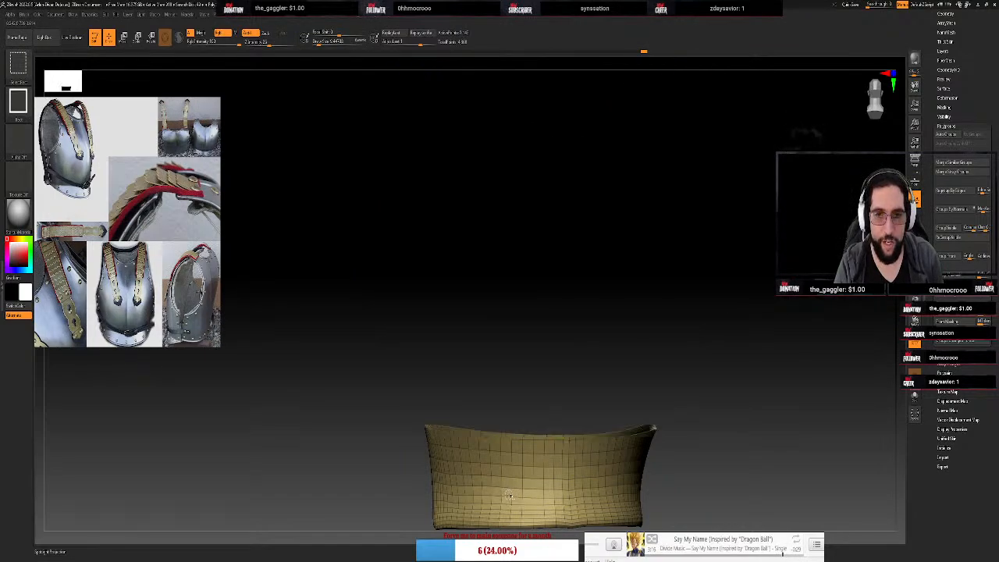
ctrl+shift+click(508, 495)
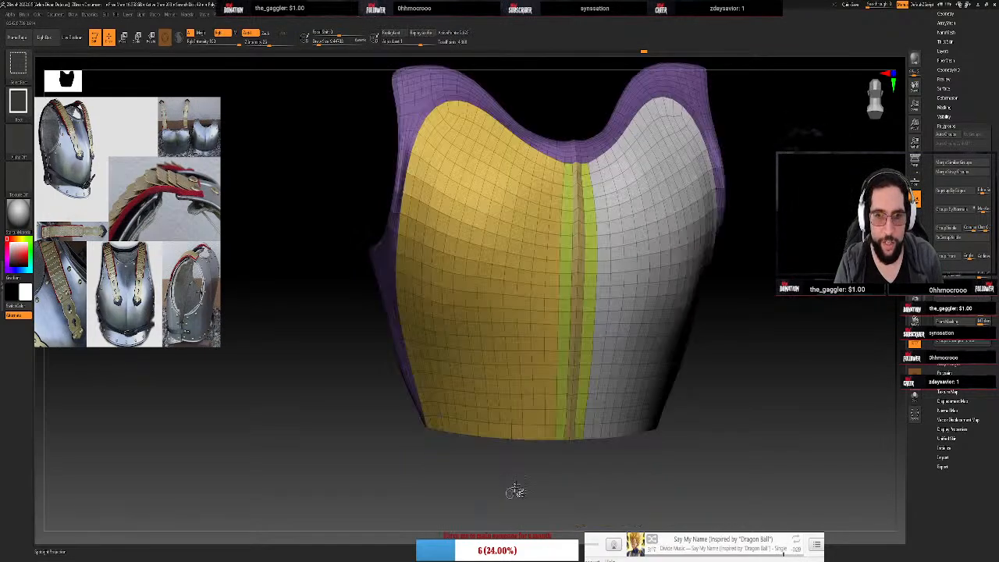
ctrl+shift+click(569, 436)
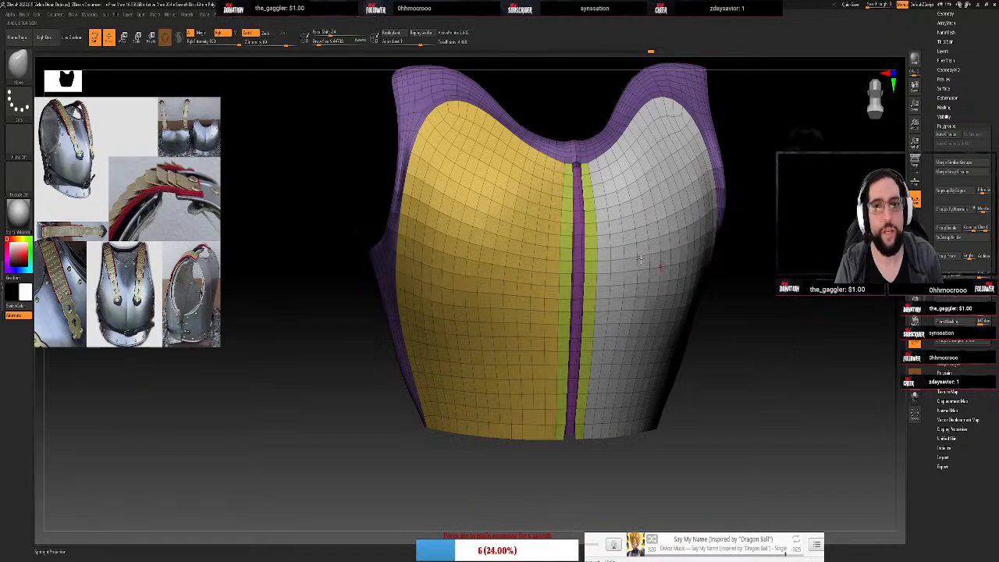
key(shift+f)
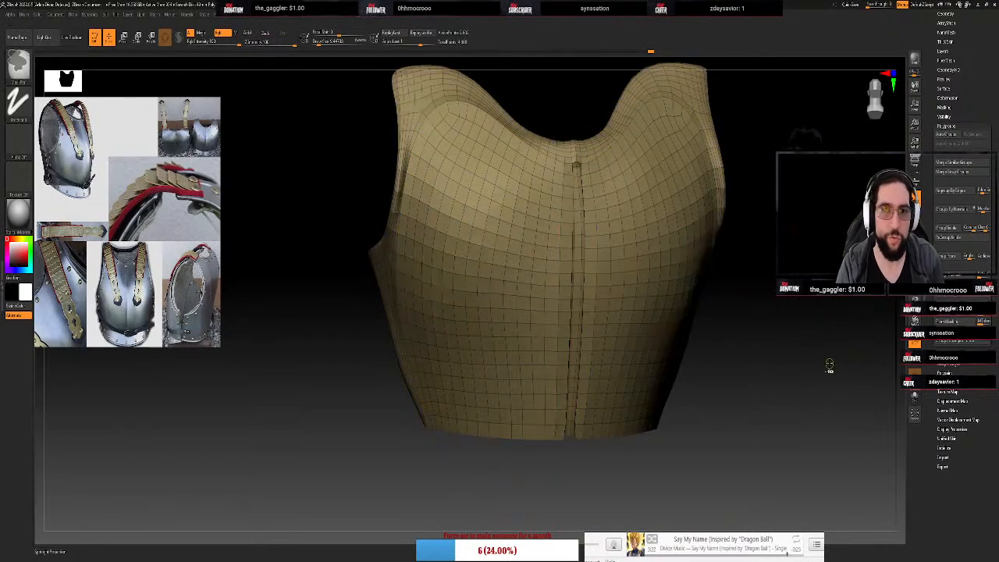
drag(766, 337, 768, 331)
drag(755, 270, 605, 253)
drag(722, 233, 725, 235)
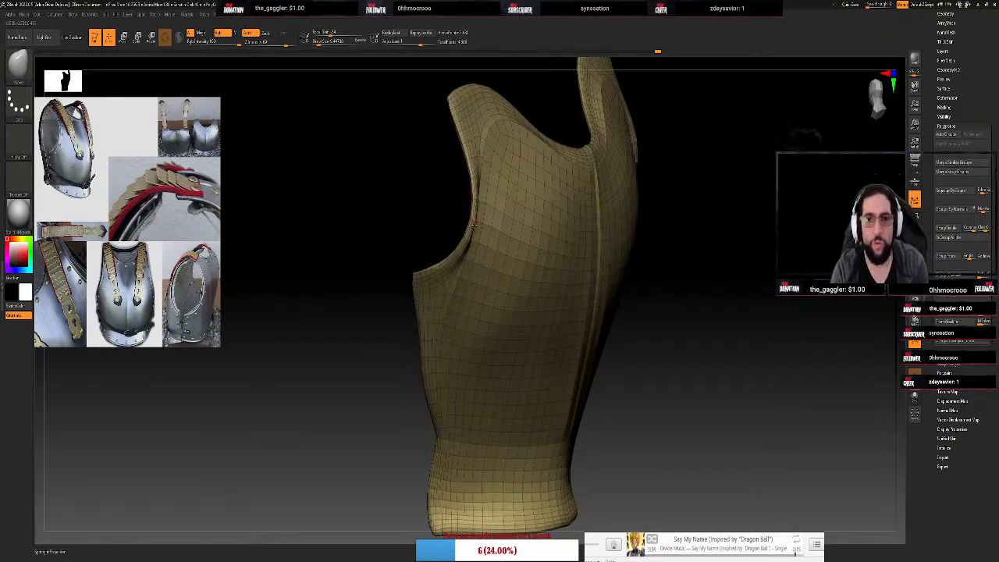
Adjust the Move brush's draw size and try to pull the middle of the armhole edge outward
key(s)
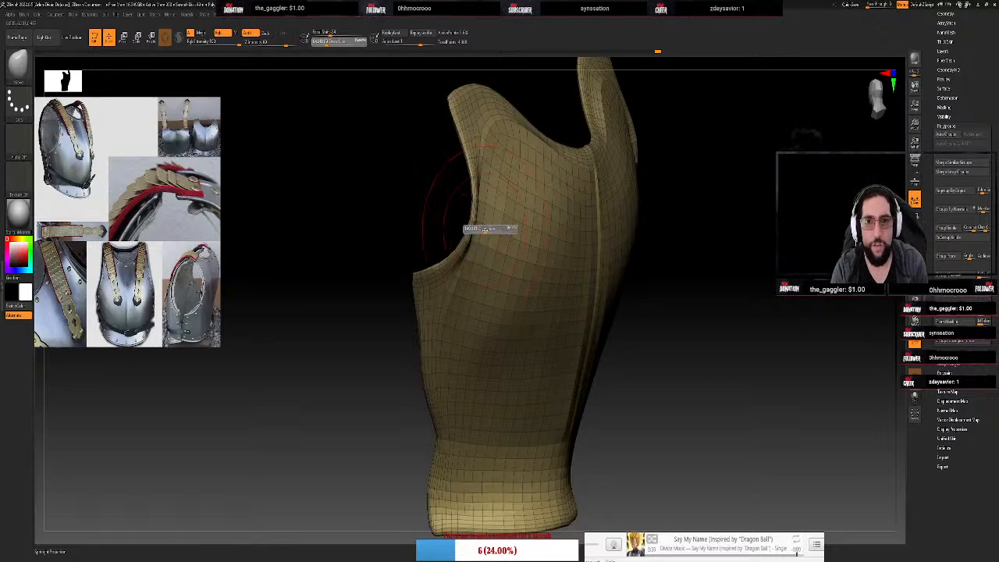
drag(471, 206, 469, 207)
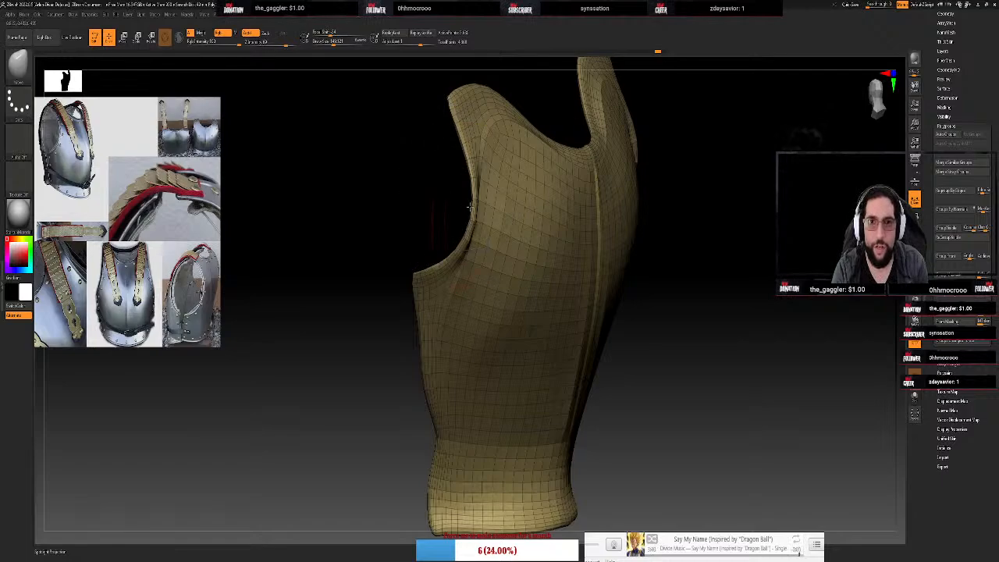
key(s)
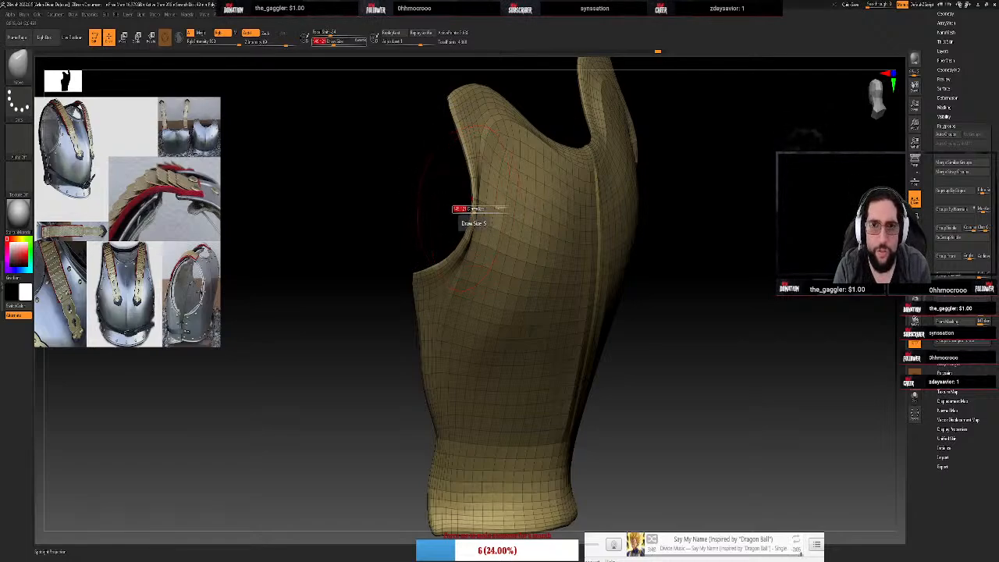
drag(474, 209, 469, 202)
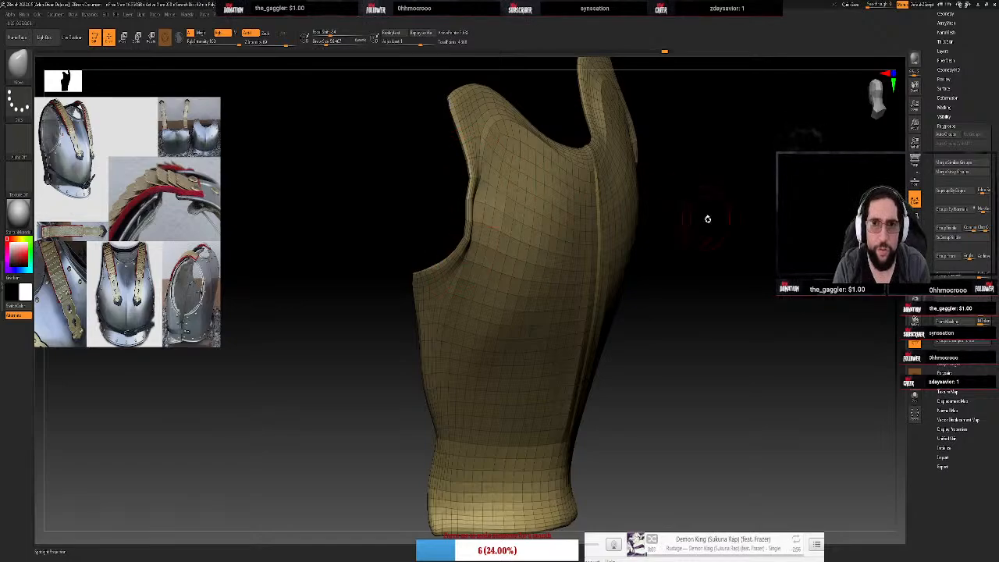
Try a further outward pull on the armhole edge with a smaller Move brush, then undo the armhole strokes
drag(707, 219, 486, 203)
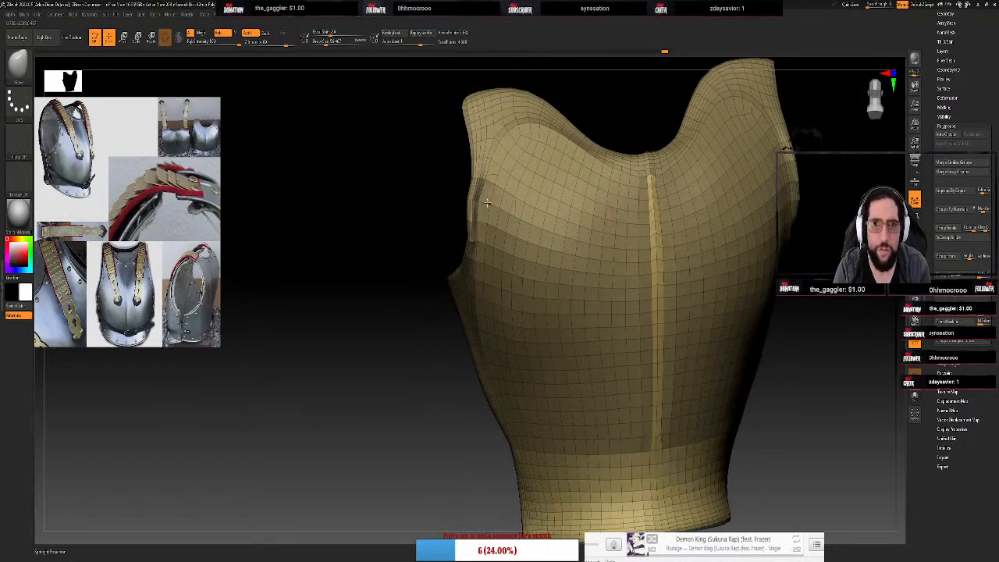
key(s)
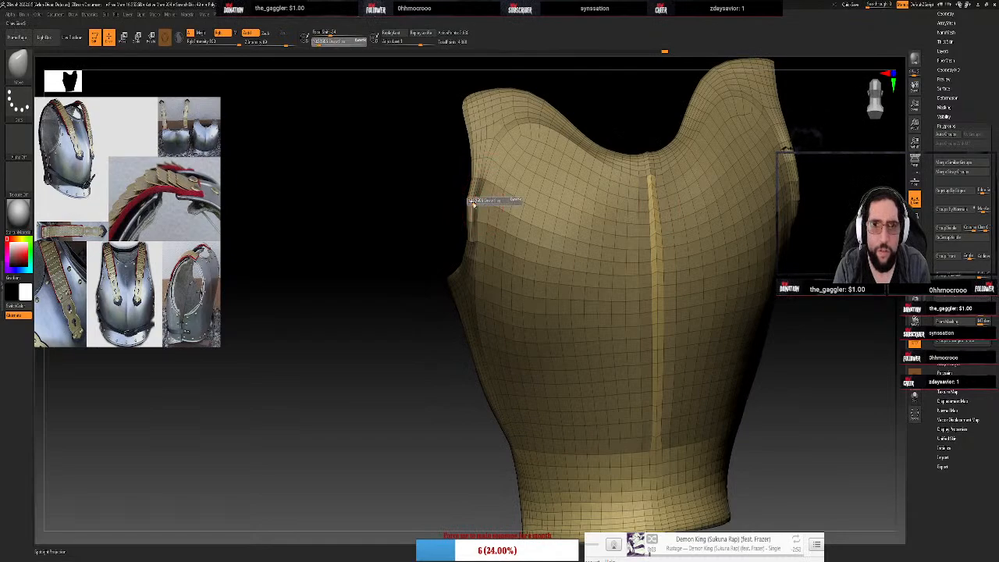
click(477, 201)
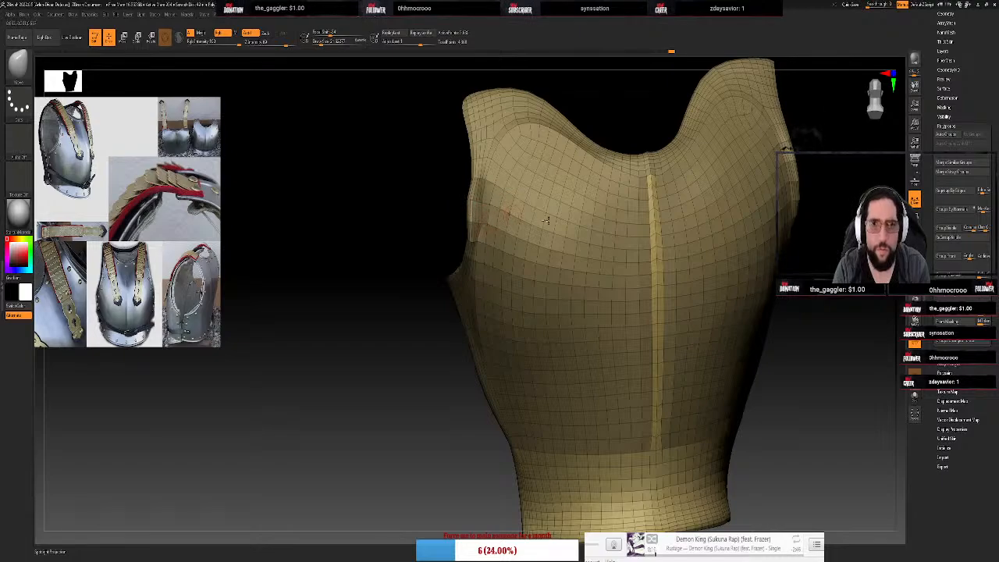
key(ctrl+z)
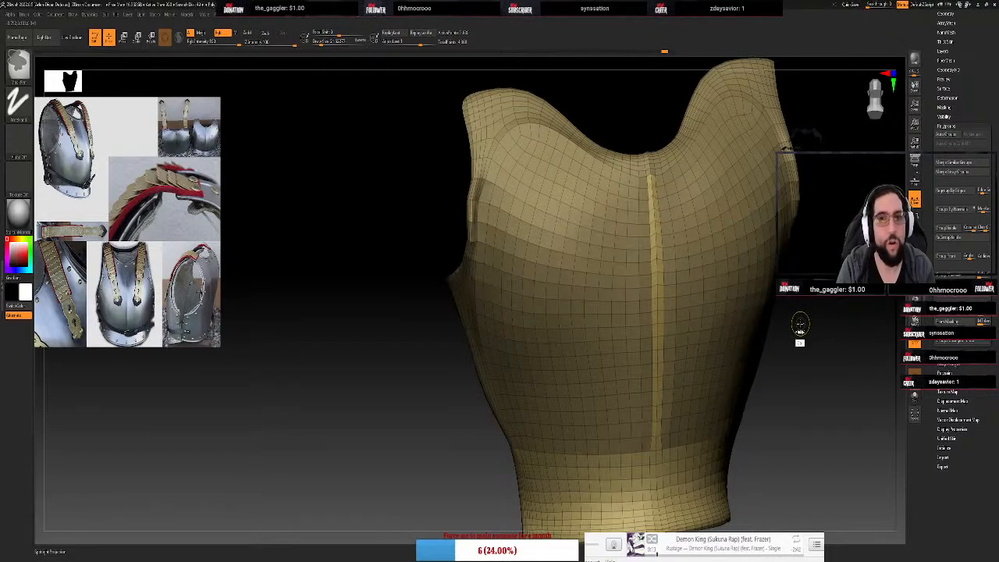
key(ctrl+z)
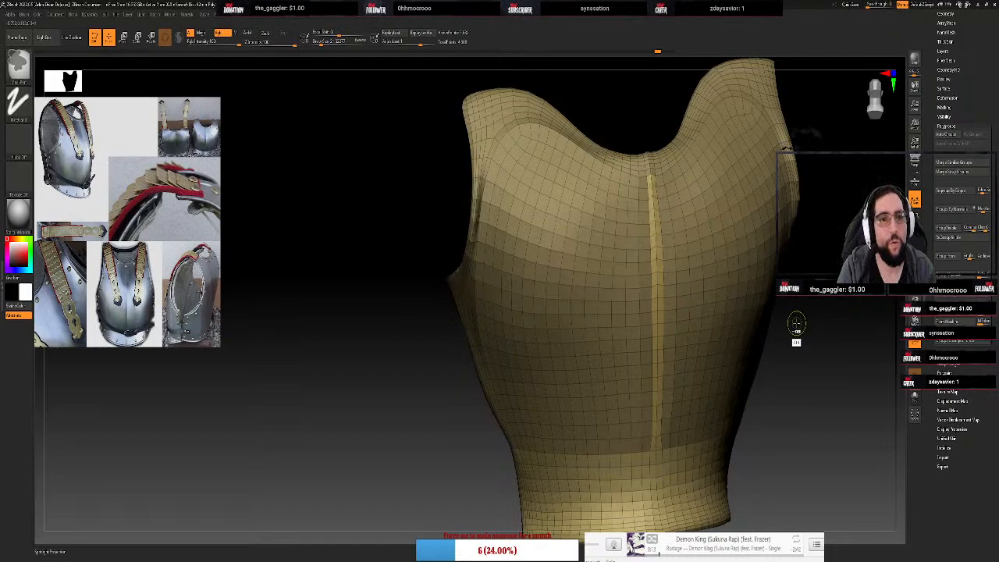
key(ctrl+z)
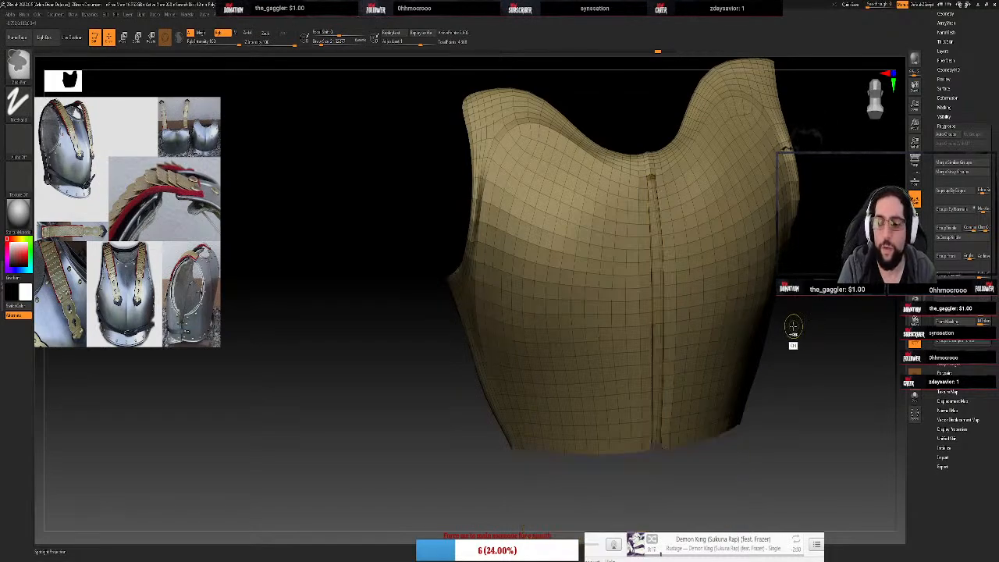
key(ctrl+shift+z)
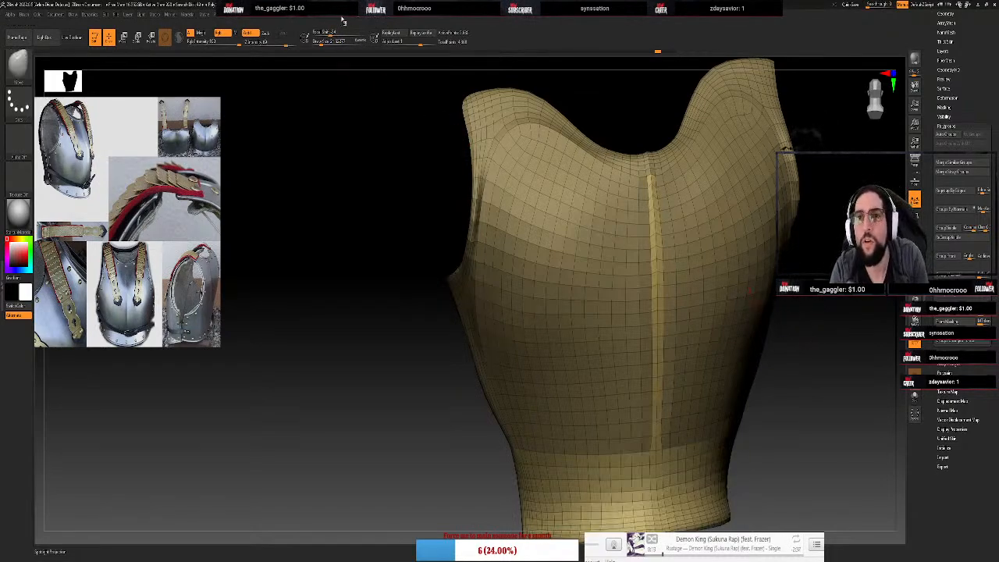
Reshape the armhole edge again with the Move brush and smooth its curve from the three-quarter view
click(343, 21)
click(345, 19)
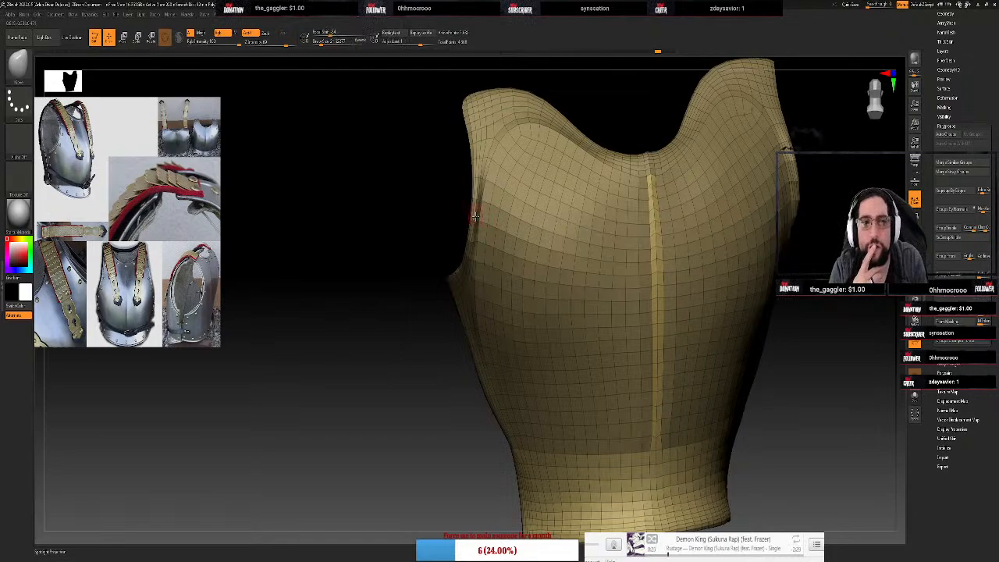
mouse_move(419, 240)
mouse_down()
mouse_move(468, 229)
mouse_move(465, 221)
mouse_up()
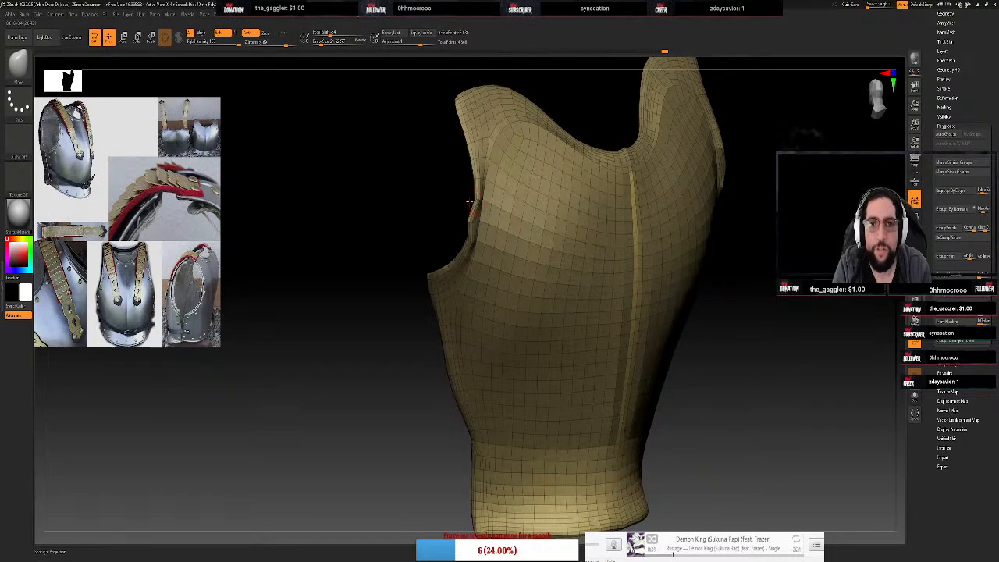
shift+drag(461, 207, 432, 216)
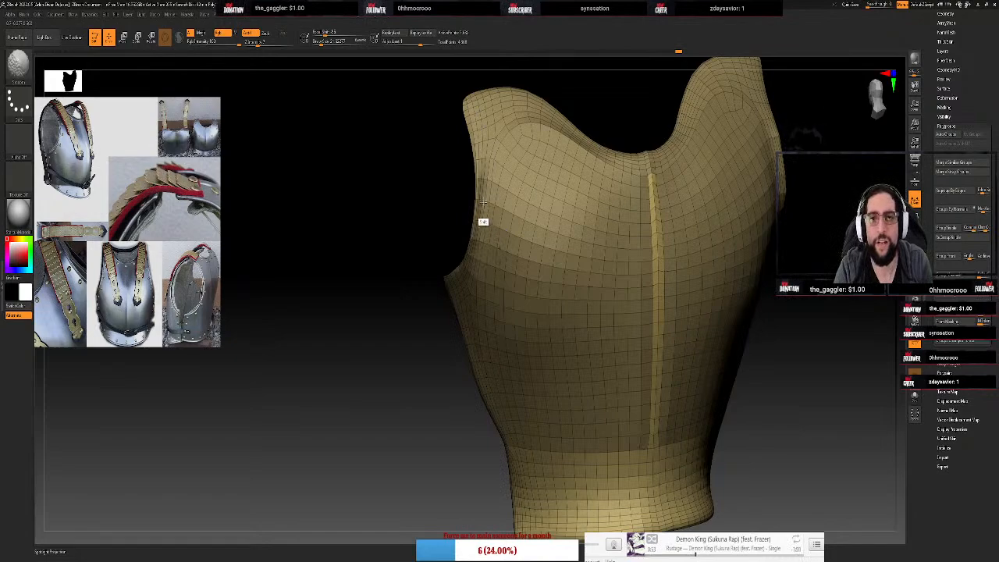
drag(431, 207, 482, 213)
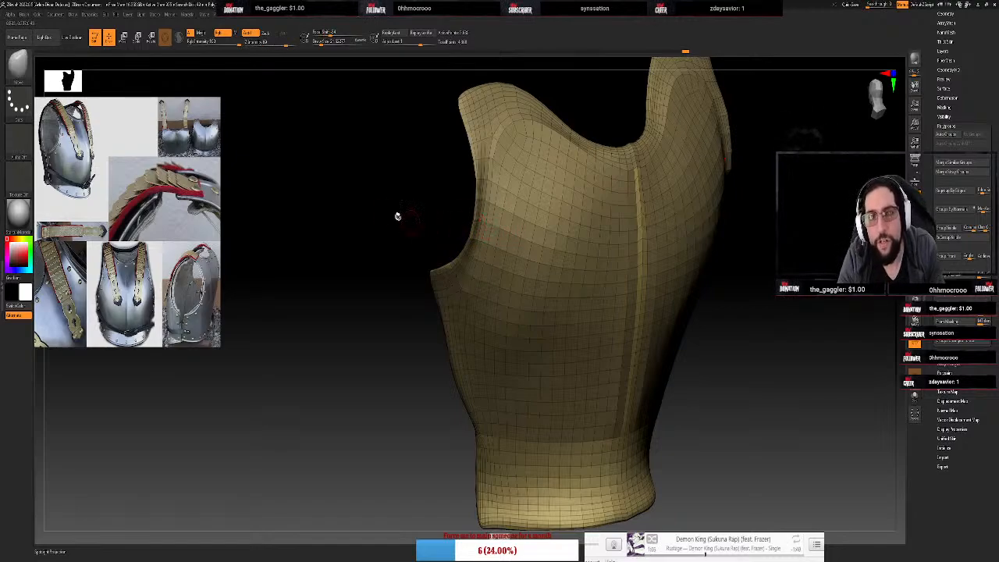
Refine the armhole rim and side of the breastplate with Move and Smooth strokes from several angles
drag(397, 216, 579, 213)
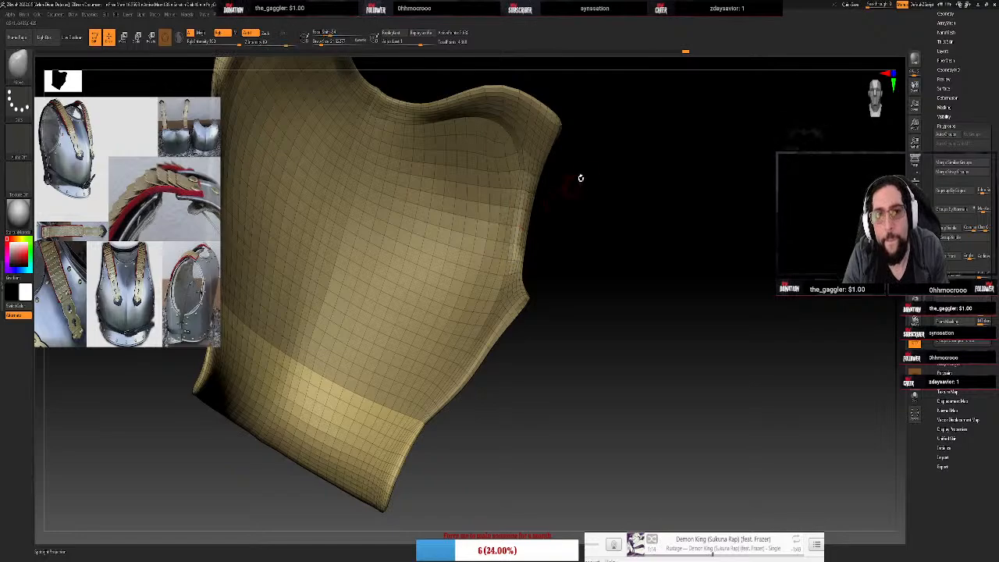
drag(580, 176, 508, 211)
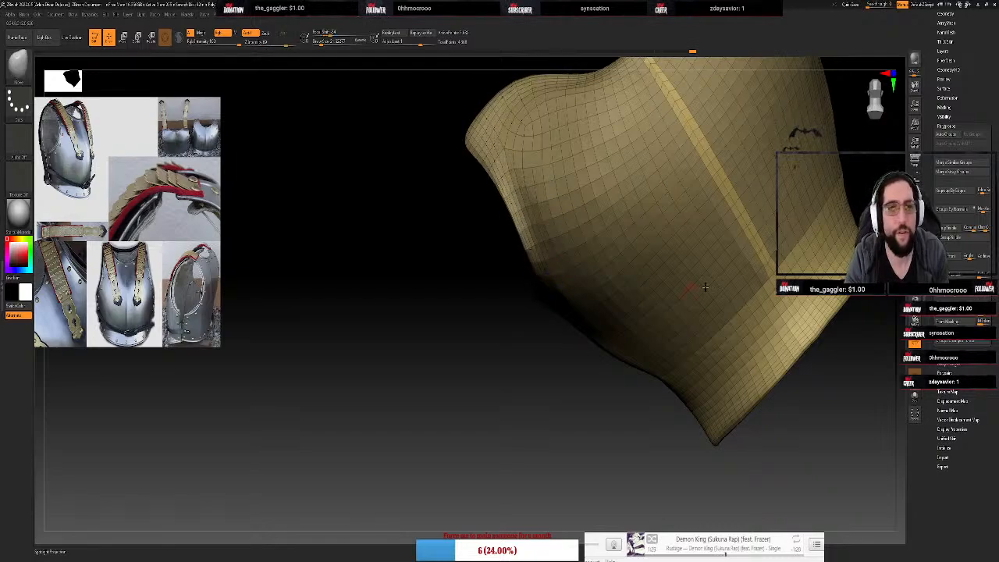
drag(858, 222, 665, 201)
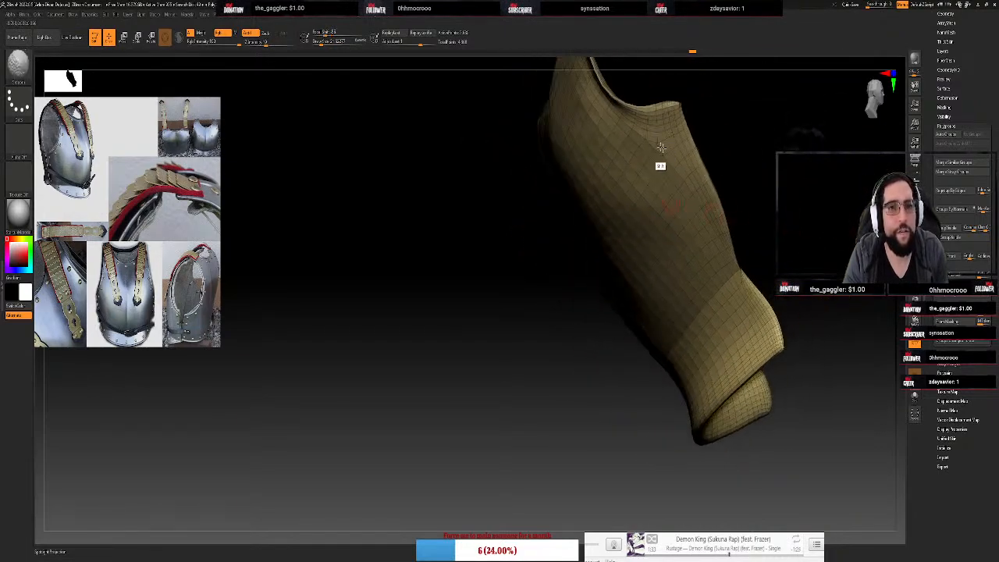
drag(725, 133, 747, 143)
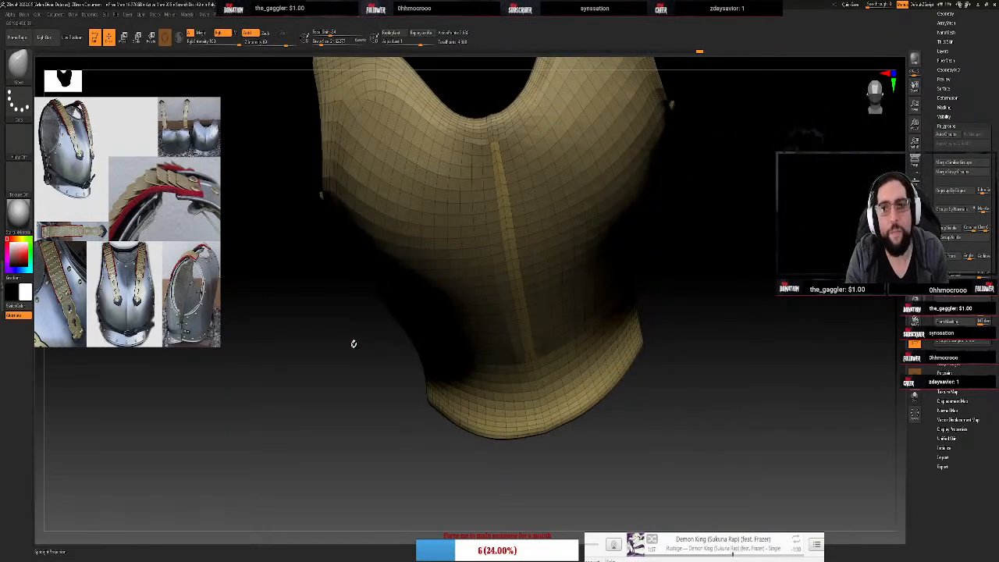
drag(351, 341, 387, 324)
Choose the ZModeler brush and open its polygon actions over the breastplate
key(space)
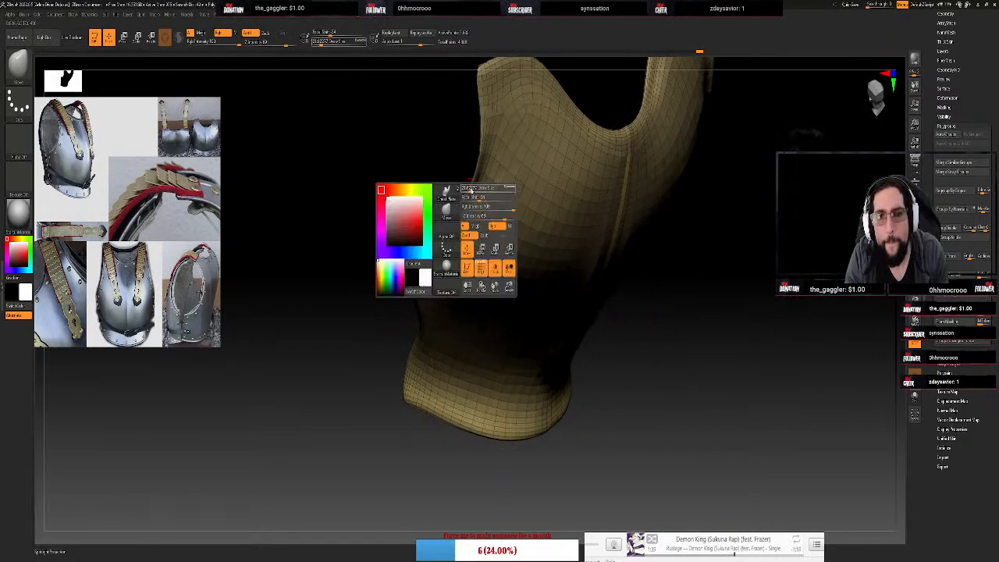
key(b)
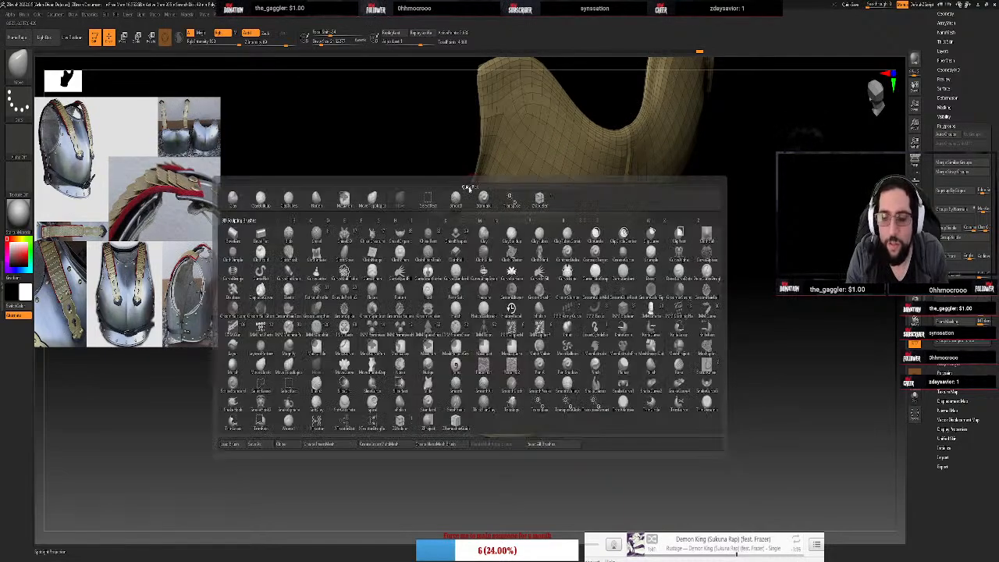
key(z)
key(m)
key(space)
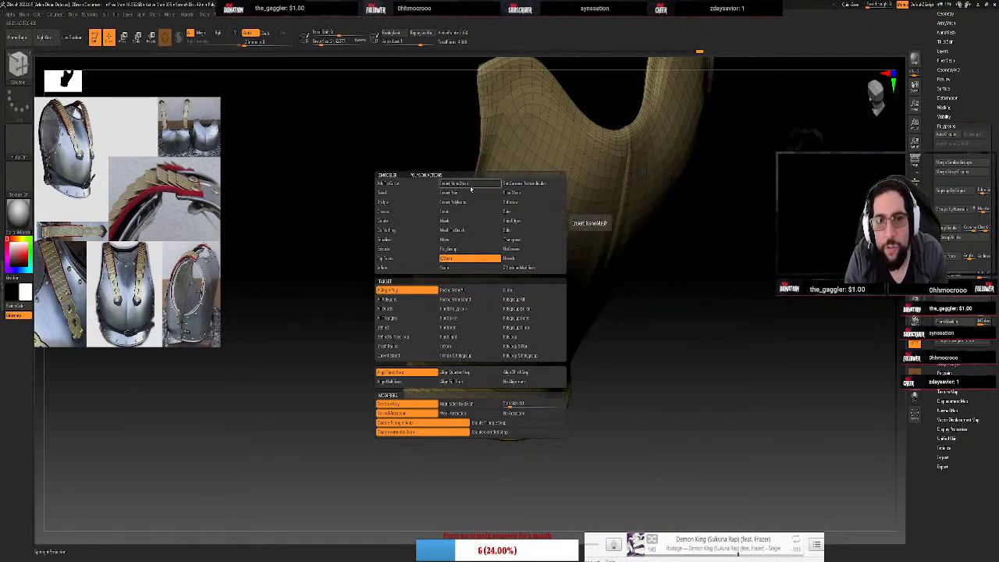
Inspect the armhole edge and ridge up close, then bring up the breastplate's subtool list
drag(444, 177, 450, 165)
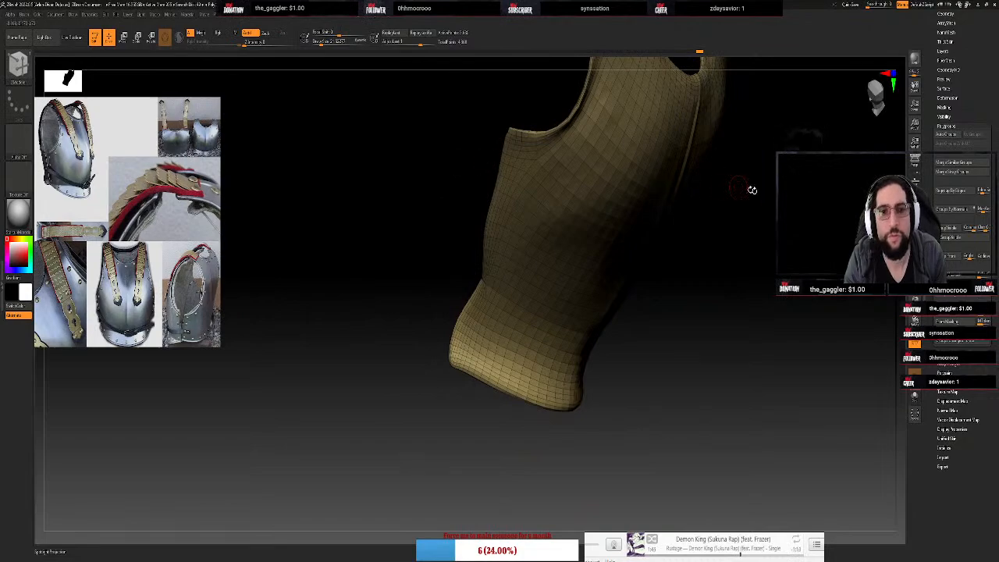
drag(747, 196, 508, 297)
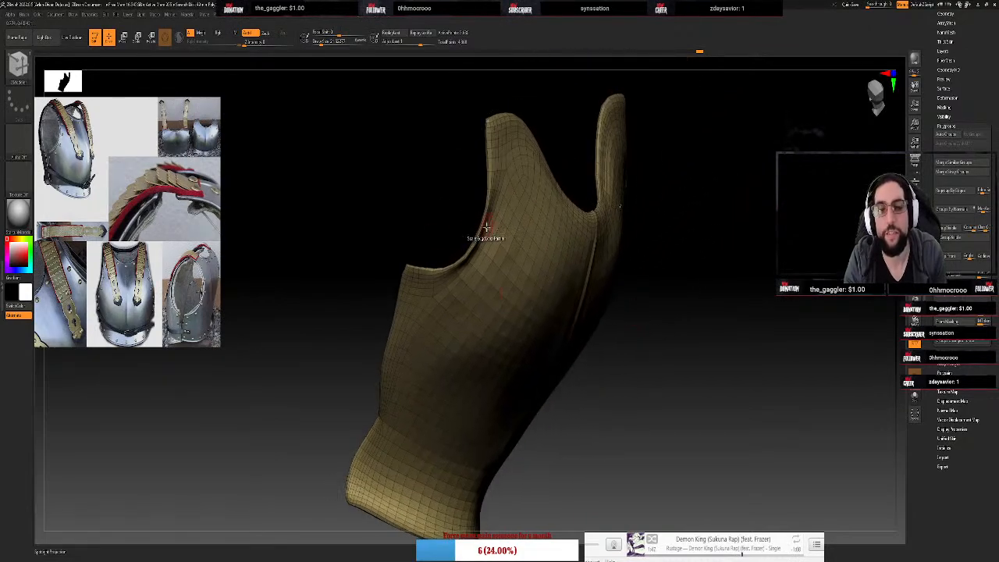
alt+drag(492, 93, 570, 345)
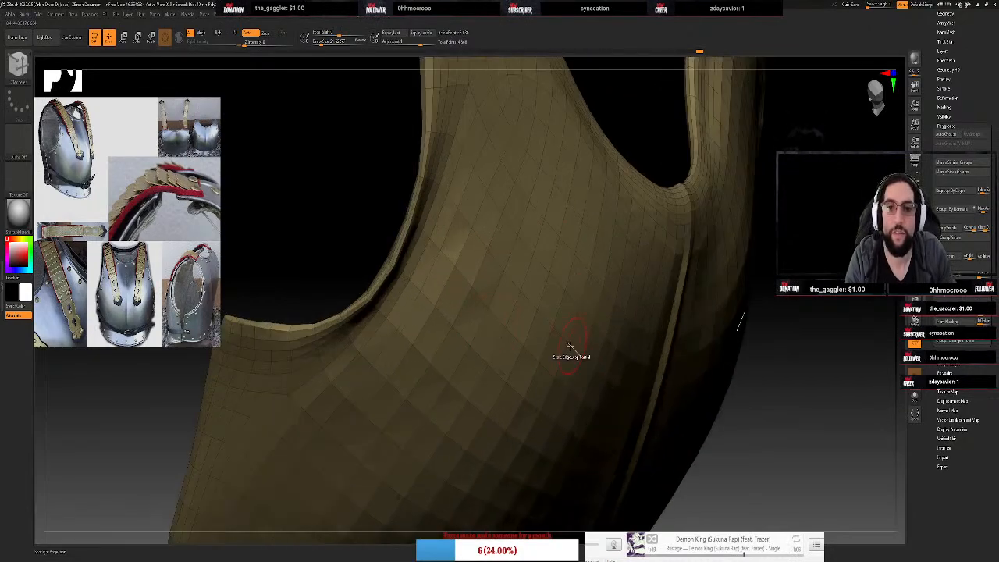
drag(365, 224, 399, 243)
drag(624, 359, 599, 288)
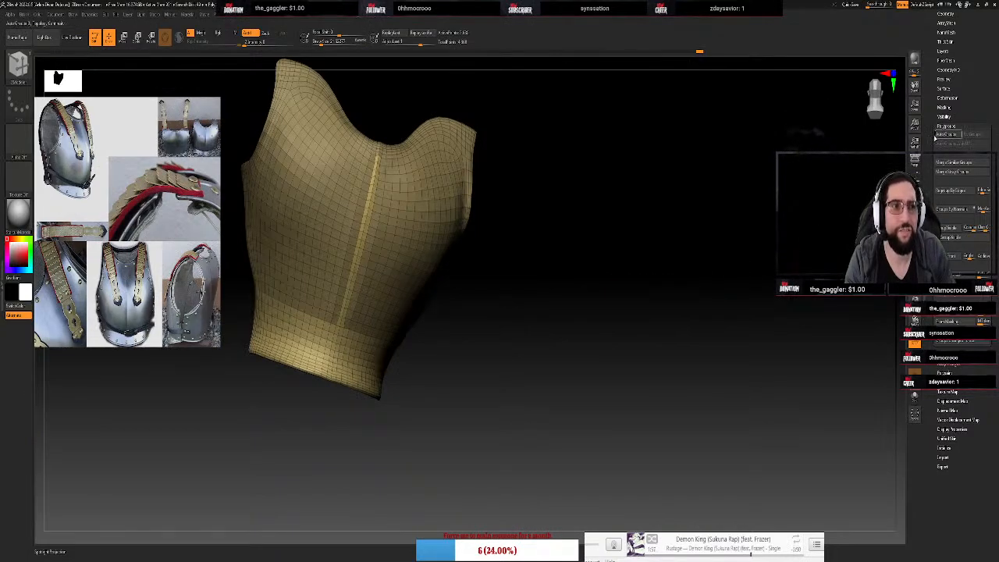
drag(947, 119, 947, 253)
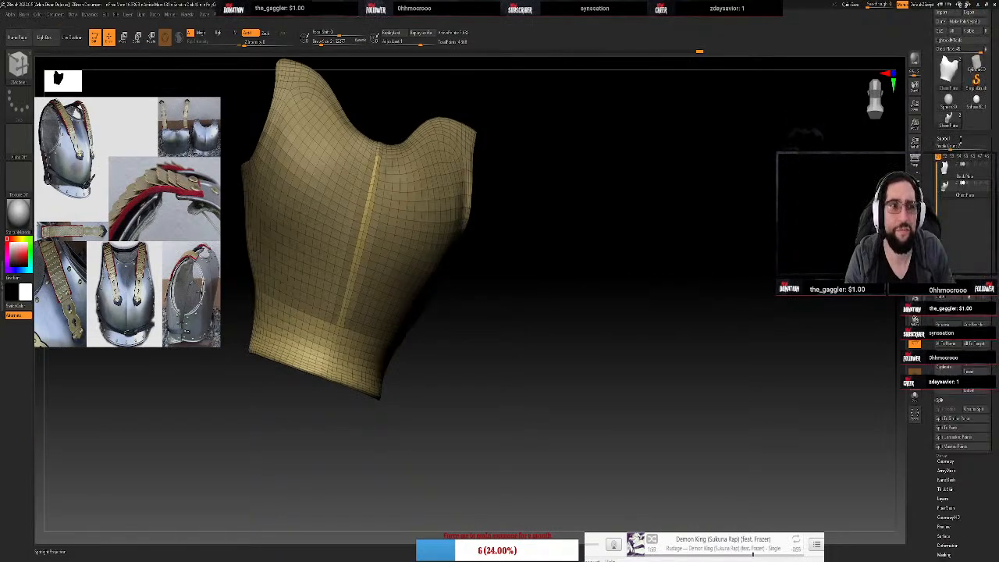
Close the subtool list and open the breastplate's geometry settings while checking the front and lower edge
drag(657, 197, 648, 207)
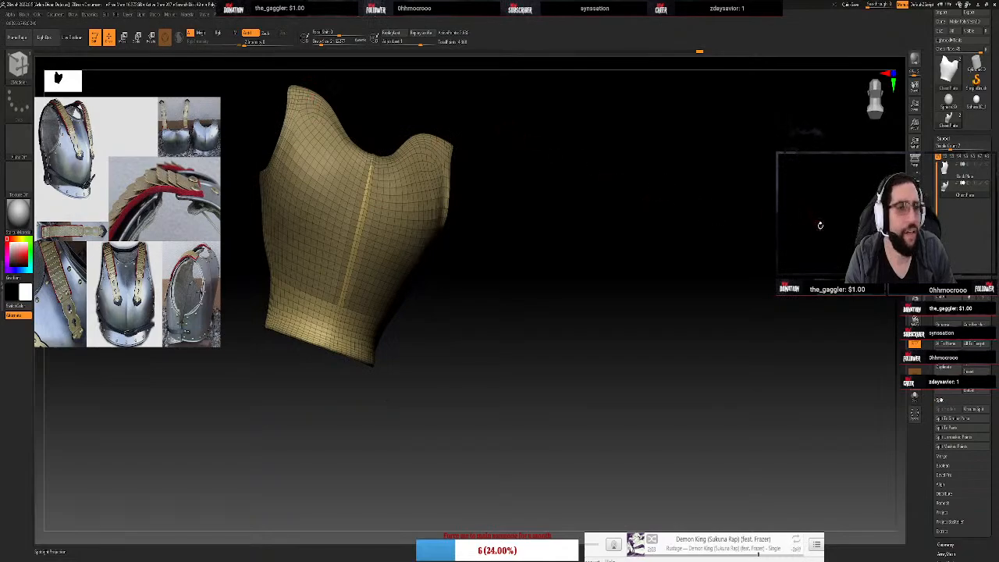
click(943, 139)
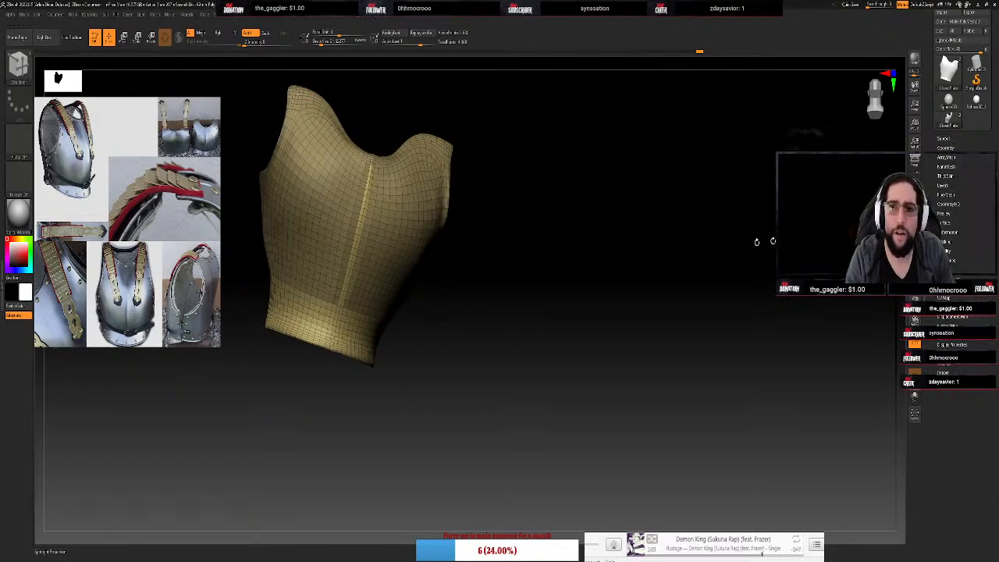
drag(667, 260, 667, 231)
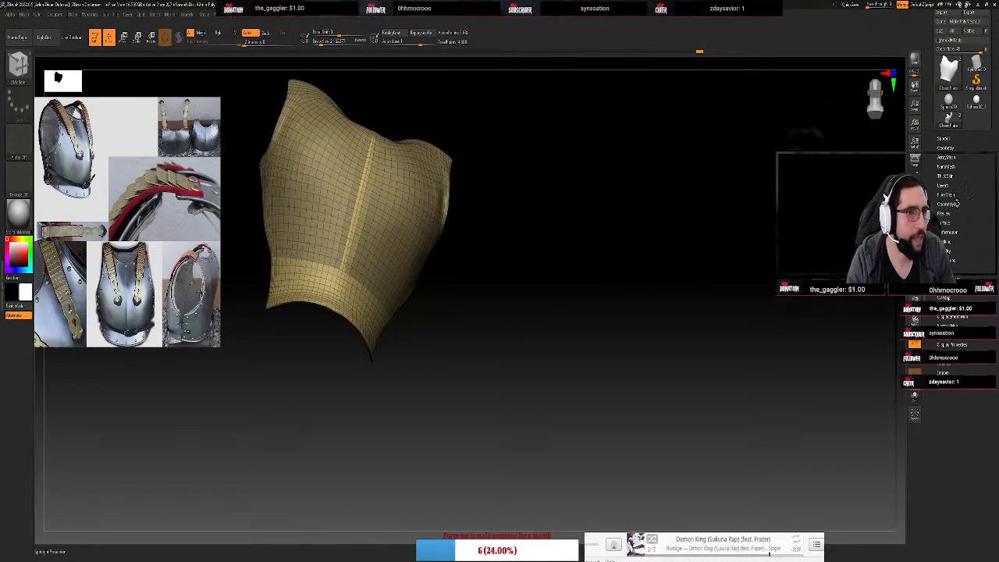
click(946, 147)
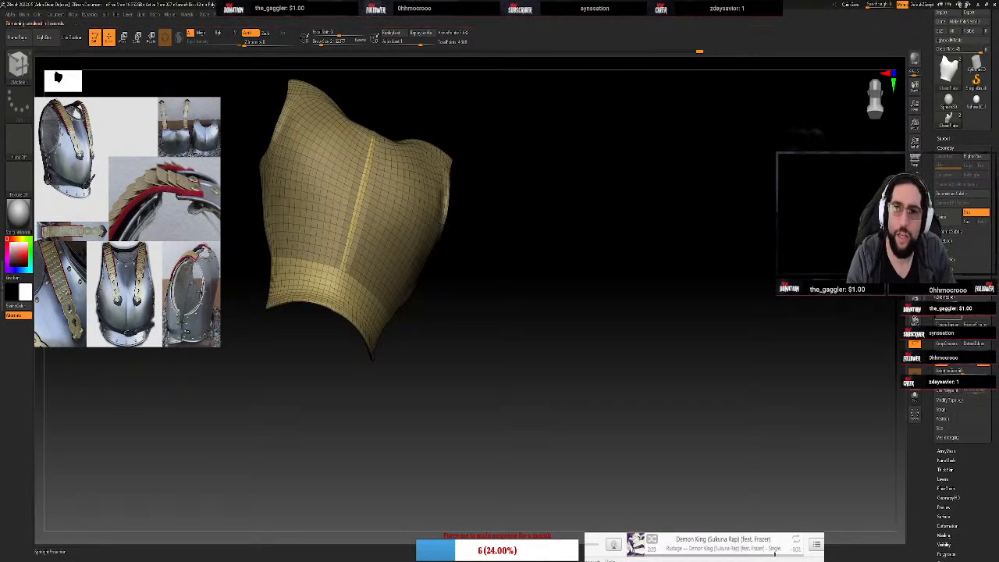
drag(541, 211, 499, 221)
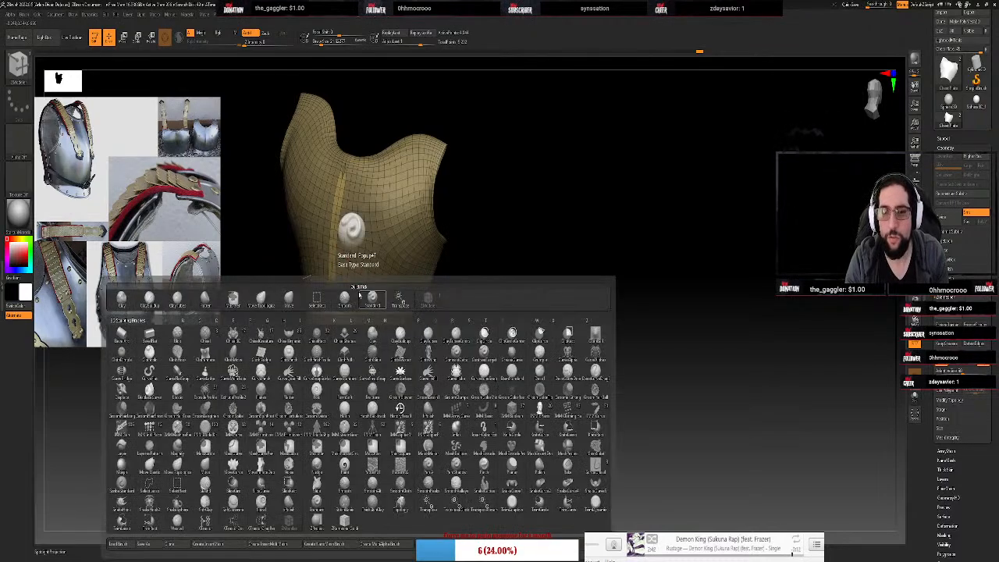
Choose the Inflat brush and enlarge its draw size for broad strokes on the chest
key(b)
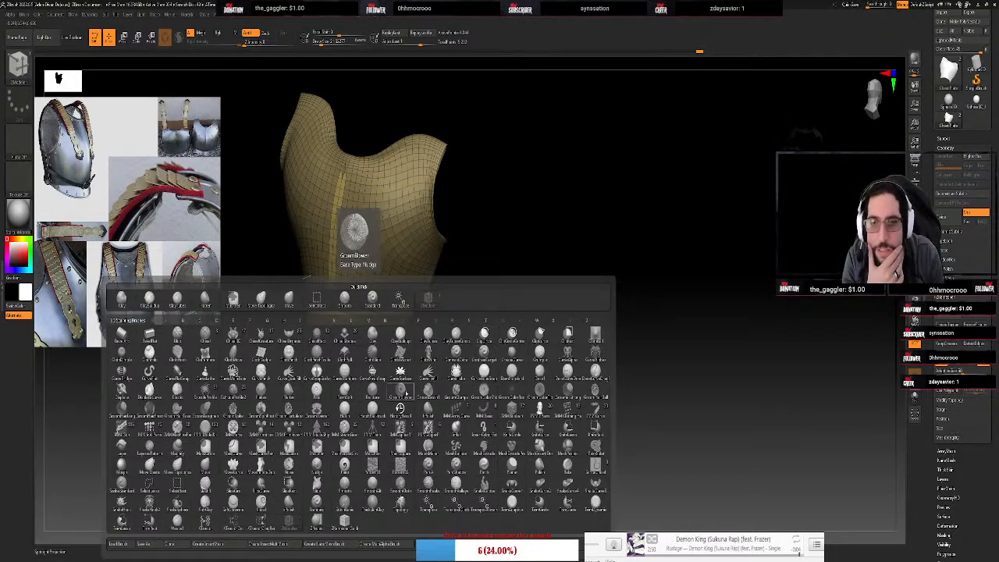
click(456, 428)
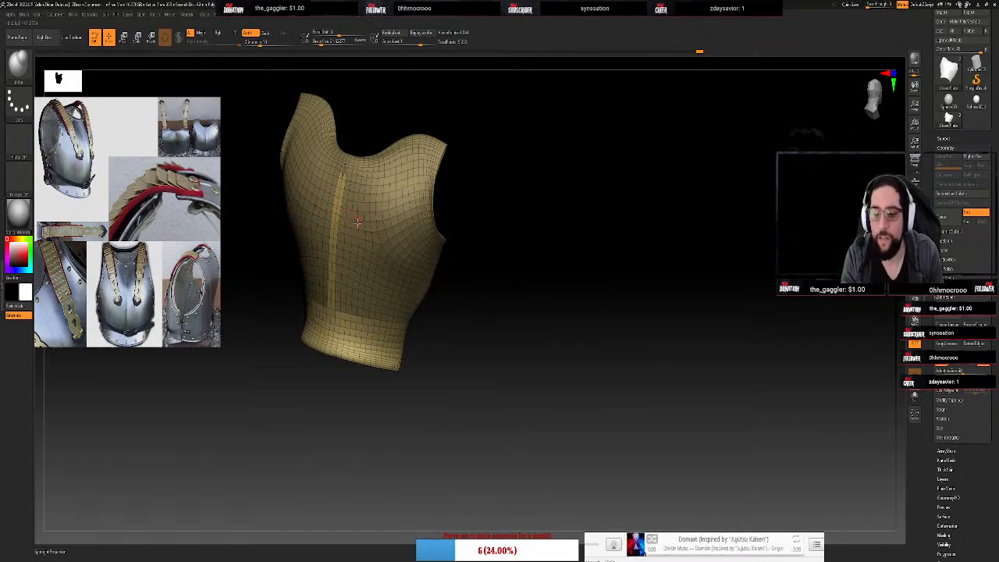
key(s)
drag(353, 231, 371, 234)
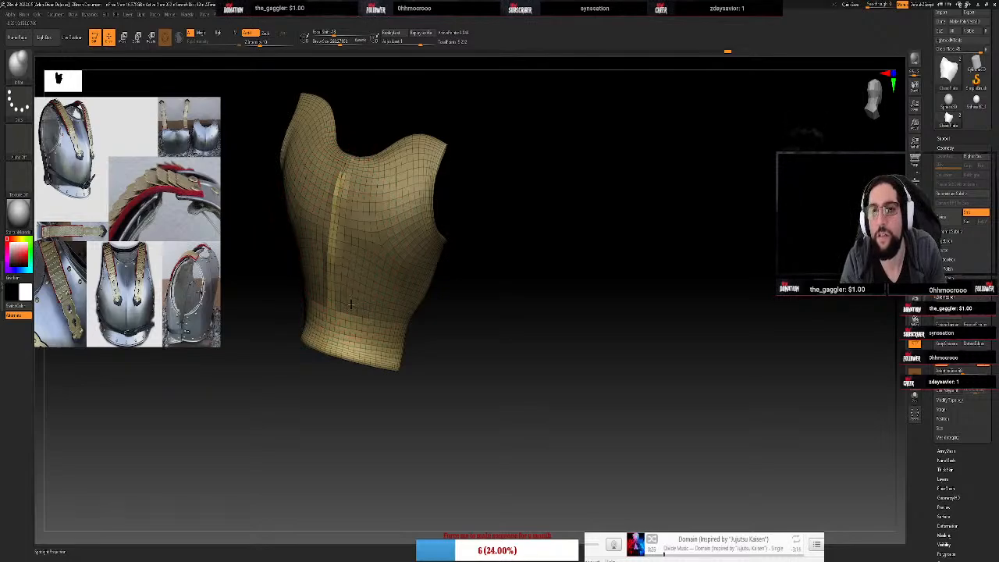
Try to inflate the chest area above the waist band with broad Inflat strokes
drag(306, 303, 411, 337)
mouse_move(401, 300)
mouse_down()
mouse_move(389, 286)
mouse_move(371, 296)
mouse_move(347, 240)
mouse_move(345, 255)
mouse_up()
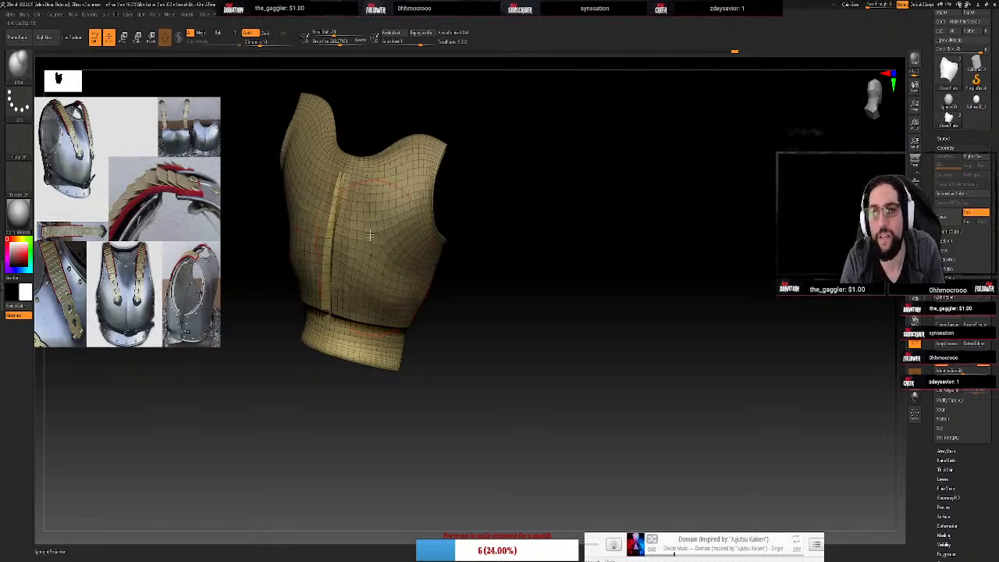
drag(355, 169, 349, 157)
key(ctrl)
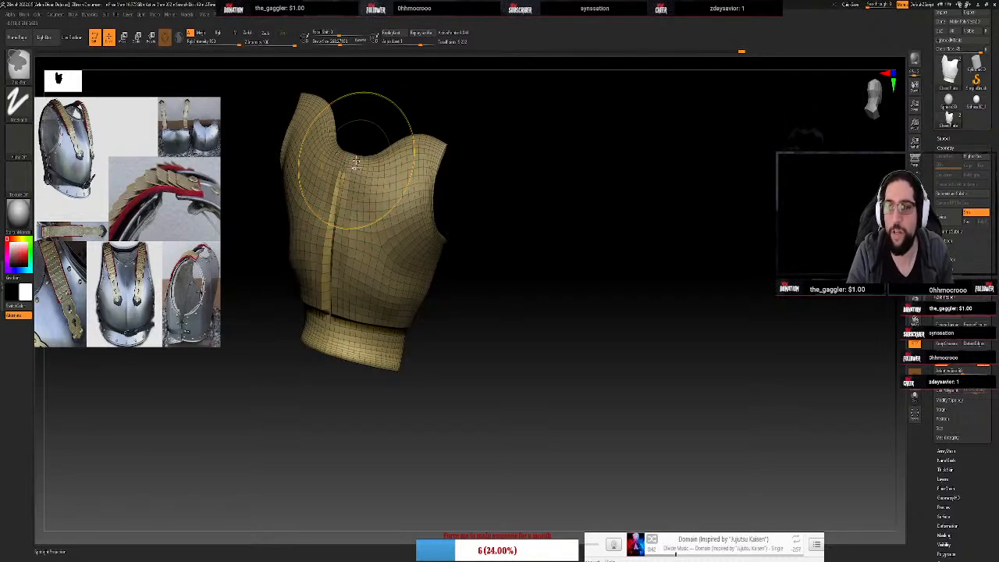
key(ctrl+z)
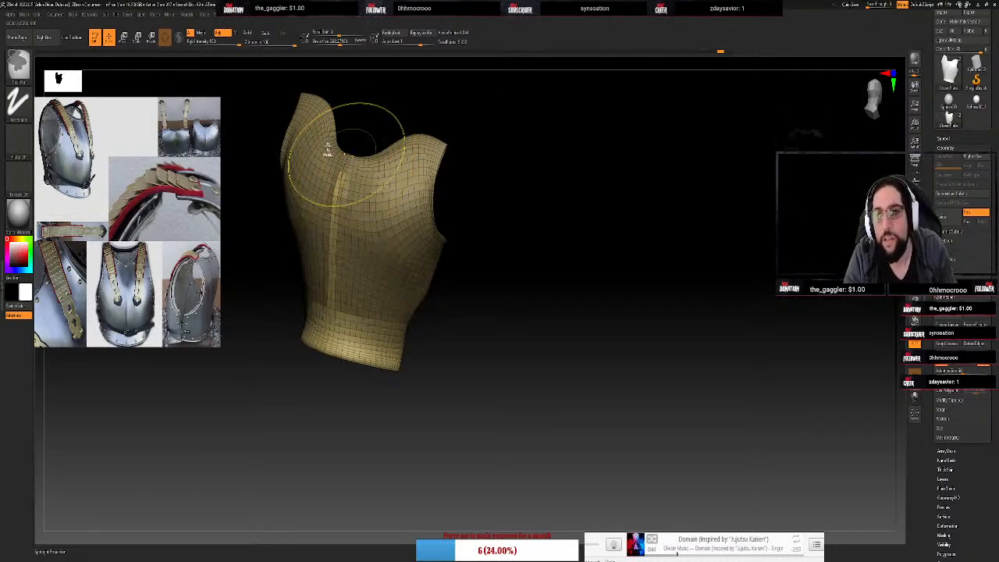
Turn off masking by polygroups in the Inflat brush's auto-masking settings
click(28, 16)
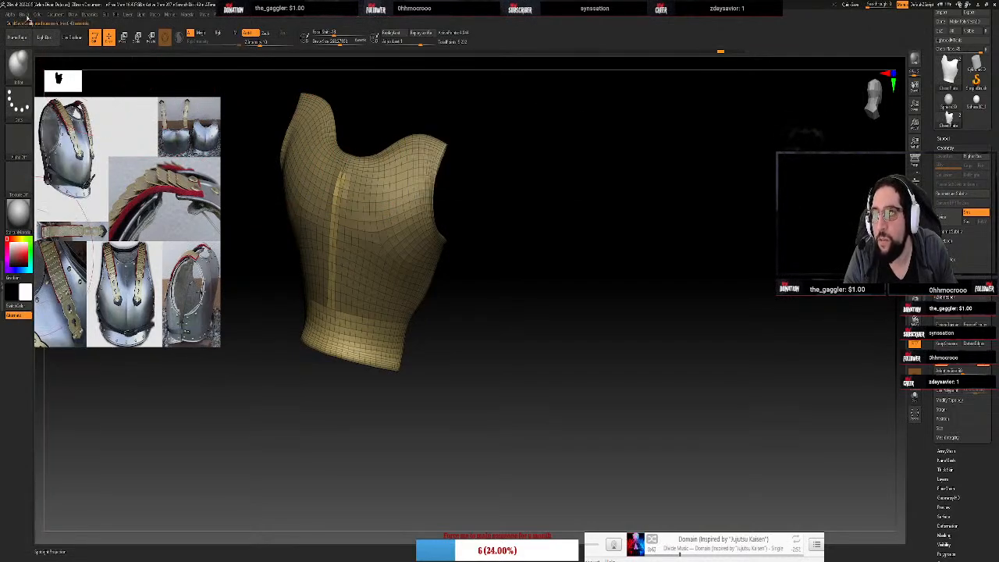
click(27, 17)
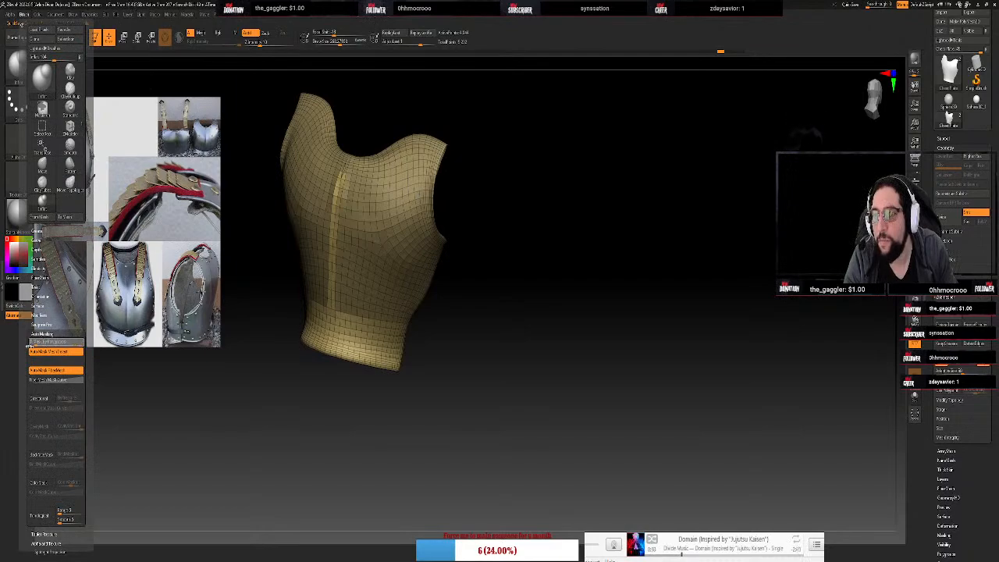
click(26, 16)
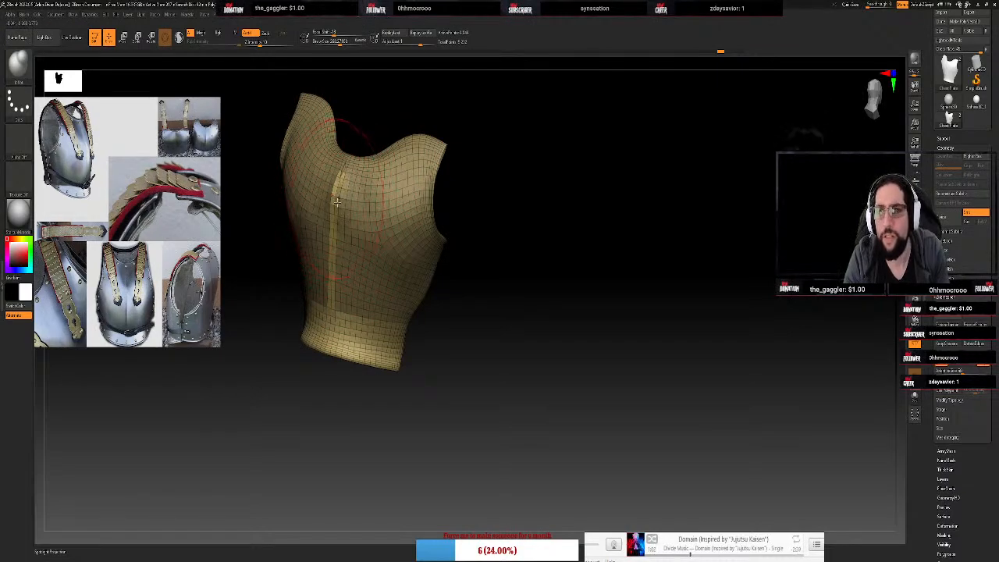
Inflate the chest and belly from the central ridge out to both sides, smoothing the surface between strokes
drag(334, 213, 331, 312)
mouse_move(336, 275)
shift+mouse_down()
mouse_move(339, 190)
mouse_move(334, 305)
mouse_move(346, 196)
mouse_move(350, 290)
mouse_move(387, 304)
mouse_move(352, 313)
mouse_move(398, 332)
mouse_move(348, 289)
mouse_move(387, 269)
mouse_move(396, 295)
mouse_move(413, 272)
shift+mouse_up()
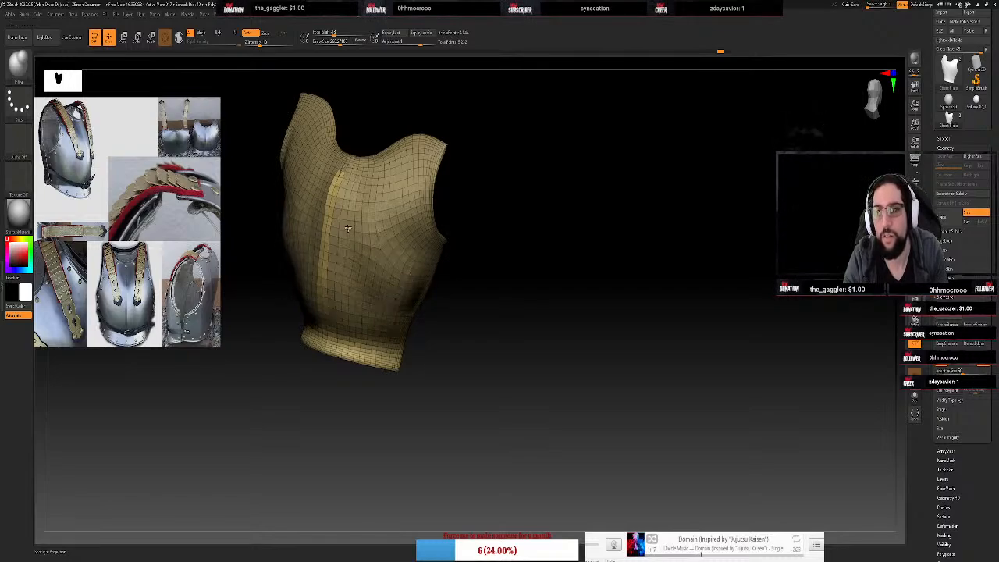
drag(332, 205, 334, 201)
mouse_move(317, 130)
mouse_down()
mouse_move(286, 156)
mouse_move(290, 212)
mouse_up()
drag(412, 242, 402, 215)
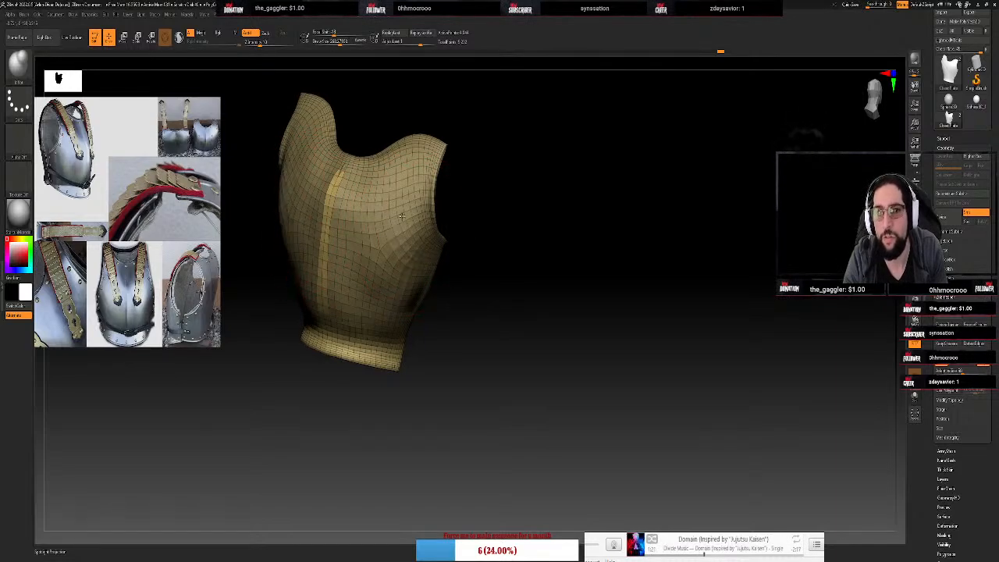
mouse_move(395, 176)
mouse_down()
mouse_move(396, 195)
mouse_move(361, 186)
mouse_up()
mouse_move(299, 173)
mouse_down()
mouse_move(312, 234)
mouse_move(394, 322)
mouse_move(362, 316)
mouse_move(383, 335)
mouse_move(311, 312)
mouse_up()
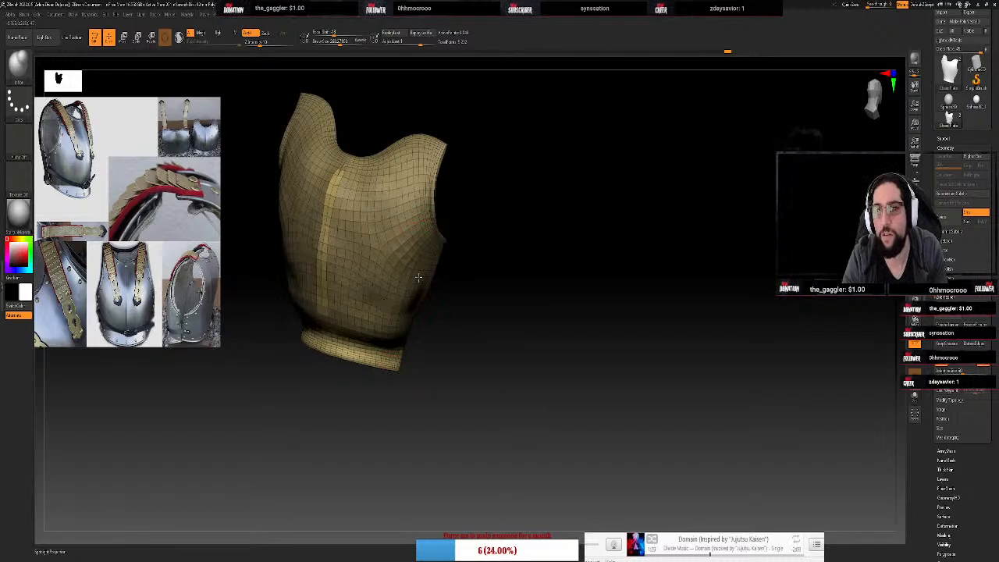
shift+drag(403, 291, 374, 292)
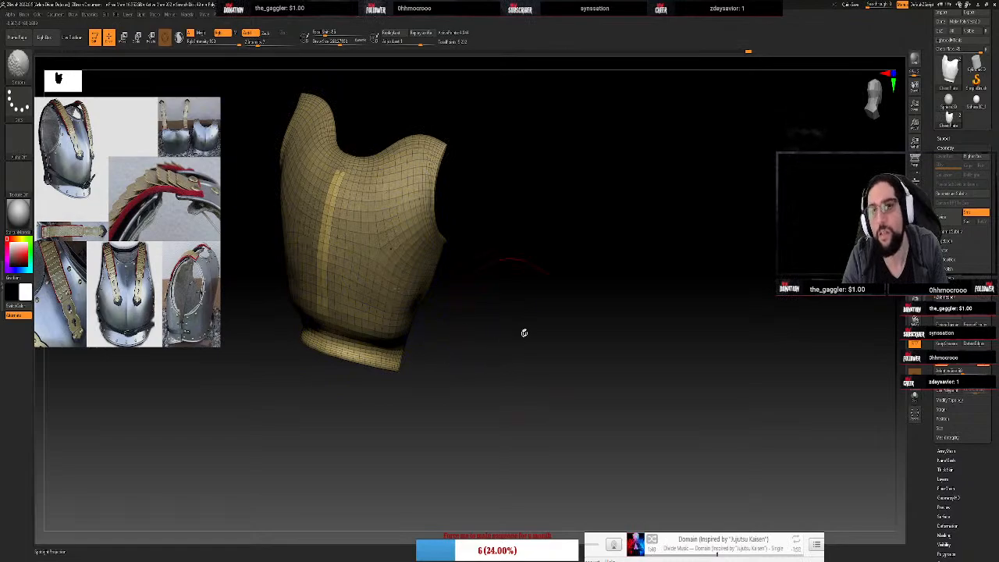
Refine and smooth the breastplate's side edges below the armholes from side and back views
drag(523, 330, 515, 257)
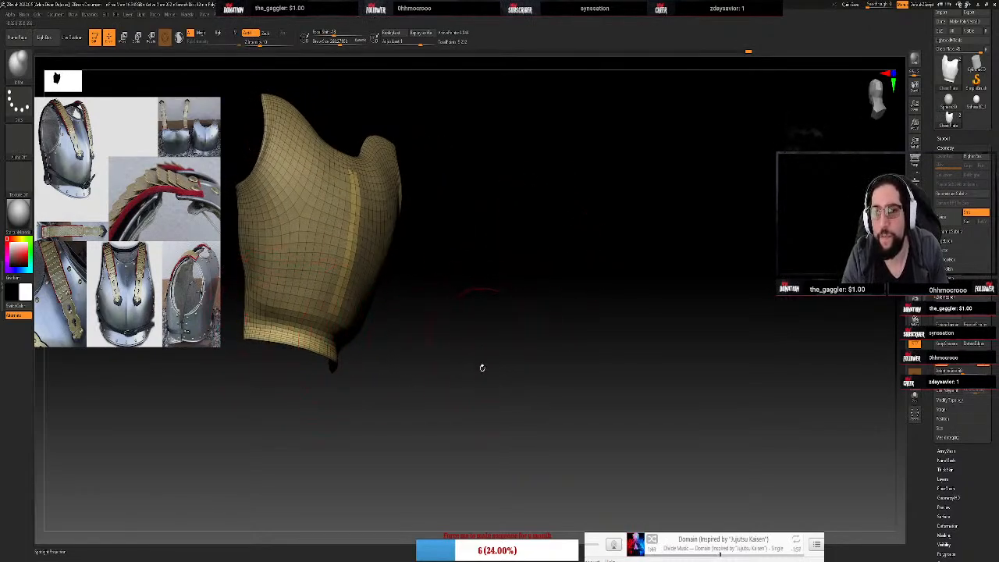
drag(450, 371, 464, 383)
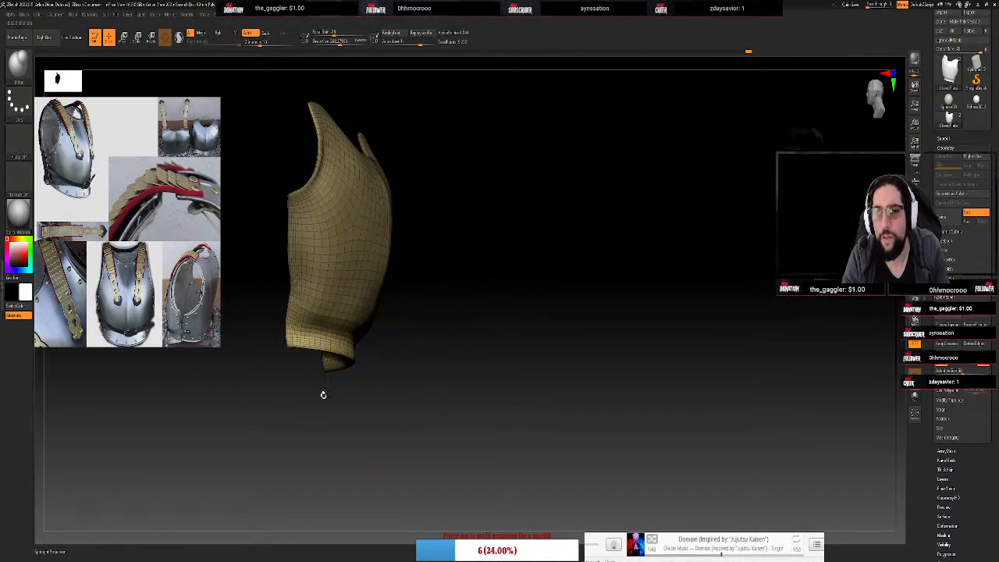
drag(495, 330, 410, 295)
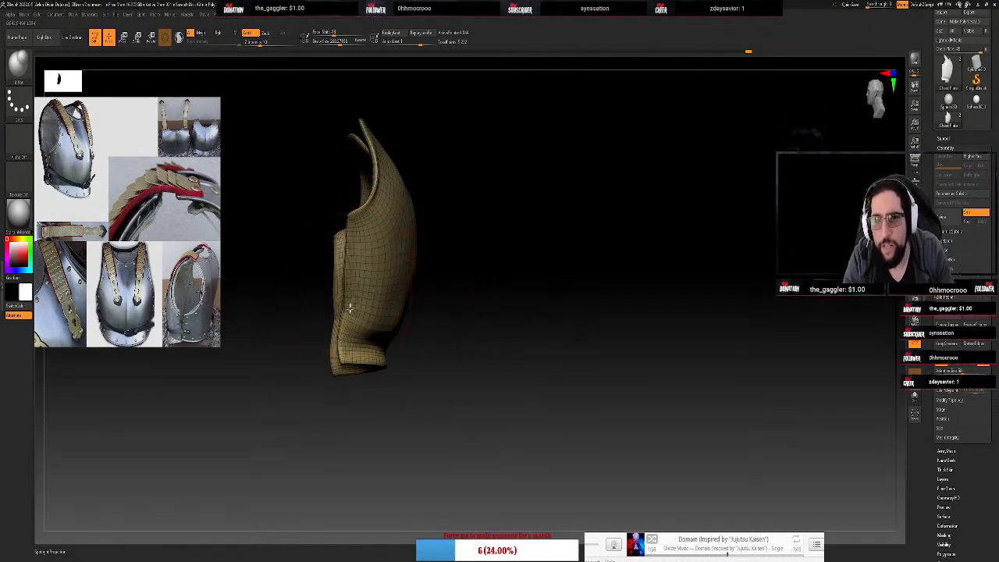
drag(489, 227, 386, 263)
drag(471, 208, 361, 222)
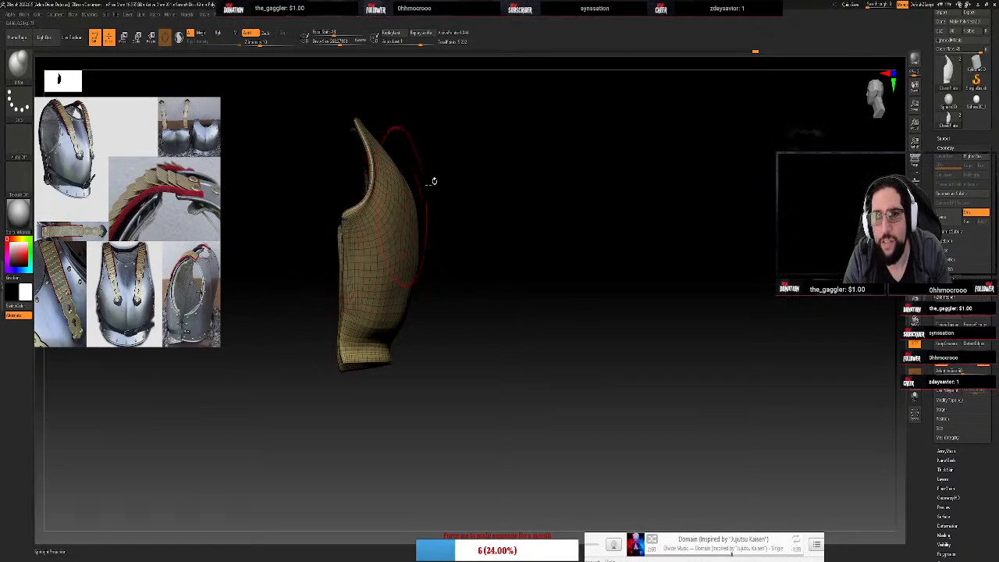
drag(432, 179, 507, 172)
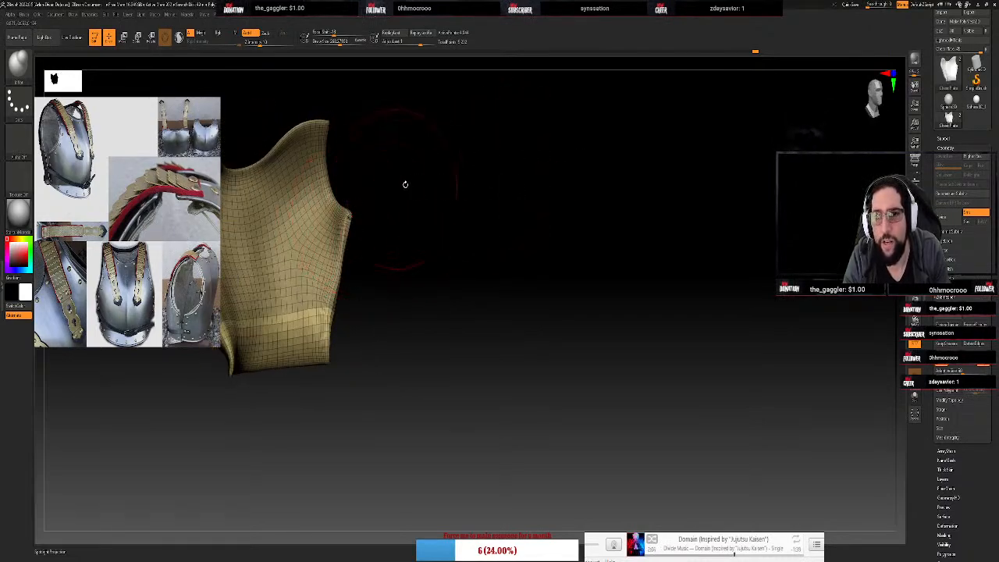
drag(406, 184, 357, 212)
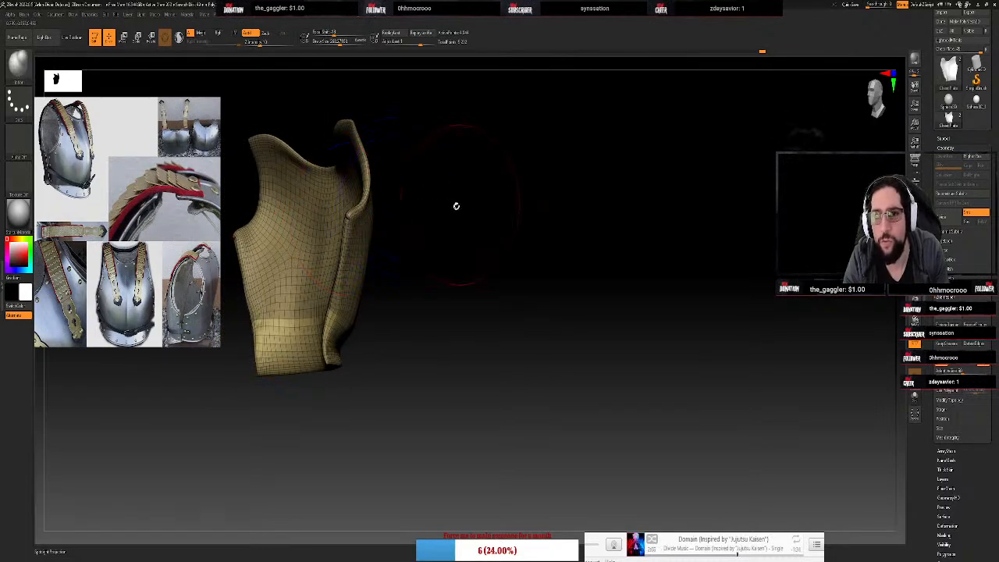
drag(456, 205, 366, 234)
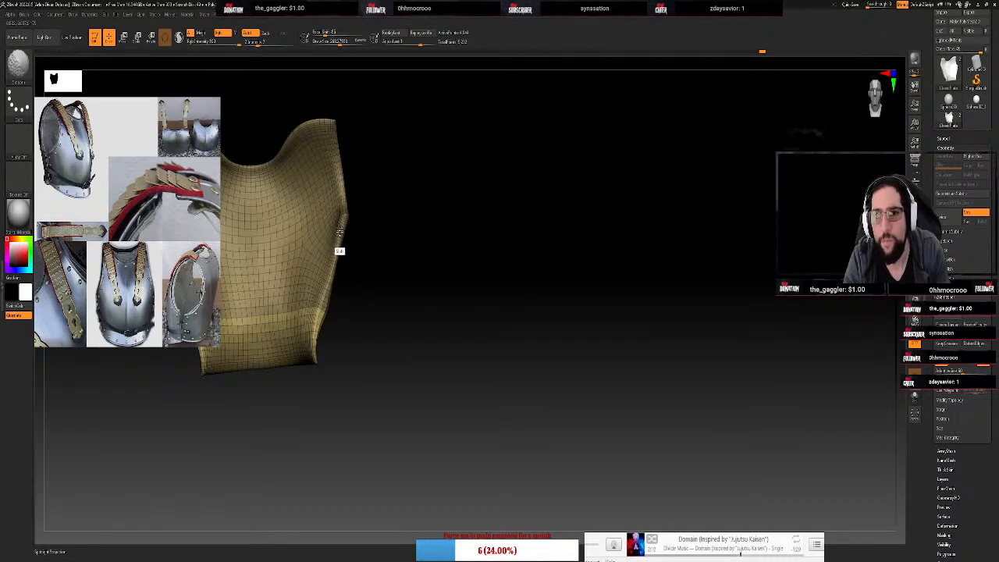
mouse_move(432, 178)
mouse_down()
mouse_move(409, 165)
mouse_move(350, 234)
mouse_up()
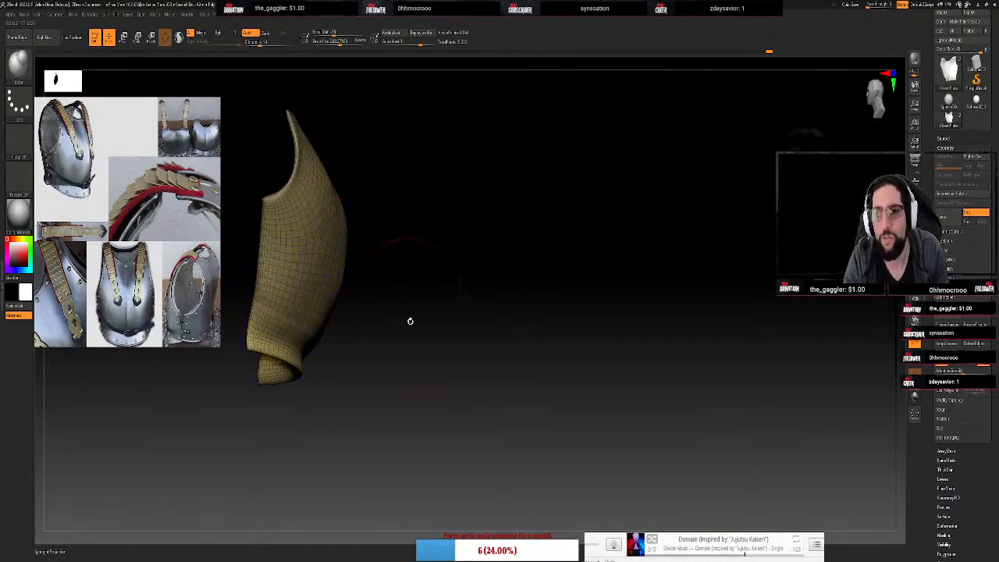
mouse_move(408, 319)
mouse_down()
mouse_move(433, 300)
mouse_move(453, 317)
mouse_move(256, 317)
mouse_up()
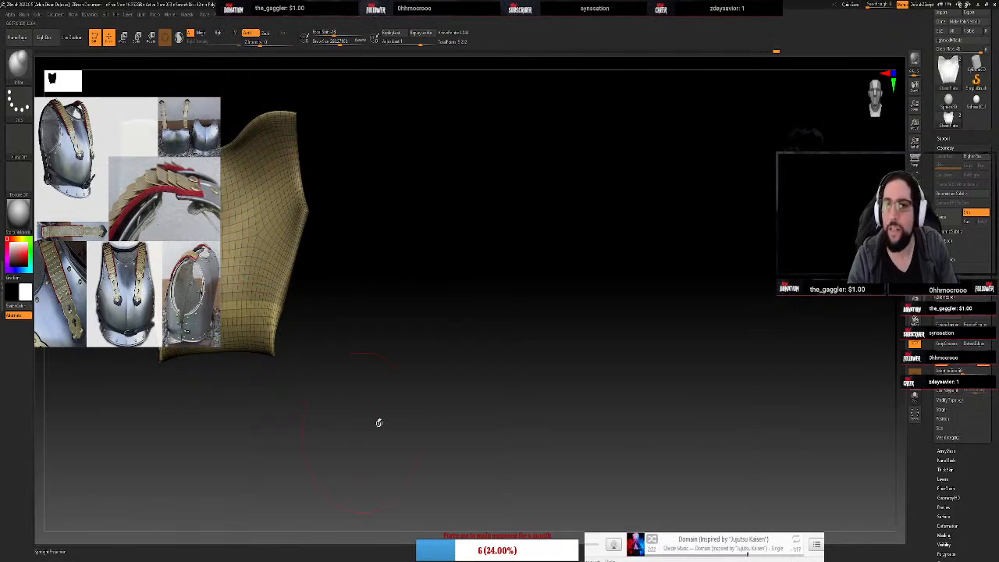
Compare the breastplate's overall shape with the armor references from front, side and back views
mouse_move(396, 354)
mouse_down()
mouse_move(600, 396)
mouse_move(569, 292)
mouse_move(608, 312)
mouse_move(624, 306)
mouse_move(679, 411)
mouse_move(683, 382)
mouse_move(680, 396)
mouse_up()
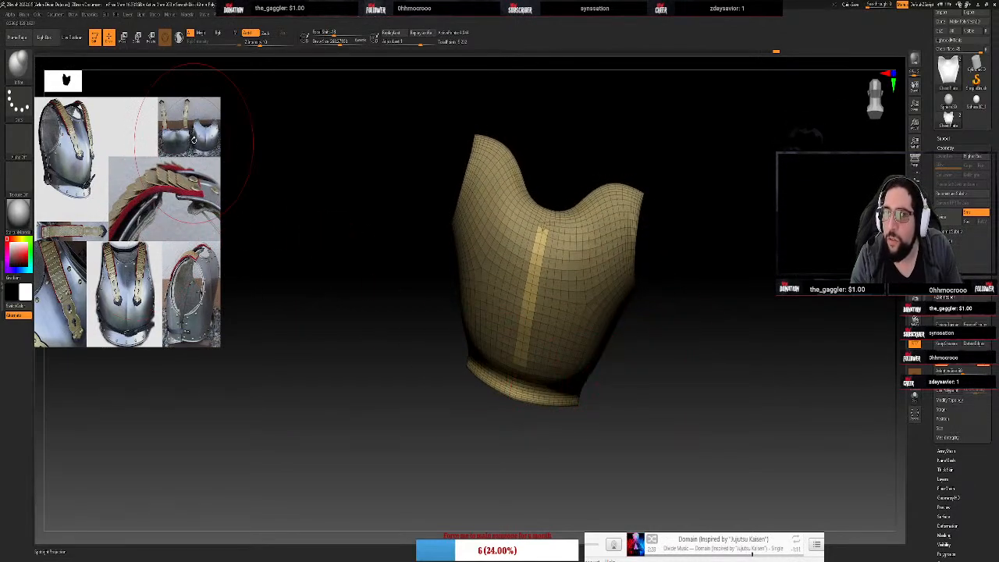
scroll(195, 137, up, 4)
scroll(196, 136, down, 3)
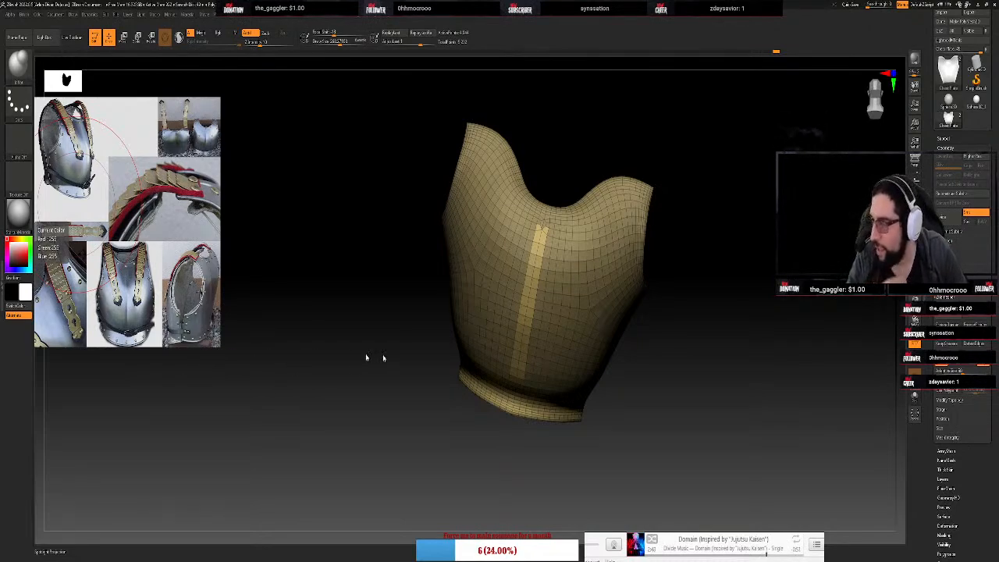
drag(654, 423, 632, 405)
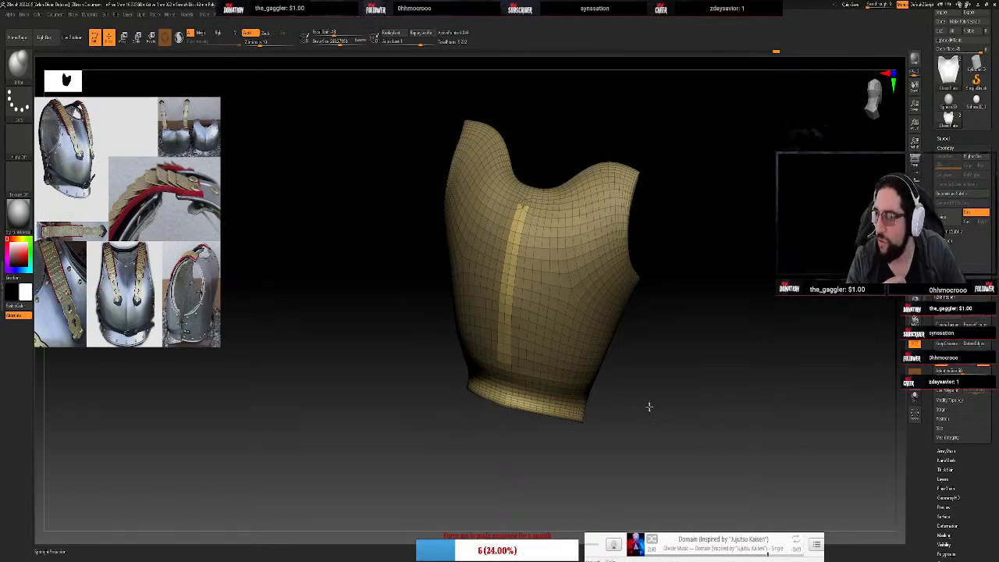
mouse_move(650, 407)
mouse_down()
mouse_move(667, 412)
mouse_move(631, 341)
mouse_up()
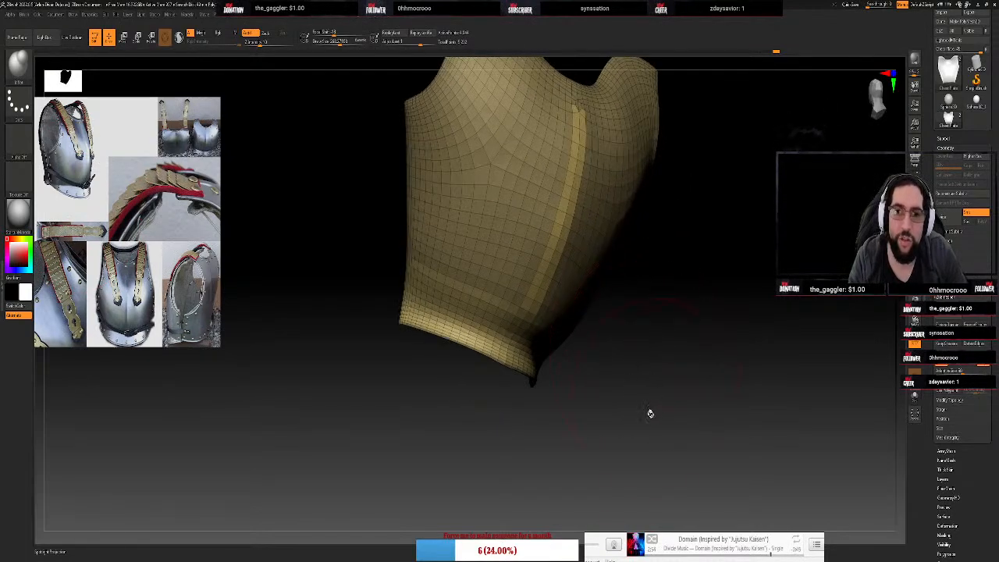
alt+drag(645, 407, 689, 333)
click(878, 100)
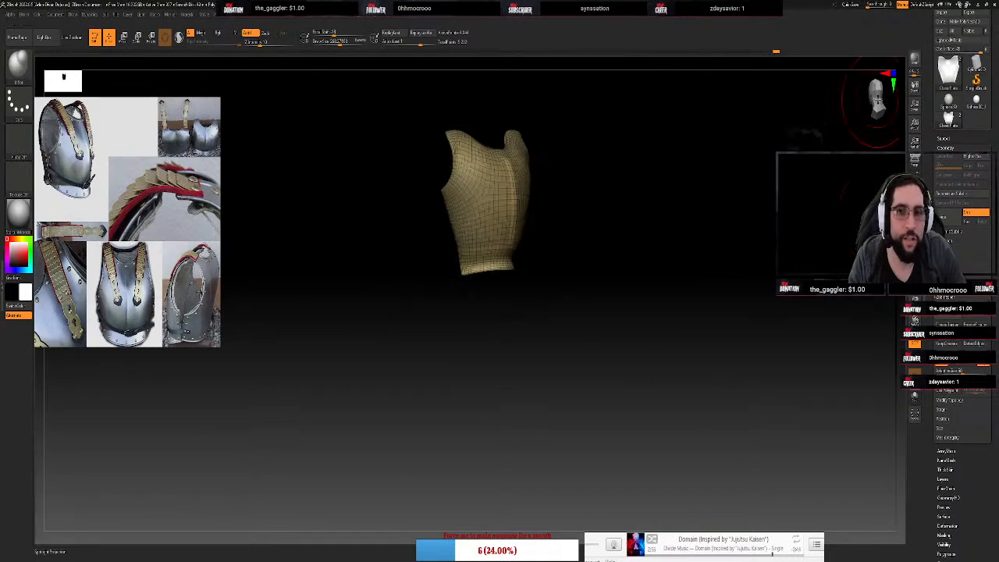
click(878, 100)
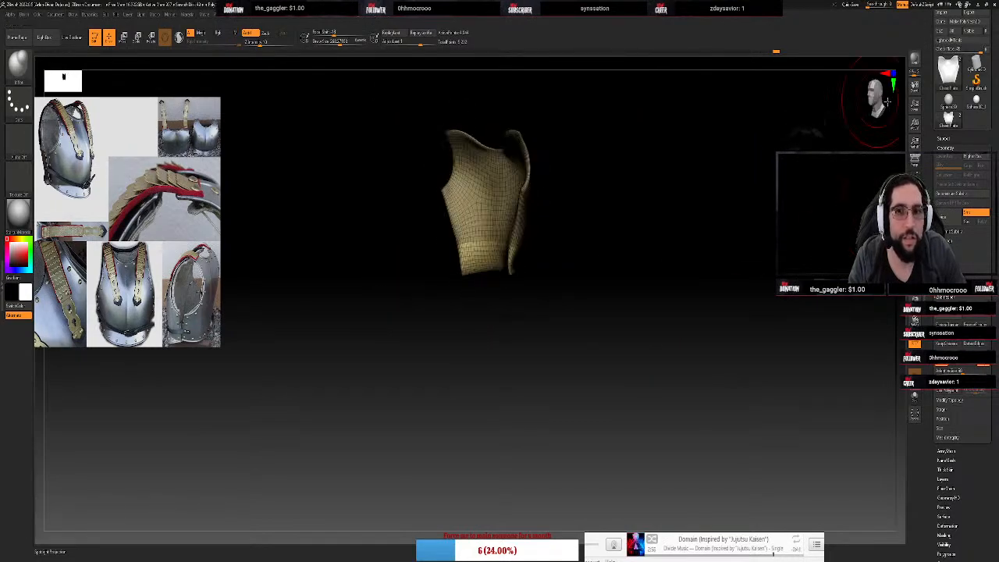
click(878, 100)
drag(808, 149, 791, 160)
key(b)
key(s)
key(t)
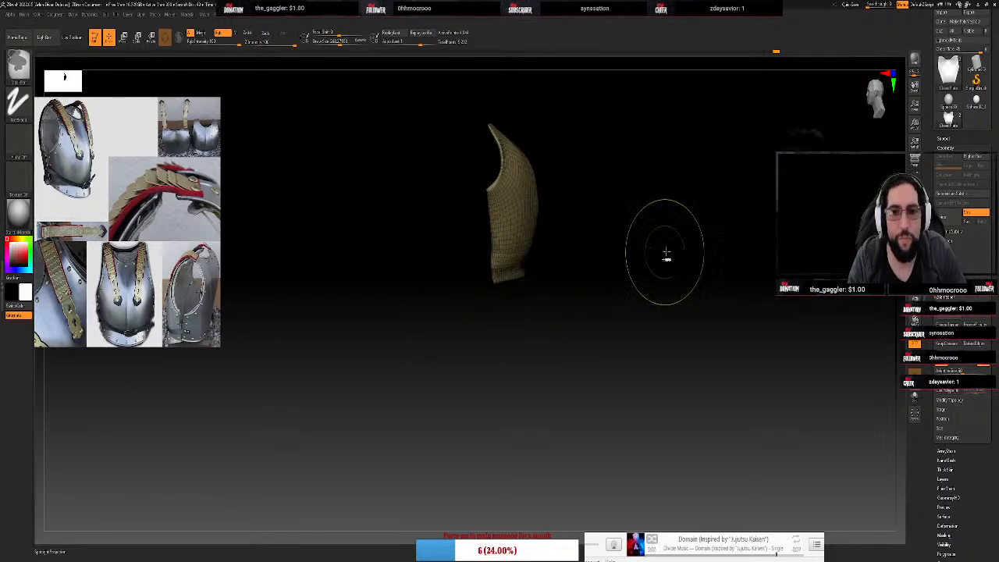
mouse_move(629, 264)
mouse_down()
mouse_move(588, 255)
mouse_move(618, 270)
mouse_up()
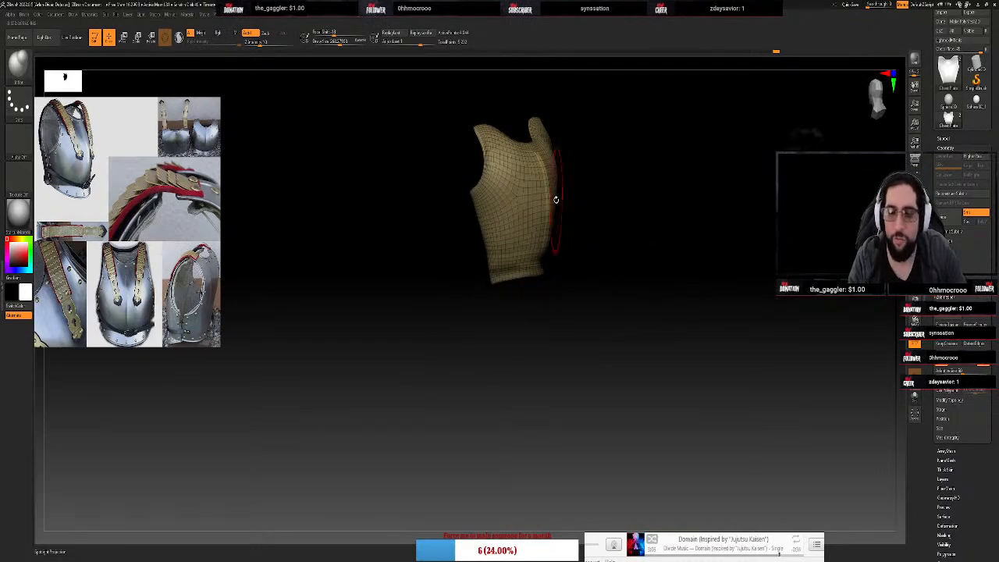
Invert the mask to free the band below the waist and centre the transform gizmo on that unmasked band
key(ctrl+i)
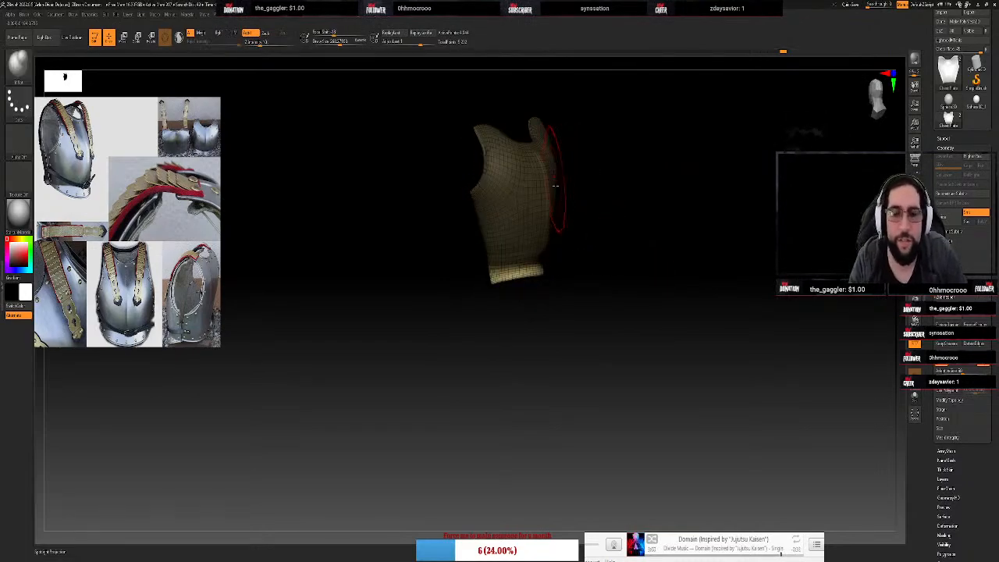
key(w)
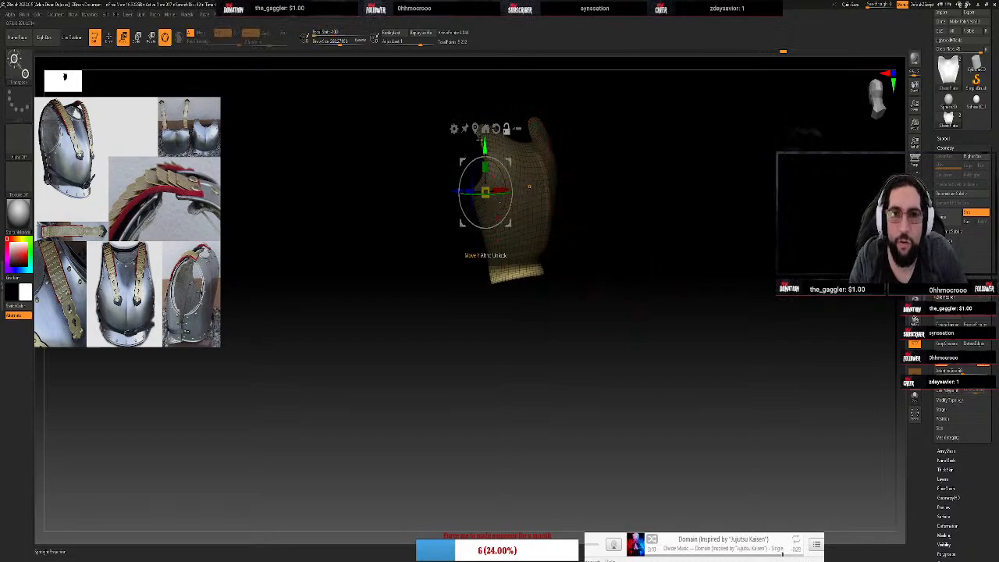
click(485, 128)
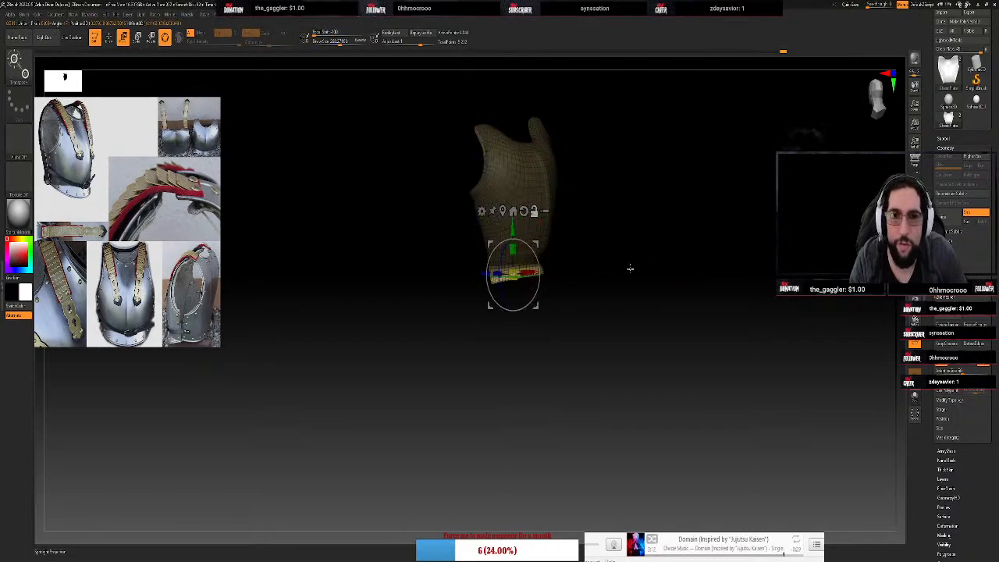
drag(633, 307, 625, 323)
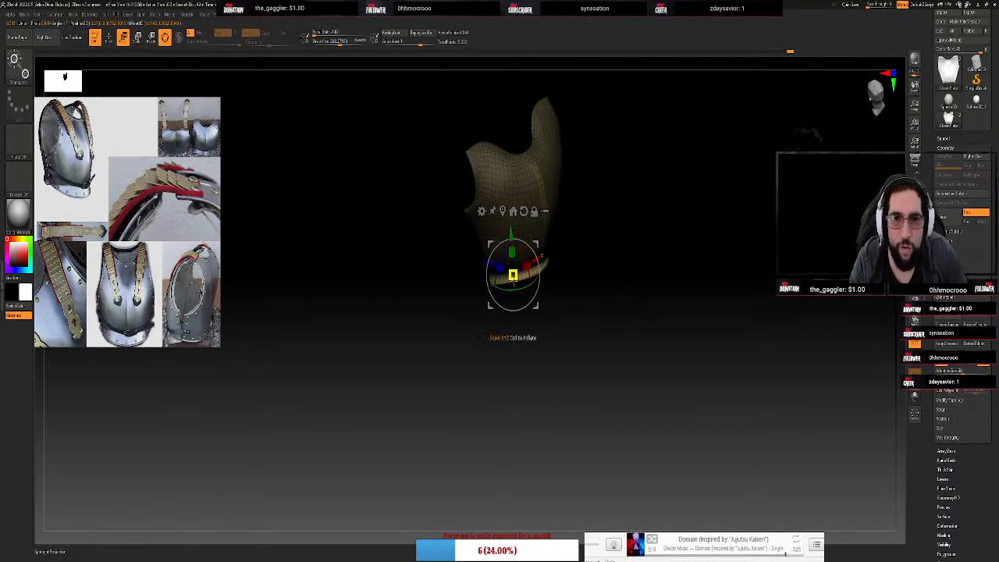
Scale the unmasked waist band up and reposition it in depth and height so it flares out beneath the breastplate
drag(513, 275, 510, 242)
drag(660, 268, 671, 231)
drag(539, 273, 492, 274)
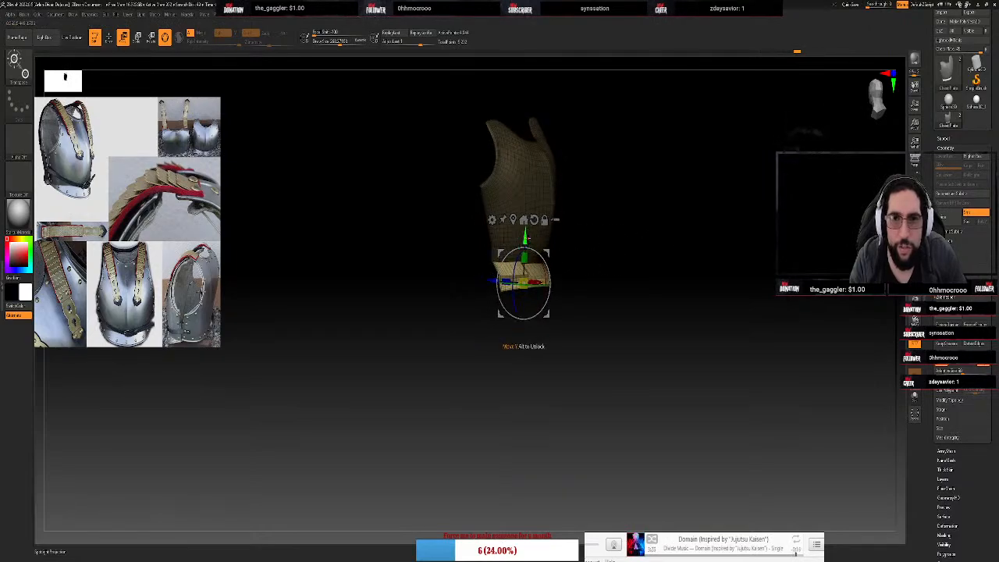
drag(525, 237, 525, 232)
drag(492, 277, 488, 275)
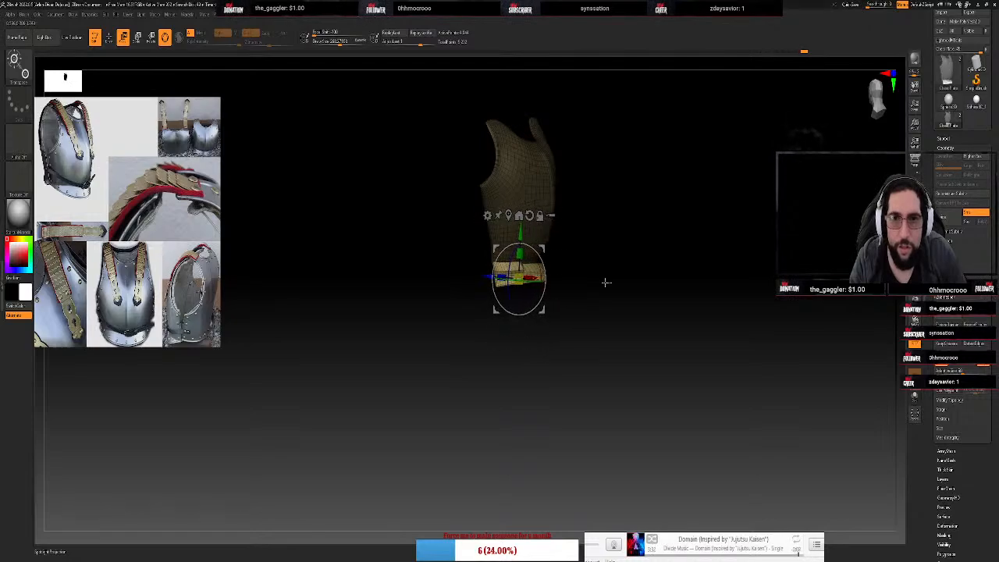
drag(606, 282, 678, 170)
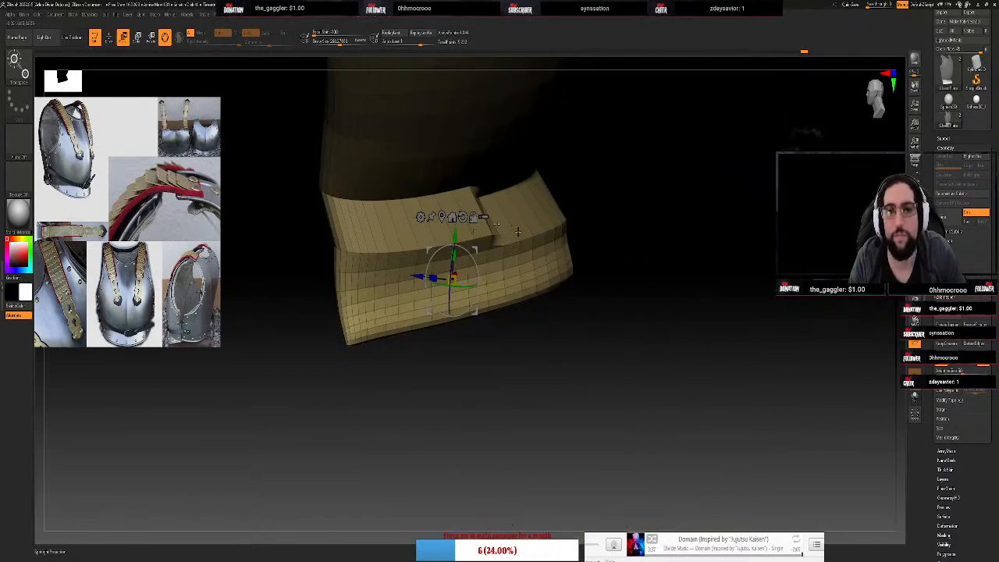
Clear the mask from the whole breastplate
key(q)
ctrl+drag(304, 203, 647, 354)
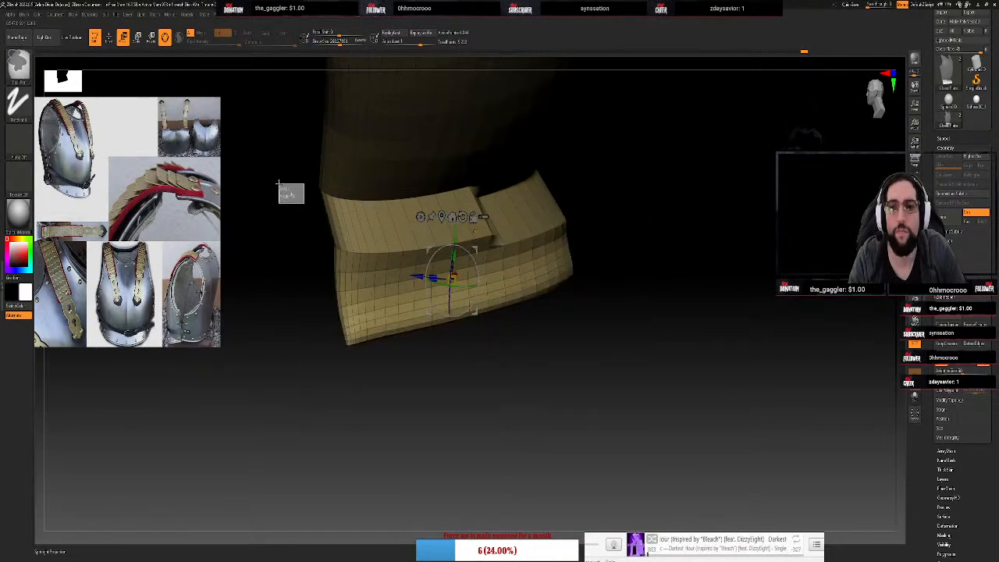
key(w)
ctrl+click(291, 240)
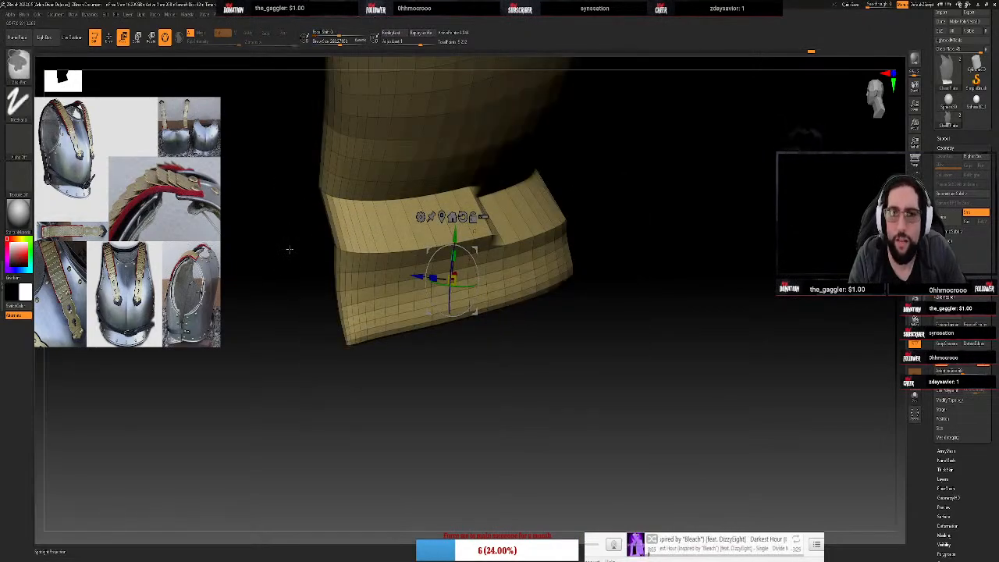
Mask the area above the flange's lower rows and try to shift those rows along the depth axis
ctrl+drag(290, 249, 737, 429)
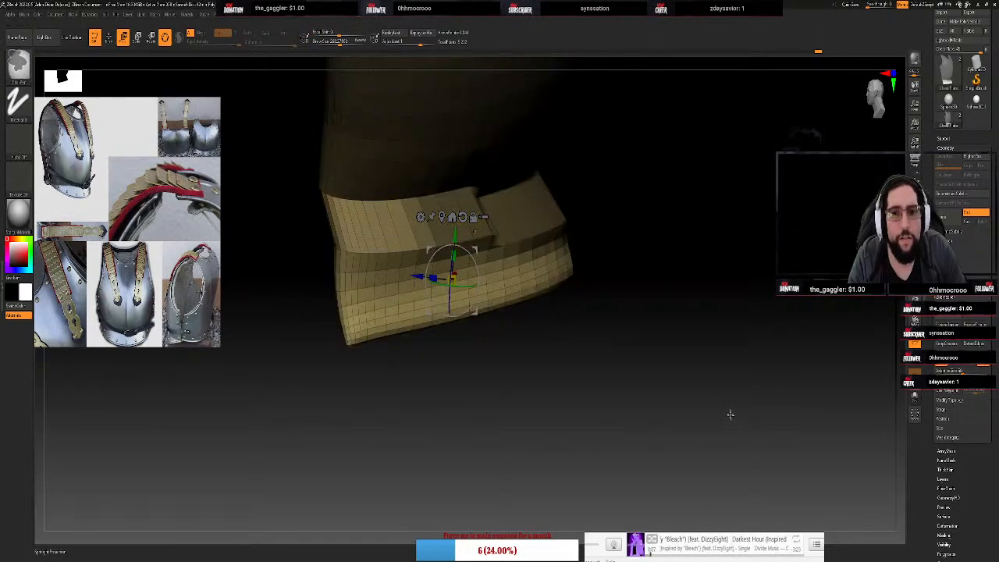
drag(419, 277, 443, 275)
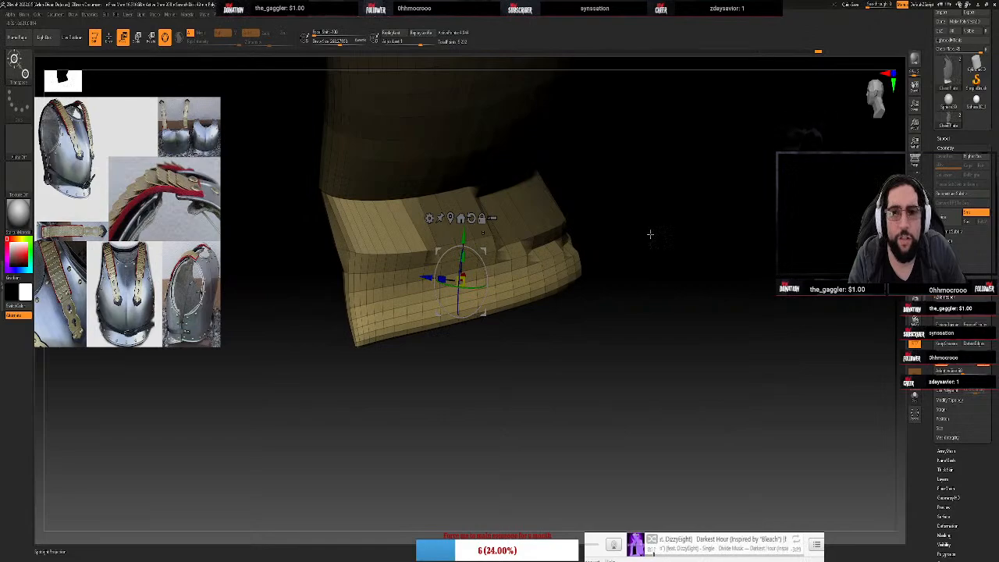
drag(650, 235, 629, 243)
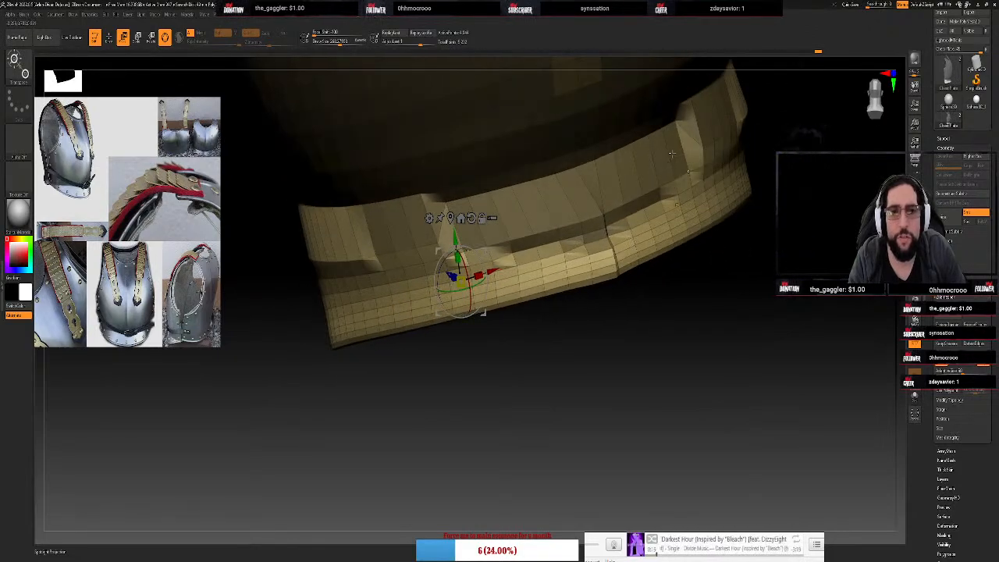
key(q)
key(w)
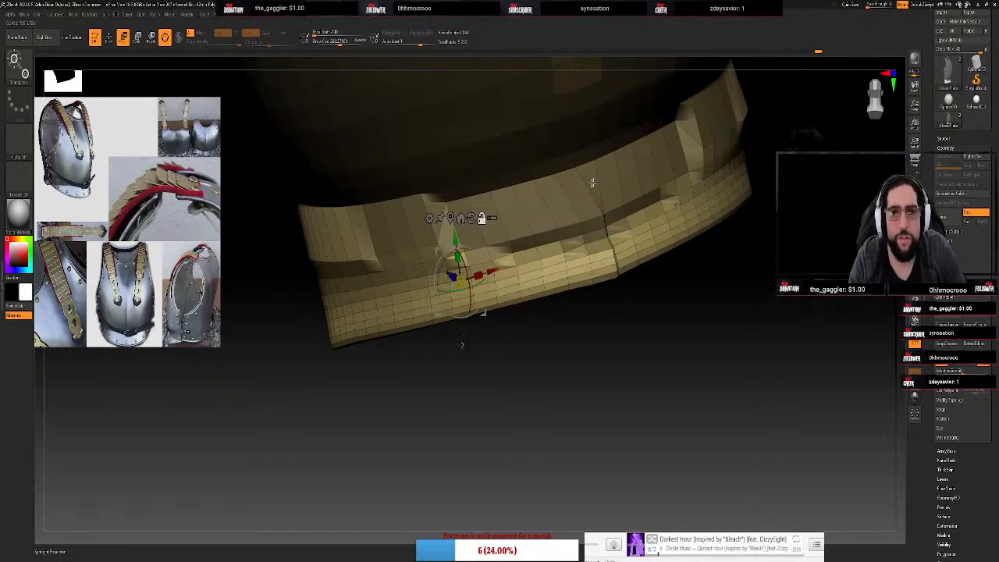
click(533, 205)
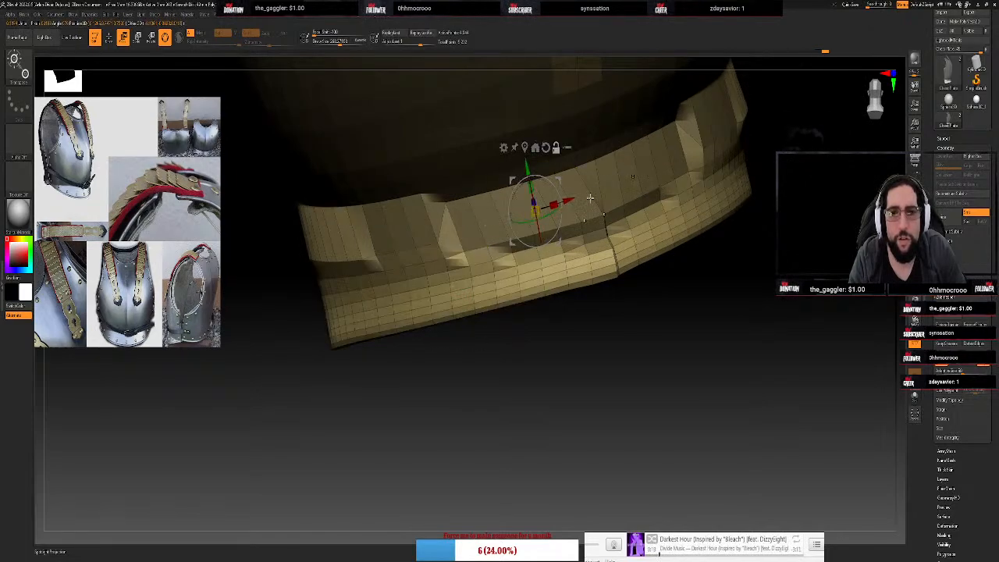
Undo the flange shift and the masking made for it
key(ctrl+z)
key(ctrl+z)
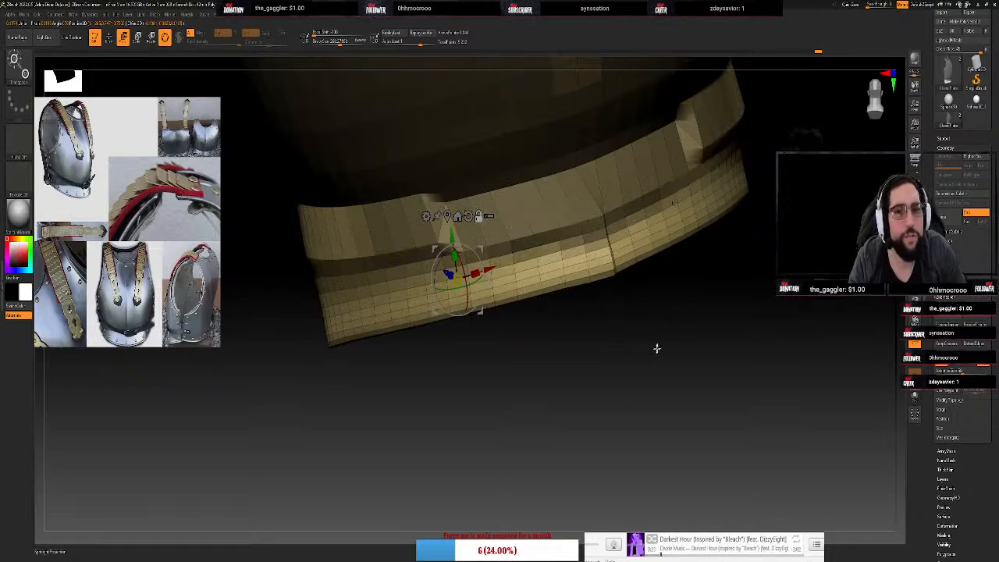
key(ctrl+z)
key(ctrl+z)
key(ctrl+z)
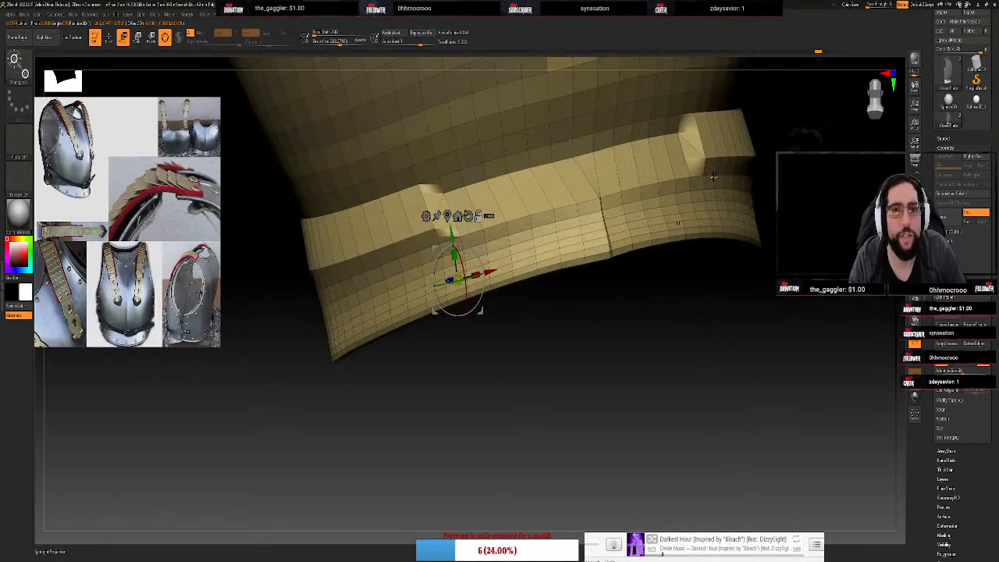
key(ctrl+z)
Return to sculpting, reduce the draw size and select the Move brush
key(q)
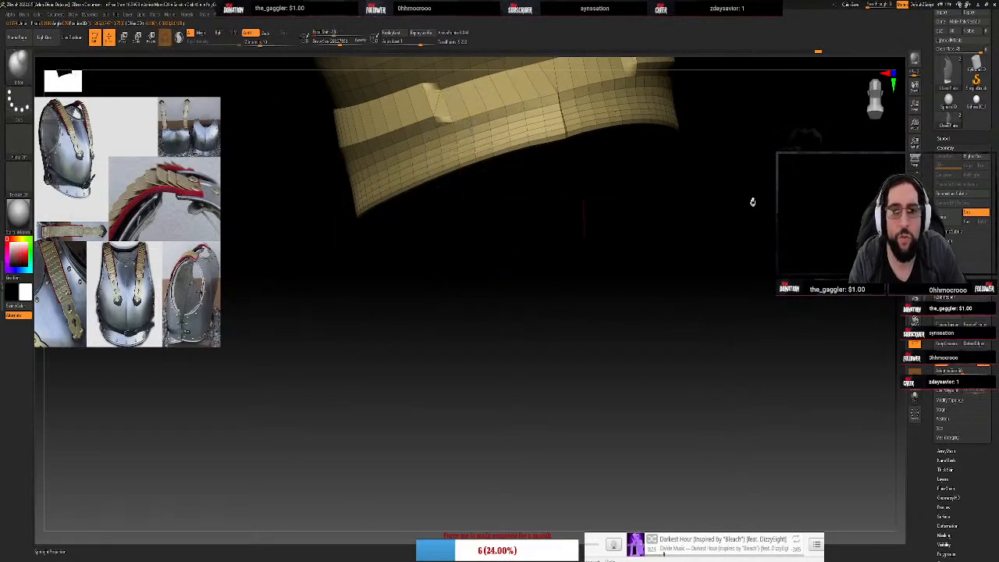
alt+drag(753, 180, 726, 406)
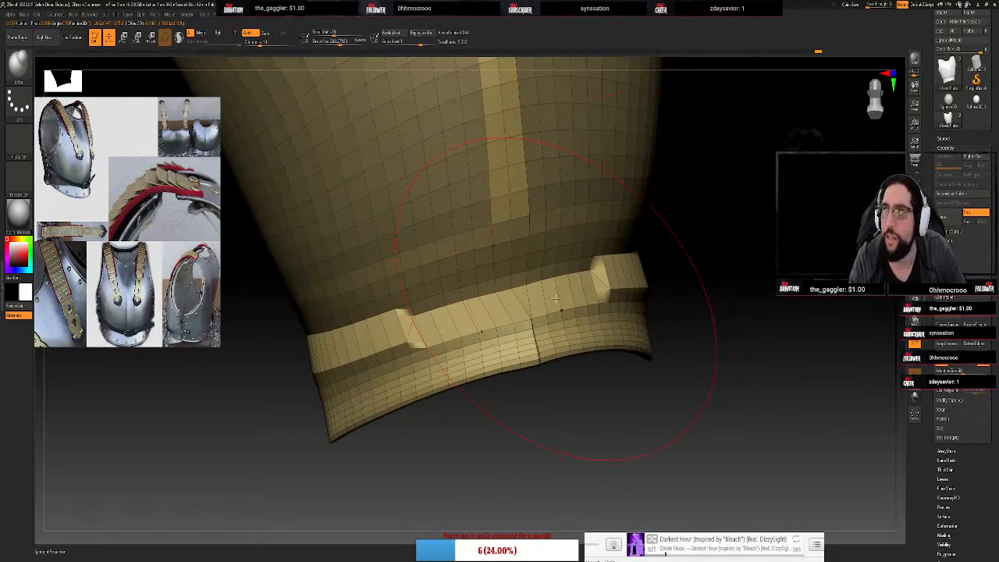
key(s)
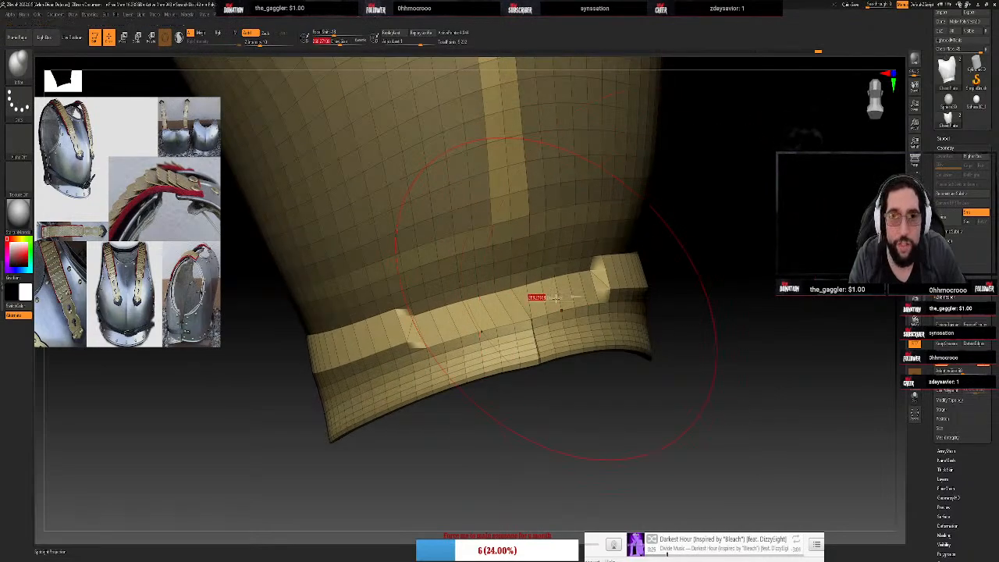
drag(556, 298, 546, 297)
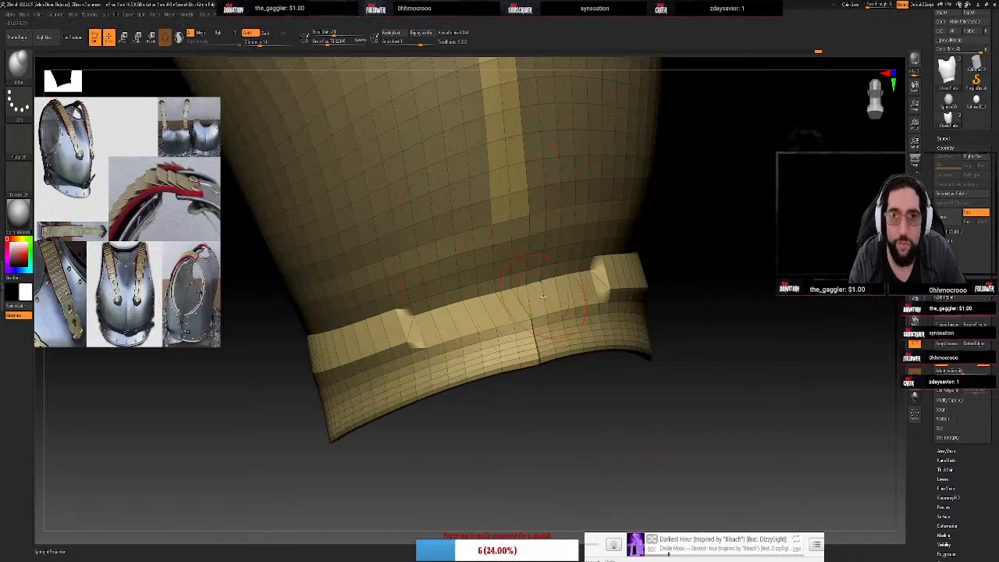
key(b)
click(501, 299)
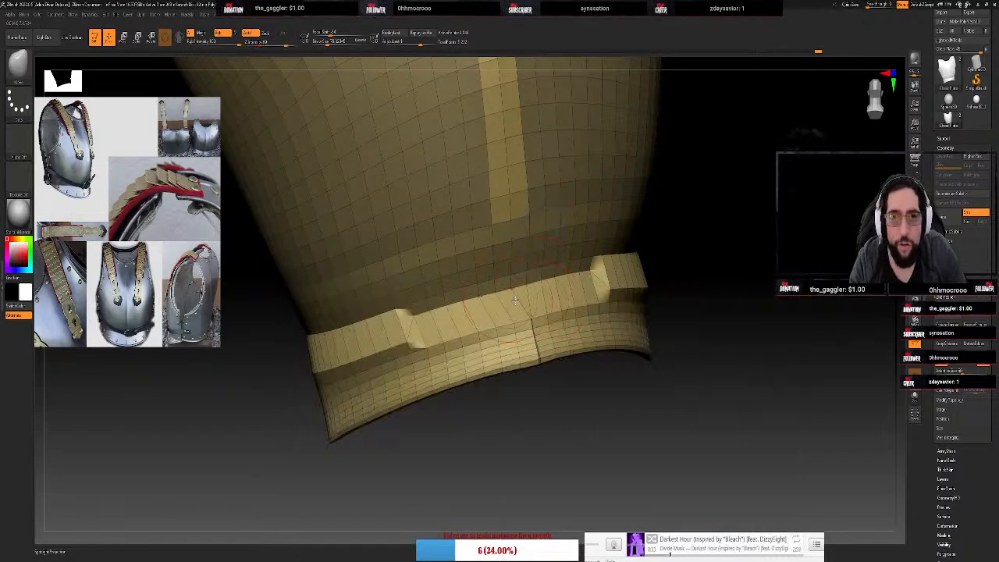
Smooth the stepped bumps and the centre seam across the waist flange from the front and both sides
shift+drag(612, 310, 647, 279)
drag(722, 291, 684, 297)
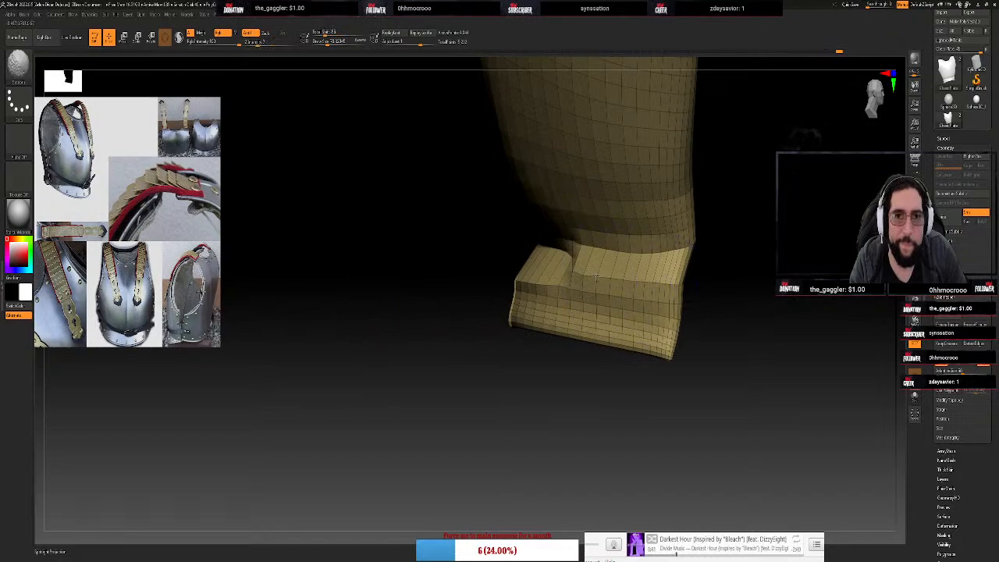
shift+drag(567, 264, 550, 251)
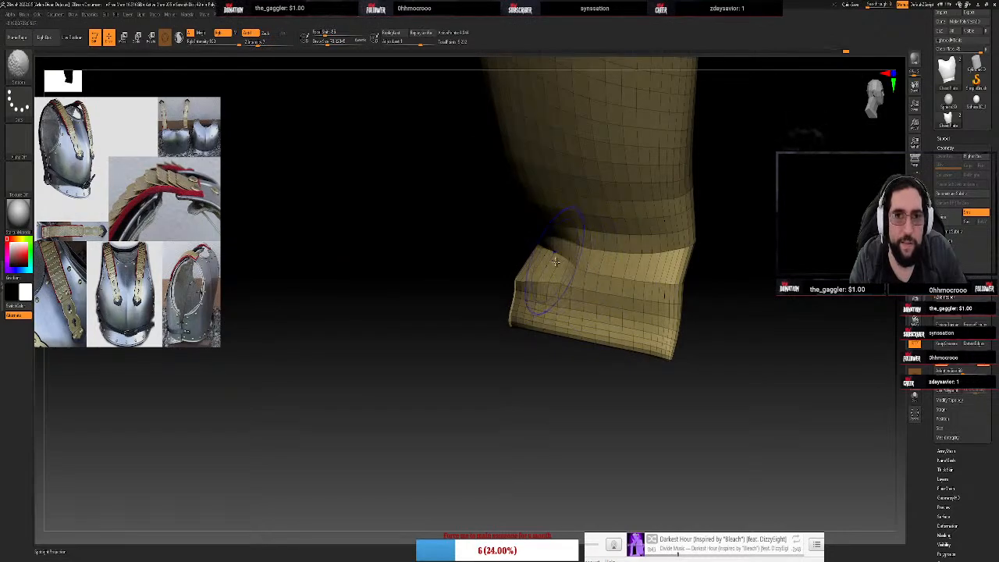
drag(722, 293, 799, 314)
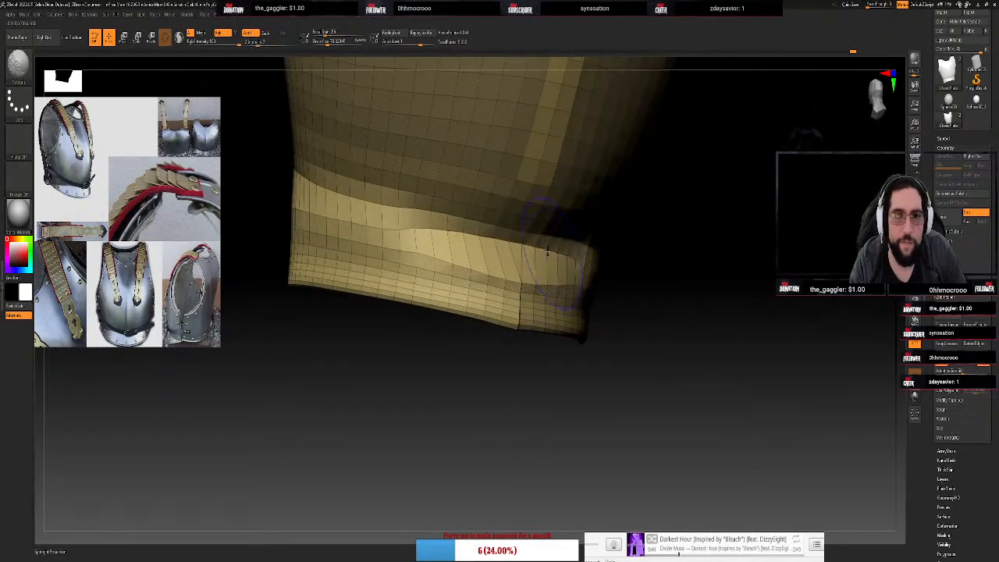
shift+drag(547, 250, 537, 262)
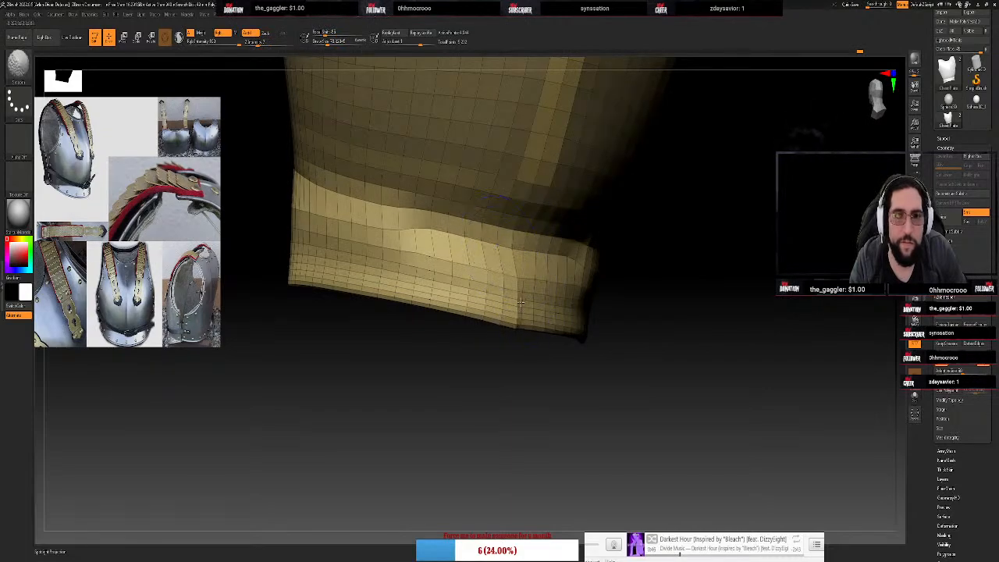
shift+drag(520, 303, 506, 260)
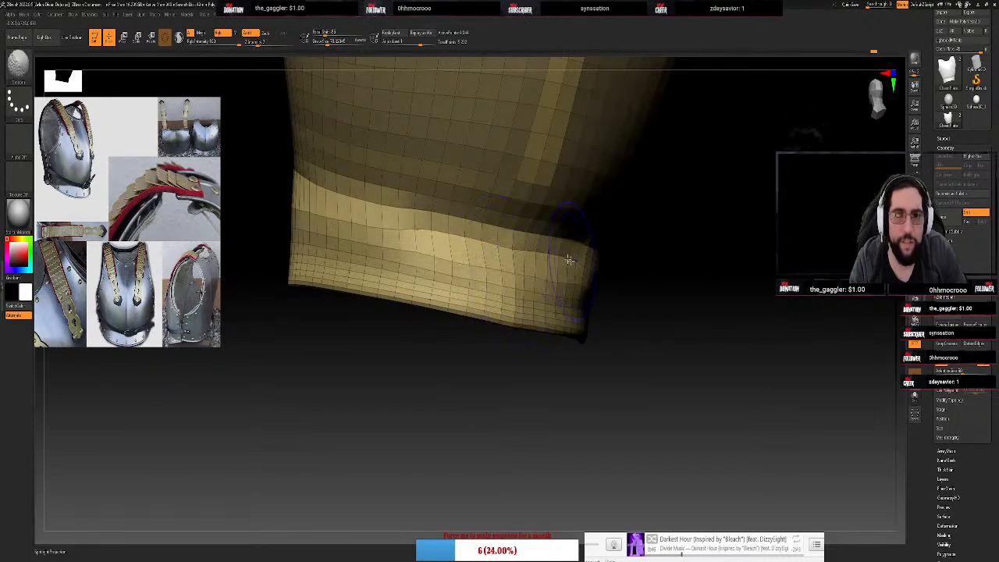
shift+drag(569, 260, 499, 250)
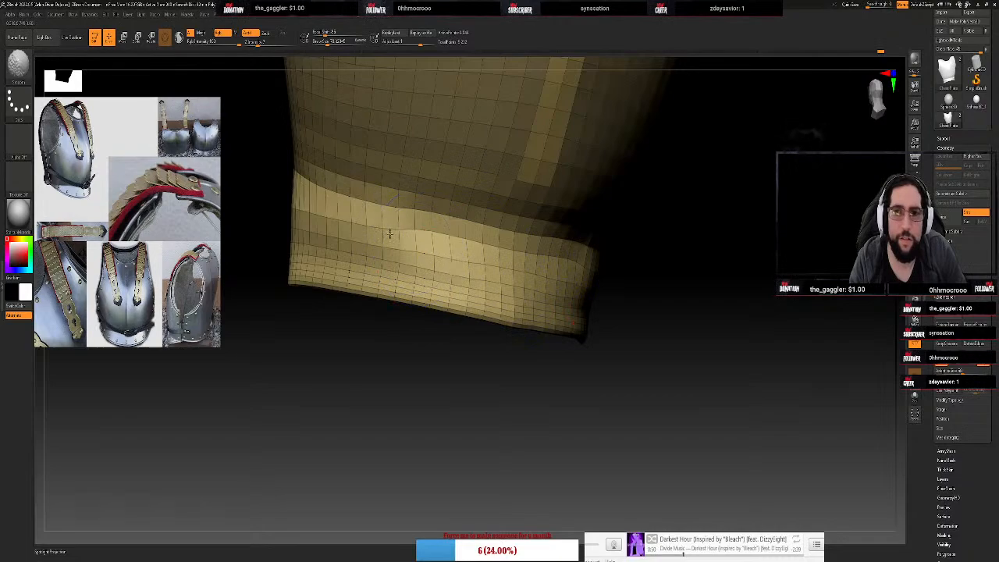
shift+drag(368, 230, 351, 221)
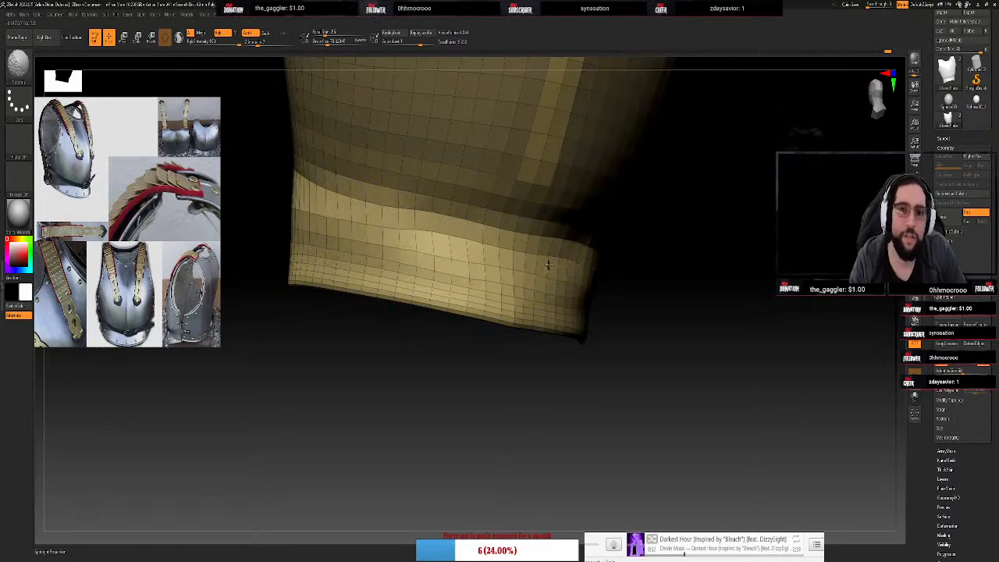
shift+drag(560, 267, 466, 239)
Push the waist flange's side edge inward with the Move brush, checking the breastplate from below and in front
mouse_move(666, 252)
mouse_down()
mouse_move(647, 214)
mouse_move(627, 202)
mouse_move(594, 207)
mouse_up()
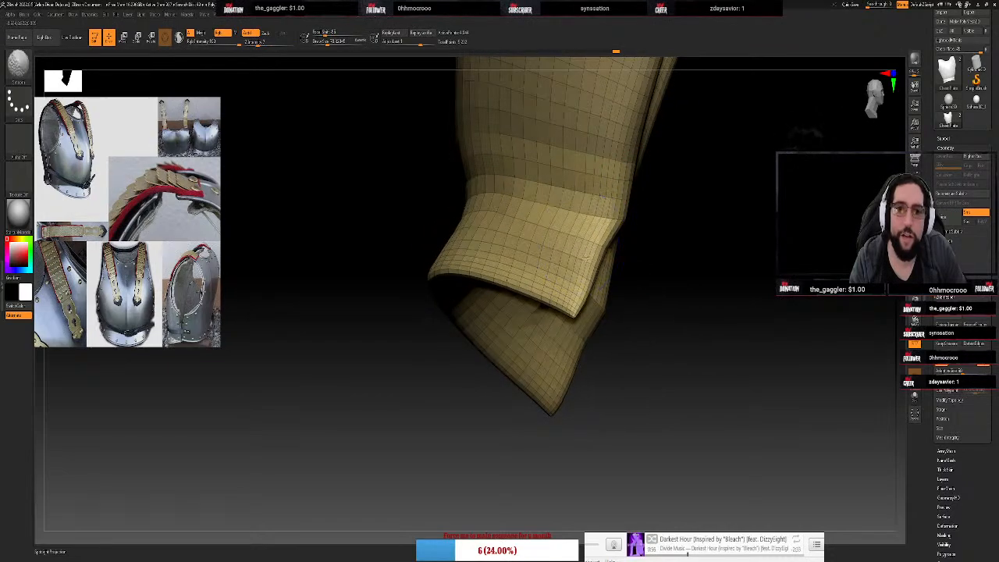
mouse_move(677, 303)
mouse_down()
mouse_move(647, 284)
mouse_move(645, 252)
mouse_move(654, 251)
mouse_up()
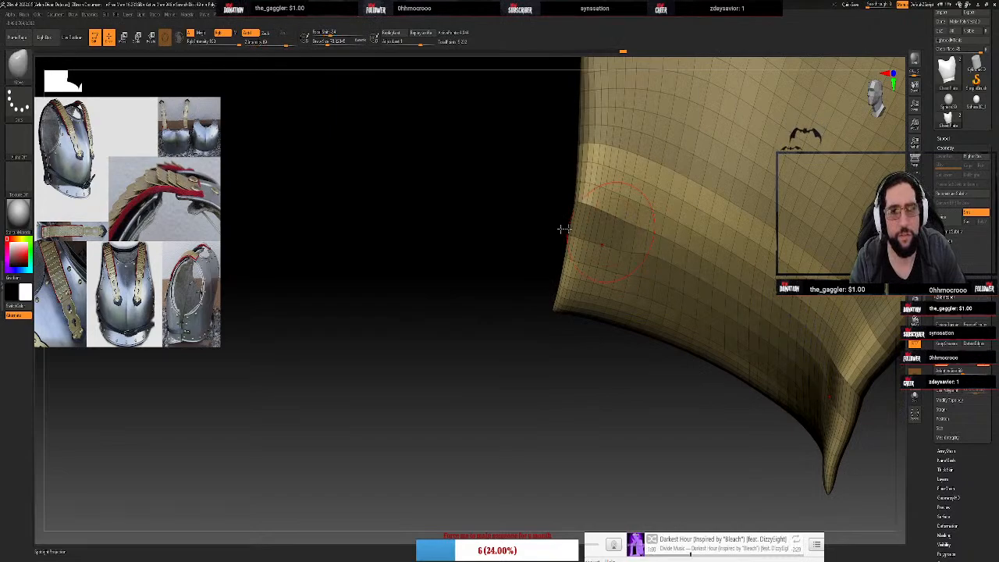
drag(562, 225, 593, 228)
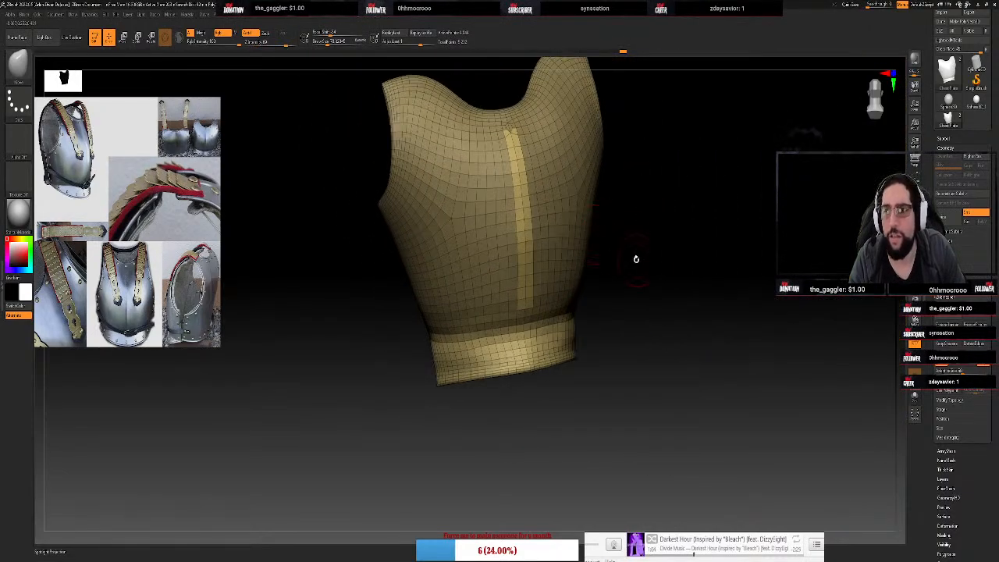
drag(636, 259, 628, 247)
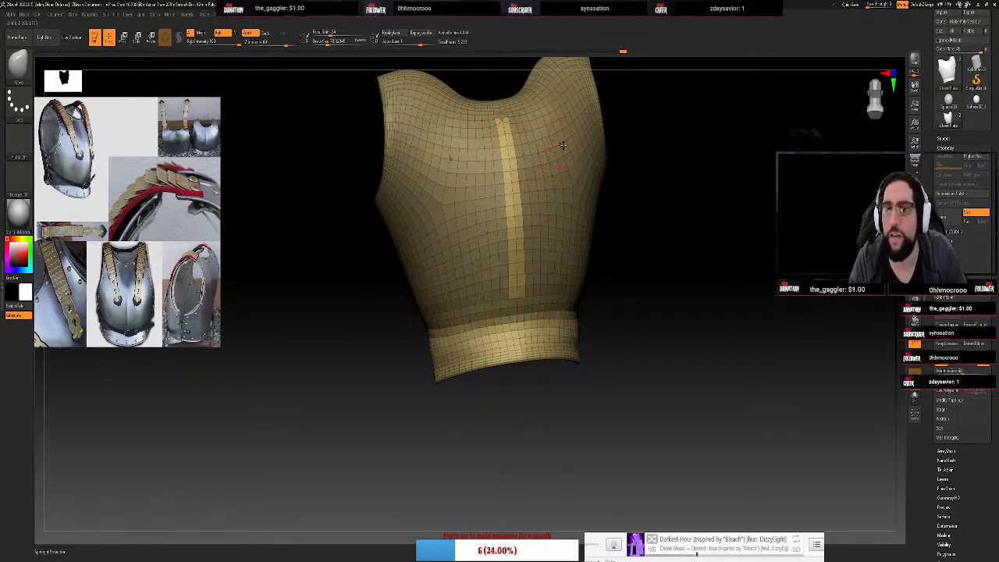
With the DamStandard brush, raise a sharp crest down the middle of the front ridge strip, from neckline to waist
key(space)
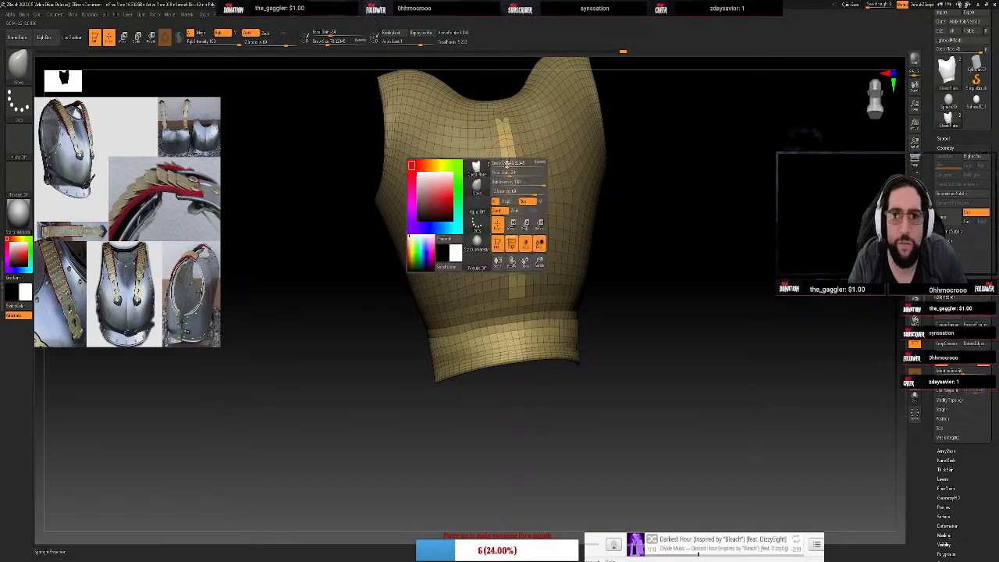
key(space)
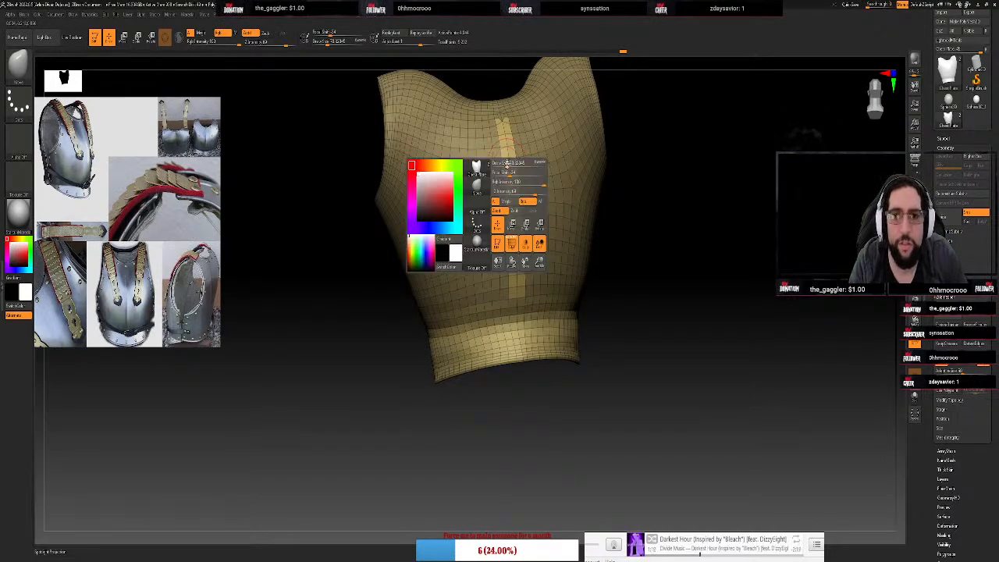
key(b)
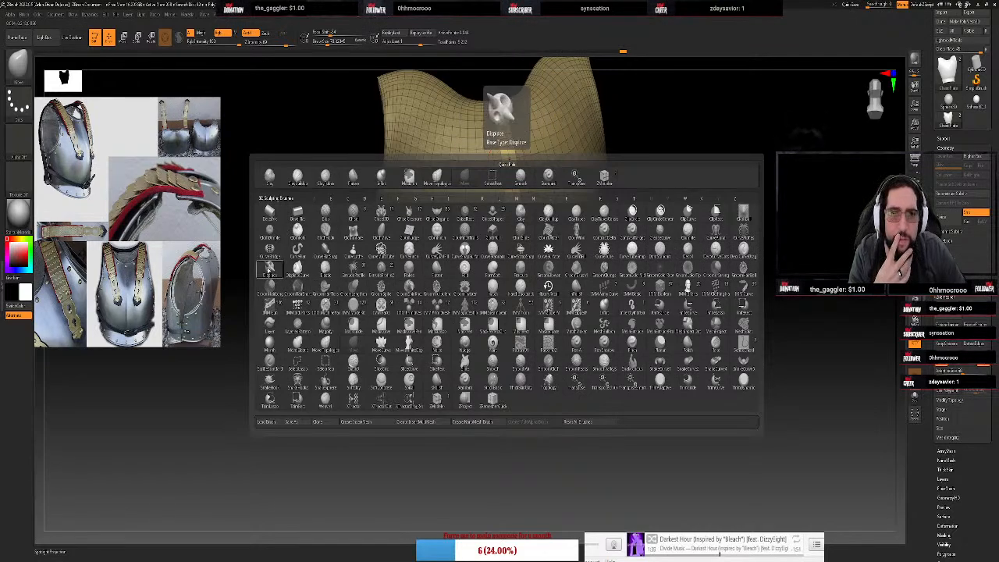
click(613, 215)
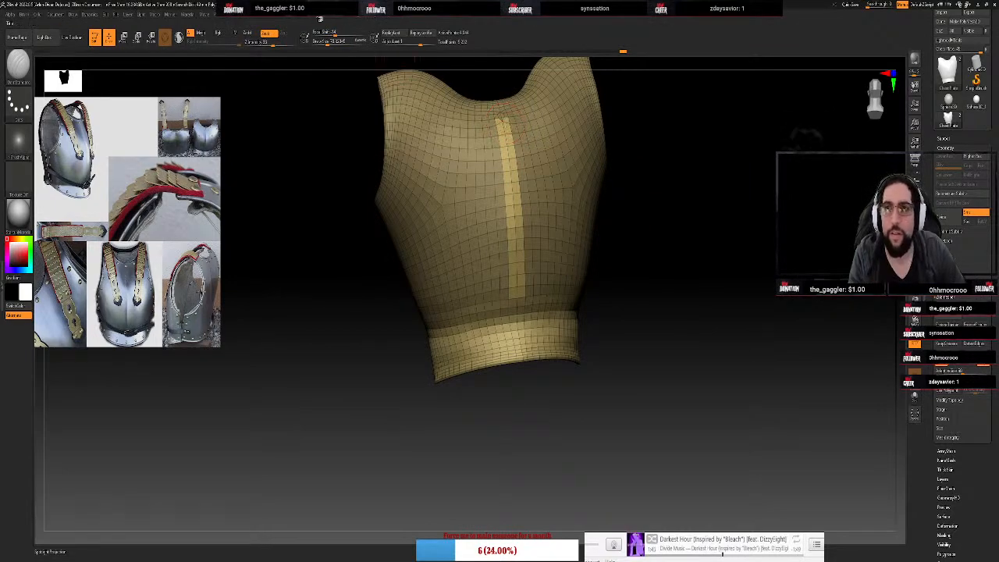
click(348, 20)
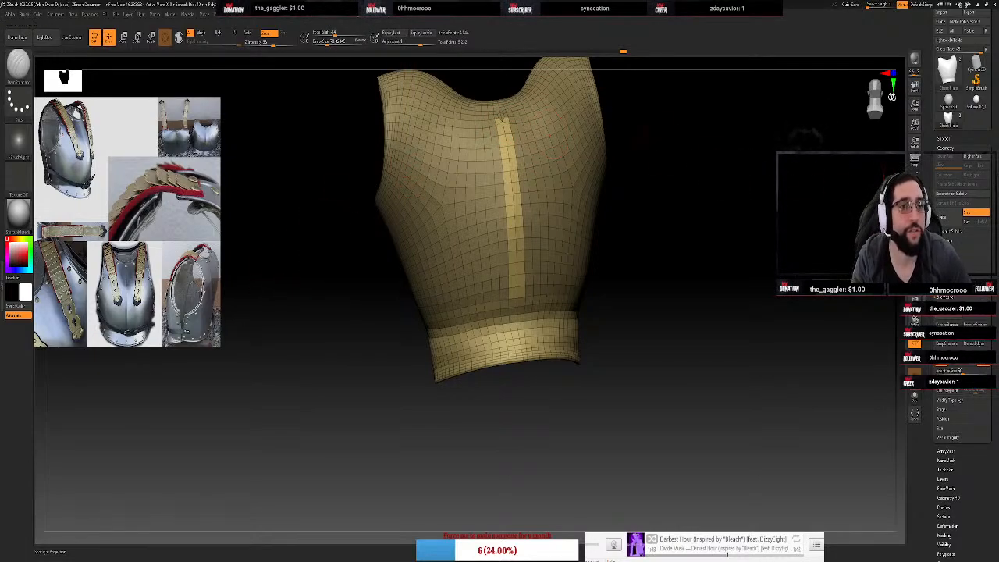
click(876, 97)
alt+drag(664, 226, 713, 473)
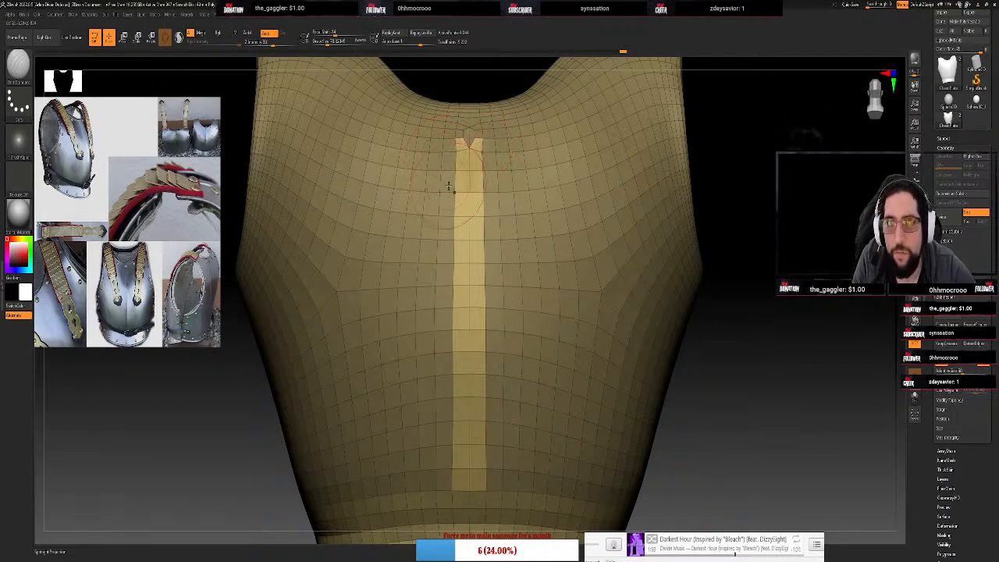
key(ctrl)
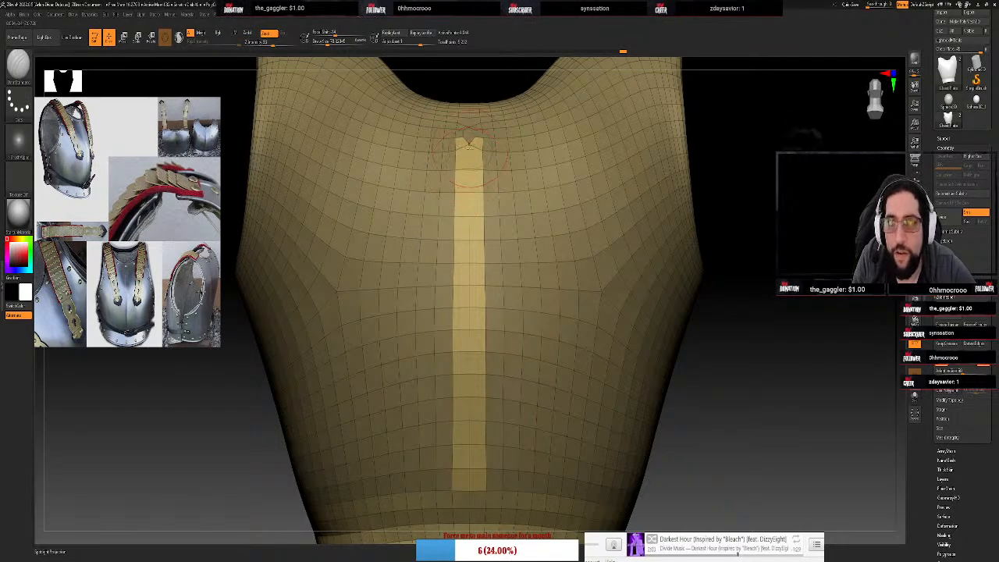
drag(467, 181, 463, 520)
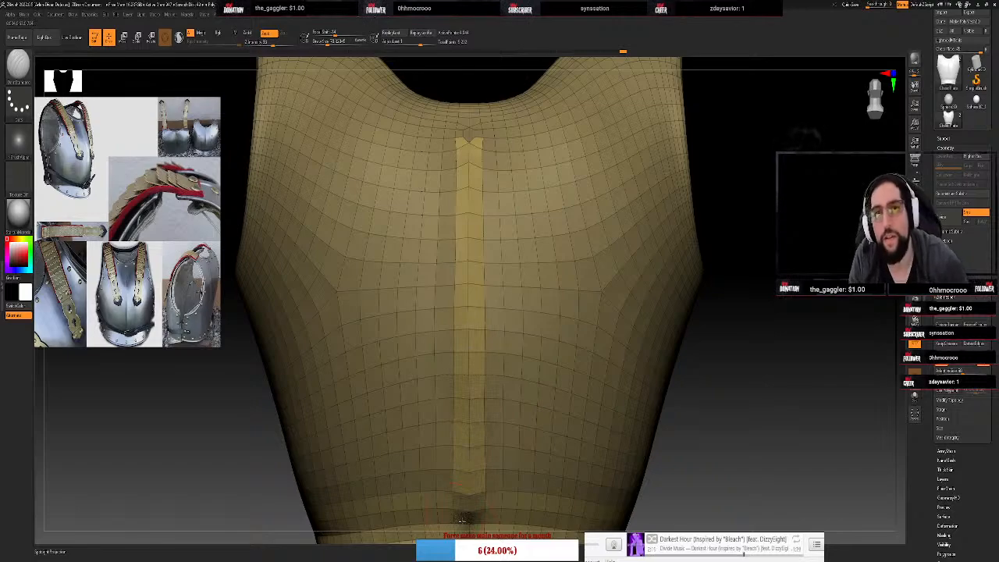
Turn on the dynamic subdivision preview to show the breastplate and its central ridge smoothed
drag(842, 312, 800, 332)
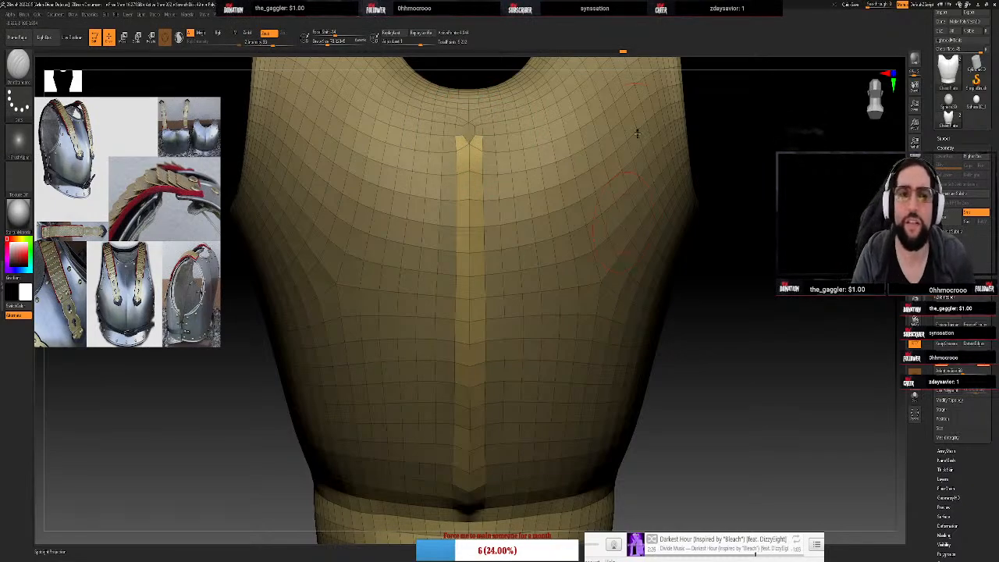
key(d)
mouse_move(791, 329)
mouse_down()
mouse_move(791, 338)
mouse_move(779, 329)
mouse_up()
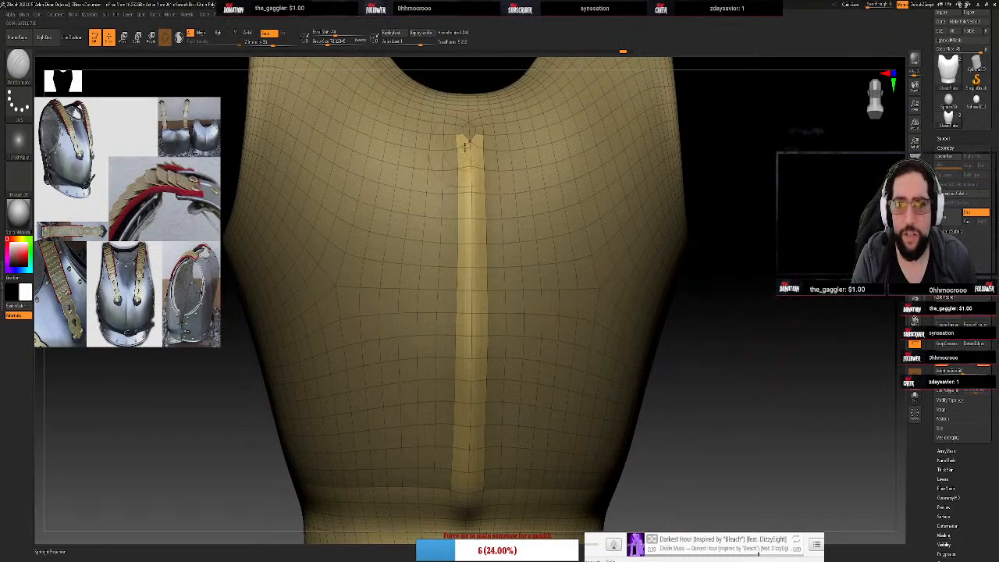
Set the ZModeler edge action to Crease with the Edge target and crease the centre edges along the ridge
key(space)
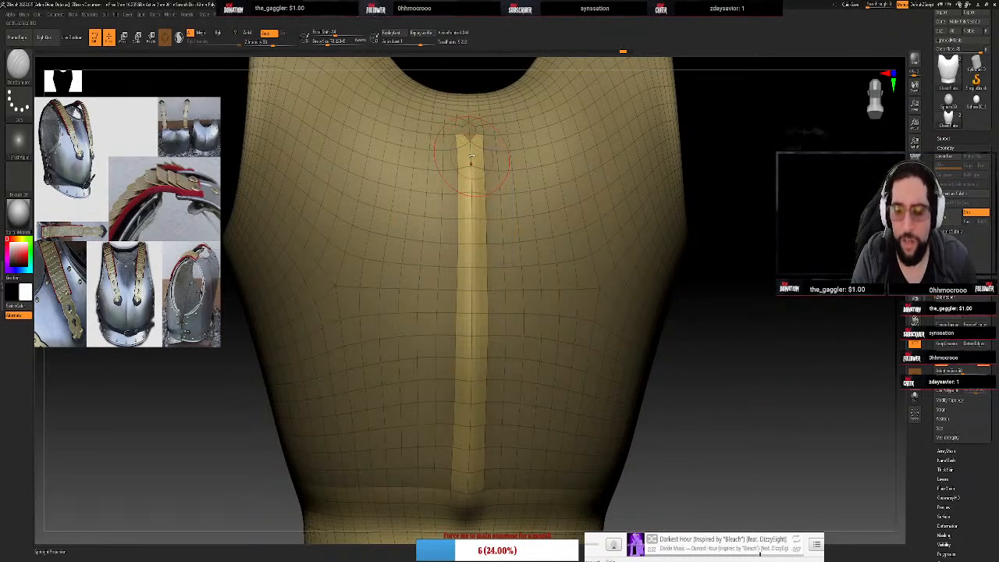
key(b)
key(z)
key(m)
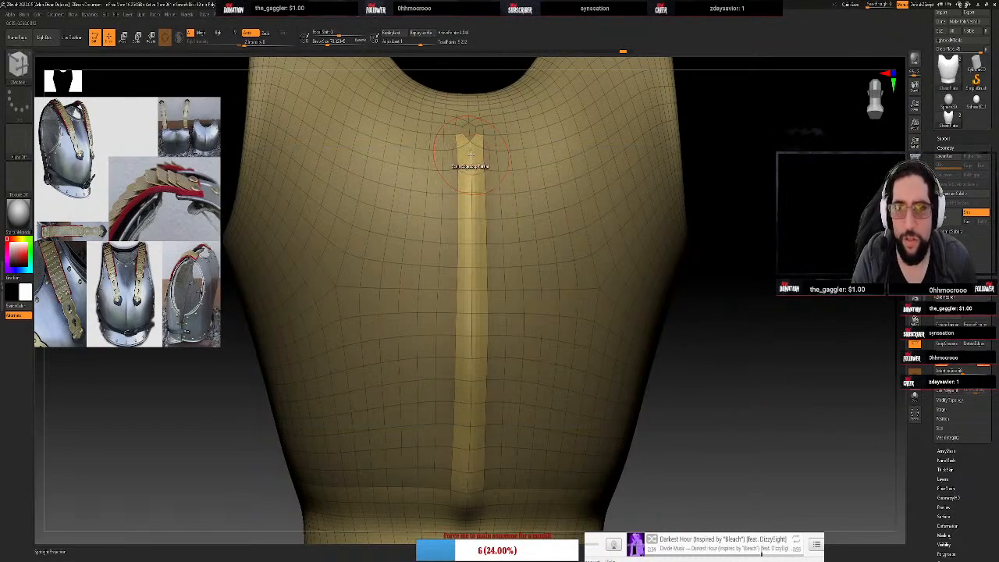
key(space)
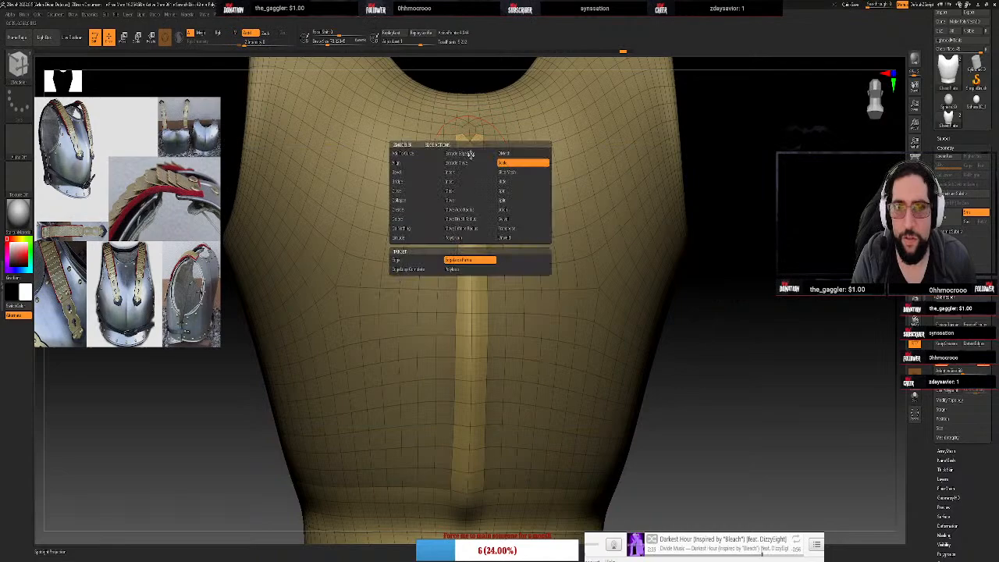
click(406, 209)
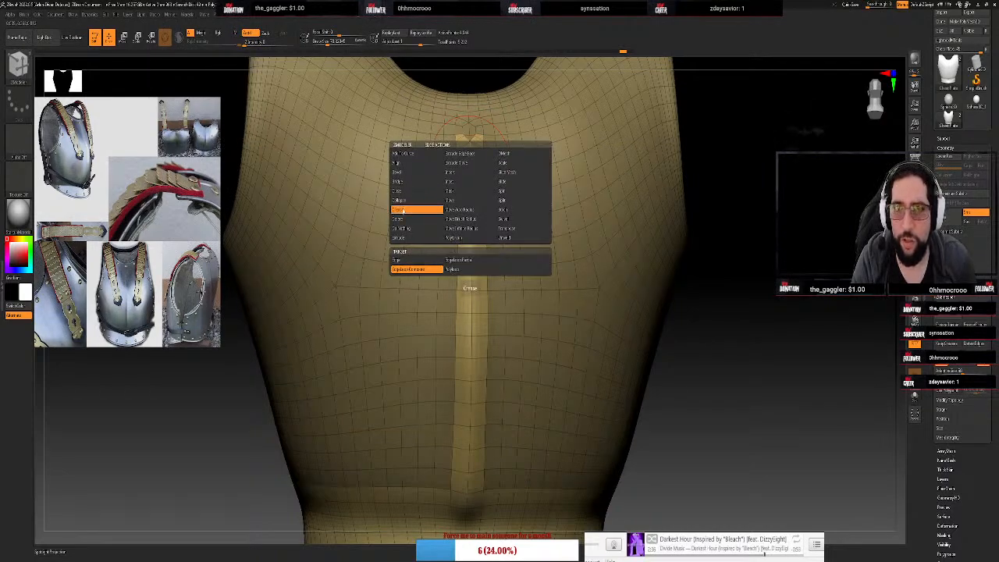
click(407, 260)
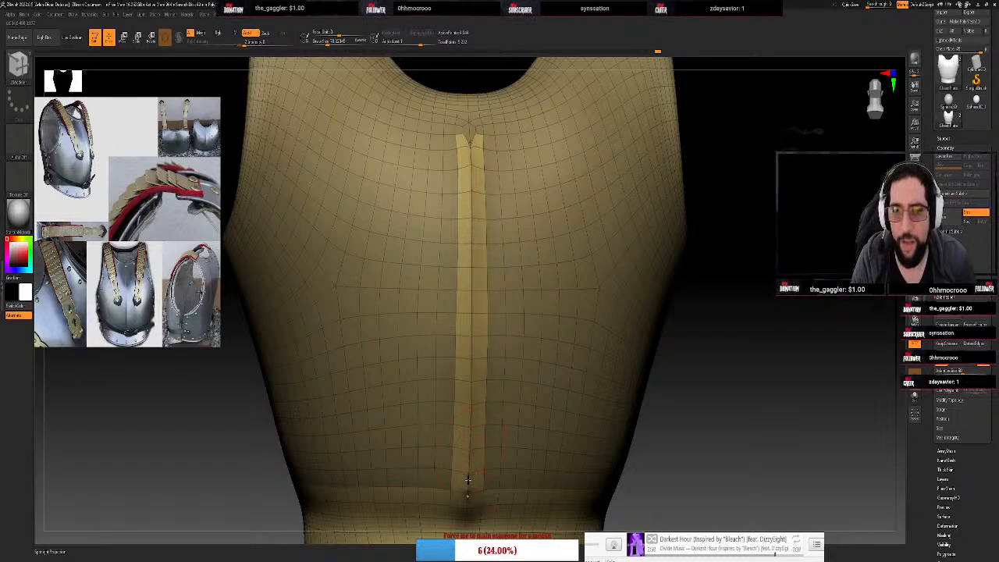
Select the Move brush and smooth the surface along both sides of the creased central ridge down to the waist
drag(668, 458, 740, 388)
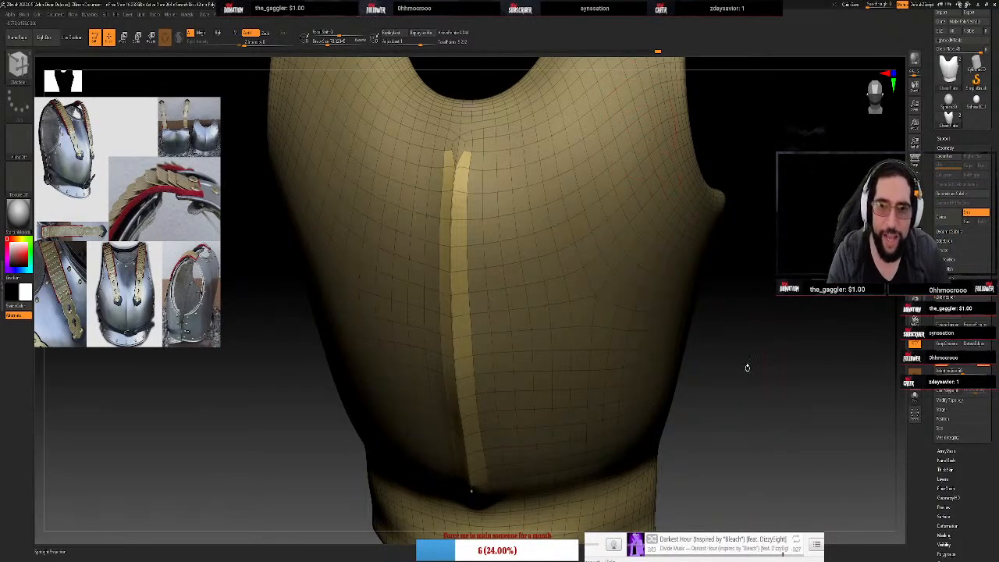
drag(749, 368, 767, 358)
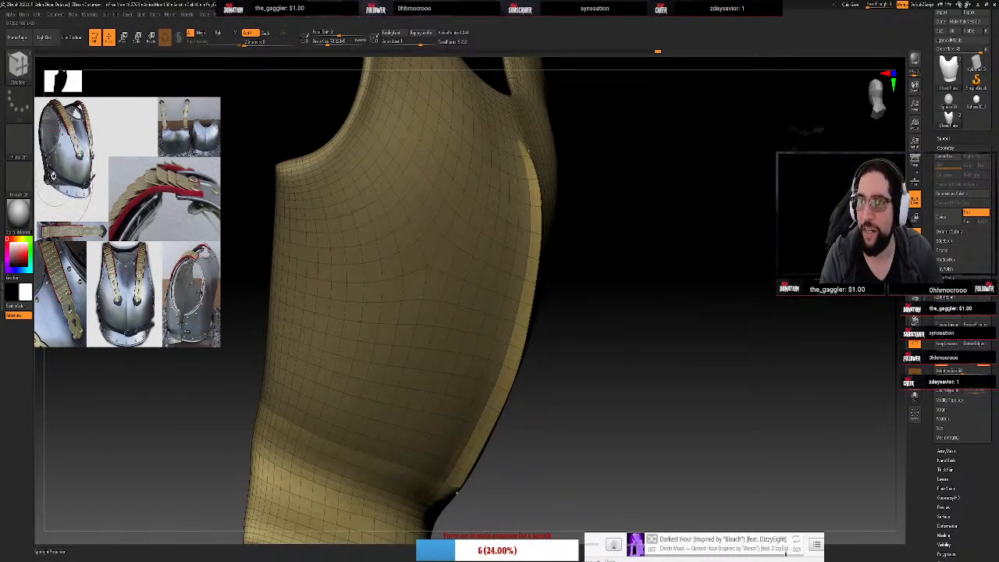
drag(706, 377, 531, 195)
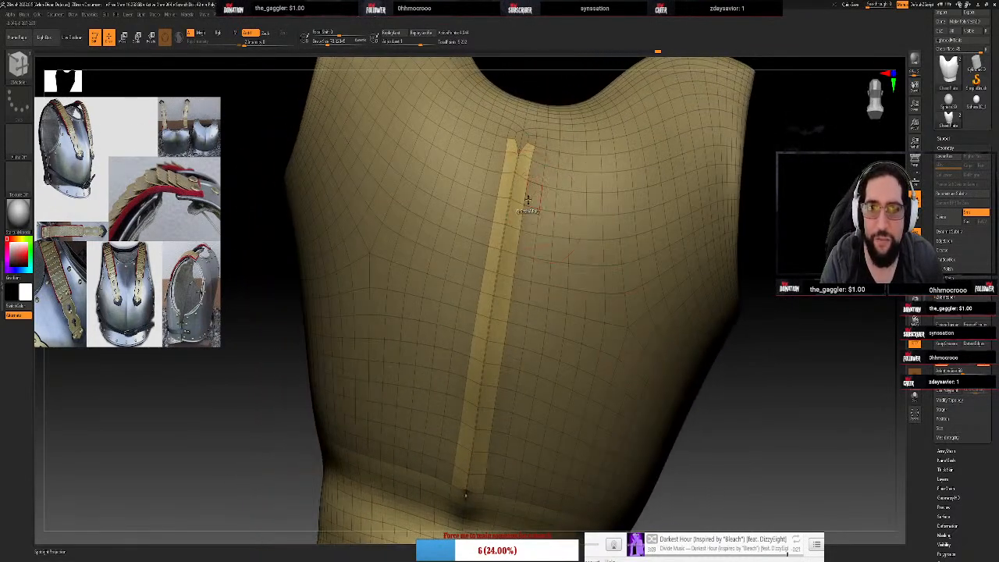
drag(832, 431, 828, 422)
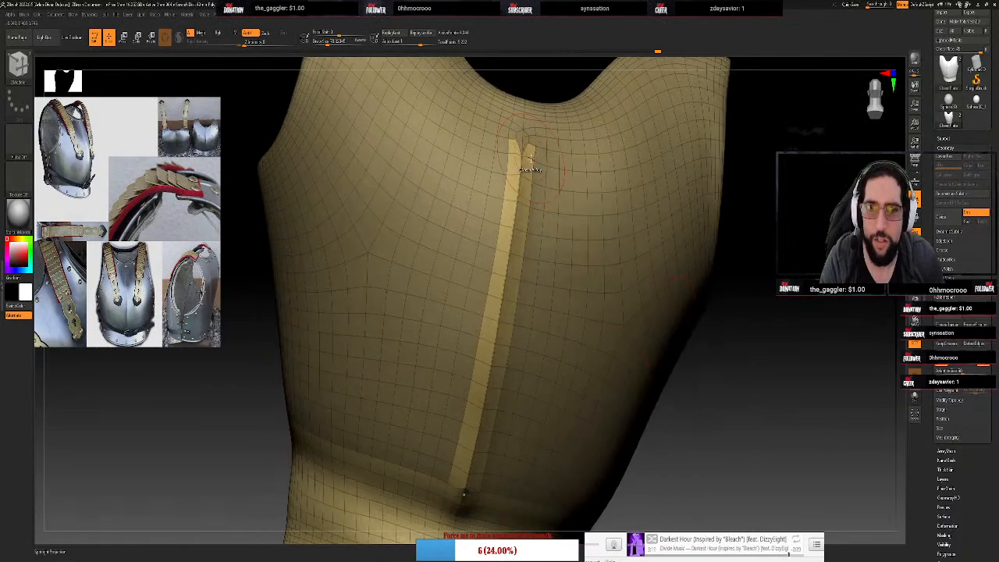
key(b)
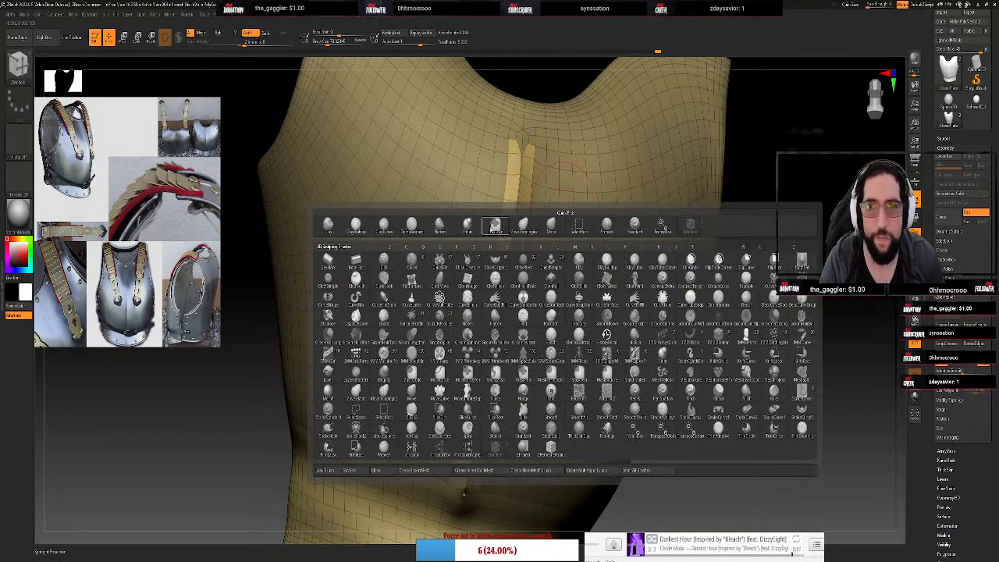
click(550, 226)
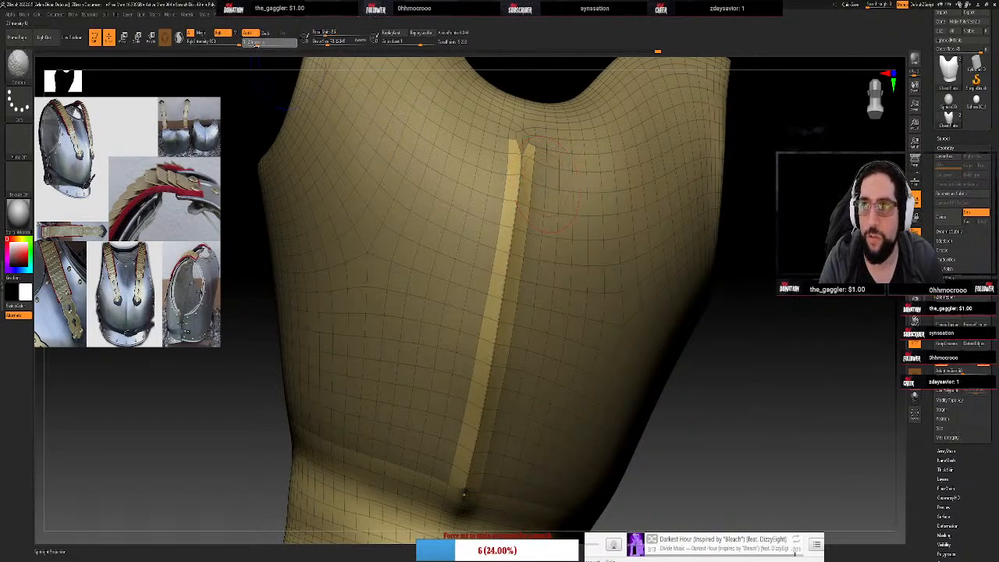
mouse_move(546, 168)
shift+mouse_down()
mouse_move(538, 252)
mouse_move(548, 205)
mouse_move(533, 185)
mouse_move(537, 318)
mouse_move(527, 332)
mouse_move(543, 317)
shift+mouse_up()
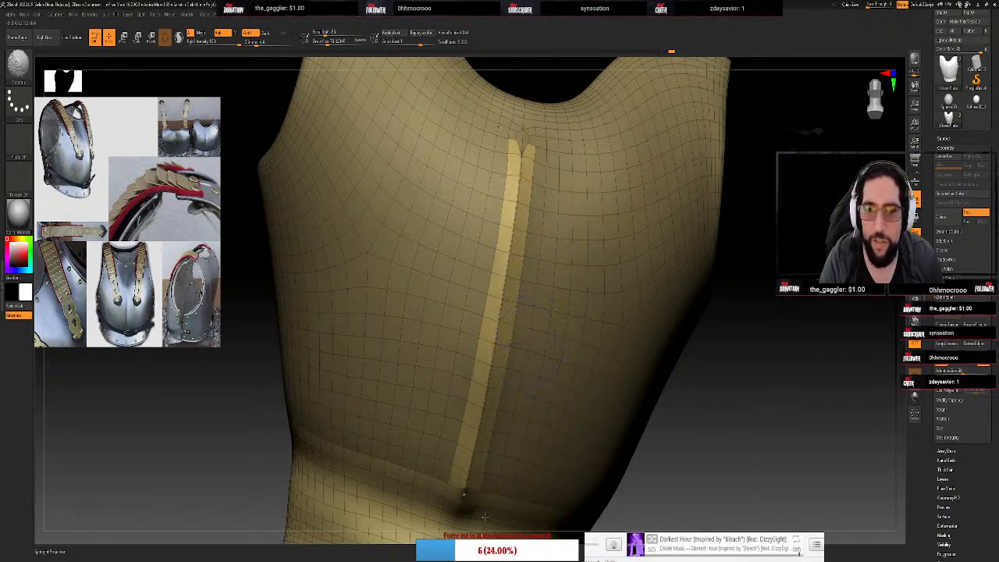
shift+drag(485, 516, 486, 504)
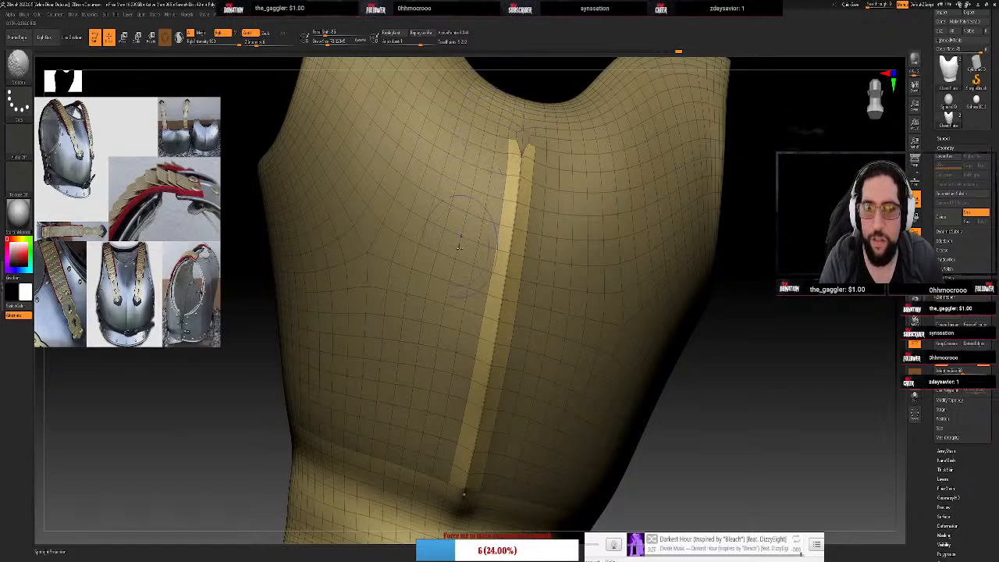
shift+drag(459, 247, 452, 351)
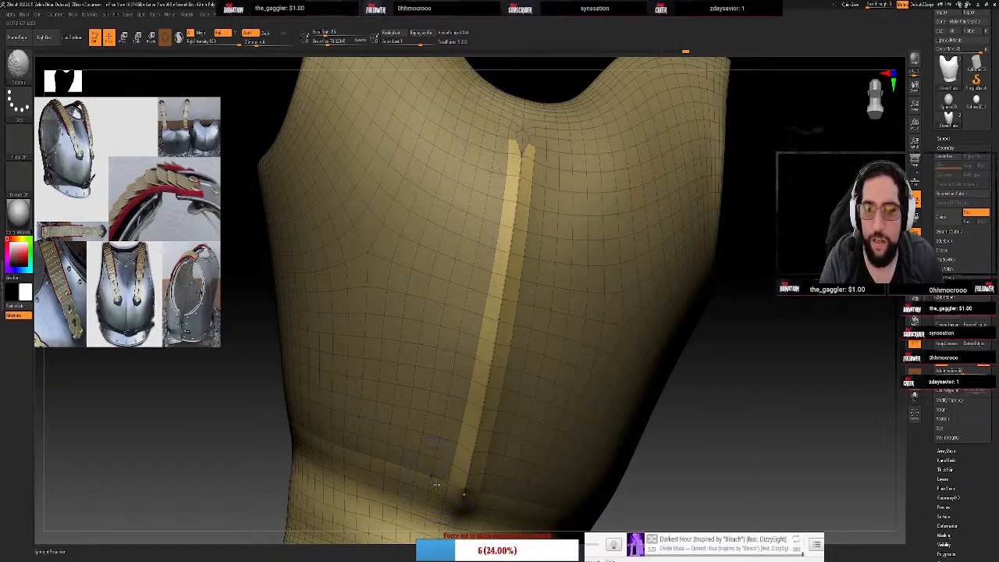
Smooth the front profile of the central ridge in side view so it follows an even curve from chest to waist
drag(798, 318, 583, 413)
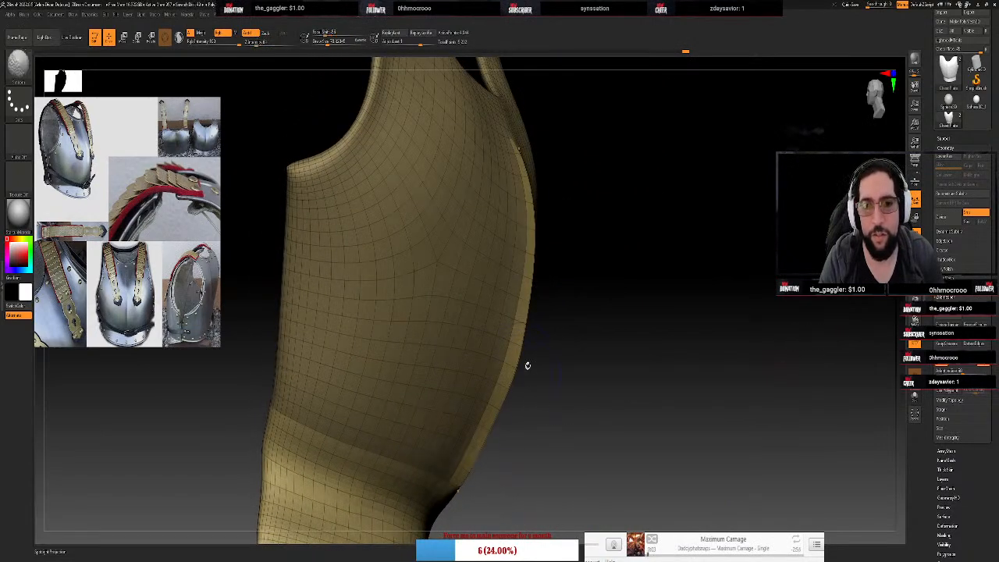
drag(528, 366, 535, 390)
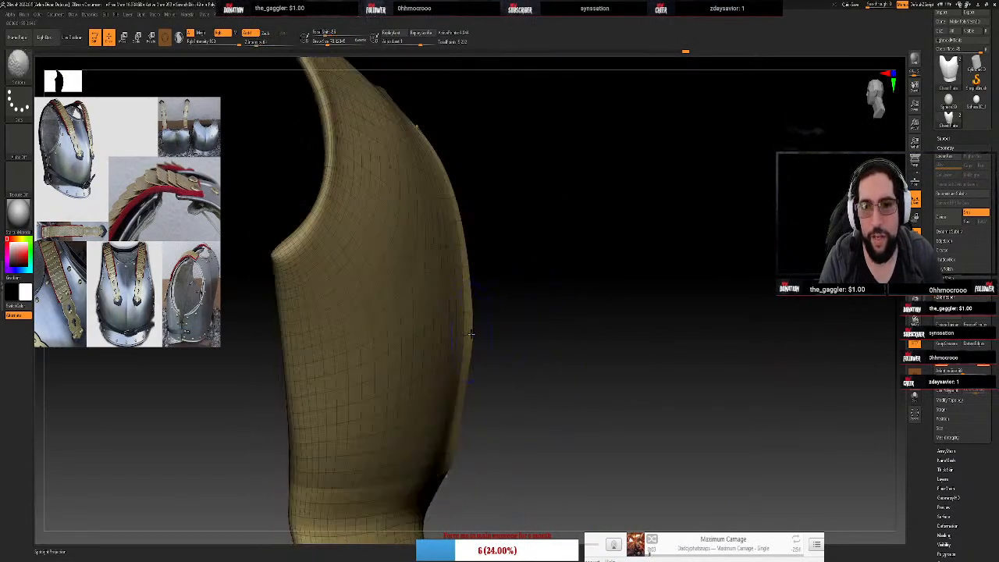
drag(647, 239, 458, 461)
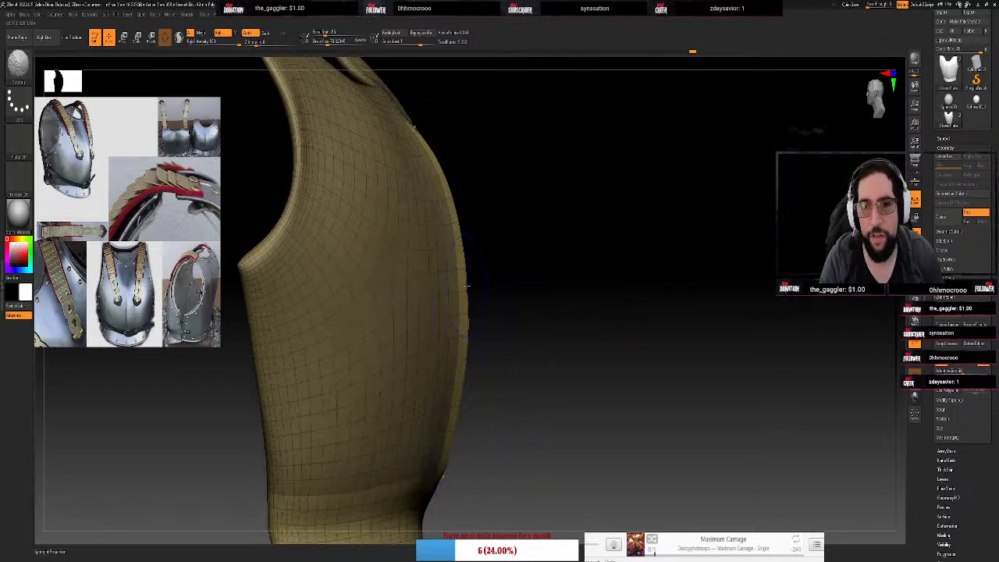
drag(465, 248, 629, 192)
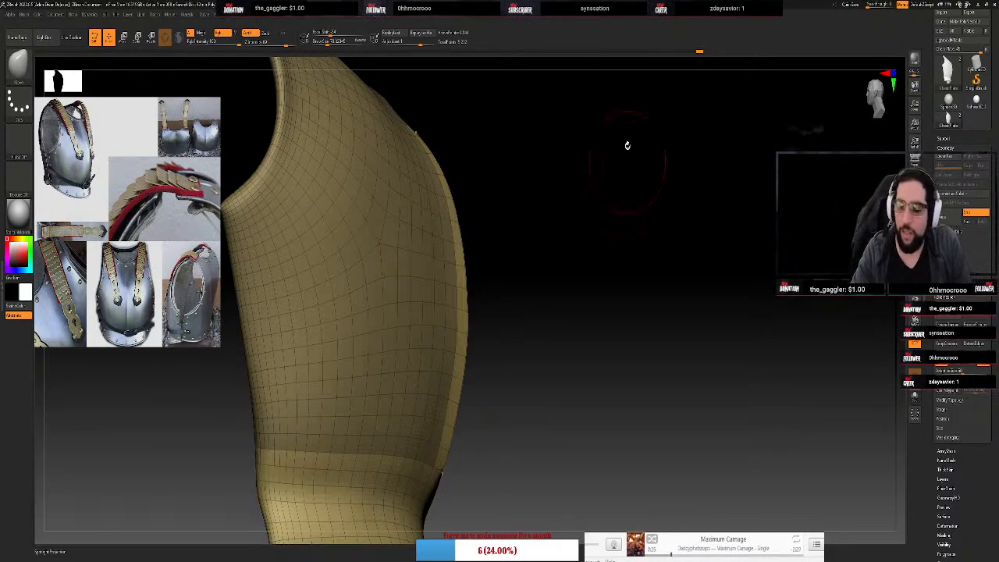
Select the hPolish brush and polish the waist flange from below, undoing the stroke that dents its surface
mouse_move(649, 252)
mouse_down()
mouse_move(625, 263)
mouse_move(662, 382)
mouse_move(694, 323)
mouse_move(522, 351)
mouse_up()
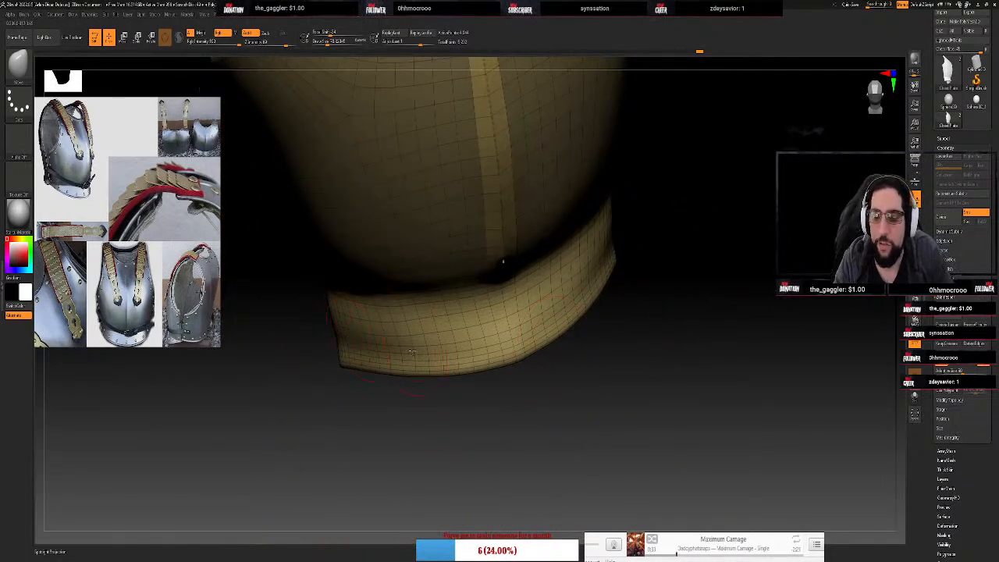
key(b)
key(h)
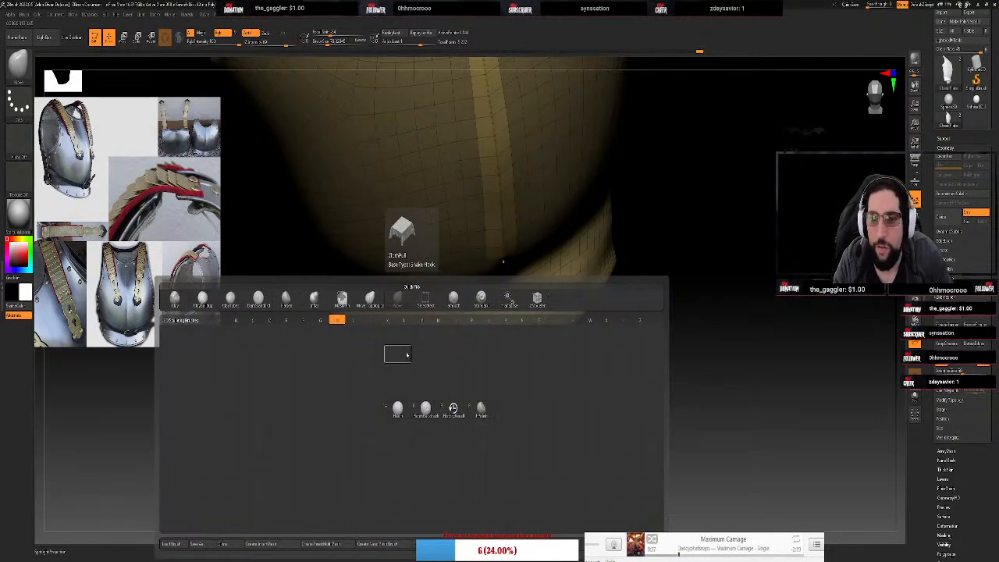
click(428, 409)
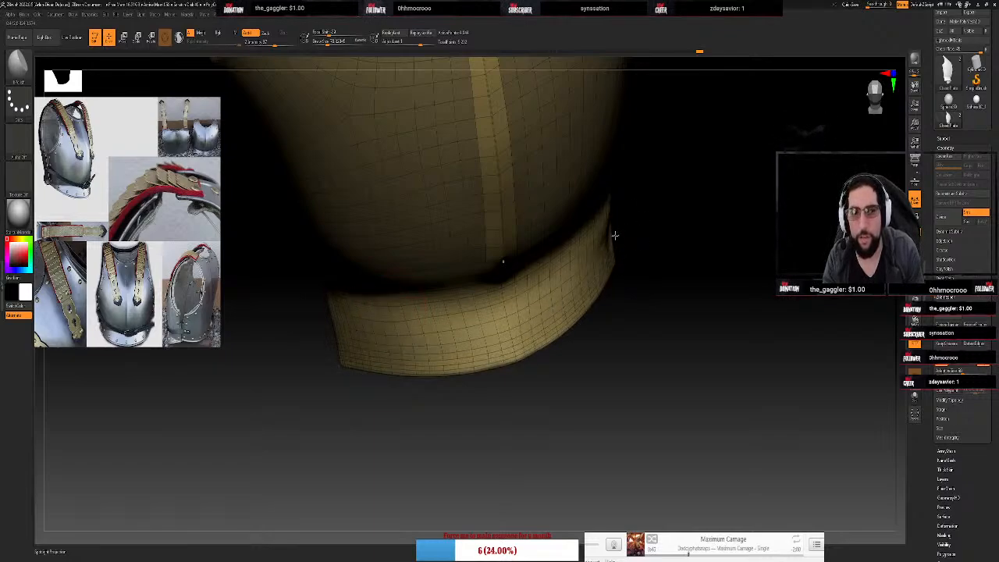
mouse_move(615, 235)
mouse_down()
mouse_move(511, 332)
mouse_move(361, 356)
mouse_up()
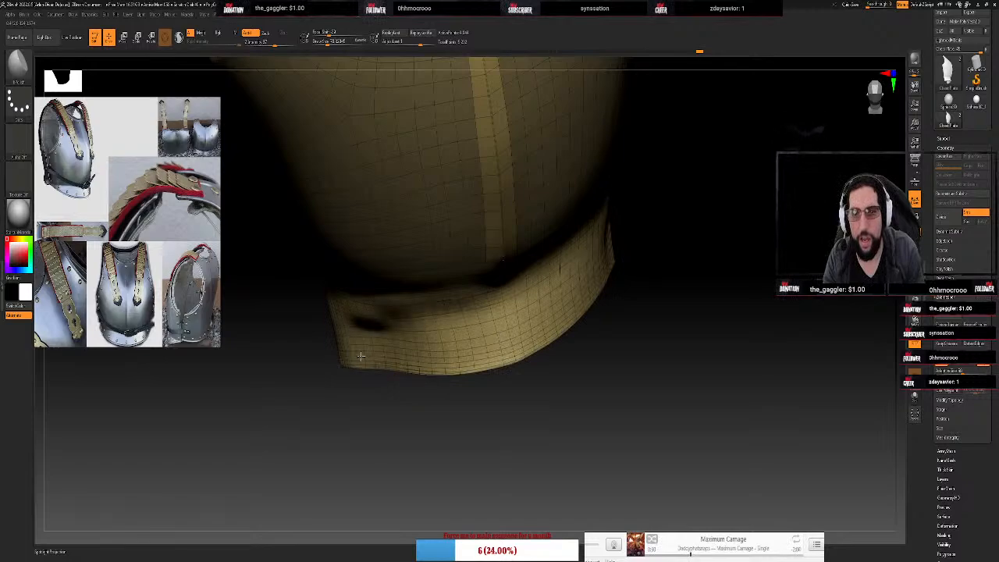
key(ctrl+z)
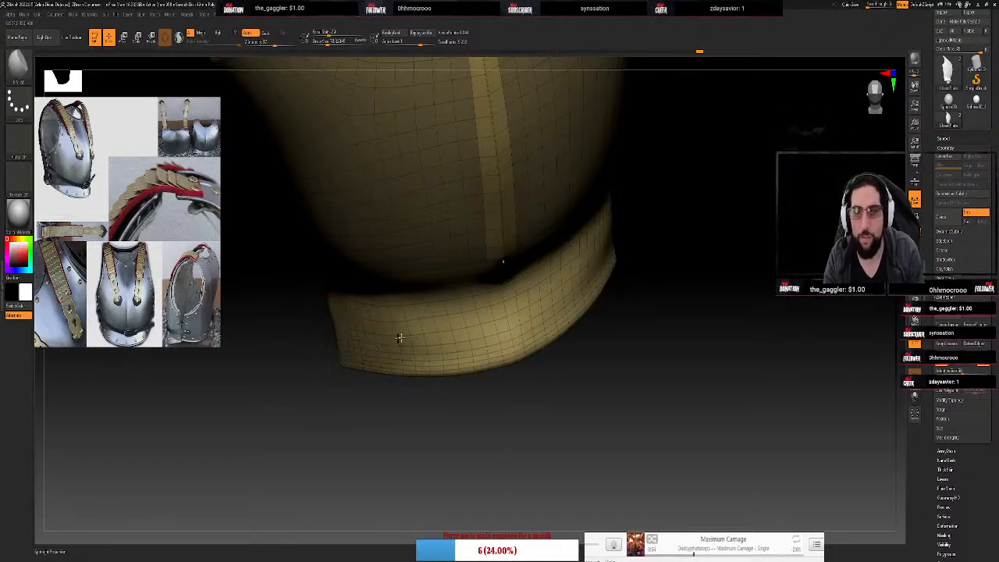
drag(526, 328, 516, 346)
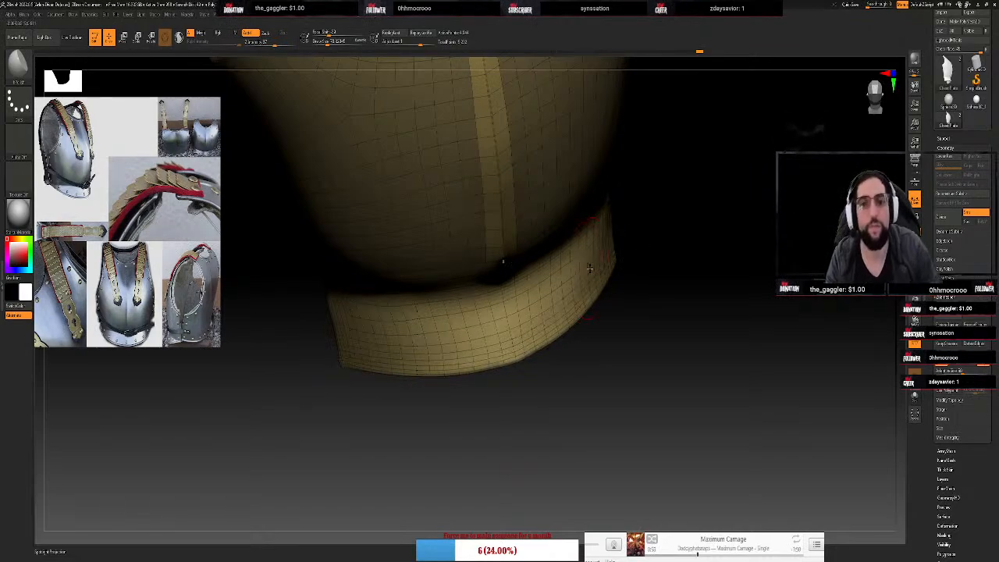
drag(675, 230, 654, 295)
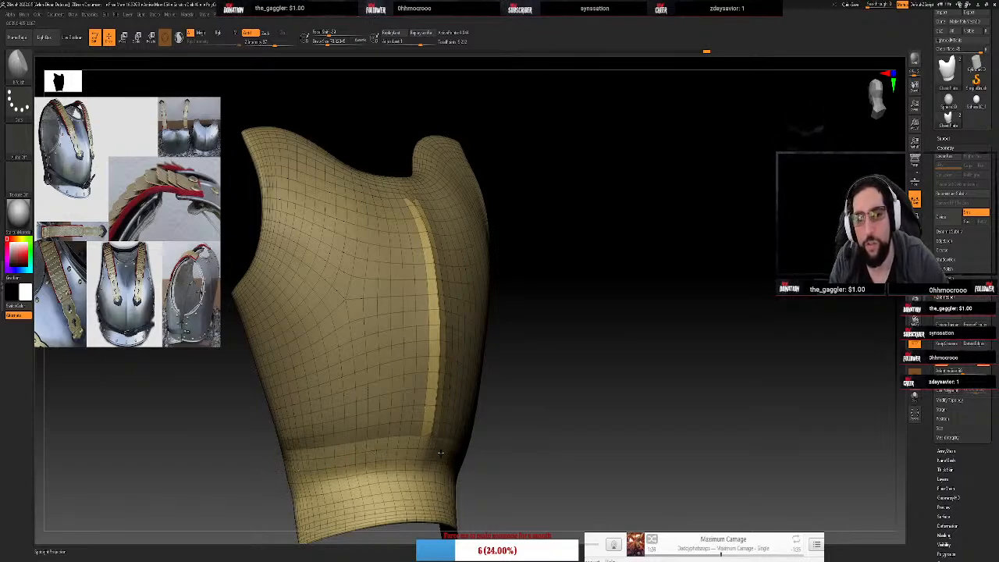
Examine the breastplate's wireframe from the front and both sides, checking the centre ridge, armholes and waist flange
drag(574, 361, 485, 469)
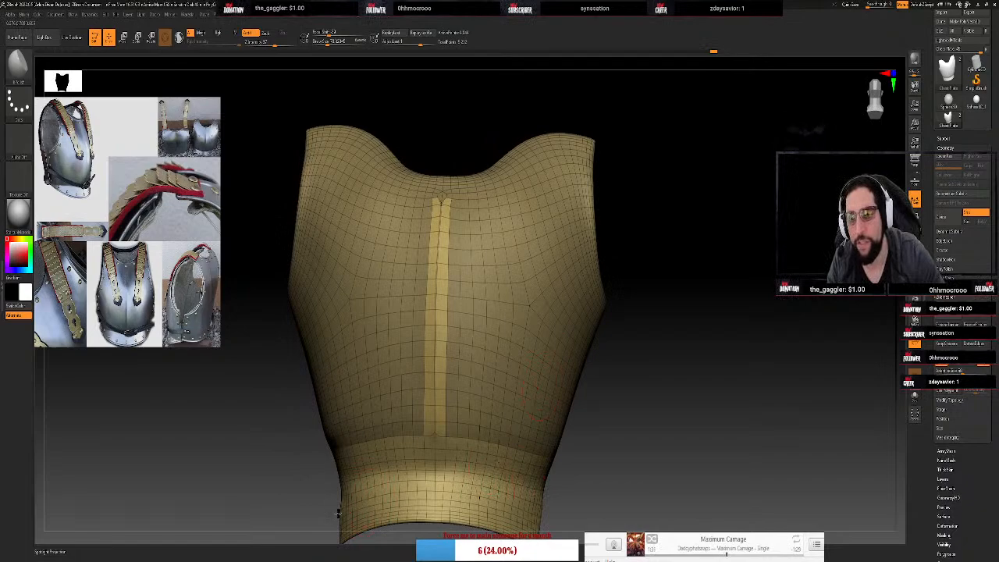
drag(273, 511, 336, 521)
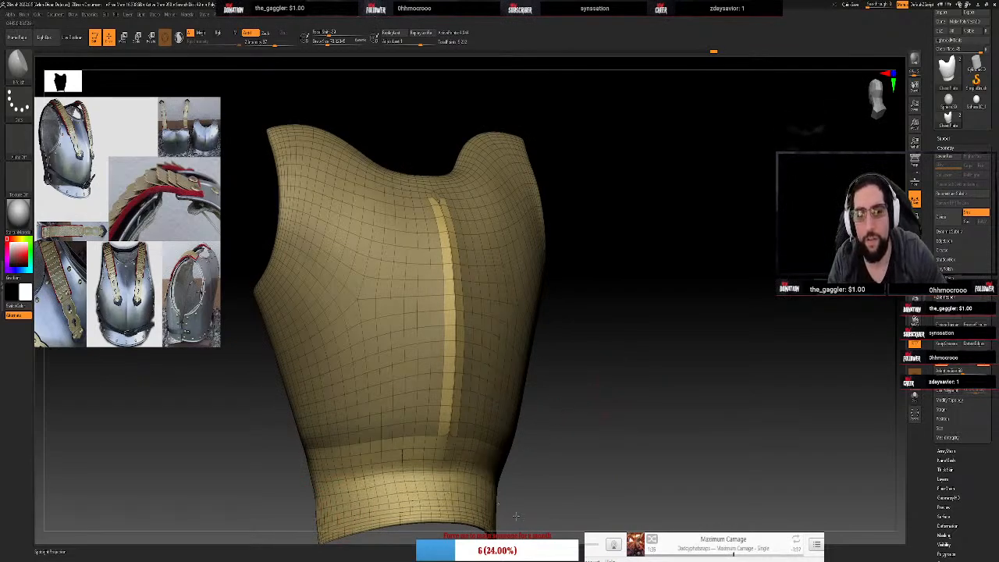
drag(515, 516, 540, 464)
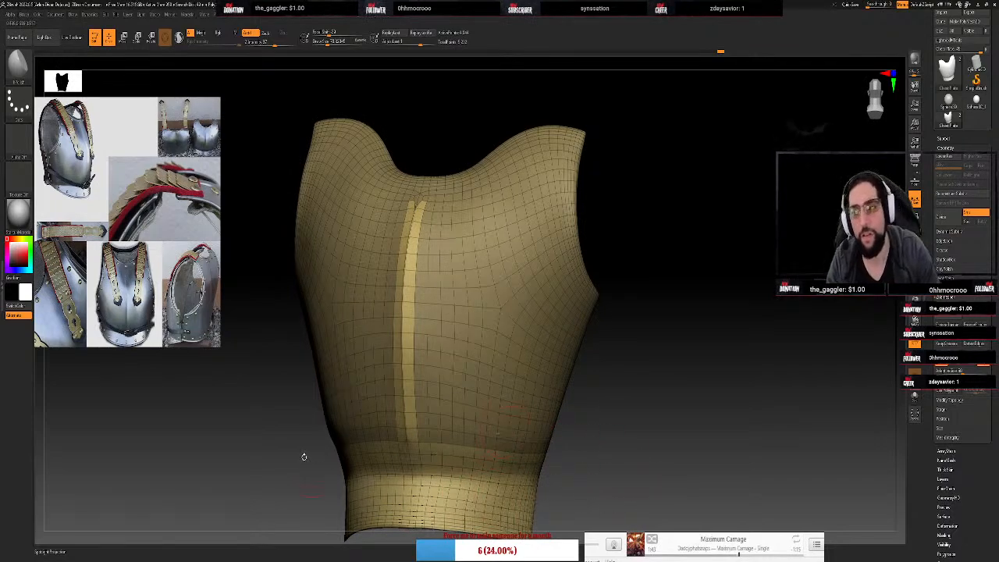
drag(252, 442, 486, 504)
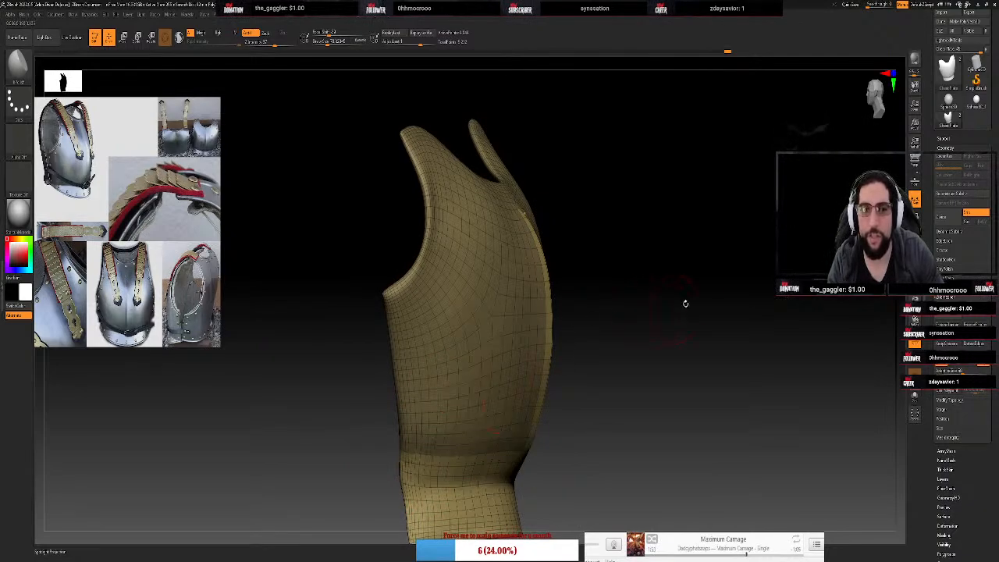
drag(686, 303, 672, 316)
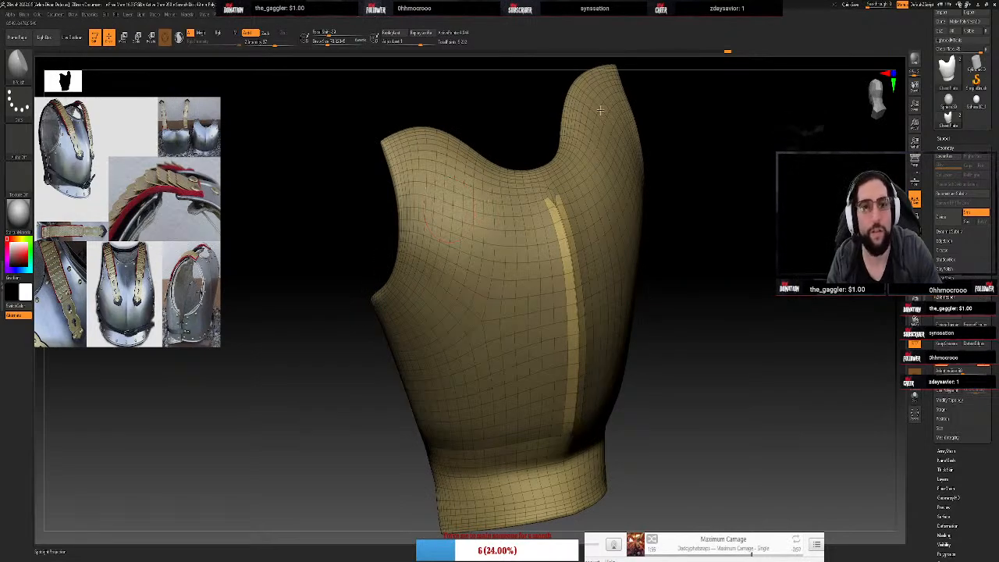
drag(750, 244, 741, 235)
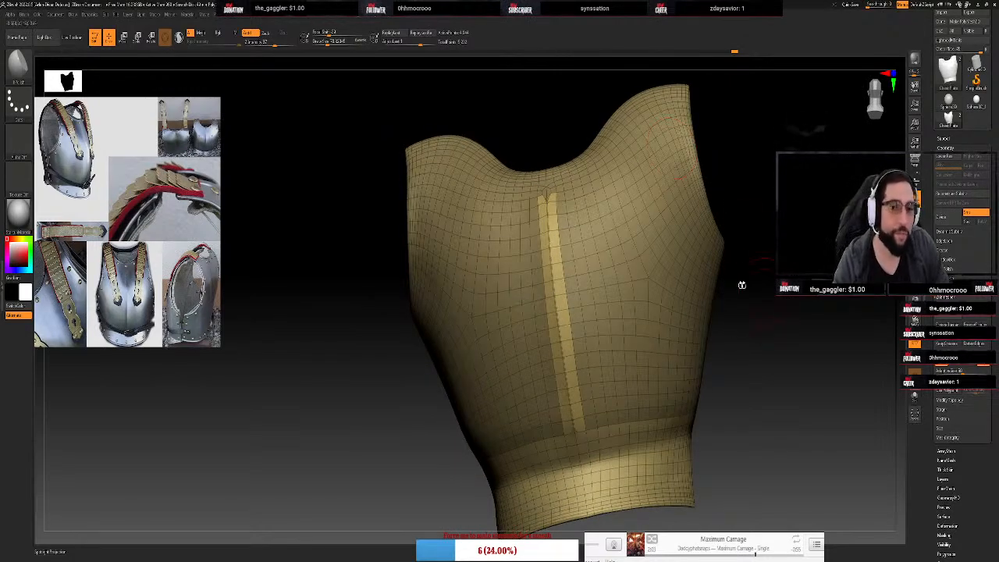
drag(770, 352, 779, 363)
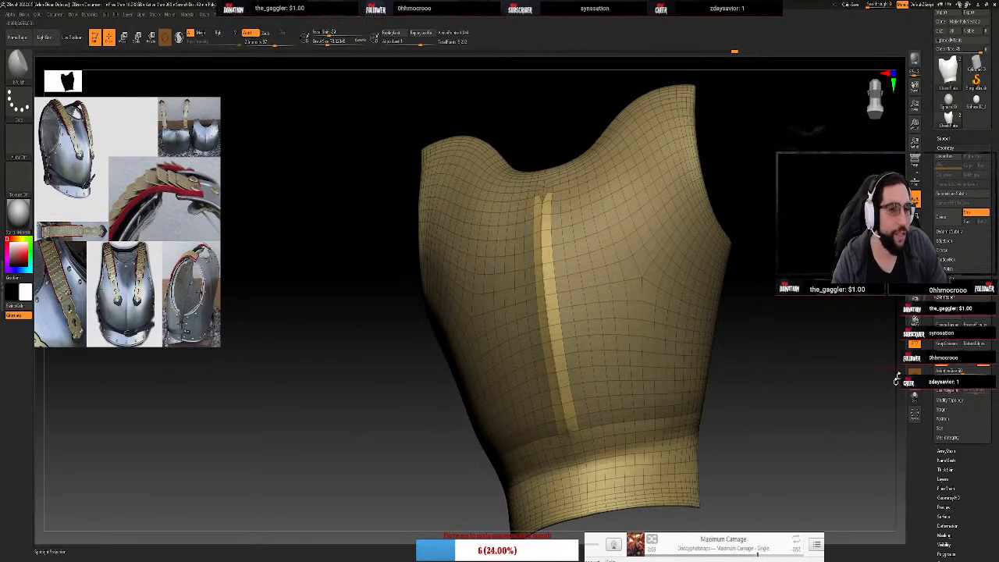
Hide the polyframe and examine the smooth surface around the lower end of the ridge and the waist
key(shift+f)
mouse_move(829, 337)
mouse_down()
mouse_move(807, 330)
mouse_move(837, 341)
mouse_move(801, 344)
mouse_move(814, 368)
mouse_move(832, 346)
mouse_up()
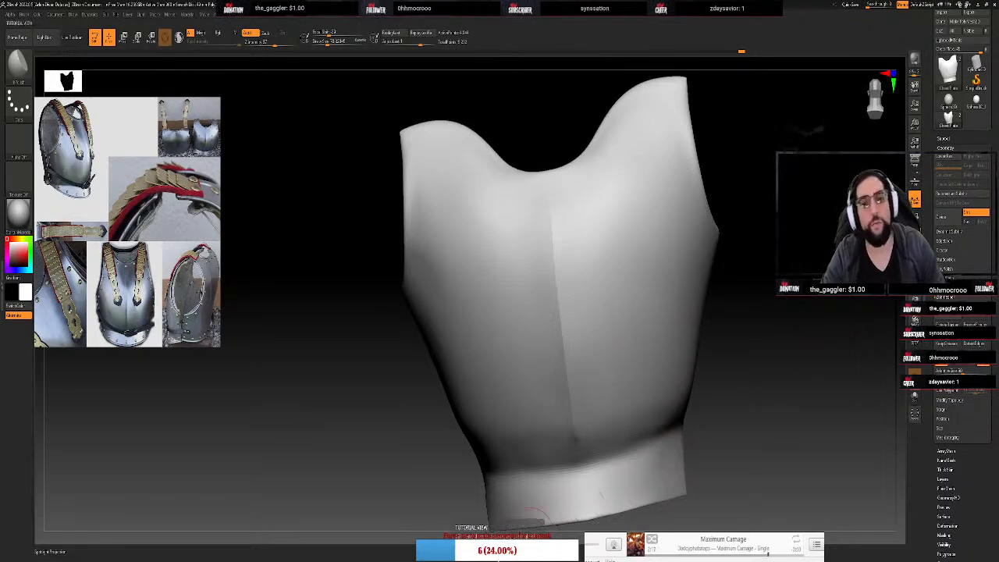
drag(759, 395, 806, 344)
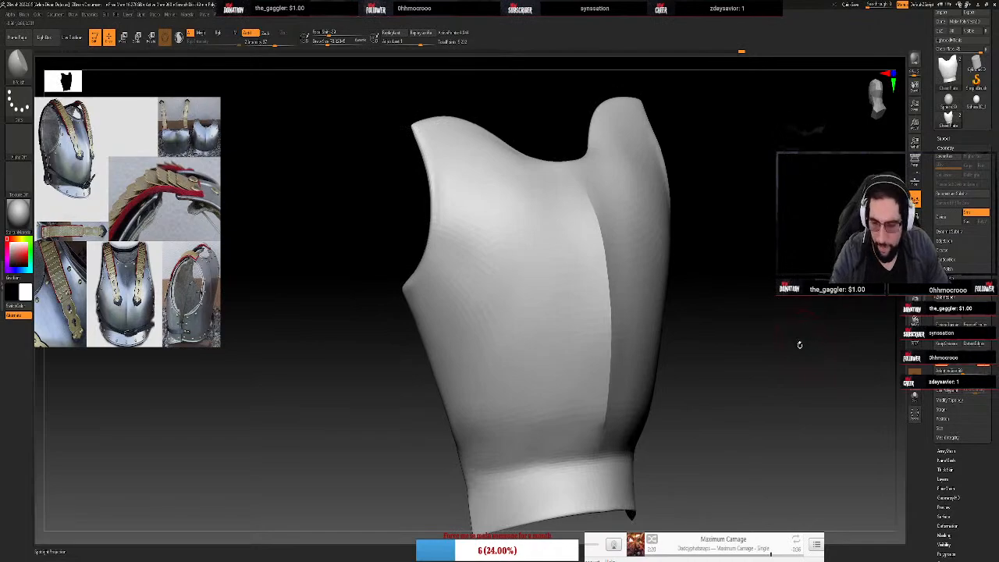
drag(767, 372, 815, 317)
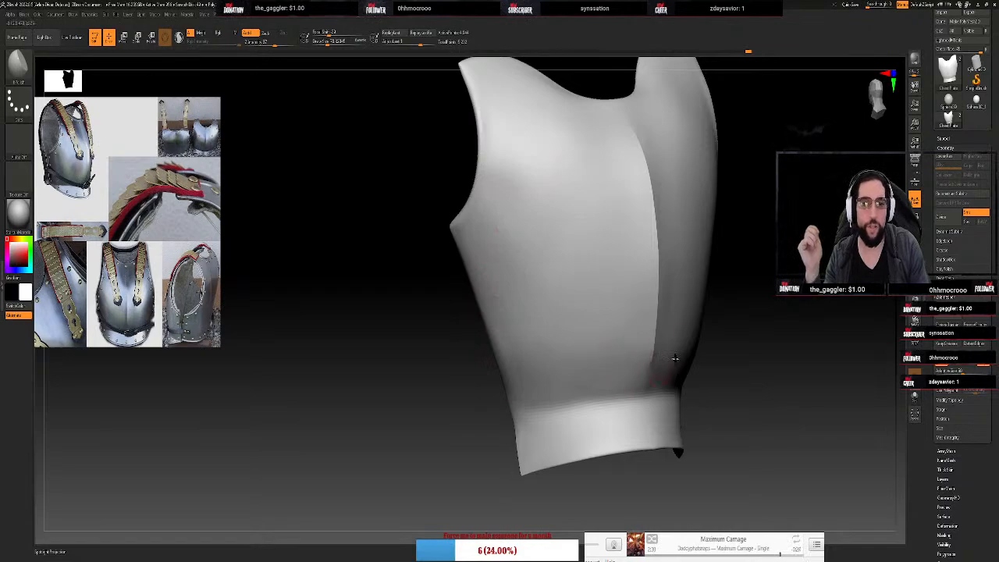
drag(816, 298, 691, 350)
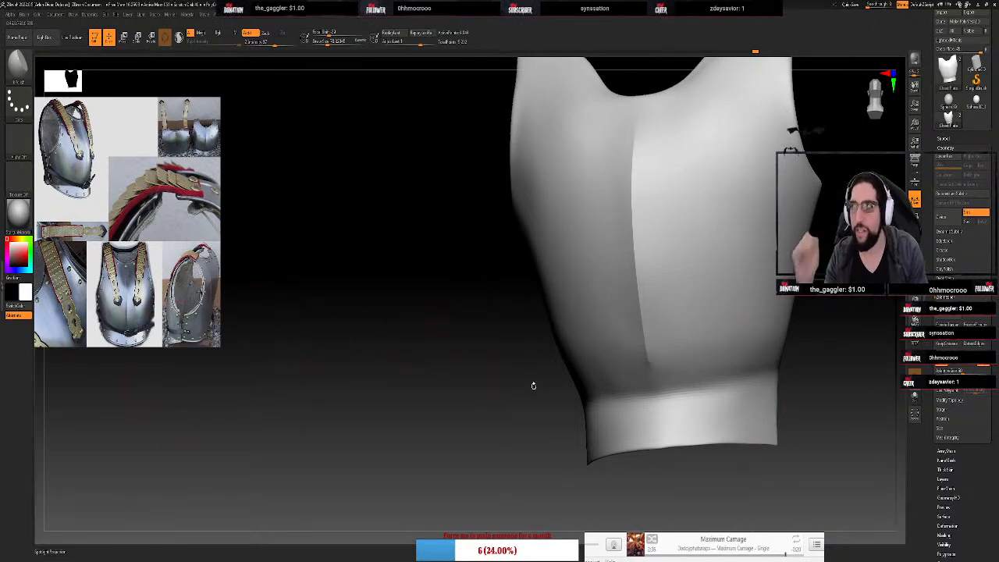
Switch to another sculpting brush and define the groove between the chest and the waist flange along the front and side
key(b)
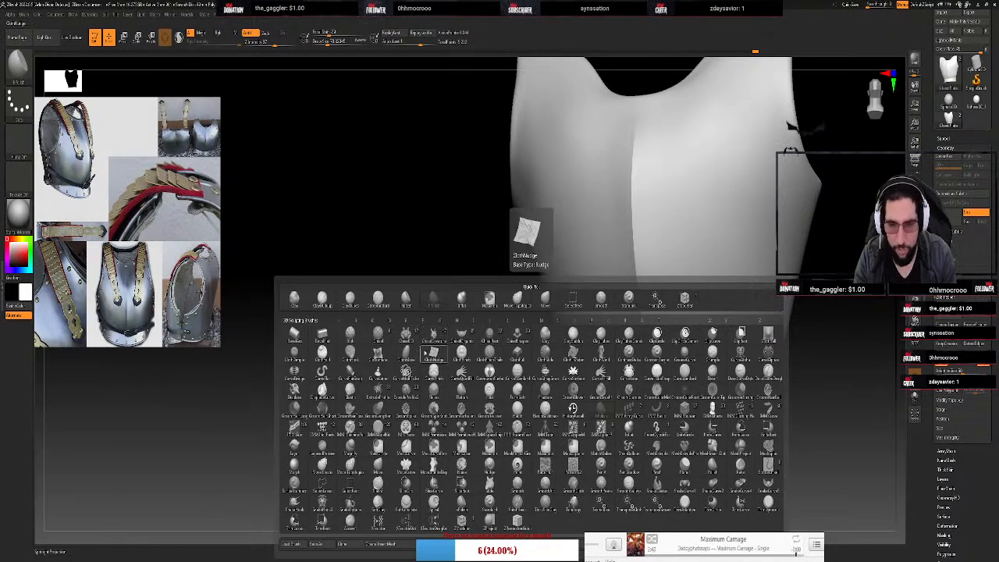
click(574, 371)
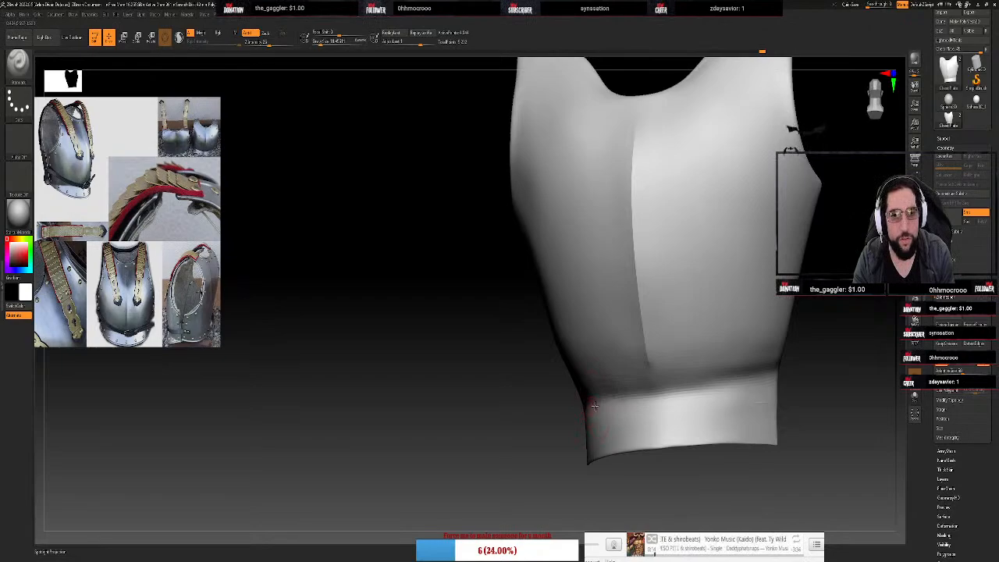
mouse_move(692, 385)
mouse_down()
mouse_move(777, 370)
mouse_move(693, 384)
mouse_up()
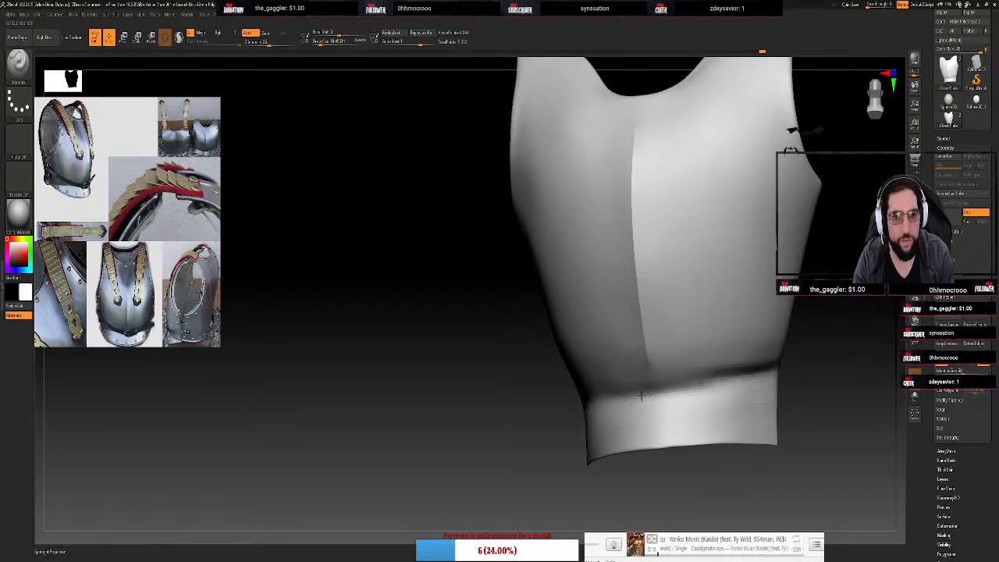
mouse_move(560, 415)
mouse_down()
mouse_move(515, 428)
mouse_move(538, 417)
mouse_up()
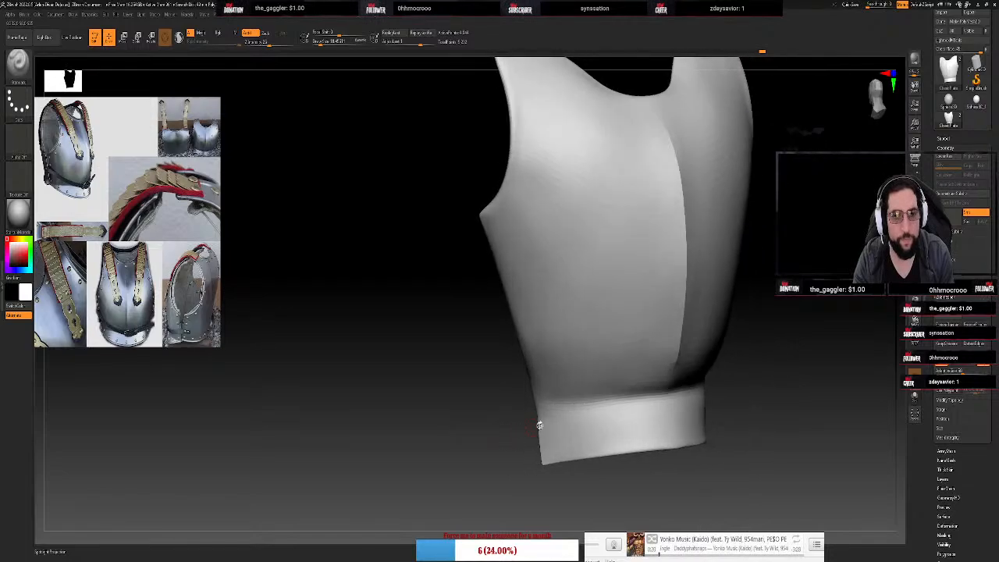
drag(618, 400, 548, 409)
mouse_move(621, 395)
mouse_down()
mouse_move(435, 424)
mouse_move(486, 424)
mouse_up()
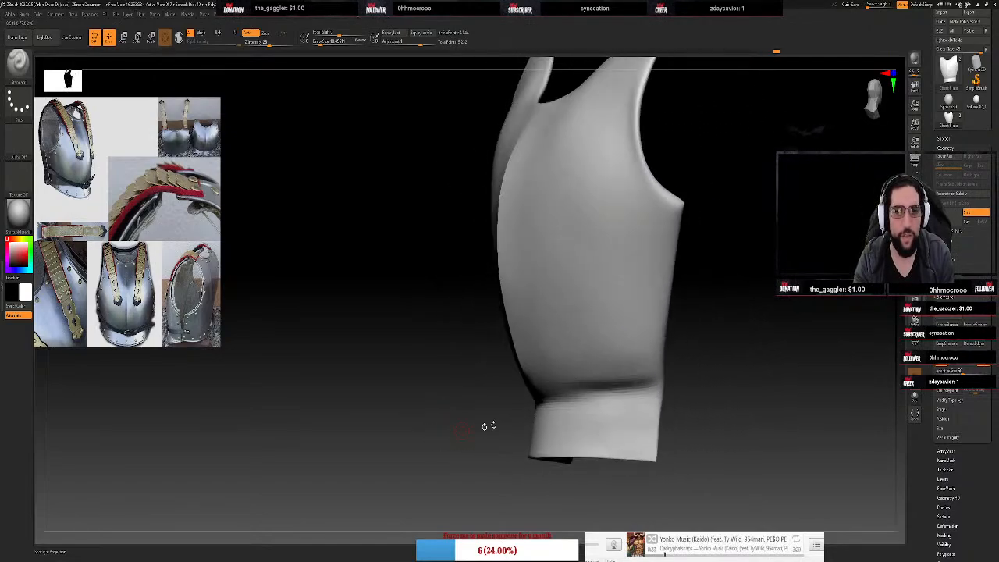
drag(629, 392, 671, 391)
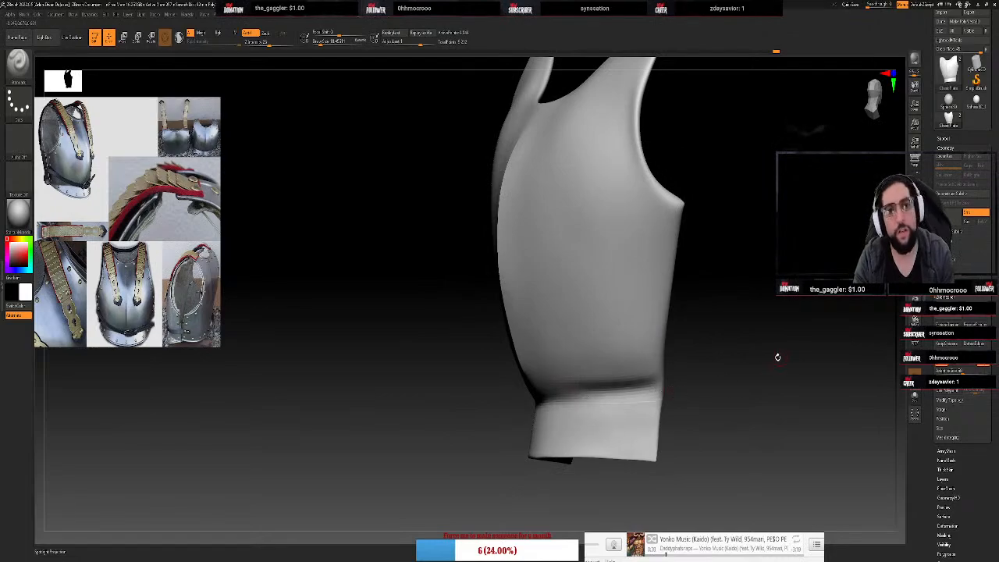
Compare the breastplate with Dynamic Subdivision off and on, opening its settings and leaving the smoothing enabled
key(shift+d)
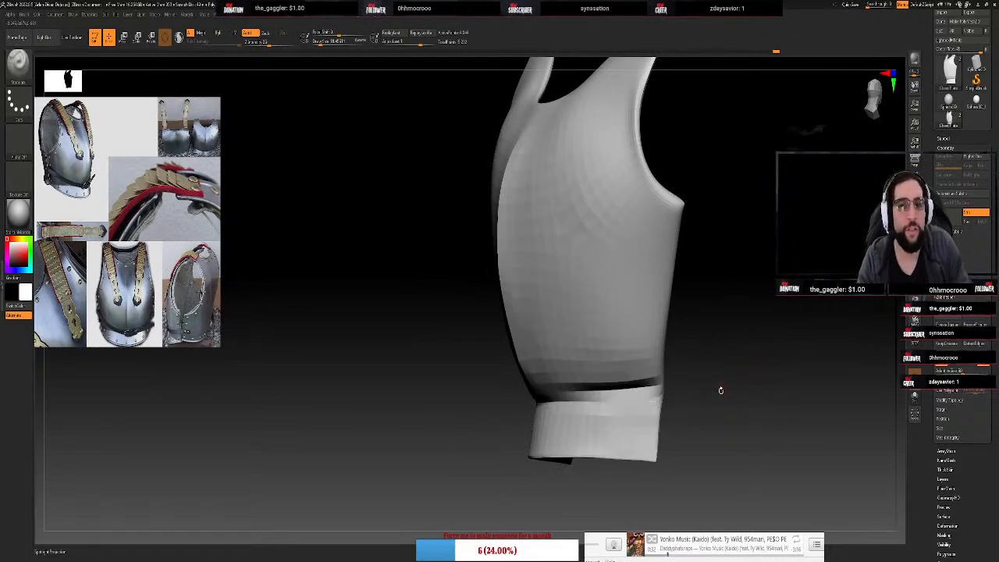
key(d)
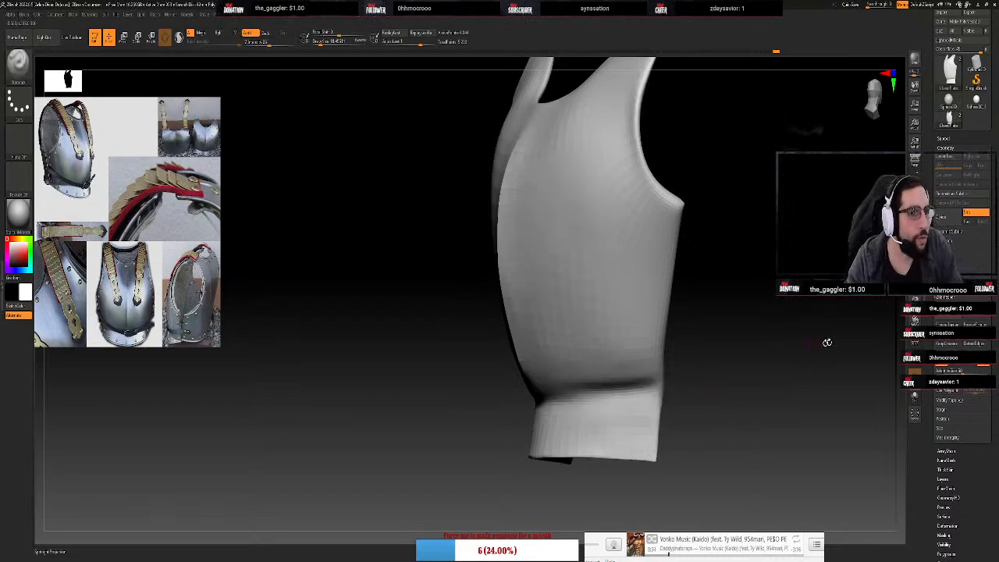
click(957, 233)
drag(847, 339, 859, 353)
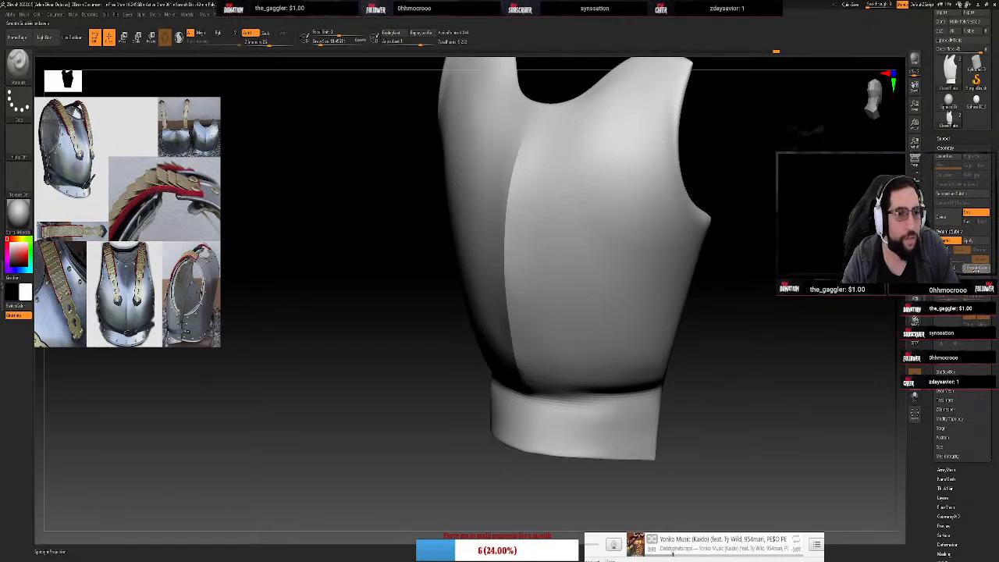
drag(825, 306, 841, 314)
key(shift+d)
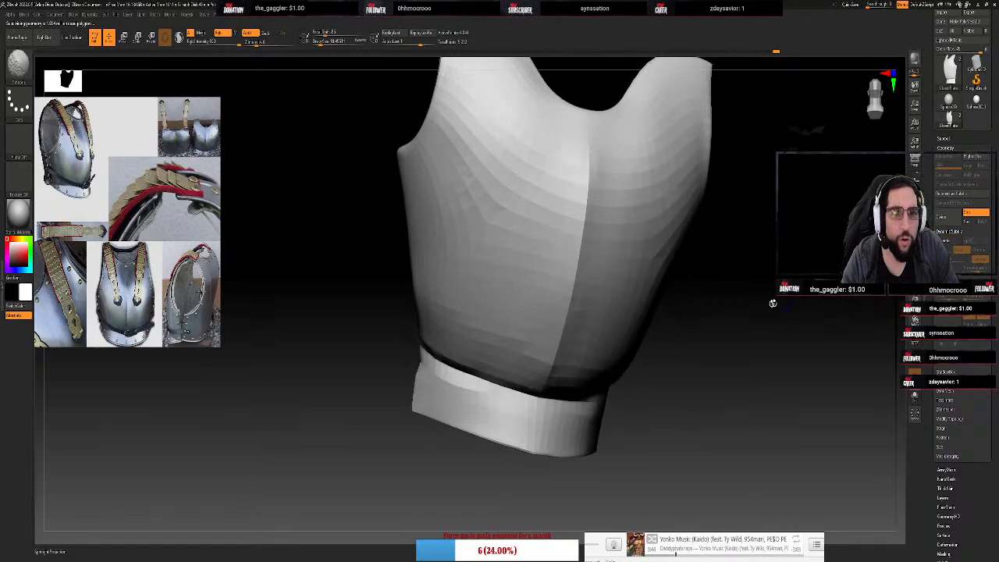
key(shift+d)
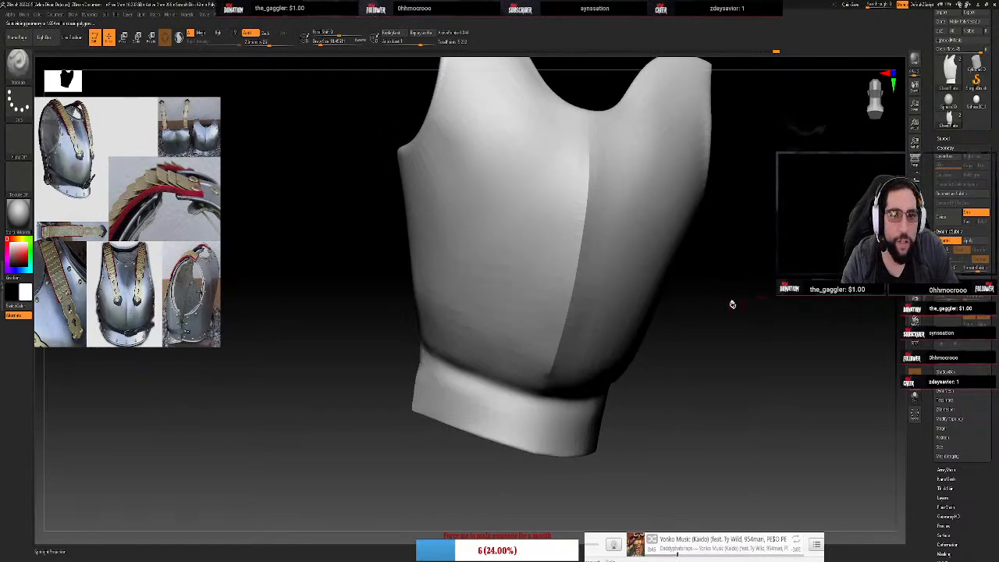
Select the hPolish brush, adjust its draw size, and polish the waist flange, checking the plate from outside and inside
drag(732, 304, 755, 315)
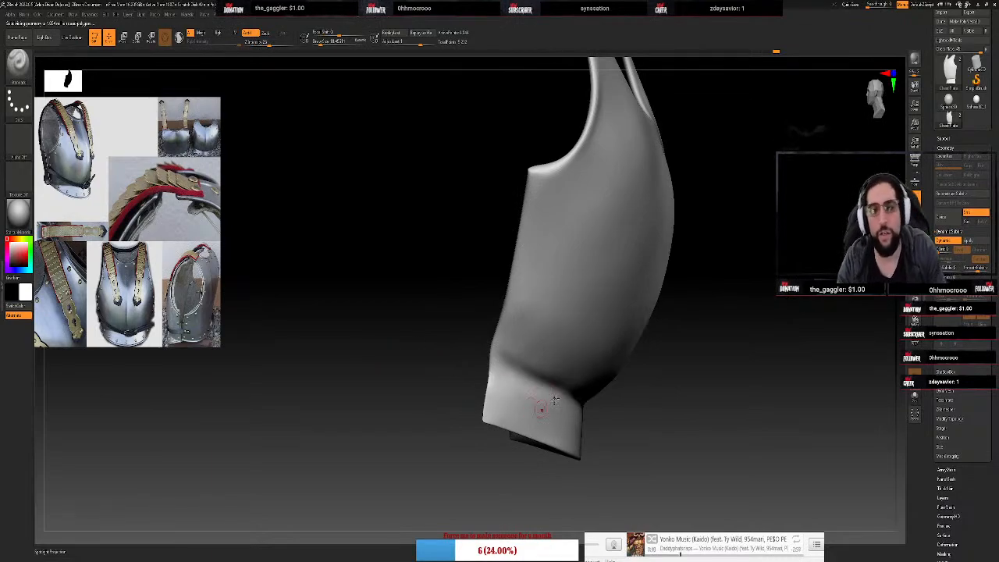
drag(763, 475, 747, 470)
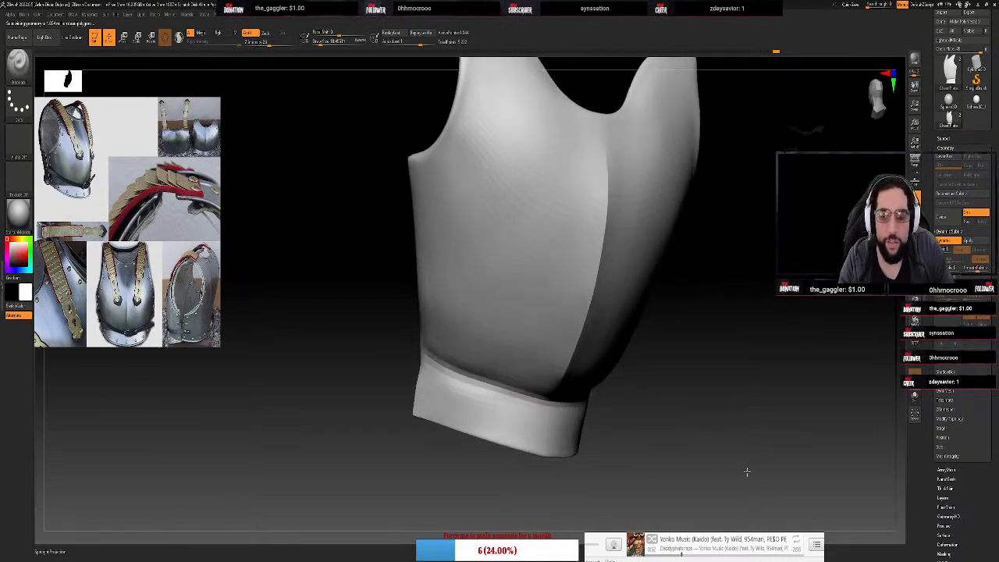
key(b)
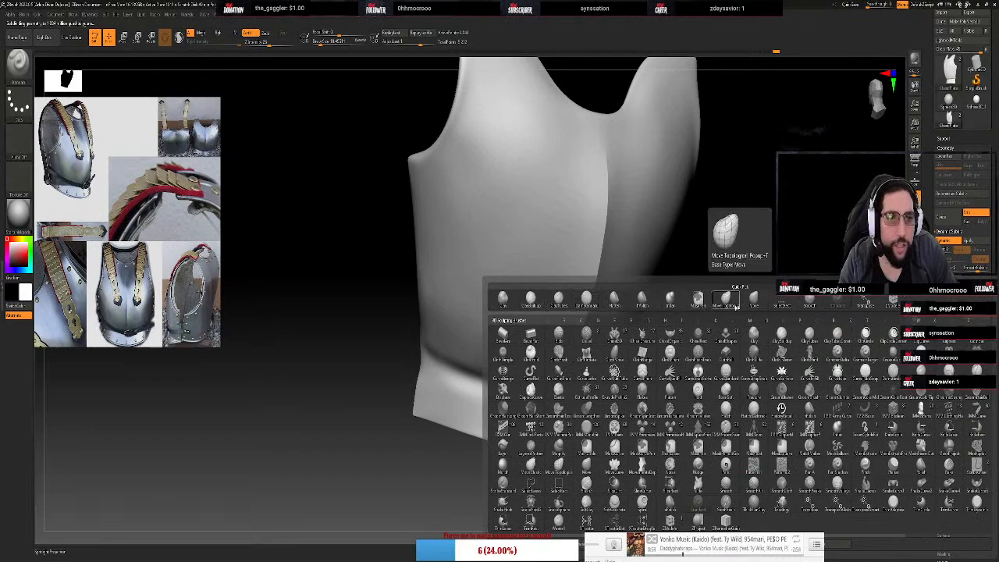
click(637, 307)
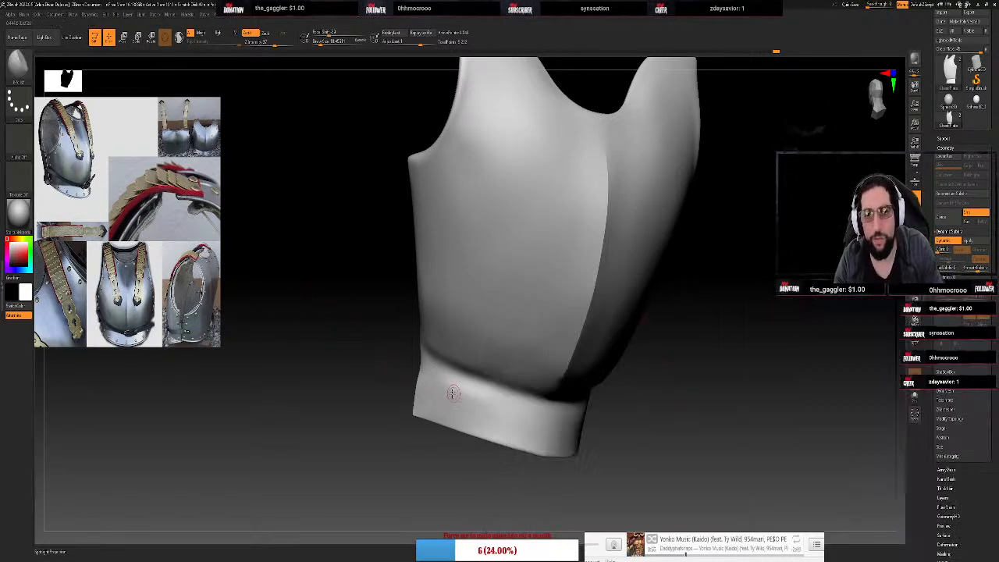
key(s)
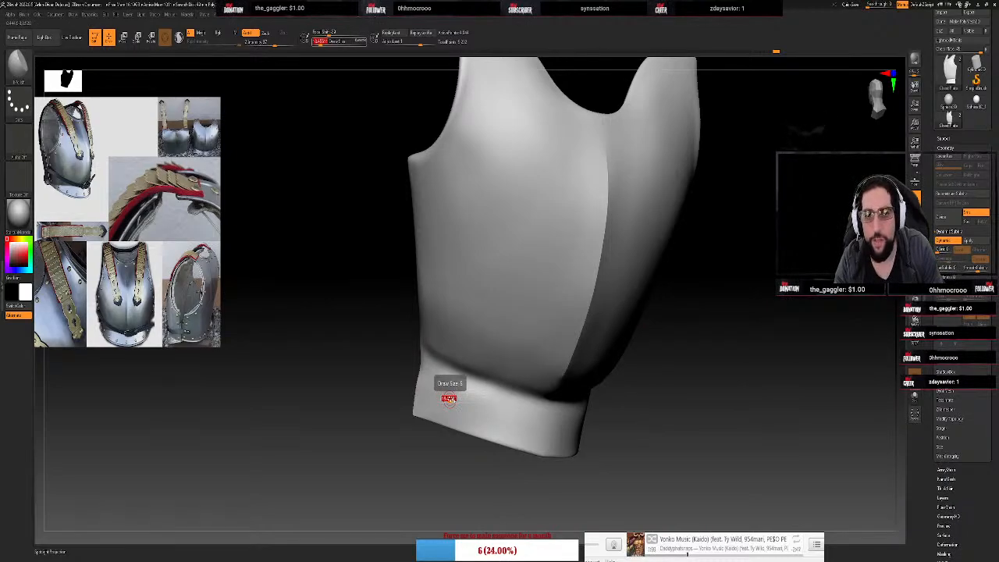
mouse_move(450, 399)
mouse_down()
mouse_move(458, 400)
mouse_move(428, 389)
mouse_up()
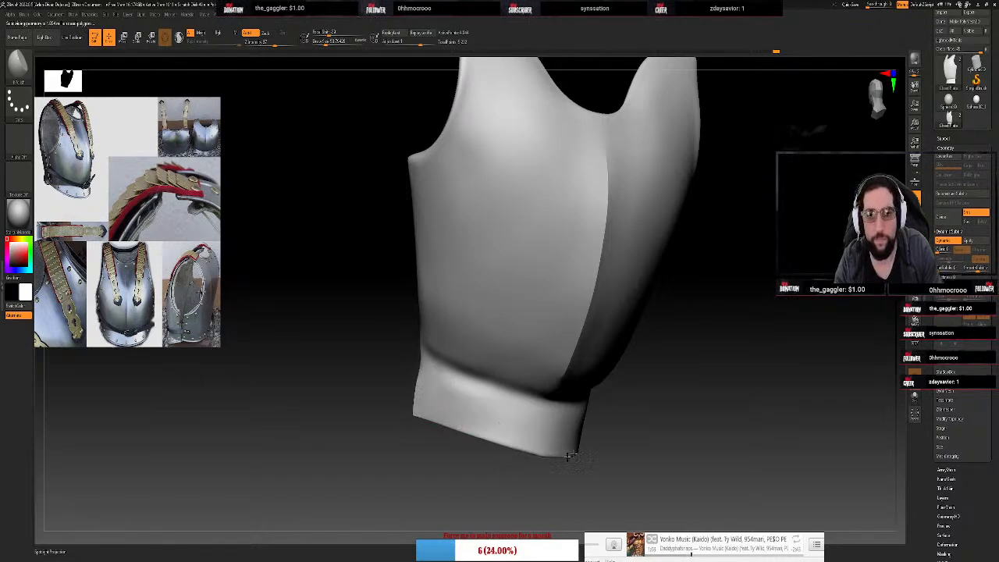
drag(709, 192, 747, 261)
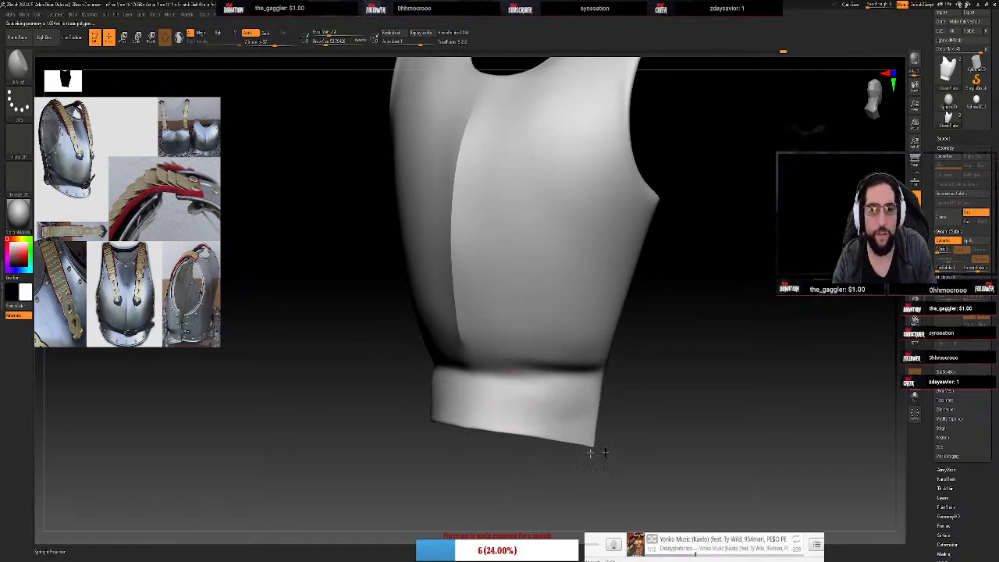
drag(659, 371, 530, 363)
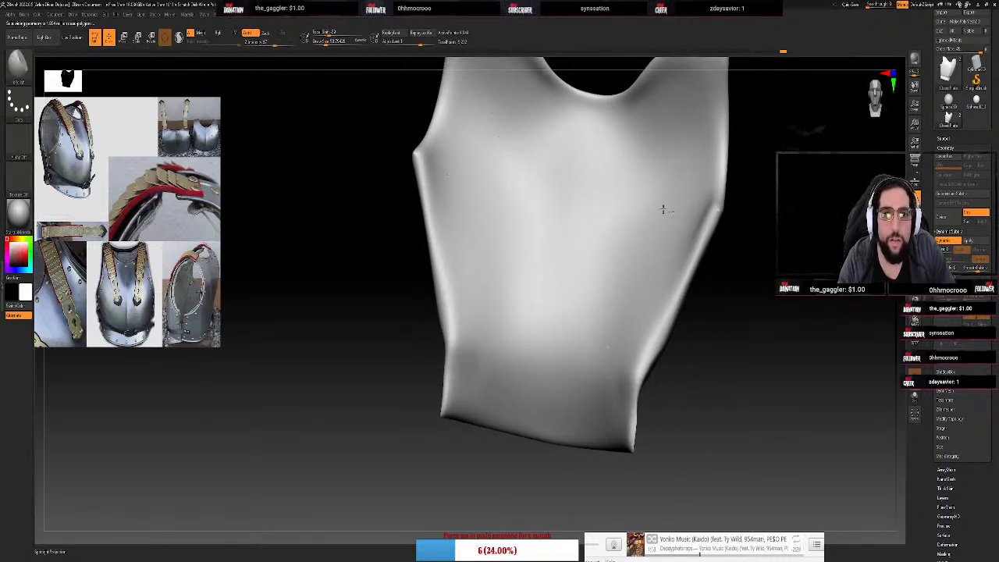
drag(829, 351, 724, 325)
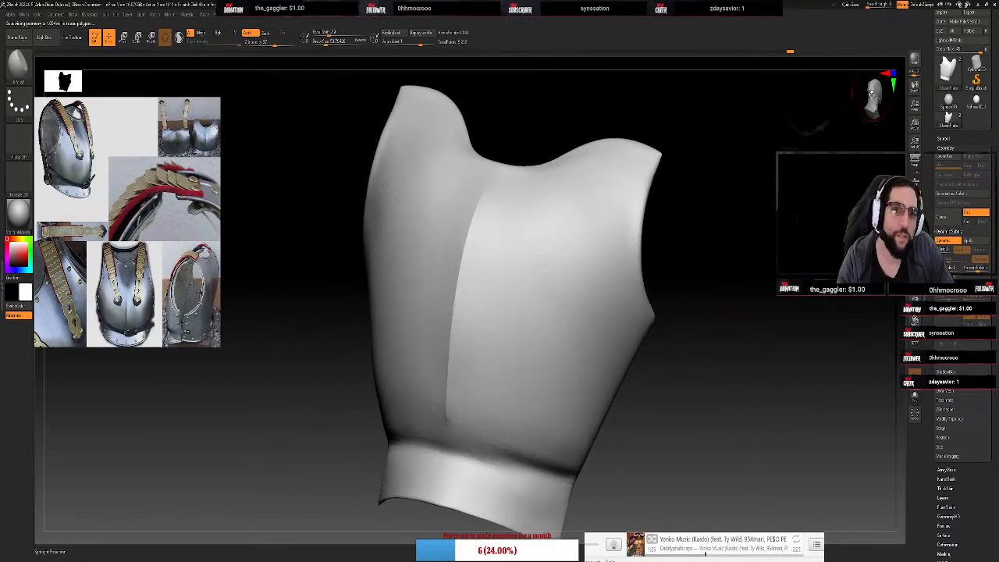
Return to the front view, select the back plate subtool and show the chest plate together with it
mouse_move(872, 94)
mouse_down()
mouse_move(880, 95)
mouse_move(871, 97)
mouse_up()
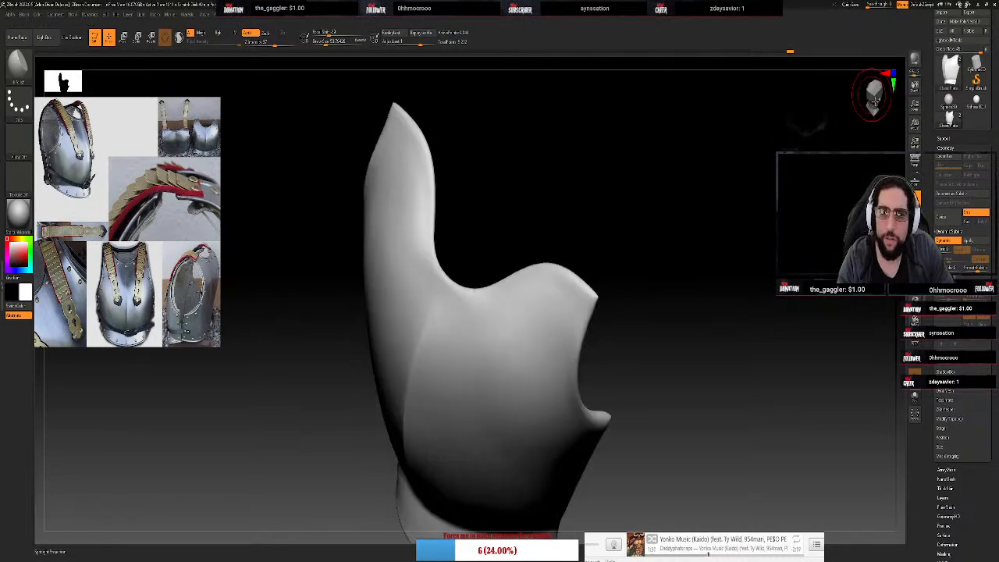
click(872, 95)
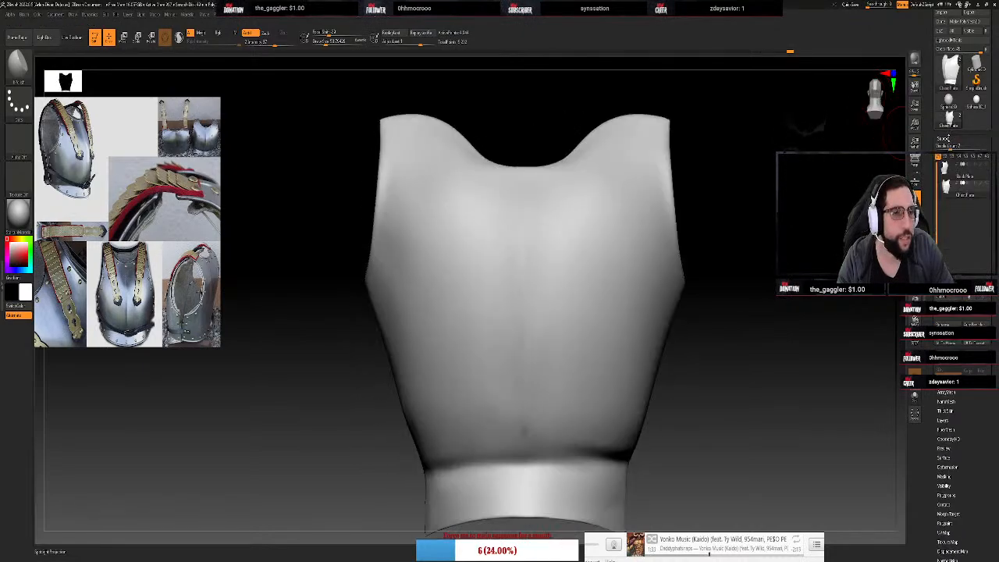
click(950, 139)
click(947, 170)
drag(757, 270, 698, 274)
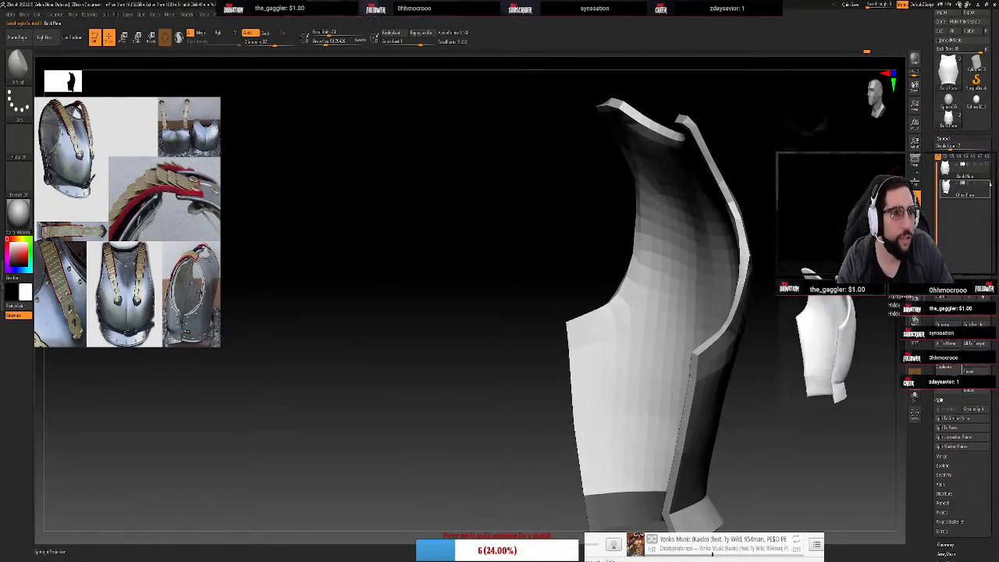
click(960, 186)
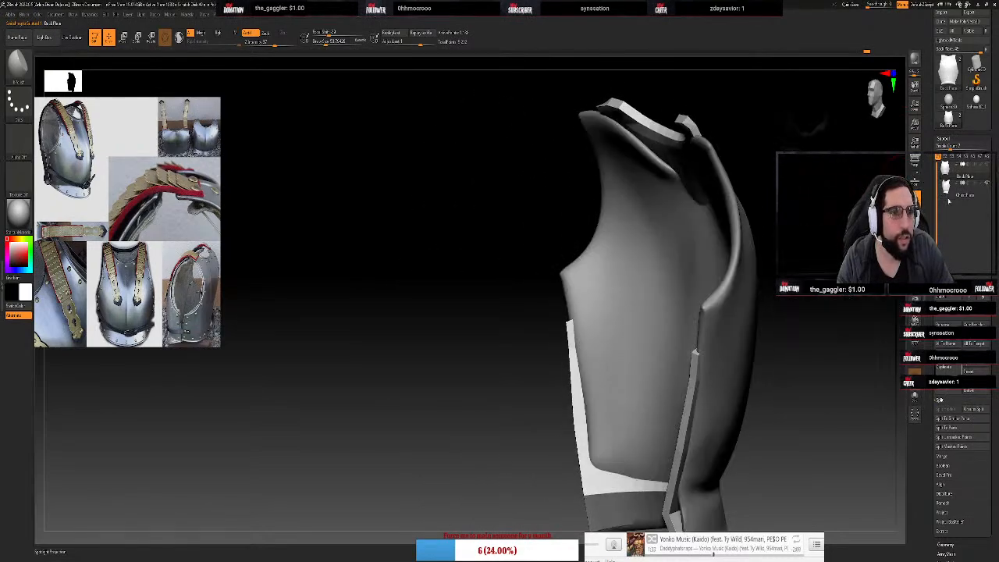
Select the chest plate subtool and place the transform gizmo at the centre of its inner surface
click(961, 195)
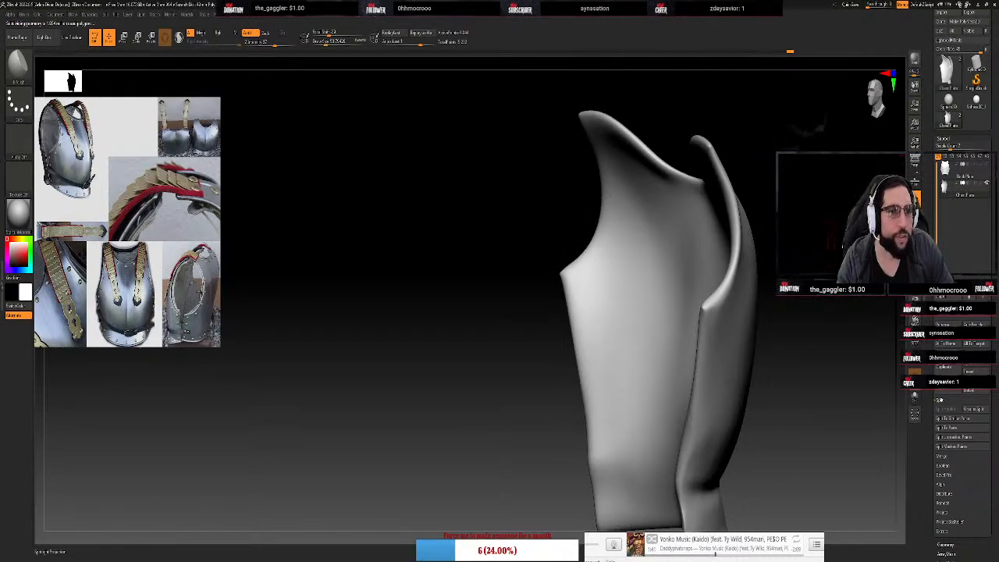
drag(391, 351, 679, 234)
key(w)
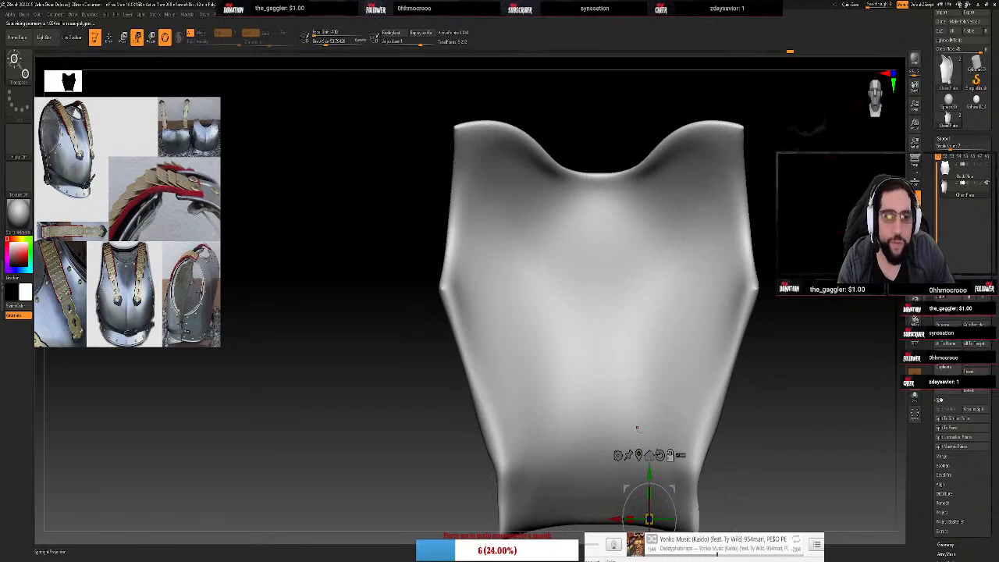
click(598, 331)
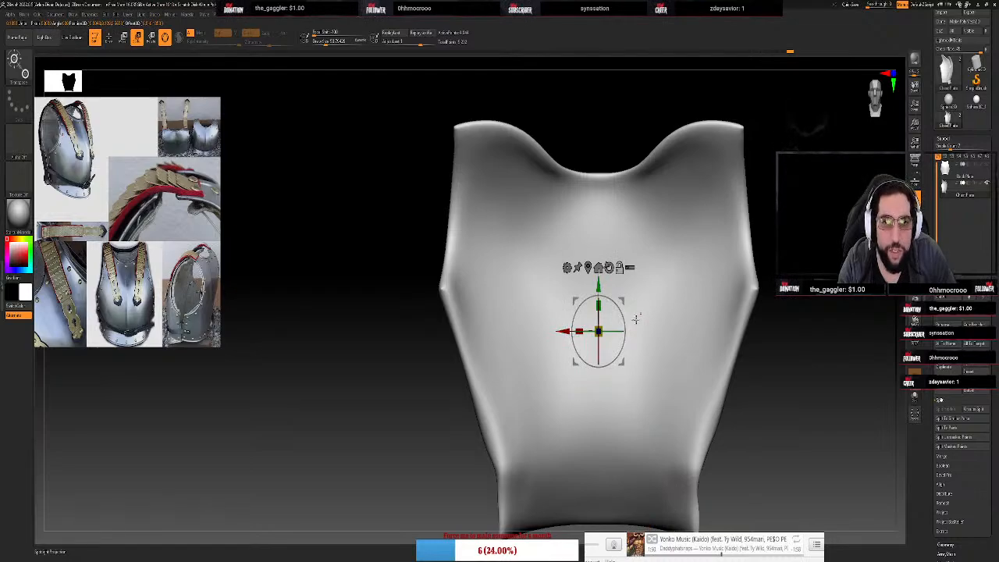
drag(587, 331, 668, 330)
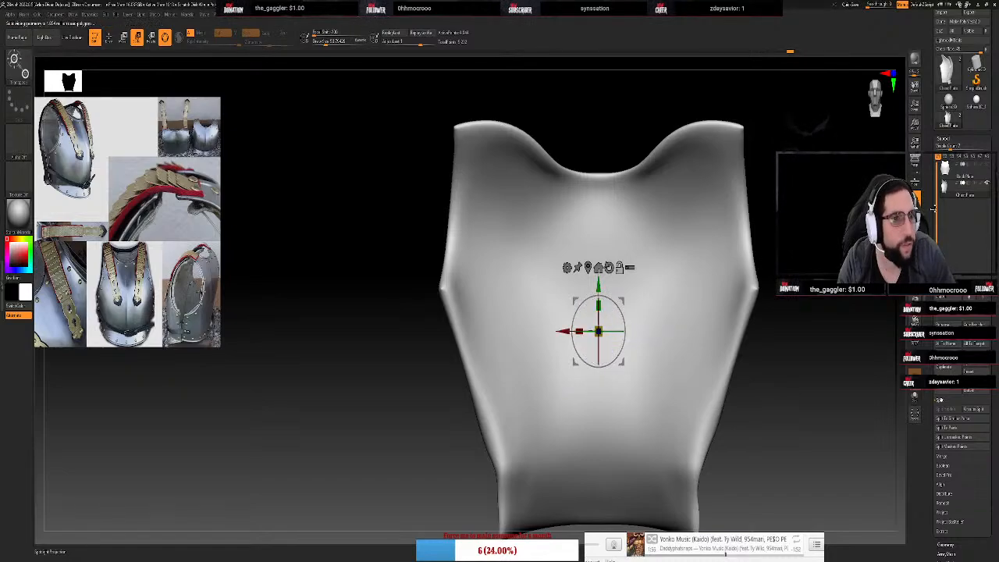
Rotate the chest plate around its vertical axis so its outer face points away from the back plate, undoing misplaced transforms
drag(819, 252, 823, 334)
drag(606, 374, 538, 320)
drag(850, 246, 813, 261)
key(ctrl+z)
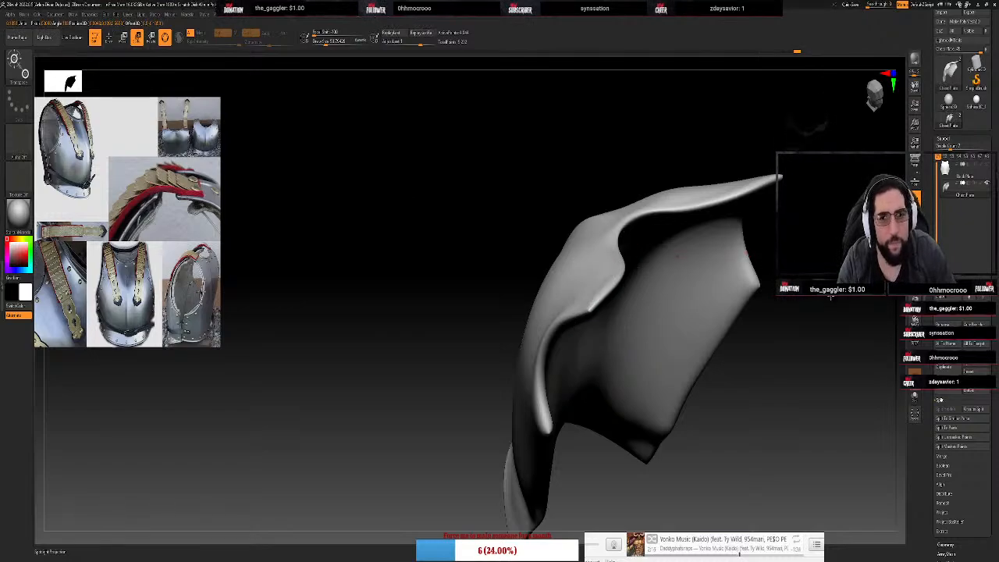
drag(843, 296, 782, 224)
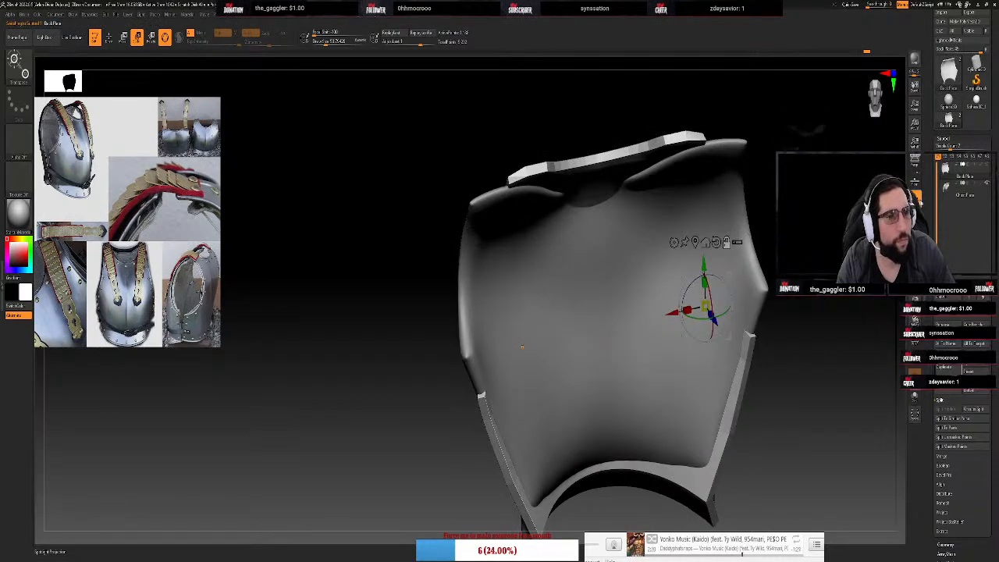
key(ctrl+z)
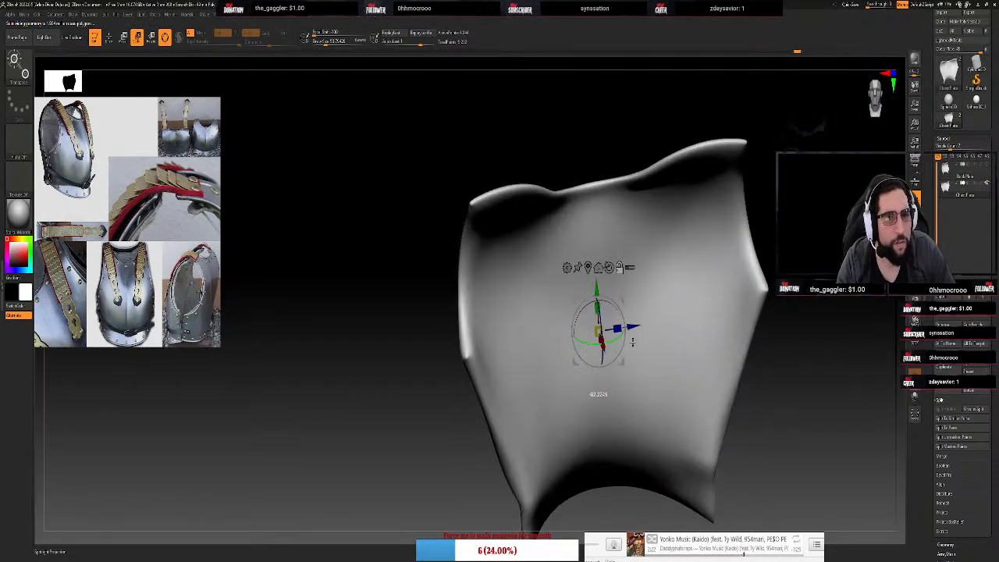
drag(633, 342, 692, 314)
key(ctrl+z)
click(620, 268)
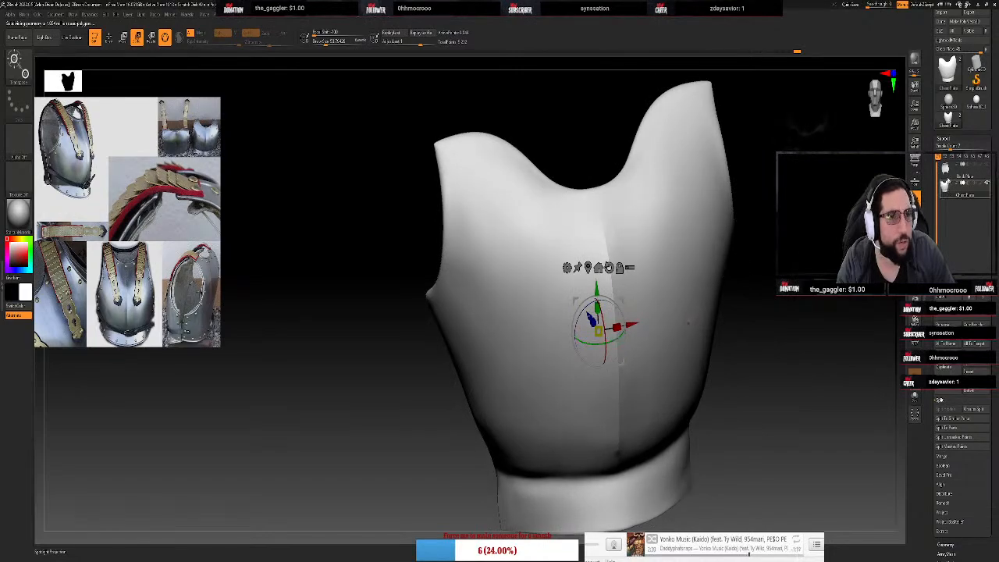
Select the back plate subtool, move it backward clear of the chest plate, and centre the gizmo on it
click(947, 174)
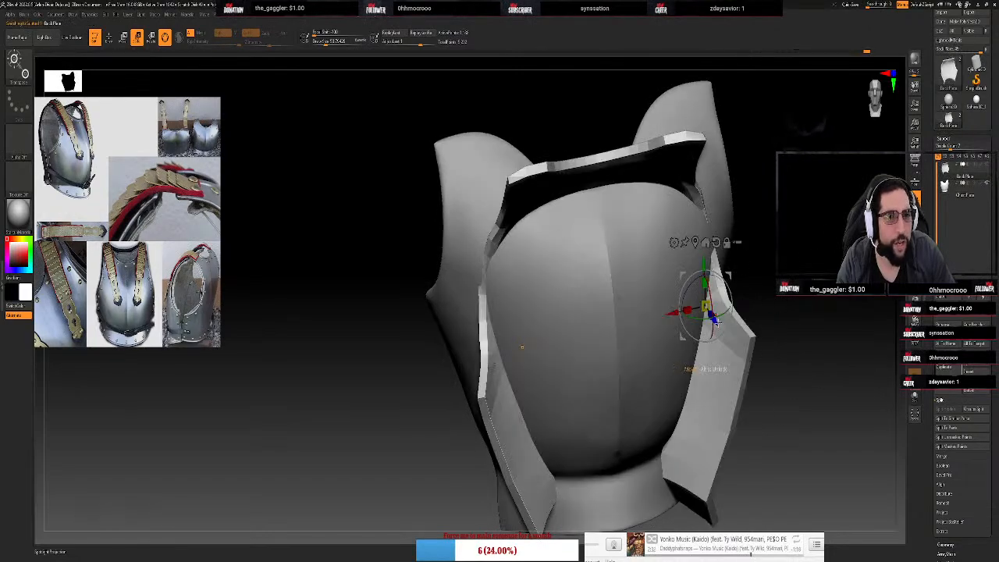
drag(710, 320, 661, 243)
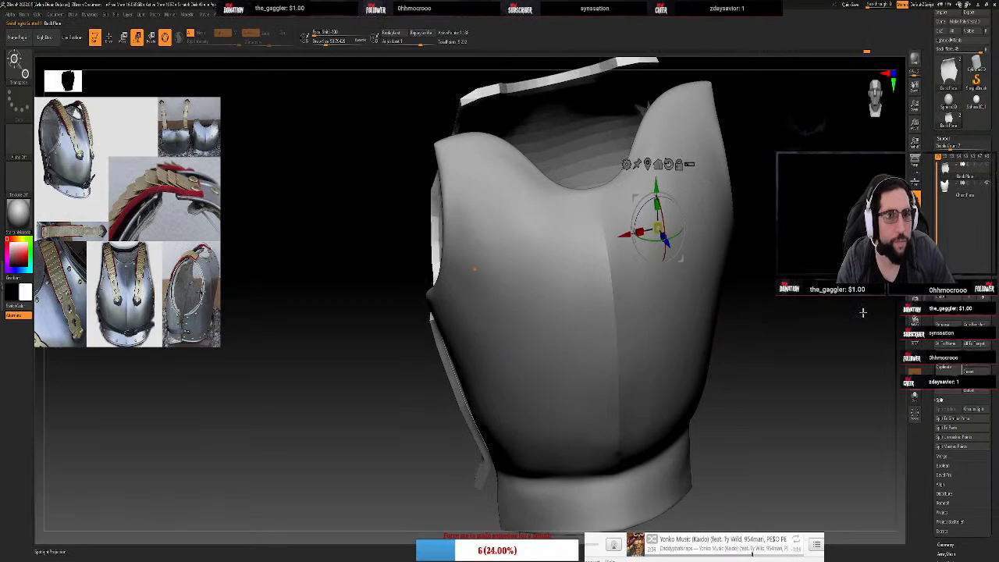
drag(781, 306, 811, 308)
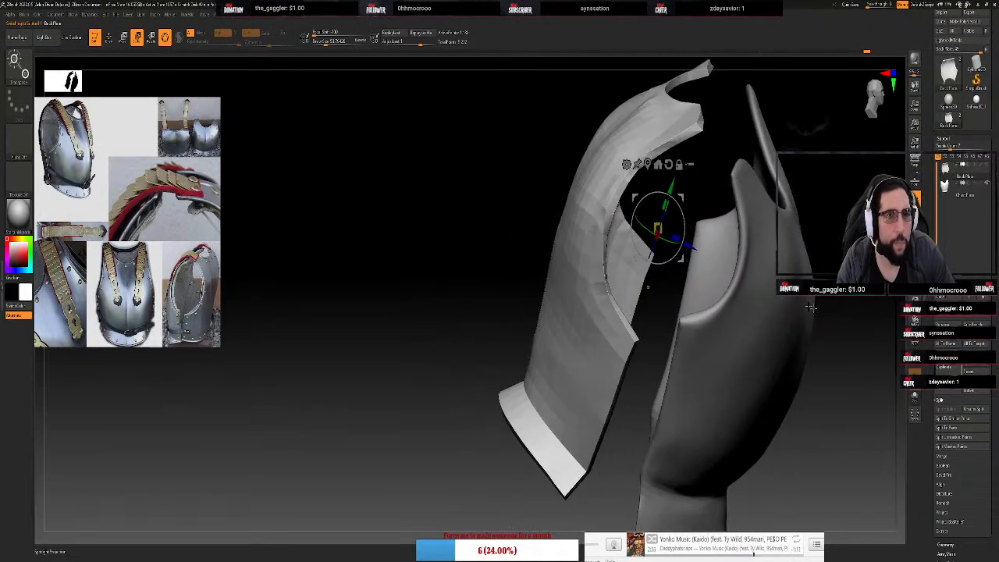
alt+click(649, 165)
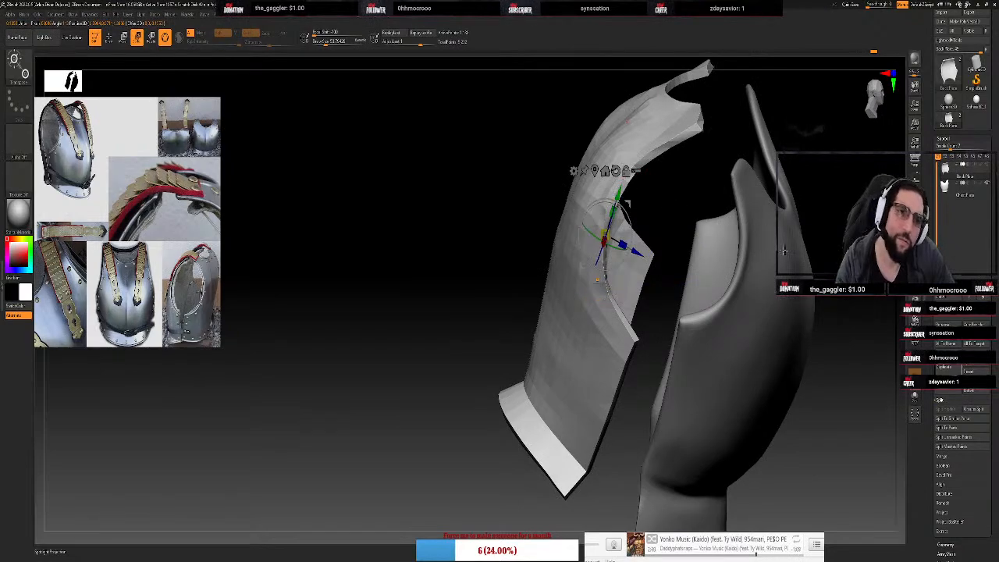
drag(812, 123, 799, 100)
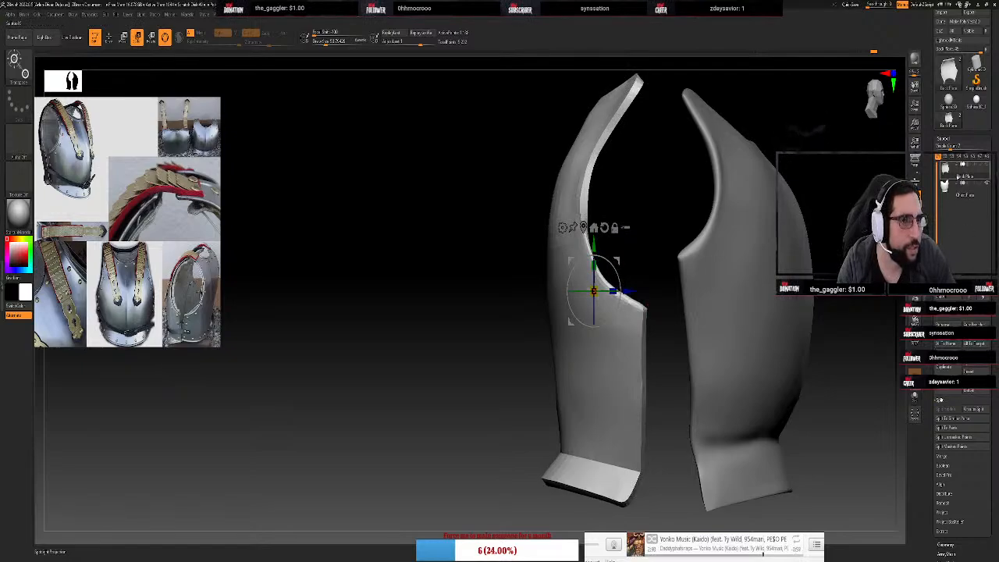
Open the back plate's Geometry settings, compare both plates' edges and thickness, and turn off its Dynamic Subdivision
click(953, 138)
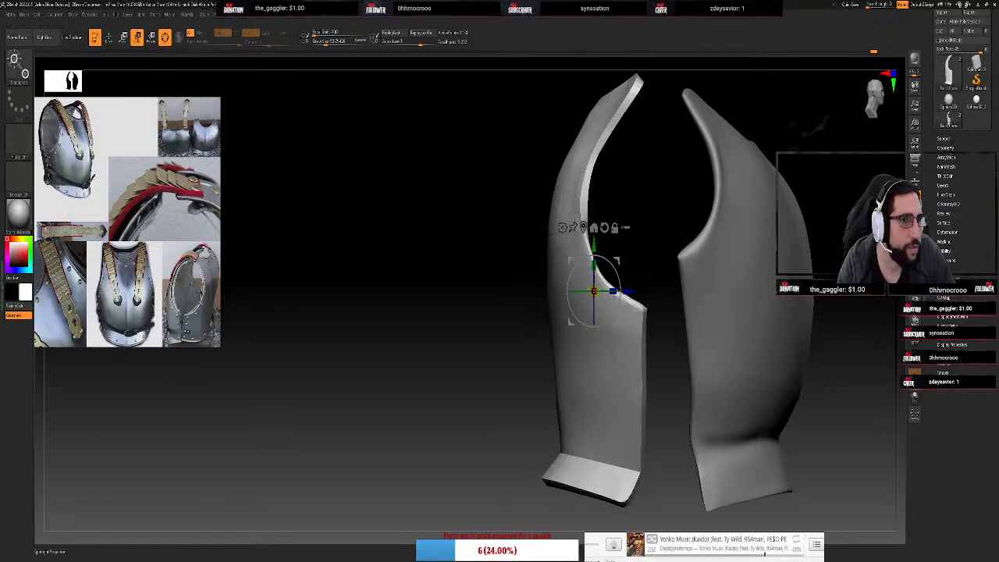
click(946, 147)
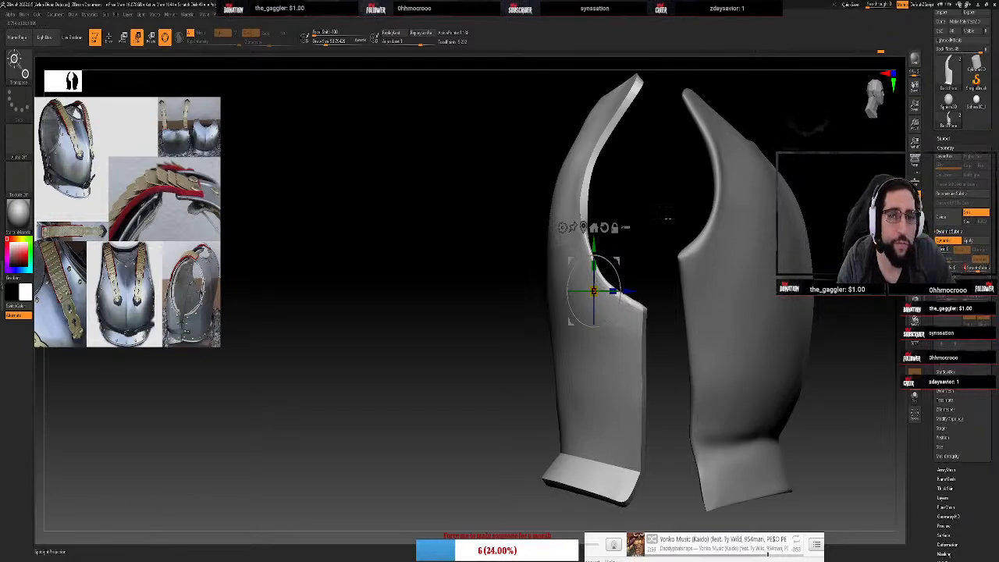
key(shift+d)
mouse_move(667, 211)
mouse_down()
mouse_move(698, 221)
mouse_move(665, 212)
mouse_up()
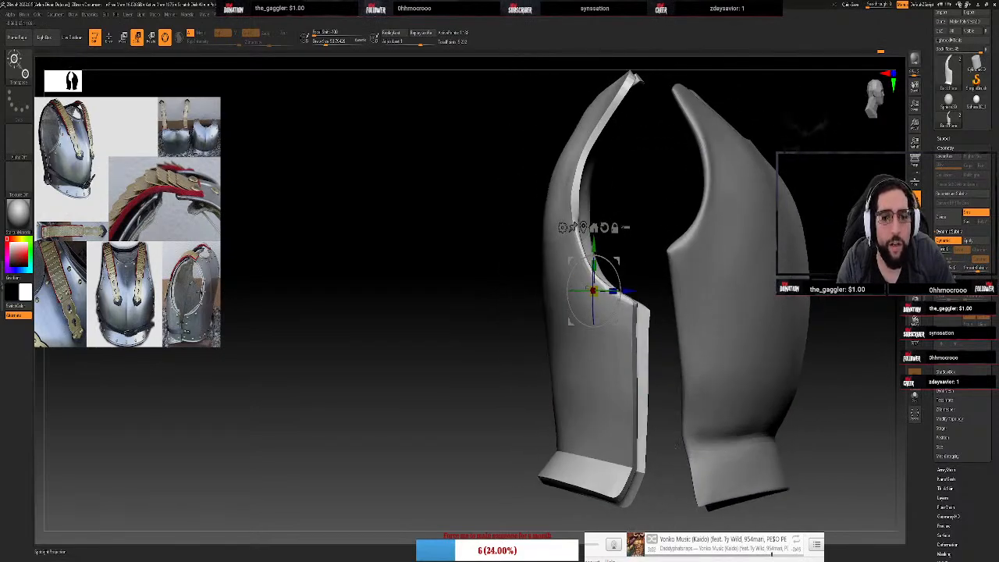
drag(664, 521, 629, 522)
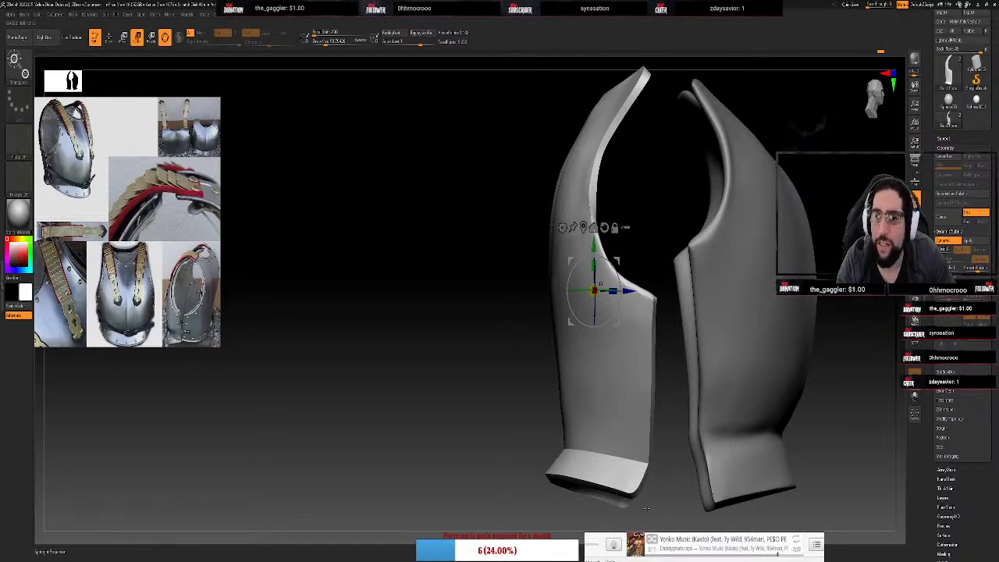
drag(646, 508, 706, 532)
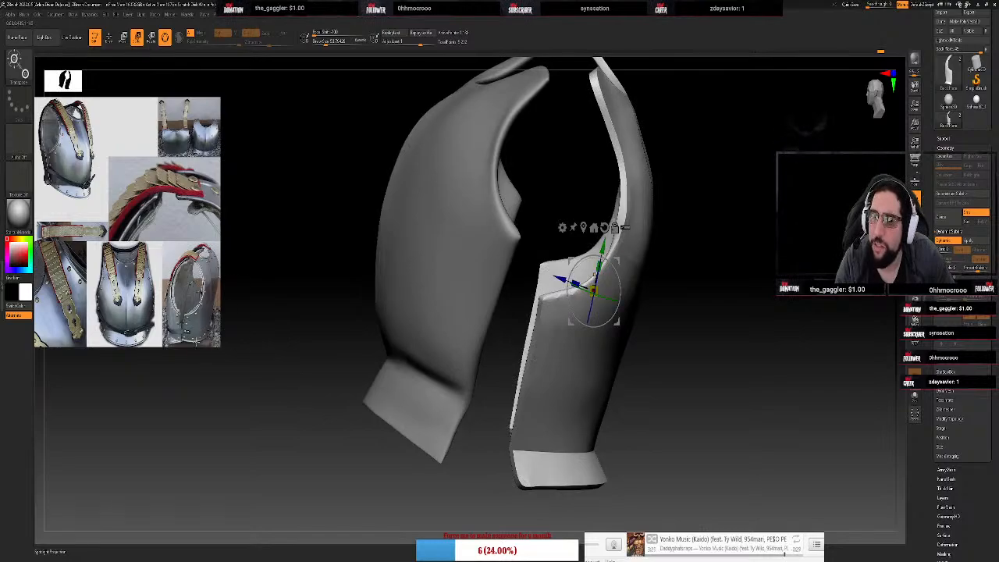
drag(259, 385, 427, 338)
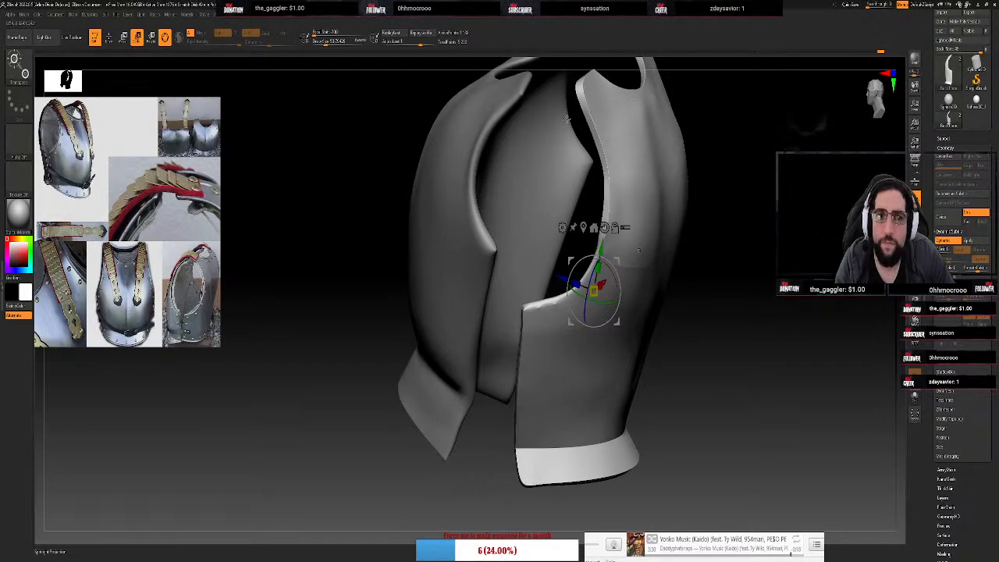
mouse_move(463, 479)
mouse_down()
mouse_move(457, 487)
mouse_move(473, 495)
mouse_up()
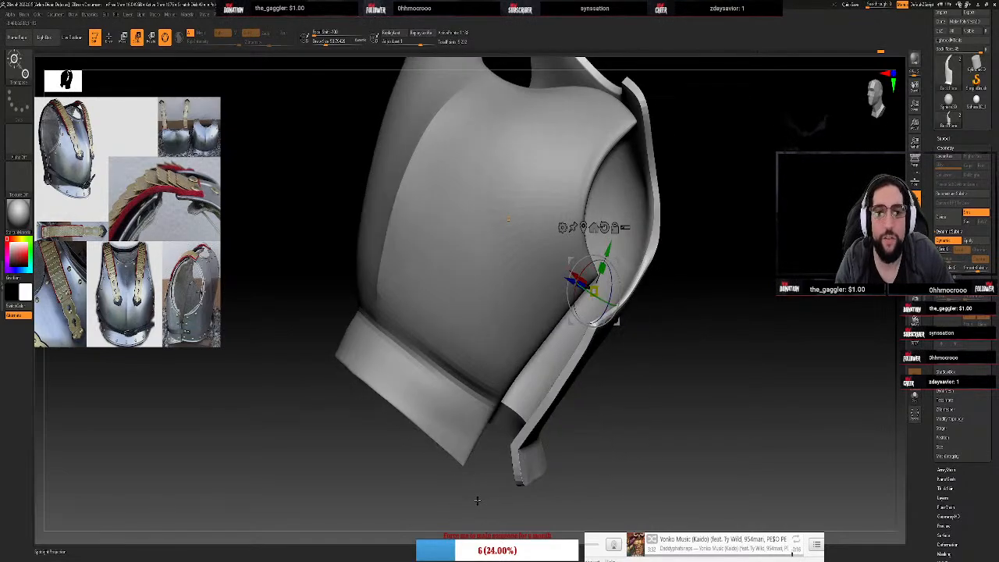
key(shift+d)
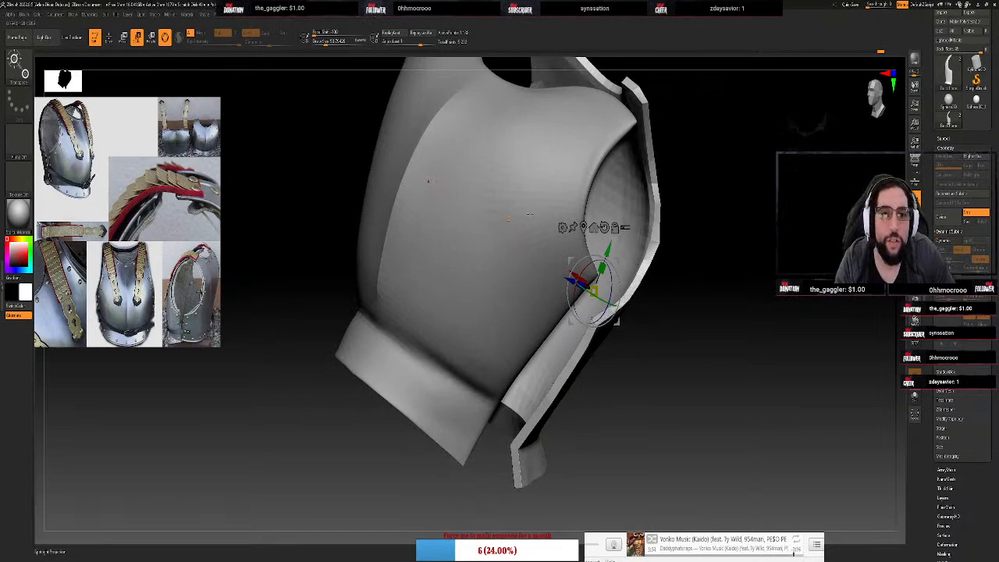
Select the chest plate subtool, show its unsmoothed mesh with PolyFrame, and examine the topology around its edges, ridge and waist
click(954, 139)
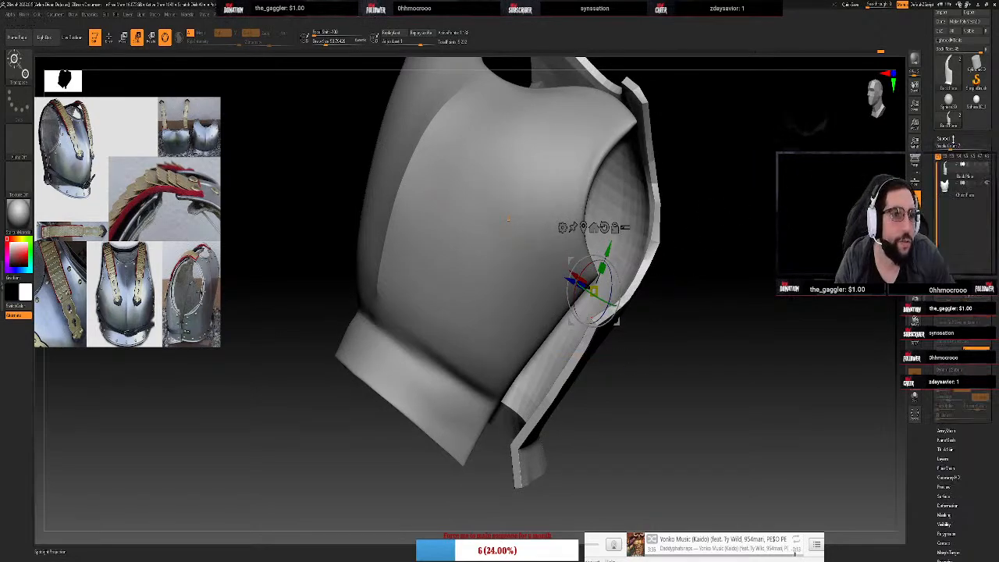
click(957, 187)
key(d)
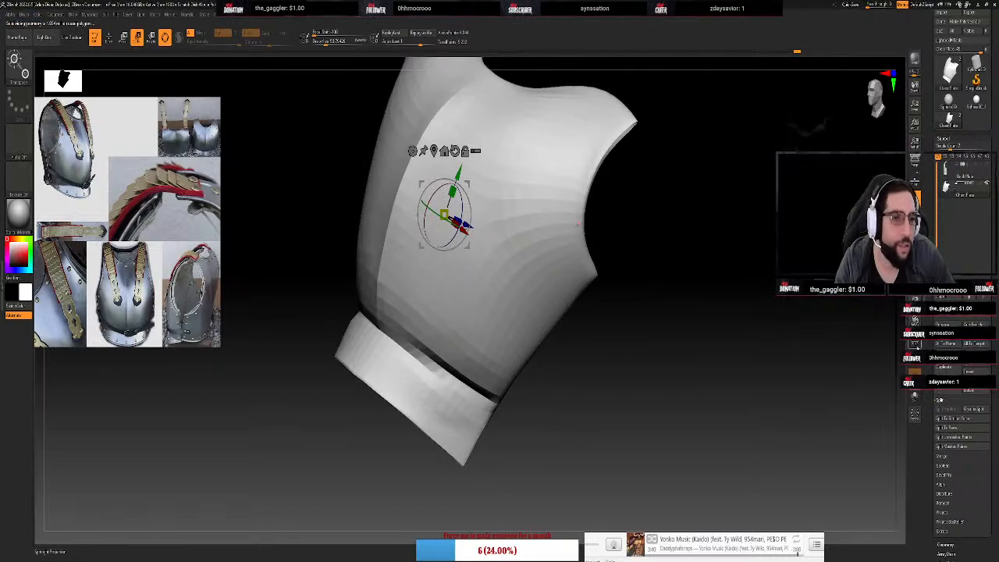
key(shift+f)
drag(747, 241, 723, 285)
drag(597, 303, 550, 312)
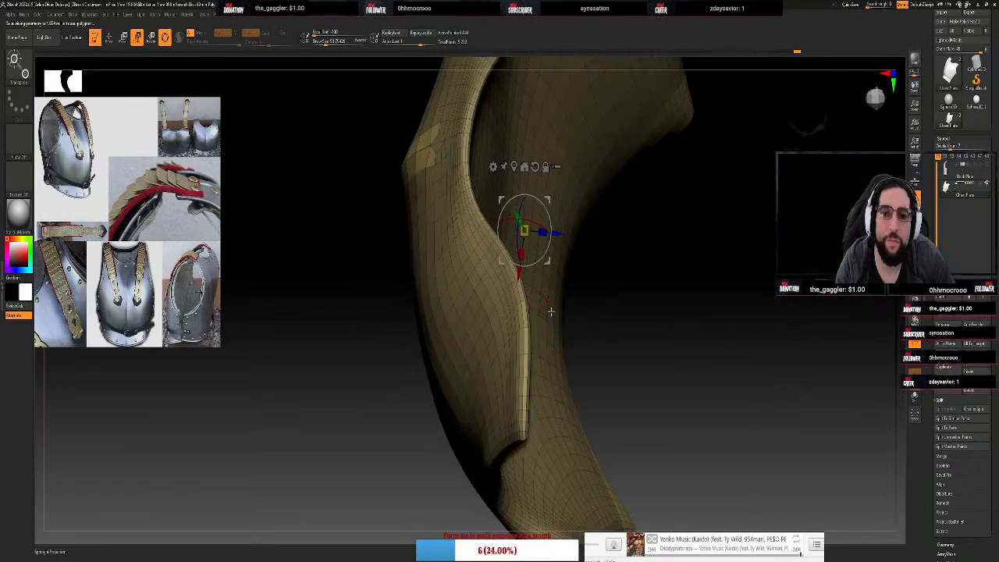
drag(630, 314, 326, 387)
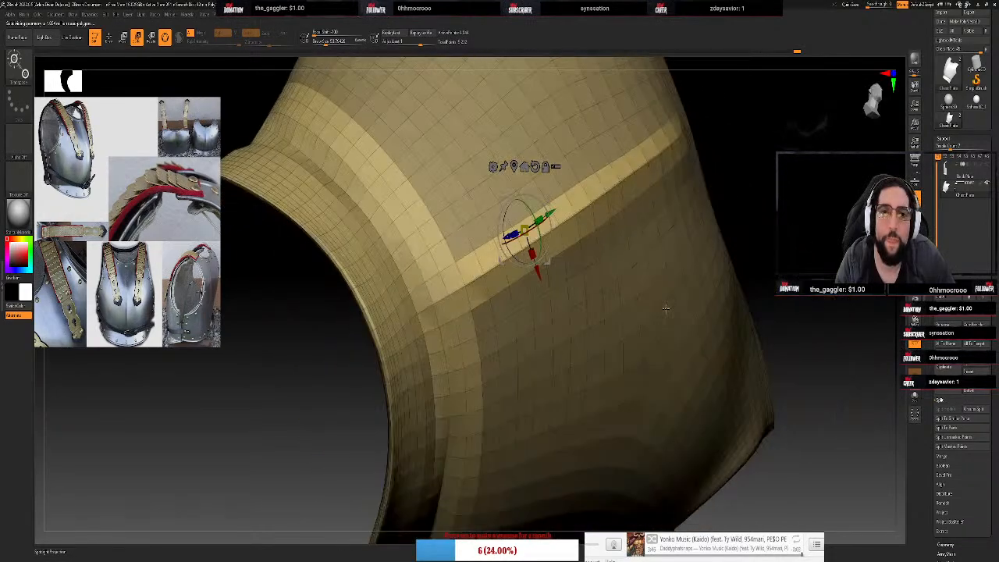
drag(278, 410, 451, 420)
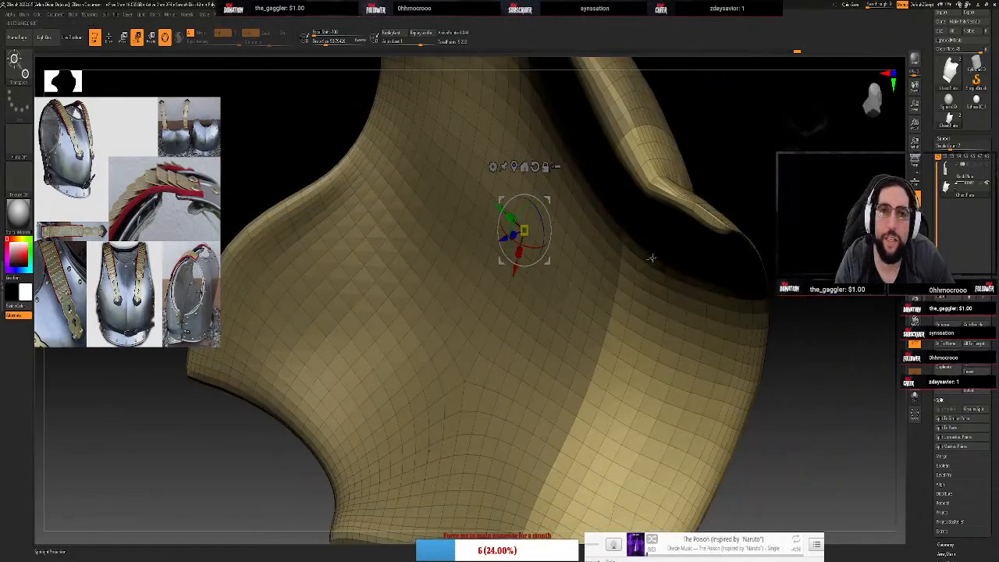
drag(652, 258, 724, 205)
ctrl+right_drag(724, 204, 755, 271)
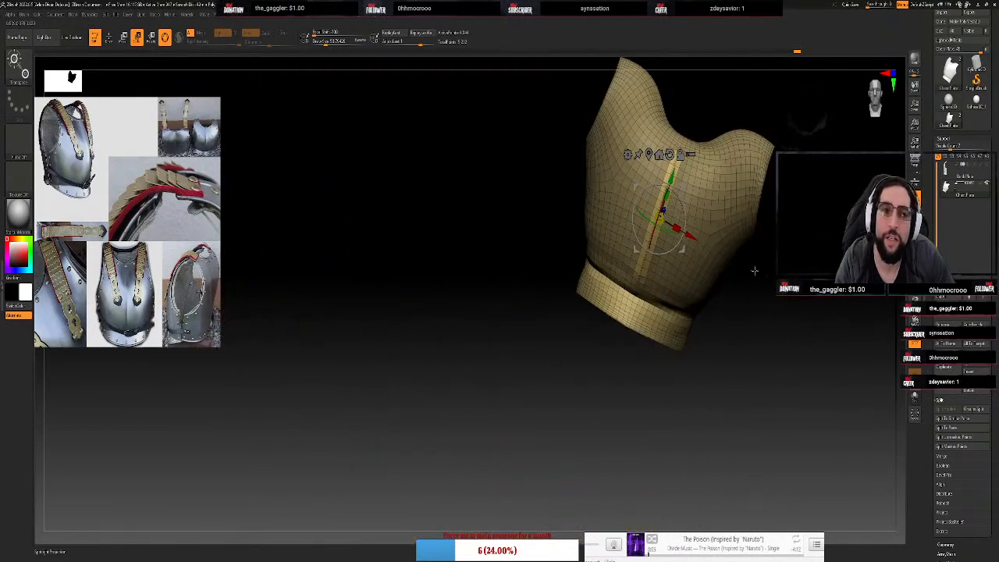
drag(785, 368, 789, 157)
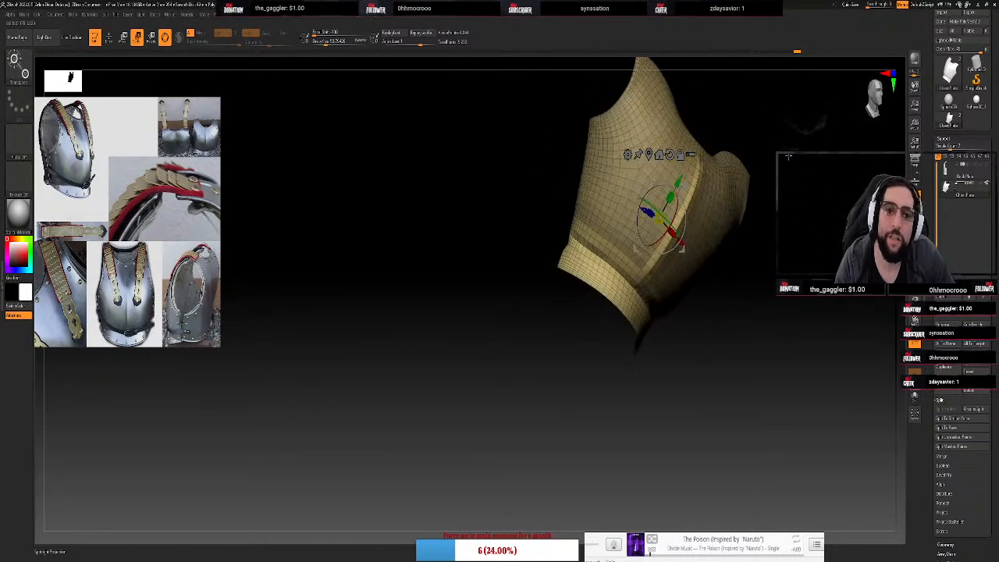
ctrl+click(571, 237)
key(ctrl+z)
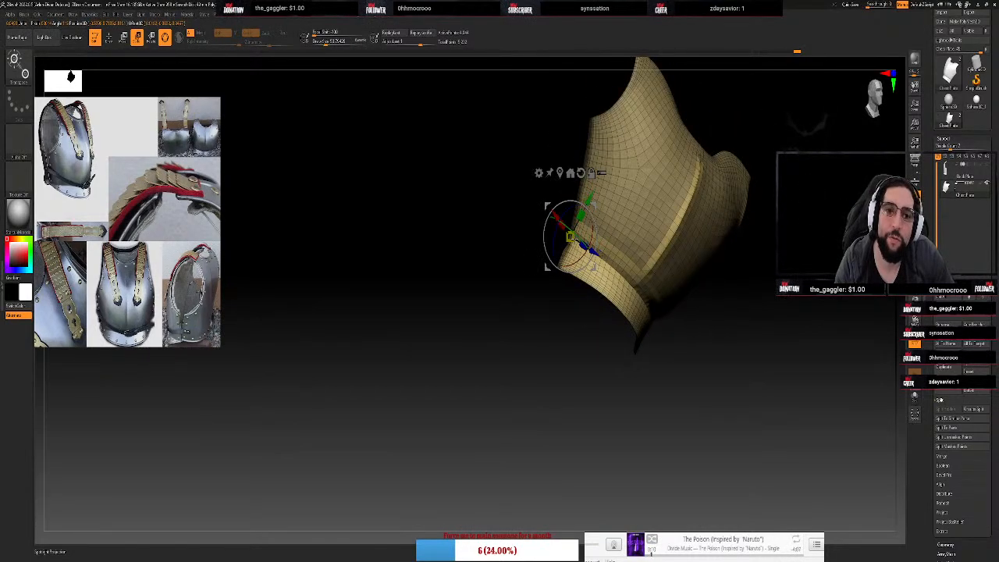
key(ctrl+z)
Face the chest plate from the front in draw mode and mask a strip above its waist flange, redoing the first mask stroke
drag(798, 337, 778, 324)
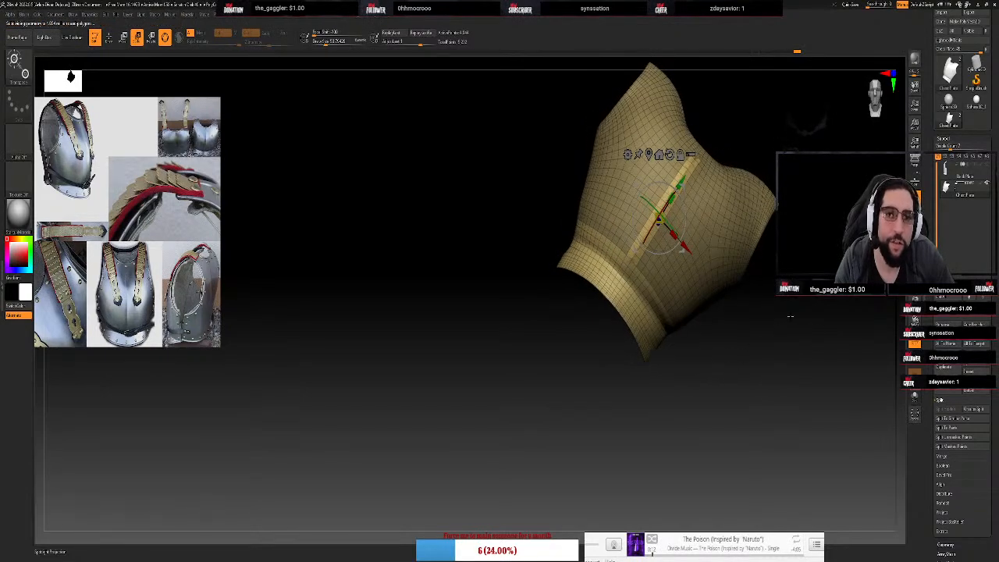
key(q)
click(875, 94)
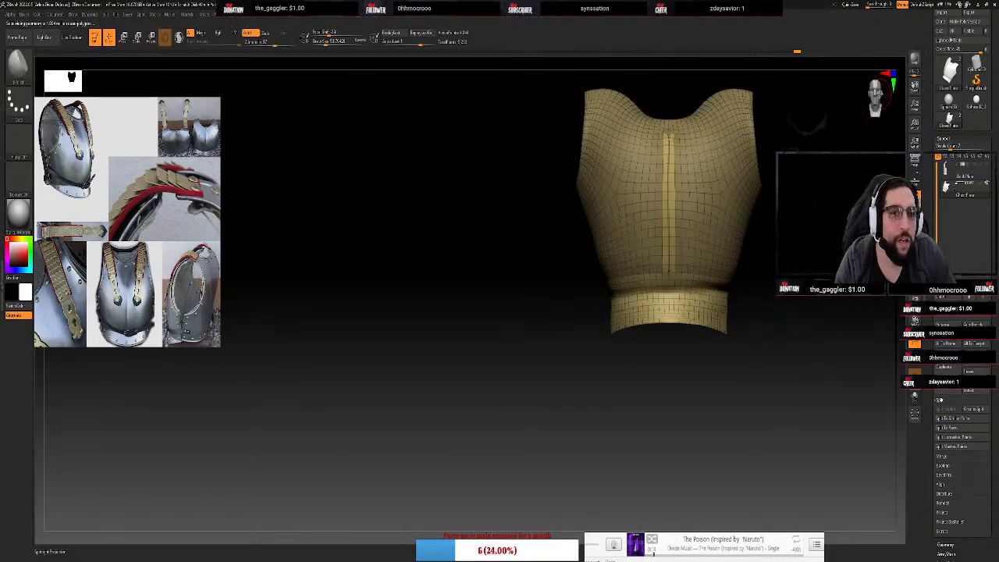
alt+drag(775, 220, 672, 252)
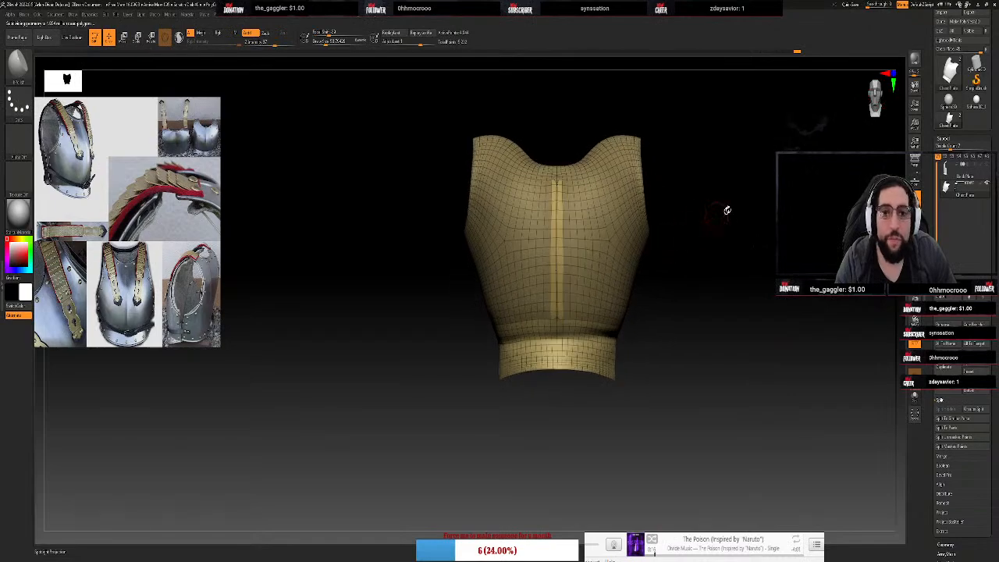
alt+drag(707, 211, 722, 219)
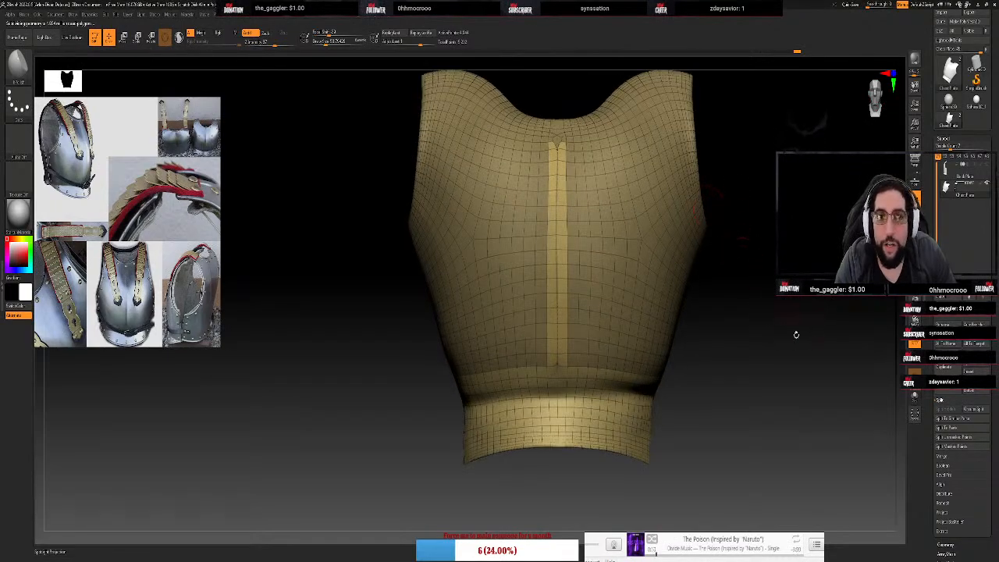
mouse_move(796, 335)
mouse_down()
mouse_move(804, 367)
mouse_move(813, 355)
mouse_move(802, 323)
mouse_up()
key(b)
key(d)
key(s)
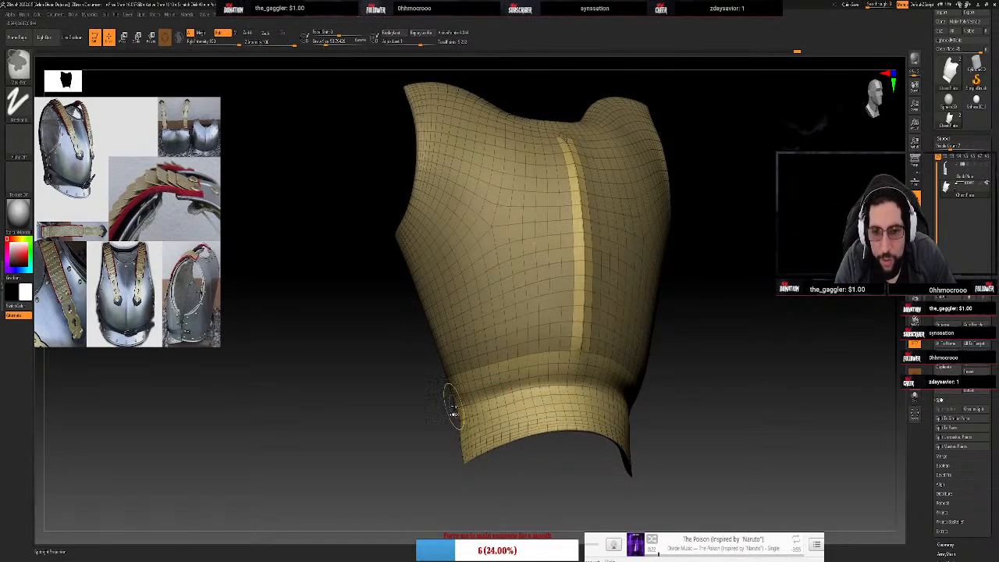
drag(448, 405, 539, 402)
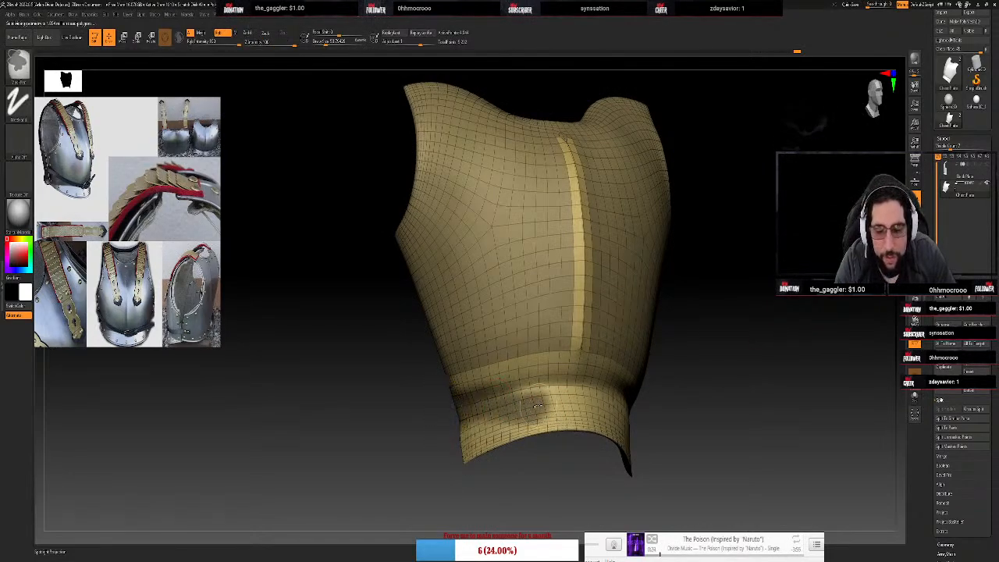
key(ctrl+z)
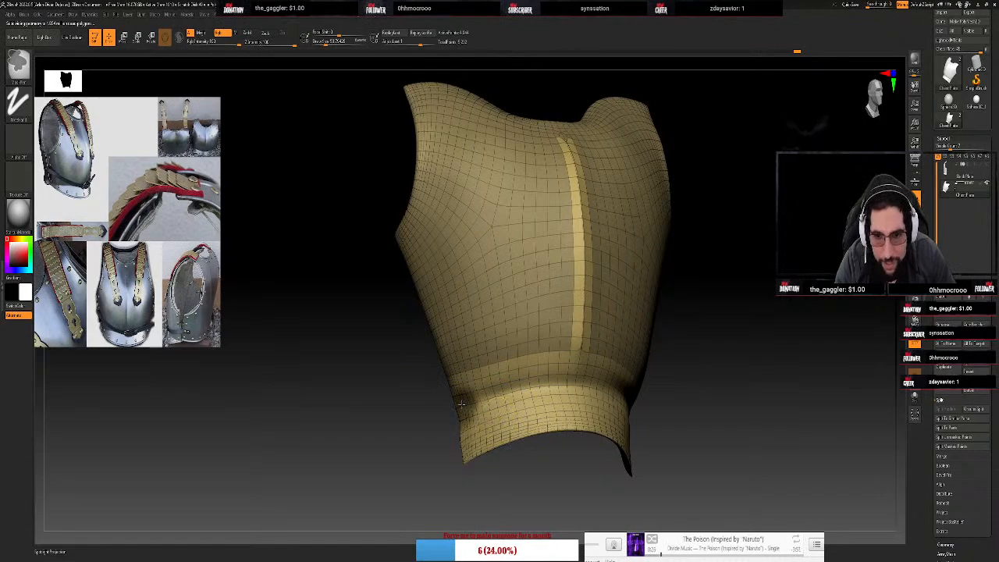
drag(473, 404, 605, 396)
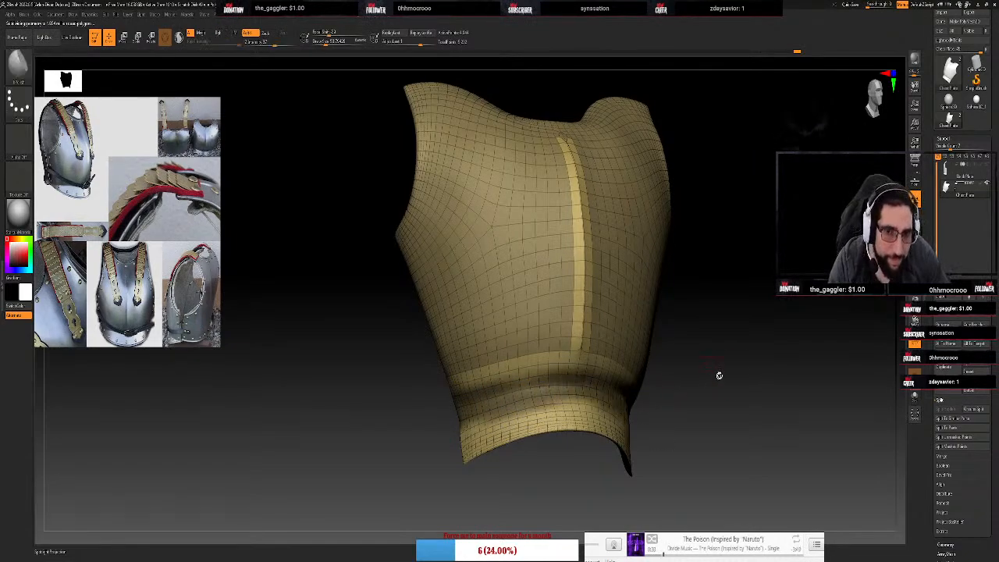
Extend the waist mask around the plate's side and touch it up along the groove above the flange
shift+drag(718, 374, 672, 382)
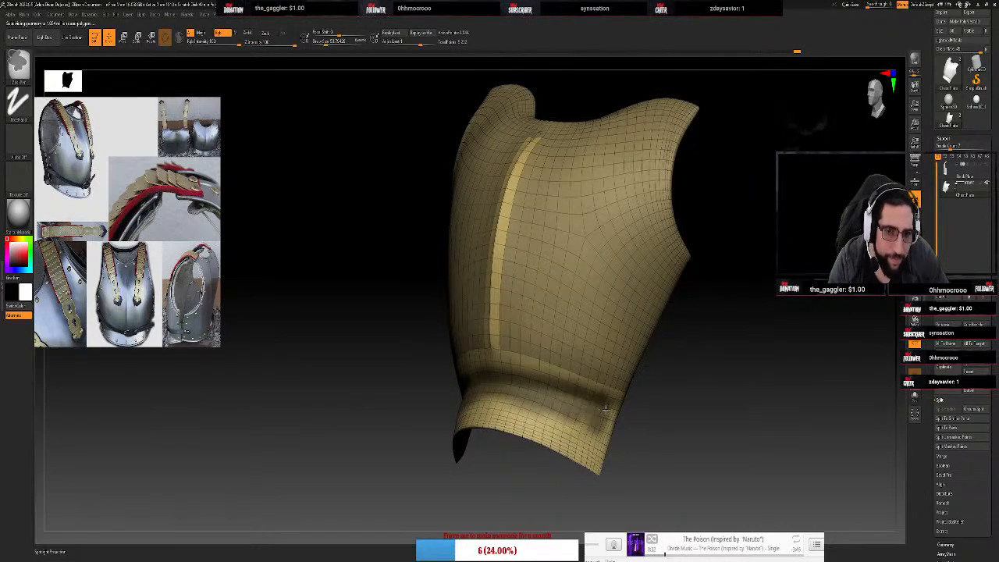
ctrl+drag(626, 422, 637, 455)
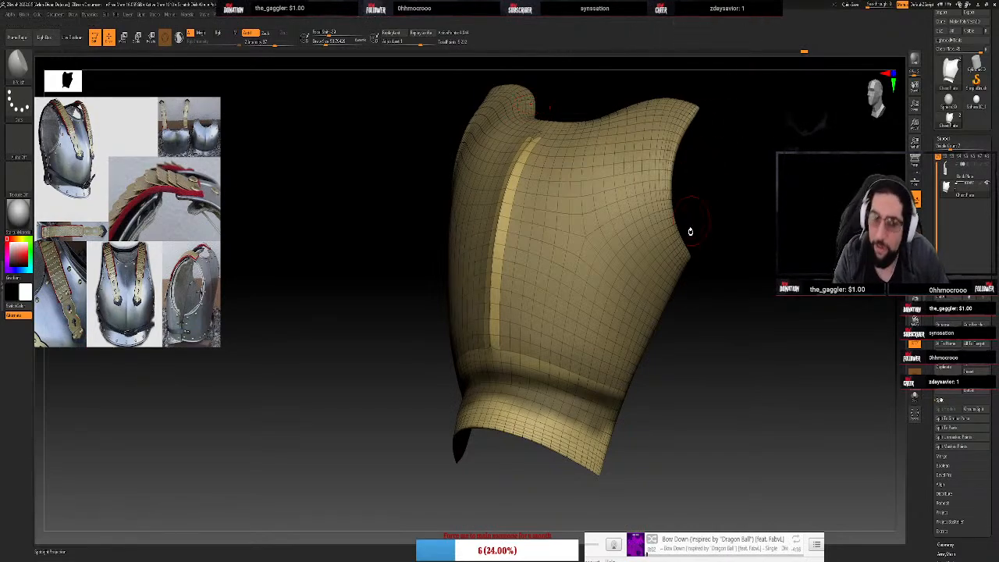
mouse_move(712, 429)
mouse_down()
mouse_move(736, 444)
mouse_move(708, 409)
mouse_move(736, 424)
mouse_move(725, 424)
mouse_up()
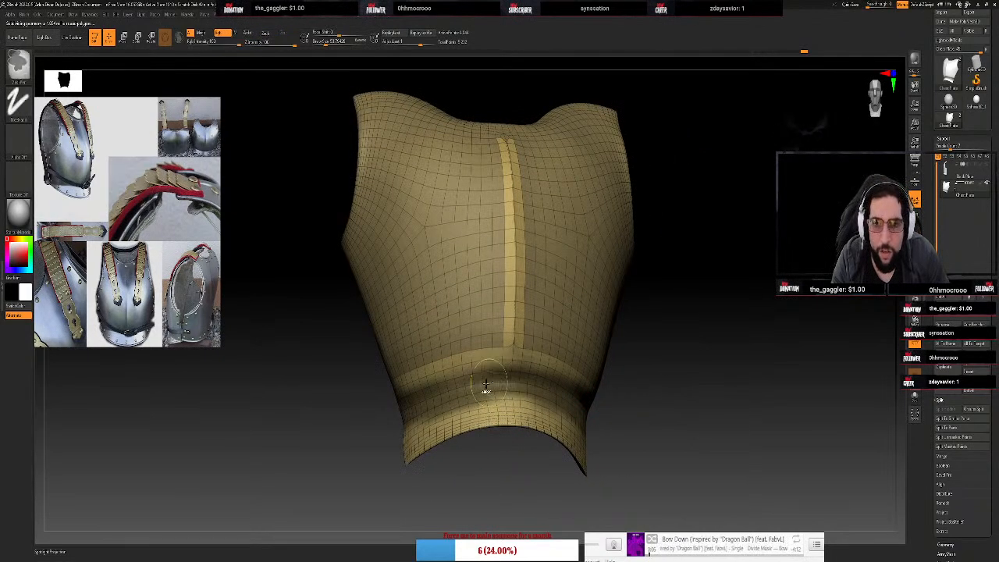
click(591, 388)
drag(718, 383, 712, 389)
Try assigning the masked waist strip its own polygroup, check it from the side, and undo the grouping
key(b)
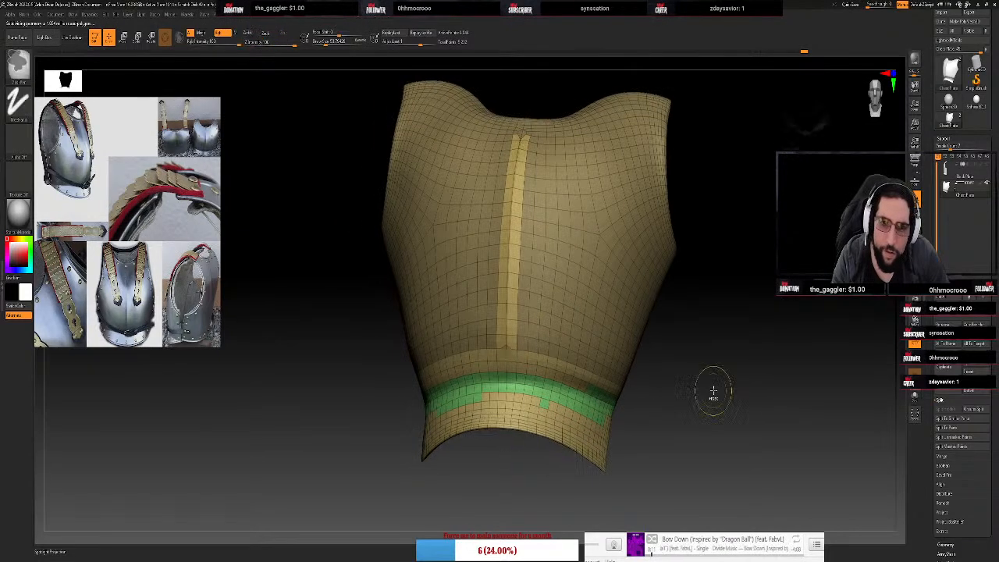
key(ctrl+z)
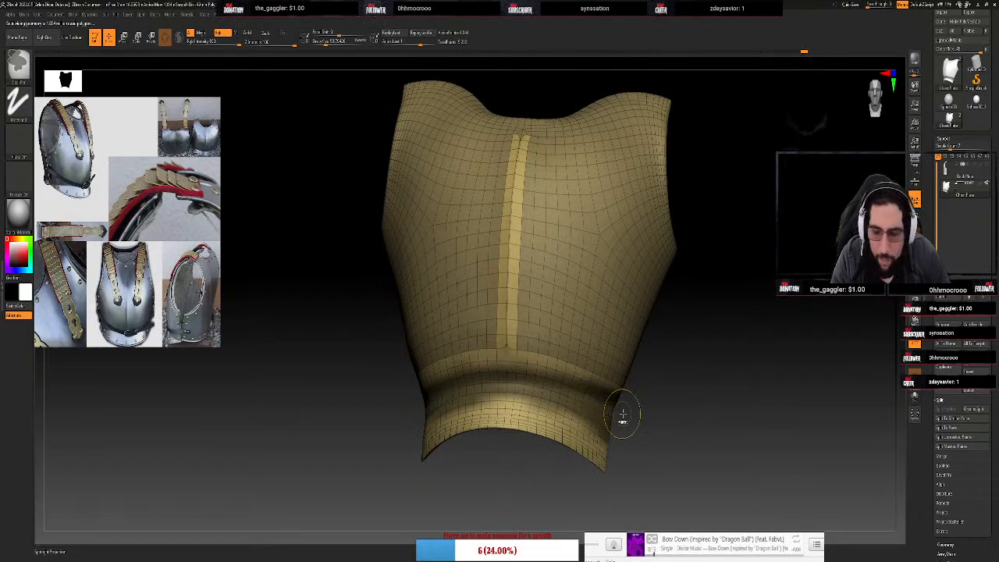
key(ctrl+shift+z)
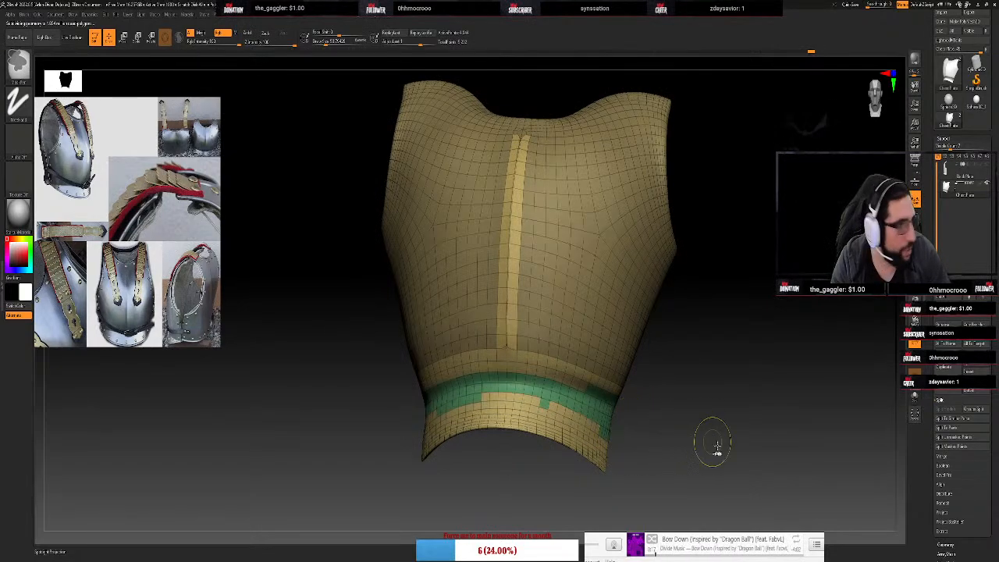
key(b)
key(s)
key(t)
drag(761, 463, 630, 444)
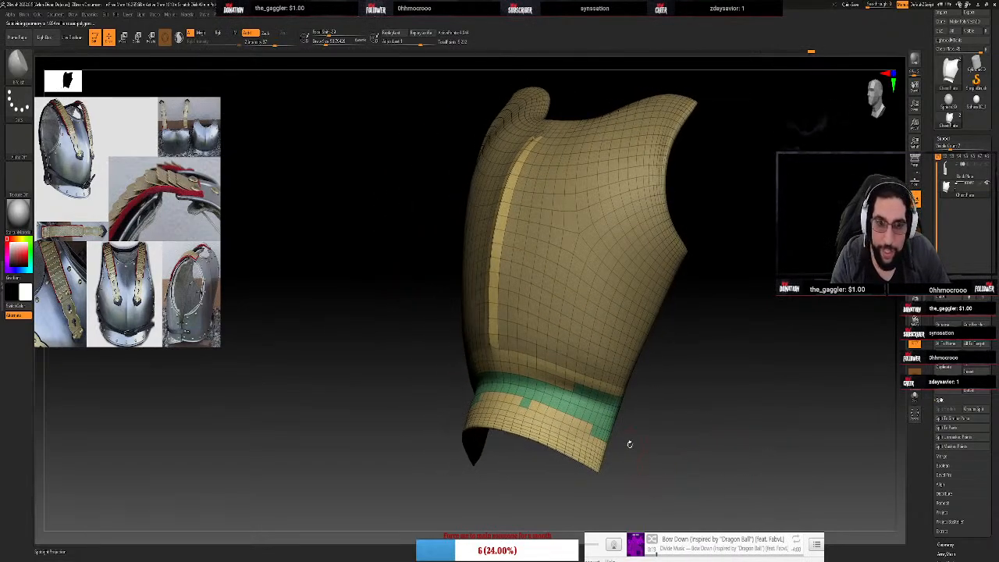
key(b)
key(p)
key(a)
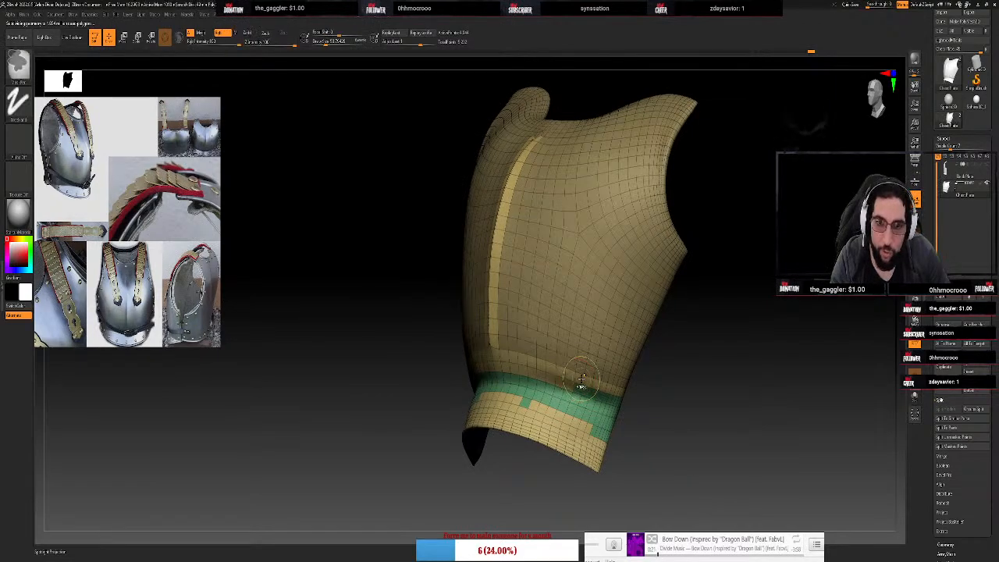
ctrl+click(581, 378)
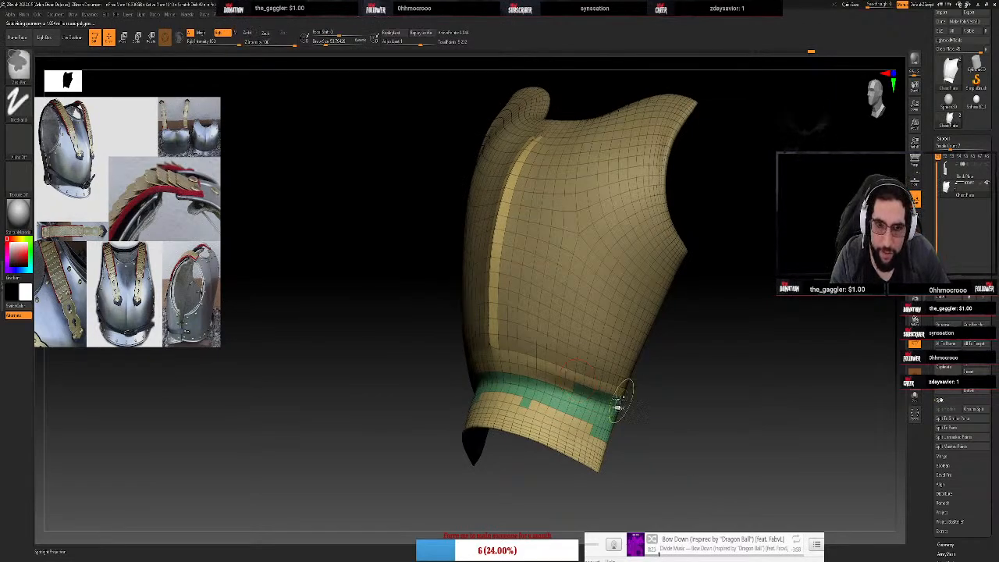
ctrl+drag(695, 384, 669, 380)
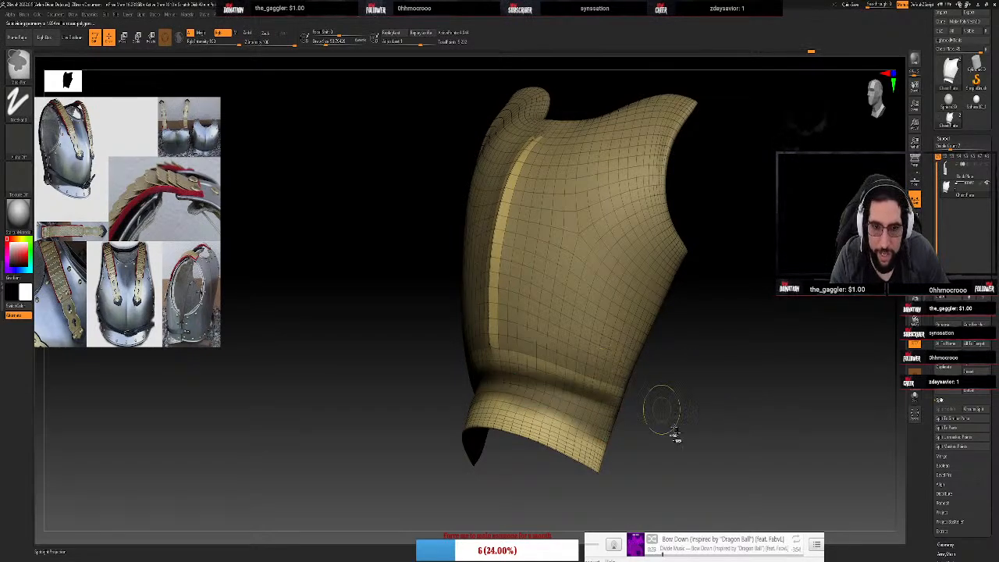
Refine the waist mask into an even band across the chest plate and assign it its own polygroup, undoing one intermediate grouping
ctrl+drag(620, 468, 625, 488)
ctrl+click(626, 485)
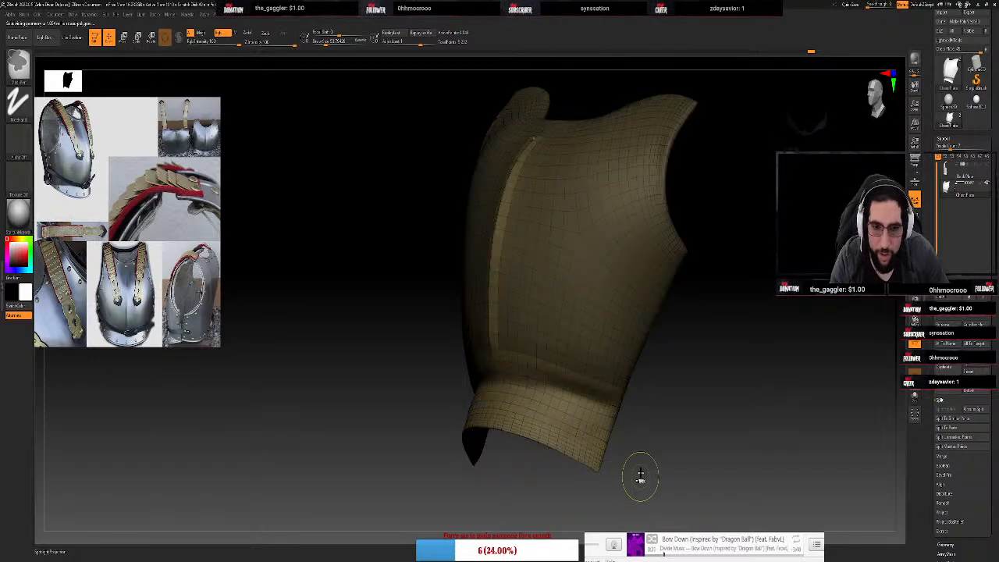
ctrl+click(662, 469)
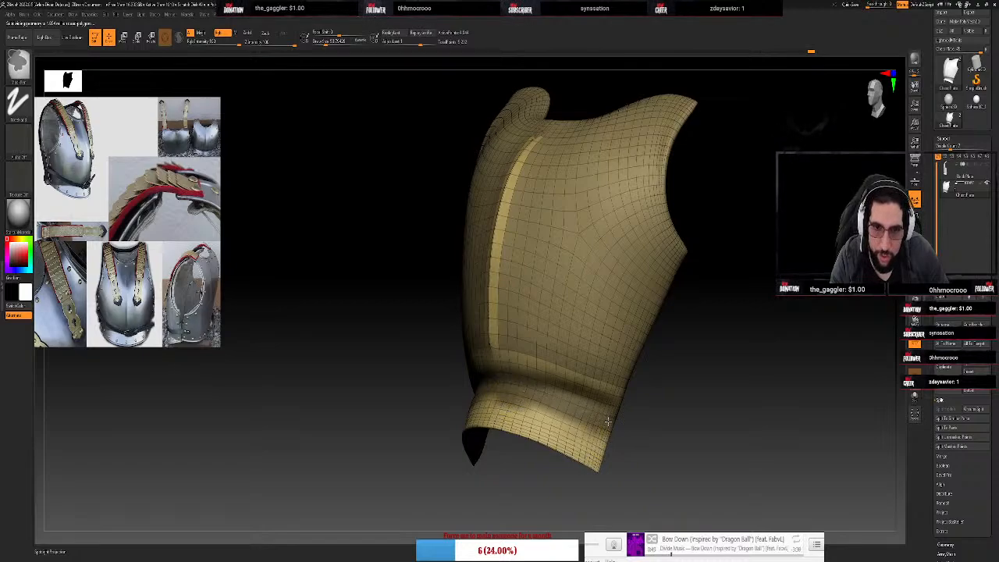
key(ctrl+w)
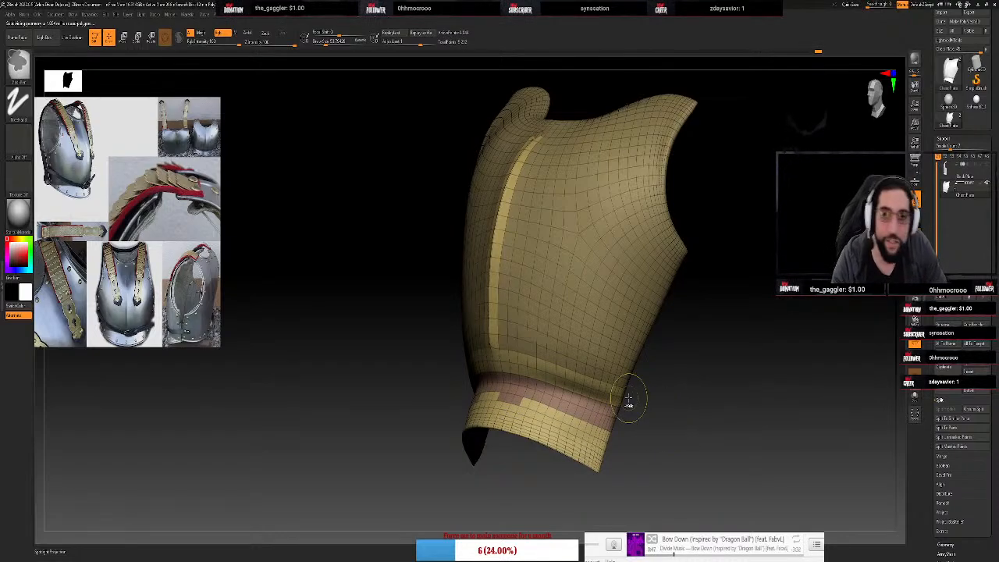
mouse_move(672, 433)
mouse_down()
mouse_move(700, 442)
mouse_move(682, 444)
mouse_move(694, 447)
mouse_up()
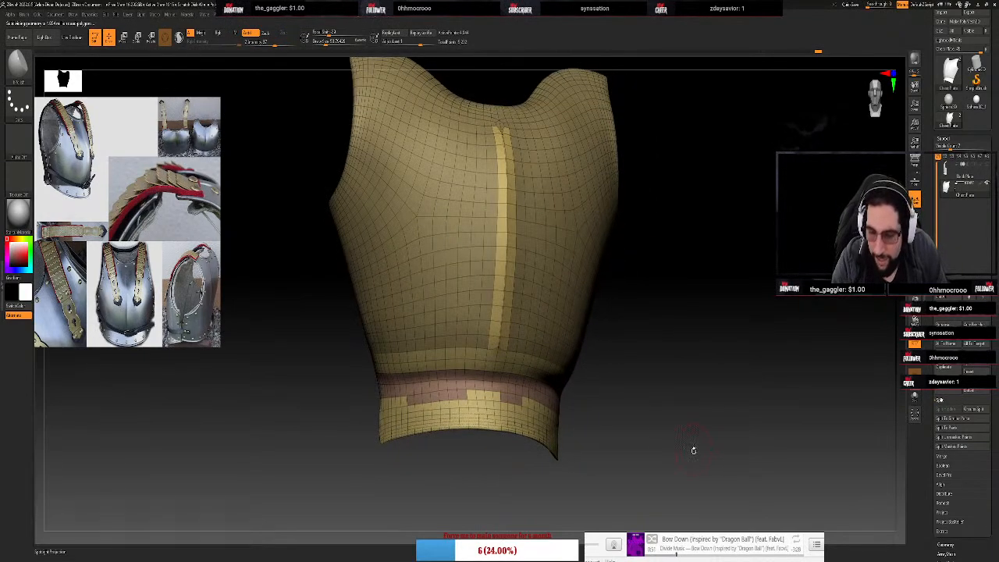
key(ctrl+z)
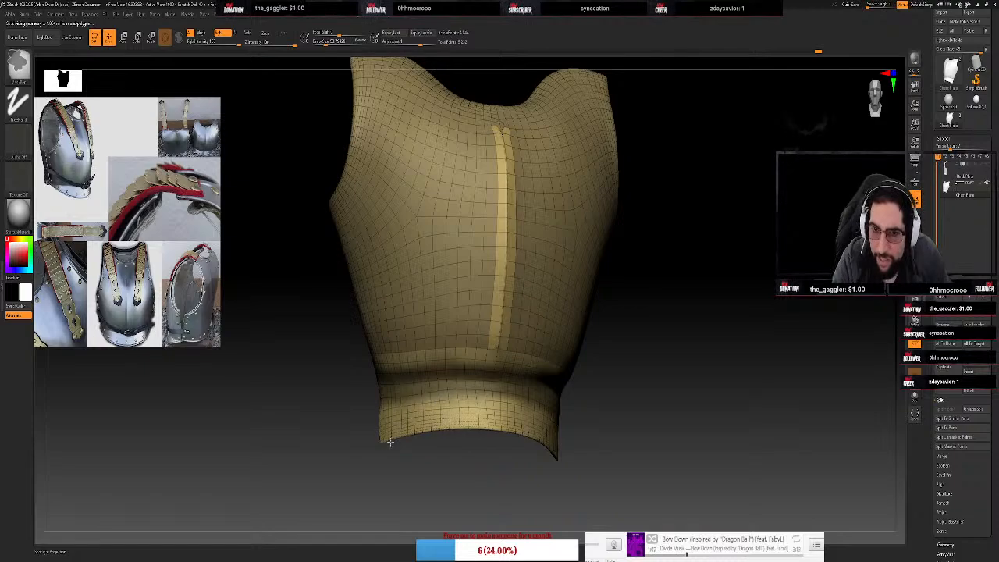
key(ctrl+w)
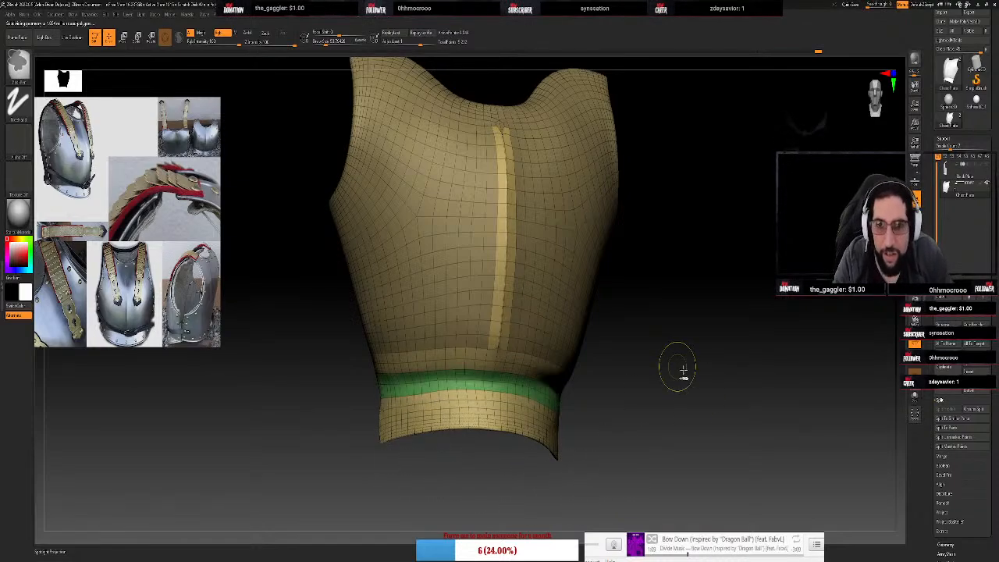
mouse_move(683, 371)
mouse_down()
mouse_move(713, 404)
mouse_move(686, 383)
mouse_move(708, 392)
mouse_up()
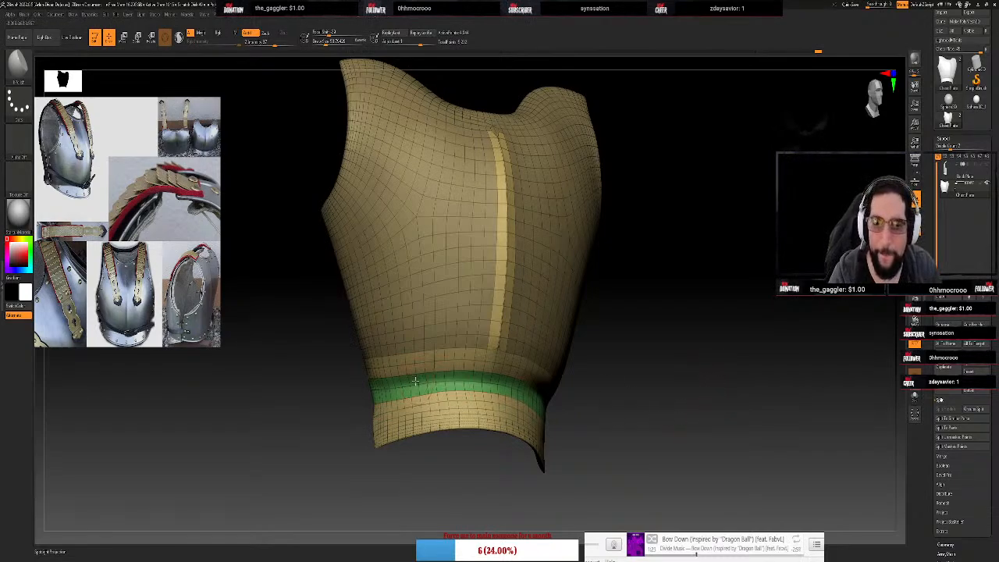
ctrl+right_drag(409, 385, 421, 394)
key(space)
drag(419, 388, 422, 388)
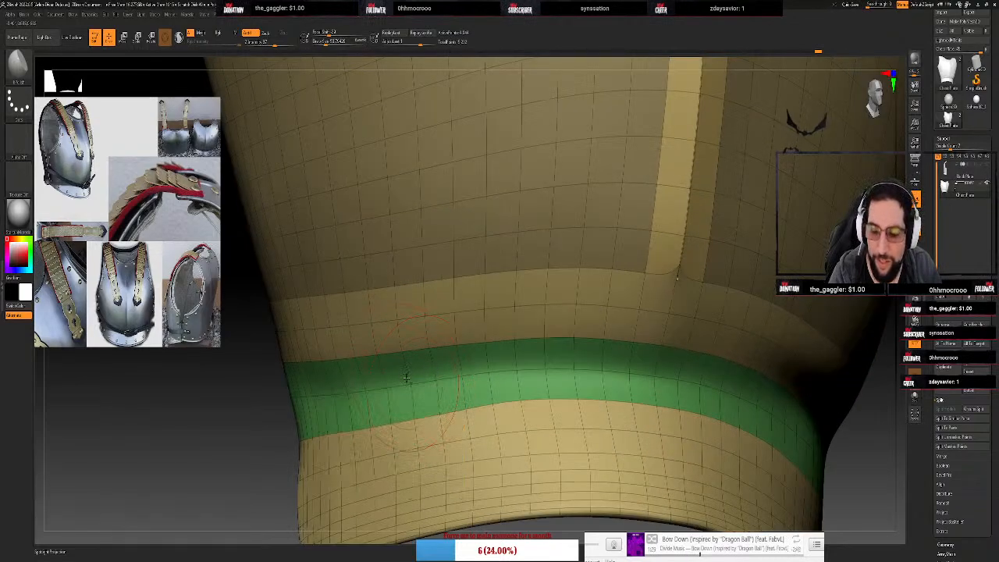
key(b)
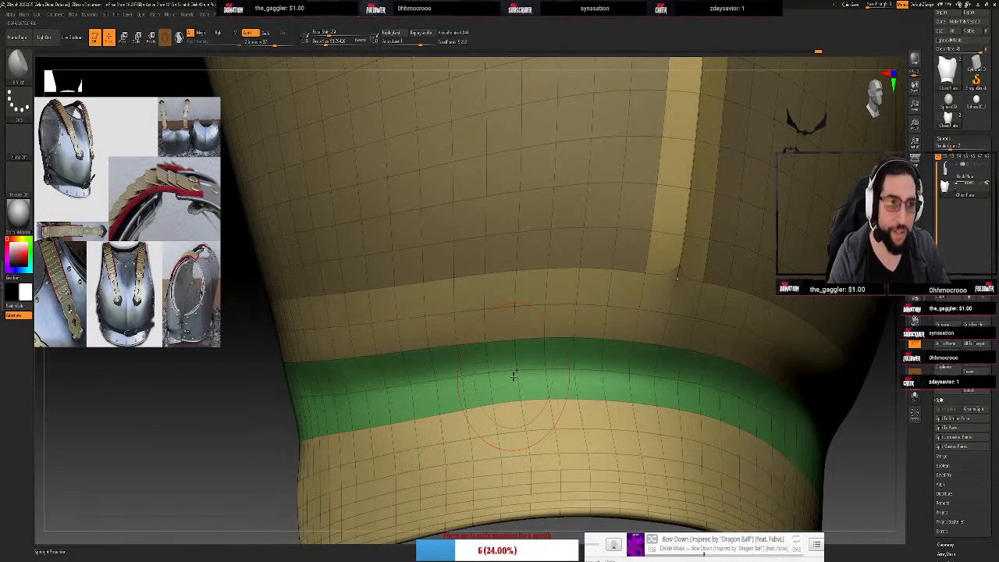
key(b)
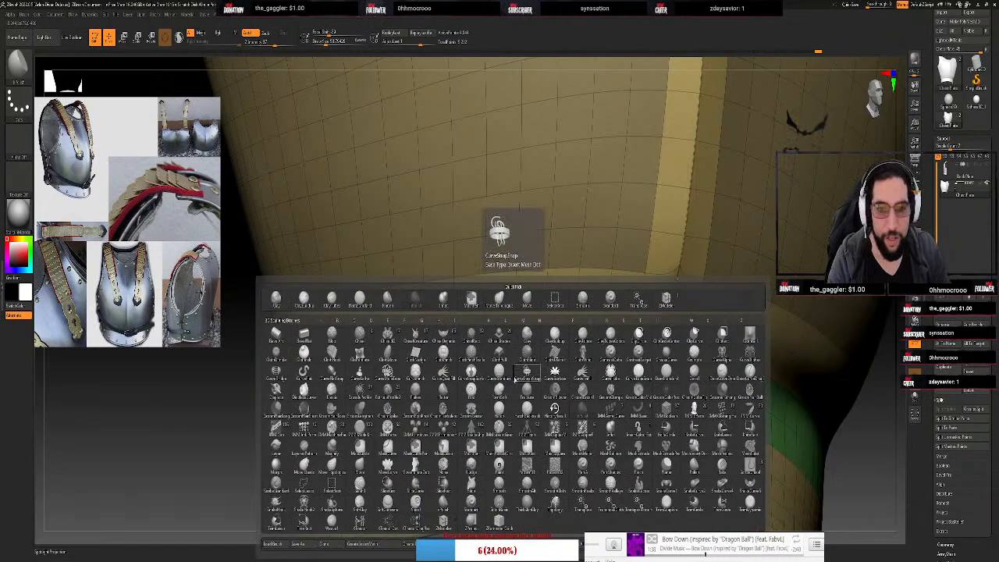
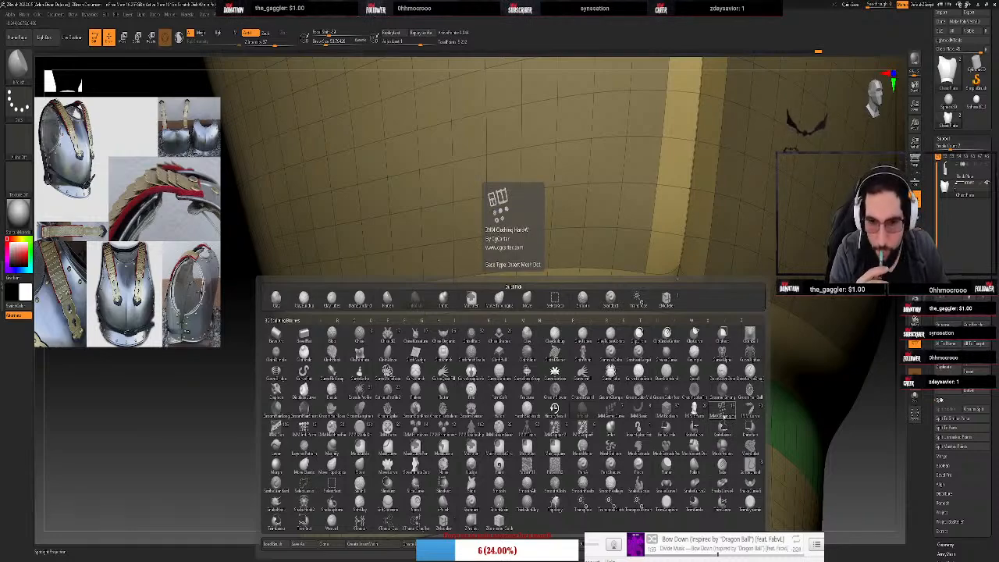
click(722, 412)
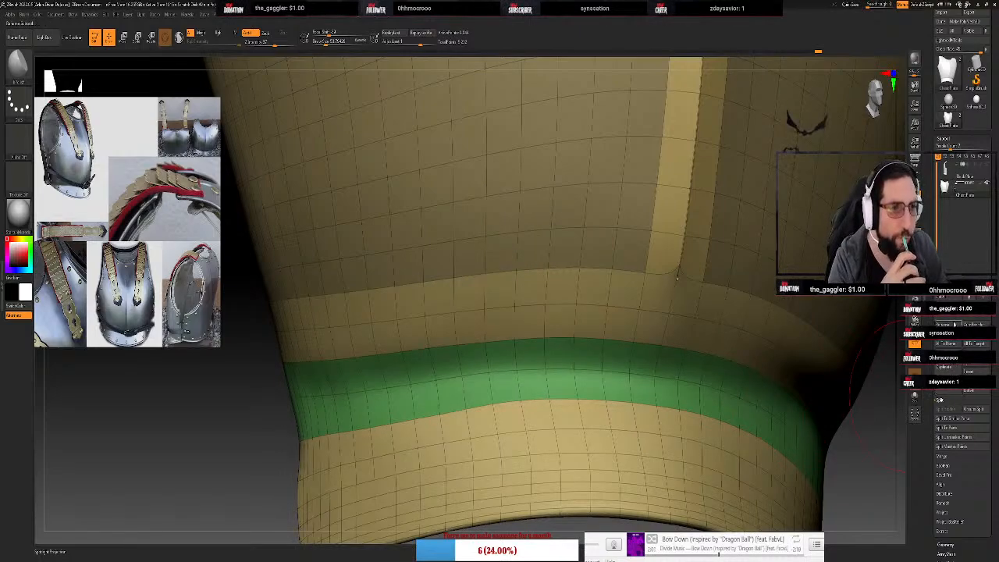
Open the chest plate's Geometry settings and expand the ZRemesher options
click(945, 139)
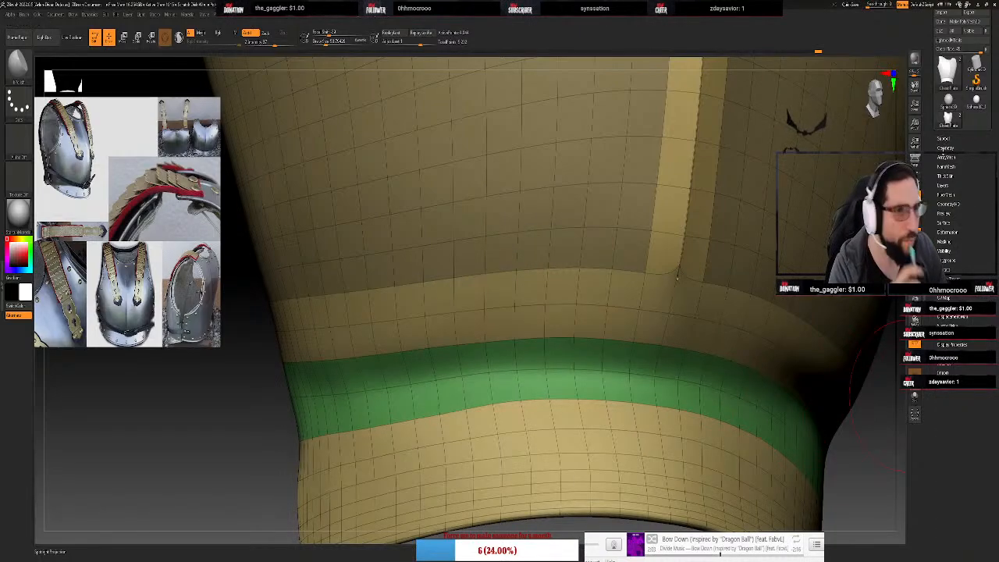
click(942, 148)
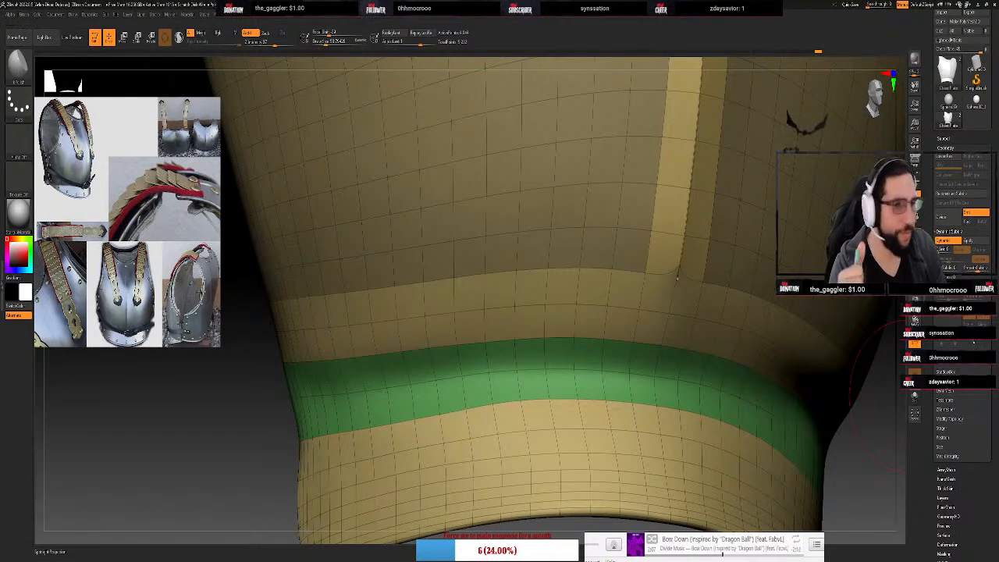
click(948, 409)
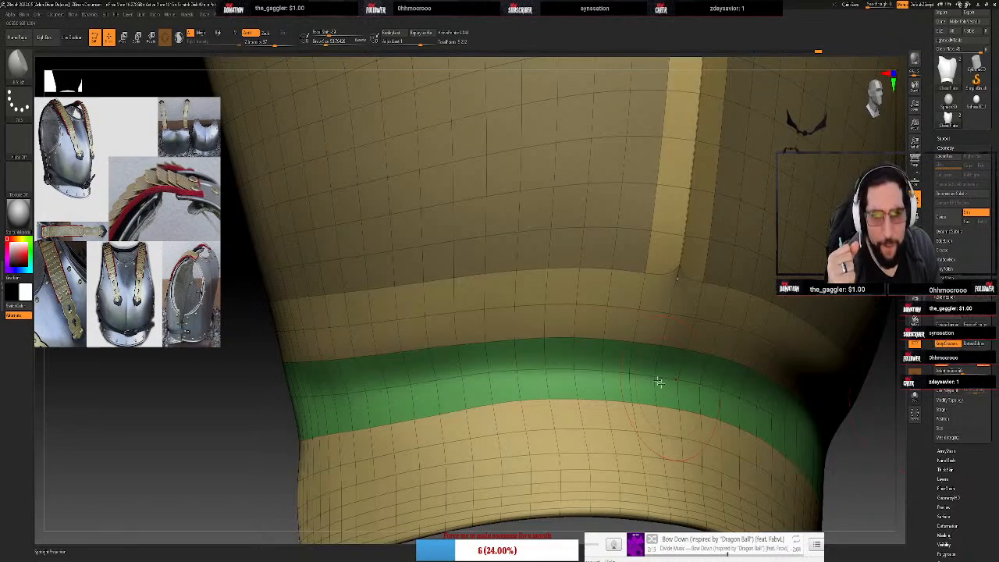
Select the ZModeler brush and place it on an edge of the new waist polygroup band
key(b)
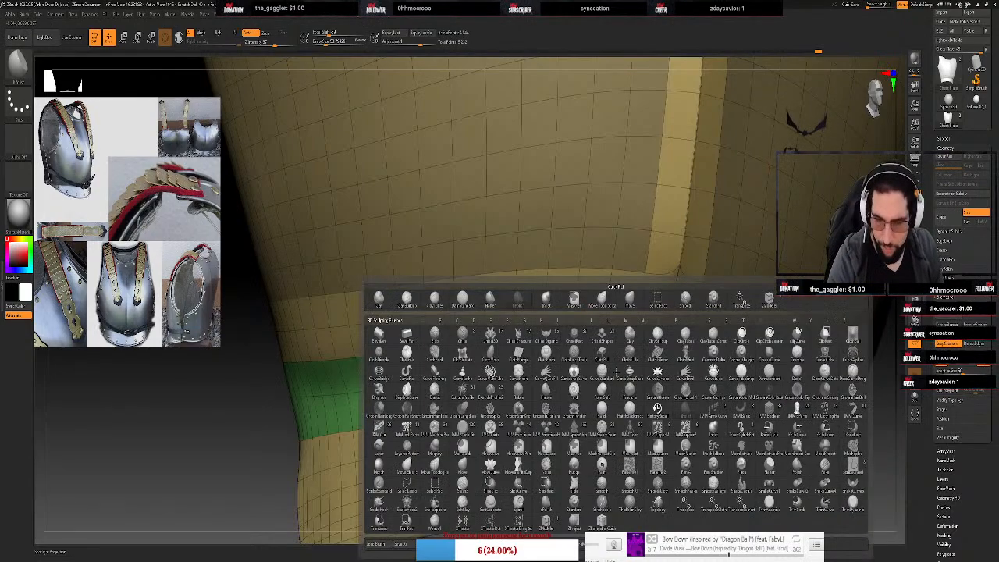
key(c)
key(b)
key(space)
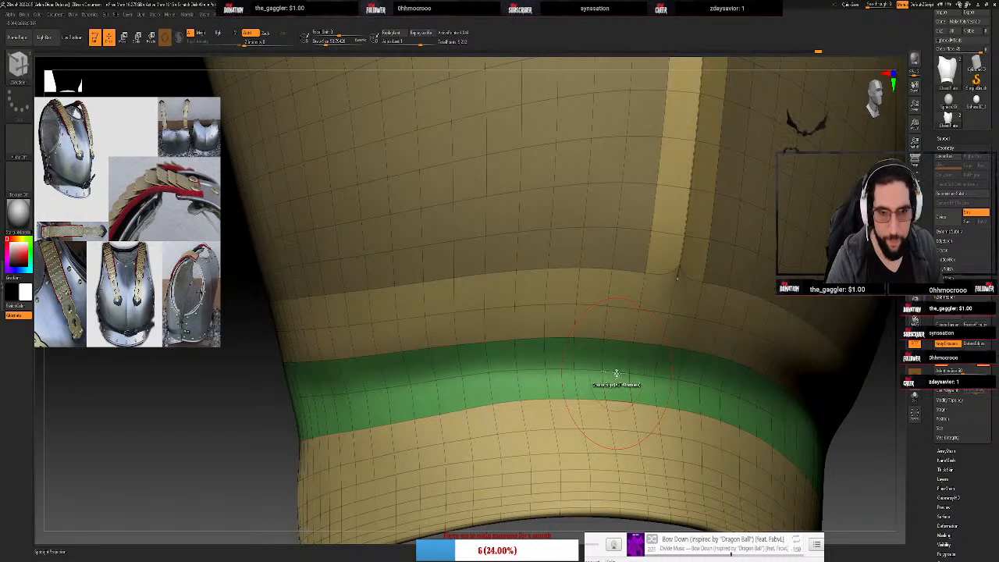
Crease the complete edge loop running along the middle of the green waist band on the chest plate
key(space)
click(565, 413)
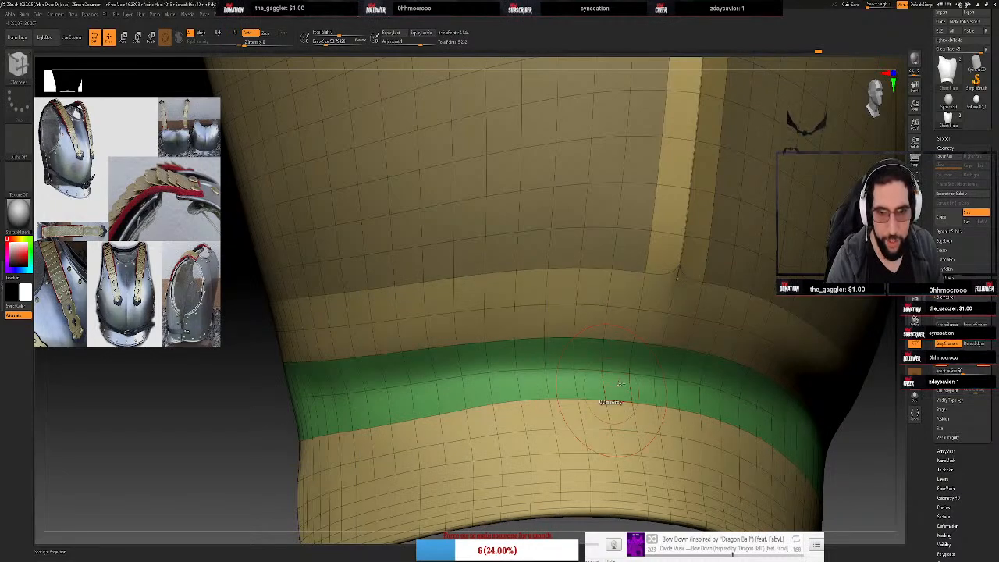
click(616, 373)
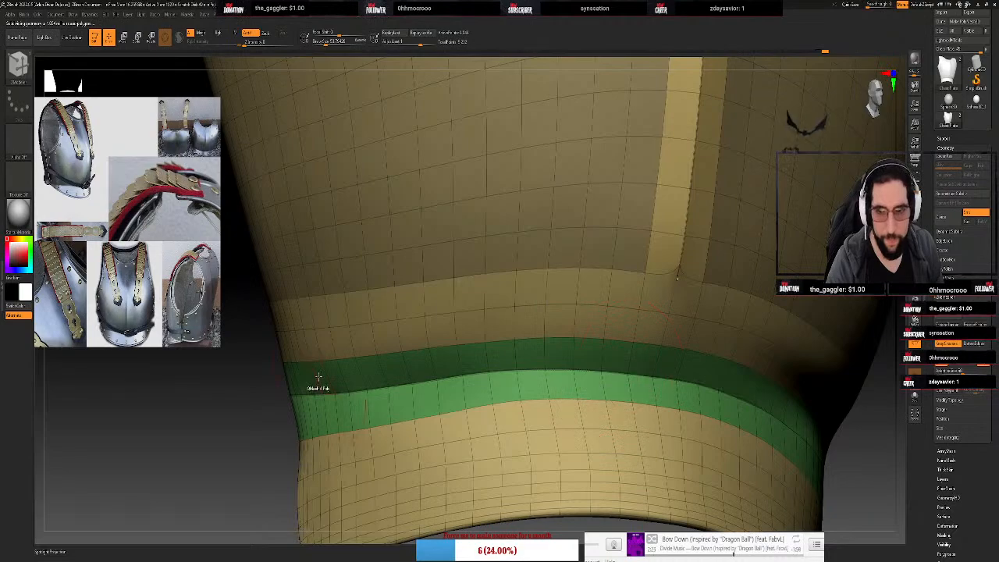
key(f)
key(space)
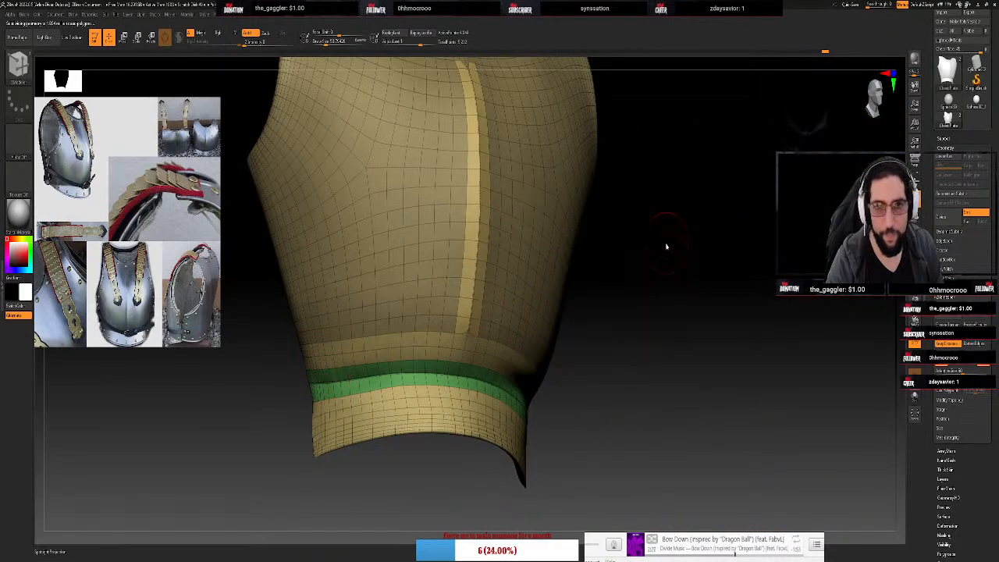
Examine the chest plate's neckline, armhole rims, underside and waist band from the side, below, behind and the front
drag(674, 182, 689, 318)
drag(696, 210, 702, 284)
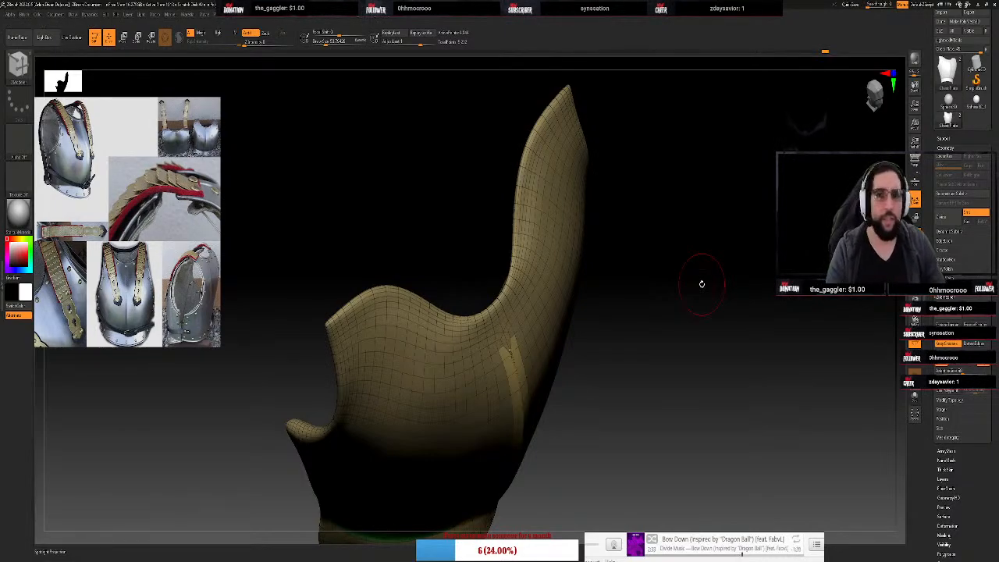
drag(671, 152, 696, 133)
ctrl+right_drag(693, 180, 711, 361)
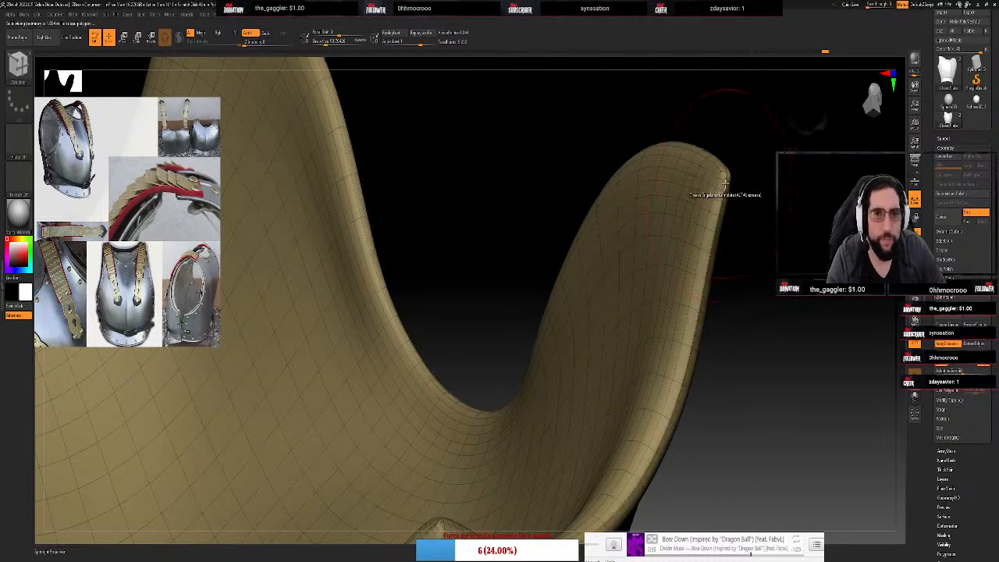
drag(760, 319, 760, 320)
alt+drag(762, 363, 757, 258)
drag(680, 414, 848, 139)
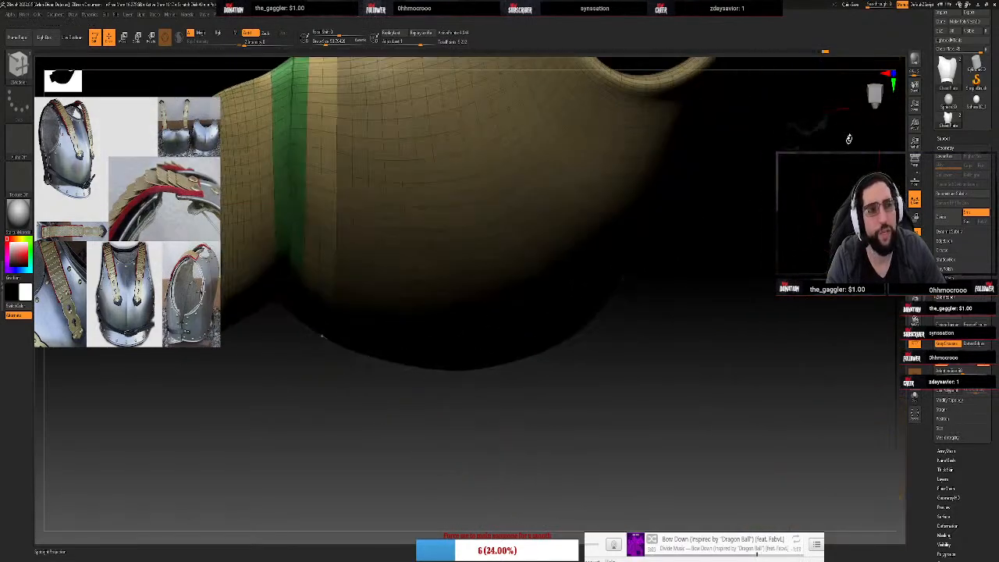
click(874, 99)
click(873, 86)
click(873, 83)
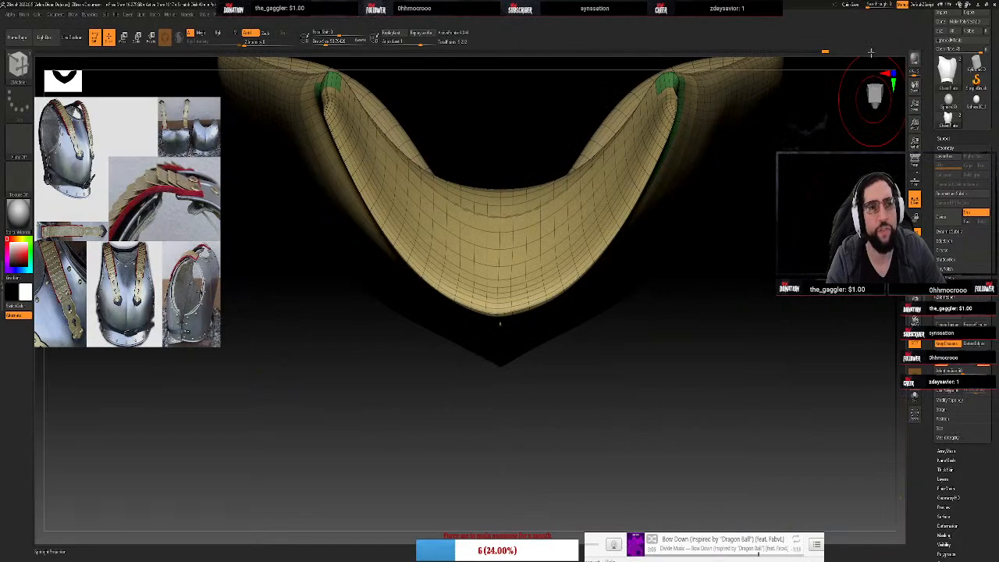
click(874, 100)
click(874, 102)
click(874, 102)
click(875, 101)
click(875, 103)
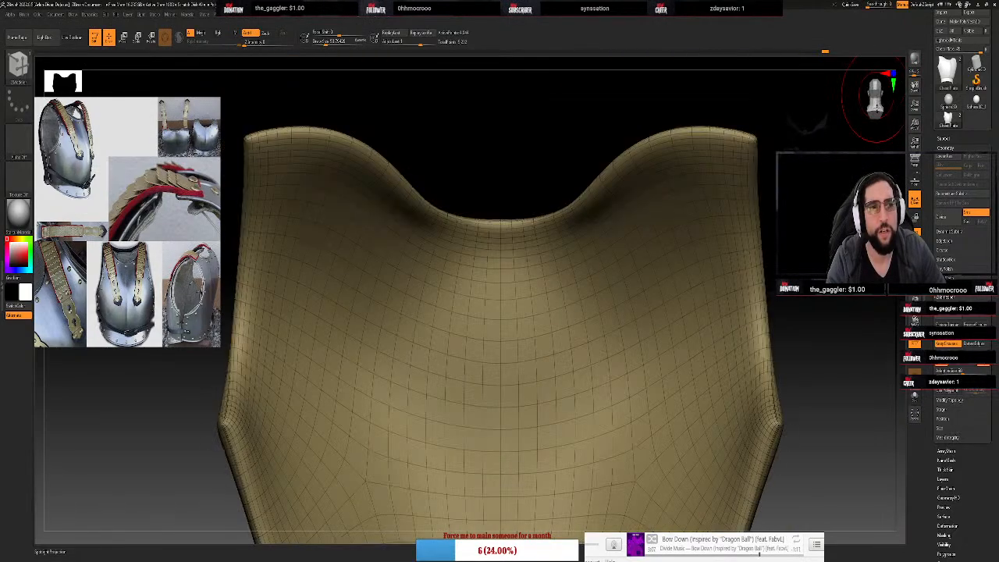
click(875, 100)
click(865, 100)
click(860, 99)
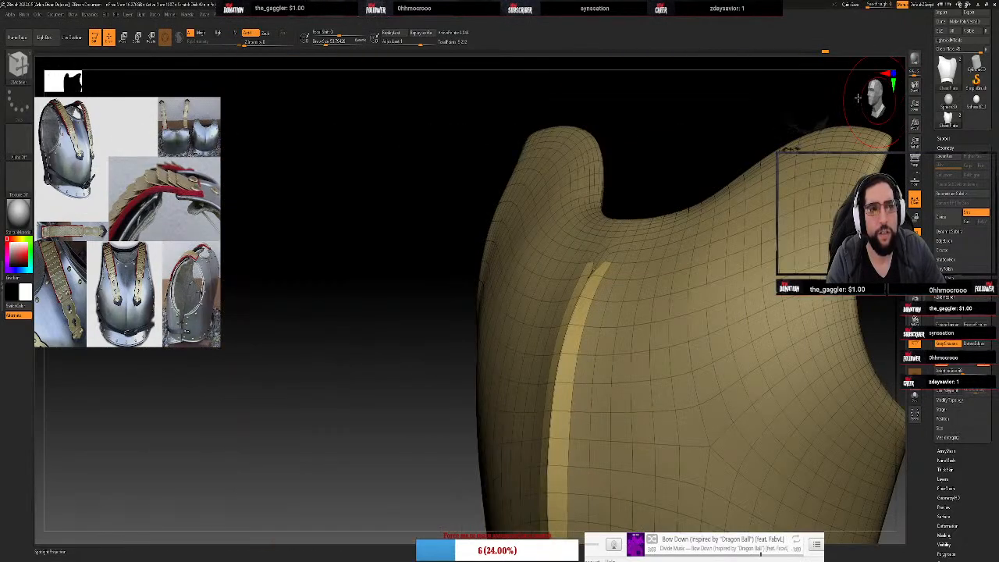
click(855, 99)
alt+drag(798, 173, 795, 117)
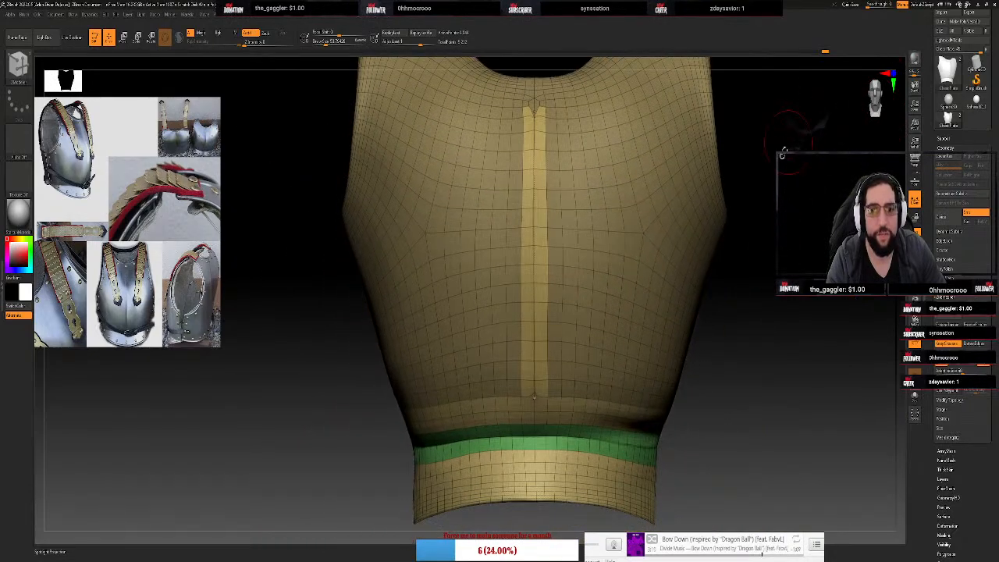
alt+drag(783, 154, 749, 356)
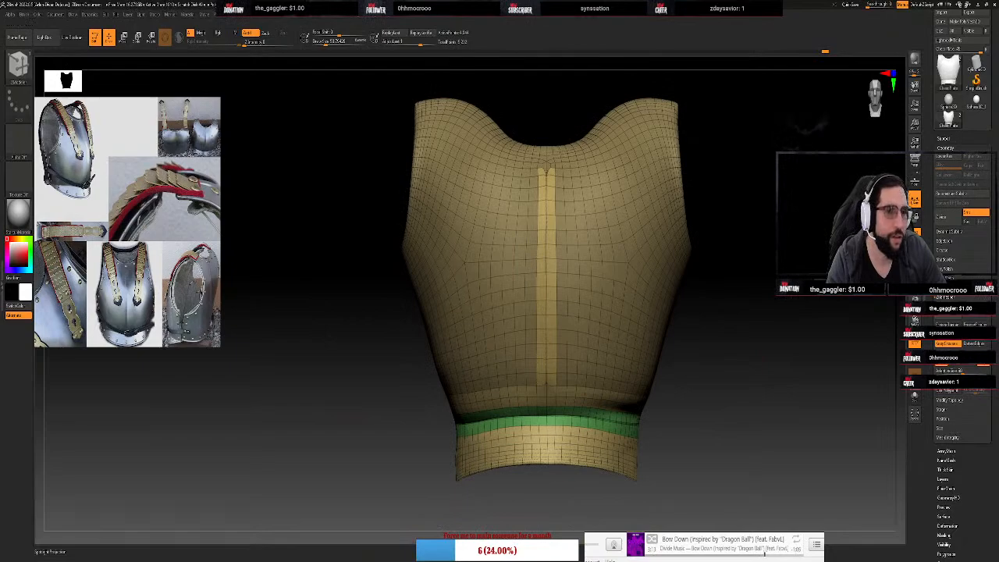
ZRemesh the chest plate twice in a row to rebuild it with a coarser quad mesh
click(951, 321)
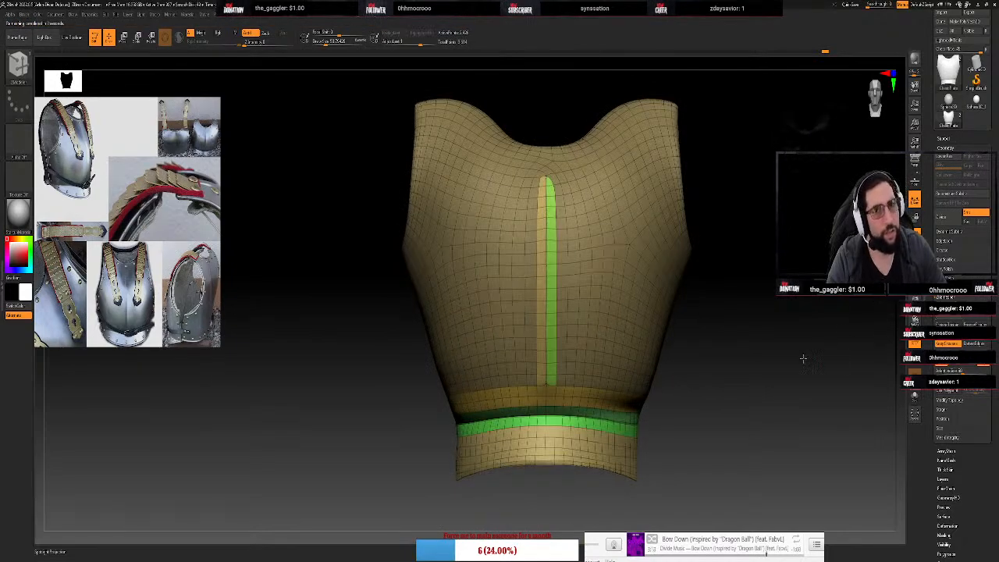
drag(814, 357, 885, 368)
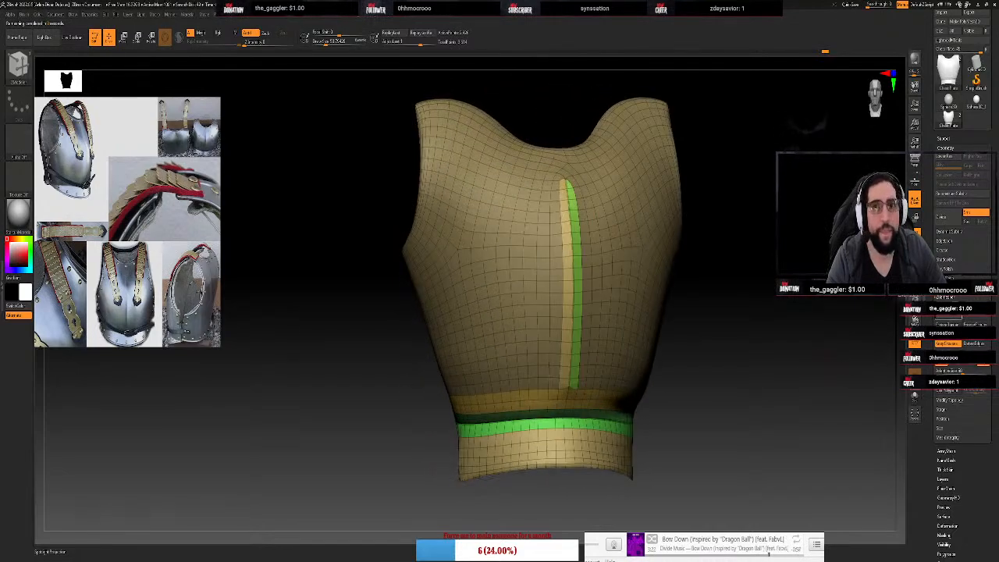
click(951, 315)
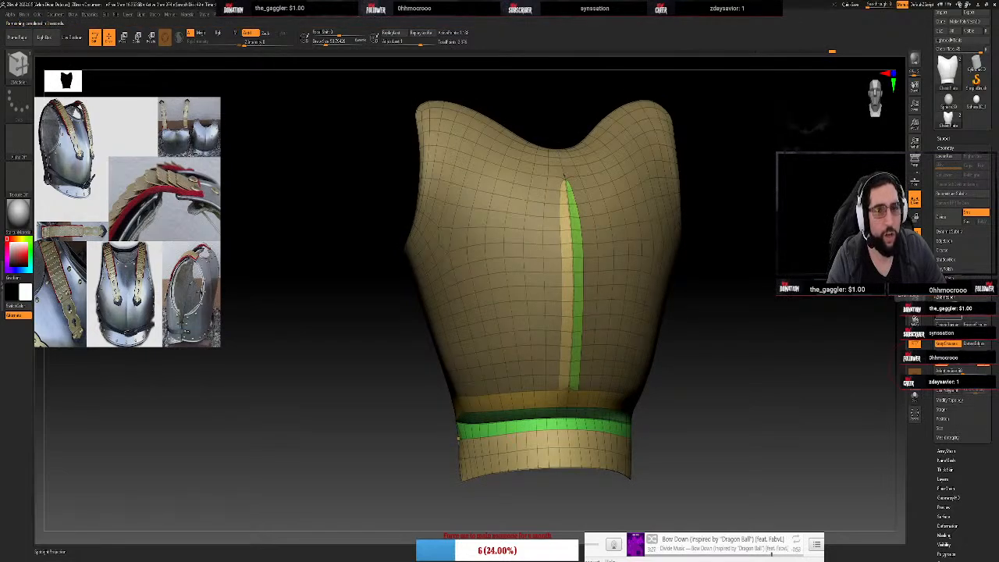
drag(769, 333, 783, 333)
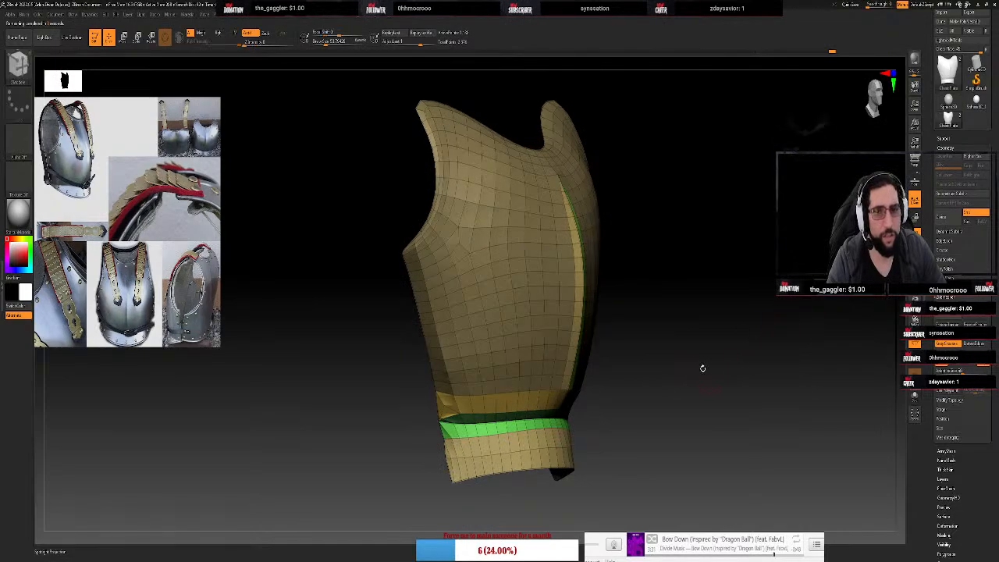
Examine the side corners of the remeshed waist flare from the outside and the inner surface
drag(627, 435, 891, 171)
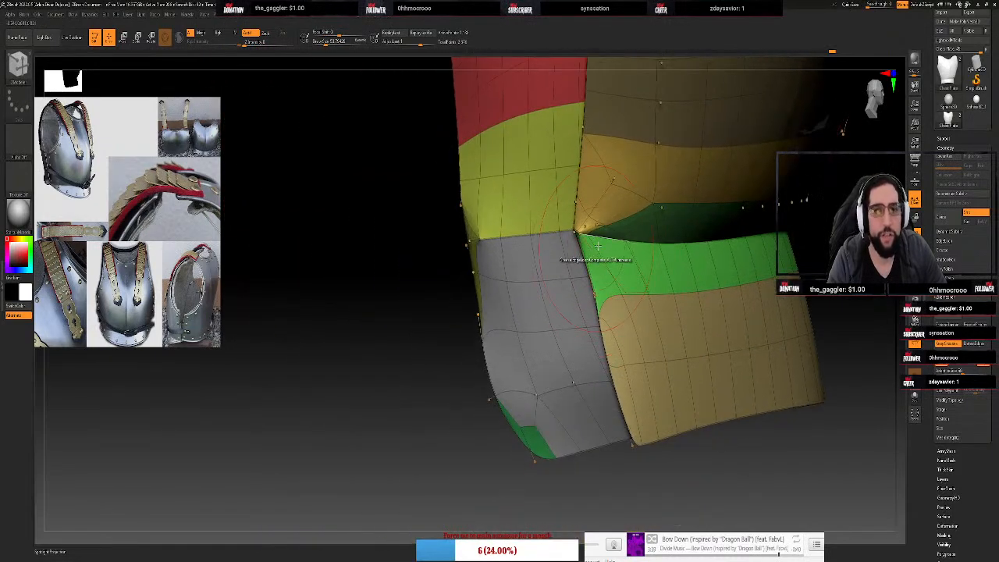
mouse_move(799, 239)
mouse_down()
mouse_move(801, 257)
mouse_move(609, 245)
mouse_move(633, 217)
mouse_move(584, 232)
mouse_move(568, 262)
mouse_move(573, 242)
mouse_move(574, 269)
mouse_up()
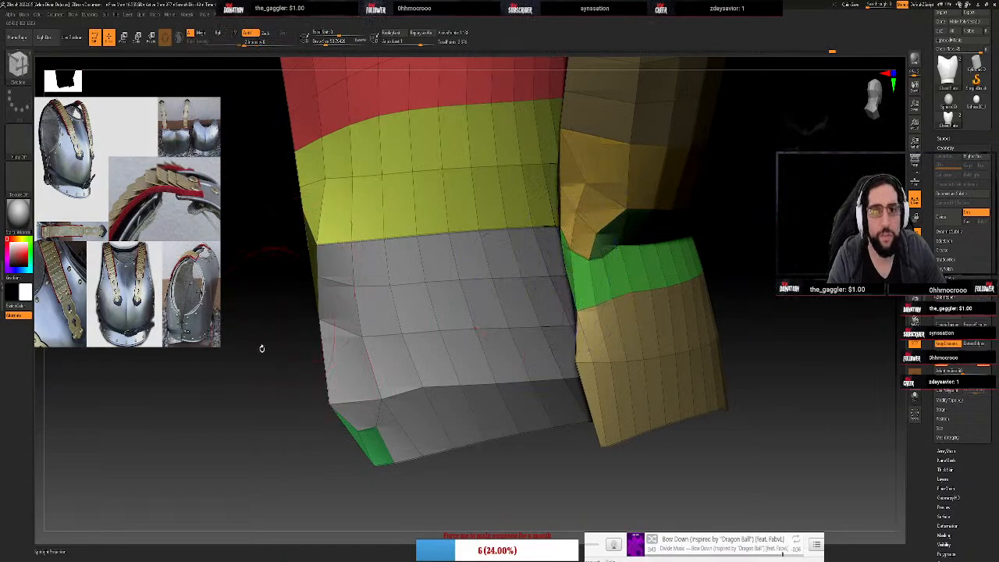
drag(261, 346, 412, 352)
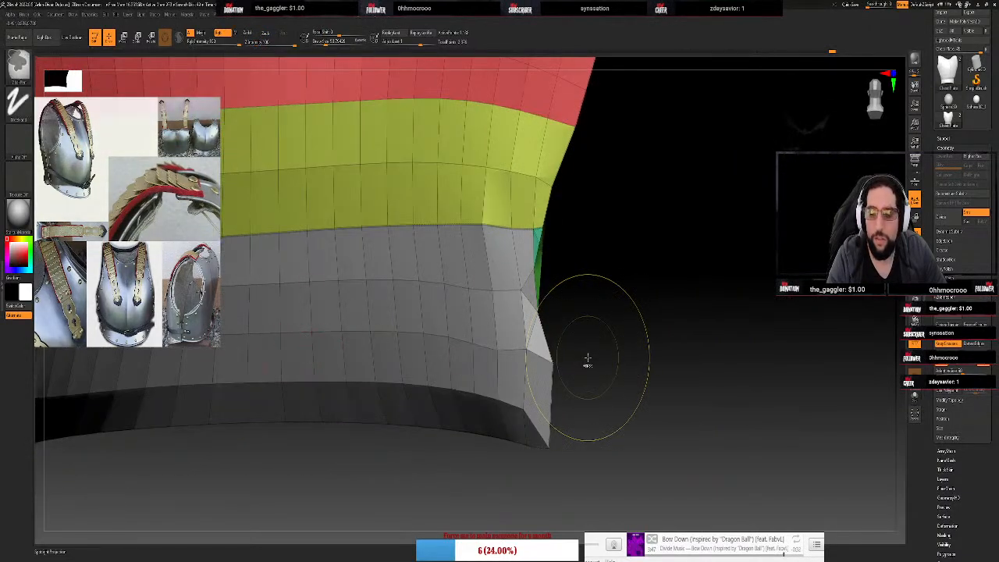
drag(585, 357, 749, 434)
drag(701, 409, 687, 258)
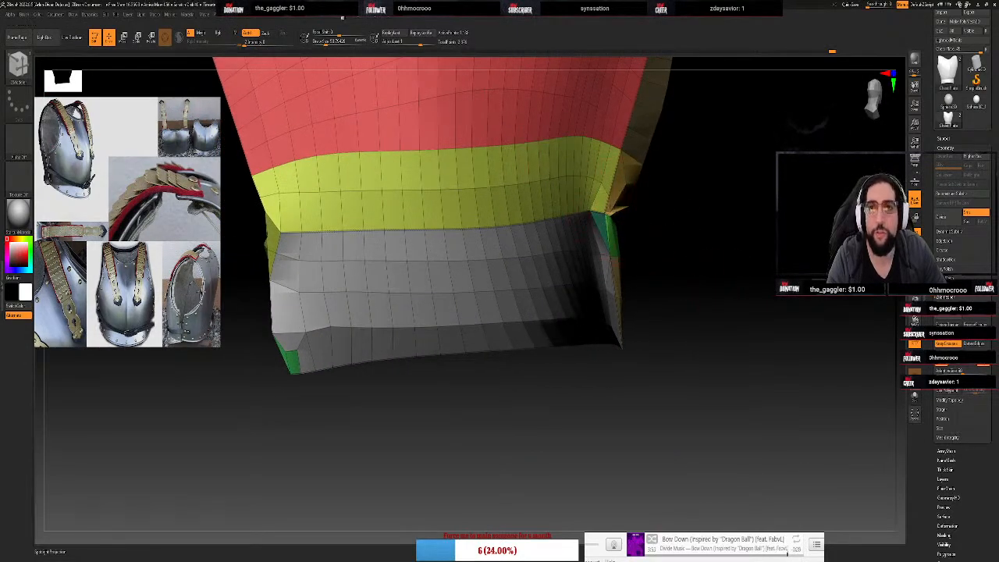
click(343, 19)
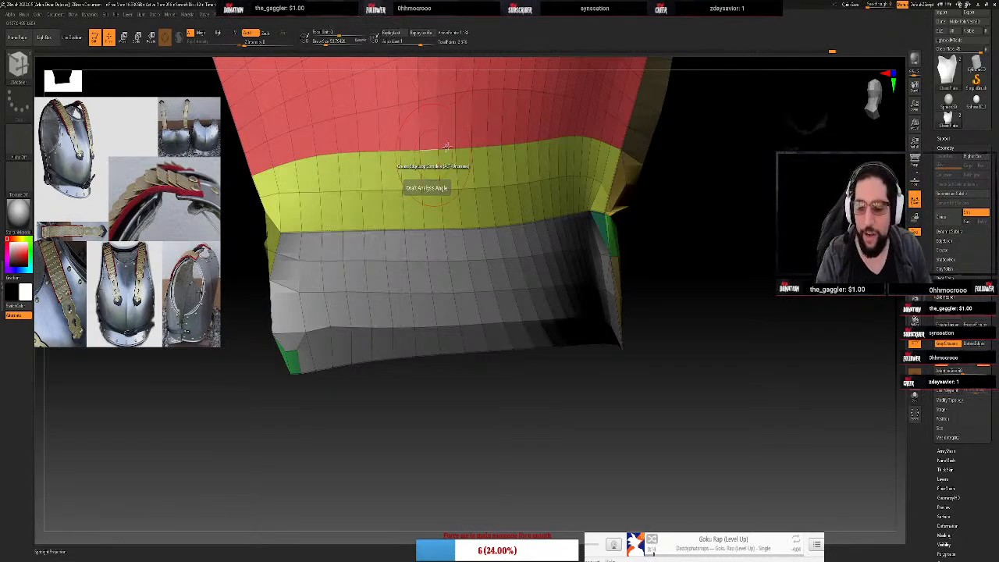
drag(745, 274, 743, 248)
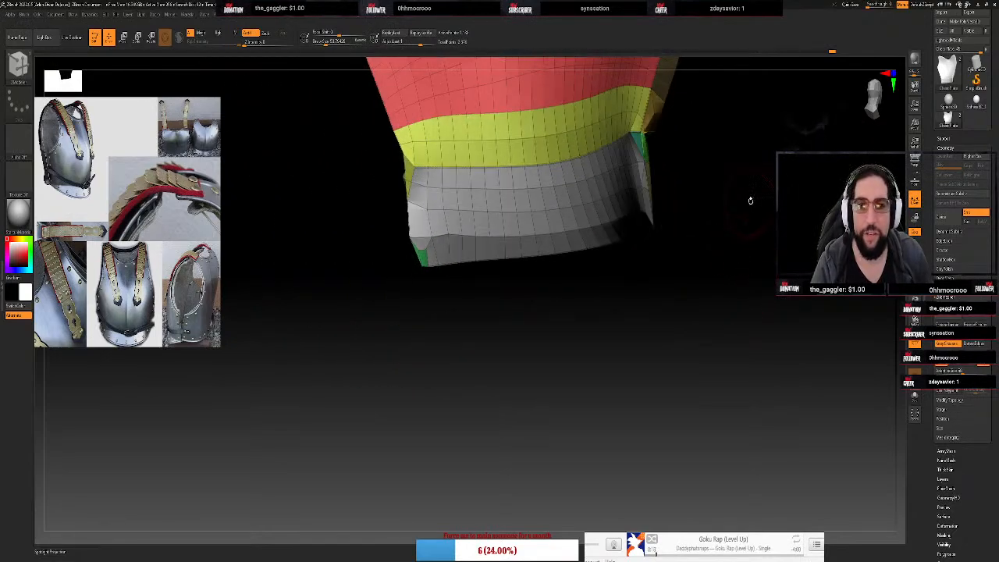
drag(751, 203, 736, 319)
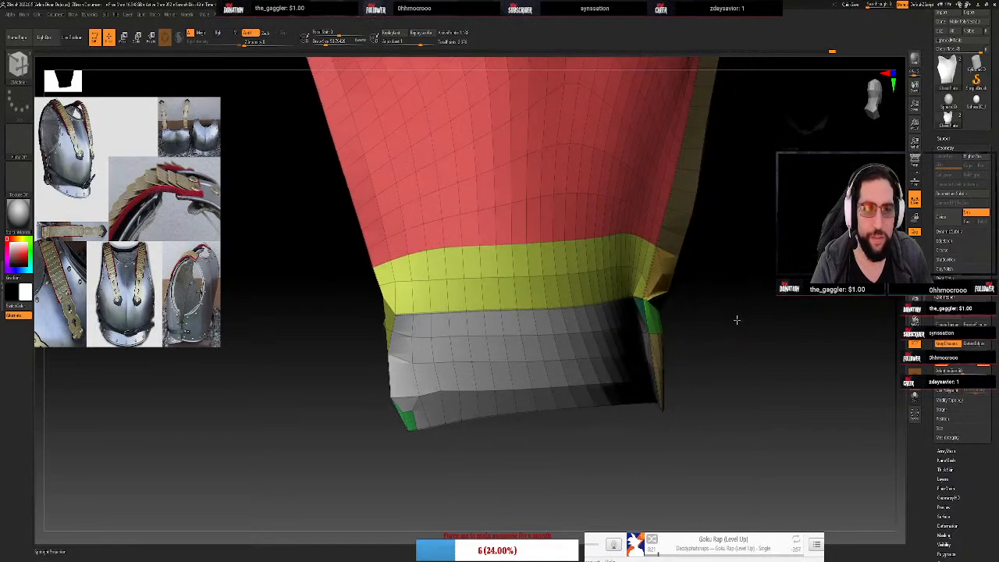
Activate symmetry and smooth the distorted side corners where the chest plate's waist band meets its edge
click(363, 21)
click(333, 22)
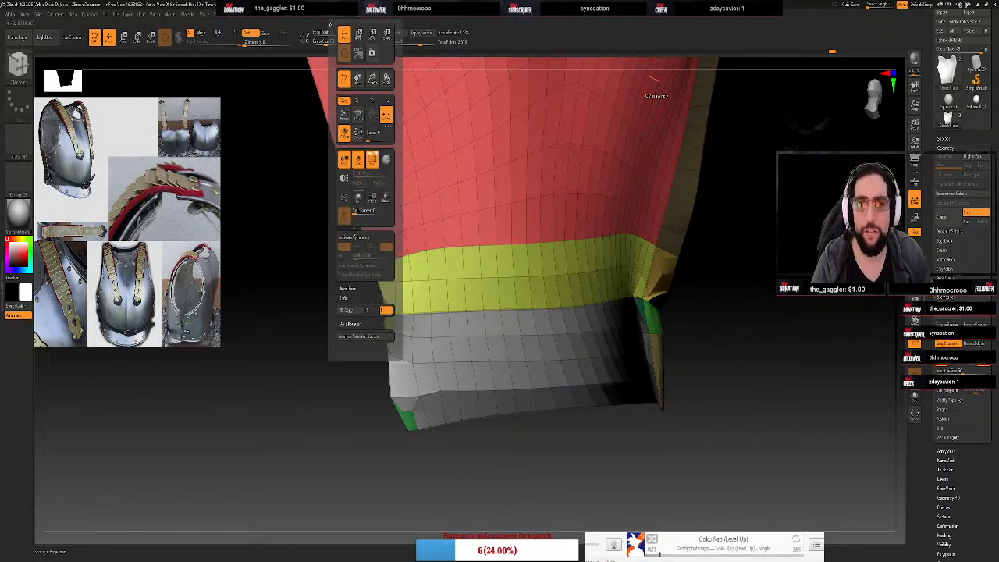
click(355, 236)
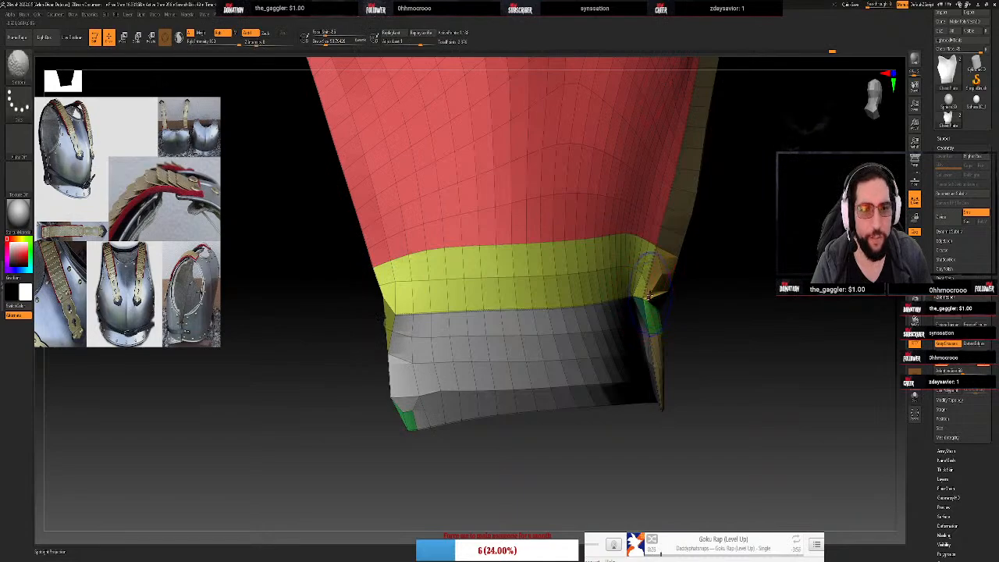
drag(648, 295, 662, 330)
drag(745, 341, 772, 357)
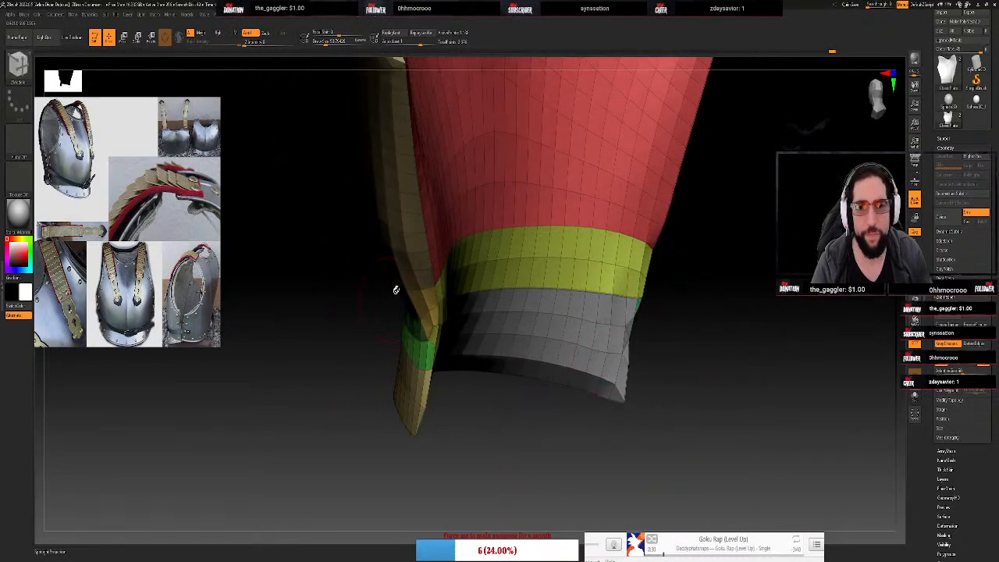
shift+drag(419, 297, 403, 205)
mouse_move(703, 192)
mouse_down()
mouse_move(763, 200)
mouse_move(729, 168)
mouse_up()
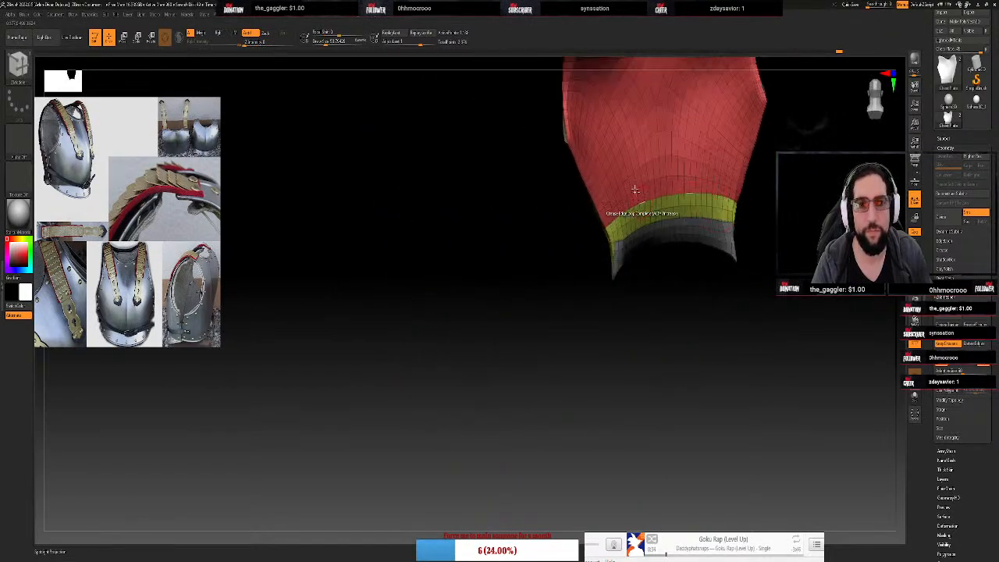
key(shift)
drag(502, 171, 543, 180)
alt+drag(421, 136, 373, 208)
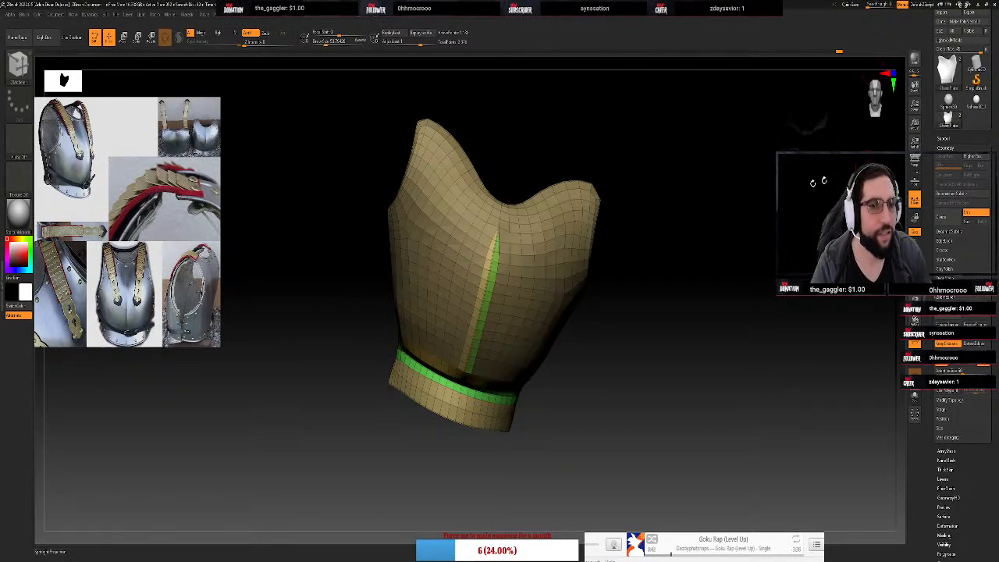
Make the back plate the active subtool and switch to the Move brush to adjust its side profile
click(943, 139)
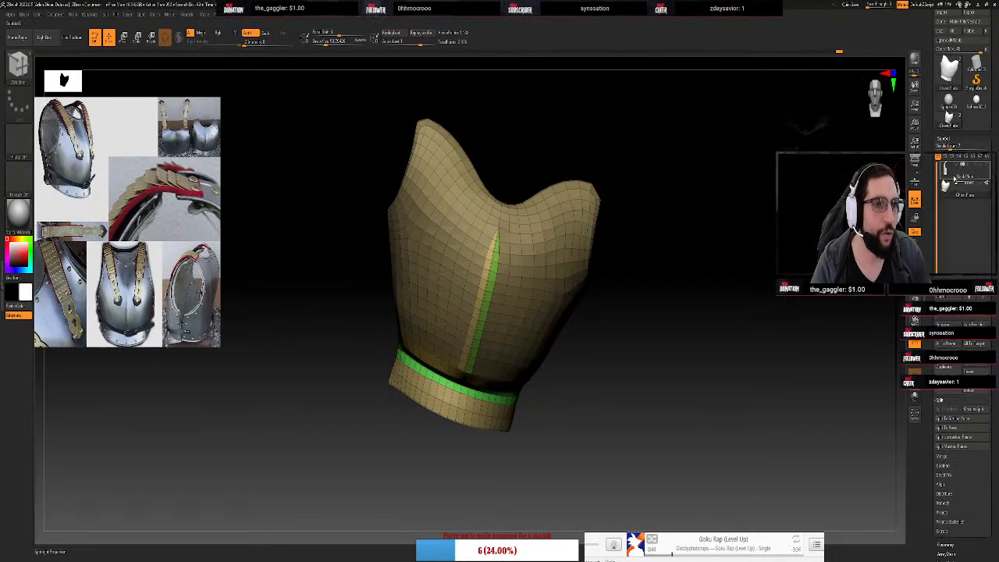
click(953, 178)
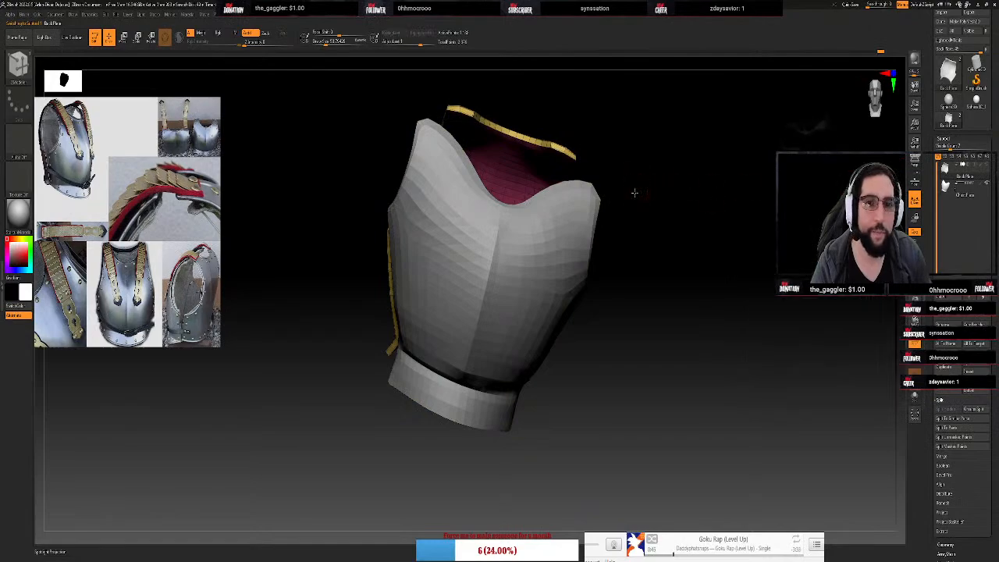
drag(633, 192, 674, 256)
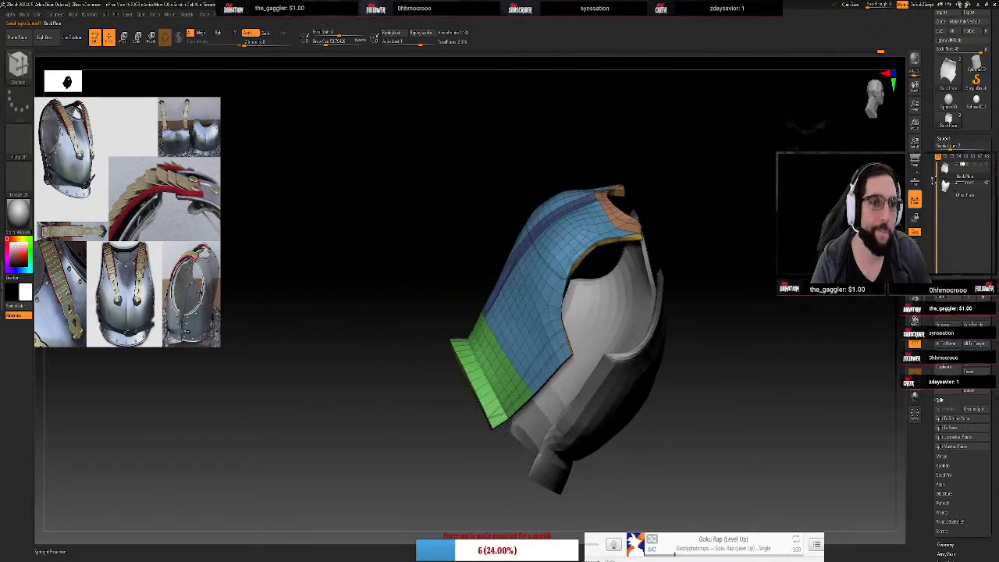
click(880, 97)
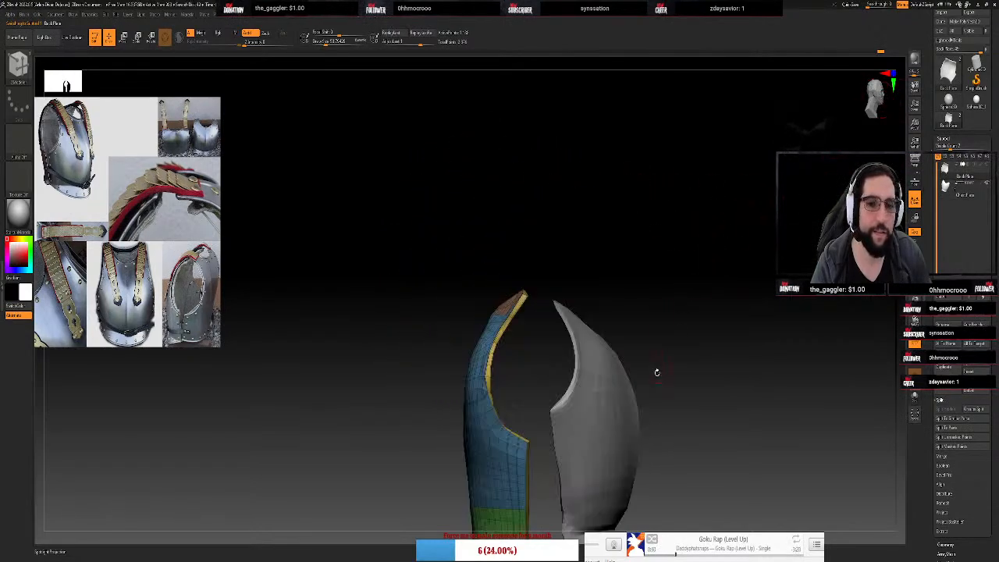
drag(654, 372, 602, 419)
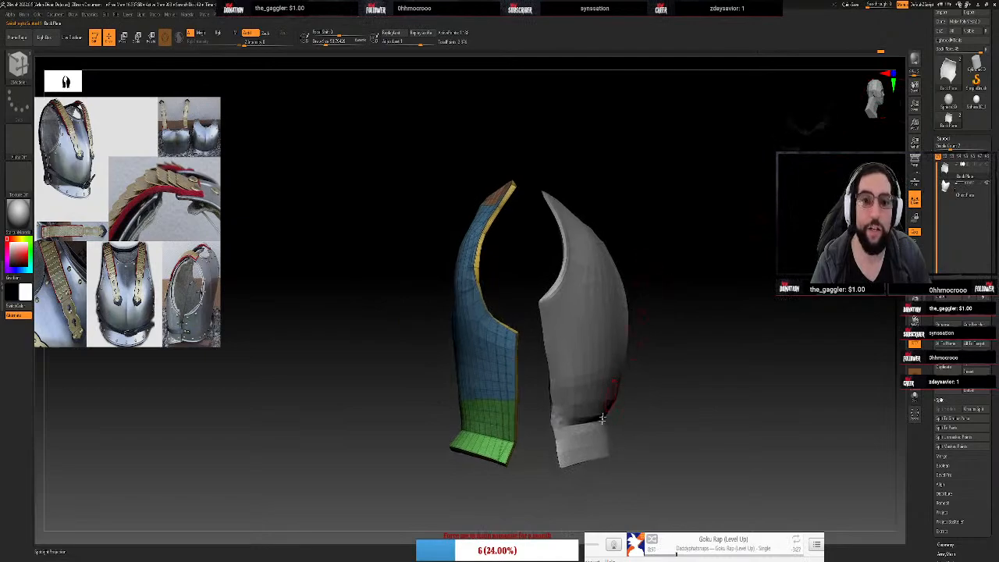
key(space)
click(516, 334)
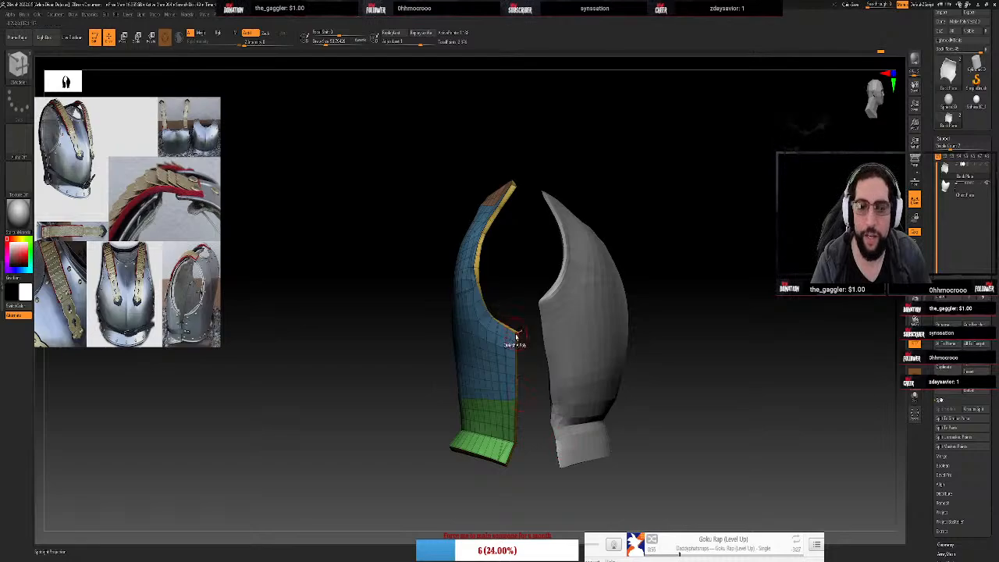
key(b)
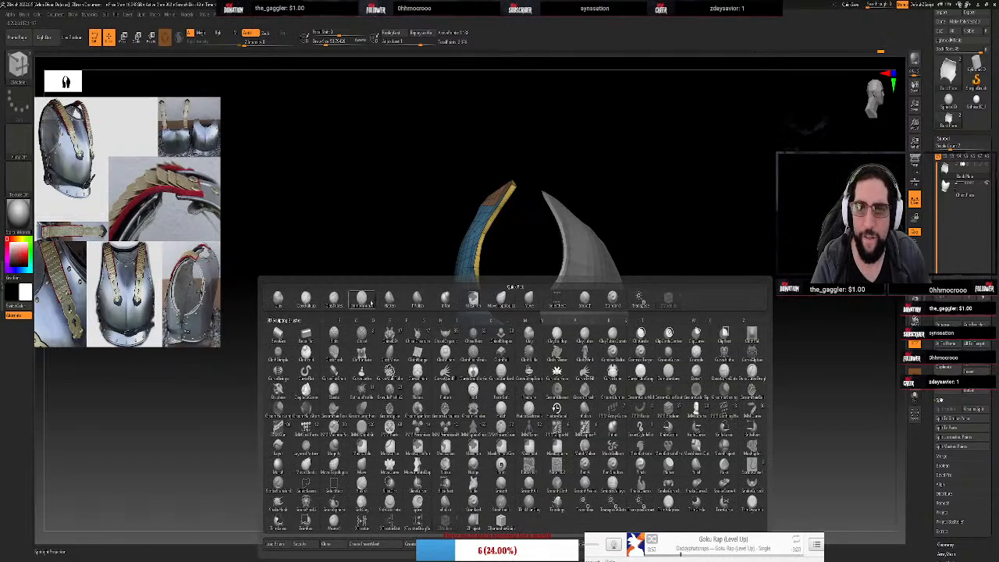
click(529, 299)
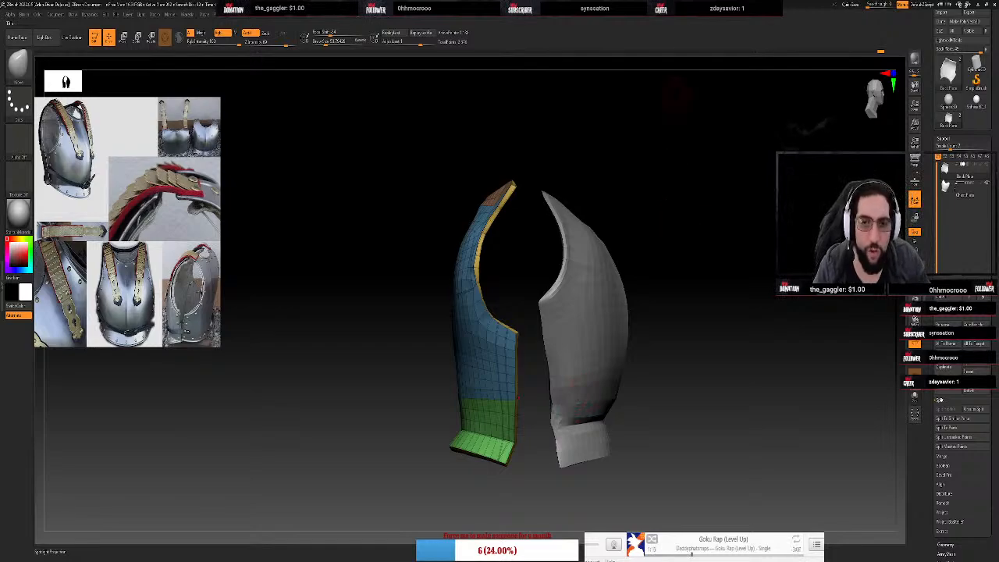
Smooth the lower surface of the back plate above the flared waist
drag(692, 278, 687, 304)
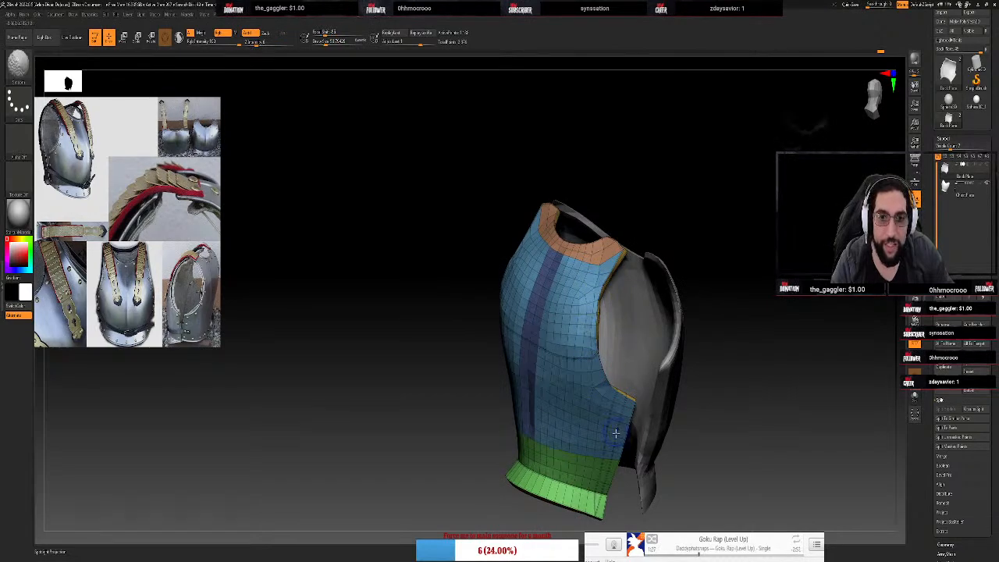
shift+drag(554, 369, 566, 418)
mouse_move(720, 308)
mouse_down()
mouse_move(745, 305)
mouse_move(757, 321)
mouse_move(631, 368)
mouse_up()
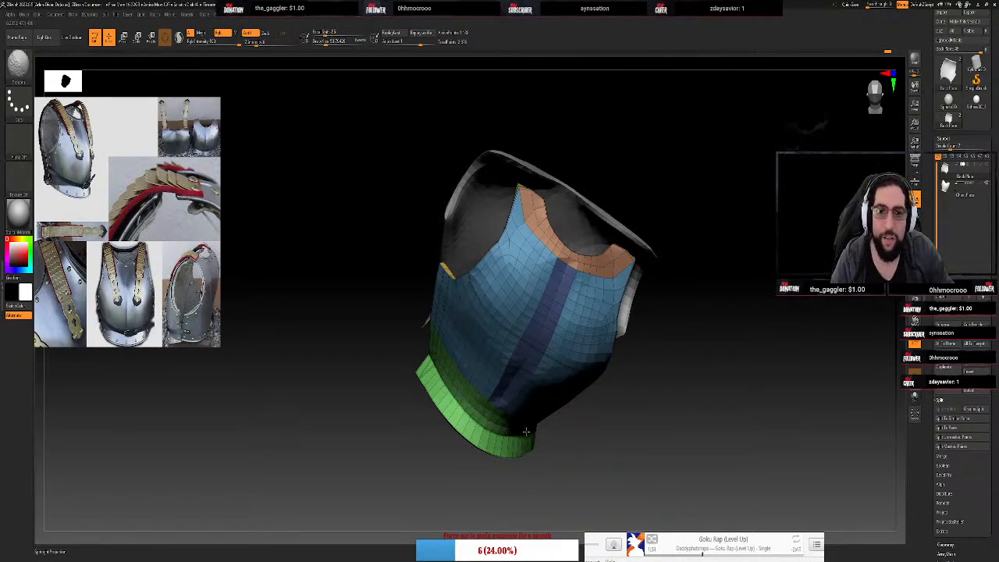
drag(372, 453, 415, 476)
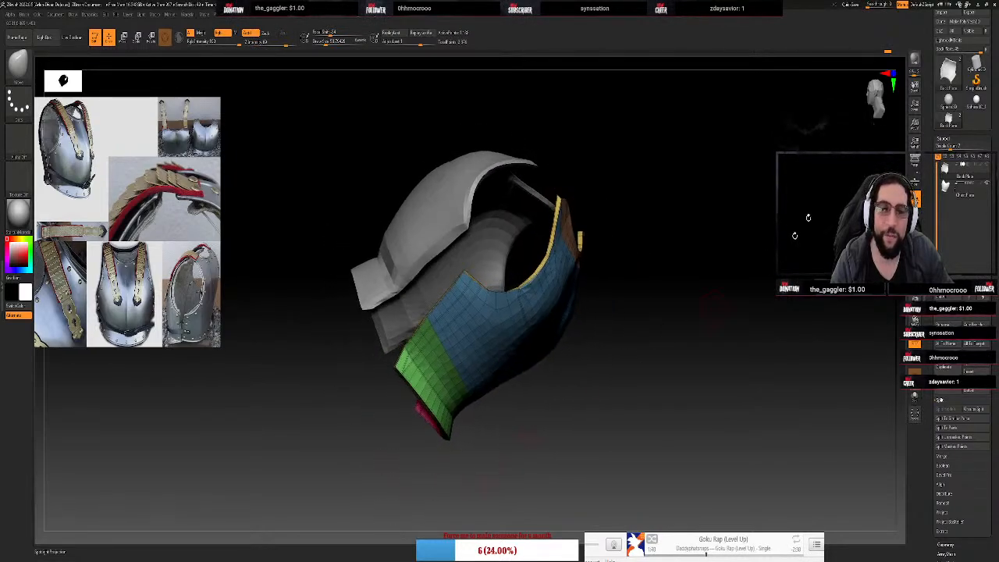
Pick a Move brush from the brush palette and reduce its draw size for shaping the back plate's armhole corner in profile
click(865, 96)
alt+drag(671, 241, 619, 385)
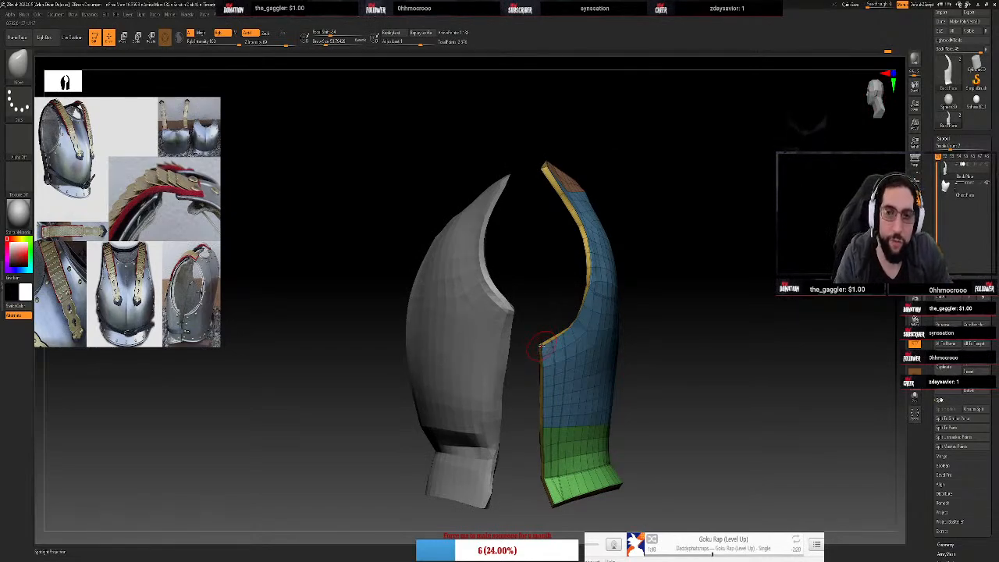
key(space)
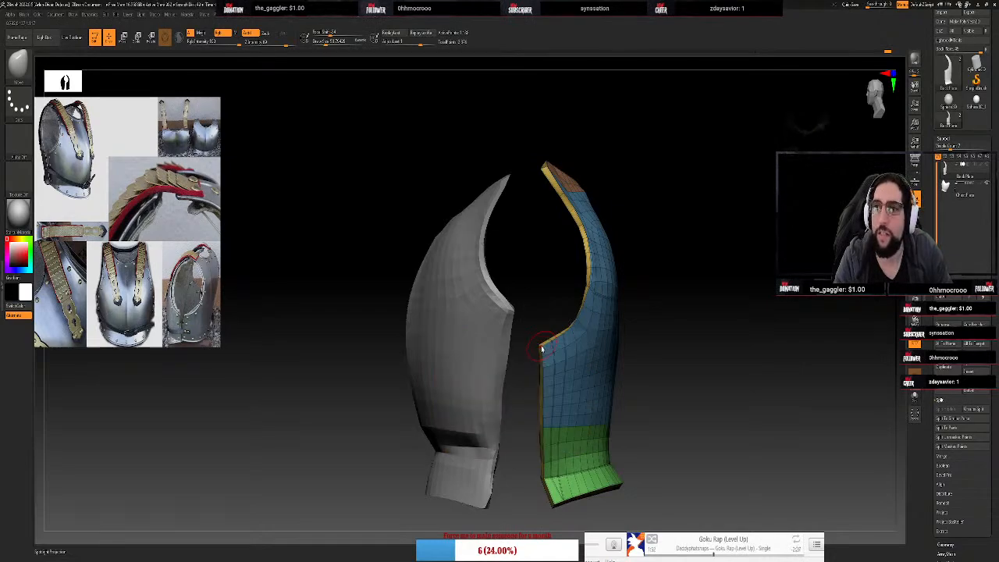
key(b)
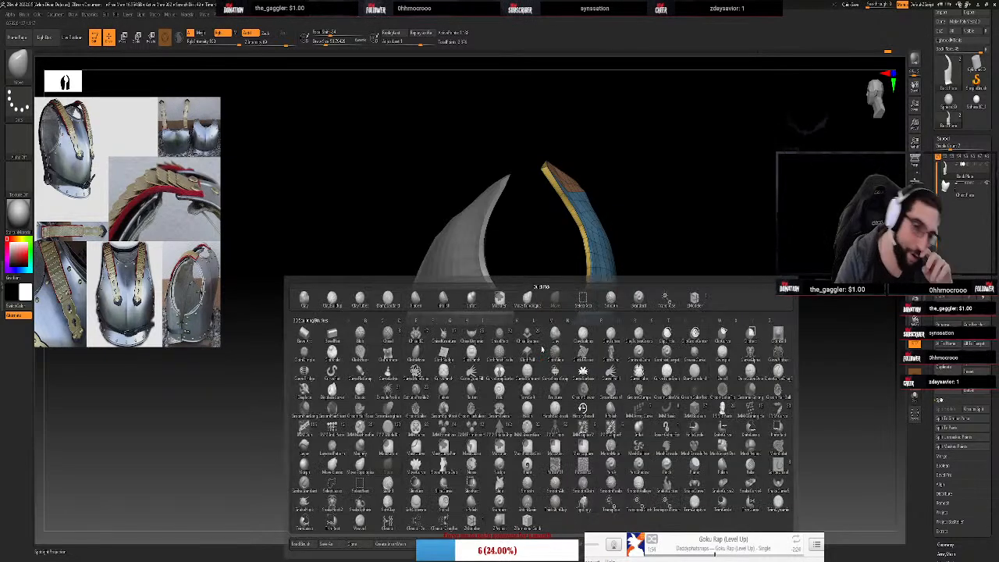
click(554, 300)
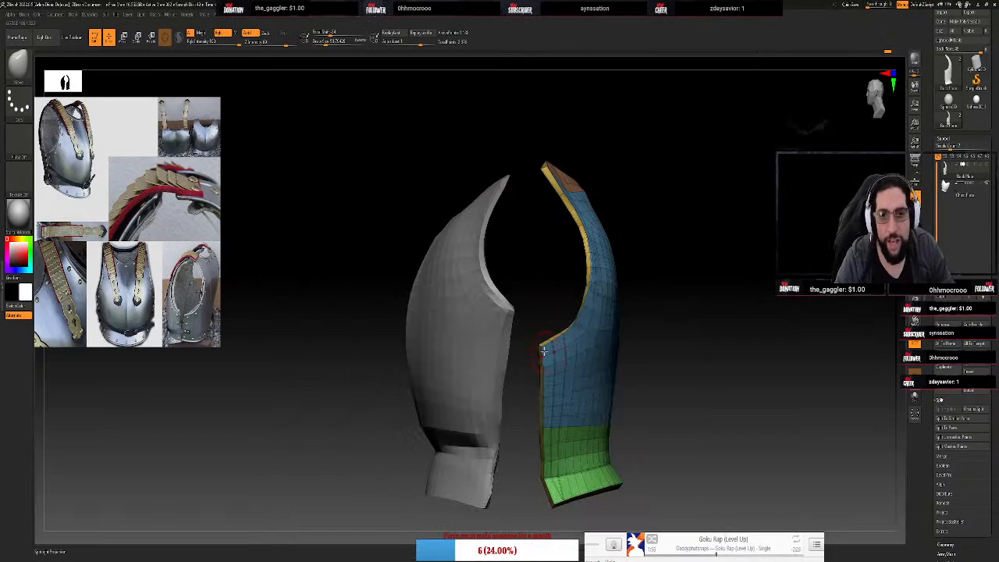
key(b)
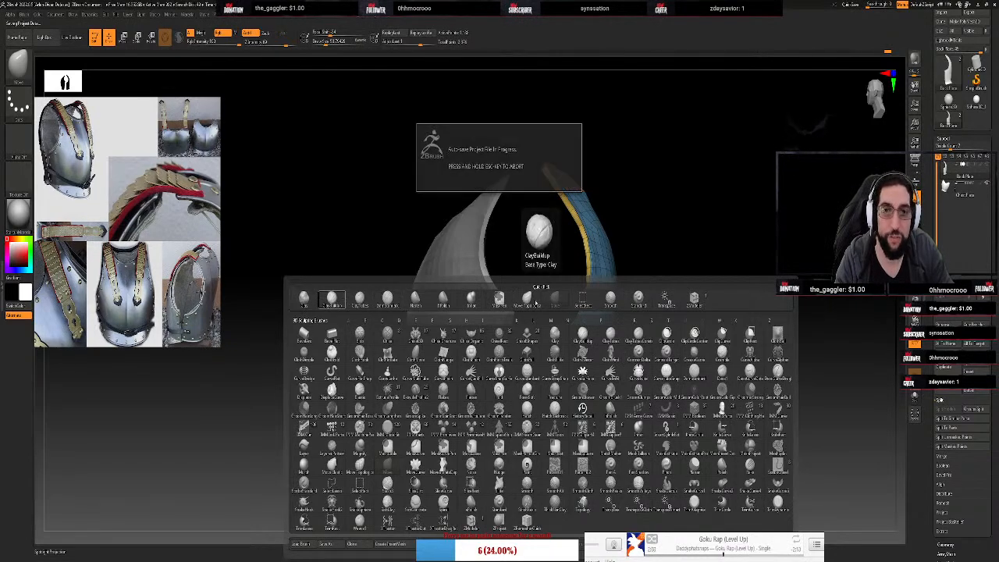
click(535, 302)
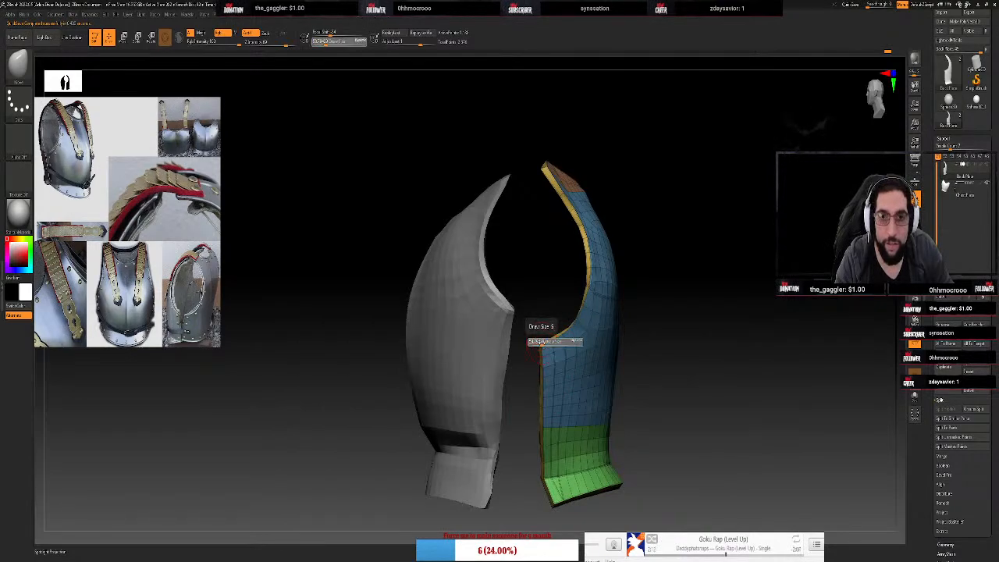
mouse_move(547, 327)
mouse_down()
mouse_move(537, 371)
mouse_move(534, 312)
mouse_move(579, 228)
mouse_move(530, 322)
mouse_up()
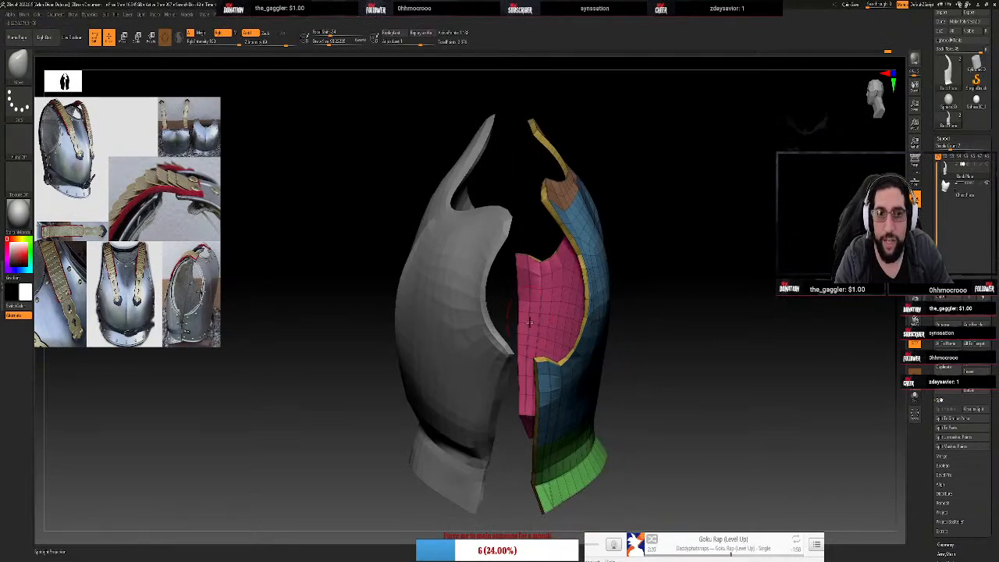
Pull the lower armhole edge of the back plate into place and smooth the armhole edge up to the shoulder
drag(560, 365, 559, 348)
drag(700, 282, 708, 264)
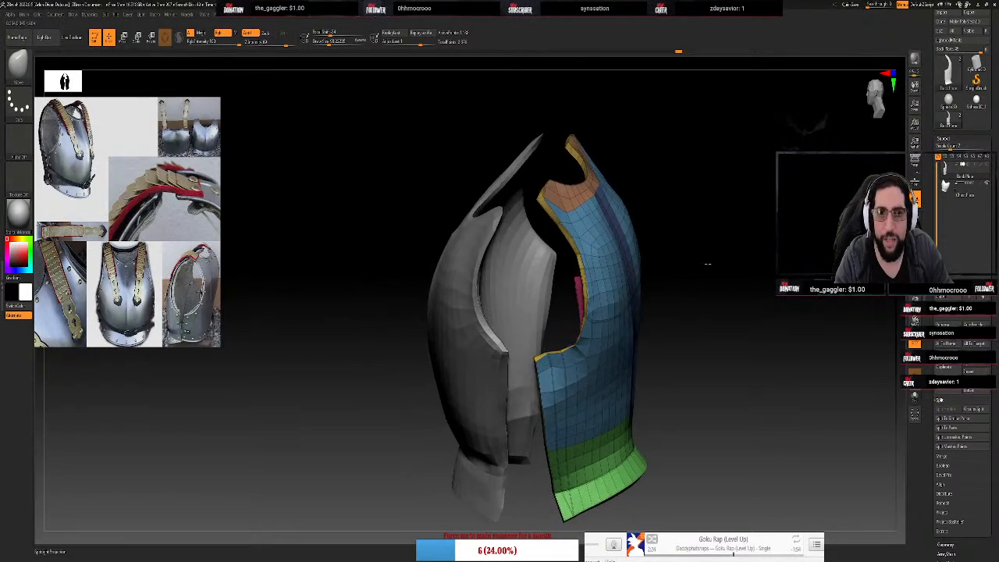
drag(726, 319, 699, 336)
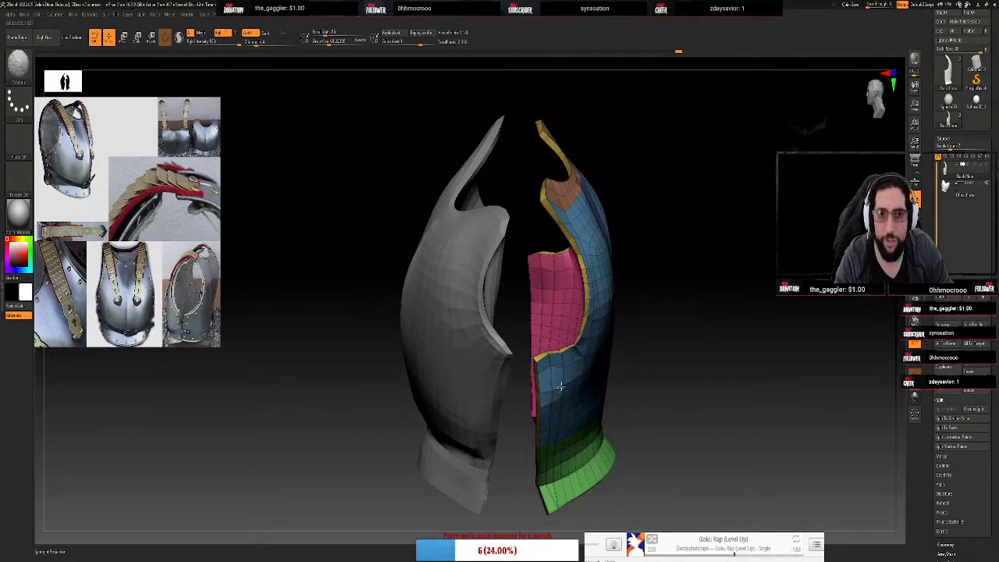
mouse_move(560, 384)
shift+mouse_down()
mouse_move(583, 312)
mouse_move(579, 257)
shift+mouse_up()
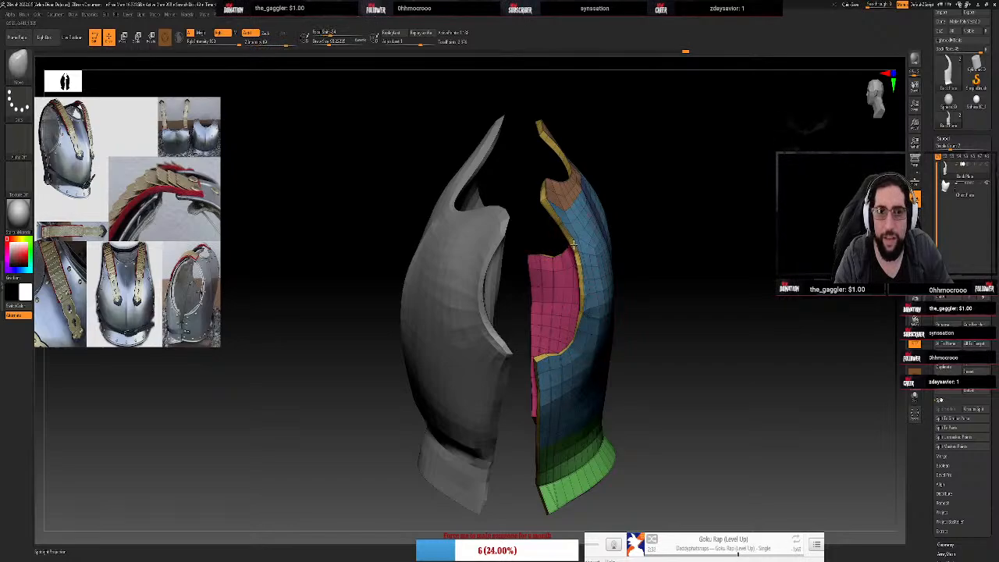
drag(559, 219, 544, 201)
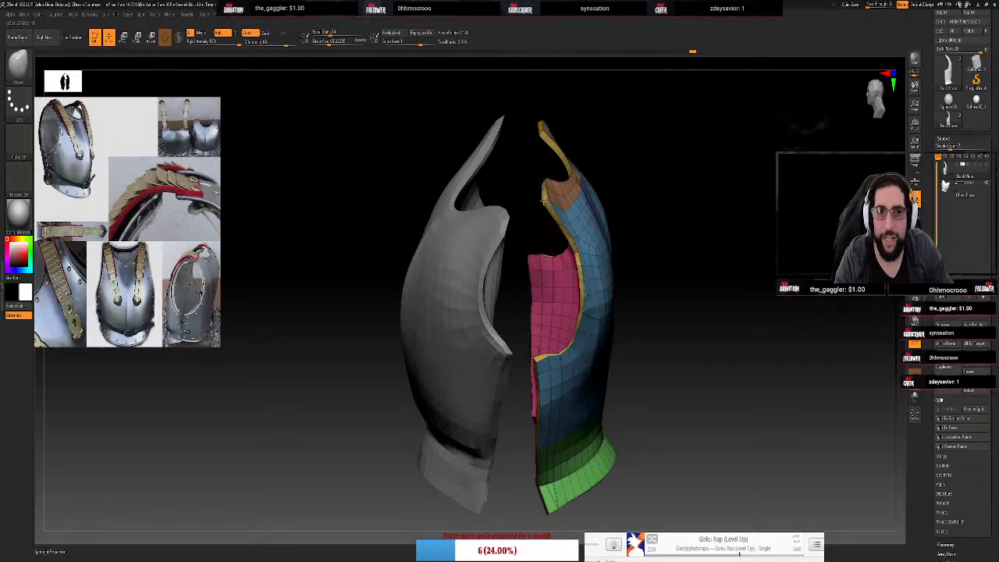
Reshape and smooth the back plate's shoulder tip and the adjoining armhole edge from several angles
mouse_move(629, 127)
mouse_down()
mouse_move(578, 191)
mouse_move(536, 176)
mouse_move(537, 213)
mouse_up()
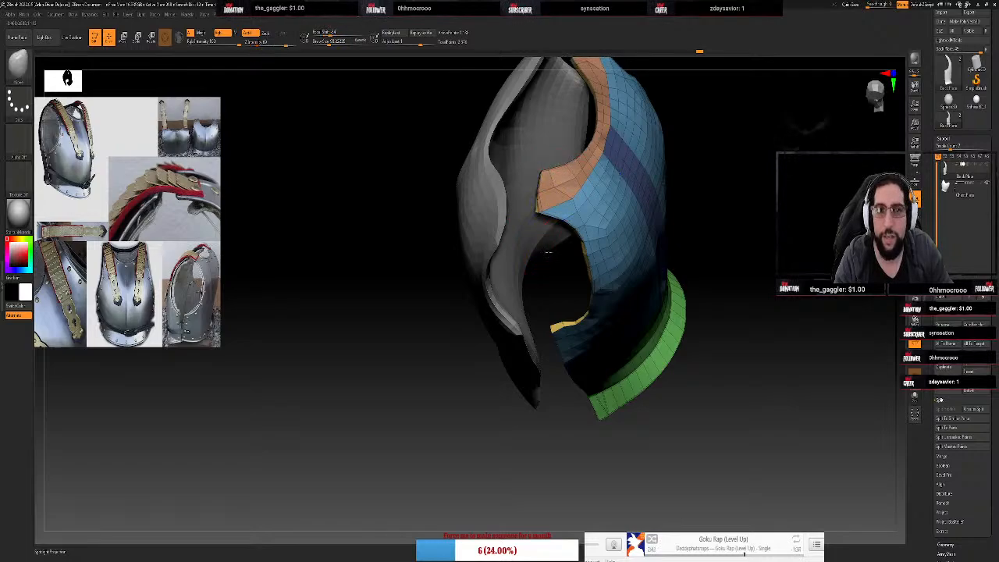
right_drag(567, 284, 624, 270)
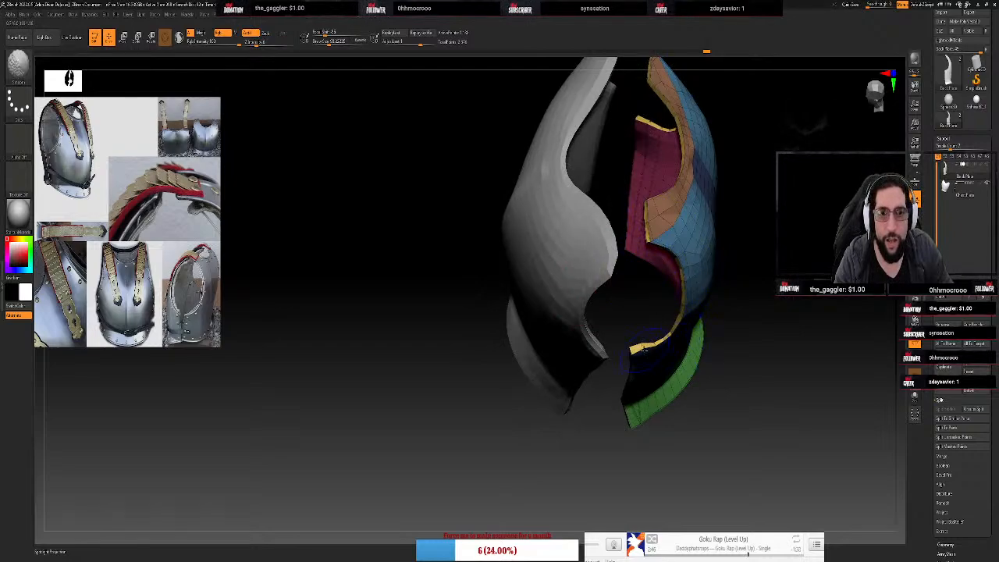
right_drag(792, 313, 689, 266)
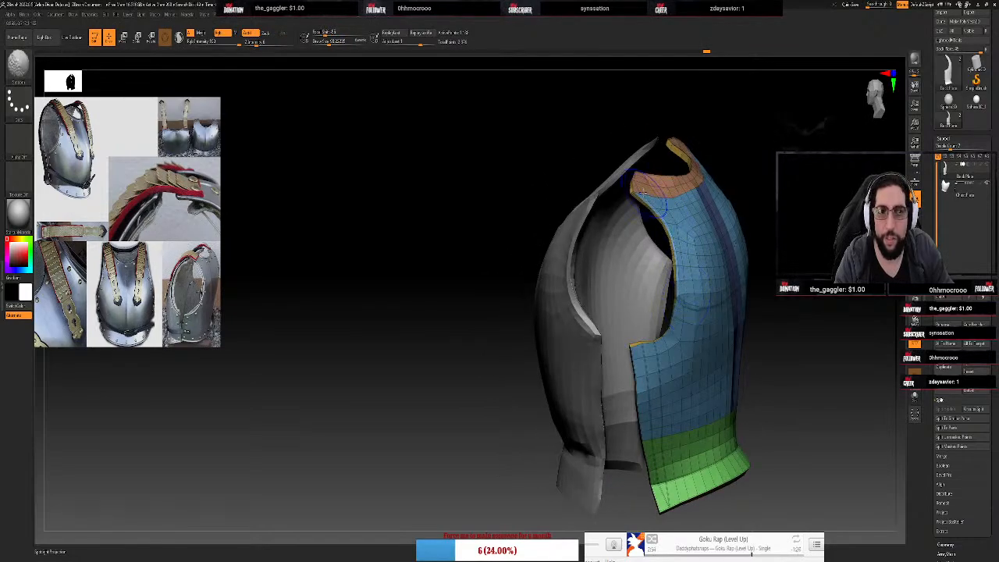
right_drag(659, 204, 636, 231)
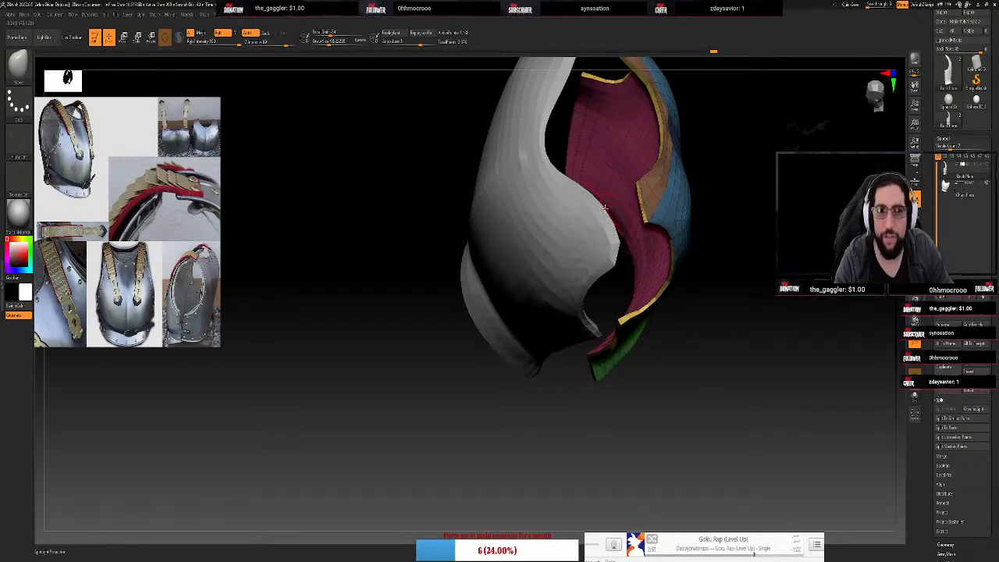
right_drag(702, 206, 616, 207)
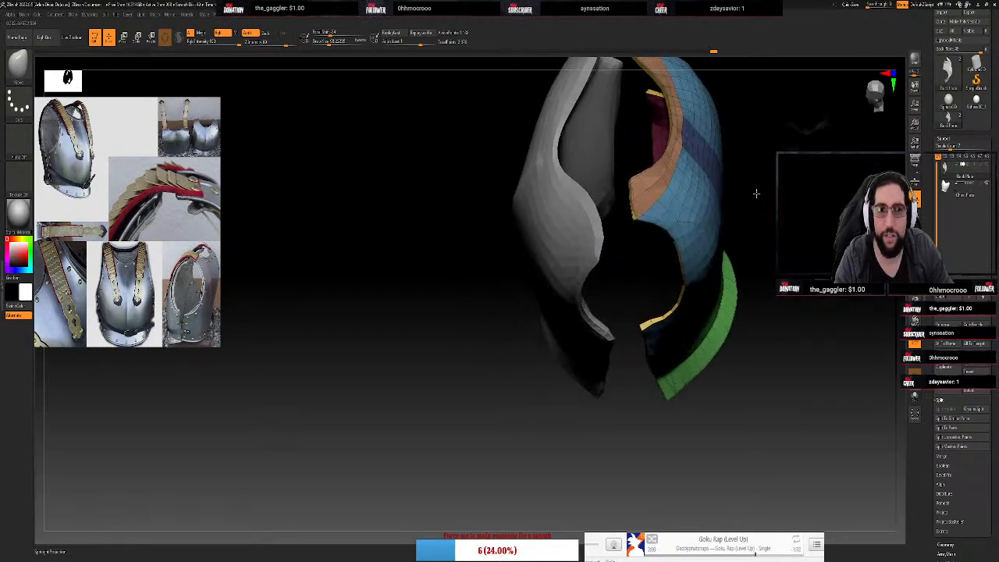
Smooth the back plate's side edge from below the armhole down to the flared waist rim
mouse_move(962, 199)
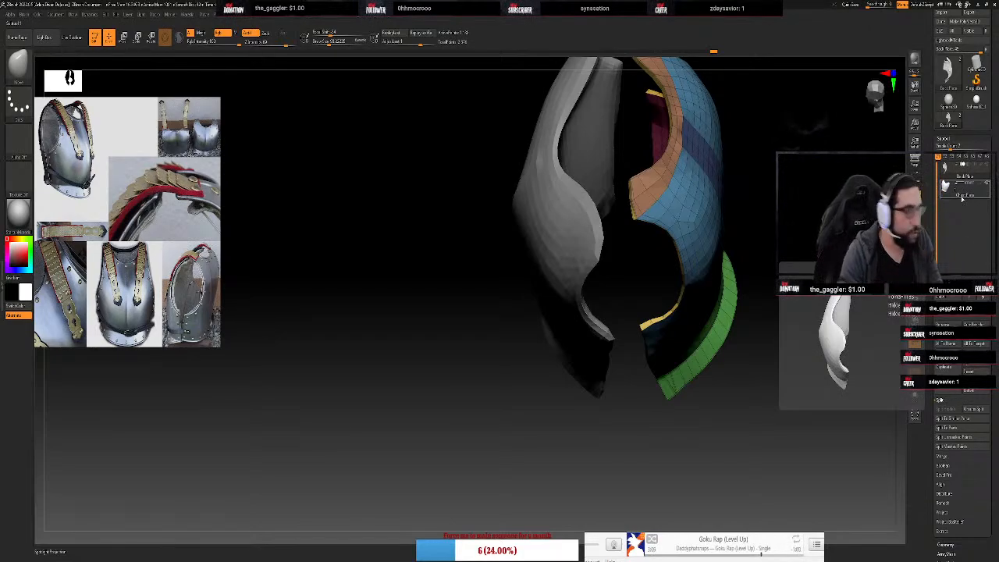
drag(877, 186, 661, 354)
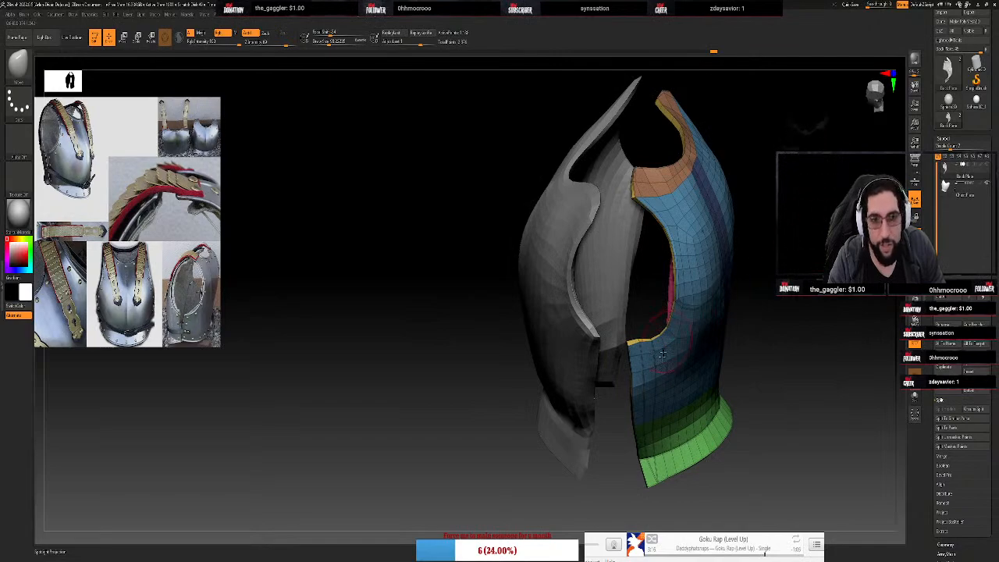
key(shift)
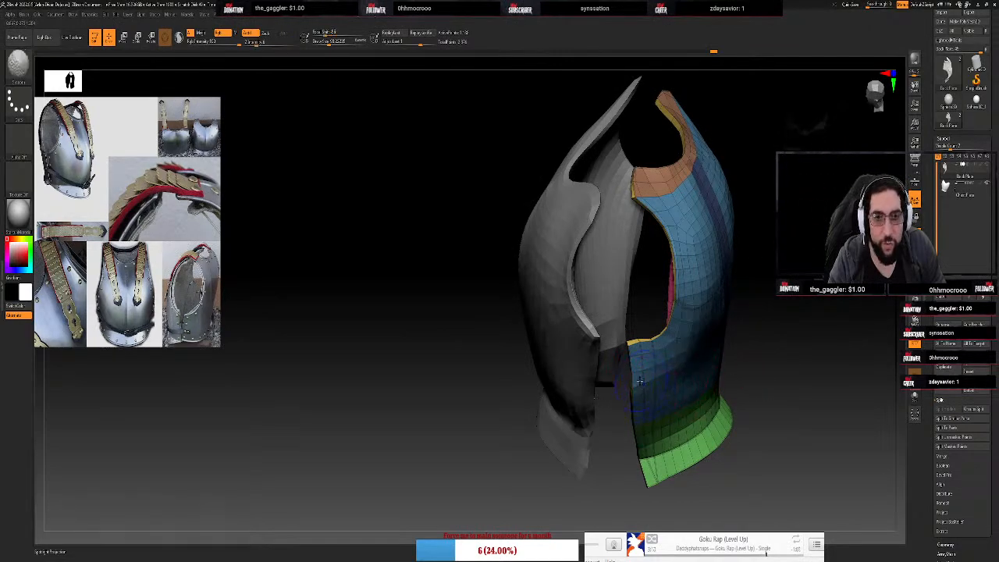
shift+drag(640, 425, 647, 473)
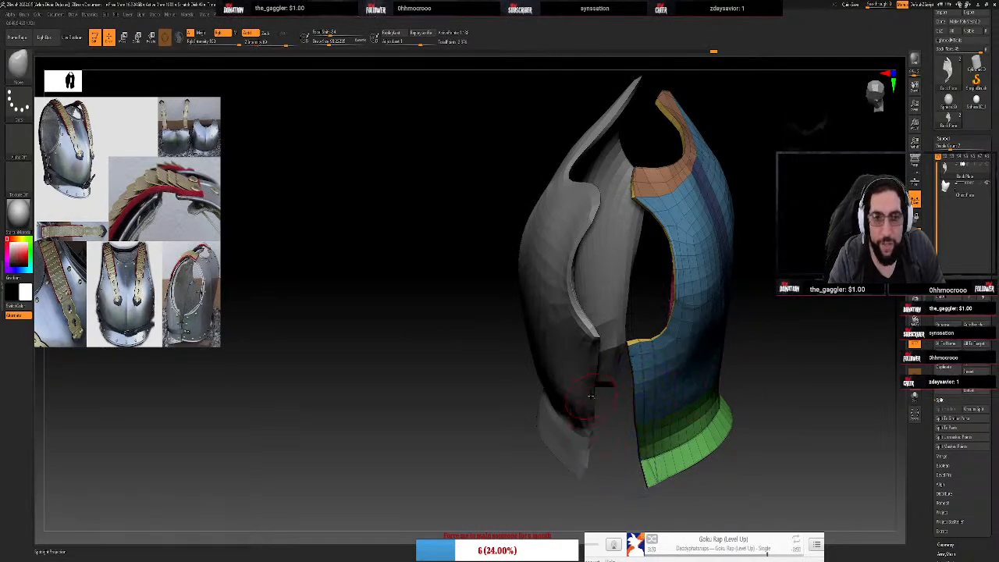
key(shift)
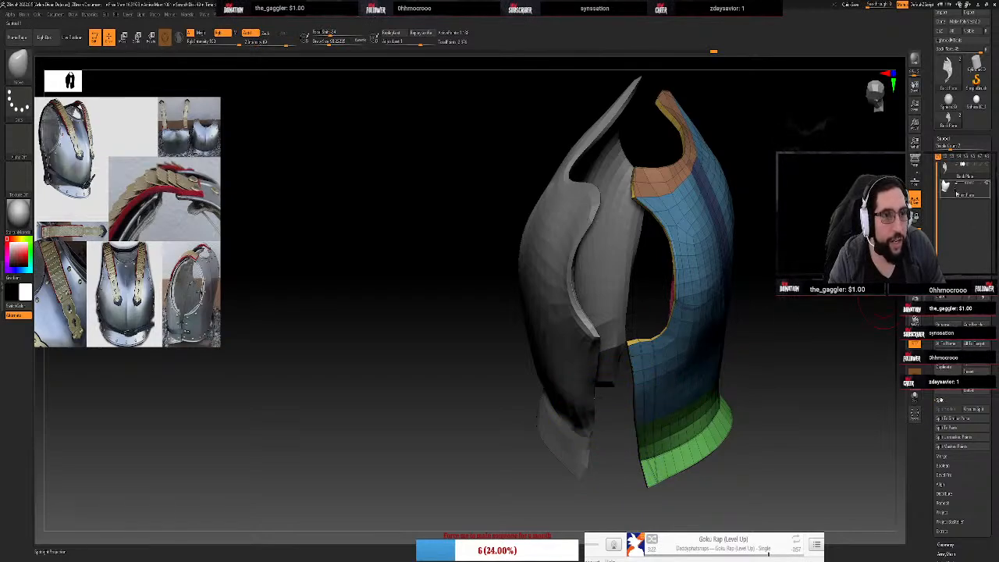
Make the chest plate the active subtool and smooth its side edge from the armhole down to the waist flange
click(967, 191)
key(shift)
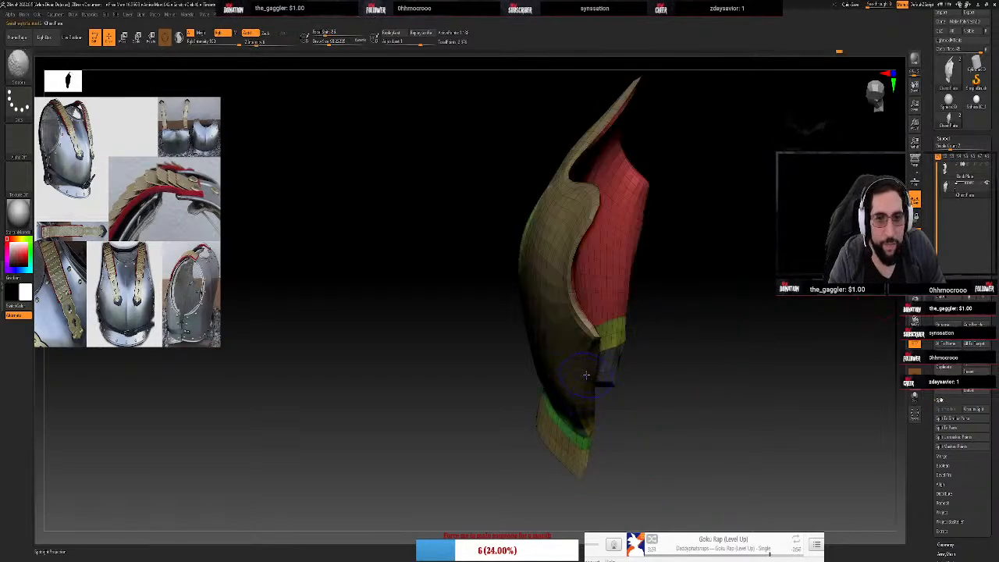
shift+drag(596, 339, 586, 486)
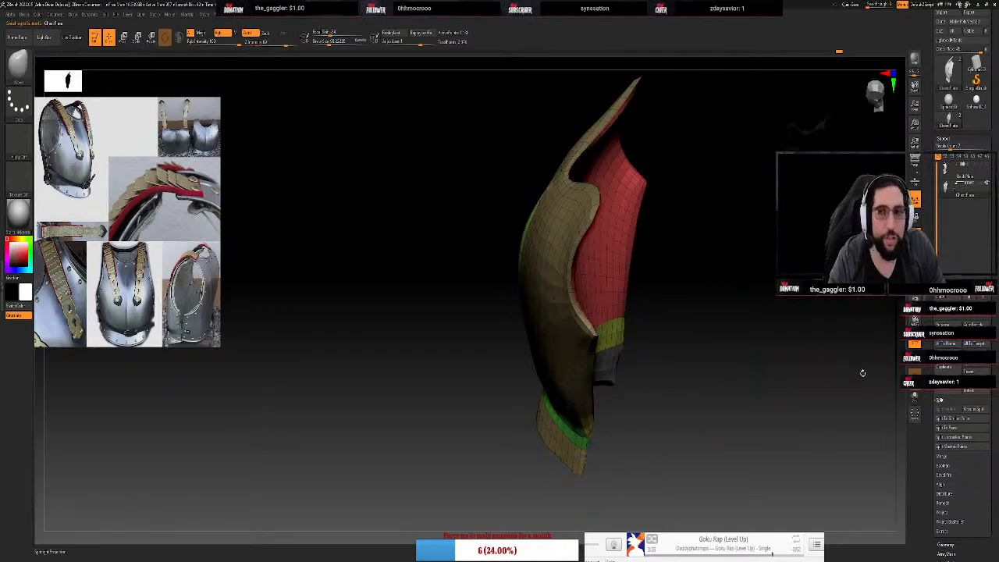
drag(724, 362, 631, 426)
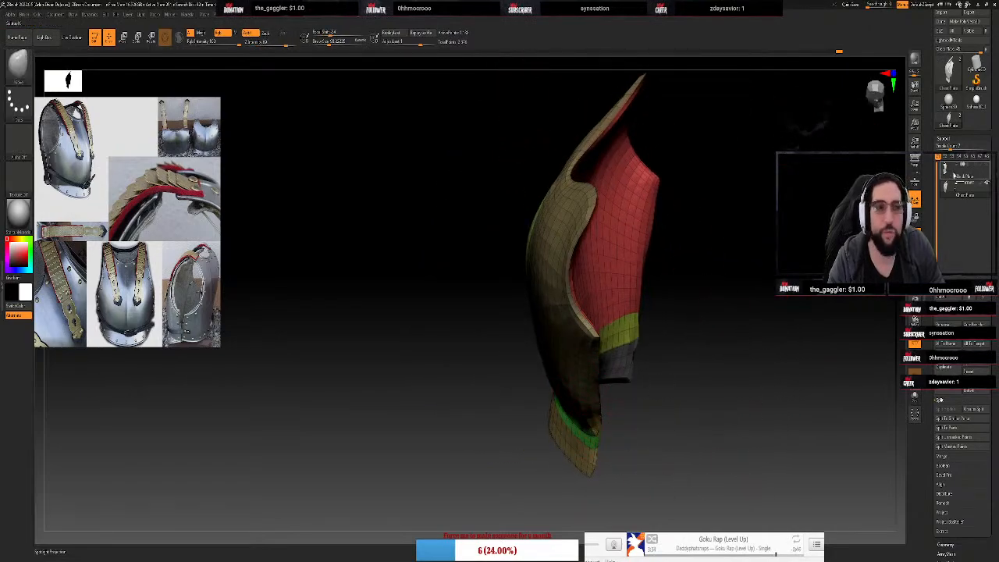
Show the back plate again and adjust the chest plate's shoulder tip to line up with it
click(988, 166)
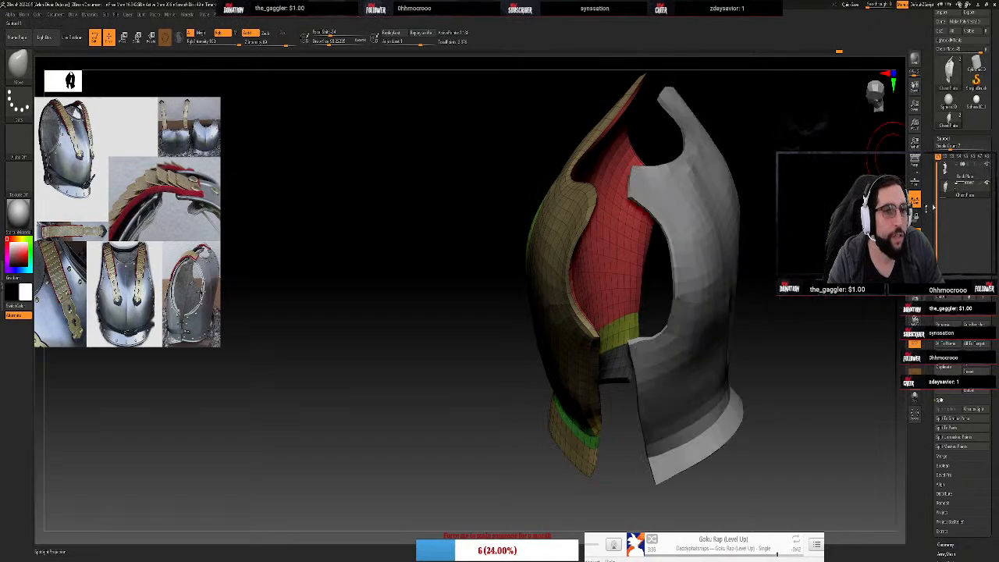
drag(753, 344, 780, 275)
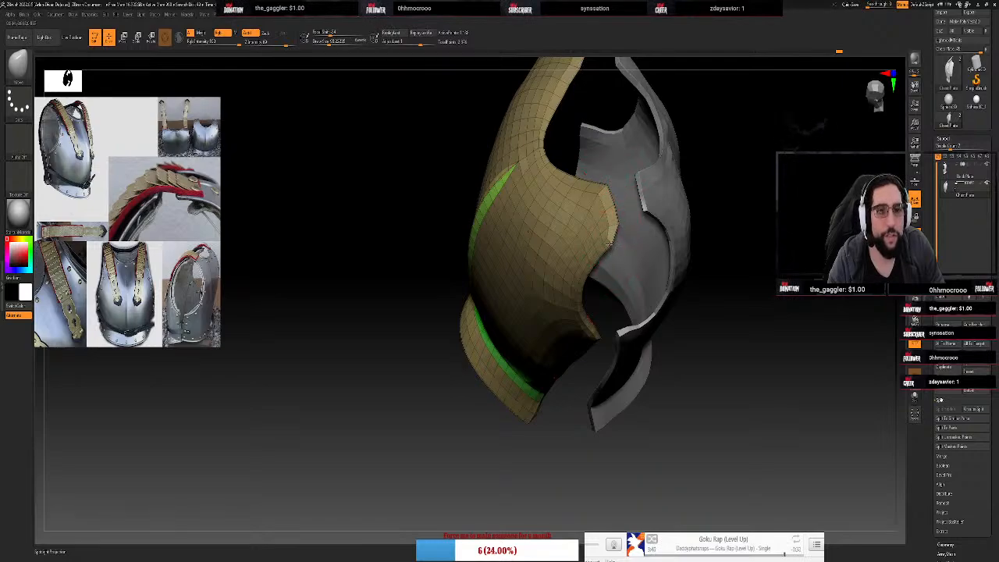
drag(700, 218, 742, 225)
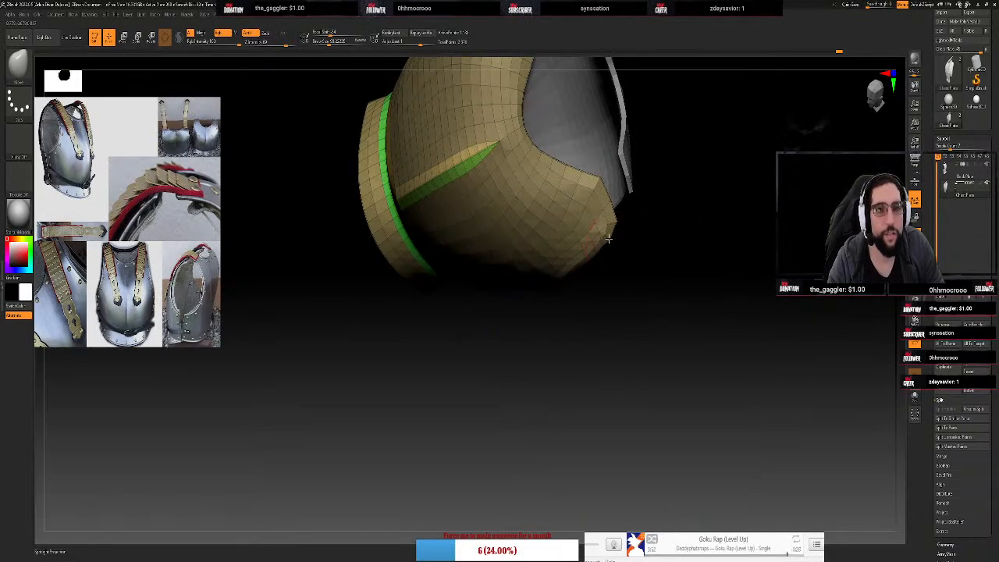
drag(713, 188, 683, 169)
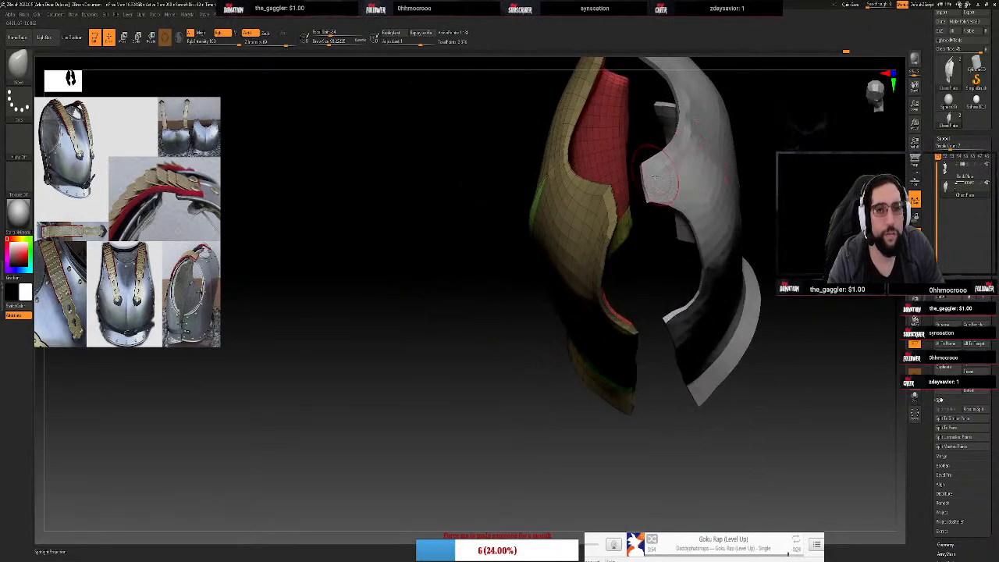
Examine how the chest and back plates line up at the shoulder and side from both profile views
drag(800, 172, 812, 180)
drag(804, 176, 830, 134)
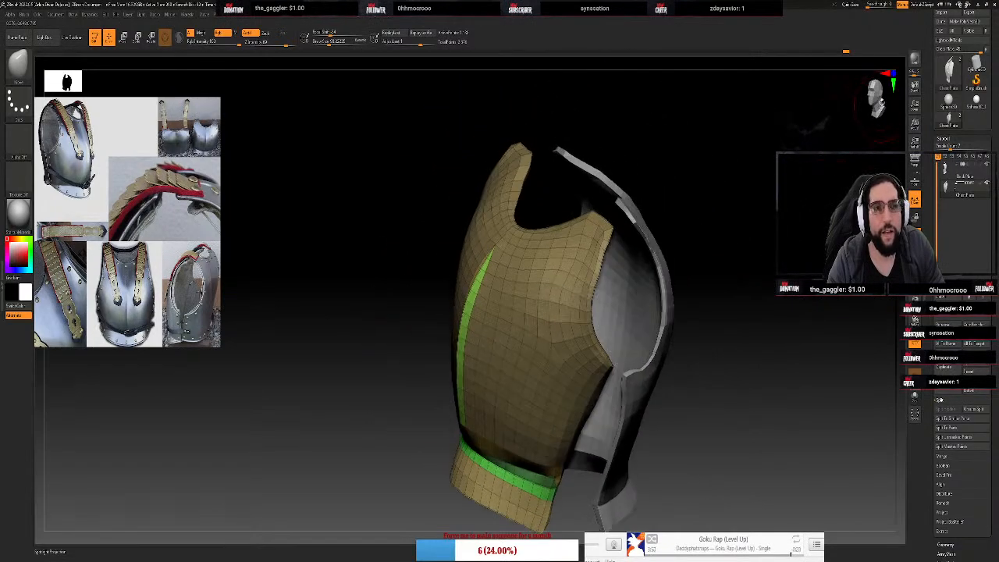
click(874, 95)
click(874, 97)
click(873, 96)
click(875, 95)
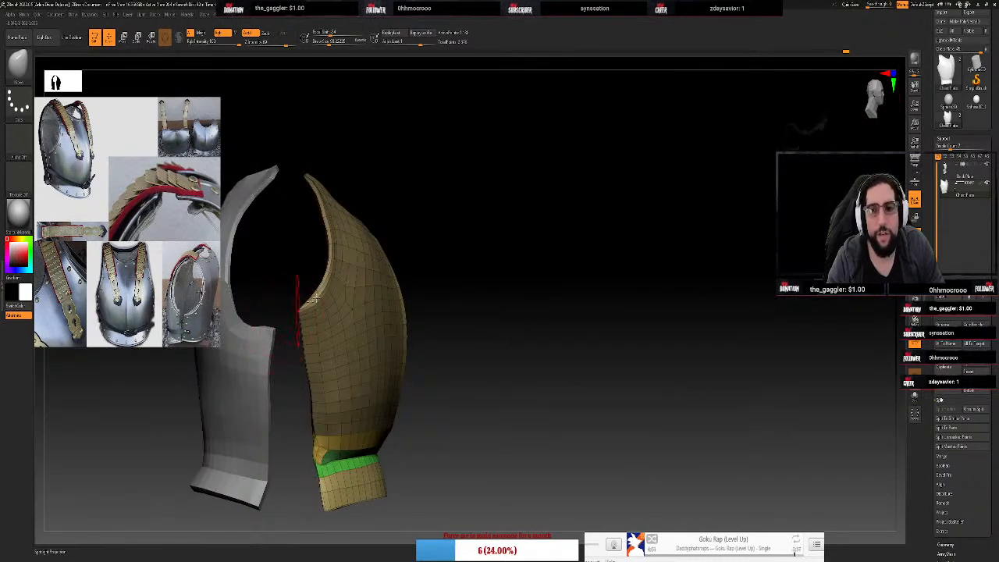
drag(315, 299, 538, 310)
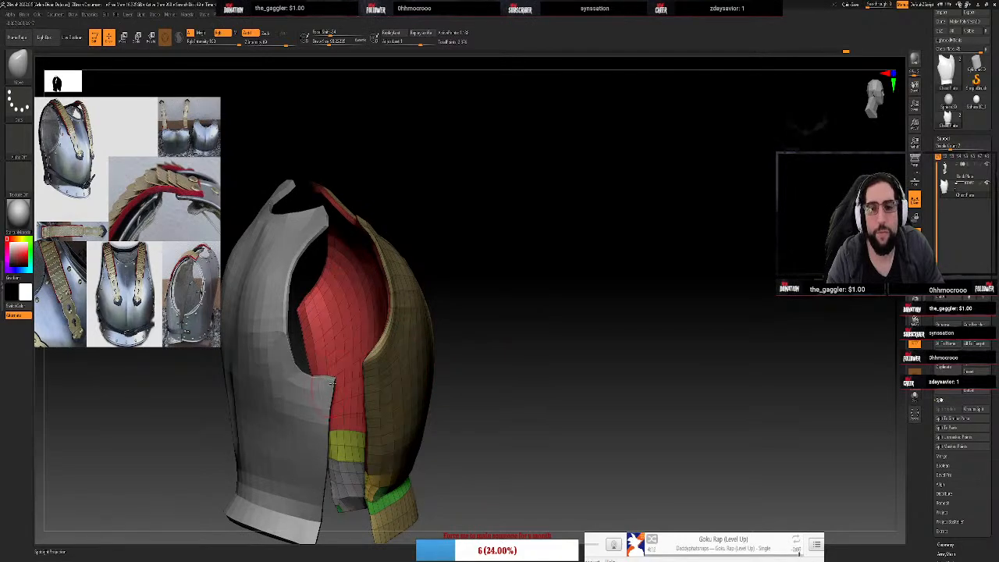
Make the back plate the active subtool and examine how its shoulder and armhole edges meet the chest plate from several angles
click(948, 176)
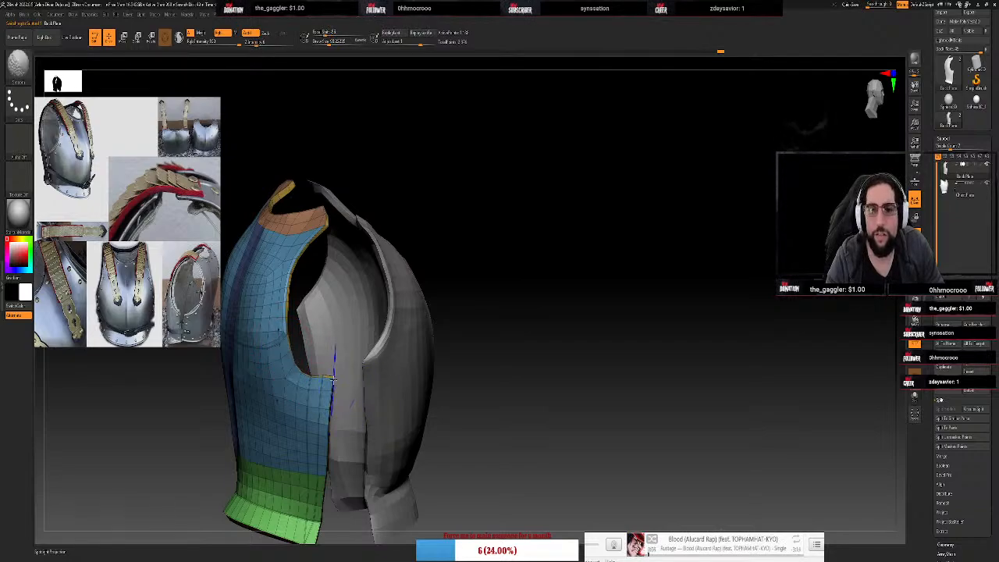
drag(680, 335, 647, 343)
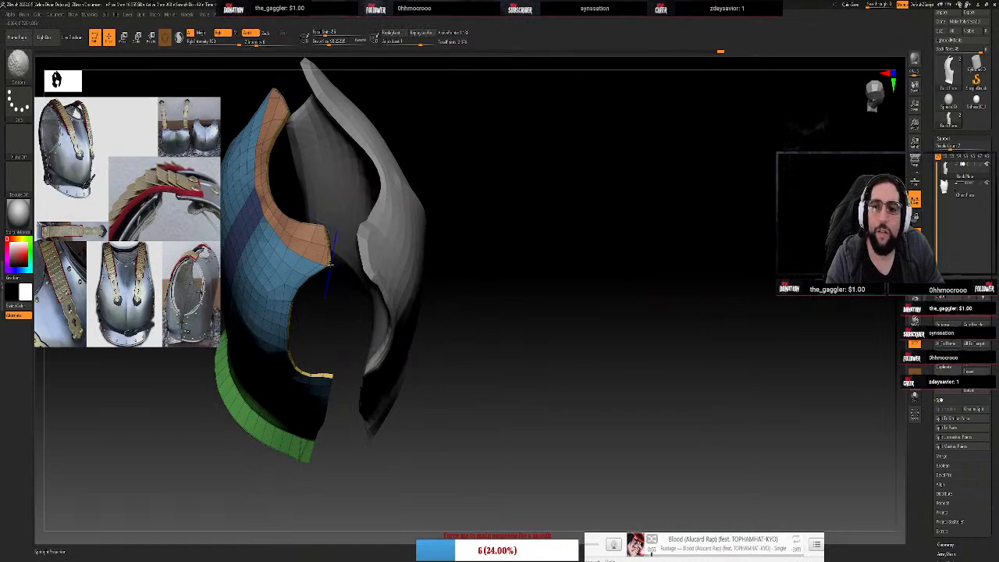
drag(645, 295, 547, 295)
alt+drag(506, 245, 855, 186)
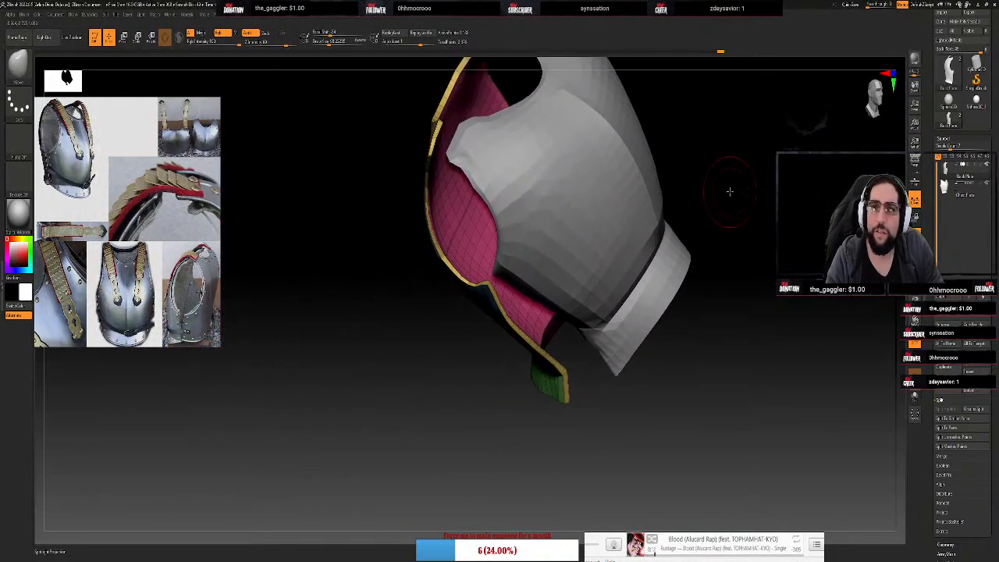
alt+drag(729, 192, 830, 315)
scroll(642, 213, up, 5)
alt+drag(591, 242, 723, 255)
drag(684, 190, 682, 190)
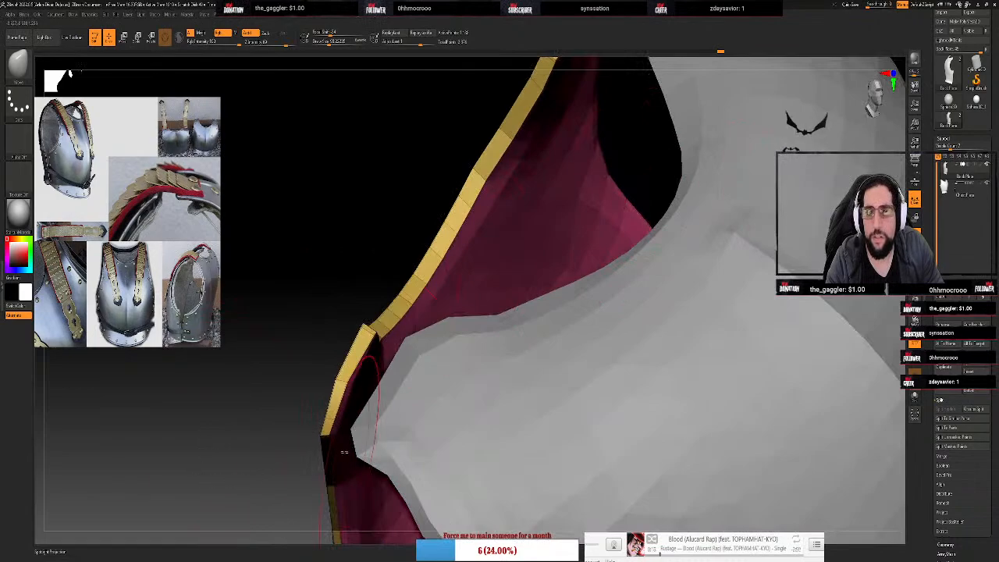
mouse_move(362, 243)
mouse_down()
mouse_move(378, 280)
mouse_move(404, 284)
mouse_move(336, 254)
mouse_move(351, 281)
mouse_move(336, 281)
mouse_move(353, 298)
mouse_move(462, 297)
mouse_move(441, 301)
mouse_up()
Centre the cuirass in a straight front view and save the tool under a new numbered Chest_Back_Plate file name
drag(876, 88, 874, 95)
click(875, 90)
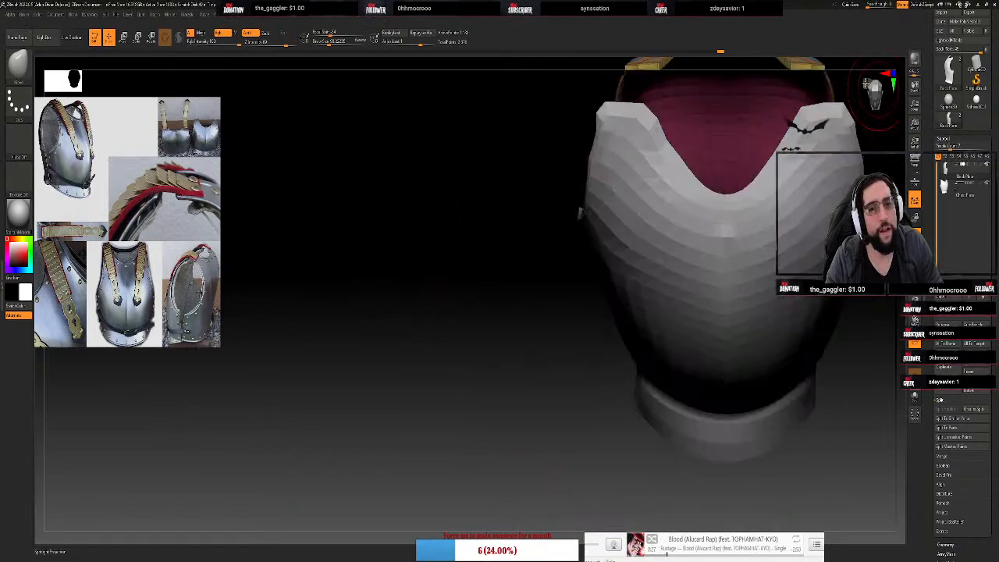
click(875, 90)
click(875, 89)
click(872, 88)
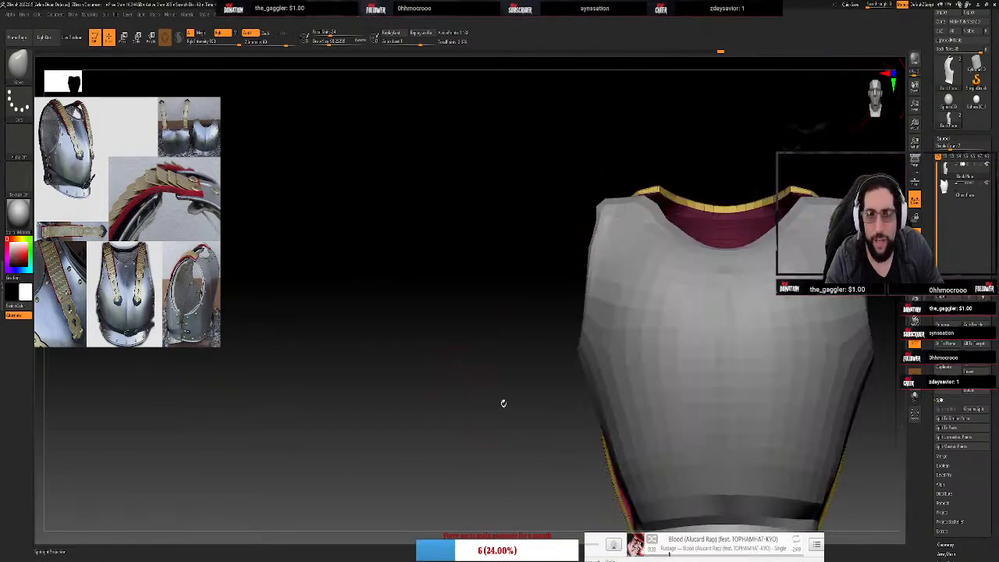
alt+drag(503, 403, 279, 286)
alt+drag(733, 349, 735, 371)
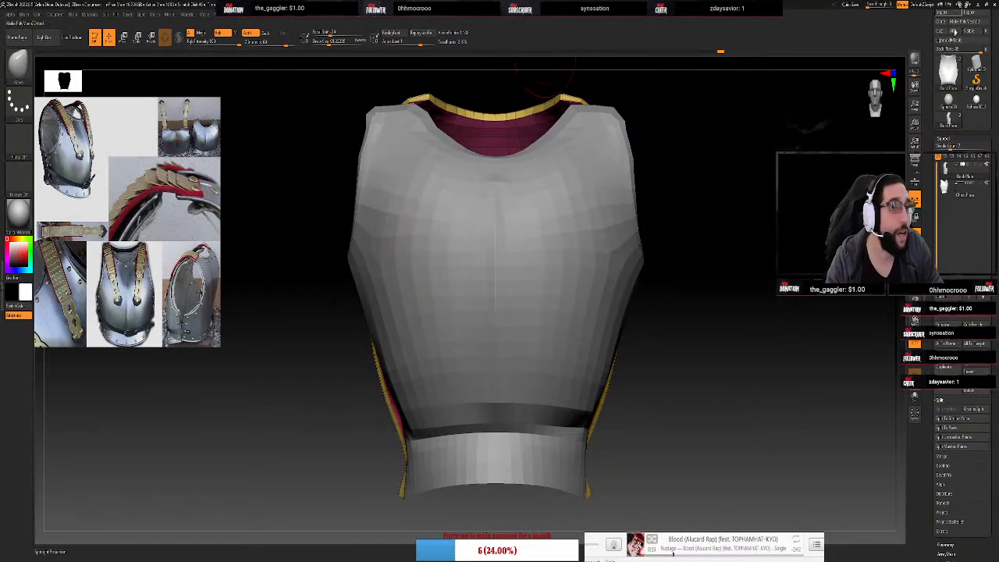
scroll(953, 57, up, 2)
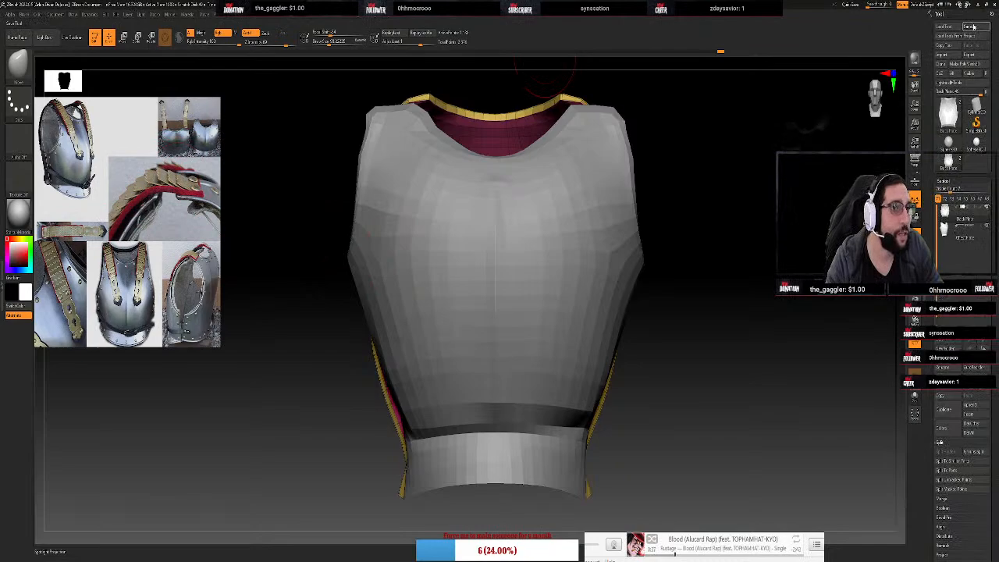
click(972, 27)
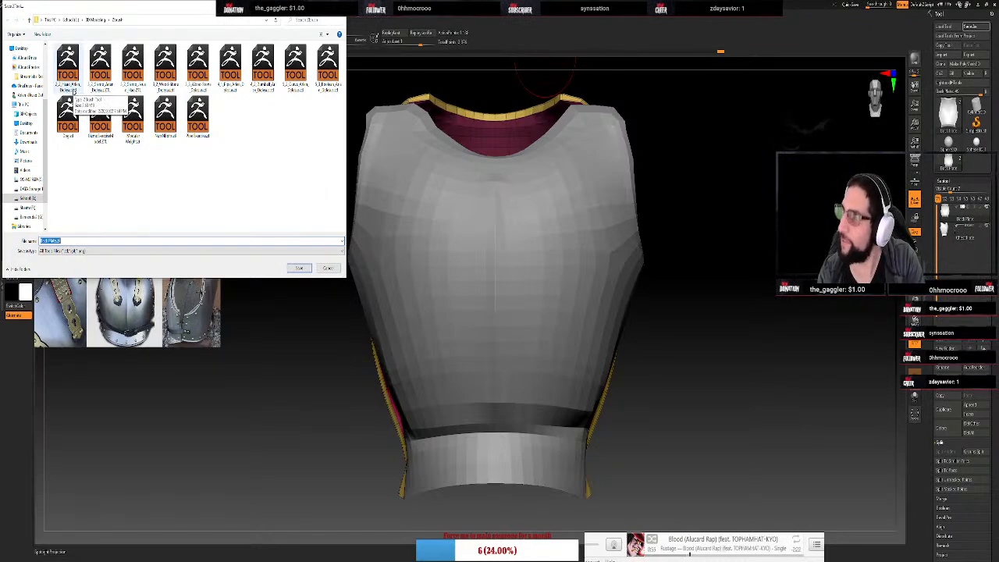
text(1)
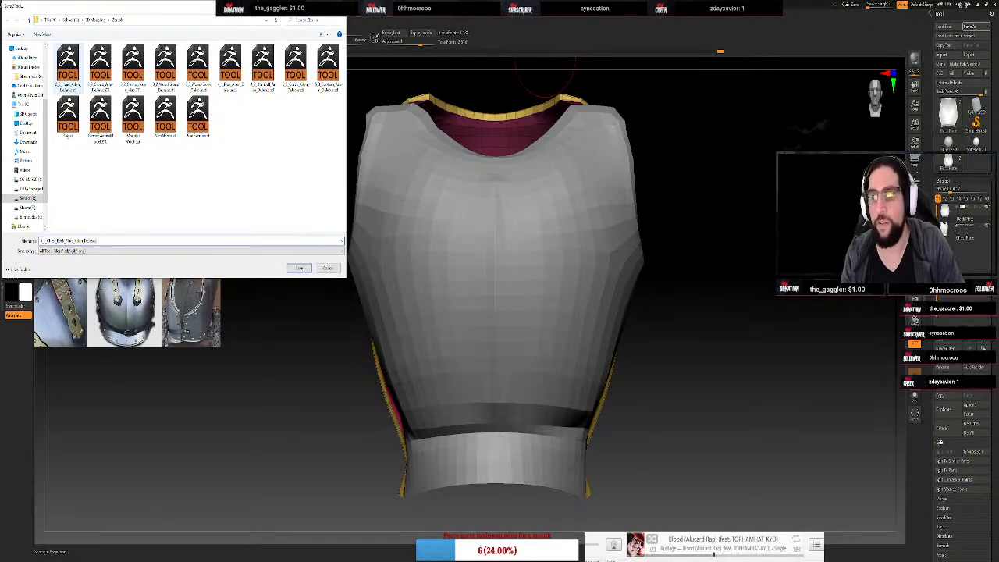
key(Return)
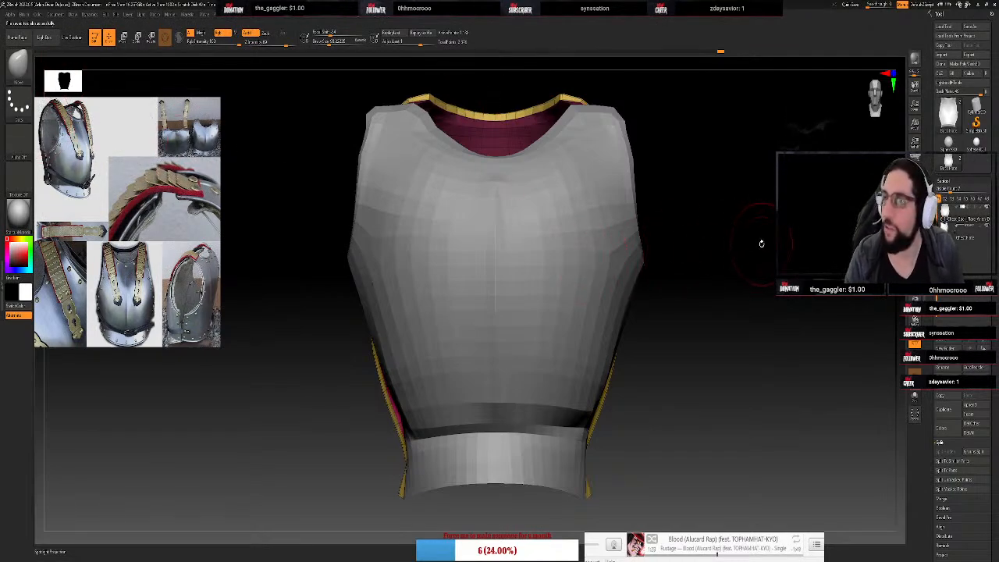
Duplicate the back plate subtool and name the copy Back Plate
drag(749, 217, 775, 236)
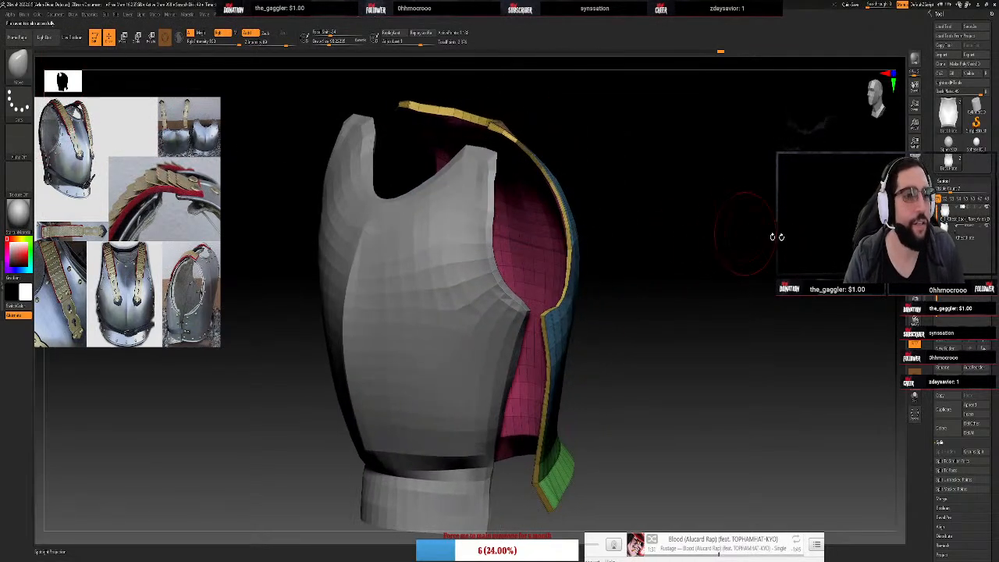
mouse_move(979, 222)
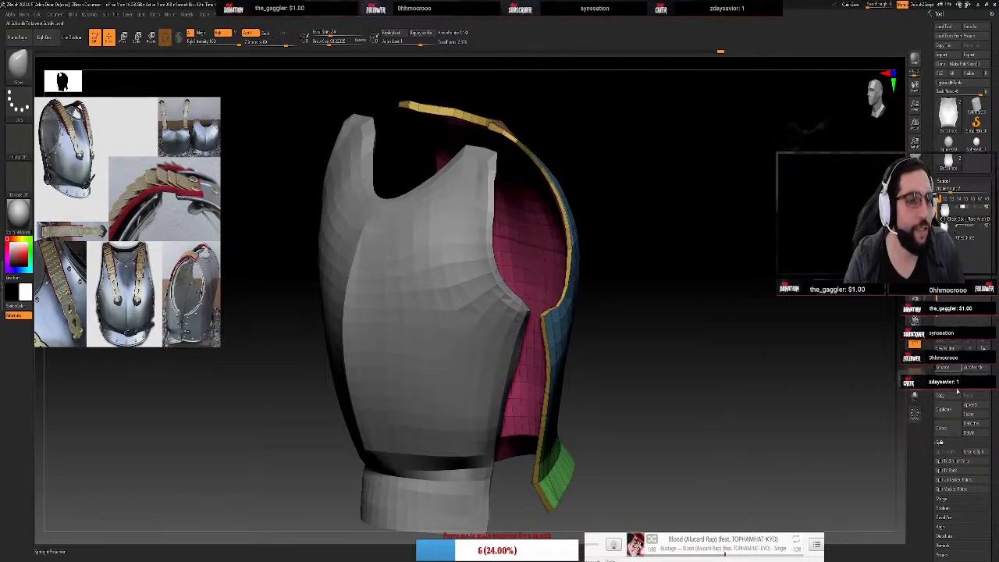
click(910, 381)
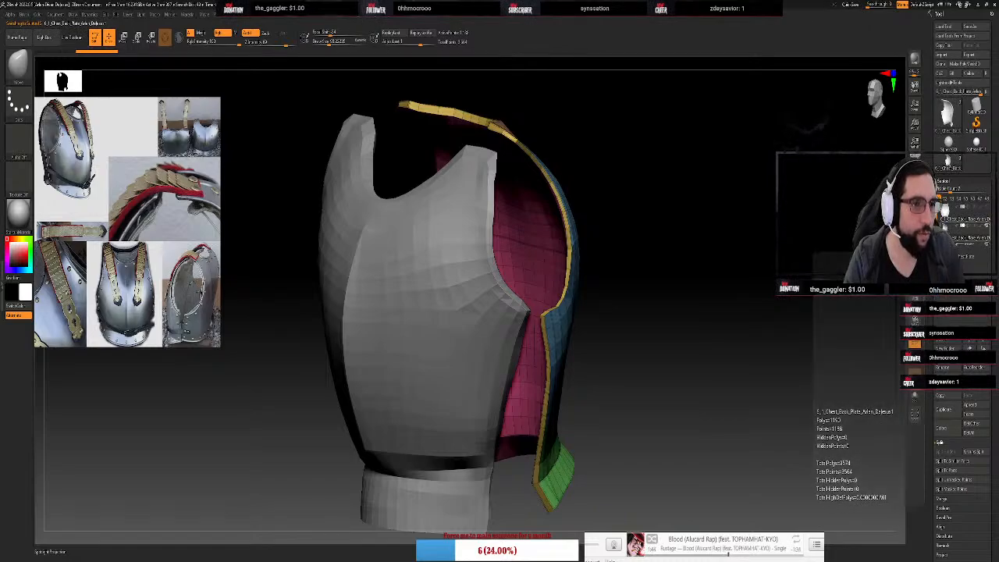
click(898, 380)
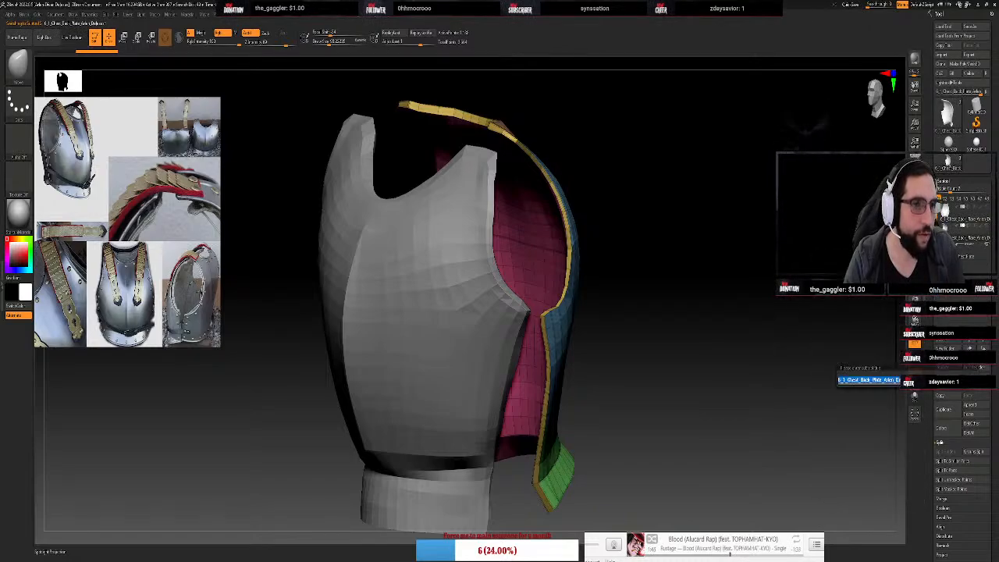
text(Belt)
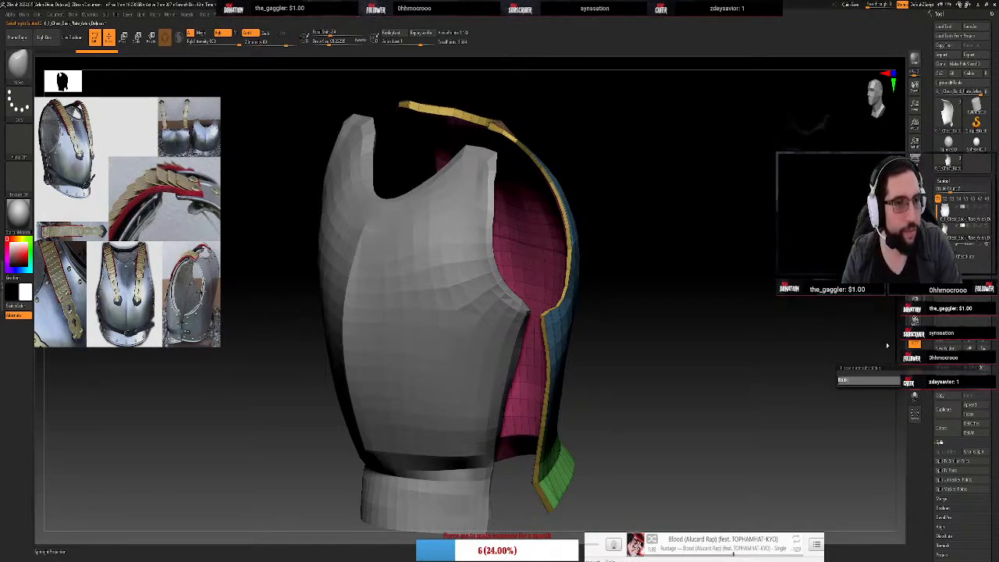
text( Plate)
key(Return)
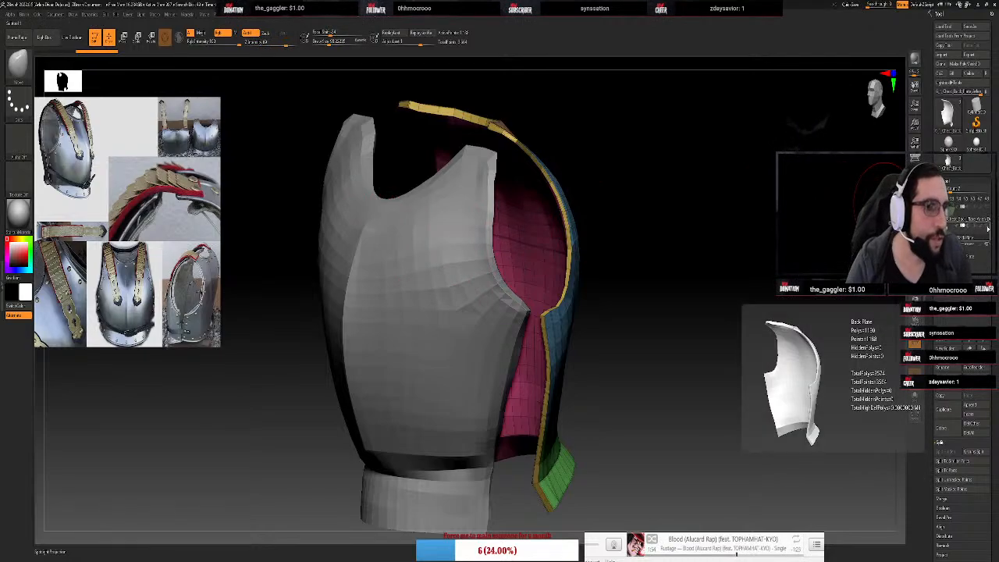
Make the chest plate the active subtool
click(949, 250)
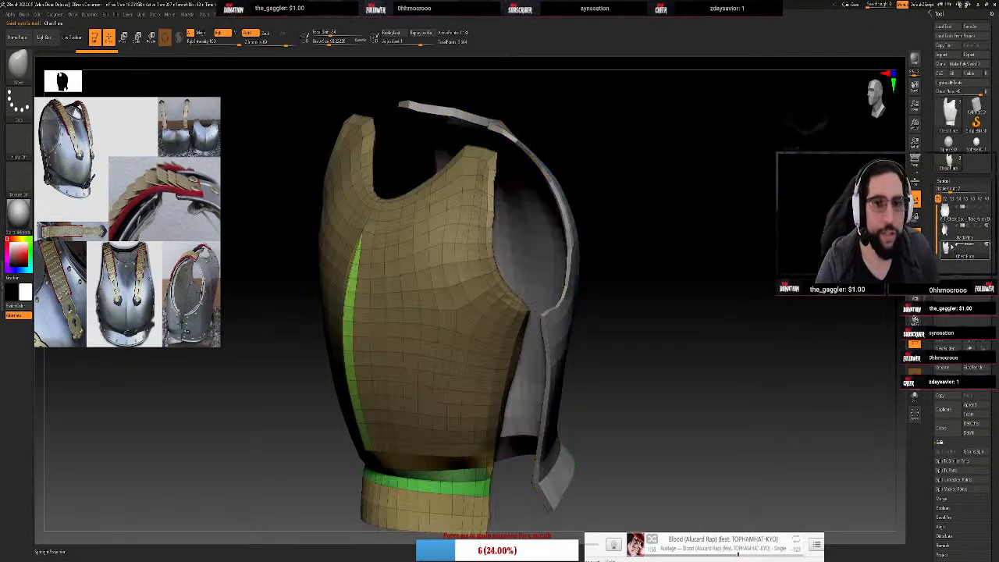
click(949, 232)
click(950, 249)
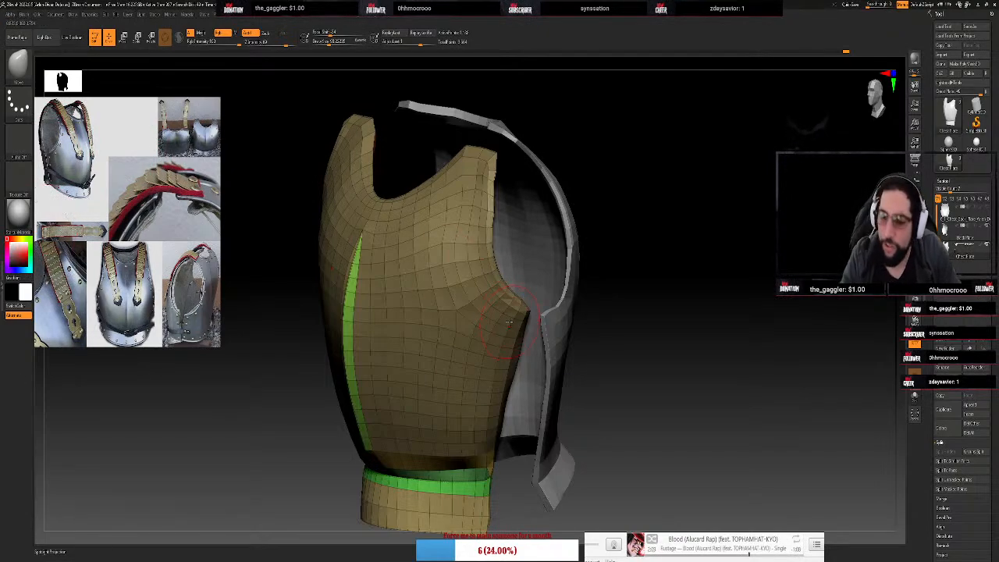
drag(709, 361, 575, 361)
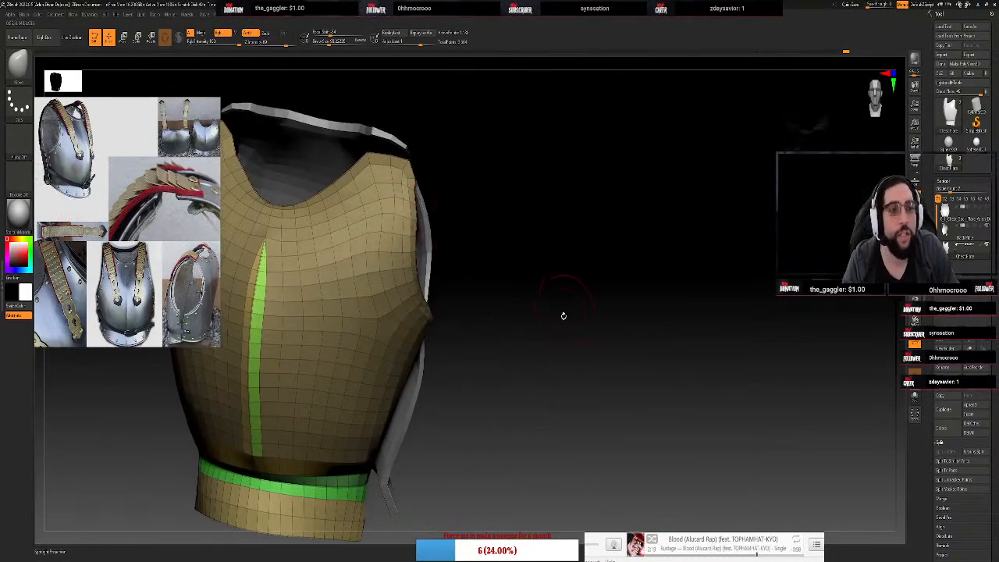
alt+drag(588, 298, 842, 251)
scroll(771, 265, down, 3)
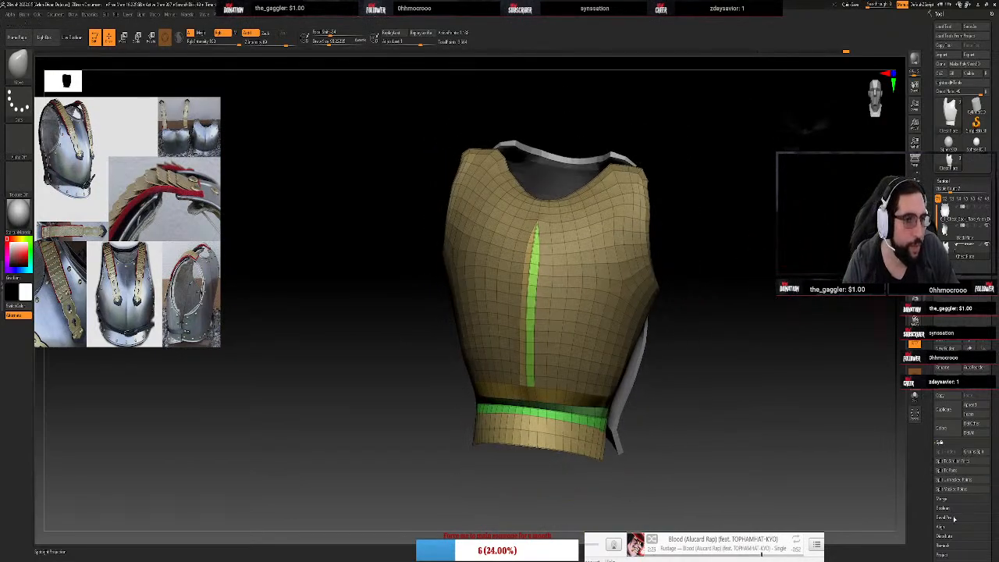
Append a Plane3D primitive to the cuirass as a new subtool
click(944, 410)
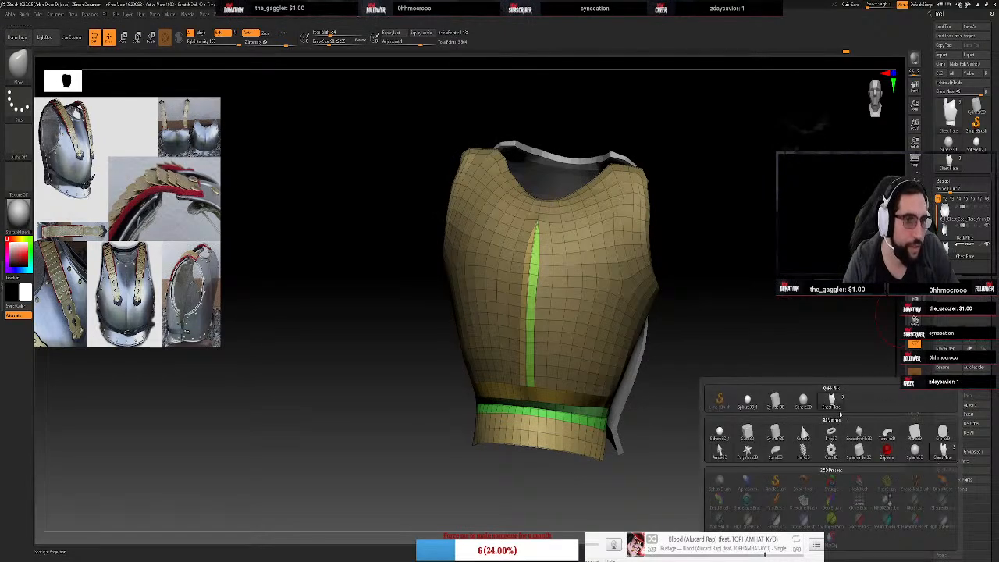
mouse_move(800, 440)
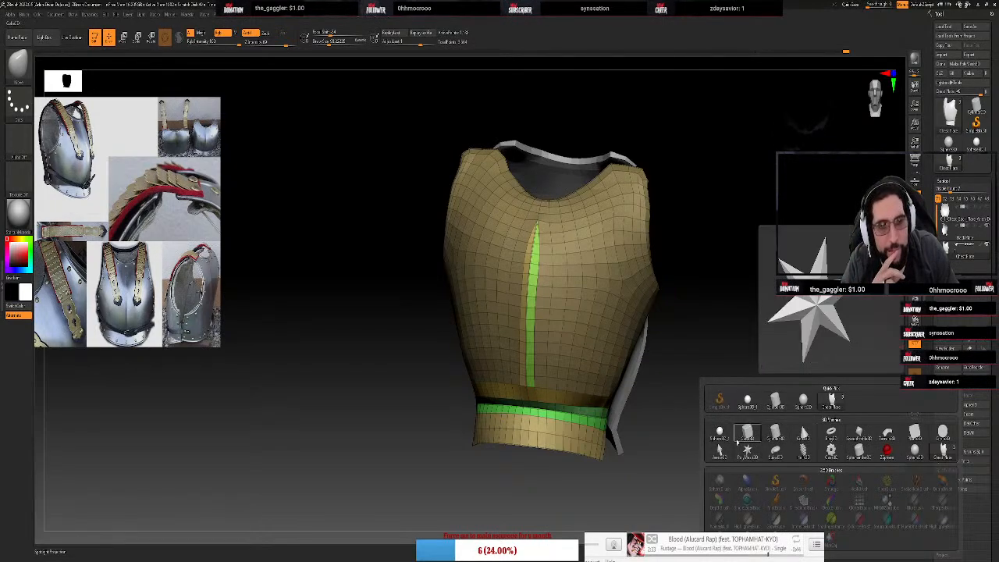
mouse_move(779, 407)
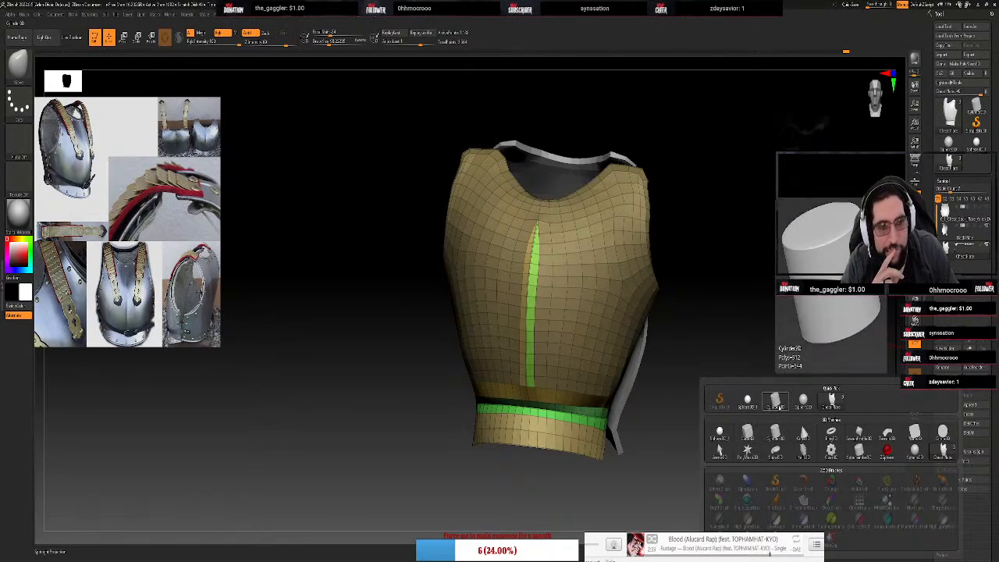
mouse_move(914, 433)
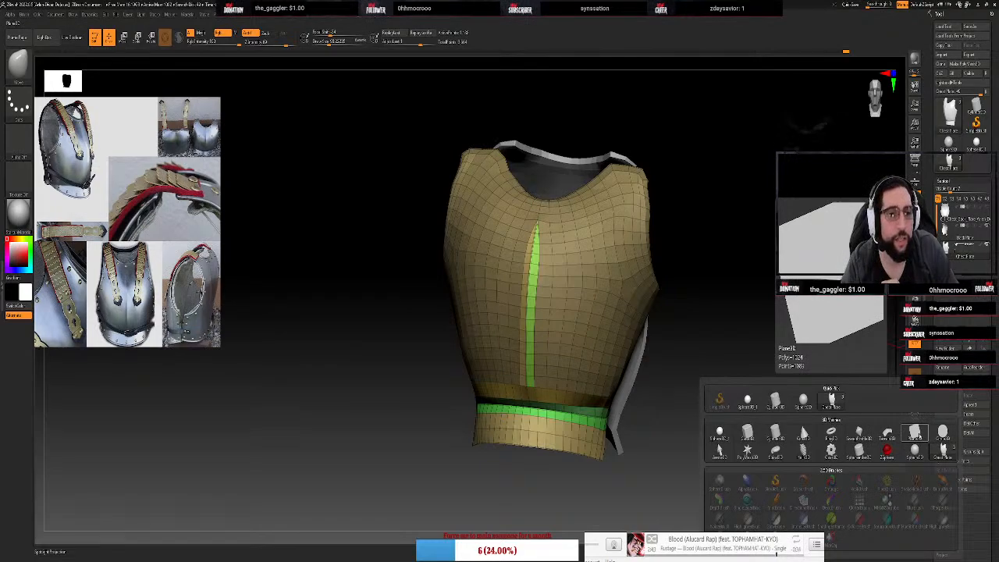
click(915, 434)
mouse_move(755, 323)
mouse_down()
mouse_move(730, 327)
mouse_move(748, 332)
mouse_up()
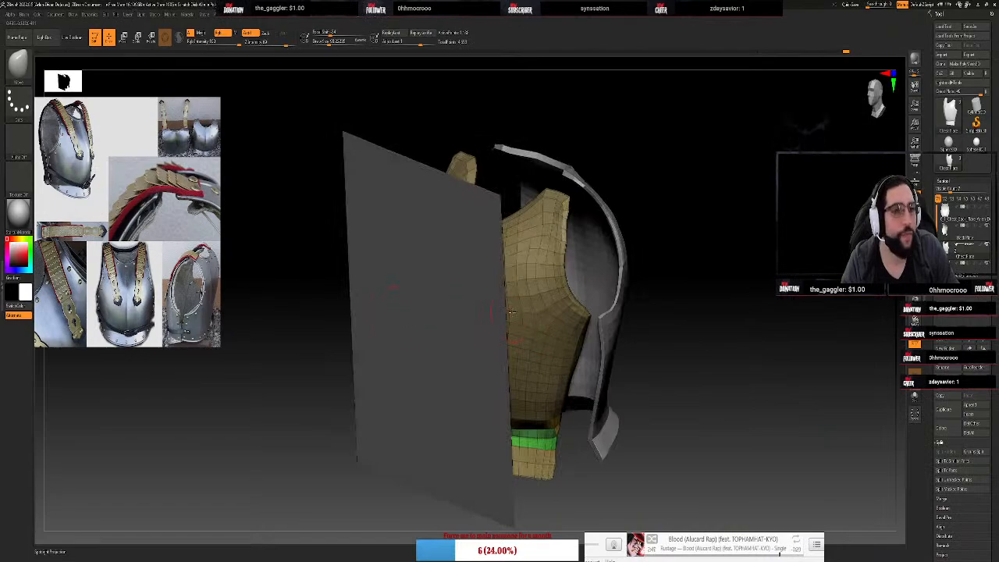
Make the appended plane the active subtool and rename it Strap
click(915, 328)
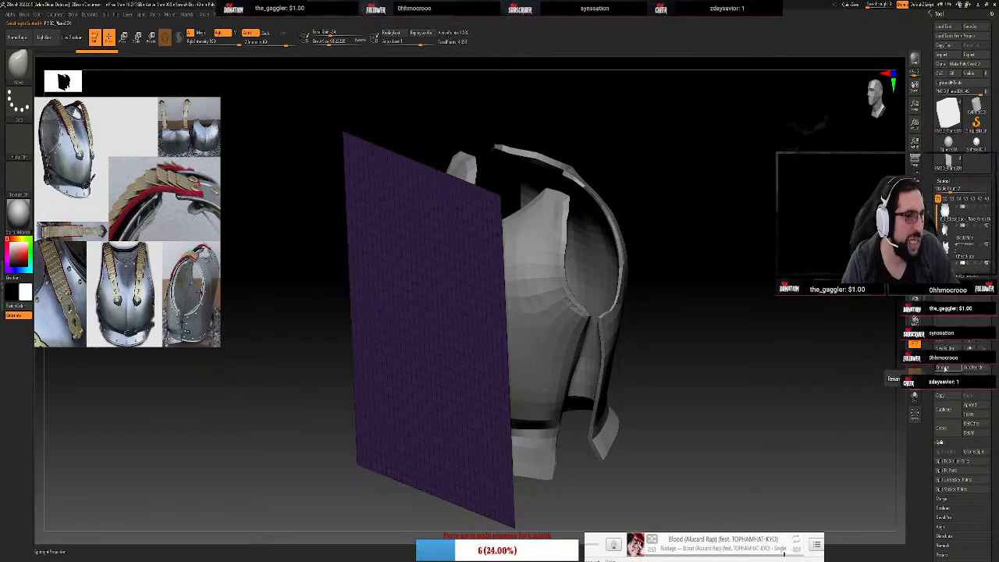
click(950, 368)
text(s)
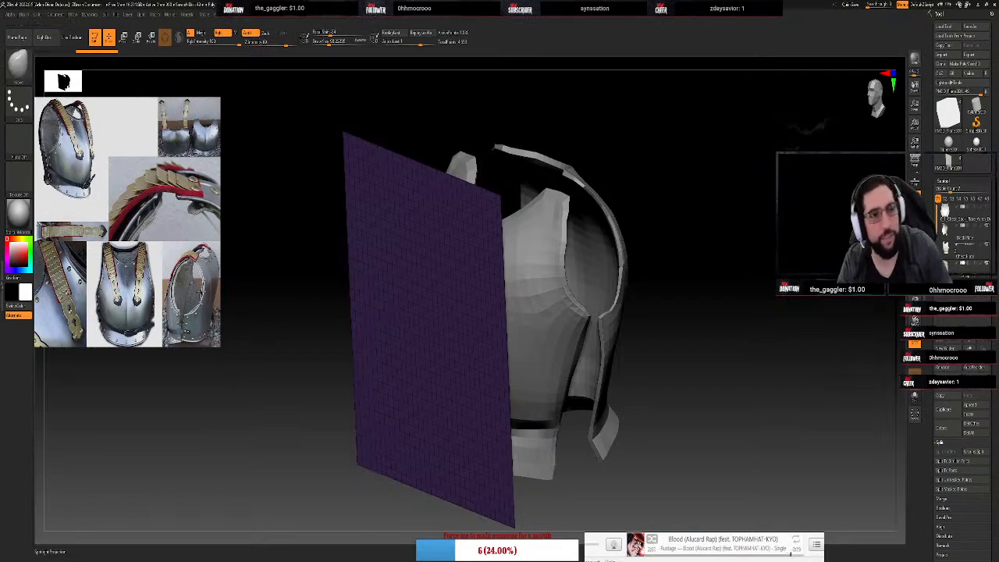
Turn on double-sided display for the strap plane
drag(647, 257, 879, 363)
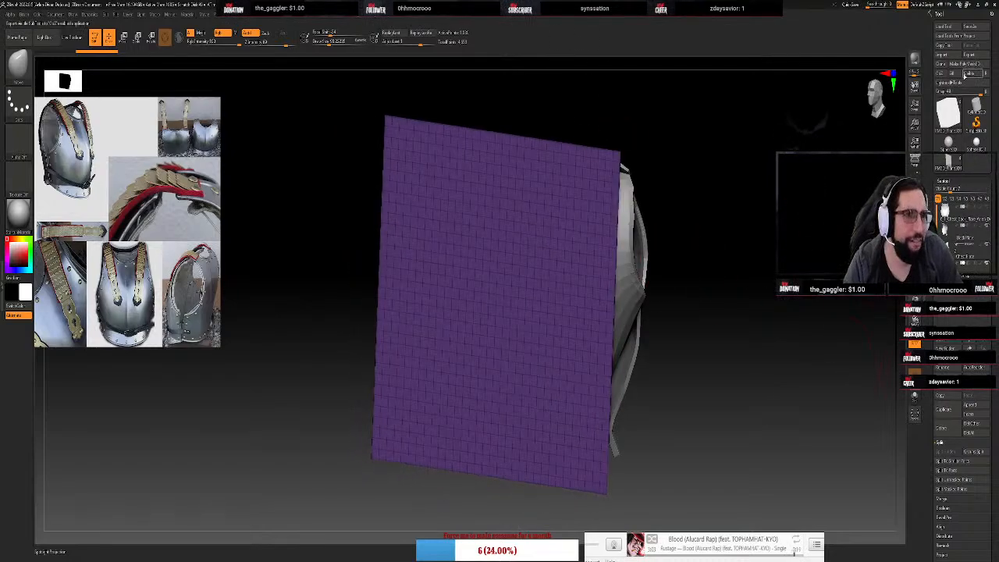
click(968, 64)
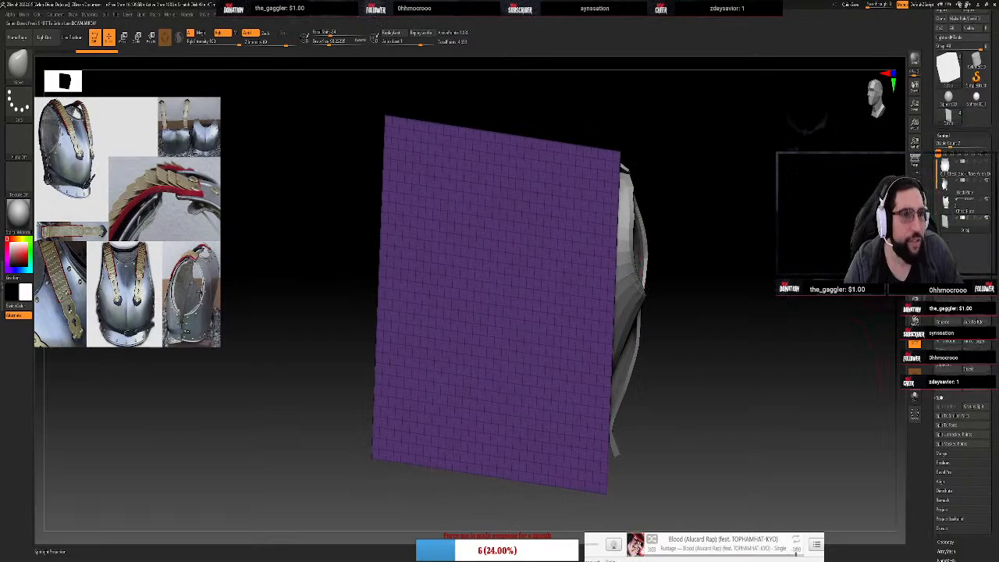
click(949, 328)
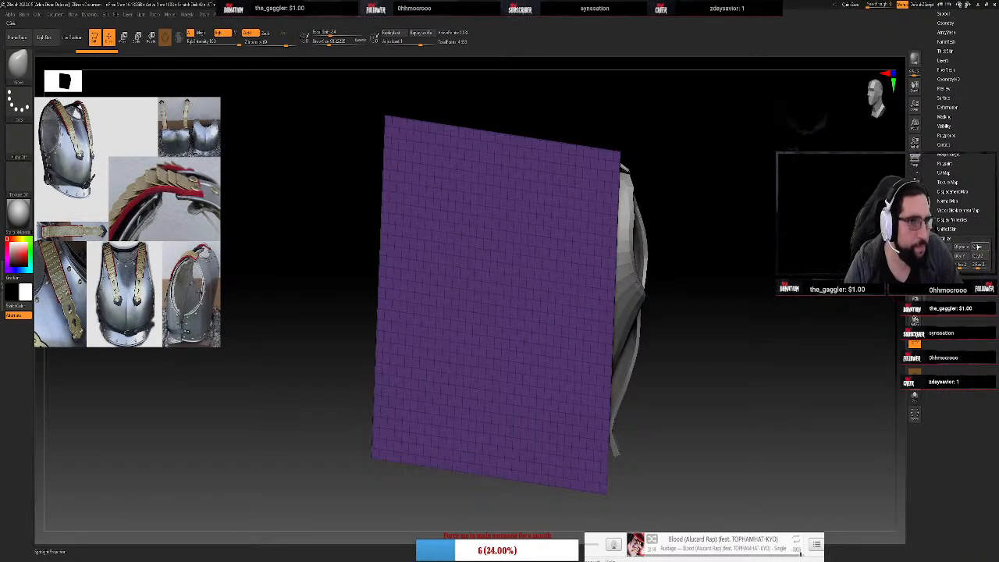
drag(970, 29, 968, 195)
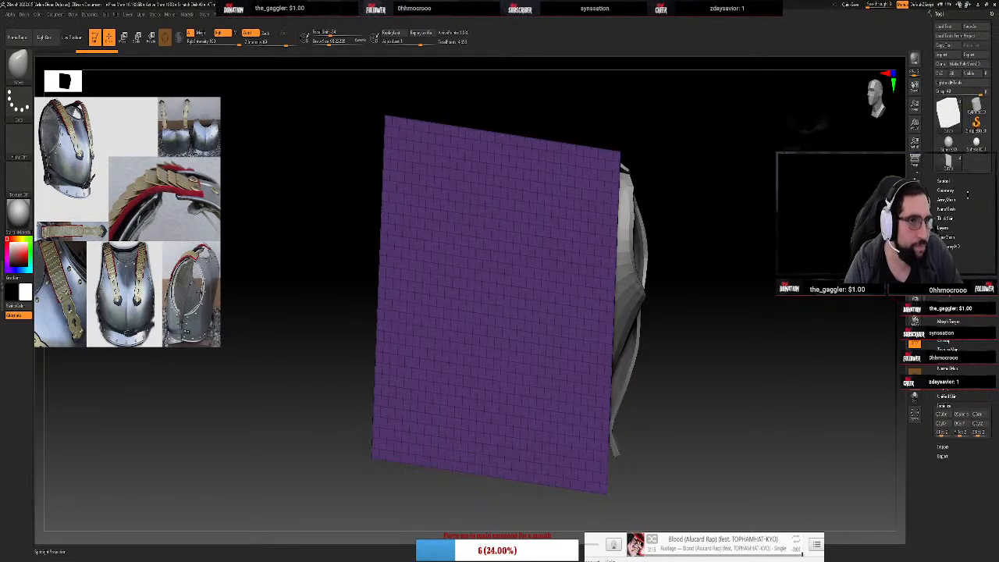
drag(778, 227, 774, 266)
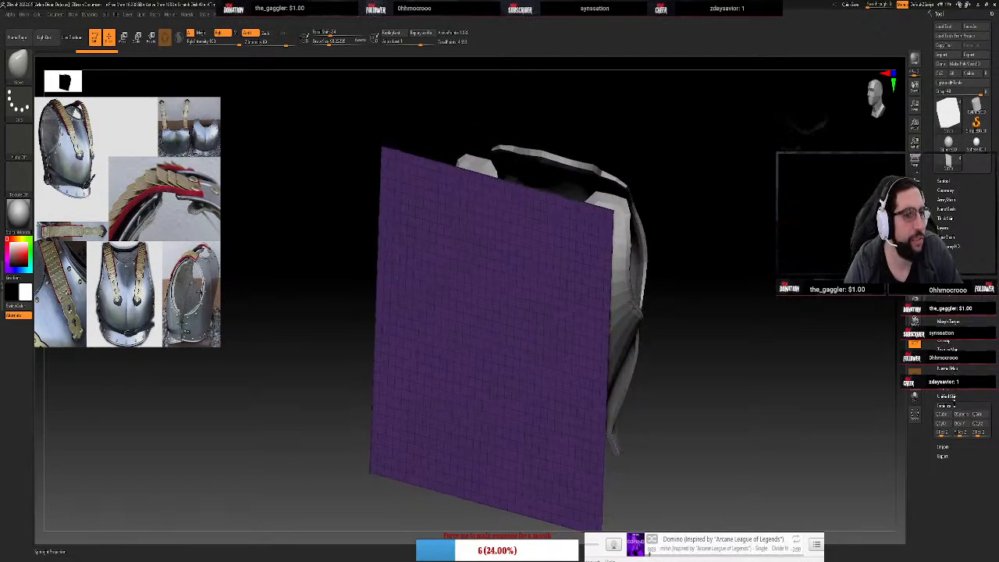
click(951, 387)
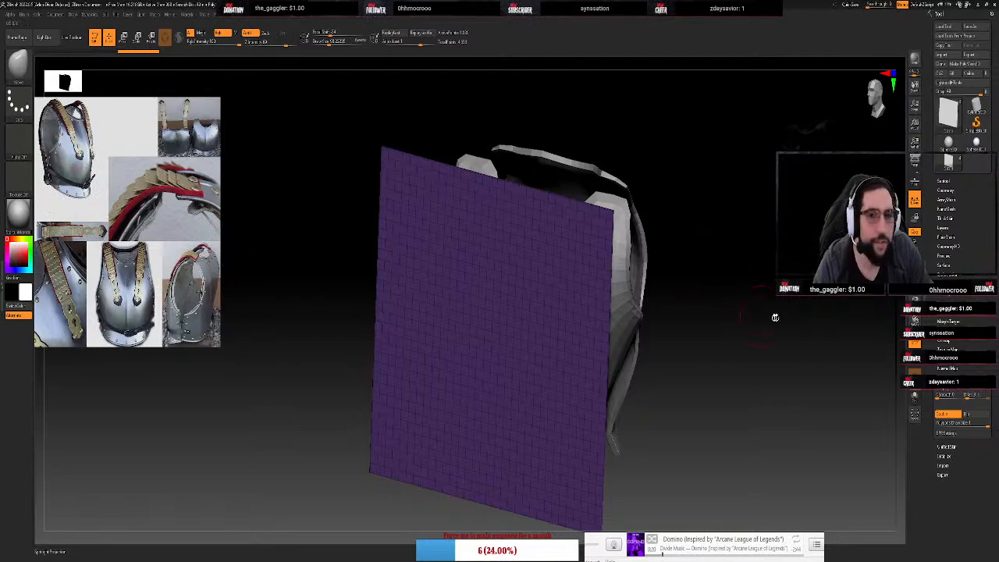
drag(775, 317, 786, 249)
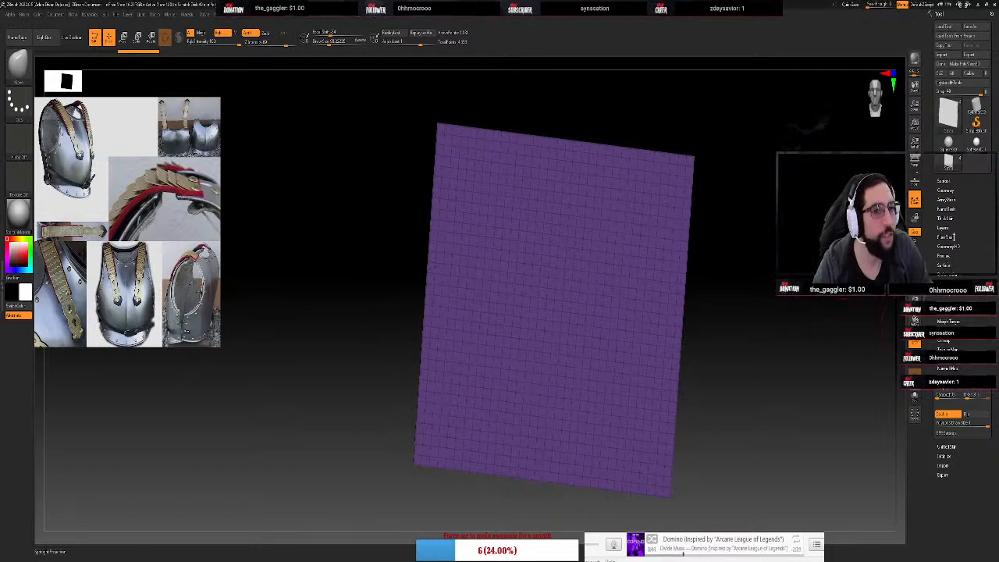
Reinitialize the strap plane as a low-resolution flat grid of two by two polygons
drag(742, 351, 687, 352)
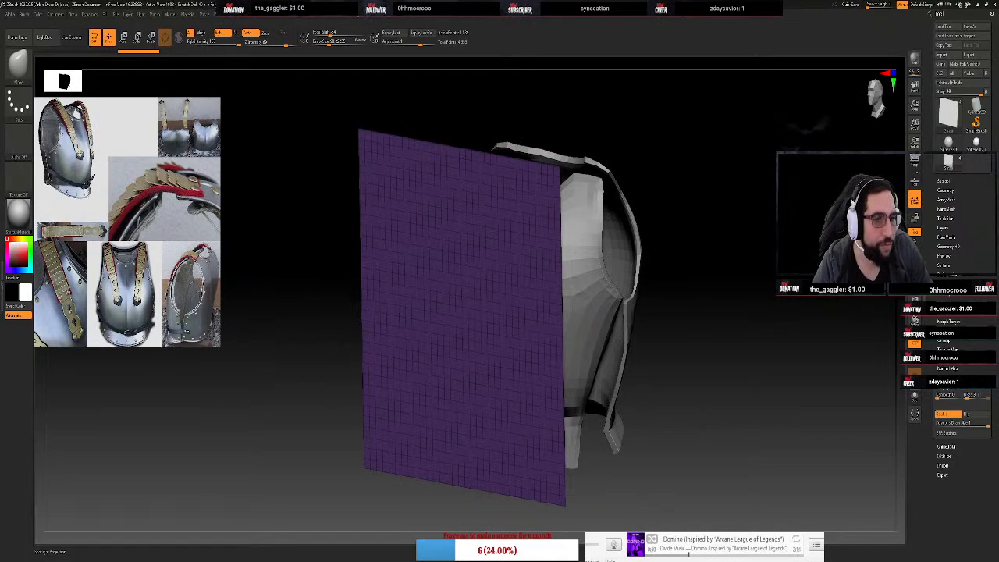
click(943, 456)
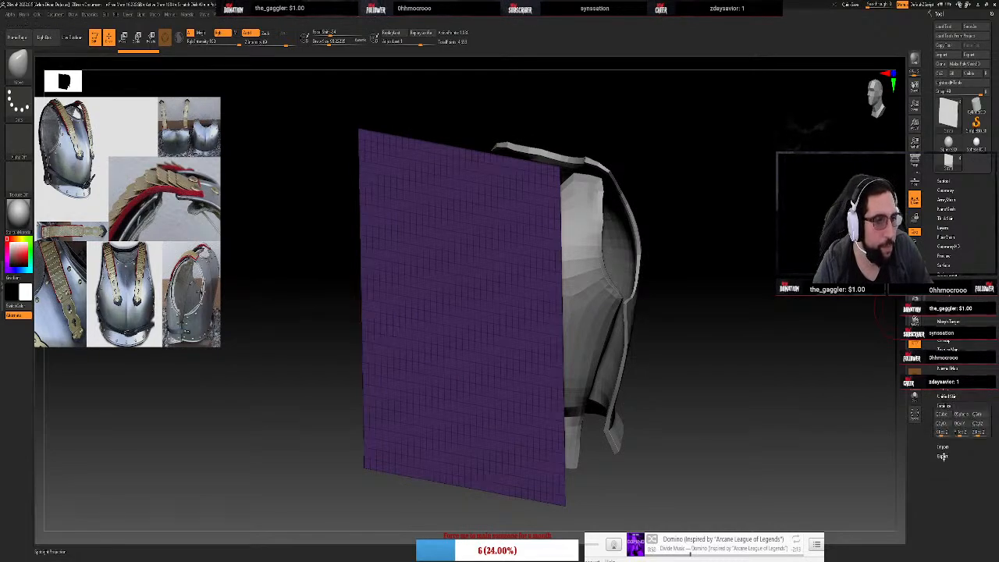
click(915, 416)
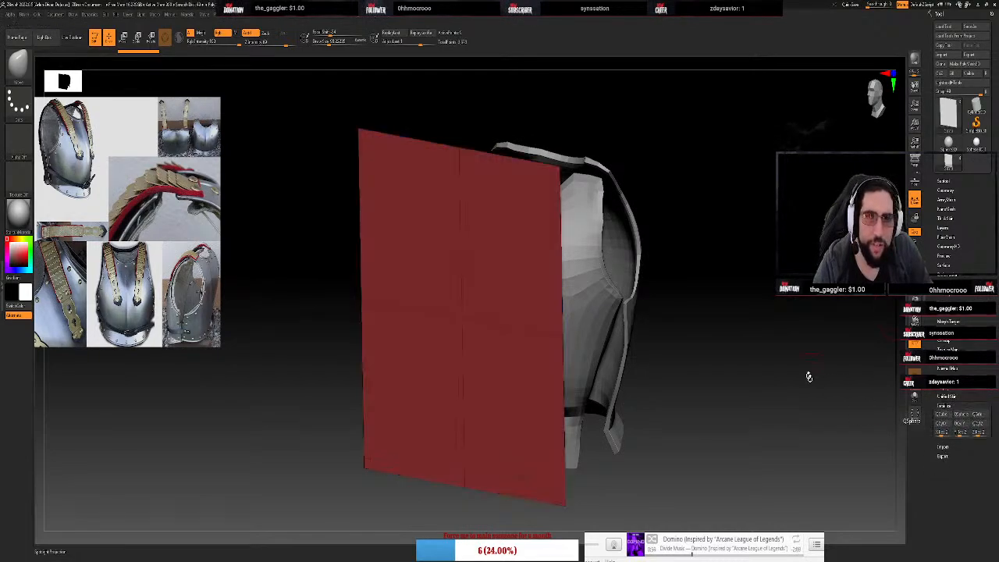
mouse_move(808, 374)
mouse_down()
mouse_move(776, 362)
mouse_move(809, 364)
mouse_up()
Scale the strap plane's width down to a narrow vertical strip and move it sideways in front of one shoulder of the chest plate
key(w)
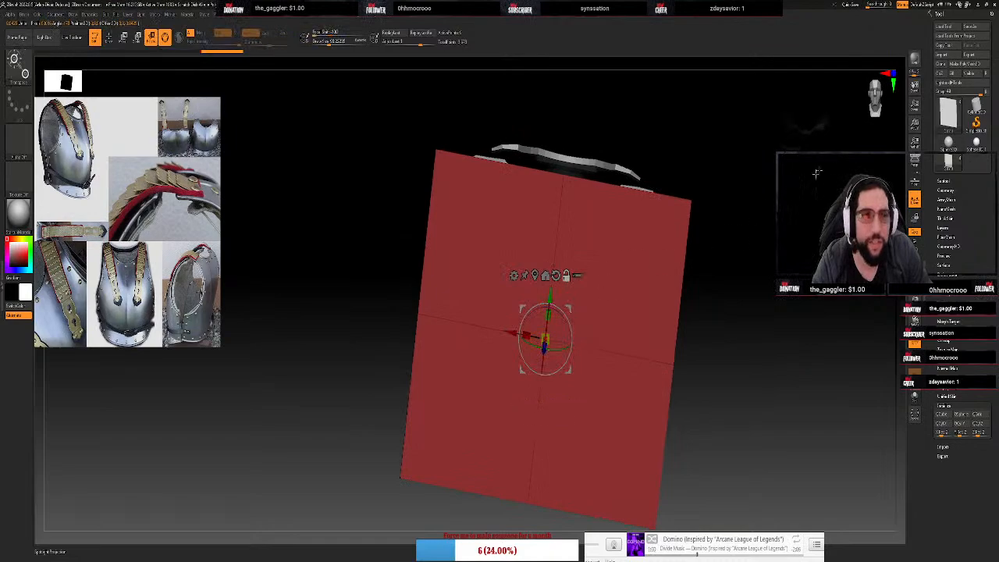
shift+drag(804, 250, 814, 248)
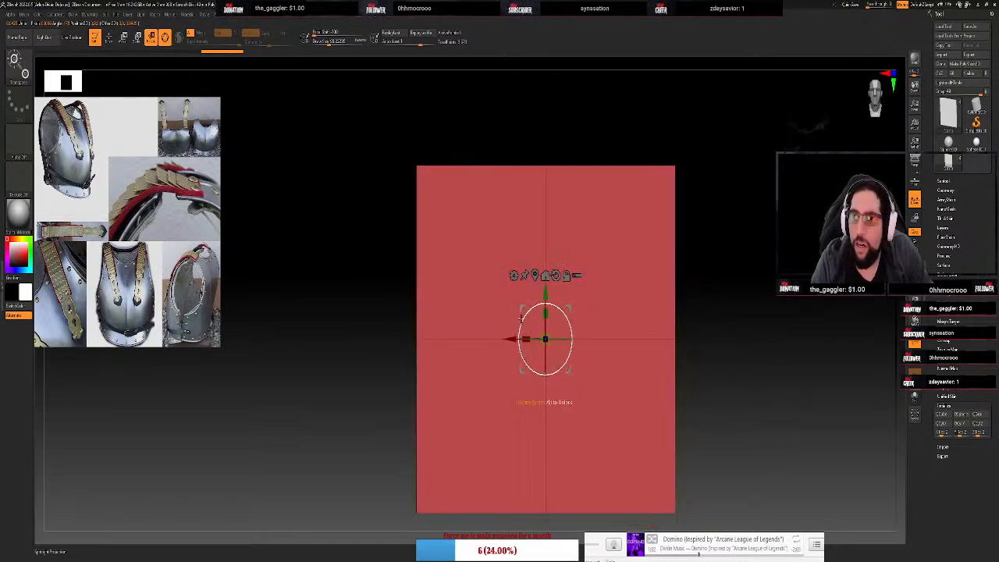
drag(519, 336, 645, 342)
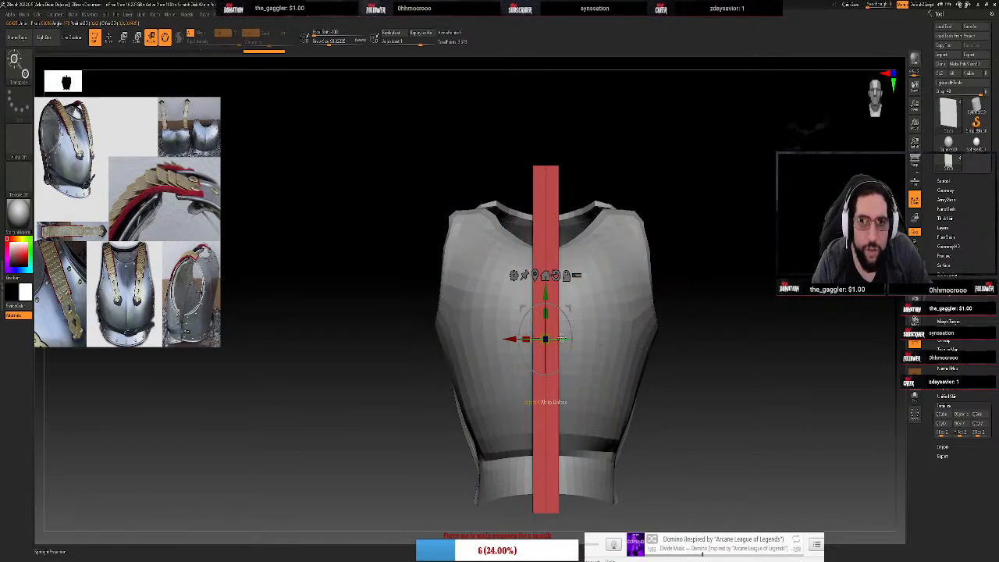
key(w)
drag(514, 341, 436, 341)
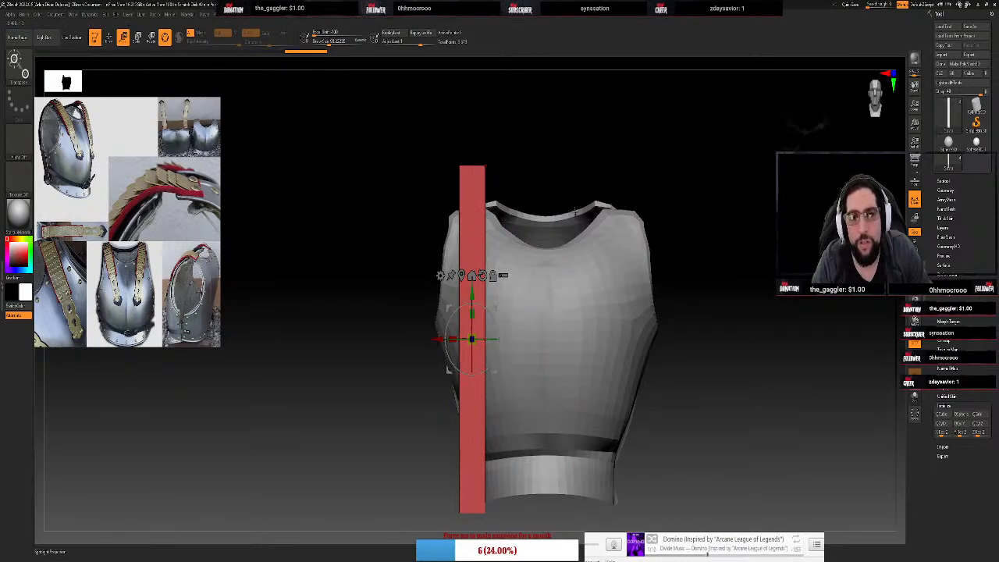
drag(575, 211, 602, 182)
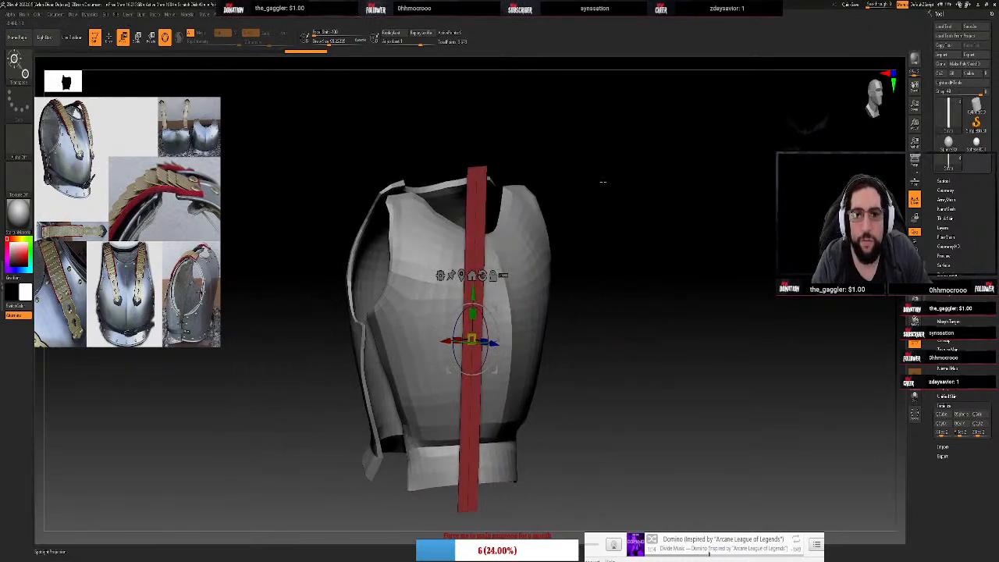
Scale the strap strip vertically to a little over a third of its length, about its own centre
key(e)
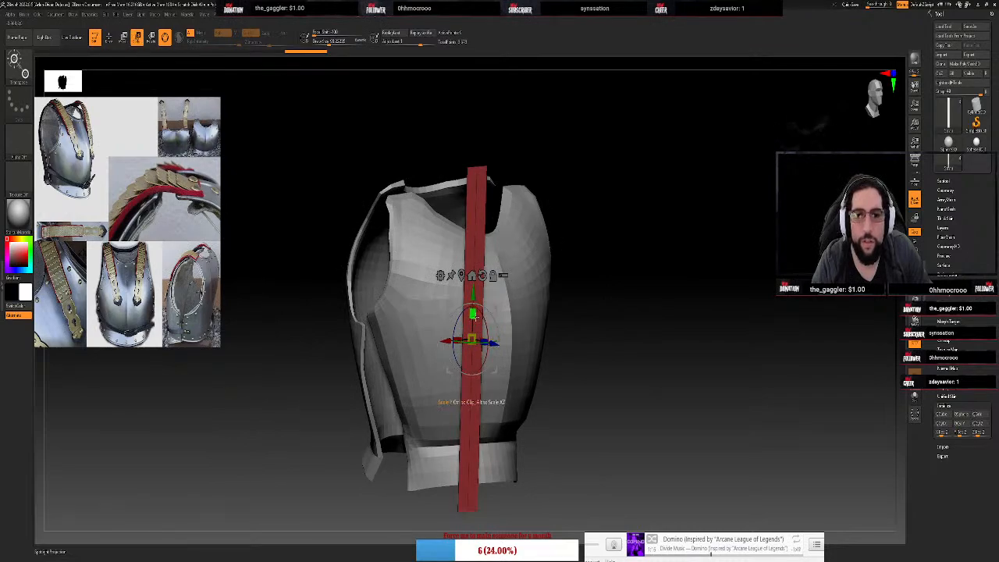
drag(475, 315, 504, 313)
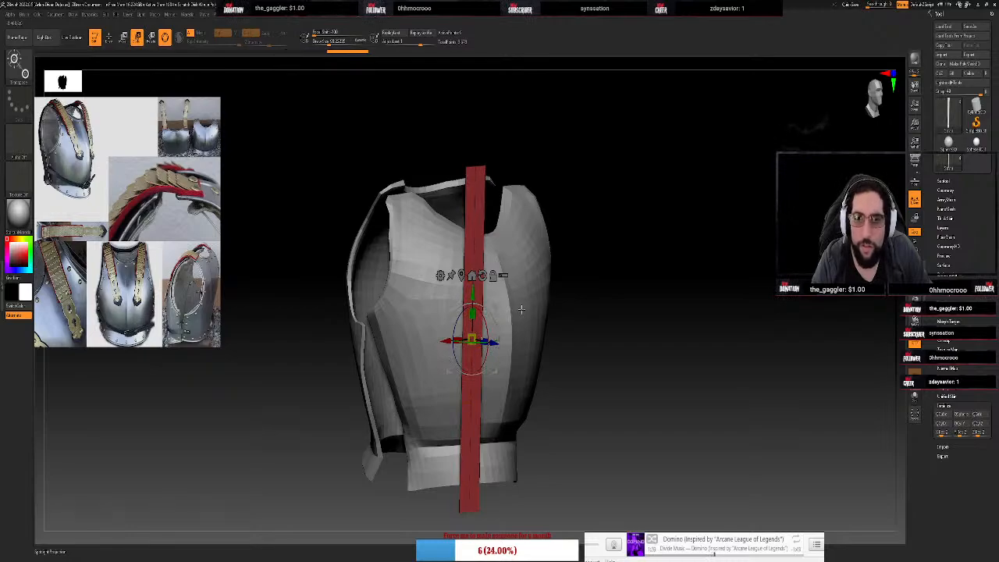
drag(628, 250, 609, 234)
key(r)
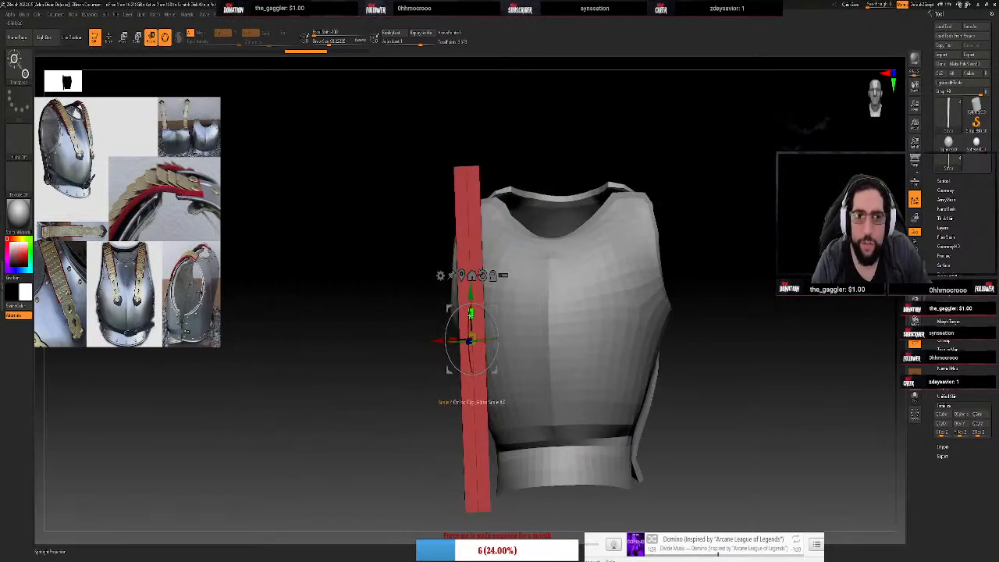
drag(470, 398, 459, 359)
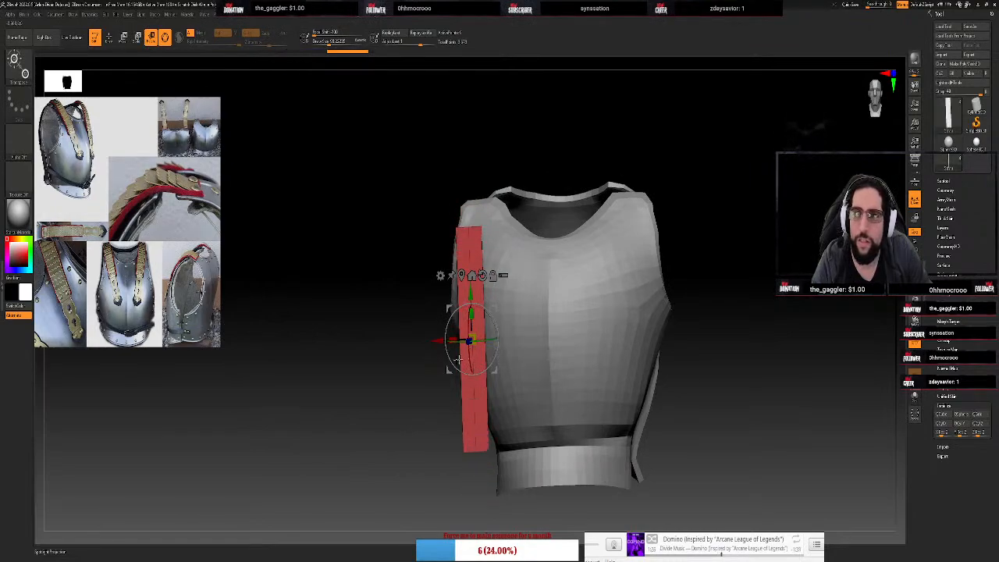
drag(377, 317, 470, 363)
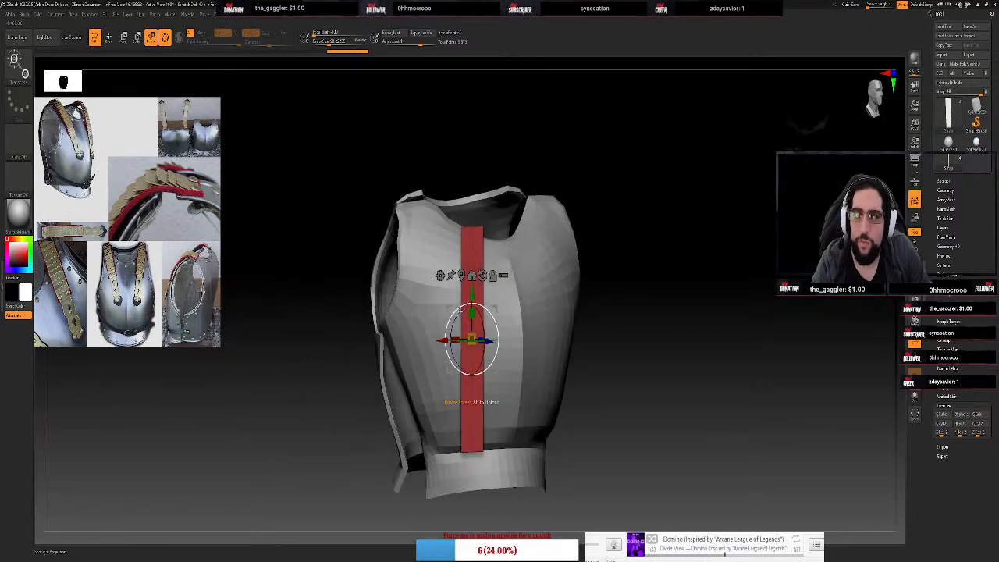
drag(472, 314, 471, 331)
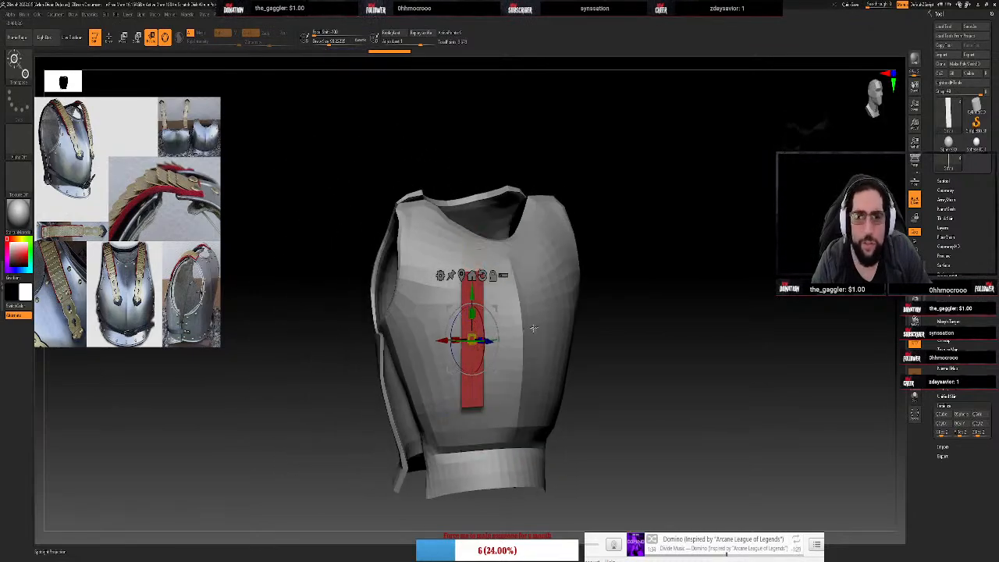
drag(534, 330, 648, 320)
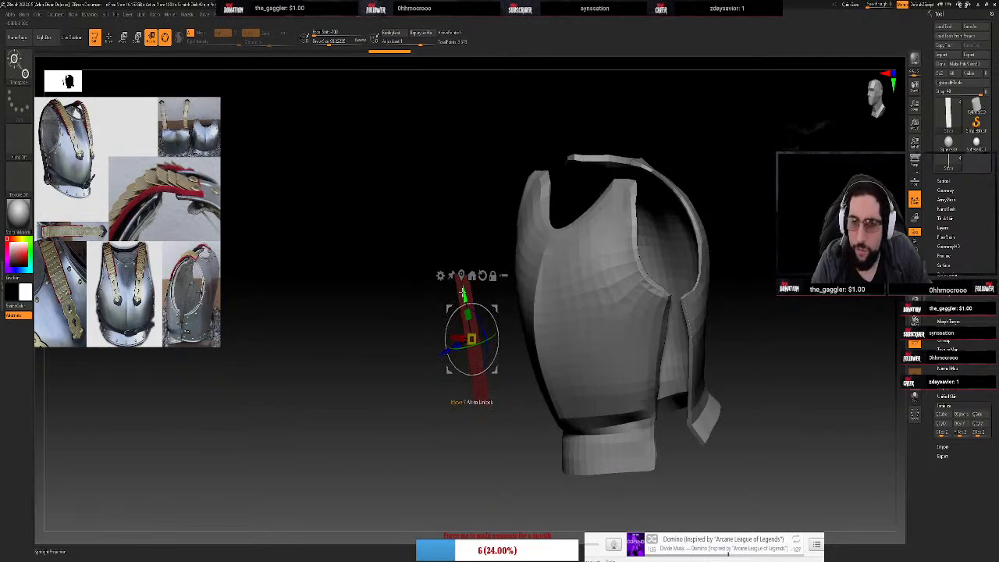
Extrude the whole strap strip into a thin slab with the ZModeler QMesh action targeting all polygons
key(b)
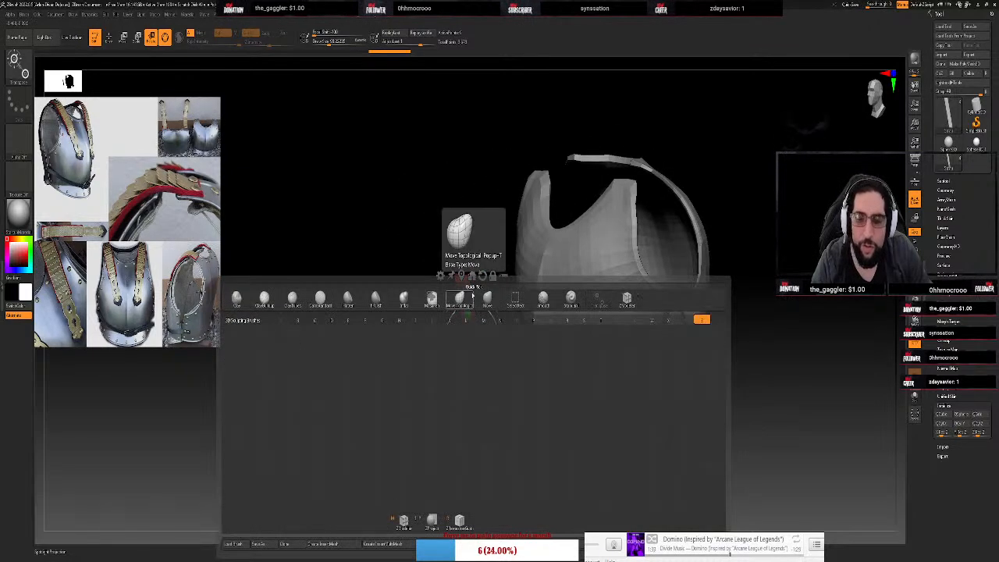
click(469, 294)
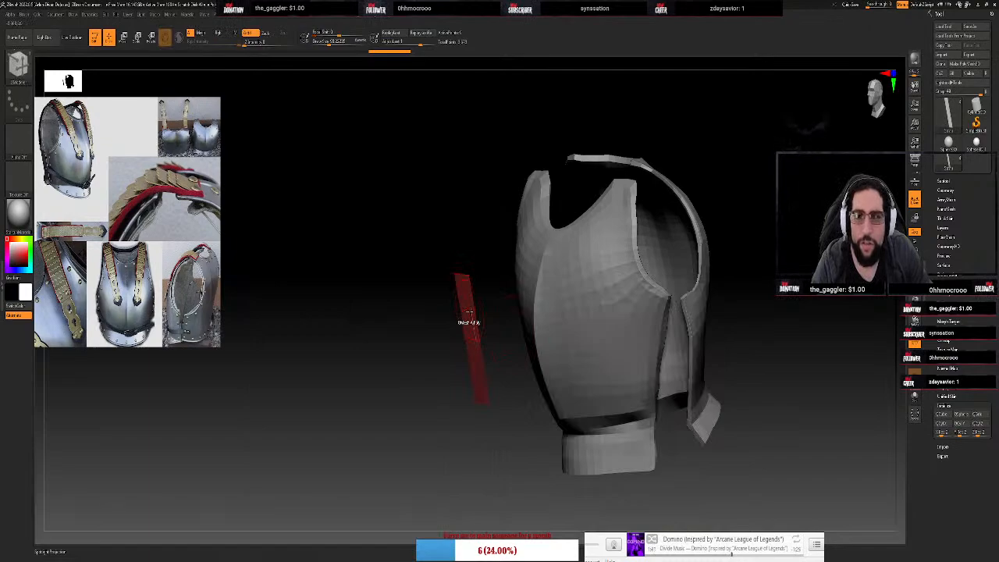
key(space)
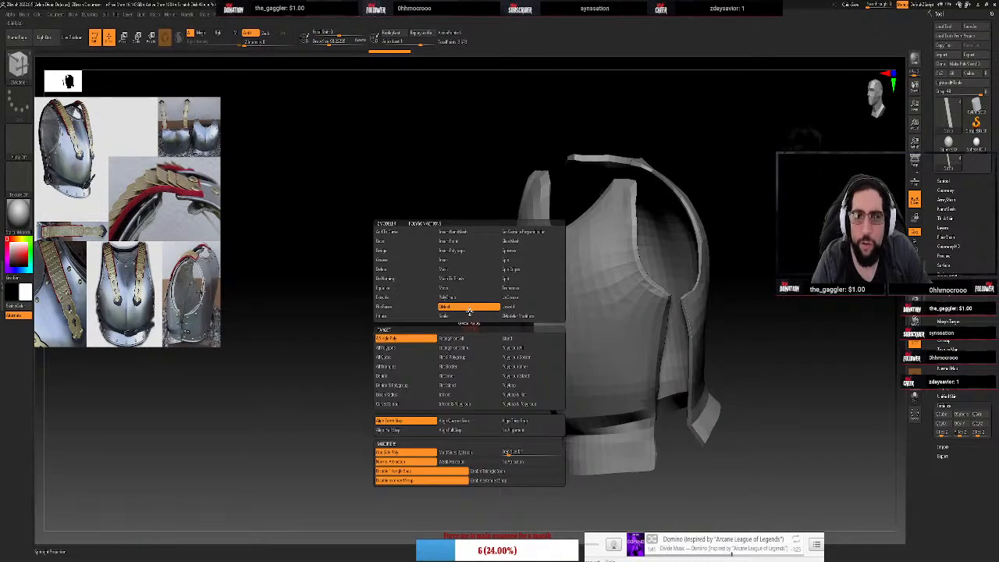
click(395, 352)
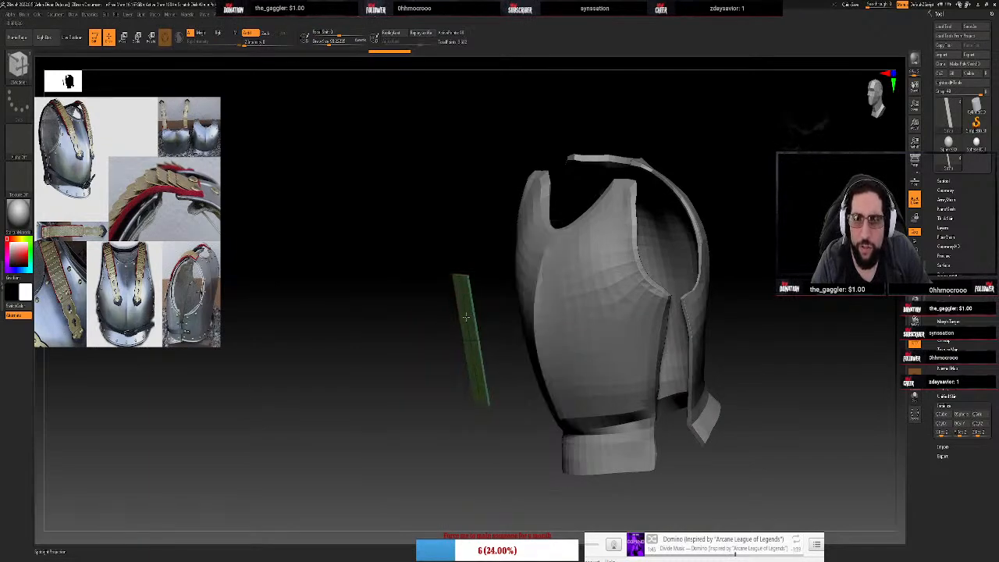
drag(428, 195, 496, 215)
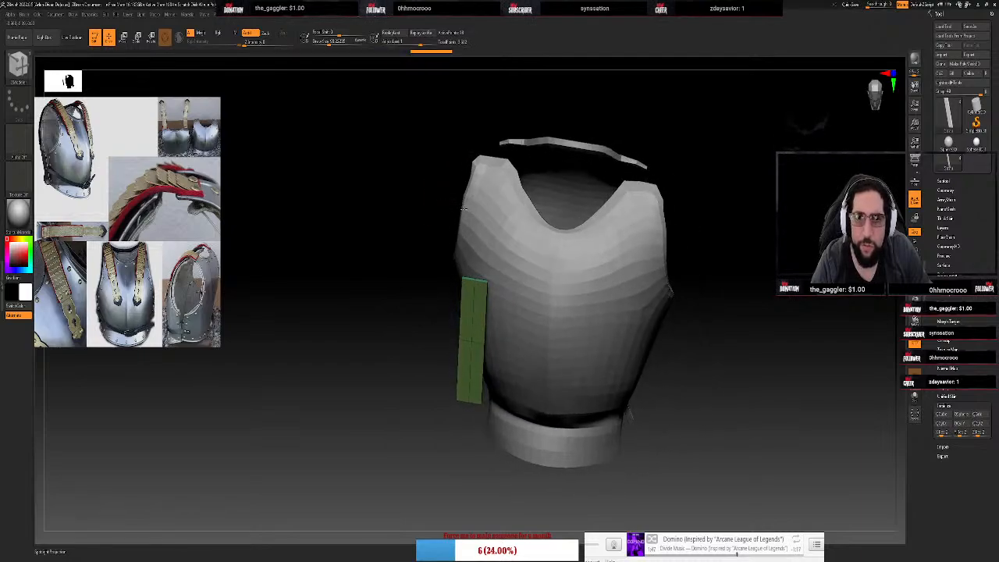
Assign one new polygroup to the entire strap mesh
key(ctrl+w)
mouse_move(423, 256)
mouse_down()
mouse_move(408, 256)
mouse_move(430, 253)
mouse_move(413, 252)
mouse_up()
key(ctrl+w)
key(ctrl+z)
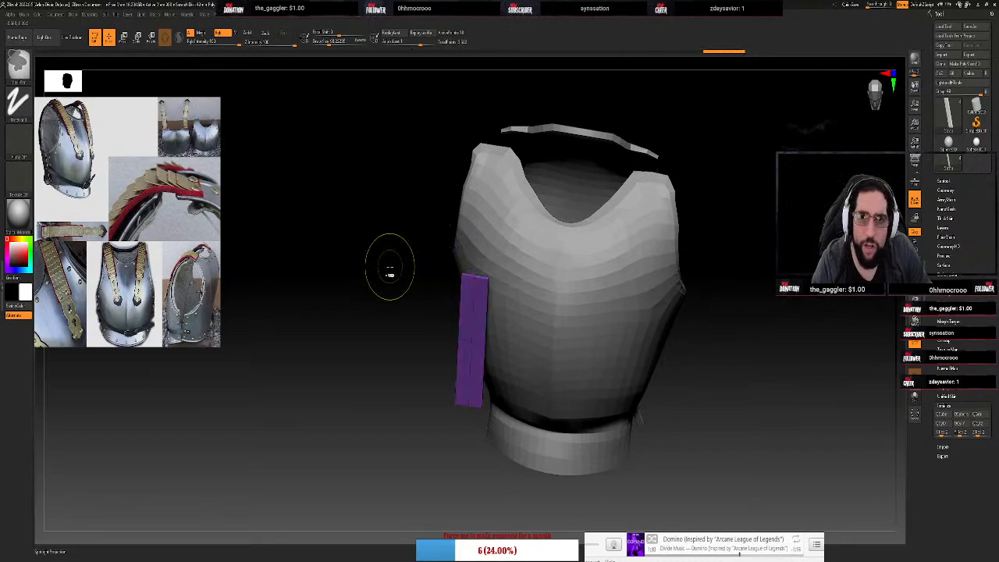
key(ctrl+w)
key(ctrl+w)
key(ctrl+w)
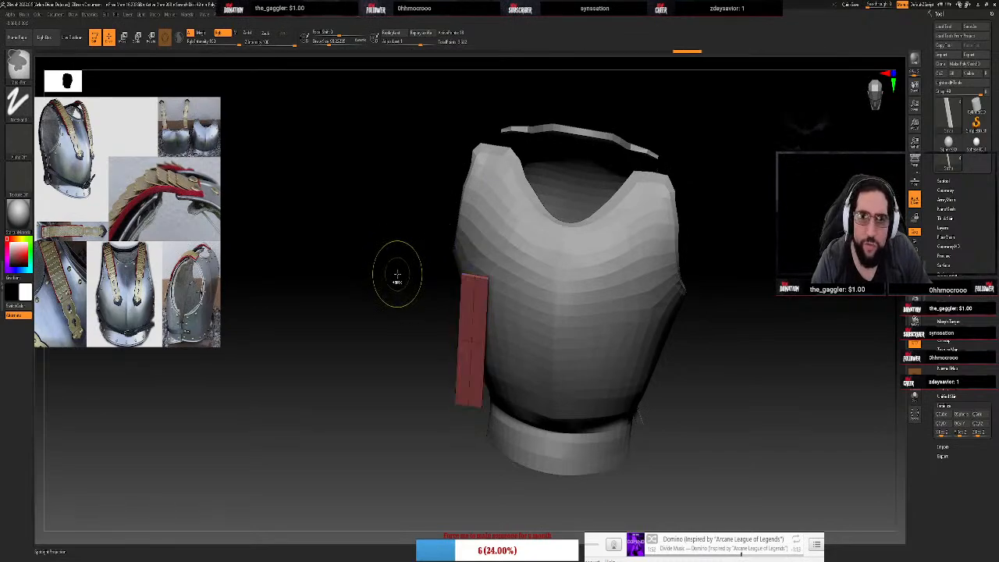
Delete the strap's inner edge loops with the ZModeler Delete action set to complete edge loops
key(b)
key(z)
key(m)
drag(783, 340, 847, 355)
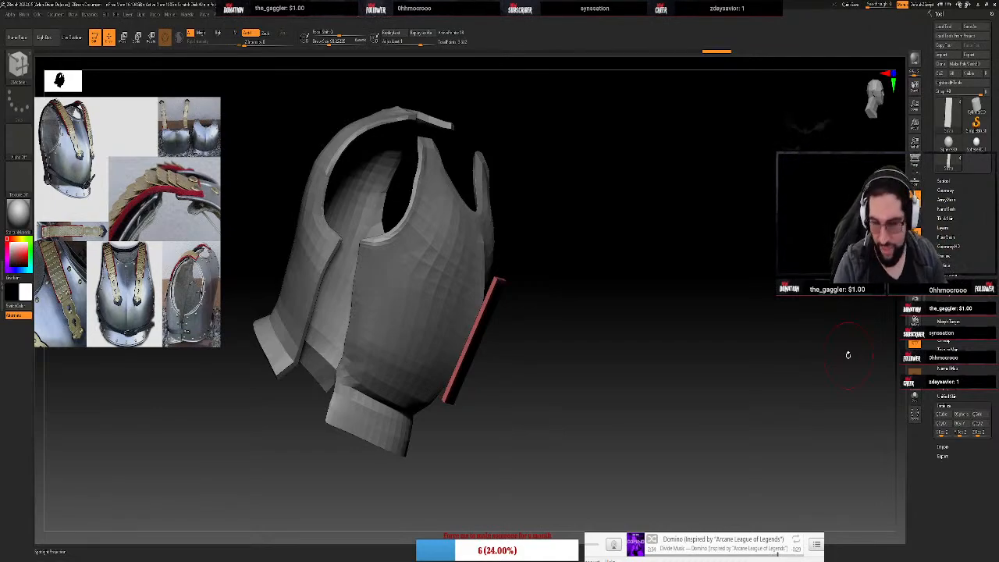
mouse_move(554, 311)
mouse_down()
mouse_move(562, 309)
mouse_move(544, 305)
mouse_up()
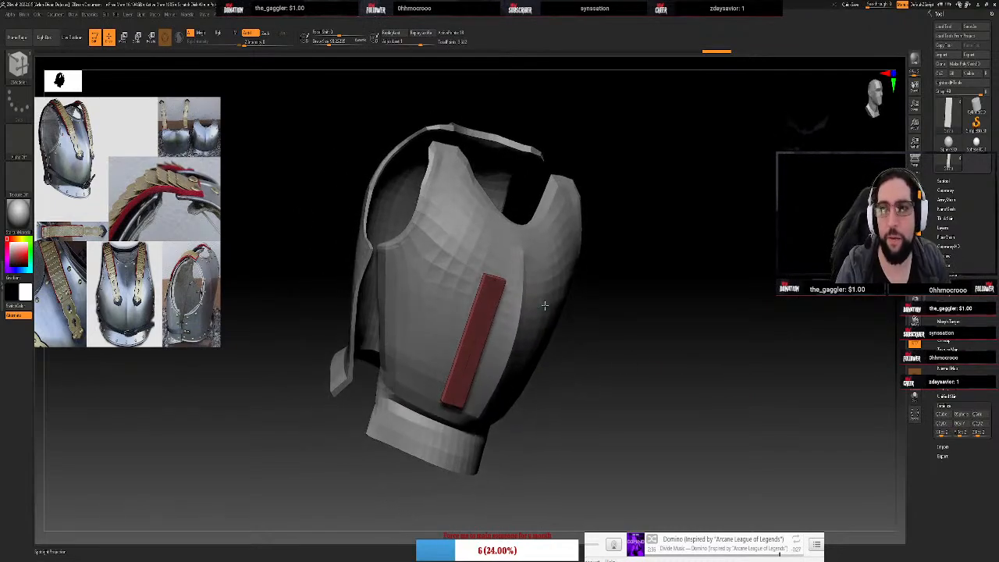
drag(638, 334, 587, 334)
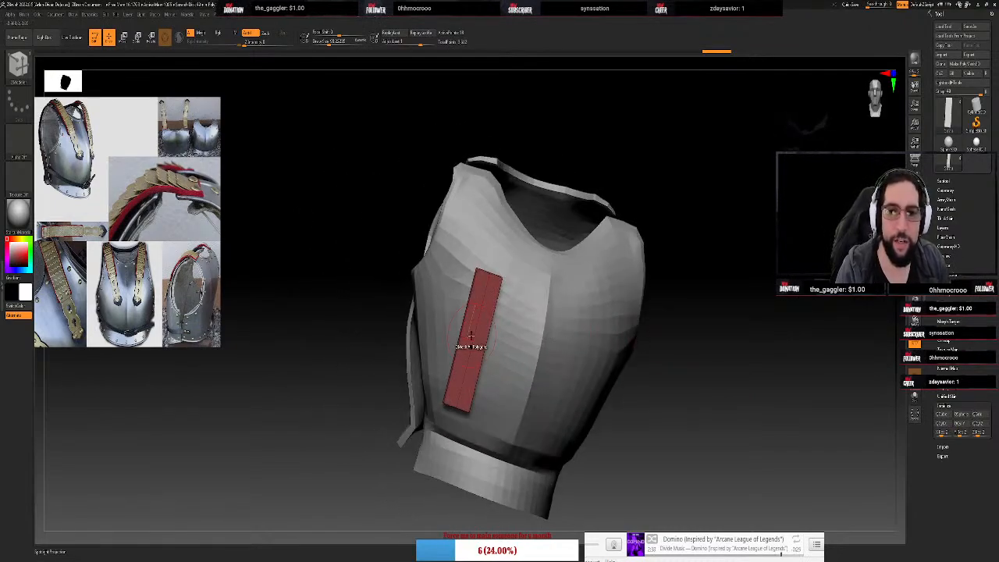
key(space)
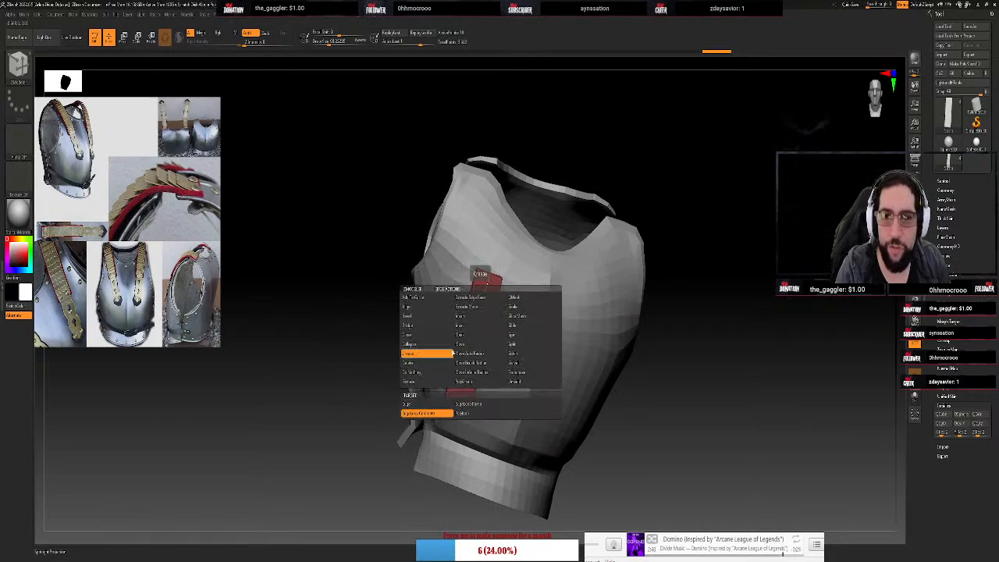
click(434, 363)
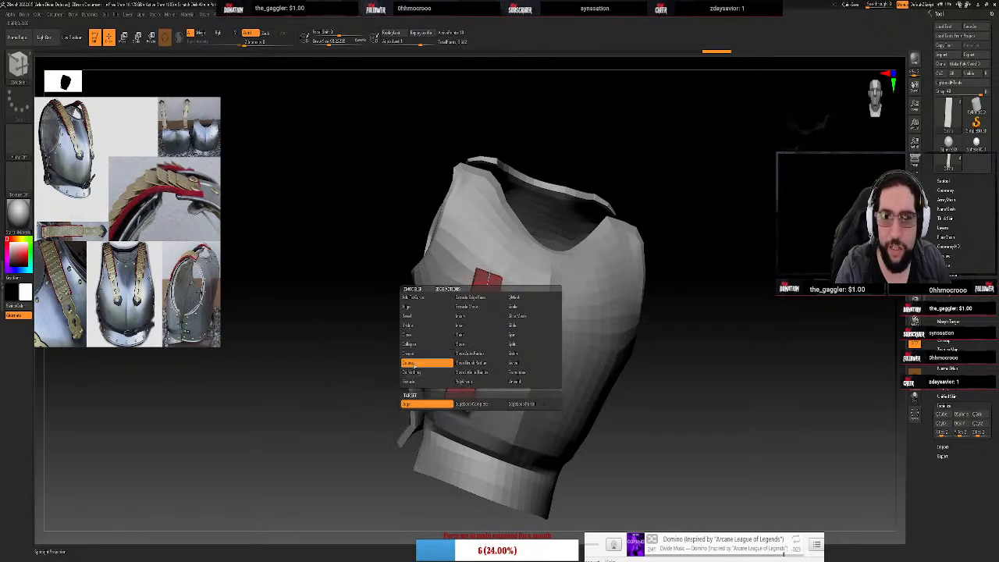
click(469, 404)
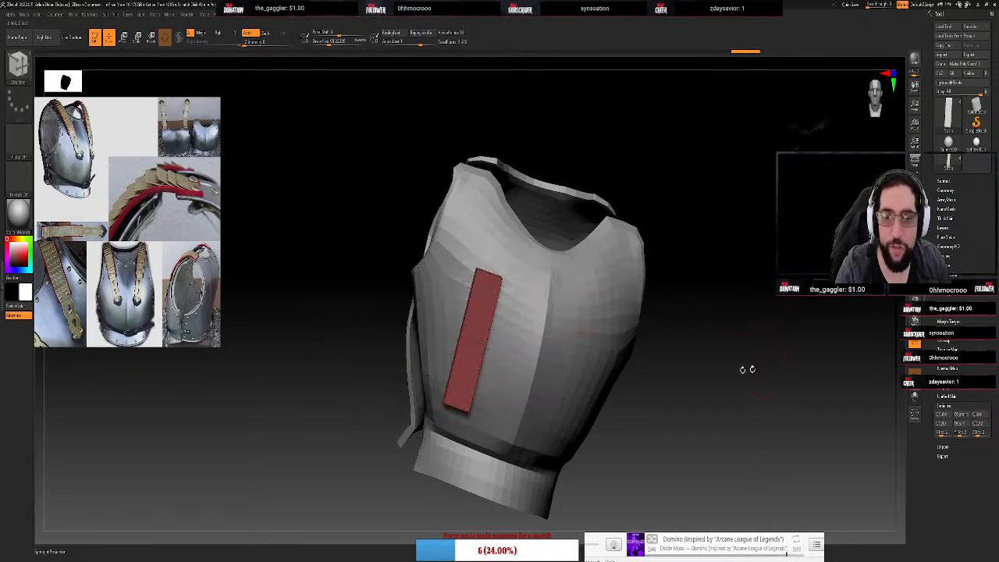
Insert evenly spaced crosswise edge loops along the strap's length with the ZModeler Insert action set to Multiple EdgeLoops
key(space)
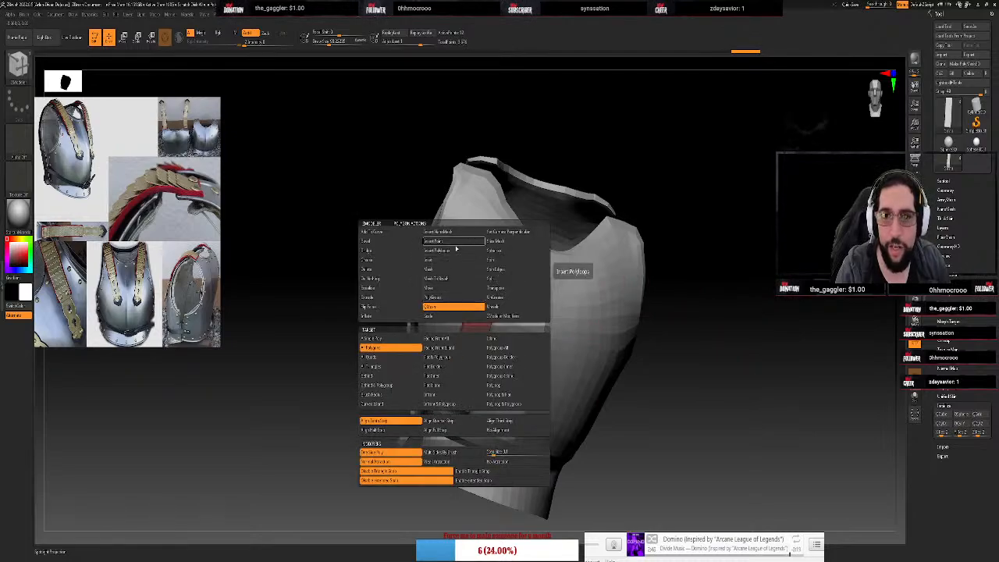
click(456, 250)
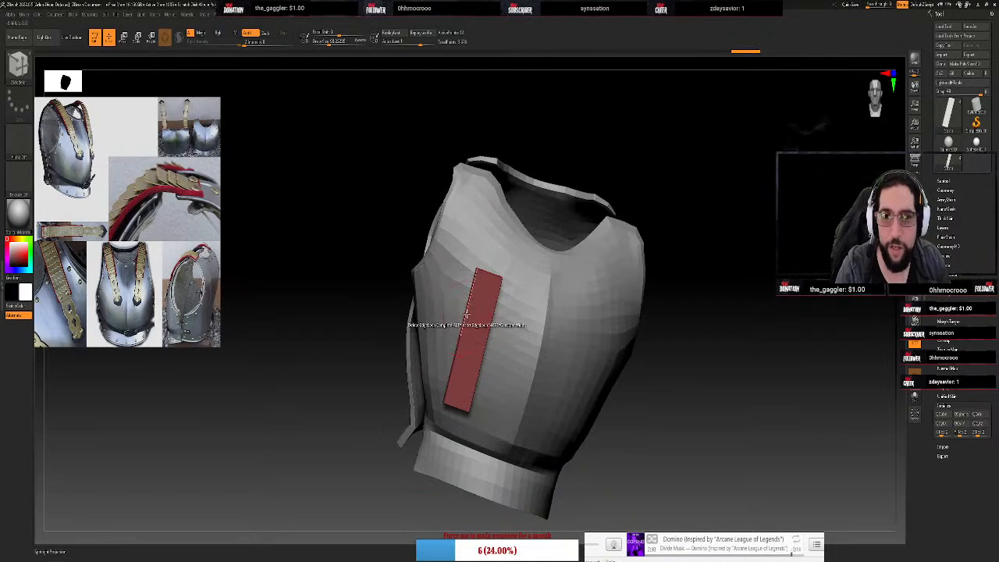
key(space)
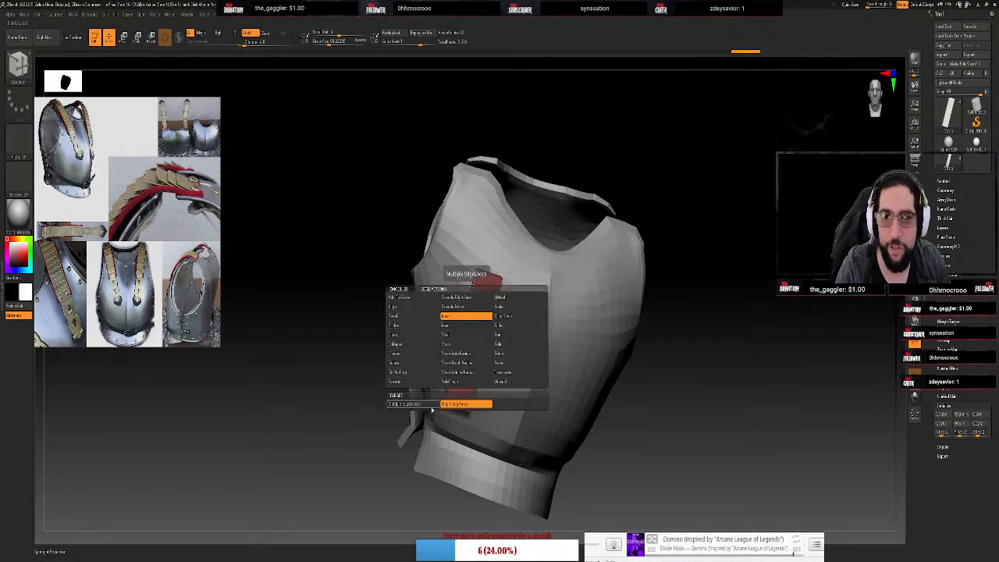
click(429, 406)
click(468, 309)
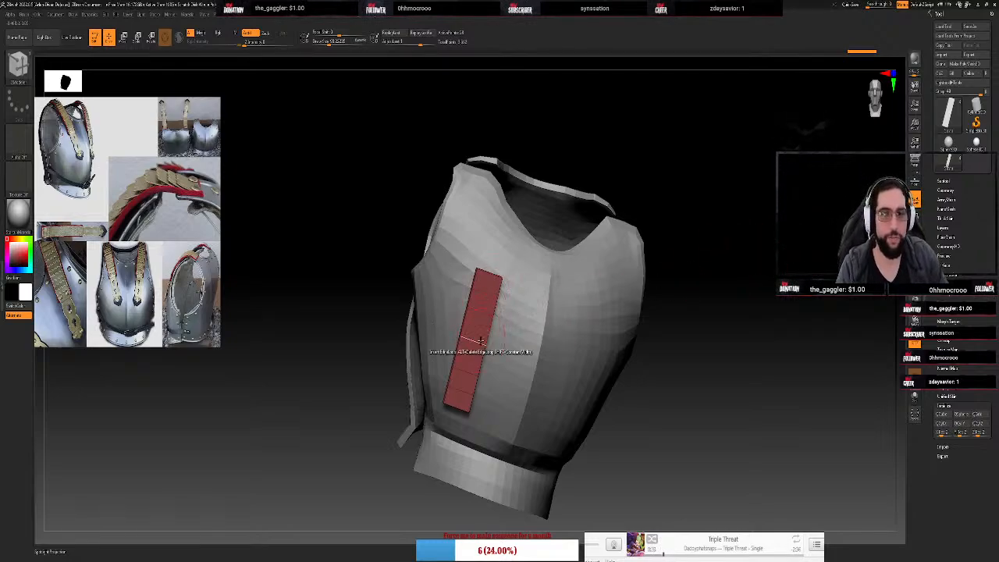
drag(747, 312, 769, 344)
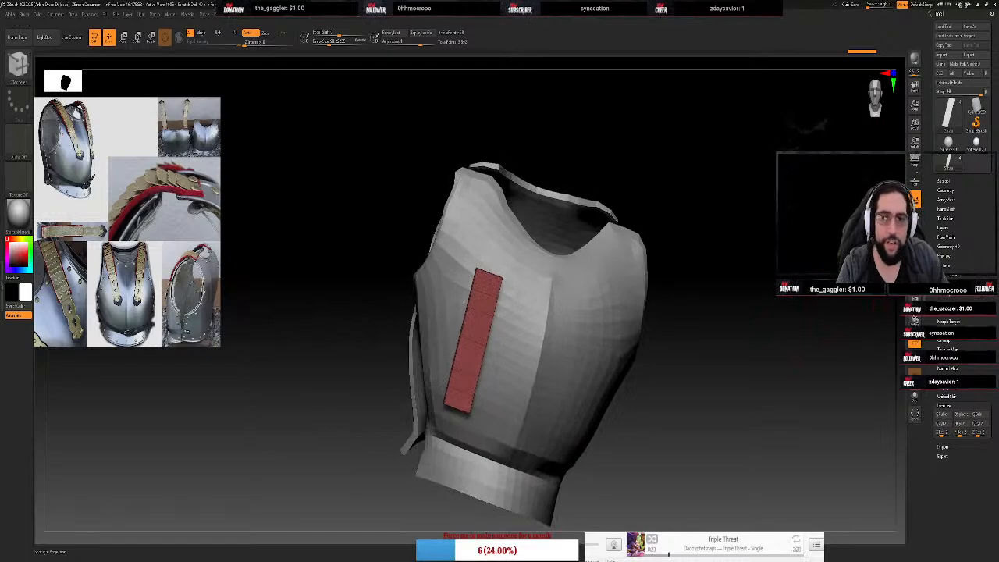
Open the strap's geometry settings and remesh it into a denser quad grid with ZRemesher
click(961, 189)
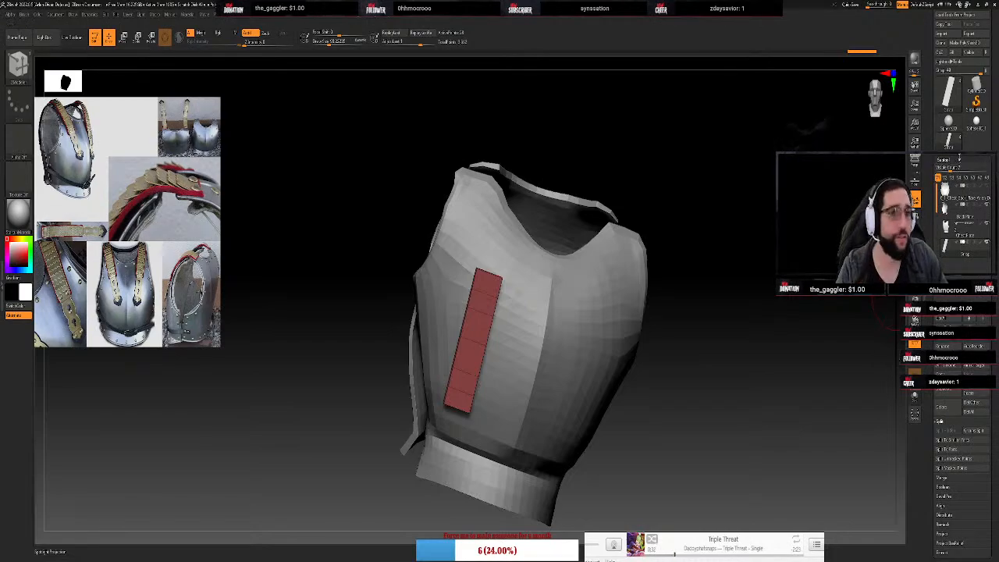
click(954, 168)
click(953, 168)
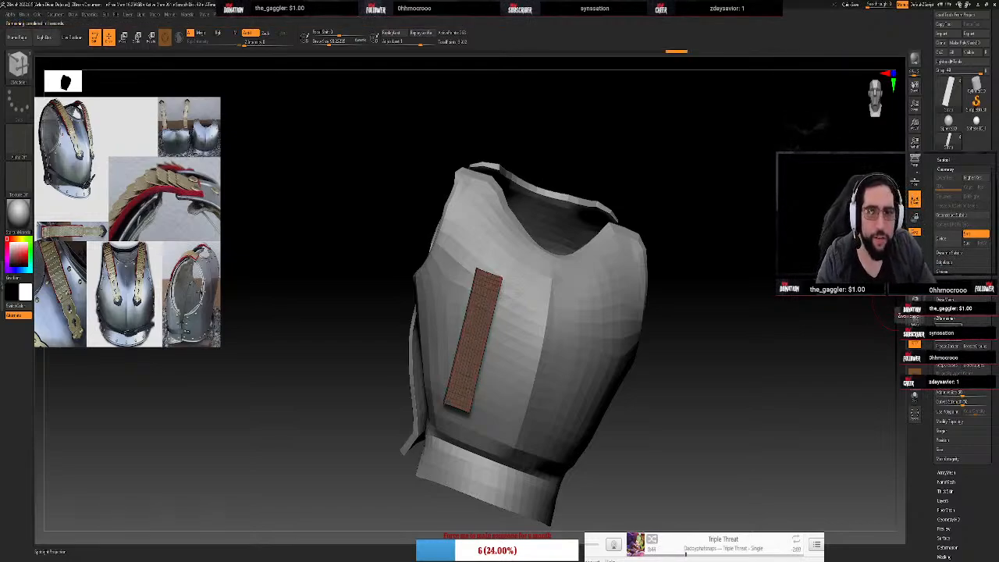
Raise the strap from the front of the chest plate to above the cuirass's shoulder
drag(757, 274, 789, 350)
drag(591, 286, 573, 279)
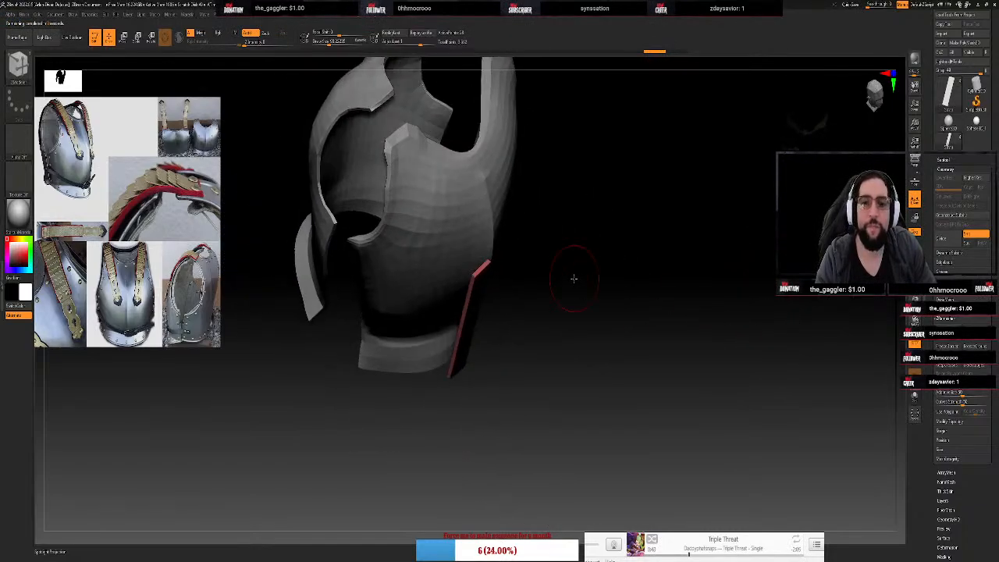
key(w)
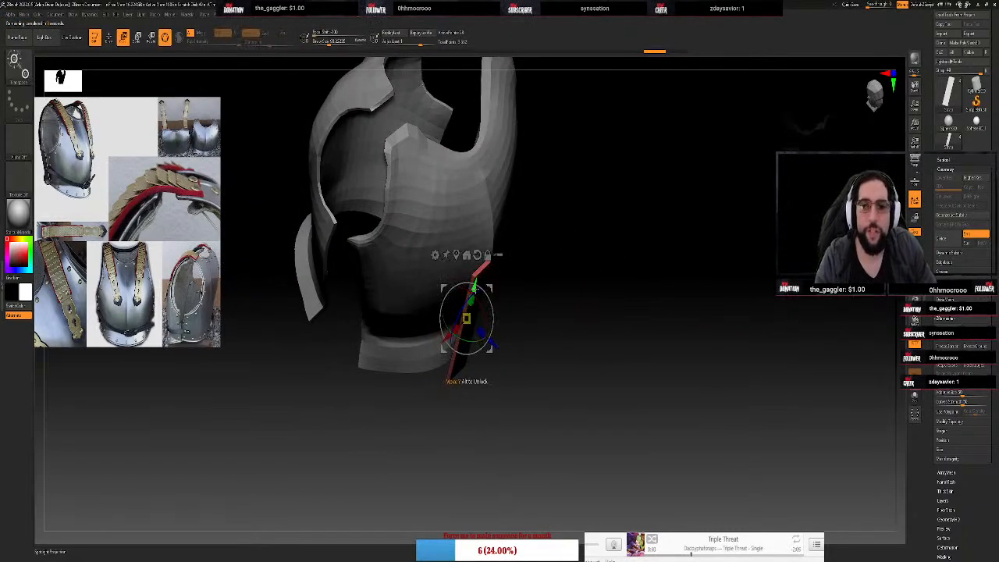
drag(474, 287, 508, 148)
drag(531, 206, 445, 123)
drag(569, 168, 570, 130)
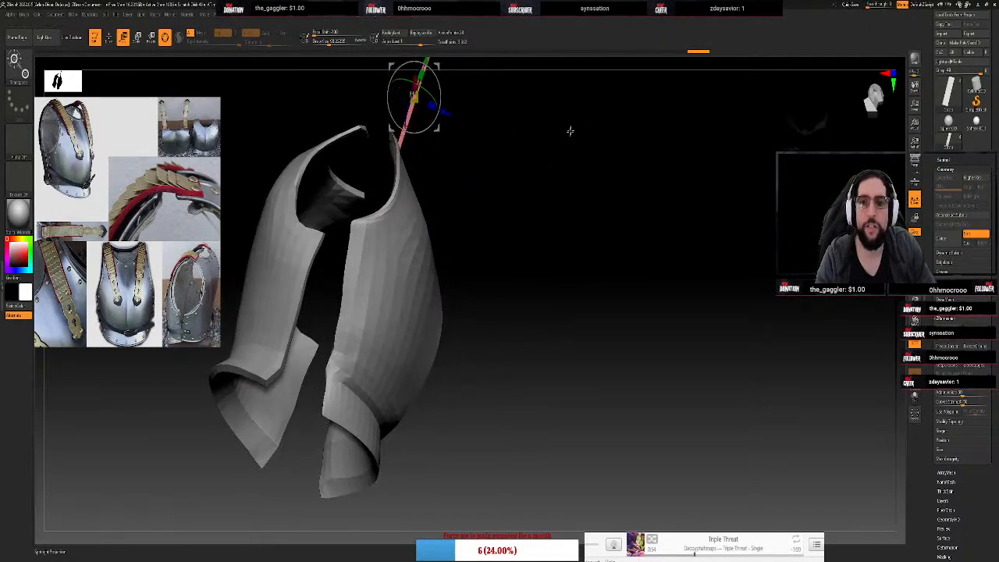
alt+drag(536, 165, 663, 447)
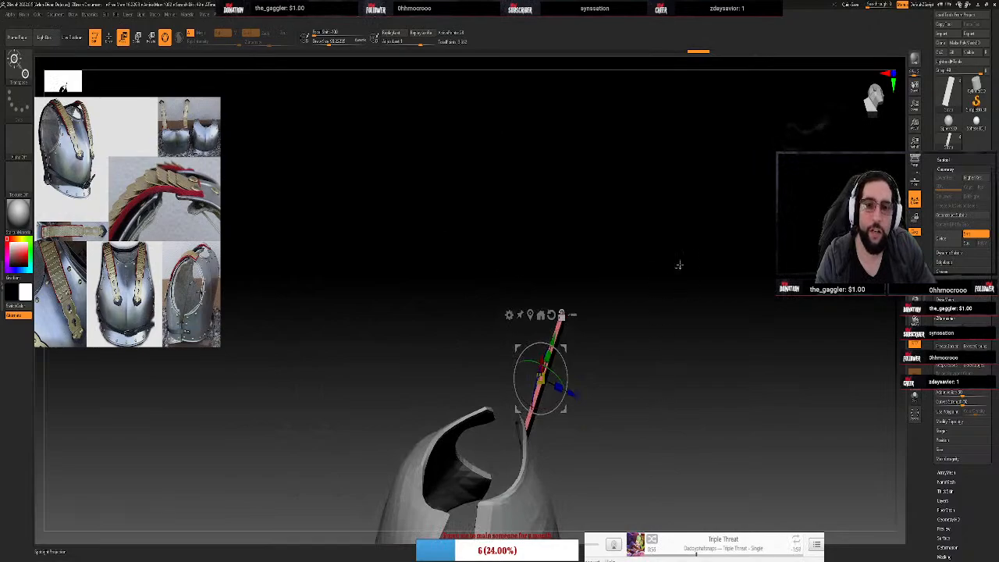
shift+drag(691, 359, 633, 283)
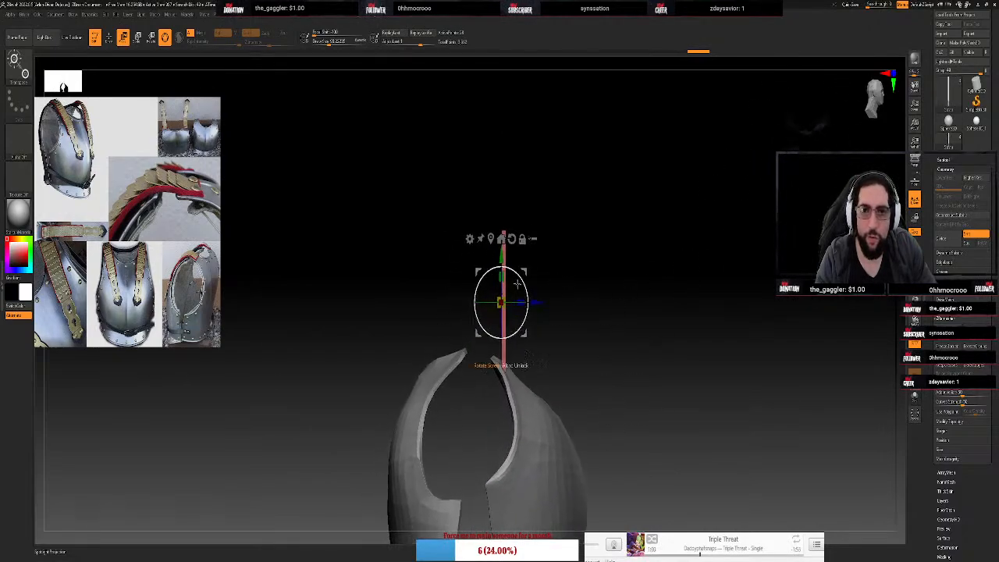
Rotate the strap to lie horizontally front to back and centre it over the gap between the chest and back plates
key(e)
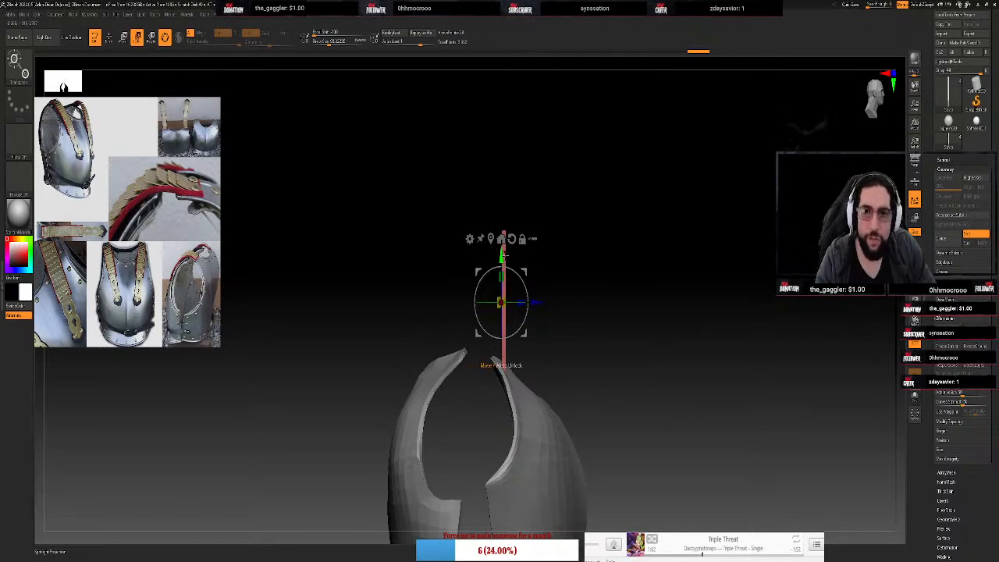
drag(511, 269, 464, 281)
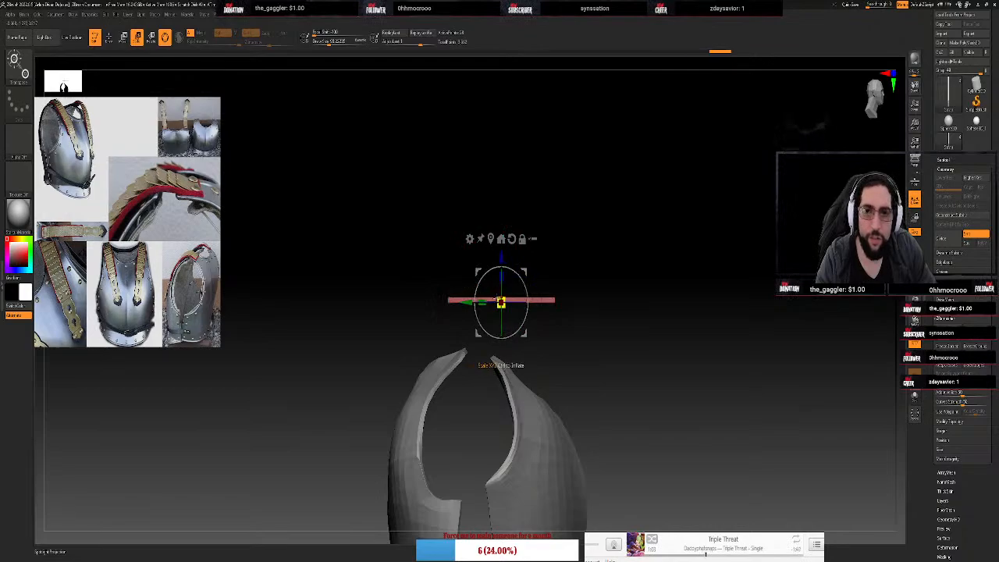
key(w)
drag(465, 302, 430, 302)
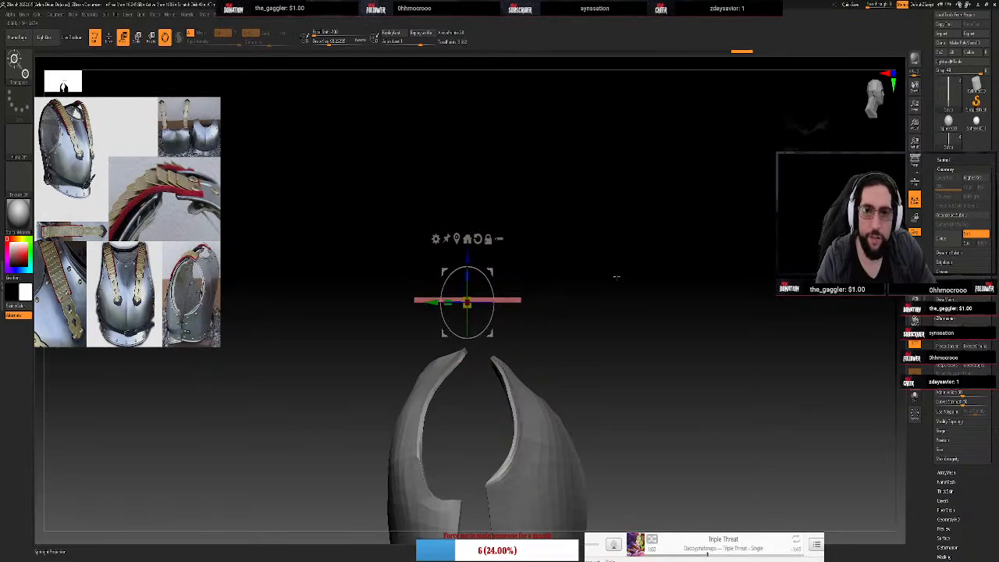
Shift the strap slightly inward on its shoulder and place a duplicate of it over the opposite shoulder
drag(617, 277, 583, 343)
drag(453, 269, 469, 301)
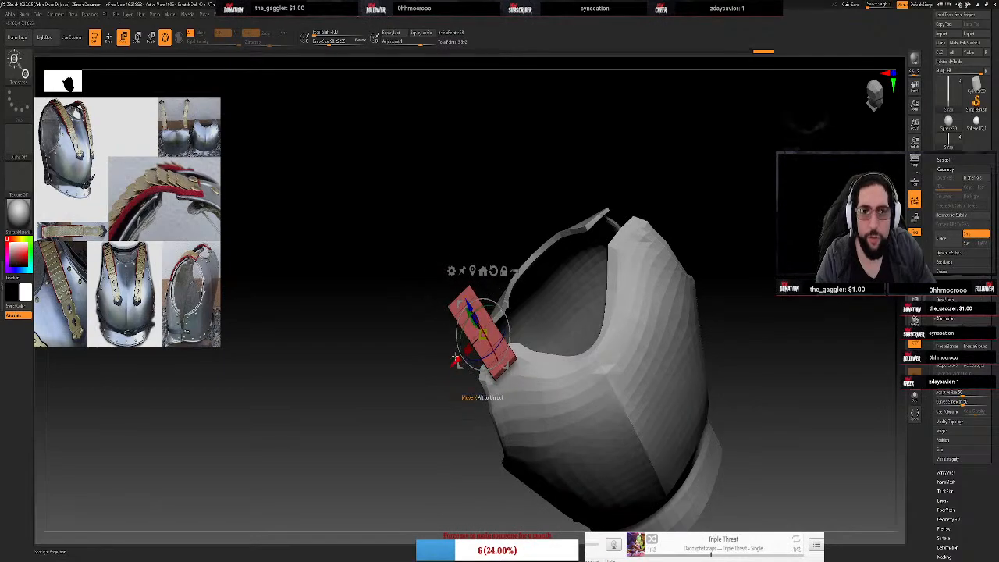
drag(459, 364, 470, 353)
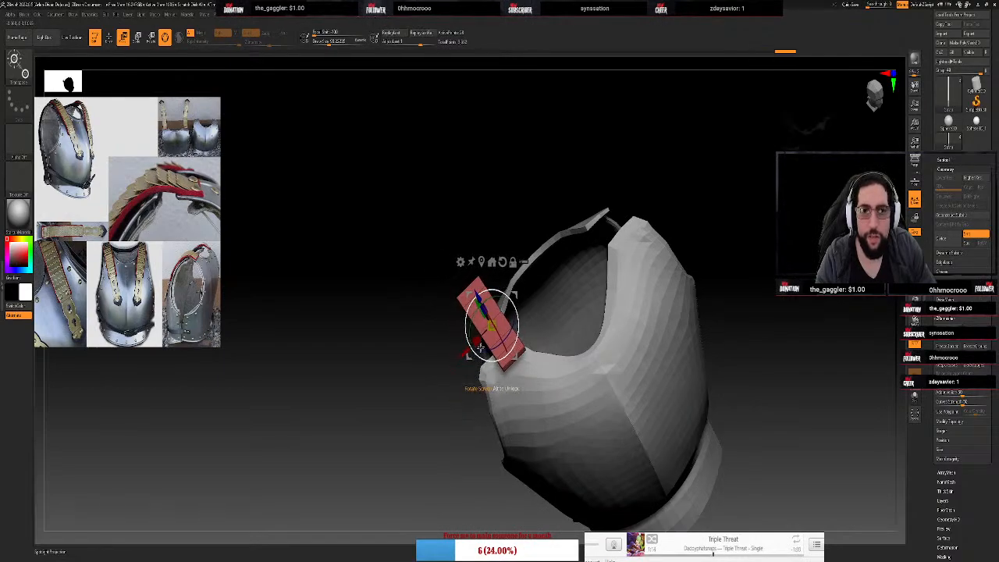
drag(713, 186, 711, 214)
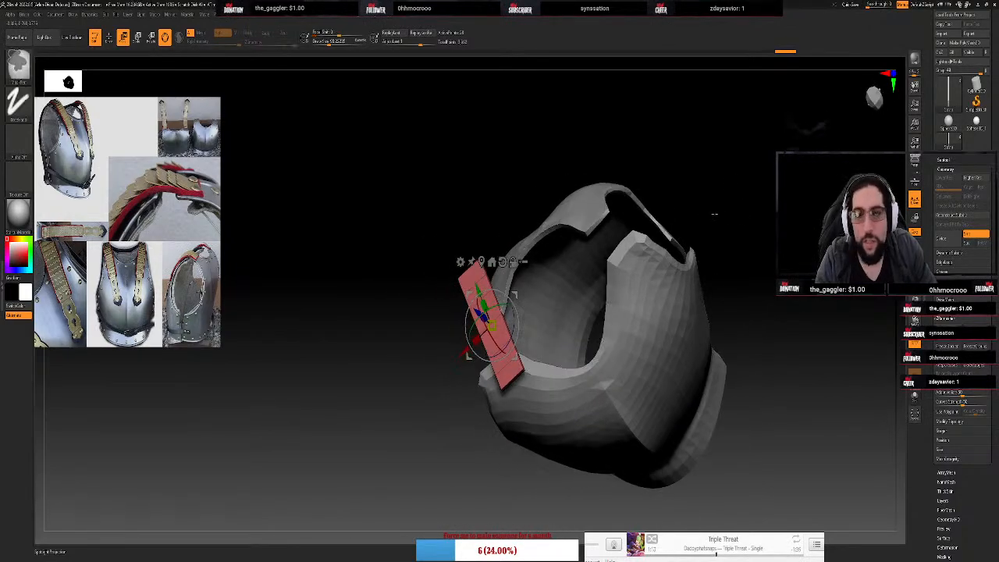
mouse_move(463, 355)
ctrl+mouse_down()
mouse_move(516, 282)
mouse_move(576, 249)
ctrl+mouse_up()
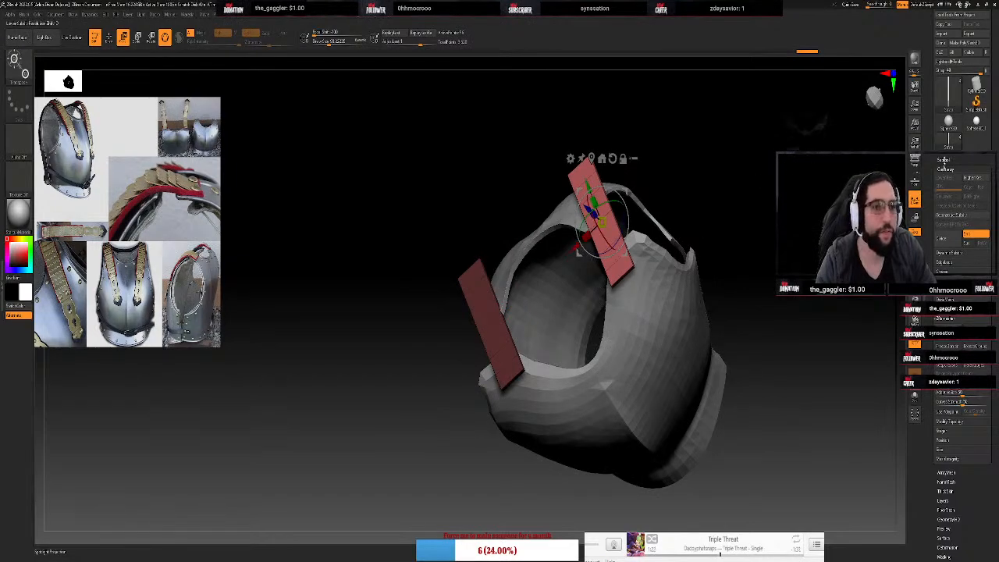
Select the chest back plate subtool, then exit the armour by switching to the SimpleBrush tool and clear the canvas
click(944, 160)
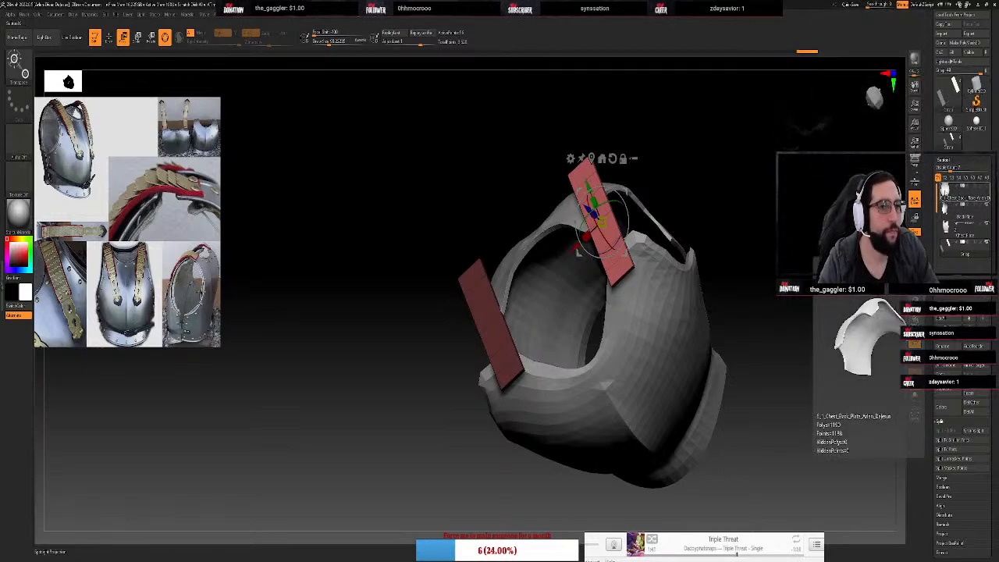
click(946, 192)
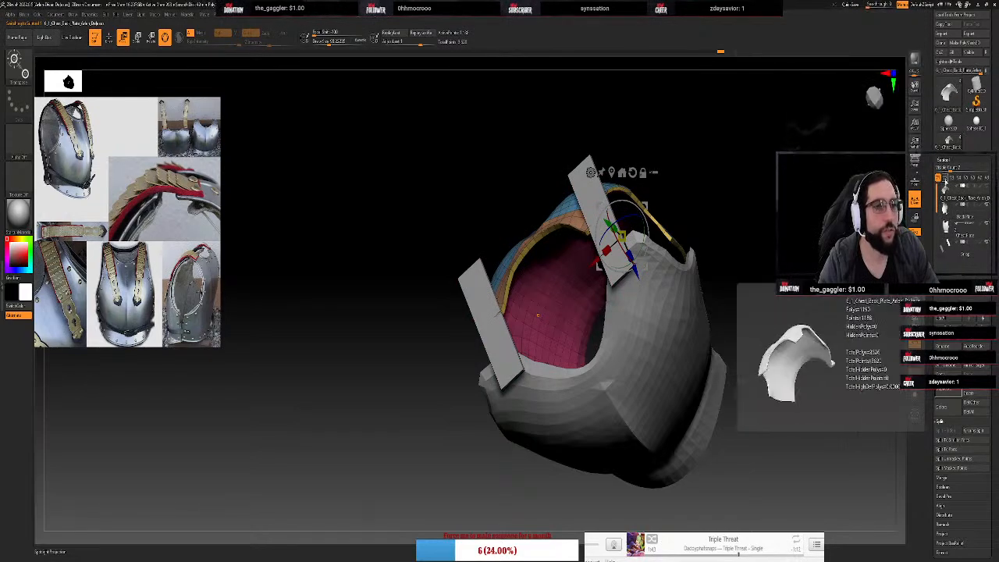
drag(977, 61, 977, 83)
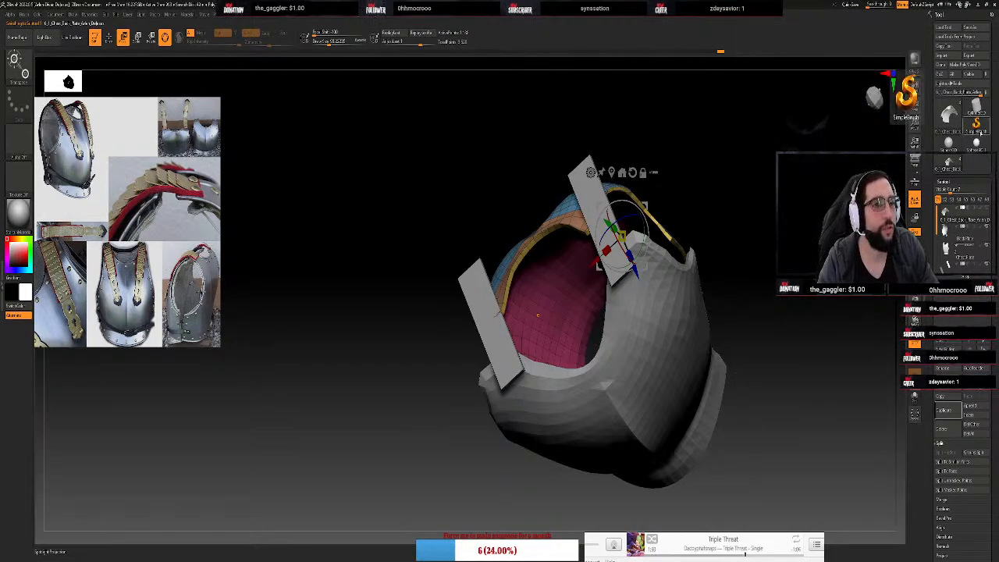
click(976, 121)
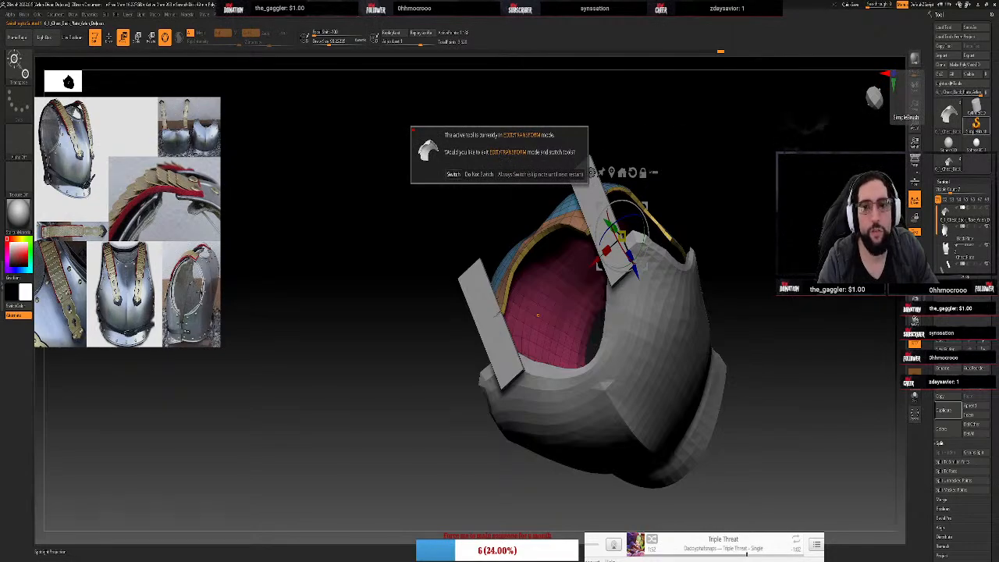
click(453, 174)
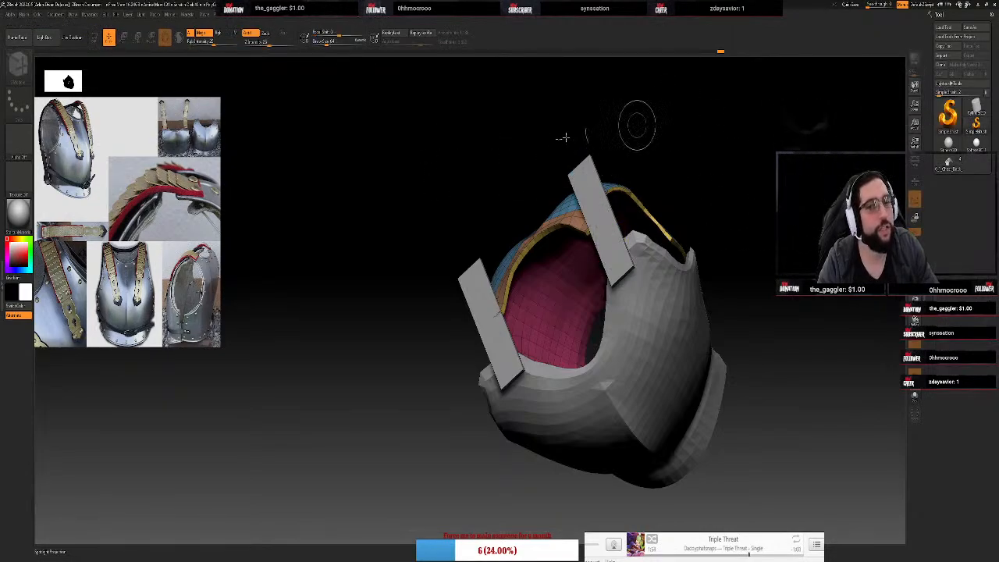
key(ctrl+n)
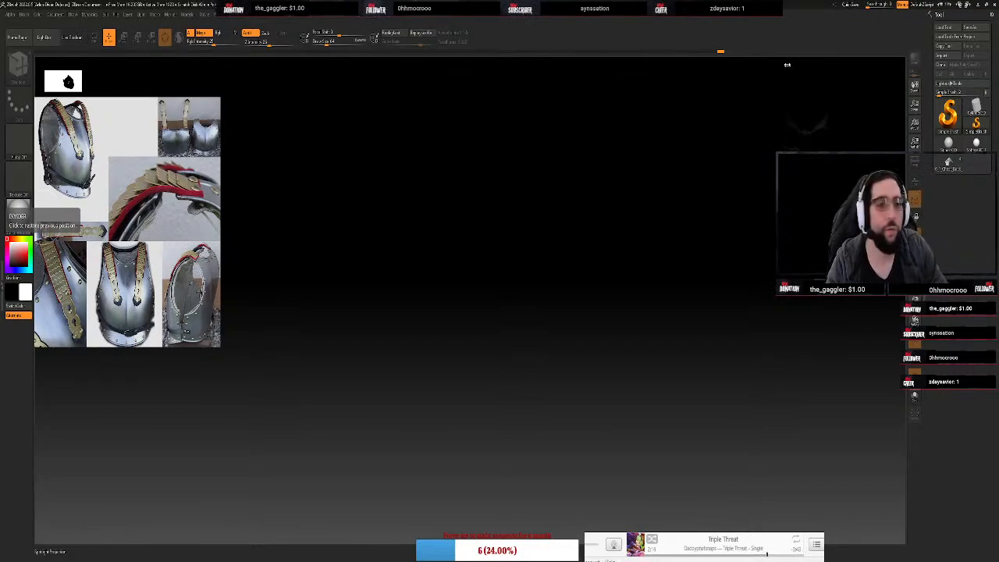
Choose the Sphere3D primitive and draw one sphere on the empty canvas
click(948, 116)
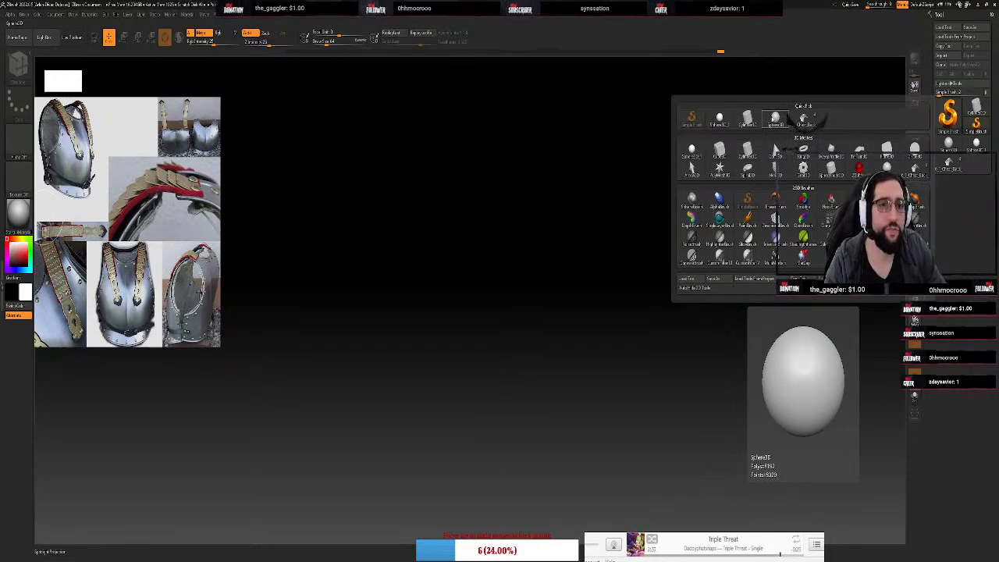
click(773, 118)
mouse_move(486, 346)
mouse_down()
mouse_move(518, 330)
mouse_move(536, 289)
mouse_up()
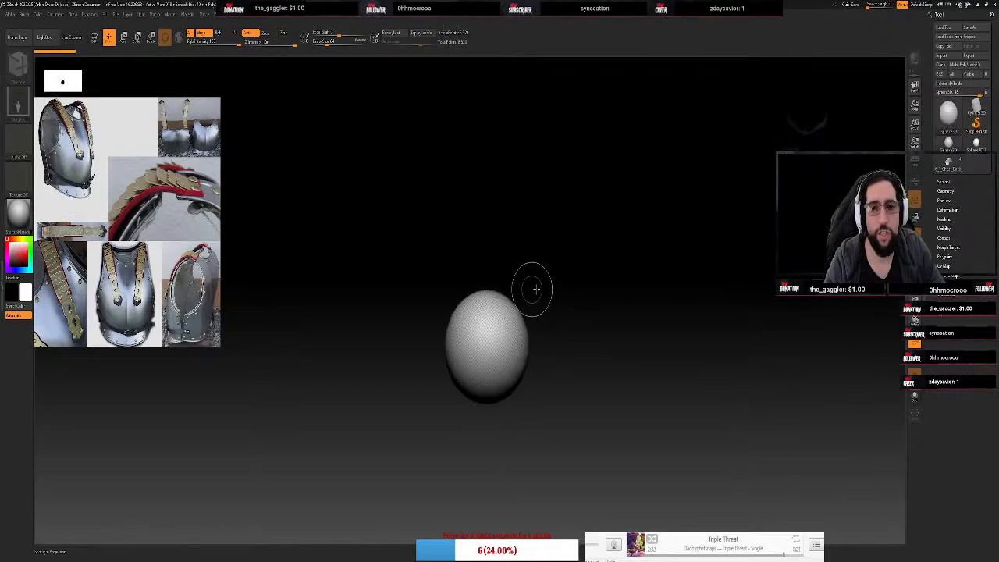
Lower the sphere's mesh resolution in its Initialize settings, draw it in Edit mode and clear other objects from the canvas
click(948, 308)
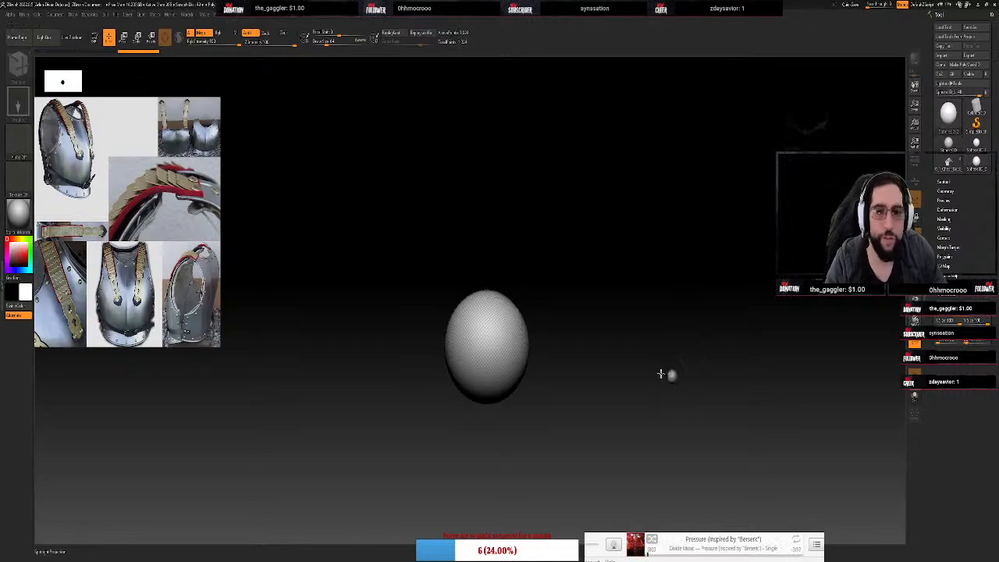
drag(673, 374, 622, 358)
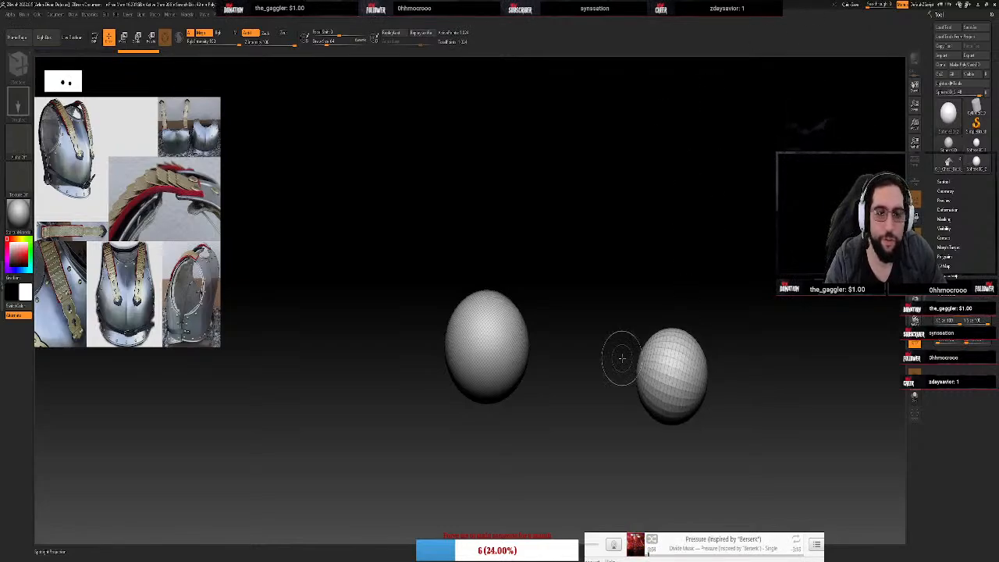
click(95, 37)
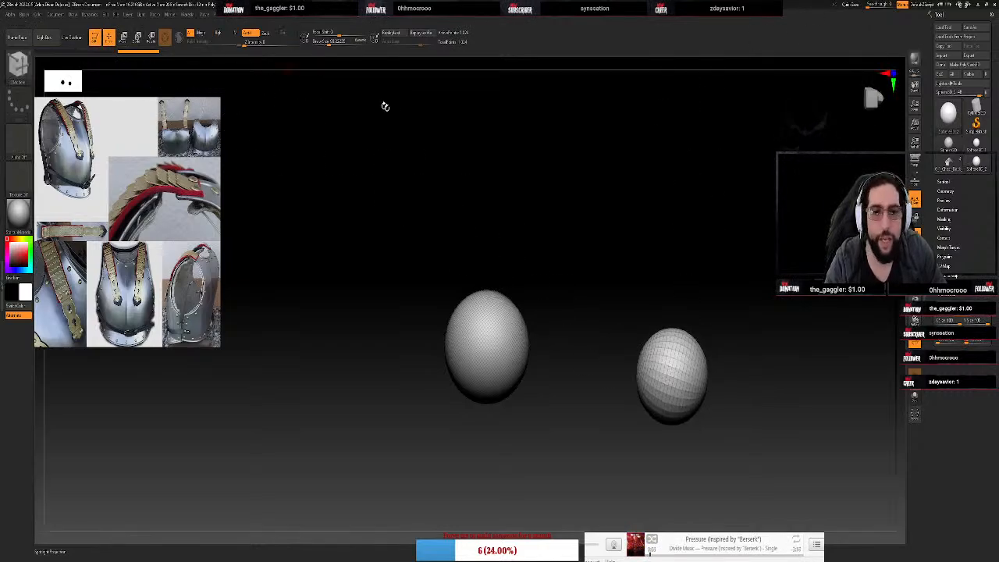
key(ctrl+n)
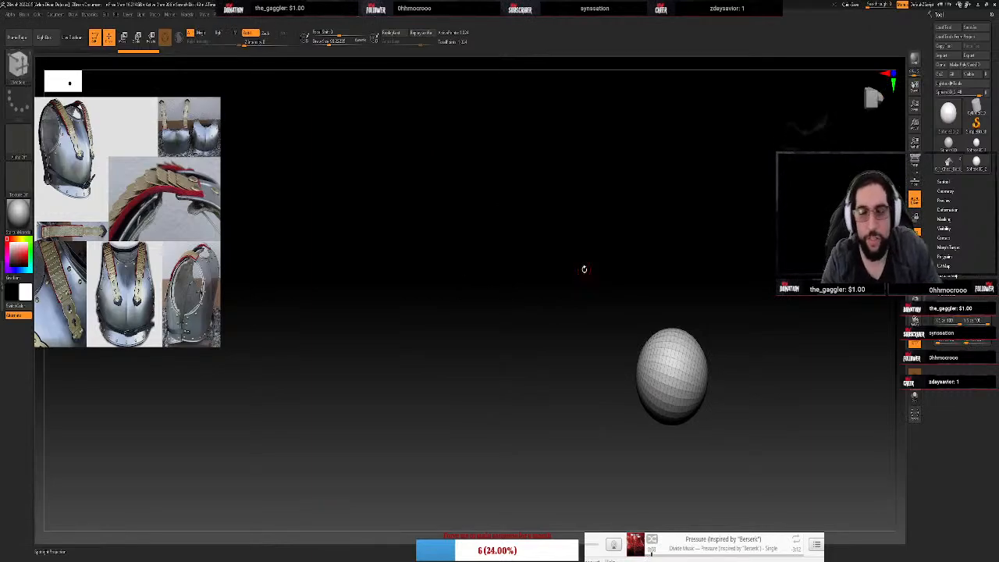
key(f)
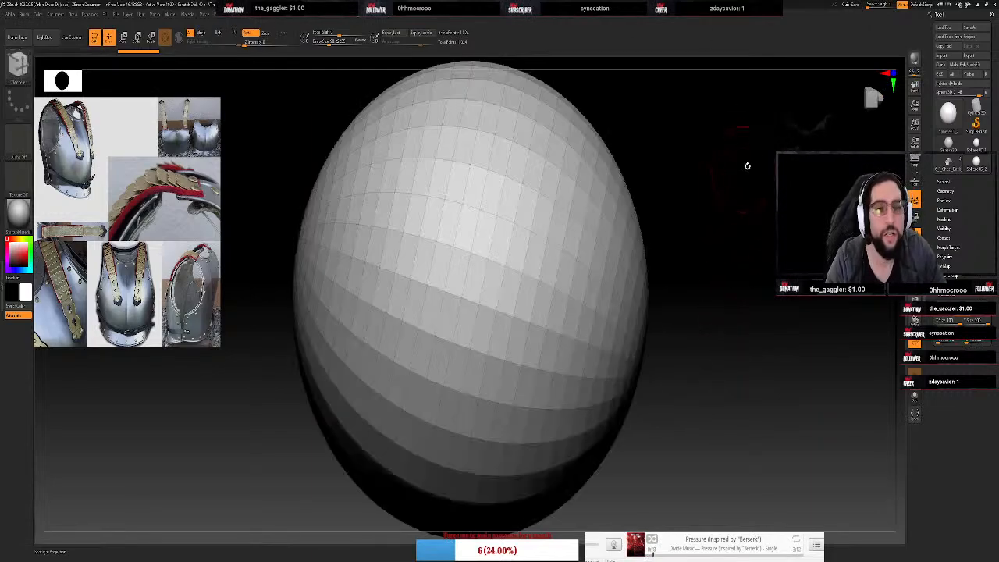
Hide the upper half of the sphere from a straight front view, keeping only the lower bowl
click(859, 123)
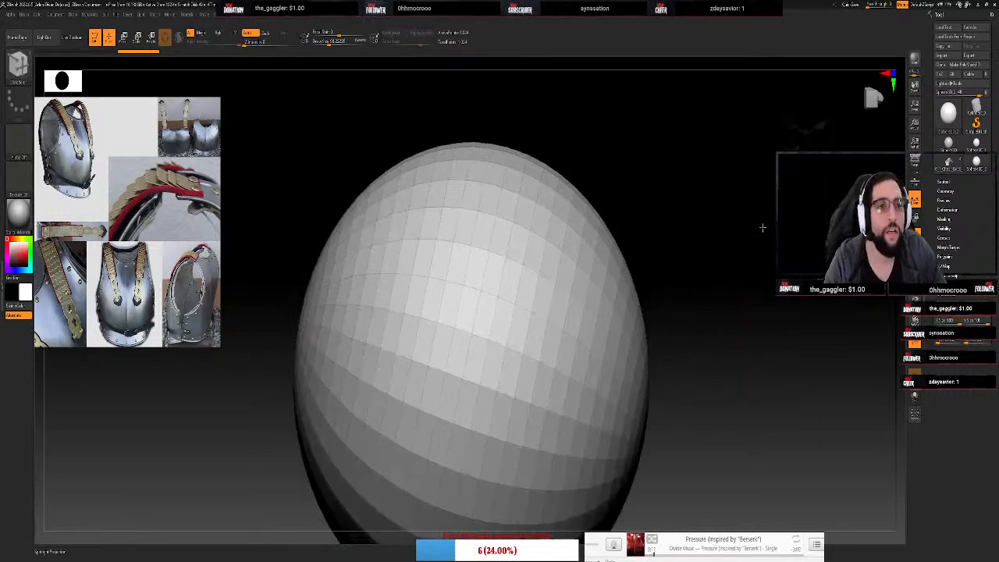
mouse_move(859, 123)
mouse_down()
mouse_move(854, 136)
mouse_move(862, 112)
mouse_up()
click(868, 108)
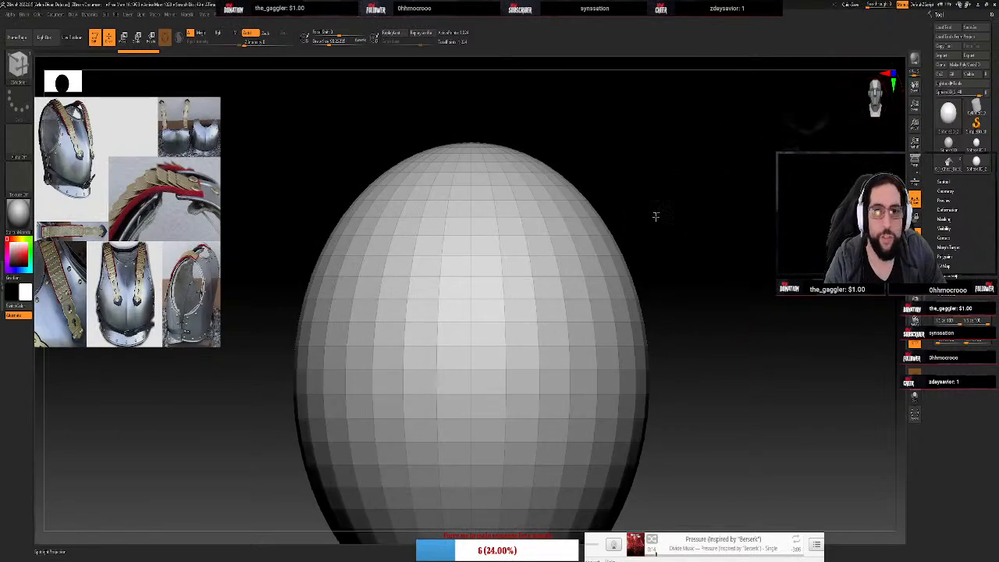
alt+drag(657, 216, 758, 307)
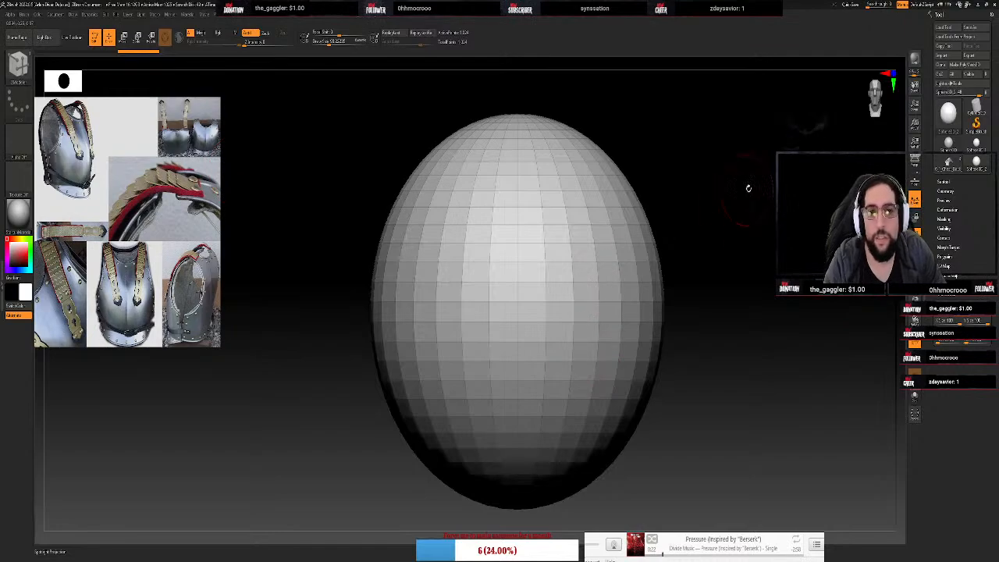
mouse_move(747, 187)
mouse_down()
mouse_move(742, 209)
mouse_move(749, 175)
mouse_up()
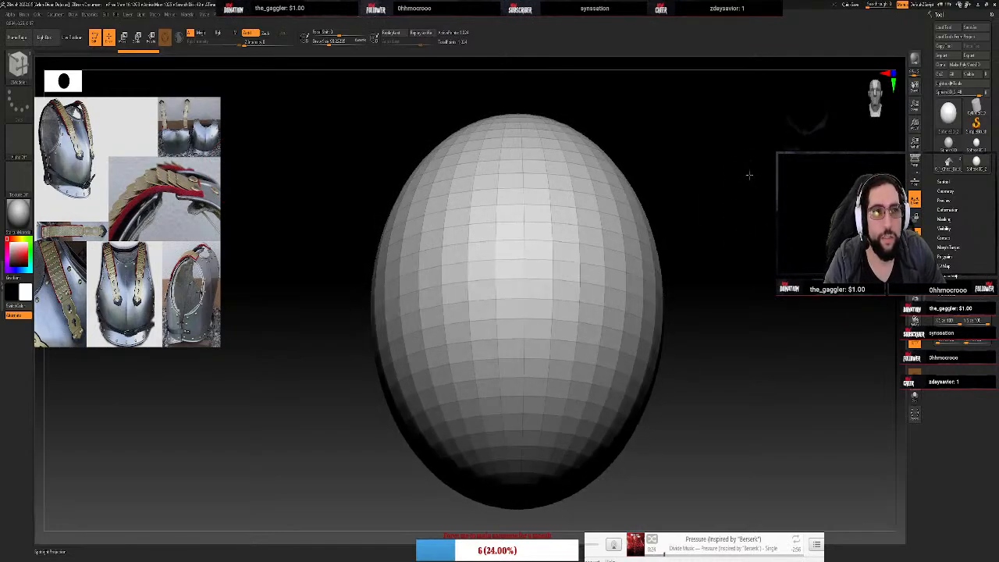
drag(874, 106, 875, 108)
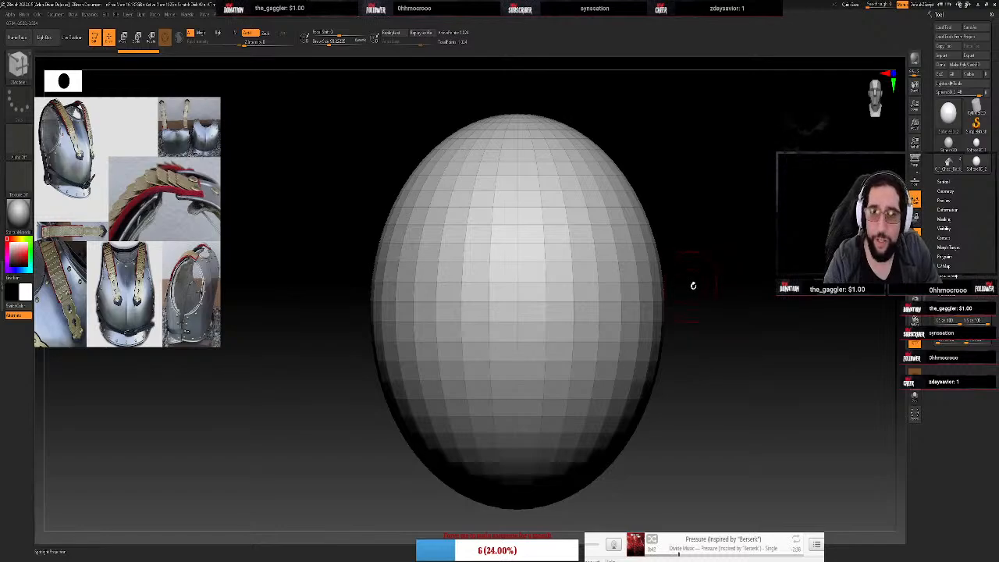
key(ctrl+shift)
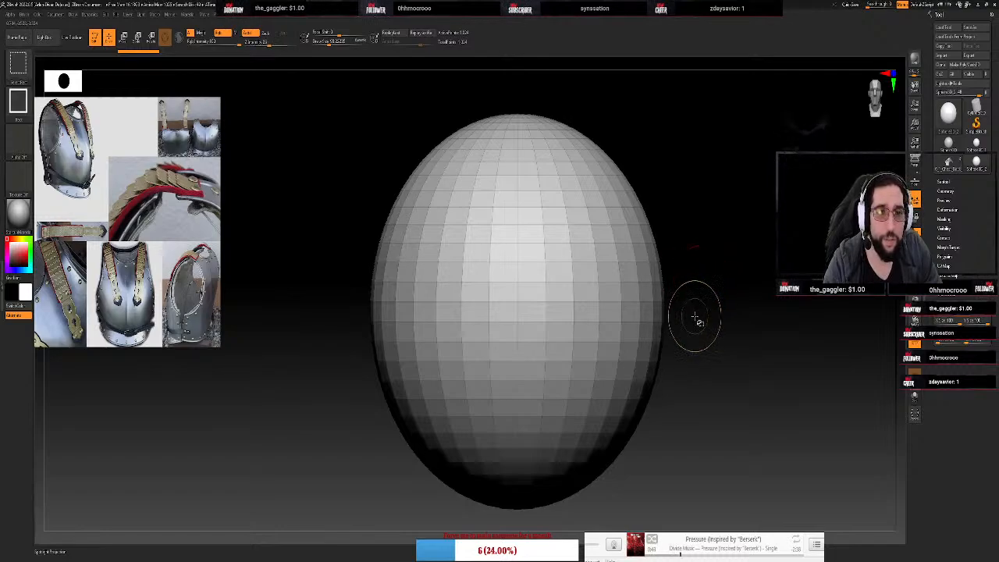
ctrl+shift+drag(688, 334, 304, 525)
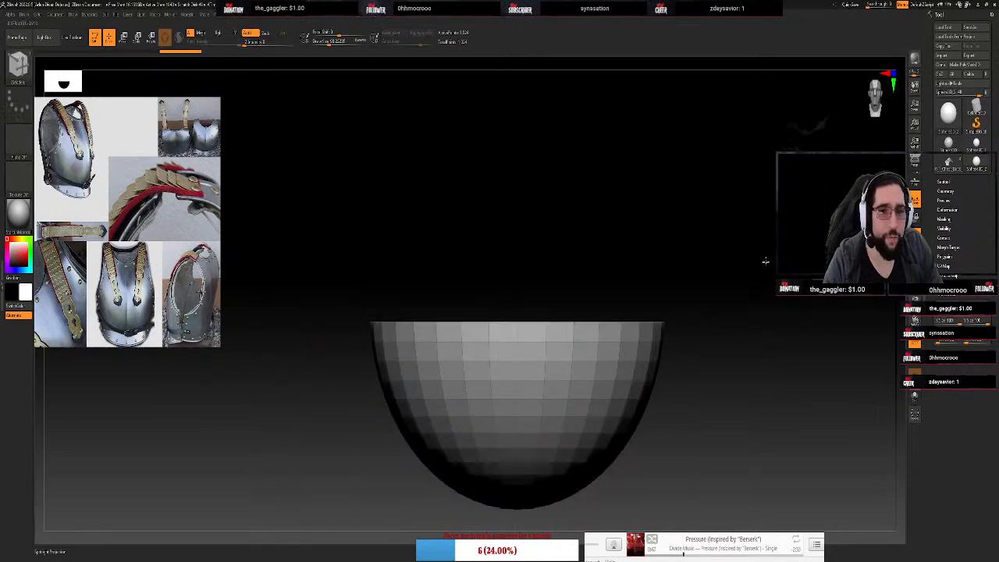
Convert the half-hidden sphere primitive into a PolyMesh3D
drag(765, 260, 781, 235)
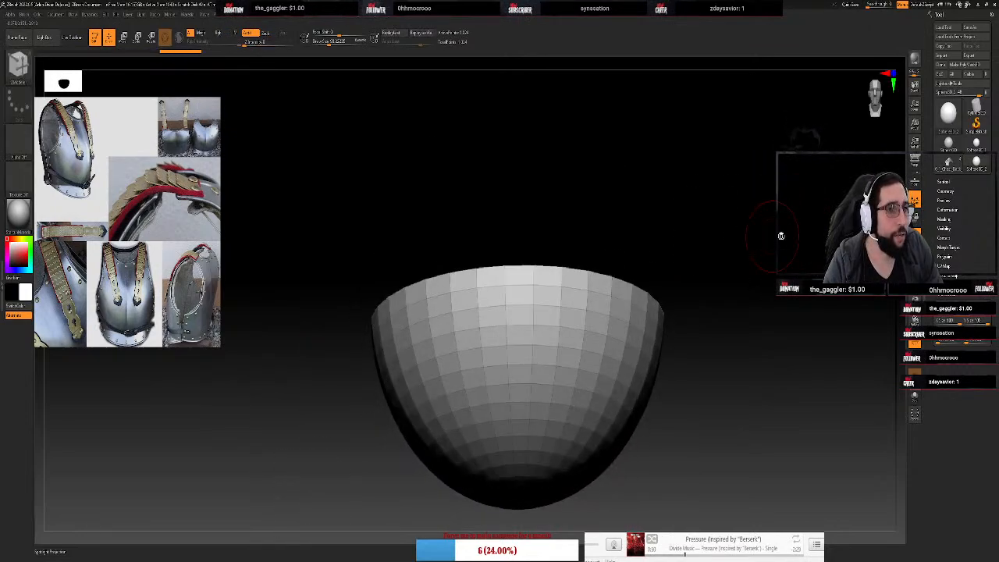
click(958, 191)
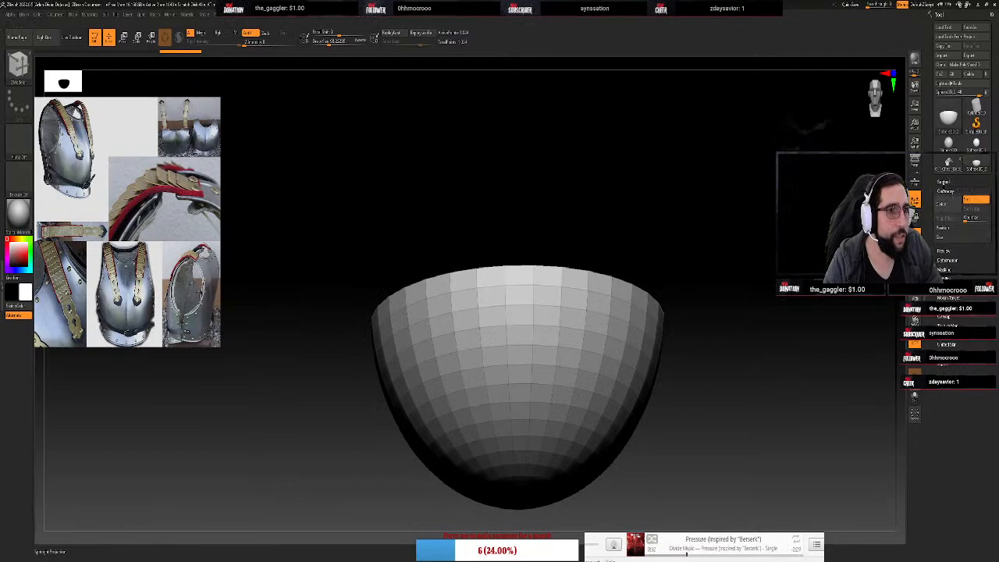
click(972, 61)
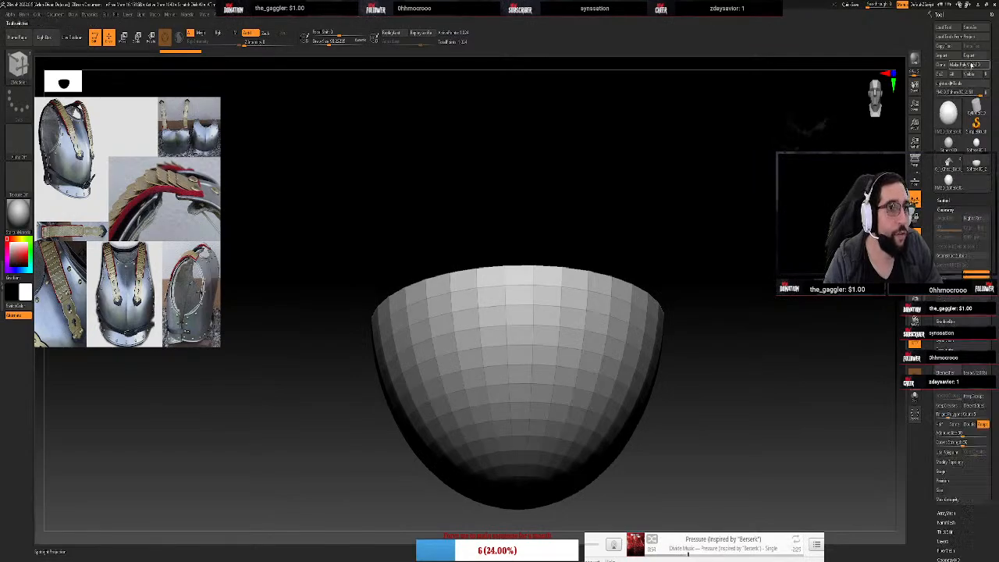
Hide the upper half of the polymesh sphere in front view and delete the hidden geometry, leaving the lower bowl
drag(876, 103, 876, 94)
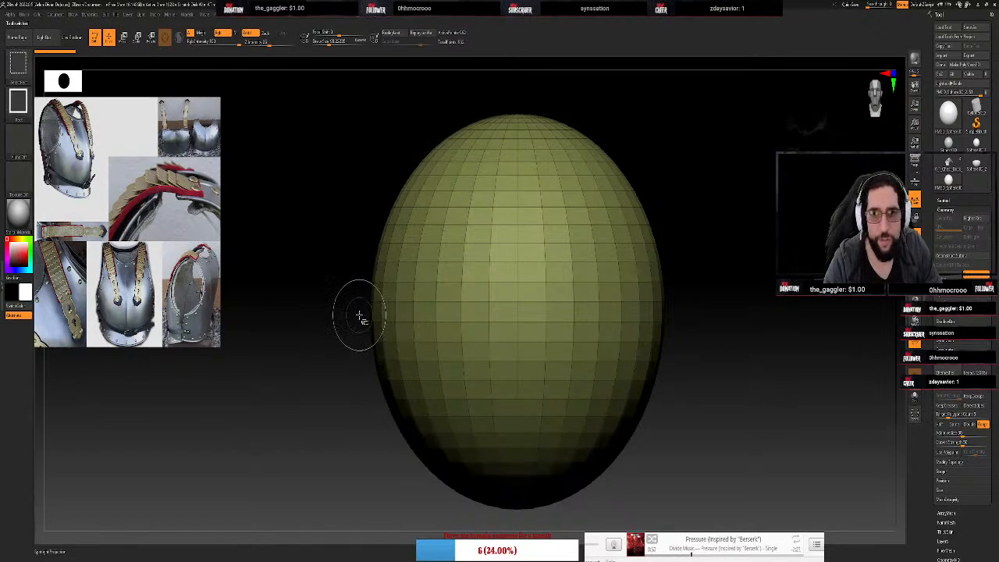
ctrl+shift+drag(359, 314, 728, 496)
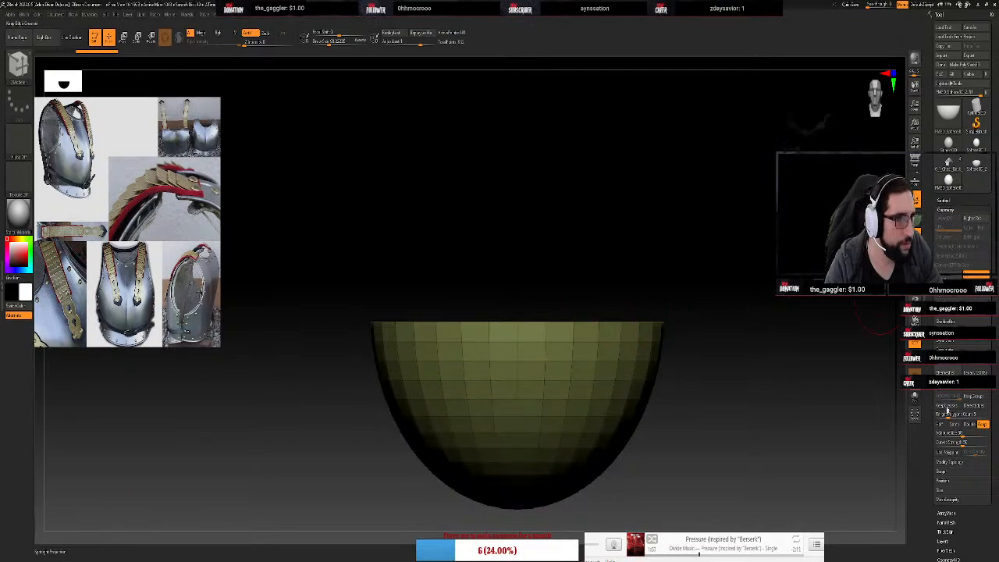
click(946, 359)
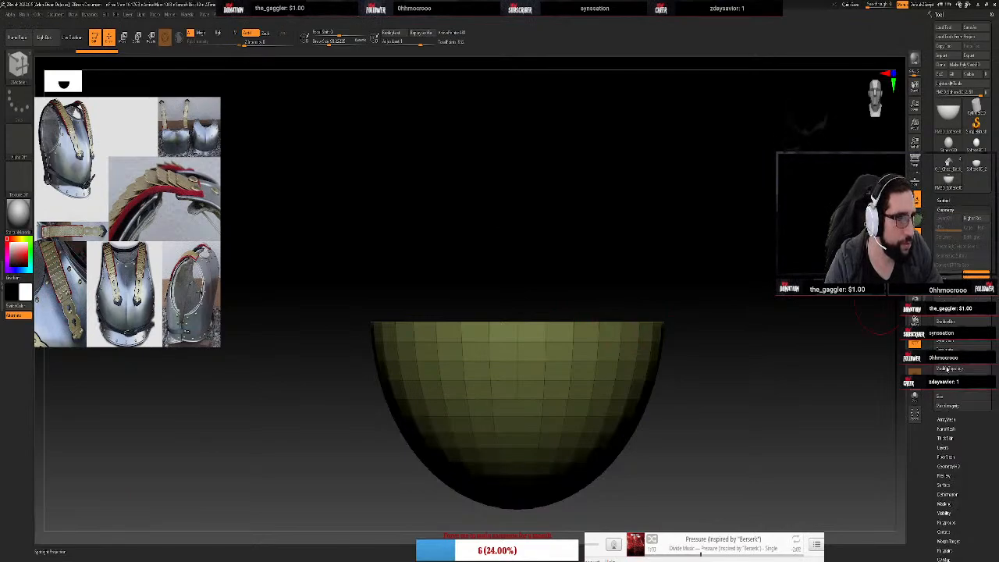
click(947, 369)
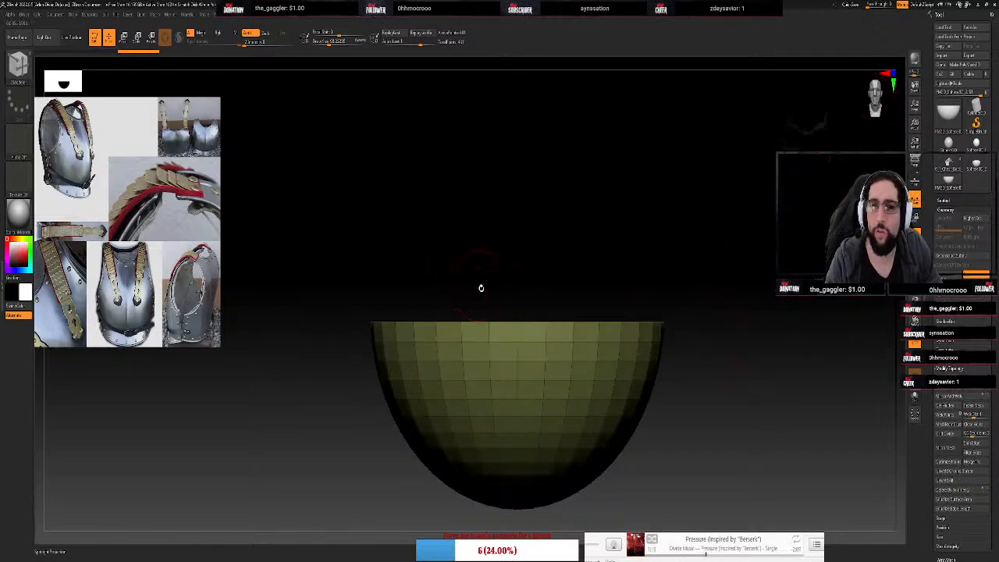
Rotate the half sphere until its dome faces front and its open rim stands vertical in side view
key(w)
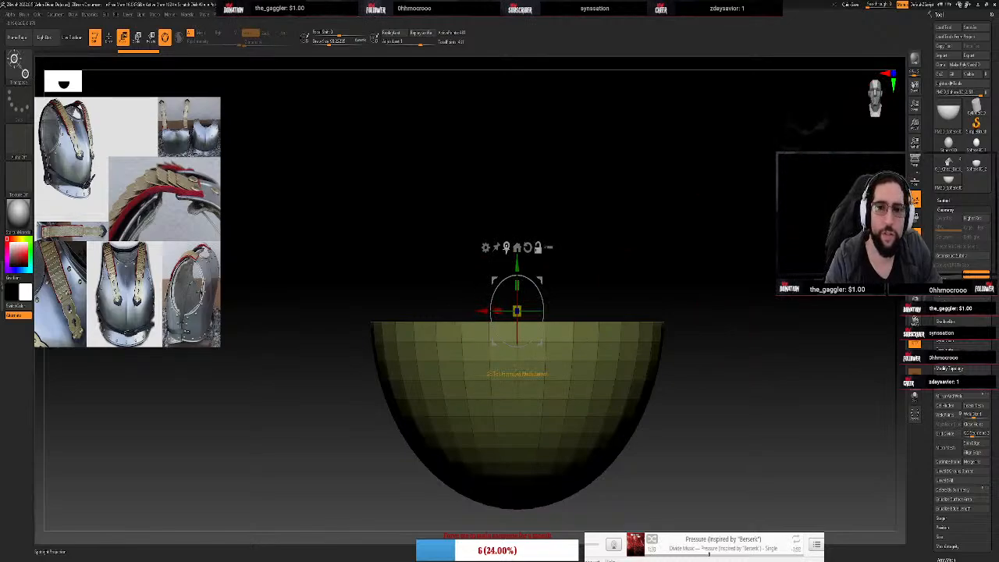
drag(522, 314, 534, 205)
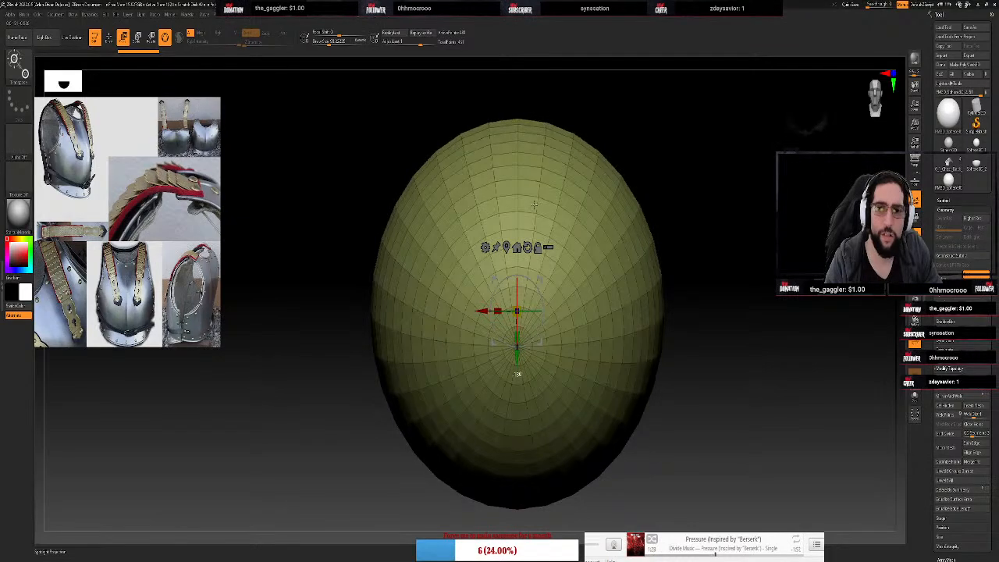
drag(534, 205, 539, 208)
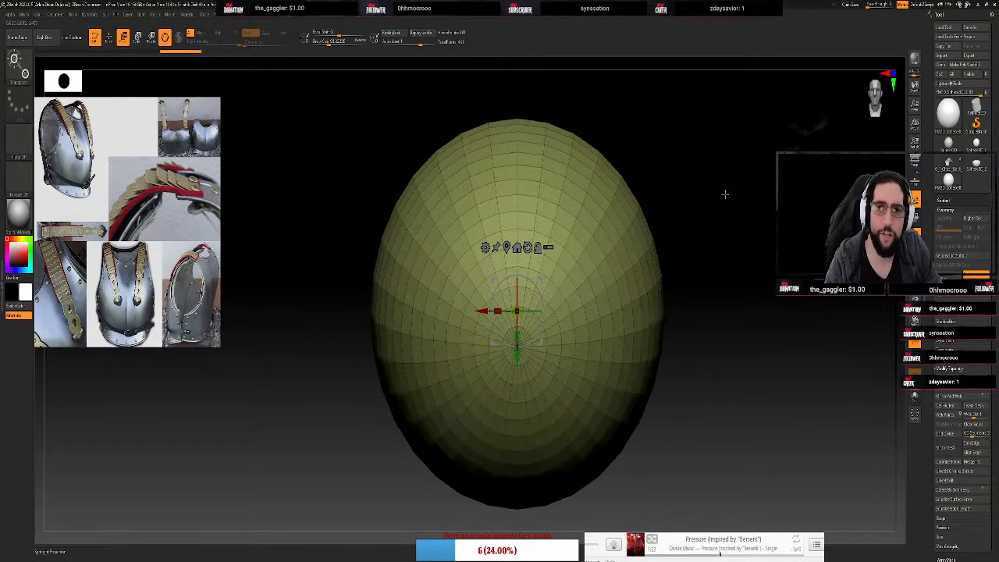
drag(726, 194, 751, 192)
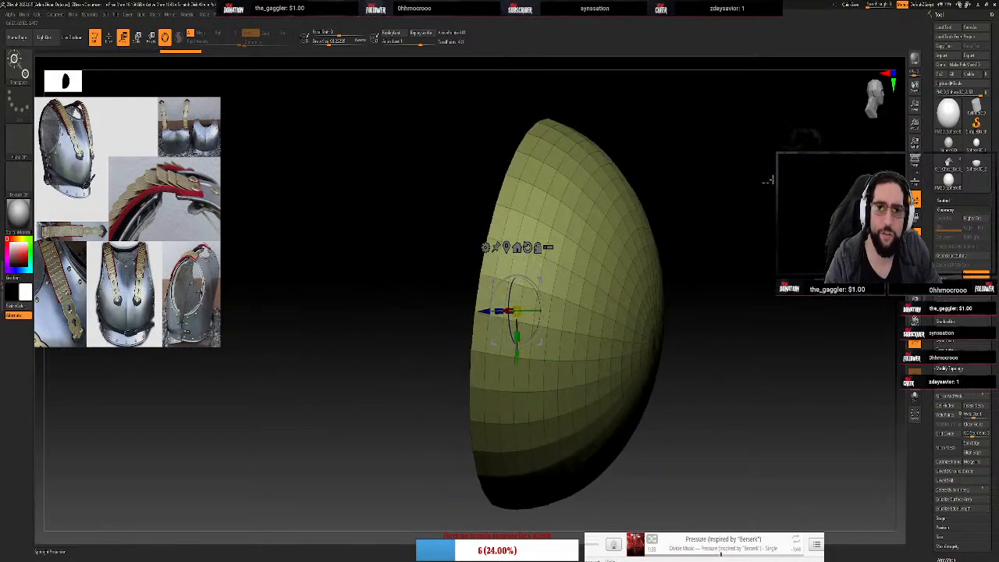
click(879, 102)
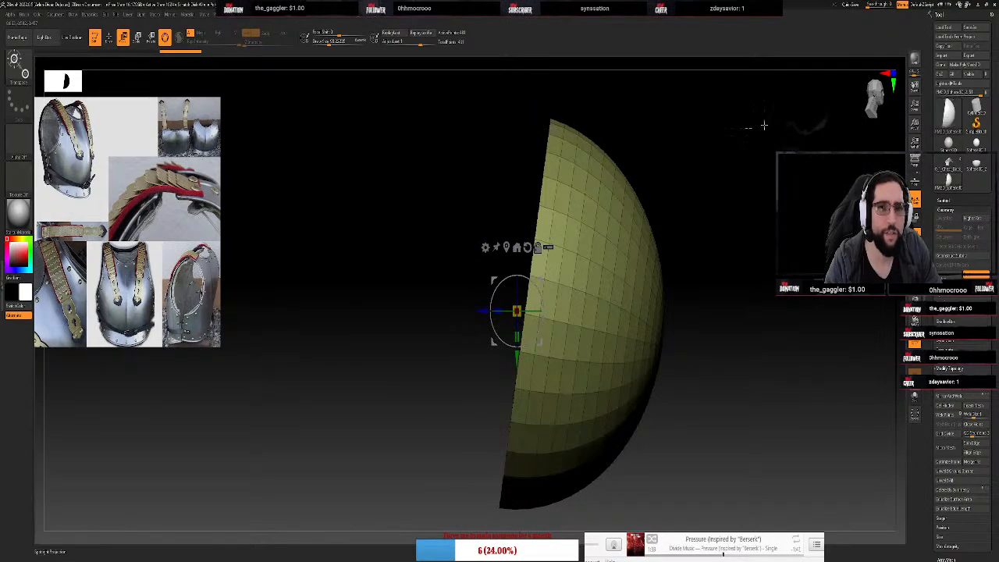
drag(513, 344, 516, 374)
drag(544, 328, 544, 328)
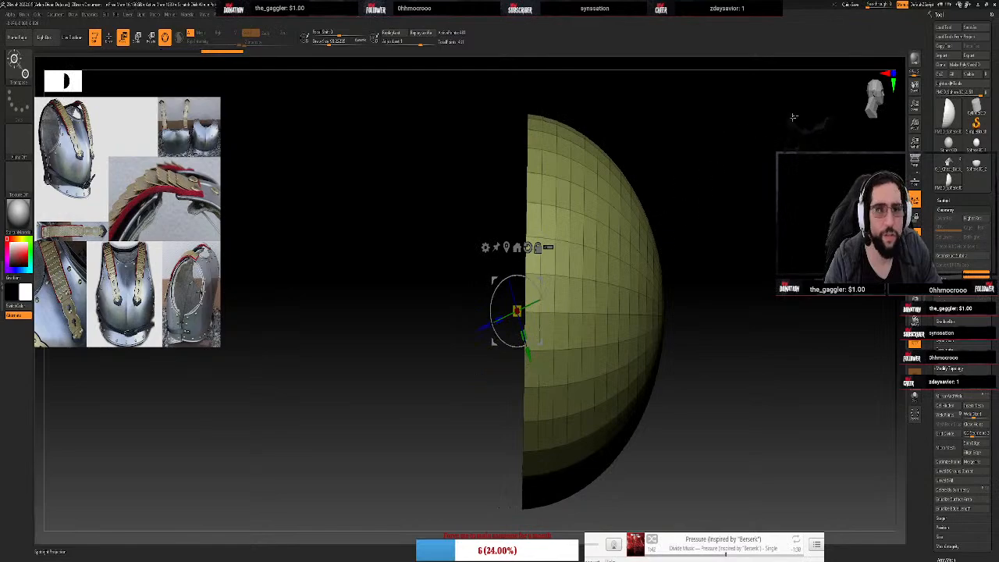
Center the transform gizmo on the half sphere and reset its orientation
click(877, 95)
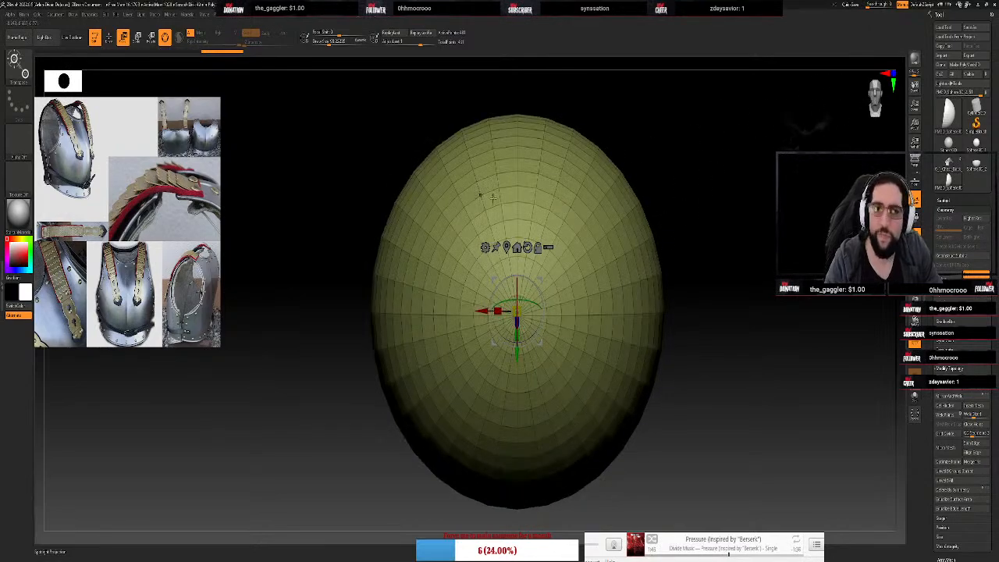
click(507, 248)
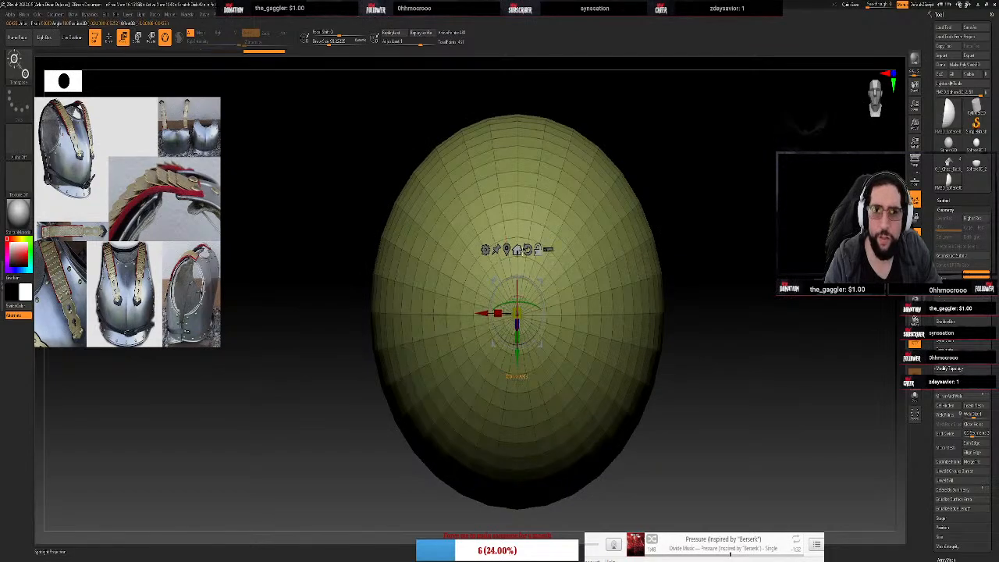
click(527, 250)
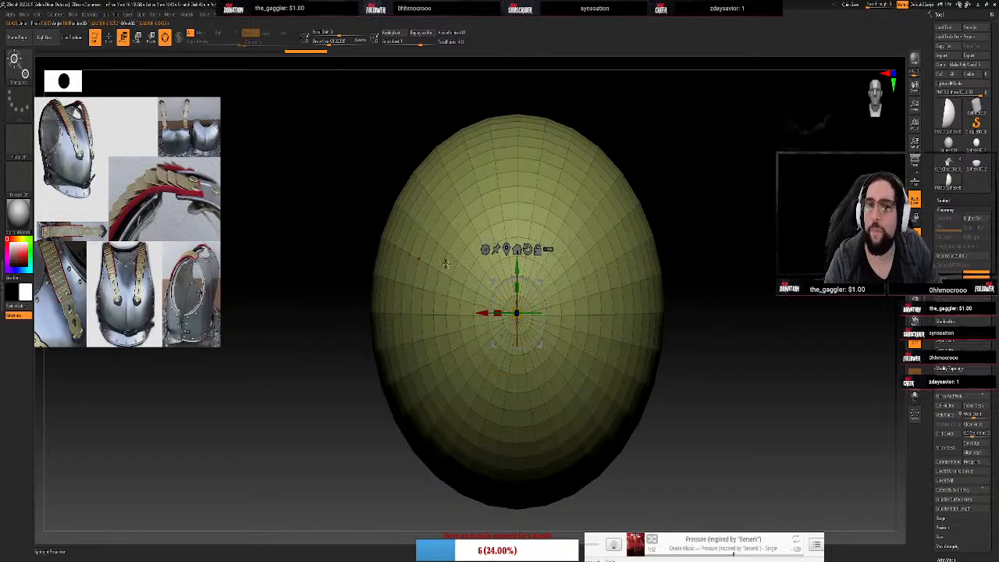
Turn on Double display in the half sphere's Display Properties and look at its hollow inner side
drag(696, 364, 734, 320)
scroll(965, 374, down, 5)
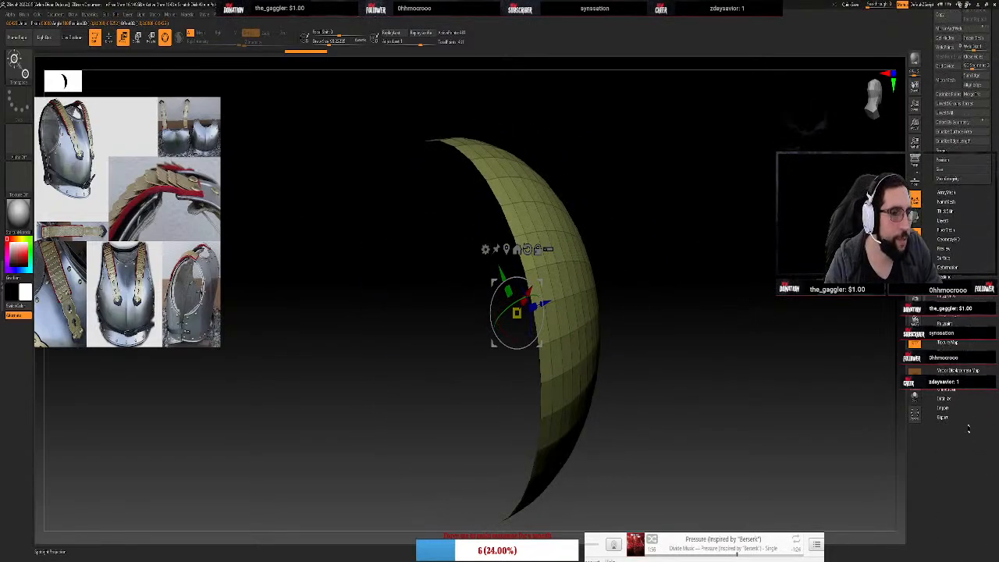
click(952, 380)
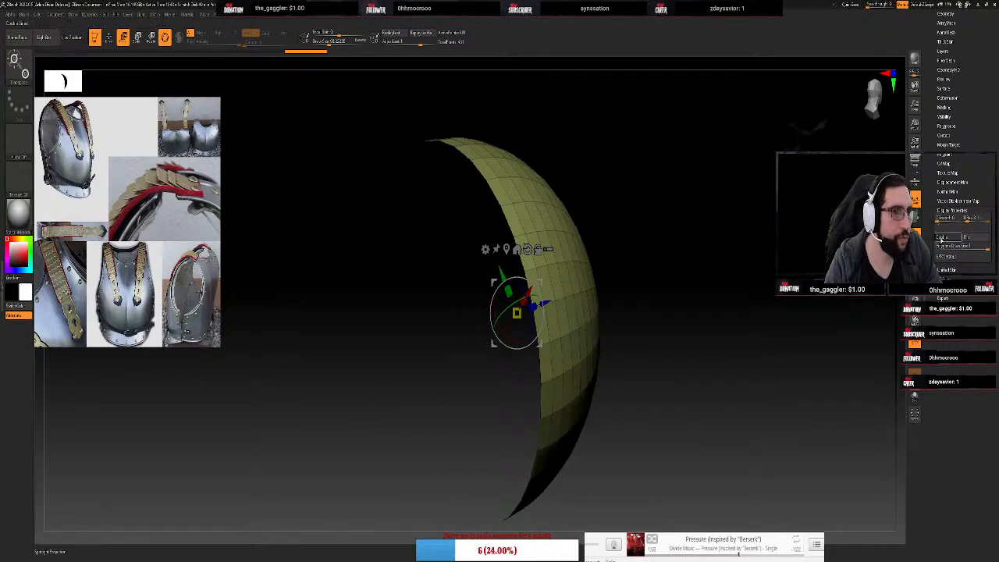
click(948, 237)
drag(815, 242, 812, 250)
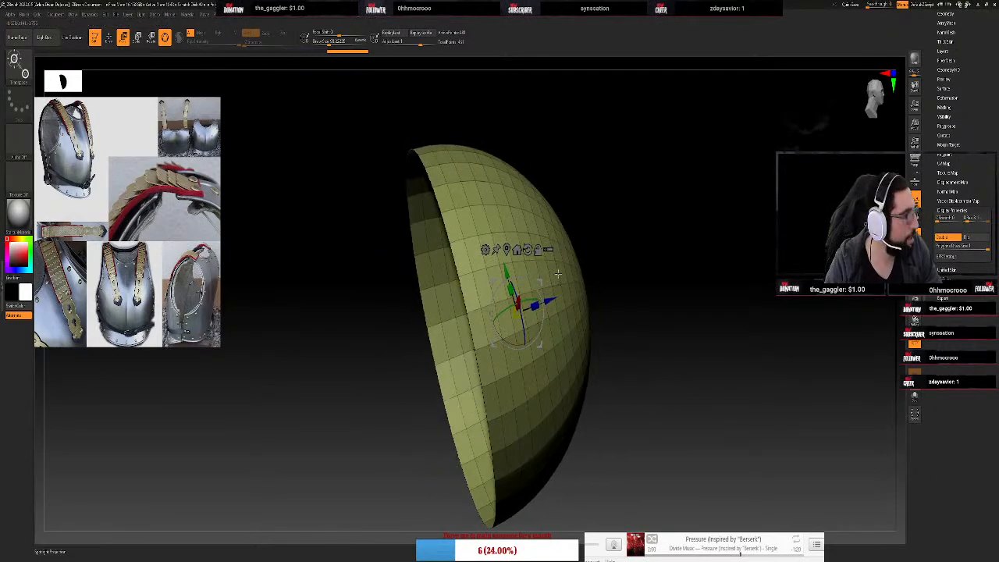
drag(559, 146, 640, 147)
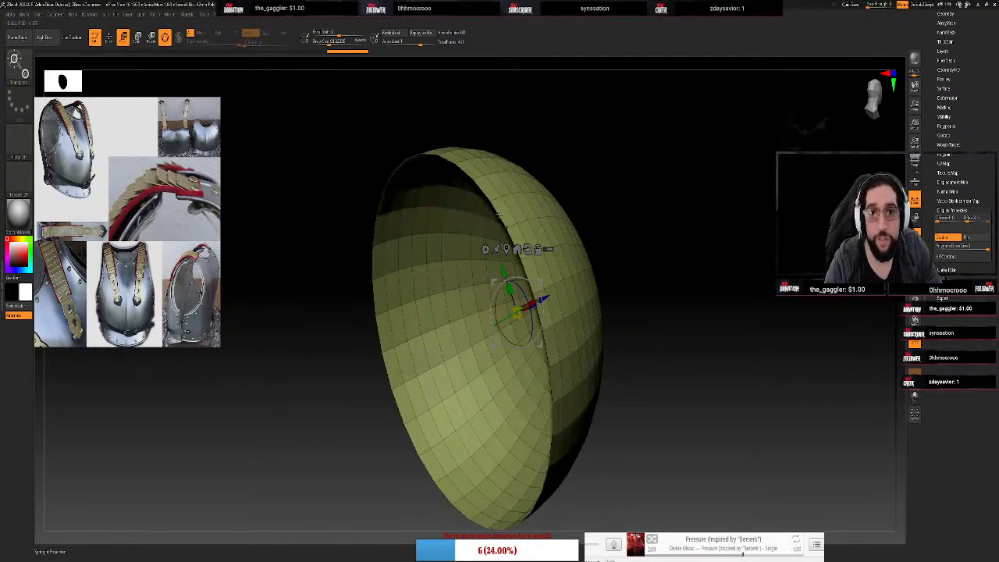
Switch to the ZModeler brush and set its edge action to Close for a Convex Hole
key(space)
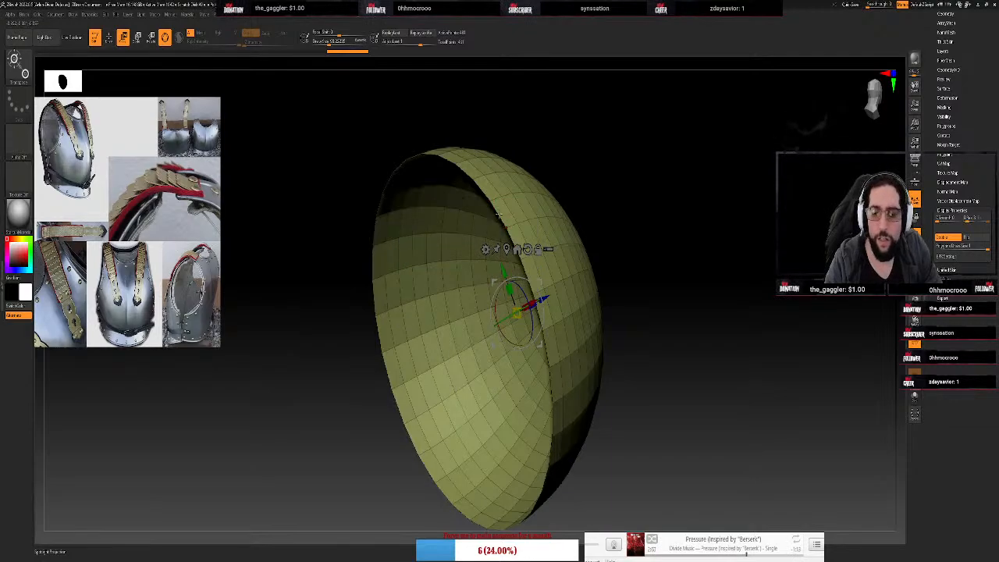
key(b)
key(z)
key(m)
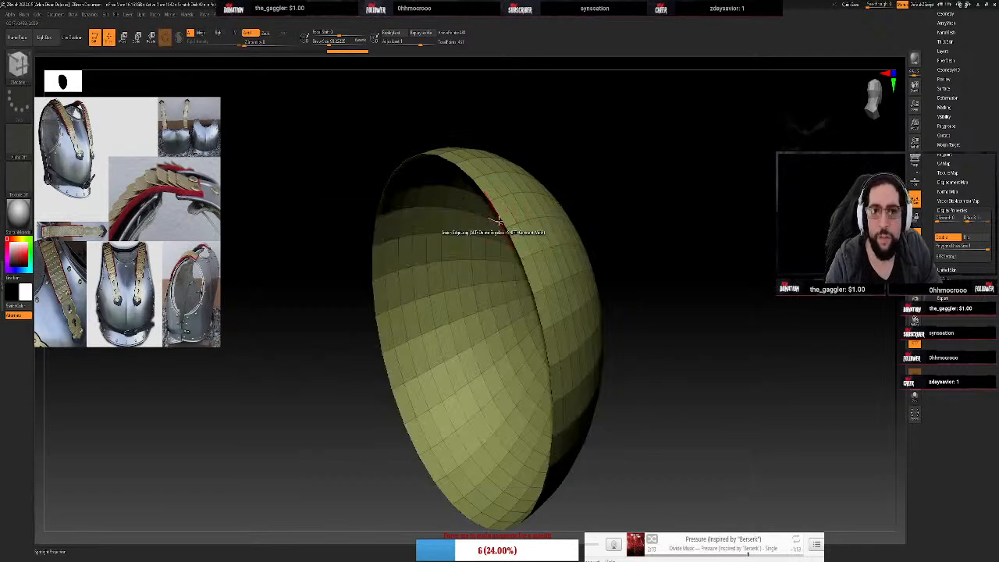
key(space)
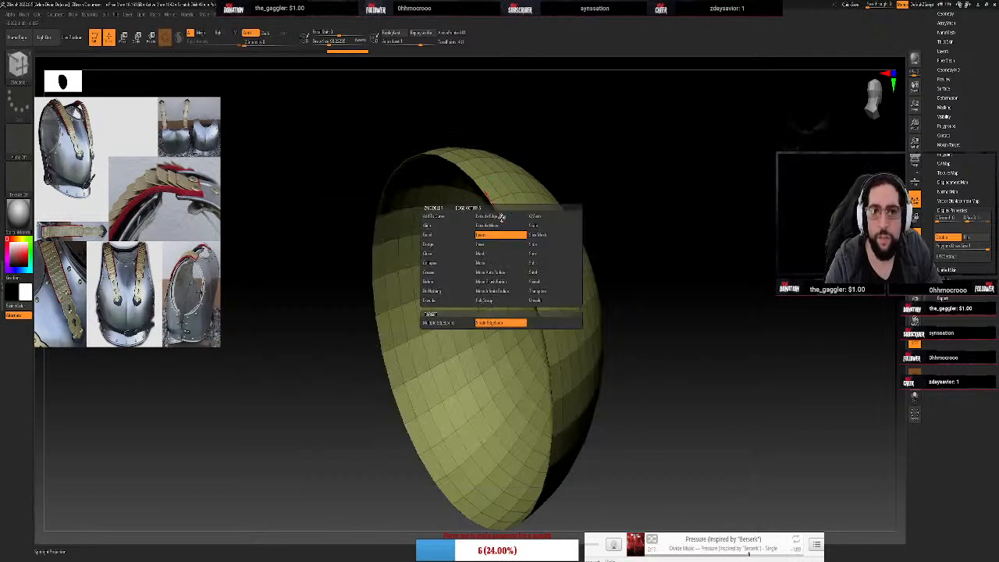
click(440, 254)
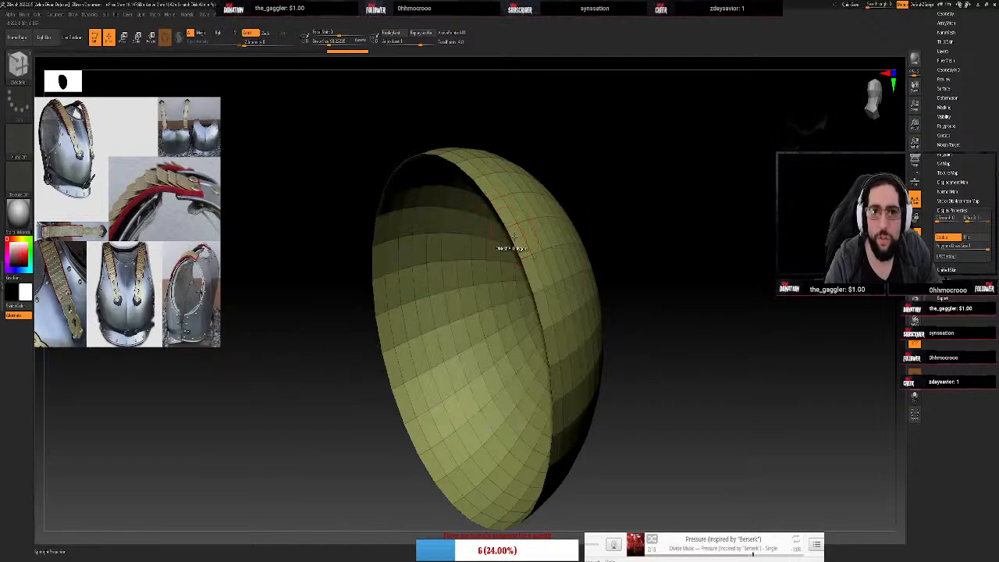
key(space)
click(448, 281)
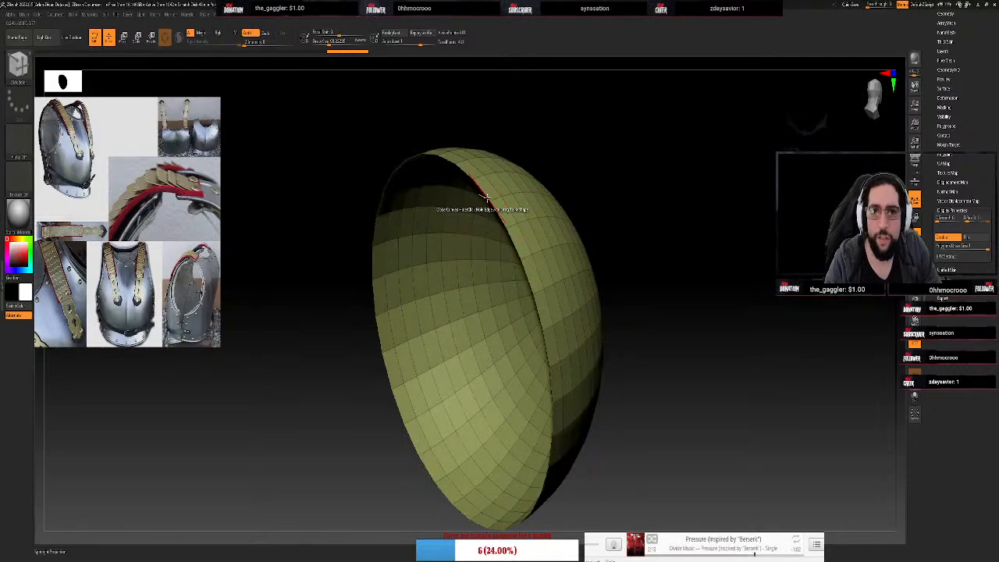
Try closing the half sphere's open rim with column polygroups, and undo the cap
key(space)
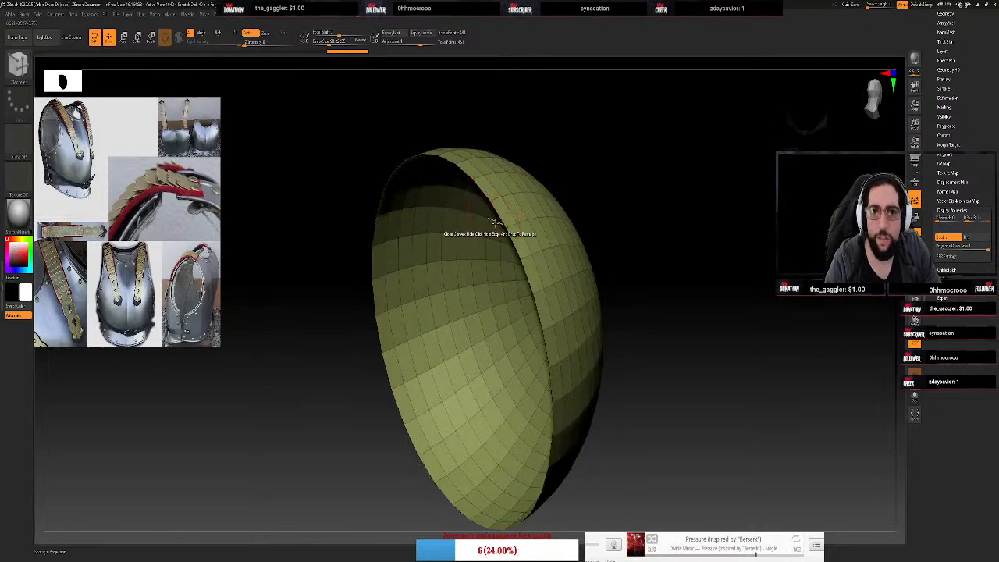
click(497, 221)
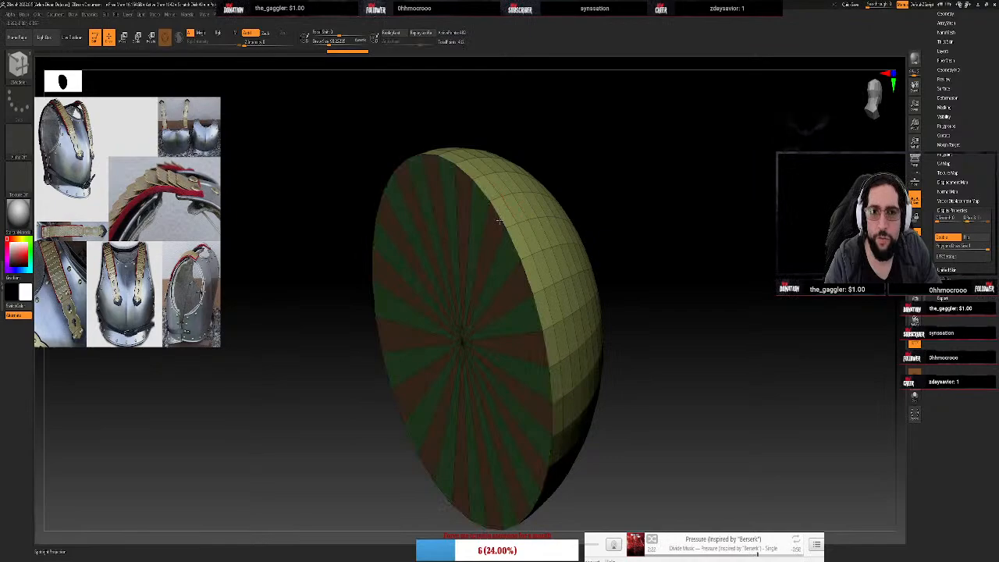
key(ctrl+z)
Change the Close options to Polygroup Flat and Optimal Curvature, and cap the half sphere's open rim
key(space)
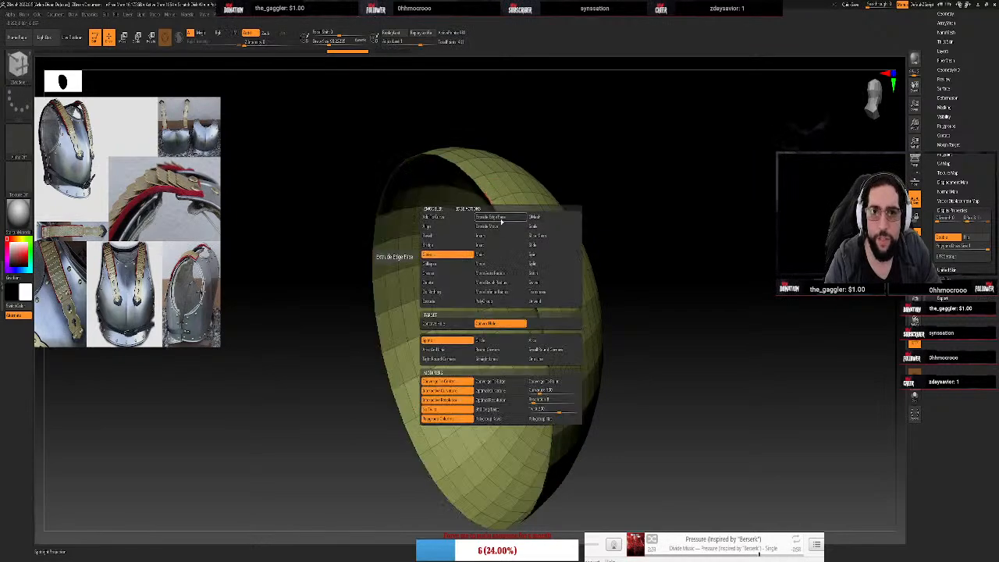
click(544, 419)
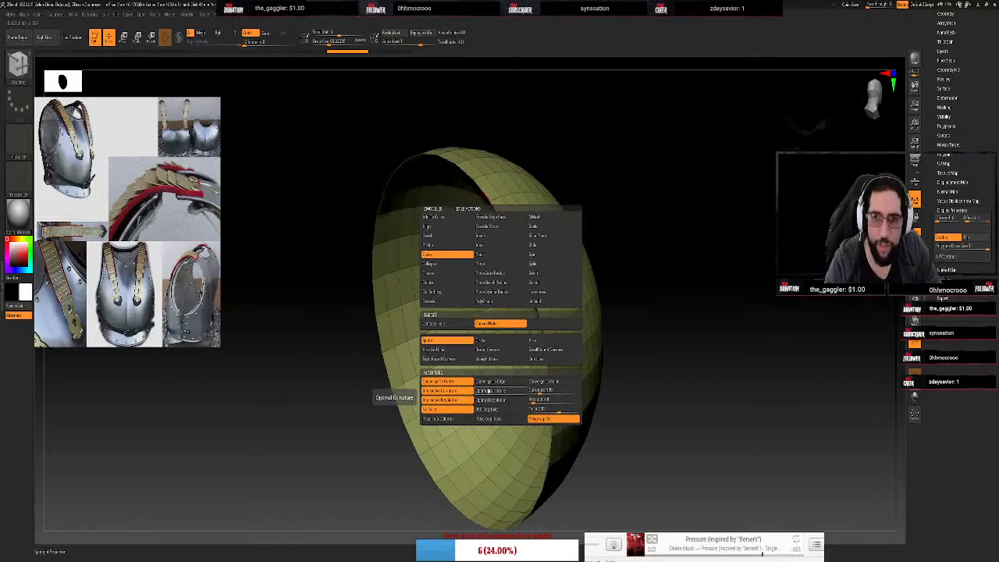
click(488, 390)
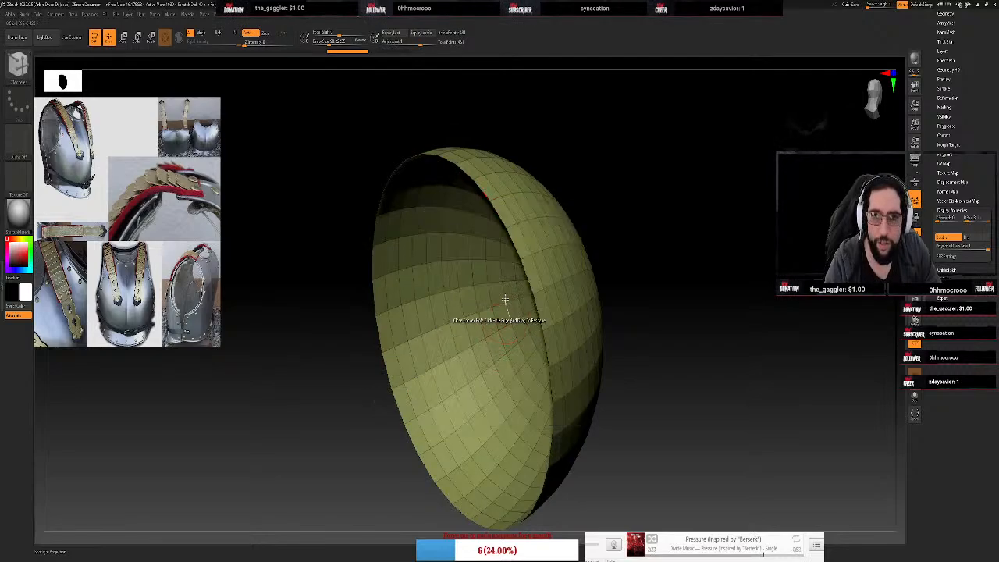
click(498, 222)
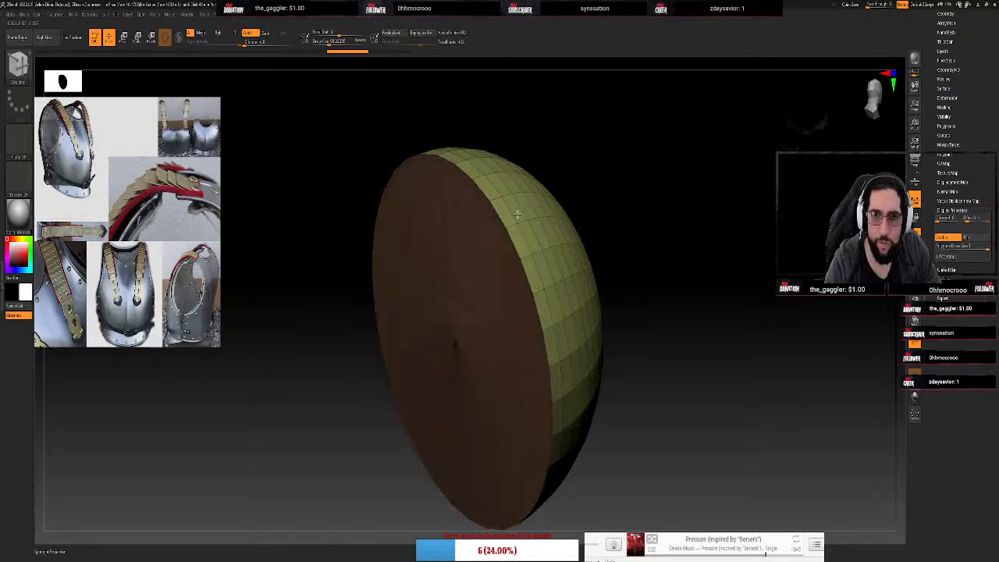
drag(517, 213, 498, 217)
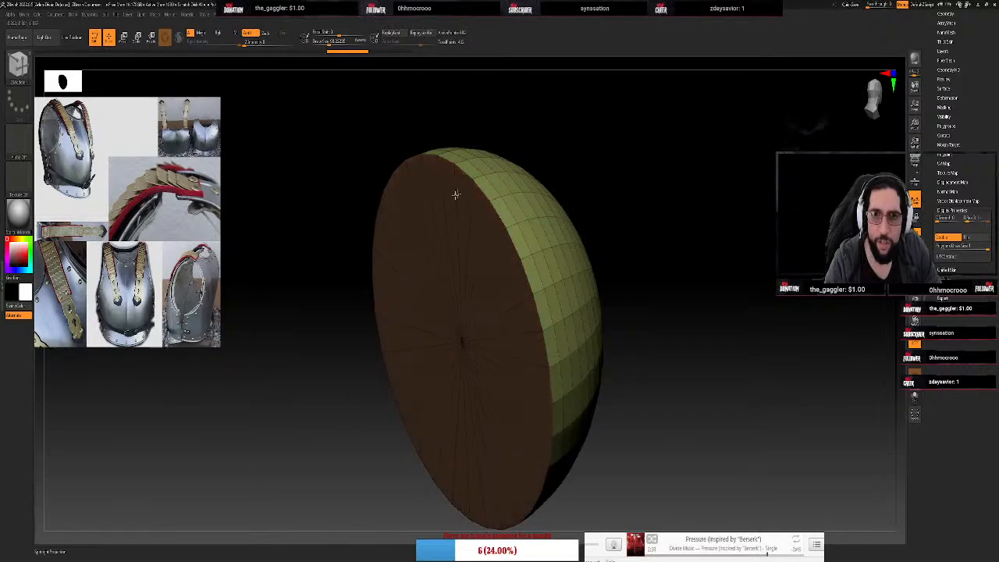
click(462, 283)
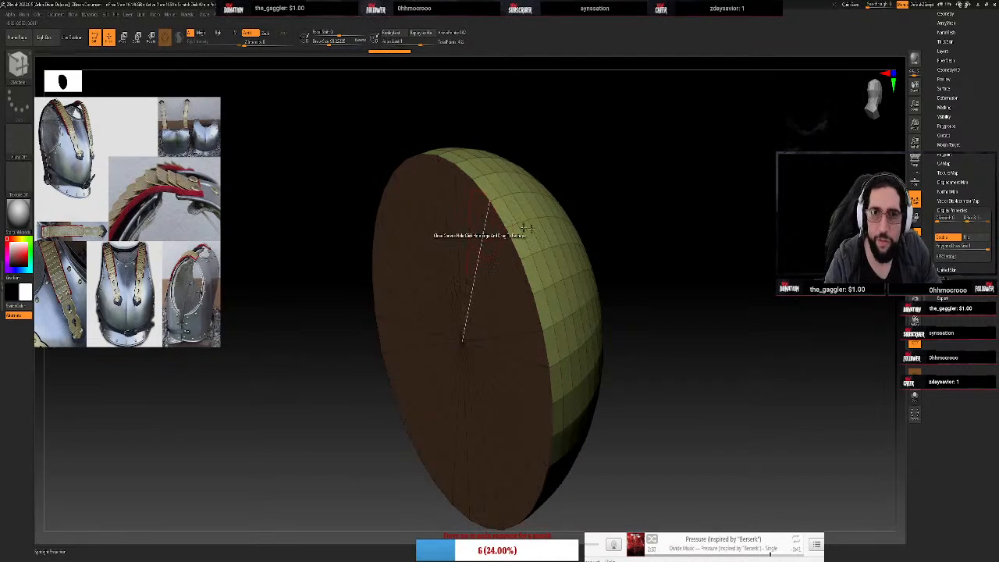
Merge the capped half sphere's faces into a single new polygroup
drag(703, 249, 767, 292)
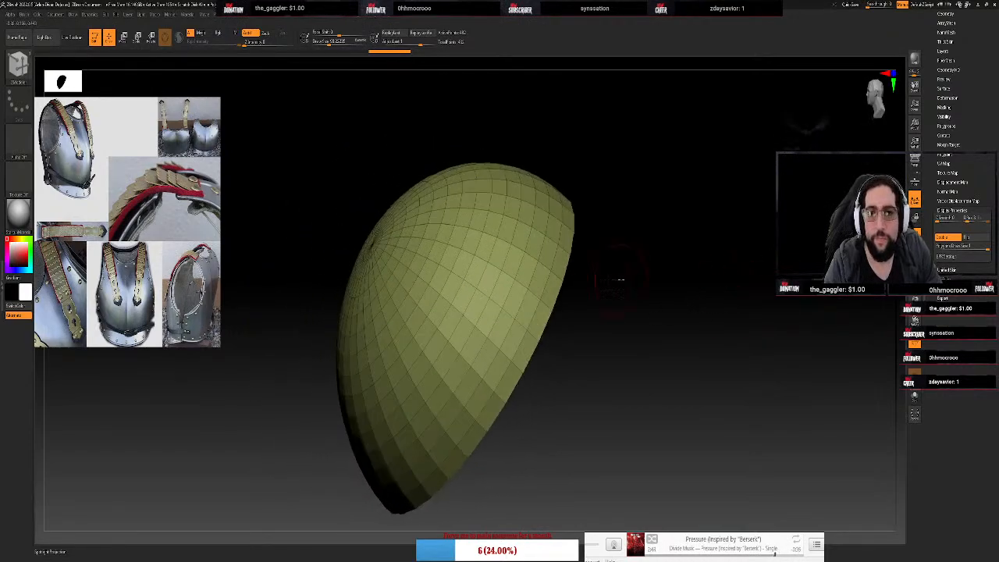
drag(620, 279, 648, 225)
key(ctrl+e)
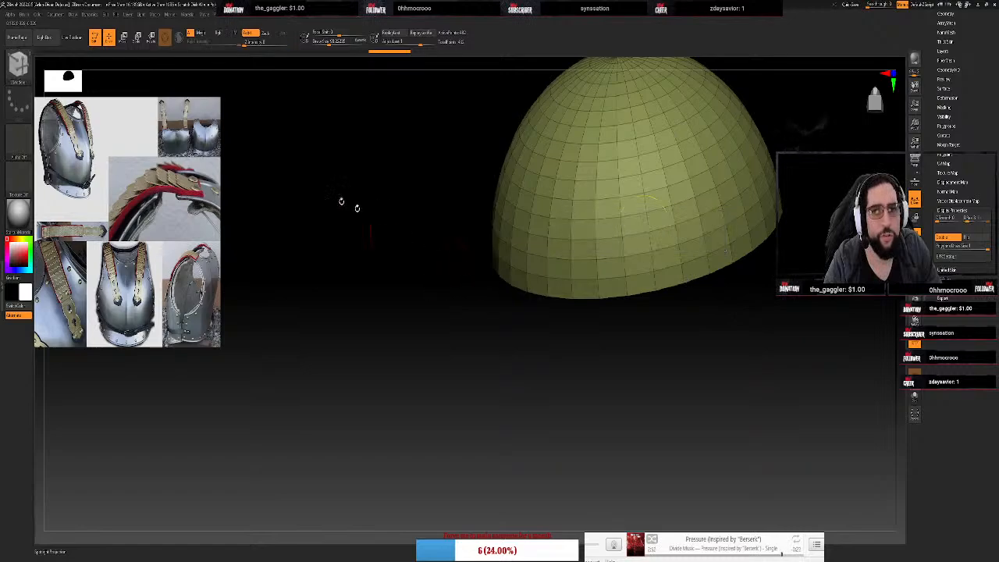
key(ctrl+w)
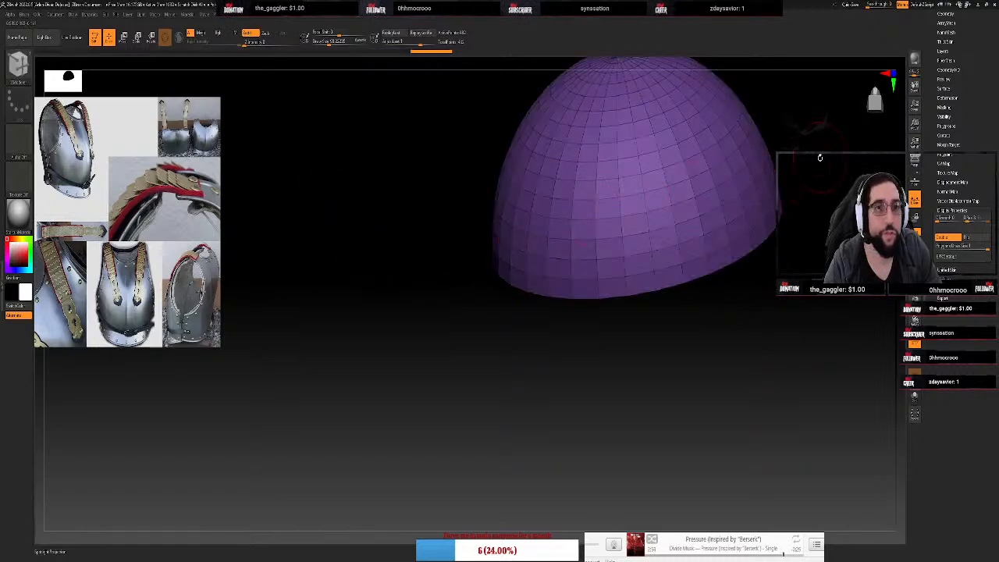
Flatten the half sphere along its height into a low, shallow dome in front view
click(875, 100)
mouse_move(874, 99)
mouse_down()
mouse_move(873, 116)
mouse_move(874, 107)
mouse_up()
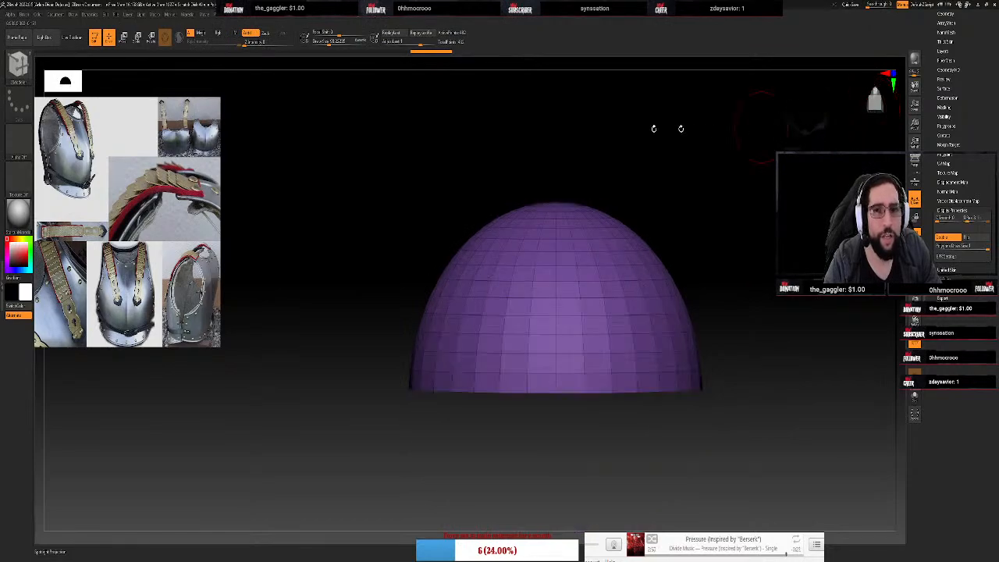
key(w)
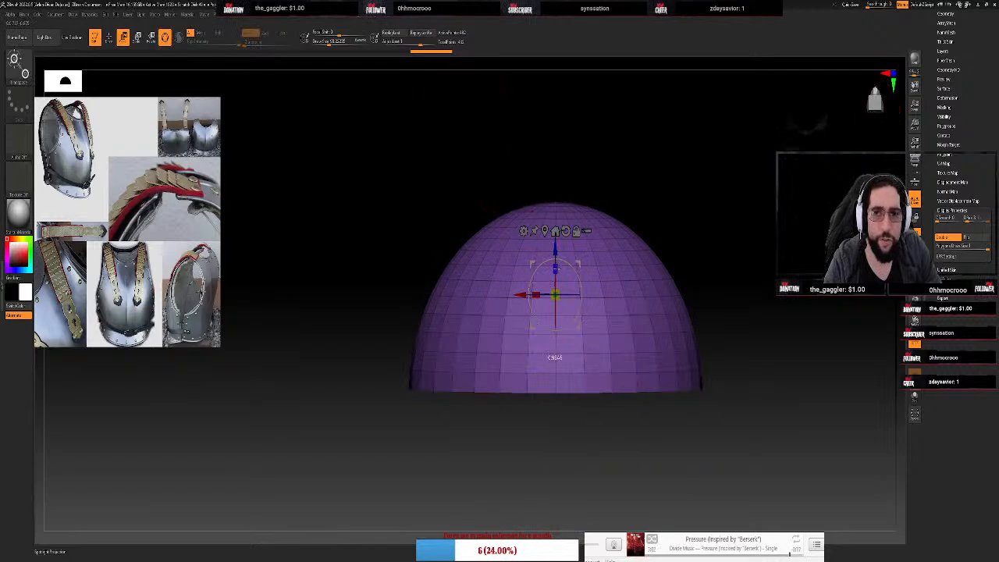
drag(556, 266, 568, 418)
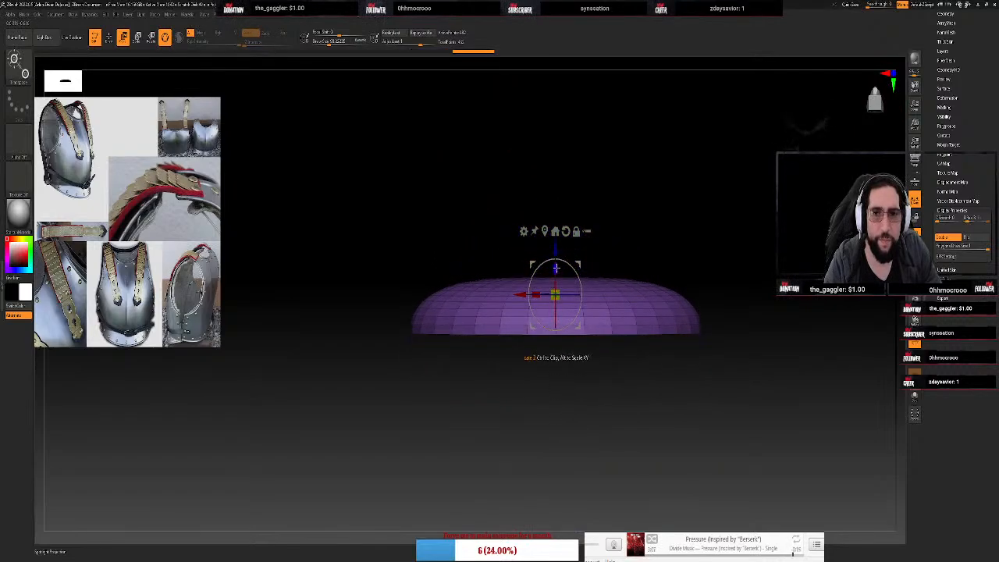
drag(557, 268, 556, 285)
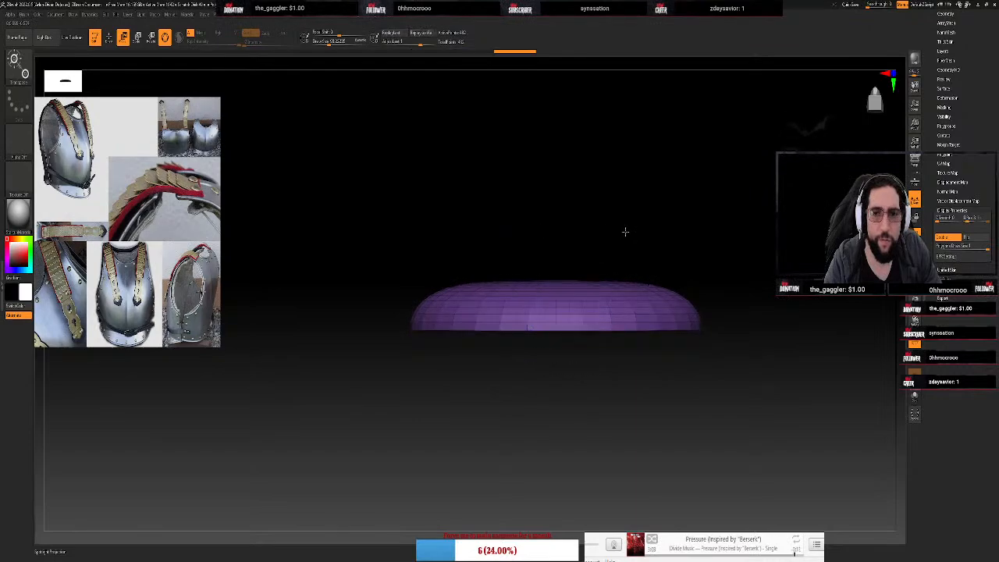
Scale the flattened dome down uniformly to less than half its size
drag(625, 232, 641, 273)
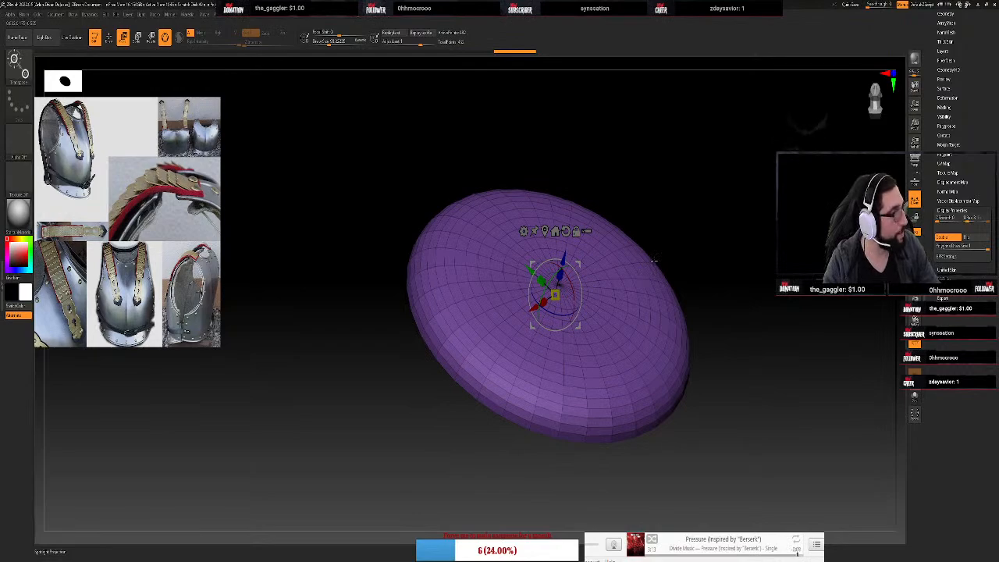
mouse_move(719, 221)
mouse_down()
mouse_move(709, 219)
mouse_move(709, 263)
mouse_move(714, 208)
mouse_up()
alt+drag(785, 195, 797, 152)
drag(719, 334, 716, 314)
key(f)
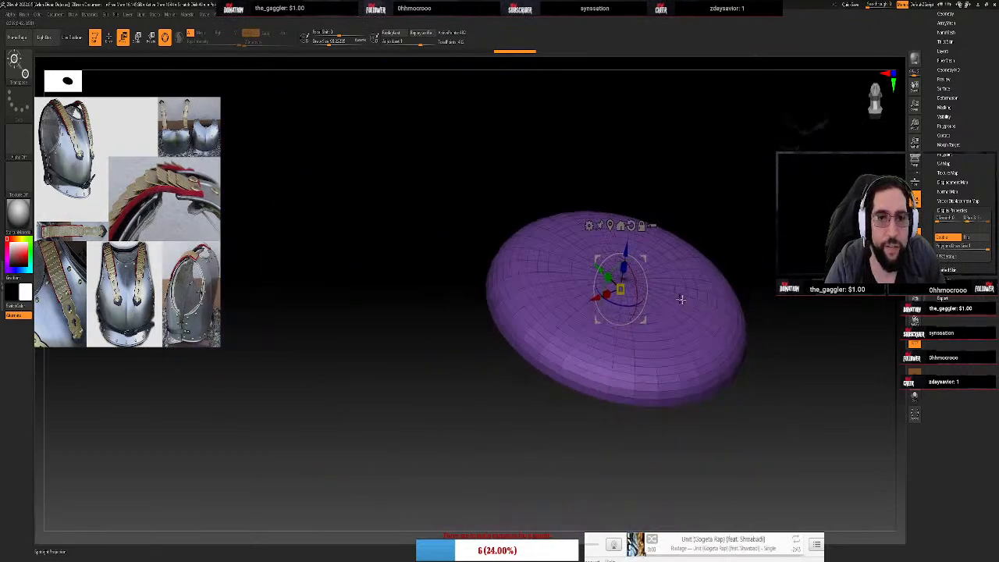
key(e)
drag(621, 289, 499, 319)
scroll(992, 131, up, 5)
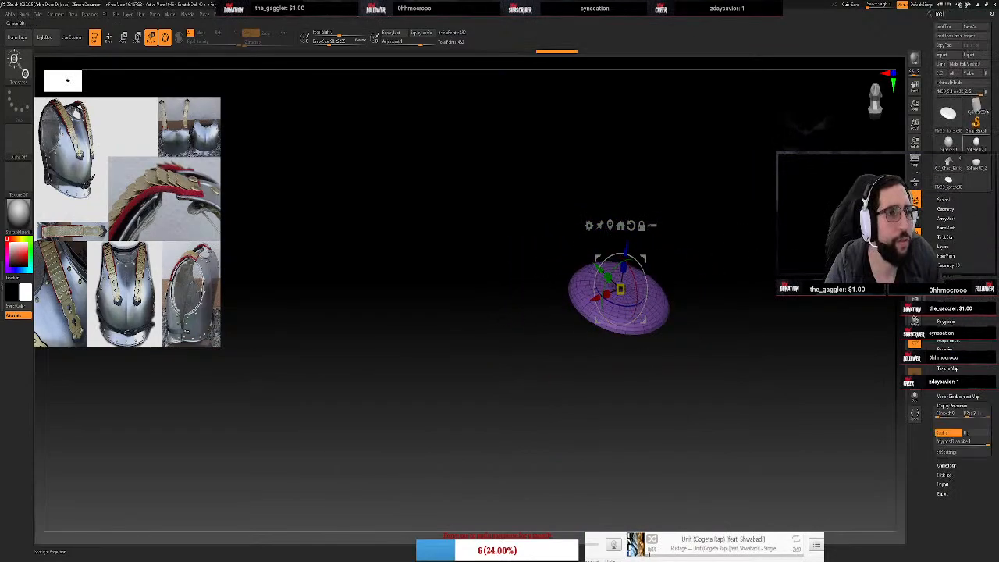
Duplicate the small dome sideways along its X axis and open the list of subtools
drag(745, 238, 746, 287)
click(875, 89)
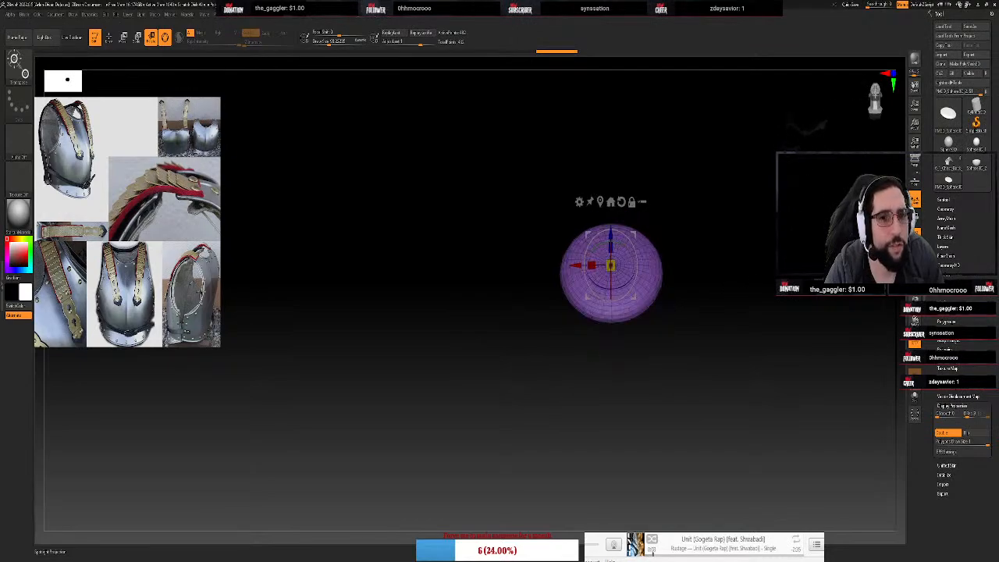
click(879, 102)
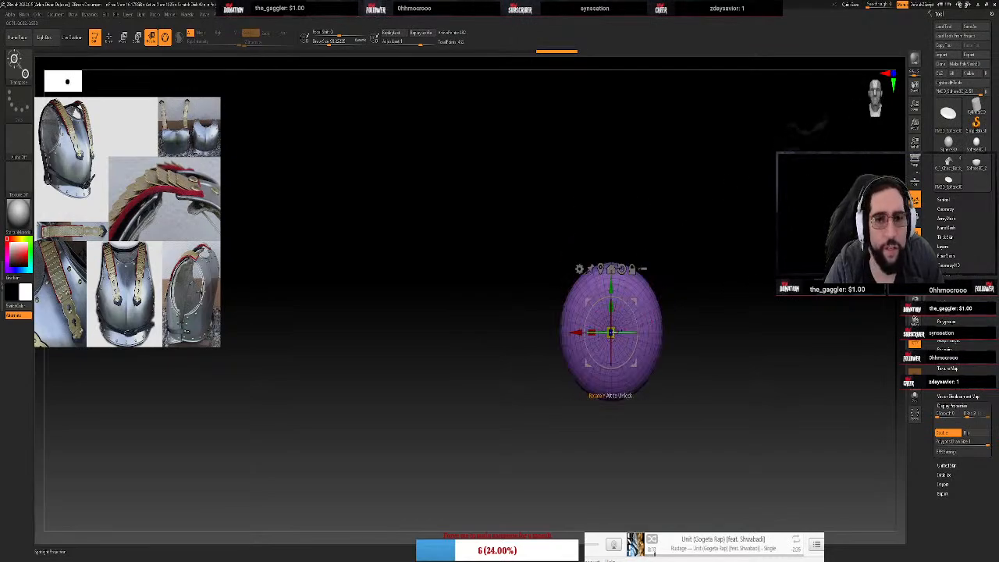
alt+drag(690, 266, 726, 281)
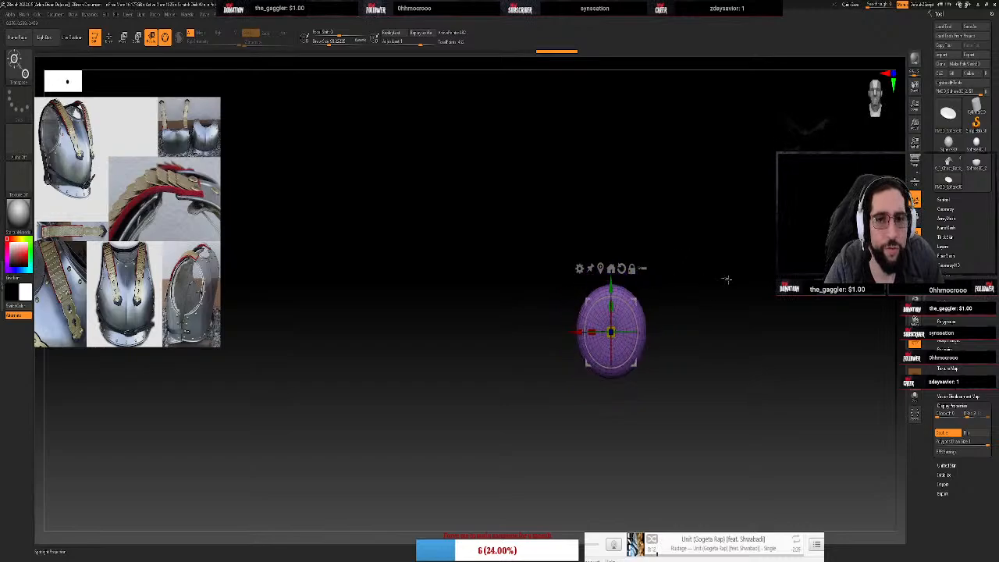
alt+drag(769, 320, 639, 313)
ctrl+drag(457, 327, 655, 331)
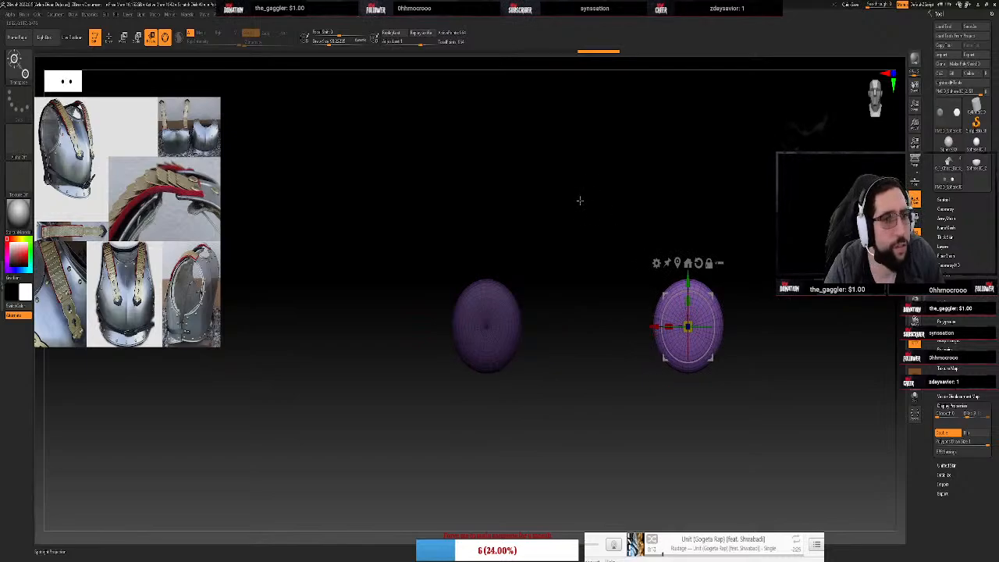
click(952, 200)
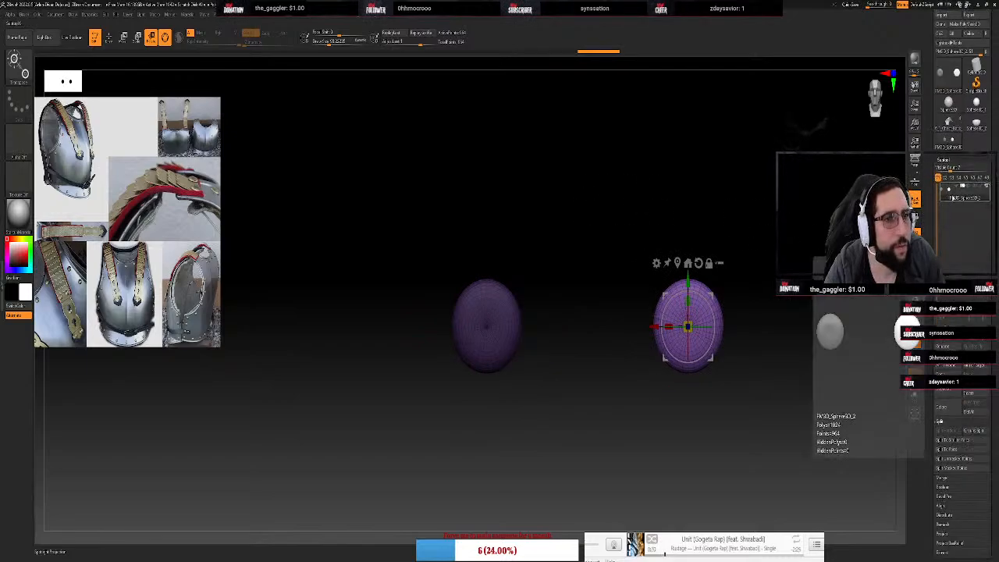
Undo back to the open half sphere, and restore the duplicated domes from the undo history
key(ctrl)
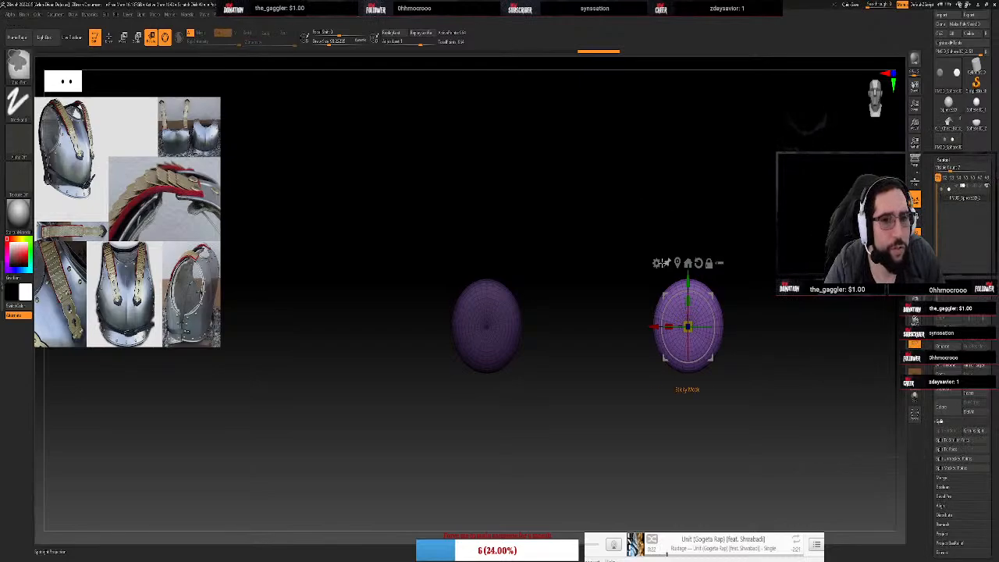
key(ctrl+z)
key(ctrl+z)
key(ctrl+z)
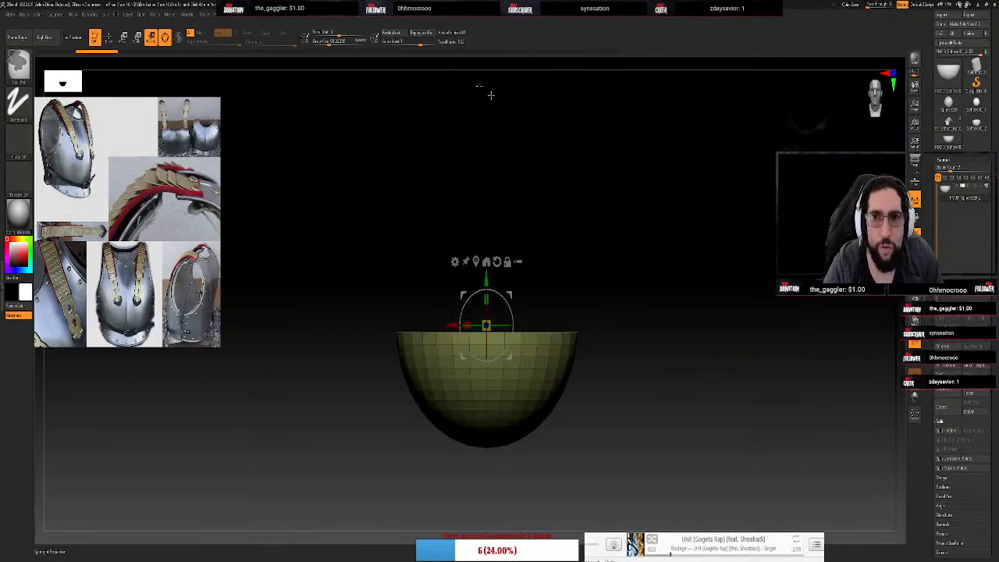
click(598, 52)
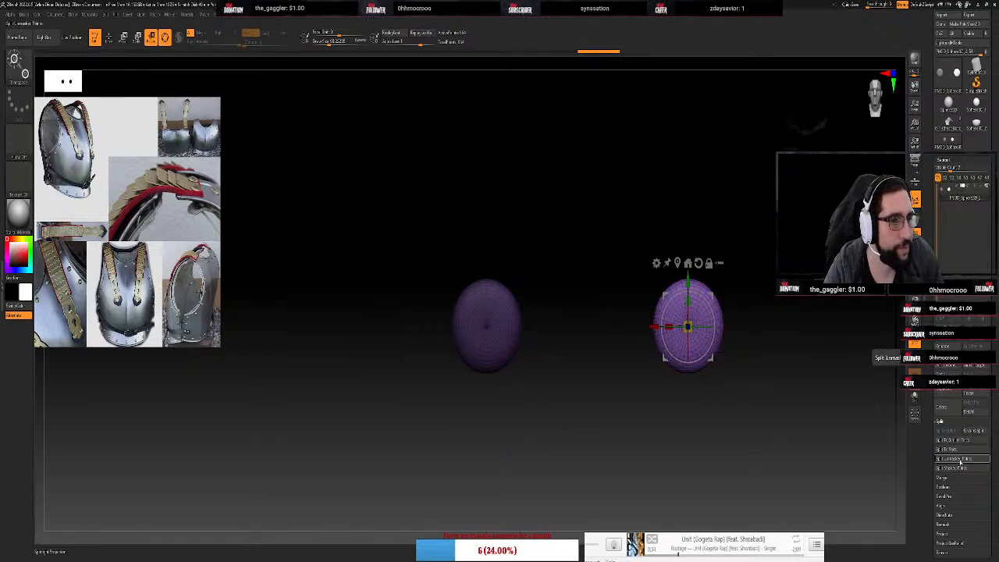
Split the unmasked dome into its own subtool and rename the original subtool Rivets
click(960, 460)
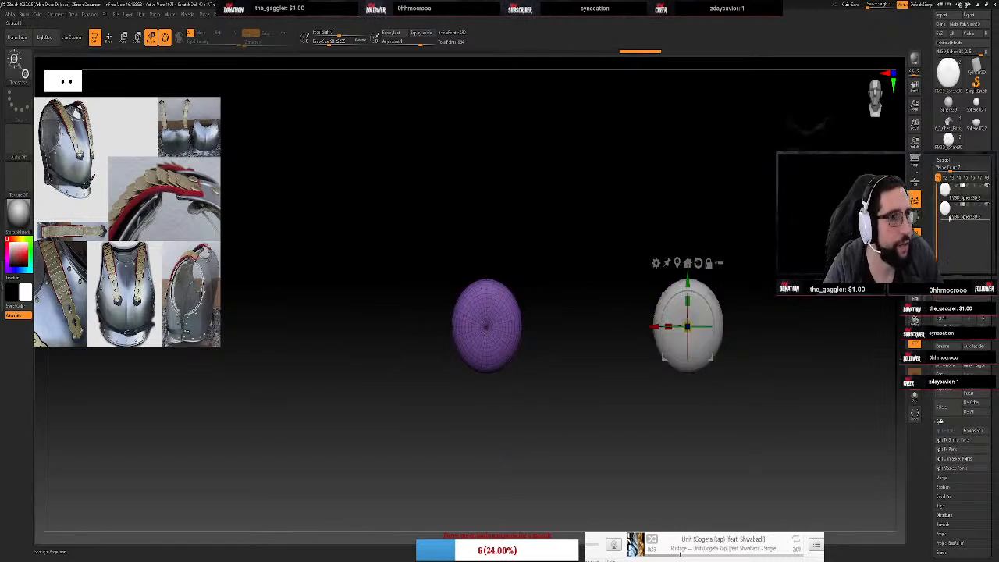
mouse_move(965, 197)
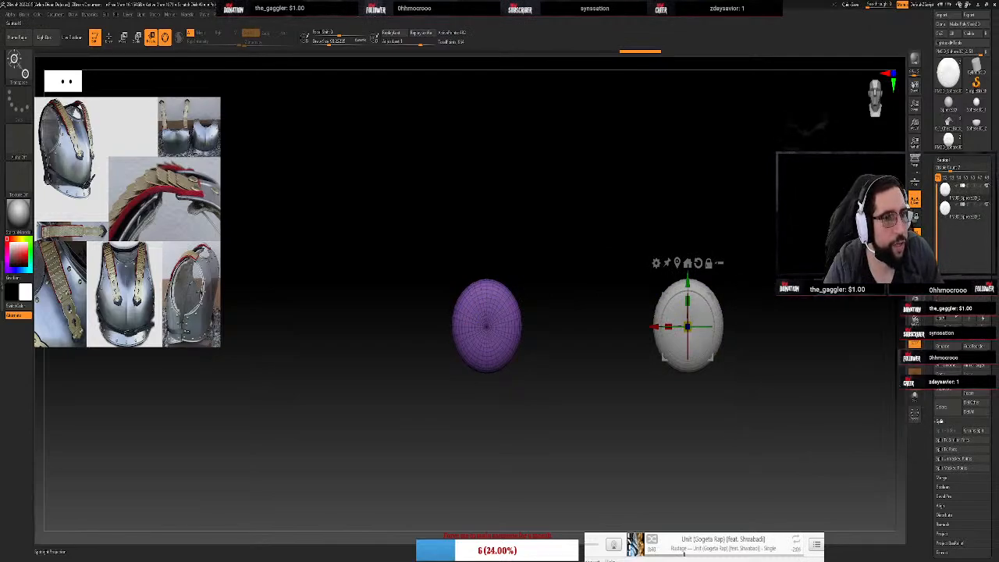
click(967, 213)
click(966, 196)
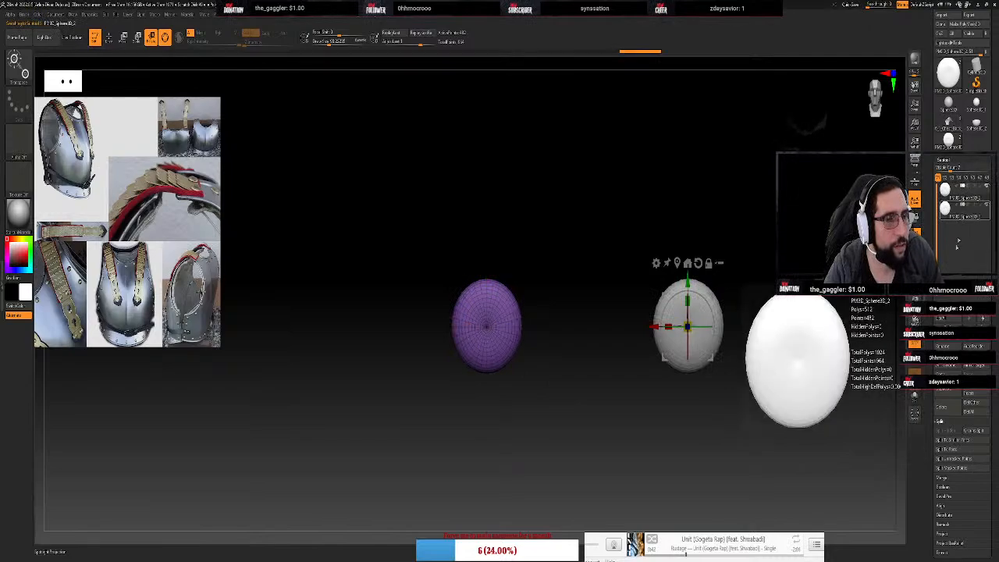
click(961, 347)
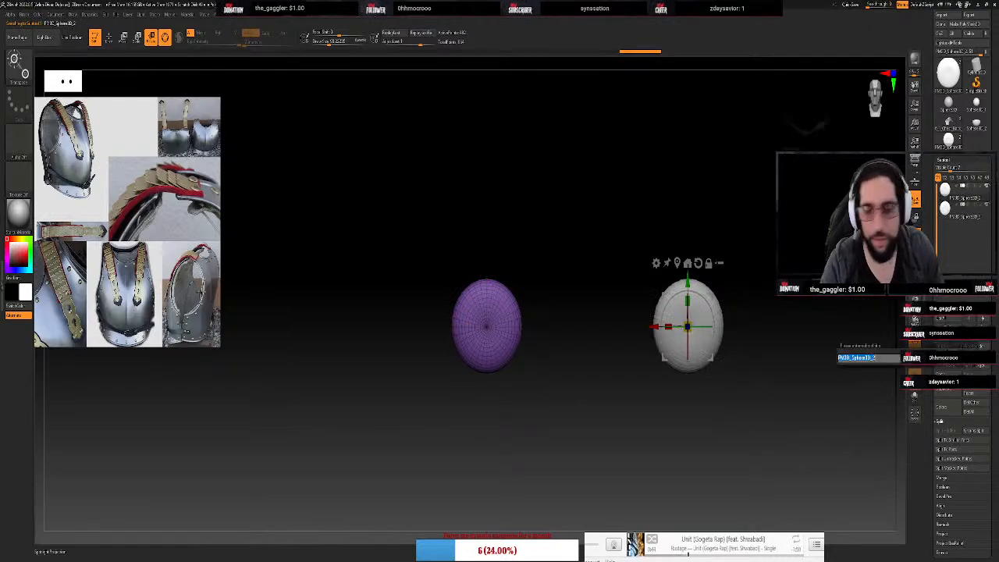
text(Rbody)
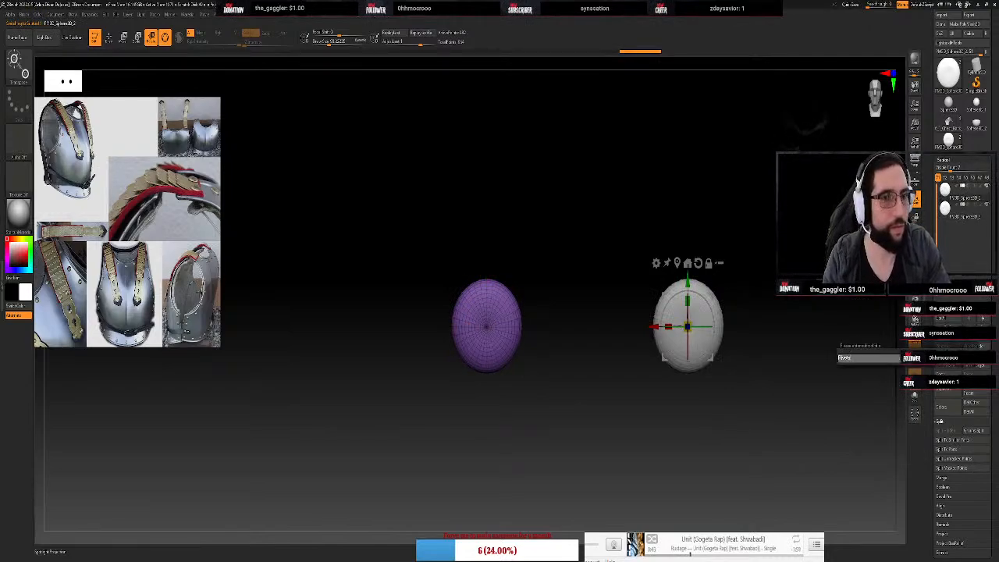
key(Return)
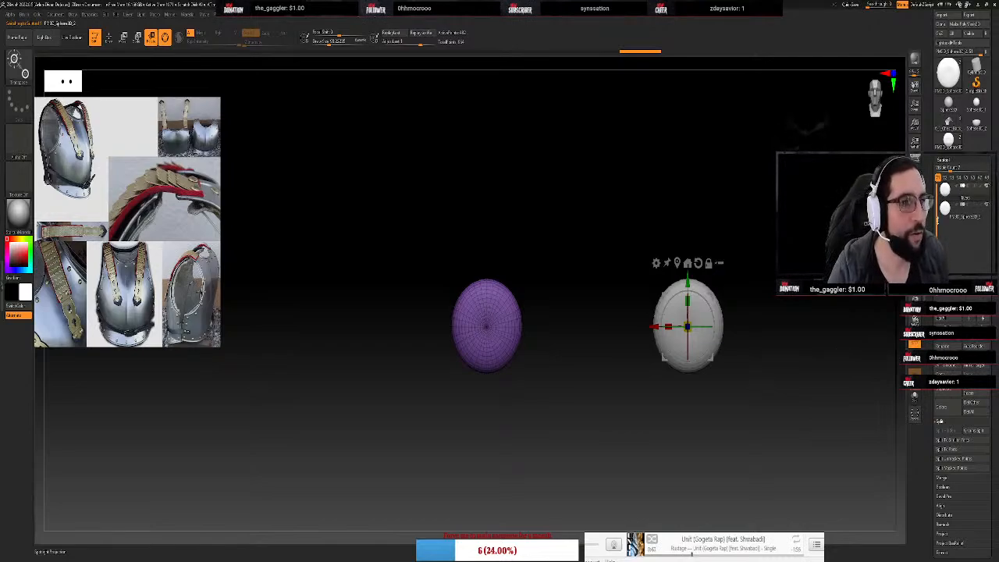
Rename the split-off dome's subtool Solo Rivet and duplicate it
click(955, 214)
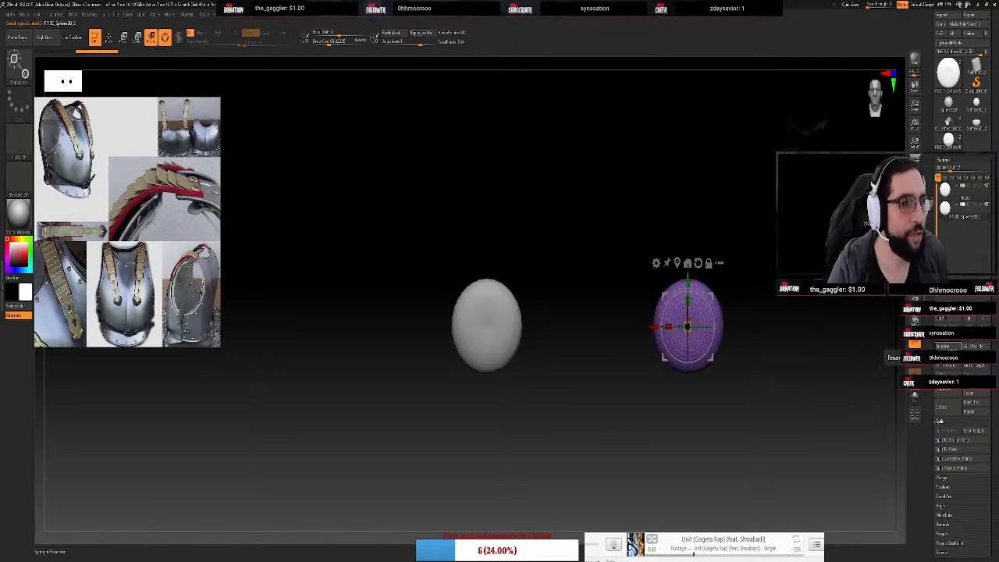
click(940, 346)
text(Back Pla)
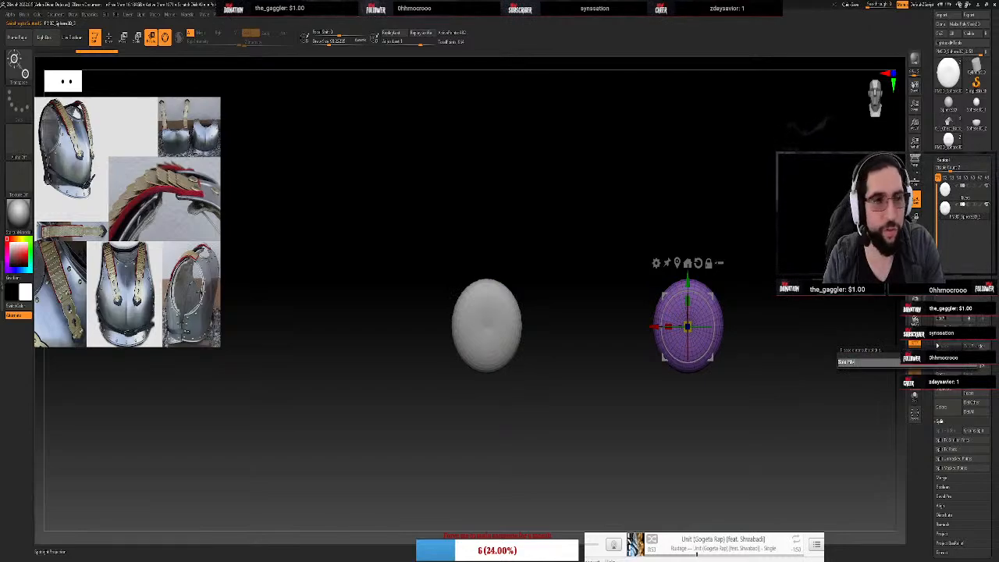
key(Return)
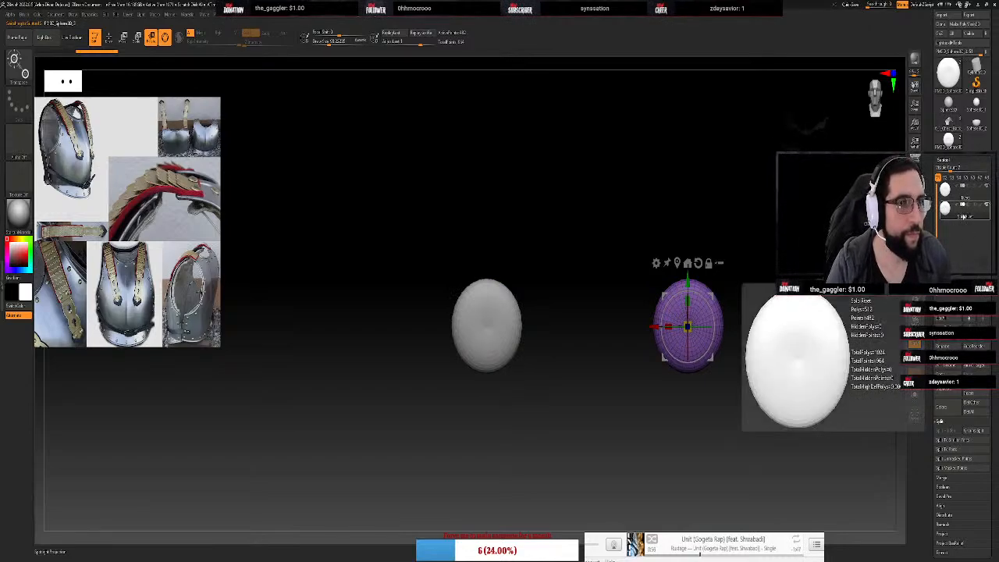
click(948, 391)
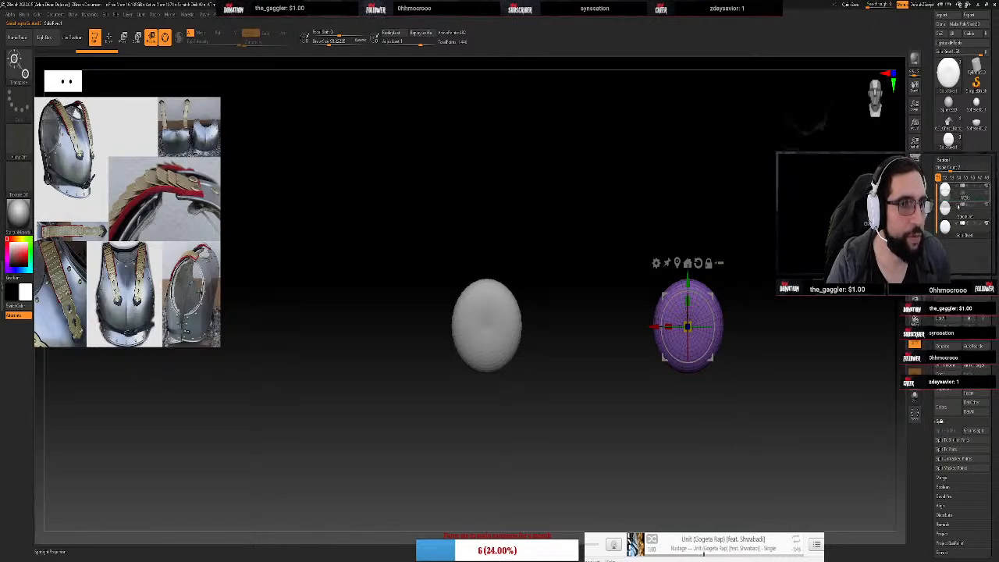
Merge the Rivets subtool down with the Solo Rivet copy, and keep it visible alongside the remaining Solo Rivet
click(958, 209)
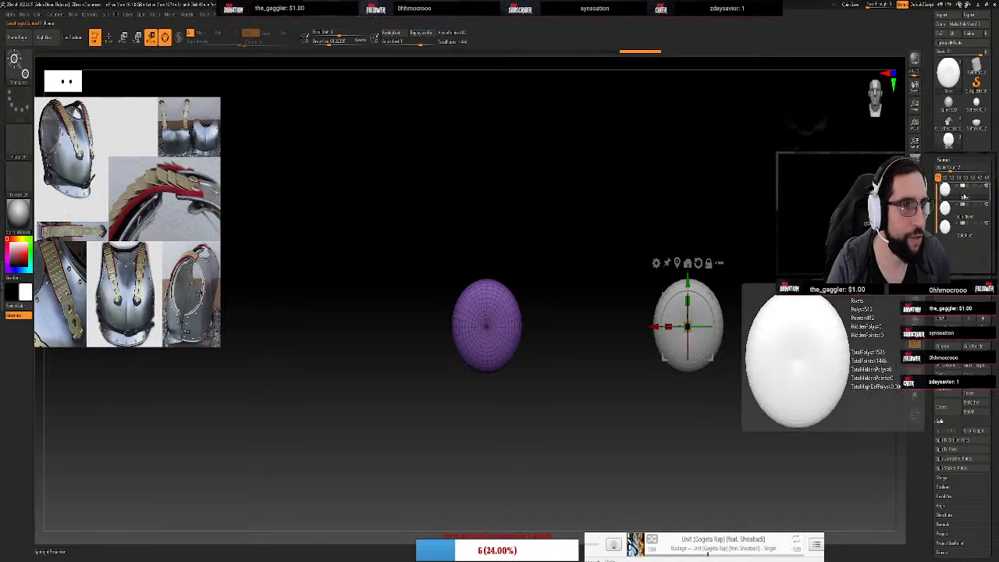
click(945, 479)
click(947, 440)
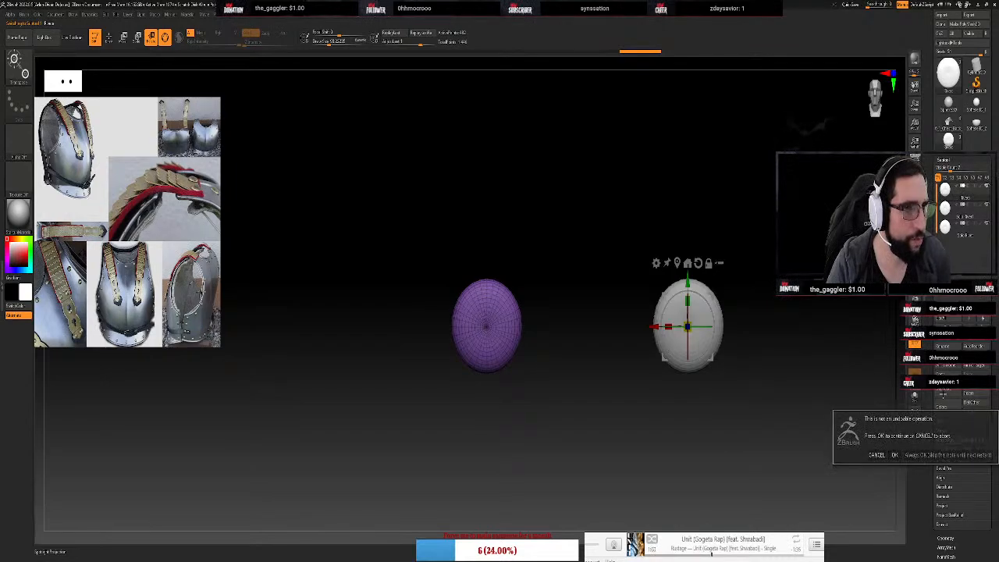
click(895, 454)
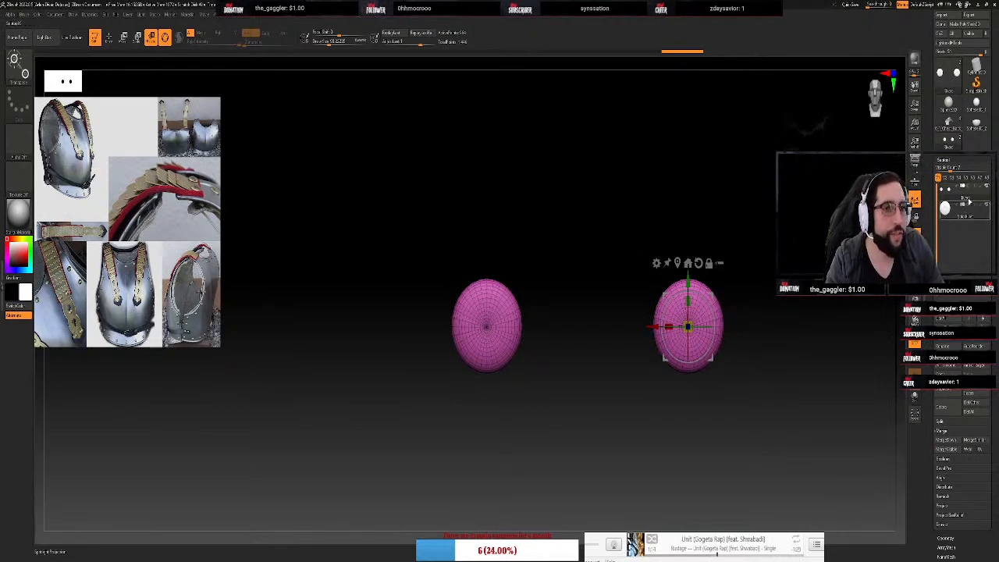
click(970, 217)
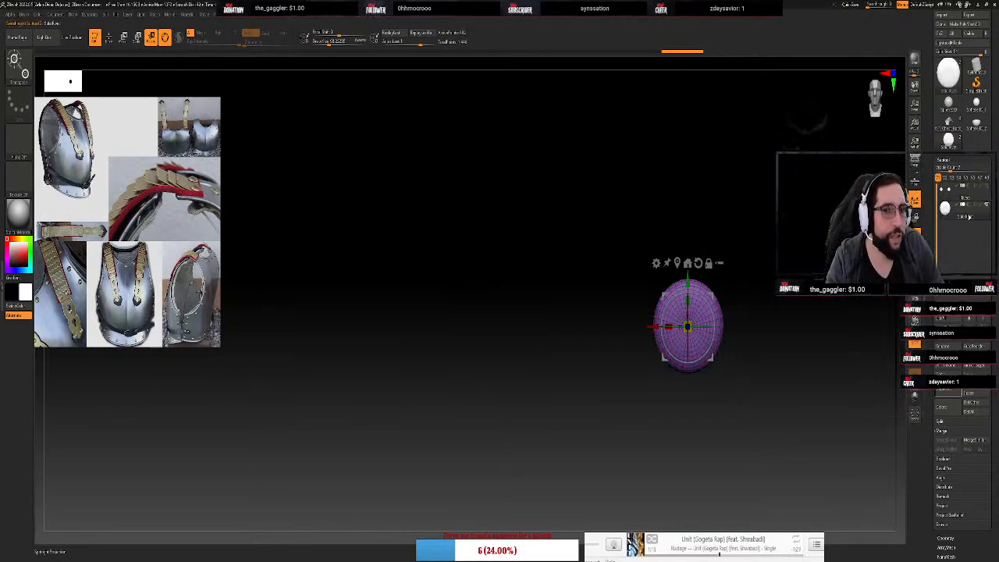
click(987, 186)
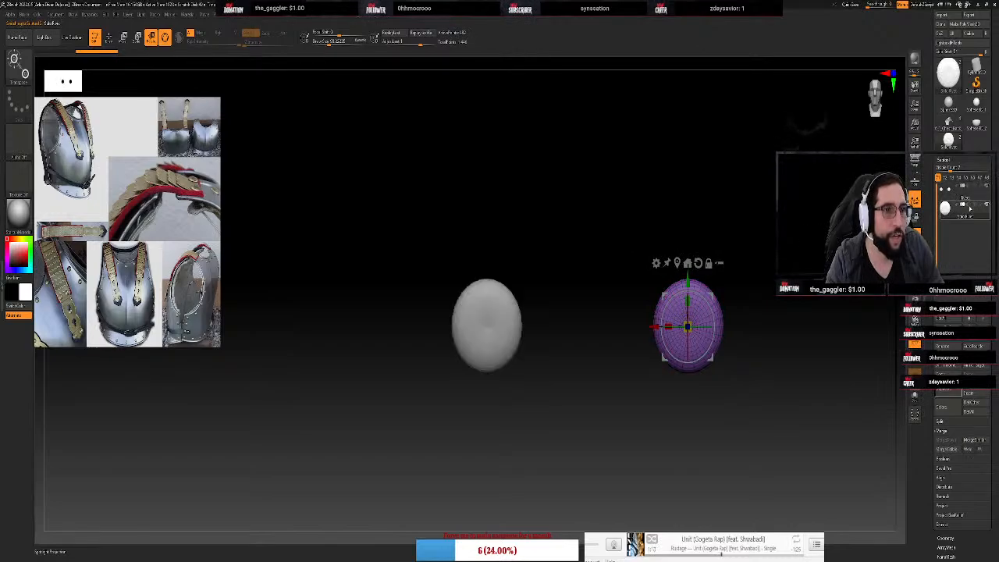
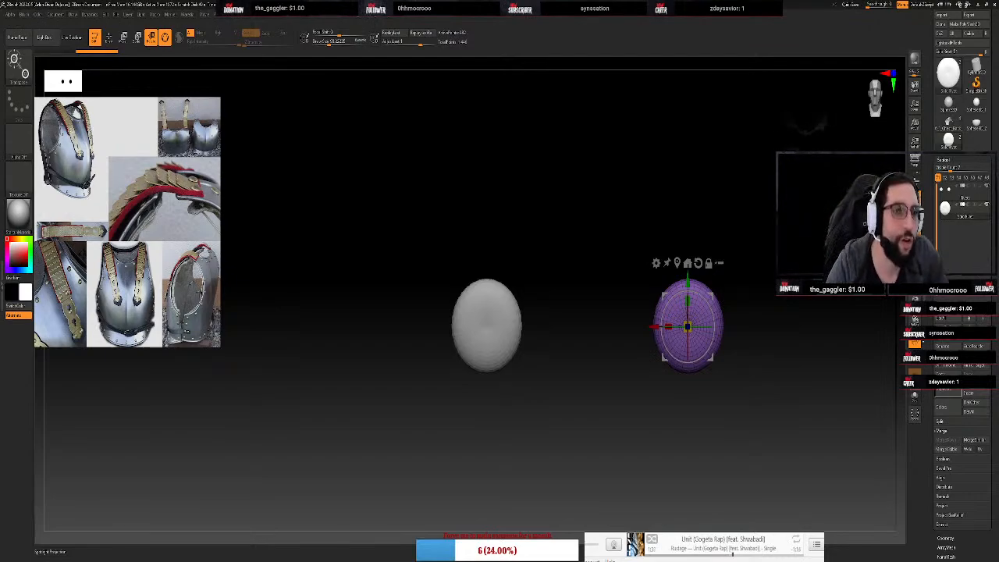
Mask both domes of the Rivets subtool and recentre the gizmo midway between them
click(965, 192)
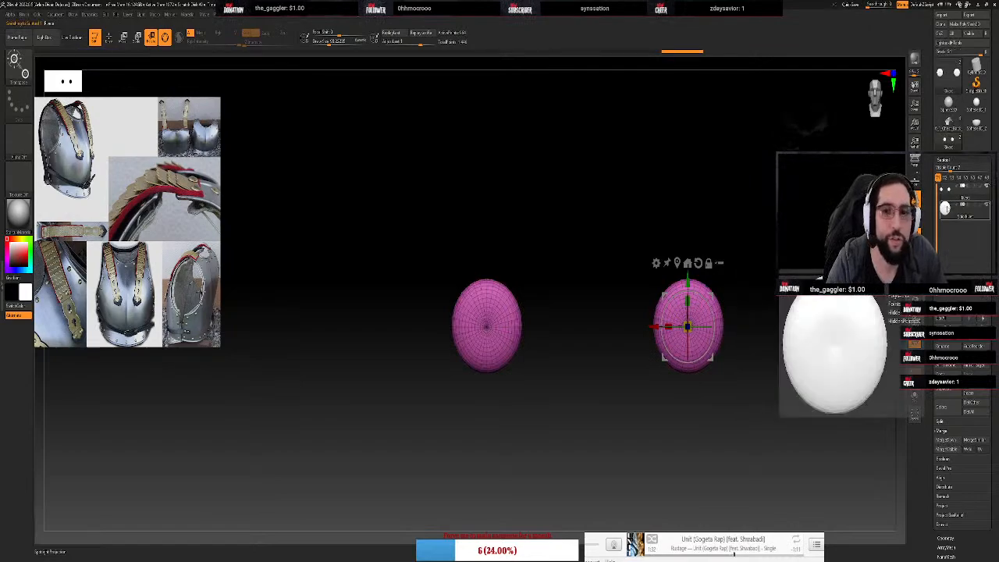
key(ctrl)
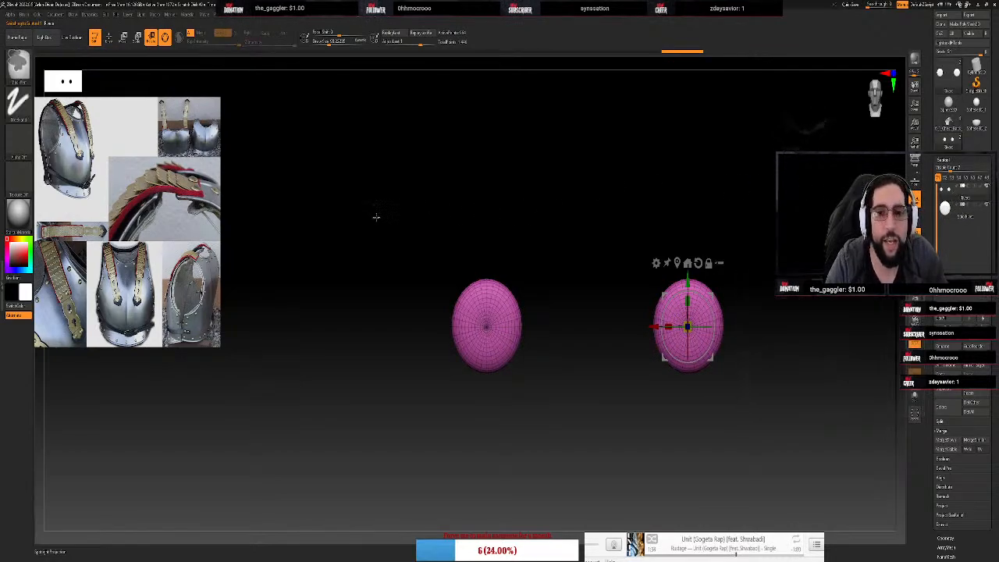
ctrl+drag(375, 217, 781, 460)
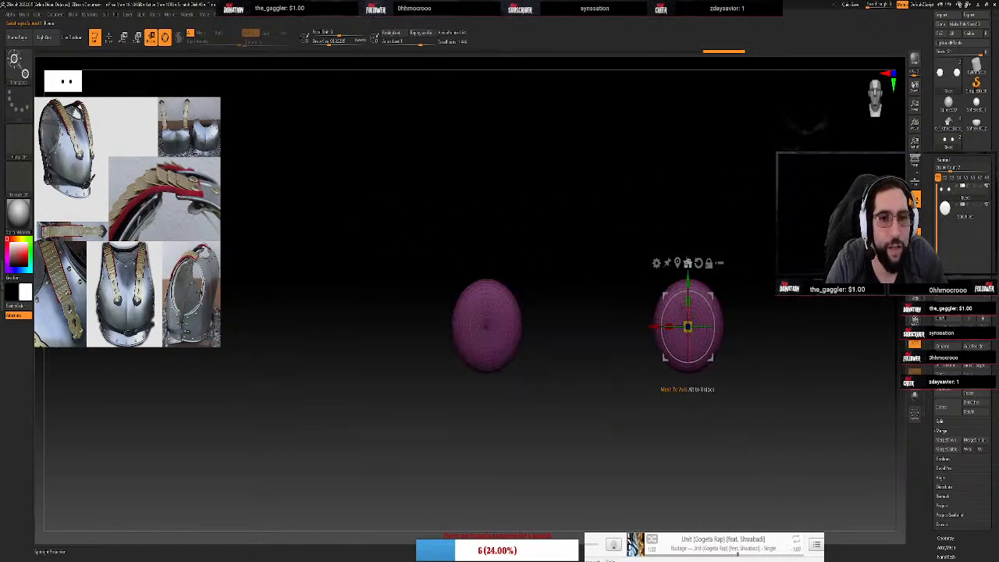
click(688, 262)
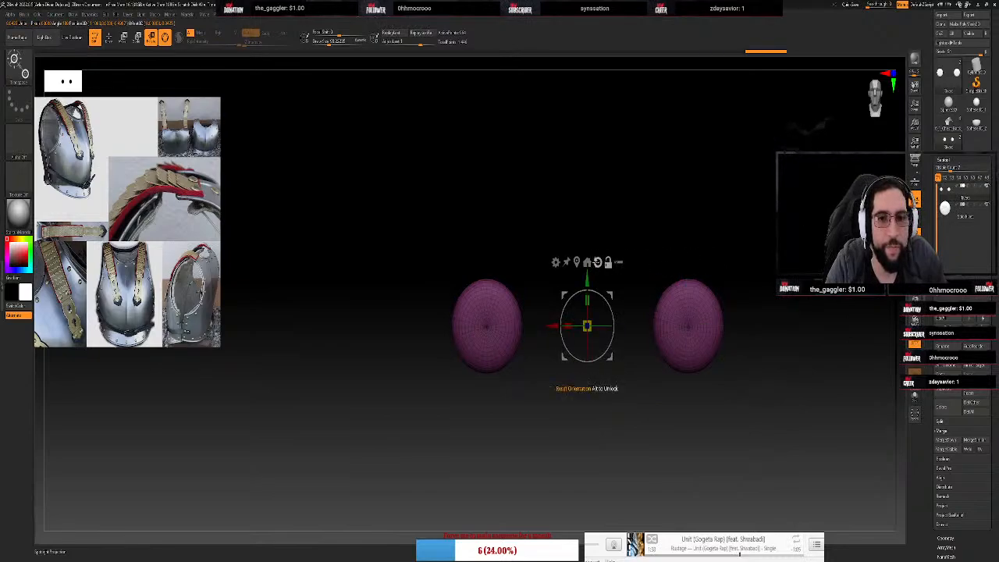
Try to replace the masked rivet domes with a primitive cube, and undo the attempt
click(555, 262)
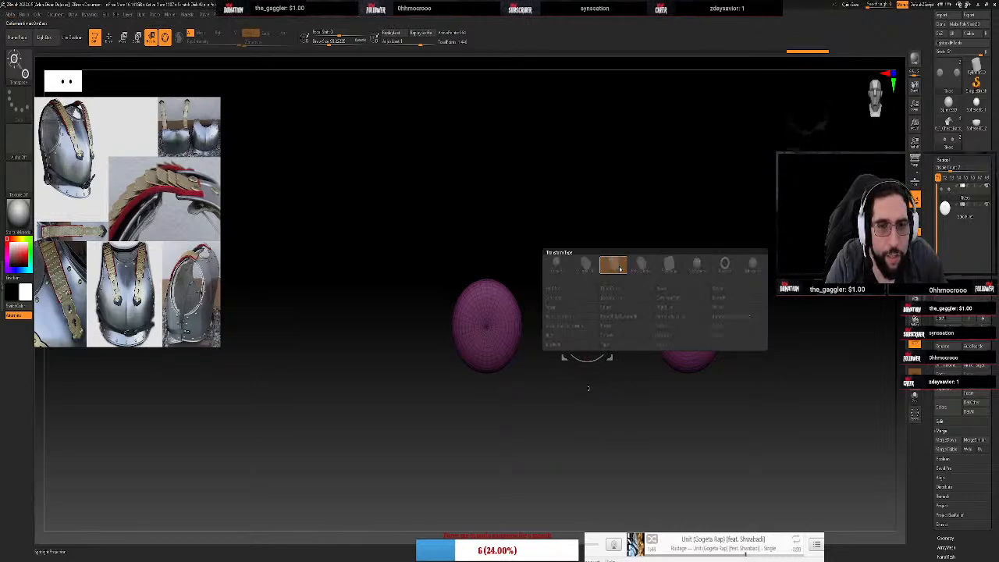
click(616, 266)
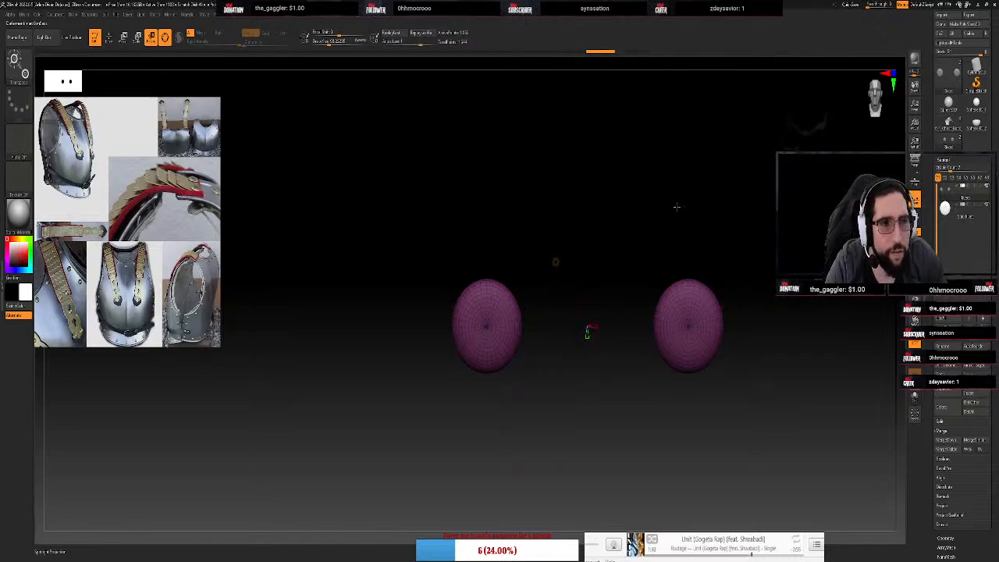
mouse_move(677, 207)
mouse_down()
mouse_move(689, 239)
mouse_move(658, 243)
mouse_move(680, 222)
mouse_up()
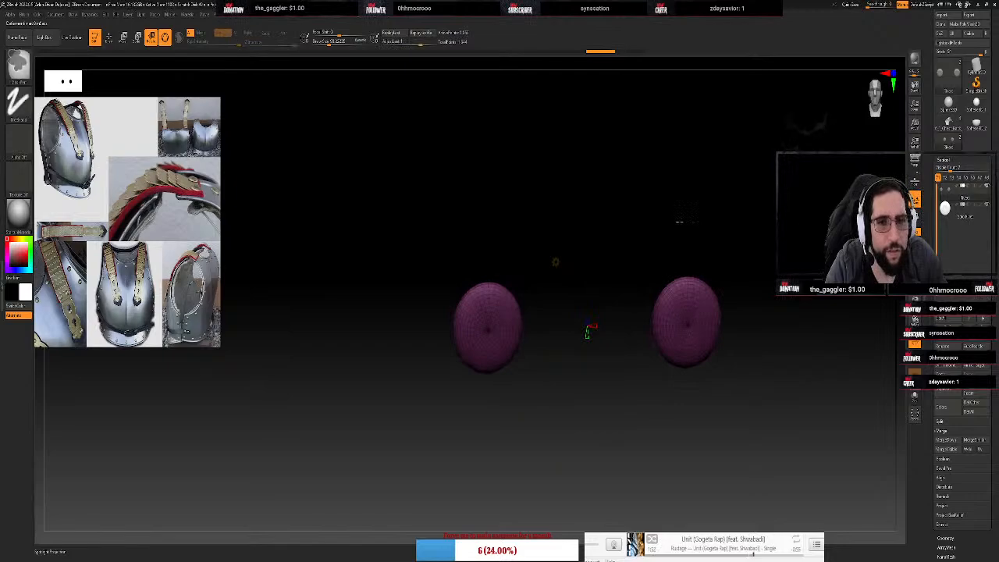
key(ctrl+z)
key(w)
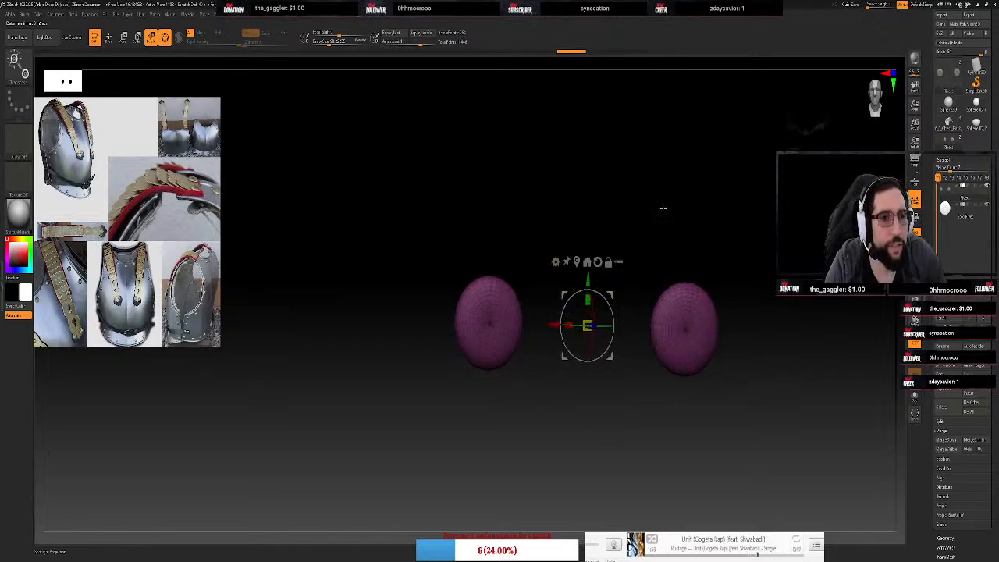
Clear the mask from both rivet domes and replace the Rivets mesh with a primitive cube
ctrl+drag(663, 204, 661, 223)
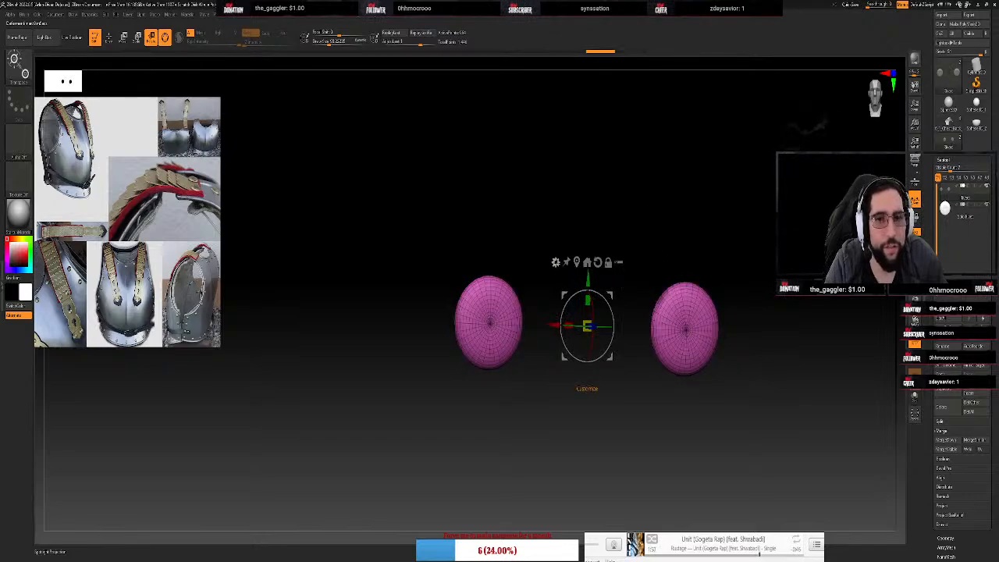
click(556, 262)
click(618, 266)
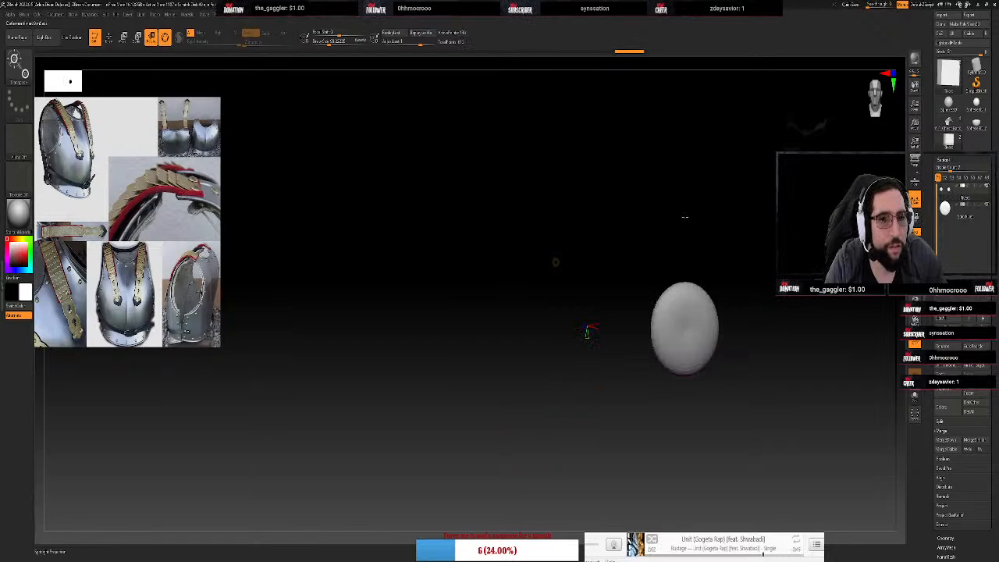
Reduce the primitive cube's divisions, setting X Divide to 1
drag(594, 323, 479, 339)
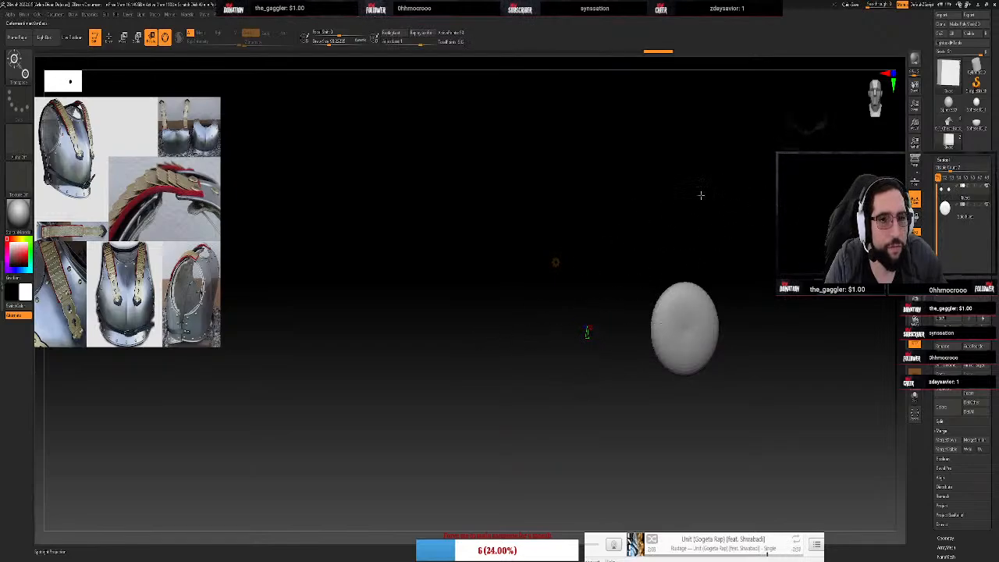
alt+drag(700, 195, 504, 319)
key(f)
ctrl+right_drag(514, 315, 429, 309)
ctrl+right_drag(577, 316, 601, 319)
key(f)
key(f)
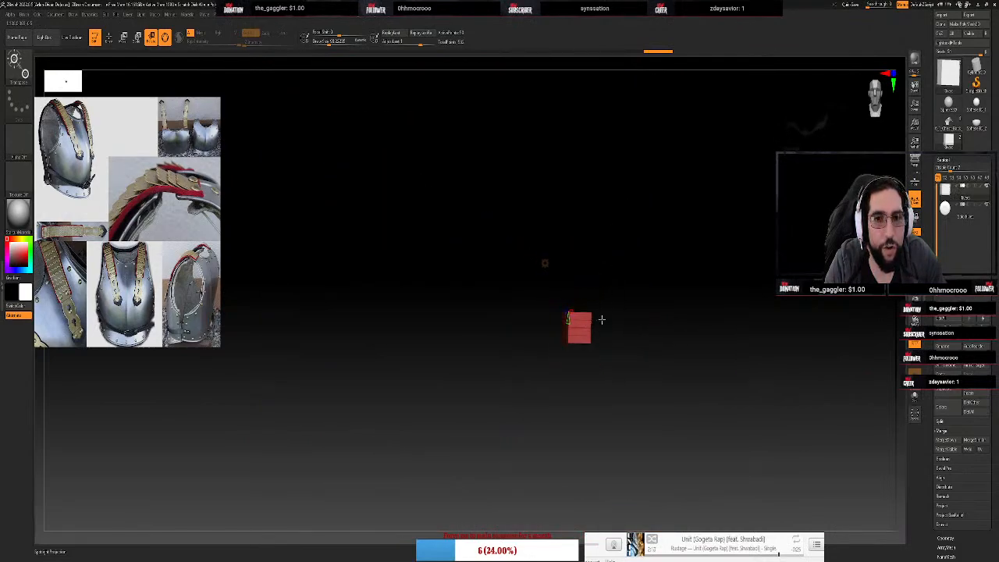
drag(571, 314, 576, 314)
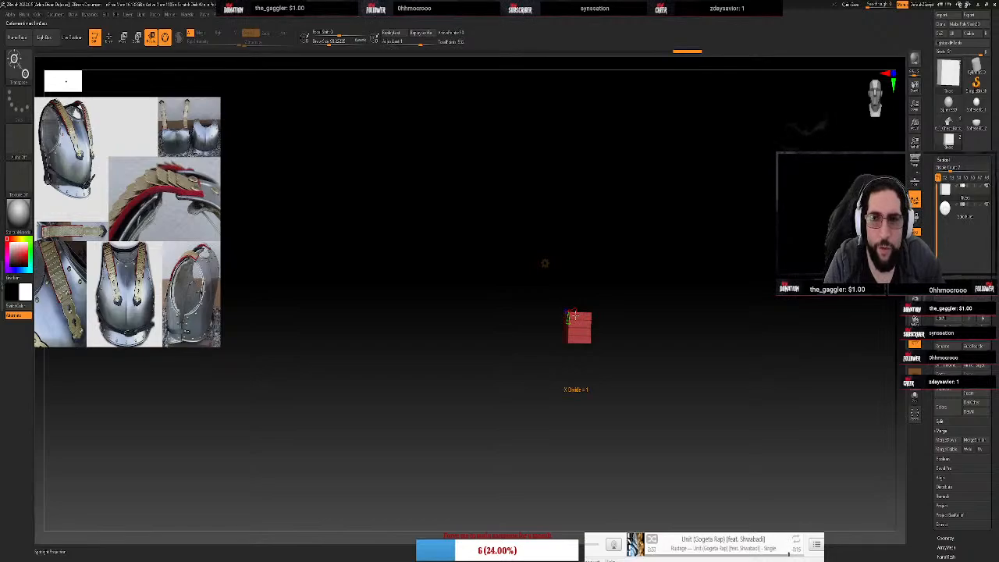
drag(564, 312, 597, 321)
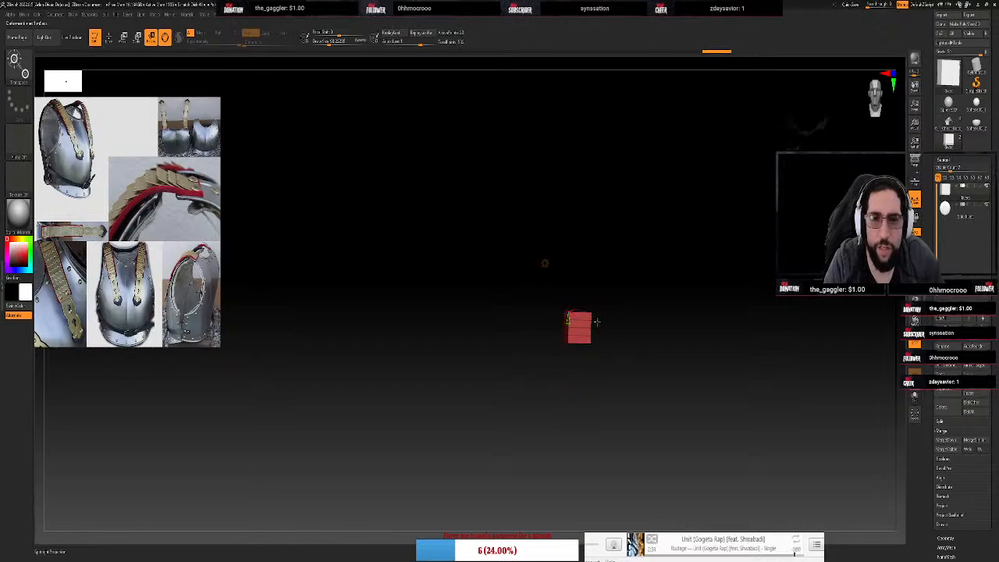
Accept the primitive cube's settings and enlarge it uniformly beside the Solo Rivet dome
key(space)
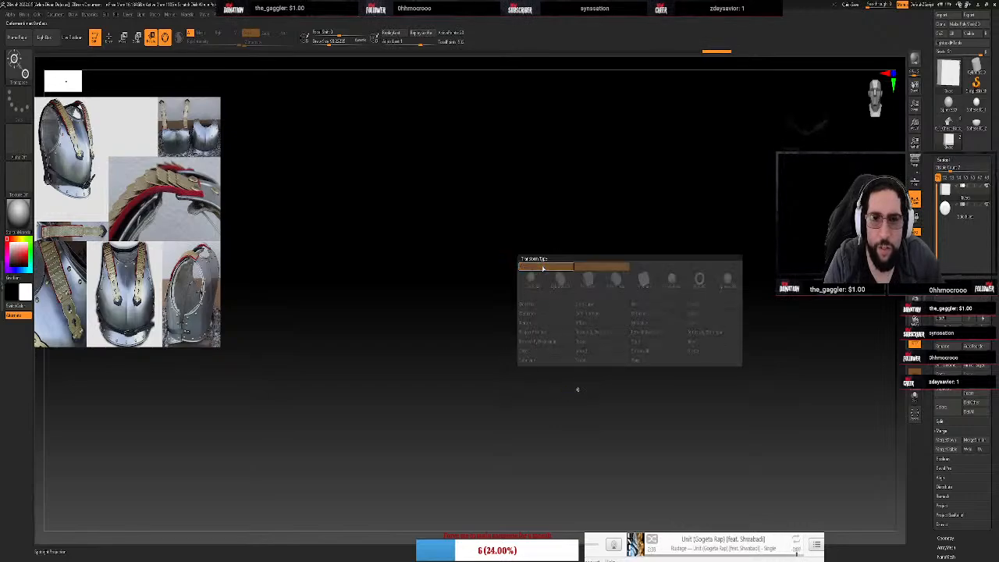
key(w)
key(f)
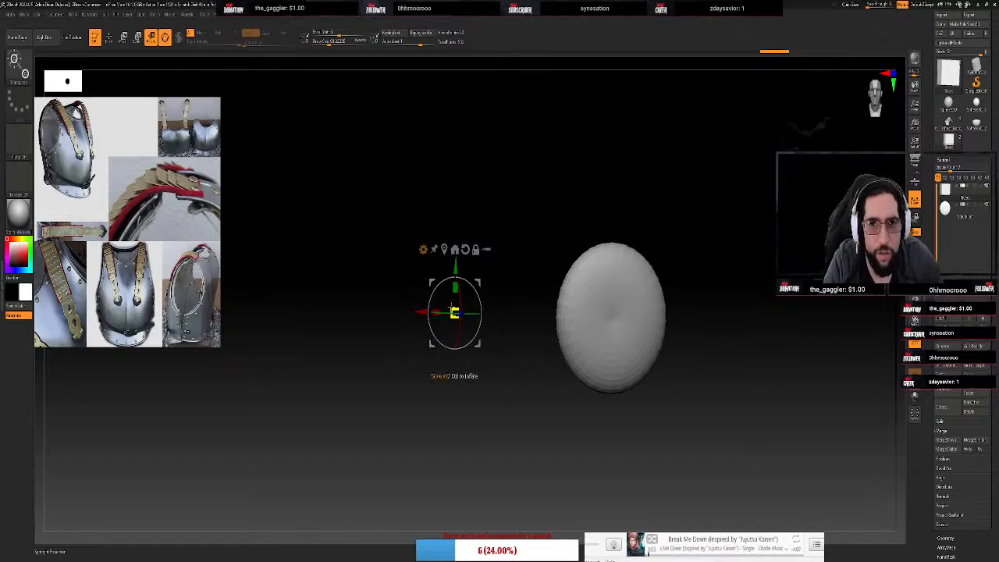
drag(455, 313, 405, 204)
drag(454, 313, 461, 153)
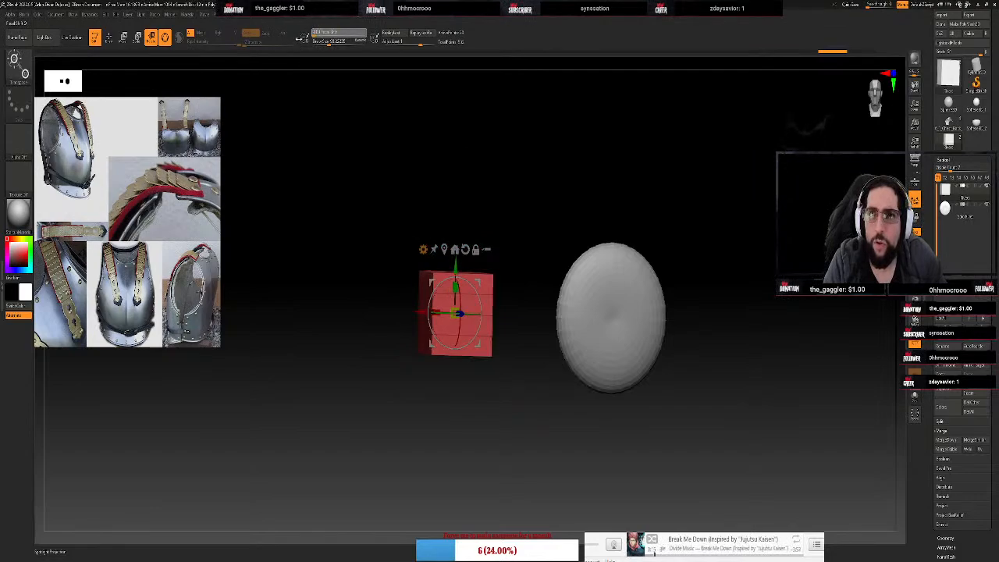
drag(467, 272, 529, 220)
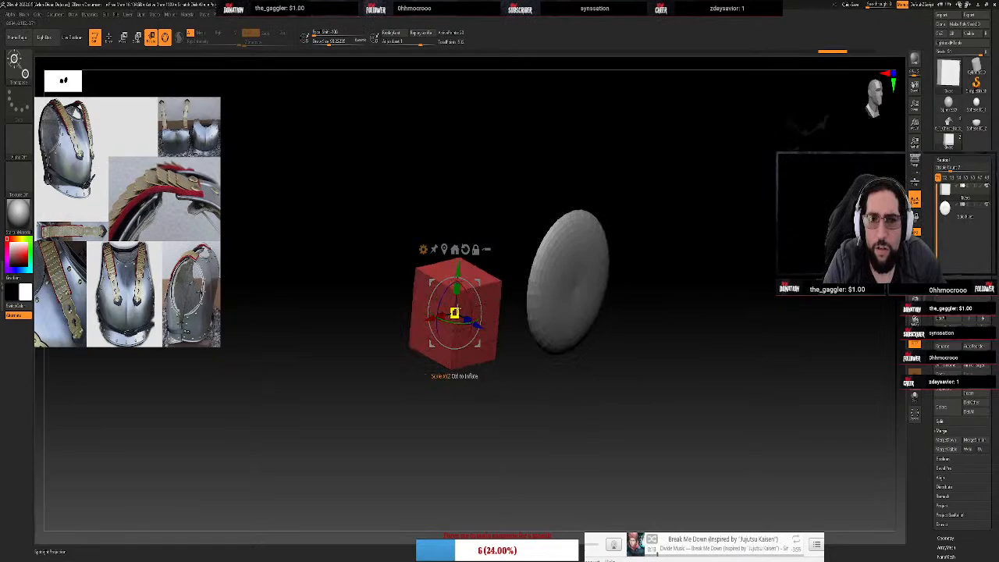
mouse_move(454, 312)
mouse_down()
mouse_move(512, 264)
mouse_move(462, 306)
mouse_up()
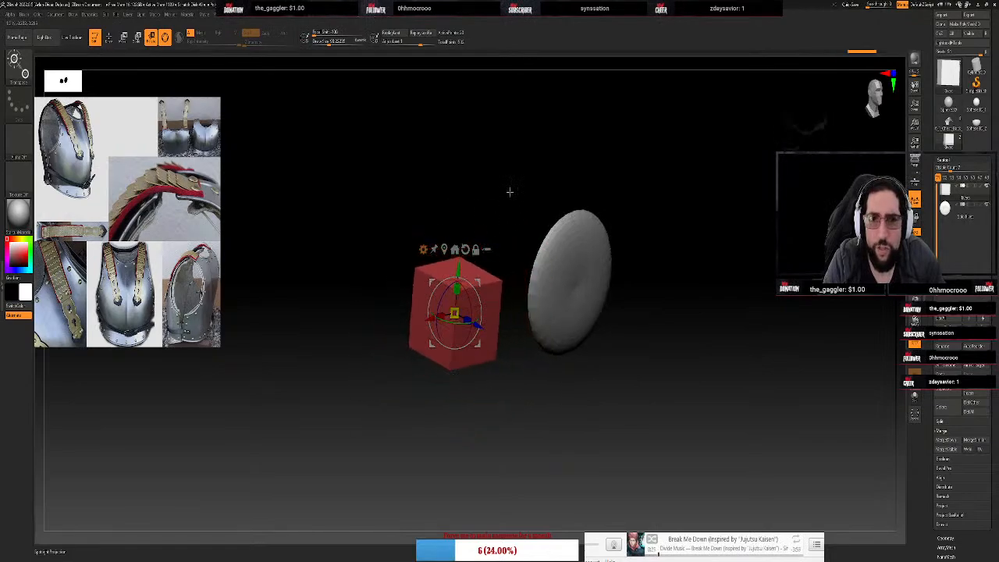
mouse_move(509, 191)
mouse_down()
mouse_move(524, 239)
mouse_move(500, 167)
mouse_move(500, 178)
mouse_up()
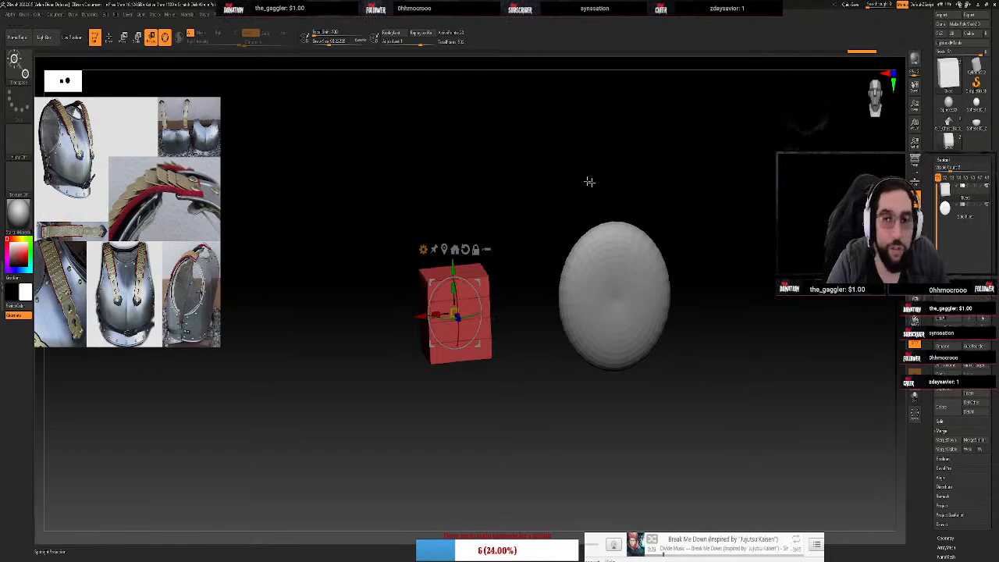
drag(581, 168, 685, 339)
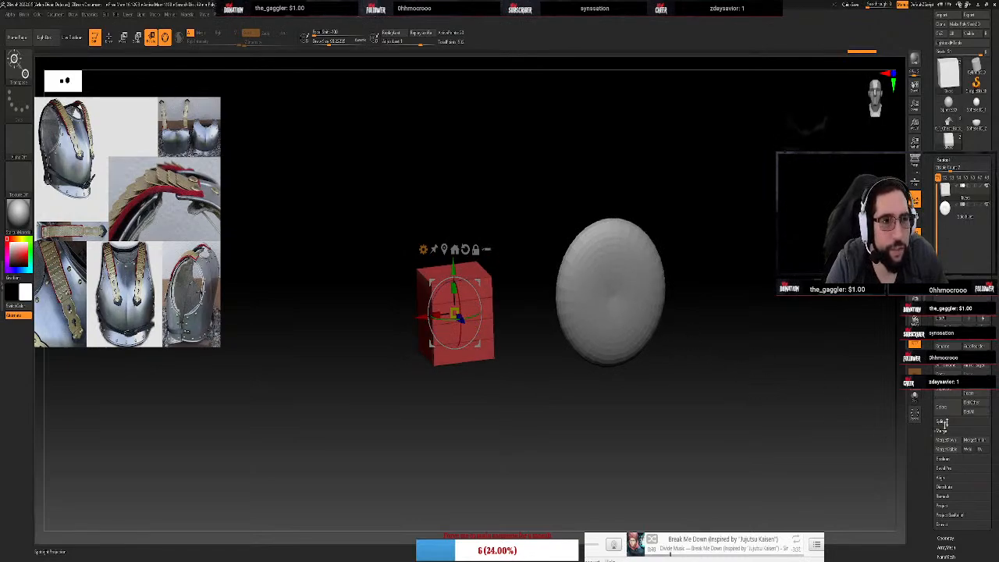
scroll(943, 423, down, 5)
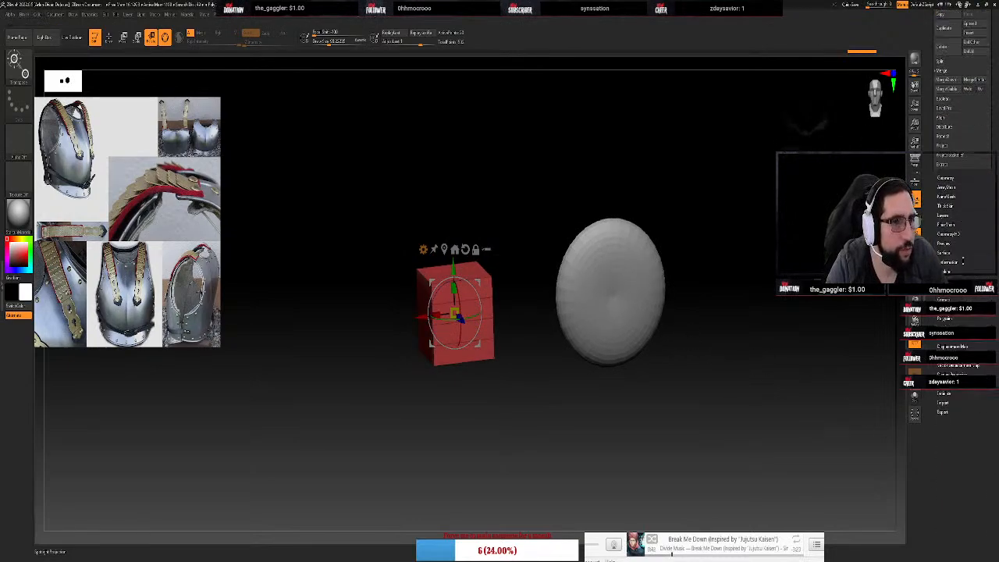
scroll(962, 261, up, 2)
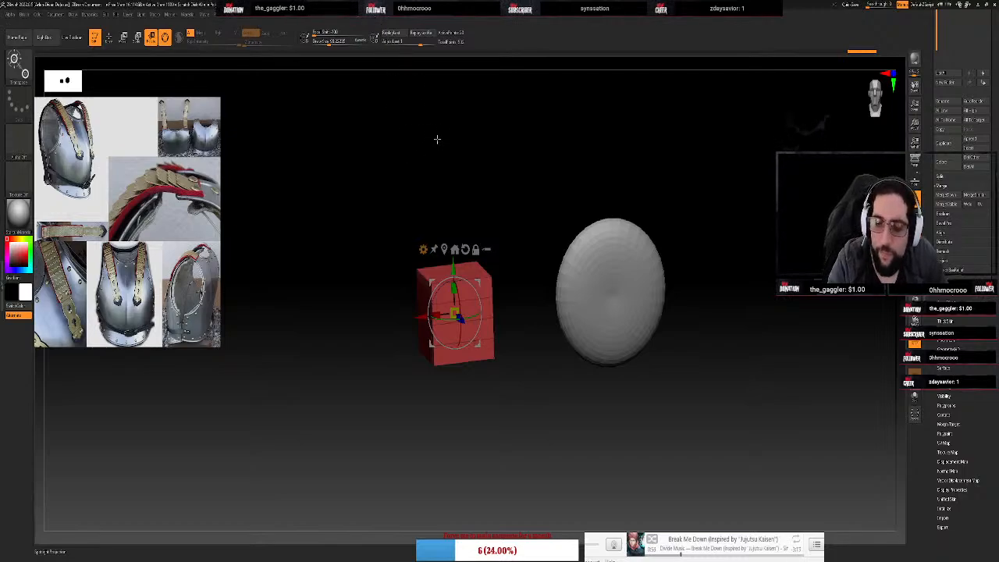
alt+drag(509, 202, 509, 201)
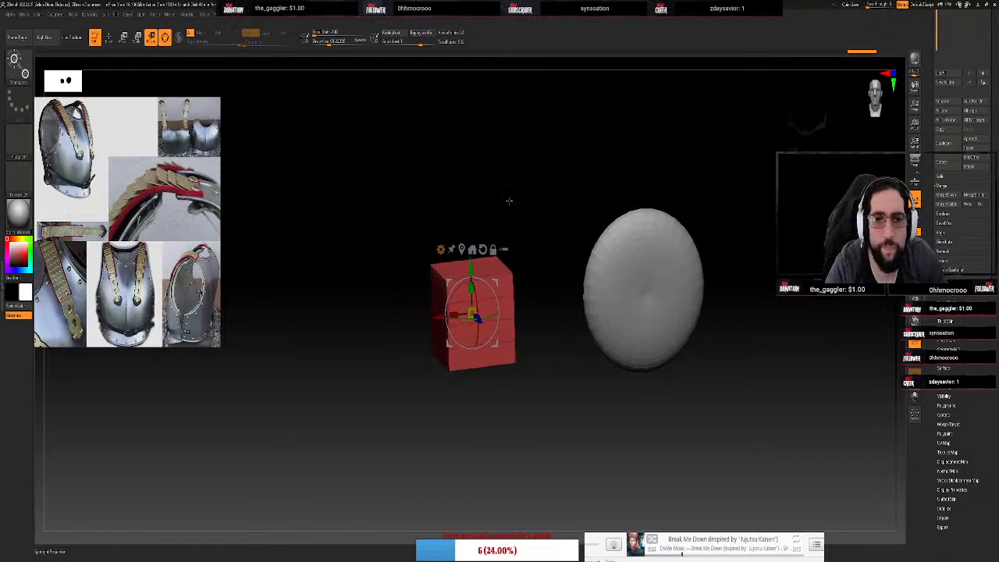
Flatten the cube into a thin plate and stretch it into a long horizontal strip behind the rivet dome
drag(530, 323, 444, 311)
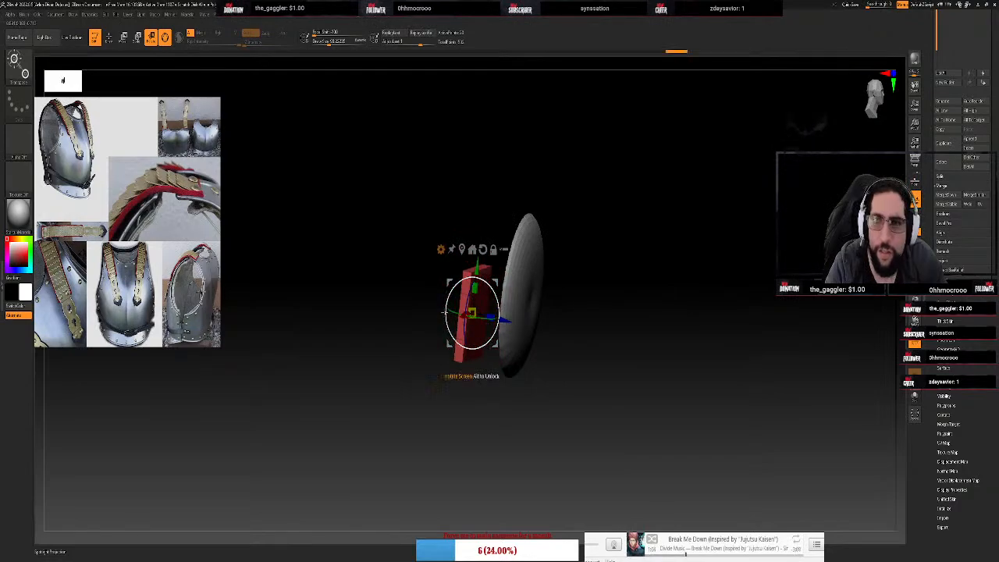
key(e)
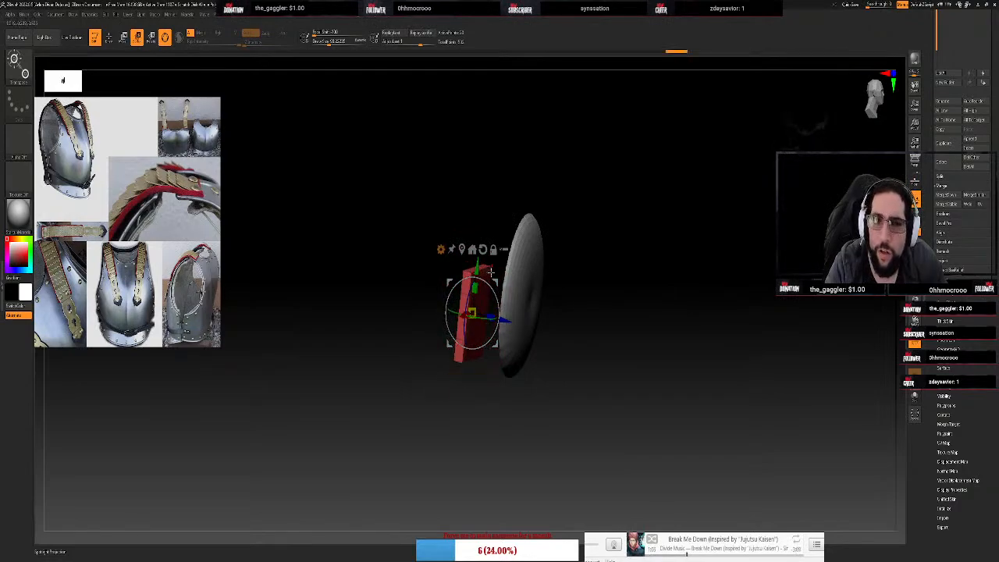
drag(464, 301, 469, 256)
alt+drag(587, 254, 637, 271)
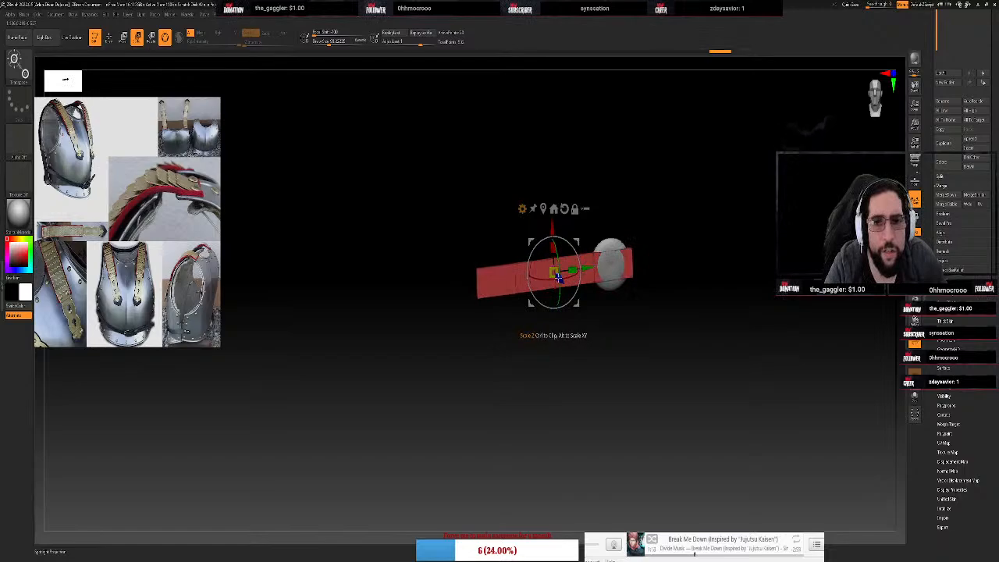
drag(561, 280, 560, 281)
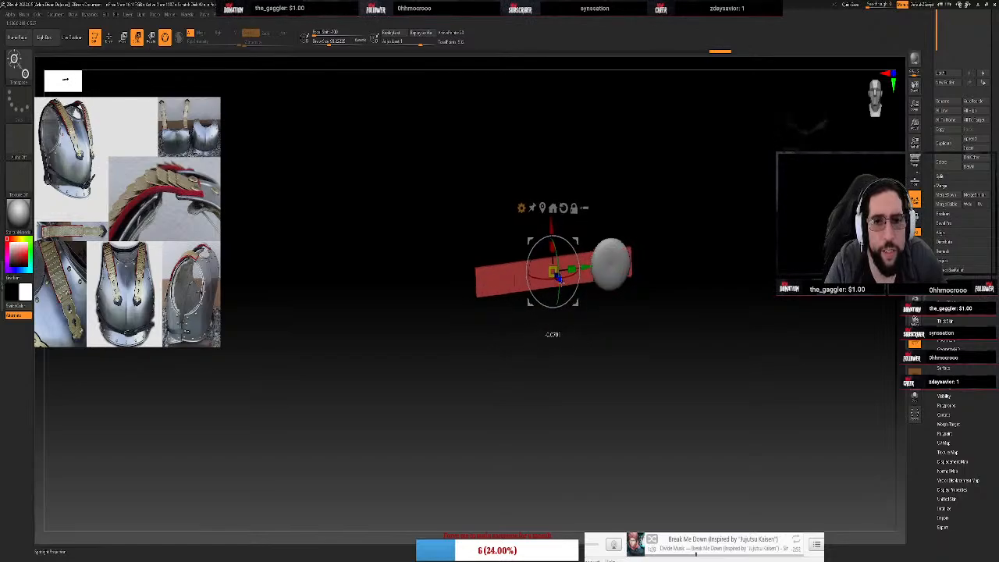
Try widening the strip and shifting it along its X and Y axes, and undo the changes
drag(552, 246, 576, 104)
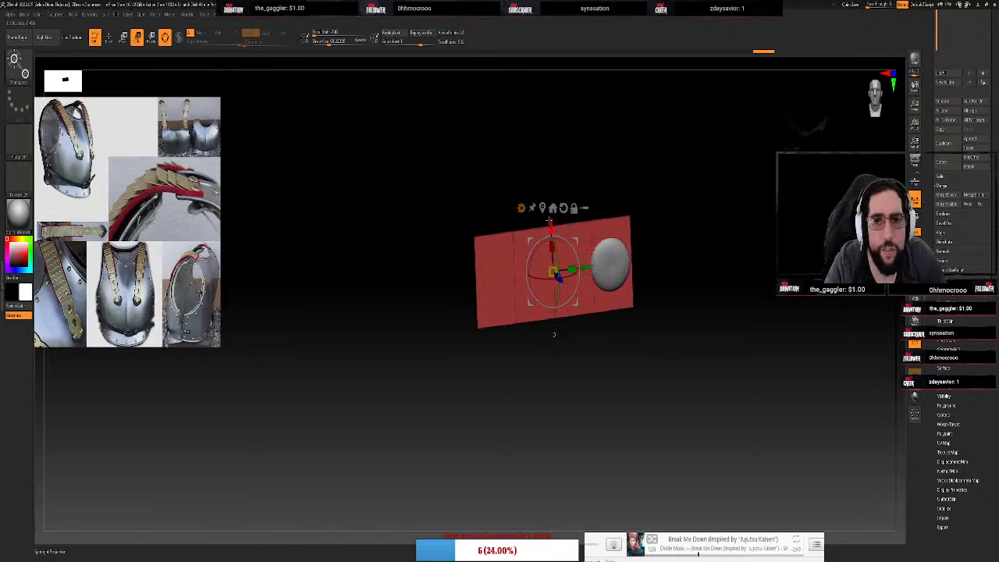
drag(550, 224, 551, 203)
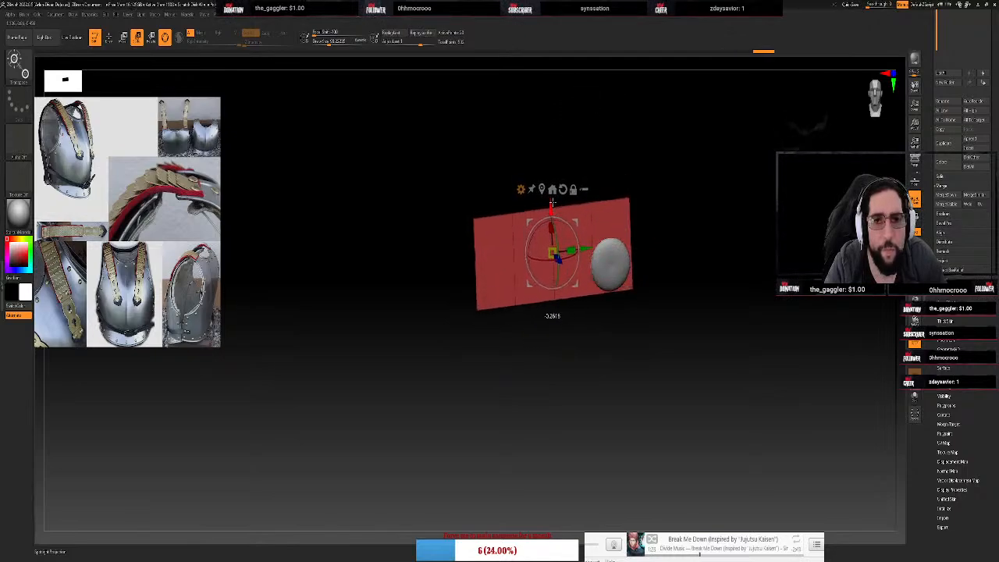
shift+drag(687, 312, 676, 325)
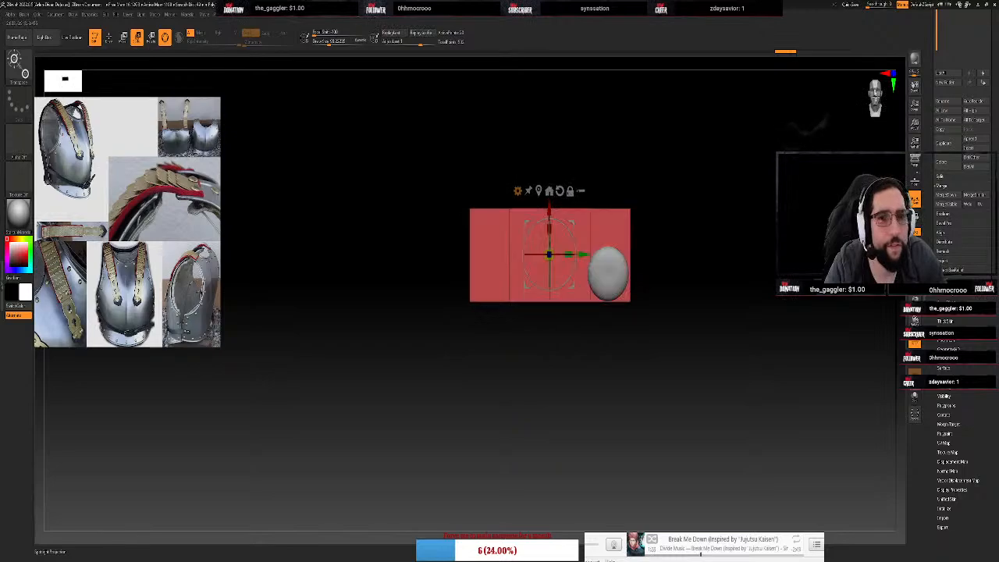
drag(568, 254, 584, 255)
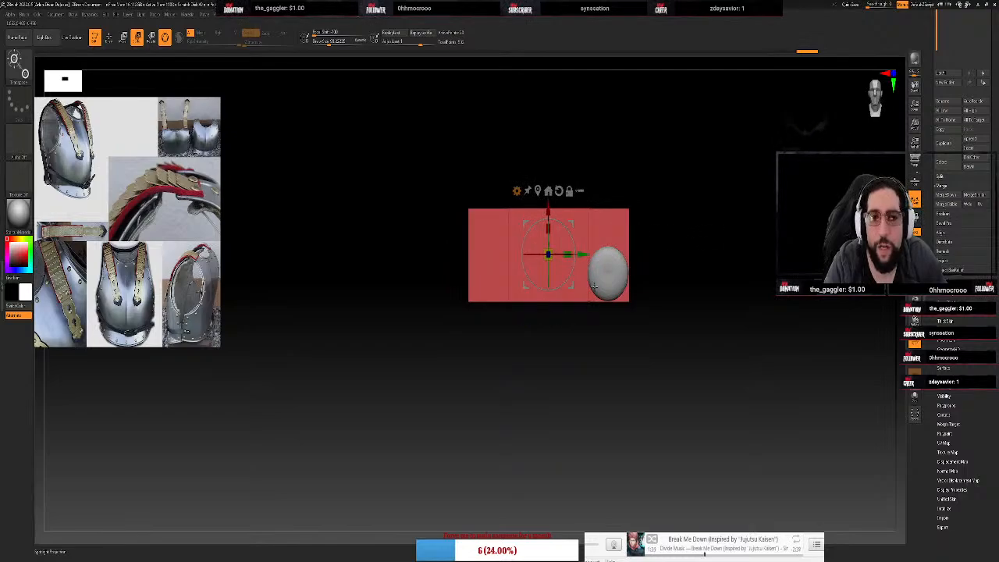
drag(473, 158, 473, 176)
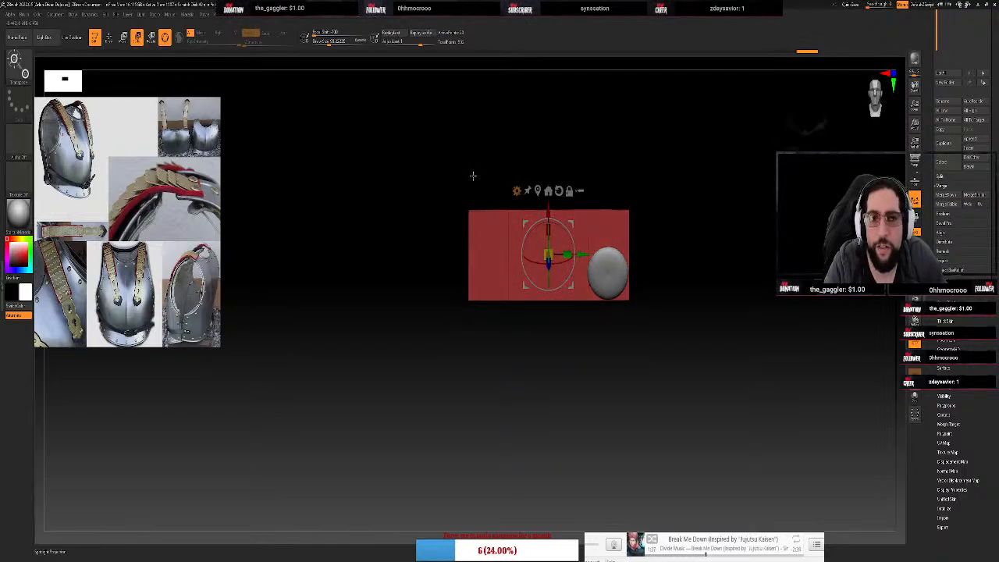
key(ctrl+z)
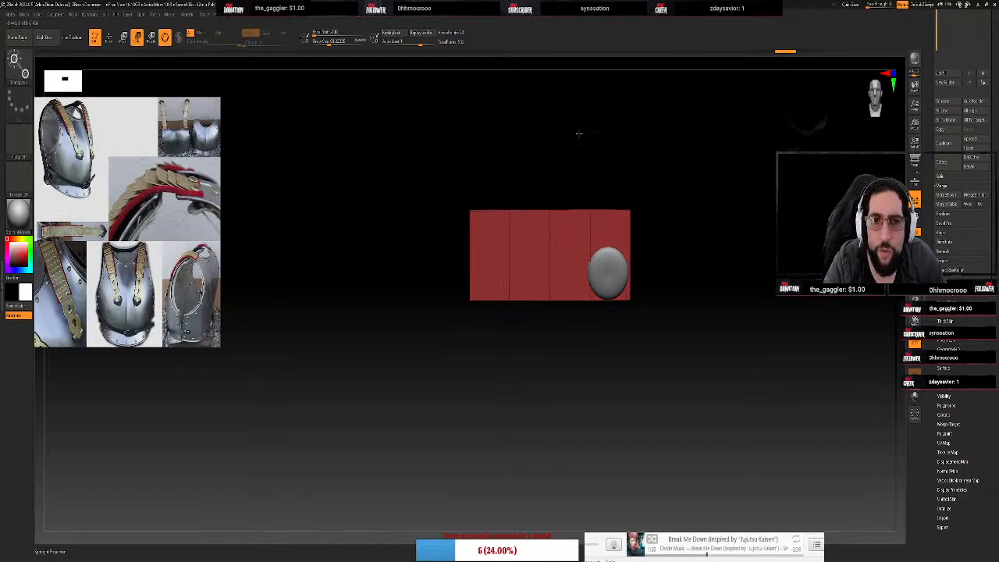
Widen the strip into a rectangular plate and move it up along X so the rivet dome sits near its lower corner
mouse_move(580, 134)
mouse_down()
mouse_move(598, 163)
mouse_move(615, 169)
mouse_move(580, 154)
mouse_move(578, 109)
mouse_move(589, 129)
mouse_up()
drag(550, 231, 581, 93)
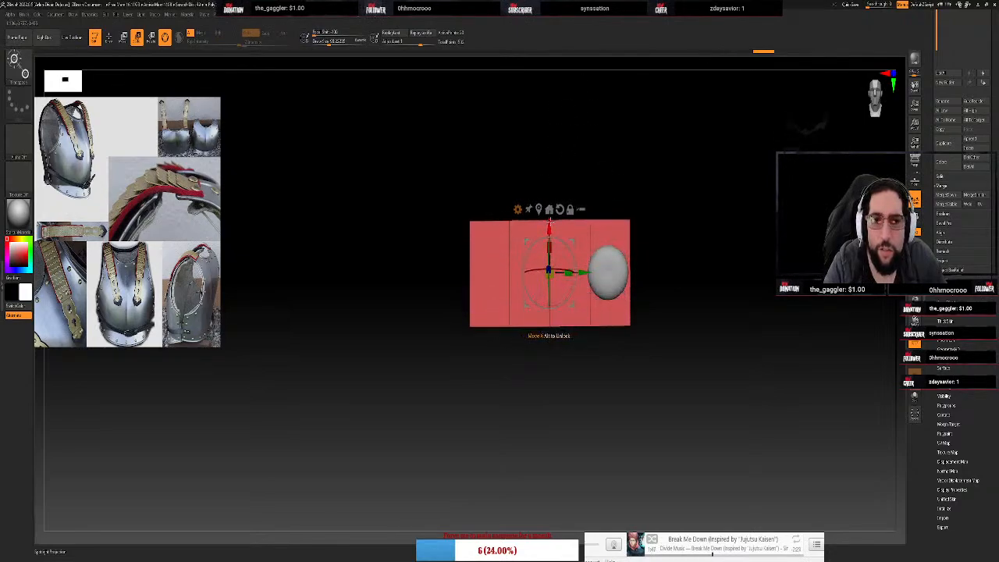
drag(550, 226, 551, 204)
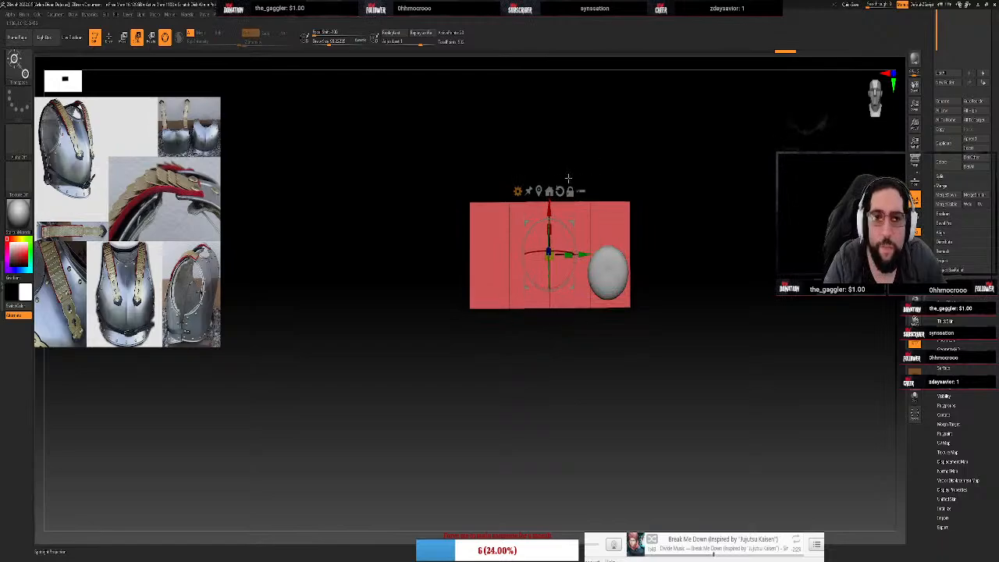
alt+drag(676, 176, 686, 286)
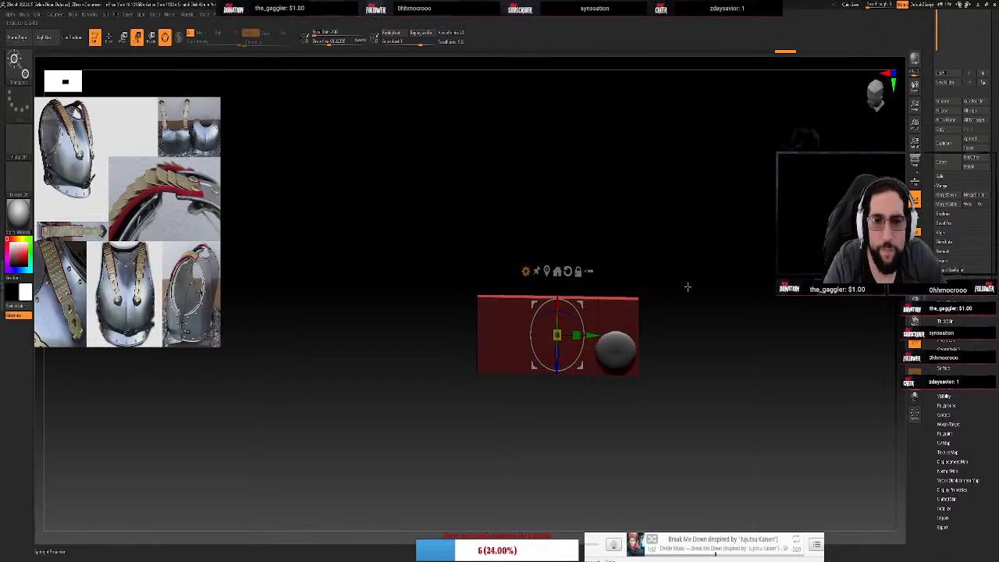
click(525, 273)
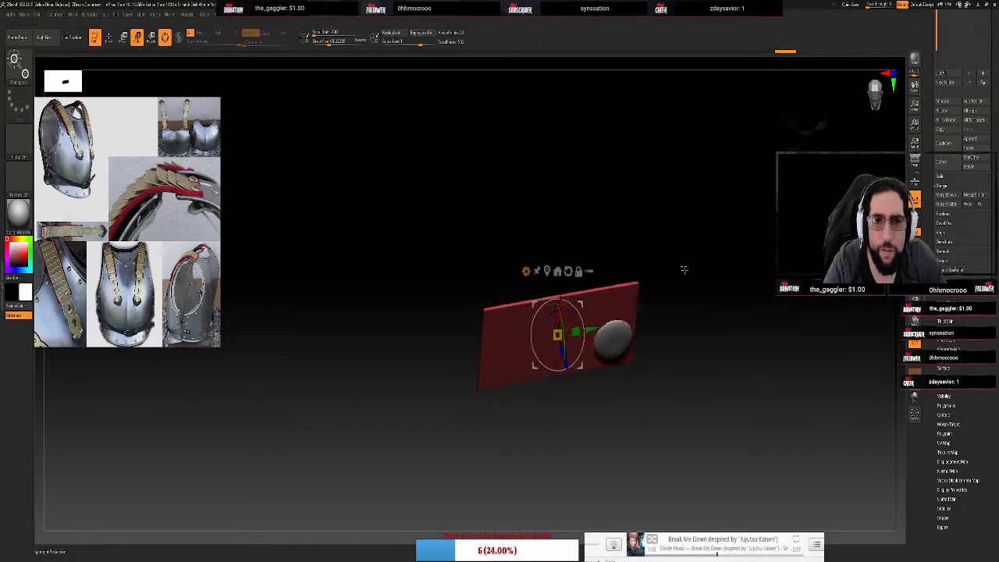
drag(685, 270, 673, 303)
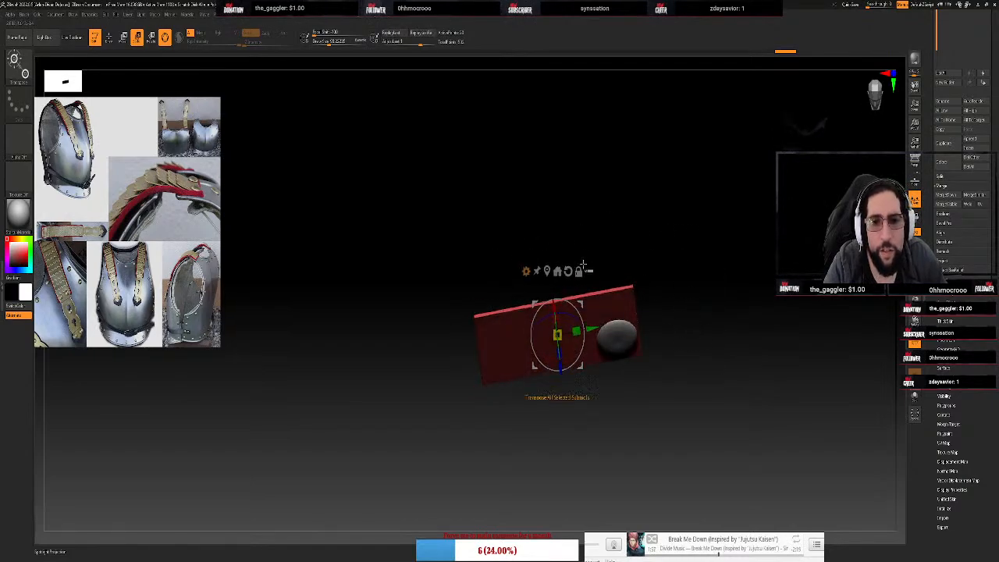
Switch to the ZModeler brush for editing the thin long edge of the rectangular plate
alt+drag(584, 264, 586, 270)
drag(511, 207, 515, 218)
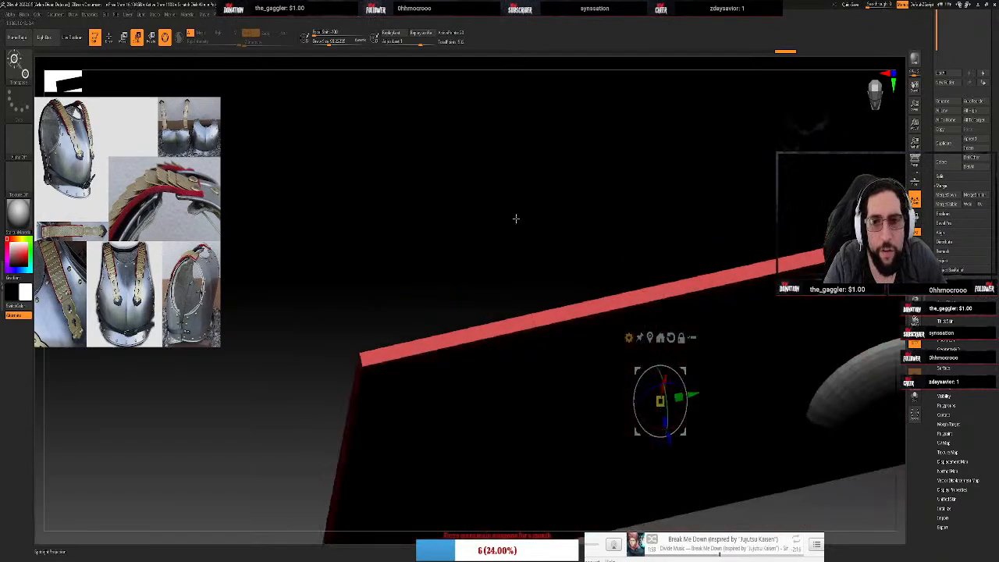
key(space)
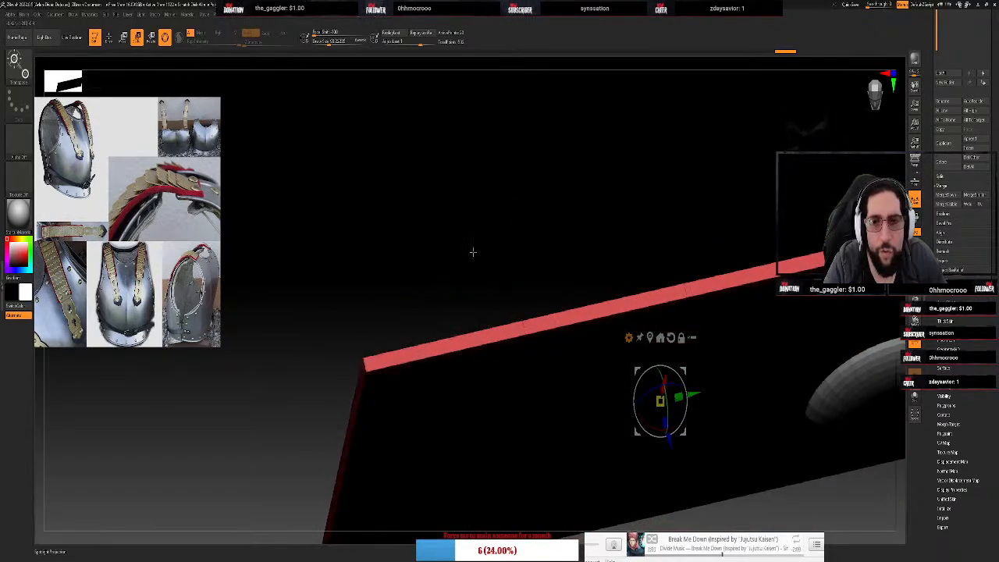
drag(473, 251, 582, 215)
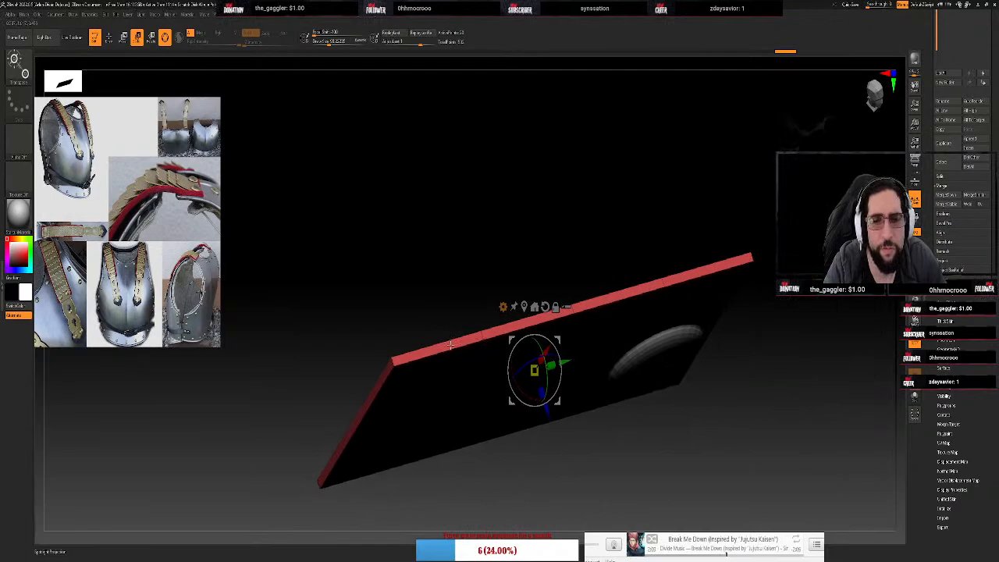
key(space)
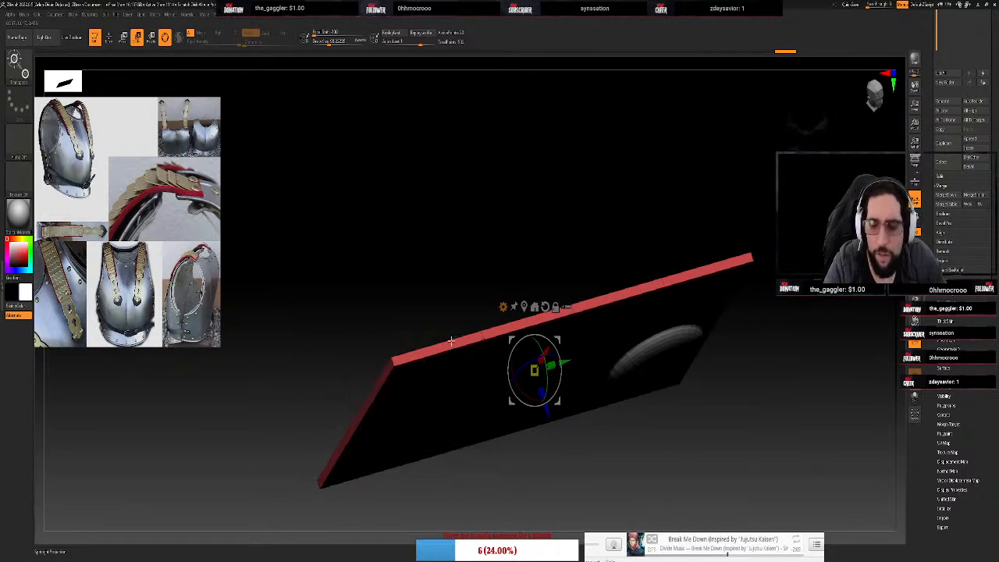
key(b)
key(z)
key(m)
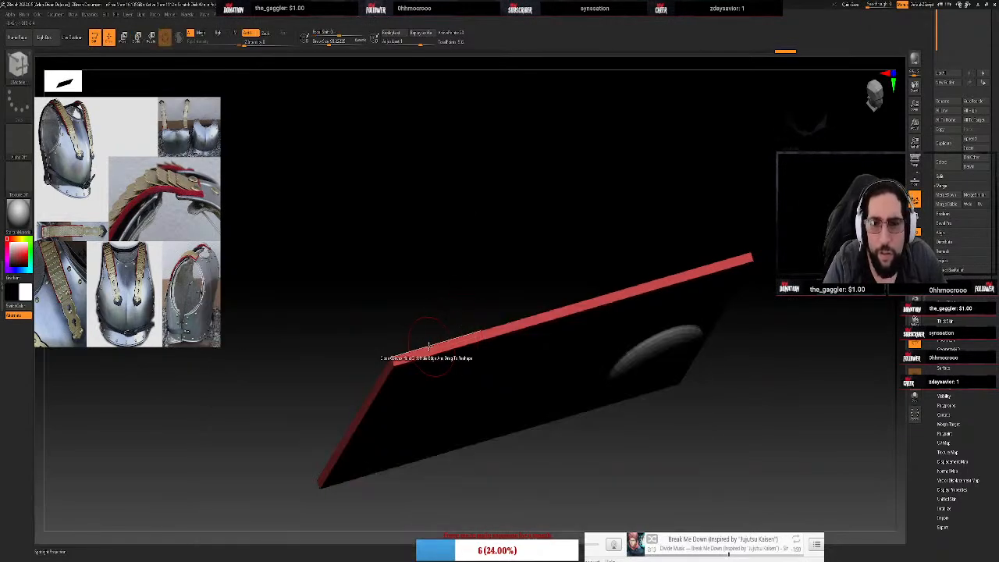
Try the QMesh polygon action with the single-poly target on the plate's thin edge face, and undo both extrusions
key(space)
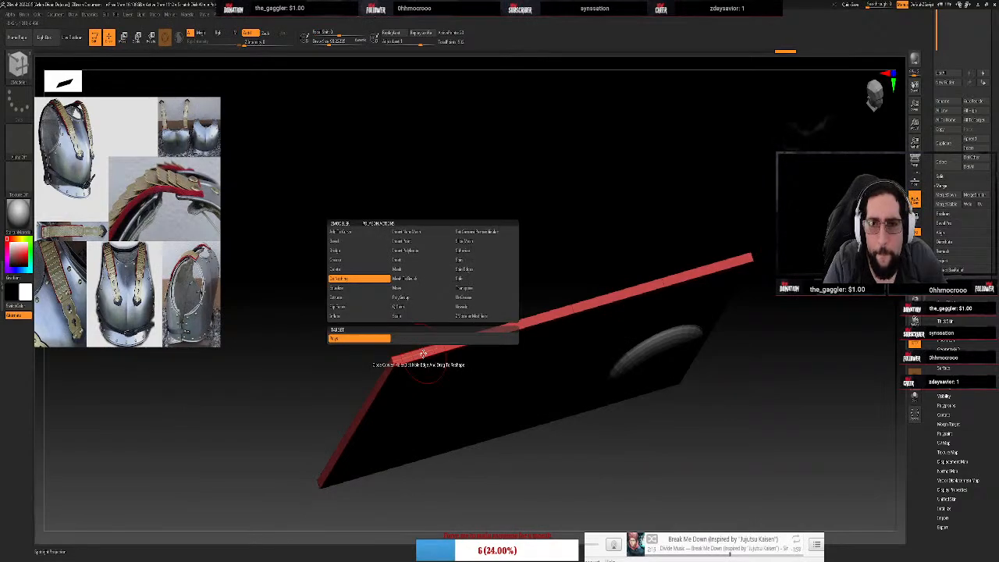
click(420, 309)
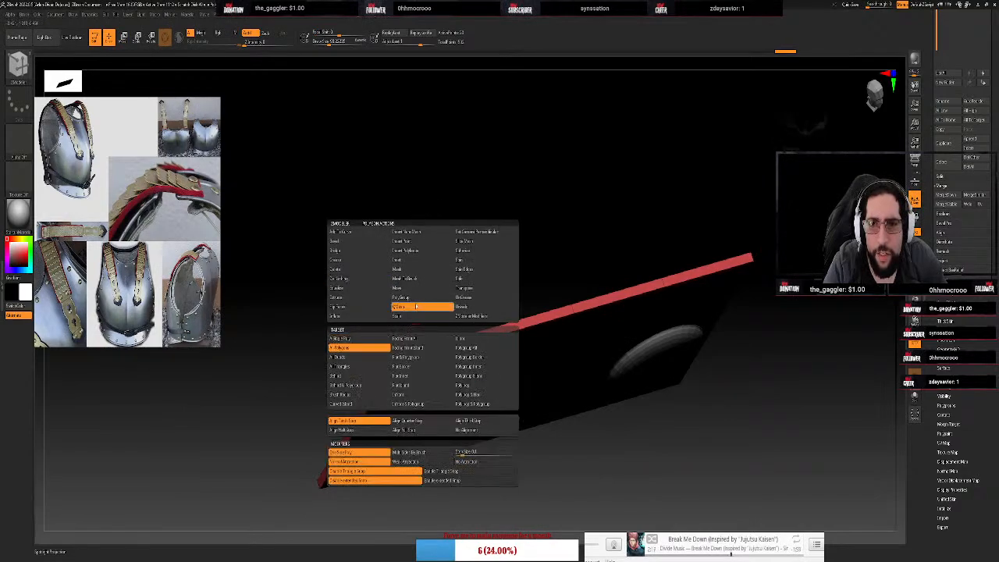
key(space)
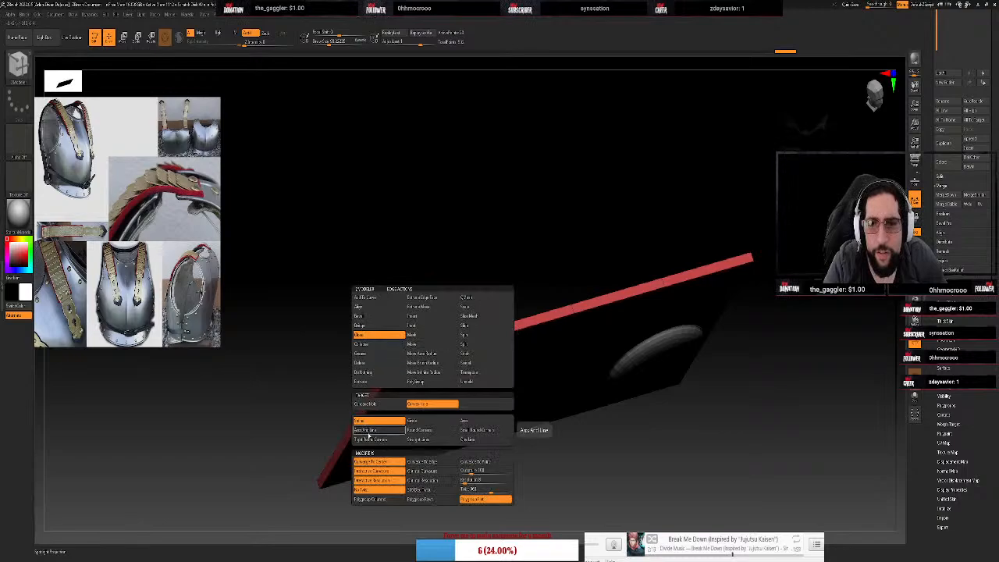
key(space)
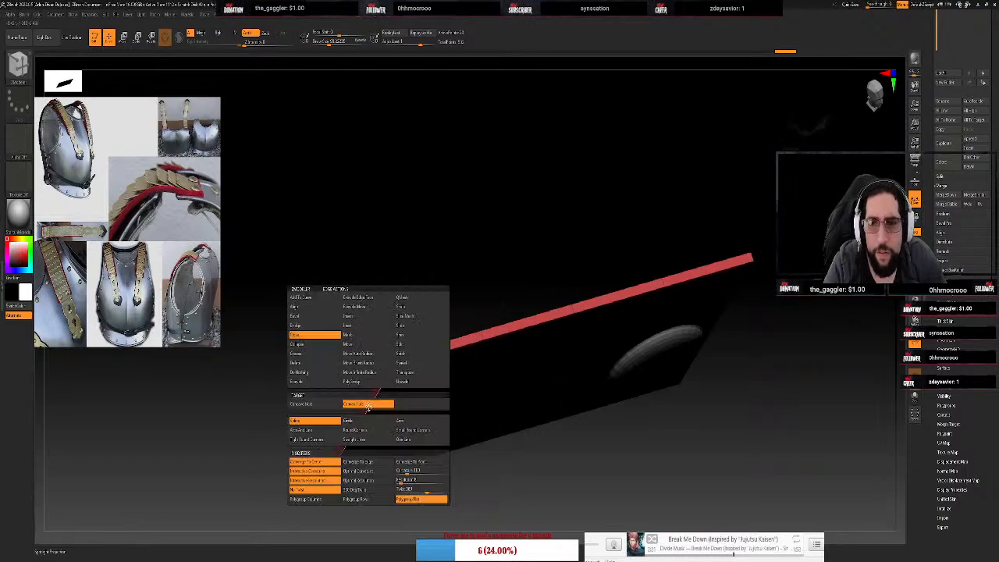
click(300, 375)
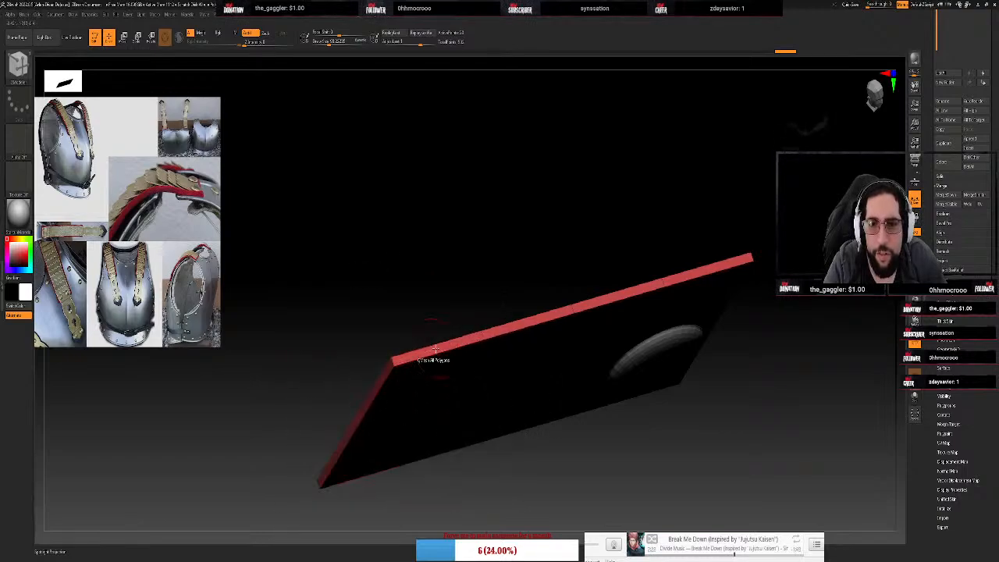
key(space)
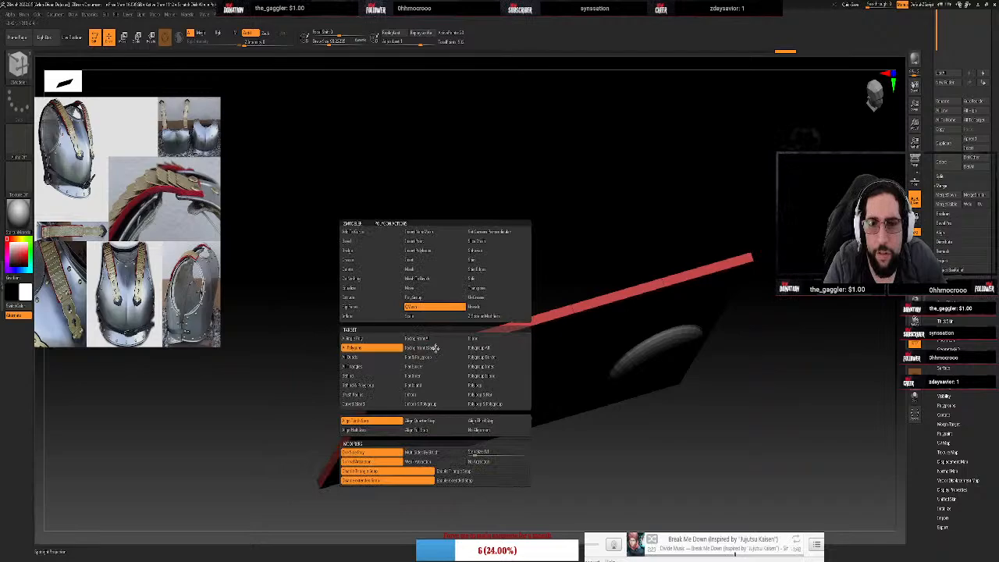
click(370, 338)
drag(419, 352, 427, 300)
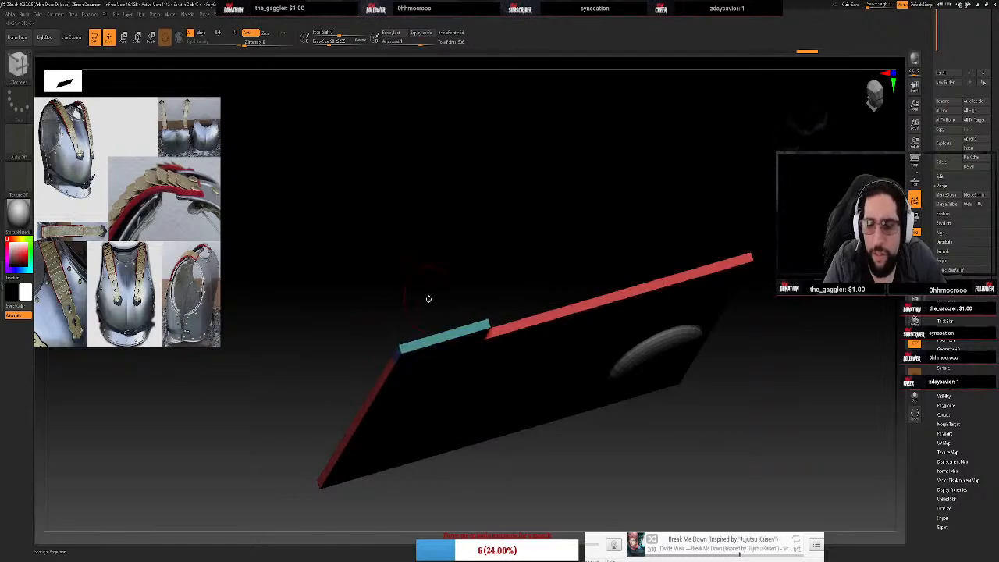
key(ctrl+z)
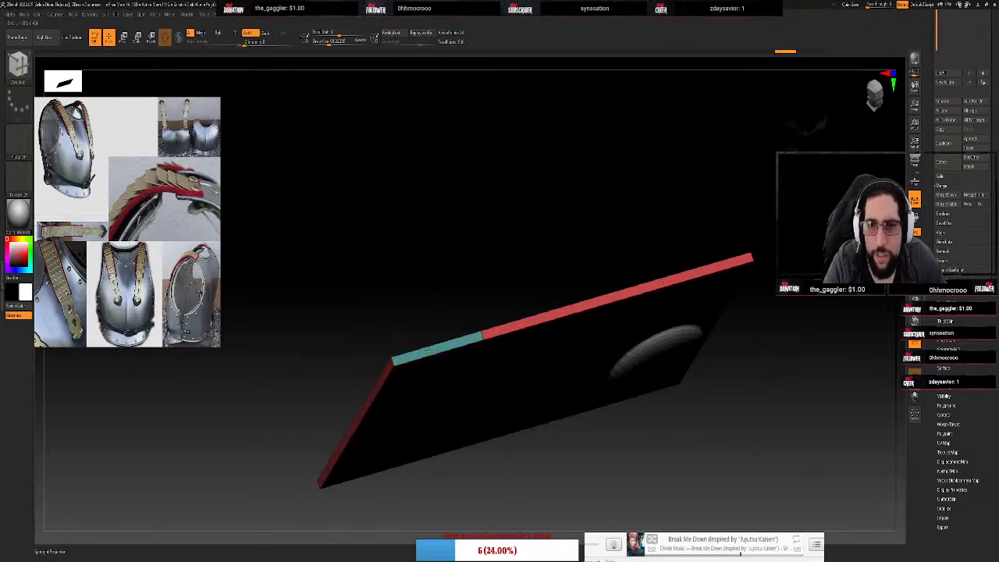
drag(426, 352, 412, 264)
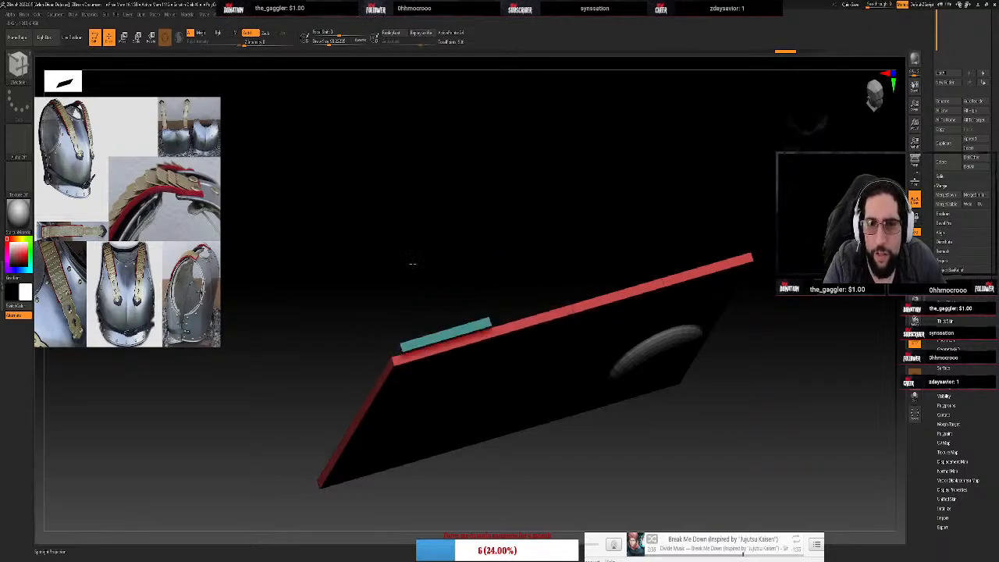
key(ctrl+z)
Set the ZModeler edge action to Insert with the Multiple EdgeLoops target
key(space)
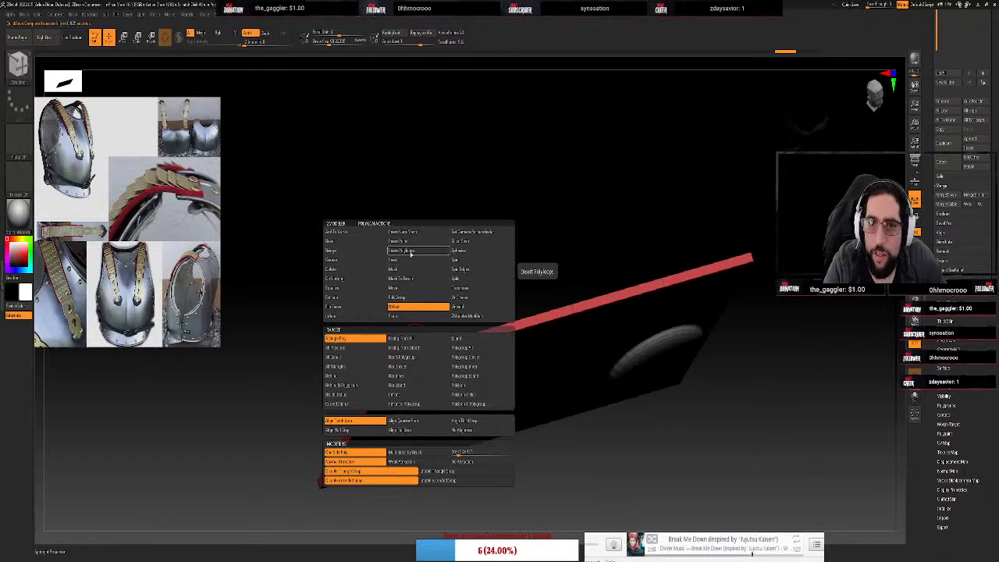
scroll(432, 358, up, 5)
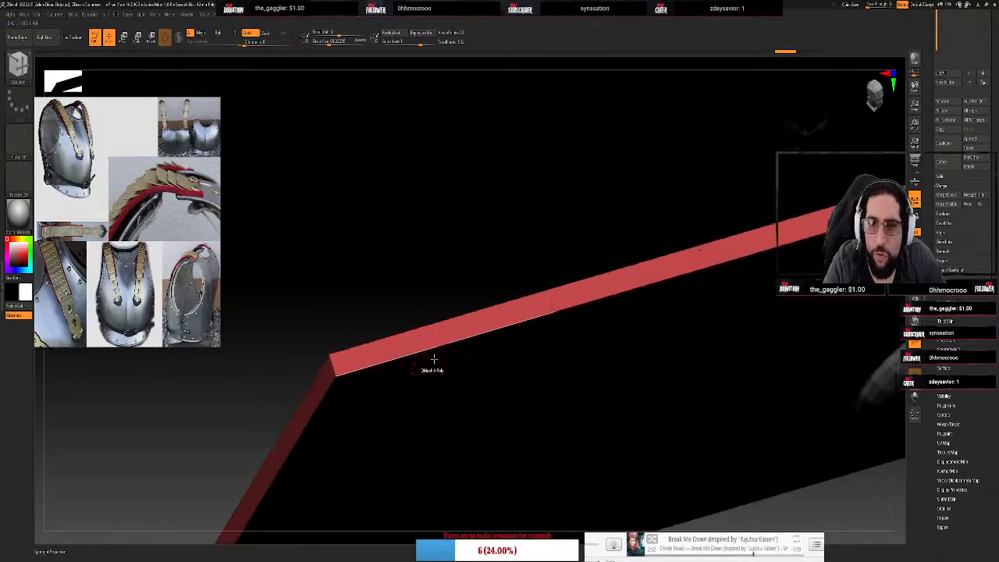
key(space)
click(422, 315)
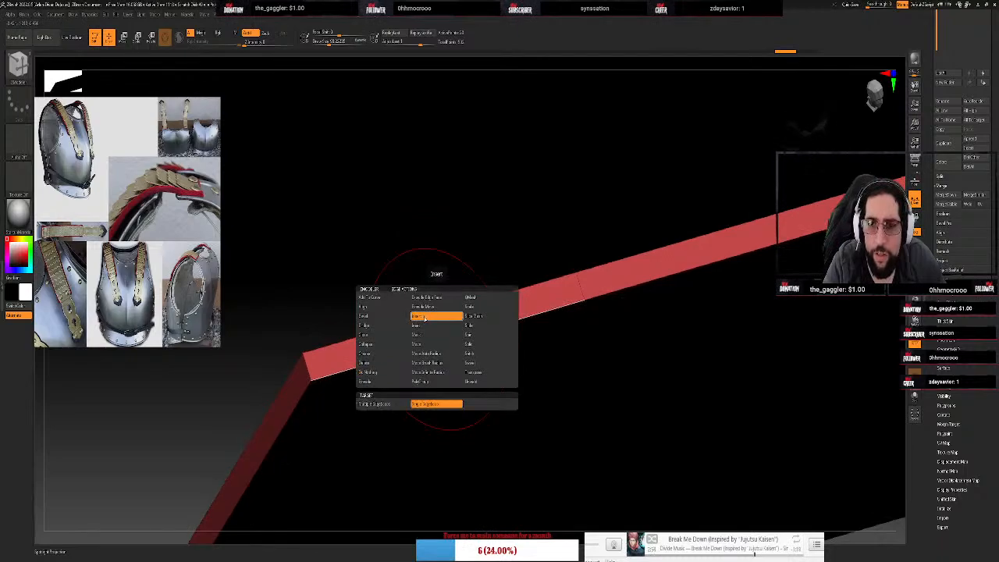
click(389, 404)
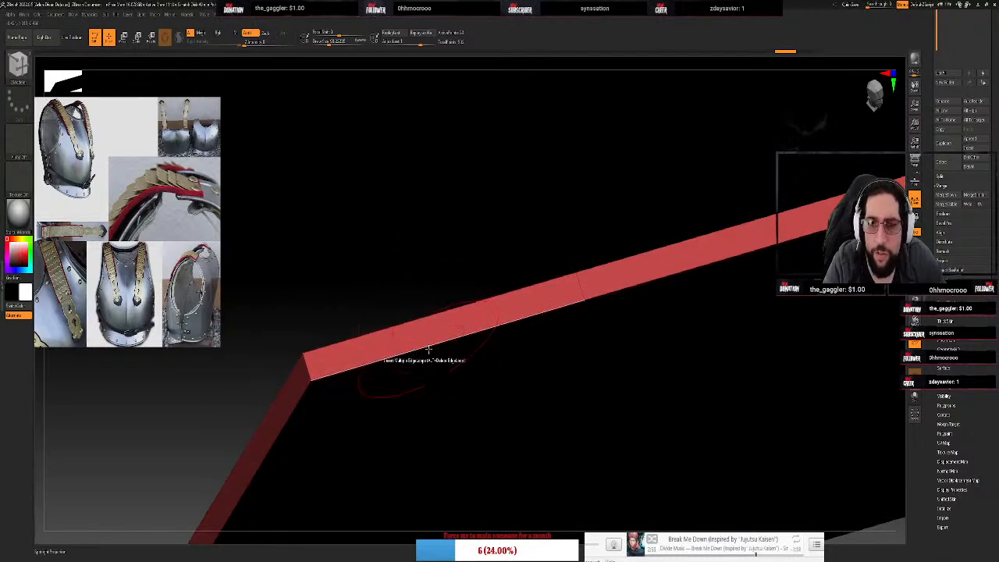
Try inserting edge loops across the first segment of the plate's thin edge, and undo both attempts
key(space)
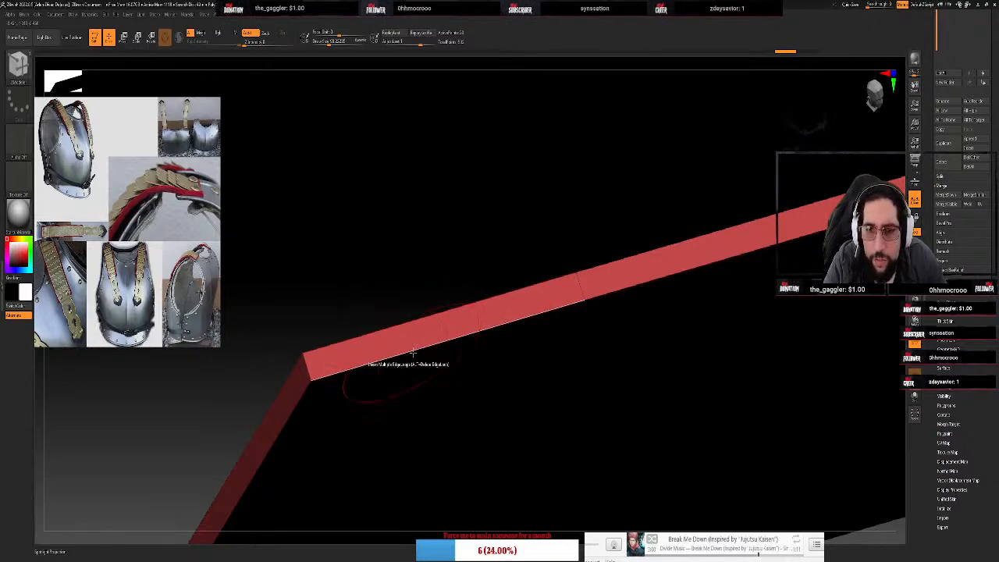
click(413, 353)
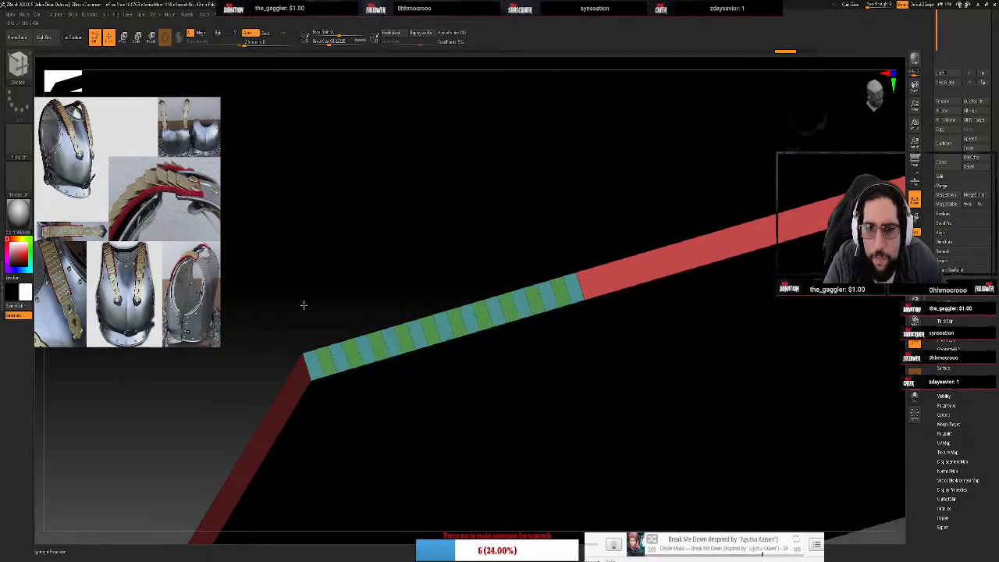
key(ctrl+z)
drag(456, 334, 456, 369)
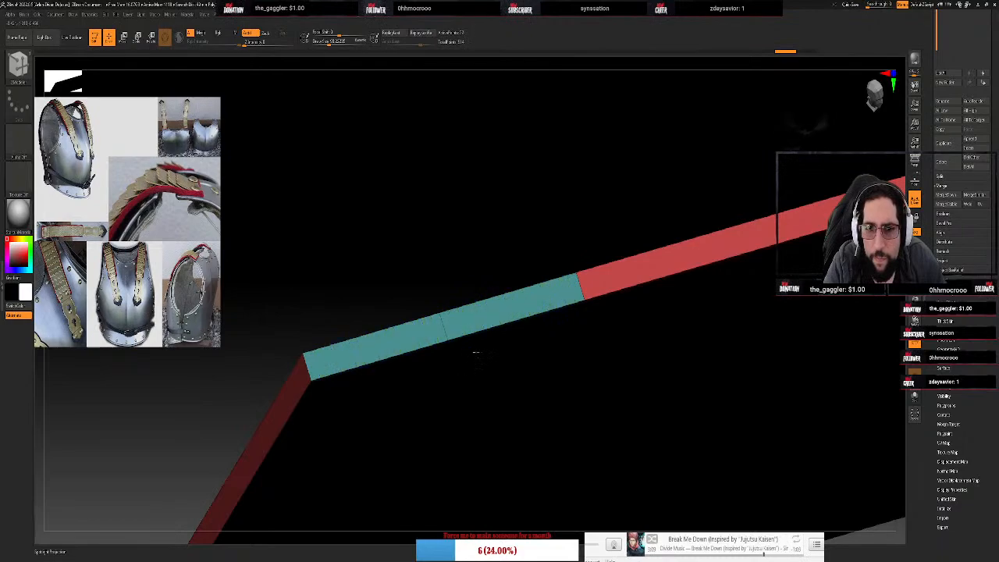
key(ctrl+z)
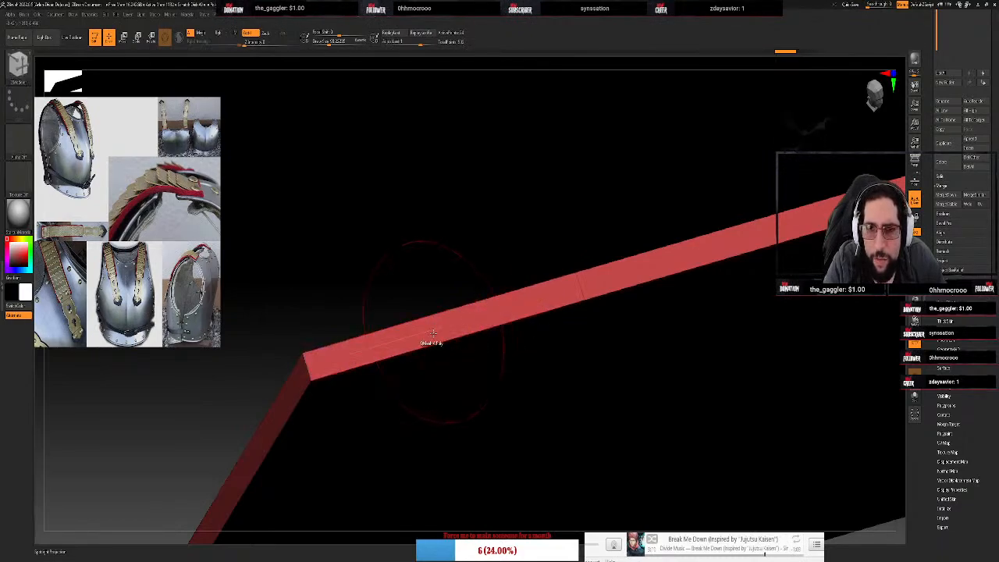
Enable Interactive Elevation for the edge loop insertion and insert multiple loops that bulge the plate's first segment outward
key(space)
click(432, 337)
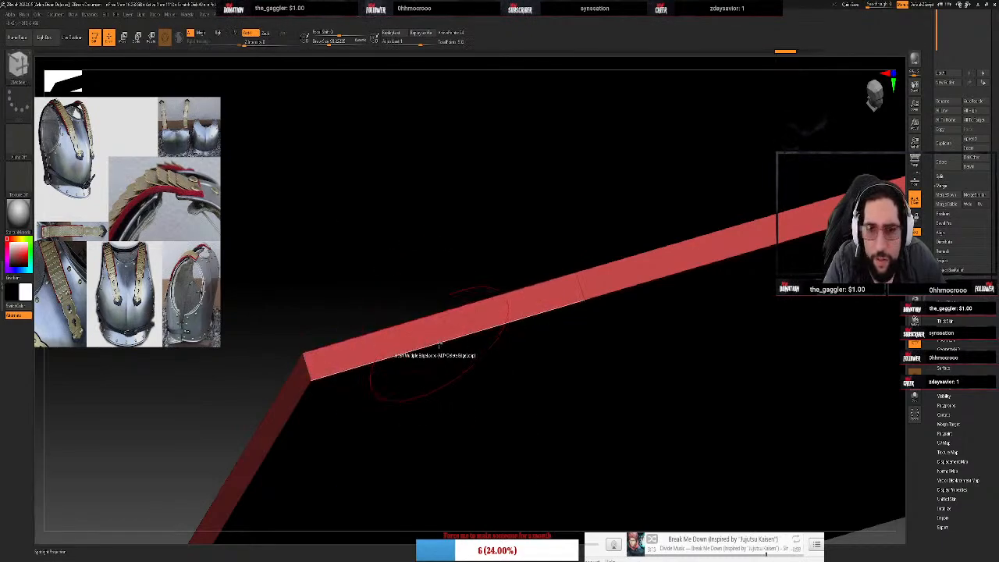
key(space)
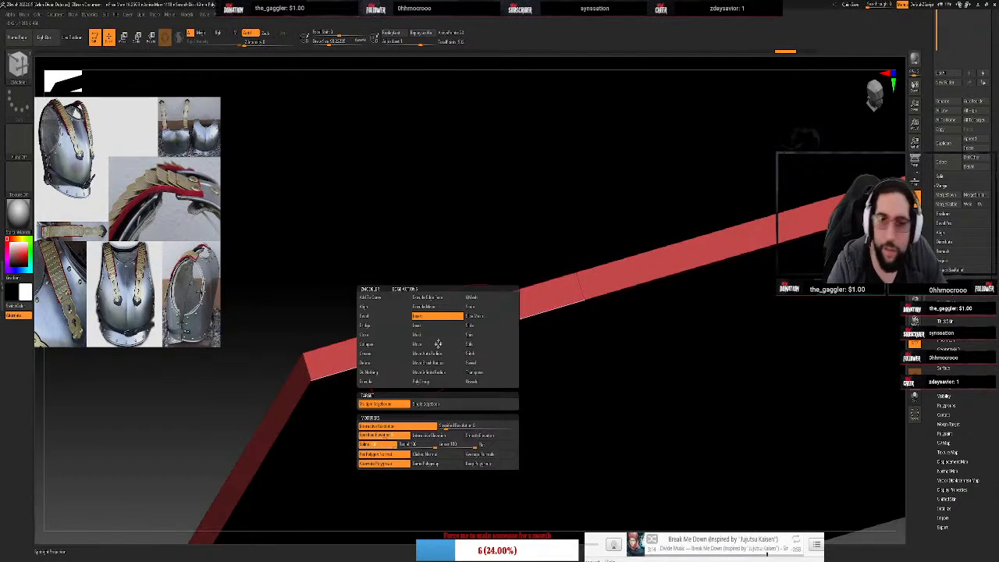
click(451, 435)
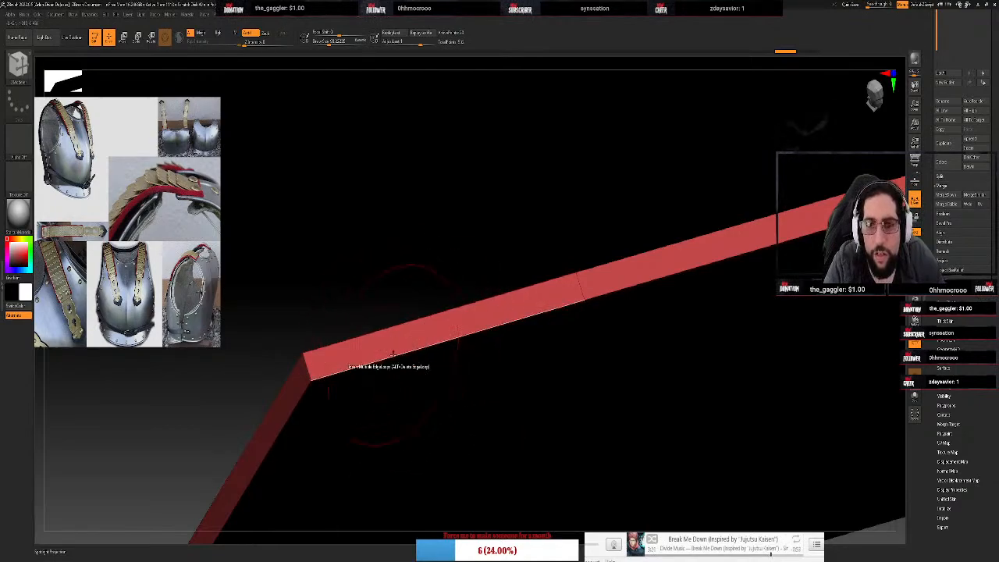
mouse_move(403, 355)
mouse_down()
mouse_move(430, 352)
mouse_move(375, 235)
mouse_move(339, 317)
mouse_move(402, 334)
mouse_move(415, 313)
mouse_move(418, 323)
mouse_up()
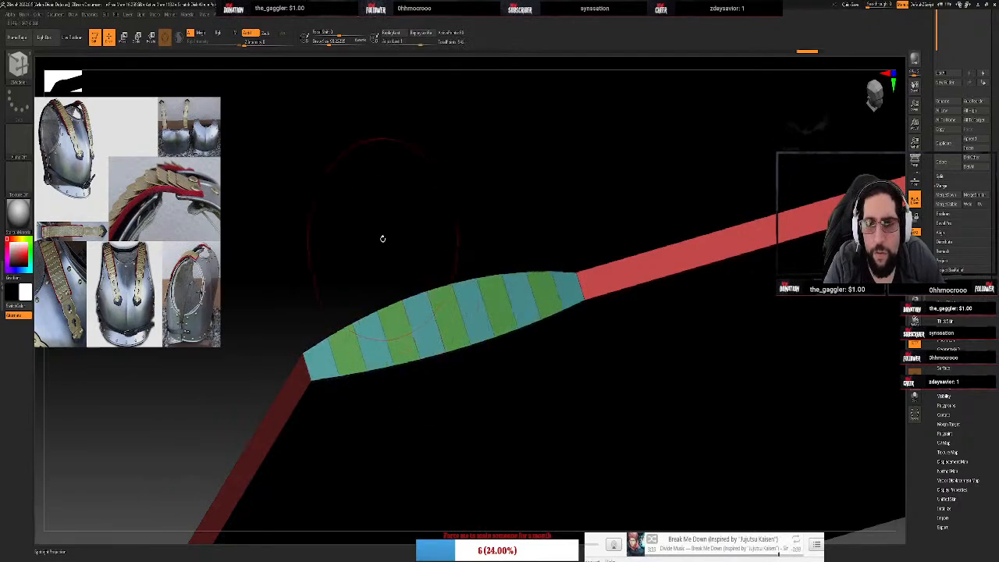
Repeat the bulging edge loop insertion on the plate's three remaining segments
mouse_move(383, 239)
mouse_down()
mouse_move(424, 254)
mouse_move(381, 268)
mouse_move(386, 248)
mouse_up()
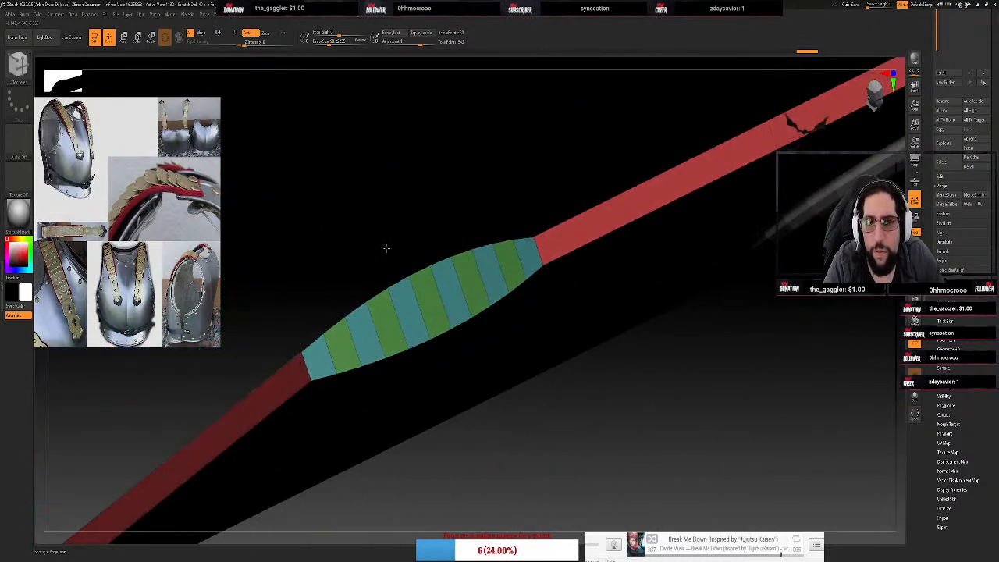
click(607, 201)
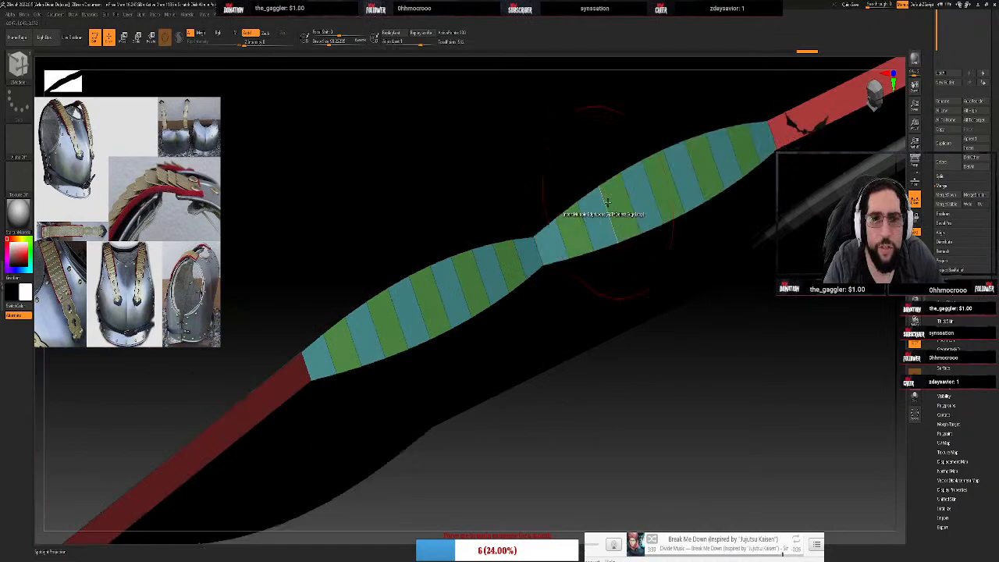
click(835, 97)
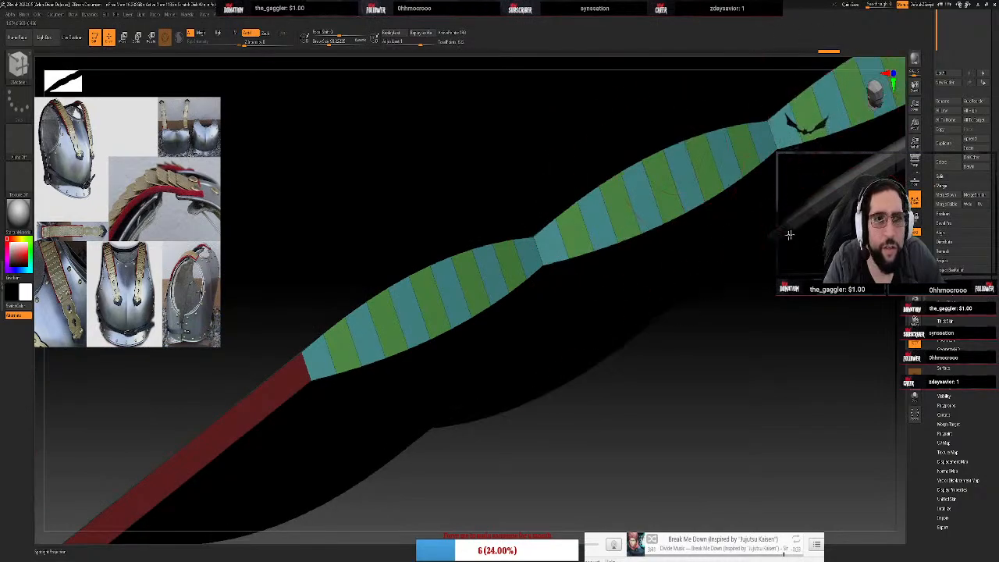
alt+drag(809, 333, 439, 511)
click(687, 201)
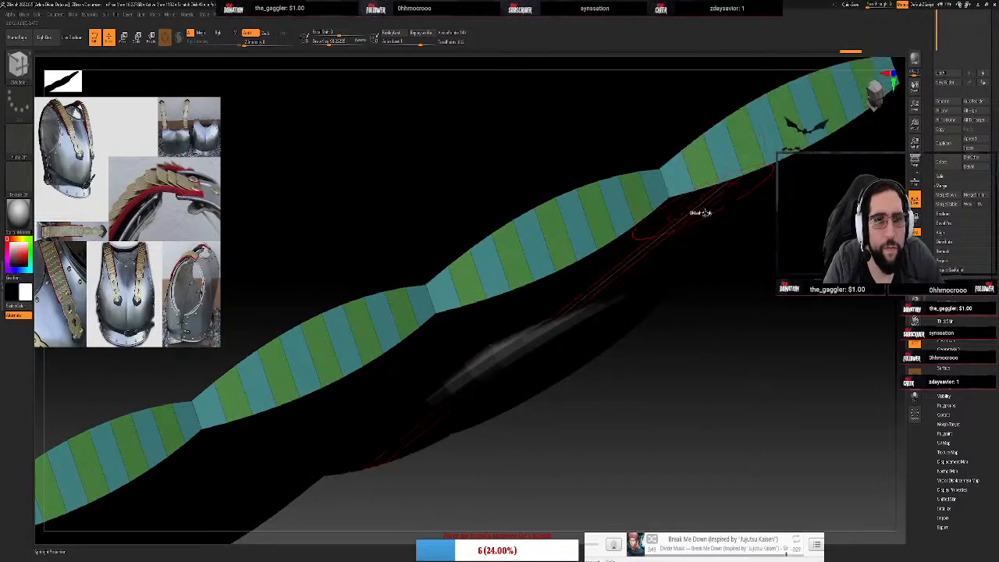
Face the scalloped plate from the front and merge all its polygons into a single polygroup
drag(713, 367, 656, 403)
alt+drag(587, 413, 678, 231)
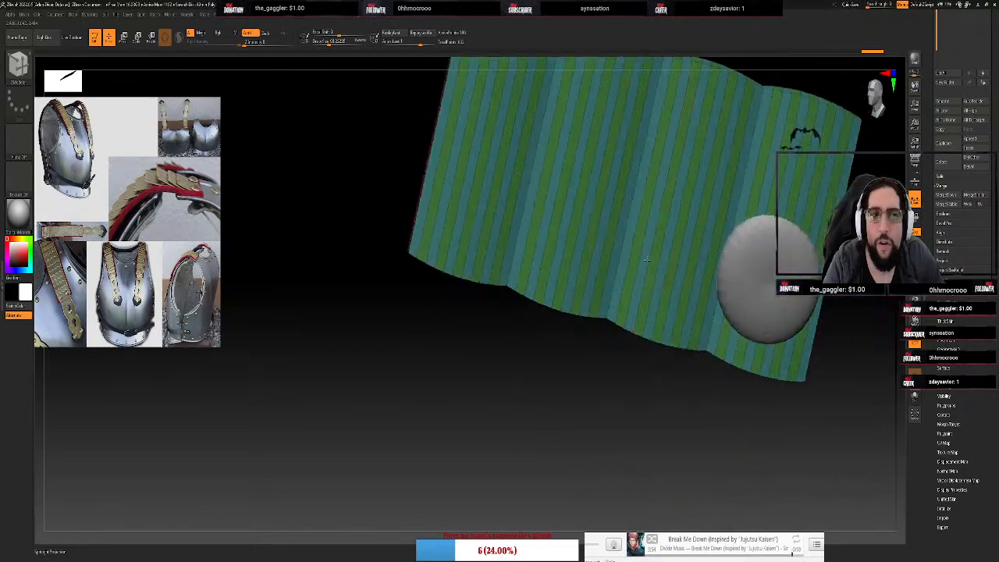
click(875, 94)
alt+drag(678, 372, 628, 538)
key(ctrl+w)
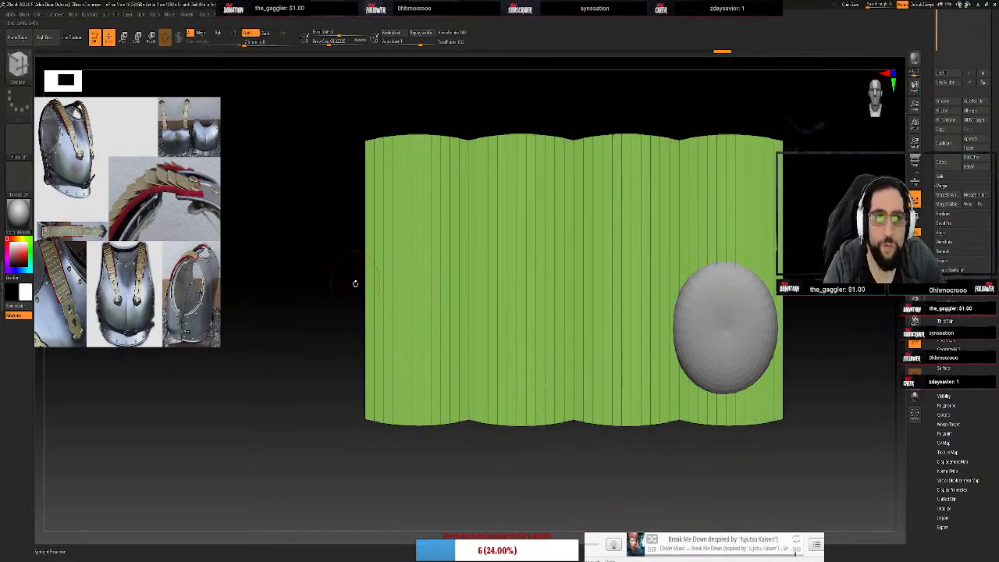
Hide the rivet dome subtool and show the plate edge-on from the side
drag(355, 284, 399, 287)
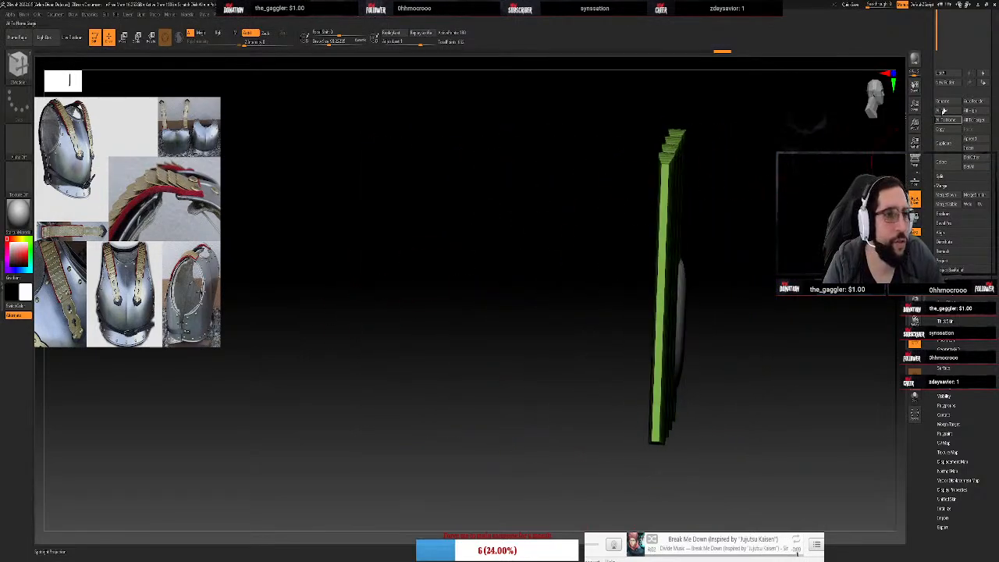
drag(959, 110, 958, 268)
click(987, 118)
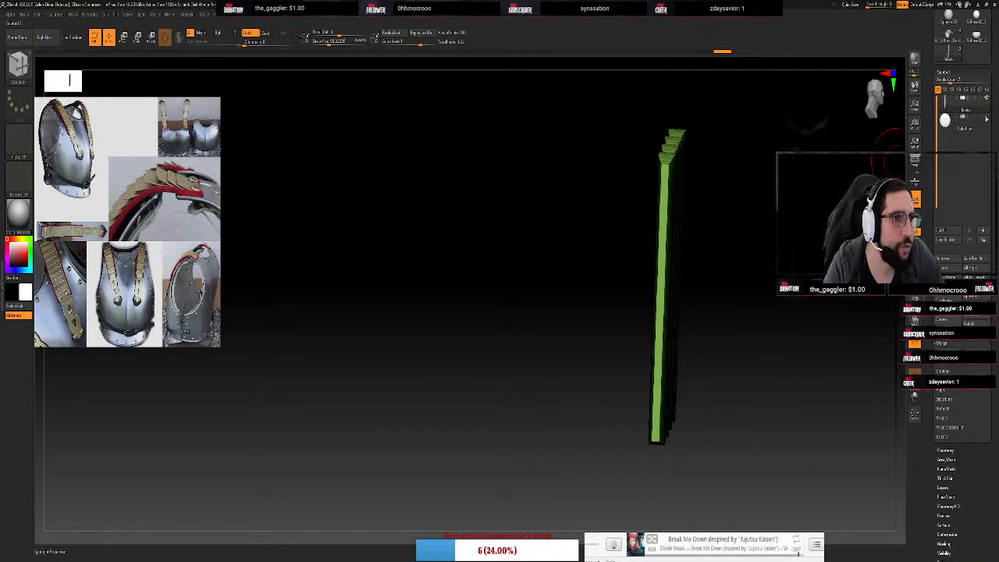
click(876, 100)
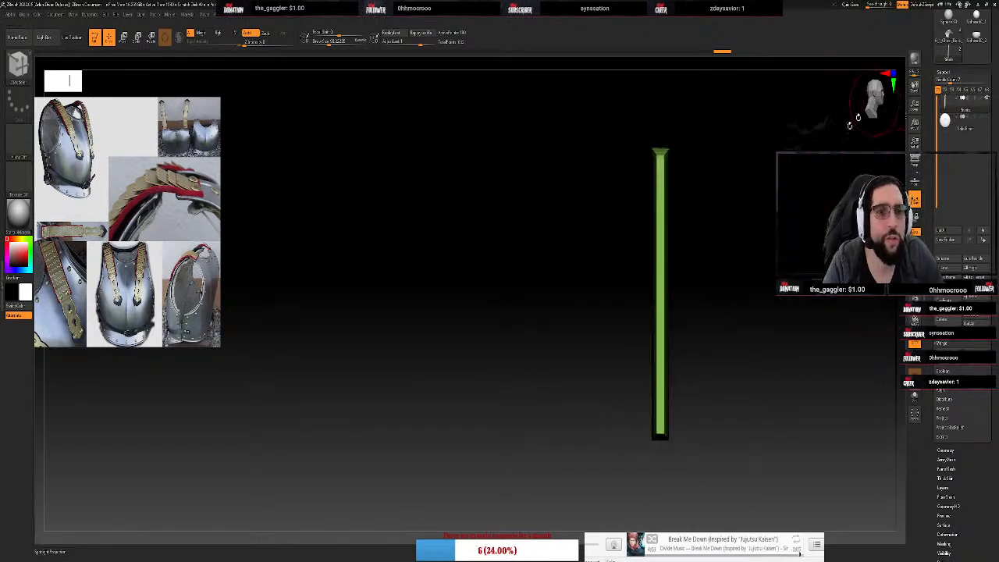
Face the plate edge-on and mask it except for its scalloped bottom edge
key(f)
mouse_move(547, 149)
alt+mouse_down()
mouse_move(551, 170)
mouse_move(547, 161)
alt+mouse_up()
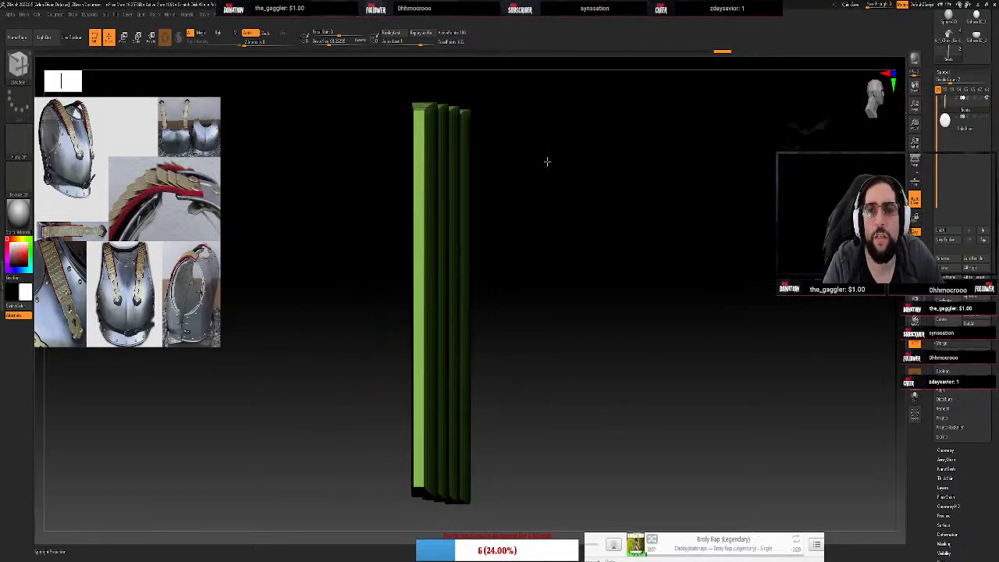
click(874, 92)
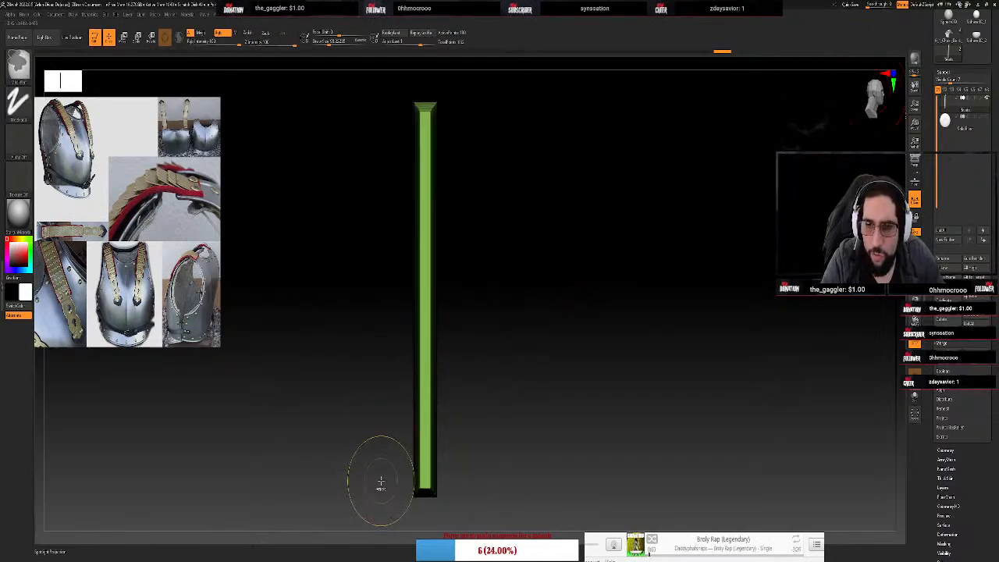
ctrl+drag(381, 482, 476, 531)
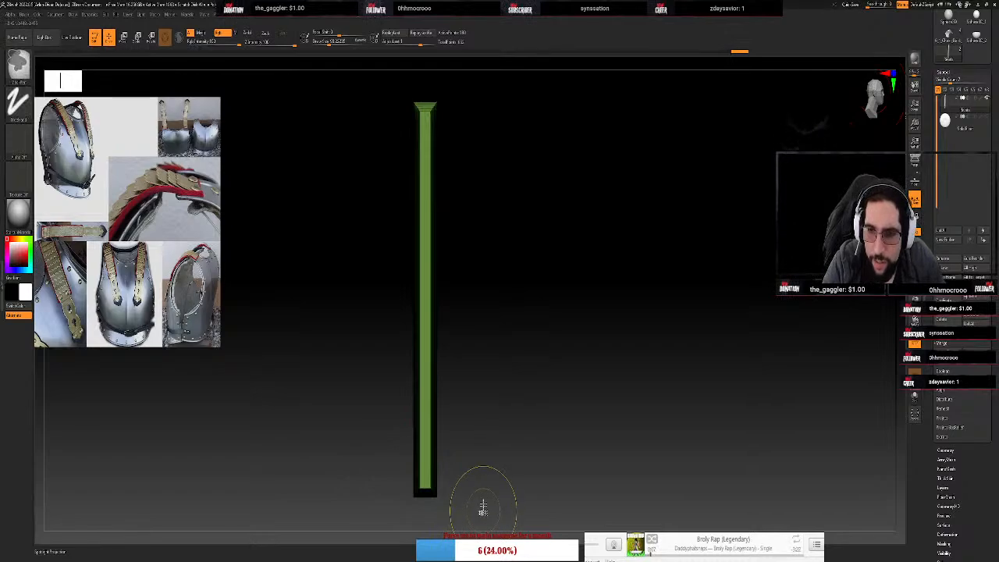
key(ctrl)
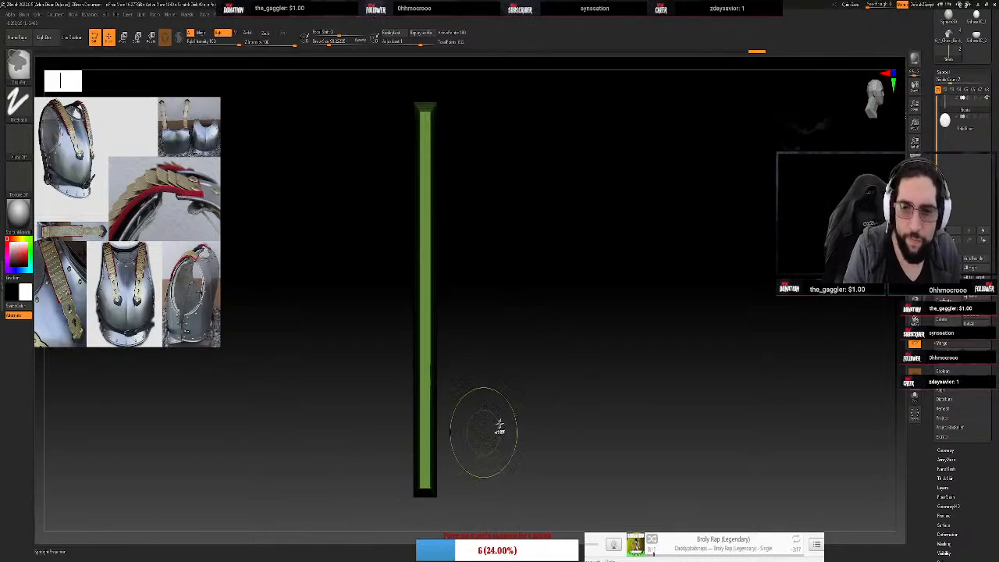
ctrl+drag(548, 409, 548, 437)
ctrl+drag(396, 473, 458, 521)
key(alt)
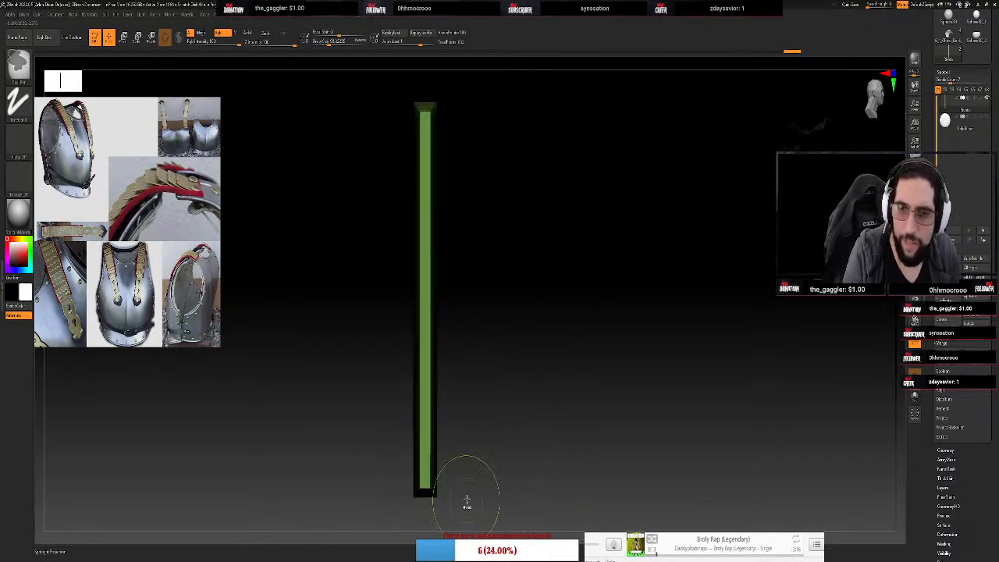
mouse_move(523, 397)
mouse_down()
mouse_move(551, 393)
mouse_move(562, 348)
mouse_up()
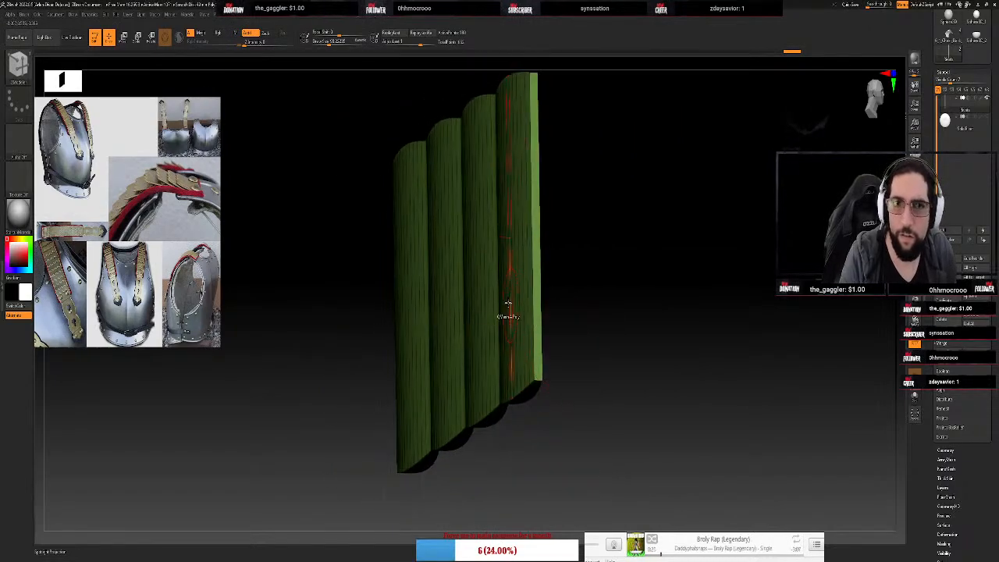
Centre the gizmo on the unmasked bottom edge and scale it vertically until the scallops are flattened into a straight line
key(w)
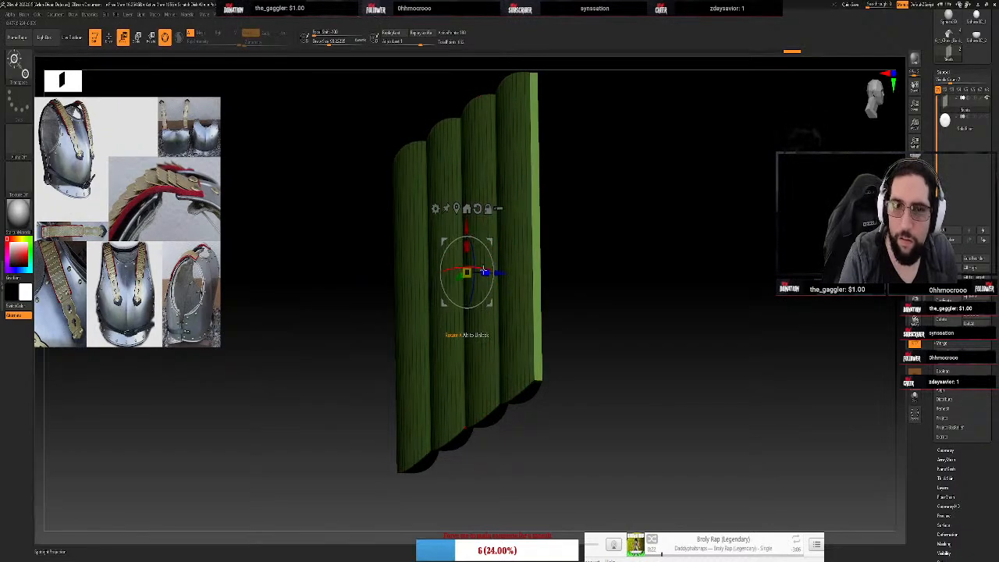
alt+click(457, 209)
alt+click(480, 367)
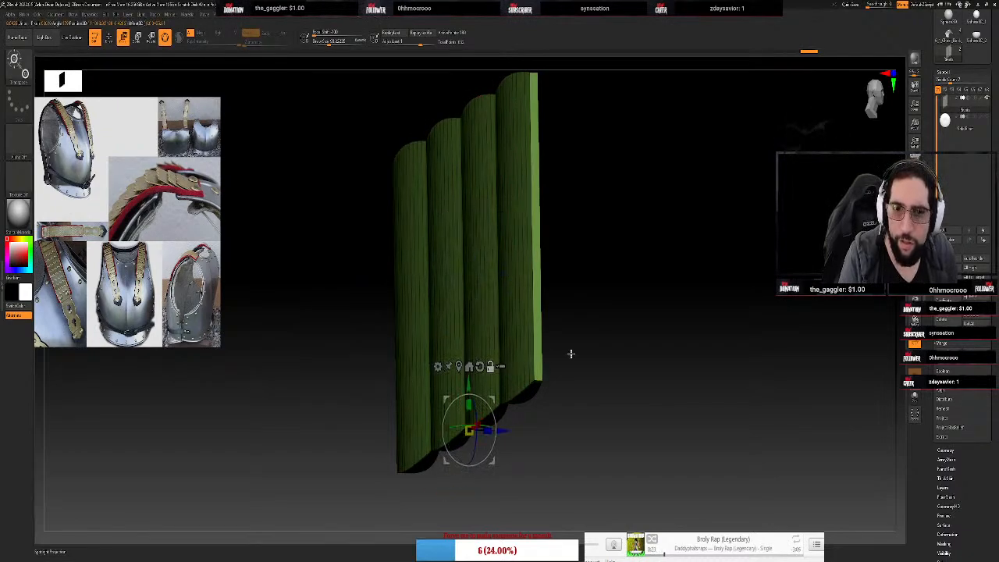
drag(571, 353, 575, 353)
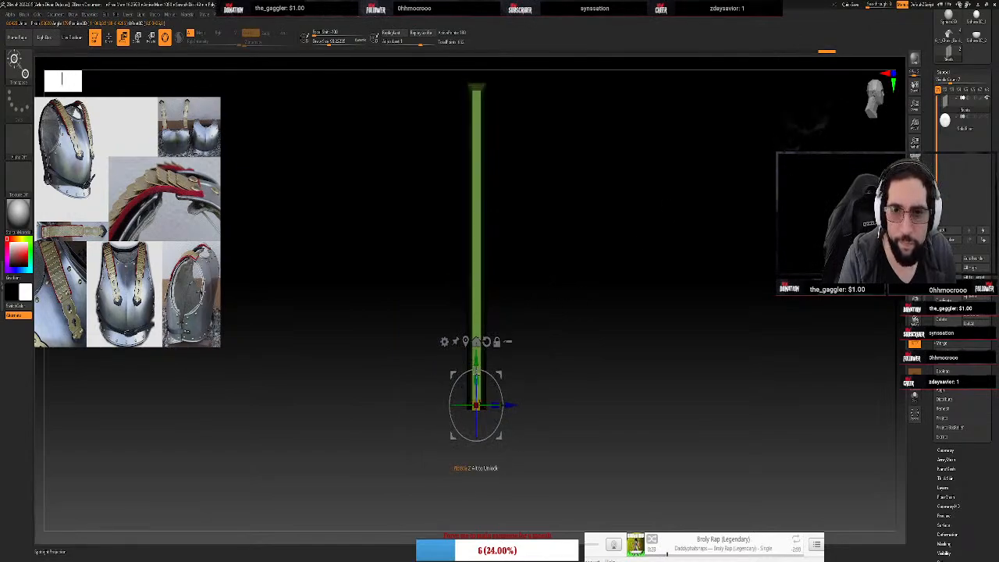
mouse_move(476, 373)
ctrl+mouse_down()
mouse_move(476, 393)
mouse_move(479, 353)
mouse_move(479, 391)
ctrl+mouse_up()
key(ctrl+z)
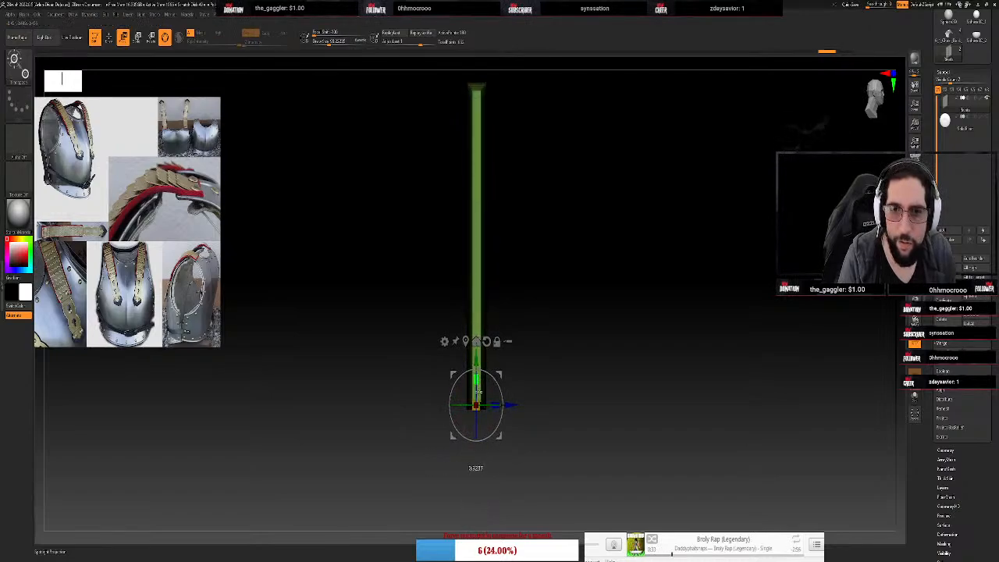
drag(480, 522, 480, 523)
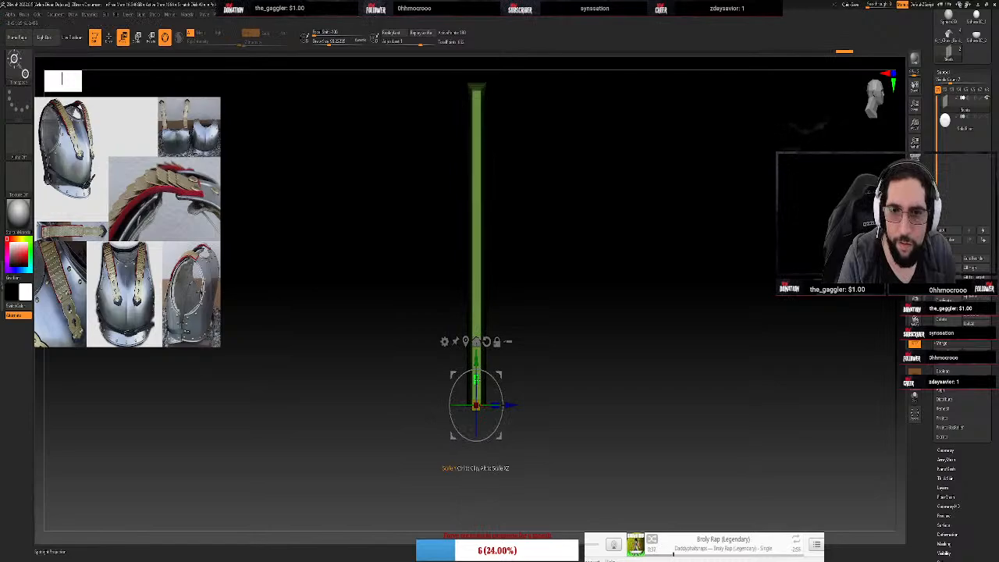
drag(476, 380, 476, 429)
drag(479, 560, 479, 560)
mouse_move(608, 274)
mouse_down()
mouse_move(584, 273)
mouse_move(645, 269)
mouse_up()
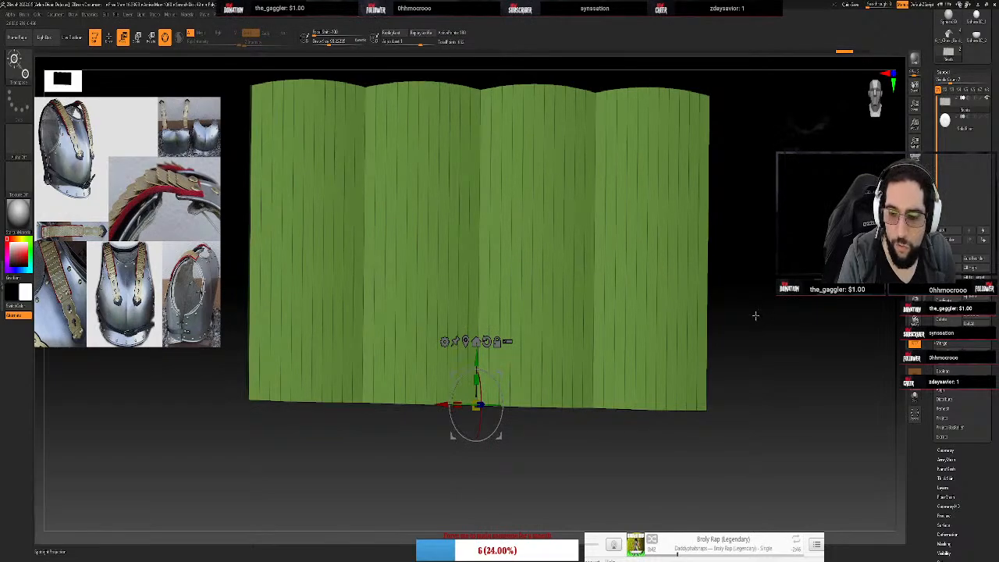
Mask the plate except for one broad face, centre the gizmo on that face, and scale it flat along the thickness direction
key(ctrl+shift)
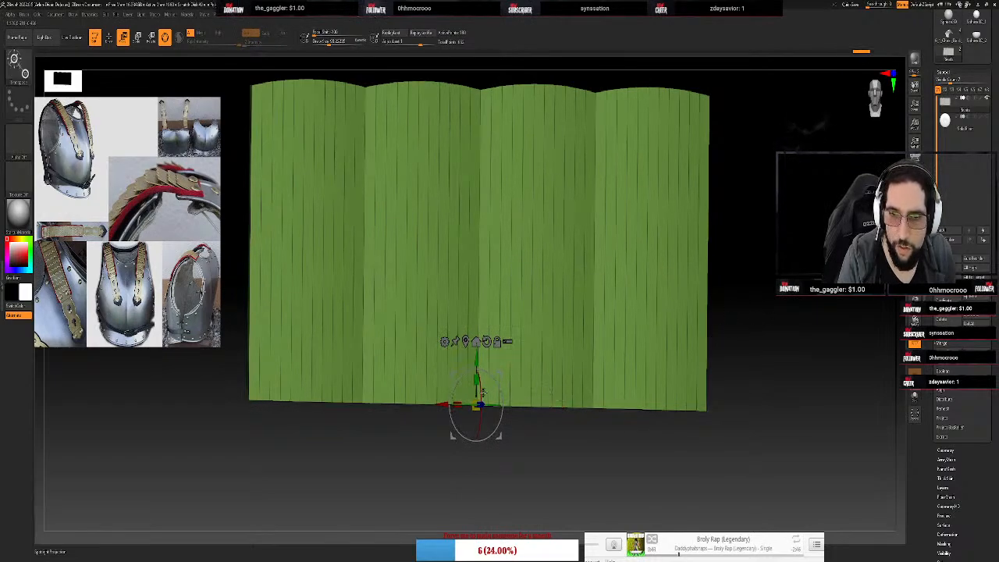
drag(683, 304, 852, 170)
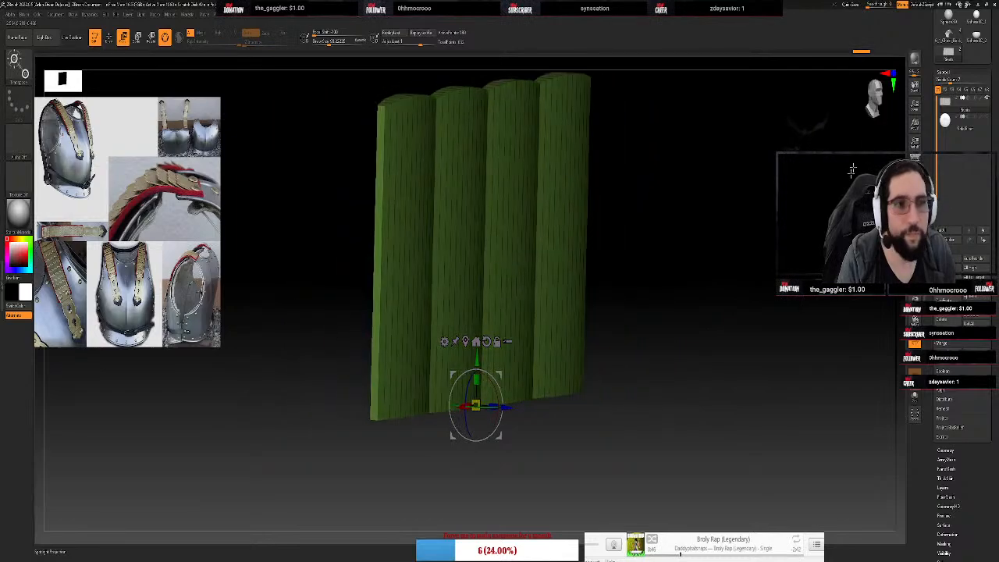
key(shift)
click(876, 104)
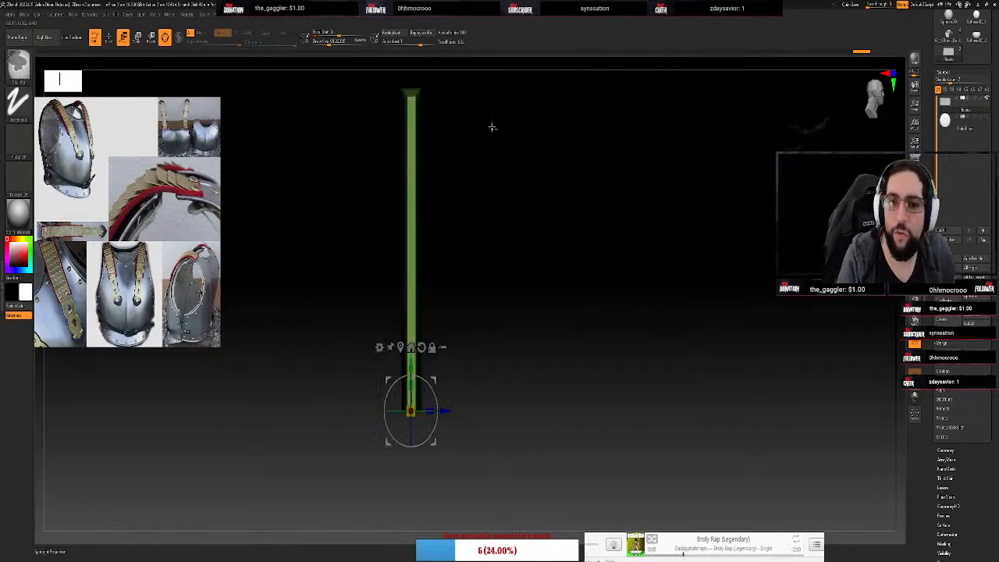
ctrl+drag(494, 128, 531, 362)
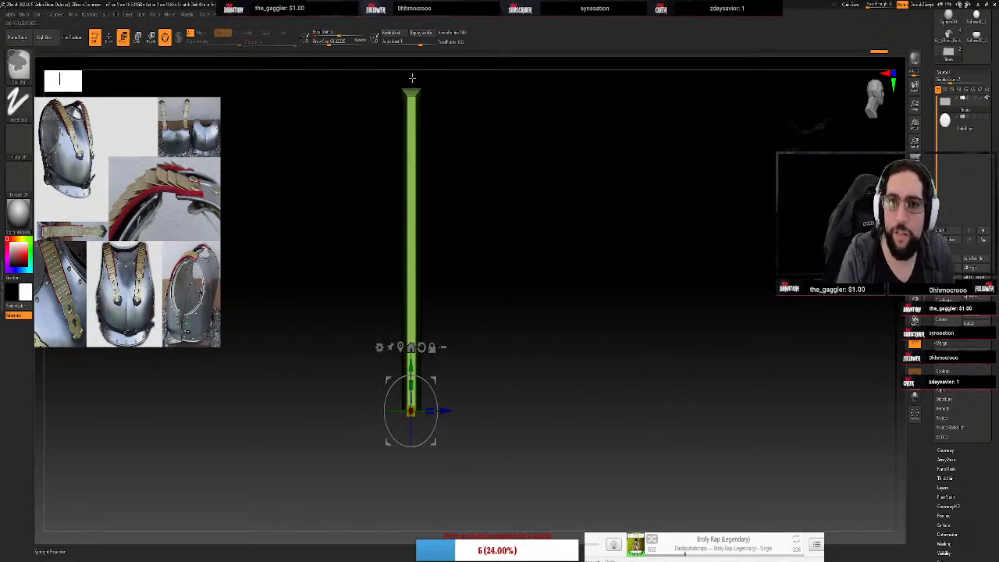
ctrl+drag(414, 82, 473, 455)
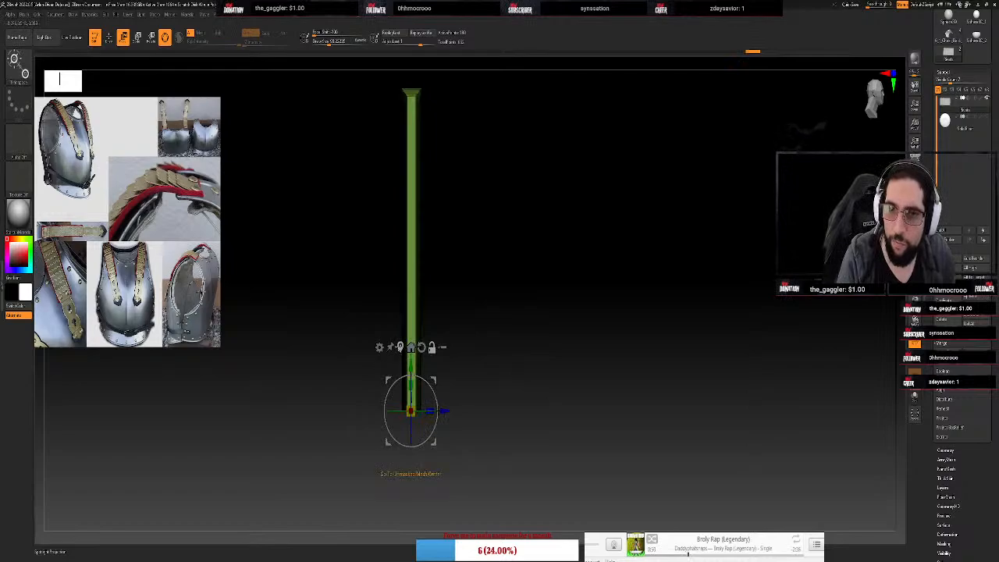
click(401, 346)
alt+click(429, 187)
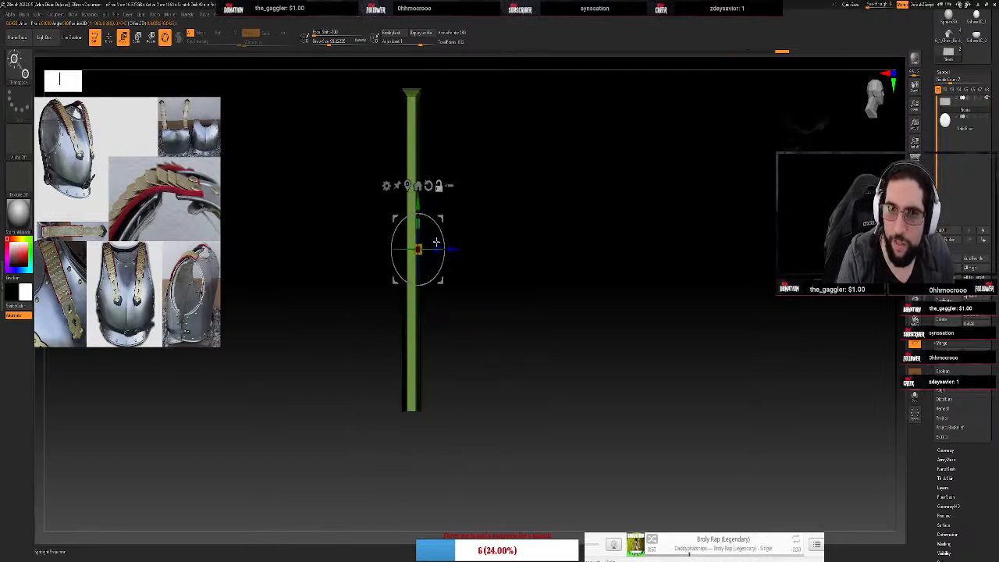
drag(438, 249, 218, 248)
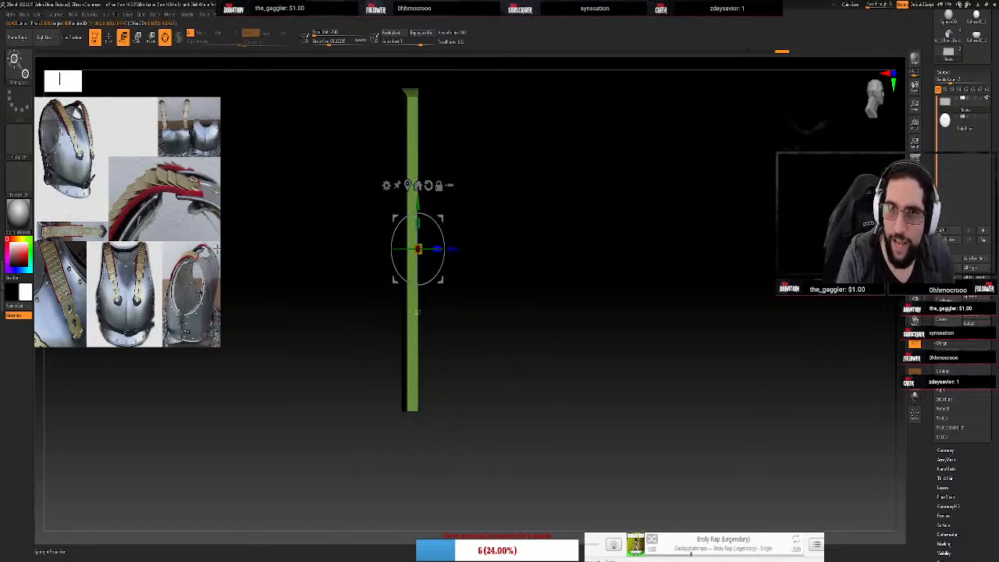
drag(437, 249, 367, 245)
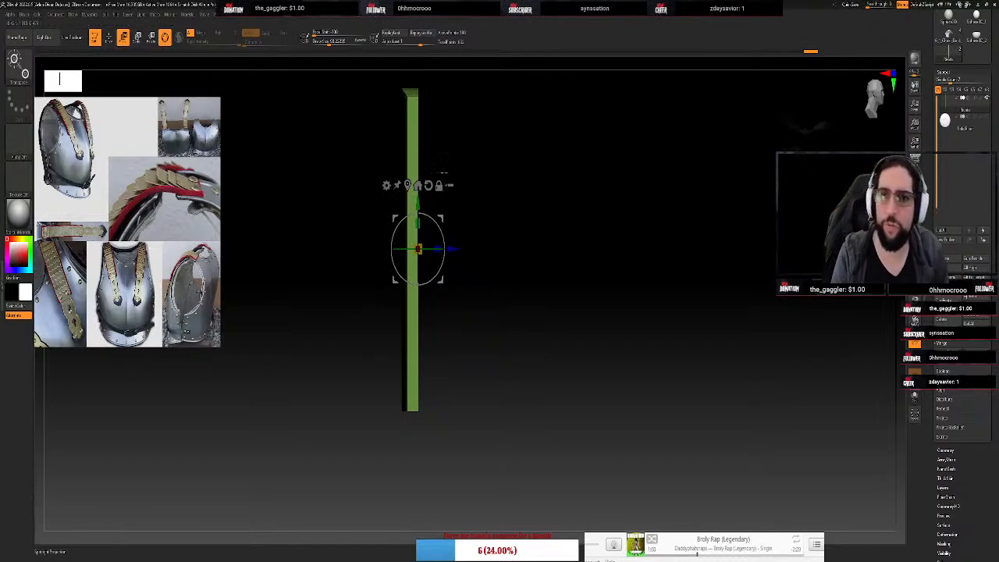
Leave only the opposite broad face unmasked, flatten it along the thickness direction, and clear the mask
key(q)
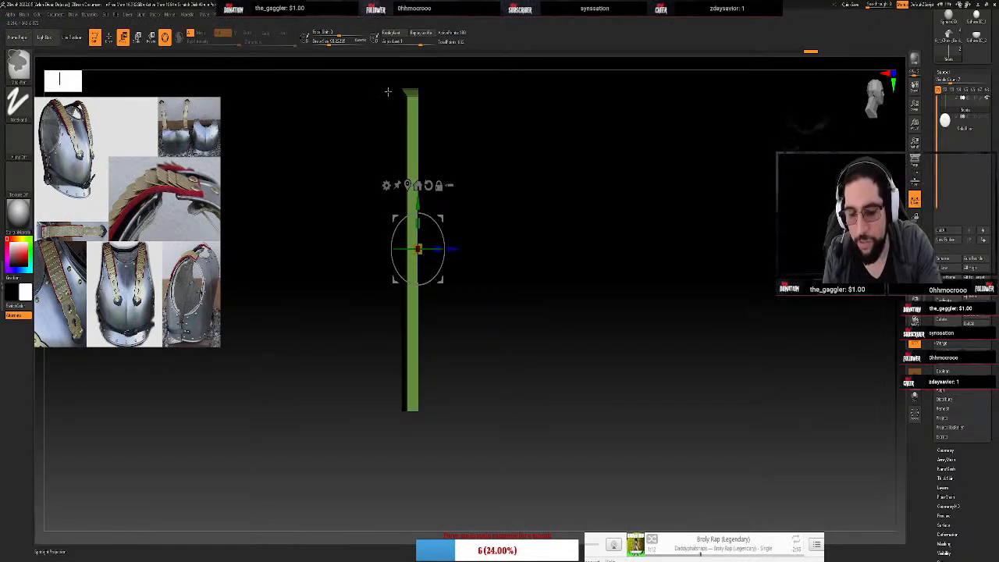
key(w)
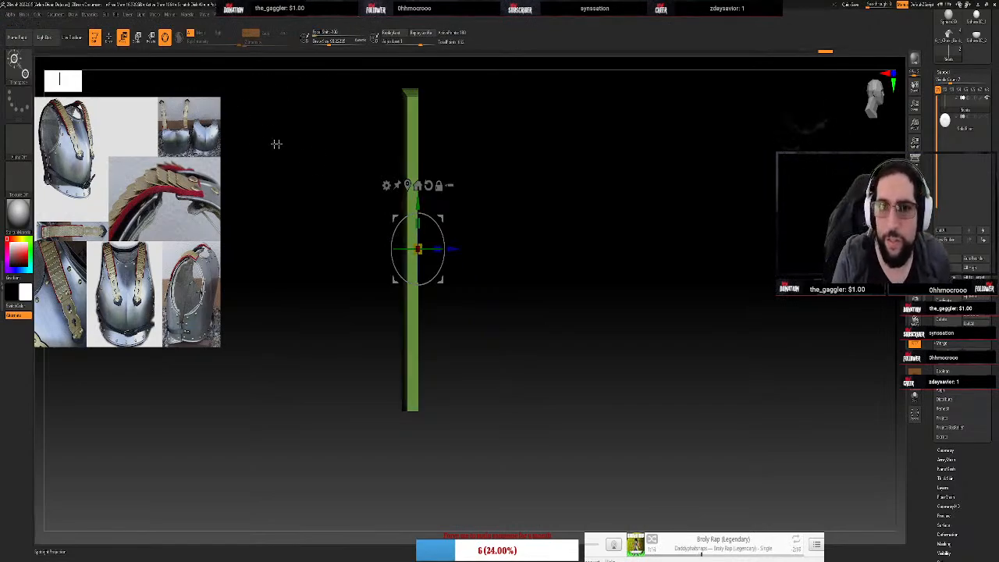
click(408, 185)
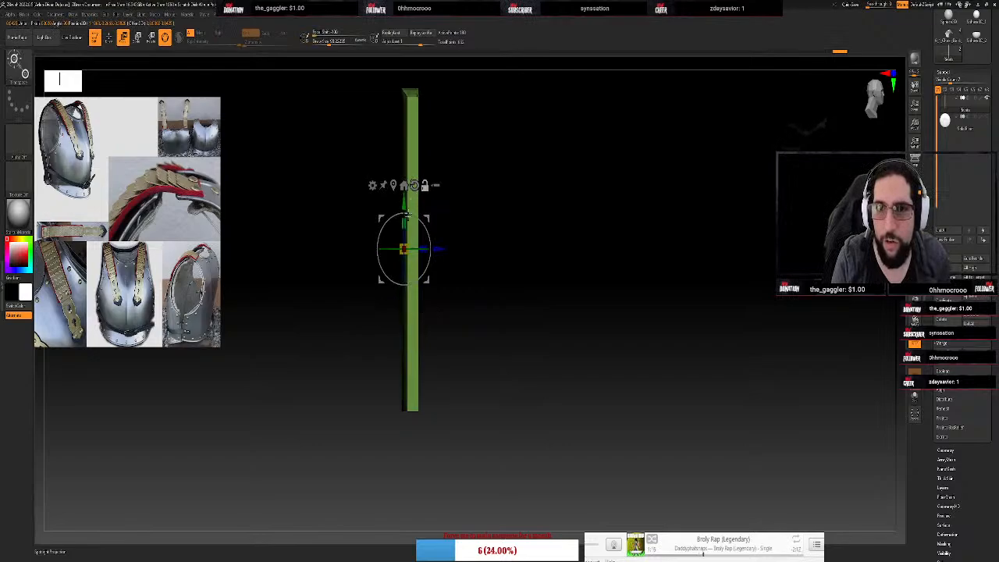
drag(424, 249, 203, 268)
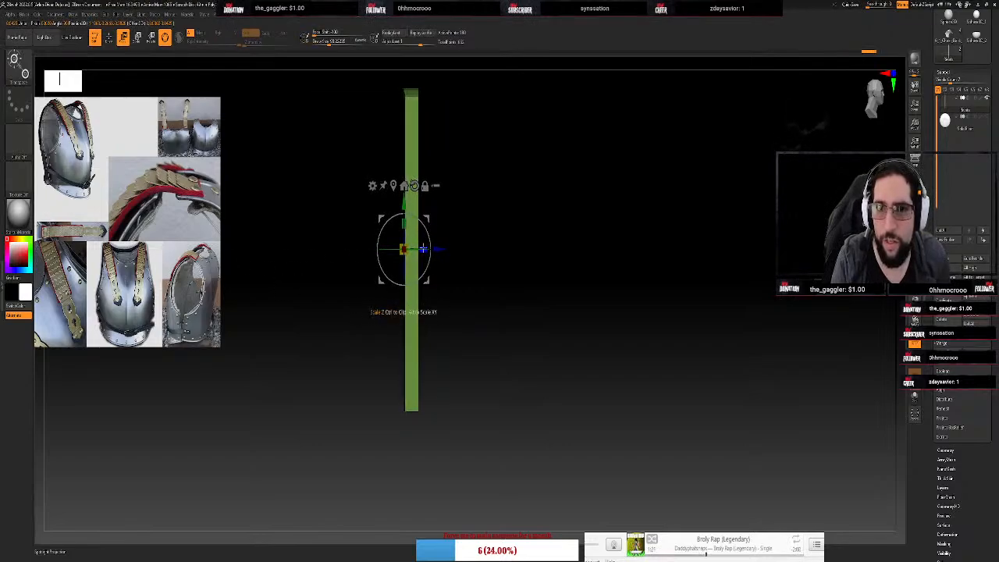
drag(424, 248, 379, 245)
drag(180, 235, 179, 235)
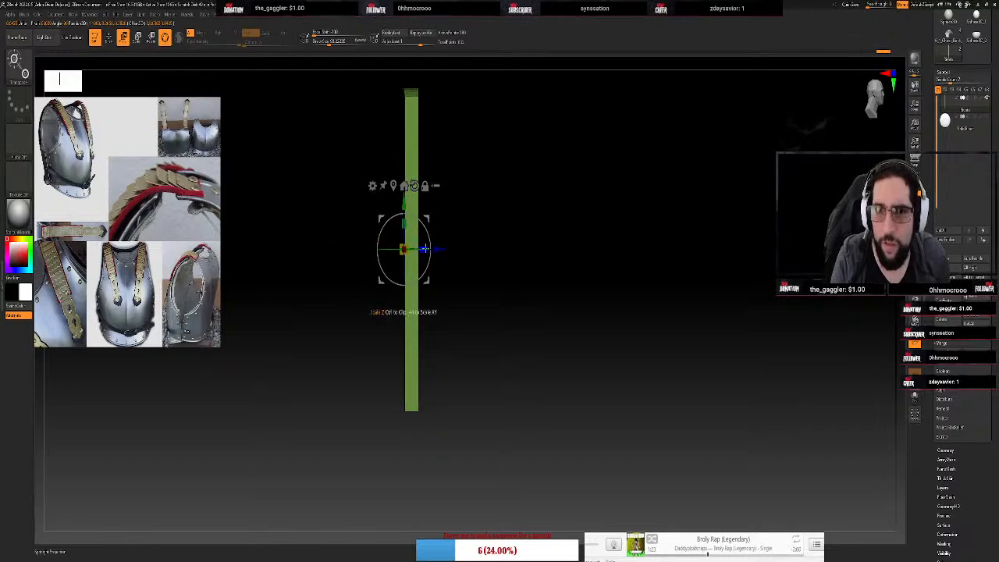
drag(425, 249, 382, 250)
drag(225, 232, 75, 202)
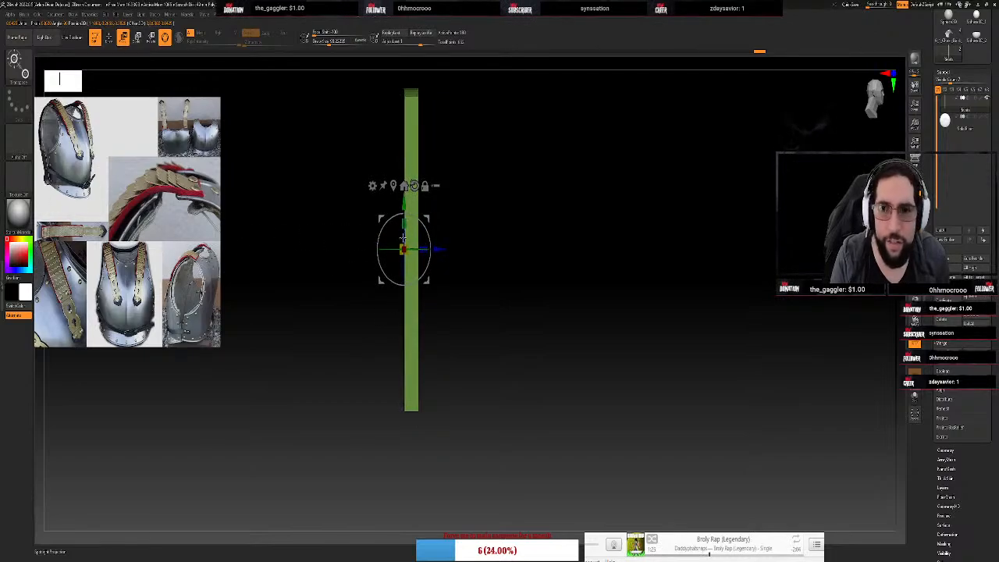
drag(424, 249, 355, 251)
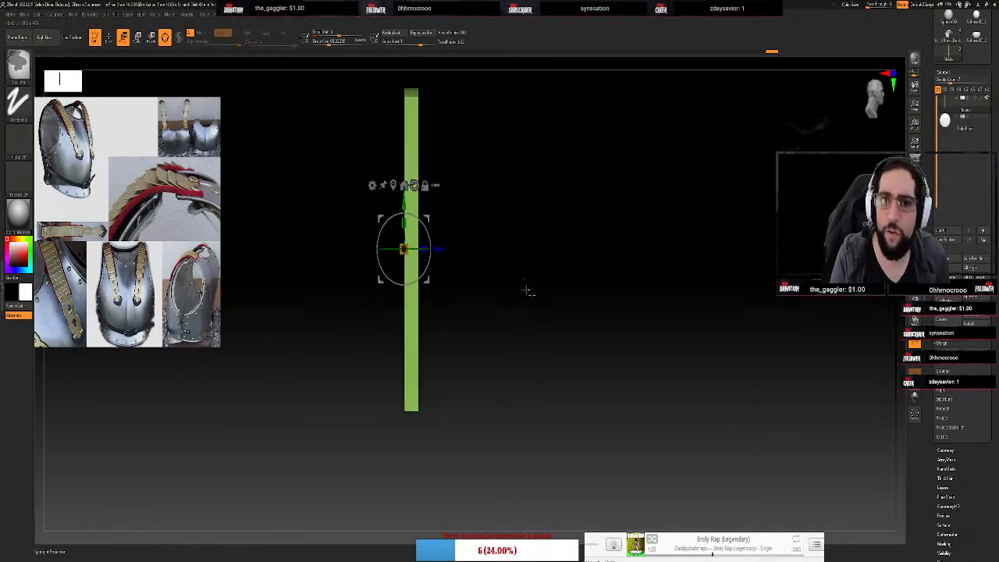
Centre the gizmo on the whole plate, scale it thinner along its thickness, and face it from the front
click(404, 186)
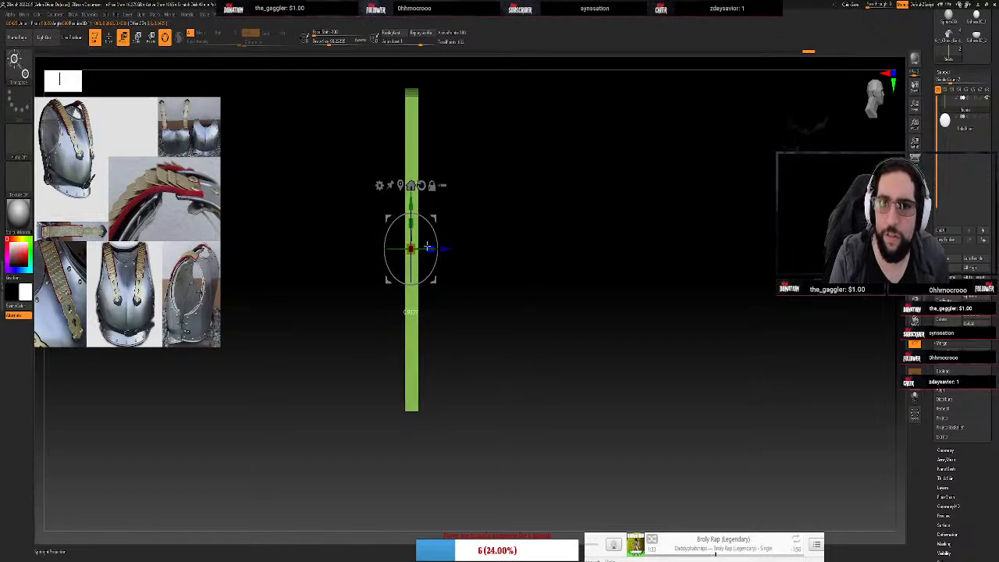
drag(420, 249, 333, 259)
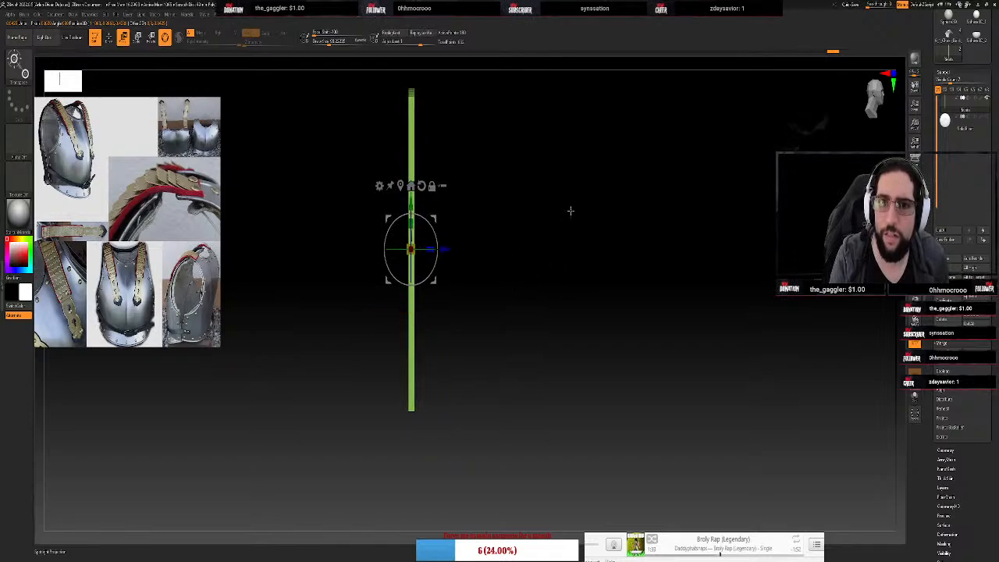
drag(571, 211, 652, 221)
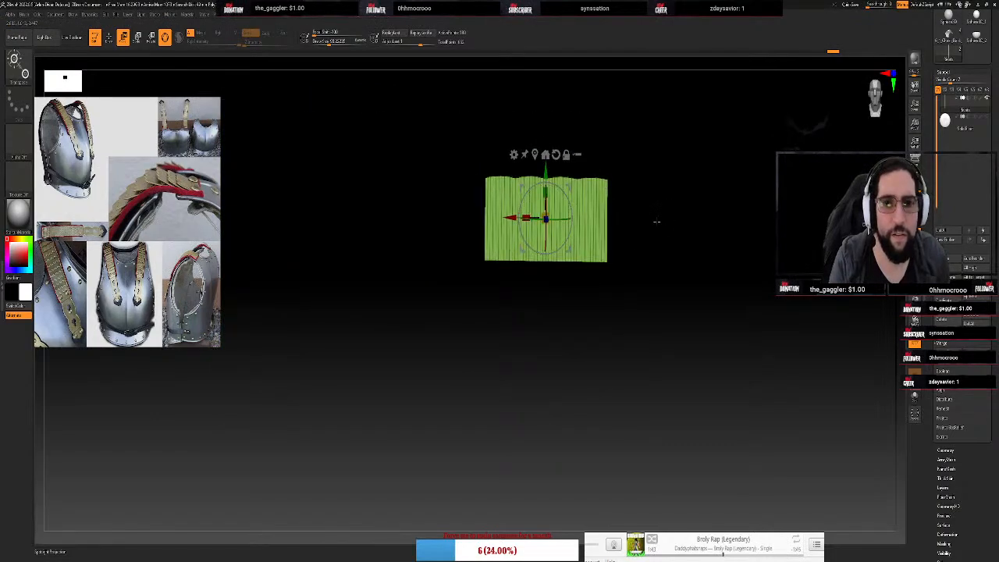
key(f)
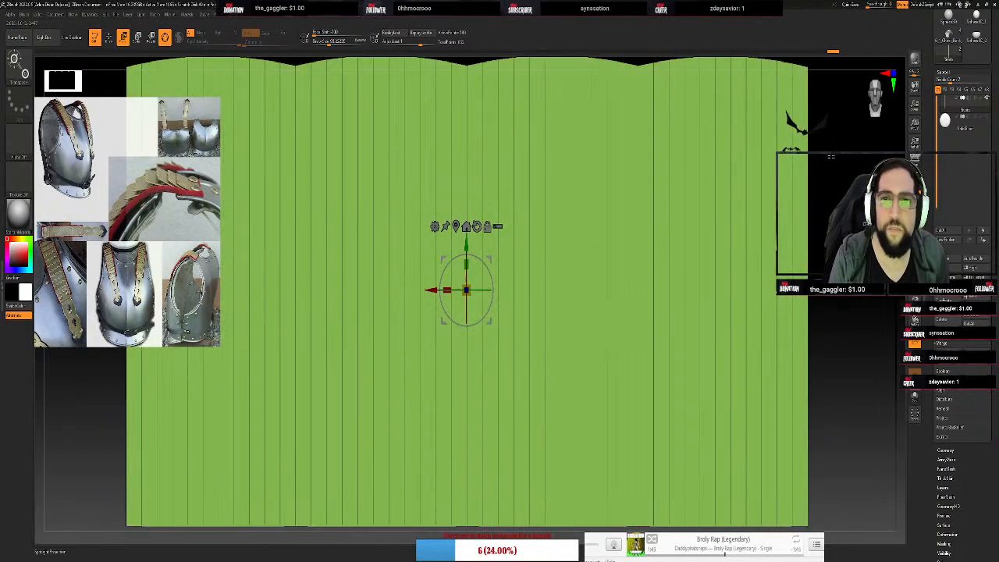
alt+drag(836, 133, 667, 250)
alt+drag(536, 295, 687, 261)
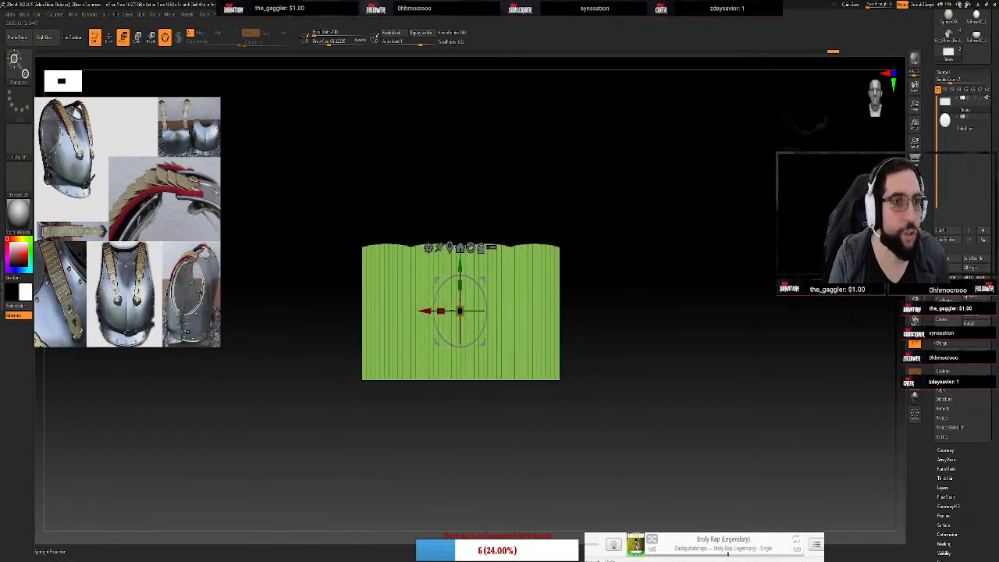
alt+drag(471, 267, 497, 270)
Show and select the rivet dome subtool again and try copying it across to the segment at the plate's opposite side
click(958, 125)
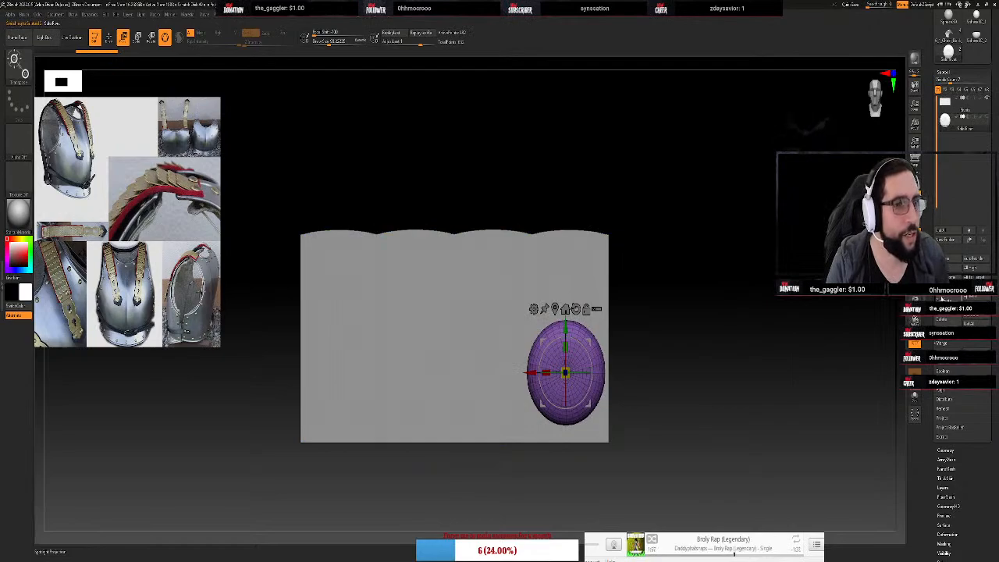
ctrl+drag(525, 373, 307, 373)
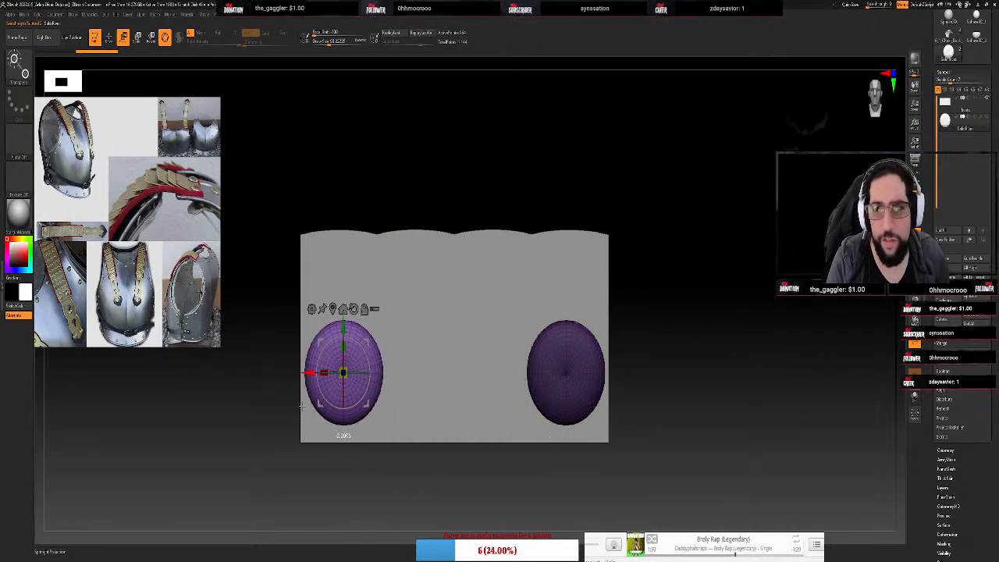
key(ctrl+z)
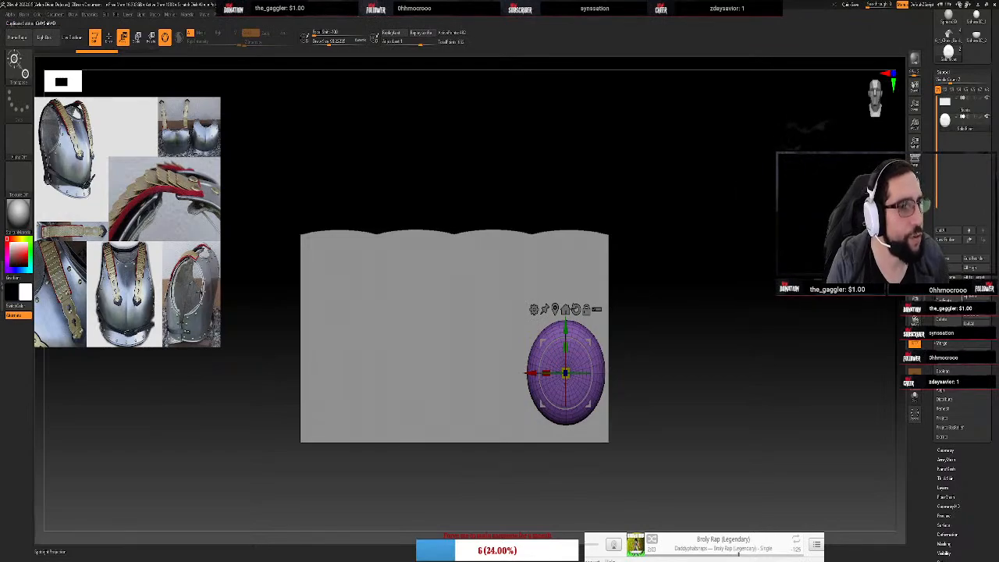
Duplicate the rivet dome subtool and copy the dome across to the plate's opposite end, level with the original
click(946, 301)
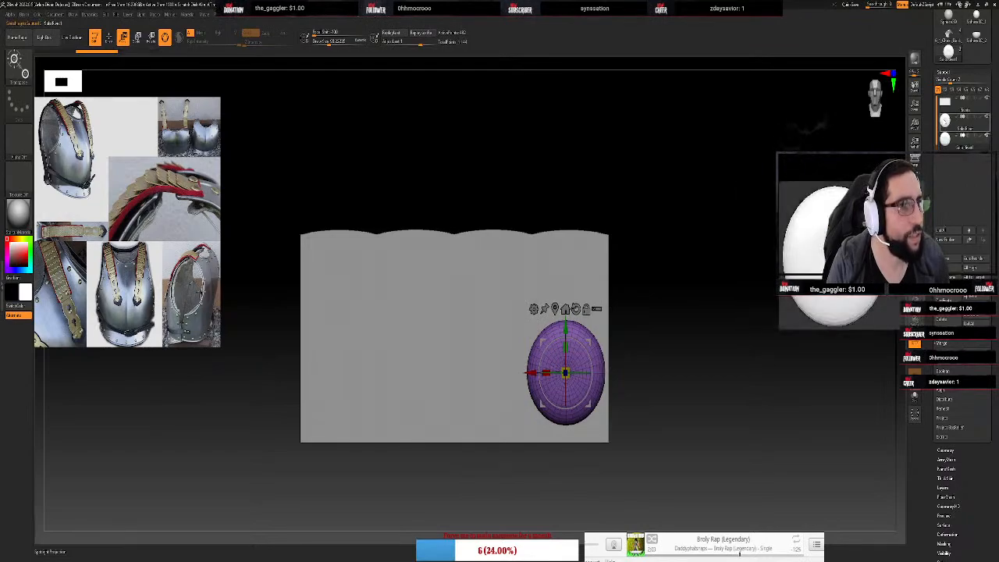
drag(533, 373, 306, 388)
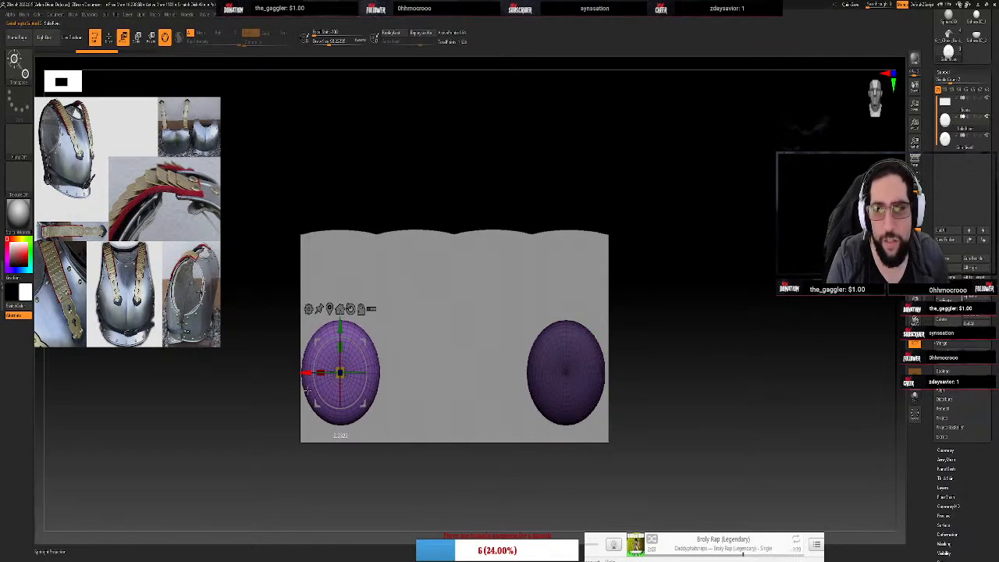
Face the assembly from the side, hide the scalloped plate, and clear the mask on the rivet domes
drag(638, 346, 668, 345)
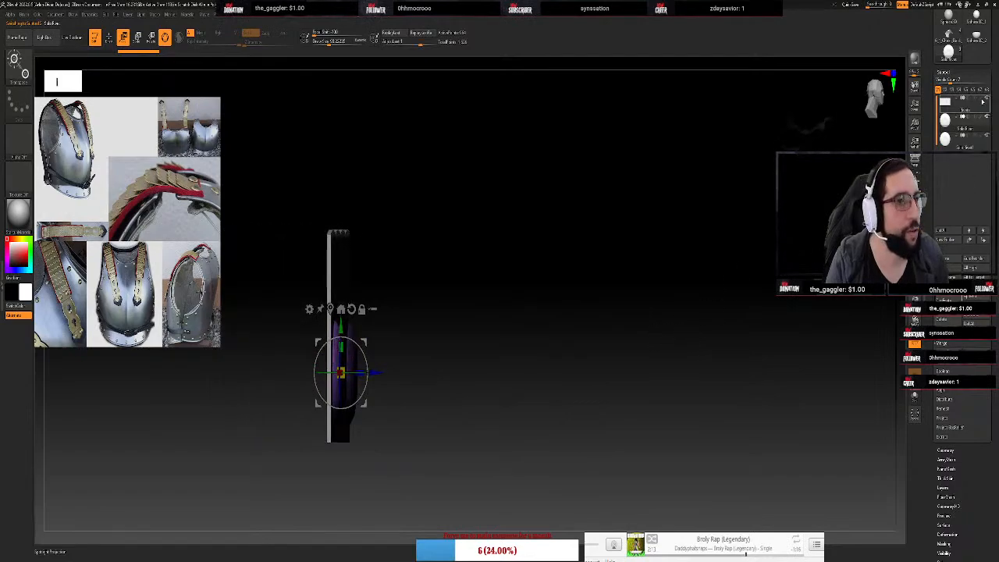
click(986, 99)
scroll(468, 327, up, 5)
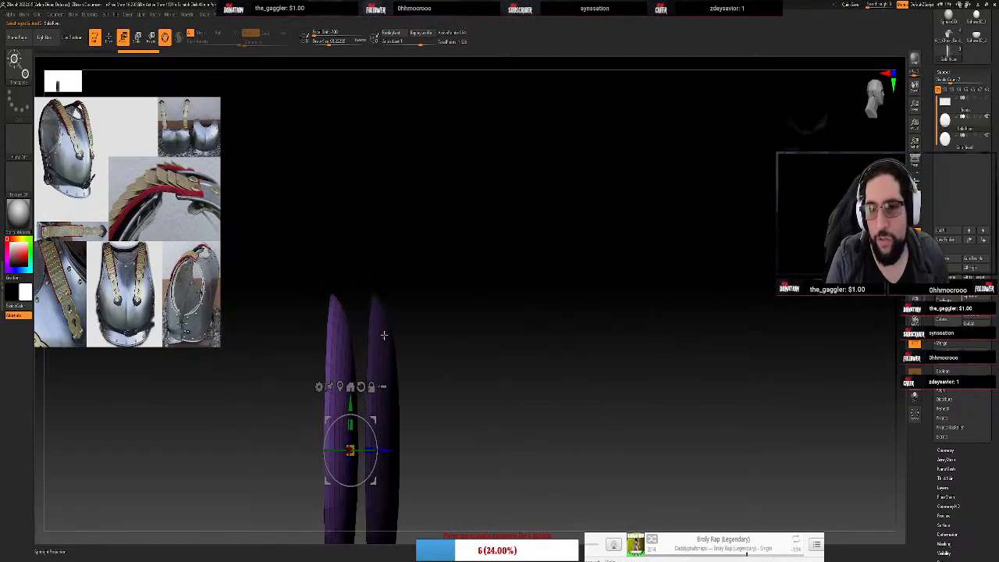
drag(440, 340, 438, 340)
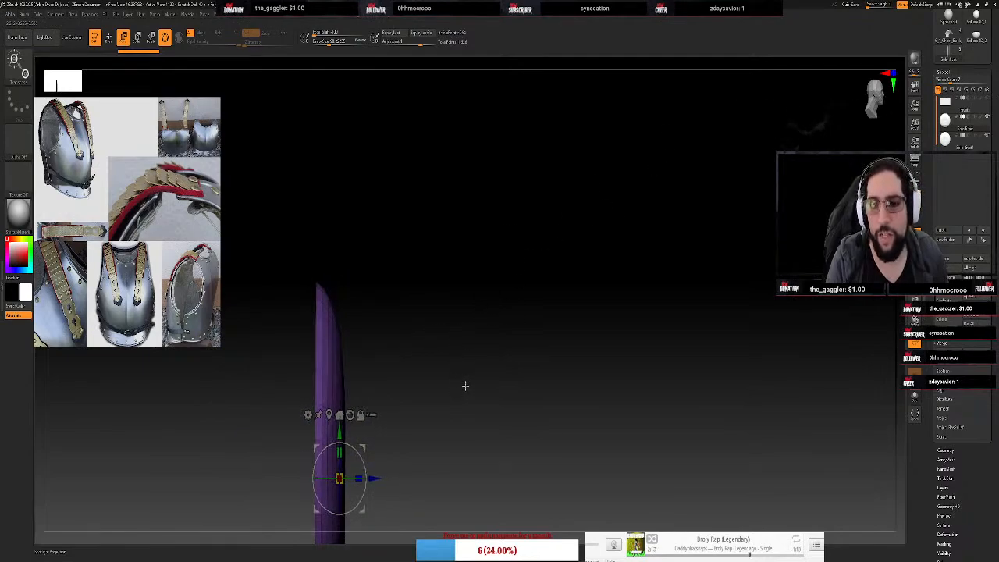
Leave only the domes' backs unmasked, centre the gizmo on them, and scale them flat along the thickness direction
alt+drag(466, 384, 557, 218)
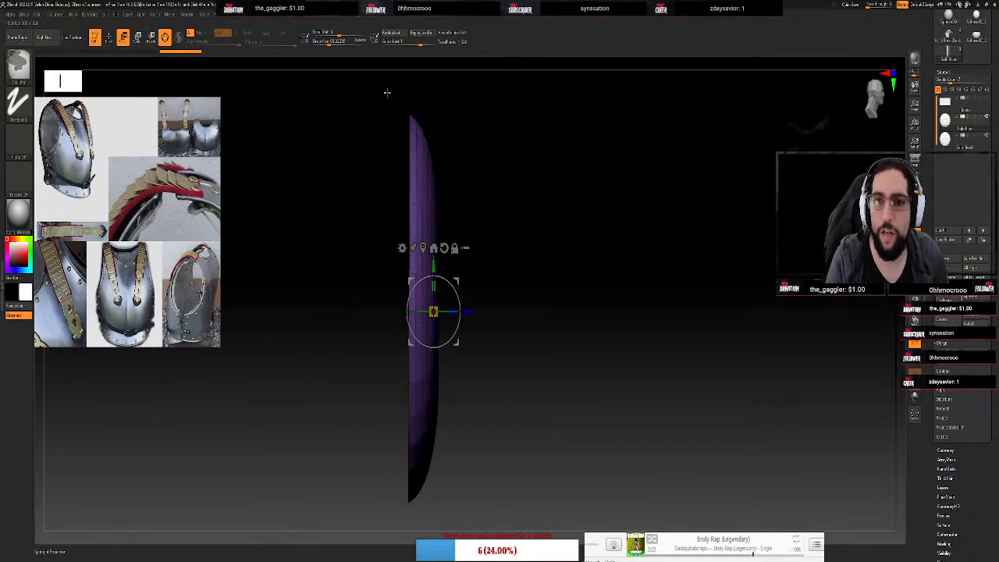
ctrl+drag(386, 91, 413, 539)
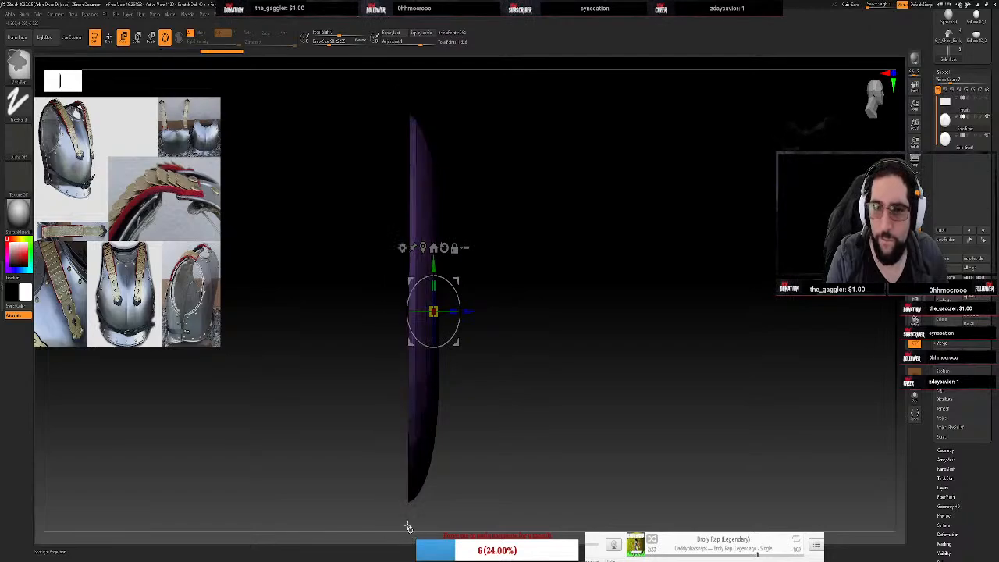
click(423, 248)
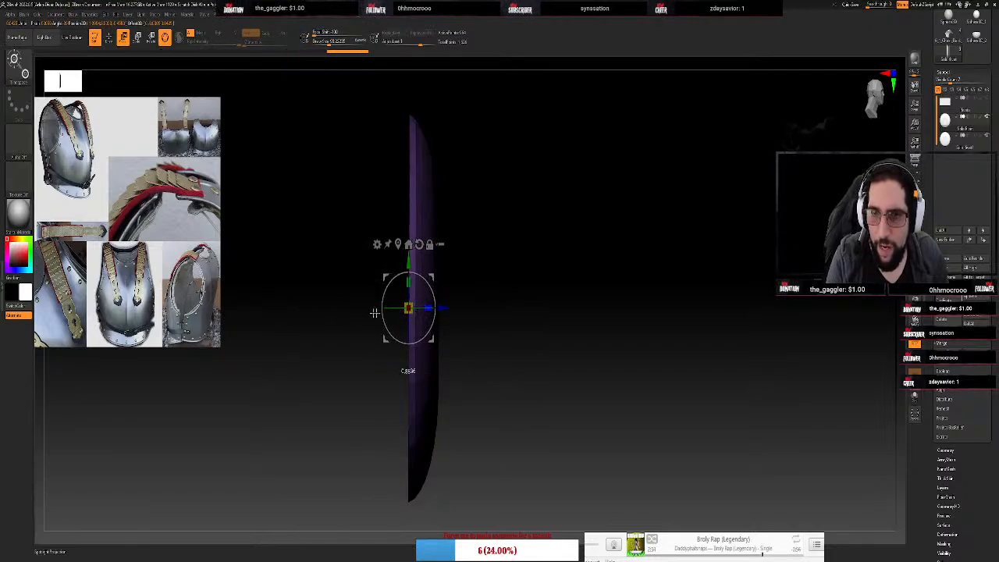
drag(229, 281, 557, 245)
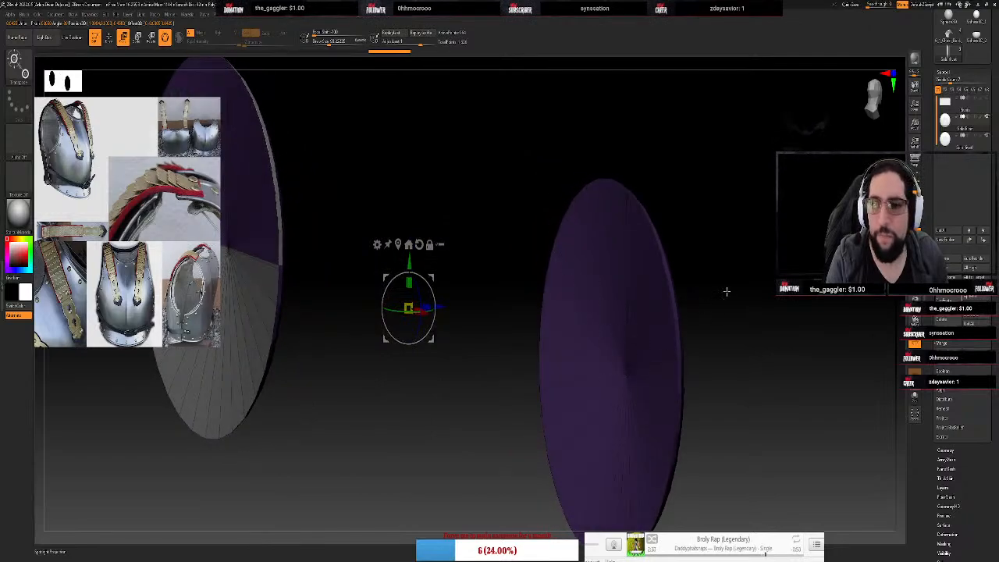
Clear the mask from the rivet domes and turn their flat backs toward the view
drag(726, 291, 720, 286)
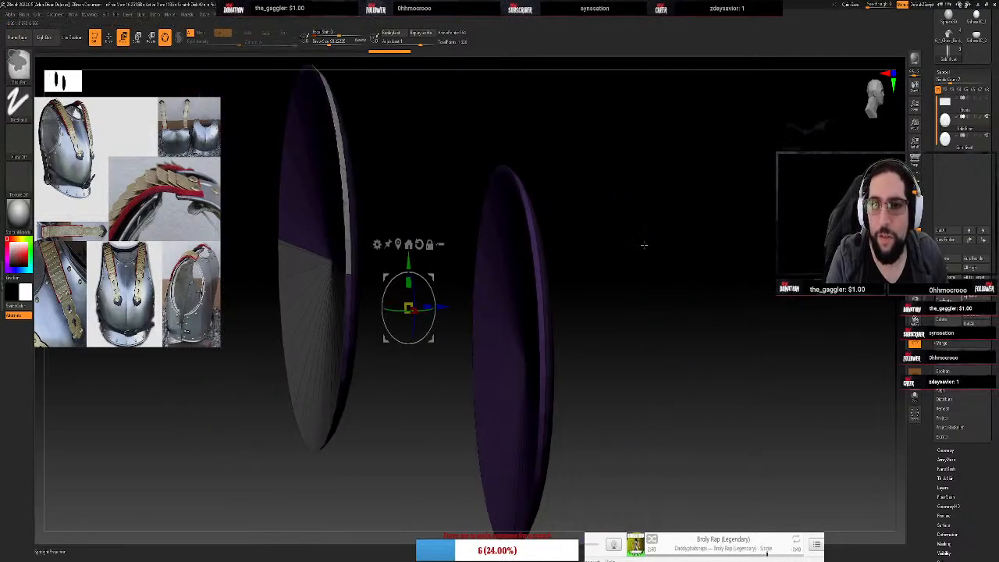
ctrl+drag(680, 207, 645, 288)
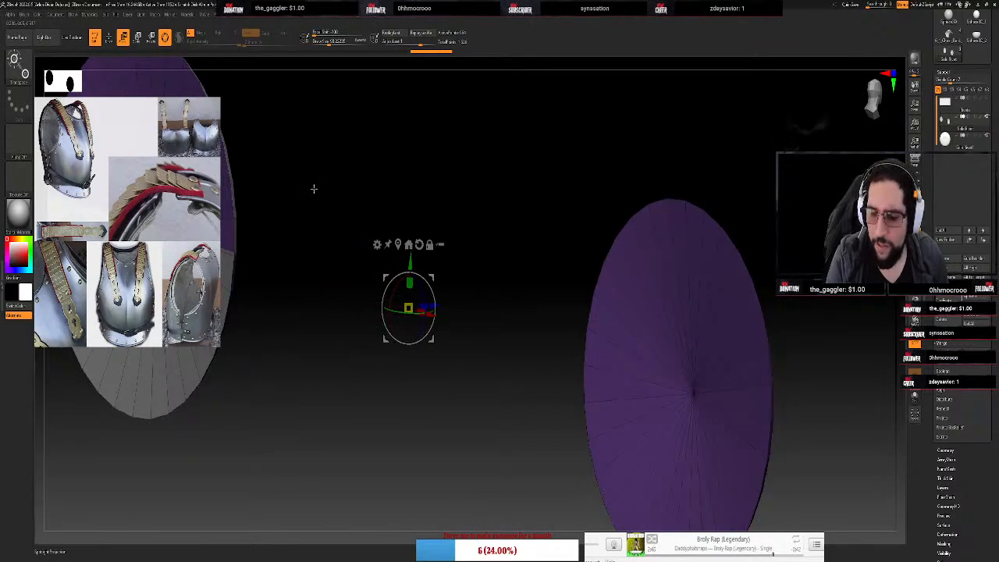
key(shift+z)
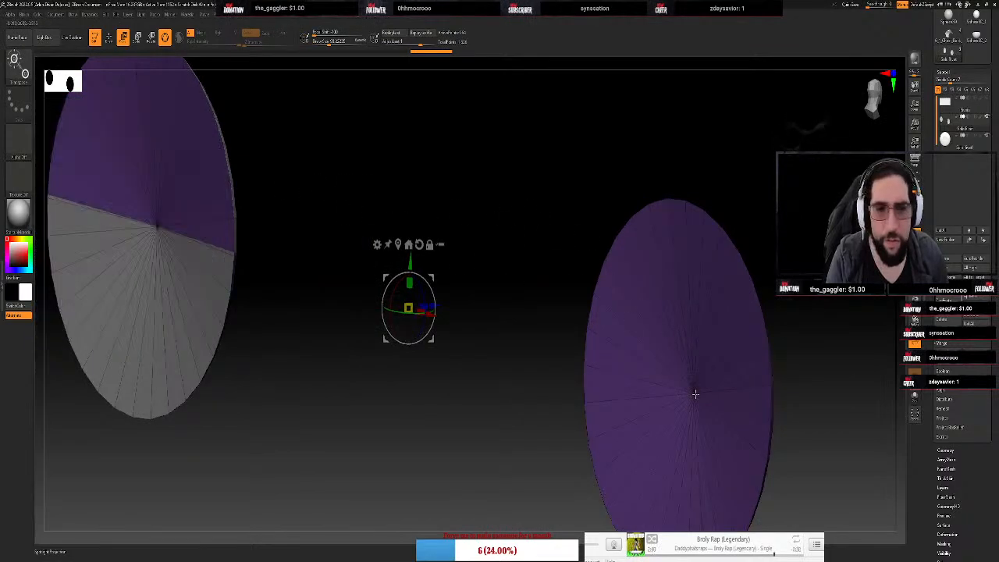
key(space)
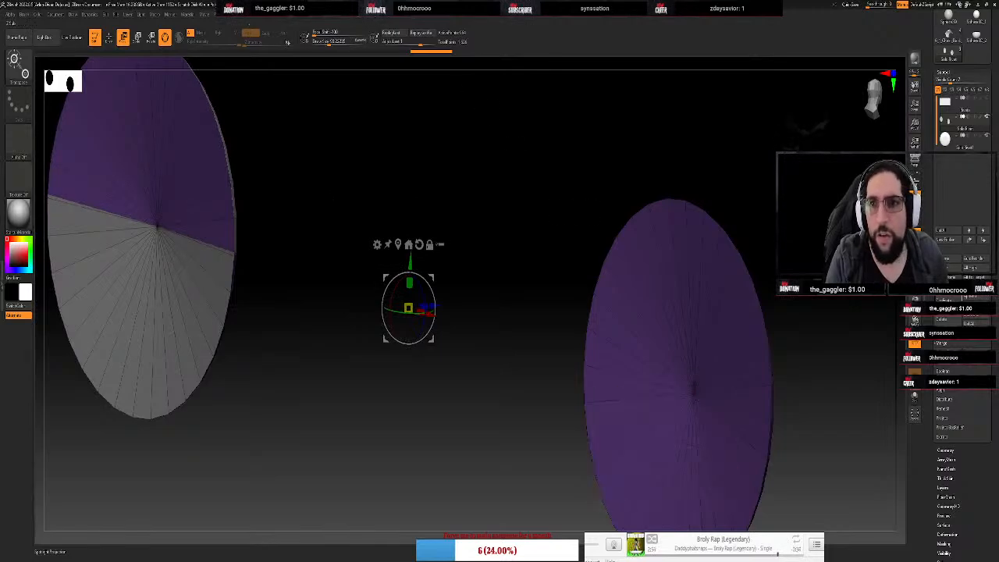
click(350, 21)
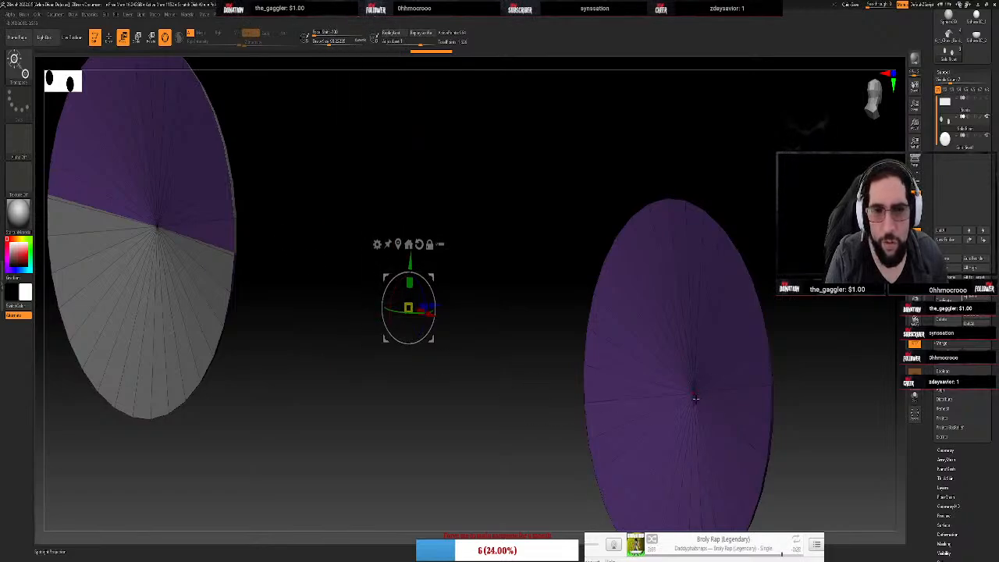
Try repositioning the off-centre pole point on the domes' backs with a ZModeler point action
key(q)
key(space)
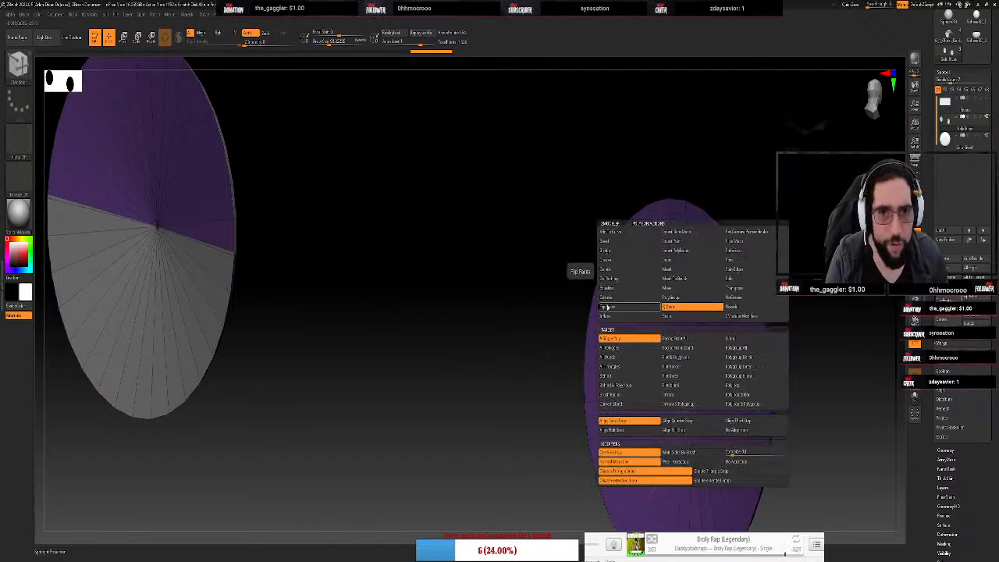
click(616, 278)
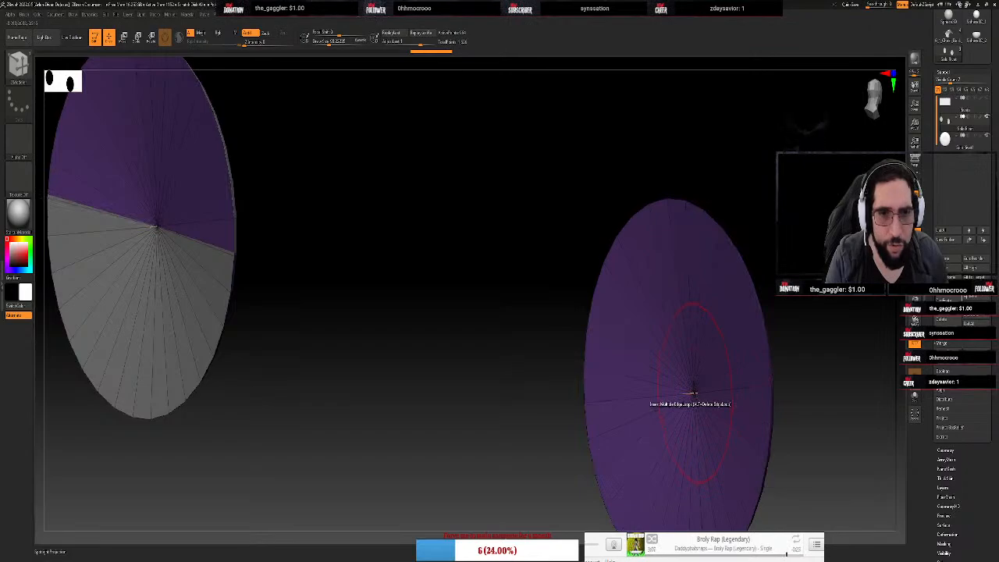
key(space)
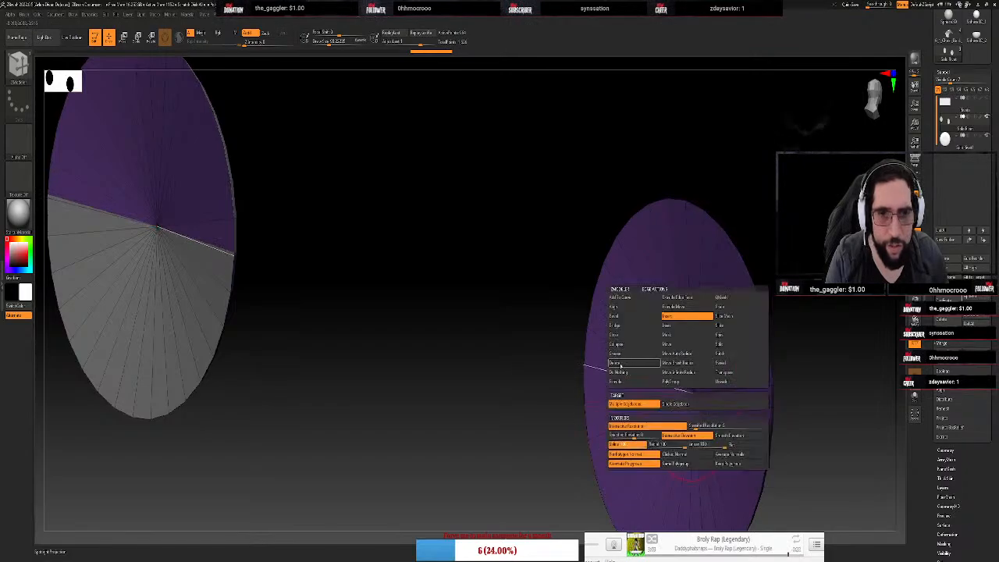
click(618, 364)
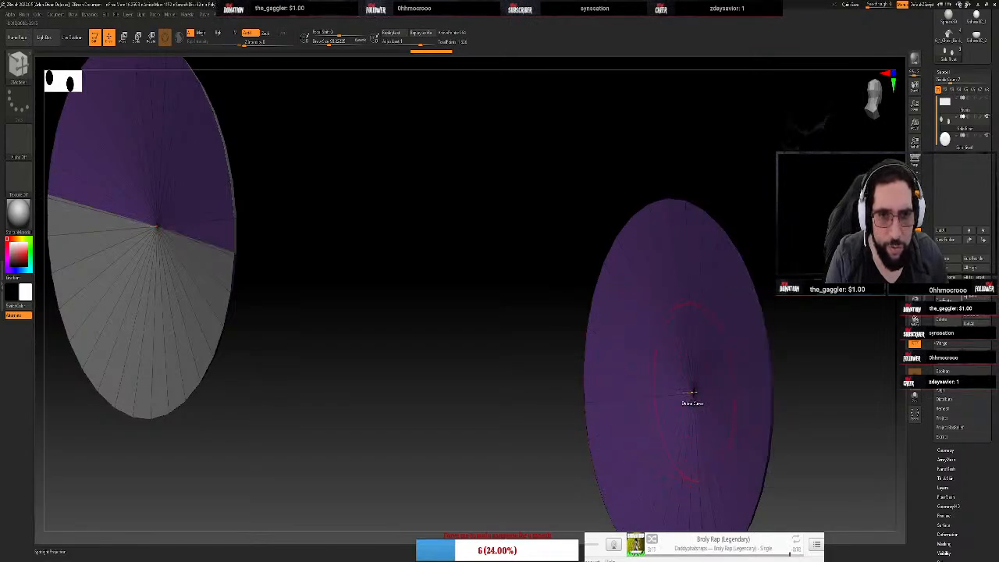
key(space)
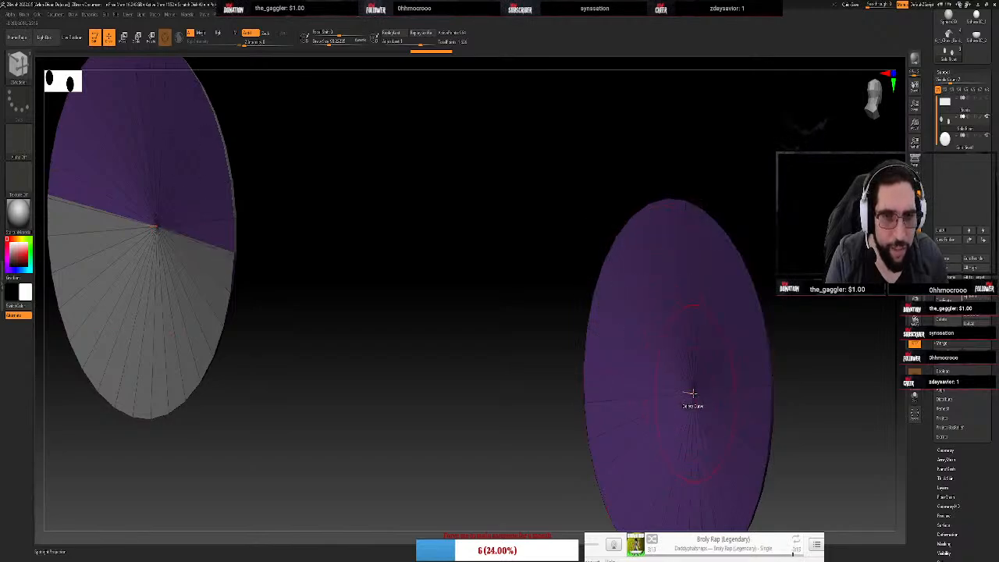
key(space)
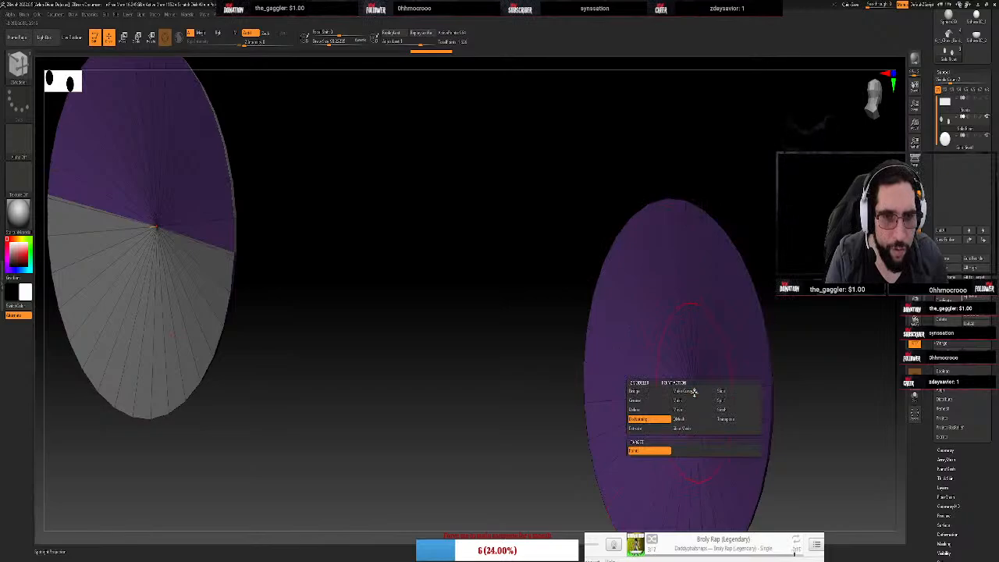
click(682, 410)
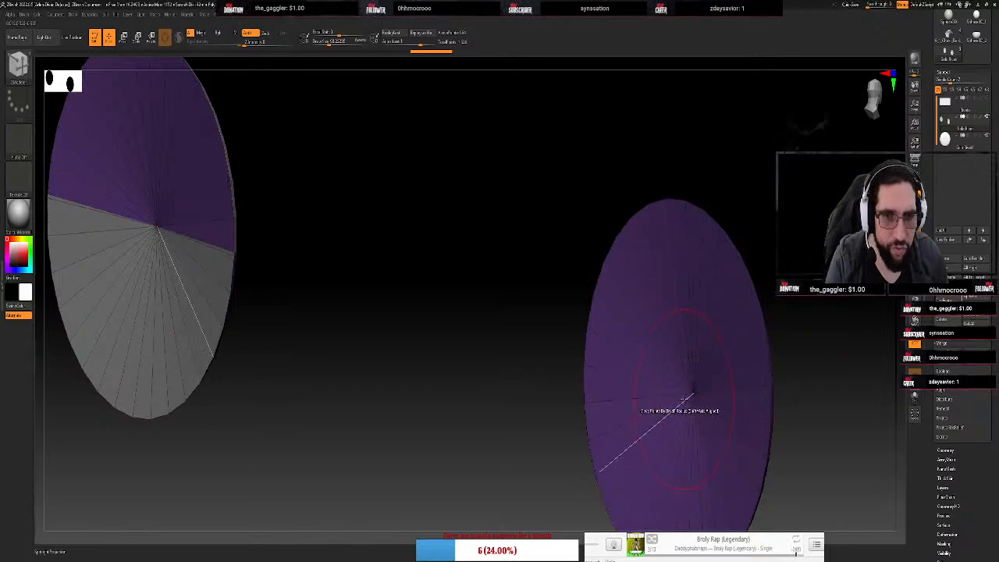
drag(692, 394, 654, 409)
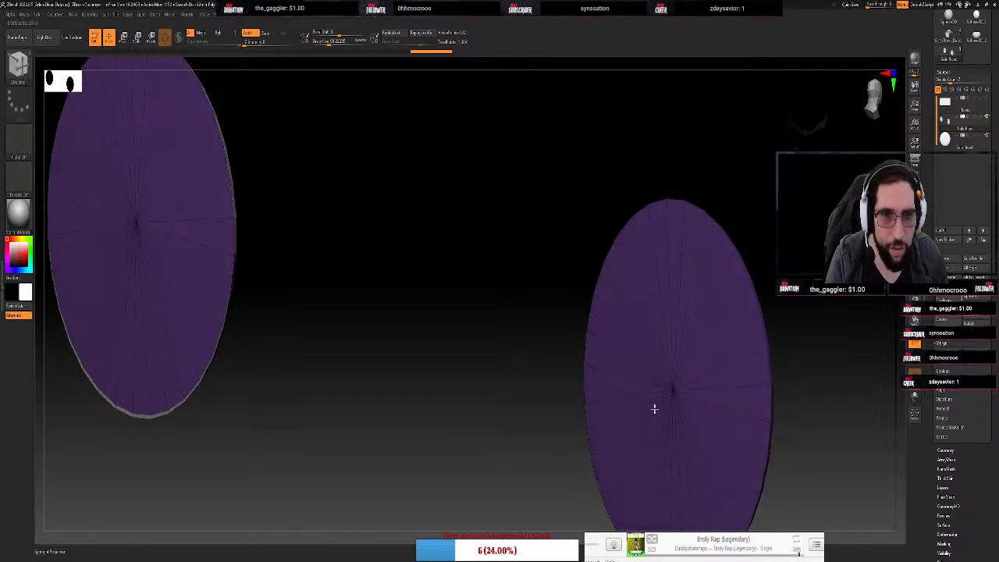
From the side, mask the domes except their back edge, centre the gizmo there, and flatten it along the thickness again
drag(538, 406, 694, 404)
drag(753, 273, 749, 261)
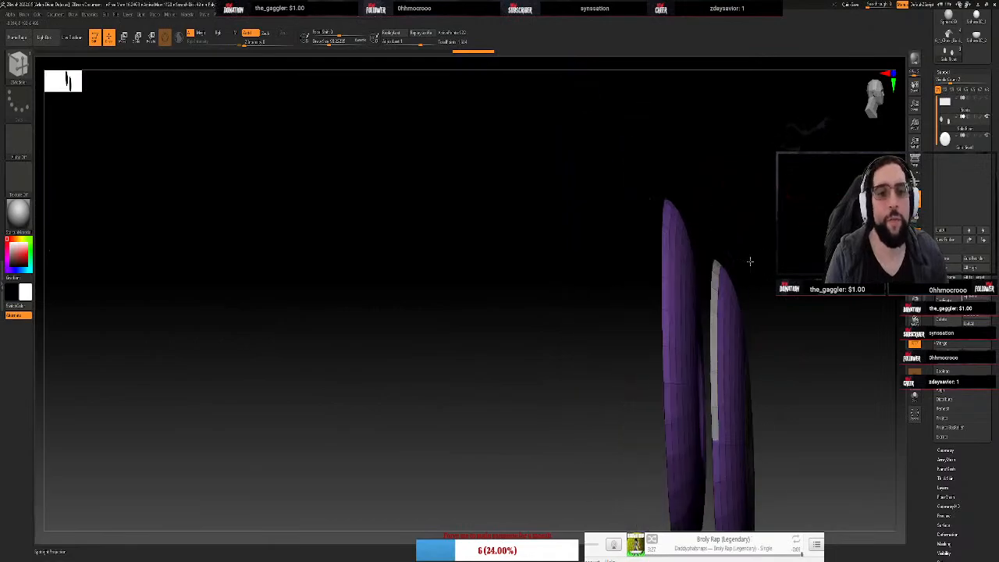
click(871, 110)
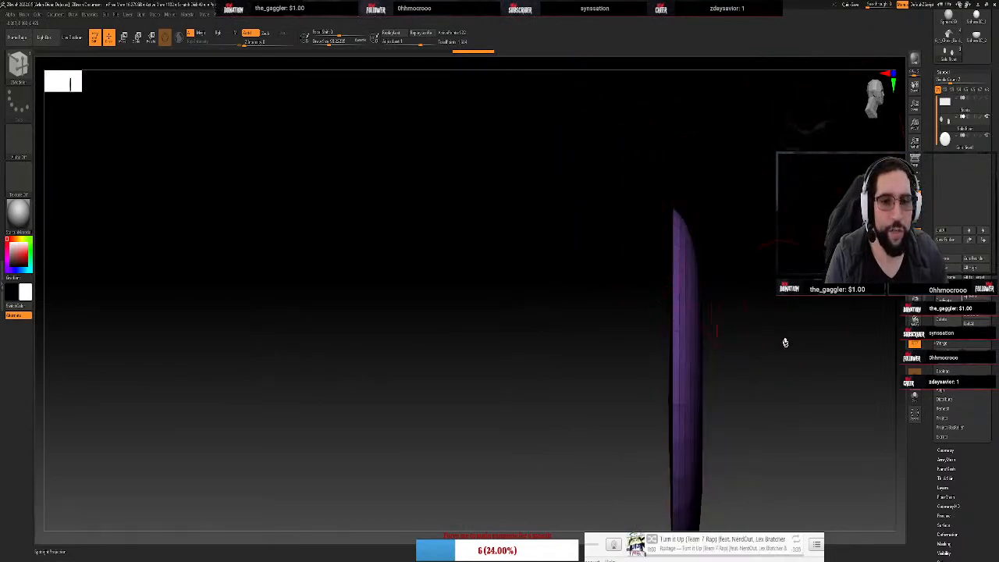
alt+drag(786, 343, 626, 281)
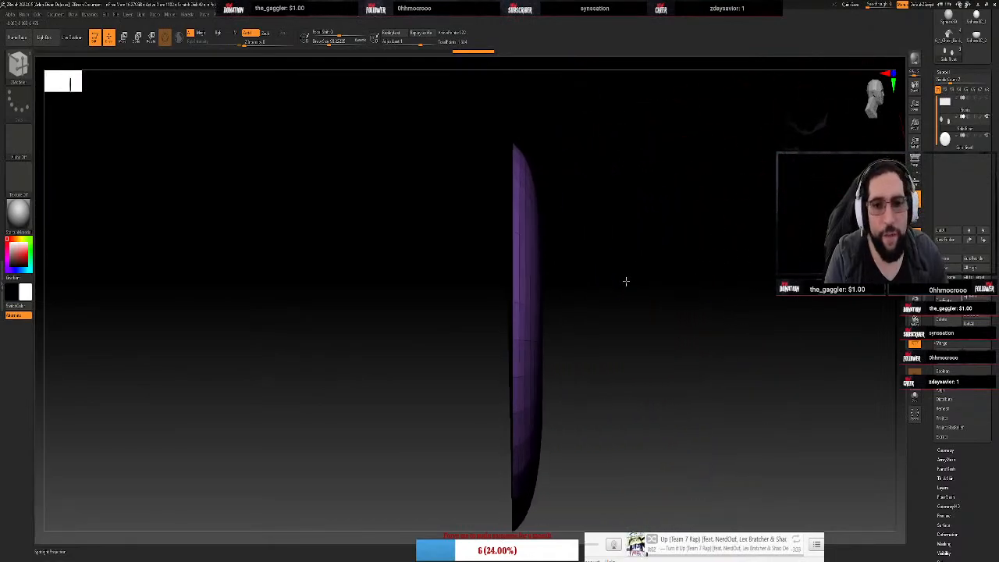
key(f)
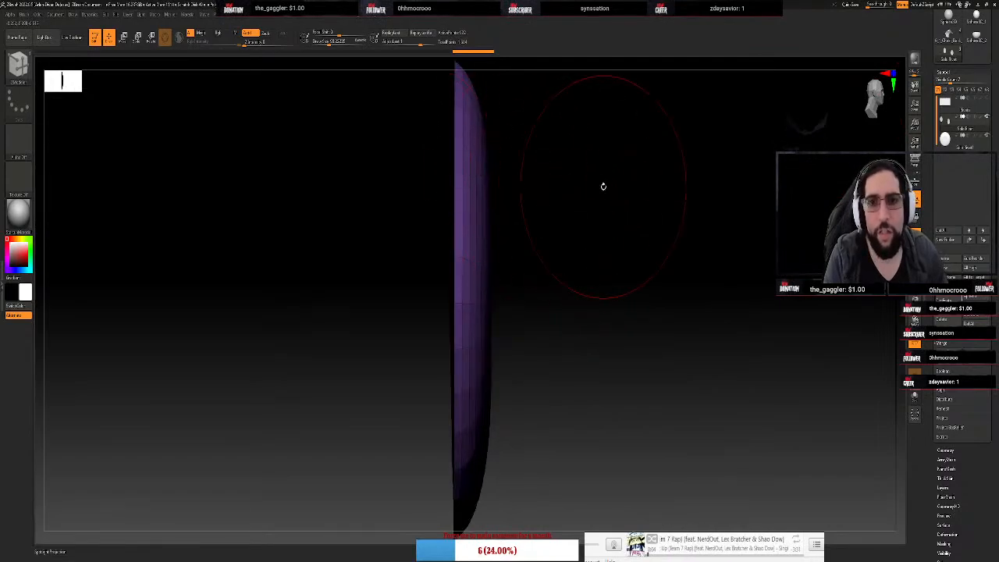
drag(603, 185, 635, 203)
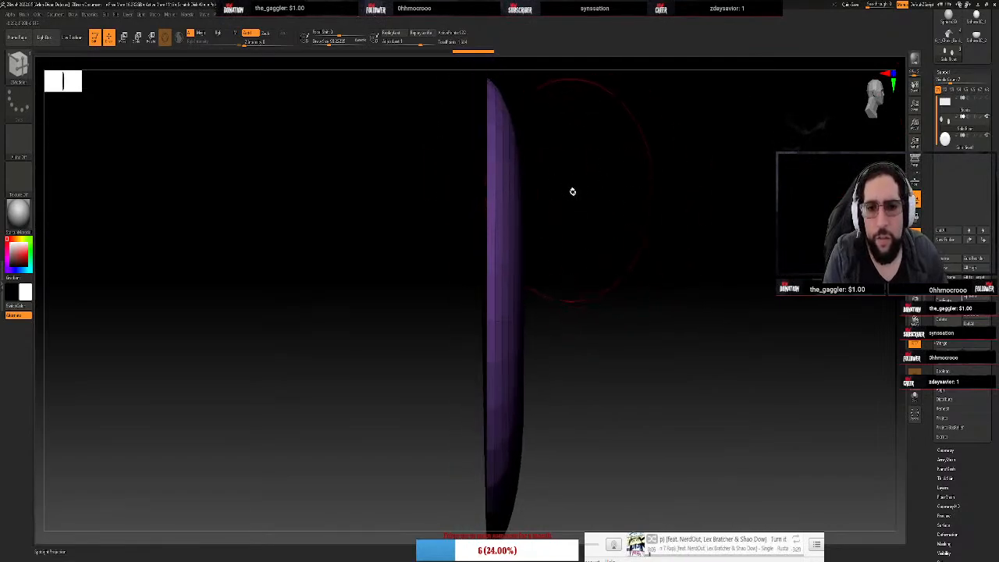
key(f)
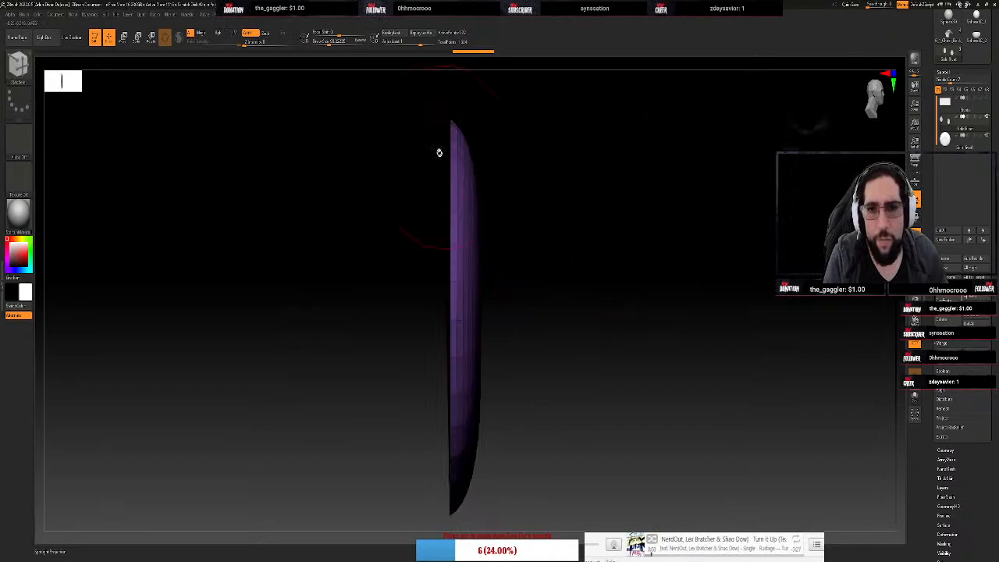
mouse_move(425, 102)
ctrl+shift+mouse_down()
mouse_move(453, 164)
mouse_move(453, 501)
ctrl+shift+mouse_up()
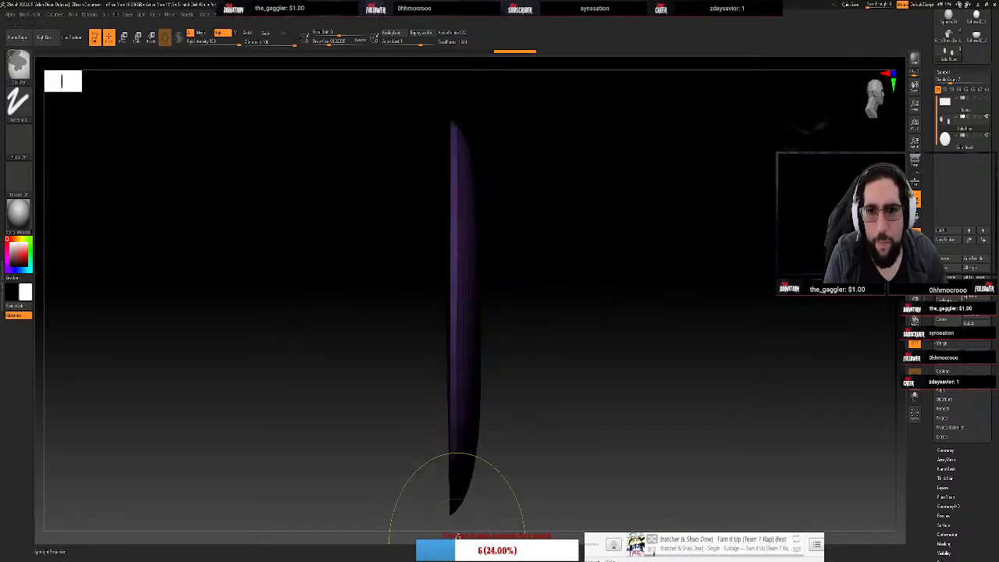
key(ctrl+shift)
key(w)
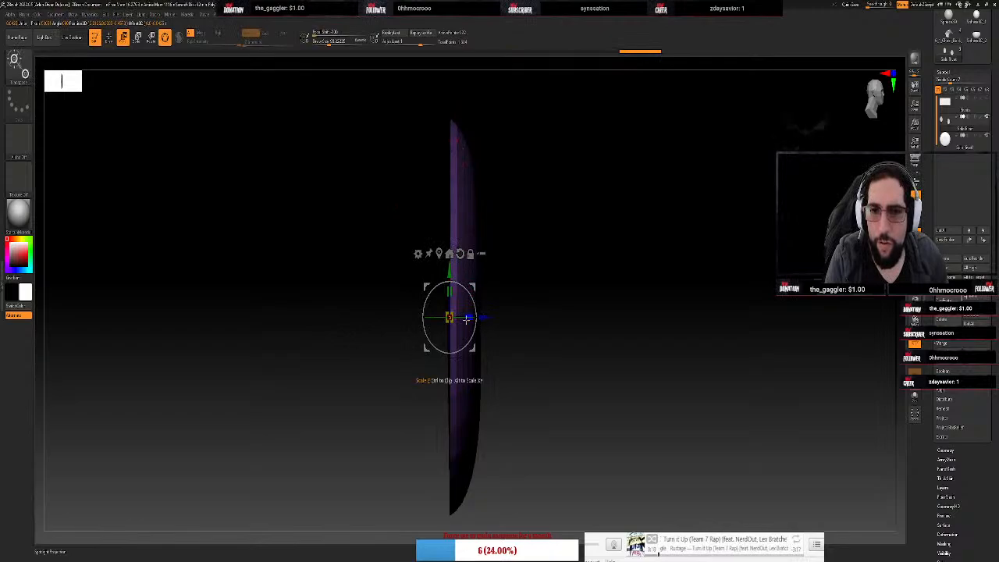
drag(344, 330, 449, 316)
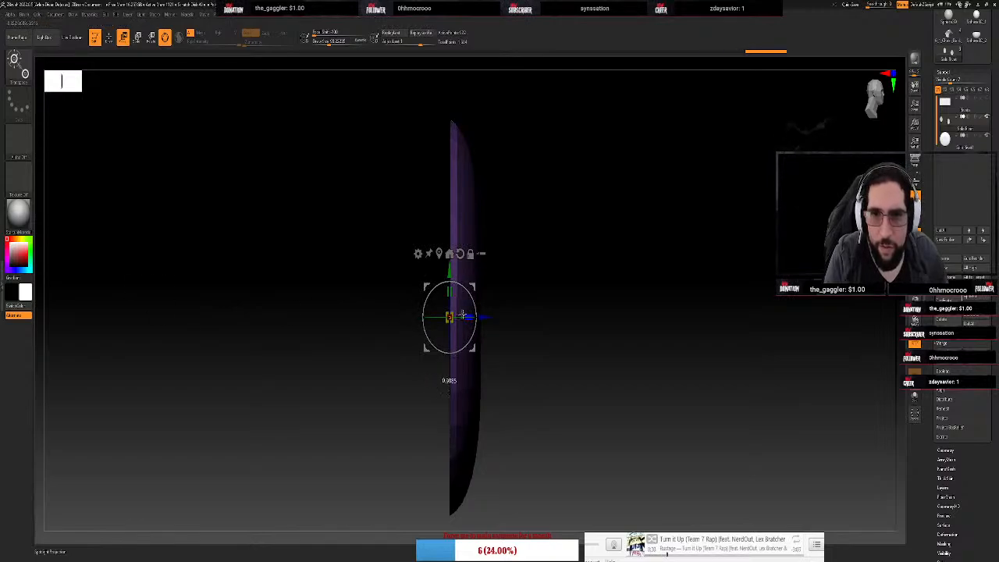
Clear the mask on the domes and inspect their surfaces from an angle
drag(33, 304, 34, 304)
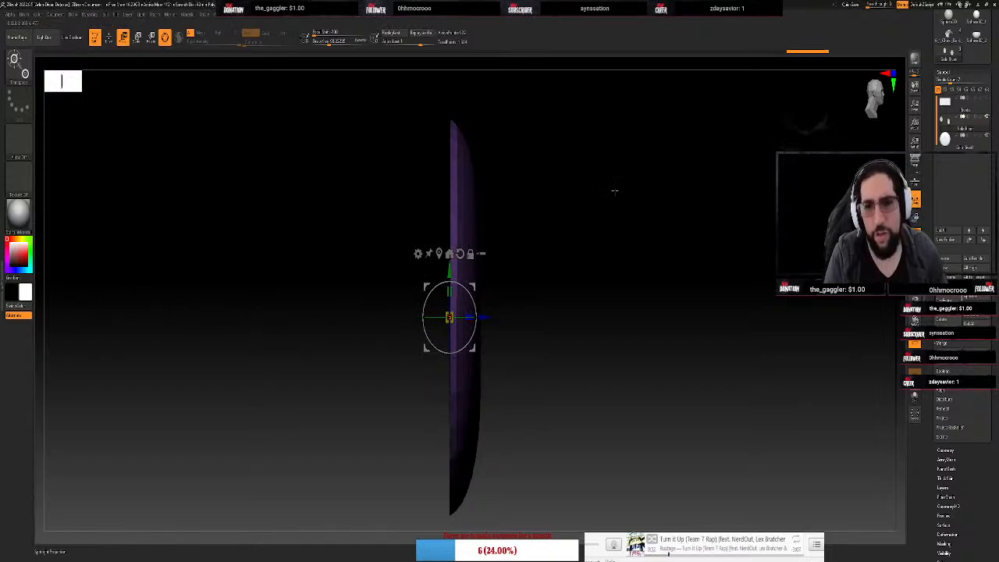
ctrl+drag(553, 217, 622, 284)
drag(366, 259, 526, 314)
drag(421, 302, 679, 352)
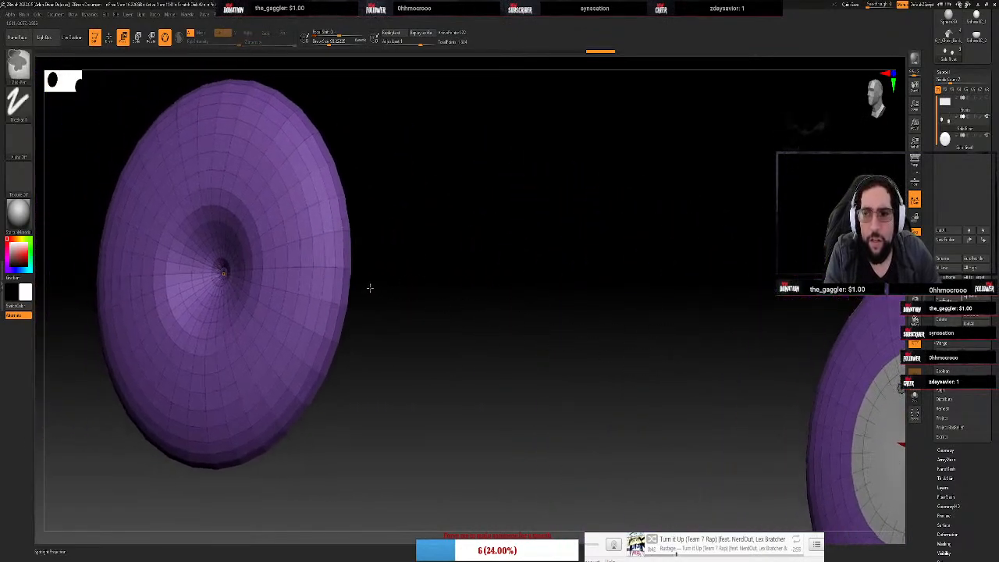
Undo the recent masking, flattening and point edits on the rivet domes until their dented centres are gone
ctrl+click(370, 288)
key(ctrl+z)
key(ctrl+z)
key(ctrl+z)
key(ctrl+z)
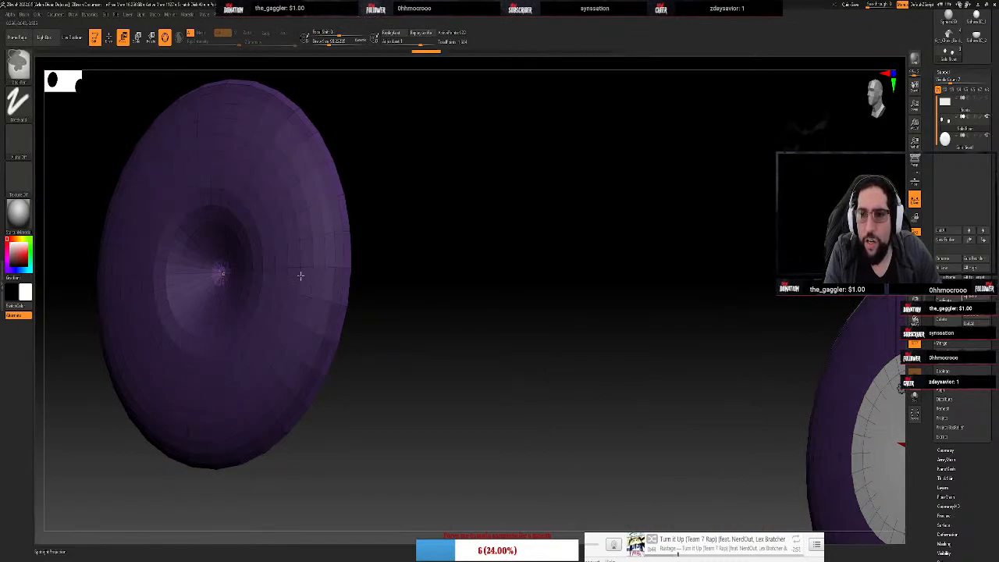
ctrl+click(454, 326)
key(ctrl+z)
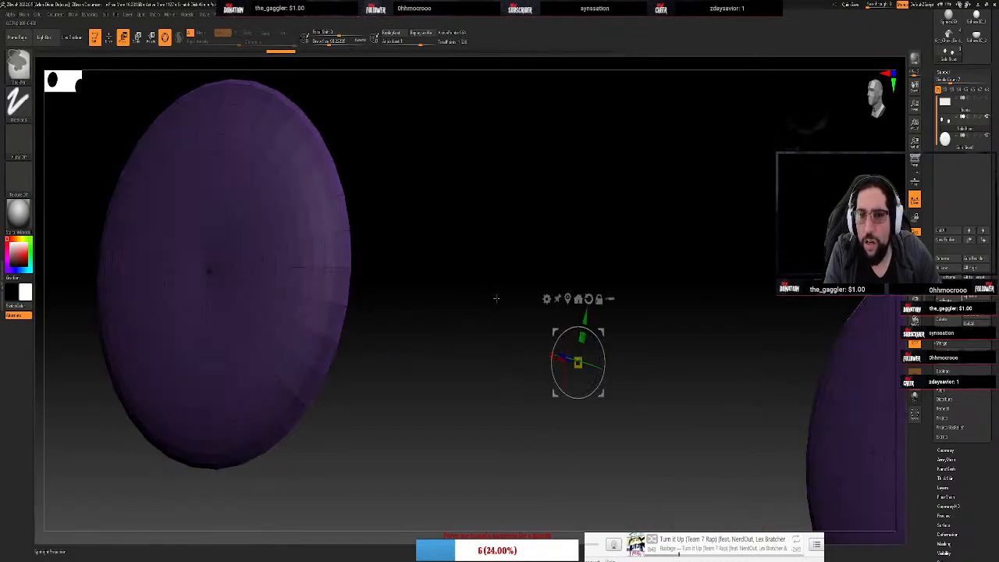
Redo the last undone change on the rivets and make the plate subtool active in a straight front view
key(ctrl+shift+z)
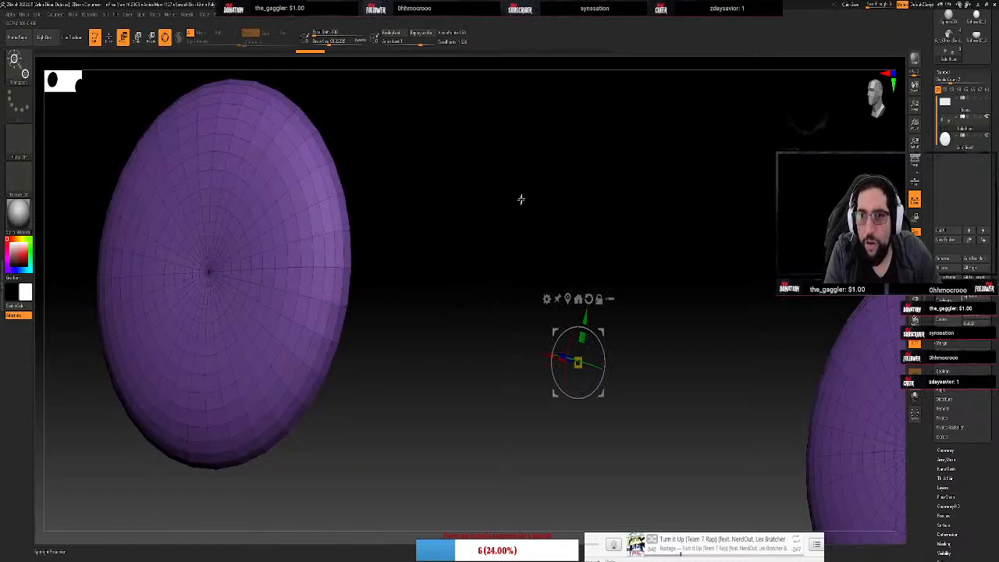
mouse_move(521, 198)
mouse_down()
mouse_move(493, 194)
mouse_move(551, 219)
mouse_up()
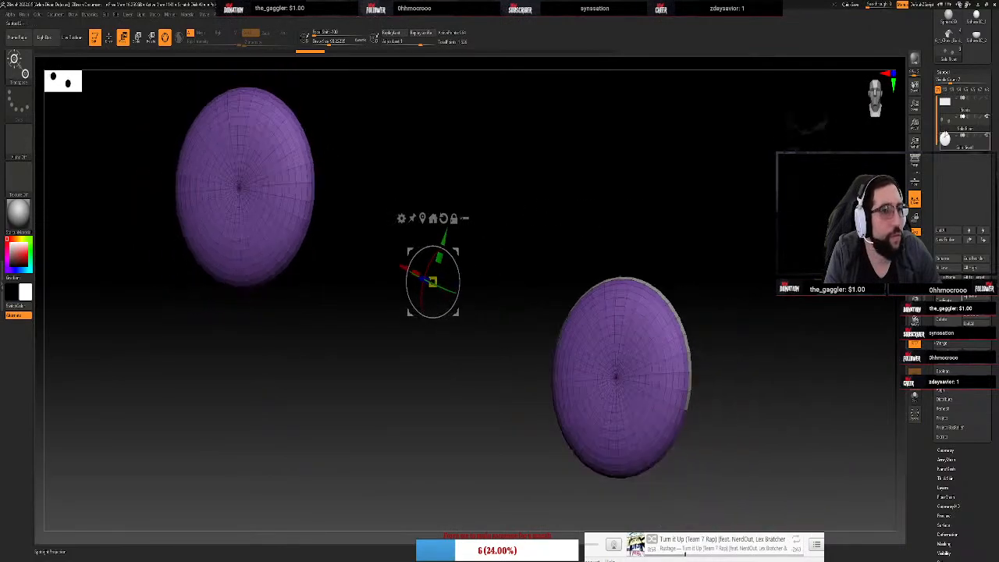
click(951, 104)
alt+drag(690, 204, 737, 173)
click(878, 96)
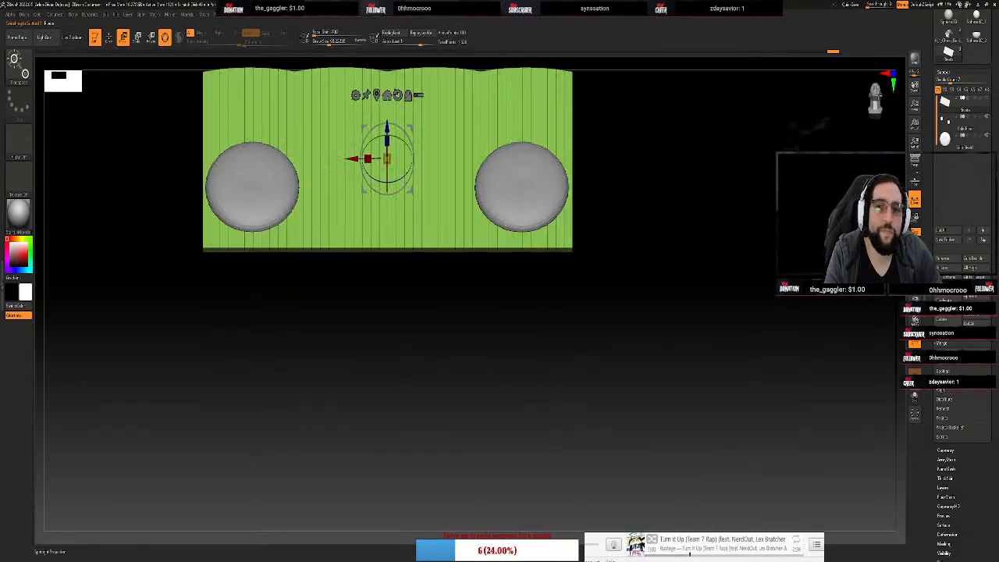
click(877, 99)
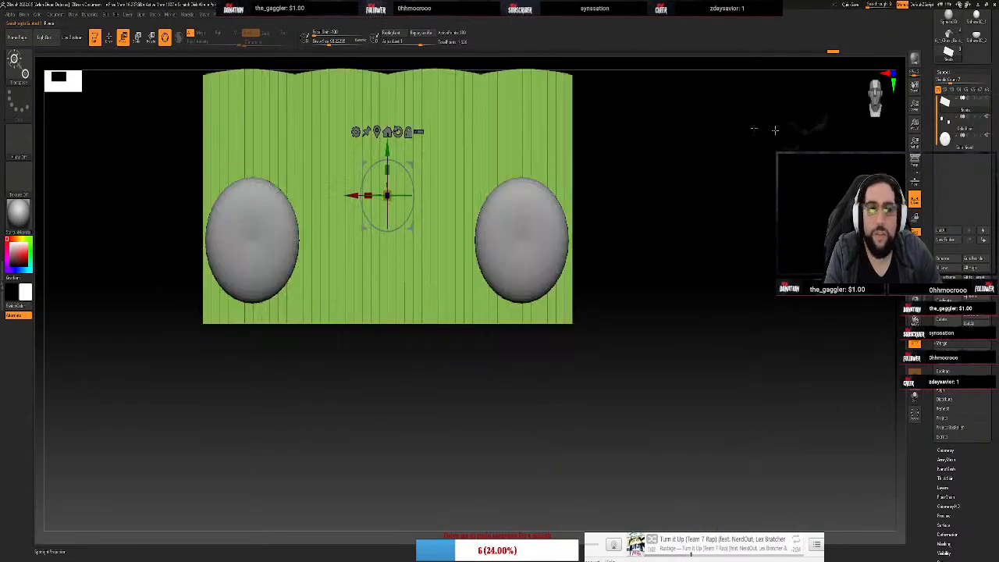
Turn off symmetry for the two-rivet subtool and centre the gizmo between both rivets
click(950, 123)
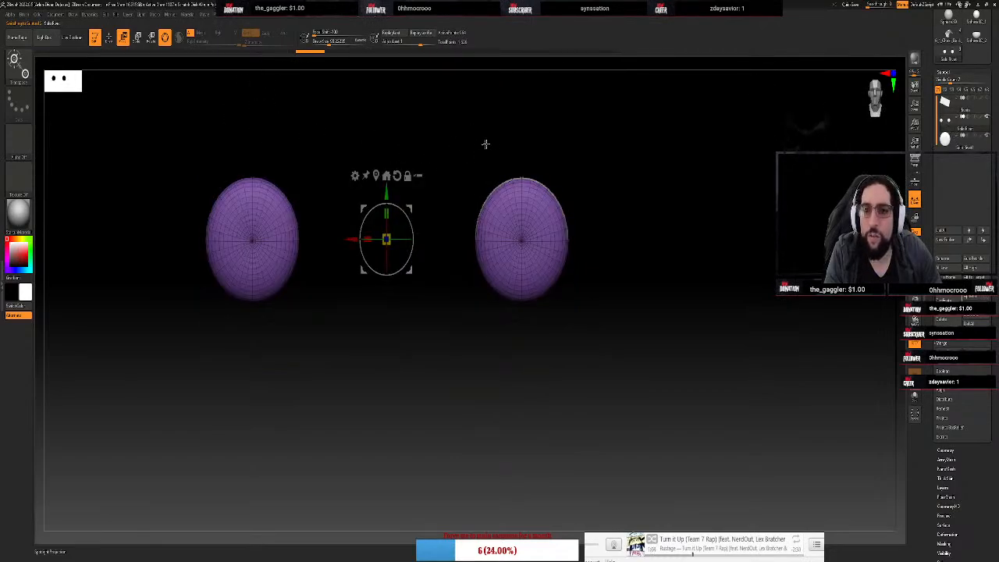
click(375, 177)
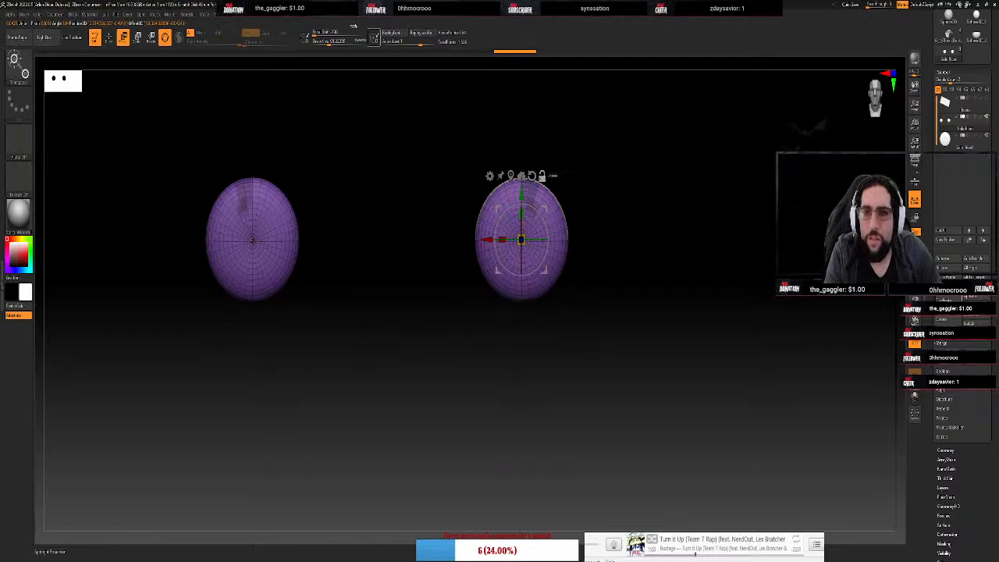
click(343, 20)
click(363, 237)
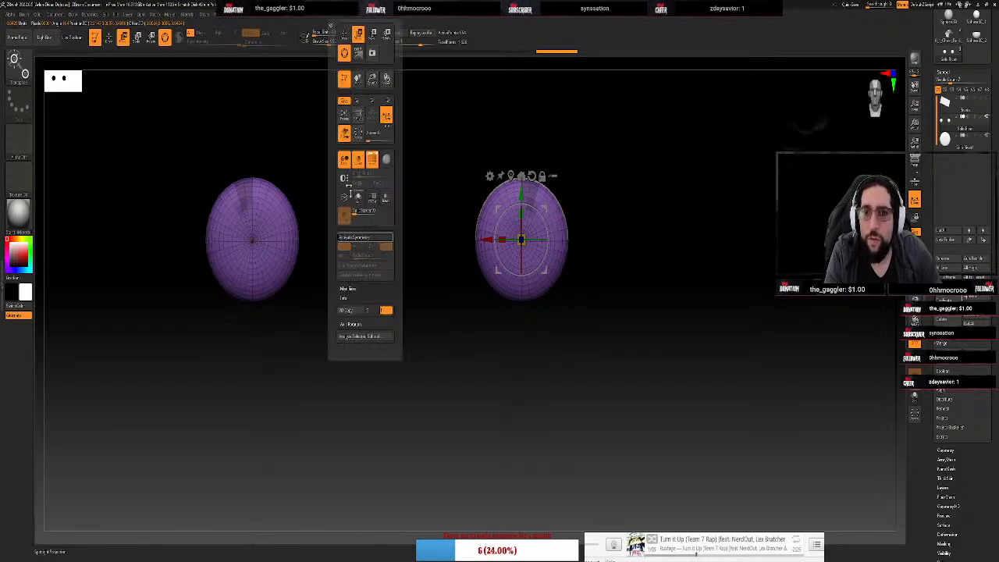
click(520, 176)
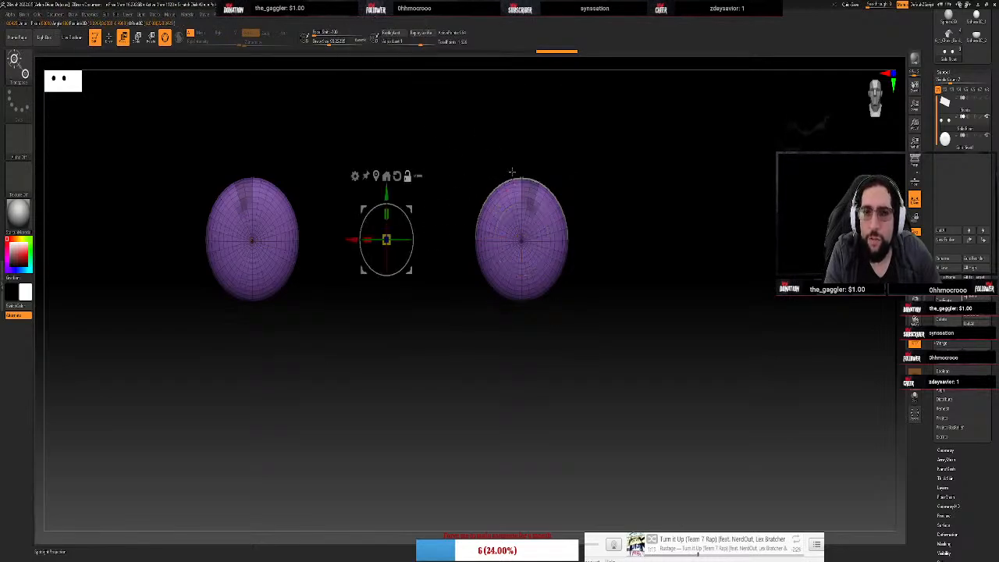
Select the plate subtool and move it slightly upward along the Y axis relative to the rivets
click(952, 145)
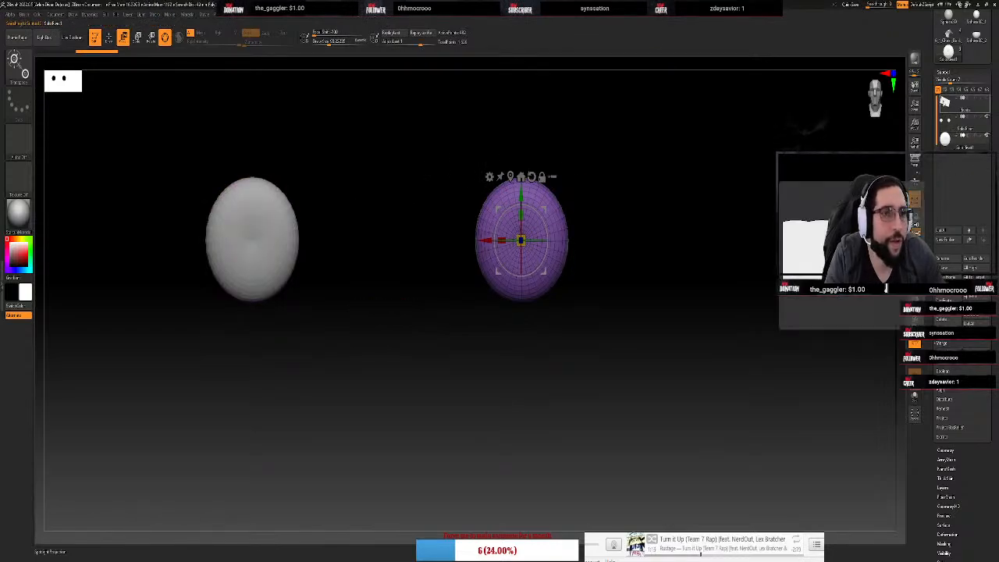
click(945, 104)
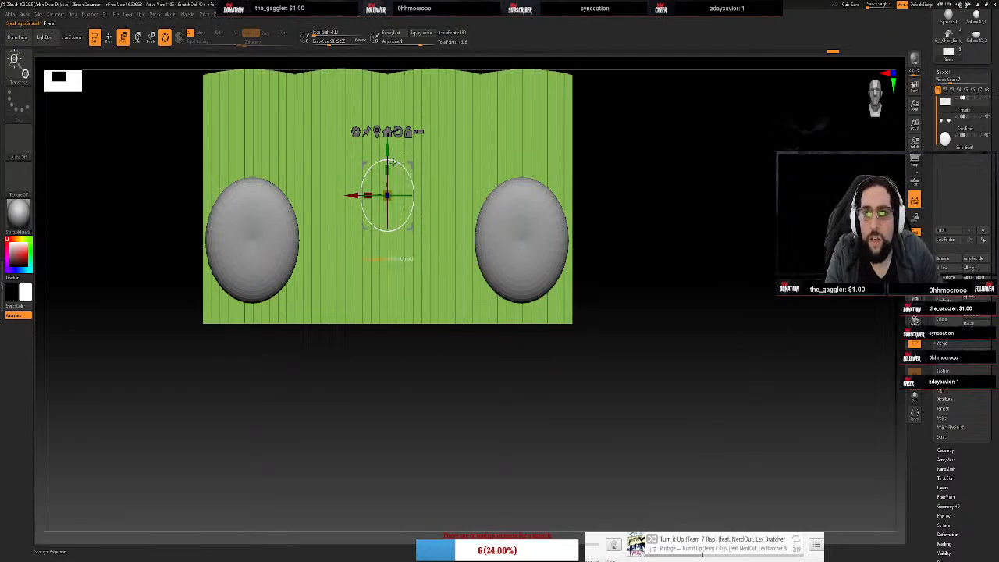
drag(391, 161, 389, 147)
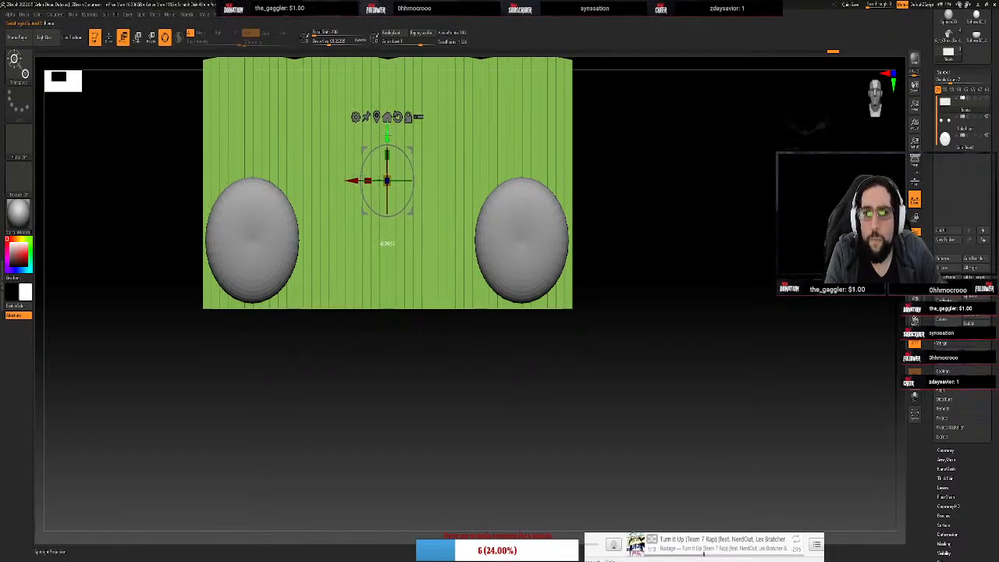
drag(354, 182, 353, 182)
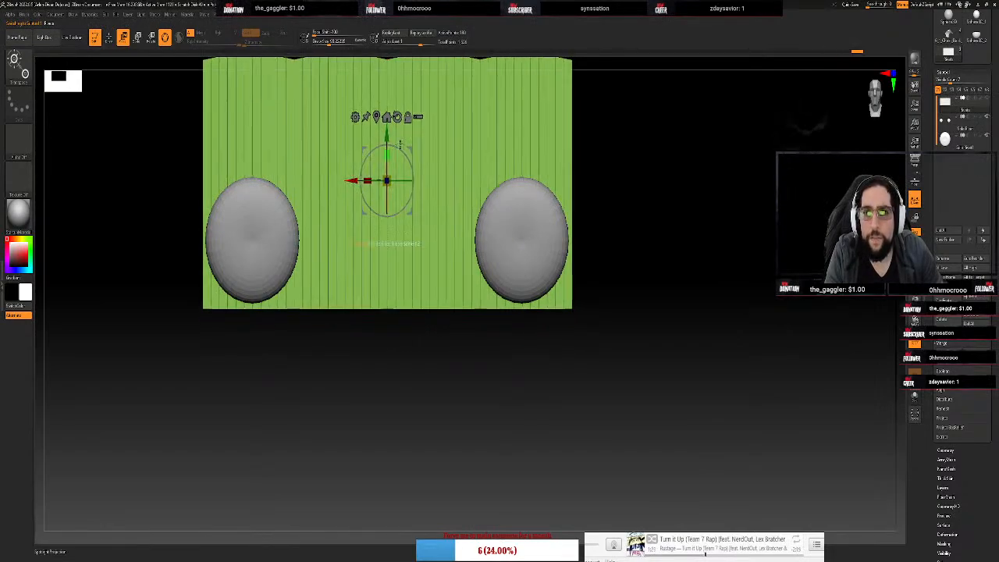
Preview the plate with dynamic subdivision and return to the unsmoothed mesh
key(d)
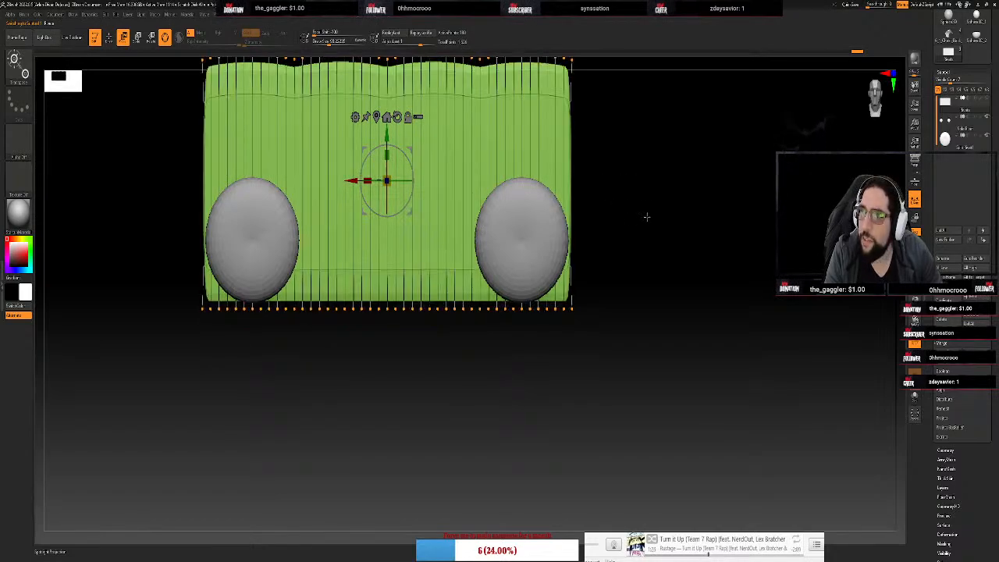
key(shift+d)
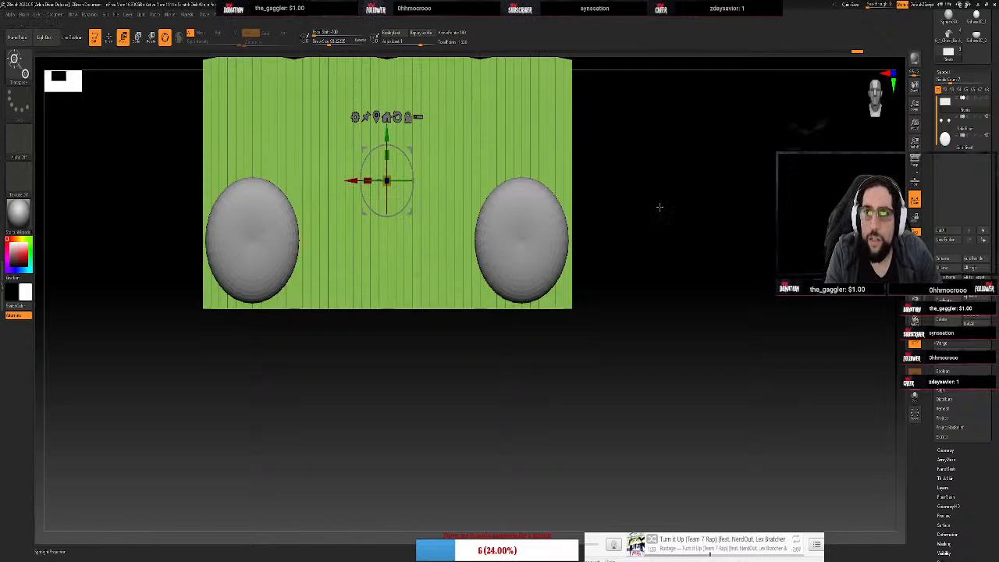
Set the ZModeler polygon action to QMesh with A Single Poly as the target for the plate's scalloped edge
mouse_move(659, 207)
mouse_down()
mouse_move(668, 252)
mouse_move(747, 355)
mouse_move(379, 155)
mouse_move(607, 166)
mouse_up()
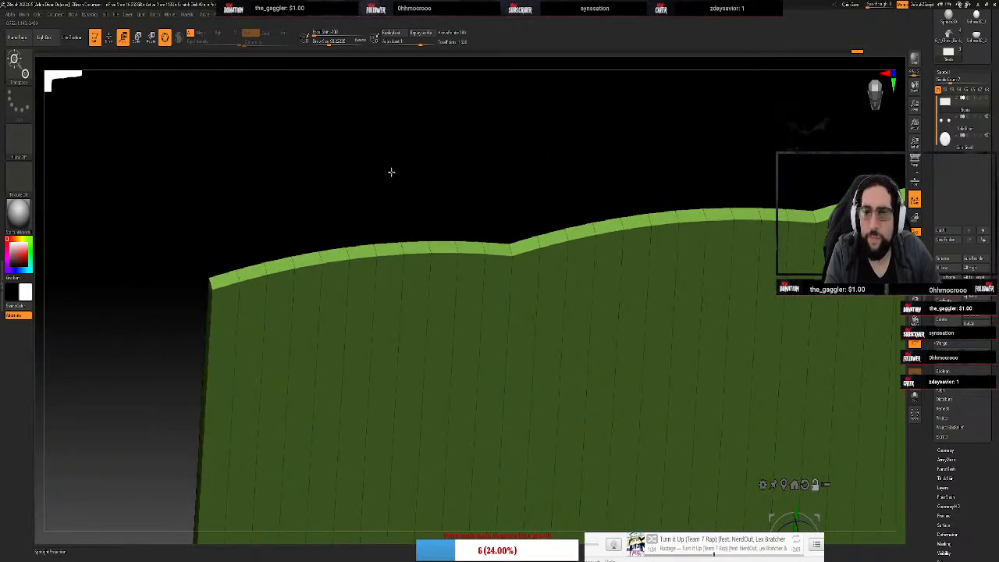
key(space)
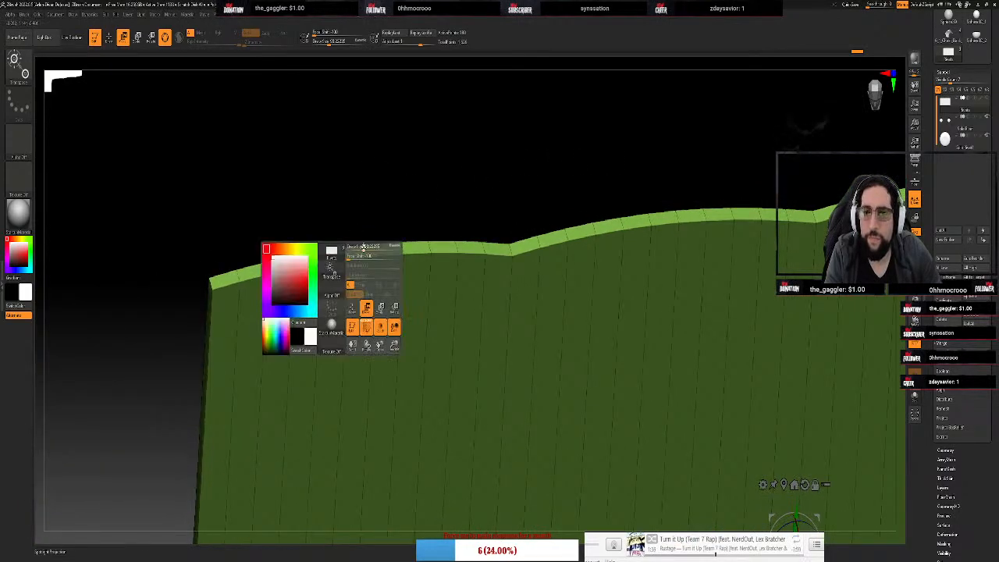
key(space)
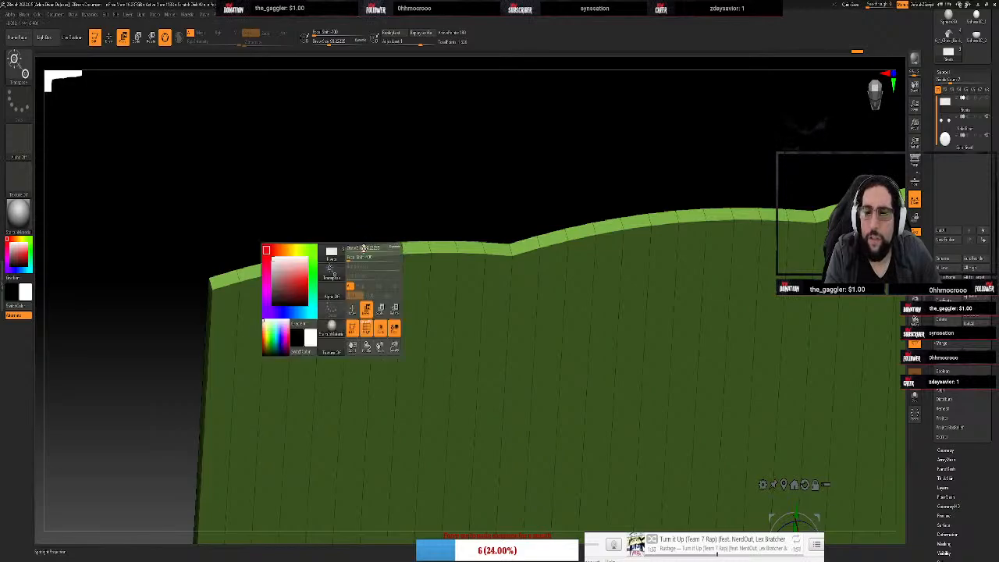
key(q)
key(space)
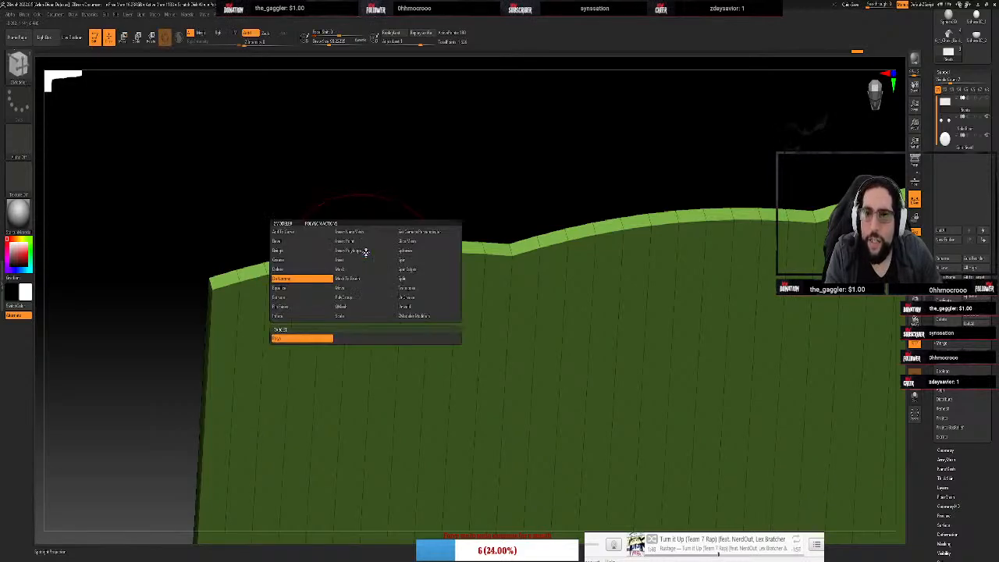
key(space)
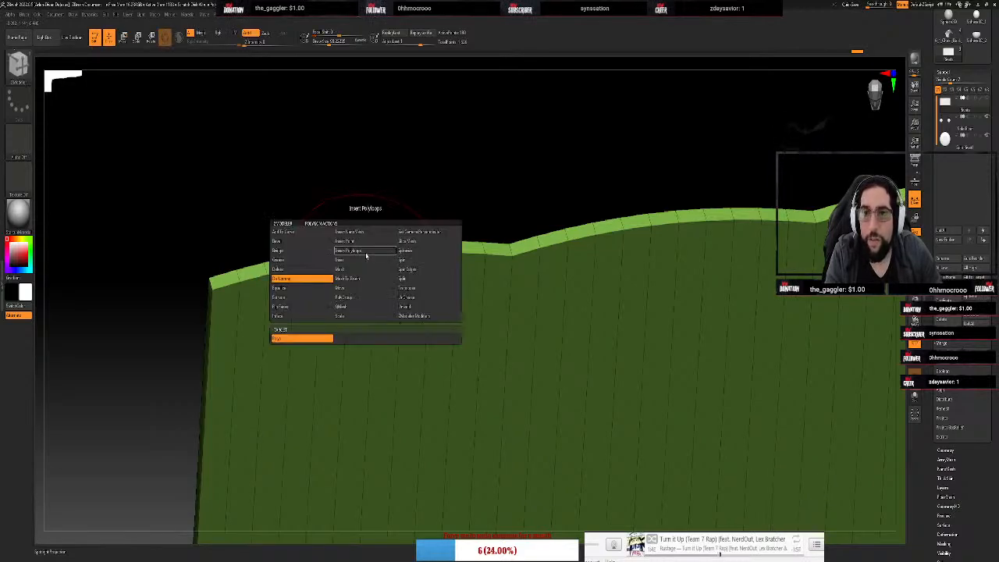
click(354, 309)
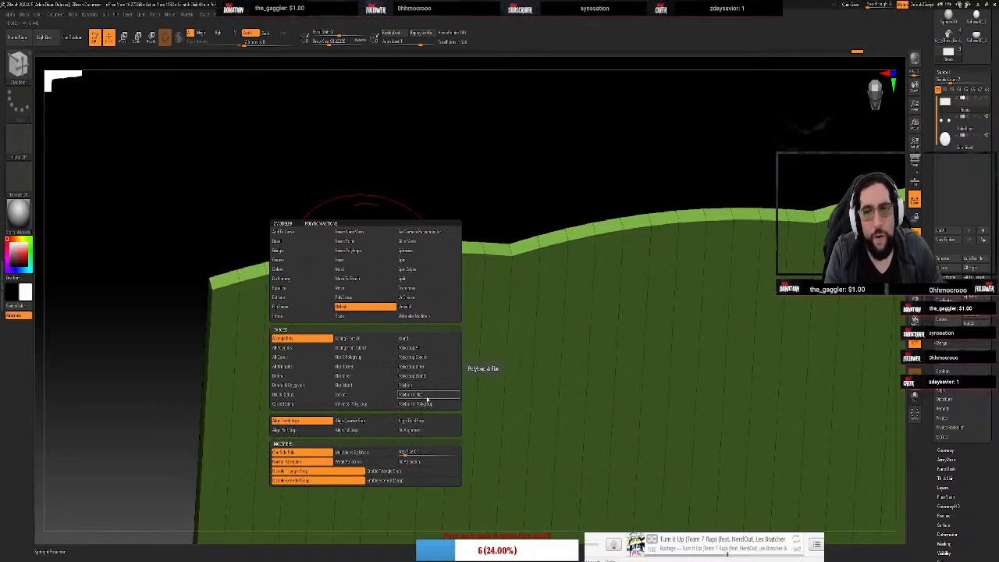
click(312, 339)
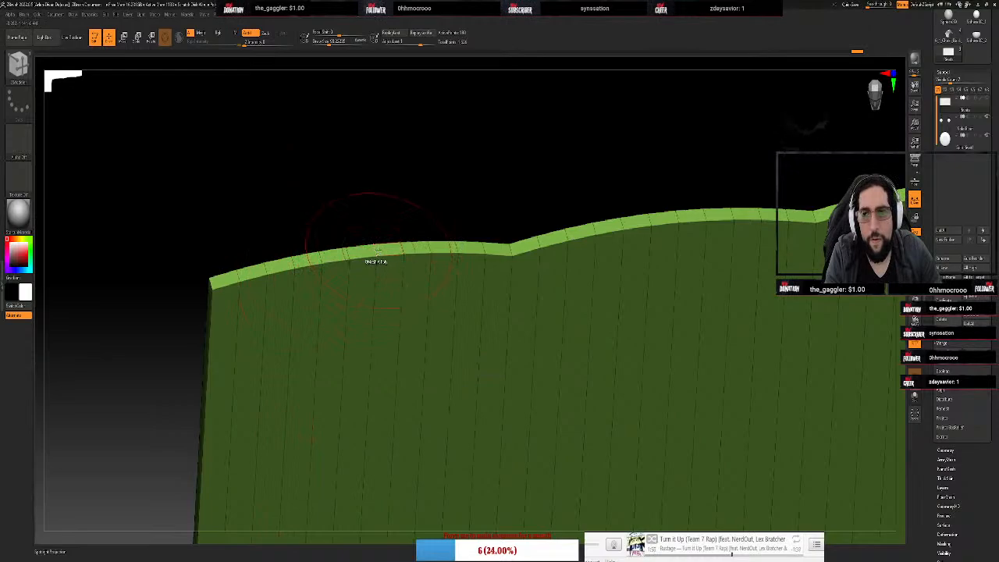
Try QMesh on single polygons along the plate's scalloped upper edge and undo the trial edits
drag(375, 251, 380, 240)
key(shift)
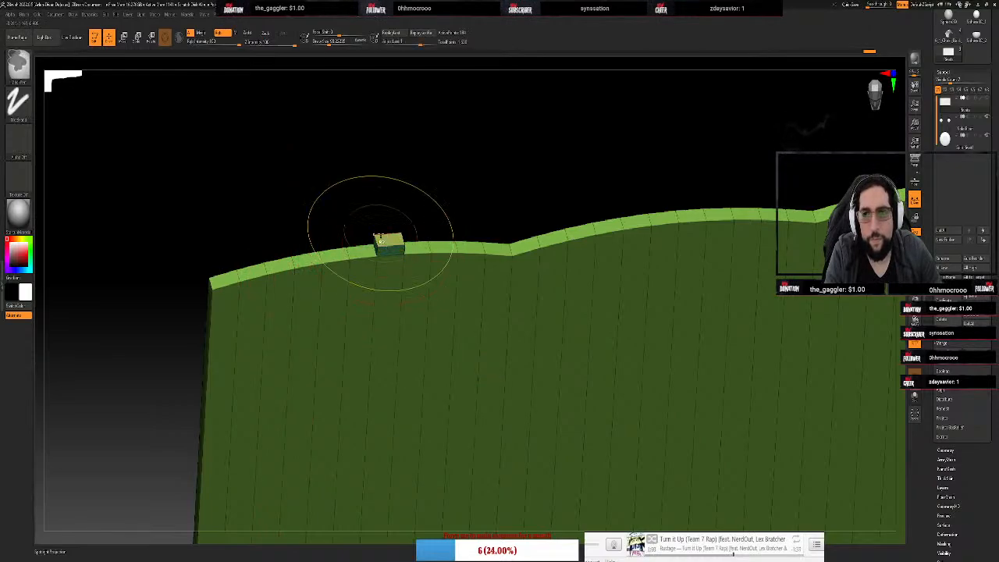
key(ctrl+z)
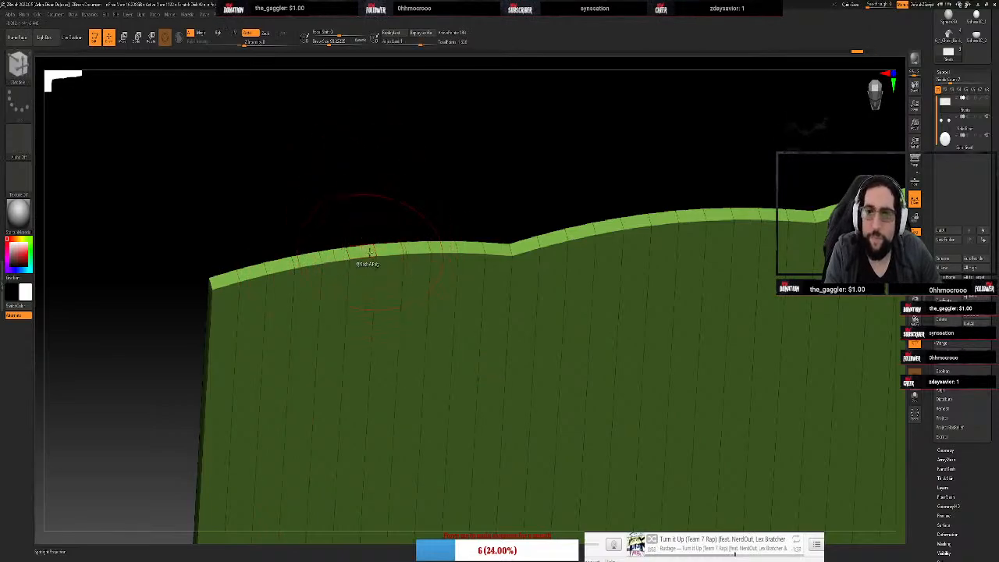
mouse_move(371, 251)
mouse_down()
mouse_move(366, 228)
mouse_move(369, 297)
mouse_move(315, 185)
mouse_move(231, 227)
mouse_move(281, 222)
mouse_up()
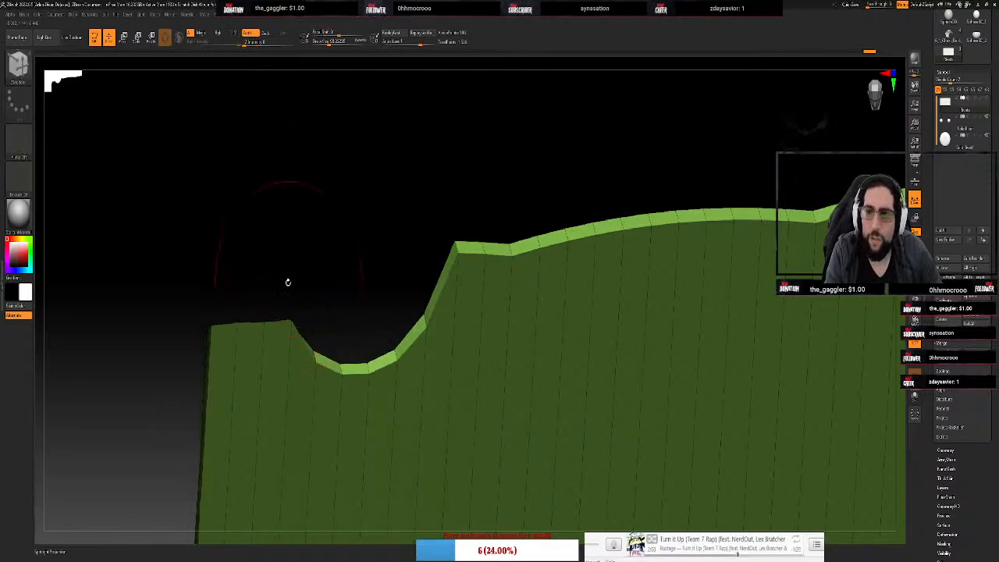
shift+drag(292, 328, 292, 325)
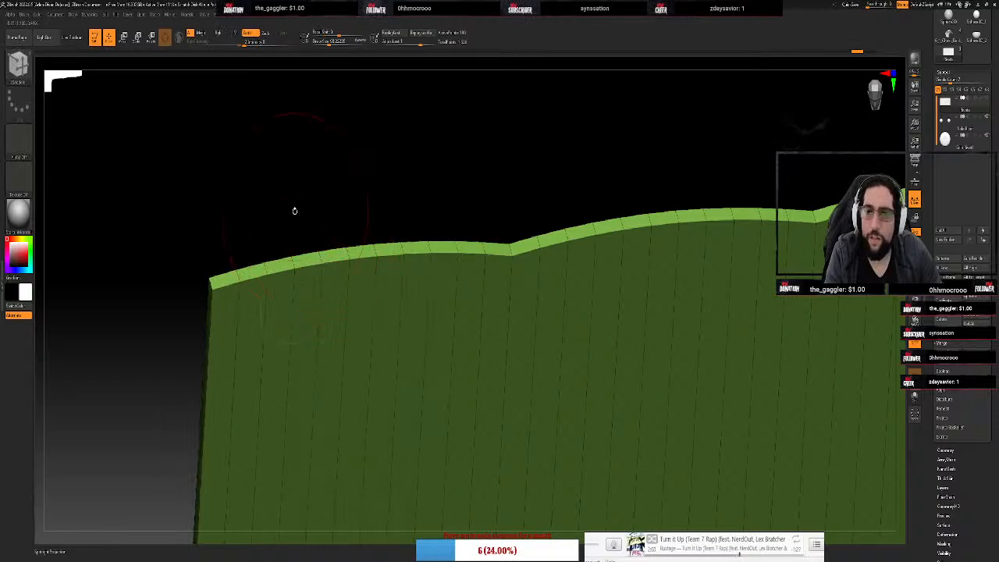
drag(294, 211, 326, 267)
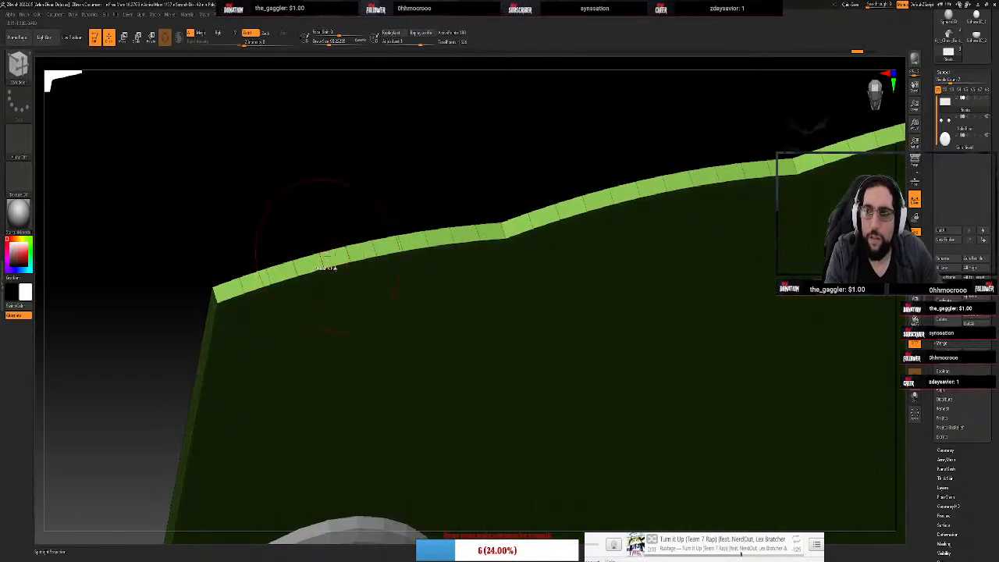
key(shift)
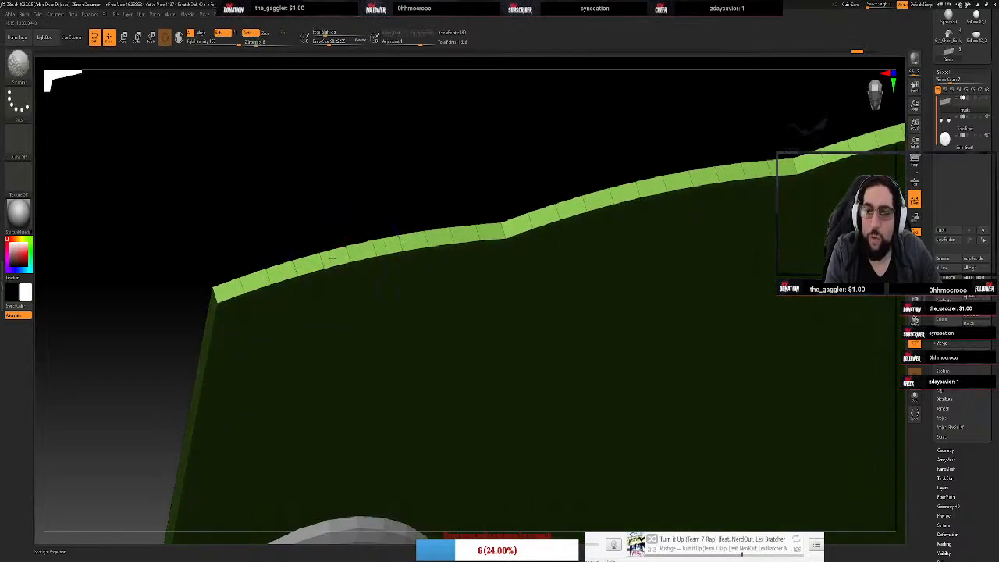
key(ctrl+z)
shift+drag(322, 262, 322, 248)
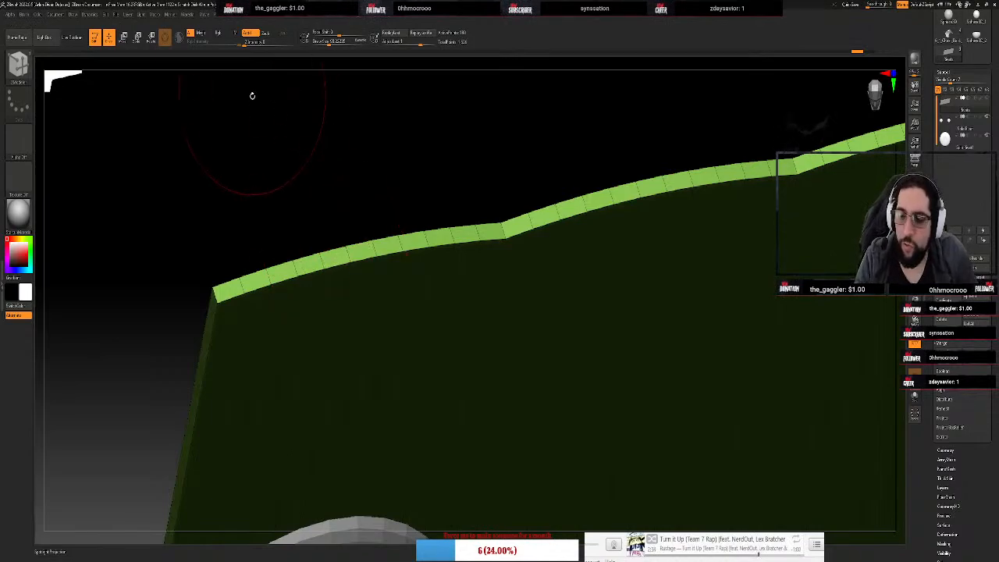
Display the breastplate and strap reference images over the canvas
key(shift+z)
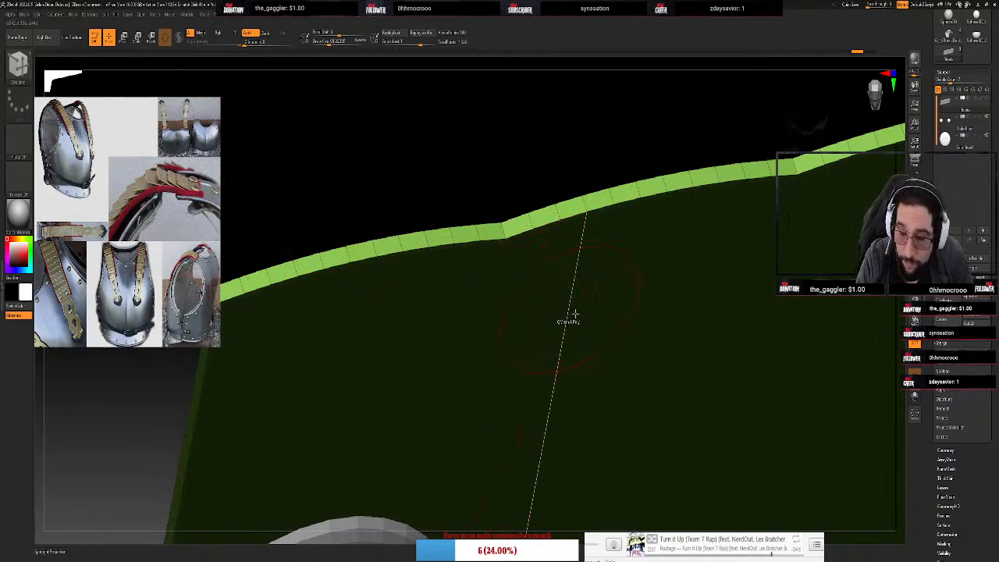
Try marking a vertical strip of polygons on the plate as a temporary ZModeler selection and undo it
drag(473, 143, 631, 311)
alt+click(727, 402)
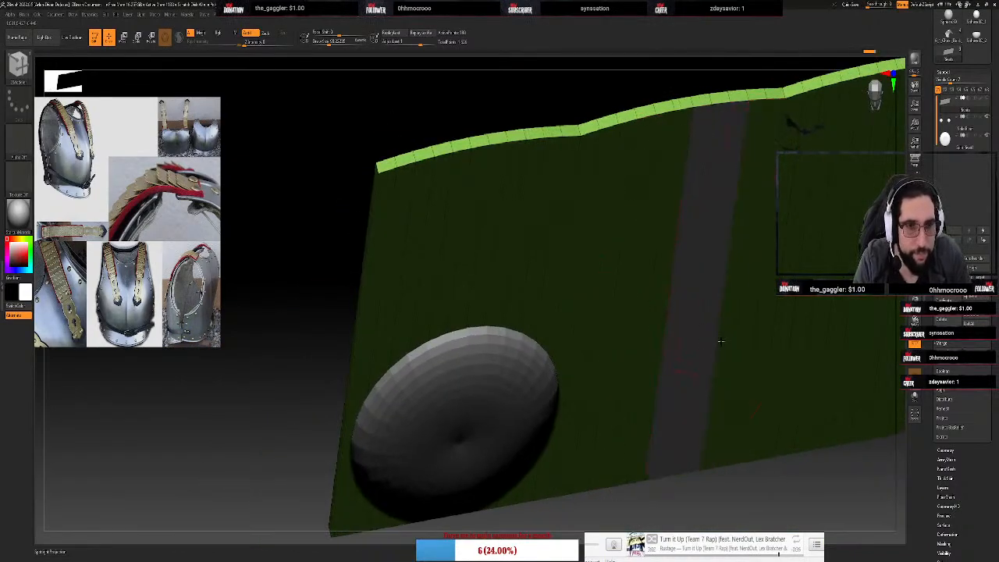
key(ctrl+z)
Change the QMesh target to Brush Radius and extrude polygons on the plate's scalloped upper edge
mouse_move(340, 153)
alt+mouse_down()
mouse_move(364, 141)
mouse_move(412, 142)
alt+mouse_up()
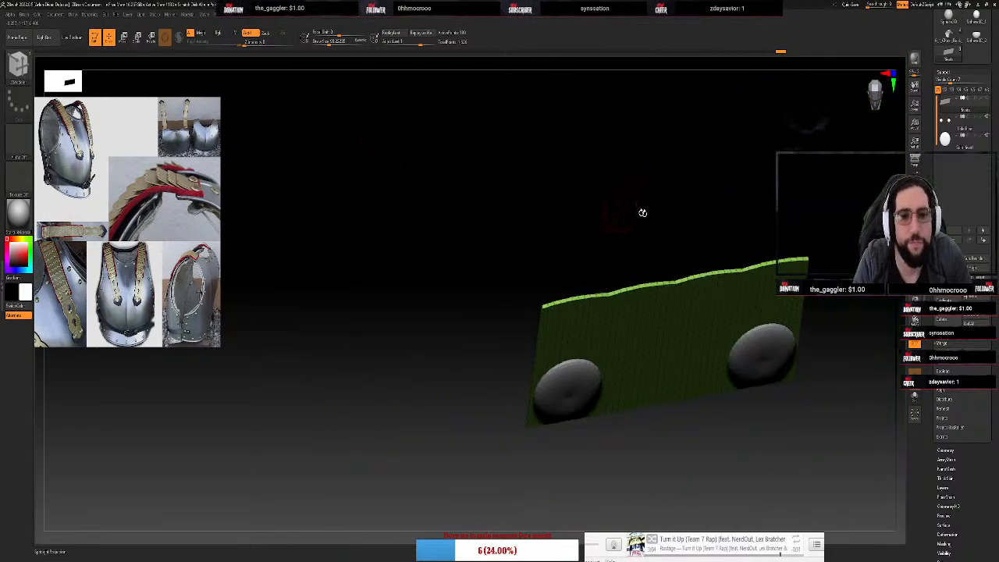
mouse_move(642, 213)
alt+mouse_down()
mouse_move(613, 230)
mouse_move(598, 225)
mouse_move(678, 166)
mouse_move(507, 239)
mouse_move(346, 278)
alt+mouse_up()
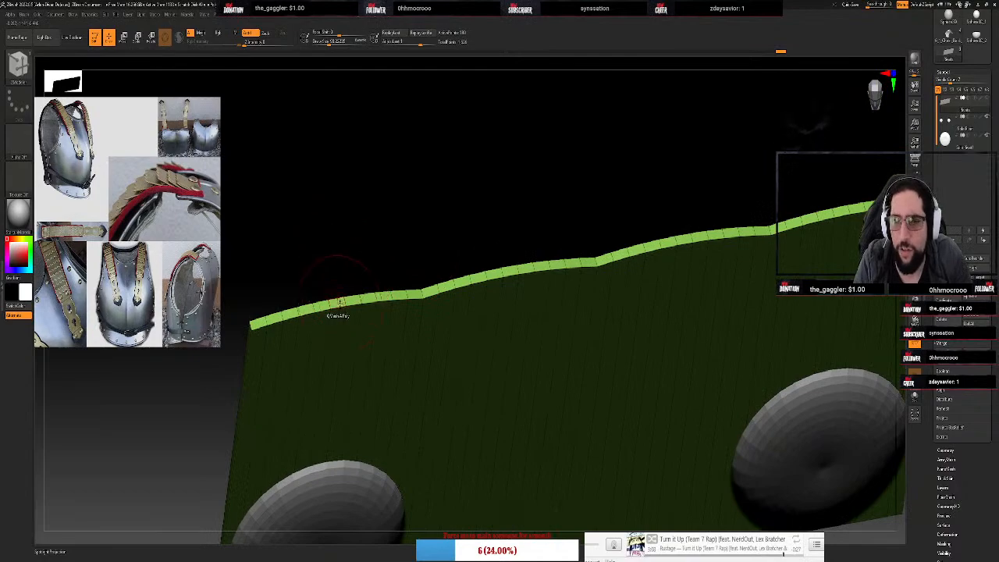
key(space)
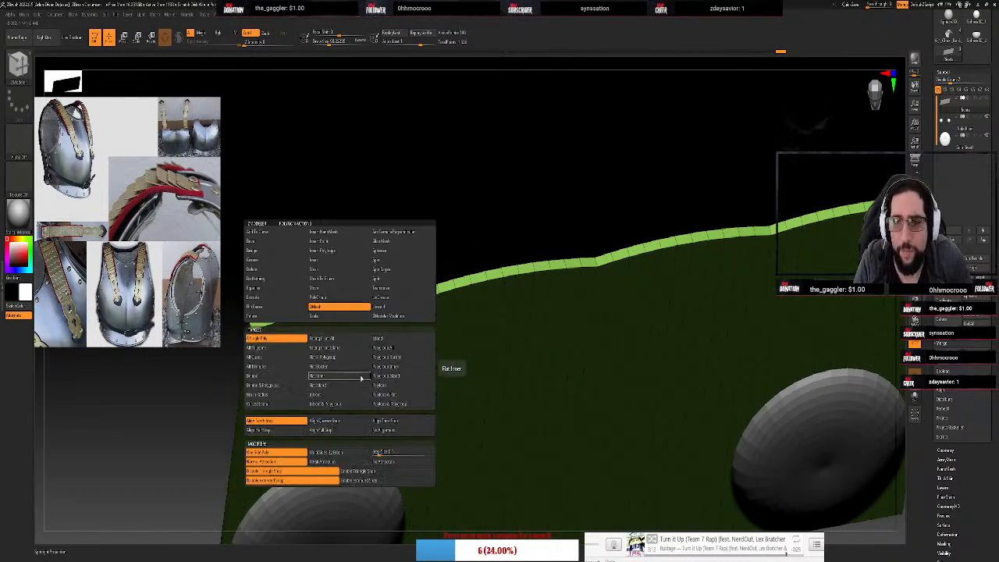
click(265, 405)
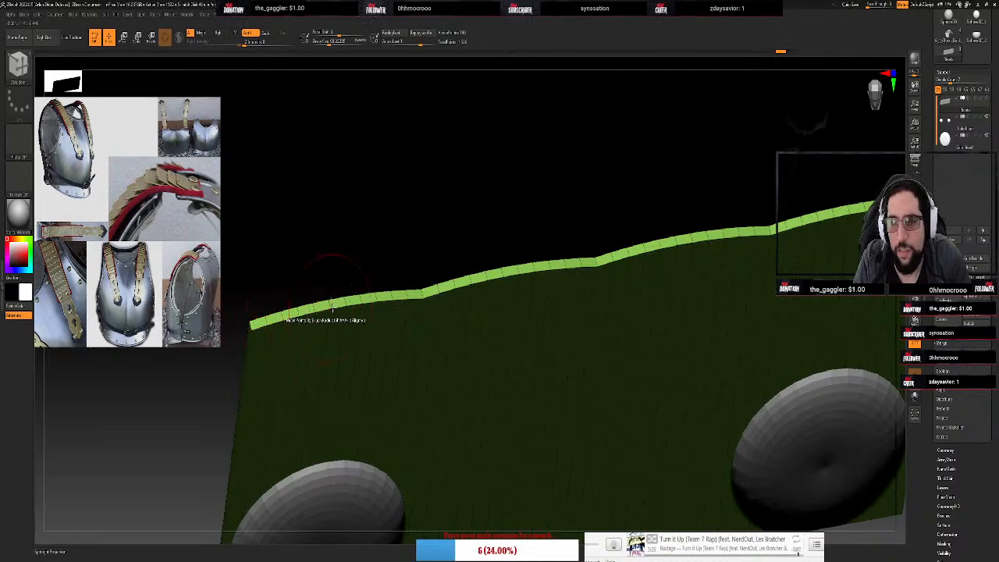
drag(364, 286, 369, 164)
drag(426, 192, 422, 248)
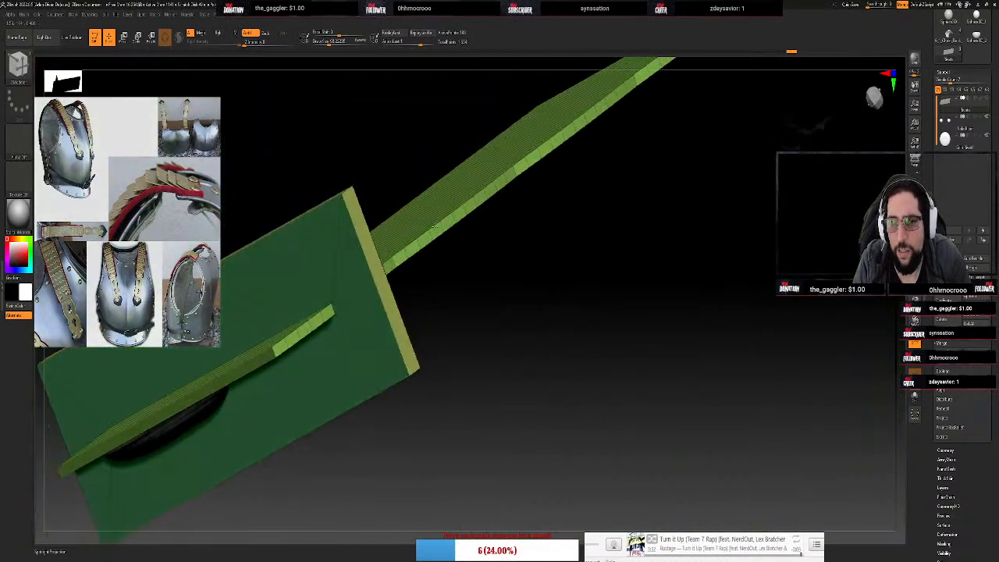
Undo the last QMesh extrusion on the plate and set the ZModeler polygon action to Add To Curve with the Island target
key(ctrl+z)
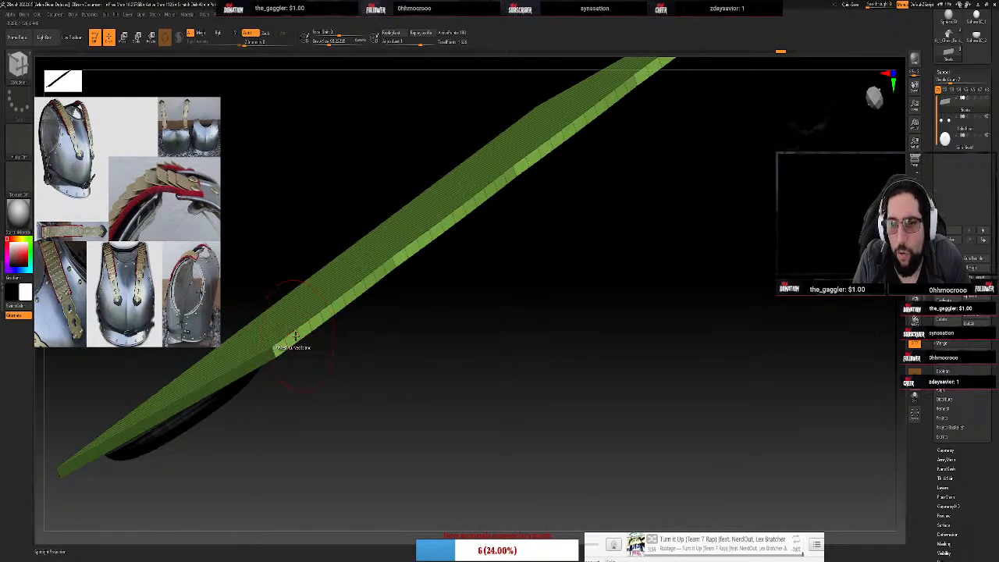
drag(316, 330, 419, 292)
key(space)
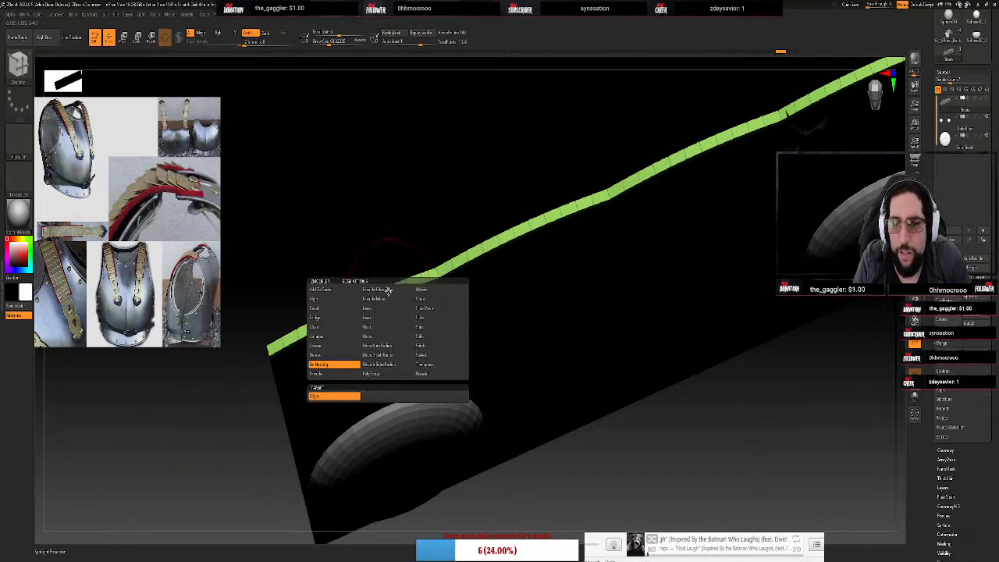
key(space)
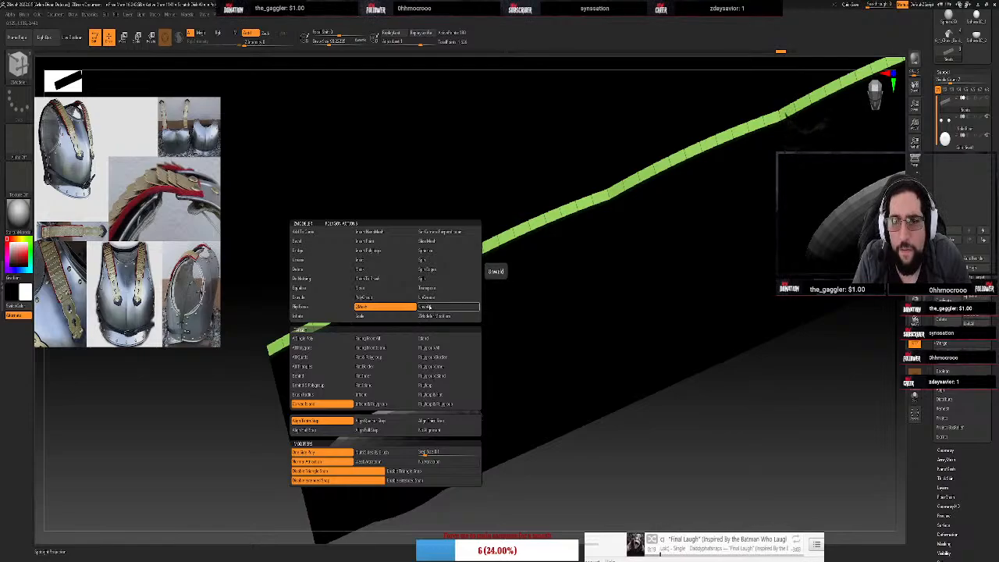
click(310, 232)
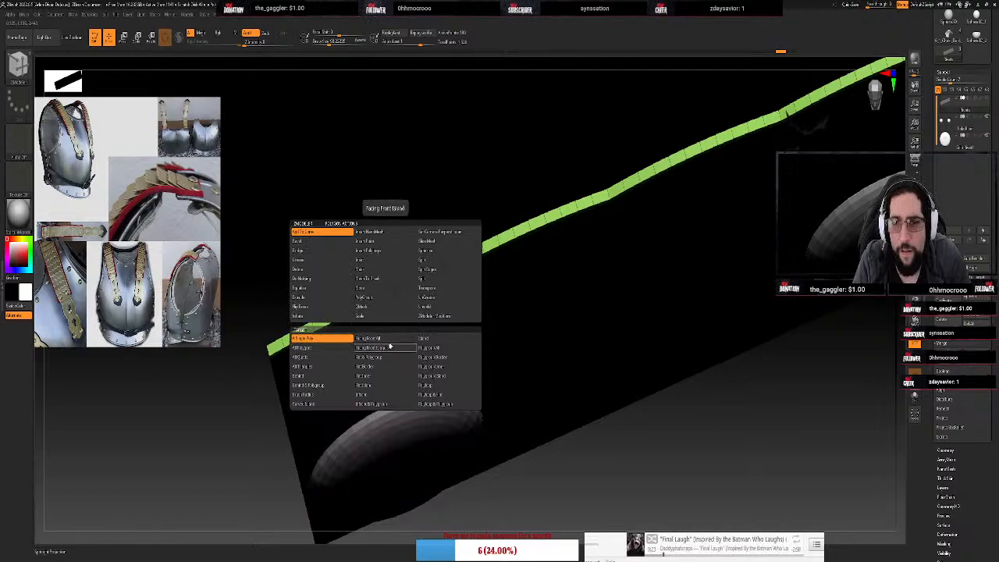
click(430, 338)
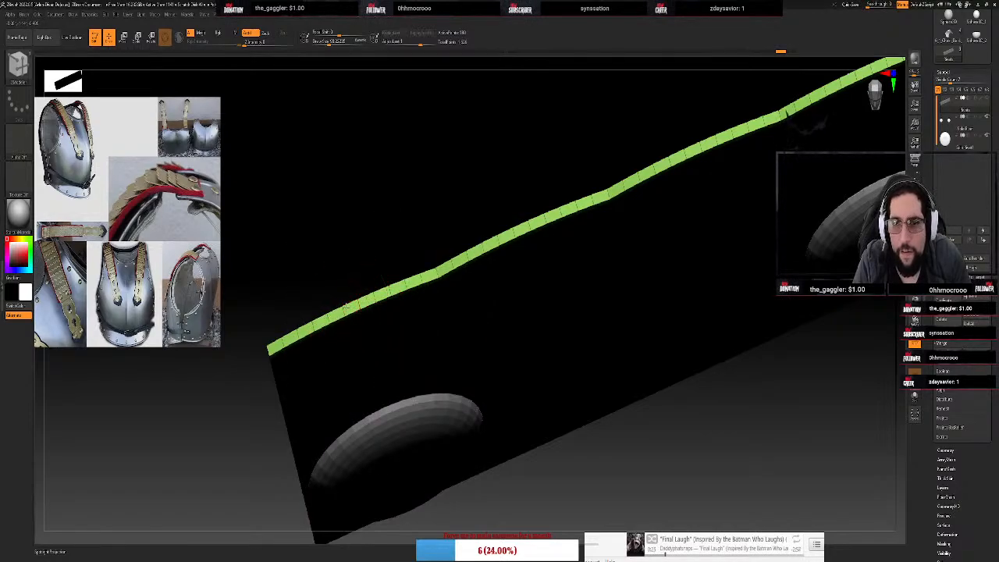
Set the ZModeler polygon action back to QMesh for single polygons on the plate's scalloped edge
mouse_move(346, 260)
mouse_down()
mouse_move(377, 285)
mouse_move(431, 278)
mouse_move(328, 313)
mouse_move(341, 248)
mouse_move(351, 272)
mouse_up()
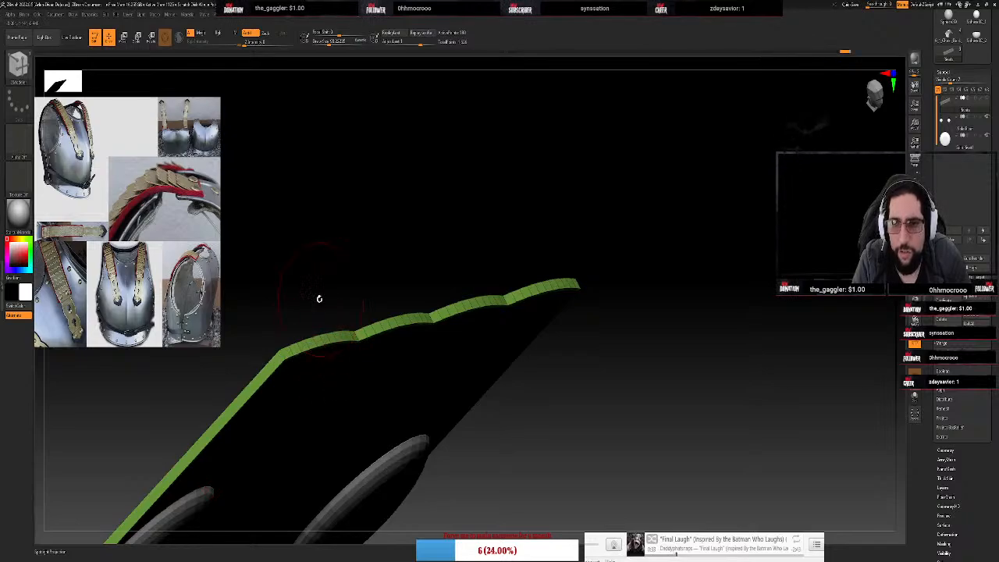
key(f)
mouse_move(383, 185)
mouse_down()
mouse_move(352, 156)
mouse_move(377, 203)
mouse_up()
key(space)
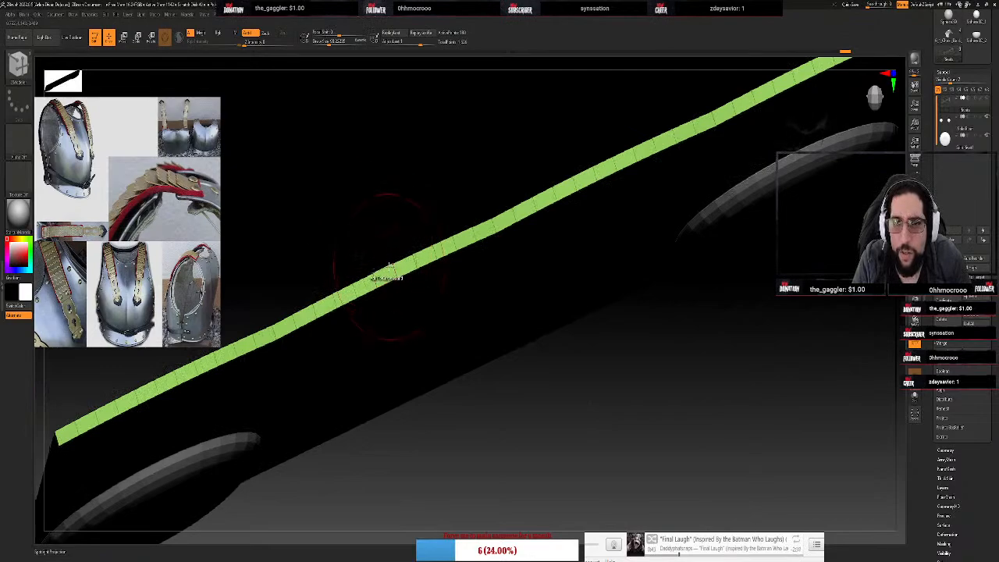
key(space)
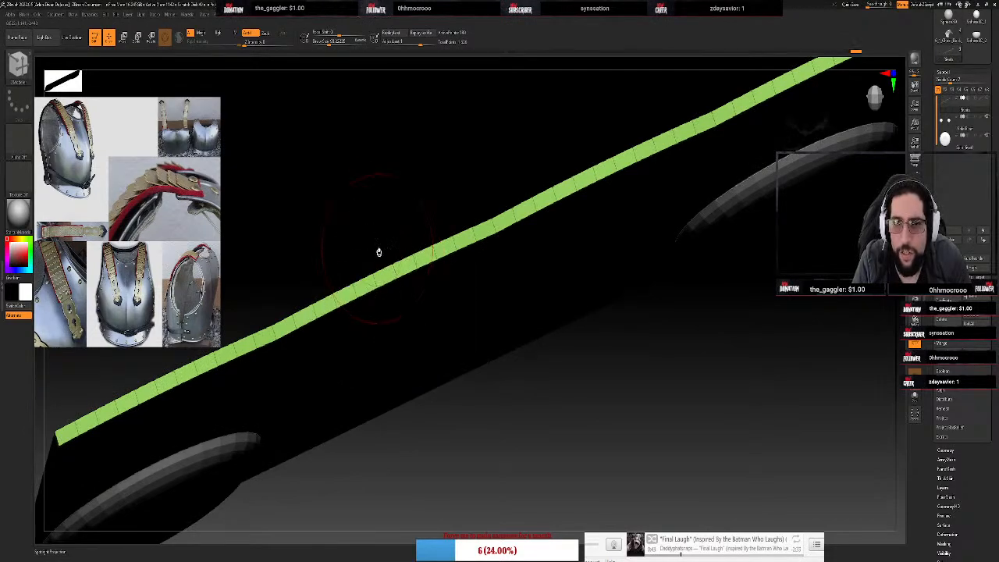
key(space)
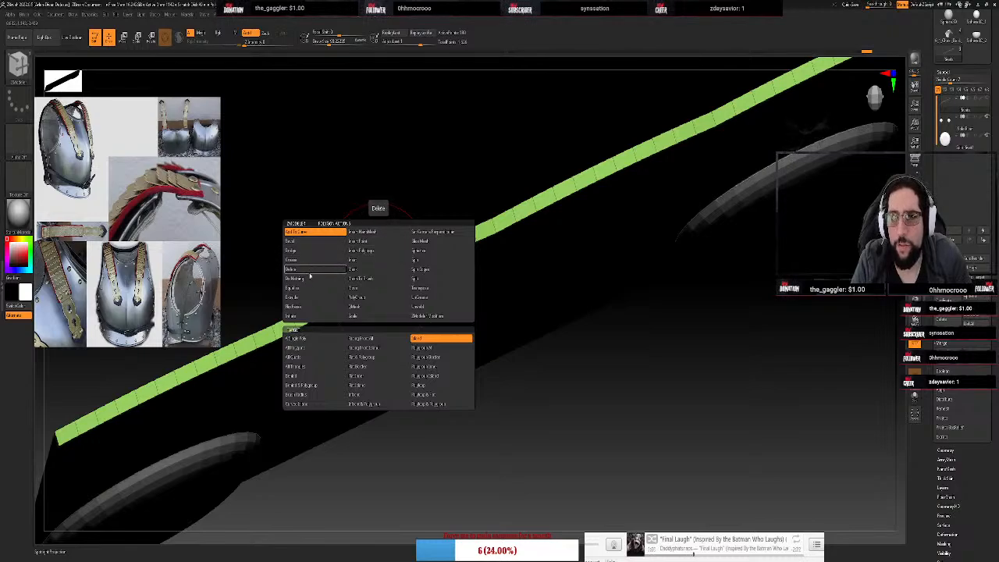
click(366, 305)
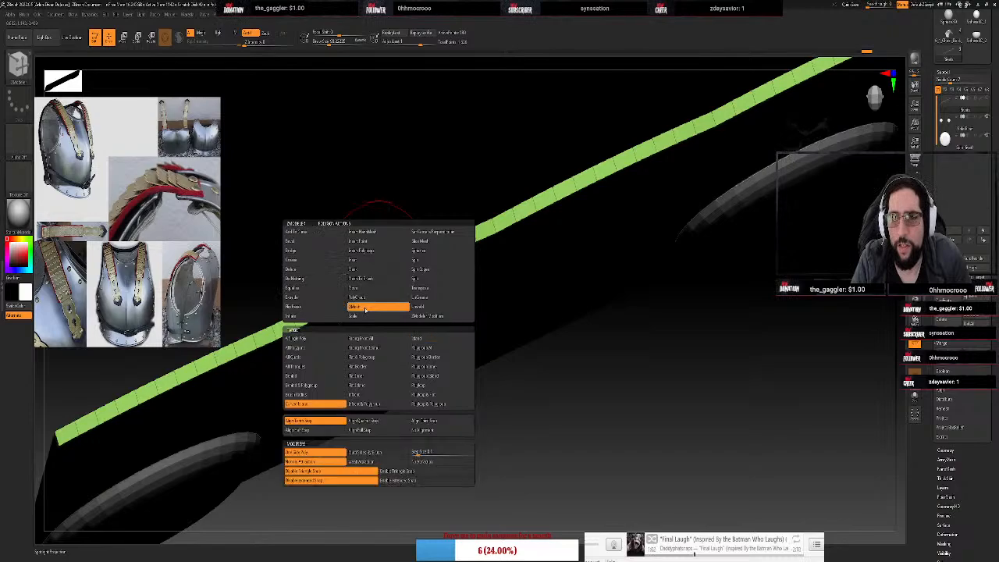
key(space)
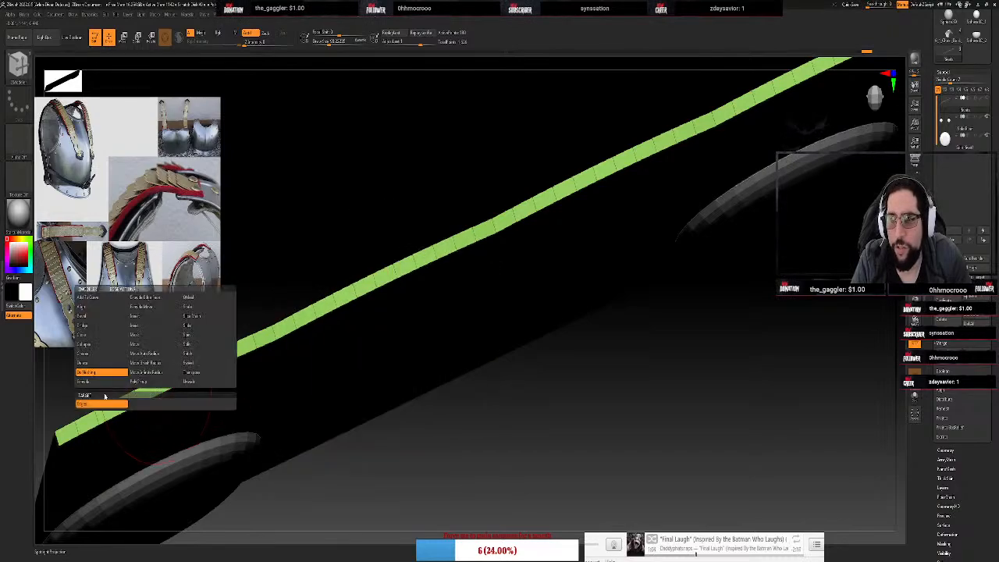
key(space)
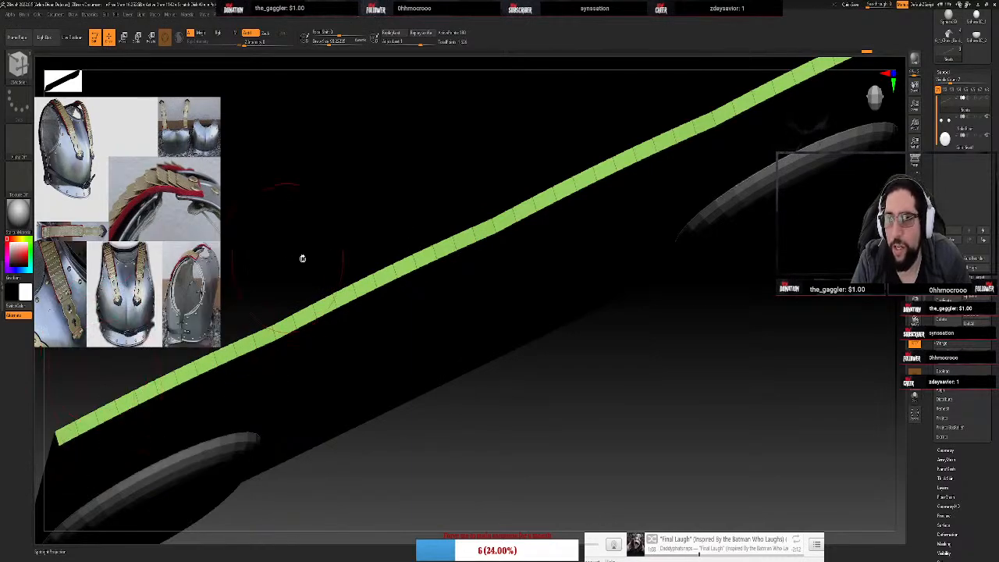
Mark the polygons along the two end scallops of the plate's upper edge and raise them outward with QMesh
alt+drag(316, 248, 428, 212)
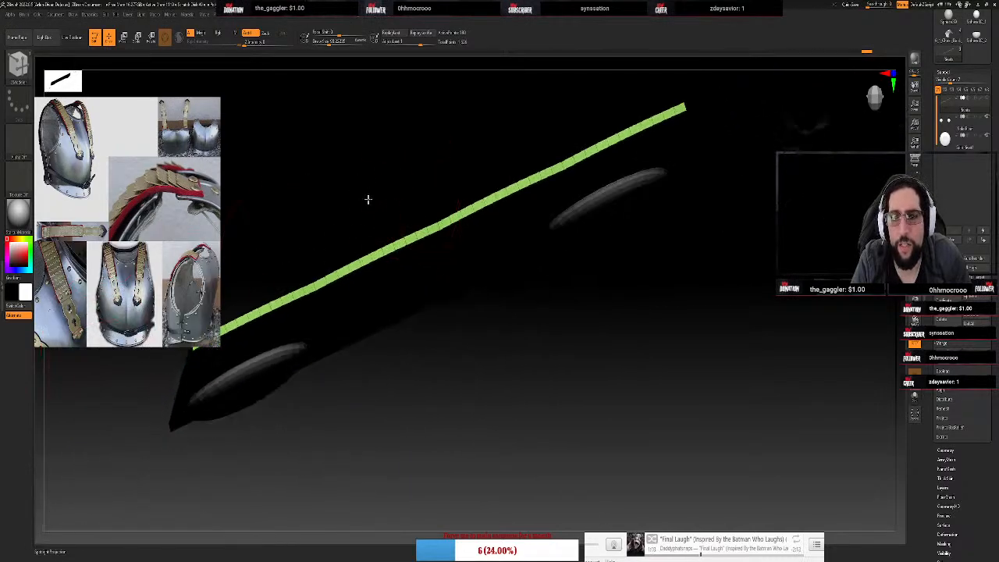
alt+drag(367, 200, 375, 254)
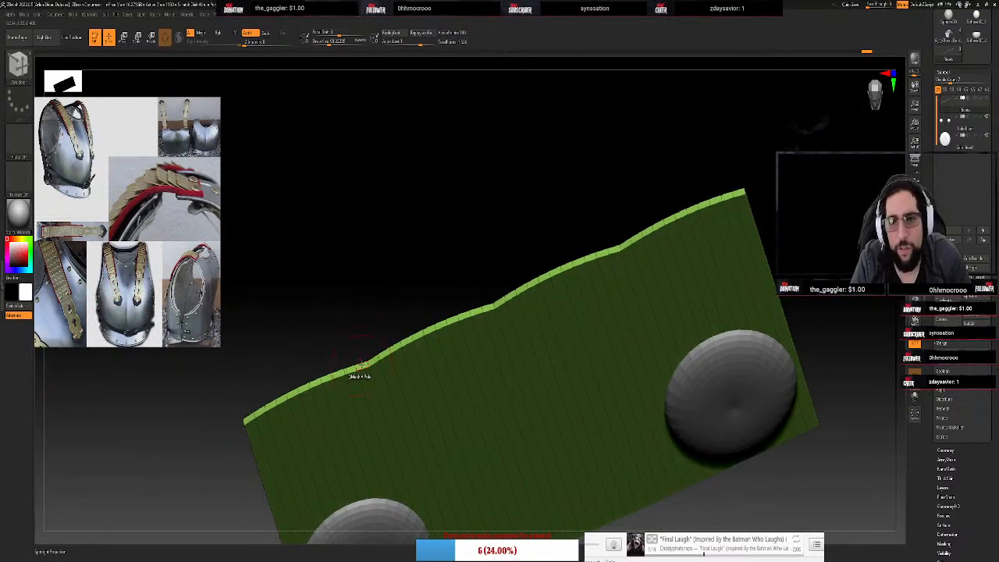
click(338, 21)
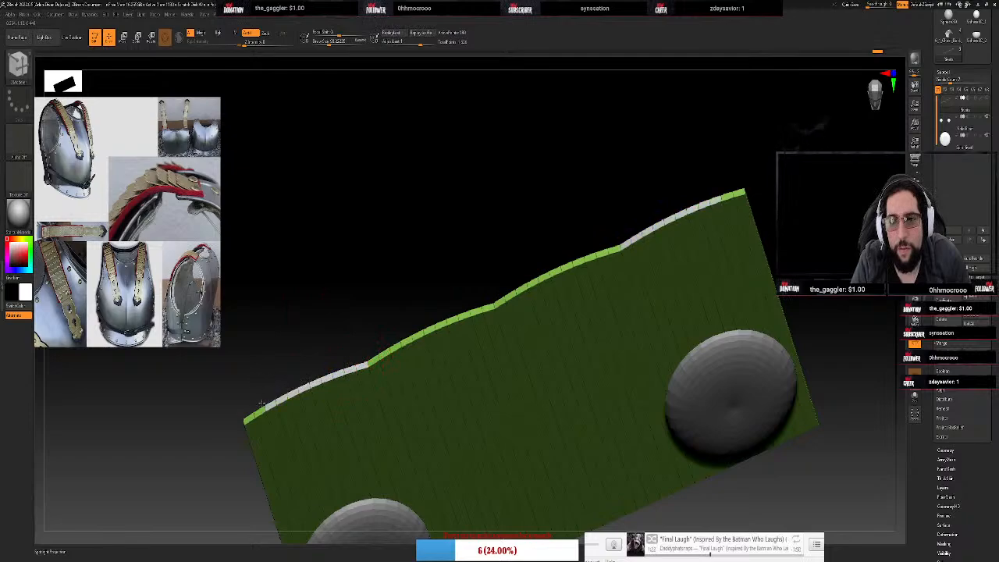
mouse_move(307, 285)
mouse_down()
mouse_move(339, 312)
mouse_move(301, 308)
mouse_move(310, 287)
mouse_up()
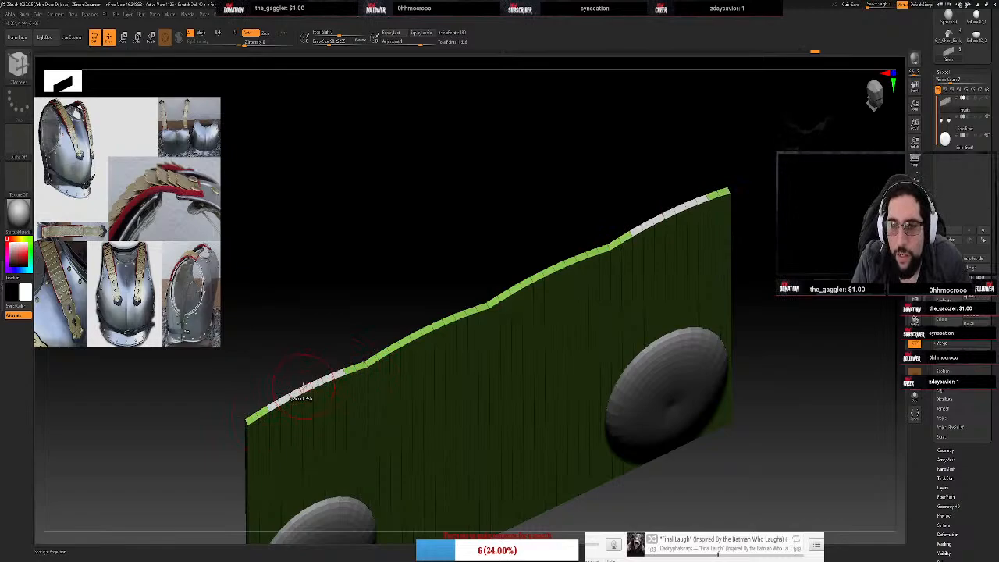
shift+drag(304, 388, 296, 390)
key(ctrl+z)
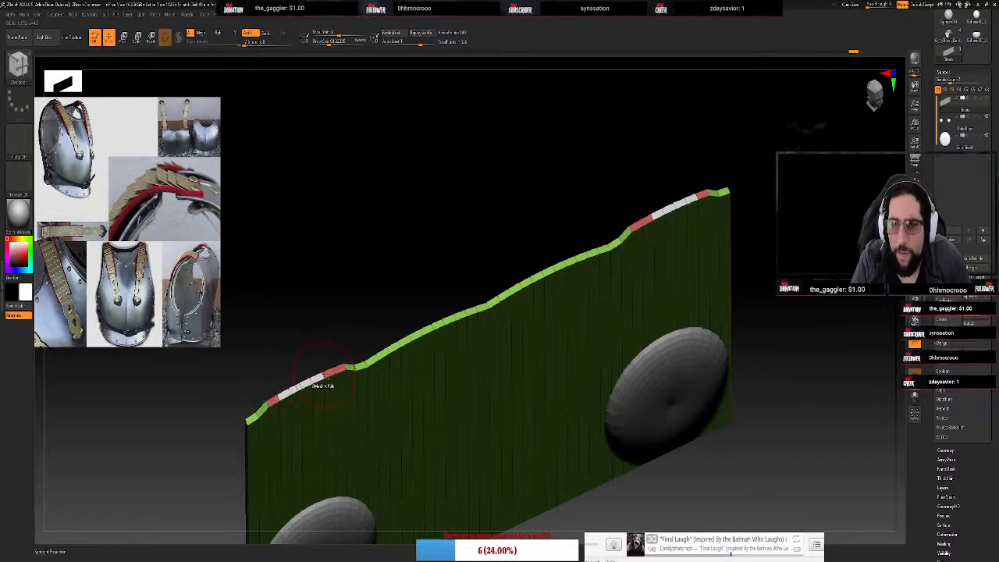
mouse_move(290, 319)
mouse_down()
mouse_move(300, 335)
mouse_move(289, 320)
mouse_up()
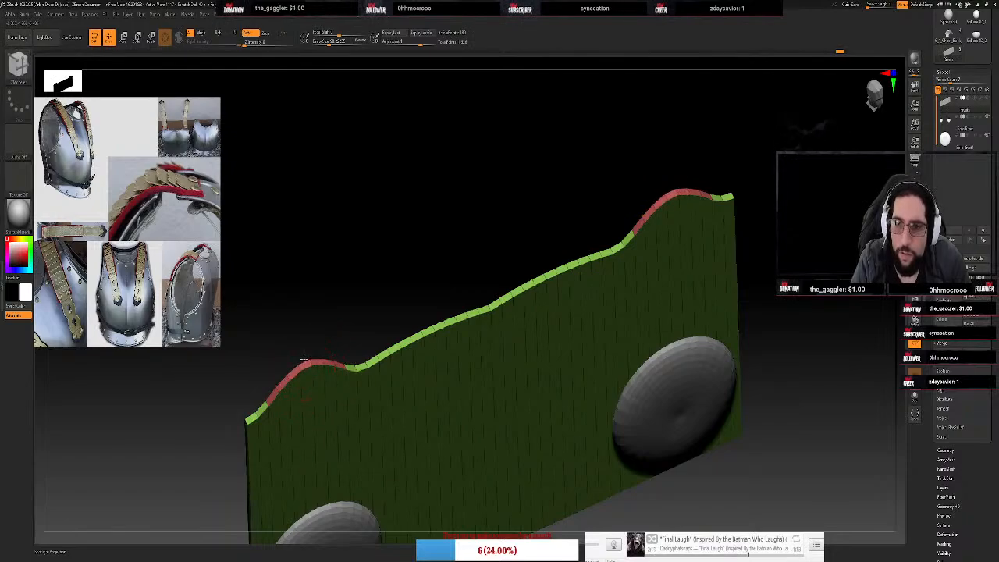
Mark the polygons at the bases of the two raised end scallops and QMesh them slightly outward
drag(312, 328, 284, 346)
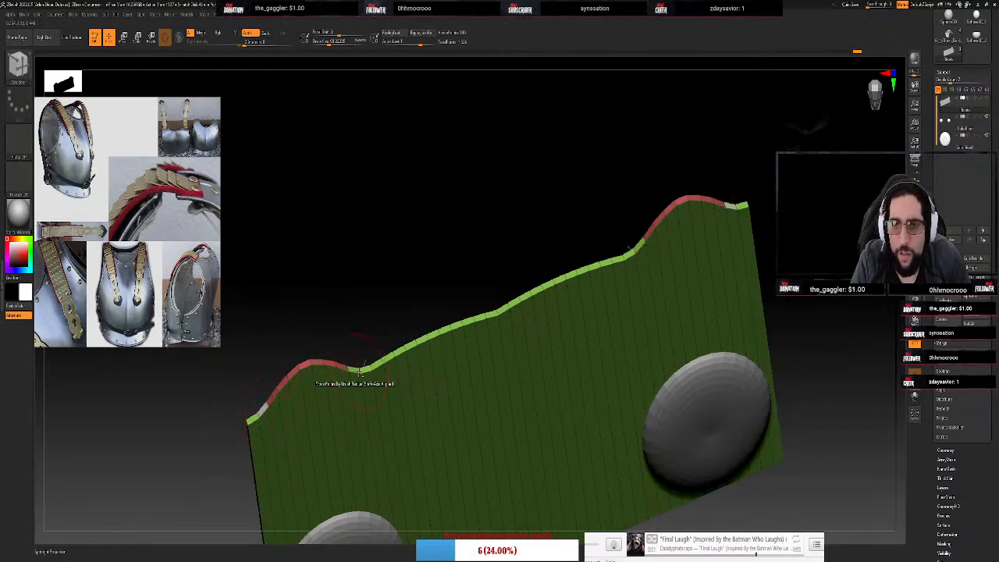
drag(390, 271, 393, 308)
key(w)
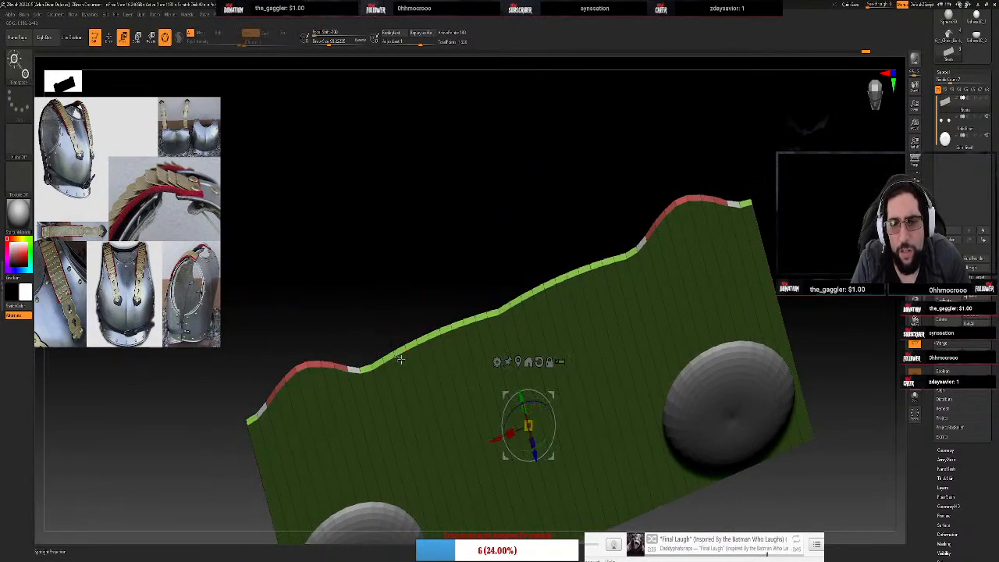
key(q)
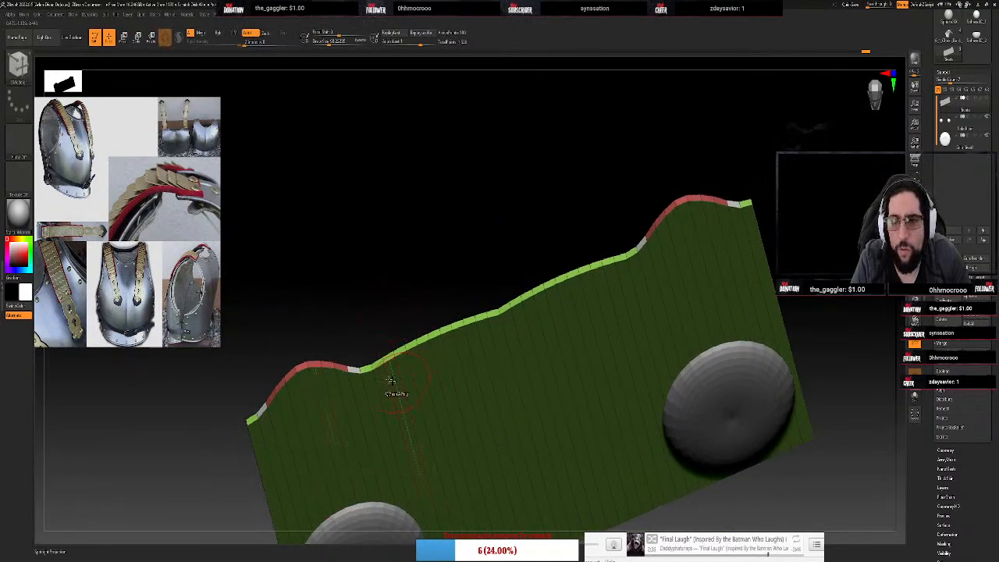
click(353, 370)
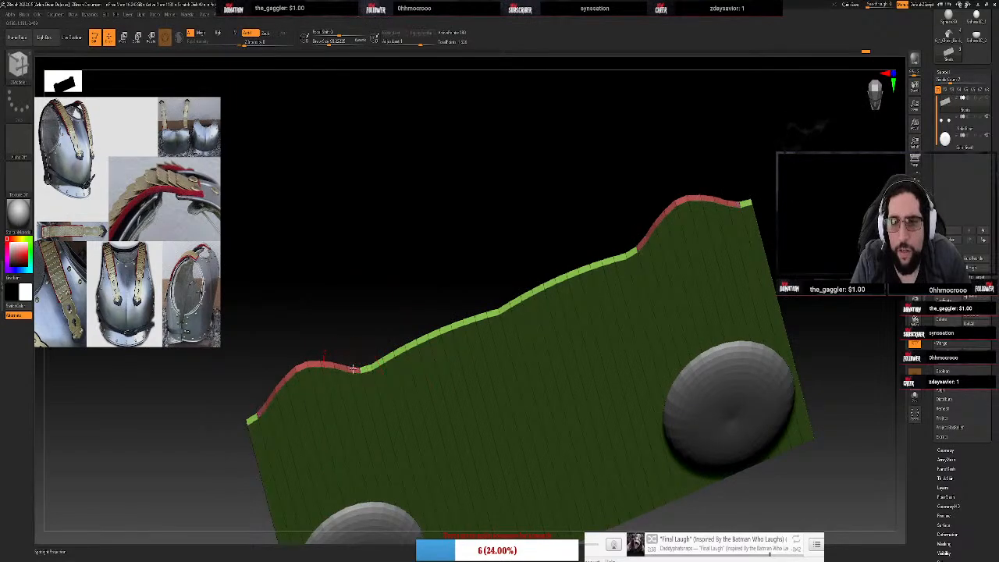
drag(353, 367, 359, 361)
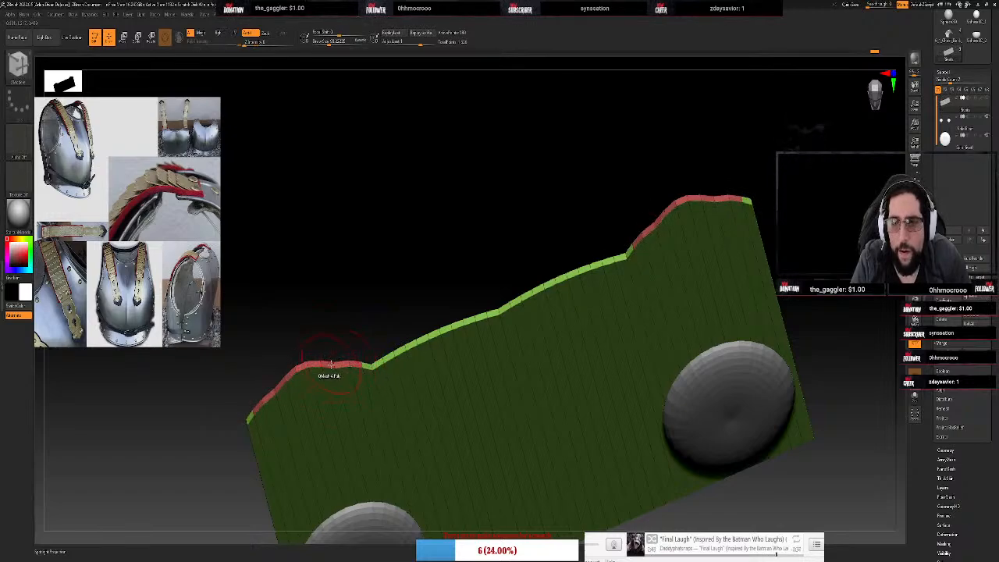
Mark the crest polygons of the end scallops and QMesh them slightly upward to round the tops
alt+click(329, 364)
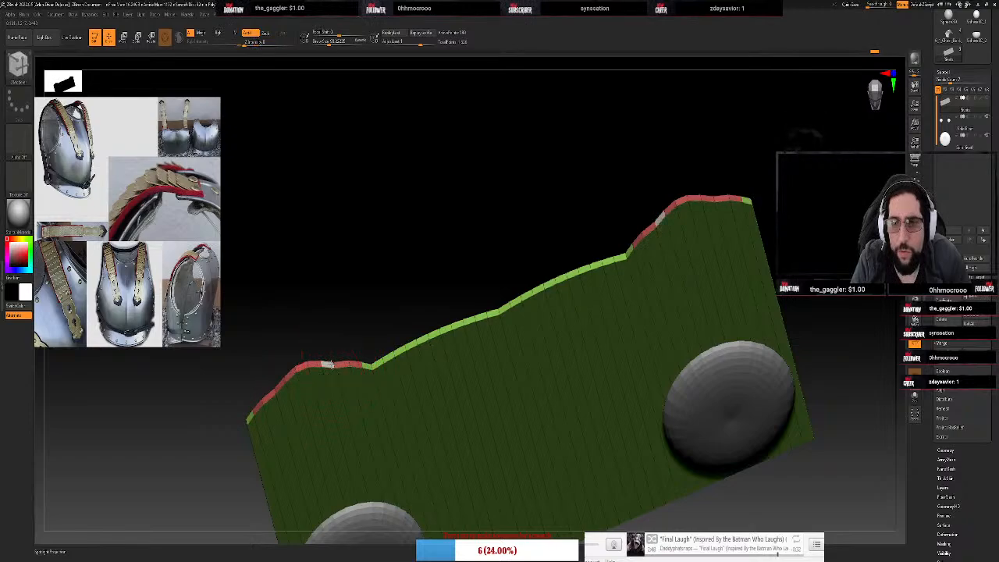
alt+click(278, 383)
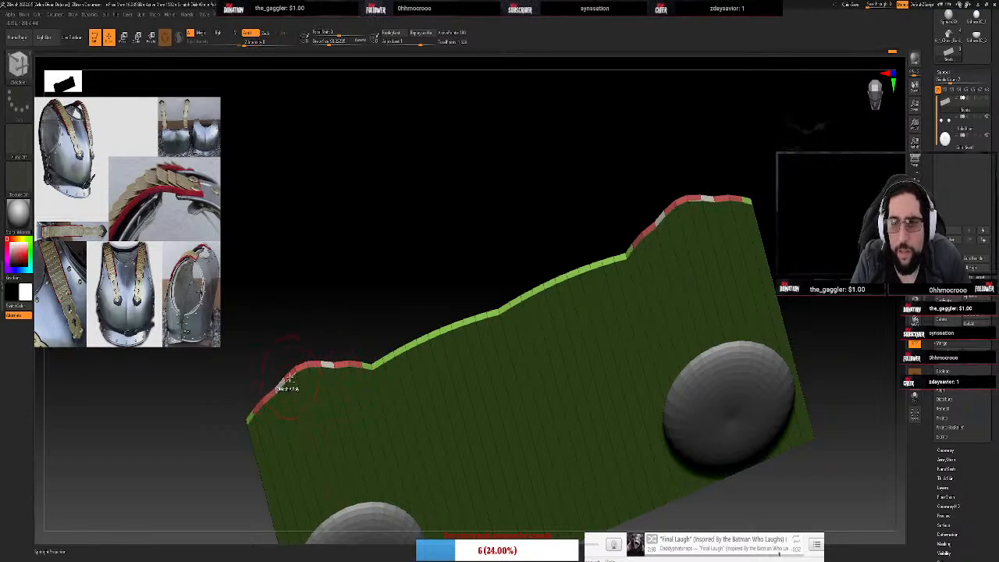
alt+click(302, 366)
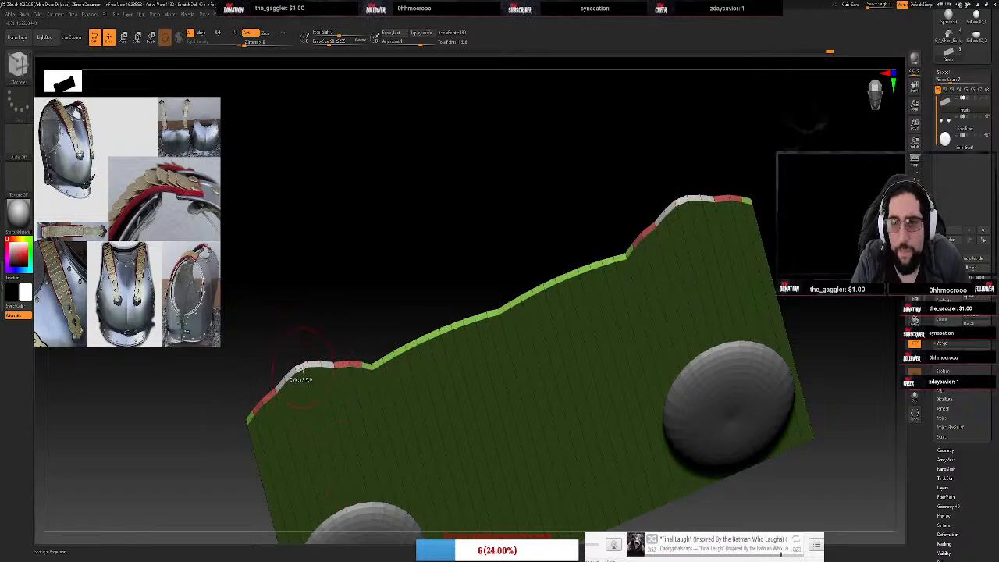
drag(295, 369, 296, 359)
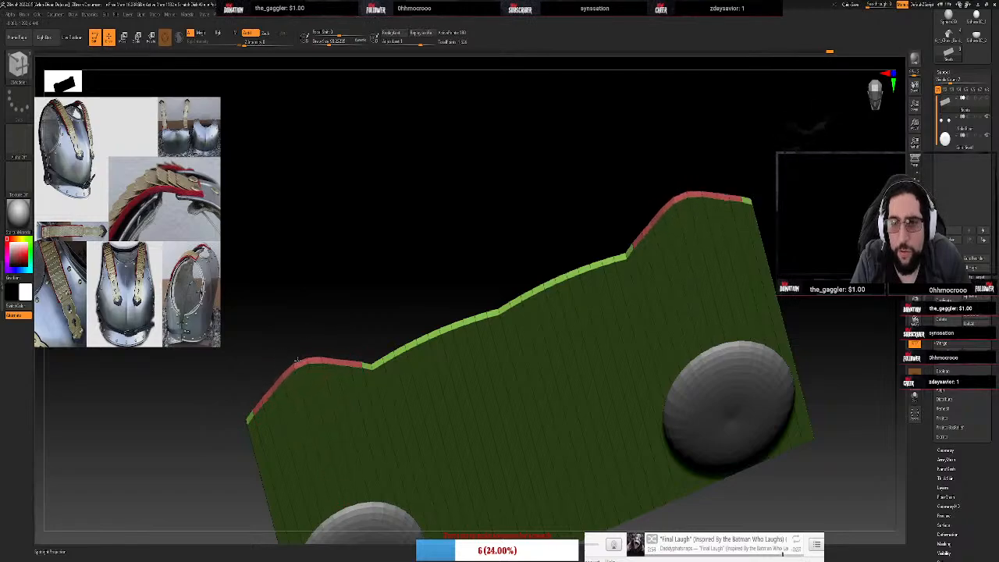
Try smoothing the raised end scallops of the plate's upper edge with the Smooth brush
drag(377, 270, 351, 216)
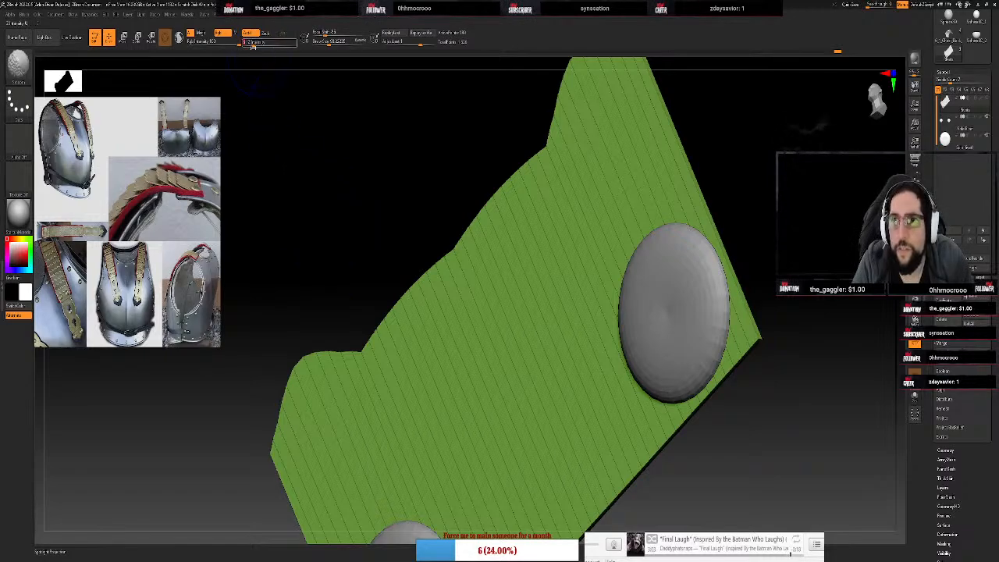
shift+drag(269, 196, 299, 297)
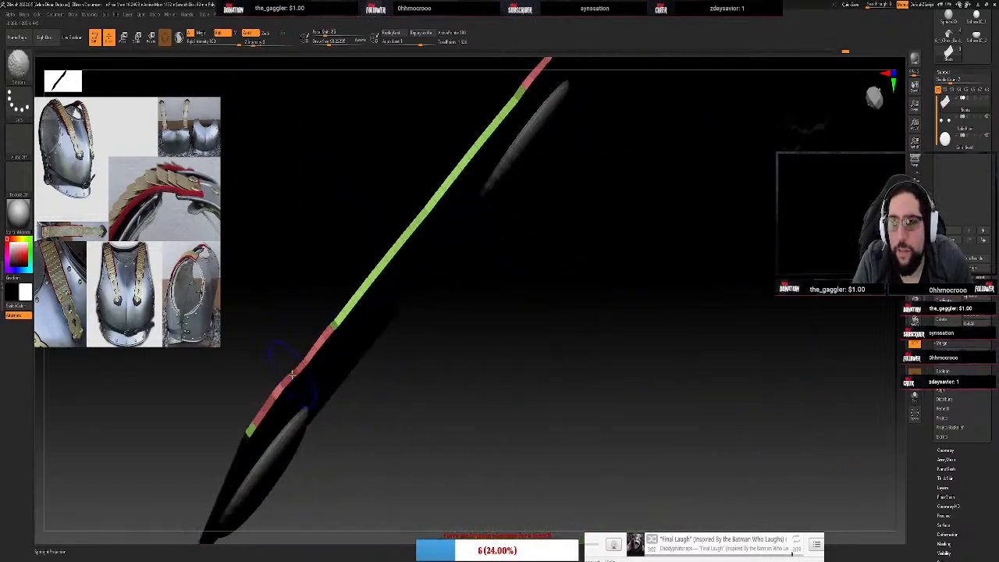
mouse_move(323, 208)
shift+mouse_down()
mouse_move(317, 179)
mouse_move(356, 183)
mouse_move(440, 154)
mouse_move(489, 167)
shift+mouse_up()
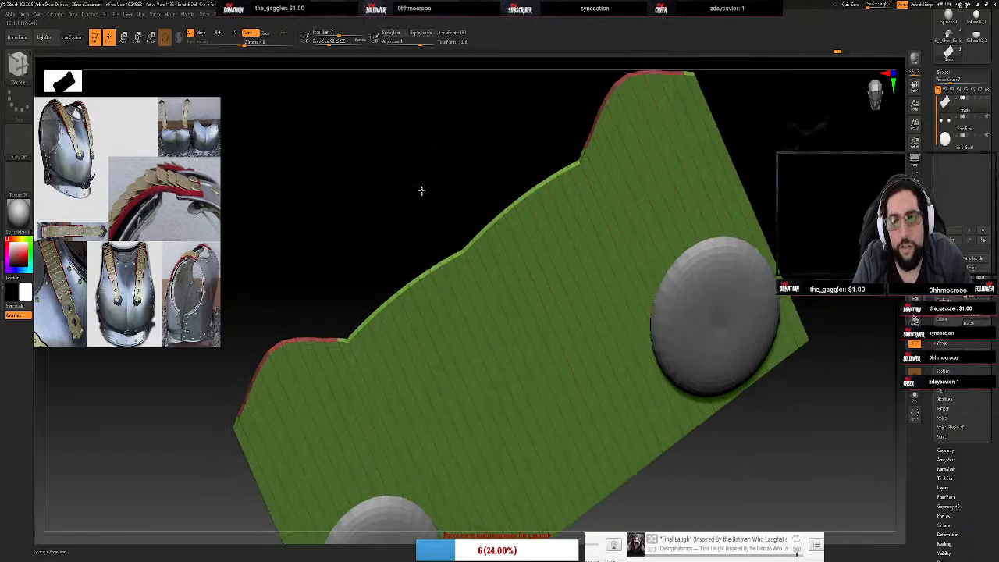
Mark the polygons along the two middle scallops and QMesh them outward to match the raised end scallops
drag(422, 191, 411, 227)
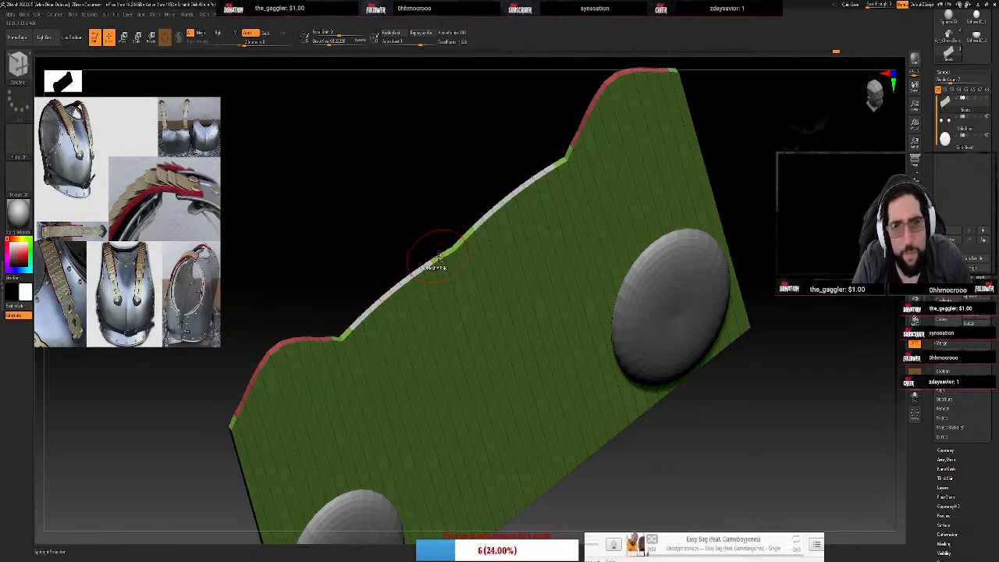
drag(383, 214, 414, 246)
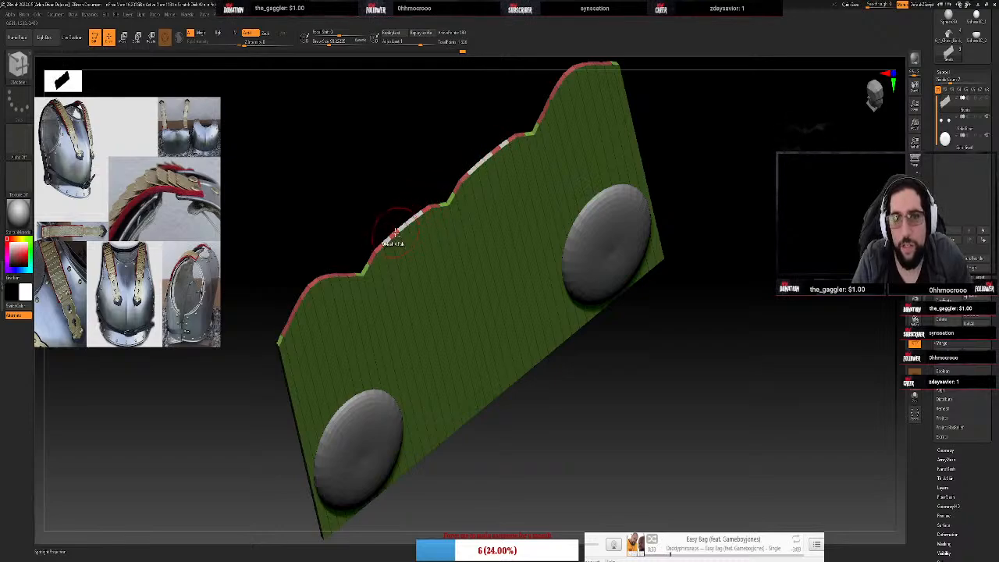
Mark the crest polygons of the two middle scallops and QMesh them slightly outward to round the tops
key(b)
key(s)
key(t)
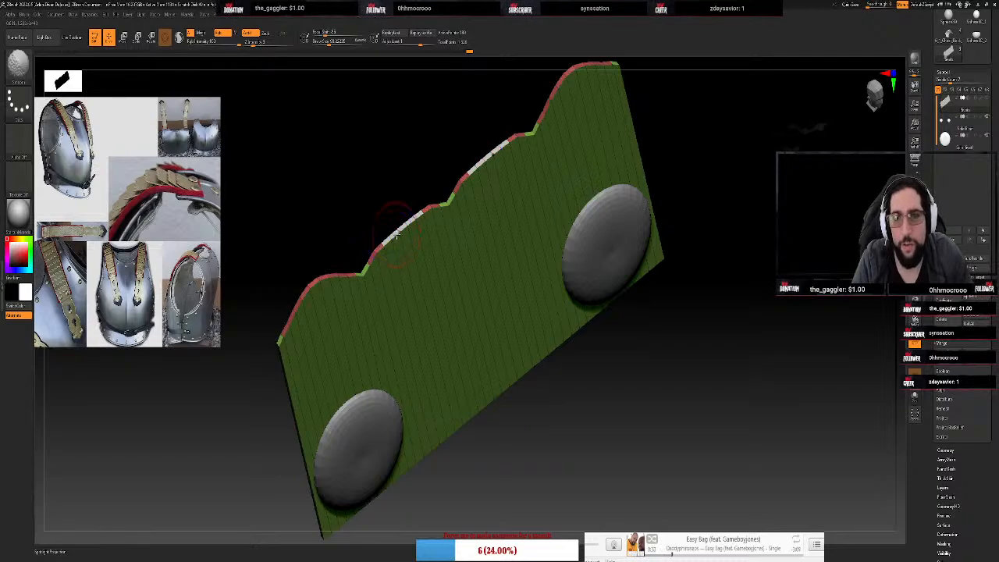
key(b)
key(z)
key(m)
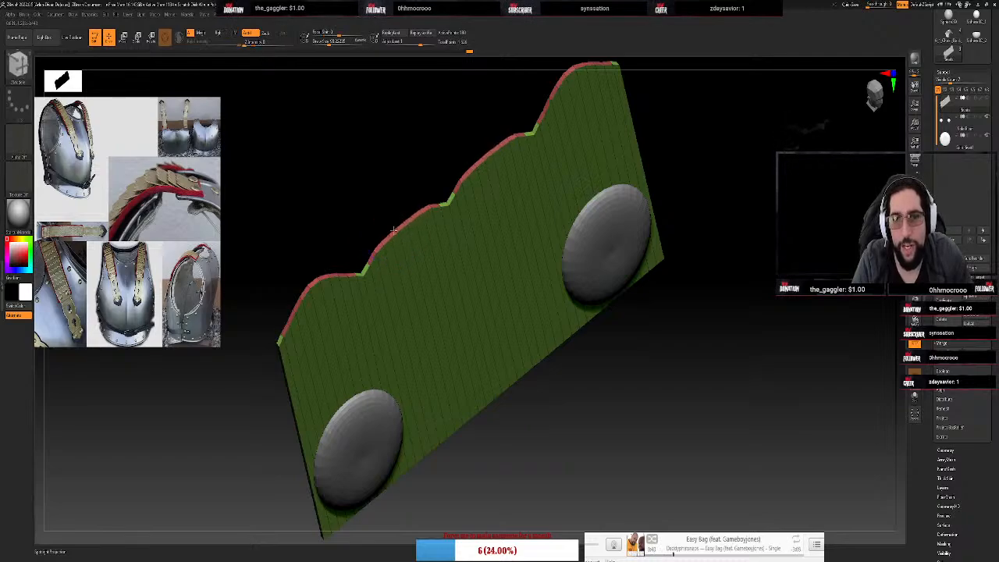
ctrl+right_drag(397, 227, 412, 177)
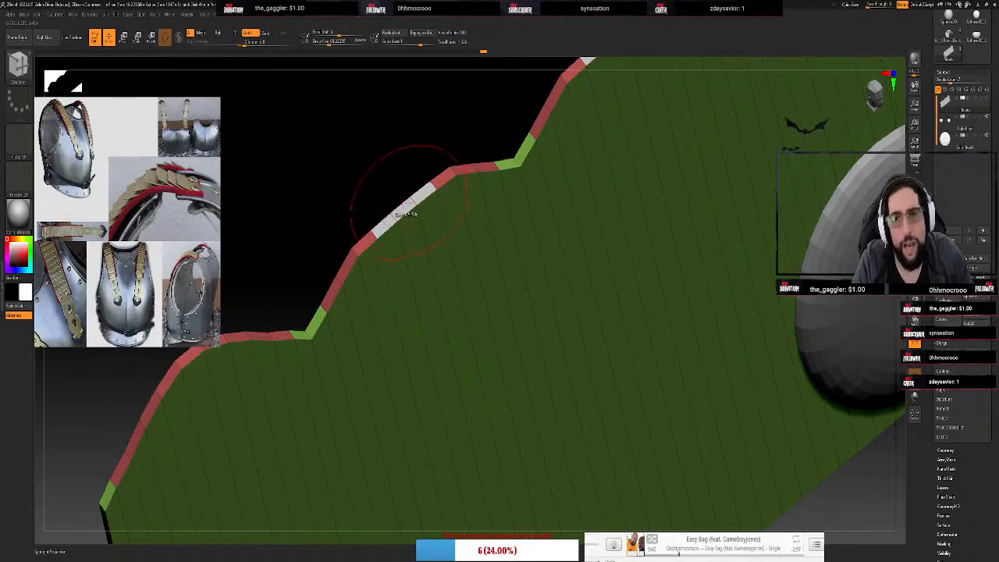
mouse_move(410, 206)
shift+mouse_down()
mouse_move(399, 176)
mouse_move(403, 192)
shift+mouse_up()
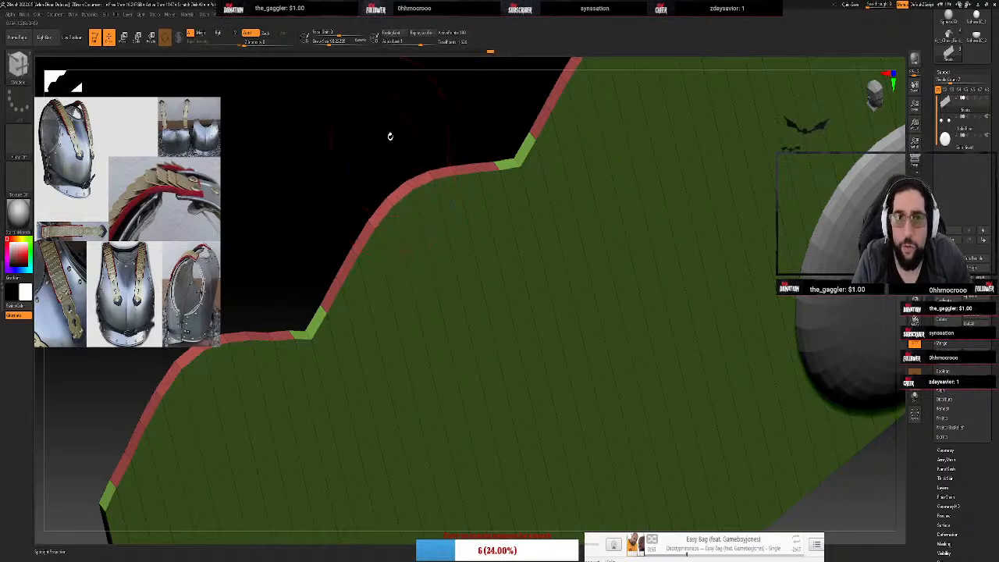
ctrl+right_drag(390, 136, 390, 139)
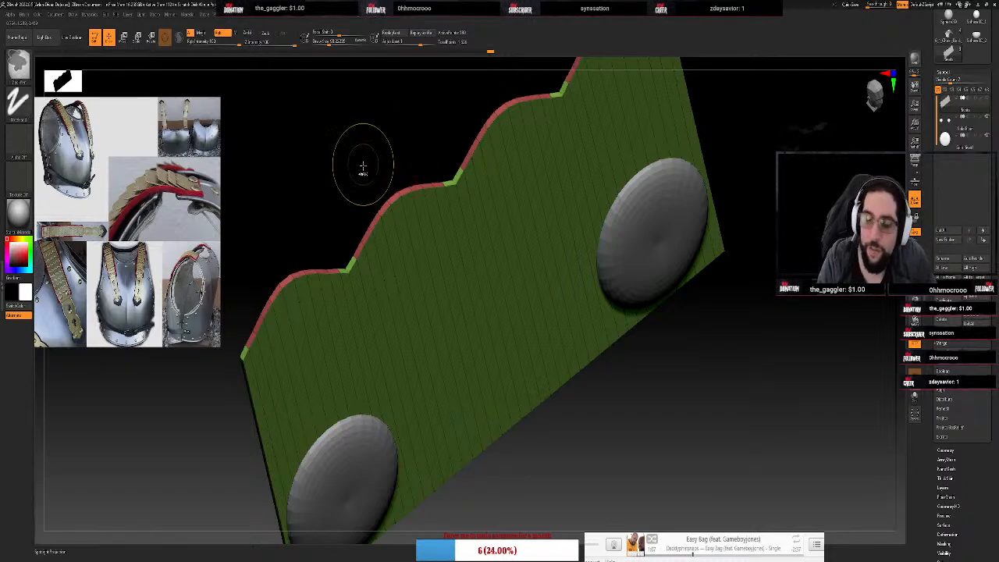
Regroup the whole plate as a single polygroup and check its scalloped outline from the front
key(shift+f)
right_drag(356, 131, 370, 91)
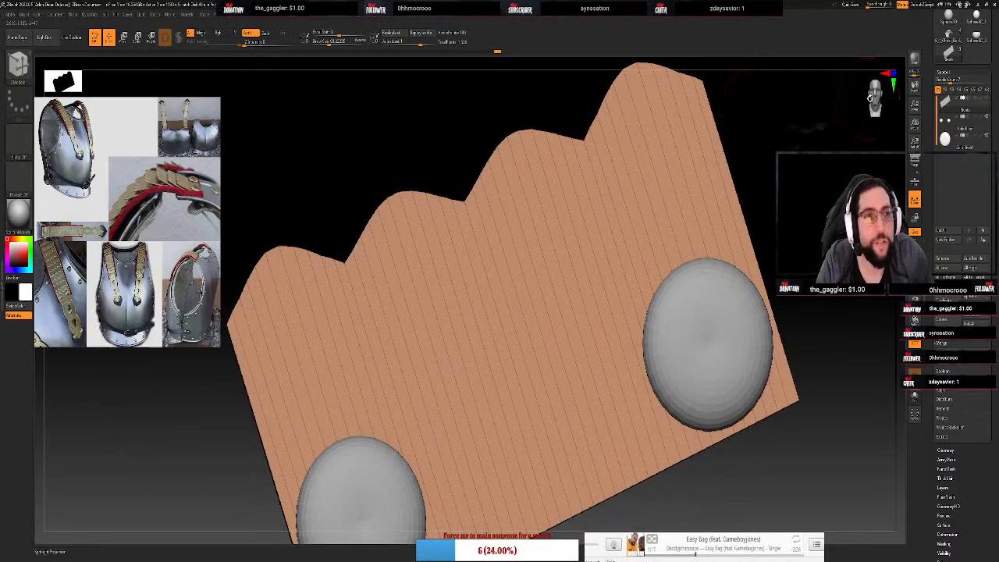
click(872, 97)
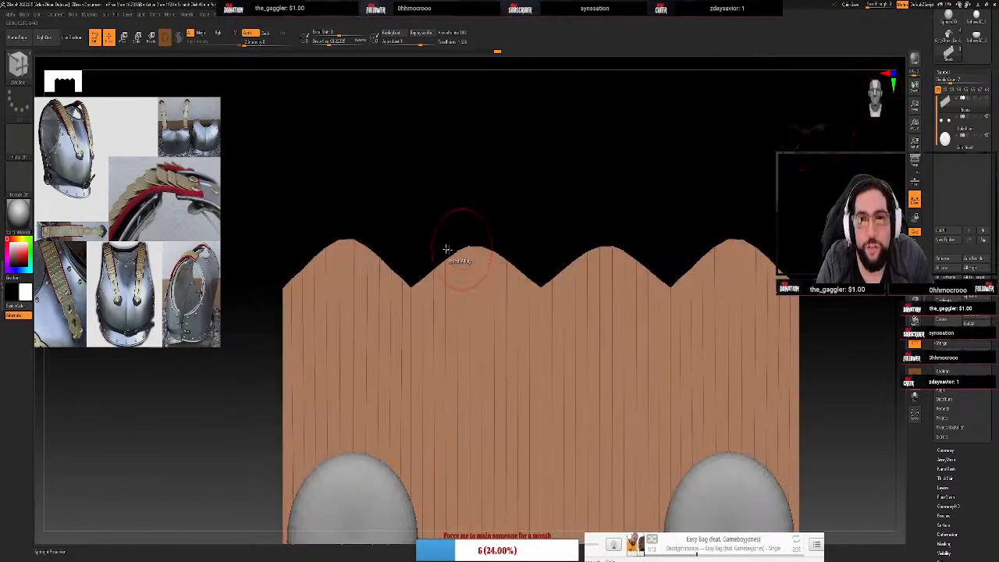
scroll(545, 180, down, 3)
alt+drag(563, 226, 594, 93)
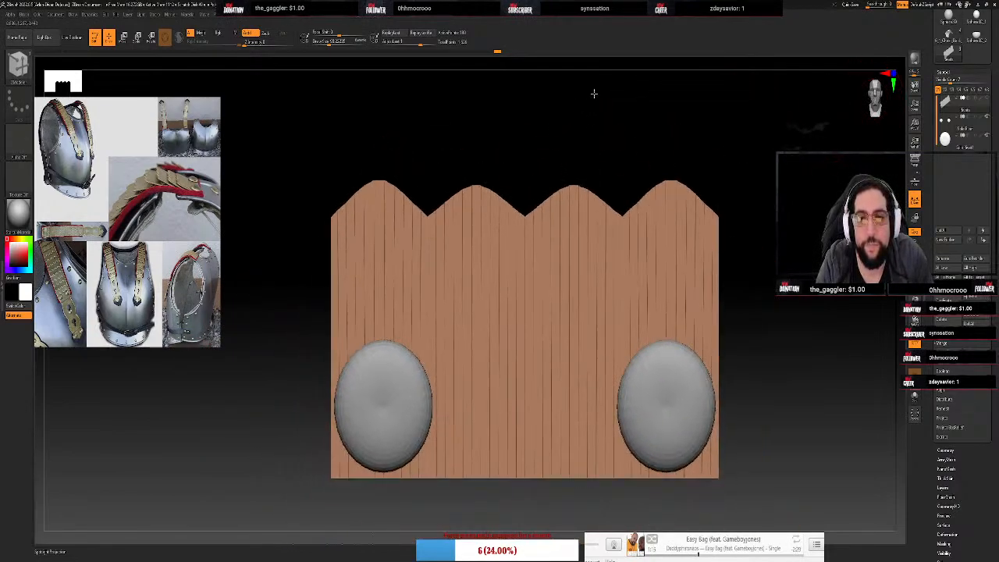
drag(602, 151, 613, 168)
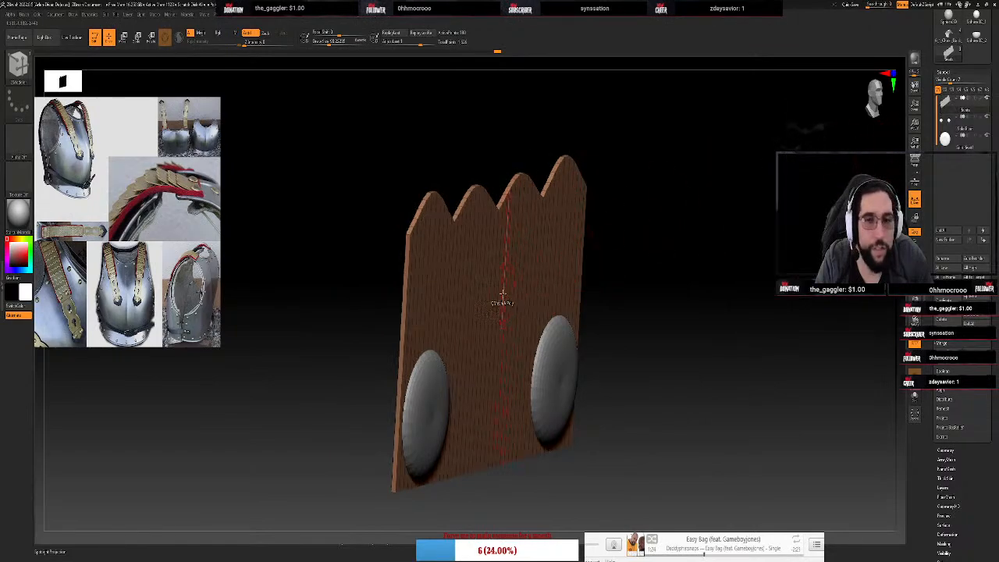
Merge the subtool with the two rivets into the scalloped plate using MergeDown
key(w)
drag(513, 338, 525, 341)
drag(735, 311, 715, 305)
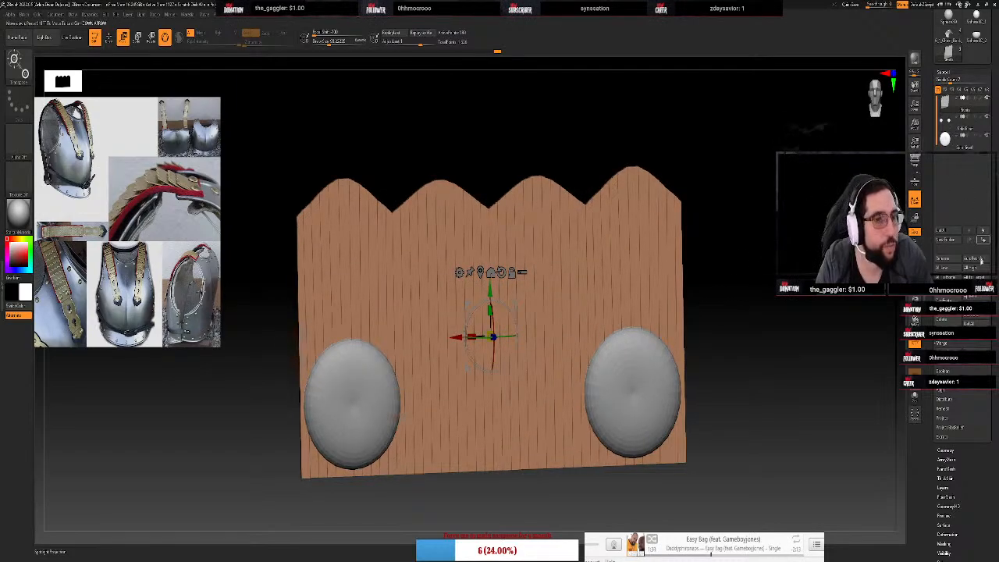
click(950, 351)
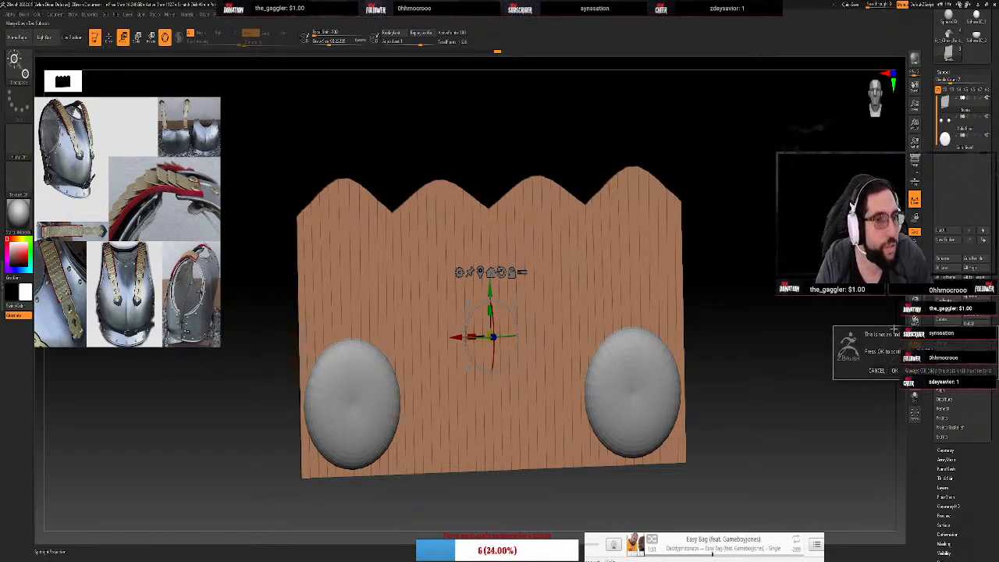
click(895, 371)
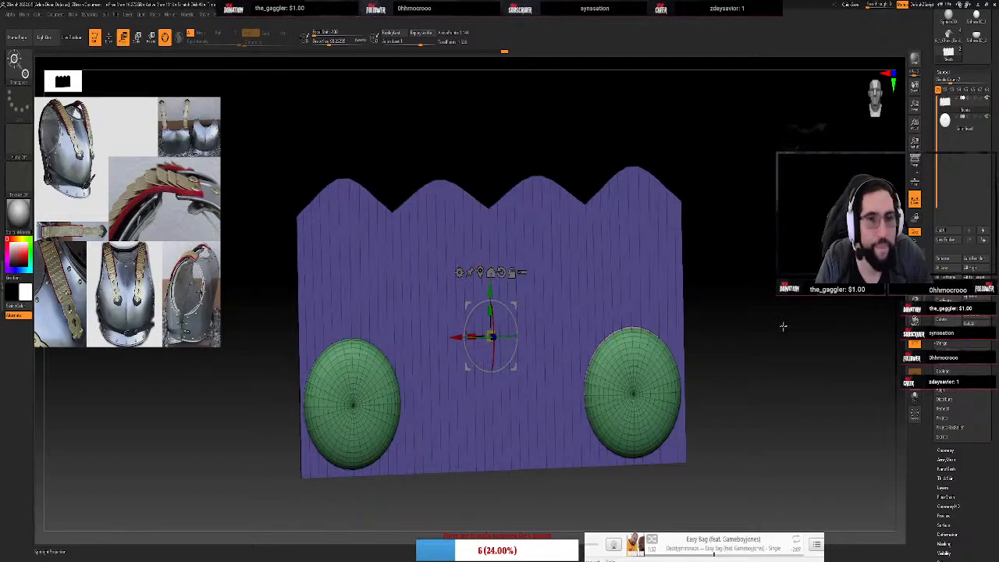
key(ctrl)
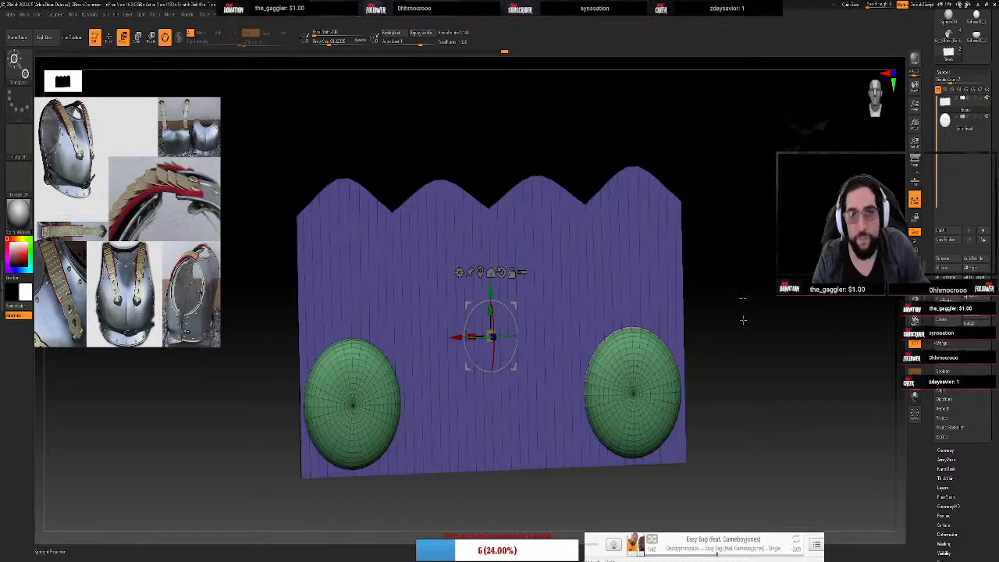
Move the separate spare rivet clear below the plate, and make the riveted plate the active subtool
drag(762, 203, 703, 282)
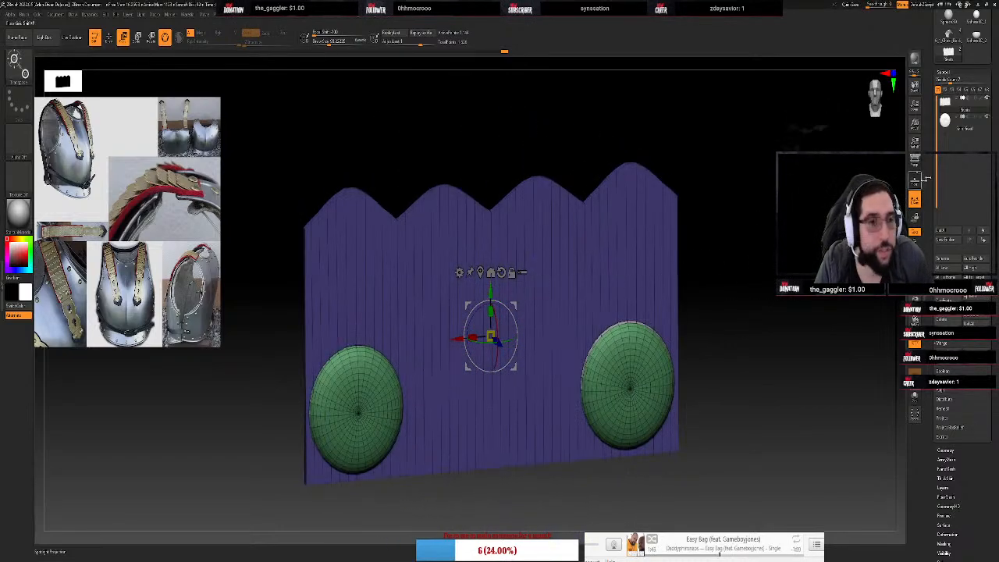
alt+click(647, 395)
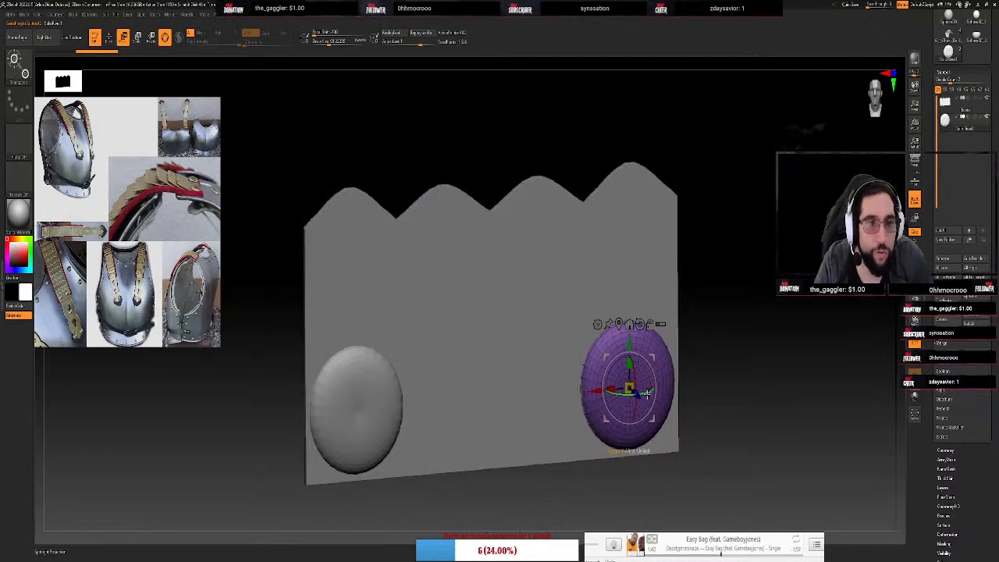
ctrl+drag(647, 394, 512, 516)
drag(671, 461, 715, 464)
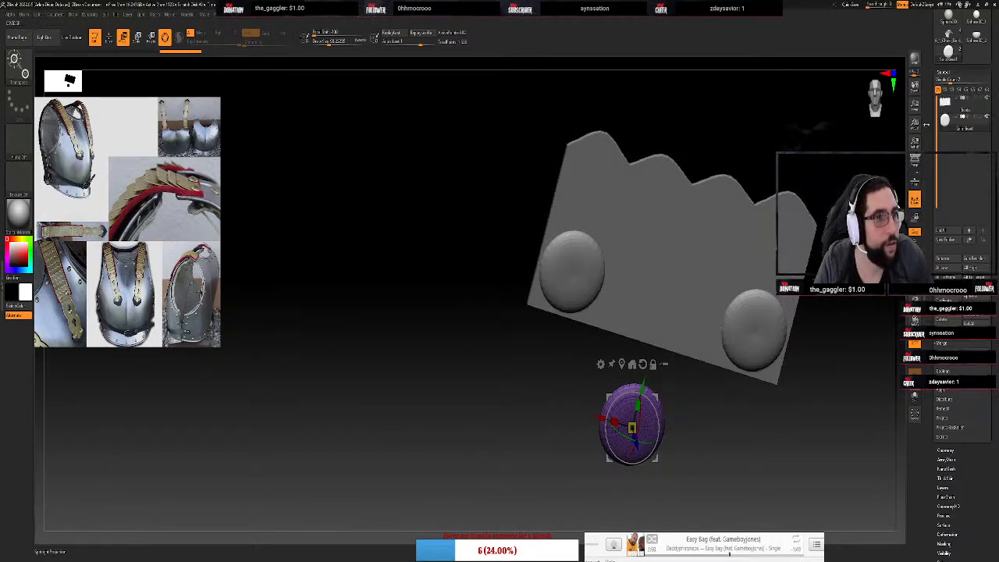
click(962, 107)
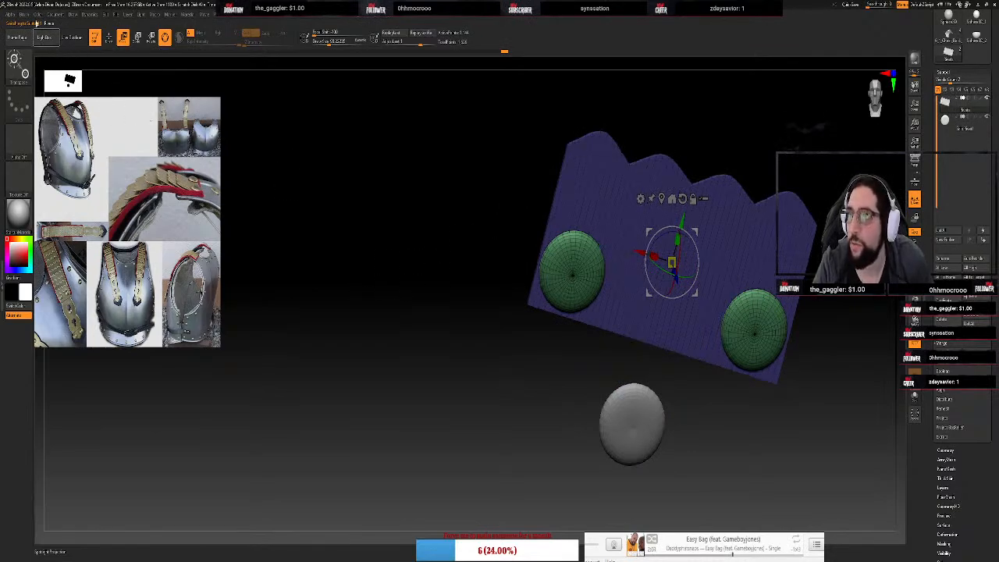
click(24, 15)
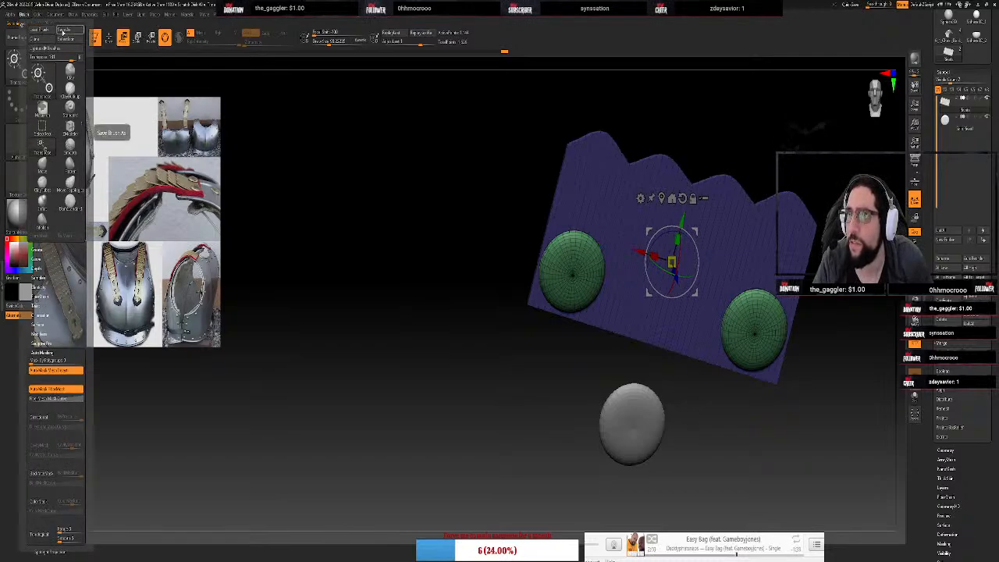
click(64, 30)
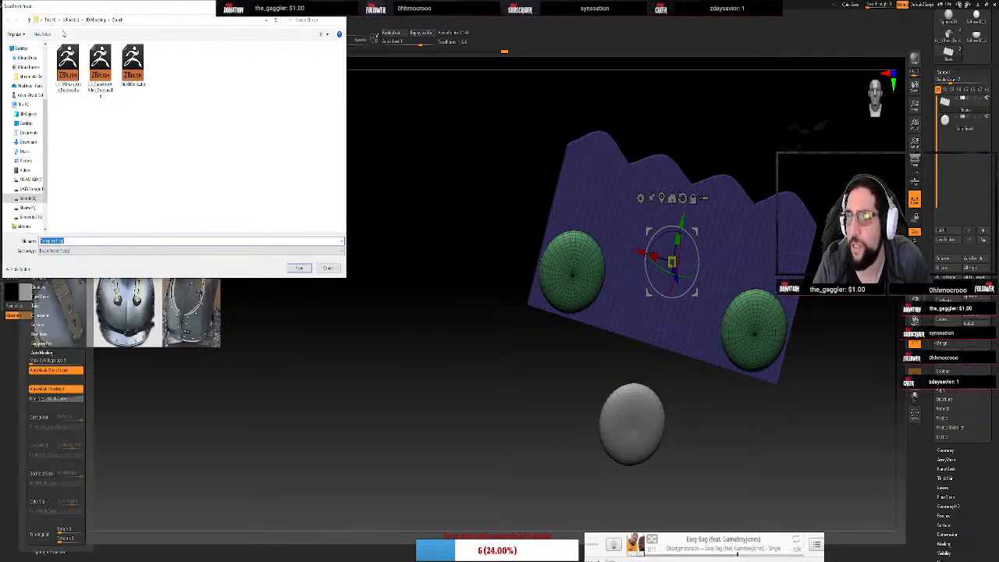
click(326, 268)
Create a new InsertMesh brush from the riveted scalloped plate
key(b)
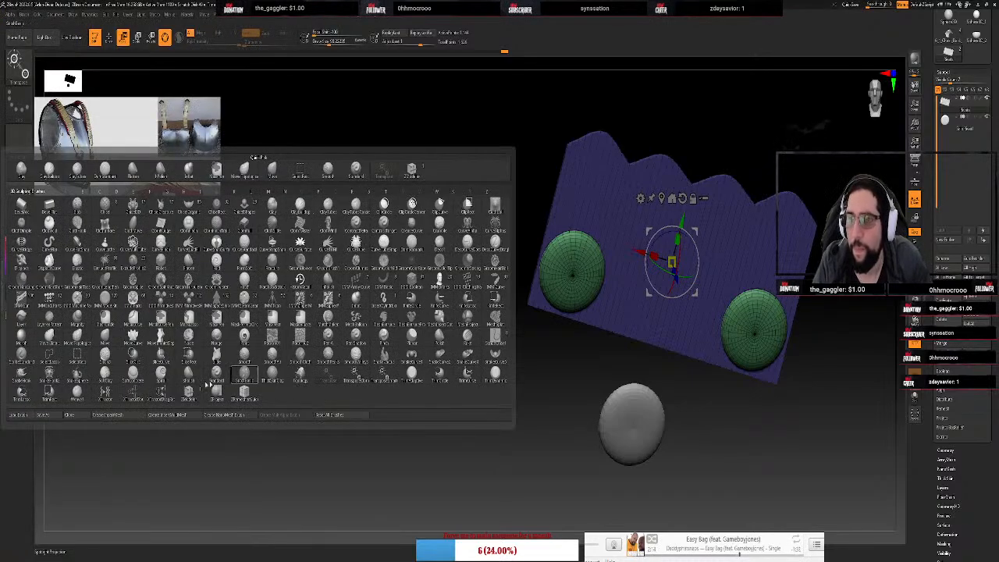
click(107, 415)
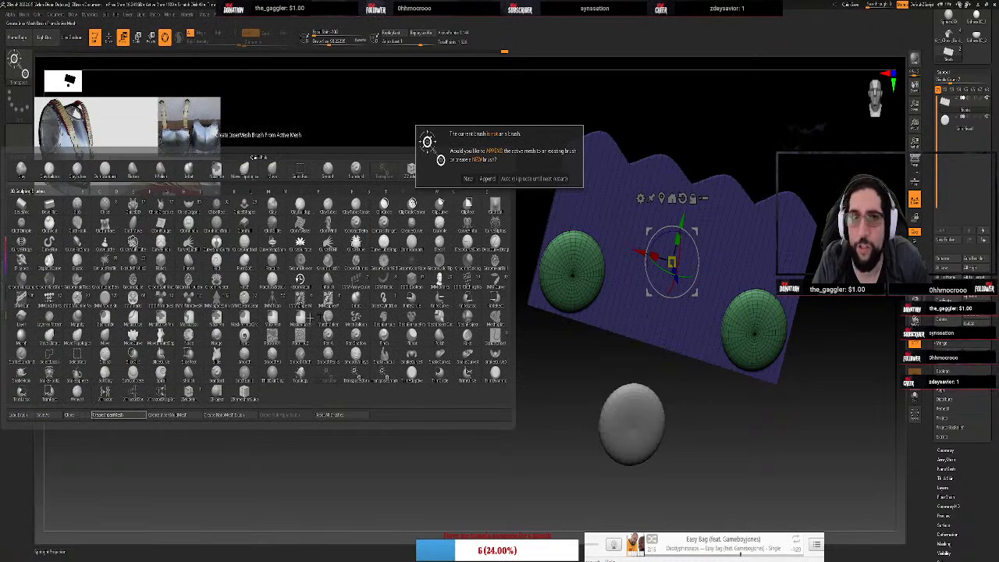
click(468, 179)
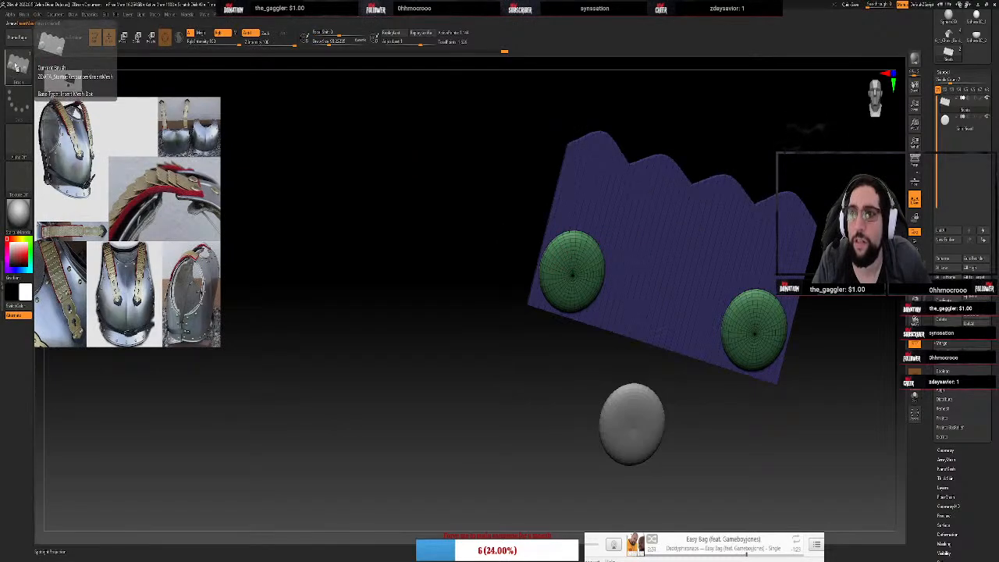
click(17, 68)
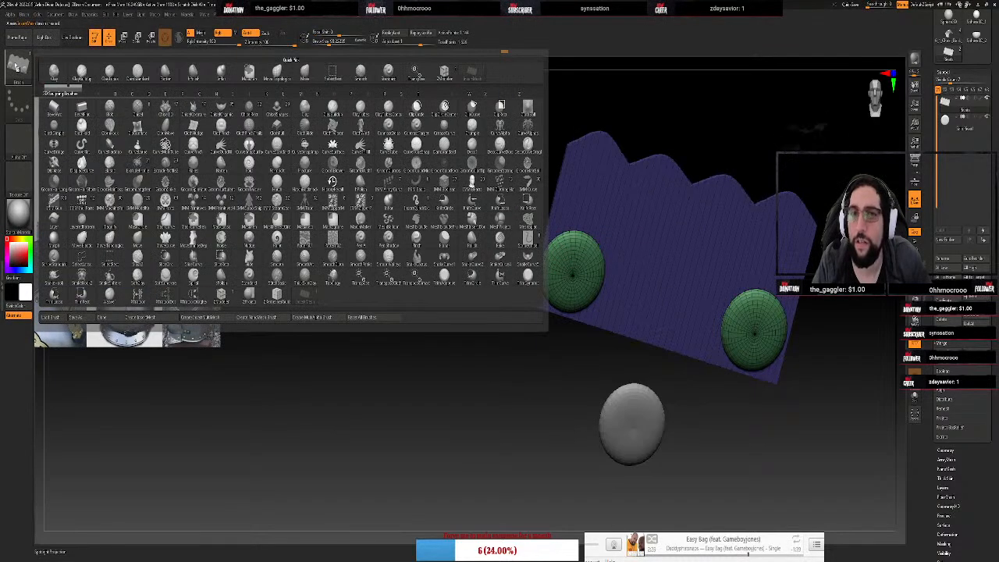
click(17, 68)
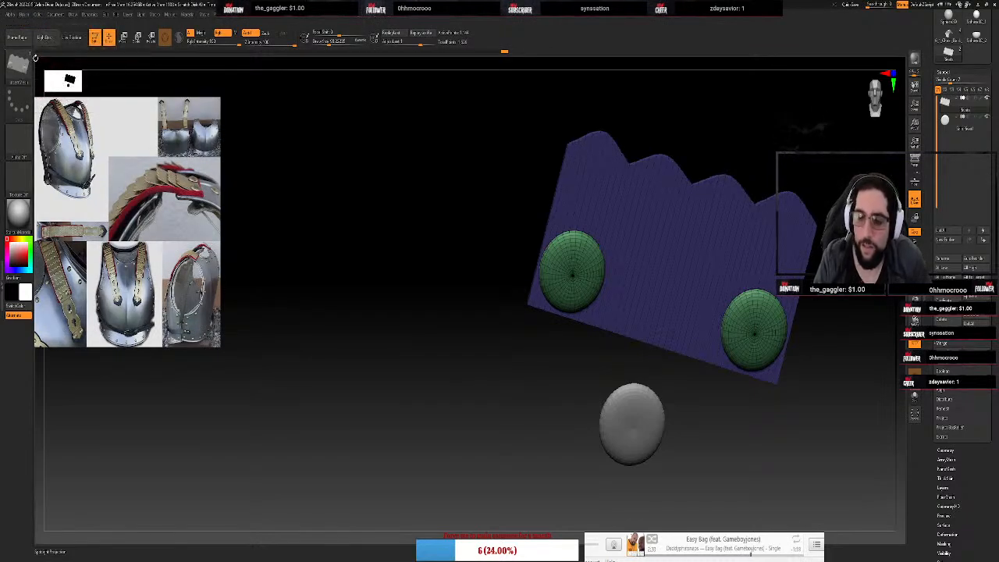
key(F1)
key(F1)
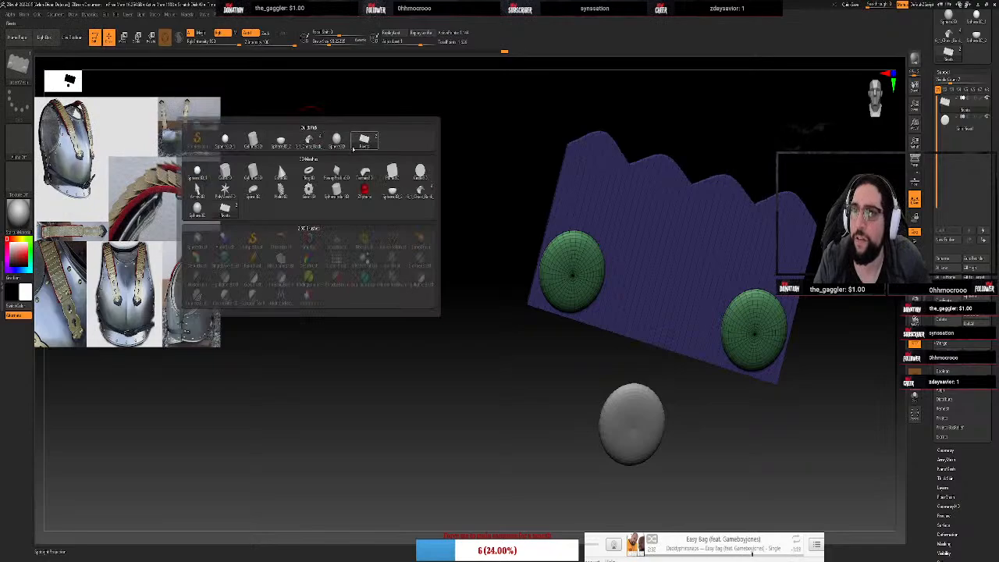
key(F1)
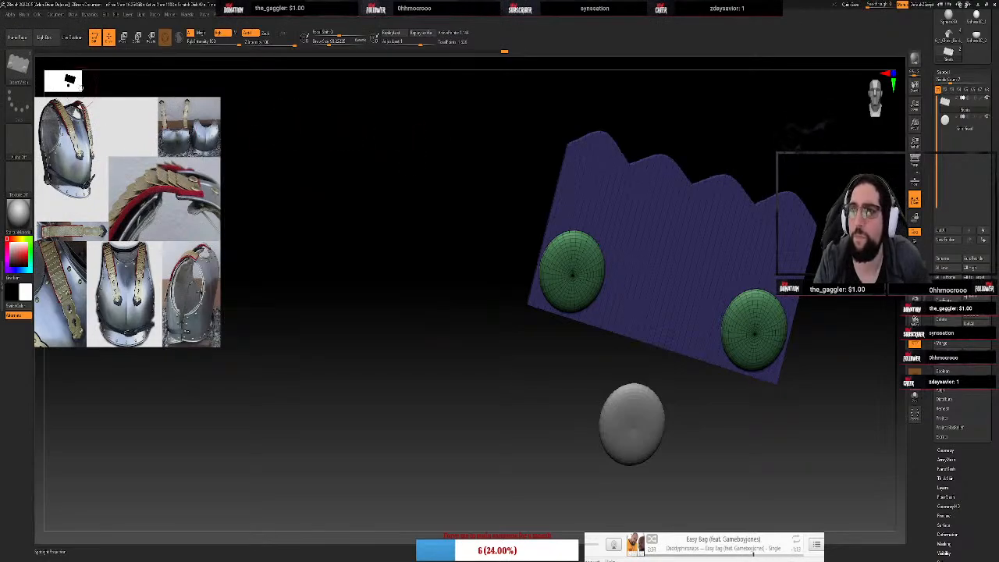
click(23, 70)
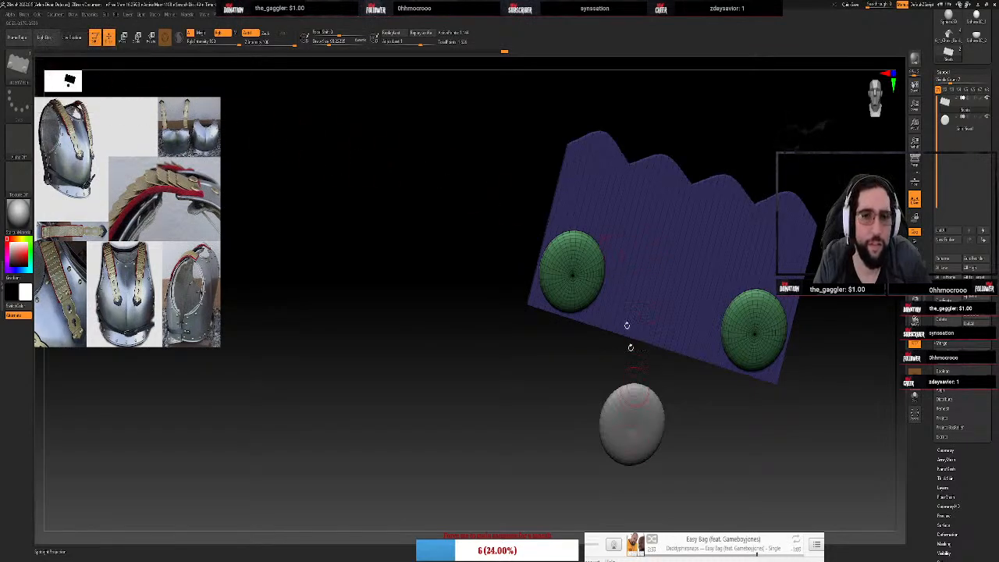
Test the new insert brush by drawing a small mirrored copy on the plate's surface, and undo the insertion
drag(651, 206, 674, 238)
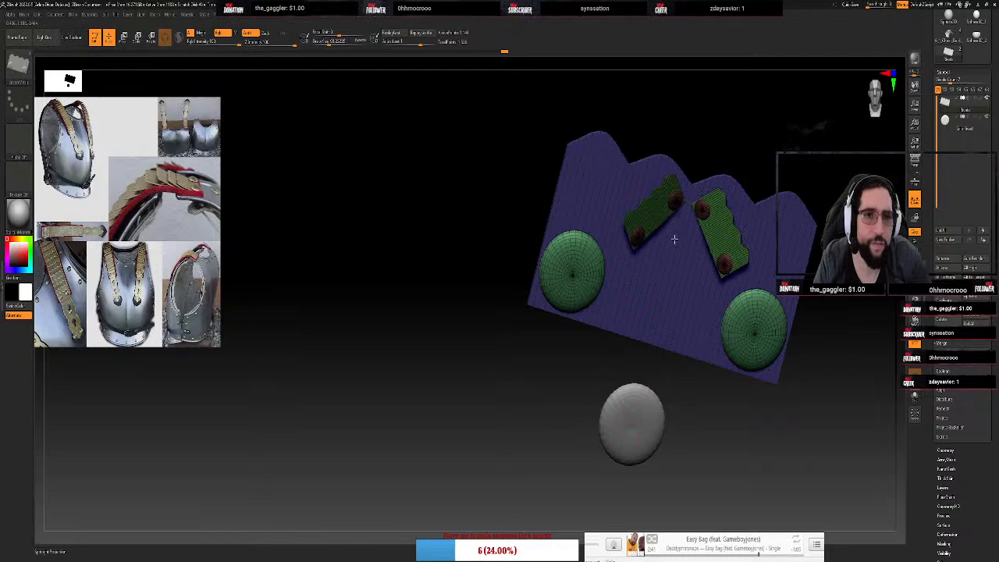
mouse_move(776, 122)
mouse_down()
mouse_move(737, 123)
mouse_move(772, 128)
mouse_up()
key(ctrl+z)
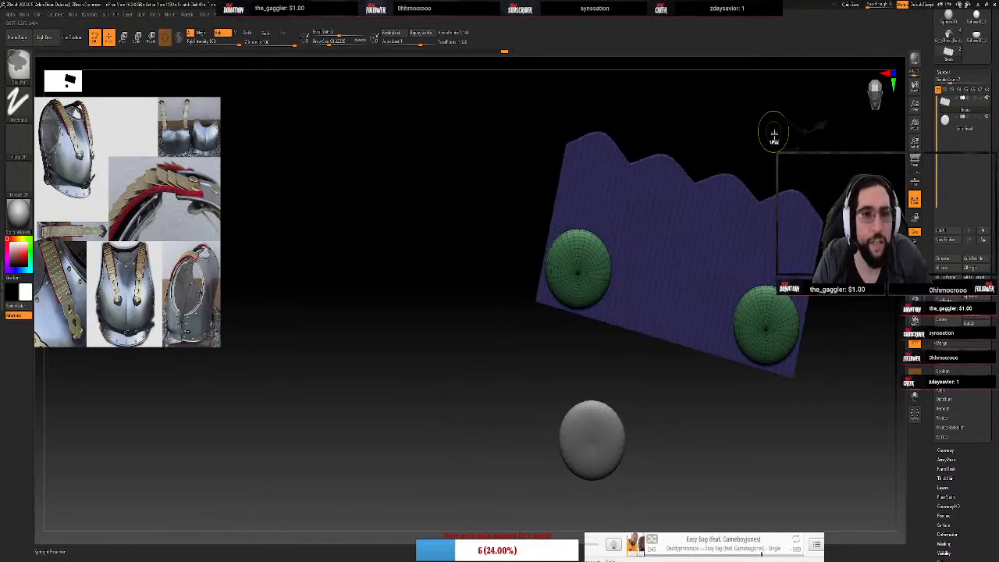
Select the separate rivet subtool and append it to the plate's InsertMesh brush as a second mesh
click(968, 127)
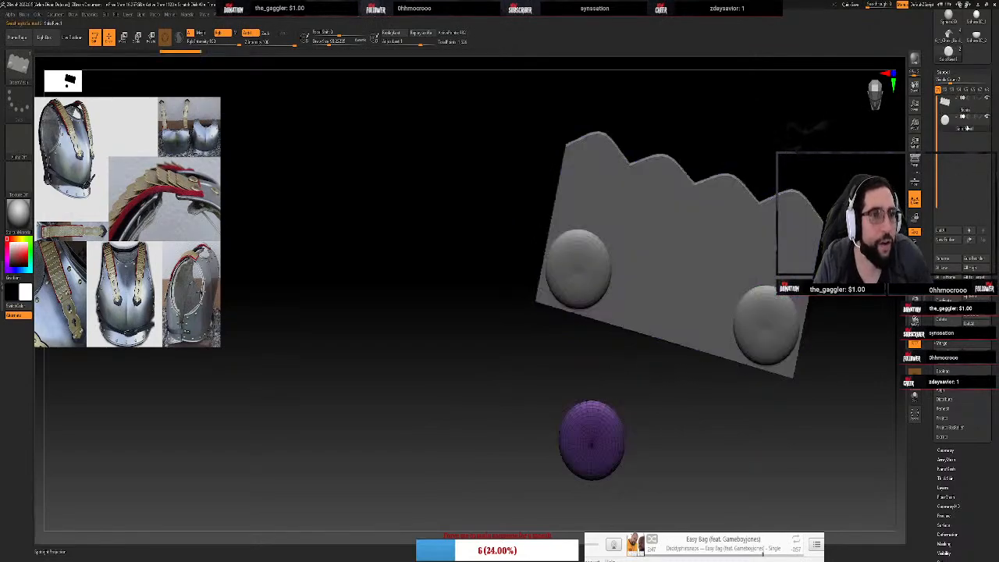
key(b)
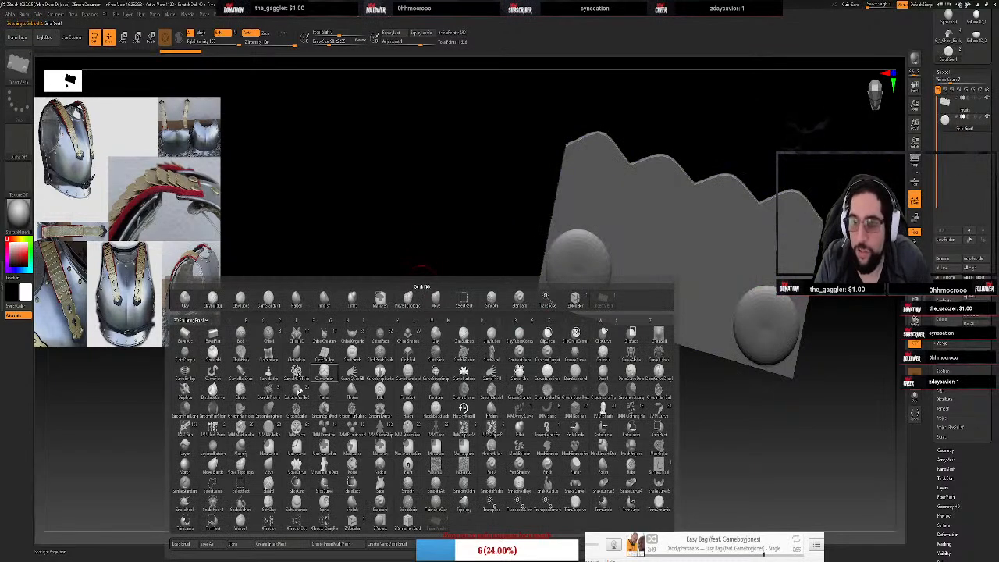
click(294, 544)
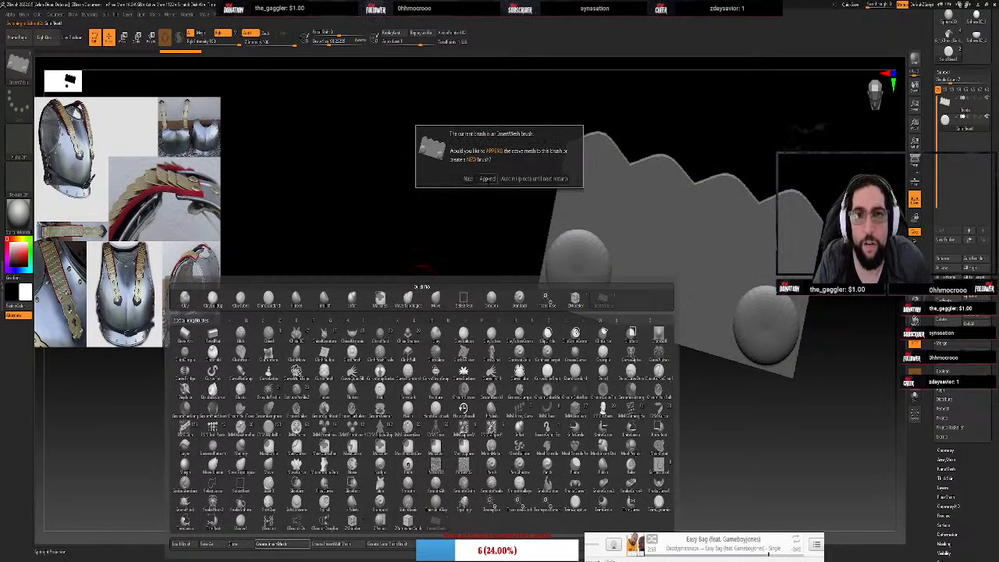
click(488, 179)
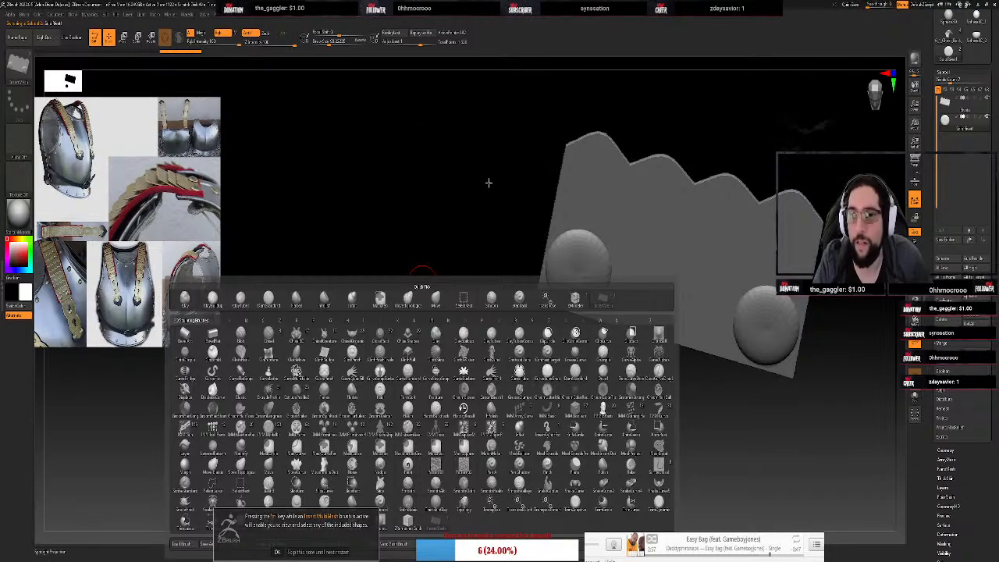
click(277, 552)
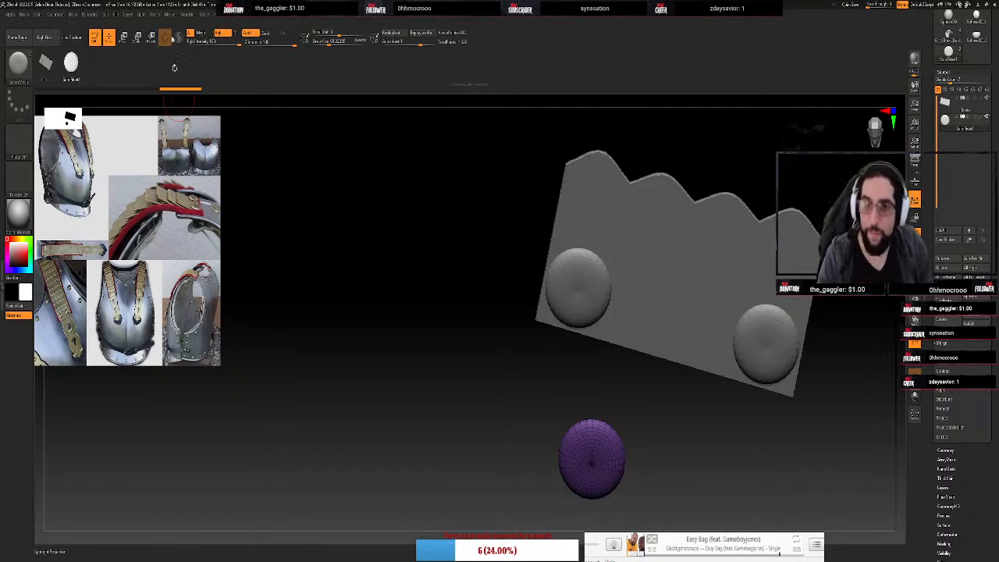
scroll(650, 236, down, 5)
scroll(678, 226, up, 5)
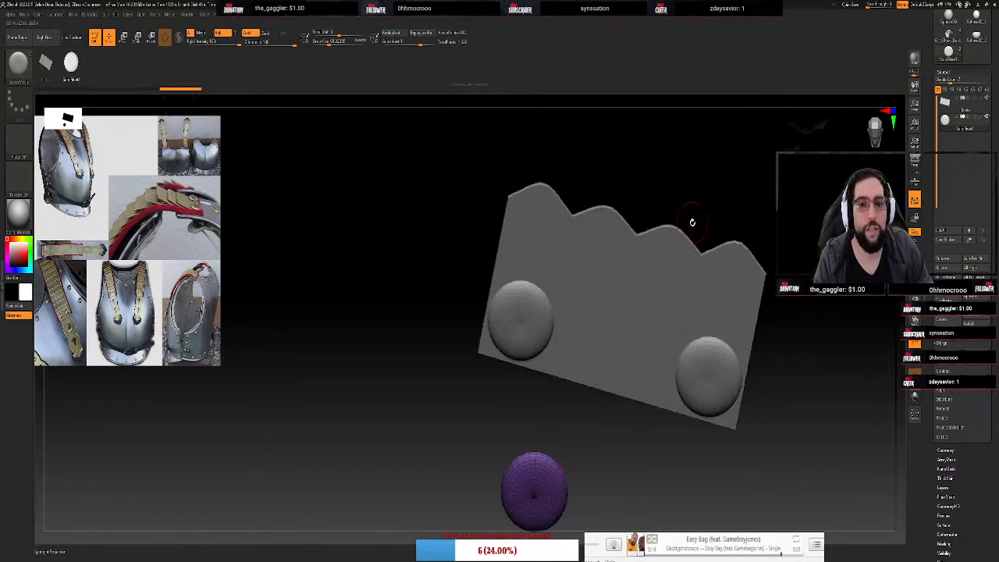
Switch to the chest and back plate tool and make the shoulder straps the active subtool
scroll(723, 247, down, 3)
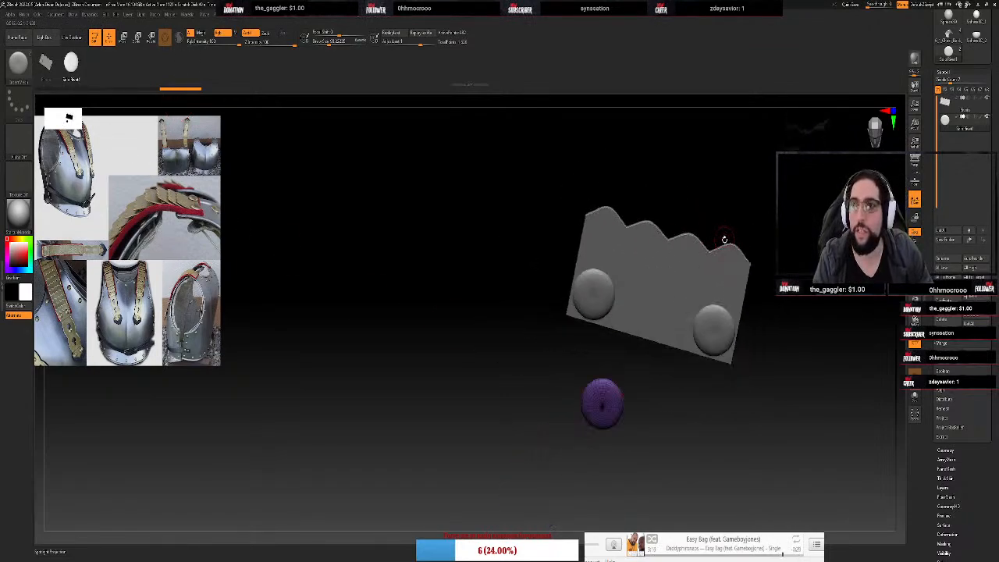
drag(772, 206, 799, 161)
click(885, 135)
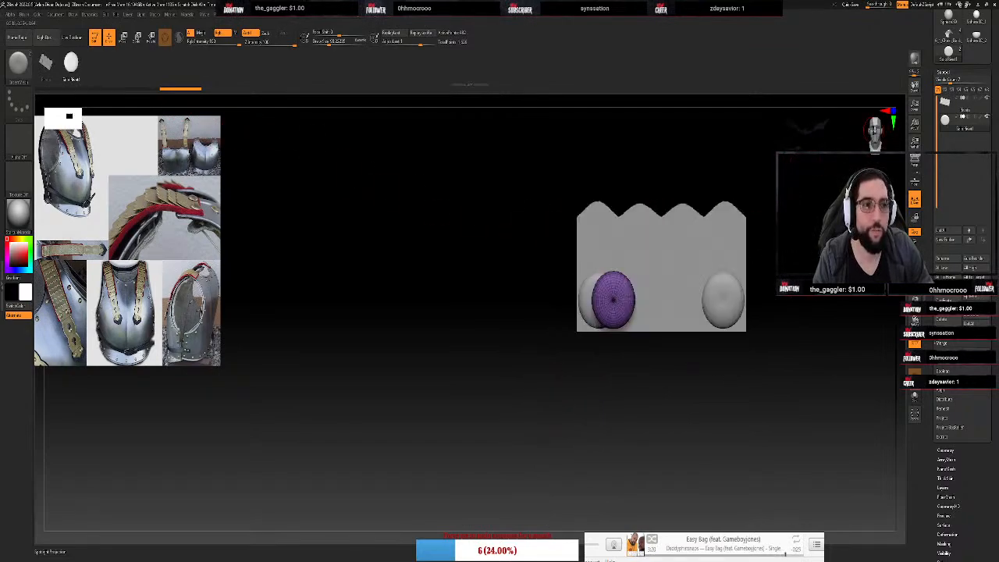
alt+drag(815, 148, 770, 152)
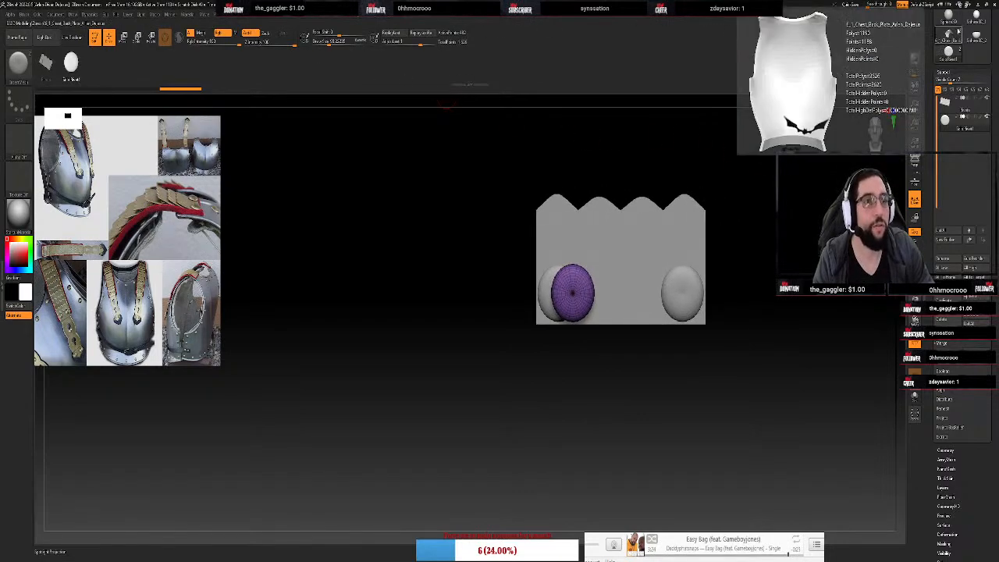
scroll(948, 59, up, 1)
scroll(948, 59, up, 1)
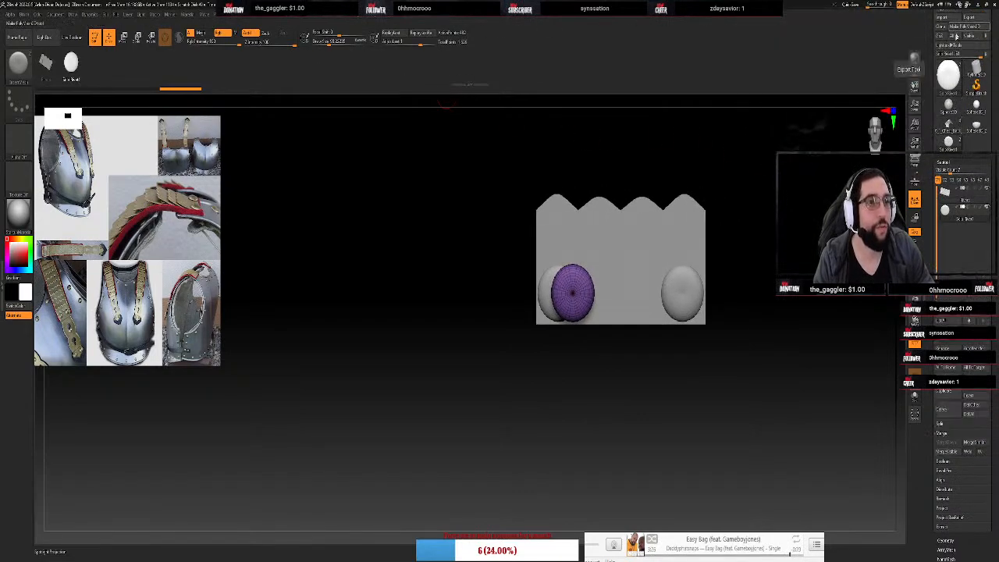
mouse_move(950, 125)
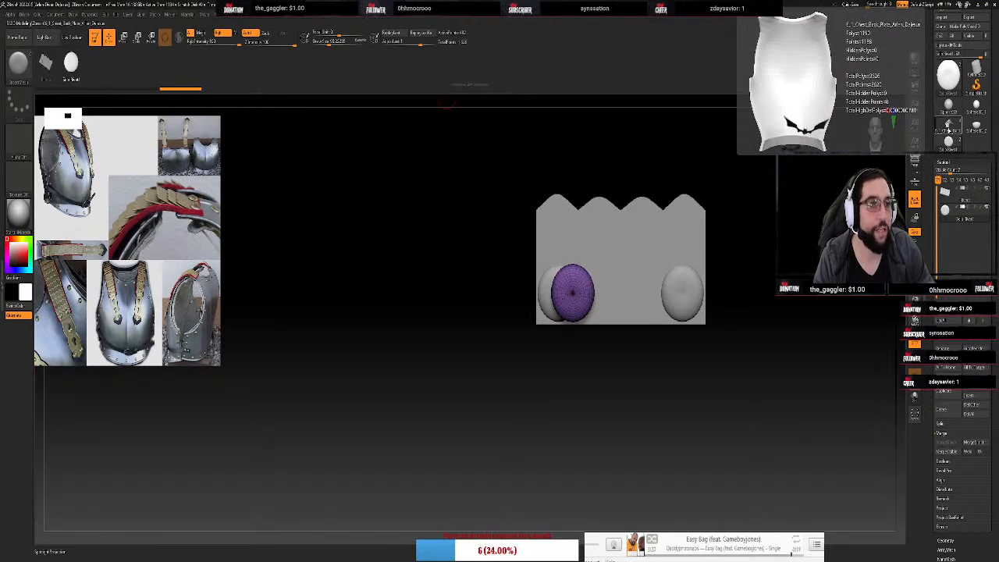
click(949, 125)
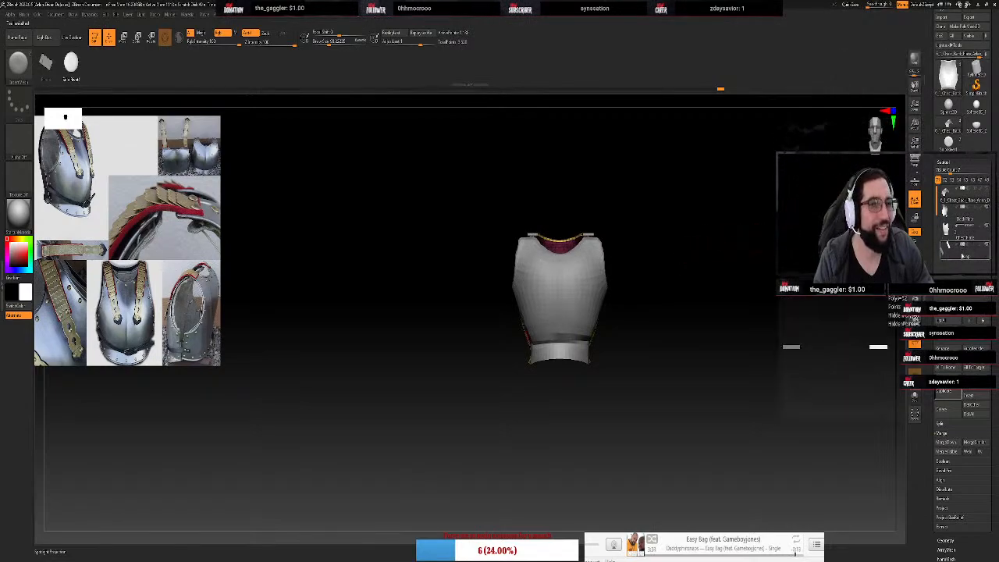
click(963, 256)
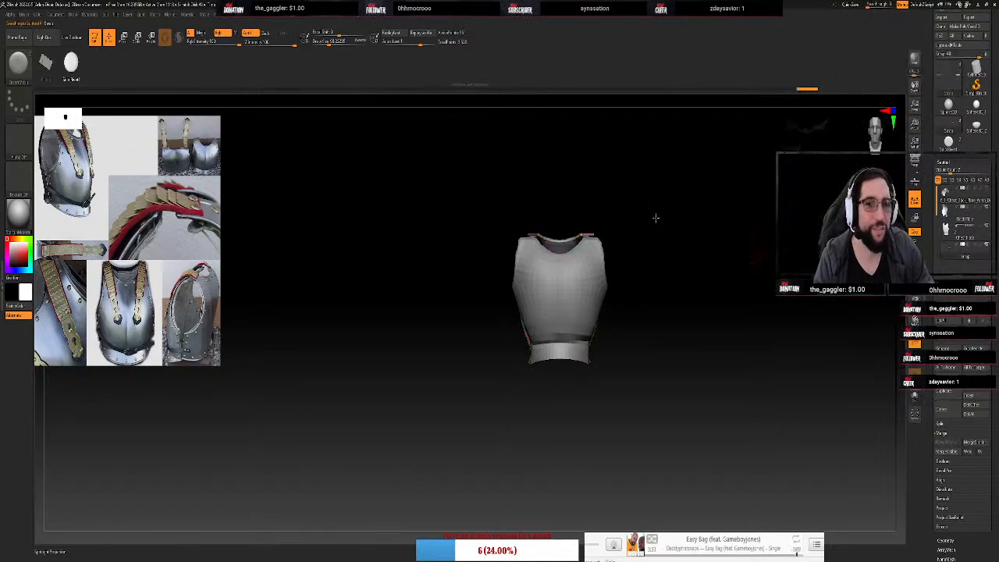
Choose the Move brush and clear the mask from the shoulder straps
drag(655, 217, 466, 251)
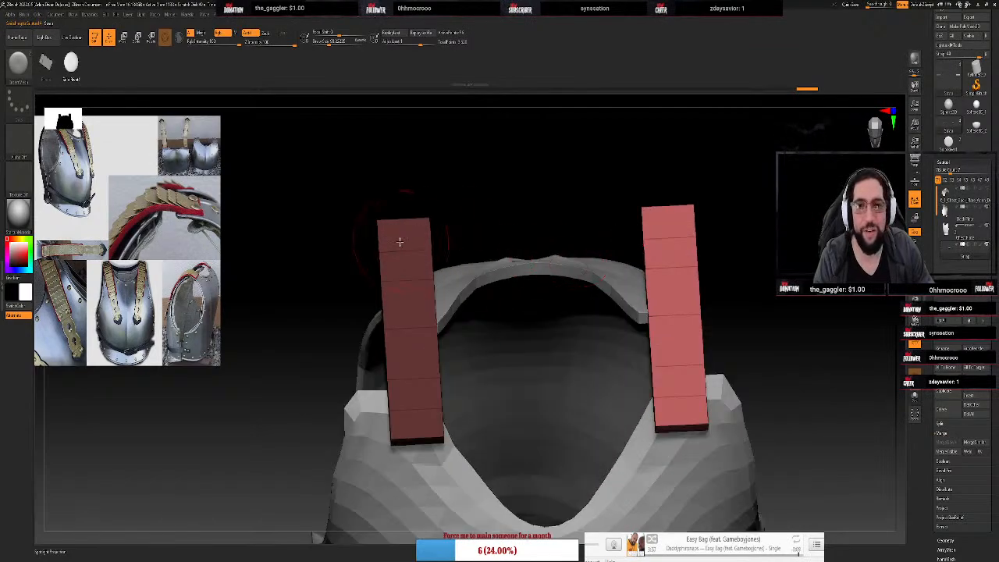
scroll(400, 242, up, 3)
drag(631, 216, 586, 142)
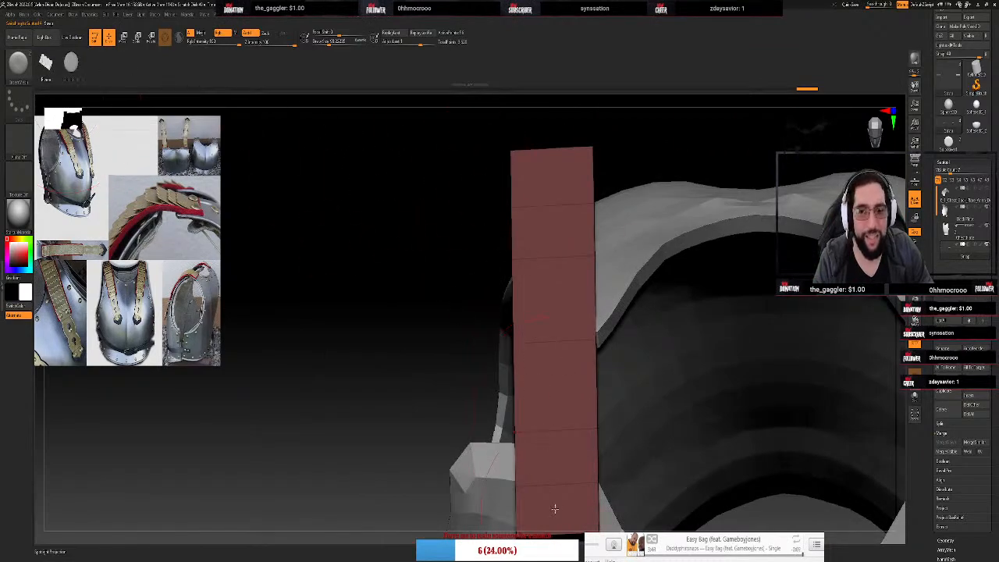
drag(386, 367, 212, 318)
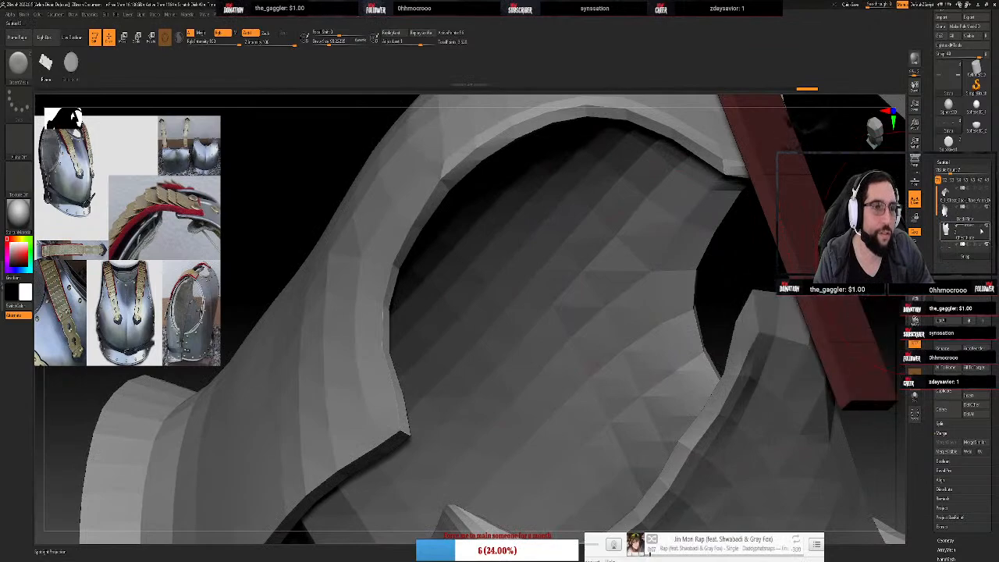
key(f)
ctrl+right_drag(560, 295, 634, 252)
drag(716, 255, 734, 239)
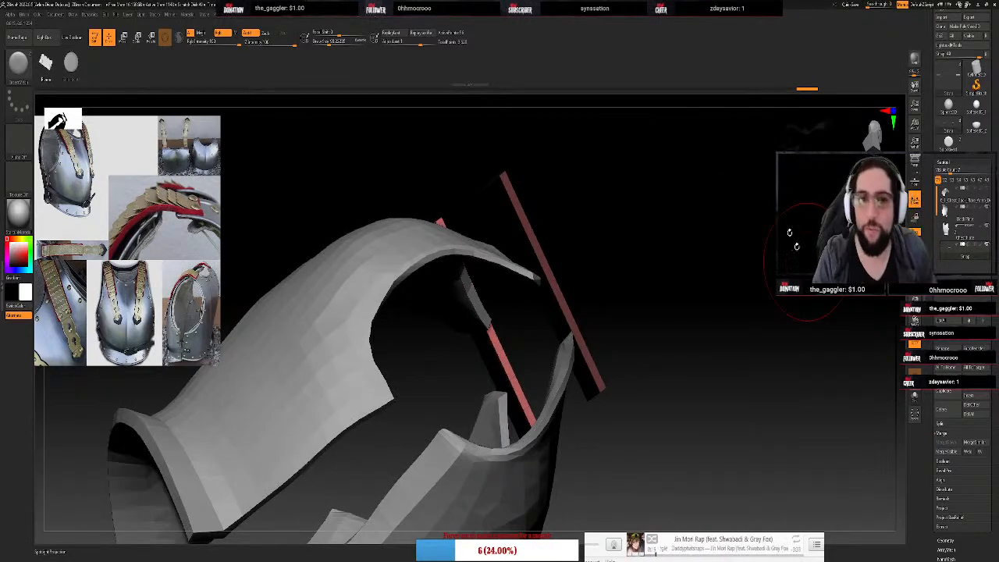
drag(715, 145, 642, 279)
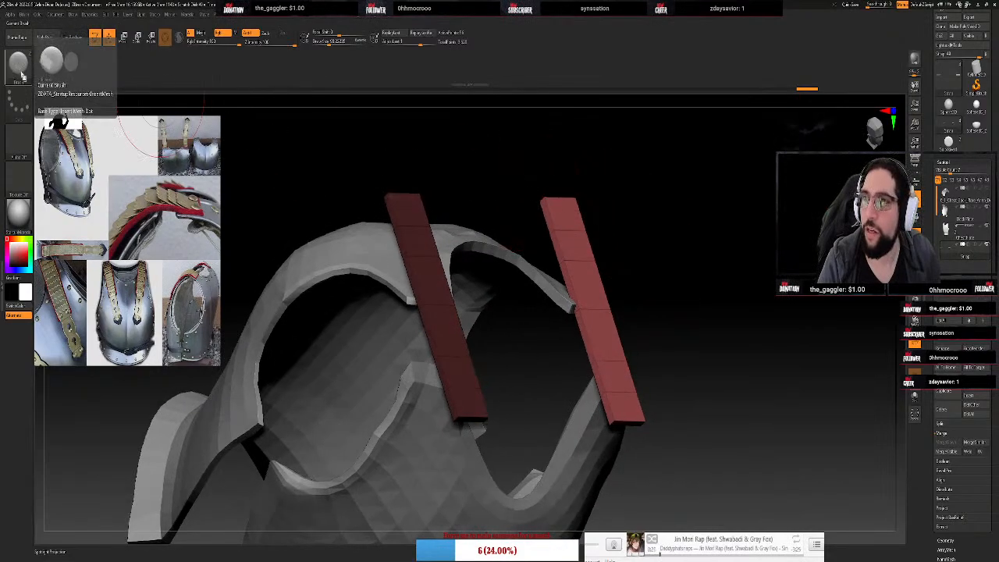
click(19, 63)
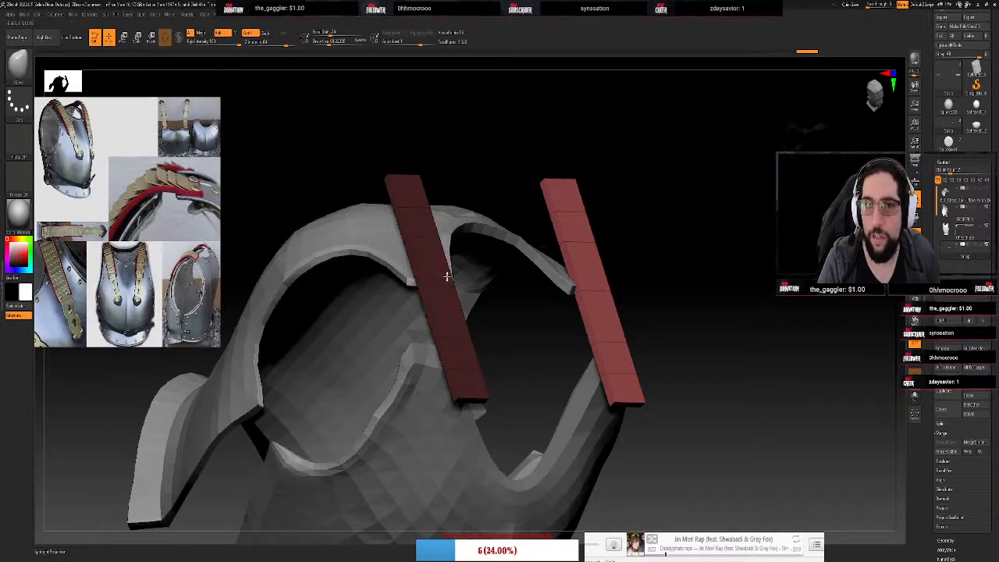
ctrl+drag(678, 188, 665, 204)
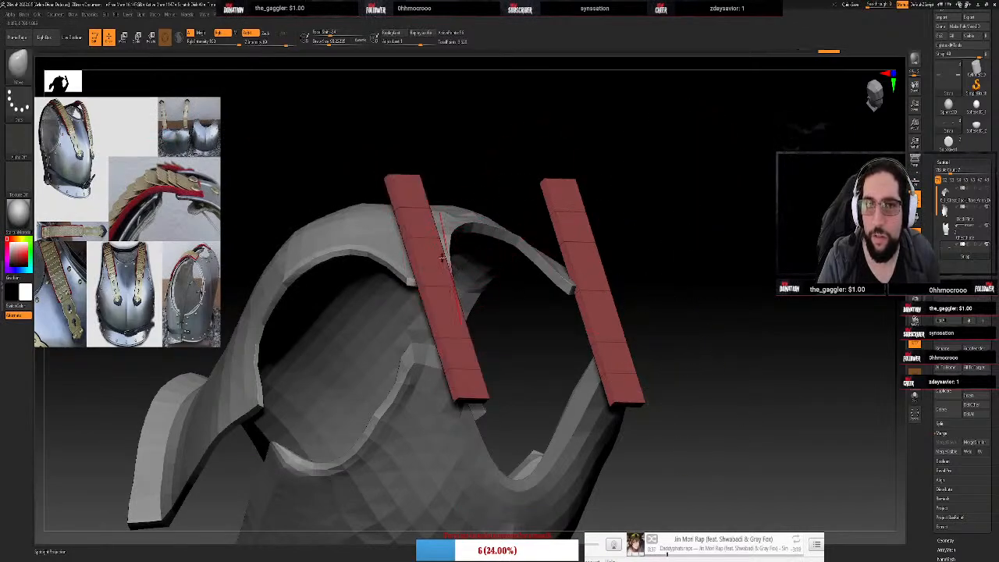
Try to bend one shoulder strap segment by segment with the Move brush so it follows the shoulder
drag(426, 240, 440, 230)
drag(439, 281, 455, 275)
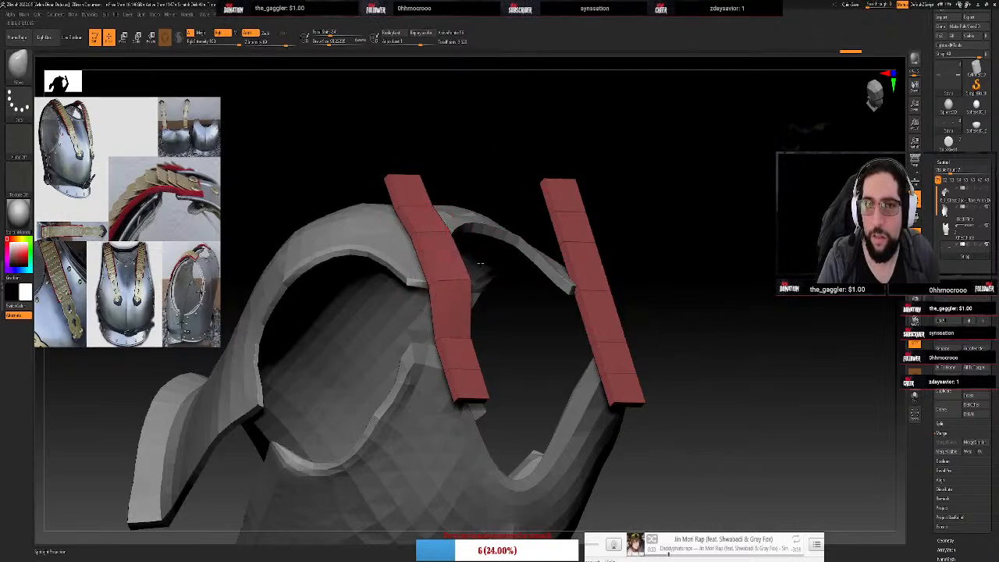
drag(453, 333, 467, 326)
drag(463, 365, 475, 356)
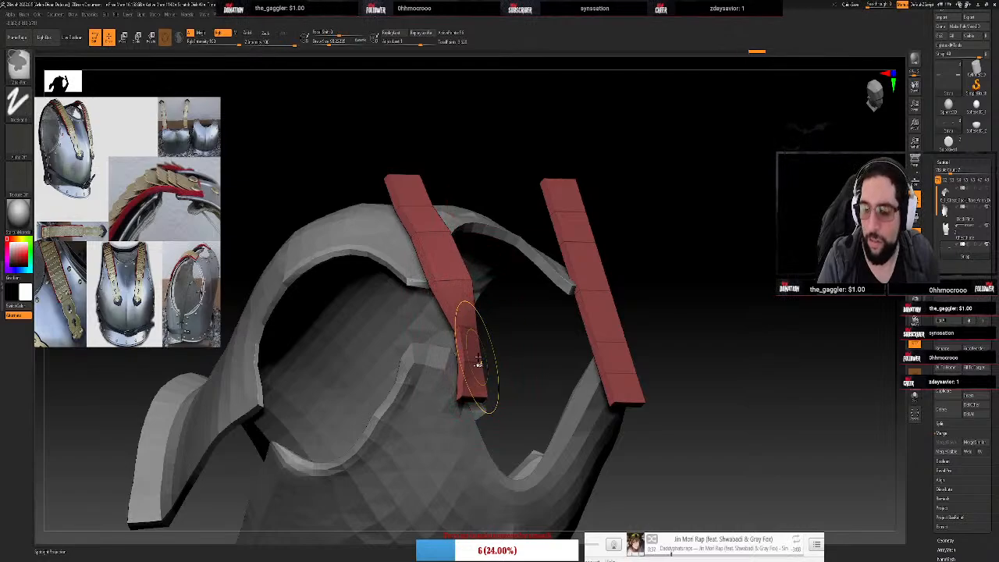
key(ctrl+z)
mouse_move(720, 258)
mouse_down()
mouse_move(500, 312)
mouse_move(488, 284)
mouse_move(457, 281)
mouse_move(465, 278)
mouse_up()
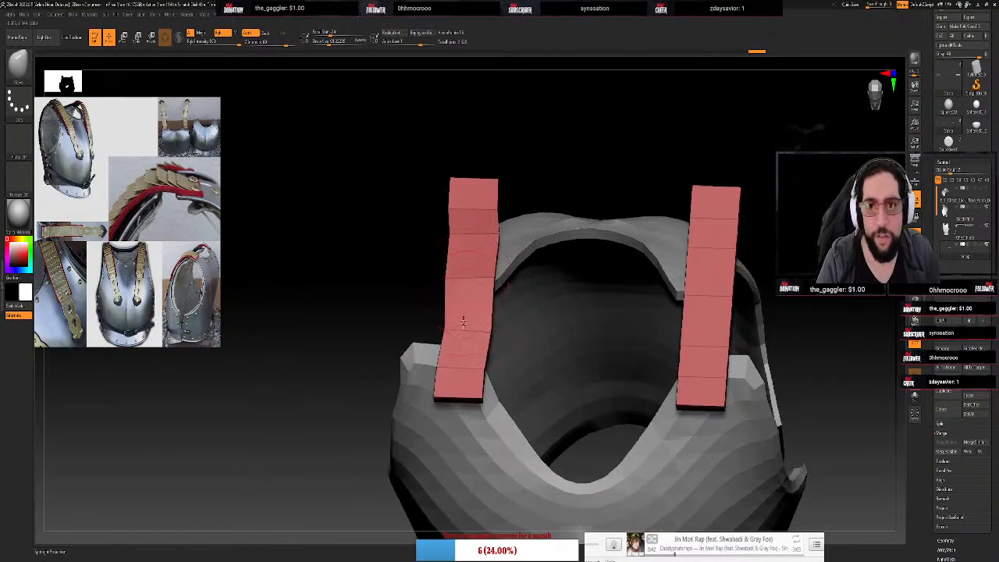
drag(468, 328, 462, 324)
drag(462, 368, 462, 372)
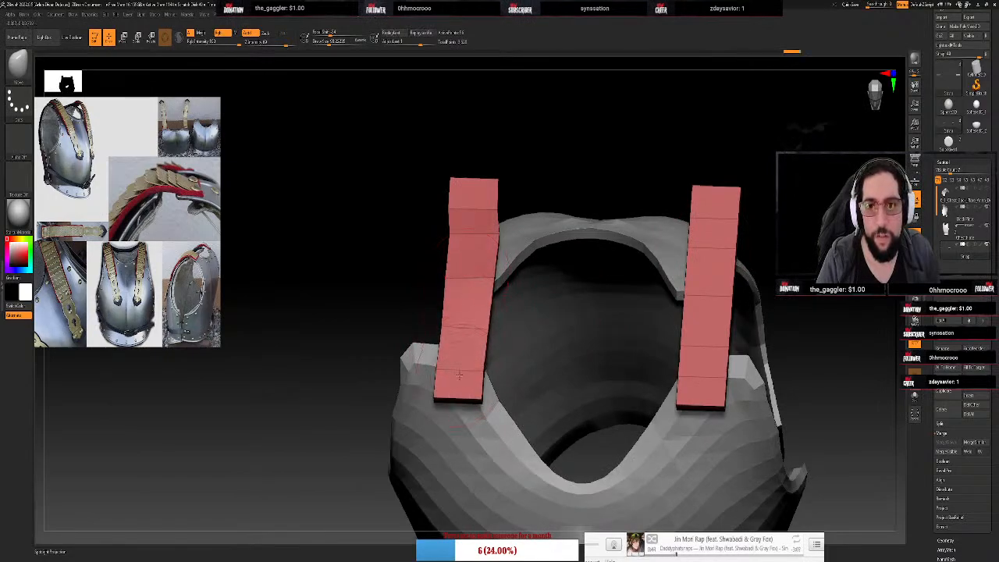
drag(348, 314, 373, 294)
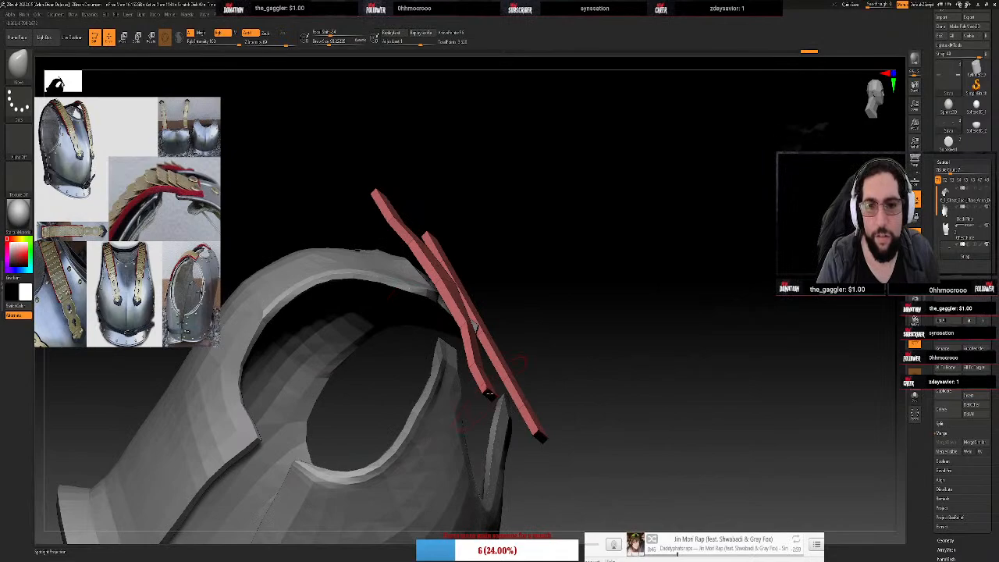
drag(487, 400, 459, 405)
mouse_move(658, 321)
mouse_down()
mouse_move(640, 272)
mouse_move(625, 290)
mouse_up()
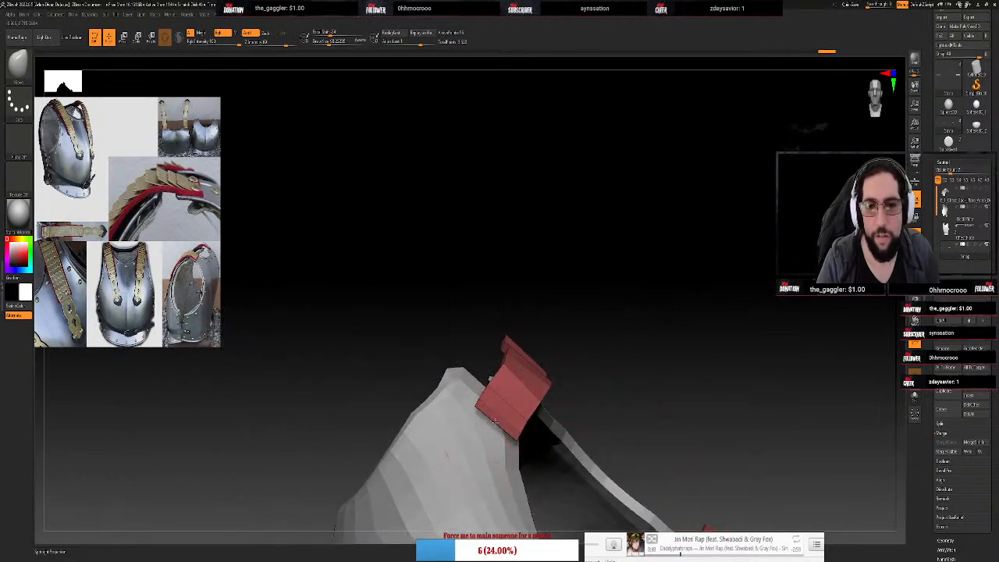
mouse_move(607, 341)
mouse_down()
mouse_move(621, 402)
mouse_move(625, 383)
mouse_up()
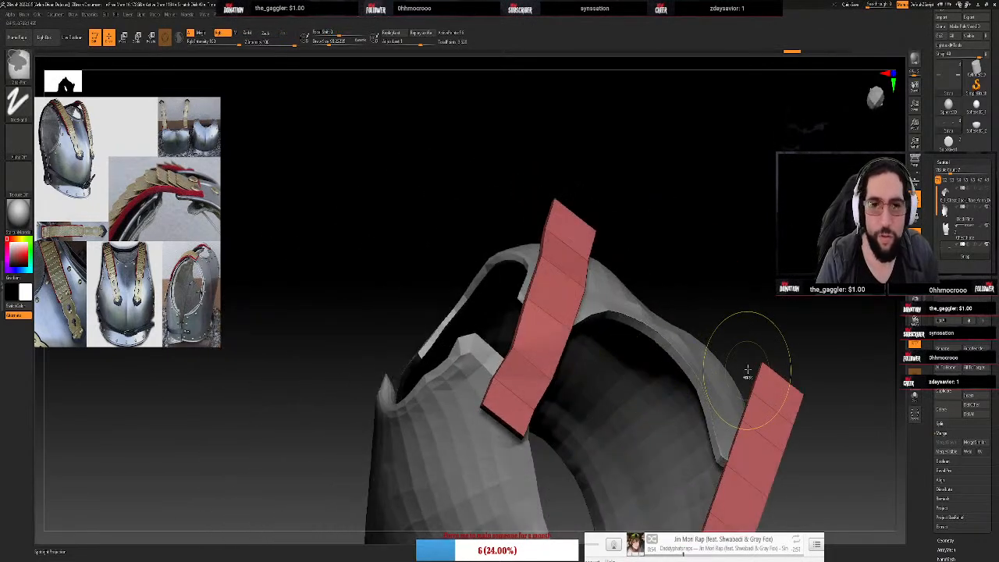
Undo all the Move brush edits on the bent shoulder strap to make it straight again
key(ctrl+z)
key(ctrl+z)
key(ctrl+z)
key(ctrl+z)
key(ctrl+z)
key(ctrl+z)
key(ctrl+z)
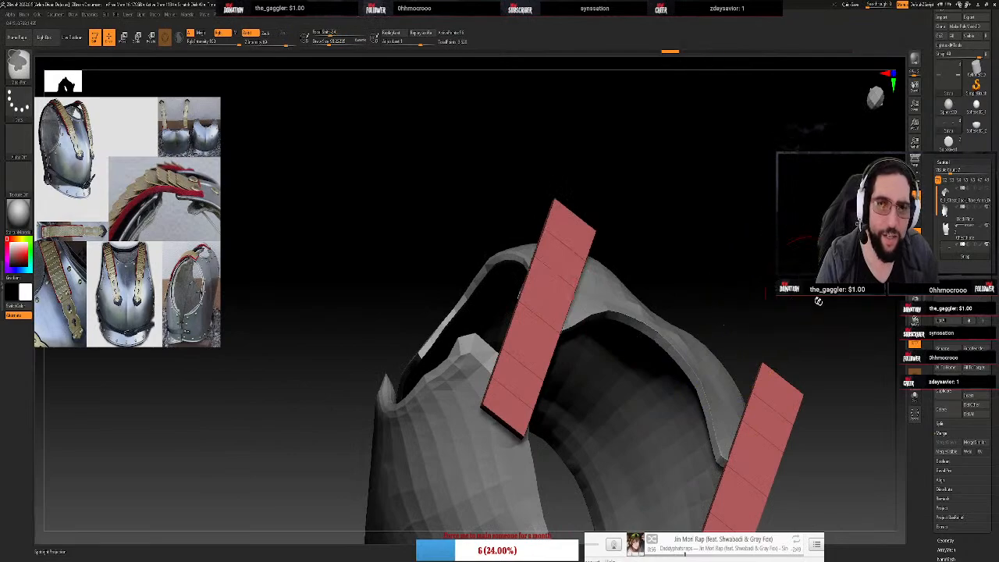
Examine the straight strap's position over the gap between the front and back plates in side view
drag(858, 352, 830, 341)
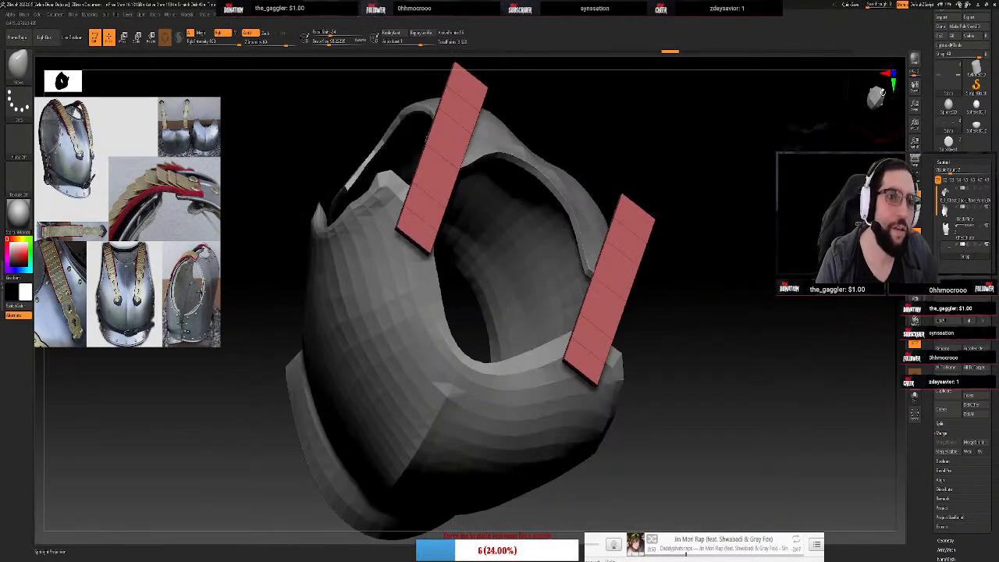
drag(883, 92, 883, 98)
click(894, 75)
click(894, 76)
click(894, 76)
click(899, 93)
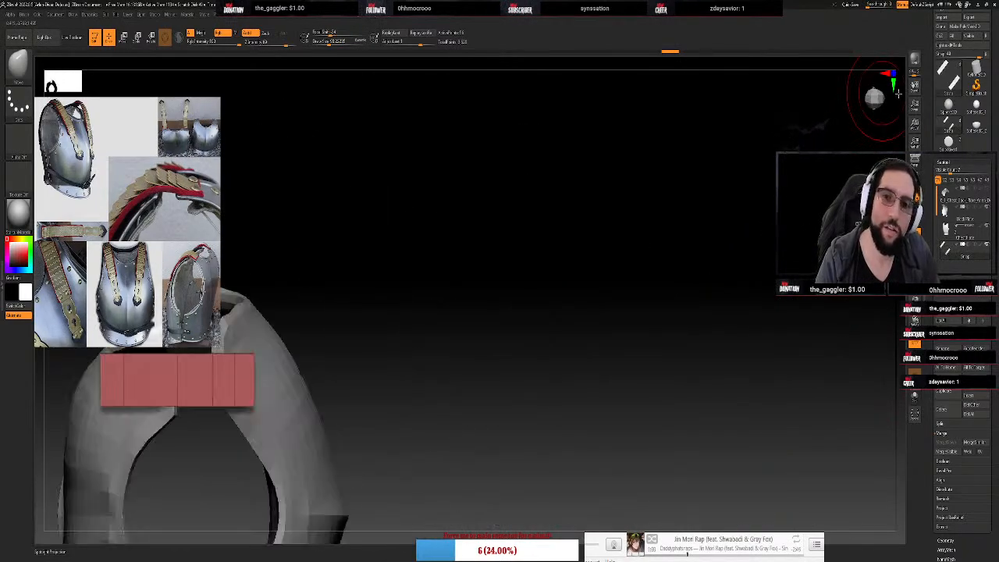
click(899, 93)
click(899, 90)
click(898, 85)
click(899, 81)
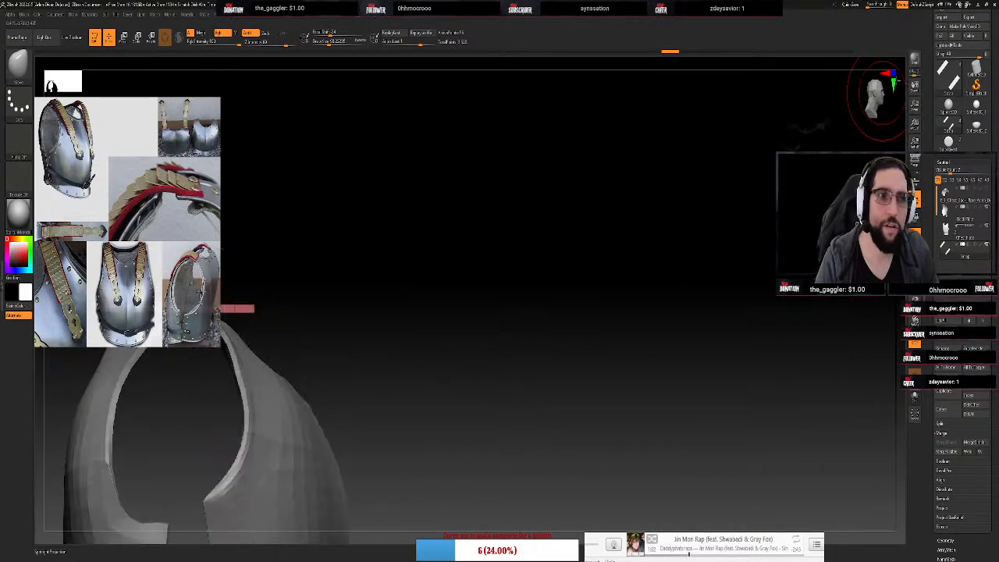
drag(607, 299, 620, 271)
key(f)
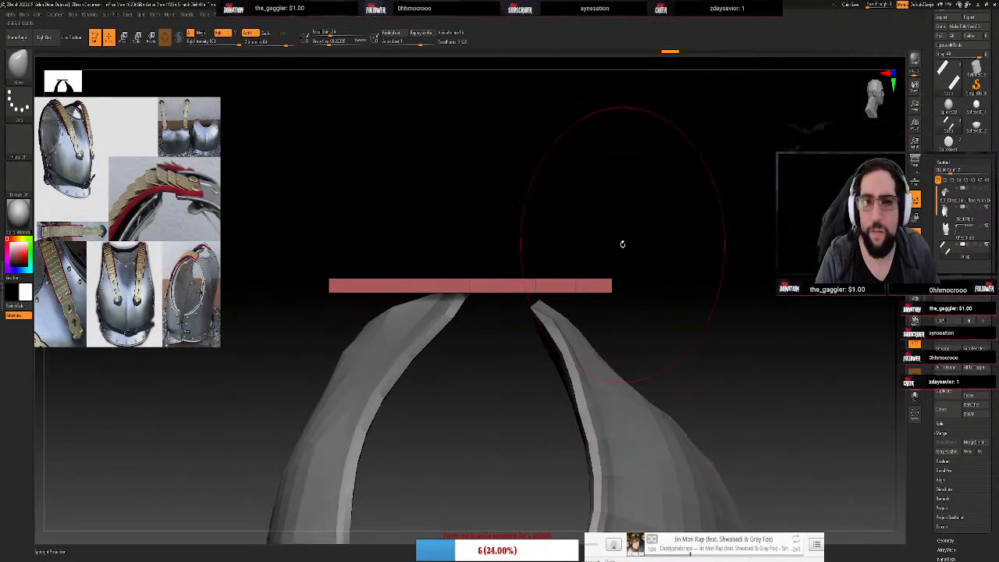
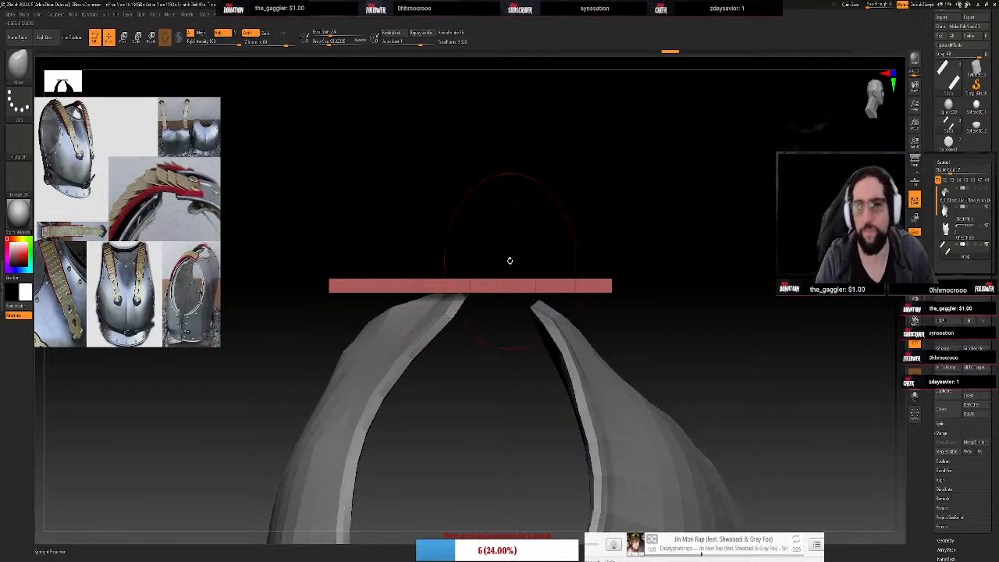
Activate symmetry and pull the middle of the shoulder straps upward into an arch with the Move brush
click(337, 23)
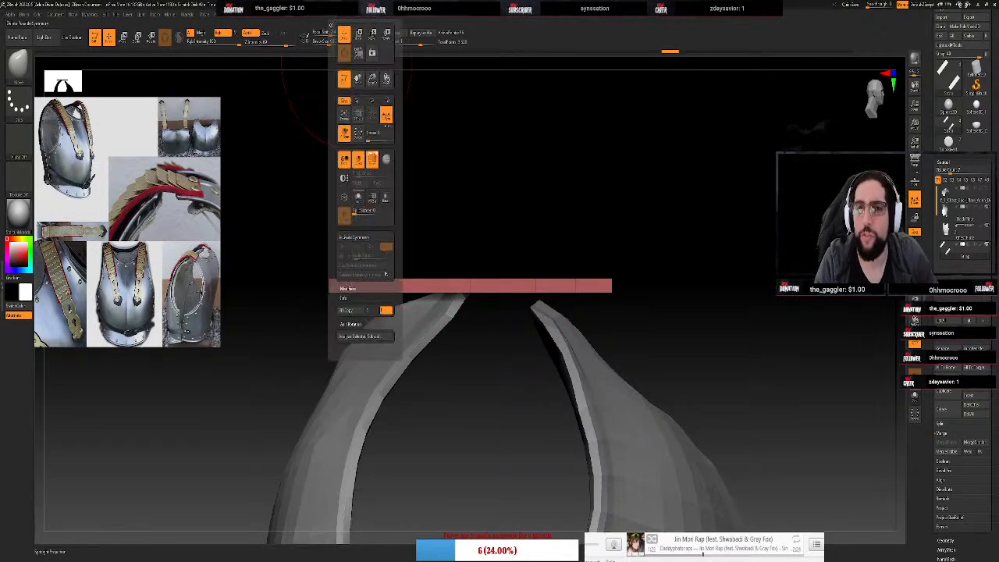
drag(500, 234, 545, 147)
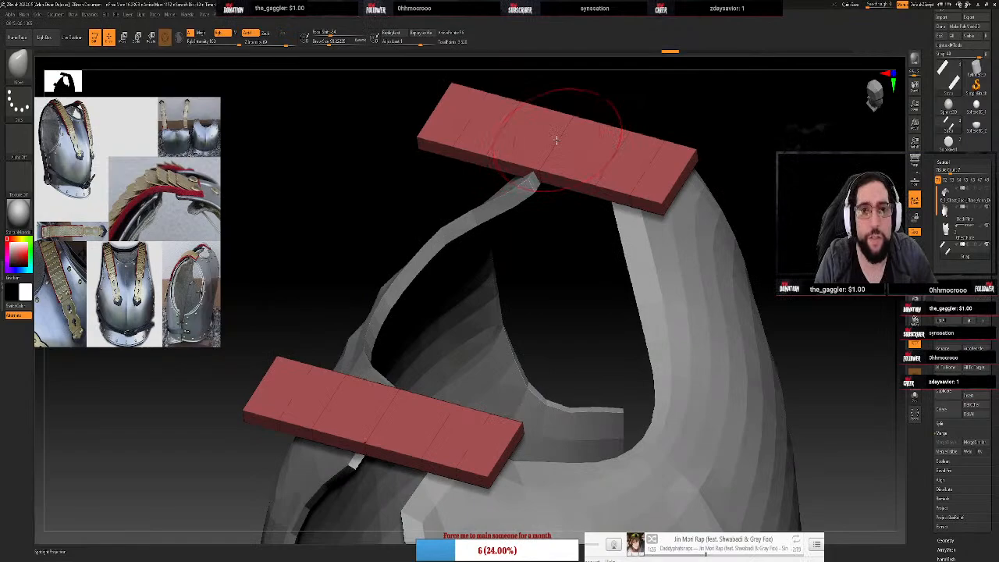
mouse_move(556, 140)
mouse_down()
mouse_move(539, 78)
mouse_move(491, 122)
mouse_up()
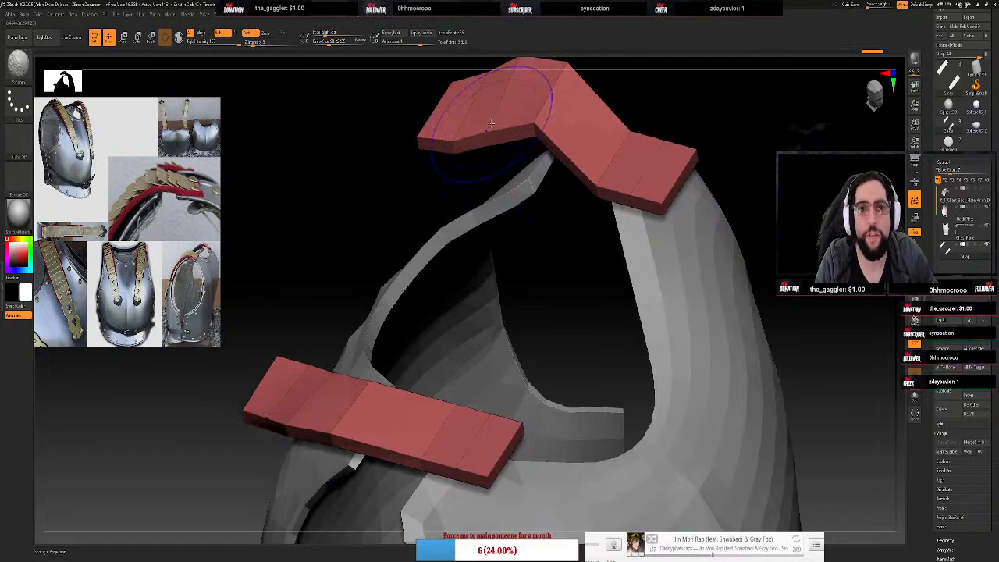
key(ctrl+z)
key(ctrl+z)
key(ctrl+z)
key(ctrl+z)
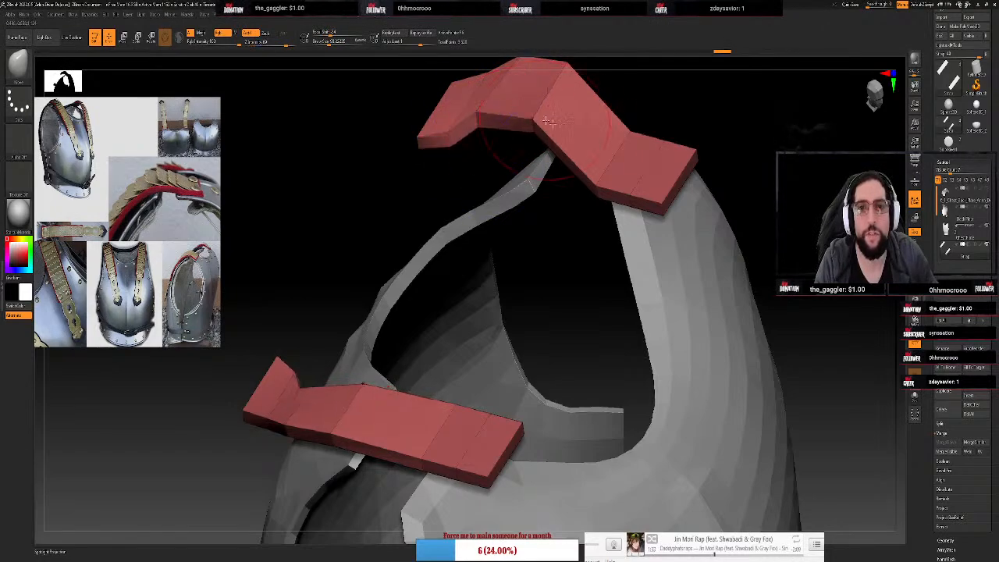
Try to reshape the front segments of the arched shoulder straps with the Move brush, undoing unwanted strokes
key(ctrl+z)
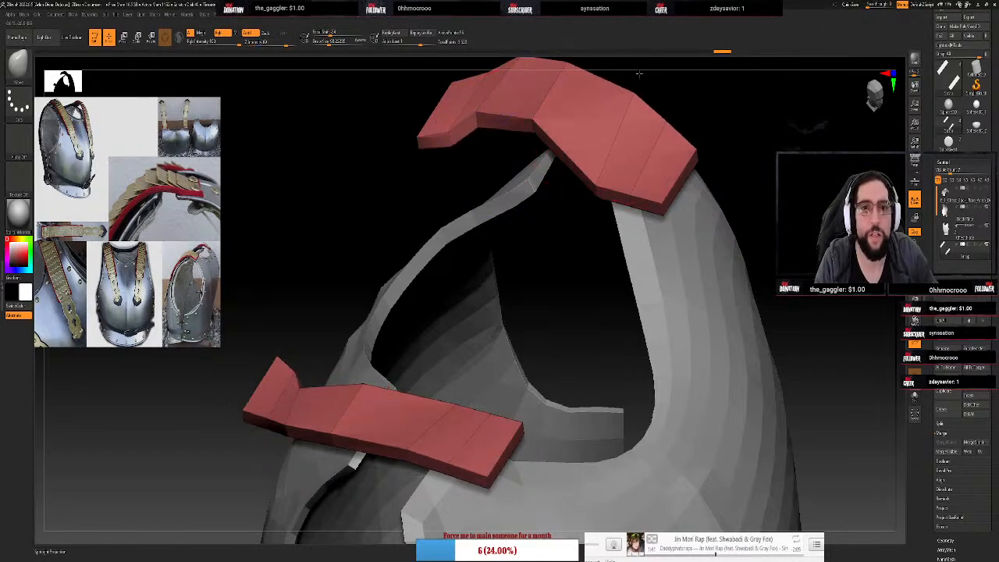
key(ctrl+z)
key(ctrl+z)
key(ctrl+z)
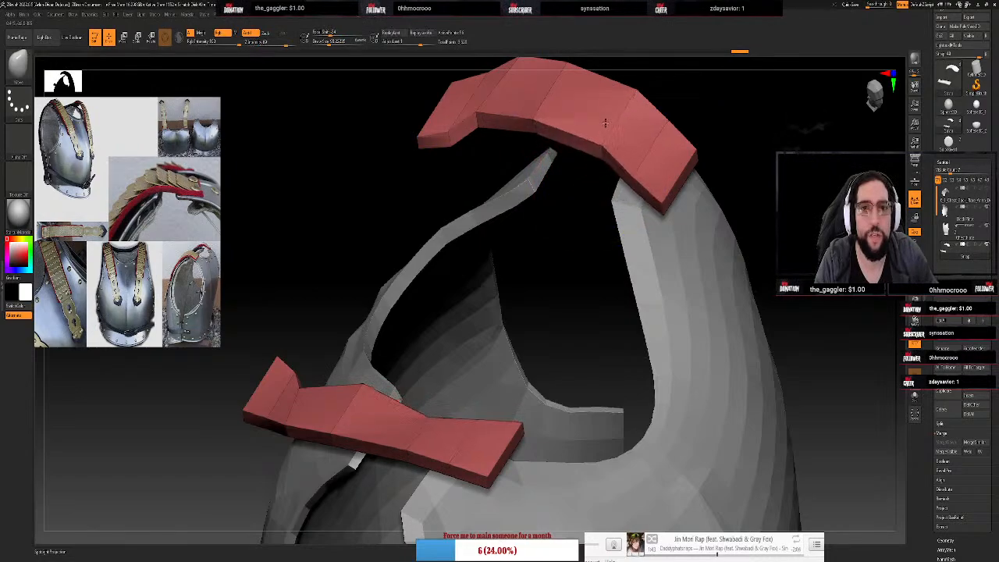
key(ctrl+z)
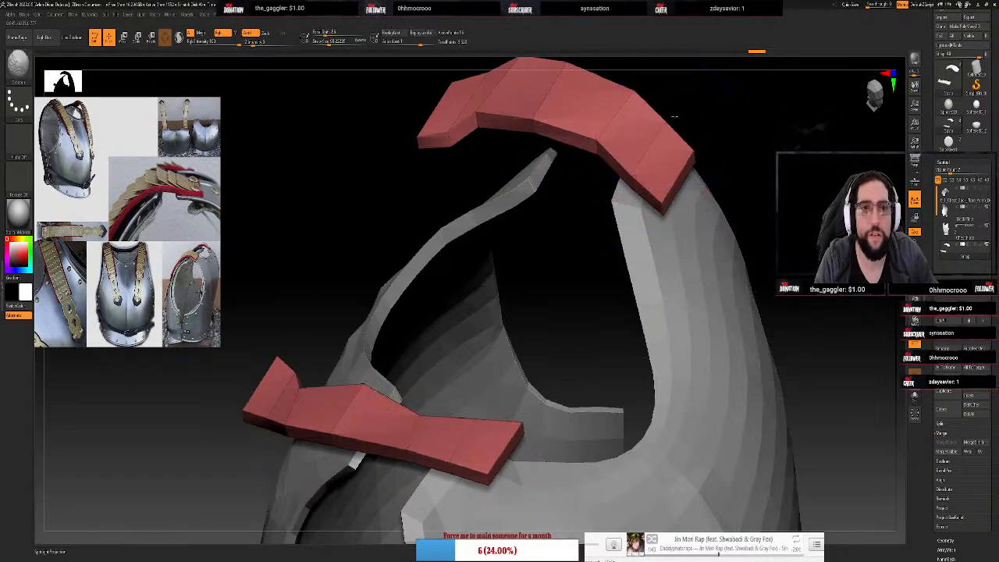
ctrl+drag(759, 130, 758, 133)
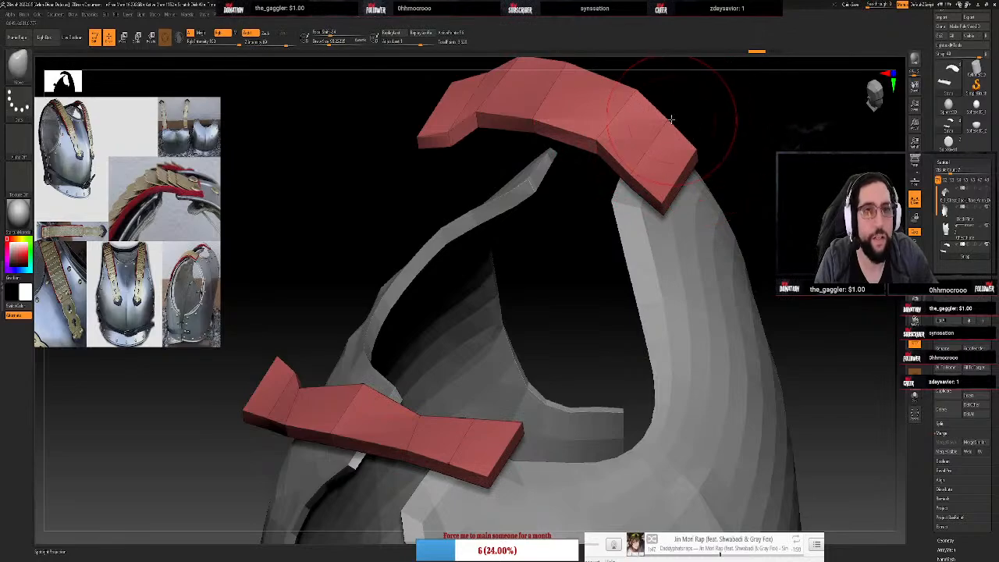
key(ctrl+z)
key(ctrl+z)
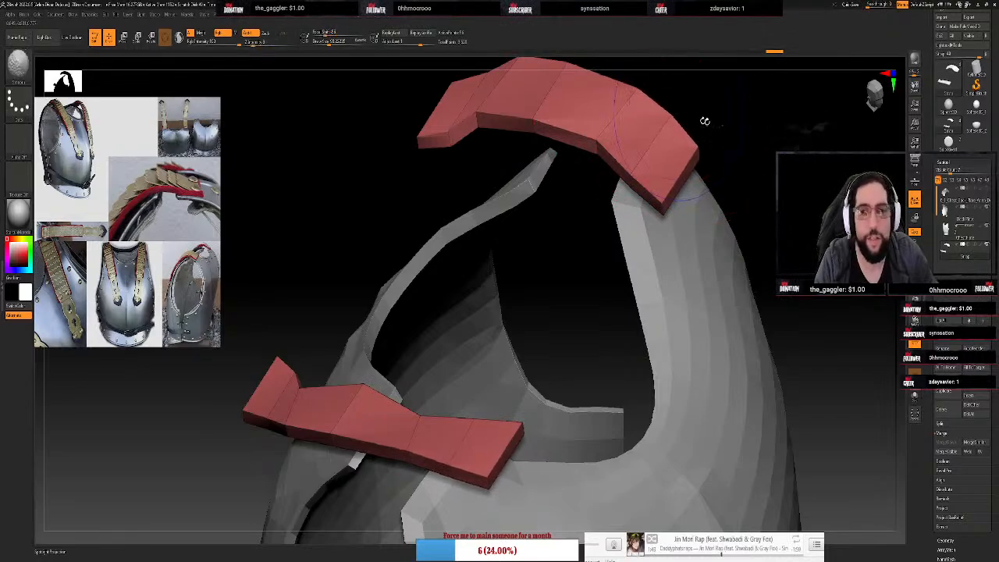
Undo the Move brush bends on the shoulder straps back to the straight, mirrored pair
mouse_move(705, 118)
mouse_down()
mouse_move(727, 146)
mouse_move(436, 196)
mouse_move(409, 221)
mouse_move(473, 245)
mouse_move(390, 226)
mouse_move(415, 239)
mouse_up()
key(ctrl+z)
key(ctrl+z)
key(ctrl+z)
key(ctrl+z)
key(ctrl+z)
key(ctrl+z)
key(ctrl+z)
key(ctrl+z)
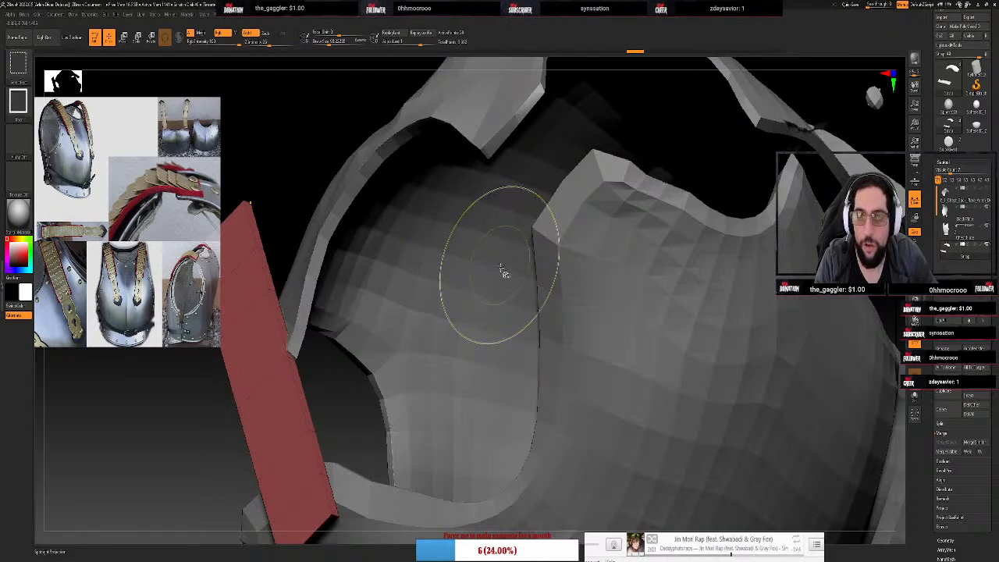
key(ctrl+shift+z)
Examine the straight straps against the front and back plates from the side and close up
ctrl+drag(279, 110, 292, 164)
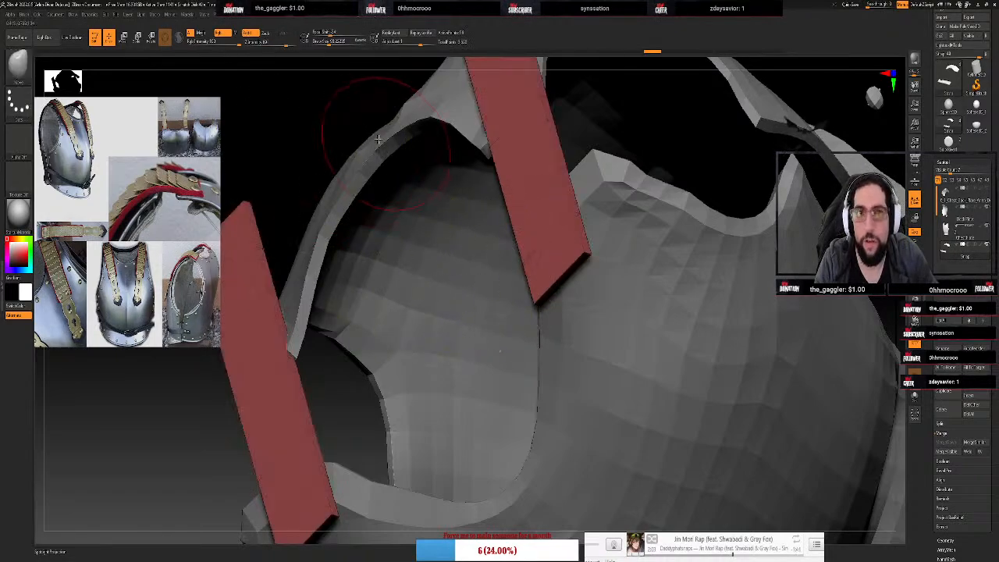
ctrl+right_drag(399, 165, 390, 94)
ctrl+right_drag(481, 157, 516, 154)
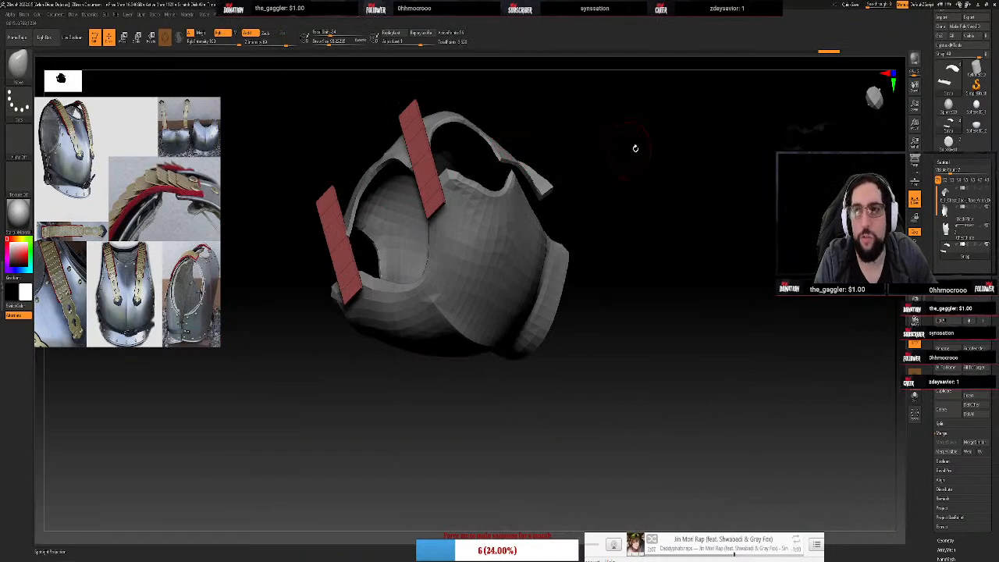
alt+drag(635, 149, 651, 282)
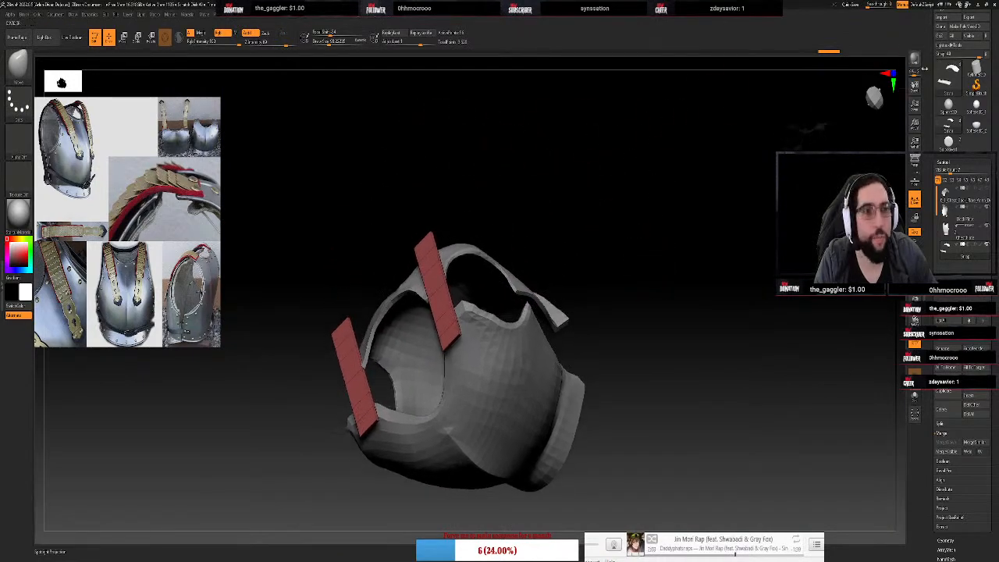
click(880, 98)
click(880, 97)
click(879, 96)
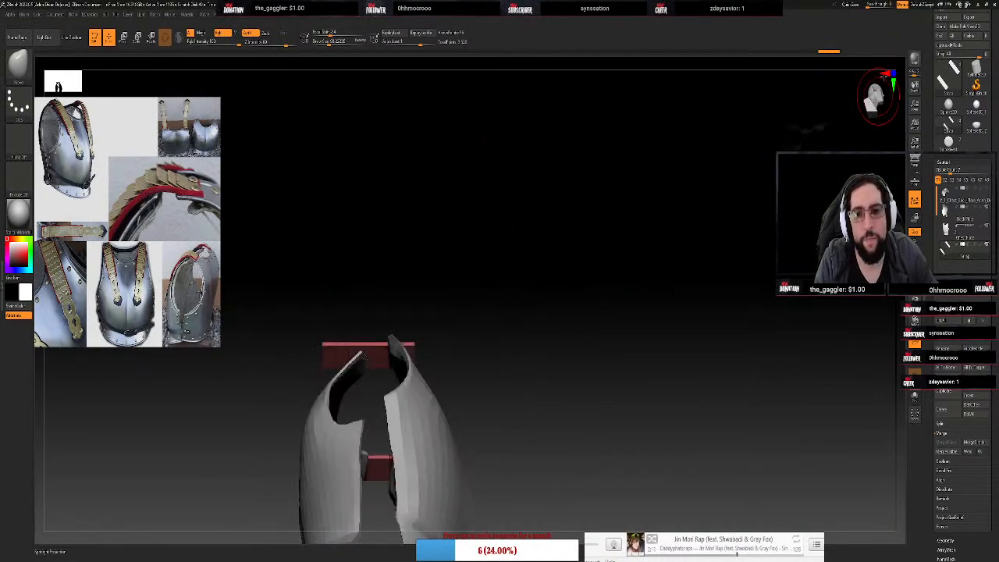
click(879, 96)
click(878, 96)
key(space)
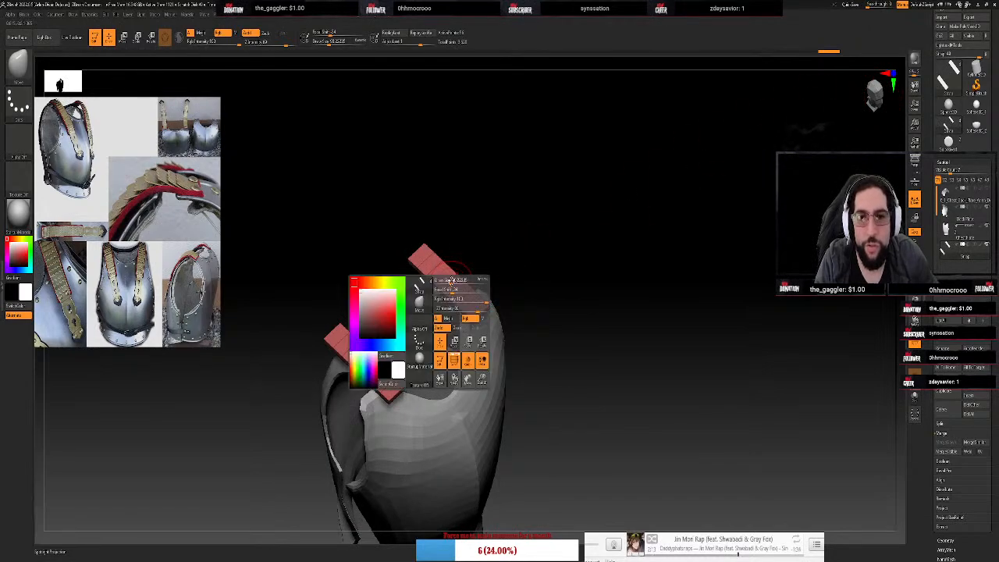
key(space)
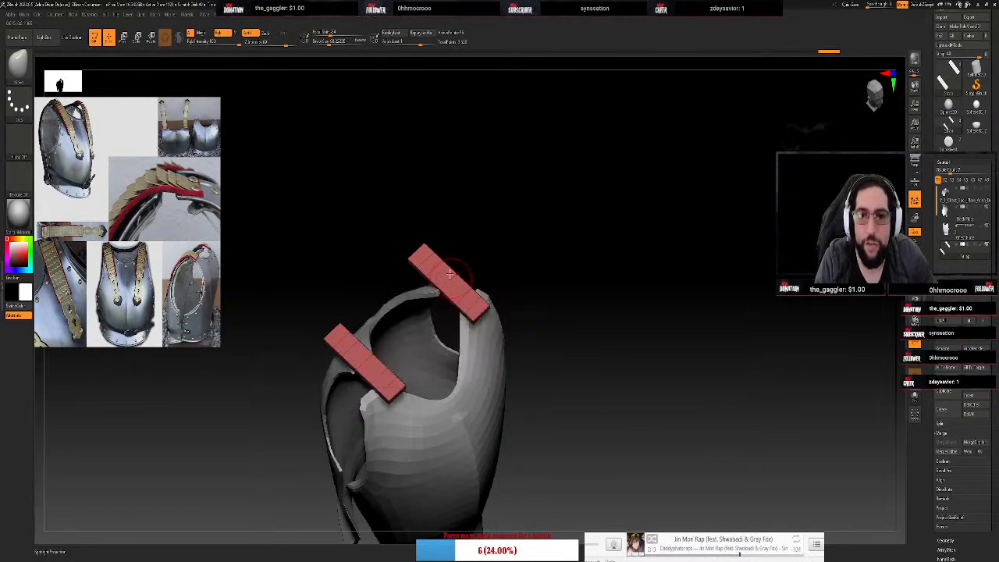
scroll(452, 278, up, 3)
scroll(452, 278, up, 3)
Switch to the ZModeler brush and set its edge action to Slide
key(space)
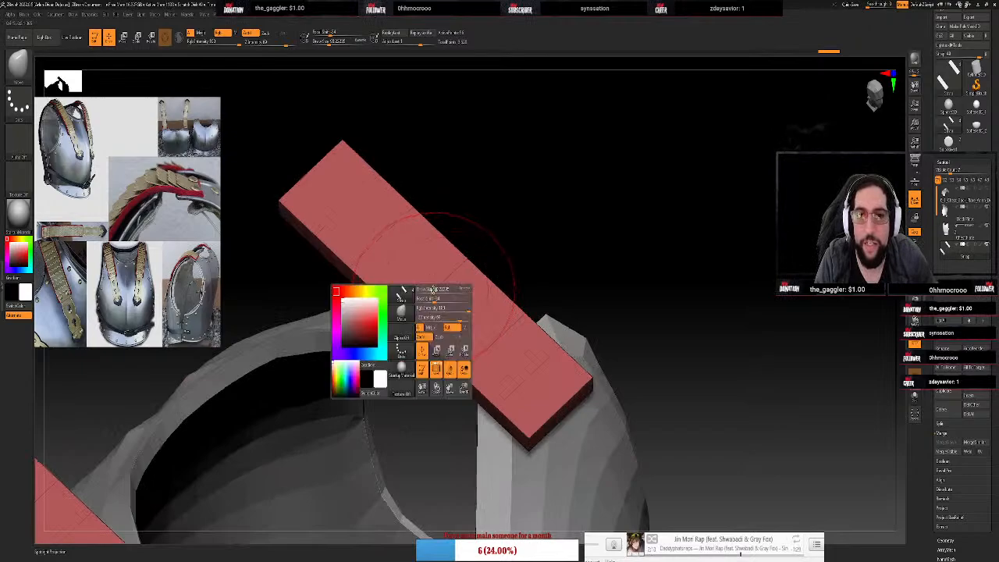
key(b)
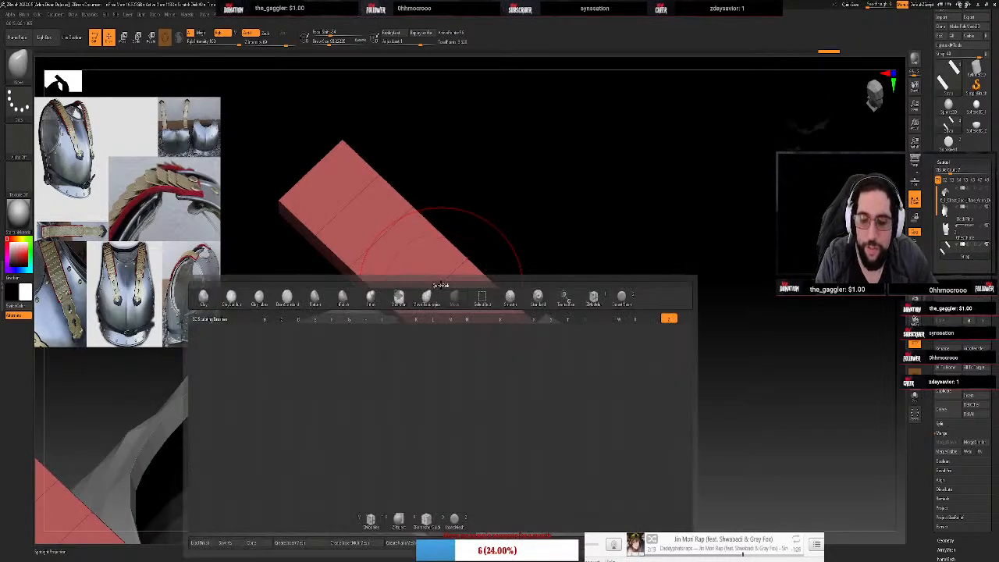
key(z)
key(m)
key(space)
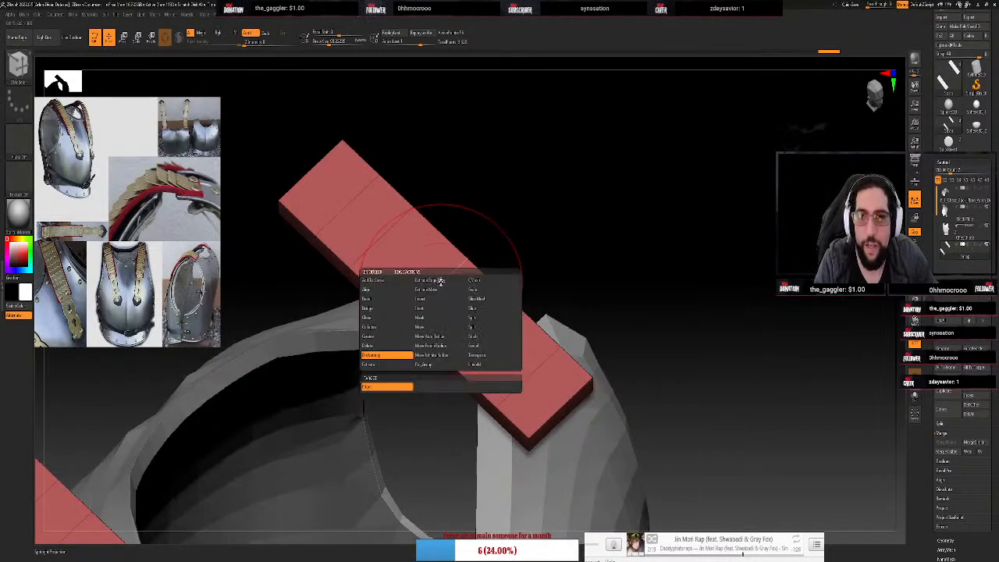
click(482, 308)
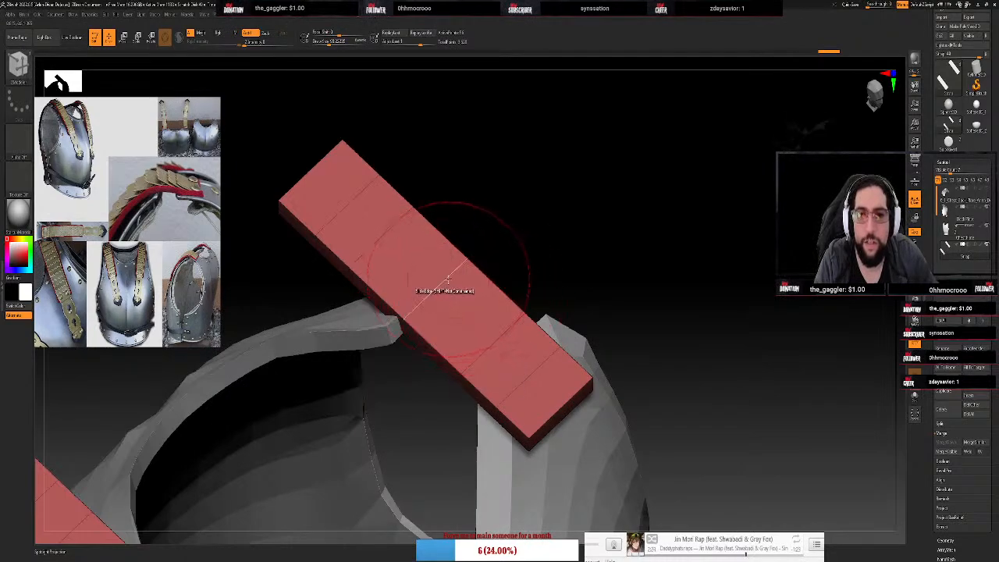
Try to slide the strap's middle cross edge with the single-edge target
drag(448, 279, 451, 277)
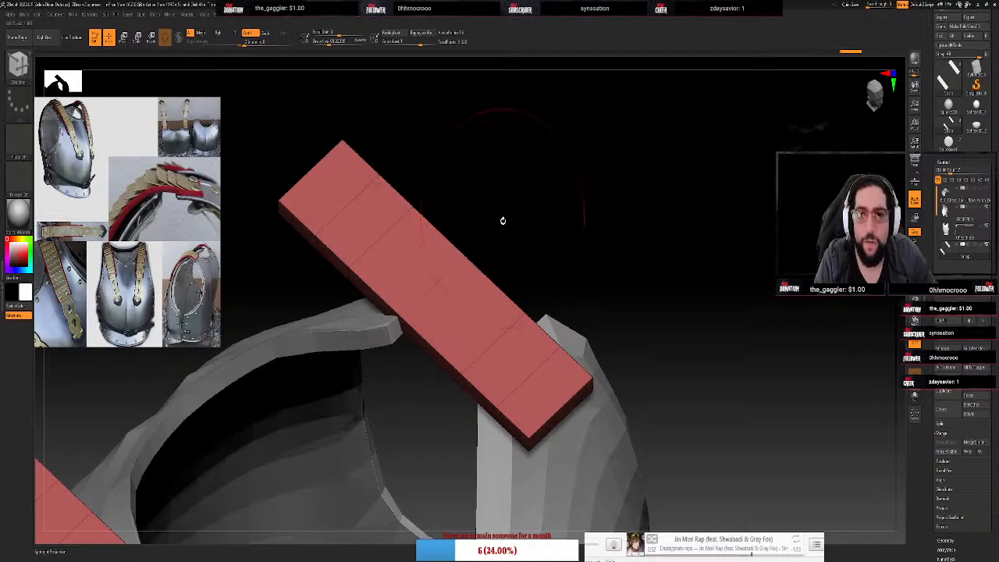
key(ctrl+z)
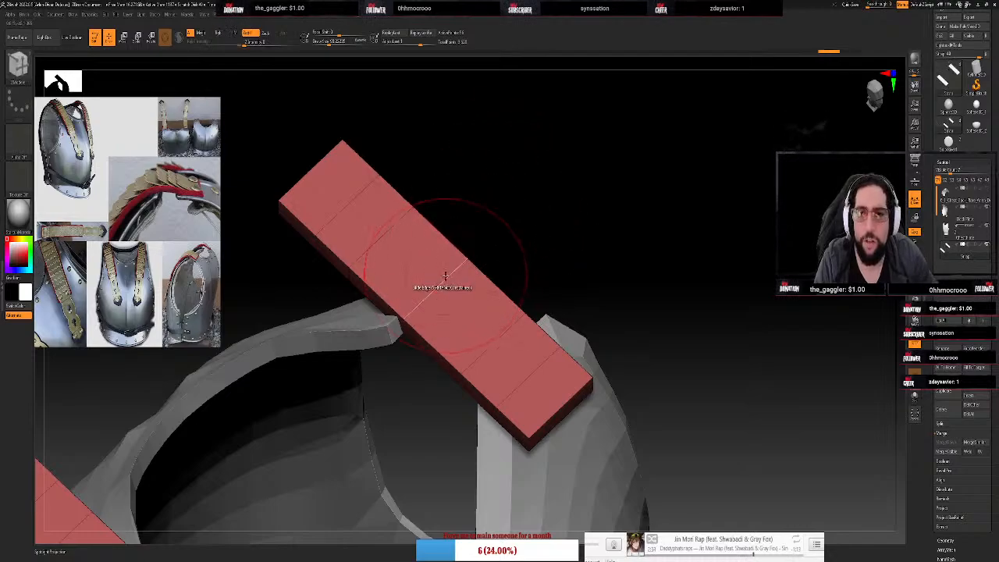
drag(445, 276, 445, 276)
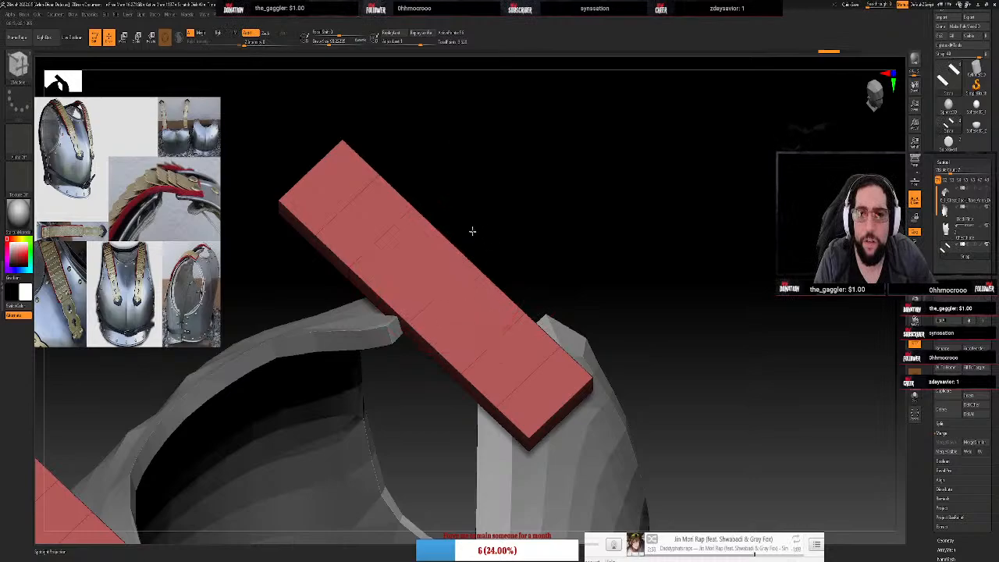
key(ctrl+shift+z)
key(ctrl+z)
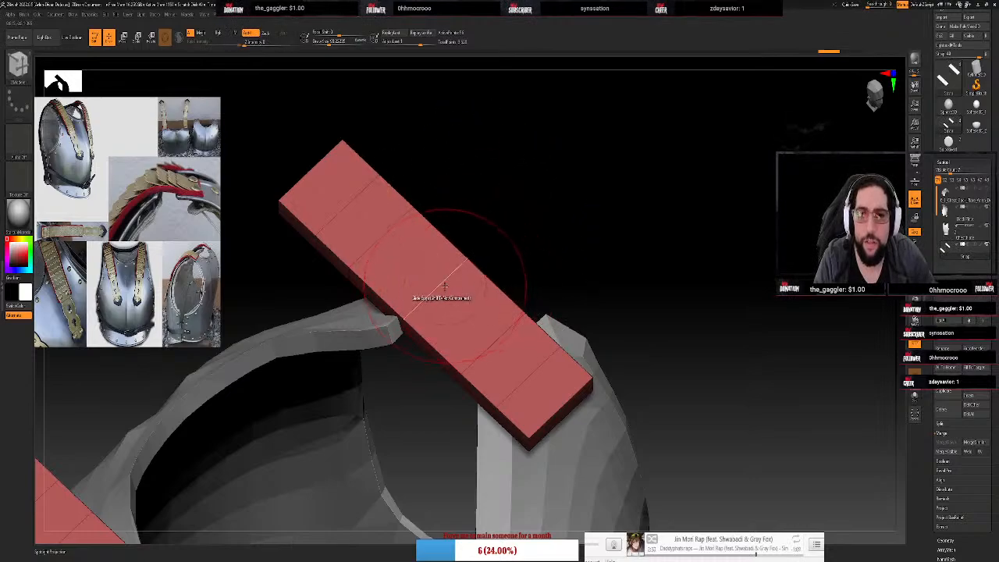
Set the Slide target to EdgeLoop Complete and try to slide the strap's middle edge loop
key(space)
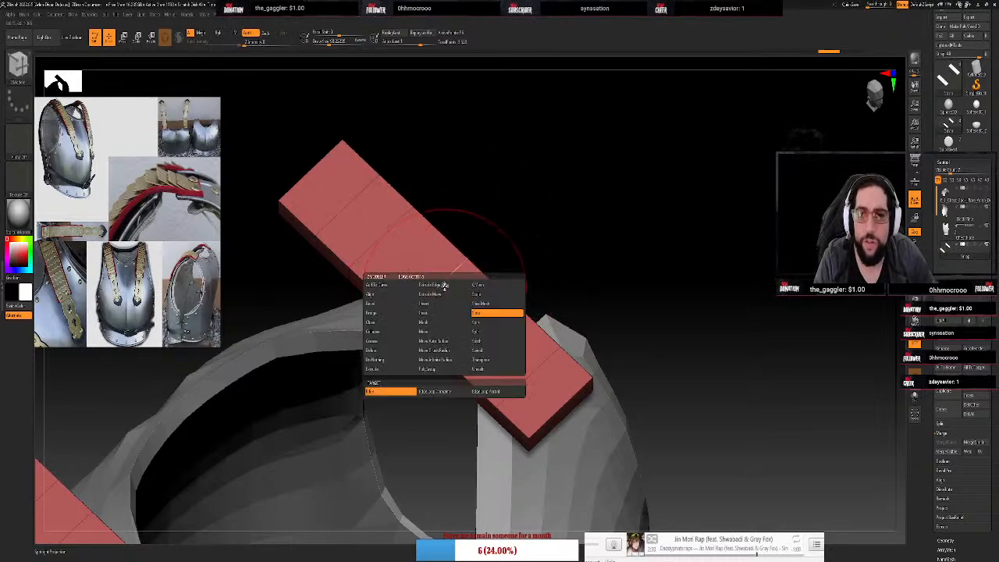
click(442, 396)
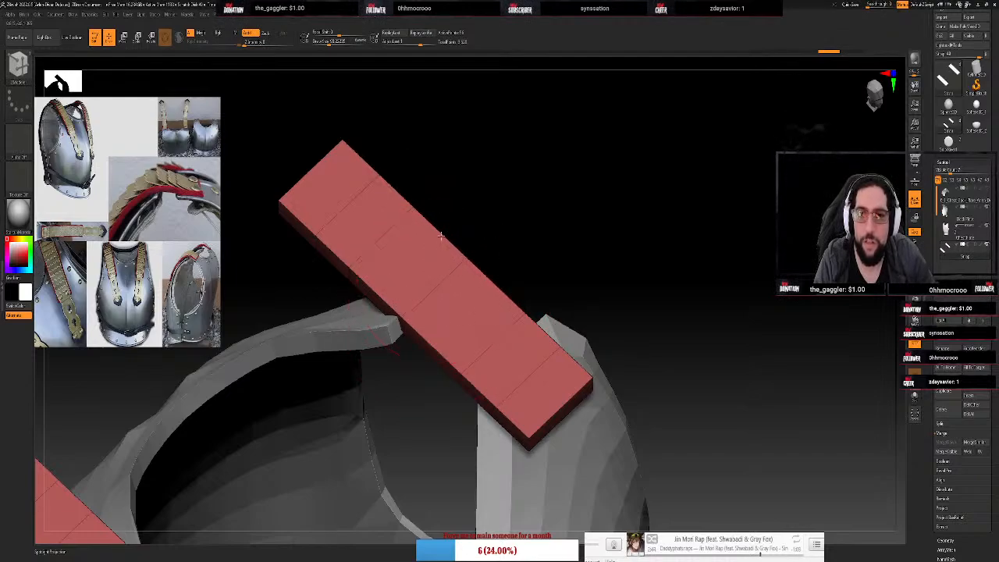
click(438, 257)
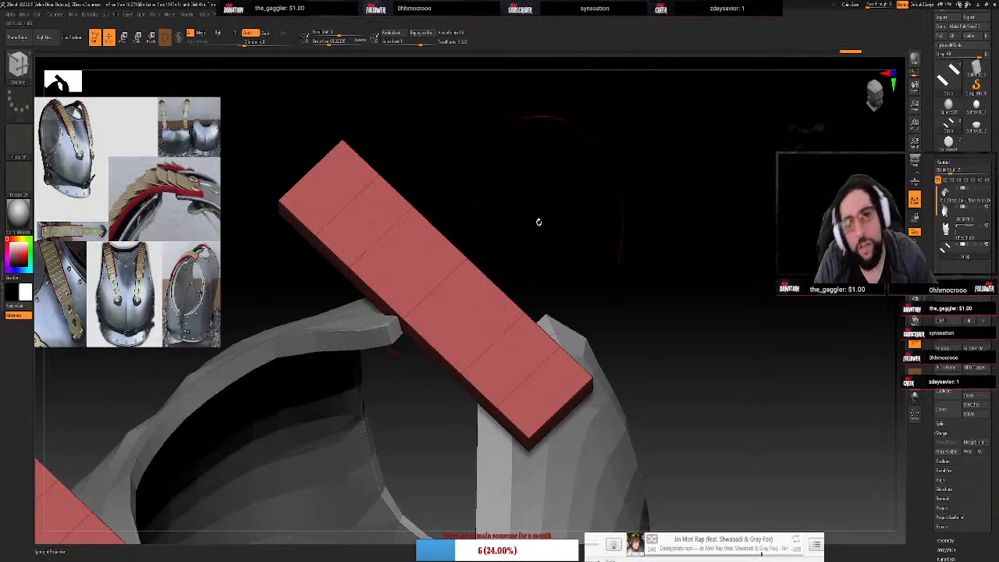
mouse_move(539, 222)
mouse_down()
mouse_move(549, 196)
mouse_move(517, 210)
mouse_up()
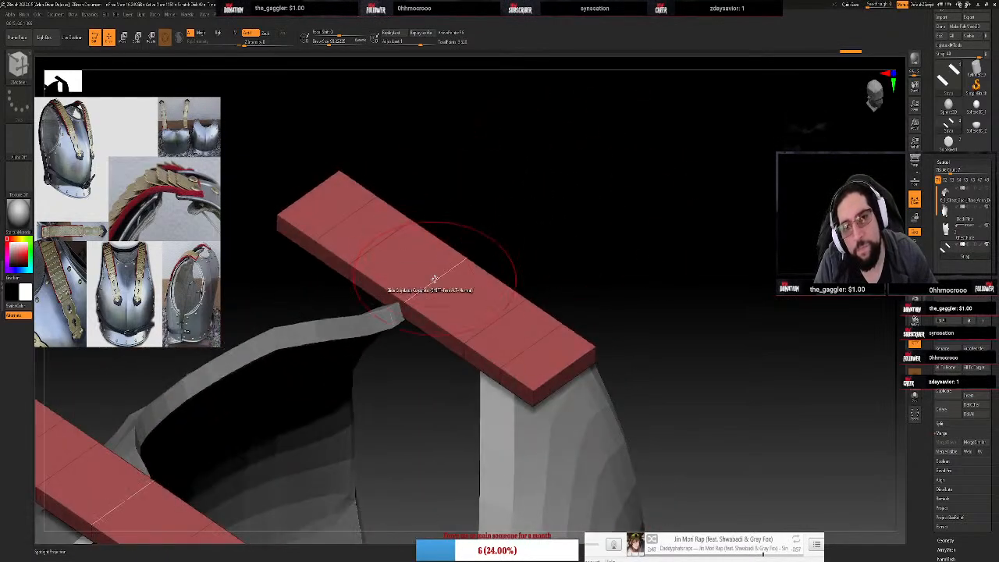
Try the Scale edge action with the EdgeLoop Partial target on the strap's middle edge loop
key(space)
click(487, 287)
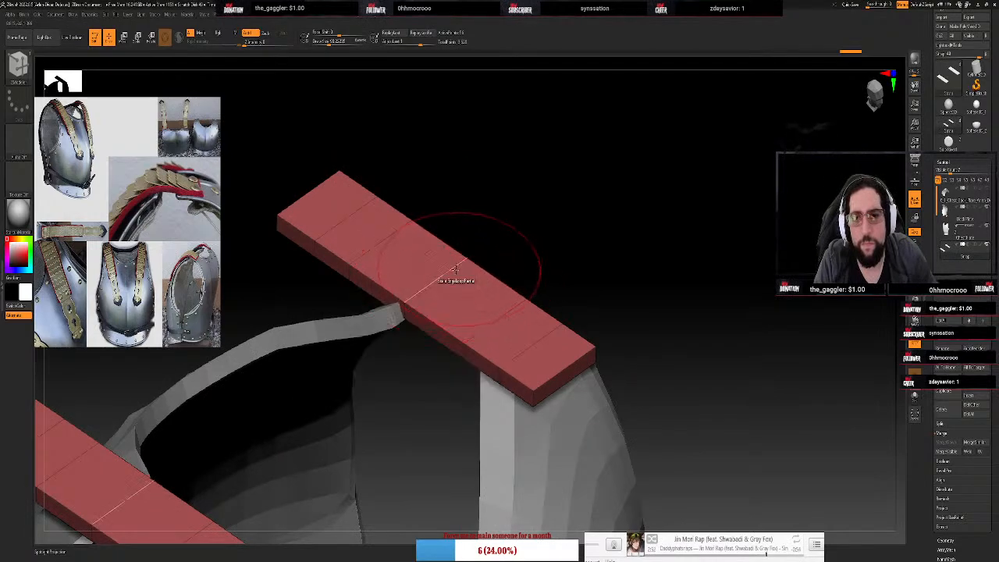
mouse_move(437, 270)
mouse_down()
mouse_move(446, 255)
mouse_move(441, 263)
mouse_up()
key(ctrl+z)
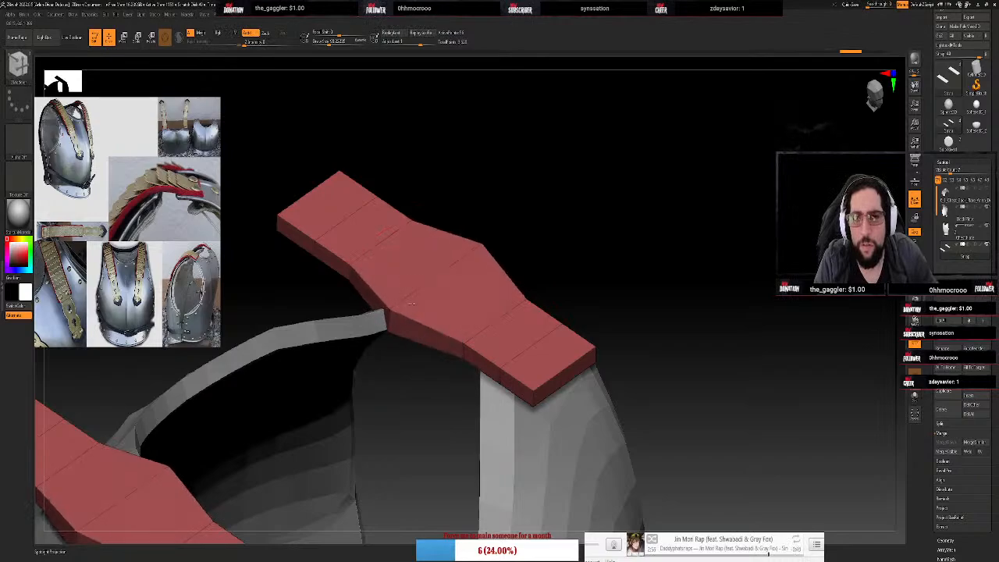
key(ctrl+z)
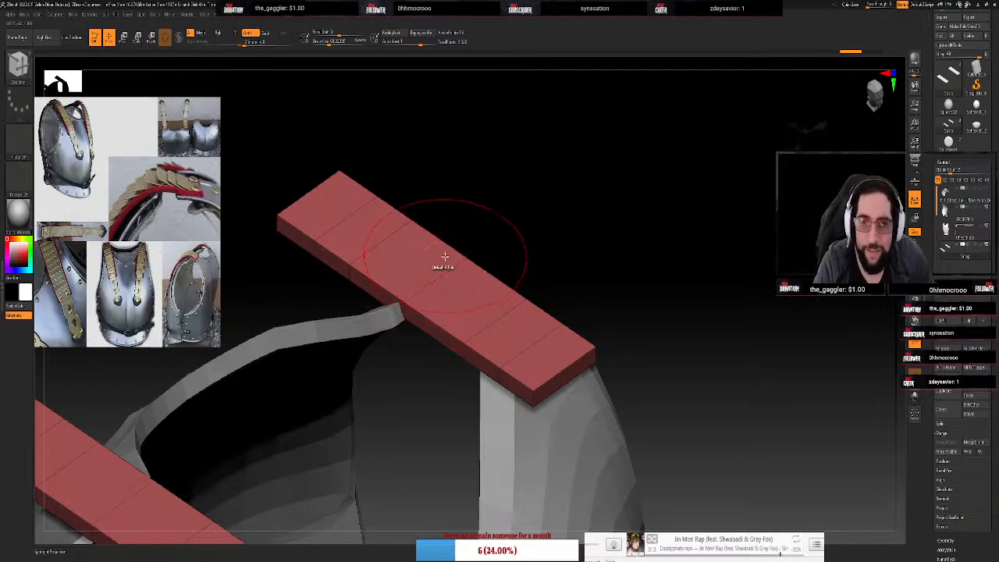
Set the edge action to Move with EdgeLoop Partial and raise the straps' middle edge loop and the adjacent one toward the front
key(space)
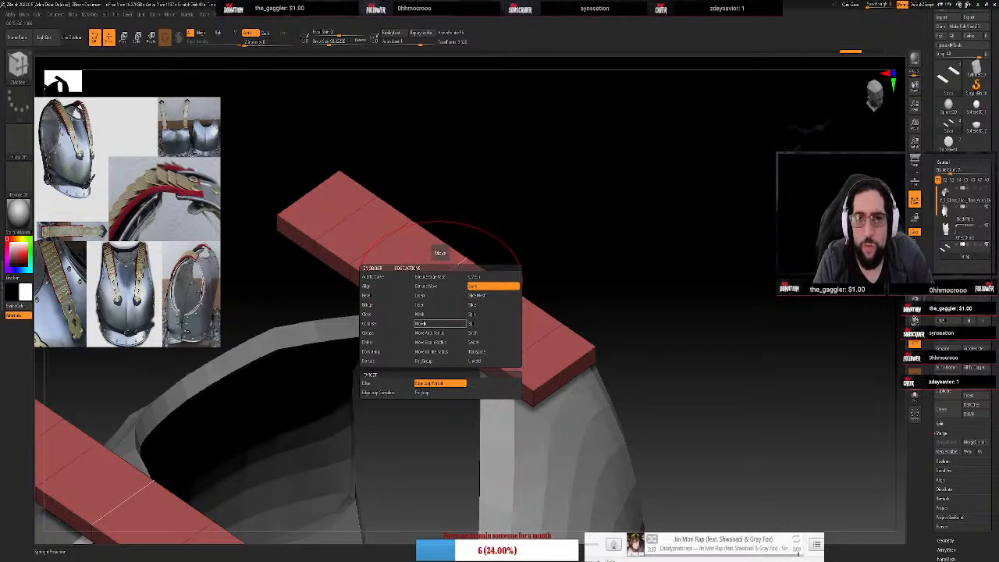
click(420, 323)
mouse_move(438, 274)
mouse_down()
mouse_move(441, 252)
mouse_move(520, 231)
mouse_move(447, 269)
mouse_move(454, 225)
mouse_up()
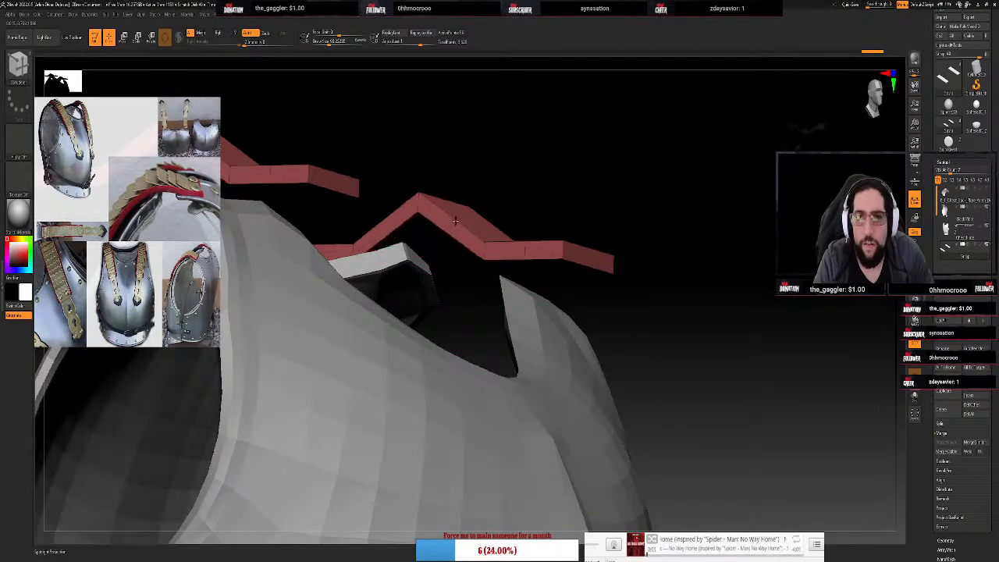
drag(558, 208, 564, 219)
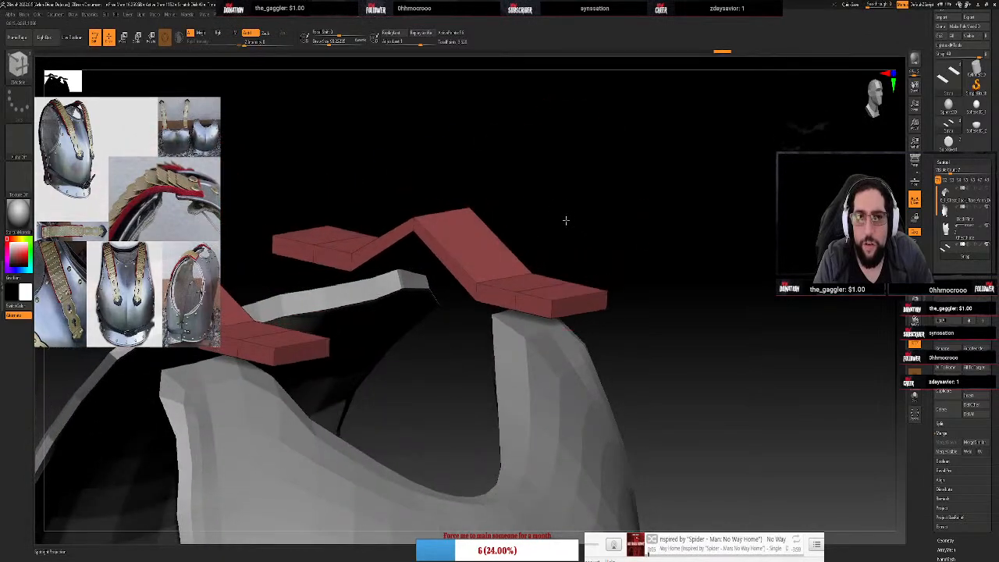
drag(509, 279, 520, 217)
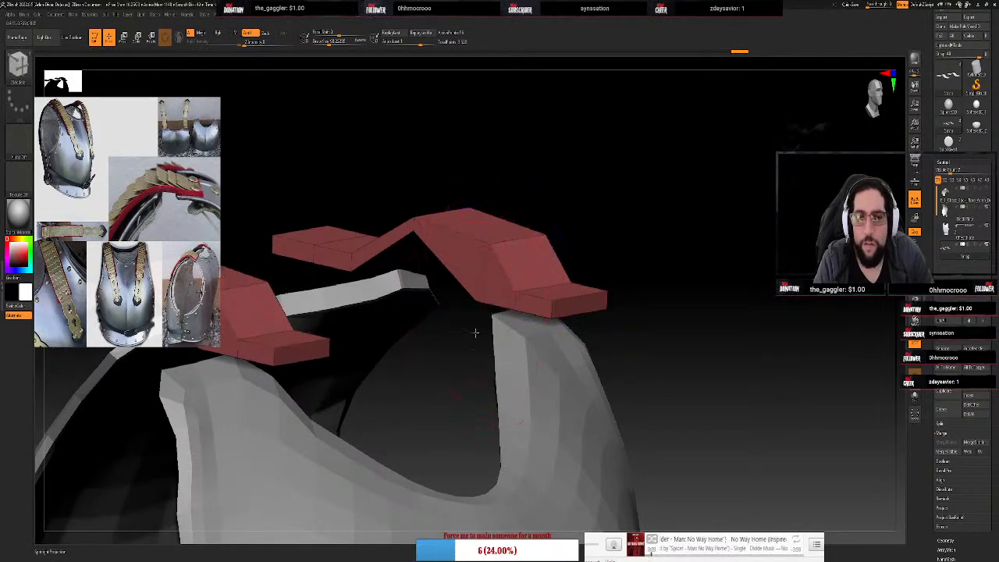
Move the lower and upper edges of the straps' front ends down so the tips slope toward the breastplate
drag(476, 334, 595, 208)
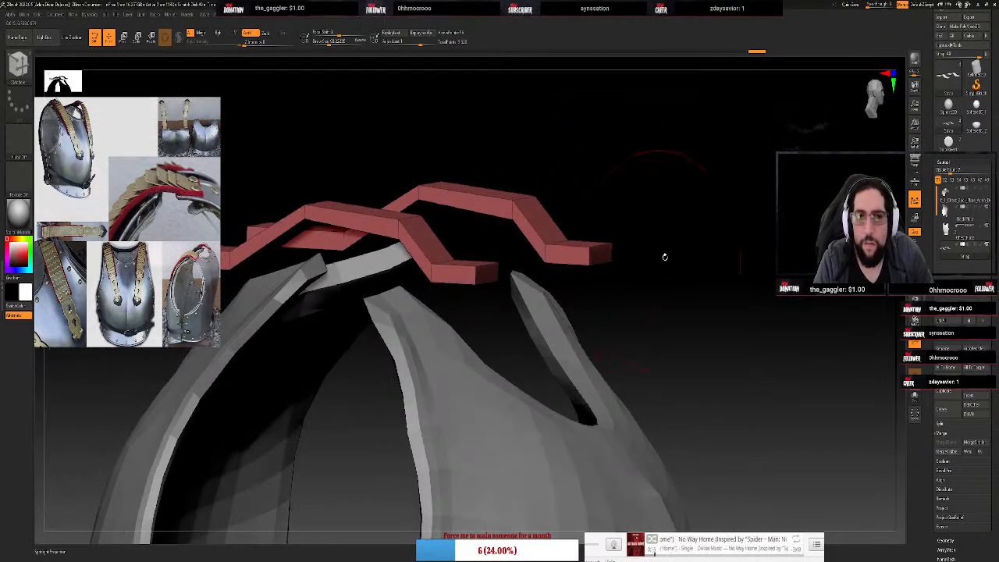
drag(670, 257, 654, 256)
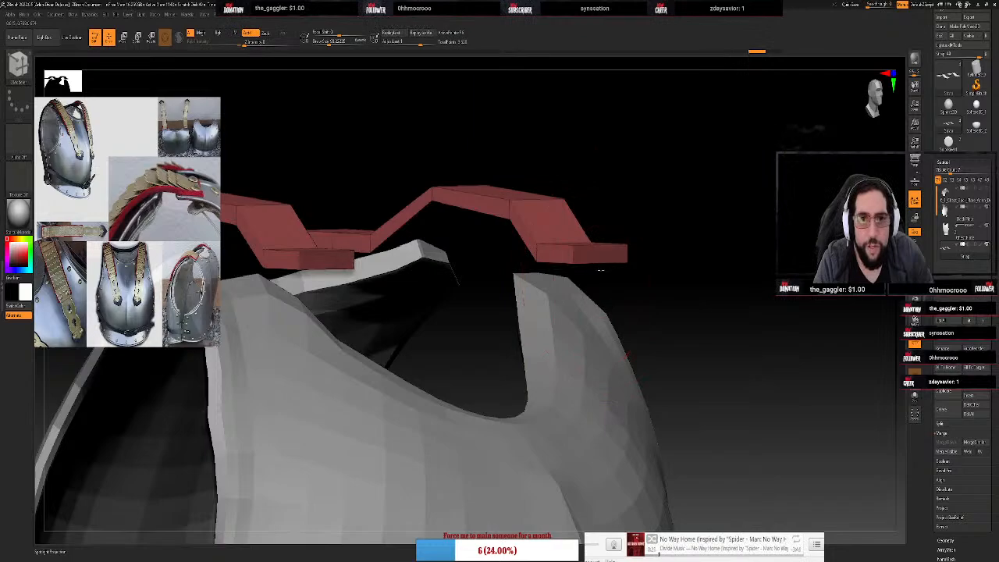
drag(601, 262, 605, 339)
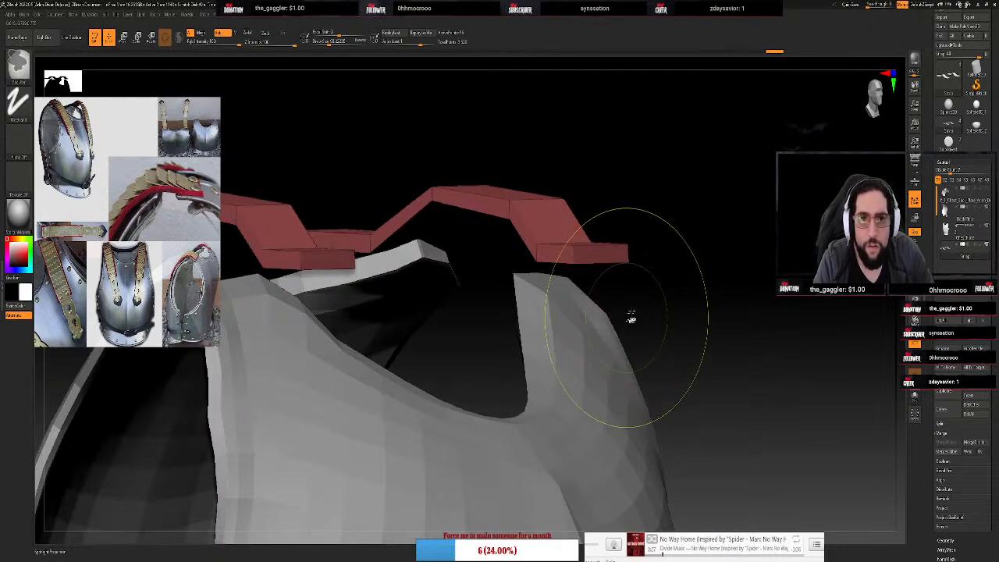
drag(645, 265, 666, 263)
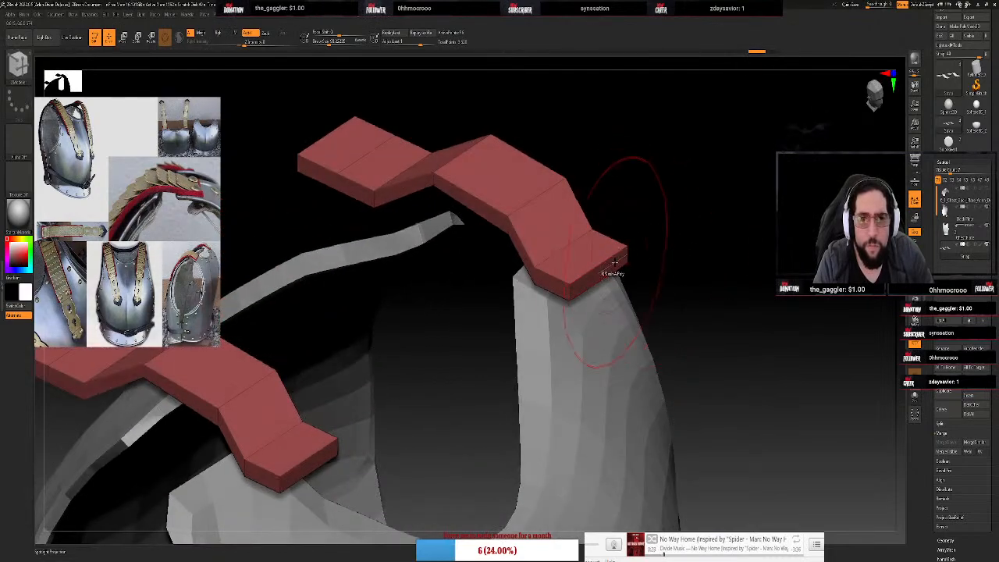
drag(606, 273, 595, 305)
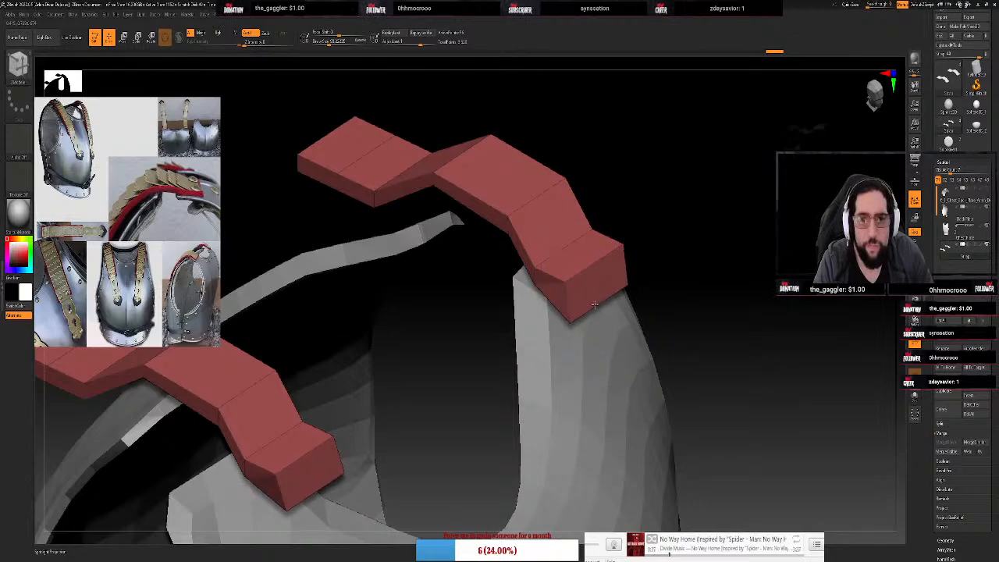
drag(594, 266, 598, 298)
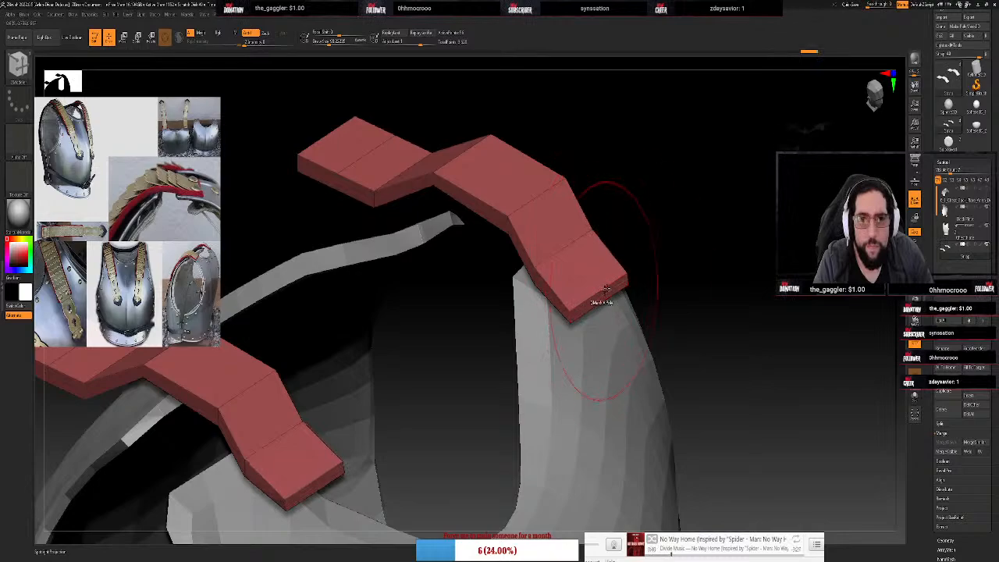
Preview the straps with dynamic subdivision smoothing and return to the unsmoothed low-poly display
drag(664, 238, 682, 255)
key(d)
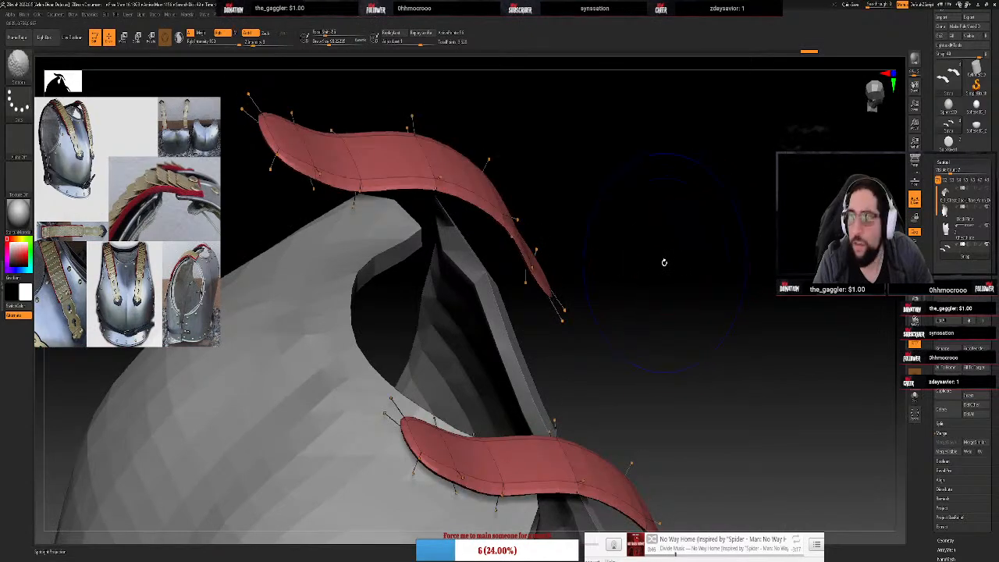
key(shift+d)
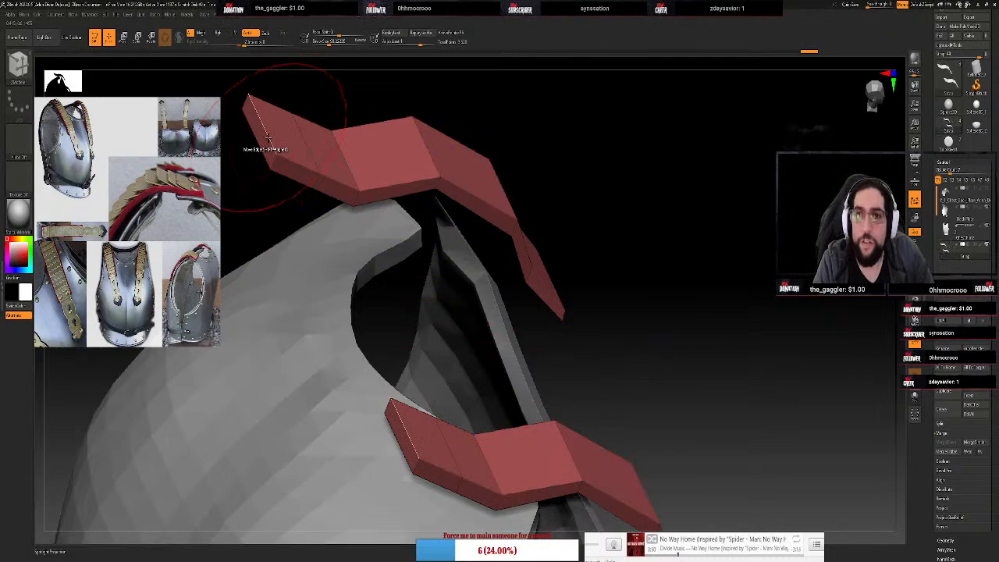
Move the lower and upper edges of the straps' back ends so that end bends down toward the backplate
drag(262, 153, 250, 193)
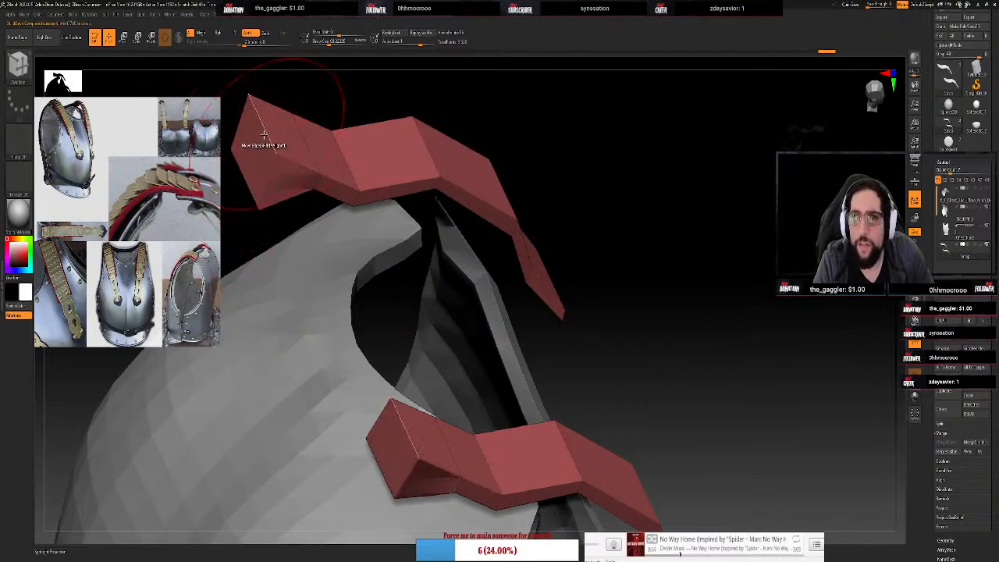
mouse_move(266, 134)
mouse_down()
mouse_move(253, 184)
mouse_move(312, 140)
mouse_move(303, 156)
mouse_move(323, 156)
mouse_move(307, 149)
mouse_move(310, 138)
mouse_up()
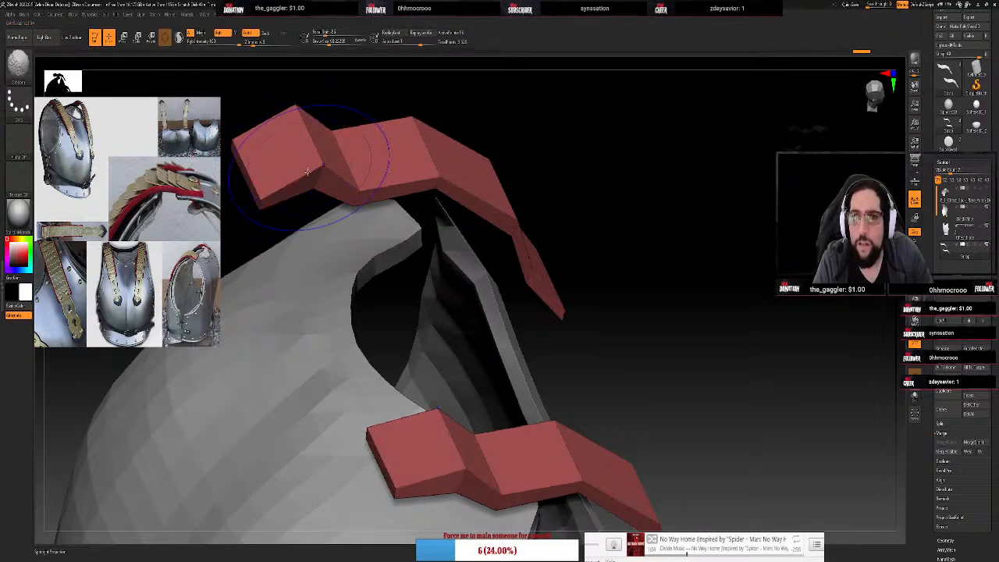
mouse_move(309, 206)
mouse_down()
mouse_move(343, 180)
mouse_move(365, 141)
mouse_up()
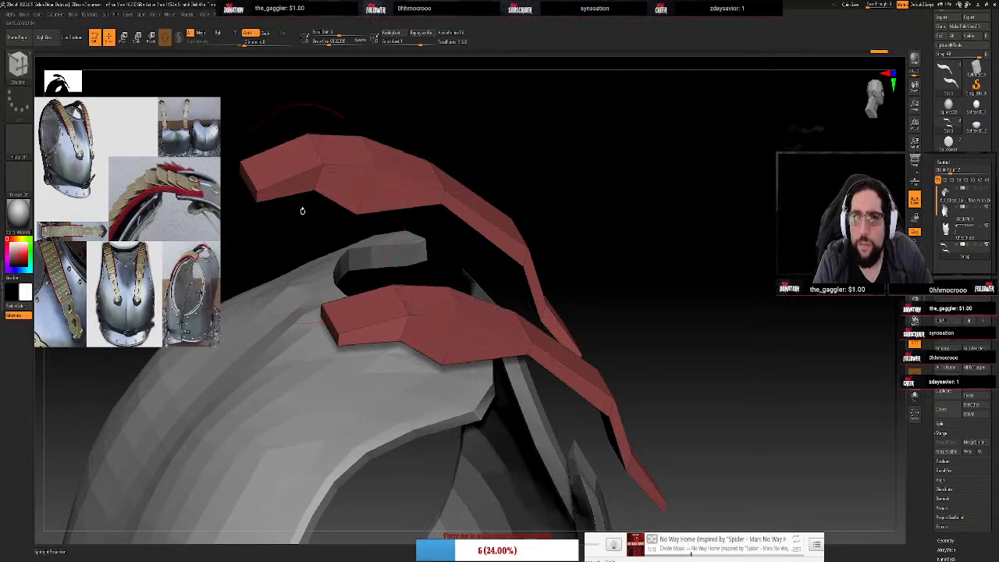
mouse_move(302, 211)
mouse_down()
mouse_move(310, 196)
mouse_move(357, 190)
mouse_move(341, 208)
mouse_up()
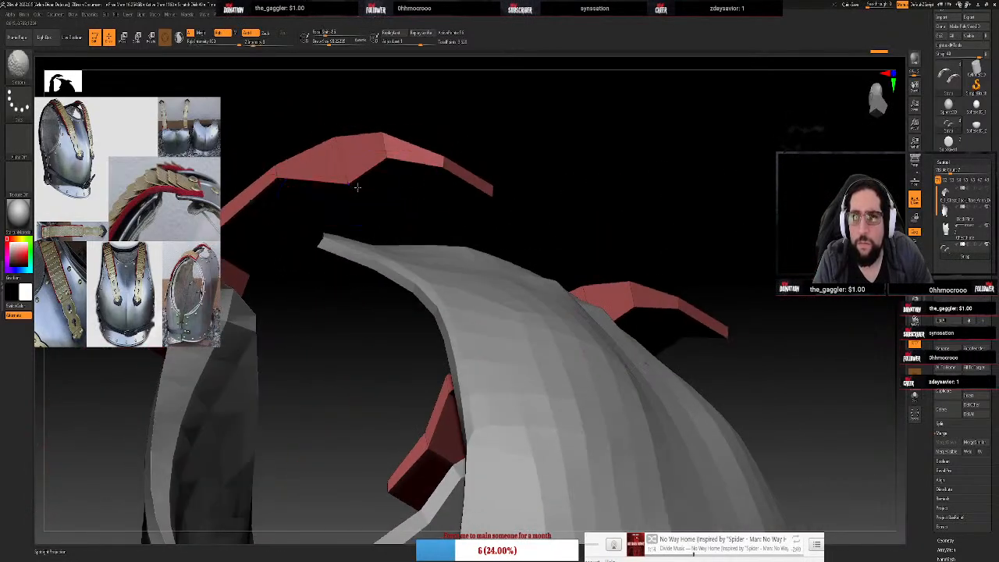
Raise the underside edges near the straps' back ends to even out the strap thickness
drag(357, 189, 348, 154)
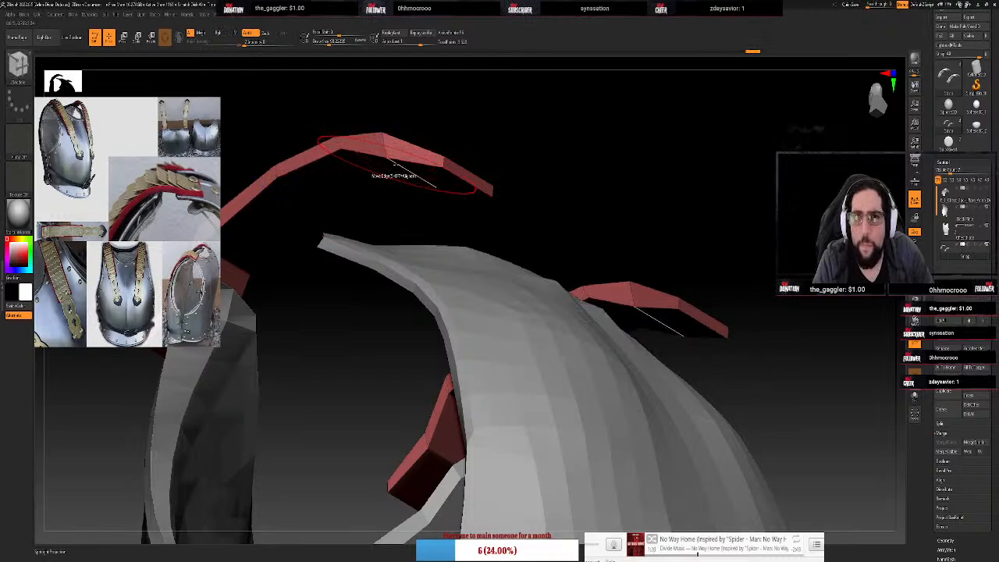
drag(397, 166, 395, 147)
mouse_move(395, 147)
right_down()
mouse_move(446, 120)
mouse_move(398, 129)
mouse_move(430, 138)
mouse_move(435, 151)
mouse_move(562, 168)
mouse_move(707, 138)
mouse_move(689, 142)
right_up()
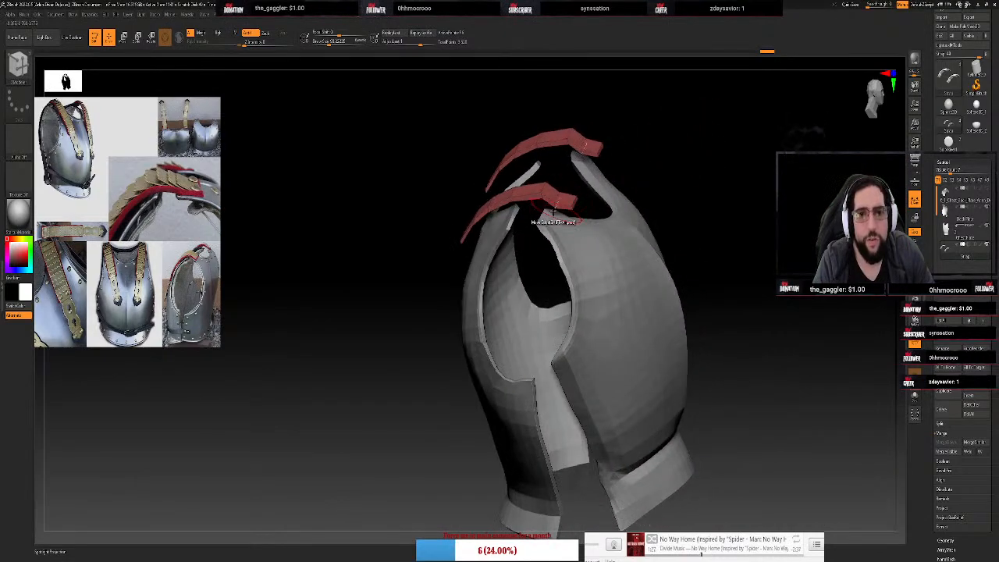
drag(558, 198, 558, 195)
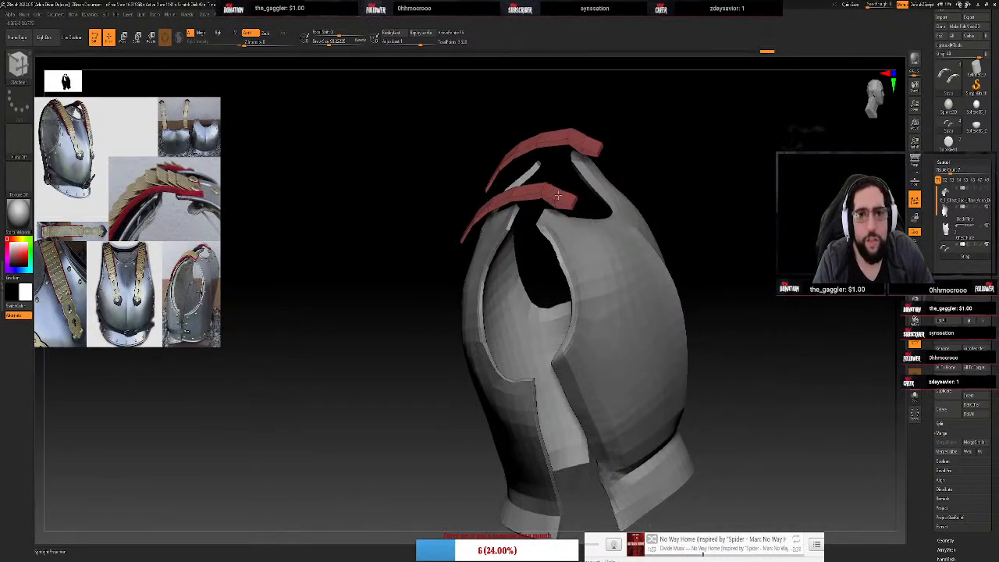
Lower the straps onto the shoulders and adjust their front-to-back tilt with the transform gizmo
mouse_move(568, 190)
right_down()
mouse_move(584, 192)
mouse_move(583, 163)
mouse_move(566, 209)
right_up()
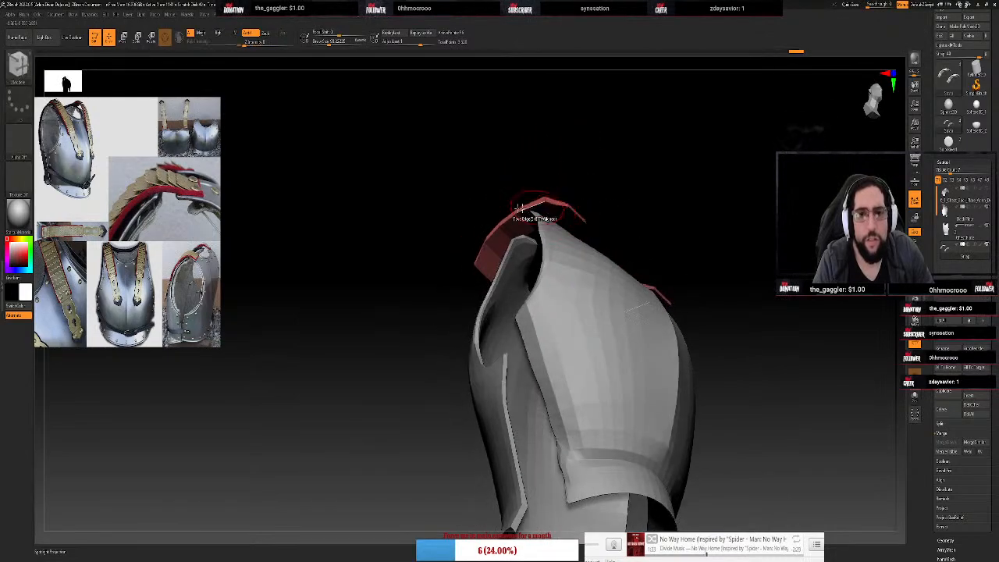
right_drag(479, 196, 509, 205)
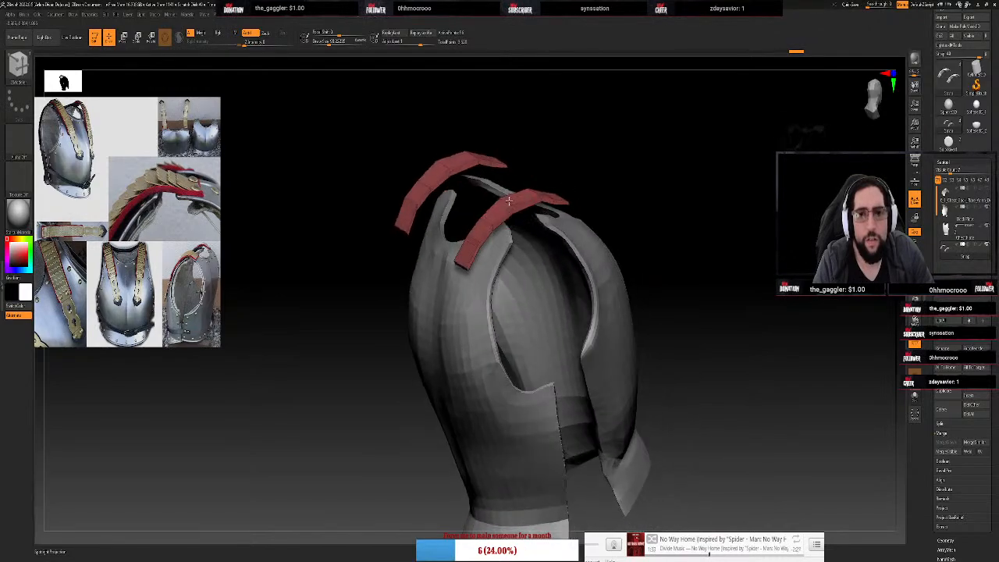
right_drag(526, 187, 513, 214)
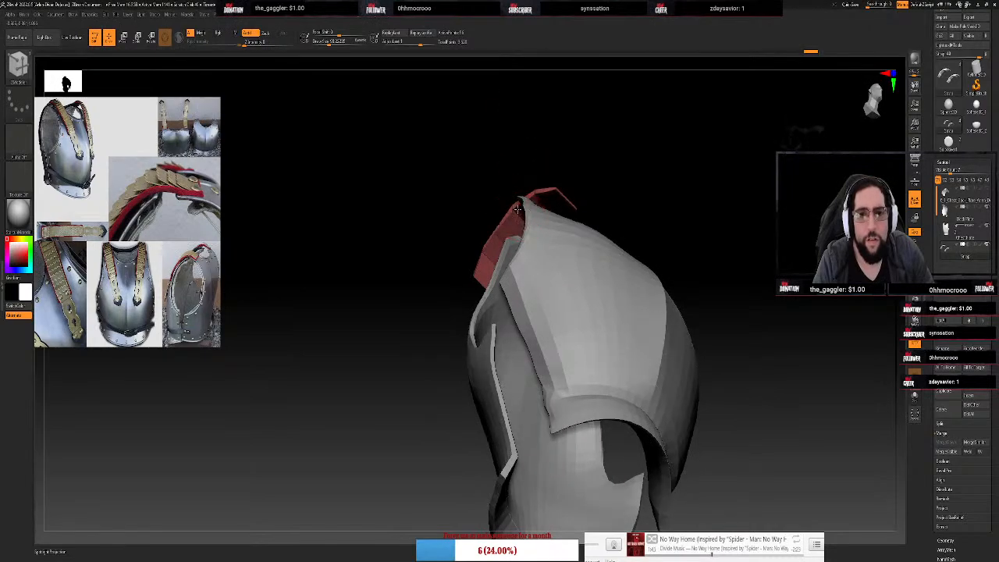
right_drag(519, 204, 582, 179)
key(w)
drag(496, 114, 509, 125)
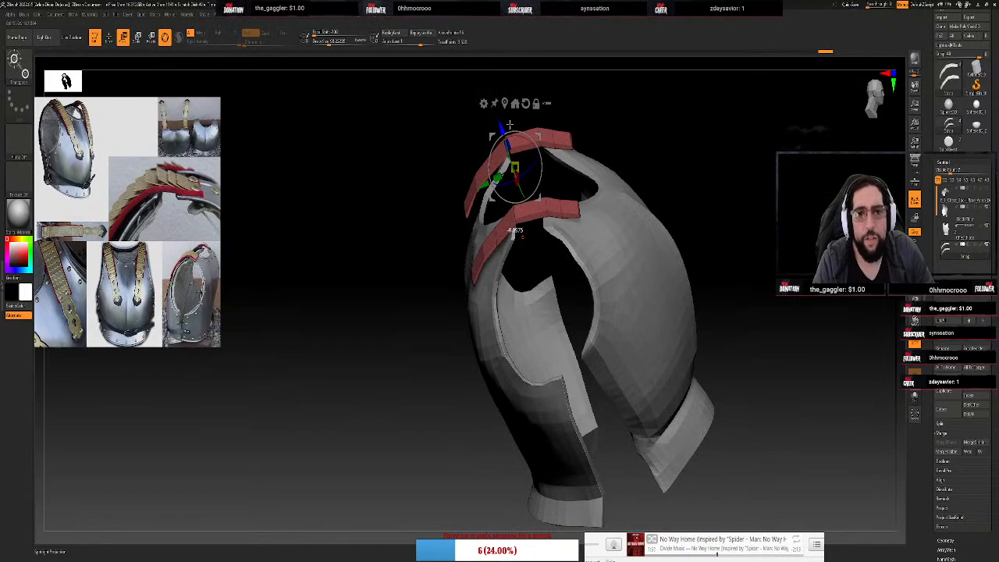
drag(512, 159, 513, 164)
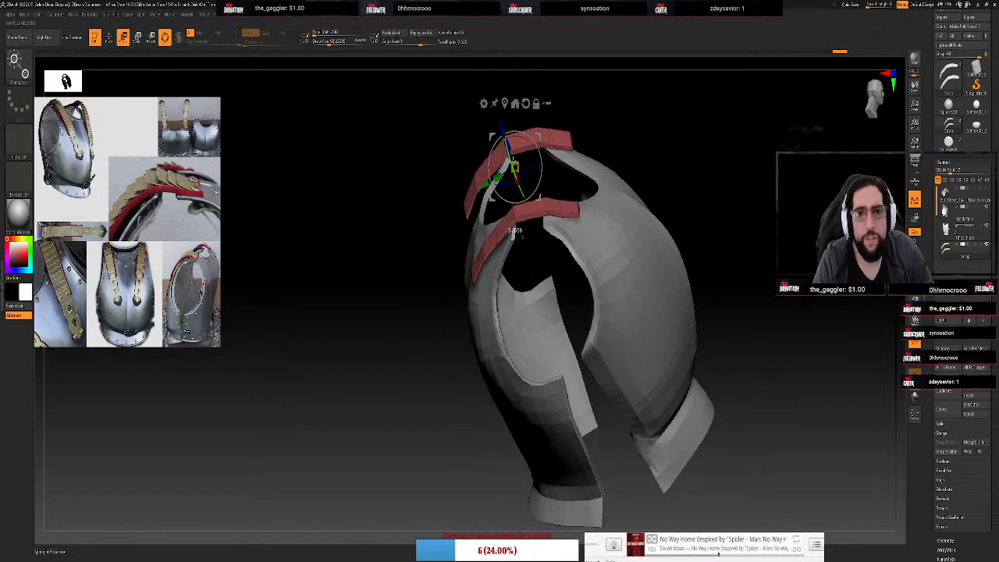
drag(521, 236, 521, 236)
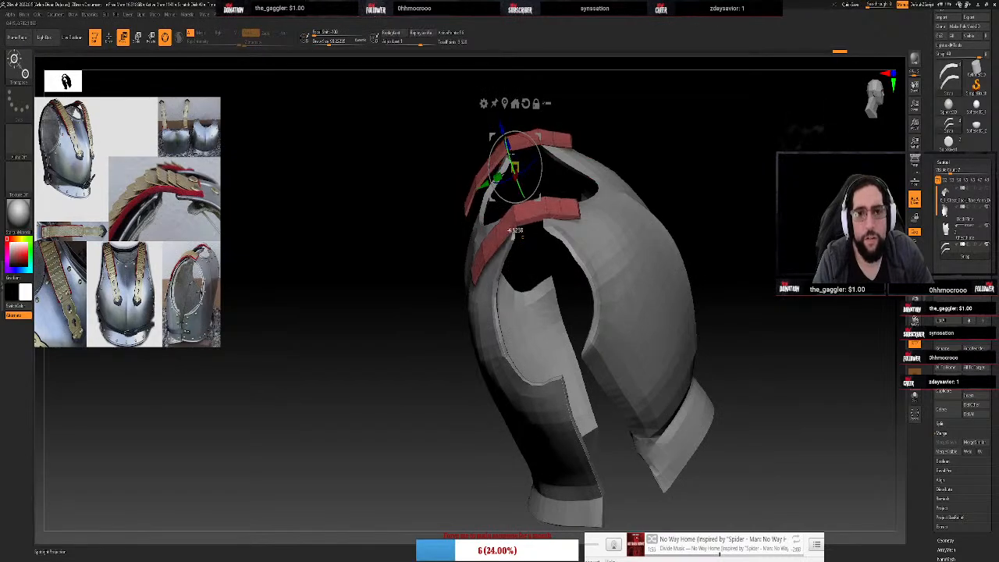
Rotate the straps slightly as seen from the front and shift them sideways and backward to sit over the shoulders
drag(612, 153, 645, 159)
drag(512, 140, 508, 139)
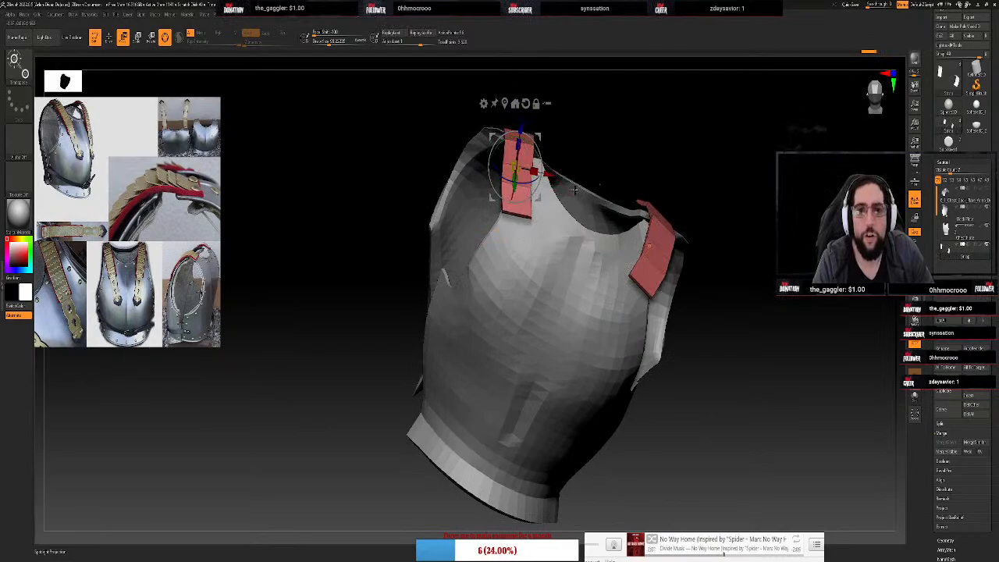
drag(553, 179, 559, 179)
drag(705, 137, 659, 149)
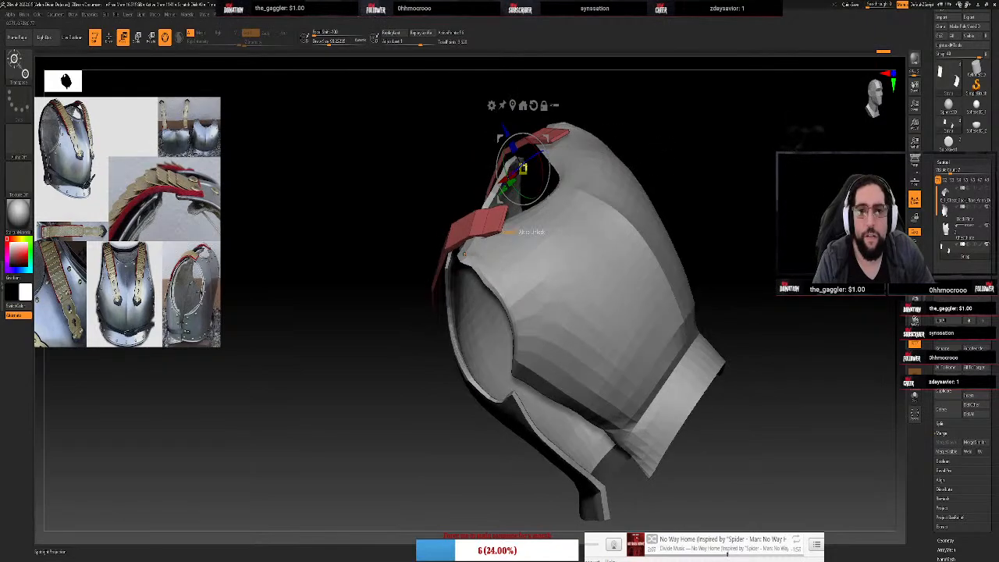
drag(515, 192, 518, 199)
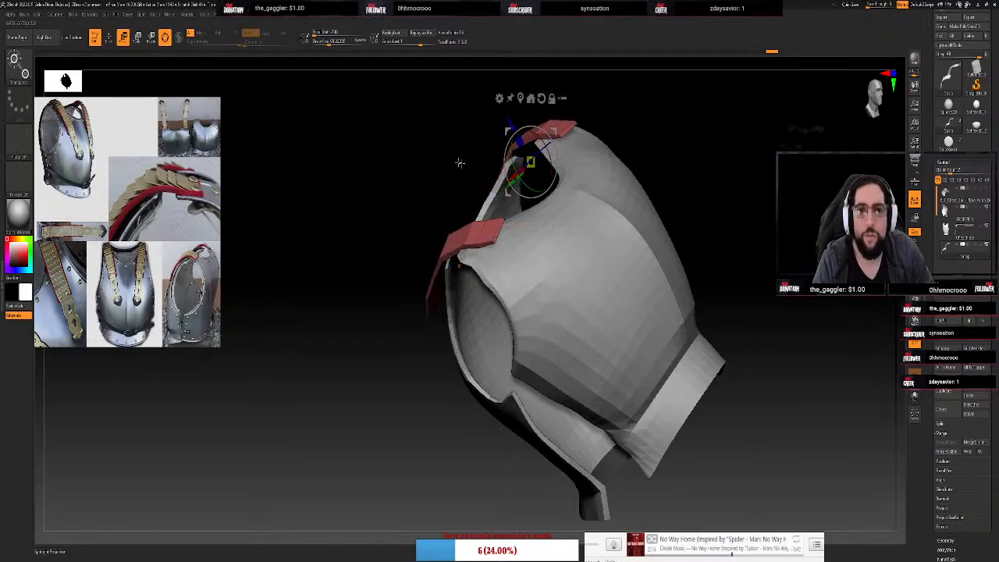
Mask the front halves of the straps, leaving the back halves free to transform with the gizmo
drag(460, 162, 490, 178)
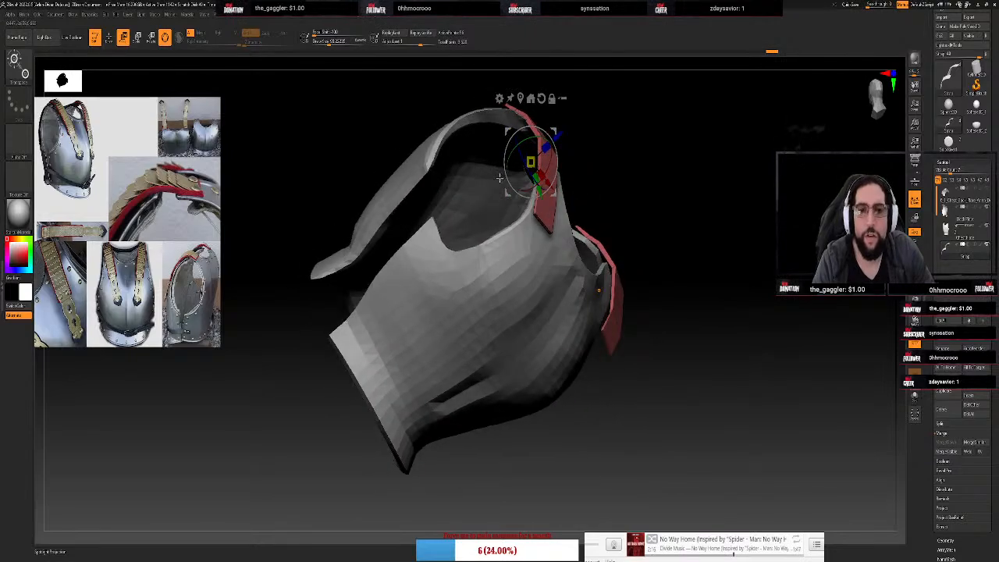
drag(638, 154, 576, 80)
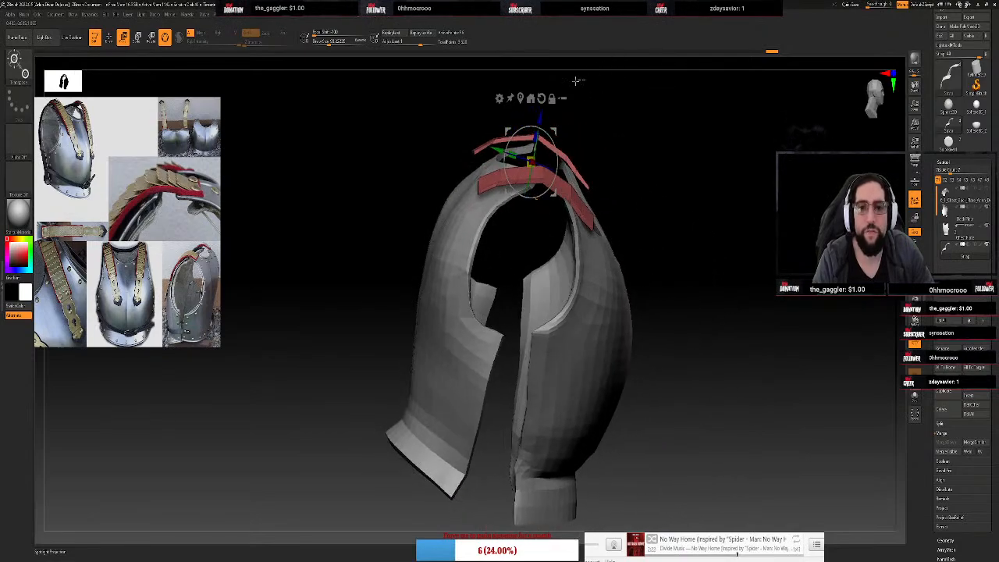
key(q)
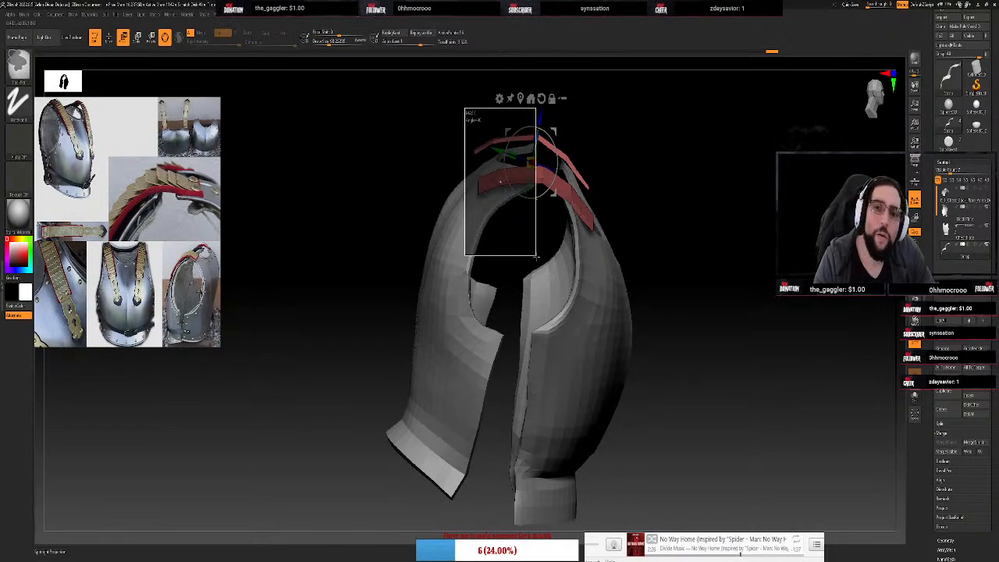
ctrl+drag(536, 257, 536, 259)
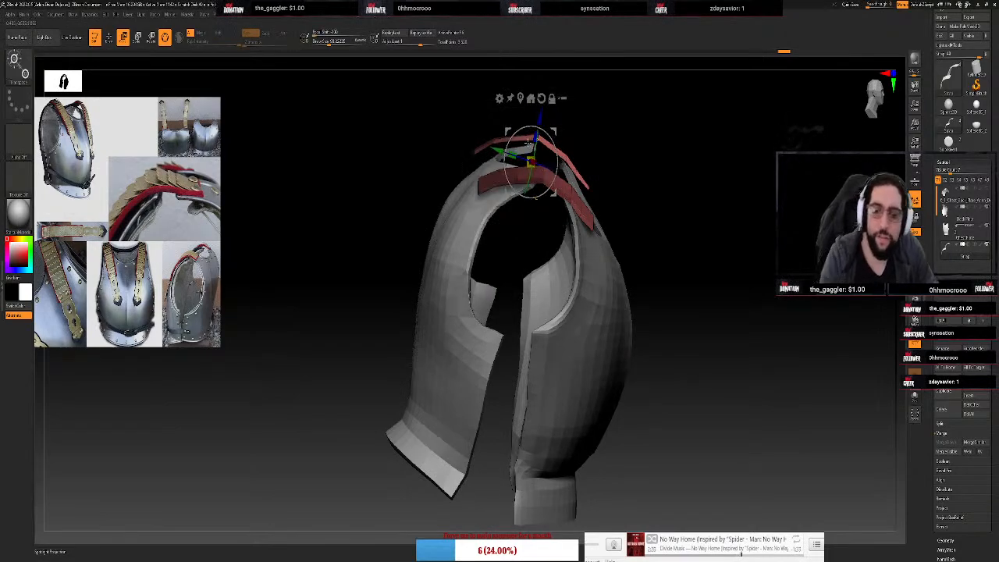
key(q)
key(w)
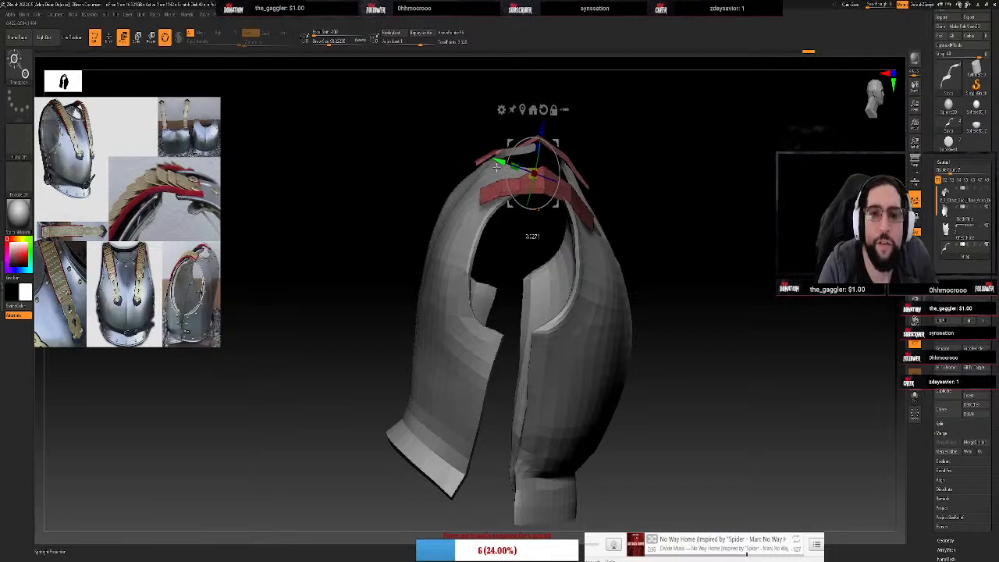
Move and rotate the unmasked back halves of the straps so they follow the backplate's shoulders
drag(542, 127, 542, 123)
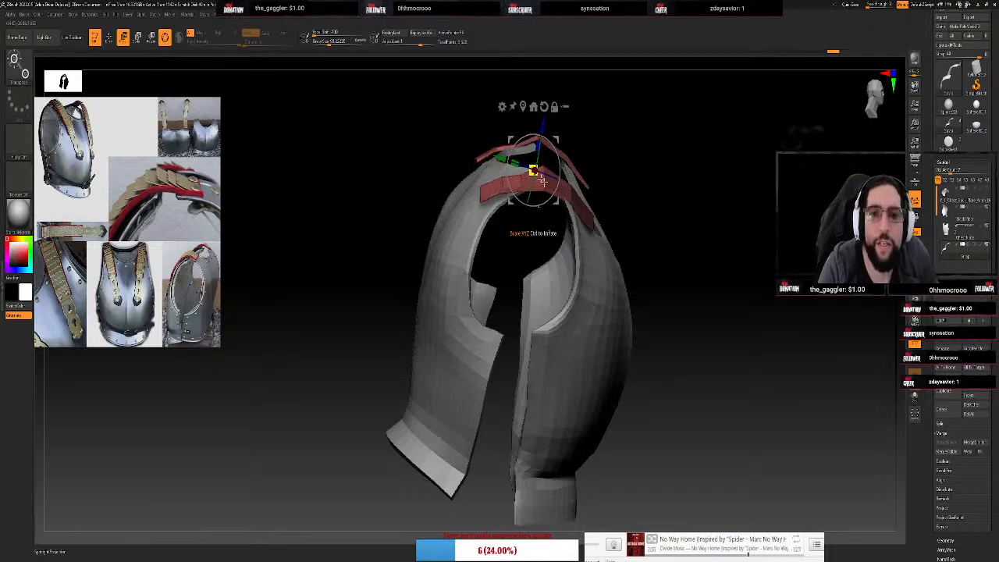
mouse_move(662, 222)
mouse_down()
mouse_move(624, 234)
mouse_move(653, 227)
mouse_up()
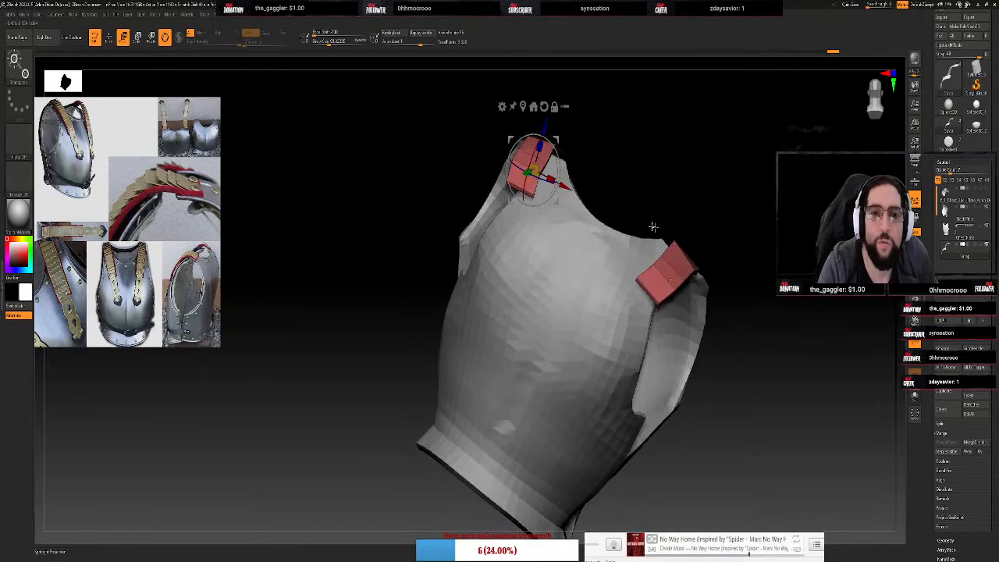
drag(555, 156, 585, 181)
mouse_move(695, 174)
mouse_down()
mouse_move(664, 203)
mouse_move(672, 189)
mouse_up()
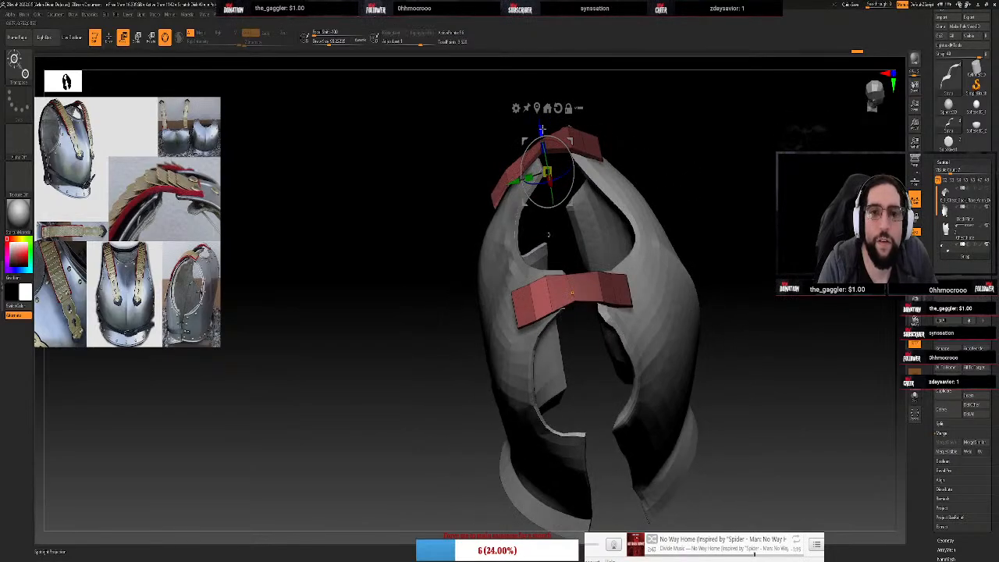
drag(533, 146, 529, 151)
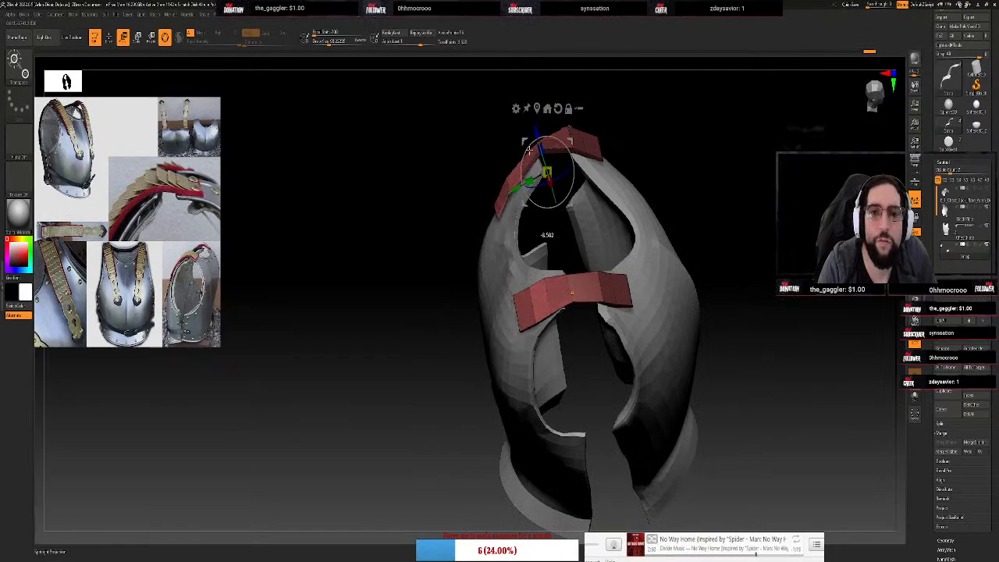
mouse_move(719, 175)
mouse_down()
mouse_move(716, 159)
mouse_move(760, 200)
mouse_move(739, 201)
mouse_move(748, 188)
mouse_move(712, 165)
mouse_move(736, 161)
mouse_move(771, 177)
mouse_move(736, 188)
mouse_move(720, 296)
mouse_move(743, 309)
mouse_up()
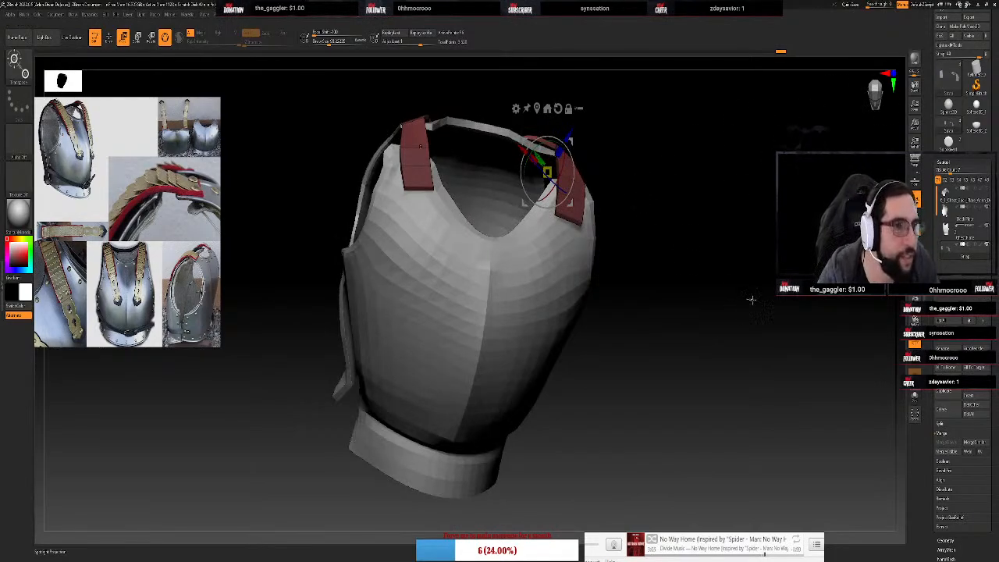
scroll(972, 410, down, 3)
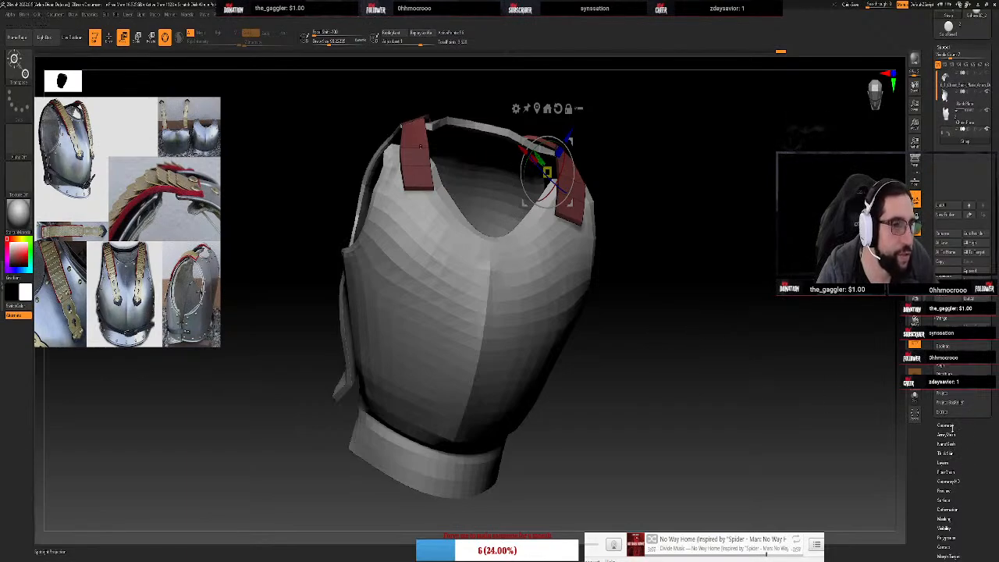
Remove all creases from the shoulder straps and switch off the dynamic subdivision preview
click(947, 426)
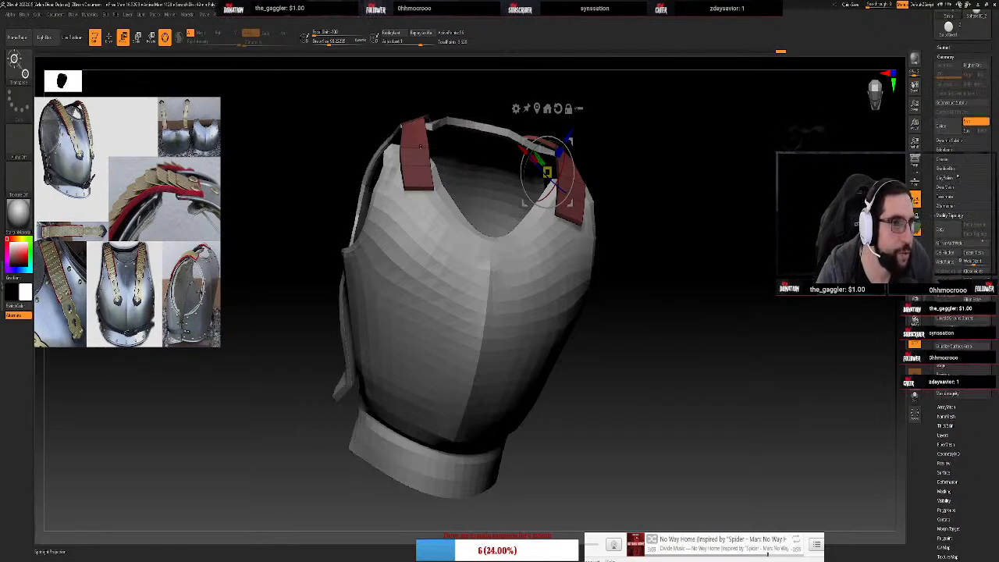
click(944, 159)
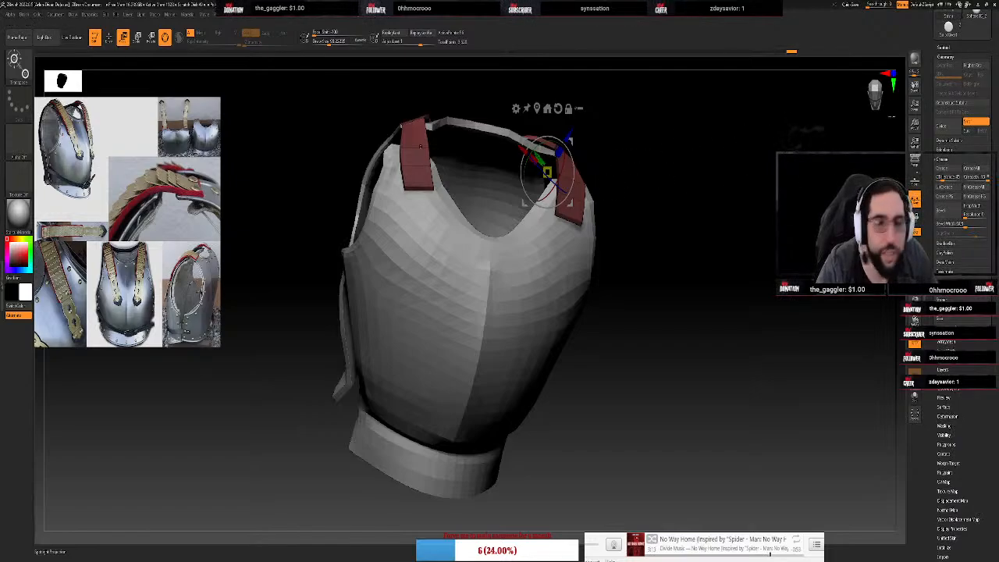
drag(725, 208, 728, 275)
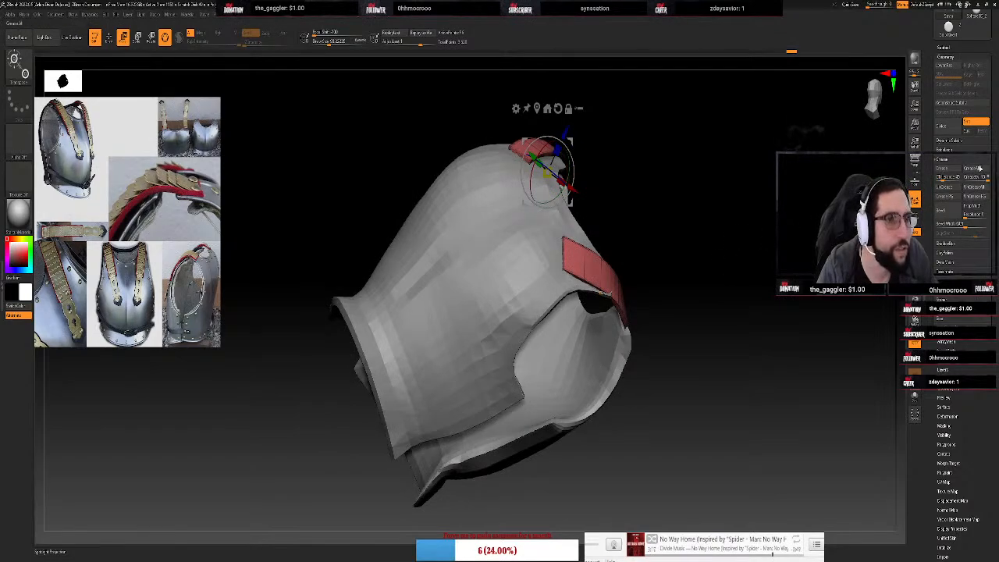
click(974, 188)
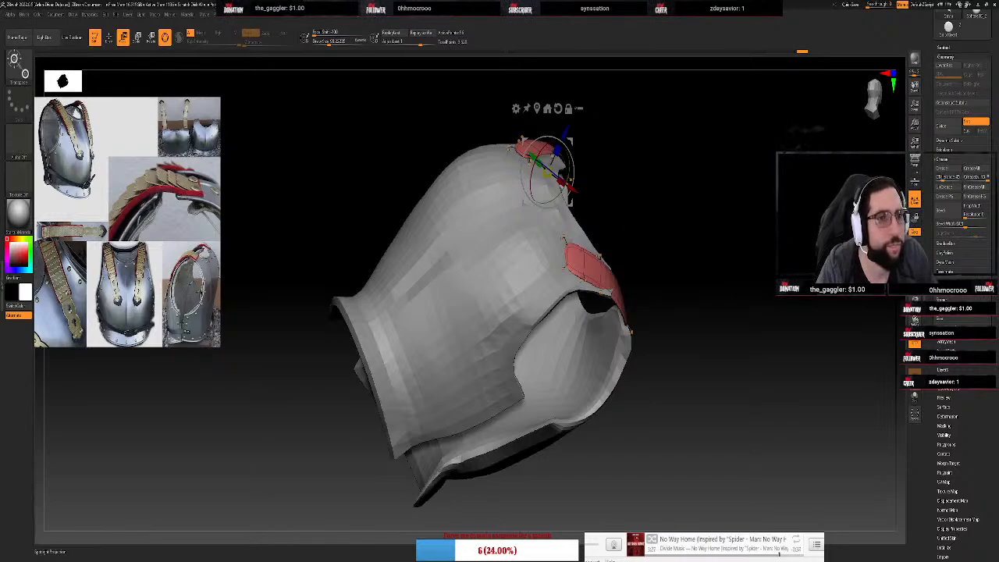
key(shift+d)
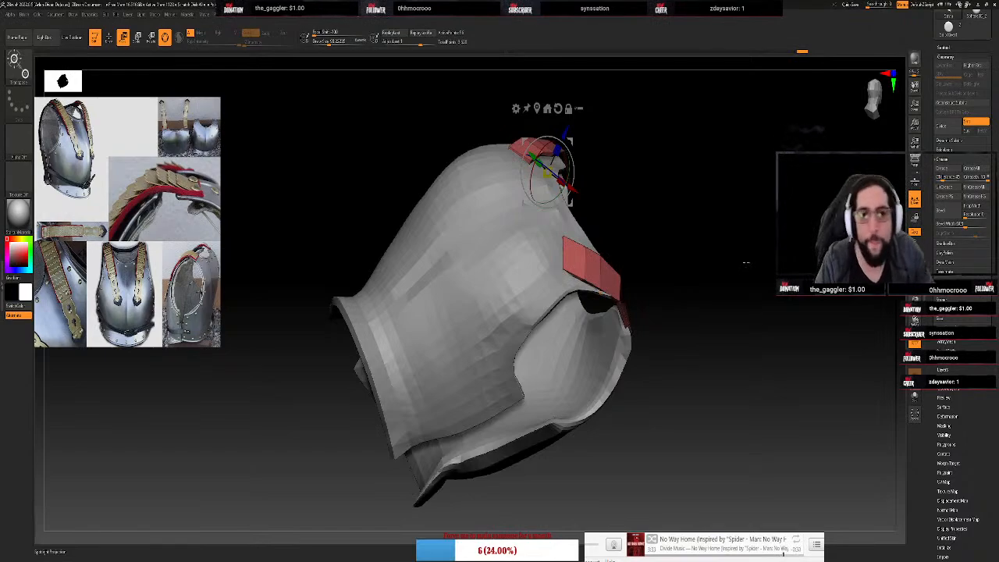
Crease the straps' outer edge loops with ZModeler, using the Crease edge action with the EdgeLoop Complete target
alt+drag(746, 262, 605, 399)
key(space)
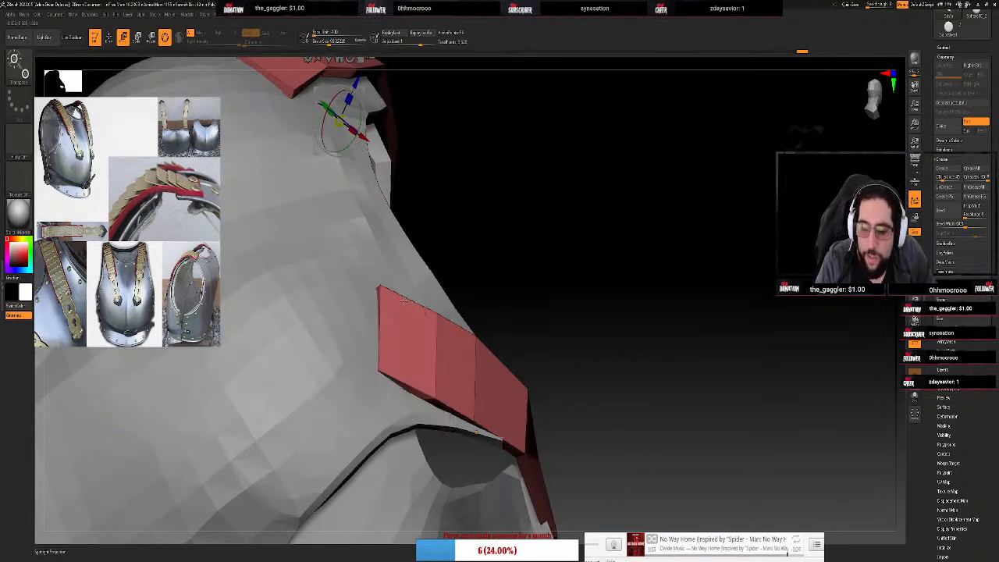
key(b)
key(z)
key(m)
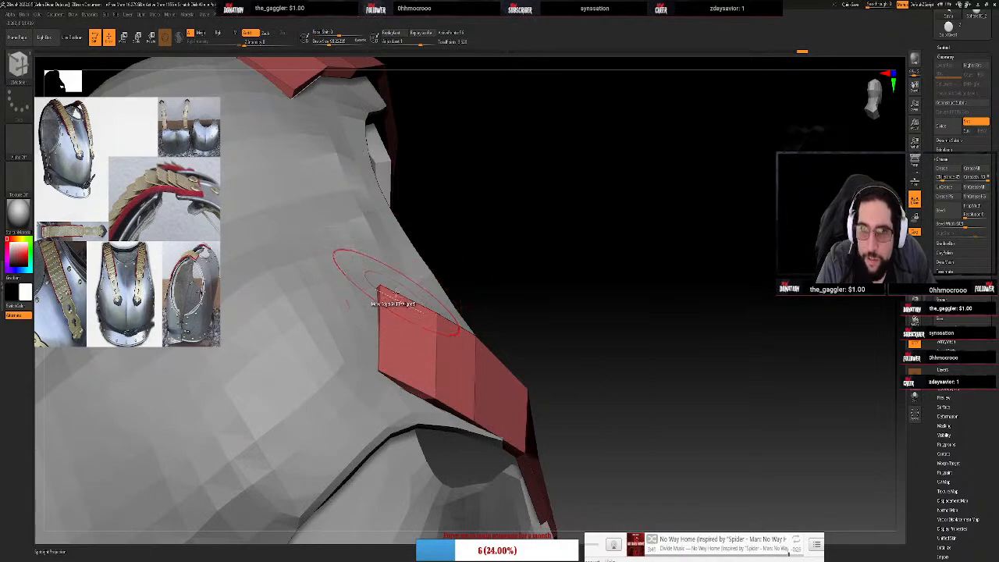
key(space)
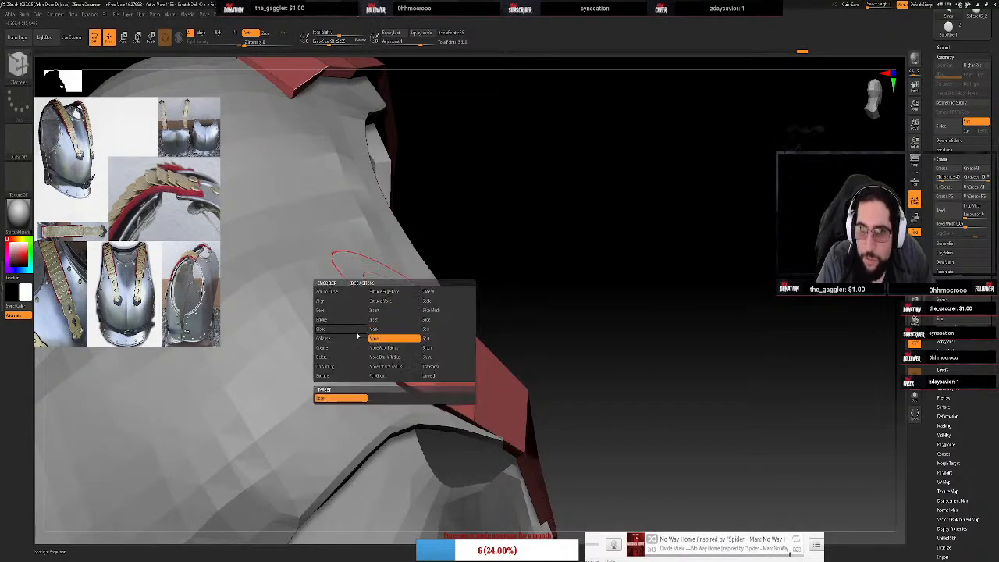
click(336, 347)
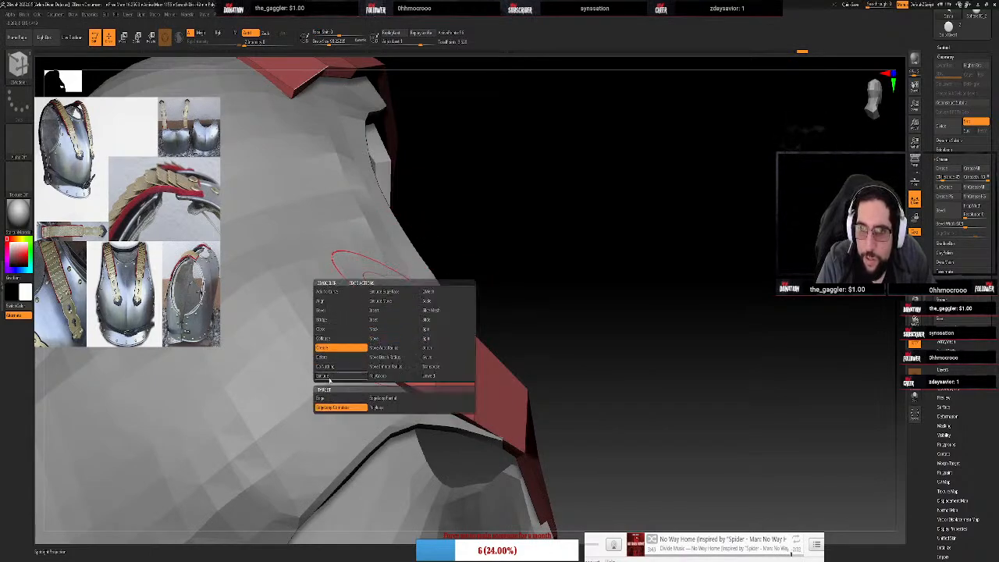
click(335, 408)
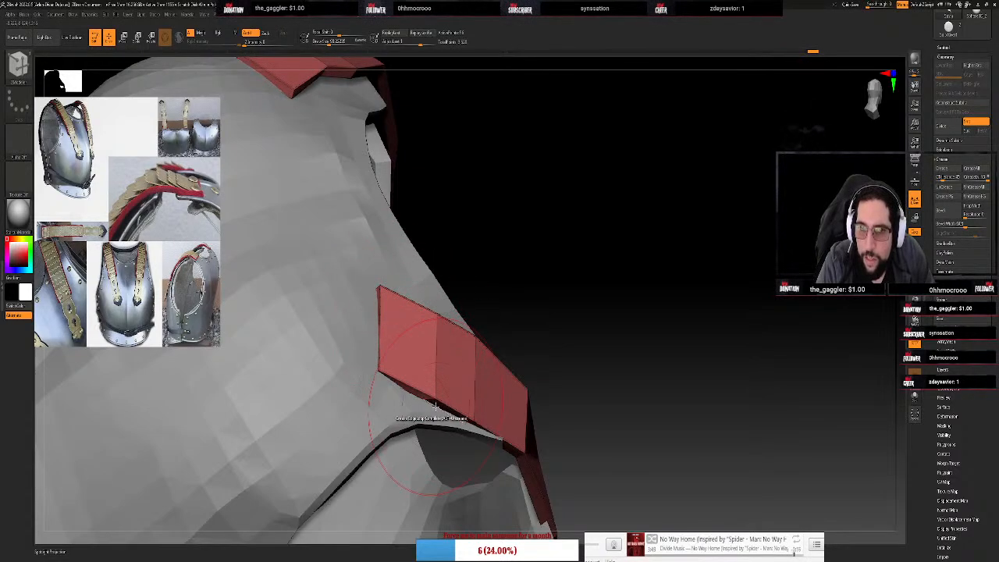
Preview the creased straps with dynamic subdivision, check their curve over the shoulders, and return to the low-poly display
key(d)
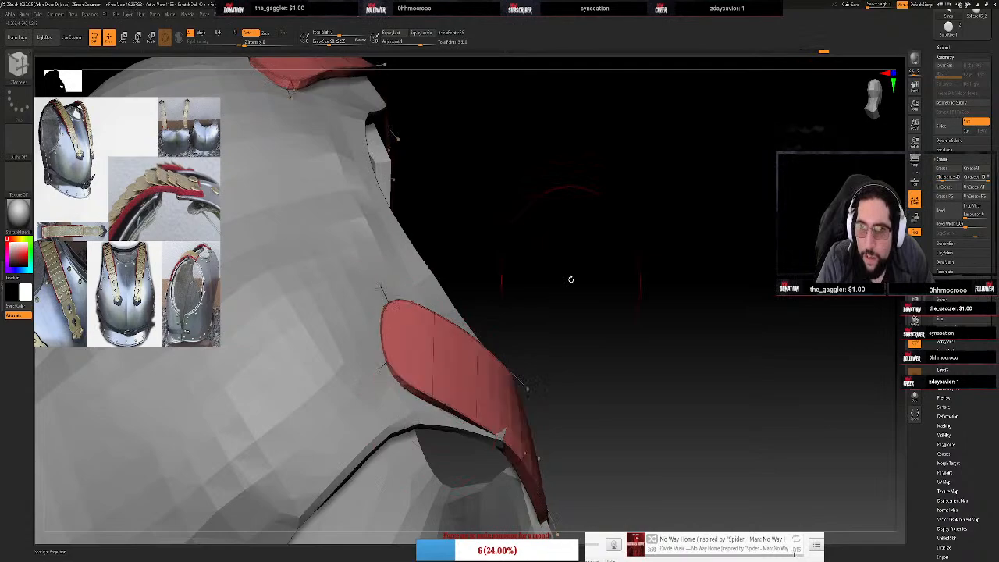
scroll(598, 267, down, 5)
drag(597, 266, 636, 333)
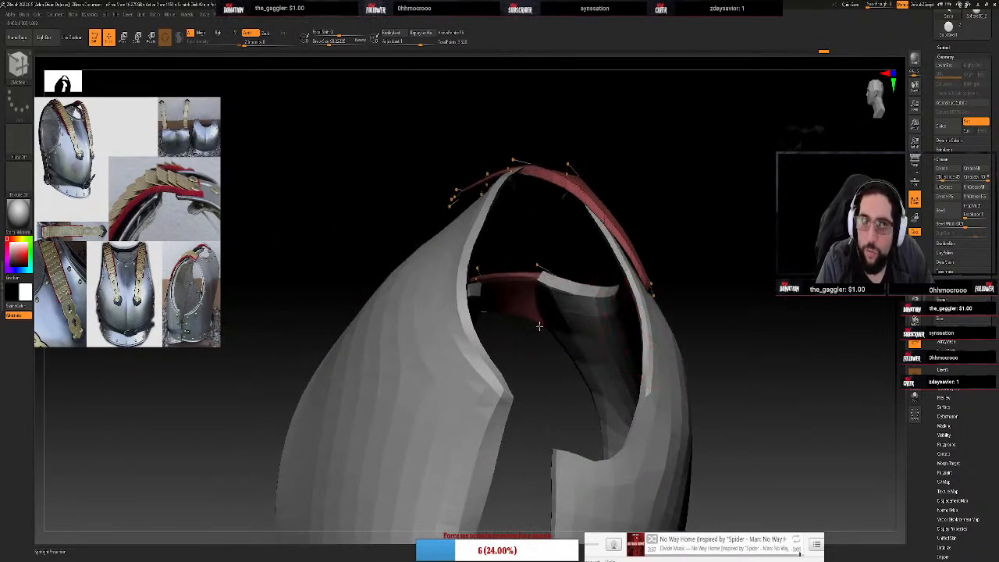
drag(677, 148, 693, 209)
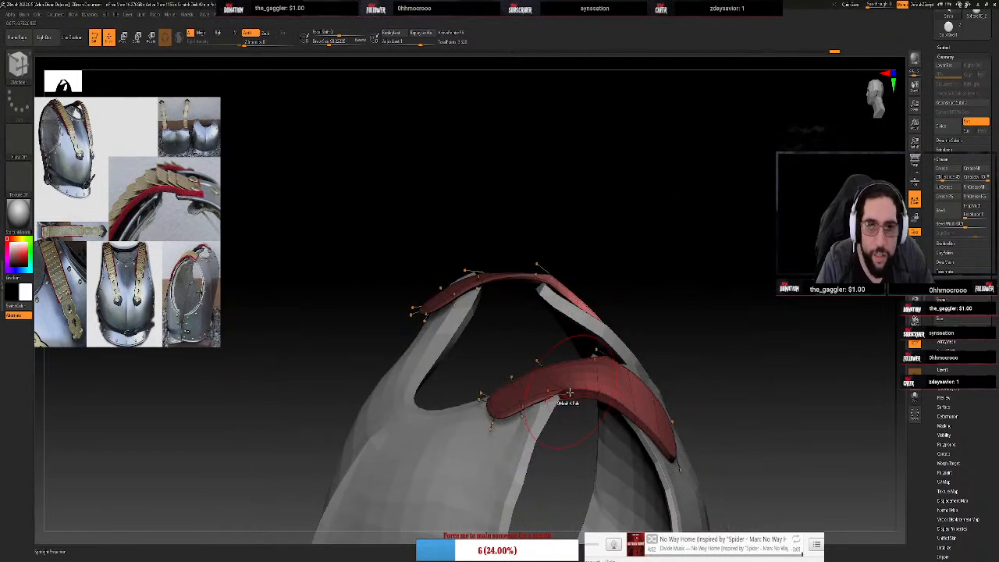
alt+drag(569, 424, 569, 426)
key(shift+d)
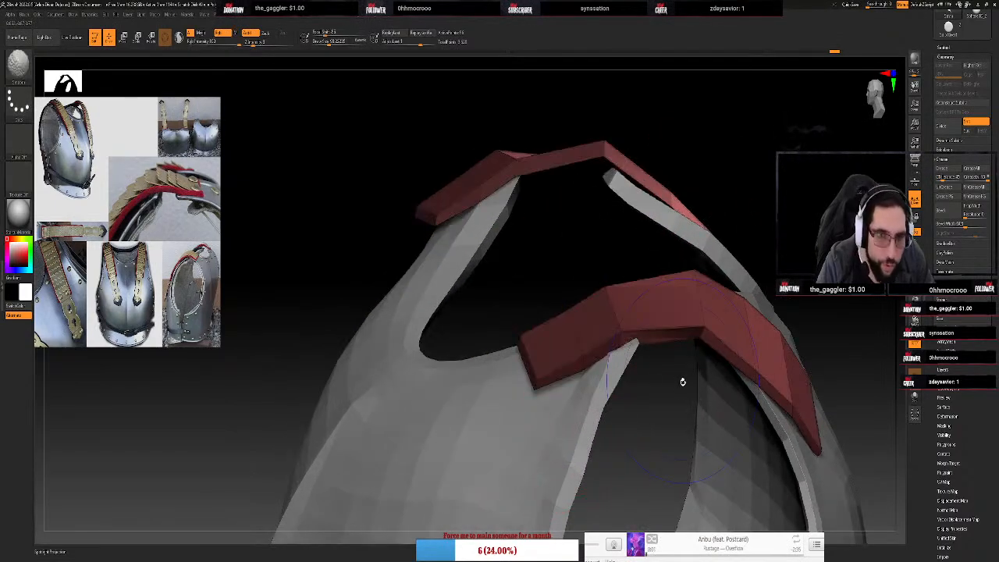
Reshape the straps' bends over the shoulder gap with ZModeler so they follow the breastplate and backplate edges
drag(667, 376, 654, 363)
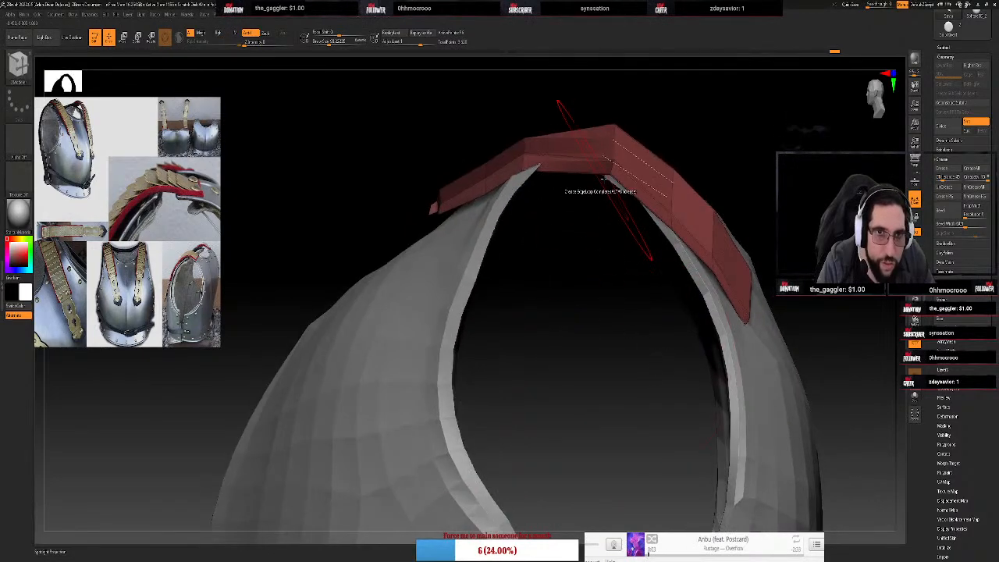
drag(590, 312, 573, 409)
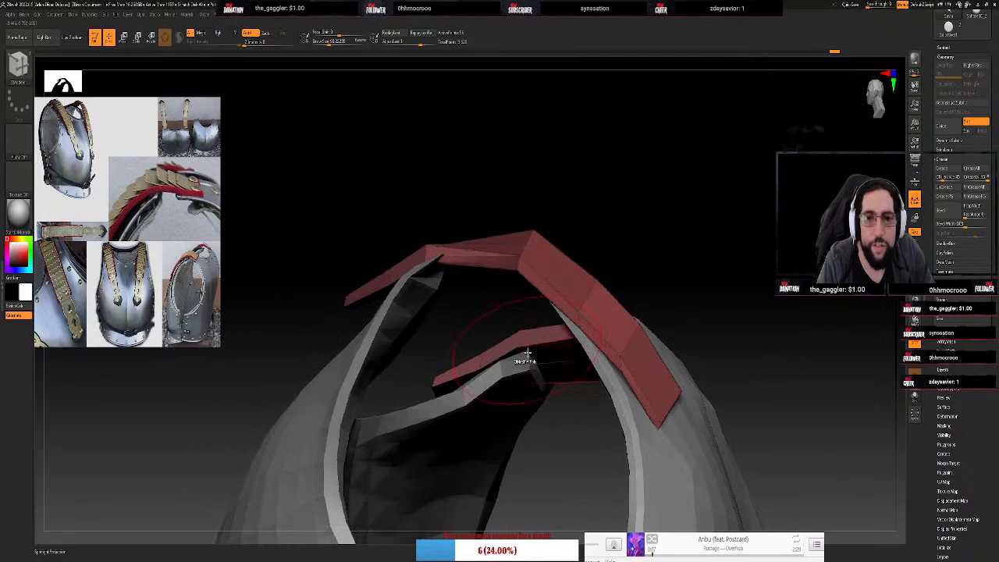
key(space)
key(space)
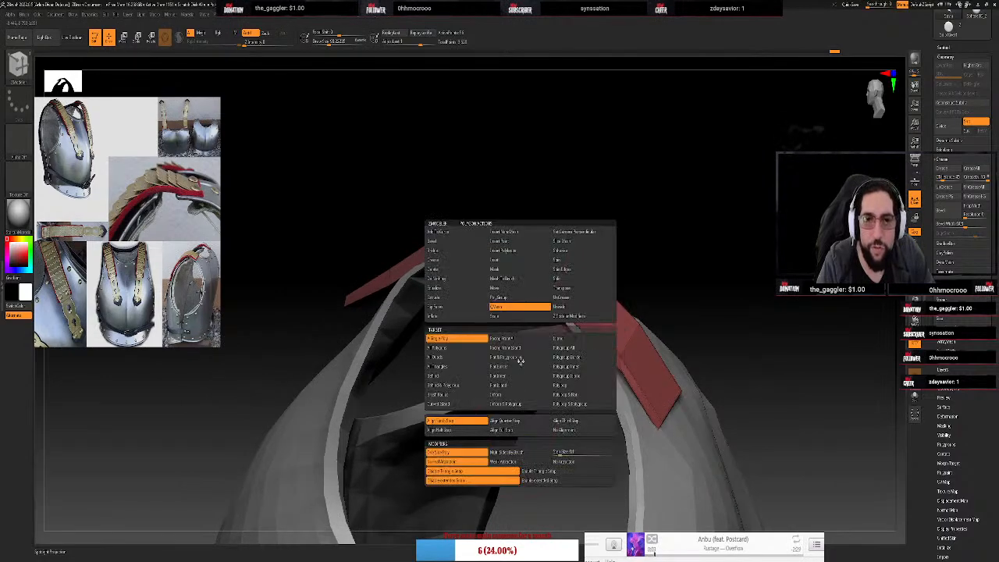
click(520, 360)
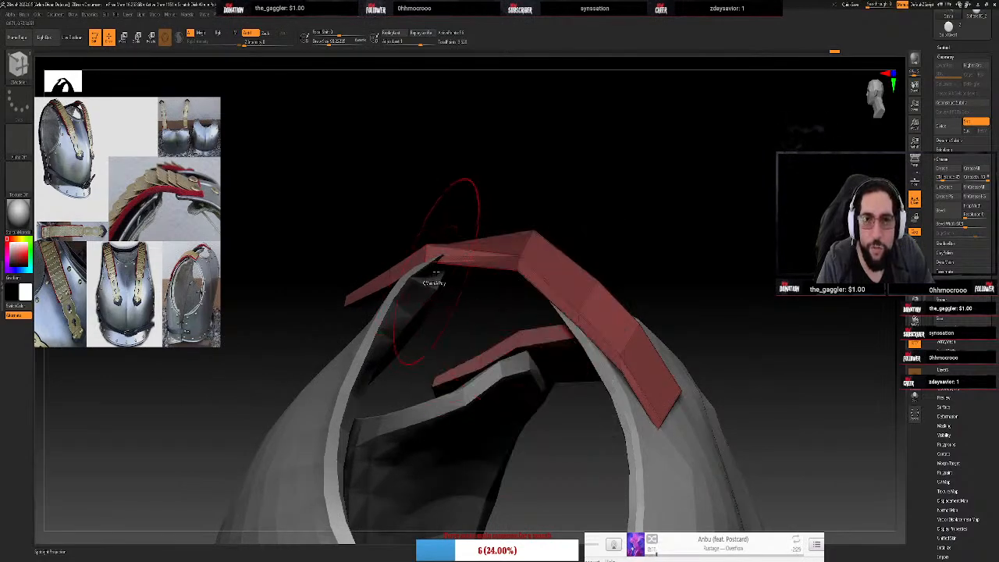
key(space)
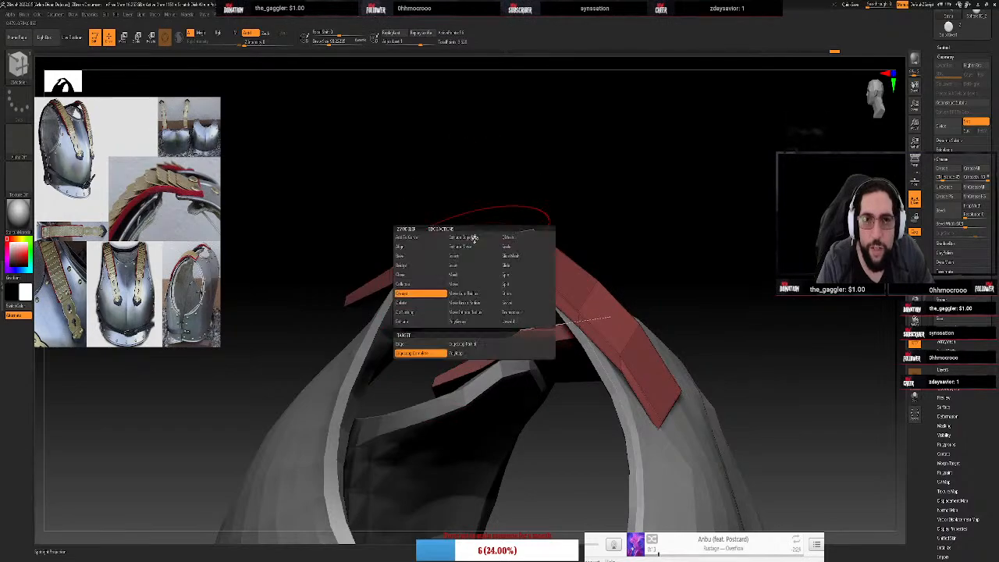
click(460, 275)
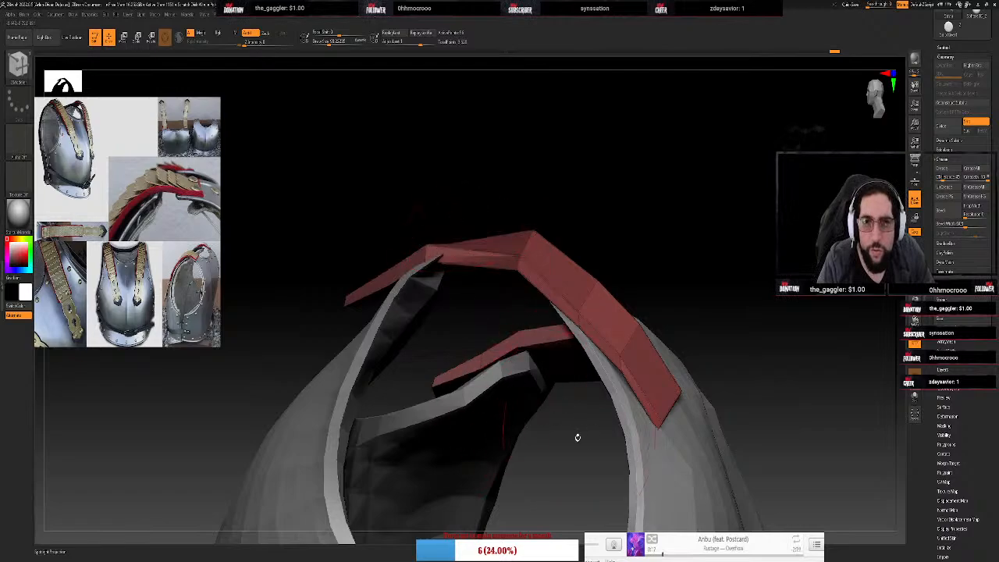
drag(576, 434, 542, 401)
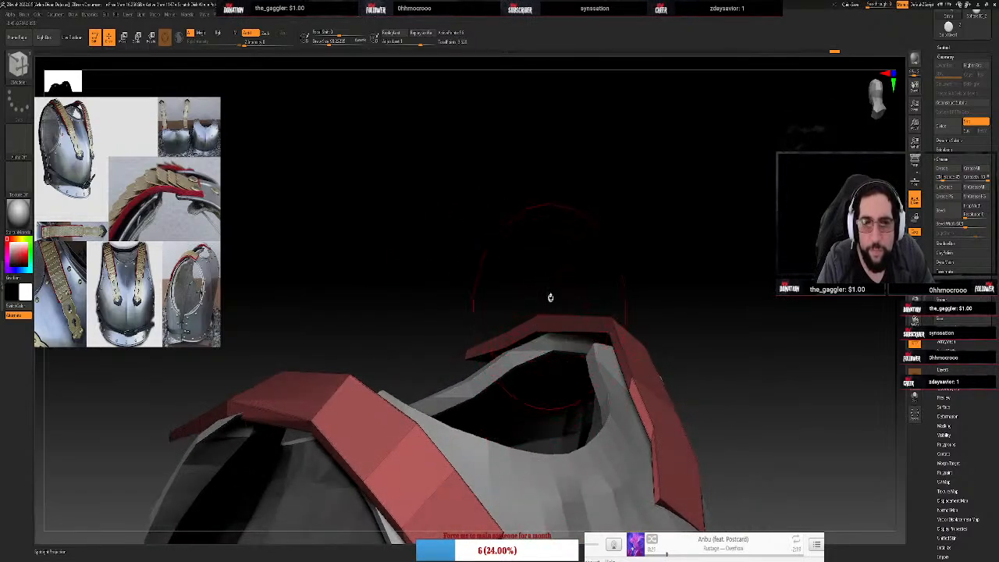
drag(551, 296, 551, 164)
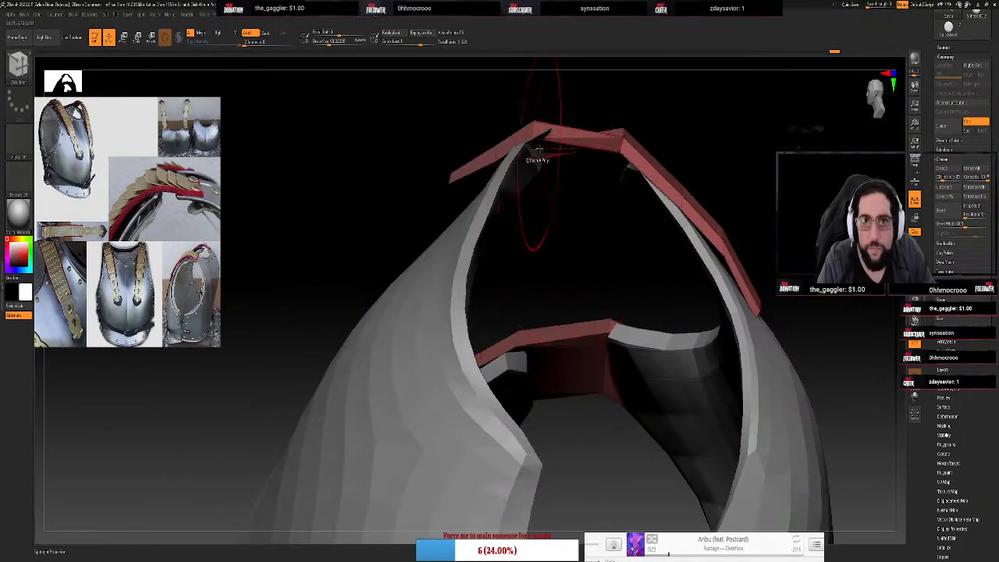
drag(562, 98, 562, 127)
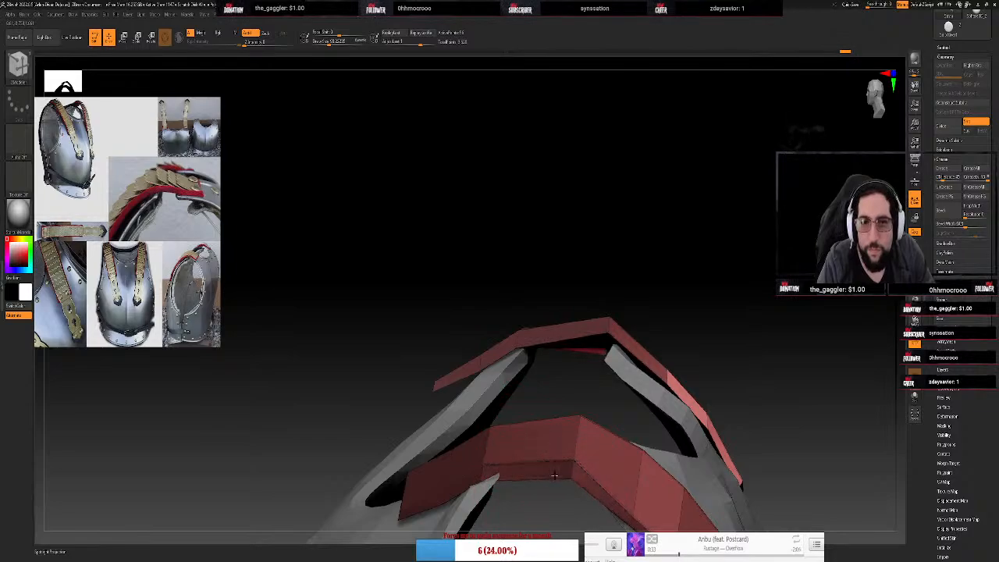
right_drag(554, 470, 567, 410)
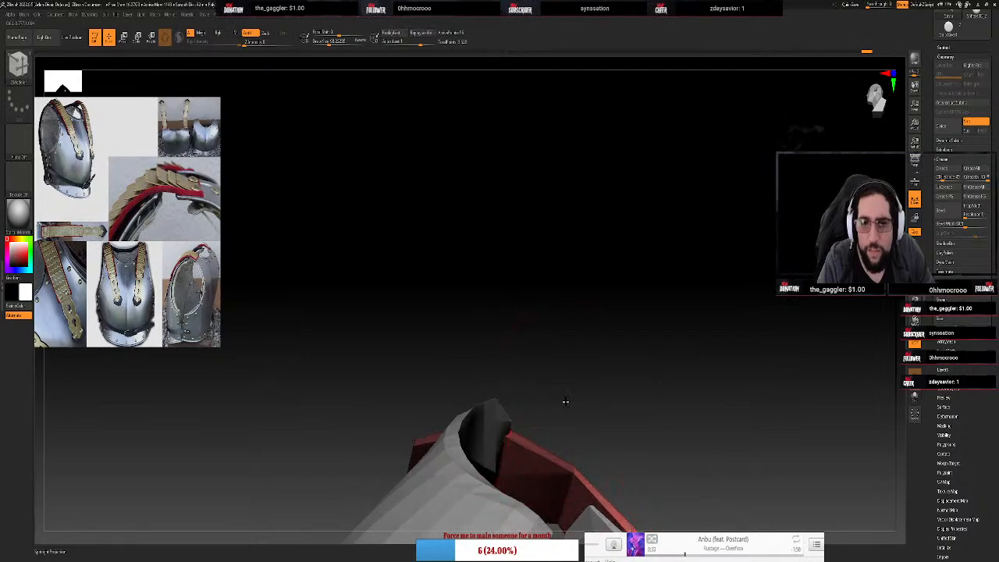
right_drag(564, 402, 493, 457)
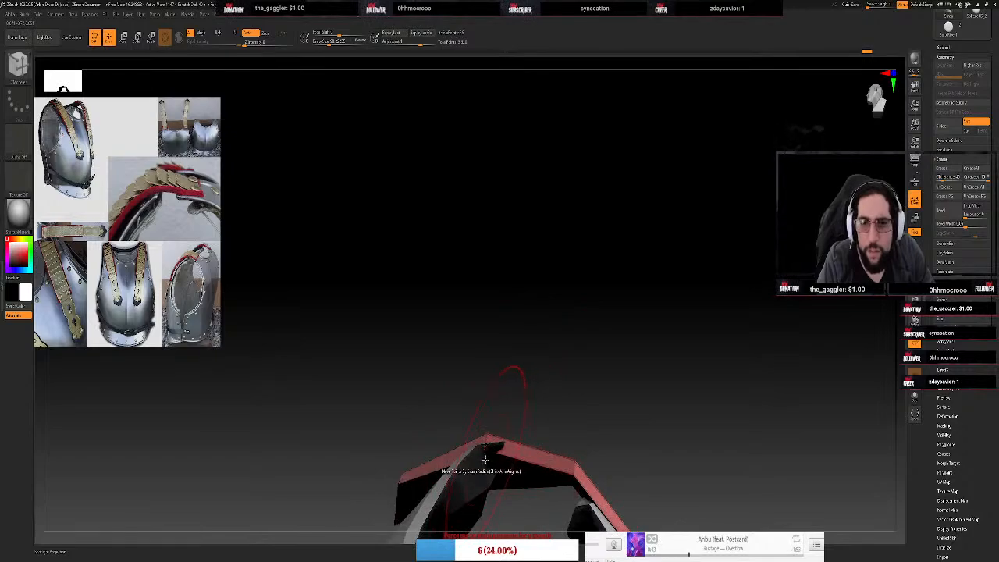
right_drag(486, 455, 536, 399)
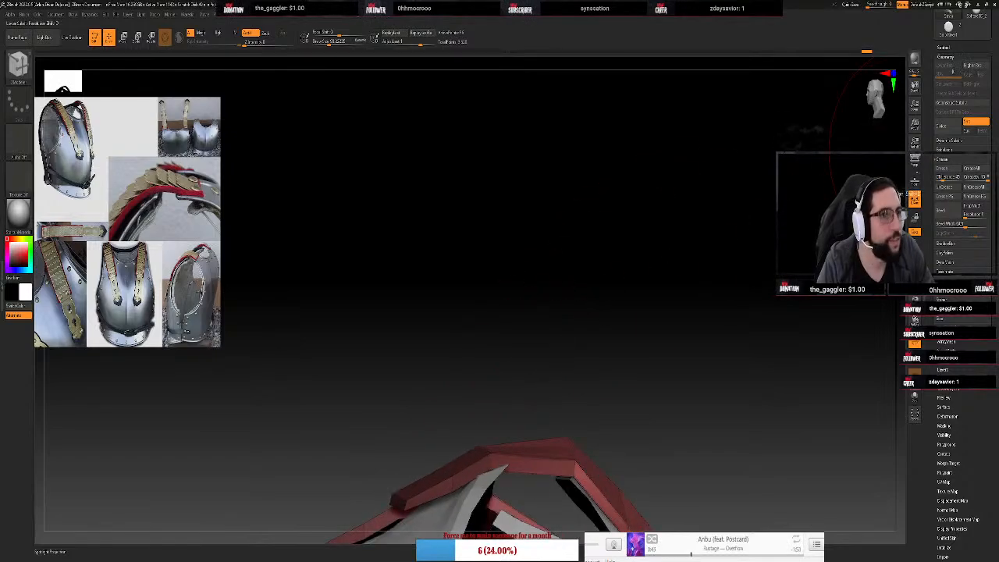
Isolate the straps, refine the bends of their arch with ZModeler, and show the whole armour again
click(944, 48)
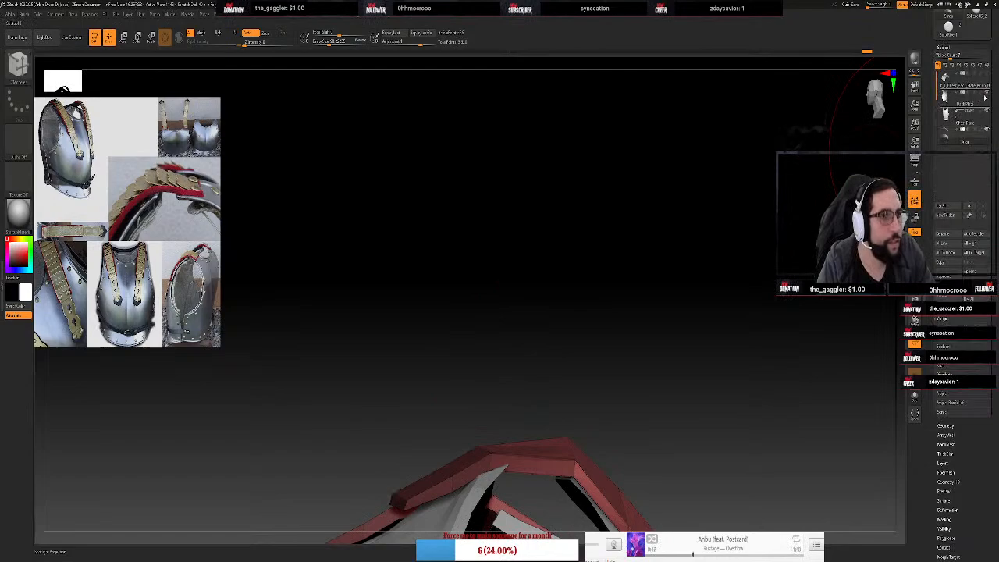
click(914, 396)
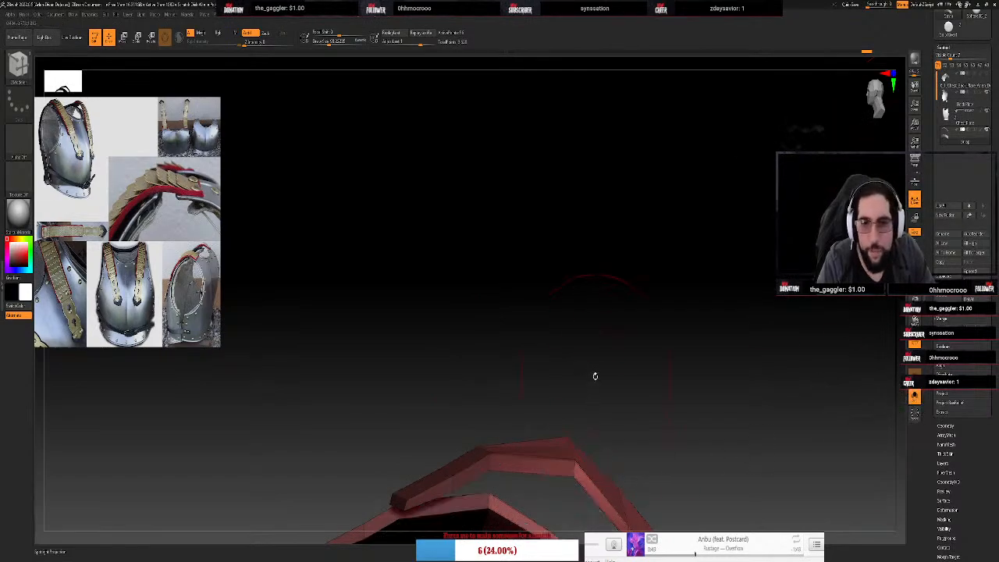
right_drag(676, 440, 612, 283)
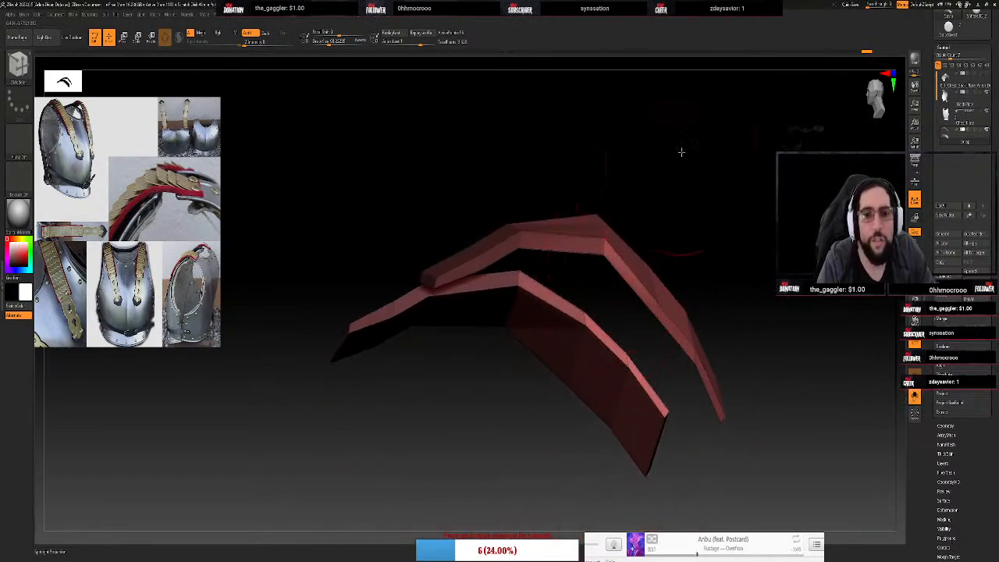
mouse_move(680, 152)
right_down()
mouse_move(668, 138)
mouse_move(679, 116)
right_up()
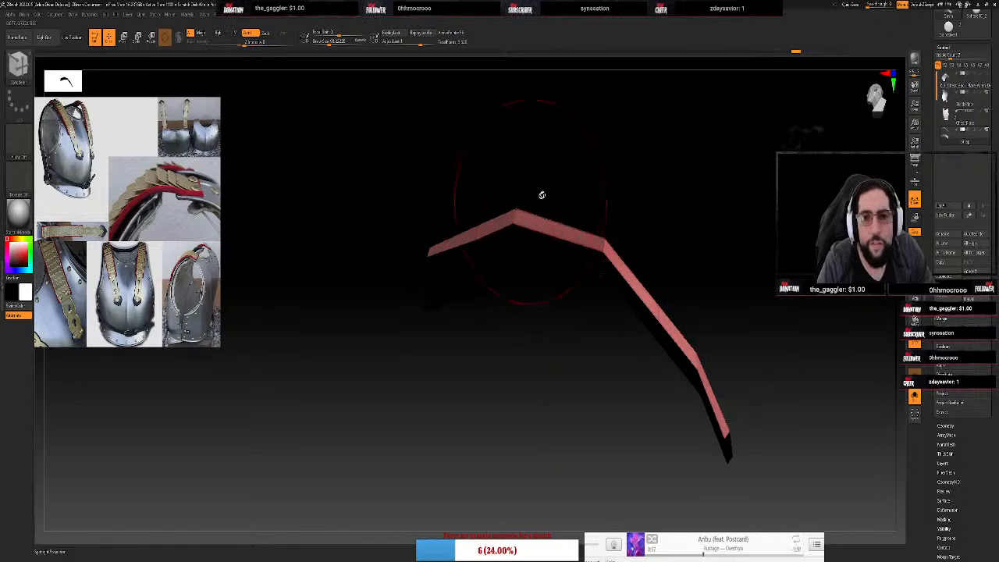
right_drag(542, 194, 558, 121)
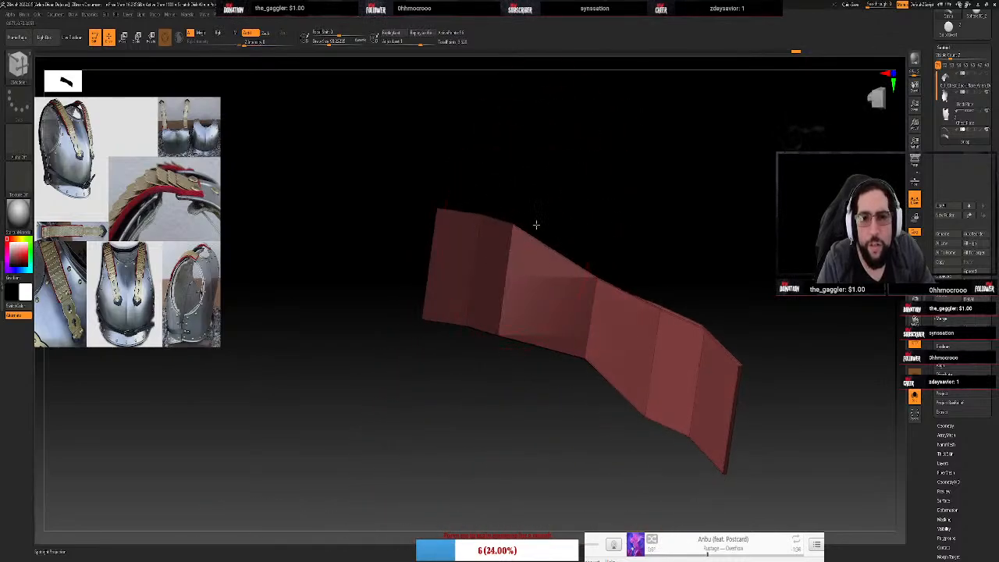
right_drag(577, 163, 564, 226)
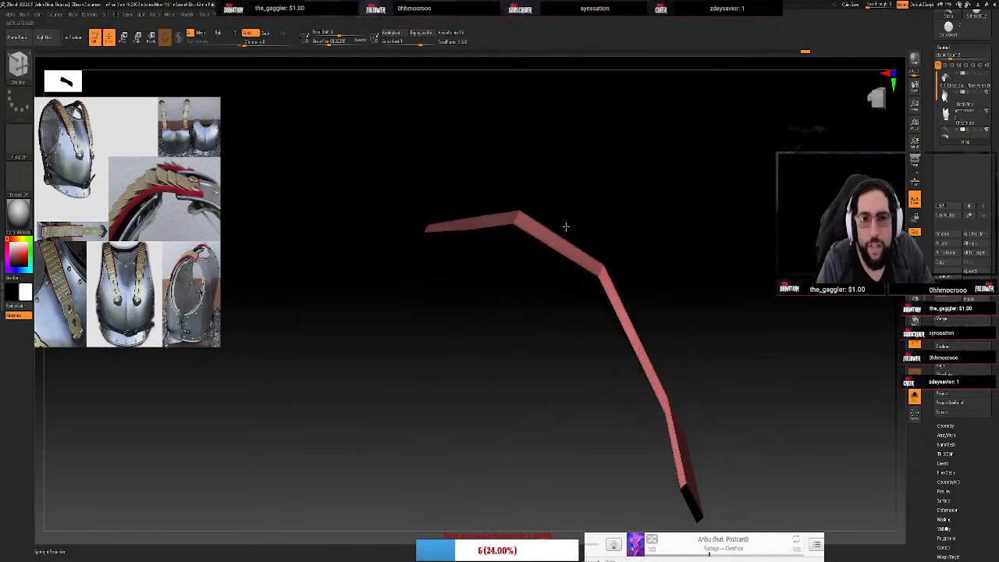
ctrl+drag(631, 152, 614, 260)
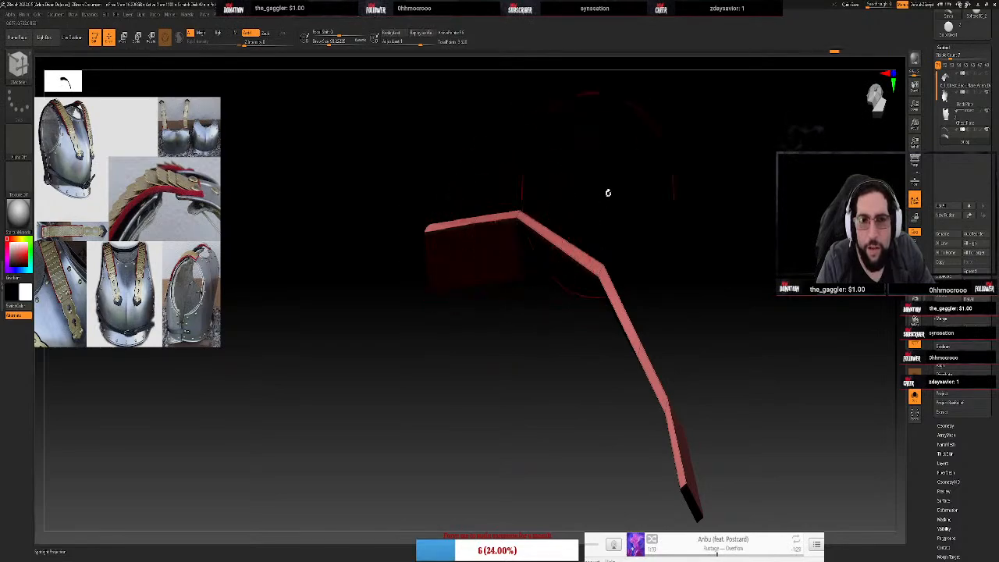
drag(606, 192, 628, 246)
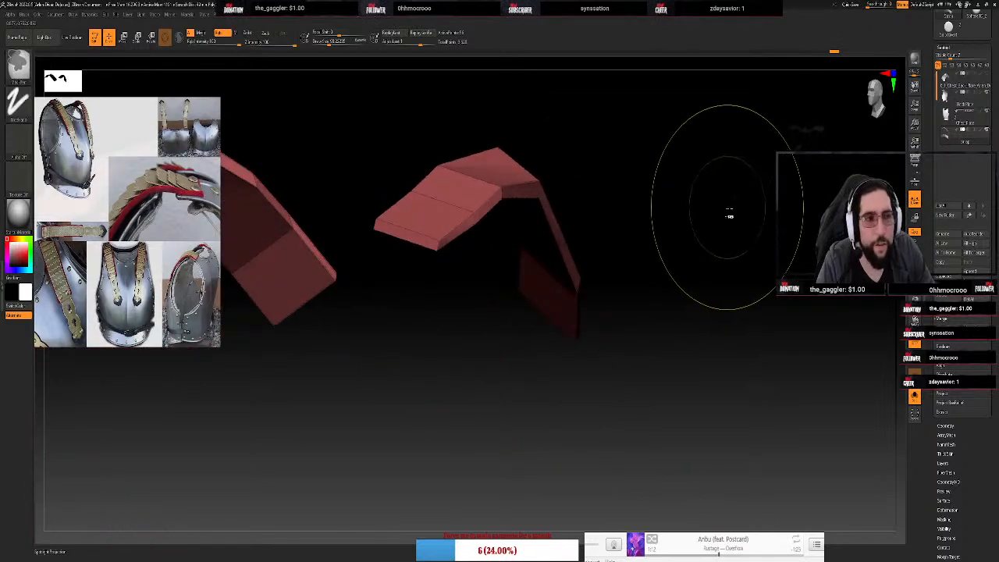
click(915, 398)
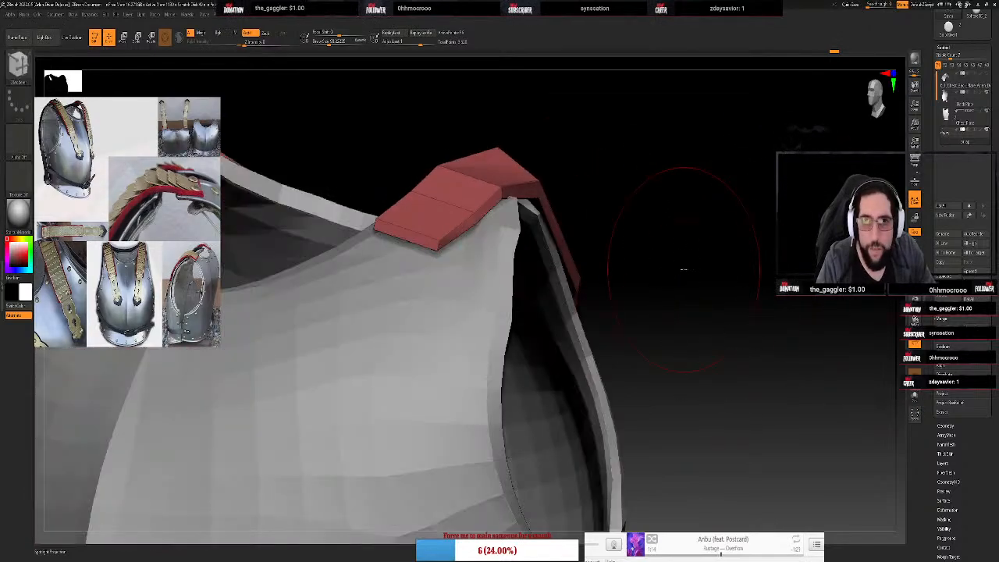
Check the straps' fit over the shoulders and make the riveted-plate InsertMesh brush active
drag(680, 232, 682, 285)
drag(501, 280, 508, 230)
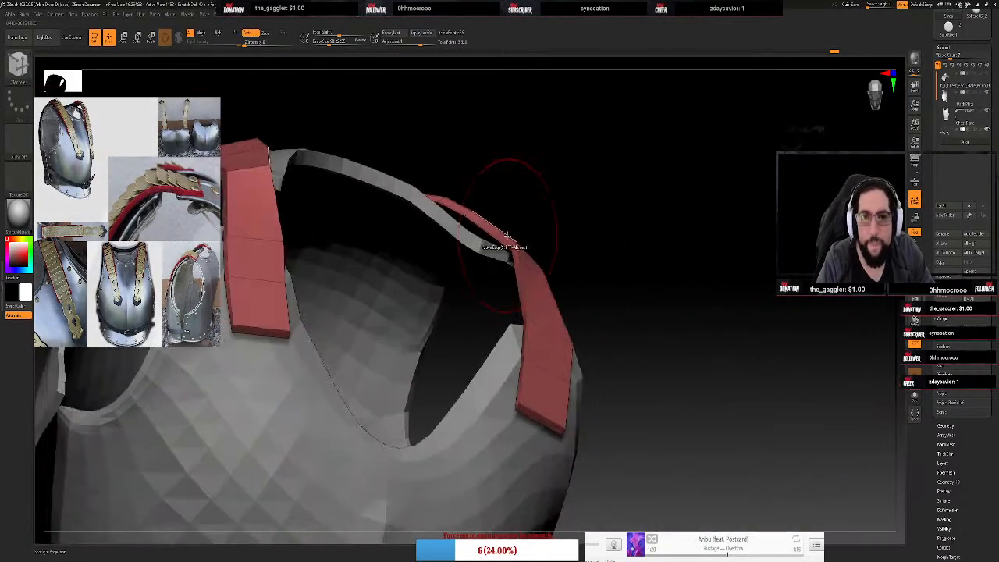
drag(630, 268, 621, 223)
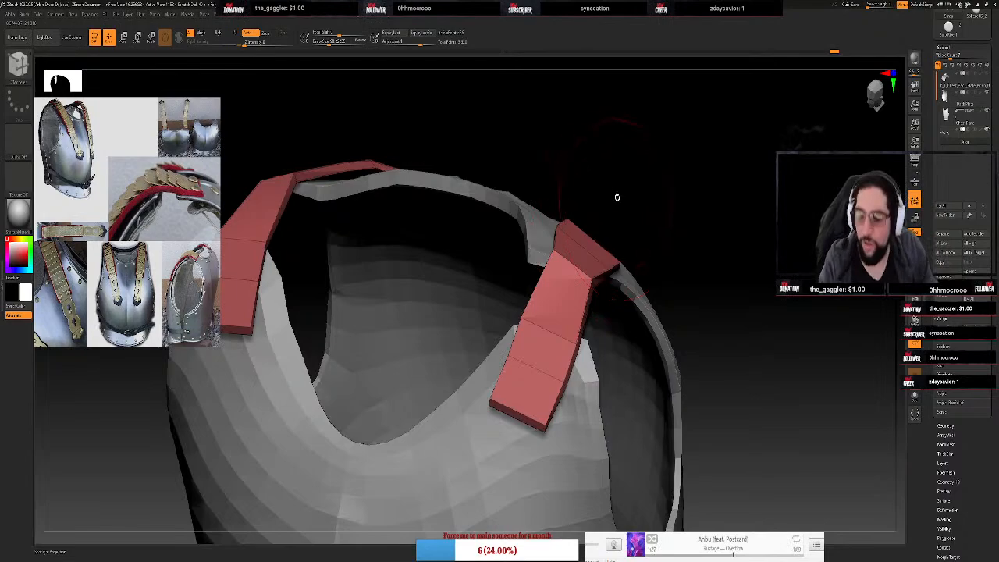
drag(652, 215, 671, 204)
mouse_move(443, 329)
mouse_down()
mouse_move(455, 342)
mouse_move(446, 339)
mouse_up()
drag(690, 216, 234, 285)
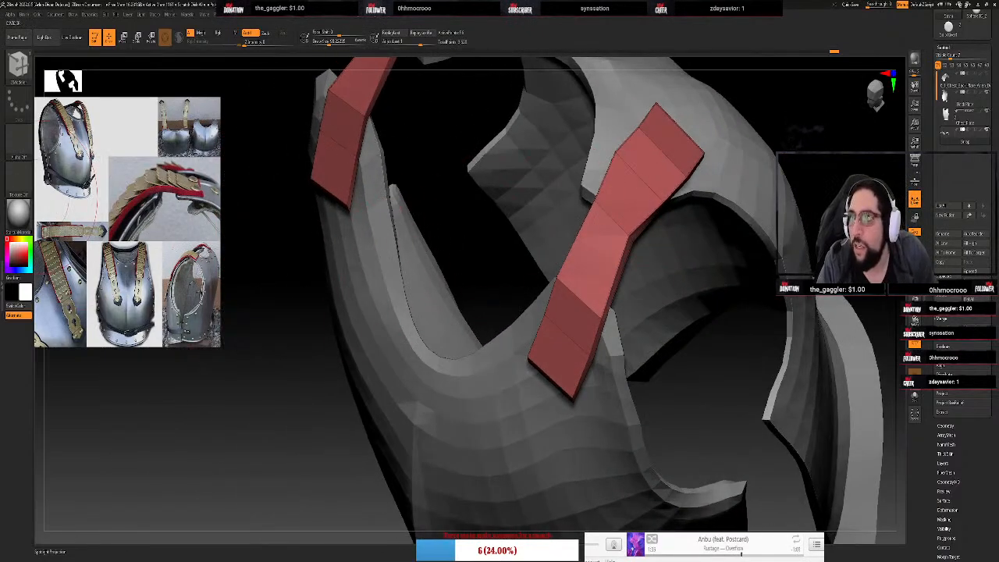
click(6, 270)
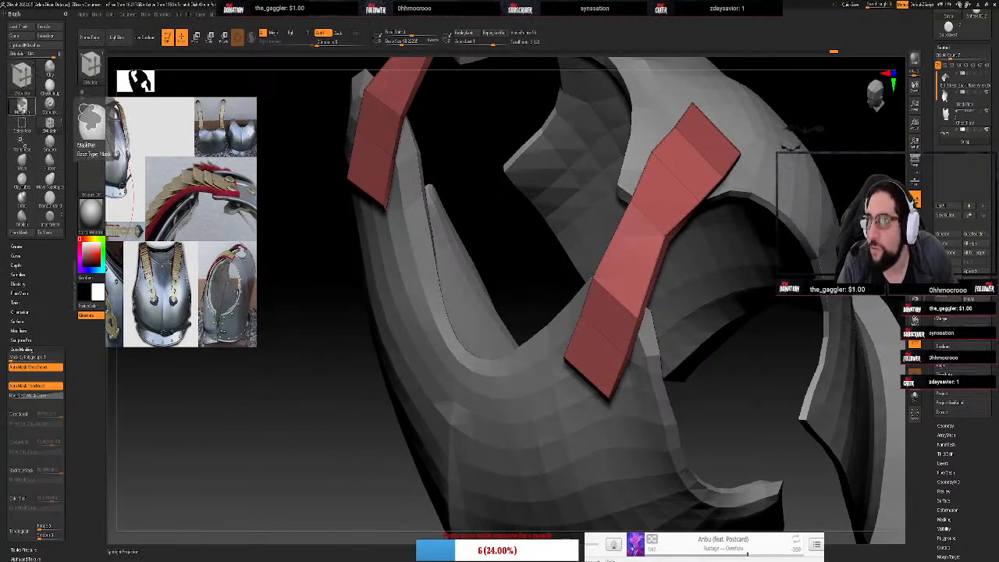
click(51, 218)
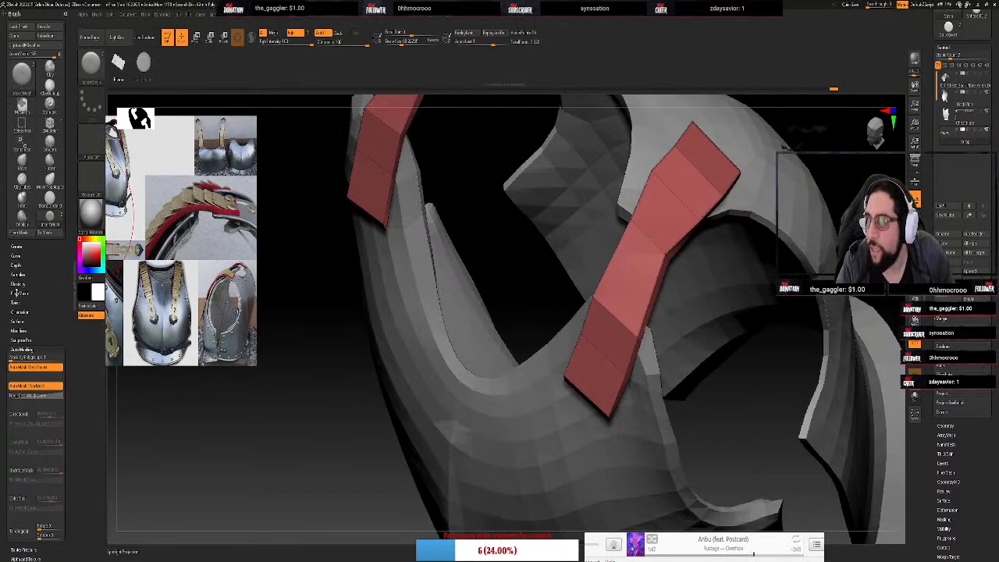
Enable Curve Mode in the stroke settings so the InsertMesh brush lays plates along a drawn curve
click(24, 349)
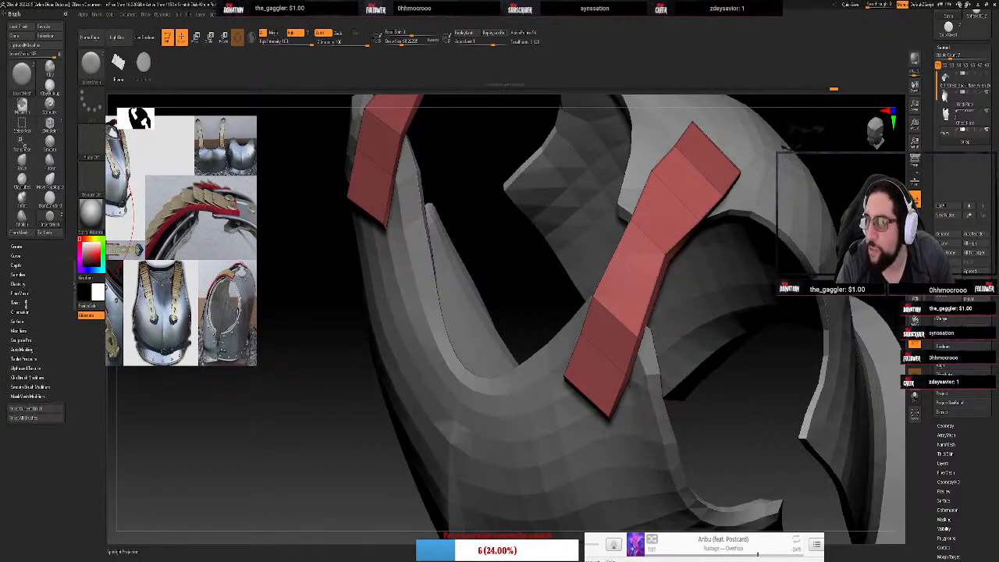
click(16, 255)
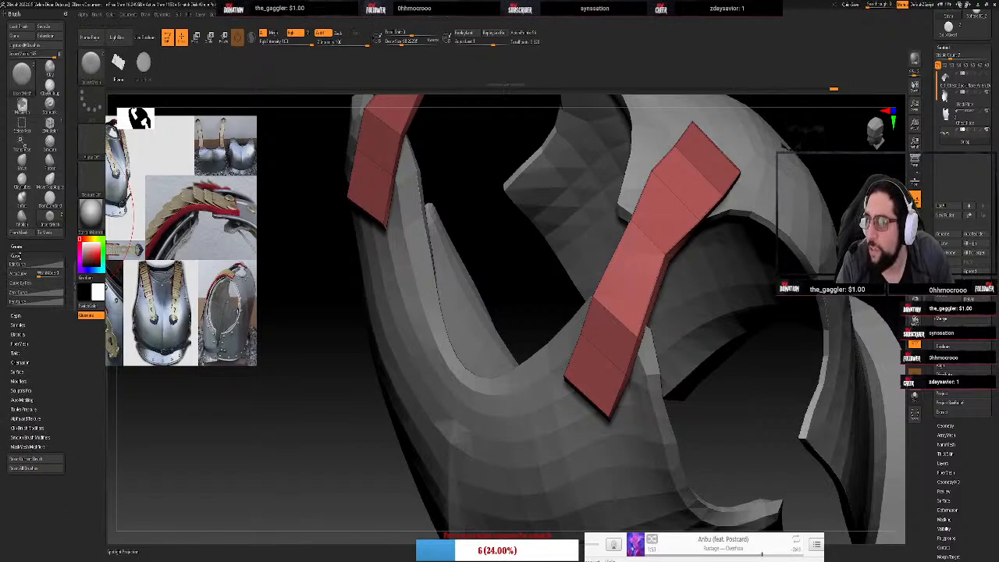
click(16, 255)
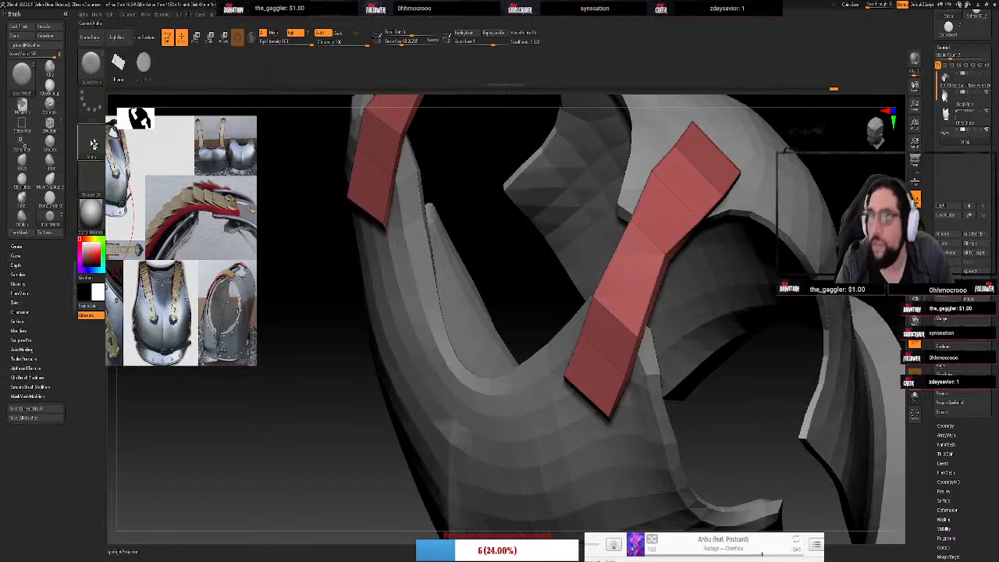
click(400, 20)
mouse_move(387, 21)
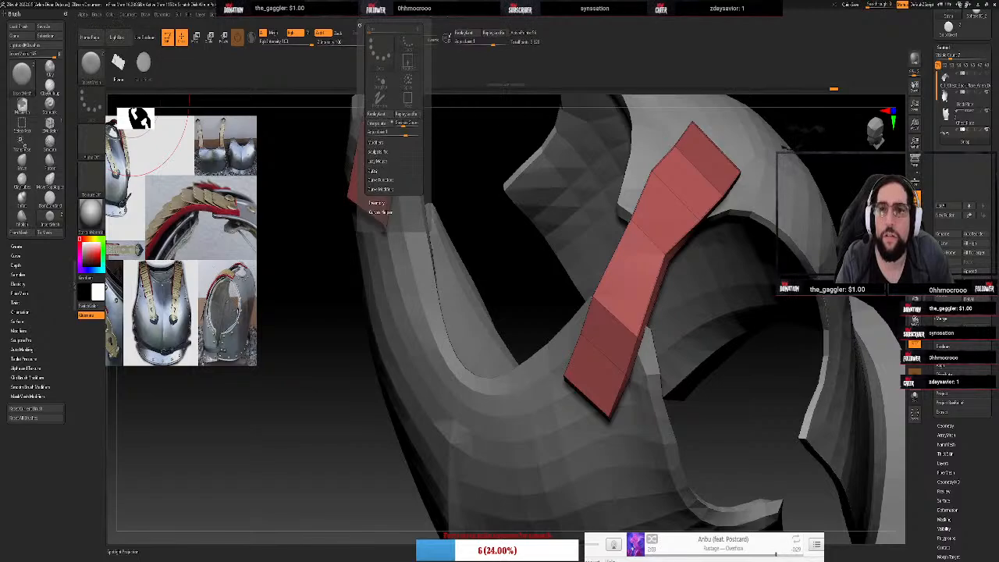
click(373, 171)
click(379, 181)
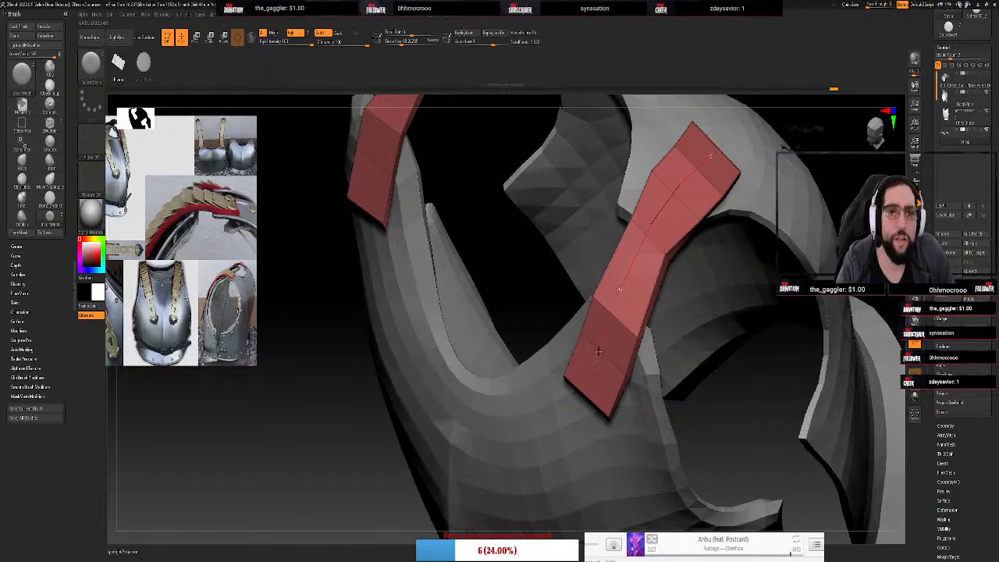
Try drawing a curve of riveted plates down the shoulder strap, and undo it
drag(598, 352, 579, 392)
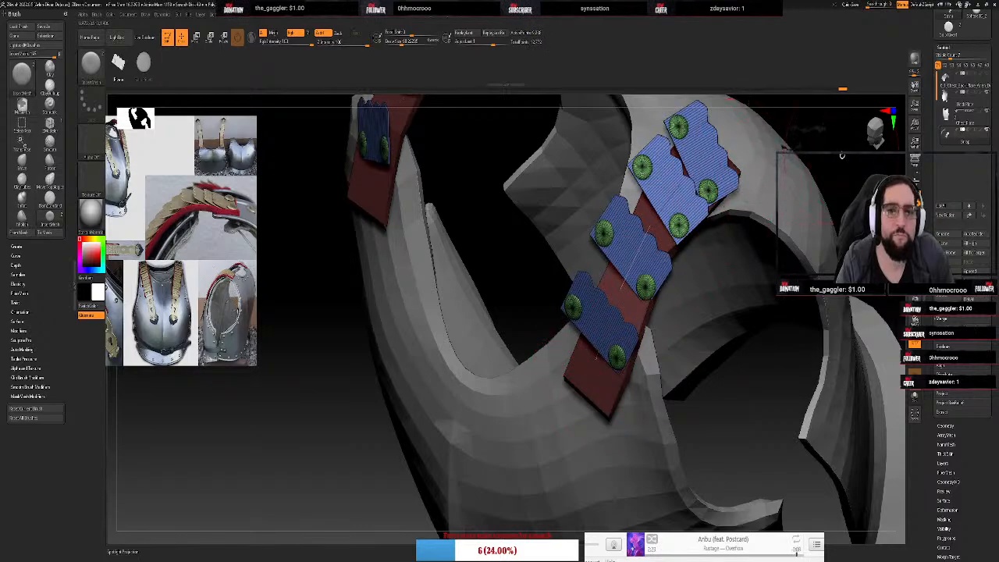
key(ctrl+z)
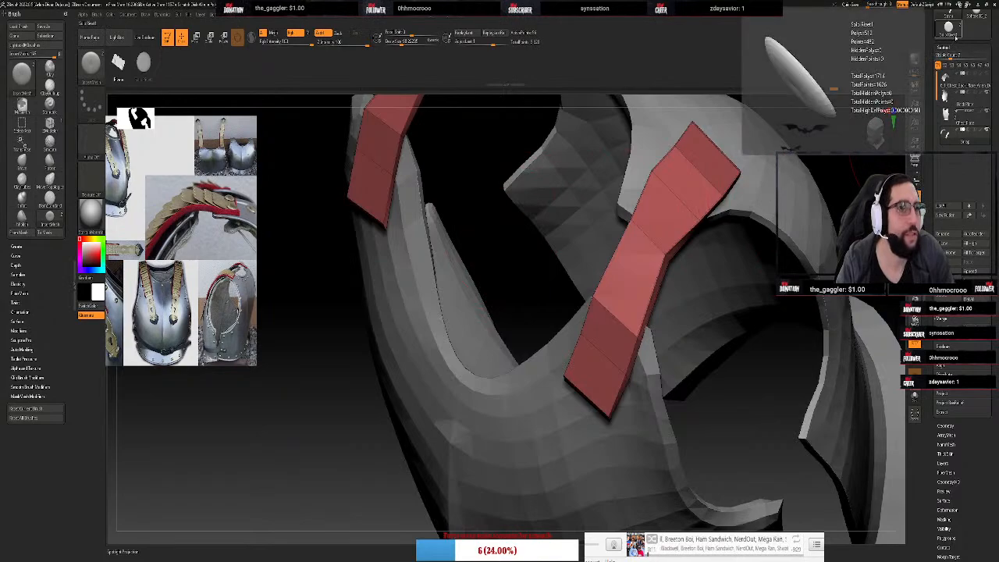
Switch to the scalloped plate tool and align it to a straight front view
click(949, 28)
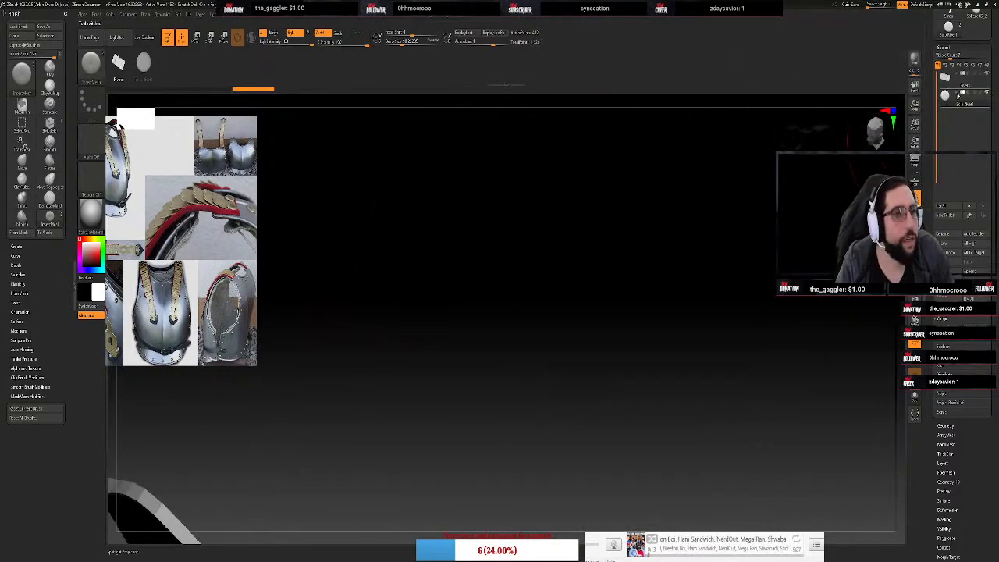
drag(426, 381, 281, 560)
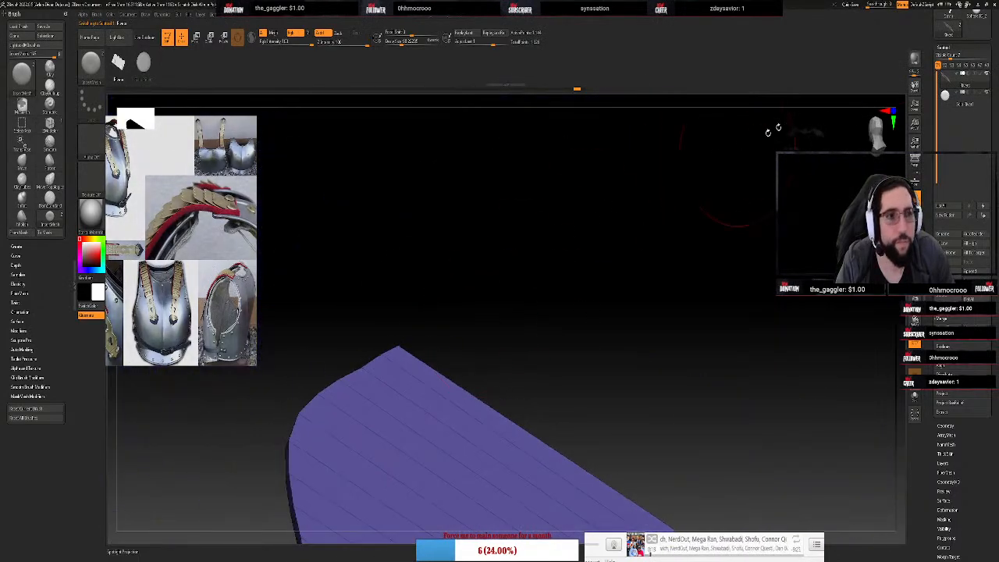
click(876, 144)
click(876, 141)
click(875, 141)
click(876, 141)
click(871, 140)
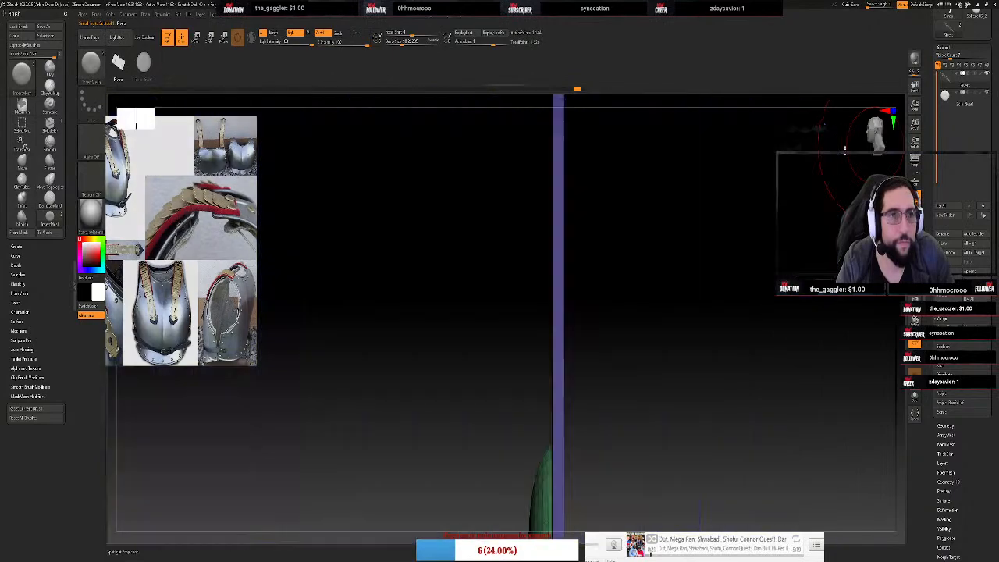
click(874, 129)
click(874, 142)
click(849, 148)
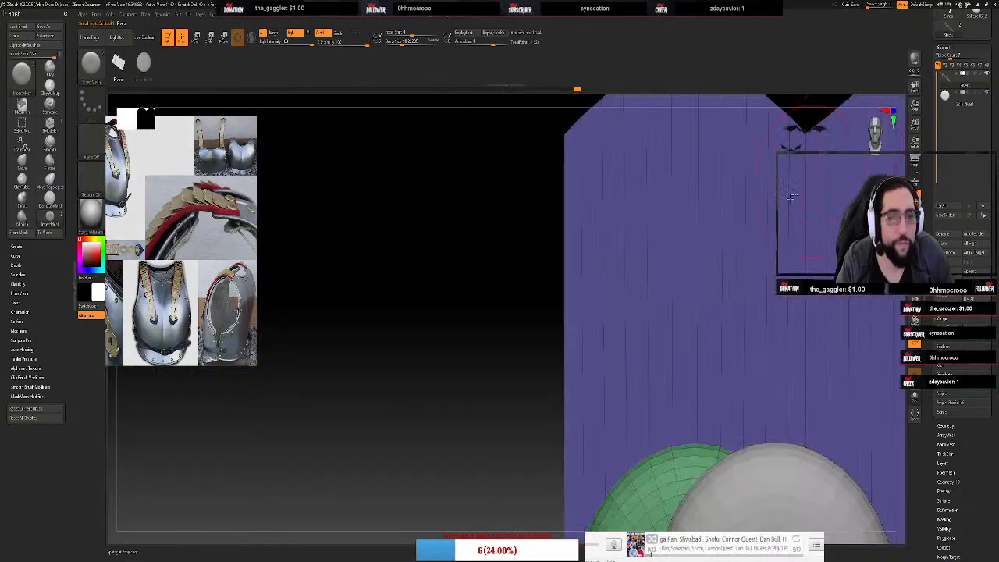
Frame the scalloped plate, and hide the spare rivet sphere subtool and the reference images
key(f)
scroll(657, 387, down, 2)
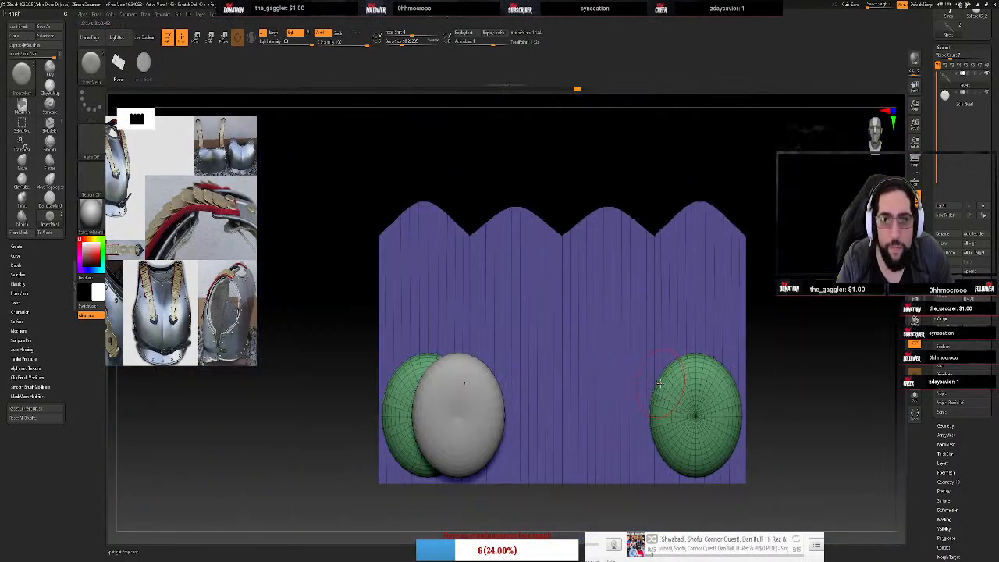
scroll(659, 382, up, 1)
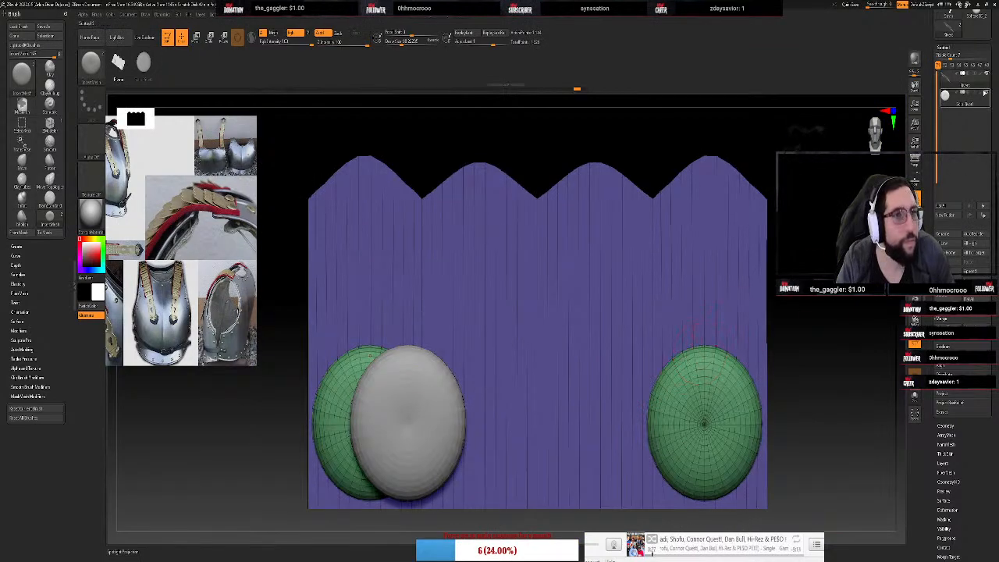
click(988, 93)
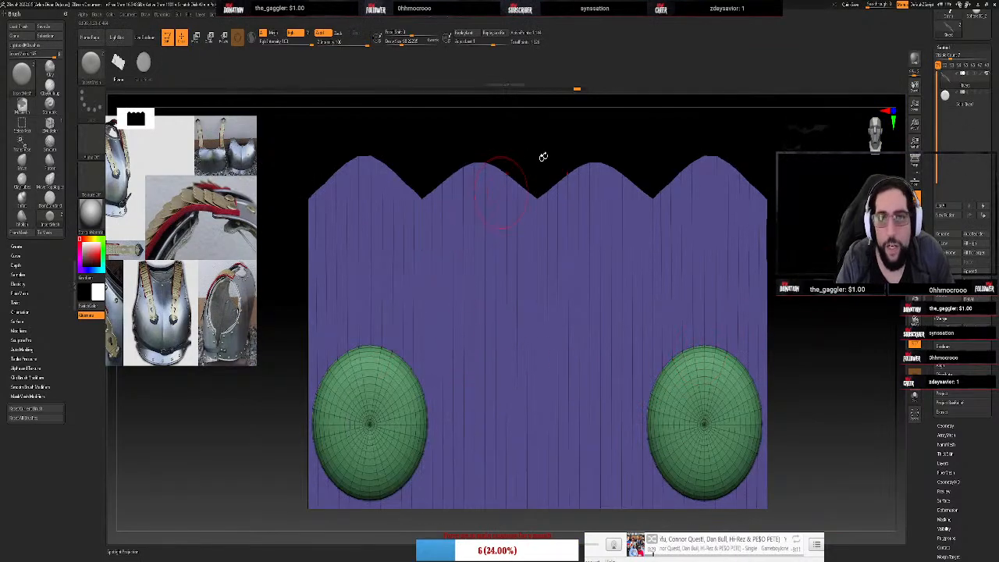
key(shift+z)
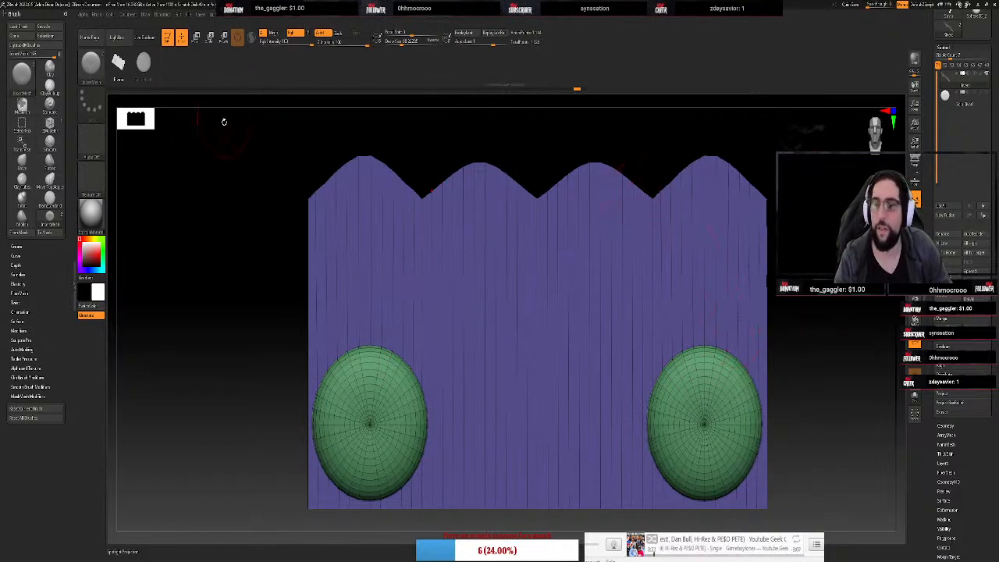
Create an InsertMesh from the front-facing riveted plate, appending it to the current InsertMesh brush
key(b)
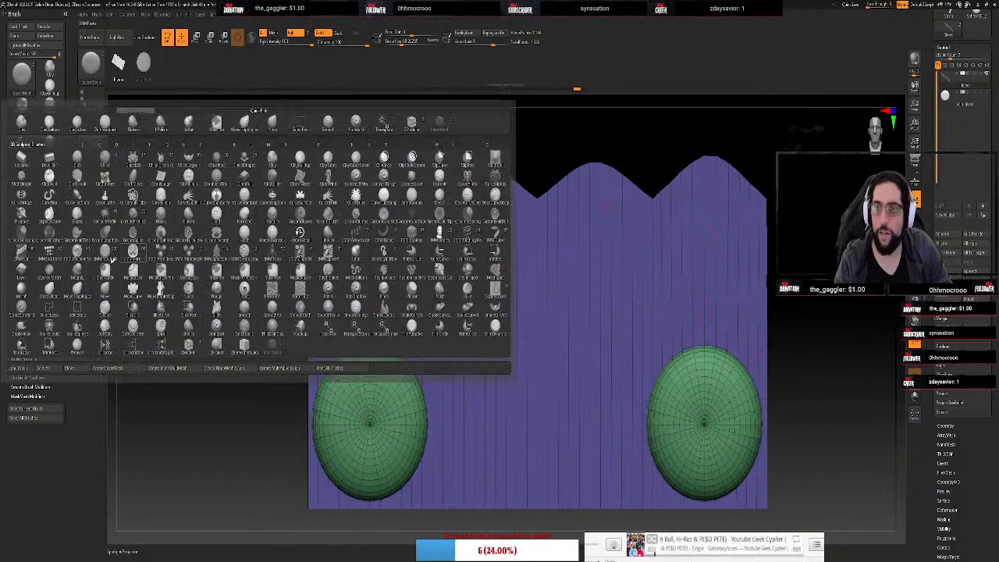
click(117, 368)
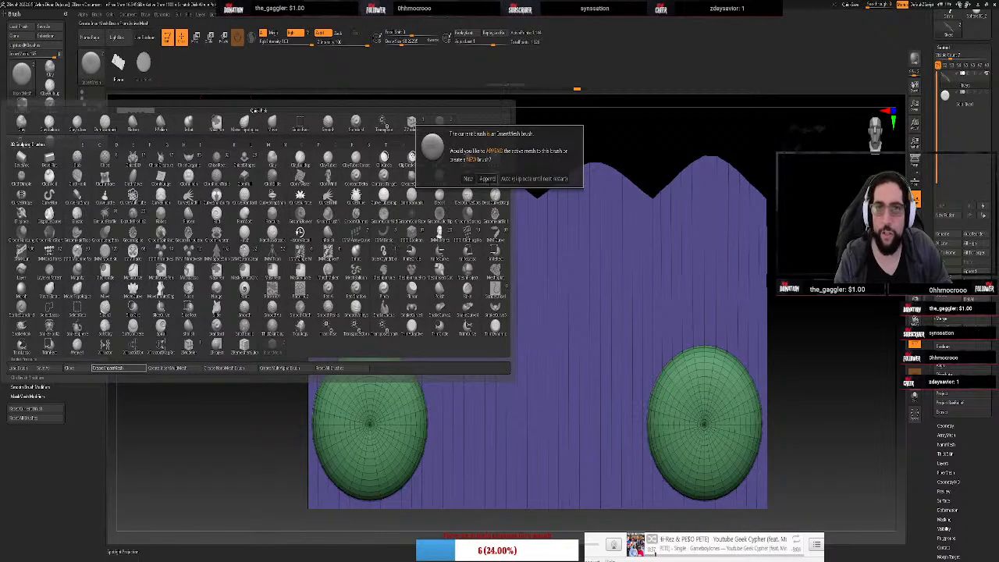
click(487, 178)
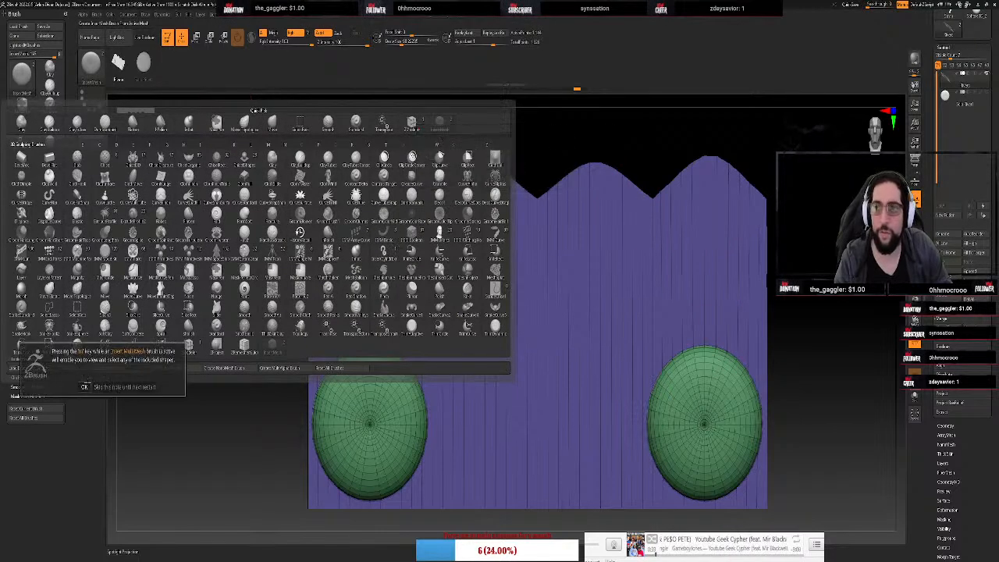
click(85, 387)
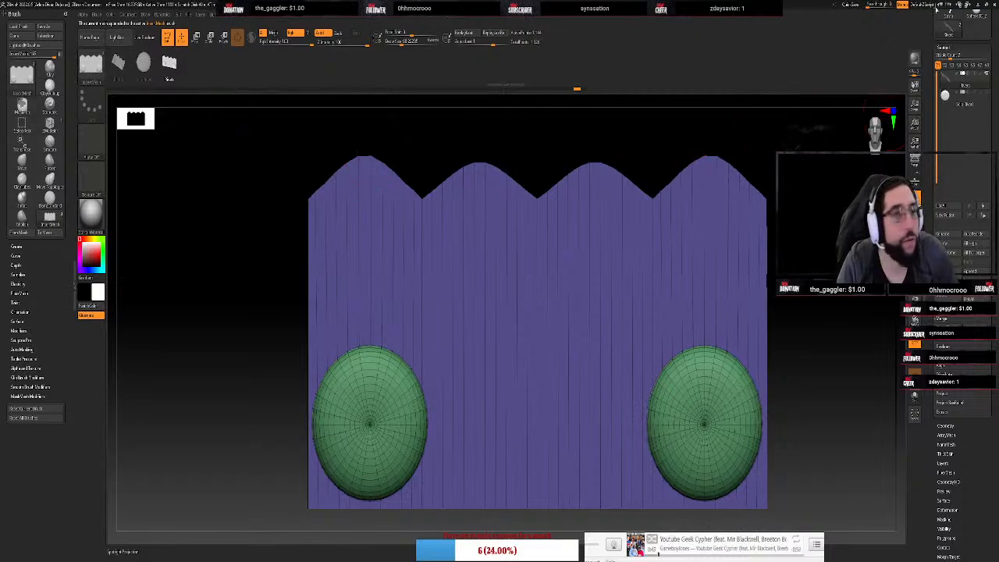
Return to the breastplate armour tool and view its shoulder straps from above
drag(990, 85, 990, 239)
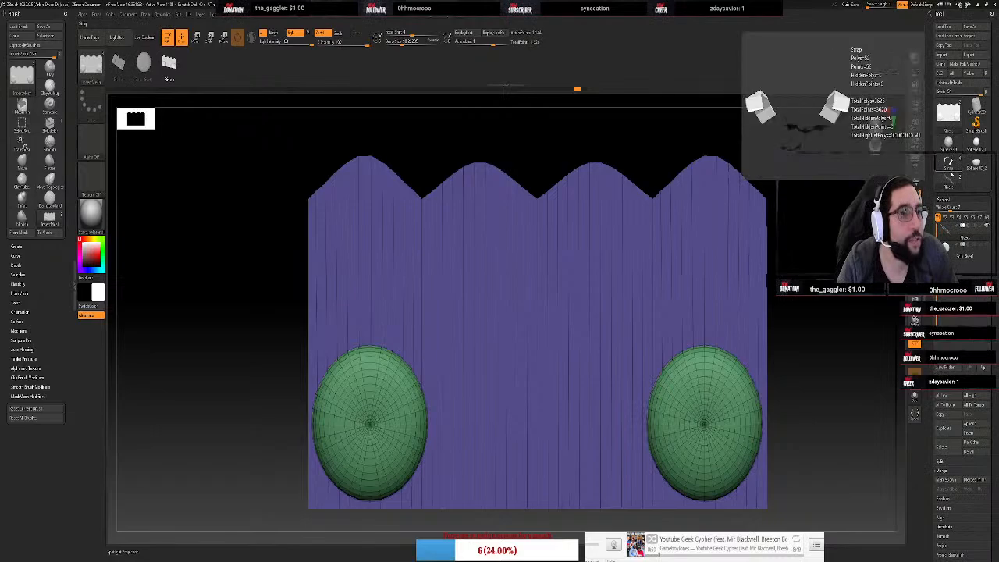
click(949, 167)
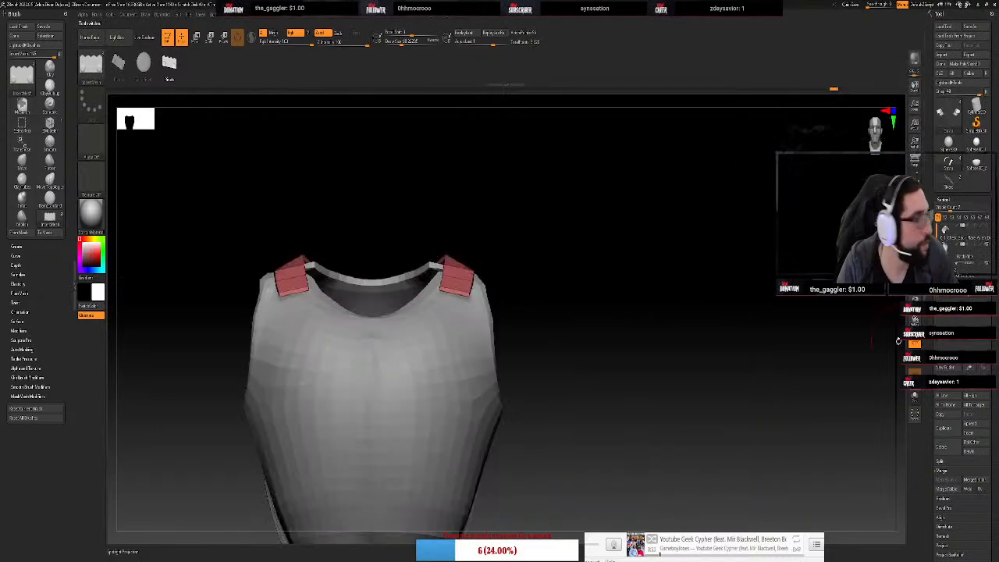
drag(637, 266, 623, 352)
drag(480, 340, 653, 261)
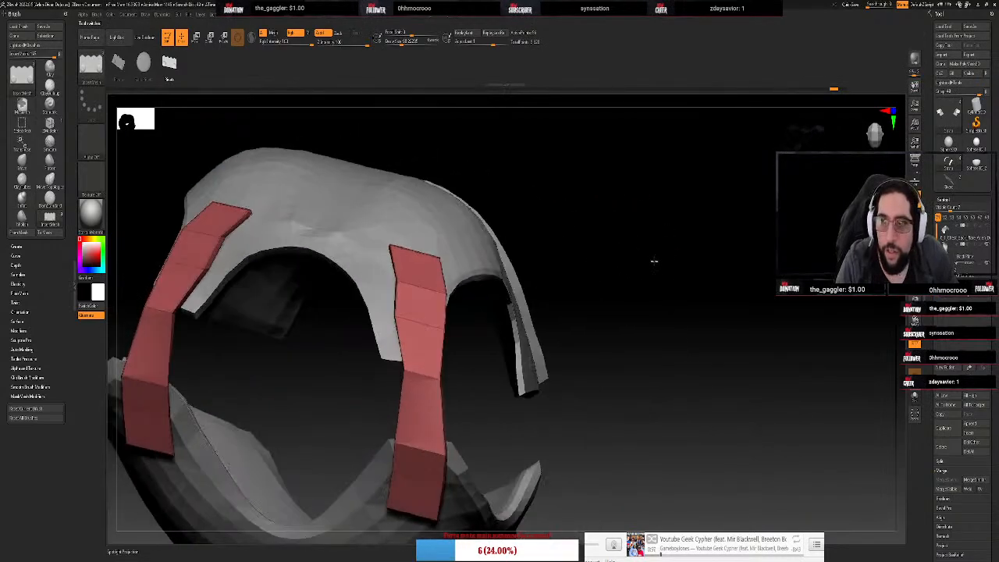
Dock the Stroke settings beside the canvas and lower the Curve Step for closer plate spacing
click(16, 256)
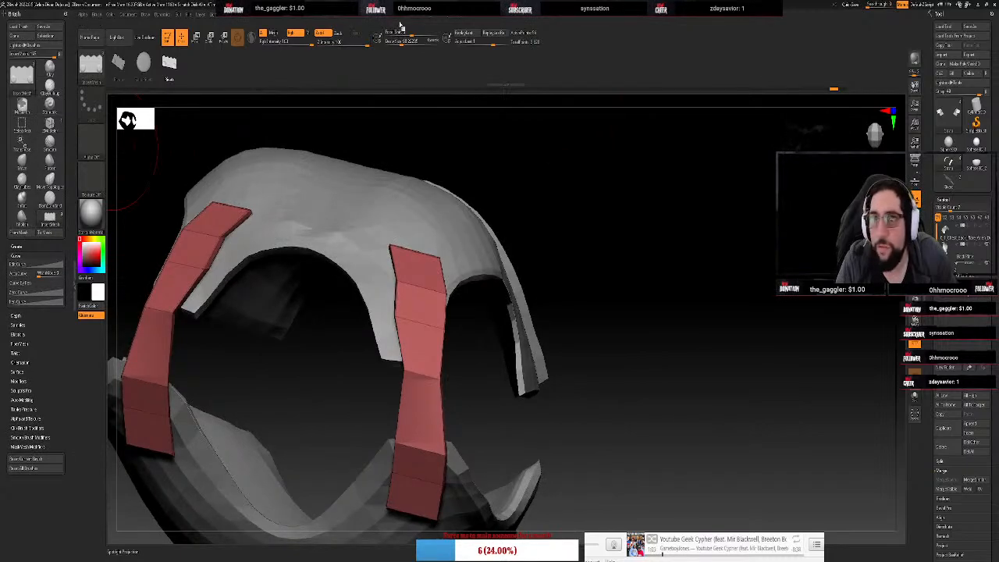
click(373, 21)
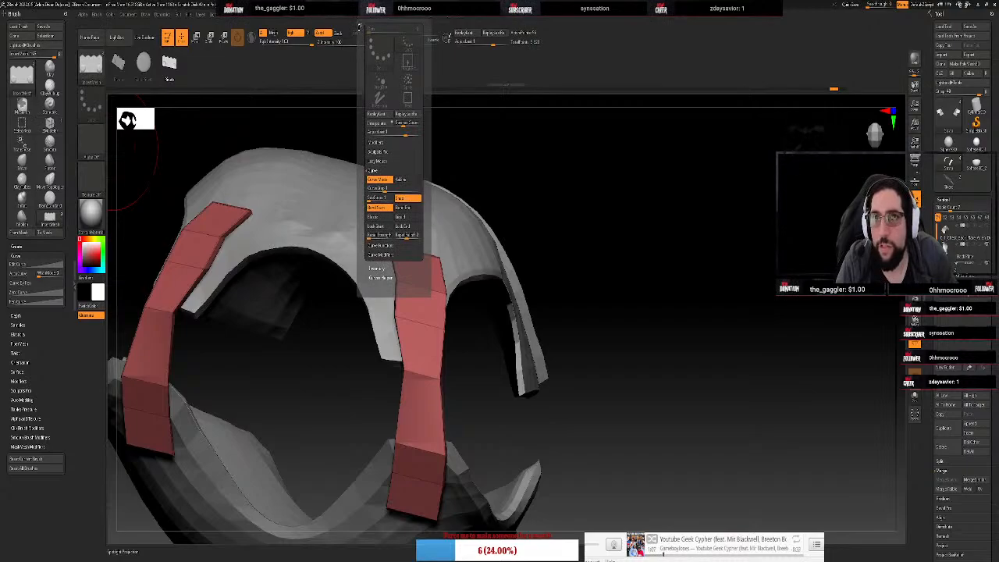
drag(359, 26, 35, 36)
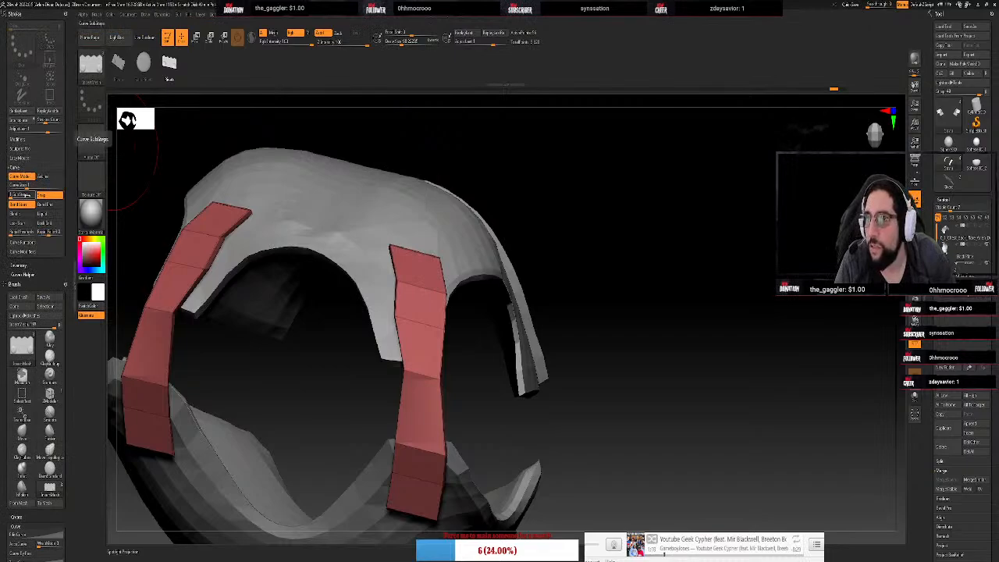
click(26, 187)
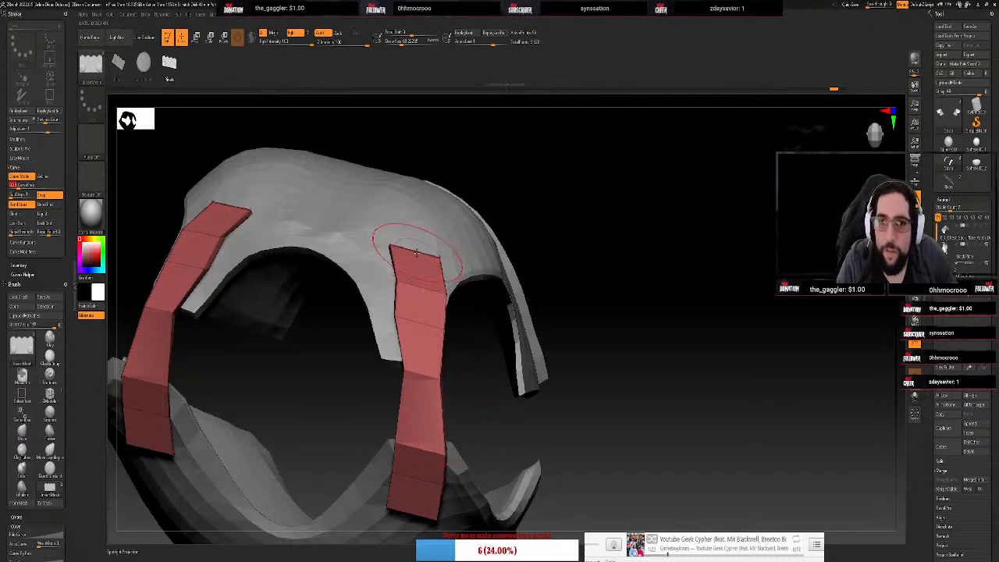
Try drawing a curve of closely overlapping plates along the full shoulder strap, and undo it
drag(417, 253, 417, 293)
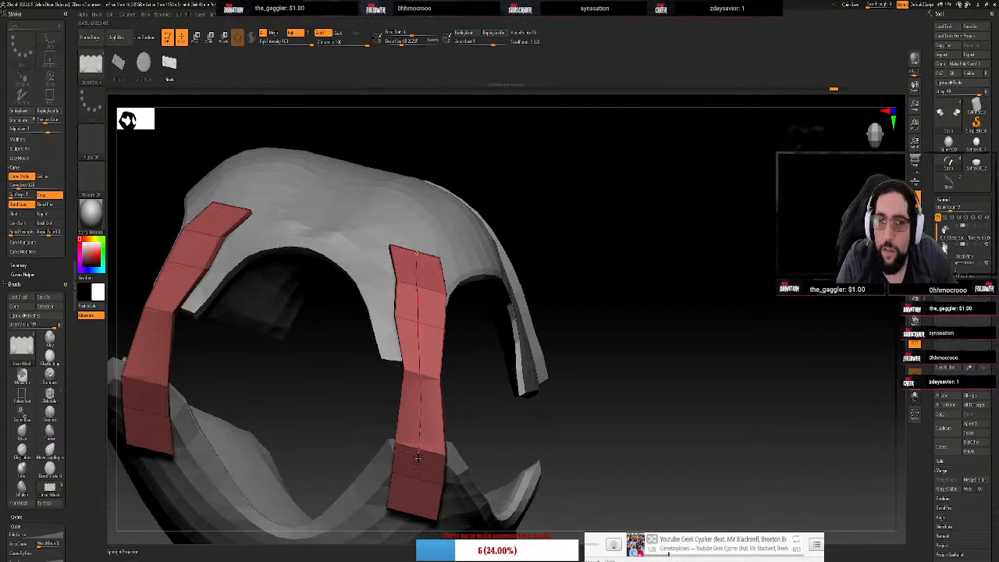
drag(409, 514, 410, 515)
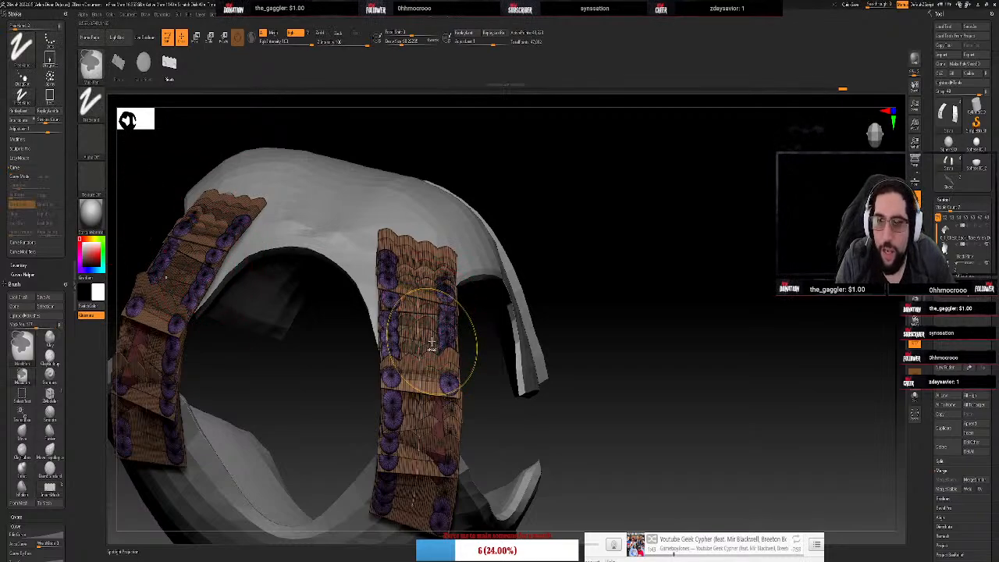
key(ctrl+z)
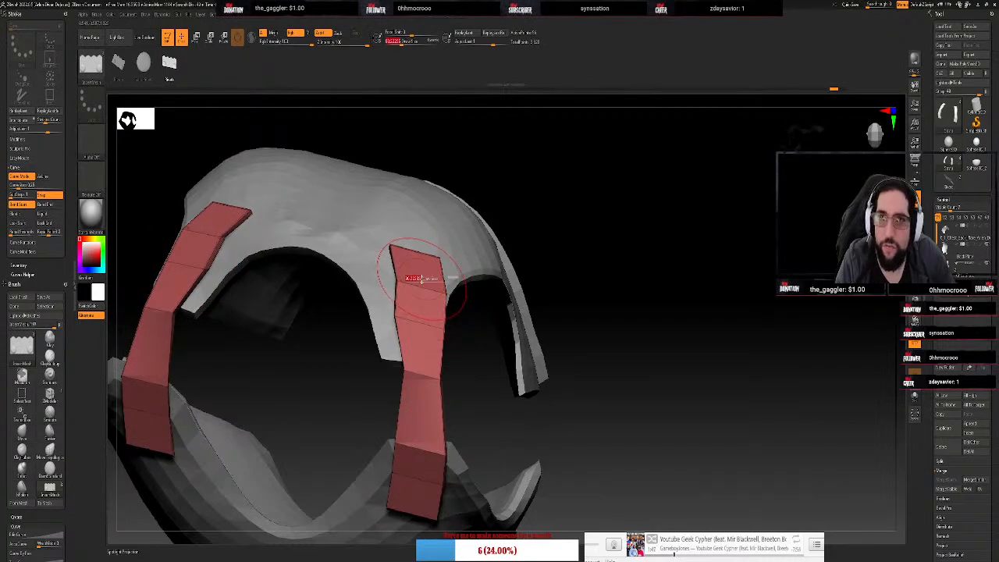
Reduce the brush size to suit the strap width and try a curve of plates down the shoulder strap from above
drag(422, 280, 415, 280)
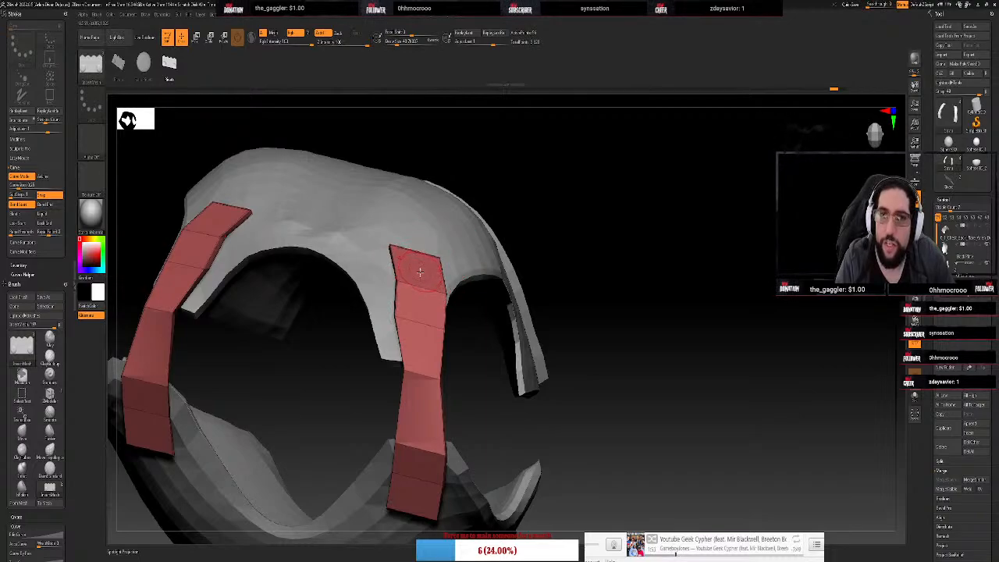
click(877, 131)
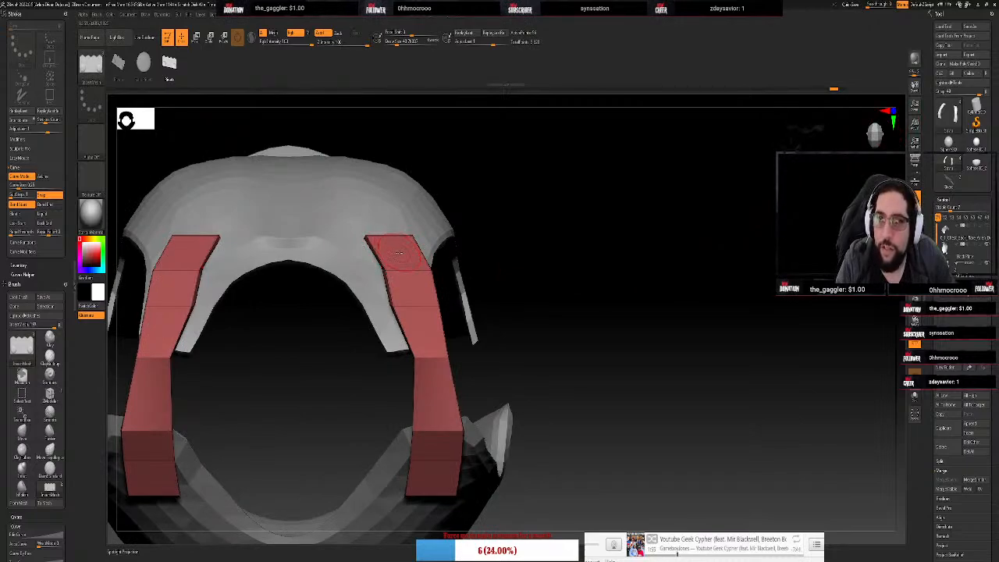
drag(399, 254, 428, 392)
drag(432, 484, 433, 487)
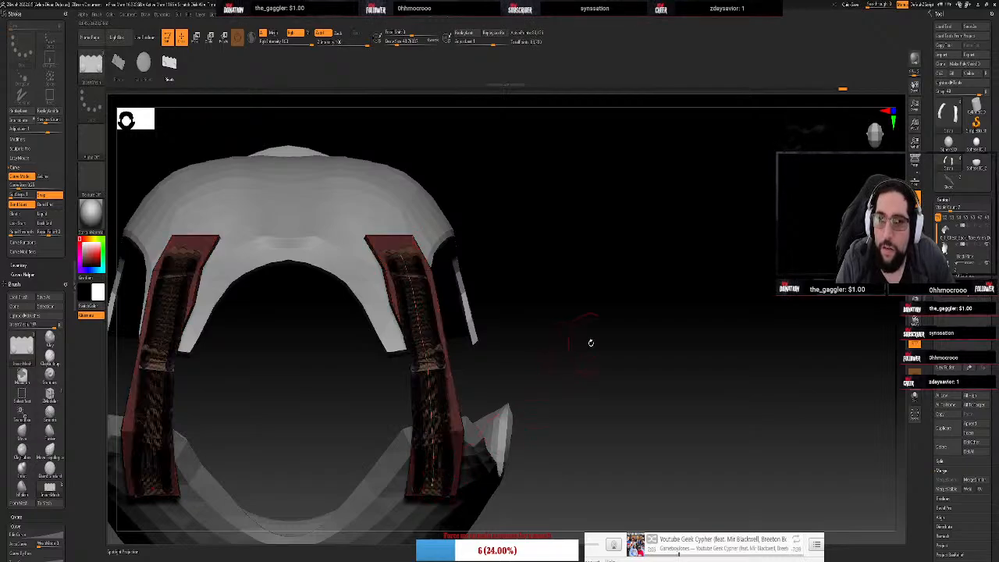
mouse_move(591, 343)
mouse_down()
mouse_move(576, 341)
mouse_move(582, 373)
mouse_up()
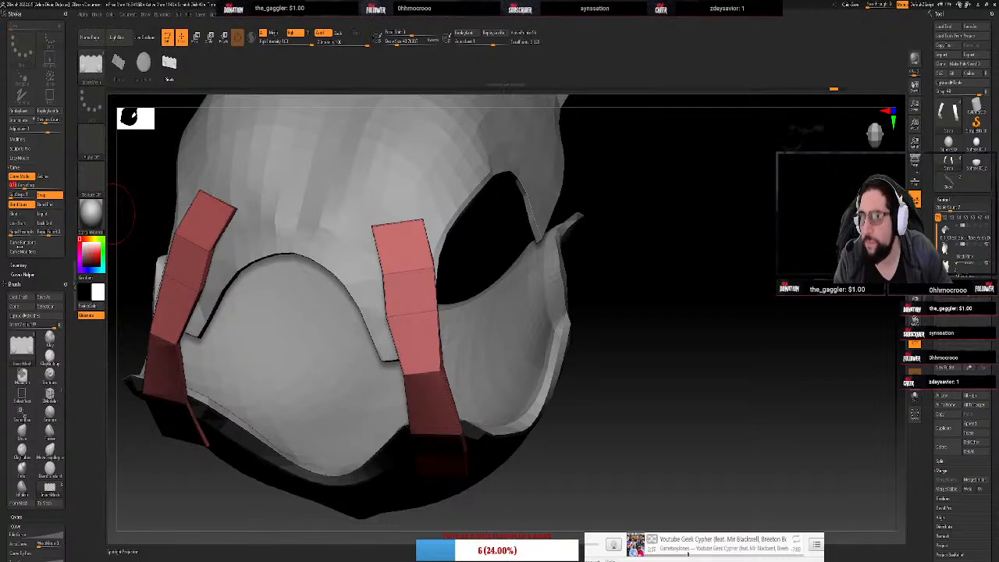
Expand the stroke's Curve Modifiers settings, keeping the Curve Functions settings collapsed
key(shift)
click(22, 243)
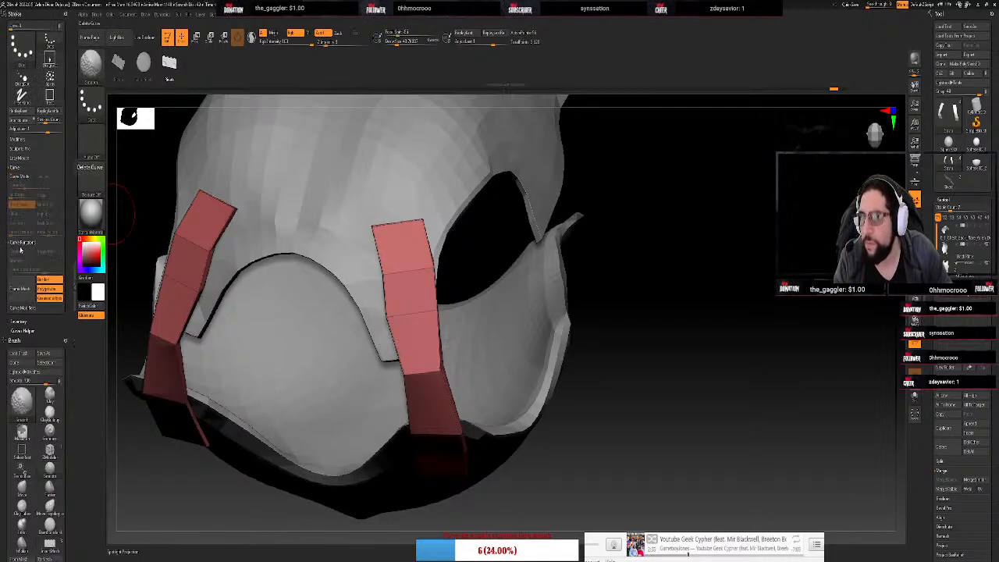
click(24, 308)
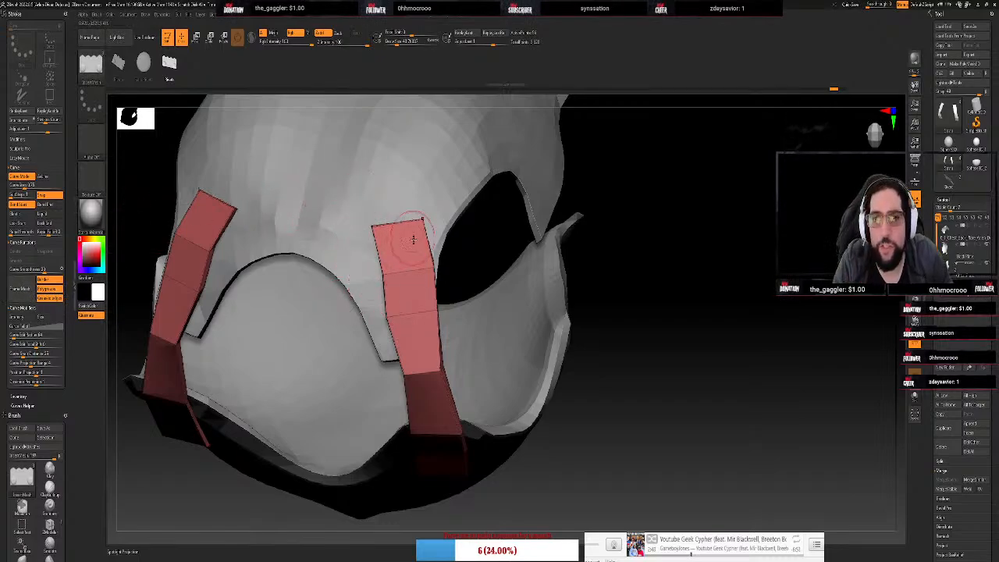
key(shift)
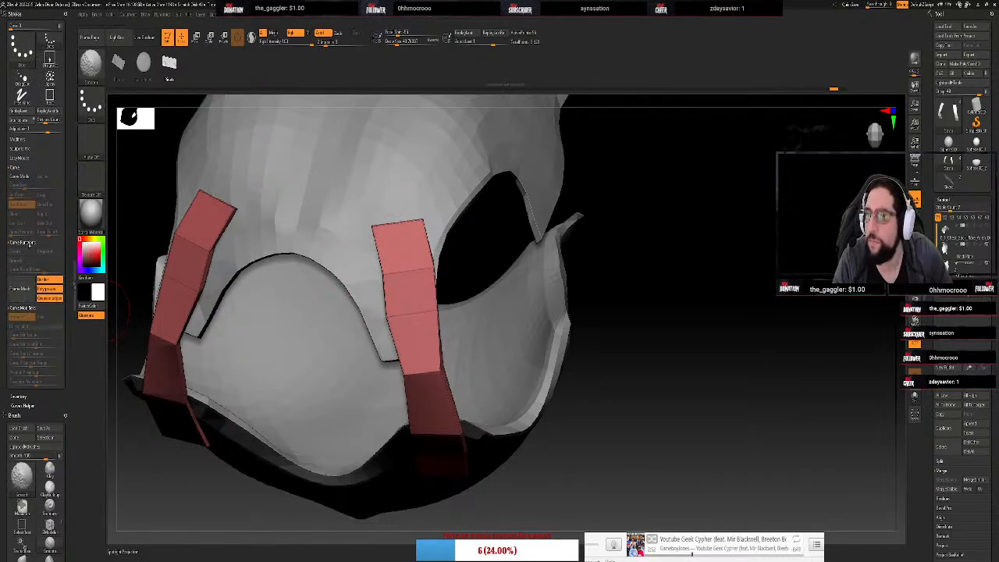
click(30, 242)
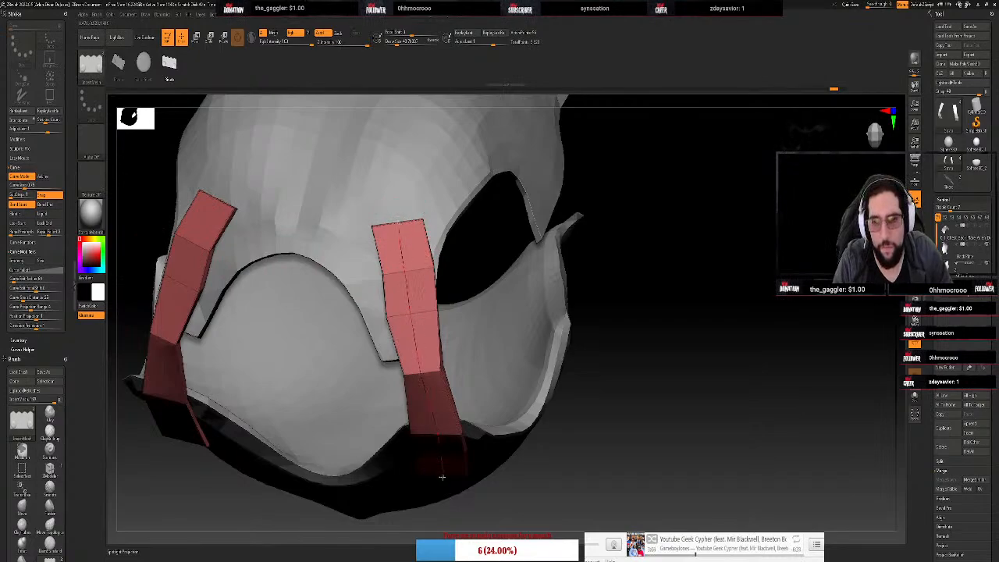
Try a wider-spaced curve of plates along the full shoulder strap, and undo it
drag(442, 477, 442, 468)
drag(584, 358, 633, 328)
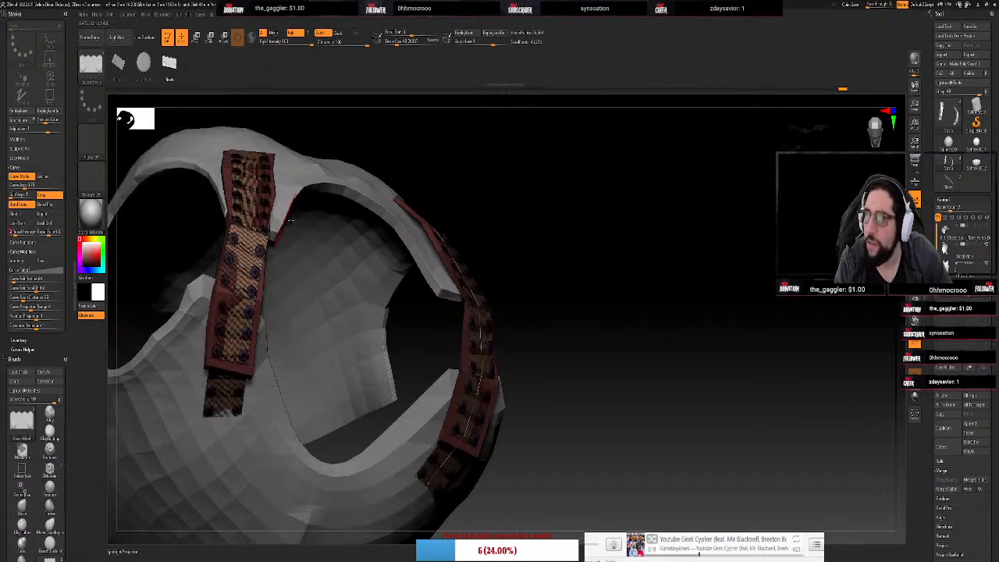
click(250, 213)
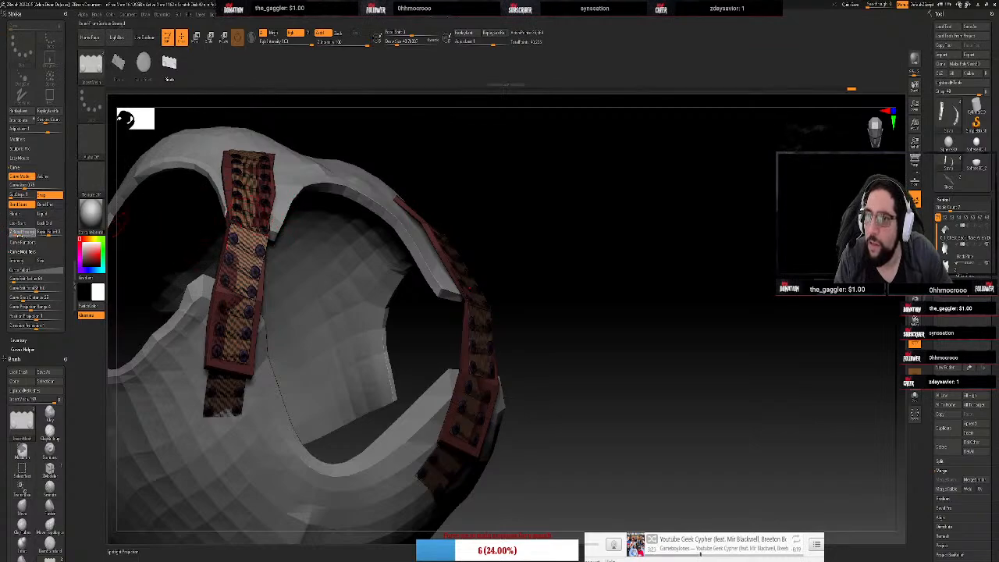
right_click(250, 212)
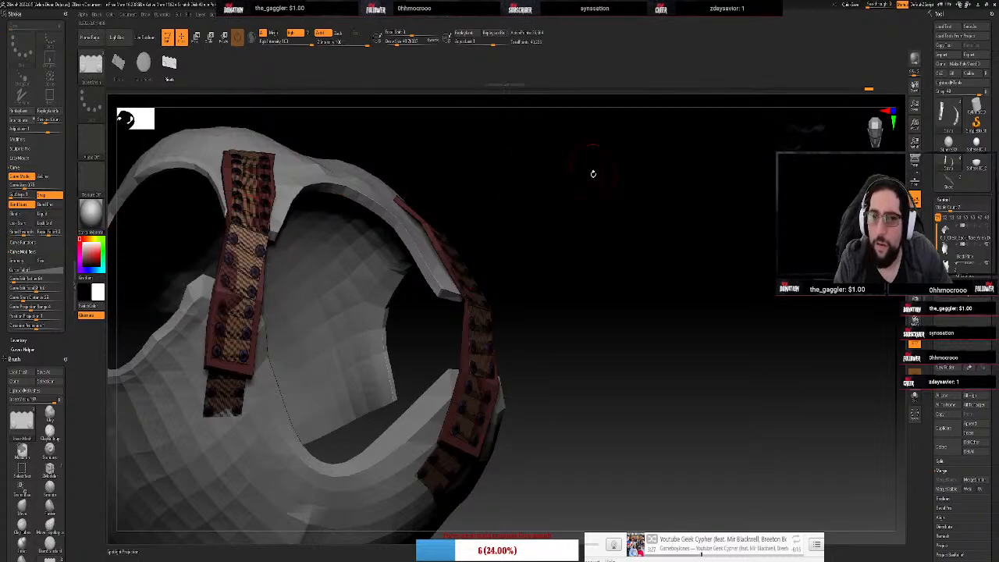
key(ctrl+z)
key(ctrl+z)
key(ctrl+z)
key(ctrl+z)
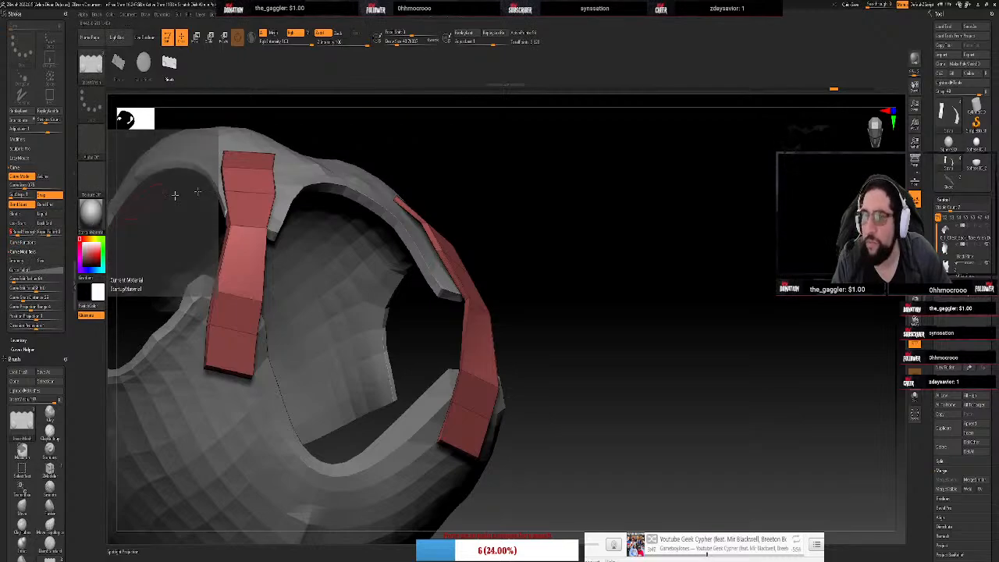
Try drawing a curve of plates along the strap from a view that shows its whole length
drag(433, 153, 403, 172)
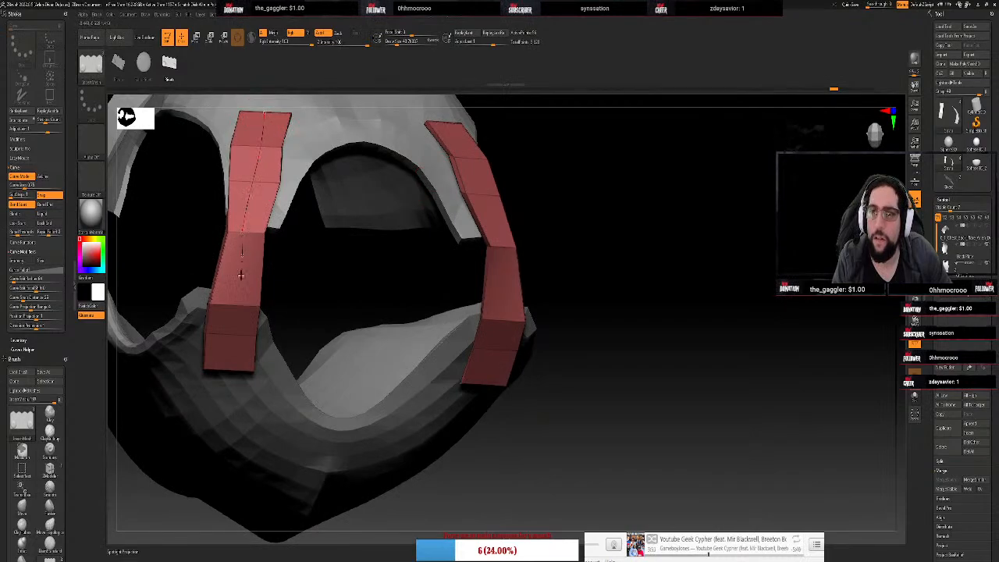
click(230, 368)
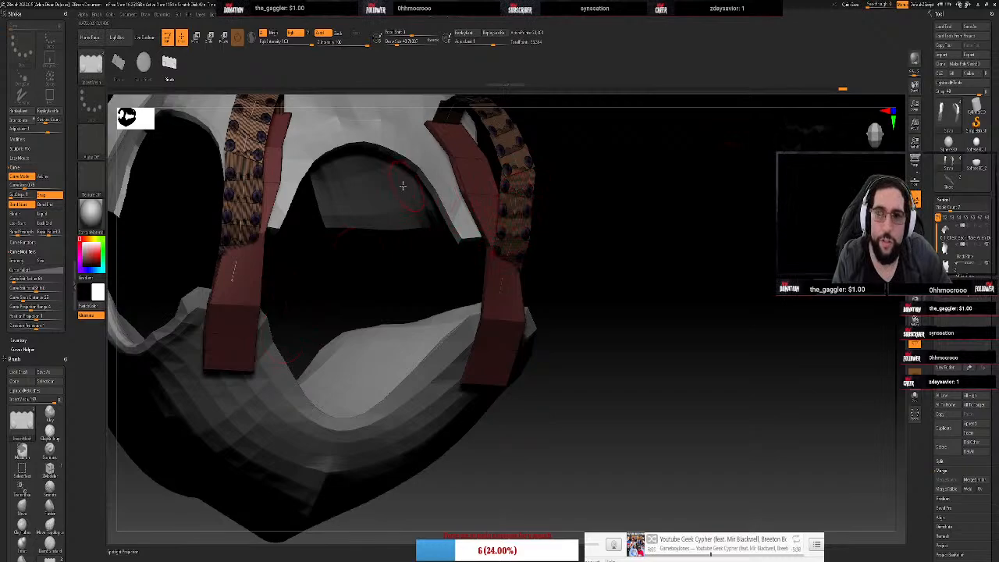
mouse_move(647, 217)
mouse_down()
mouse_move(663, 196)
mouse_move(669, 210)
mouse_move(656, 220)
mouse_up()
Try to pull the offset plate curve back onto the shoulder strap by adjusting its points from several angles
drag(310, 148, 301, 229)
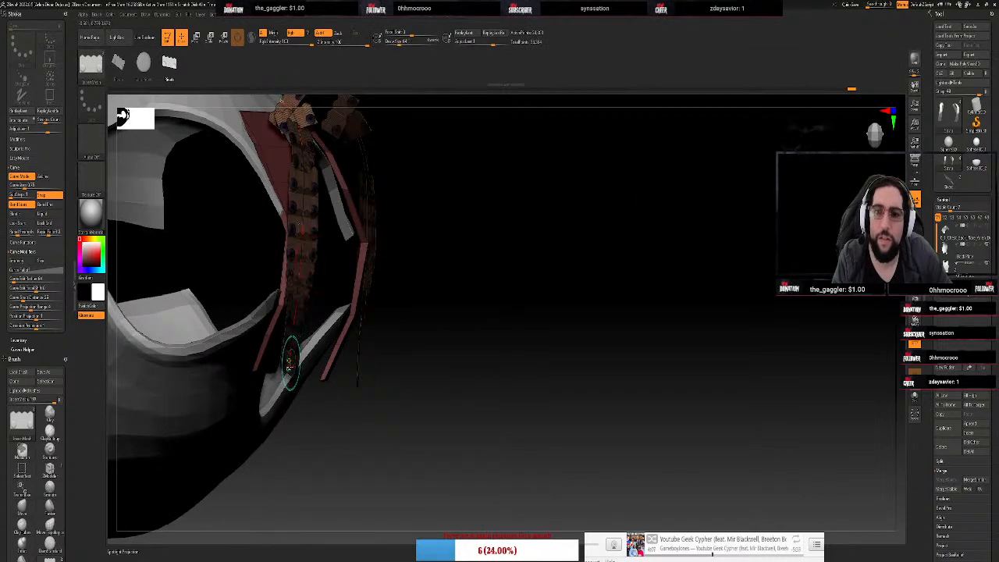
drag(287, 371, 209, 318)
drag(262, 115, 298, 192)
click(879, 135)
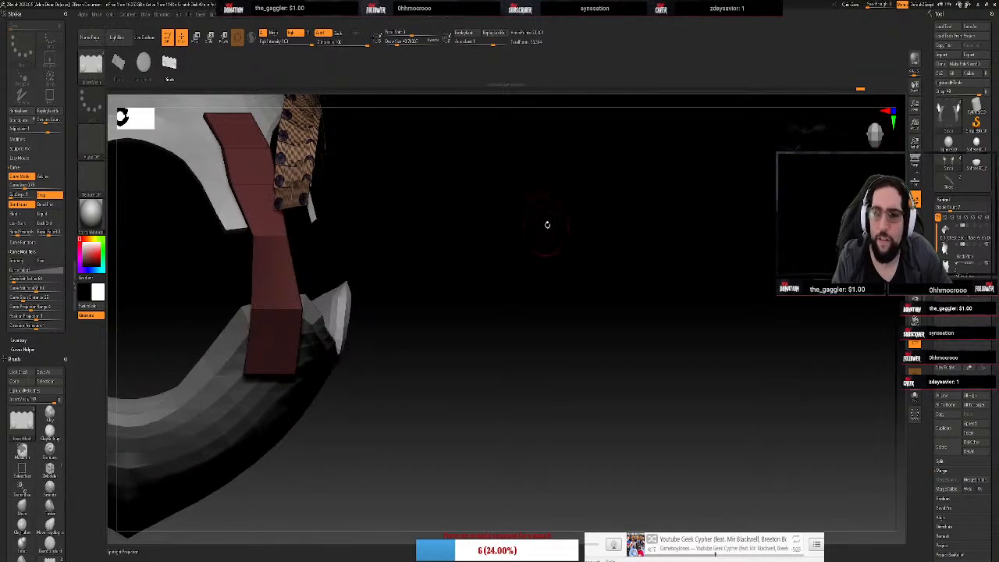
shift+drag(546, 222, 585, 212)
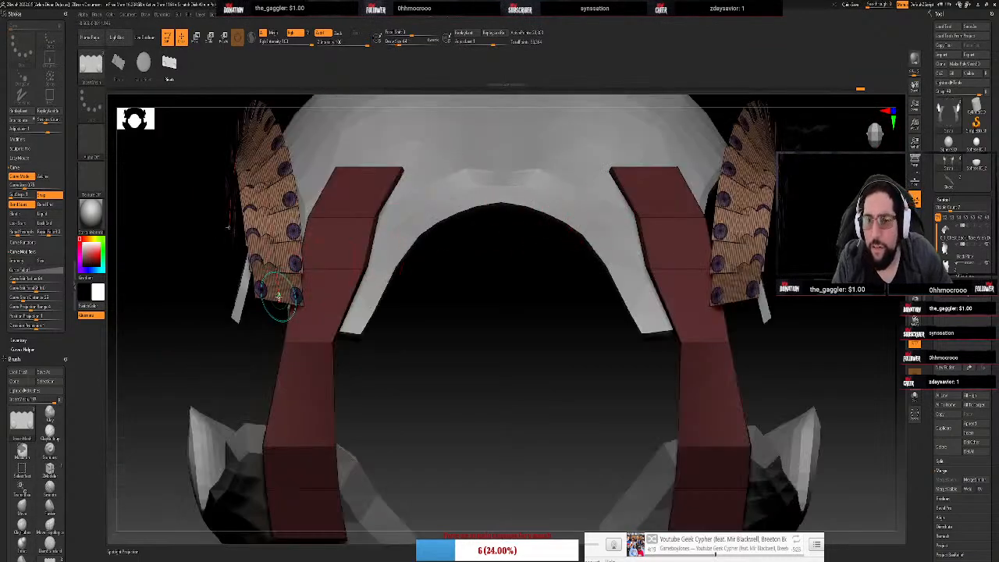
drag(279, 298, 295, 545)
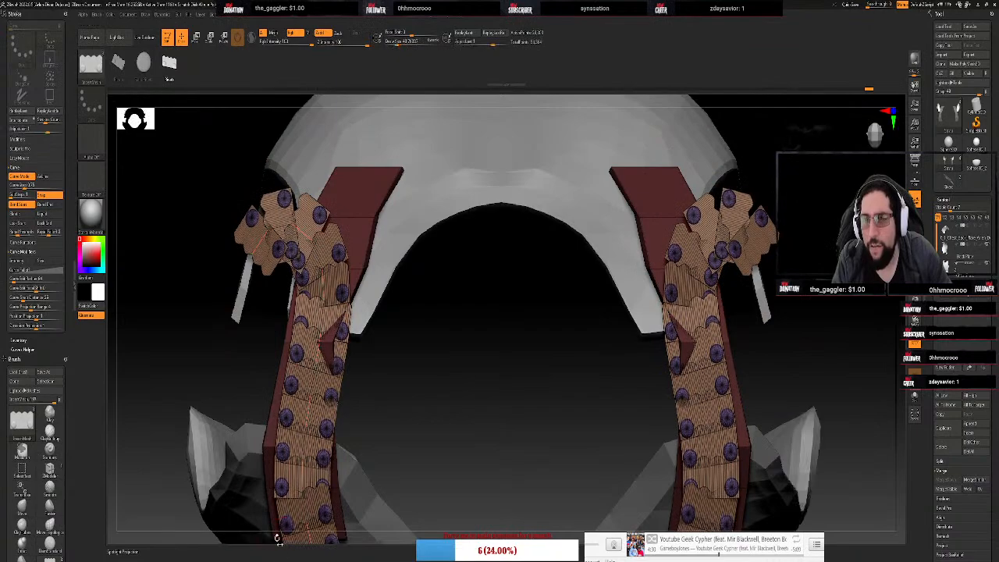
mouse_move(461, 396)
mouse_down()
mouse_move(429, 216)
mouse_move(393, 242)
mouse_move(424, 230)
mouse_move(417, 263)
mouse_move(318, 303)
mouse_move(274, 341)
mouse_move(287, 271)
mouse_up()
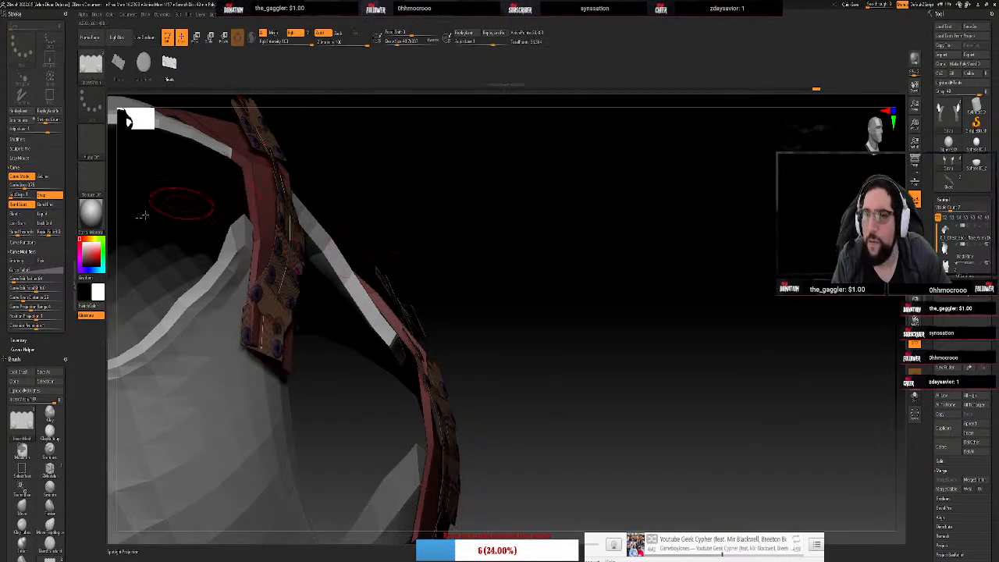
Undo the plate curve and its point adjustments back to the bare shoulder straps
key(ctrl+z)
key(ctrl+z)
key(ctrl+z)
key(ctrl+z)
key(ctrl+z)
key(ctrl+z)
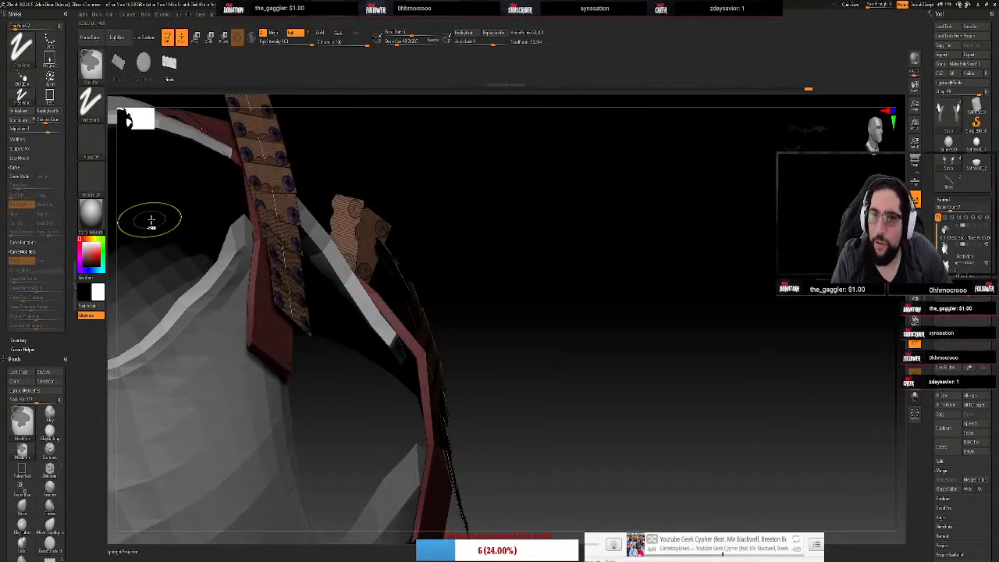
key(ctrl+z)
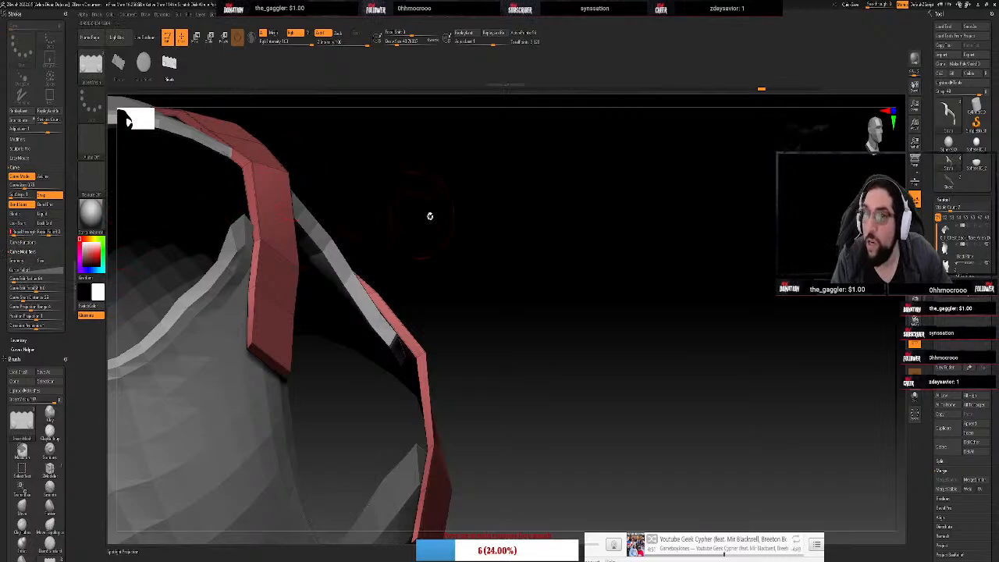
Try a plate curve along the shoulder strap from an angled view, and undo it
mouse_move(479, 202)
mouse_down()
mouse_move(460, 202)
mouse_move(442, 307)
mouse_up()
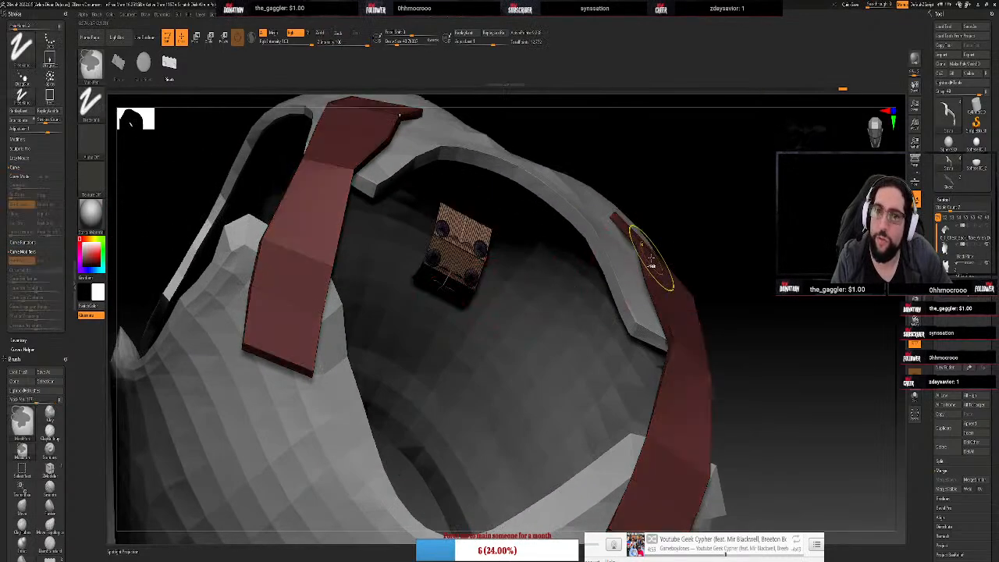
key(ctrl+z)
drag(756, 194, 674, 198)
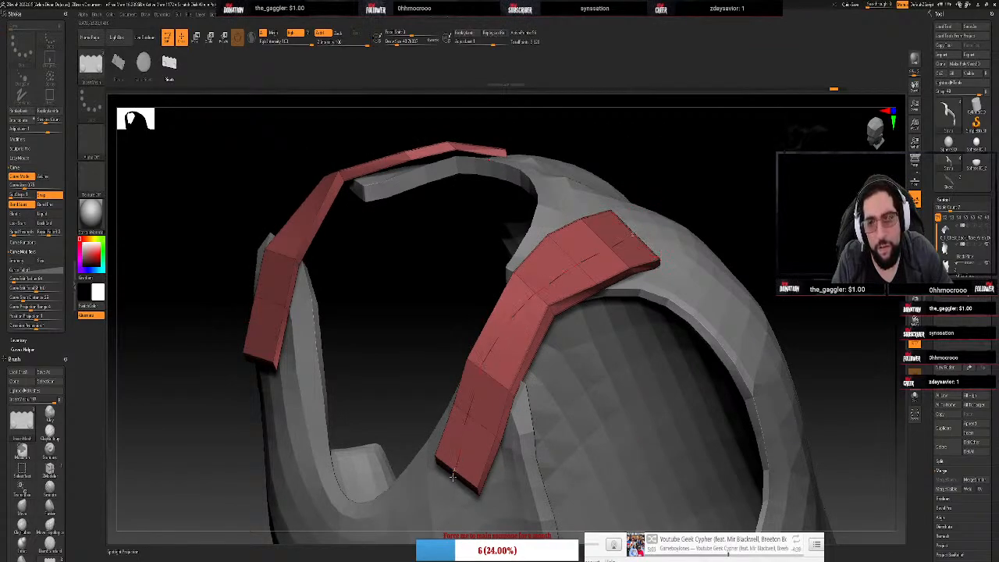
drag(453, 476, 456, 477)
mouse_move(851, 164)
mouse_down()
mouse_move(825, 190)
mouse_move(792, 150)
mouse_move(876, 171)
mouse_move(812, 175)
mouse_up()
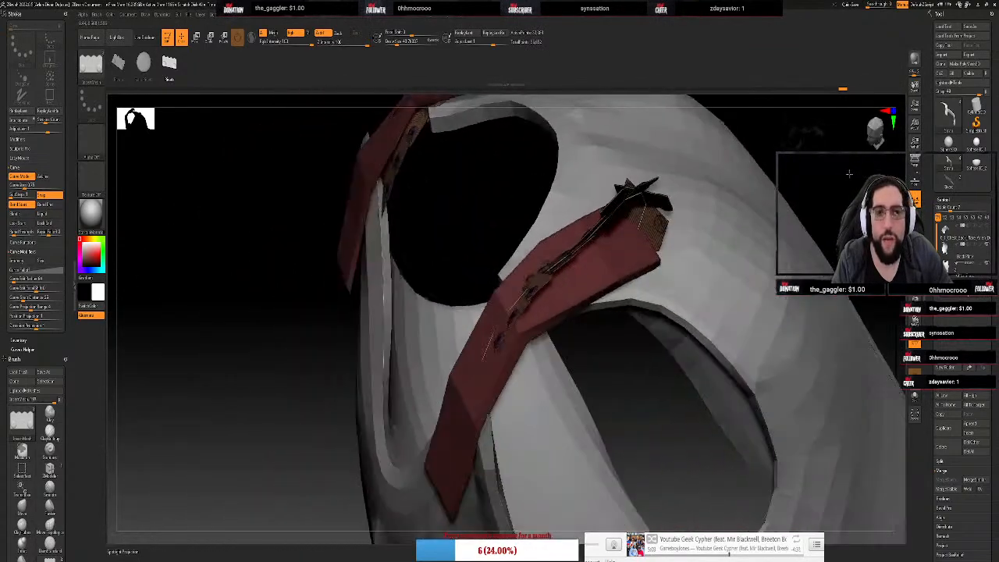
key(ctrl+z)
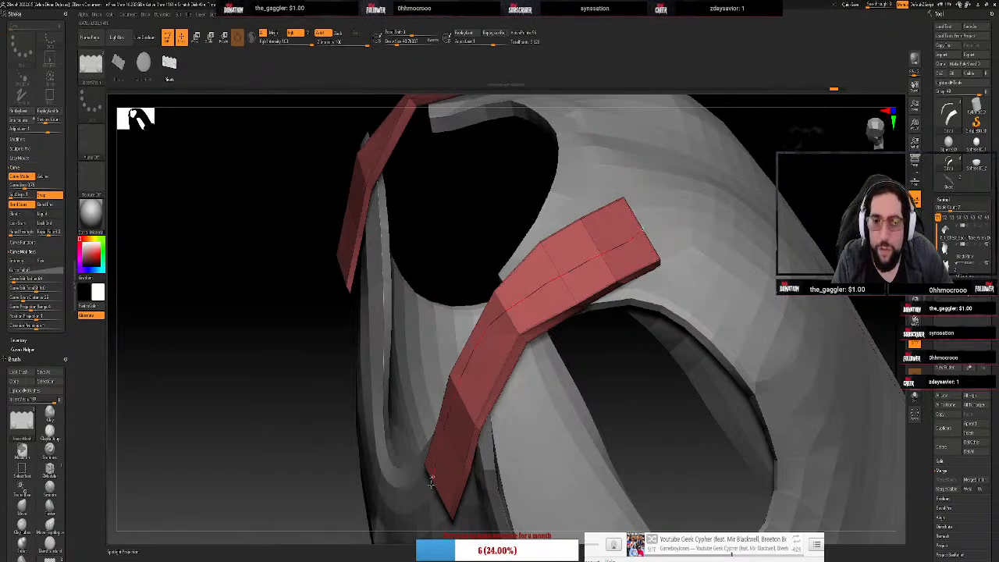
Try laying plates along the strap and pulling the curve points to follow the strap's centre
drag(431, 484, 431, 488)
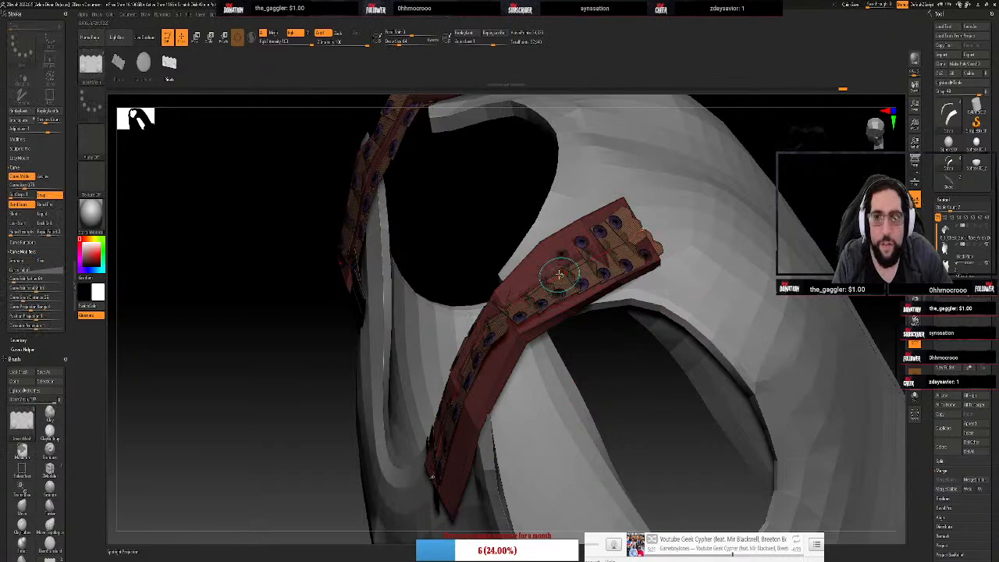
key(w)
drag(424, 487, 404, 454)
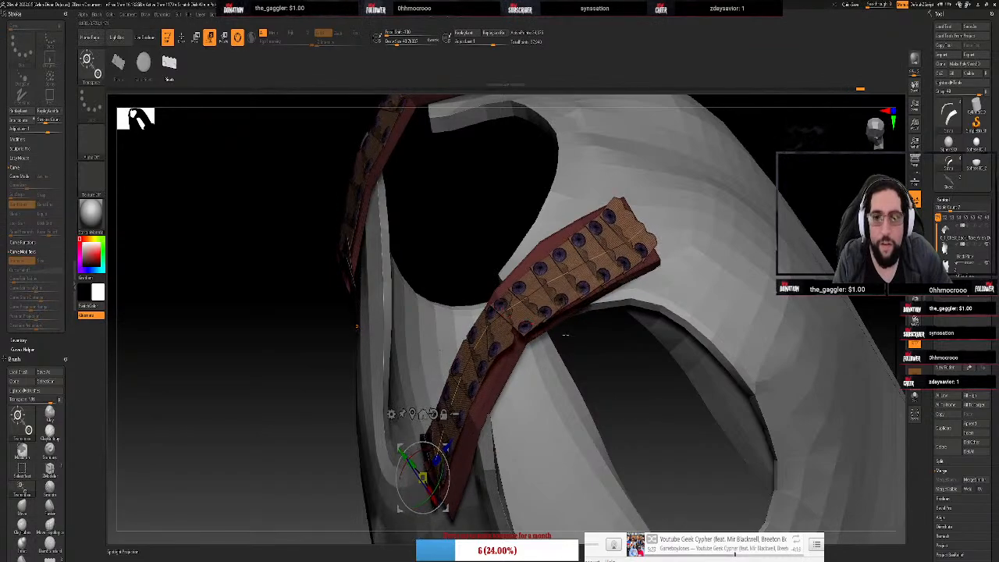
key(q)
click(512, 310)
drag(513, 310, 510, 307)
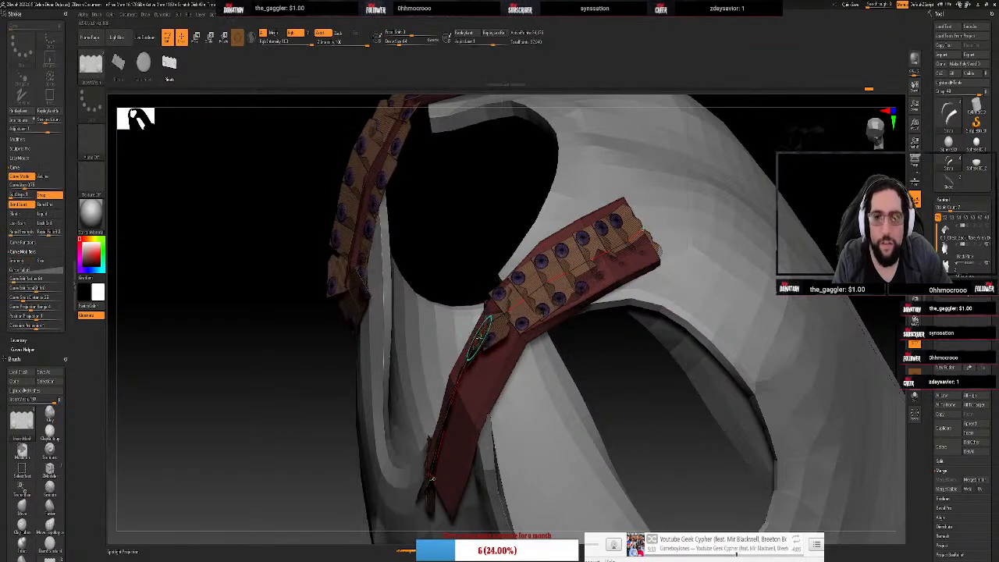
drag(479, 338, 489, 347)
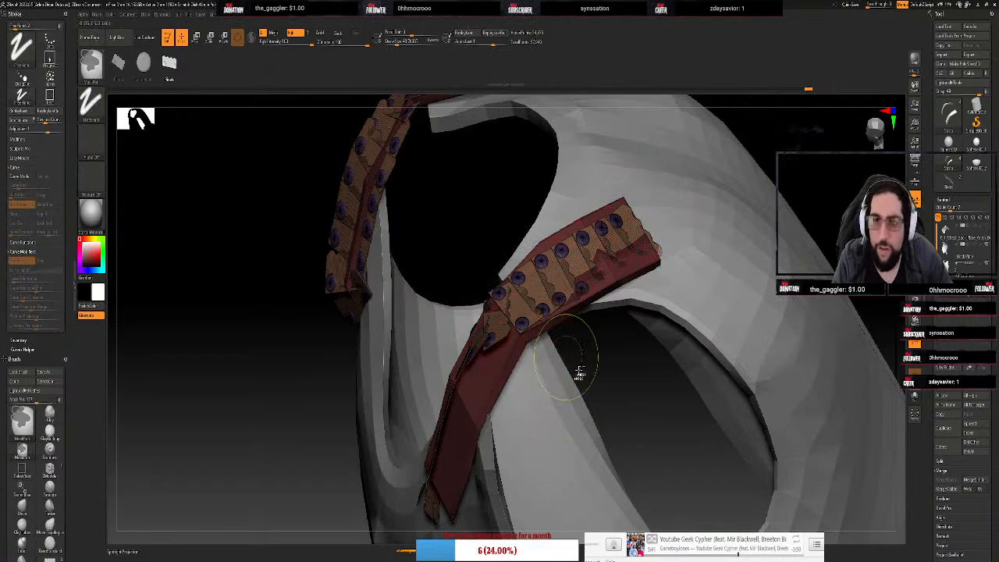
Undo the adjusted plate curve to return to the plain low-poly strap
key(ctrl+z)
key(ctrl+z)
key(ctrl+z)
key(ctrl+z)
key(ctrl+z)
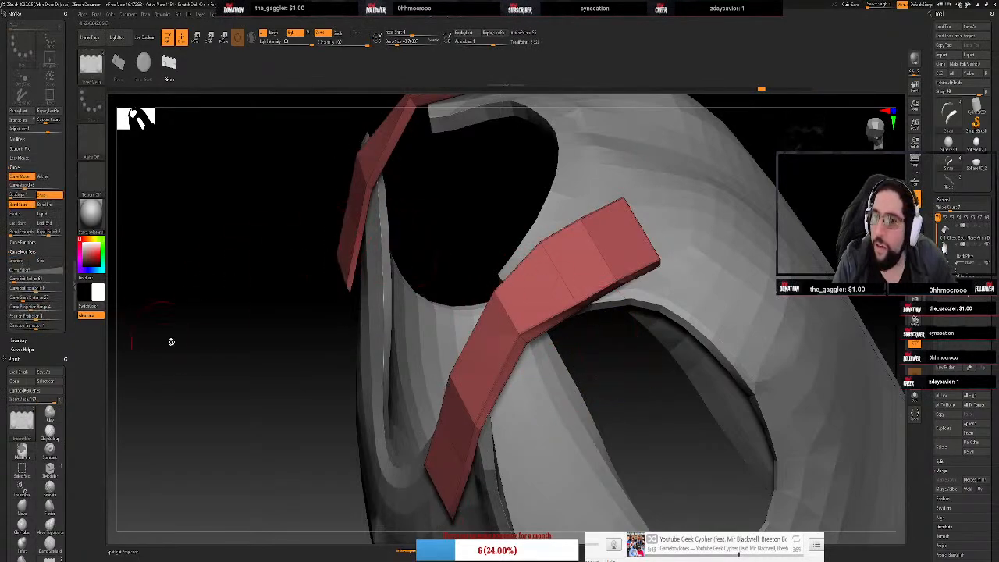
Draw a curve of plates along the full shoulder strap with Bend End enabled and the Curve Step set to 1
drag(239, 351, 265, 370)
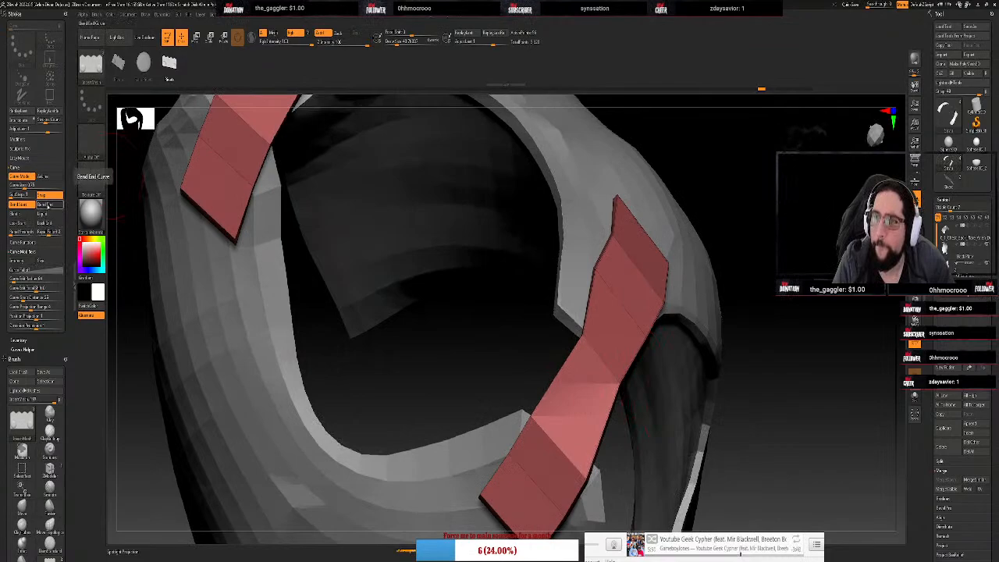
click(46, 204)
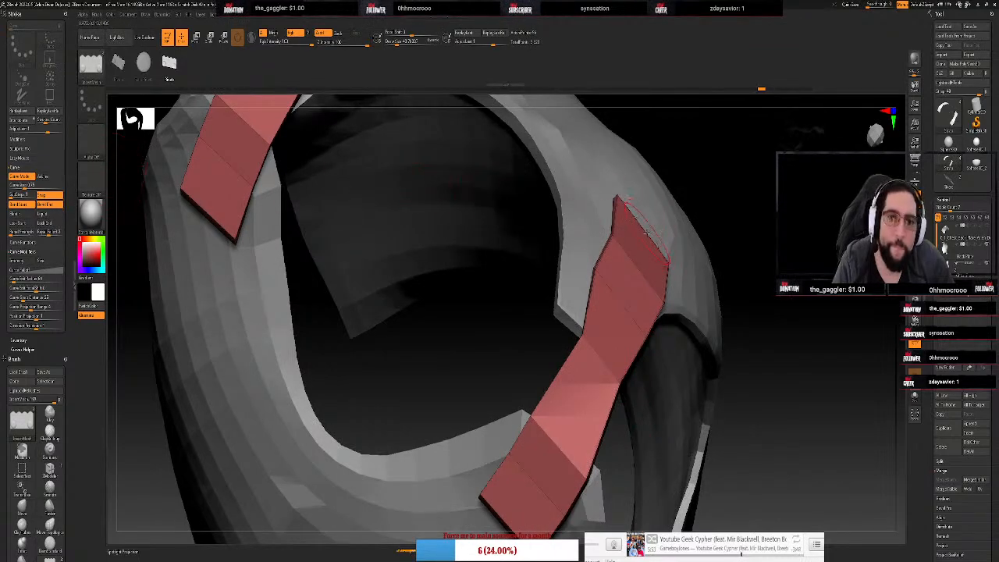
drag(646, 232, 577, 420)
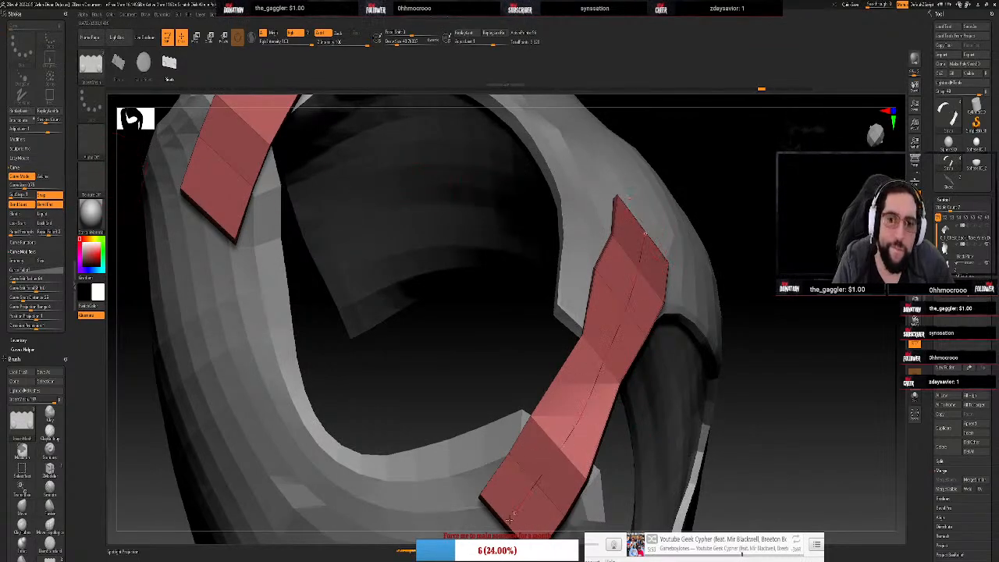
drag(509, 518, 505, 524)
key(ctrl+z)
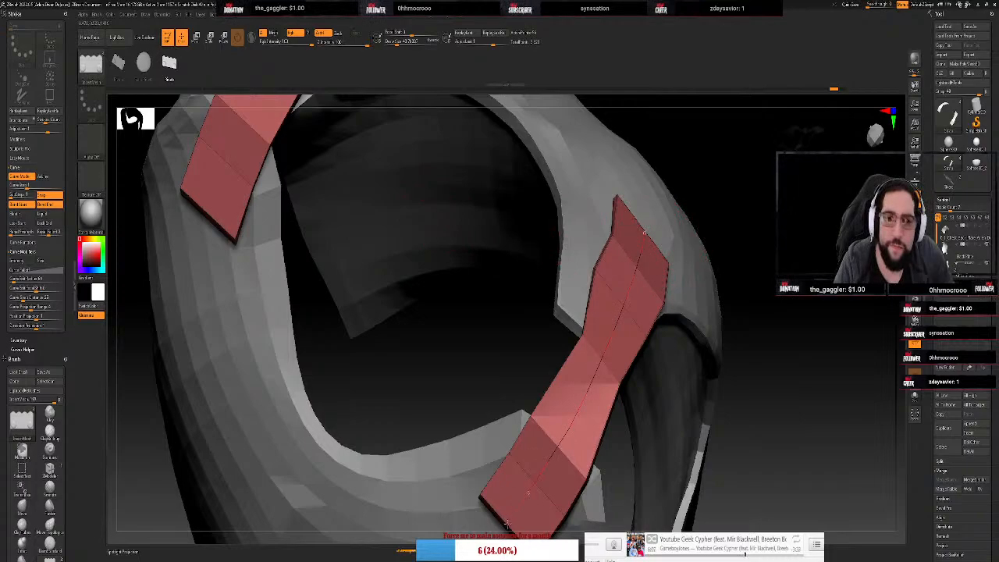
drag(508, 524, 514, 510)
mouse_move(831, 406)
mouse_down()
mouse_move(809, 401)
mouse_move(829, 355)
mouse_move(819, 350)
mouse_up()
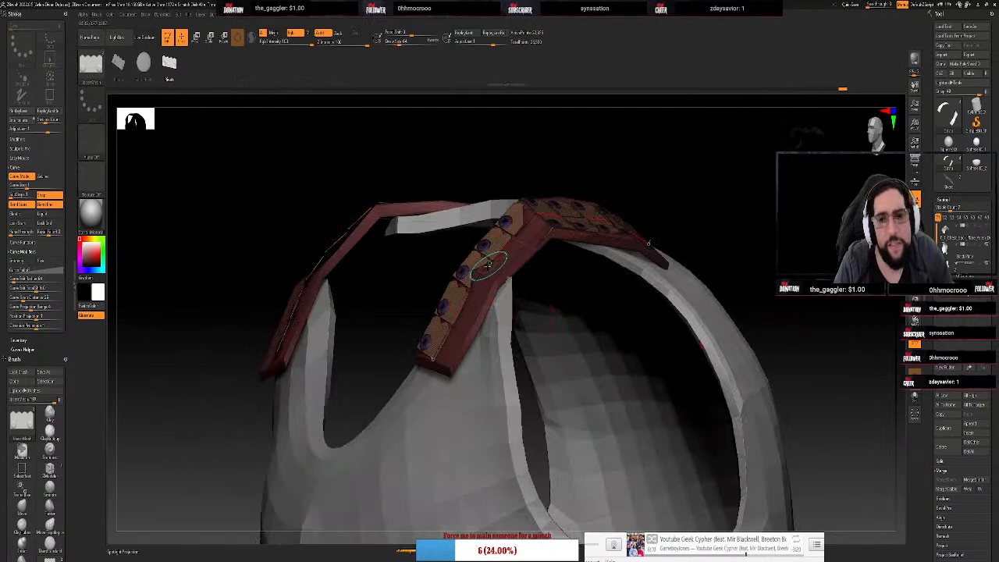
Try pulling the plate curve's points so the plates follow the centre of the shoulder strap
click(430, 357)
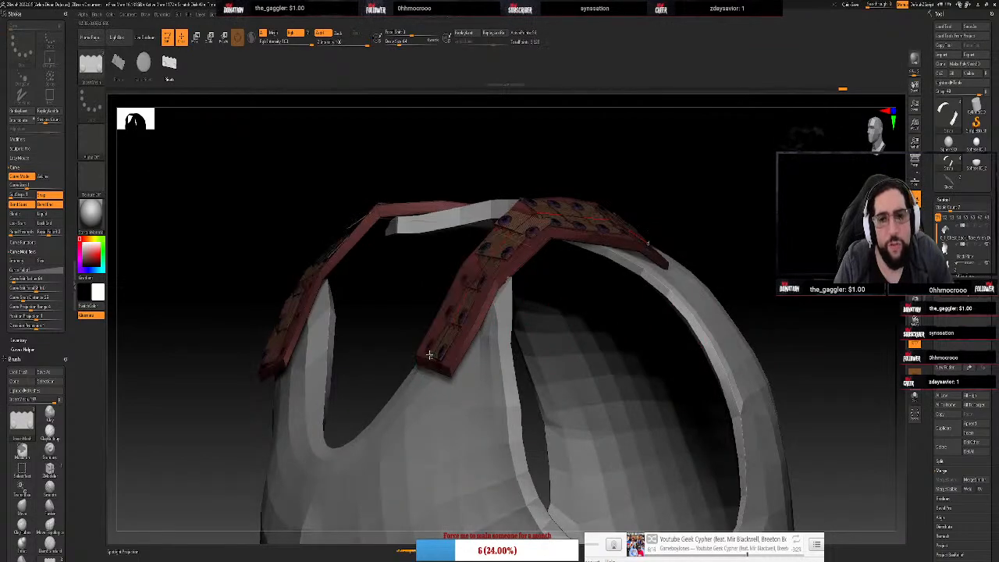
click(429, 355)
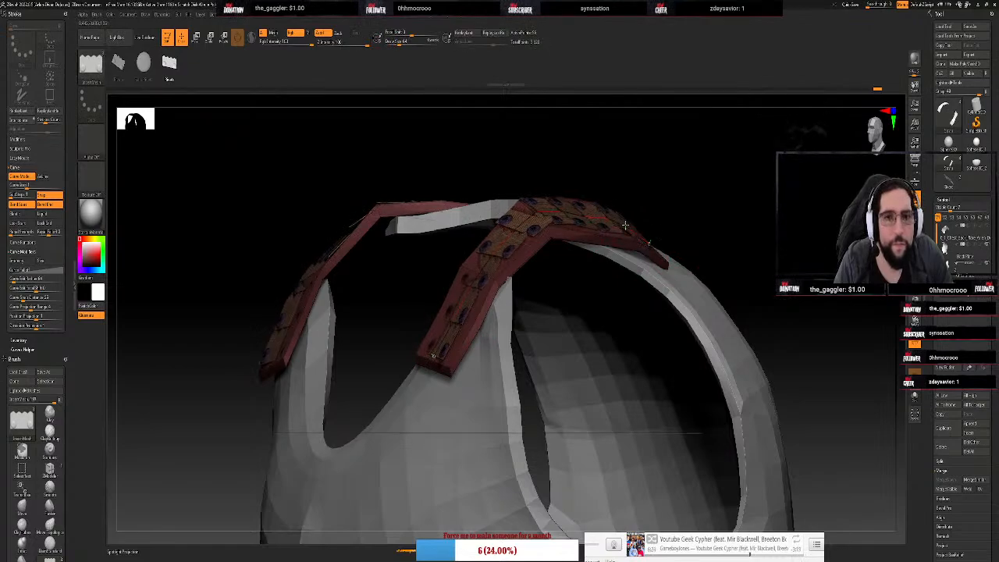
drag(524, 221, 533, 215)
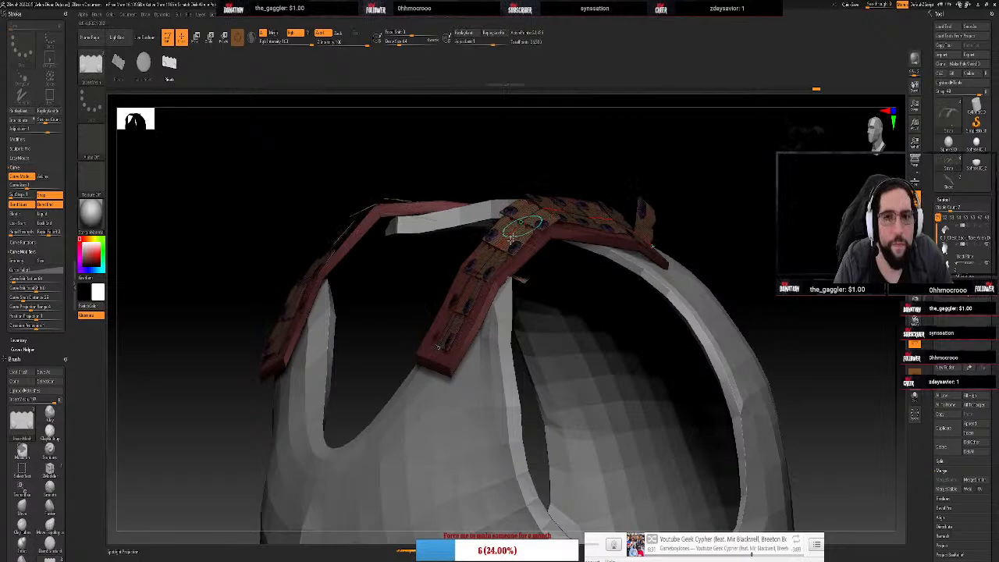
mouse_move(484, 265)
mouse_down()
mouse_move(444, 319)
mouse_move(526, 328)
mouse_up()
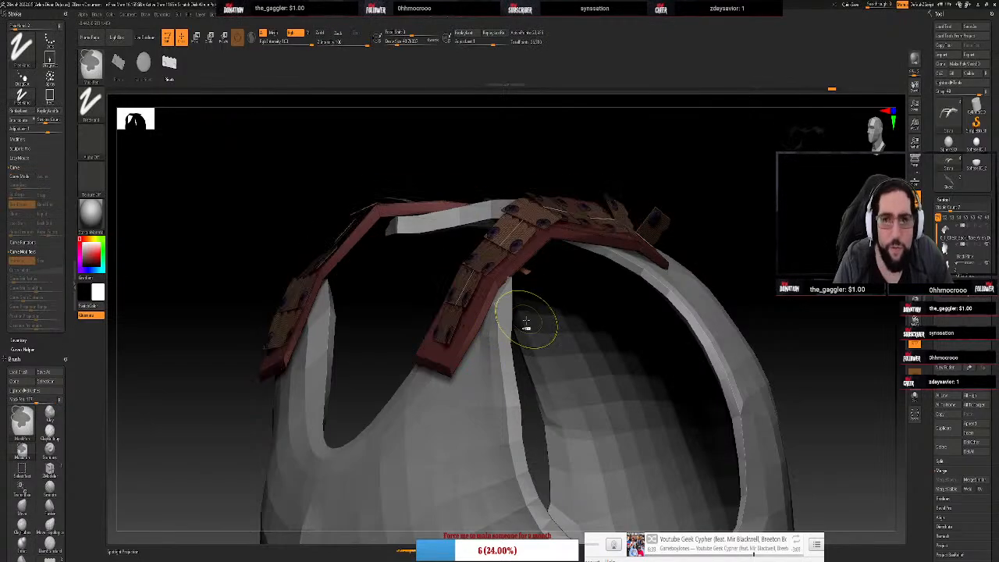
drag(449, 321, 442, 336)
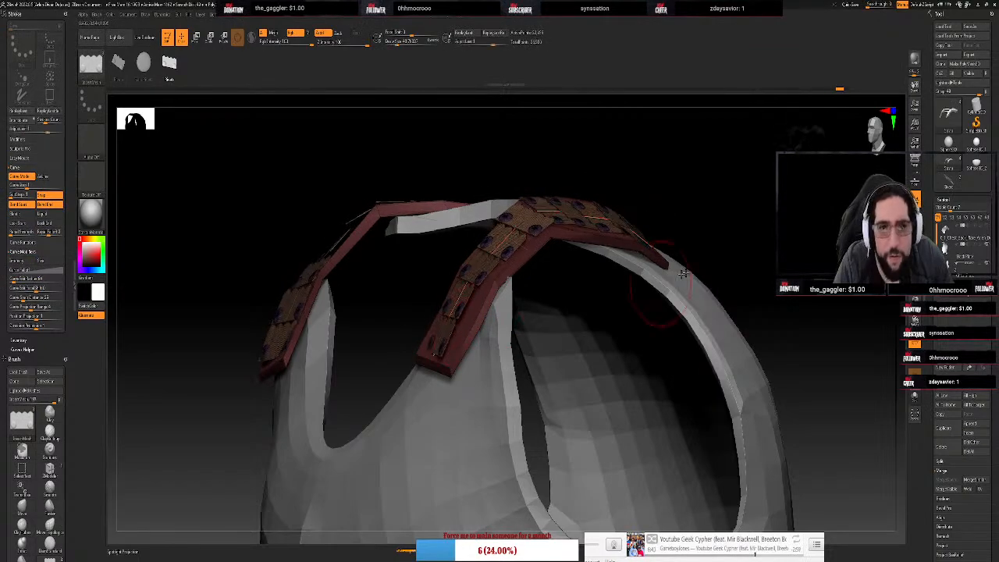
Examine the plated straps from several angles, comparing them with and without subdivision smoothing
mouse_move(784, 220)
mouse_down()
mouse_move(761, 249)
mouse_move(781, 261)
mouse_move(614, 239)
mouse_move(586, 272)
mouse_move(638, 255)
mouse_move(562, 265)
mouse_move(546, 308)
mouse_move(578, 331)
mouse_move(708, 295)
mouse_up()
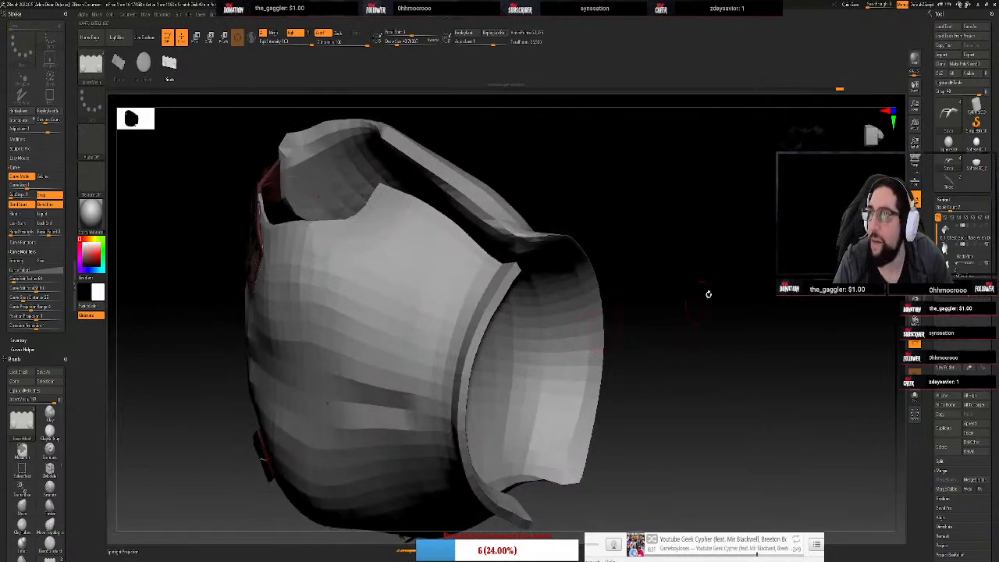
drag(687, 199, 731, 217)
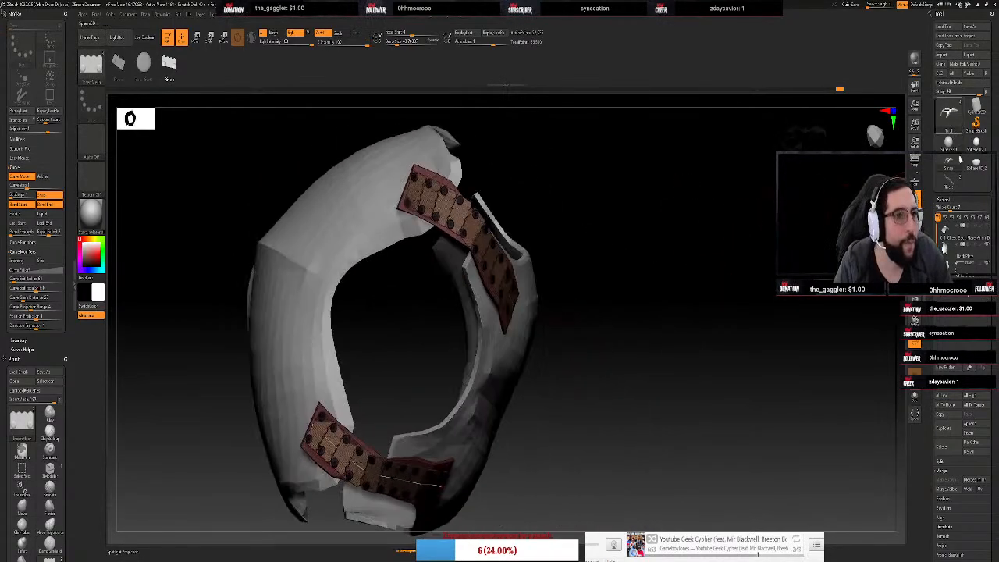
drag(721, 243, 718, 254)
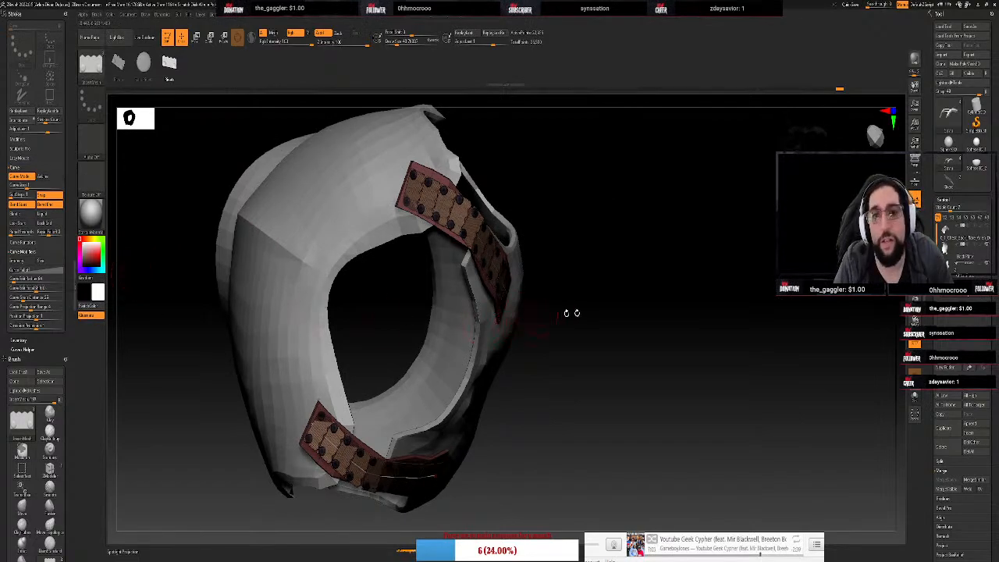
drag(721, 309, 674, 270)
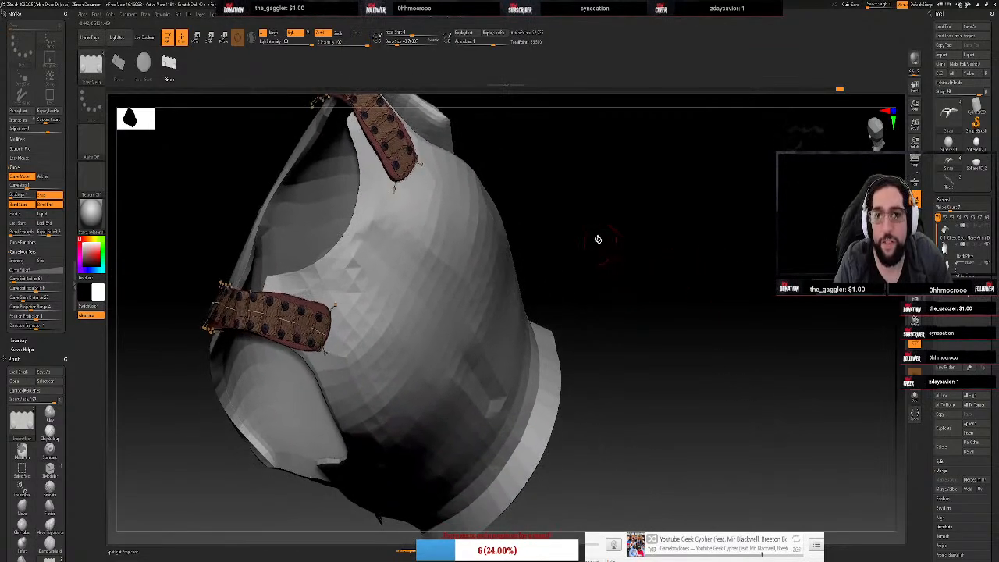
drag(635, 159, 469, 250)
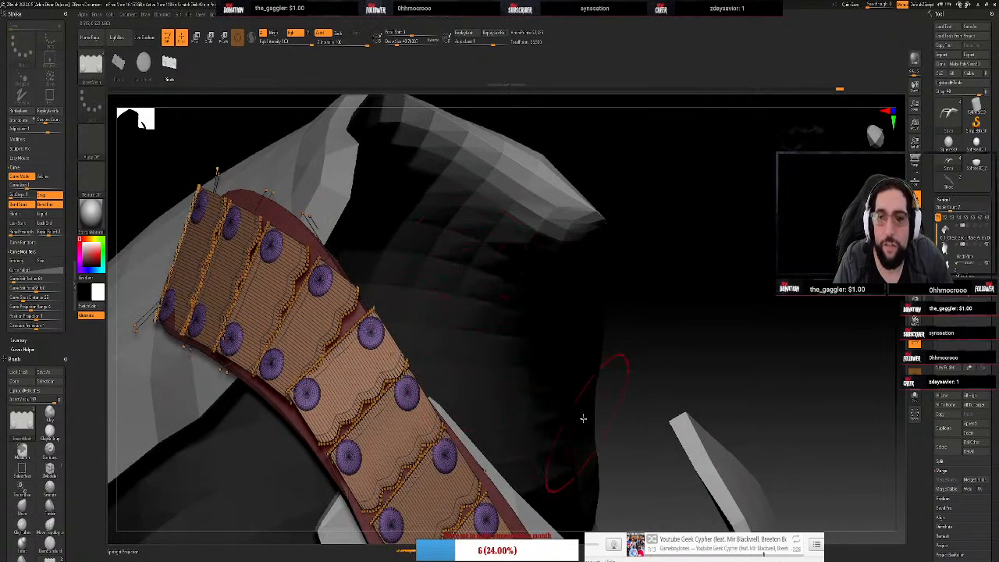
key(ctrl+z)
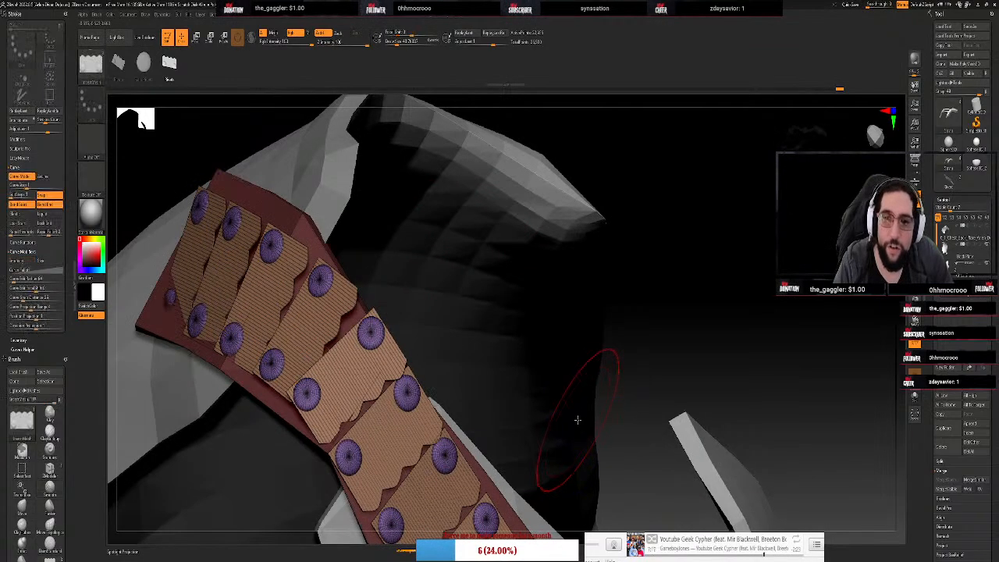
key(ctrl+shift+z)
mouse_move(595, 417)
alt+mouse_down()
mouse_move(516, 421)
mouse_move(597, 418)
alt+mouse_up()
drag(717, 391, 660, 252)
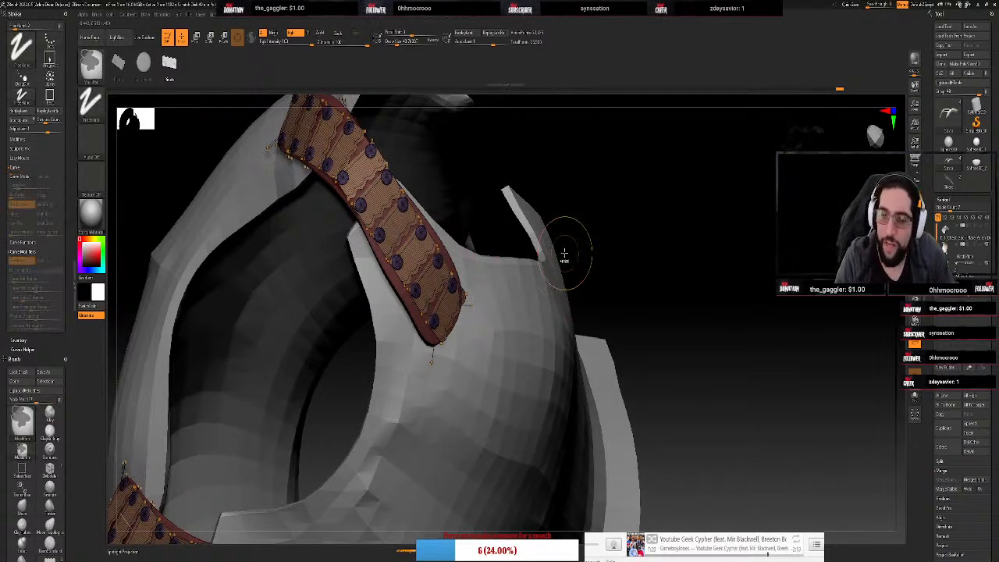
Undo the smoothing and the whole plate curve to return to the plain low-poly strap
key(ctrl+z)
key(ctrl+z)
key(ctrl+z)
key(ctrl+z)
key(ctrl+z)
key(ctrl+z)
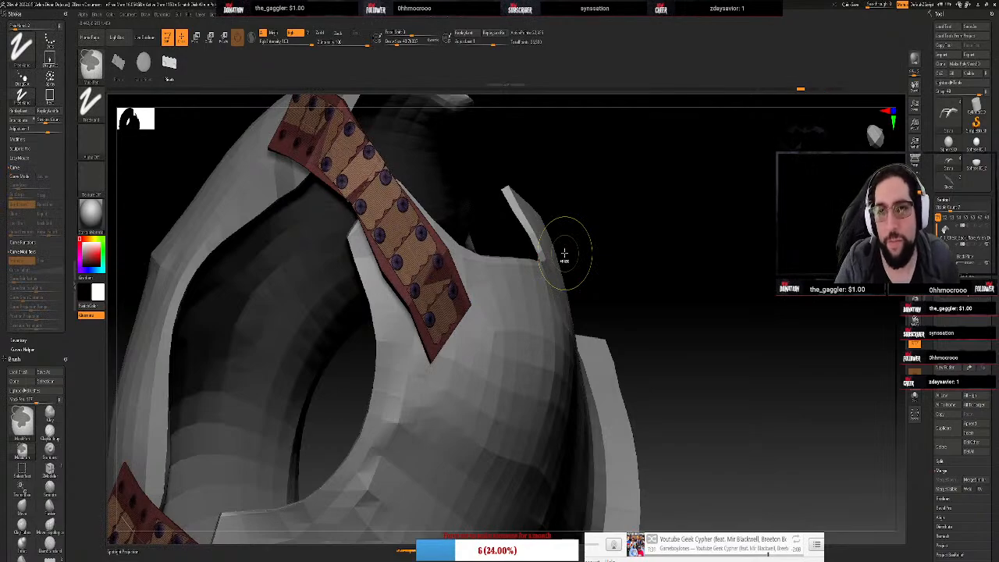
key(ctrl+z)
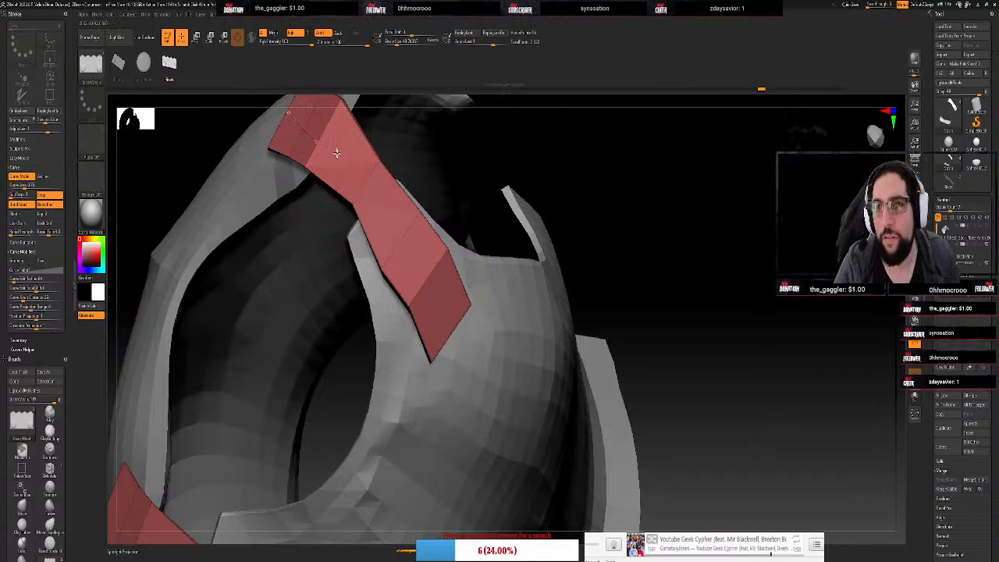
Try drawing the plate curve along the shoulder strap from either end, undoing each attempt
click(451, 328)
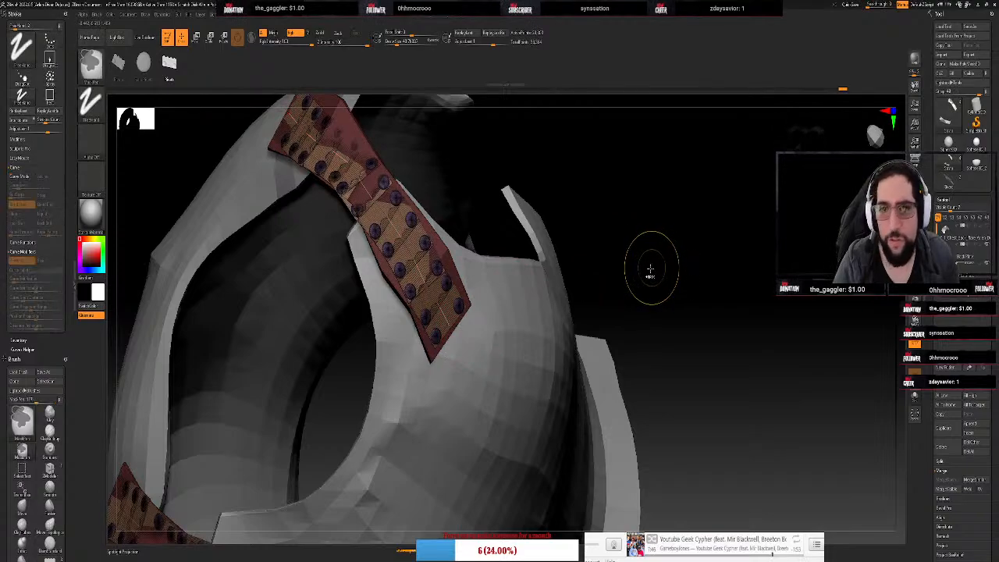
key(ctrl+z)
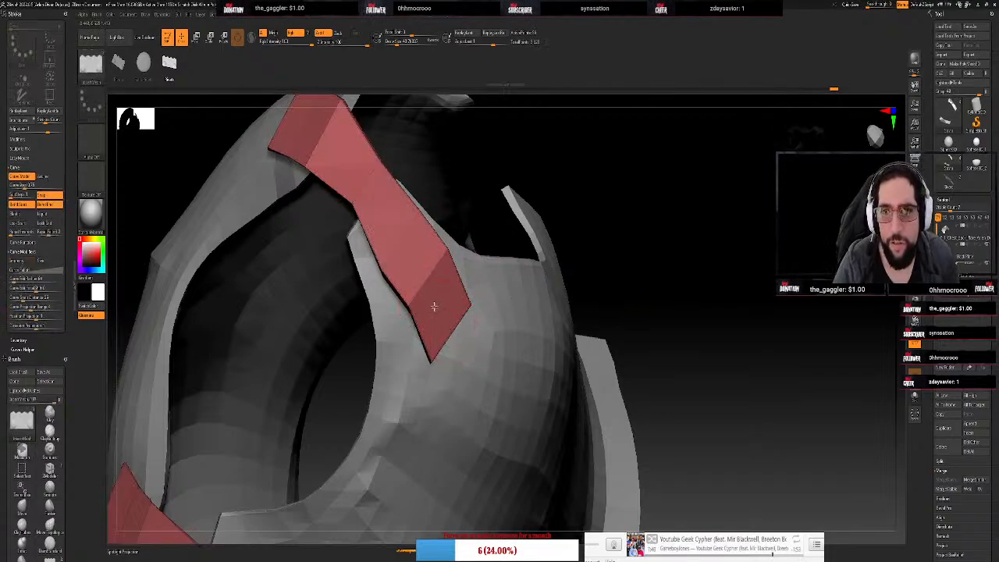
click(288, 114)
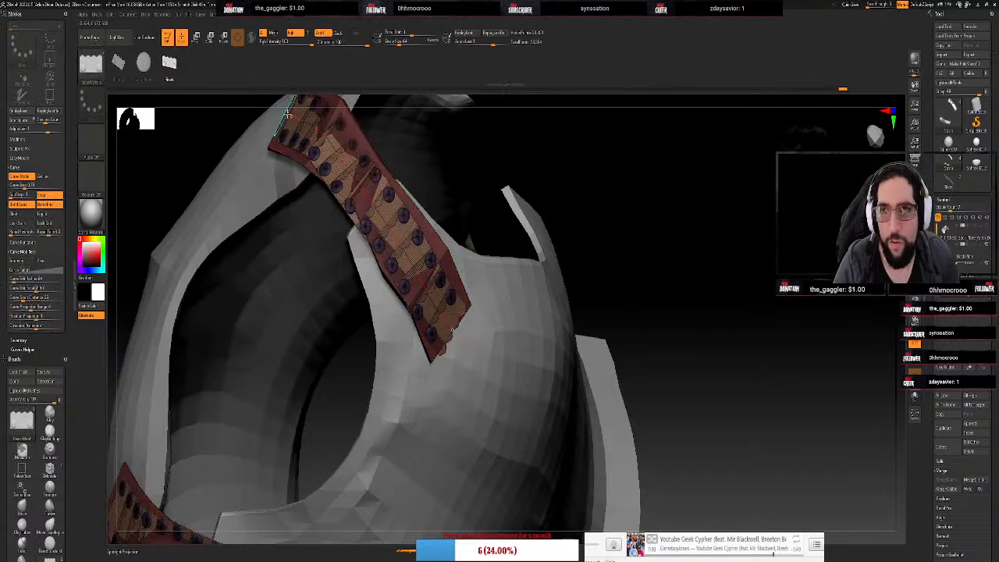
key(b)
key(s)
key(t)
key(b)
key(c)
key(t)
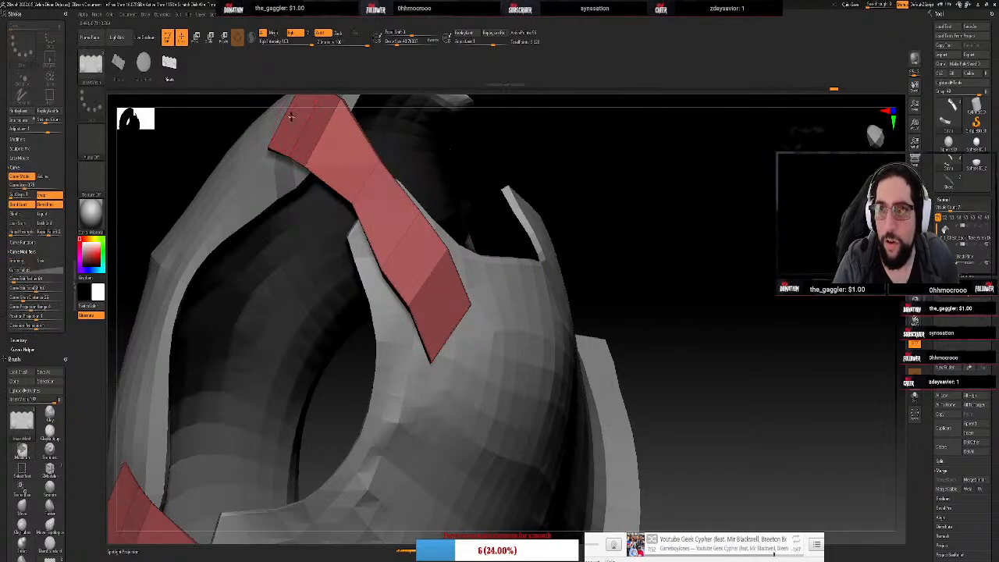
Draw a curve of plates along the full shoulder strap and undo the stray oversized plate
click(452, 327)
drag(638, 252, 653, 259)
click(375, 163)
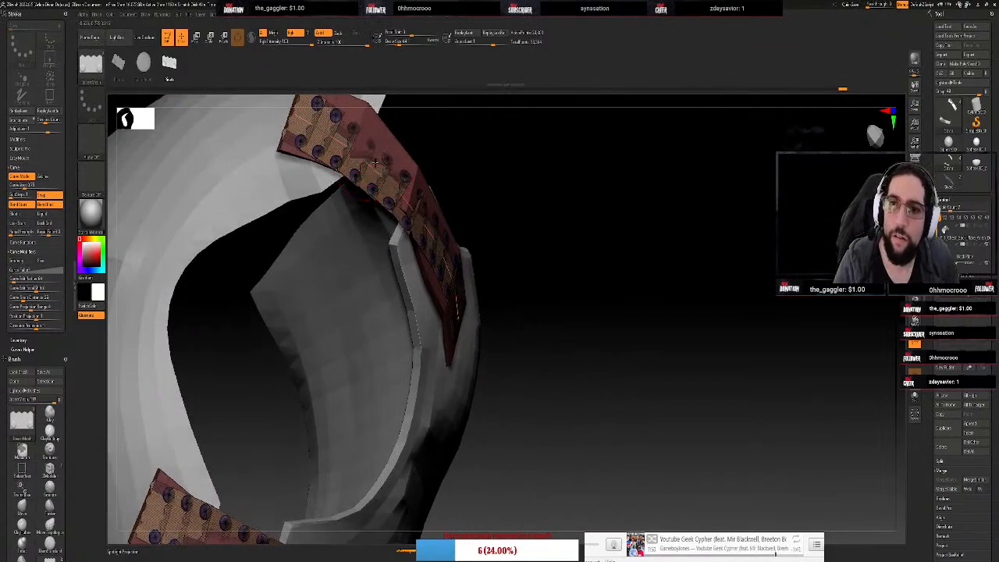
drag(383, 125, 428, 133)
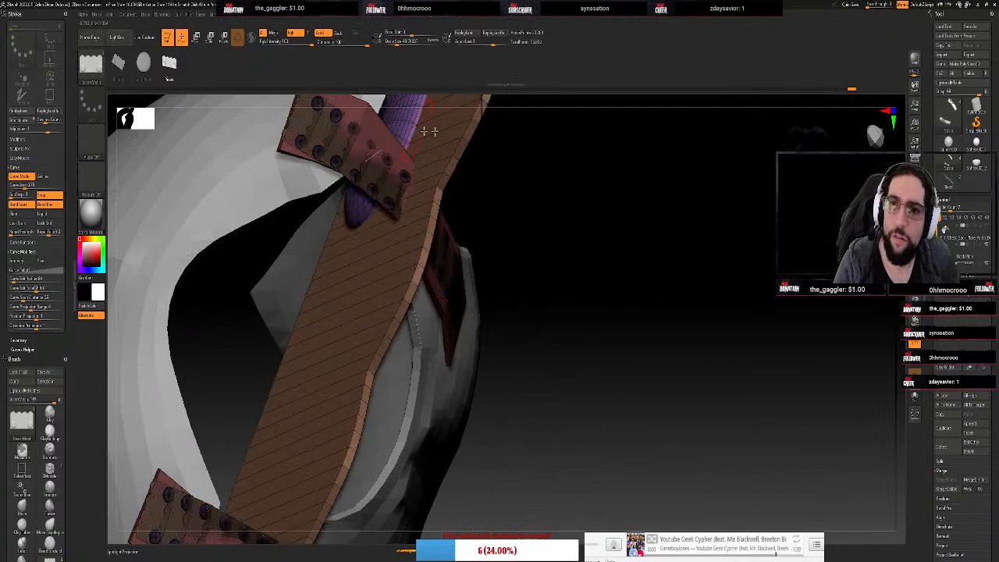
key(ctrl+z)
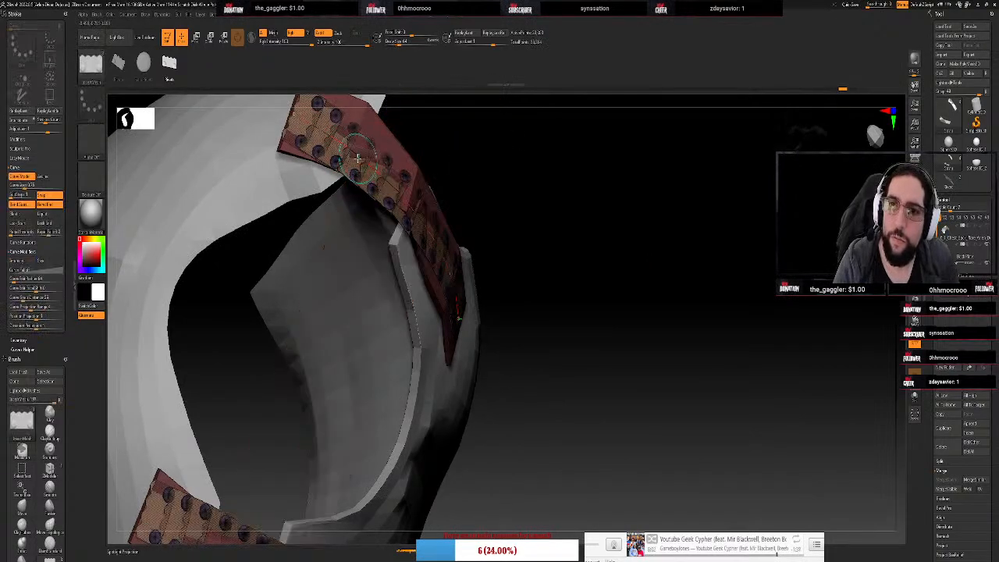
Pull the plate curve's points over the upper bend so the plates cover the width of the strap
click(357, 157)
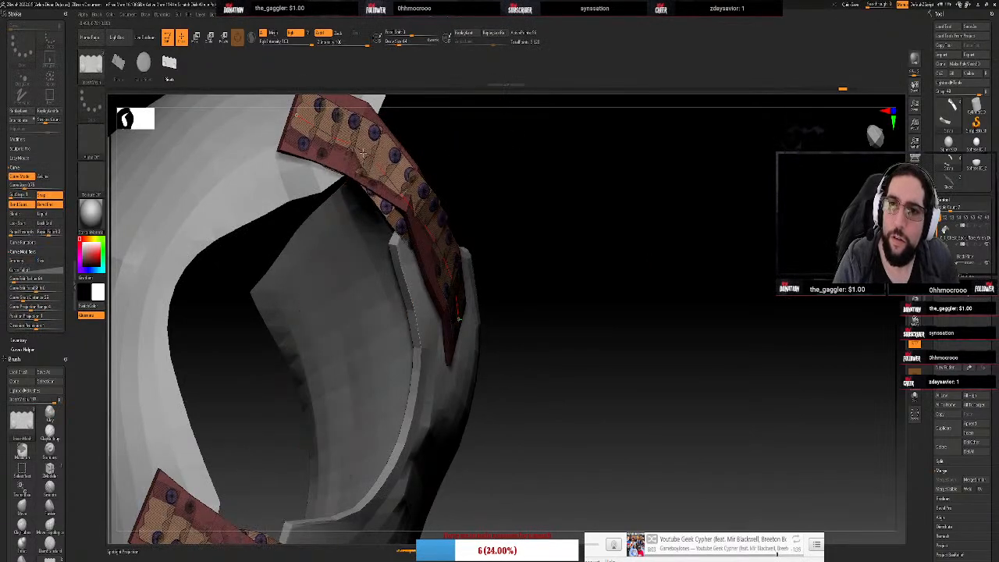
drag(340, 141, 380, 159)
click(373, 163)
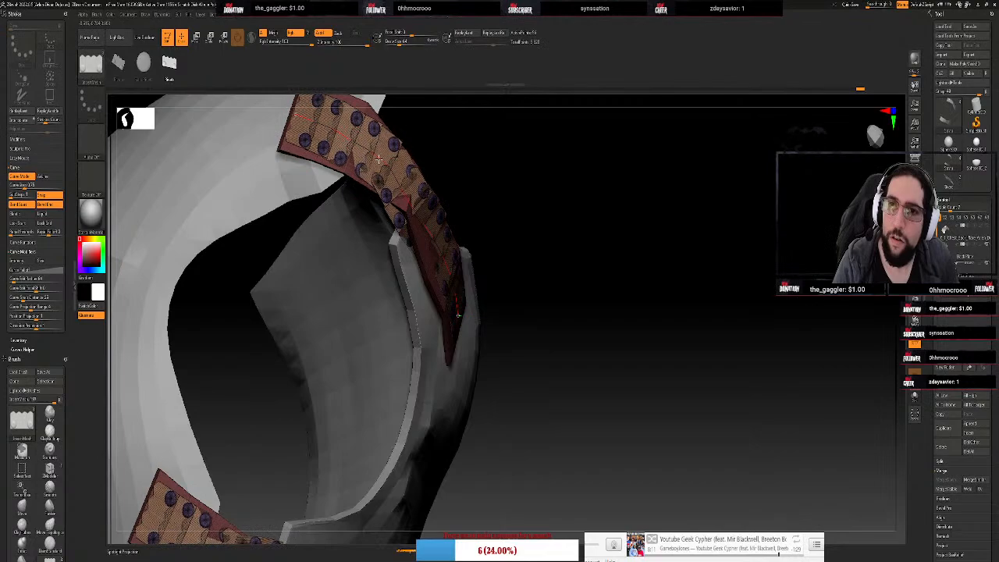
click(358, 148)
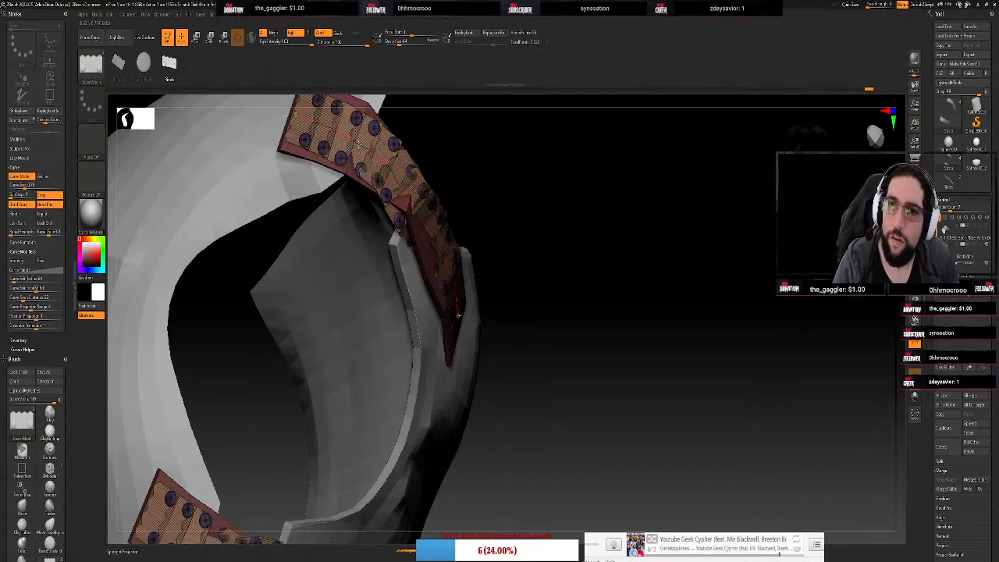
drag(358, 144, 360, 139)
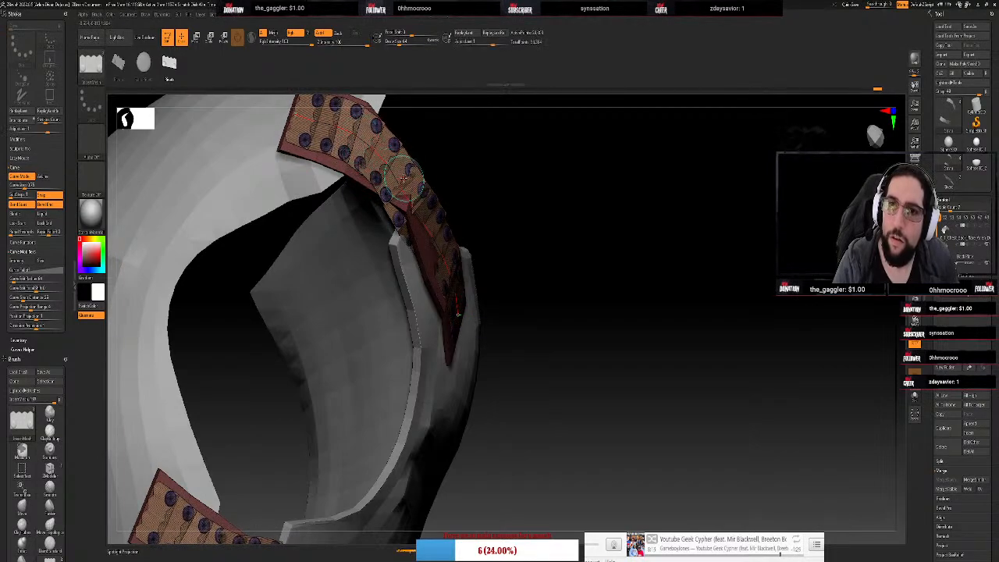
drag(411, 199, 417, 183)
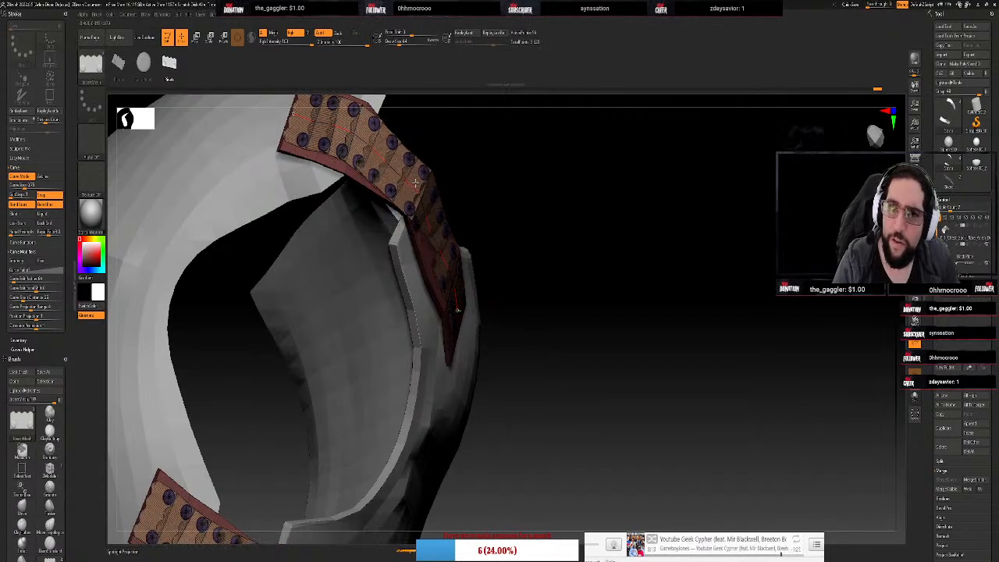
Adjust the plate curve along the lower half of the strap to centre the plates, and apply subdivision smoothing
mouse_move(492, 208)
mouse_down()
mouse_move(515, 200)
mouse_move(508, 205)
mouse_up()
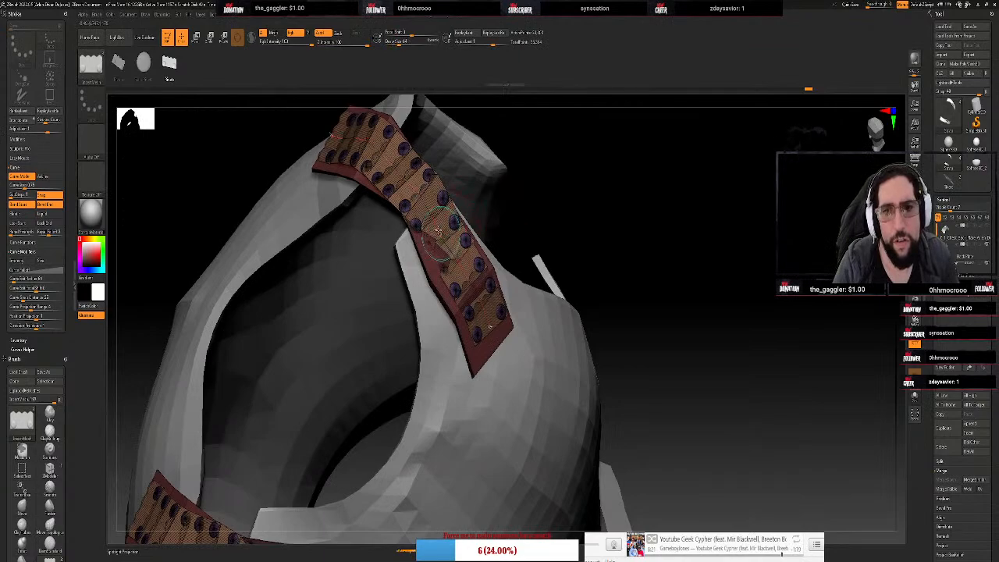
drag(439, 230, 441, 221)
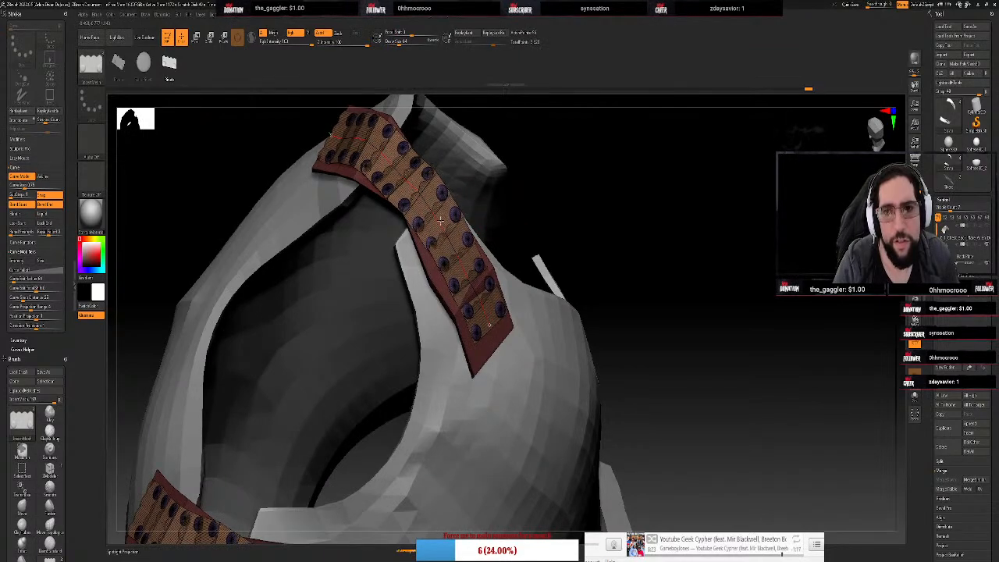
drag(475, 293, 476, 306)
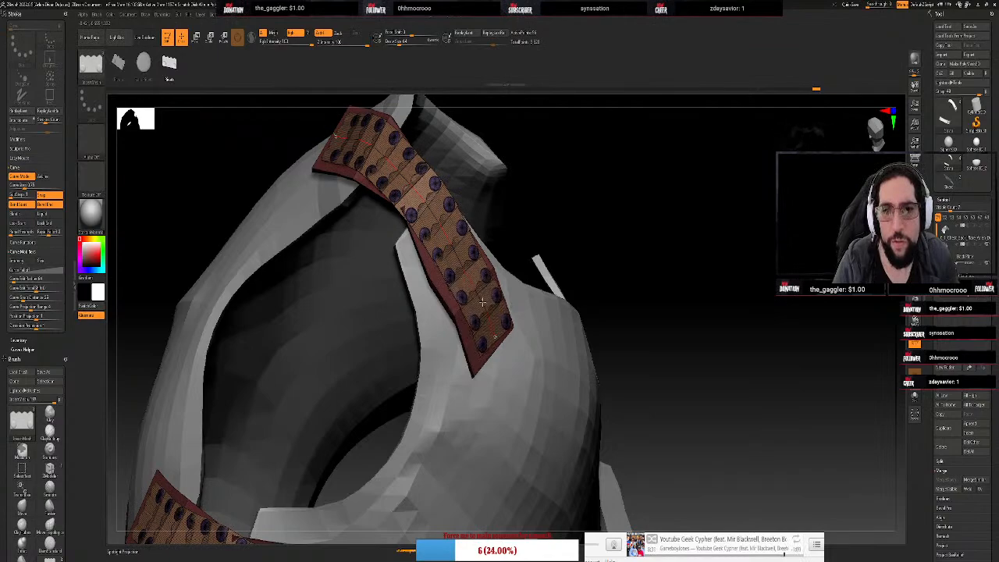
drag(481, 303, 480, 300)
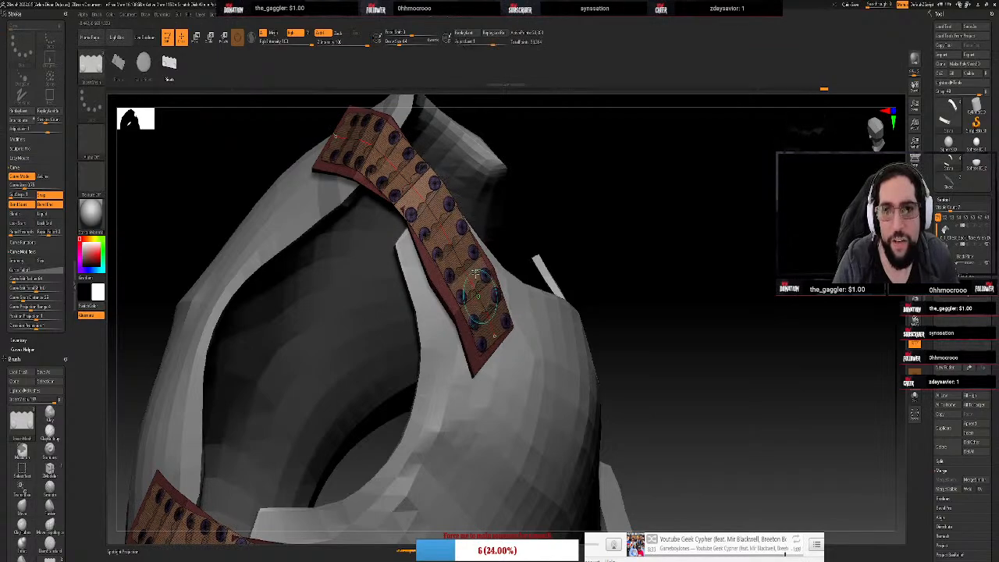
click(415, 196)
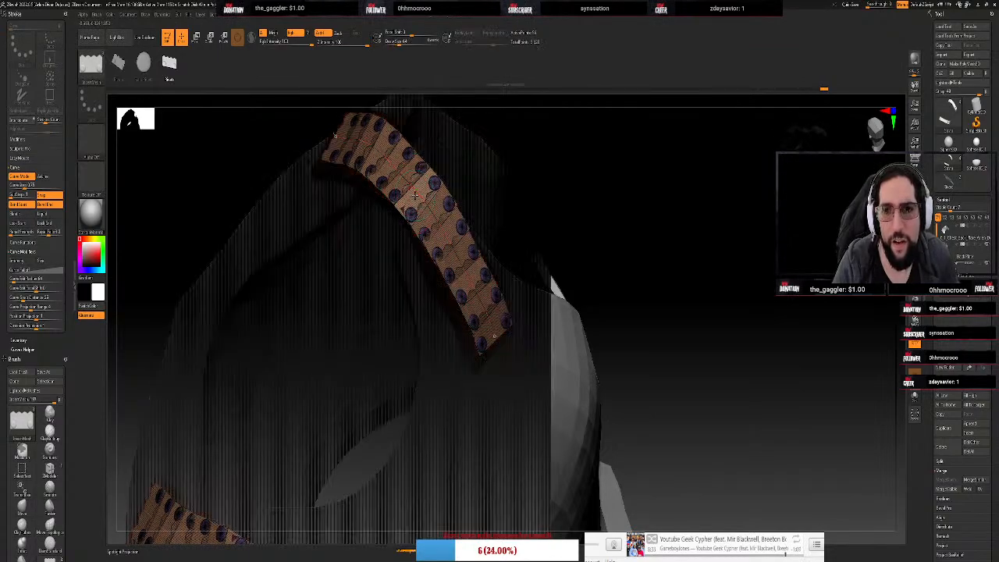
Examine the smoothed plated straps up close and across the whole breastplate from above, the side and the front
mouse_move(623, 184)
mouse_down()
mouse_move(633, 216)
mouse_move(653, 212)
mouse_move(615, 190)
mouse_move(624, 195)
mouse_up()
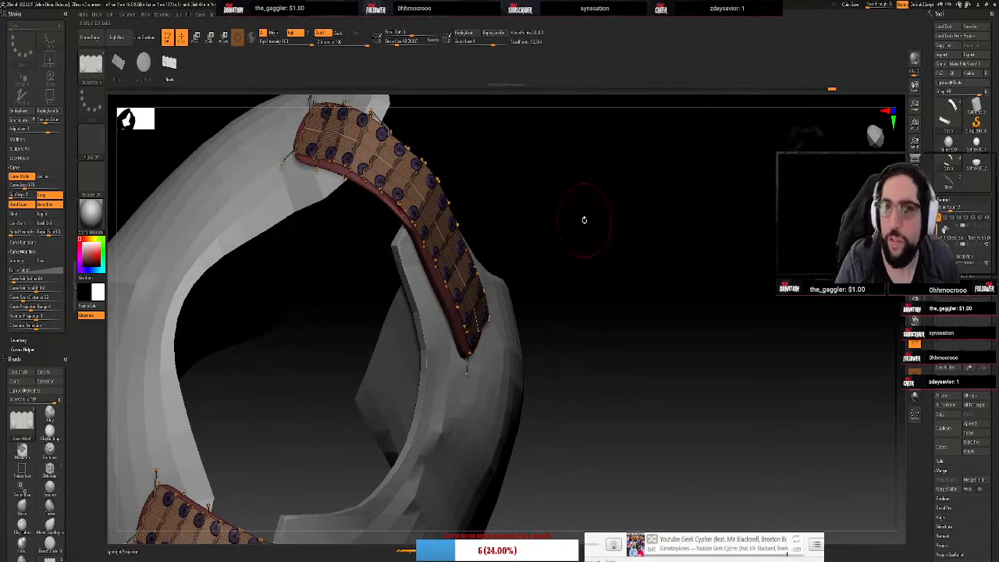
drag(575, 224, 587, 240)
drag(865, 132, 875, 134)
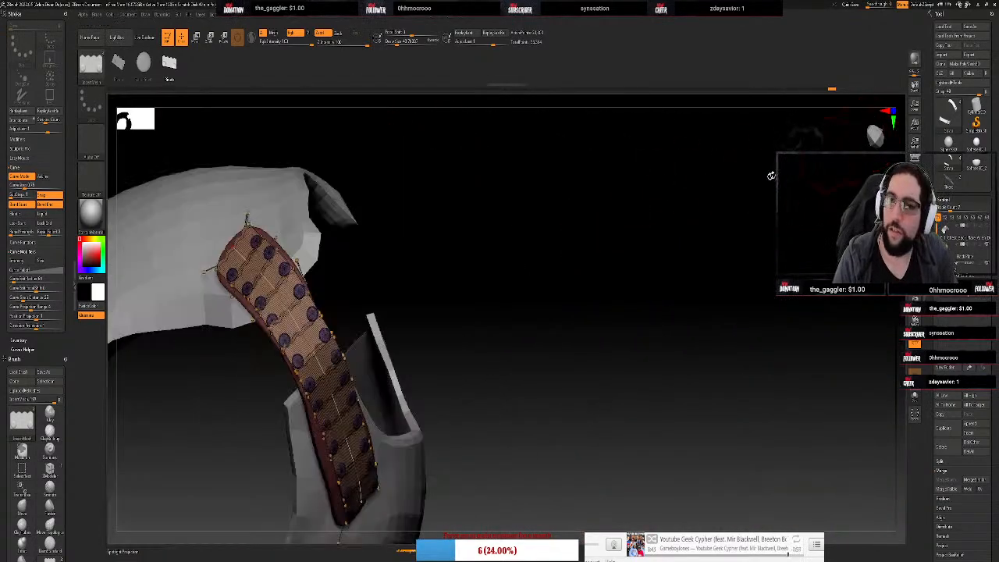
drag(531, 250, 446, 300)
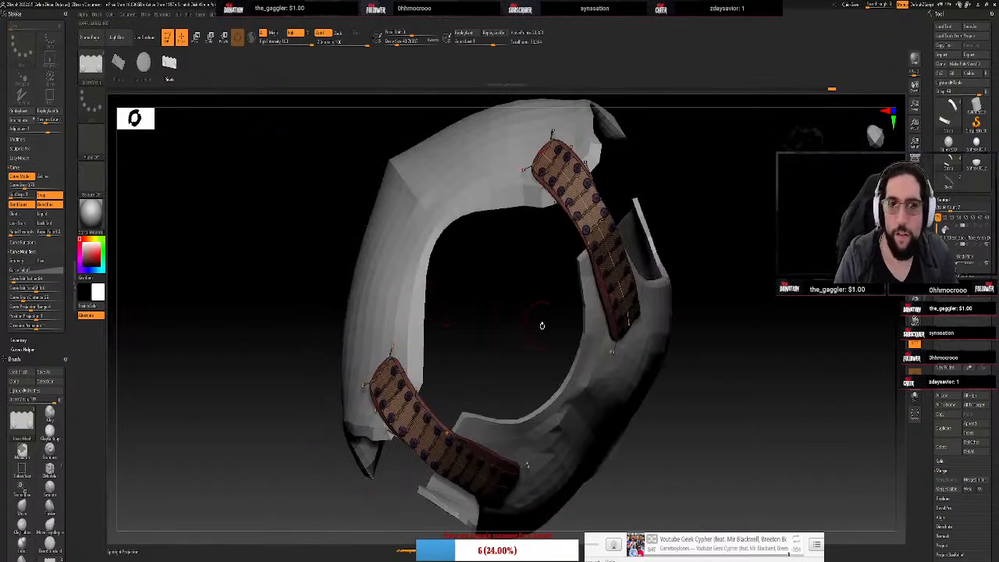
key(p)
key(p)
drag(469, 349, 497, 454)
drag(506, 409, 473, 481)
drag(475, 329, 236, 163)
drag(752, 317, 687, 315)
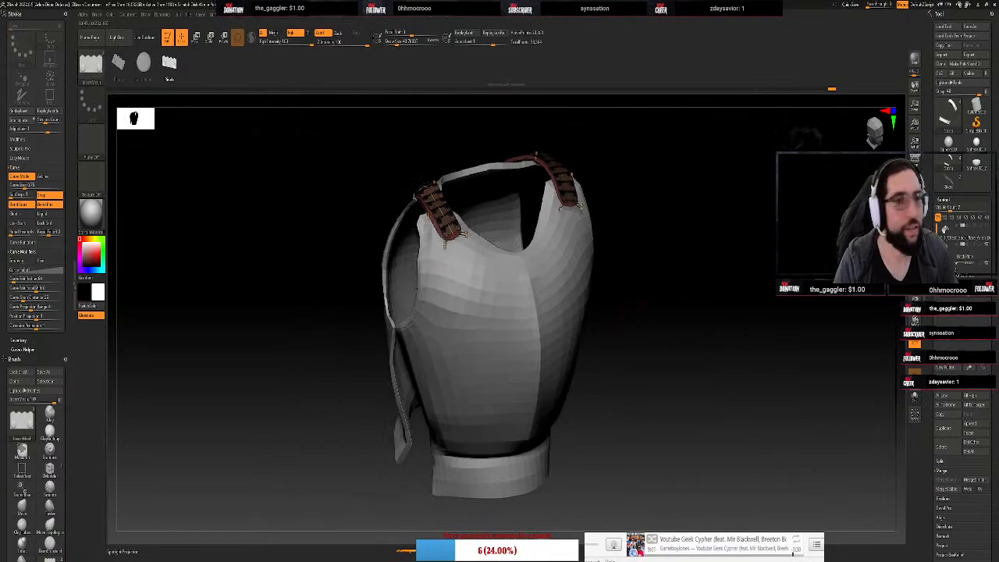
Select the chest plate, preview it with subdivision smoothing, and make the shoulder straps the active subtool again
click(957, 270)
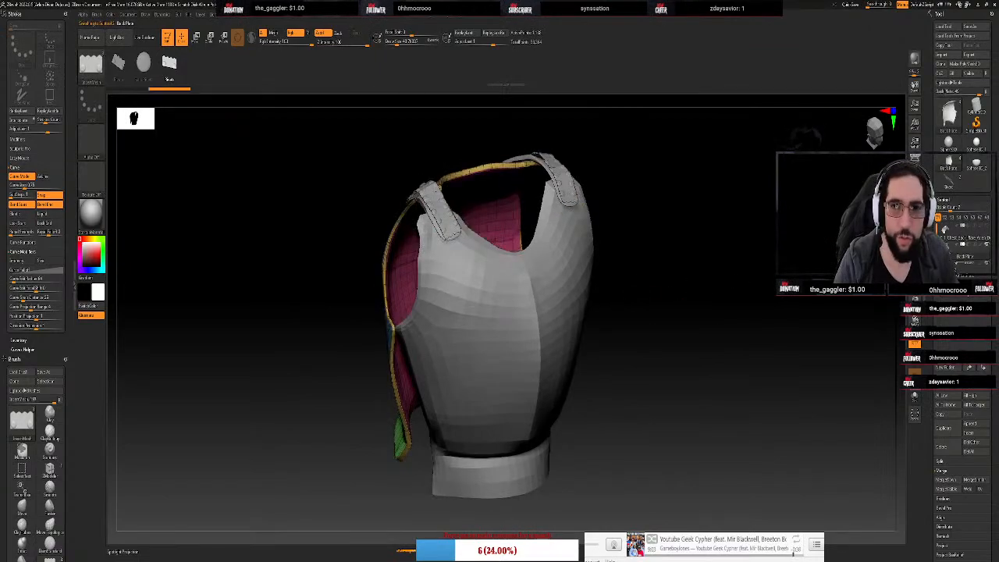
alt+click(534, 295)
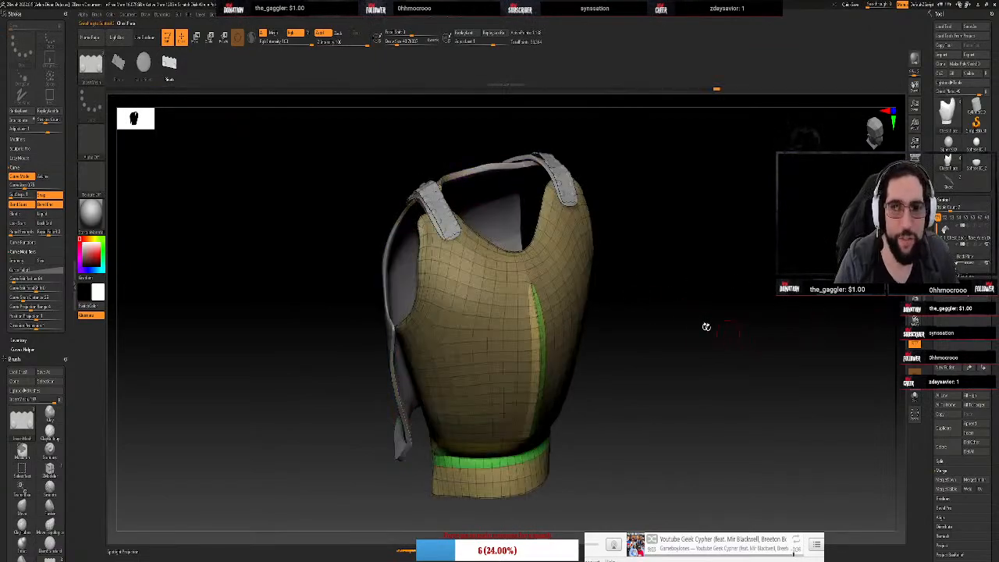
click(956, 288)
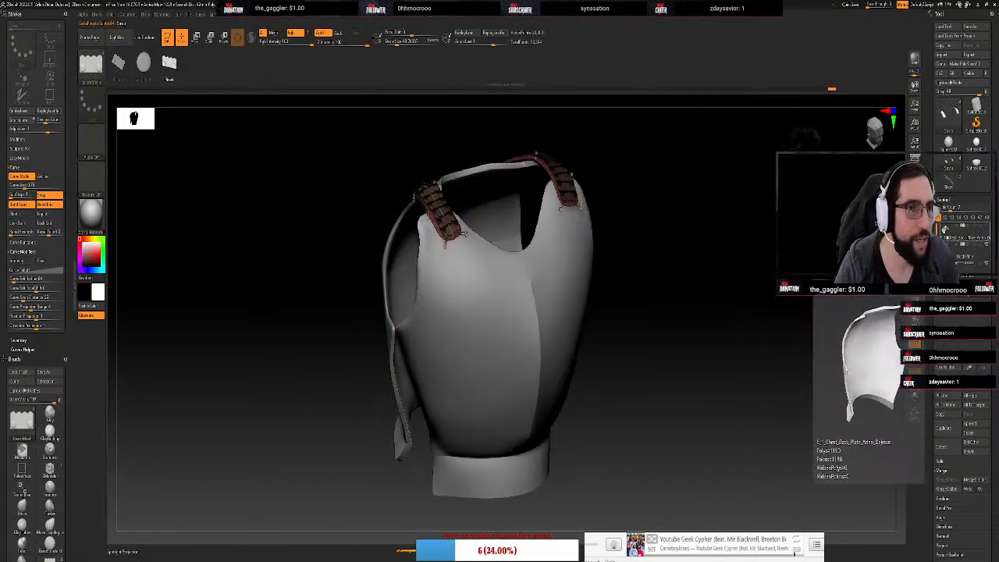
Make the back plate the active subtool and turn off the polygon wireframe display to view the breastplate with plain shading
click(964, 233)
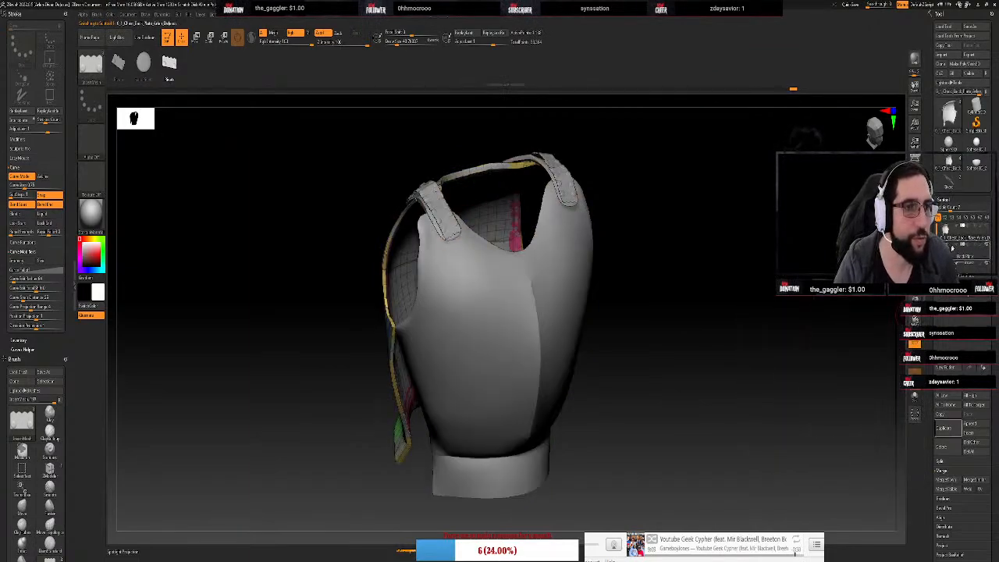
click(965, 255)
drag(691, 314, 712, 318)
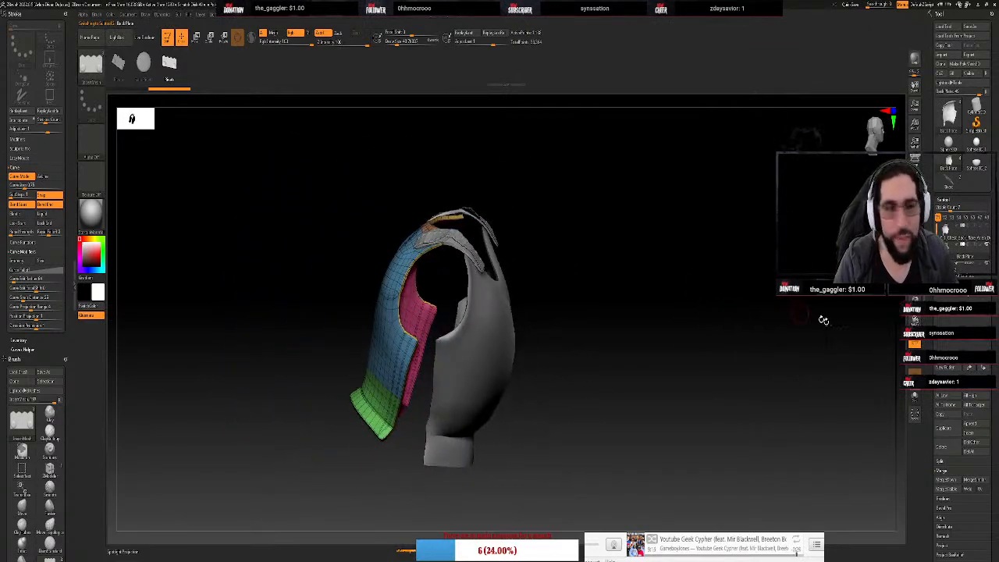
key(shift+f)
drag(653, 259, 731, 207)
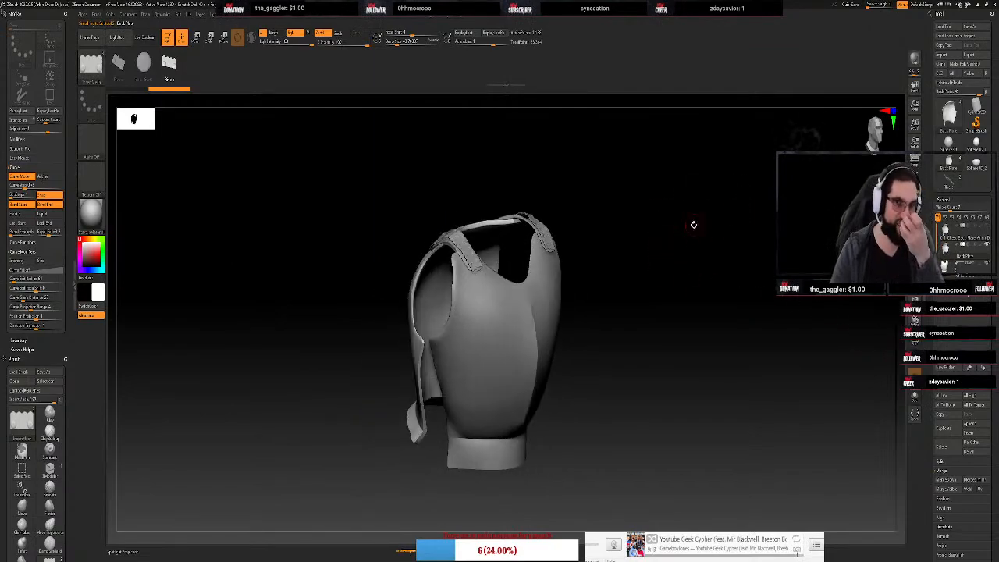